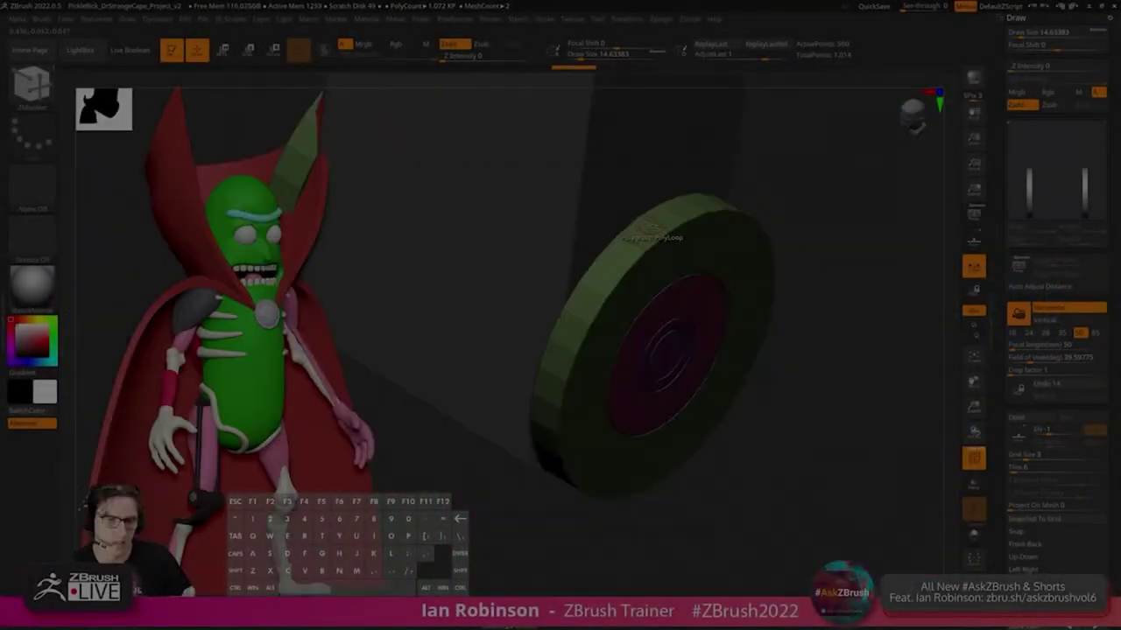
- Set the ZModeler QMesh polygon action to target a single polygon on the disc
key("space")
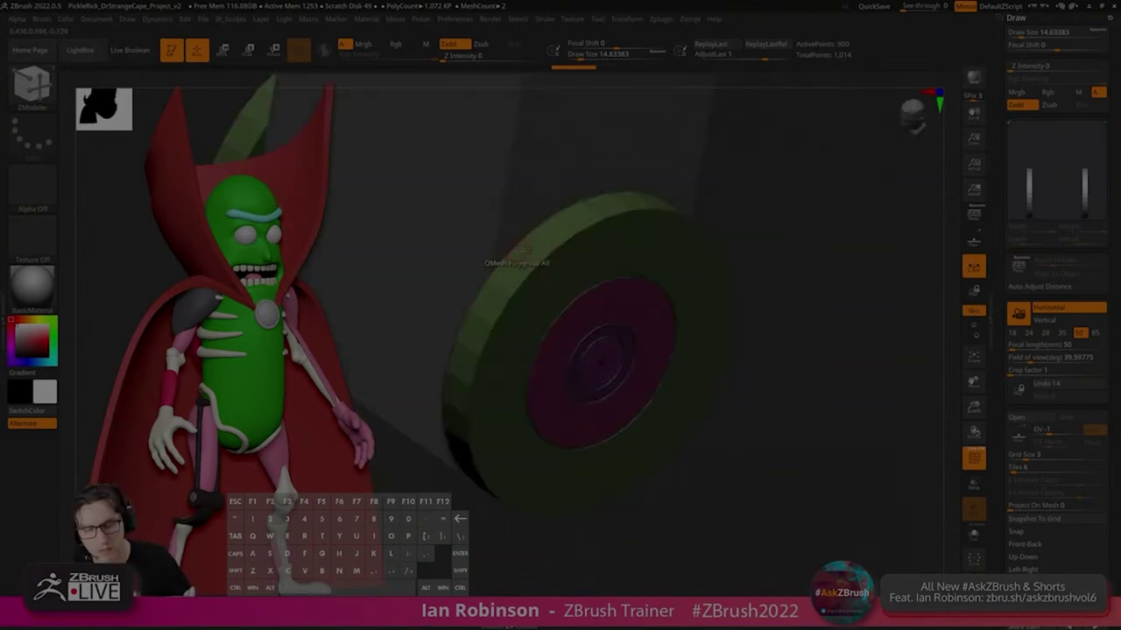
key("space")
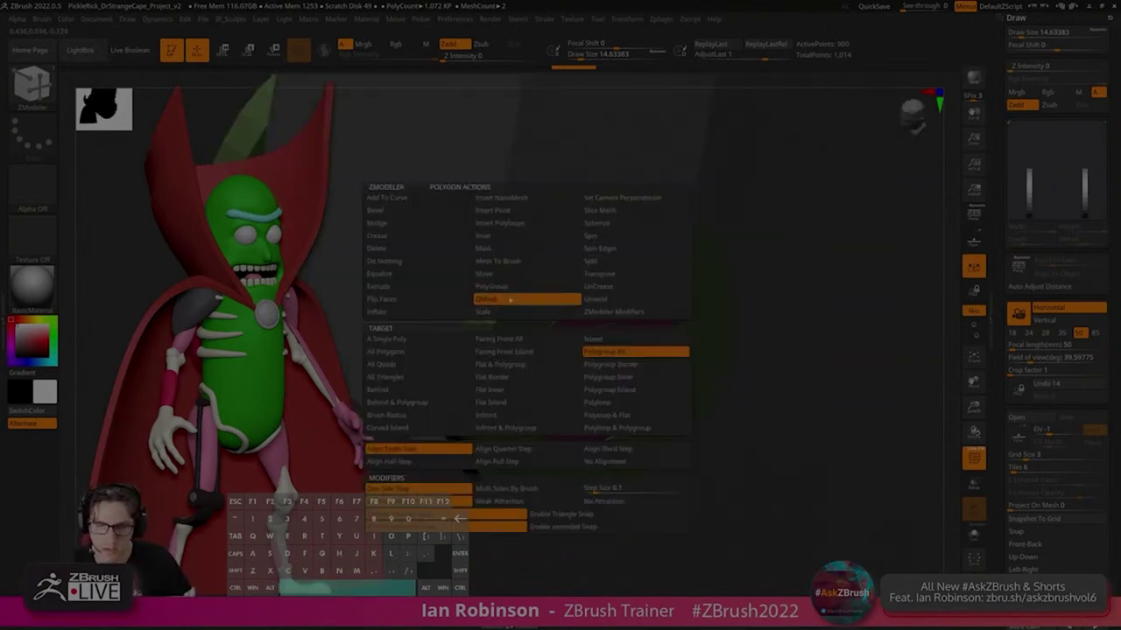
left_click(419, 340)
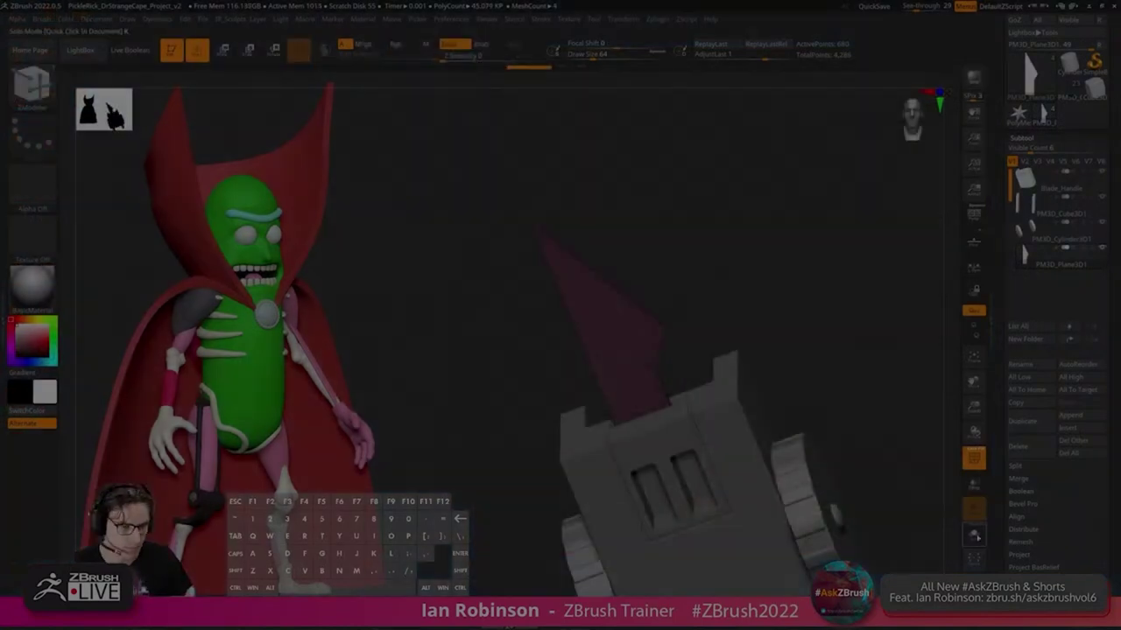
- Isolate the blade plane and regroup its polygons by normals
left_click_drag(700, 281, 665, 350)
key("space")
left_click(1027, 272)
left_click(1039, 384)
key("w")
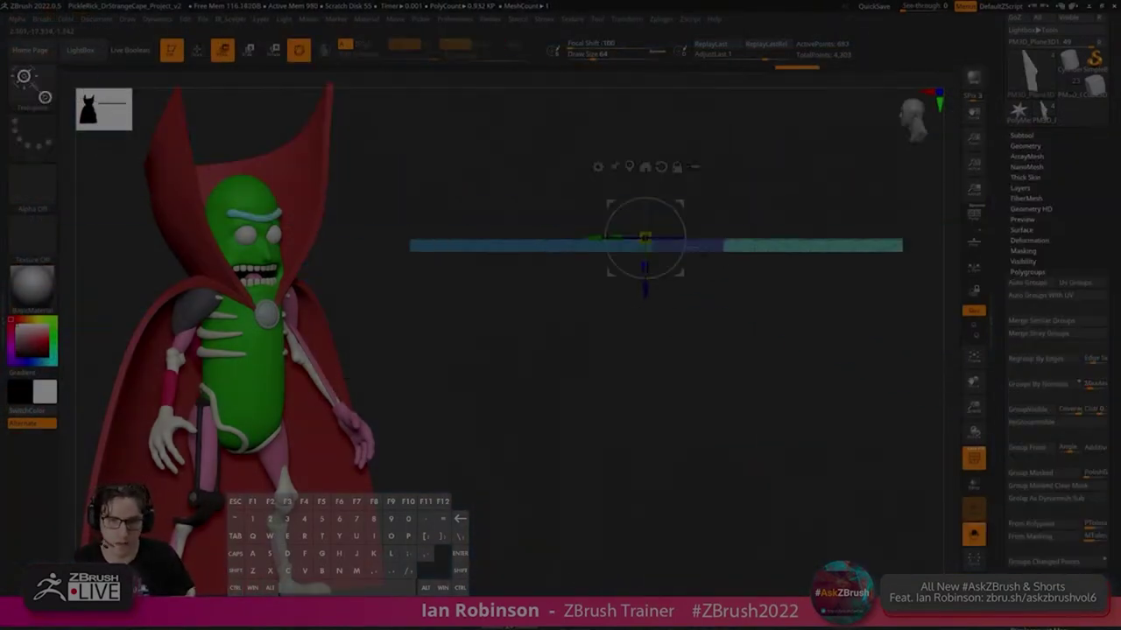
- Adjust the blade along its thickness with the gizmo and isolate a selection spanning its full length
left_click_drag(646, 267, 645, 289)
key("q")
left_click_drag(907, 268, 397, 269, "ctrl+shift")
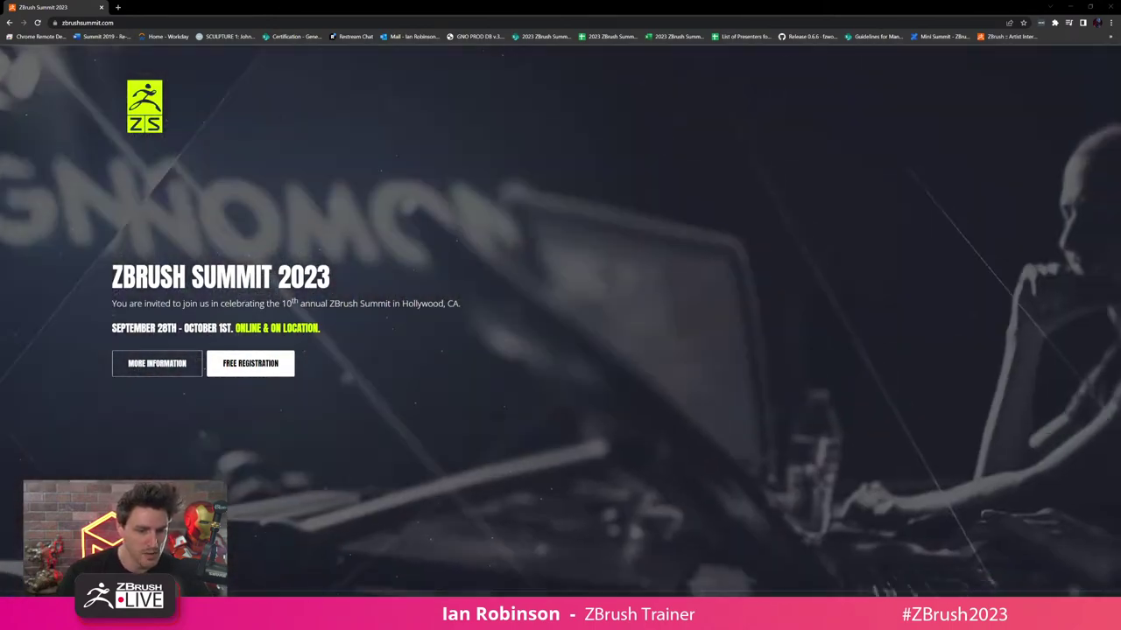
- Raise the Shure MV7 mic gain to 28.5 dB in ShurePlus MOTIV and put its window away
left_click(902, 616)
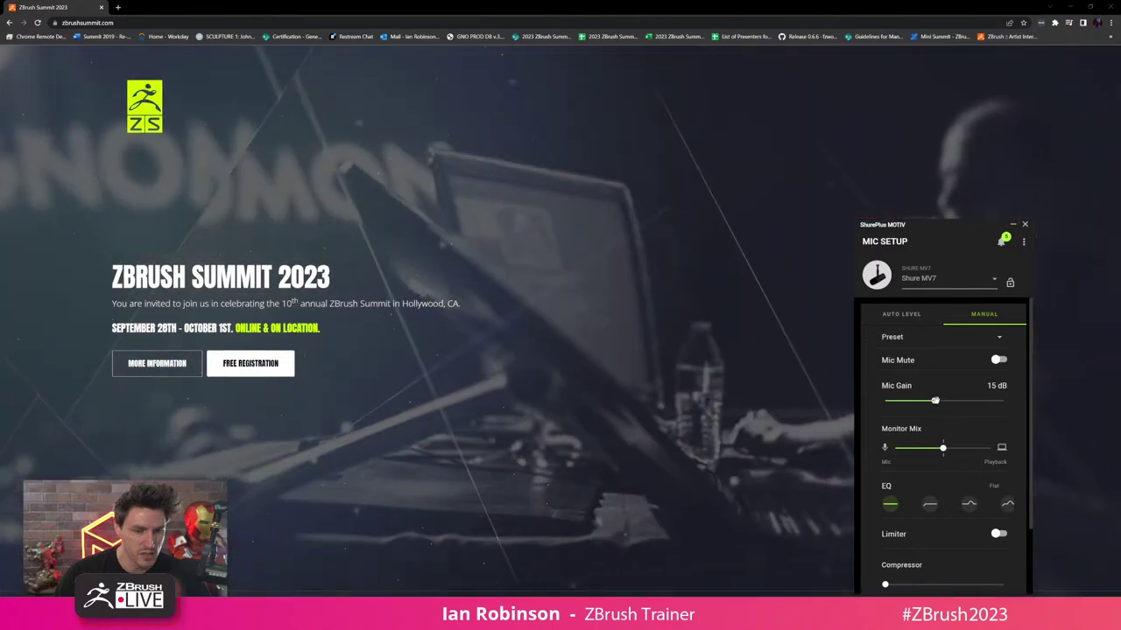
left_click_drag(934, 401, 949, 401)
key("Right")
key("Right")
key("Right")
key("Right")
key("Right")
key("Right")
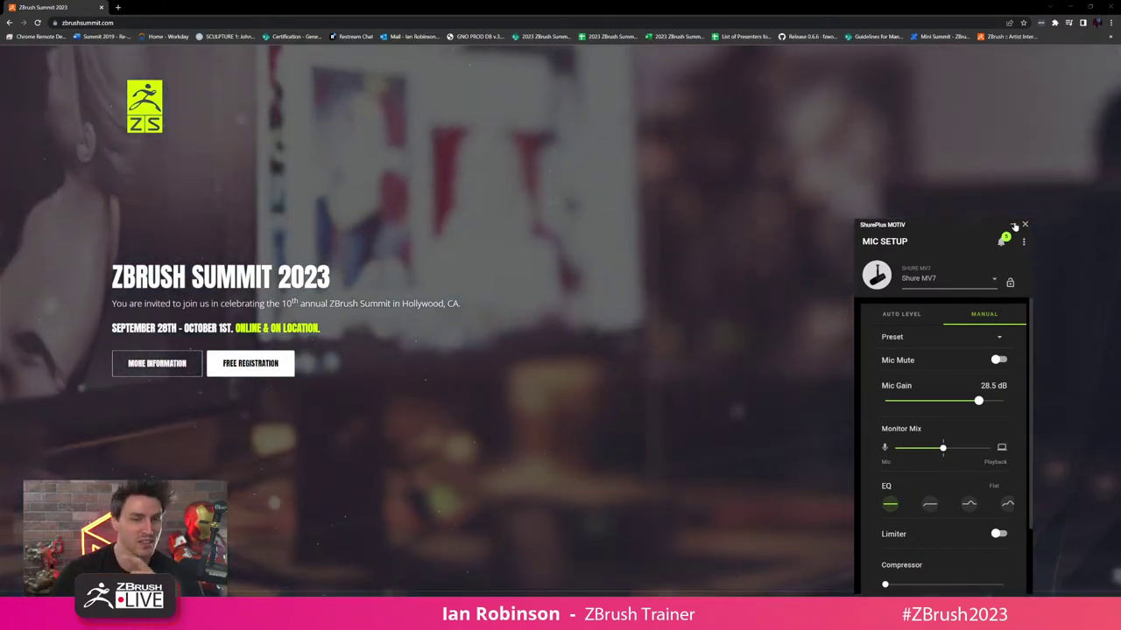
left_click(1013, 225)
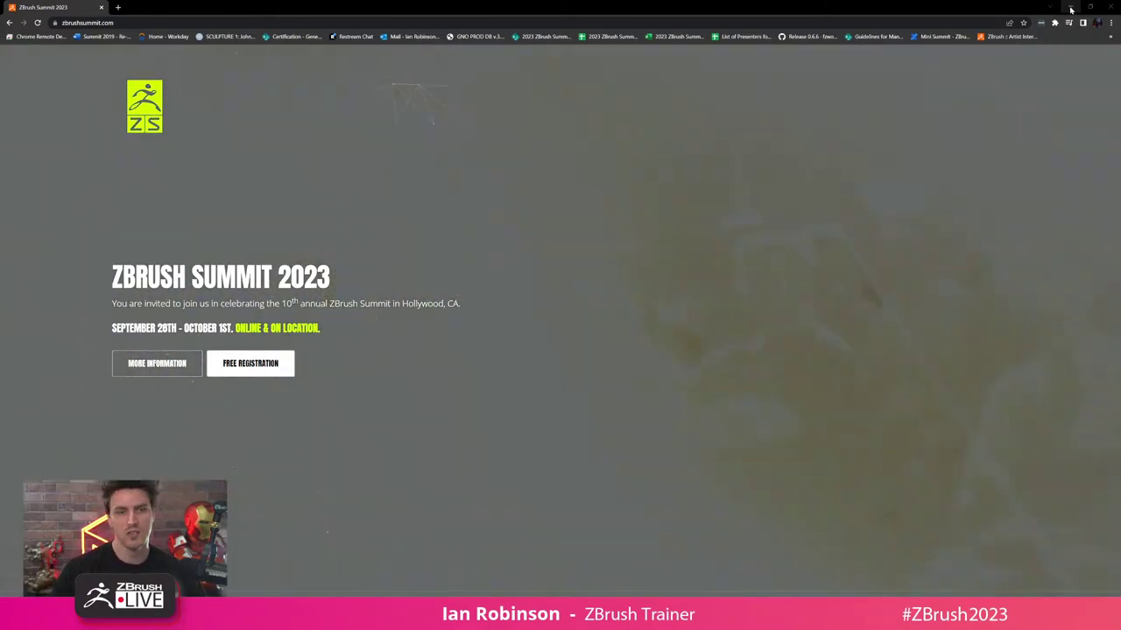
- Switch from the browser to ZBrush and examine the posed, tailed character from several angles
left_click(1072, 10)
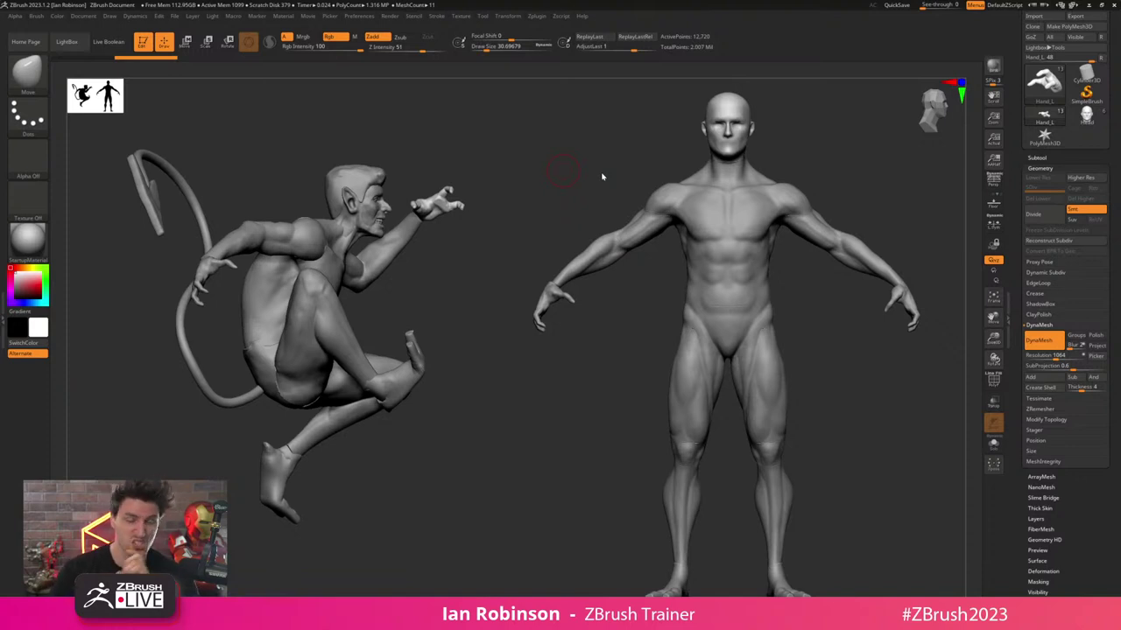
mouse_move(623, 174)
left_mouse_down()
mouse_move(537, 169)
mouse_move(618, 166)
mouse_move(596, 170)
mouse_move(607, 158)
left_mouse_up()
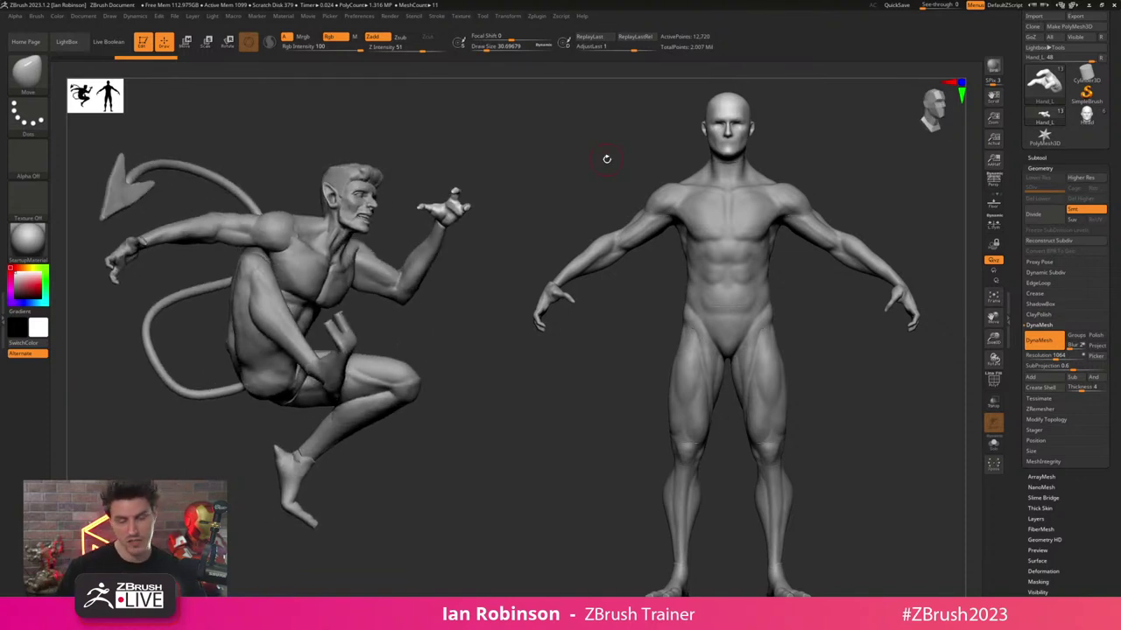
left_click_drag(508, 187, 516, 192)
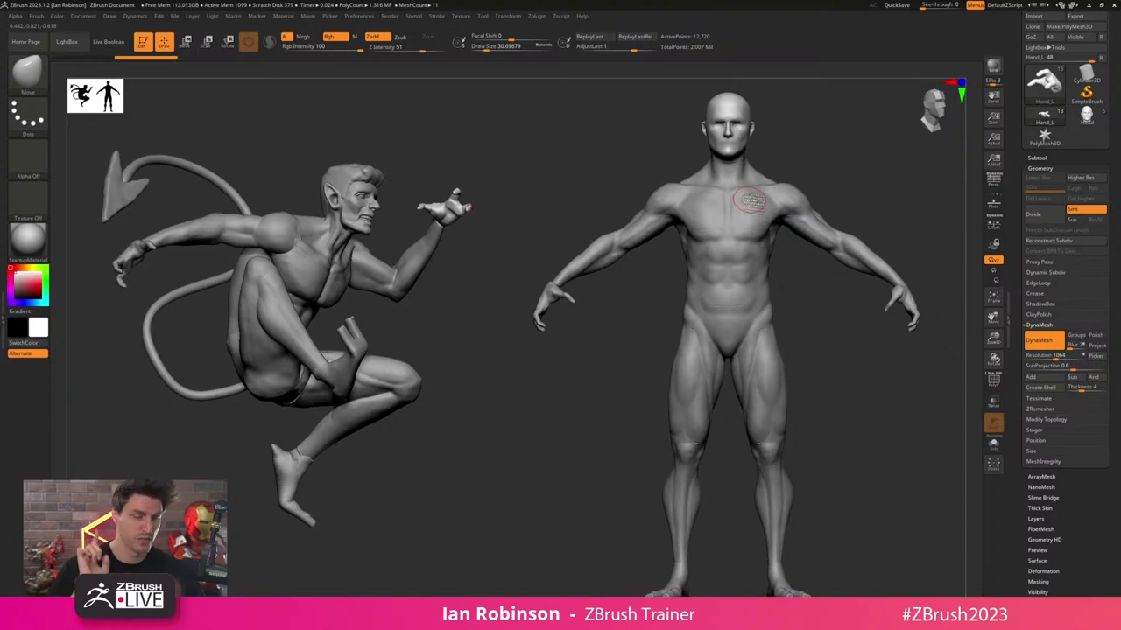
left_click_drag(510, 210, 460, 238)
right_click_drag(483, 212, 379, 233, "ctrl")
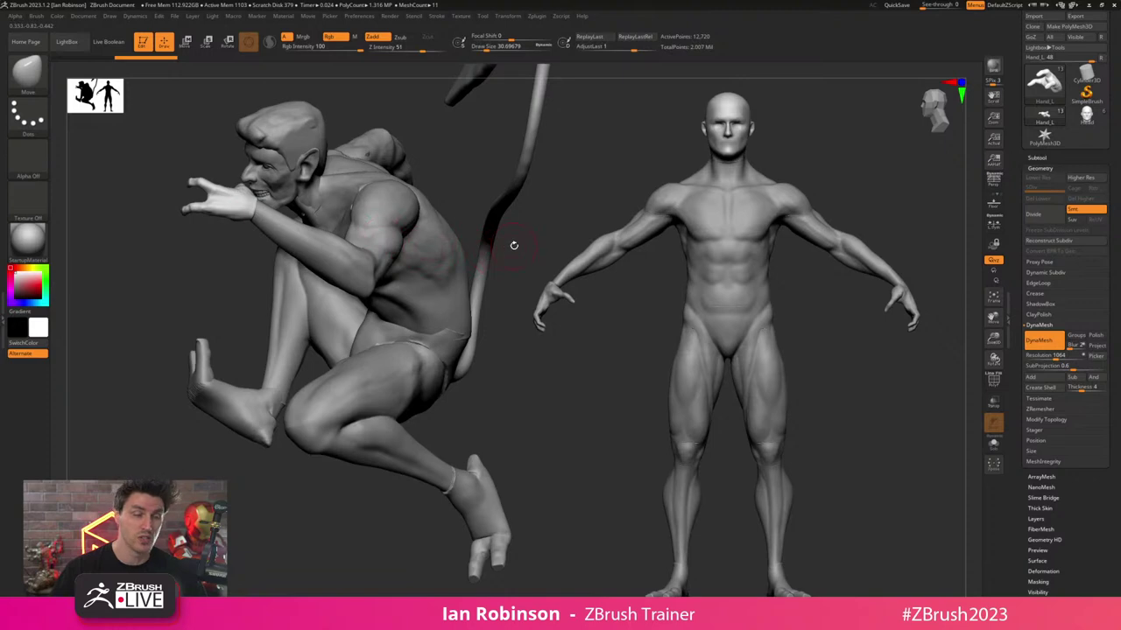
left_click_drag(514, 242, 532, 236)
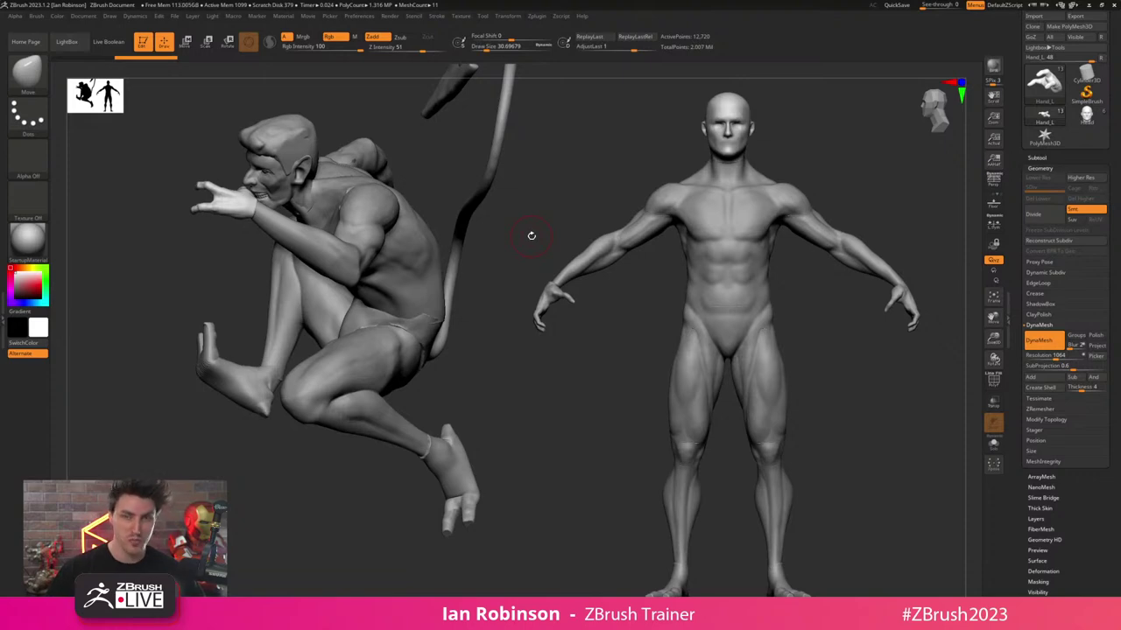
left_click_drag(497, 257, 447, 229)
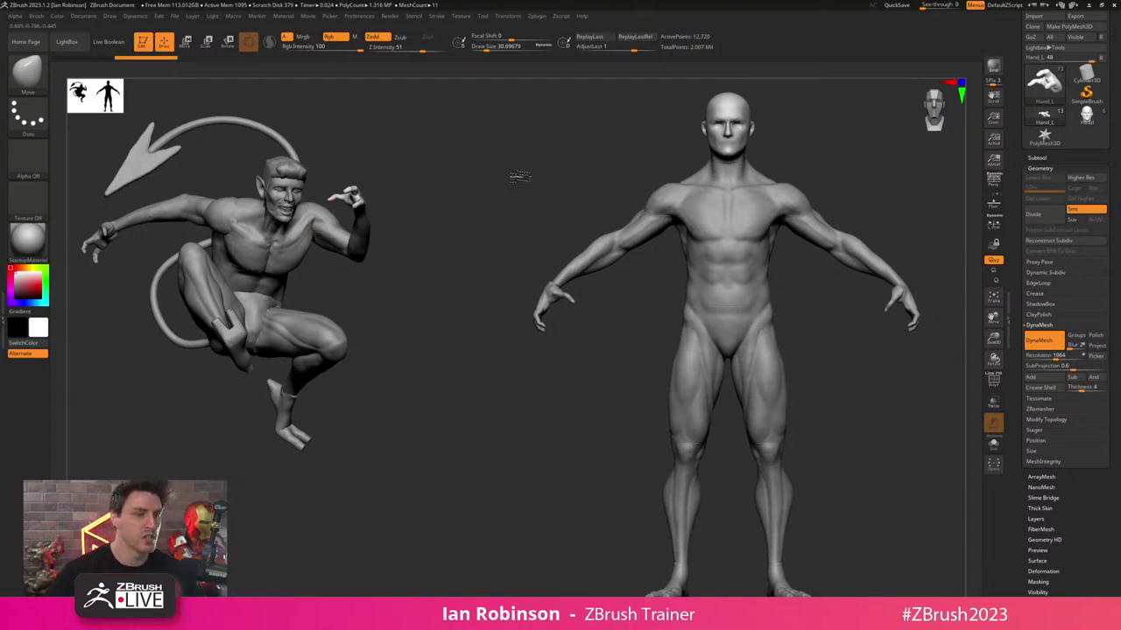
left_click_drag(520, 176, 510, 176)
- Clear the extra figure copy from the canvas and switch to the Head tool holding the T-pose body
key("ctrl+n")
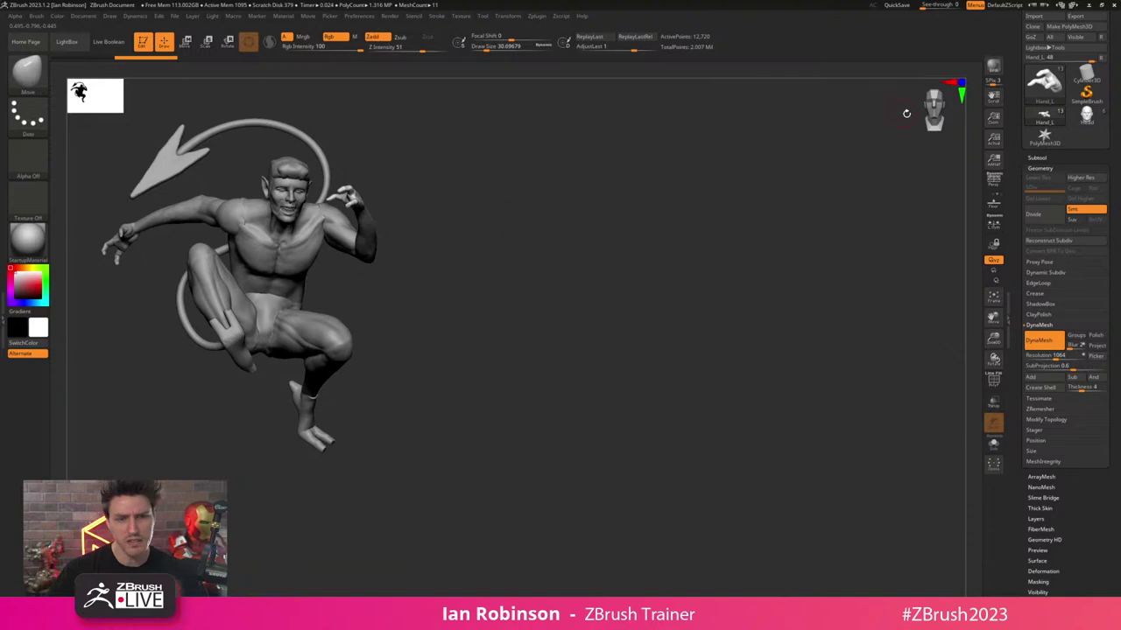
left_click(1087, 116)
left_click_drag(604, 178, 687, 167)
key("space")
left_click(512, 253)
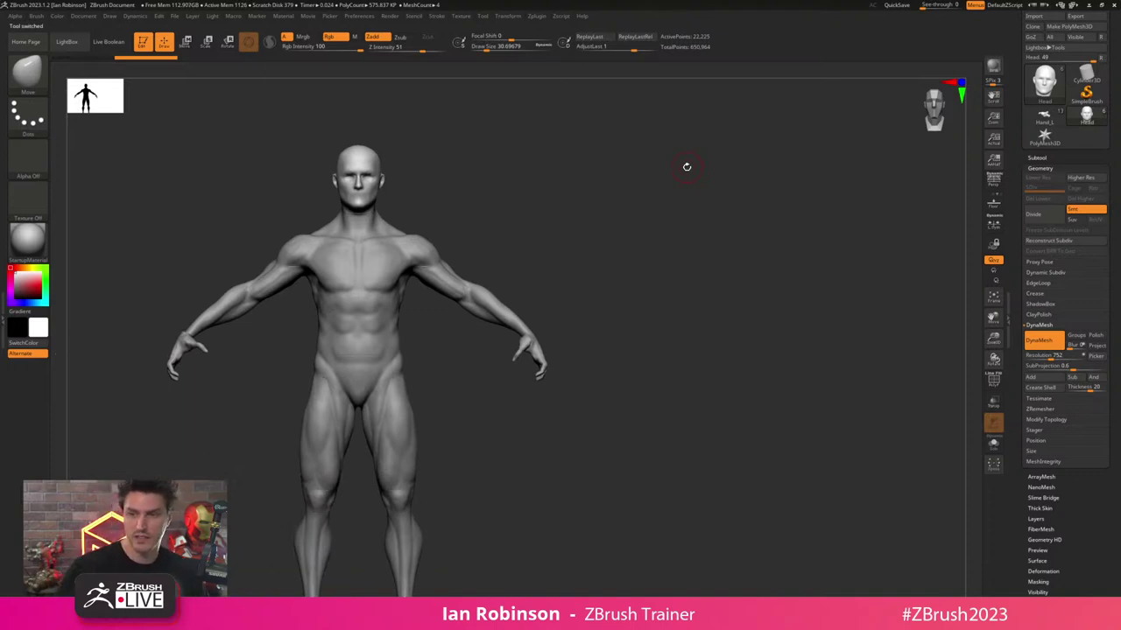
- Make the T-pose figure's Body the active subtool and show the subtool list
left_click_drag(649, 240, 658, 300)
left_click_drag(724, 245, 675, 281)
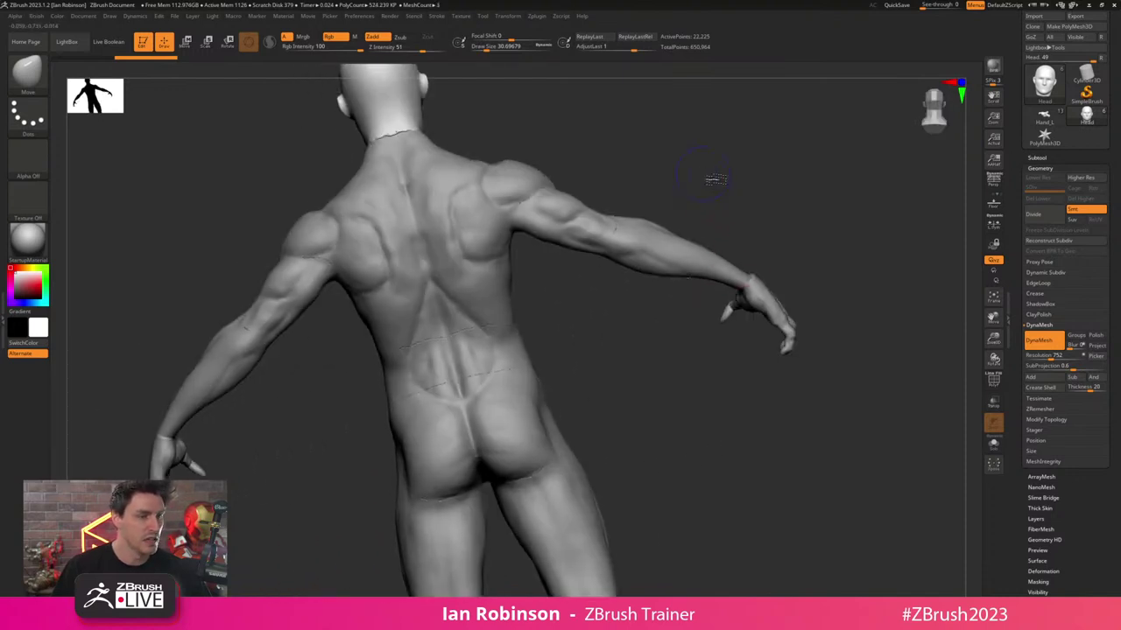
left_click_drag(713, 178, 823, 238, "shift")
left_click(639, 217, "alt")
key("shift+f")
key("shift+f")
left_click_drag(1037, 158, 1037, 155)
left_click(1037, 154)
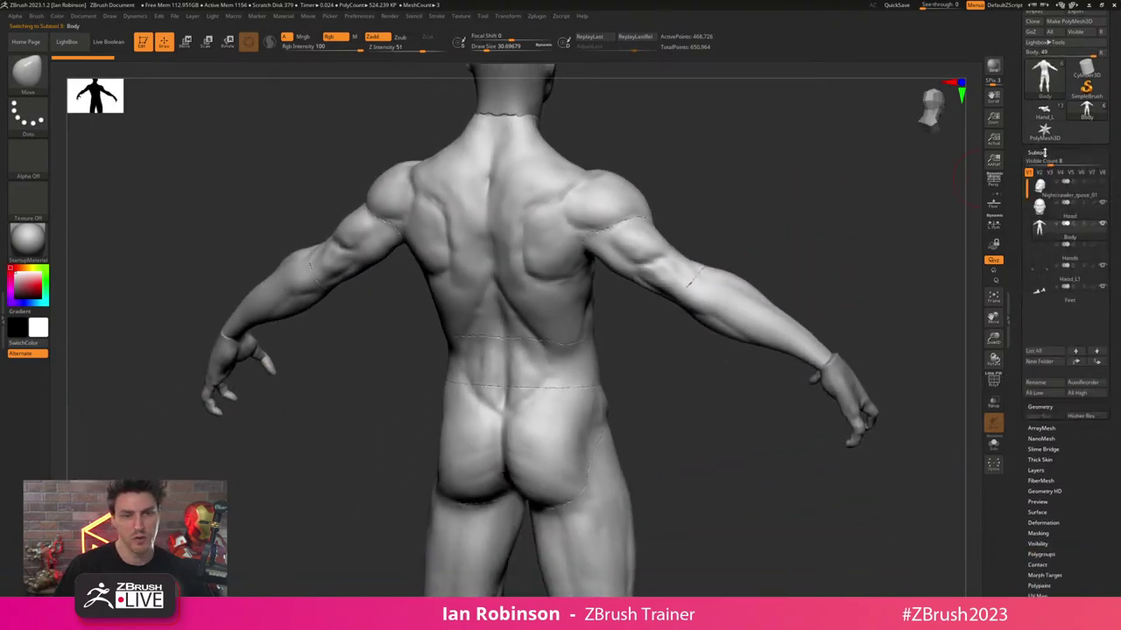
- Duplicate the Body subtool and hide the original
left_click_drag(881, 251, 809, 236)
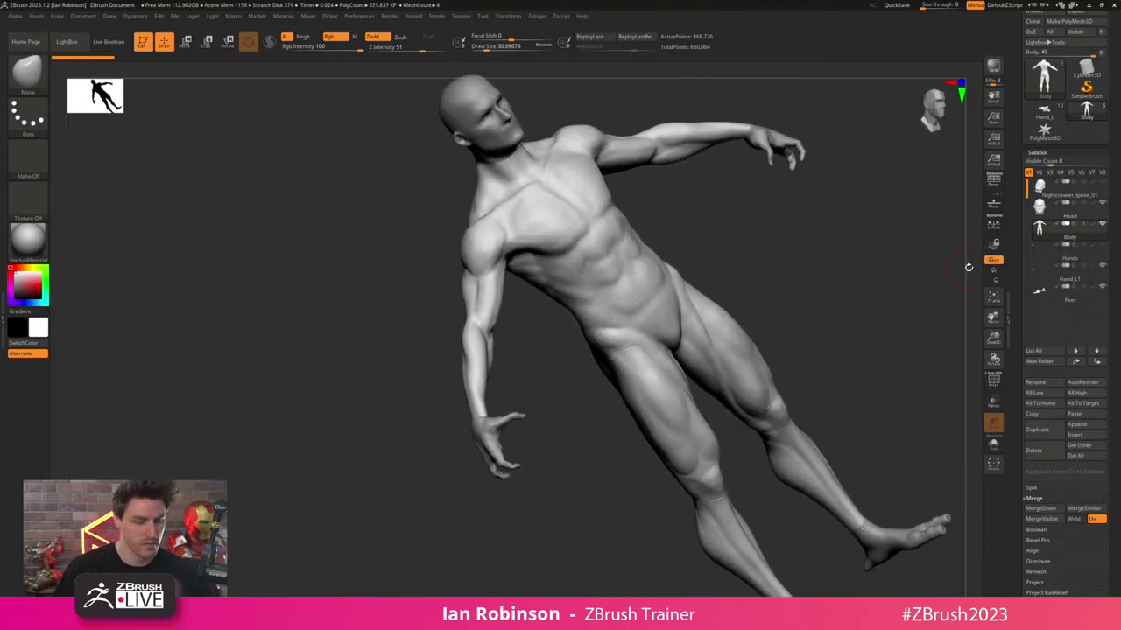
key("ctrl+shift+d")
left_click(1102, 225)
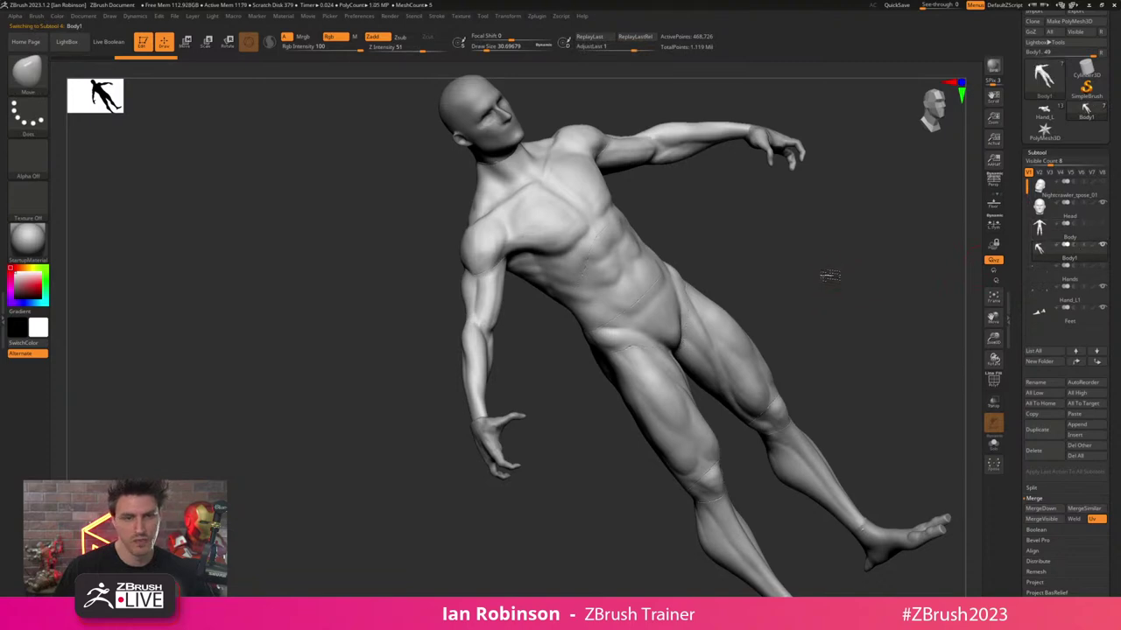
- Examine the duplicated body's polygroups and open its Geometry settings
left_click_drag(828, 276, 851, 329, "shift")
key("shift+f")
key("shift+f")
left_click_drag(761, 225, 623, 333, "alt")
left_click_drag(792, 247, 700, 246)
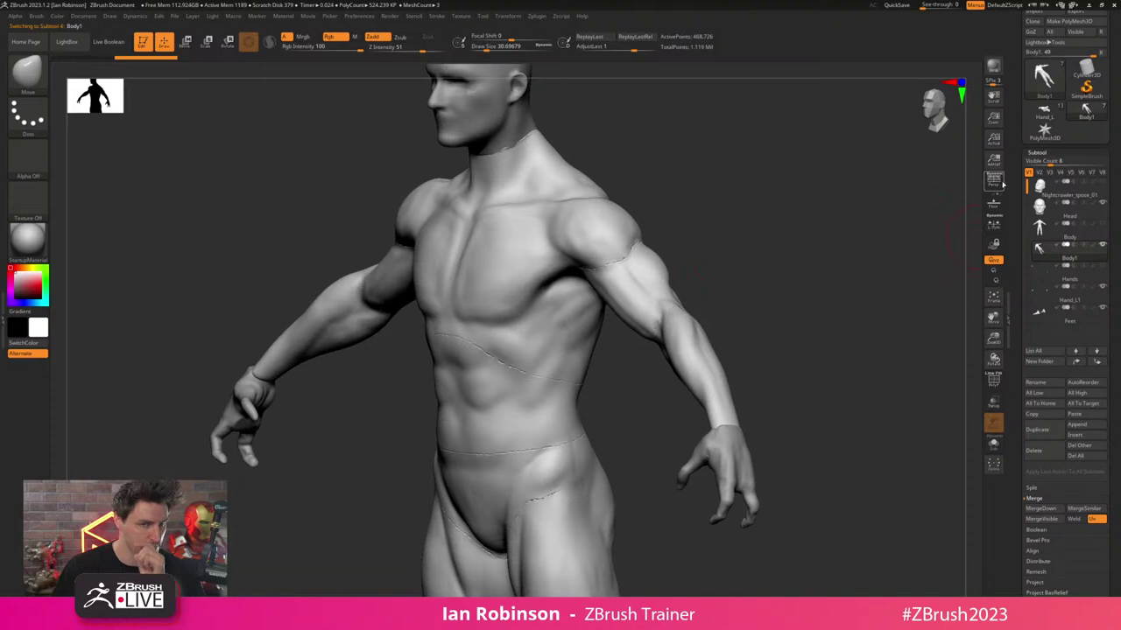
left_click_drag(1038, 155, 1038, 153)
left_click(1037, 149)
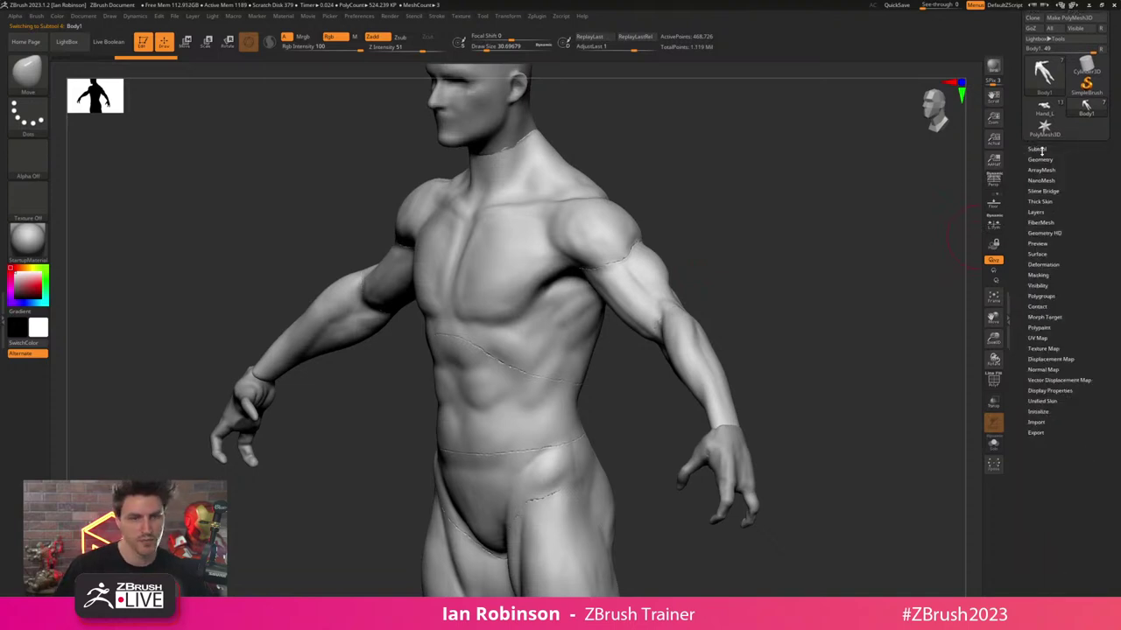
left_click(1039, 155)
left_click_drag(801, 260, 825, 258)
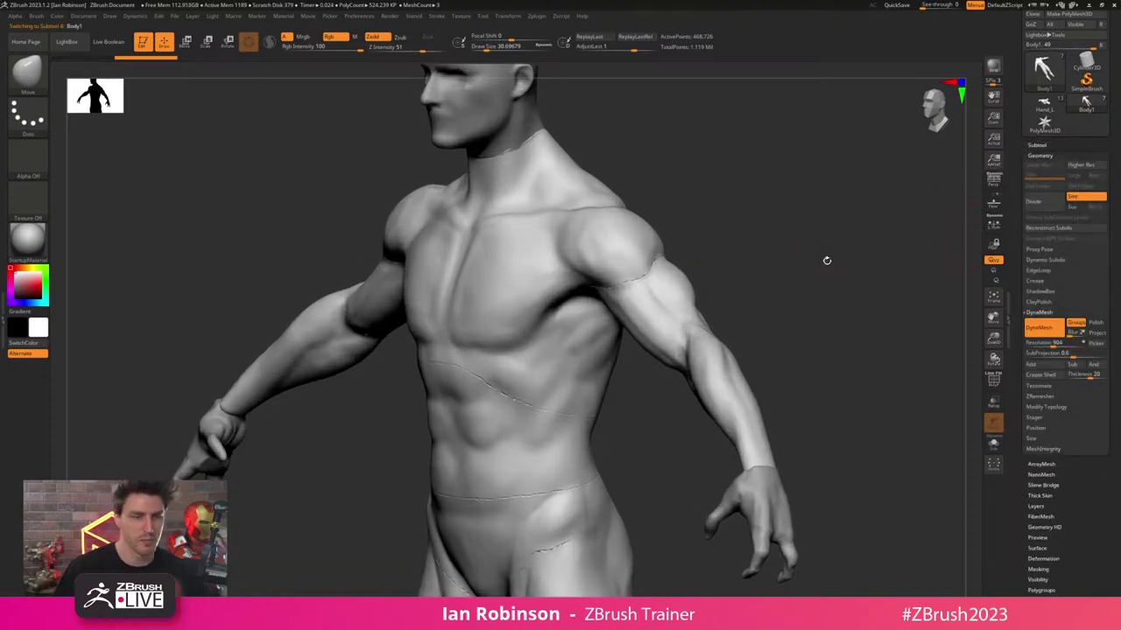
- Examine the Nightcrawler costume images on the concept reference board, including the red V-shaped chest piece with pointed shoulders
right_click_drag(1120, 210, 718, 186)
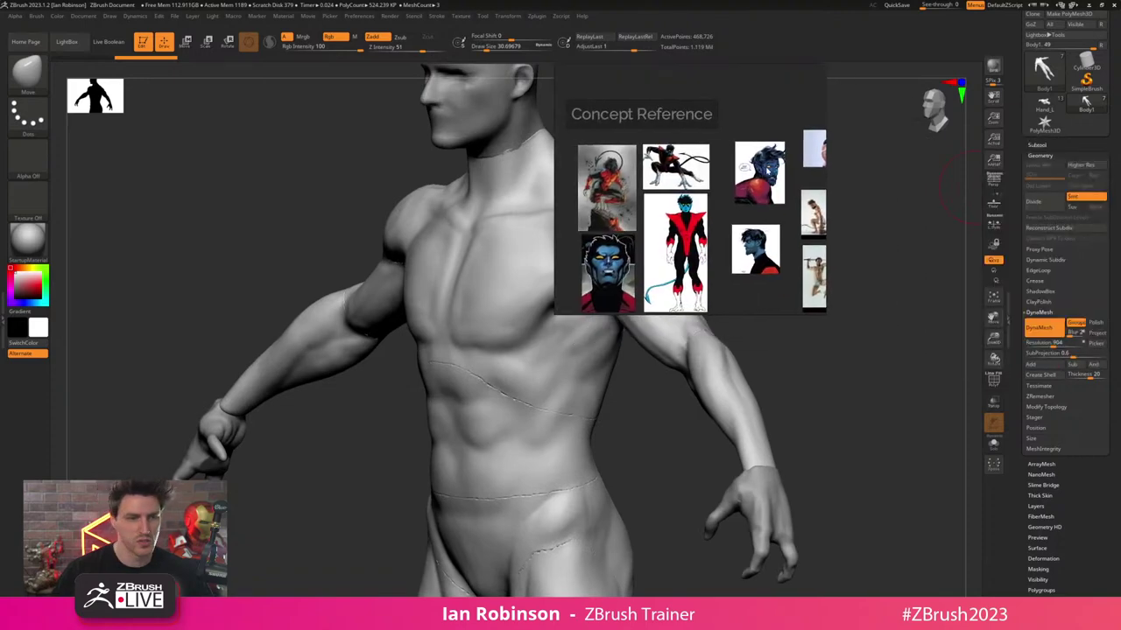
scroll(718, 186, "up", 5)
middle_click_drag(615, 285, 678, 202)
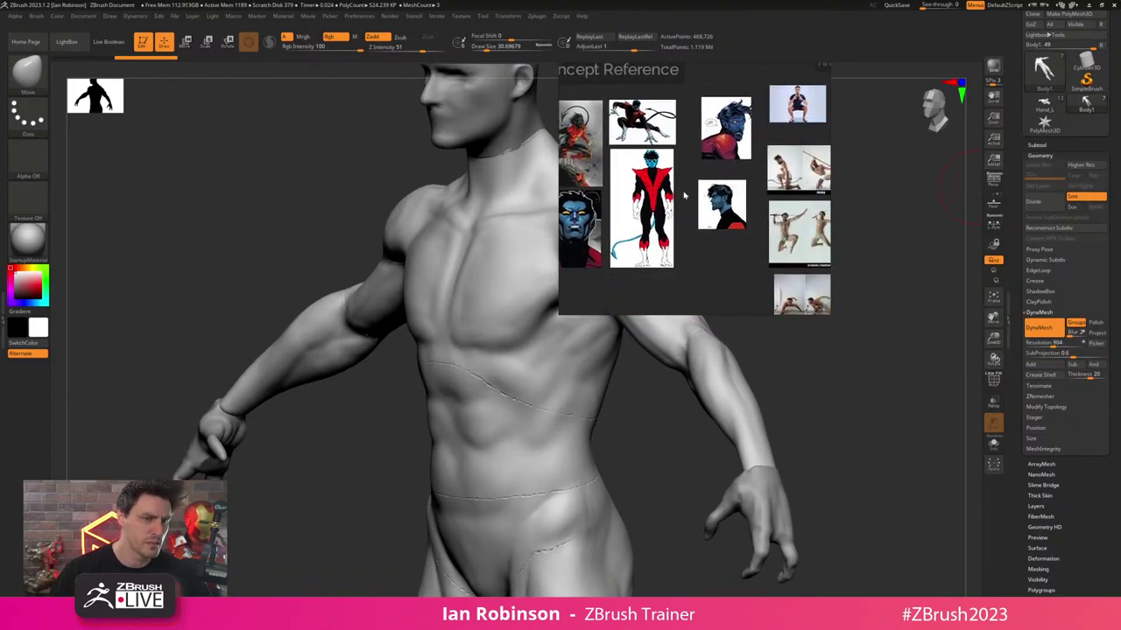
scroll(727, 193, "down", 4)
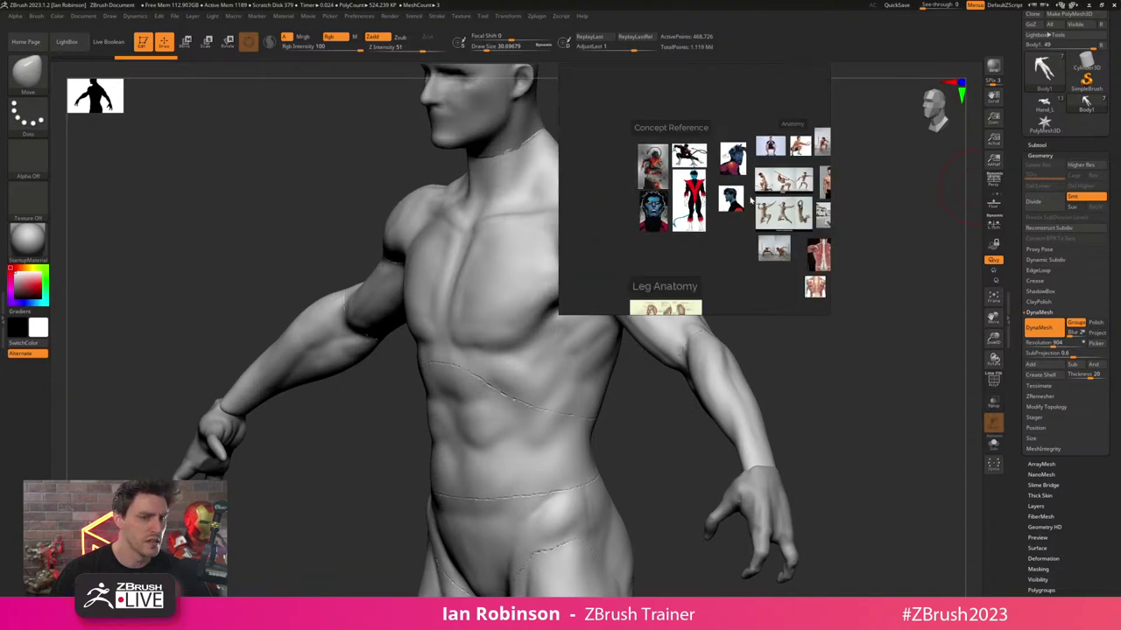
middle_click_drag(751, 202, 710, 170)
scroll(704, 201, "down", 1)
scroll(704, 205, "down", 1)
scroll(679, 211, "up", 4)
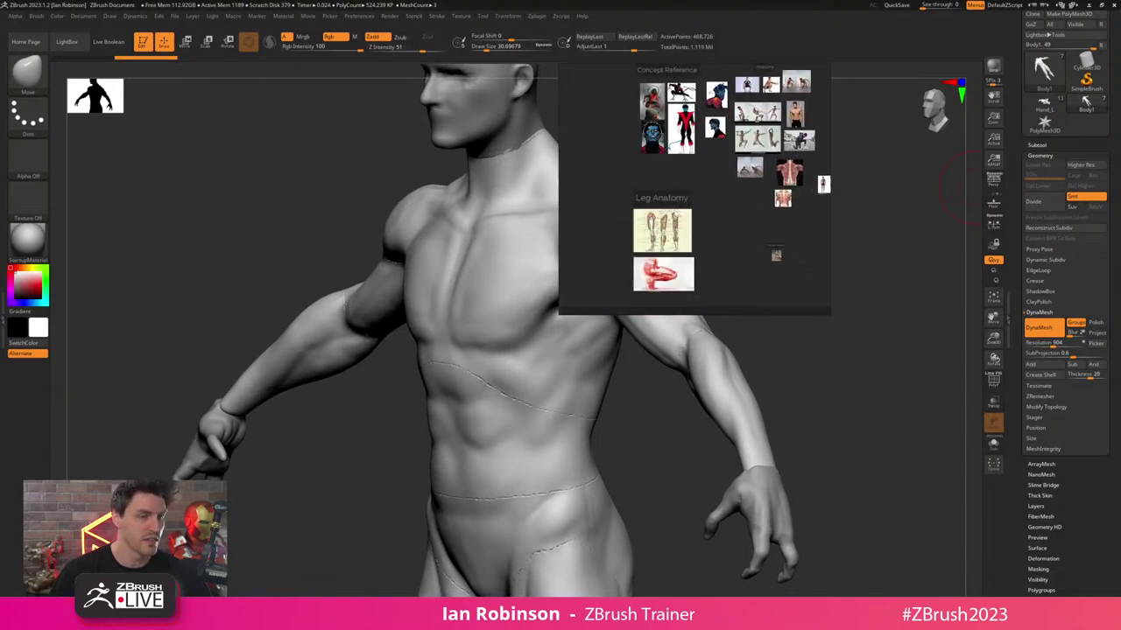
scroll(665, 123, "down", 1)
middle_click_drag(665, 119, 693, 219)
scroll(694, 202, "up", 1)
scroll(693, 177, "up", 4)
scroll(690, 175, "up", 3)
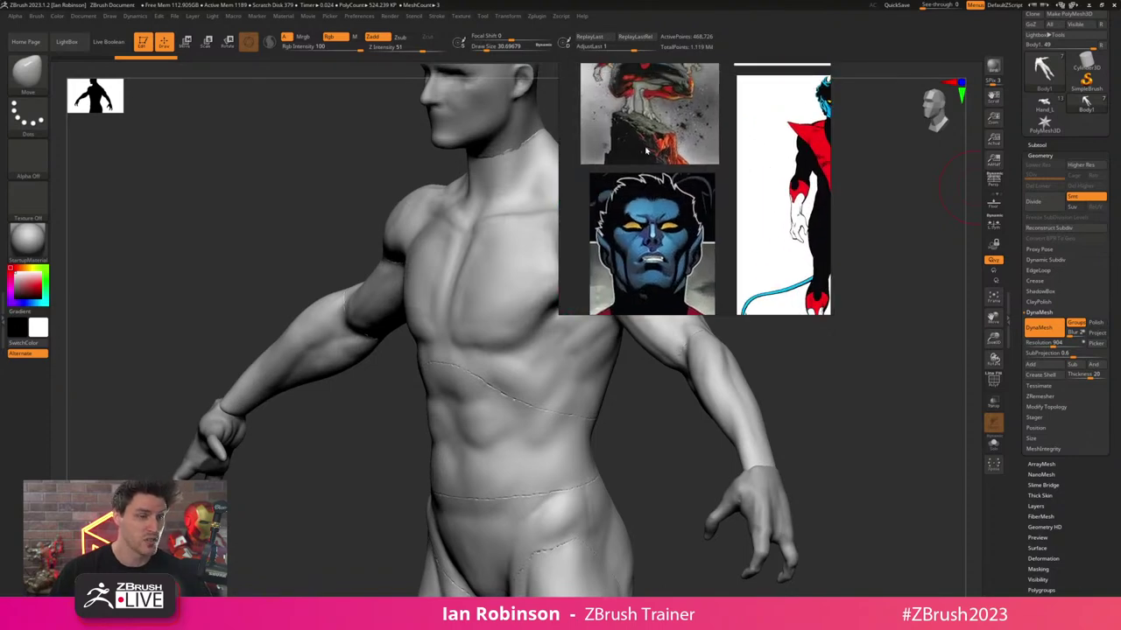
scroll(656, 152, "down", 5)
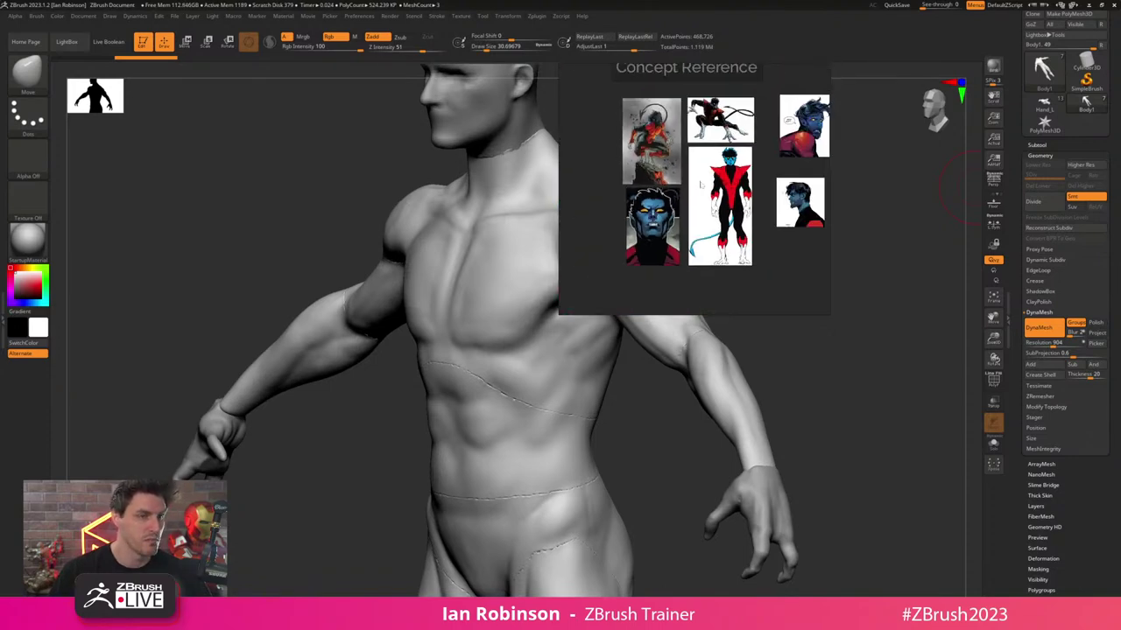
scroll(709, 170, "up", 5)
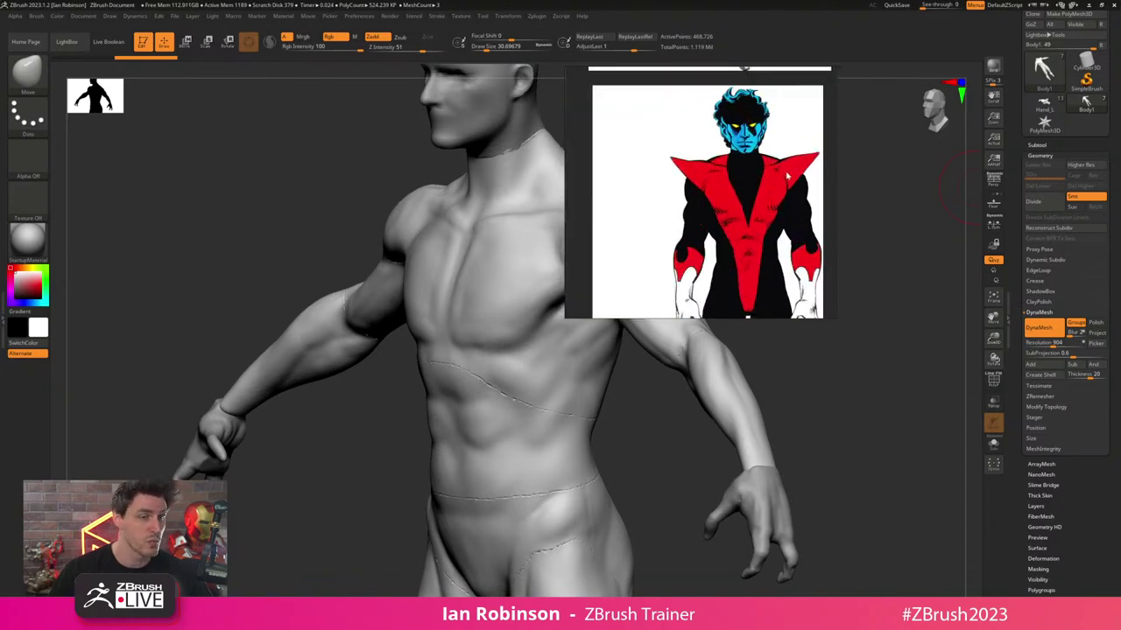
right_click_drag(765, 181, 1120, 206)
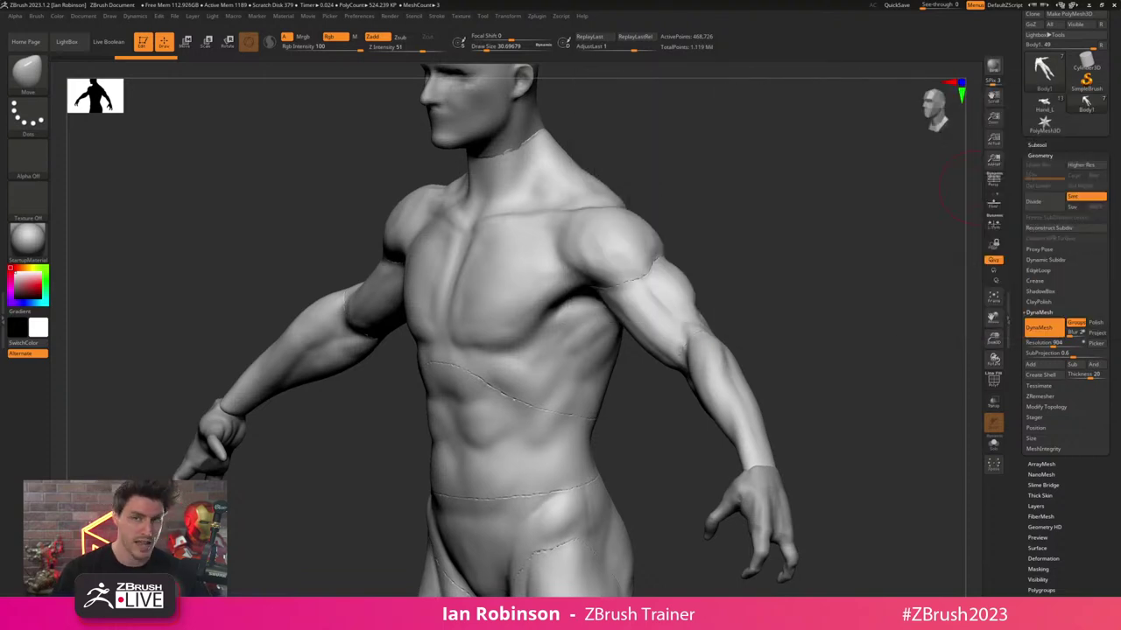
- Face the duplicated body's upper torso from the front and disable the DynaMesh Groups option
right_click_drag(833, 233, 846, 217, "shift")
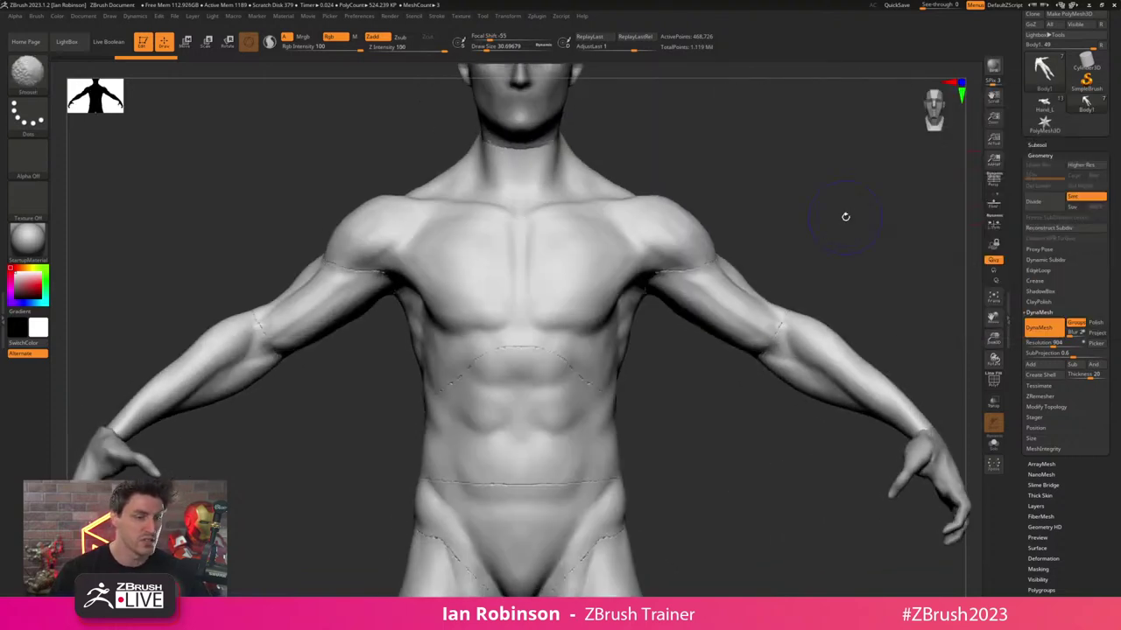
right_click_drag(743, 150, 751, 180, "ctrl")
right_click_drag(776, 190, 745, 197, "alt")
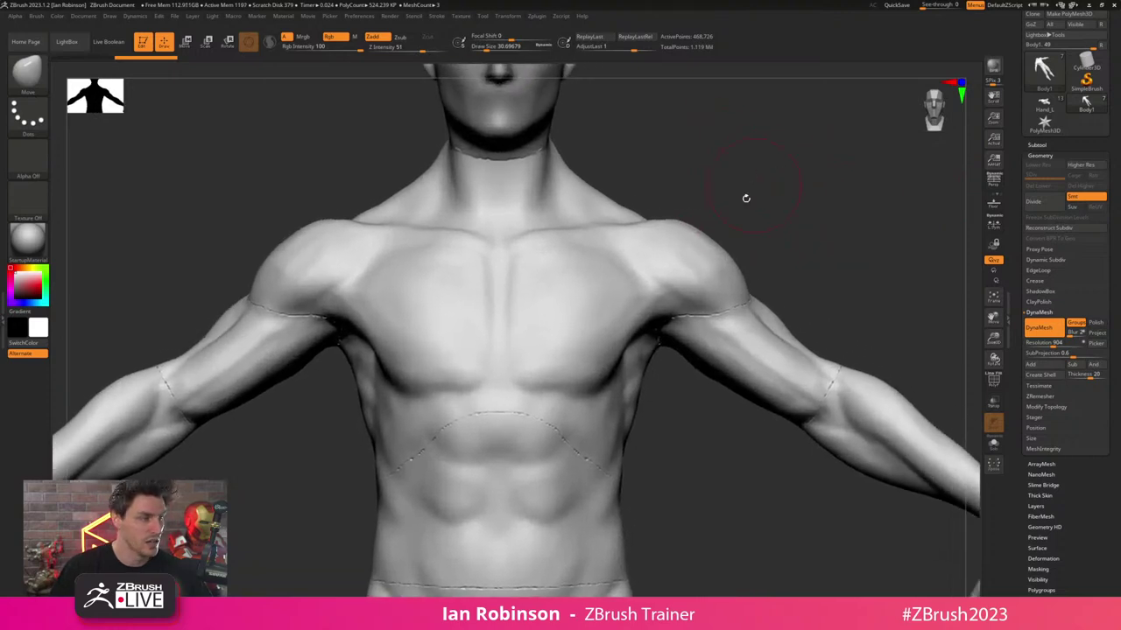
key("shift+f")
key("shift+f")
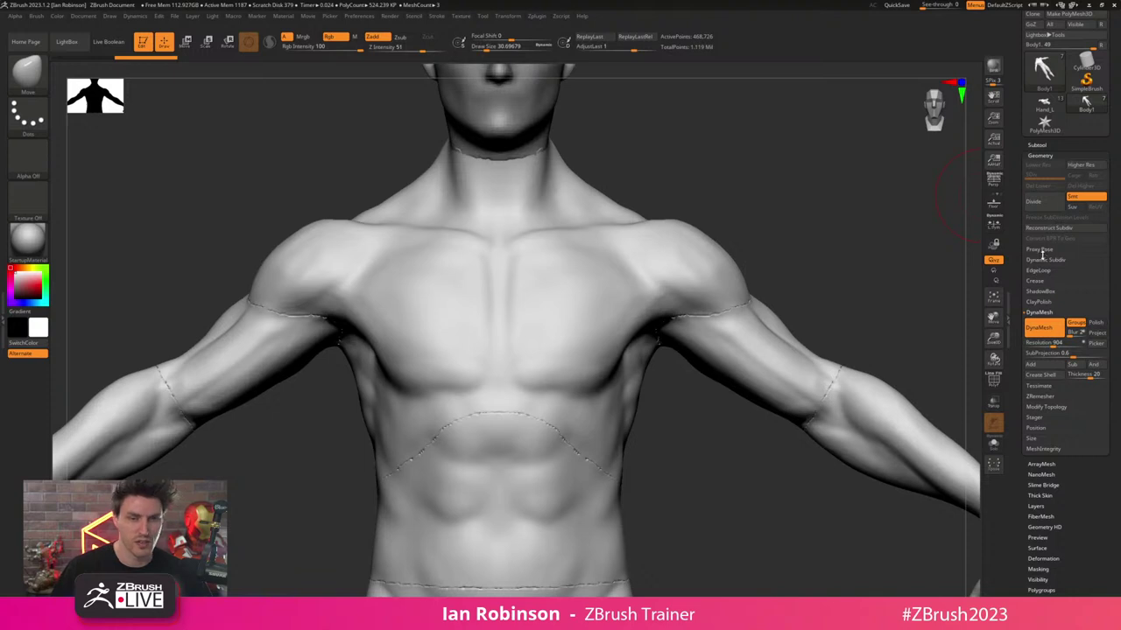
left_click(1076, 324)
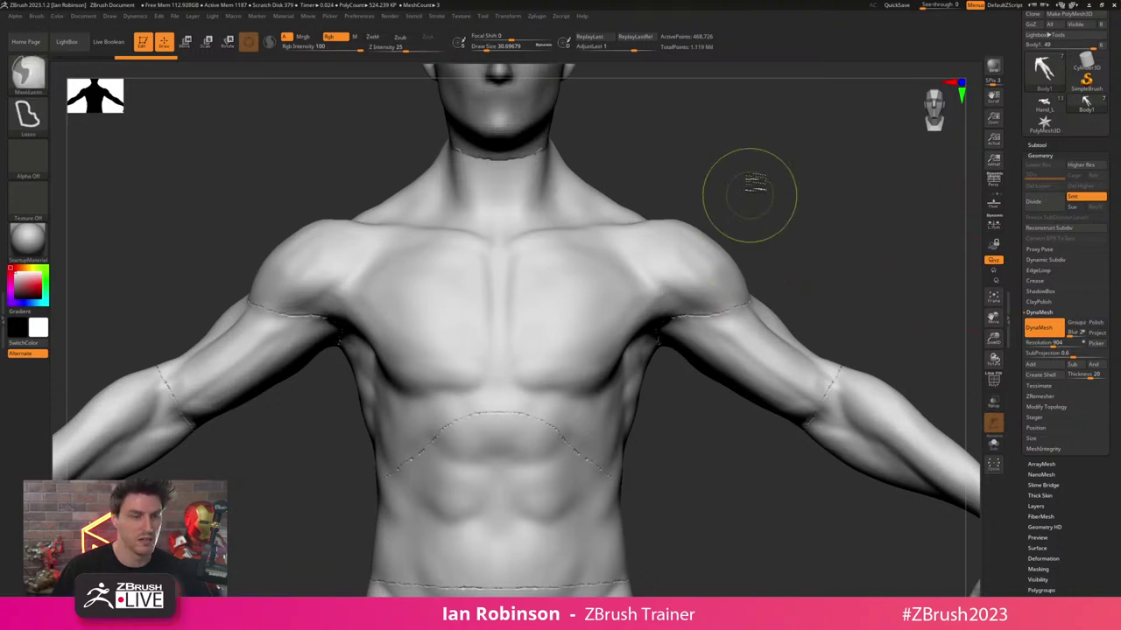
- Re-DynaMesh the duplicated body and smooth the seams on the upper arms, abdomen and hips
left_click_drag(752, 195, 790, 225, "ctrl")
left_click_drag(733, 298, 728, 317, "shift")
mouse_move(563, 429)
left_mouse_down("shift")
mouse_move(543, 438)
mouse_move(574, 452)
mouse_move(604, 501)
left_mouse_up("shift")
mouse_move(675, 478)
left_mouse_down("ctrl")
mouse_move(710, 467)
mouse_move(683, 496)
mouse_move(683, 354)
left_mouse_up("ctrl")
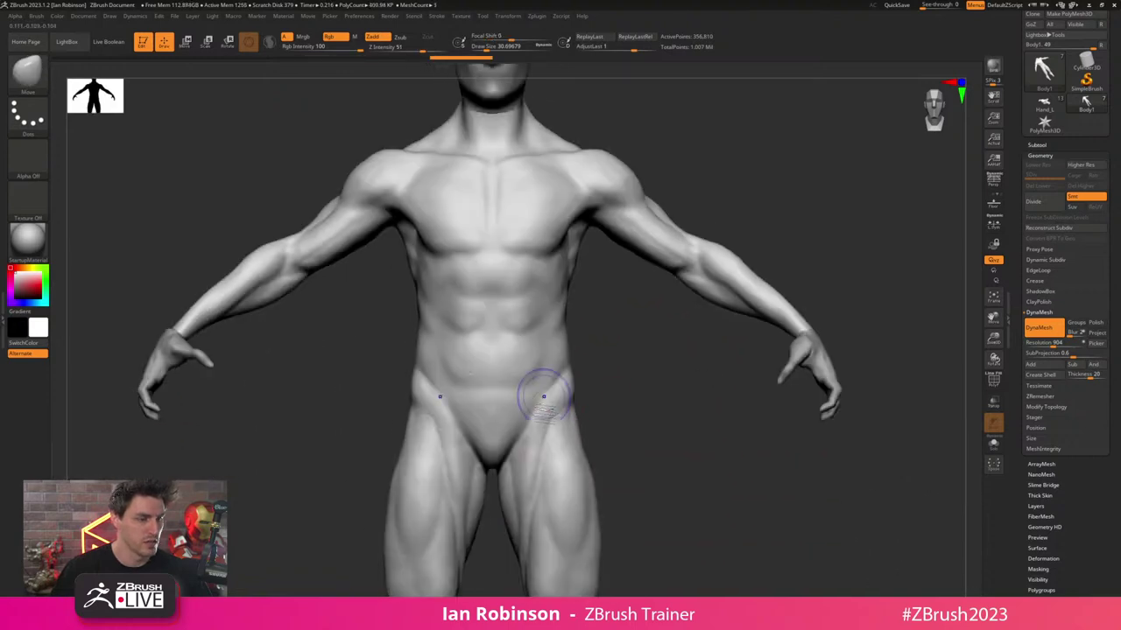
mouse_move(543, 393)
left_mouse_down("shift")
mouse_move(501, 380)
mouse_move(563, 379)
left_mouse_up("shift")
- Smooth the remaining polygroup seams on the back of the torso and the backs of the legs
mouse_move(697, 445)
left_mouse_down()
mouse_move(666, 449)
mouse_move(508, 394)
left_mouse_up()
mouse_move(741, 295)
left_mouse_down()
mouse_move(626, 313)
mouse_move(582, 273)
left_mouse_up()
left_click_drag(506, 331, 498, 340, "shift")
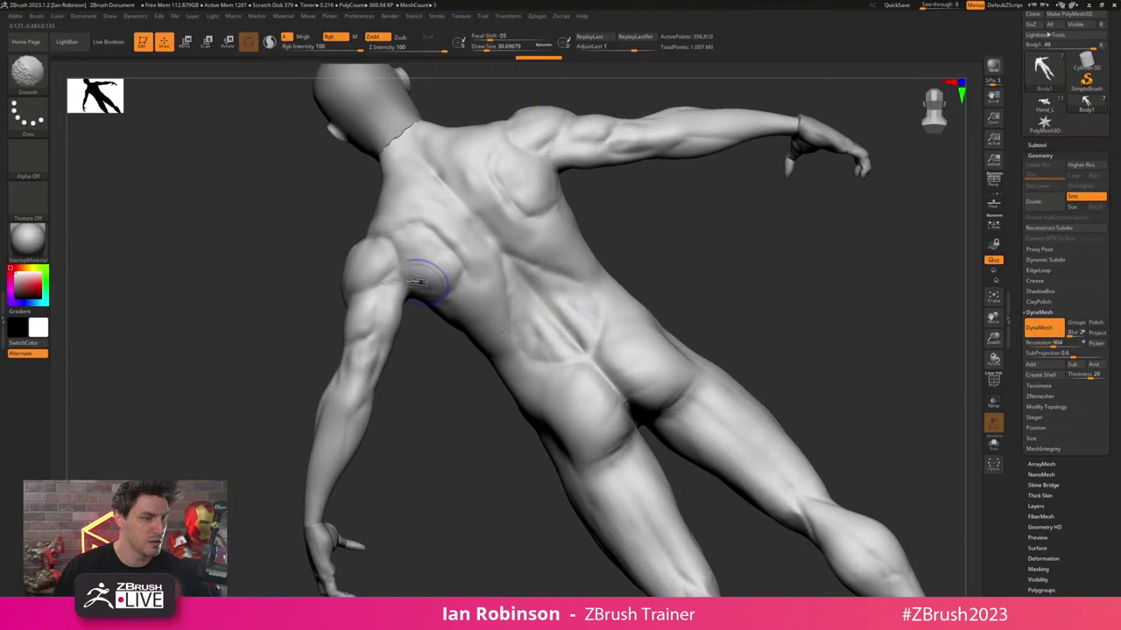
left_click_drag(758, 375, 675, 249, "alt")
left_click_drag(760, 272, 737, 237, "alt")
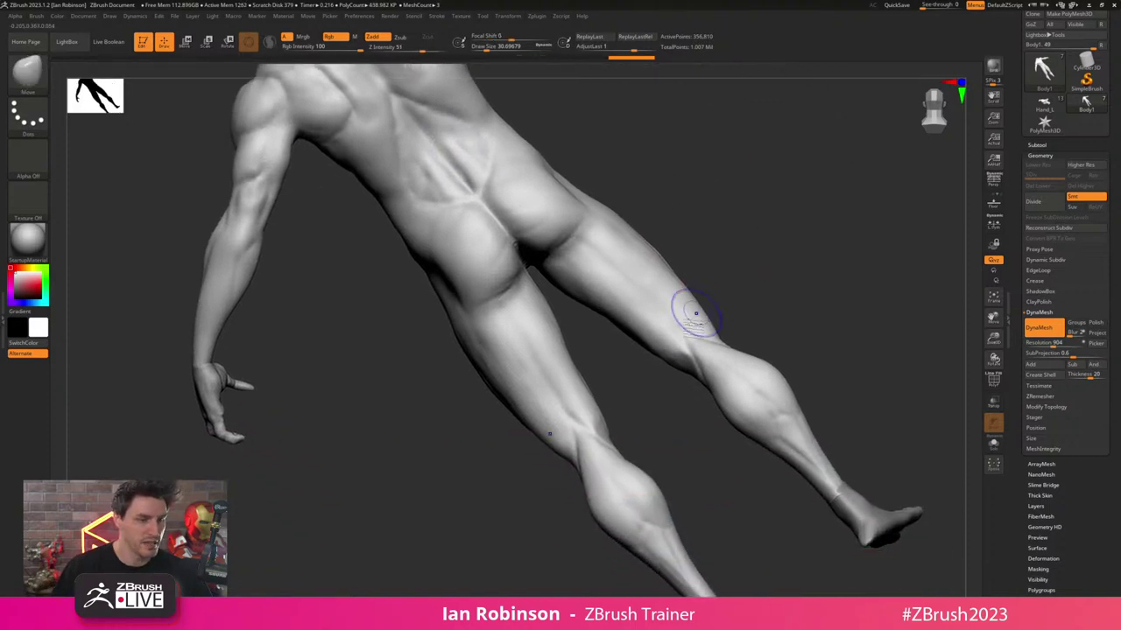
left_click_drag(774, 432, 808, 429, "shift")
left_click_drag(574, 247, 567, 219, "shift")
- Smooth the seams on the front of the legs and around the knees
mouse_move(653, 162)
left_mouse_down()
mouse_move(770, 143)
mouse_move(787, 191)
mouse_move(671, 226)
mouse_move(704, 245)
mouse_move(692, 239)
left_mouse_up()
left_click_drag(566, 167, 573, 167, "shift")
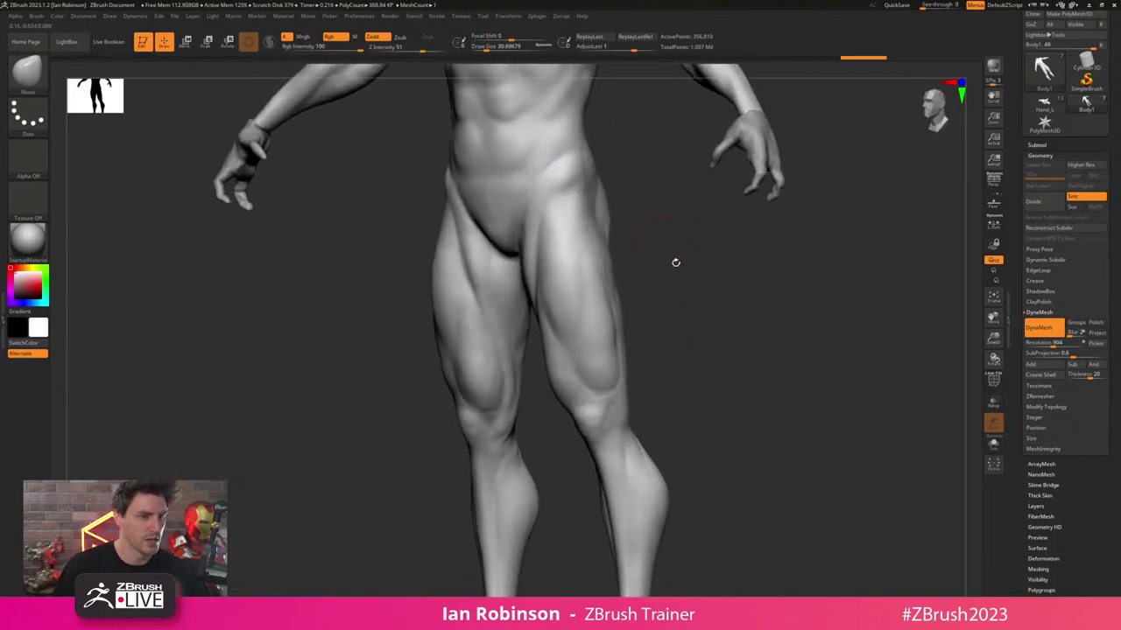
left_click_drag(675, 262, 728, 261)
mouse_move(553, 386)
left_mouse_down("shift")
mouse_move(564, 352)
mouse_move(556, 366)
left_mouse_up("shift")
left_click_drag(559, 417, 567, 439, "shift")
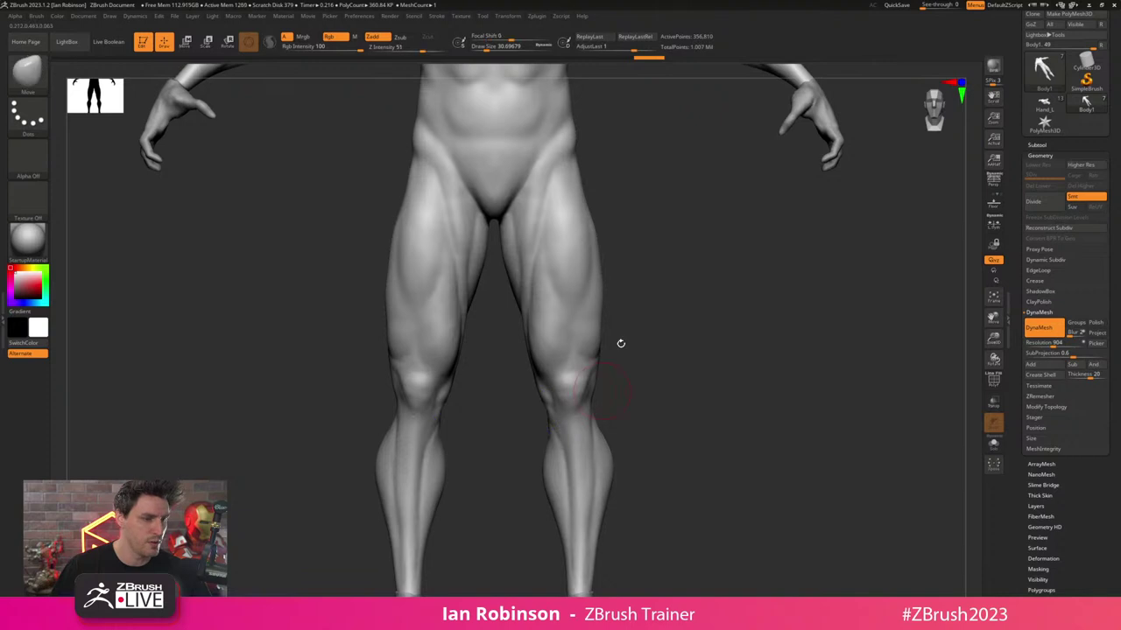
- Inspect the smoothed upper body from the front, checking its polygroups in polyframe display
mouse_move(617, 207)
left_mouse_down("alt")
mouse_move(688, 373)
mouse_move(698, 435)
left_mouse_up("alt")
left_click_drag(812, 93, 803, 177, "alt")
key("shift+f")
key("shift+f")
left_click_drag(779, 105, 759, 246, "alt")
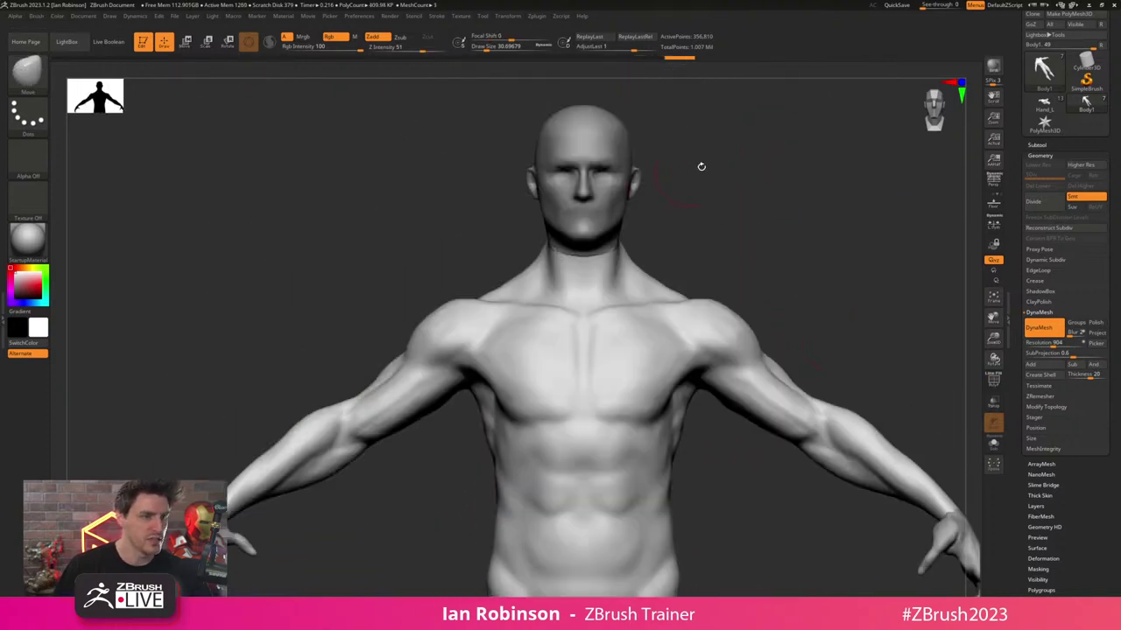
left_click_drag(702, 166, 738, 157, "alt")
left_click_drag(707, 274, 711, 525, "alt")
- Set the brush draw size to about 26.87 and review the head, shoulders and torso
key("s")
mouse_move(741, 178)
left_mouse_down("alt")
mouse_move(743, 226)
mouse_move(599, 225)
left_mouse_up("alt")
key("s")
left_click_drag(670, 203, 675, 203)
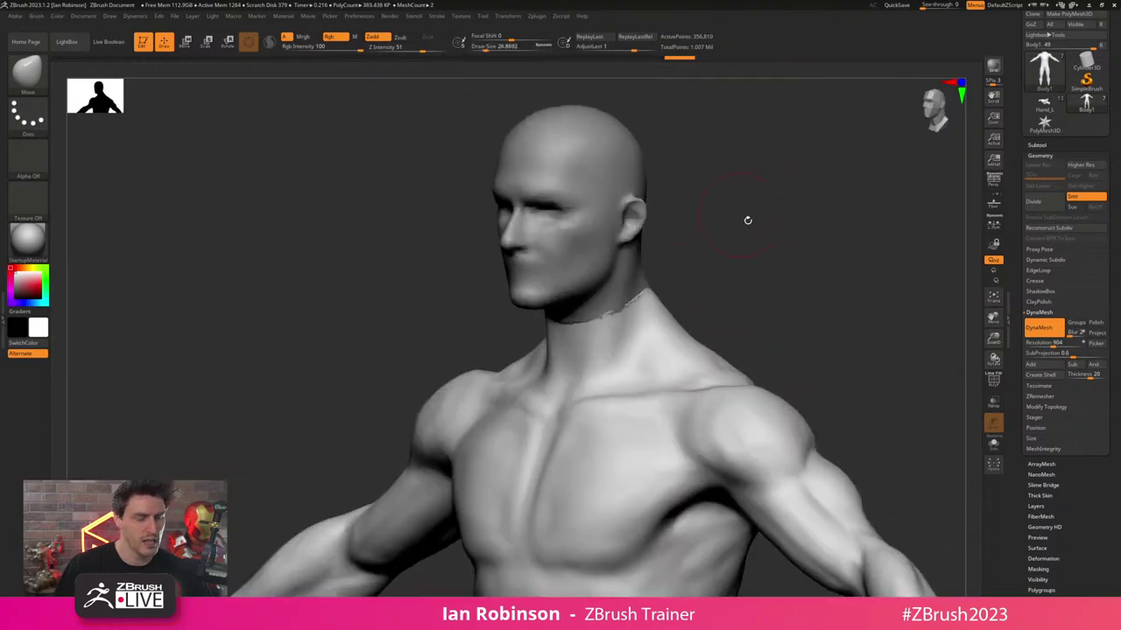
mouse_move(746, 220)
left_mouse_down("shift")
mouse_move(763, 237)
mouse_move(694, 255)
mouse_move(670, 150)
left_mouse_up("shift")
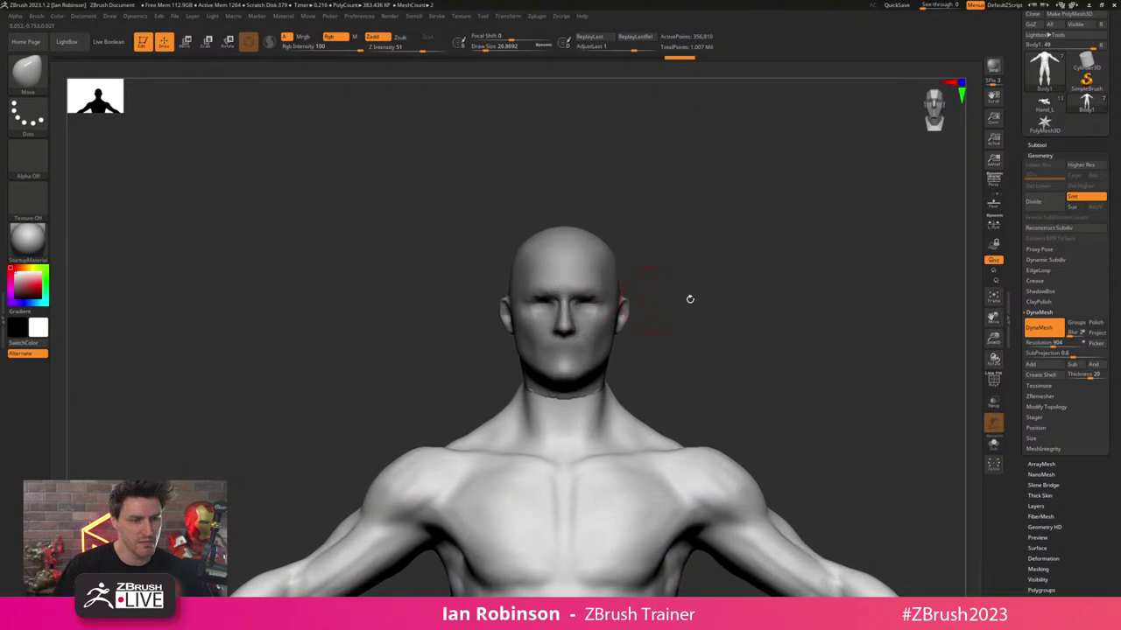
left_click_drag(690, 298, 662, 210, "alt")
left_click_drag(740, 306, 727, 239, "alt")
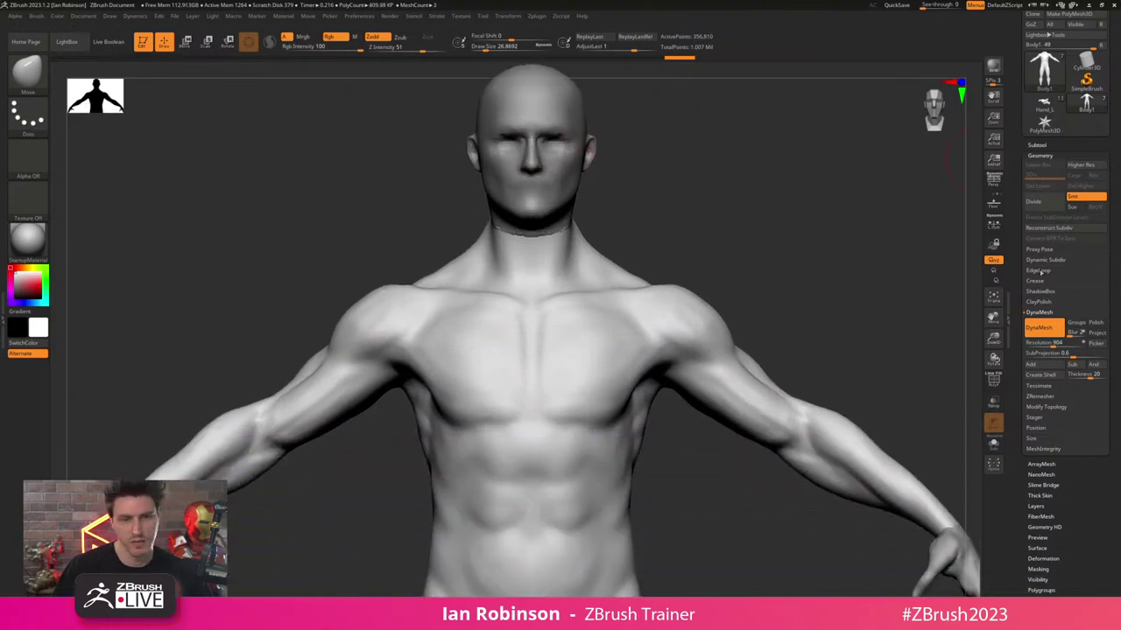
left_click_drag(791, 292, 783, 350, "alt")
left_click_drag(801, 411, 794, 236, "alt")
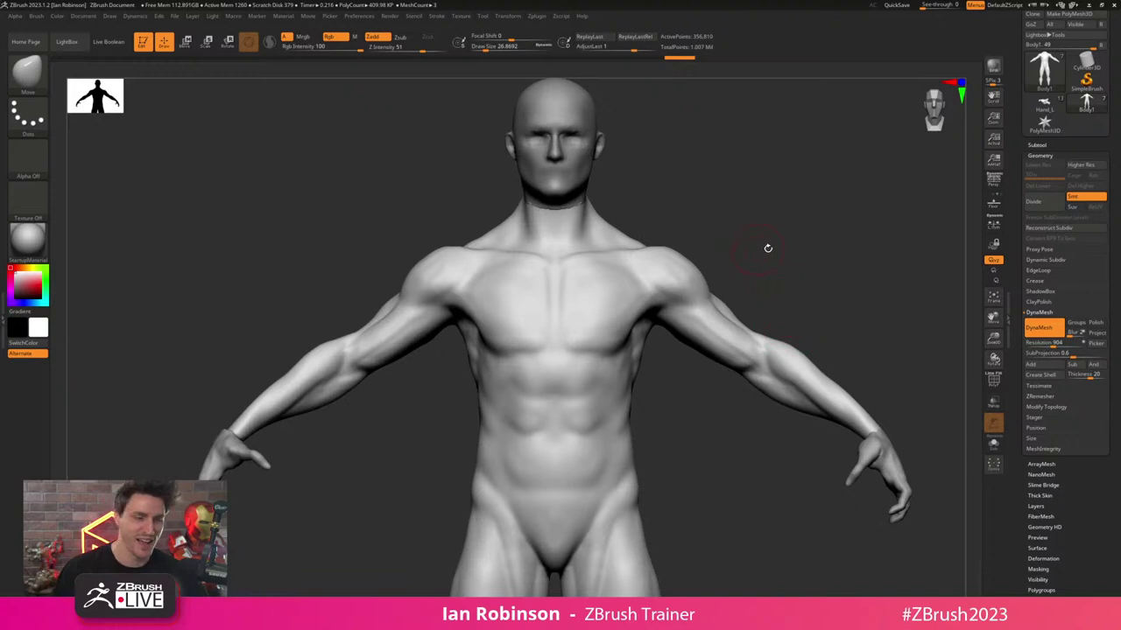
- Assign the whole duplicated body to a single polygroup and check the grouping in polyframe display
mouse_move(780, 247)
left_mouse_down("alt")
mouse_move(790, 237)
mouse_move(752, 148)
left_mouse_up("alt")
mouse_move(794, 221)
left_mouse_down()
mouse_move(798, 229)
mouse_move(779, 229)
left_mouse_up()
key("shift+f")
key("shift+f")
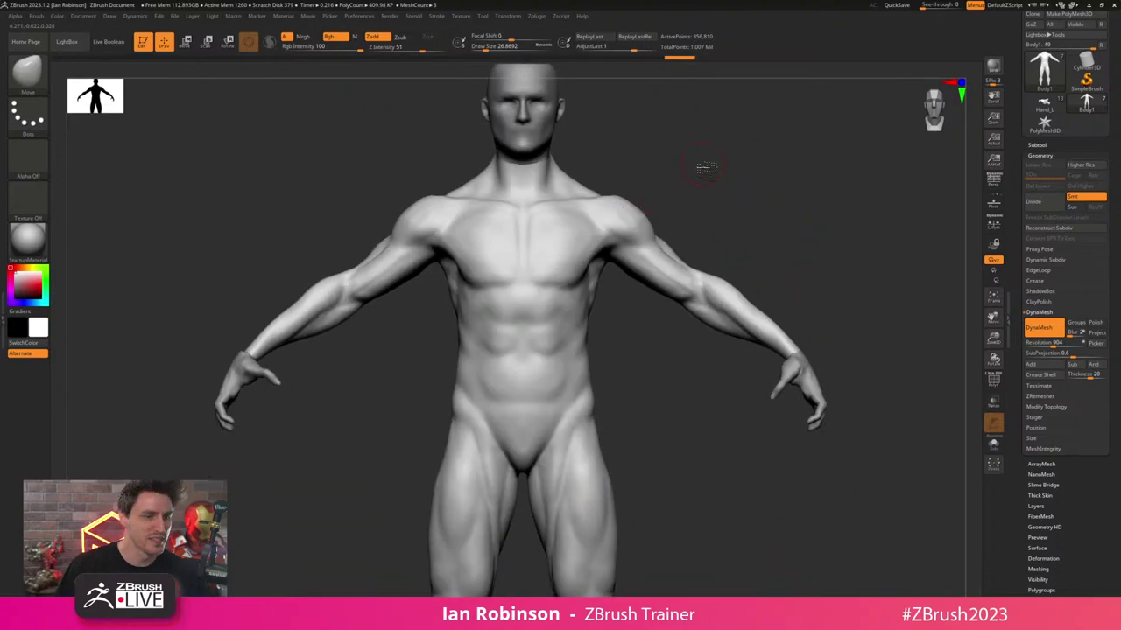
left_click_drag(706, 171, 806, 206, "alt")
key("shift+f")
key("ctrl+w")
key("shift+f")
left_click_drag(733, 225, 752, 228, "alt")
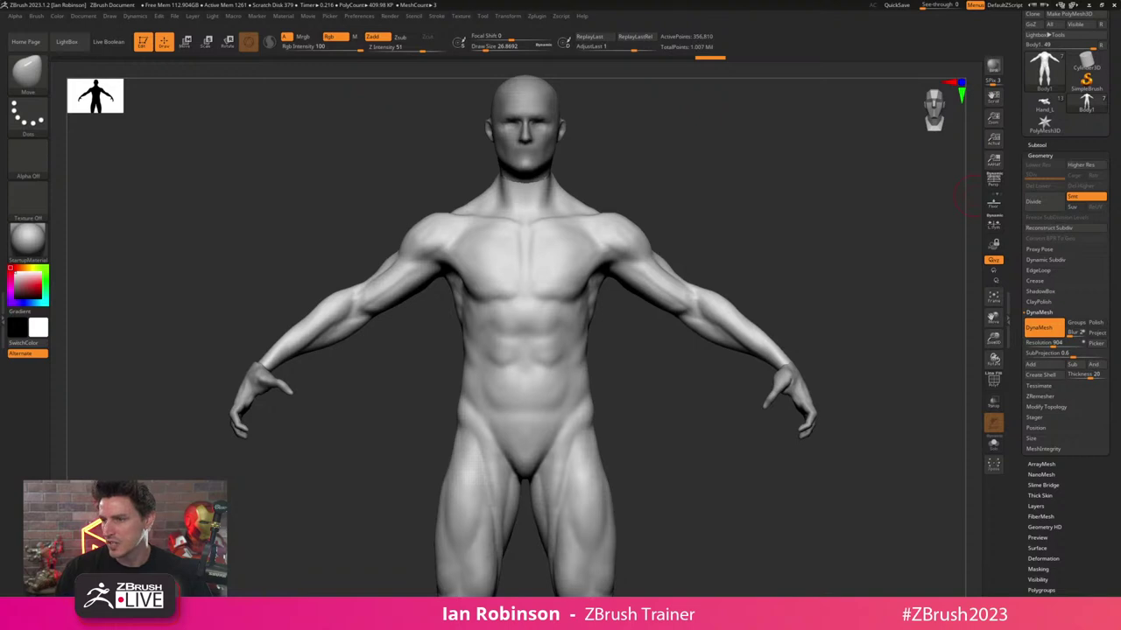
left_click_drag(701, 188, 722, 219)
left_click_drag(794, 217, 804, 179, "alt")
- Try lasso-masking the front torso panel from the shoulders down to the crotch, and clear the mask
key("ctrl")
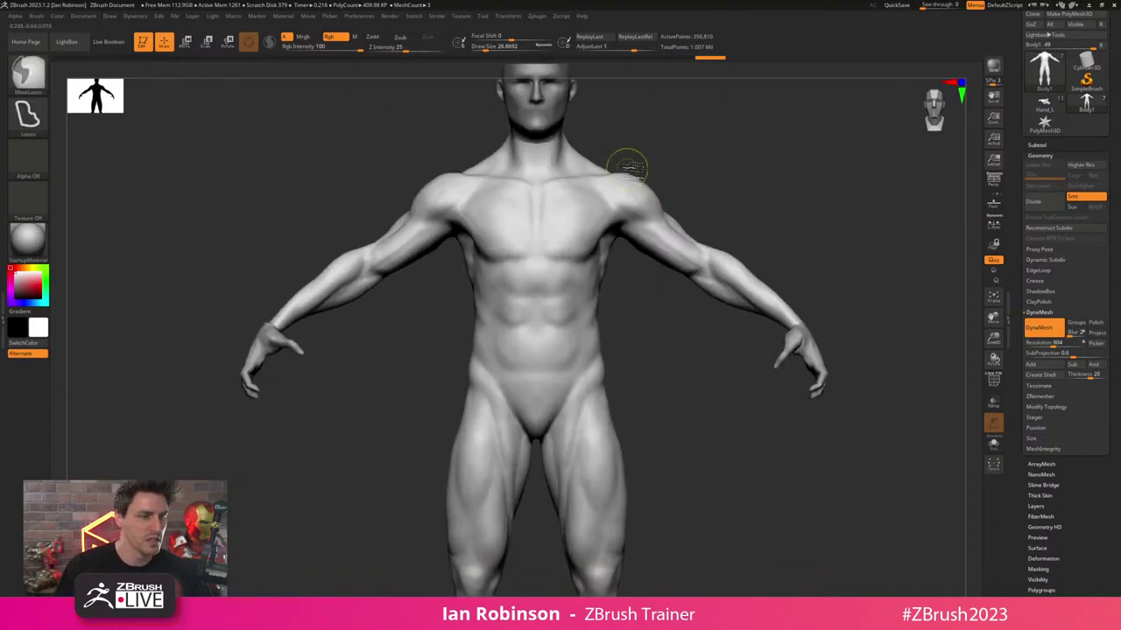
left_click(633, 162, "ctrl")
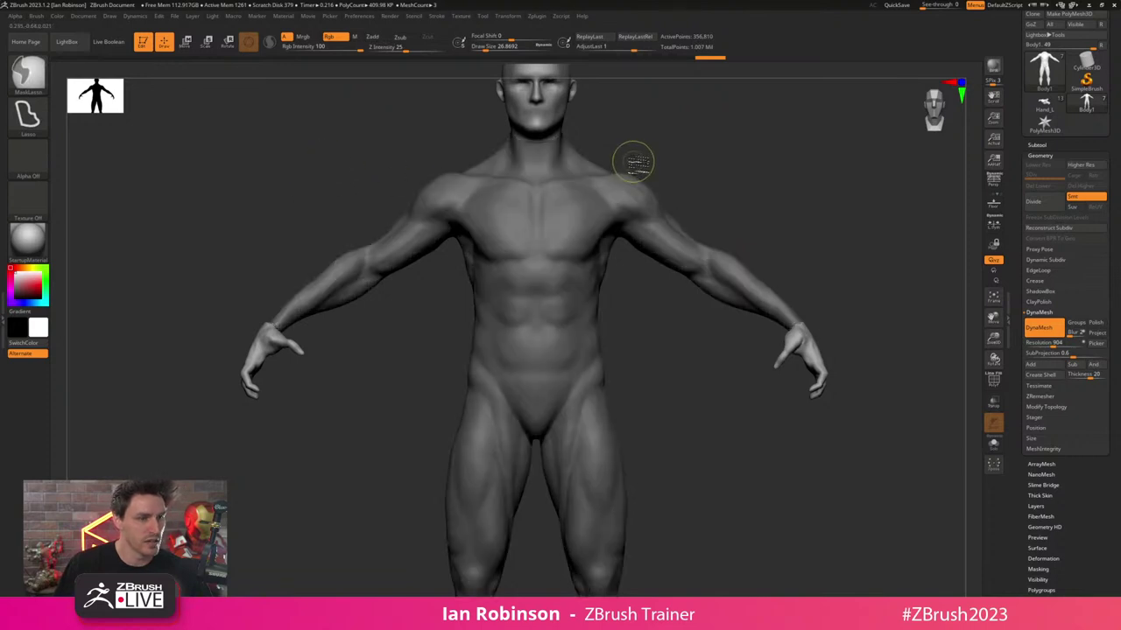
mouse_move(639, 154)
left_mouse_down("ctrl")
mouse_move(684, 154)
mouse_move(612, 191)
mouse_move(565, 392)
mouse_move(523, 461)
left_mouse_up("ctrl")
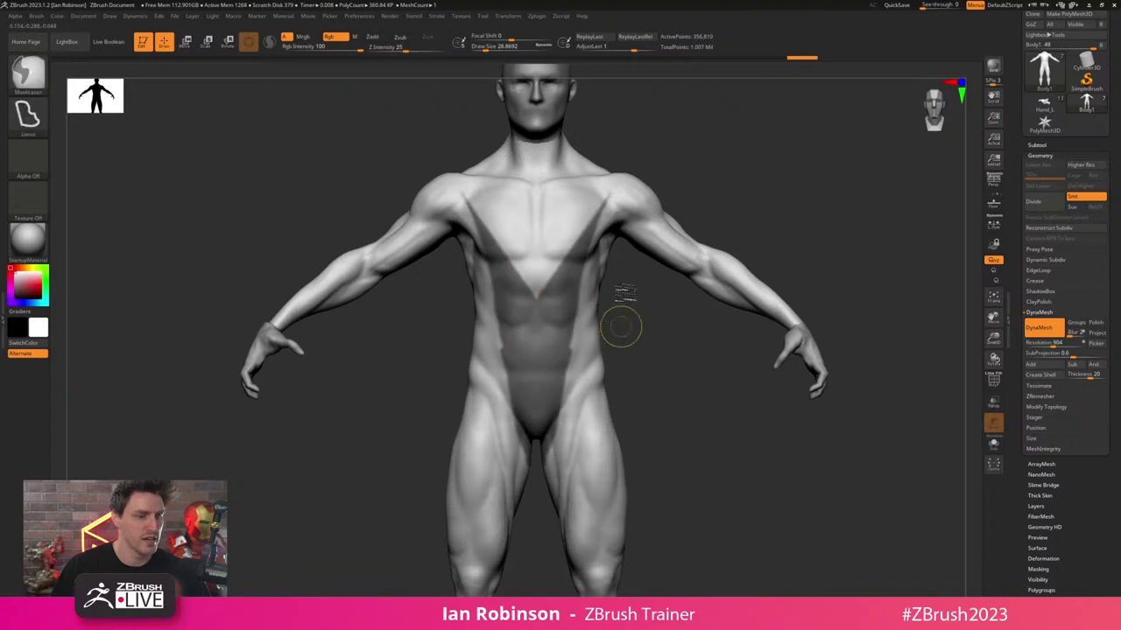
left_click_drag(622, 321, 660, 395, "ctrl")
mouse_move(643, 136)
left_mouse_down("ctrl")
mouse_move(578, 351)
mouse_move(661, 154)
left_mouse_up("ctrl")
mouse_move(644, 112)
left_mouse_down("ctrl")
mouse_move(515, 249)
mouse_move(683, 166)
left_mouse_up("ctrl")
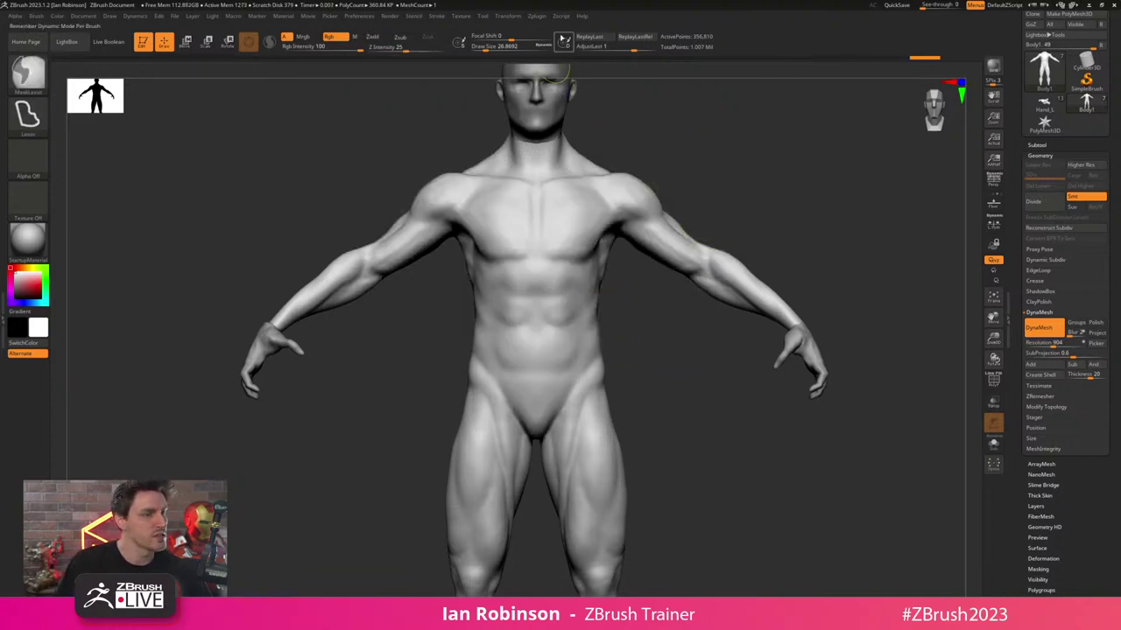
- Enable LazyMouse for the MaskLasso brush and mask a torso panel spanning neck and shoulders and tapering to the crotch
mouse_move(446, 20)
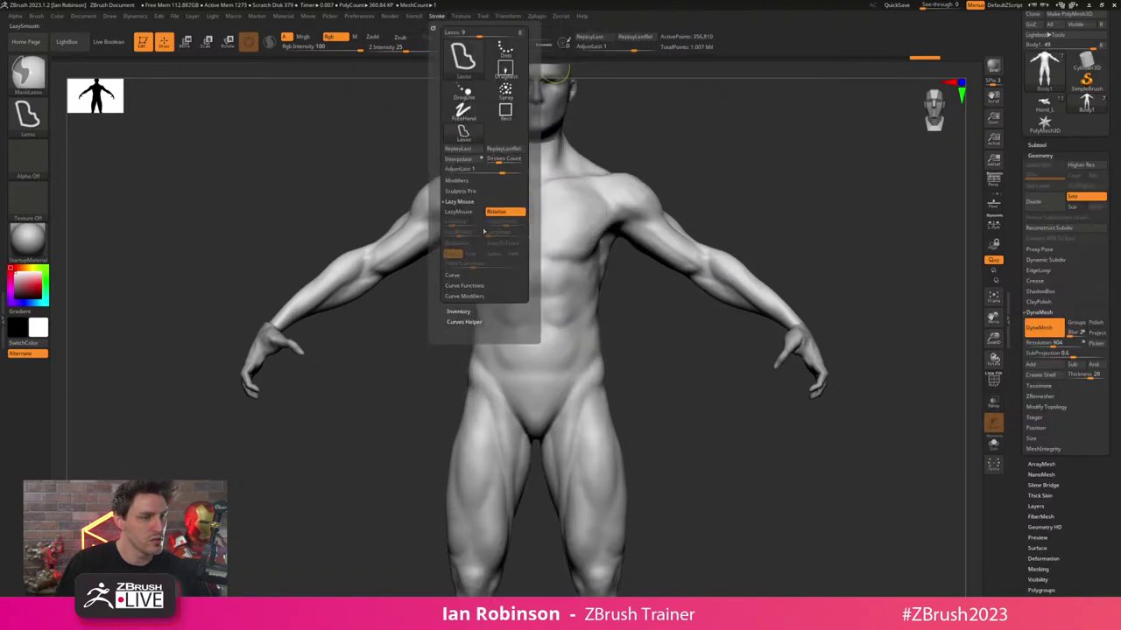
left_click(457, 213)
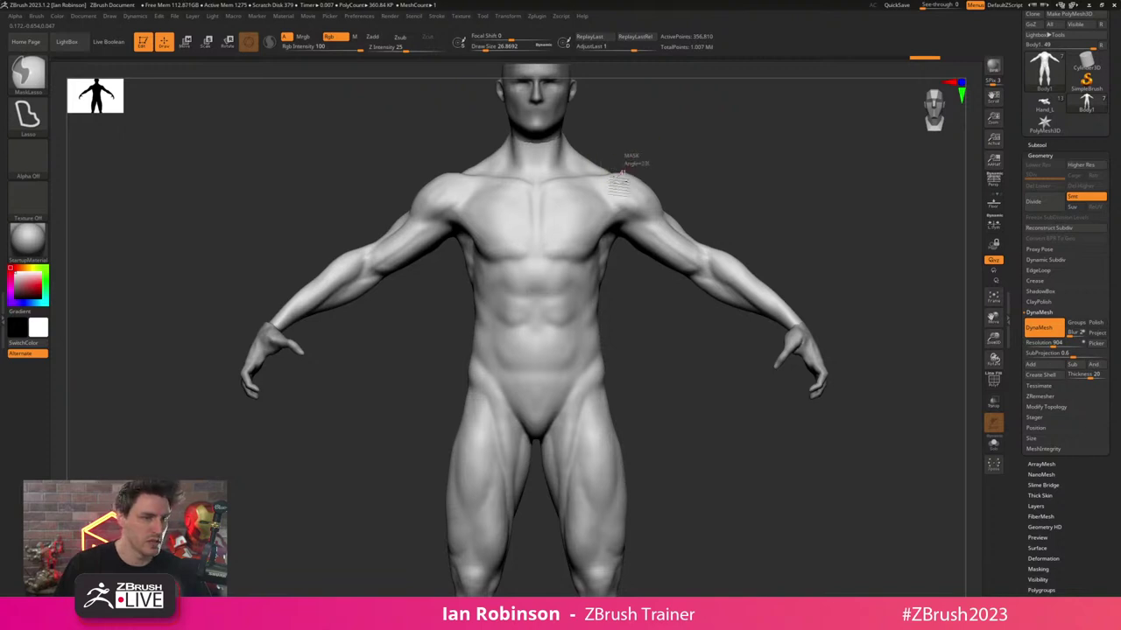
mouse_move(623, 175)
left_mouse_down("ctrl")
mouse_move(582, 236)
mouse_move(541, 449)
mouse_move(436, 180)
mouse_move(462, 93)
mouse_move(478, 94)
left_mouse_up("ctrl")
key("ctrl+z")
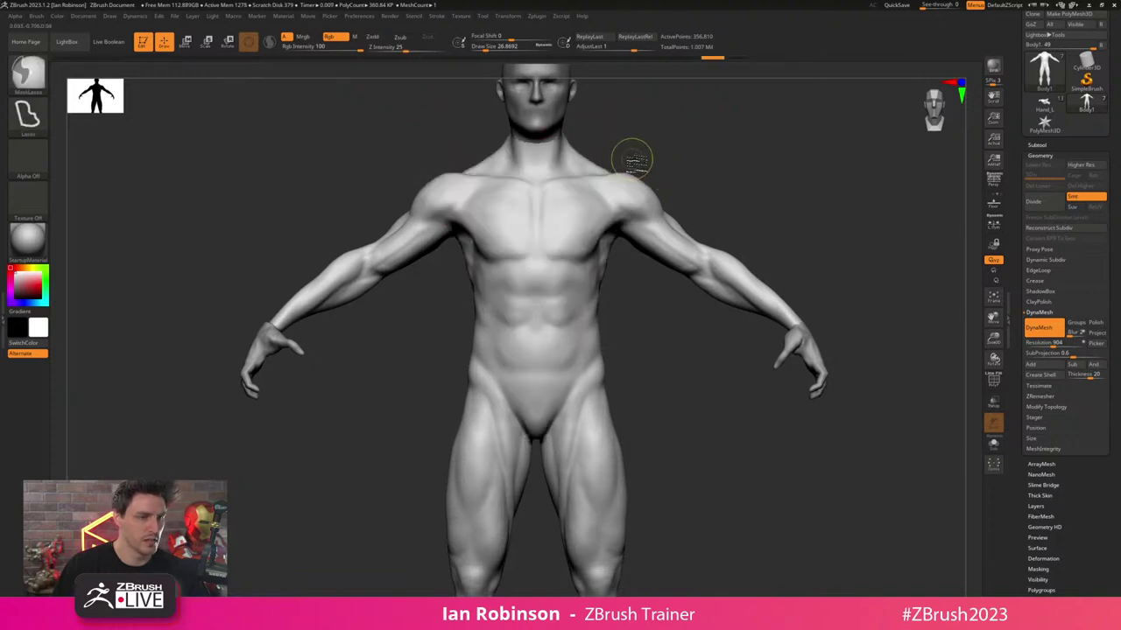
left_click_drag(430, 160, 465, 193, "ctrl")
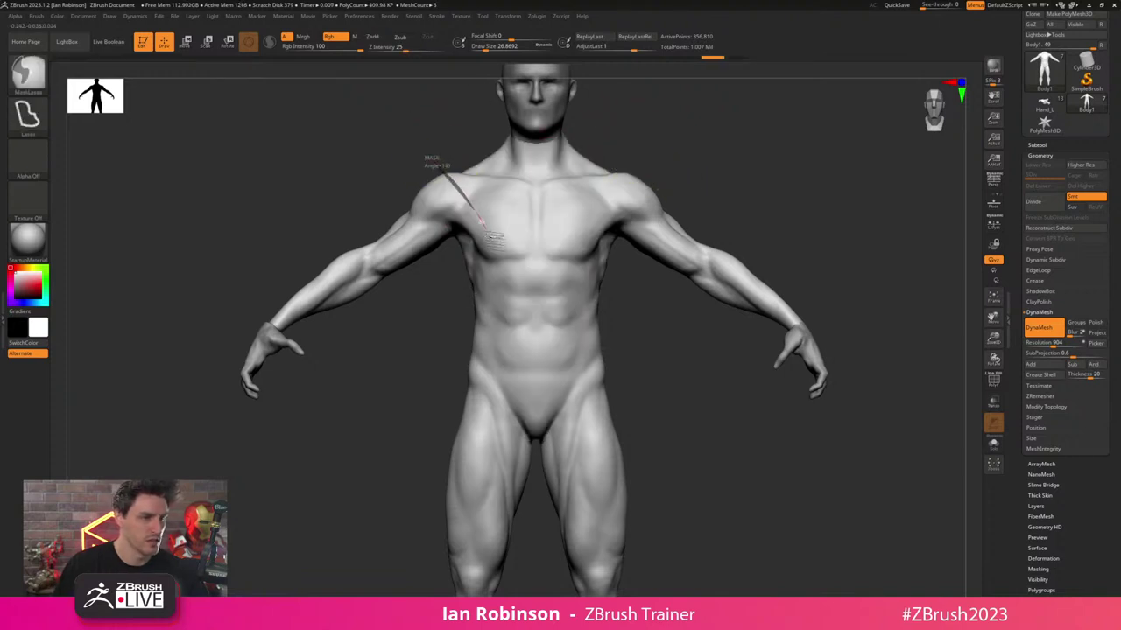
mouse_move(496, 235)
left_mouse_down("ctrl")
mouse_move(515, 282)
mouse_move(527, 419)
mouse_move(536, 442)
mouse_move(553, 447)
mouse_move(571, 345)
mouse_move(558, 149)
left_mouse_up("ctrl")
left_click_drag(482, 143, 455, 131, "ctrl")
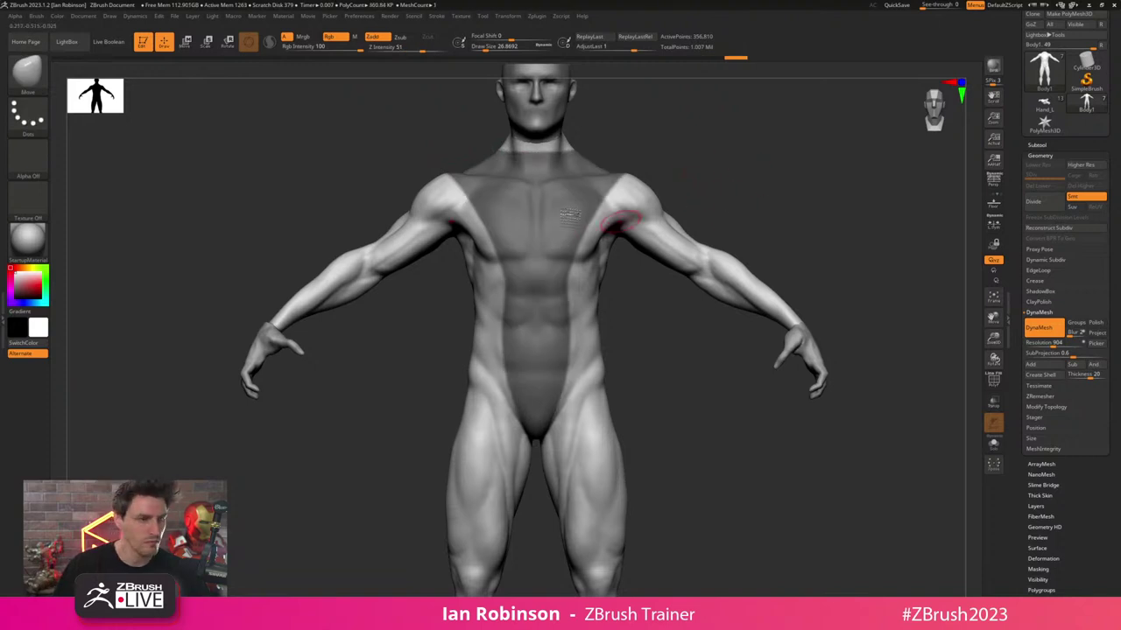
- Refine the torso mask's edges on the back of the shoulders so they end in points
left_click_drag(698, 145, 776, 167, "shift")
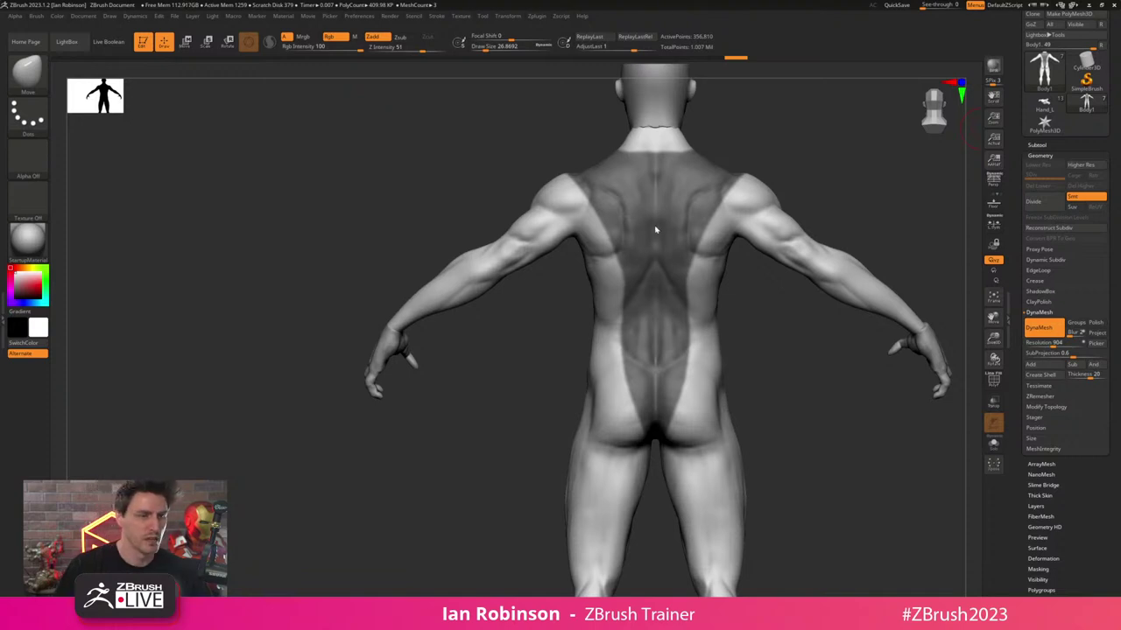
mouse_move(782, 175)
left_mouse_down()
mouse_move(823, 181)
mouse_move(813, 144)
left_mouse_up()
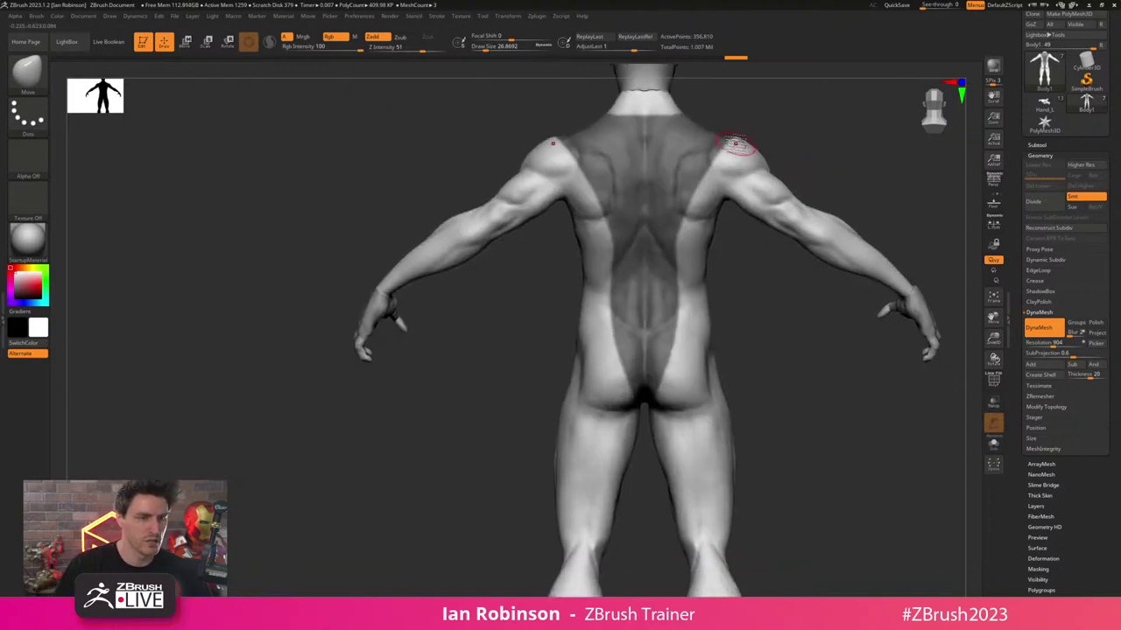
left_click_drag(737, 145, 732, 146, "ctrl")
mouse_move(702, 183)
left_mouse_down("ctrl")
mouse_move(669, 311)
mouse_move(716, 153)
mouse_move(730, 143)
left_mouse_up("ctrl")
left_click_drag(781, 189, 780, 159, "alt")
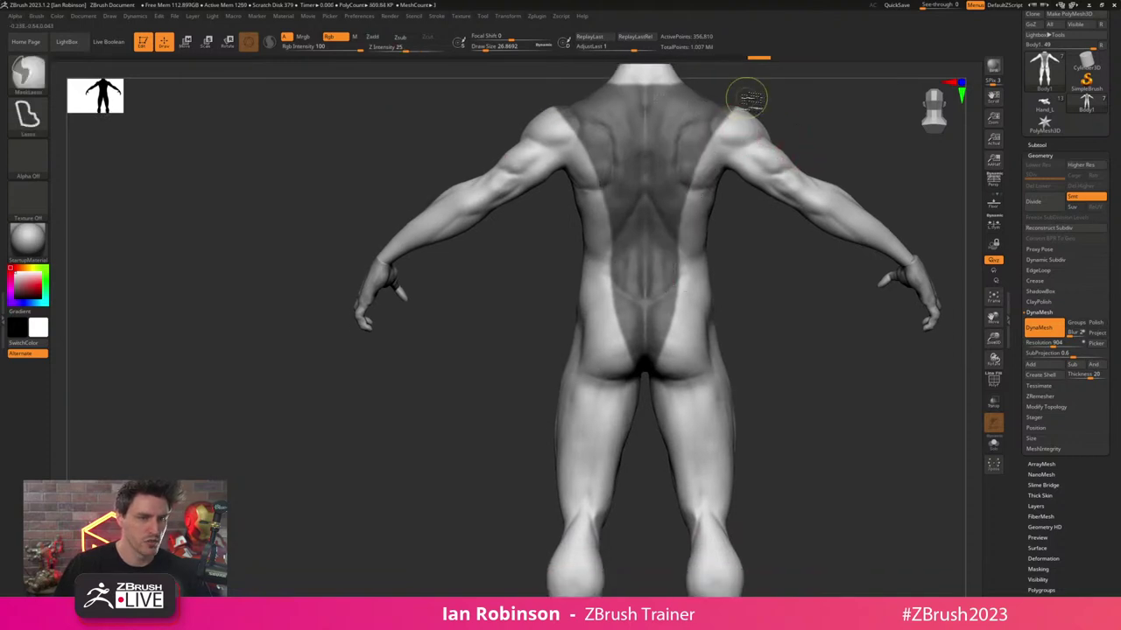
mouse_move(714, 144)
left_mouse_down("ctrl")
mouse_move(644, 382)
mouse_move(670, 208)
mouse_move(728, 93)
left_mouse_up("ctrl")
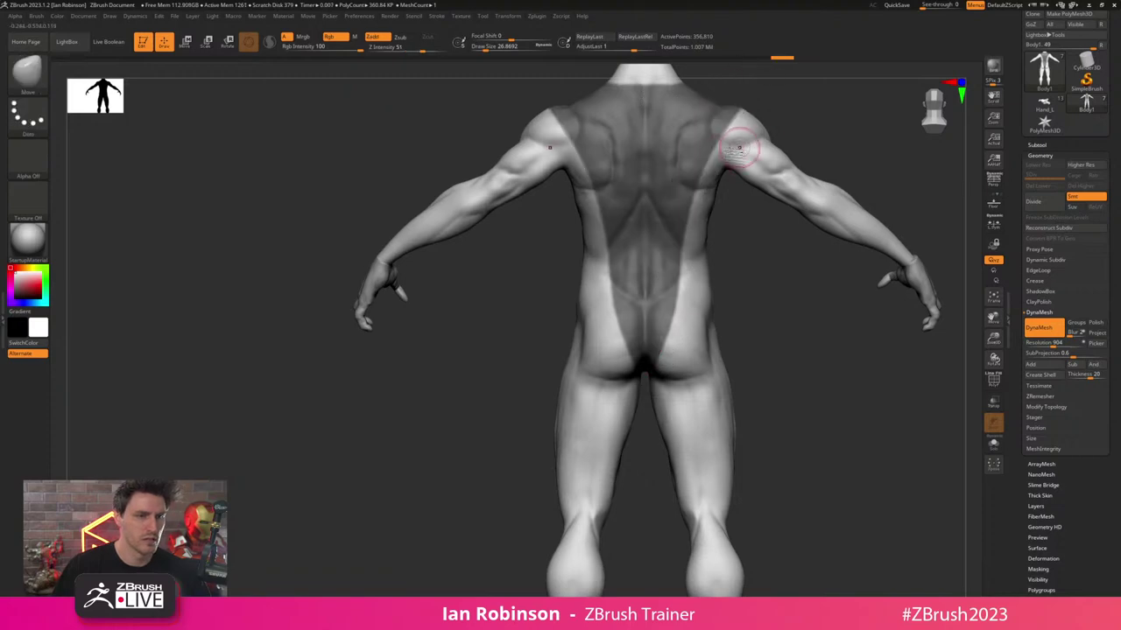
- Examine the torso mask from the front and from below between the legs
left_click_drag(858, 132, 852, 186)
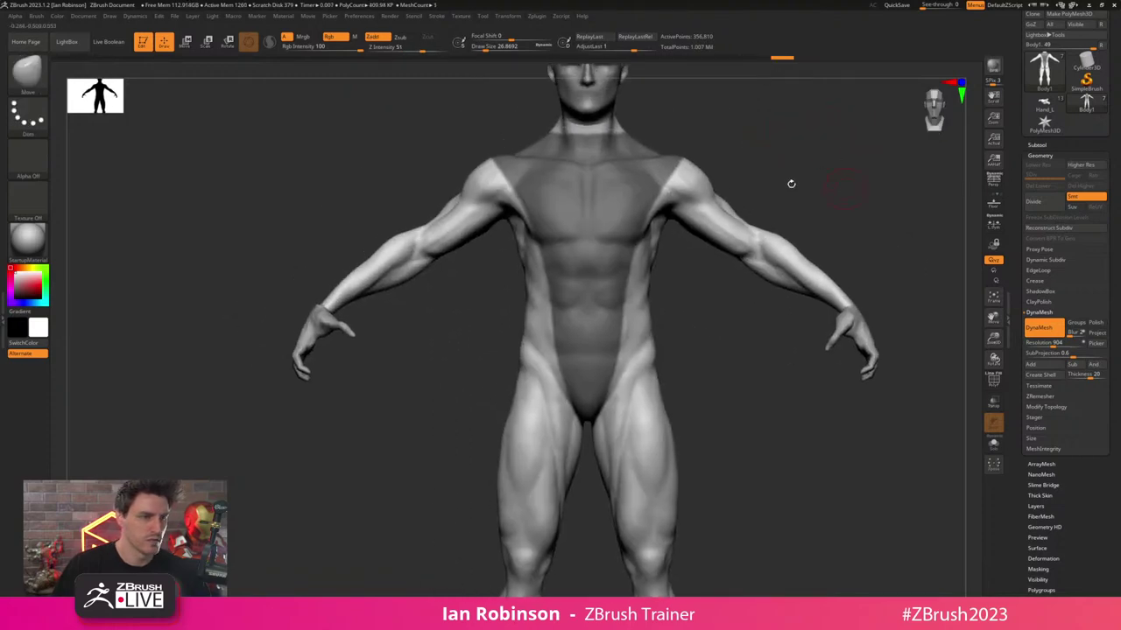
left_click_drag(759, 131, 810, 186, "alt")
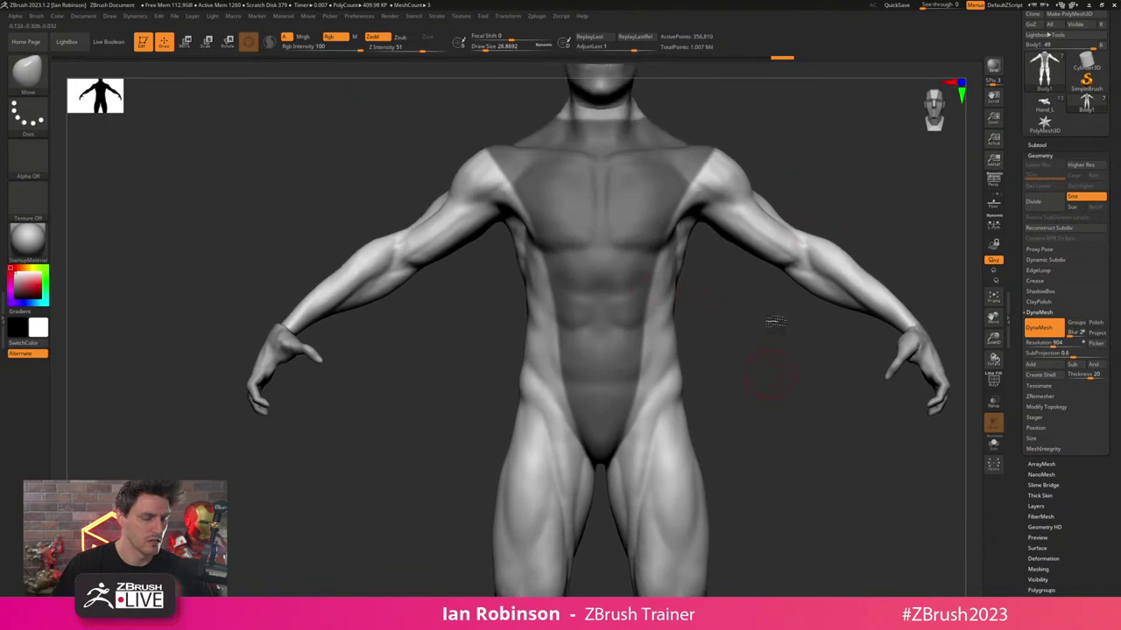
left_click_drag(773, 320, 769, 265)
left_click_drag(795, 302, 833, 146, "alt")
left_click_drag(794, 262, 799, 206, "alt")
right_click_drag(686, 364, 596, 368, "ctrl")
left_click_drag(578, 191, 581, 186)
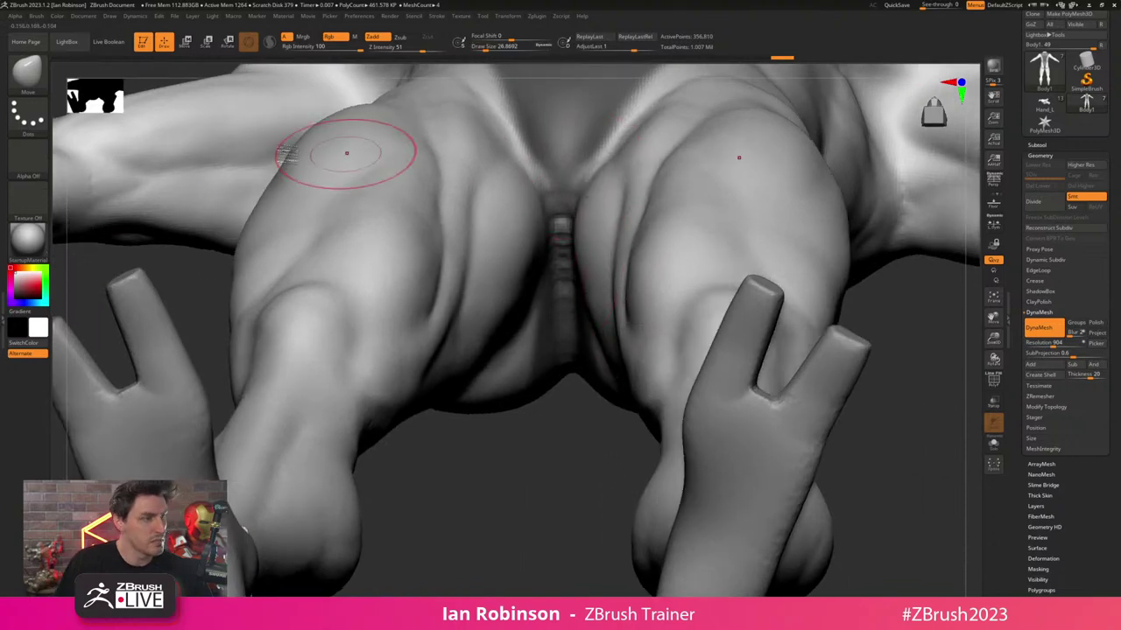
- Reduce the draw size to about 14.2 for the mask area between the legs, and undo the last change
left_click(31, 82, "ctrl")
left_click(132, 91)
key("s")
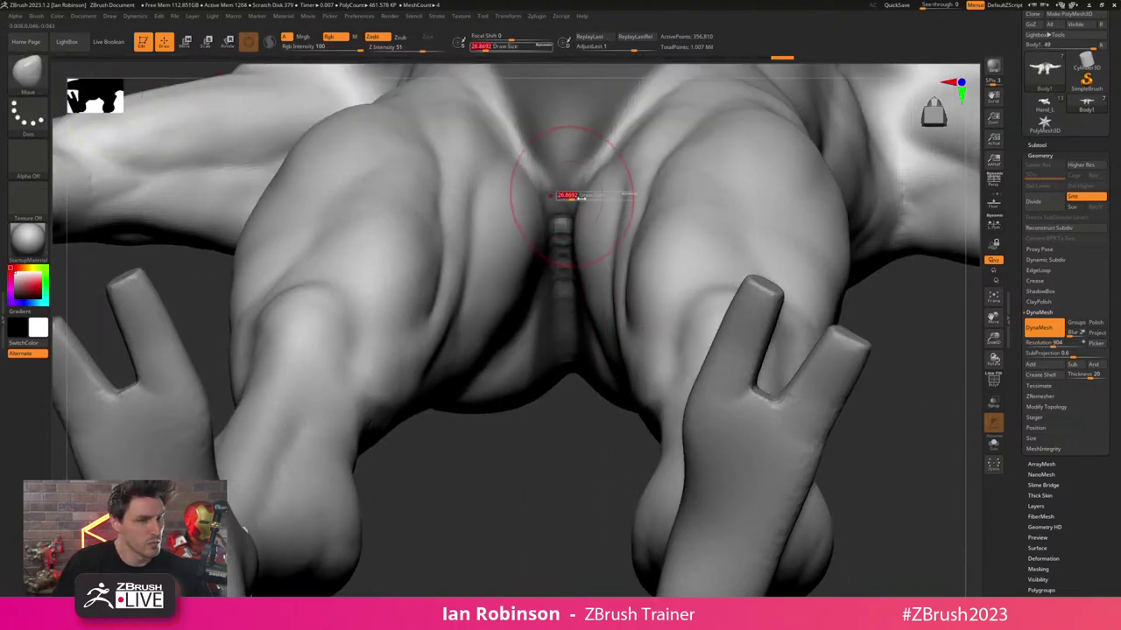
left_click_drag(576, 197, 625, 110)
key("s")
mouse_move(604, 219)
right_mouse_down("ctrl")
mouse_move(605, 149)
mouse_move(613, 350)
right_mouse_up("ctrl")
left_click_drag(609, 240, 621, 239)
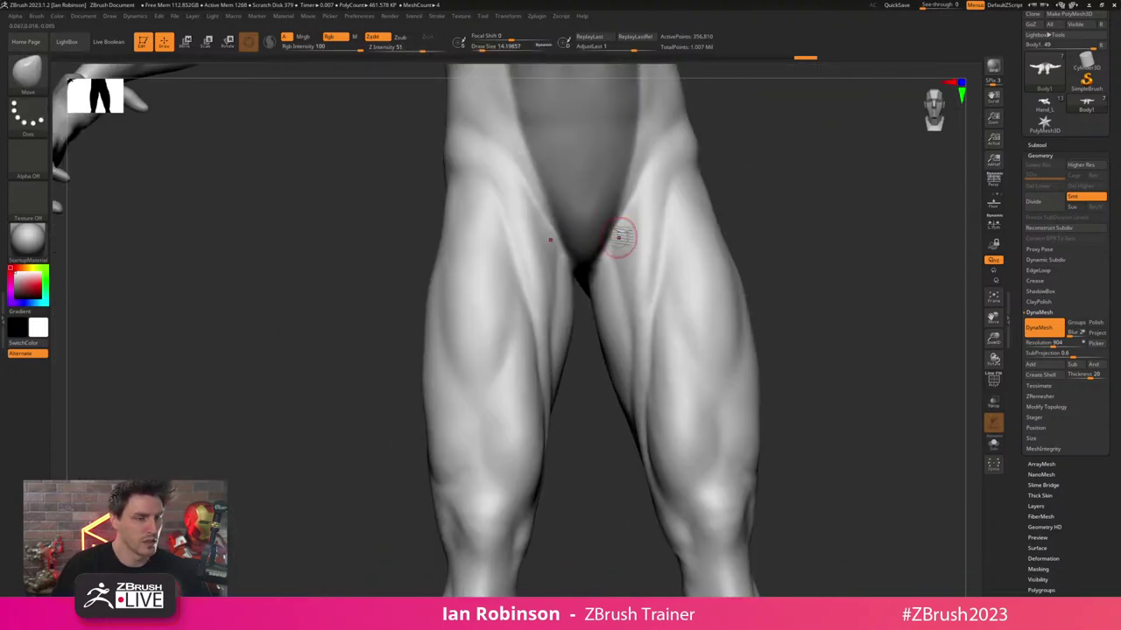
right_click_drag(620, 240, 627, 180)
key("ctrl+z")
- Try giving the masked torso panel its own polygroup and isolating it, and undo the grouping
left_click_drag(839, 196, 840, 209)
left_click_drag(800, 297, 821, 389, "shift")
key("ctrl+w")
left_click(646, 265, "ctrl+shift")
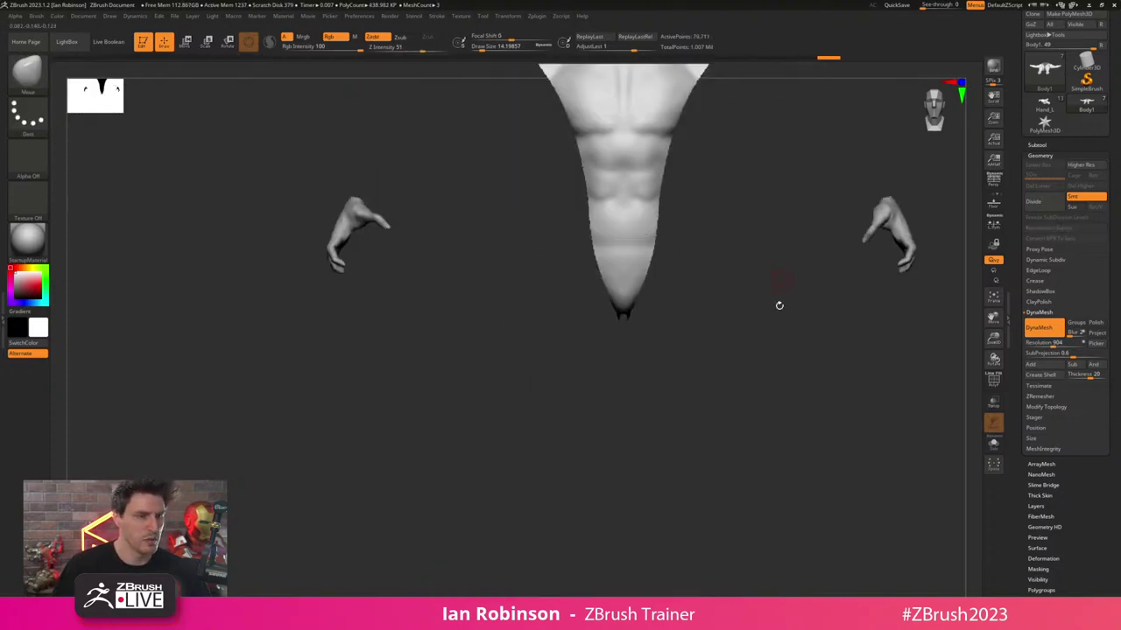
mouse_move(778, 306)
left_mouse_down()
mouse_move(798, 221)
mouse_move(856, 195)
mouse_move(773, 288)
mouse_move(795, 393)
left_mouse_up()
left_click(793, 278, "ctrl+shift")
key("ctrl+z")
key("ctrl+z")
- Display polyframe and generate an Extract preview from the masked torso panel
key("shift+f")
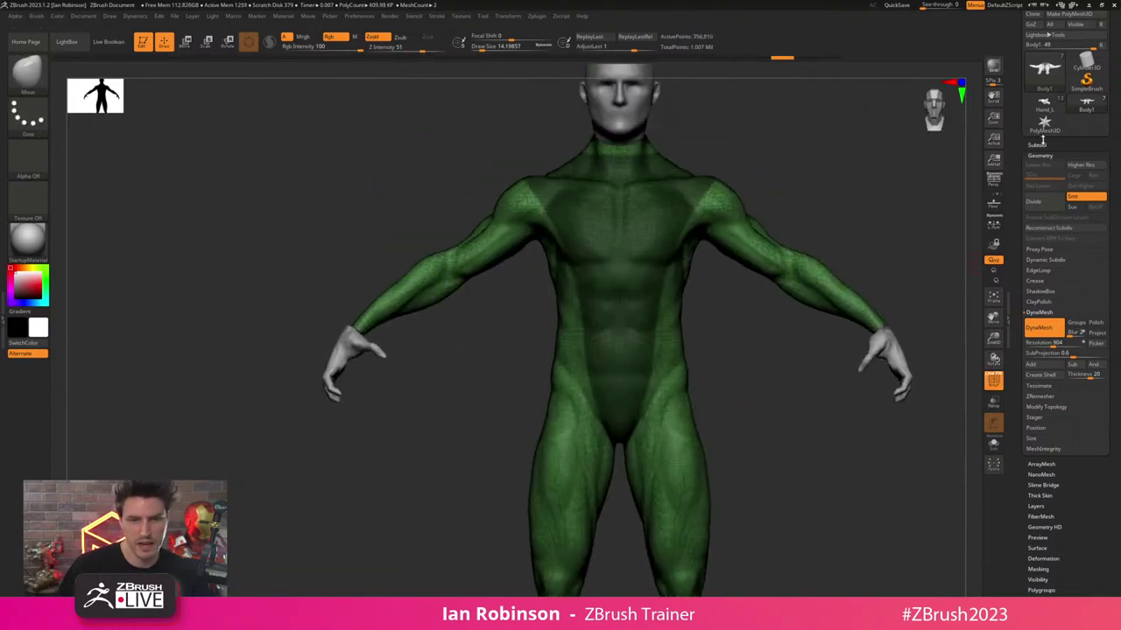
left_click(1039, 144)
left_click_drag(1115, 422, 1103, 350)
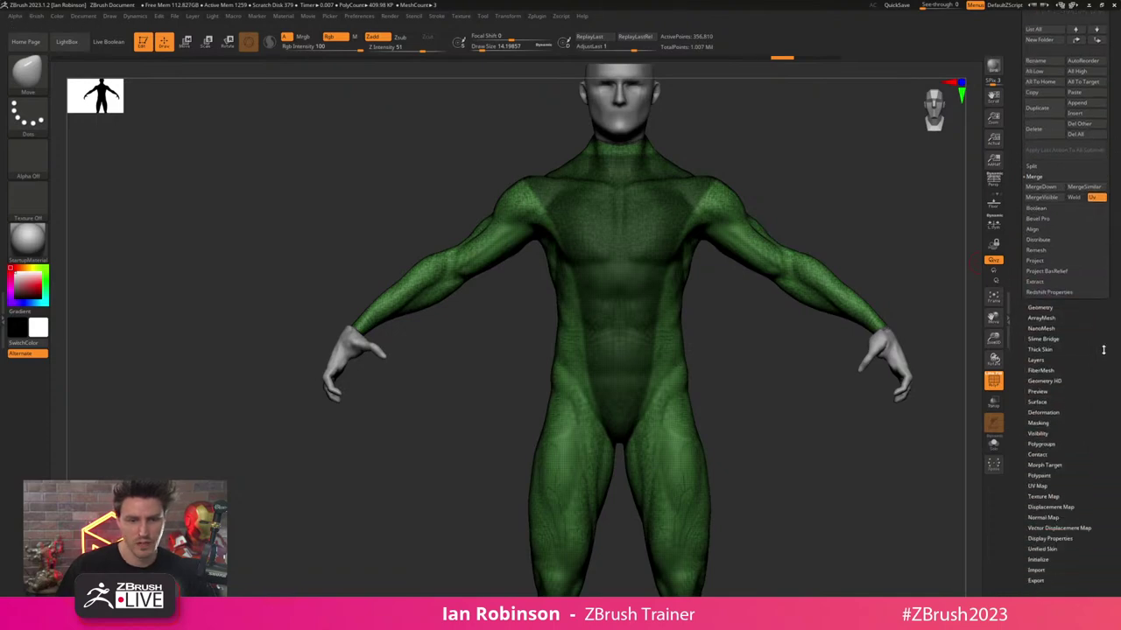
left_click(1040, 281)
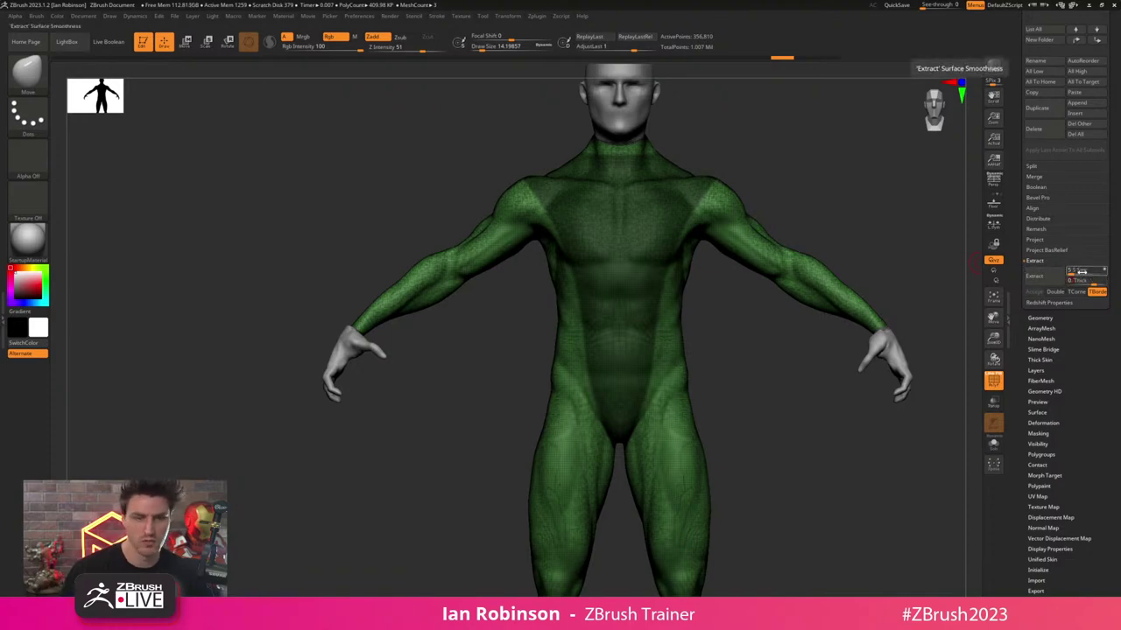
left_click(1035, 278)
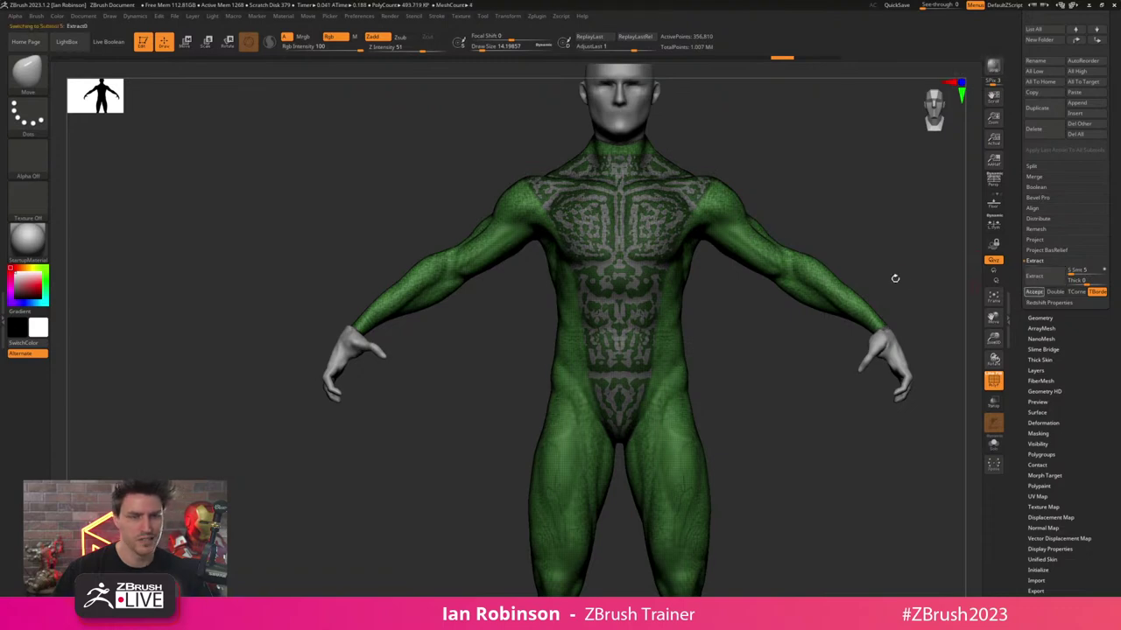
- Hide the polyframe, frame the newly extracted torso panel, and isolate it with Solo mode
left_click_drag(961, 366, 929, 377)
key("shift+f")
key("f")
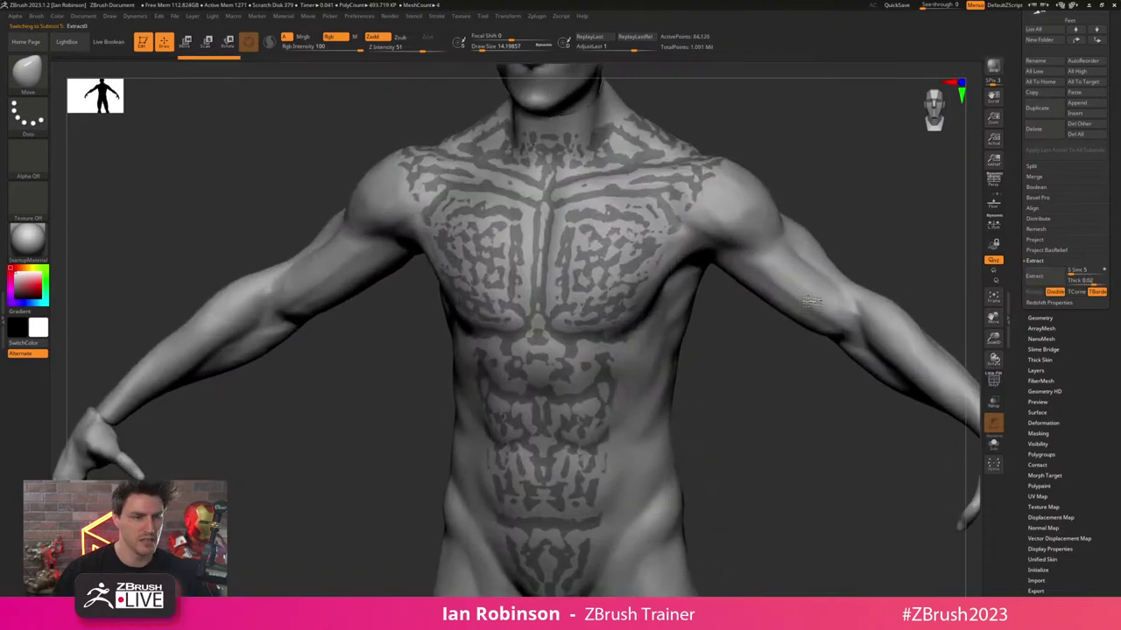
left_click(992, 446)
- Examine the isolated torso panel from the back and the front, including its wireframe
left_click_drag(841, 330, 673, 317)
left_click_drag(787, 293, 745, 307)
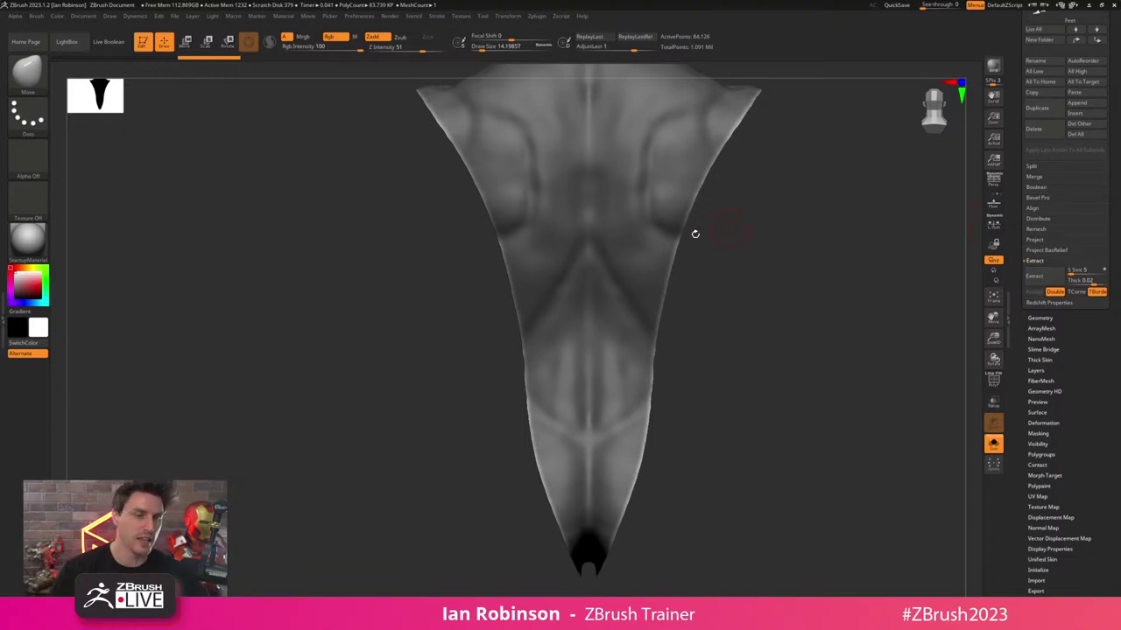
mouse_move(804, 257)
left_mouse_down("alt")
mouse_move(756, 235)
mouse_move(760, 222)
mouse_move(893, 236)
mouse_move(813, 213)
mouse_move(838, 219)
mouse_move(852, 252)
mouse_move(864, 248)
mouse_move(805, 239)
left_mouse_up("alt")
key("shift+f")
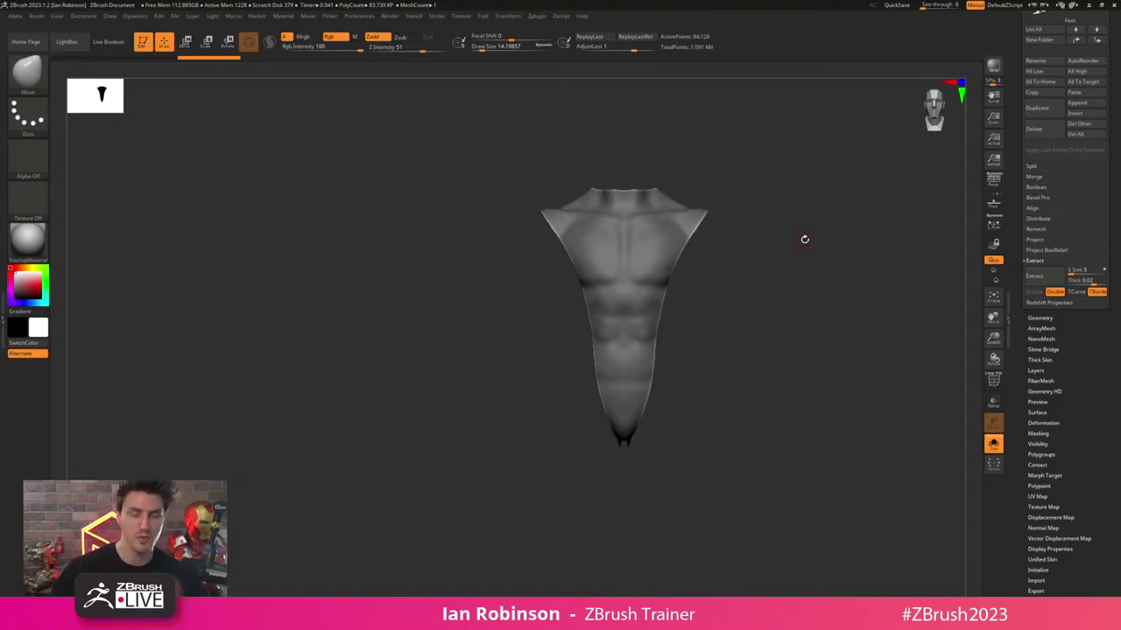
left_click_drag(751, 239, 775, 278, "alt")
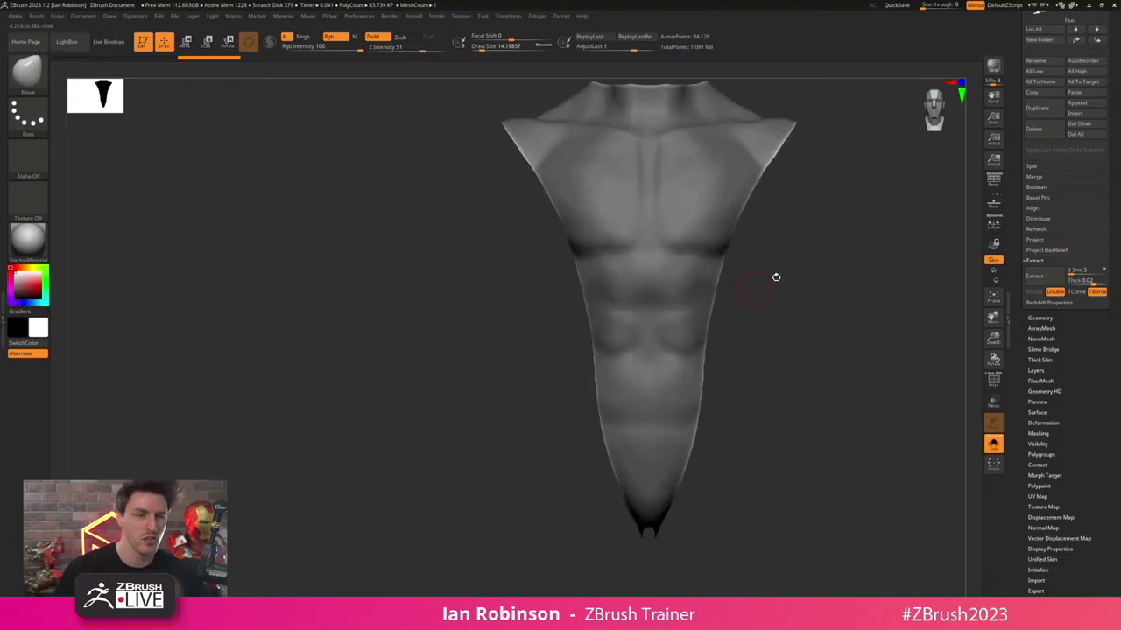
mouse_move(872, 252)
left_mouse_down("alt")
mouse_move(817, 266)
mouse_move(805, 287)
left_mouse_up("alt")
key("shift+f")
key("shift+f")
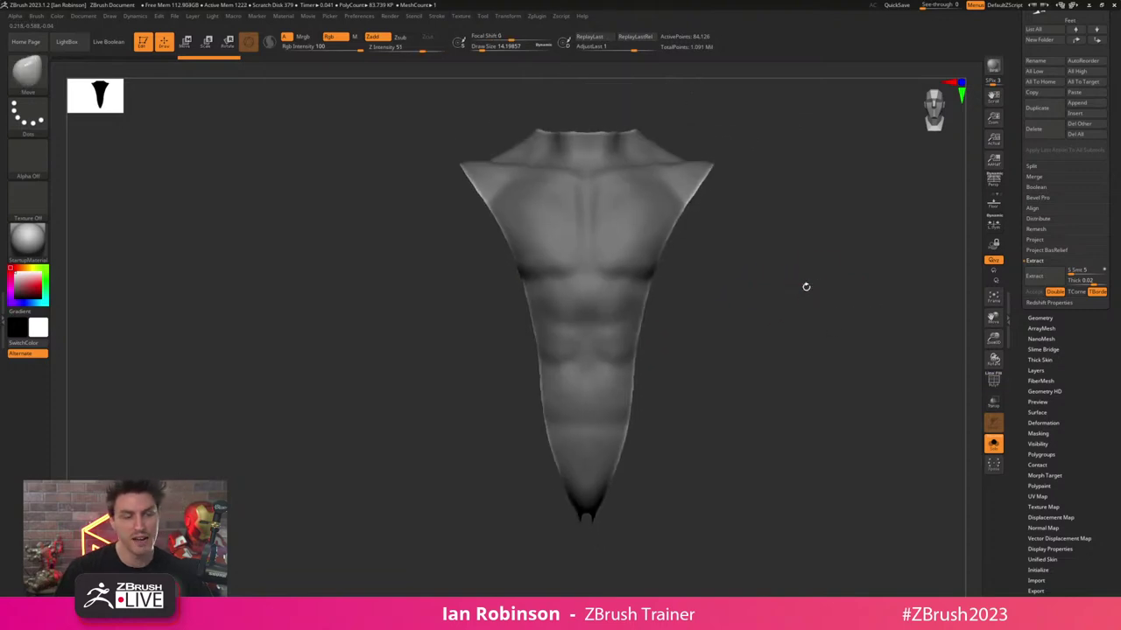
- Try inverting the mask on the isolated torso panel and restore its original masking
left_click(728, 232, "ctrl")
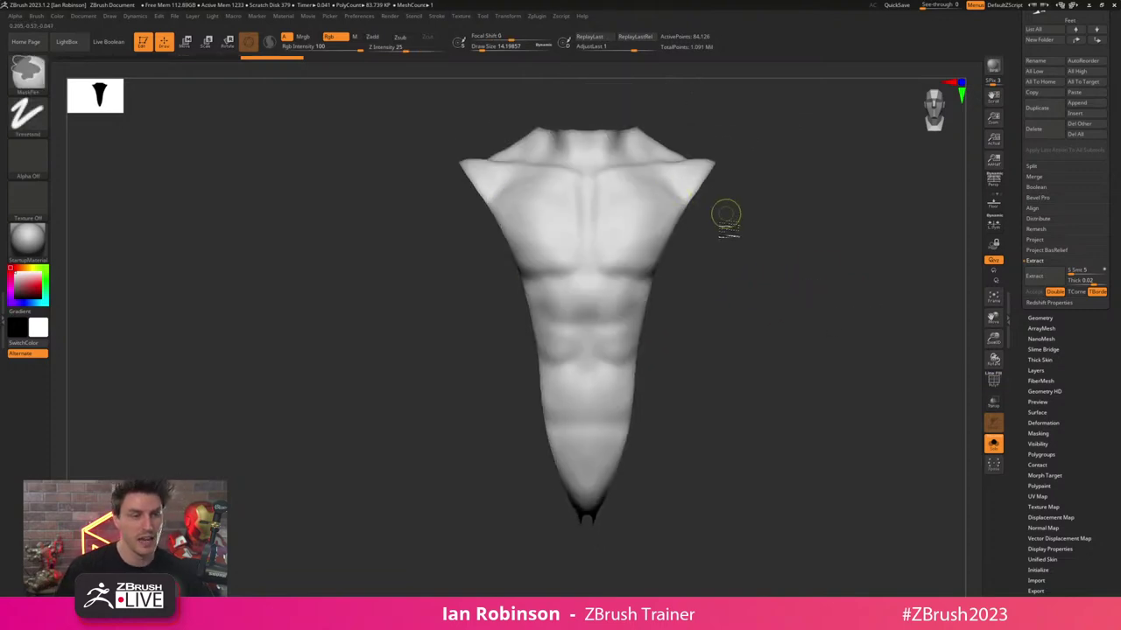
left_click(721, 219, "ctrl")
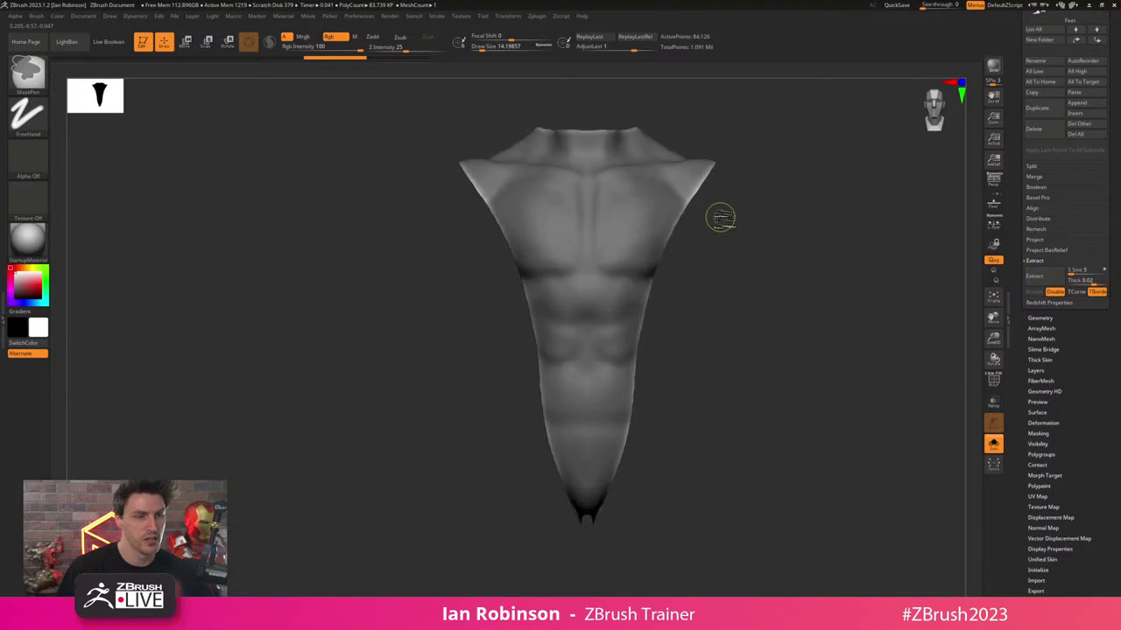
left_click(720, 218, "ctrl")
left_click(698, 147, "ctrl")
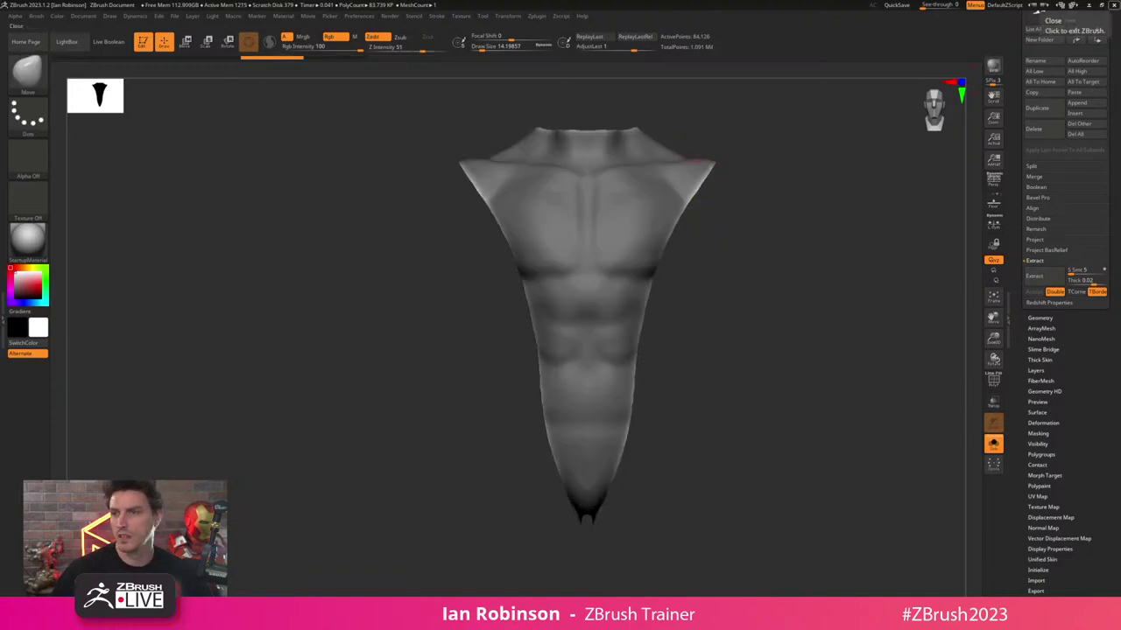
- Switch to the web browser and look through the Pixologic ZBrush channel's uploaded videos on YouTube
left_click_drag(1120, 52, 457, 9)
left_click(470, 235)
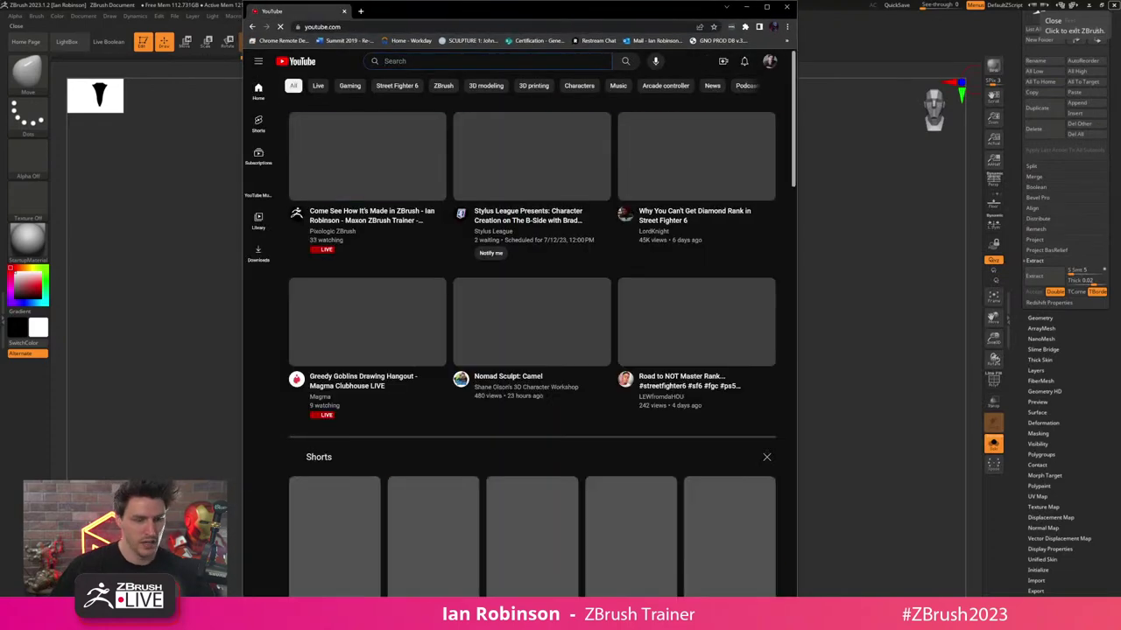
left_click(331, 231)
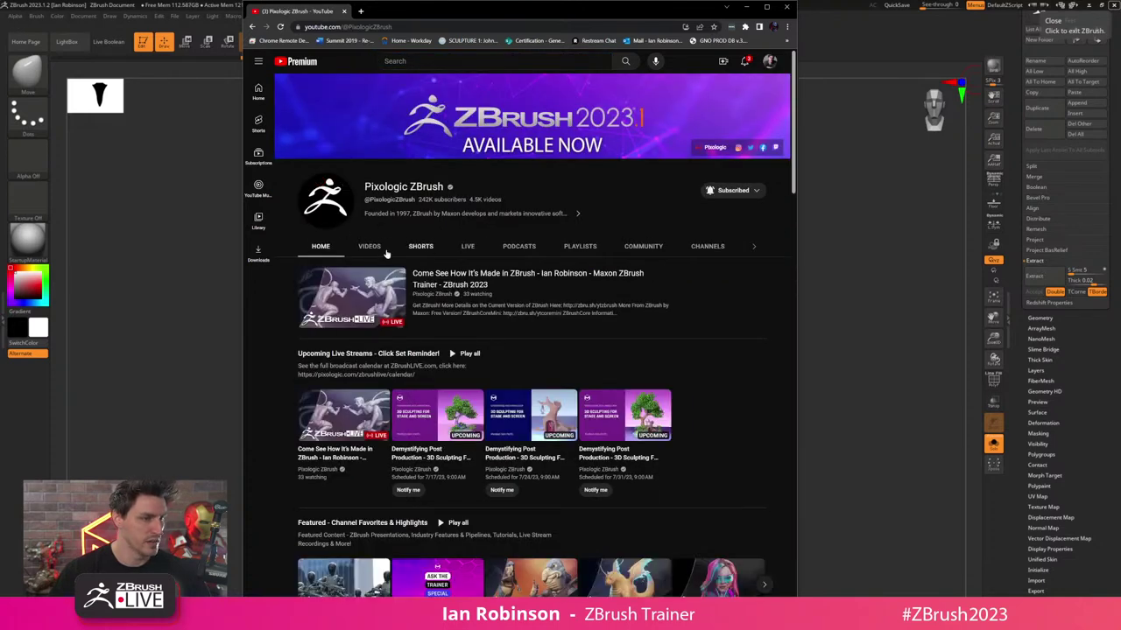
left_click(369, 246)
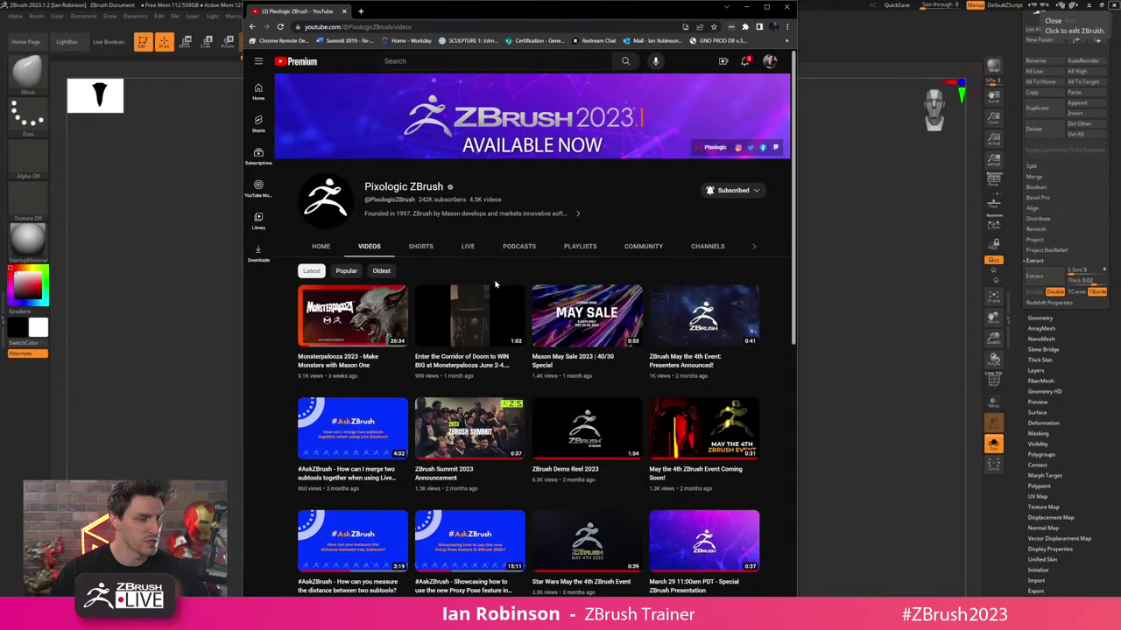
scroll(495, 285, "down", 3)
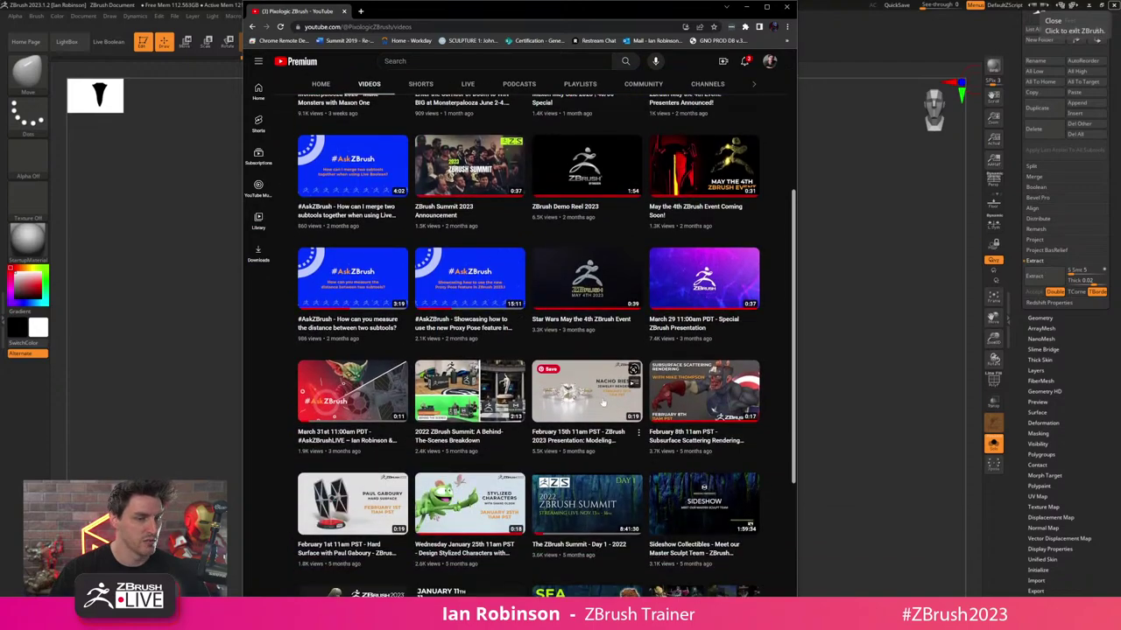
scroll(420, 231, "up", 3)
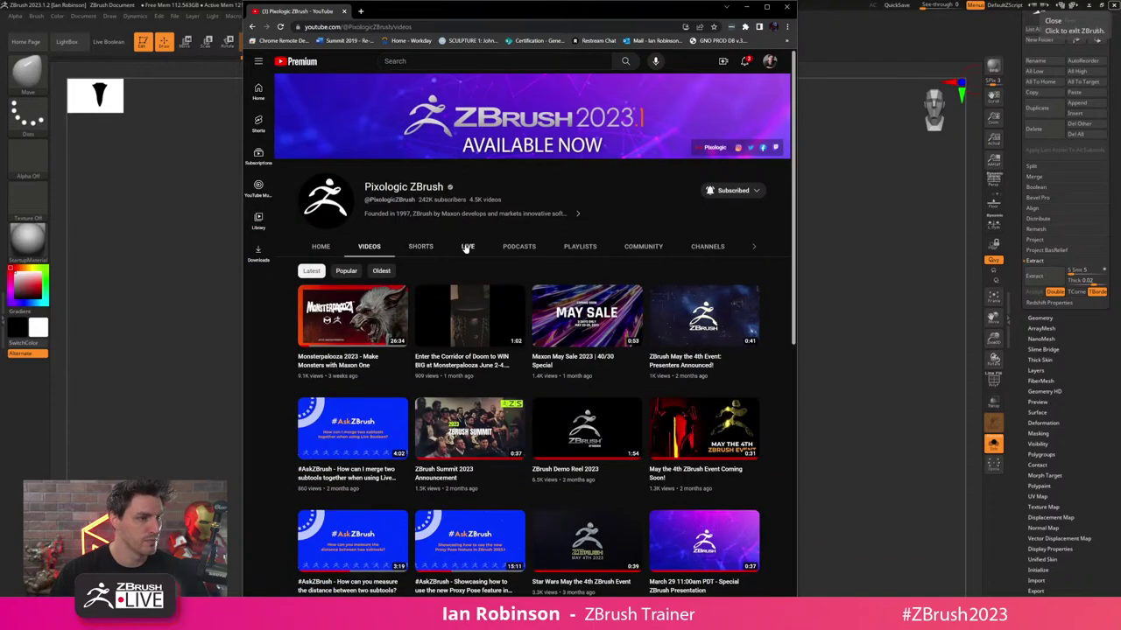
- Look through the ZBrush channel's past live streams for the earlier "Come See How It's Made in ZBrush" recording
left_click(467, 247)
scroll(511, 311, "down", 5)
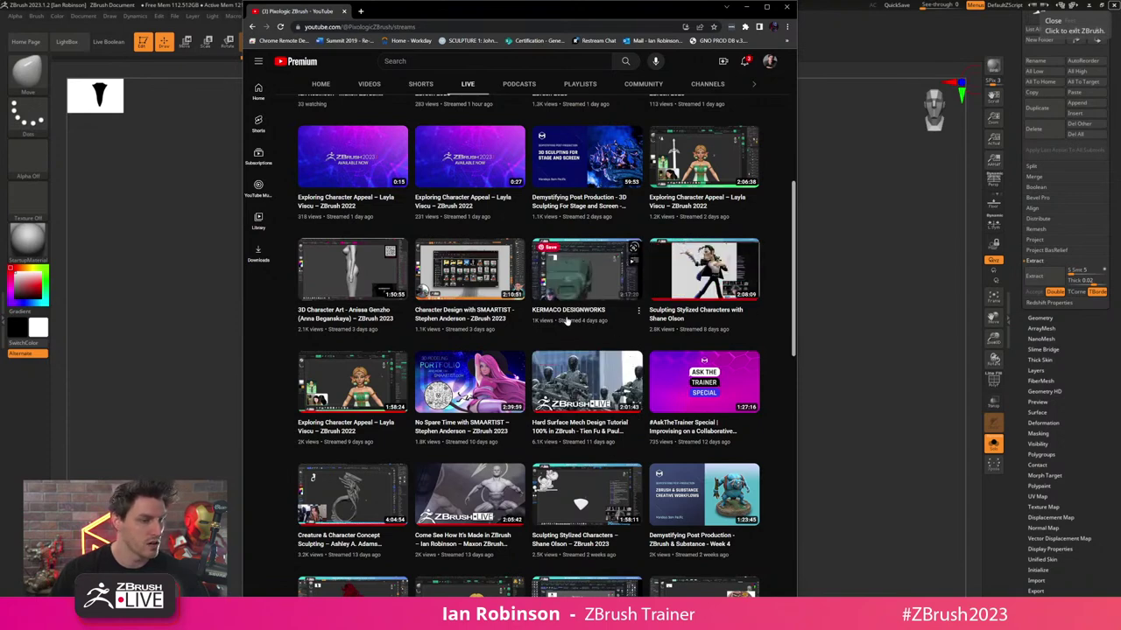
scroll(667, 249, "down", 1)
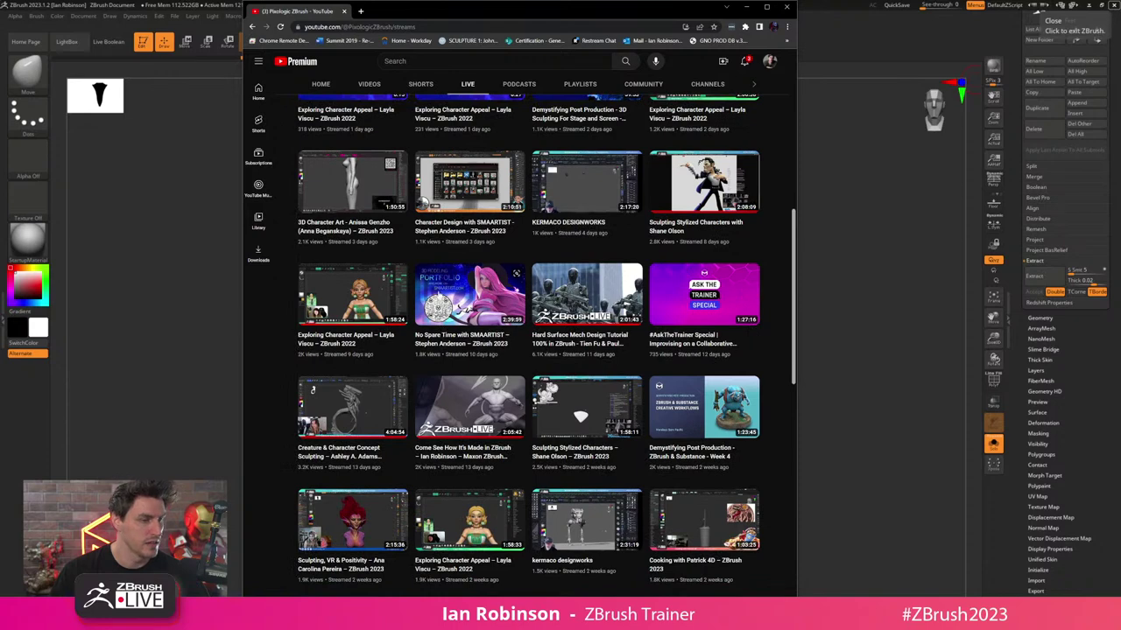
scroll(551, 329, "up", 1)
scroll(551, 328, "down", 2)
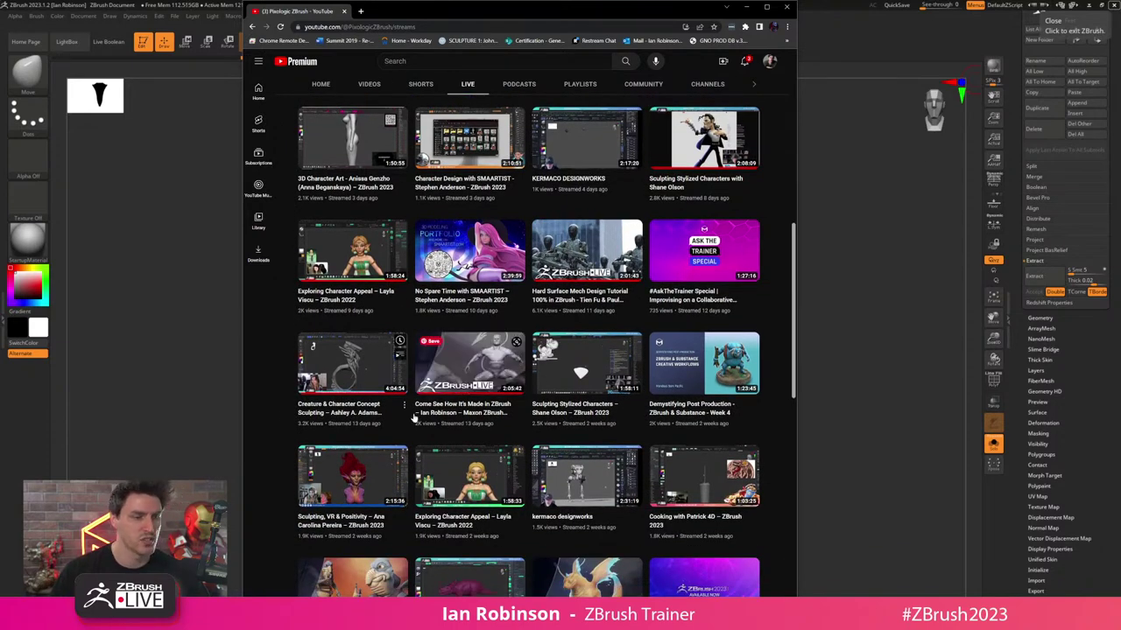
- View the earlier "Come See How It's Made in ZBrush" stream recording full screen and return to ZBrush
left_click(480, 406)
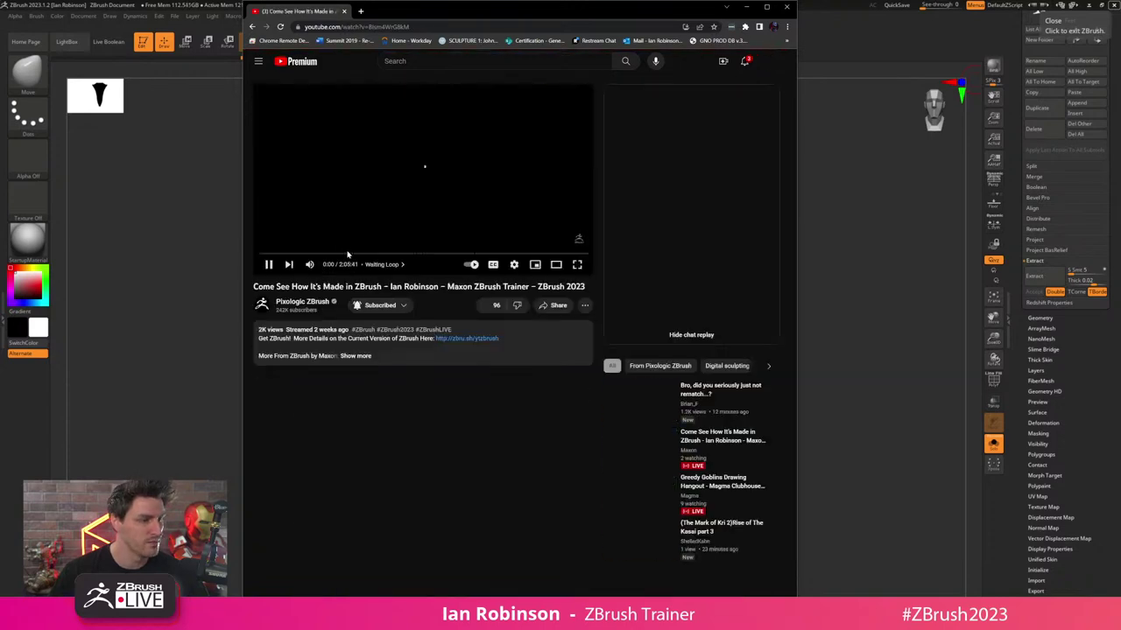
left_click(577, 264)
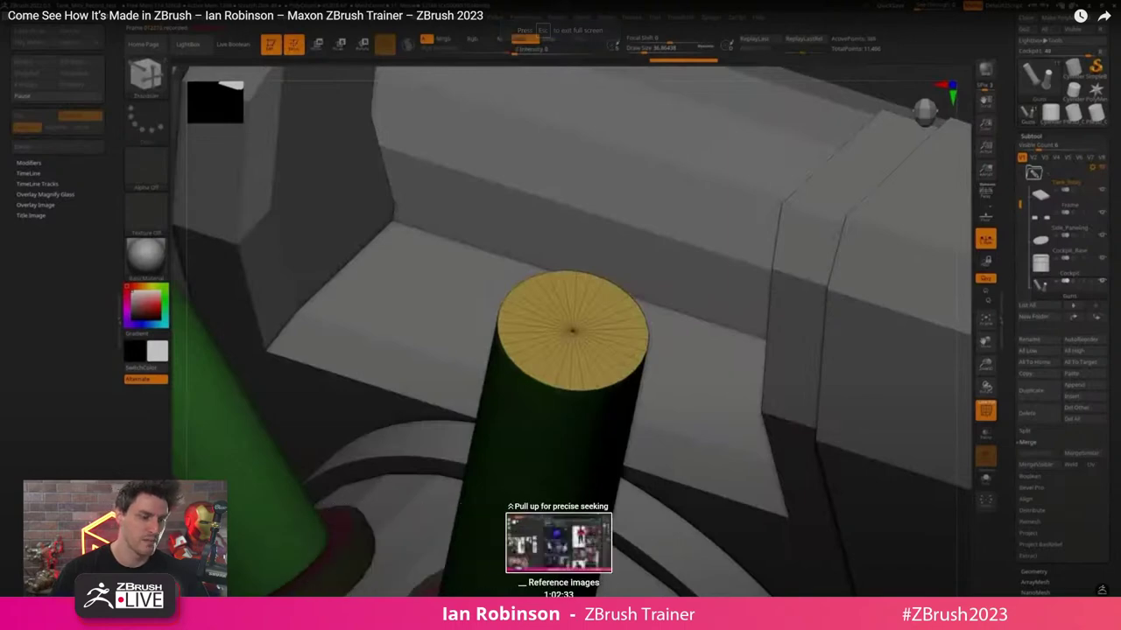
key("Escape")
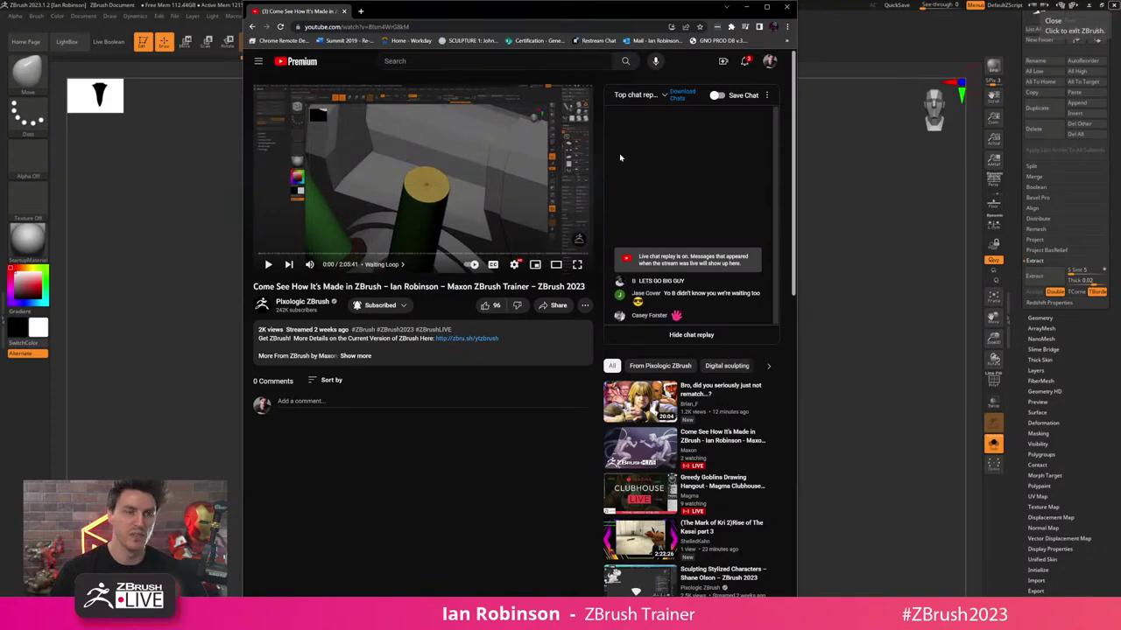
left_click(748, 8)
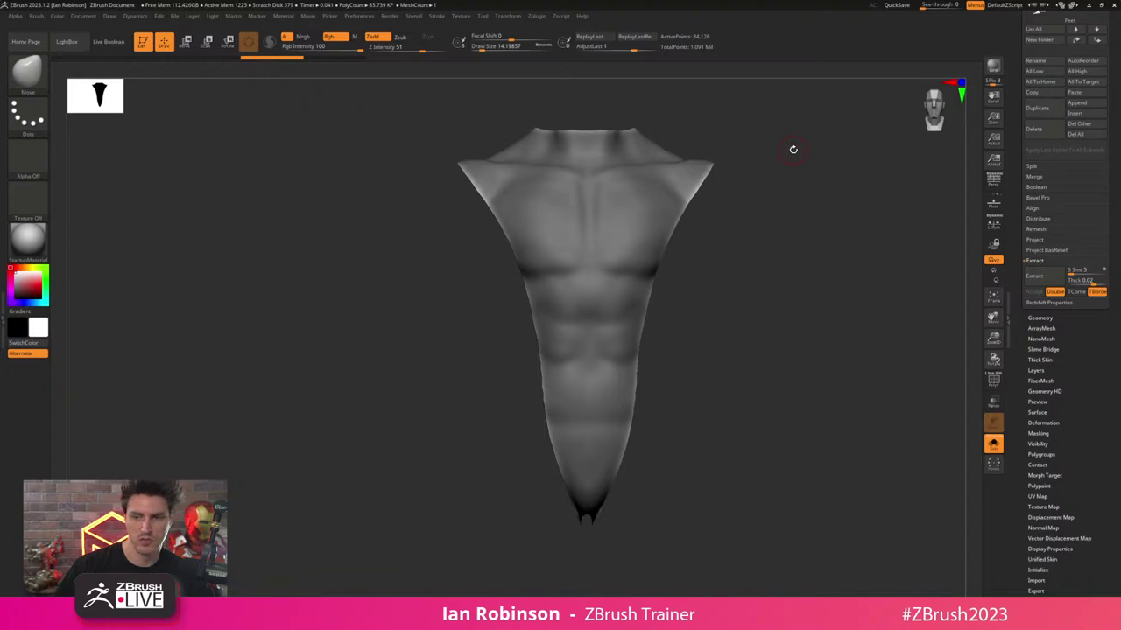
- Examine the torso panel's topology and outer edges around the chest and shoulder points, with and without polyframe
left_click_drag(806, 276, 622, 220)
key("shift+f")
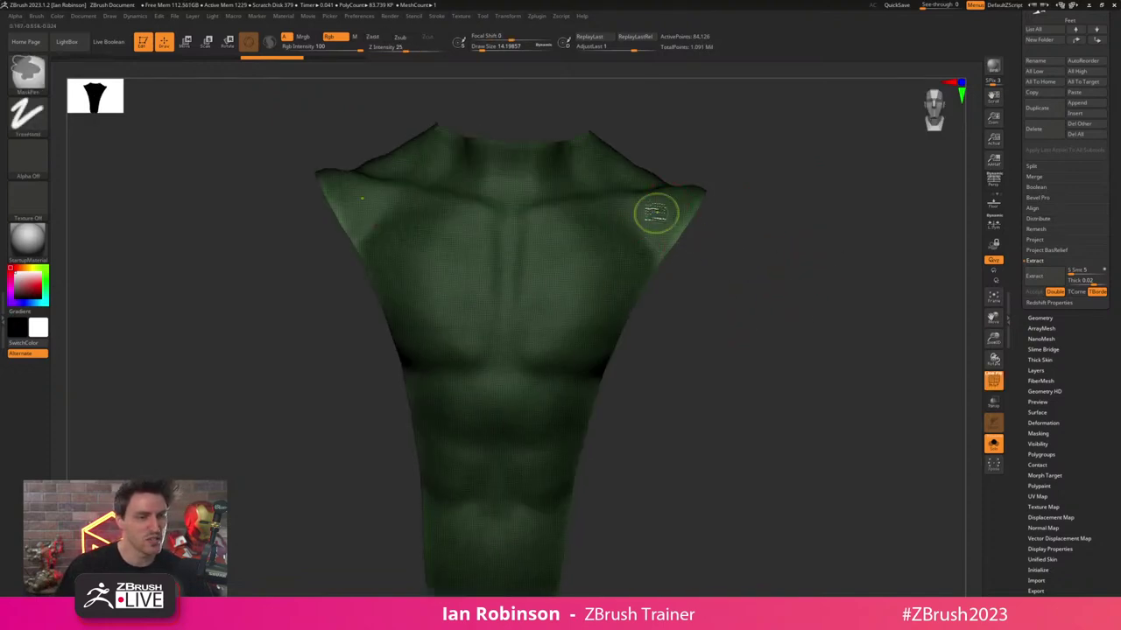
key("shift+f")
key("f")
left_click_drag(794, 285, 728, 302, "shift")
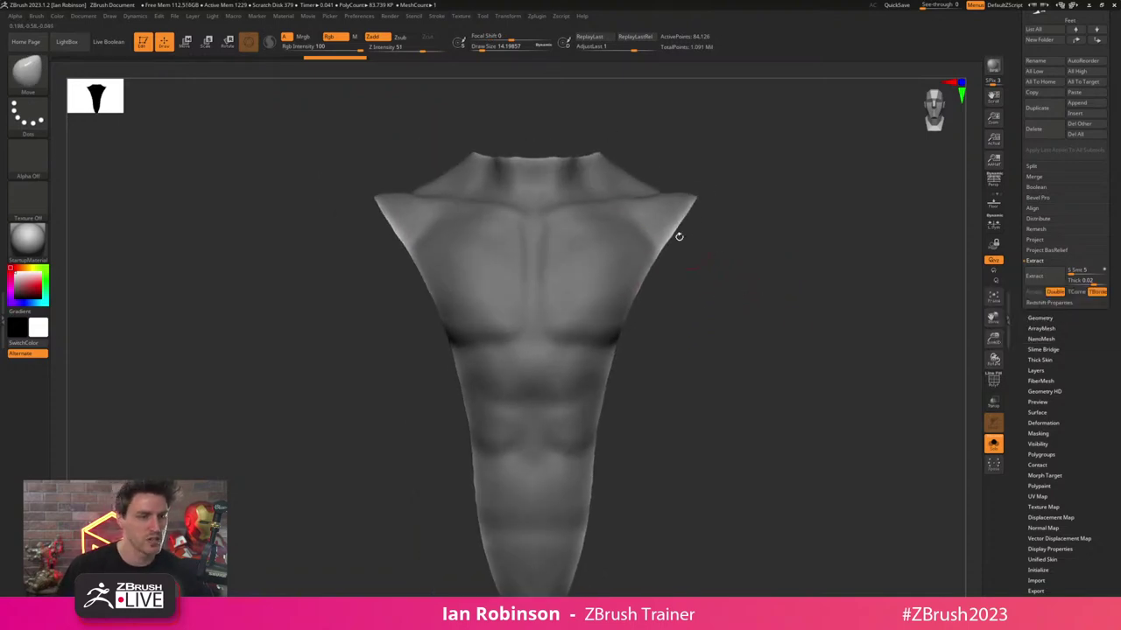
left_click_drag(724, 317, 735, 280)
key("shift+f")
key("shift+f")
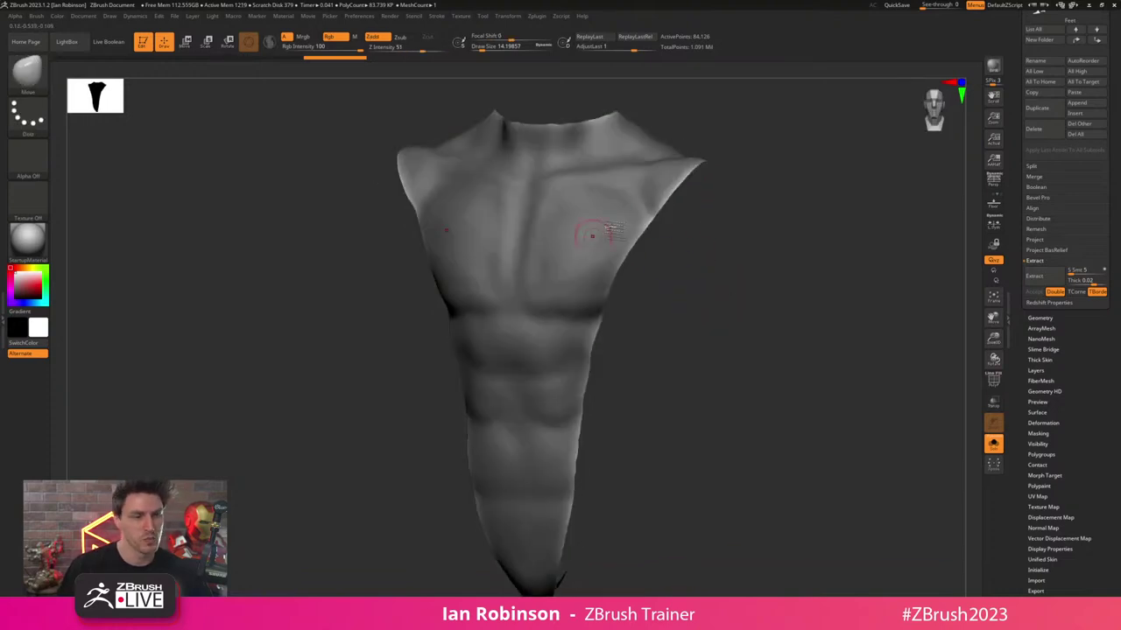
left_click_drag(740, 223, 758, 243, "shift")
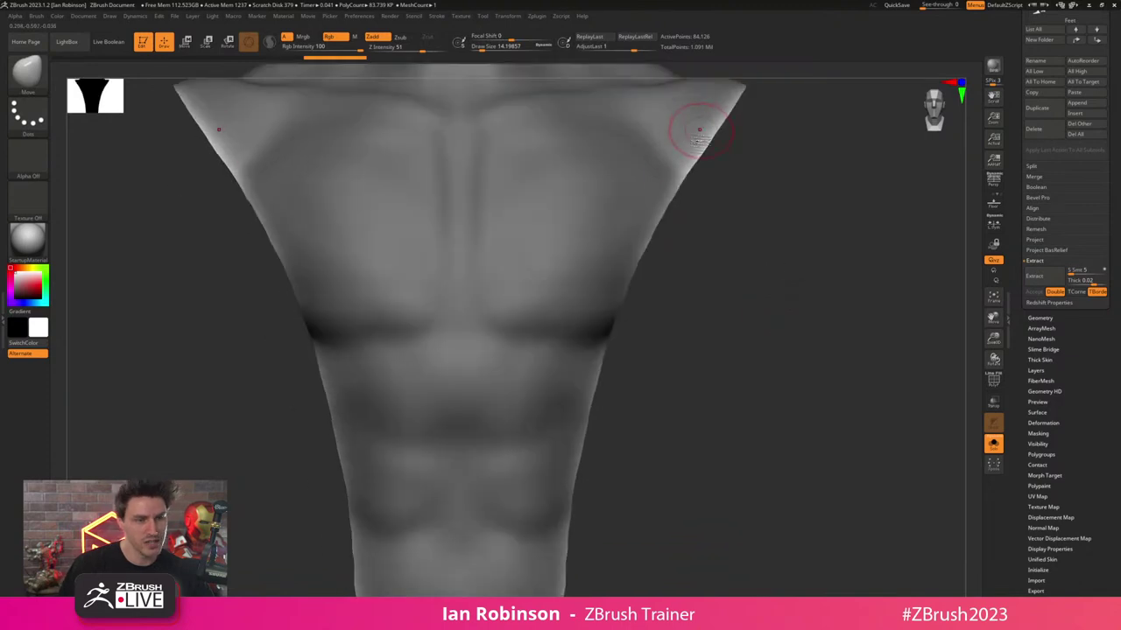
left_click_drag(721, 350, 779, 357, "alt")
key("shift+f")
key("shift+f")
- Open the Deformation settings and switch Polish By Features to its open-circle mode
left_click_drag(1066, 369, 1073, 327)
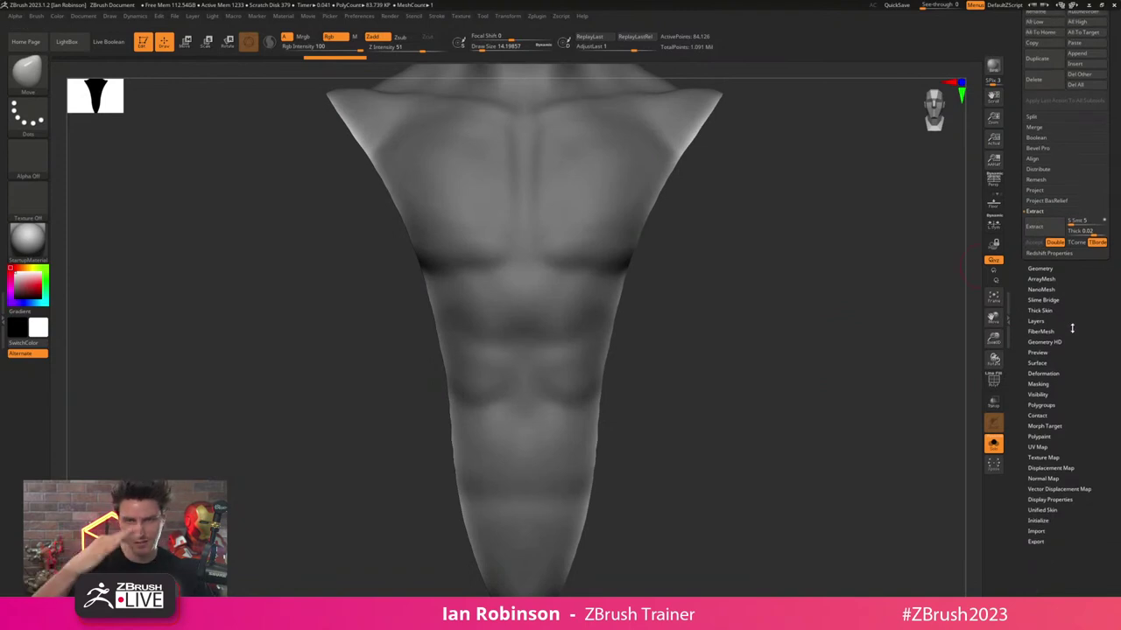
left_click(1048, 406)
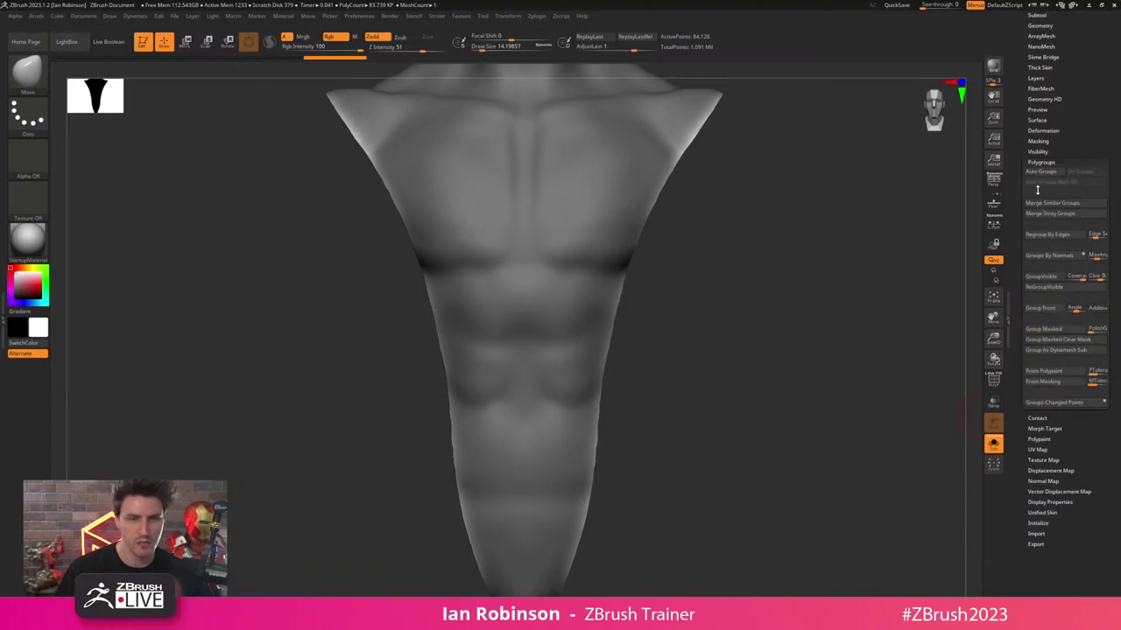
left_click(1043, 163)
left_click(1044, 130)
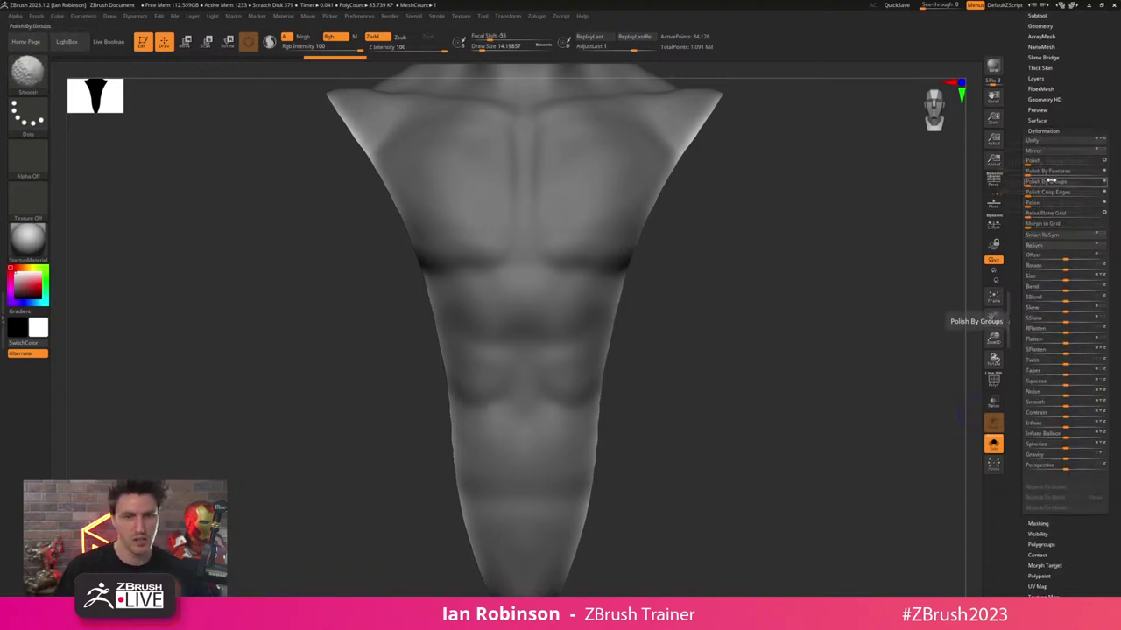
key("shift")
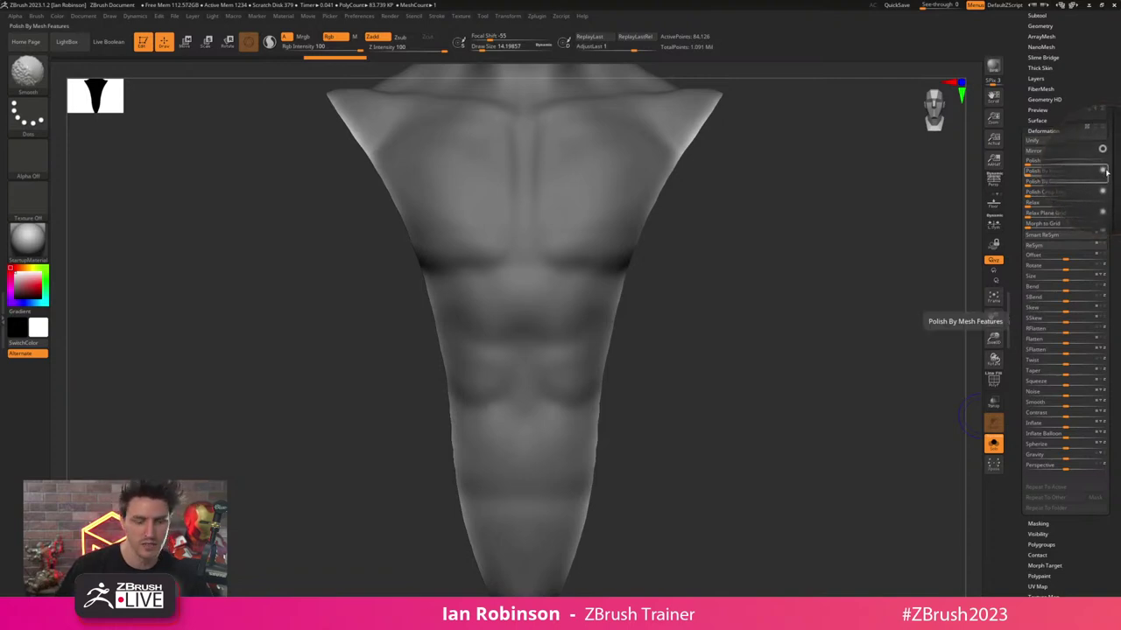
left_click(1104, 172)
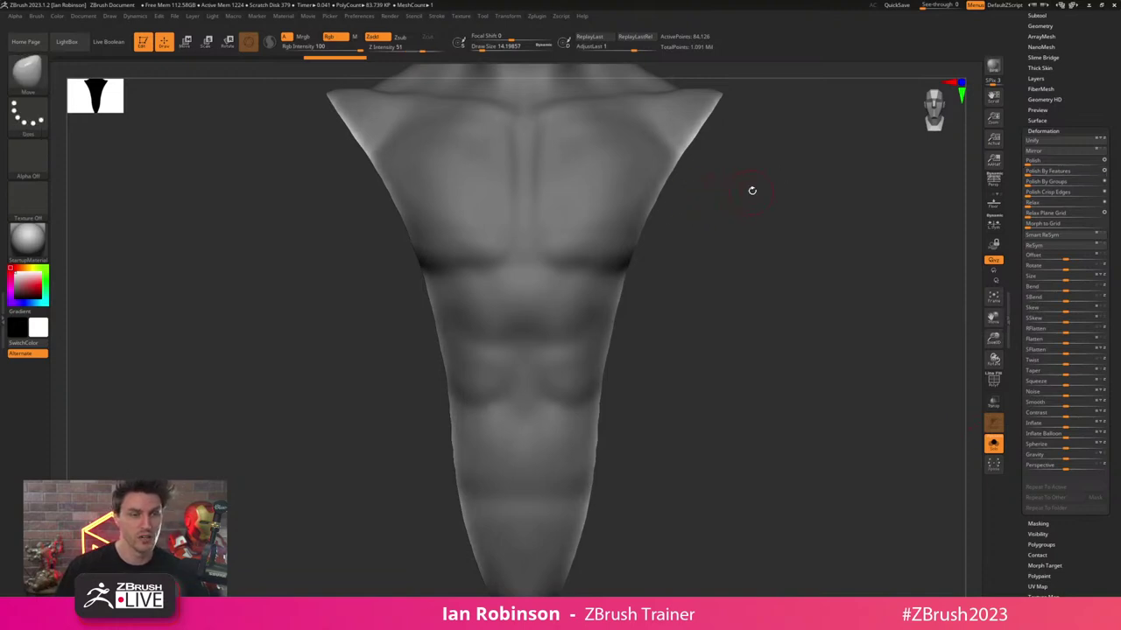
- Restore closed-circle mode for Polish By Features and distort the panel's outer chest edge into a wavy outline with the Move brush
right_click_drag(750, 190, 810, 344, "ctrl")
left_click(1105, 173)
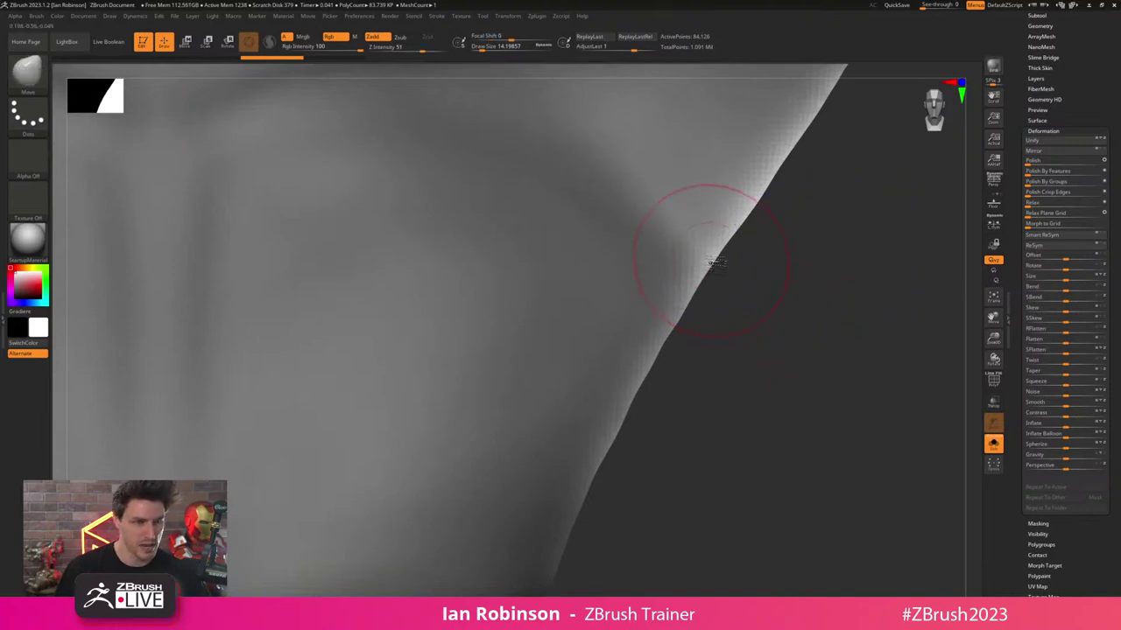
left_click_drag(717, 263, 763, 293)
left_click_drag(632, 400, 674, 425)
left_click_drag(800, 142, 822, 151)
left_click_drag(805, 278, 831, 288)
key("g")
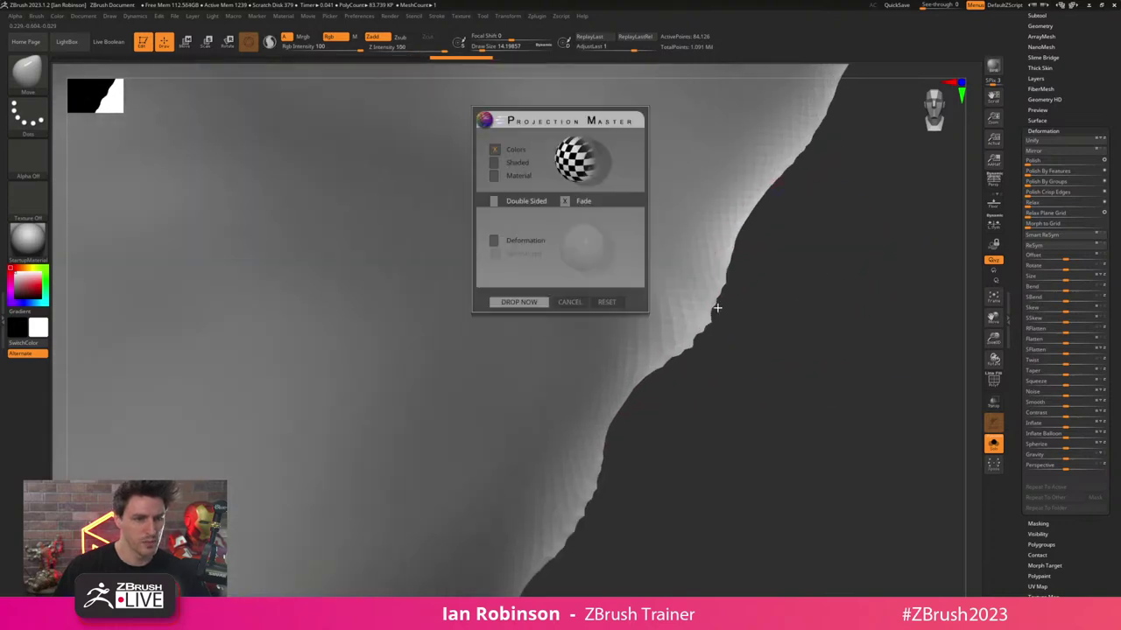
key("Escape")
key("shift+f")
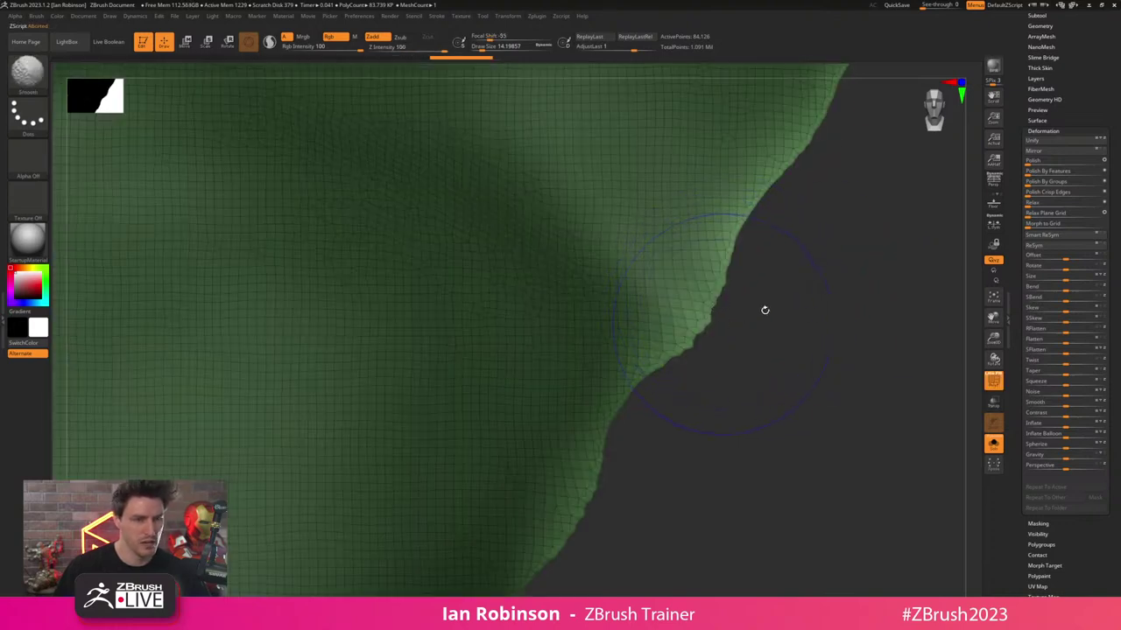
key("shift+f")
- Undo a trial closed-circle Polish By Features on the wavy edge and polish it in open-circle mode instead
left_click_drag(1037, 173, 1055, 172)
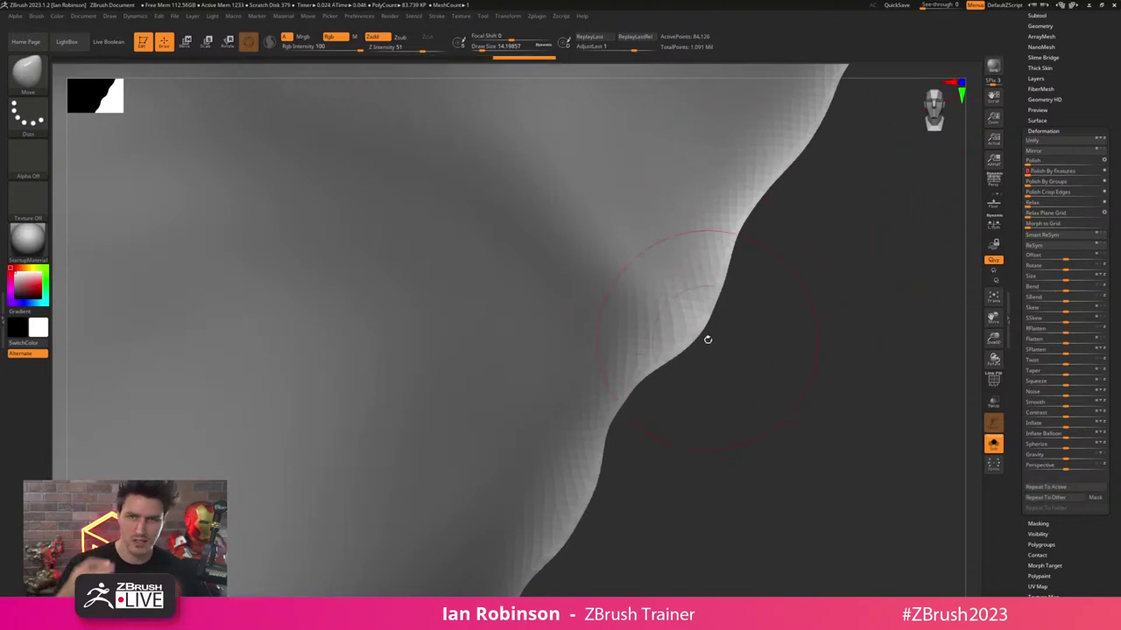
key("ctrl+z")
left_click(1104, 172)
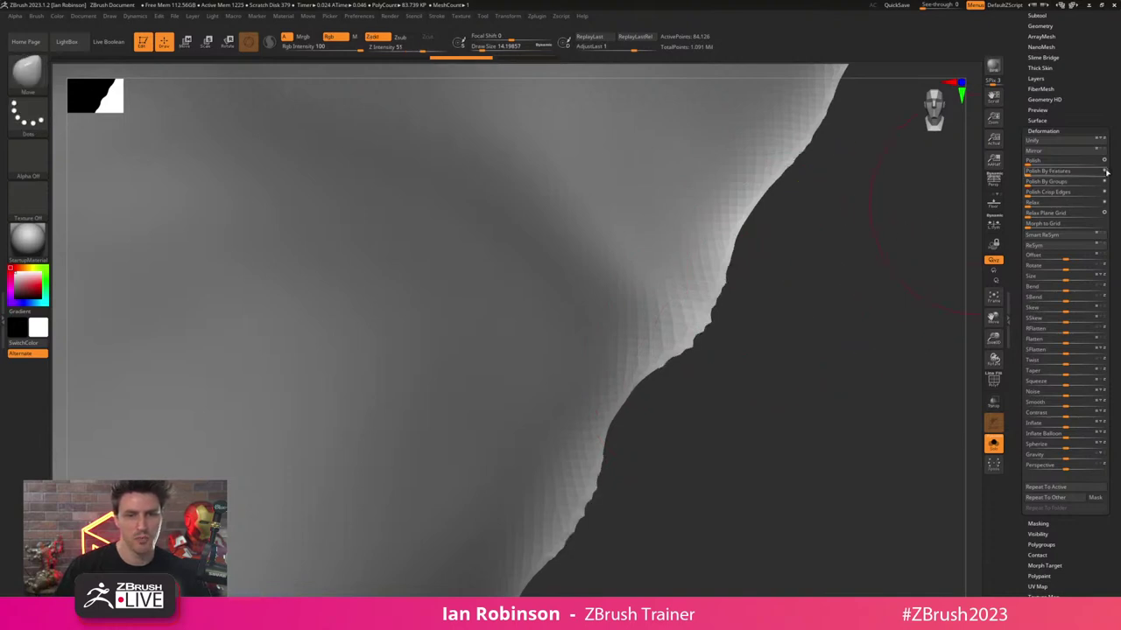
left_click(1038, 171)
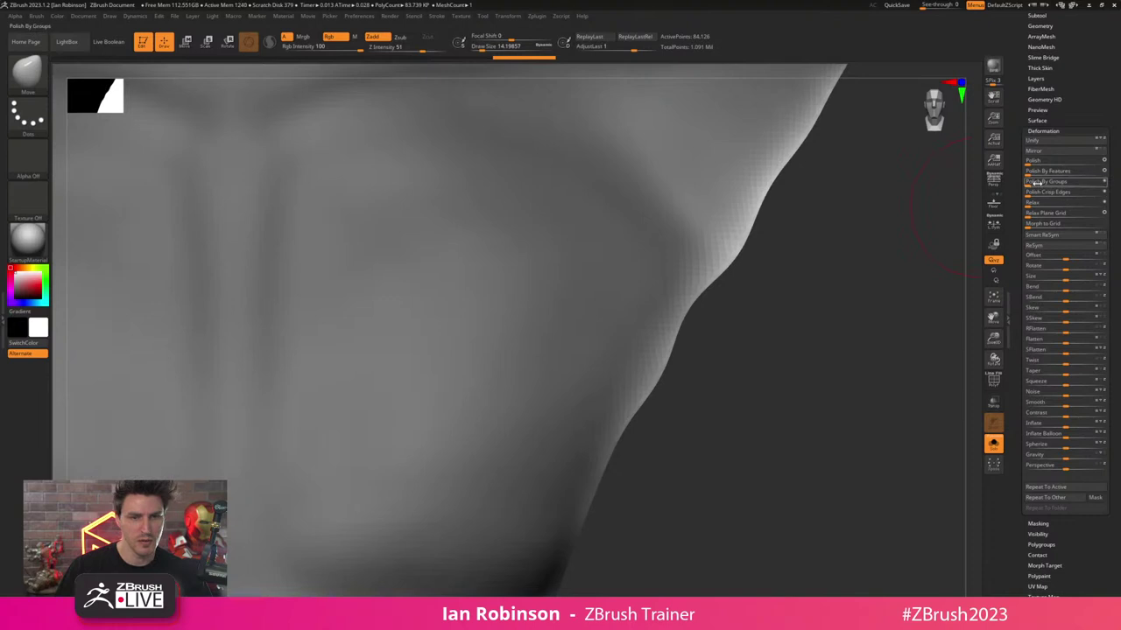
- Apply repeated full-strength Polish By Features passes to even out the torso panel's wavy outer chest edge
left_click(1037, 174)
key("ctrl+z")
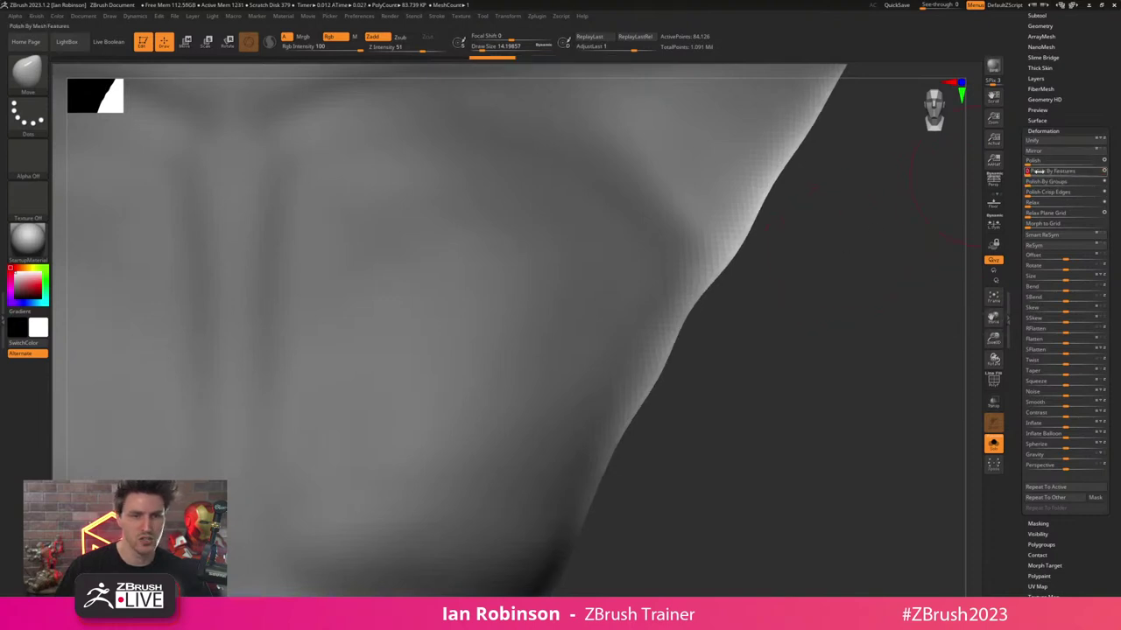
left_click_drag(1038, 173, 1114, 172)
left_click_drag(1038, 172, 1117, 178)
left_click_drag(828, 302, 773, 235, "alt")
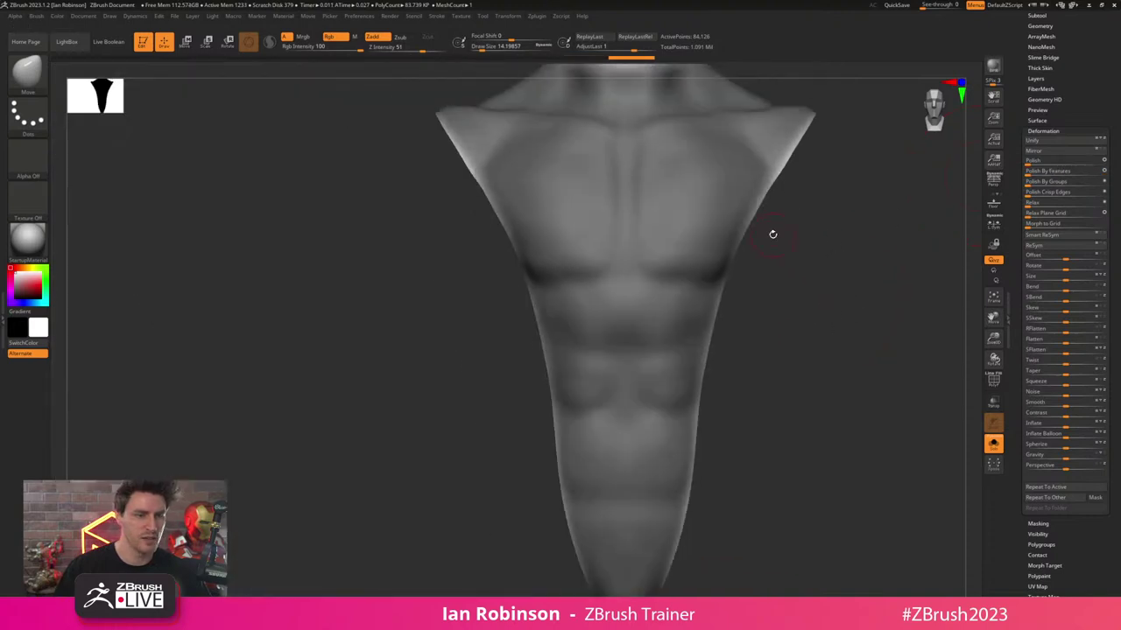
left_click_drag(833, 277, 795, 385, "alt")
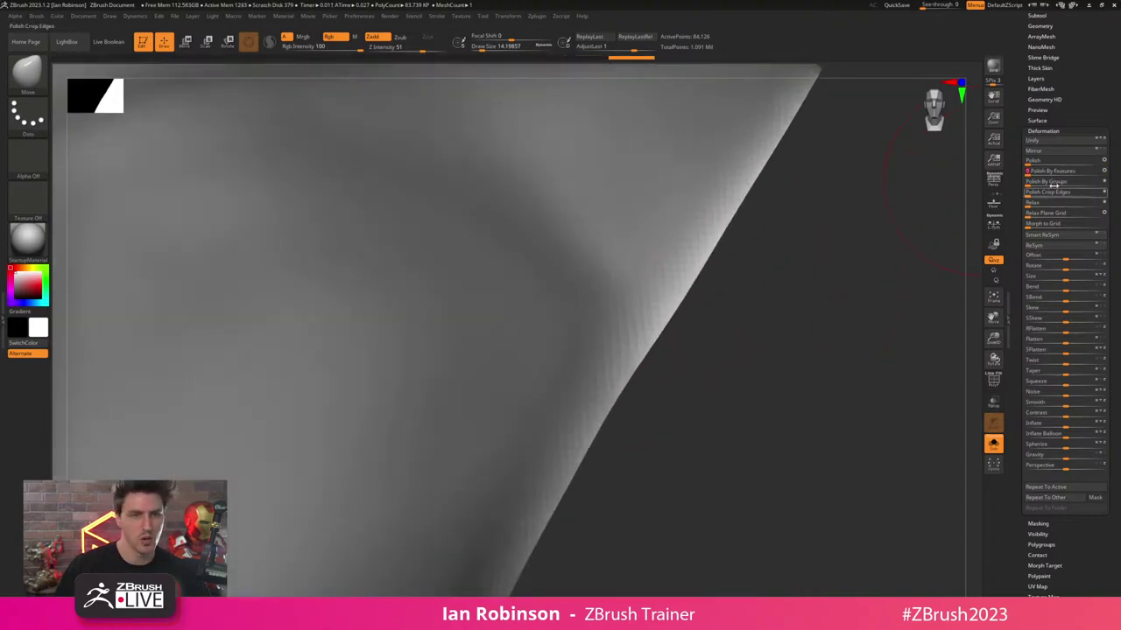
- Examine the polished panel's outer edges and shoulder points from front and back, with and without polyframe
scroll(797, 303, "down", 5)
left_click_drag(850, 281, 652, 491)
right_click_drag(683, 243, 691, 279, "alt")
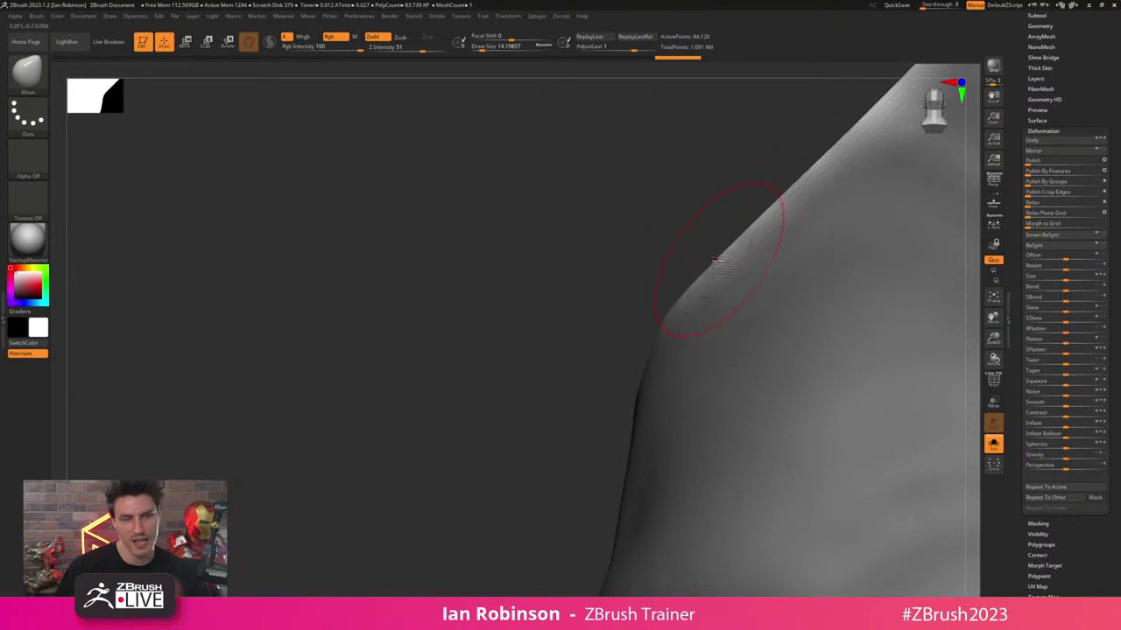
key("shift+f")
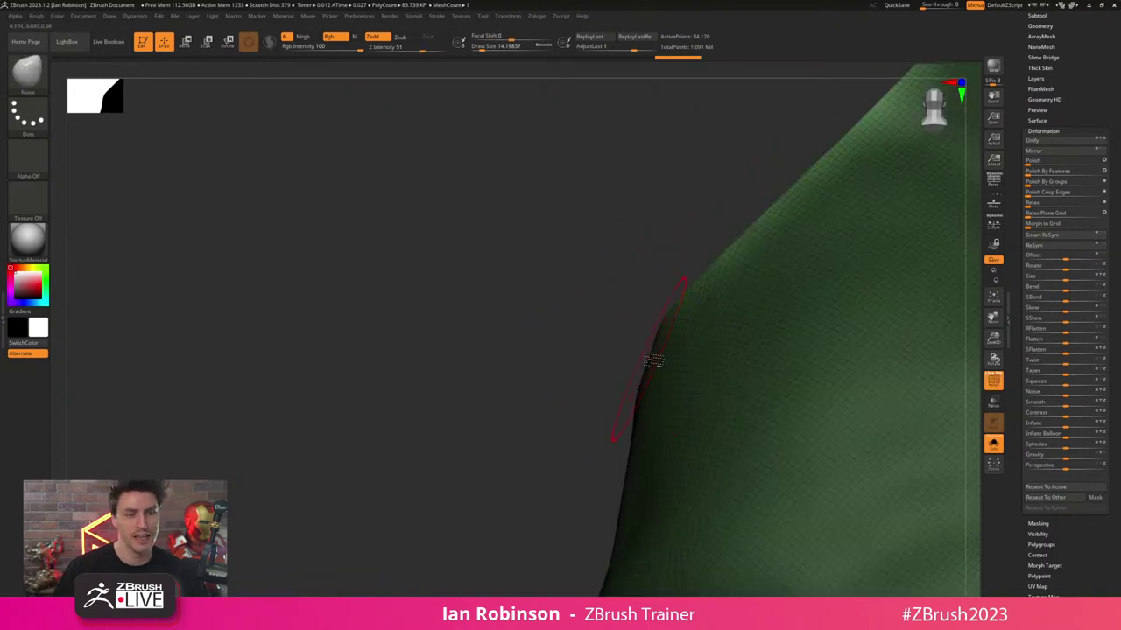
right_click_drag(655, 361, 757, 351, "ctrl")
left_click_drag(756, 350, 714, 226)
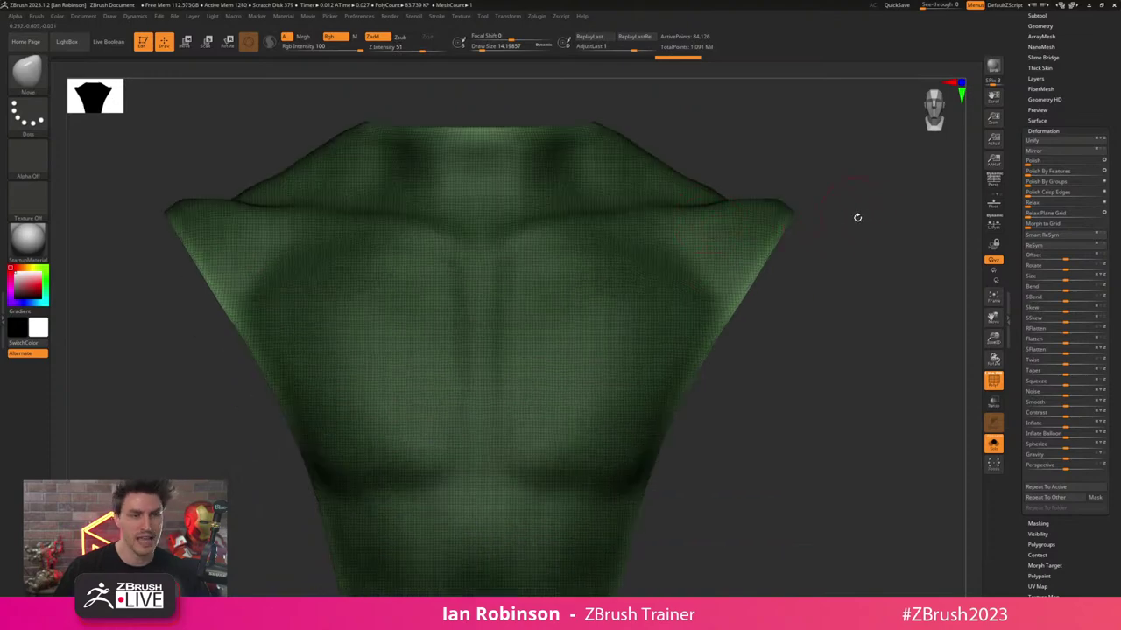
left_click_drag(857, 219, 863, 263, "ctrl")
key("shift+f")
key("shift+f")
- Open the ZRemesher settings and enable KeepGroups with SmoothGroups at 0
left_click_drag(1083, 93, 1081, 221)
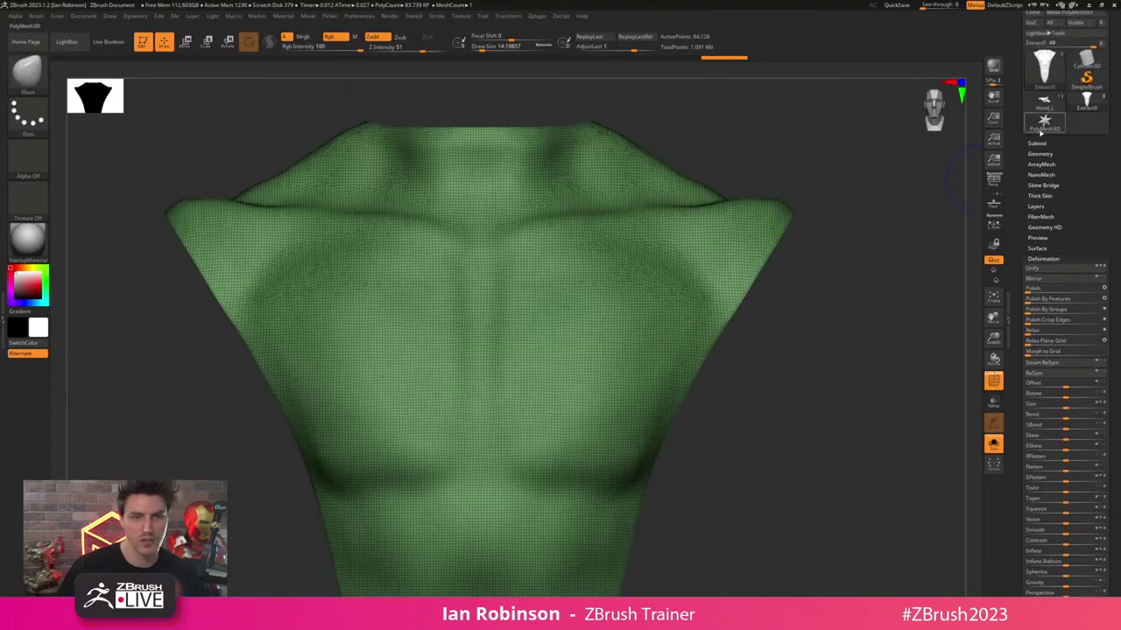
left_click(1042, 153)
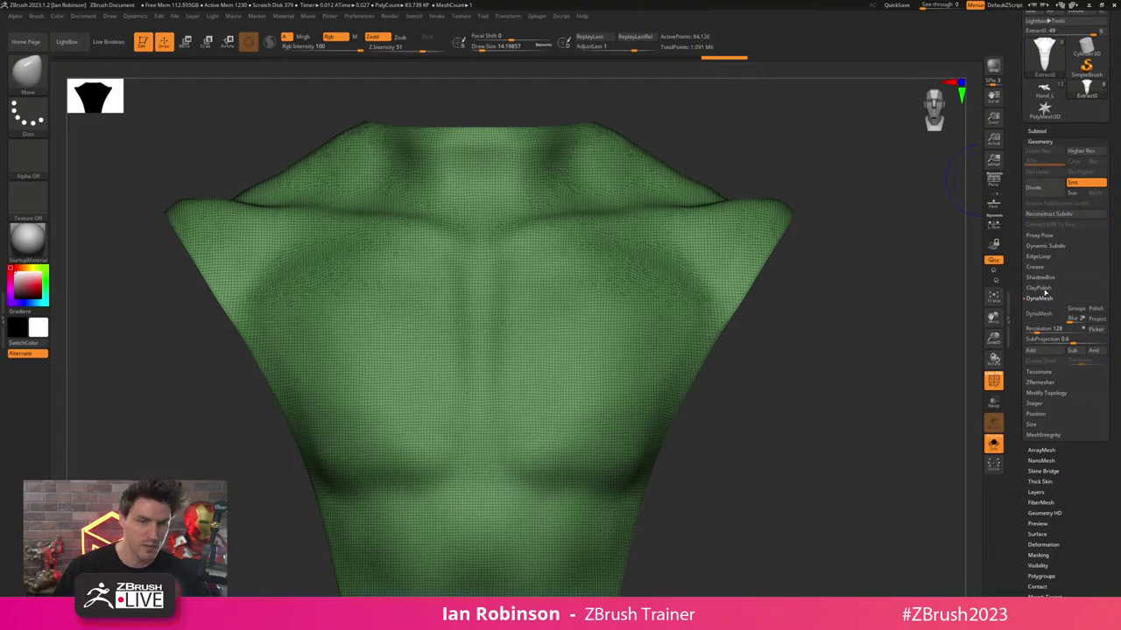
left_click(1050, 382)
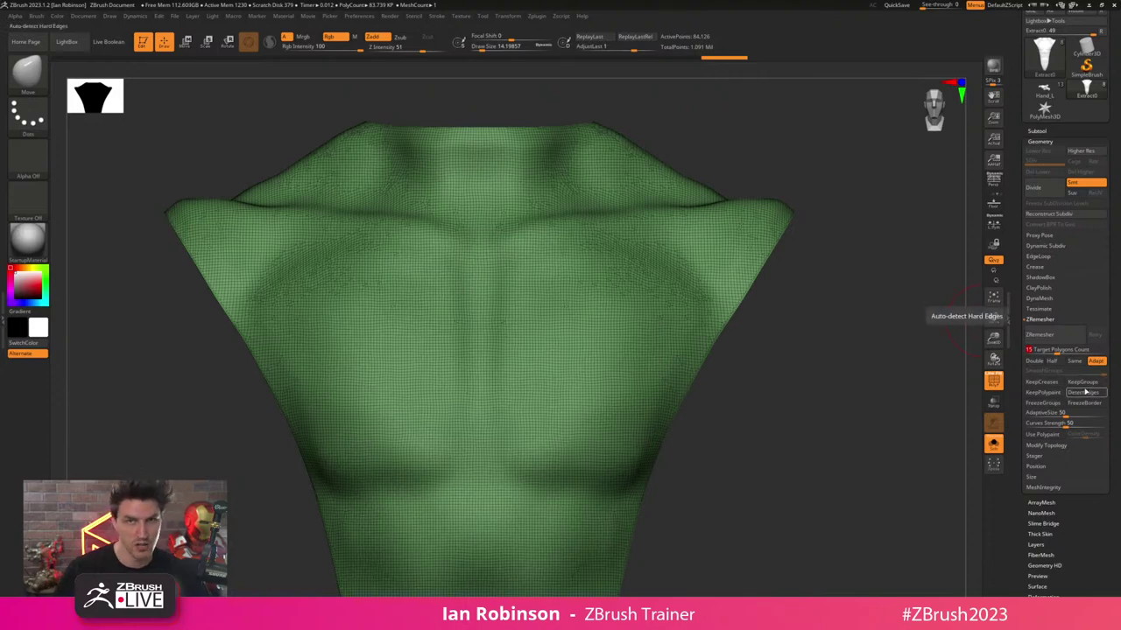
left_click(1083, 382)
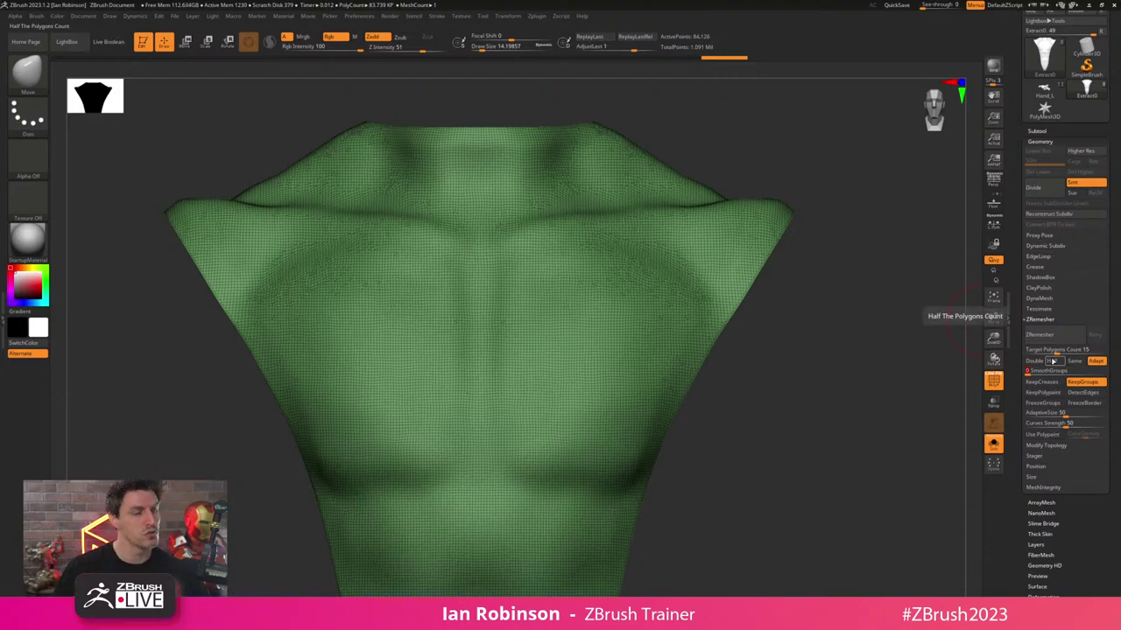
- Set ZRemesher's AdaptiveSize to 0 and remesh the torso panel with a target polygon count of 15
left_click_drag(858, 357, 783, 271)
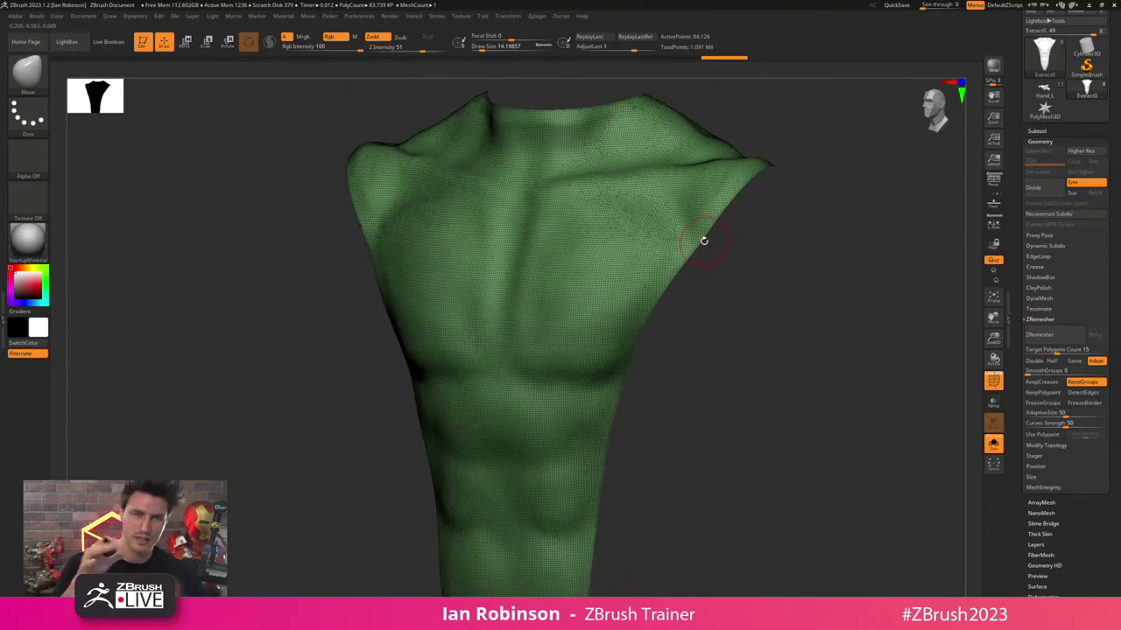
left_click_drag(793, 303, 828, 312, "shift")
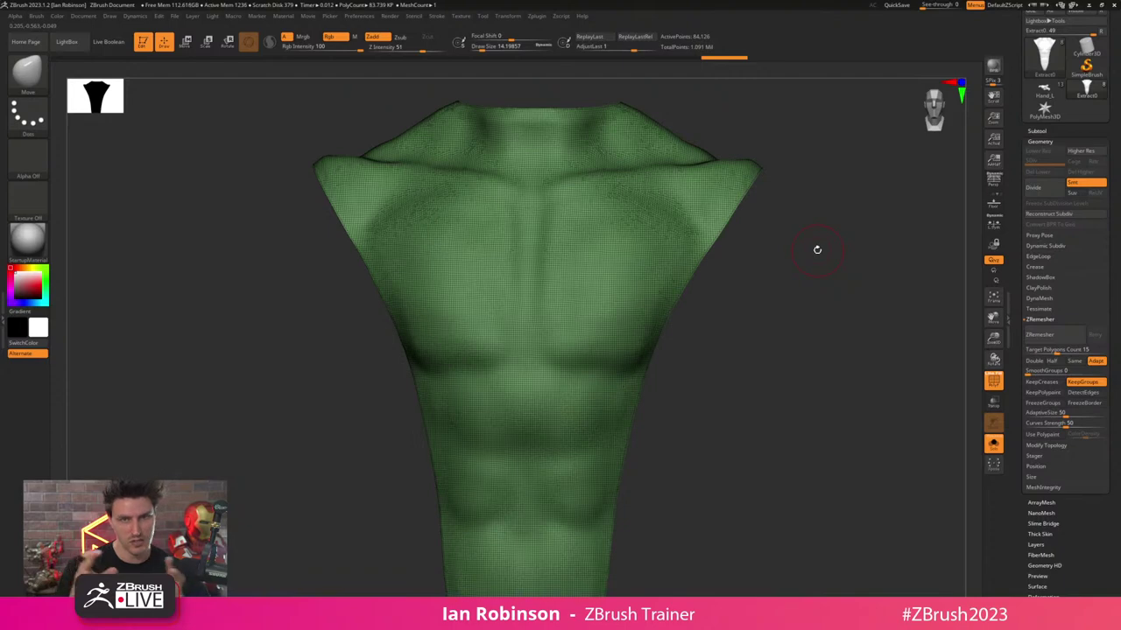
left_click_drag(771, 269, 746, 202)
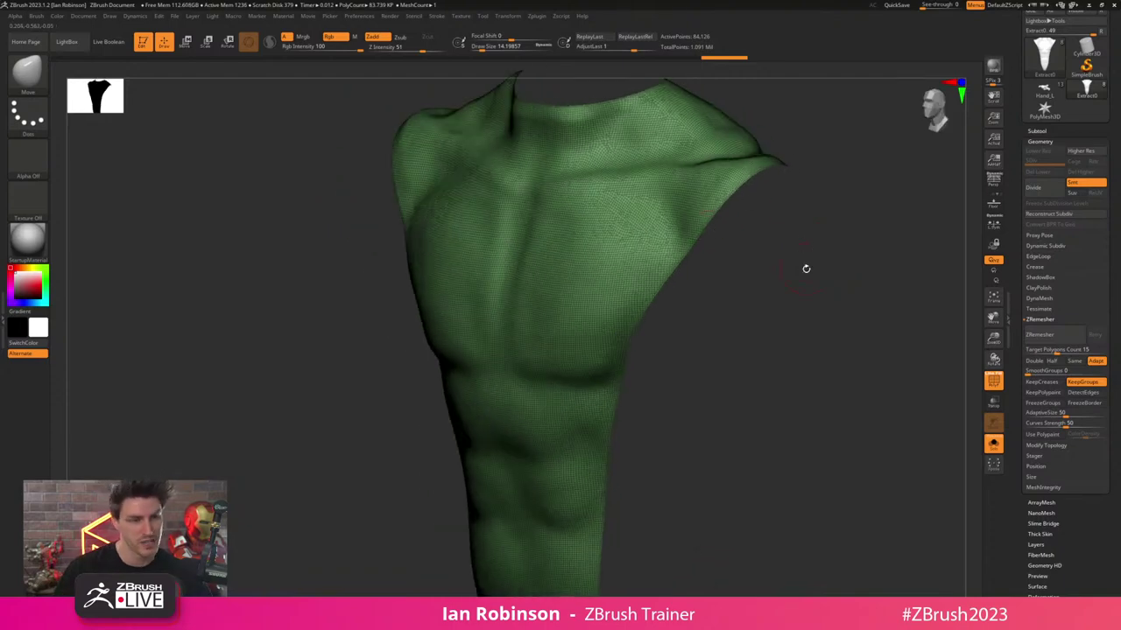
left_click_drag(806, 268, 881, 306, "shift")
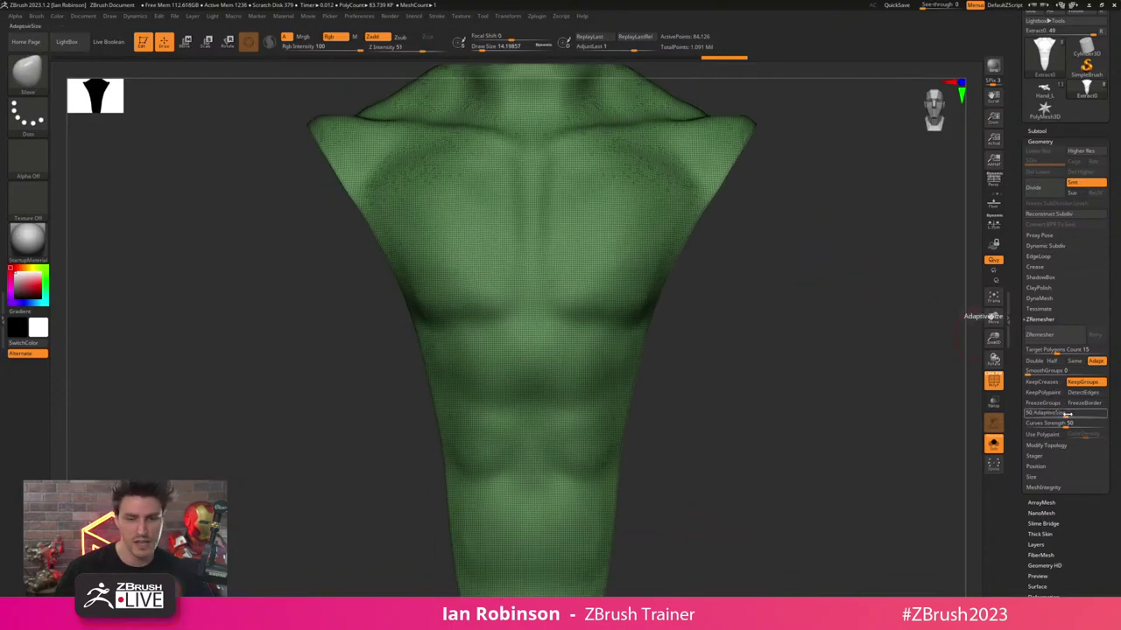
left_click_drag(1067, 414, 1002, 413)
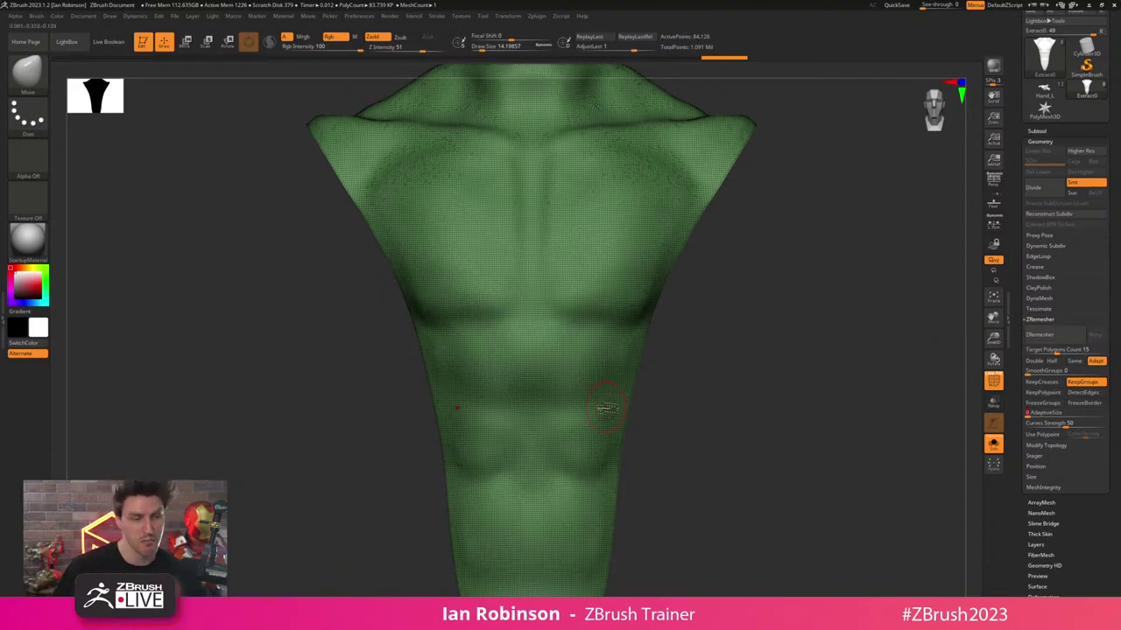
mouse_move(794, 276)
left_mouse_down("alt")
mouse_move(828, 300)
mouse_move(812, 278)
left_mouse_up("alt")
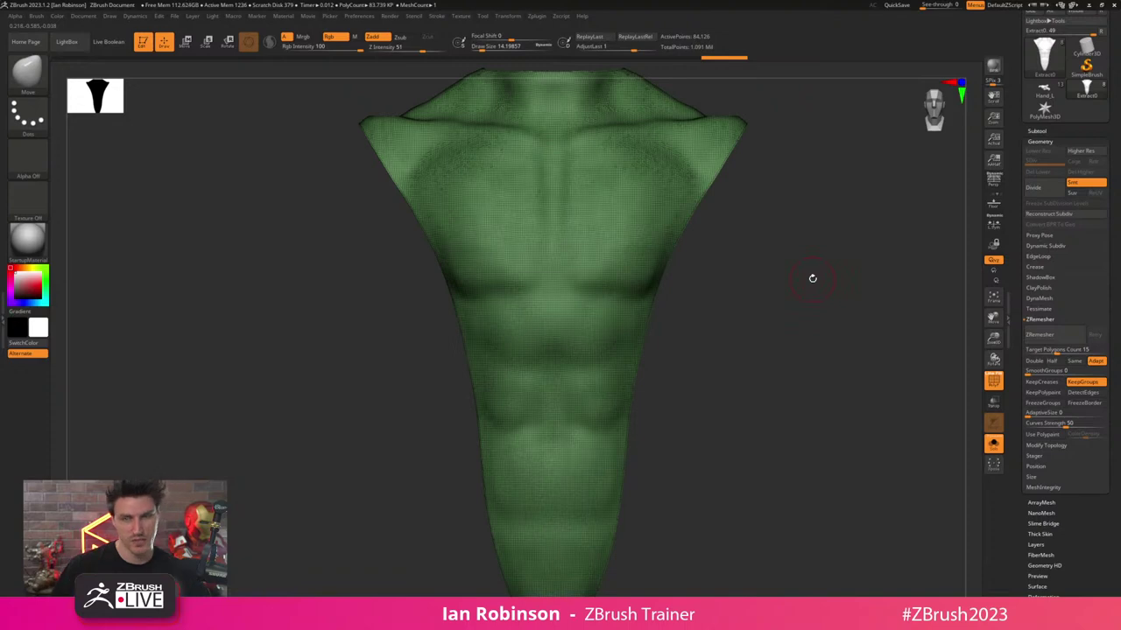
left_click(1040, 334)
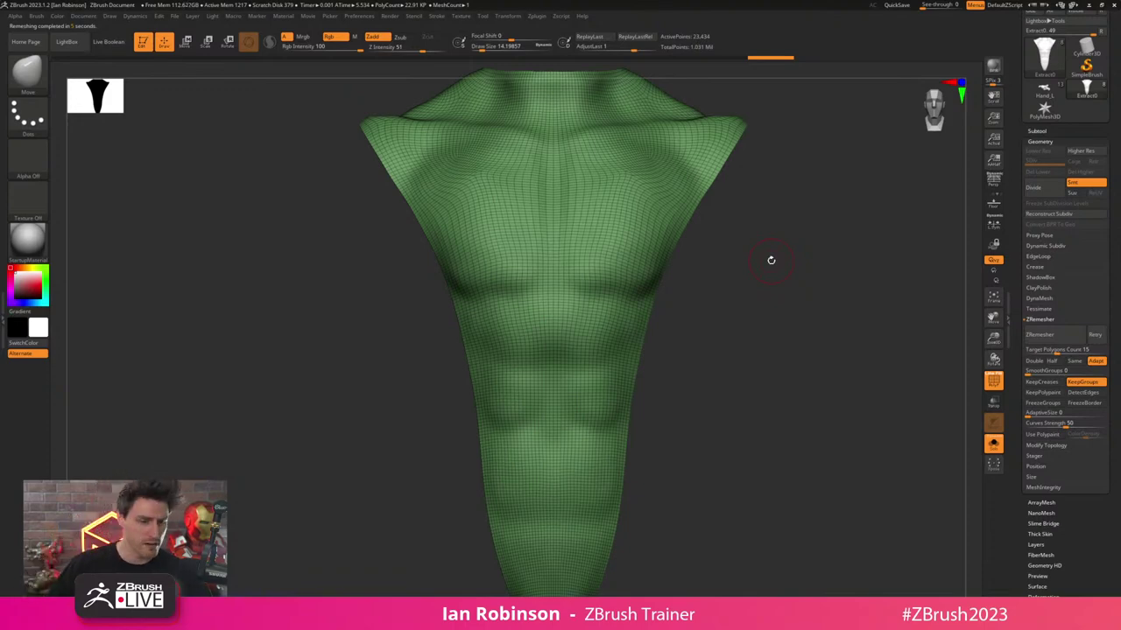
- Enable ZRemesher's Half option and remesh the torso panel two more times to lower its density
left_click_drag(753, 333, 823, 345)
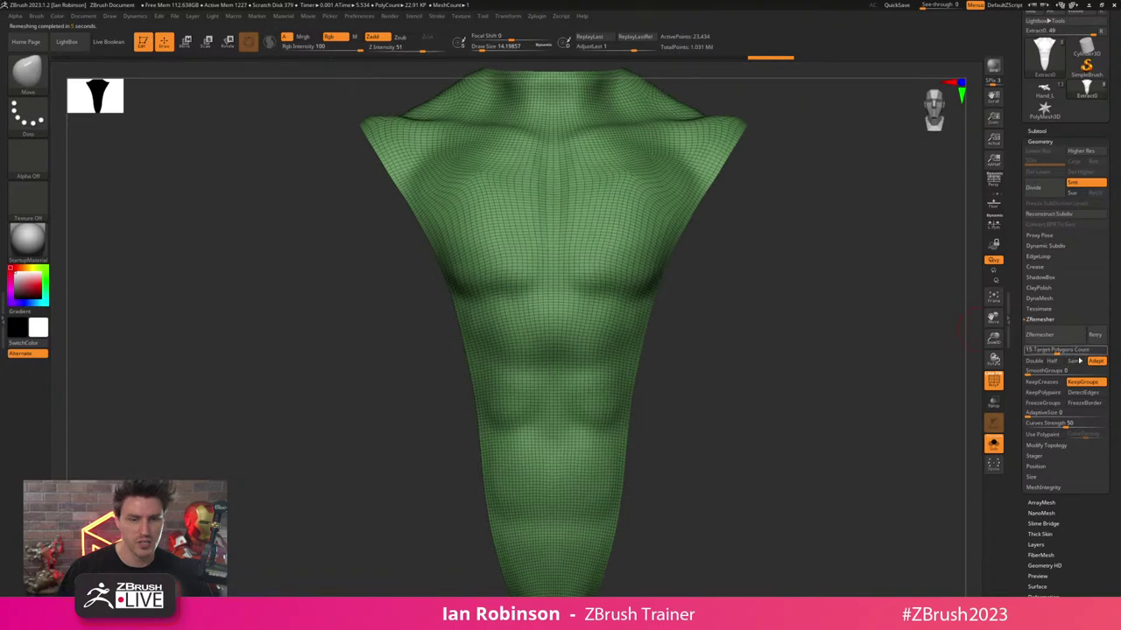
left_click(1051, 361)
left_click(1094, 334)
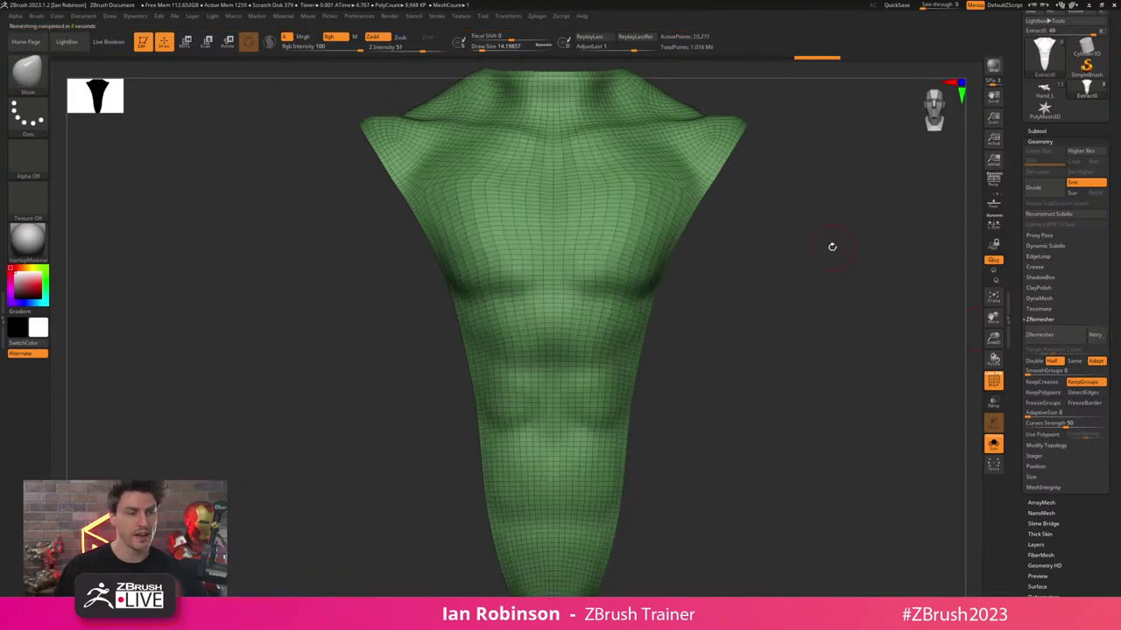
left_click_drag(787, 303, 771, 419, "alt")
left_click(1094, 335)
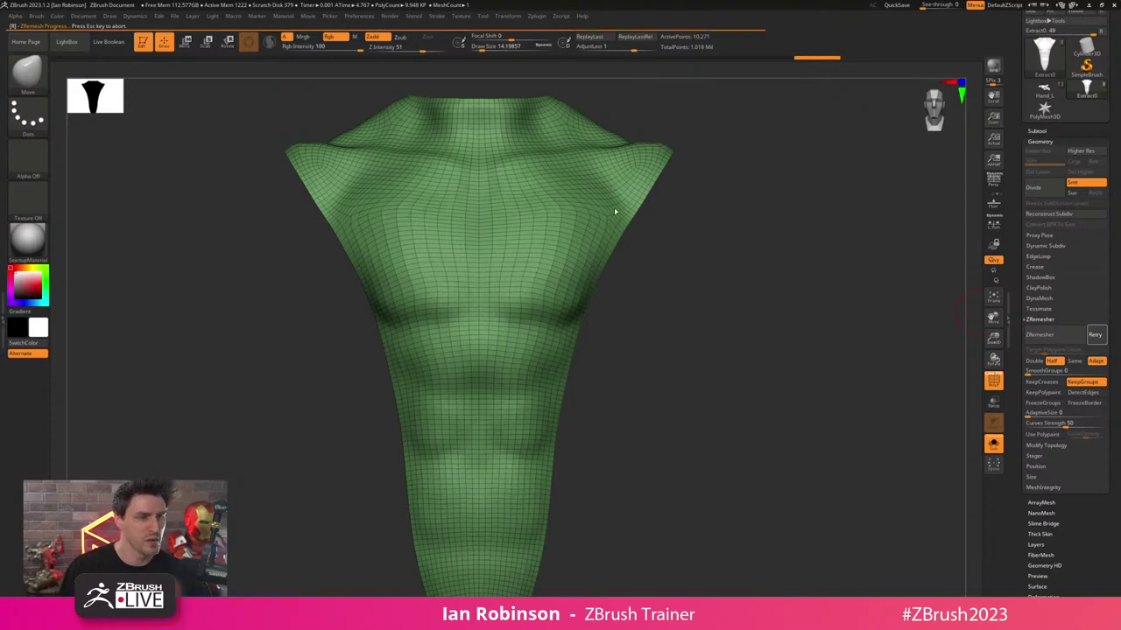
left_click_drag(727, 204, 790, 250)
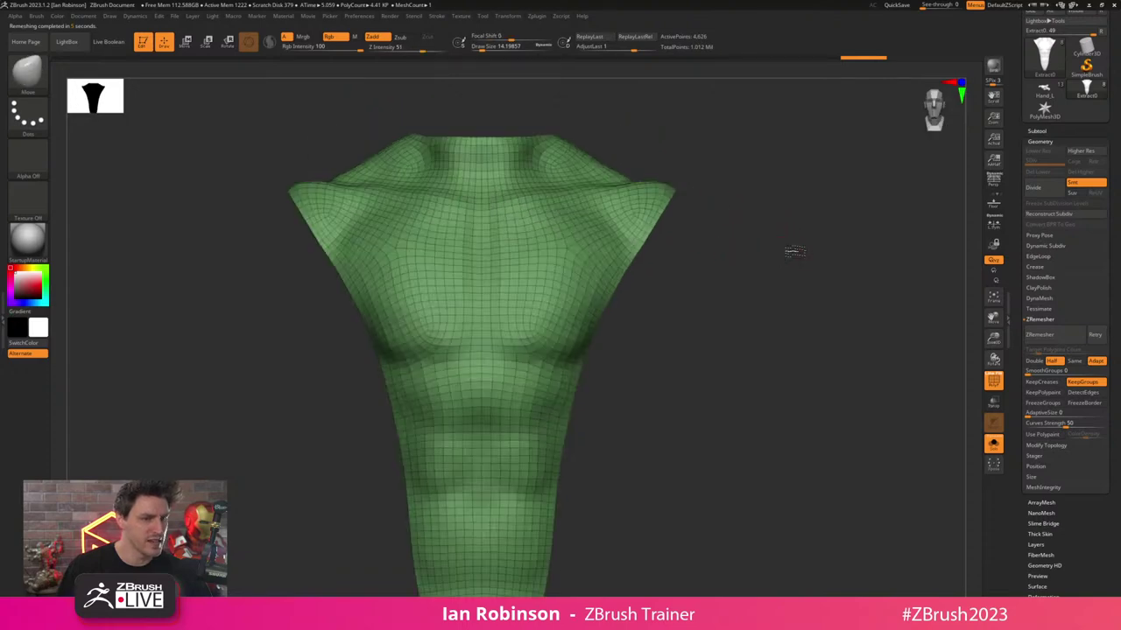
- Choose the ZRemesherGuides brush and draw a guide curve from the shoulder point down the panel's front outer edge
left_click_drag(734, 283, 774, 242, "alt")
key("b")
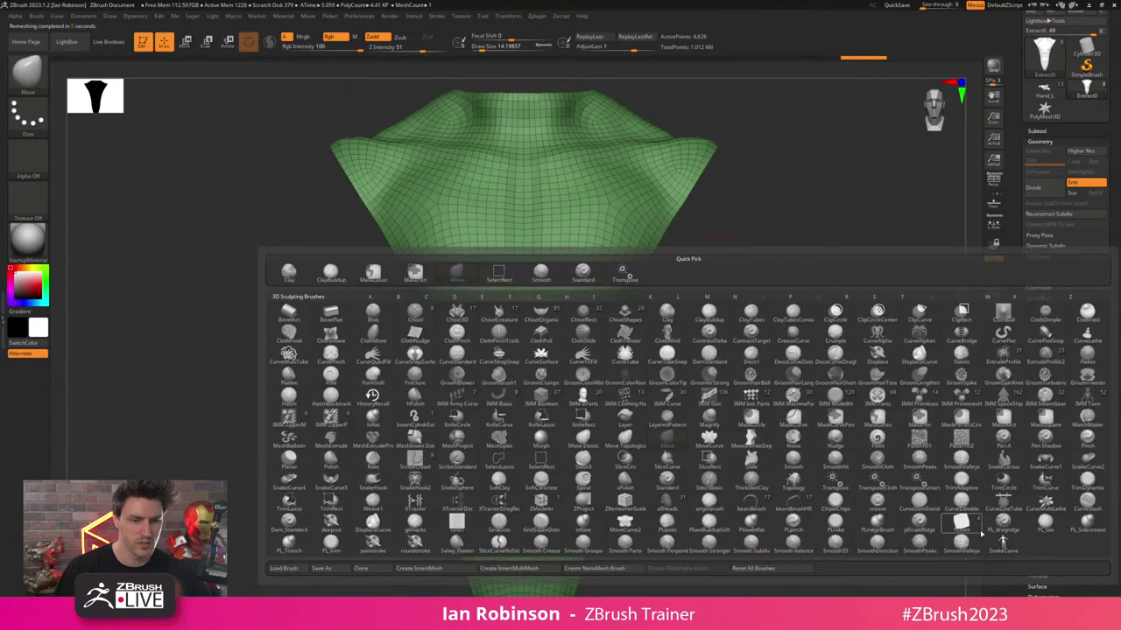
key("z")
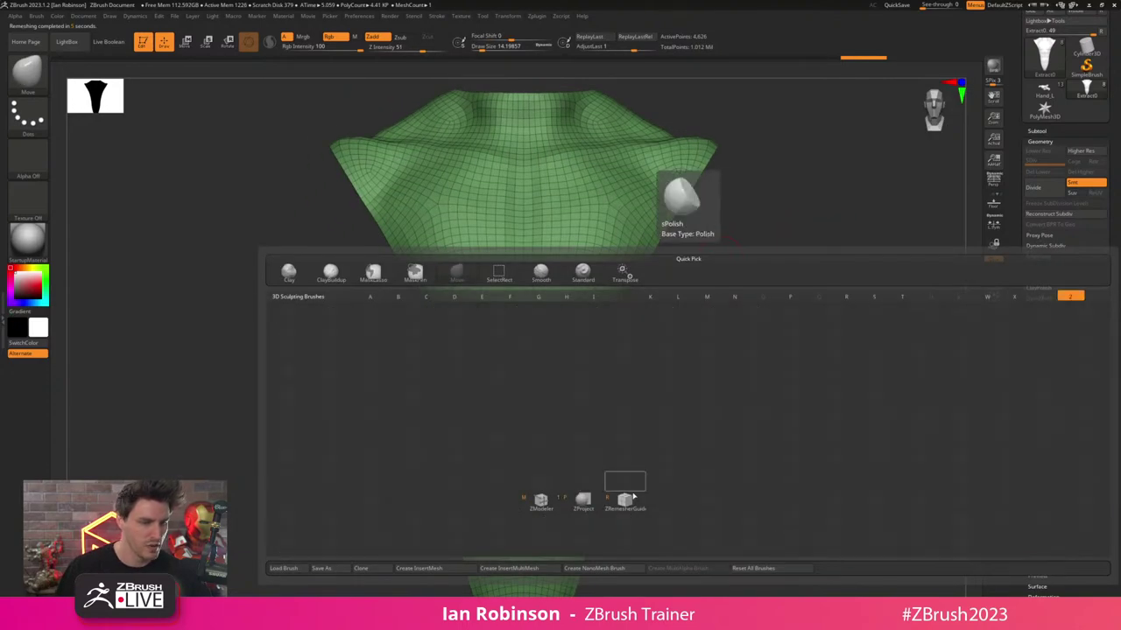
left_click(629, 502)
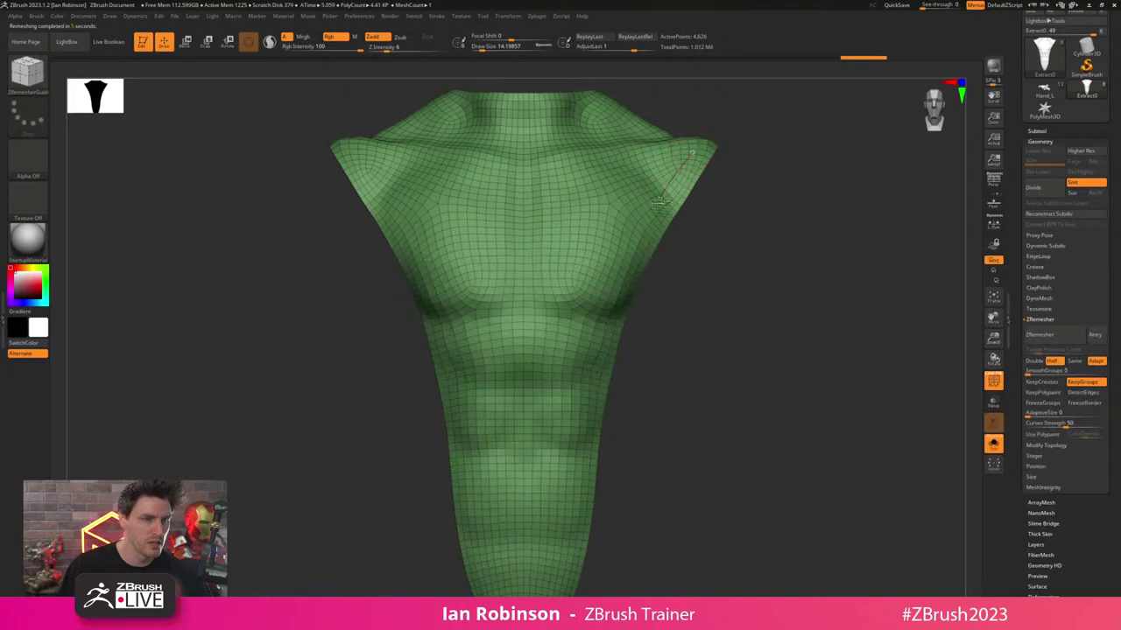
left_click_drag(662, 201, 634, 259)
left_click_drag(587, 450, 586, 452)
- Draw a second ZRemesher guide curve around the panel's neckline
left_click_drag(791, 271, 850, 281)
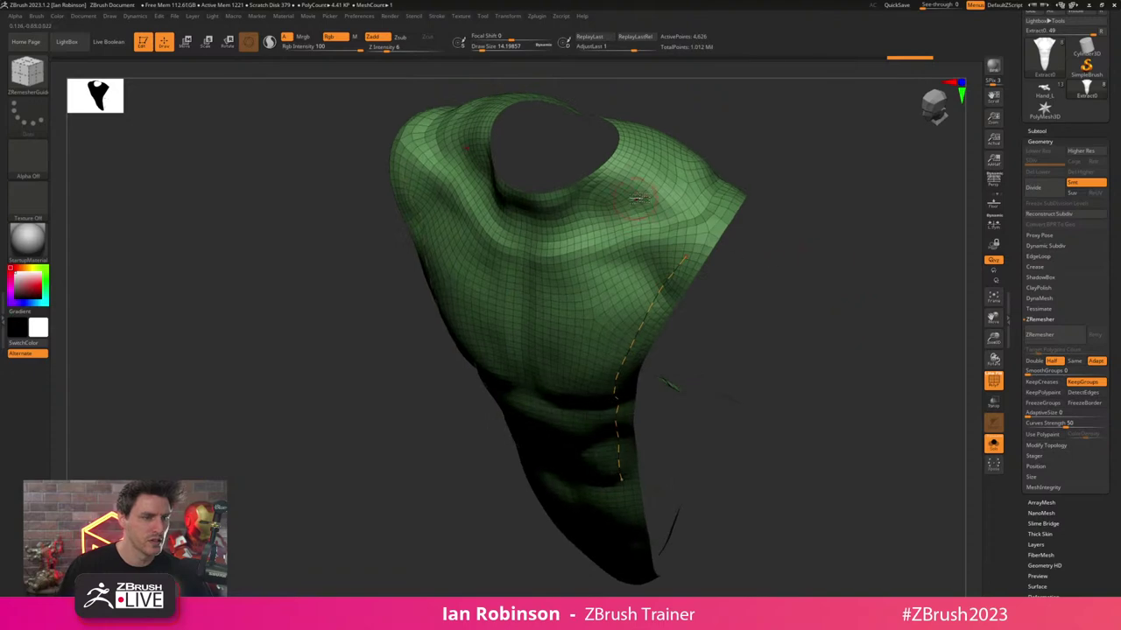
left_click_drag(569, 215, 566, 214)
left_click_drag(878, 247, 815, 225, "shift")
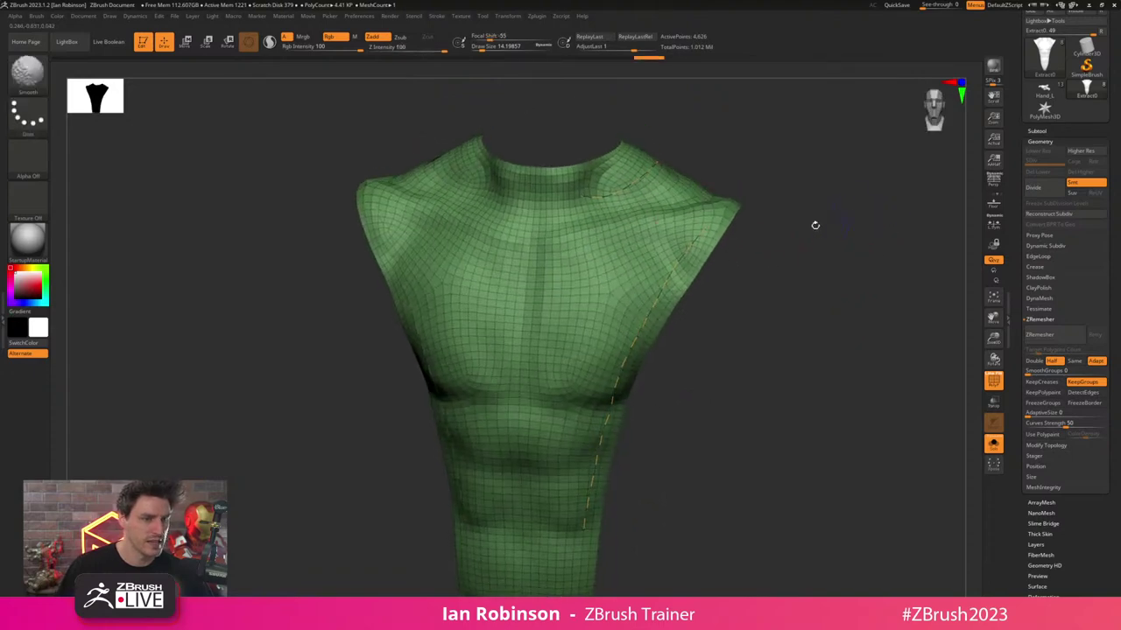
key("ctrl+z")
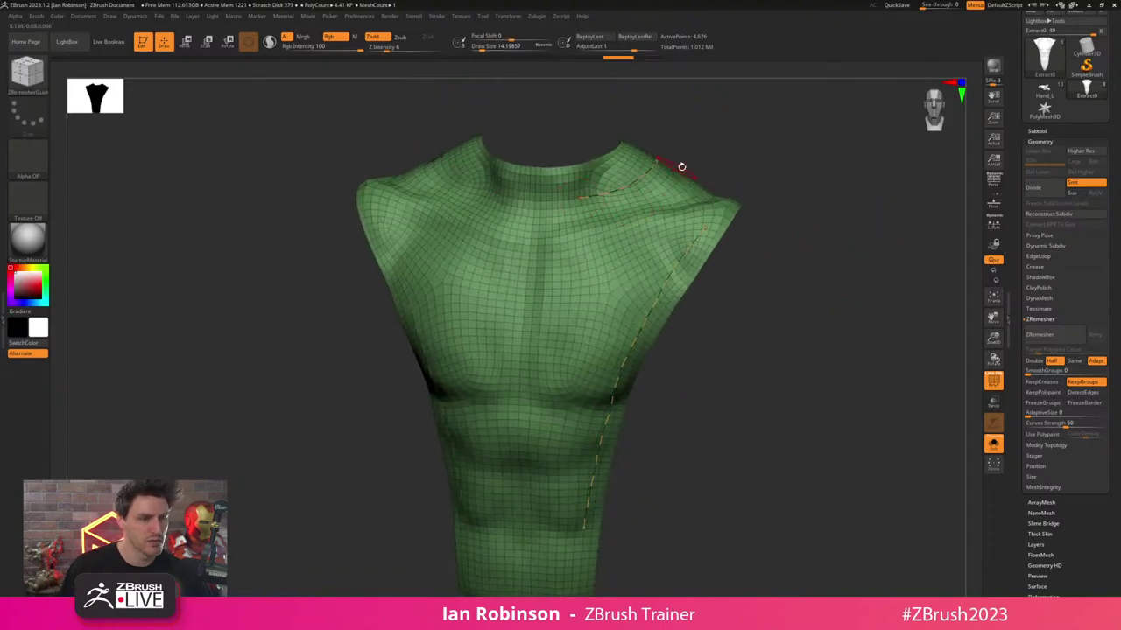
key("ctrl+shift+z")
- Draw a ZRemesher guide curve down one side of the panel's back
mouse_move(884, 267)
left_mouse_down()
mouse_move(821, 295)
mouse_move(809, 408)
left_mouse_up()
right_click_drag(682, 407, 675, 313, "alt")
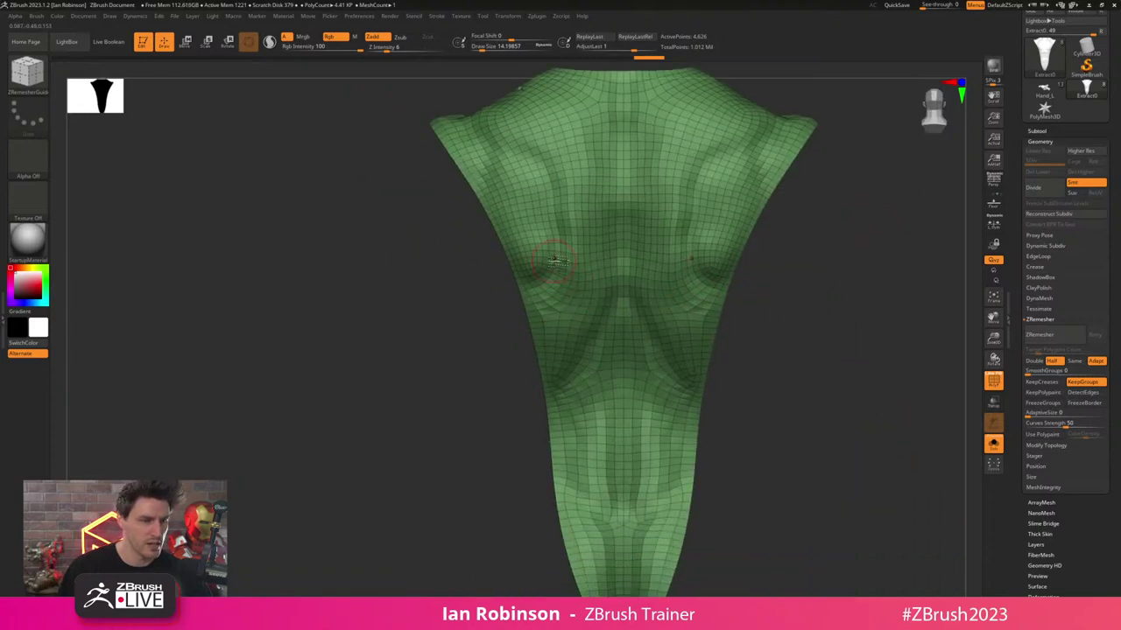
left_click_drag(572, 390, 592, 482)
mouse_move(795, 403)
left_mouse_down("alt")
mouse_move(796, 341)
mouse_move(820, 338)
left_mouse_up("alt")
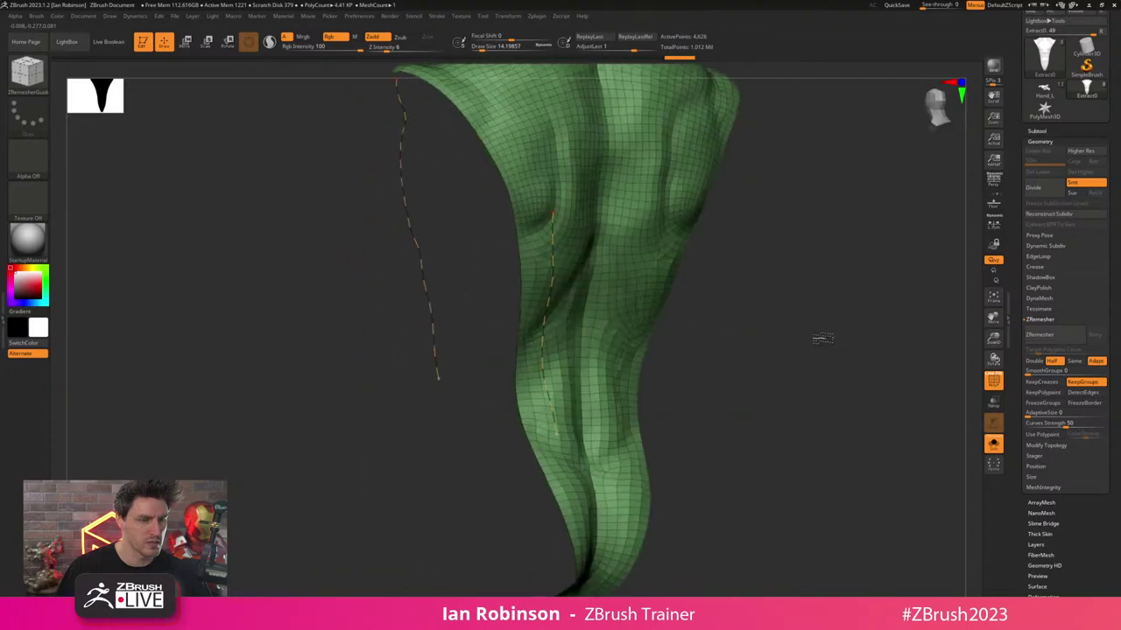
- Set ZRemesher's Curves Strength to 100 and remesh the panel along the drawn guides
left_click(1080, 423)
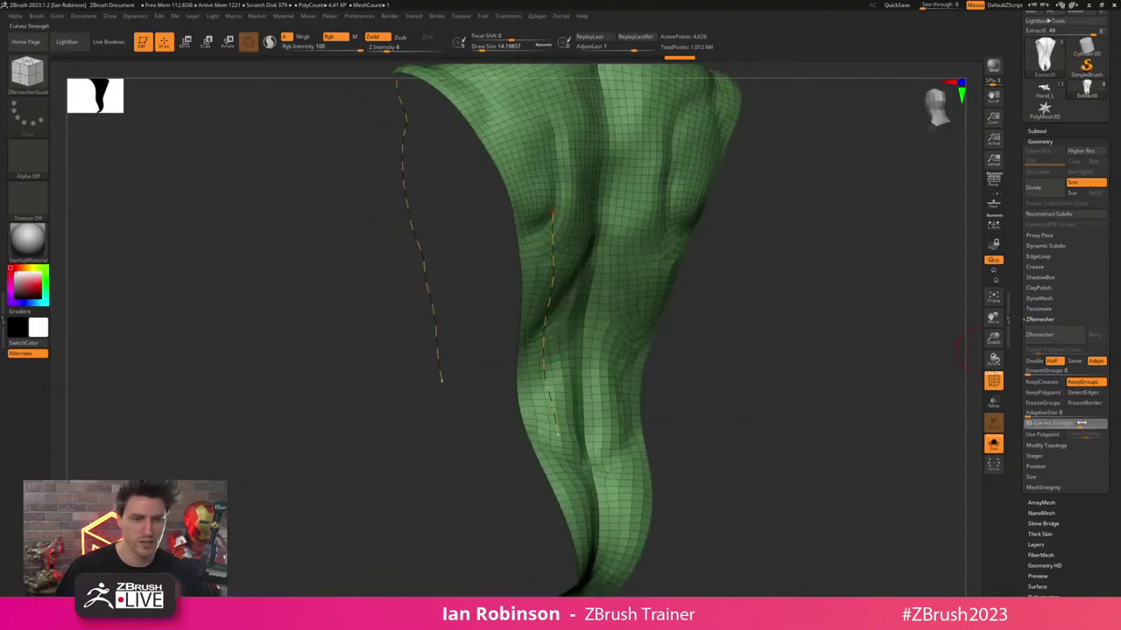
type("100")
key("Return")
left_click_drag(788, 350, 839, 361)
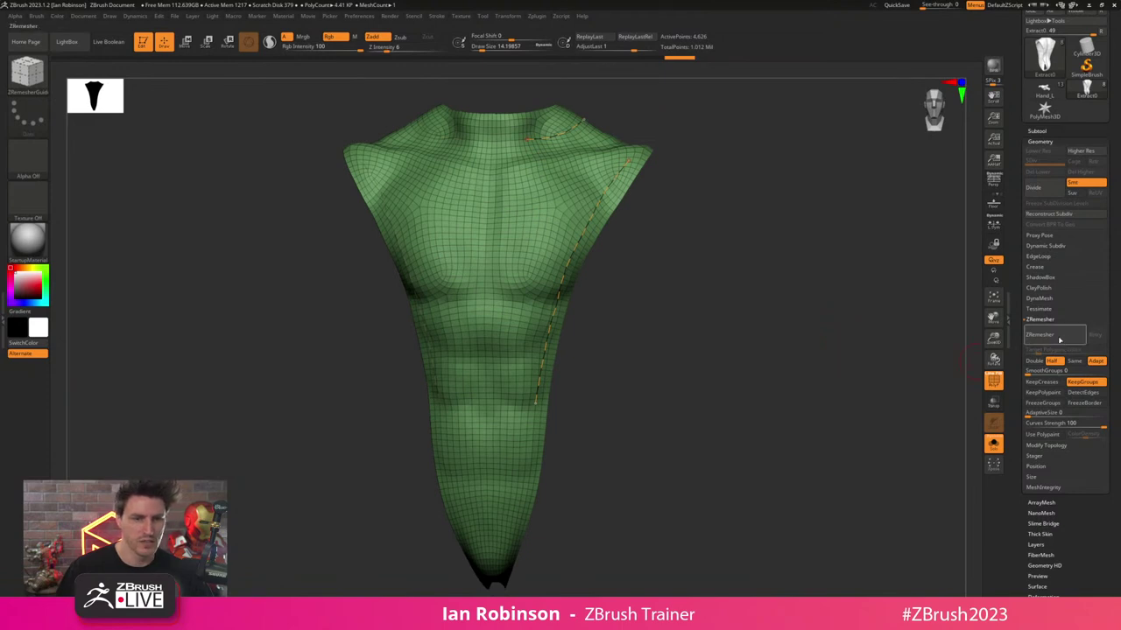
left_click(1059, 339)
- Examine the remeshed panel's edge flow around the back, shoulders and neckline
left_click_drag(750, 325, 726, 336)
mouse_move(786, 234)
left_mouse_down("shift")
mouse_move(803, 253)
mouse_move(791, 298)
left_mouse_up("shift")
left_click_drag(700, 249, 727, 208, "shift")
mouse_move(681, 227)
left_mouse_down("shift")
mouse_move(698, 262)
mouse_move(648, 417)
mouse_move(655, 238)
mouse_move(671, 205)
left_mouse_up("shift")
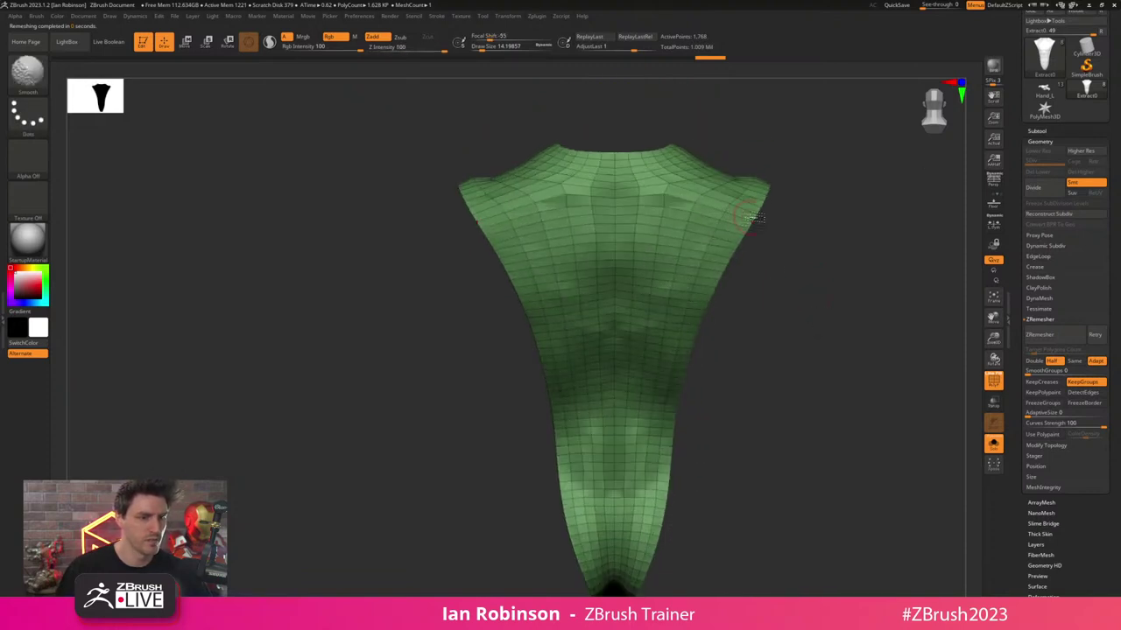
left_click_drag(760, 218, 737, 171)
mouse_move(677, 345)
left_mouse_down("alt")
mouse_move(629, 441)
mouse_move(694, 313)
mouse_move(642, 375)
left_mouse_up("alt")
left_click_drag(826, 425, 820, 413)
left_click_drag(655, 343, 661, 333, "shift")
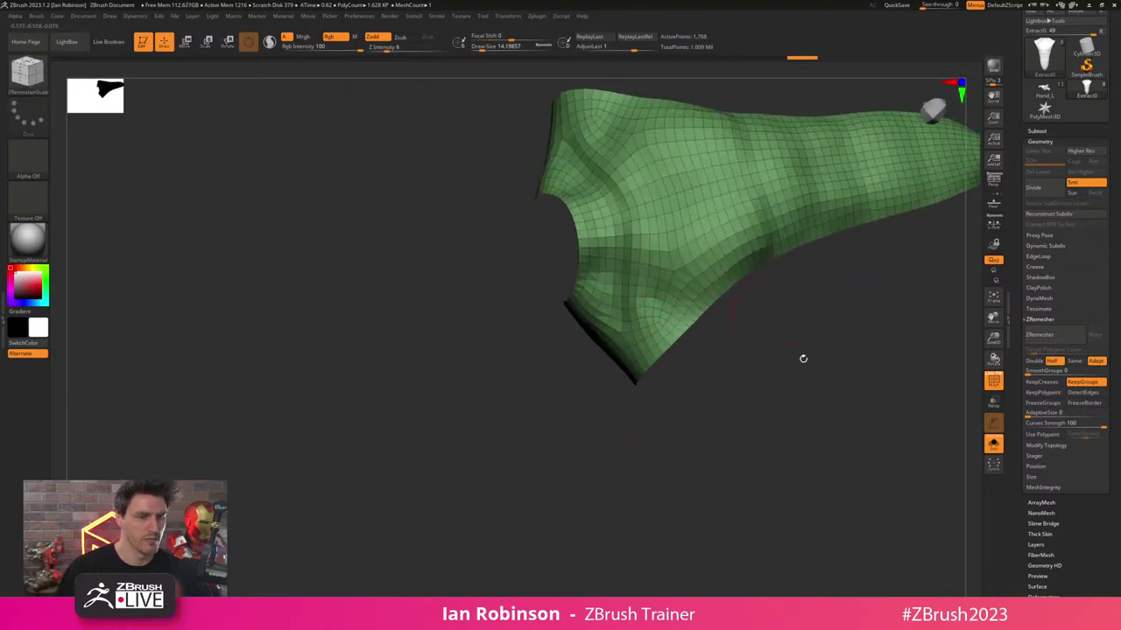
- Turn off Solo to show the full body with the torso panel, and activate the Move gizmo
left_click_drag(803, 358, 790, 350)
left_click(994, 444)
left_click_drag(673, 457, 696, 400, "shift")
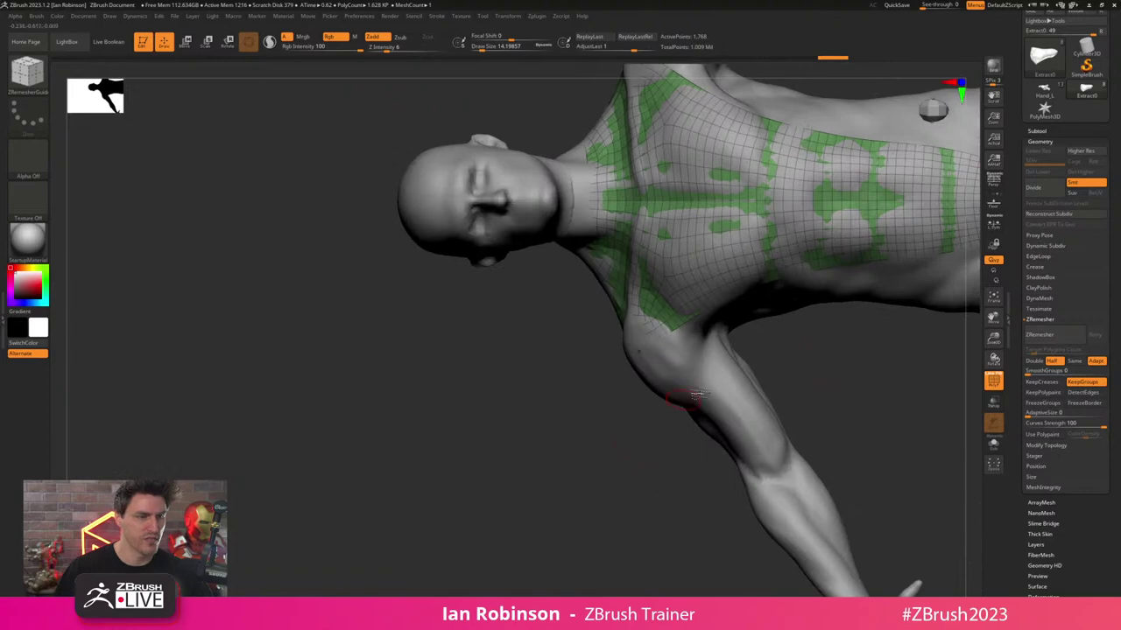
left_click_drag(846, 381, 751, 425, "alt")
key("w")
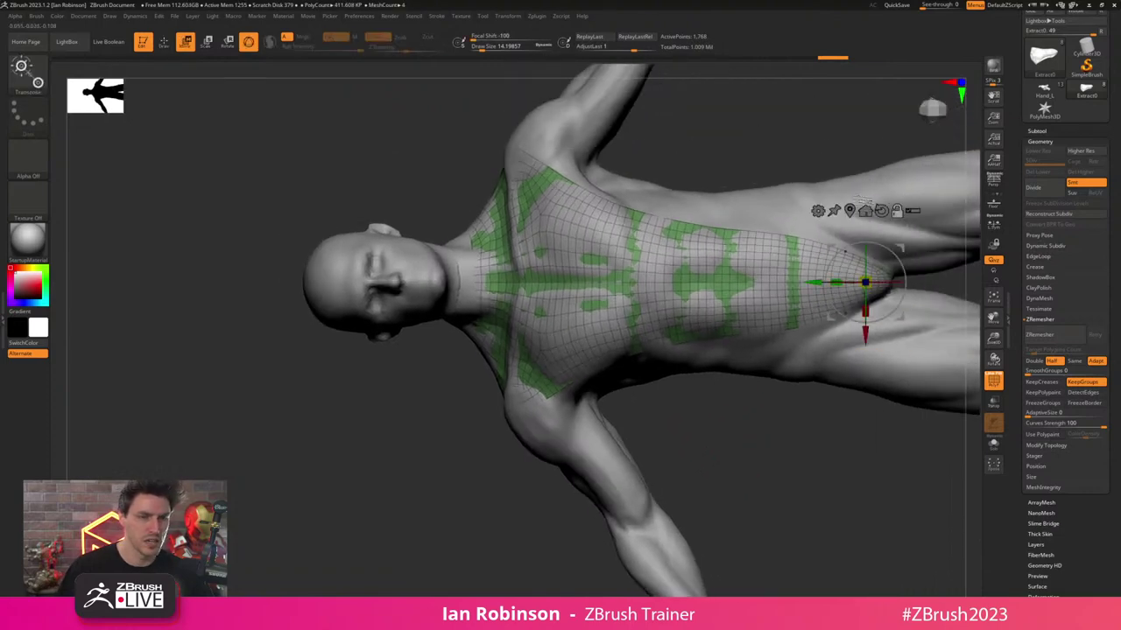
- Reposition the gizmo on the torso panel and inflate the panel until it sits above the body surface
left_click(850, 211)
left_click(668, 144)
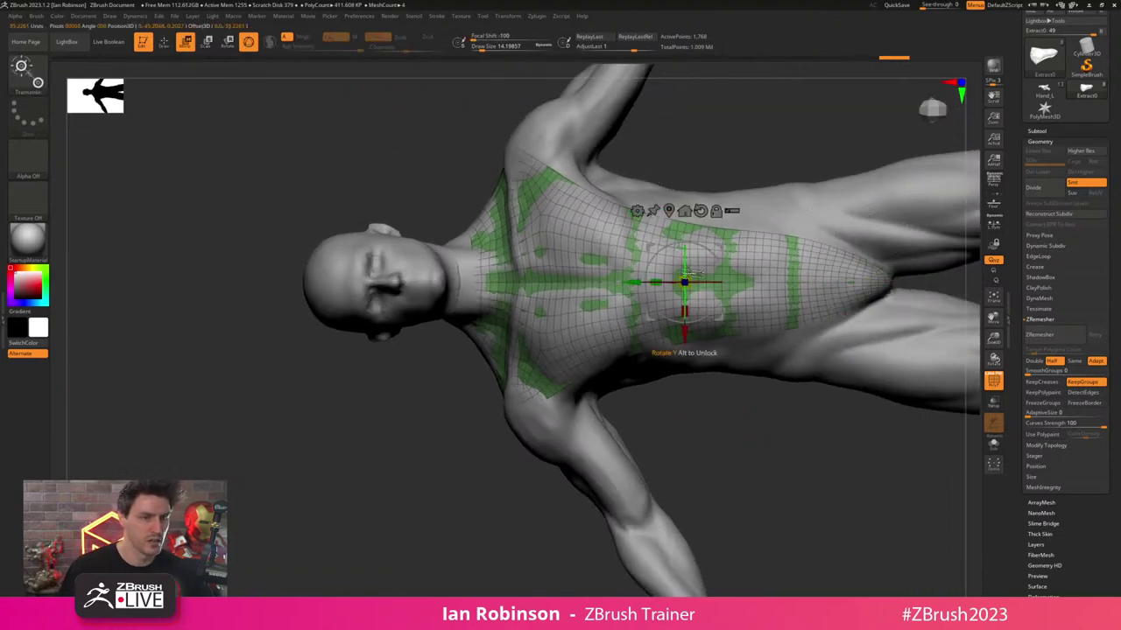
left_click_drag(684, 282, 713, 252)
key("q")
mouse_move(702, 135)
left_mouse_down("alt")
mouse_move(718, 182)
mouse_move(758, 180)
left_mouse_up("alt")
- With the Move brush at a size of about 104, pull the panel's shoulder corners outward past the shoulders
key("s")
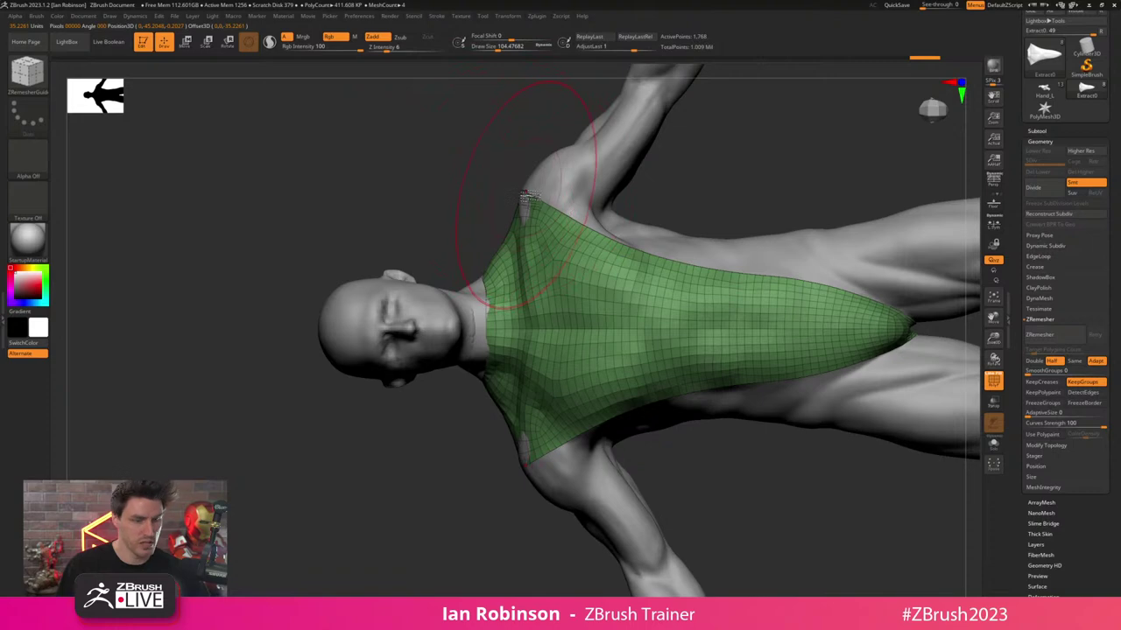
key("b")
key("m")
key("v")
left_click_drag(523, 193, 518, 181)
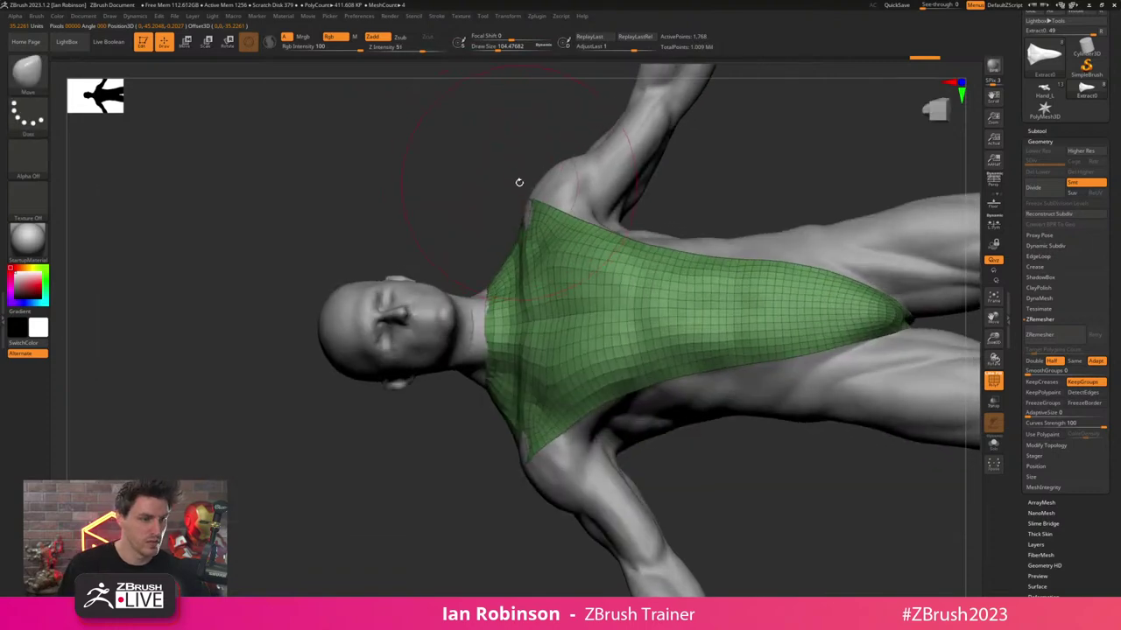
left_click_drag(735, 200, 728, 201, "shift")
mouse_move(529, 193)
left_mouse_down()
mouse_move(502, 175)
mouse_move(770, 150)
mouse_move(821, 99)
mouse_move(843, 180)
mouse_move(833, 172)
mouse_move(855, 185)
mouse_move(838, 210)
mouse_move(801, 214)
left_mouse_up()
mouse_move(678, 298)
left_mouse_down("shift")
mouse_move(683, 228)
mouse_move(670, 315)
left_mouse_up("shift")
left_click_drag(858, 197, 771, 237)
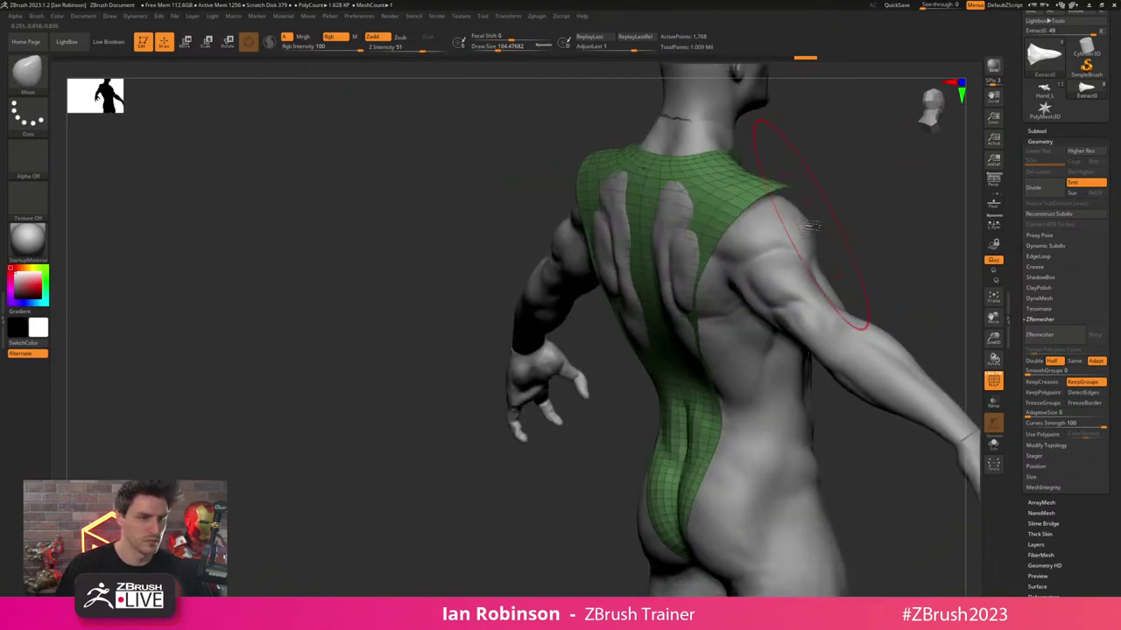
- Pull the panel's back outward with the Move brush over the shoulder blades, lower back and buttocks
left_click_drag(672, 250, 702, 233)
mouse_move(809, 206)
left_mouse_down("shift")
mouse_move(872, 202)
mouse_move(856, 173)
left_mouse_up("shift")
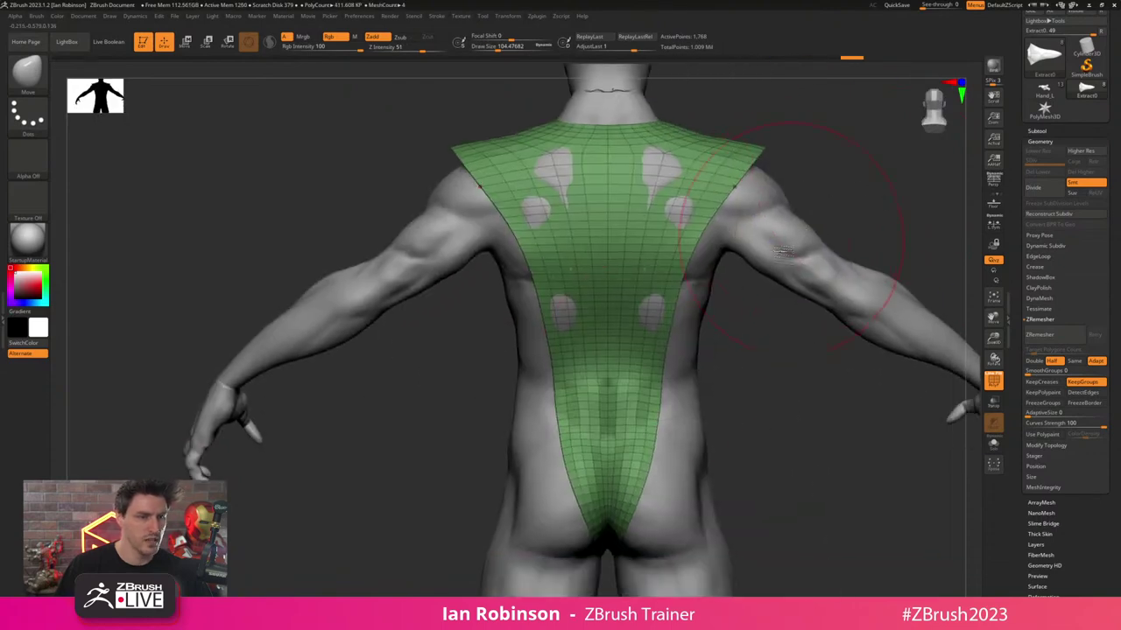
left_click_drag(733, 377, 795, 385)
left_click_drag(606, 403, 608, 460, "shift")
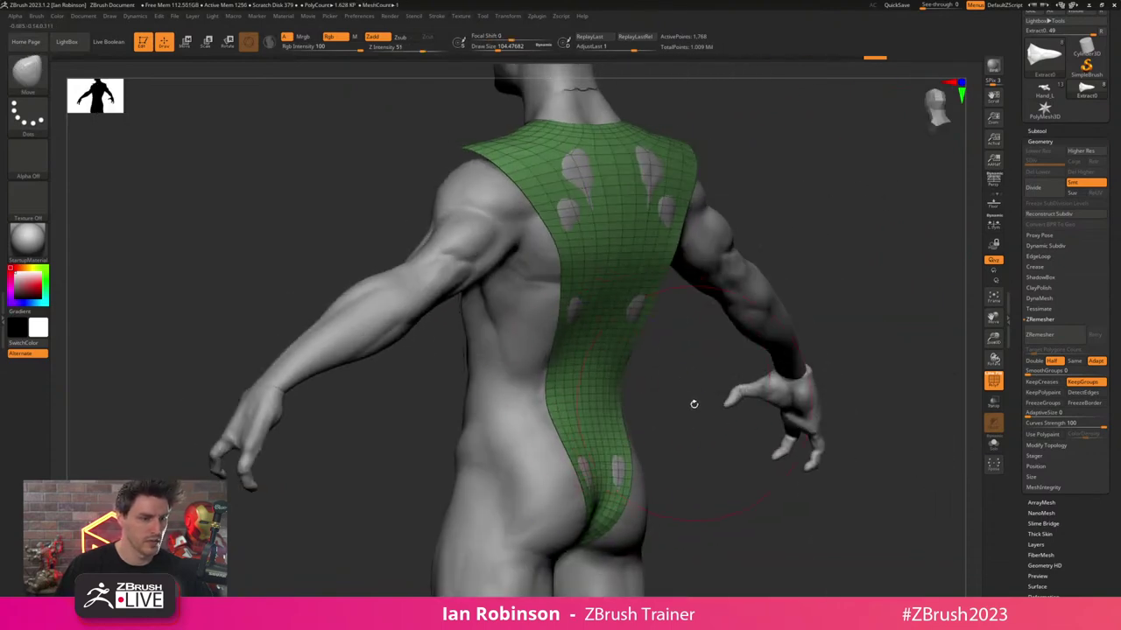
left_click_drag(693, 403, 711, 378)
left_click_drag(630, 432, 625, 423)
left_click_drag(722, 417, 669, 405)
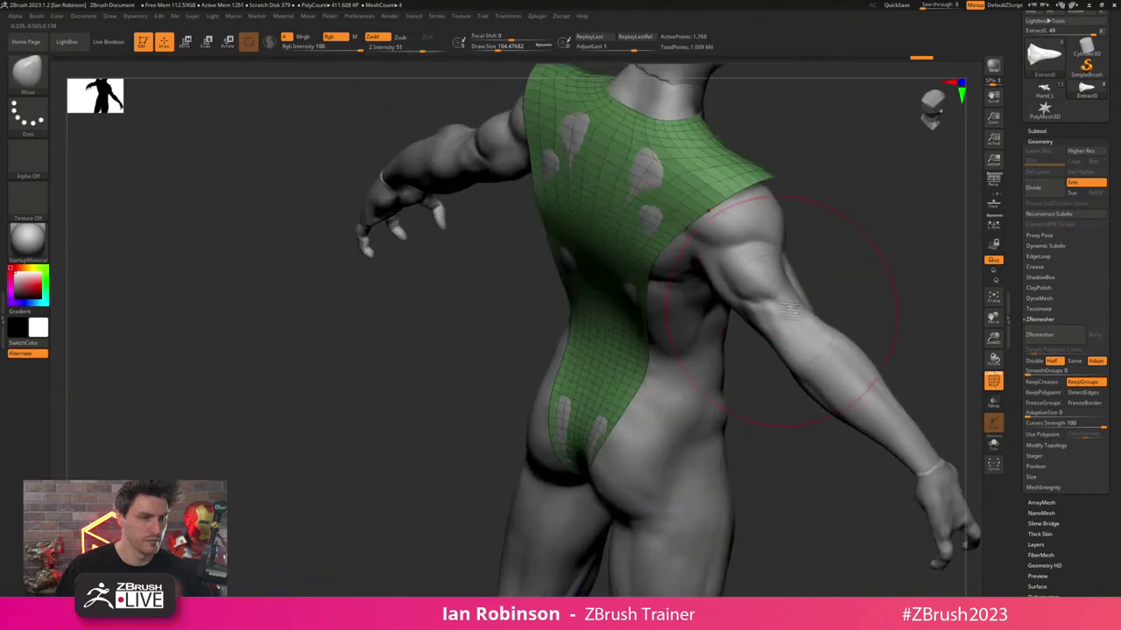
left_click_drag(863, 302, 828, 335)
- Reduce the Move brush size to about 54 and try pulling the panel's shoulder tips farther outward
mouse_move(621, 143)
left_mouse_down()
mouse_move(575, 200)
mouse_move(628, 240)
mouse_move(604, 244)
left_mouse_up()
key("s")
left_click_drag(514, 252, 507, 252)
left_click_drag(489, 238, 500, 245)
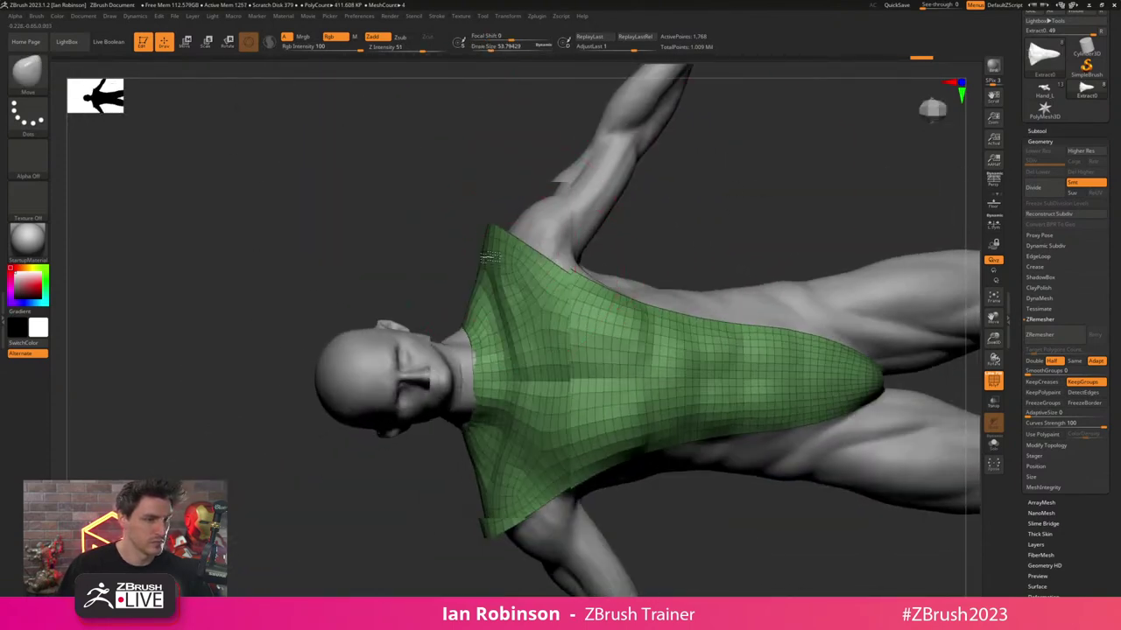
left_click_drag(455, 198, 426, 201)
left_click_drag(501, 235, 486, 217)
left_click_drag(492, 272, 483, 272)
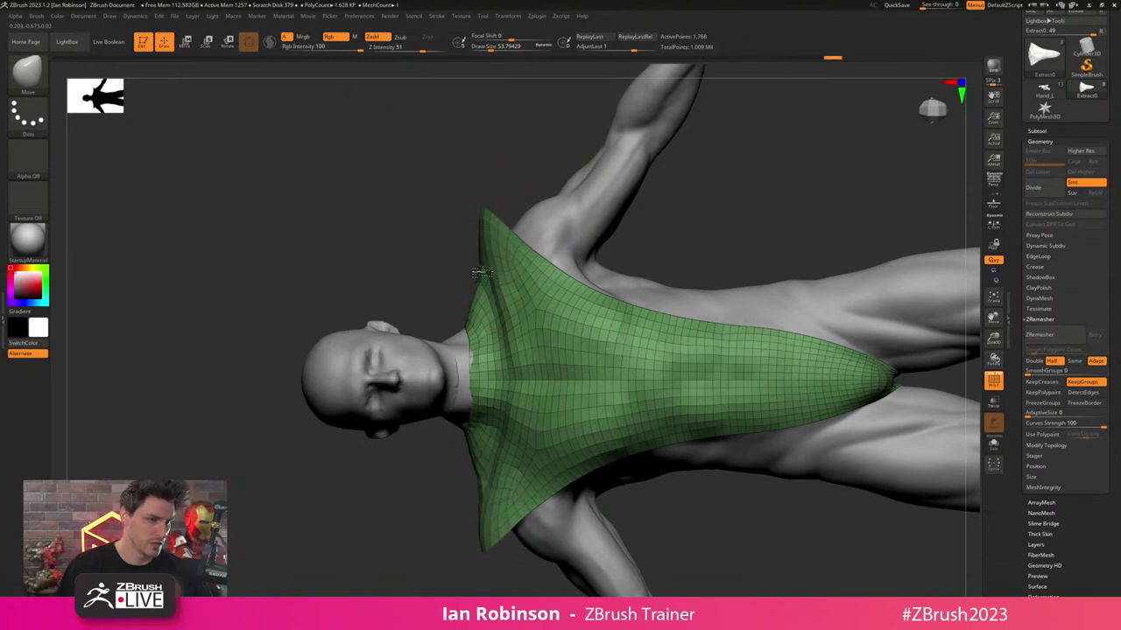
left_click_drag(491, 232, 499, 224)
- Undo the latest Move brush adjustments to the panel's shoulder tips
key("ctrl+z")
key("ctrl+z")
key("ctrl+z")
key("ctrl+z")
key("ctrl+z")
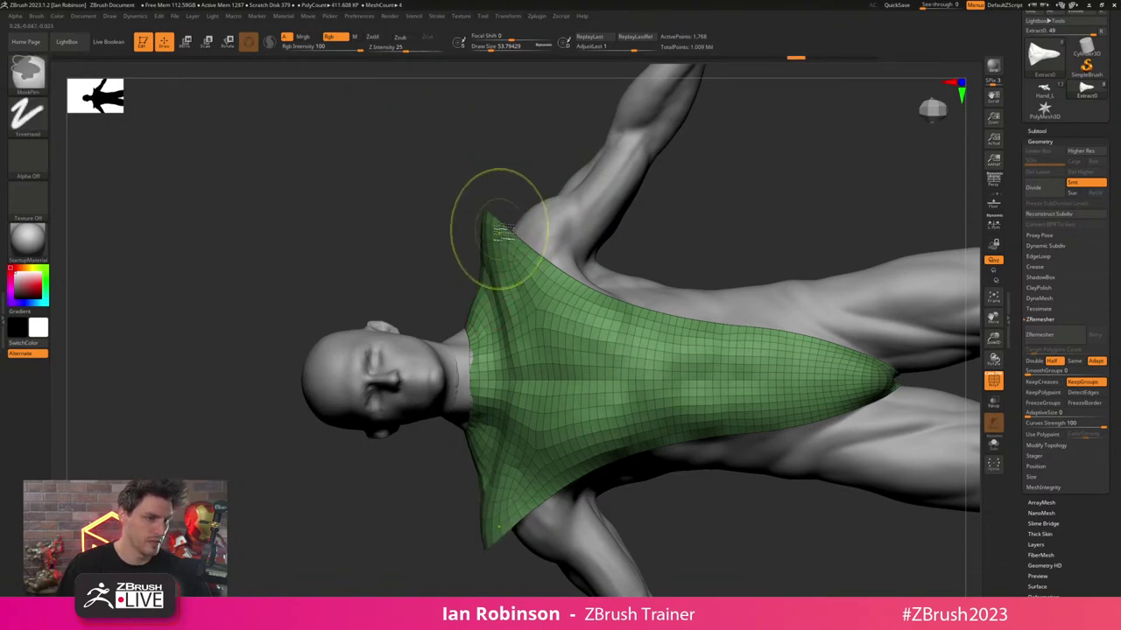
key("ctrl+z")
key("ctrl+z")
key("s")
key("s")
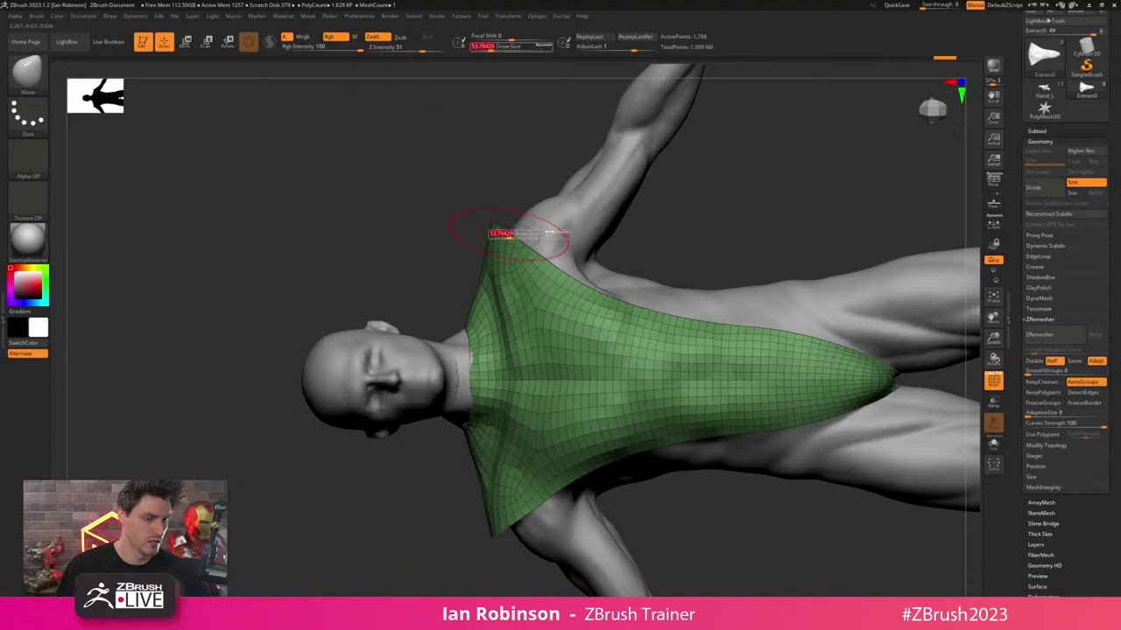
- Deflate the torso panel slightly with the gizmo so it sits closer to the body
key("w")
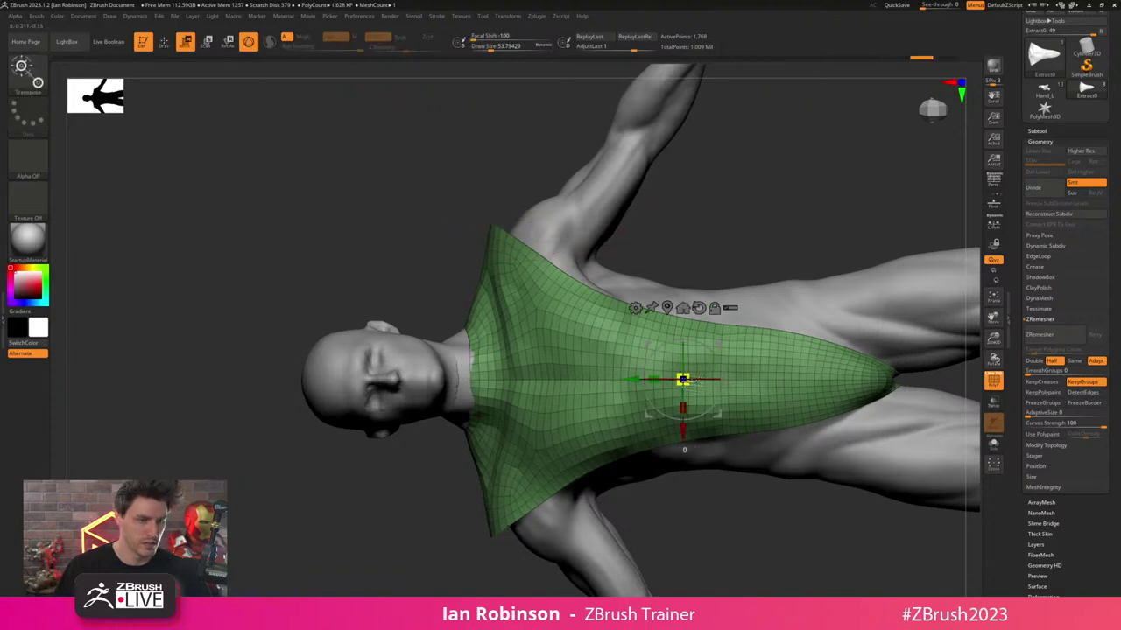
key("q")
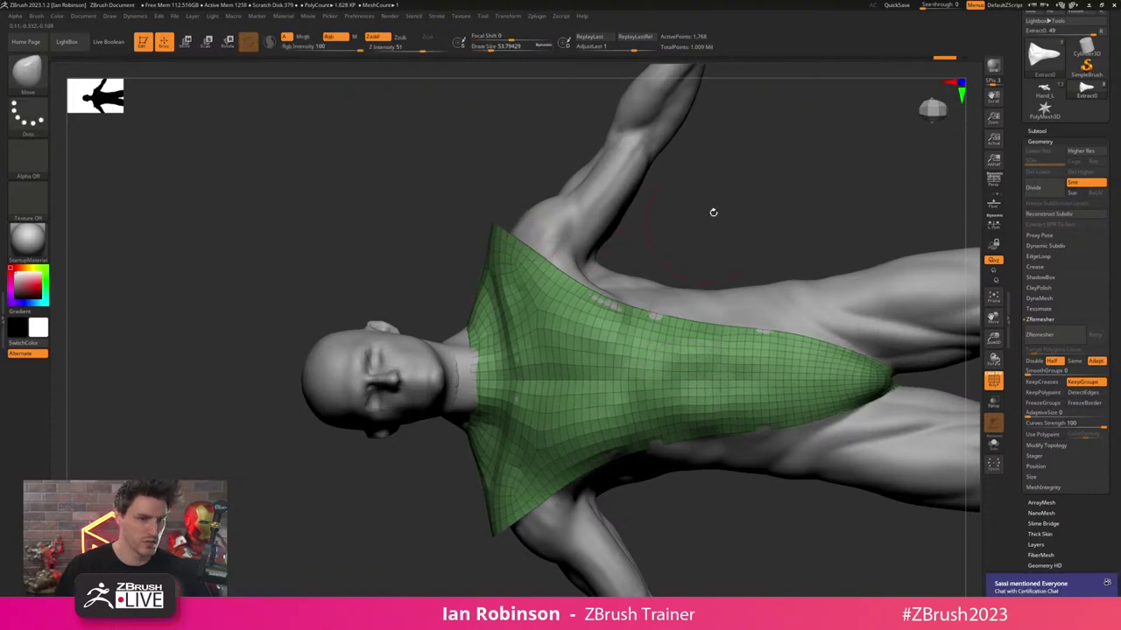
mouse_move(780, 225)
left_mouse_down("alt")
mouse_move(779, 208)
mouse_move(831, 146)
mouse_move(788, 103)
left_mouse_up("alt")
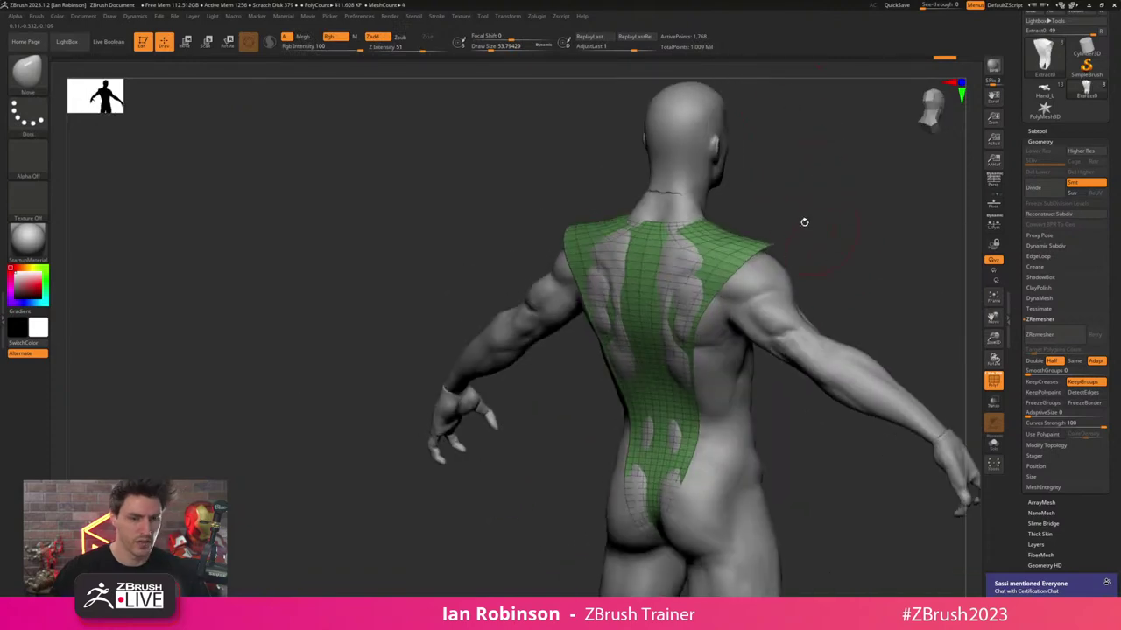
- Switch to the Microsoft Teams chat window and move it off the modelling screen
key("super")
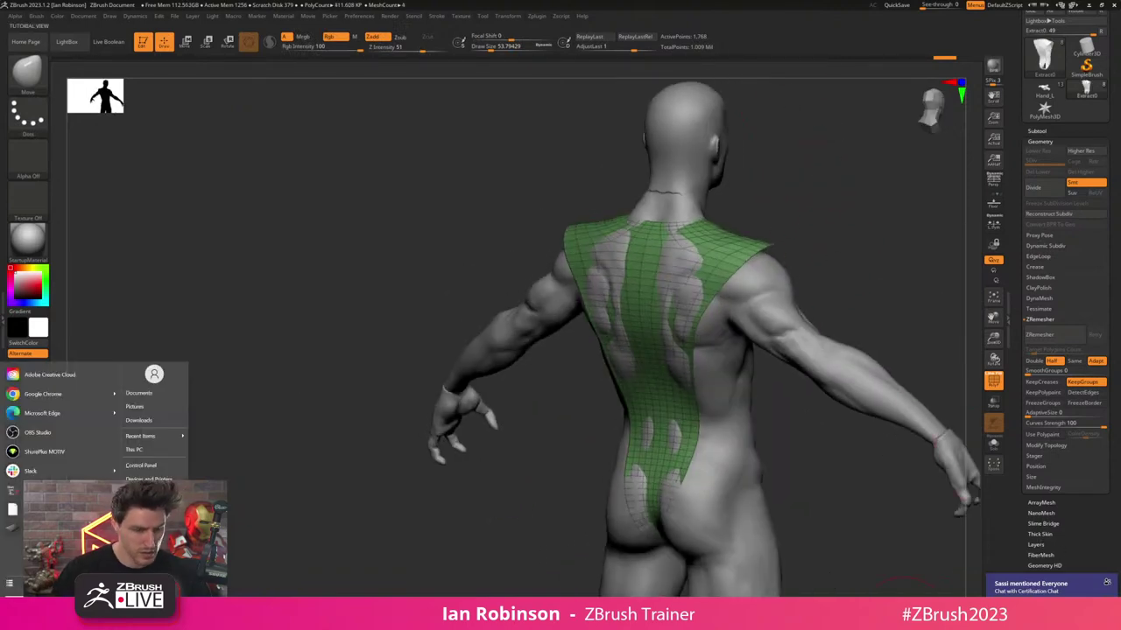
right_click(977, 618)
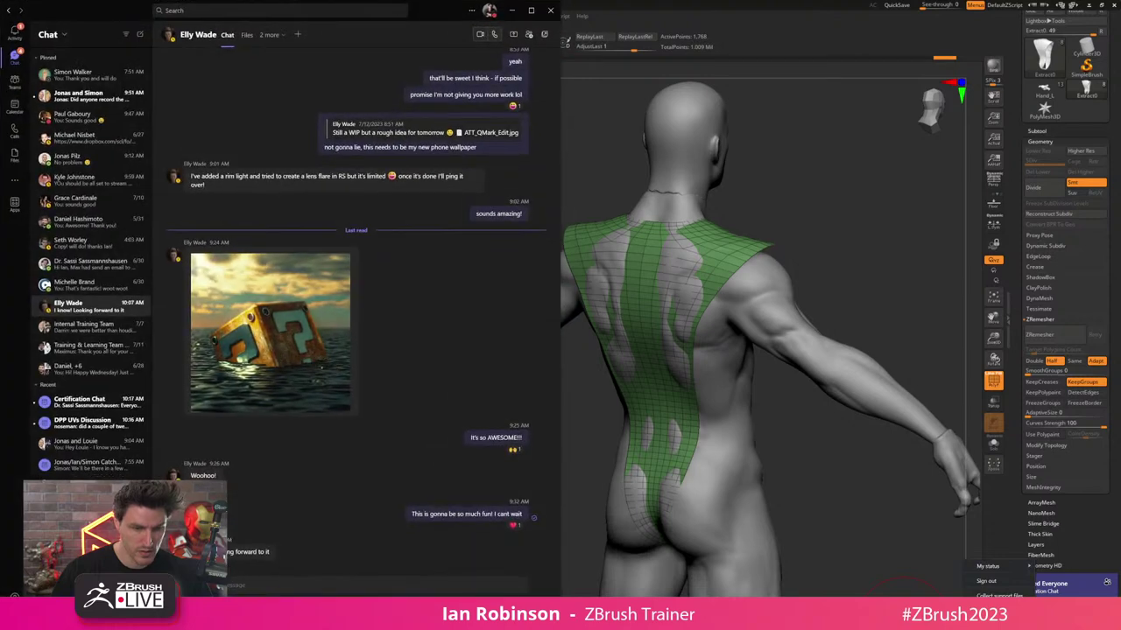
left_click(551, 11)
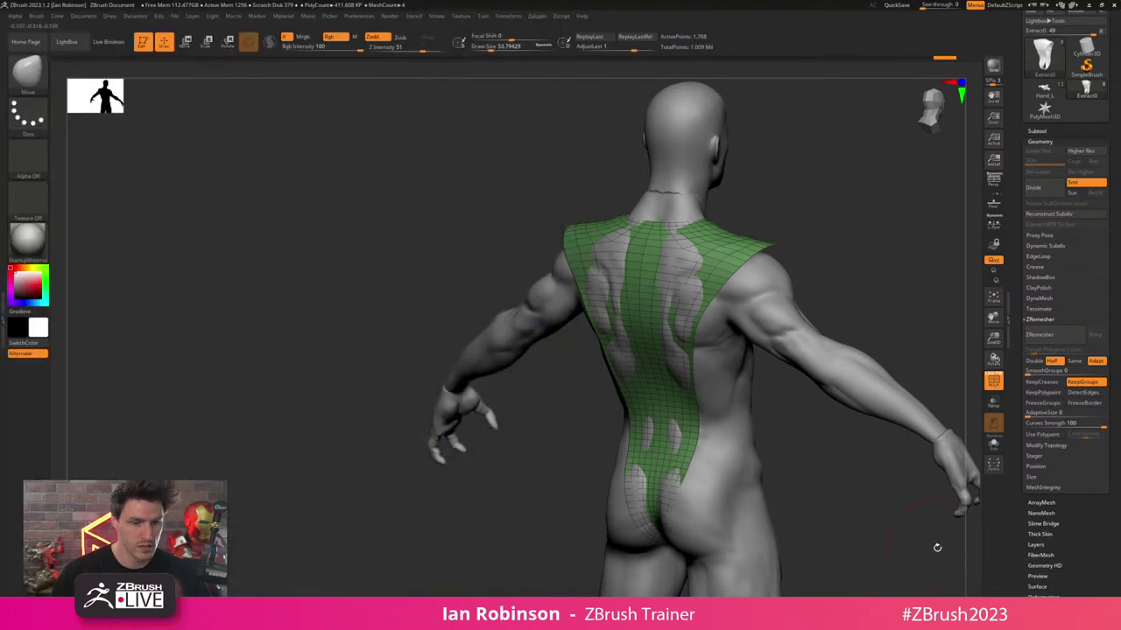
key("super")
right_click(962, 618)
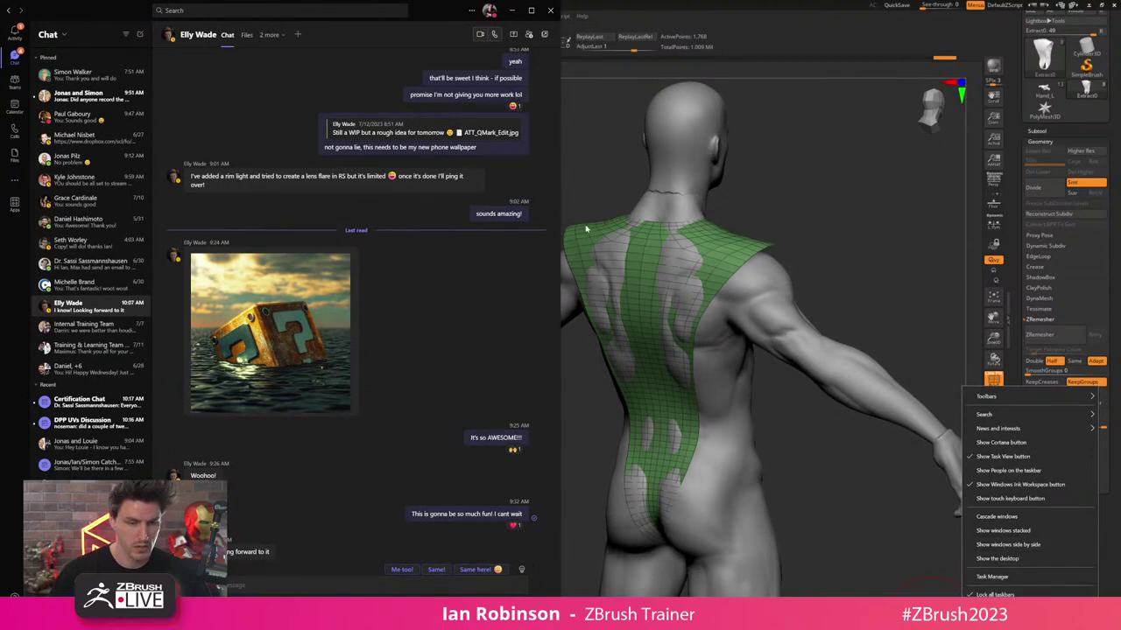
left_click_drag(434, 11, 1119, 45)
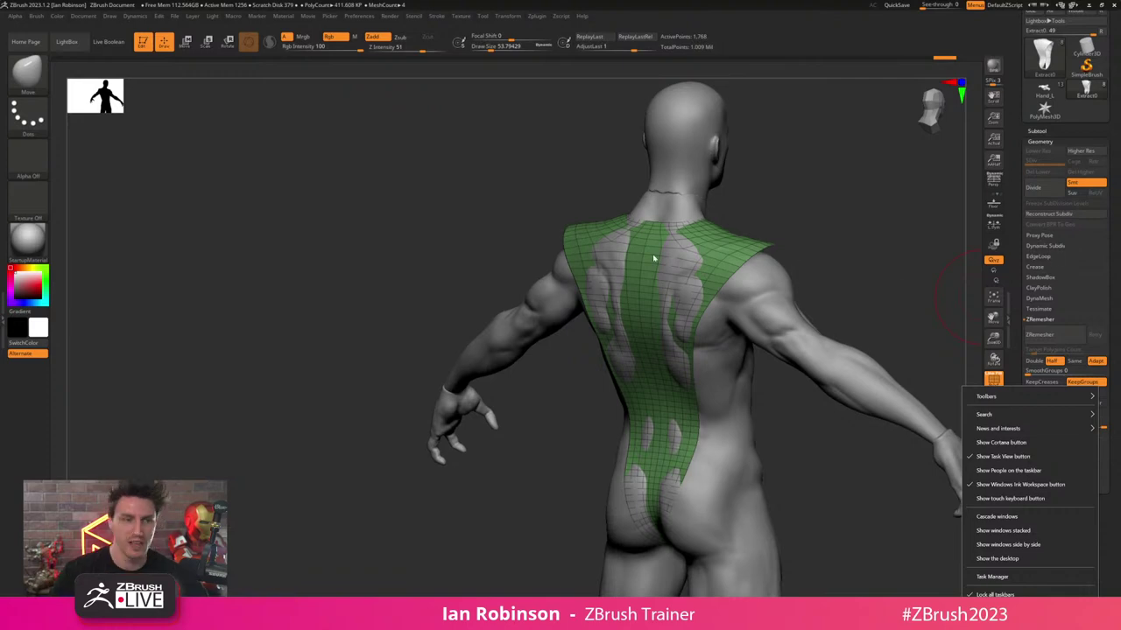
- Try scaling and inflating the torso panel with the gizmo from the front, and undo the last change
left_click_drag(653, 258, 770, 293)
key("shift+f")
key("shift+f")
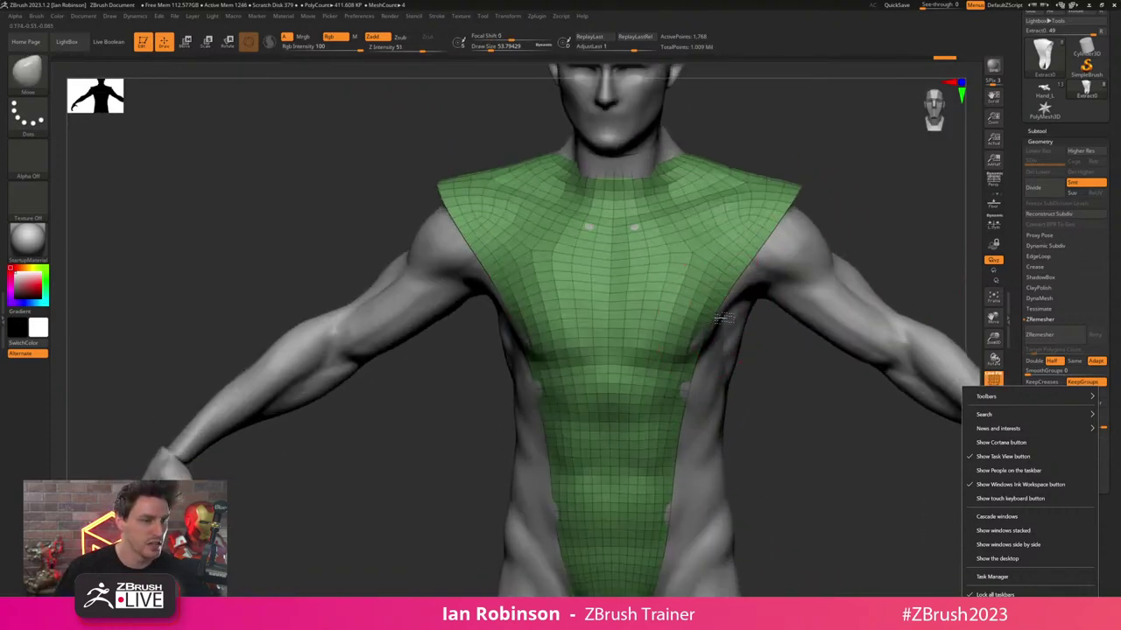
key("w")
left_click_drag(782, 425, 776, 363, "alt")
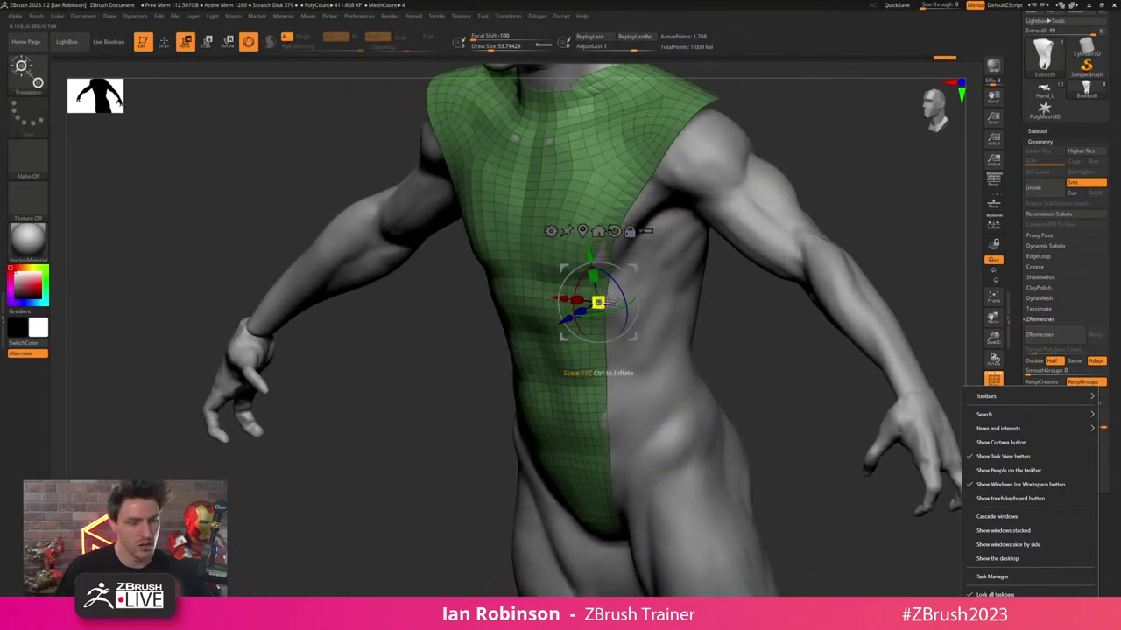
left_click_drag(598, 303, 602, 300, "ctrl")
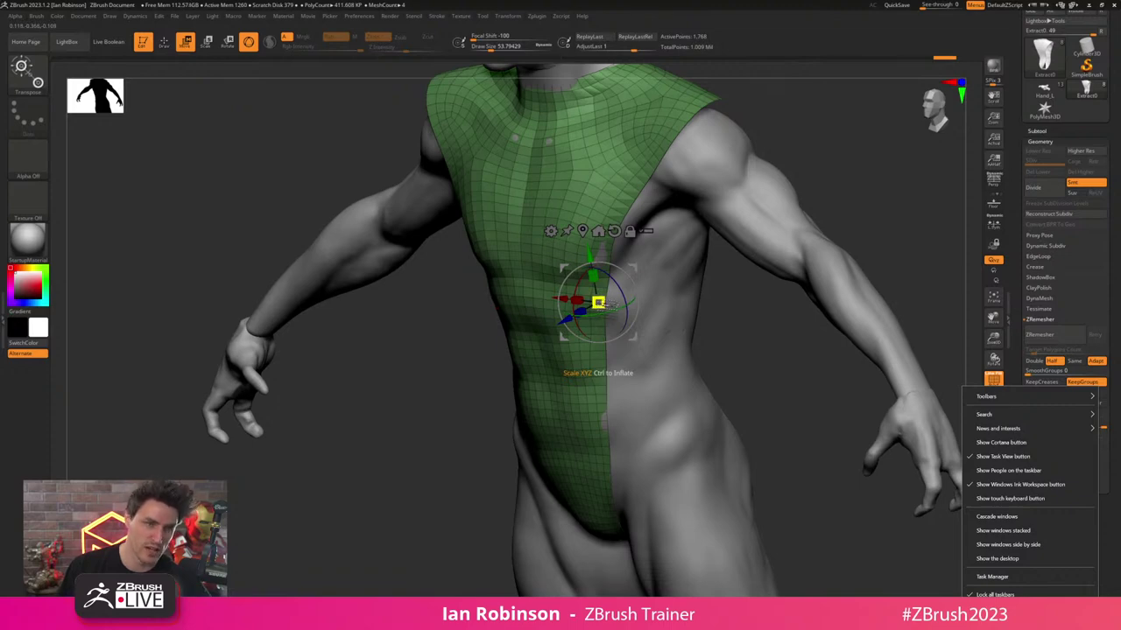
left_click_drag(598, 303, 621, 282)
key("ctrl+z")
- Inflate the torso panel slightly so its front clears the chest and abdomen, and return to Draw mode
left_click_drag(756, 319, 784, 309, "shift")
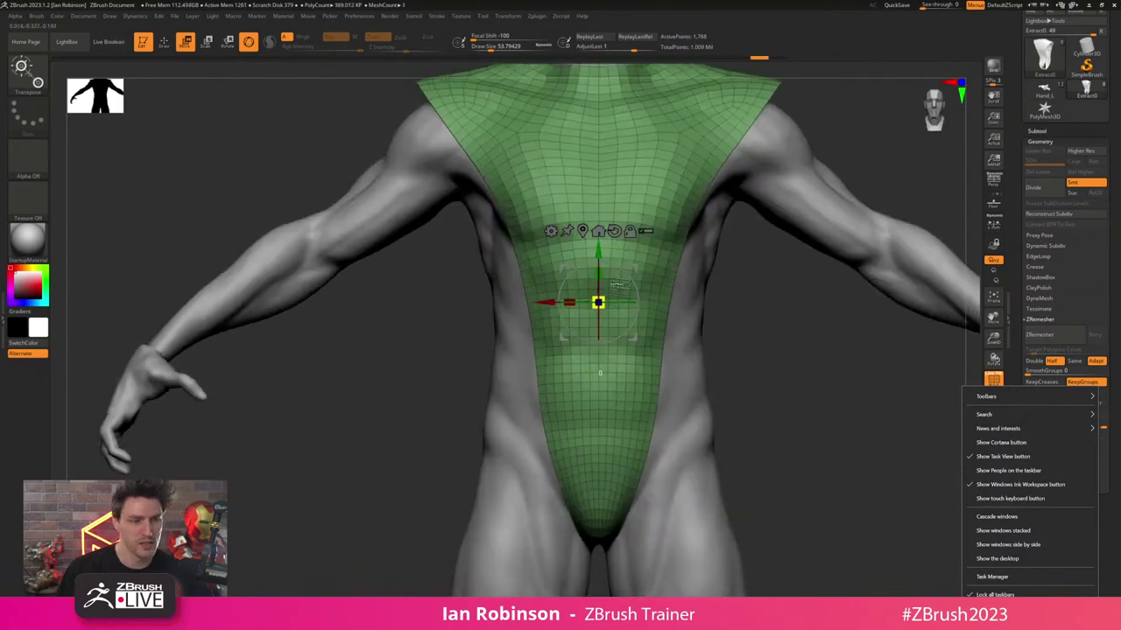
left_click_drag(749, 333, 768, 359, "alt")
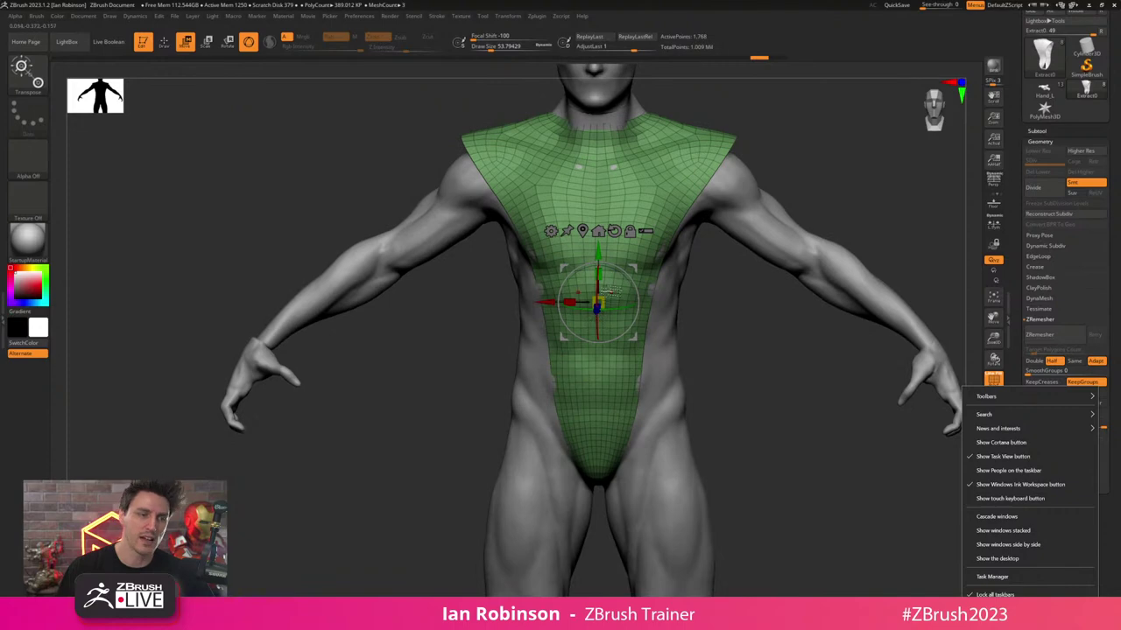
left_click_drag(598, 303, 624, 294)
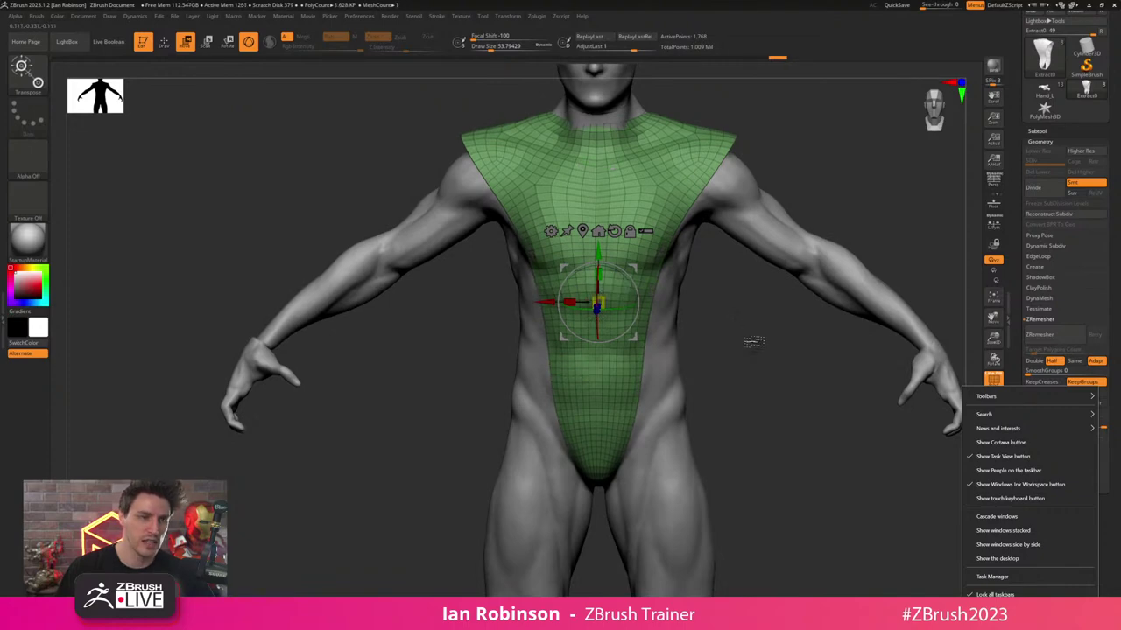
key("q")
- Enlarge the Move brush to about 132 and pull the back of the panel outward over the shoulder blades
mouse_move(752, 341)
left_mouse_down()
mouse_move(810, 215)
mouse_move(825, 268)
left_mouse_up()
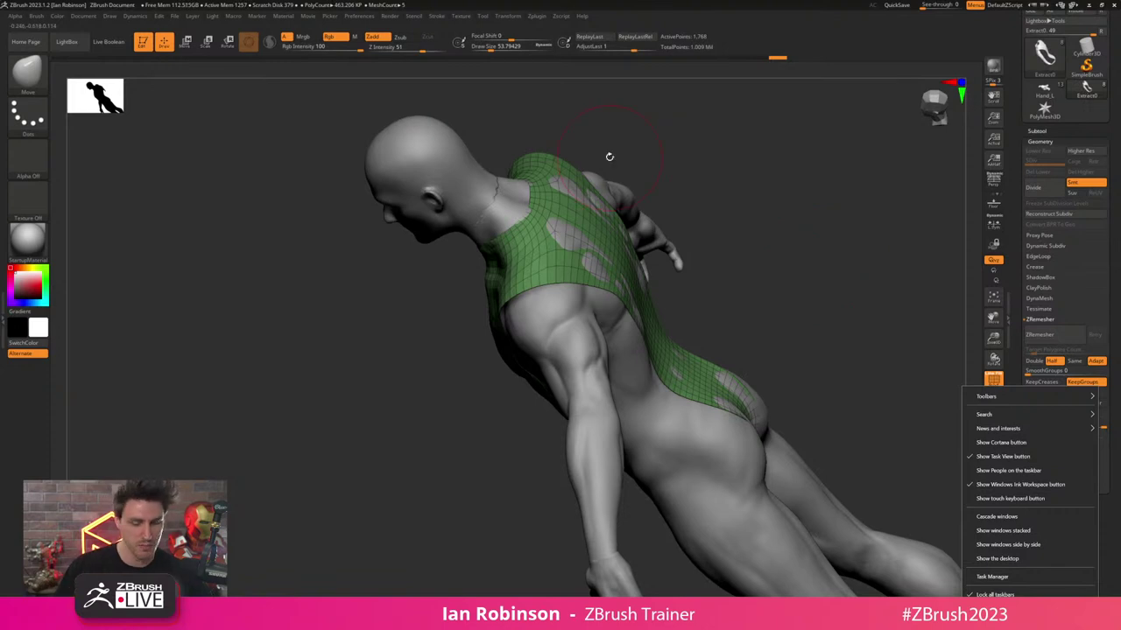
key("s")
left_click_drag(707, 248, 716, 249)
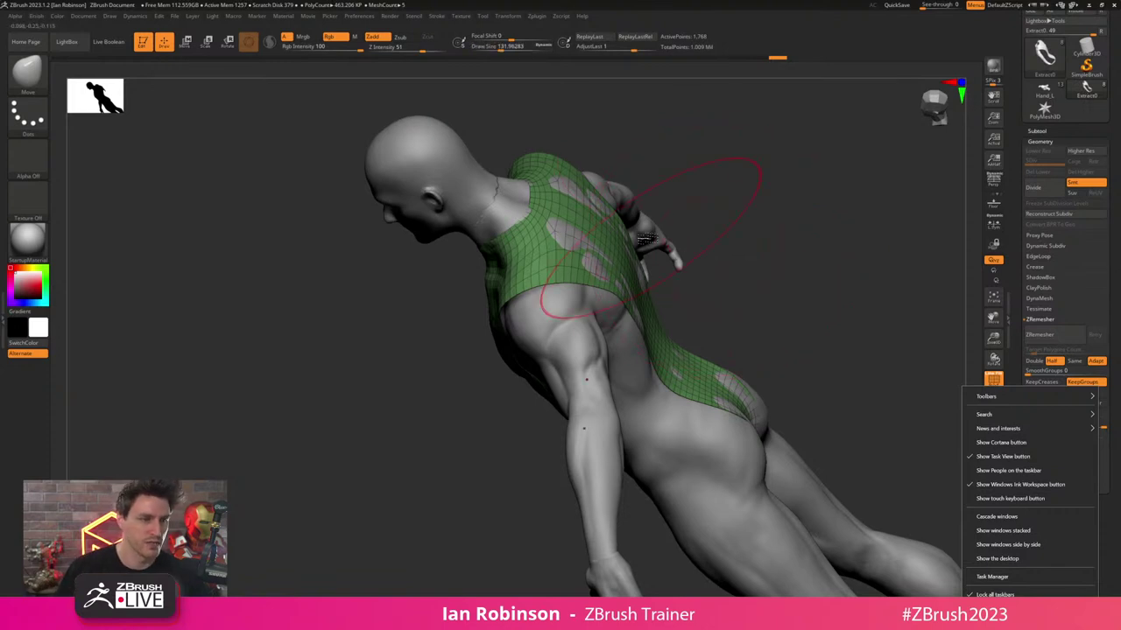
left_click_drag(593, 244, 602, 243)
left_click_drag(778, 278, 723, 288)
key("ctrl+z")
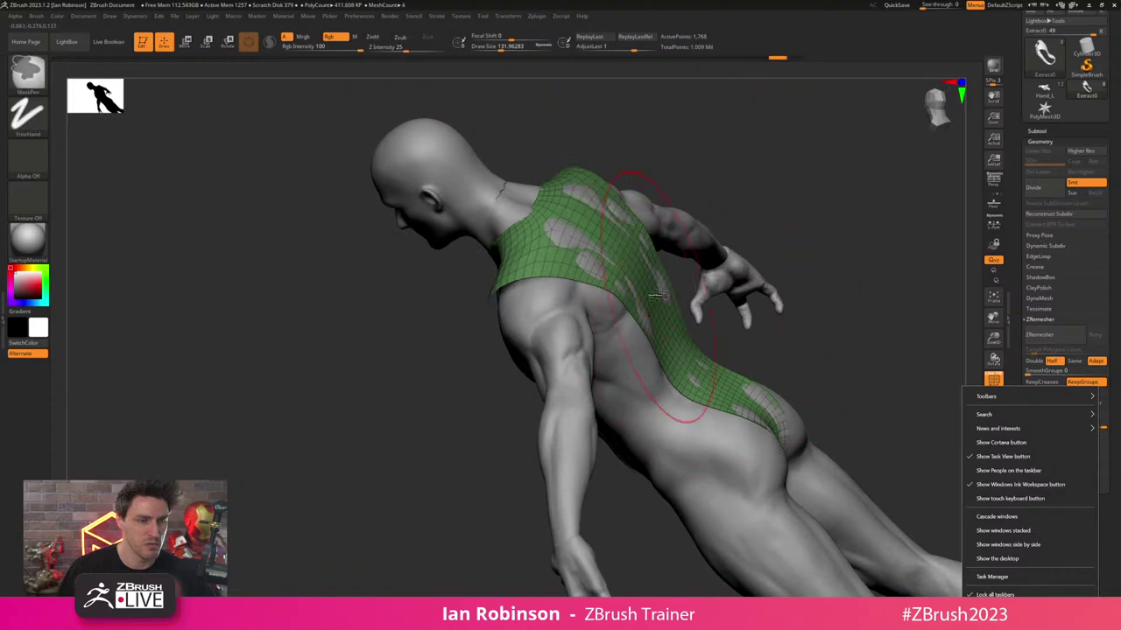
left_click_drag(599, 266, 612, 262)
left_click_drag(806, 207, 733, 346)
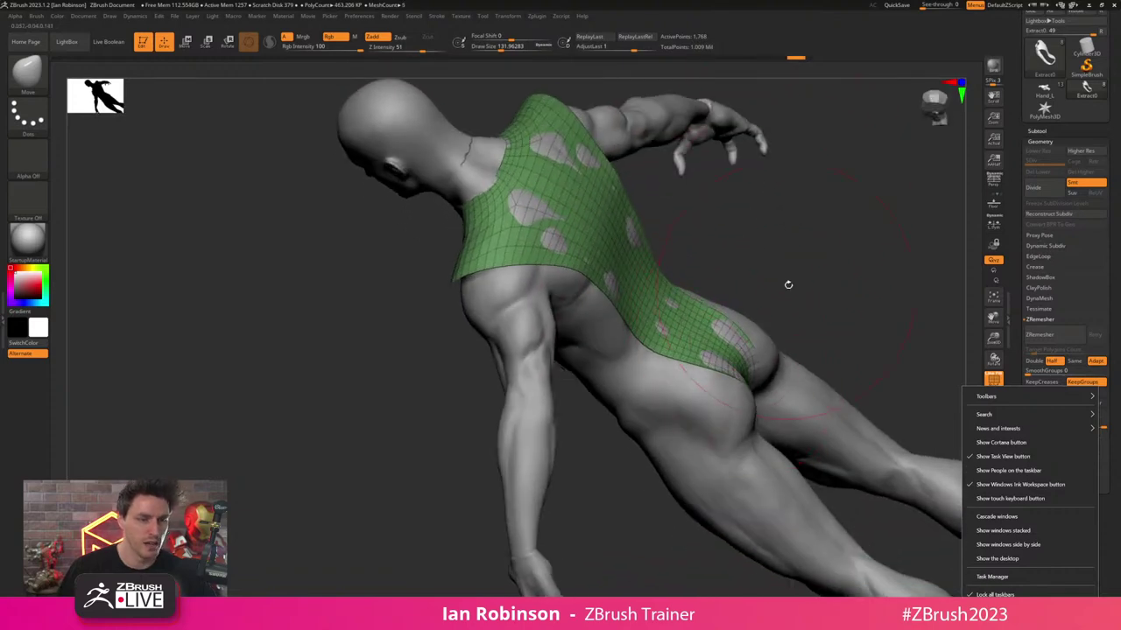
left_click_drag(788, 286, 788, 283)
- Set the Move brush size to about 77 and dismiss the leftover taskbar context menu
key("s")
left_click_drag(798, 282, 865, 305, "shift")
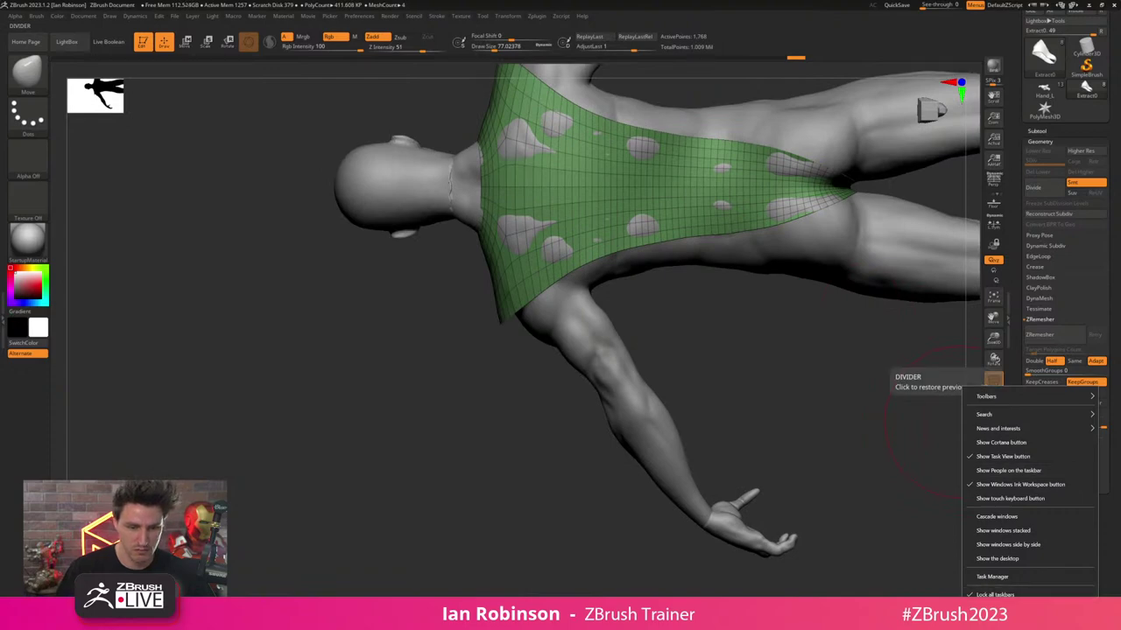
left_click(997, 609)
left_click(957, 71)
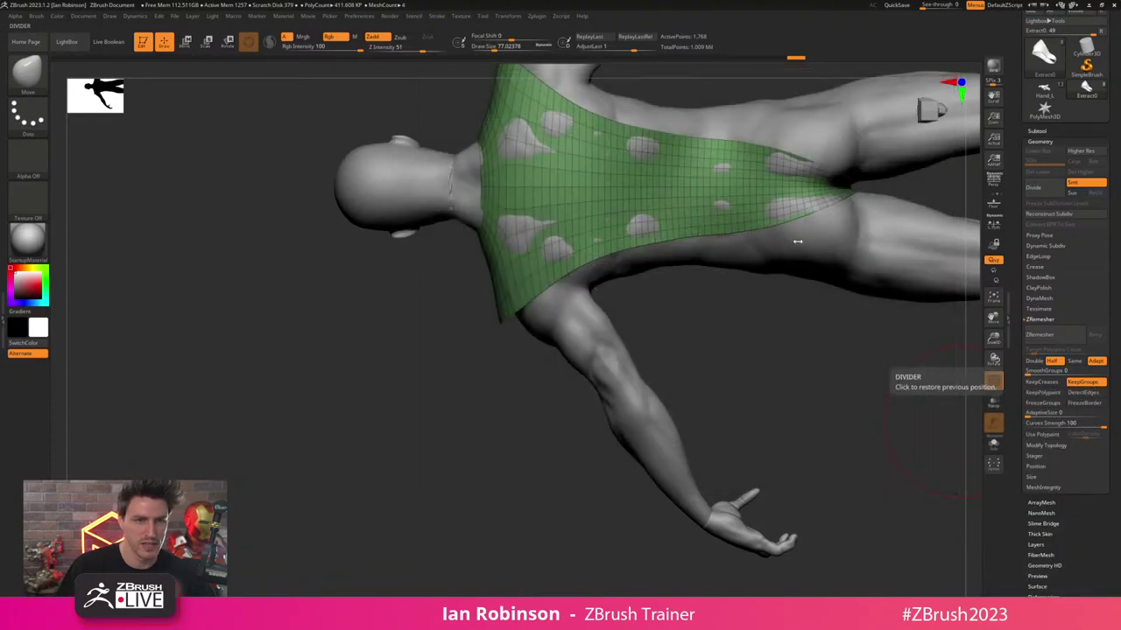
left_click_drag(795, 368, 759, 300)
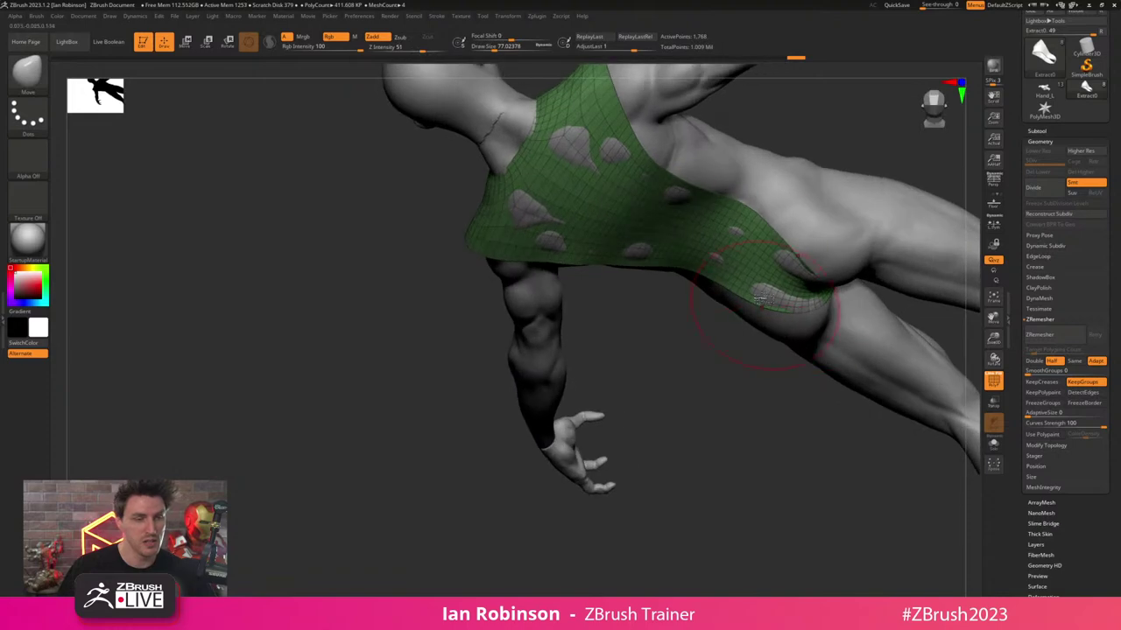
mouse_move(779, 145)
left_mouse_down()
mouse_move(670, 226)
mouse_move(691, 293)
mouse_move(716, 263)
mouse_move(666, 272)
mouse_move(633, 253)
left_mouse_up()
- Reduce the Move brush size to about 39 and make the Body1 subtool active
key("s")
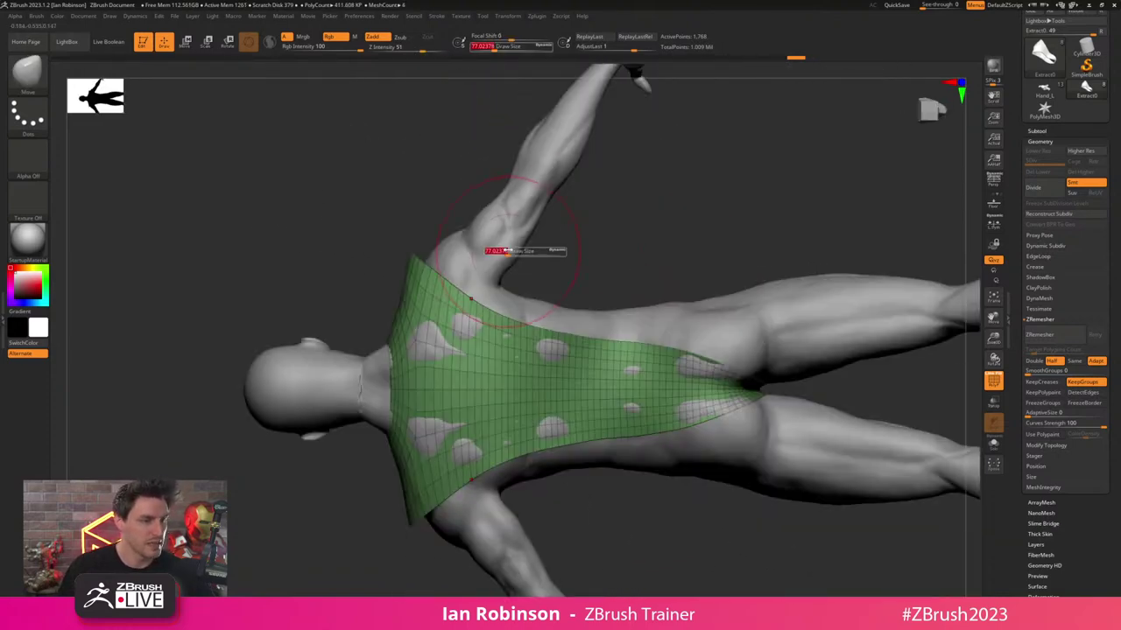
left_click_drag(508, 251, 501, 251)
left_click_drag(668, 165, 661, 278, "alt")
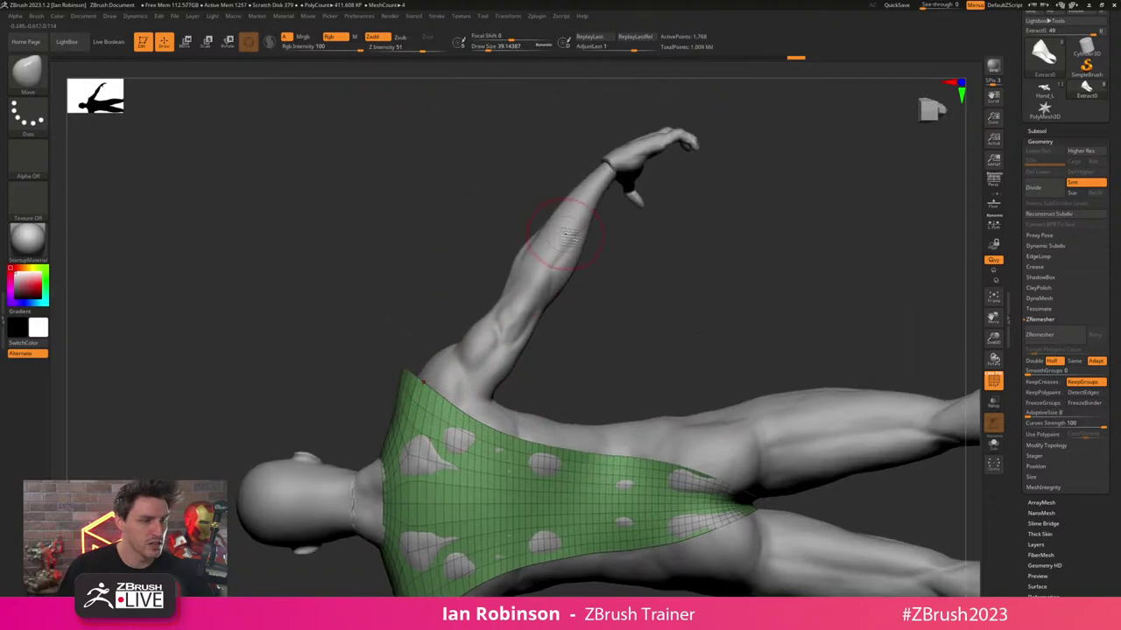
left_click(566, 235, "alt")
left_click_drag(719, 247, 638, 227)
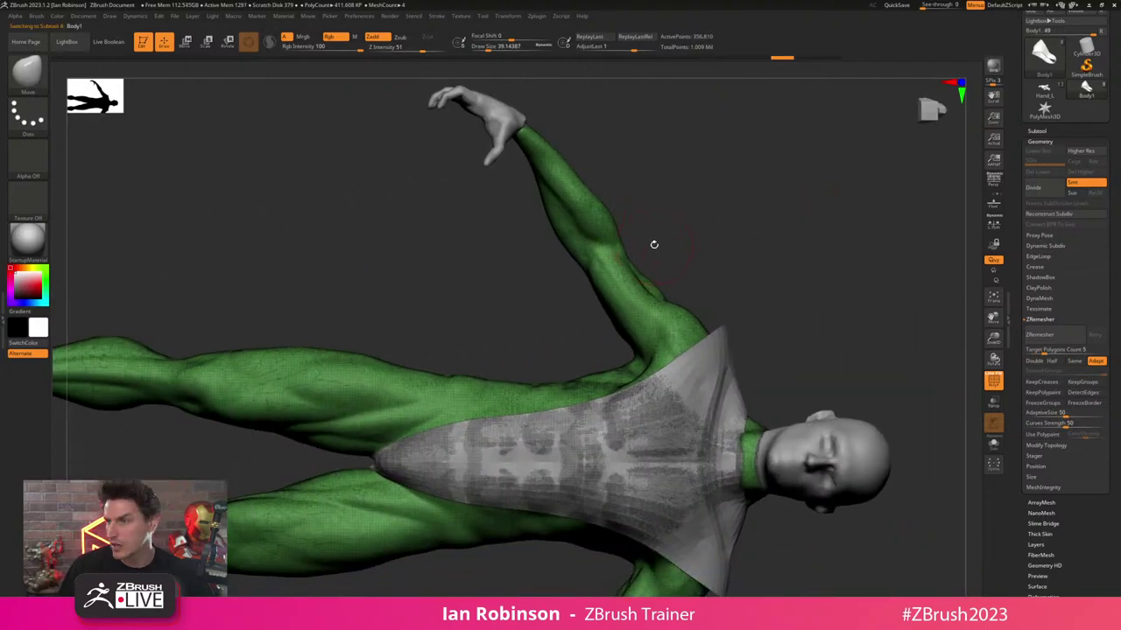
- Turn off the polyframe display and examine the gloves on the Nightcrawler reference image
right_click_drag(662, 251, 639, 248)
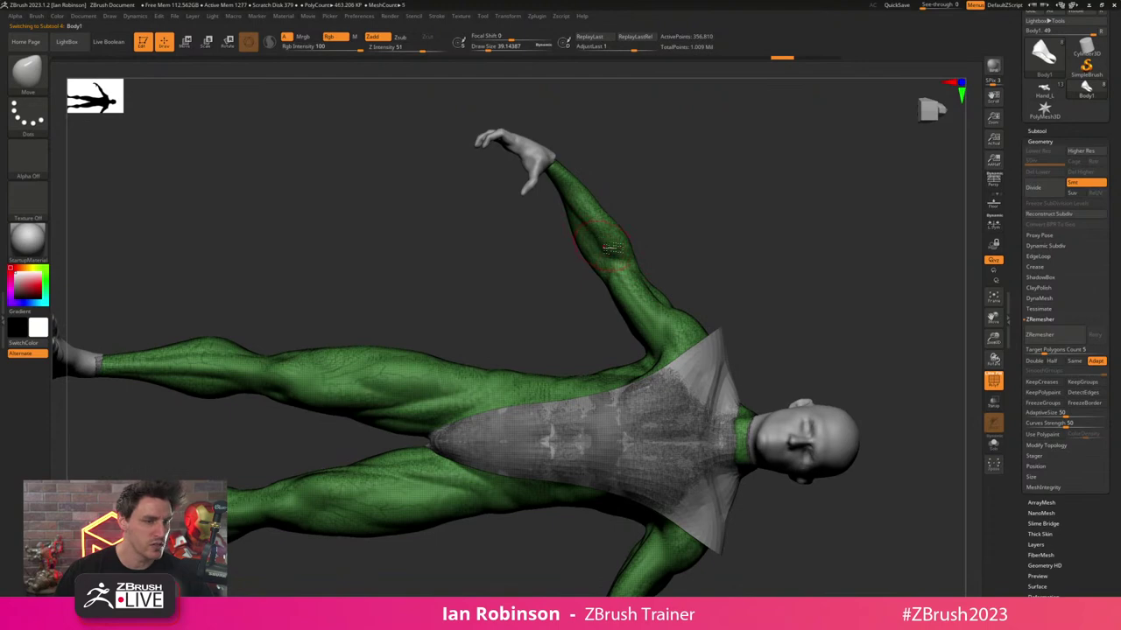
key("shift+f")
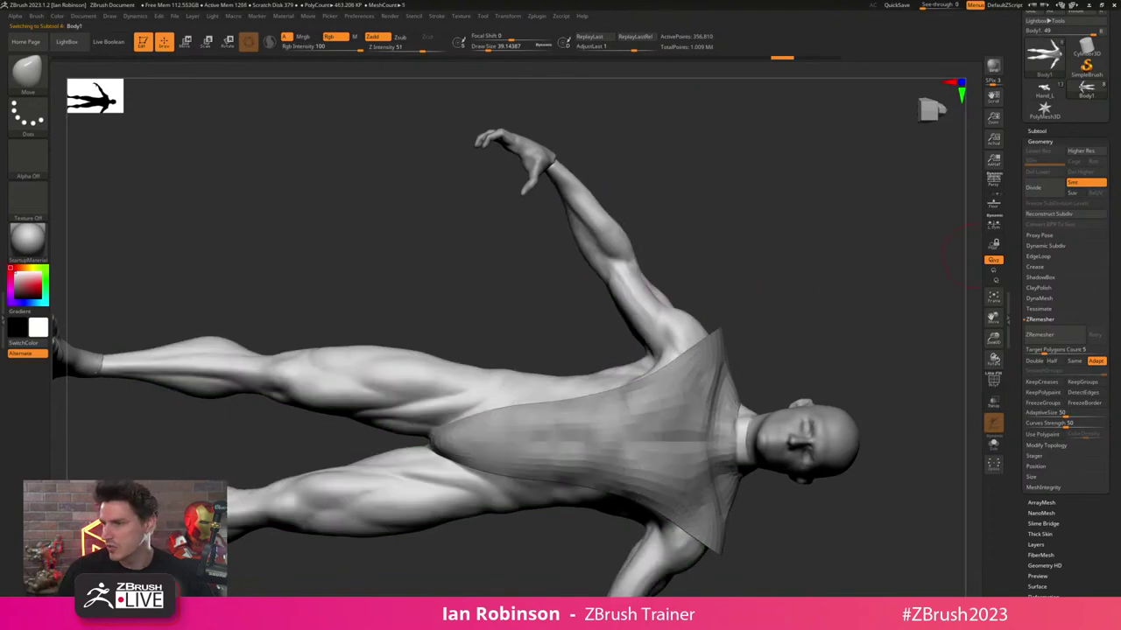
right_click_drag(1120, 200, 730, 187)
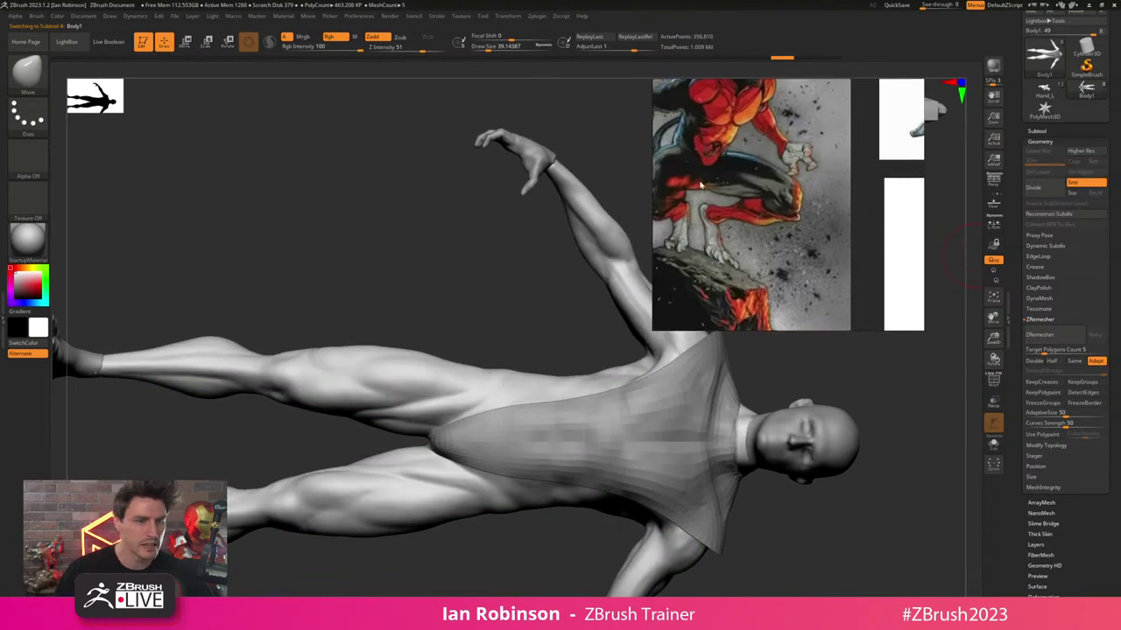
scroll(730, 188, "down", 5)
middle_click_drag(730, 188, 770, 211)
scroll(750, 189, "up", 5)
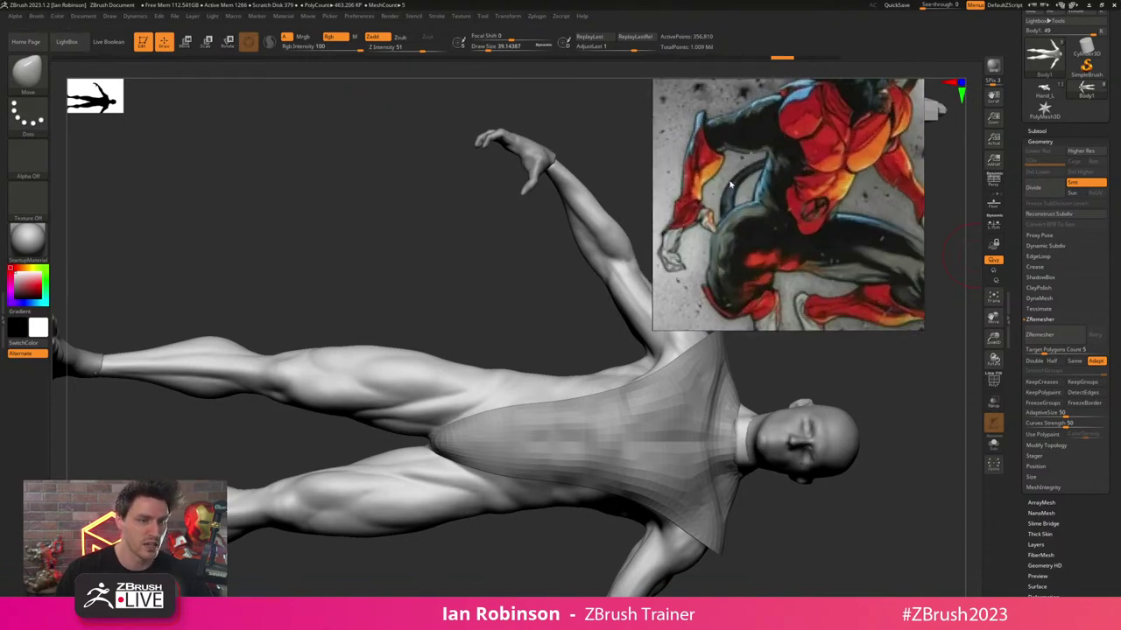
right_click_drag(786, 150, 1119, 157)
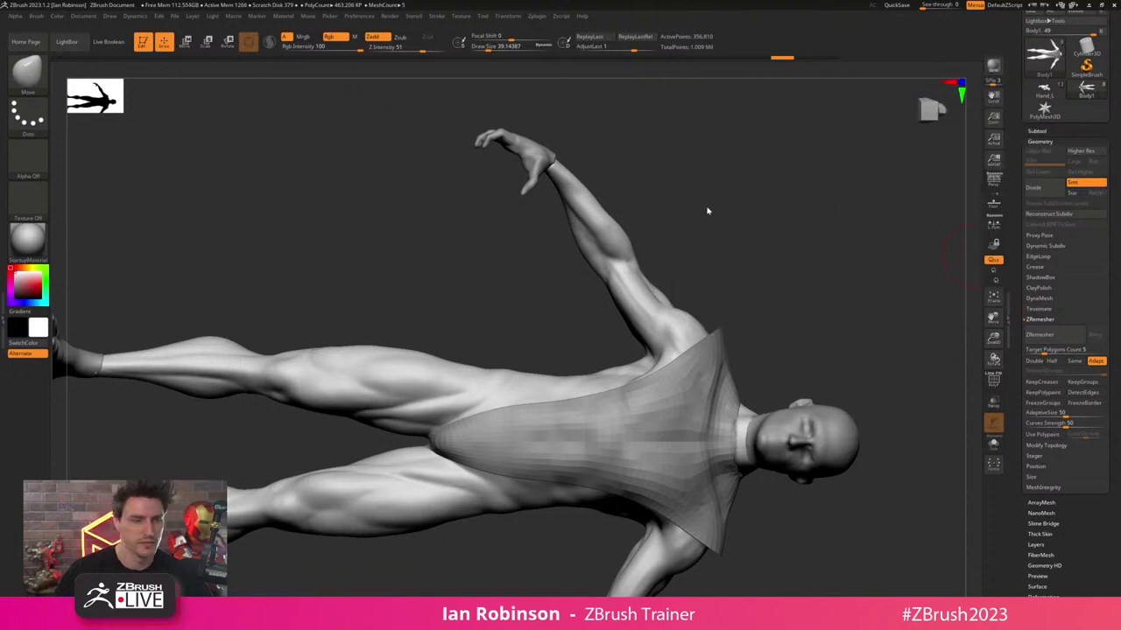
- Face the body from the front, show the polyframe again and mask the forearm from the elbow to the wrist
left_click_drag(707, 210, 807, 303)
key("shift+f")
key("shift+f")
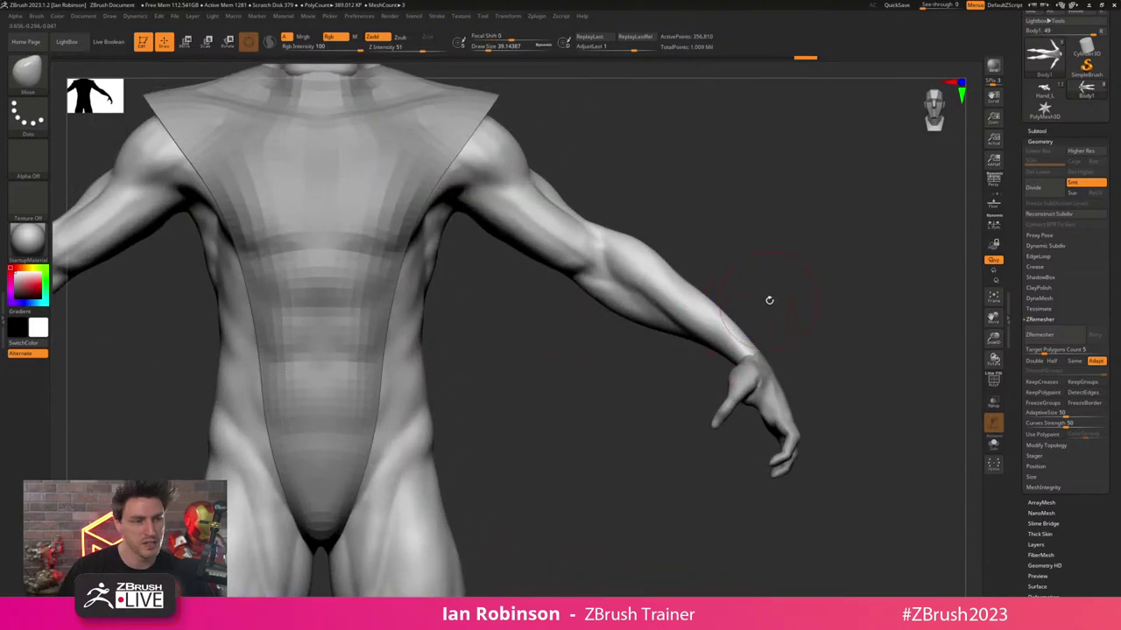
key("shift+f")
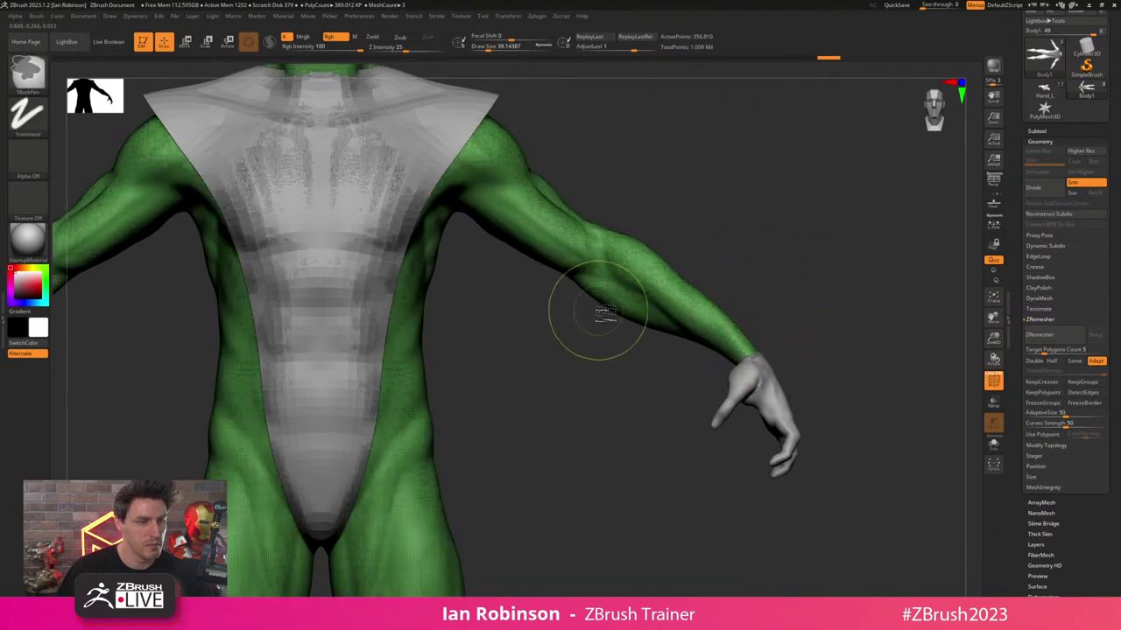
mouse_move(606, 210)
left_mouse_down("ctrl")
mouse_move(806, 235)
mouse_move(617, 403)
mouse_move(795, 441)
left_mouse_up("ctrl")
- Switch masking to MaskLasso and trim the forearm mask along a slanted line at the elbow
left_click(31, 75, "ctrl")
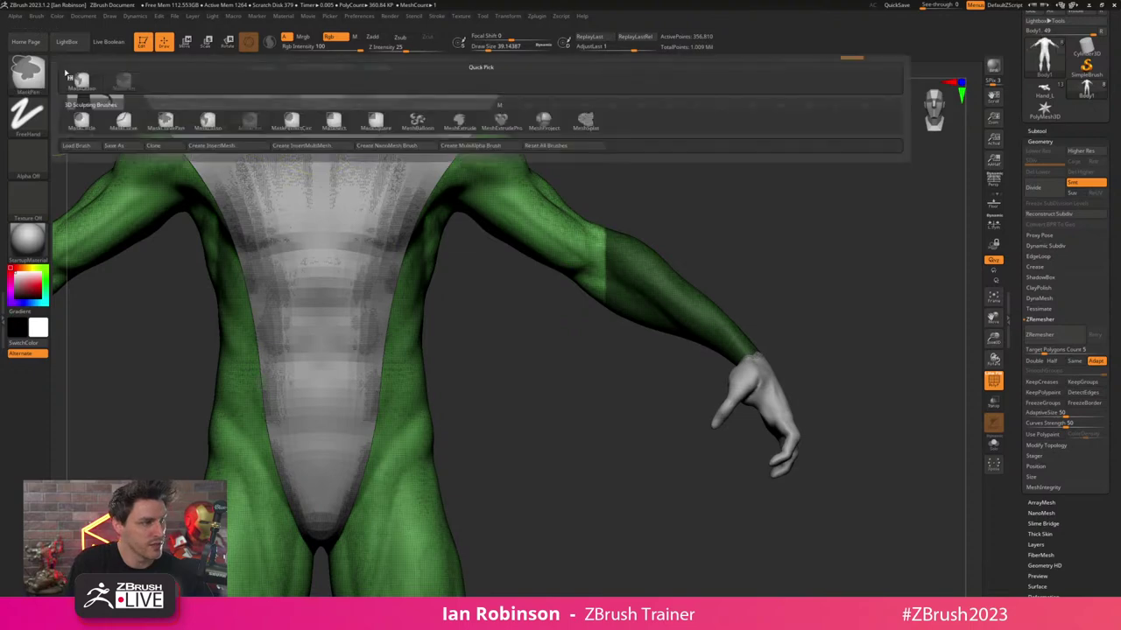
left_click(80, 81, "ctrl")
left_click_drag(700, 223, 715, 231, "ctrl")
mouse_move(632, 209)
left_mouse_down("ctrl")
mouse_move(807, 230)
mouse_move(570, 406)
mouse_move(548, 360)
left_mouse_up("ctrl")
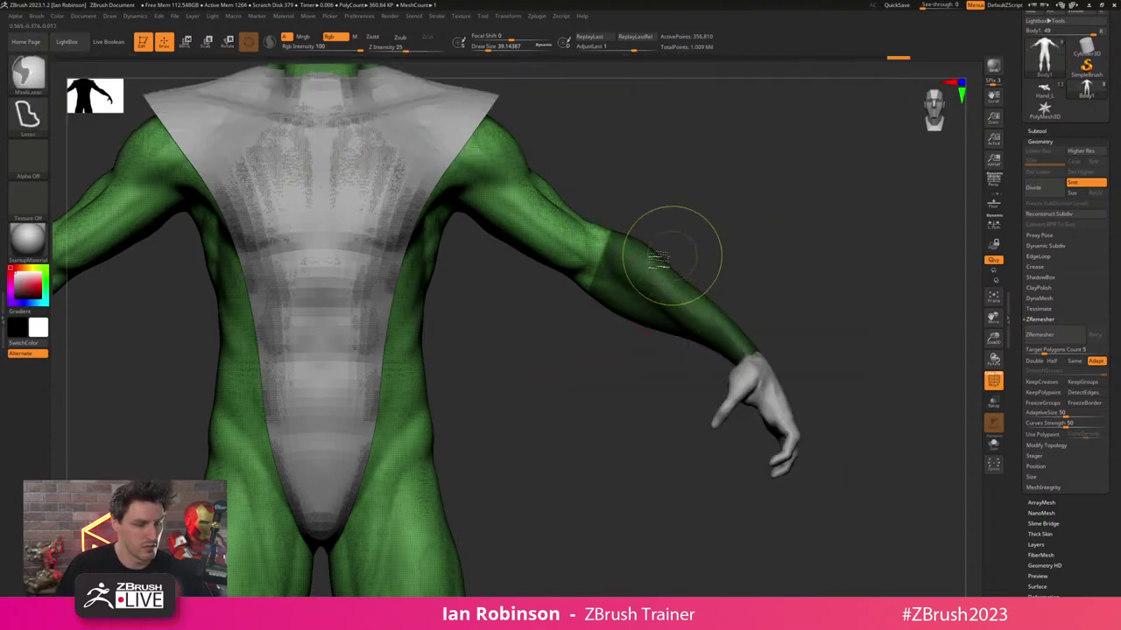
key("ctrl+z")
mouse_move(784, 211)
left_mouse_down("alt")
mouse_move(858, 178)
mouse_move(706, 256)
left_mouse_up("alt")
key("ctrl+shift+z")
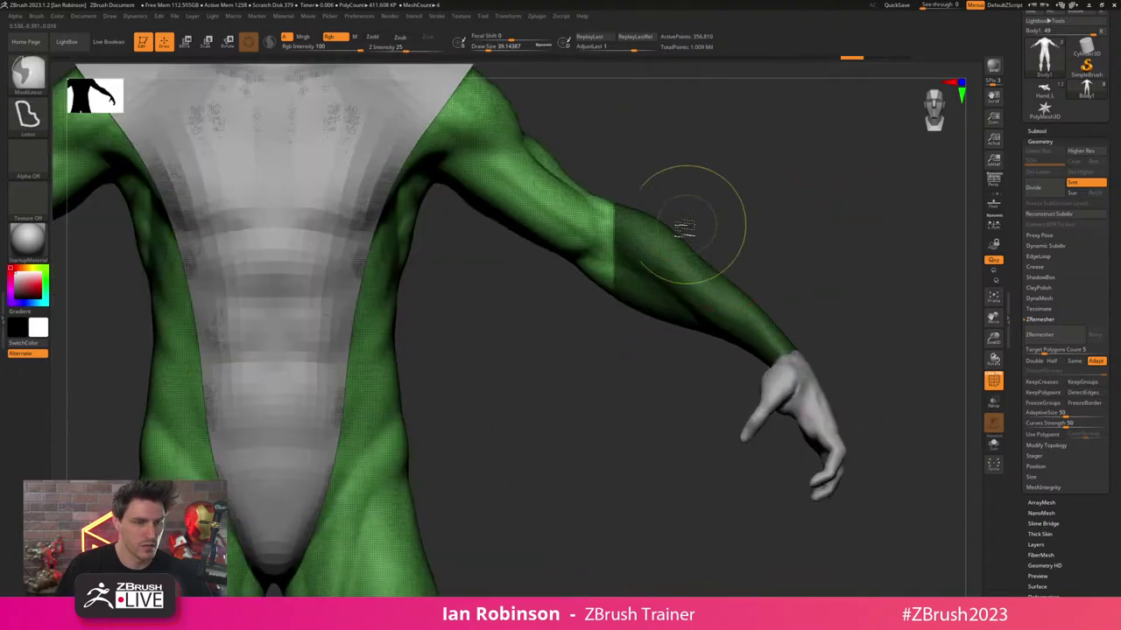
mouse_move(618, 189)
left_mouse_down("ctrl")
mouse_move(688, 318)
mouse_move(553, 299)
mouse_move(560, 293)
left_mouse_up("ctrl")
mouse_move(744, 219)
left_mouse_down()
mouse_move(681, 283)
mouse_move(732, 265)
left_mouse_up()
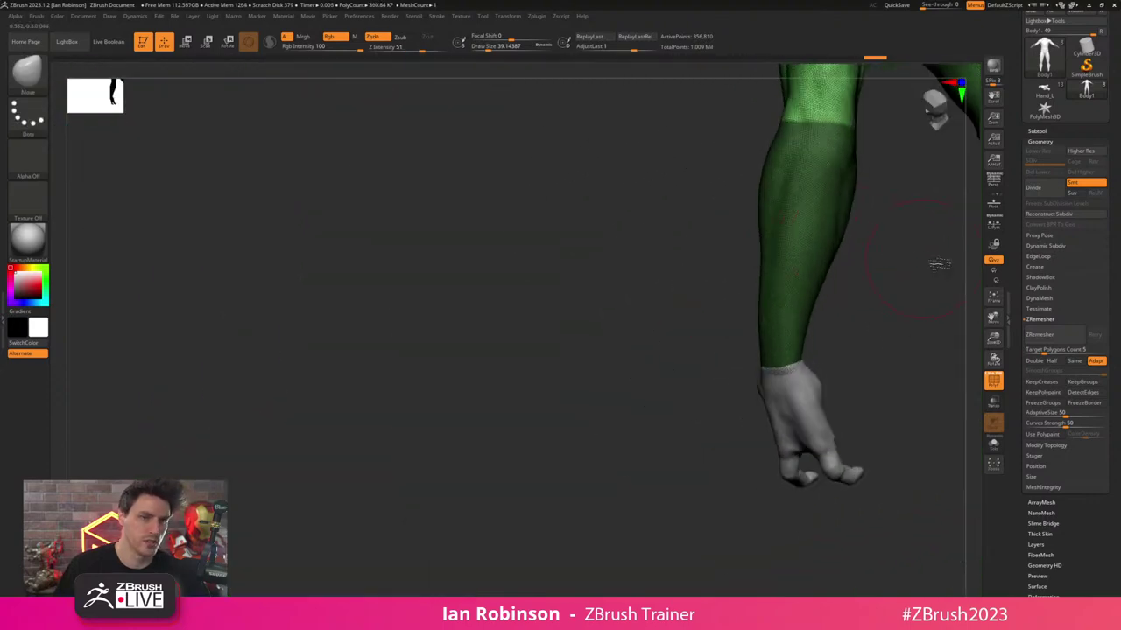
- Reduce the brush size to about 12, switch masking to MaskPen and erase the mask edge at the front of the elbow
left_click_drag(936, 263, 813, 370)
right_click_drag(812, 368, 783, 344)
key("s")
left_click_drag(770, 252, 732, 247)
left_click(33, 74)
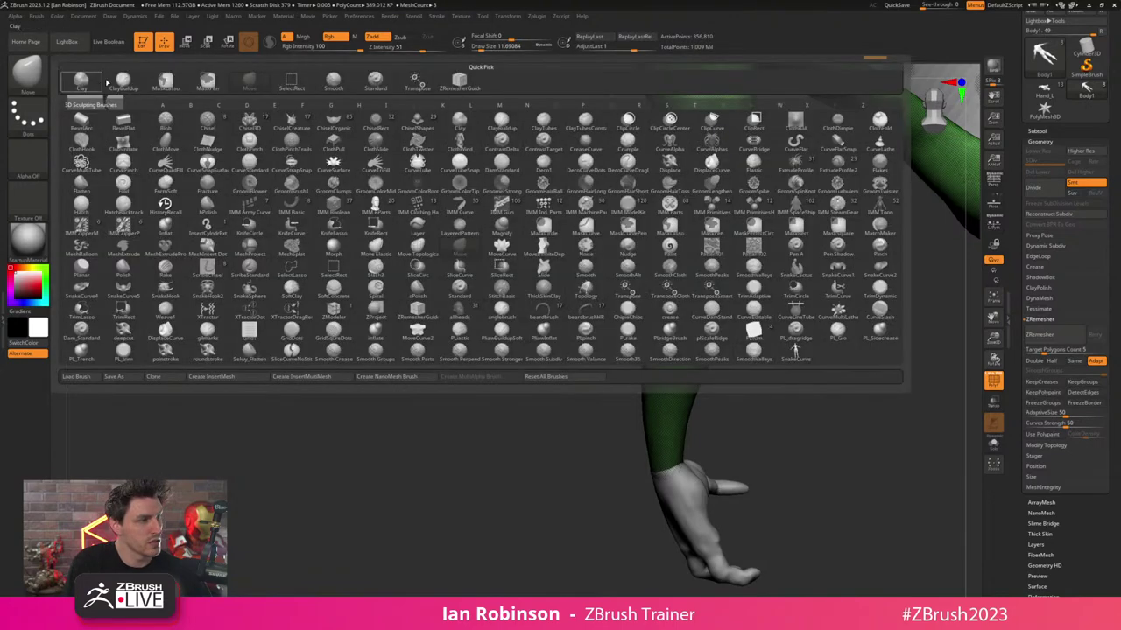
left_click(292, 82, "ctrl")
mouse_move(368, 227)
right_mouse_down()
mouse_move(555, 325)
mouse_move(768, 213)
mouse_move(723, 258)
mouse_move(798, 211)
right_mouse_up()
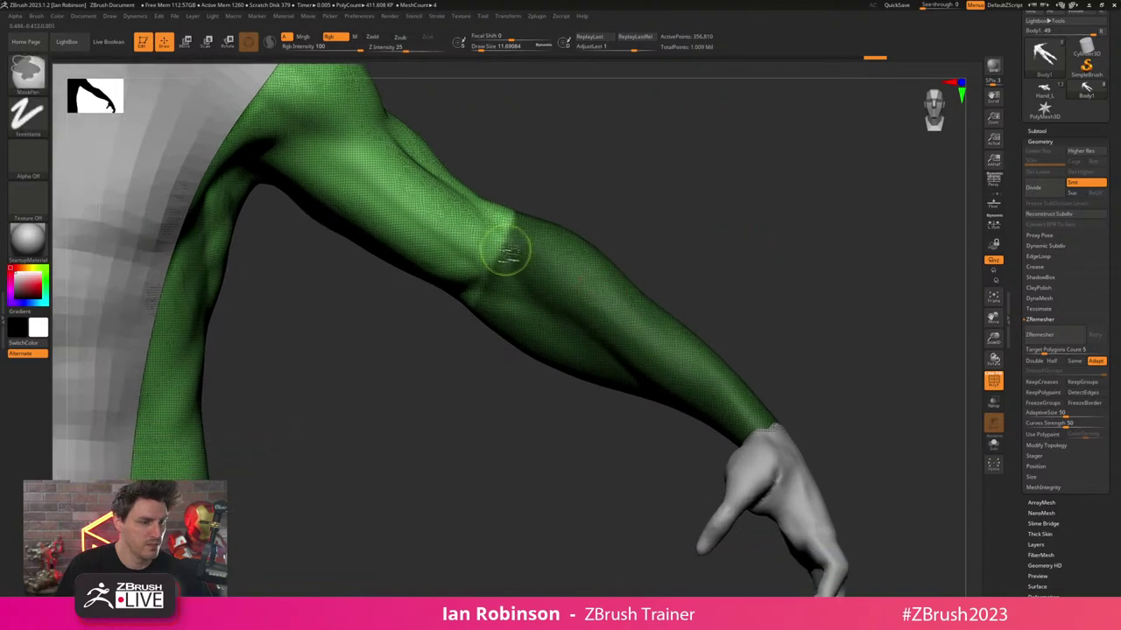
mouse_move(504, 231)
left_mouse_down("ctrl+alt")
mouse_move(502, 261)
mouse_move(483, 279)
mouse_move(500, 210)
left_mouse_up("ctrl+alt")
- Turn off the polyframe display and erase the forearm mask around the inner and rear side of the elbow
mouse_move(643, 203)
right_mouse_down()
mouse_move(543, 281)
mouse_move(561, 302)
right_mouse_up()
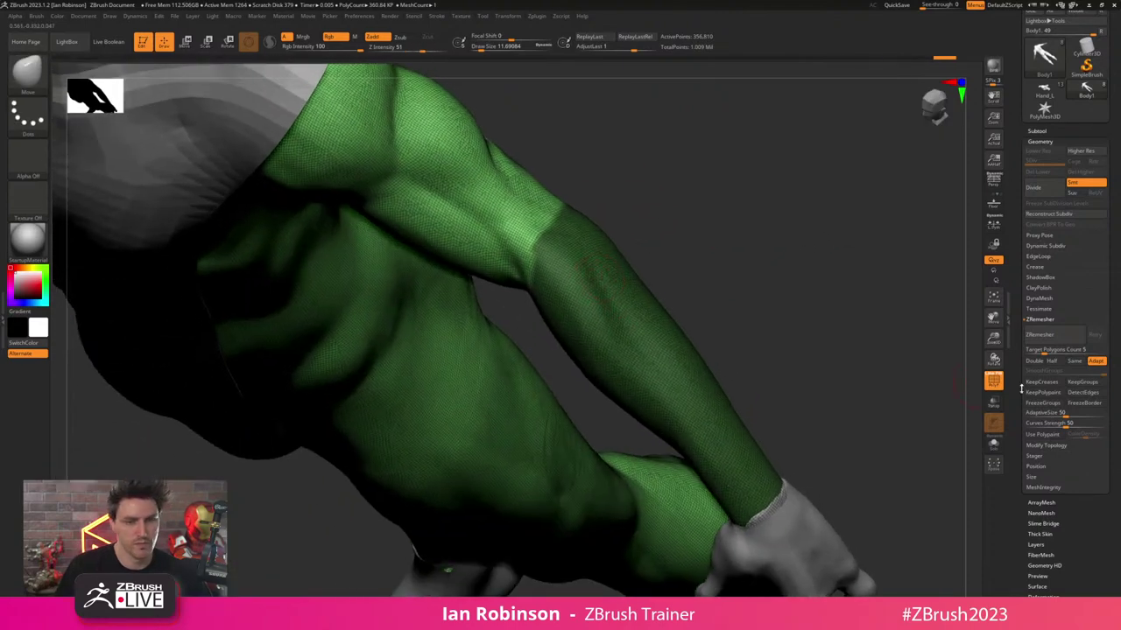
left_click(993, 380)
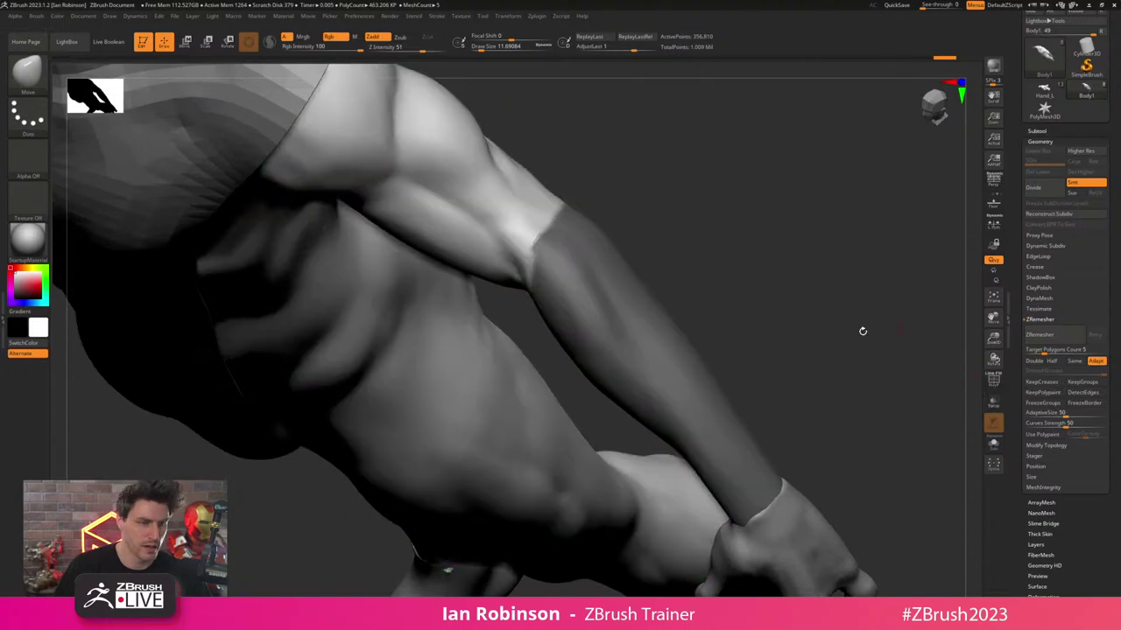
mouse_move(863, 328)
right_mouse_down()
mouse_move(693, 226)
mouse_move(683, 231)
right_mouse_up()
mouse_move(481, 254)
left_mouse_down("ctrl+alt")
mouse_move(515, 210)
mouse_move(536, 240)
mouse_move(485, 299)
left_mouse_up("ctrl+alt")
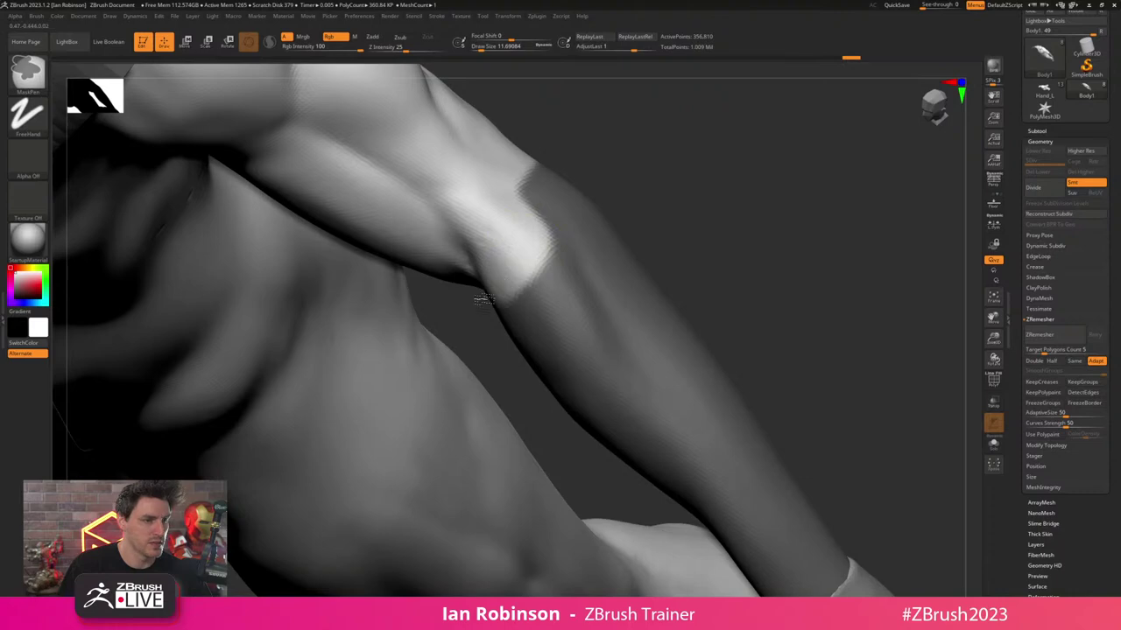
left_click_drag(737, 185, 667, 212)
left_click_drag(514, 290, 426, 345, "ctrl+alt")
left_click_drag(658, 228, 751, 194)
left_click_drag(523, 290, 537, 338, "ctrl+alt")
mouse_move(569, 349)
left_mouse_down()
mouse_move(633, 330)
mouse_move(559, 310)
left_mouse_up()
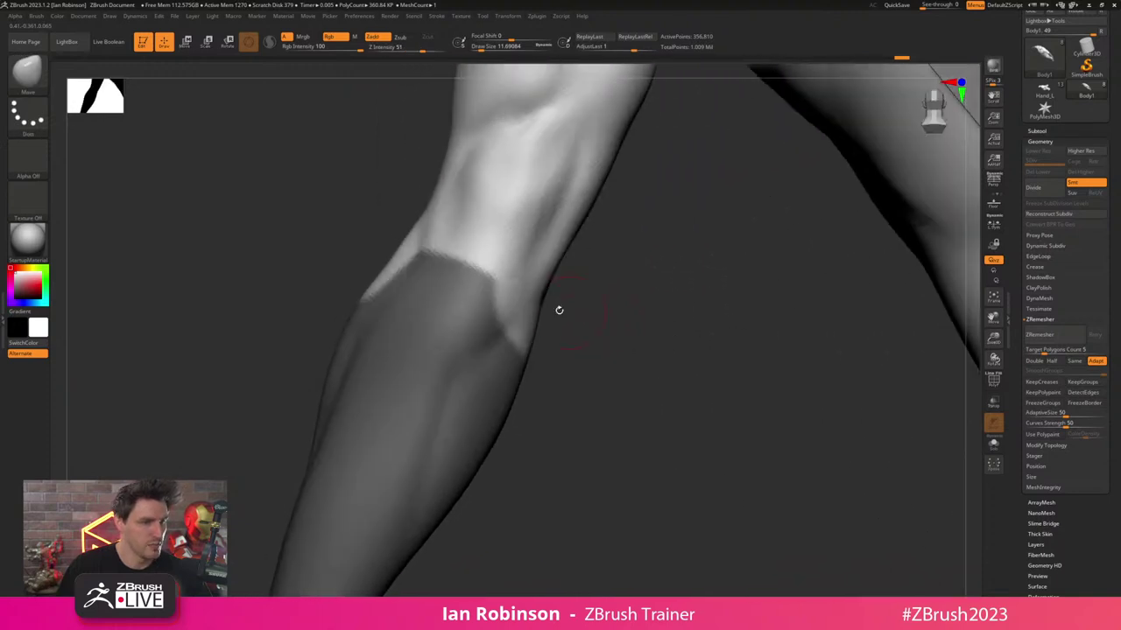
- Erase and repaint the mask edge at the back of the elbow to form the glove's pointed upper edge
left_click_drag(500, 283, 529, 340, "ctrl+alt")
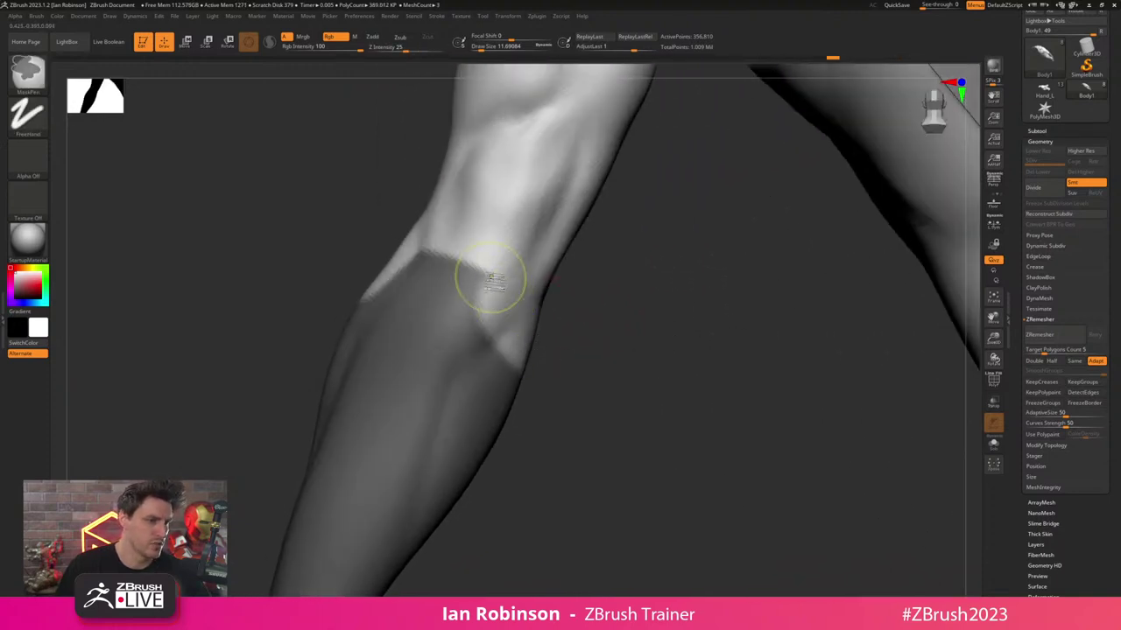
left_click_drag(495, 280, 474, 325, "ctrl")
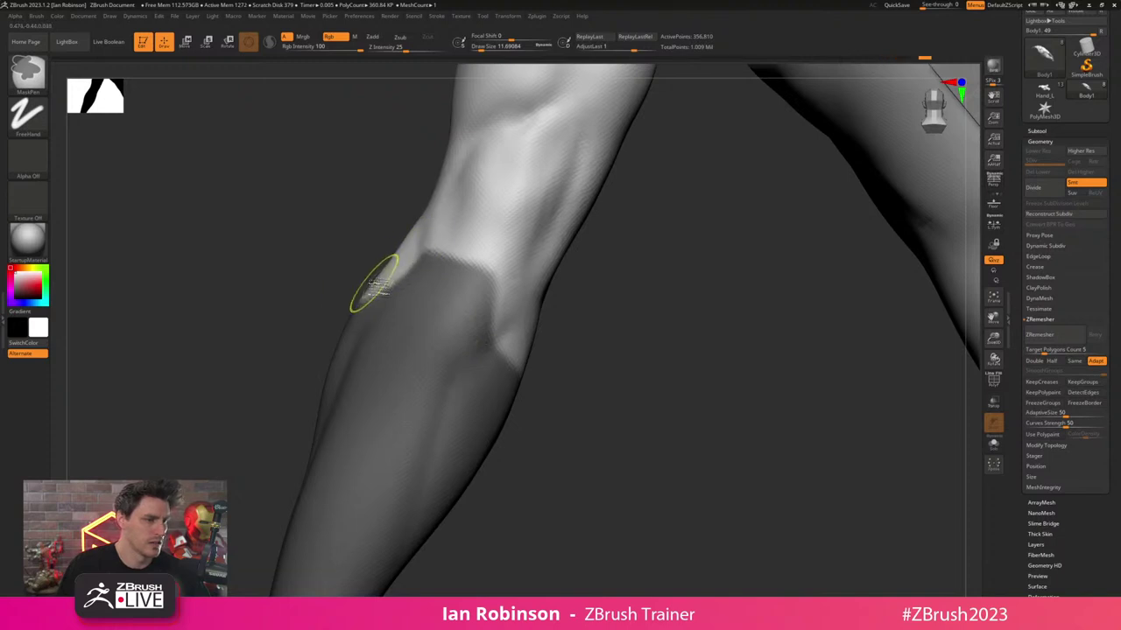
mouse_move(374, 283)
left_mouse_down("ctrl+alt")
mouse_move(438, 238)
mouse_move(507, 272)
left_mouse_up("ctrl+alt")
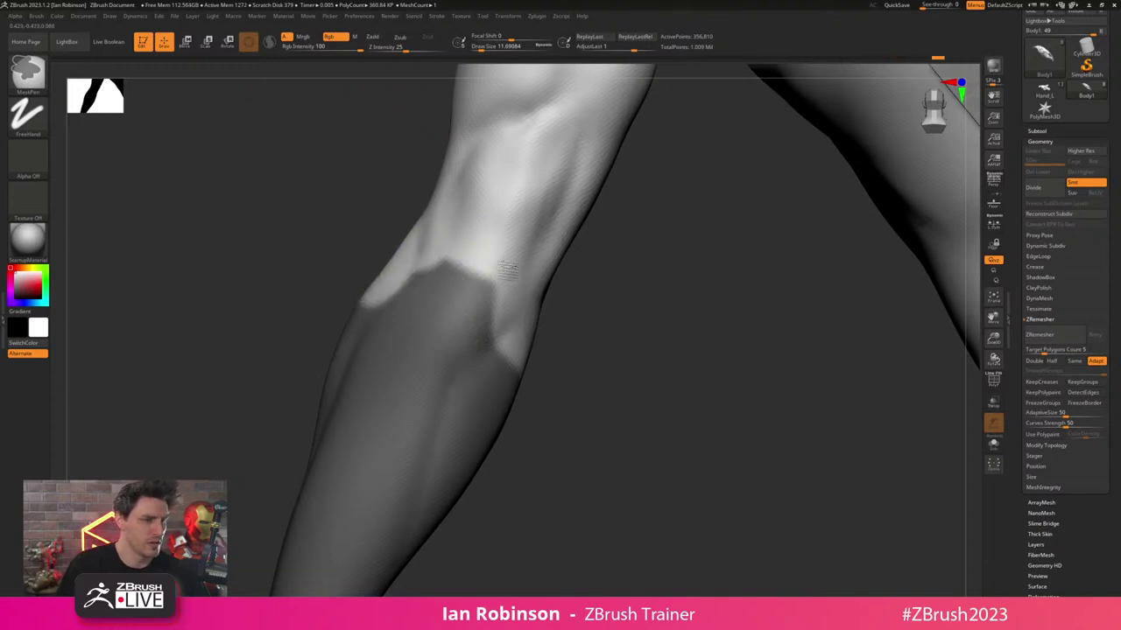
left_click_drag(608, 313, 573, 308)
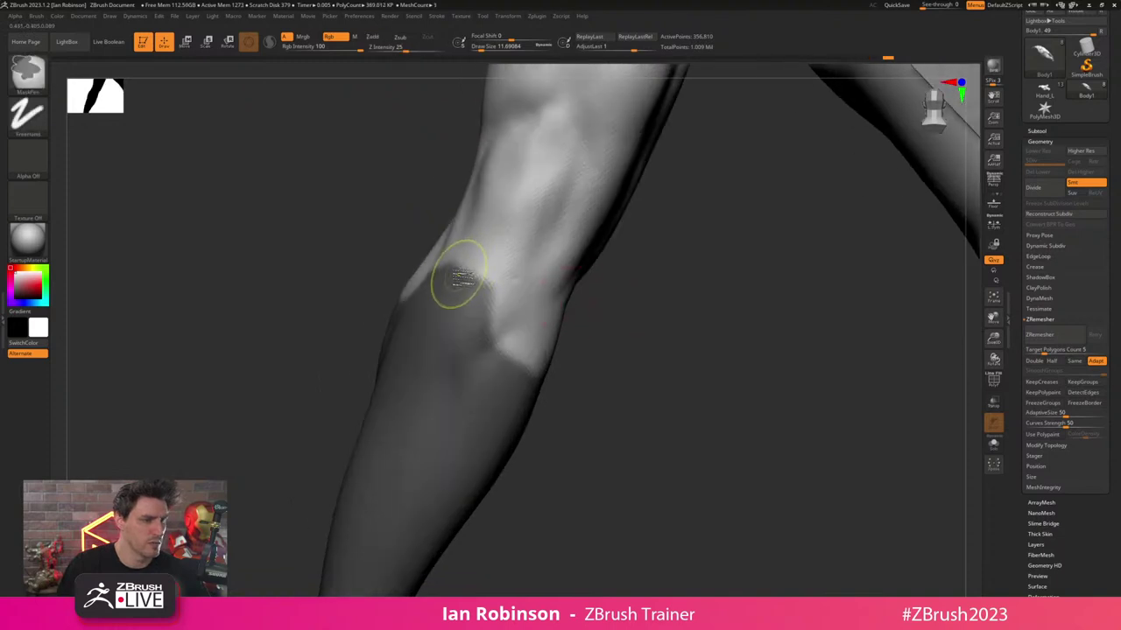
mouse_move(470, 278)
left_mouse_down("ctrl")
mouse_move(487, 276)
mouse_move(465, 256)
left_mouse_up("ctrl")
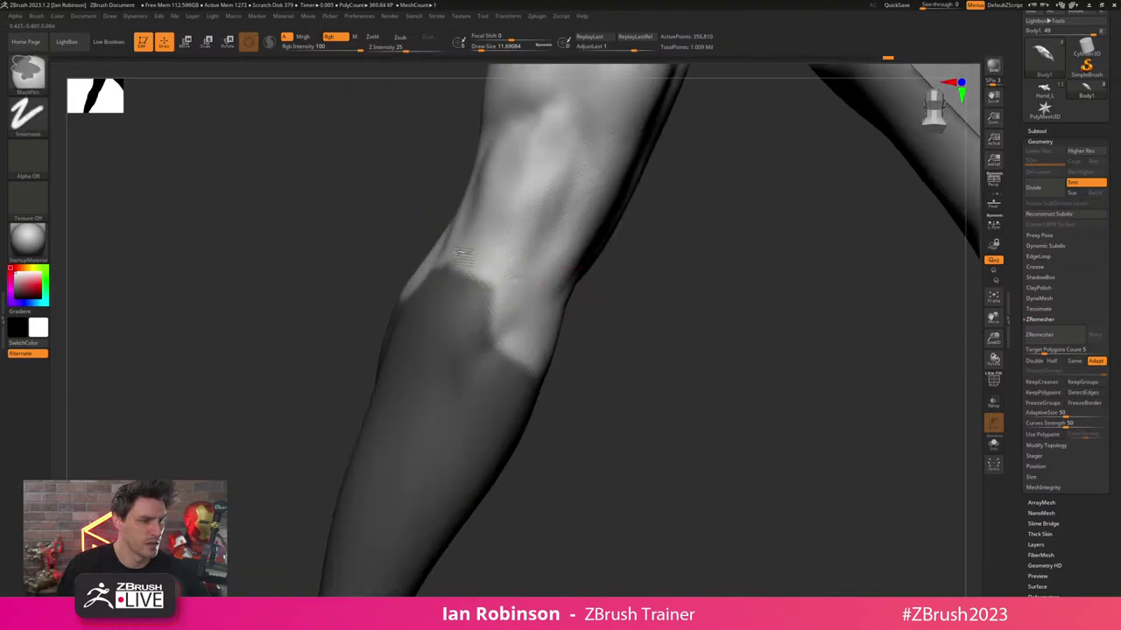
left_click_drag(604, 303, 753, 246)
- Isolate the Body1 subtool and clear the mask from the wrist end of the forearm with MaskLasso
left_click(994, 448)
left_click_drag(841, 364, 711, 437, "shift")
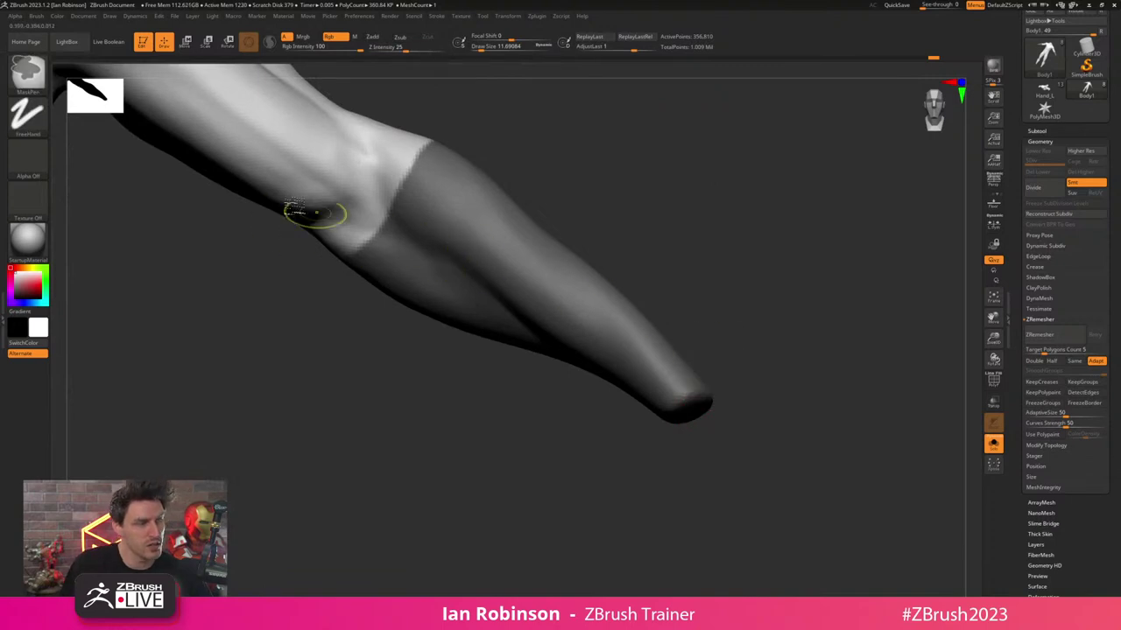
left_click(24, 77, "ctrl")
left_click(207, 121, "ctrl")
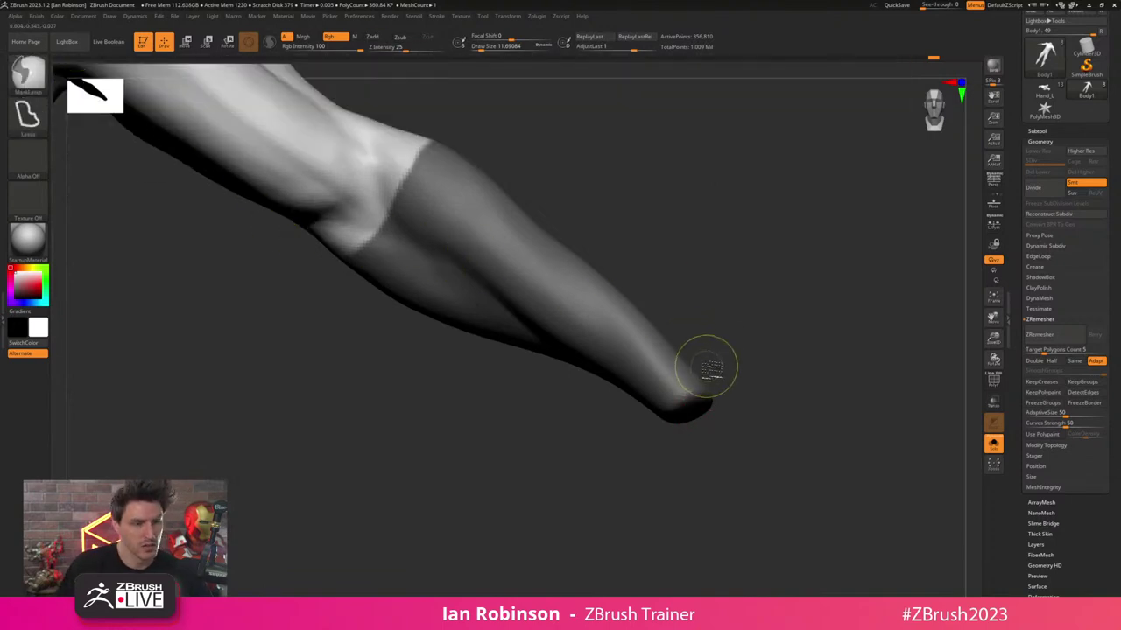
mouse_move(707, 364)
left_mouse_down("ctrl")
mouse_move(606, 480)
mouse_move(617, 456)
left_mouse_up("ctrl")
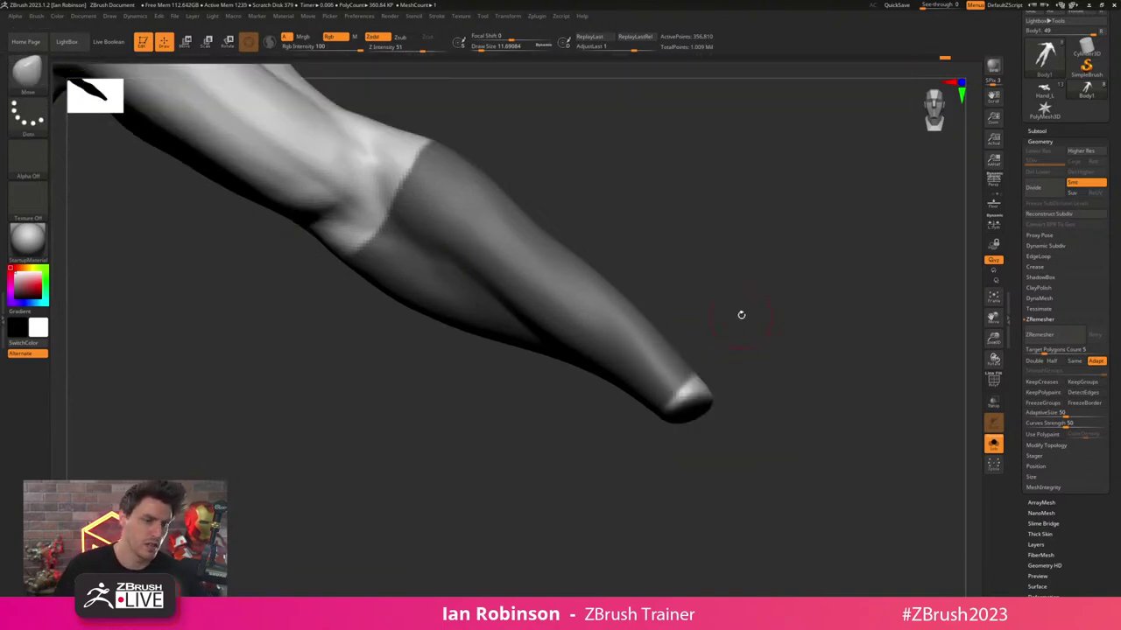
- Show all subtools and paint the mask with MaskPen down to the hand around the wrist
mouse_move(741, 315)
left_mouse_down()
mouse_move(761, 326)
mouse_move(790, 279)
mouse_move(771, 370)
mouse_move(736, 370)
mouse_move(839, 299)
left_mouse_up()
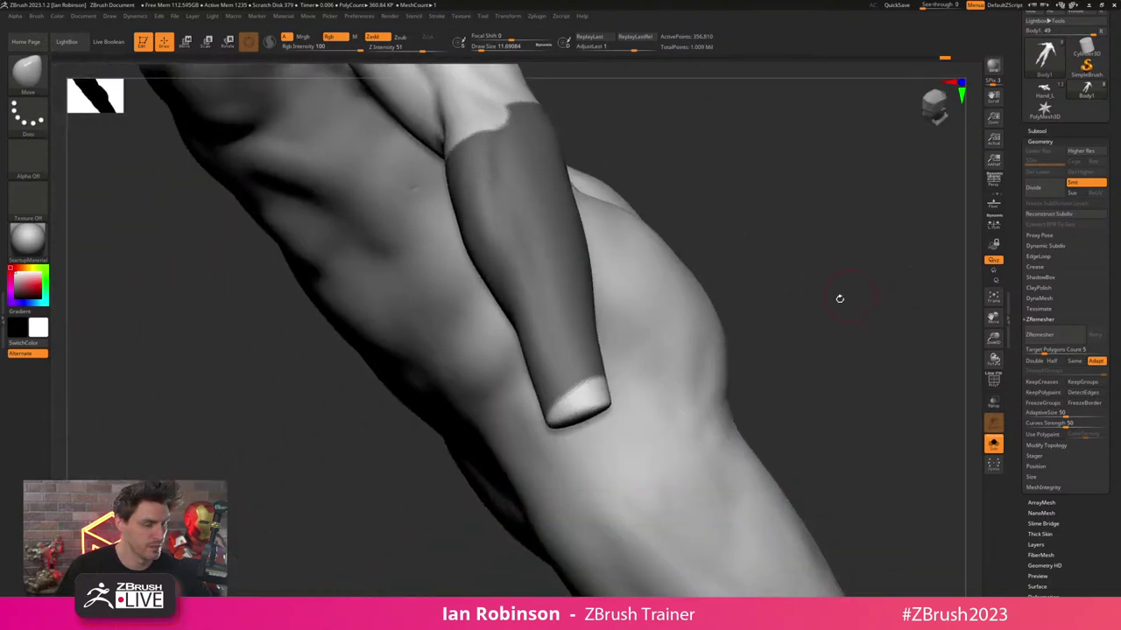
left_click(992, 443)
left_click_drag(719, 283, 752, 278)
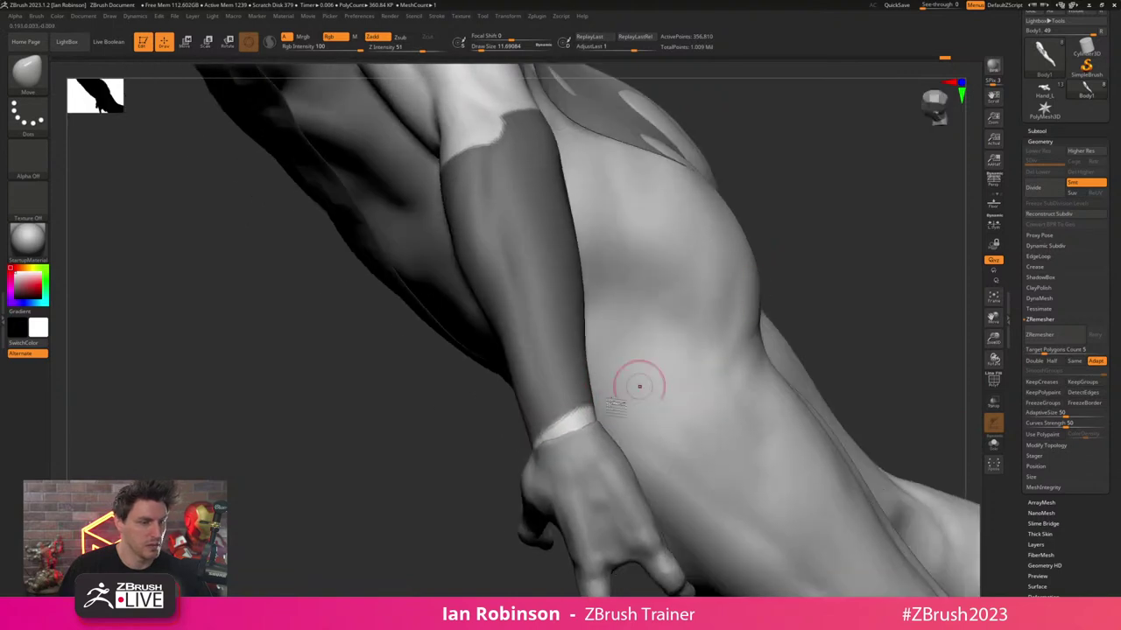
left_click(42, 86, "ctrl")
left_click(123, 83, "ctrl")
left_click_drag(551, 415, 566, 424, "ctrl")
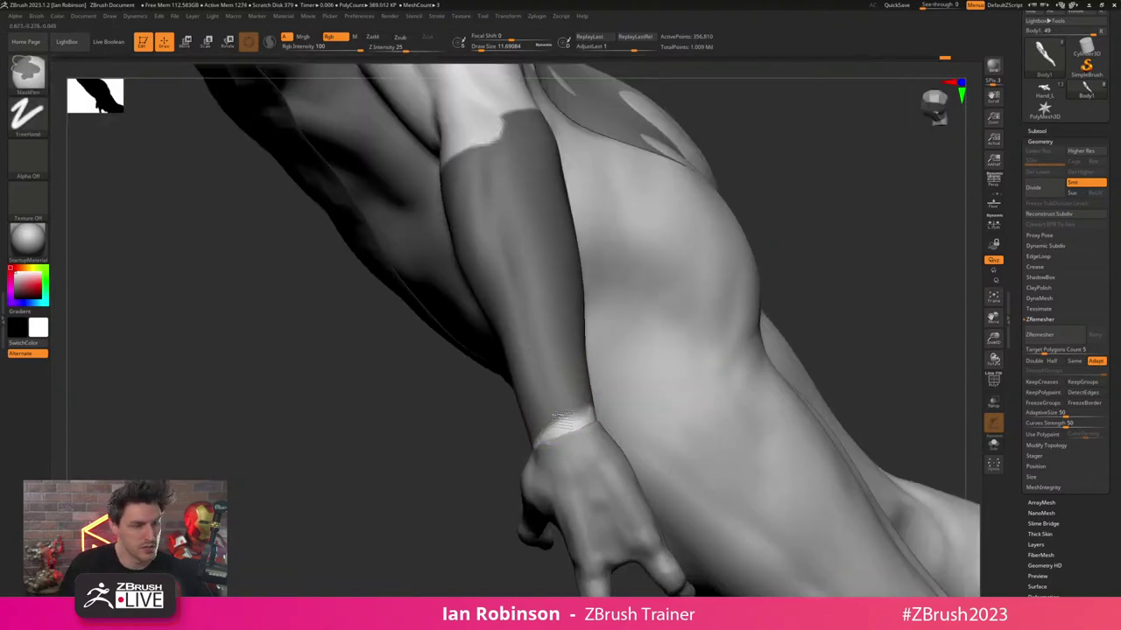
left_click_drag(784, 273, 827, 285)
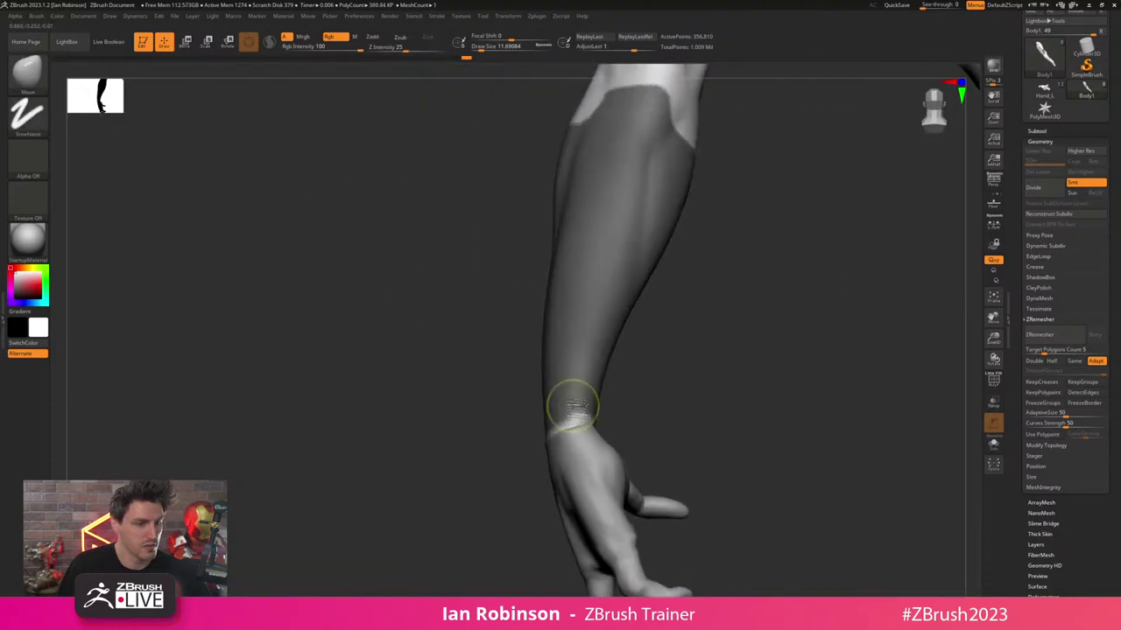
mouse_move(565, 411)
left_mouse_down("ctrl")
mouse_move(581, 408)
mouse_move(581, 387)
left_mouse_up("ctrl")
left_click_drag(688, 358, 925, 408)
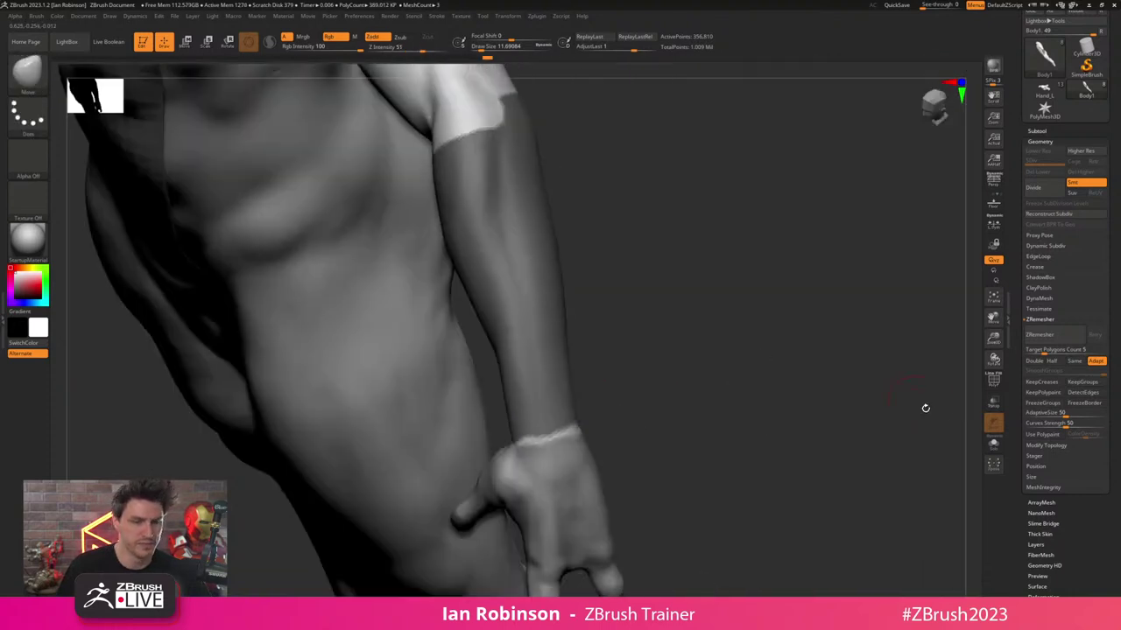
- Isolate the Body1 subtool again and clean up the mask's upper edge around the elbow
left_click(991, 445)
mouse_move(831, 377)
left_mouse_down()
mouse_move(718, 380)
mouse_move(730, 336)
mouse_move(774, 333)
left_mouse_up()
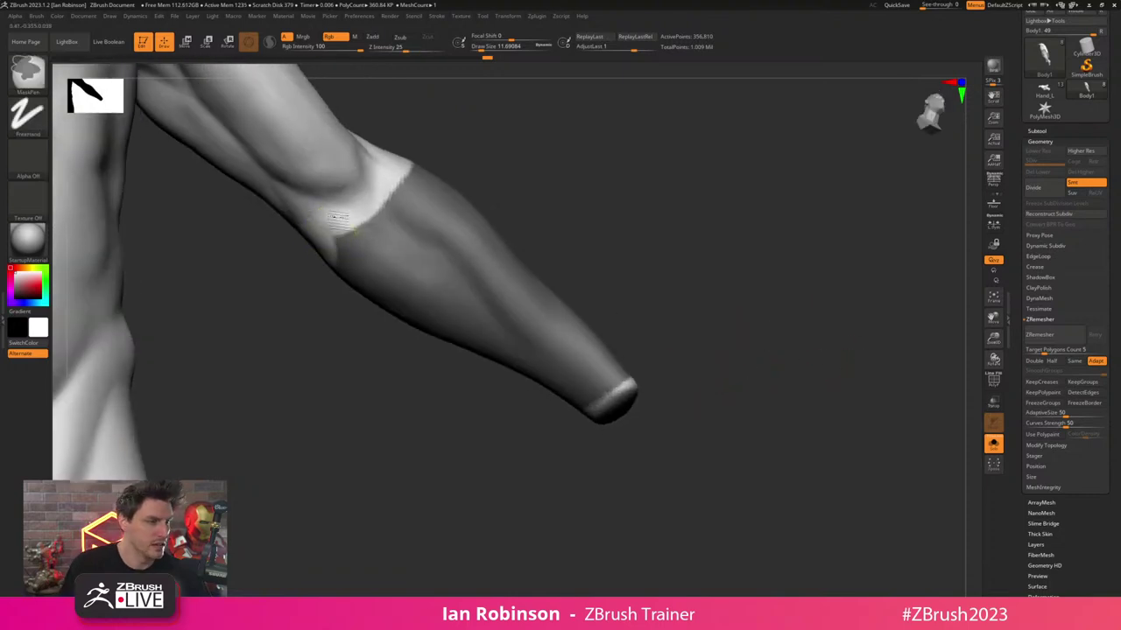
mouse_move(490, 188)
left_mouse_down()
mouse_move(623, 351)
mouse_move(607, 380)
mouse_move(653, 378)
left_mouse_up()
key("ctrl")
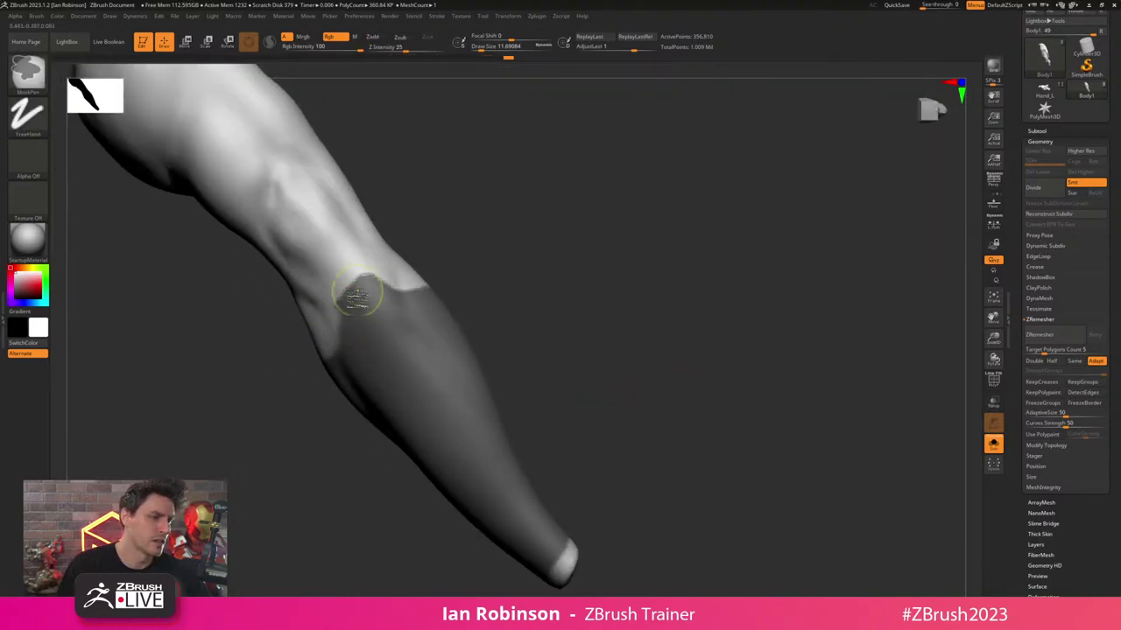
left_click_drag(357, 297, 387, 278, "ctrl")
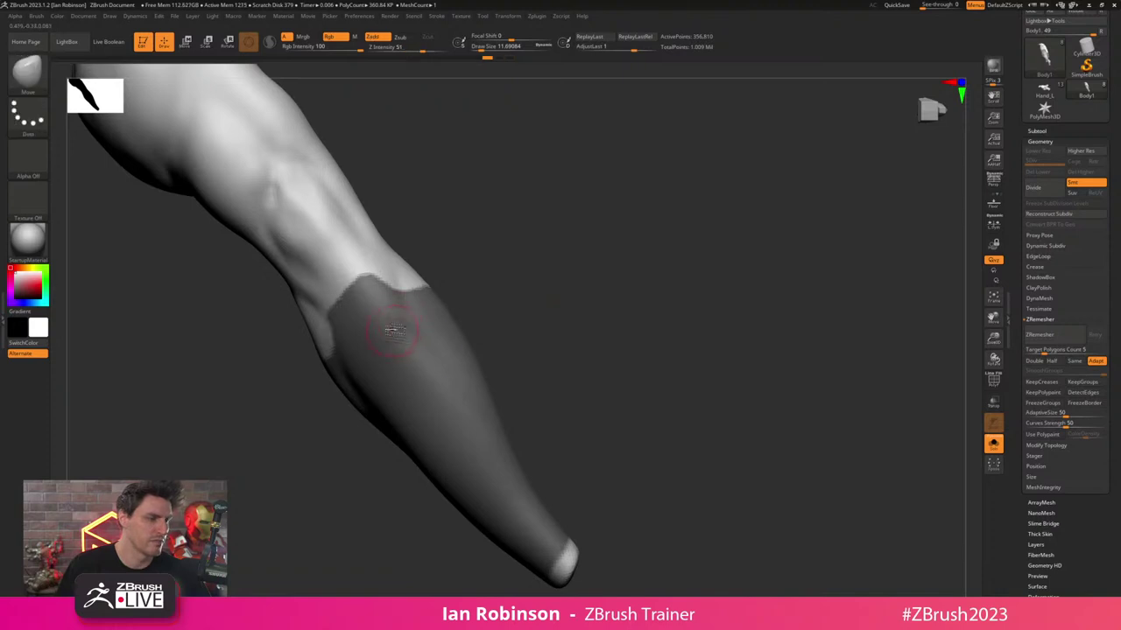
left_click_drag(574, 310, 644, 262)
- Extract the masked forearm of Body1 with Smooth 5 and zero thickness, and accept it as a new subtool
left_click(1037, 131)
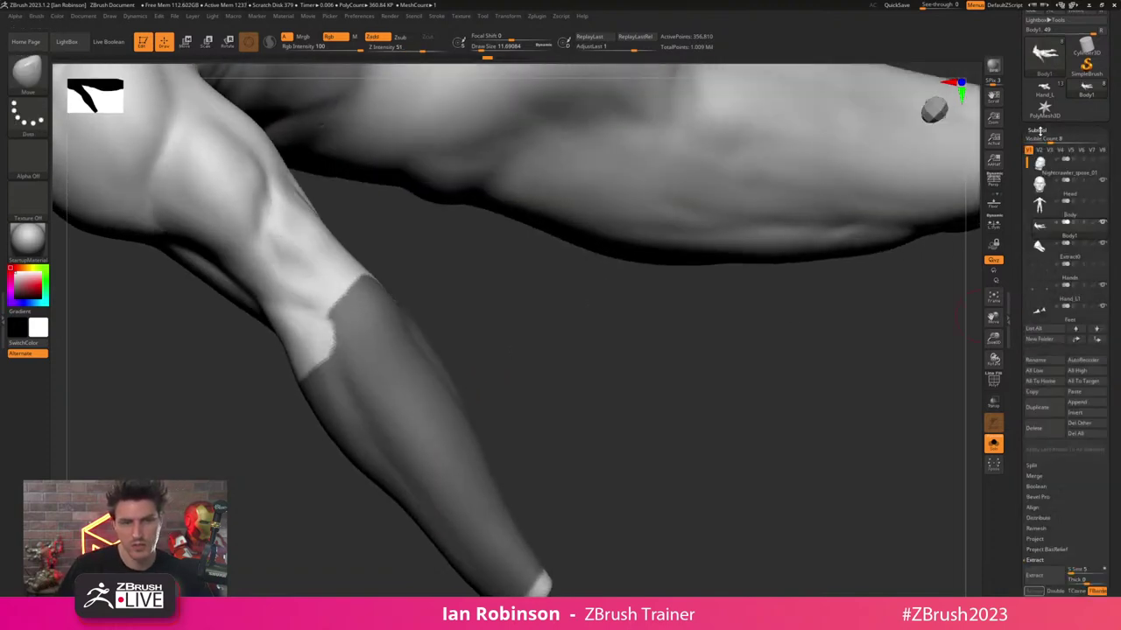
left_click_drag(1116, 388, 1114, 159)
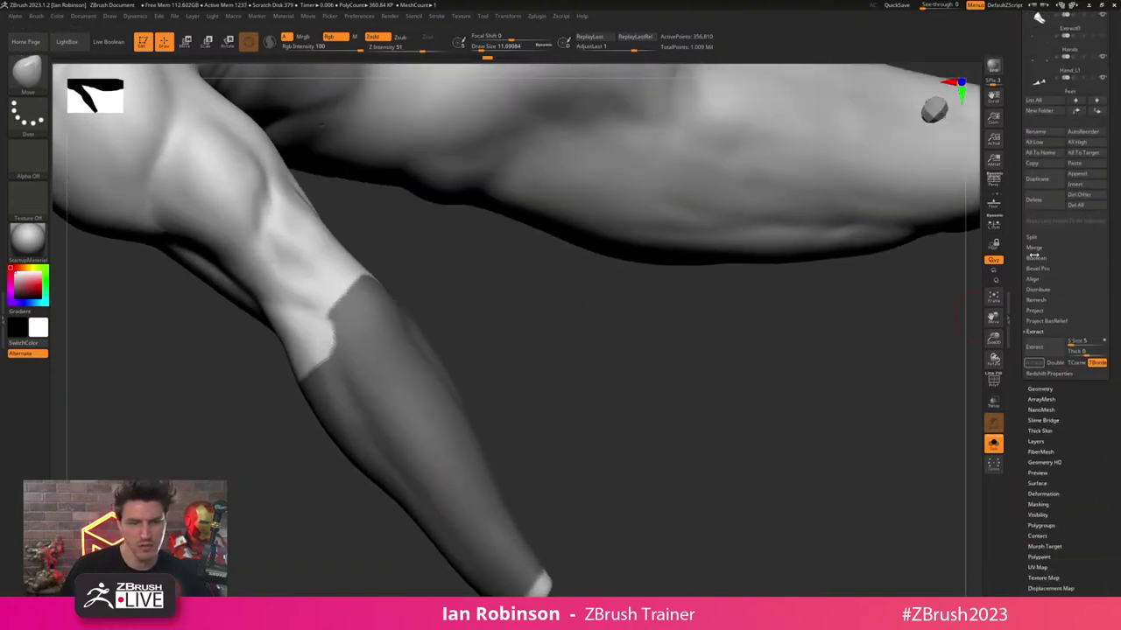
left_click(1047, 346)
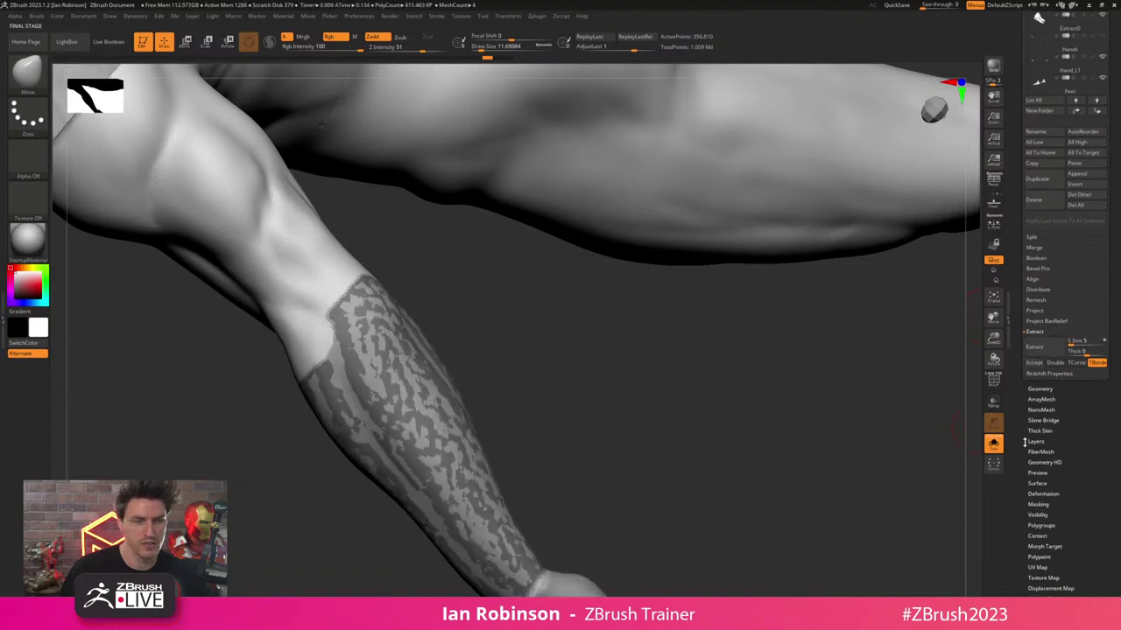
left_click(994, 445)
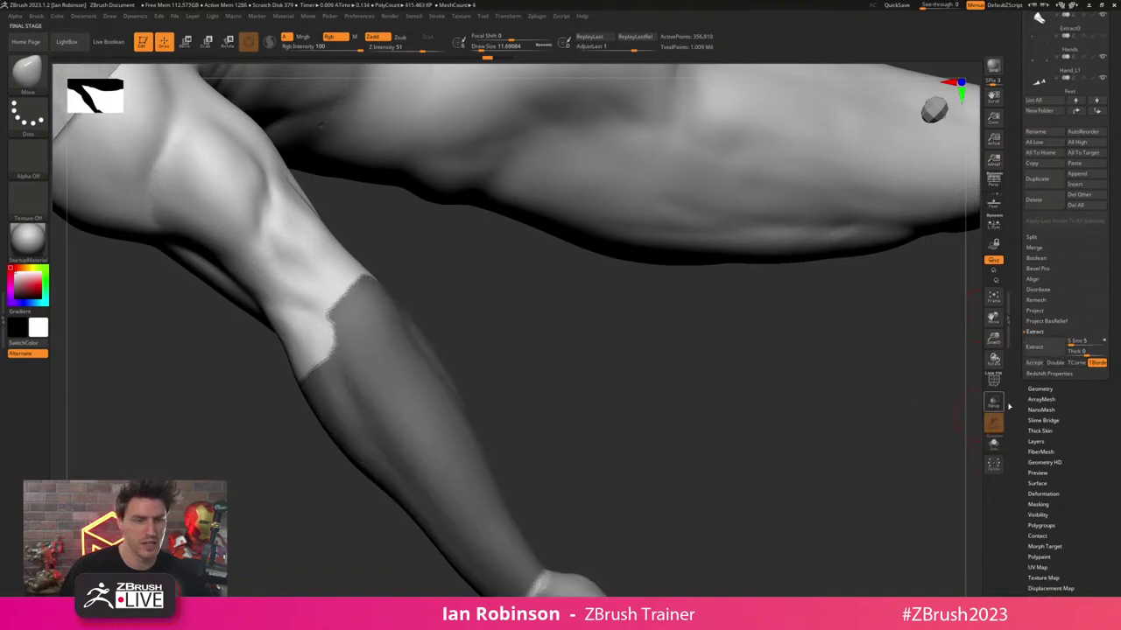
left_click(1033, 365)
- Isolate the extracted glove, select the Move brush, clear the mask and display the wireframe
left_click_drag(777, 421, 992, 424)
left_click(989, 442)
key("f")
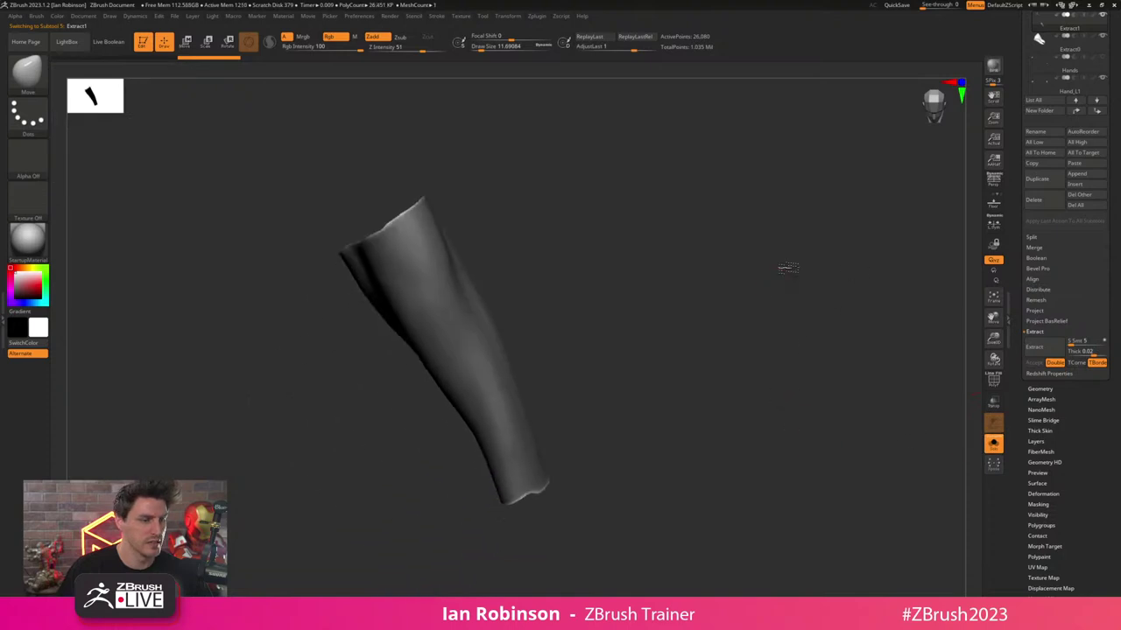
mouse_move(782, 268)
left_mouse_down("alt")
mouse_move(698, 360)
mouse_move(750, 307)
mouse_move(788, 324)
left_mouse_up("alt")
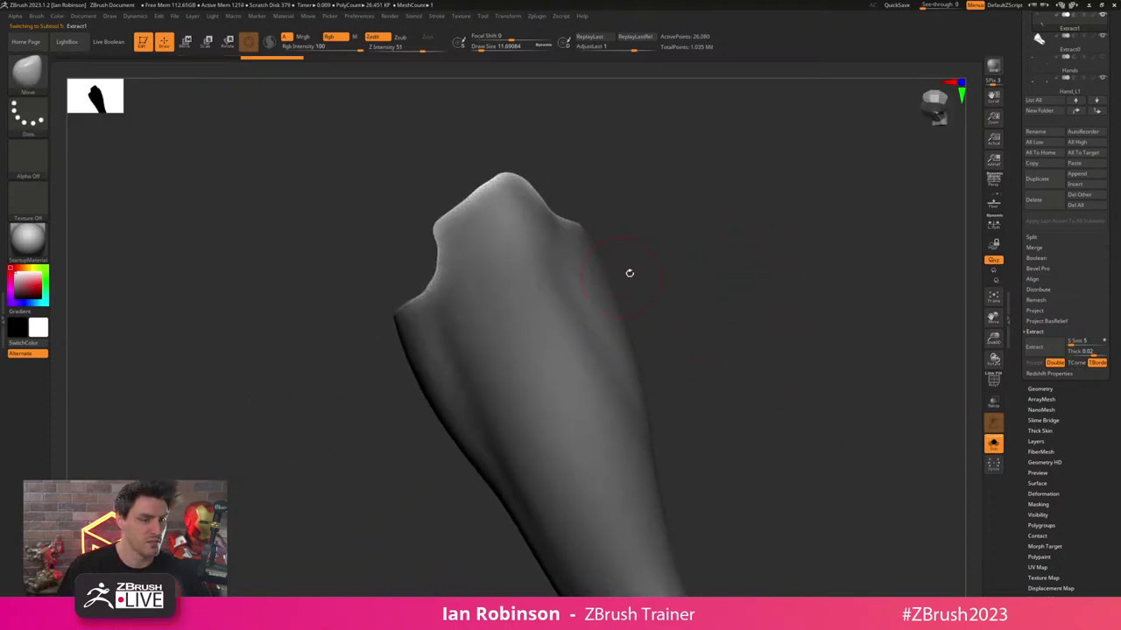
key("b")
key("m")
key("v")
left_click_drag(706, 228, 697, 245, "ctrl")
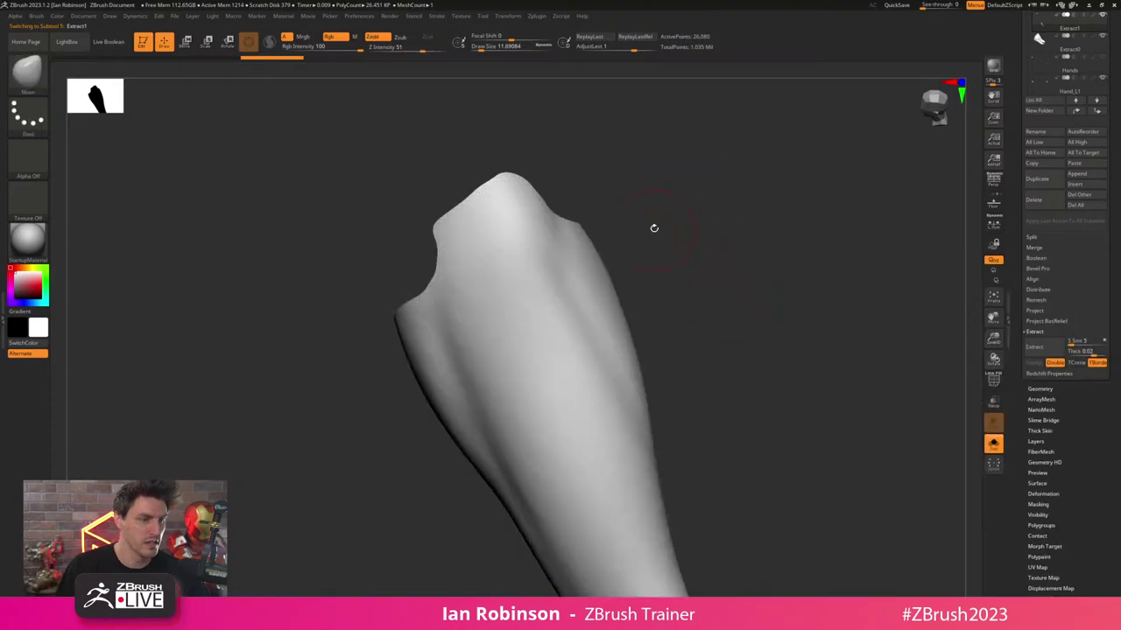
key("shift+f")
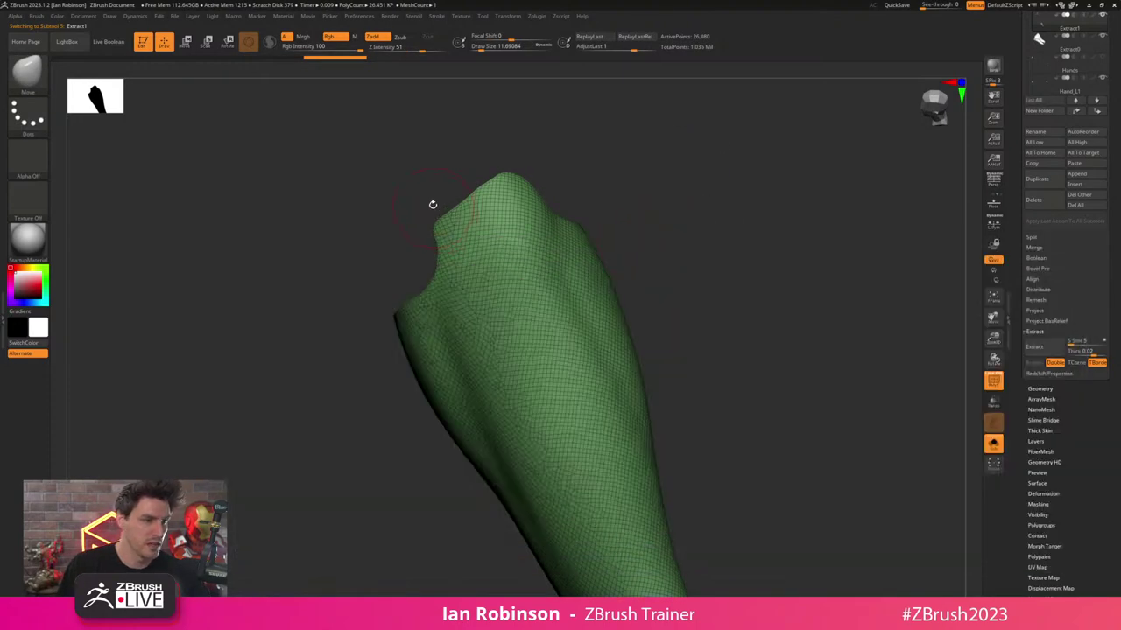
- Shrink the Move brush to about 4.3 and reshape the pointed and notched upper edge of the glove
key("s")
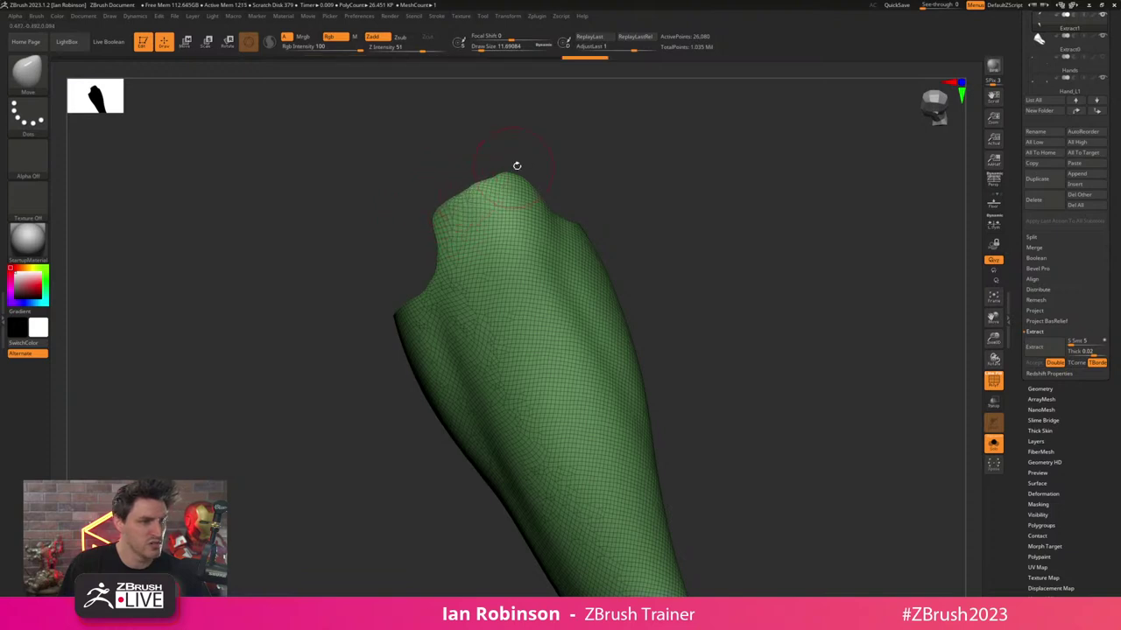
mouse_move(517, 165)
left_mouse_down()
mouse_move(553, 179)
mouse_move(550, 167)
mouse_move(550, 216)
mouse_move(583, 190)
mouse_move(531, 173)
mouse_move(536, 165)
left_mouse_up()
key("s")
key("s")
key("s")
mouse_move(544, 157)
left_mouse_down()
mouse_move(541, 146)
mouse_move(540, 166)
left_mouse_up()
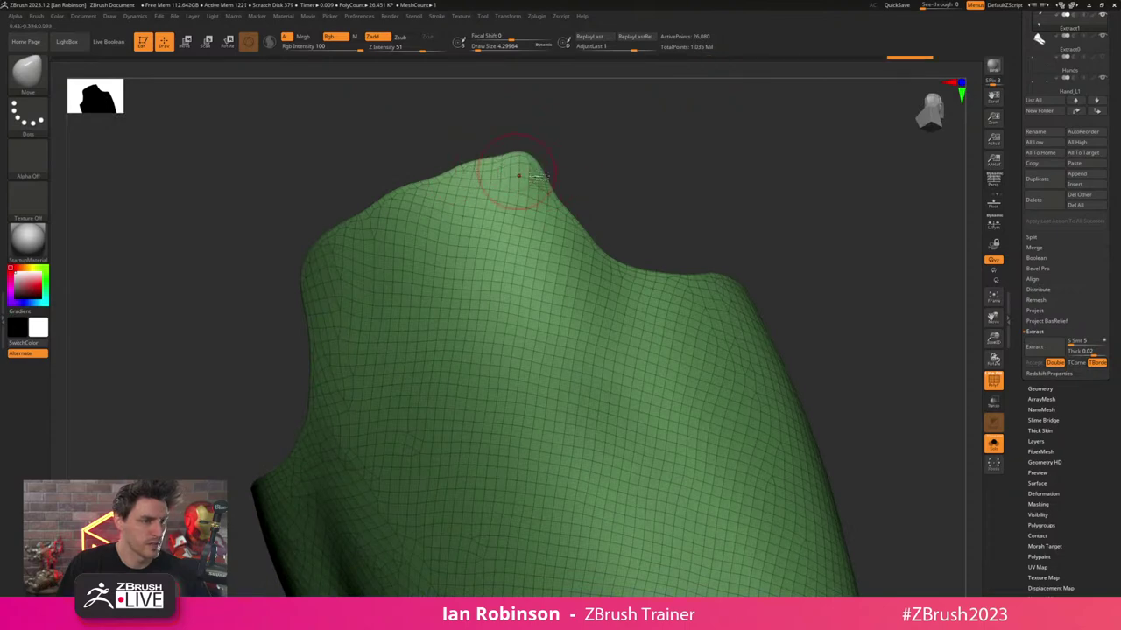
left_click_drag(566, 195, 635, 258)
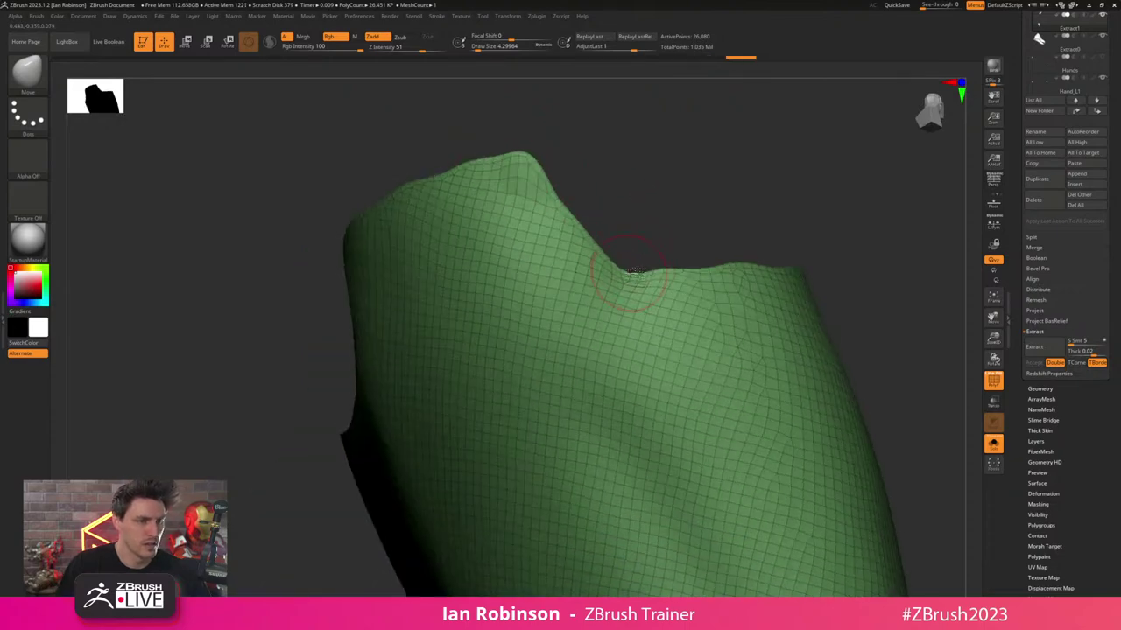
left_click_drag(735, 253, 734, 213)
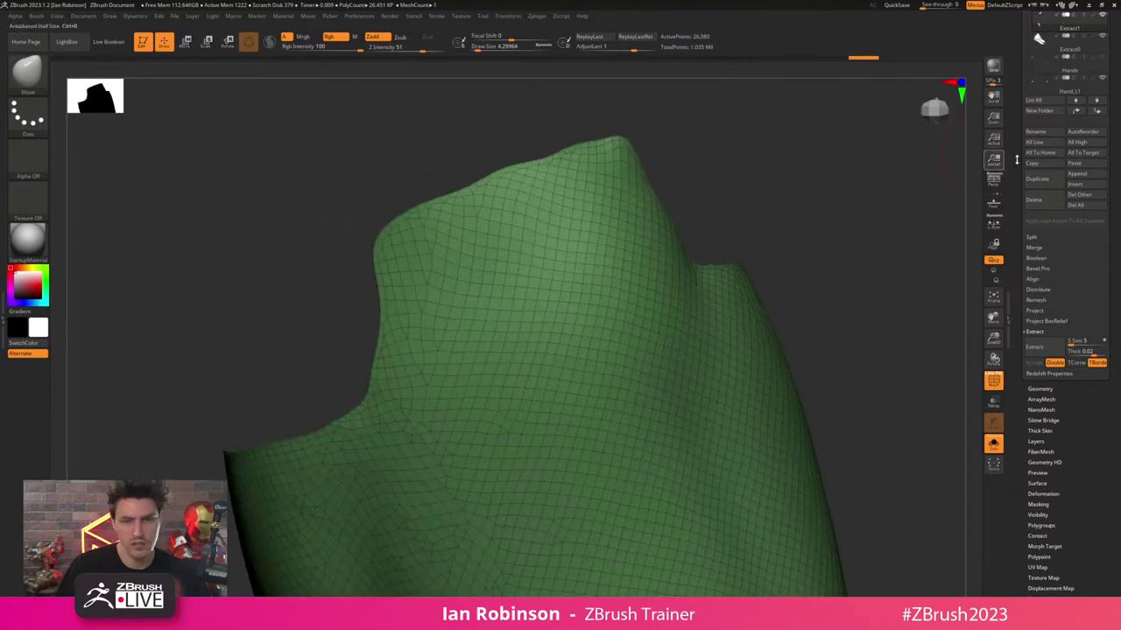
- Mask the glove's open edges by border and invert the mask so only the edges stay editable
left_click_drag(1069, 426, 1049, 361)
left_click(1042, 354)
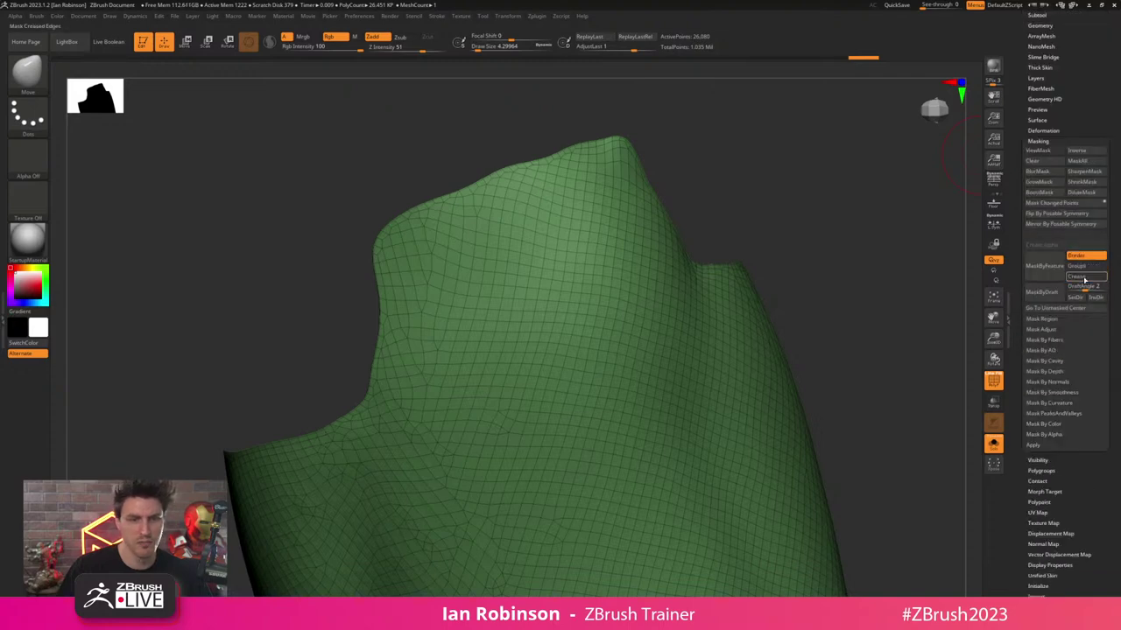
left_click(1031, 270)
left_click(841, 250, "ctrl")
left_click(691, 329, "ctrl")
left_click_drag(792, 284, 836, 231, "alt")
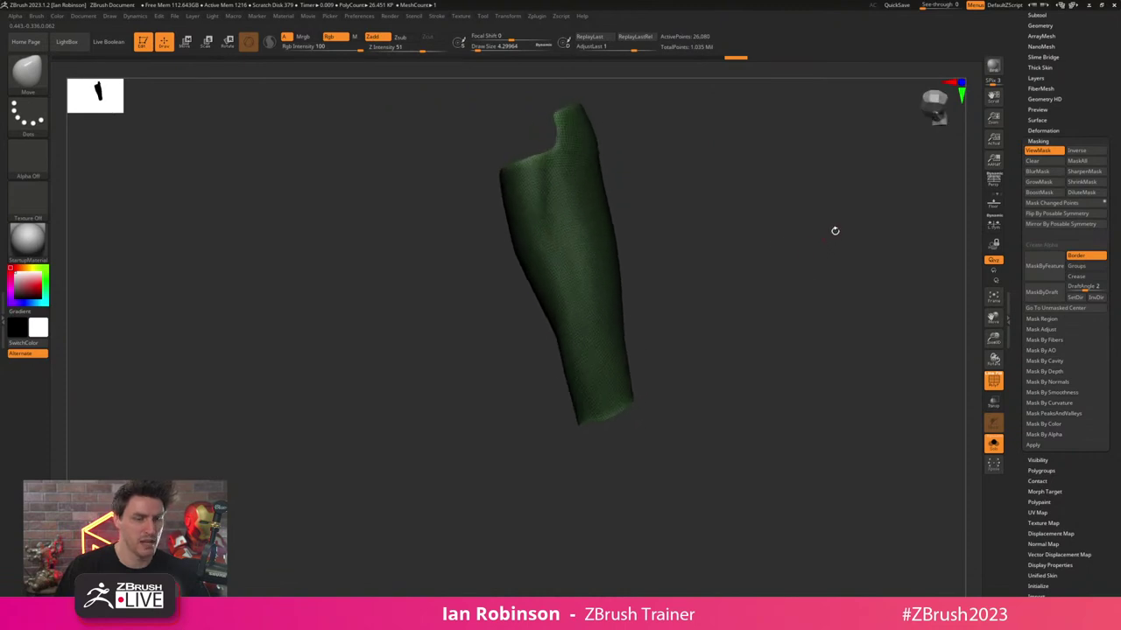
key("f")
left_click_drag(1112, 280, 1105, 205)
scroll(1052, 166, "up", 5)
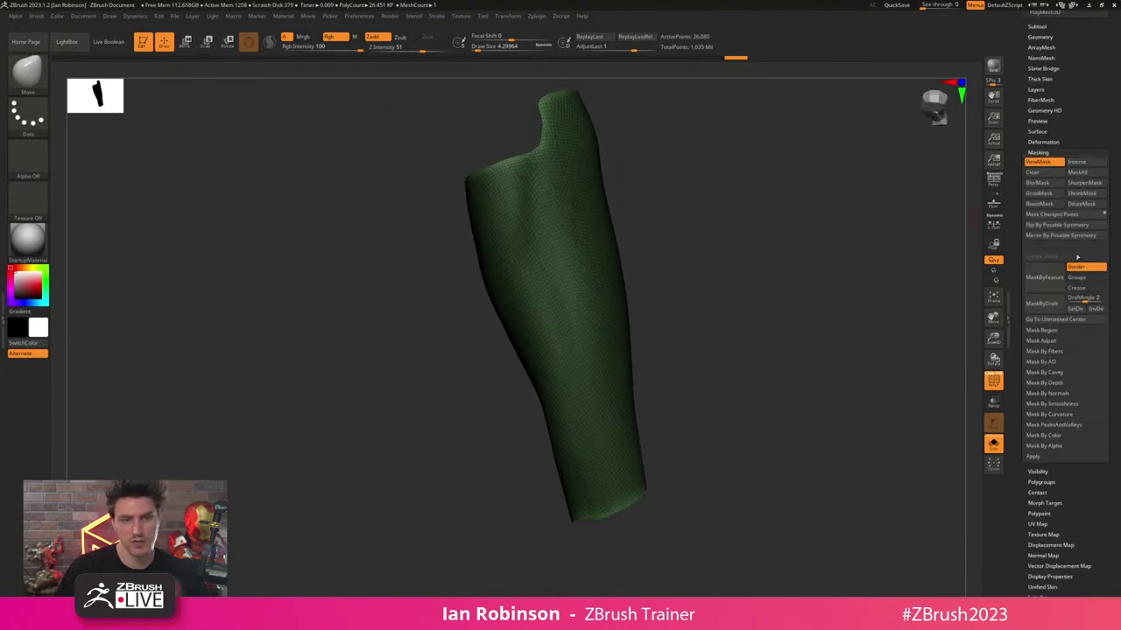
- Try Polish By Features on the glove's unmasked edges in its open-circle mode and undo it
left_click(1044, 141)
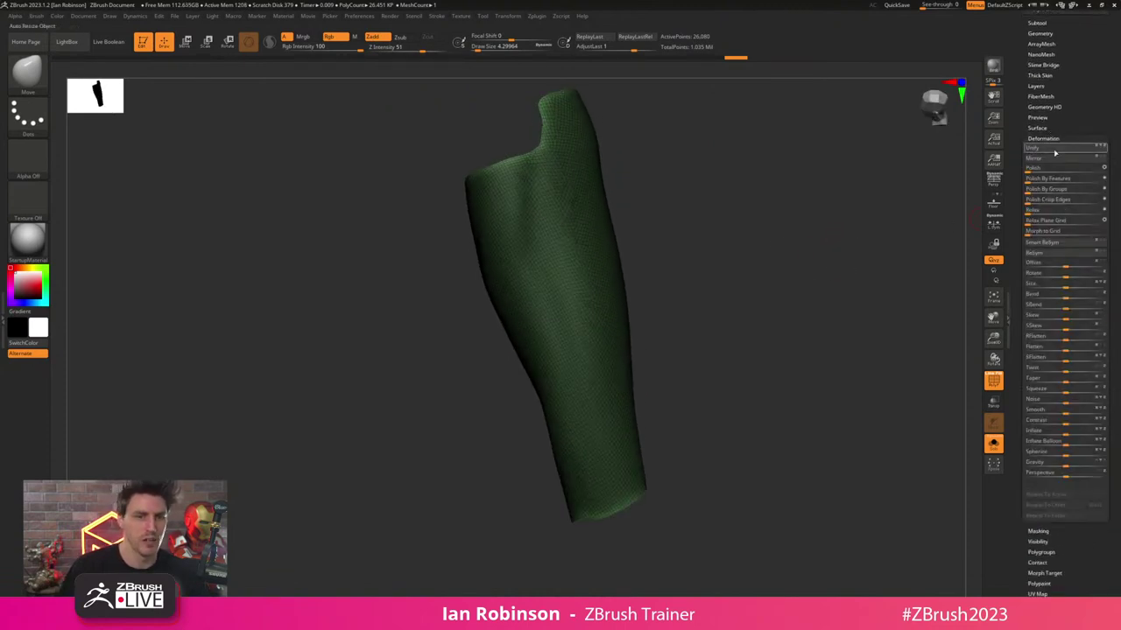
mouse_move(1031, 178)
left_mouse_down()
mouse_move(1094, 178)
mouse_move(1069, 180)
left_mouse_up()
left_click(1104, 178)
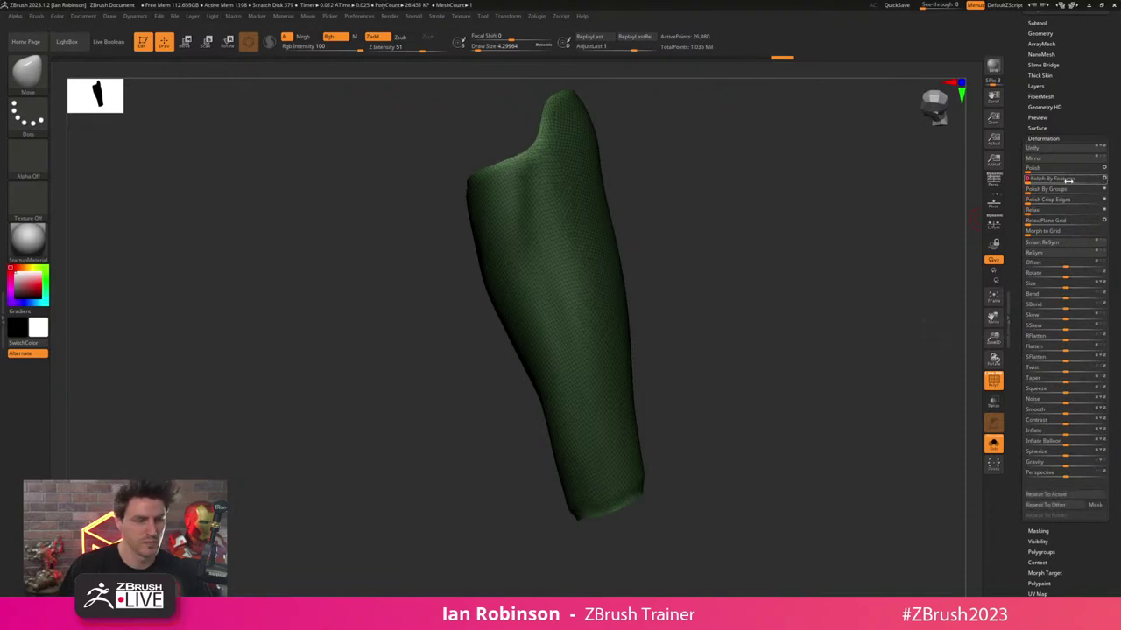
left_click_drag(789, 228, 902, 228)
key("ctrl+z")
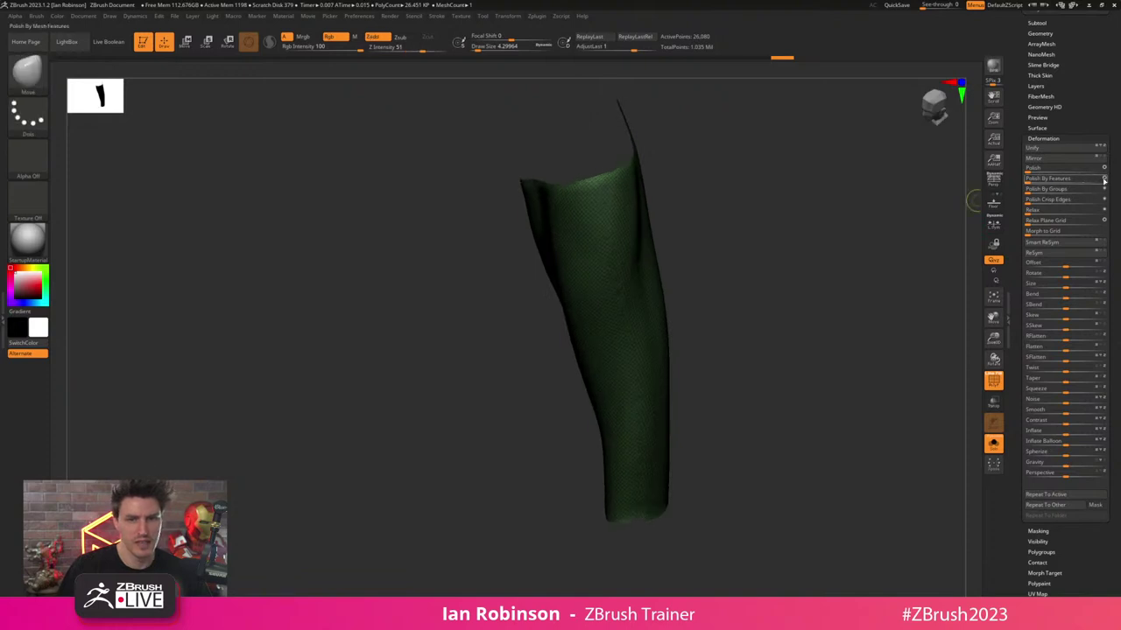
- Smooth the glove's unmasked edges using Polish By Features in its filled-dot mode and clear the mask
left_click_drag(1043, 180, 1073, 180)
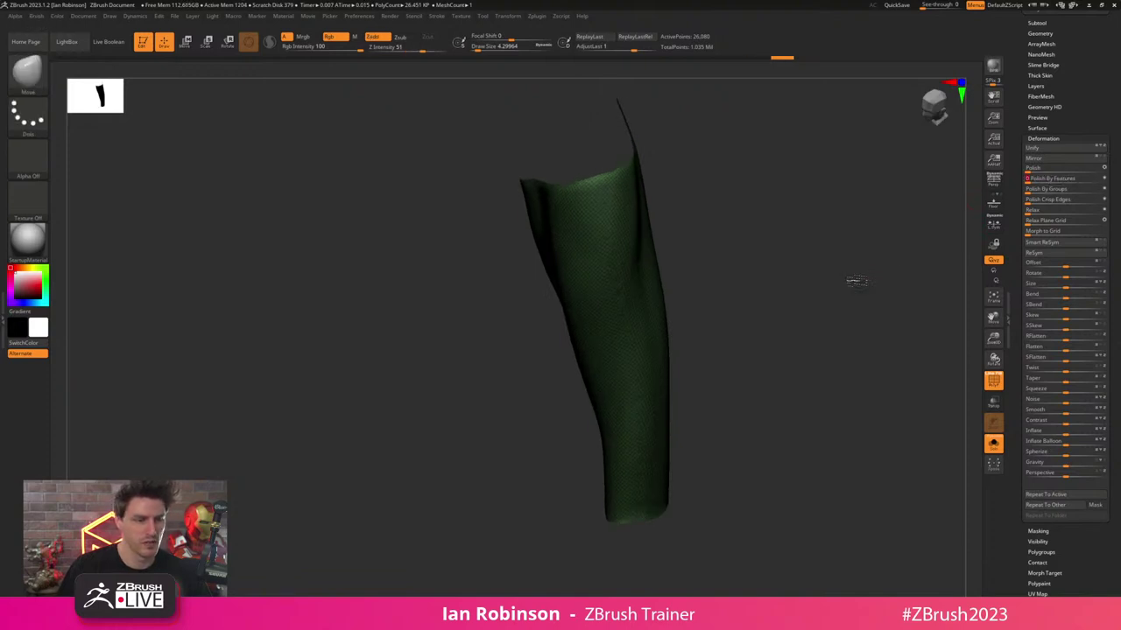
left_click_drag(855, 281, 831, 75)
left_click_drag(749, 374, 758, 381, "ctrl")
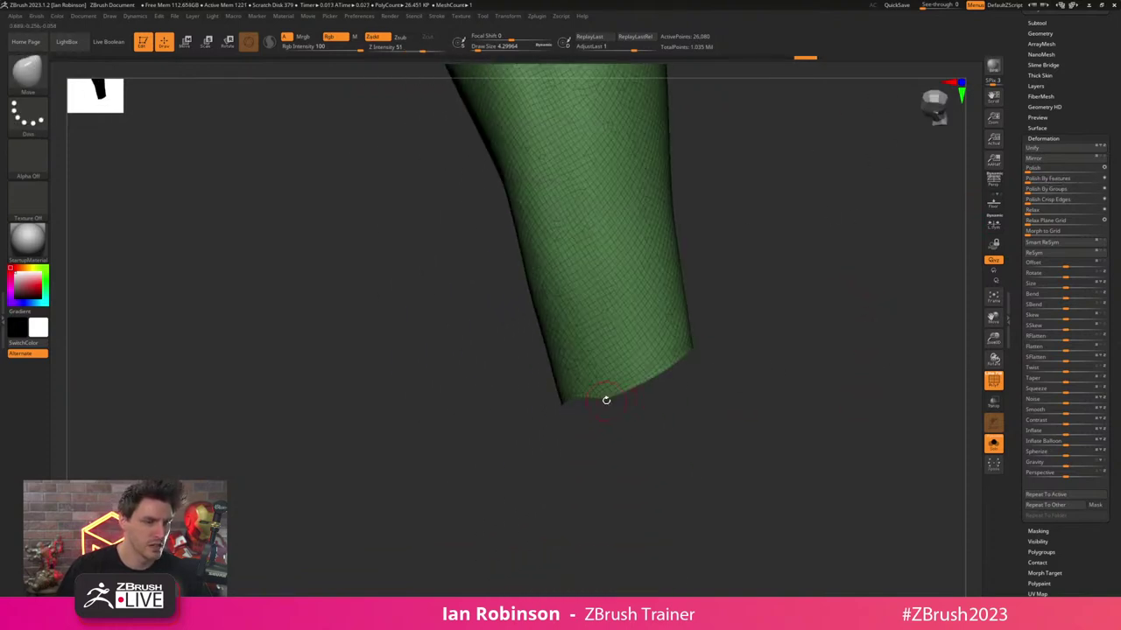
- Enlarge the Move brush to about 8.4 and even out the glove's lower edge around the wrist
key("s")
left_click_drag(605, 402, 609, 402)
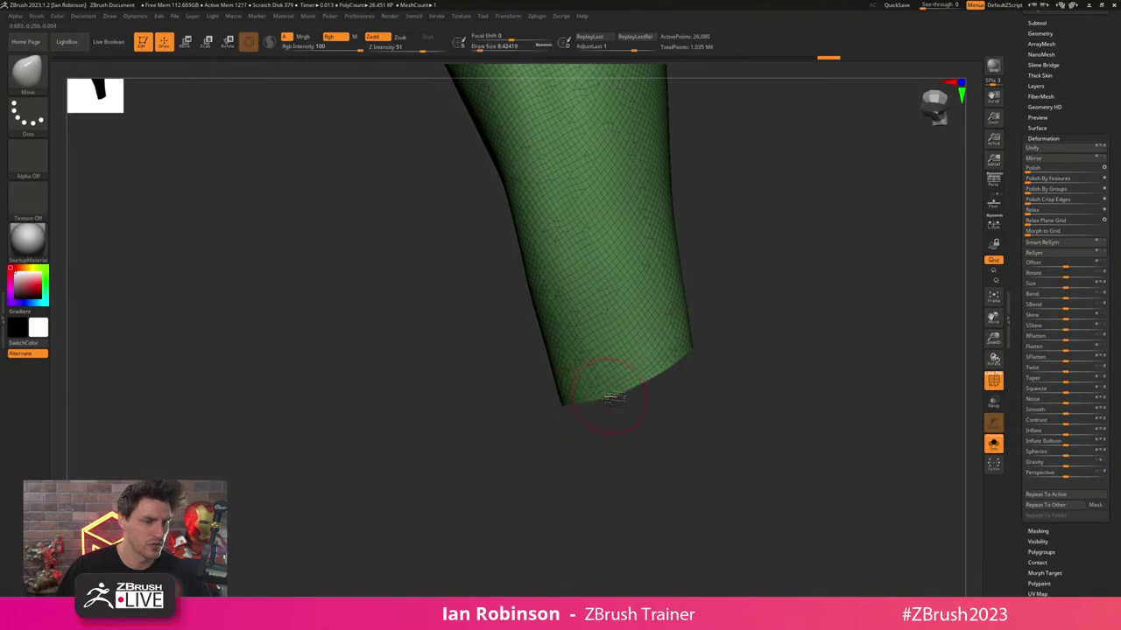
left_click_drag(792, 346, 760, 267)
left_click_drag(788, 350, 762, 380)
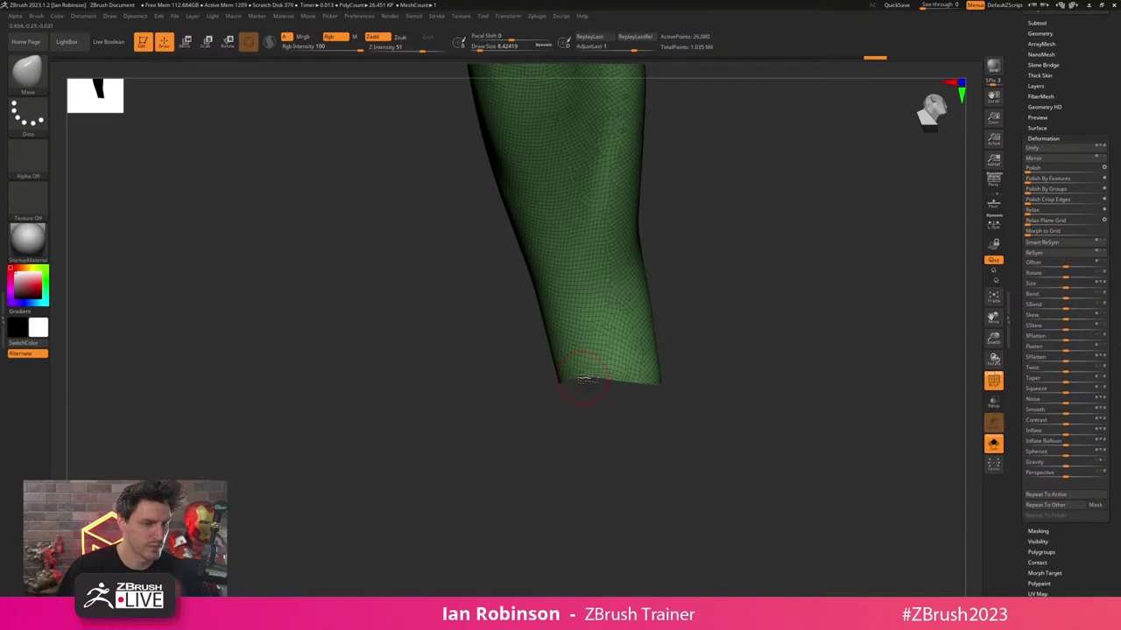
left_click_drag(587, 379, 821, 281)
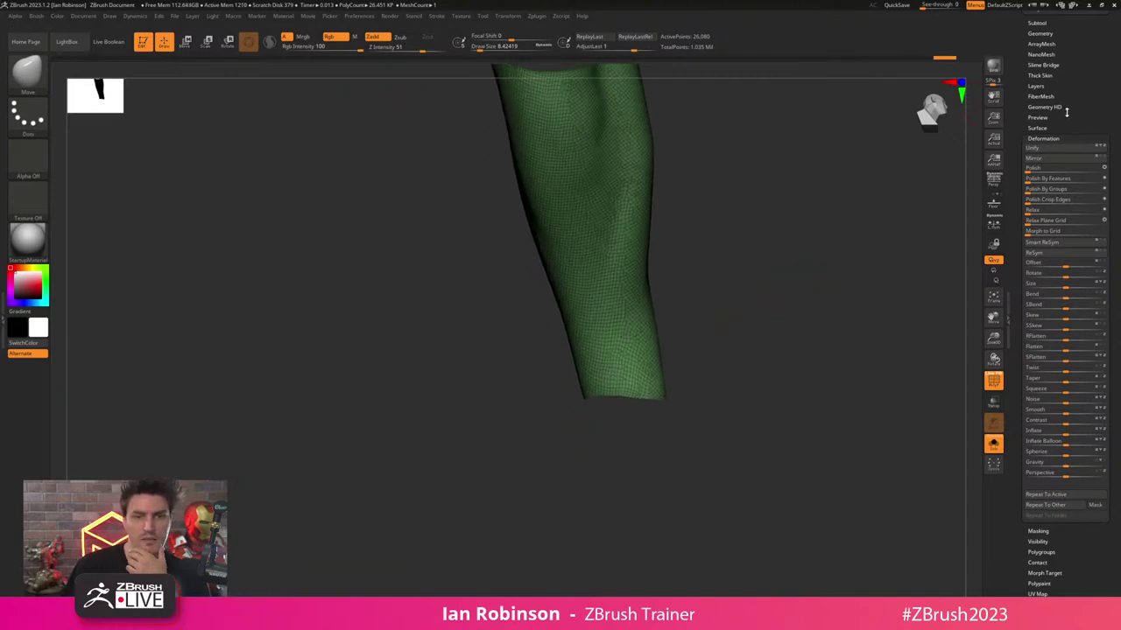
- ZRemesh the glove with a target count of 5, KeepGroups on, SmoothGroups 0 and AdaptiveSize 0
left_click_drag(1066, 112, 1064, 297)
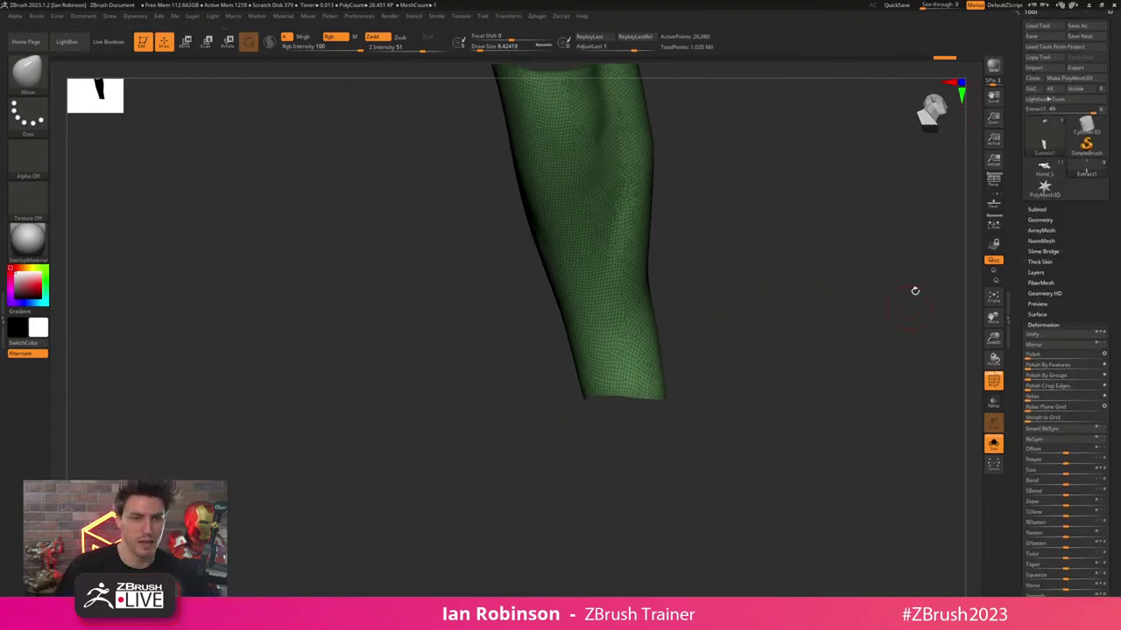
left_click_drag(1048, 224, 1048, 222)
left_click(1040, 218)
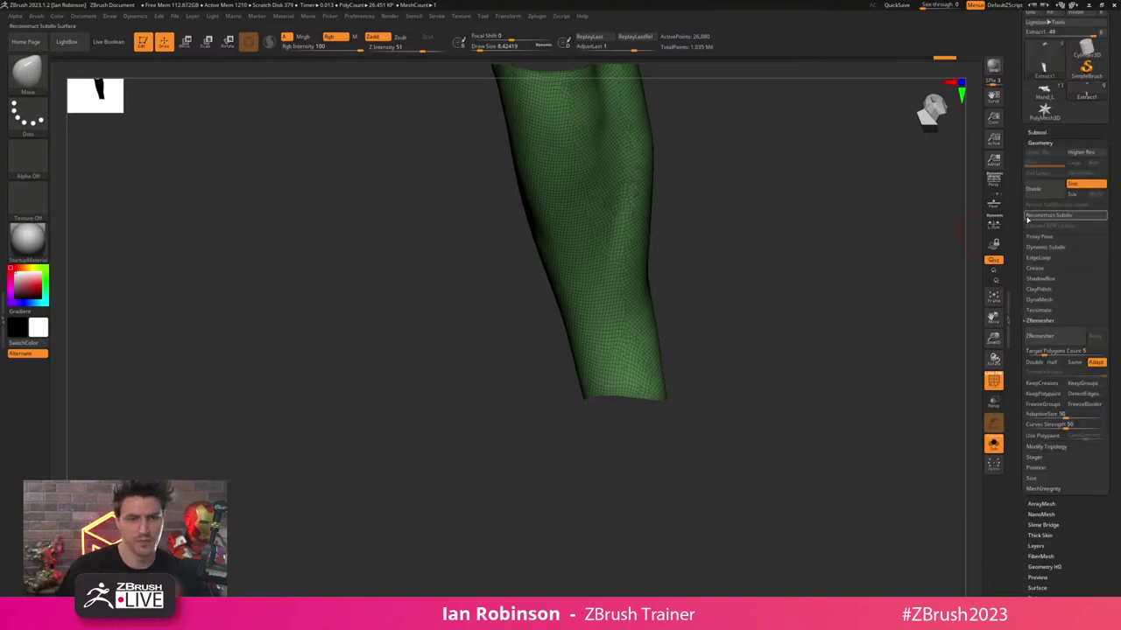
left_click_drag(838, 224, 822, 427, "alt")
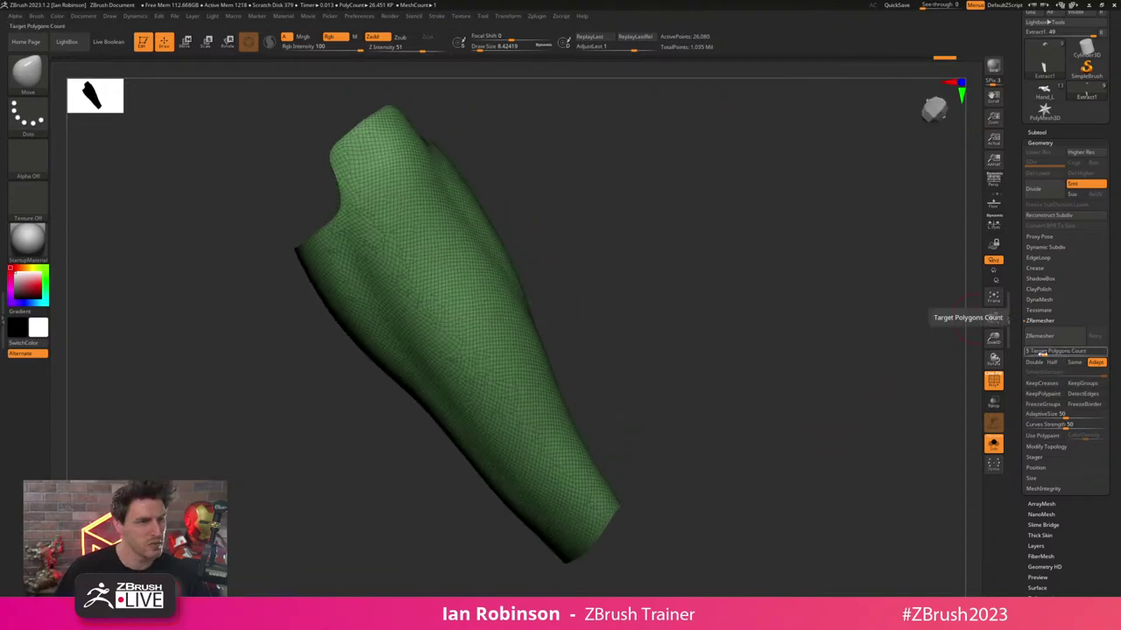
left_click(1084, 383)
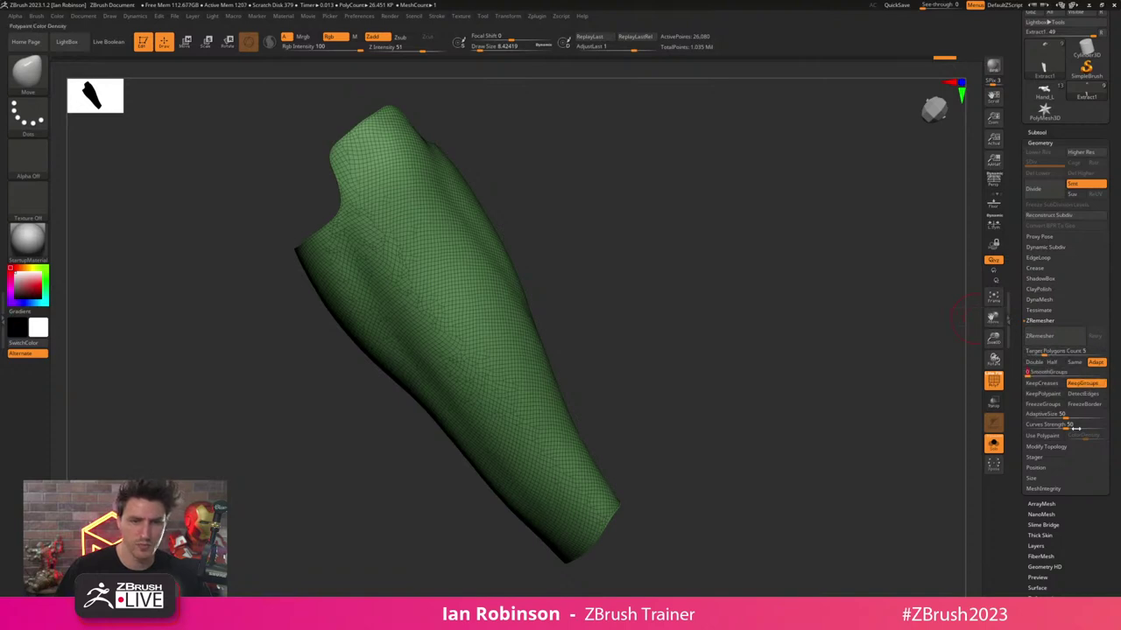
left_click(1042, 336)
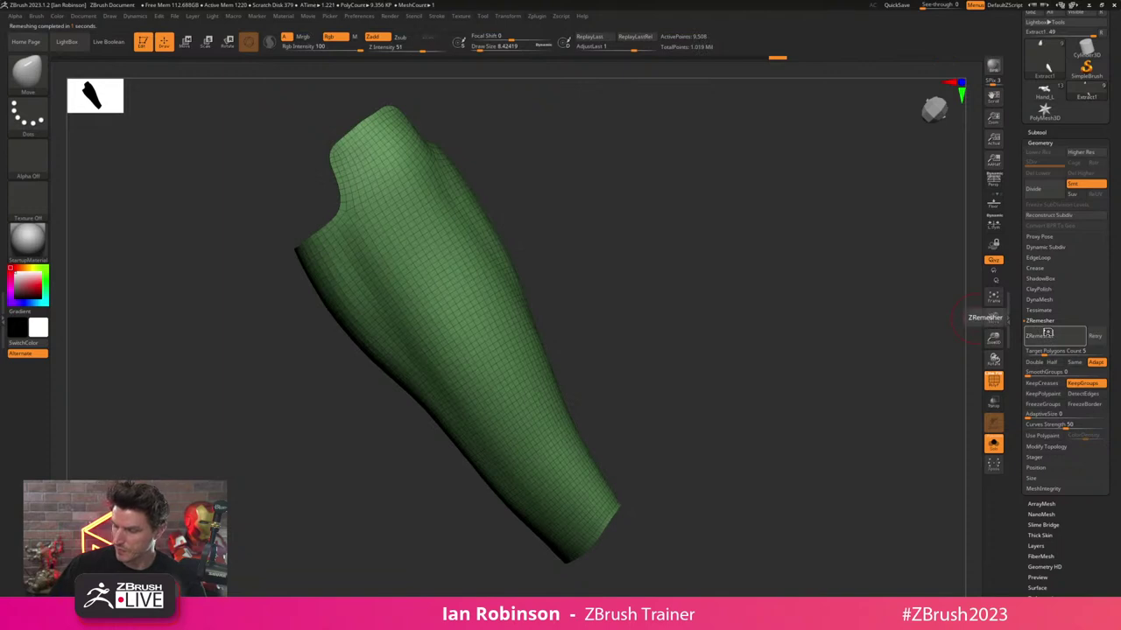
- ZRemesh the glove repeatedly with Half to reduce its density, checking the fit against the full arm between passes
left_click_drag(916, 313, 828, 338)
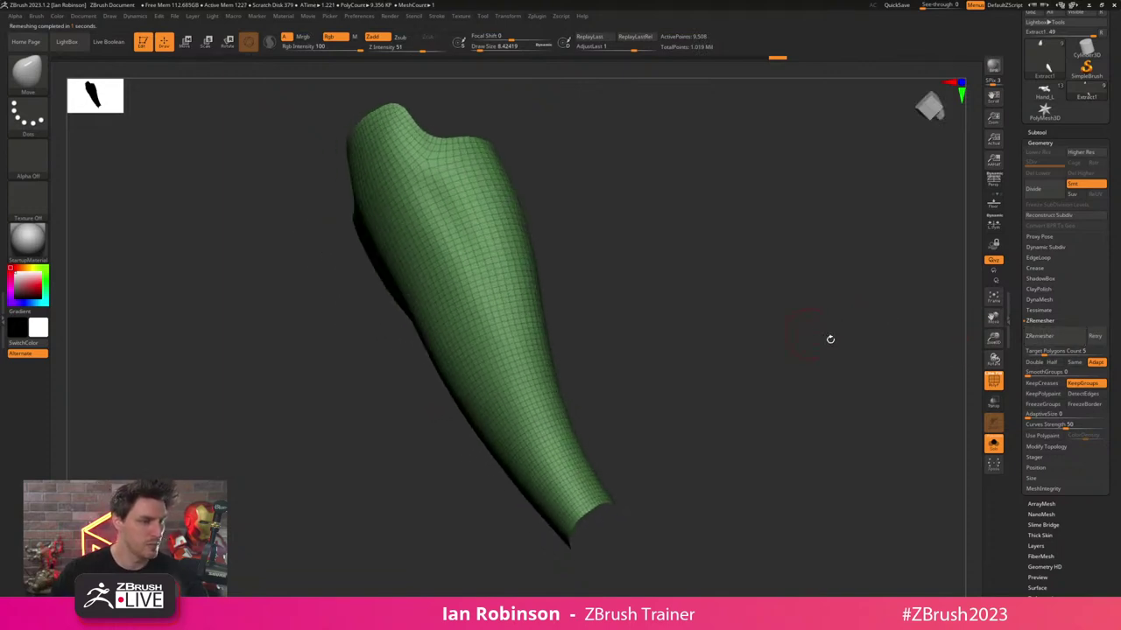
left_click(1053, 362)
left_click(1094, 335)
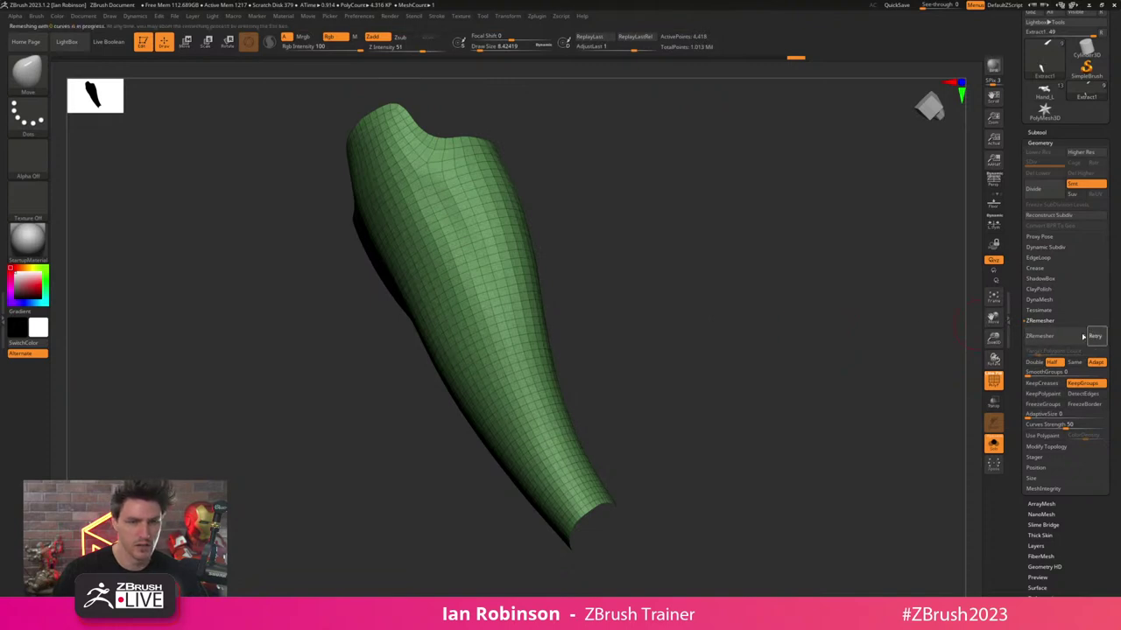
left_click_drag(703, 308, 769, 313)
left_click(993, 444)
left_click_drag(844, 357, 736, 333, "alt")
left_click_drag(691, 297, 691, 451, "alt")
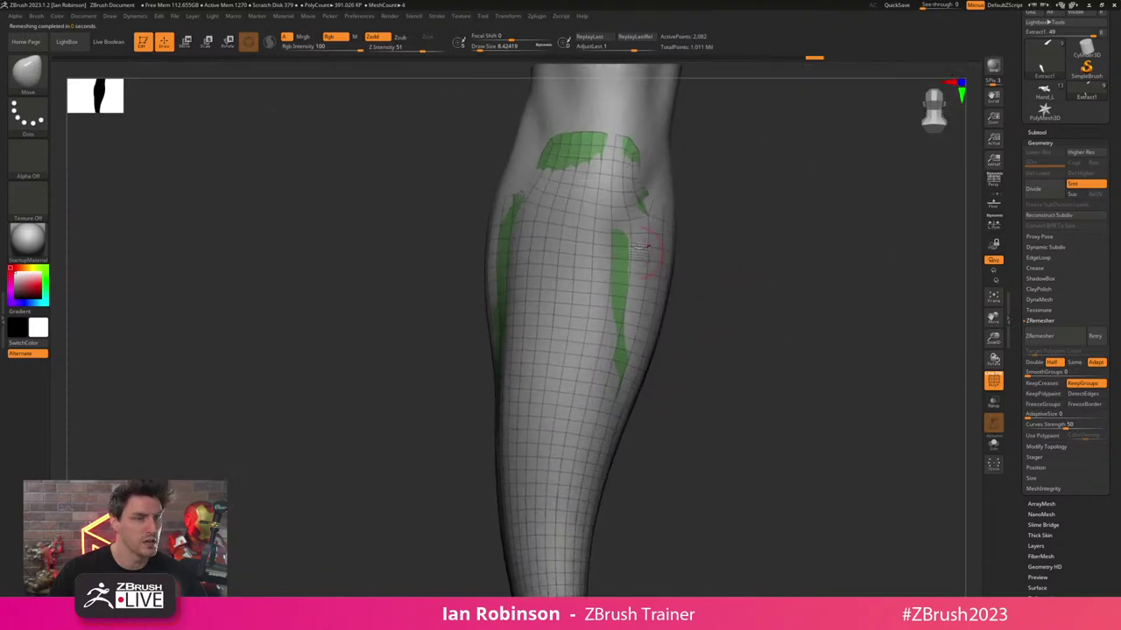
left_click(1100, 339)
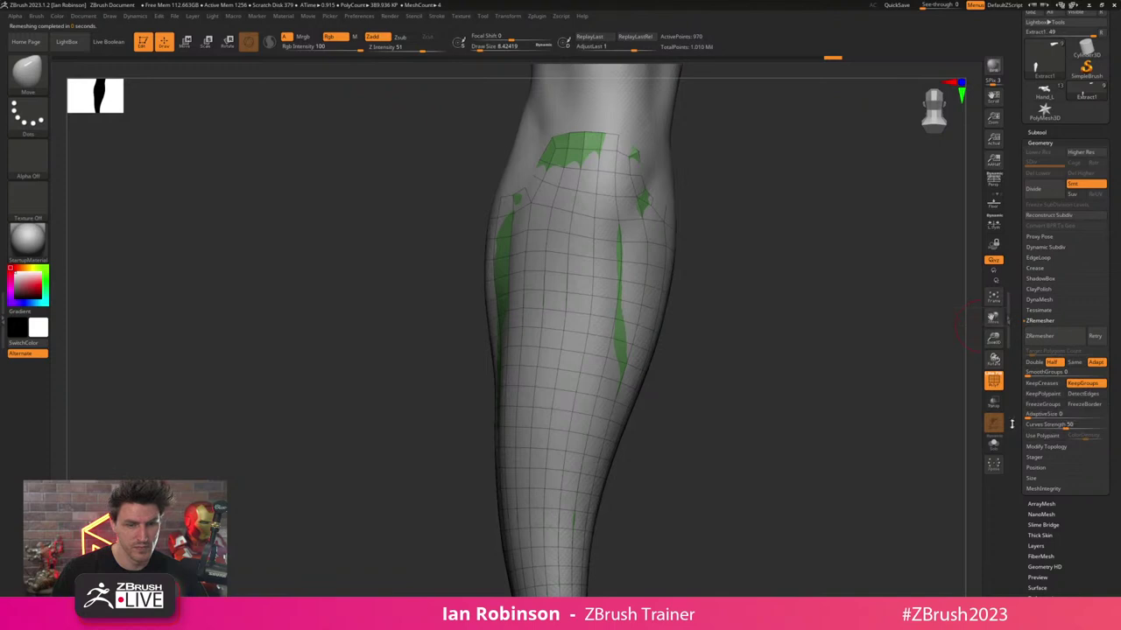
left_click(991, 444)
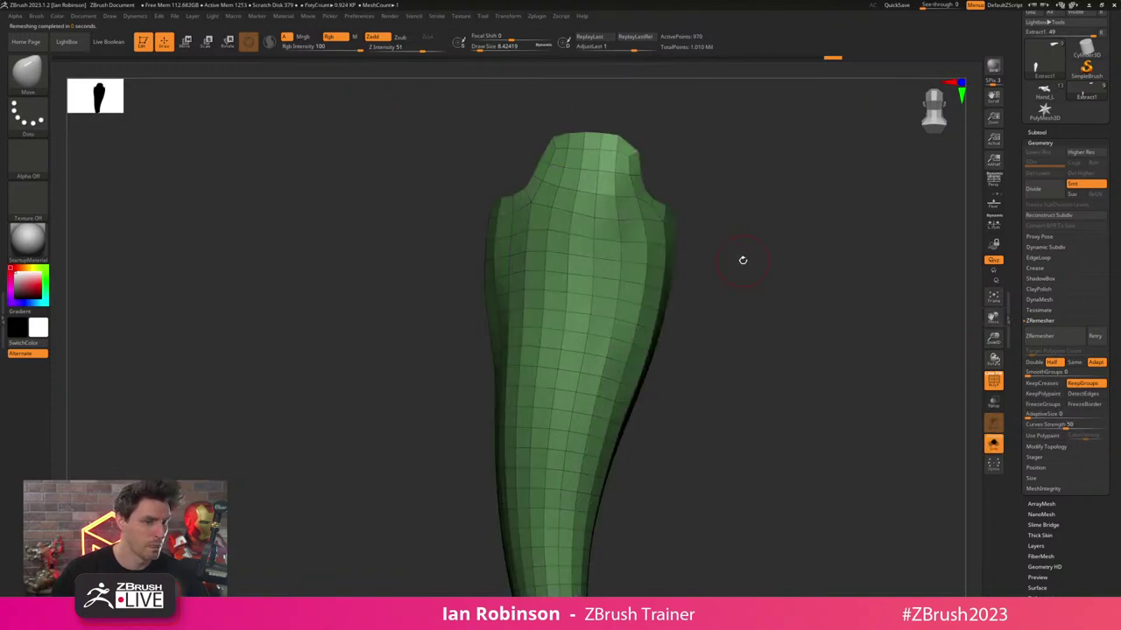
- Reduce the Move brush size to about 1.1 for the stray vertex at the notch in the glove's upper edge
left_click_drag(742, 260, 748, 350)
key("s")
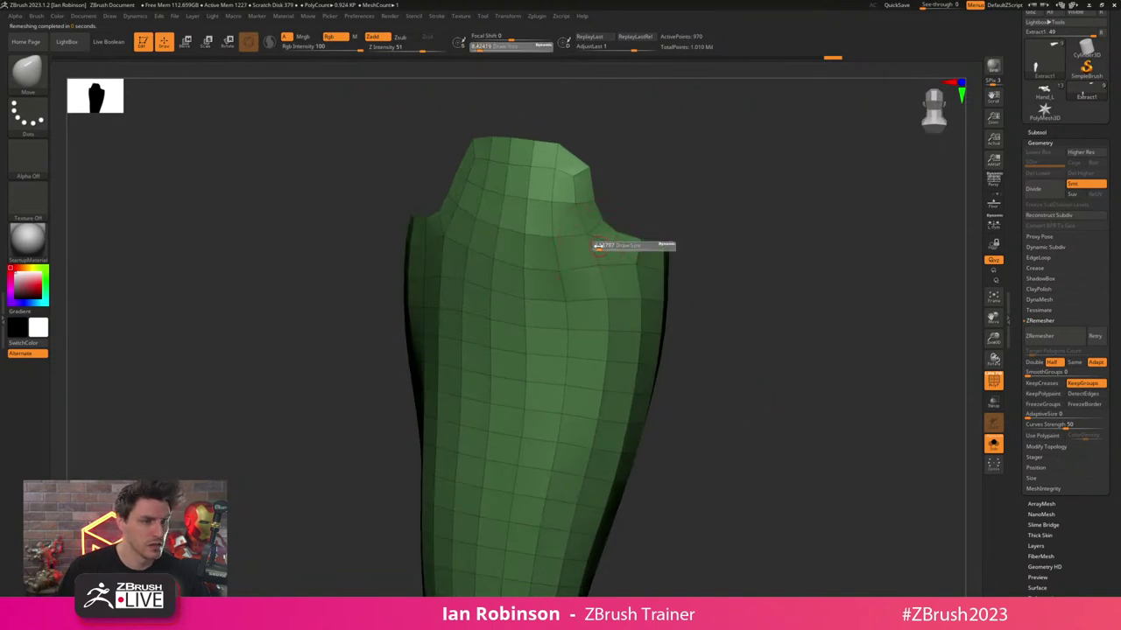
left_click_drag(599, 246, 599, 247)
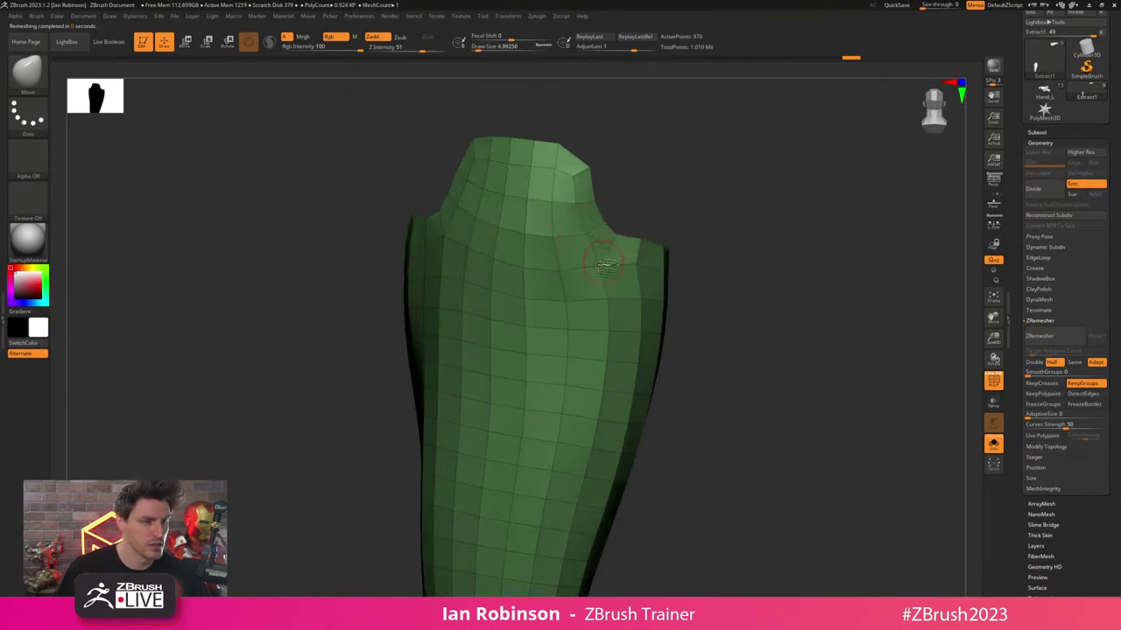
left_click_drag(737, 197, 771, 289, "alt")
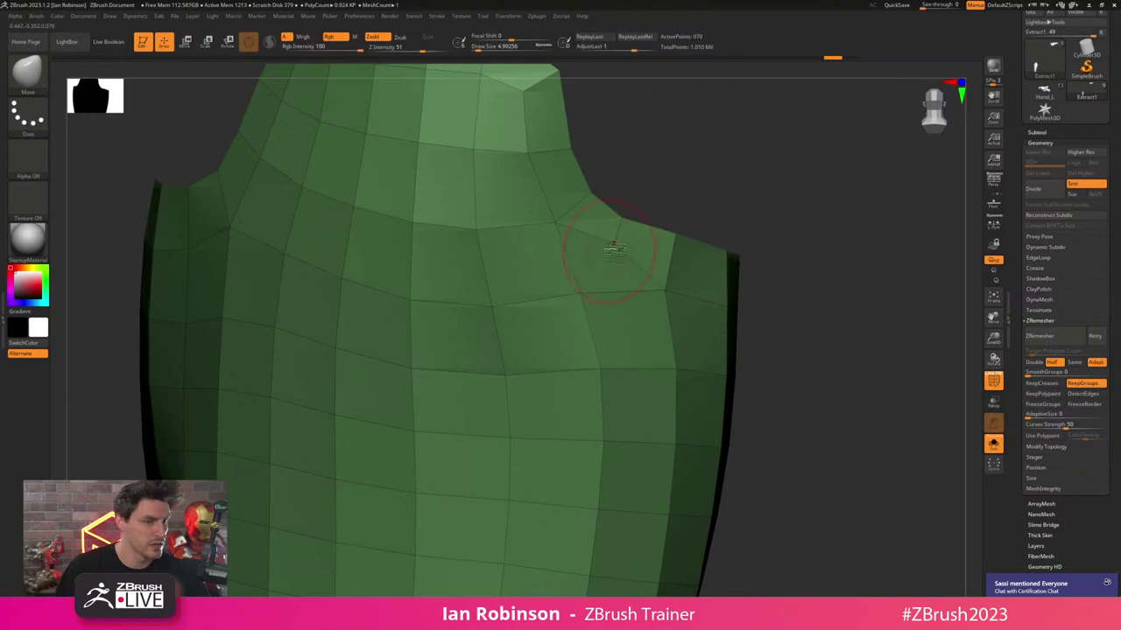
key("s")
left_click_drag(640, 214, 637, 214)
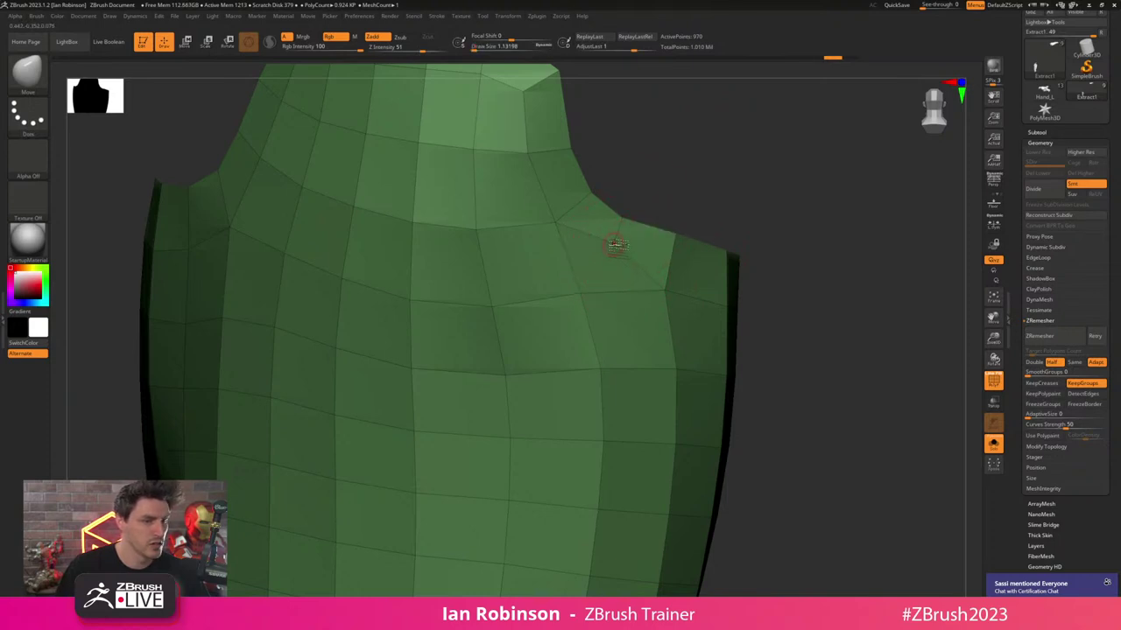
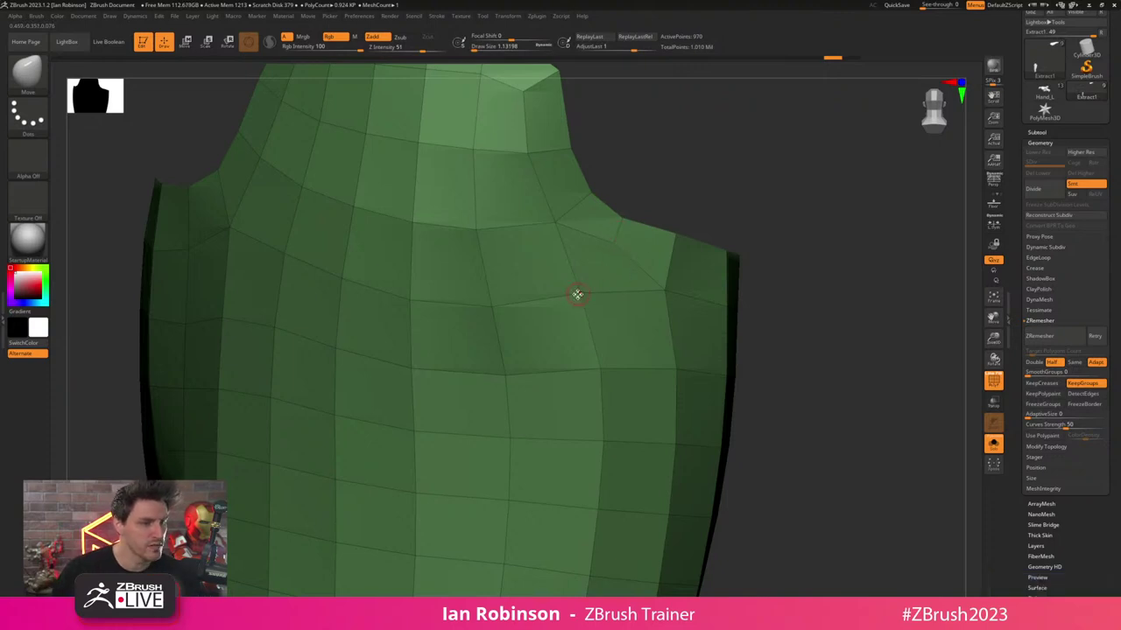
- Merge the stray vertex at the glove's upper notch into the vertex diagonally below it using ZModeler's Stitch point action
key("space")
key("b")
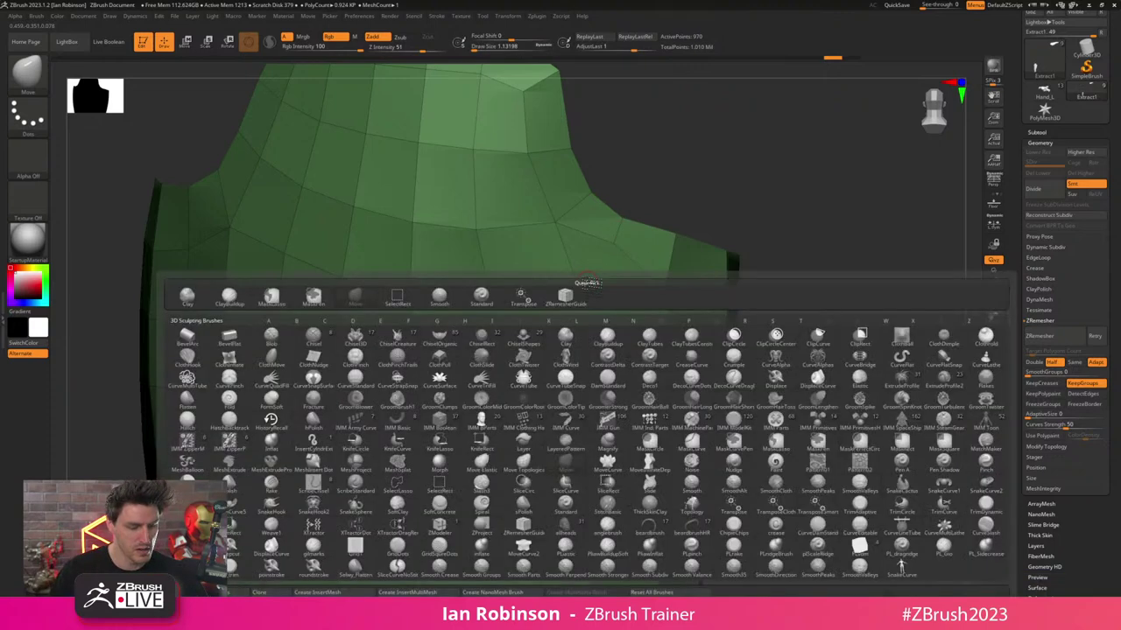
key("z")
key("m")
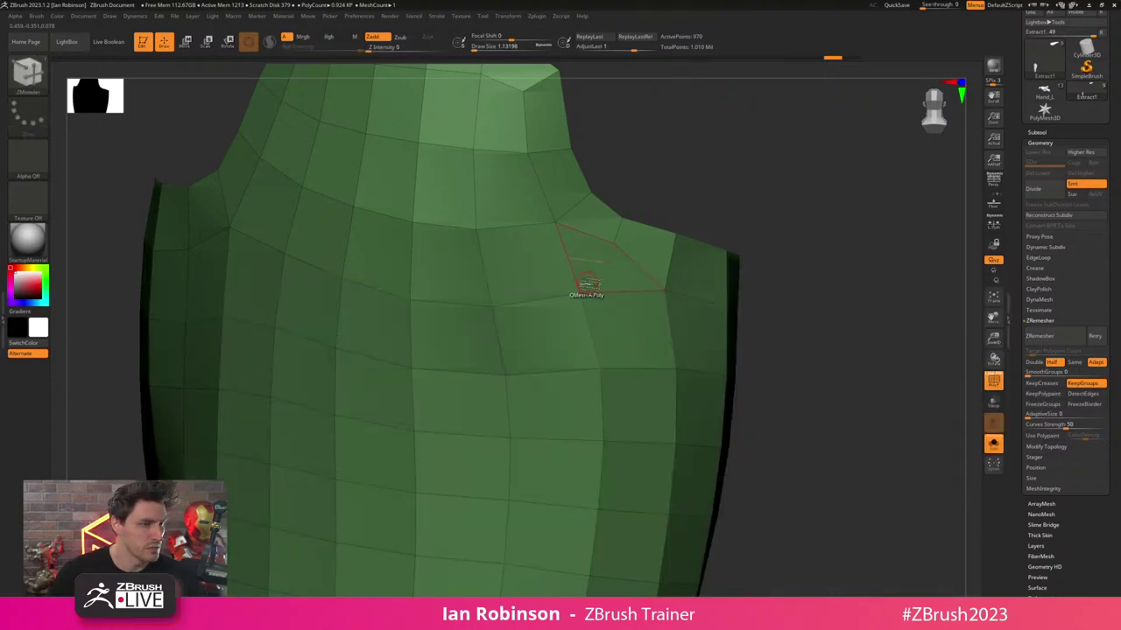
key("space")
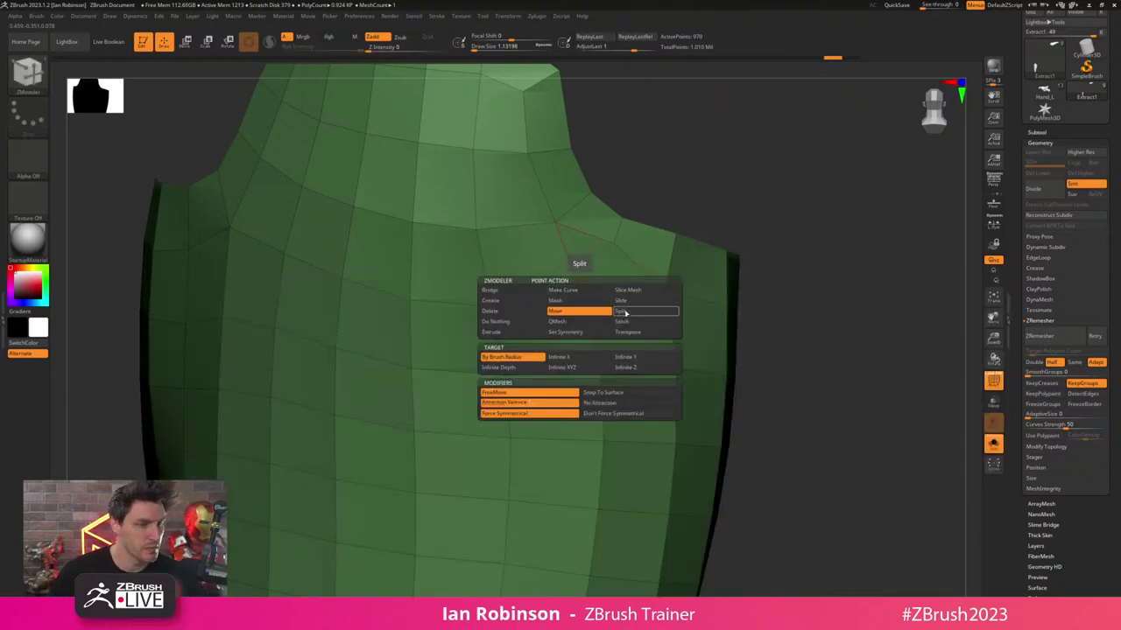
left_click(625, 322)
left_click(617, 244)
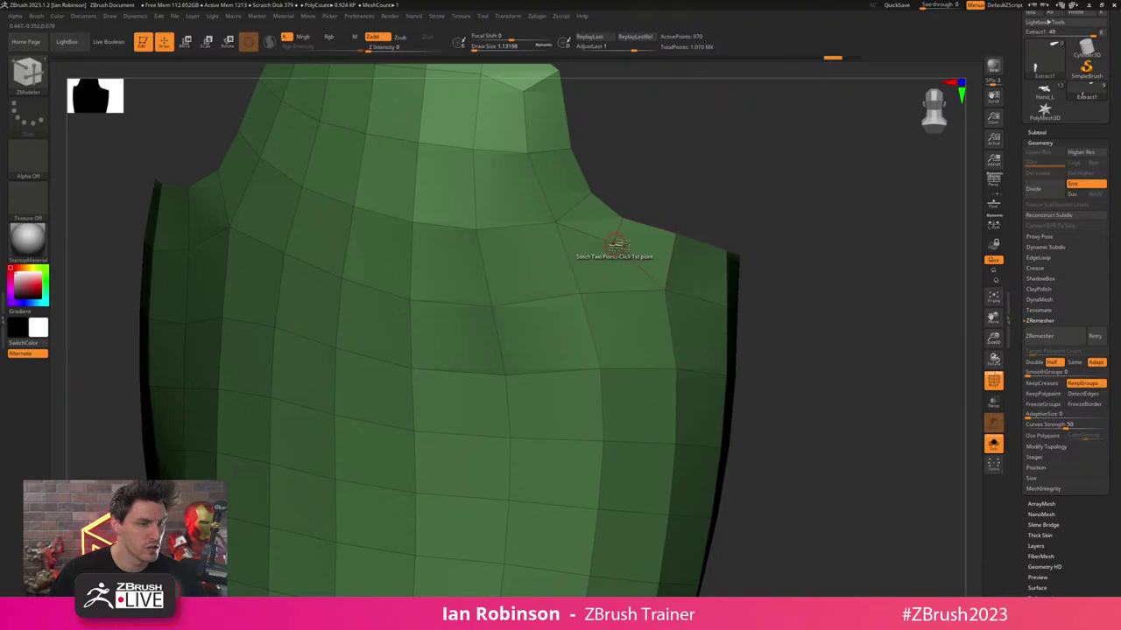
left_click(584, 294)
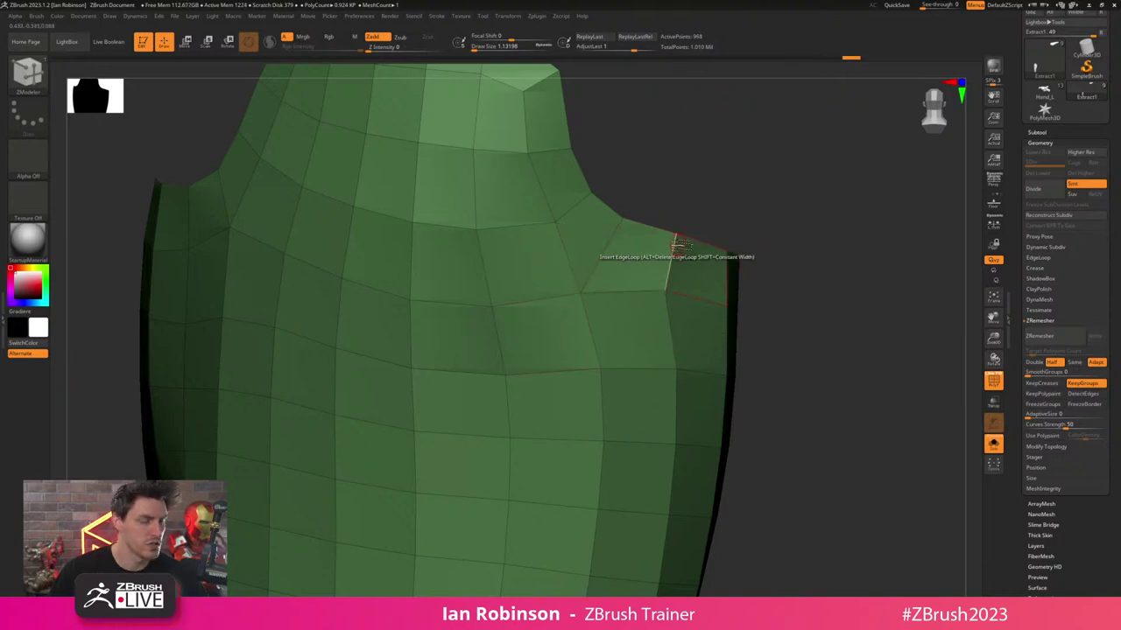
- Switch to the Move brush at a size of about 5.75 and reposition the vertices around the stitched point
mouse_move(679, 161)
left_mouse_down()
mouse_move(681, 174)
mouse_move(701, 174)
left_mouse_up()
key("s")
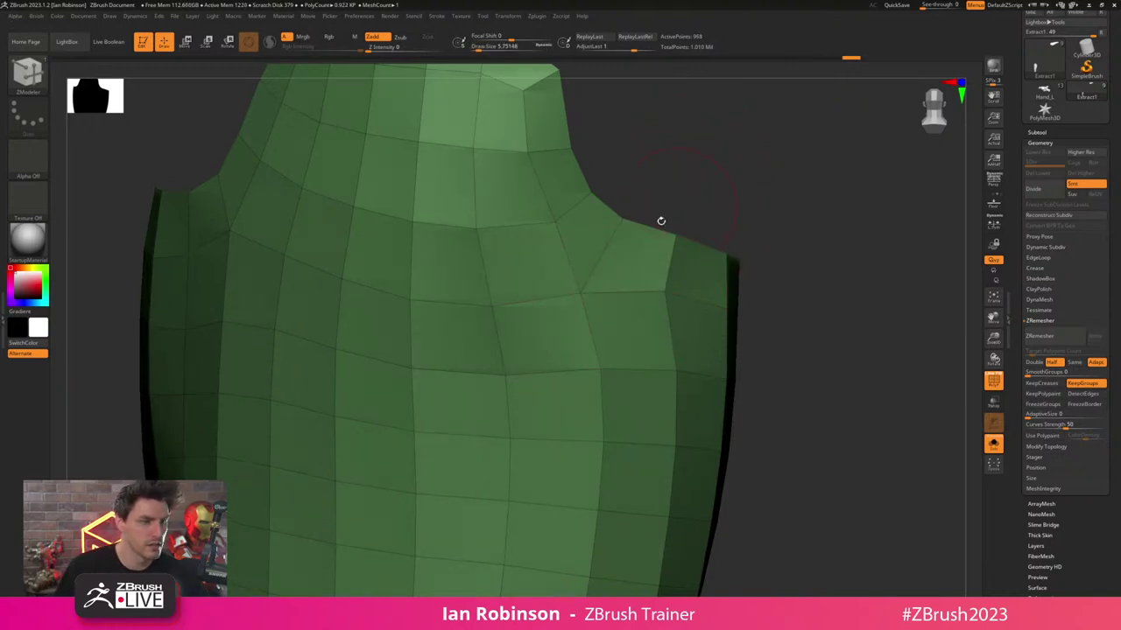
key("b")
key("m")
key("v")
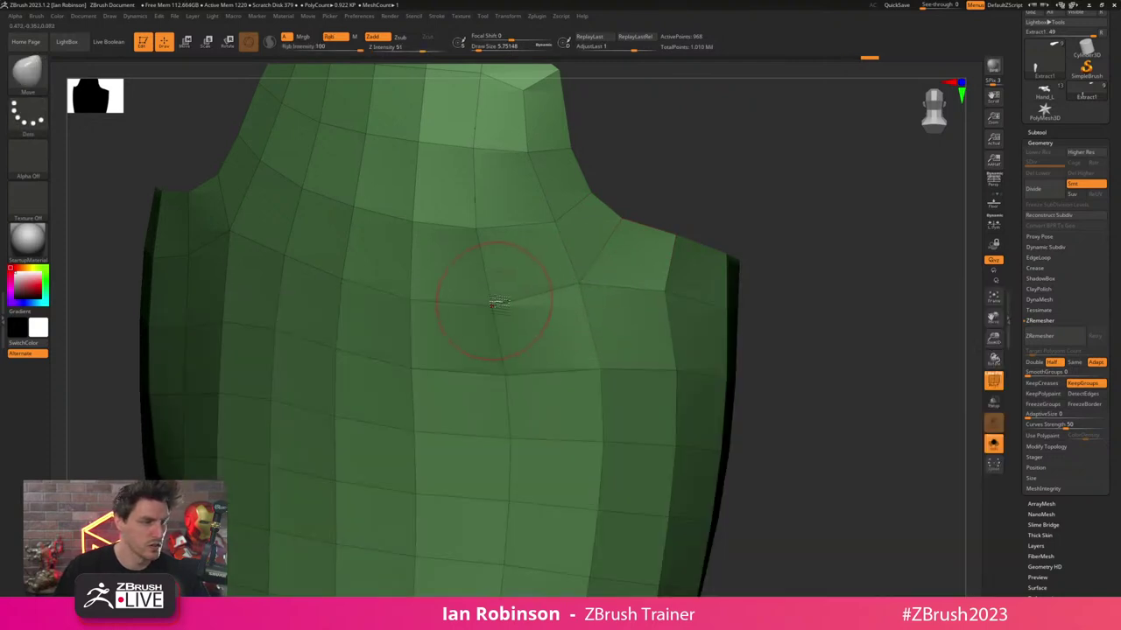
mouse_move(806, 183)
left_mouse_down("alt")
mouse_move(798, 168)
mouse_move(793, 190)
mouse_move(625, 175)
mouse_move(596, 157)
mouse_move(823, 196)
mouse_move(860, 238)
mouse_move(841, 222)
left_mouse_up("alt")
- Reduce the Move brush to about 2.6 and smooth the polygons around the glove's upper edge
key("s")
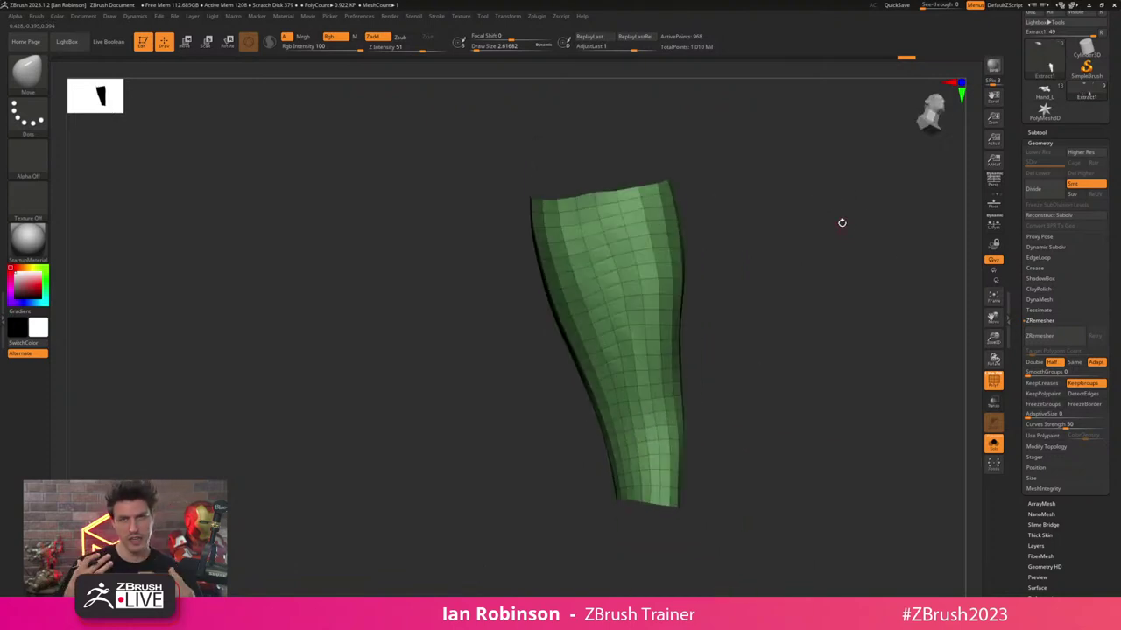
left_click_drag(750, 257, 807, 308)
left_click_drag(826, 322, 727, 296)
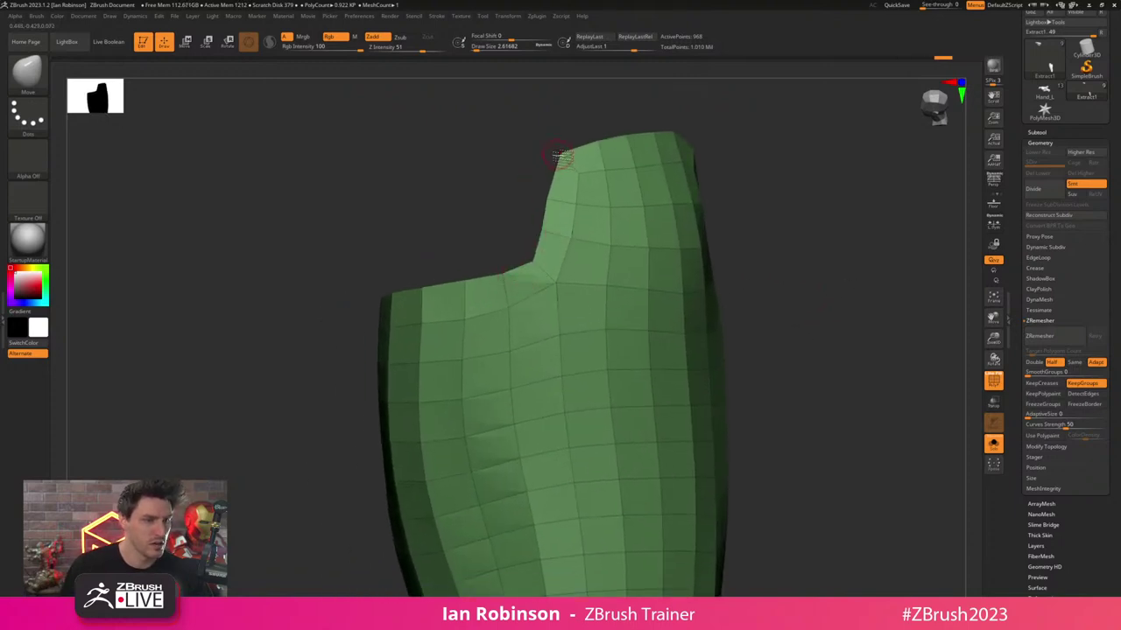
mouse_move(799, 209)
left_mouse_down()
mouse_move(723, 192)
mouse_move(688, 292)
left_mouse_up()
left_click_drag(813, 205, 792, 203)
left_click_drag(643, 287, 650, 322, "shift")
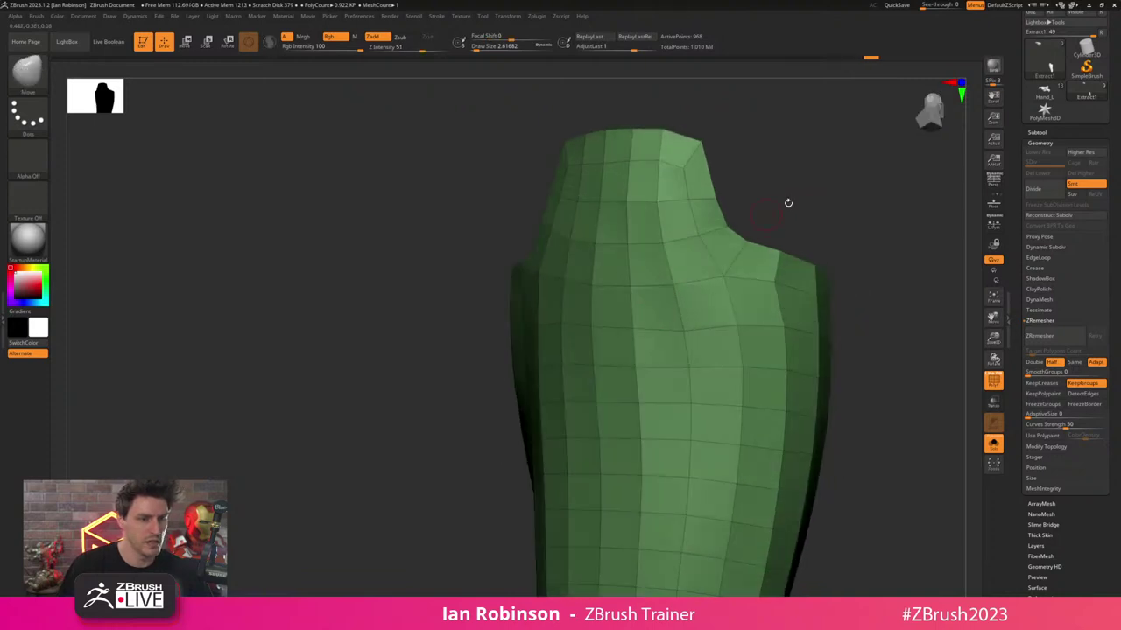
- Insert an edge loop just inside the glove's upper edge using ZModeler
key("b")
key("z")
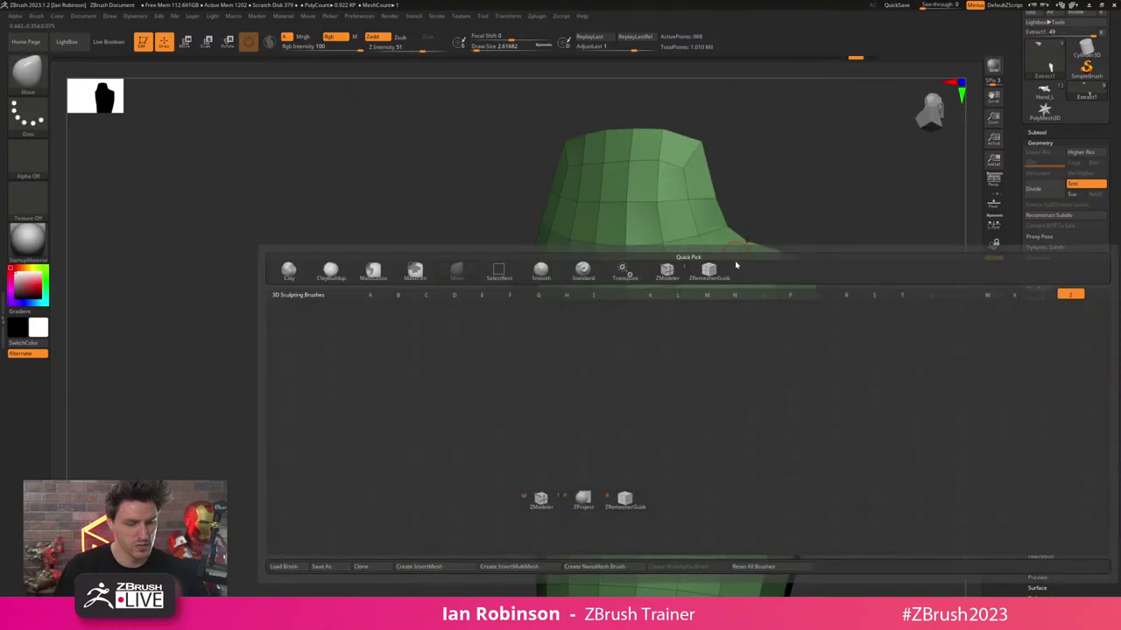
key("m")
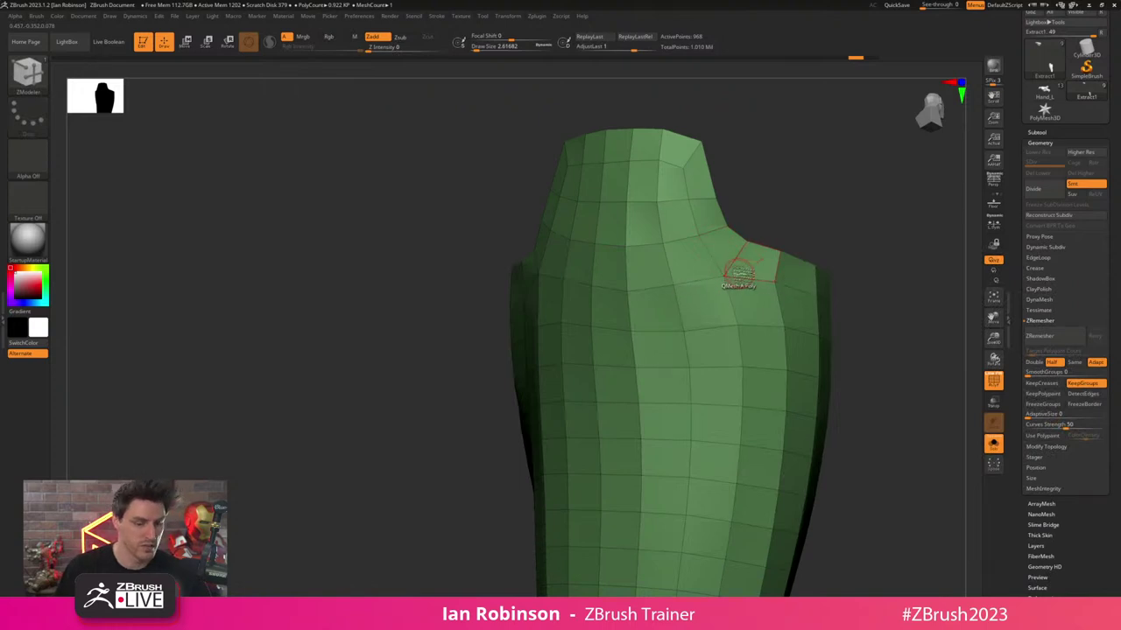
key("space")
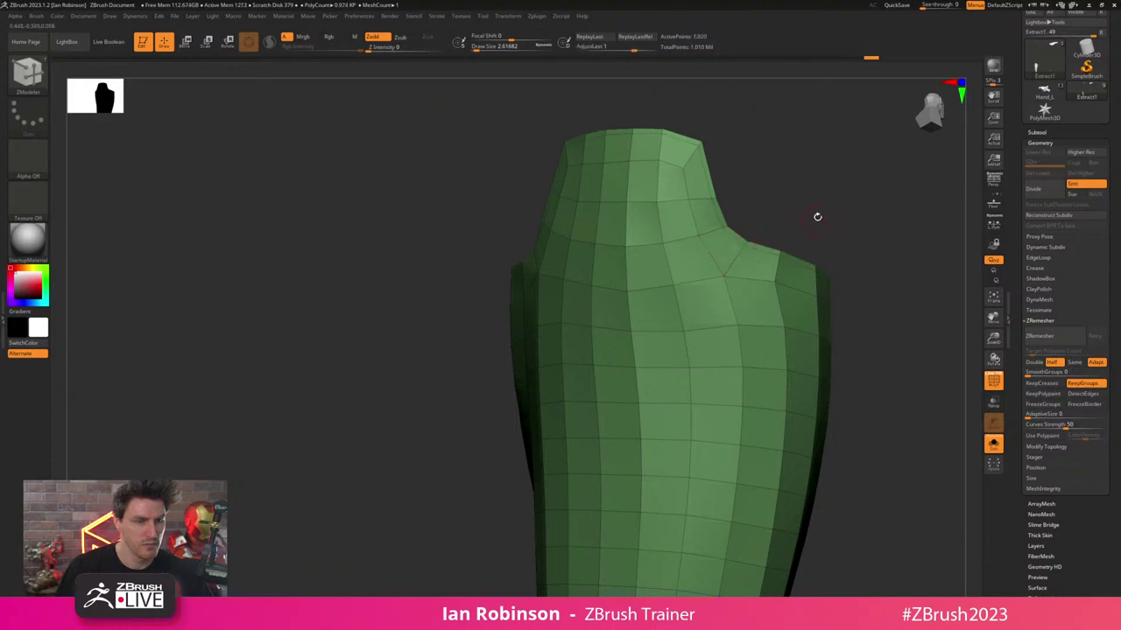
left_click_drag(817, 216, 762, 219)
- Turn off Solo mode around the wrist and switch to the Move brush at a size of about 39
right_click_drag(650, 425, 548, 129, "ctrl")
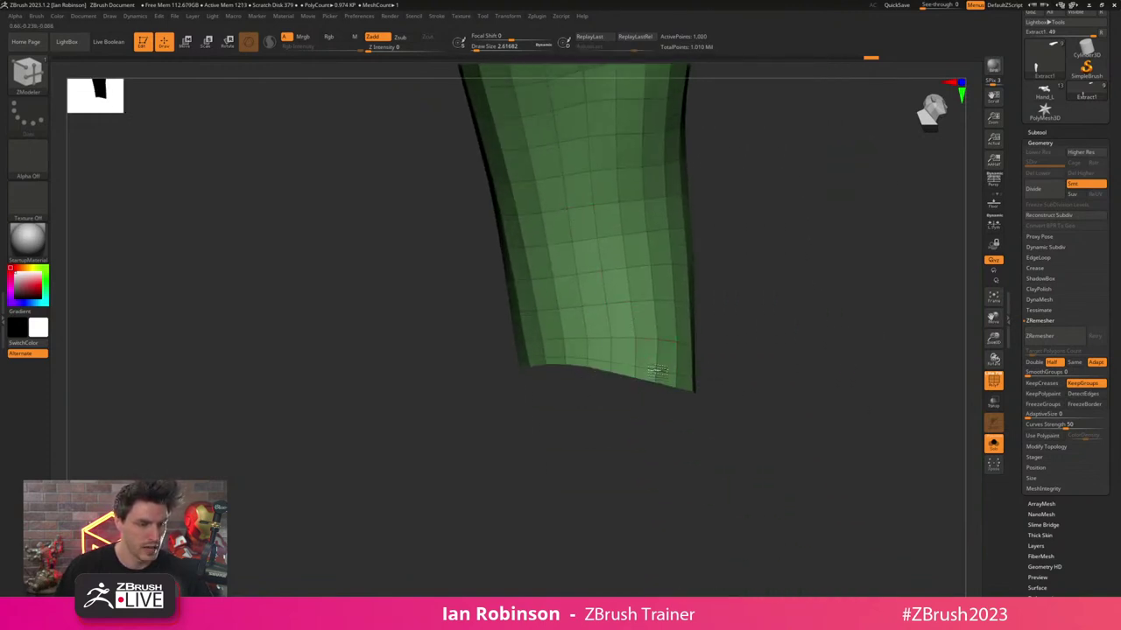
left_click_drag(781, 336, 784, 348)
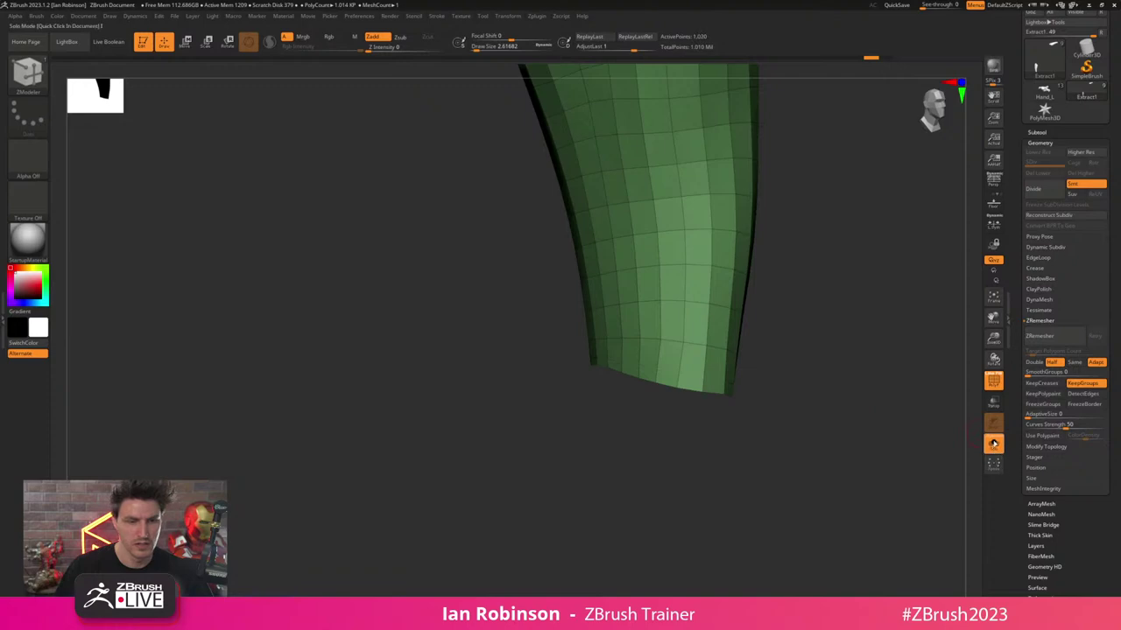
left_click(992, 444)
mouse_move(797, 390)
right_mouse_down()
mouse_move(746, 379)
mouse_move(810, 389)
right_mouse_up()
right_click_drag(742, 389, 686, 315, "alt")
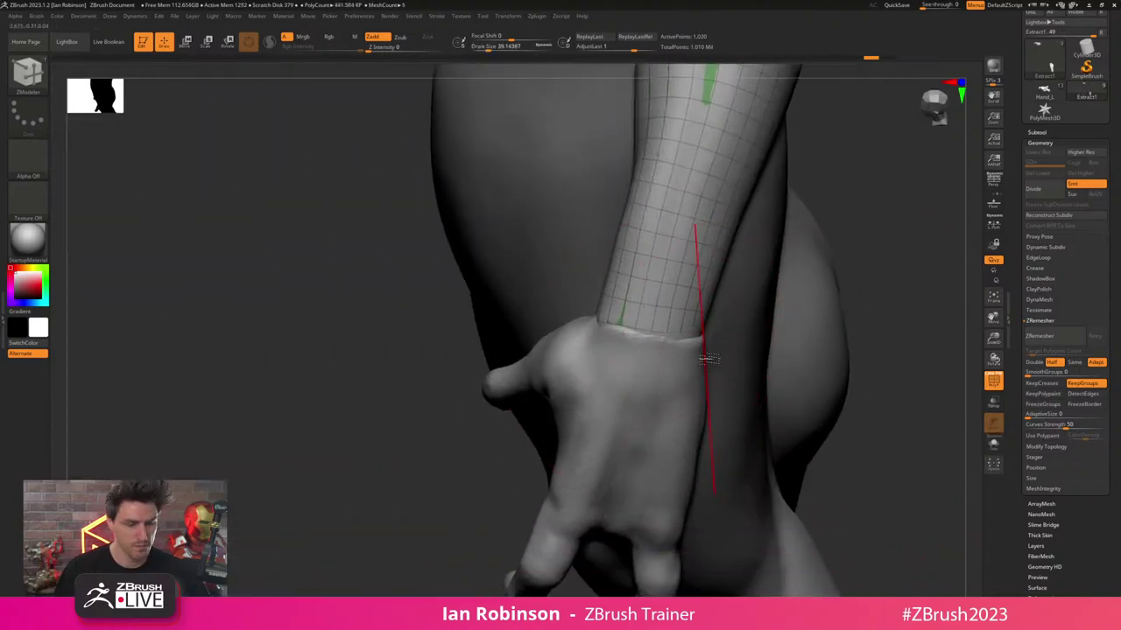
key("b")
key("m")
key("v")
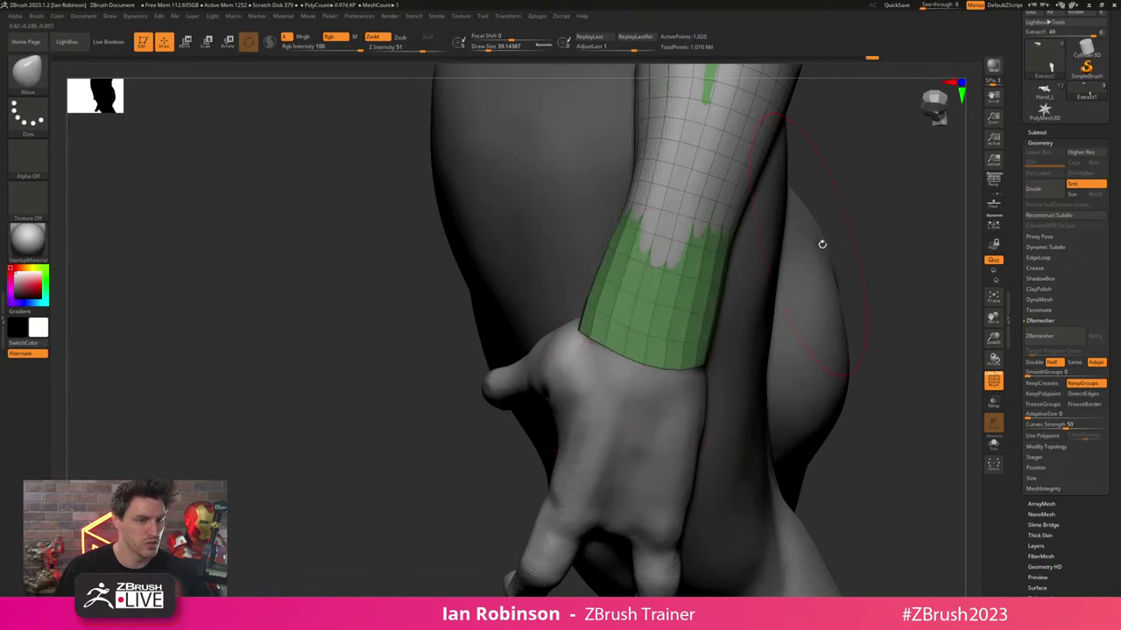
- Undo the outward pulls on the glove's cuff around the wrist
mouse_move(822, 244)
left_mouse_down()
mouse_move(793, 310)
mouse_move(770, 328)
mouse_move(618, 357)
left_mouse_up()
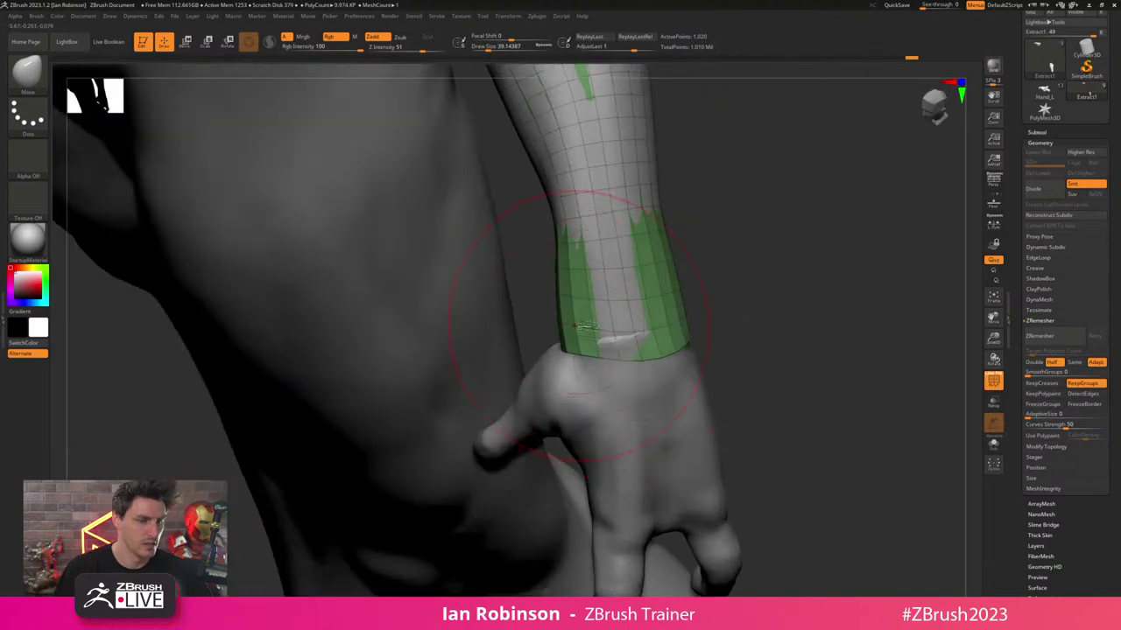
key("ctrl+z")
key("ctrl+z")
key("ctrl+z")
key("ctrl+z")
key("ctrl+z")
key("ctrl+z")
key("ctrl+z")
key("ctrl+z")
key("ctrl+z")
key("ctrl+z")
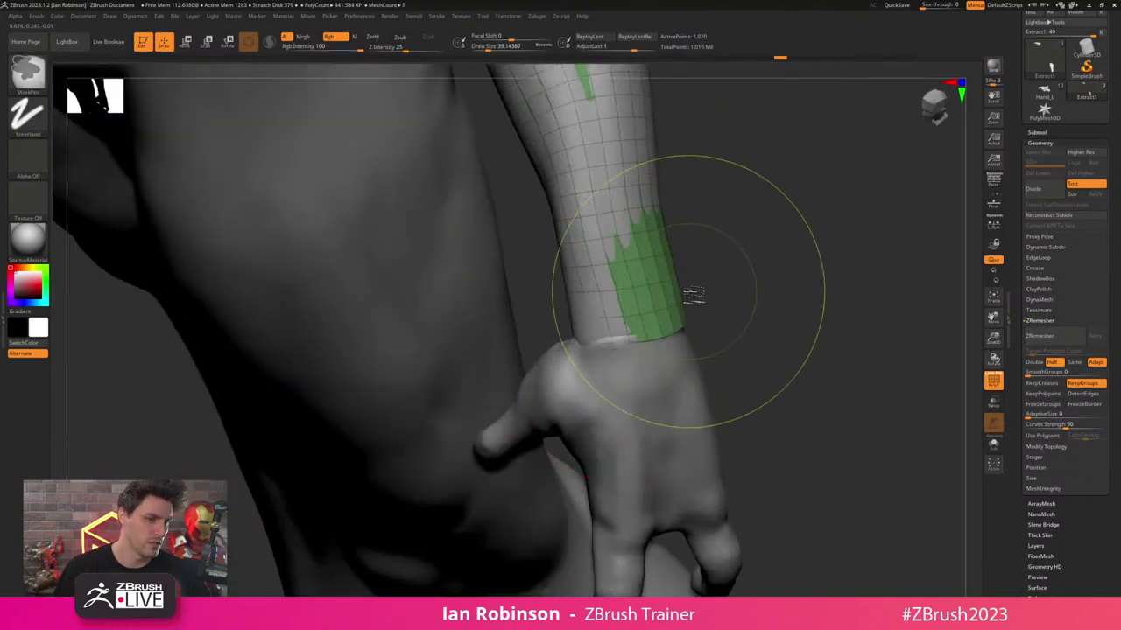
key("ctrl+z")
key("ctrl+z")
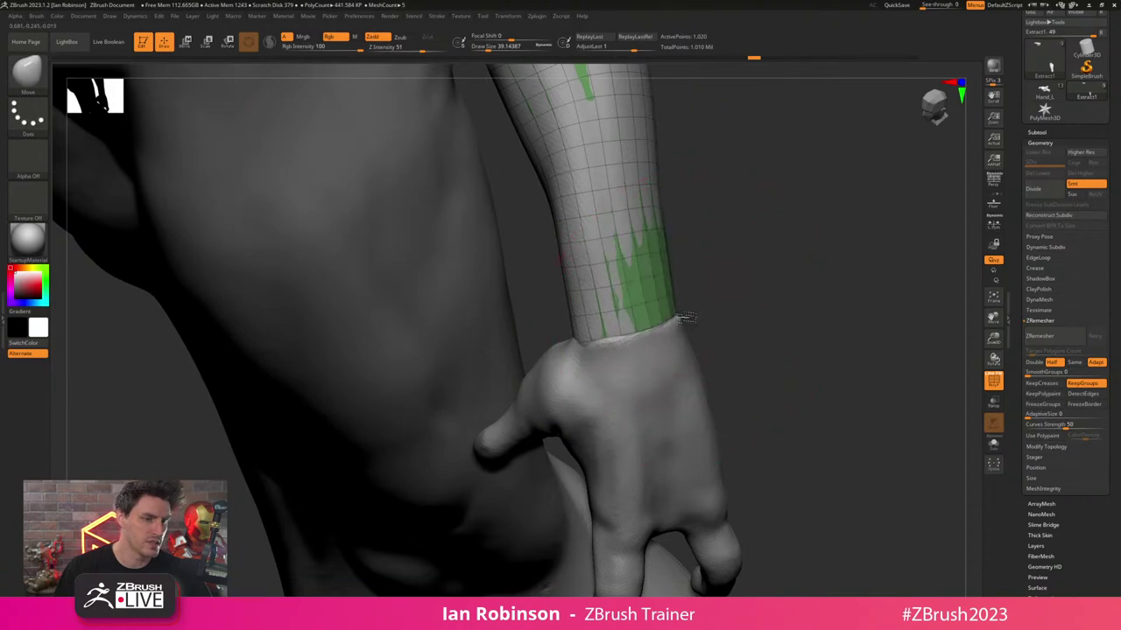
- Refit the glove's cuff to the wrist using the Move brush at about 18 and light smoothing
mouse_move(732, 282)
left_mouse_down()
mouse_move(814, 282)
mouse_move(693, 294)
left_mouse_up()
key("s")
mouse_move(516, 359)
left_mouse_down()
mouse_move(607, 351)
mouse_move(727, 297)
mouse_move(745, 302)
left_mouse_up()
mouse_move(716, 337)
left_mouse_down("alt")
mouse_move(718, 301)
mouse_move(713, 350)
left_mouse_up("alt")
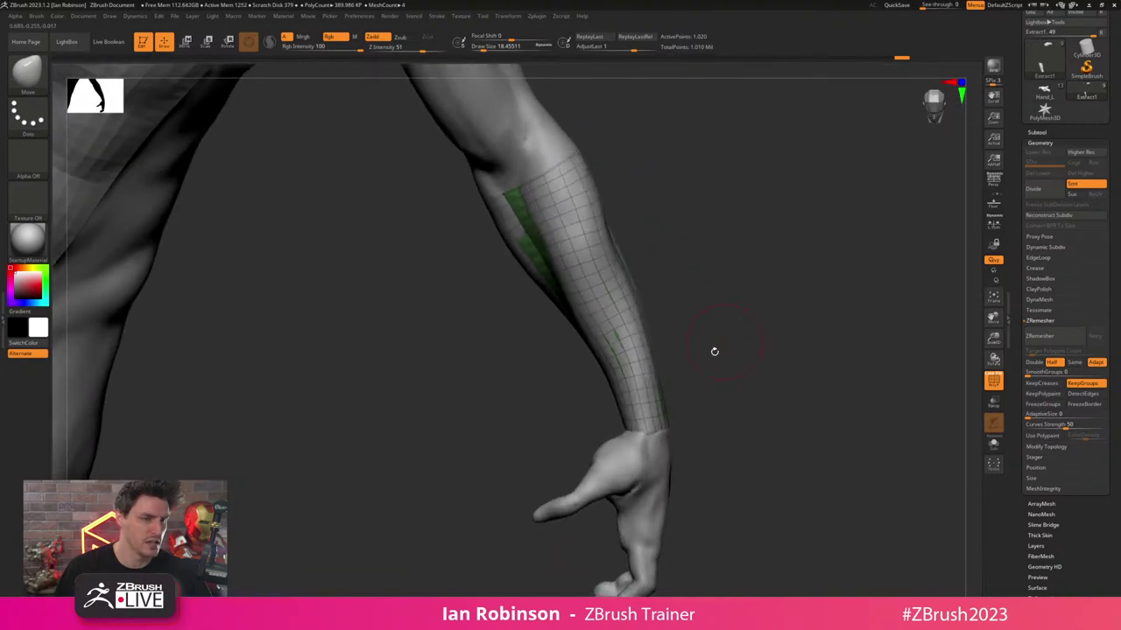
key("s")
left_click(674, 375)
mouse_move(636, 359)
left_mouse_down("shift")
mouse_move(625, 329)
mouse_move(637, 367)
left_mouse_up("shift")
mouse_move(775, 322)
left_mouse_down()
mouse_move(862, 337)
mouse_move(811, 373)
mouse_move(775, 325)
left_mouse_up()
- Isolate the glove in Solo mode and even out its wrist edge using the Move brush at about 12.9
left_click(992, 444)
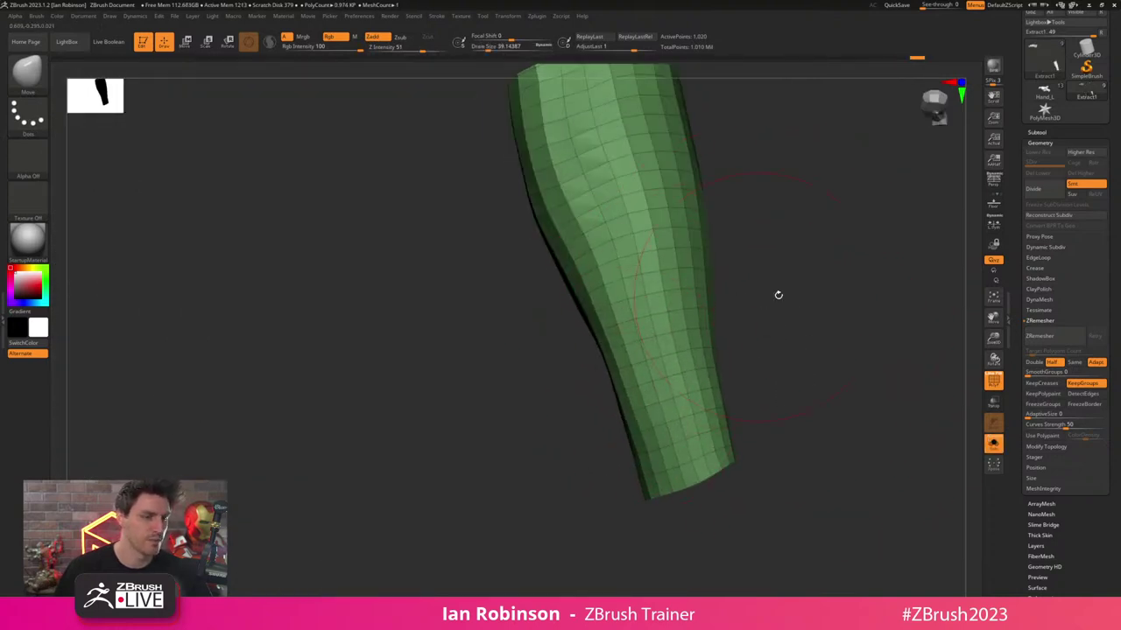
mouse_move(778, 295)
left_mouse_down()
mouse_move(789, 299)
mouse_move(763, 330)
mouse_move(770, 315)
left_mouse_up()
left_click_drag(778, 302, 780, 342, "alt")
left_click_drag(703, 500, 645, 357, "alt")
key("s")
left_click_drag(692, 299, 729, 304)
key("s")
left_click_drag(729, 304, 721, 304)
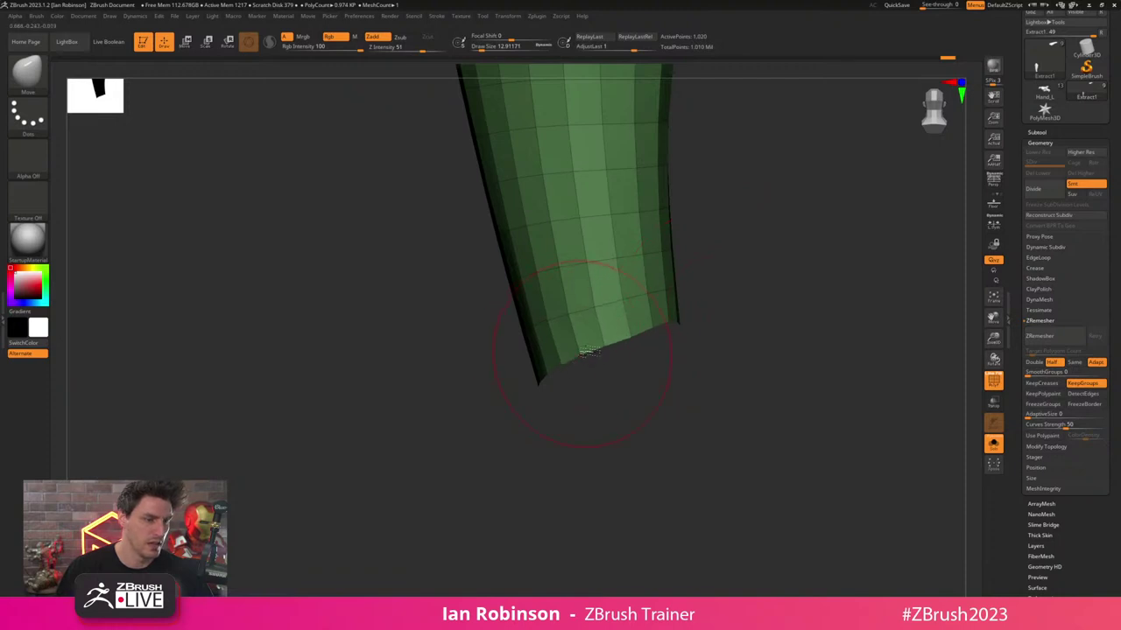
left_click_drag(814, 307, 562, 290)
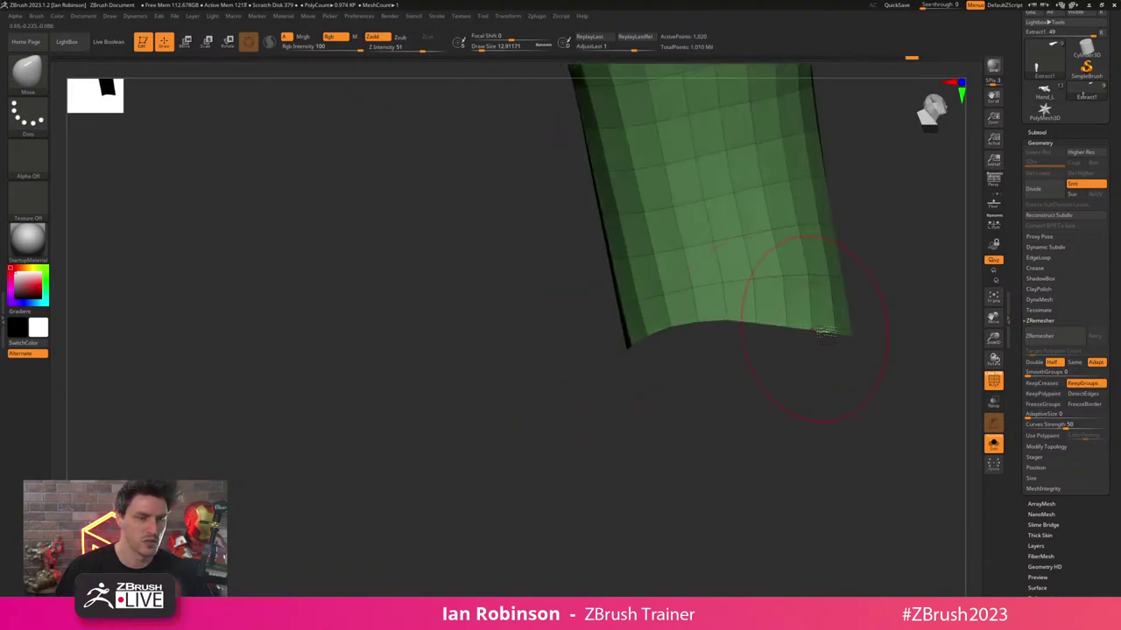
left_click_drag(851, 322, 843, 314)
left_click_drag(758, 318, 755, 312)
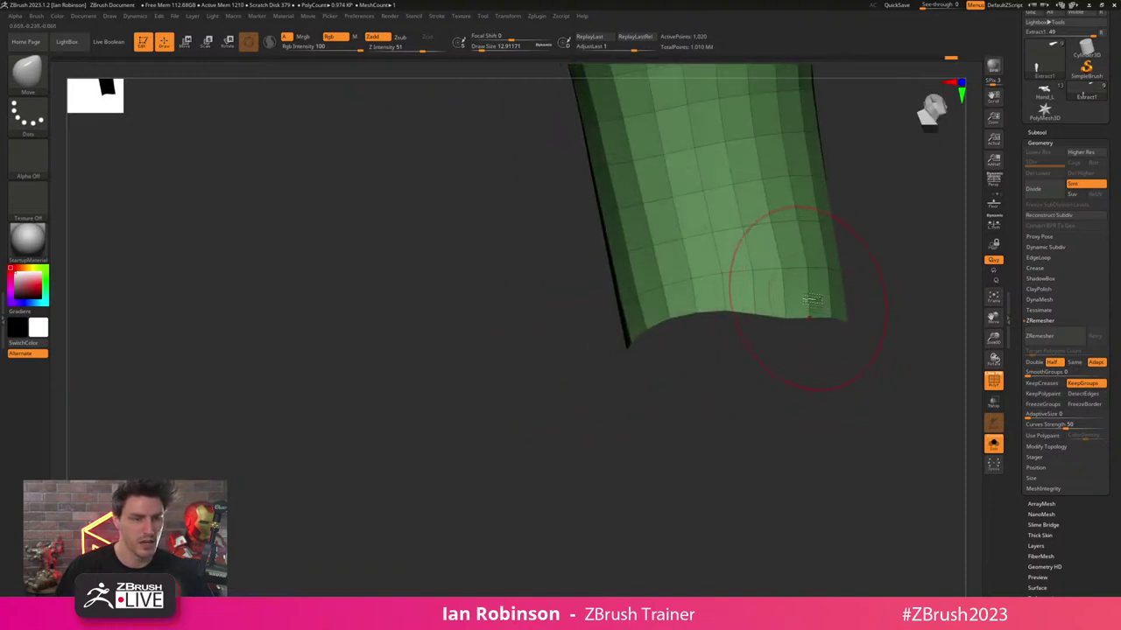
- Insert a single edge loop just inside the glove's wrist edge using ZModeler
key("b")
key("z")
key("m")
key("space")
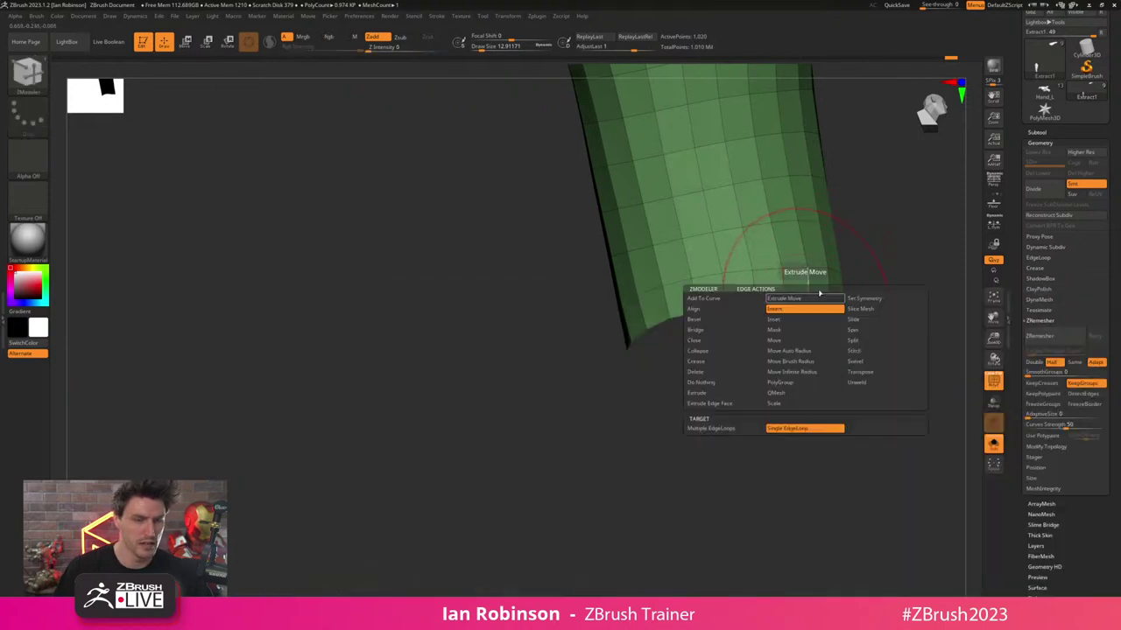
left_click(811, 306)
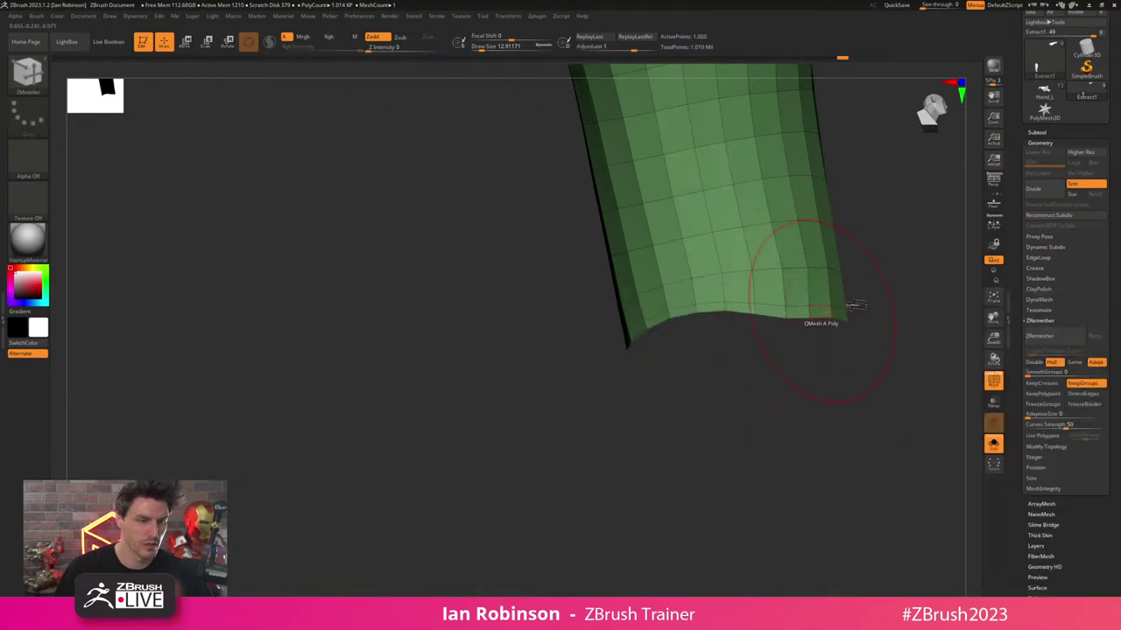
left_click_drag(853, 305, 873, 318)
- Turn off Solo mode and the PolyFrame display to check the glove's fit against the arm and hand
left_click(993, 444)
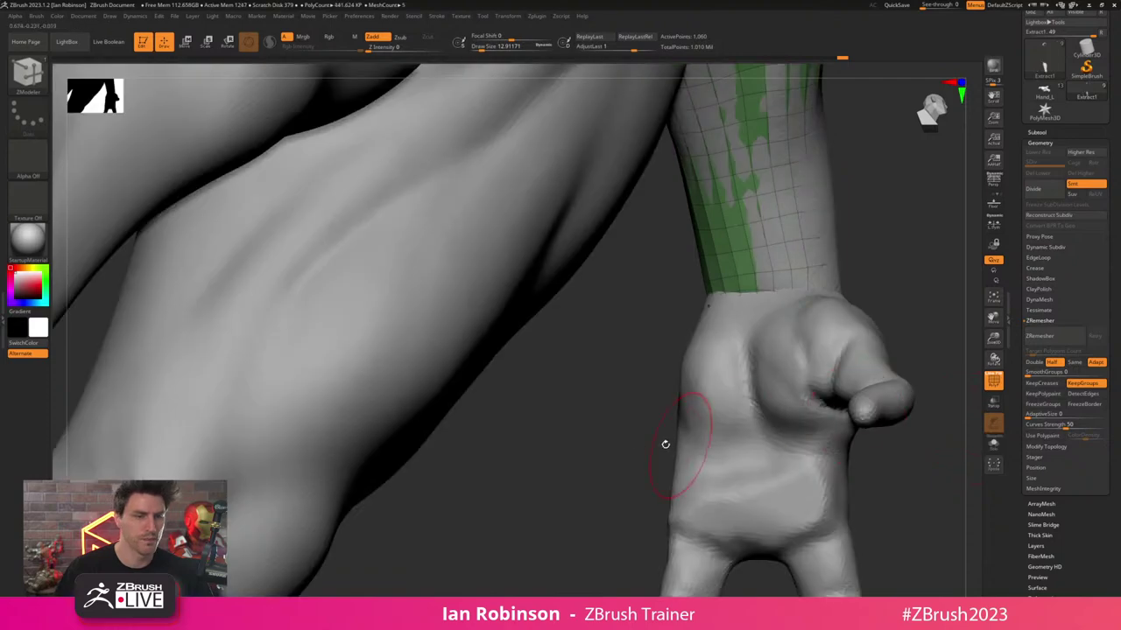
left_click_drag(663, 443, 700, 368, "alt")
left_click_drag(865, 289, 772, 315)
left_click_drag(643, 297, 599, 307)
right_click_drag(696, 219, 731, 333, "ctrl")
key("shift+f")
left_click_drag(843, 295, 823, 308)
- Scale the glove up slightly with the gizmo so it sits over the forearm, and return to Draw mode
key("w")
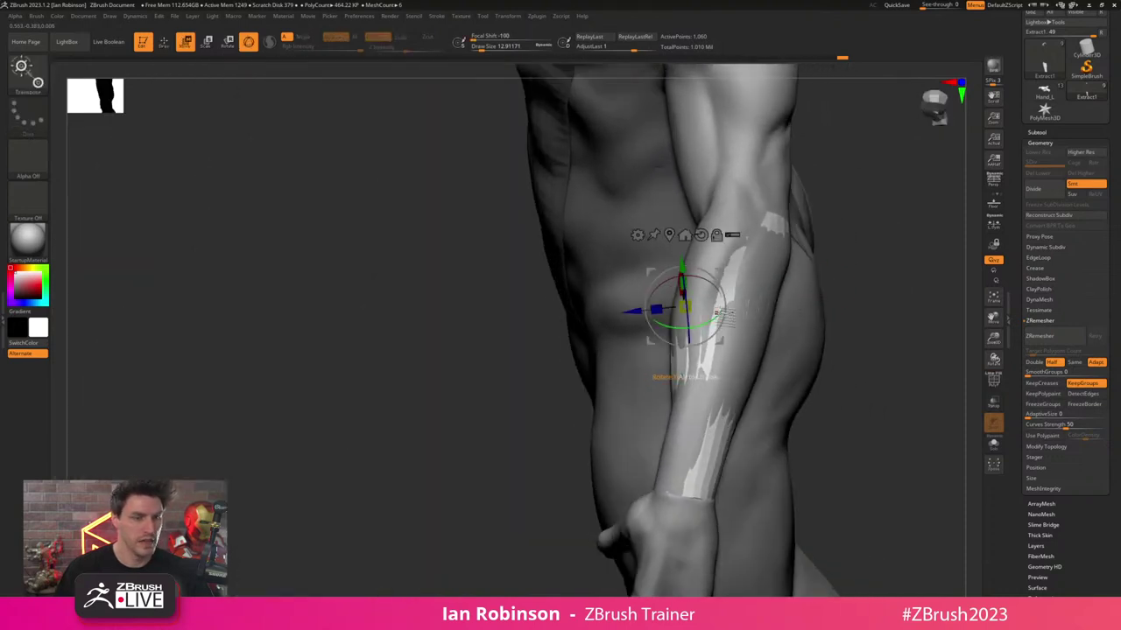
left_click_drag(684, 307, 705, 310)
key("q")
mouse_move(897, 274)
right_mouse_down()
mouse_move(892, 295)
mouse_move(583, 346)
mouse_move(353, 243)
right_mouse_up()
right_click_drag(625, 291, 718, 229, "alt")
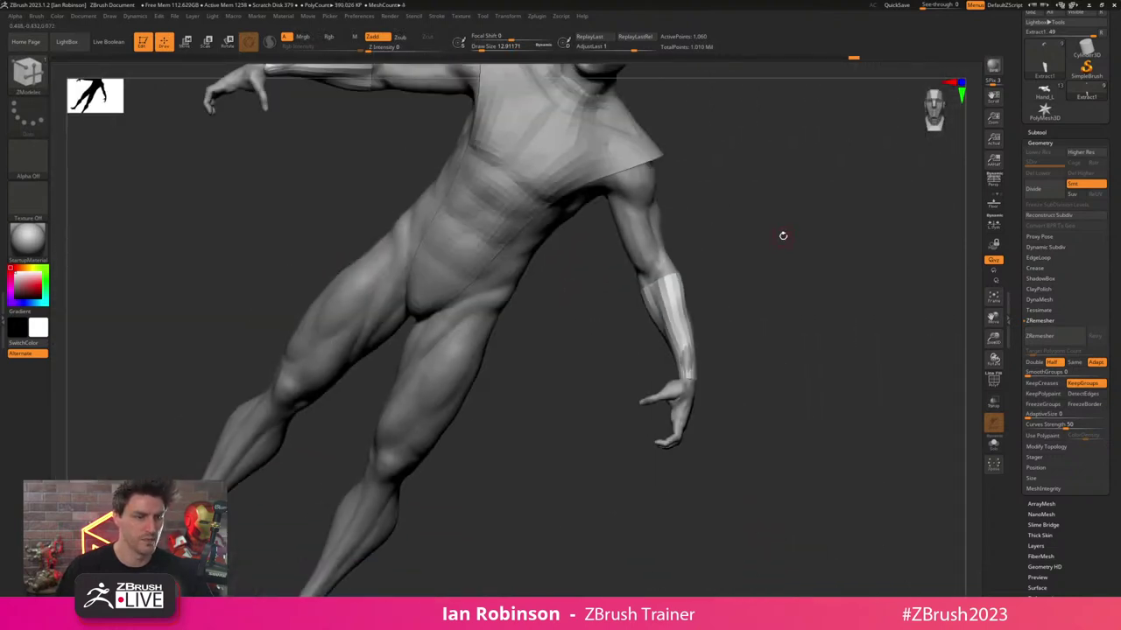
- Select the full body subtool and fill it with dark grey at RGB 97, 97, 97
right_click_drag(784, 236, 819, 229, "shift")
mouse_move(819, 229)
right_mouse_down("alt")
mouse_move(797, 205)
mouse_move(778, 219)
mouse_move(758, 197)
mouse_move(810, 236)
right_mouse_up("alt")
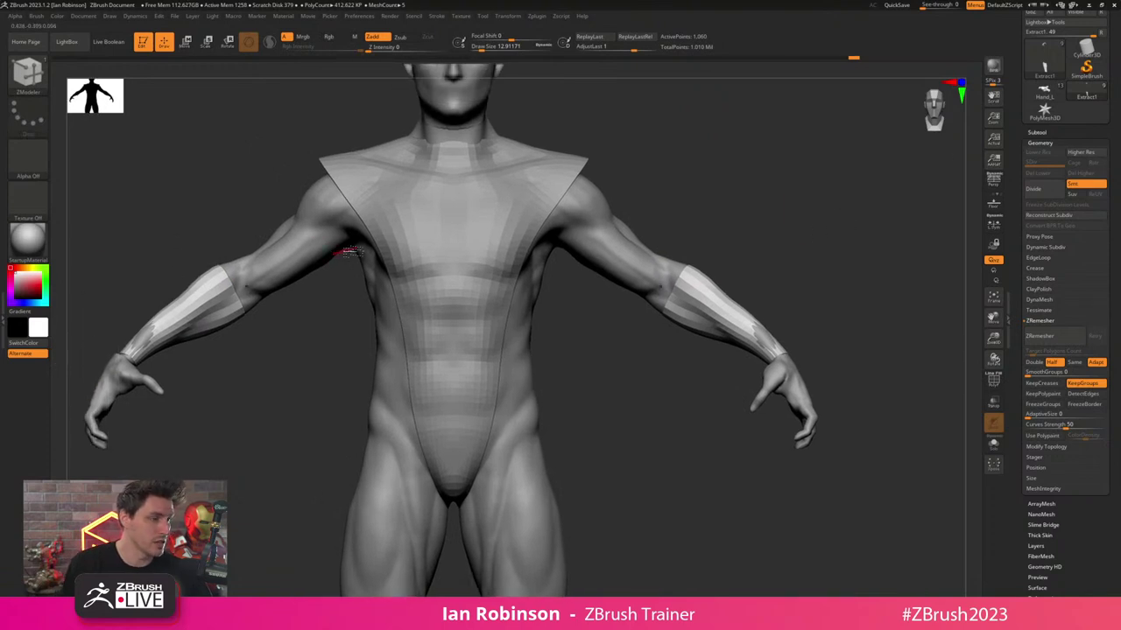
left_click(347, 252, "alt")
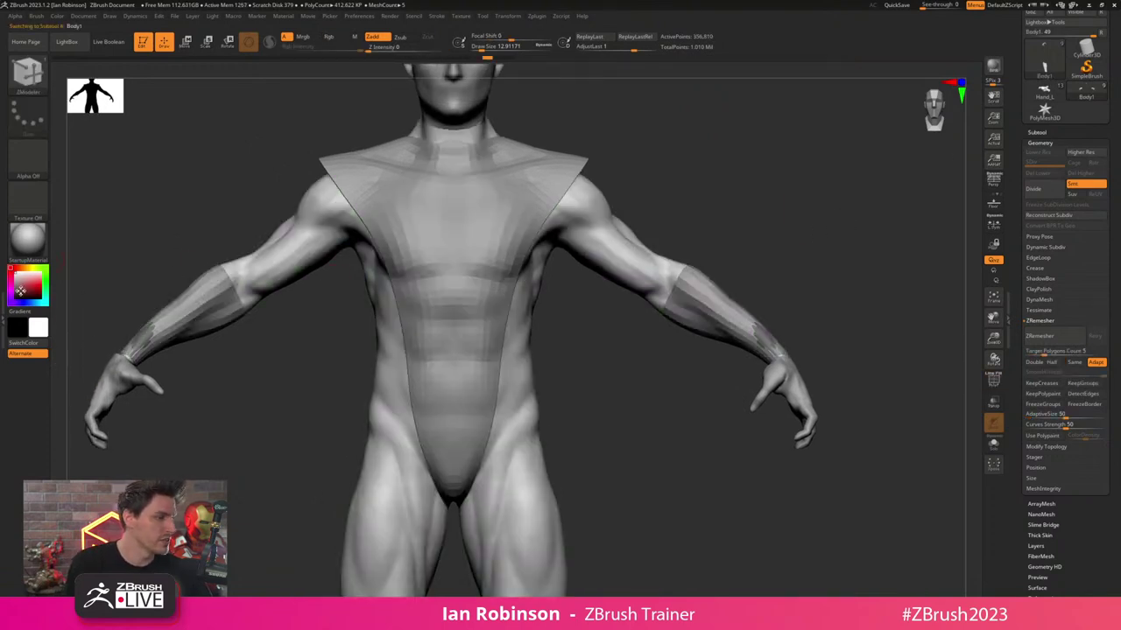
left_click(13, 296)
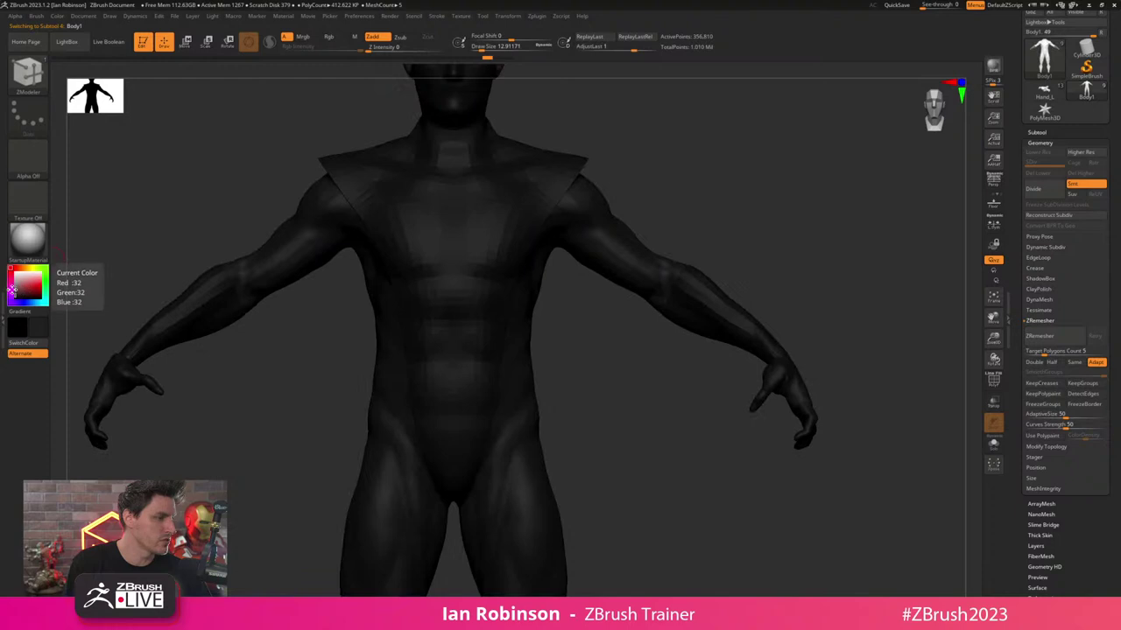
left_click_drag(14, 295, 15, 289)
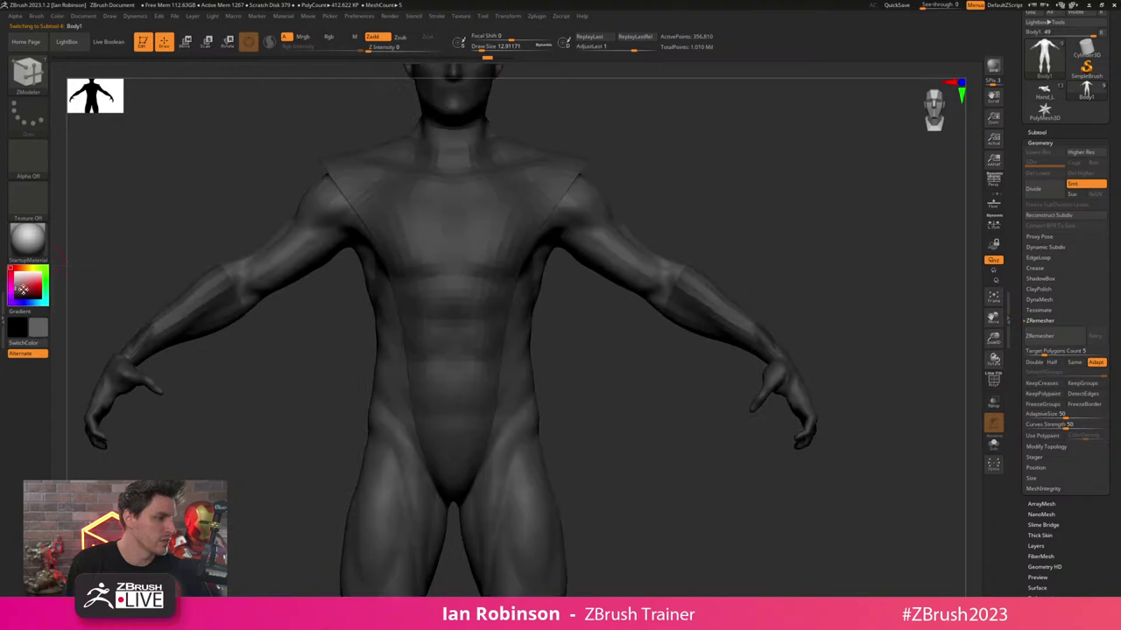
left_click(289, 246)
left_click(57, 16)
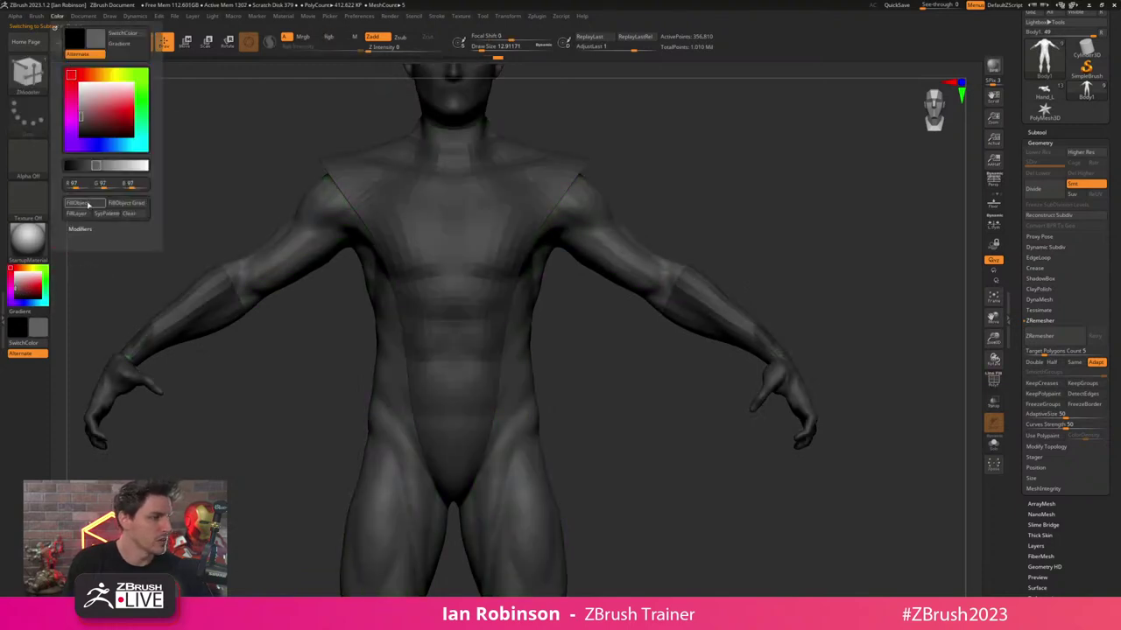
left_click(88, 205)
left_click(58, 17)
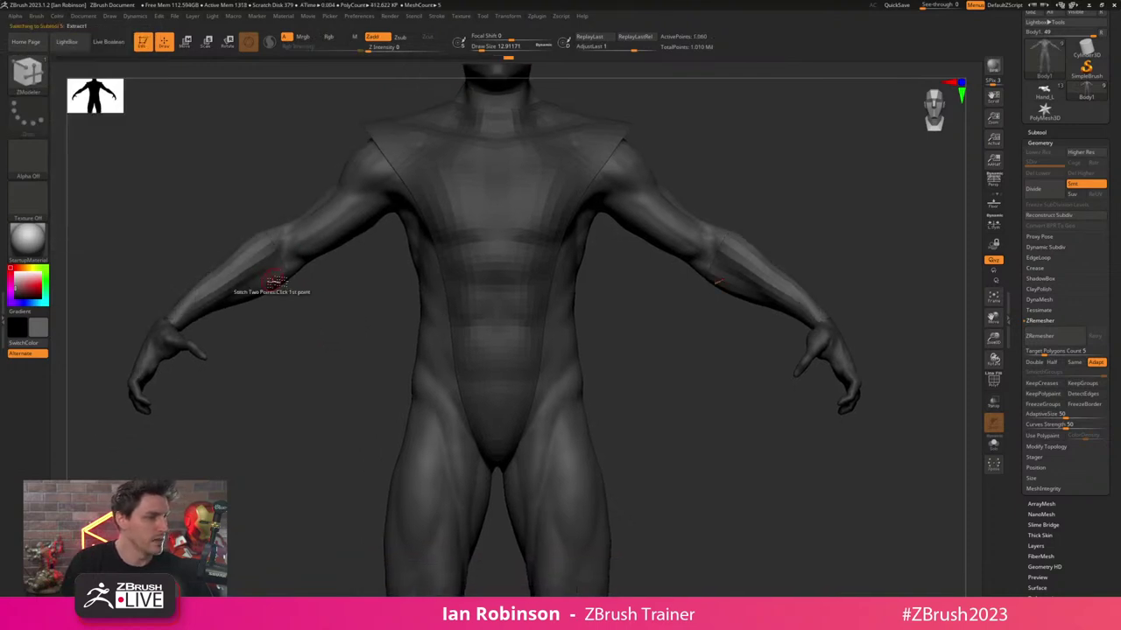
- Fill the forearm gloves with red at R 191, G 28, B 28
left_click(34, 287)
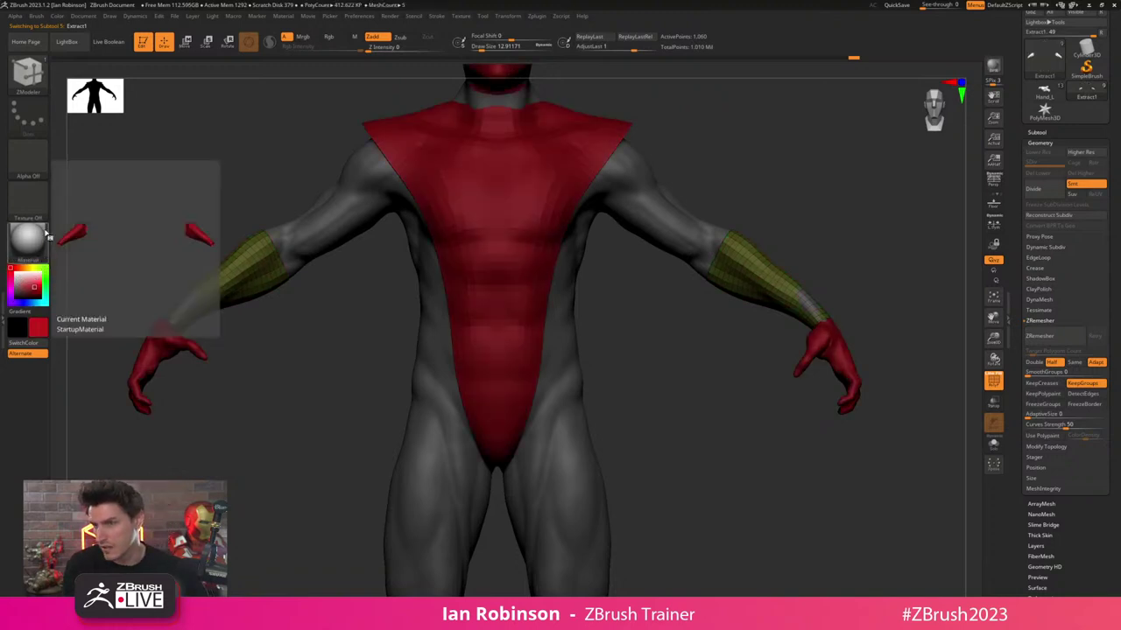
left_click(57, 17)
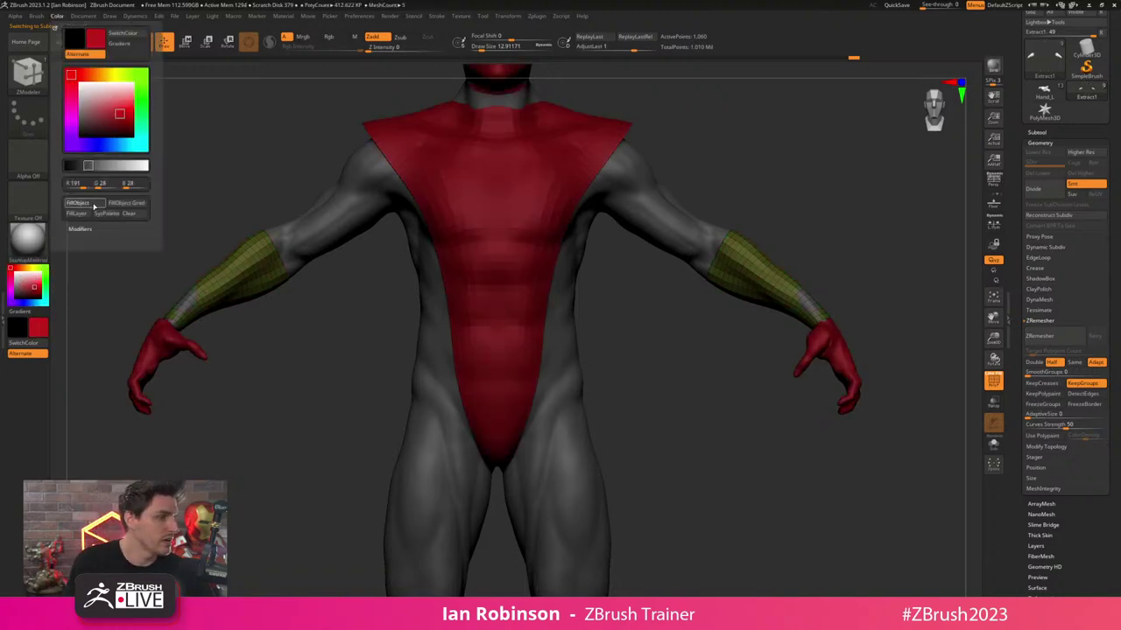
left_click(94, 205)
key("shift+f")
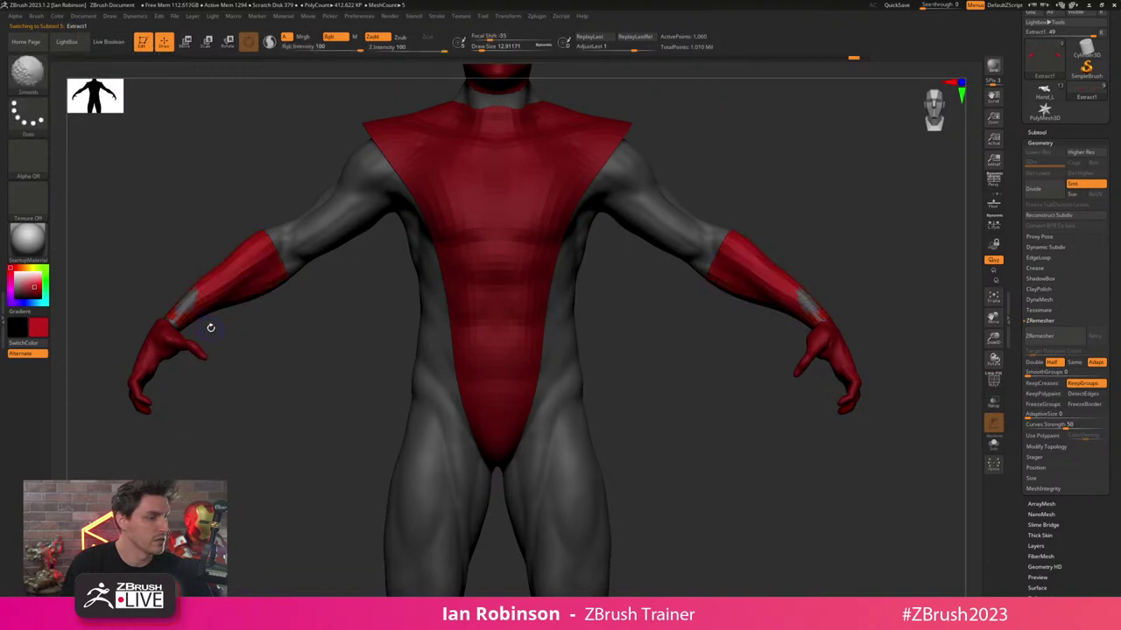
key("shift+f")
left_click(57, 18)
left_click(90, 204)
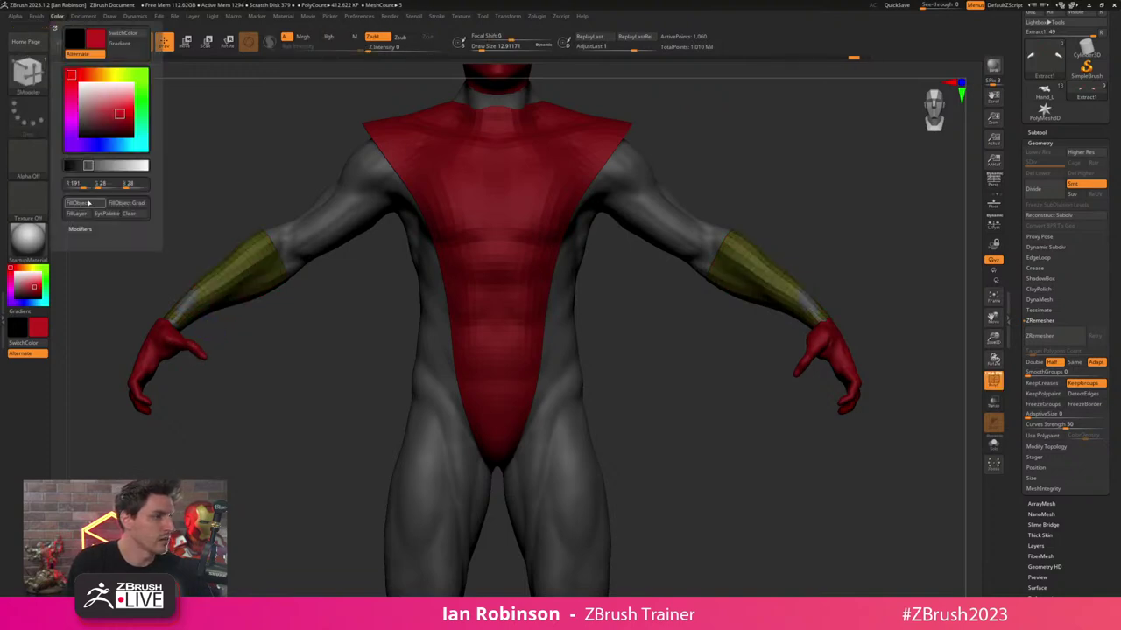
- Select the hands and fill them with a pale greyish pink, then hide the PolyFrame display
left_click(176, 337, "alt")
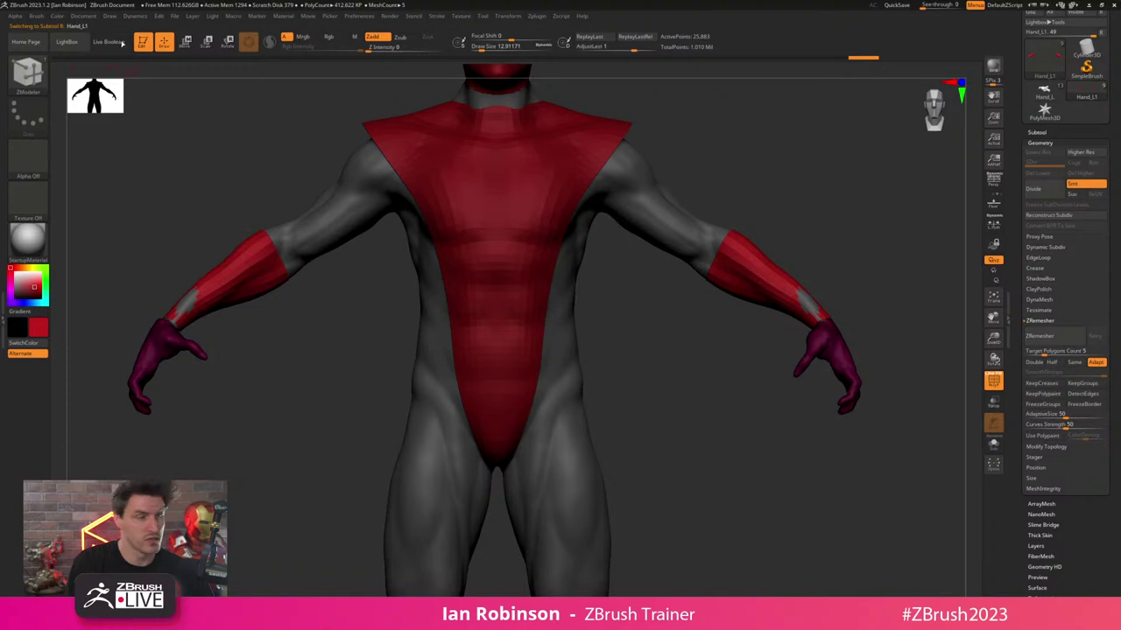
left_click(61, 17)
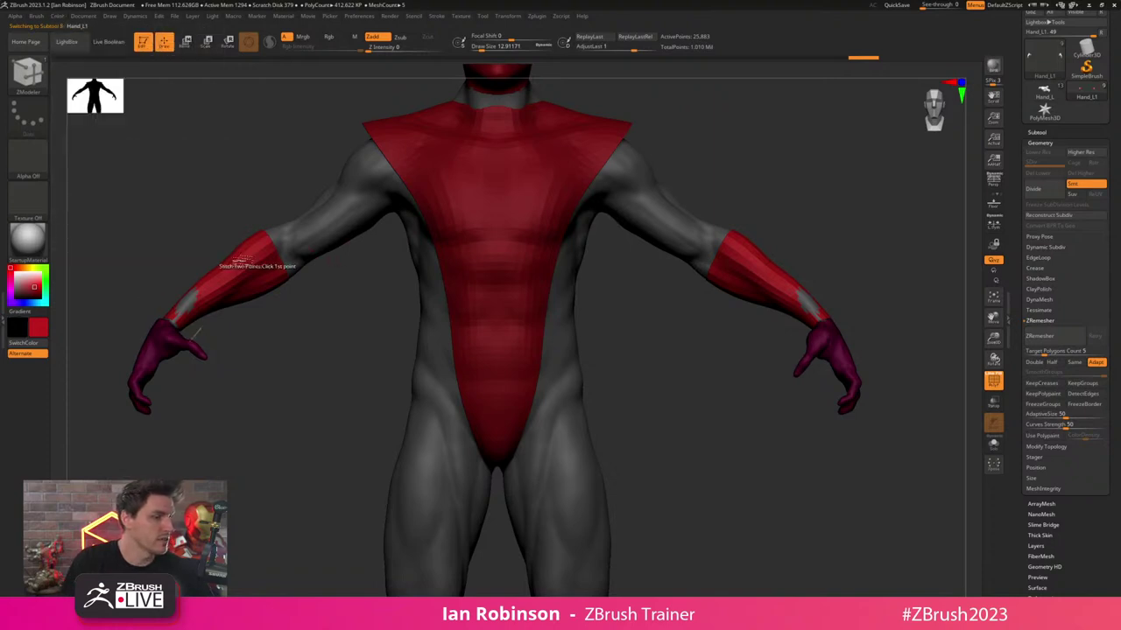
left_click_drag(19, 278, 16, 277)
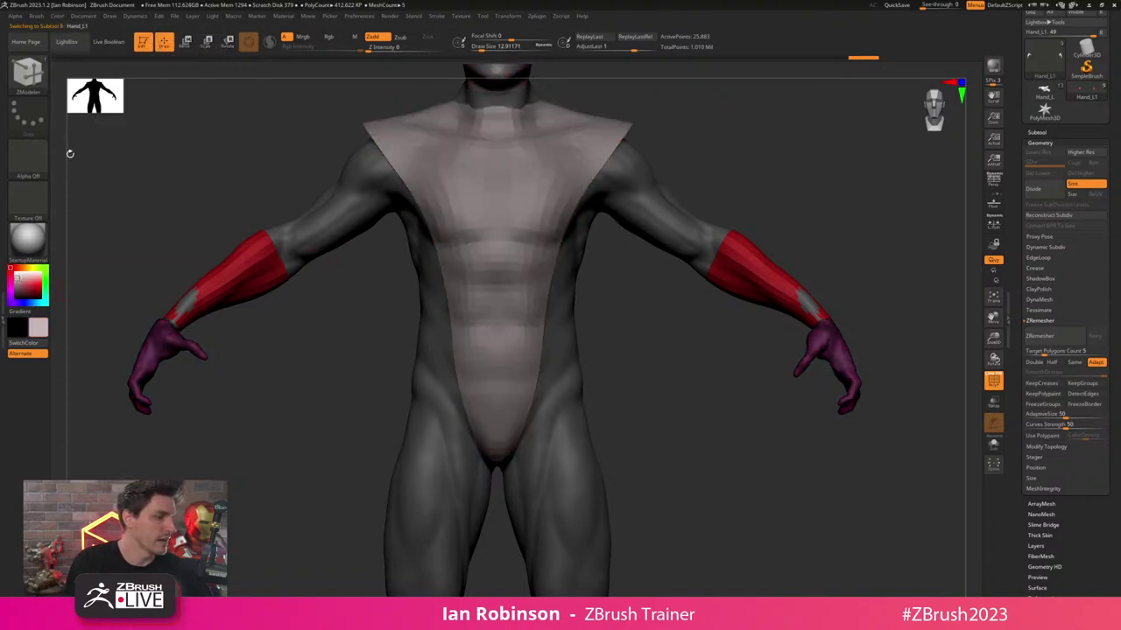
left_click(56, 17)
left_click(93, 203)
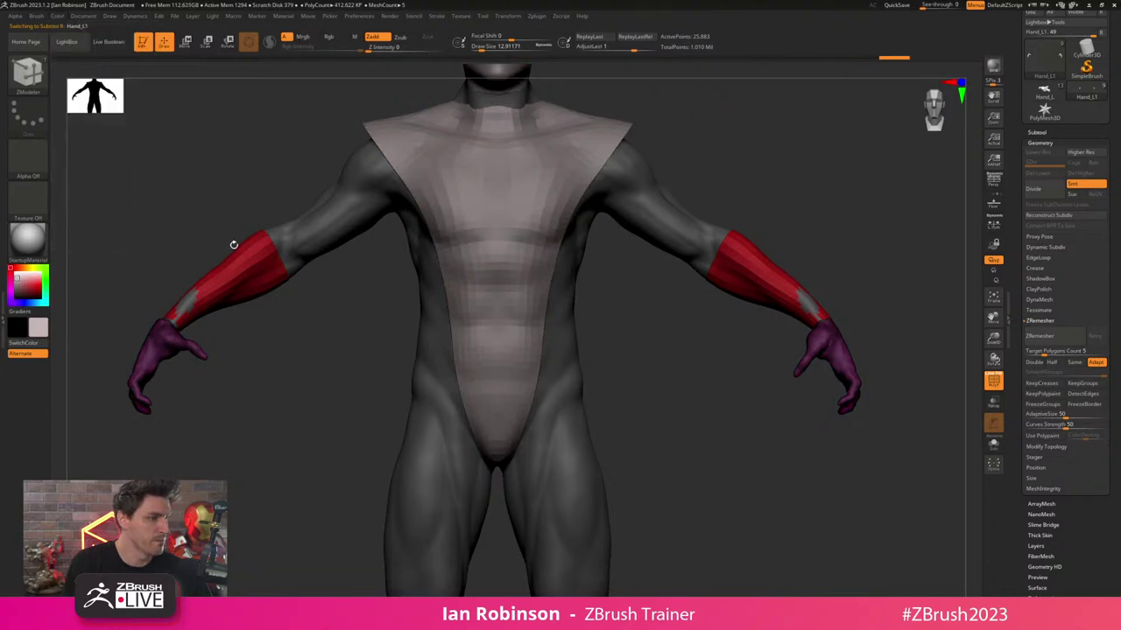
key("shift+f")
right_click_drag(293, 350, 297, 345, "ctrl")
left_click_drag(296, 346, 477, 145)
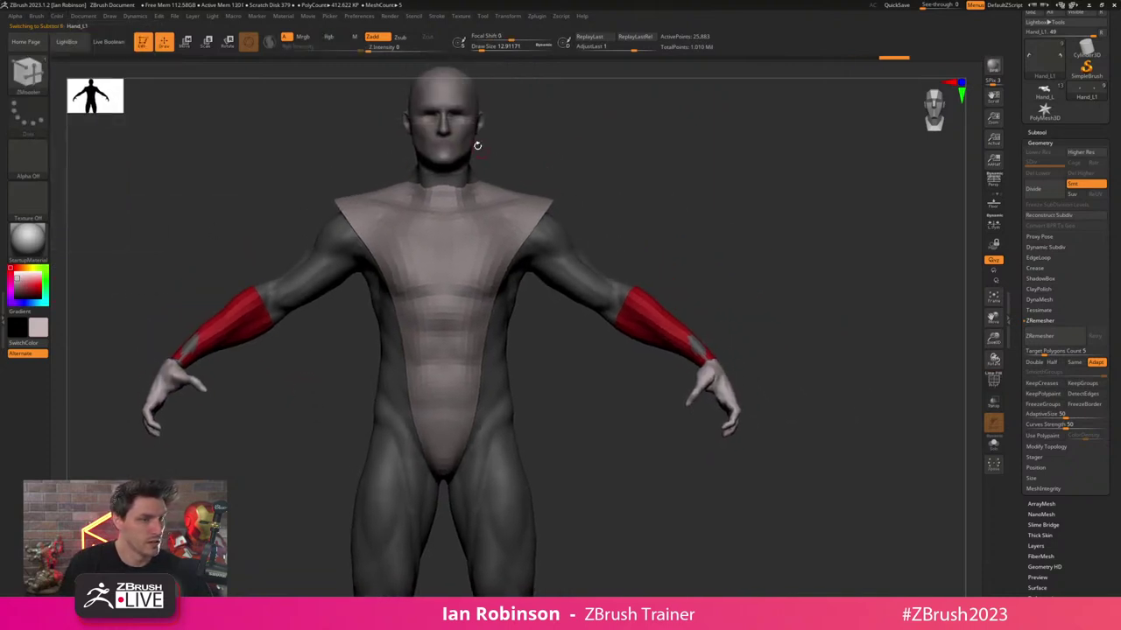
- Select the head and fill it with blue at R 33, G 103, B 210
left_click(464, 152, "alt")
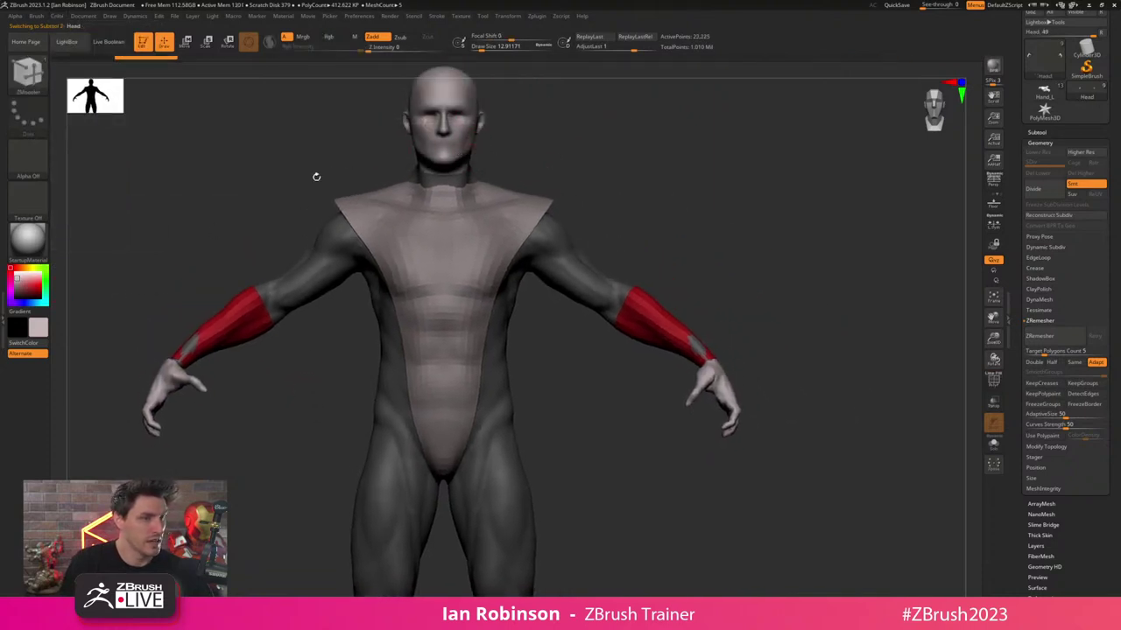
left_click(29, 303)
left_click_drag(32, 290, 34, 286)
left_click(38, 289)
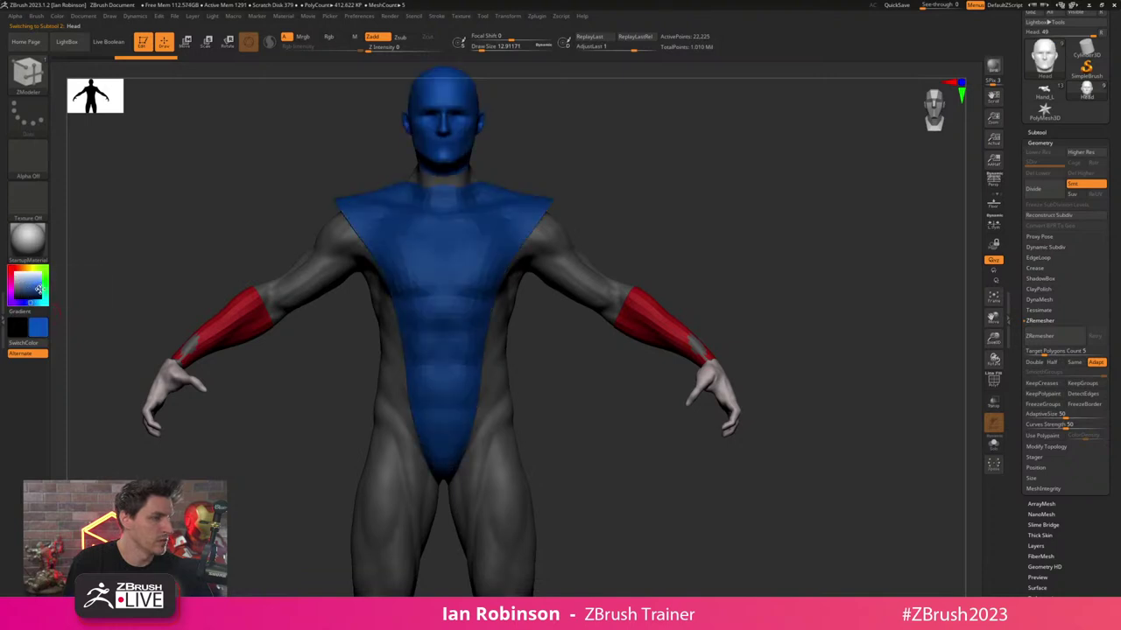
left_click(36, 287)
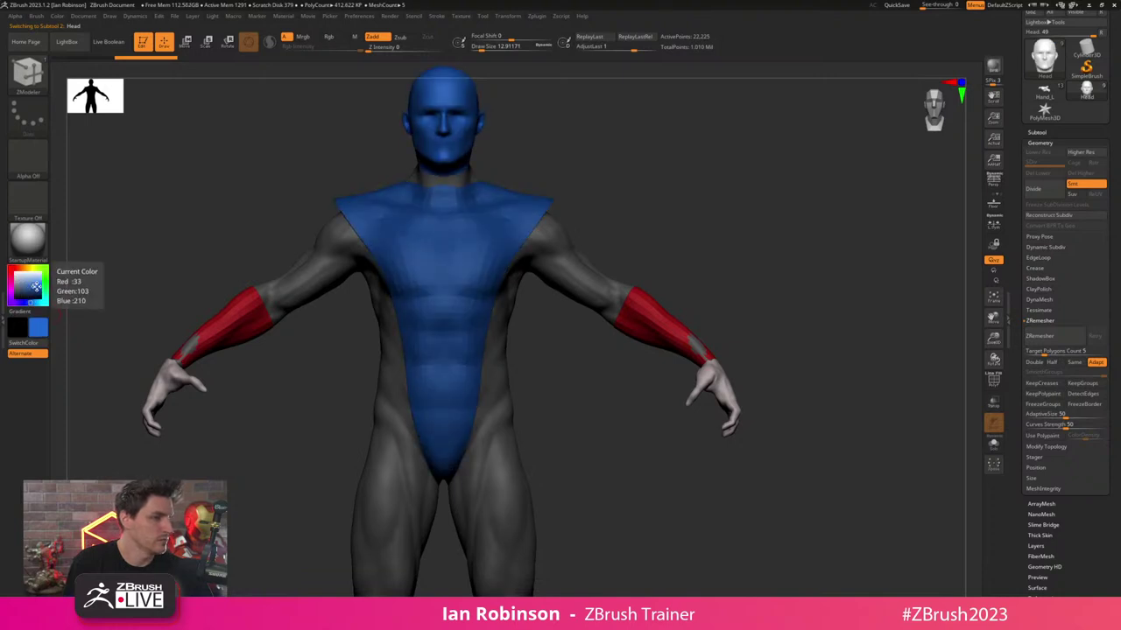
left_click(64, 21)
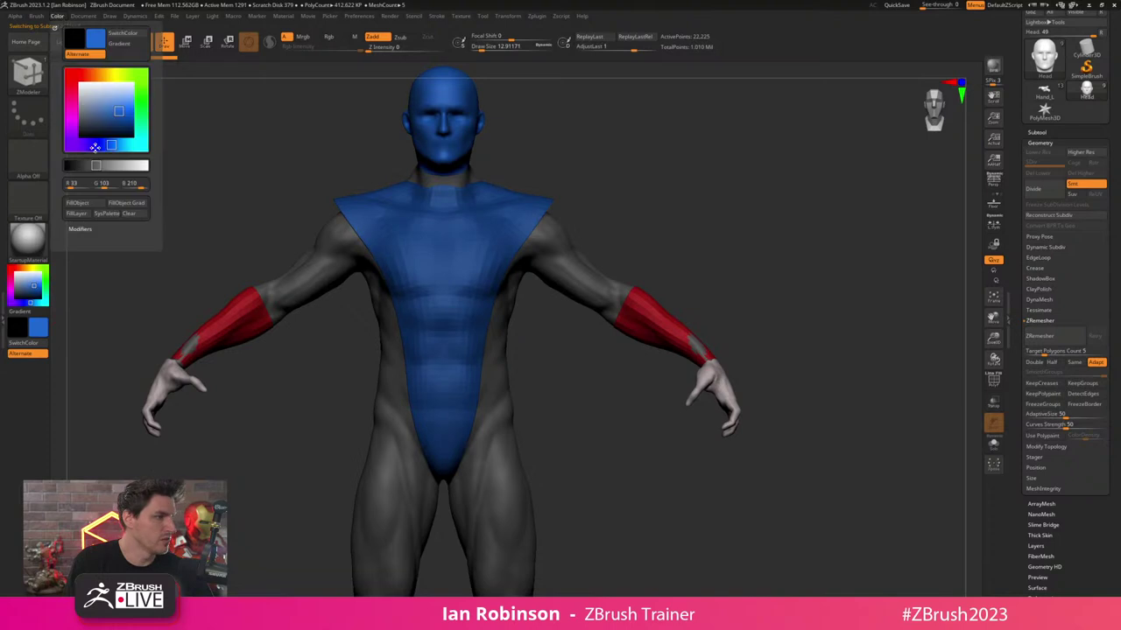
left_click(100, 204)
- Sample the gloves' red and fill the torso costume piece with it
key("c")
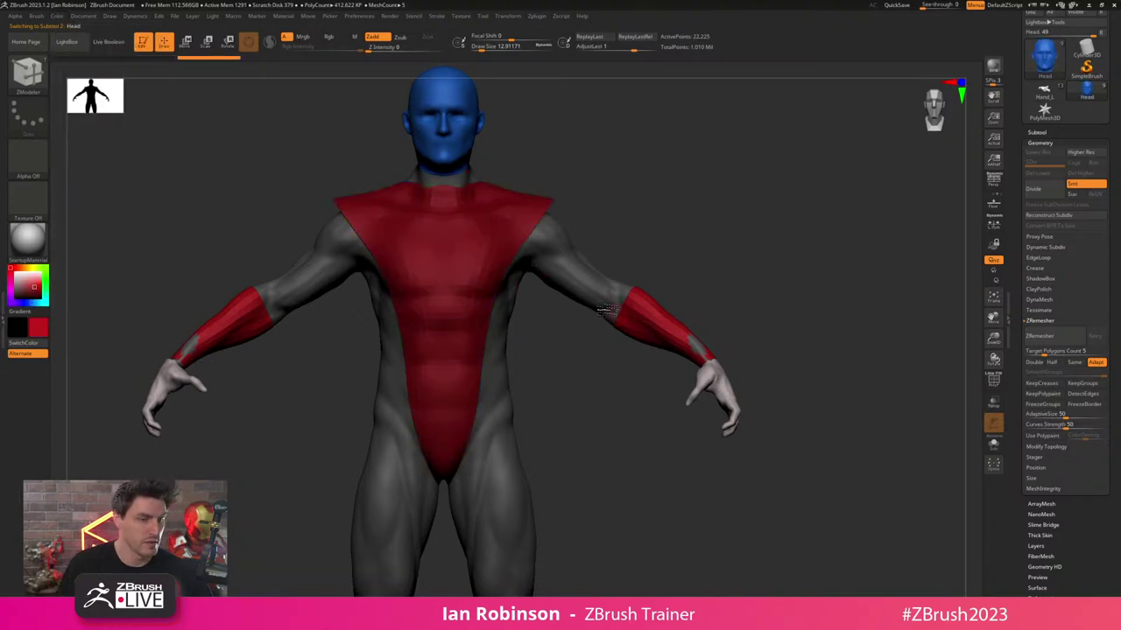
left_click(473, 276, "alt")
key("shift+f")
key("shift+f")
left_click(57, 16)
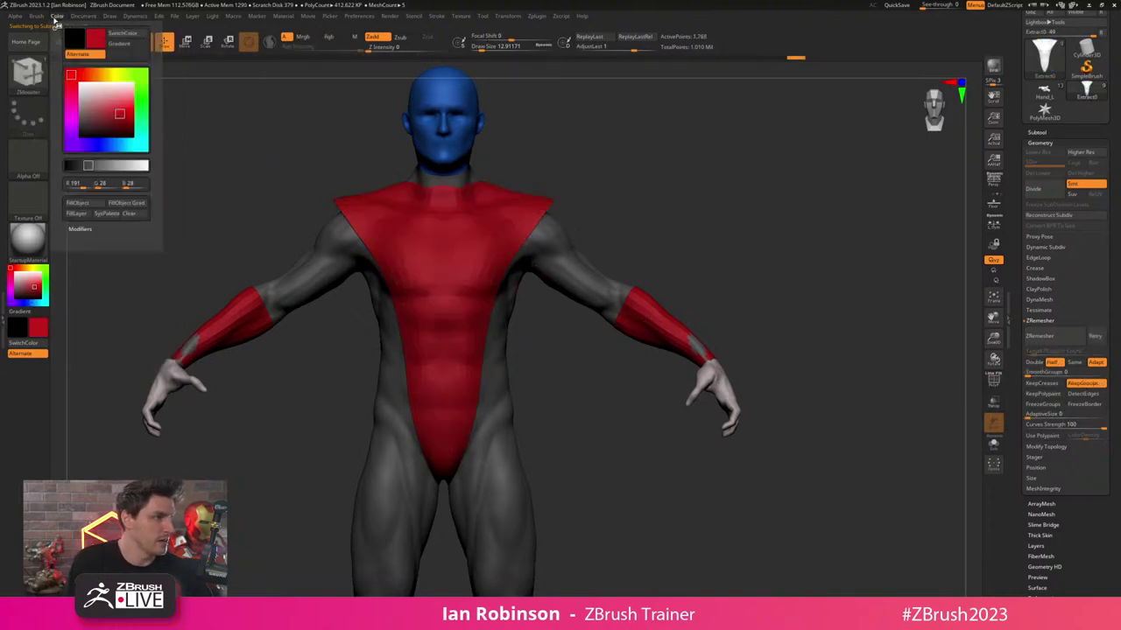
left_click(94, 203)
- Load the tool Nightcrawler_block_003.ztl from the Downloads folder
left_click_drag(573, 210, 848, 173)
left_click_drag(1101, 130, 1104, 217)
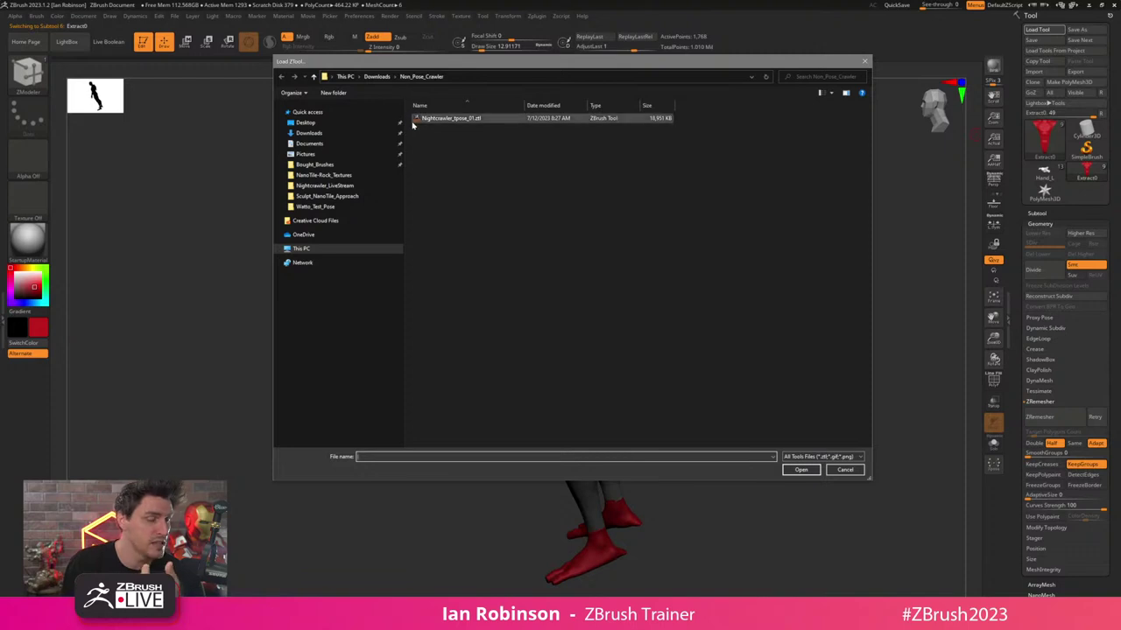
left_click(377, 77)
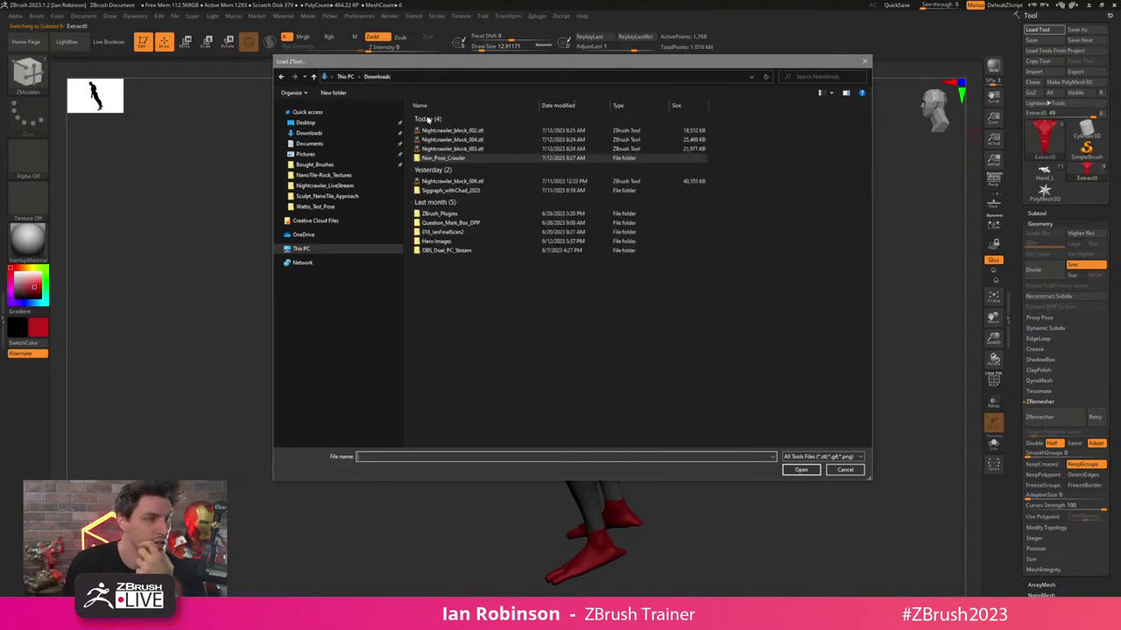
left_click(484, 140)
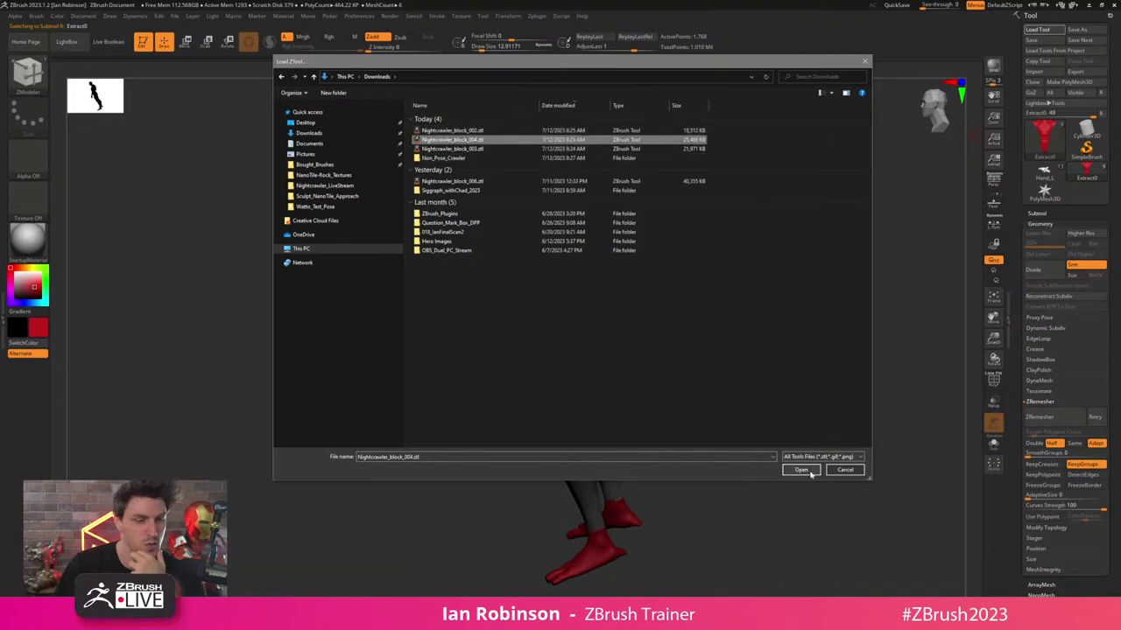
left_click(499, 149)
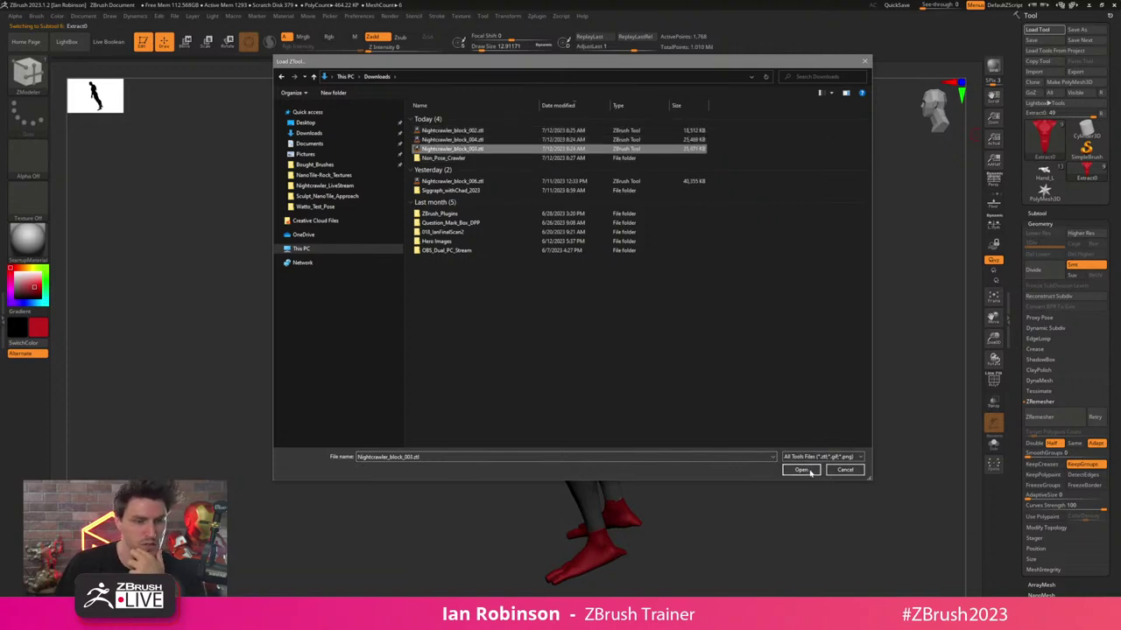
left_click(810, 471)
- Group the posed figure's tail and its arrow tip in a subtool folder named Tail, and collapse the folder
left_click_drag(772, 369, 667, 274)
left_click(618, 254, "alt")
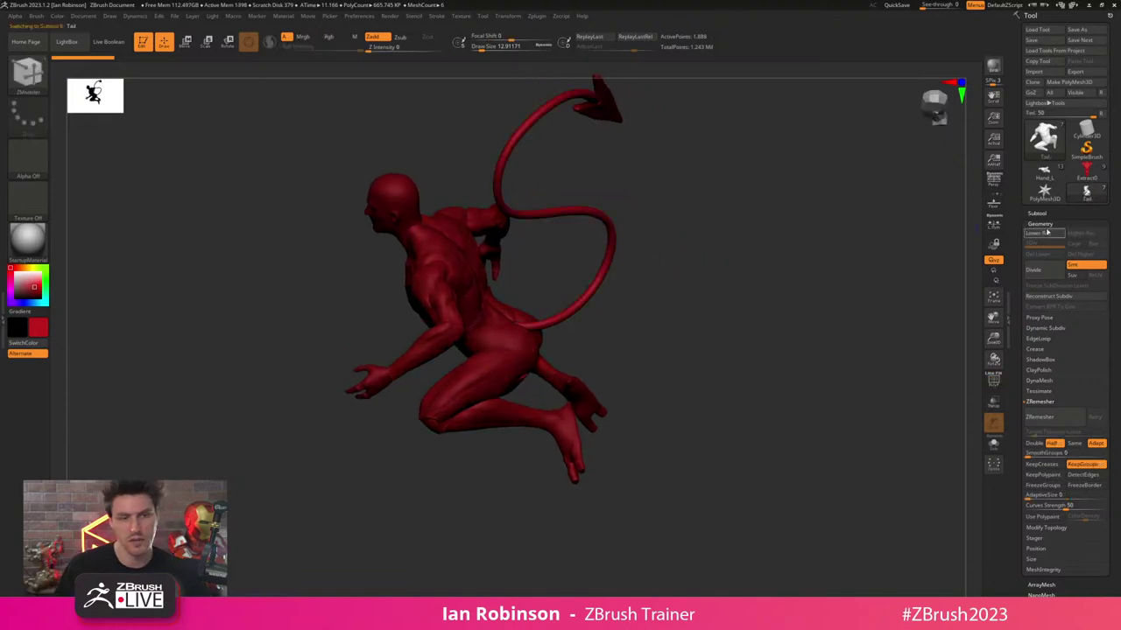
left_click(1038, 214)
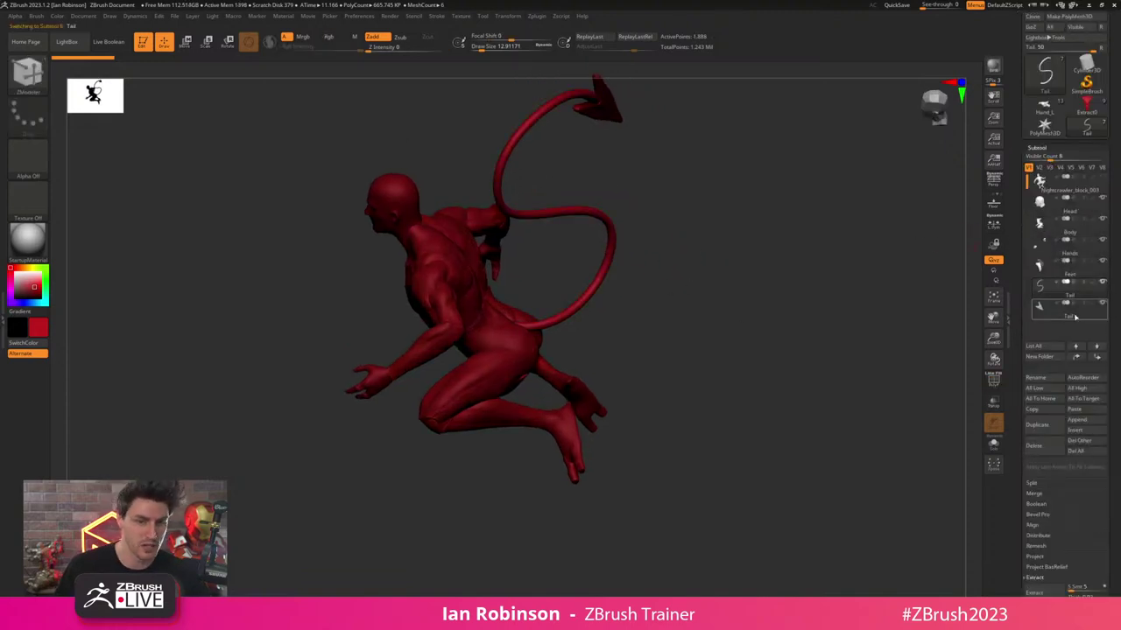
key("shift+f")
left_click_drag(742, 189, 747, 395, "alt")
left_click_drag(753, 298, 754, 320, "alt")
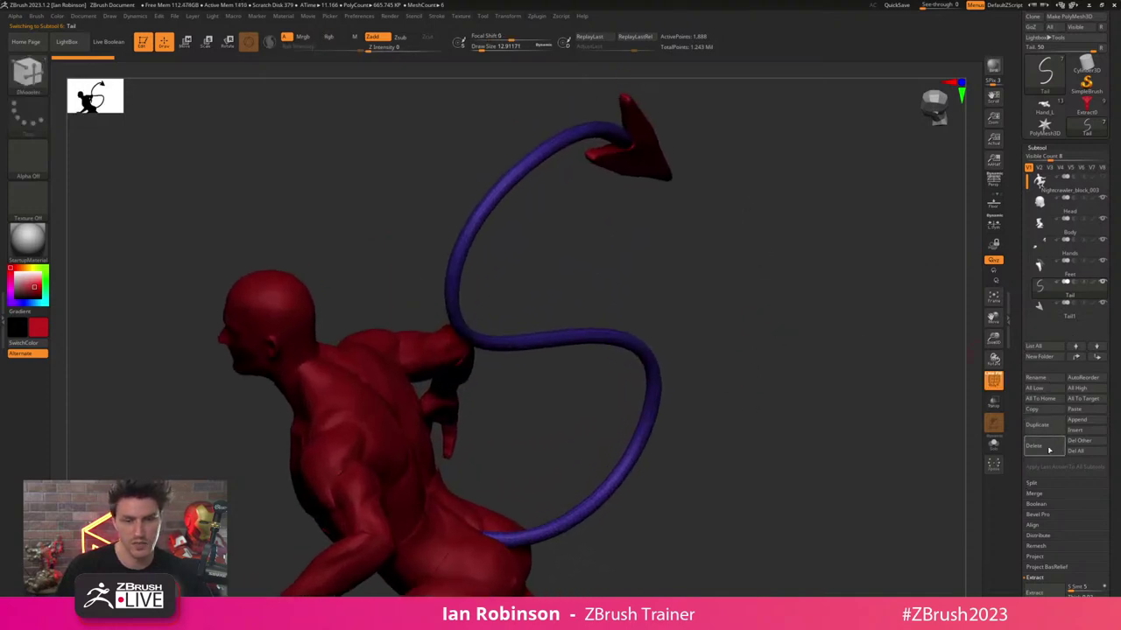
key("ctrl")
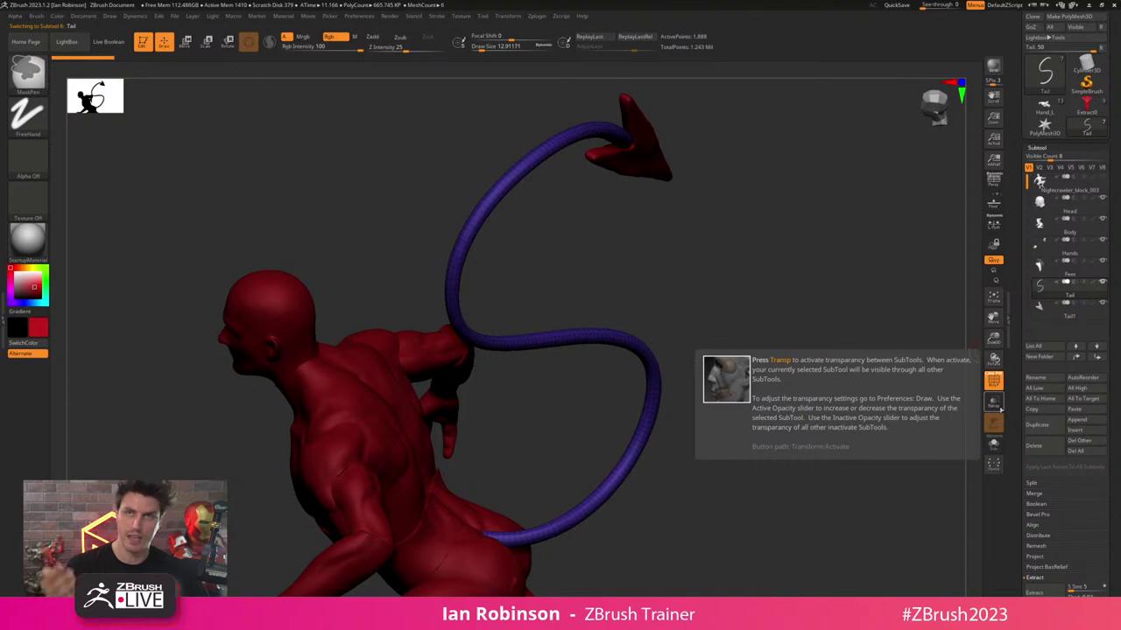
key("ctrl+g")
type("T")
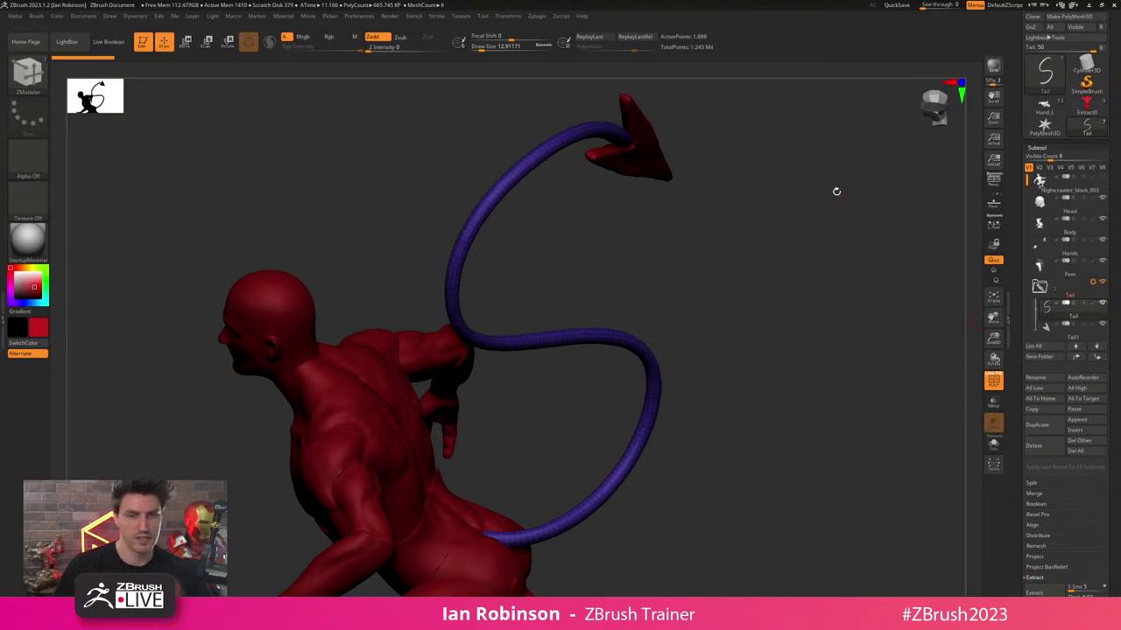
left_click(1039, 287)
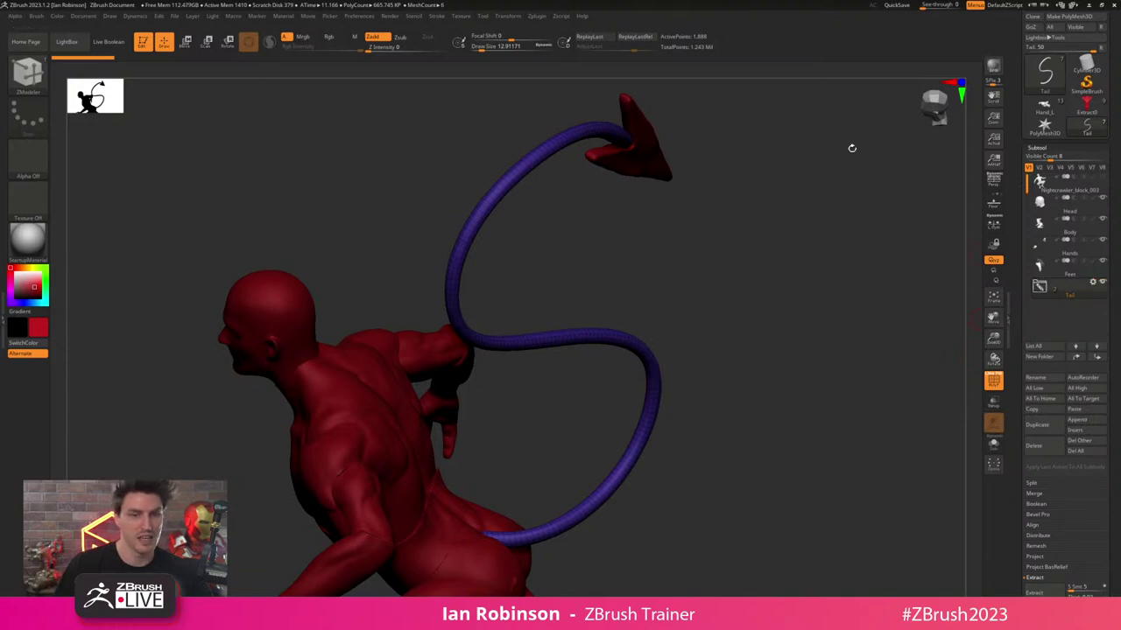
- Copy the Tail folder with SubTool Master
left_click(543, 16)
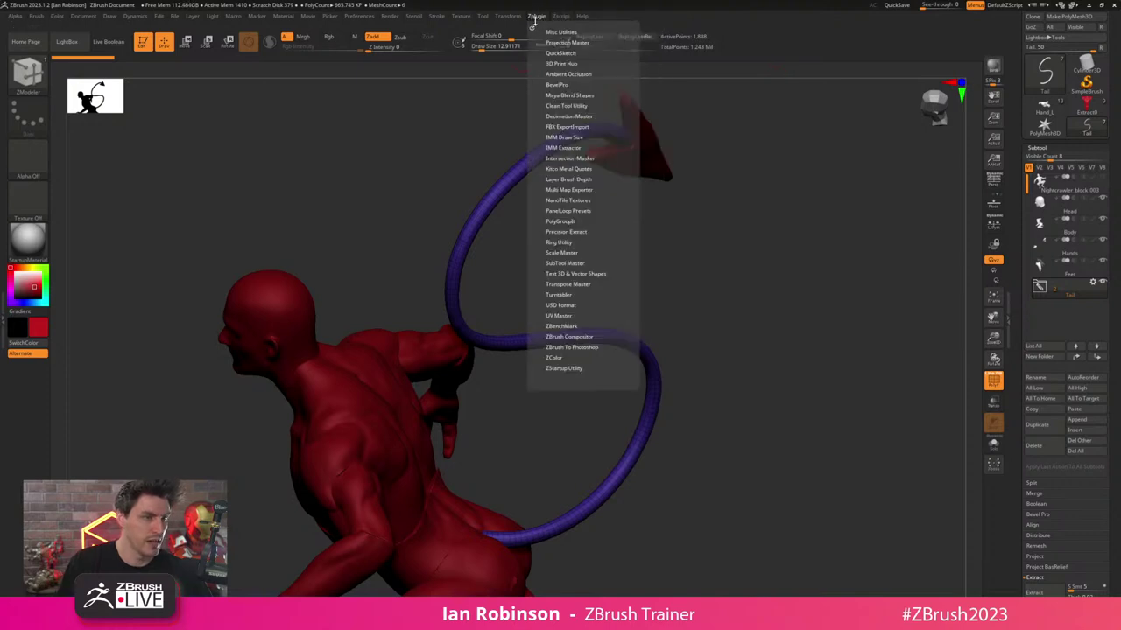
left_click(569, 261)
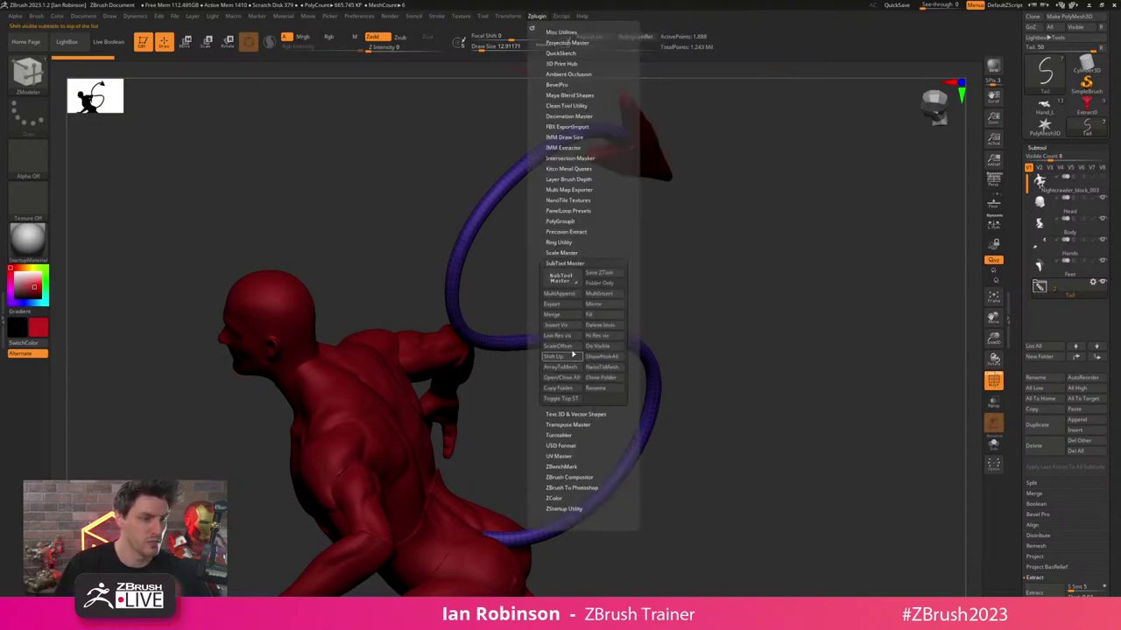
left_click(565, 386)
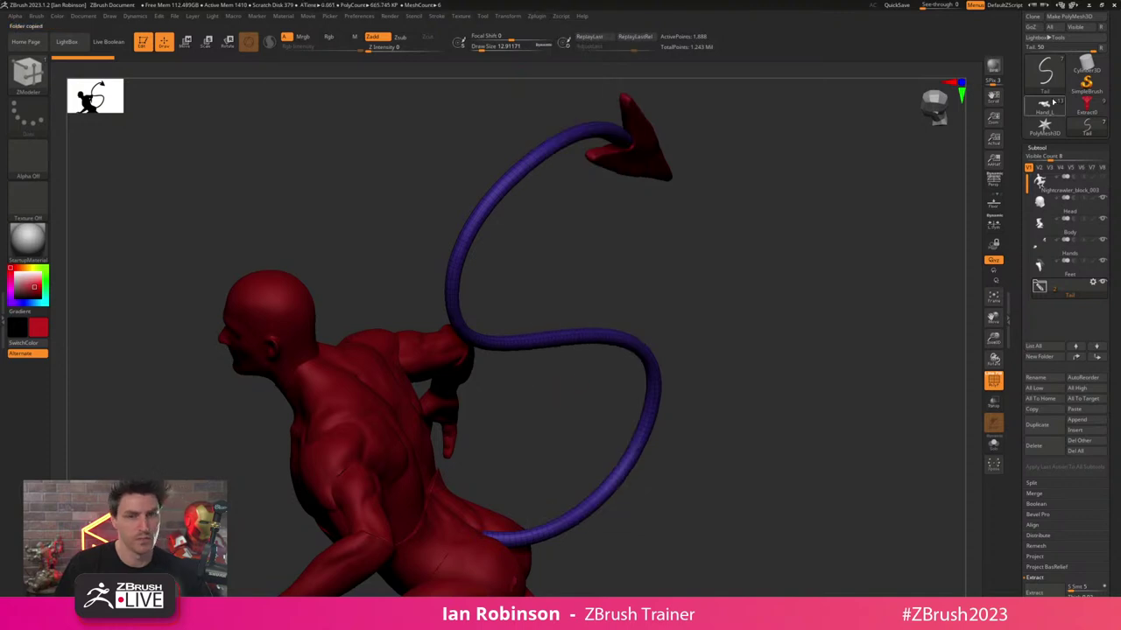
- Switch back to the unposed costume figure and turn off its PolyFrame display
left_click(1085, 110)
left_click_drag(774, 295, 795, 248)
key("shift+f")
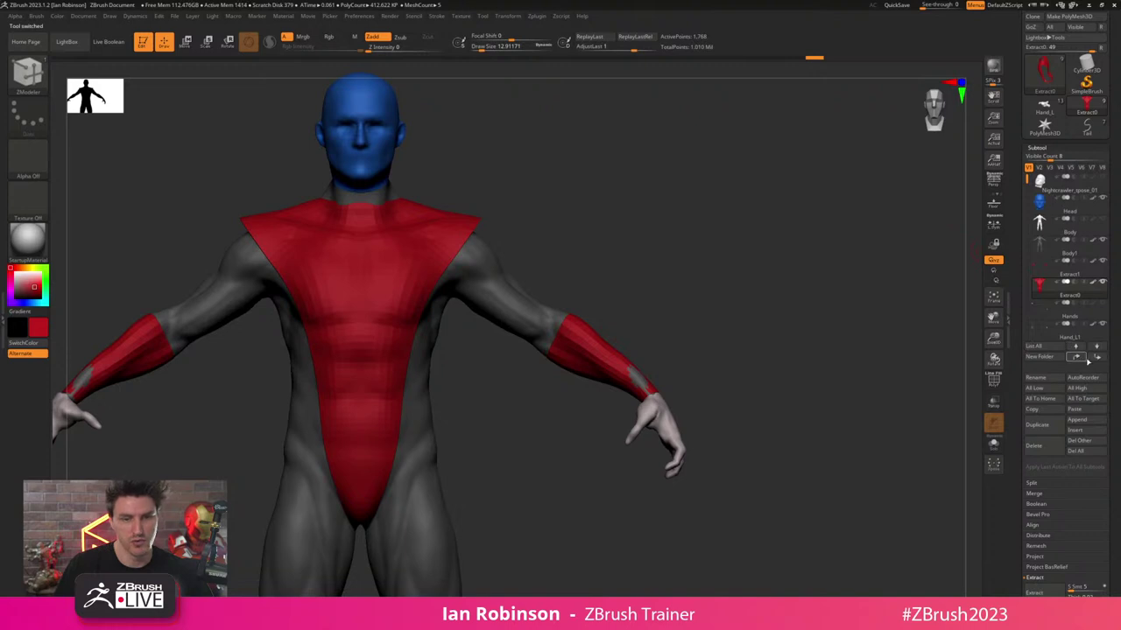
- Move the red torso piece Extract0 directly below Body1 in the subtool order
left_click(1096, 358)
left_click(1096, 357)
left_click(1076, 357)
left_click(1076, 357)
left_click(1076, 358)
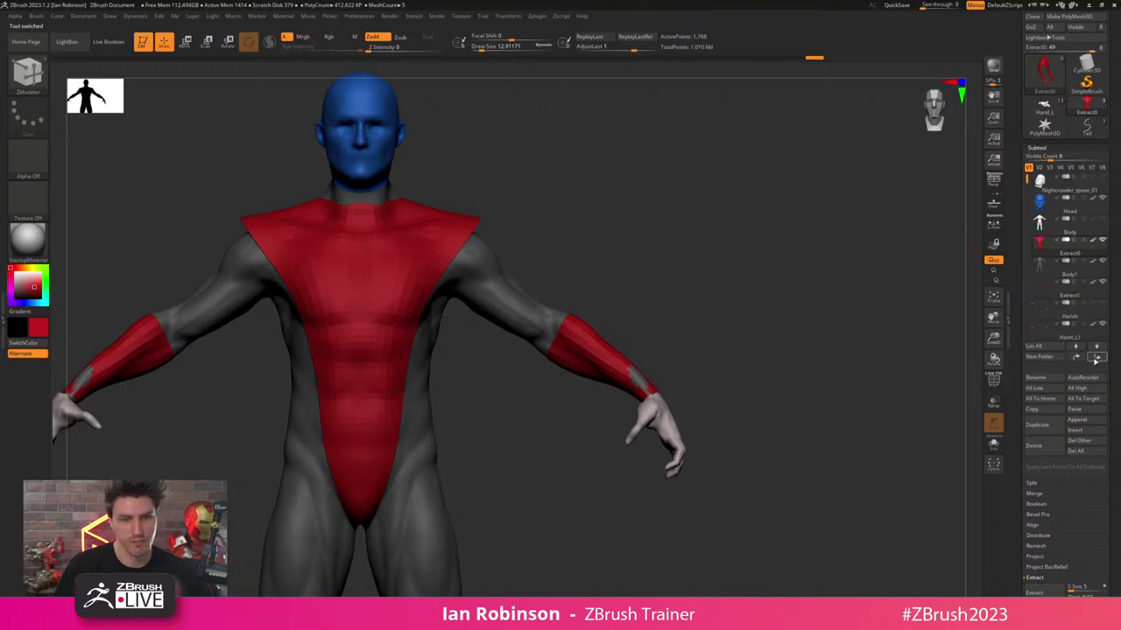
- Select the Feet subtool and paste the copied Tail folder into the costume figure with SubTool Master
left_click(1096, 347)
left_click(1096, 347)
left_click(1097, 347)
left_click(1096, 347)
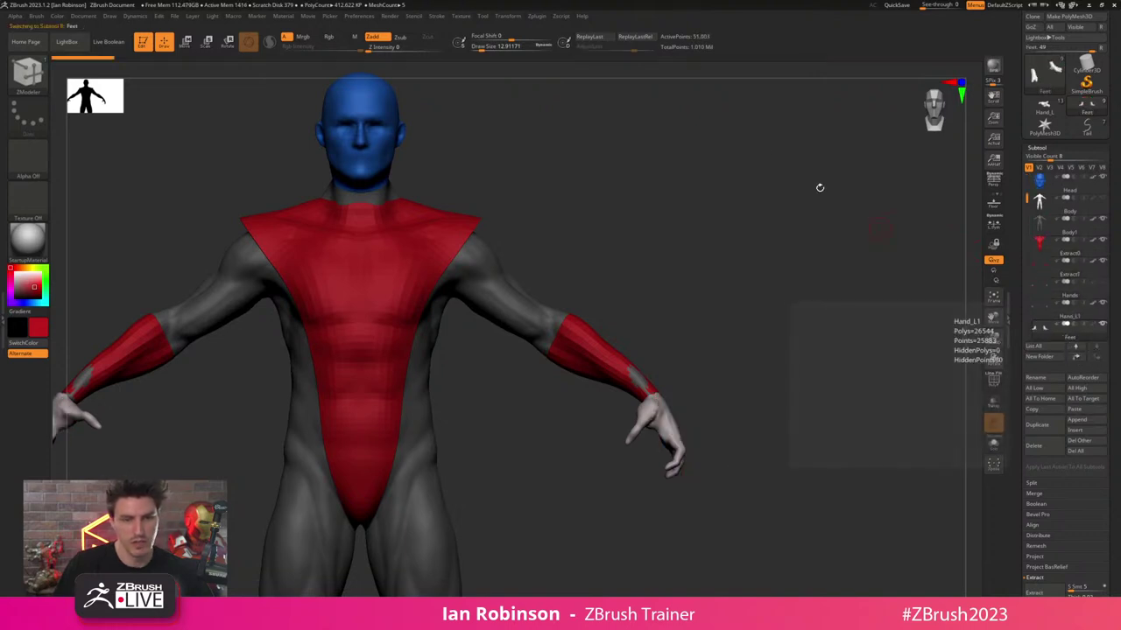
left_click(537, 15)
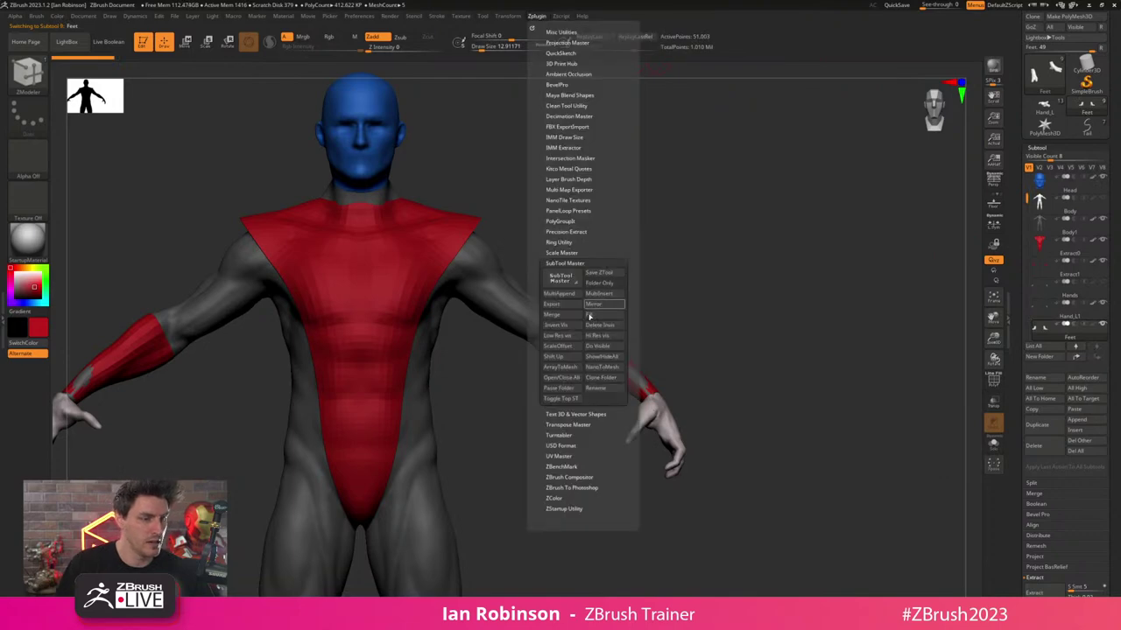
left_click(565, 389)
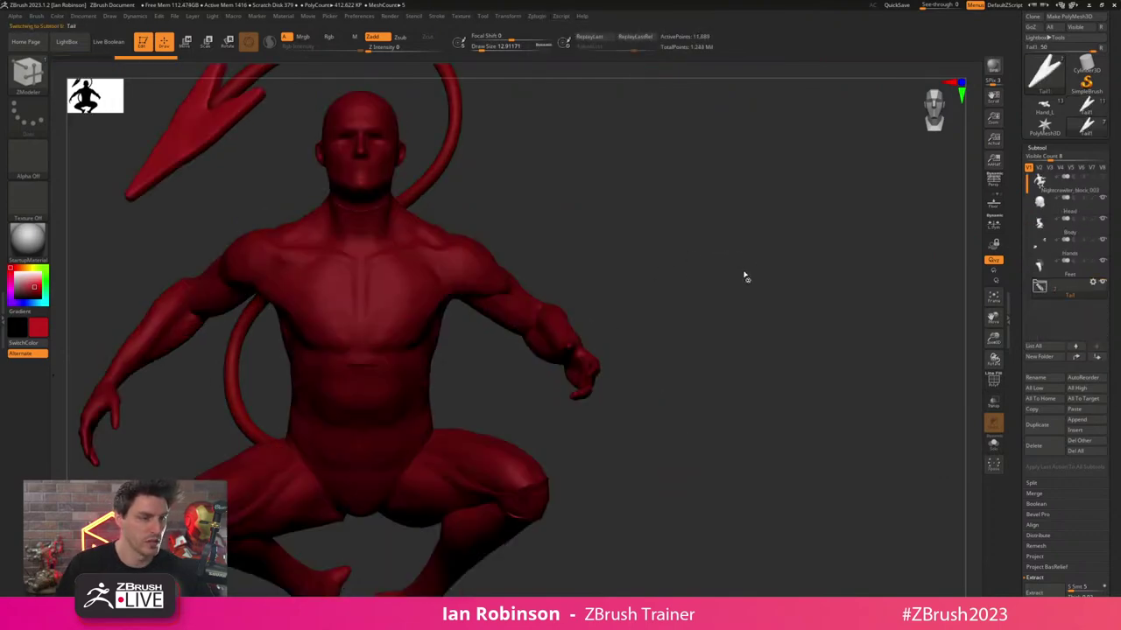
- Turn on transposing of all selected subtools and limit the selection to the tail and its arrow tip
mouse_move(768, 285)
left_mouse_down()
mouse_move(729, 280)
mouse_move(765, 305)
left_mouse_up()
key("w")
left_click_drag(672, 190, 677, 234, "alt")
left_click(597, 132)
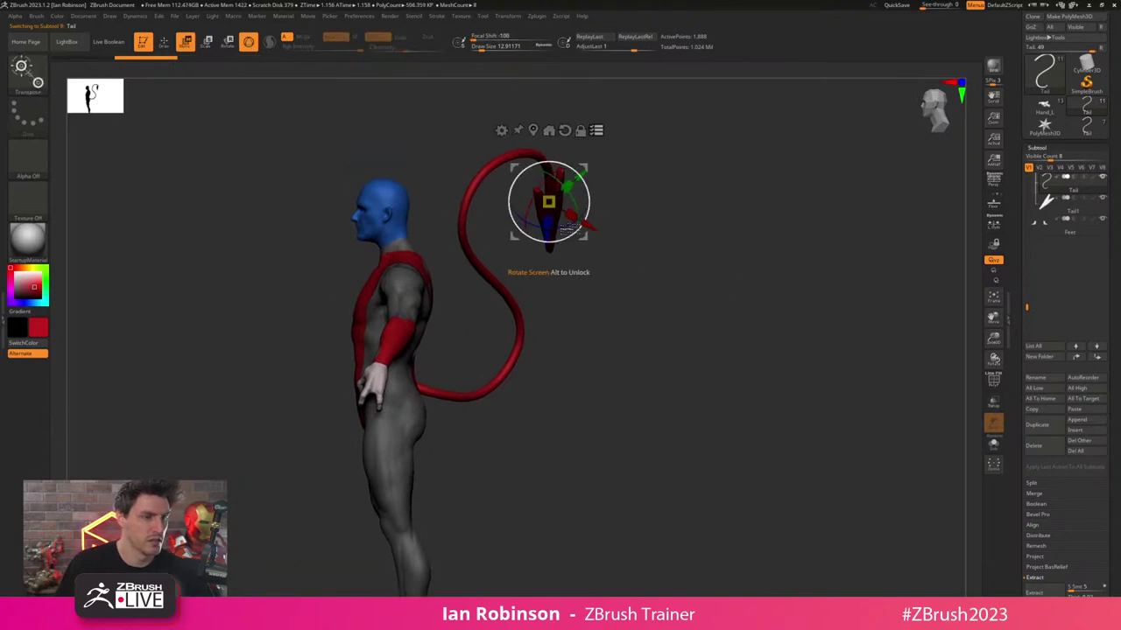
left_click_drag(493, 117, 598, 262, "ctrl+shift")
left_click_drag(648, 320, 610, 318, "shift")
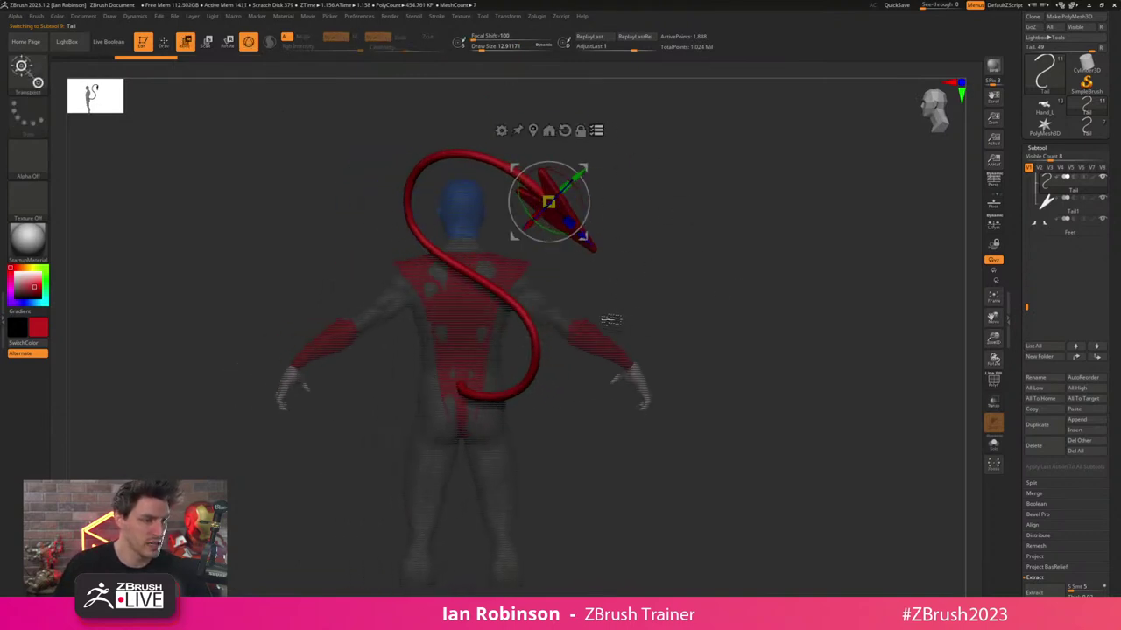
- Reset the gizmo's orientation, place it at the base of the tail on the lower back, and return to Draw mode
left_click(564, 131, "alt")
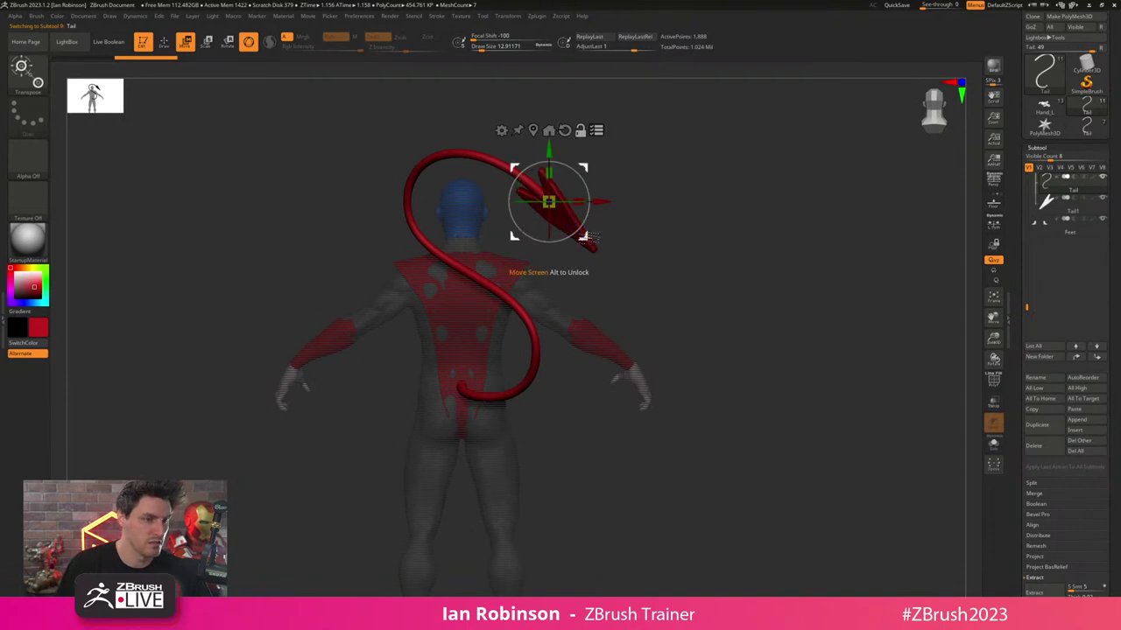
left_click_drag(583, 167, 491, 351, "alt")
left_click_drag(675, 244, 671, 452, "alt")
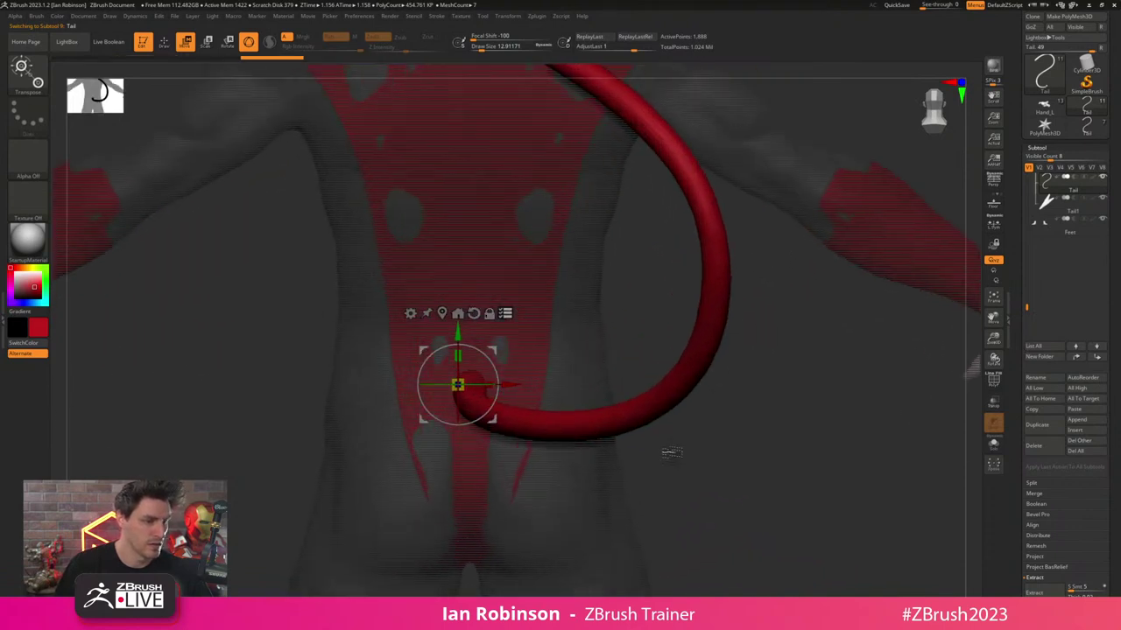
left_click_drag(867, 442, 623, 376)
left_click_drag(500, 314, 905, 164, "alt")
key("q")
- Pick the blue of the head as the active colour and fill the tail with it
left_click_drag(771, 464, 763, 343, "alt")
left_click_drag(671, 410, 515, 540, "alt")
key("c")
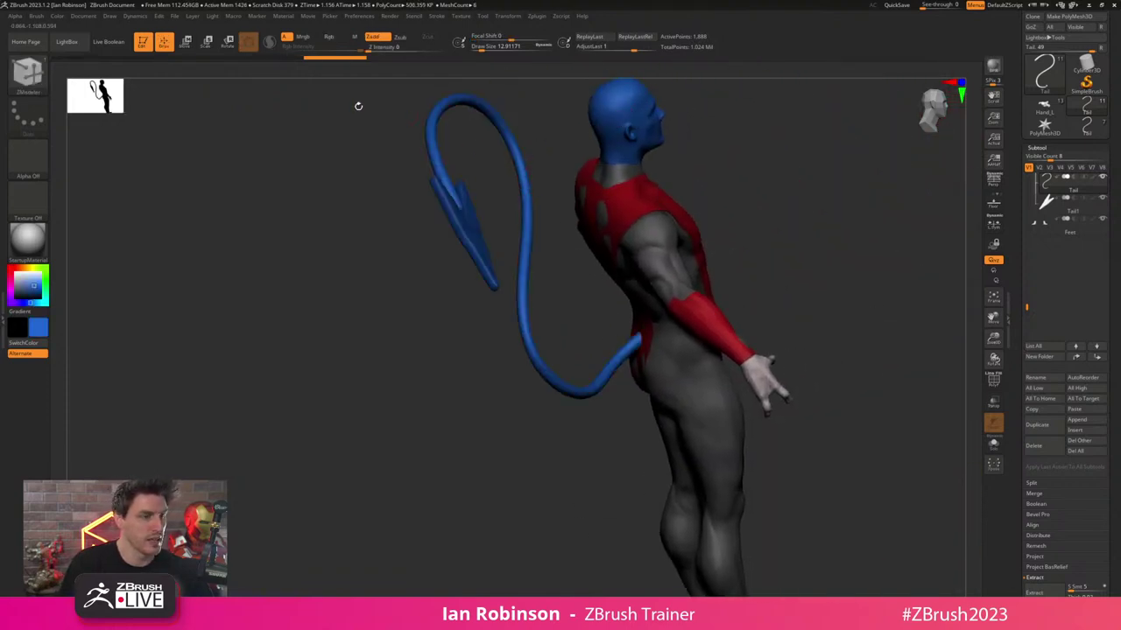
key("shift+f")
key("shift+f")
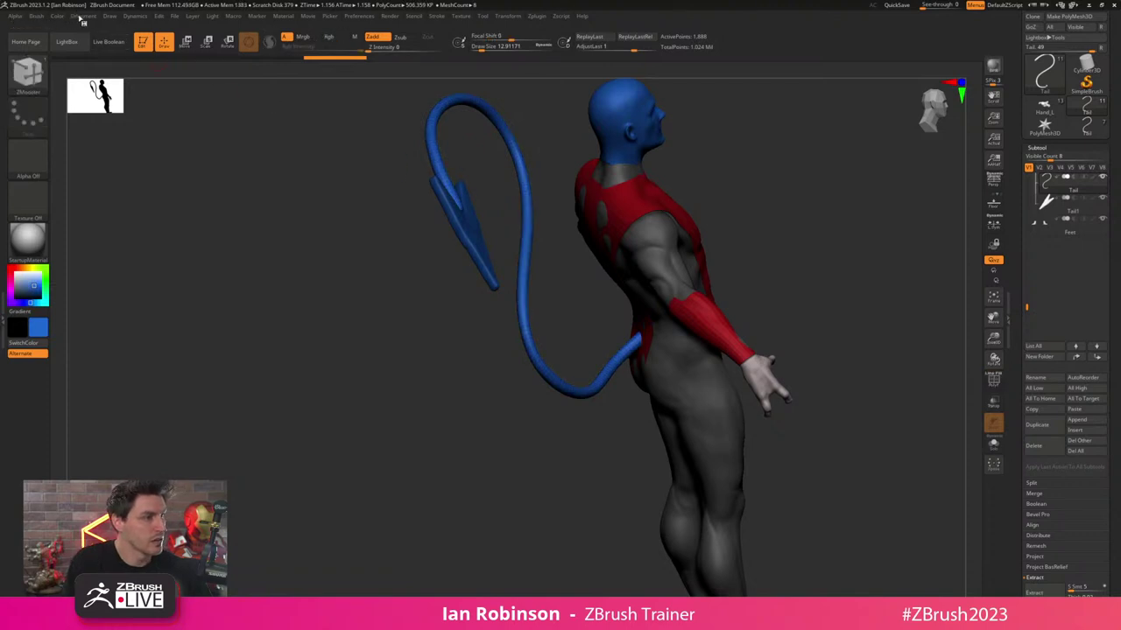
left_click(60, 17)
left_click(100, 205)
- Fill the tail's arrow tip with the same blue
left_click(457, 210, "alt")
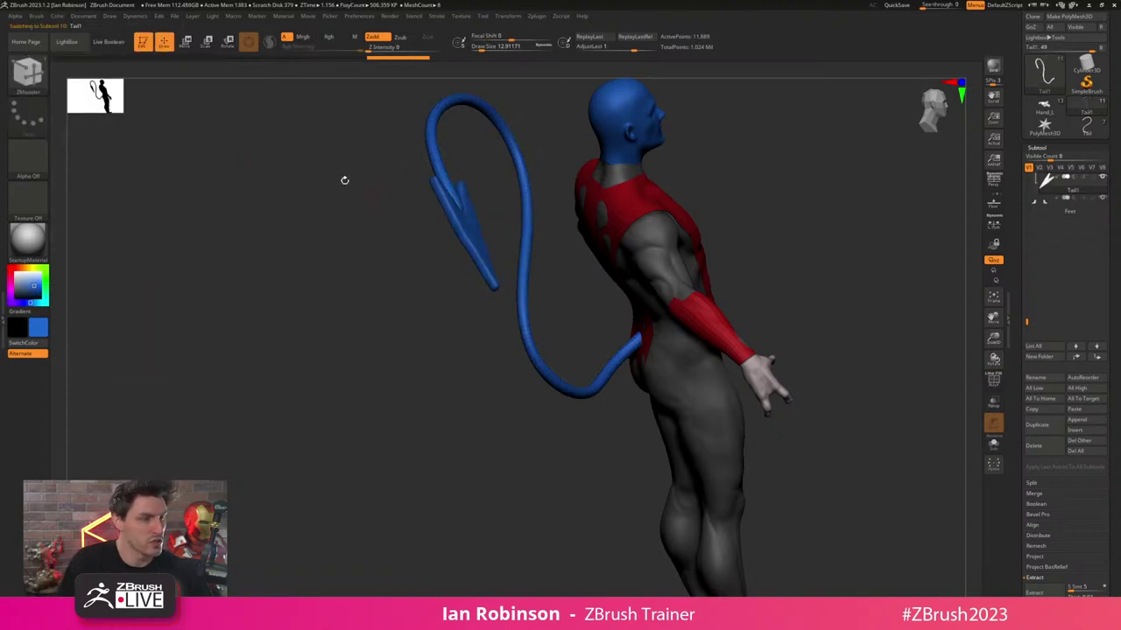
key("shift+f")
left_click(64, 17)
left_click(99, 203)
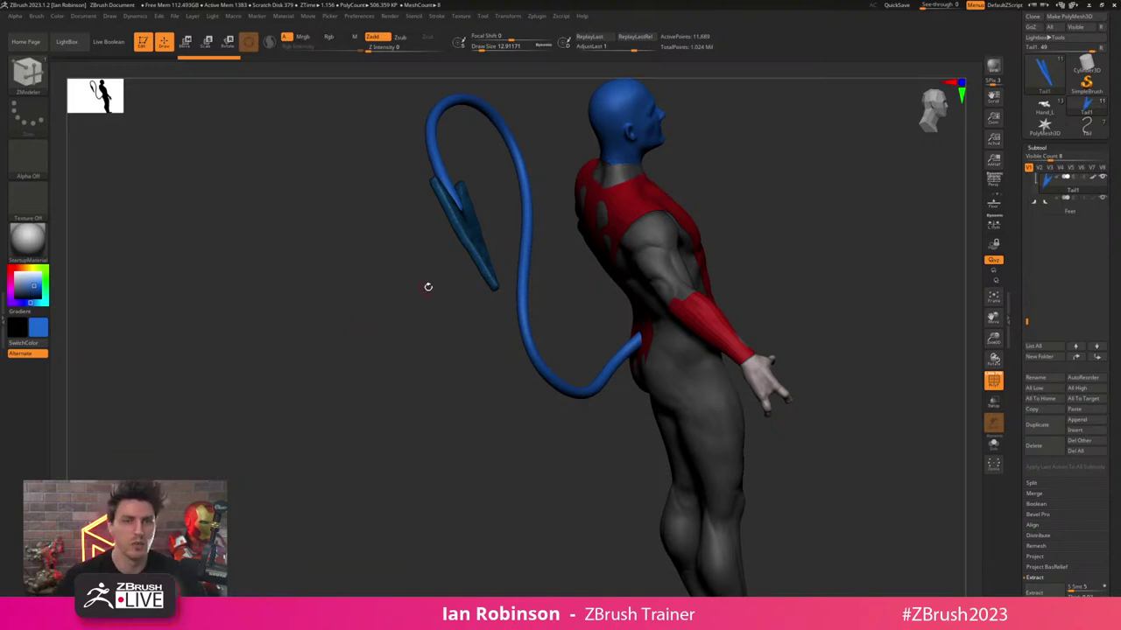
scroll(1049, 240, "up", 2)
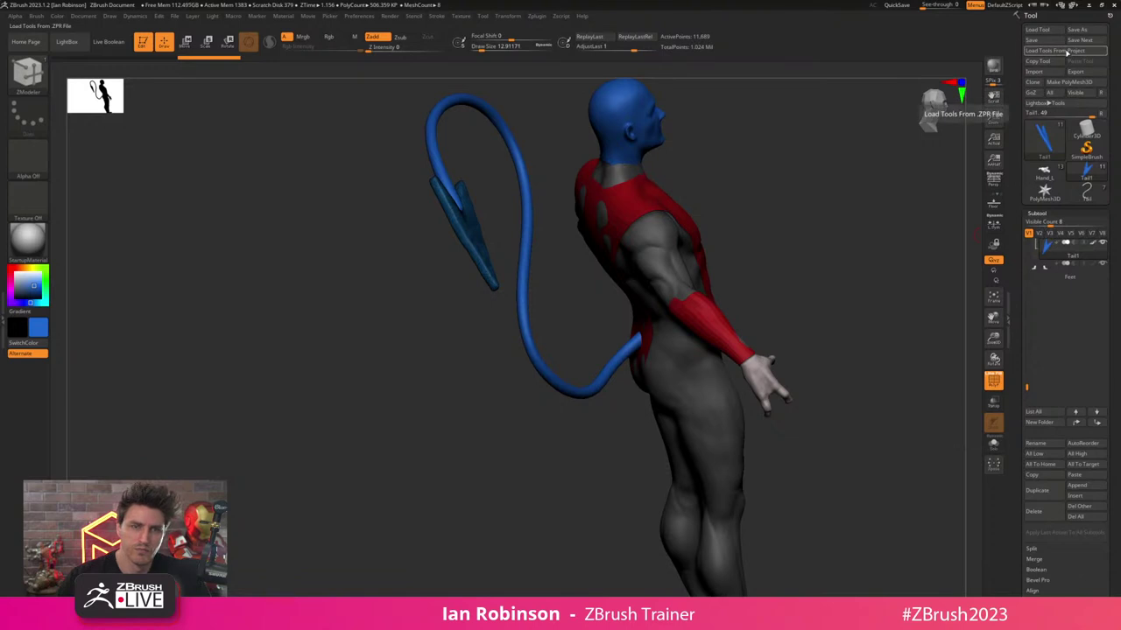
left_click_drag(892, 177, 923, 179)
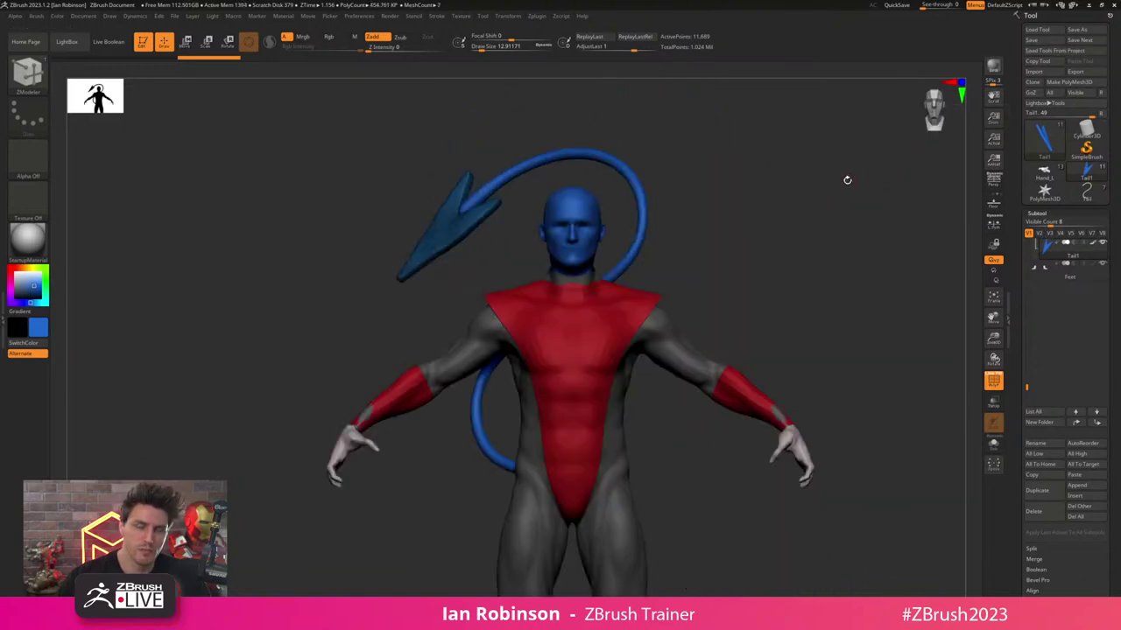
left_click_drag(814, 238, 826, 176, "alt")
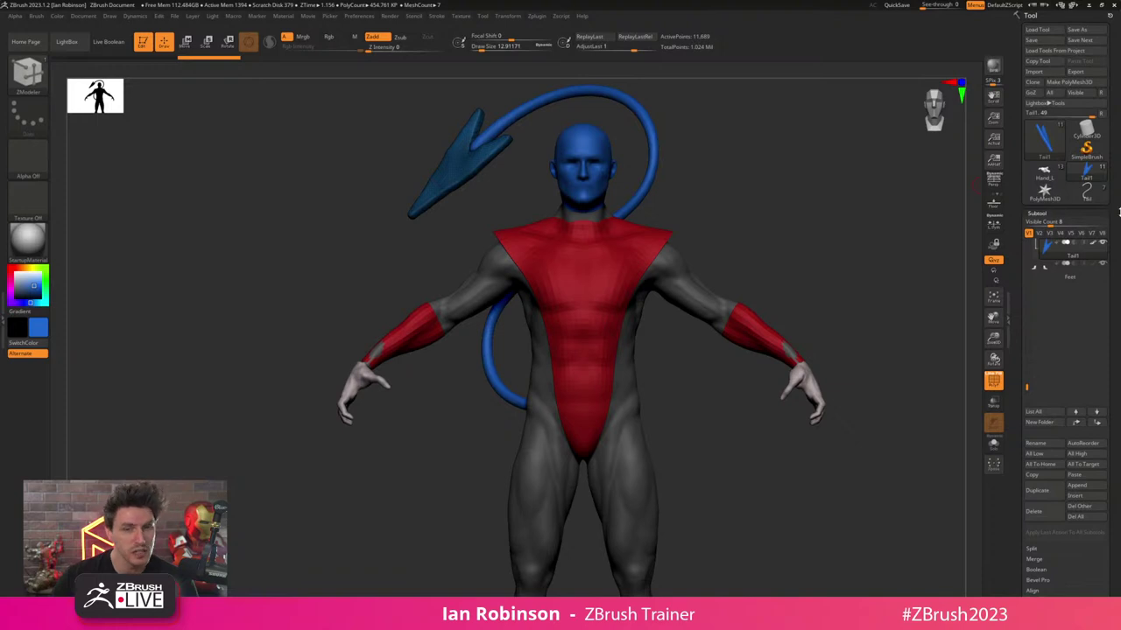
- Select the Body1 subtool and turn off its PolyFrame display
left_click_drag(1113, 221, 1111, 190)
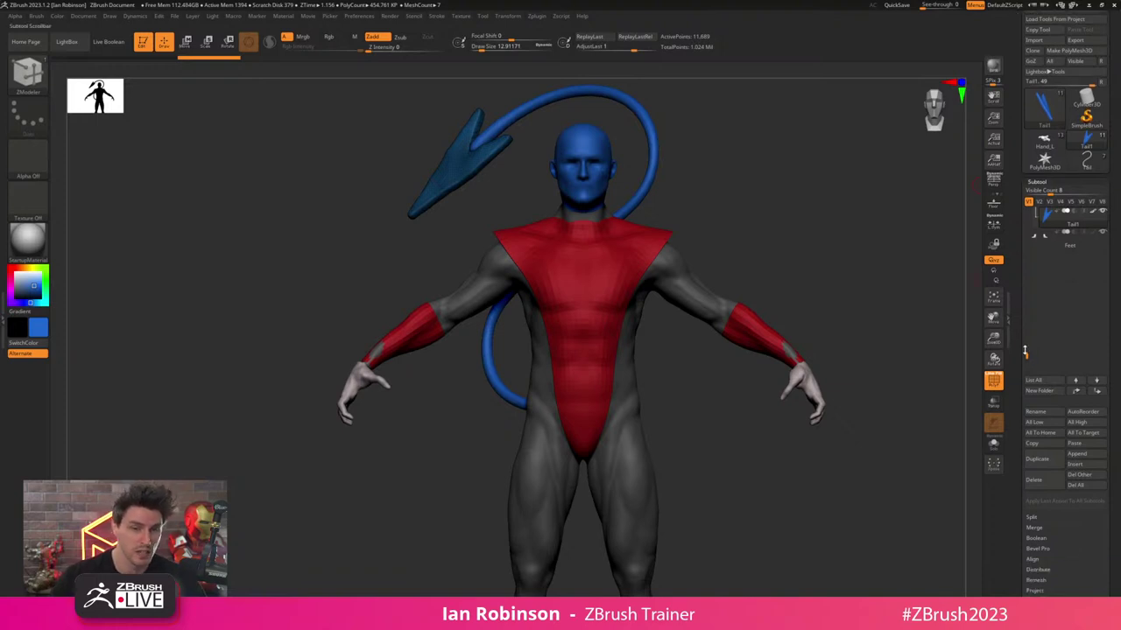
left_click_drag(1025, 351, 1027, 233)
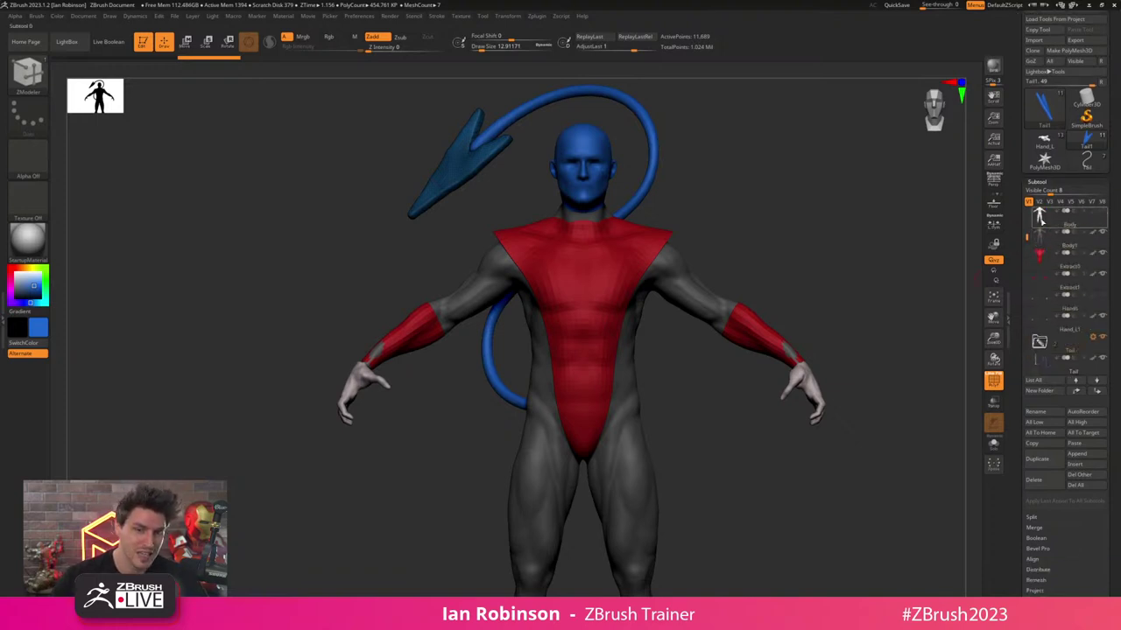
left_click(1044, 240)
left_click_drag(826, 255, 788, 206, "alt")
key("shift+f")
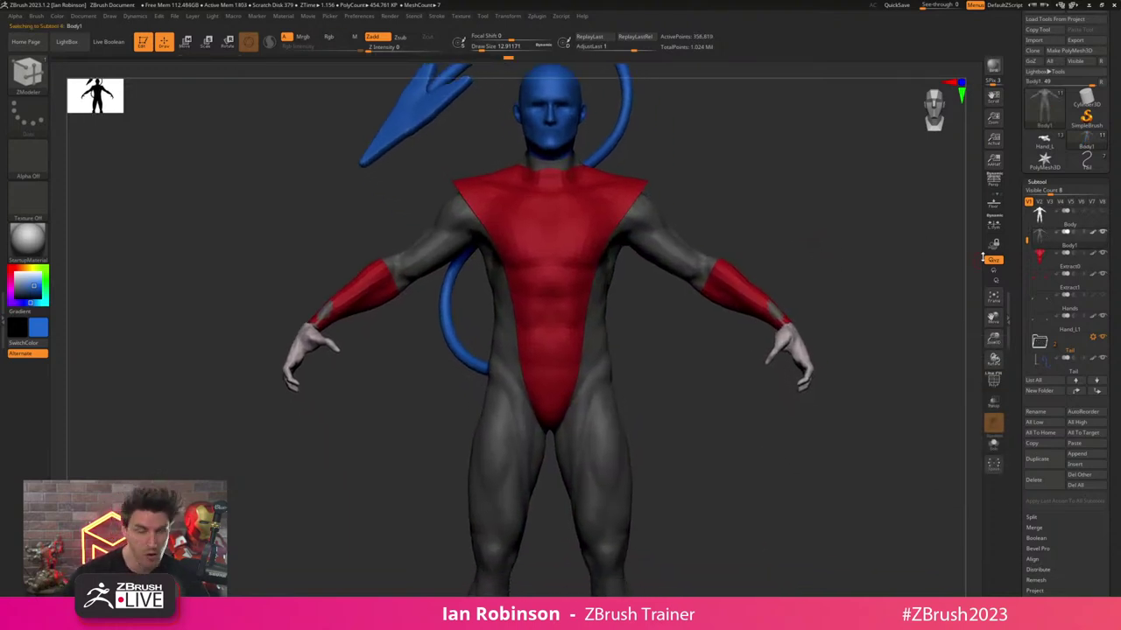
left_click_drag(813, 269, 786, 252, "alt")
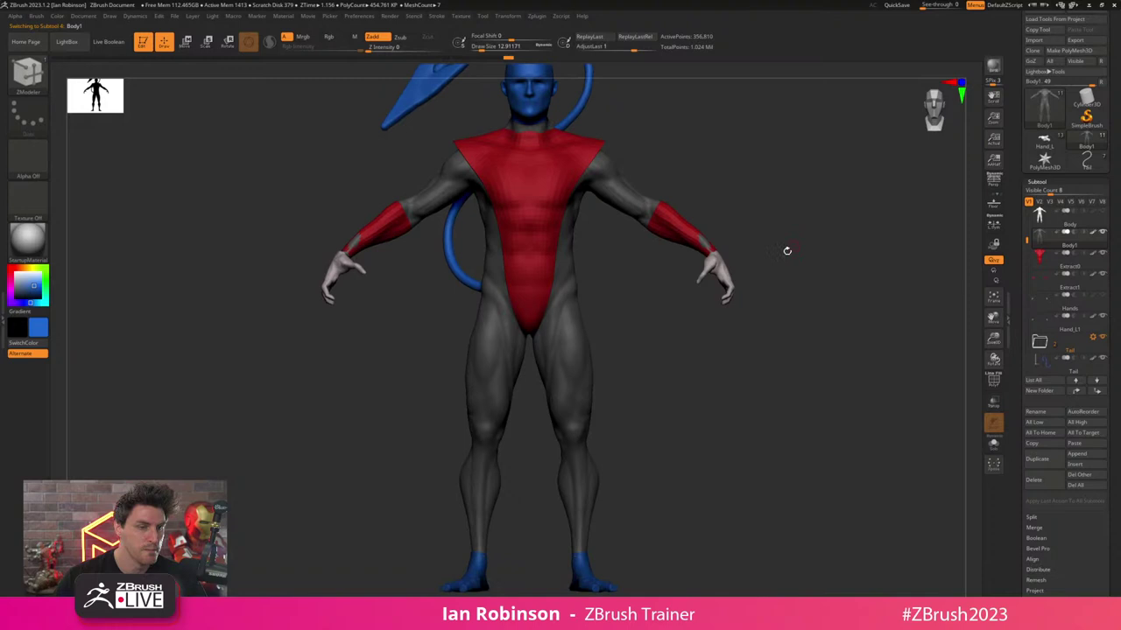
- Select the forearm gloves, turn on their PolyFrame display and activate the Move gizmo
left_click(693, 235, "alt")
key("shift+f")
key("shift+f")
key("shift+f")
key("w")
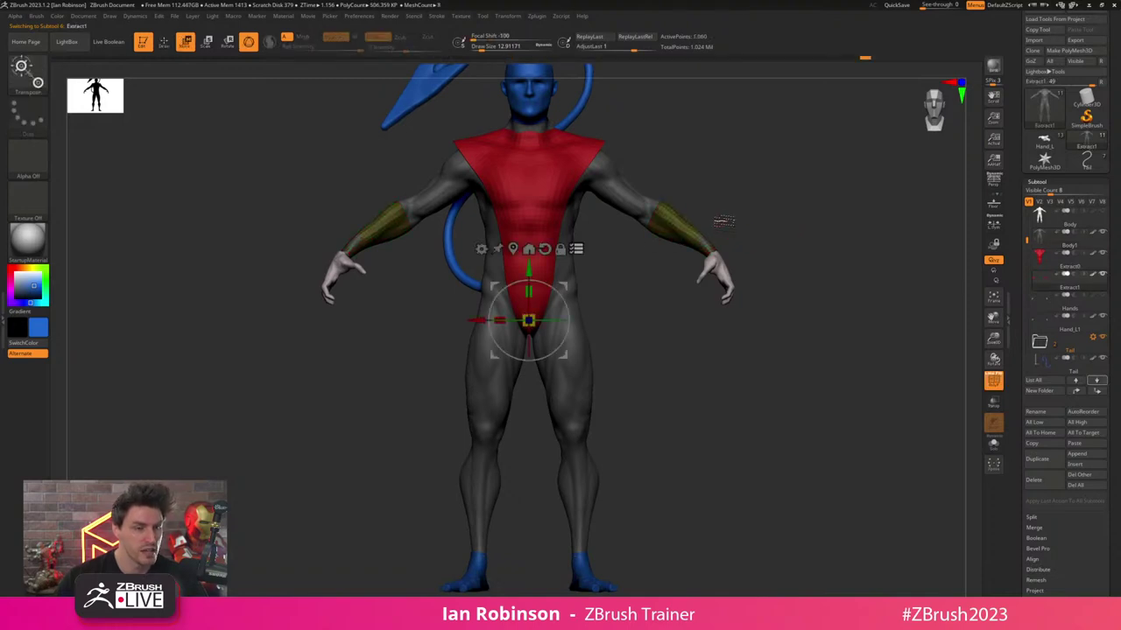
left_click_drag(742, 207, 745, 225, "alt")
left_click_drag(668, 287, 670, 362, "alt")
- Try to narrow the multi-subtool transpose selection by marquee selecting and deselecting the figure's parts
left_click(718, 276, "ctrl+shift")
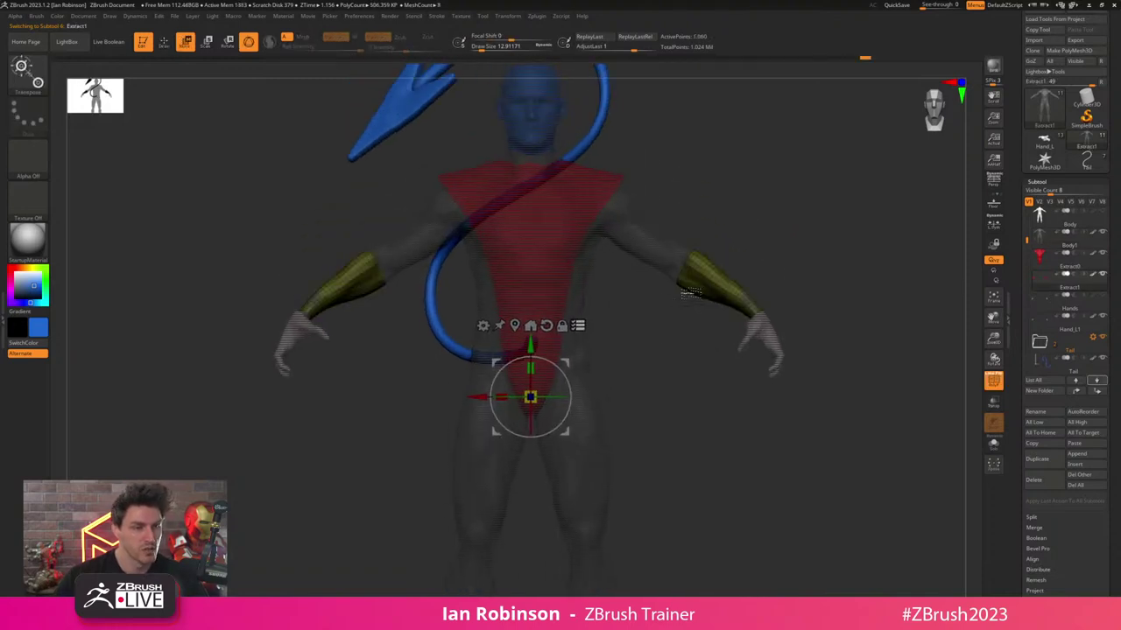
mouse_move(665, 201)
left_mouse_down("ctrl+shift")
mouse_move(725, 193)
mouse_move(411, 493)
left_mouse_up("ctrl+shift")
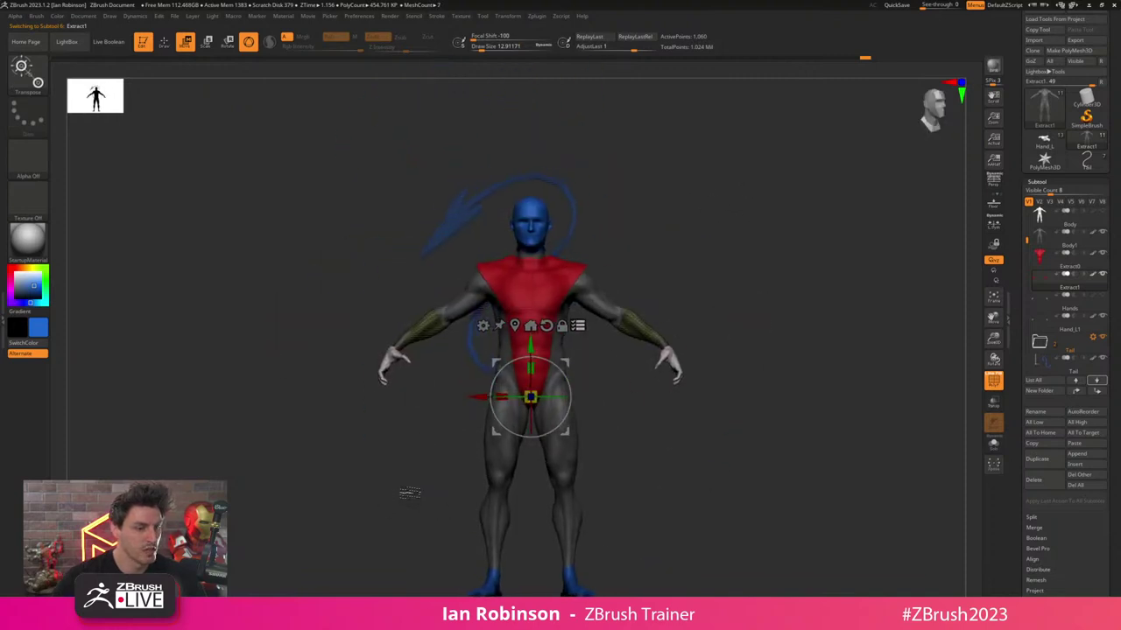
left_click_drag(734, 382, 737, 361, "alt")
left_click_drag(745, 242, 348, 592, "ctrl+alt+shift")
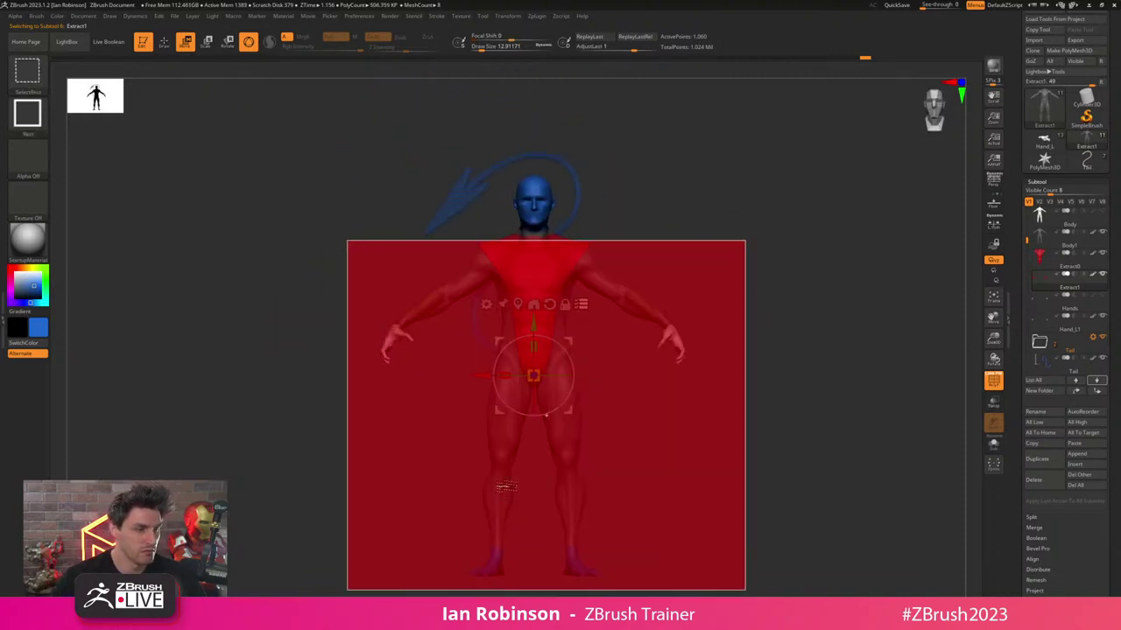
mouse_move(658, 322)
left_mouse_down("alt")
mouse_move(659, 384)
mouse_move(645, 402)
left_mouse_up("alt")
left_click_drag(600, 348, 679, 388, "alt")
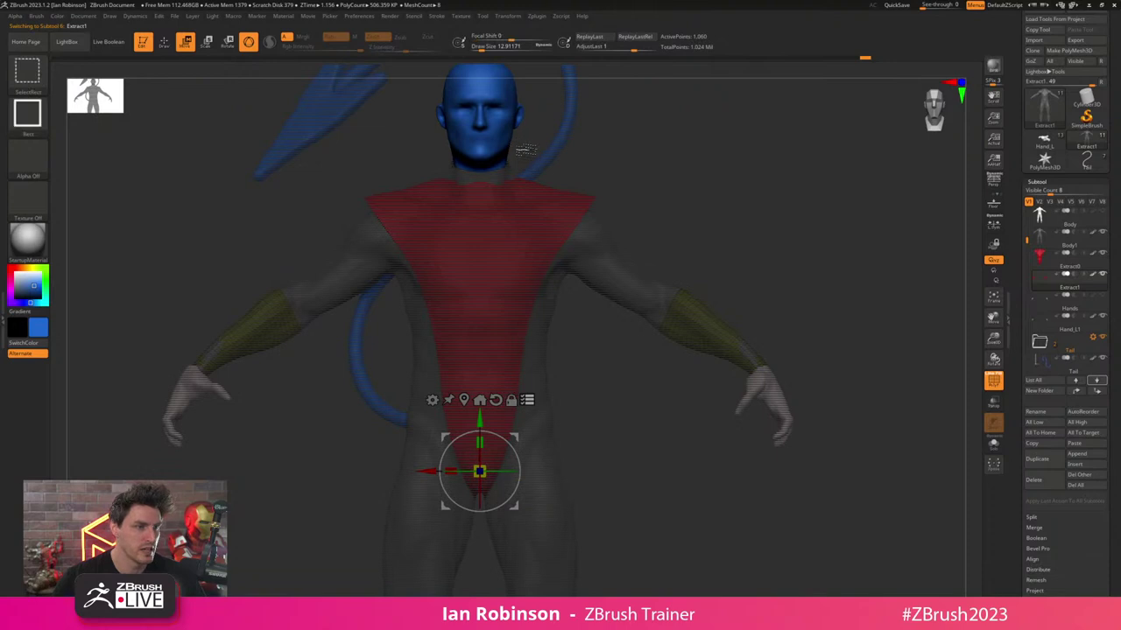
- Exclude the tail and its arrow tip from the transpose selection and include the red torso piece
left_click(516, 147, "ctrl+shift")
left_click(559, 239, "ctrl+shift")
left_click_drag(748, 331, 742, 330, "ctrl+shift")
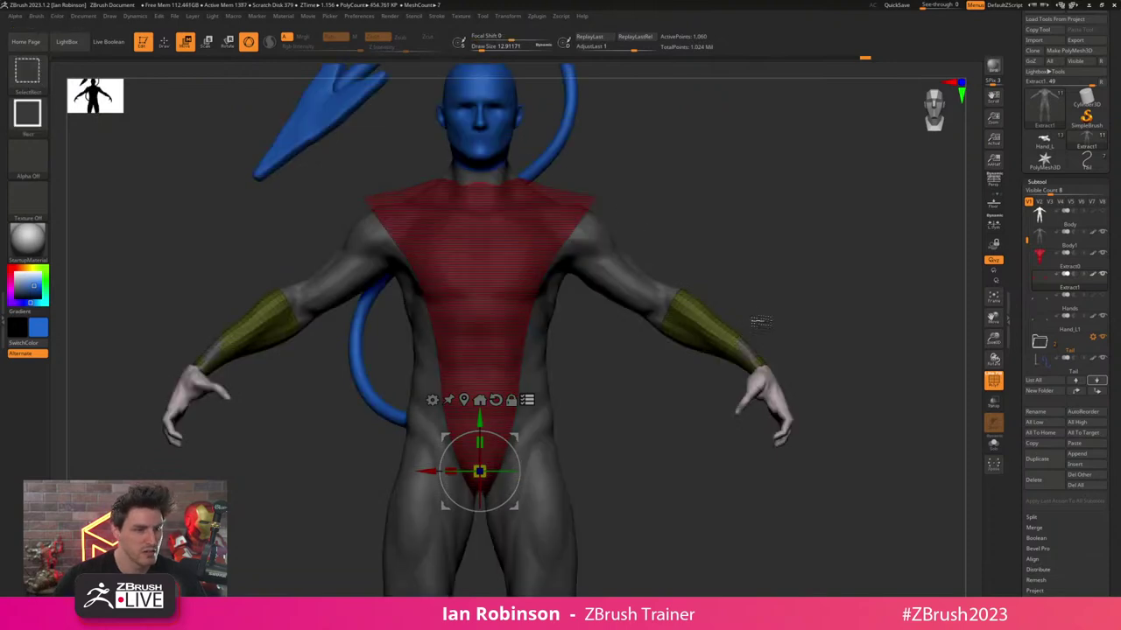
left_click(647, 290, "ctrl+shift")
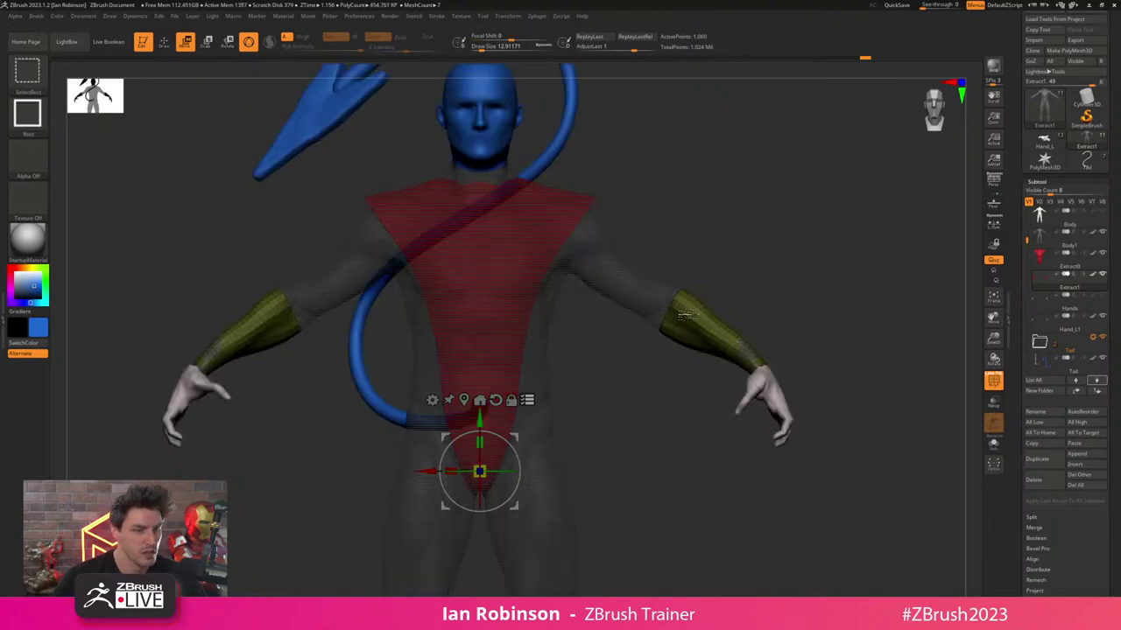
left_click(558, 256, "ctrl+shift")
left_click(553, 159, "ctrl+shift")
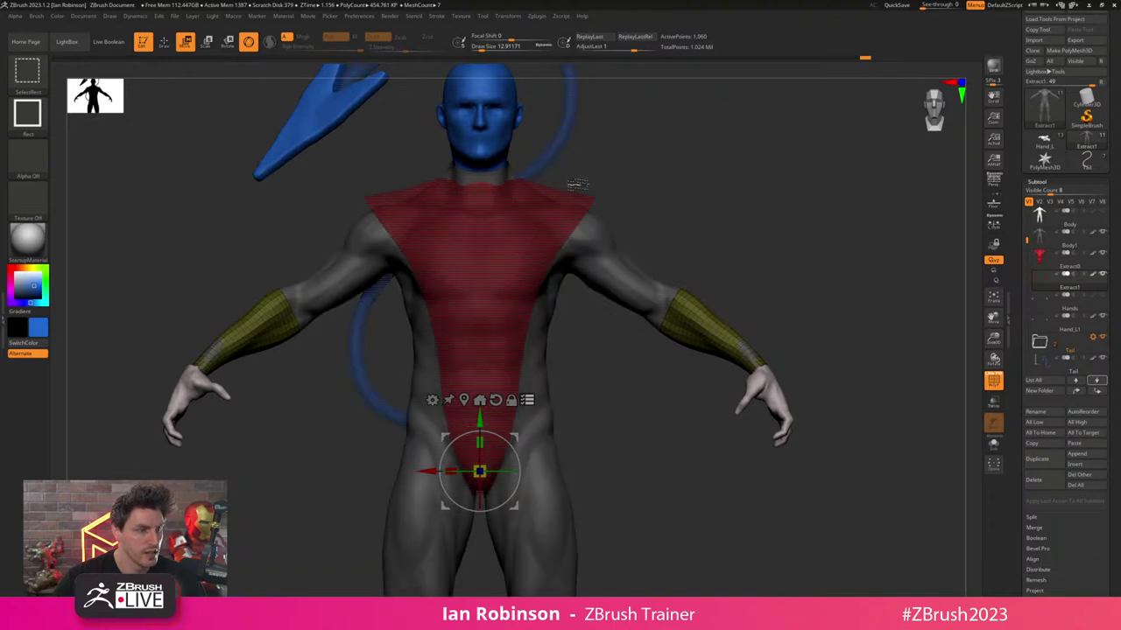
left_click(344, 103, "ctrl+shift")
left_click(584, 203, "ctrl+shift")
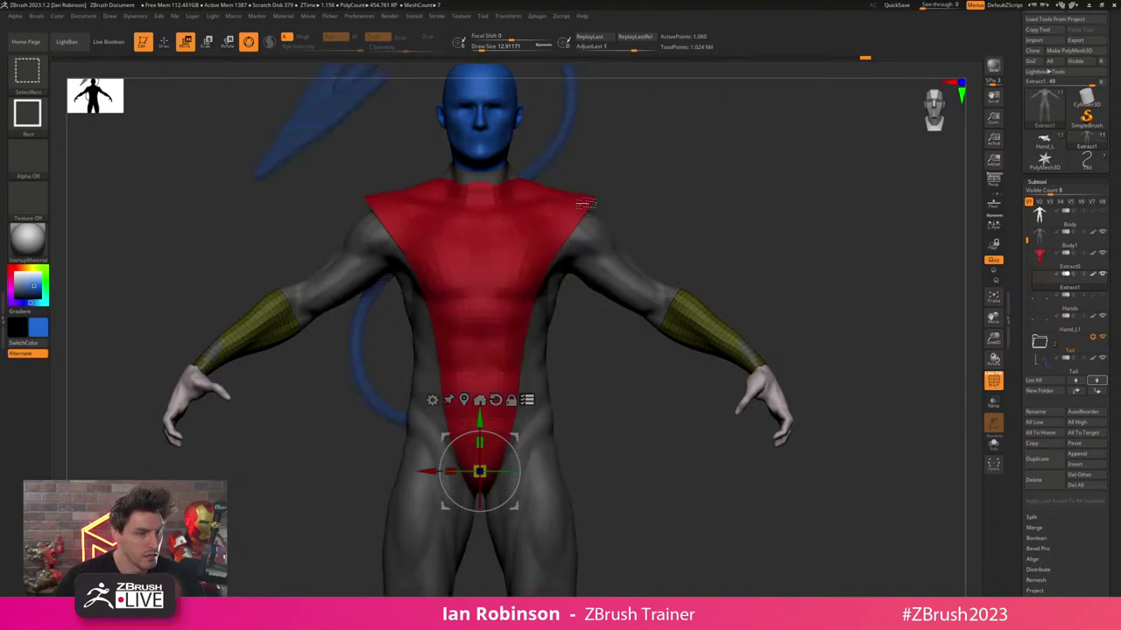
- Exclude the hands, body, head and feet, keeping only the torso piece and the gloves in the transpose selection
right_click_drag(637, 287, 671, 261, "ctrl")
left_click(709, 407, "ctrl+shift")
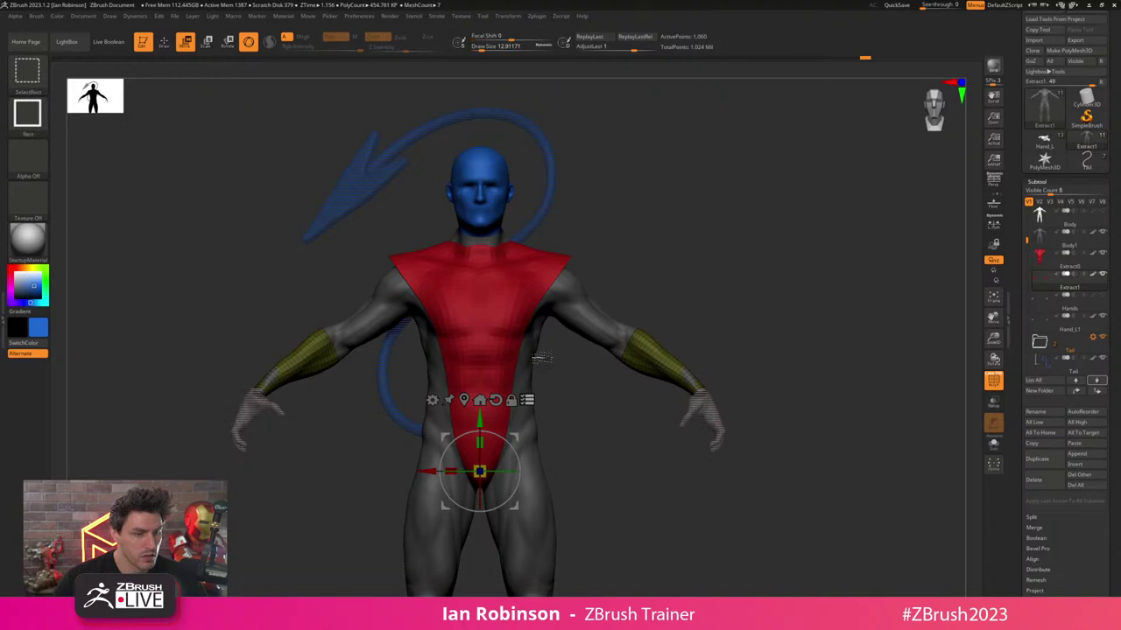
left_click(593, 324, "ctrl+shift")
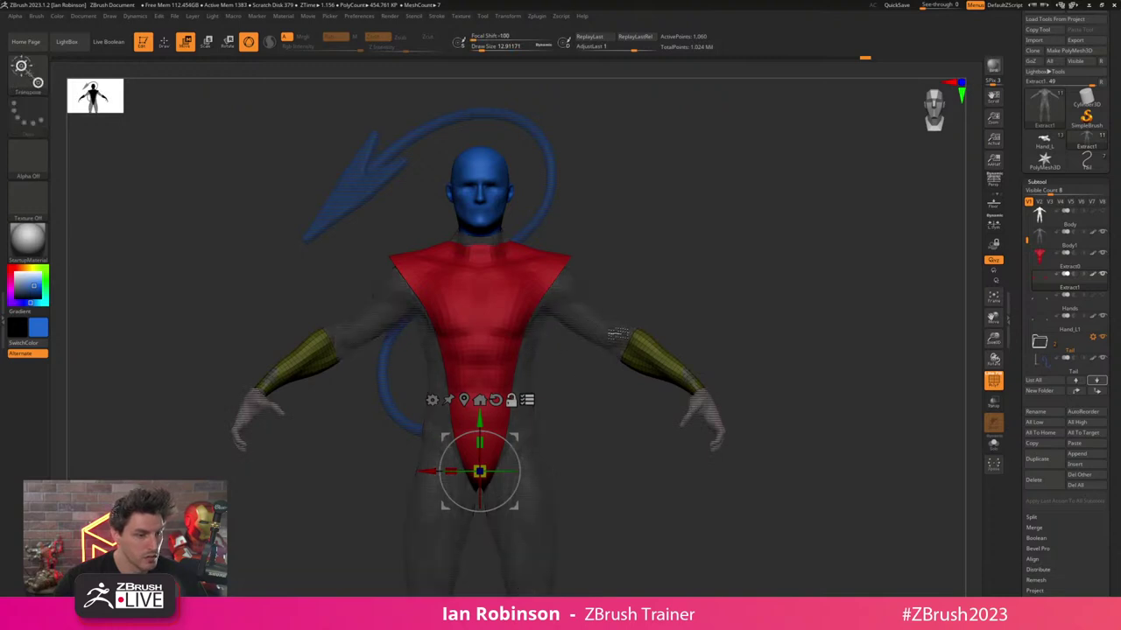
right_click_drag(593, 324, 589, 305, "ctrl")
left_click(521, 215, "ctrl+shift")
right_click_drag(637, 273, 643, 190, "alt")
right_click_drag(644, 190, 598, 336)
mouse_move(598, 336)
right_mouse_down("alt")
mouse_move(608, 241)
mouse_move(682, 251)
mouse_move(654, 340)
right_mouse_up("alt")
left_click(584, 512, "ctrl+shift")
right_click_drag(715, 229, 683, 351, "alt")
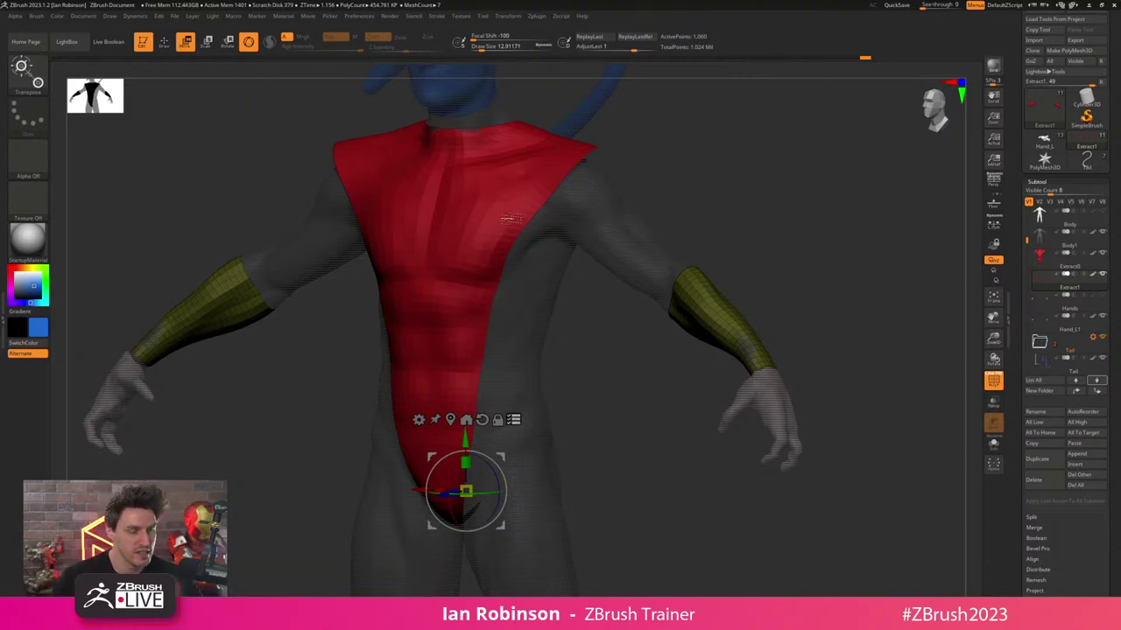
- Group the selected torso piece and gloves in a new subtool folder and give the folder a title
right_click_drag(716, 275, 741, 273, "ctrl")
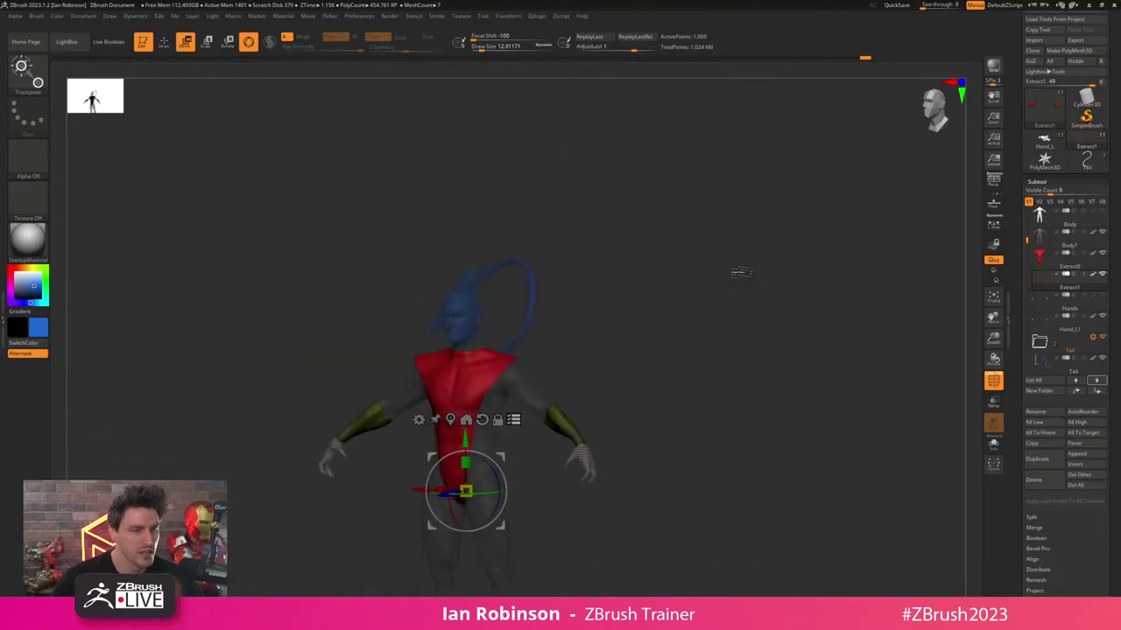
key("ctrl+g")
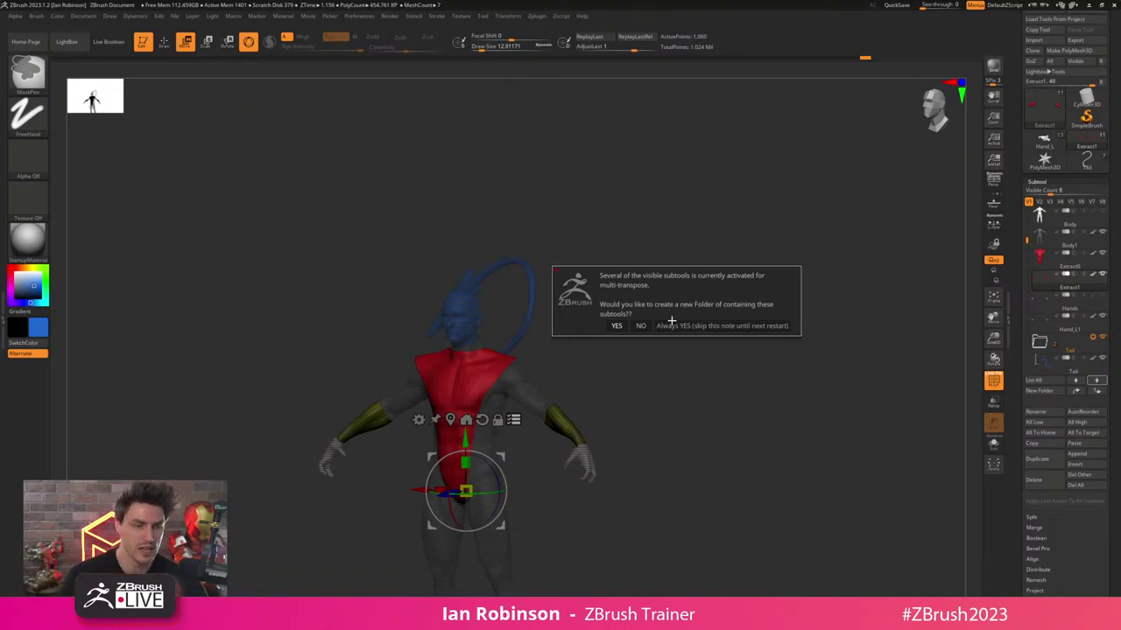
left_click(617, 327)
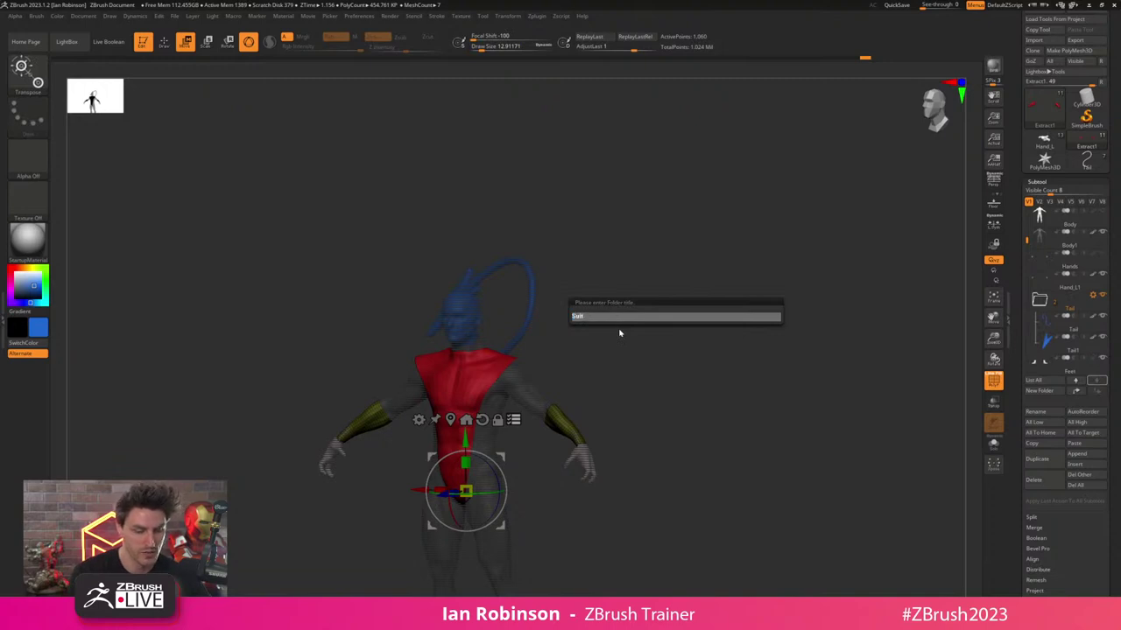
type("mor")
key("Return")
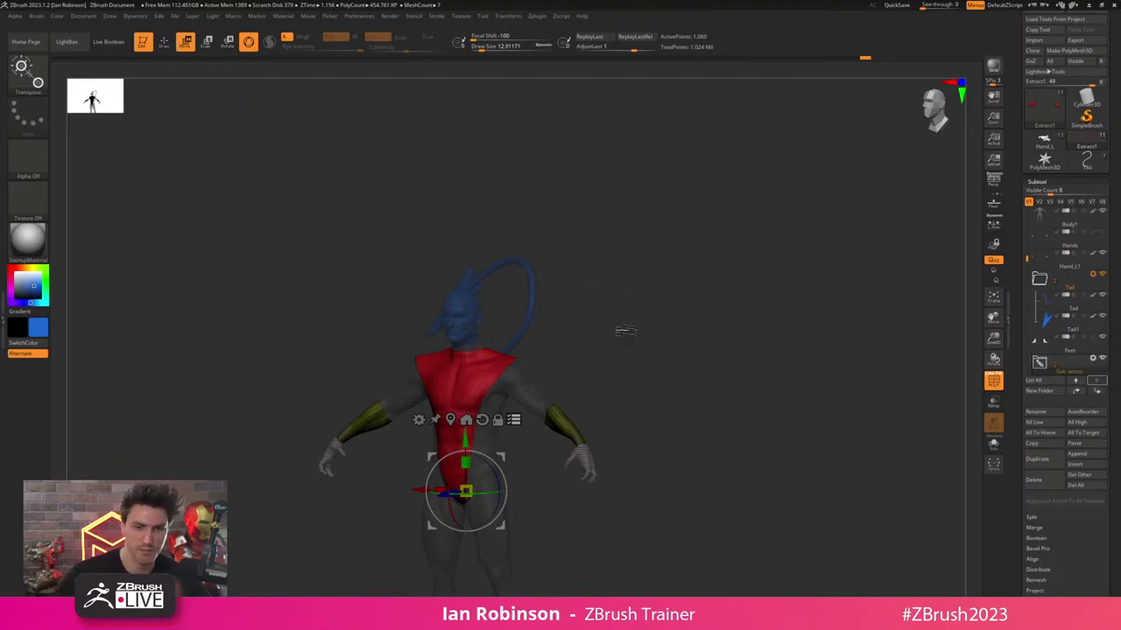
- Leave the transpose mode for Draw mode and bring the suit armor folder's pieces into view in the subtool list
key("q")
left_click_drag(789, 351, 980, 363, "alt")
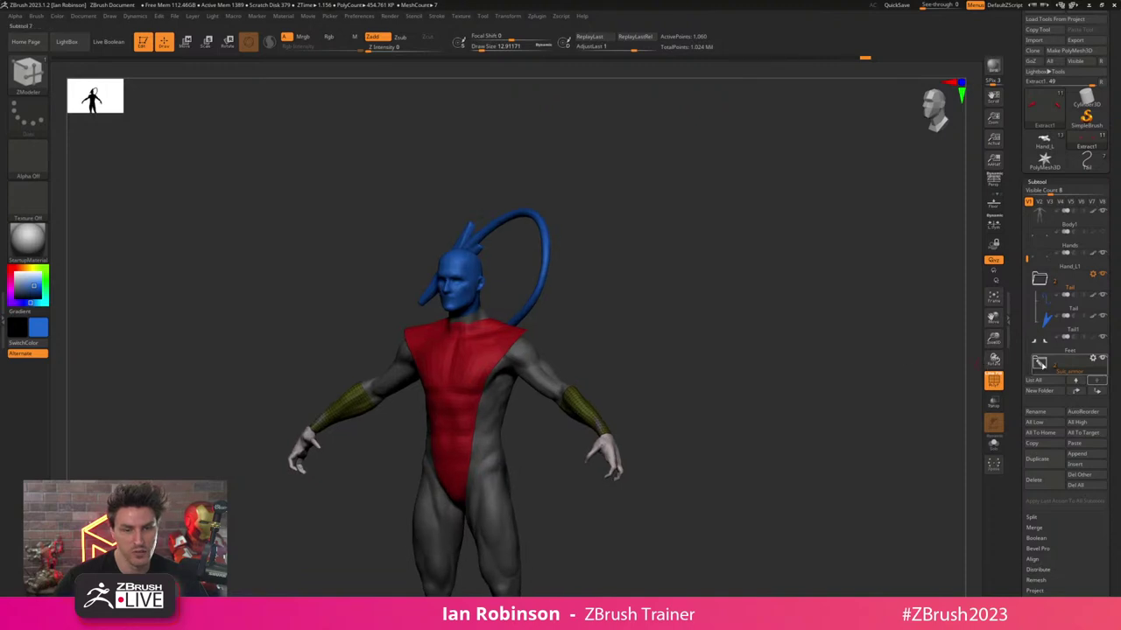
left_click_drag(1027, 260, 1027, 284)
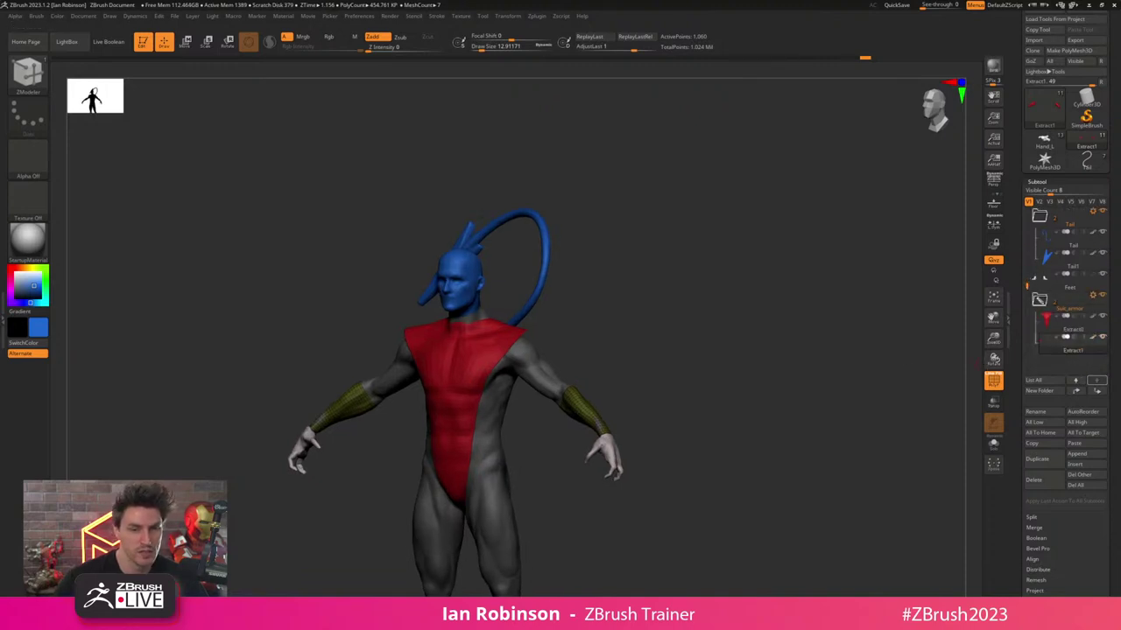
left_click_drag(1117, 320, 1114, 260)
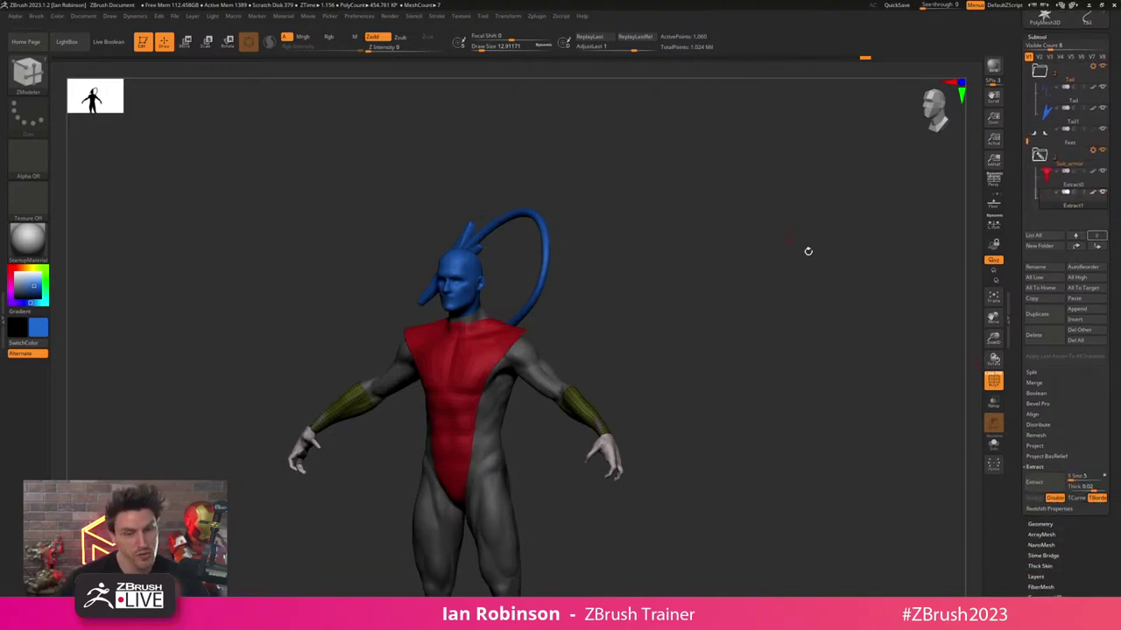
- Switch the current material to BasicMaterial2 and open the colour settings that hold the object fill options
left_click(17, 251)
left_click(37, 247)
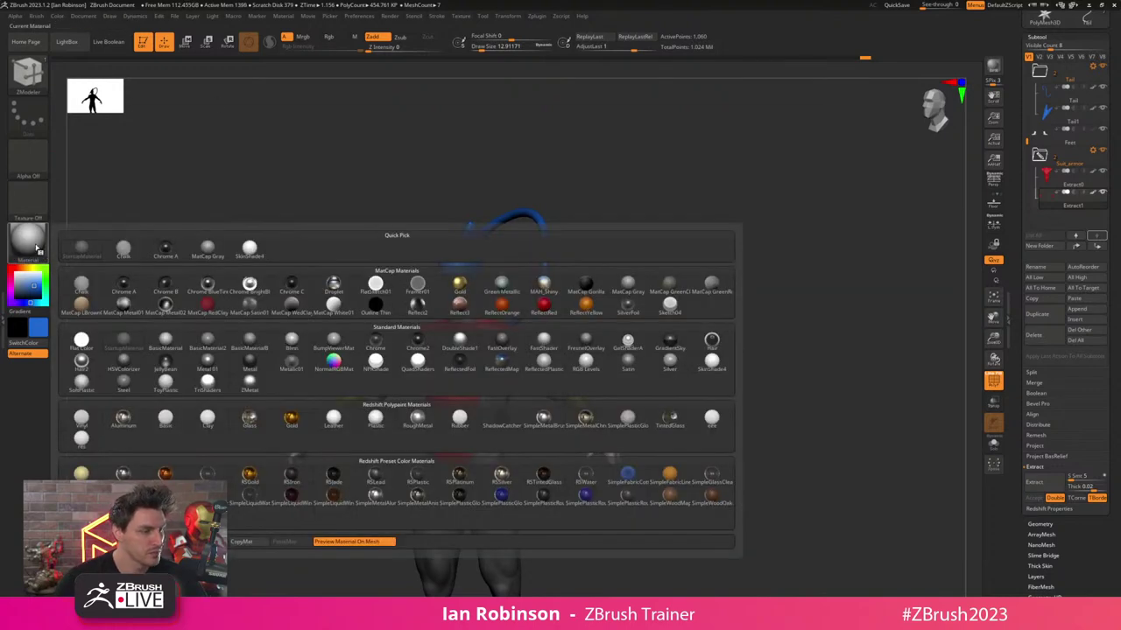
left_click(206, 340)
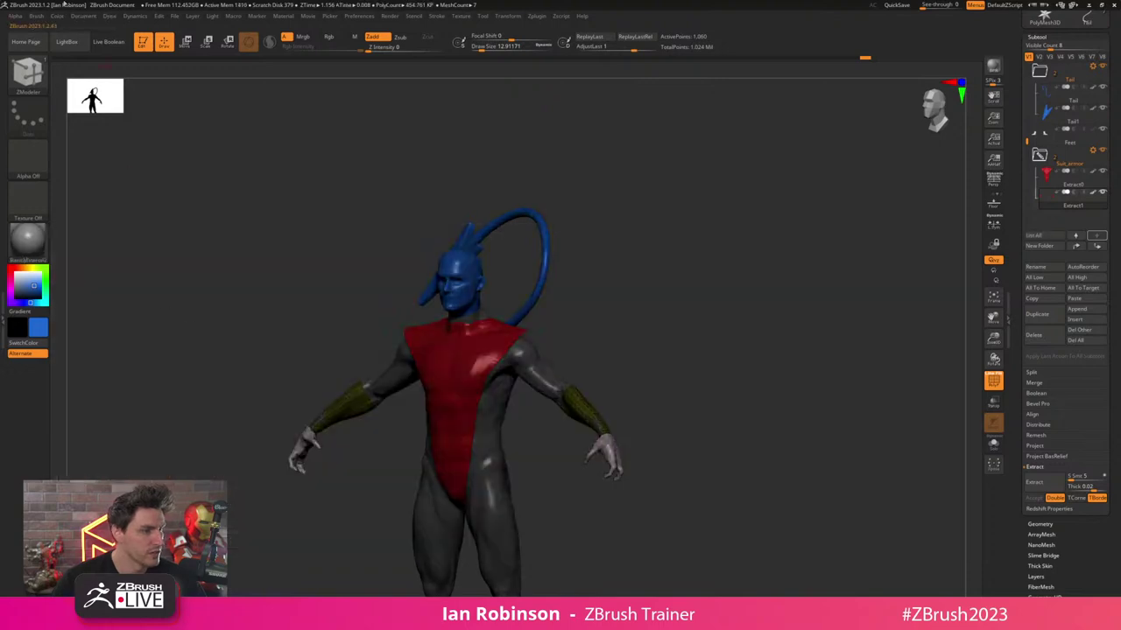
left_click(56, 15)
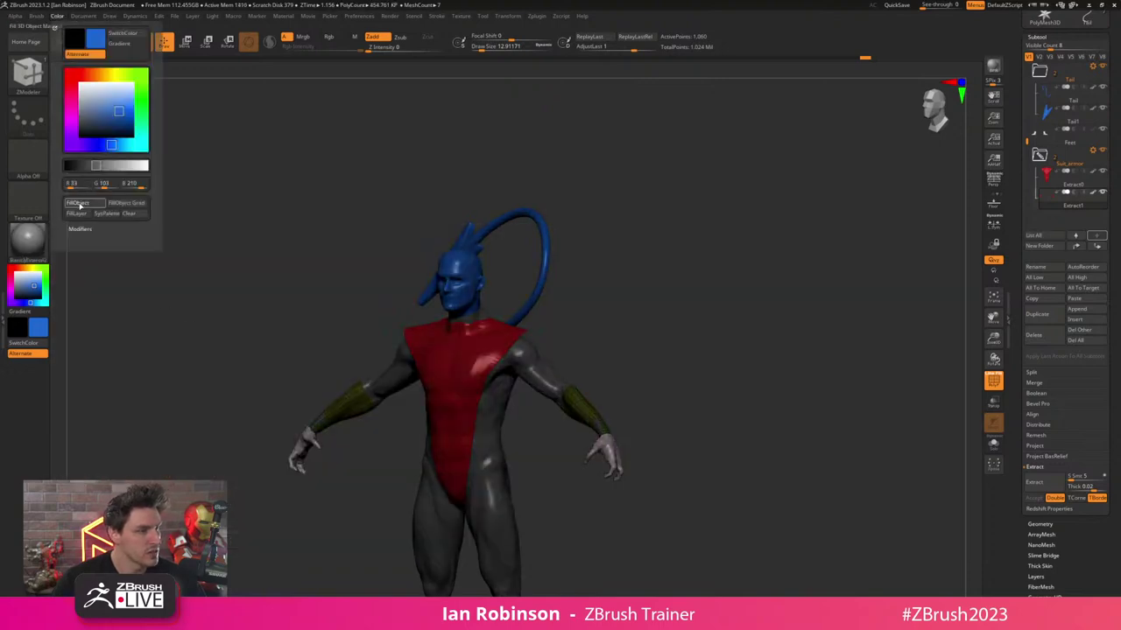
- Fill the forearm armor and the torso armor with blue (33, 103, 210), set RoughMetal as active material, and hide the polyframe
left_click(80, 206)
left_click(477, 349, "alt")
left_click(38, 244)
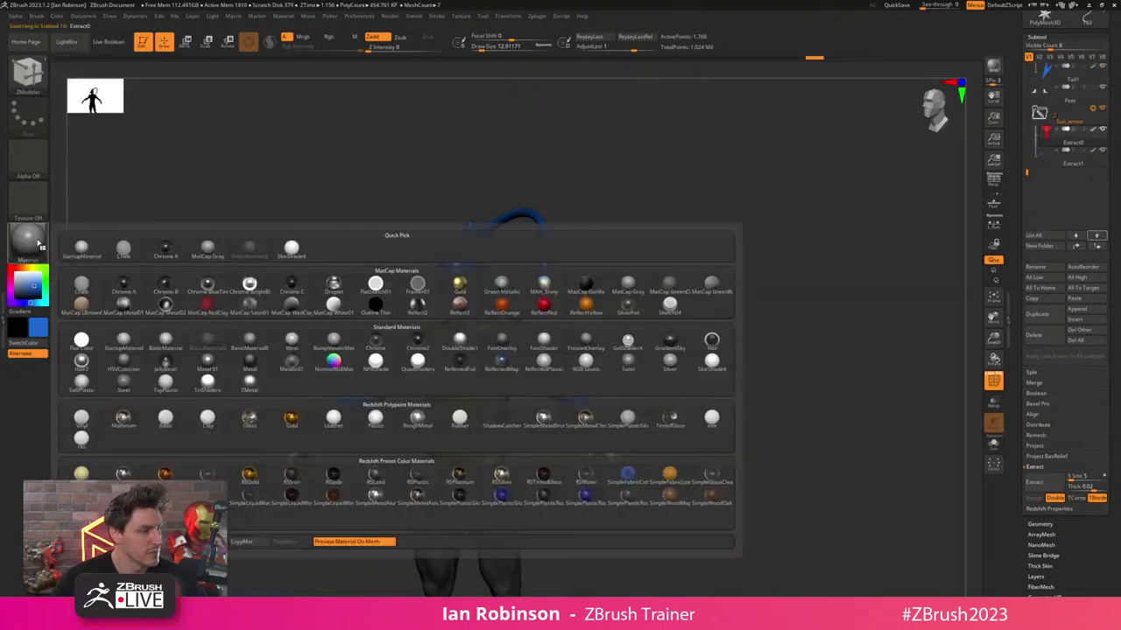
left_click(418, 419)
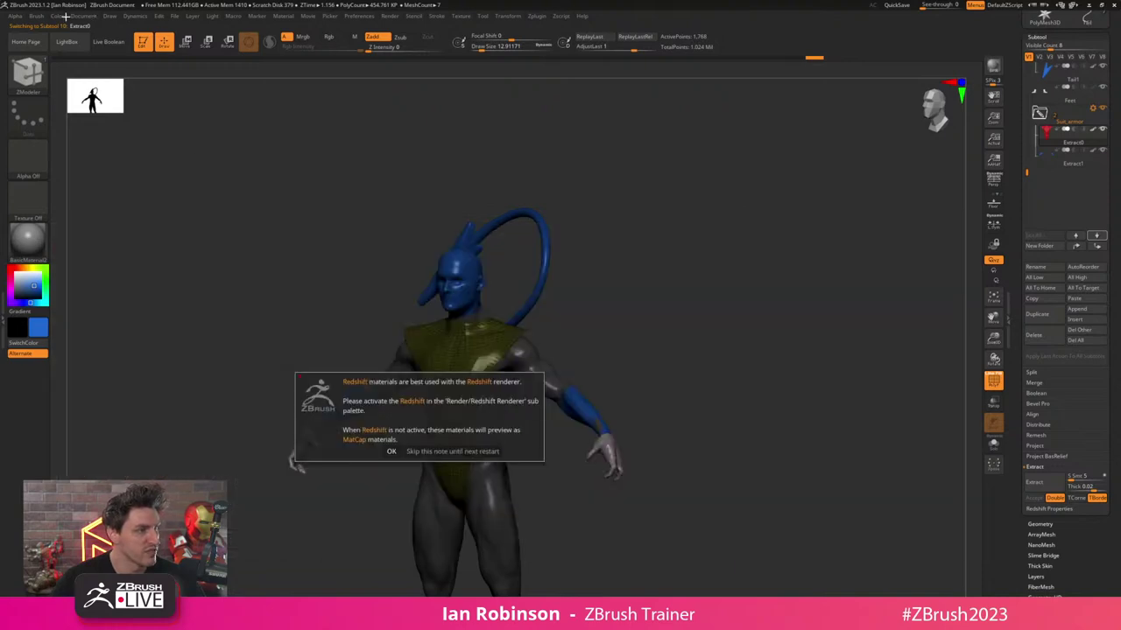
left_click(417, 452)
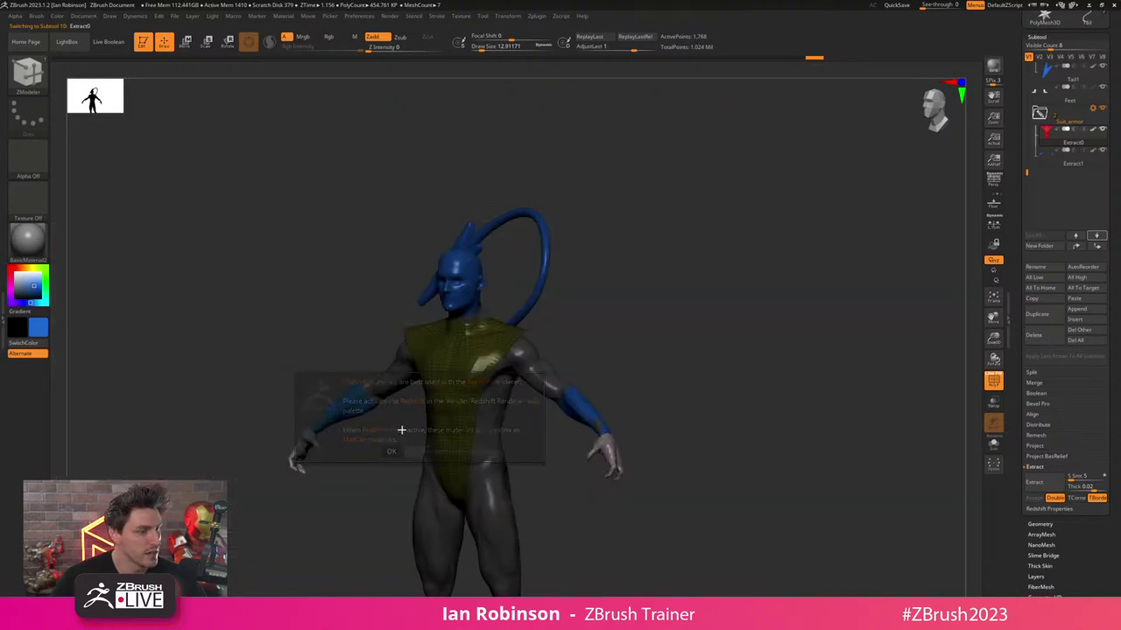
left_click(63, 16)
left_click(98, 207)
key("shift+f")
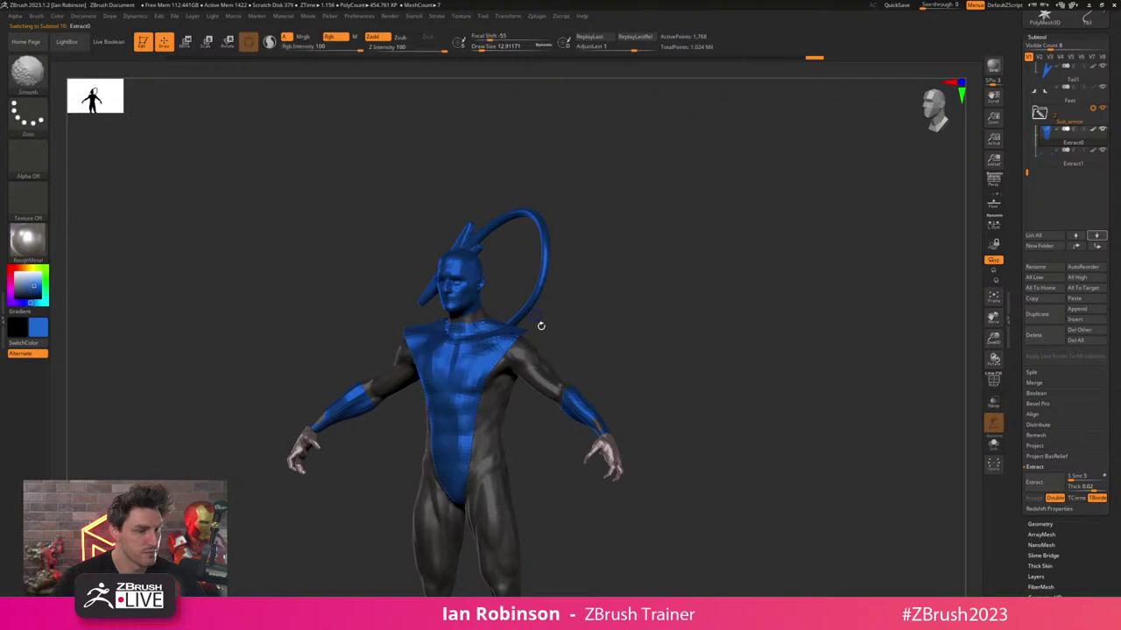
- Preview the model with StartupMaterial as the active material
left_click(28, 244)
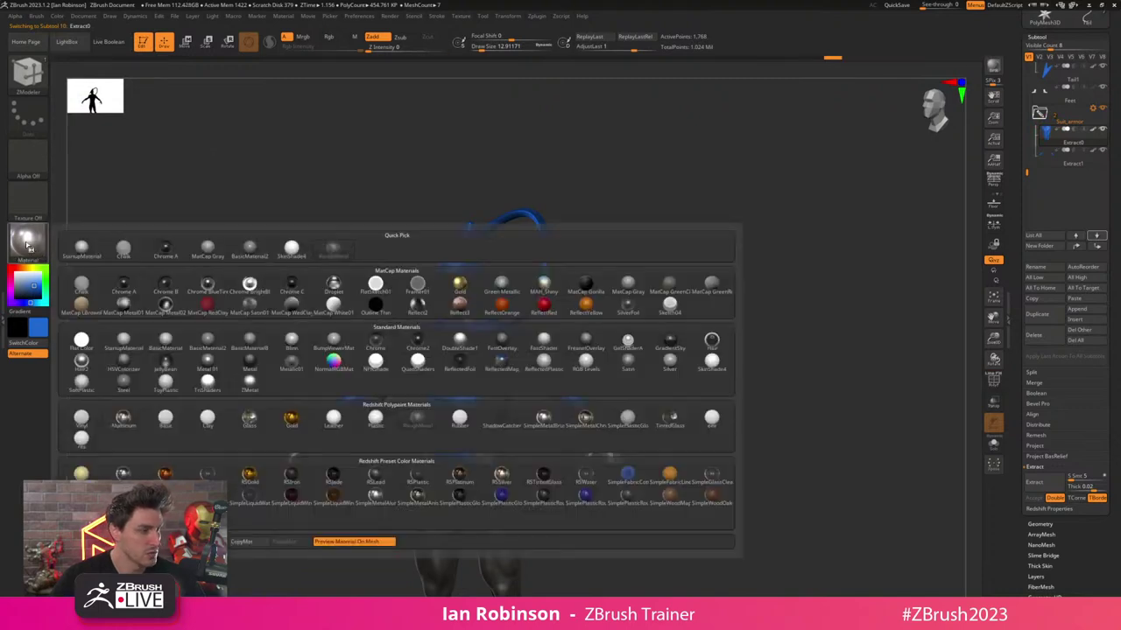
left_click(33, 250)
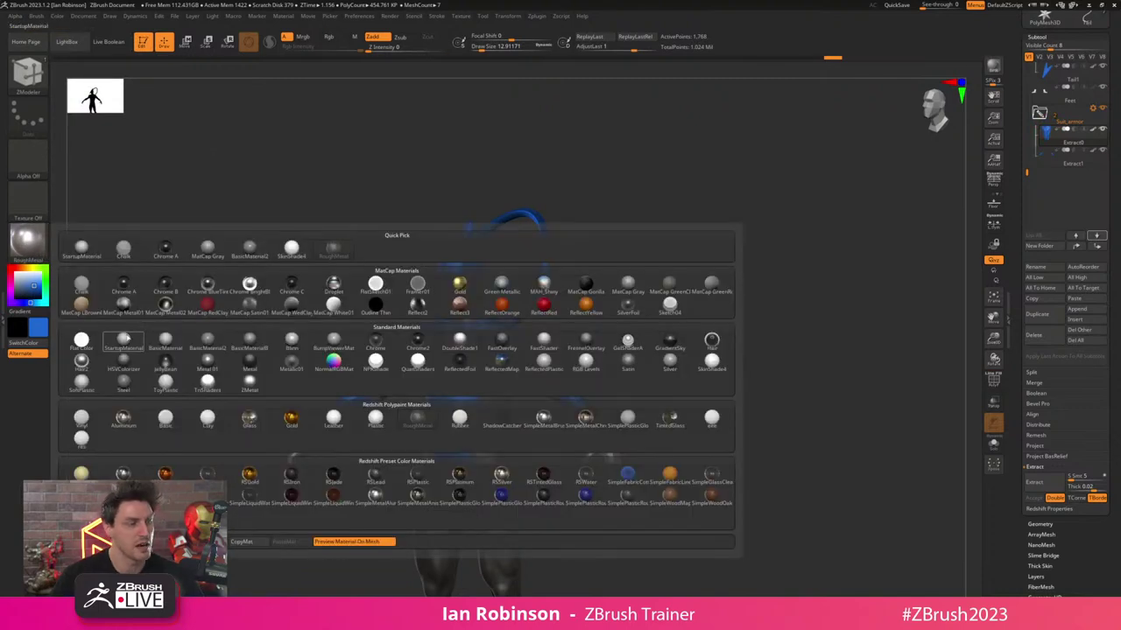
left_click(126, 338)
left_click_drag(542, 320, 625, 282, "alt")
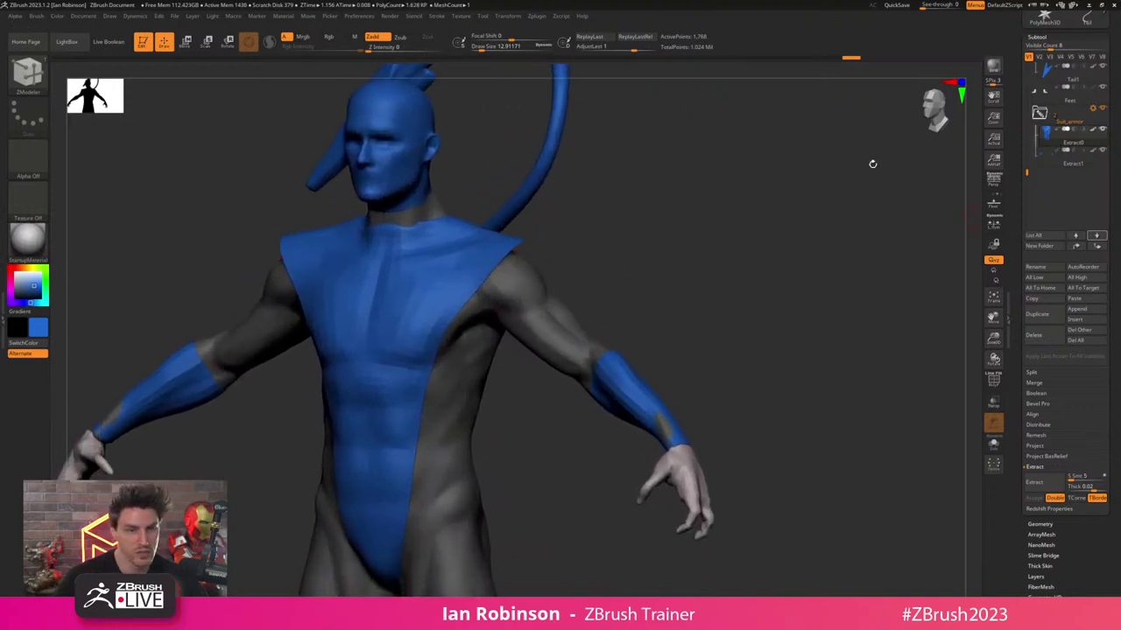
- Choose SkinShade4 and fill the torso armor with it in material-only (M) mode
left_click(37, 245)
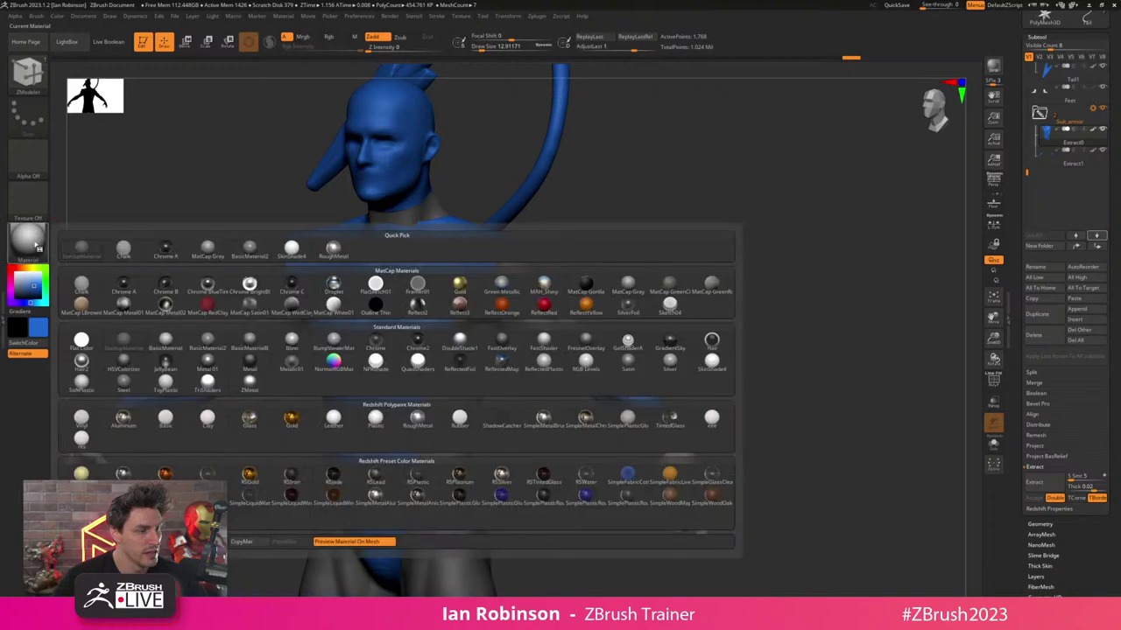
left_click(712, 361)
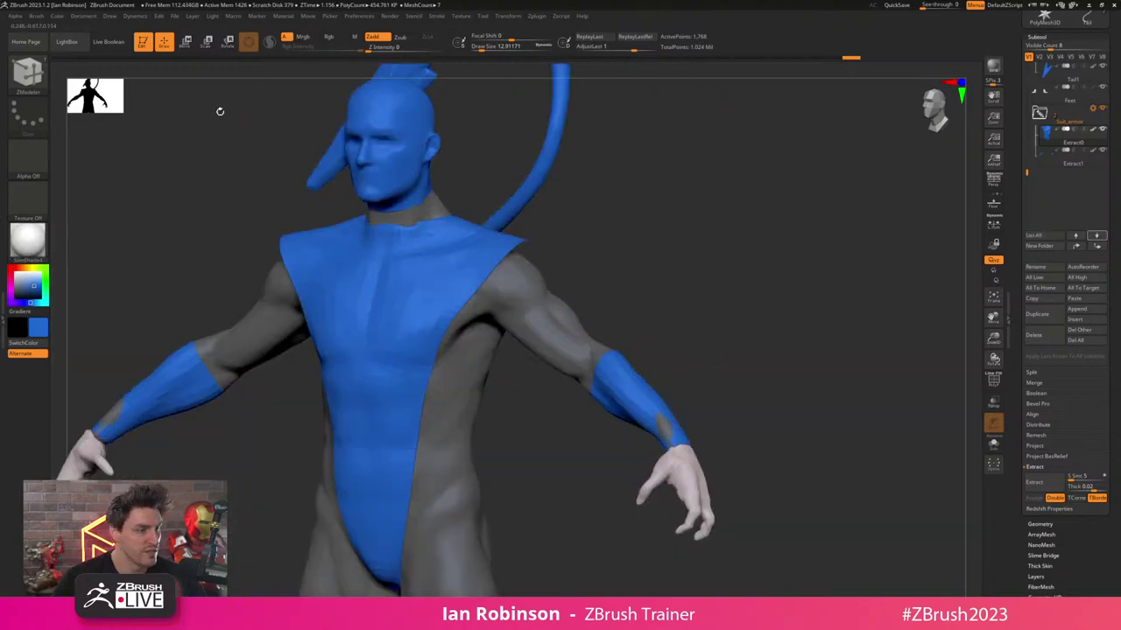
left_click(57, 15)
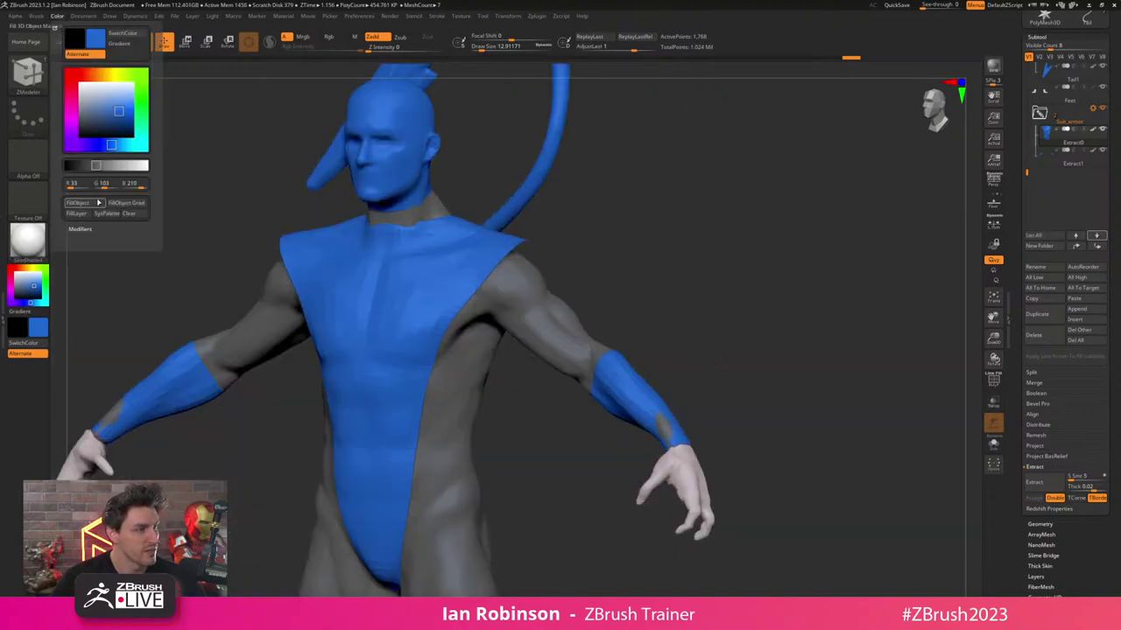
left_click(98, 203)
left_click(355, 37)
left_click(80, 18)
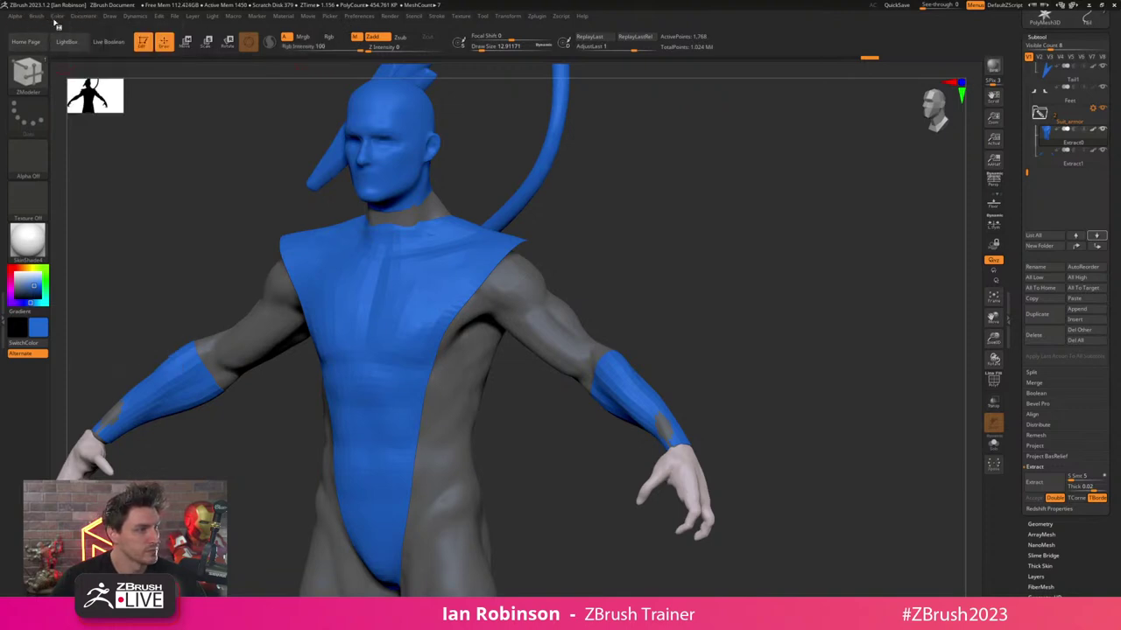
left_click(57, 17)
left_click(99, 203)
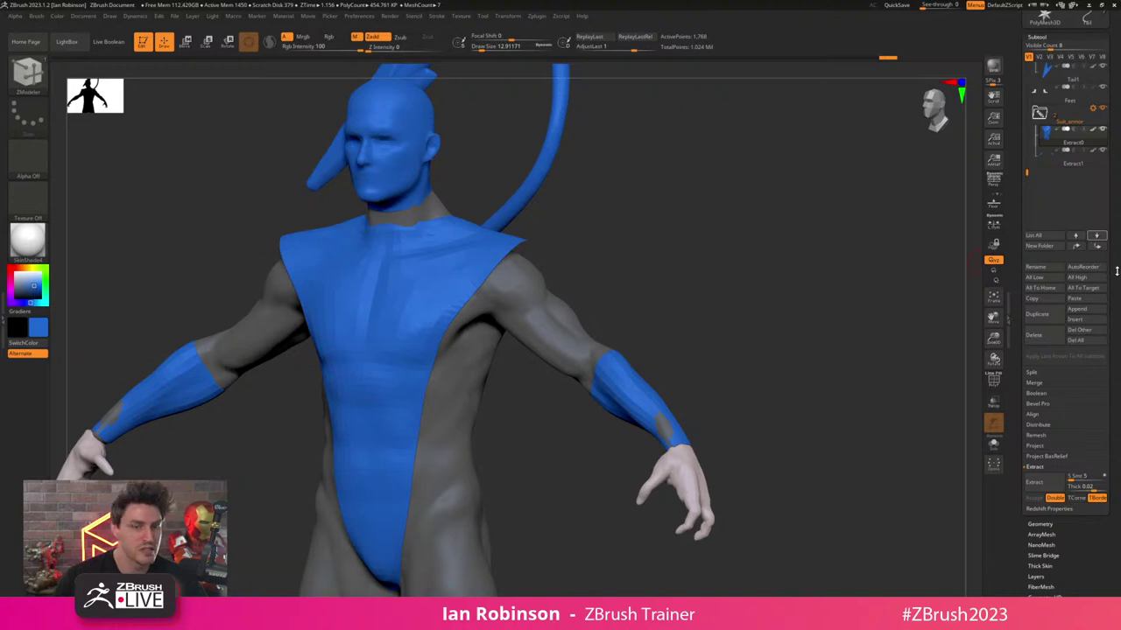
- Open the Polypaint settings of the torso armor and compare them with the color fill options
left_click_drag(1117, 271, 1065, 174)
left_click_drag(1080, 378, 1051, 375)
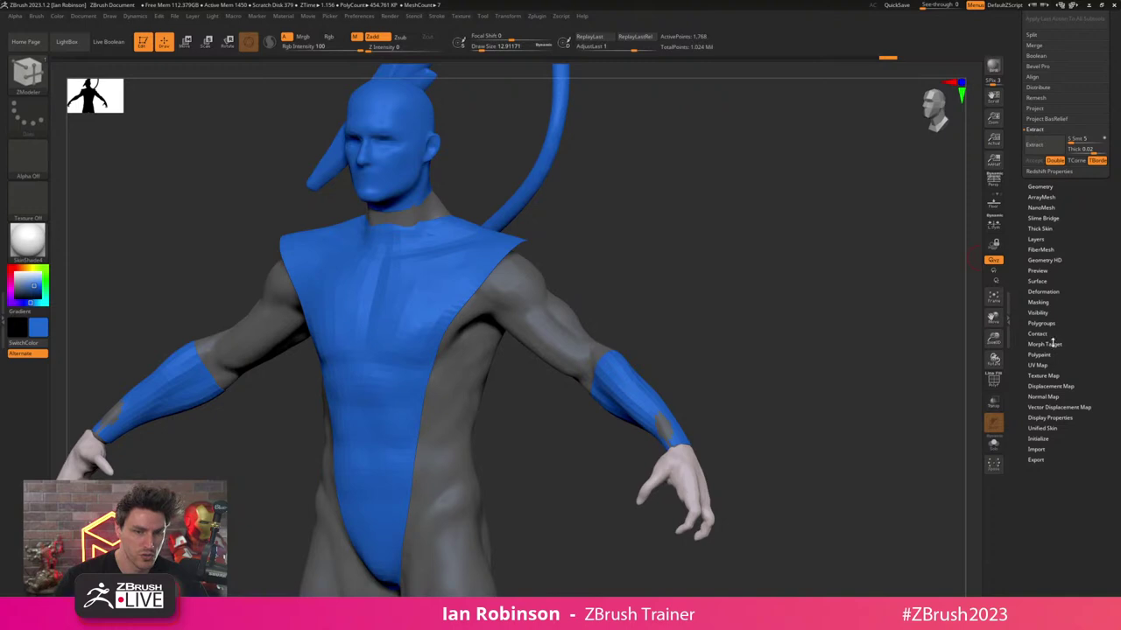
left_click(1052, 355)
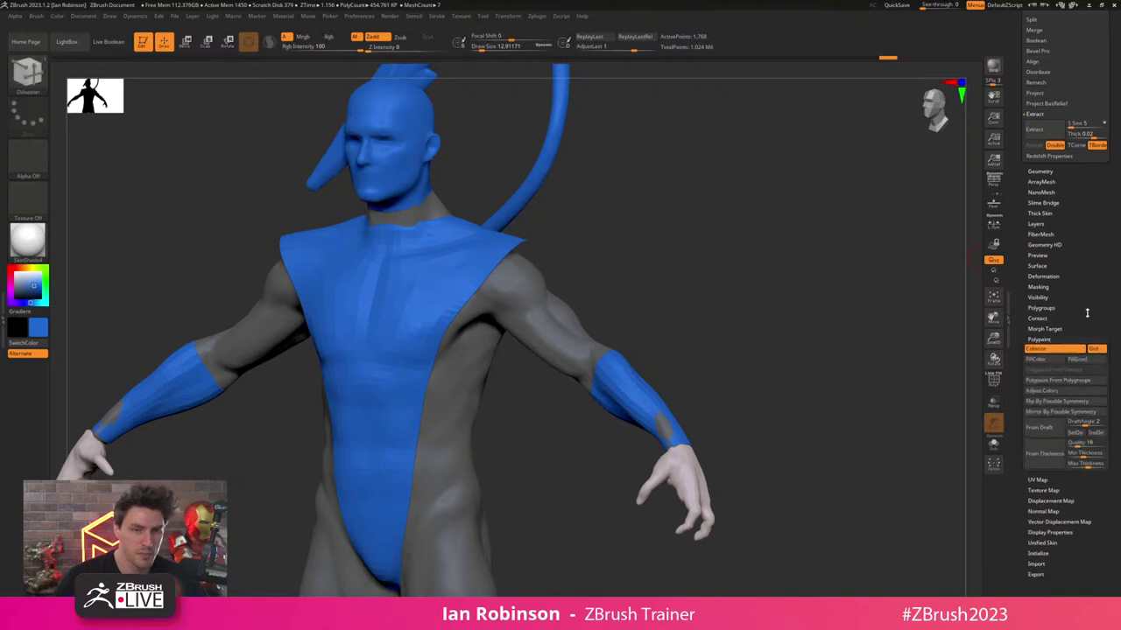
key("shift+z")
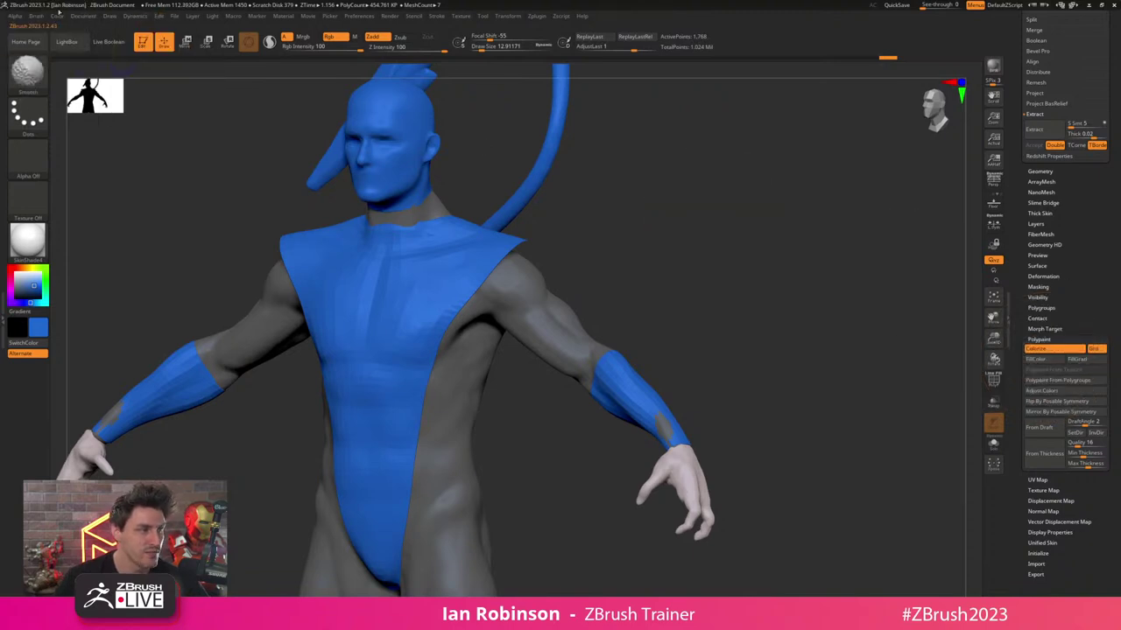
left_click(58, 16)
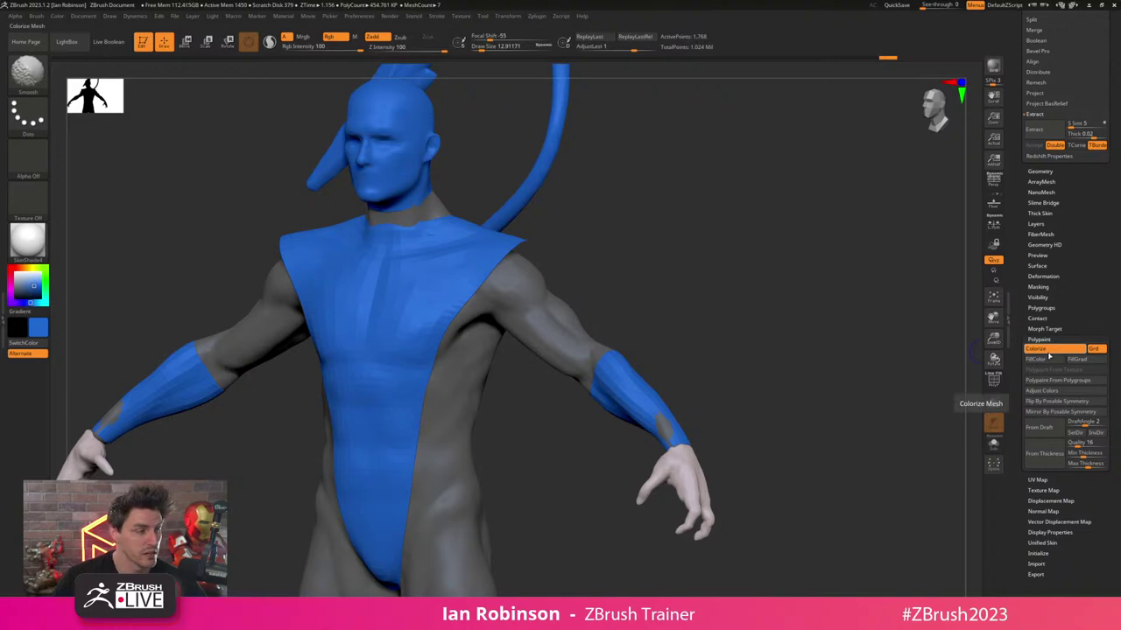
- Fill the torso armor with StartupMaterial using the Polypaint FillColor command
left_click(26, 241)
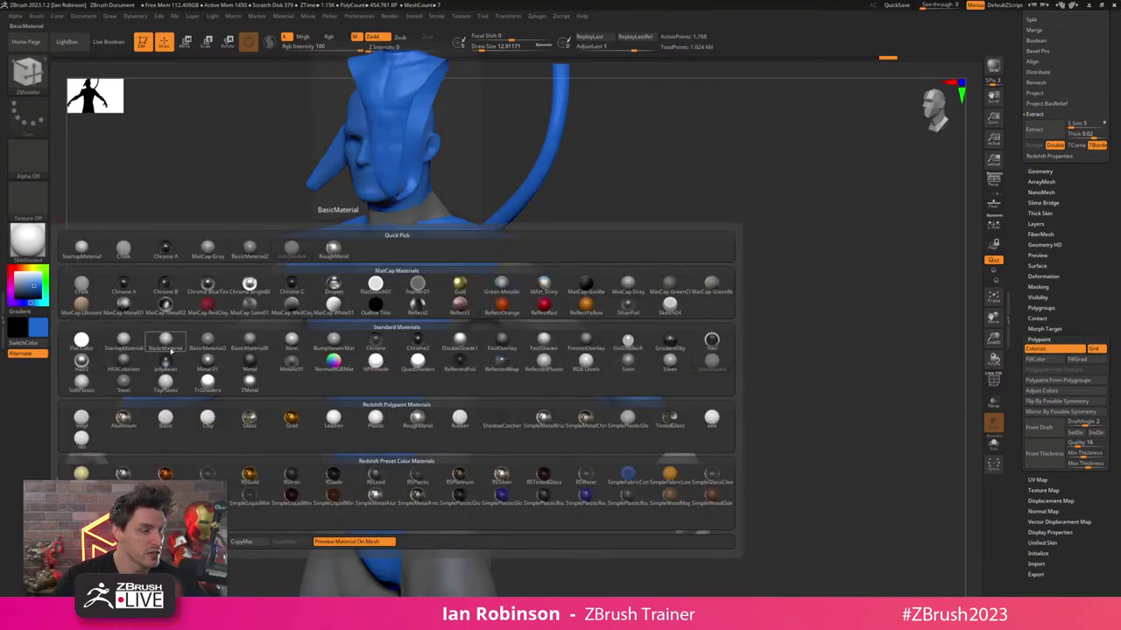
left_click(129, 344)
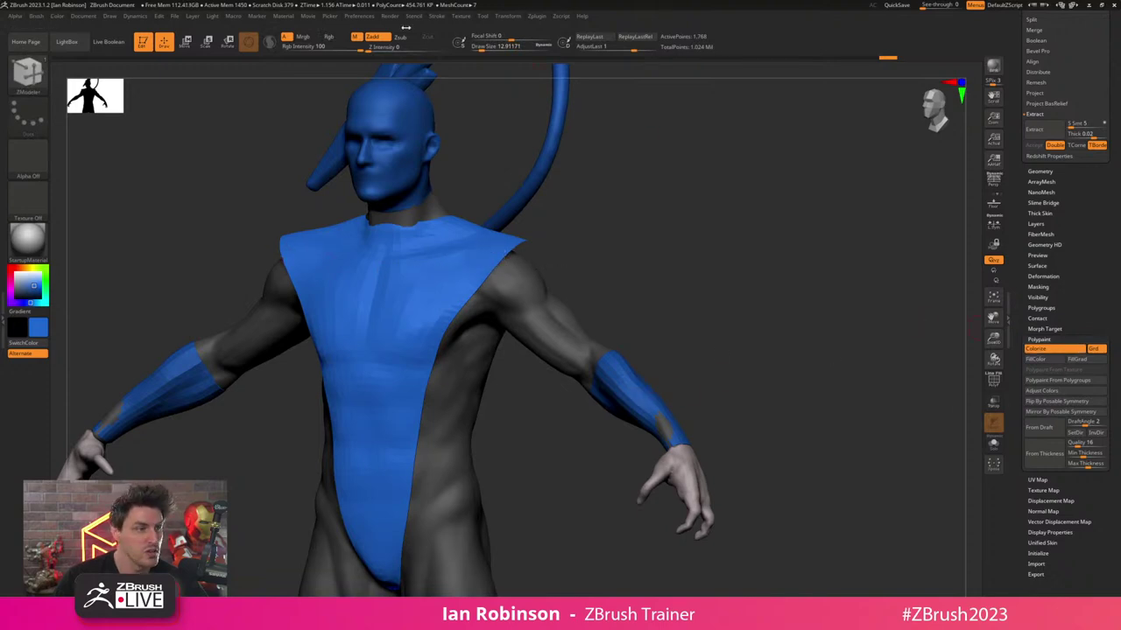
left_click(1045, 361)
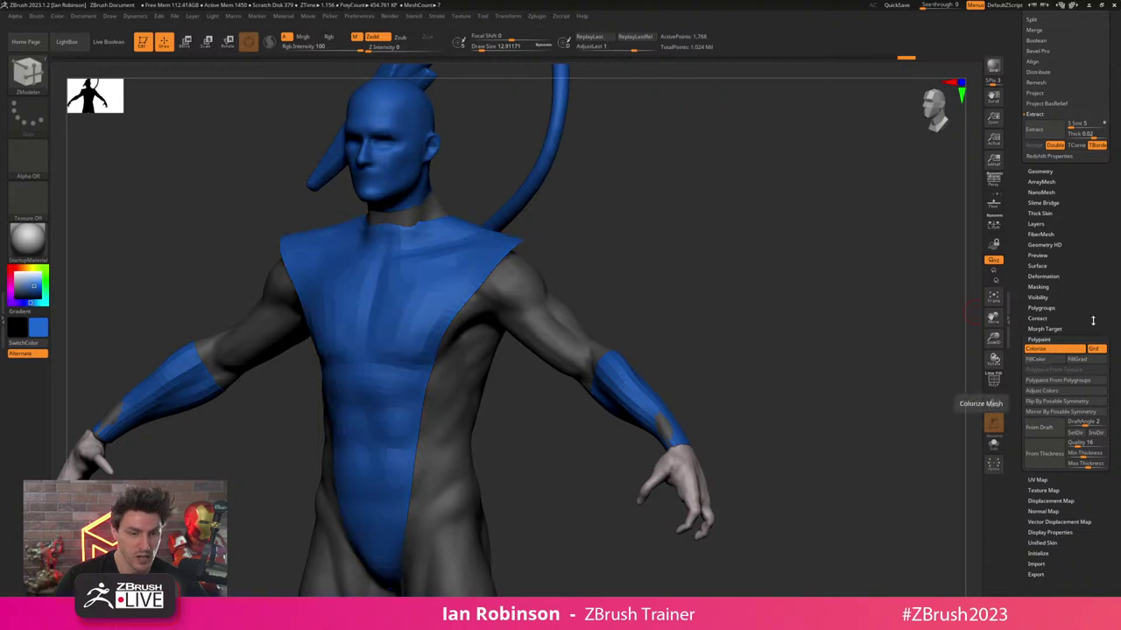
- Apply the last fill action to every subtool in the Suit_armor folder
scroll(1096, 303, "up", 5)
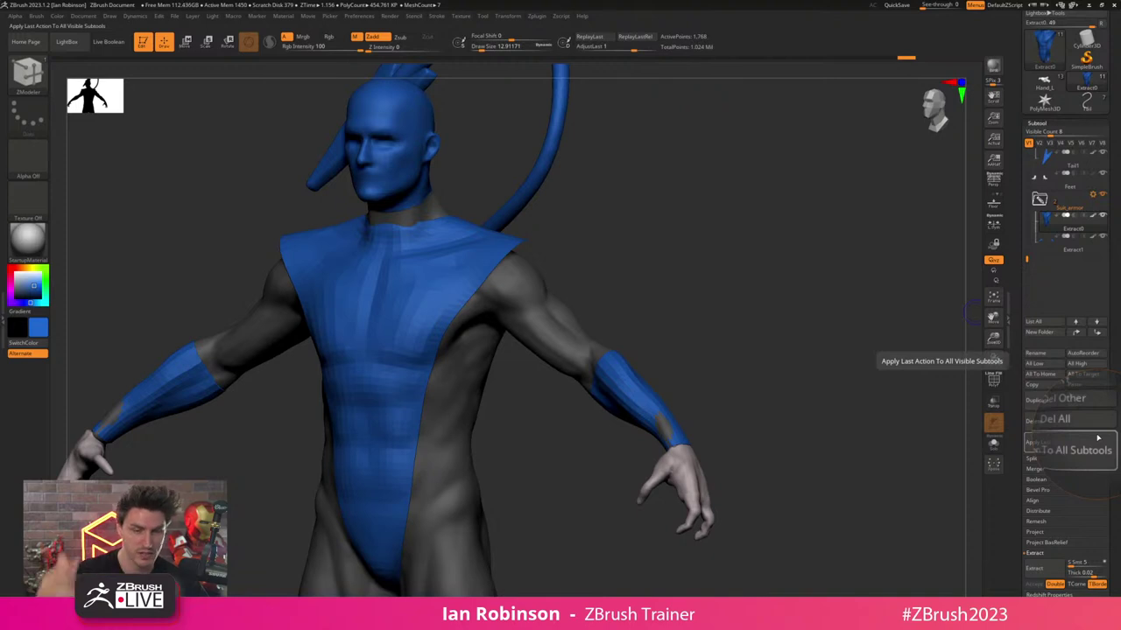
left_click(1094, 194)
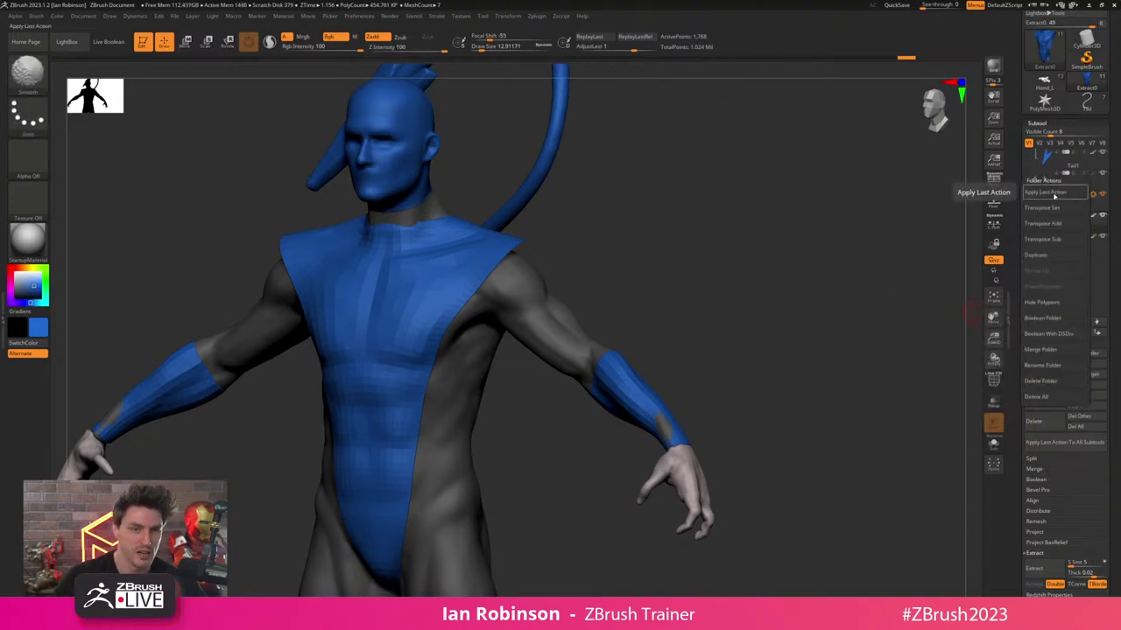
left_click(1053, 193)
left_click(993, 217)
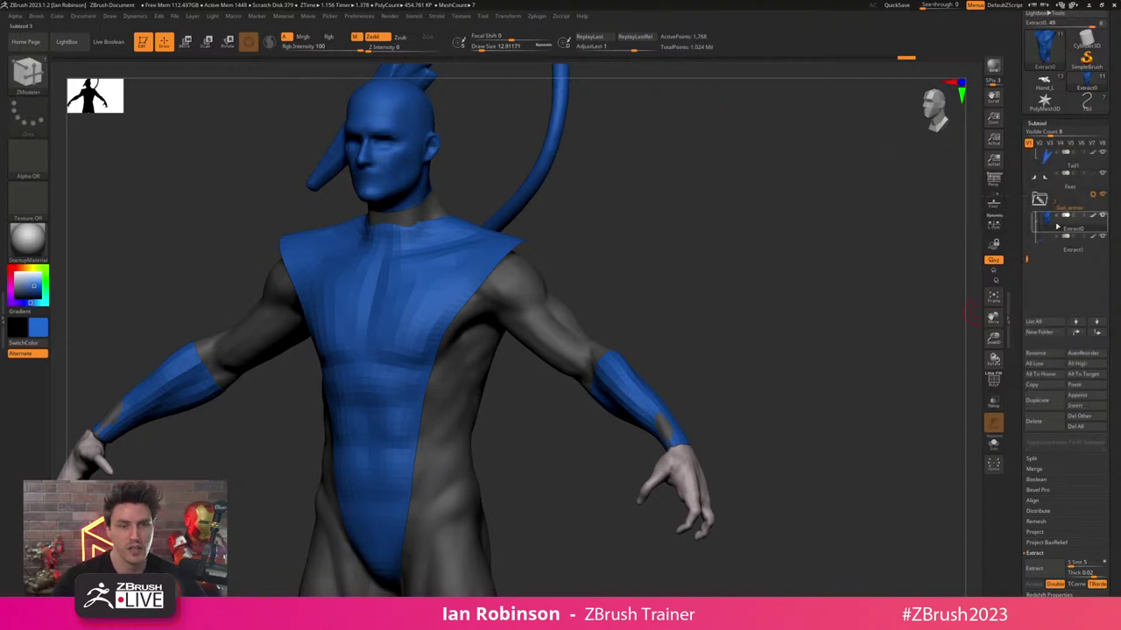
- Choose the Glass material and fill the torso armor with it through Polypaint
left_click(27, 237)
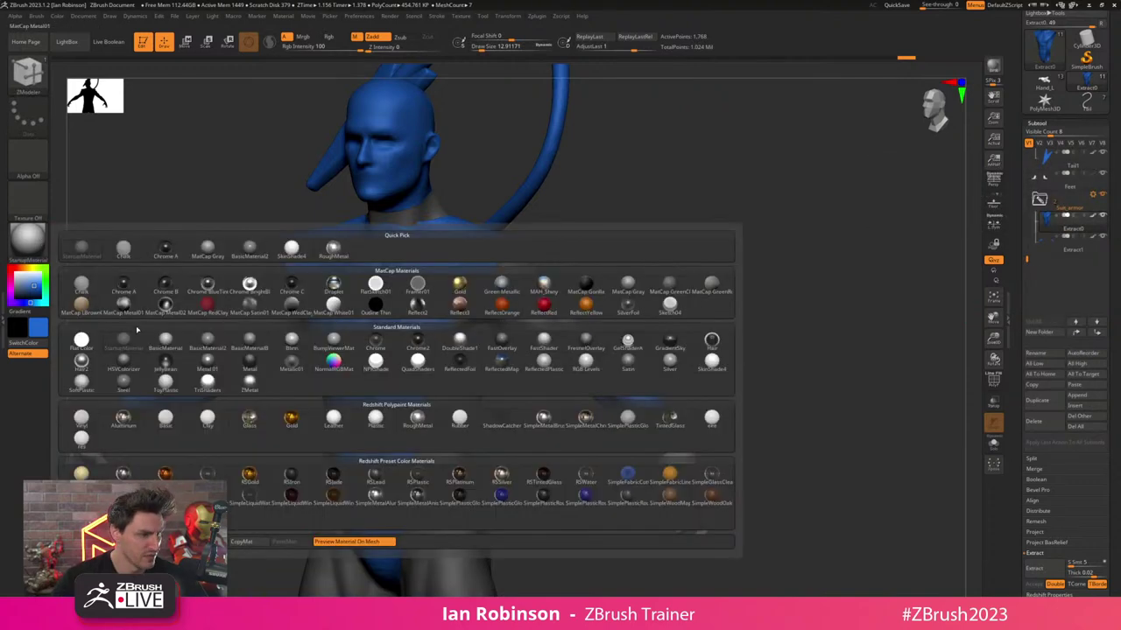
left_click(249, 418)
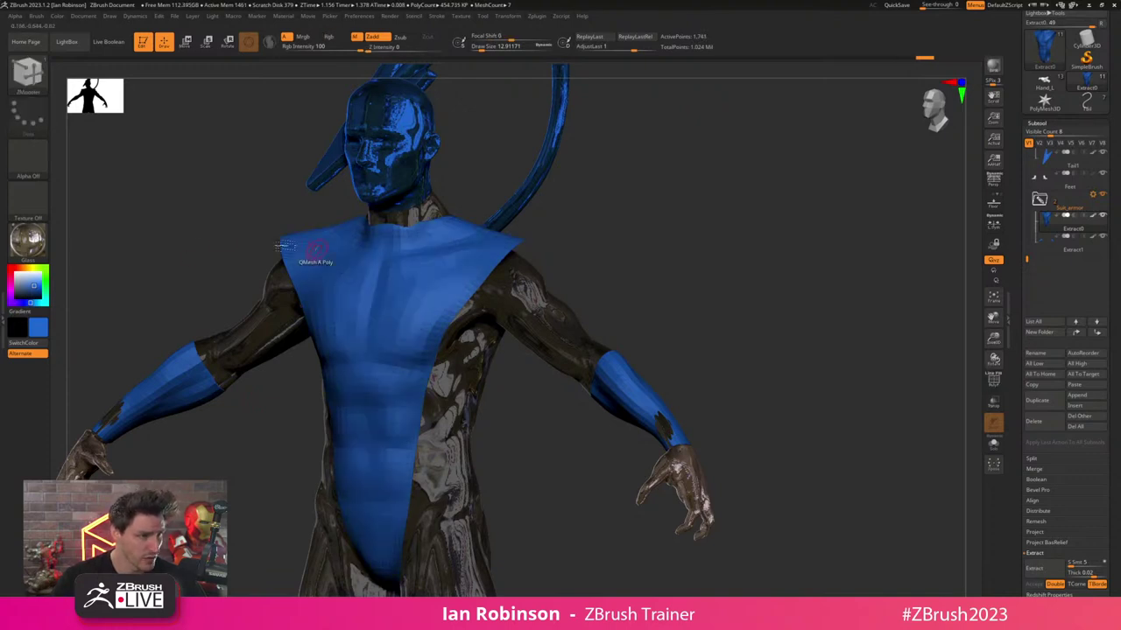
scroll(1050, 343, "down", 5)
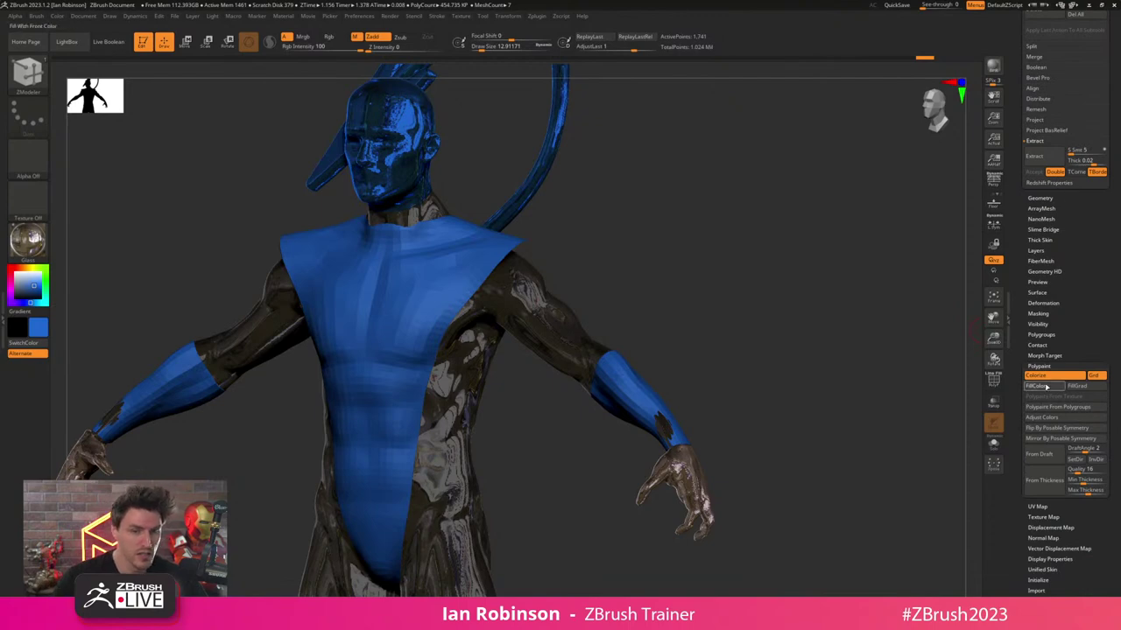
left_click(1083, 407)
- Repeat the Glass material fill on all visible subtools and accept the confirmation
scroll(1077, 411, "up", 5)
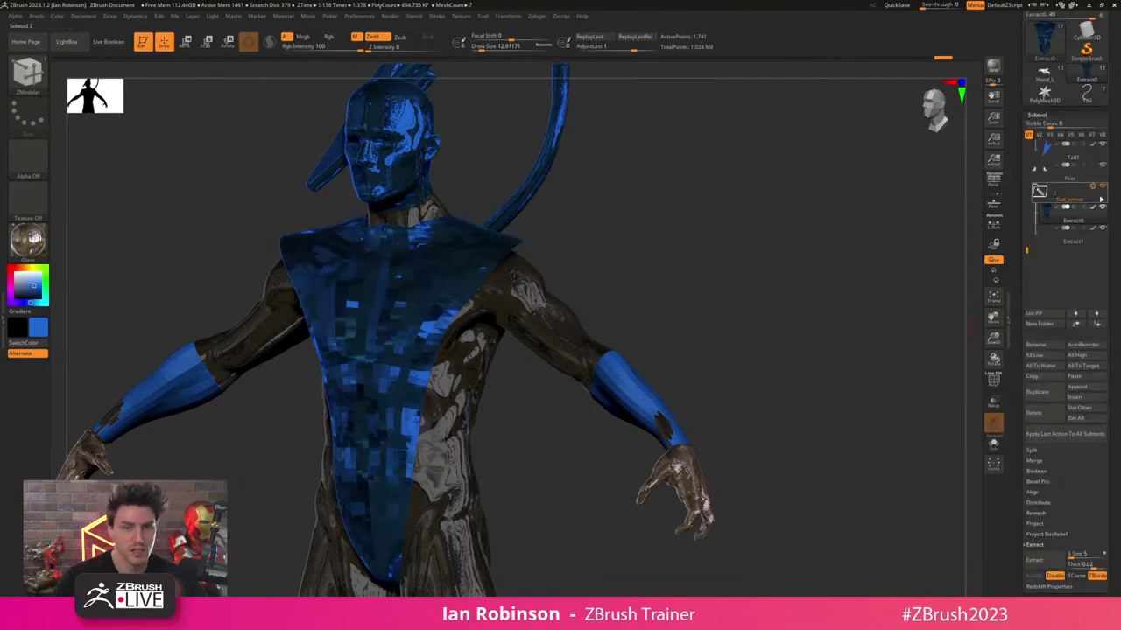
left_click(1070, 433)
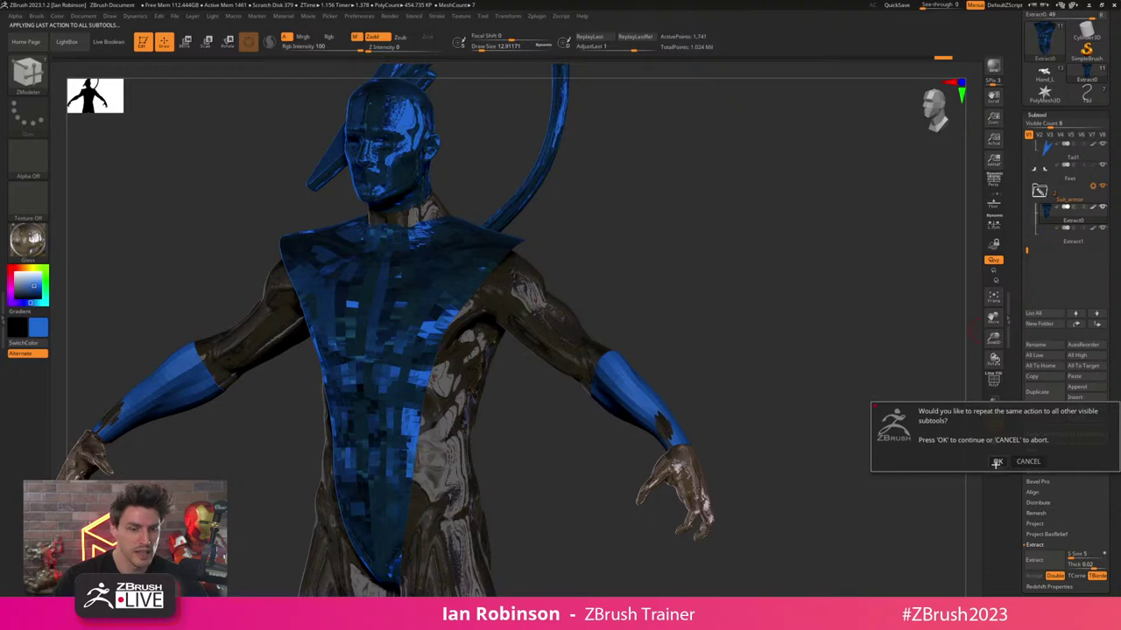
left_click(998, 463)
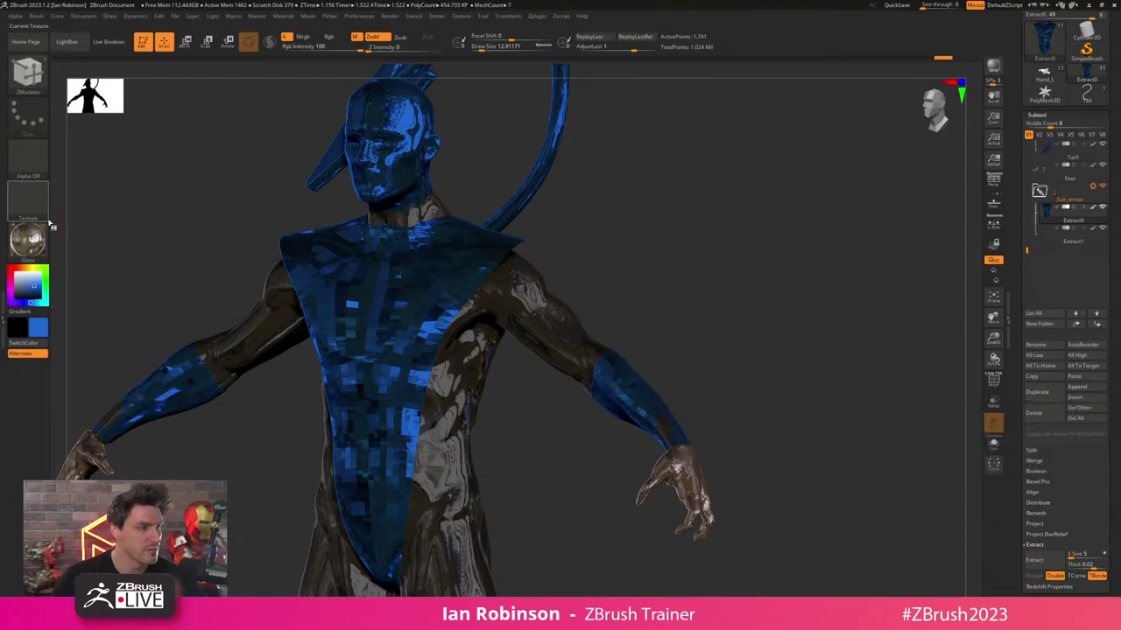
- Choose BasicMaterial2 and fill the torso armor with it through Polypaint
left_click(31, 241)
left_click(212, 345)
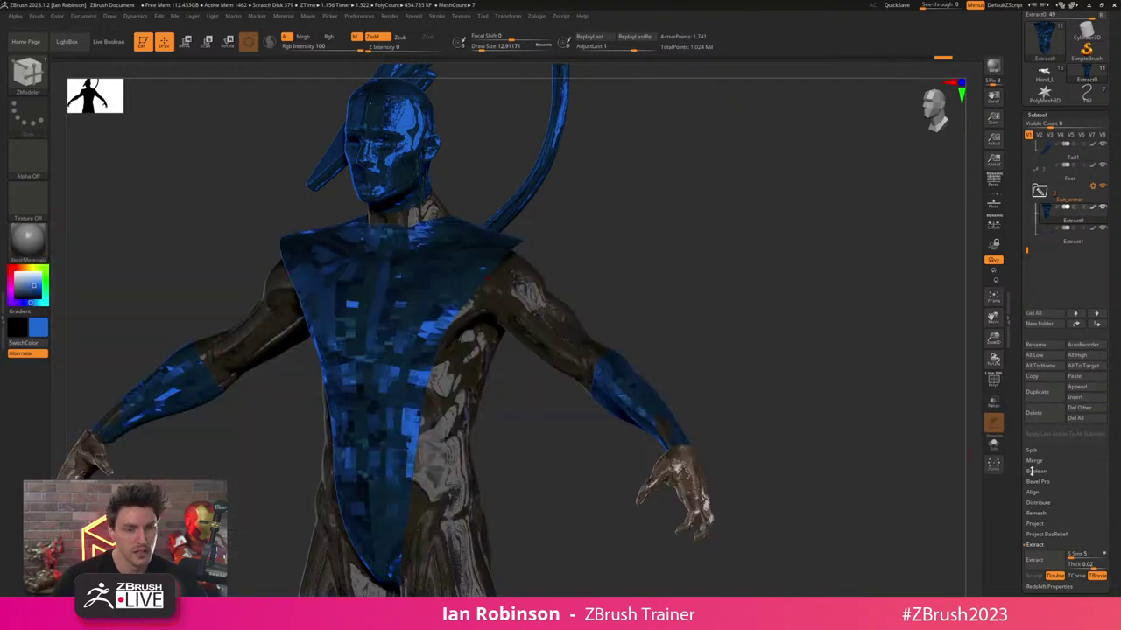
scroll(1064, 465, "down", 5)
left_click(1052, 387)
- Repeat the BasicMaterial2 fill across the Suit_armor folder with Apply Last Action and confirm it
left_click_drag(1066, 366, 1066, 408)
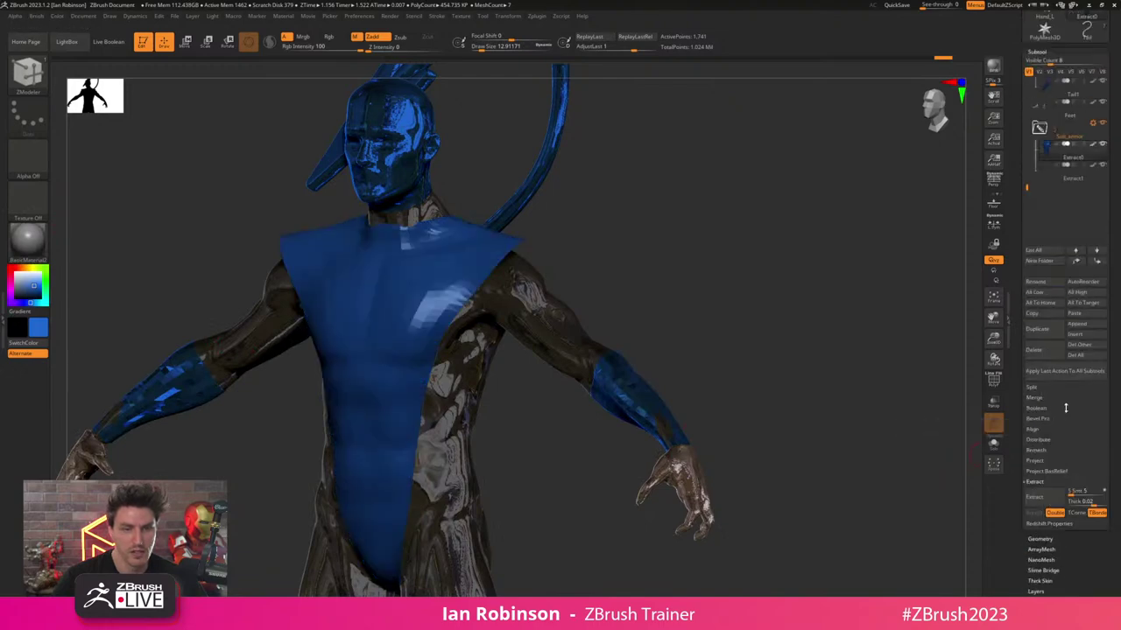
left_click(1092, 123)
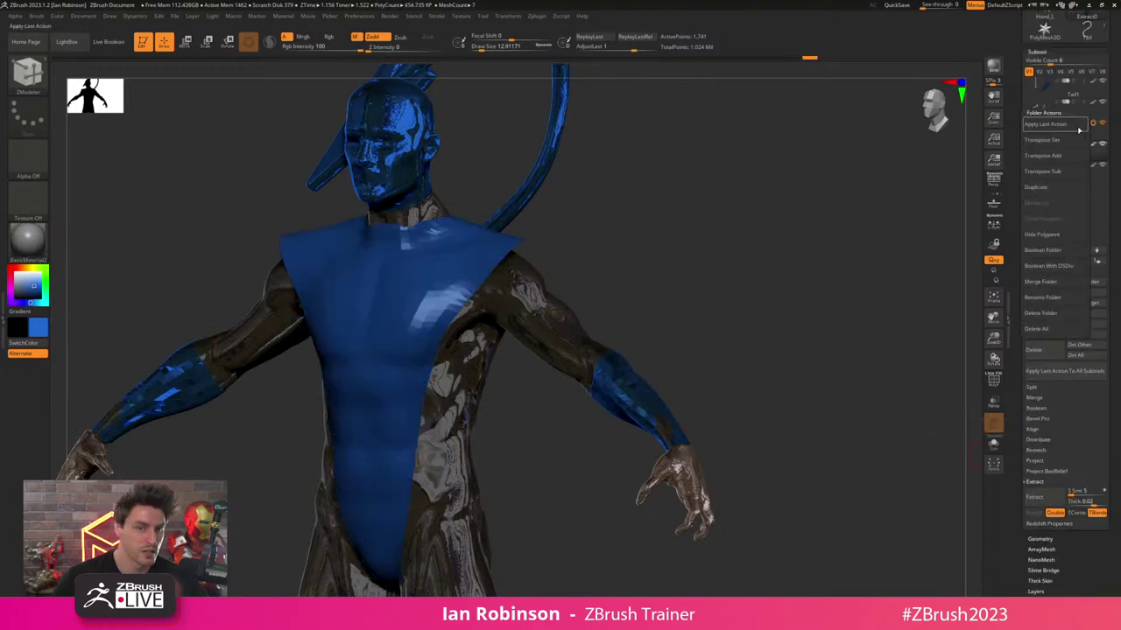
left_click(1055, 125)
left_click(998, 151)
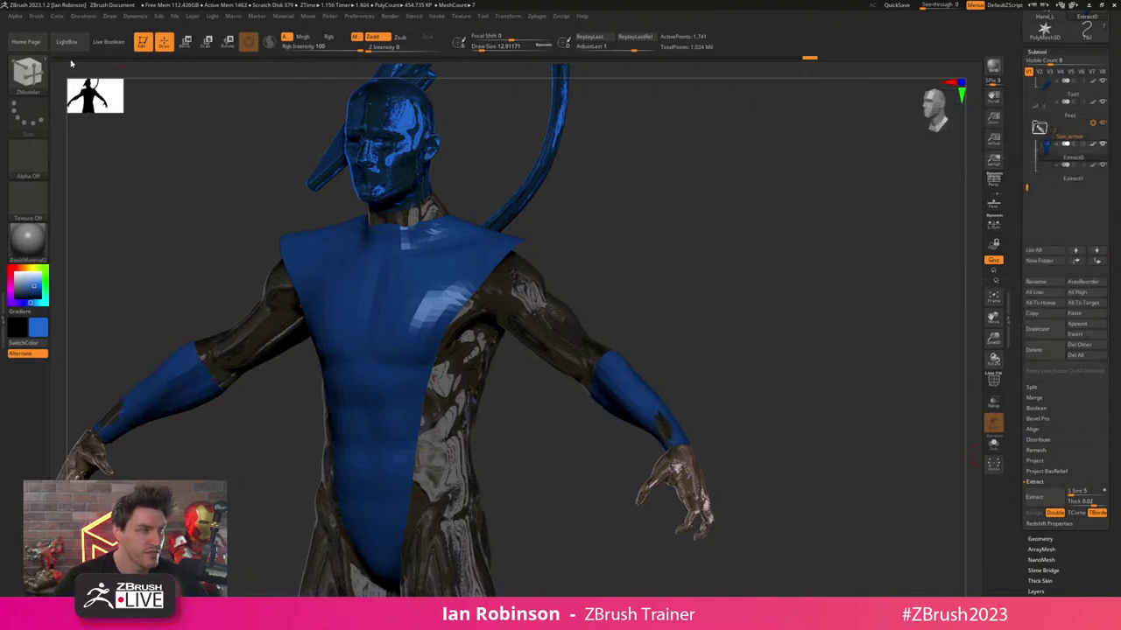
left_click(60, 16)
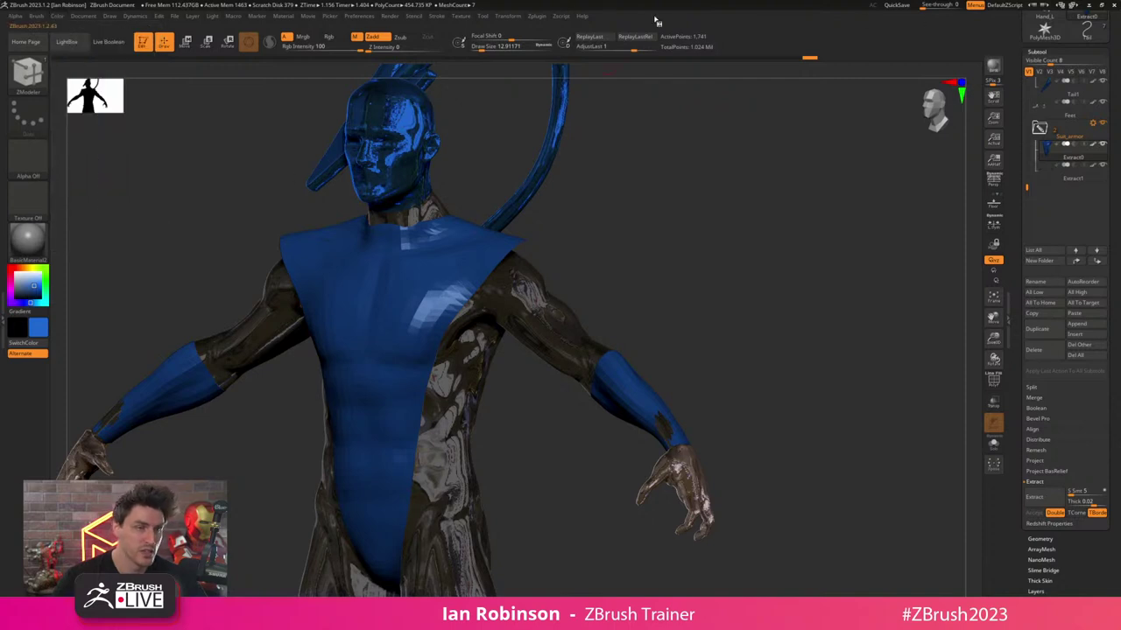
left_click(58, 17)
left_click_drag(1059, 539, 1059, 256)
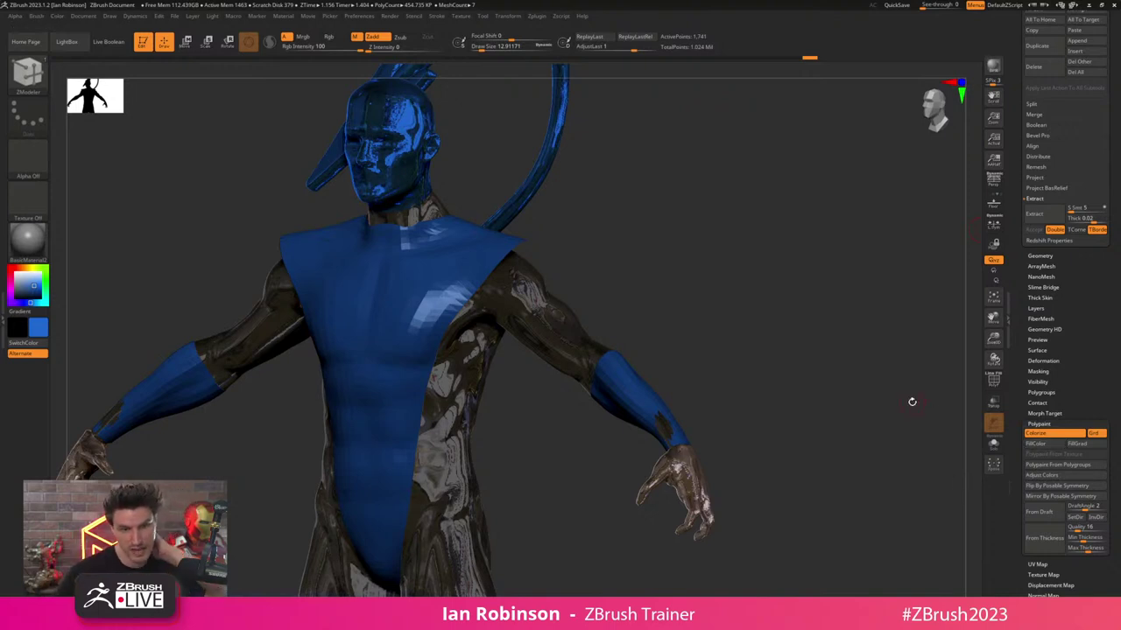
left_click_drag(1074, 274, 1072, 324)
scroll(1071, 324, "up", 5)
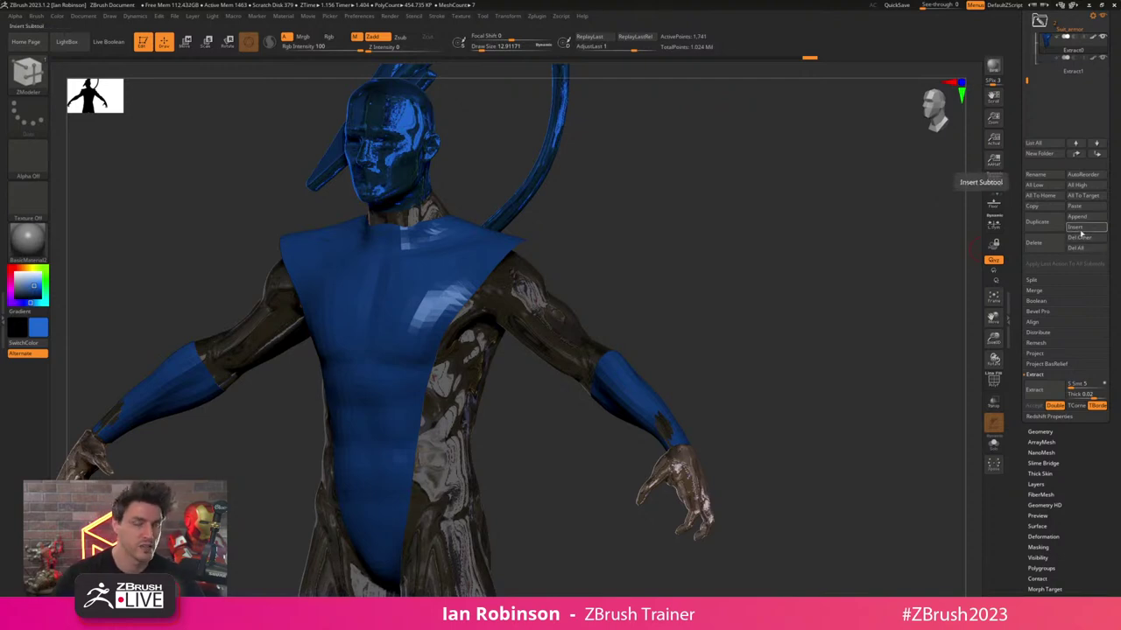
- Turn on the wireframe display, isolate the torso armor to inspect its mesh, and show all subtools again
scroll(1115, 226, "up", 8)
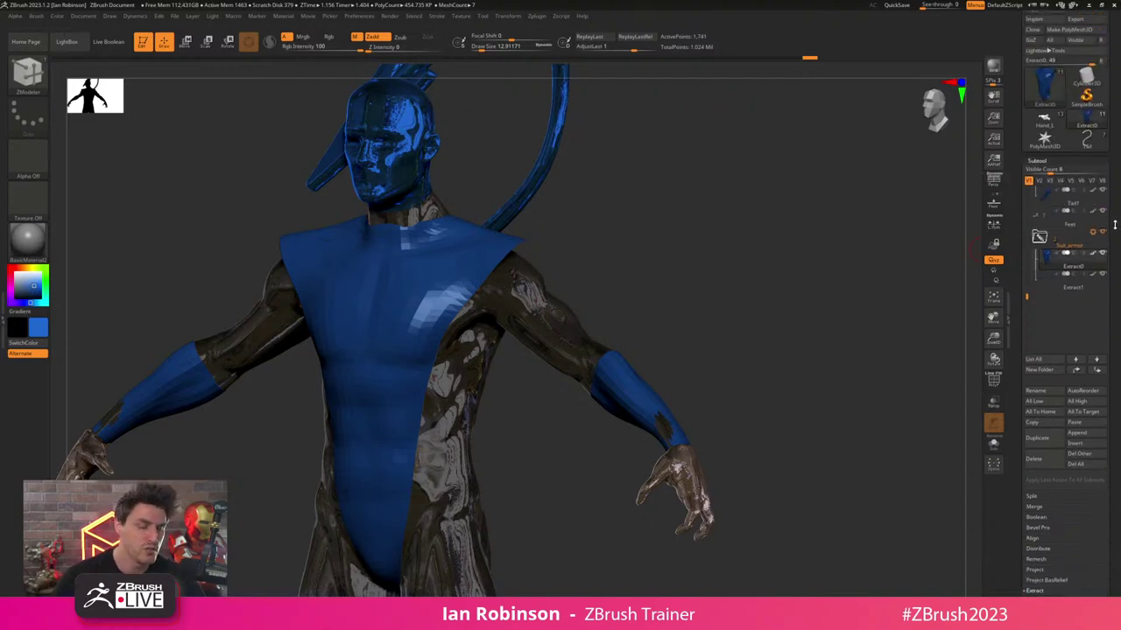
scroll(1114, 225, "up", 2)
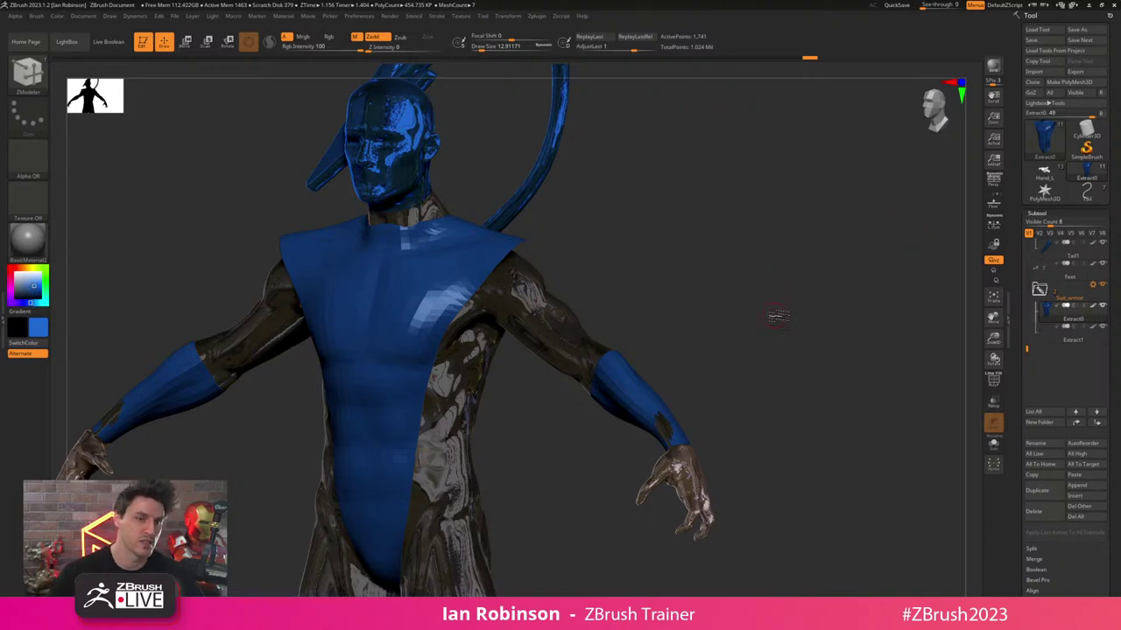
mouse_move(779, 316)
left_mouse_down()
mouse_move(770, 301)
mouse_move(780, 303)
left_mouse_up()
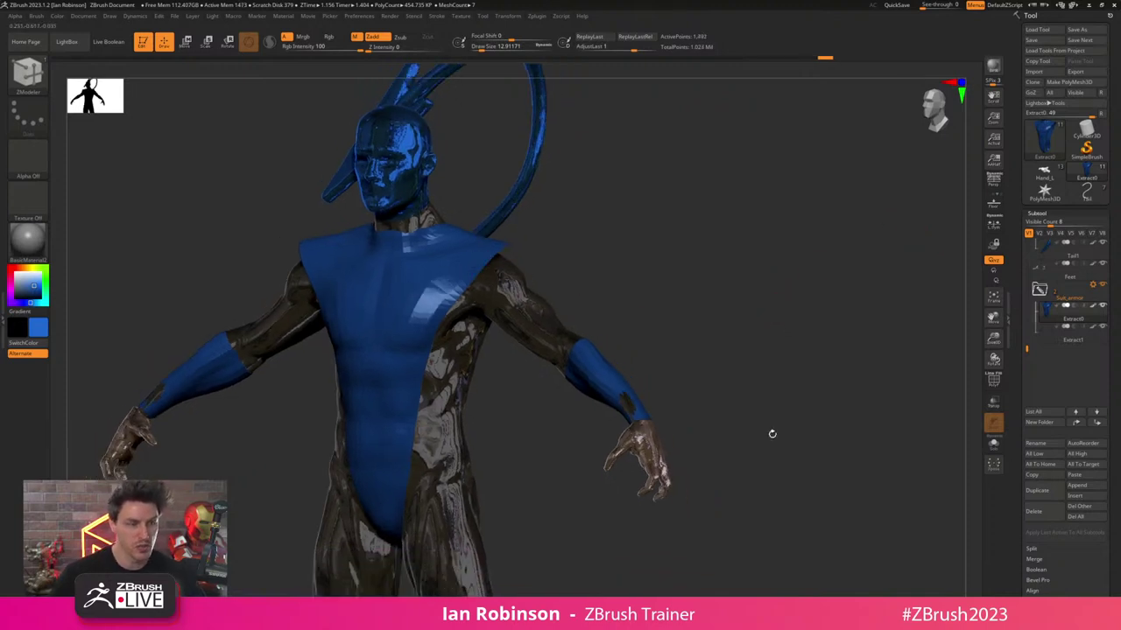
key("ctrl+shift")
key("ctrl+z")
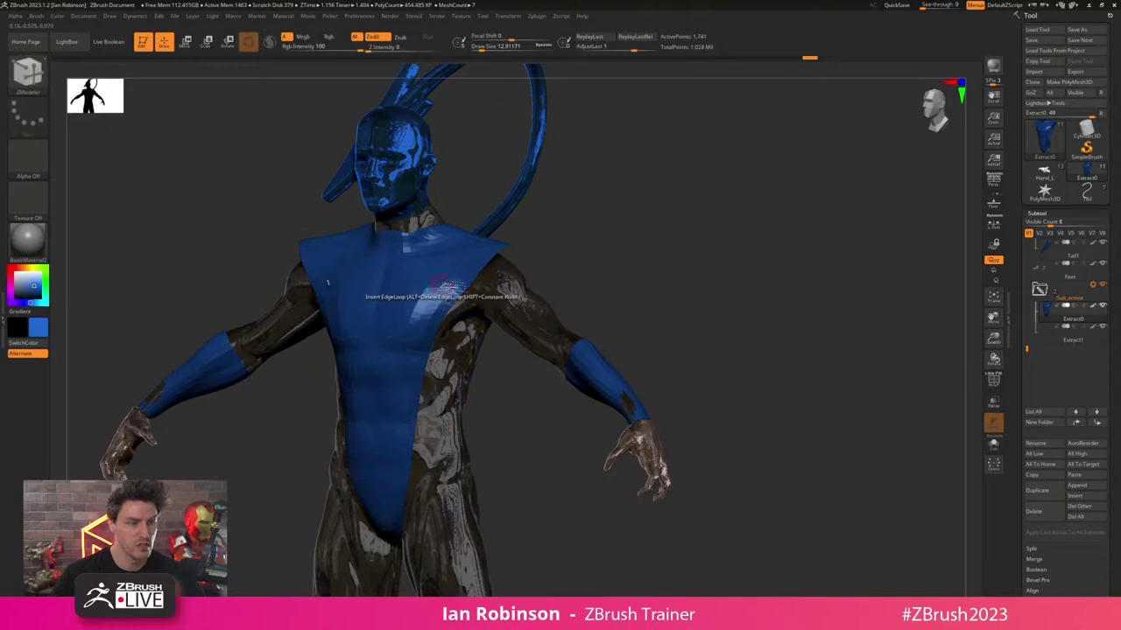
key("shift+f")
left_click(996, 446)
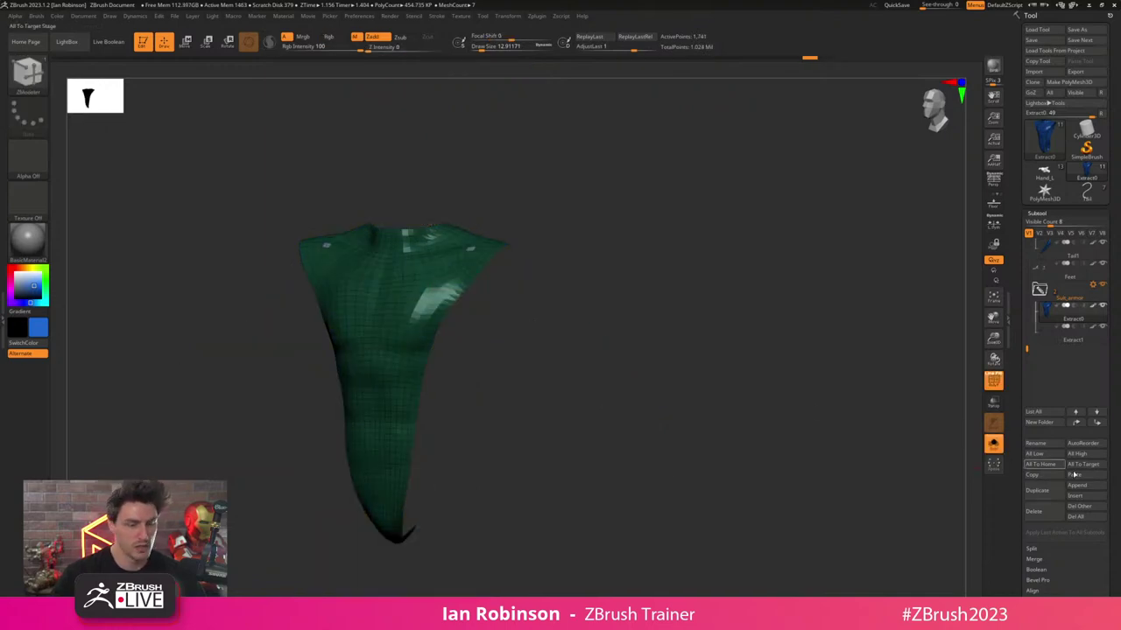
left_click(992, 443)
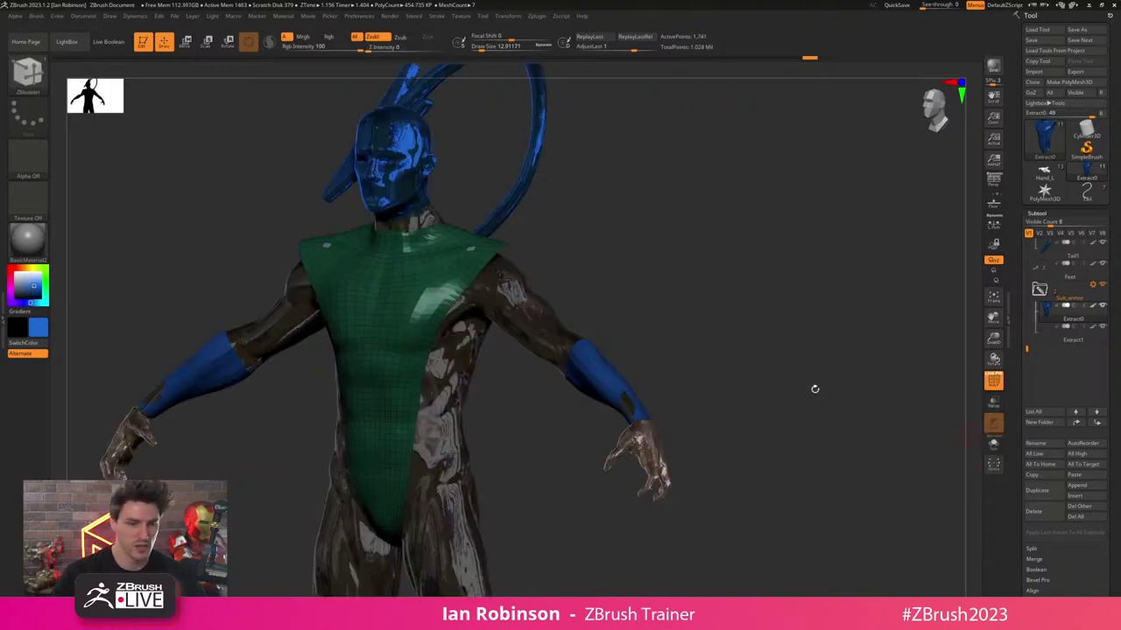
- Fill the torso armor with the SkinShade4 material and repeat the fill on all visible subtools
left_click(29, 243)
left_click(712, 362)
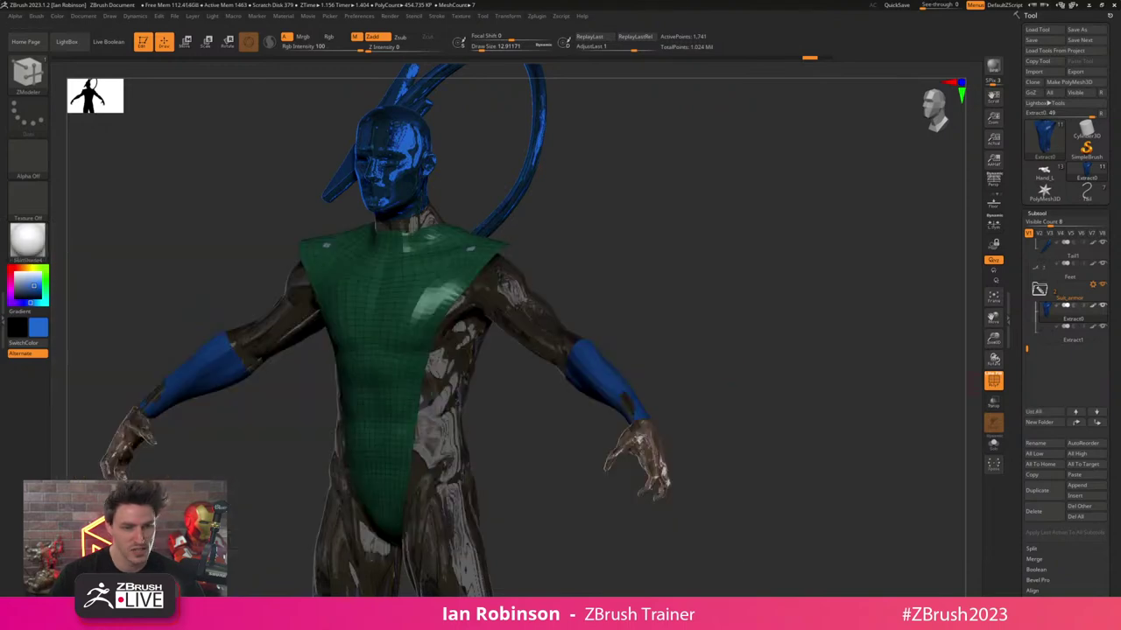
left_click_drag(1077, 438, 1079, 166)
mouse_move(1080, 586)
left_mouse_down()
mouse_move(1079, 396)
mouse_move(1070, 586)
left_mouse_up()
left_click(1044, 426)
left_click(1071, 354)
left_click(997, 377)
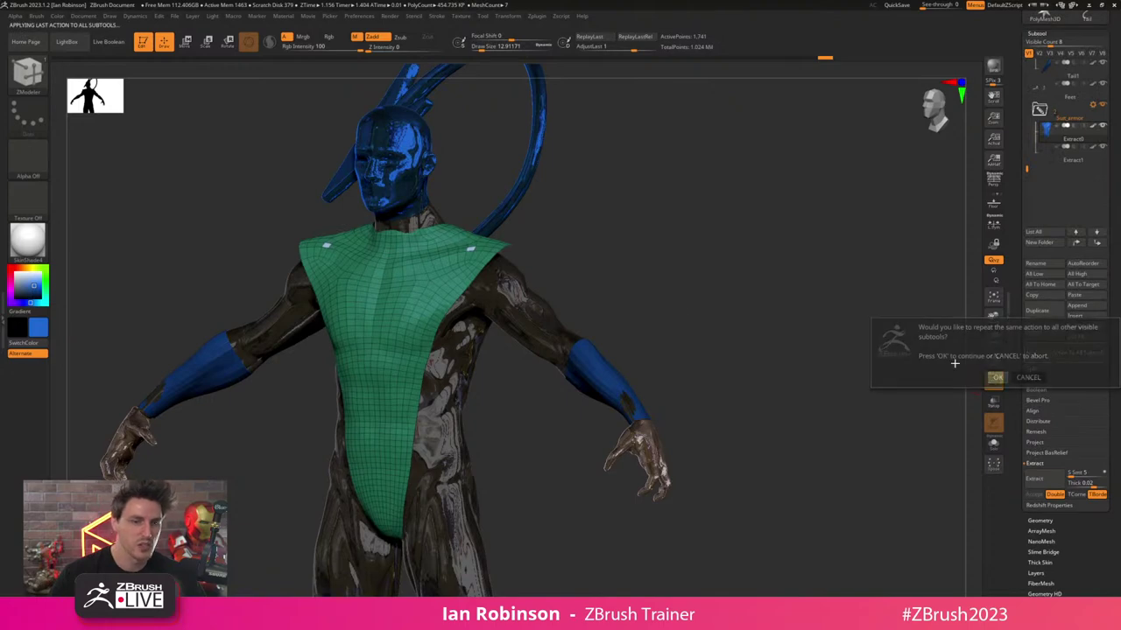
- Bring up the ZModeler edge actions on the torso armor's shoulder border
left_click_drag(578, 267, 655, 295, "shift")
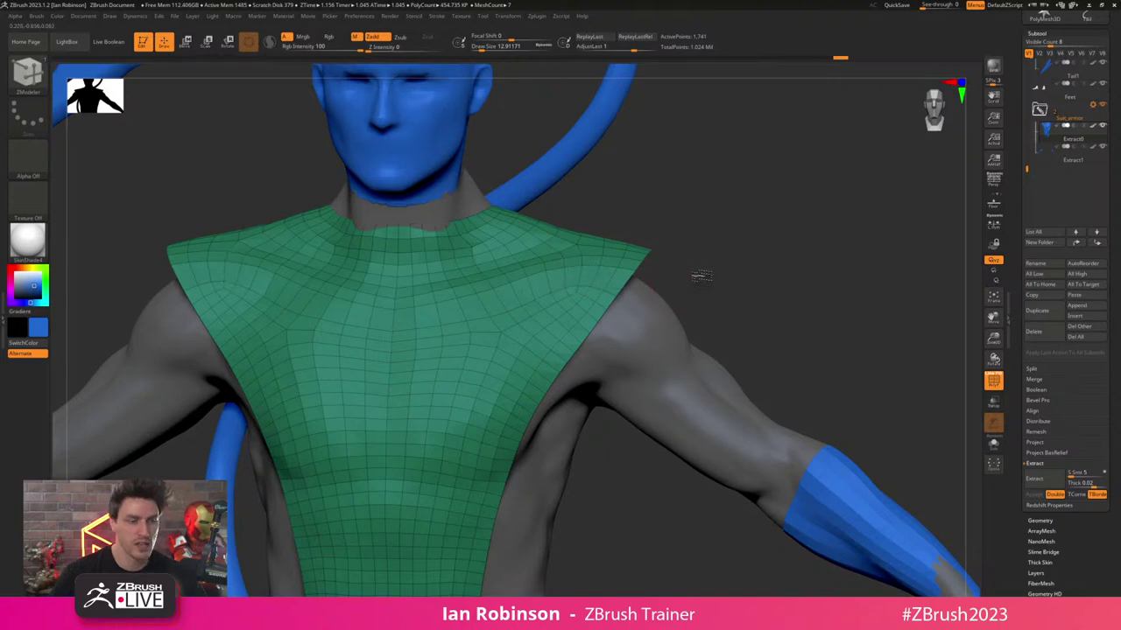
left_click_drag(700, 276, 692, 302, "alt")
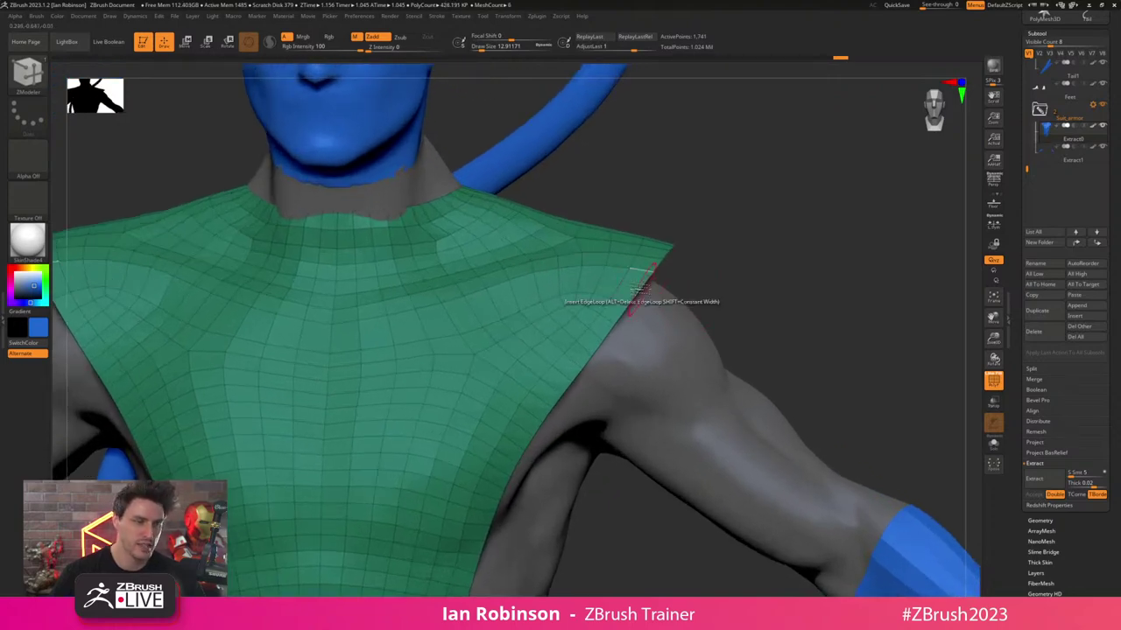
key("space")
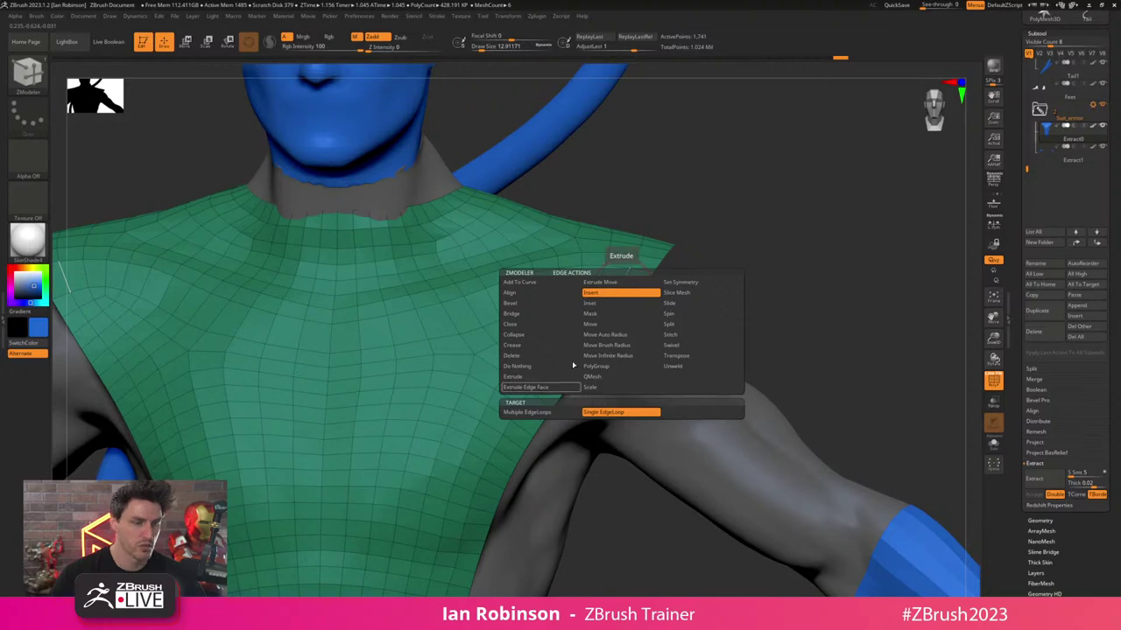
left_click(623, 286)
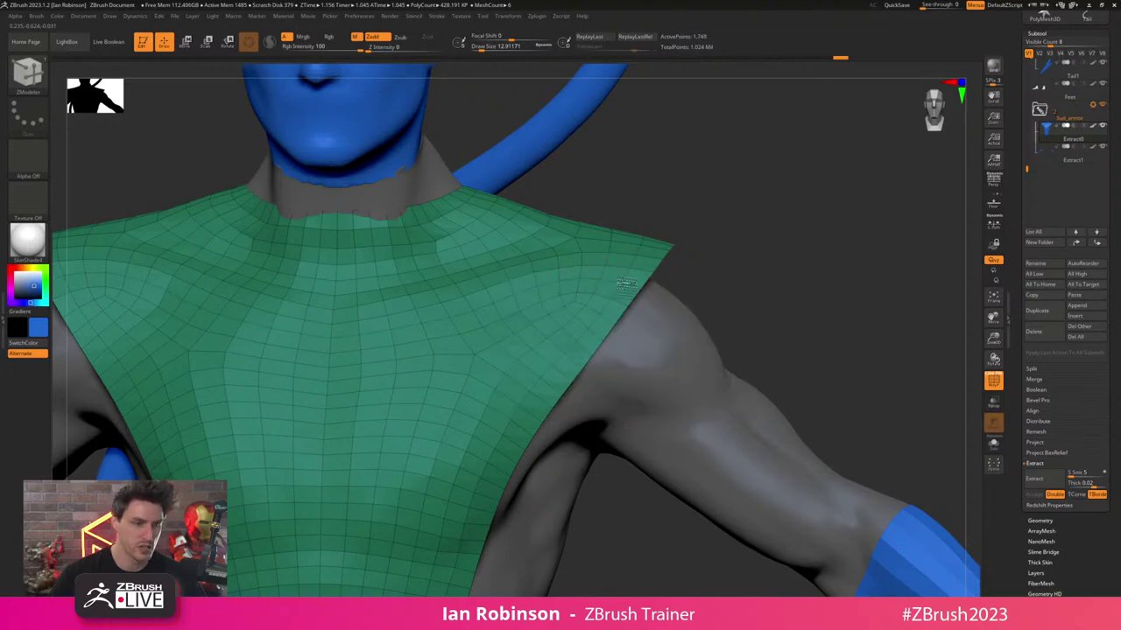
- Switch to the Move brush, enlarge it, and pull the torso armor's upper back outward over the patches where the body pokes through
left_click_drag(747, 316, 732, 300, "alt")
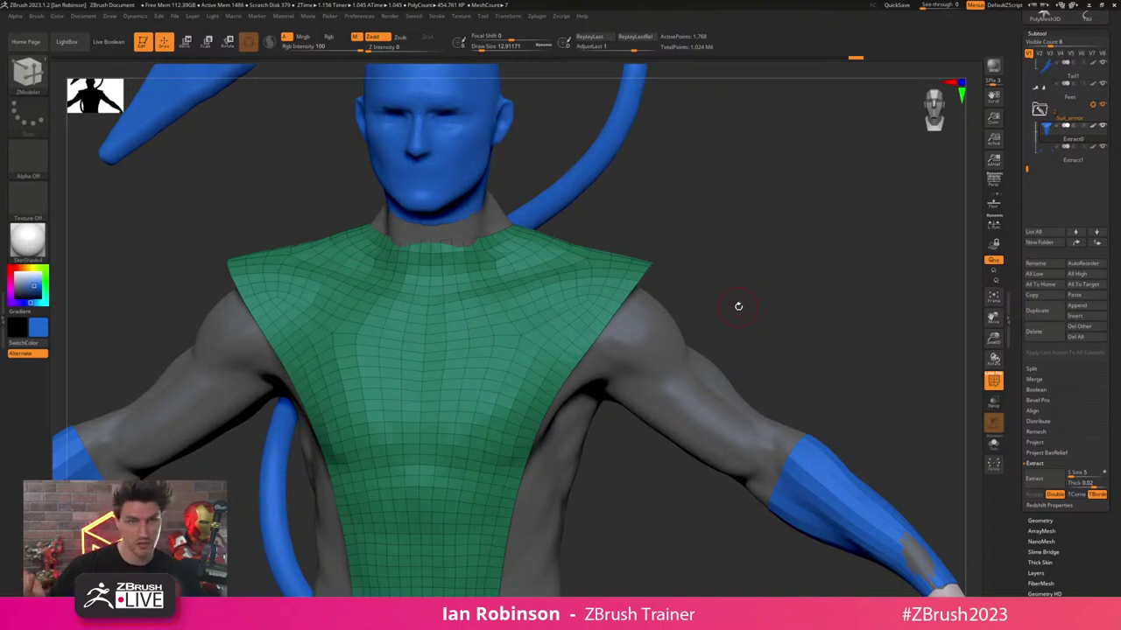
left_click_drag(726, 302, 705, 329)
left_click_drag(784, 307, 595, 326, "alt")
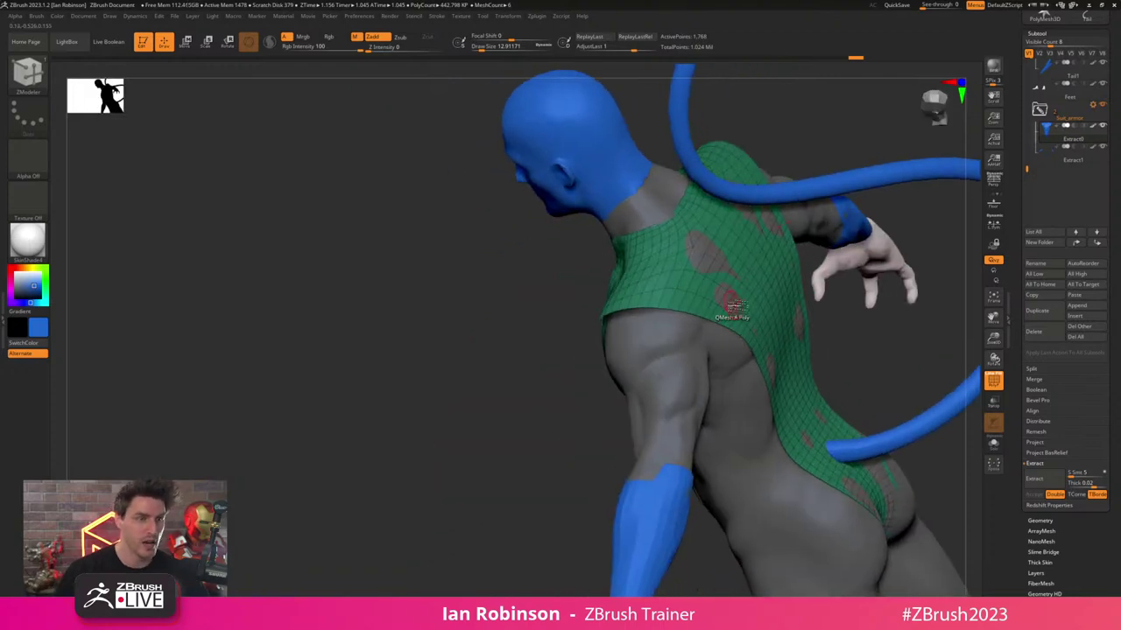
left_click_drag(911, 372, 798, 373)
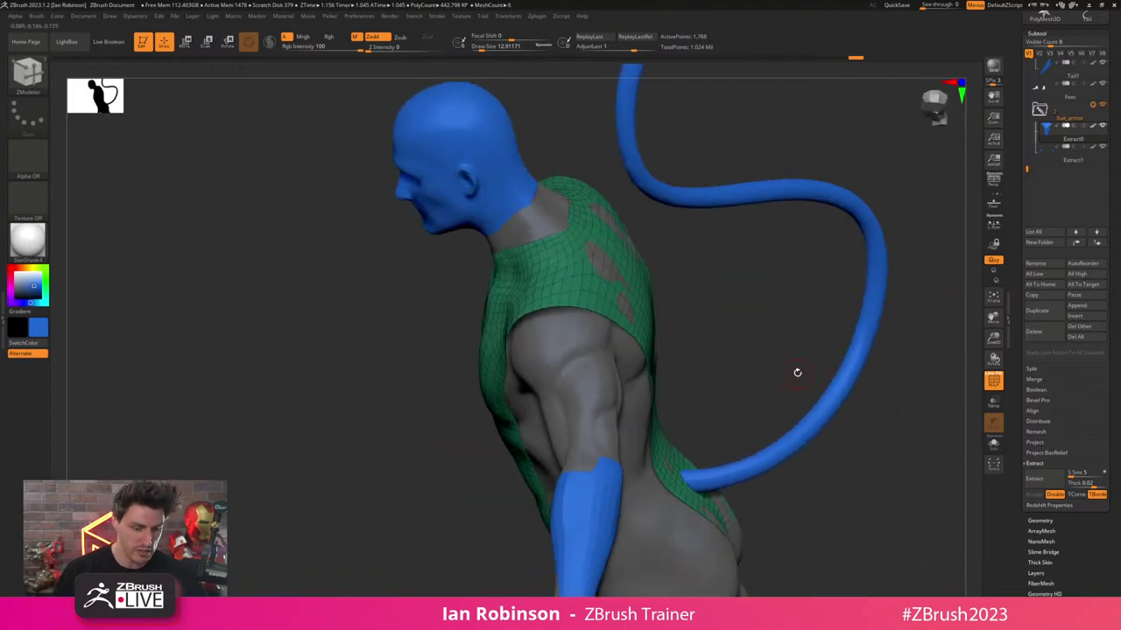
key("b")
key("m")
key("v")
key("s")
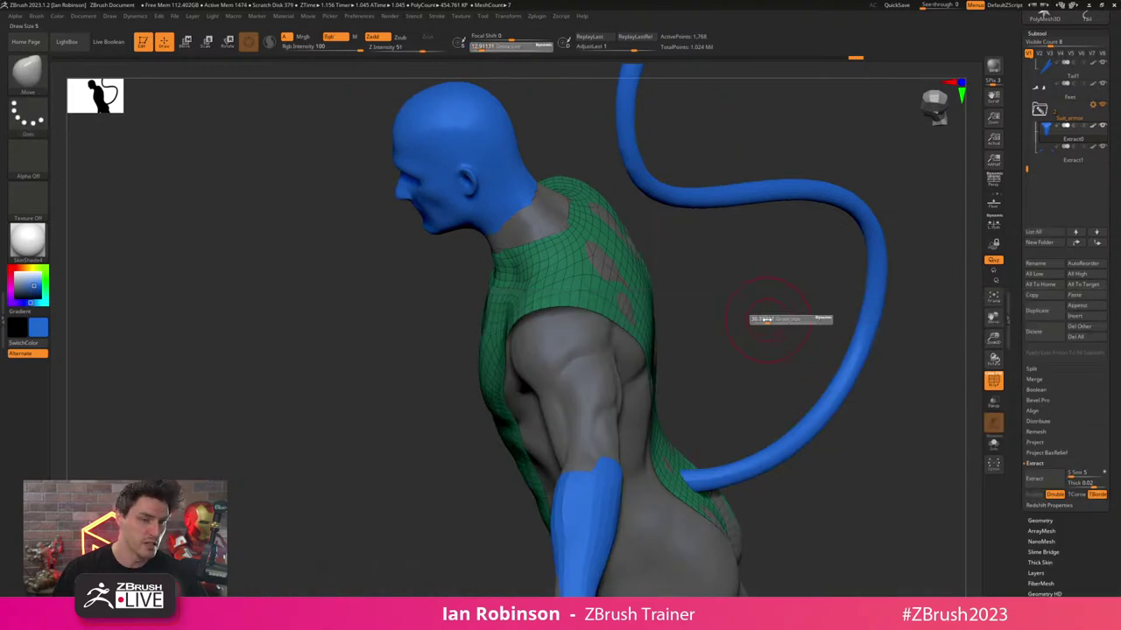
key("s")
mouse_move(593, 262)
left_mouse_down()
mouse_move(604, 264)
mouse_move(574, 231)
left_mouse_up()
mouse_move(684, 249)
left_mouse_down()
mouse_move(693, 258)
mouse_move(619, 274)
left_mouse_up()
- Reshape the torso armor's collar around the neck and upper shoulders with the Move brush at a draw size of about 23
key("s")
left_click_drag(543, 222, 538, 223)
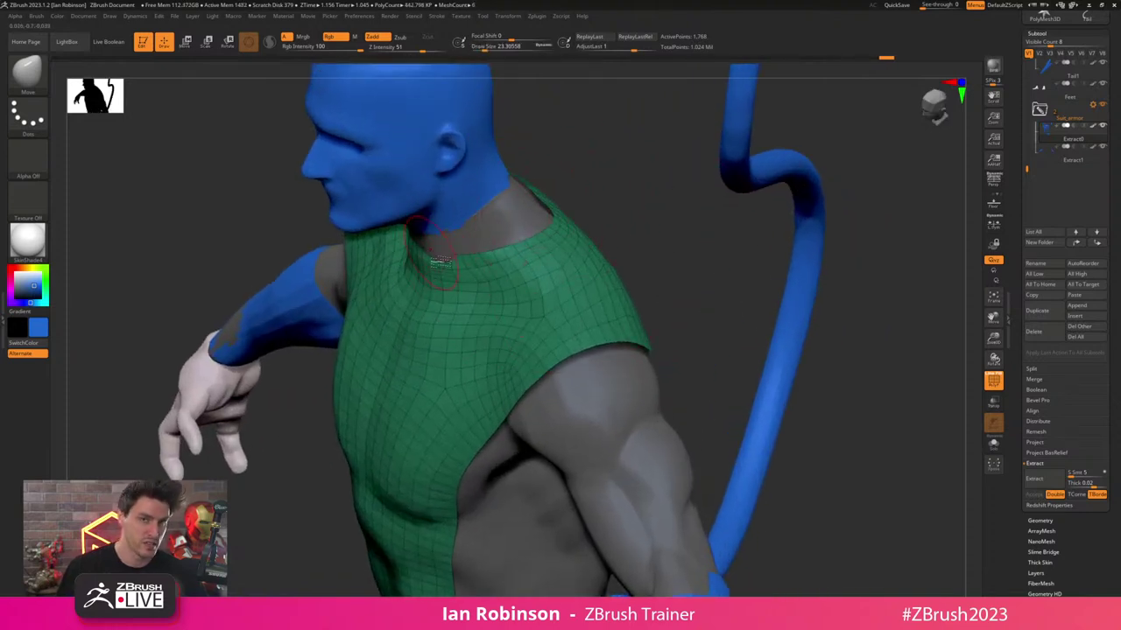
left_click_drag(445, 266, 451, 257)
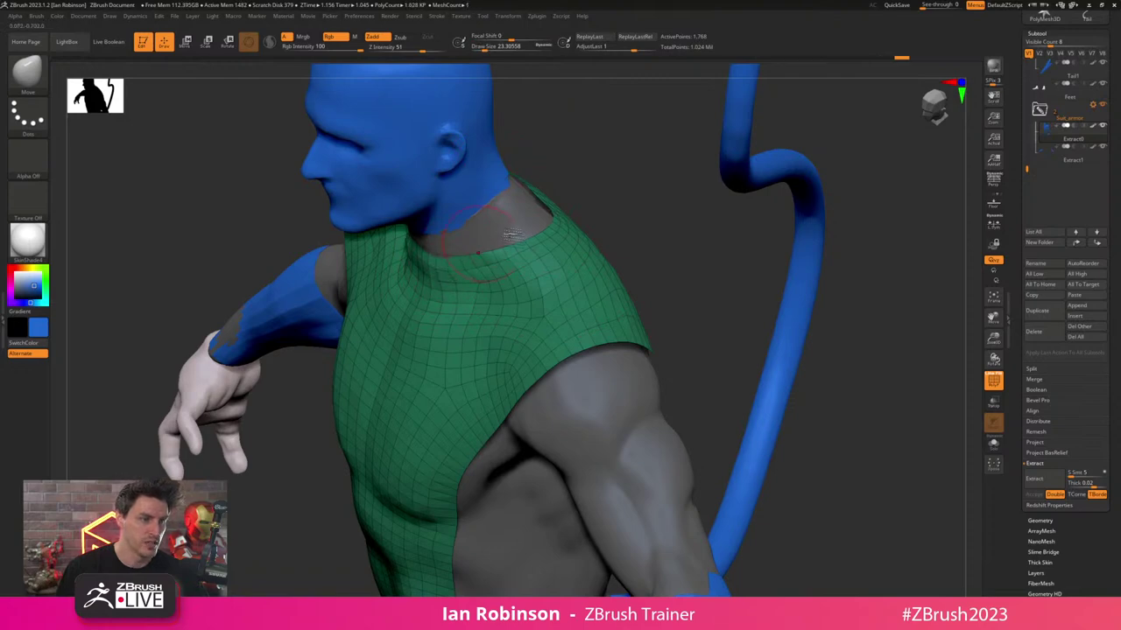
mouse_move(610, 210)
left_mouse_down()
mouse_move(653, 201)
mouse_move(636, 233)
left_mouse_up()
mouse_move(729, 245)
left_mouse_down("shift")
mouse_move(810, 243)
mouse_move(856, 262)
left_mouse_up("shift")
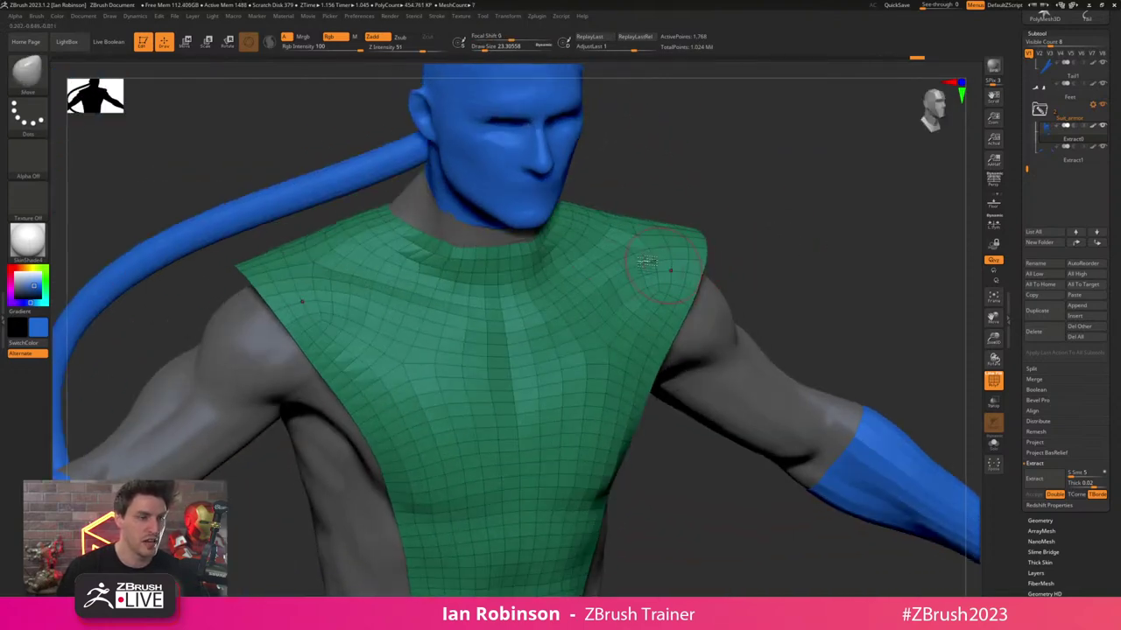
left_click_drag(592, 196, 567, 210)
left_click_drag(562, 224, 562, 219)
mouse_move(658, 161)
left_mouse_down()
mouse_move(605, 197)
mouse_move(615, 203)
left_mouse_up()
- Try smoothing the torso armor's upper chest with a draw size of about 39 and undo the stroke
key("s")
mouse_move(748, 177)
left_mouse_down("alt")
mouse_move(780, 168)
mouse_move(740, 188)
left_mouse_up("alt")
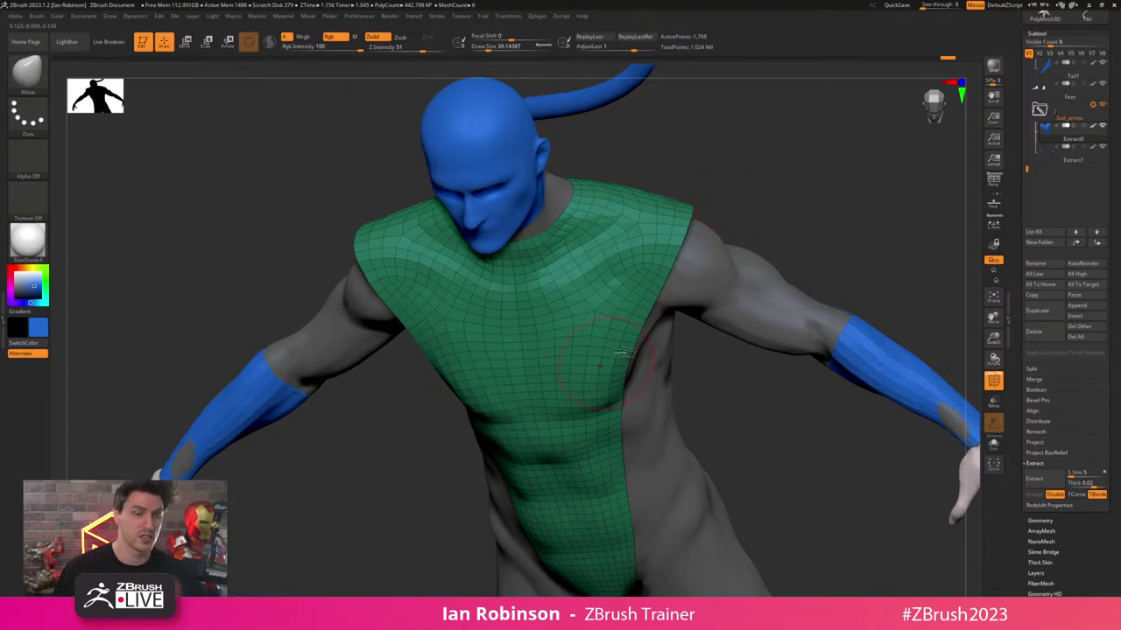
left_click_drag(786, 229, 768, 272, "shift")
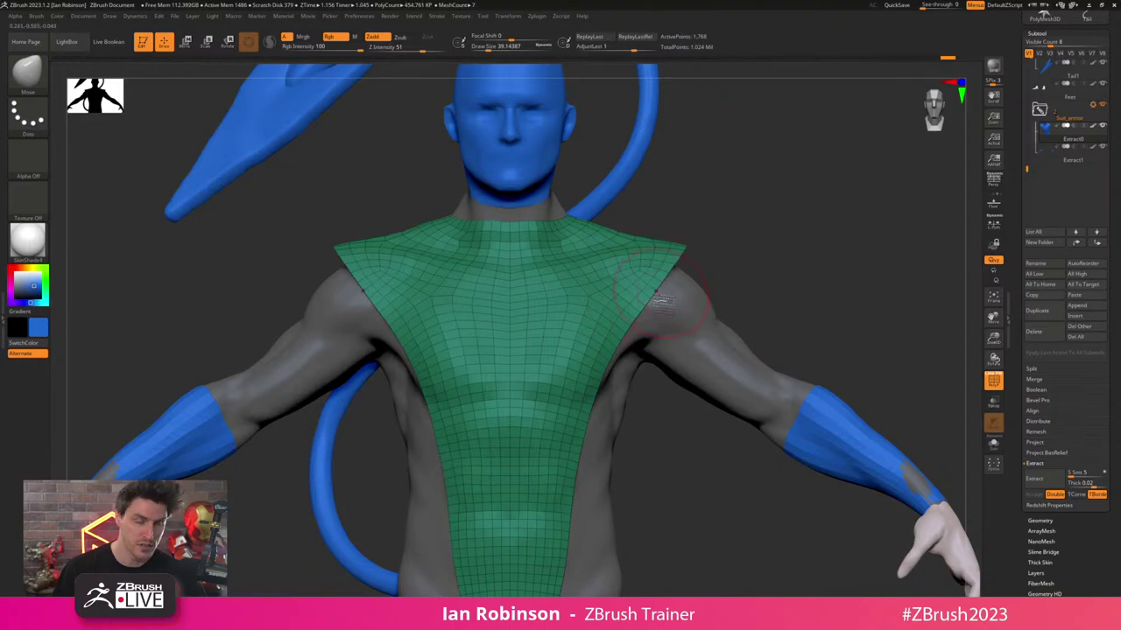
left_click_drag(809, 315, 775, 292, "alt")
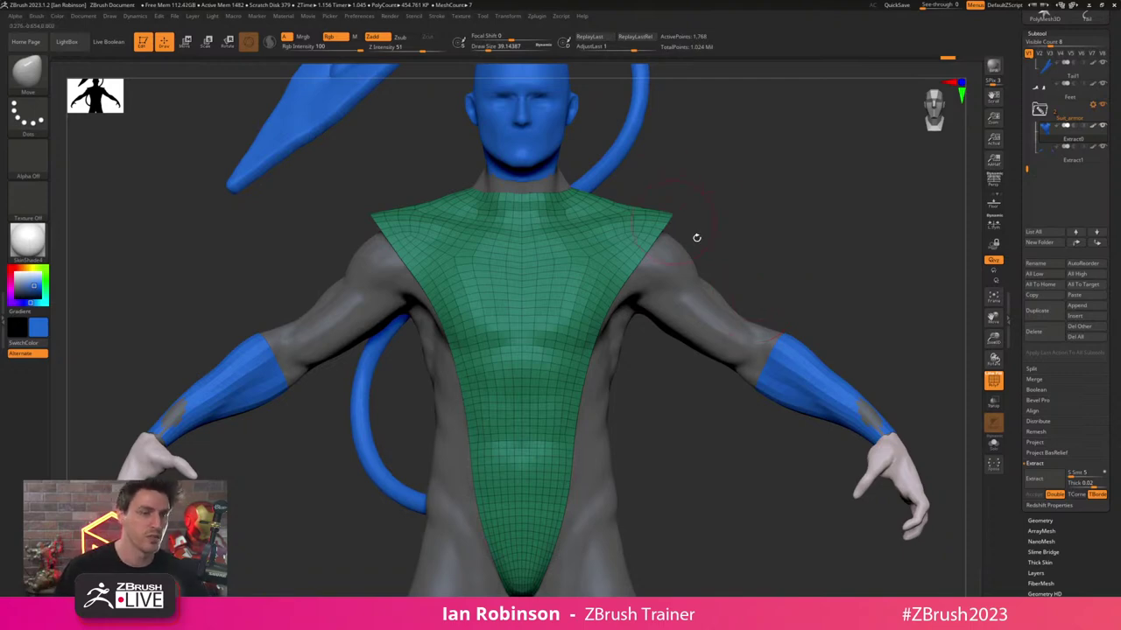
left_click_drag(764, 220, 774, 244, "alt")
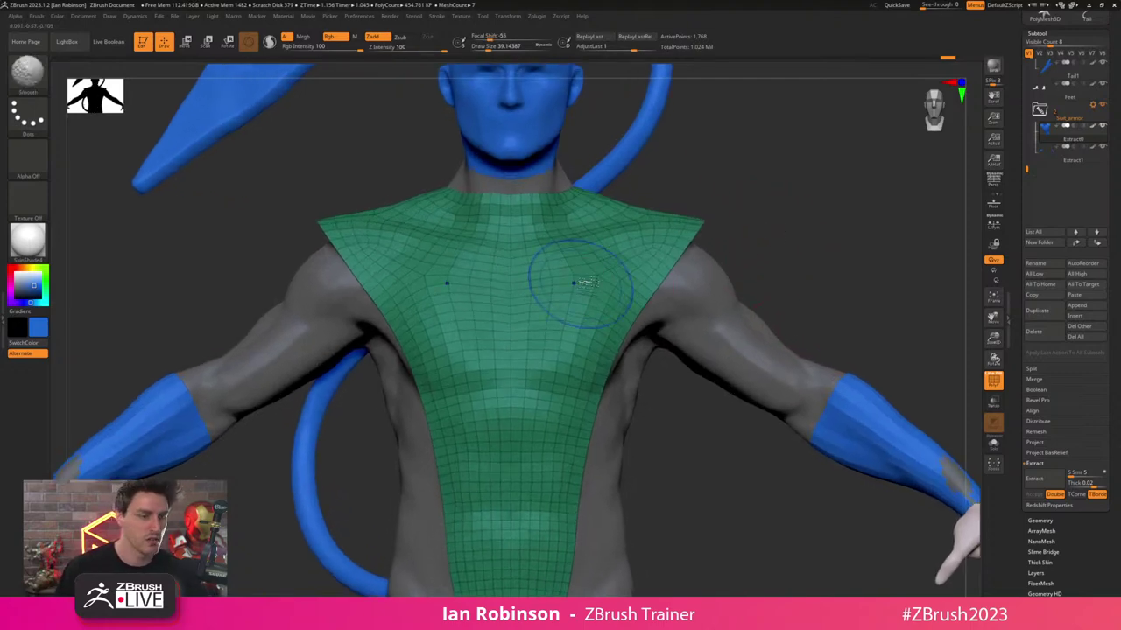
left_click_drag(577, 284, 591, 282, "shift")
key("ctrl+z")
- Set the Move brush's draw size to about 22 and turn off the wireframe display
mouse_move(733, 248)
left_mouse_down()
mouse_move(760, 274)
mouse_move(721, 262)
left_mouse_up()
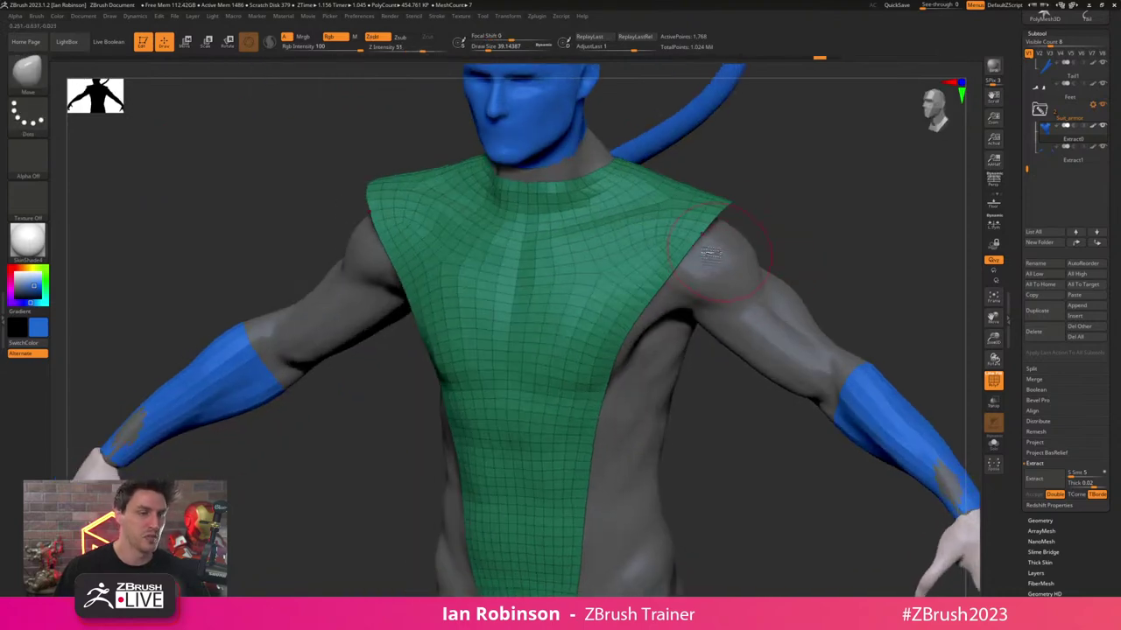
key("s")
left_click(672, 234)
right_click_drag(663, 239, 671, 257, "alt")
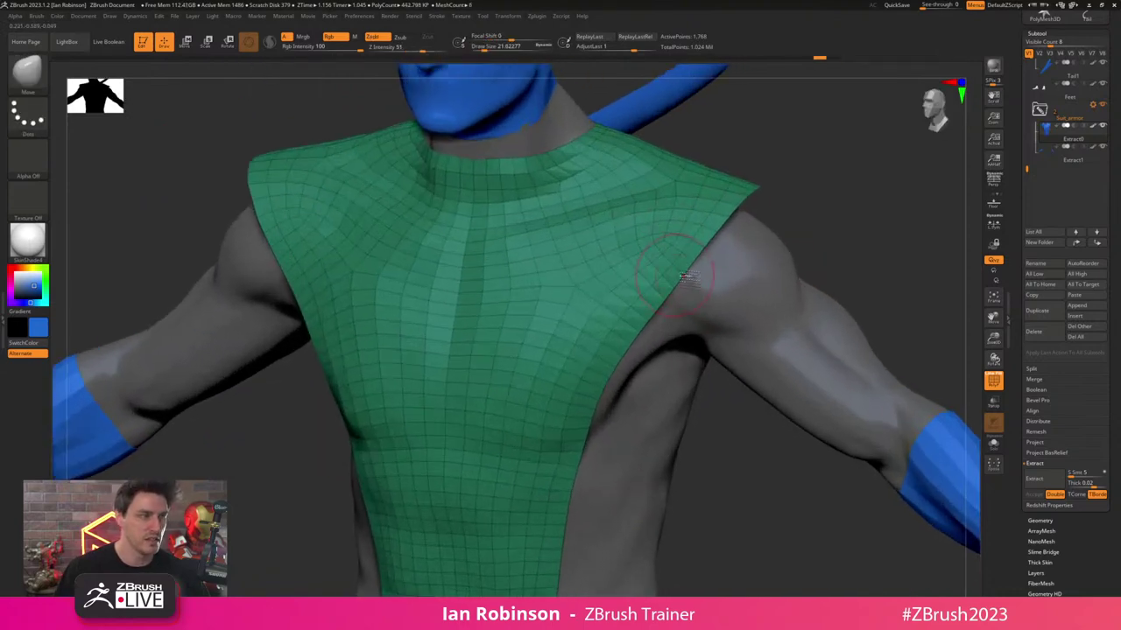
right_click_drag(760, 257, 775, 221, "alt")
key("shift+f")
right_click_drag(862, 219, 825, 243, "alt")
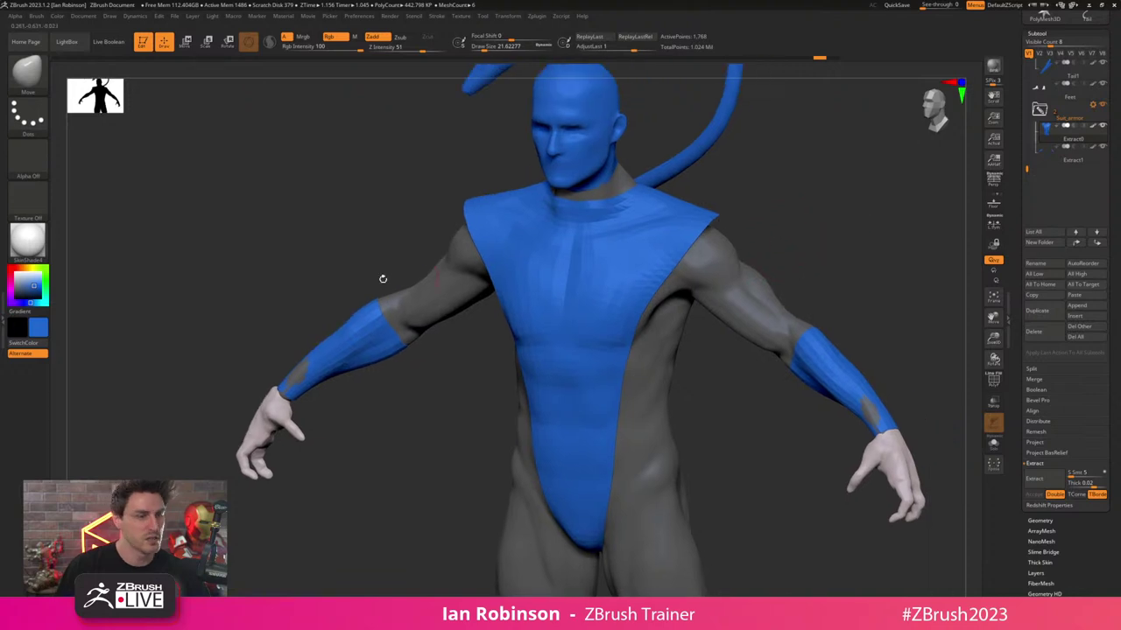
- Pick a dark red and fill the torso armor and the forearm armor with it through Polypaint
left_click(9, 274)
left_click_drag(32, 288, 37, 290)
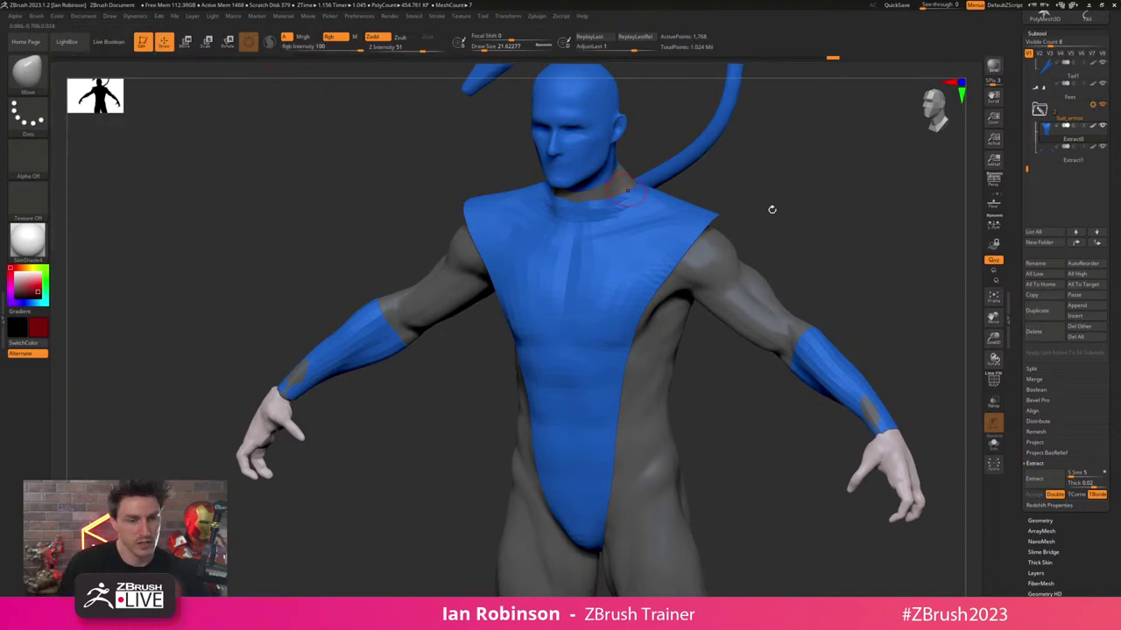
left_click_drag(1110, 359, 1102, 34)
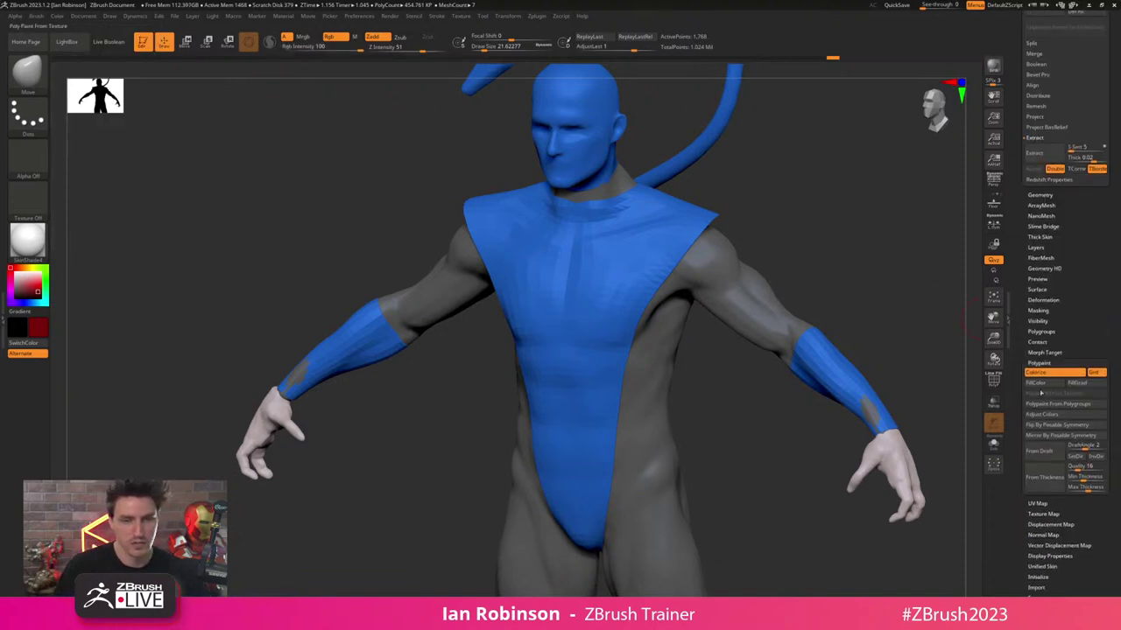
left_click(1039, 383)
left_click(809, 356, "alt")
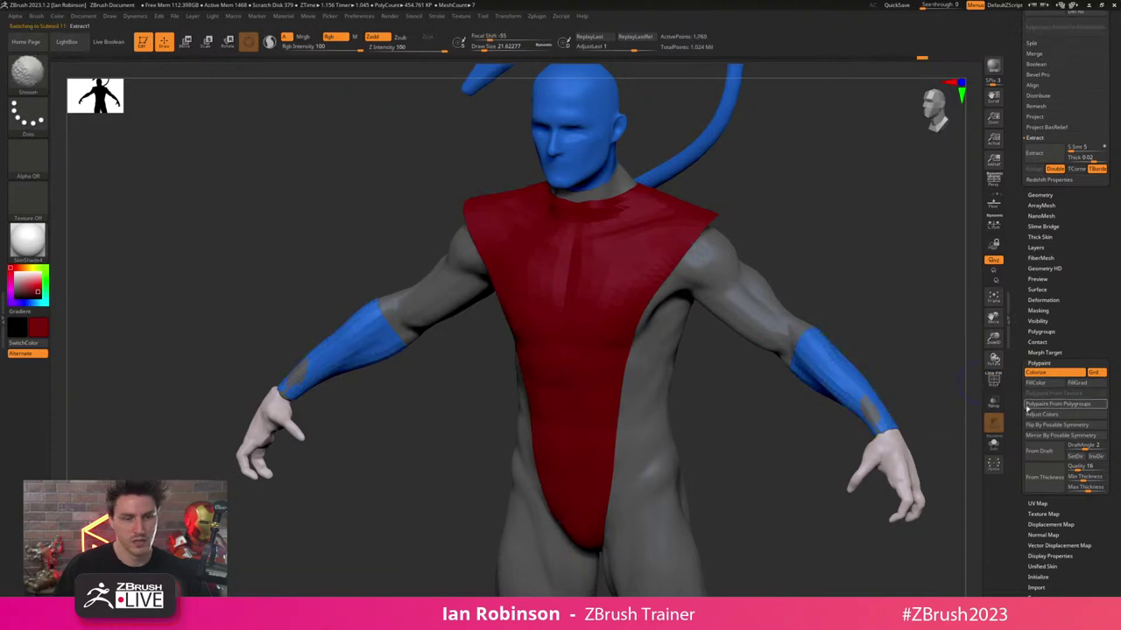
left_click(1040, 385)
- Select the body subtool and smooth its forearm and wrist beneath the forearm armor with a draw size of about 59
left_click_drag(870, 335, 863, 232)
left_click(675, 200, "alt")
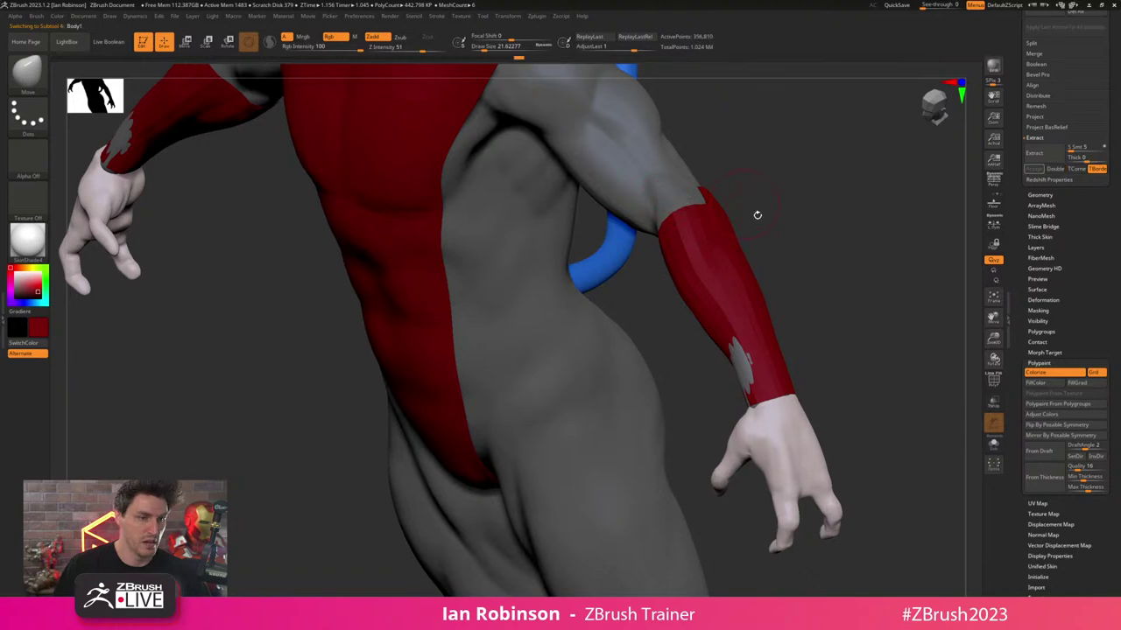
key("s")
left_click_drag(759, 216, 774, 217)
left_click_drag(854, 267, 795, 303)
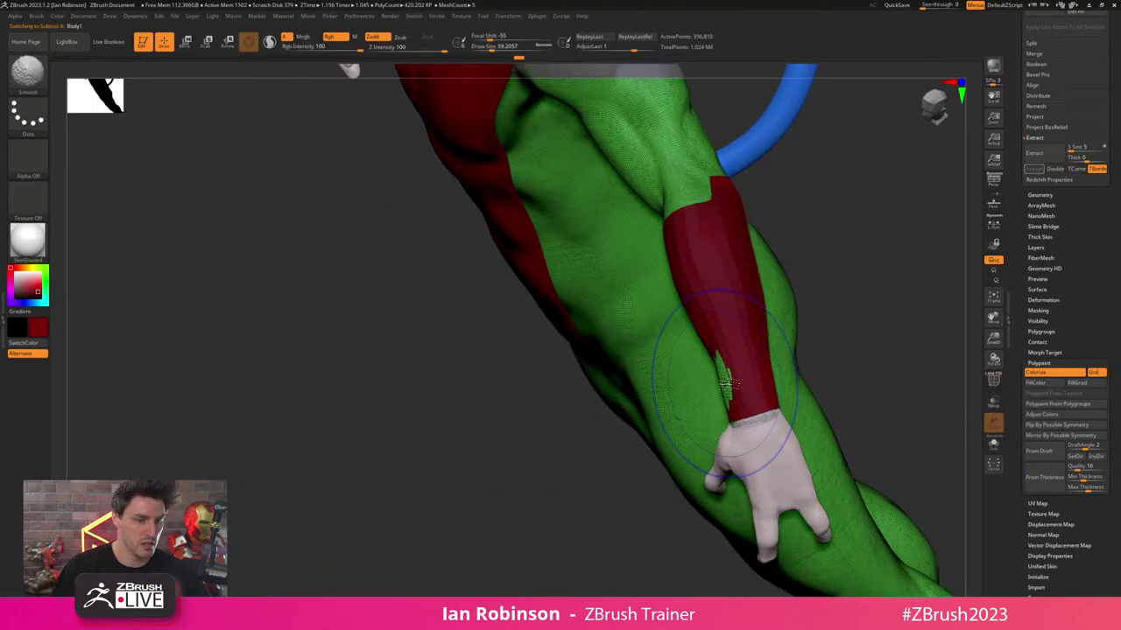
left_click_drag(728, 382, 732, 385)
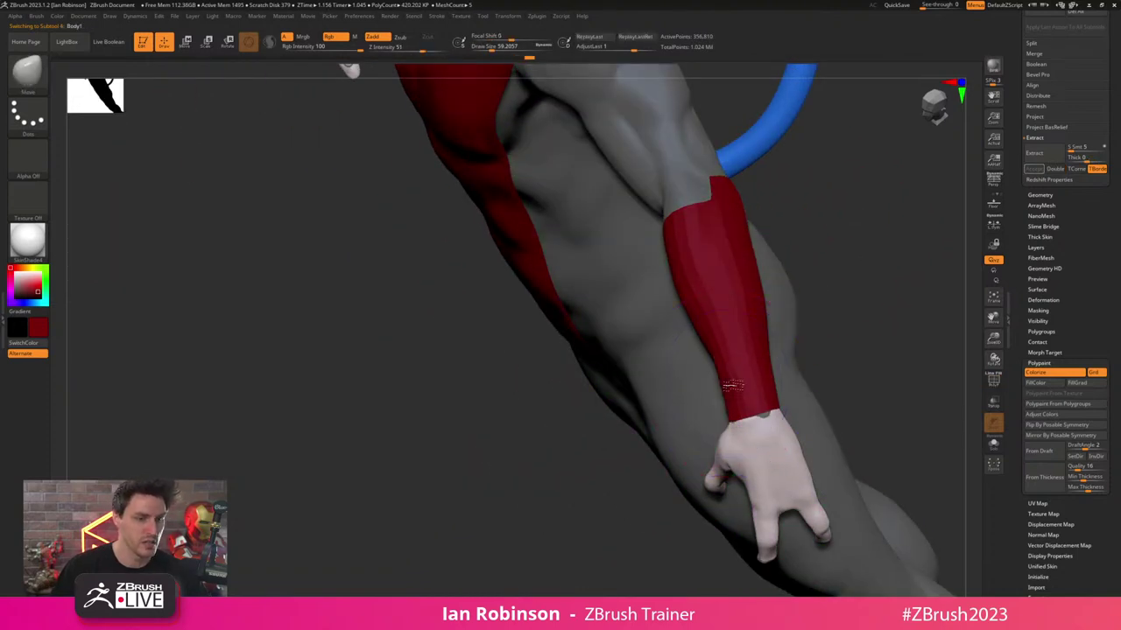
mouse_move(832, 296)
left_mouse_down()
mouse_move(860, 307)
mouse_move(819, 381)
left_mouse_up()
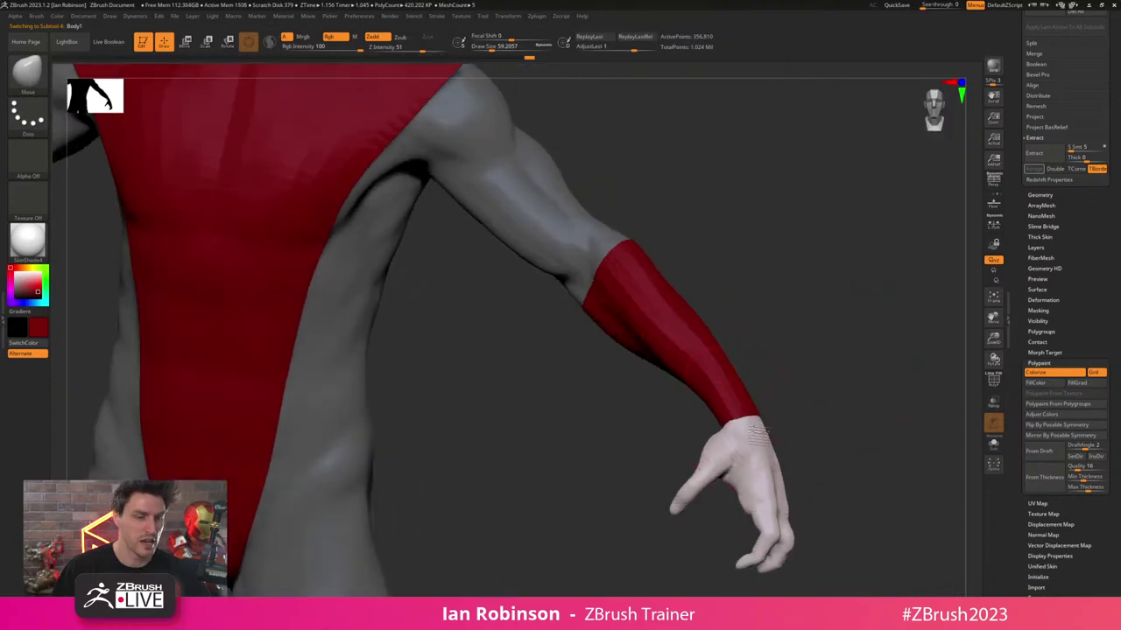
left_click_drag(741, 426, 746, 429)
- Select the feet subtool and check its wireframe from the side
mouse_move(786, 350)
left_mouse_down("alt")
mouse_move(781, 278)
mouse_move(807, 264)
left_mouse_up("alt")
mouse_move(738, 261)
left_mouse_down("alt")
mouse_move(763, 219)
mouse_move(812, 218)
mouse_move(838, 333)
mouse_move(801, 242)
left_mouse_up("alt")
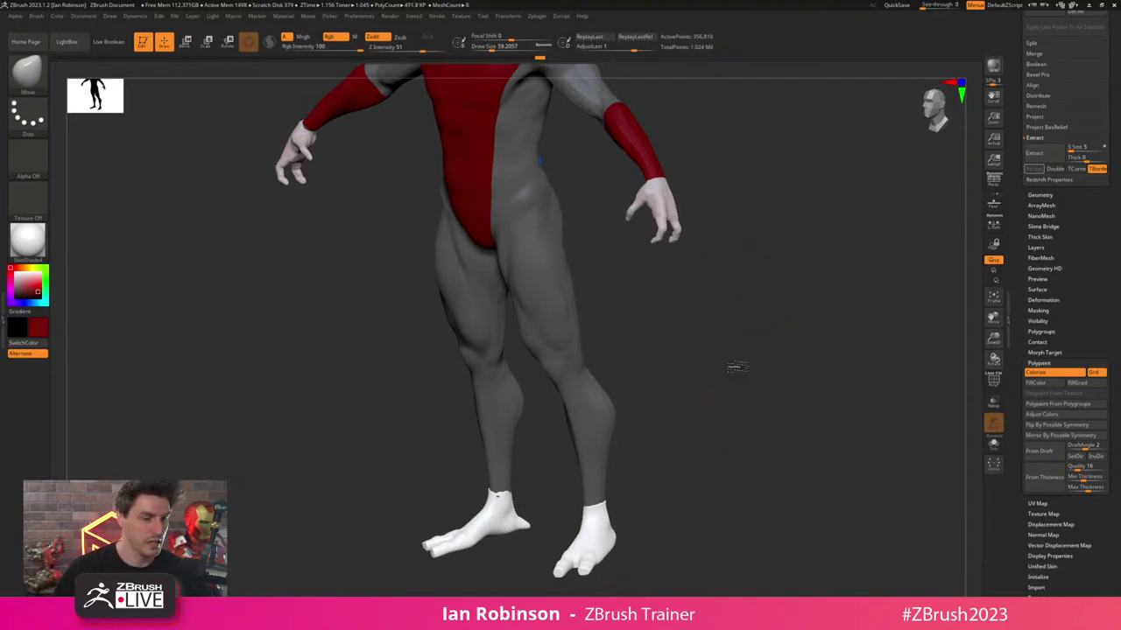
left_click_drag(737, 366, 731, 275, "alt")
left_click_drag(669, 399, 658, 412, "shift")
left_click_drag(776, 400, 743, 358, "alt")
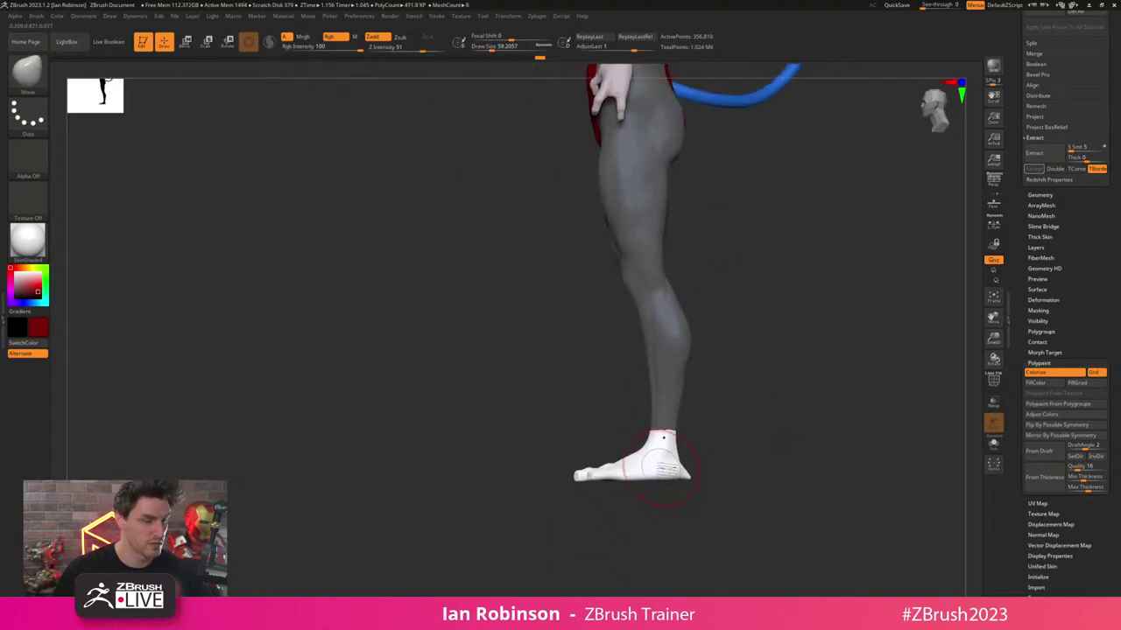
left_click(663, 464, "alt")
key("shift+f")
key("shift+f")
left_click_drag(747, 401, 756, 437, "alt")
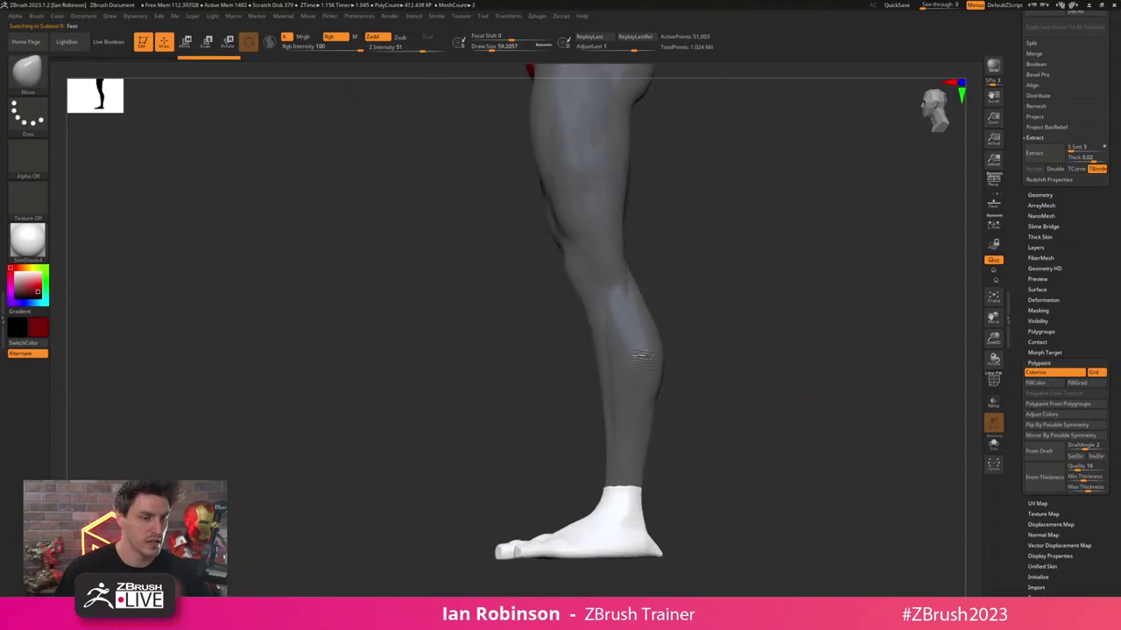
- Select the body subtool and examine the wireframe of its lower leg from the side
left_click(643, 356, "alt")
key("shift+f")
key("shift+f")
left_click_drag(728, 328, 727, 287, "alt")
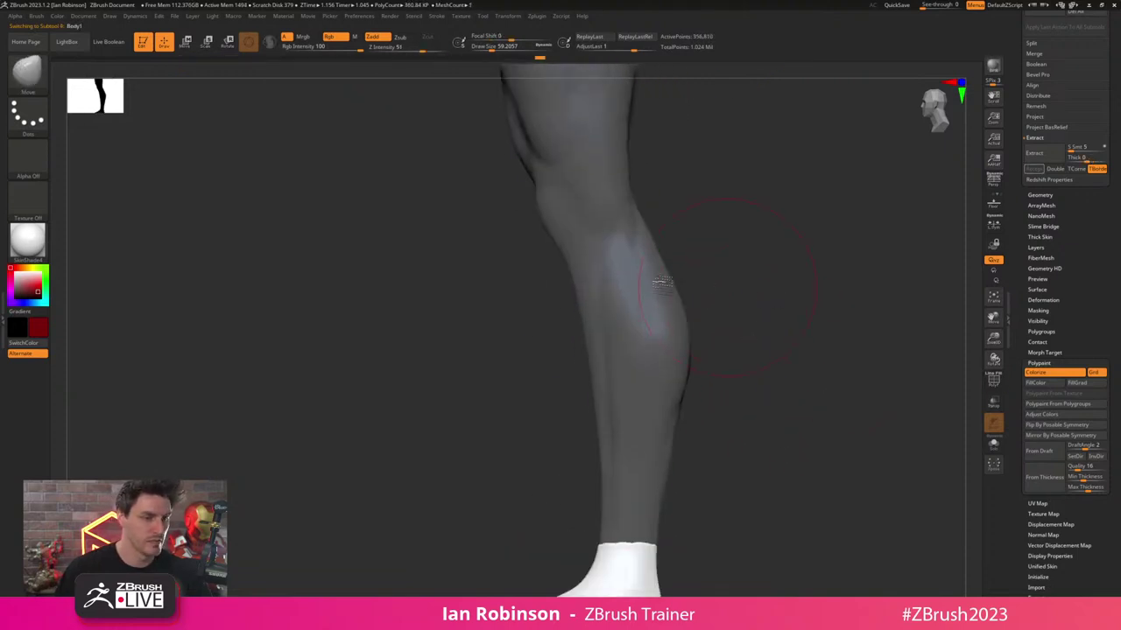
key("shift+f")
key("shift+f")
key("ctrl")
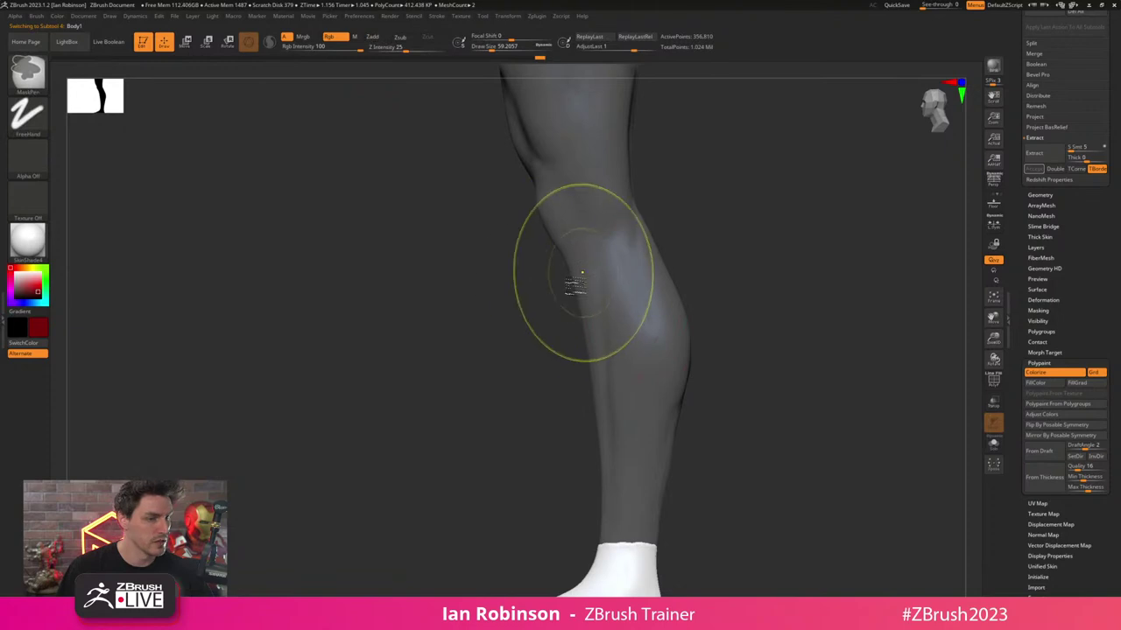
key("shift+f")
key("shift+f")
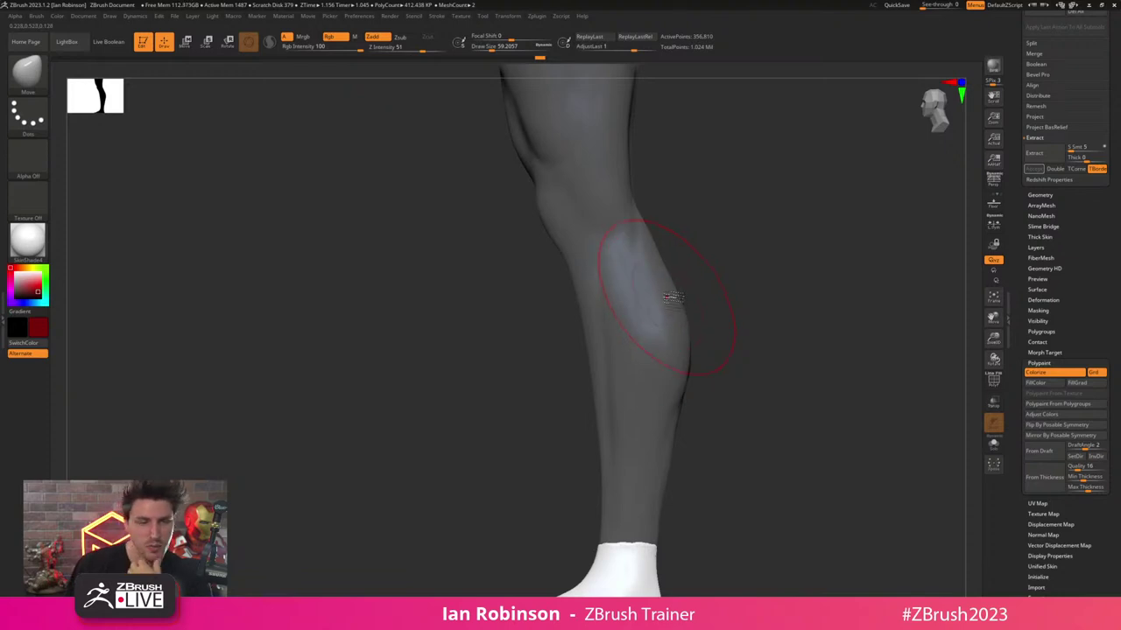
key("space")
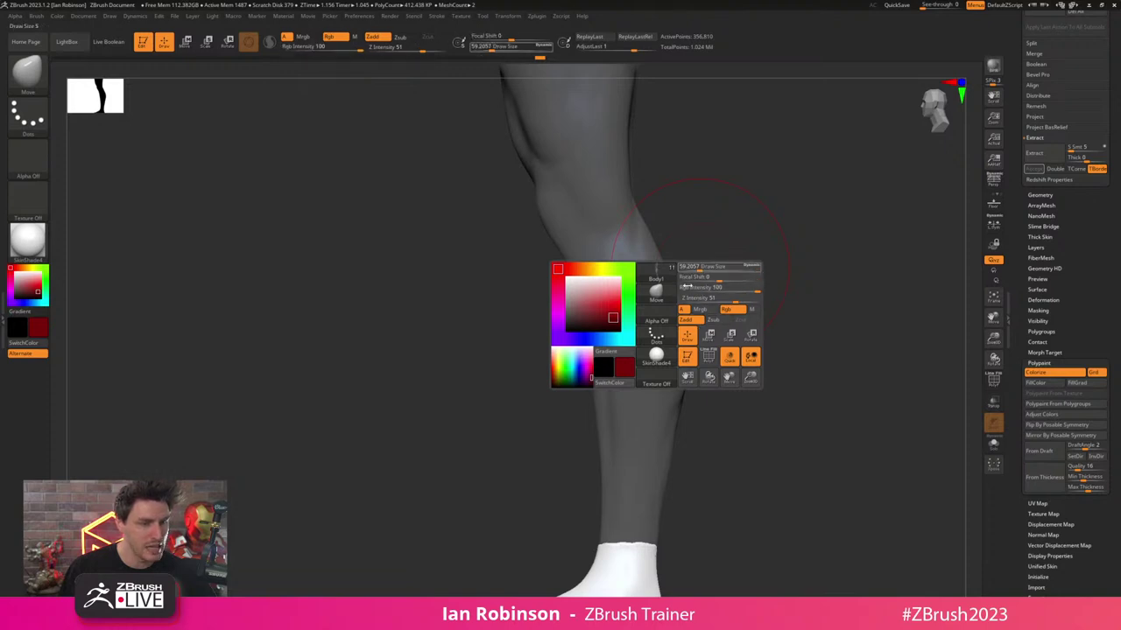
left_click(438, 17)
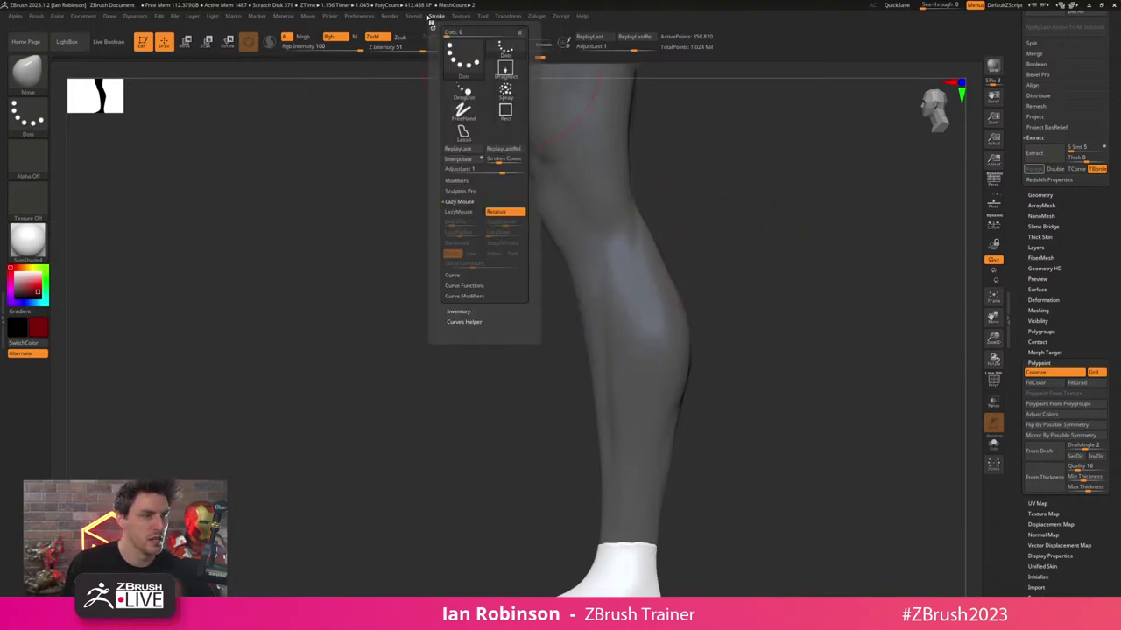
mouse_move(374, 18)
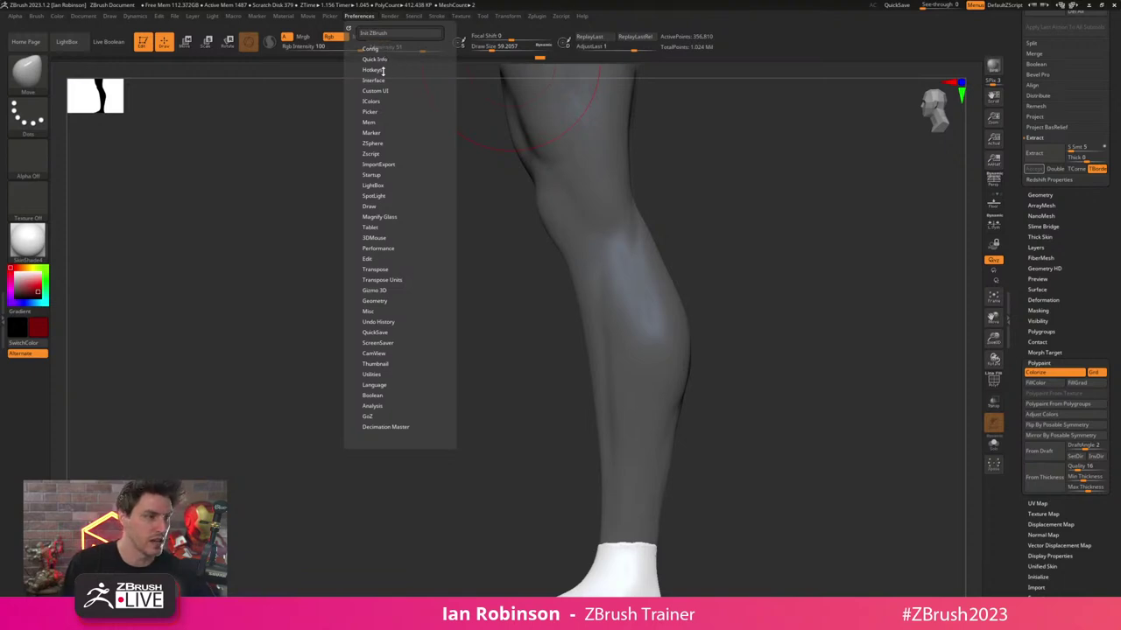
left_click(373, 70)
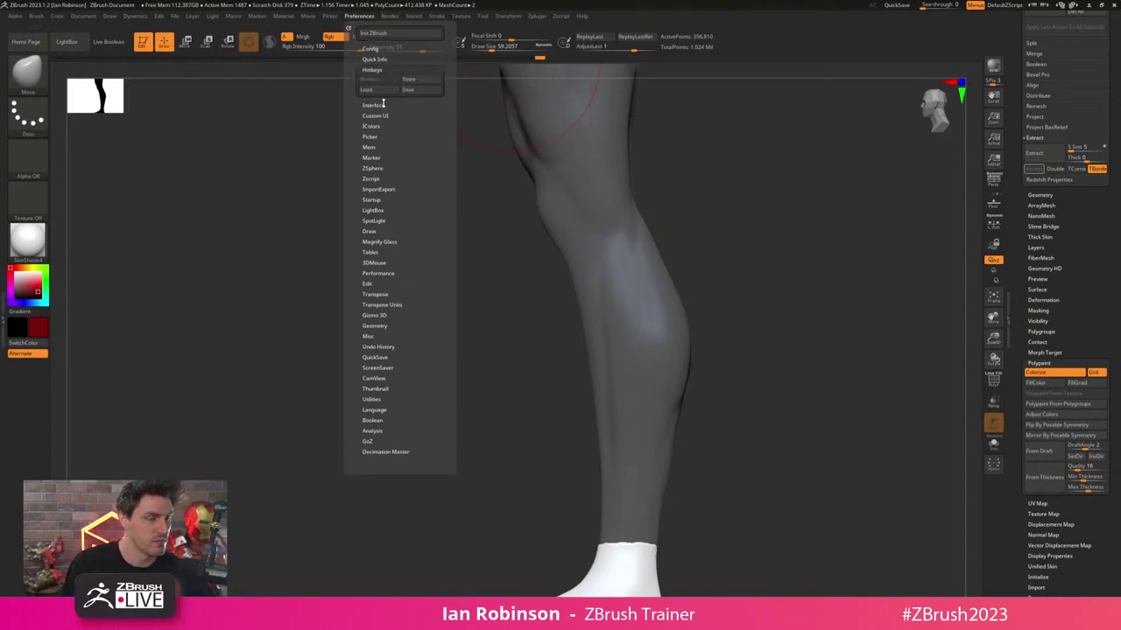
left_click(382, 104)
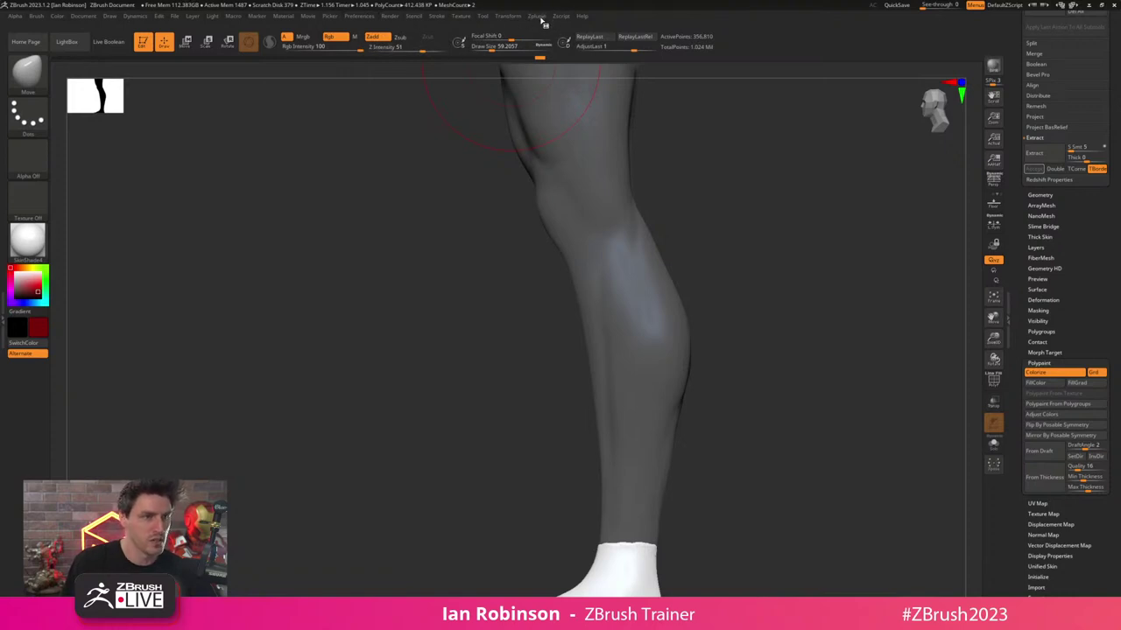
left_click(541, 17)
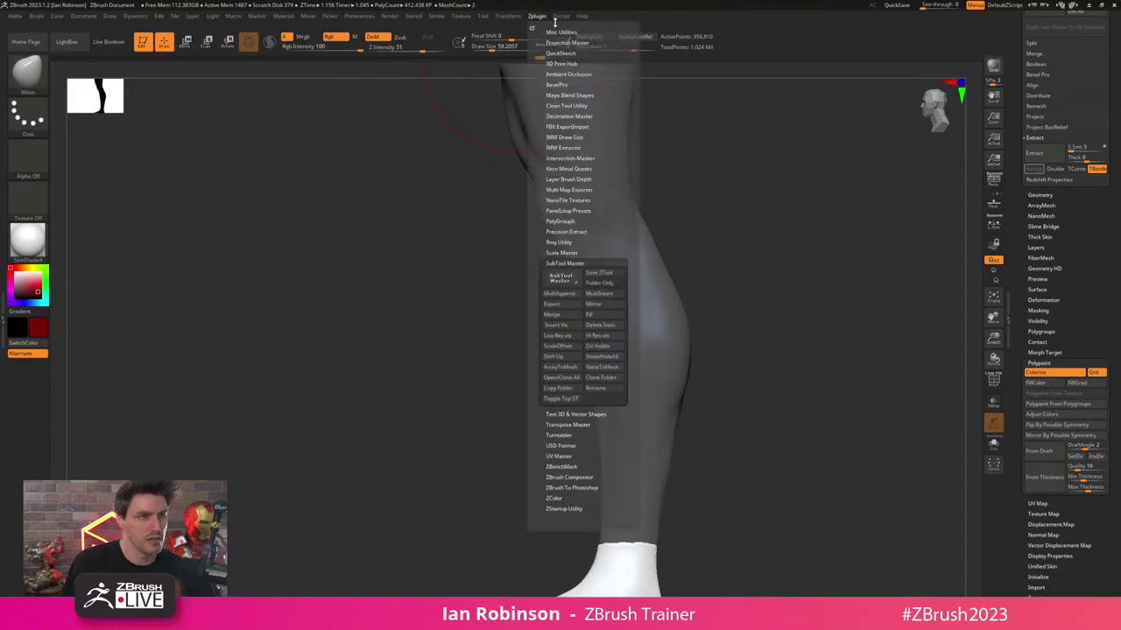
left_click(570, 263)
left_click_drag(1065, 204, 1063, 391)
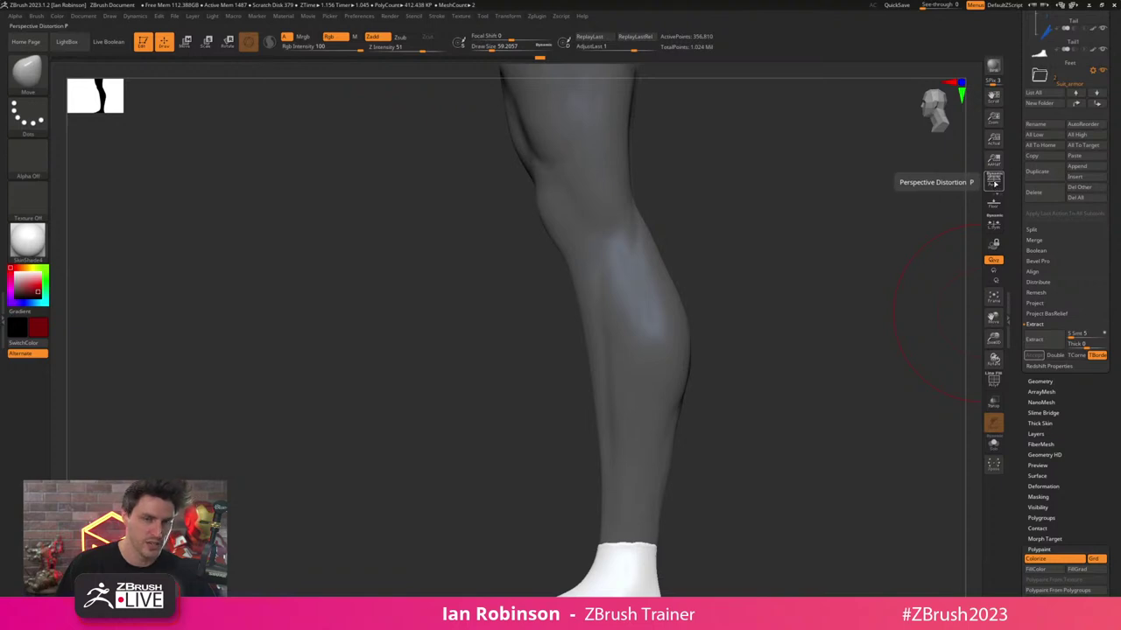
- Assign a custom hotkey to Perspective Distortion and test it on the leg view
key("ctrl")
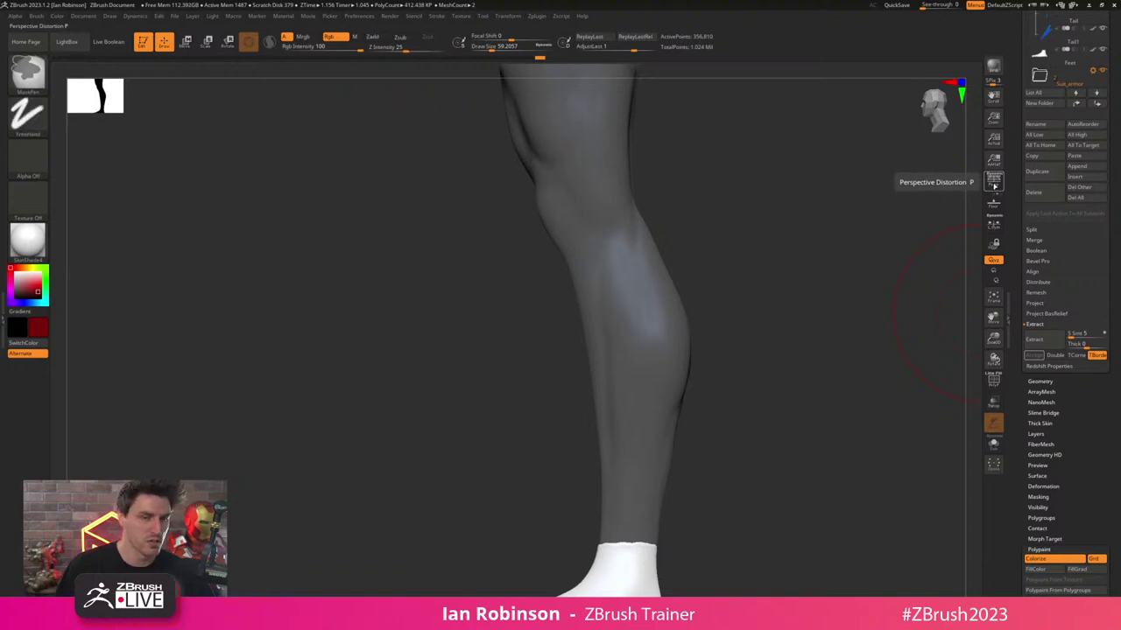
left_click(994, 183, "ctrl+alt")
key("shift+p")
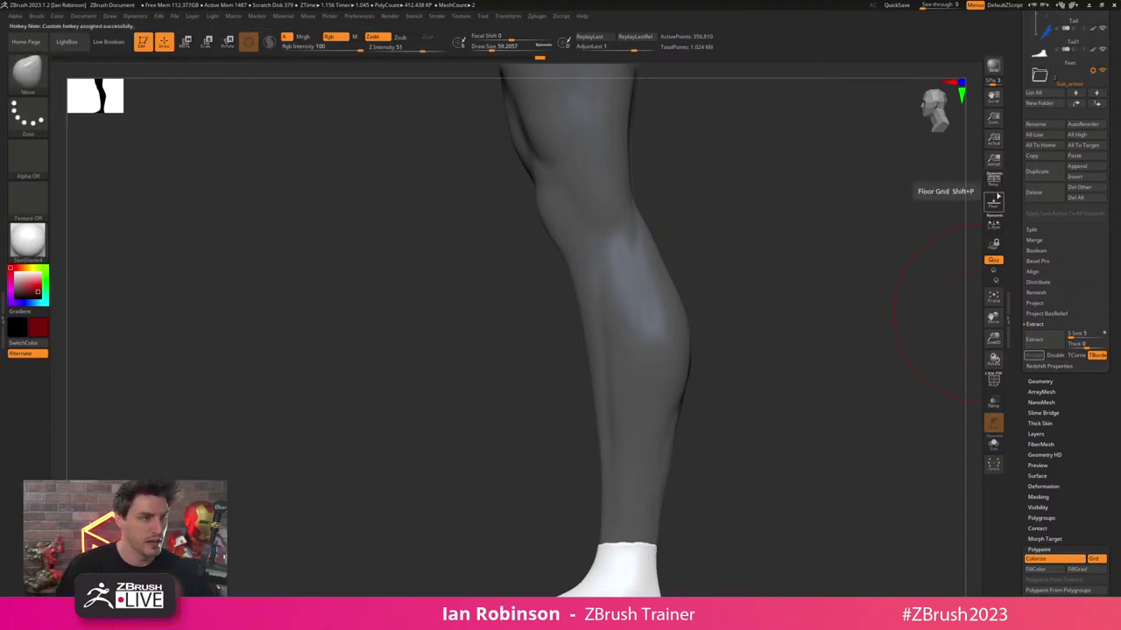
key("space")
key("space")
key("space")
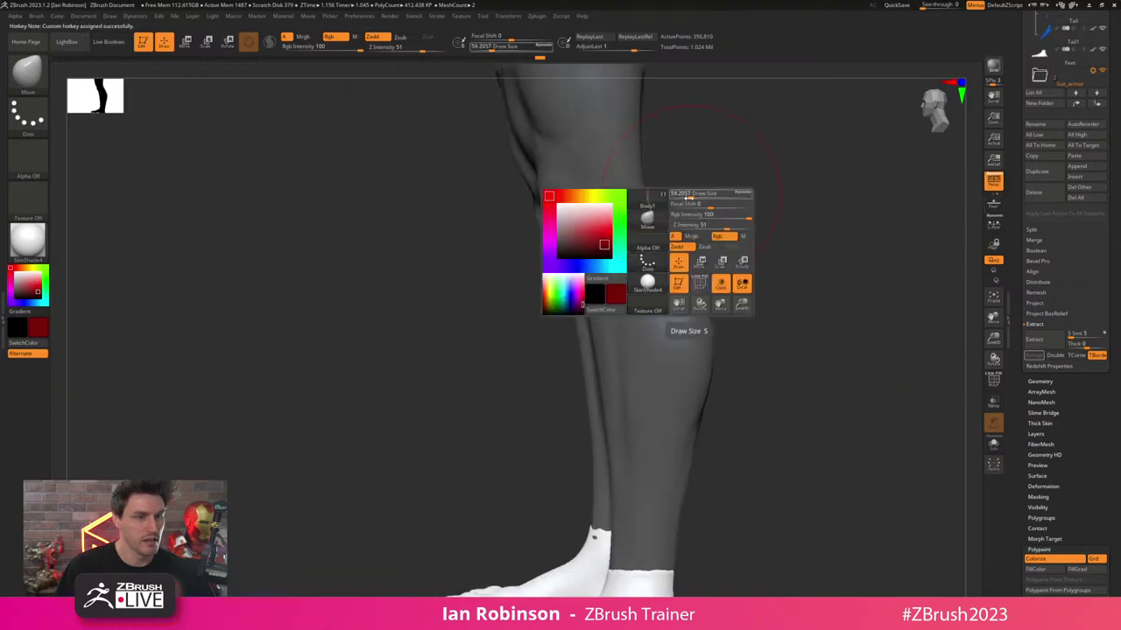
key("space")
key("space")
key("space")
key("space")
key("space")
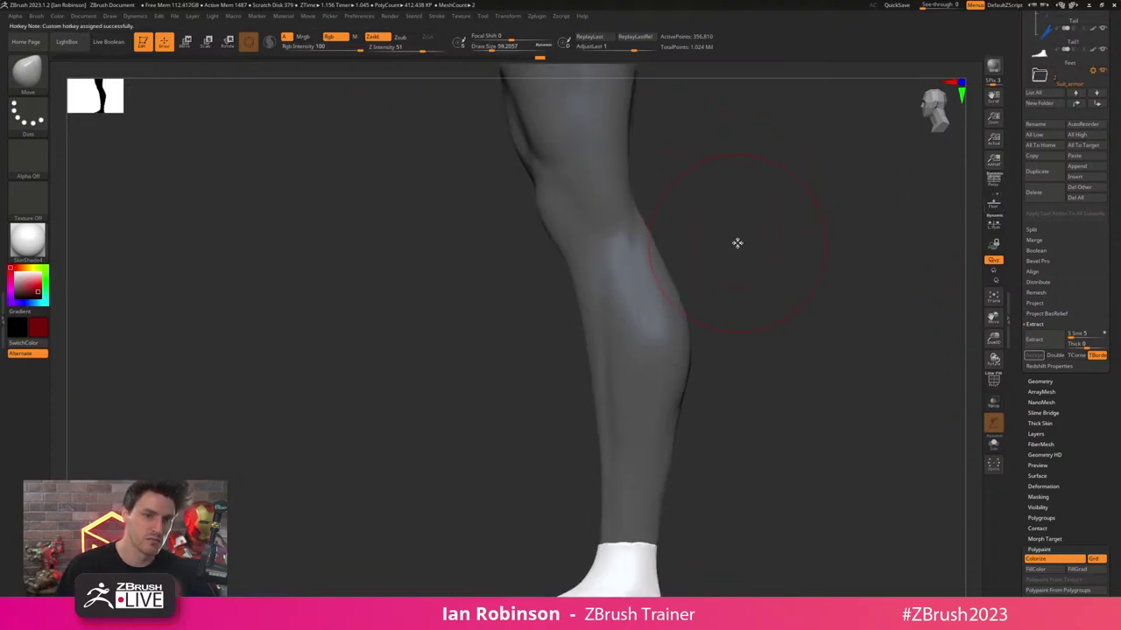
- Try to assign the Shift+P hotkey to the floor grid and test whether P toggles perspective
left_click(999, 204, "ctrl+alt")
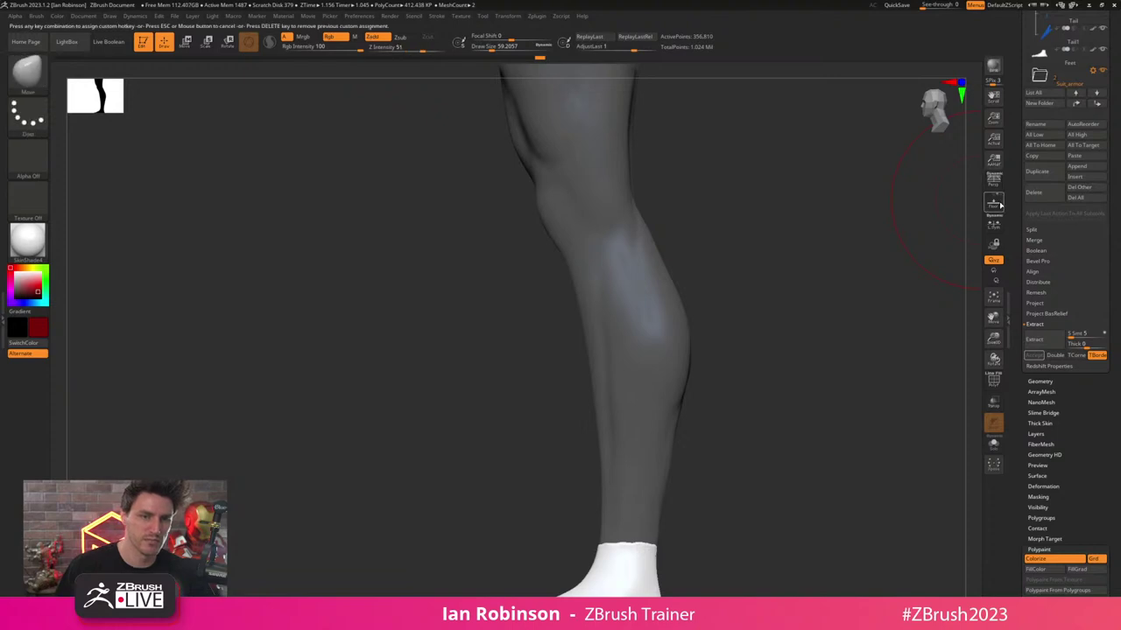
key("shift+p")
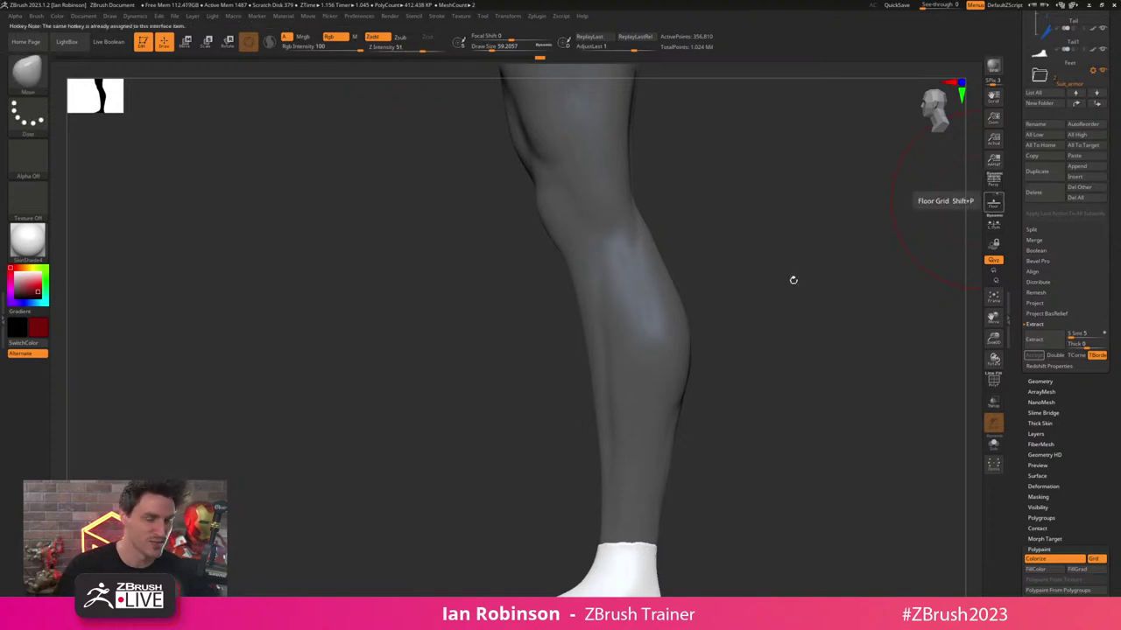
key("p")
key("space")
key("p")
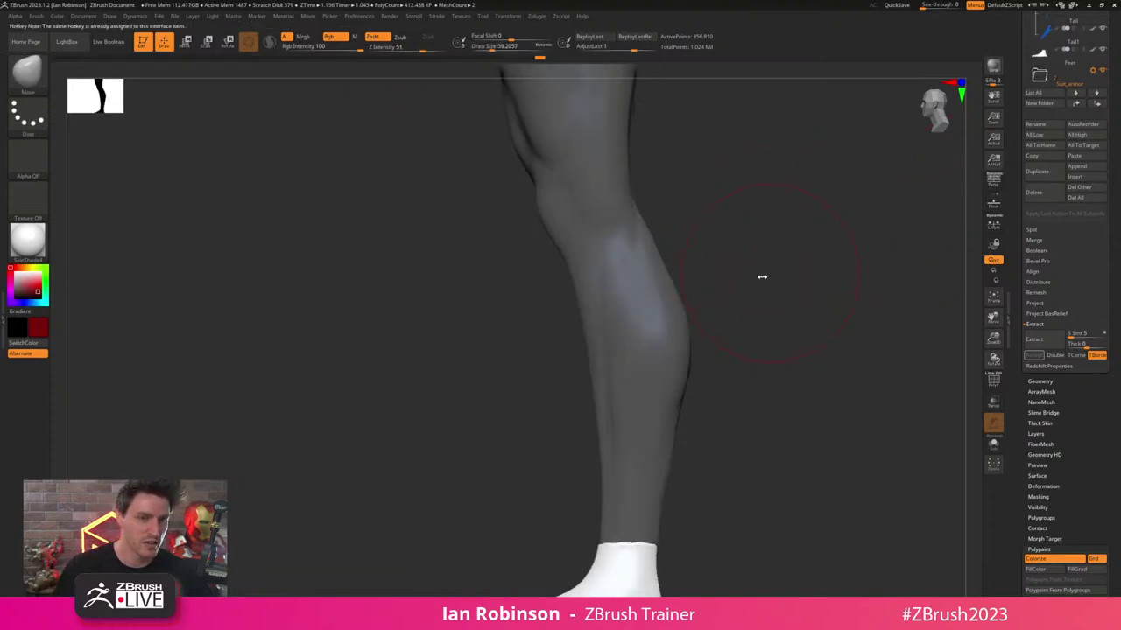
key("space")
key("p")
key("p")
key("p")
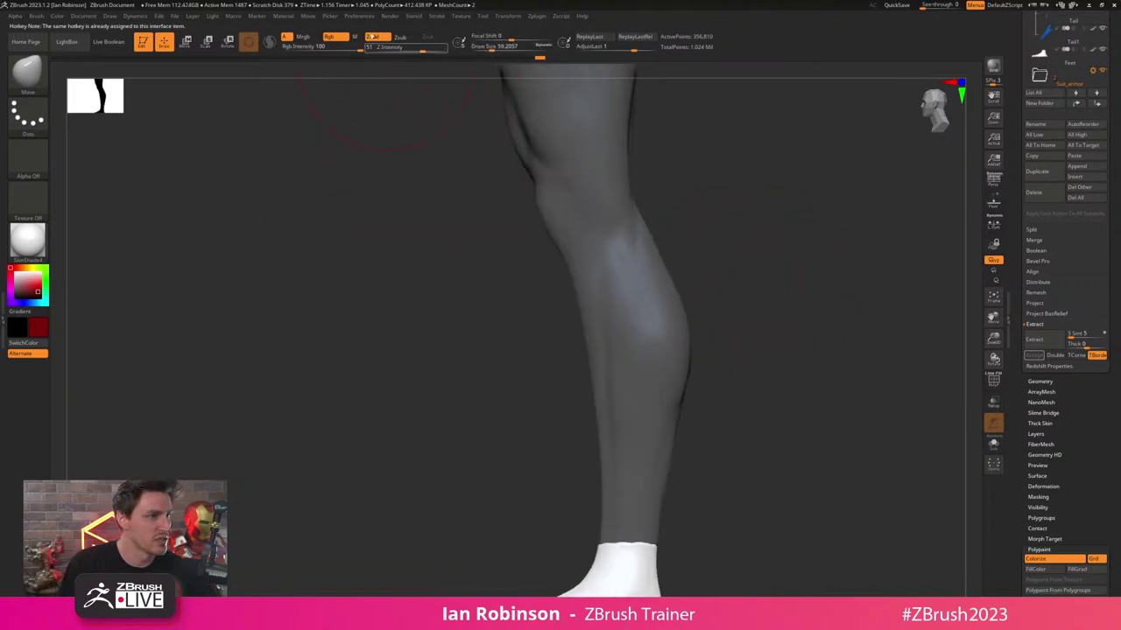
- Compare the lower leg with perspective distortion on and off
left_click(390, 17)
mouse_move(378, 18)
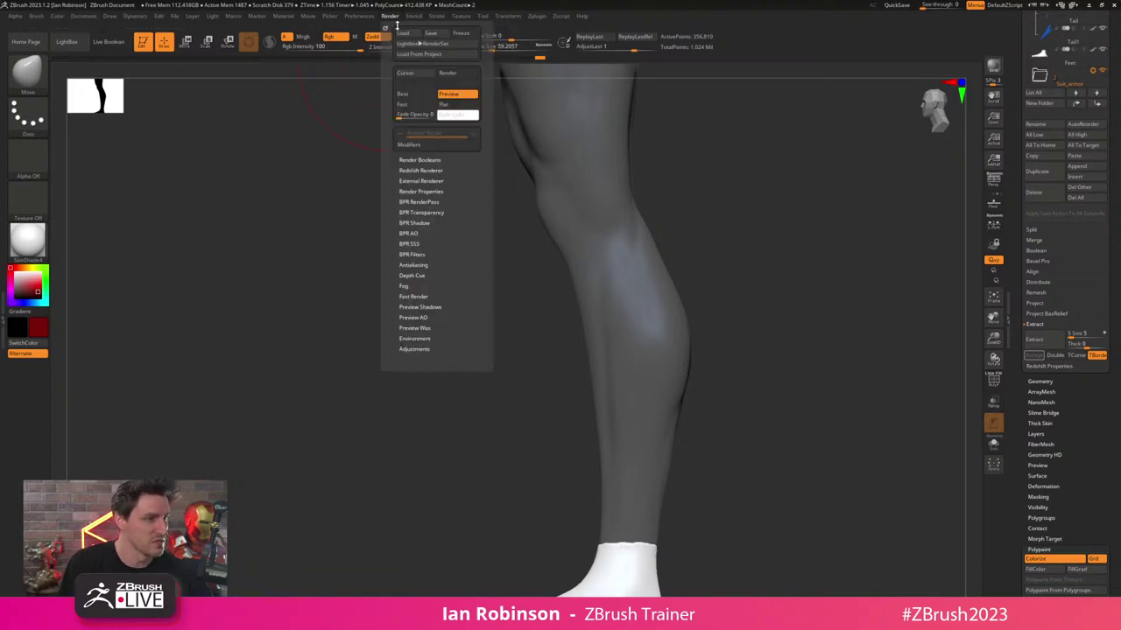
key("space")
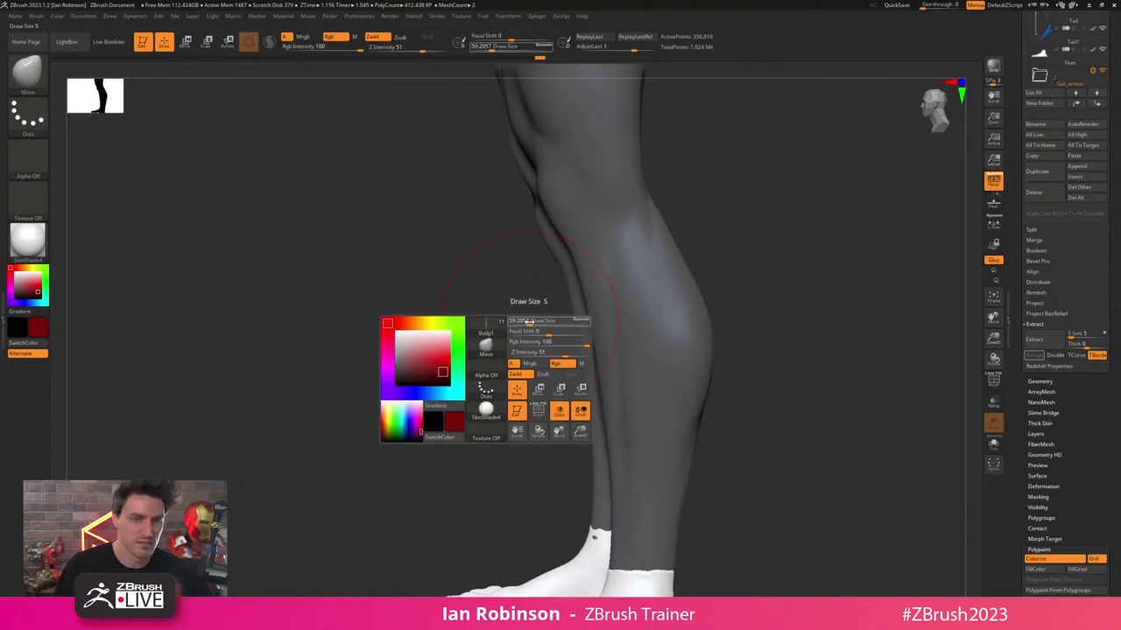
left_click(992, 181)
key("space")
left_click(993, 180)
key("space")
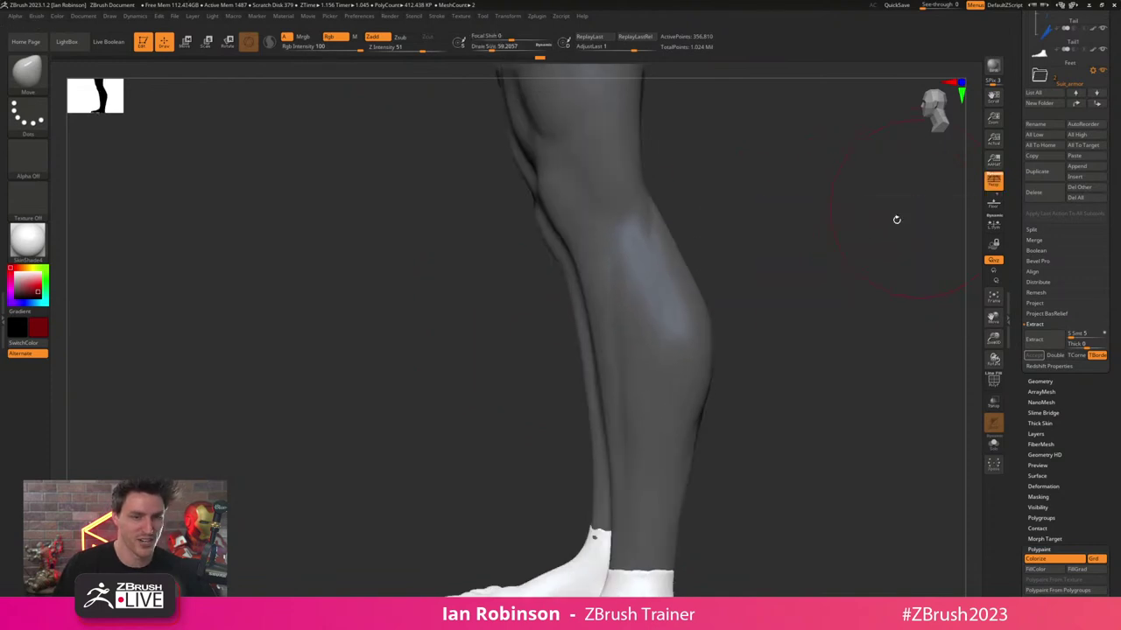
left_click(991, 186)
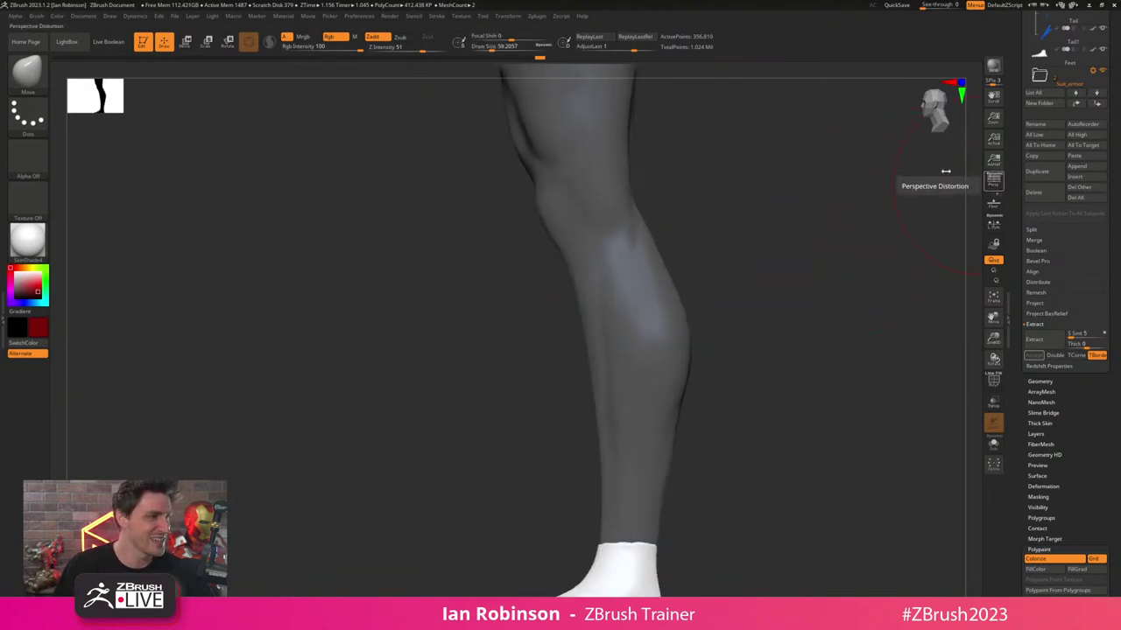
left_click(390, 18)
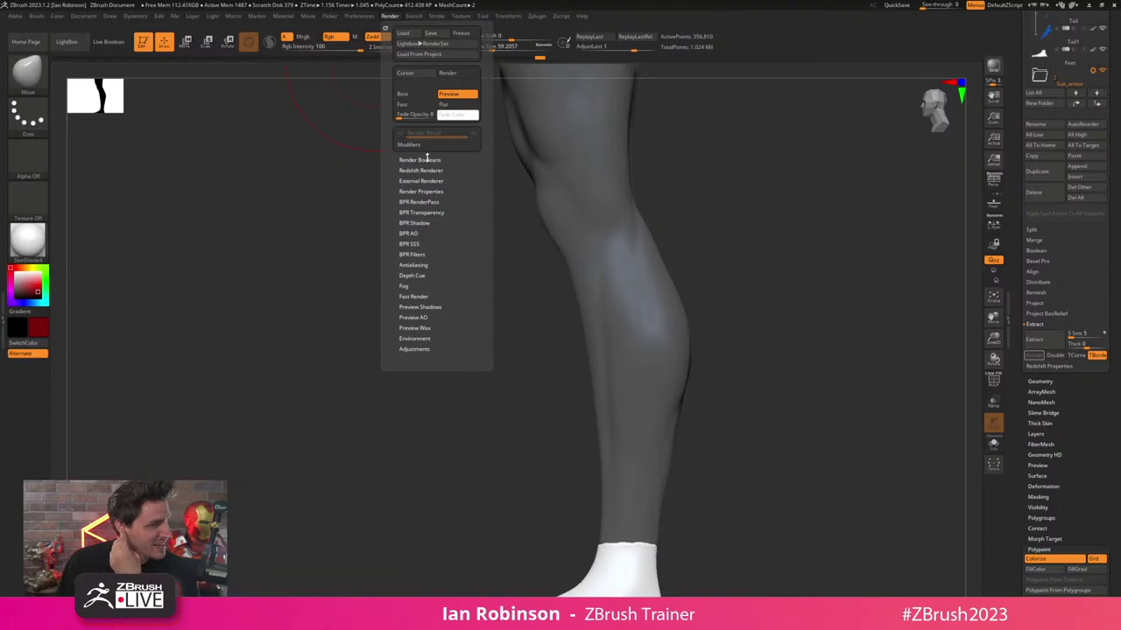
mouse_move(426, 20)
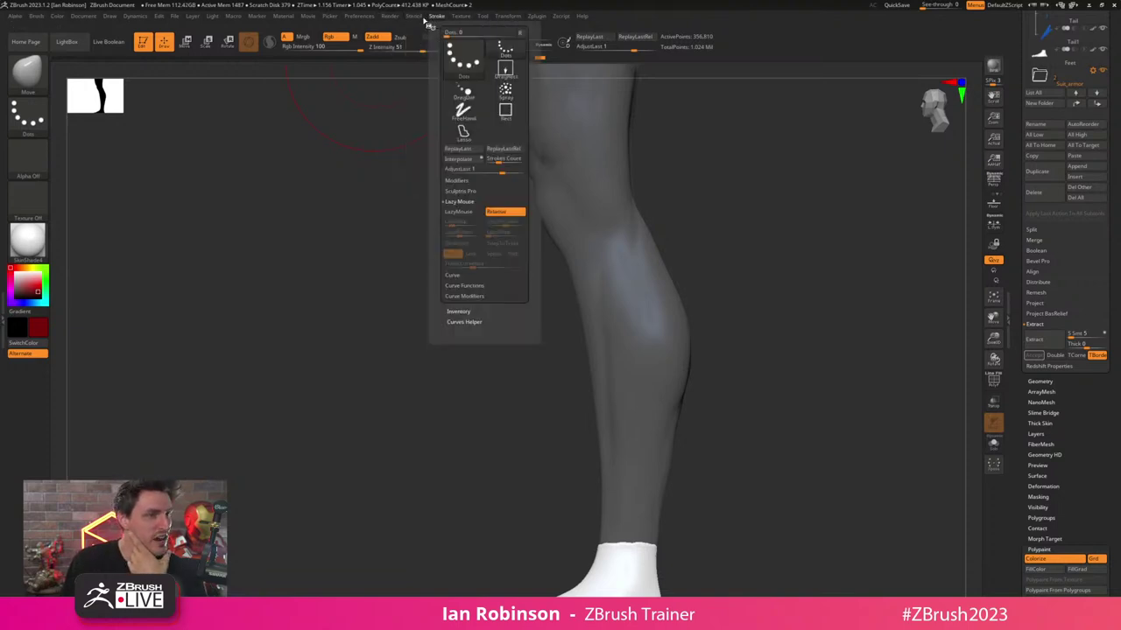
mouse_move(371, 18)
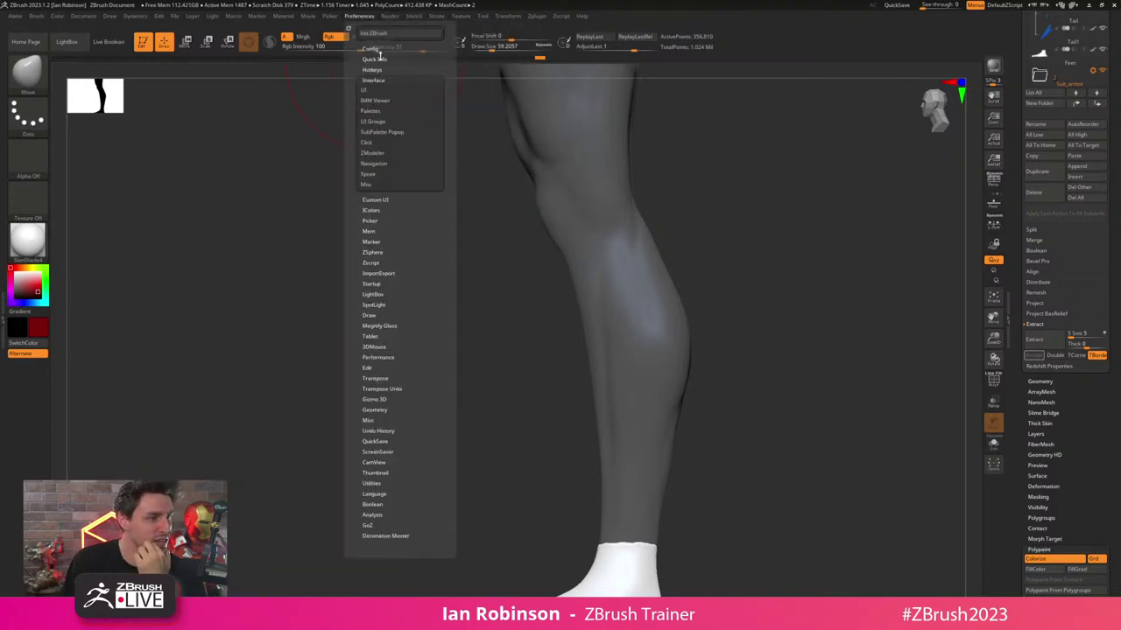
left_click(375, 79)
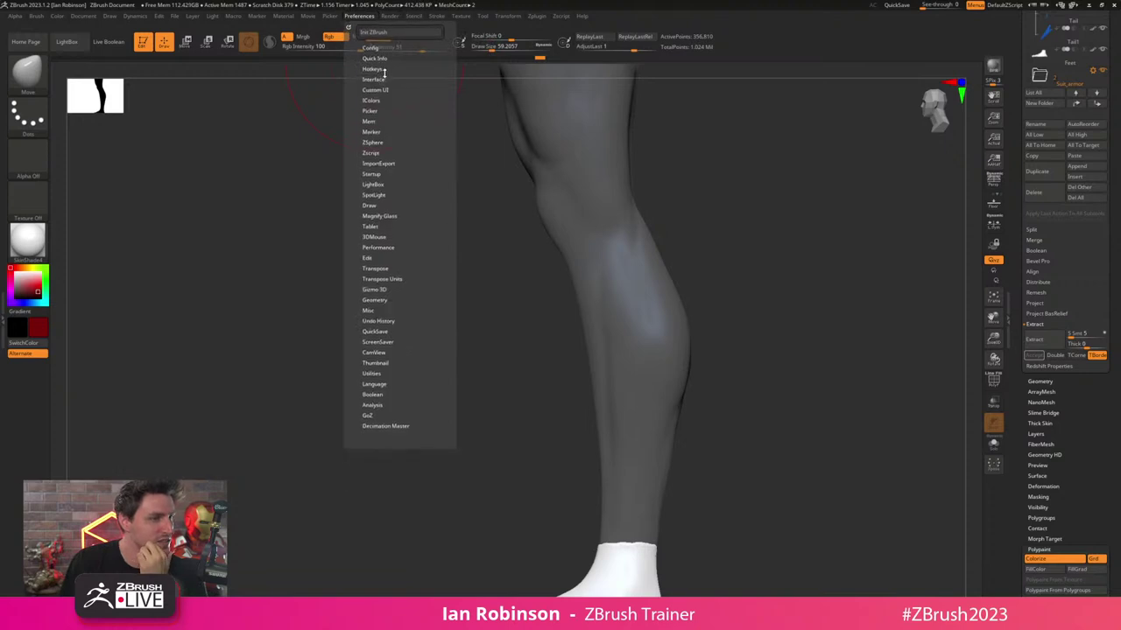
left_click(382, 69)
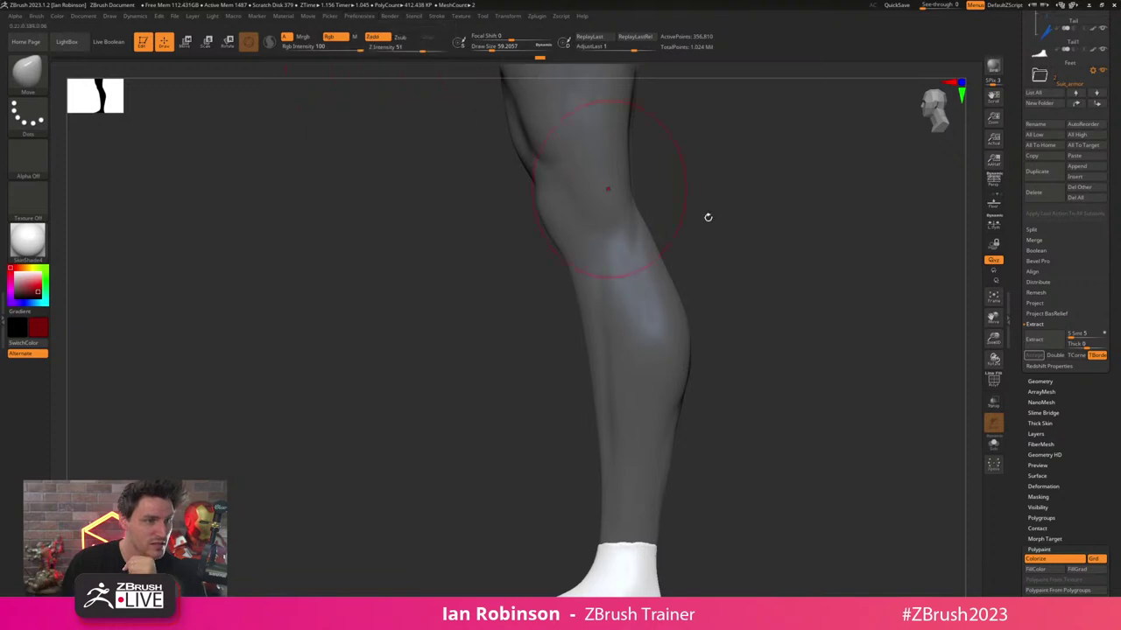
- Frame the whole character from the front with perspective distortion off
key("p")
right_click(751, 242)
right_click_drag(816, 217, 767, 302, "ctrl")
left_click(994, 181)
right_click_drag(820, 260, 623, 288)
right_click_drag(578, 424, 610, 306, "alt")
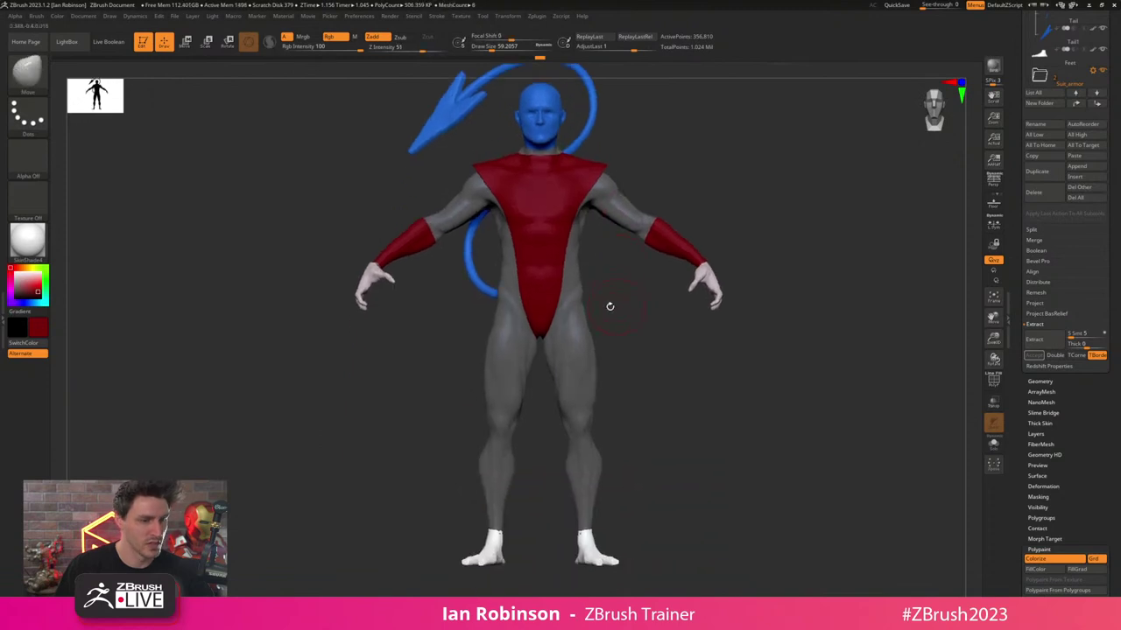
- Save the tool as Nightcrawler_tpose_01.ztl in the Non_Pose_Crawler folder, replacing the existing file
left_click_drag(1115, 113, 1114, 432)
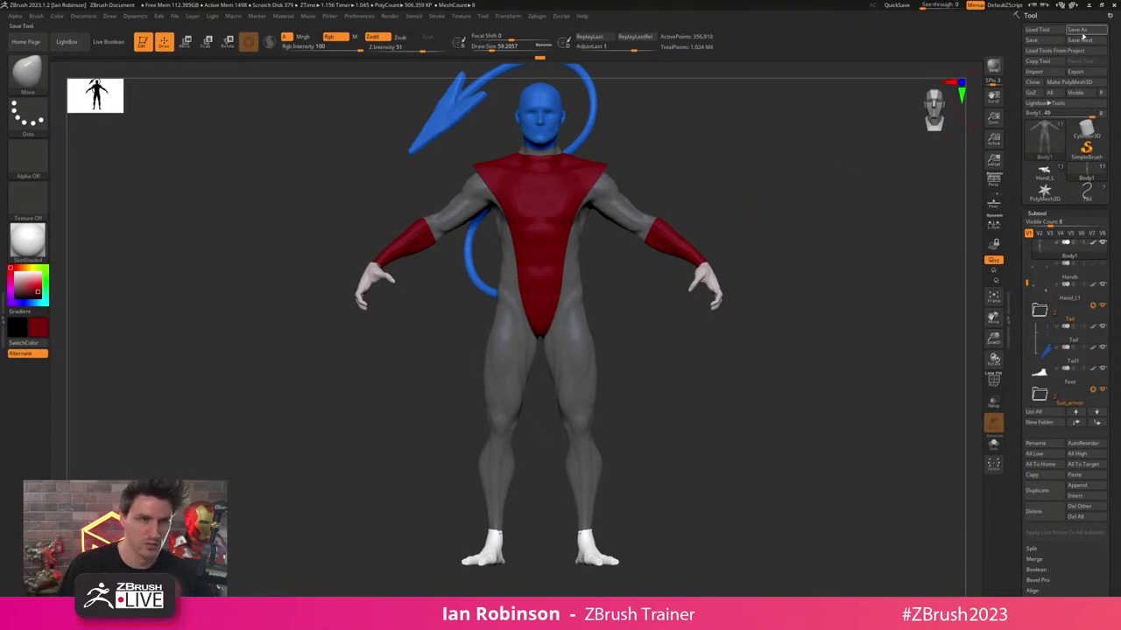
left_click(1083, 36)
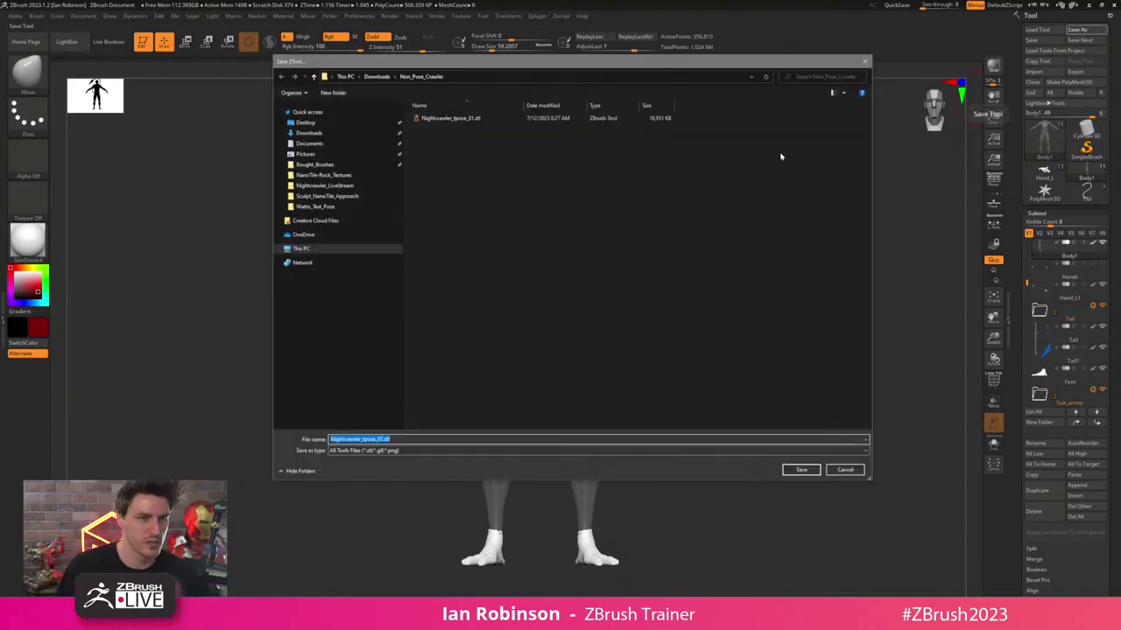
key("Return")
key("Left")
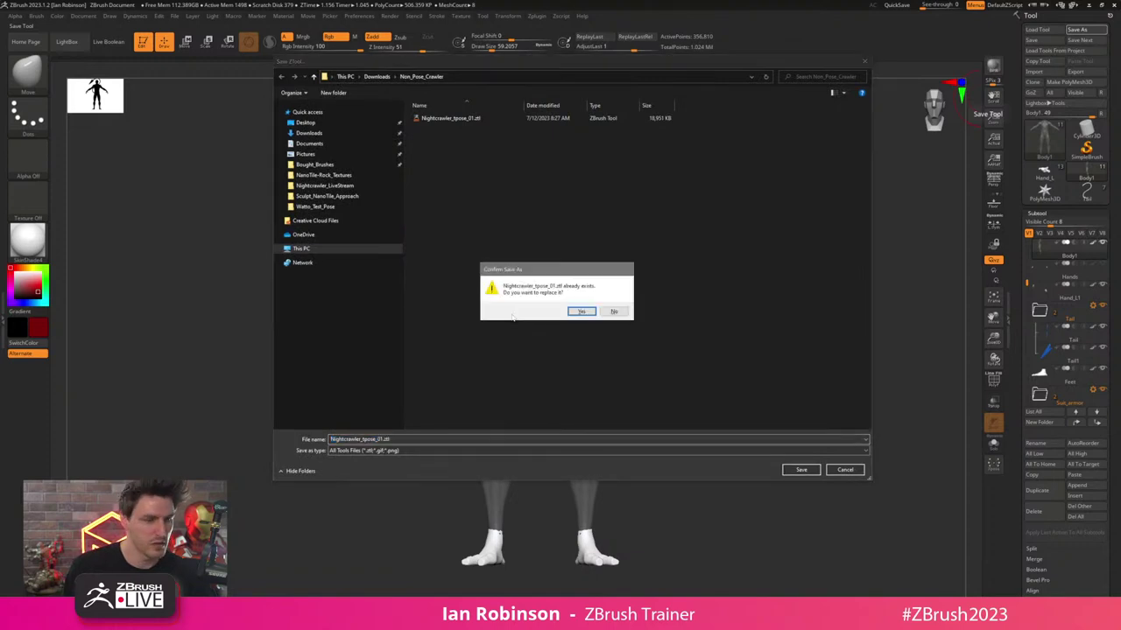
key("Return")
- Set the Move brush's draw size to about 9 for working on the body's legs
mouse_move(673, 370)
right_mouse_down("ctrl")
mouse_move(692, 450)
mouse_move(680, 141)
right_mouse_up("ctrl")
key("s")
left_click_drag(608, 271, 606, 272)
right_click_drag(677, 275, 706, 368, "ctrl")
right_click_drag(706, 367, 727, 258, "alt")
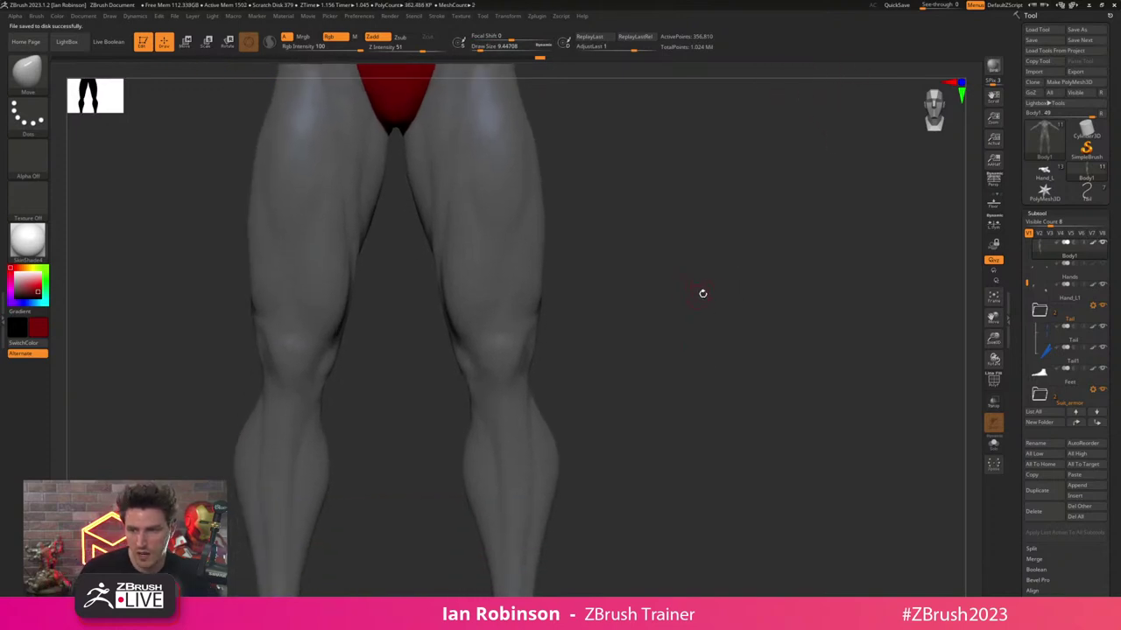
- Examine the topology of the body's lower legs from the front with the wireframe briefly shown
right_click_drag(679, 307, 710, 252, "alt")
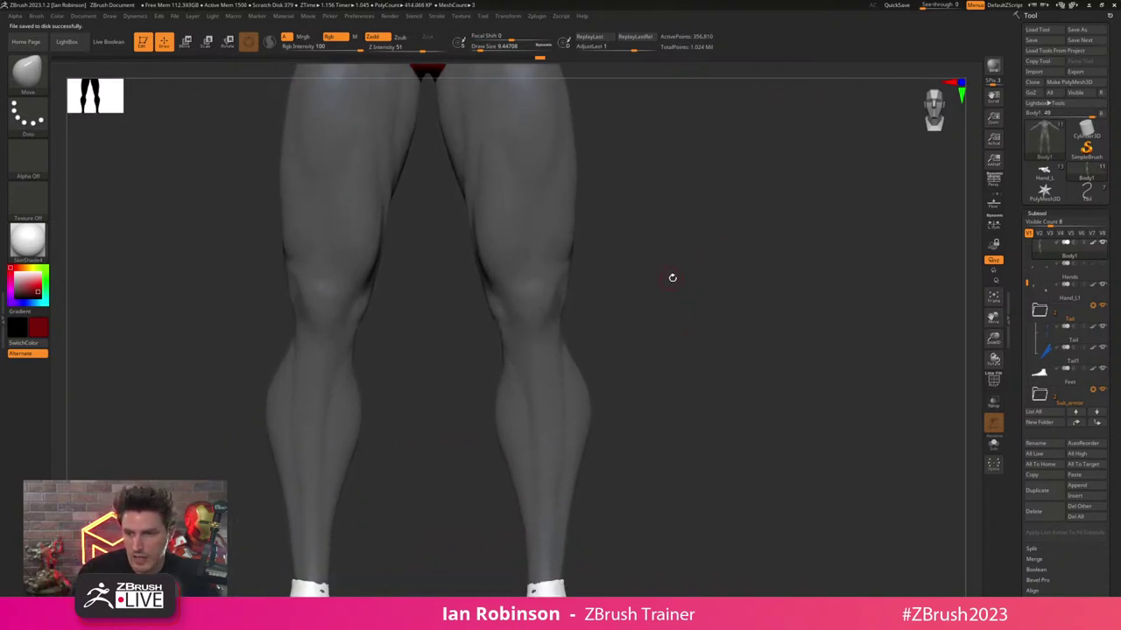
right_click_drag(652, 316, 693, 274, "alt")
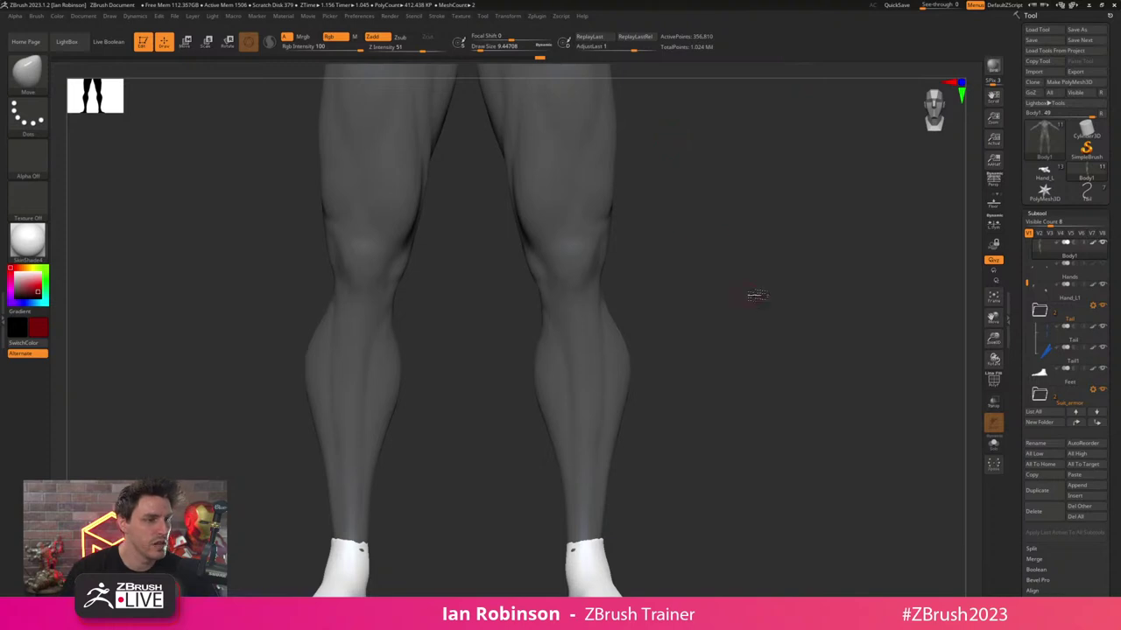
mouse_move(758, 296)
left_mouse_down("alt")
mouse_move(753, 358)
mouse_move(737, 219)
left_mouse_up("alt")
key("shift+f")
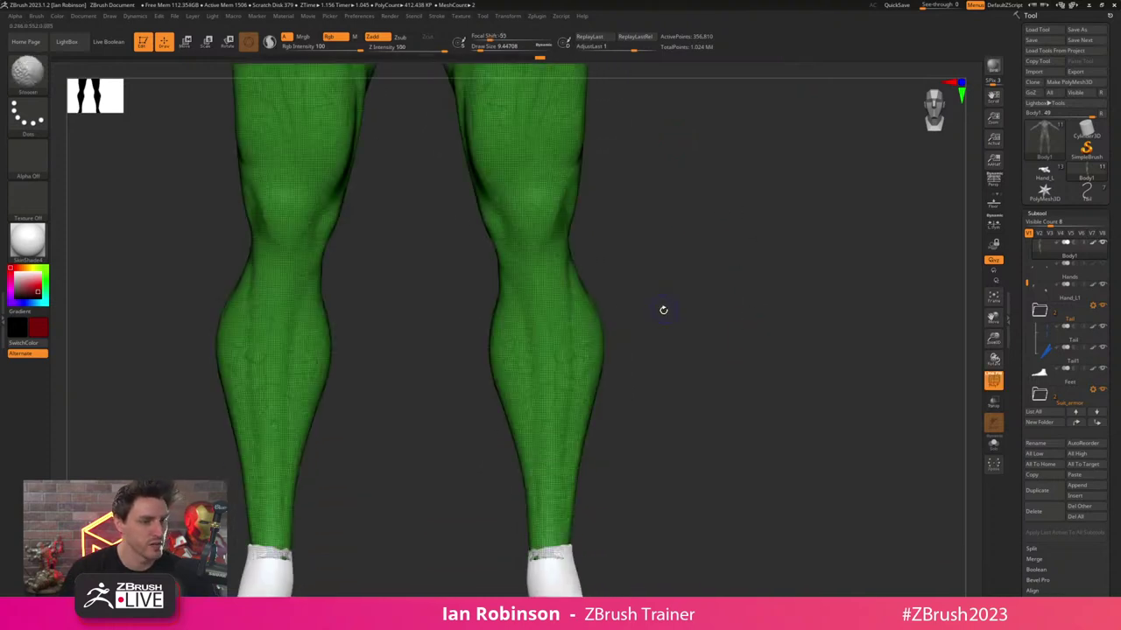
key("shift+f")
- Switch to the ZModeler brush and set its draw size to about 20 for working on the lower legs
key("b")
key("z")
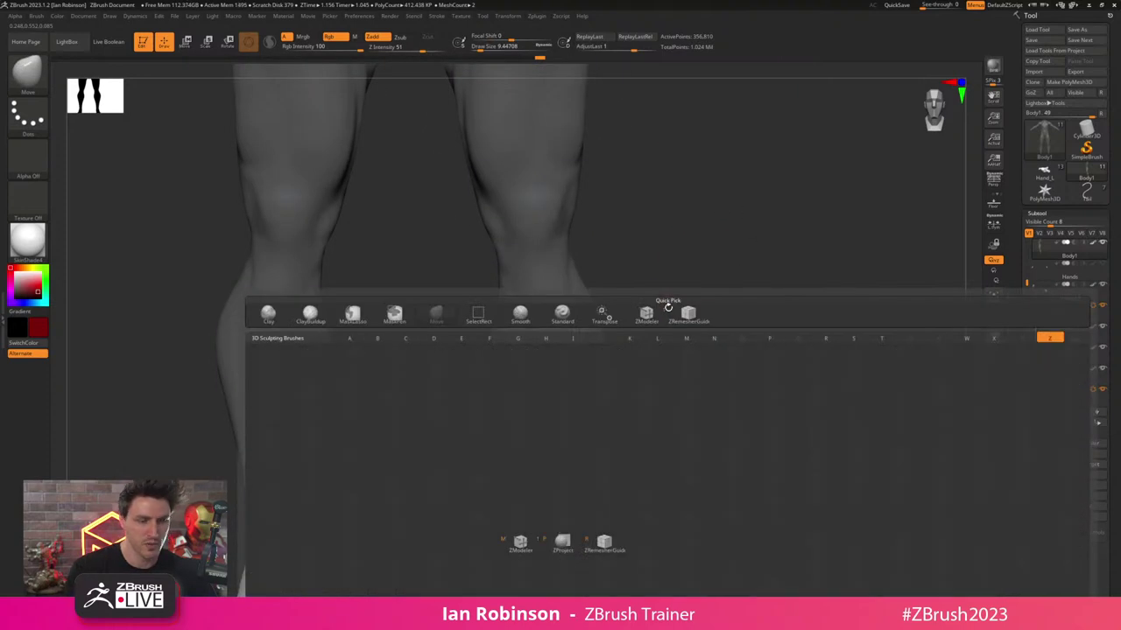
key("m")
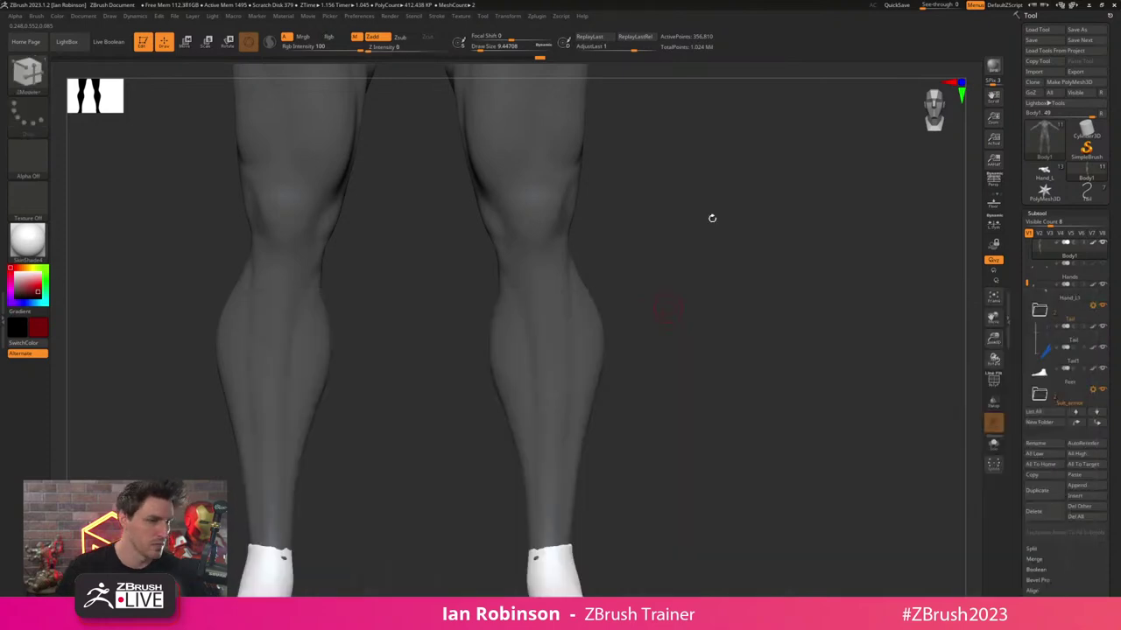
left_click_drag(727, 240, 708, 297)
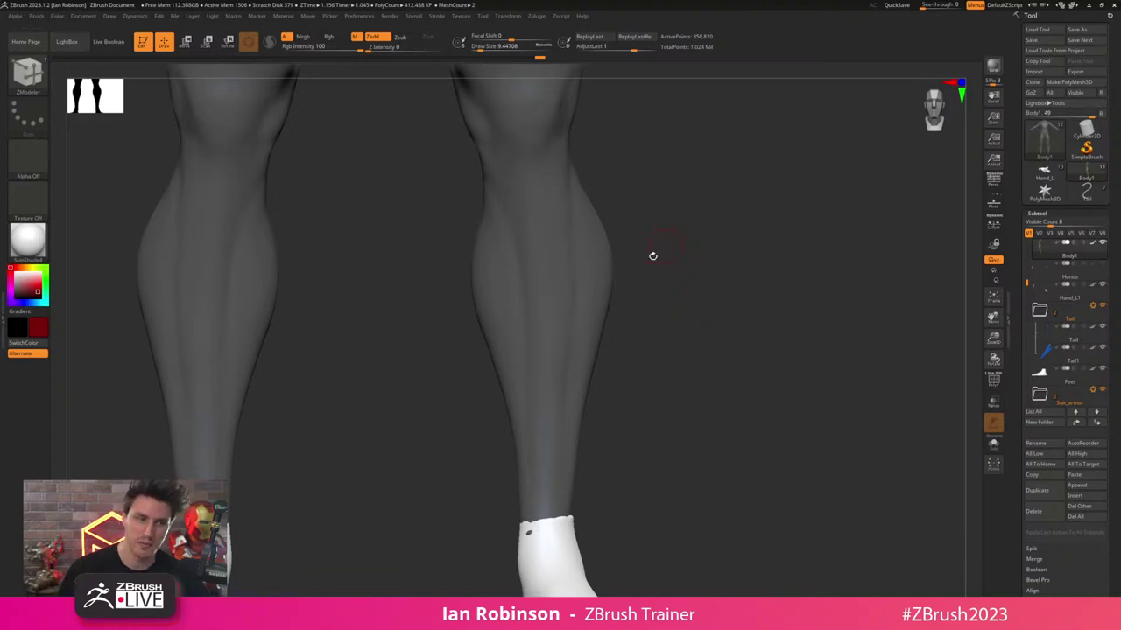
mouse_move(653, 256)
left_mouse_down()
mouse_move(726, 265)
mouse_move(646, 316)
mouse_move(611, 289)
left_mouse_up()
key("s")
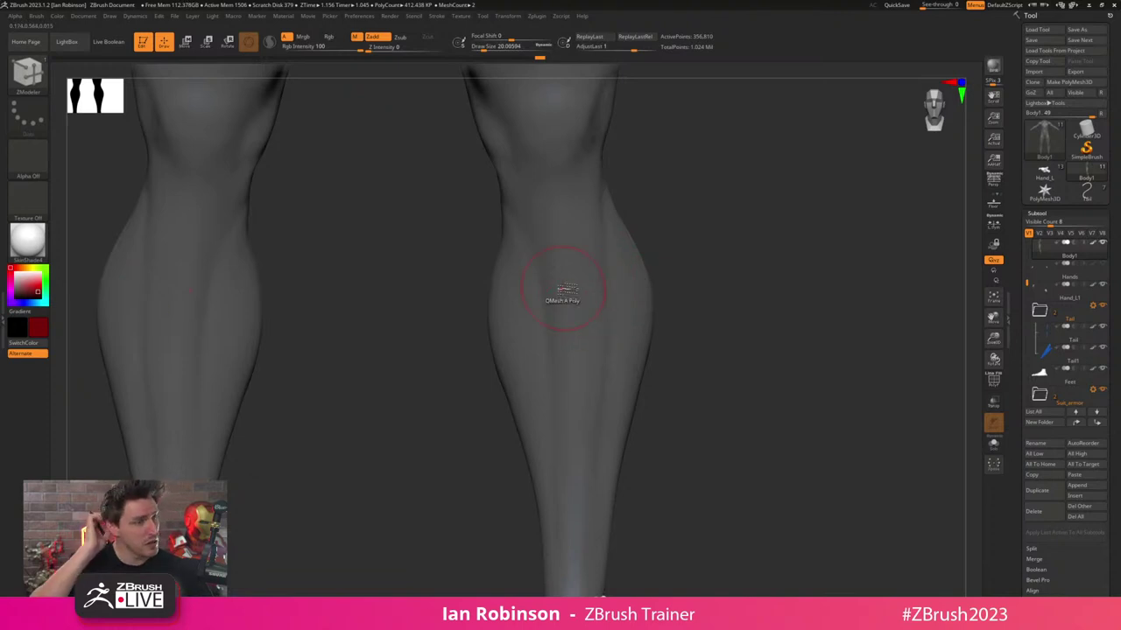
- Browse the ZModeler folder of the brush library for its alternative ZModeler brushes
key("comma")
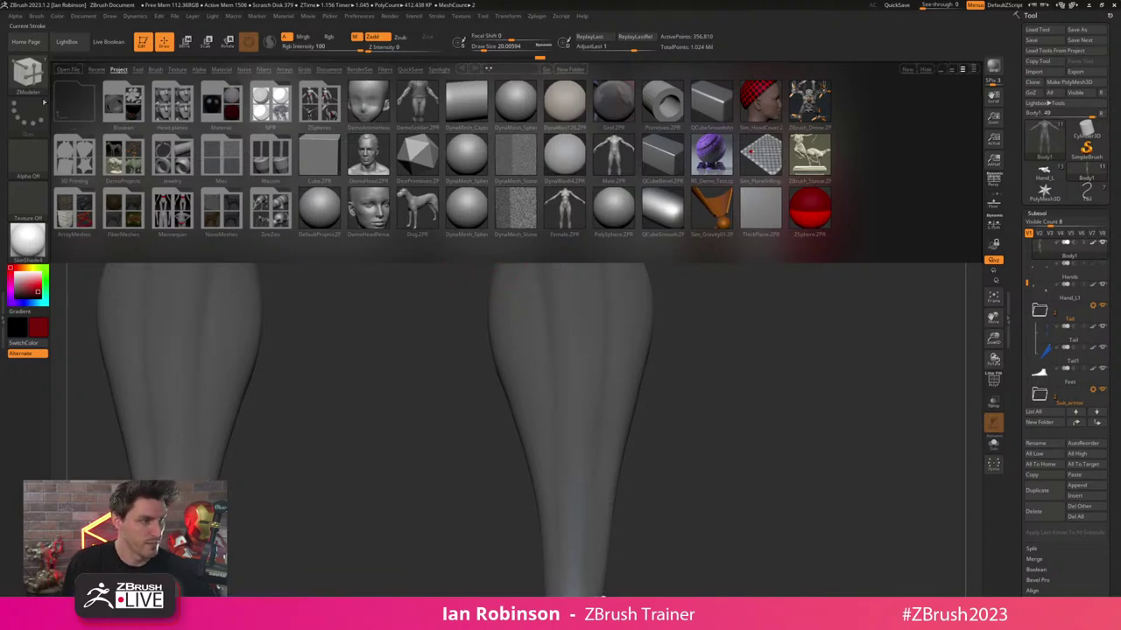
left_click(156, 70)
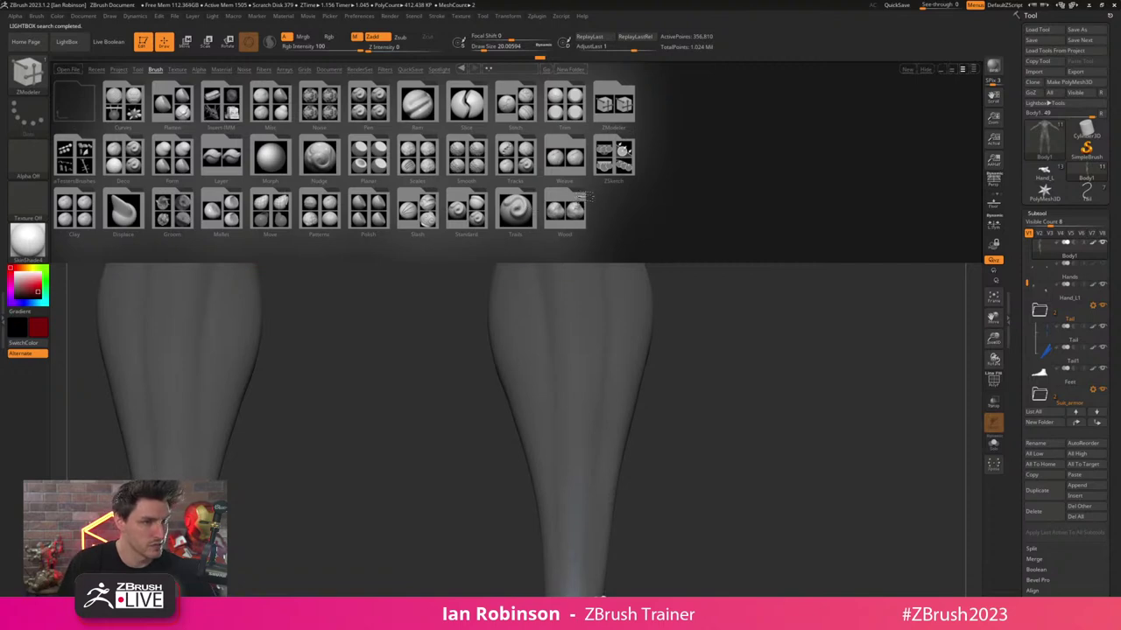
double_click(617, 110)
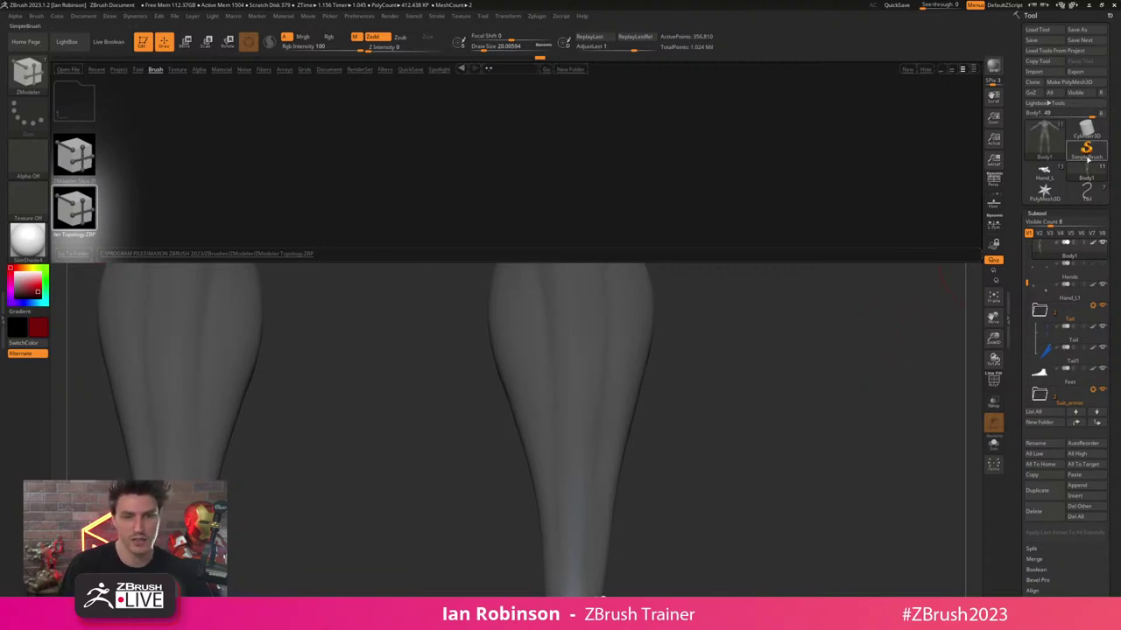
scroll(1111, 405, "down", 3)
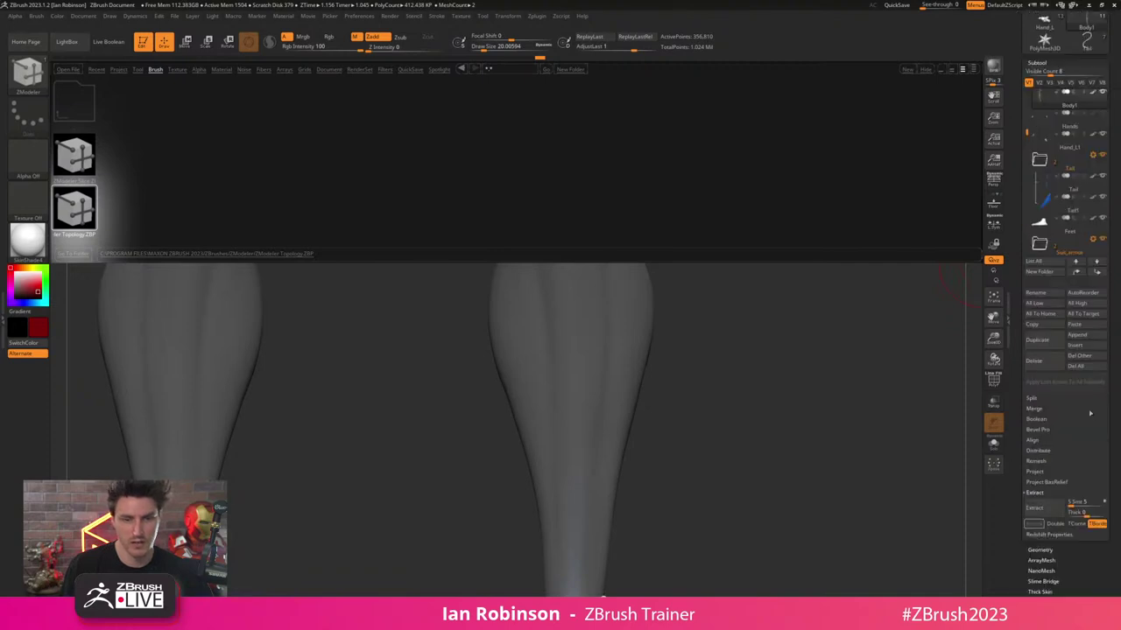
key("comma")
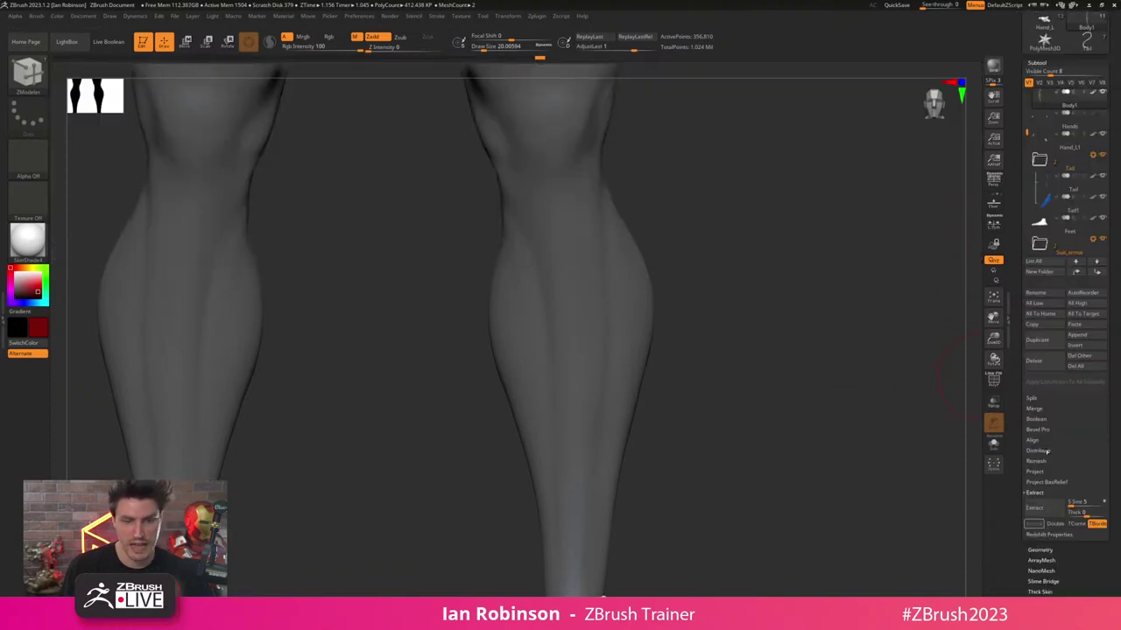
- Insert a cube as a new subtool, frame it and show its wireframe
left_click(1041, 550)
left_click_drag(1113, 204, 1111, 350)
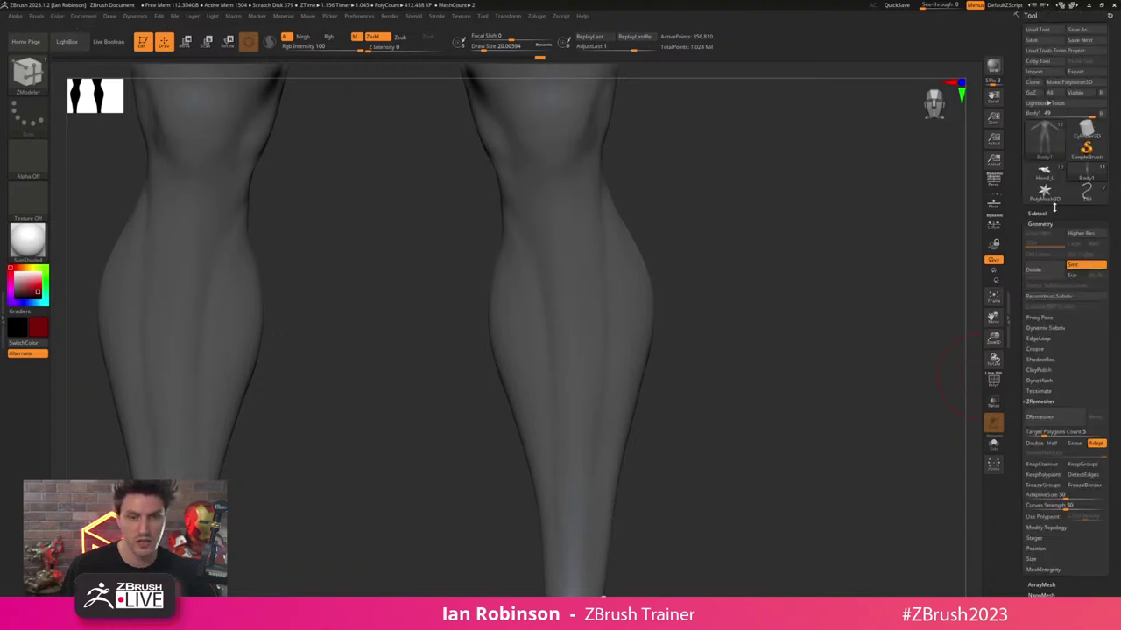
left_click(1051, 212)
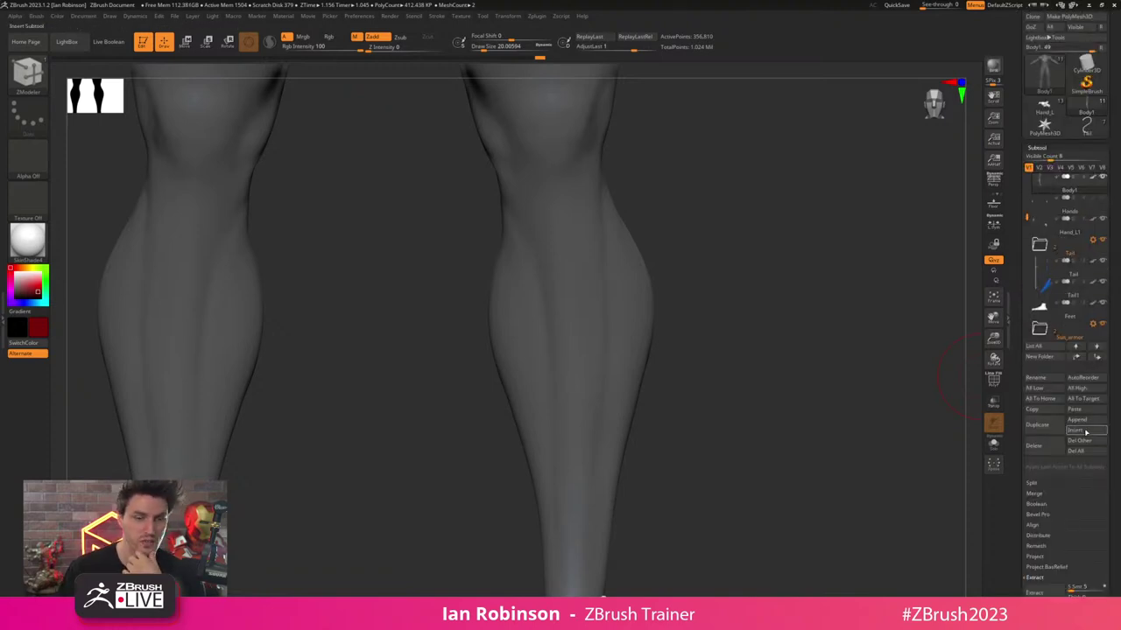
left_click(1086, 431)
left_click(822, 453)
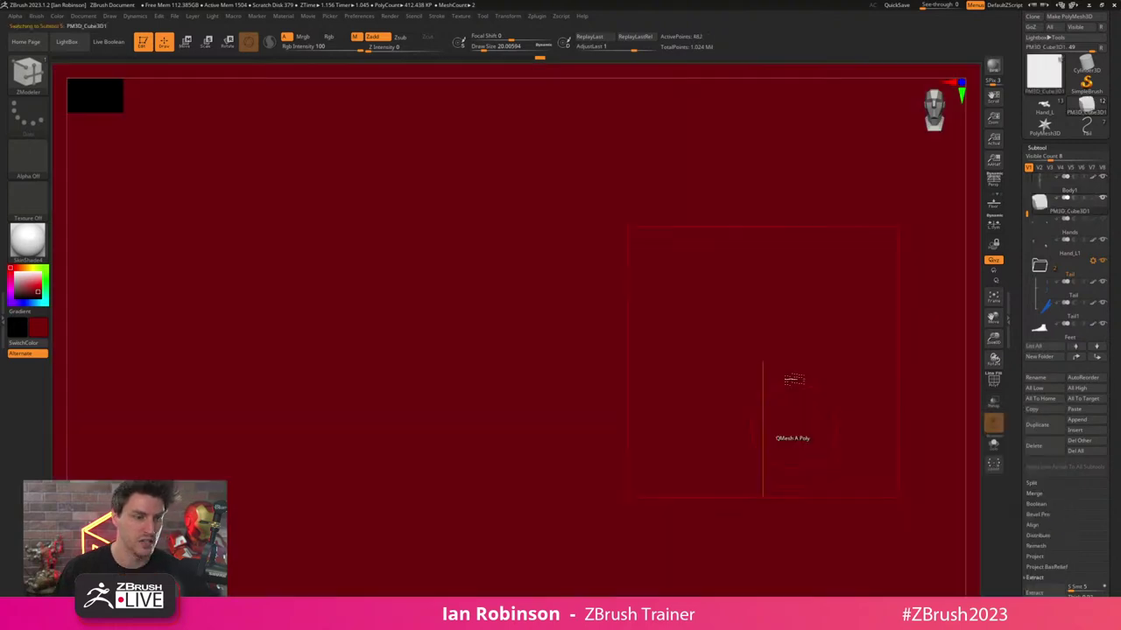
key("f")
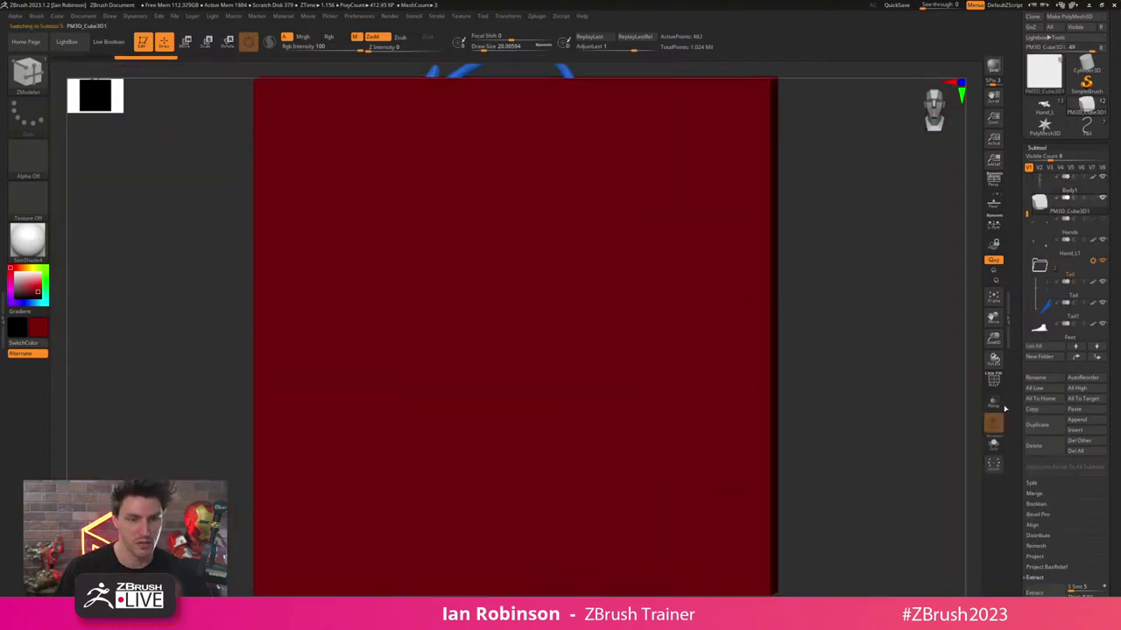
key("shift+f")
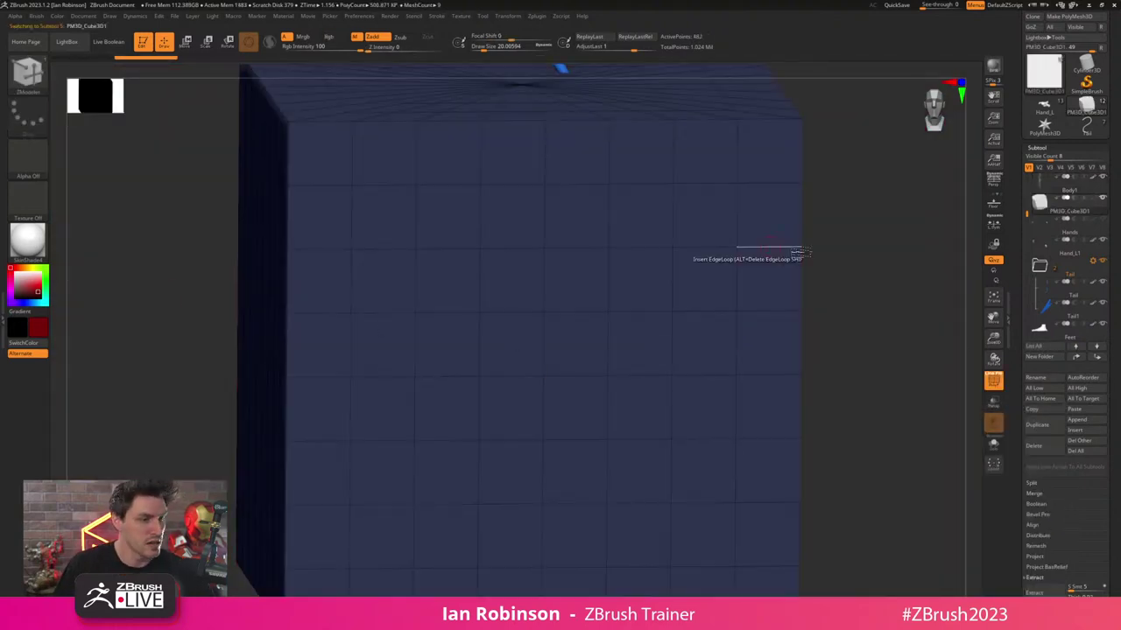
- Load the ZModeler Slice brush from the ZModeler brush folder
key("space")
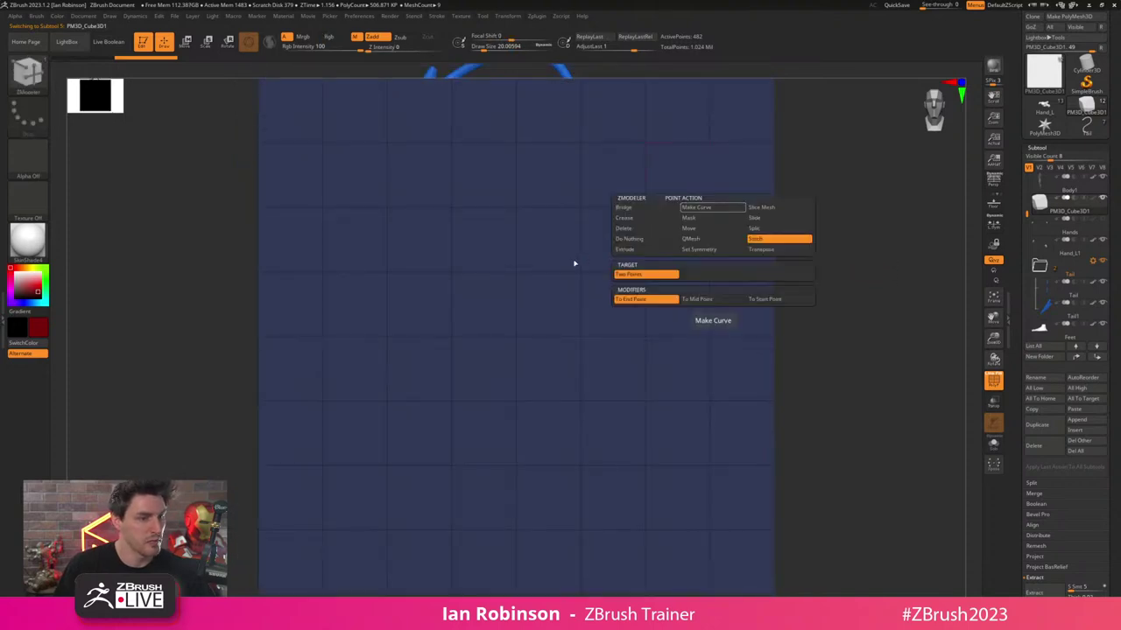
key("comma")
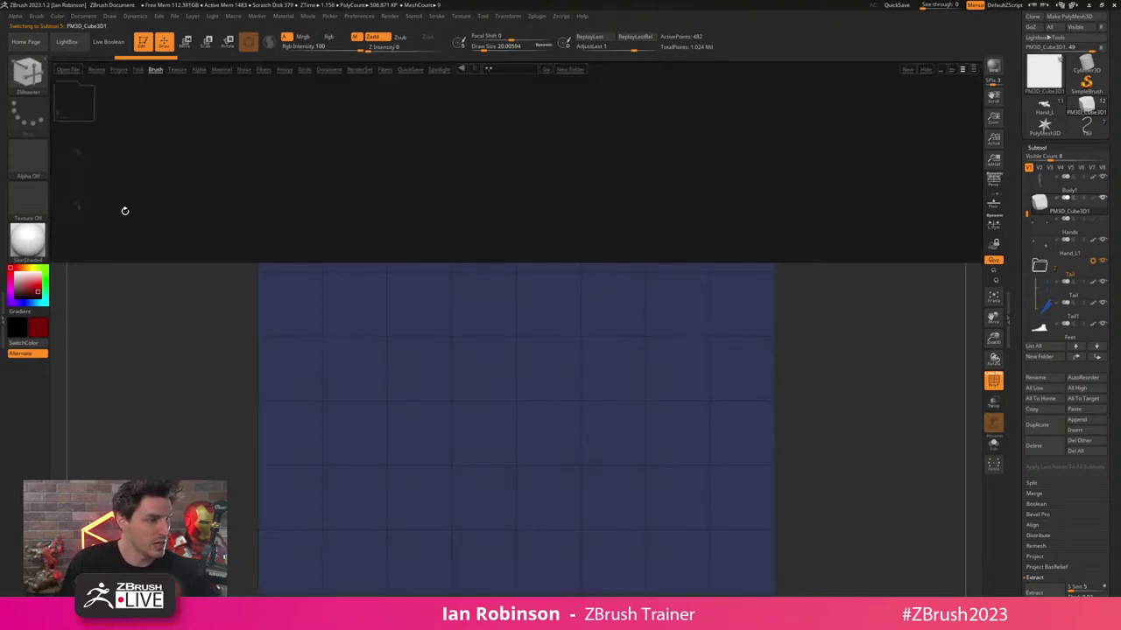
double_click(80, 164)
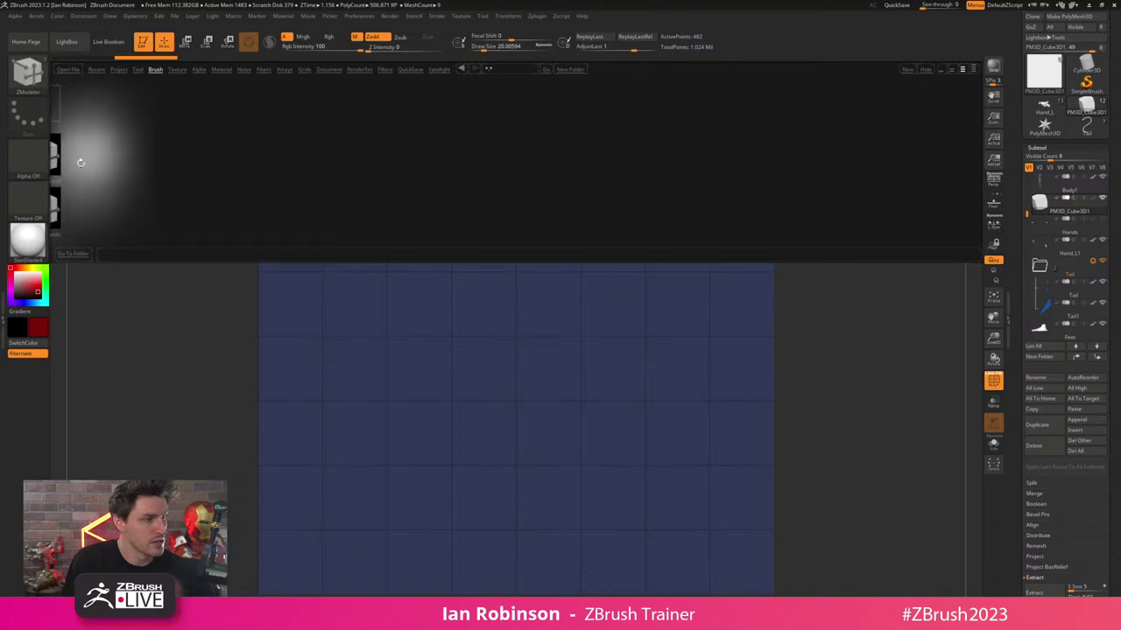
double_click(79, 164)
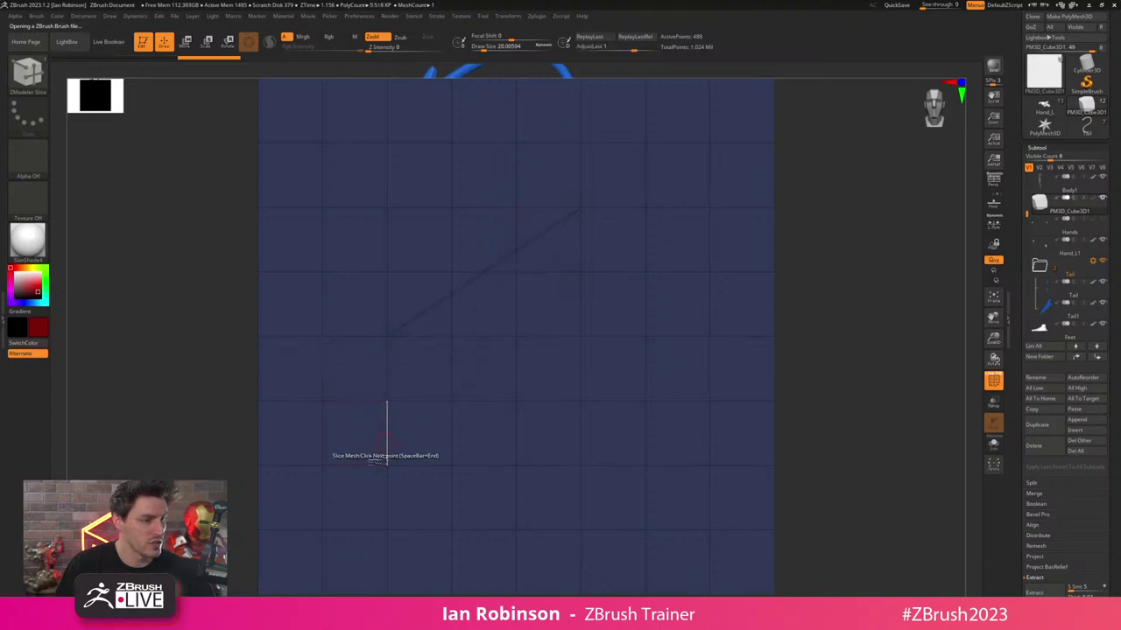
- Slice a closed six-sided outline into the cube's front face, ending at its starting point
left_click(323, 466)
left_click(515, 530)
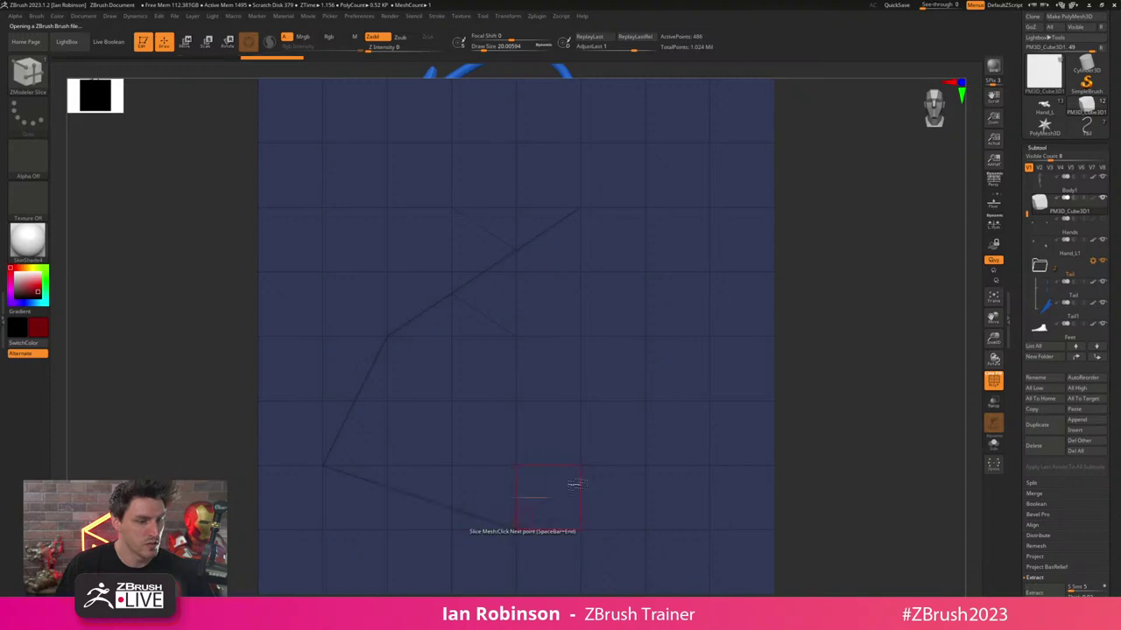
left_click(646, 402)
left_click(646, 272)
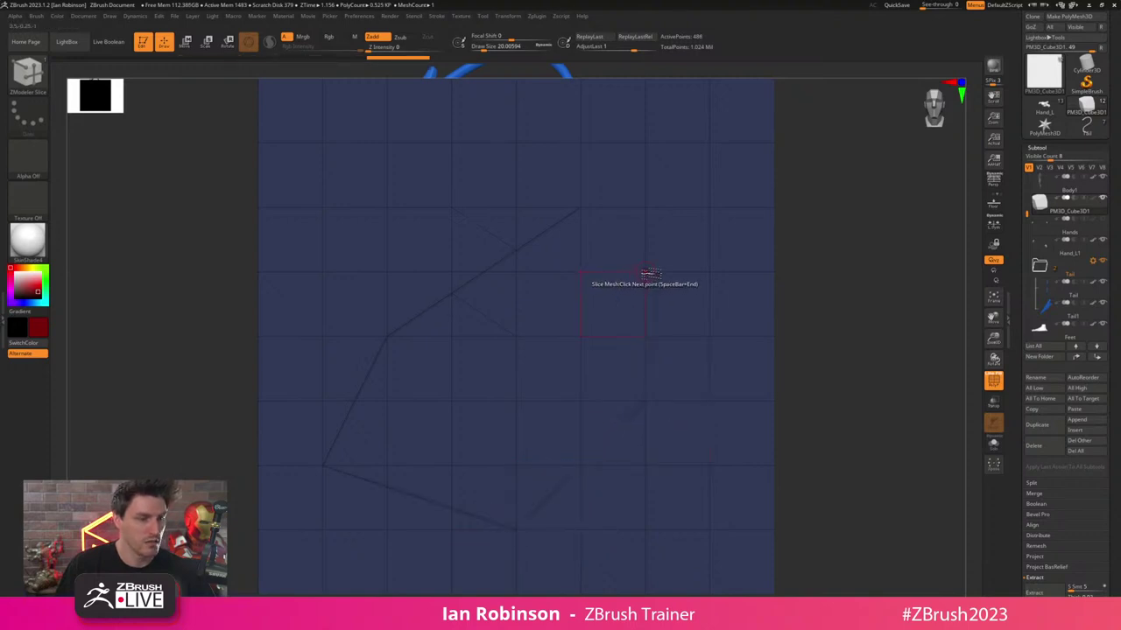
left_click(580, 209)
- Set the polygon action to PolyGroup with the Fill target and fill the six-sided outline with a new polygroup
key("space")
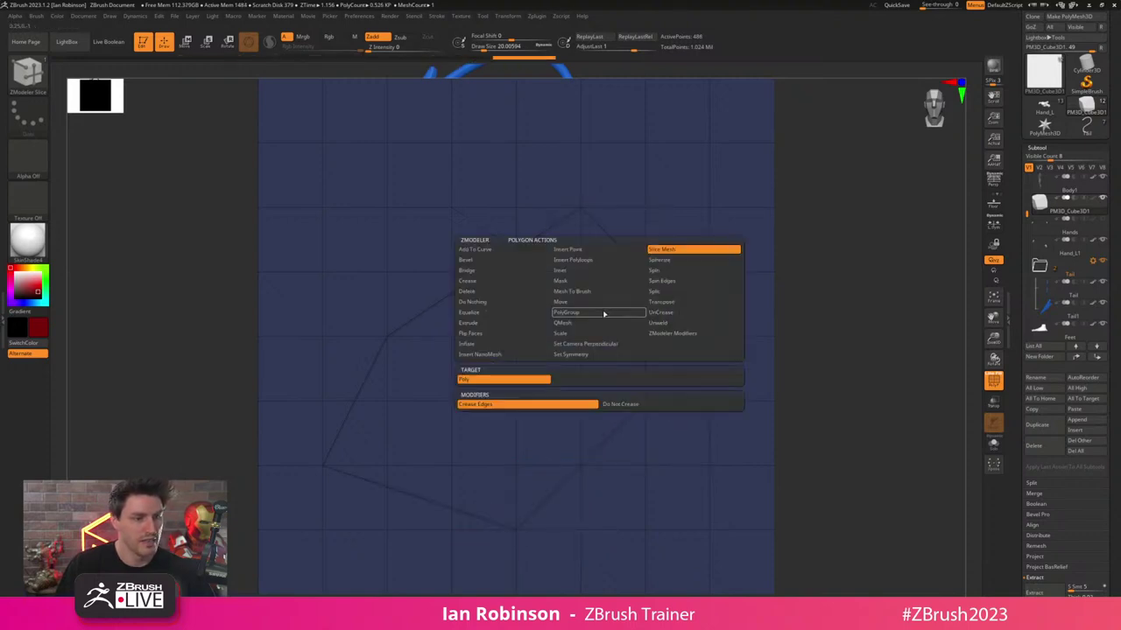
left_click(585, 312)
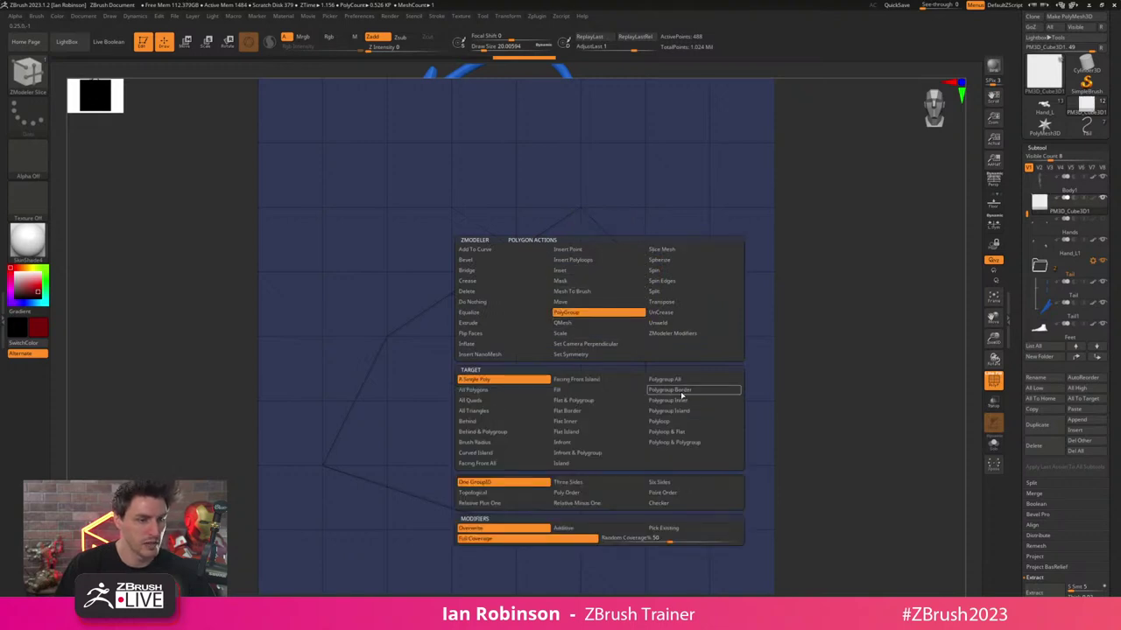
left_click(604, 405)
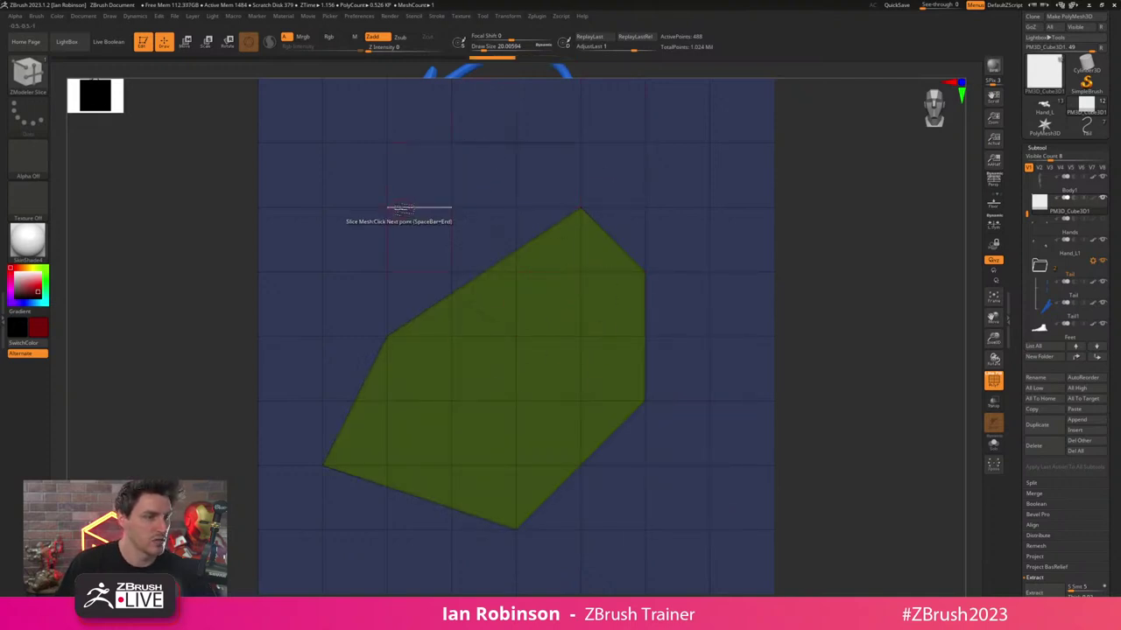
- Slice a second, smaller outline above the first on the cube's front face and fill it with a polygroup
left_click(388, 338)
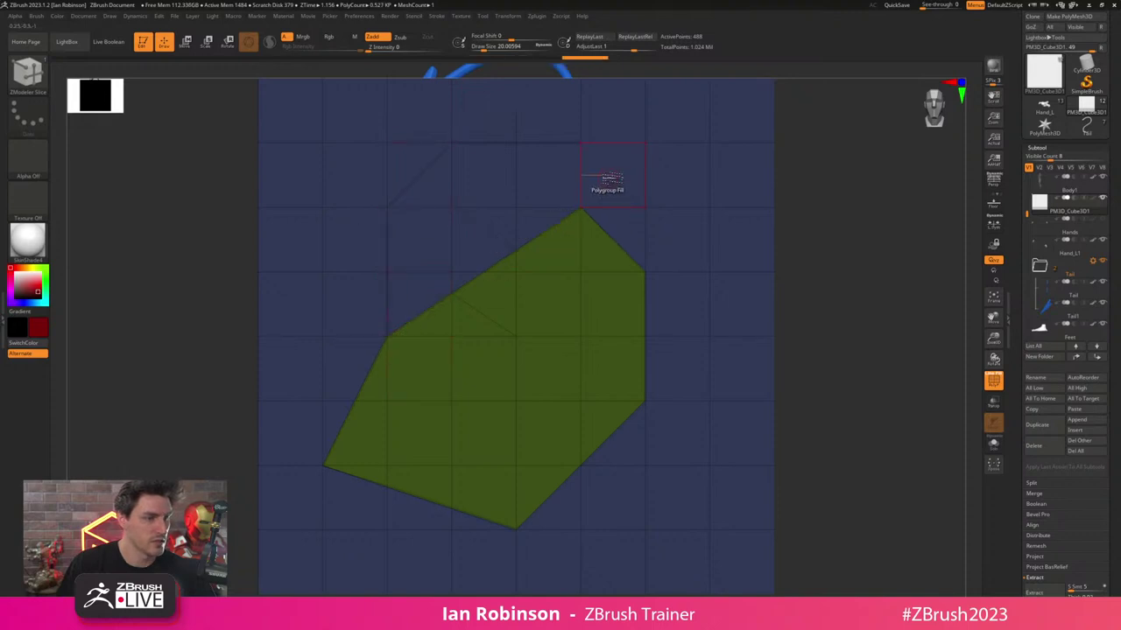
left_click(581, 143)
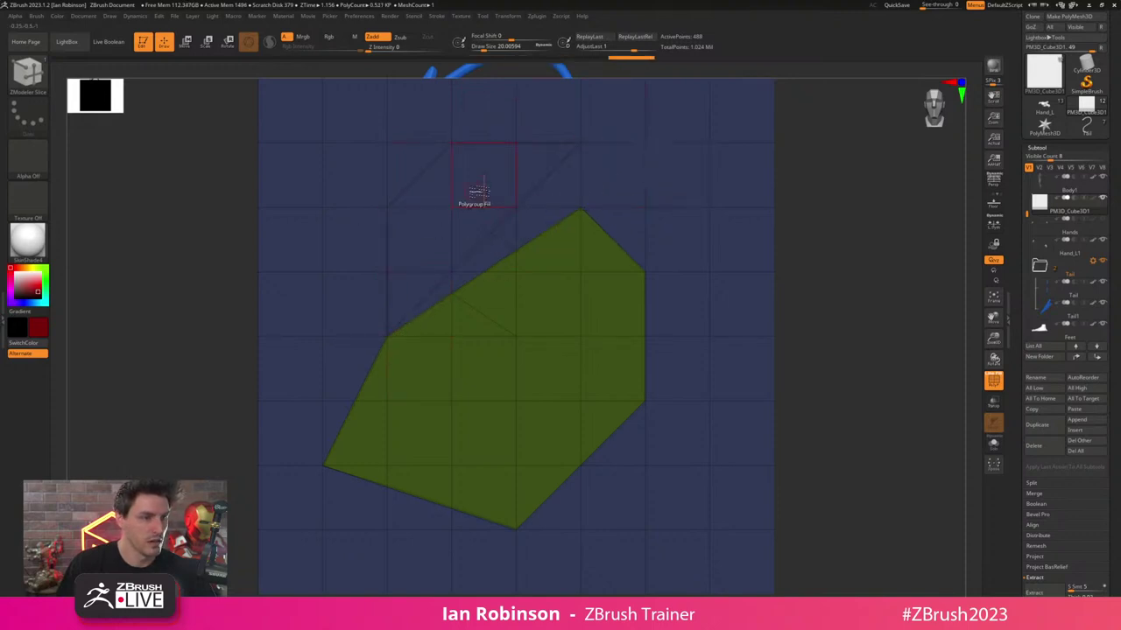
left_click(487, 189)
- View the sliced cube at an angle and delete its subtool
left_click_drag(882, 219, 876, 201, "alt")
left_click_drag(876, 201, 837, 241)
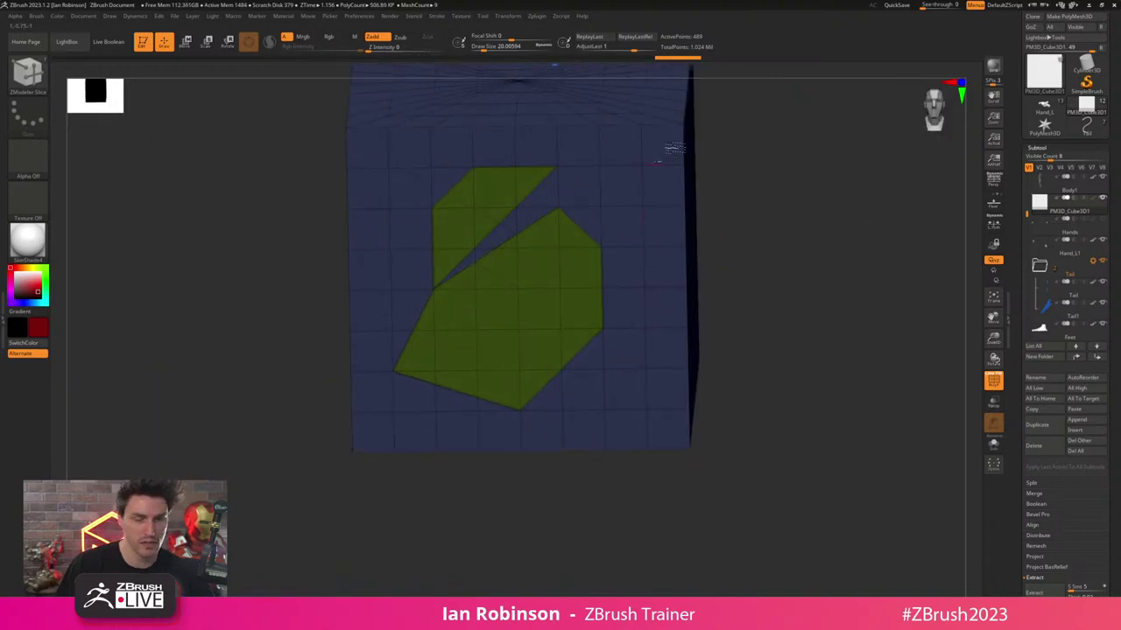
left_click(1034, 445)
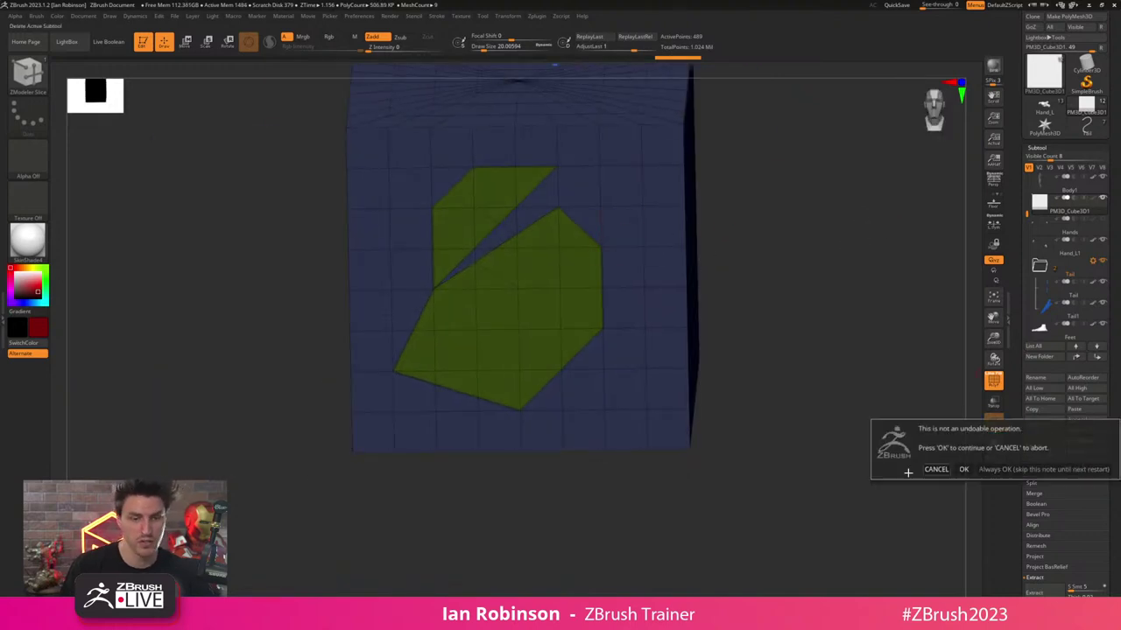
left_click(963, 470)
- Load the ZModeler Topology brush from the ZModeler brush folder and hide the wireframe around the upper legs
key("comma")
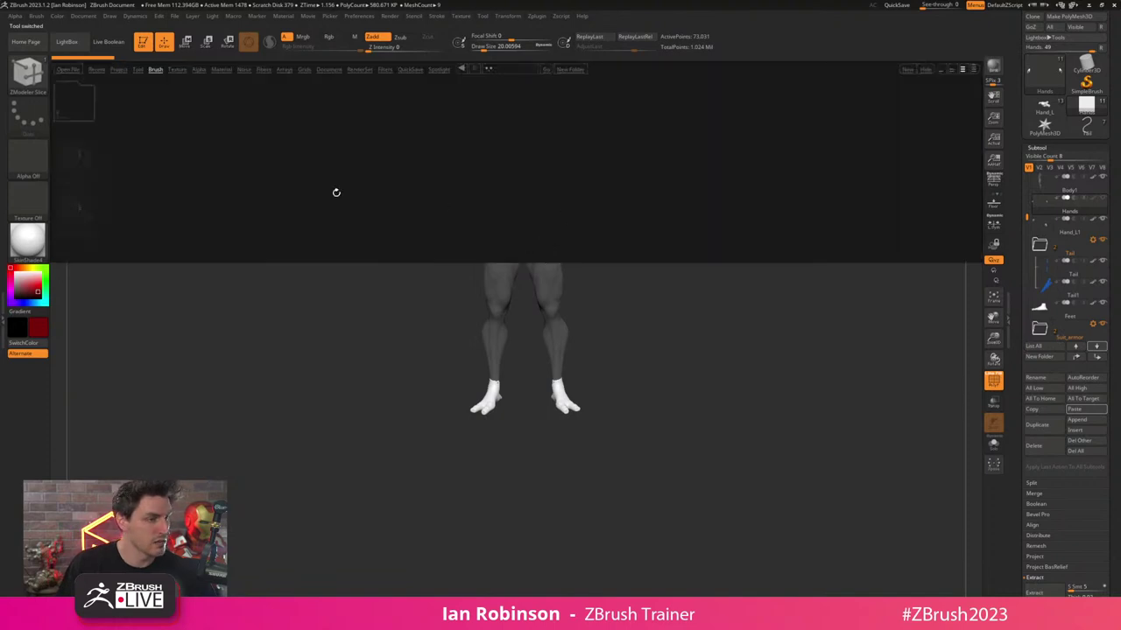
double_click(75, 206)
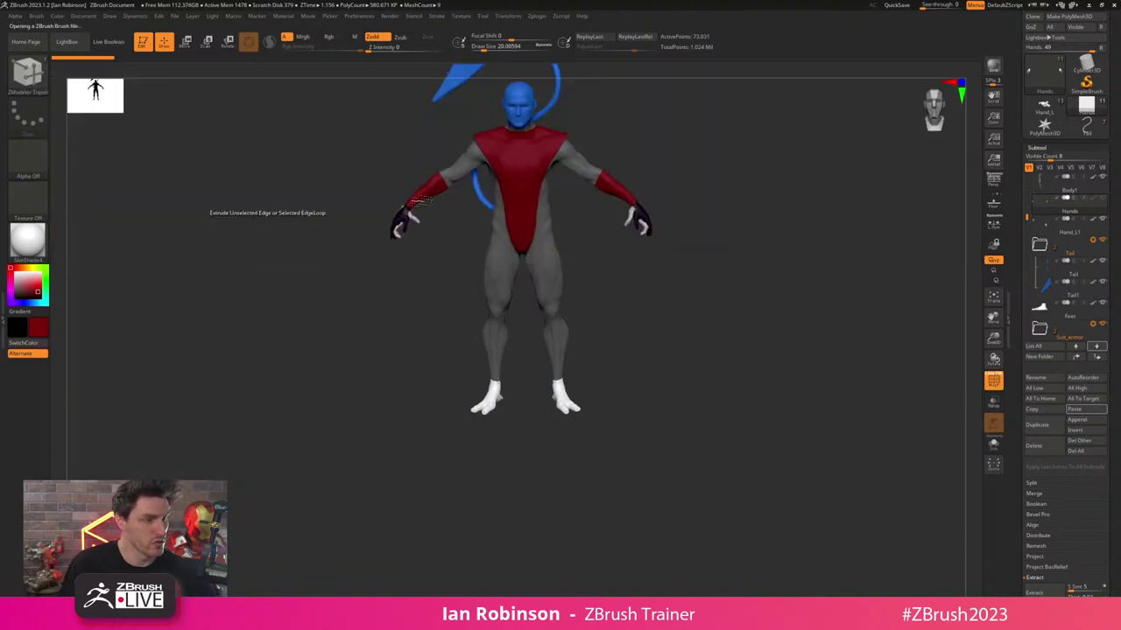
mouse_move(721, 306)
left_mouse_down("alt")
mouse_move(739, 358)
mouse_move(725, 363)
left_mouse_up("alt")
key("shift+f")
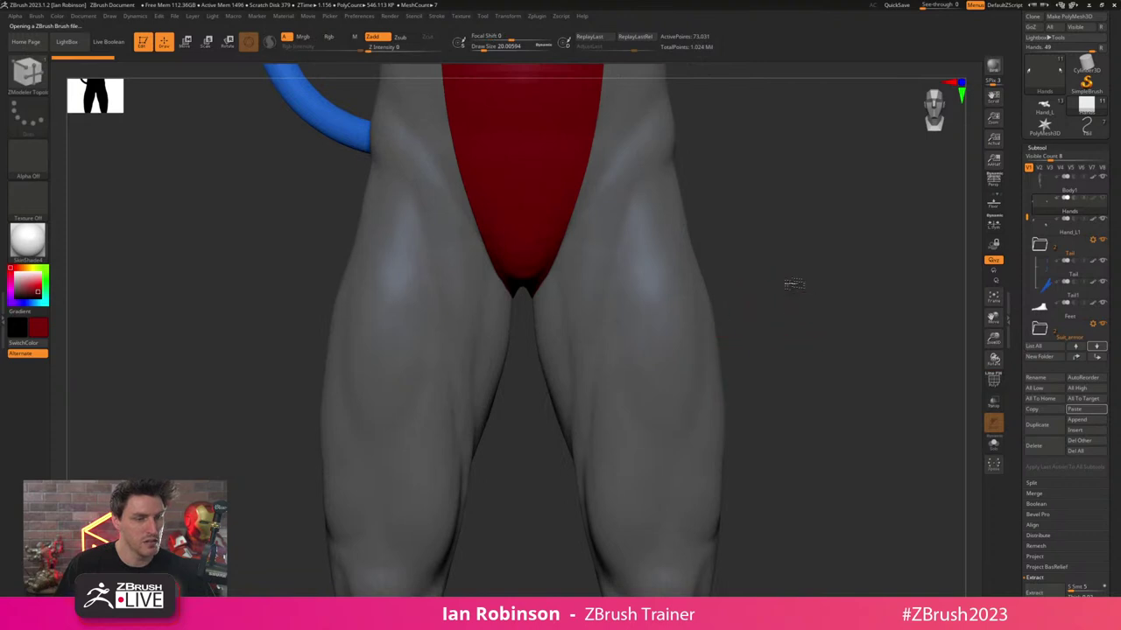
- Switch to the IMM Primitives brush and choose the Single Poly mesh for inserting
left_click_drag(791, 283, 760, 270, "alt")
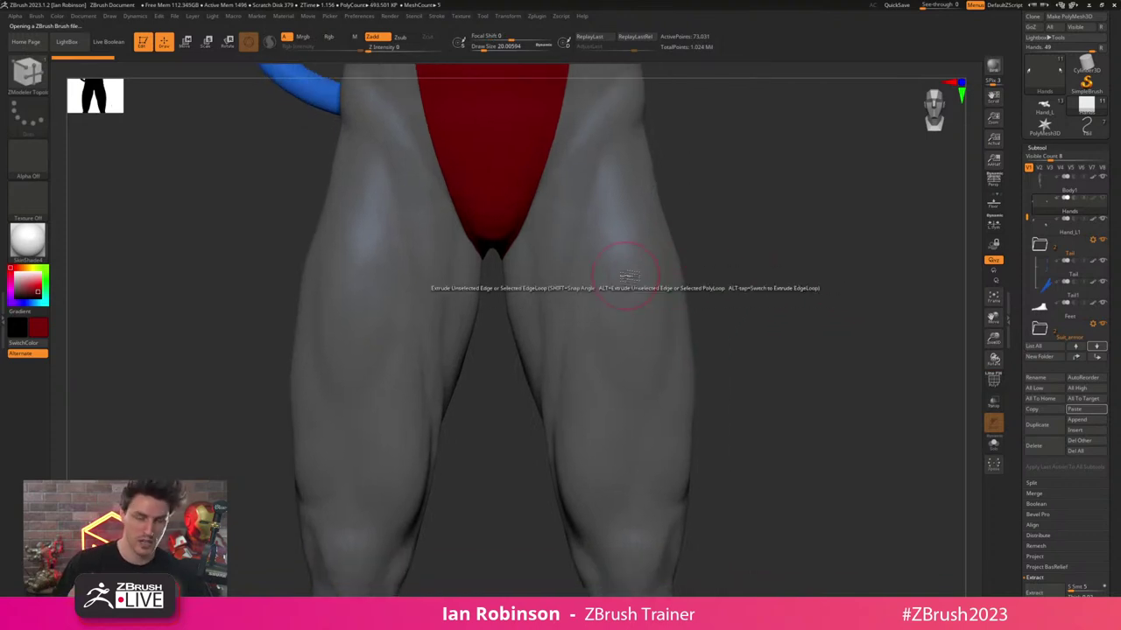
left_click_drag(810, 244, 766, 262, "alt")
key("b")
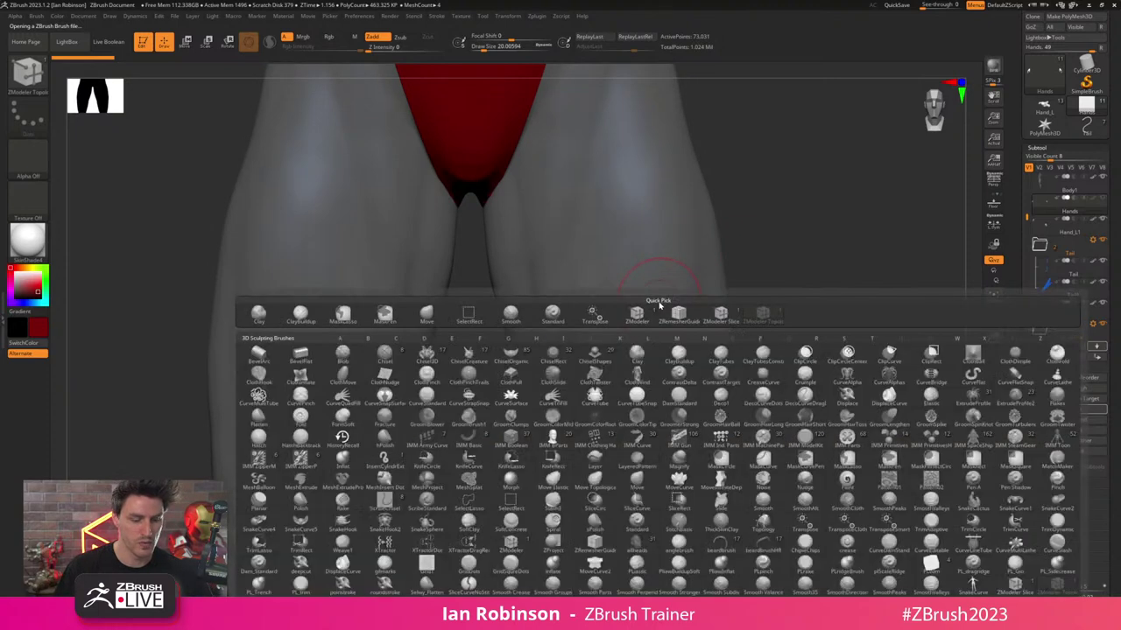
key("i")
key("h")
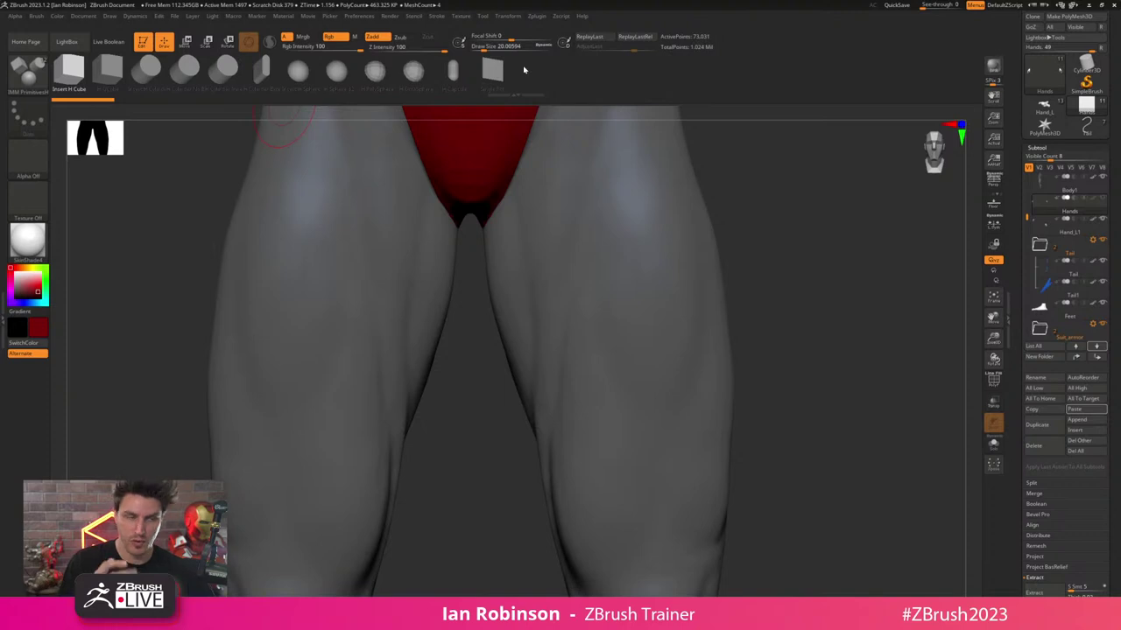
left_click(497, 75)
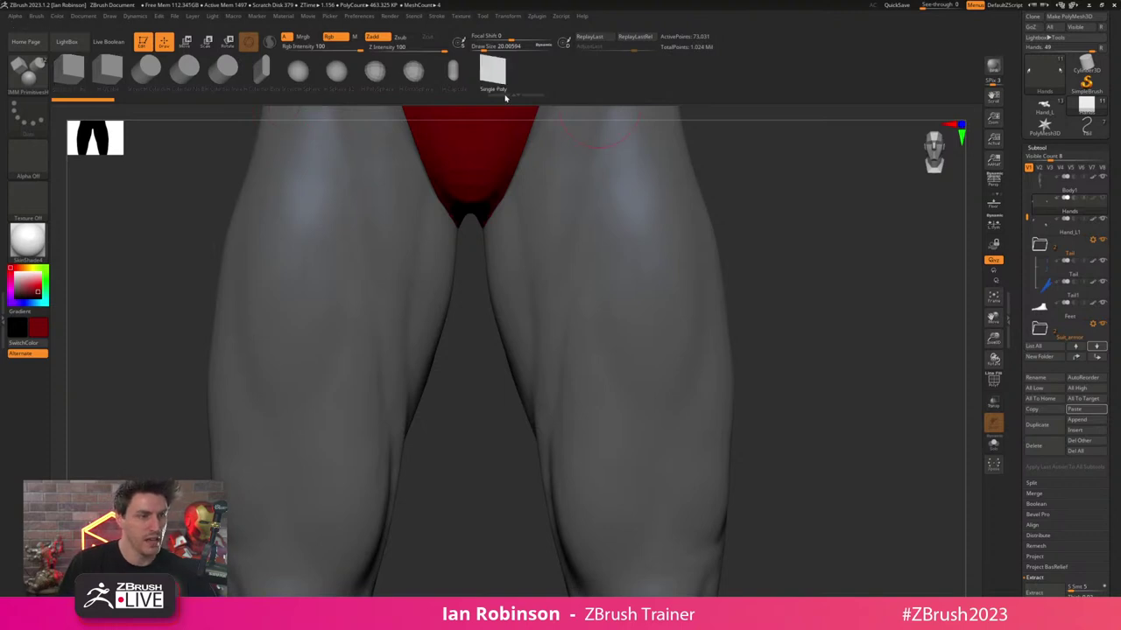
- Make the body subtool active and insert a small single polygon on the front of the thigh
left_click_drag(769, 314, 752, 214, "alt")
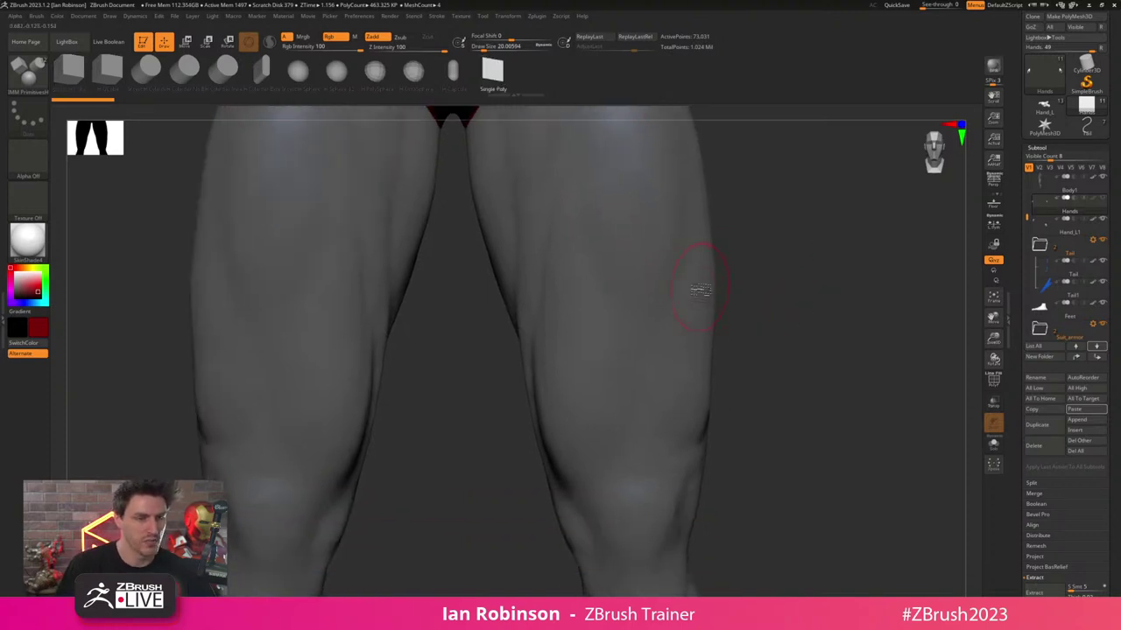
left_click(655, 297, "alt")
left_click_drag(622, 266, 626, 296)
mouse_move(781, 268)
left_mouse_down()
mouse_move(774, 283)
mouse_move(789, 281)
left_mouse_up()
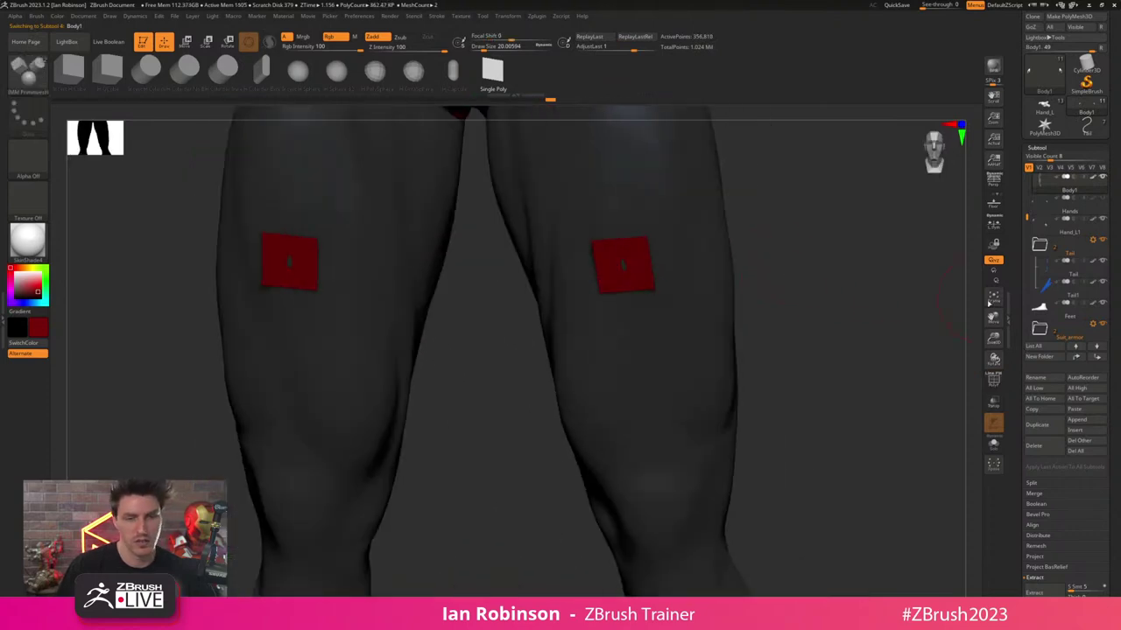
- Split the unmasked thigh polygons from the body into their own subtool and make that subtool active
left_click(1031, 483)
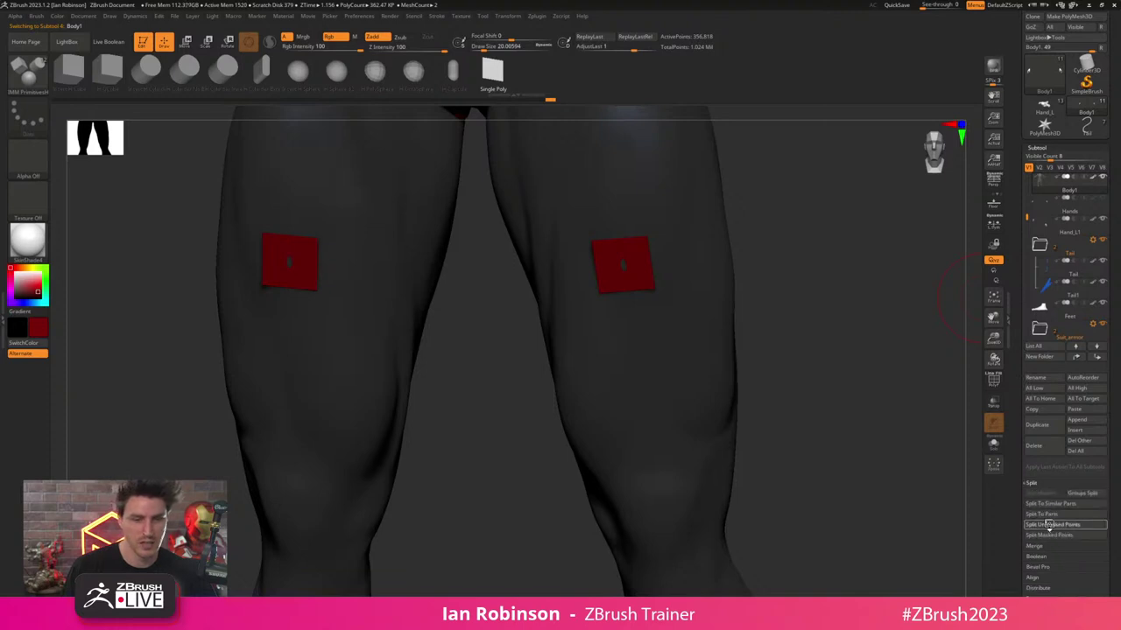
left_click(1049, 526)
left_click_drag(818, 264, 825, 215)
key("shift+f")
key("shift+f")
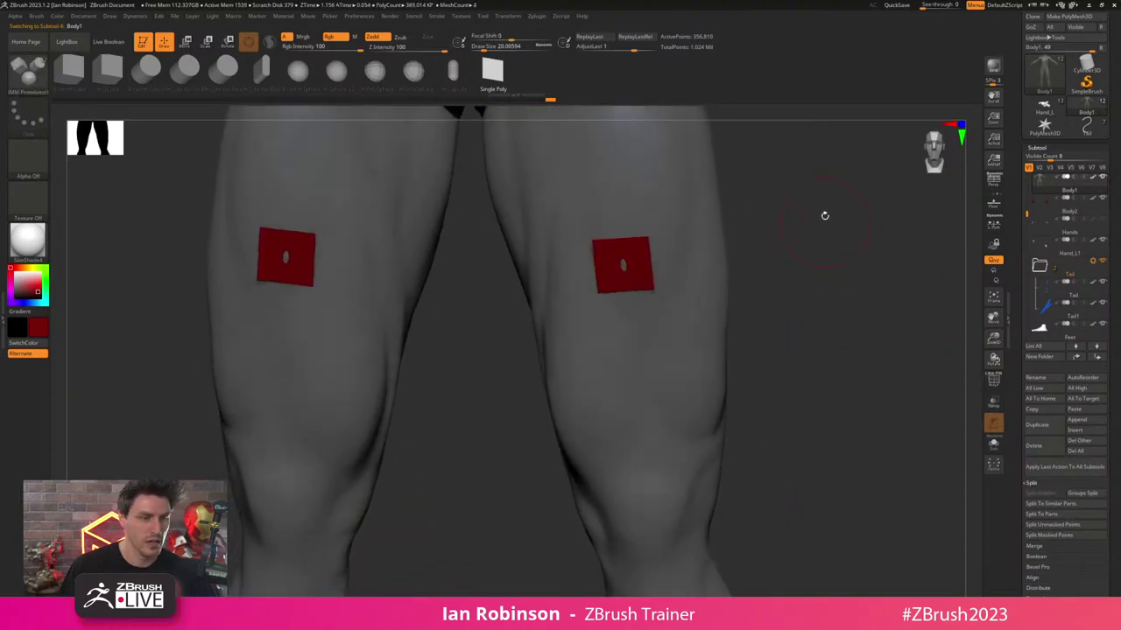
key("Down")
left_click_drag(763, 298, 788, 276)
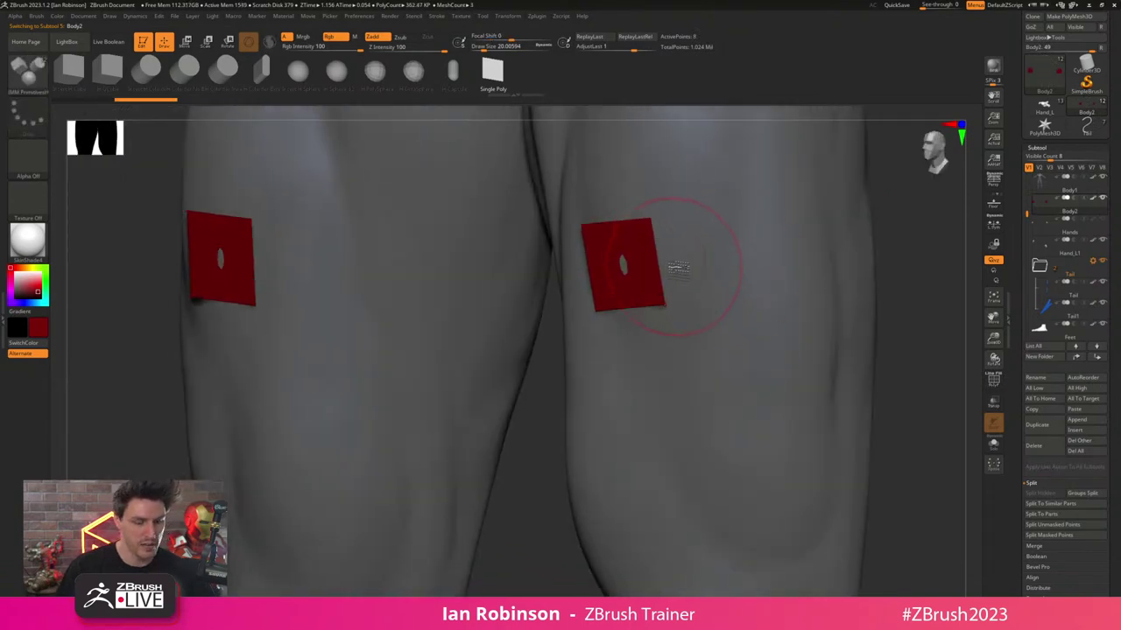
- Switch to the ZModeler Topology brush and review its edge, point and polygon actions on the thigh polygon
key("b")
left_click(1075, 557)
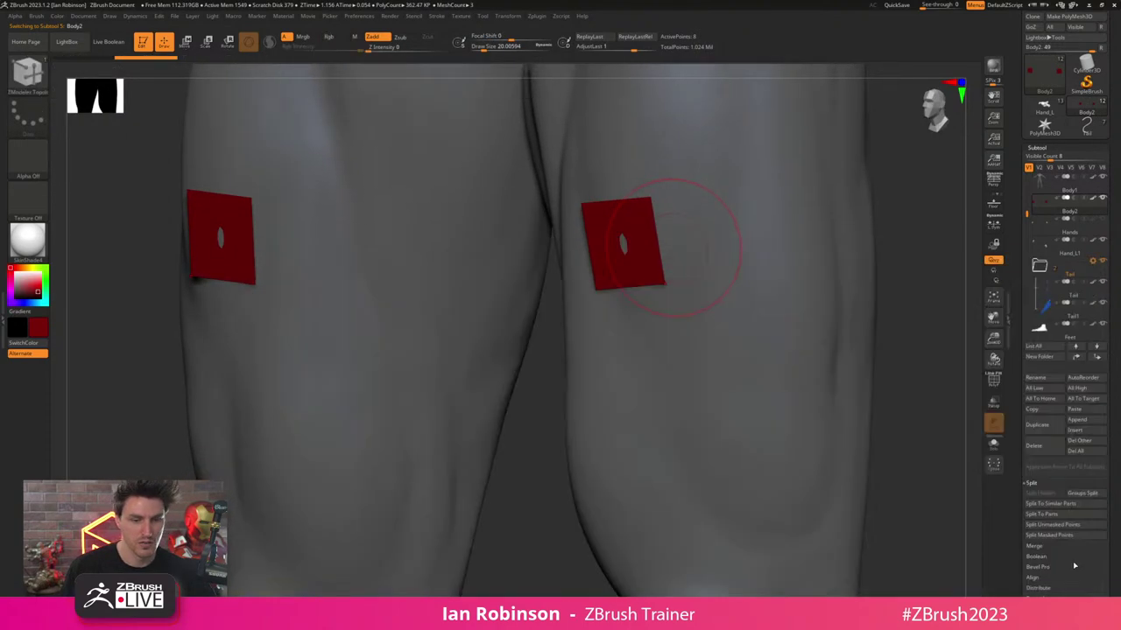
key("space")
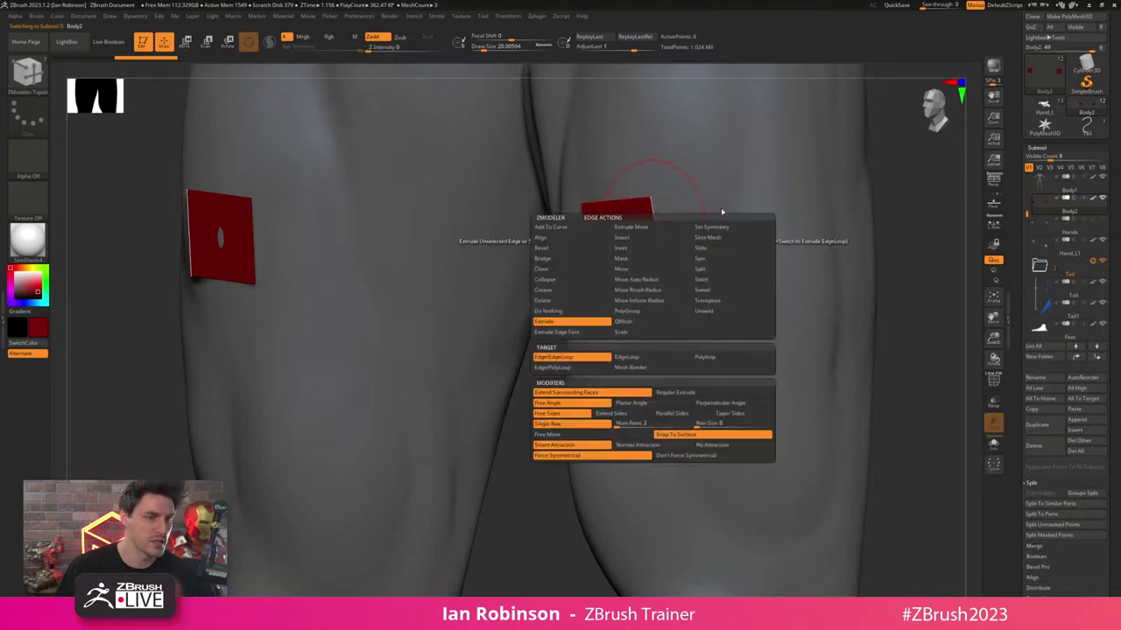
key("space")
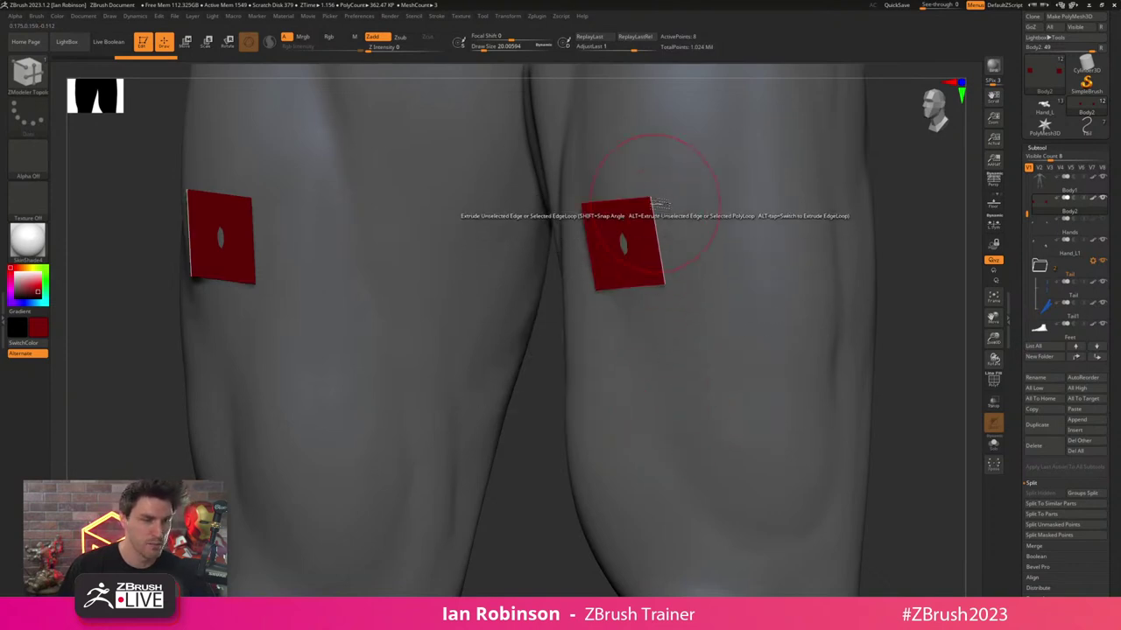
key("space")
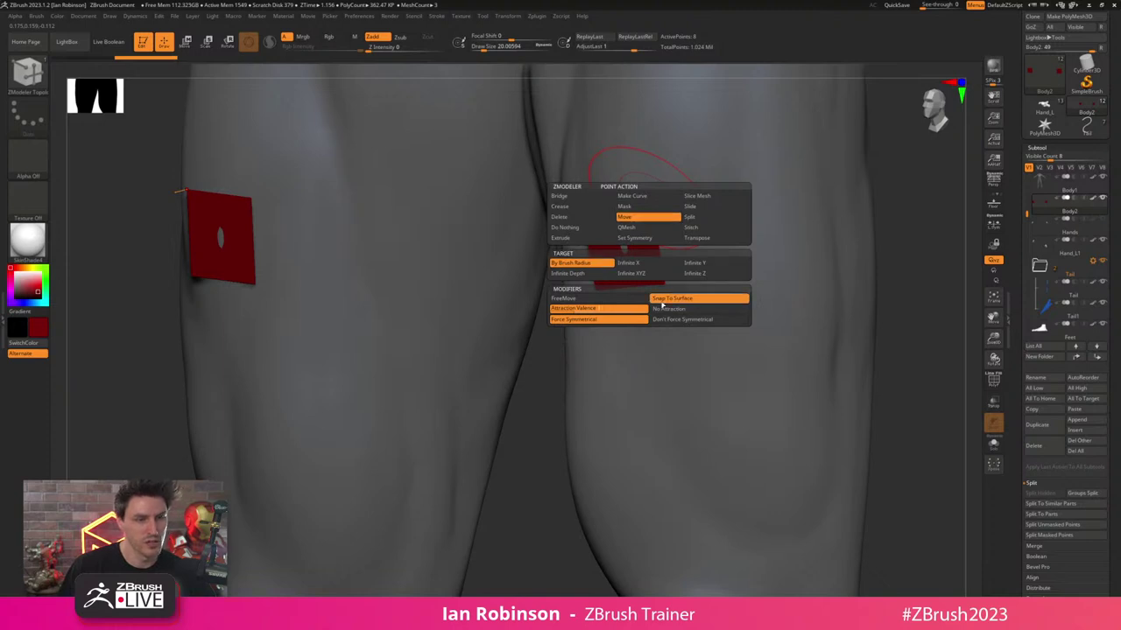
key("space")
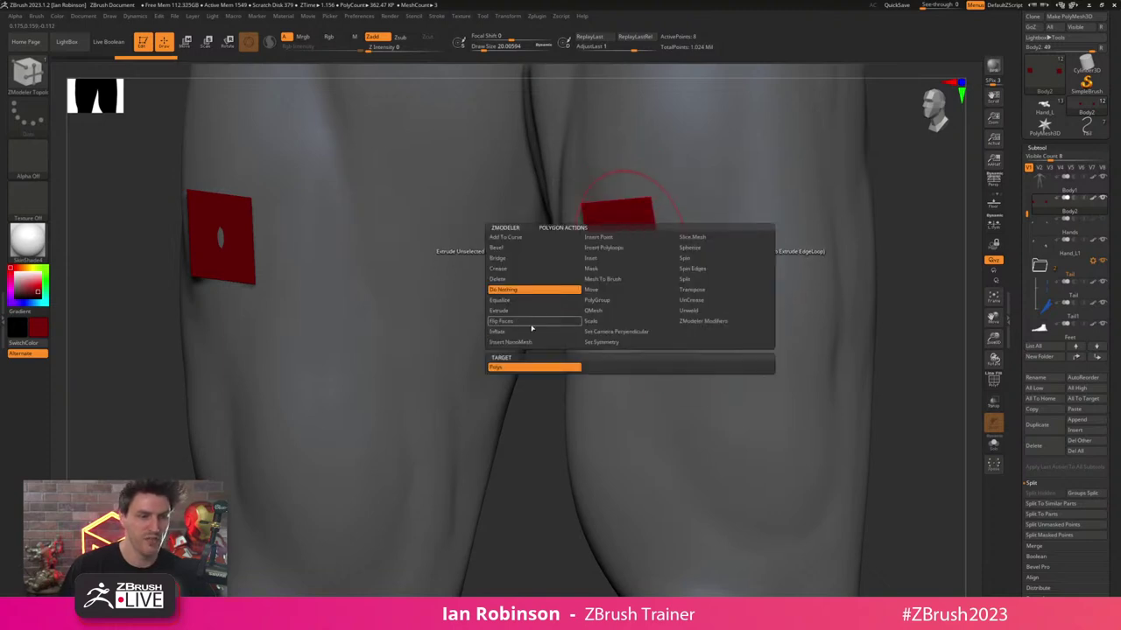
right_click_drag(624, 241, 675, 255, "ctrl")
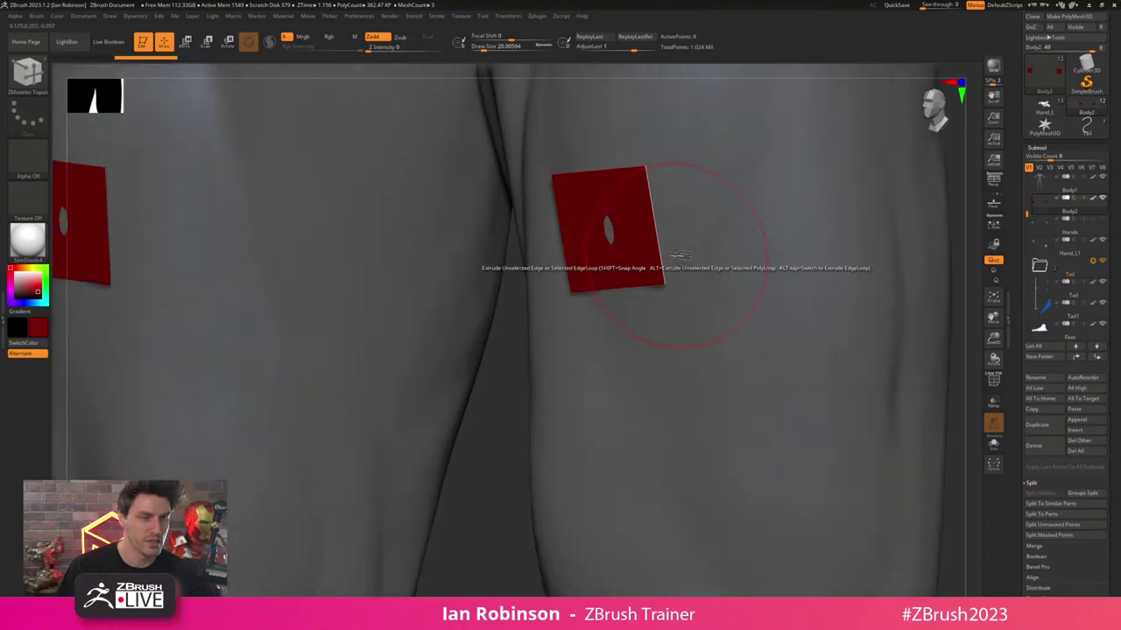
- Extrude the polygon's outer edge sideways and the new polygon's lower edge downward, and display the body transparently
left_click_drag(659, 234, 783, 229)
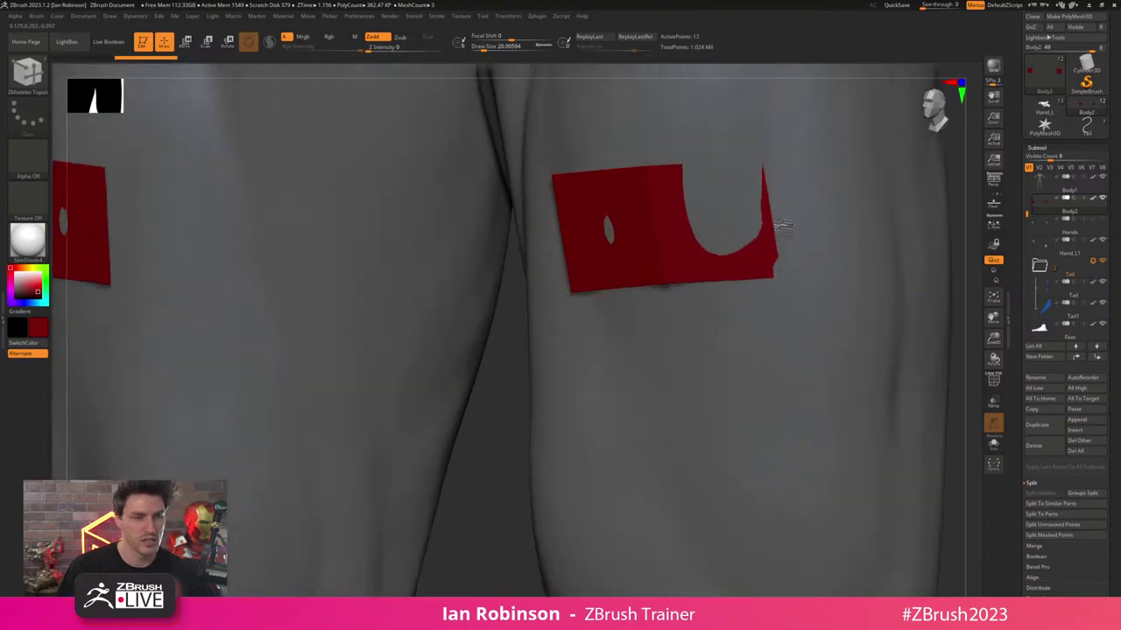
left_click_drag(721, 280, 740, 391)
right_click_drag(740, 391, 994, 444, "ctrl")
left_click(993, 404)
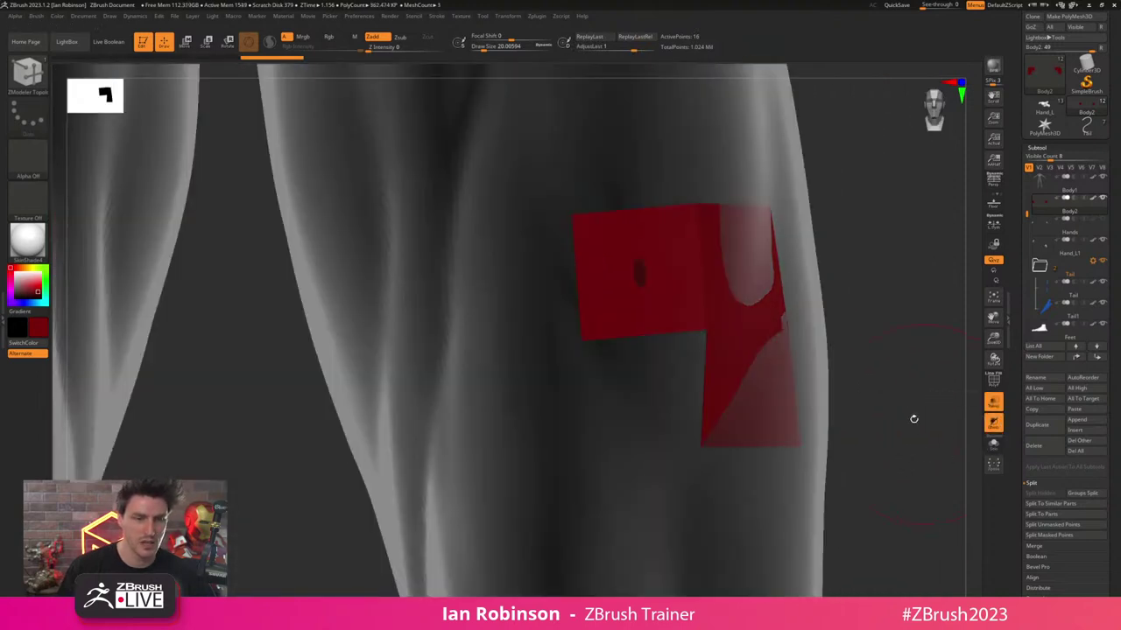
- Extrude the remaining lower and inner edges to complete a patch three polygons wide and two high
left_click_drag(644, 338, 634, 455)
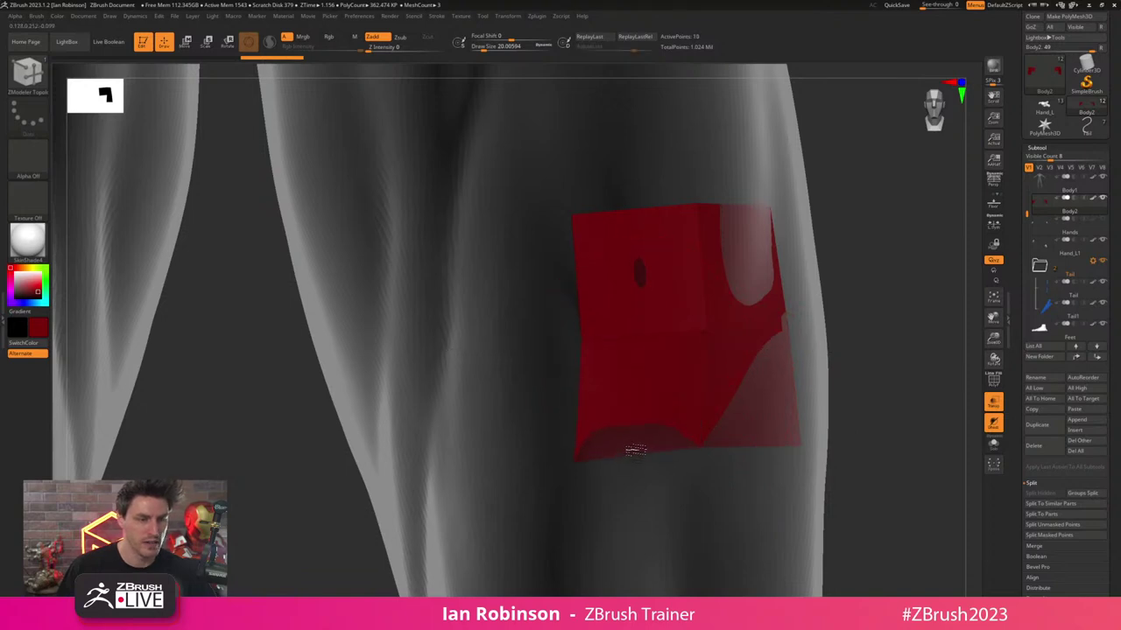
left_click_drag(573, 320, 478, 308)
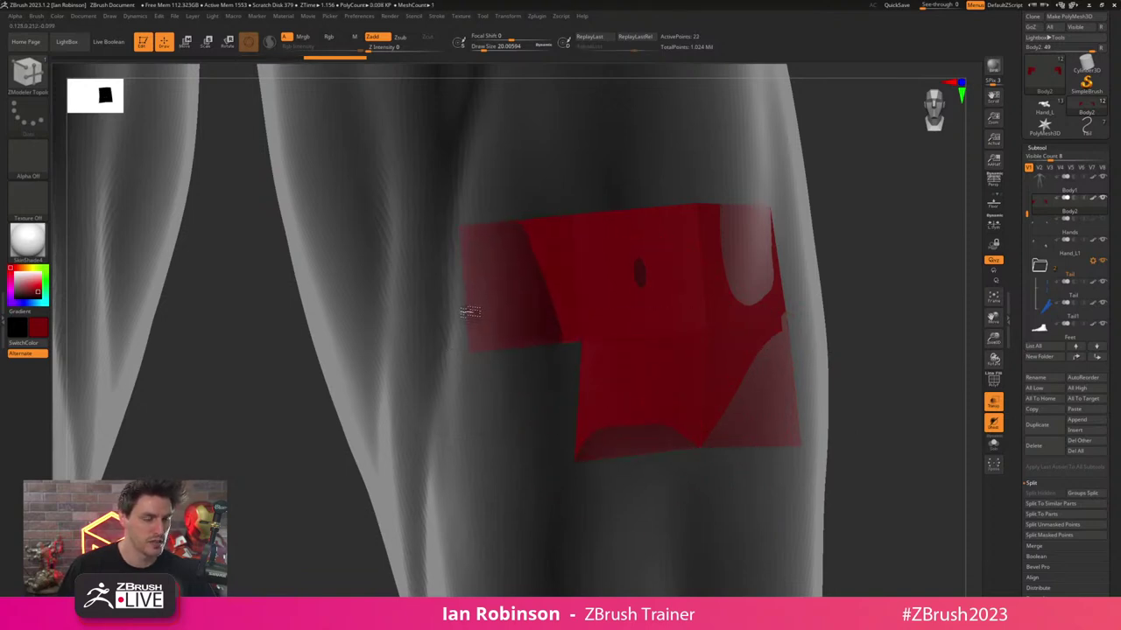
left_click_drag(524, 349, 517, 478)
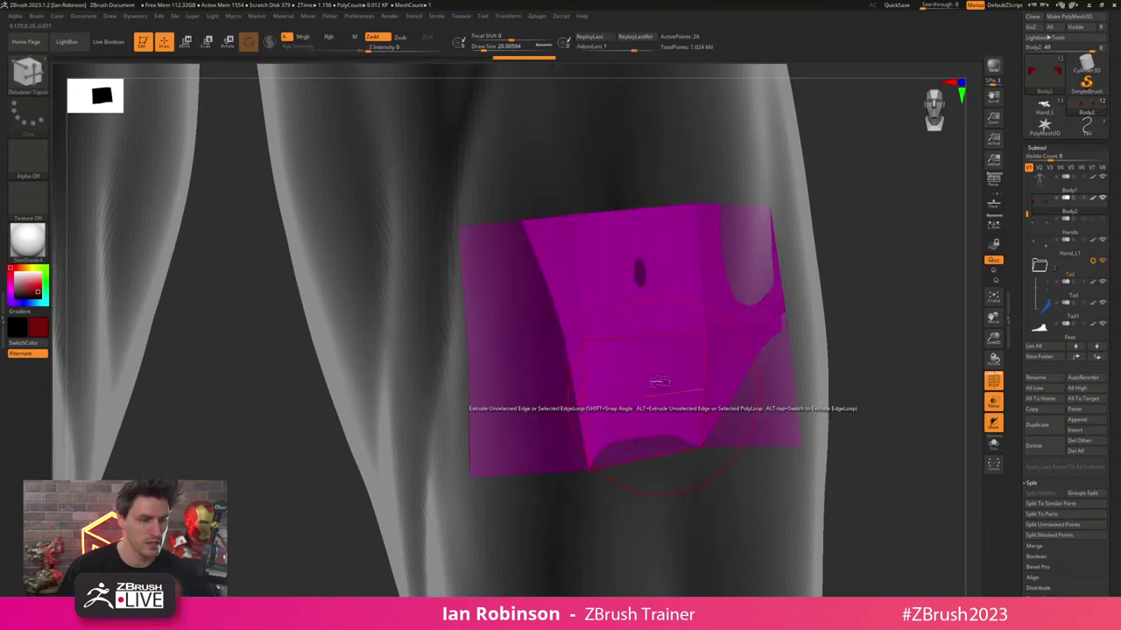
right_click_drag(663, 394, 601, 347, "alt")
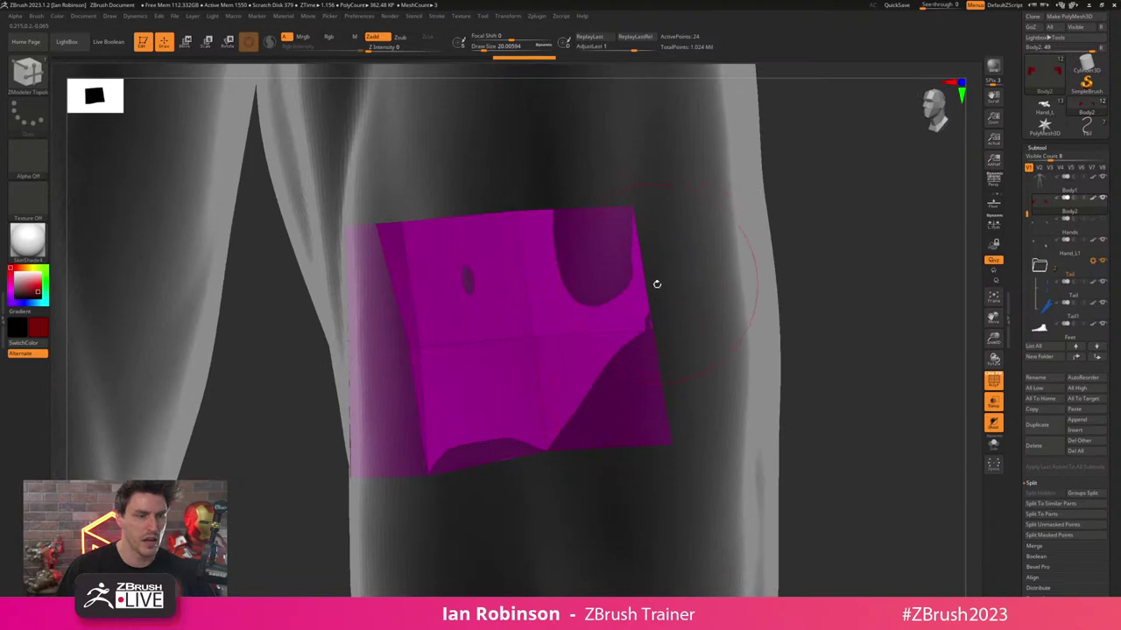
- Extrude the patch's whole outer side and lower edge loops, and pull the protruding outer point into line
left_click_drag(648, 279, 742, 273)
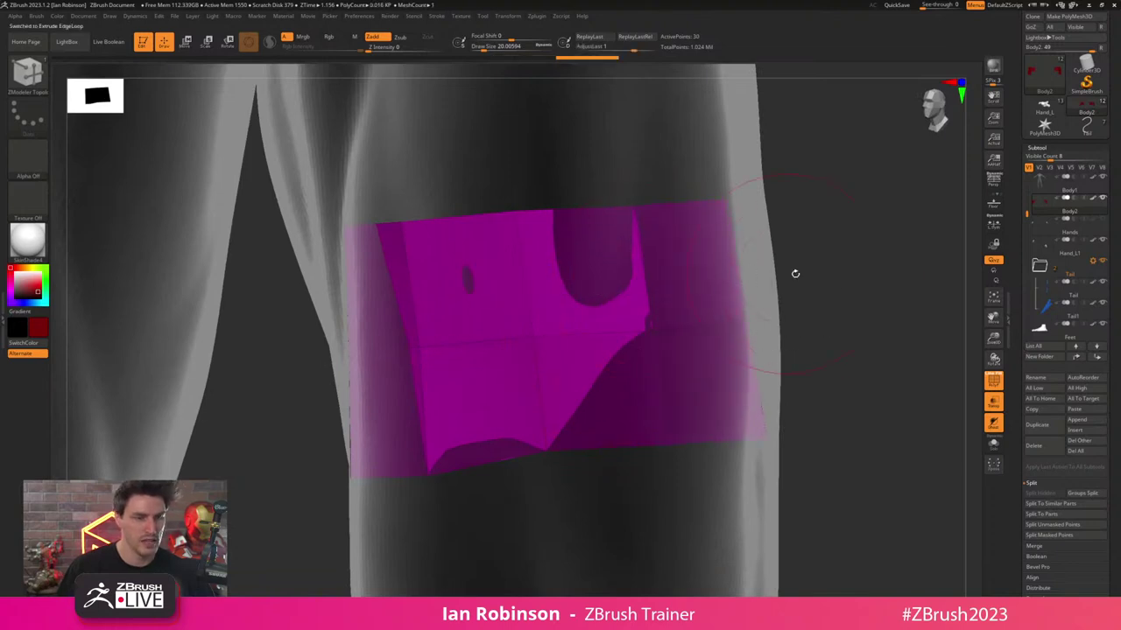
right_click_drag(795, 272, 819, 279, "ctrl")
left_click_drag(633, 398, 643, 454)
right_click_drag(776, 385, 806, 378)
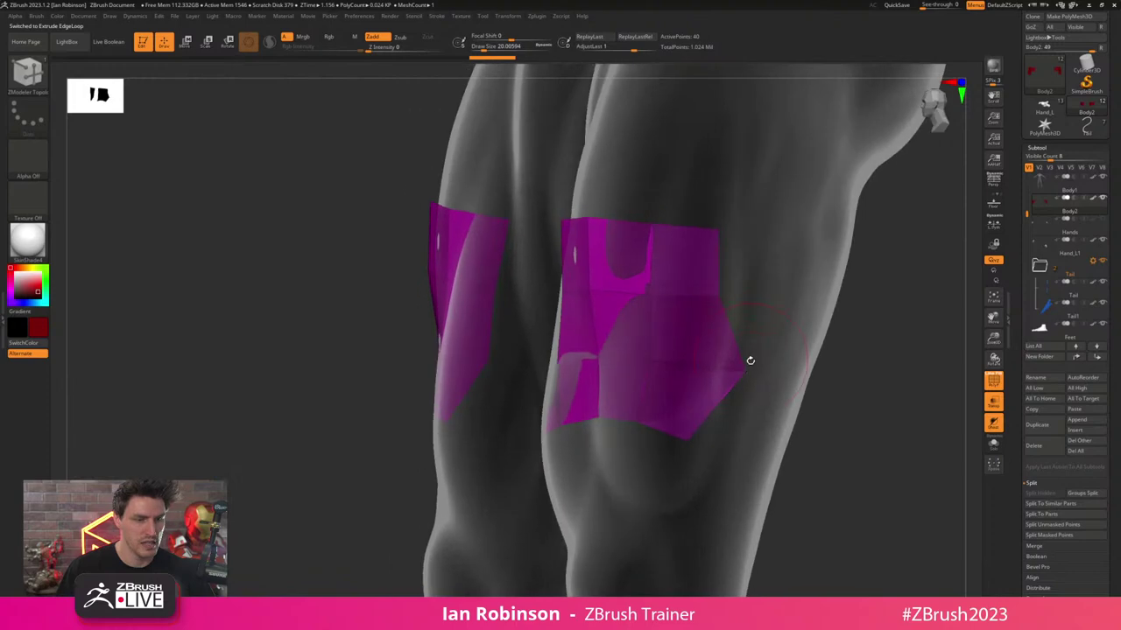
left_click_drag(744, 372, 716, 373)
right_click_drag(804, 405, 812, 402)
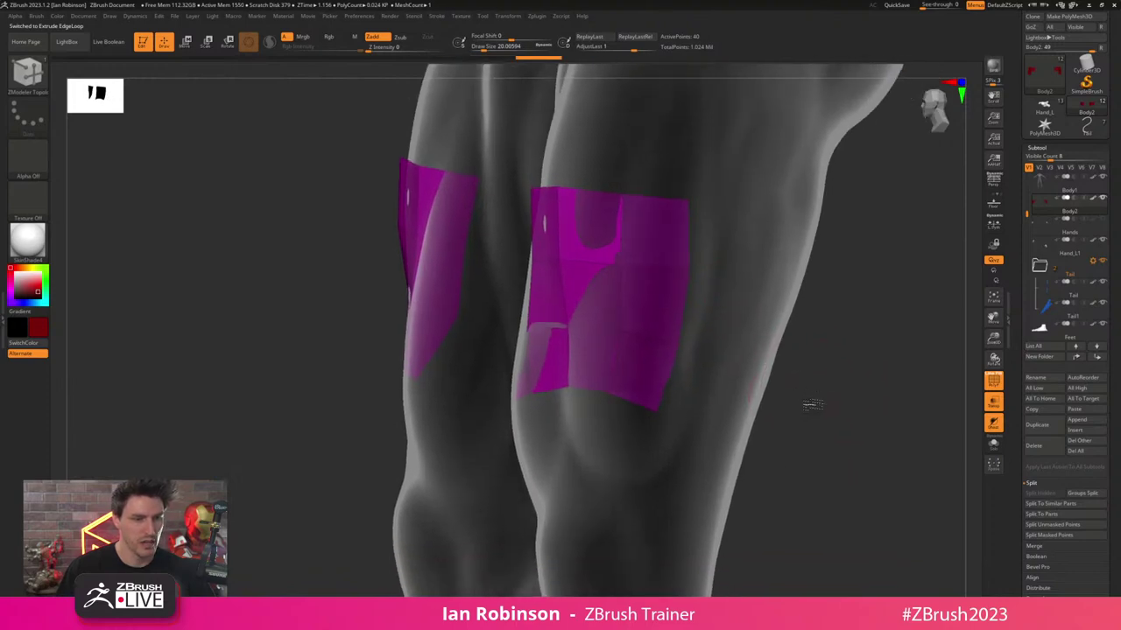
- Extrude the patch's outer edge loop twice more around the side of the thigh
right_click_drag(777, 304, 672, 308)
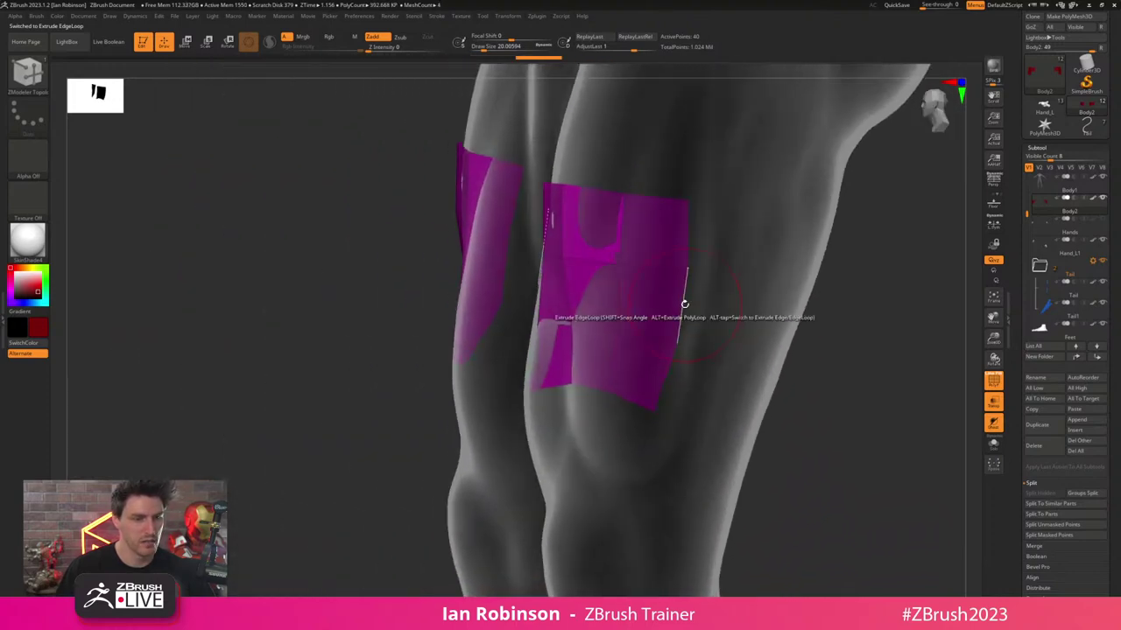
left_click_drag(683, 306, 744, 328)
right_click_drag(842, 368, 758, 325)
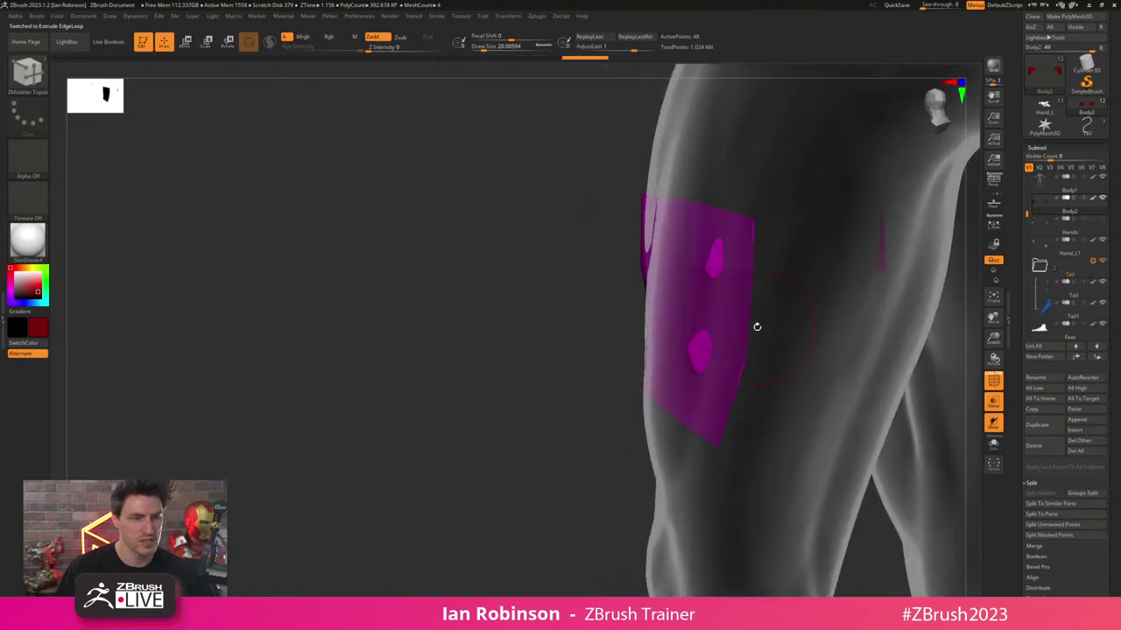
left_click_drag(752, 324, 813, 342)
- Switch extrusion back to the Edge/EdgeLoop target and extrude one upper edge of the patch upward
right_click_drag(596, 397, 687, 394, "ctrl")
right_click_drag(786, 320, 793, 296, "alt")
right_click_drag(793, 296, 875, 410, "ctrl")
key("space")
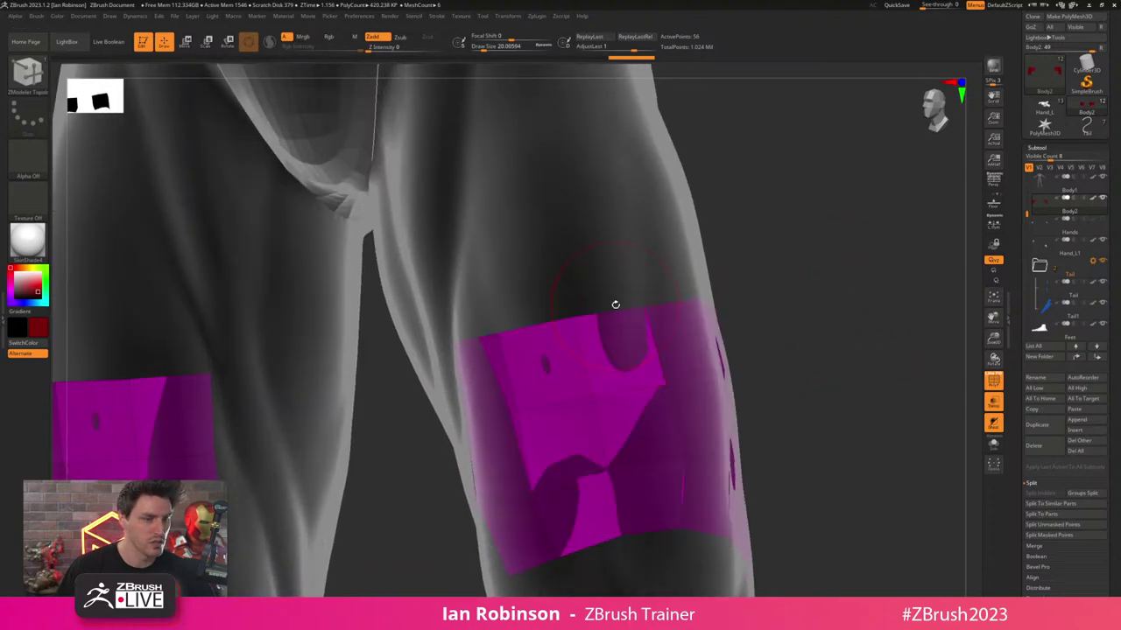
left_click_drag(611, 309, 611, 301)
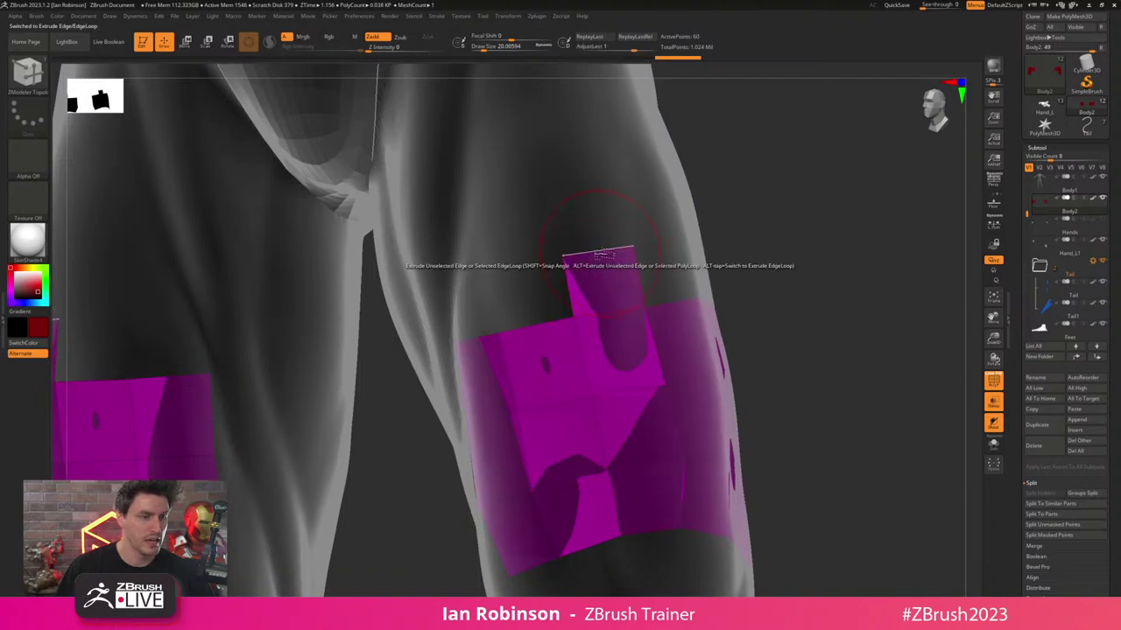
- Try the Row Size modifier for edge Extrude, and set the number of rows to 5
key("space")
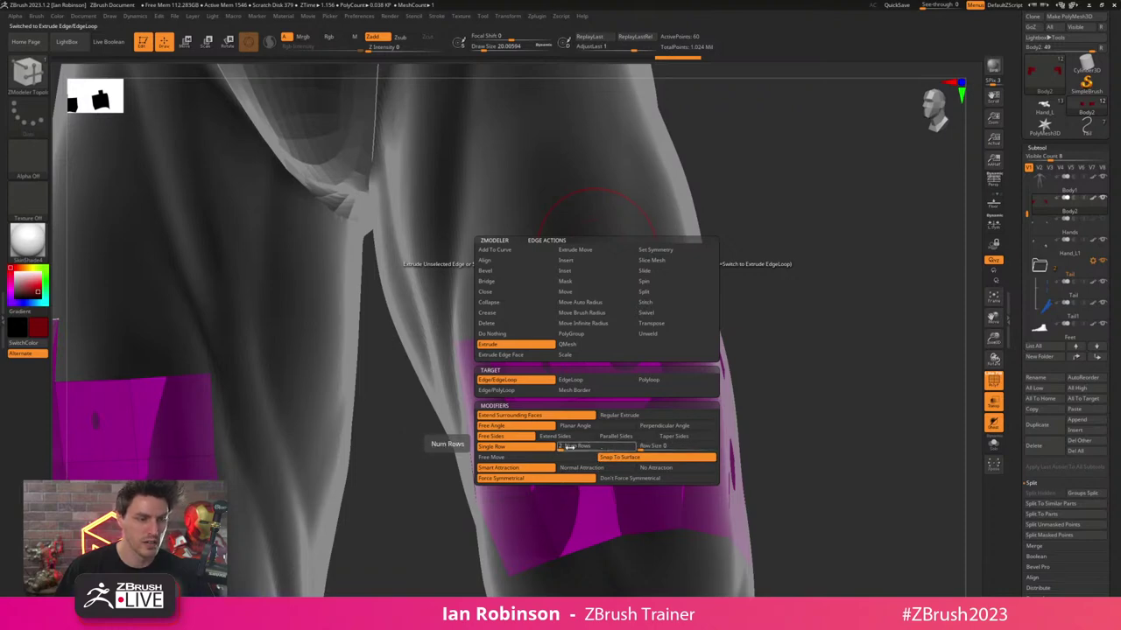
left_click(649, 448)
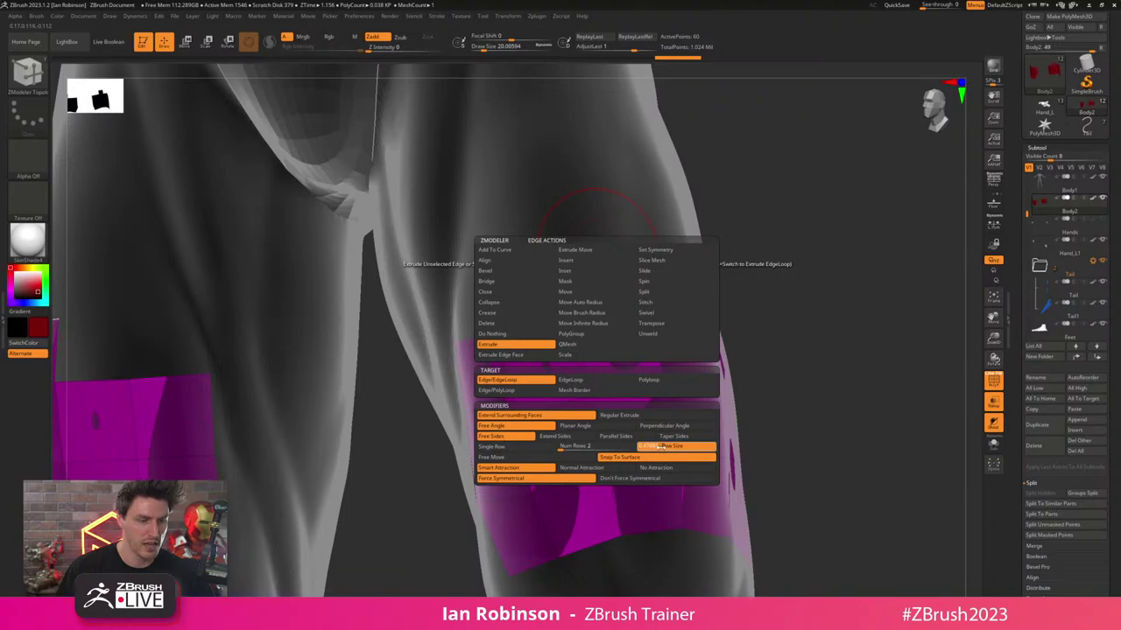
key("space")
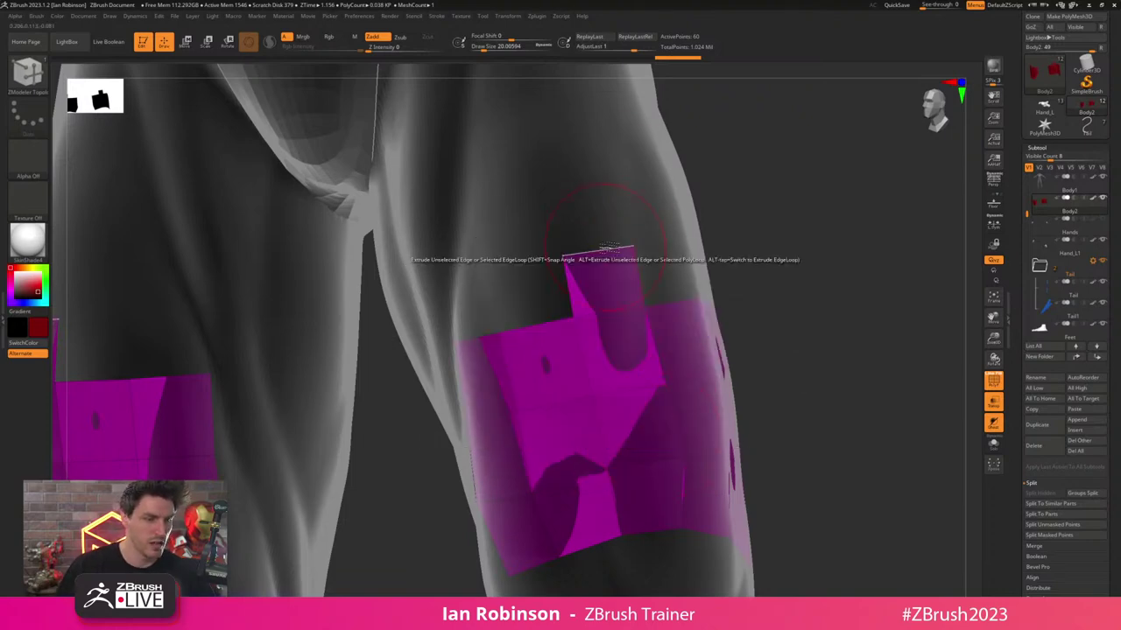
key("space")
left_click(670, 443)
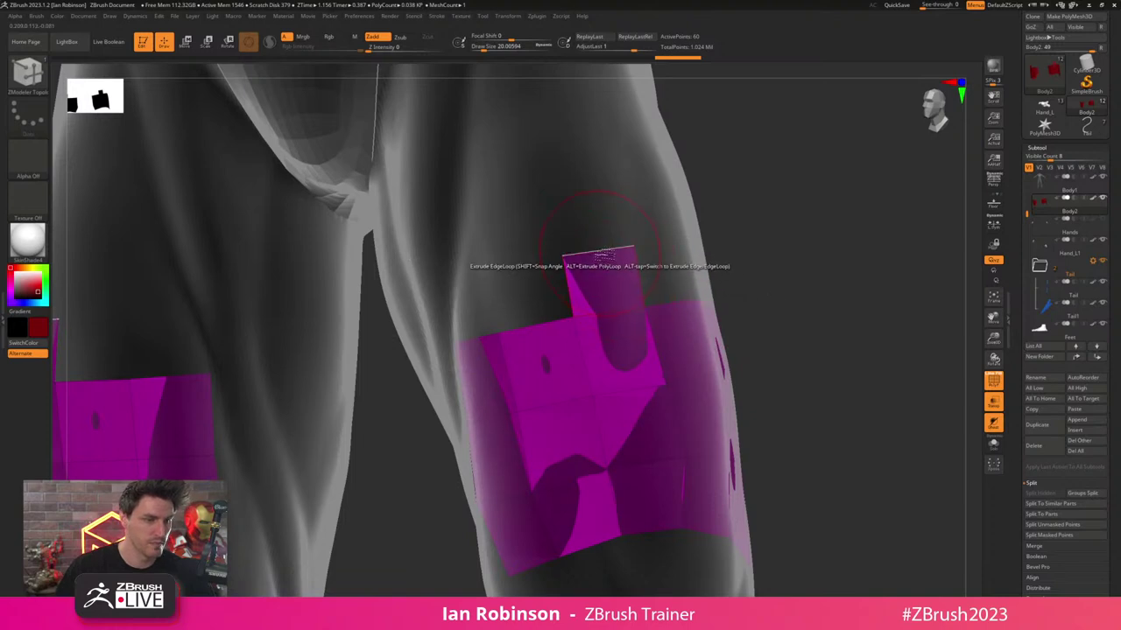
key("space")
left_click(585, 447)
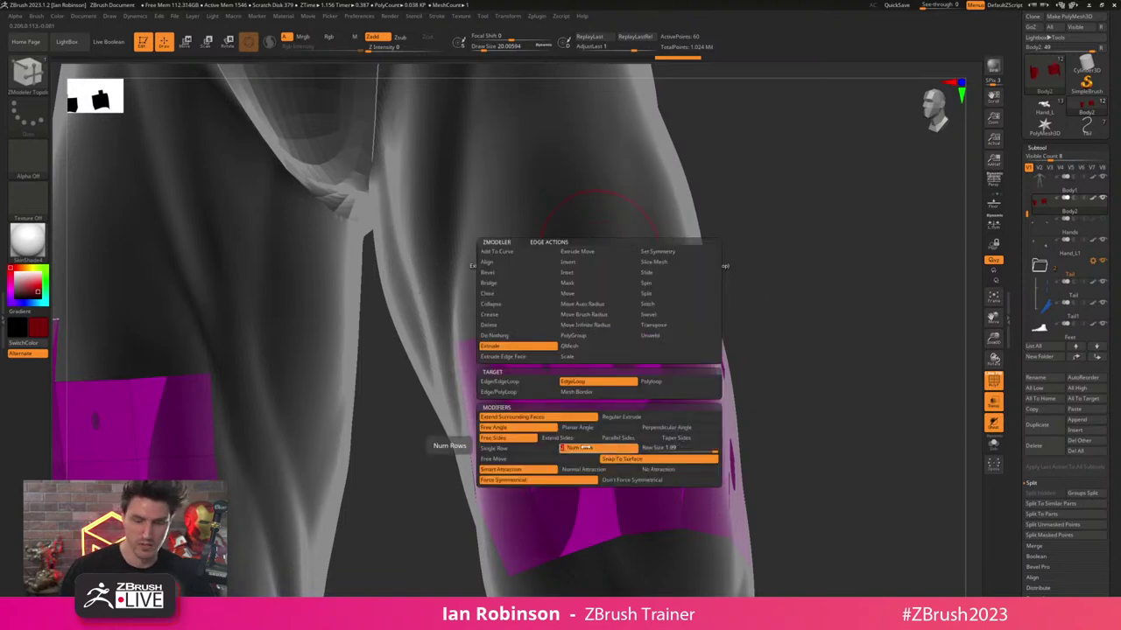
type("5")
key("Return")
- Extrude the strip's upper edge up the thigh in five rows, and extrude the strip's inner side edge loop sideways
left_click_drag(597, 248, 560, 67)
left_click_drag(799, 221, 810, 324, "alt")
left_click_drag(744, 324, 634, 215)
key("ctrl+z")
left_click_drag(601, 354, 545, 103)
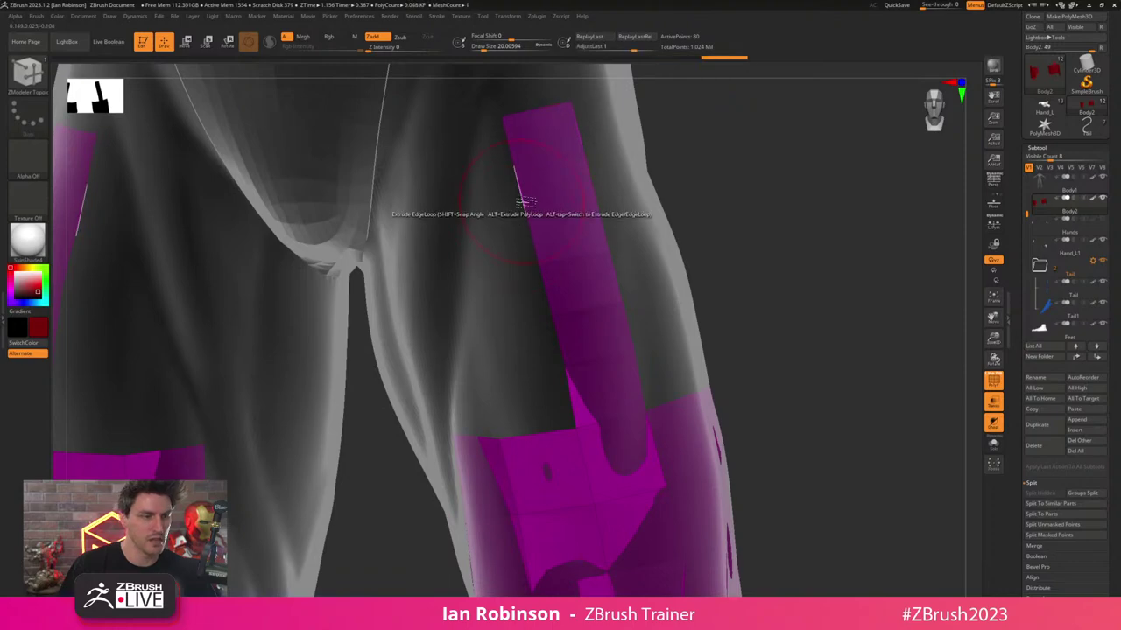
left_click_drag(523, 206, 393, 215)
left_click_drag(761, 233, 759, 267, "alt")
- Undo the extrusions back to the patch three polygons wide and two high on the thigh
key("ctrl+z")
key("ctrl+z")
key("ctrl+z")
key("ctrl+z")
key("ctrl+z")
key("ctrl+z")
key("ctrl+z")
key("ctrl+z")
key("ctrl+z")
key("ctrl+z")
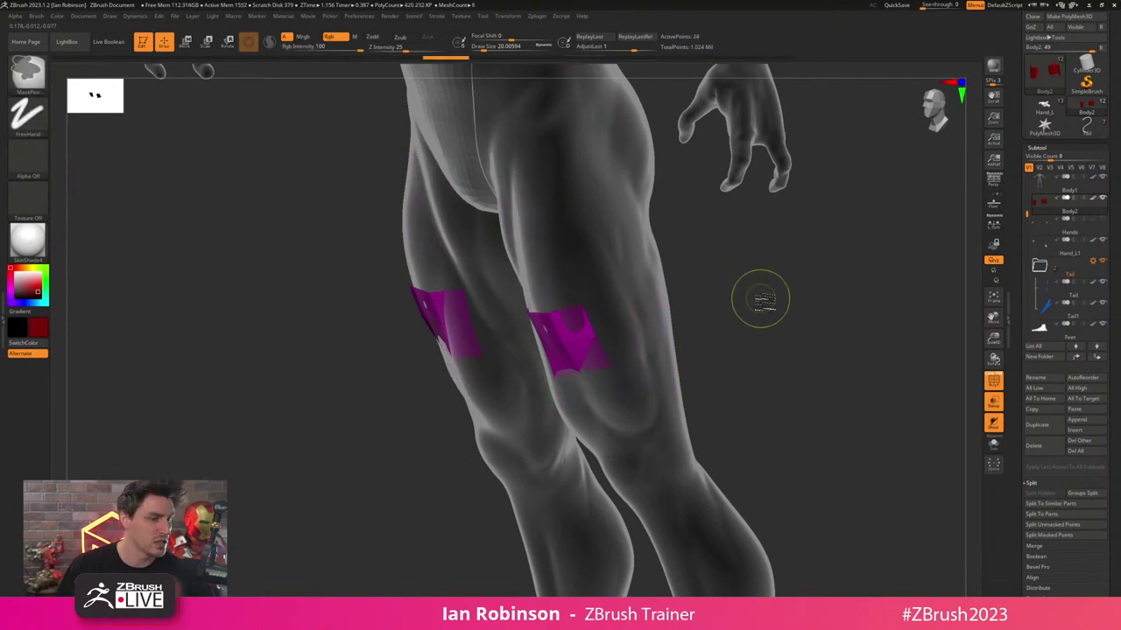
- Undo the remaining Topology brush edits back to the single starting polygon on each thigh
key("ctrl+z")
key("ctrl+z")
key("ctrl+z")
key("ctrl+z")
key("ctrl+z")
key("ctrl+z")
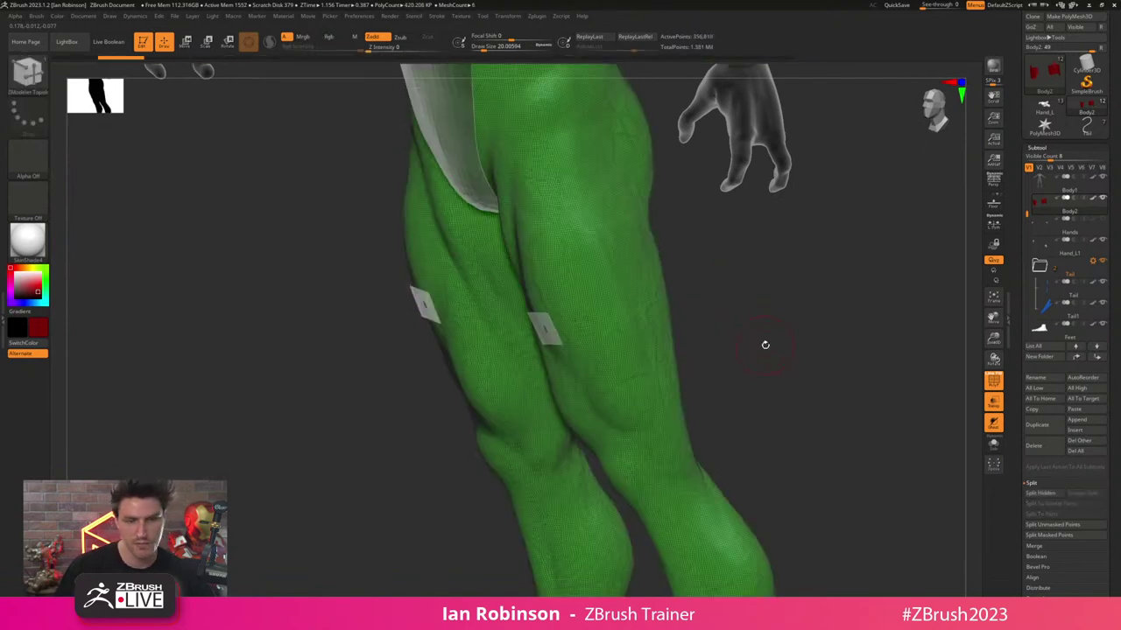
left_click_drag(765, 345, 981, 295)
key("ctrl+shift+z")
left_click_drag(851, 341, 873, 346)
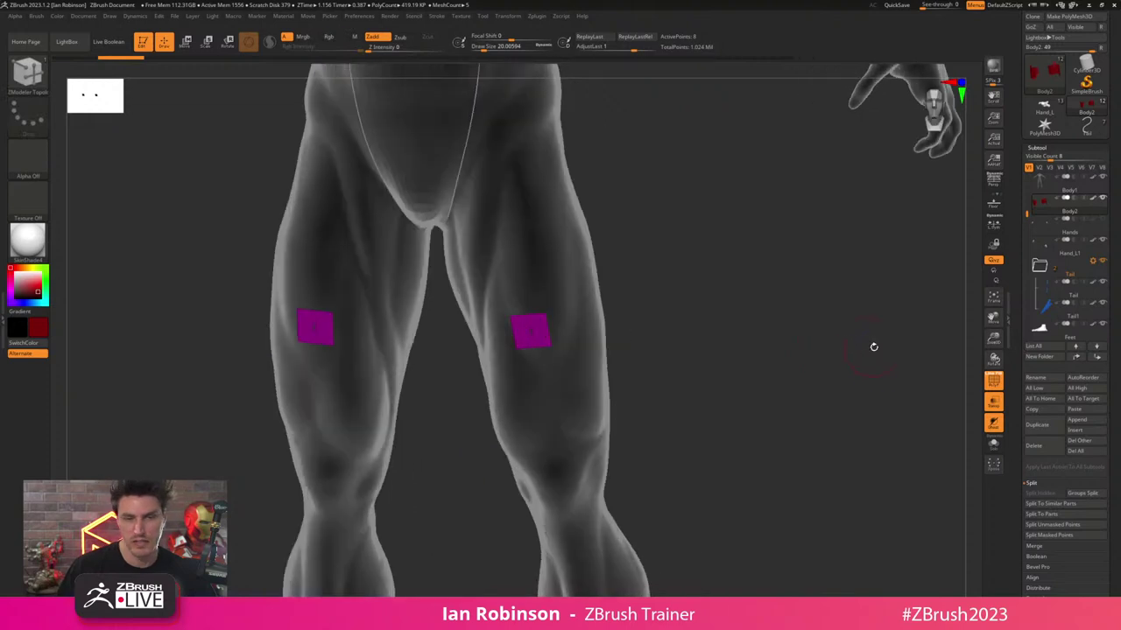
key("ctrl+shift+z")
key("ctrl+z")
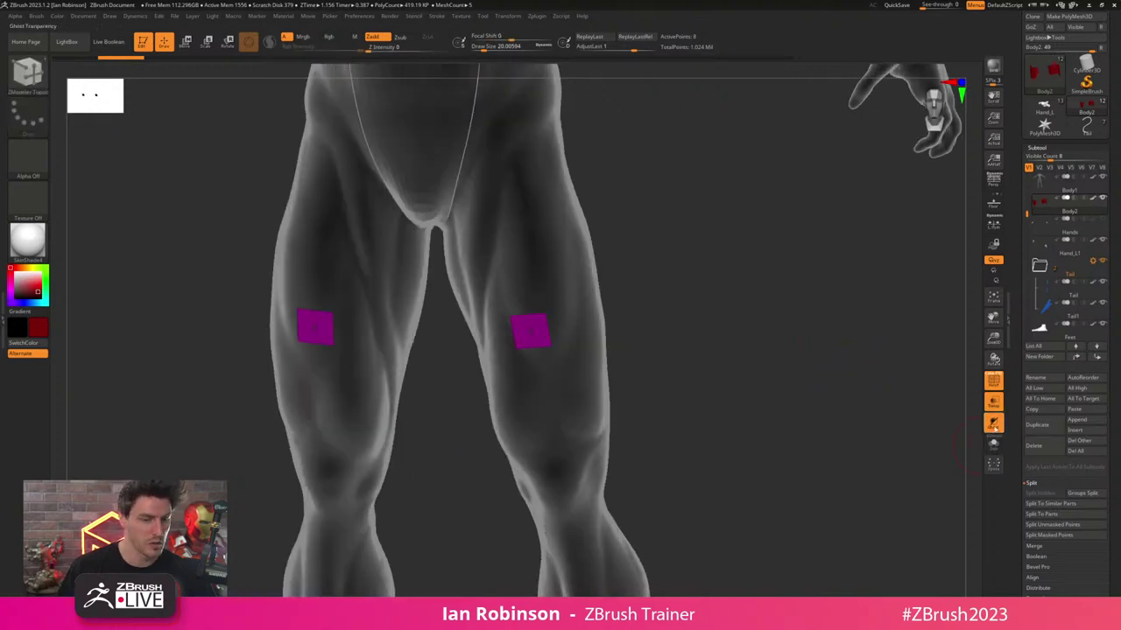
- Turn off Ghost transparency and delete the Body2 subtool holding the thigh polygons
left_click(995, 427)
left_click(1035, 447)
left_click(965, 468)
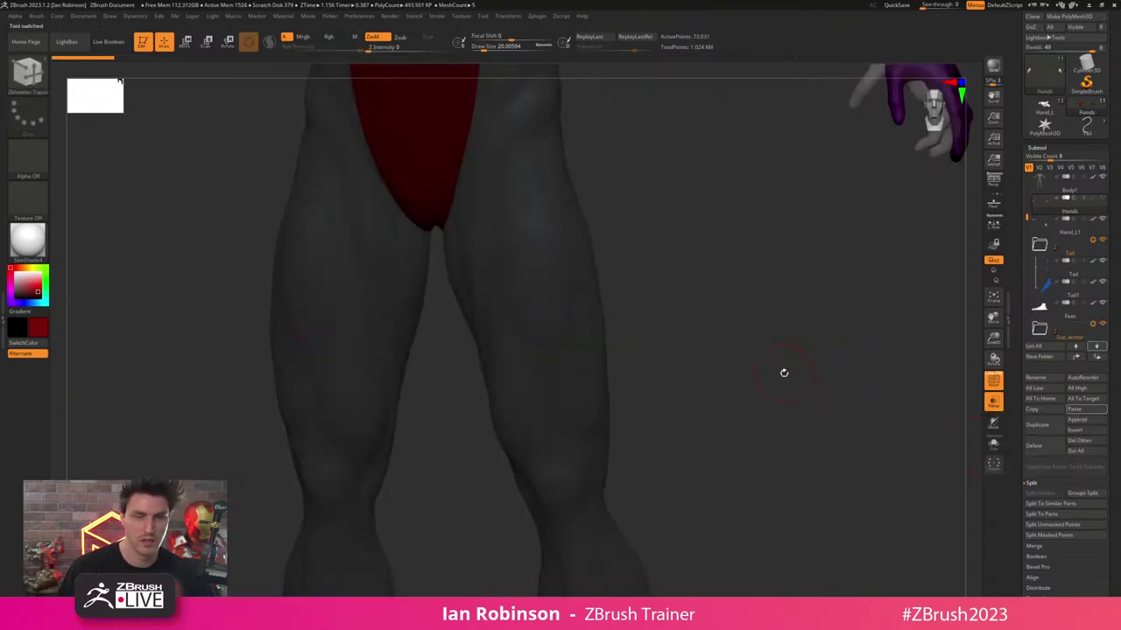
- Turn off the transparency display so the whole figure shows as solid
left_click_drag(783, 373, 730, 362, "alt")
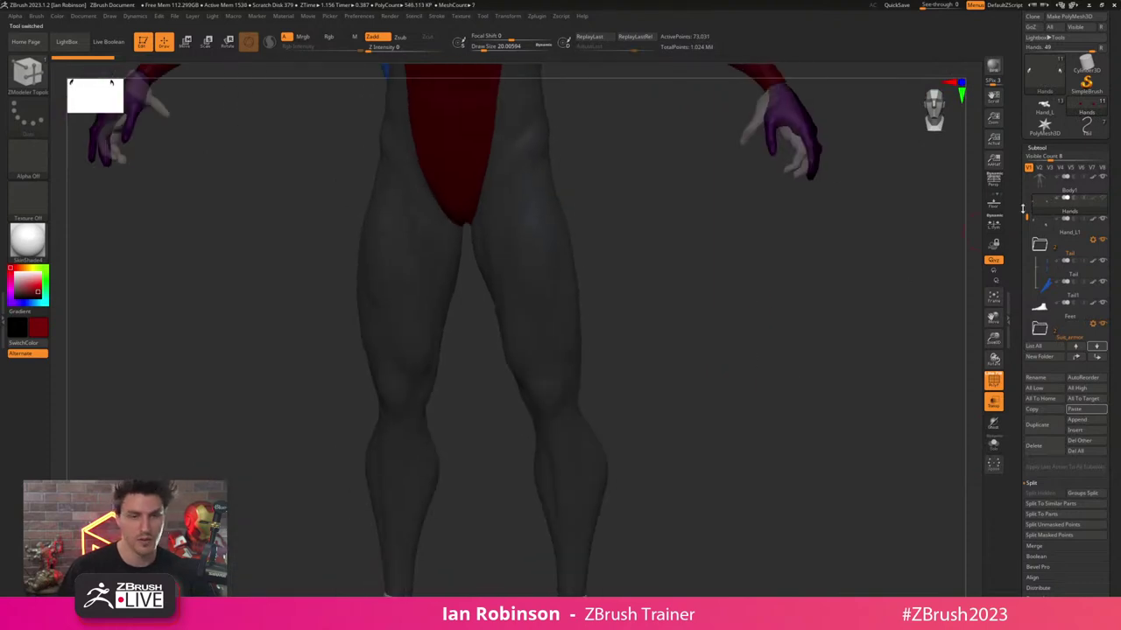
left_click_drag(809, 342, 821, 337, "alt")
left_click(993, 401)
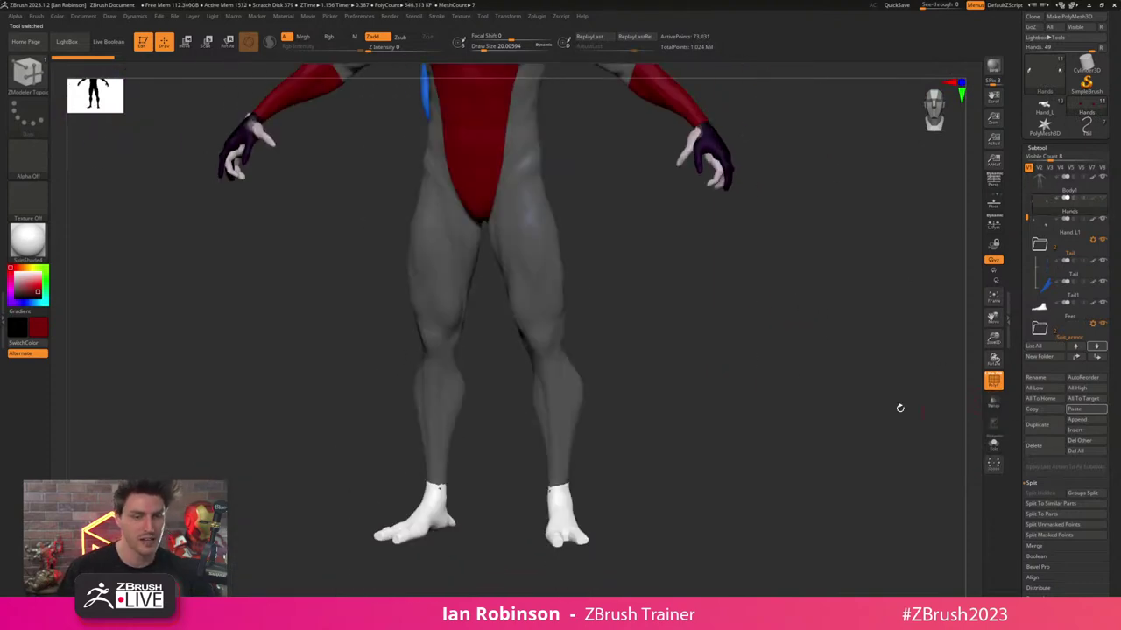
left_click(995, 403)
left_click(994, 424)
left_click(995, 402)
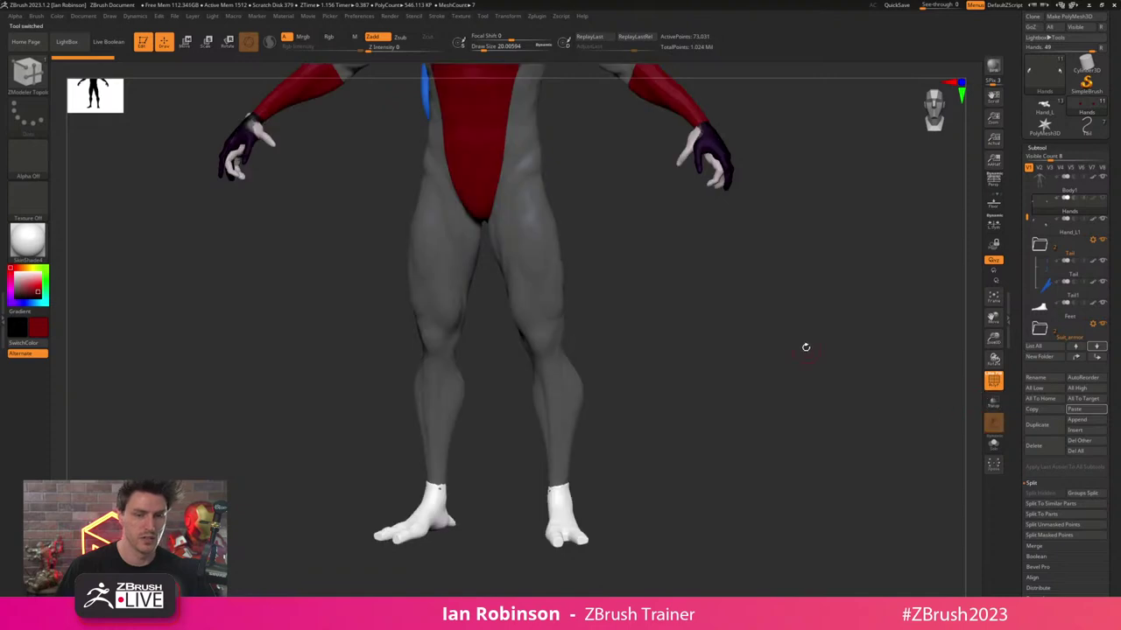
- Delete the active Hands subtool, confirming the non-undoable operation
left_click_drag(805, 347, 781, 307, "shift")
left_click_drag(781, 307, 659, 365, "alt")
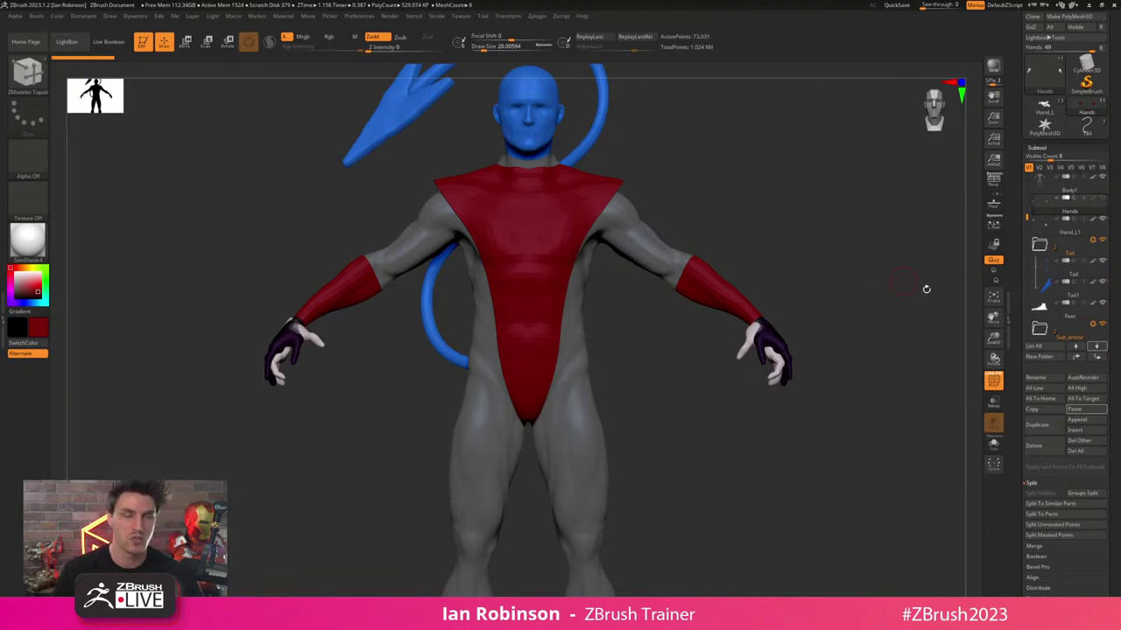
left_click_drag(849, 277, 817, 274)
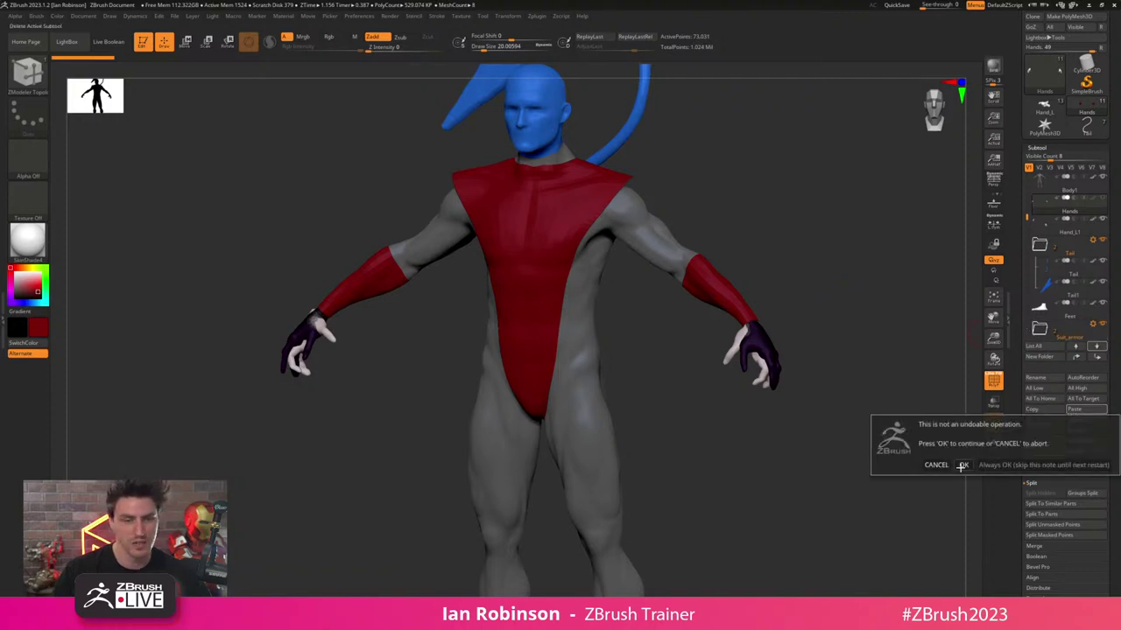
left_click(961, 467)
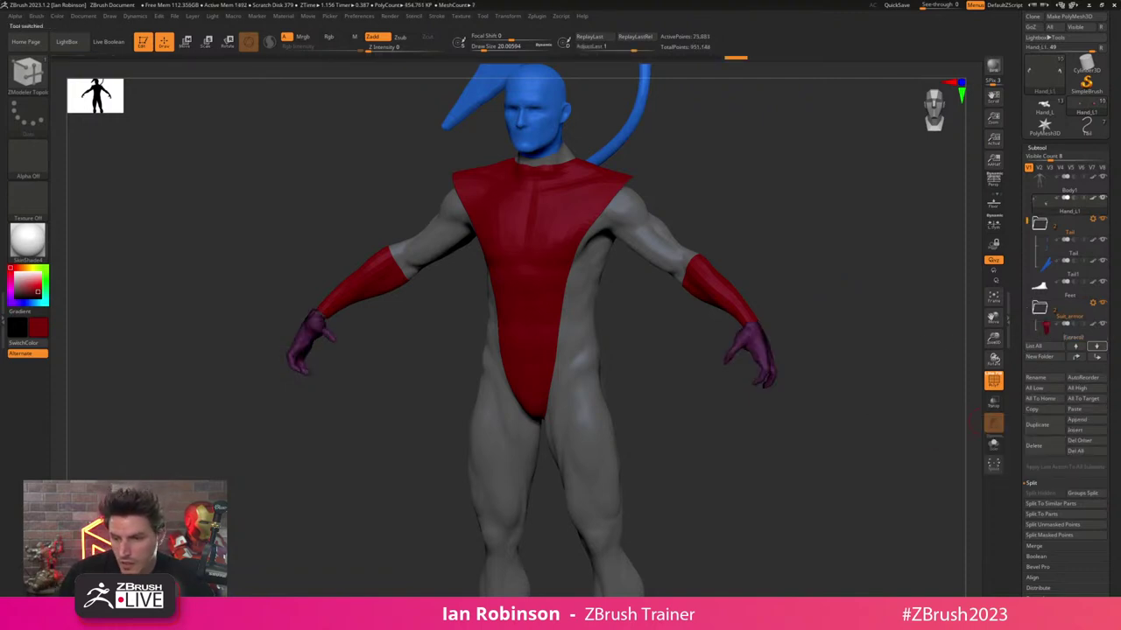
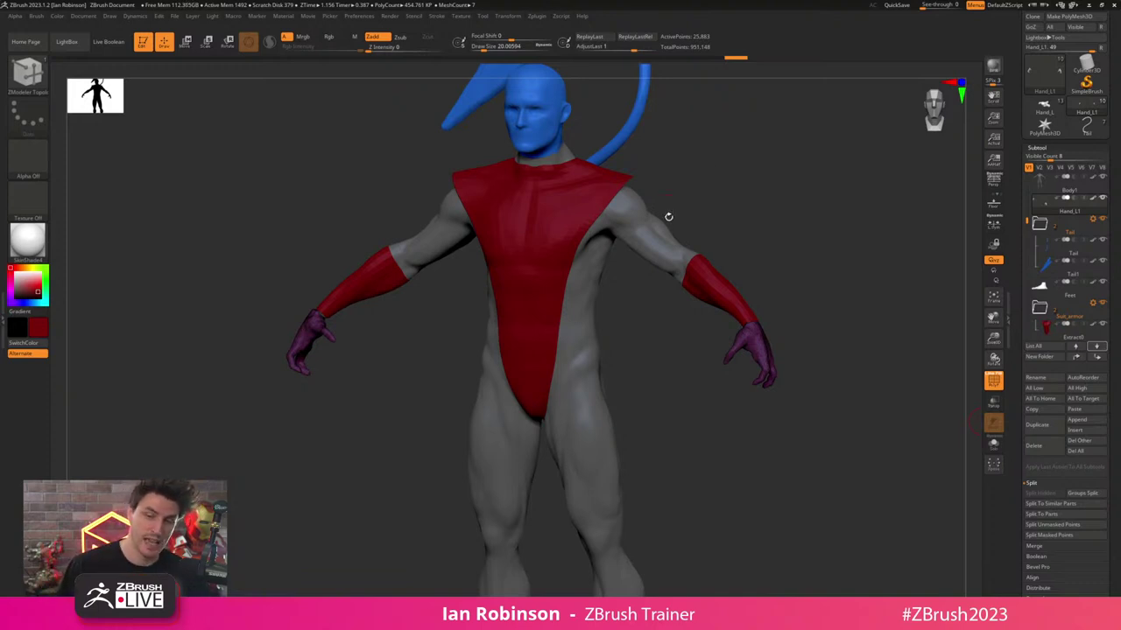
- Turn off the PolyFrame display and make the Body1 subtool active for sculpting the lower legs
left_click_drag(776, 230, 779, 310)
key("shift+f")
left_click_drag(713, 443, 708, 273, "alt")
left_click_drag(705, 361, 886, 184, "alt")
left_click(598, 328, "alt")
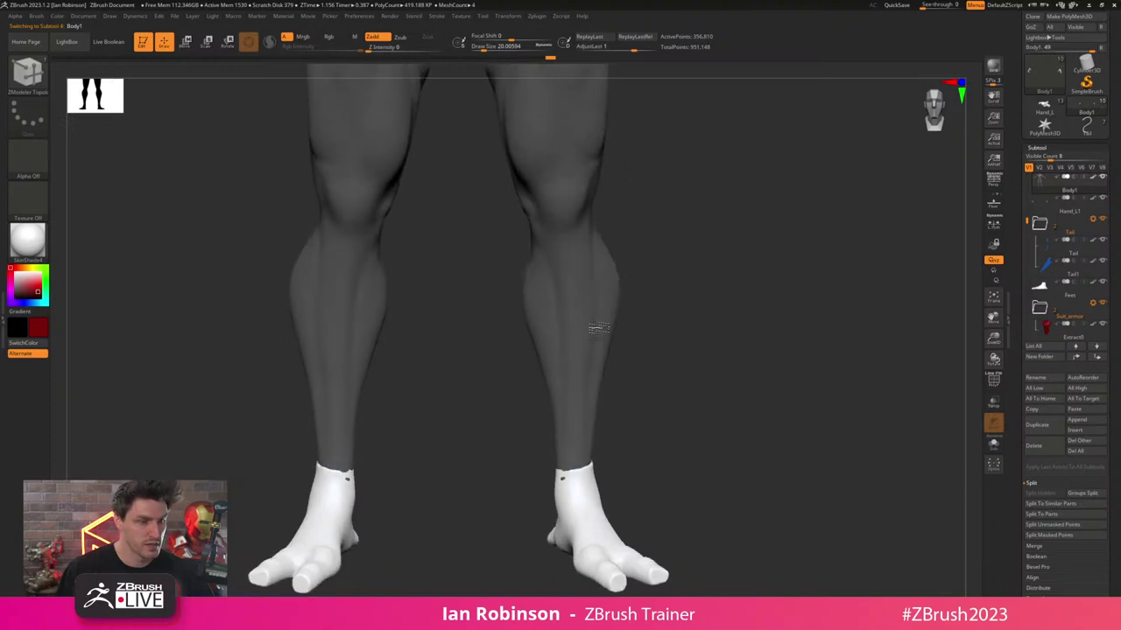
mouse_move(703, 306)
left_mouse_down()
mouse_move(680, 330)
mouse_move(698, 305)
left_mouse_up()
left_click_drag(728, 380, 735, 341, "alt")
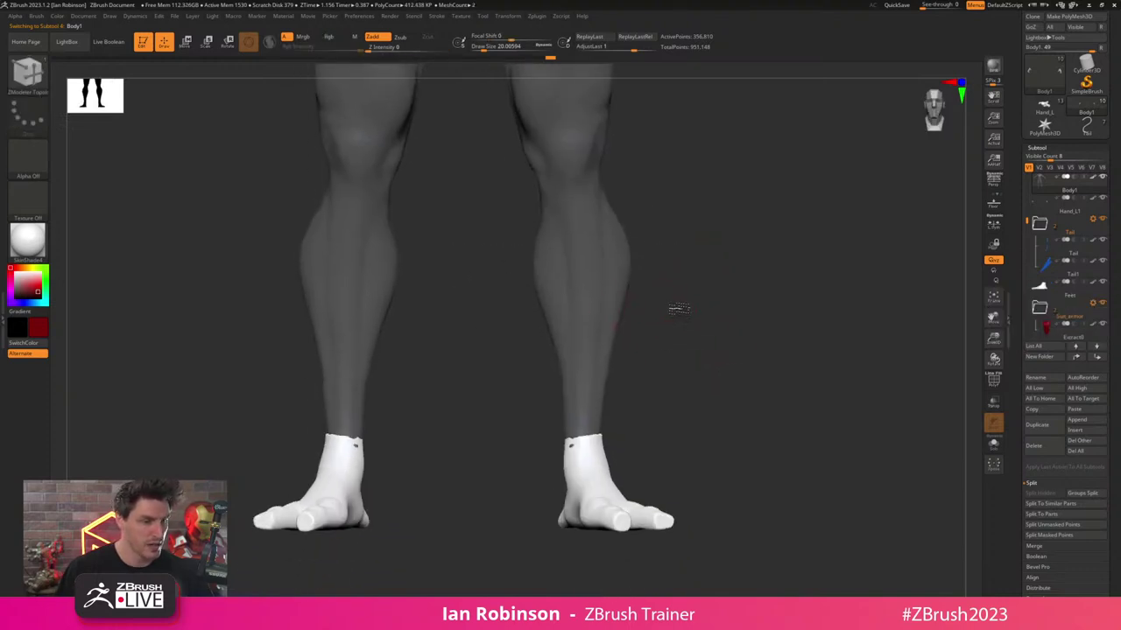
left_click_drag(679, 308, 683, 383, "alt")
- Choose the ClayBuildup brush at a draw size of about 20 and sculpt a stroke down the outer calf
key("s")
left_click_drag(604, 293, 612, 293)
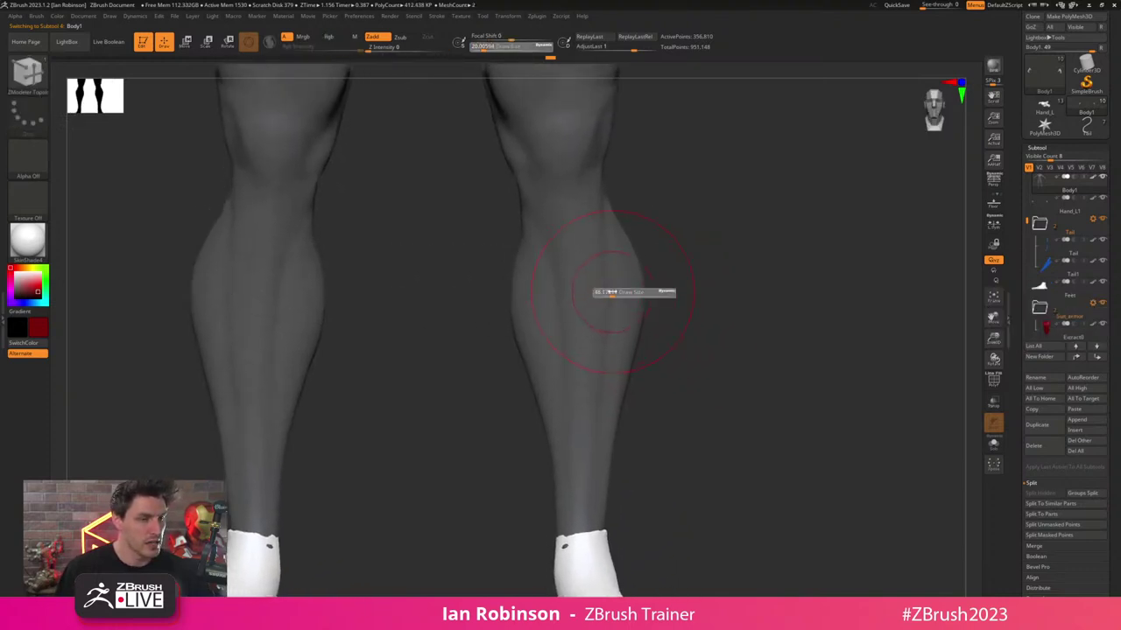
key("b")
key("c")
key("b")
key("s")
left_click_drag(681, 259, 661, 273)
key("s")
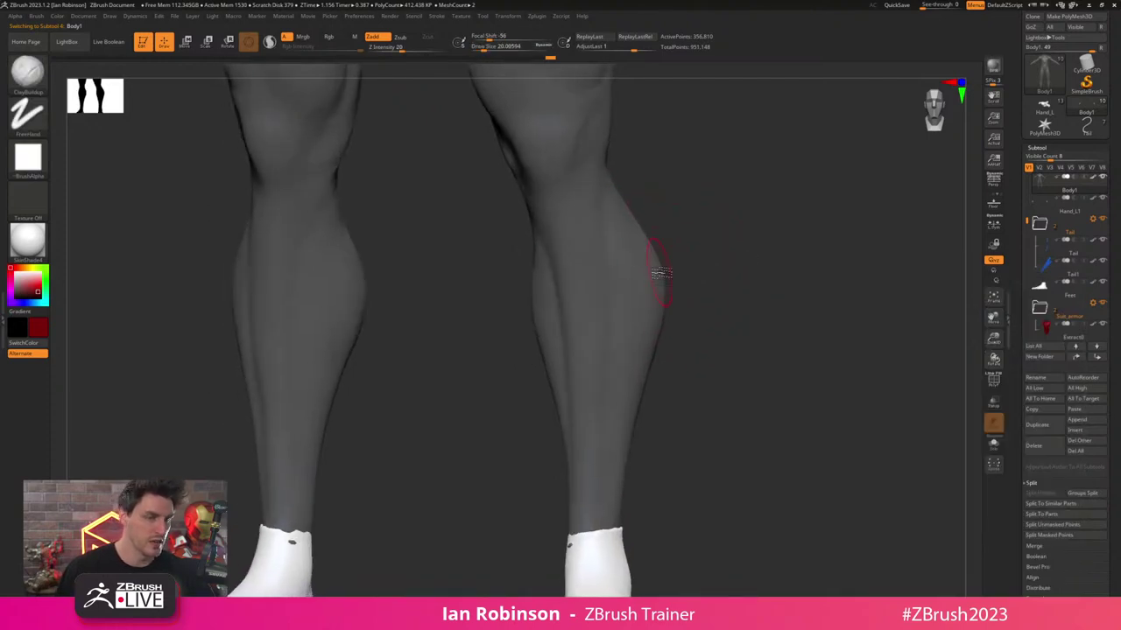
left_click_drag(598, 241, 613, 338)
key("shift+f")
key("shift+f")
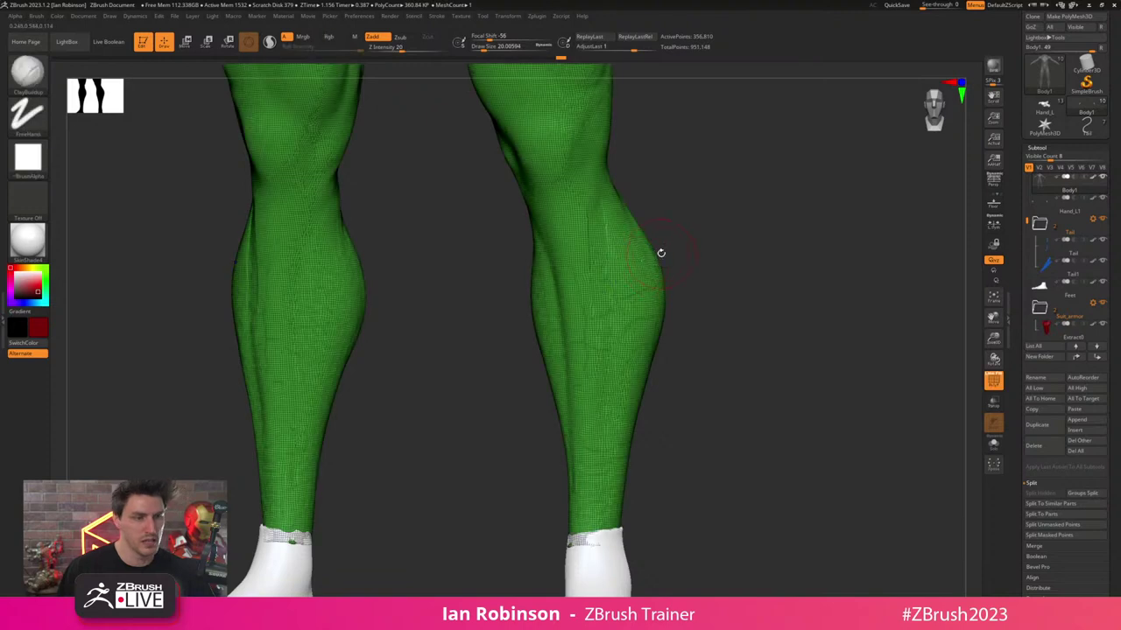
- Set the draw size to about 25, build up the outer calf with long vertical strokes, and smooth the shin
left_click_drag(658, 244, 662, 243)
key("s")
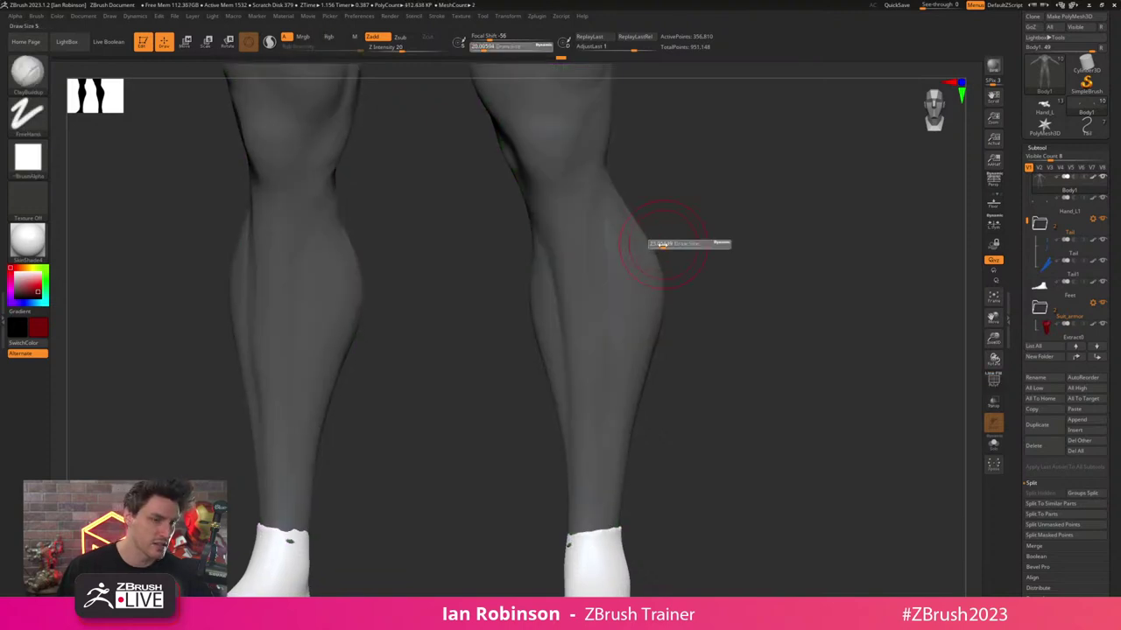
left_click_drag(597, 207, 605, 310)
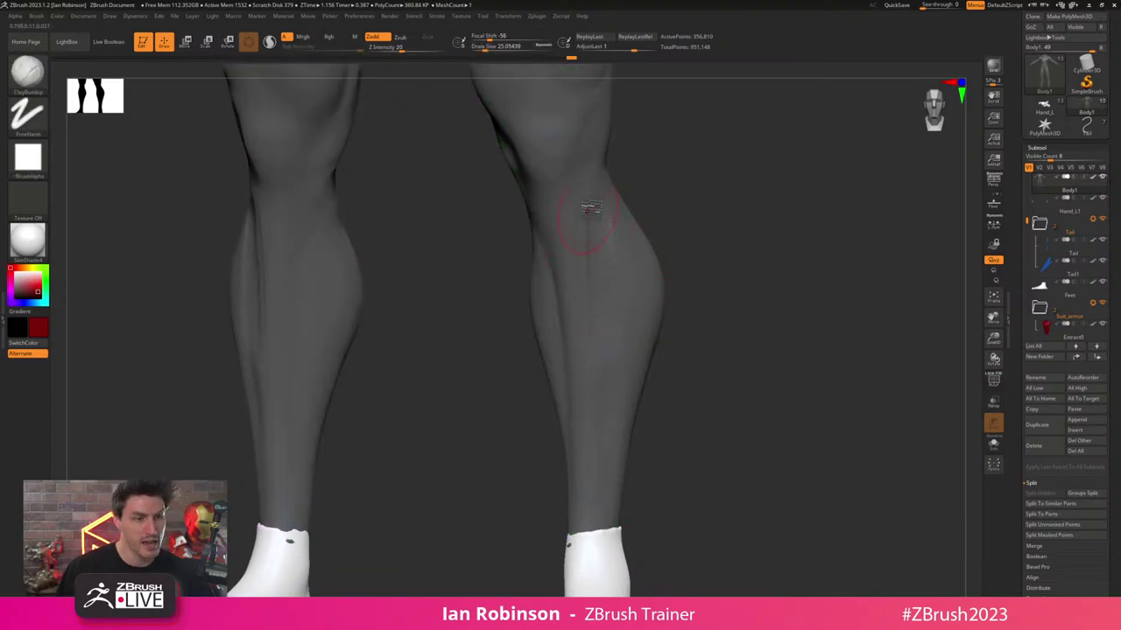
left_click_drag(587, 210, 600, 341)
right_click_drag(654, 296, 608, 290)
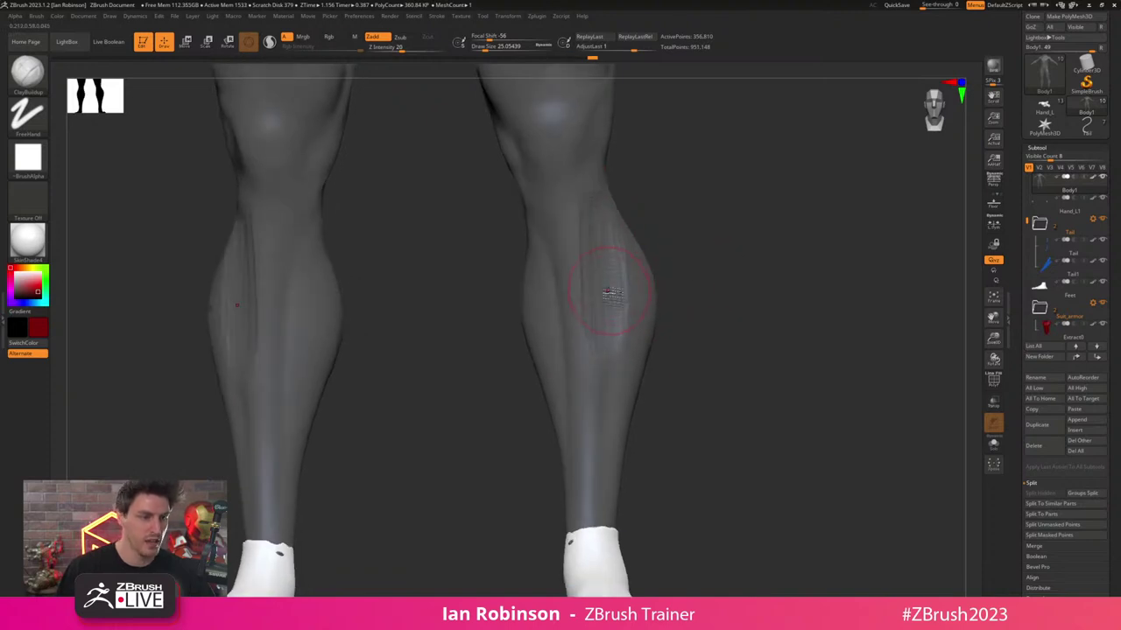
left_click_drag(601, 228, 599, 267, "shift")
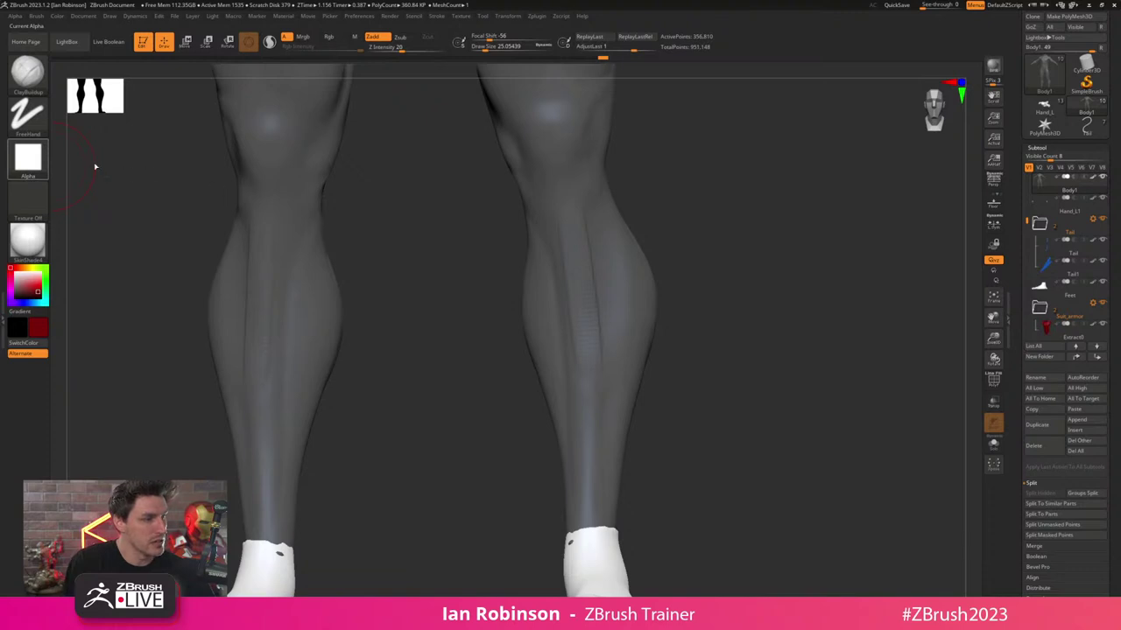
- Change the ClayBuildup brush's alpha to the soft Alpha 18 and smooth the ridge along the shin
left_click(36, 167)
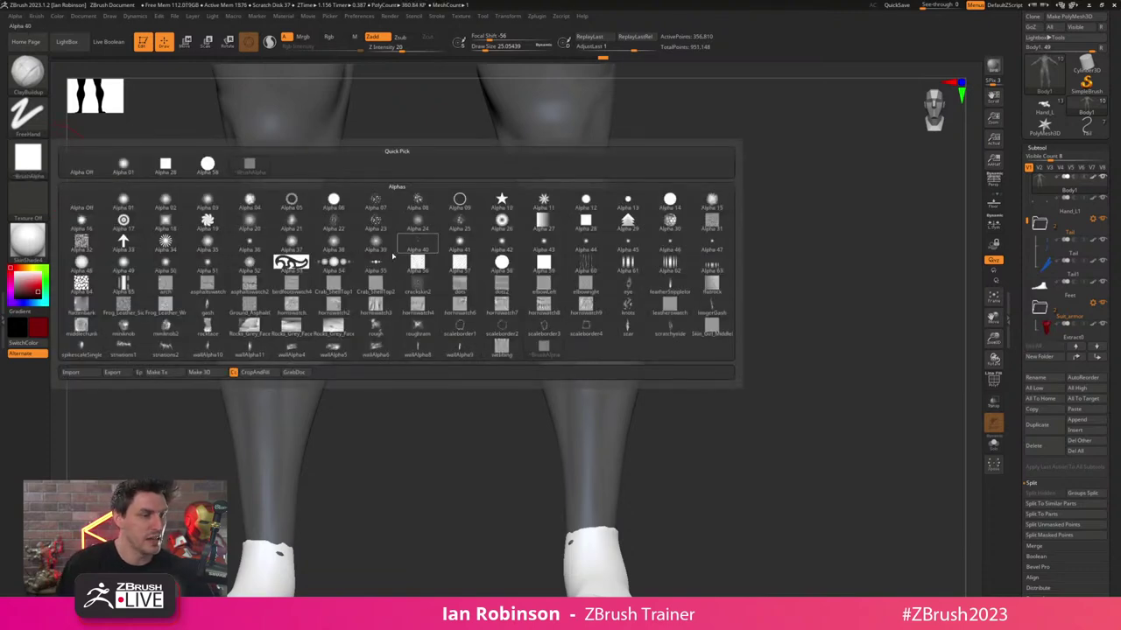
left_click(164, 222)
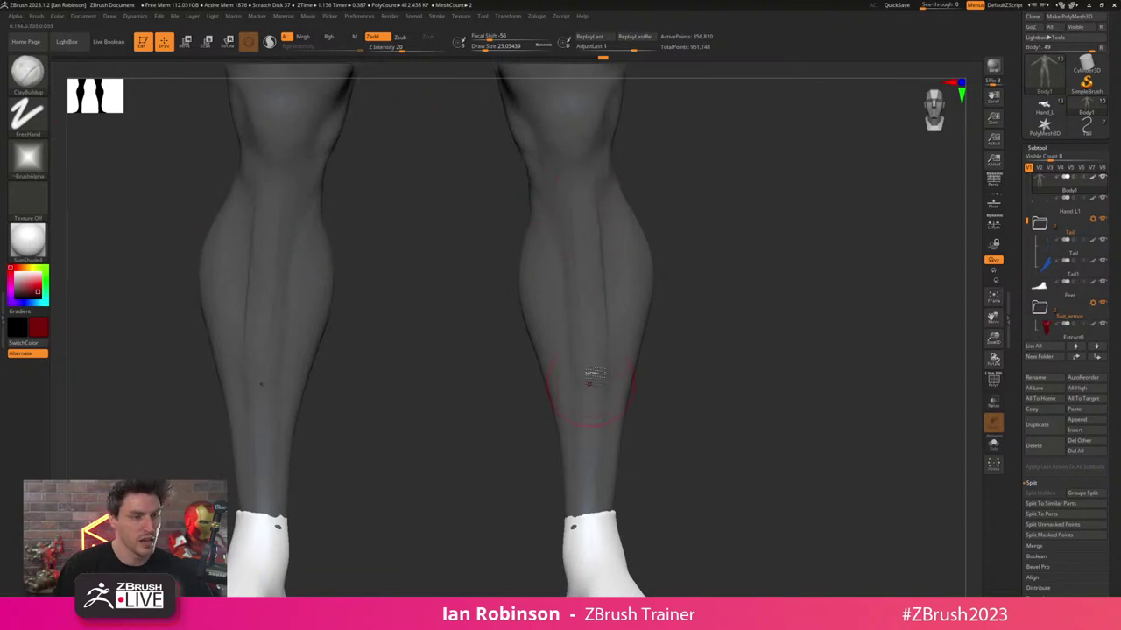
mouse_move(590, 288)
left_mouse_down("shift")
mouse_move(595, 340)
mouse_move(573, 278)
left_mouse_up("shift")
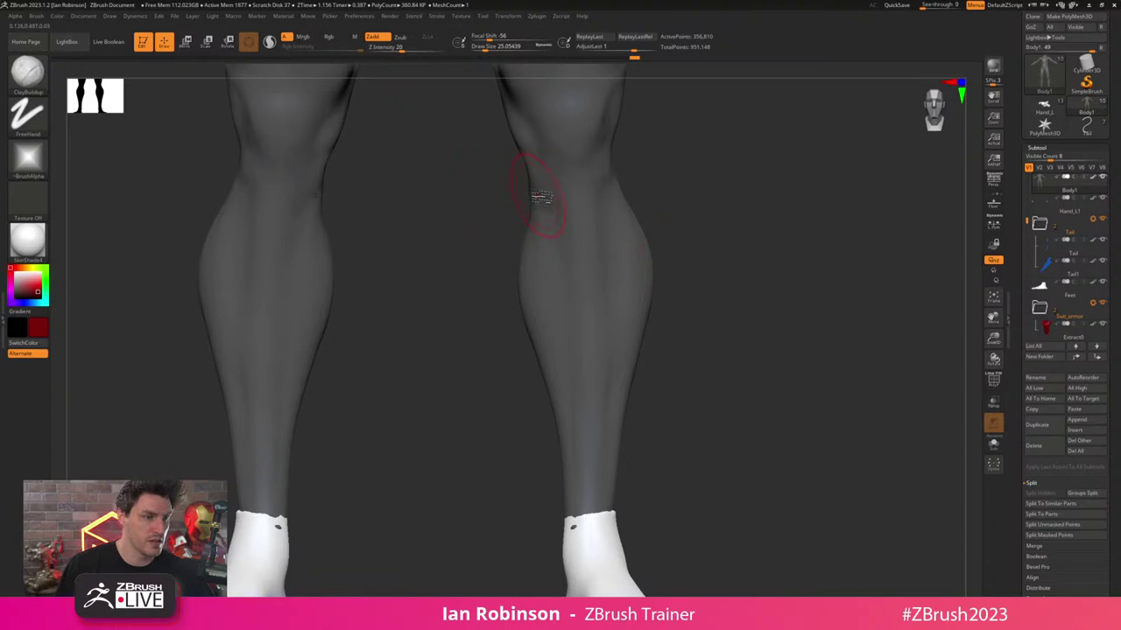
- Carve into the upper calf just below the knee on its inner side
left_click_drag(525, 190, 542, 223, "alt")
left_click_drag(675, 235, 707, 231)
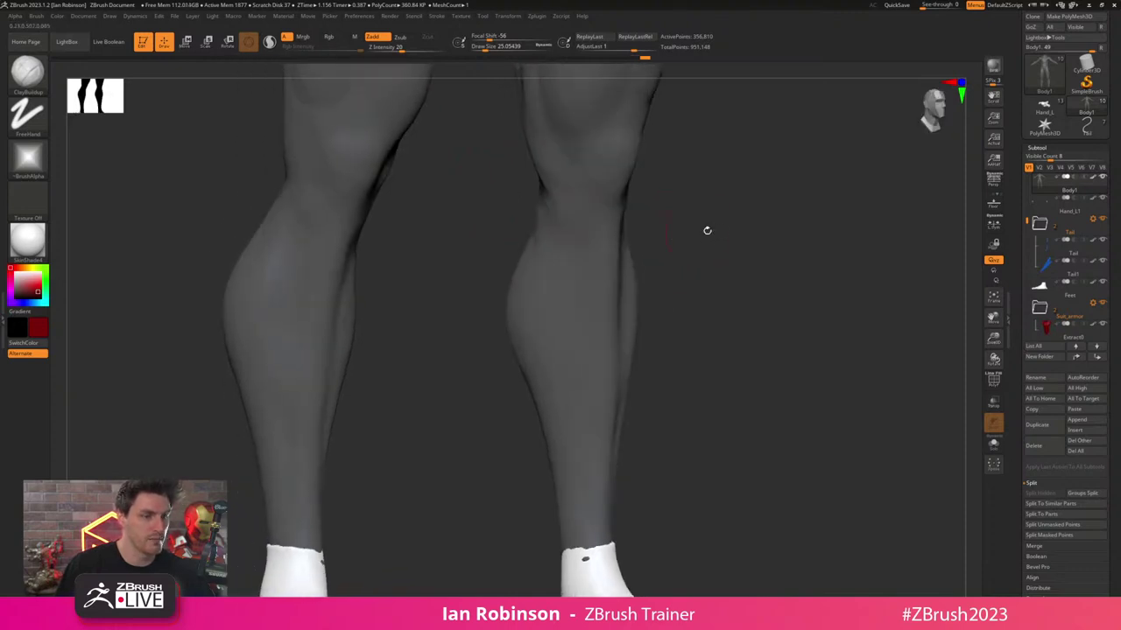
left_click_drag(534, 224, 561, 266, "alt")
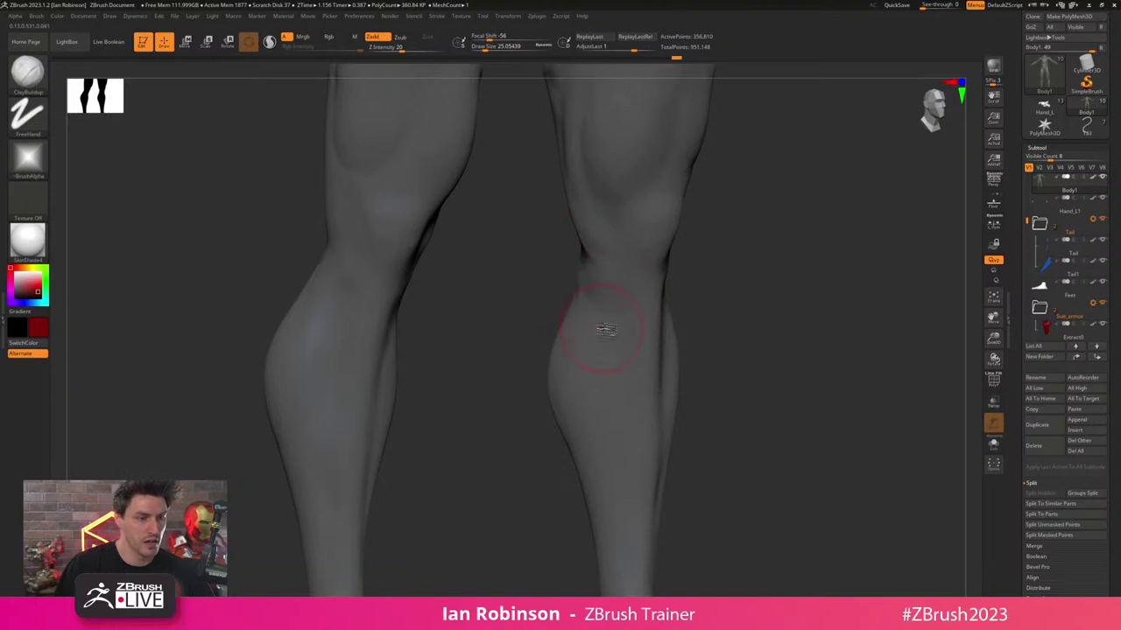
left_click_drag(710, 293, 781, 145, "shift")
- Set the draw size to about 35 and smooth the lower leg from above the ankle up the shin
mouse_move(694, 151)
left_mouse_down("alt")
mouse_move(696, 228)
mouse_move(707, 231)
left_mouse_up("alt")
key("s")
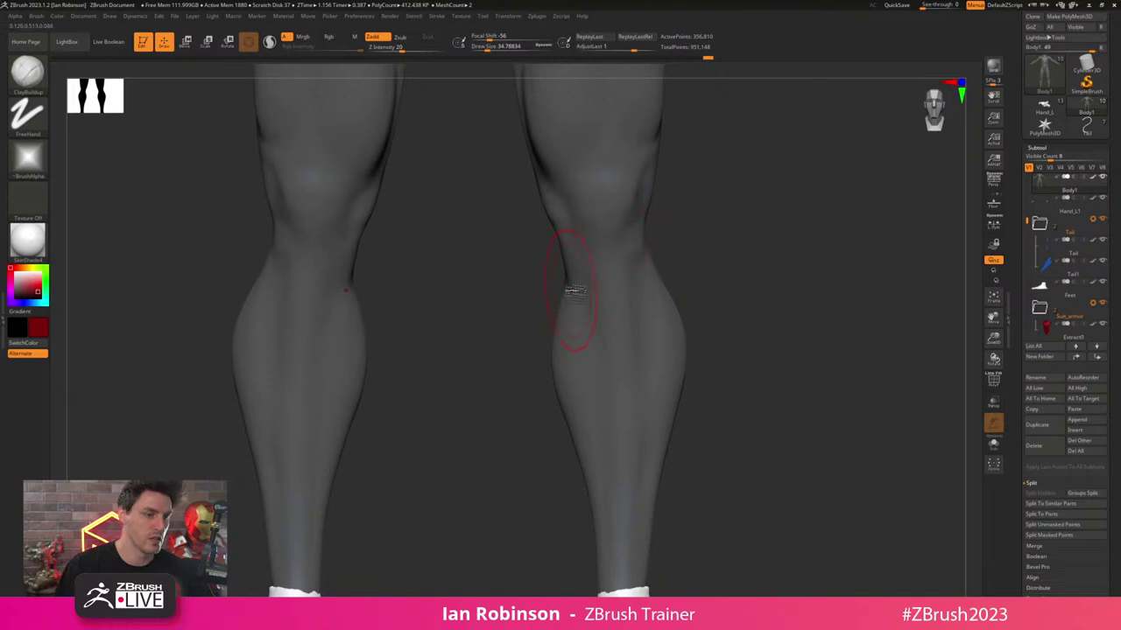
left_click_drag(744, 195, 774, 167)
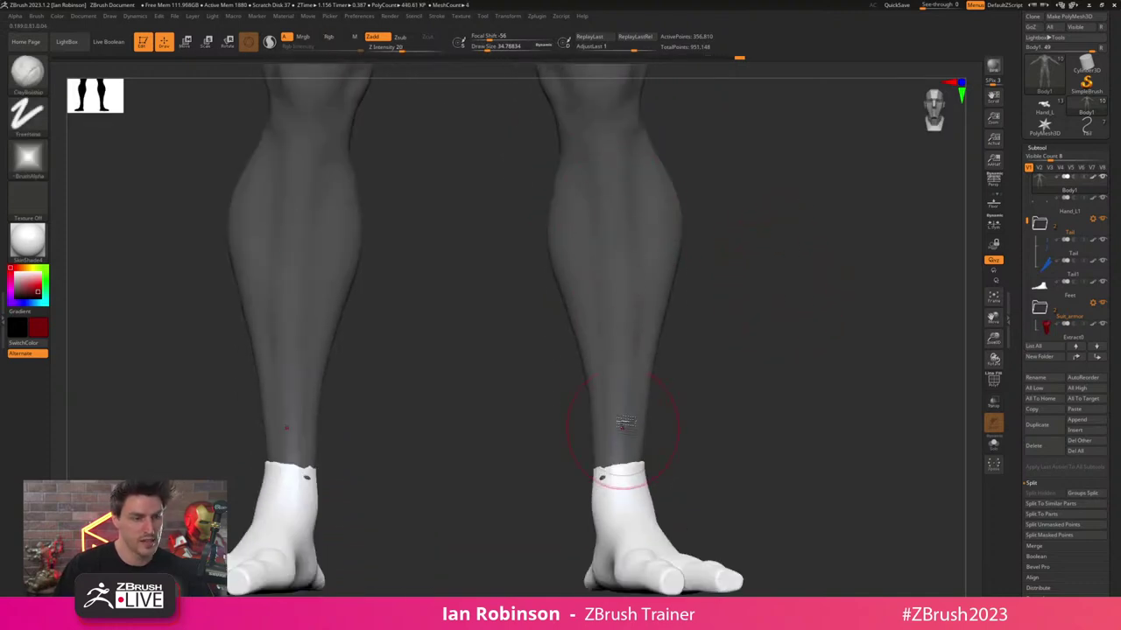
left_click_drag(627, 380, 636, 241, "shift")
- Choose the Move brush at a draw size of about 62 and pull the upper back of the calf outward
mouse_move(763, 210)
left_mouse_down("alt")
mouse_move(767, 300)
mouse_move(694, 294)
left_mouse_up("alt")
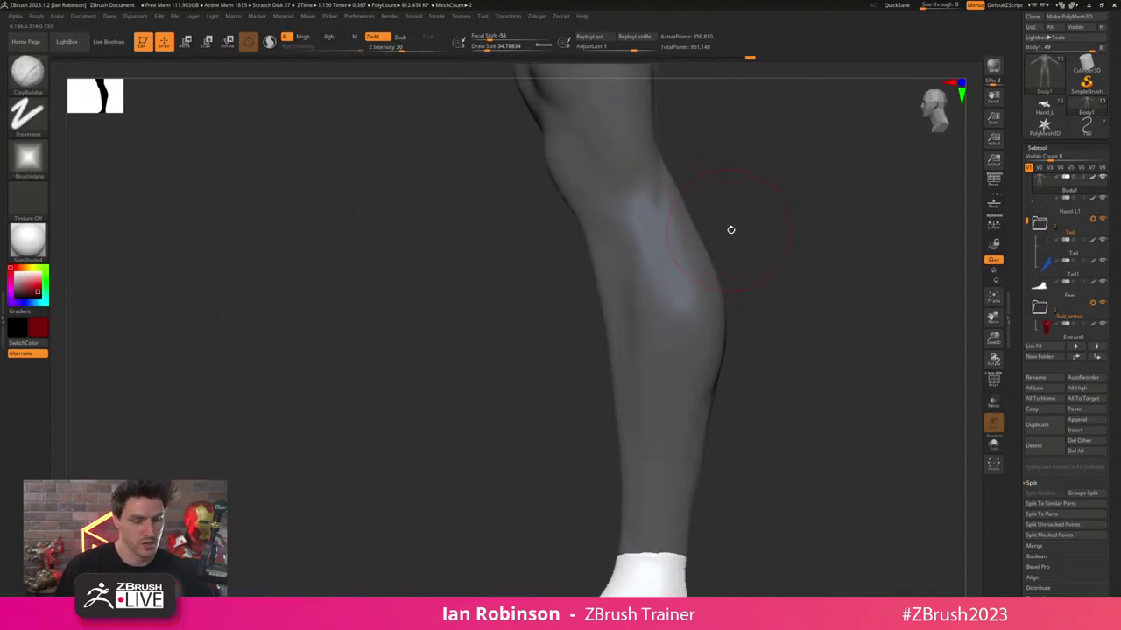
key("b")
key("m")
key("v")
key("s")
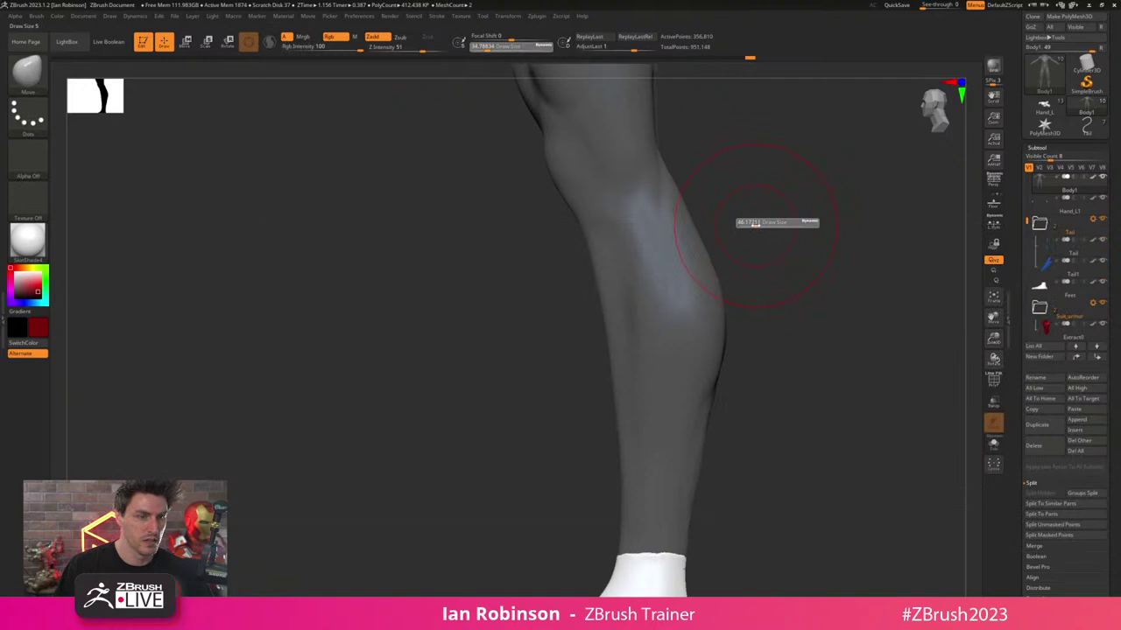
left_click_drag(756, 225, 759, 225)
left_click_drag(706, 256, 719, 245)
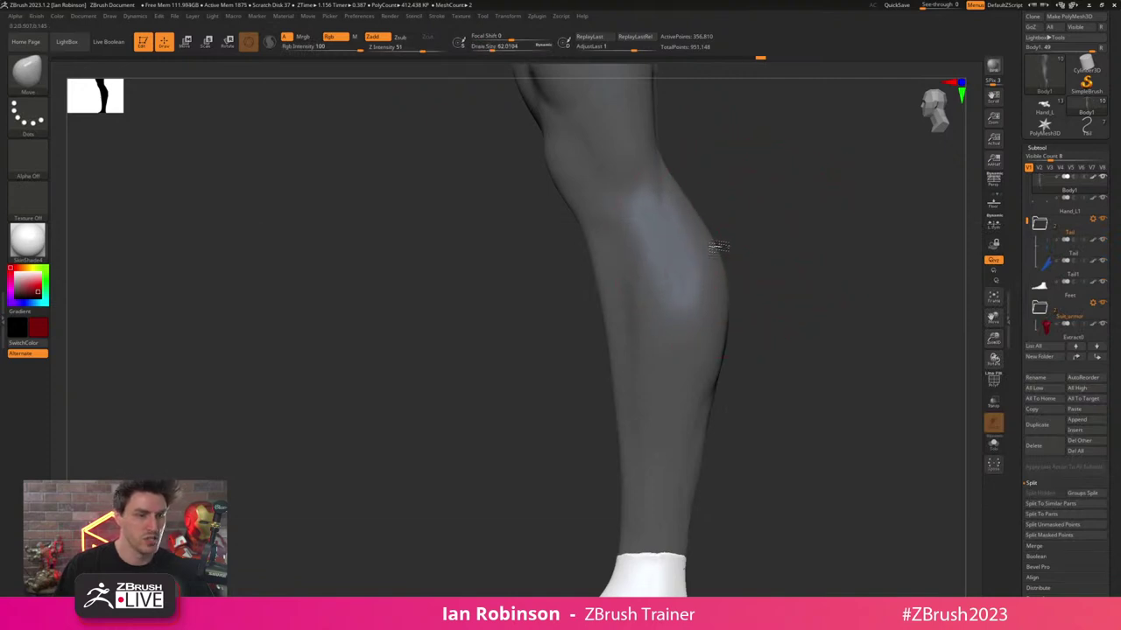
- Reduce the Move brush's draw size to about 56 and refine the silhouette at the back of the calf
left_click_drag(791, 238, 792, 275, "alt")
left_click_drag(861, 222, 806, 246)
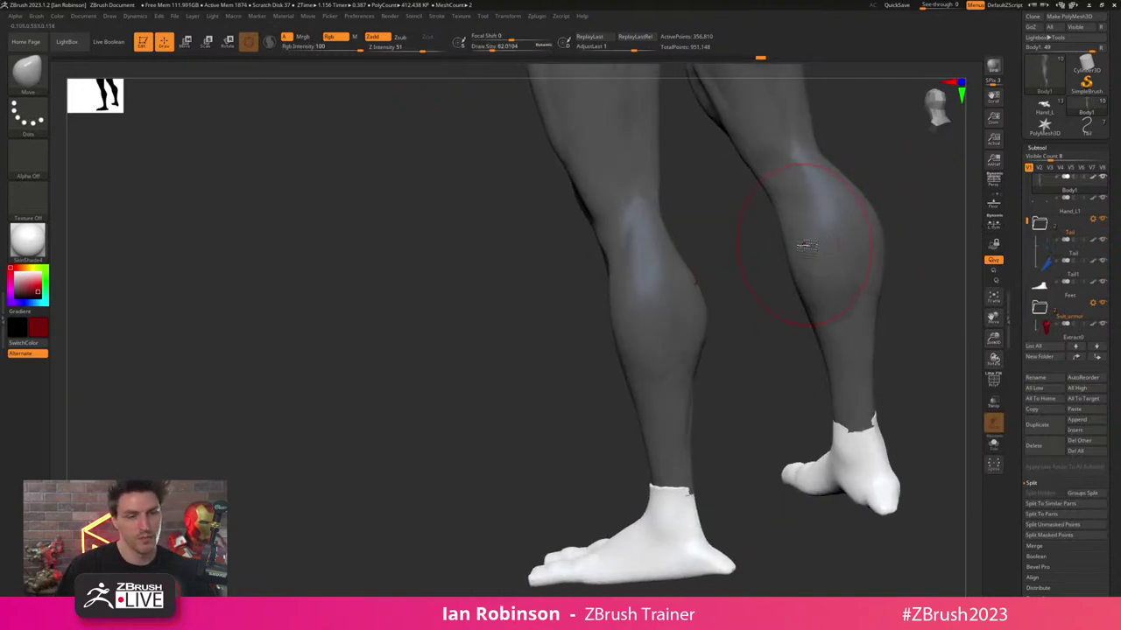
left_click_drag(877, 205, 756, 235)
key("s")
mouse_move(676, 307)
left_mouse_down("shift")
mouse_move(660, 345)
mouse_move(678, 300)
mouse_move(602, 300)
left_mouse_up("shift")
key("s")
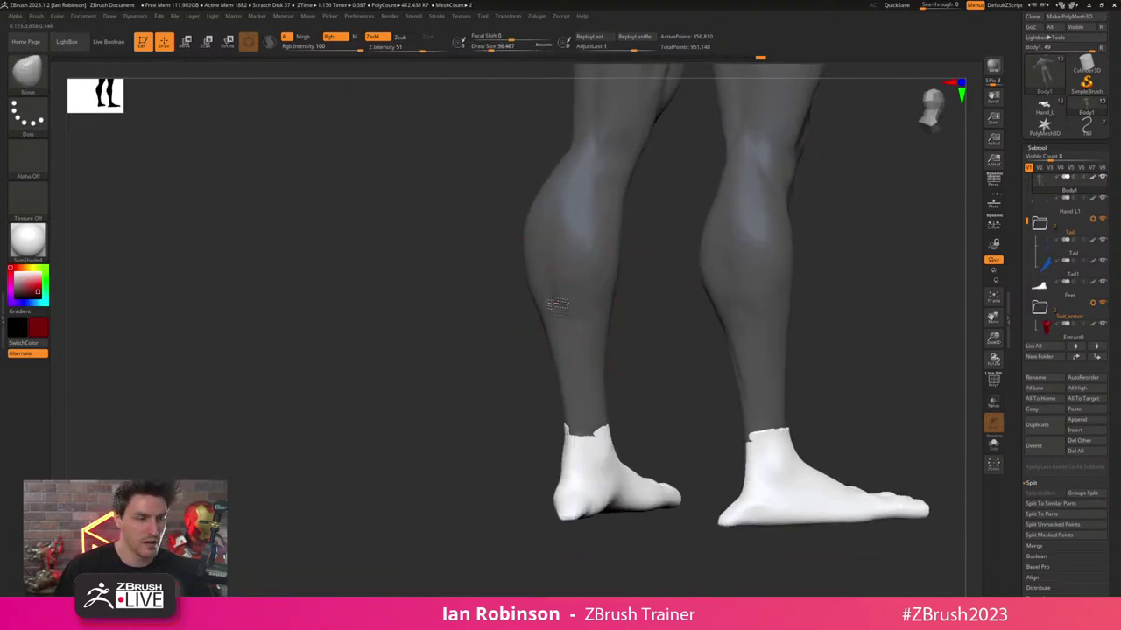
left_click_drag(679, 329, 734, 332)
left_click_drag(740, 258, 749, 252)
- Pull the back of the lower thigh slightly outward above the knee
right_click_drag(749, 253, 626, 268)
left_click_drag(656, 217, 666, 326, "alt")
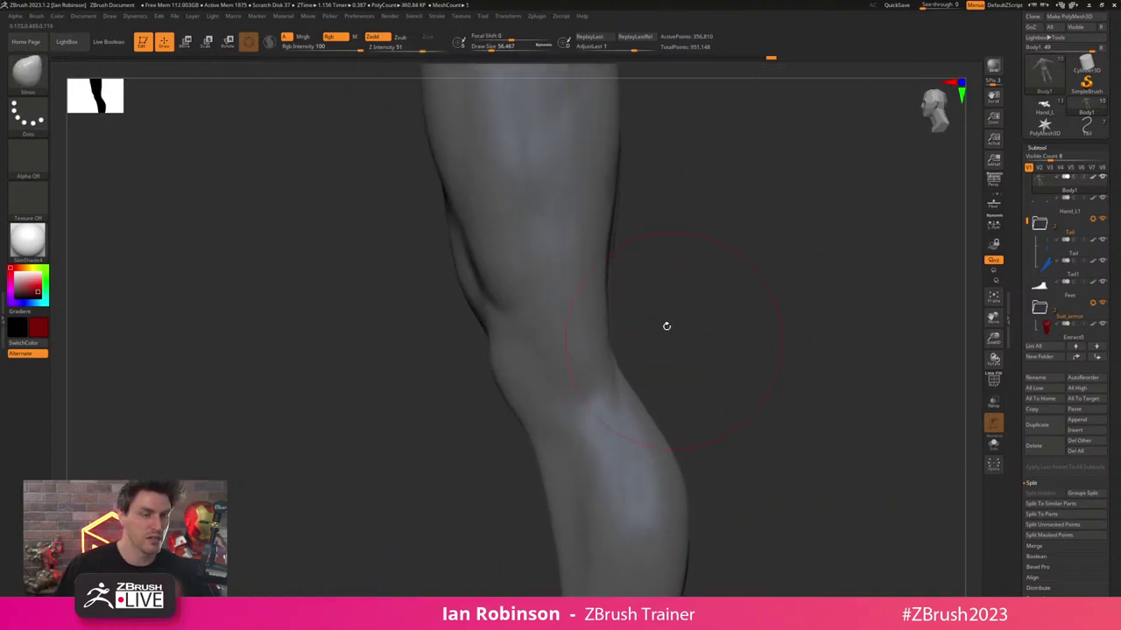
mouse_move(623, 260)
left_mouse_down()
mouse_move(696, 278)
mouse_move(631, 259)
left_mouse_up()
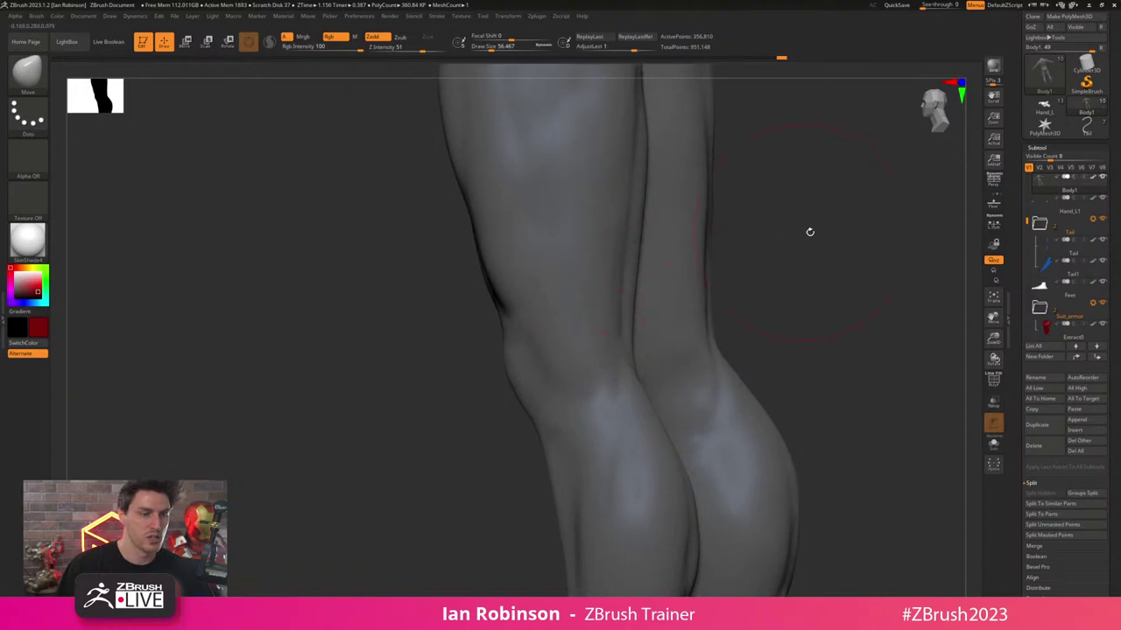
left_click_drag(810, 232, 736, 237)
left_click_drag(736, 303, 726, 363, "alt")
left_click_drag(726, 364, 698, 341)
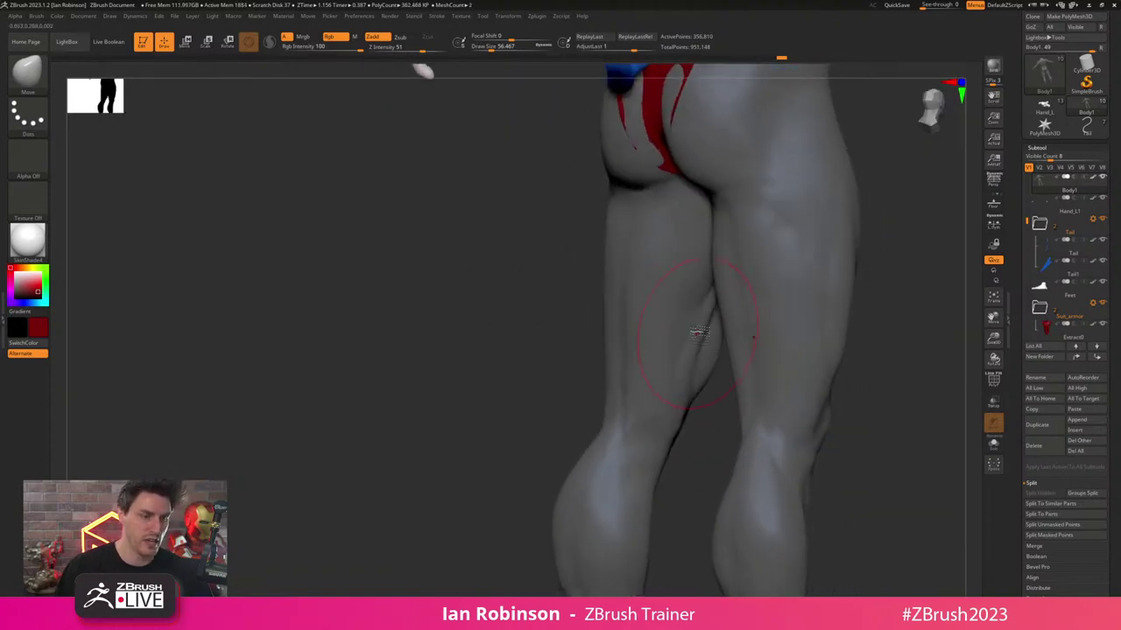
- Enlarge the Move brush's draw size to about 77 and adjust the silhouette at the back of the thighs
key("s")
left_click_drag(640, 295, 643, 299)
left_click_drag(567, 342, 627, 320)
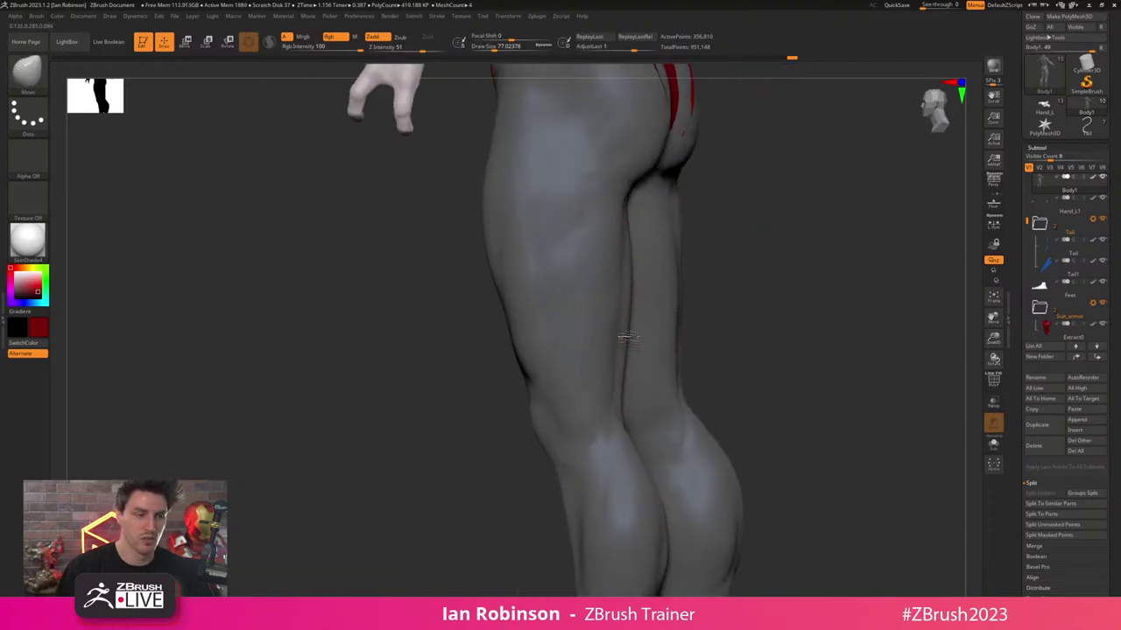
right_click_drag(751, 250, 637, 227)
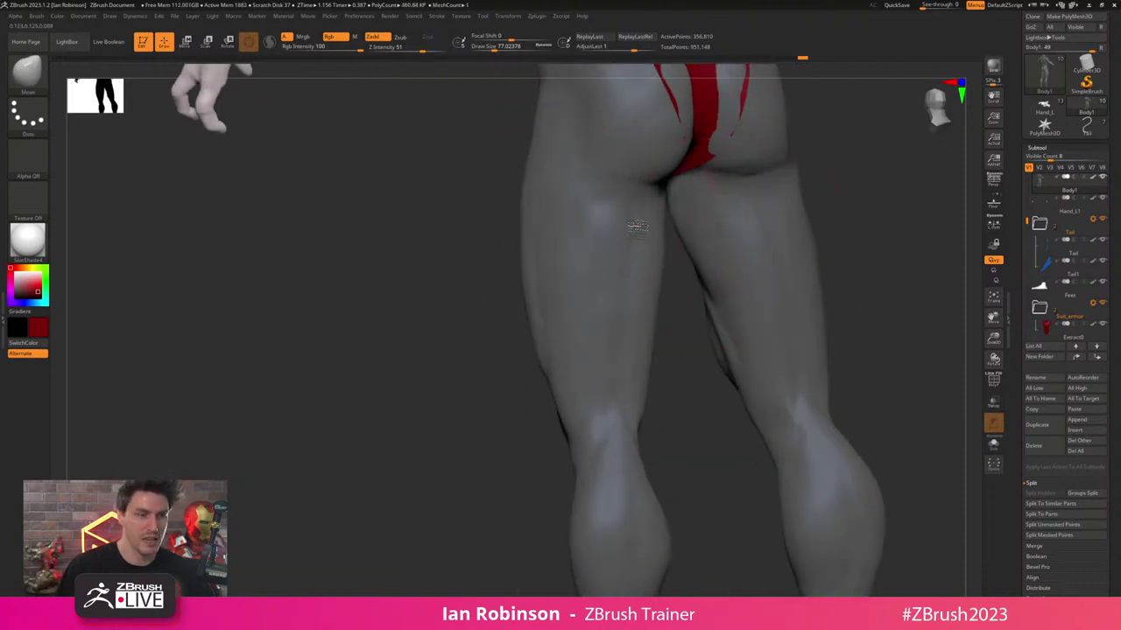
right_click_drag(874, 244, 862, 243, "ctrl")
mouse_move(862, 243)
right_mouse_down("shift")
mouse_move(853, 242)
mouse_move(858, 339)
right_mouse_up("shift")
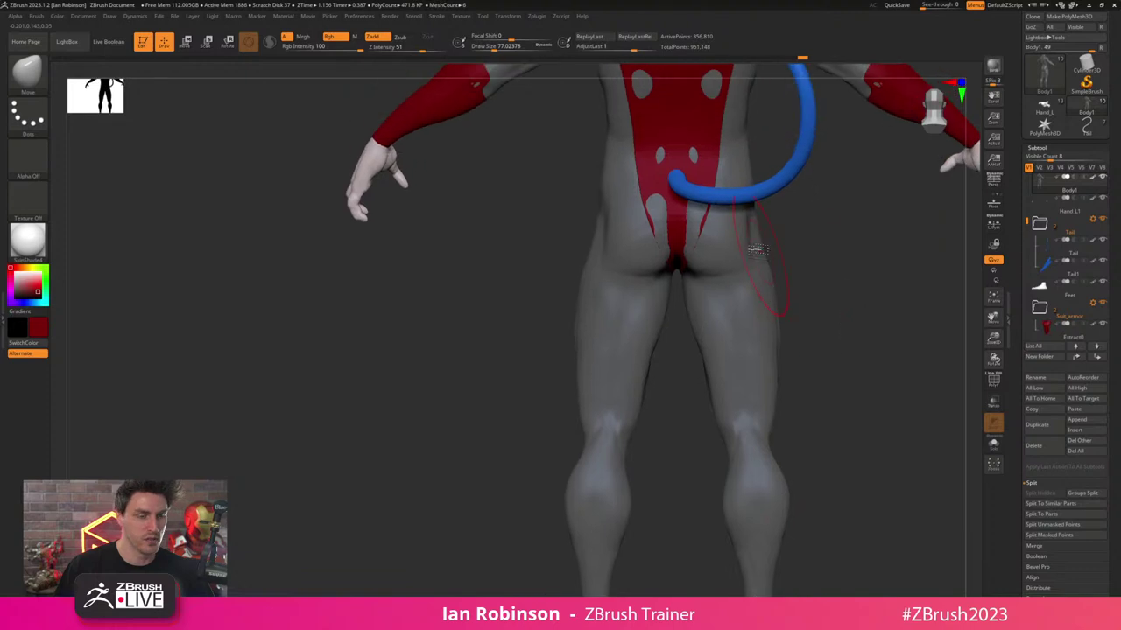
- Select the red torso suit subtool Extract0 and reshape its thin straps over the buttocks at a draw size of about 37
left_click(696, 172, "alt")
right_click_drag(798, 253, 810, 257, "ctrl")
key("shift+f")
key("shift+f")
key("s")
left_click_drag(821, 258, 805, 261)
right_click_drag(825, 262, 814, 279)
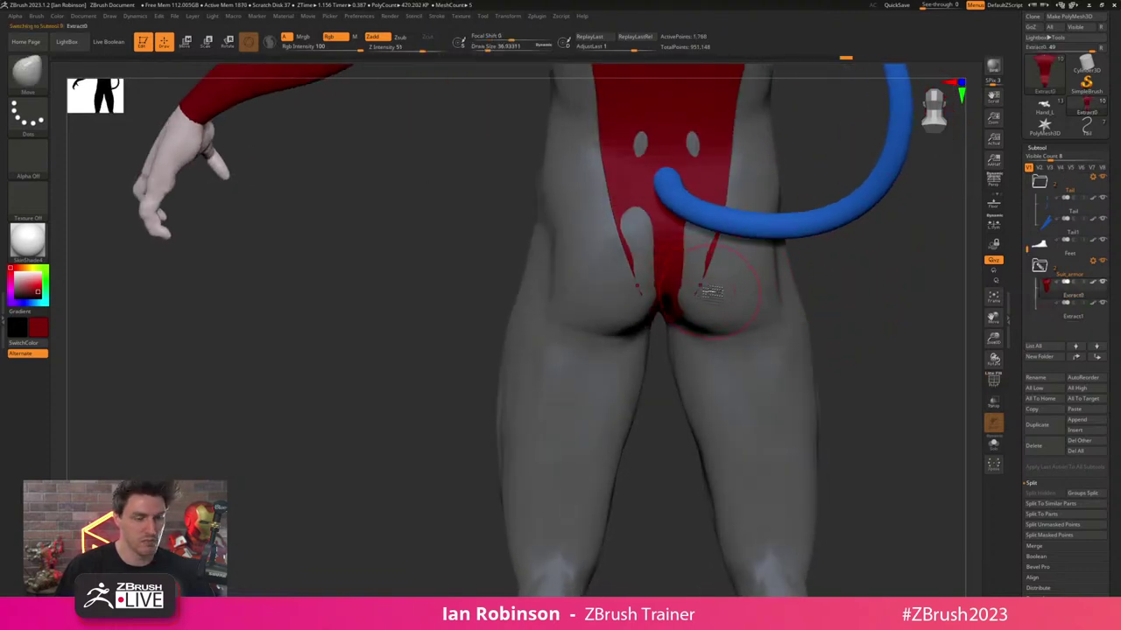
right_click_drag(825, 295, 802, 275)
mouse_move(590, 327)
right_mouse_down()
mouse_move(692, 294)
mouse_move(754, 327)
right_mouse_up()
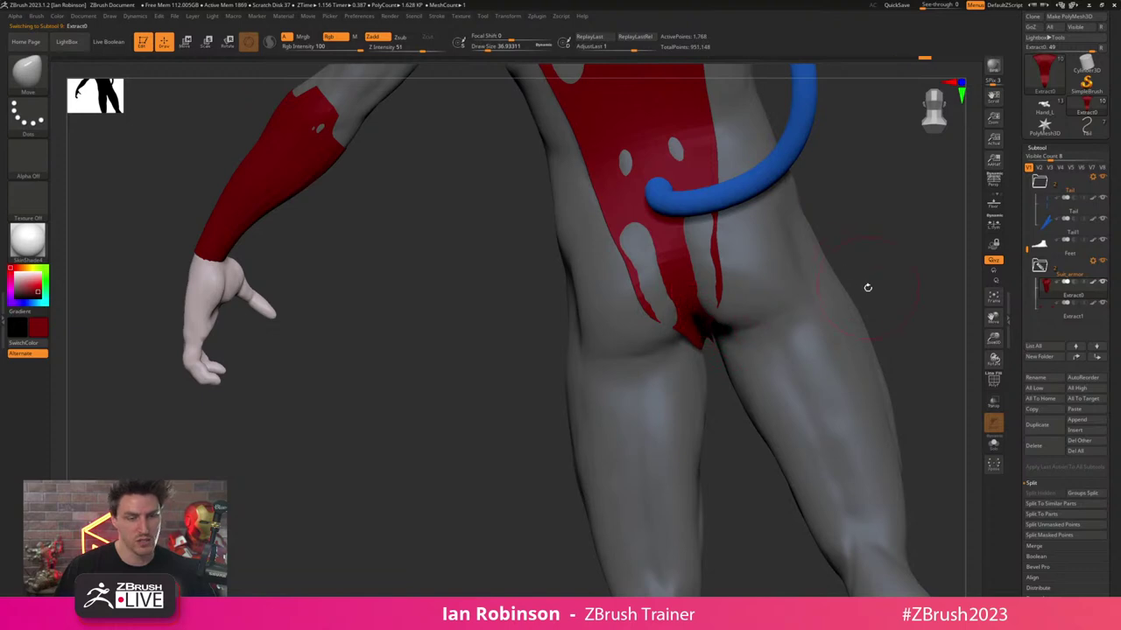
right_click_drag(868, 287, 810, 293)
- Undo the last two edits on the suit and smooth its surface over the buttocks
key("ctrl+z")
key("ctrl+z")
mouse_move(767, 327)
right_mouse_down()
mouse_move(833, 290)
mouse_move(847, 237)
mouse_move(779, 244)
right_mouse_up()
mouse_move(688, 245)
left_mouse_down("shift")
mouse_move(694, 261)
mouse_move(707, 248)
left_mouse_up("shift")
- Set the Move brush's draw size to about 62 and pull the suit outward to cover the gaps over the buttocks
key("s")
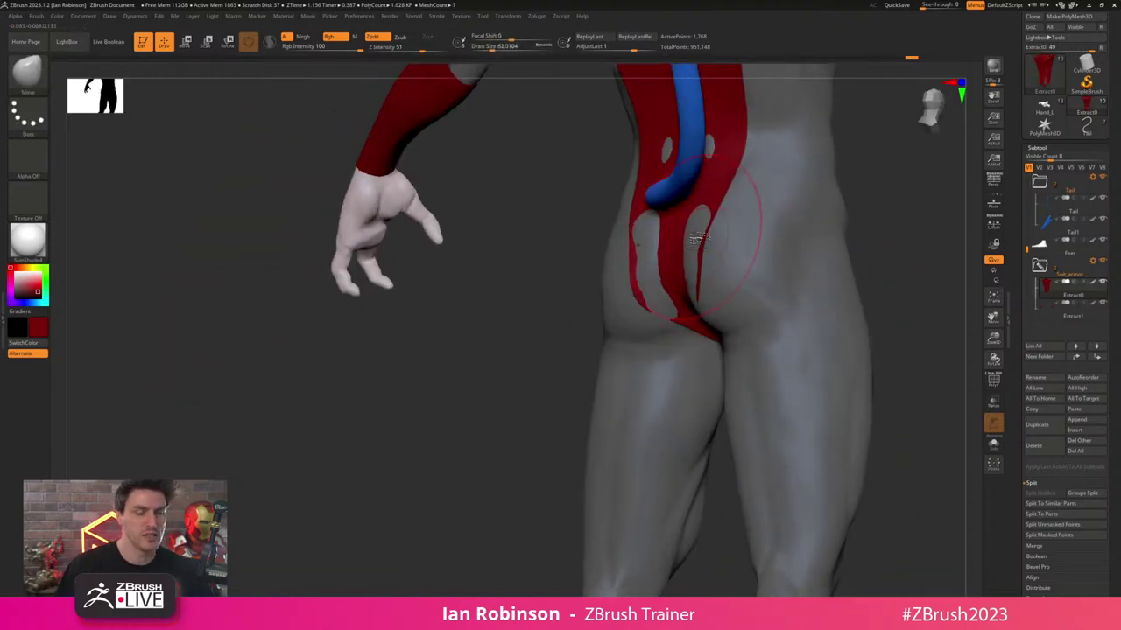
mouse_move(698, 238)
right_mouse_down()
mouse_move(720, 249)
mouse_move(689, 269)
right_mouse_up()
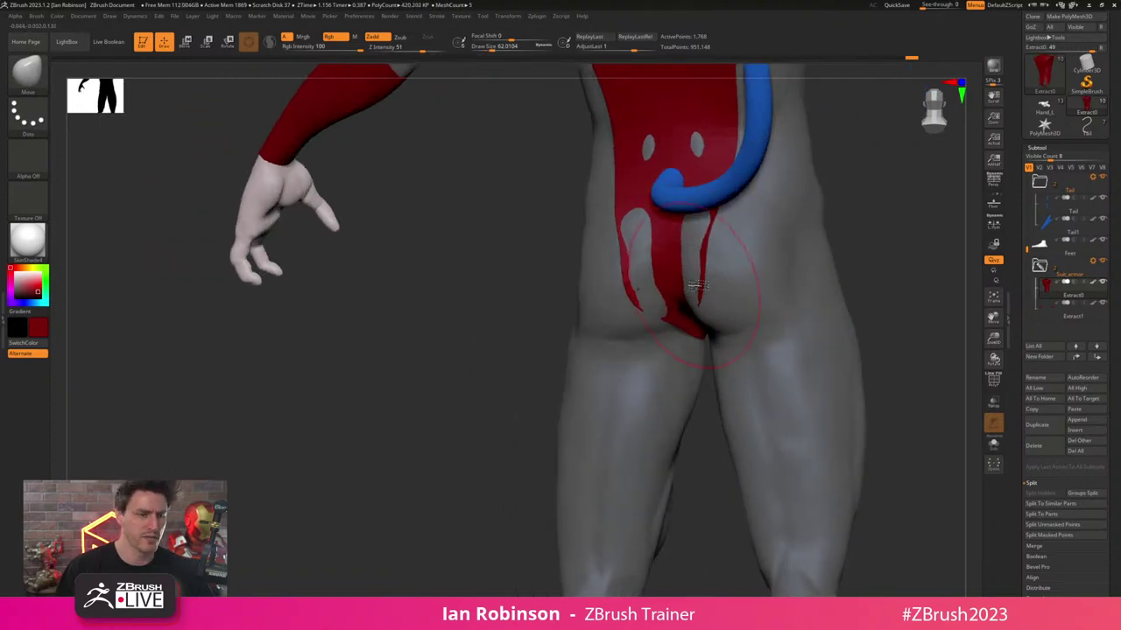
mouse_move(699, 286)
left_mouse_down()
mouse_move(688, 287)
mouse_move(698, 285)
left_mouse_up()
right_click_drag(716, 254, 696, 240)
left_click_drag(701, 229, 703, 221)
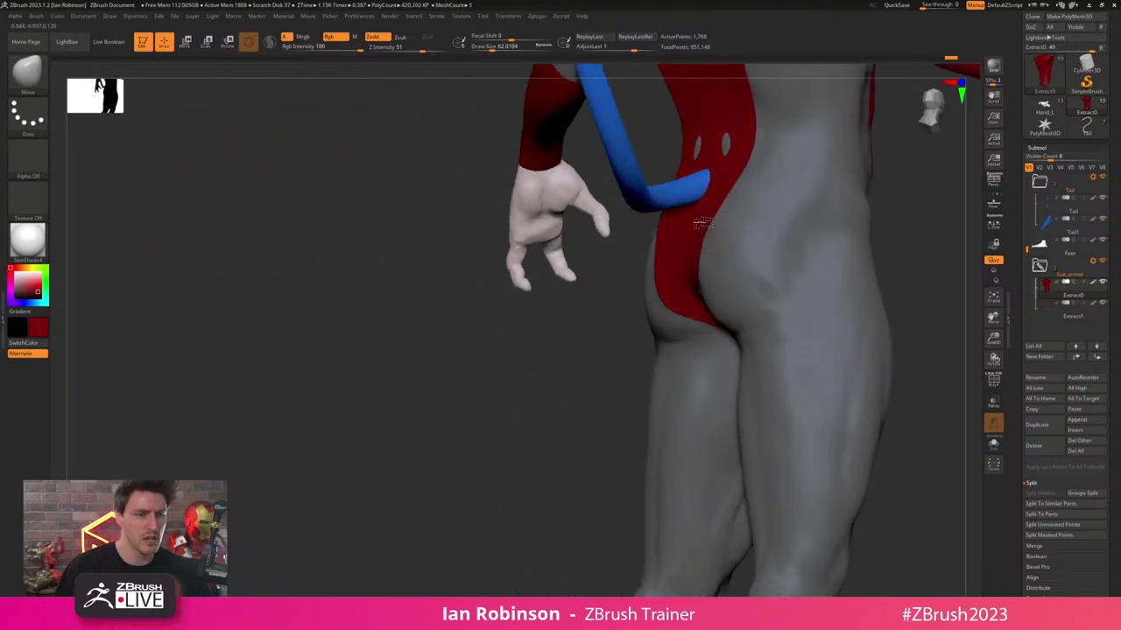
left_click_drag(733, 176, 731, 159)
mouse_move(724, 185)
right_mouse_down()
mouse_move(690, 127)
mouse_move(736, 205)
mouse_move(745, 260)
right_mouse_up()
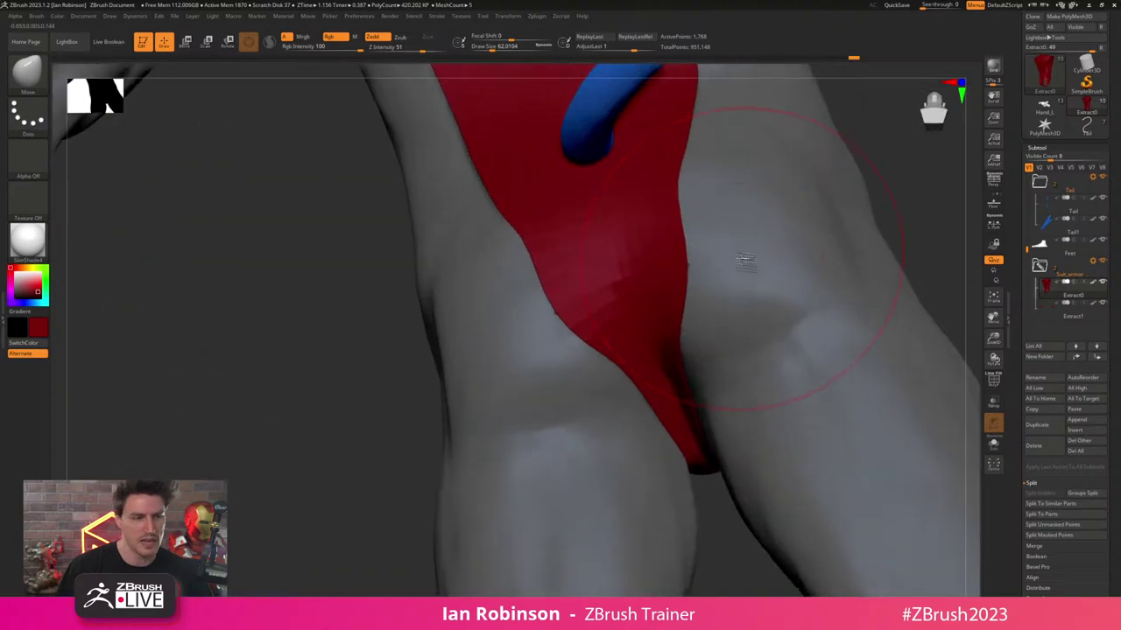
- Reduce the draw size to about 35, then move and smooth the suit's lower end between the legs
key("s")
left_click_drag(745, 262, 729, 266)
key("s")
mouse_move(692, 325)
left_mouse_down()
mouse_move(701, 323)
mouse_move(690, 385)
left_mouse_up()
right_click_drag(702, 391, 680, 345)
left_click_drag(655, 323, 650, 328, "shift")
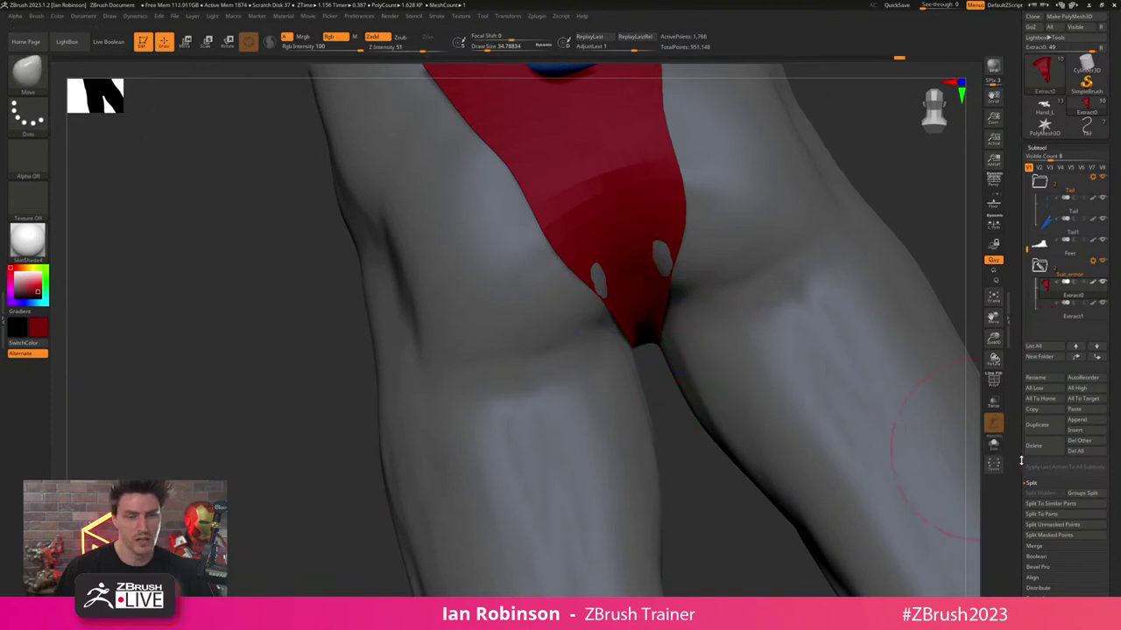
- Isolate the suit piece with its polygon wireframe displayed and pull its side edge outward near the crotch
left_click(994, 445)
mouse_move(755, 449)
left_mouse_down()
mouse_move(755, 410)
mouse_move(631, 288)
mouse_move(629, 265)
left_mouse_up()
left_click_drag(773, 325, 803, 335)
key("shift+f")
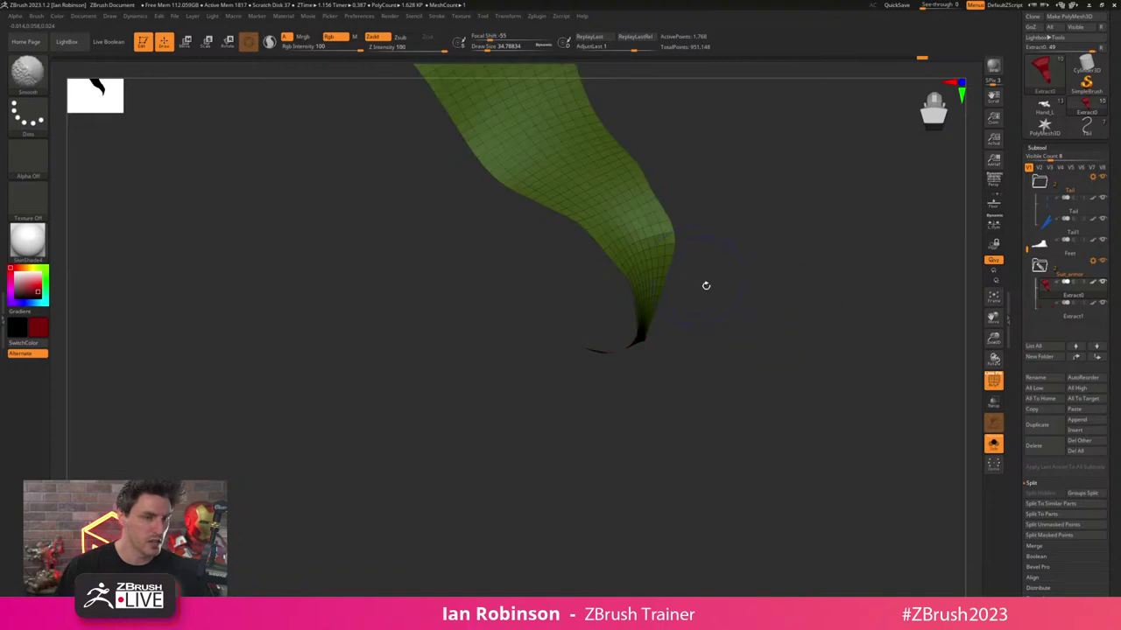
key("shift+f")
key("shift+f")
left_click_drag(754, 265, 757, 309)
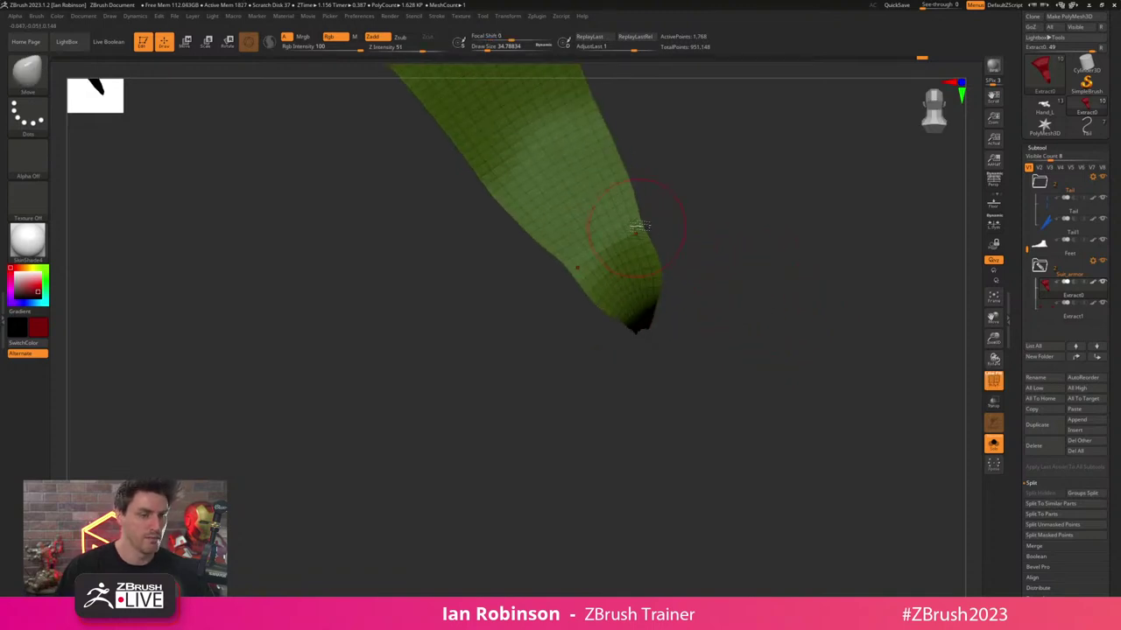
left_click_drag(637, 228, 647, 222)
right_click_drag(770, 285, 751, 221)
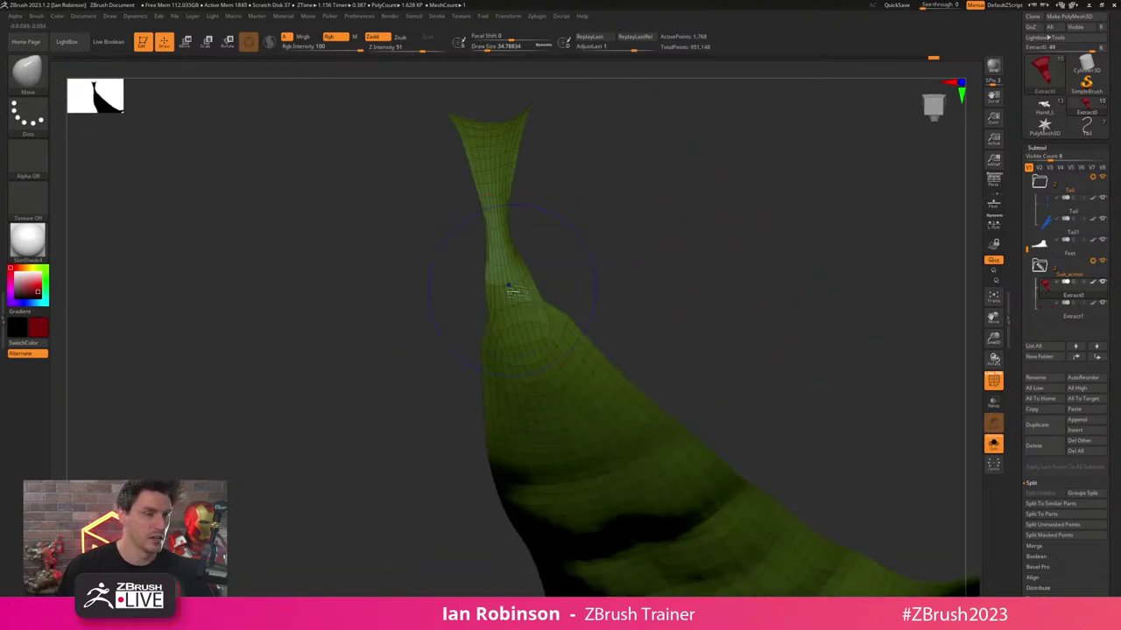
- Set the draw size to about 6 and smooth the flared area where the suit's narrow crotch strip widens
key("s")
left_click_drag(525, 270, 517, 270)
mouse_move(597, 259)
right_mouse_down("ctrl")
mouse_move(604, 295)
mouse_move(566, 283)
right_mouse_up("ctrl")
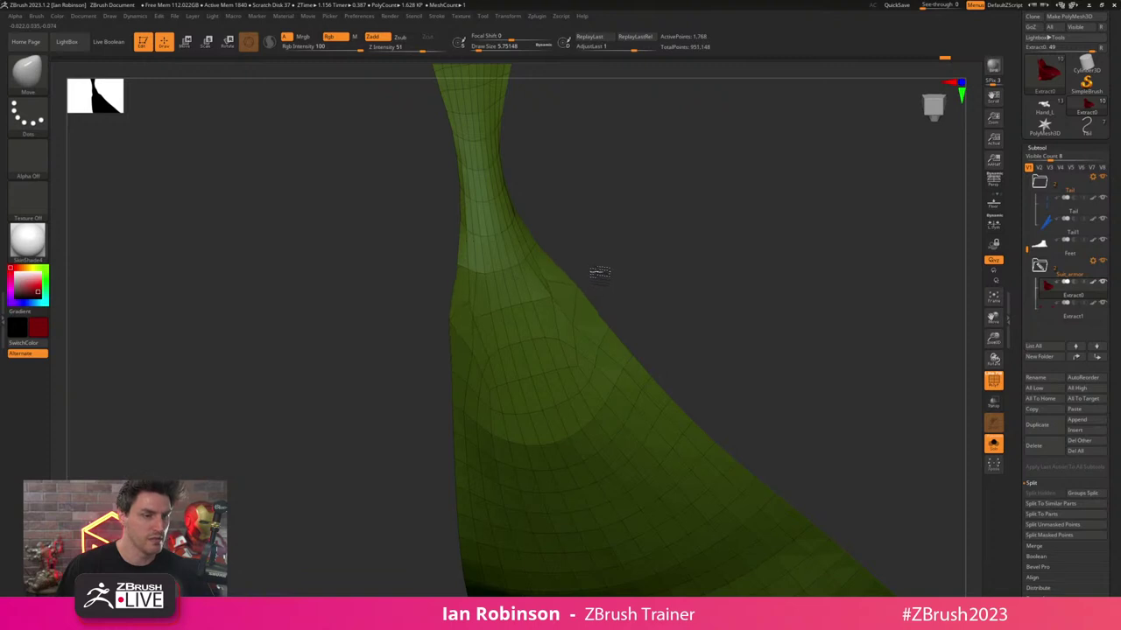
mouse_move(555, 206)
right_mouse_down("alt")
mouse_move(583, 251)
mouse_move(548, 219)
right_mouse_up("alt")
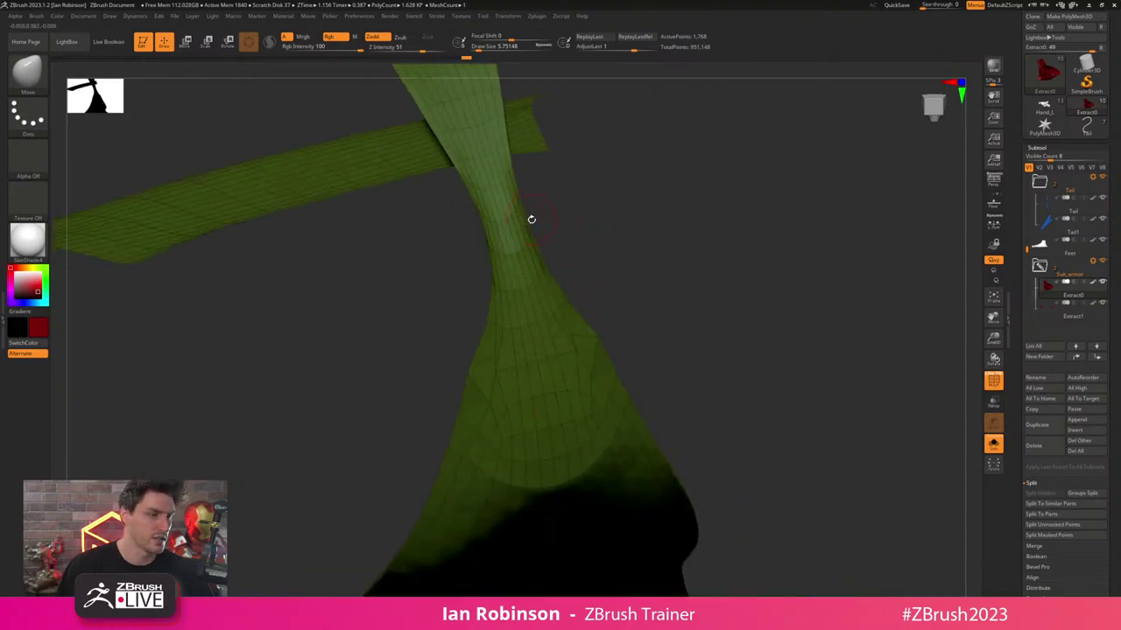
right_click_drag(661, 280, 648, 290)
left_click_drag(569, 332, 604, 388, "shift")
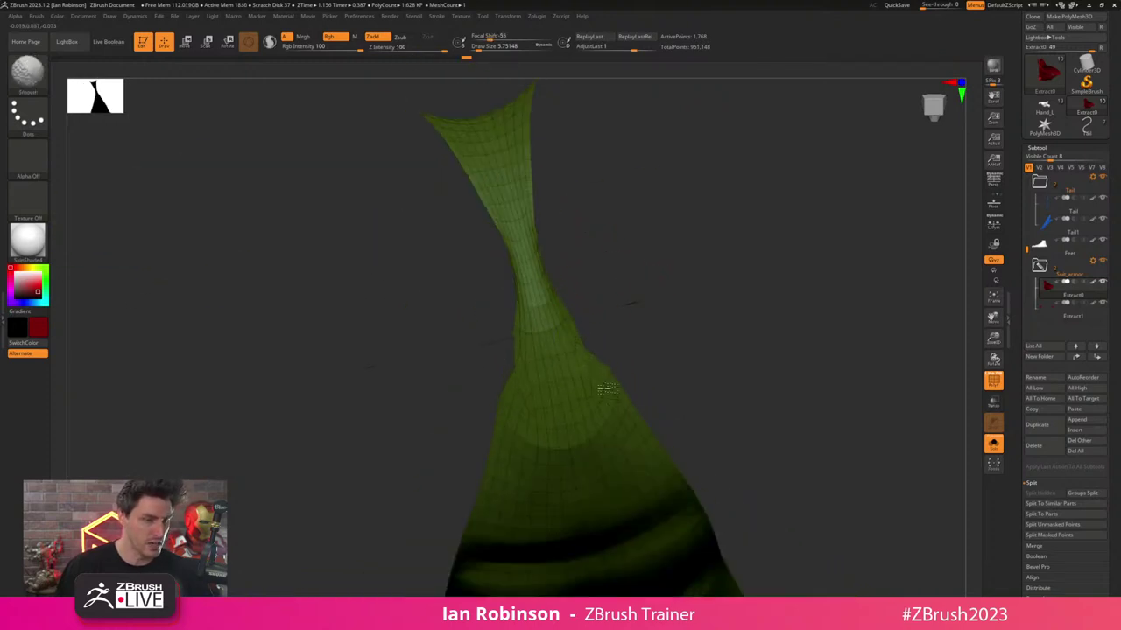
mouse_move(719, 332)
right_mouse_down("ctrl")
mouse_move(733, 415)
mouse_move(745, 377)
right_mouse_up("ctrl")
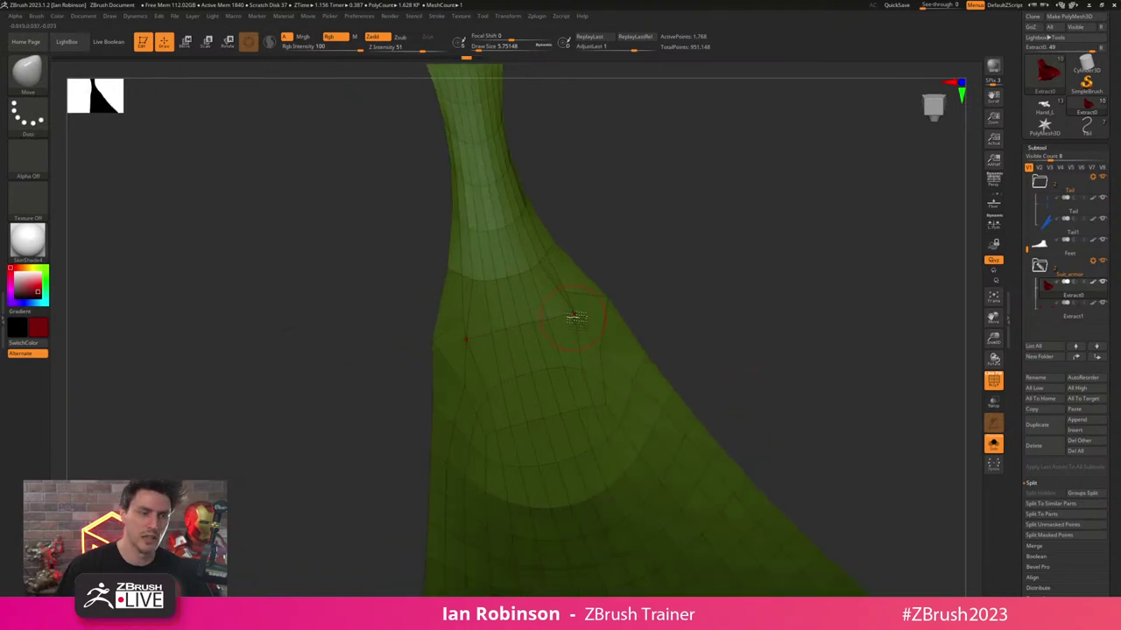
left_click_drag(574, 315, 553, 293, "shift")
right_click_drag(655, 322, 707, 319, "ctrl")
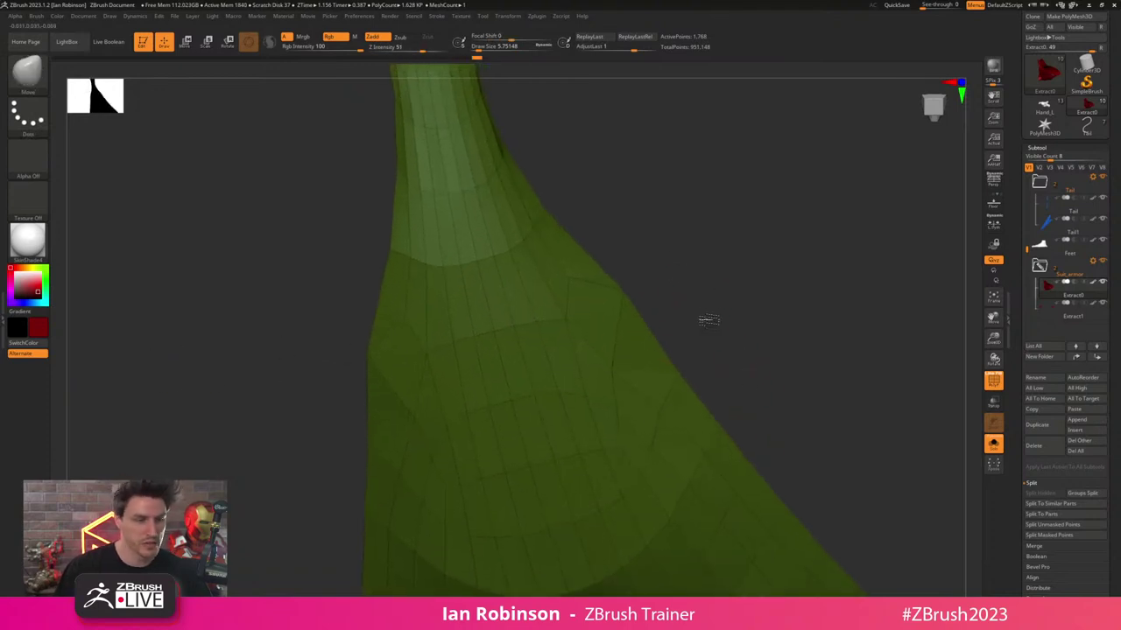
- Set the draw size to about 1.5 and reposition the stray vertex beside the suit's flared edge
key("s")
left_click(568, 283)
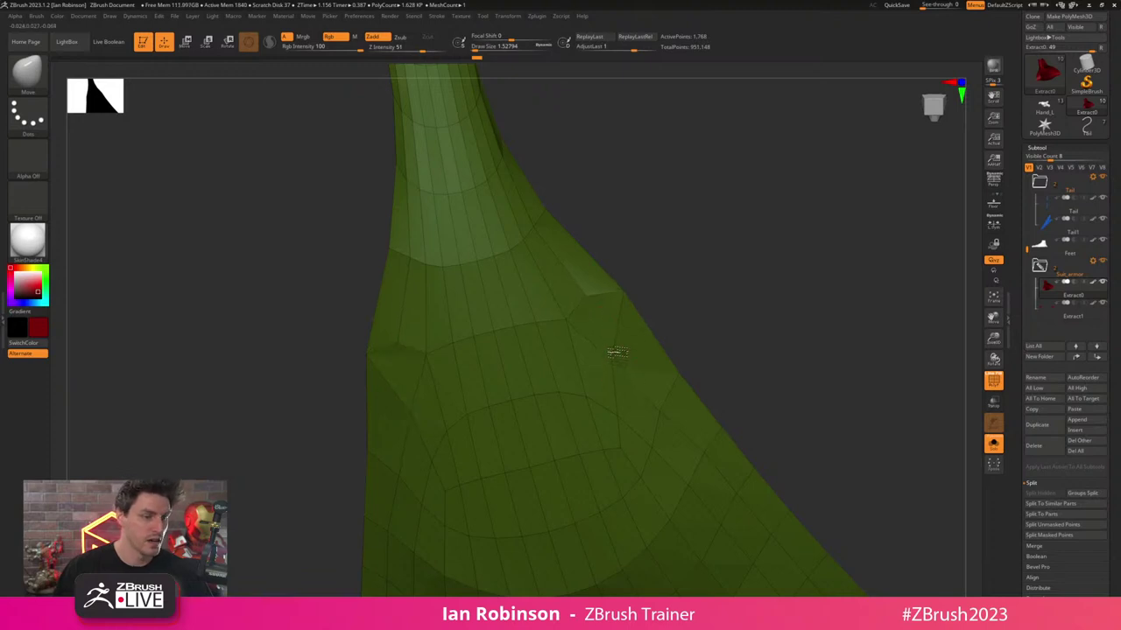
right_click_drag(544, 207, 599, 229)
left_click_drag(603, 209, 578, 208)
- Set the draw size to about 7.5 and refine the narrow strip's outer edge, undoing the extra smoothing pass
key("s")
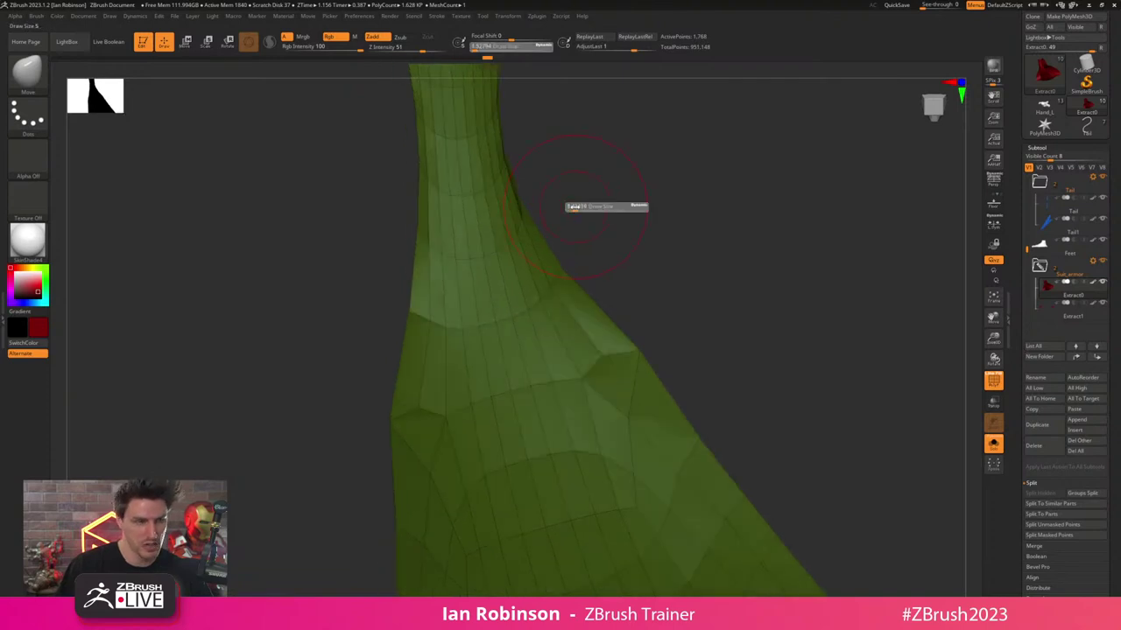
key("s")
left_click_drag(536, 244, 530, 243)
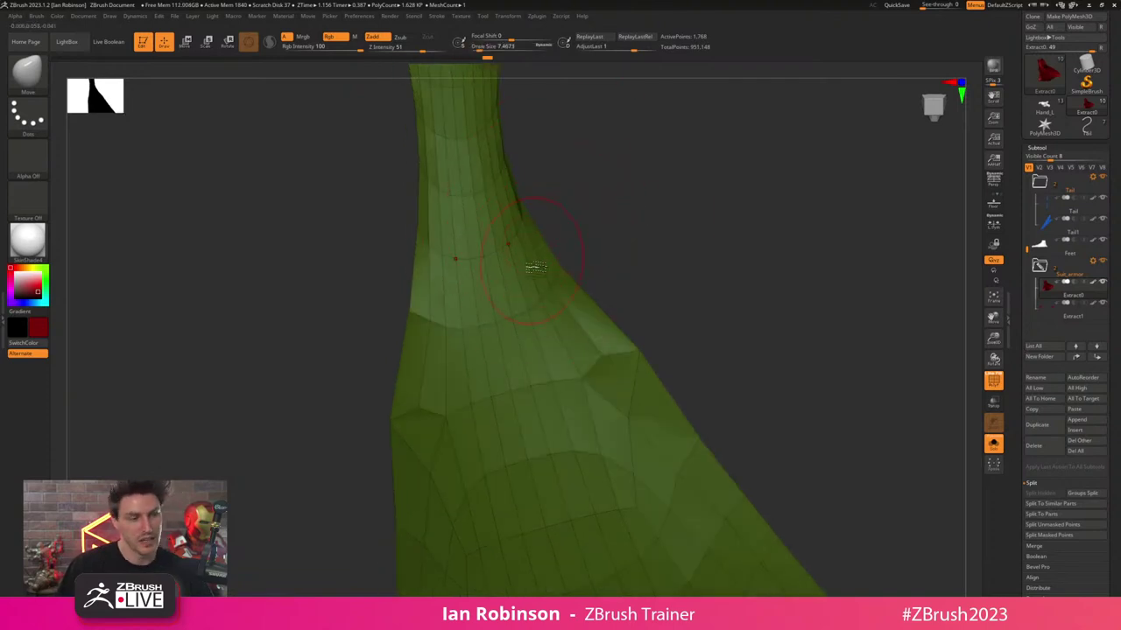
mouse_move(517, 342)
left_mouse_down("shift")
mouse_move(539, 349)
mouse_move(585, 399)
left_mouse_up("shift")
key("ctrl+z")
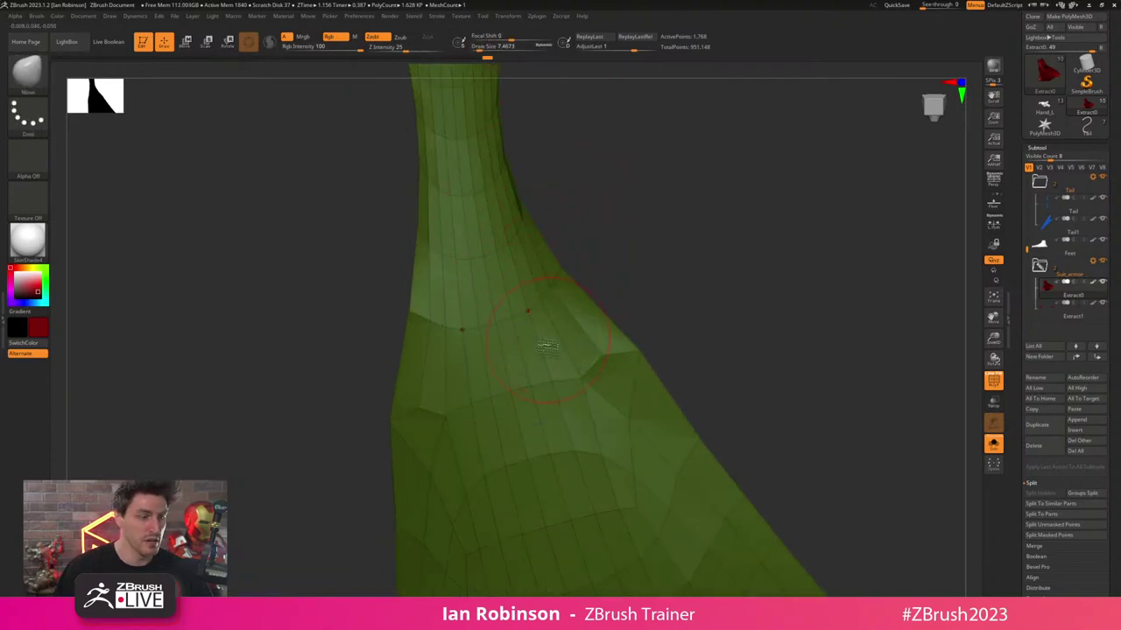
- Try the ZModeler edge action Inset with the EdgeLoop Partial target on the suit's flared edge
key("b")
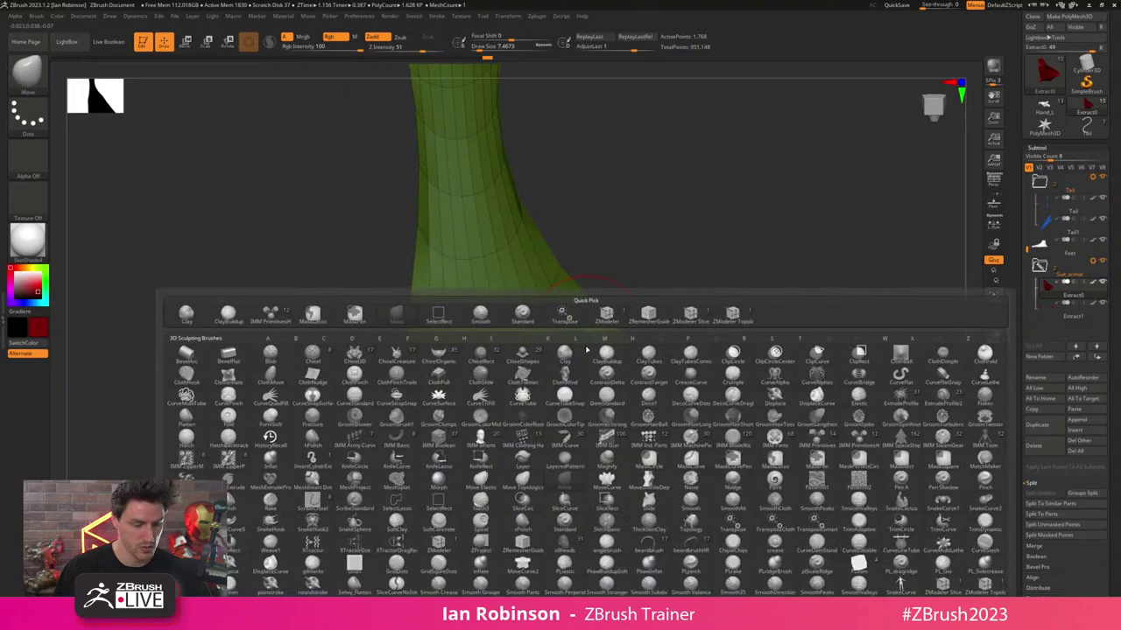
key("z")
key("m")
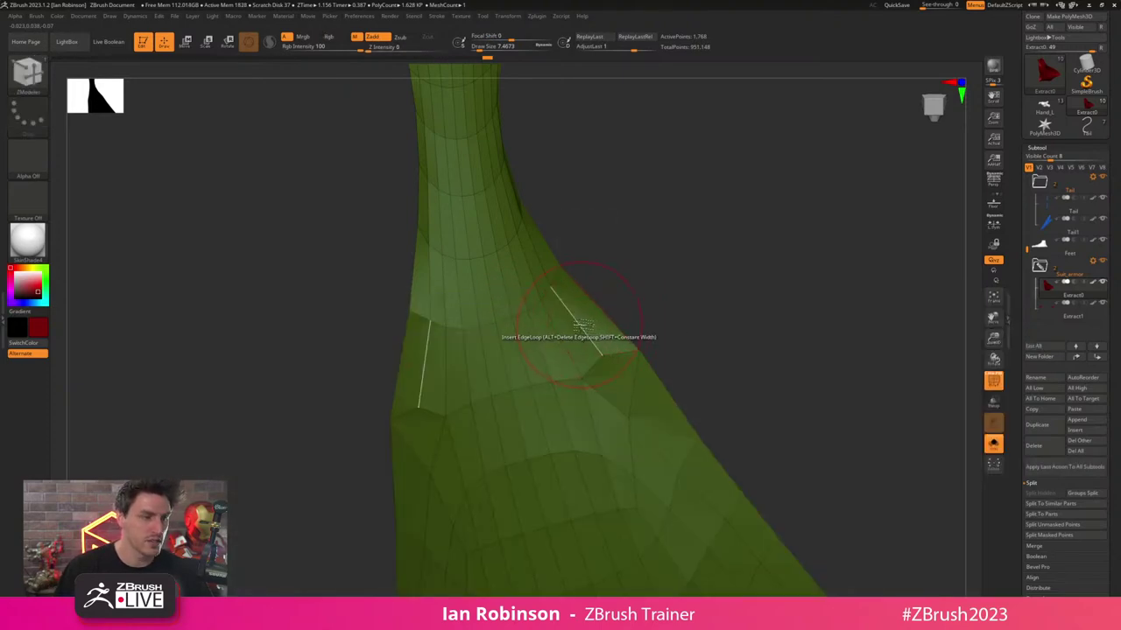
key("space")
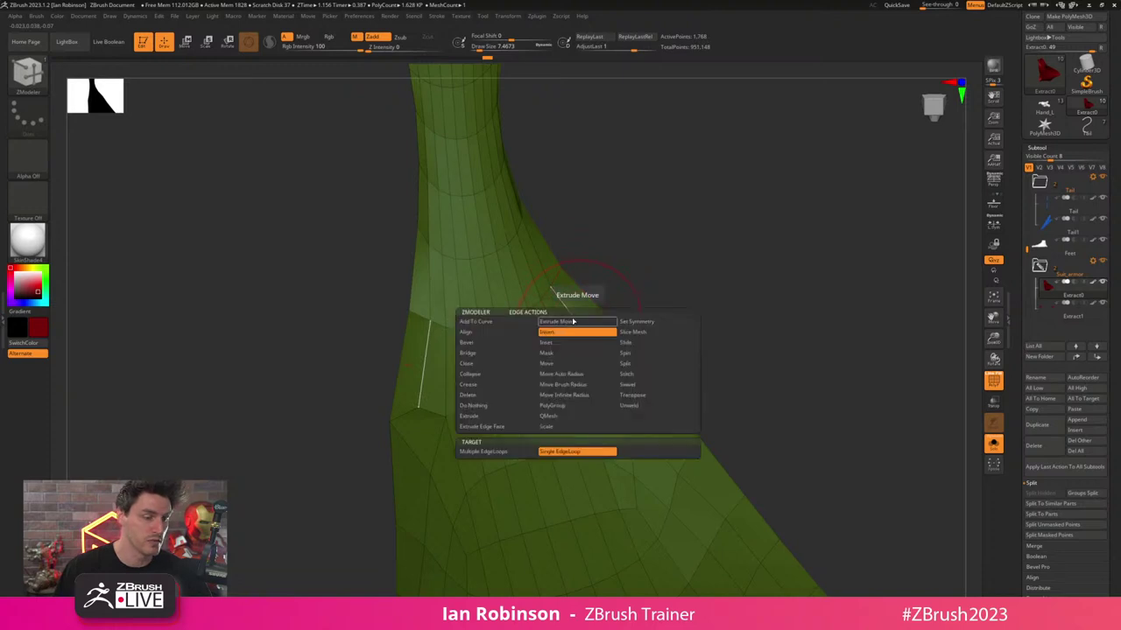
left_click(565, 344)
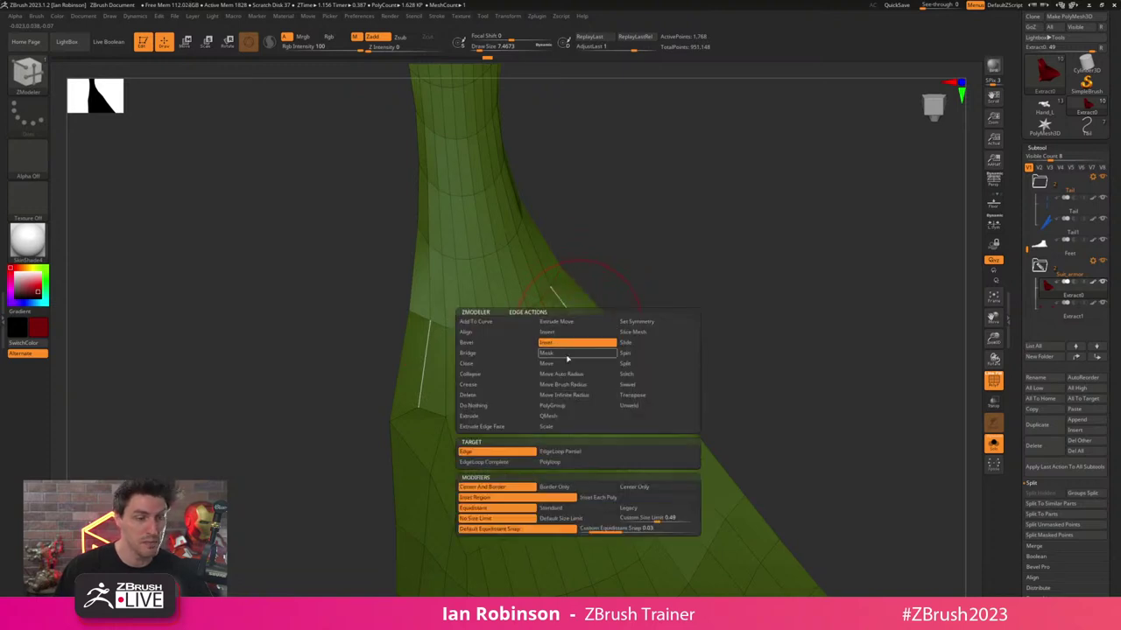
left_click(564, 451)
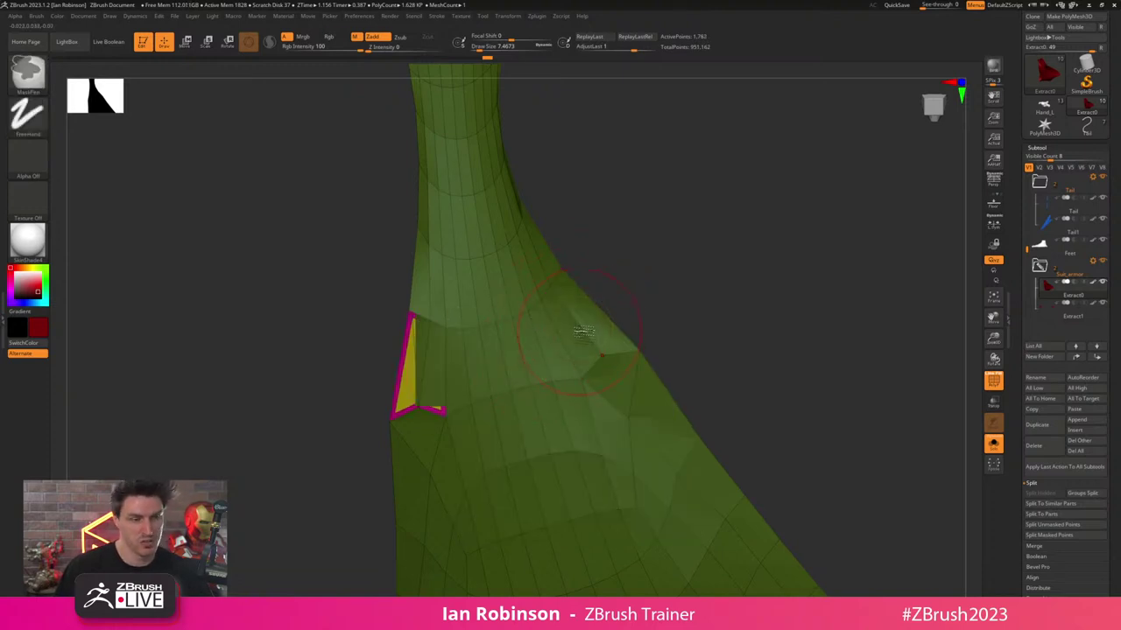
- Switch the ZModeler edge action to Insert and add an edge loop across the flare below the narrow strip
key("space")
key("b")
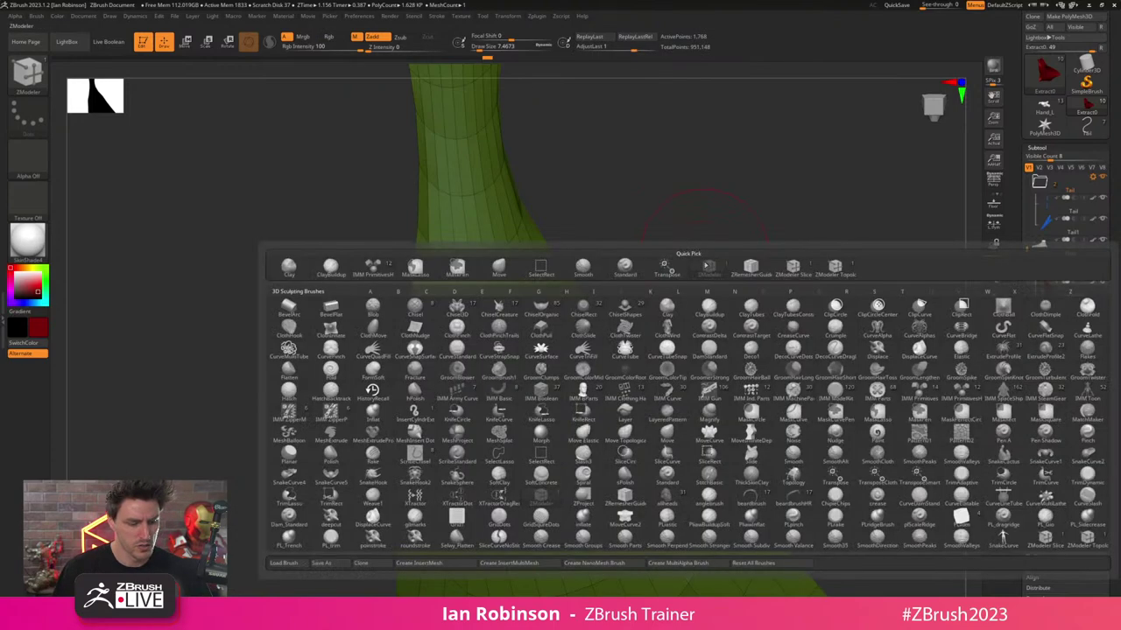
left_click(706, 266)
key("space")
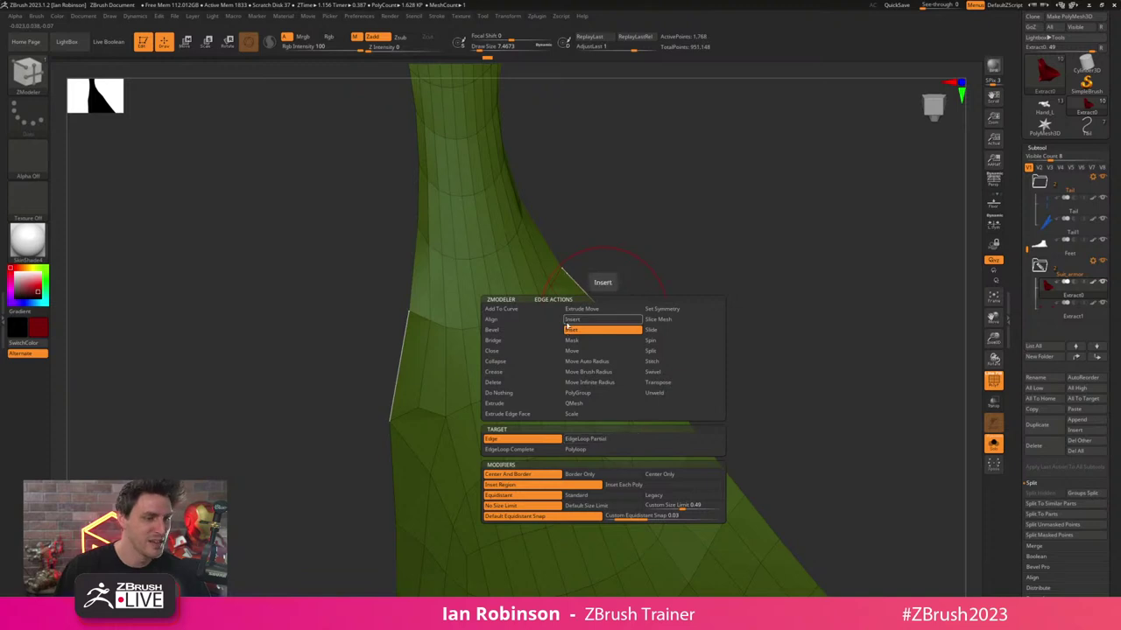
left_click(584, 320)
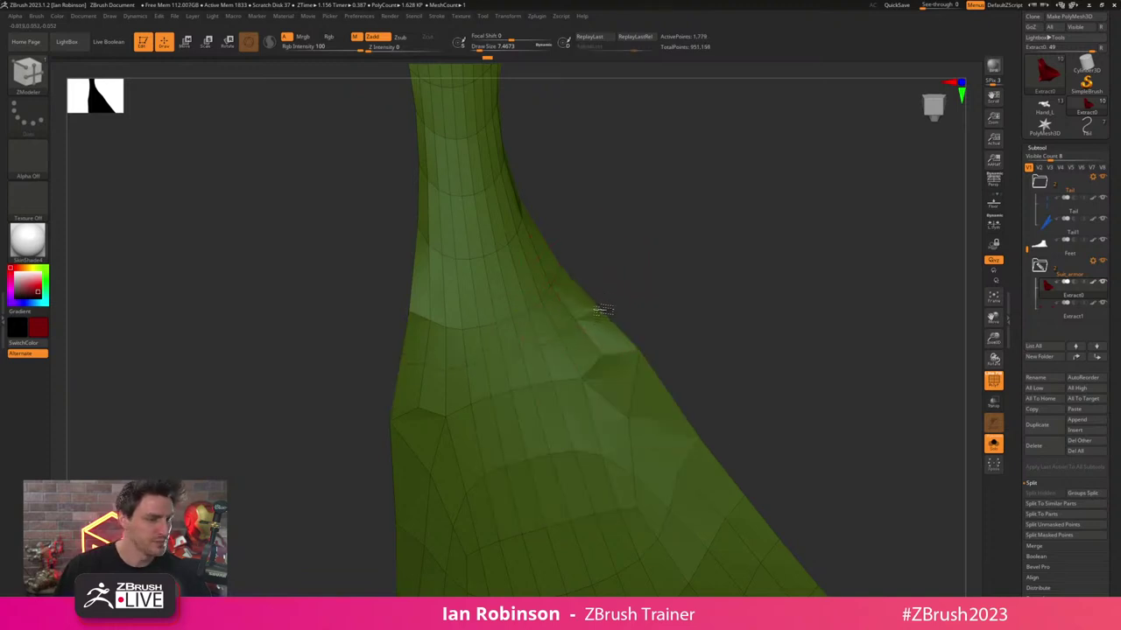
left_click_drag(739, 311, 723, 306, "alt")
- Try inserting further edge loops on the lower flare and at the narrow strip
left_click(636, 360)
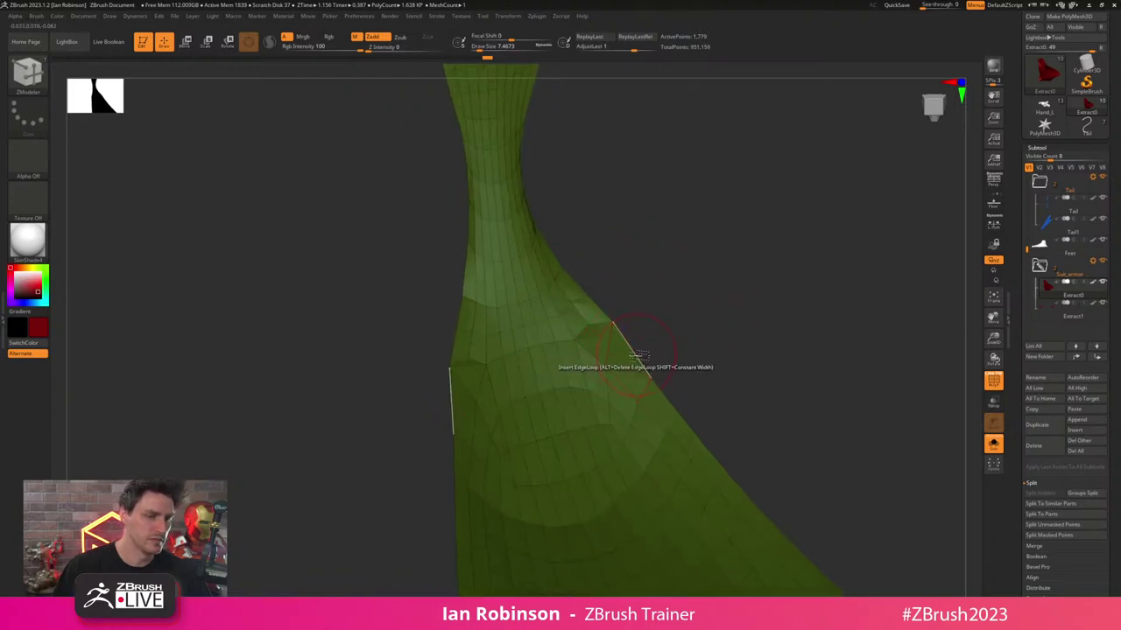
key("ctrl+z")
left_click_drag(741, 320, 708, 283)
left_click(567, 322)
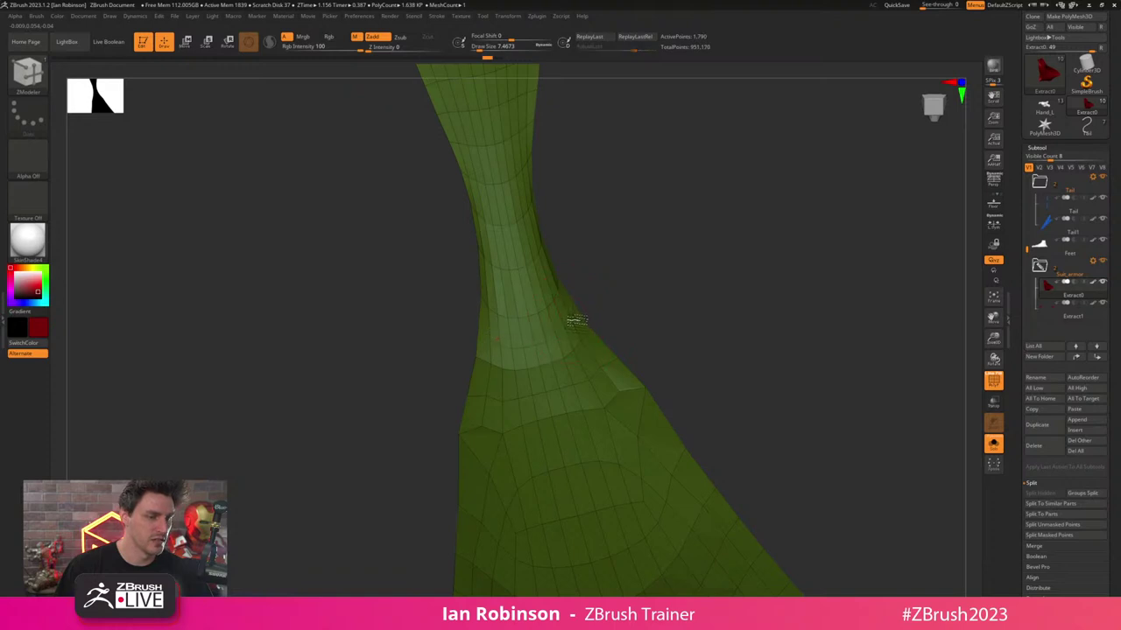
key("ctrl+z")
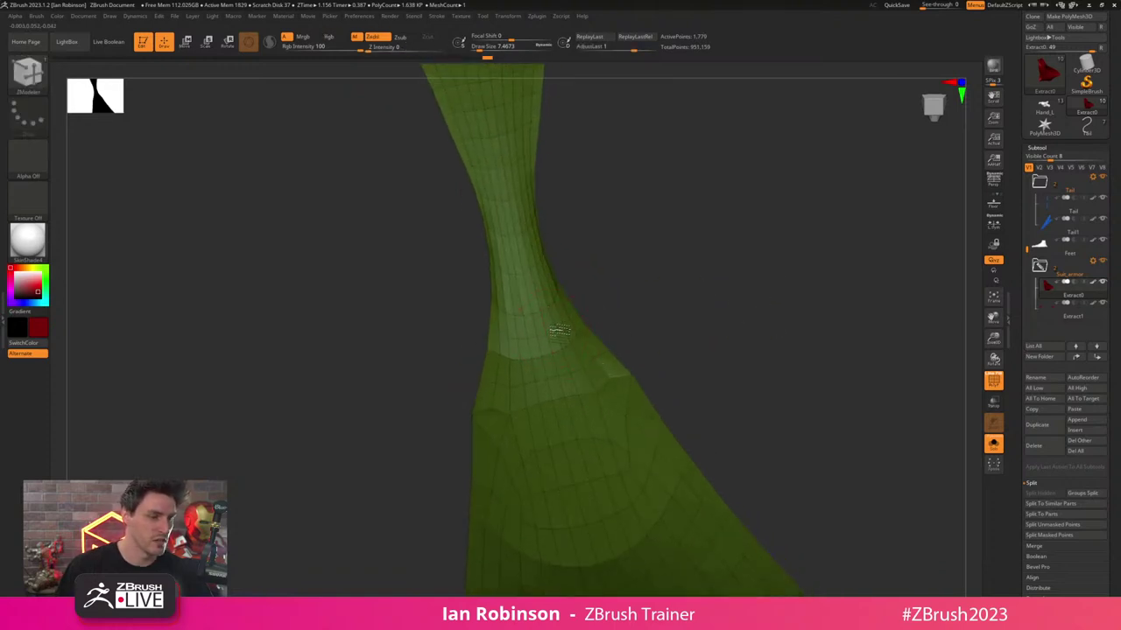
- Insert another edge loop near the lower end of the suit's narrow strip
left_click_drag(608, 320, 787, 277)
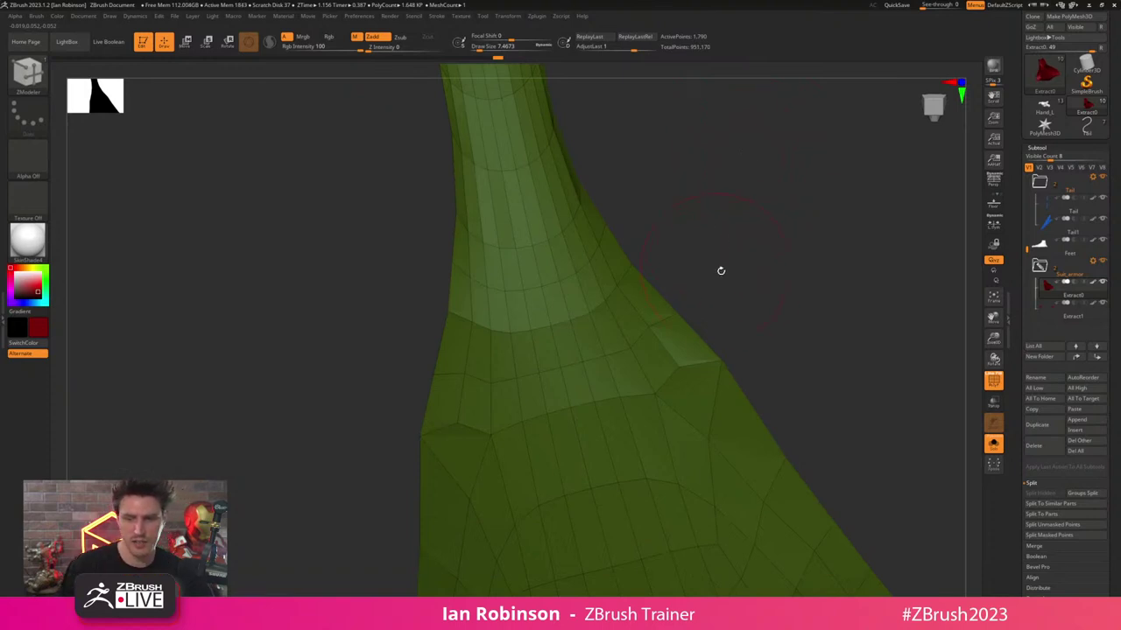
mouse_move(802, 307)
left_mouse_down()
mouse_move(773, 278)
mouse_move(792, 312)
left_mouse_up()
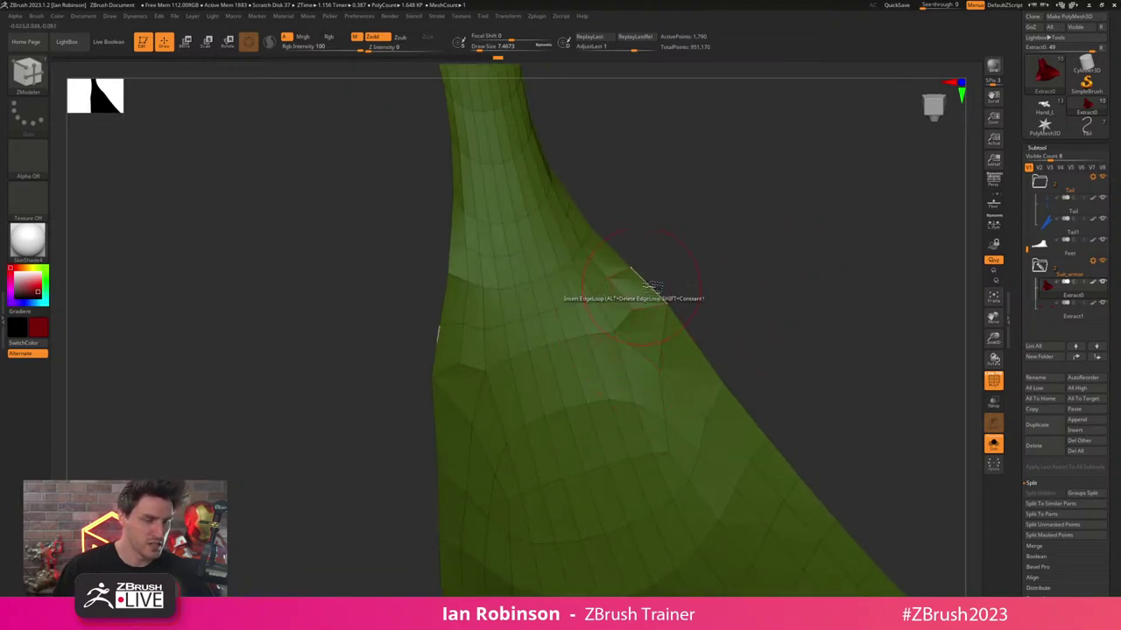
- Draw a ZRemesherGuides curve along the outer side of the suit's flare, just below the narrow strip
mouse_move(737, 279)
left_mouse_down()
mouse_move(770, 271)
mouse_move(751, 304)
mouse_move(777, 278)
mouse_move(764, 285)
left_mouse_up()
key("s")
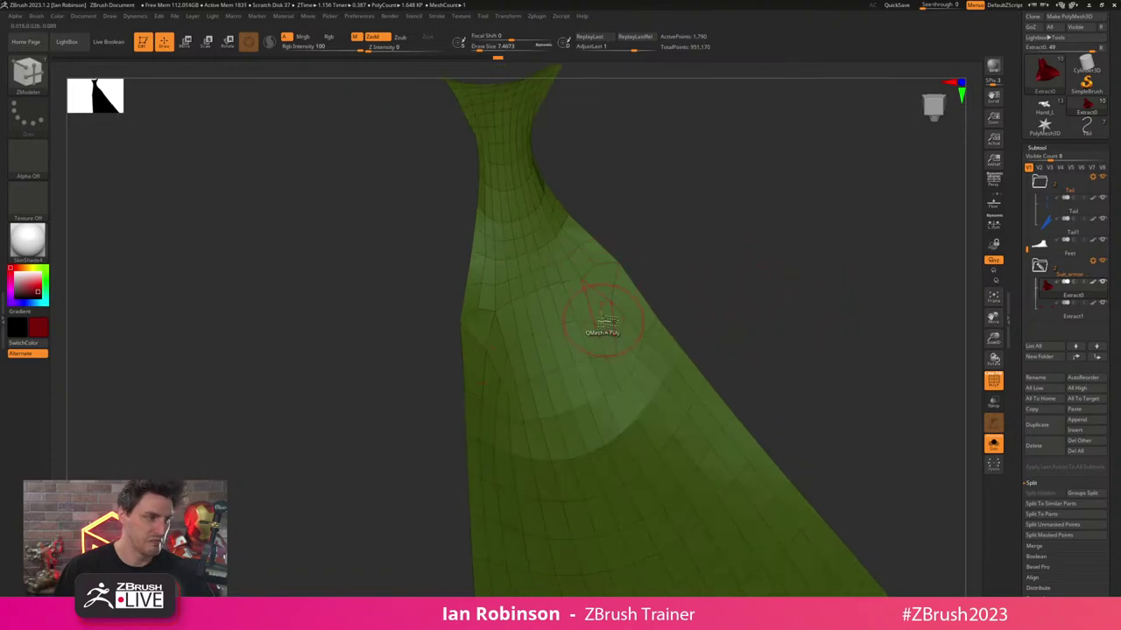
key("b")
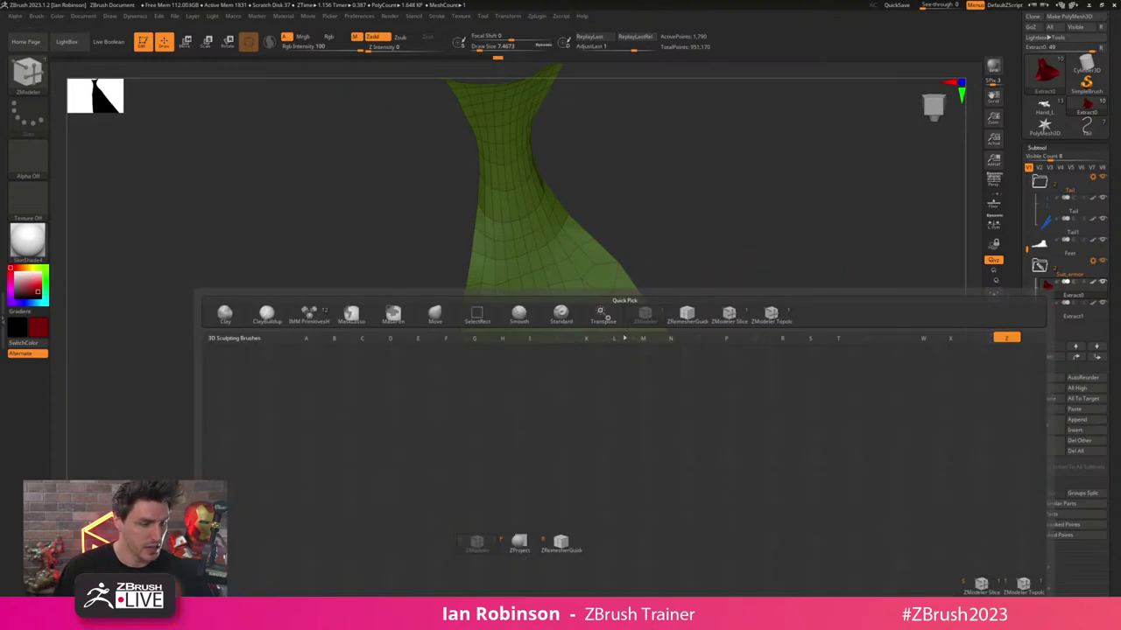
left_click(573, 532)
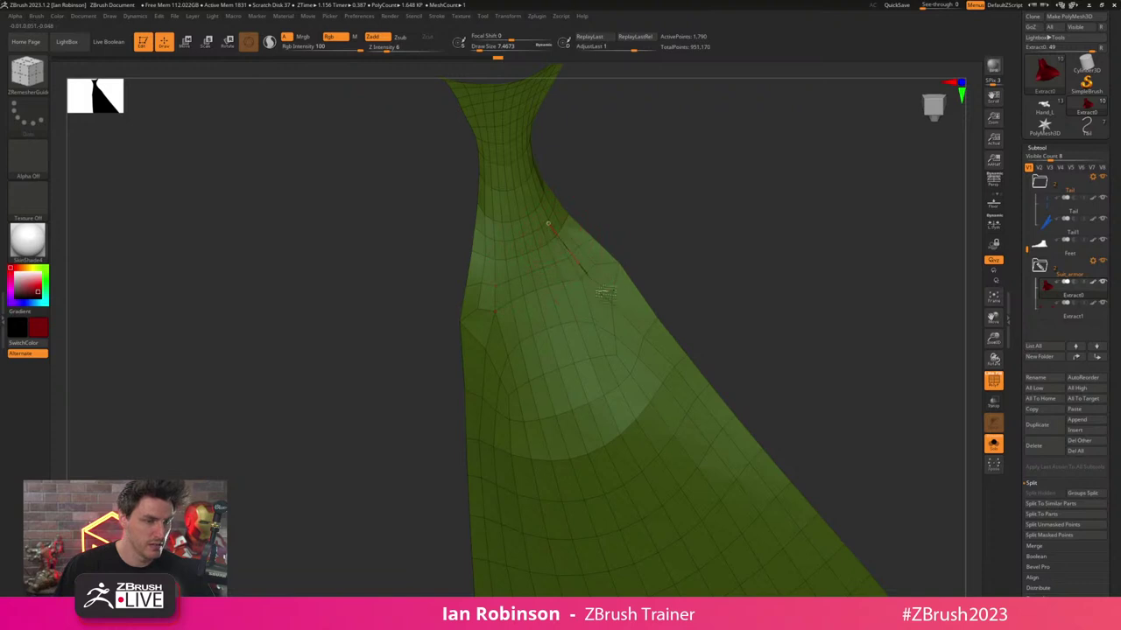
left_click_drag(749, 313, 774, 210)
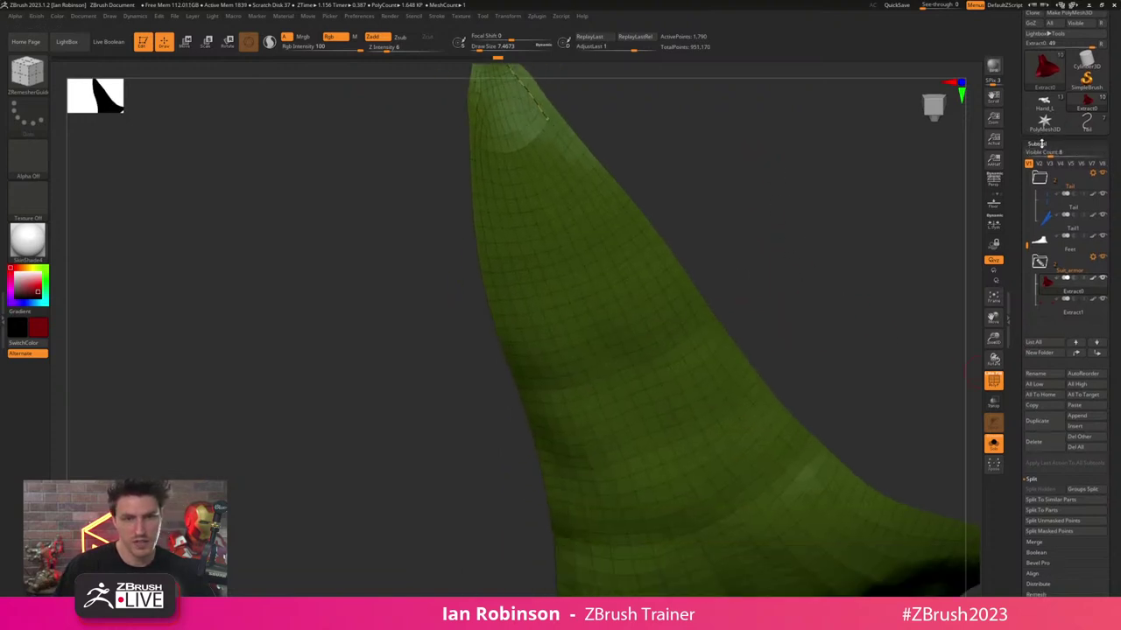
- Try remeshing the suit with ZRemesher at the Same polygon count, and undo the remesh
left_click(1040, 145)
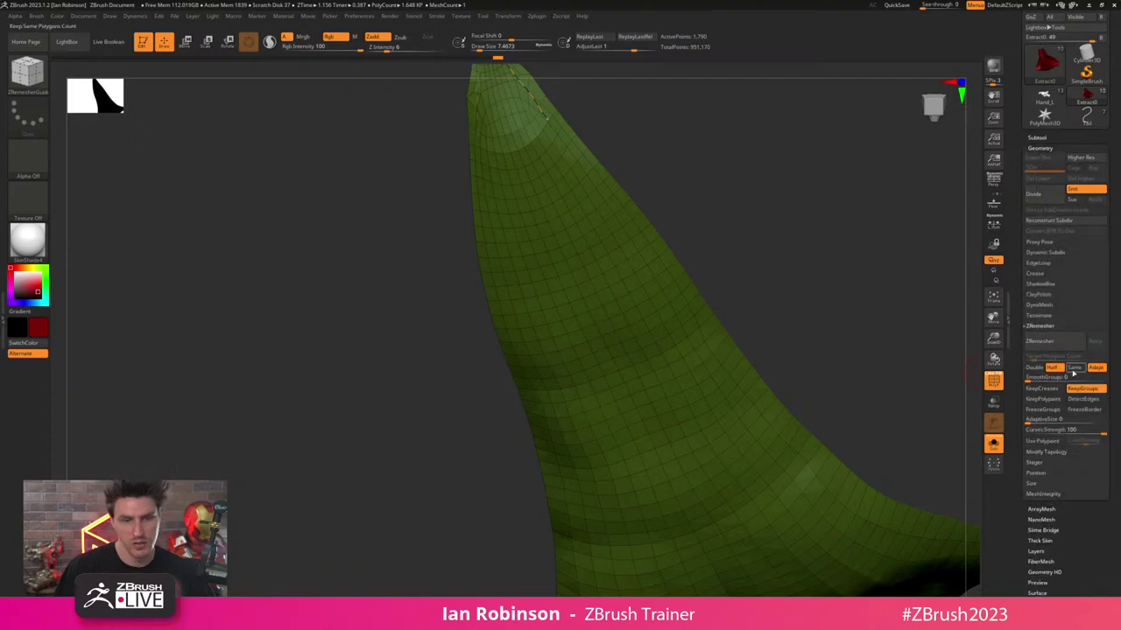
left_click(1074, 370)
left_click(1060, 345)
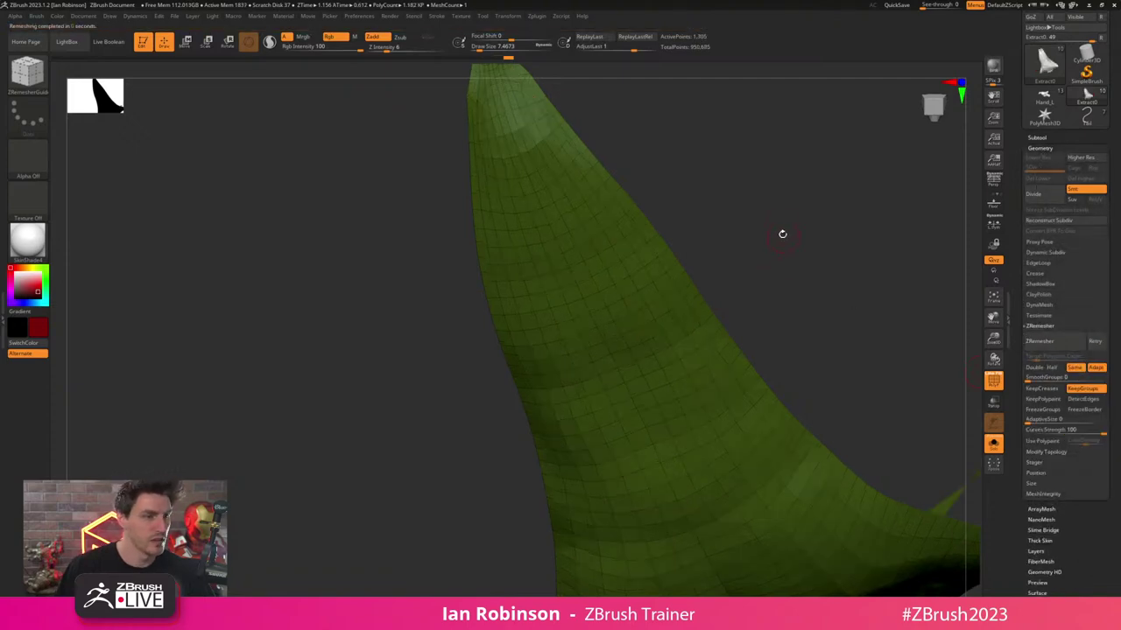
left_click_drag(782, 233, 786, 289)
key("ctrl+z")
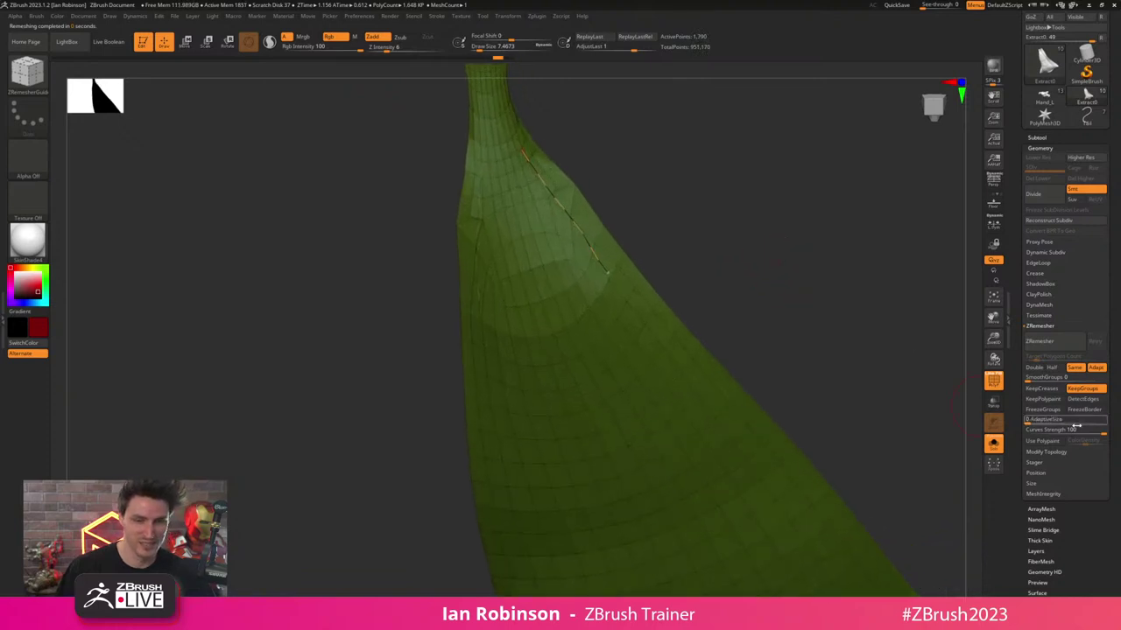
- Set ZRemesher's AdaptiveSize to 10 and Curves Strength to 50, and undo the guide curve on the flare
left_click(1066, 422)
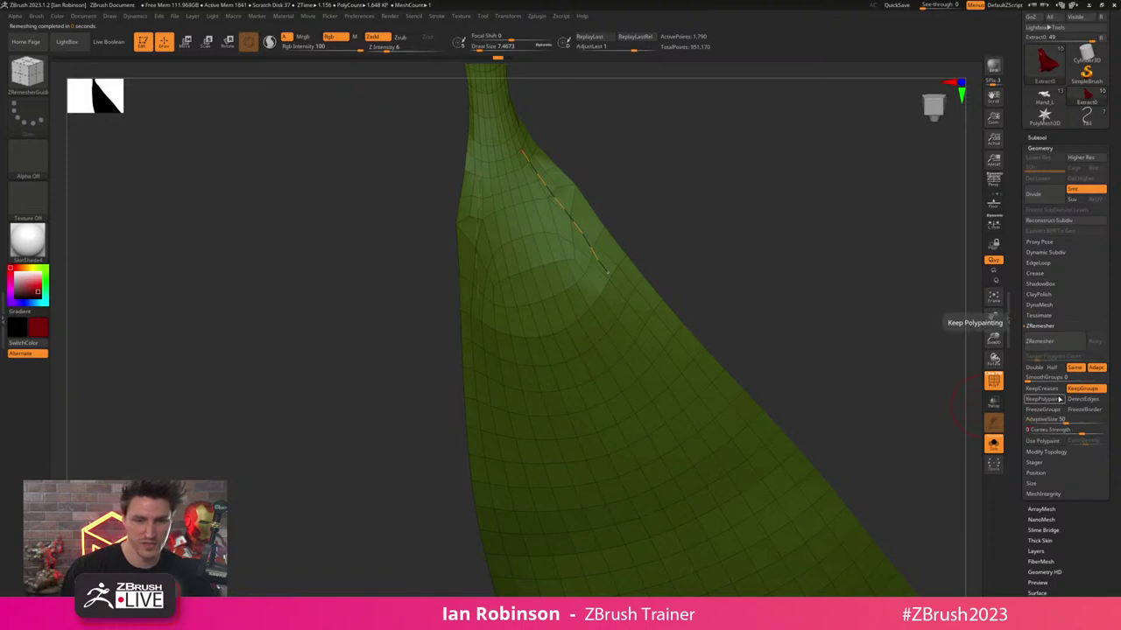
key("shift+Tab")
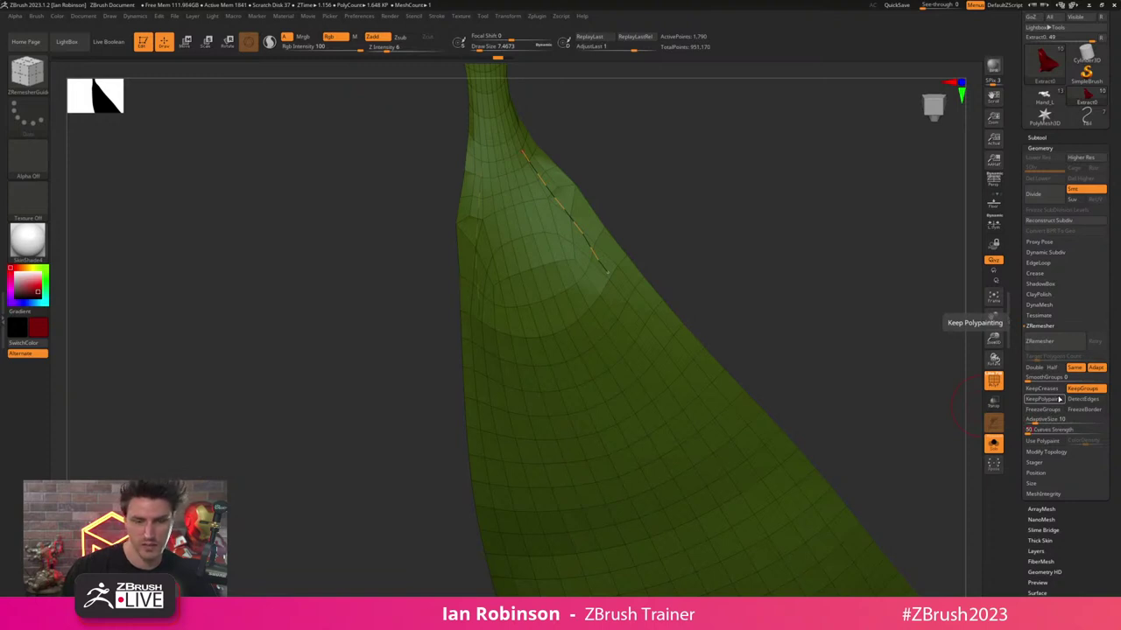
key("ctrl+z")
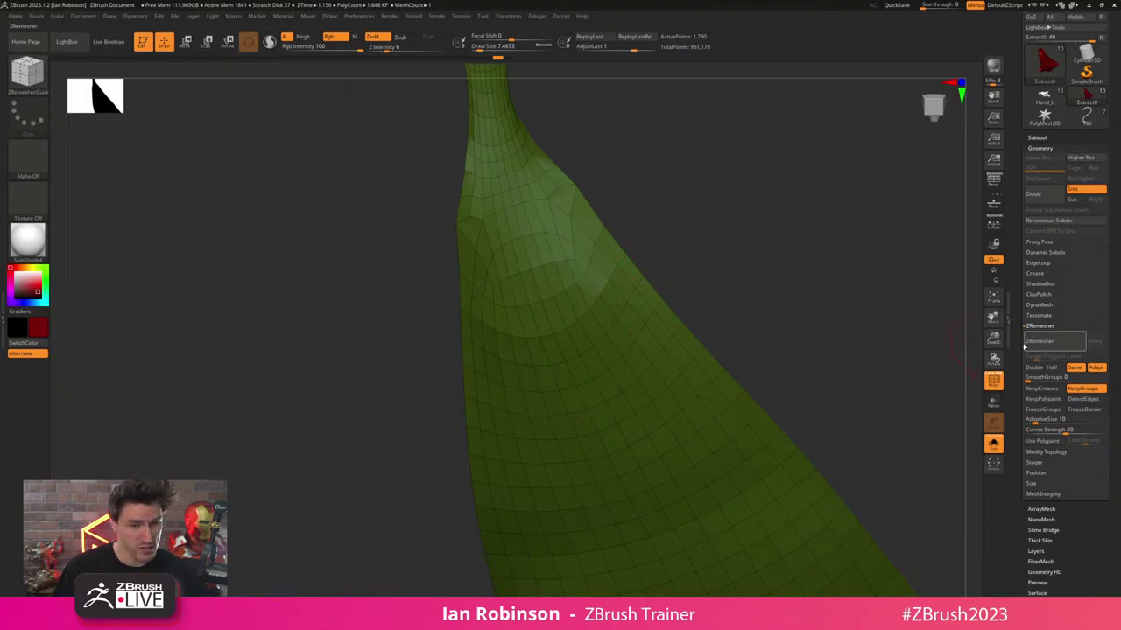
- Disable the Same option, set Target Polygons Count to 2 and remesh the suit with ZRemesher
left_click(1076, 370)
left_click(1042, 358)
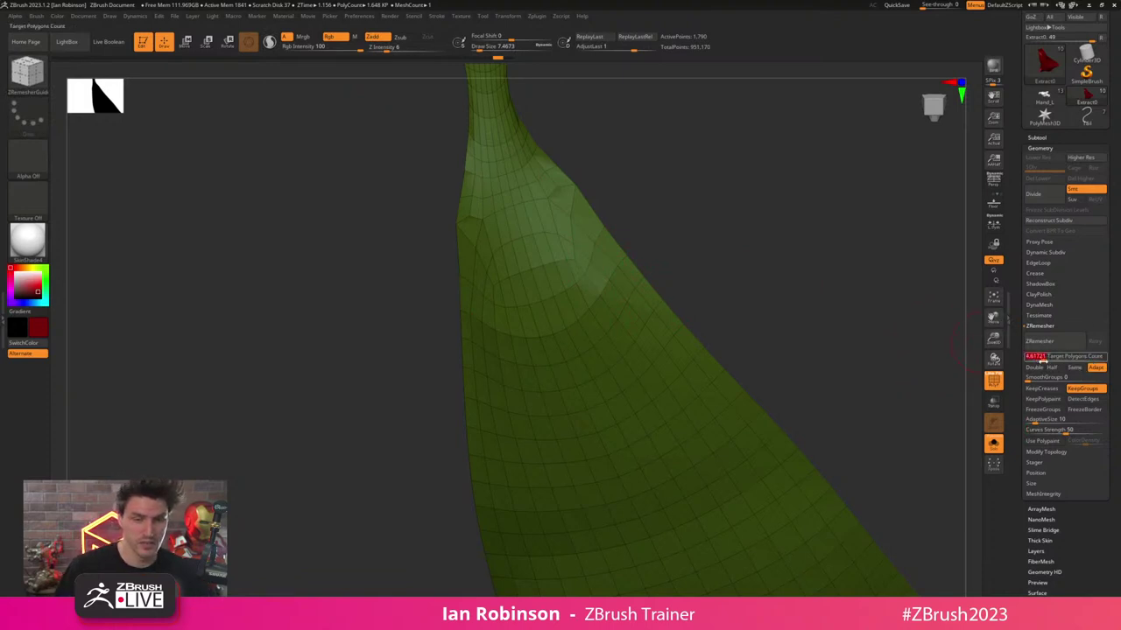
left_click(1041, 341)
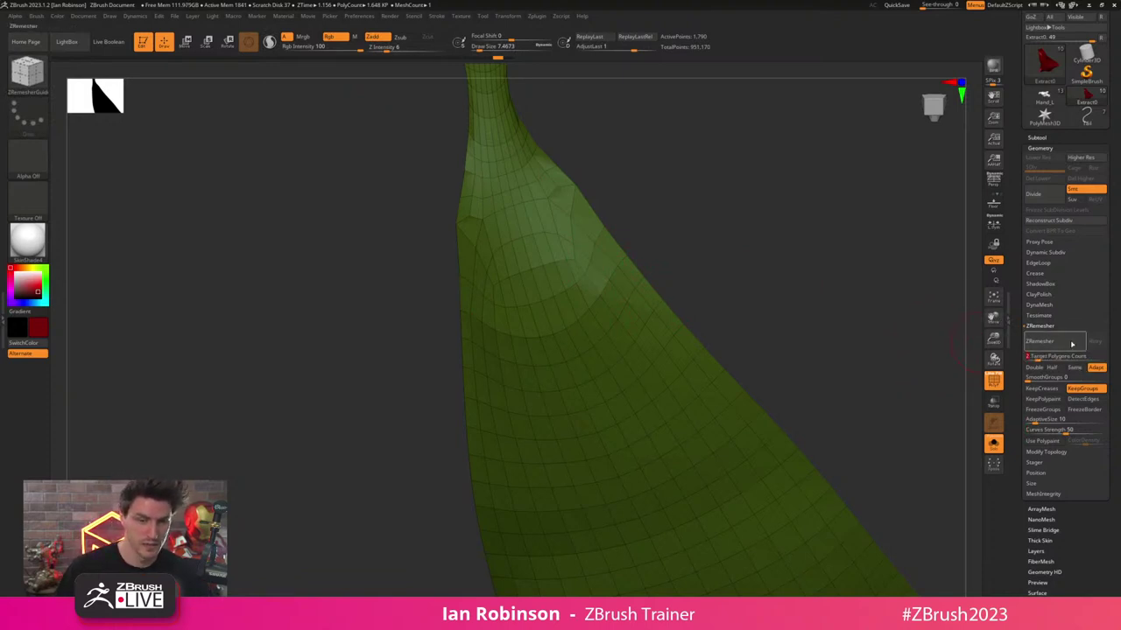
- Examine the remeshed suit's topology from the flare up to the shoulders, setting the draw size to about 23
left_click_drag(742, 277, 779, 266)
right_click_drag(755, 356, 675, 252, "alt")
mouse_move(727, 284)
right_mouse_down("ctrl")
mouse_move(735, 328)
mouse_move(689, 317)
right_mouse_up("ctrl")
mouse_move(657, 255)
right_mouse_down()
mouse_move(665, 271)
mouse_move(640, 304)
right_mouse_up()
left_click_drag(640, 304, 751, 431)
right_click_drag(751, 431, 739, 382)
right_click_drag(578, 228, 590, 275, "alt")
key("s")
left_click_drag(656, 227, 663, 228)
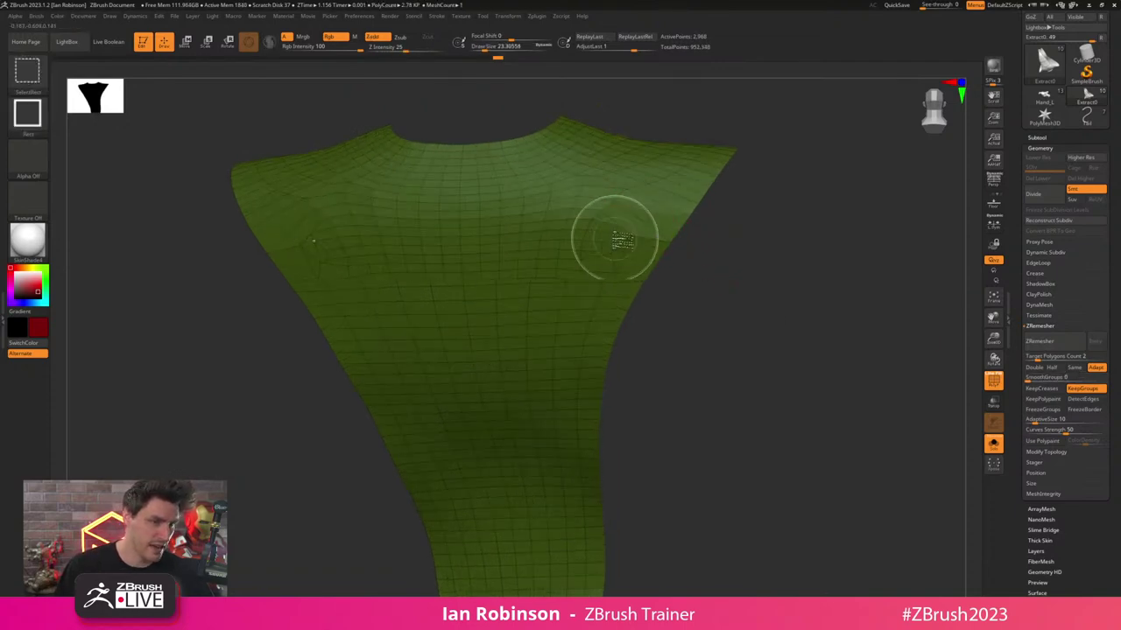
left_click_drag(755, 306, 631, 253)
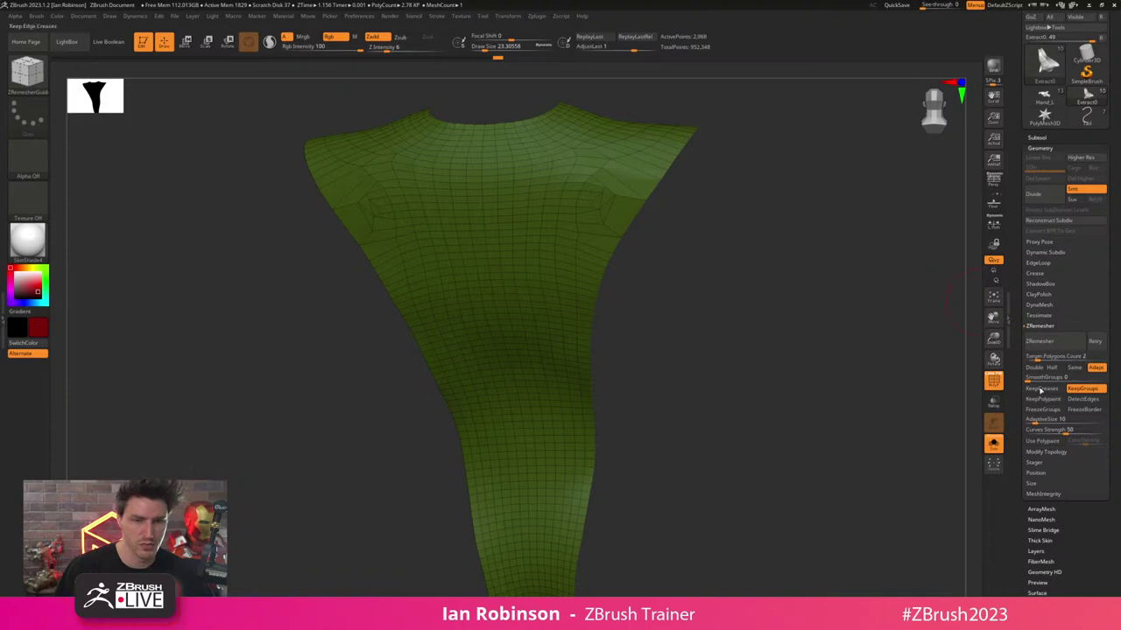
left_click_drag(738, 303, 673, 222, "shift")
- Draw a ZRemesher guide curve from the shoulder down the suit's side and remesh with Same enabled and Curves Strength 61
key("b")
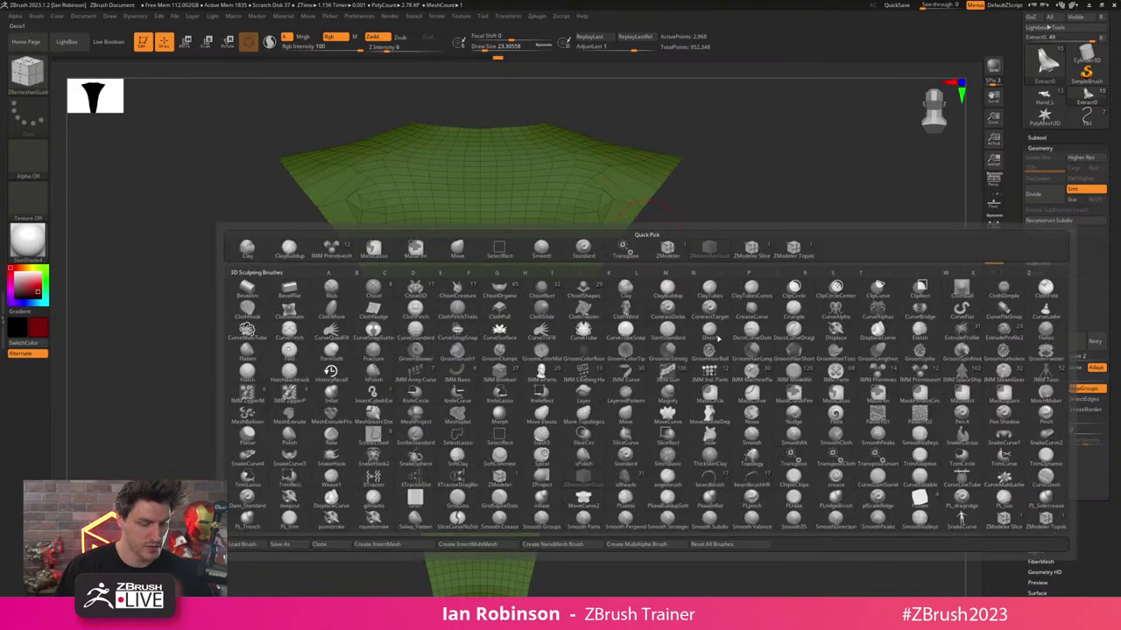
key("z")
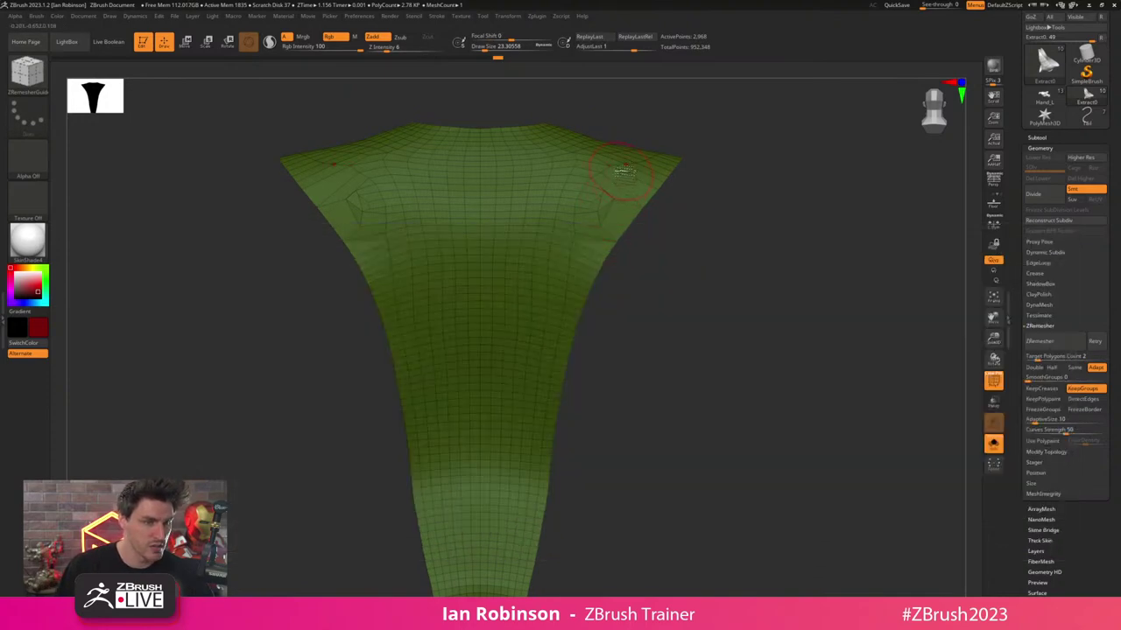
left_click_drag(562, 312, 559, 307)
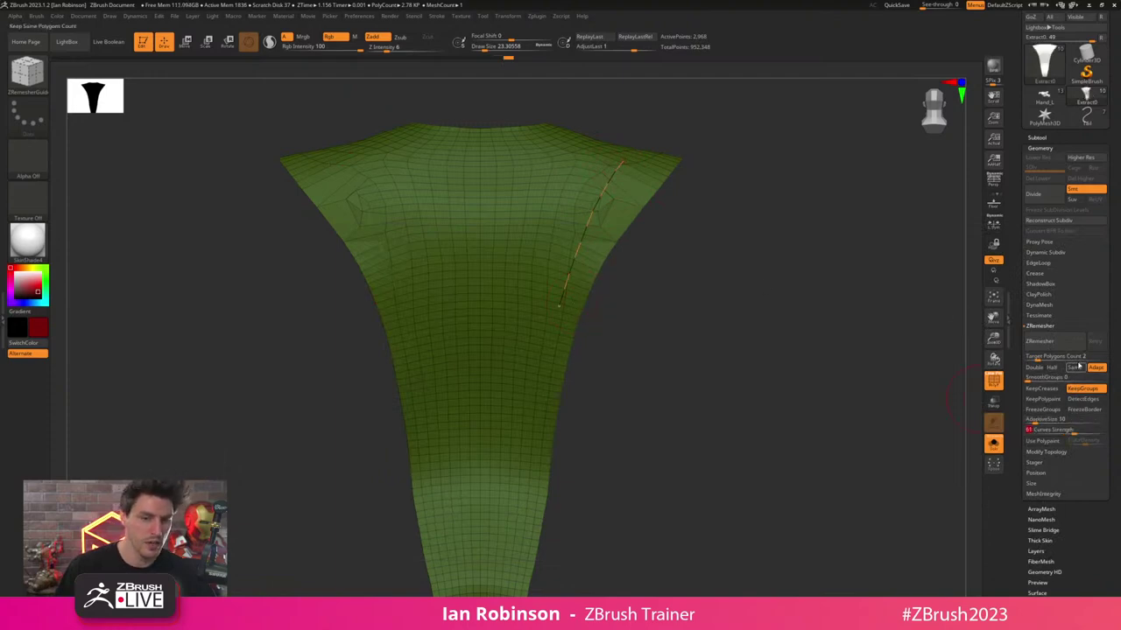
left_click(1040, 341)
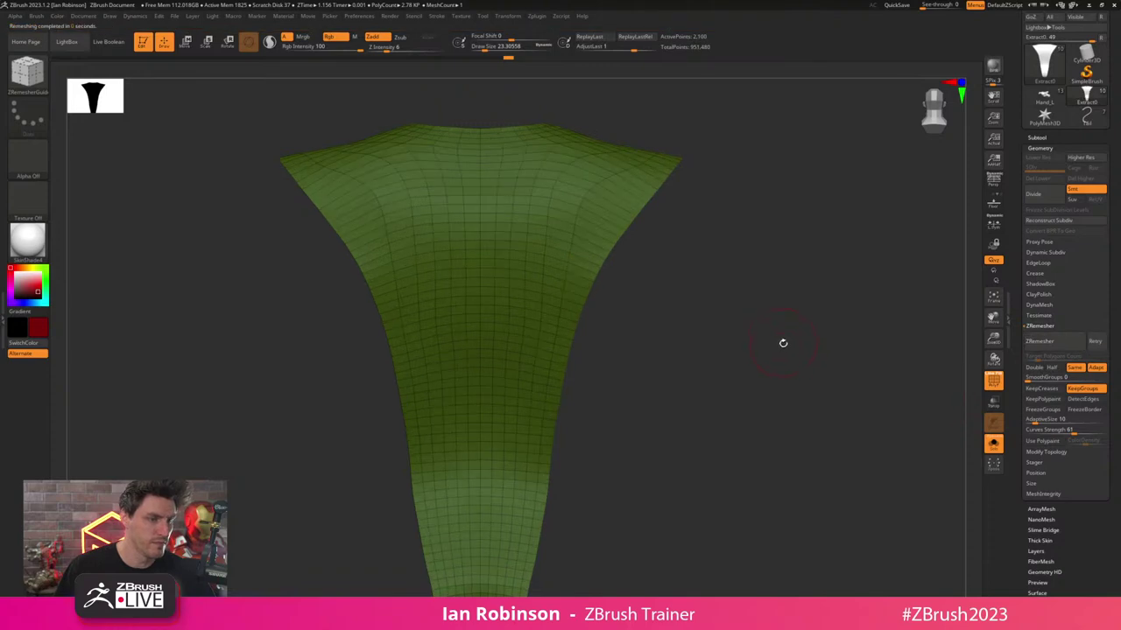
- Smooth the suit's mesh on the front between the chest and the armhole edge
left_click_drag(782, 343, 735, 353, "alt")
mouse_move(912, 384)
left_mouse_down("alt")
mouse_move(839, 366)
mouse_move(846, 330)
mouse_move(830, 364)
mouse_move(787, 361)
left_mouse_up("alt")
key("shift")
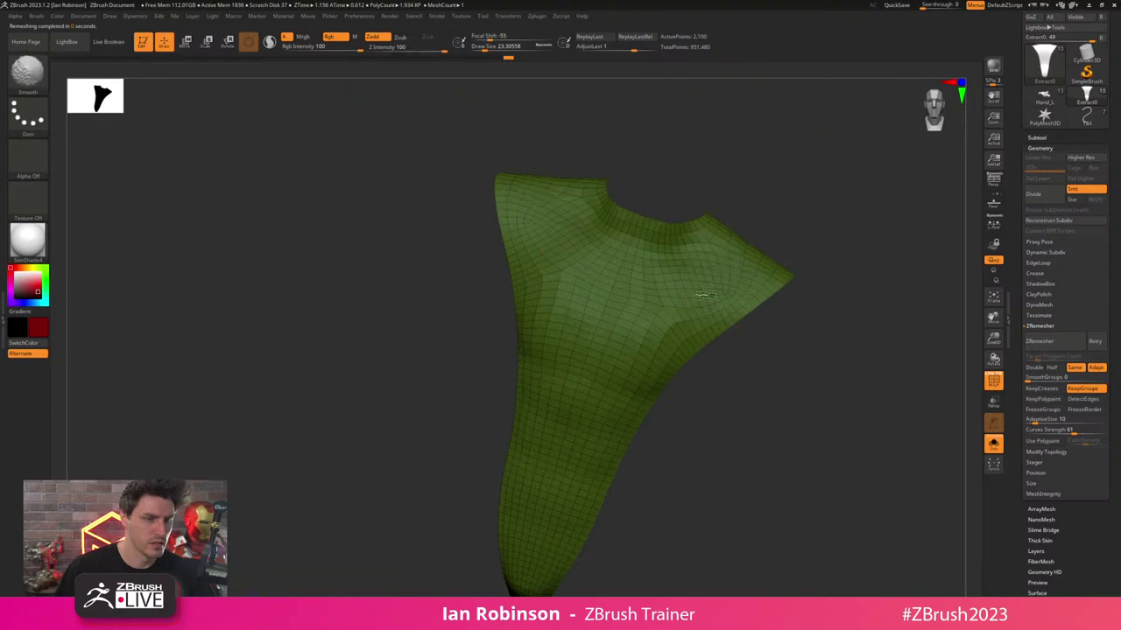
left_click_drag(647, 342, 636, 361, "shift")
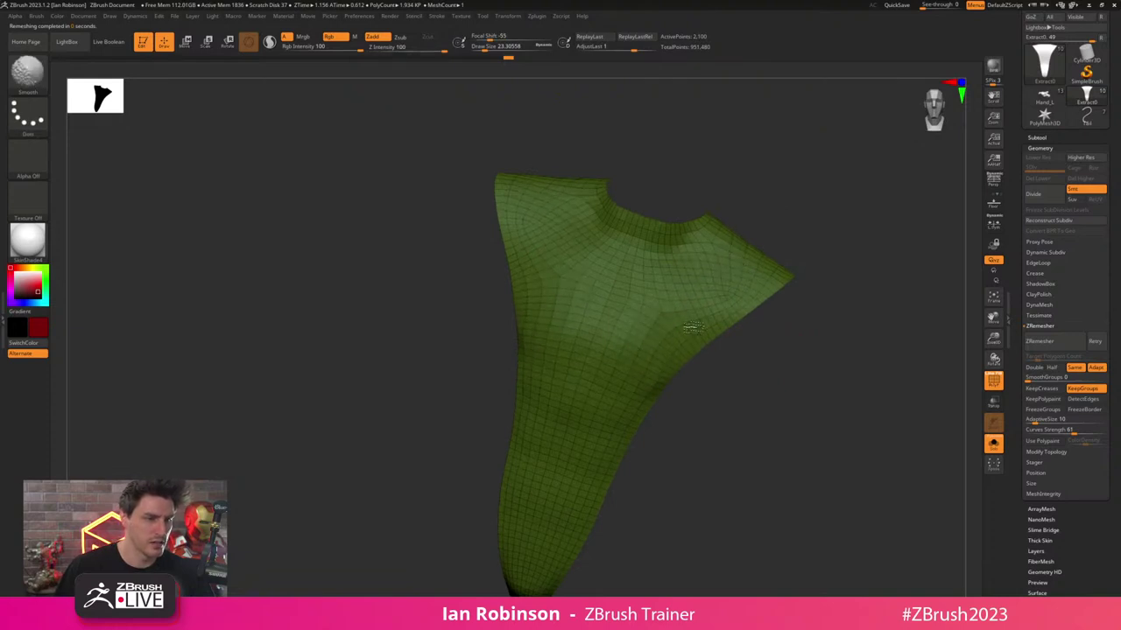
left_click_drag(694, 327, 678, 354, "shift")
- Show the whole character, select the Body1 subtool and mark its latest undo-history state as the projection source
left_click(996, 448)
left_click_drag(866, 375, 796, 205)
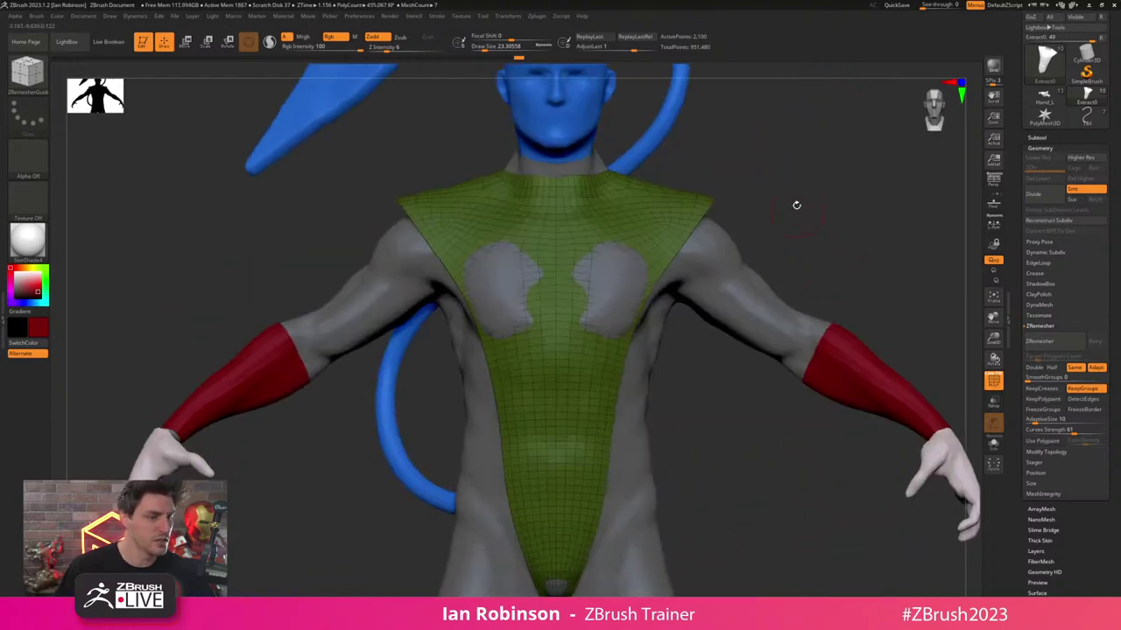
left_click(755, 303, "alt")
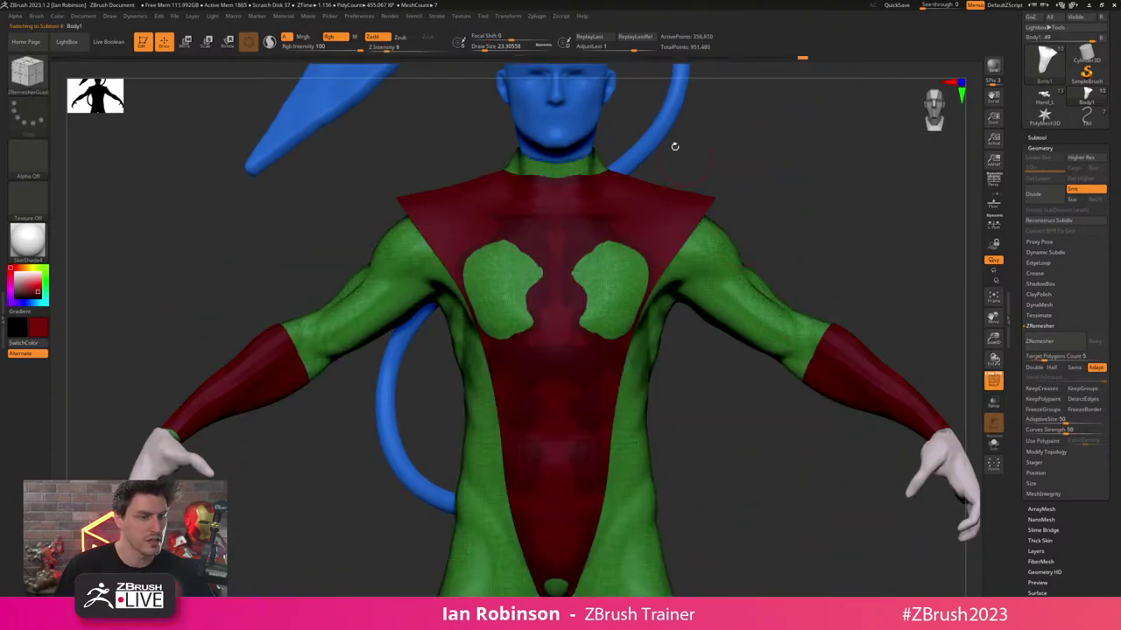
key("ctrl")
left_click(803, 58, "ctrl")
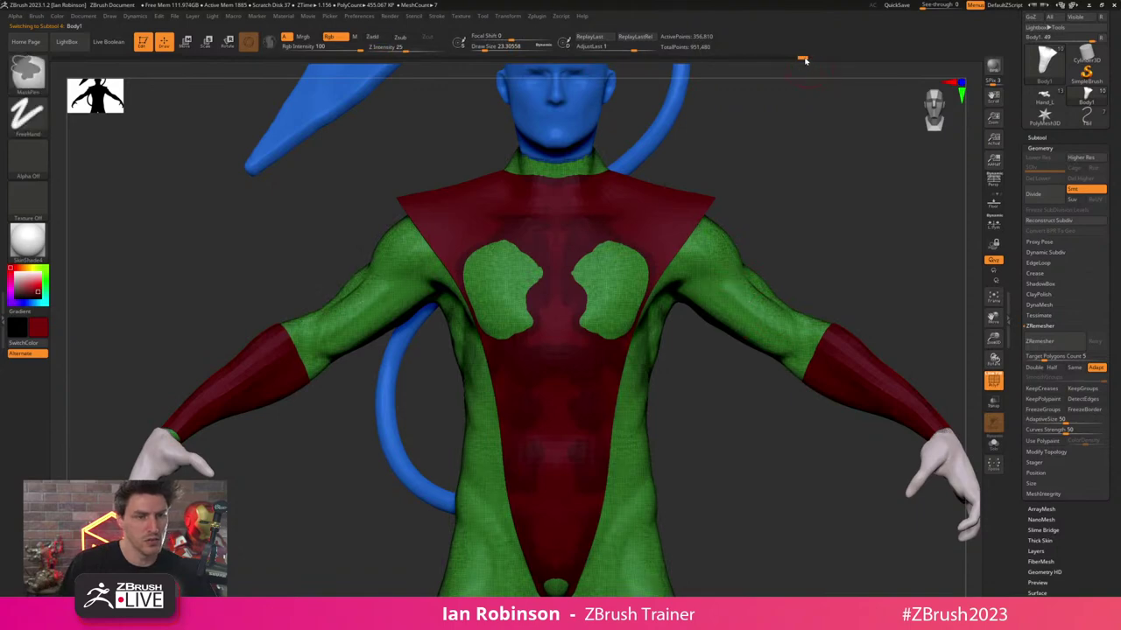
key("shift+f")
key("shift+f")
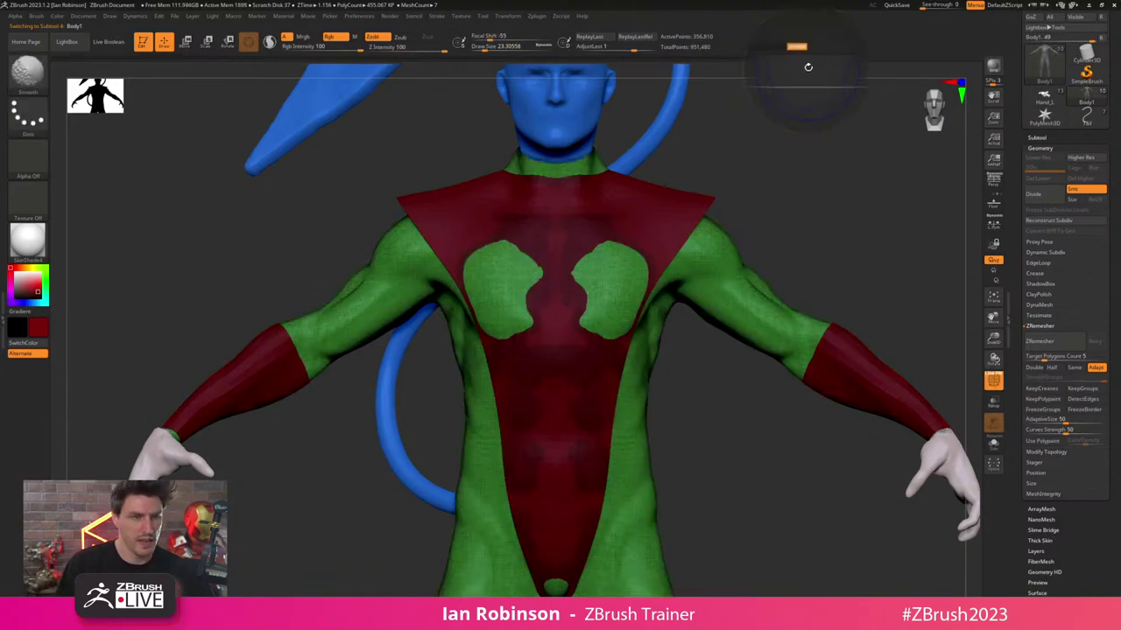
key("shift")
key("shift+f")
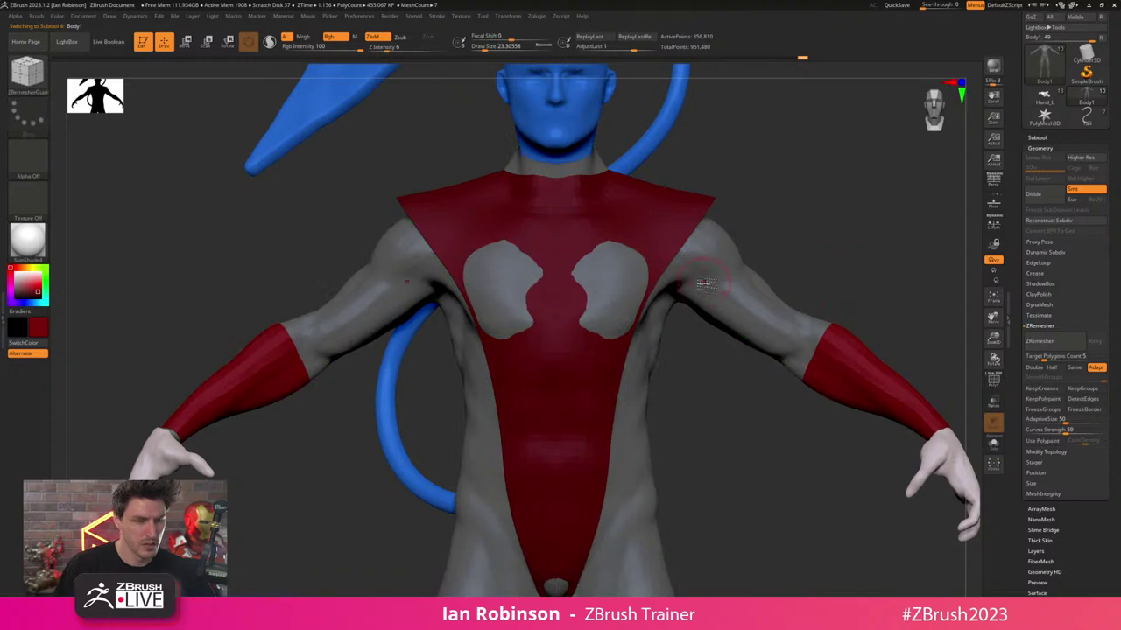
- Select the red torso suit and run Project History on it, declining the polypaint transfer
left_click(707, 208, "alt")
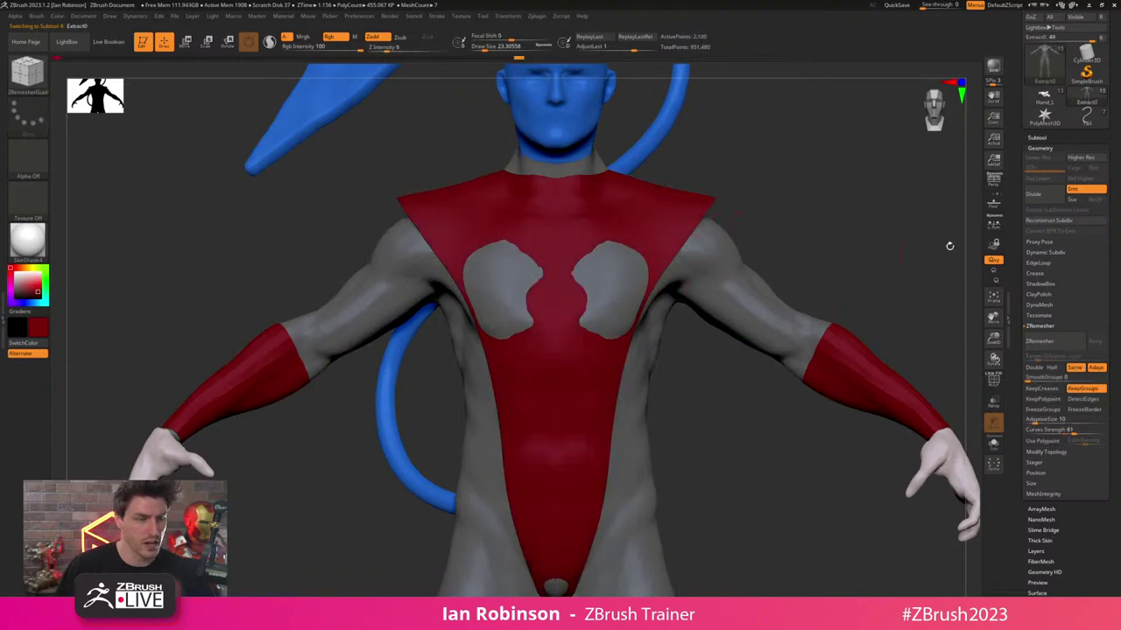
left_click(1038, 137)
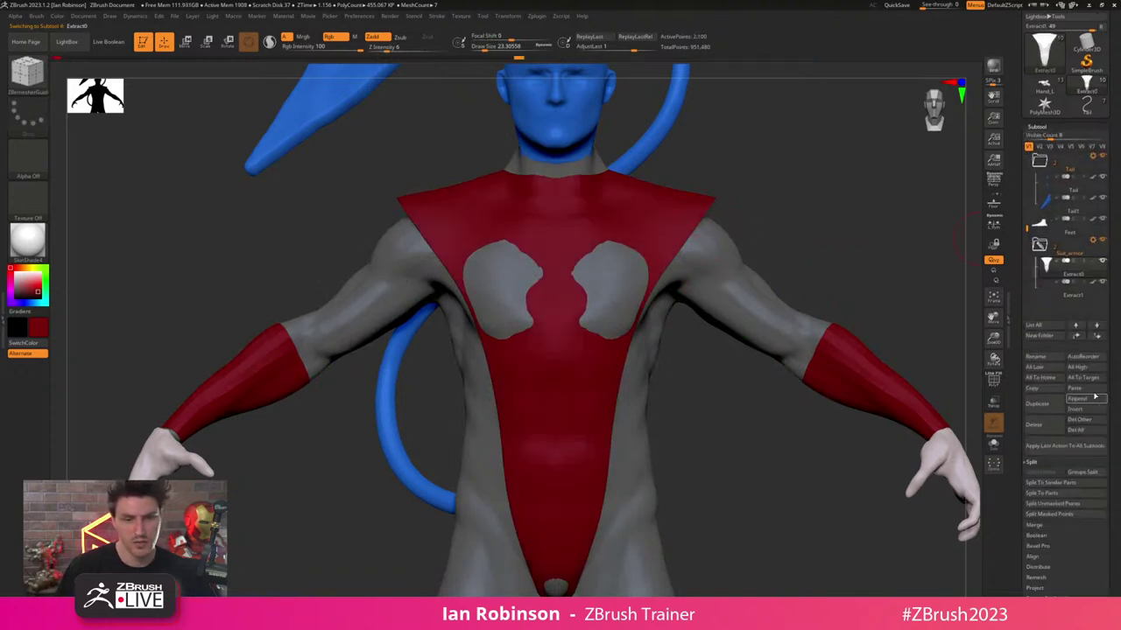
scroll(1094, 398, "down", 5)
left_click(1040, 361)
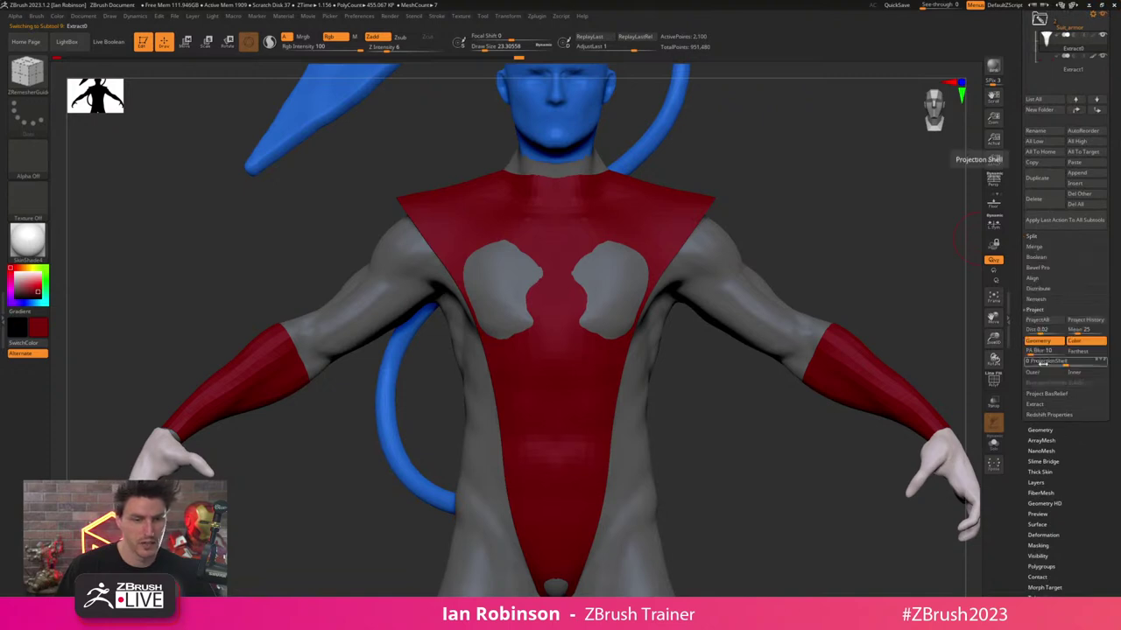
left_click(1085, 324)
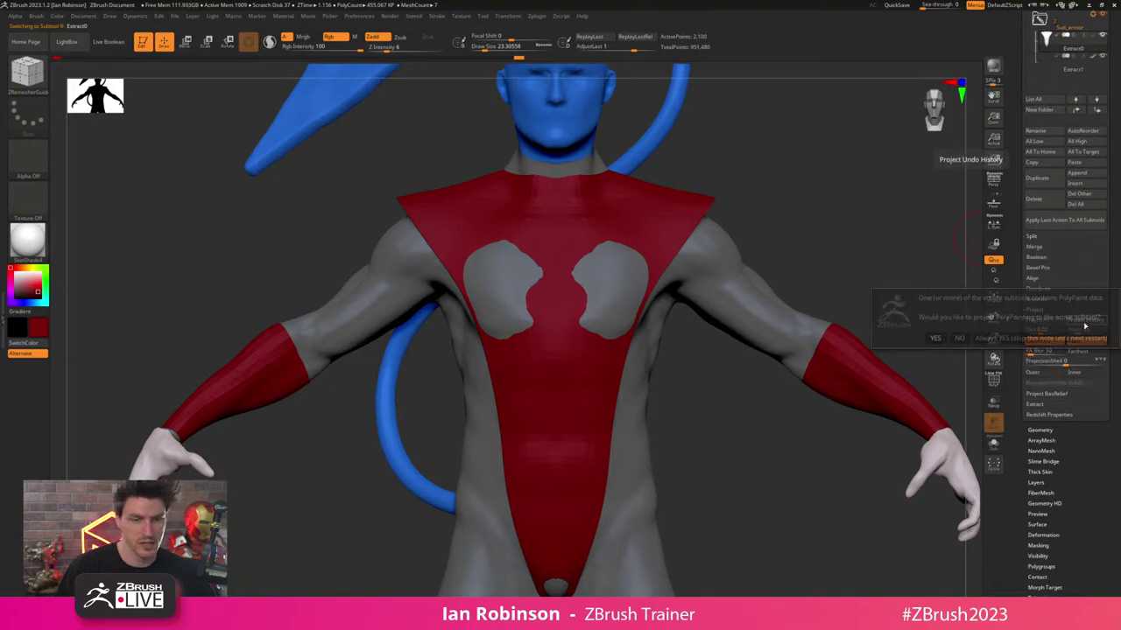
left_click(960, 338)
- Isolate the suit with its wireframe shown and inspect the projected surface from several sides
left_click_drag(873, 254, 850, 297)
left_click(993, 444)
key("shift+f")
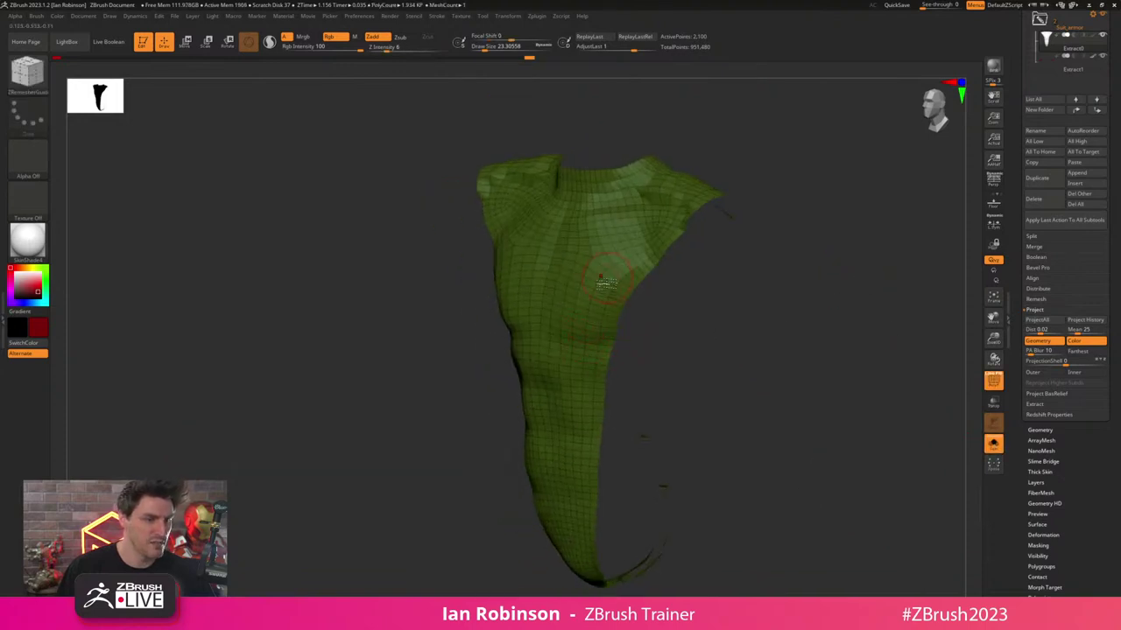
left_click_drag(856, 236, 753, 285)
left_click_drag(675, 249, 707, 335)
left_click_drag(633, 397, 753, 259)
- Show the whole character again and check how the projected suit fits over the back and buttocks
left_click(994, 445)
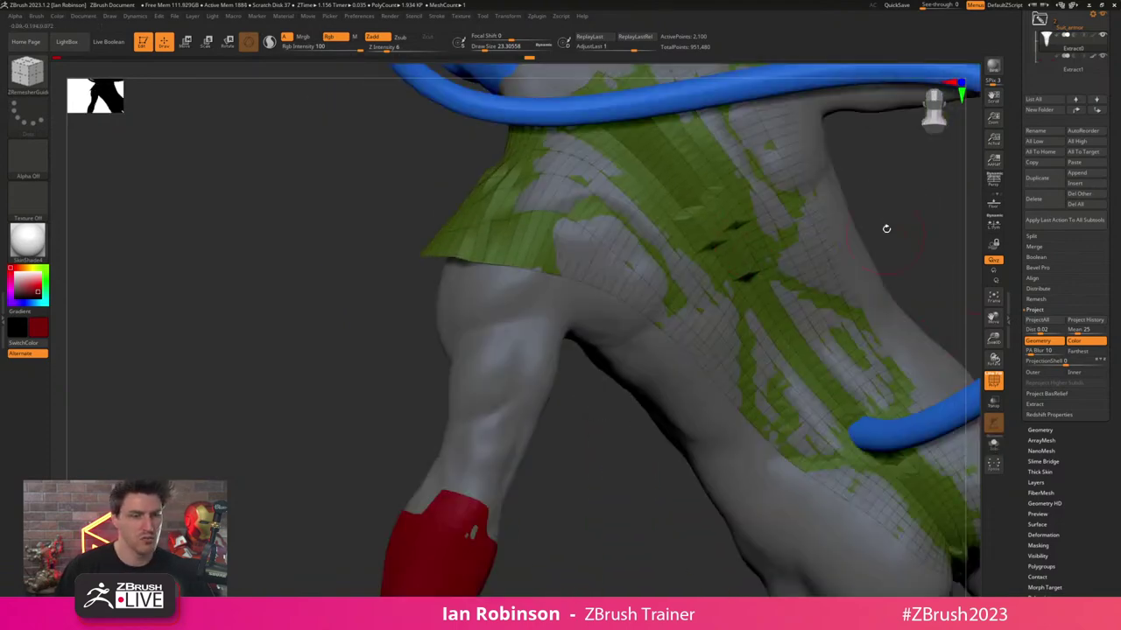
left_click_drag(885, 228, 744, 253)
key("shift+f")
key("shift+f")
mouse_move(668, 275)
left_mouse_down("shift")
mouse_move(687, 312)
mouse_move(636, 242)
left_mouse_up("shift")
left_click_drag(852, 257, 837, 254)
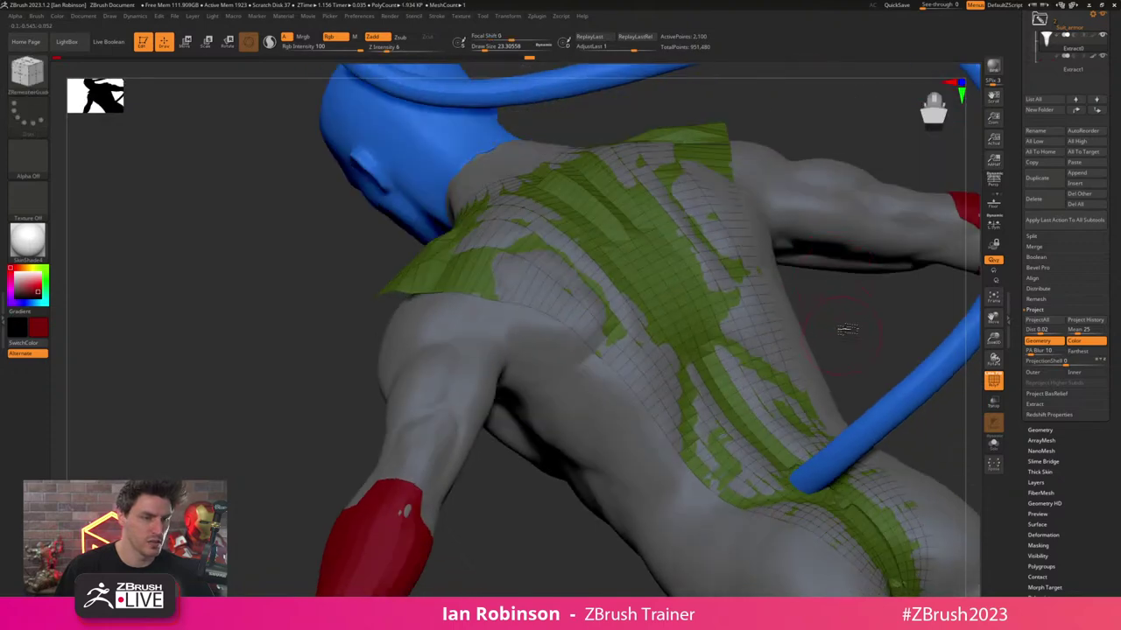
key("shift+f")
left_click_drag(846, 329, 764, 220, "alt")
key("shift+f")
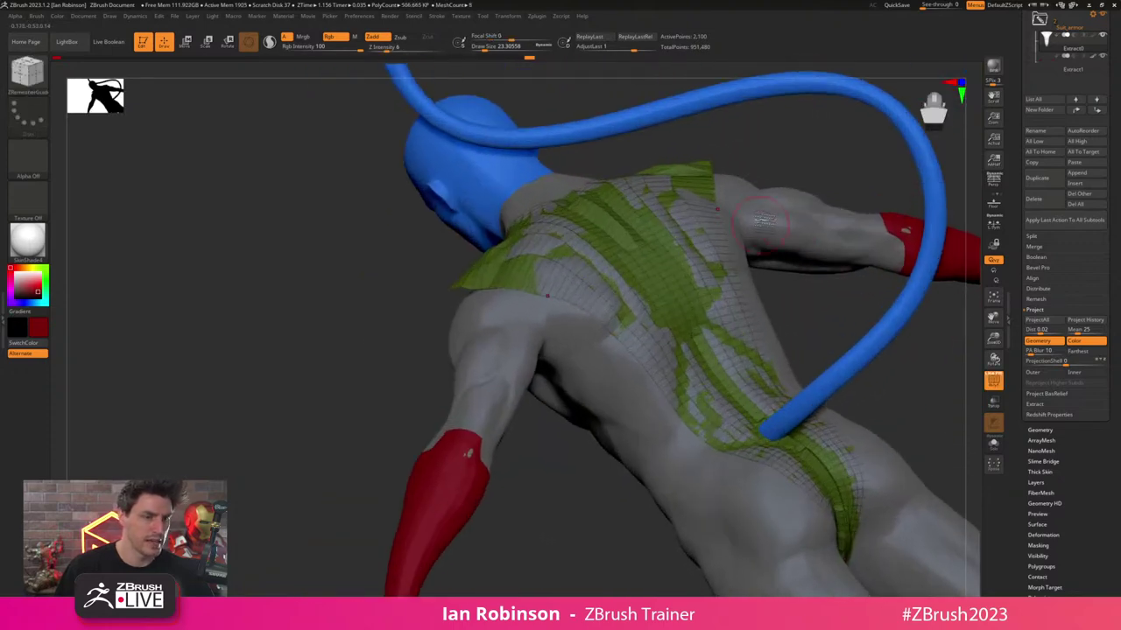
- Turn on Dynamic Subdiv for the torso suit and set its thickness to 0.00579
left_click_drag(1107, 230, 1109, 325)
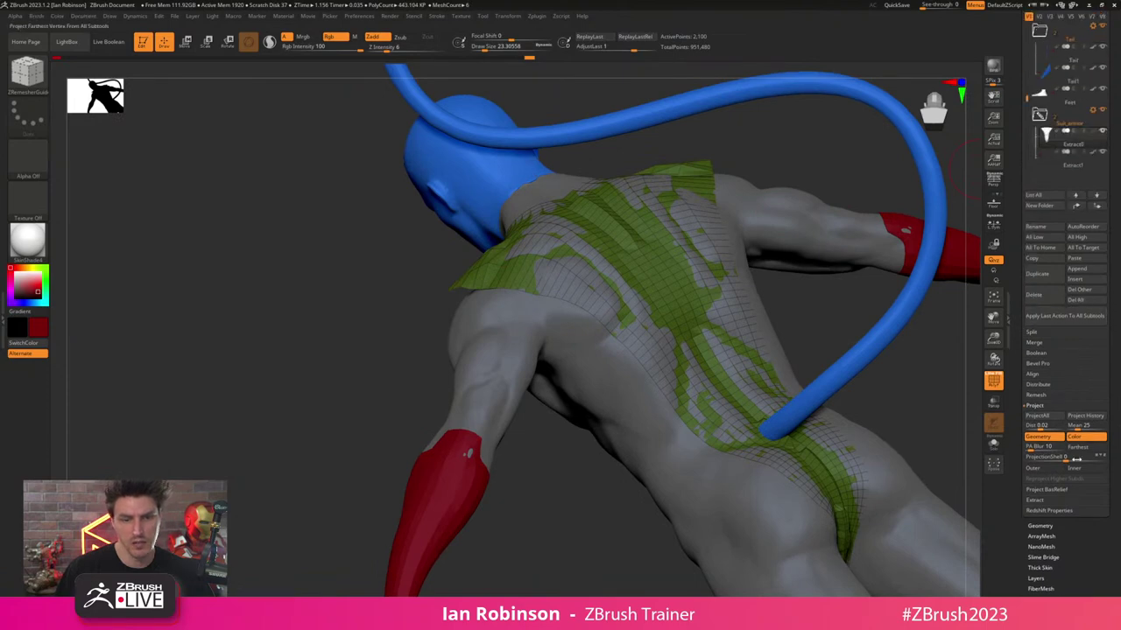
left_click(1046, 527)
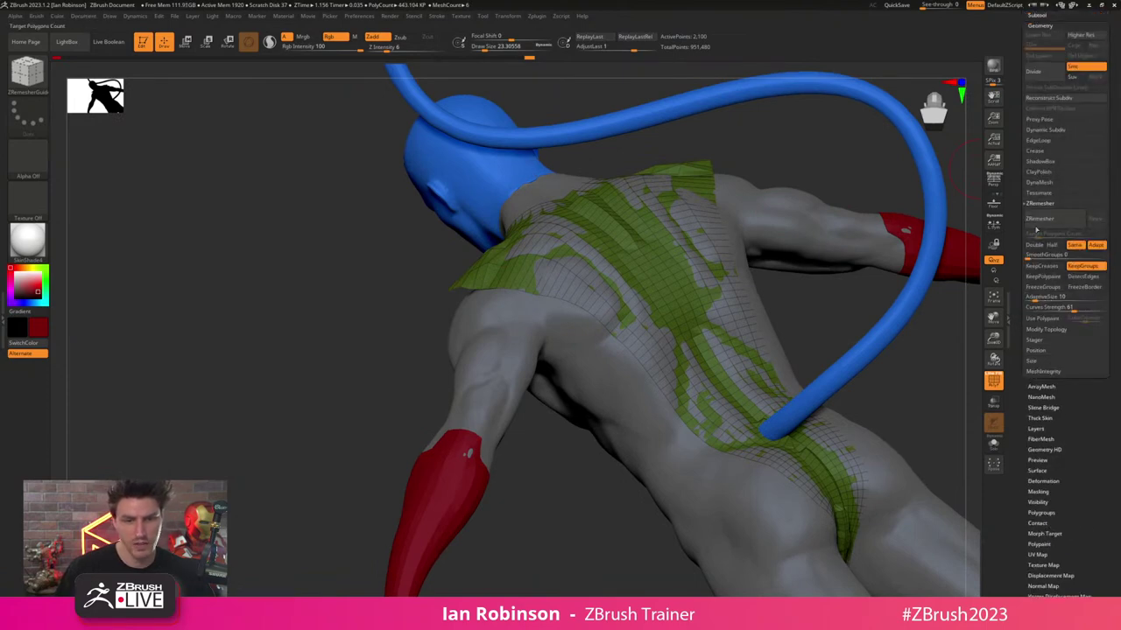
left_click(1044, 129)
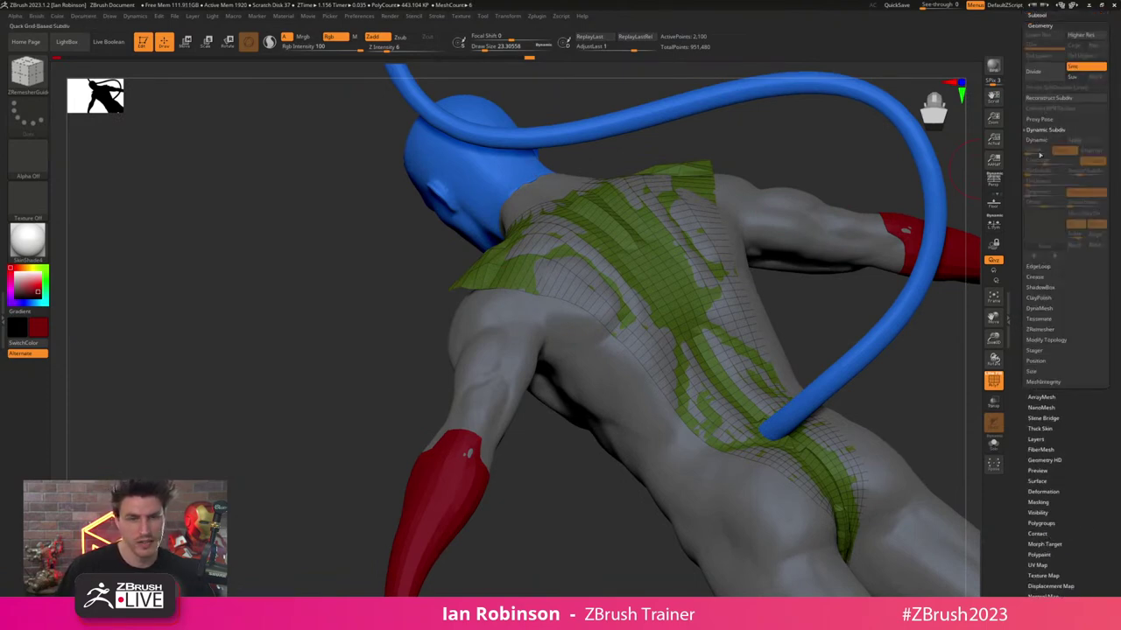
left_click(1046, 141)
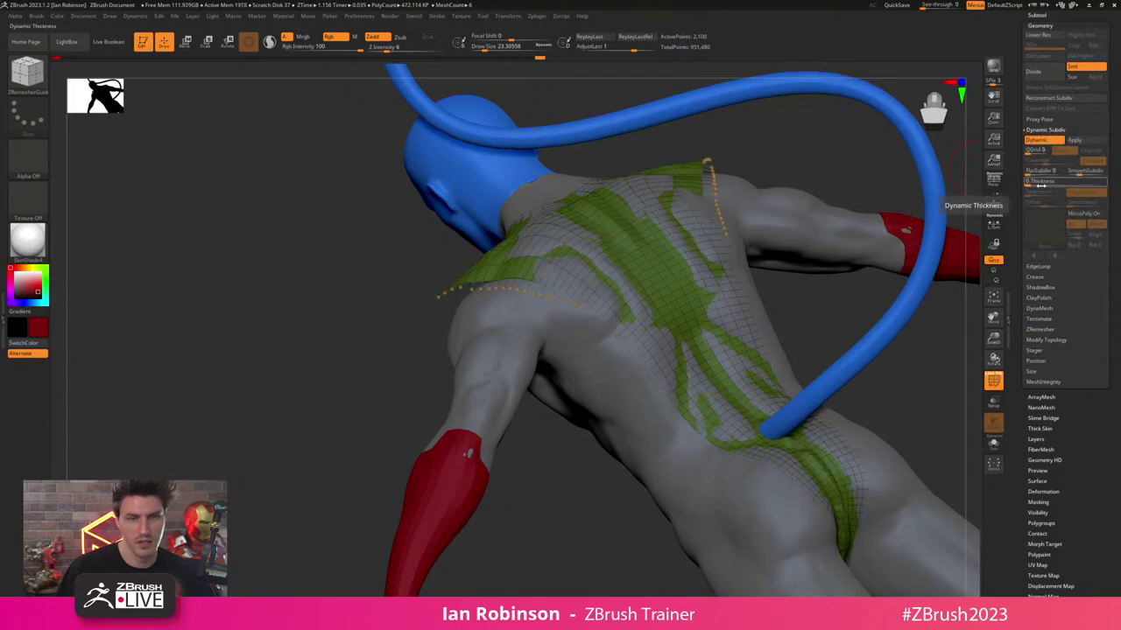
left_click_drag(1039, 185, 1048, 185)
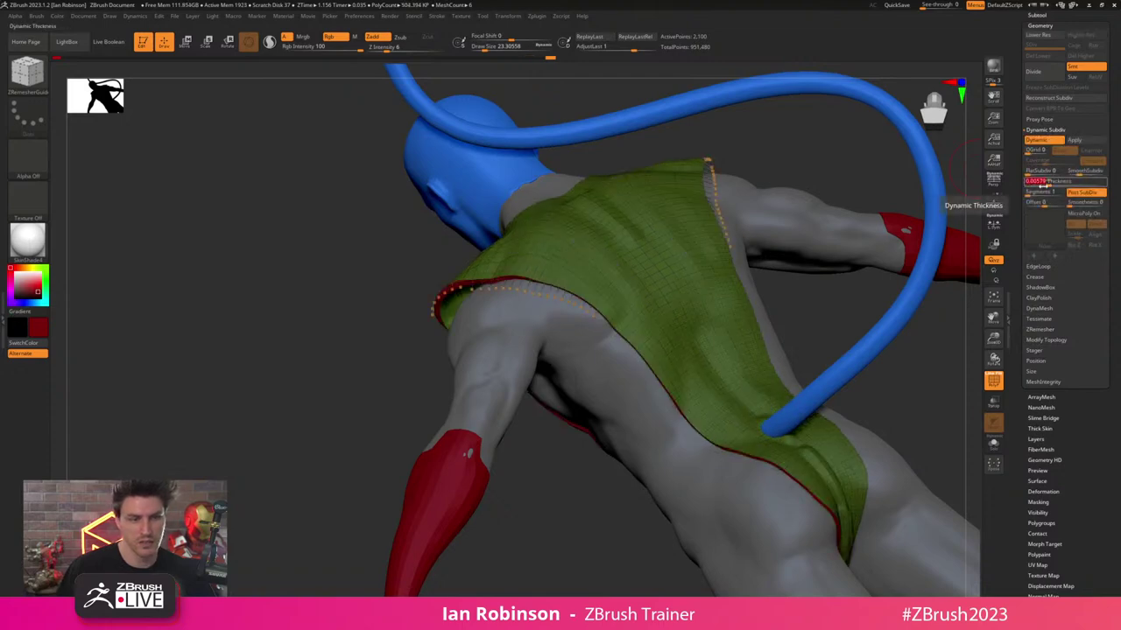
- Smooth the thickened suit along the buttocks strip and at the crotch edge
mouse_move(871, 392)
left_mouse_down()
mouse_move(855, 356)
mouse_move(787, 375)
left_mouse_up()
left_click_drag(641, 410, 663, 470, "shift")
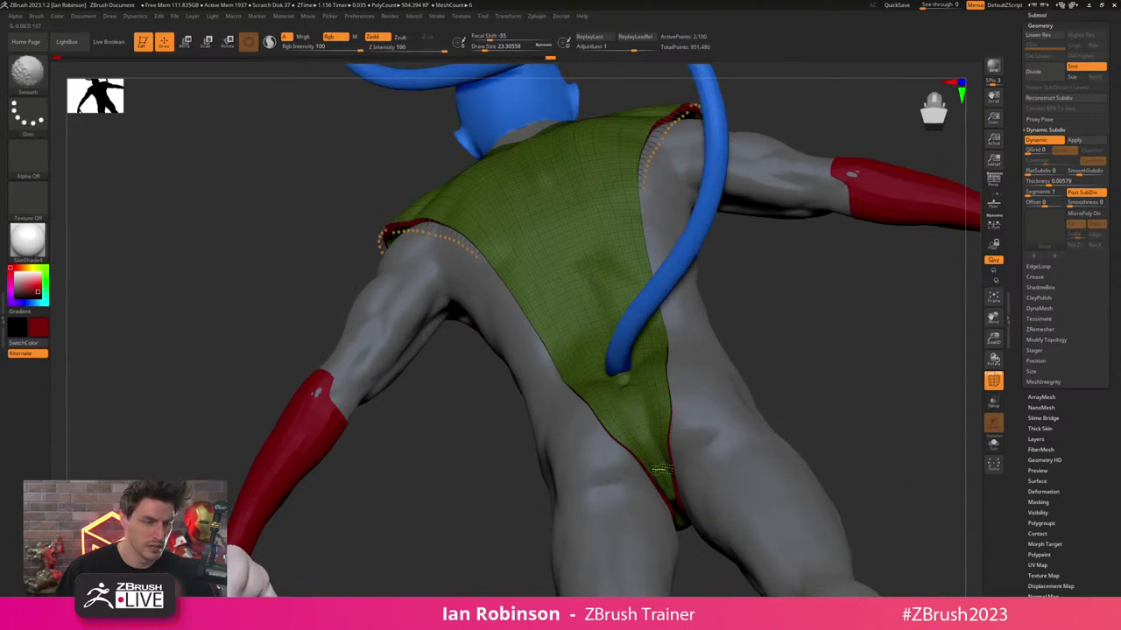
mouse_move(840, 411)
left_mouse_down()
mouse_move(826, 310)
mouse_move(770, 223)
left_mouse_up()
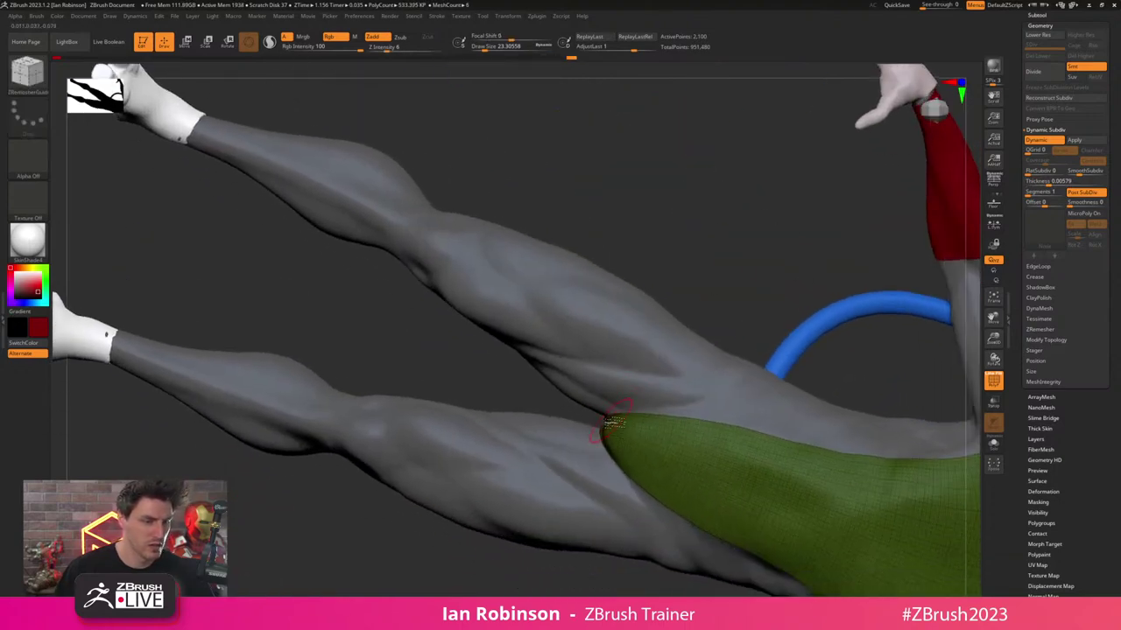
left_click_drag(613, 423, 622, 426, "shift")
- Reshape the suit's narrow crotch edge with the Move brush so it covers the gap between the thighs
left_click_drag(738, 248, 679, 368, "alt")
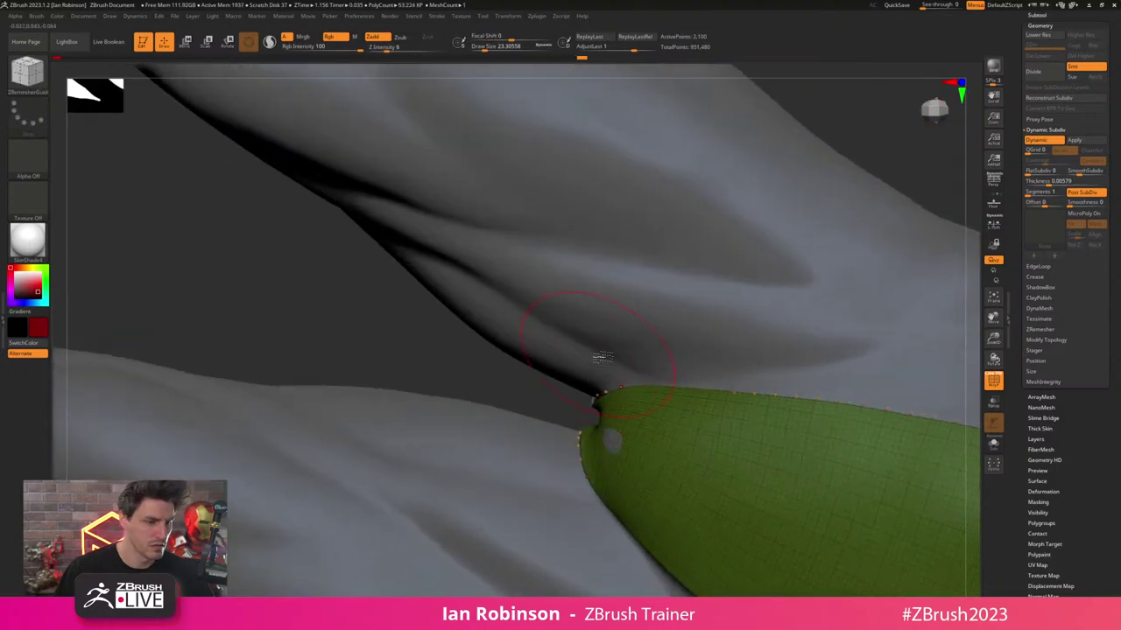
key("b")
key("m")
key("v")
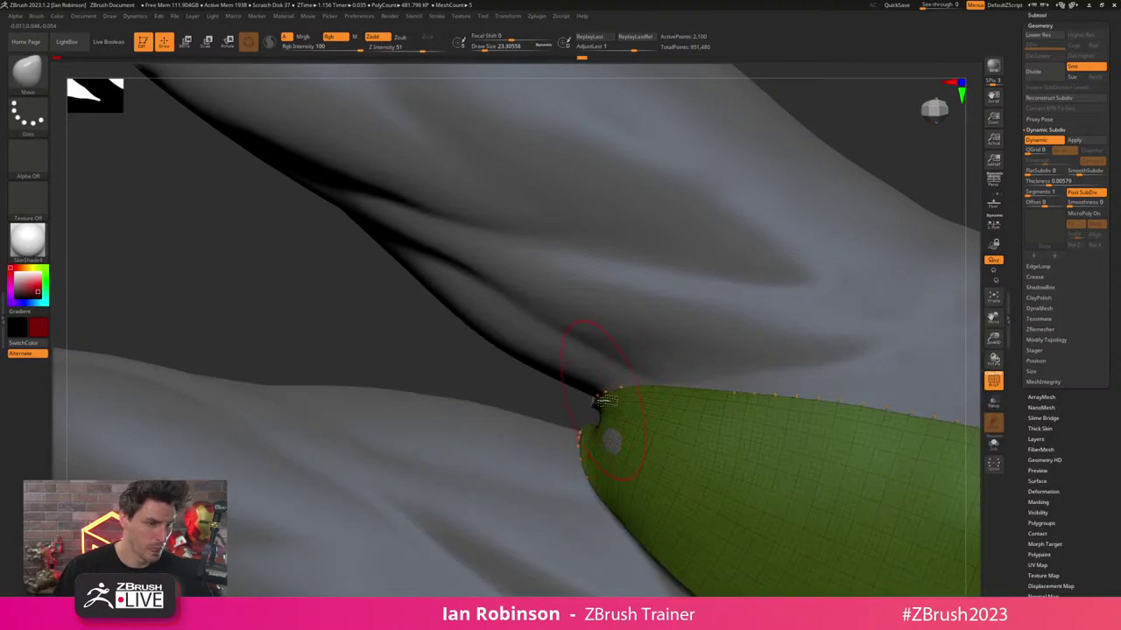
mouse_move(604, 388)
left_mouse_down()
mouse_move(615, 427)
mouse_move(626, 412)
mouse_move(574, 415)
mouse_move(558, 429)
mouse_move(521, 417)
mouse_move(510, 405)
mouse_move(517, 386)
mouse_move(520, 428)
left_mouse_up()
key("s")
left_click_drag(458, 391, 459, 337, "alt")
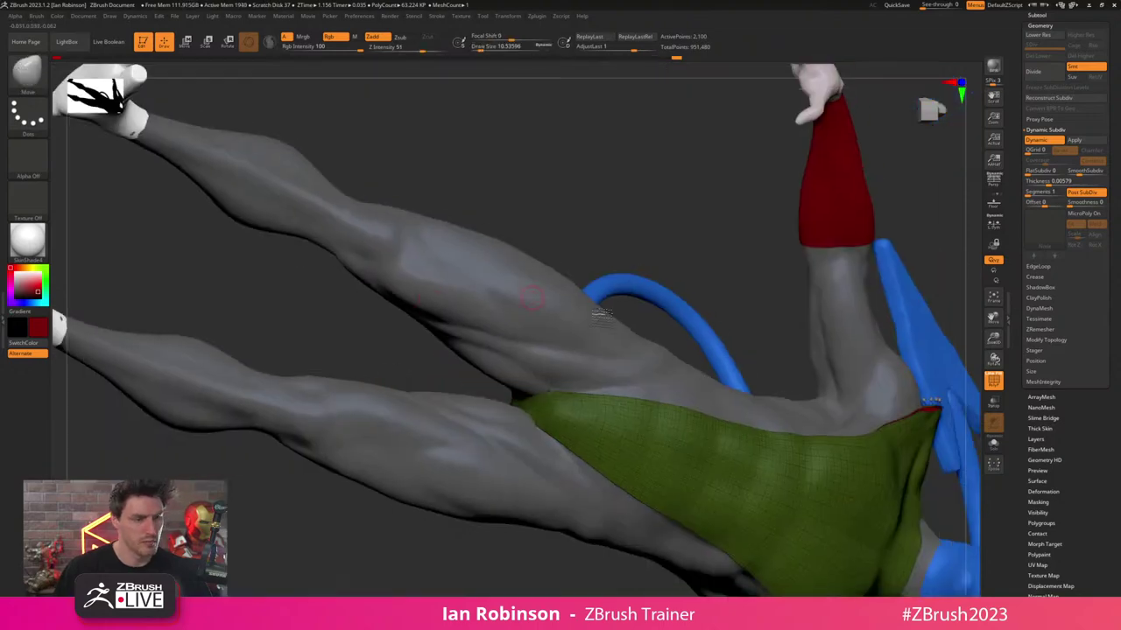
- Select the red forearm cuffs subtool and display one cuff up close with its wireframe shown
mouse_move(748, 225)
left_mouse_down()
mouse_move(787, 333)
mouse_move(816, 359)
mouse_move(790, 400)
mouse_move(788, 338)
mouse_move(807, 278)
mouse_move(799, 274)
left_mouse_up()
key("shift+f")
left_click_drag(621, 158, 712, 261, "alt")
left_click(727, 182, "alt")
left_click_drag(736, 209, 696, 292, "alt")
left_click_drag(671, 242, 642, 345, "alt")
key("shift+f")
right_click_drag(642, 345, 642, 475, "alt")
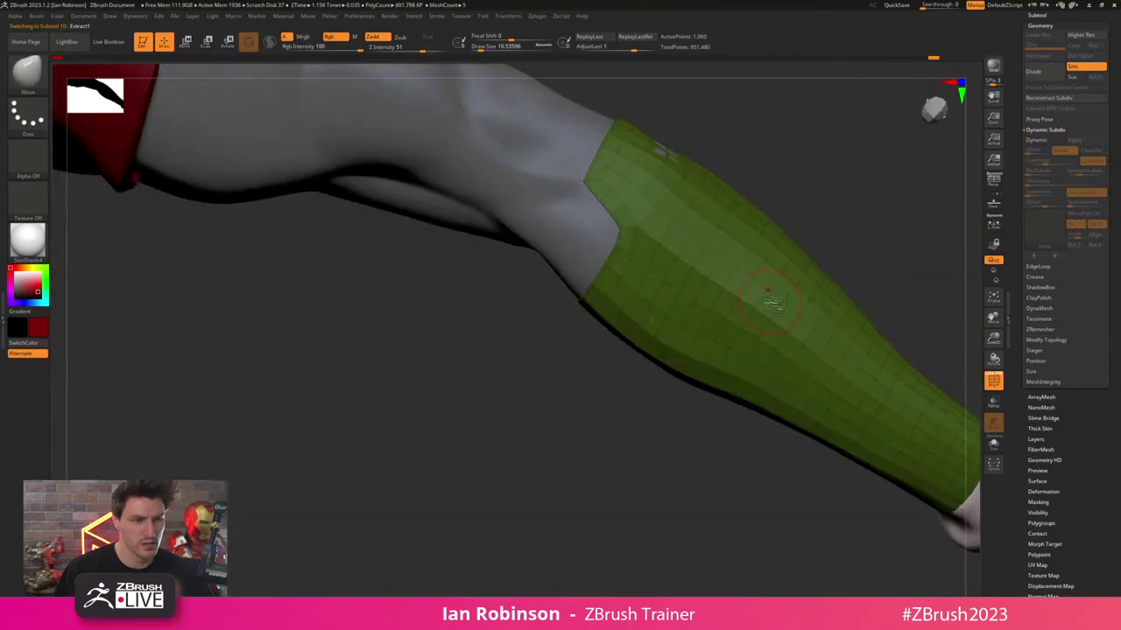
right_click_drag(663, 149, 574, 195, "alt")
left_click_drag(870, 249, 863, 233)
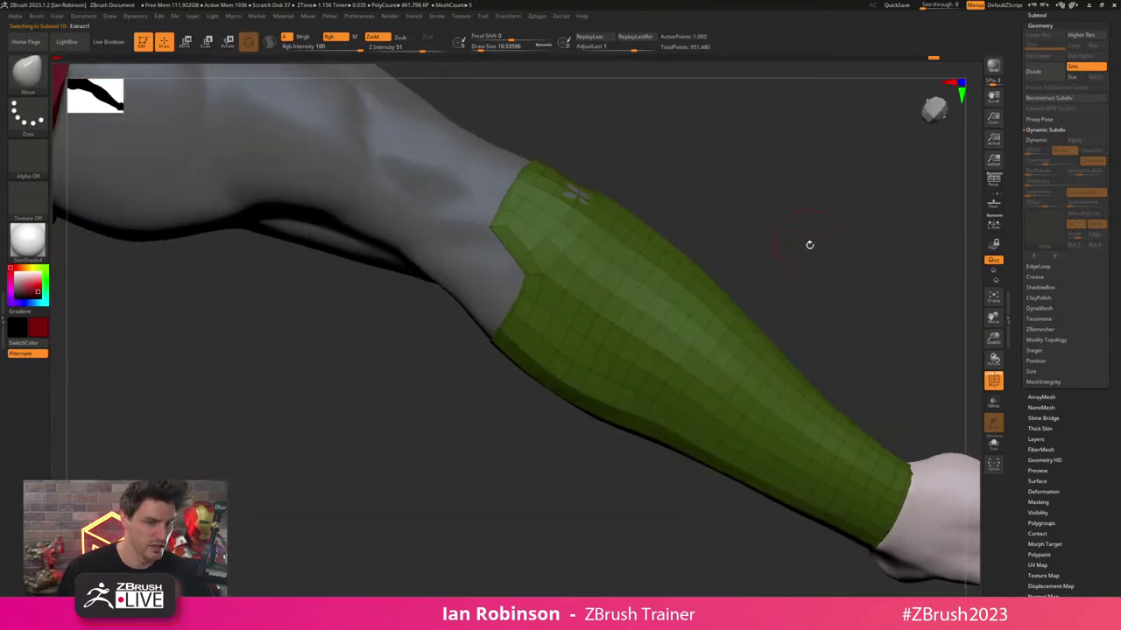
- Turn on Dynamic Subdiv for the forearm cuffs and set their thickness to 0.005
left_click(1050, 139)
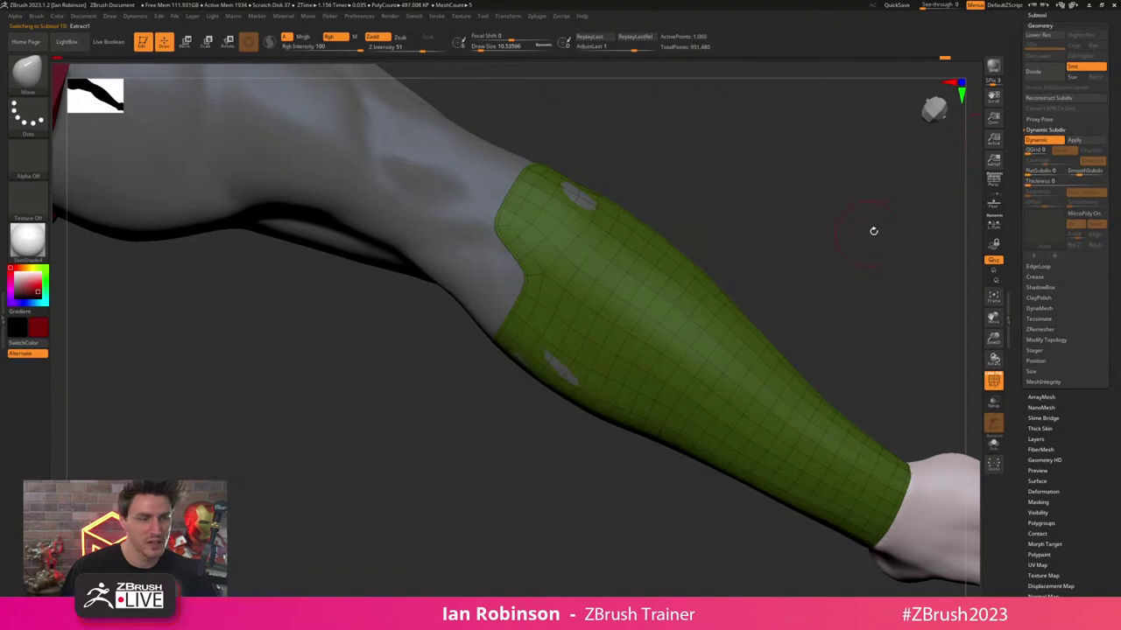
right_click_drag(704, 200, 699, 231, "ctrl")
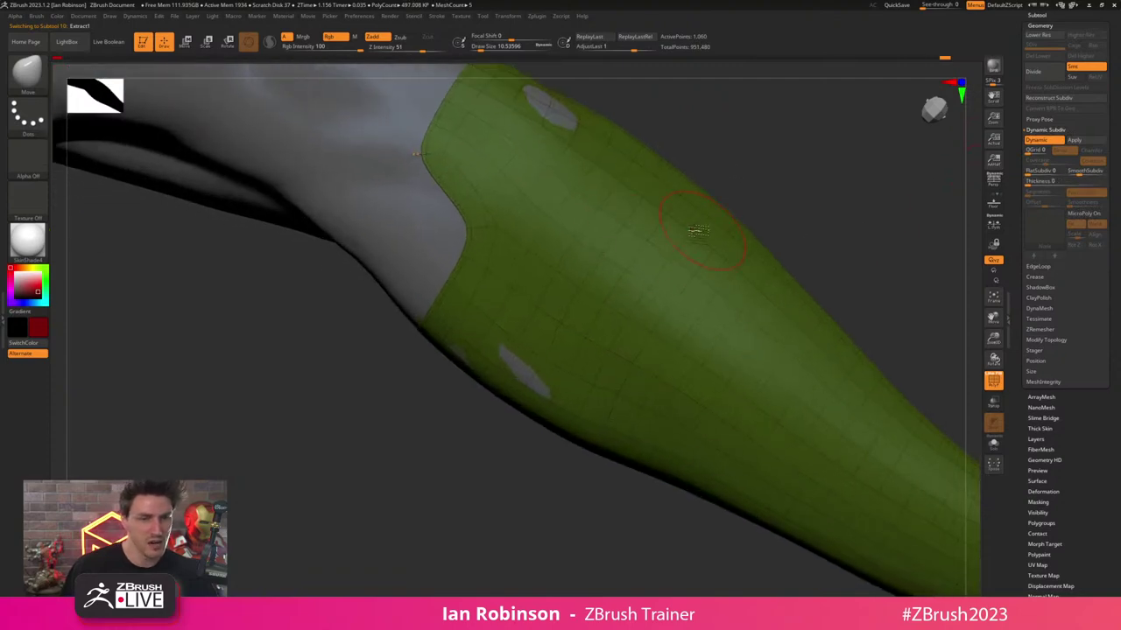
right_click_drag(509, 150, 549, 279, "alt")
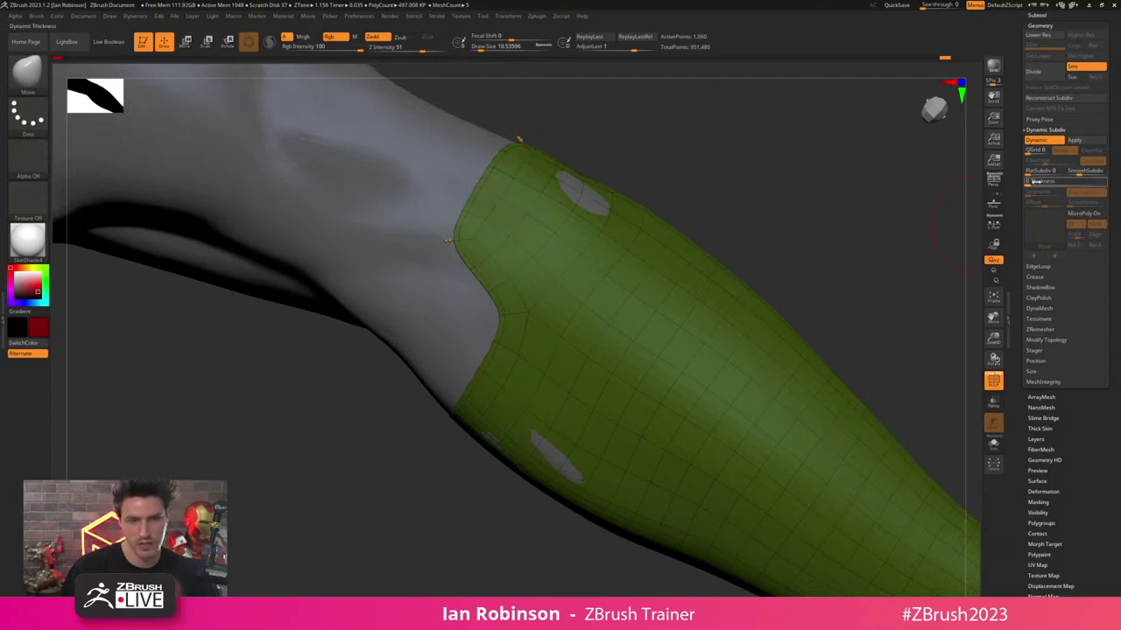
left_click_drag(1031, 183, 1051, 183)
right_click_drag(902, 194, 817, 253)
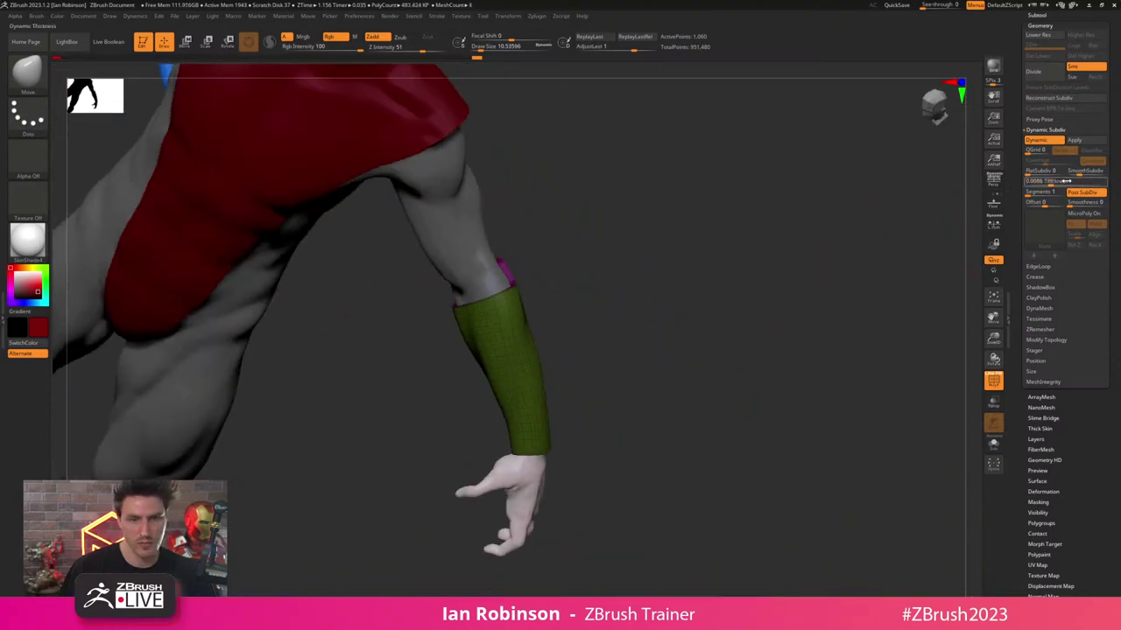
left_click(1064, 182)
type(".01")
key("Return")
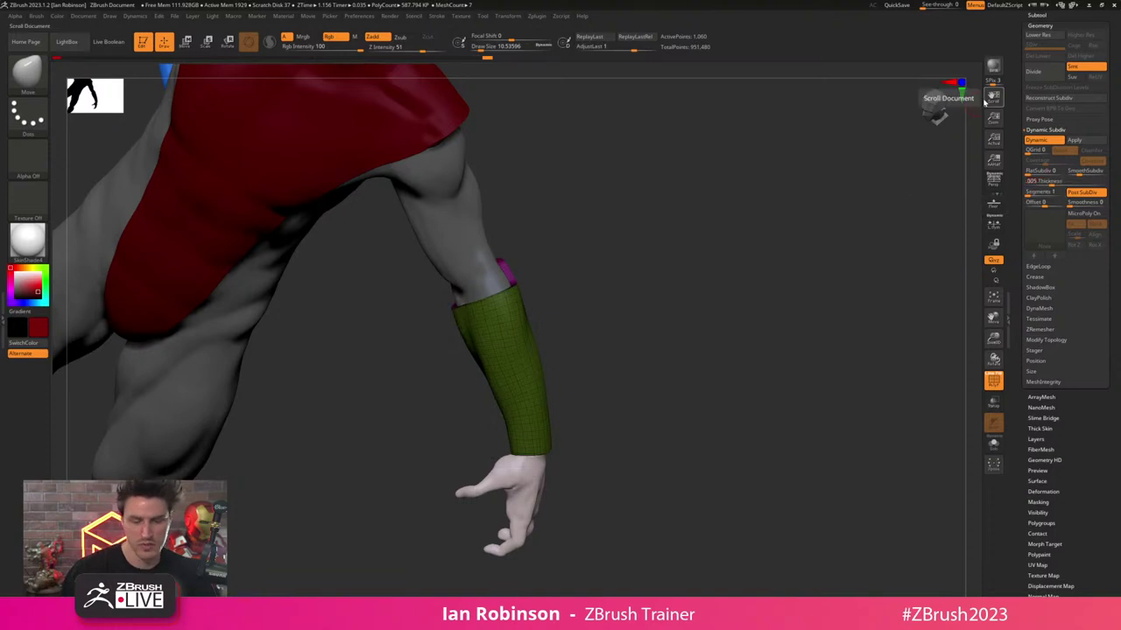
key("Return")
mouse_move(703, 283)
left_mouse_down()
mouse_move(668, 263)
mouse_move(704, 299)
left_mouse_up()
key("shift+f")
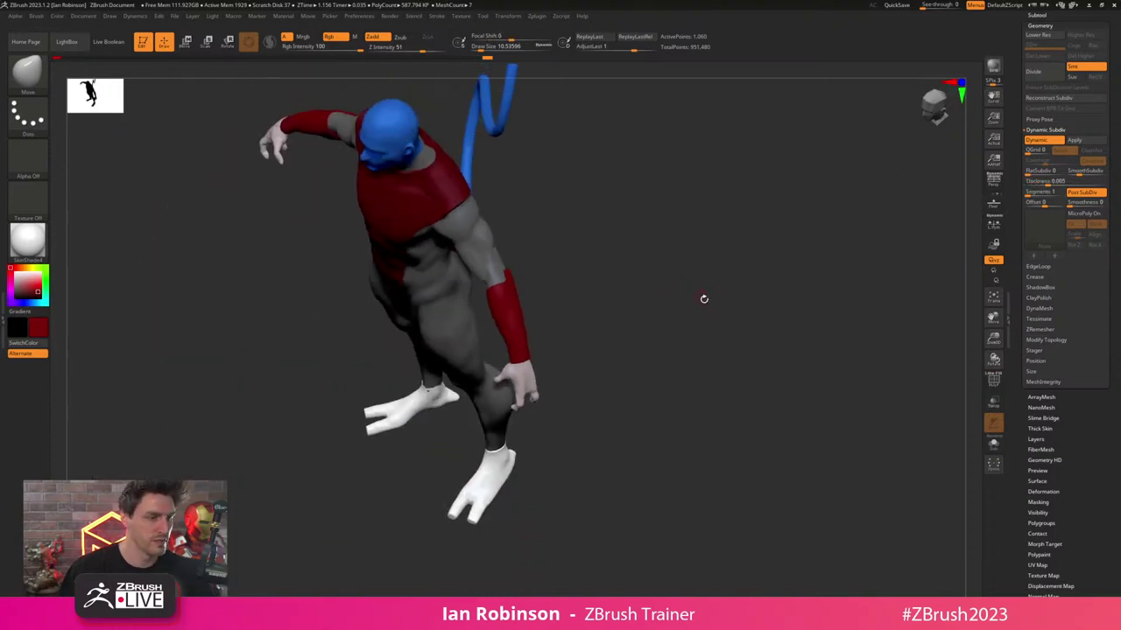
- Show the character from the front, select the torso suit and open the color options
right_click_drag(703, 300, 791, 234, "shift")
right_click_drag(586, 234, 515, 202)
left_click(573, 216, "alt")
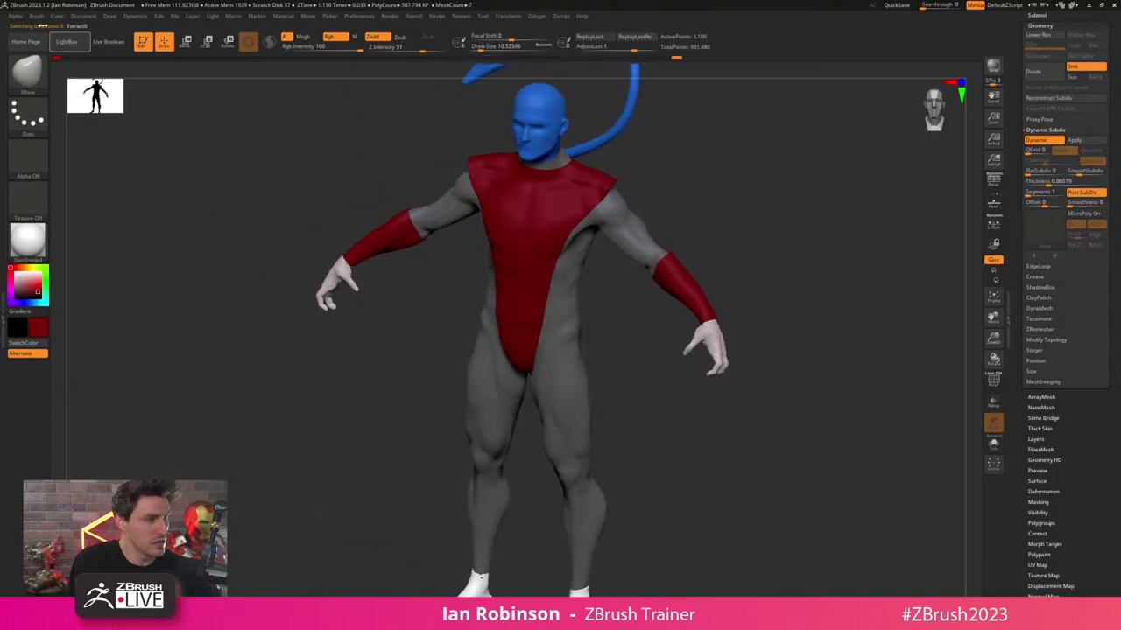
left_click(58, 18)
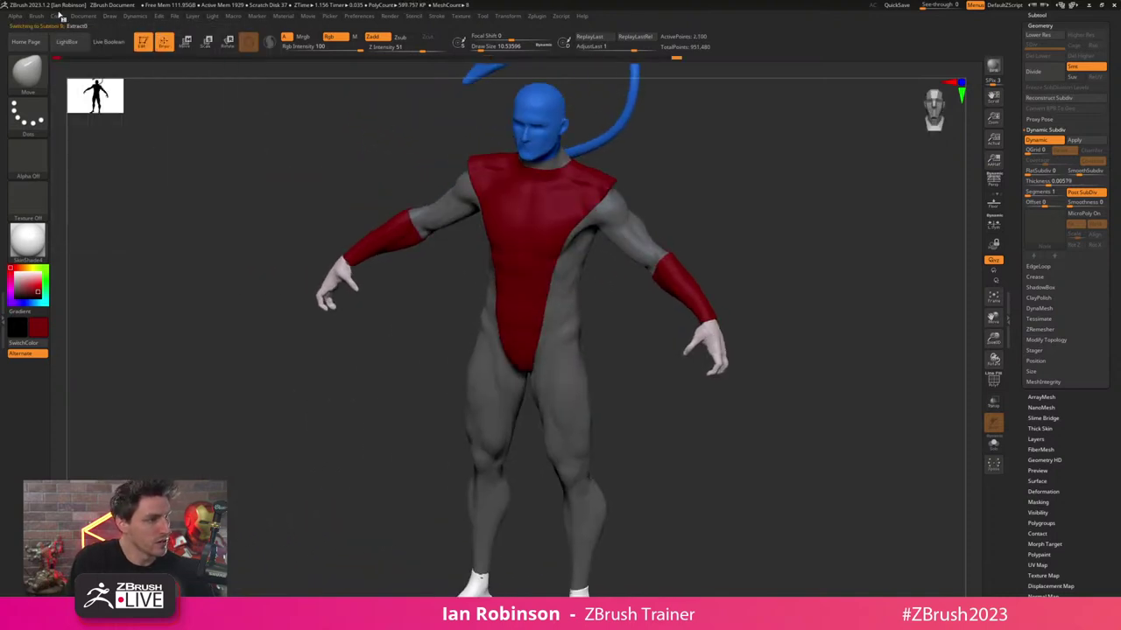
left_click(57, 15)
left_click(97, 205)
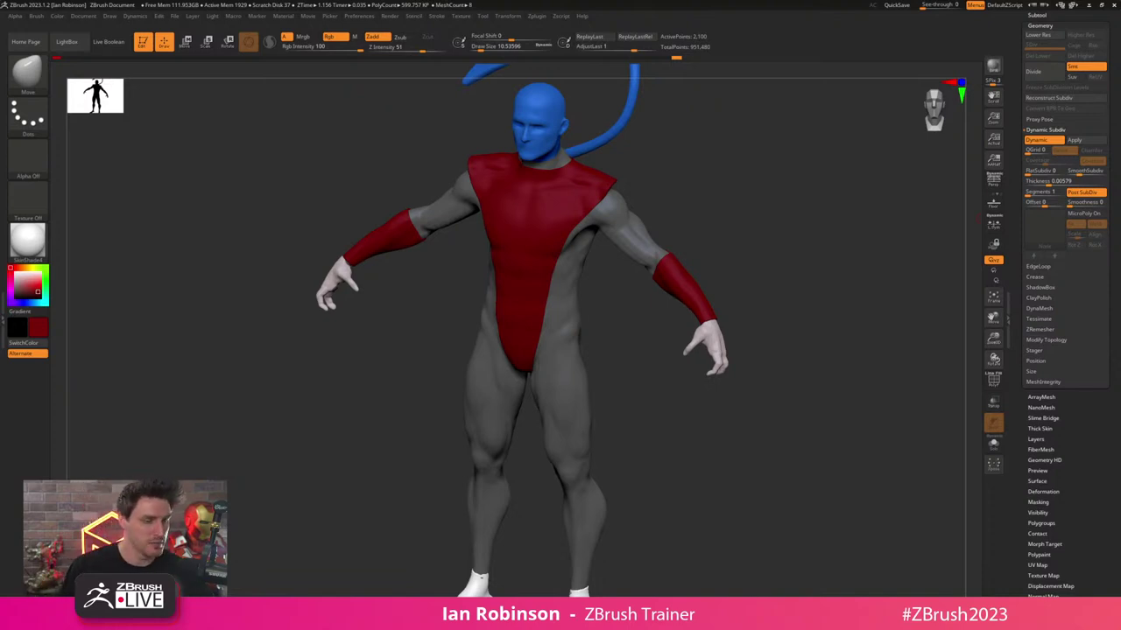
- Smooth the suit's armhole edges around the shoulders at a draw size of about 41
left_click_drag(798, 291, 815, 330, "shift")
left_click_drag(822, 206, 823, 310, "alt")
mouse_move(685, 223)
left_mouse_down()
mouse_move(698, 231)
mouse_move(710, 218)
mouse_move(728, 246)
mouse_move(632, 215)
left_mouse_up()
key("s")
left_click_drag(544, 223, 514, 229, "shift")
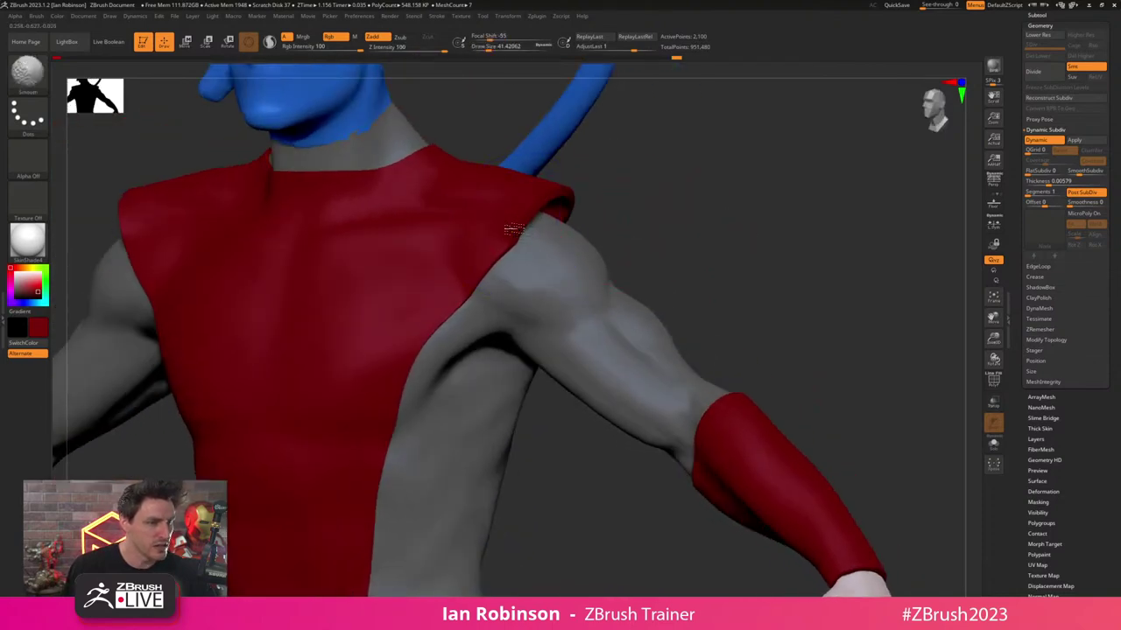
left_click_drag(734, 213, 671, 215)
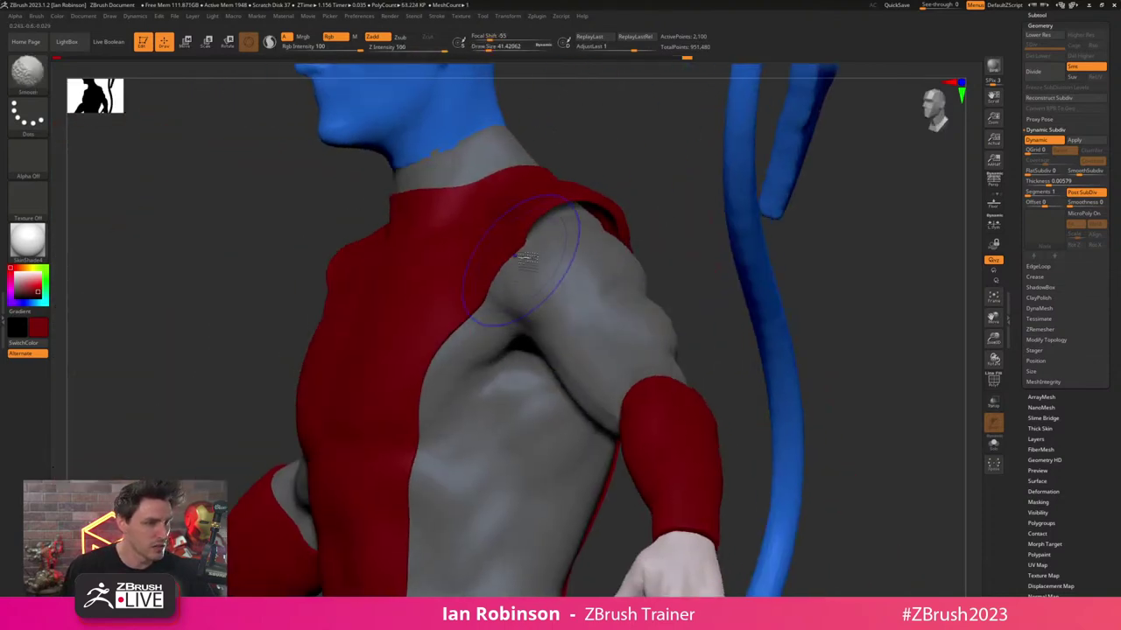
mouse_move(646, 177)
left_mouse_down()
mouse_move(664, 188)
mouse_move(620, 184)
mouse_move(656, 171)
mouse_move(700, 202)
mouse_move(663, 198)
mouse_move(653, 228)
mouse_move(671, 181)
left_mouse_up()
key("s")
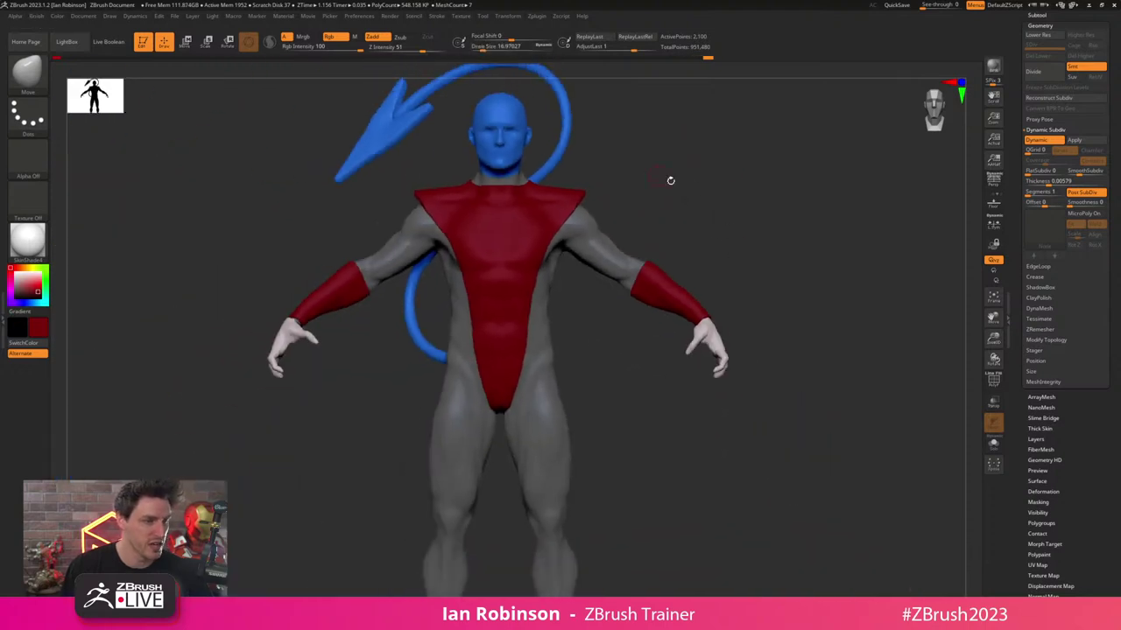
- Select the Body1 subtool and bring the lower legs into view
left_click_drag(667, 464, 674, 210, "alt")
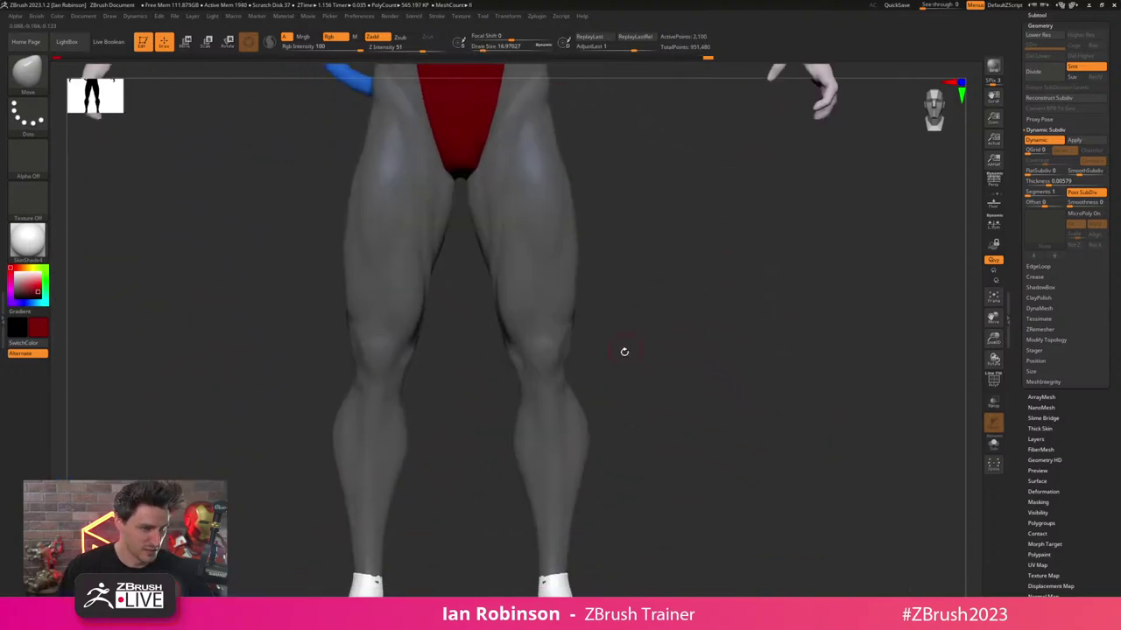
key("shift+f")
key("shift+f")
key("d")
key("shift+d")
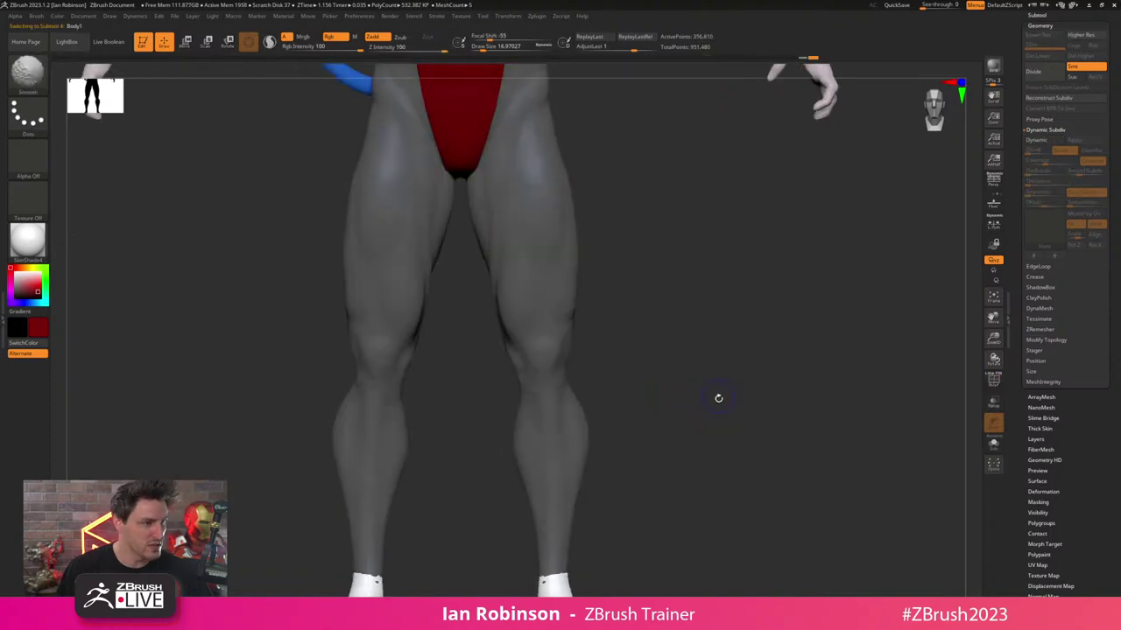
left_click_drag(718, 397, 660, 328, "alt")
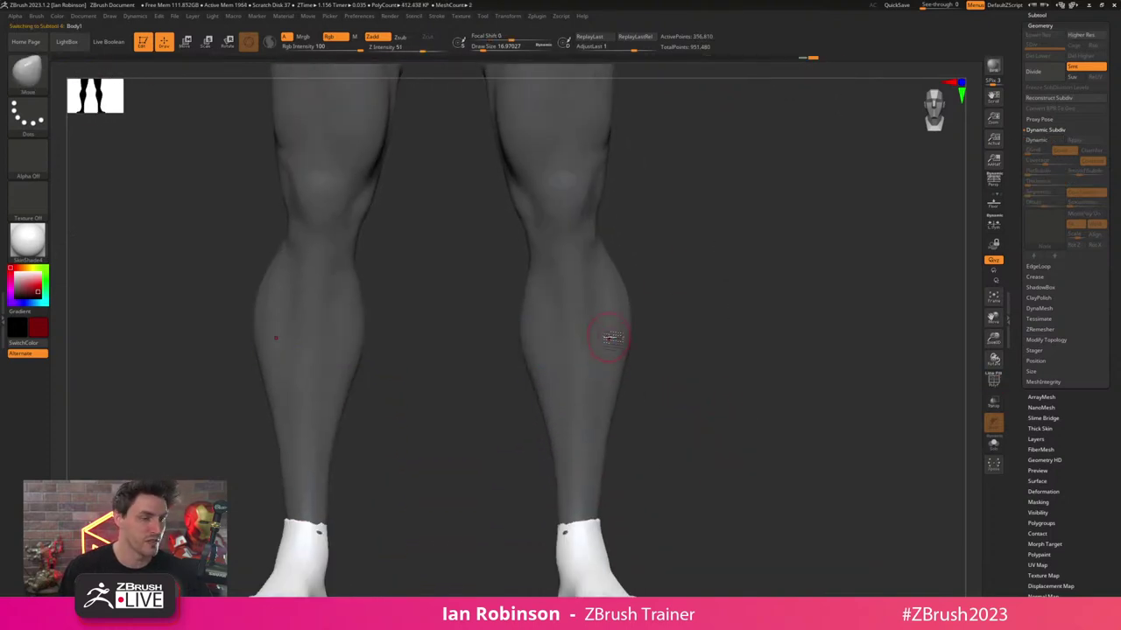
- Mask both lower legs from just below the knees down to the ankles with the MaskLasso brush
key("ctrl")
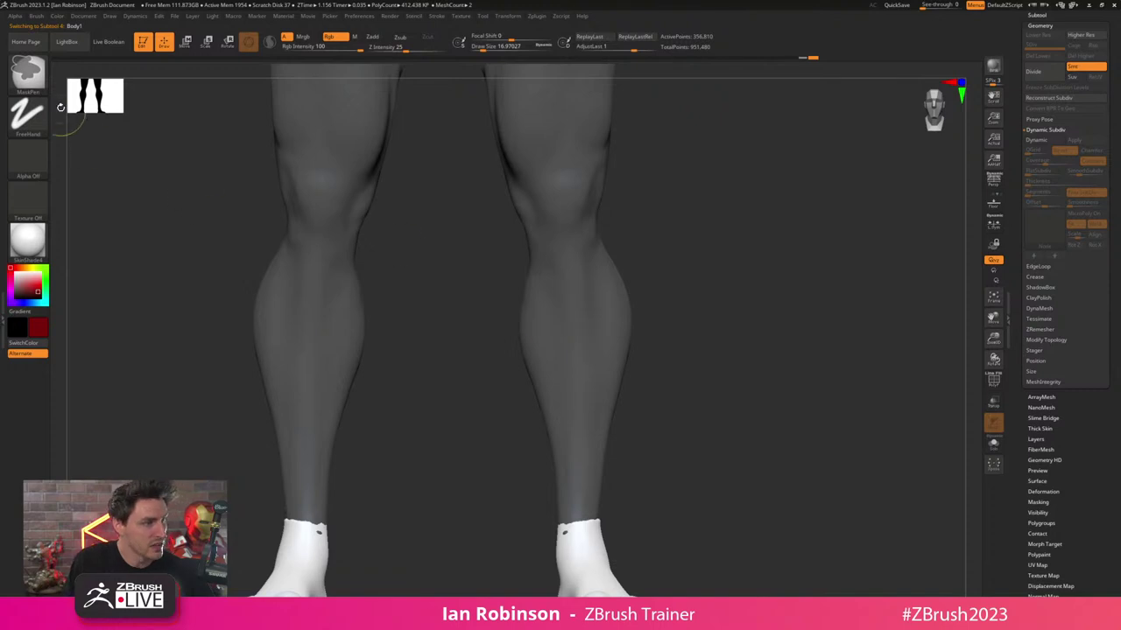
mouse_move(570, 250)
left_mouse_down("ctrl")
mouse_move(555, 268)
mouse_move(576, 254)
left_mouse_up("ctrl")
left_click(42, 88, "ctrl")
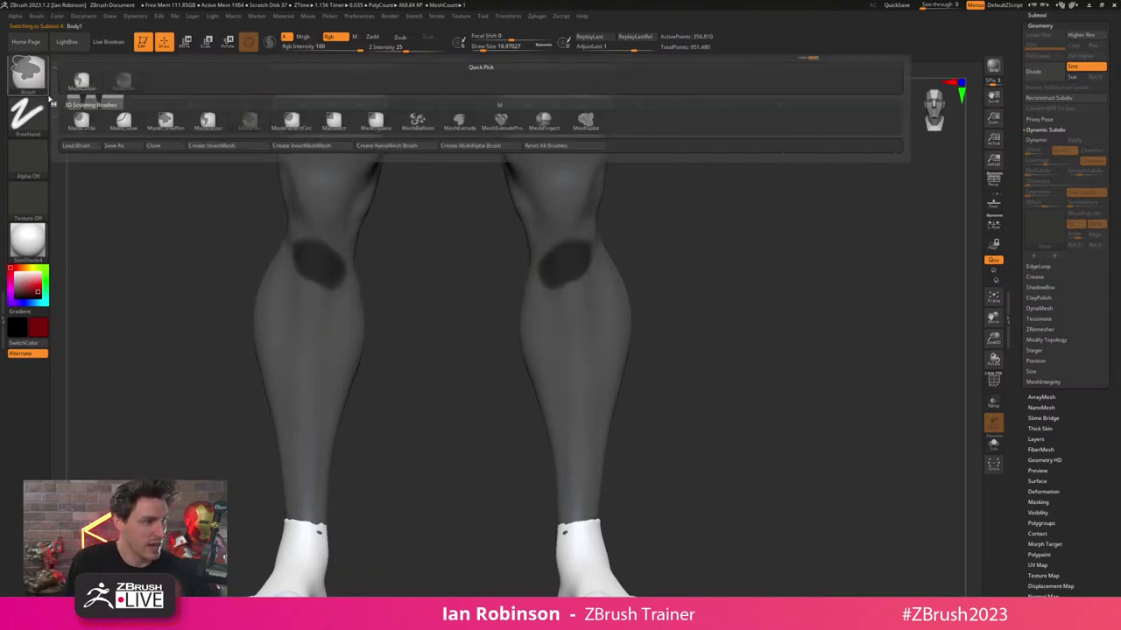
left_click(224, 129, "ctrl")
mouse_move(502, 265)
left_mouse_down("ctrl")
mouse_move(651, 269)
mouse_move(658, 225)
left_mouse_up("ctrl")
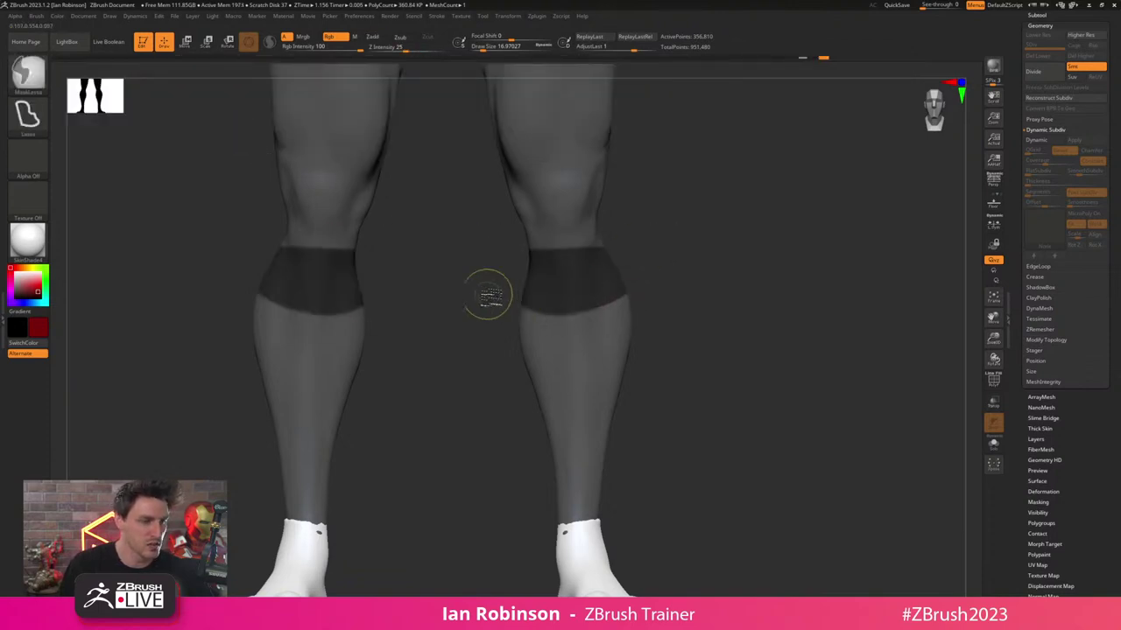
mouse_move(530, 510)
left_mouse_down("ctrl")
mouse_move(513, 485)
mouse_move(698, 408)
mouse_move(677, 572)
mouse_move(663, 504)
mouse_move(533, 508)
mouse_move(477, 359)
mouse_move(541, 283)
mouse_move(685, 328)
mouse_move(671, 482)
mouse_move(653, 522)
left_mouse_up("ctrl")
key("space")
key("ctrl+z")
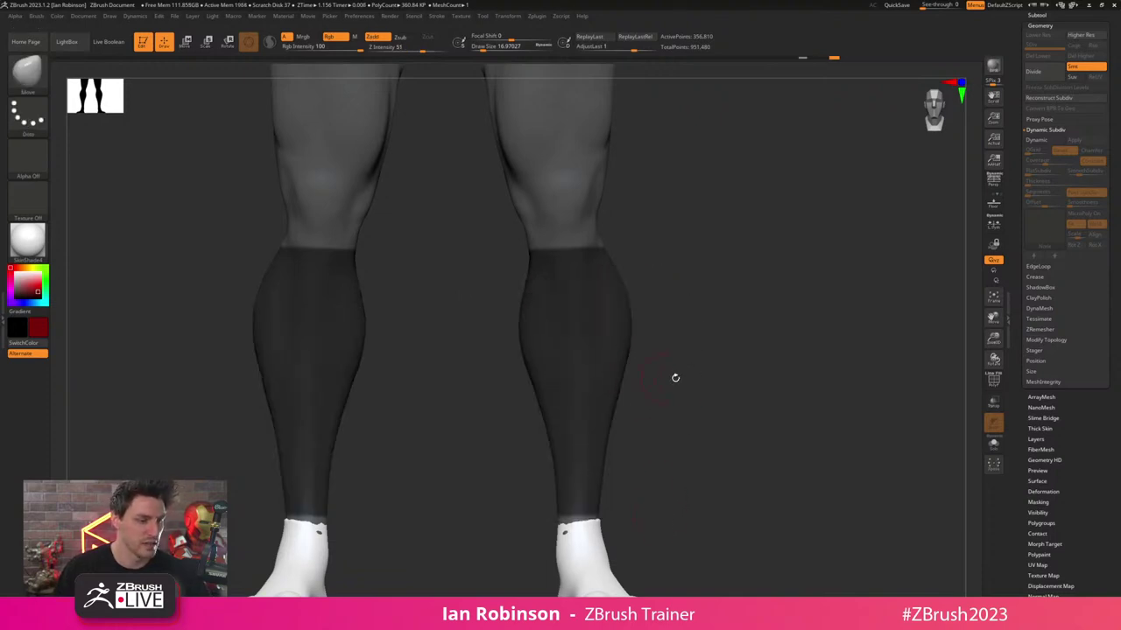
- Remove the mask from a curved area at the upper back of both calves with the lasso
left_click_drag(710, 376, 643, 385)
left_click_drag(811, 287, 786, 312, "alt")
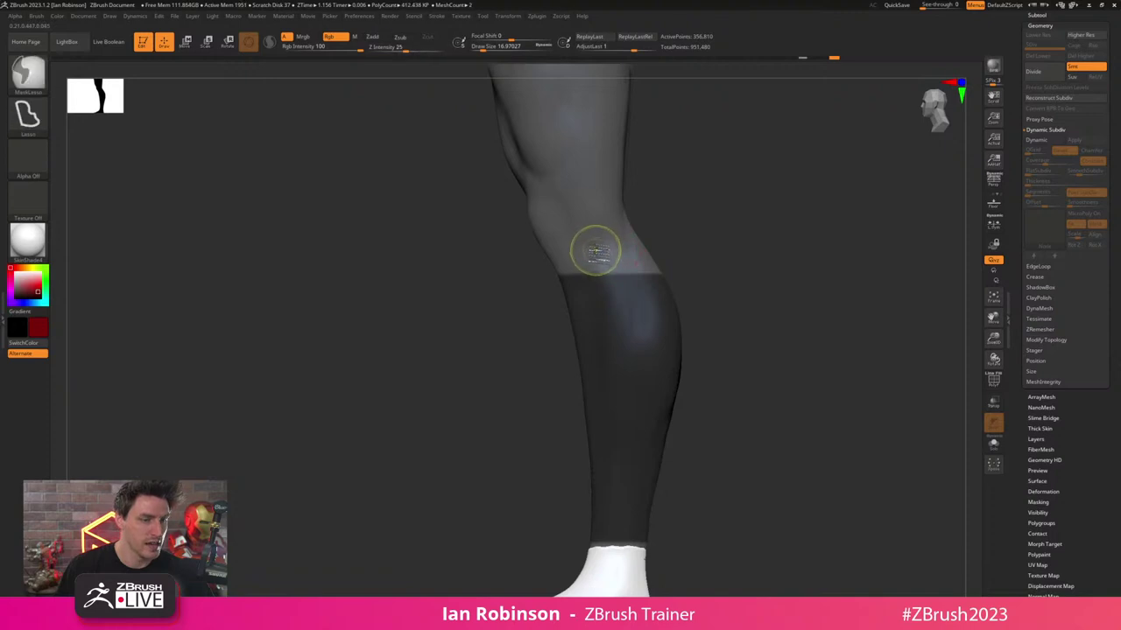
mouse_move(594, 248)
left_mouse_down("ctrl")
mouse_move(657, 336)
mouse_move(734, 240)
mouse_move(774, 255)
mouse_move(715, 260)
mouse_move(752, 269)
left_mouse_up("ctrl")
key("s")
left_click_drag(653, 286, 648, 285)
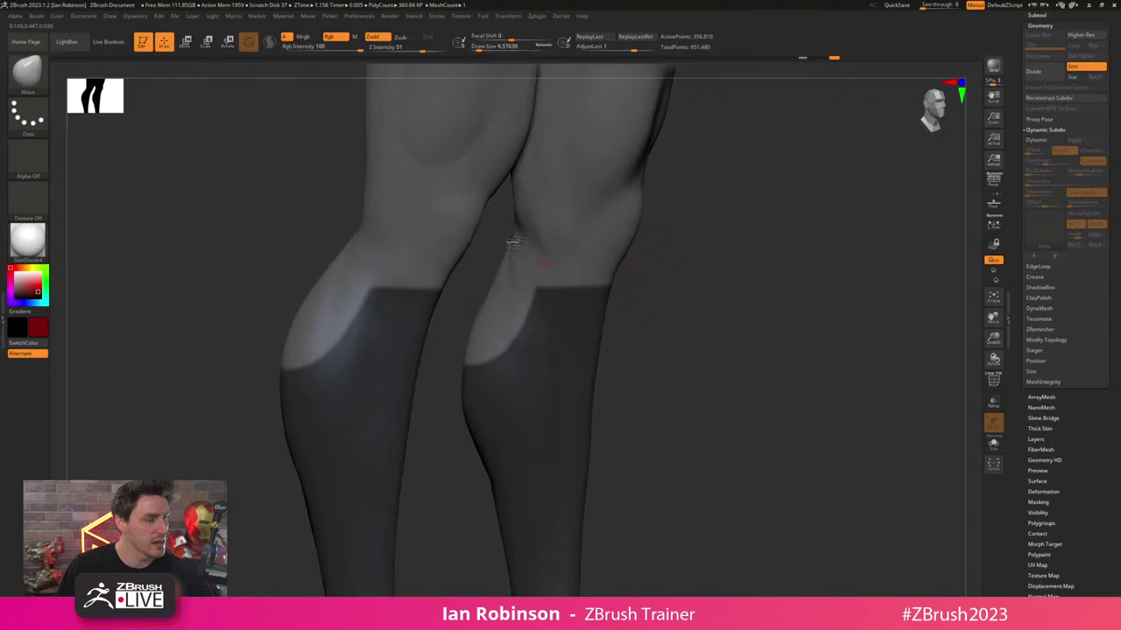
- Switch the masking brush to MaskPen and set its draw size to about 12
left_click(36, 80, "ctrl")
left_click(249, 121, "ctrl")
key("s")
left_click_drag(690, 243, 695, 272, "alt")
left_click(689, 271)
key("s")
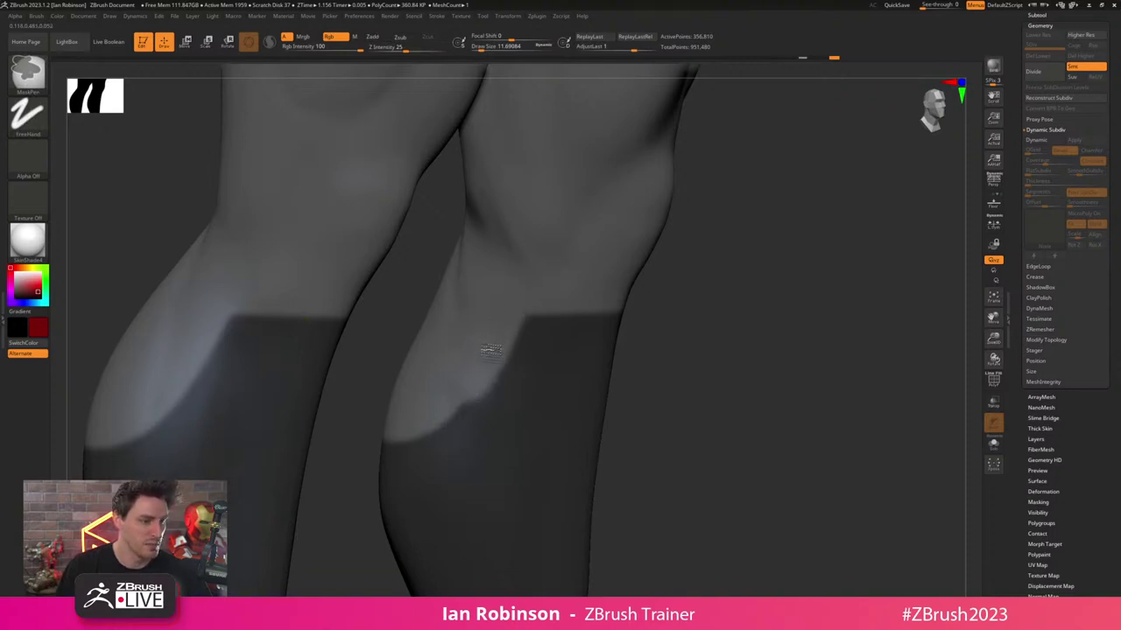
- Erase the mask's upper outer corner below the knee, following the curve of the calf cutout
left_click_drag(779, 375, 698, 359)
mouse_move(788, 286)
left_mouse_down()
mouse_move(797, 252)
mouse_move(772, 250)
left_mouse_up()
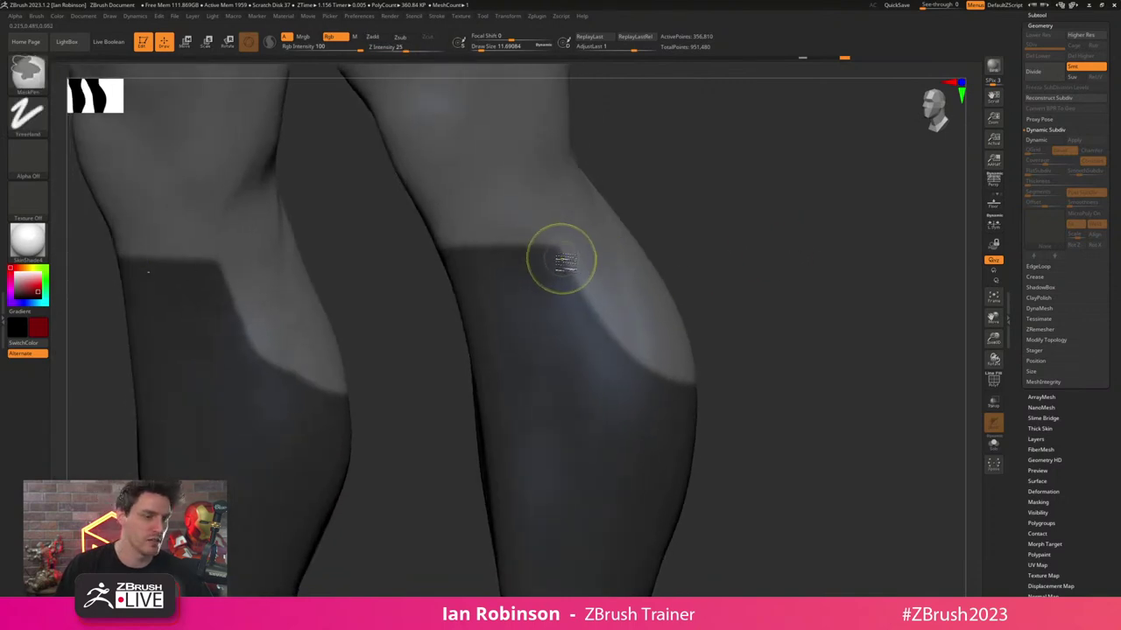
mouse_move(573, 256)
left_mouse_down("ctrl+alt")
mouse_move(609, 325)
mouse_move(647, 346)
left_mouse_up("ctrl+alt")
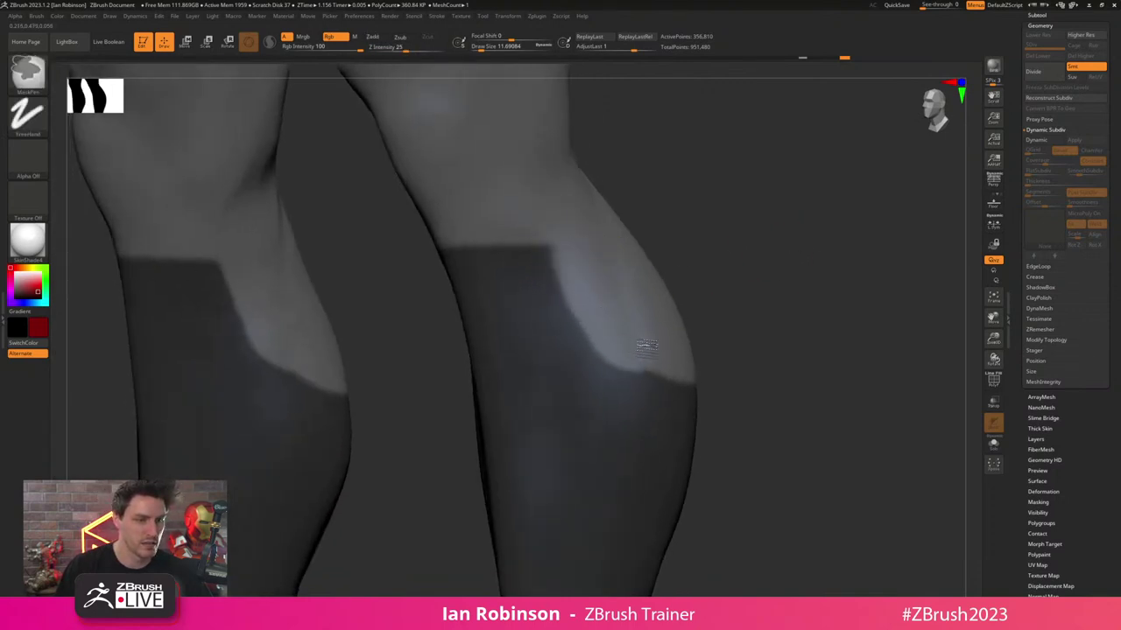
left_click(550, 283, "ctrl+alt")
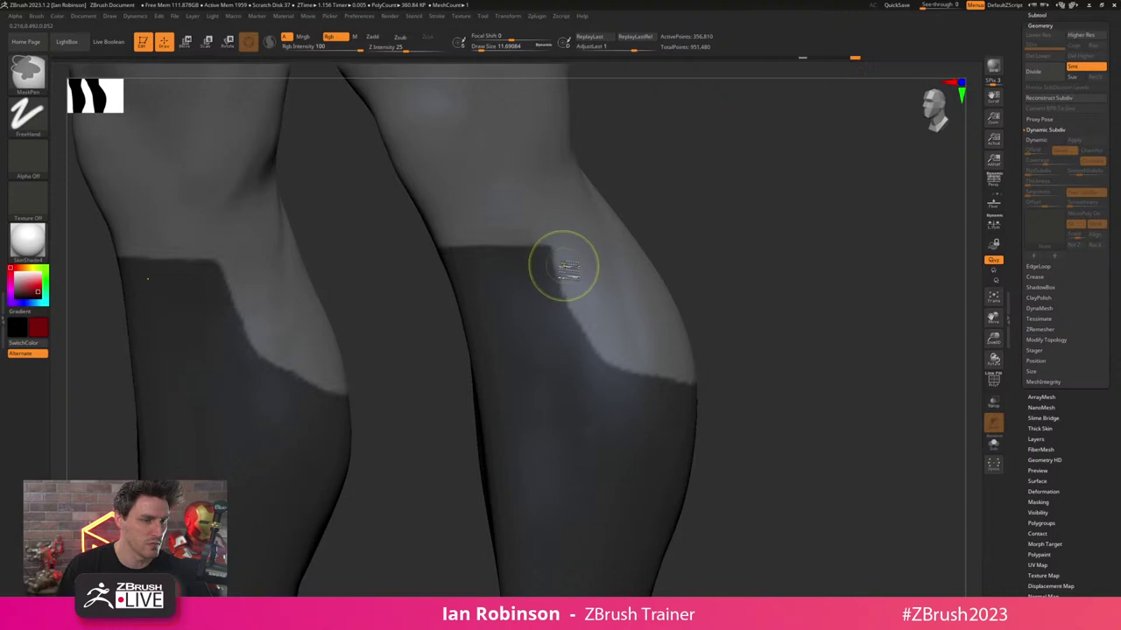
left_click(567, 267, "ctrl+alt")
left_click_drag(539, 233, 554, 246, "ctrl+alt")
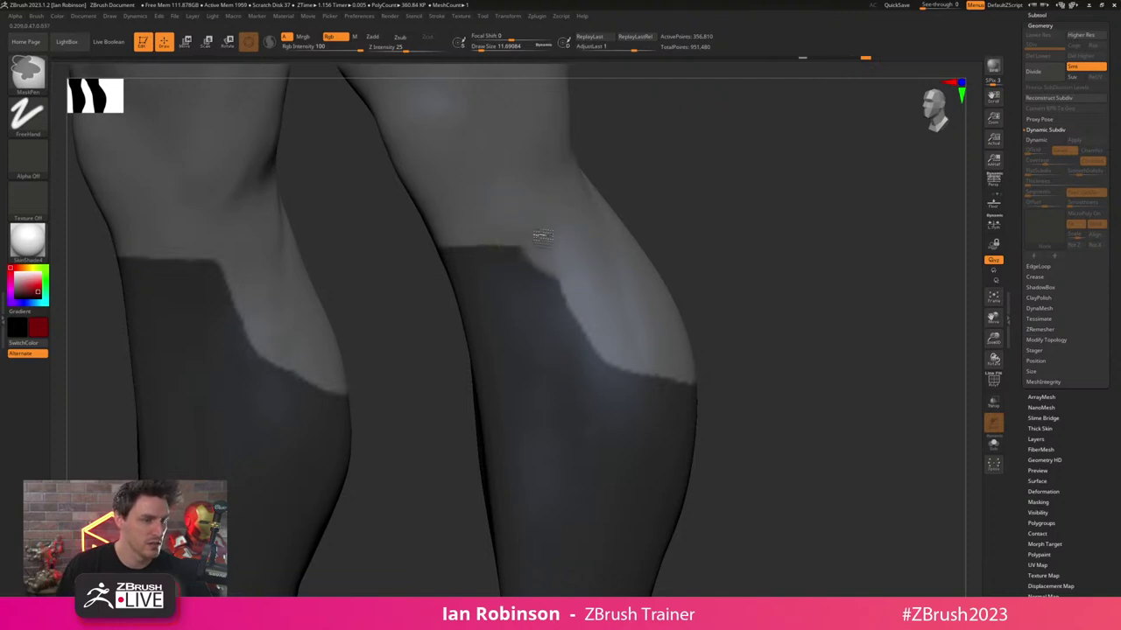
- Round off the mask's upper inner corner below the knee by erasing along its edge
left_click_drag(658, 223, 741, 219)
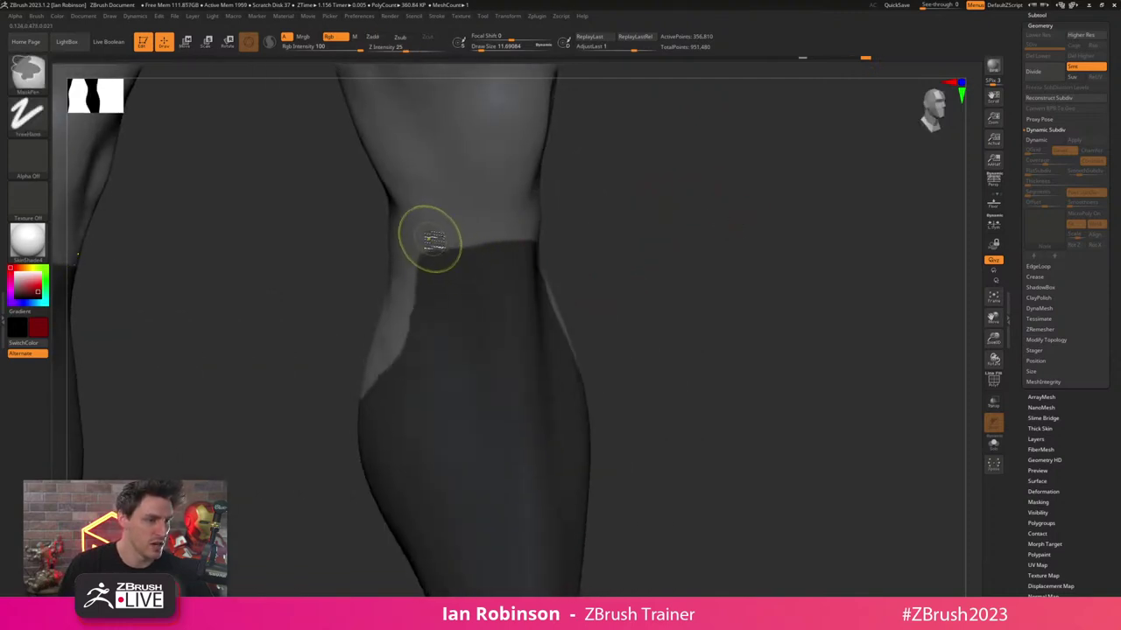
left_click_drag(429, 238, 425, 240, "ctrl+alt")
left_click_drag(413, 281, 471, 228, "ctrl+alt")
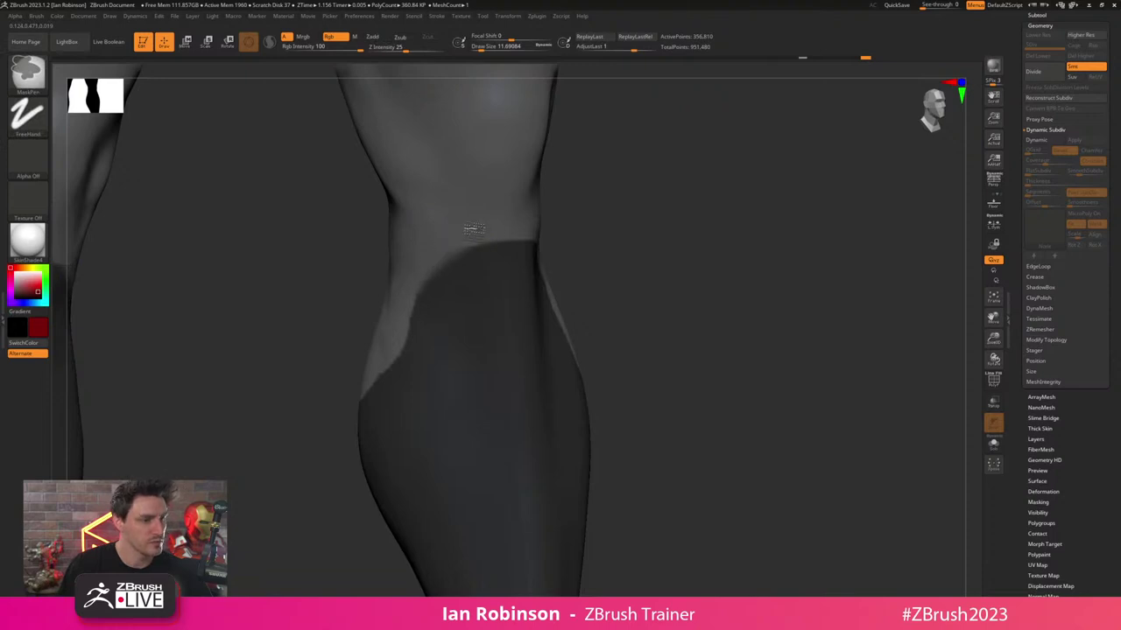
mouse_move(569, 218)
left_mouse_down()
mouse_move(549, 223)
mouse_move(556, 234)
left_mouse_up()
left_click_drag(637, 235, 606, 245)
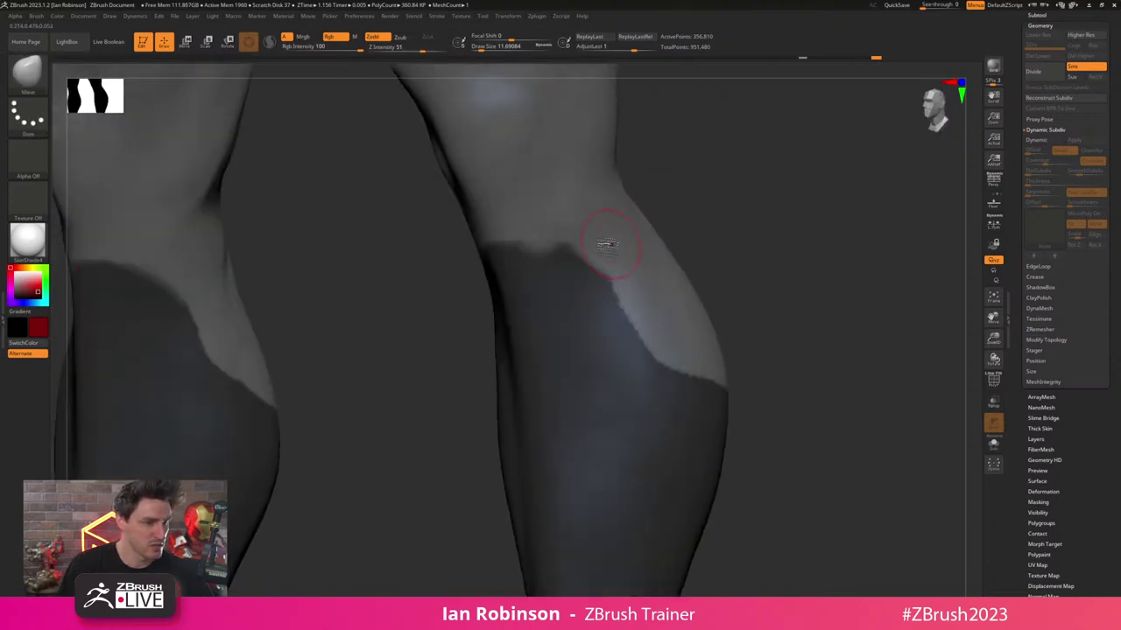
- Repaint the mask's upper outer edge, and clean up its inner and top edges at a draw size of about 7.5
mouse_move(530, 247)
left_mouse_down("ctrl")
mouse_move(576, 239)
mouse_move(644, 300)
left_mouse_up("ctrl")
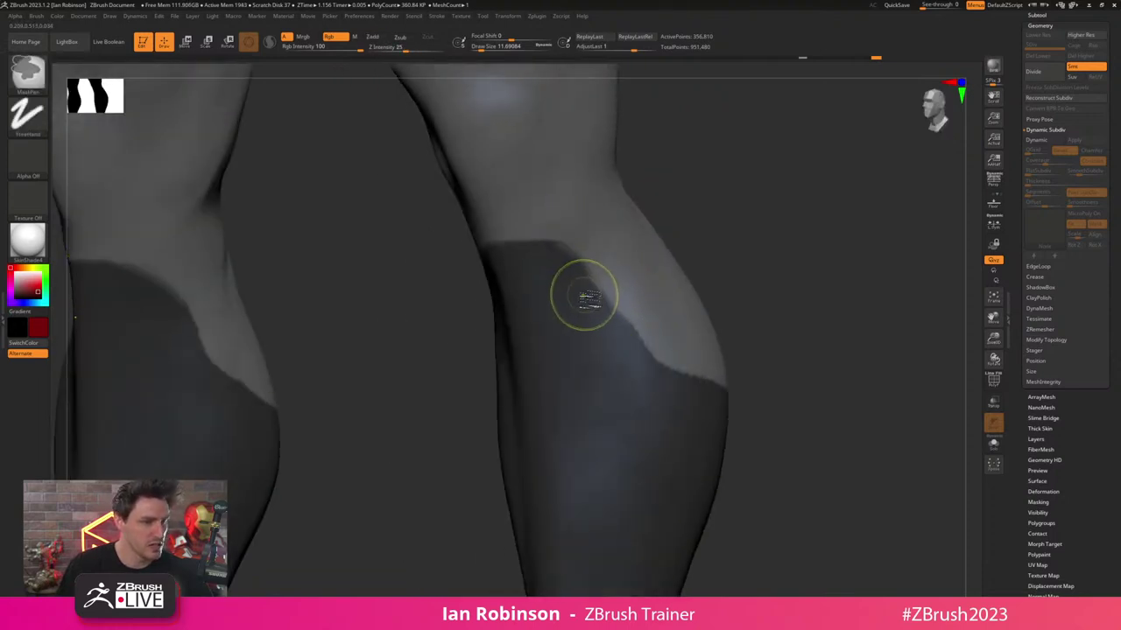
mouse_move(715, 207)
left_mouse_down()
mouse_move(636, 217)
mouse_move(656, 184)
left_mouse_up()
key("s")
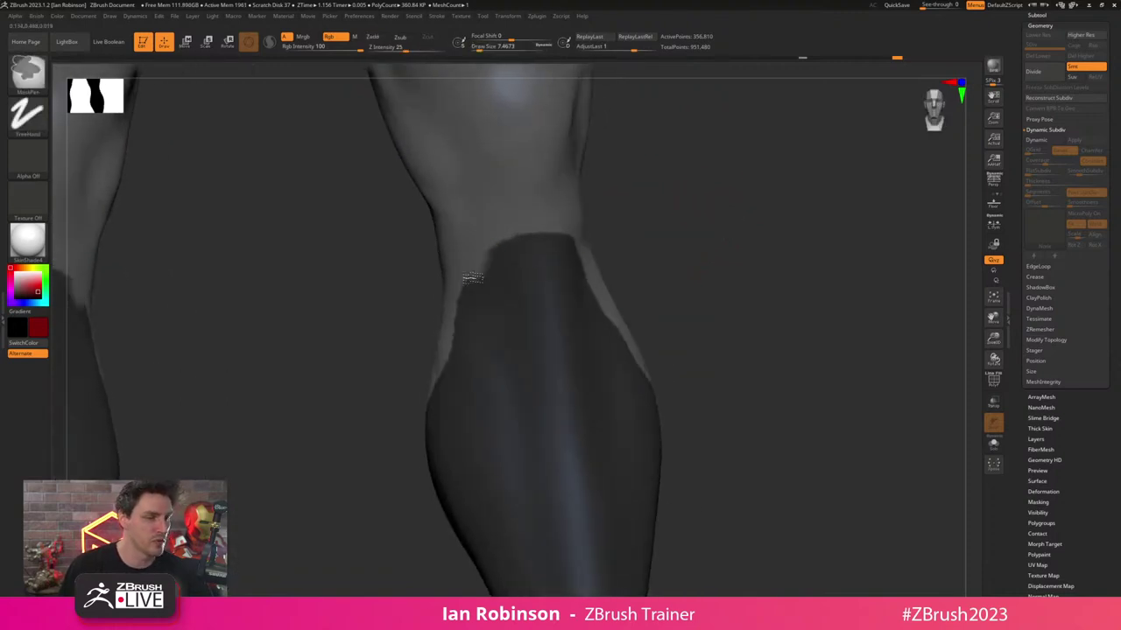
mouse_move(477, 275)
left_mouse_down("ctrl")
mouse_move(488, 250)
mouse_move(496, 262)
mouse_move(502, 248)
mouse_move(563, 246)
left_mouse_up("ctrl")
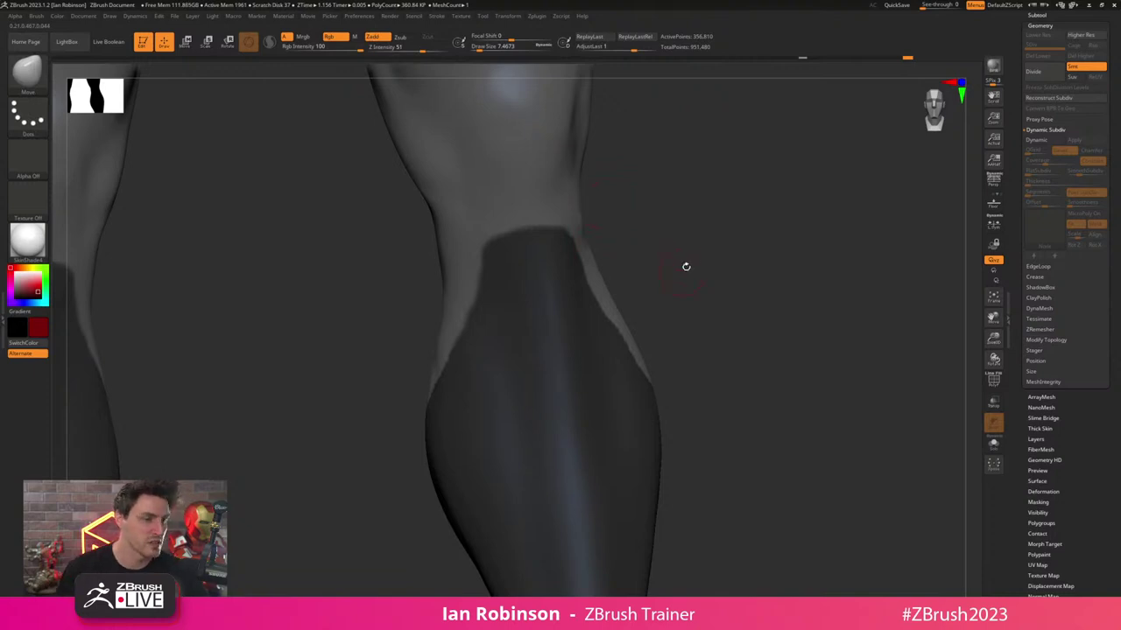
- Extend the mask upward across the back of the calves to form a straighter rear edge
left_click_drag(729, 300, 702, 300)
left_click_drag(792, 321, 732, 322)
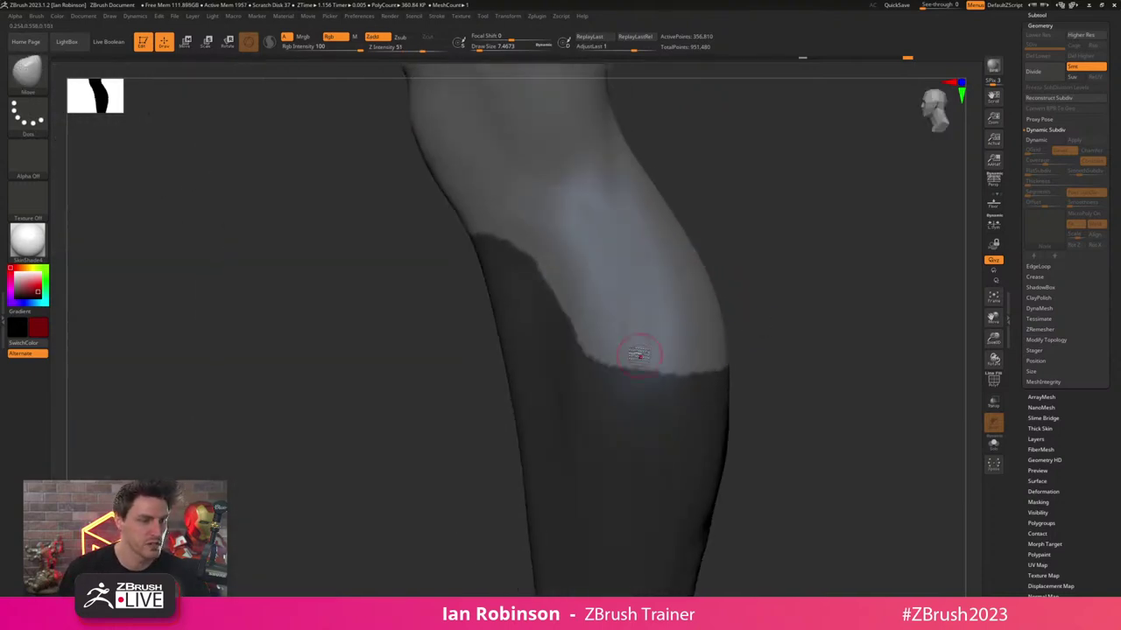
left_click_drag(581, 357, 737, 375, "ctrl")
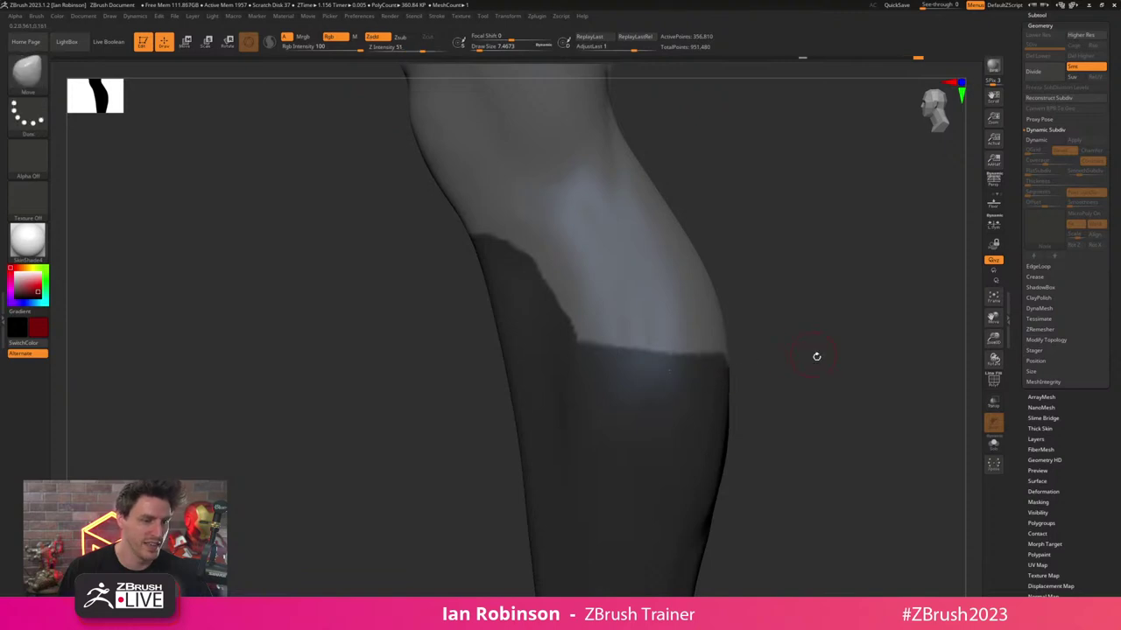
left_click_drag(815, 356, 773, 361)
left_click_drag(651, 373, 820, 370, "ctrl")
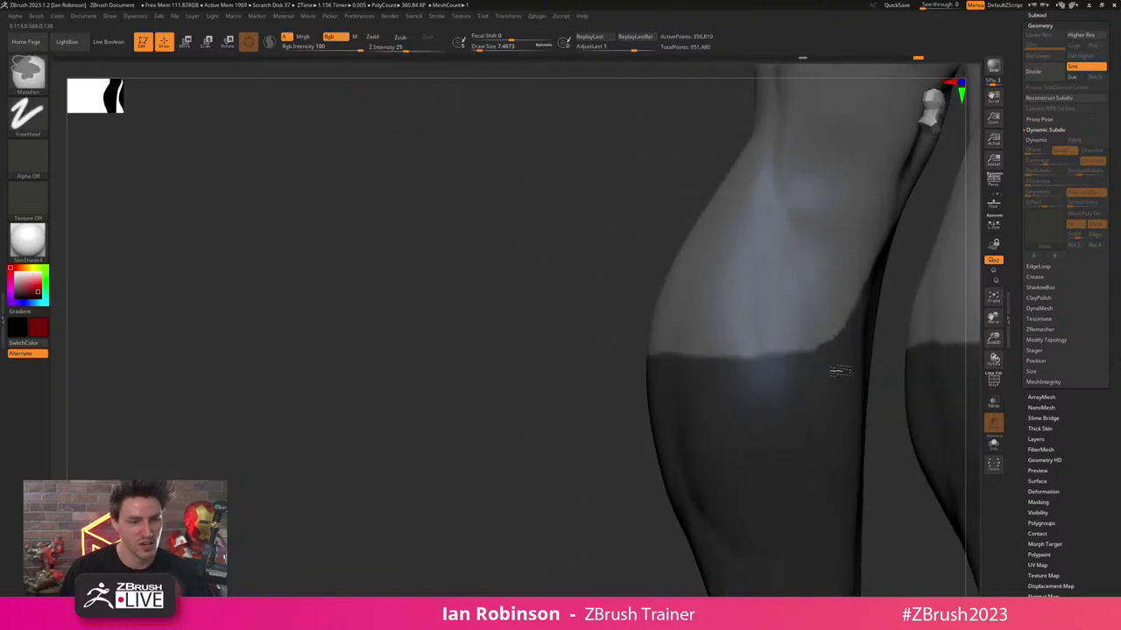
left_click_drag(603, 401, 528, 394)
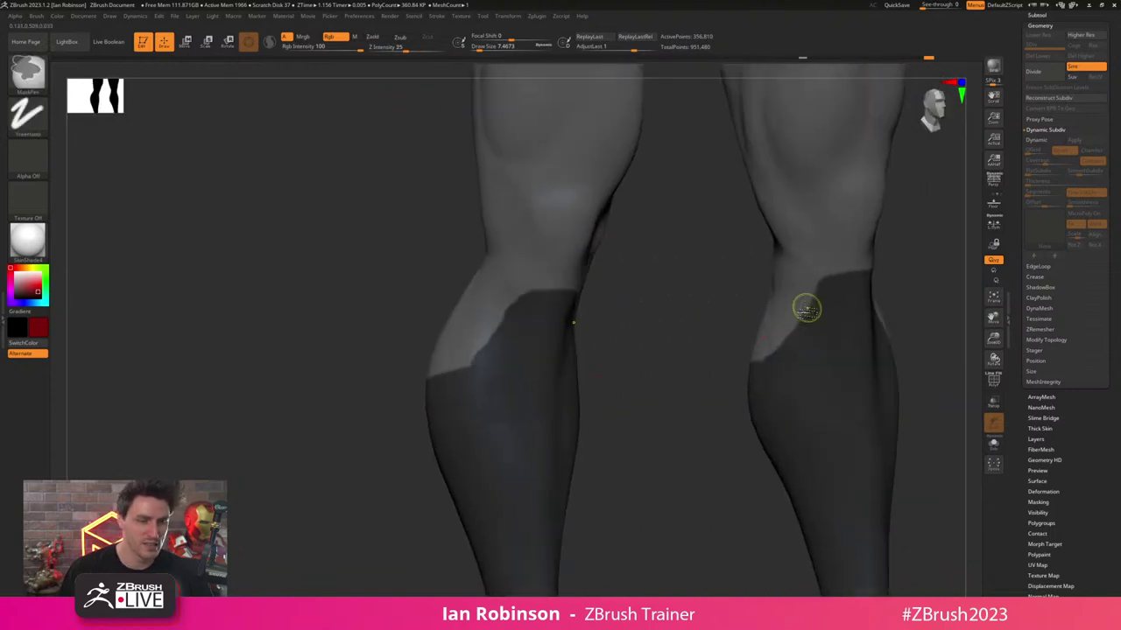
- Paint more mask along the sloping edge on the inner side of the calves
left_click_drag(811, 292, 813, 338, "ctrl")
left_click_drag(823, 297, 826, 285, "ctrl")
mouse_move(713, 397)
left_mouse_down()
mouse_move(702, 397)
mouse_move(714, 393)
left_mouse_up()
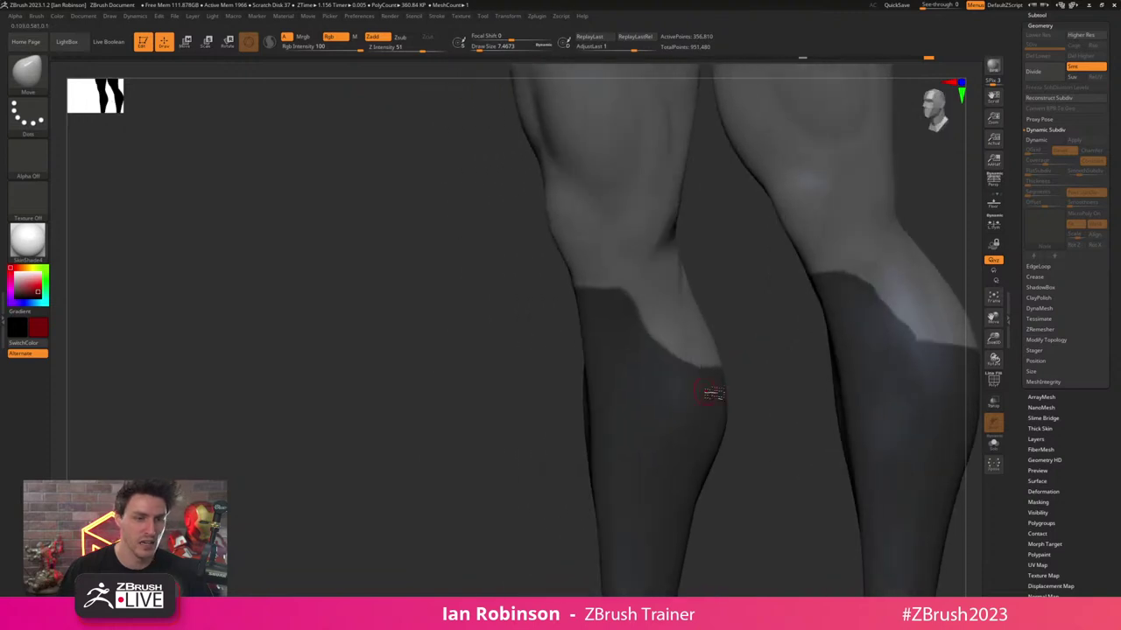
mouse_move(626, 298)
left_mouse_down("ctrl")
mouse_move(648, 350)
mouse_move(664, 354)
left_mouse_up("ctrl")
mouse_move(635, 303)
left_mouse_down("ctrl")
mouse_move(662, 354)
mouse_move(659, 338)
left_mouse_up("ctrl")
left_click_drag(763, 349, 716, 332)
left_click_drag(795, 320, 810, 316)
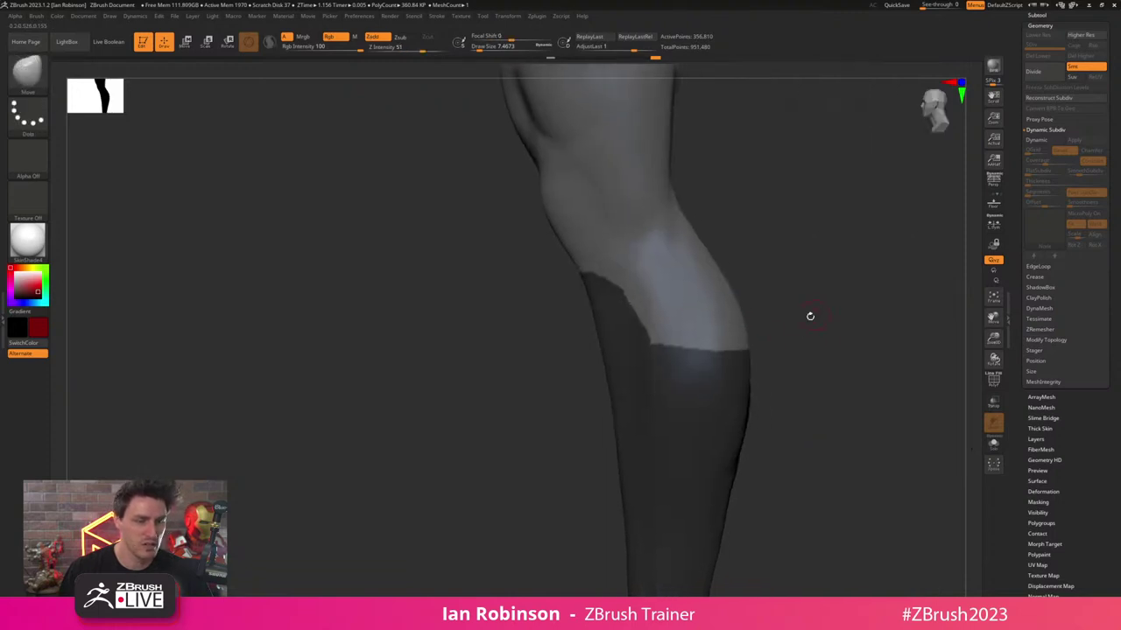
- Fill in the mask's outer slope below the knee and tidy its upper corner
mouse_move(665, 290)
right_mouse_down()
mouse_move(826, 236)
mouse_move(659, 261)
right_mouse_up()
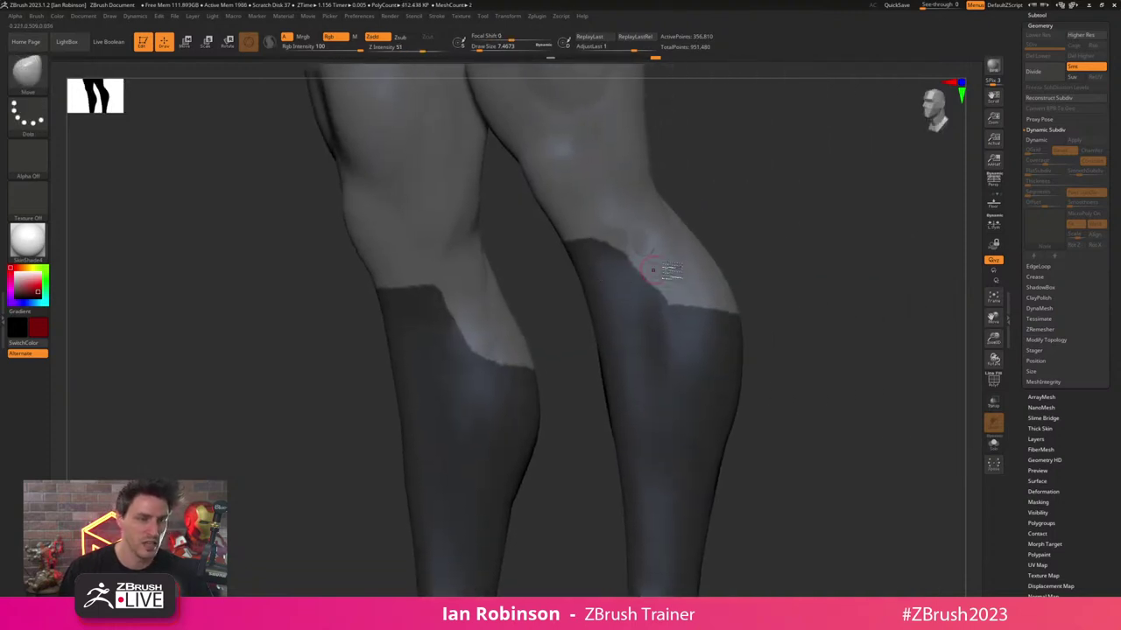
right_click_drag(748, 225, 731, 285, "ctrl")
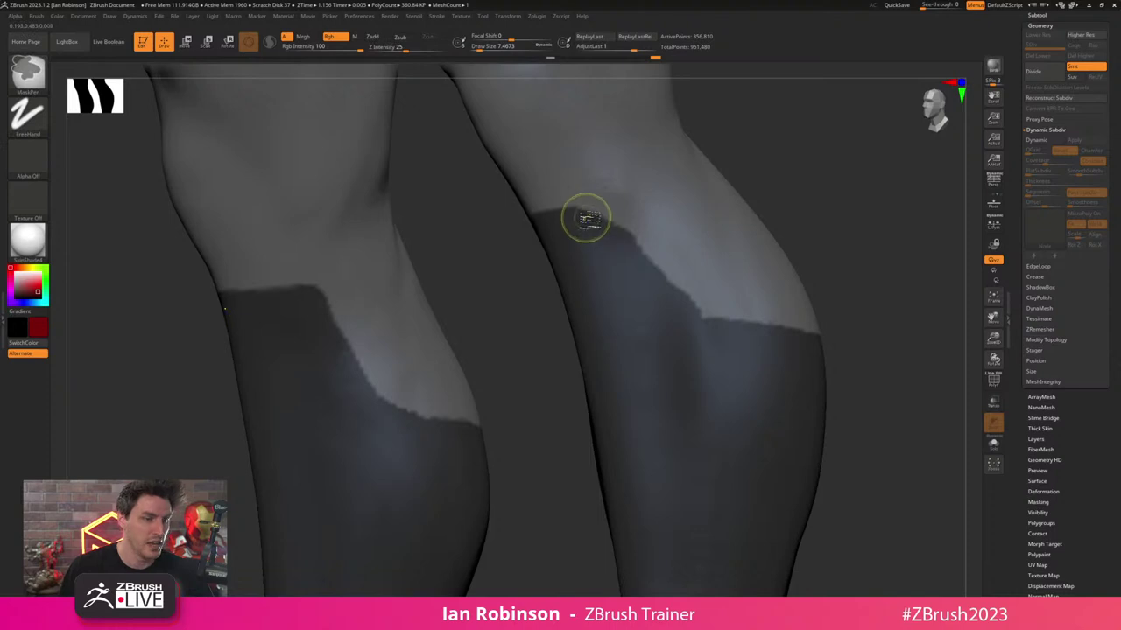
mouse_move(582, 218)
left_mouse_down("ctrl")
mouse_move(607, 222)
mouse_move(643, 280)
left_mouse_up("ctrl")
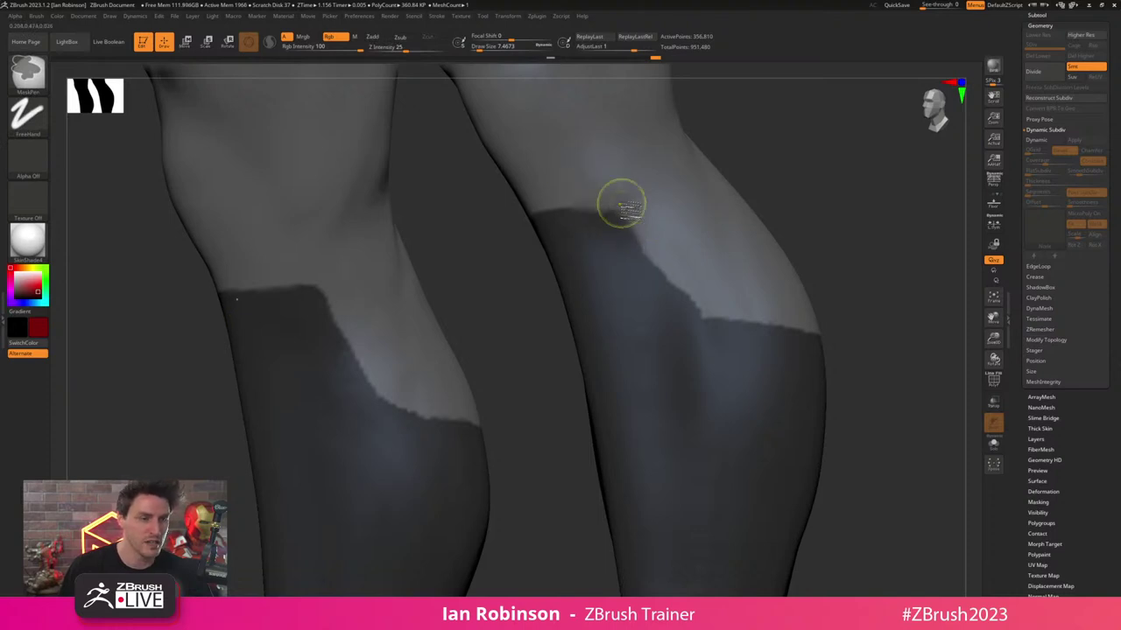
left_click(607, 229, "ctrl+alt")
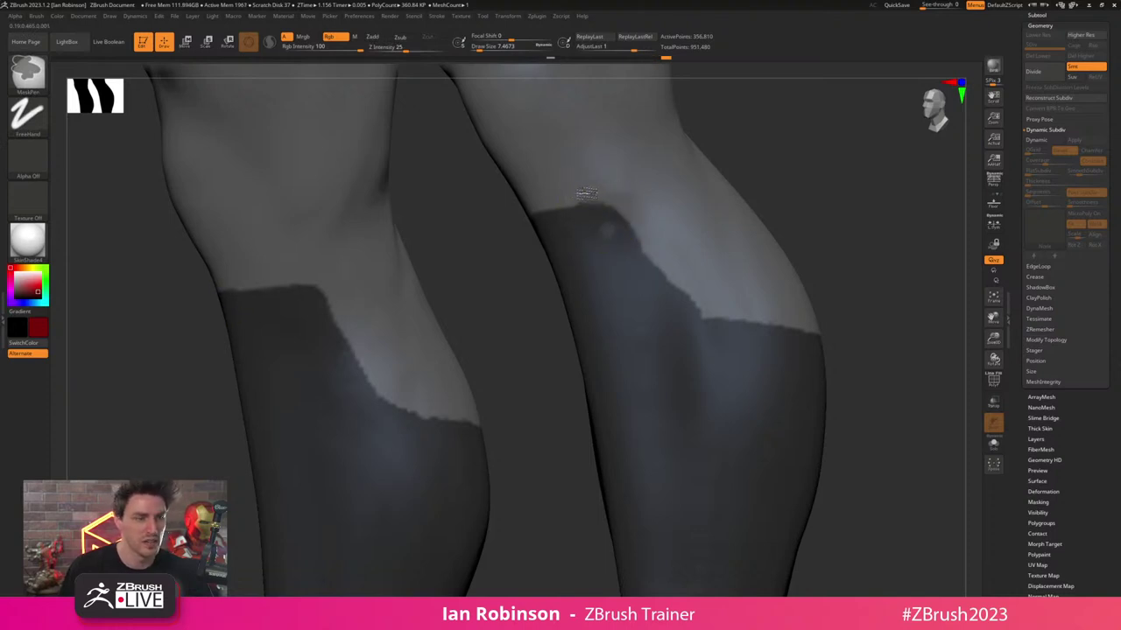
left_click_drag(620, 183, 672, 177, "ctrl+alt")
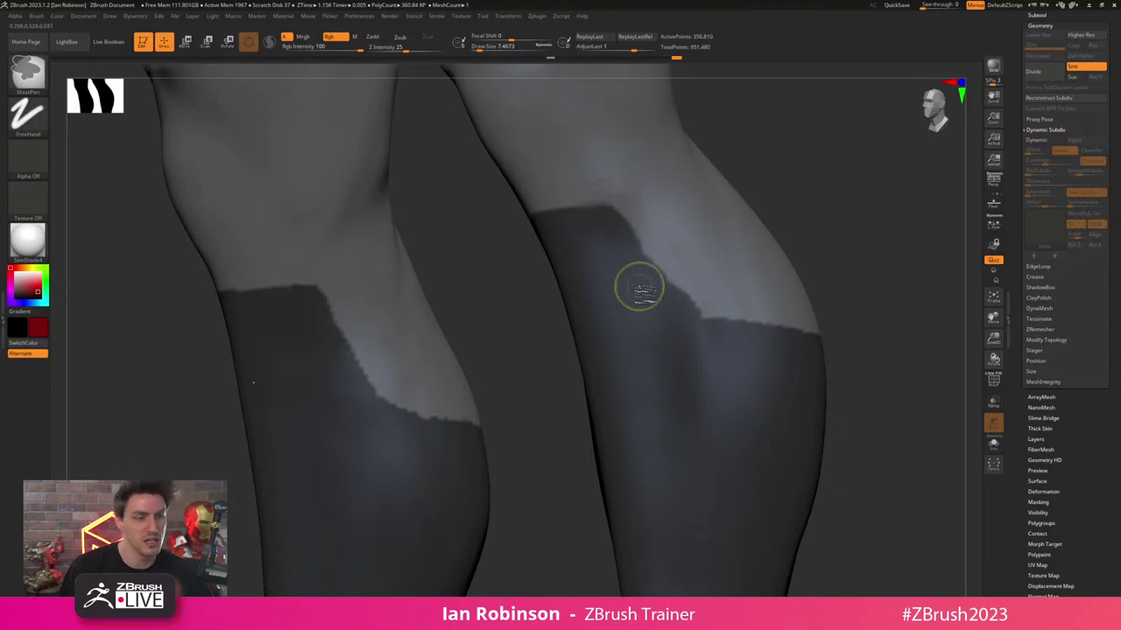
mouse_move(853, 233)
left_mouse_down("alt")
mouse_move(850, 215)
mouse_move(808, 283)
mouse_move(773, 308)
mouse_move(768, 277)
mouse_move(811, 298)
mouse_move(828, 288)
left_mouse_up("alt")
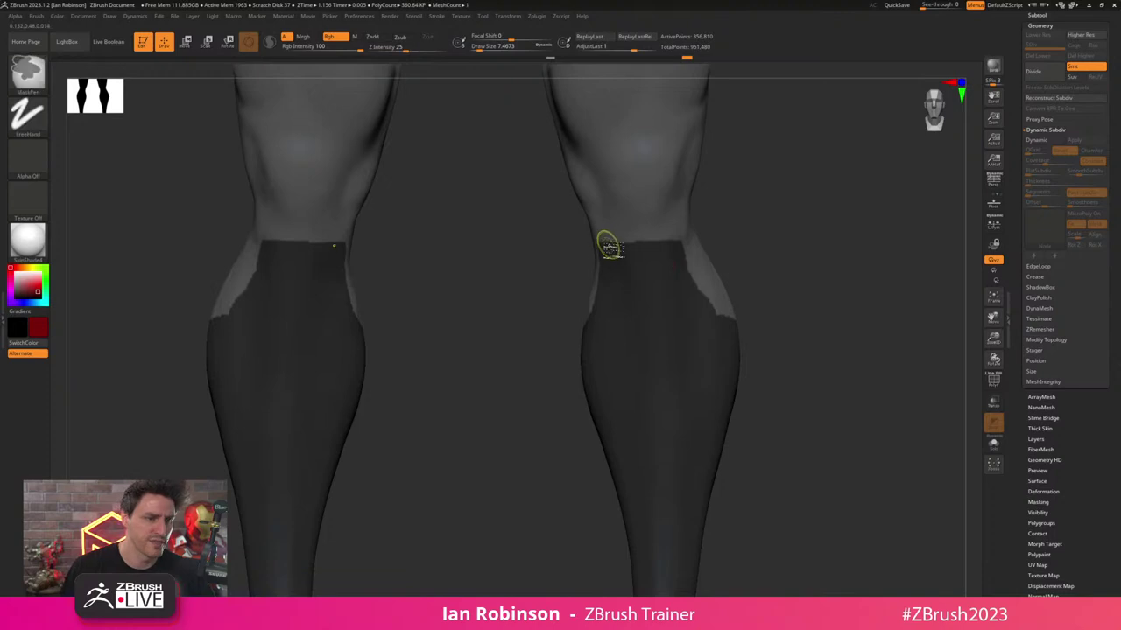
- Trim the mask's front top edge toward the inner corner and fill its outer side edge
mouse_move(615, 243)
left_mouse_down("ctrl+alt")
mouse_move(603, 290)
mouse_move(611, 253)
mouse_move(601, 250)
mouse_move(672, 239)
left_mouse_up("ctrl+alt")
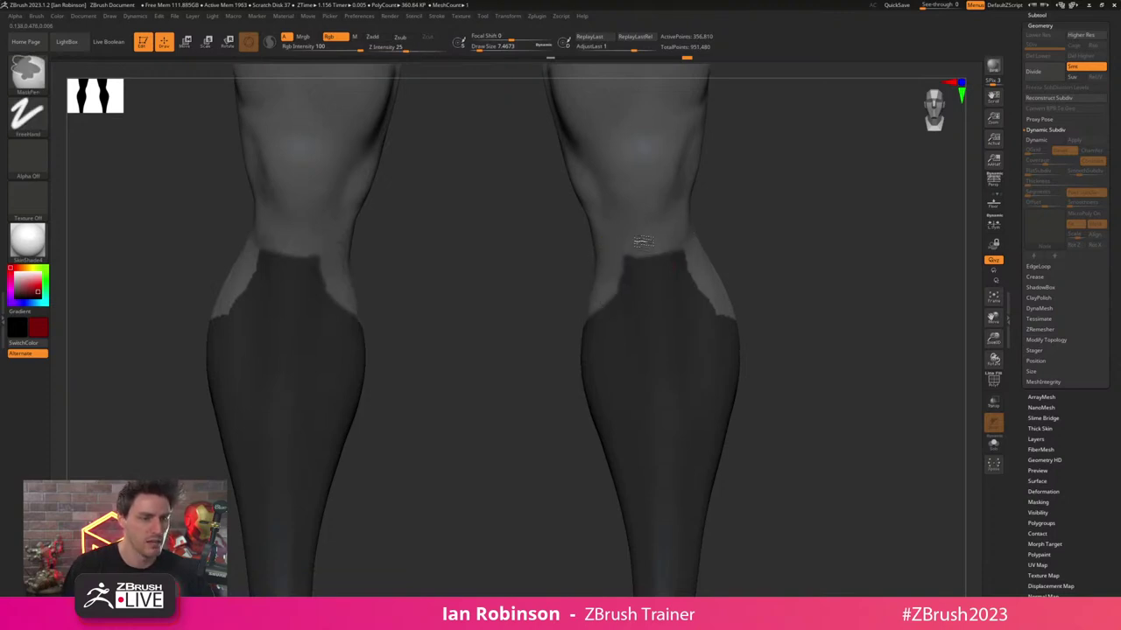
mouse_move(709, 310)
left_mouse_down("ctrl")
mouse_move(743, 312)
mouse_move(687, 306)
left_mouse_up("ctrl")
left_click_drag(778, 249, 837, 246)
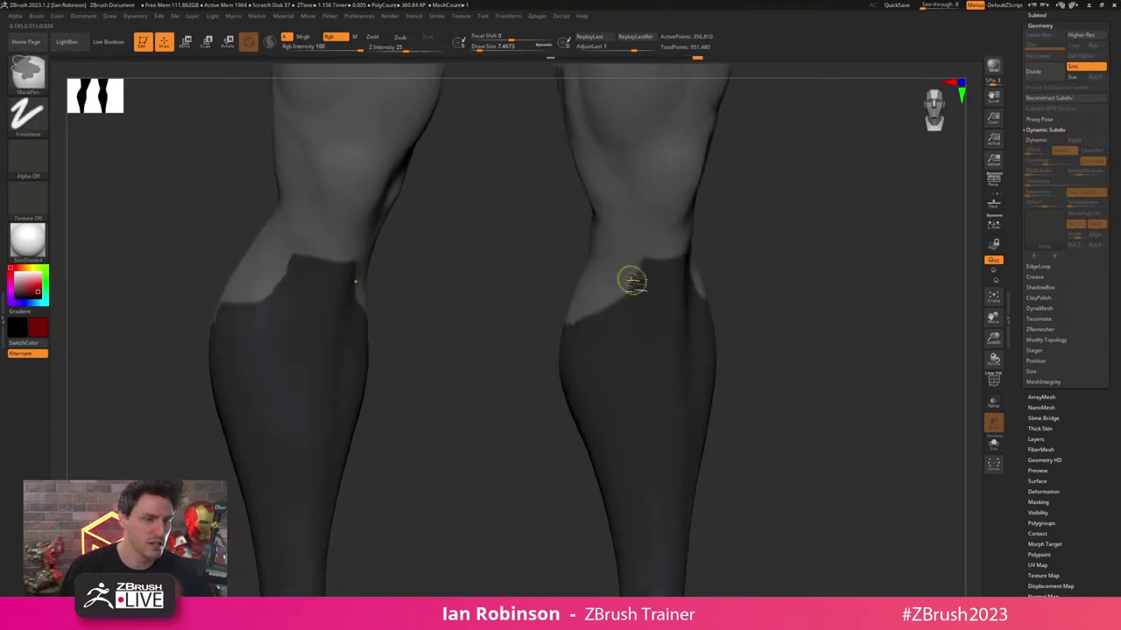
- Smooth the mask's inner slope and extend its rear edge upward across the calf
left_click_drag(631, 260, 611, 294, "ctrl")
left_click_drag(749, 268, 782, 272)
left_click_drag(678, 262, 682, 265, "ctrl")
left_click_drag(751, 270, 828, 276)
mouse_move(737, 317)
left_mouse_down("ctrl")
mouse_move(871, 318)
mouse_move(843, 330)
mouse_move(875, 302)
left_mouse_up("ctrl")
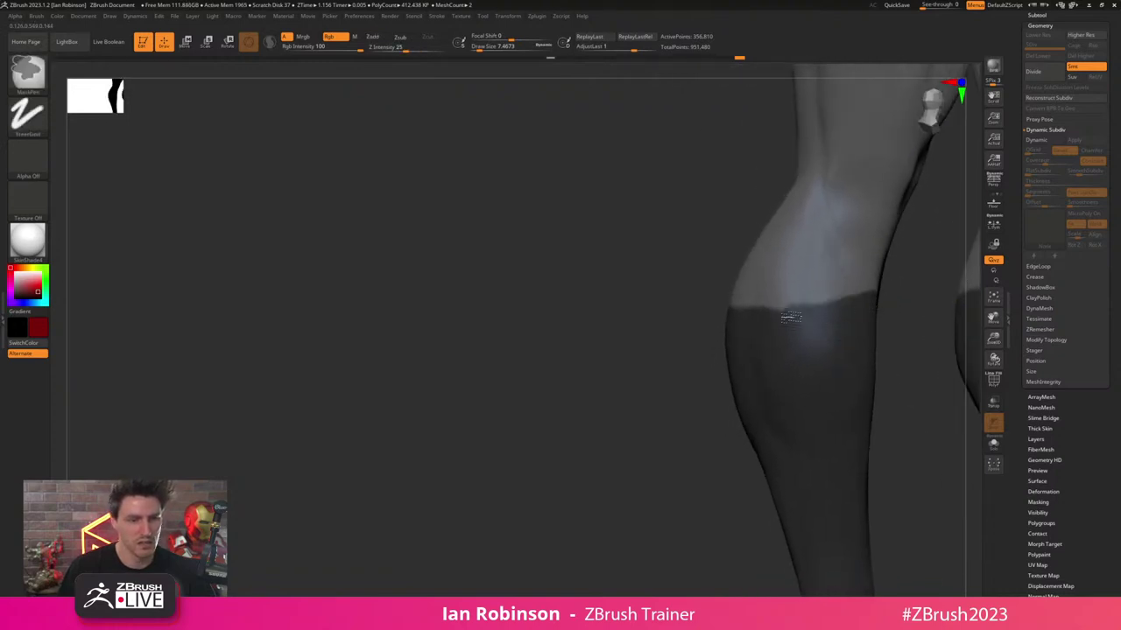
left_click_drag(760, 312, 829, 305, "ctrl")
- Paint the mask up along the inner side to make a straight diagonal from calf to shin
mouse_move(646, 351)
left_mouse_down()
mouse_move(708, 336)
mouse_move(712, 312)
mouse_move(672, 305)
mouse_move(669, 330)
mouse_move(727, 310)
mouse_move(648, 260)
left_mouse_up()
mouse_move(801, 247)
left_mouse_down()
mouse_move(873, 233)
mouse_move(856, 235)
left_mouse_up()
left_click_drag(746, 233, 647, 306, "ctrl")
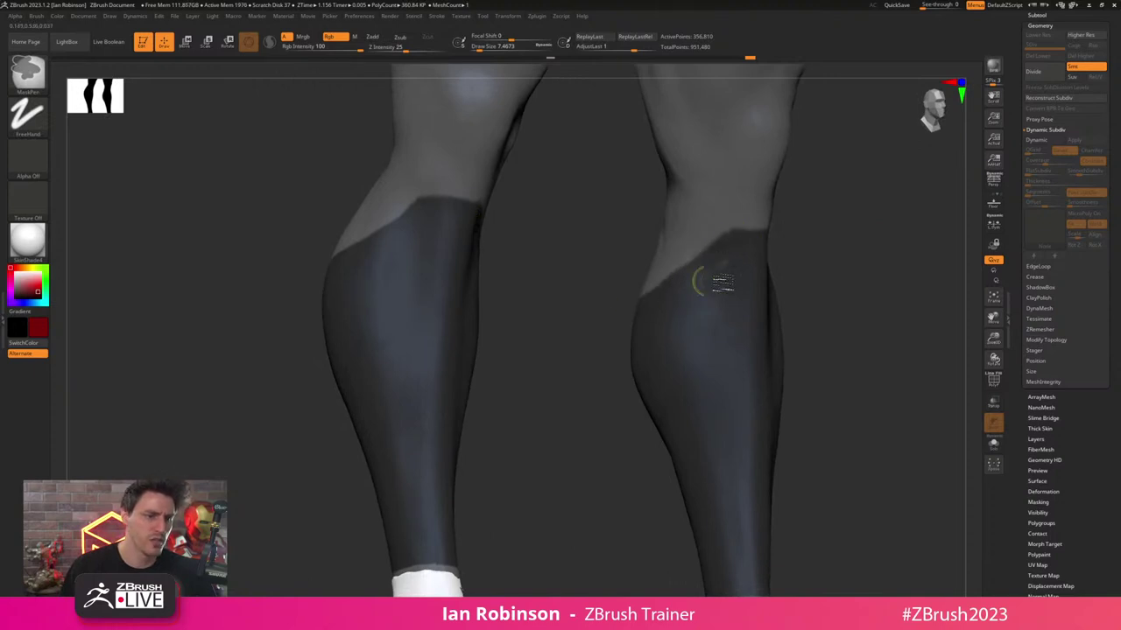
left_click_drag(726, 268, 727, 260, "ctrl")
- Reshape the mask's inner diagonal into a lower, curved edge
left_click_drag(815, 236, 830, 235, "shift")
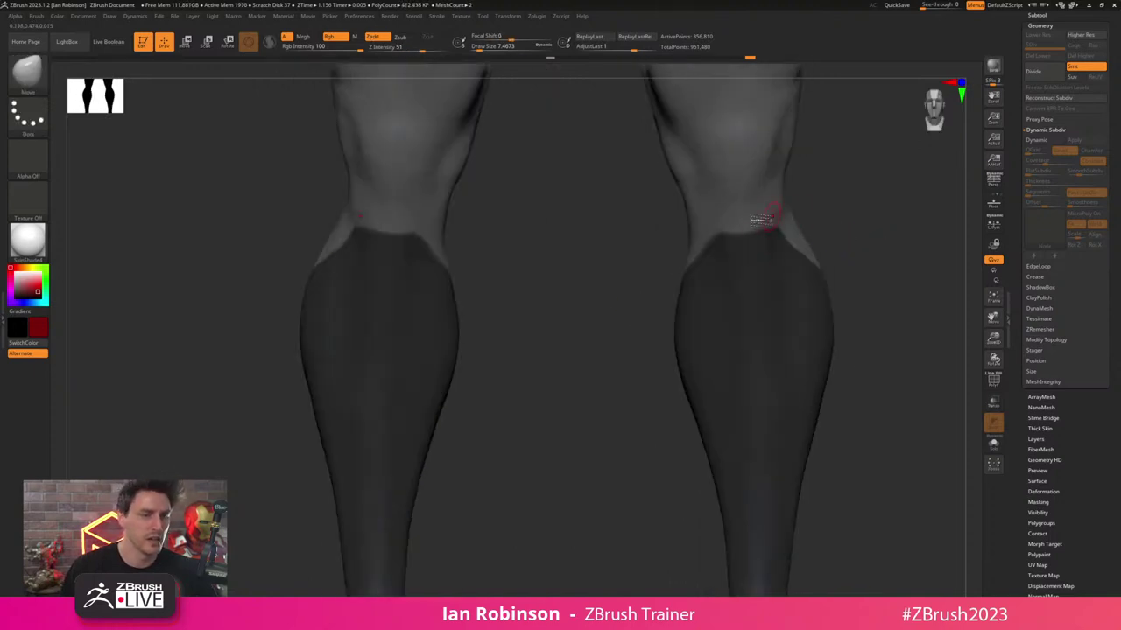
mouse_move(668, 243)
left_mouse_down()
mouse_move(706, 262)
mouse_move(715, 246)
mouse_move(689, 258)
left_mouse_up()
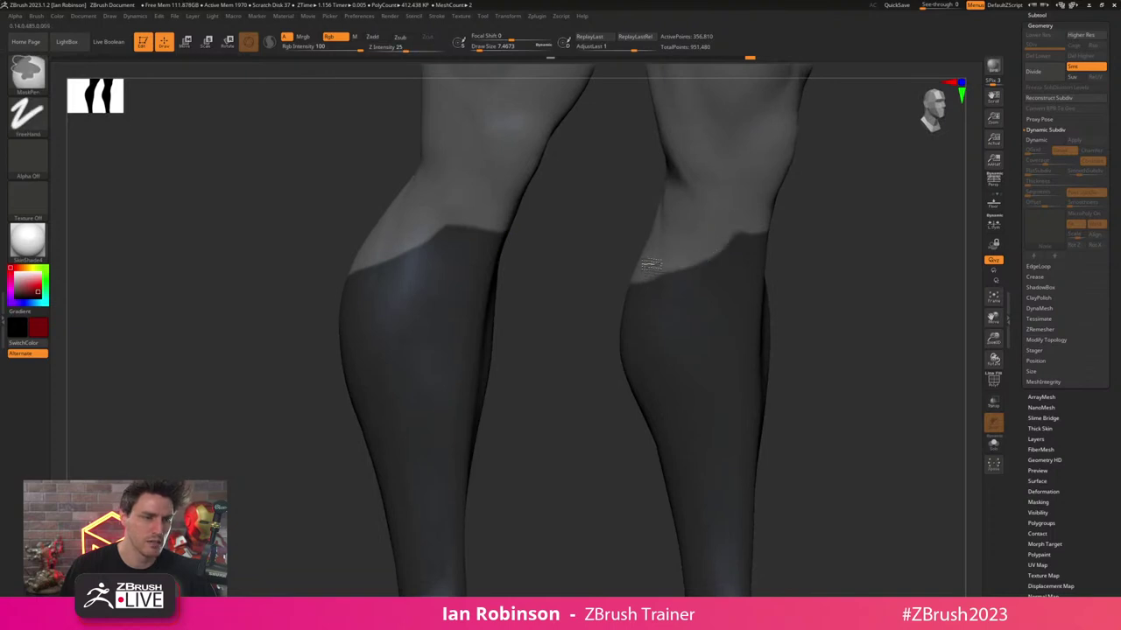
left_click_drag(858, 274, 796, 293)
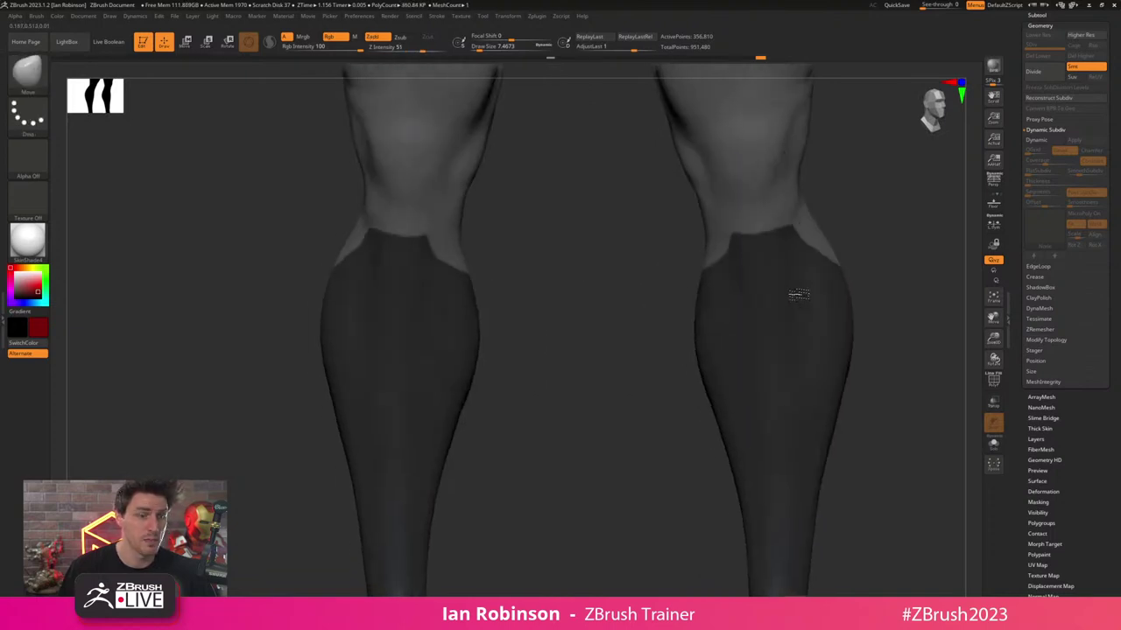
mouse_move(873, 226)
left_mouse_down("shift")
mouse_move(818, 223)
mouse_move(791, 246)
mouse_move(763, 244)
mouse_move(865, 213)
left_mouse_up("shift")
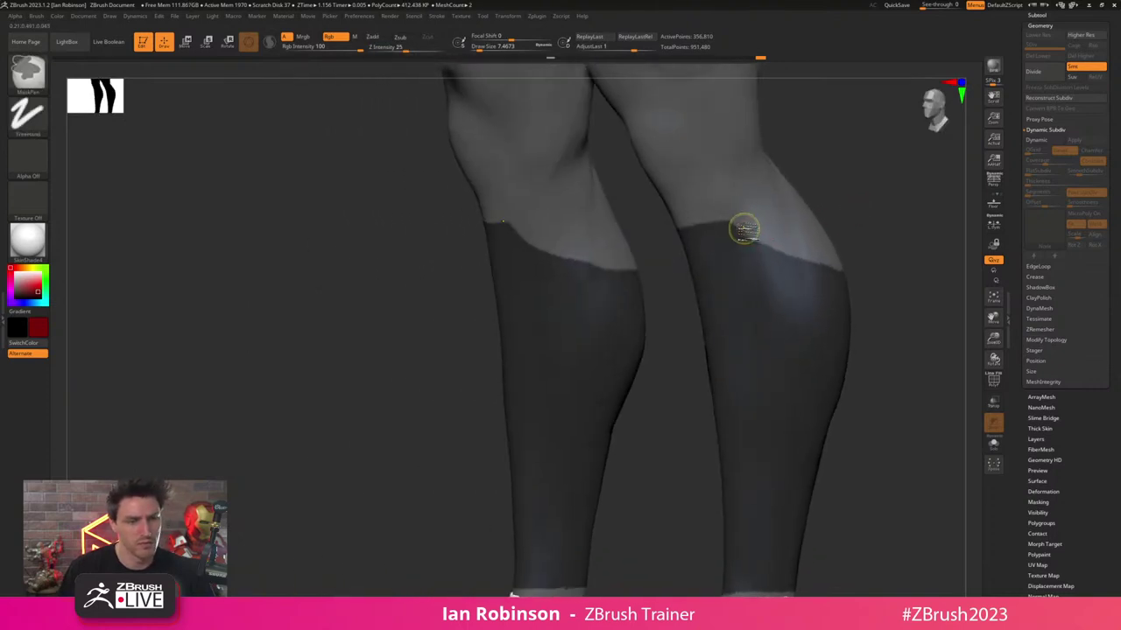
- Erase along the mask's outer slope and front top edge to sharpen the boot outline
mouse_move(745, 227)
left_mouse_down("ctrl+alt")
mouse_move(805, 258)
mouse_move(863, 265)
mouse_move(838, 276)
left_mouse_up("ctrl+alt")
left_click_drag(705, 328, 767, 321)
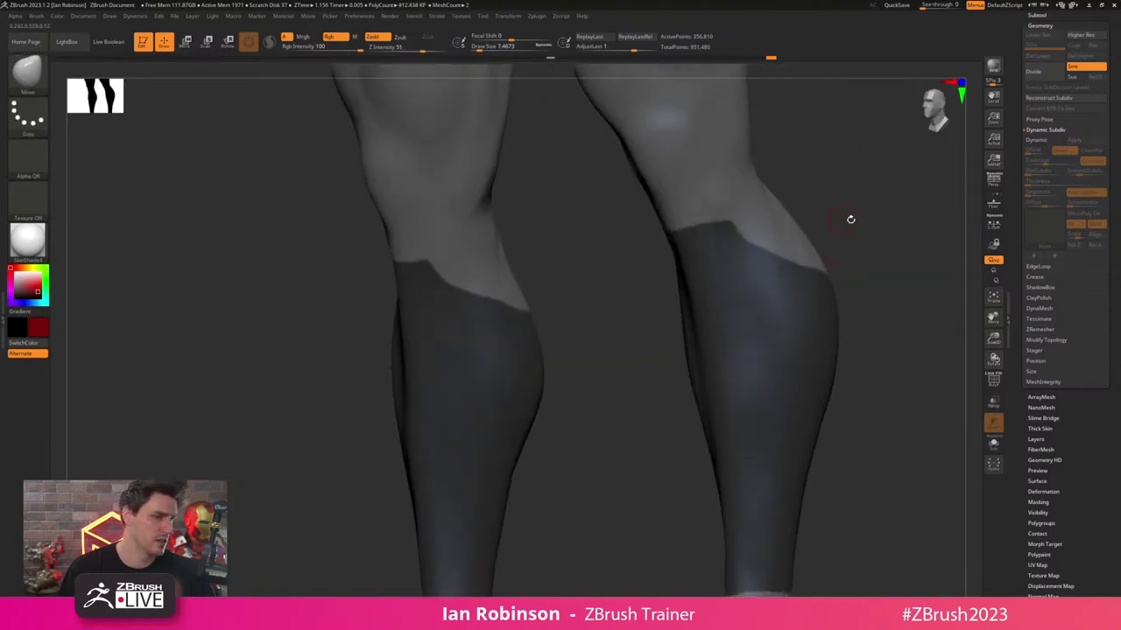
left_click_drag(850, 220, 774, 206)
mouse_move(671, 224)
left_mouse_down("ctrl+alt")
mouse_move(704, 208)
mouse_move(763, 206)
left_mouse_up("ctrl+alt")
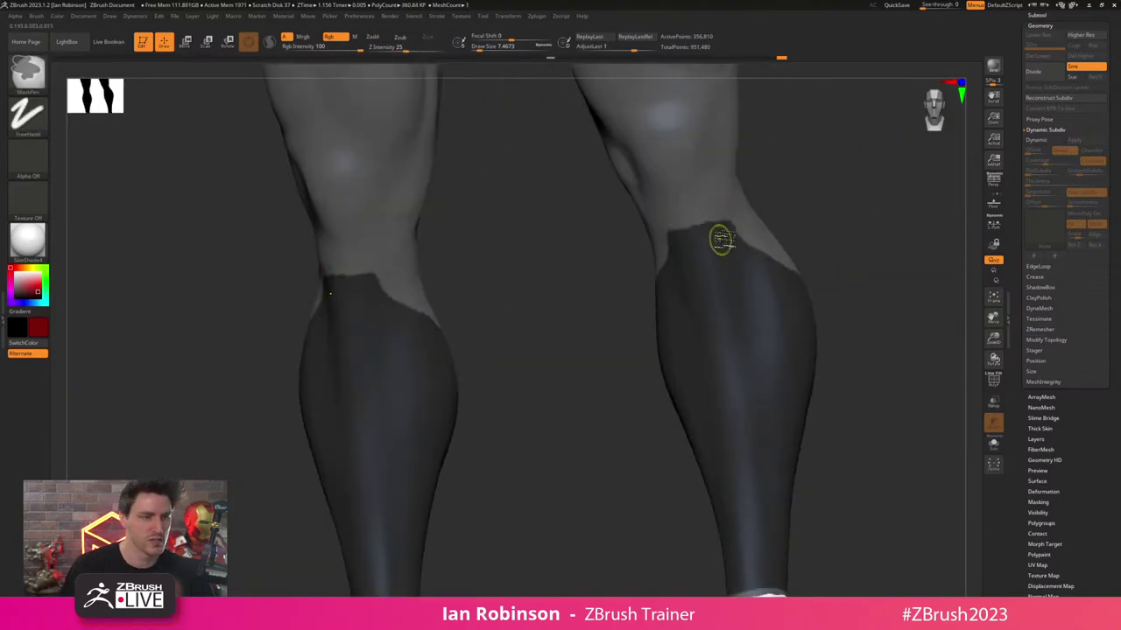
mouse_move(841, 250)
left_mouse_down("alt")
mouse_move(830, 243)
mouse_move(824, 307)
mouse_move(843, 371)
mouse_move(806, 341)
left_mouse_up("alt")
right_click_drag(880, 339, 817, 338)
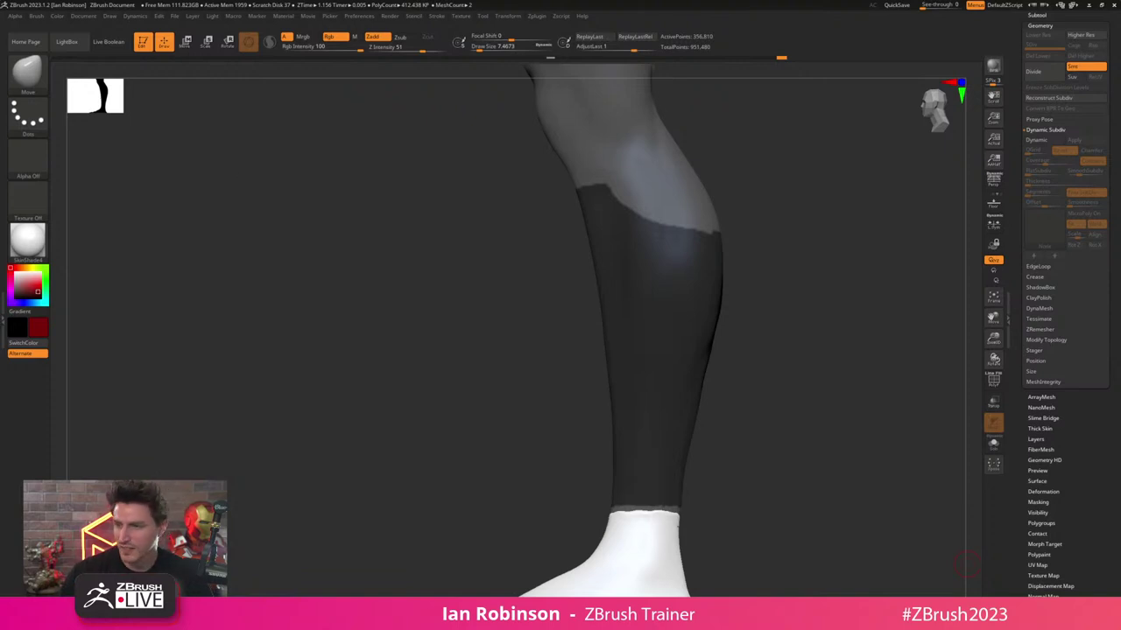
key("alt+Tab")
key("alt+Tab")
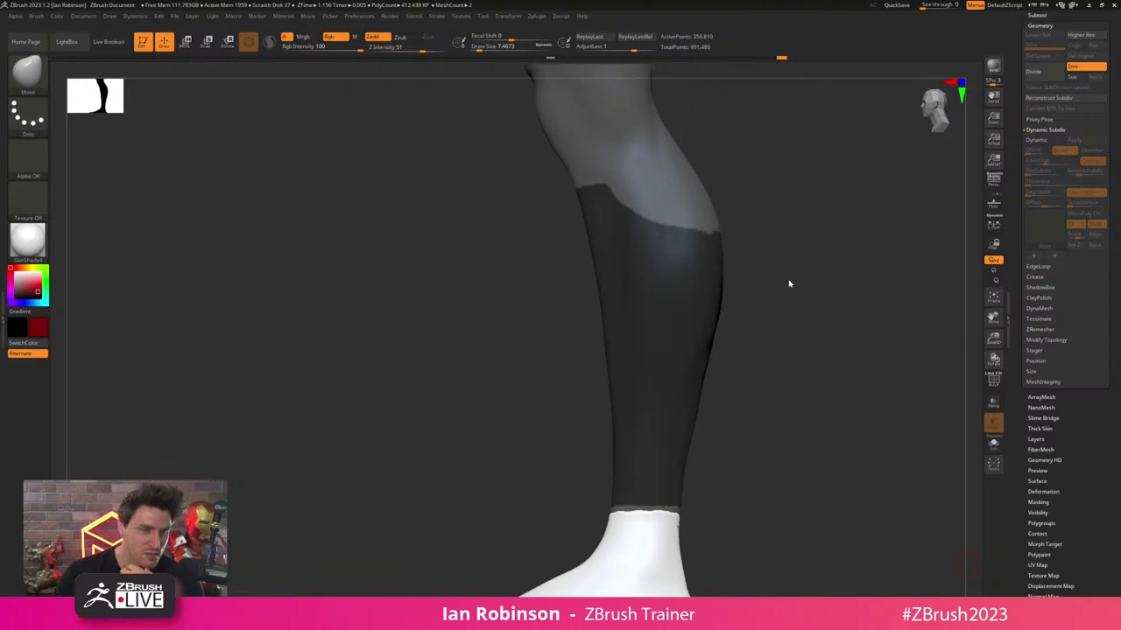
- Check the boot mask around both lower legs and show the Subtool settings for Body1
left_click_drag(740, 274, 832, 273)
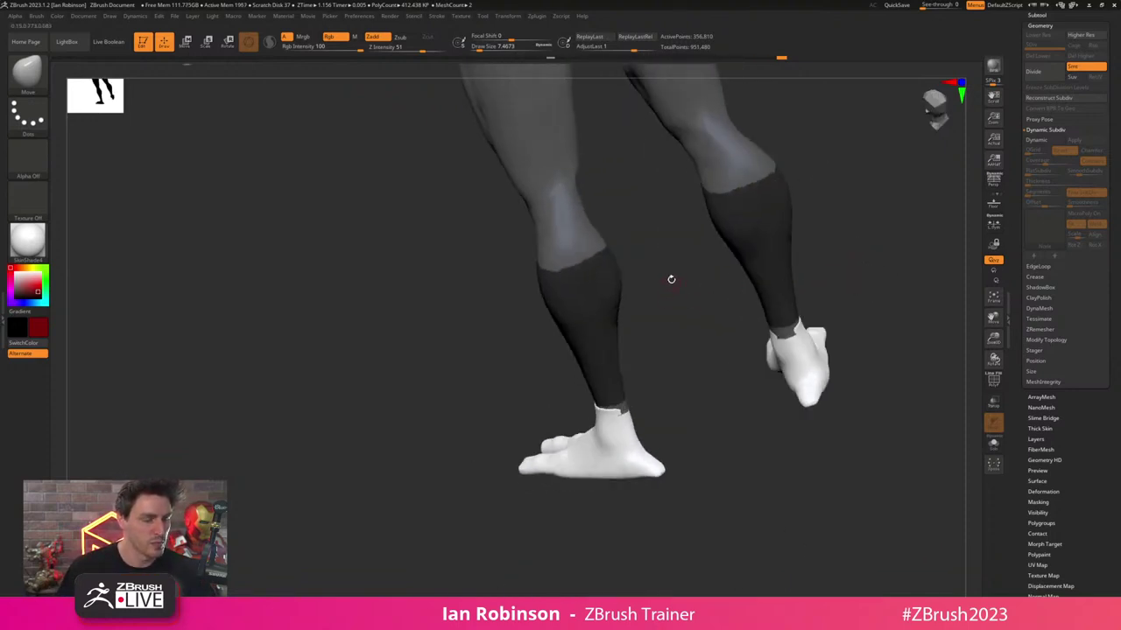
left_click_drag(703, 252, 693, 308, "alt")
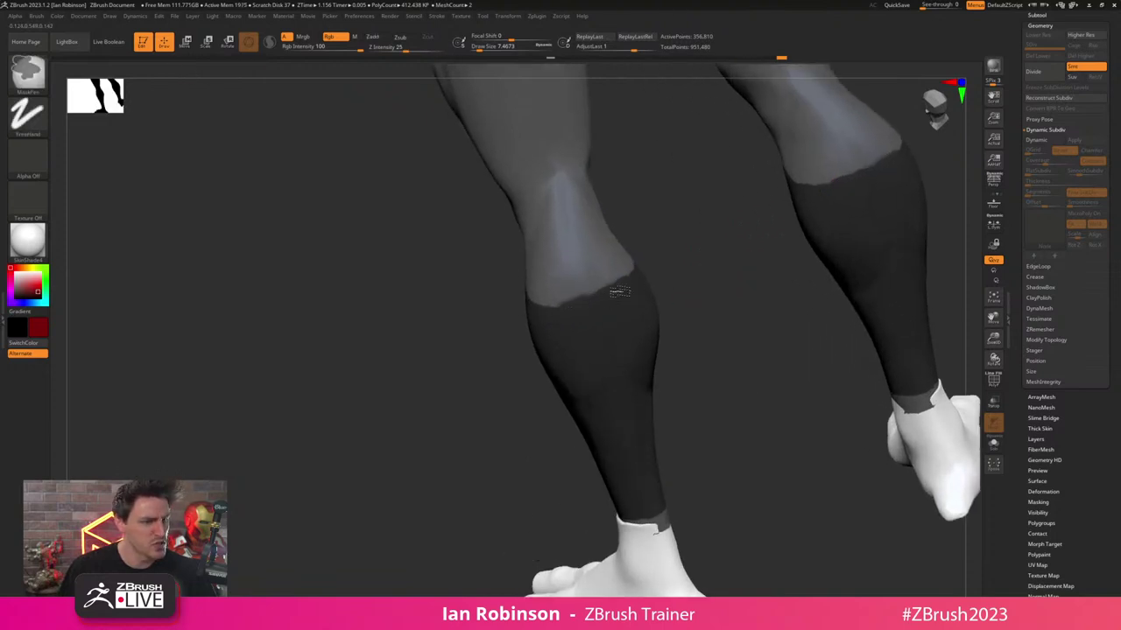
mouse_move(689, 340)
left_mouse_down("alt")
mouse_move(699, 296)
mouse_move(888, 266)
mouse_move(863, 278)
left_mouse_up("alt")
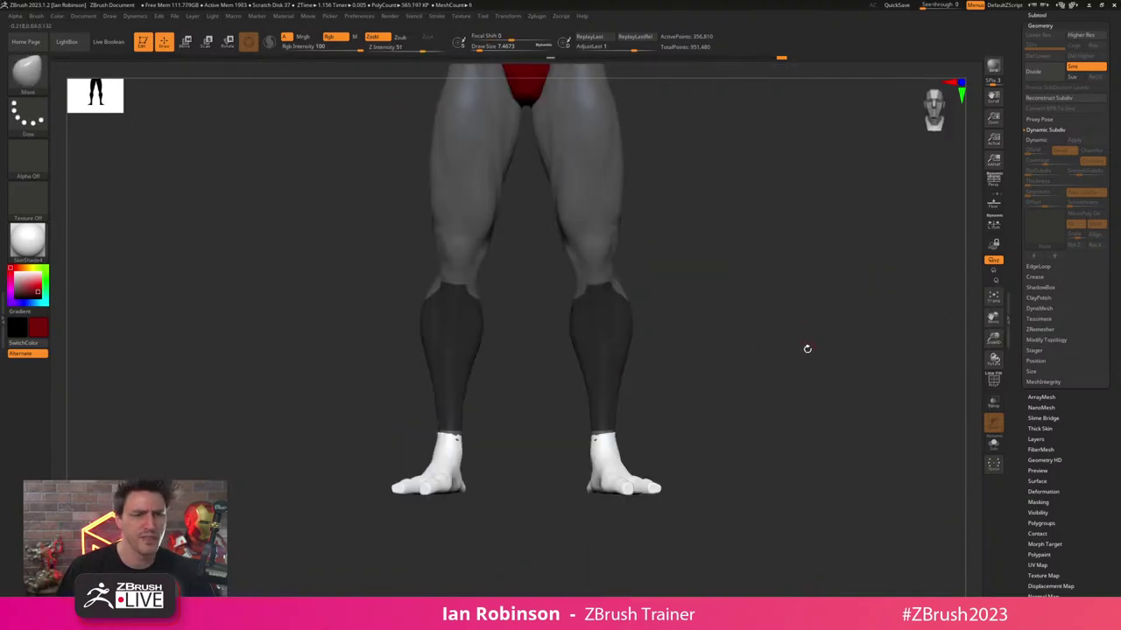
left_click_drag(1116, 167, 1116, 323)
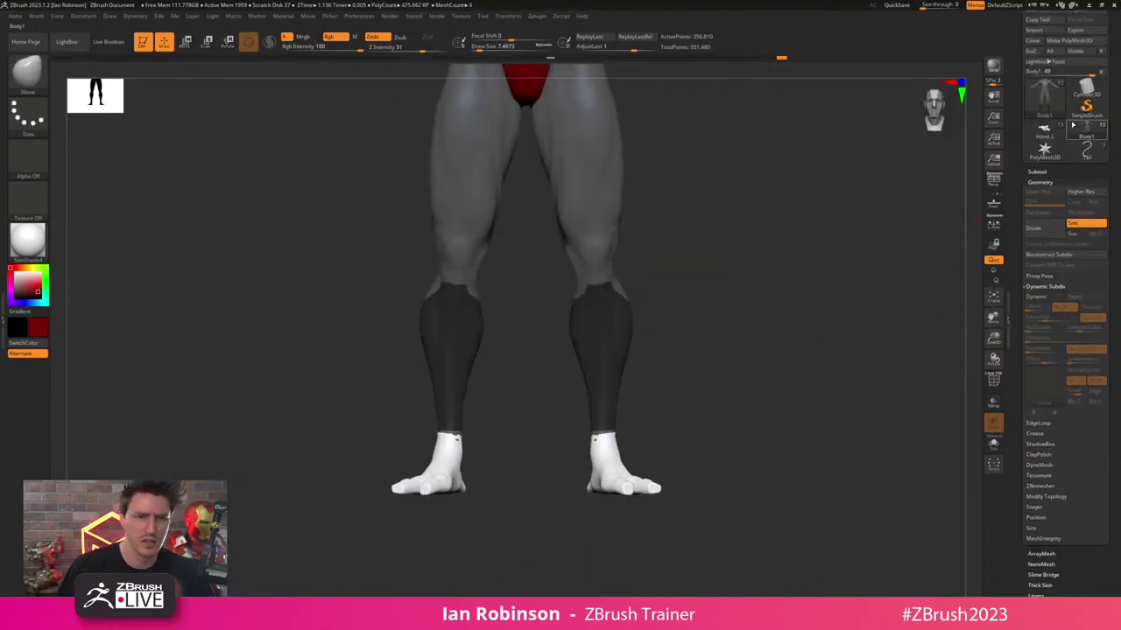
left_click(1038, 175)
left_click_drag(858, 318, 866, 330, "alt")
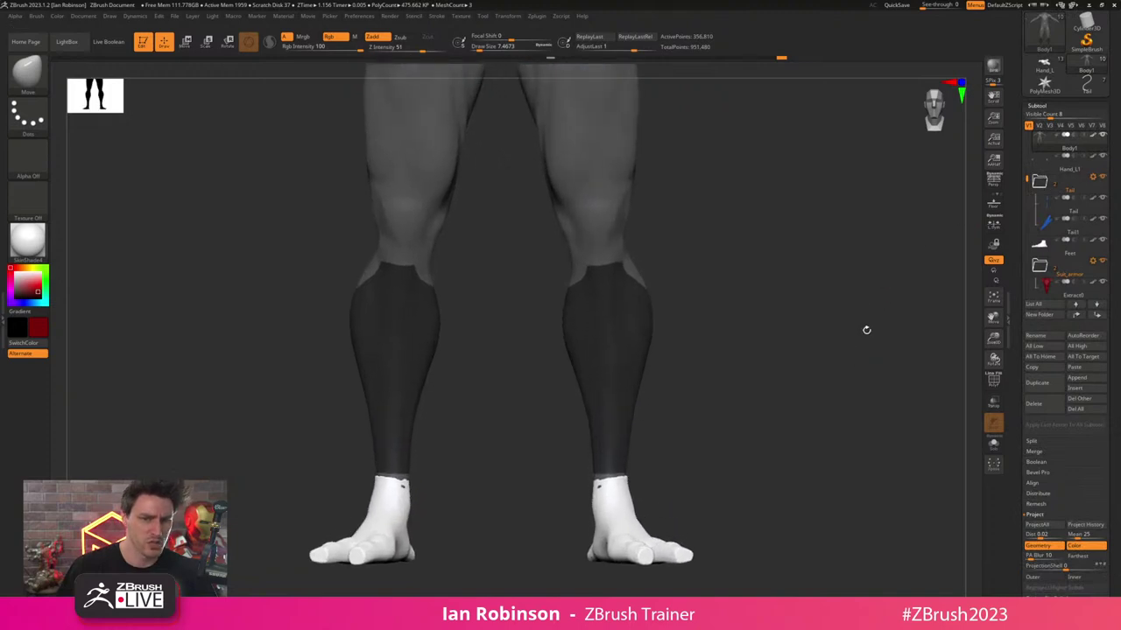
left_click(1040, 442)
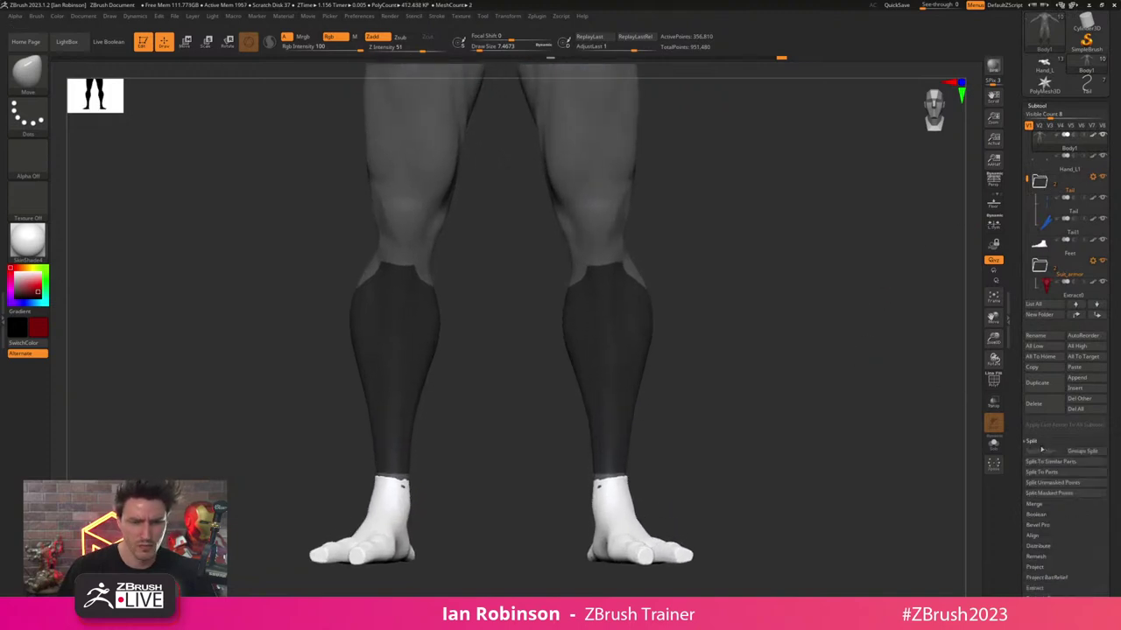
left_click(1039, 568)
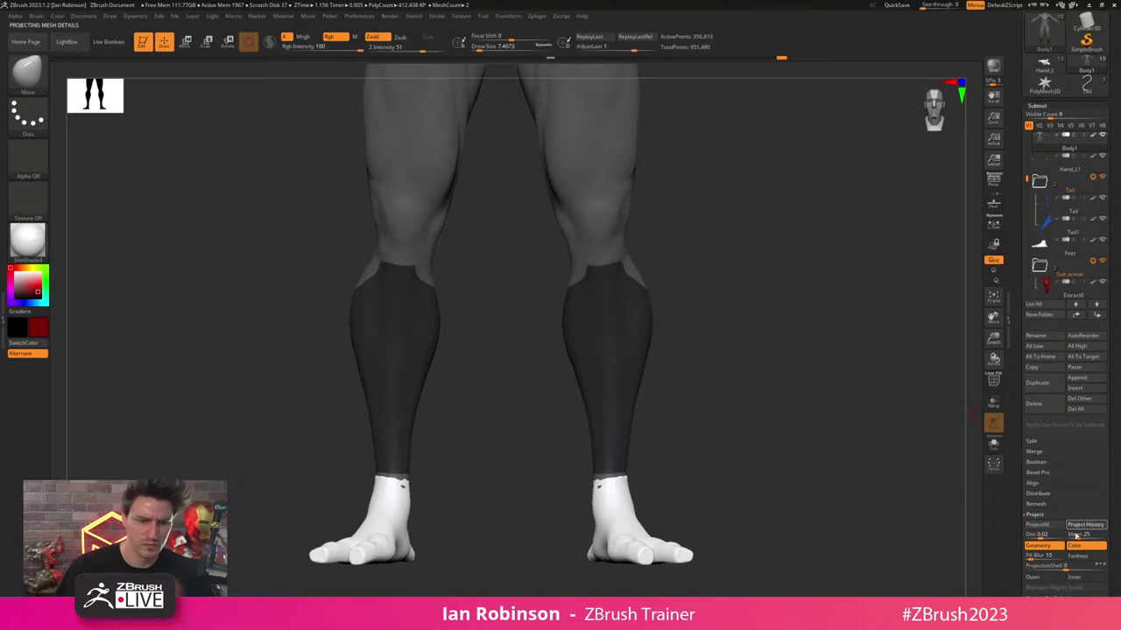
key("ctrl+z")
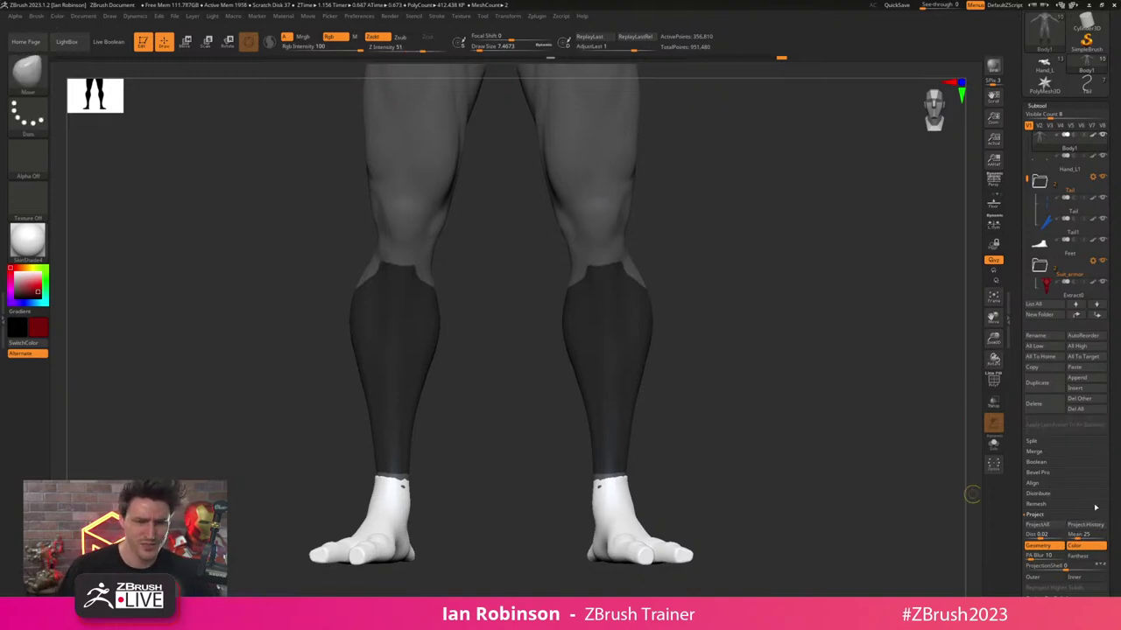
- Collapse the subtool's Project settings to bring the Extract options within reach
left_click_drag(1113, 495, 1112, 371)
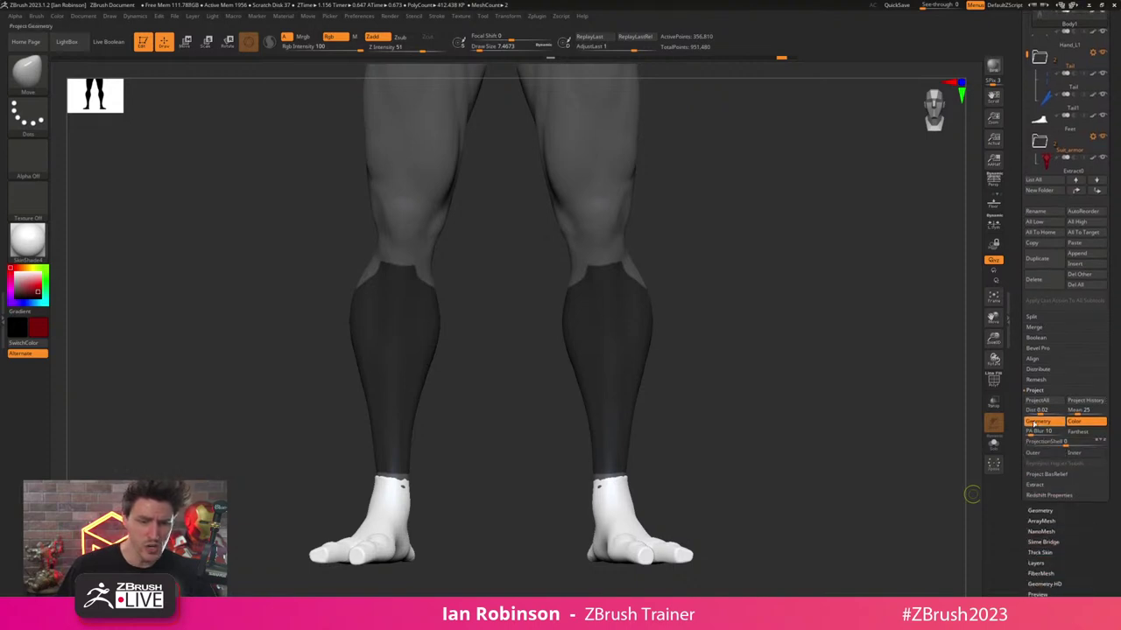
left_click(1040, 390)
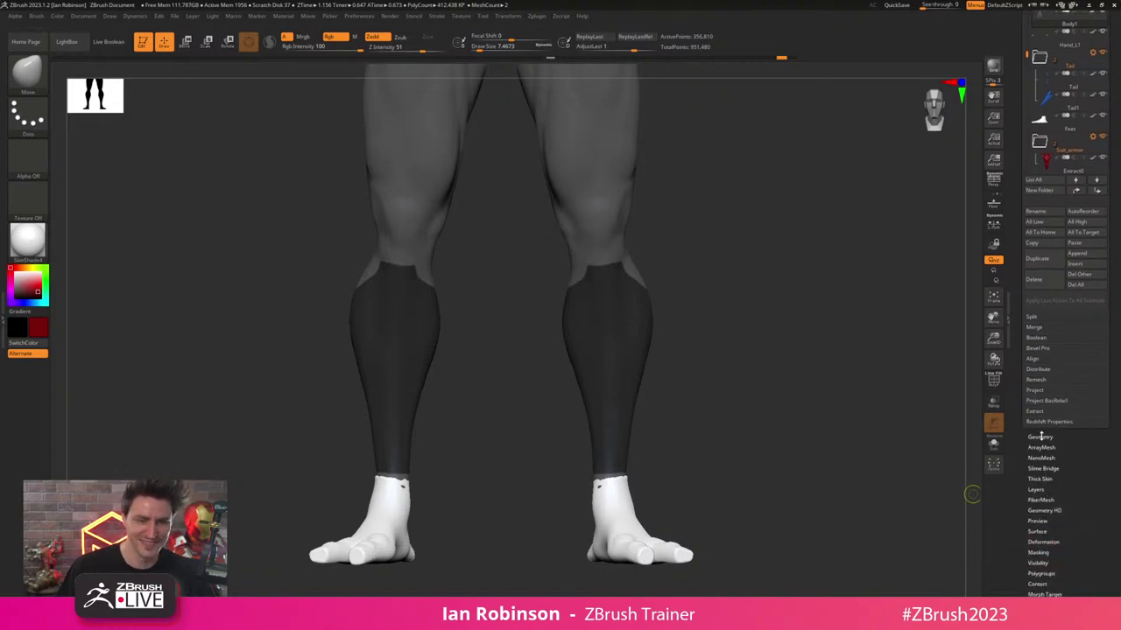
- Extract the masked shin areas with zero thickness, accept the result as a new subtool, and isolate it
left_click(1042, 411)
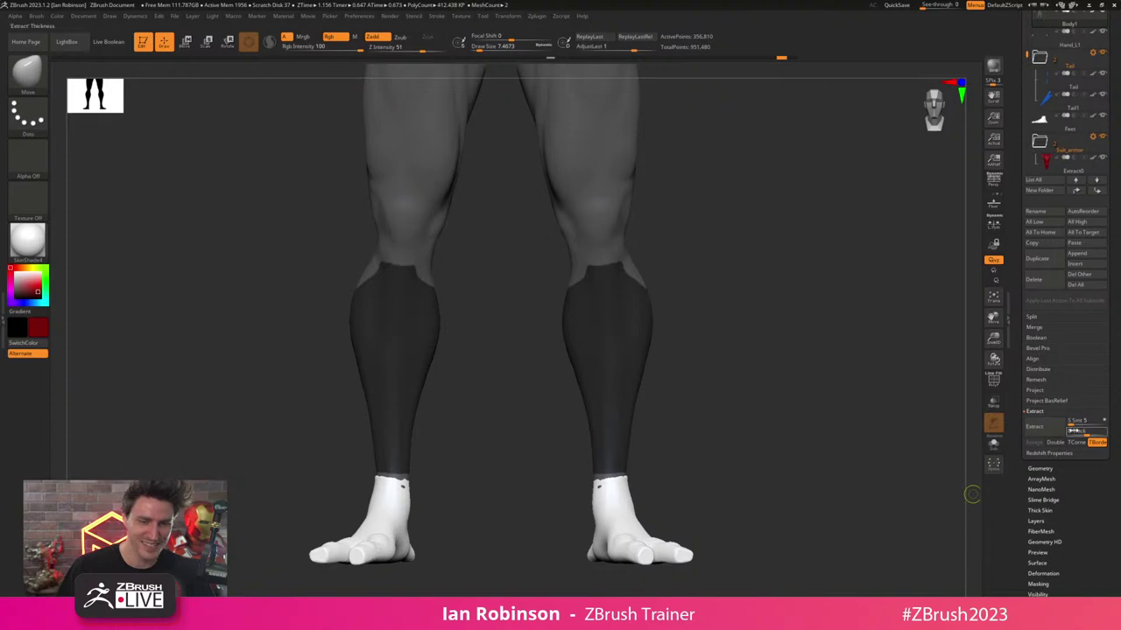
left_click(1044, 428)
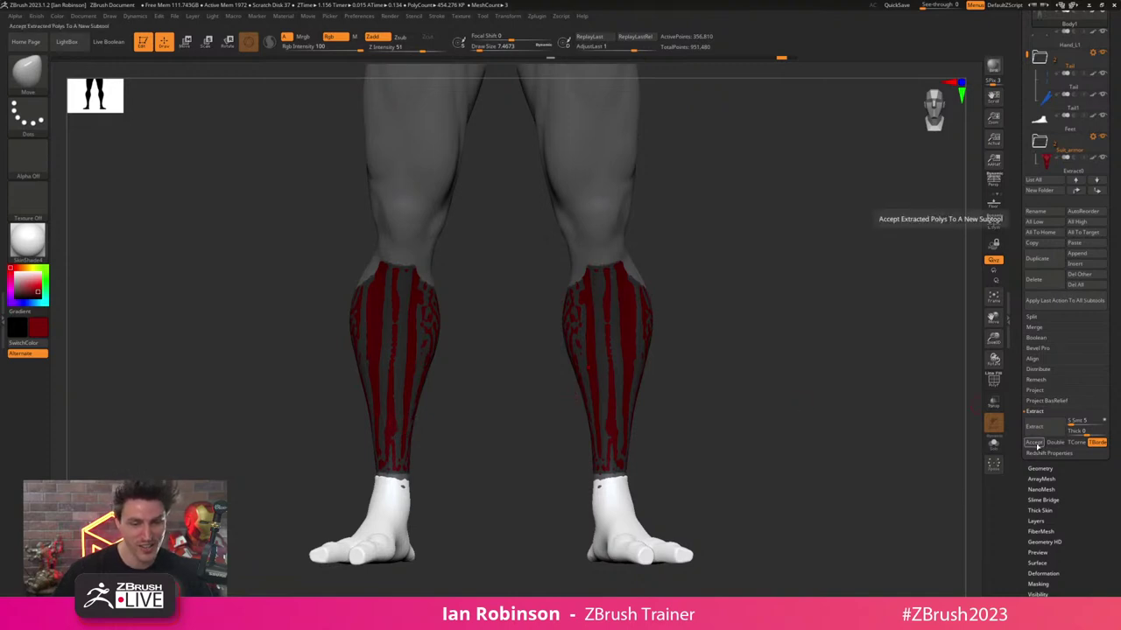
left_click(1036, 445)
left_click_drag(767, 372, 807, 414)
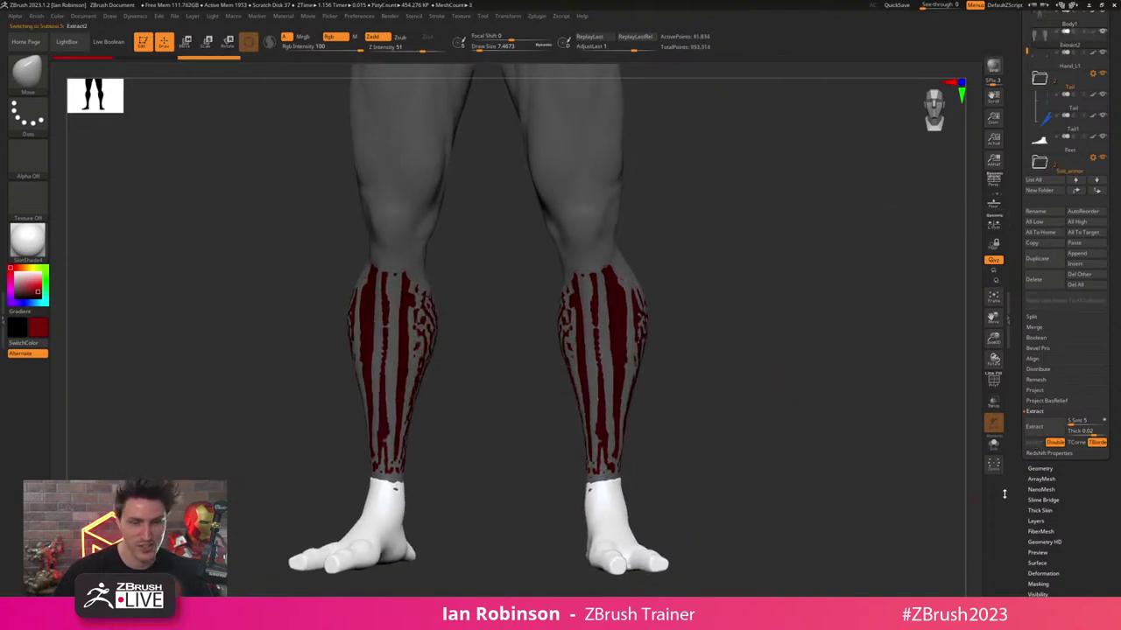
left_click(993, 444)
left_click_drag(718, 340, 709, 391, "alt")
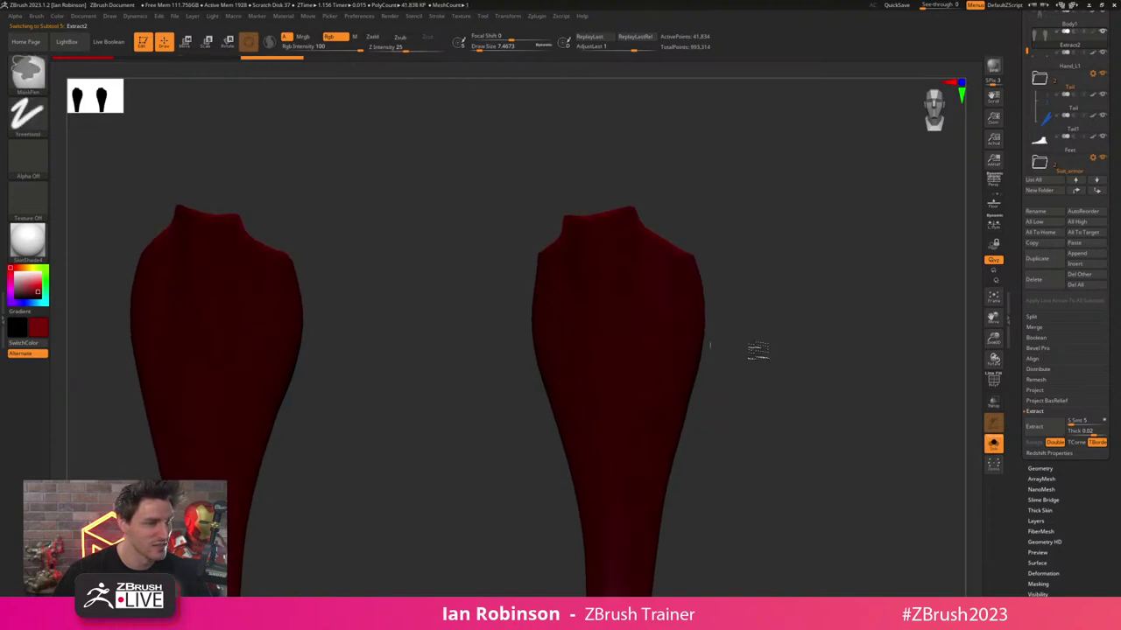
- Invert the mask on the extracted shin pieces back and forth to check which areas are masked
left_click_drag(772, 344, 795, 364, "ctrl")
left_click(729, 346, "ctrl")
left_click(714, 352, "ctrl")
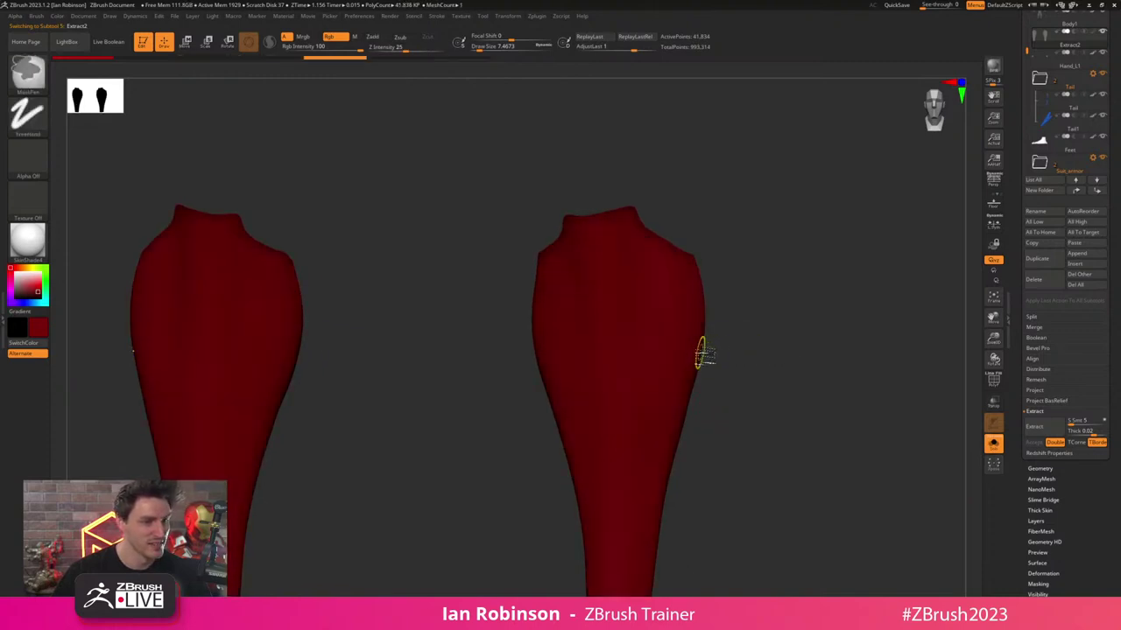
left_click(727, 351, "ctrl")
left_click_drag(742, 371, 748, 329, "alt")
left_click(889, 353, "ctrl")
left_click(889, 354, "ctrl")
left_click_drag(890, 355, 891, 365)
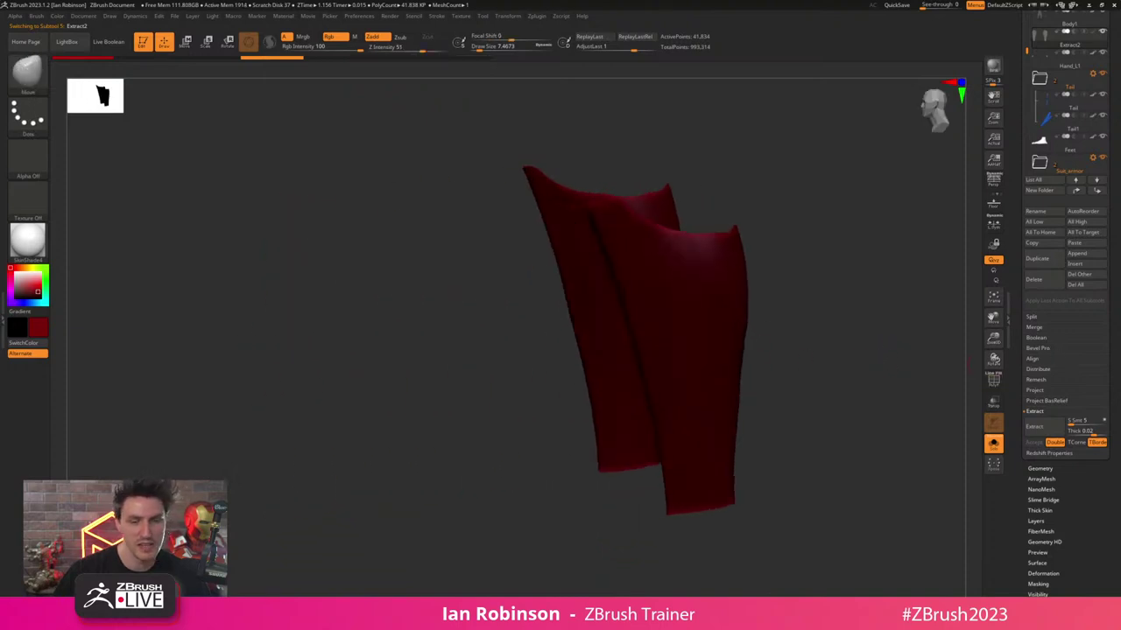
- Smooth the upper rim of the shin armor and apply Polish By Features to its unmasked areas
mouse_move(785, 310)
left_mouse_down("alt")
mouse_move(783, 387)
mouse_move(778, 317)
left_mouse_up("alt")
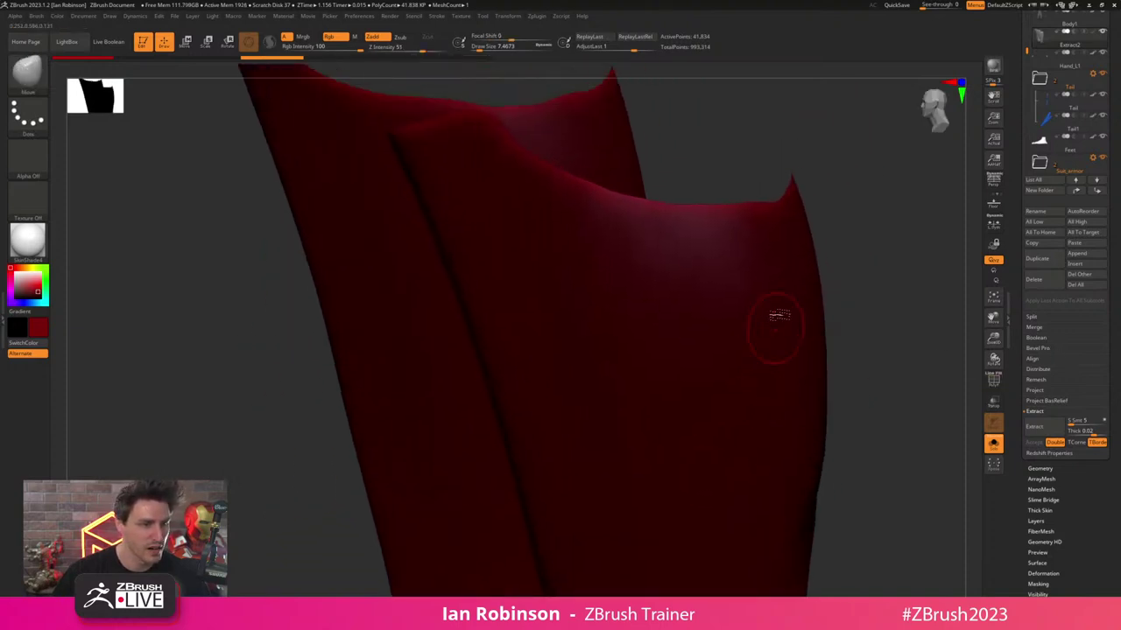
left_click_drag(720, 203, 752, 231, "shift")
scroll(1062, 374, "down", 5)
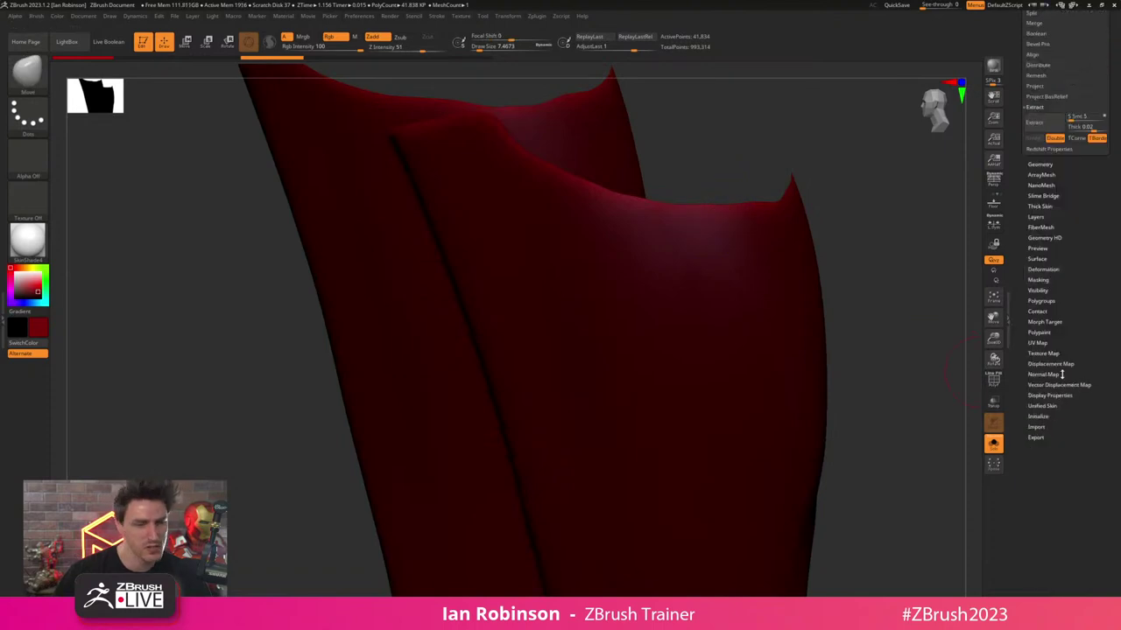
left_click(1050, 270)
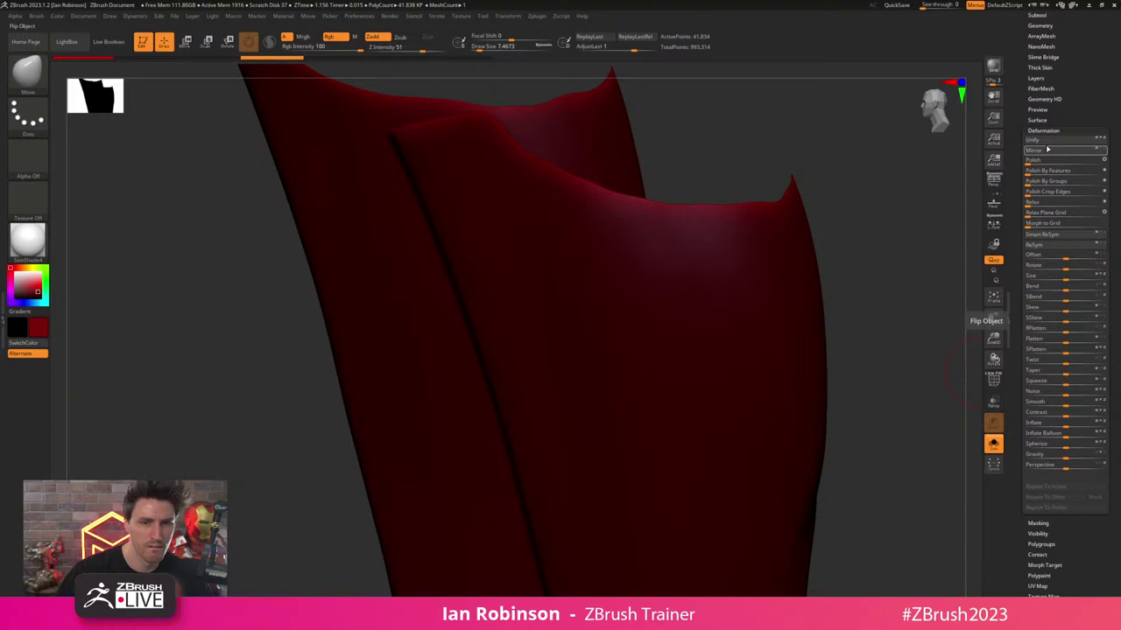
left_click_drag(1039, 173, 1099, 174)
left_click_drag(854, 222, 875, 221)
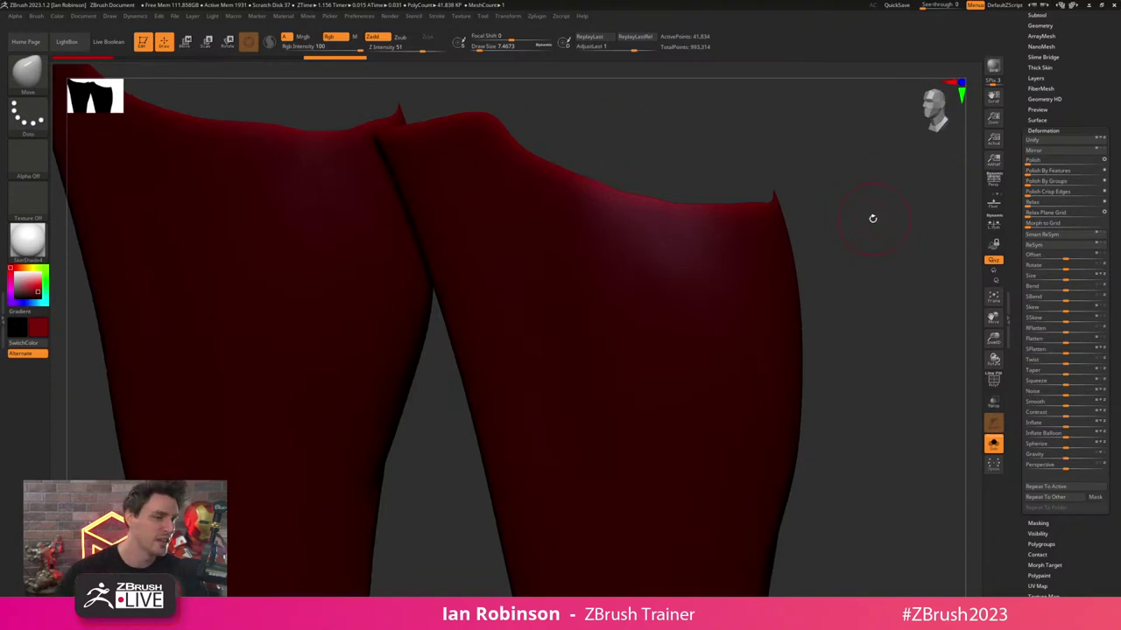
- Switch Polish By Features to its open-circle mode and polish the shin armor again
left_click_drag(853, 215, 740, 228)
left_click_drag(804, 194, 800, 242, "alt")
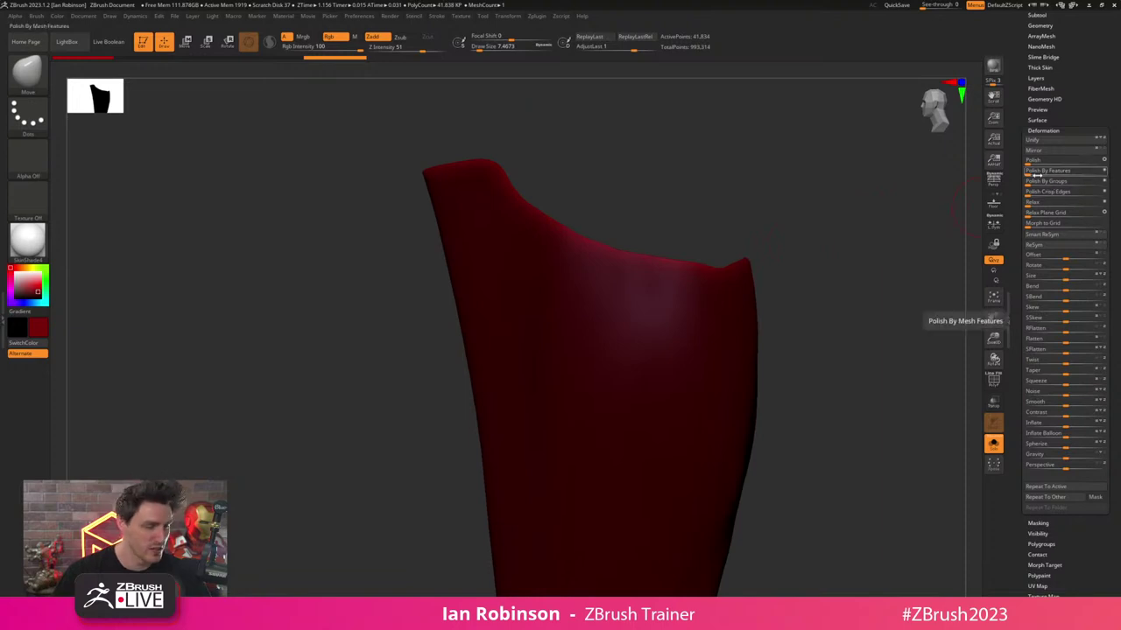
left_click(1105, 171)
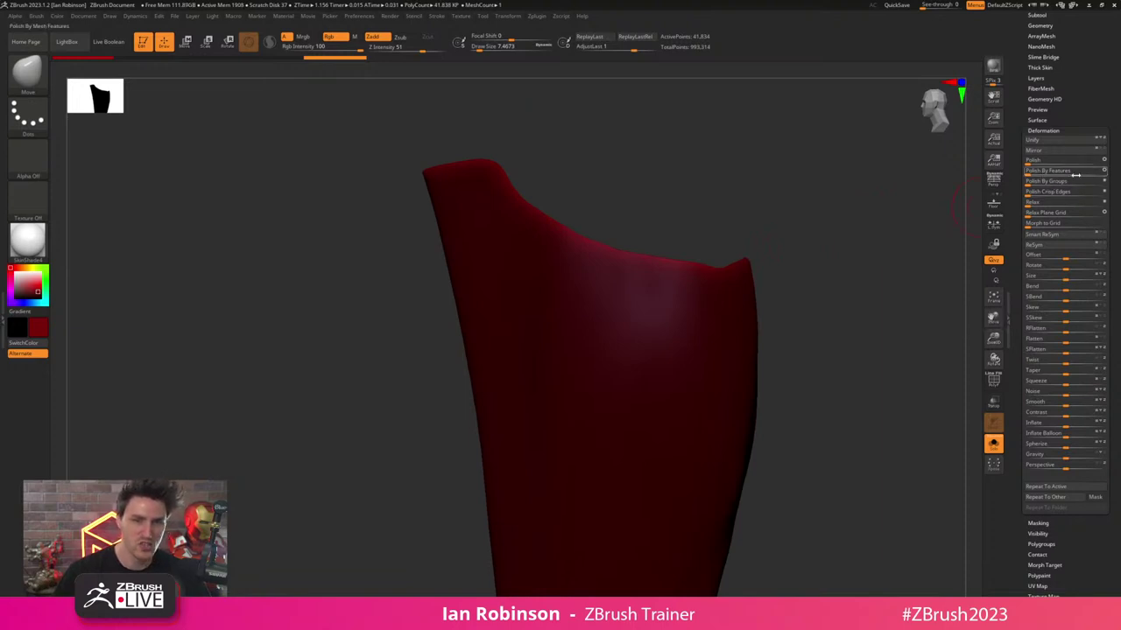
left_click_drag(1039, 174, 1077, 175)
left_click_drag(860, 214, 805, 208, "alt")
left_click_drag(942, 231, 820, 225)
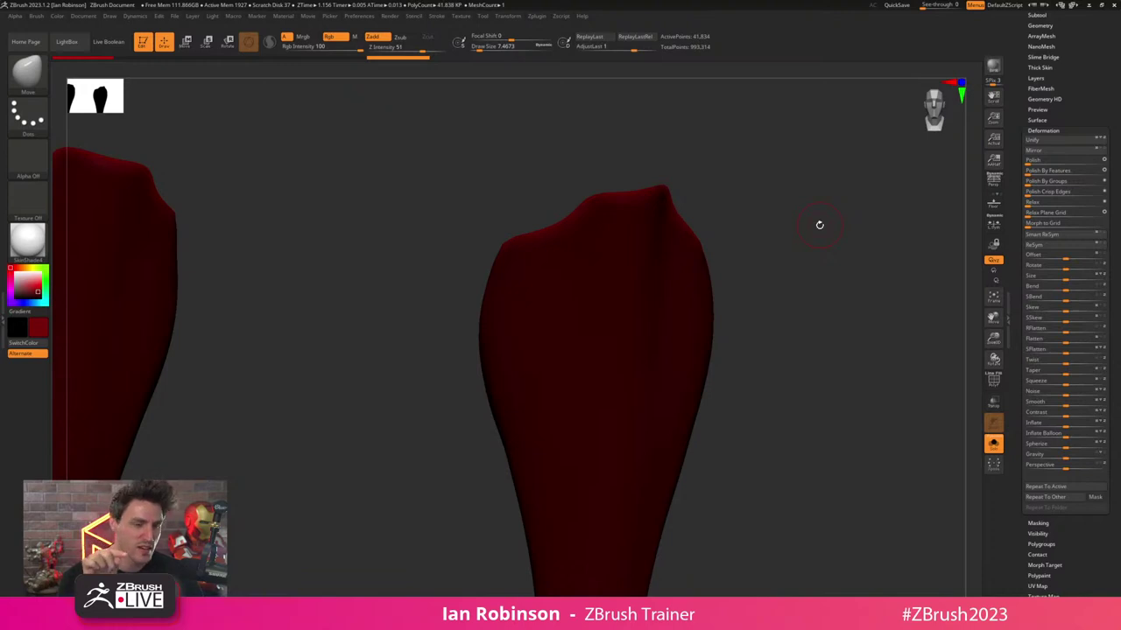
left_click_drag(816, 226, 798, 211)
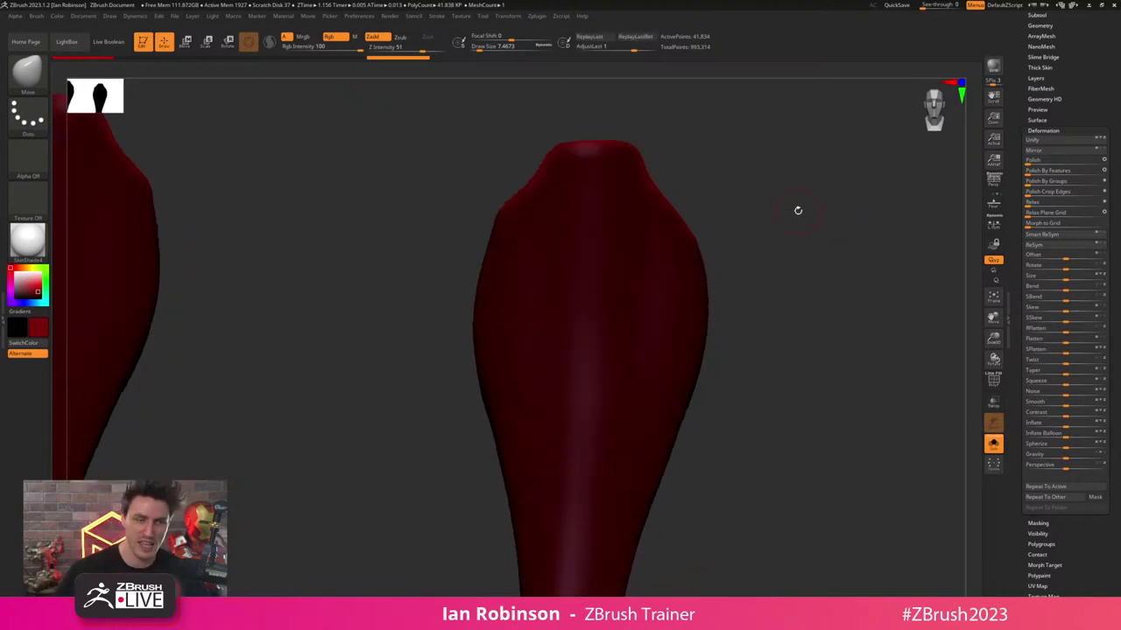
- Invert the mask on the shin armor and display its wireframe, with the brush's draw size at about 10.54
key("ctrl+i")
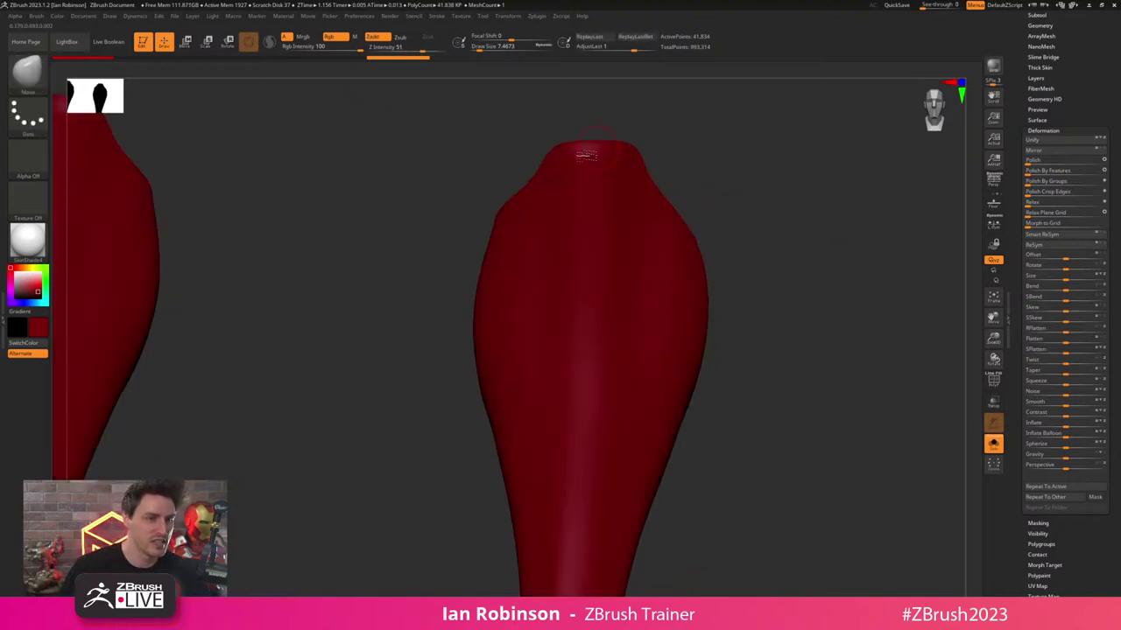
key("shift+f")
key("s")
left_click(578, 150)
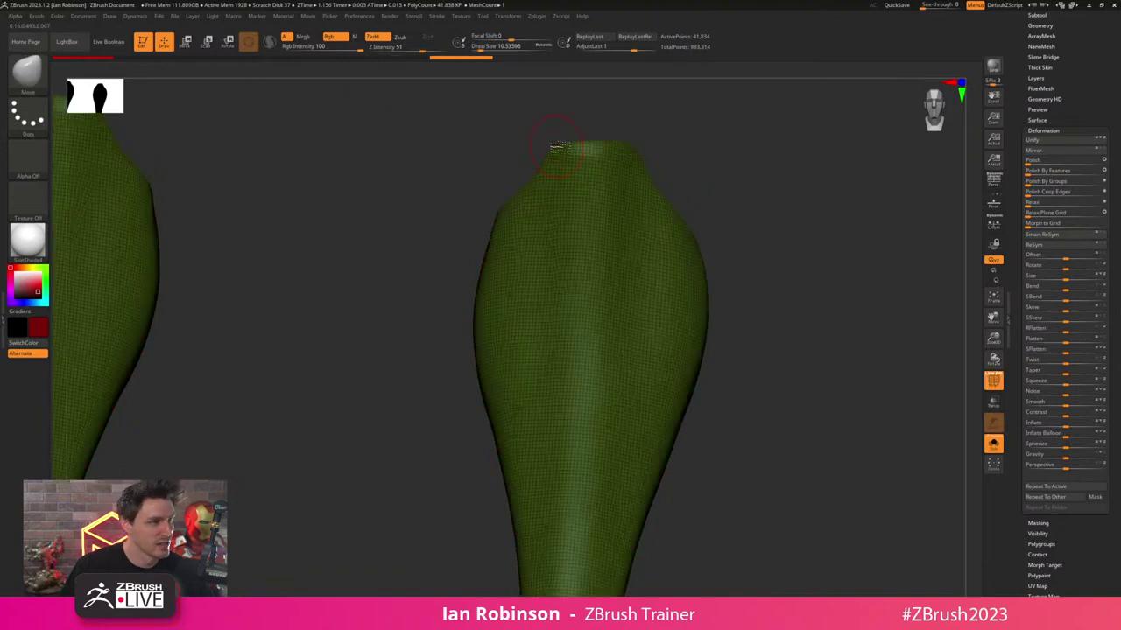
- Mask all but the ankle rim, centre the reset gizmo on the unmasked part, and clear the mask
left_click_drag(701, 167, 805, 270)
mouse_move(532, 446)
left_mouse_down("ctrl")
mouse_move(683, 493)
mouse_move(698, 482)
left_mouse_up("ctrl")
key("w")
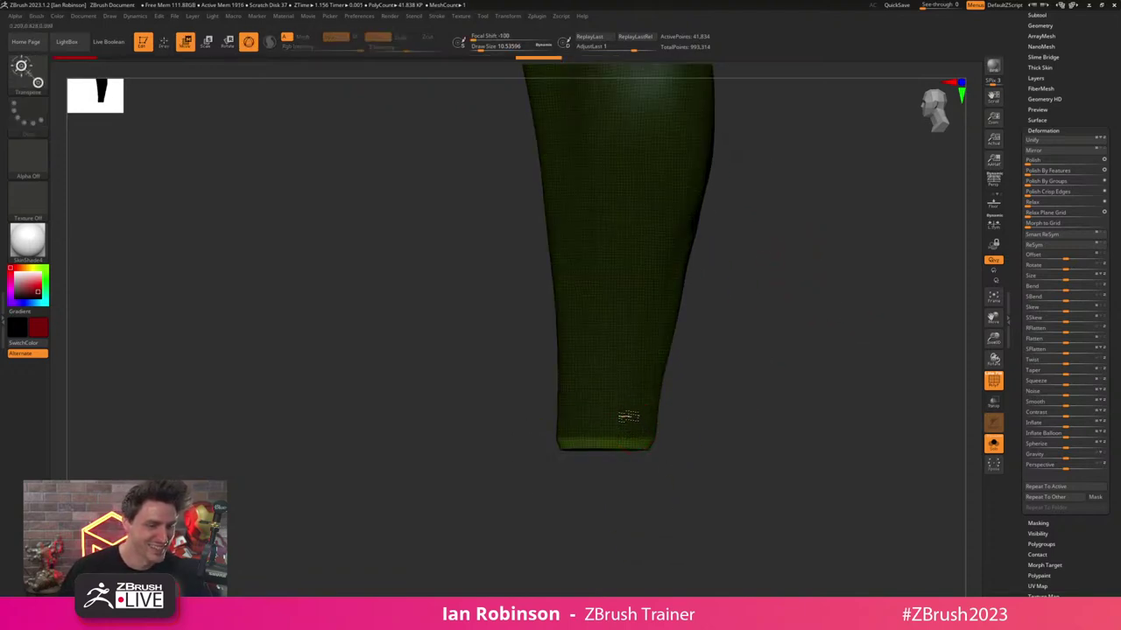
left_click(667, 353)
left_click(636, 353)
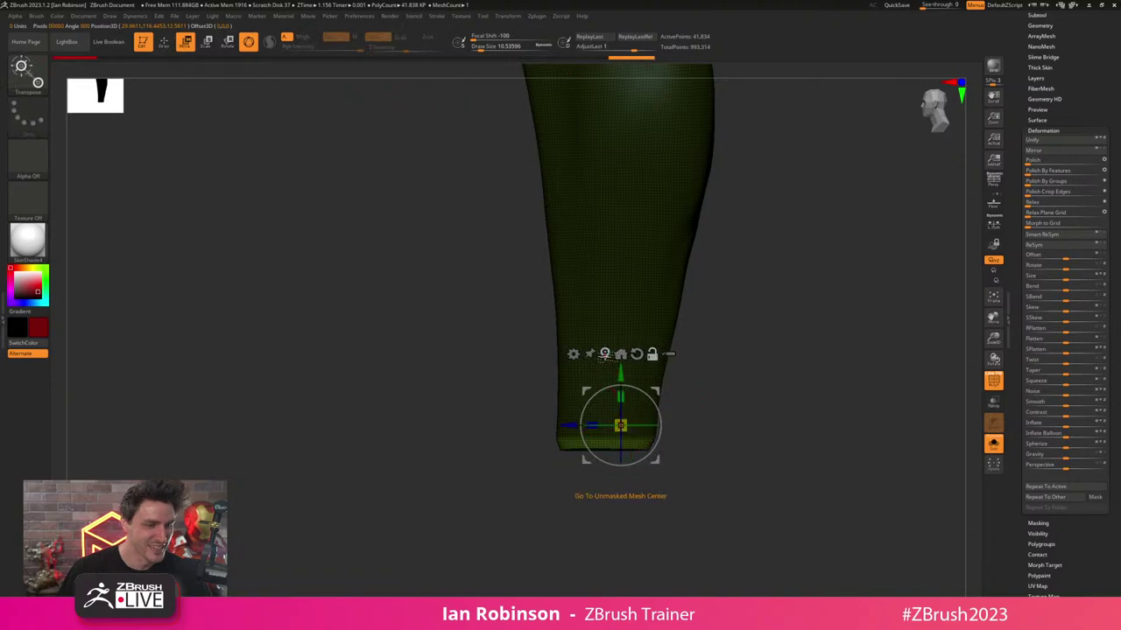
left_click(605, 354)
left_click(637, 374)
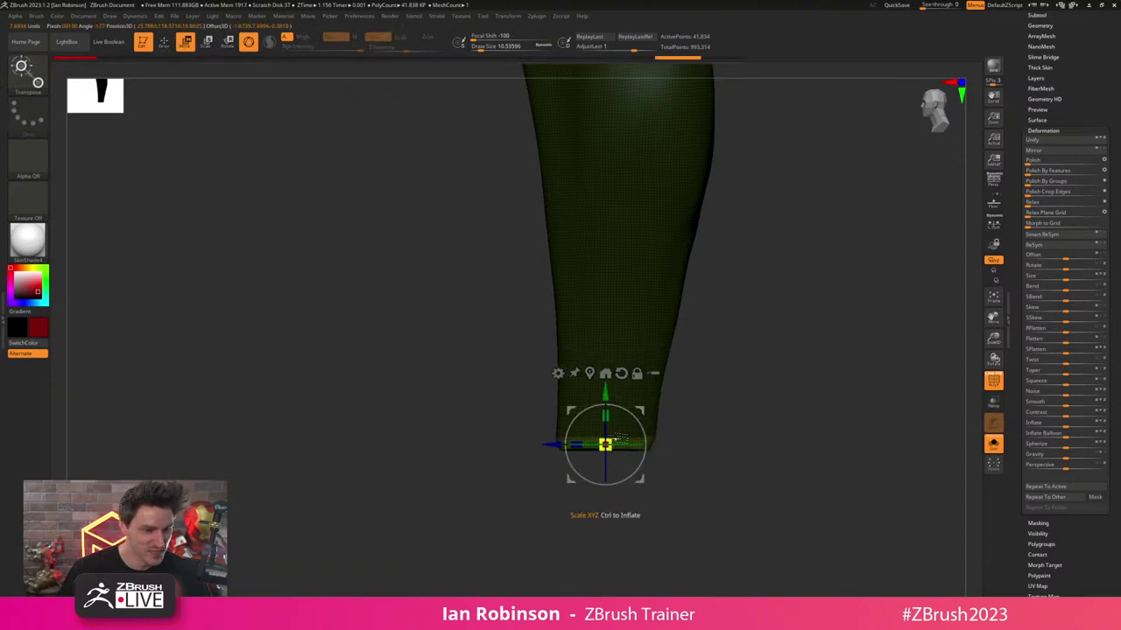
key("q")
left_click_drag(780, 368, 807, 405, "ctrl")
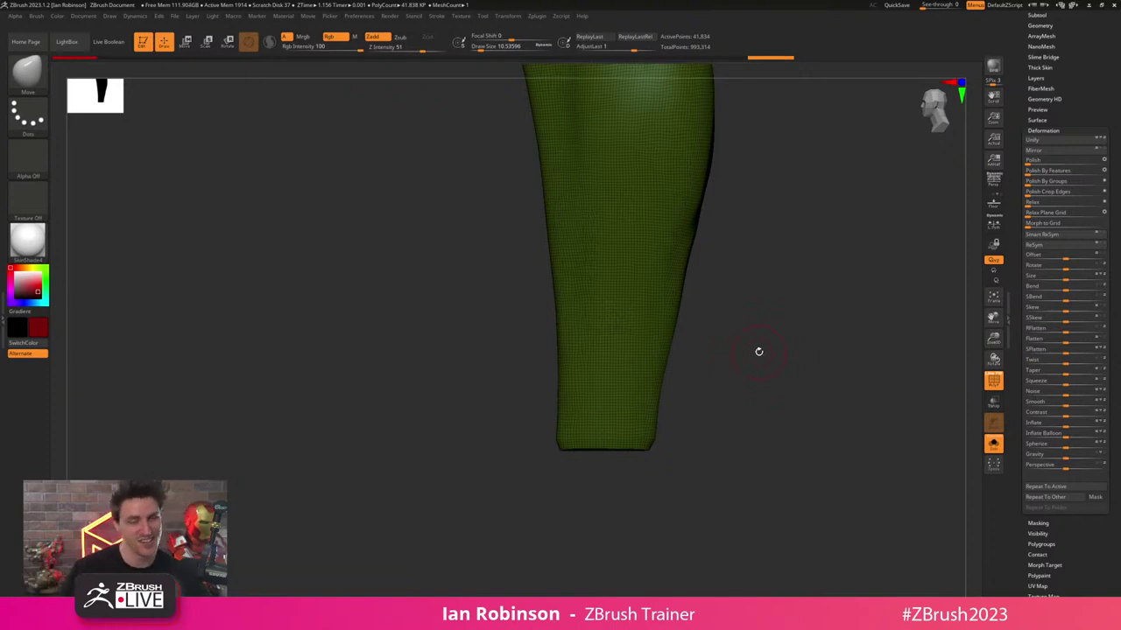
- Examine both shin armor pieces with and without wireframe, along with their geometry and subdivision options
left_click_drag(782, 299, 838, 339, "alt")
key("shift+f")
key("shift+f")
left_click_drag(1087, 92, 1082, 143)
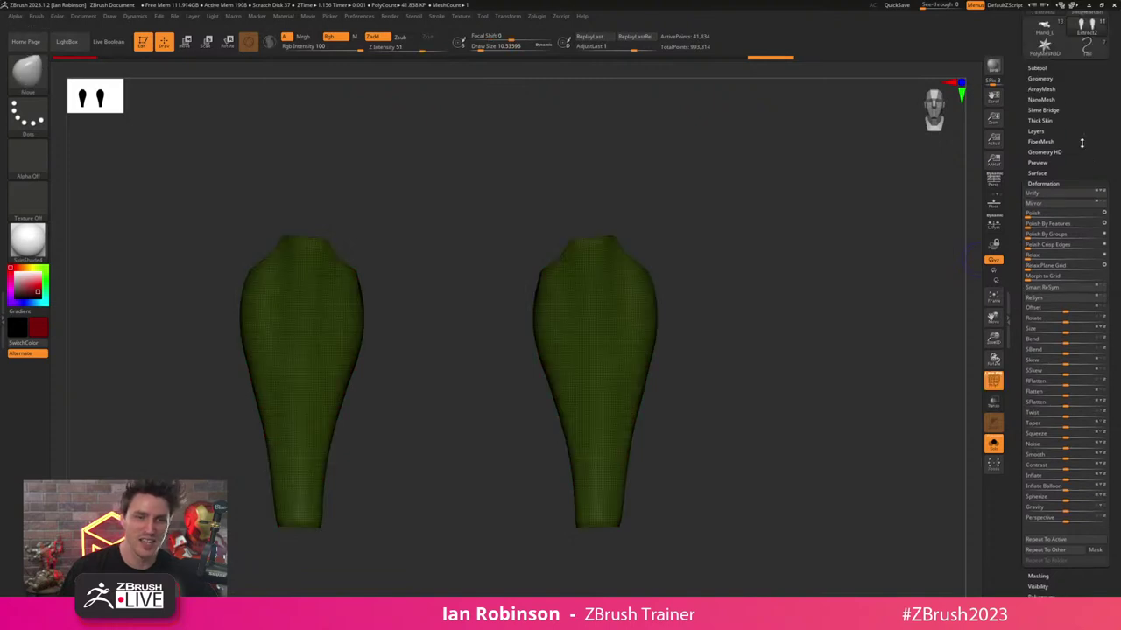
left_click(1042, 78)
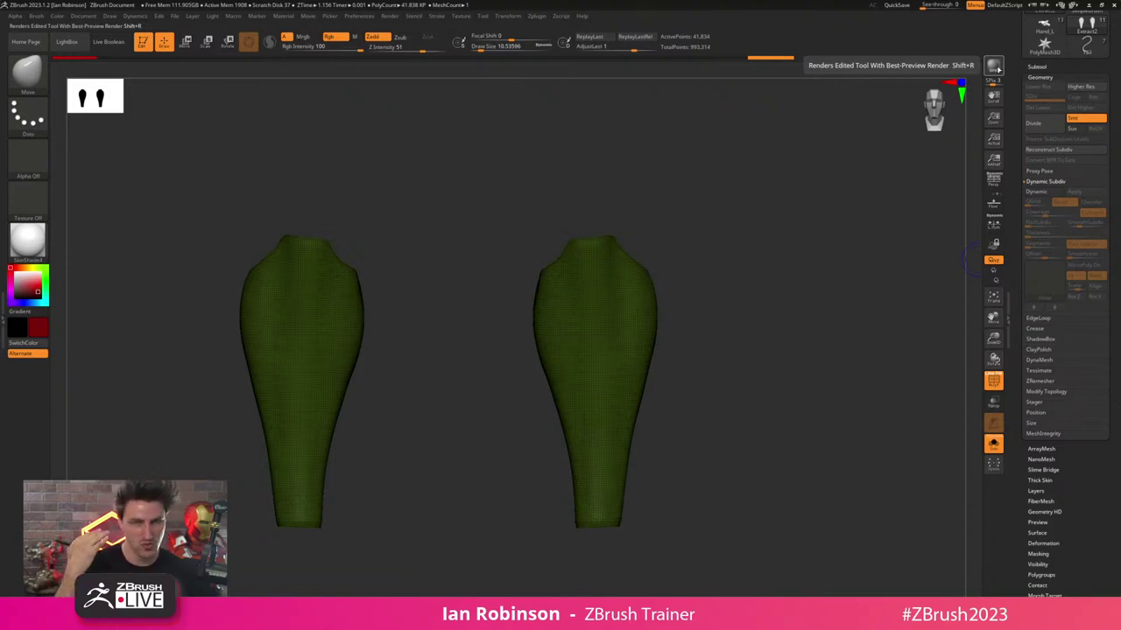
left_click_drag(794, 245, 794, 313, "alt")
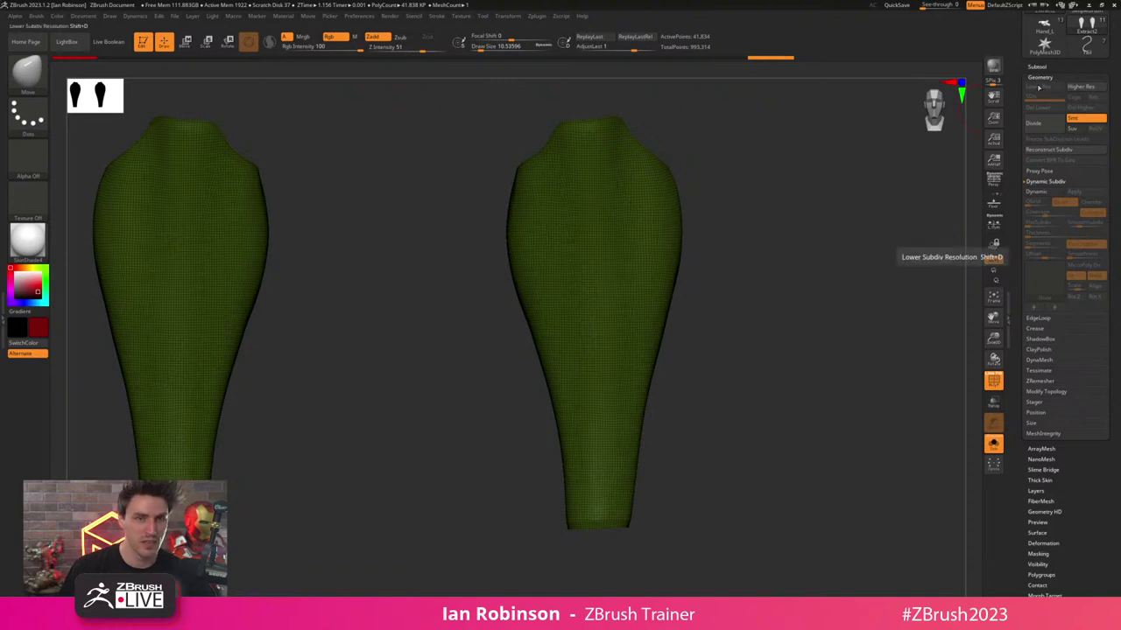
left_click_drag(1044, 69, 1045, 67)
left_click(1039, 66)
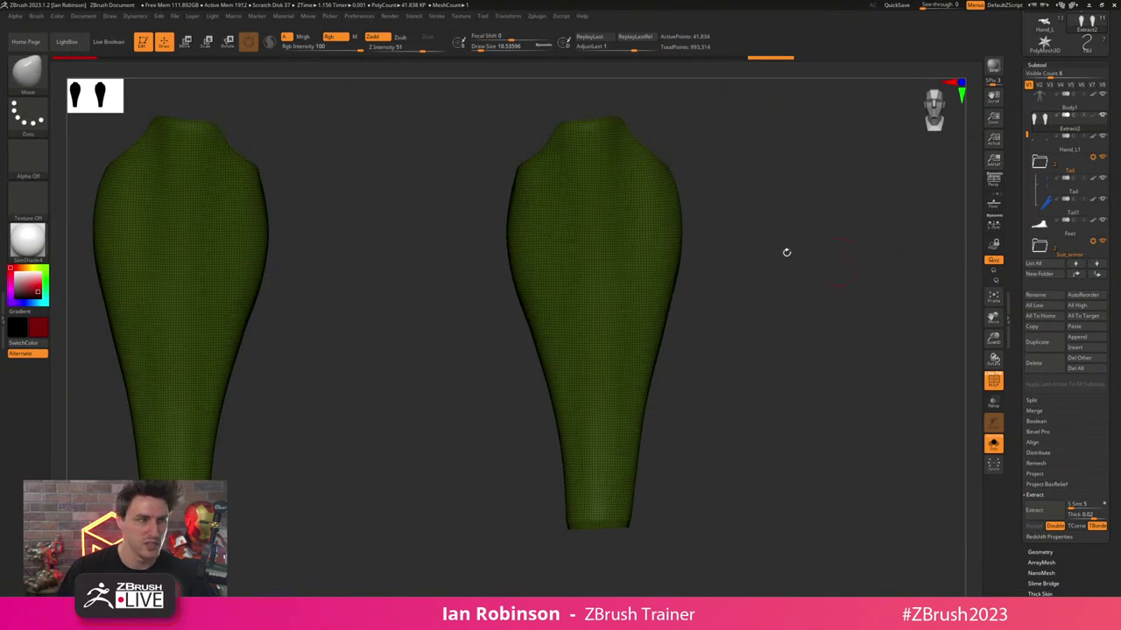
- Hide the wireframe and fill the shin armor subtool with dark red (R 120, G 9, B 9)
key("shift+f")
left_click(57, 18)
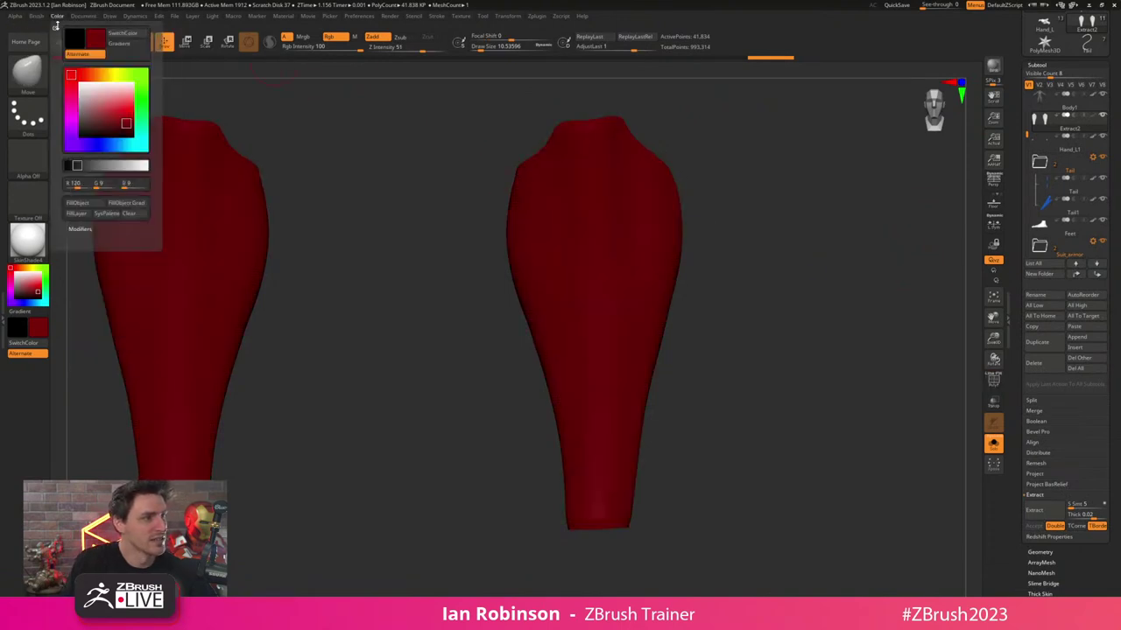
left_click(92, 208)
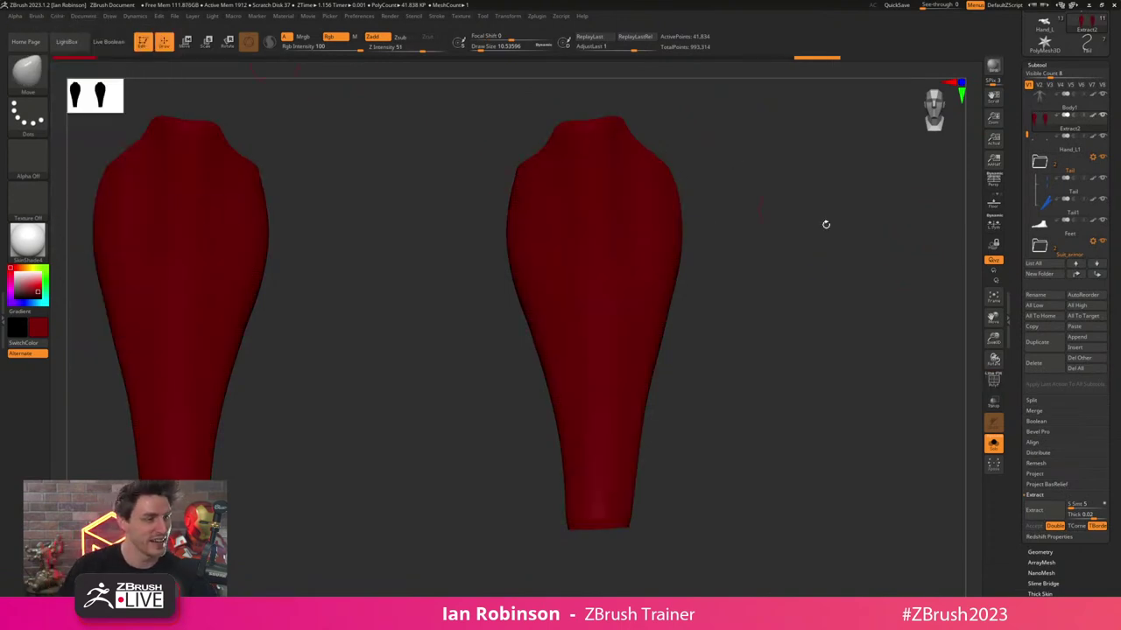
- Show the shin armor's wireframe and turn on Keep Polypaint in its ZRemesher settings
left_click_drag(870, 275, 876, 250, "alt")
key("shift+f")
key("shift+f")
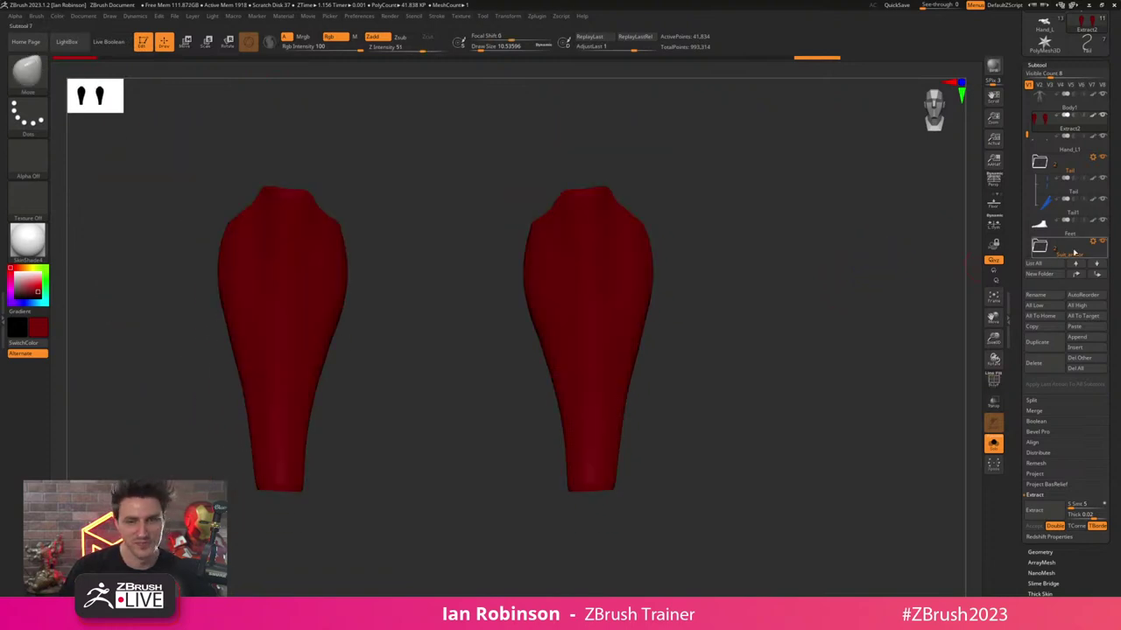
scroll(1116, 200, "down", 3)
left_click_drag(1116, 201, 1101, 252)
key("shift+f")
left_click_drag(848, 293, 867, 340, "alt")
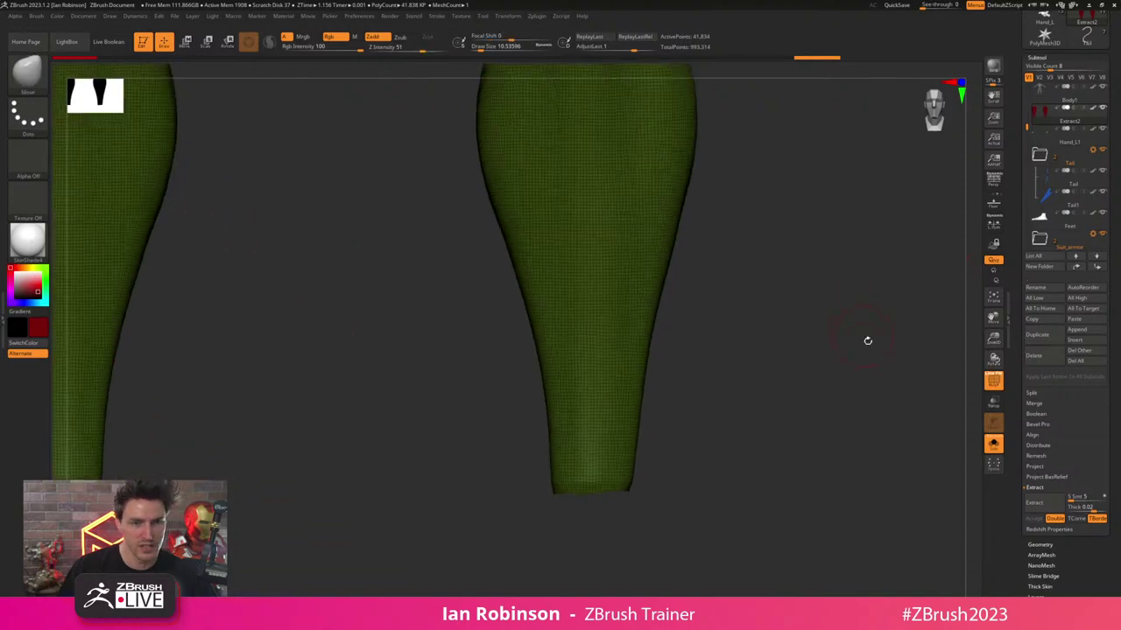
scroll(1114, 433, "down", 3)
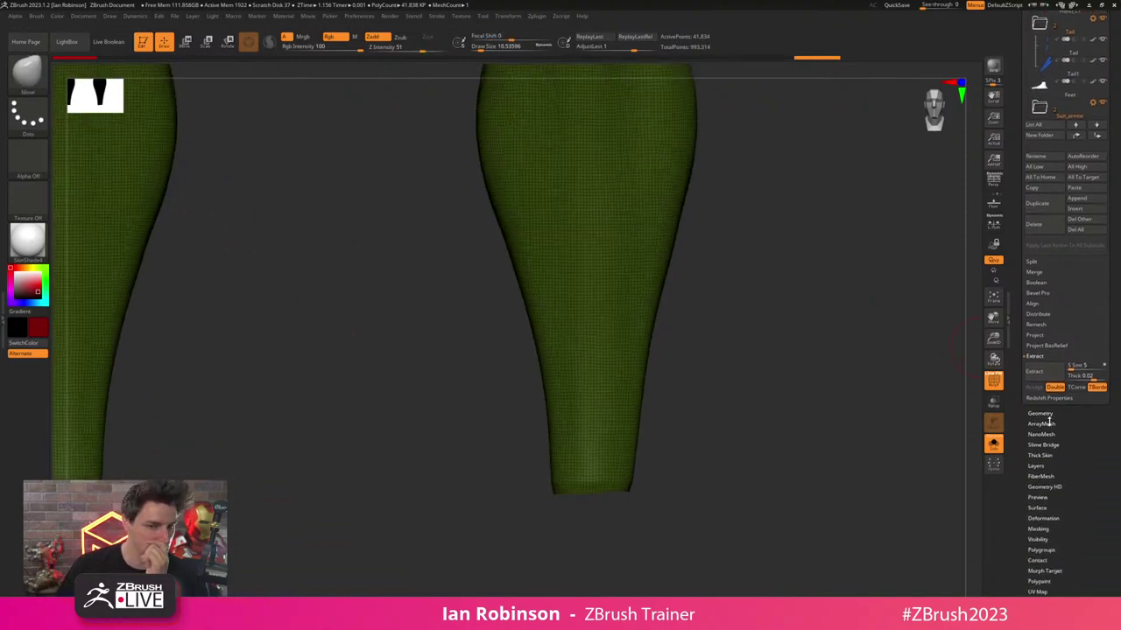
left_click(1043, 415)
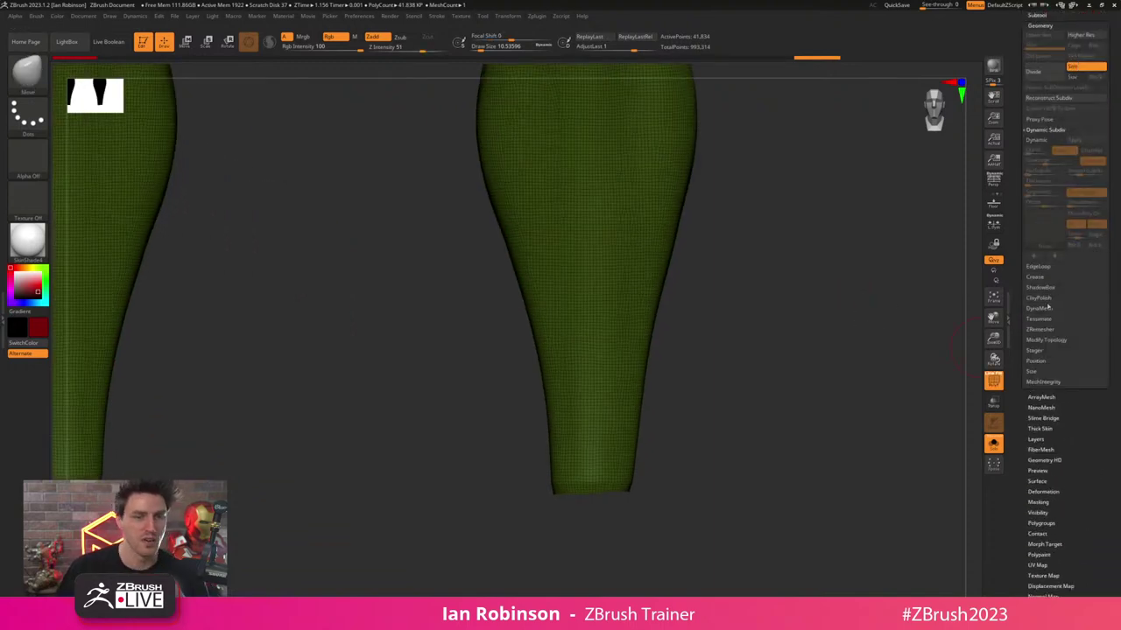
left_click(1046, 328)
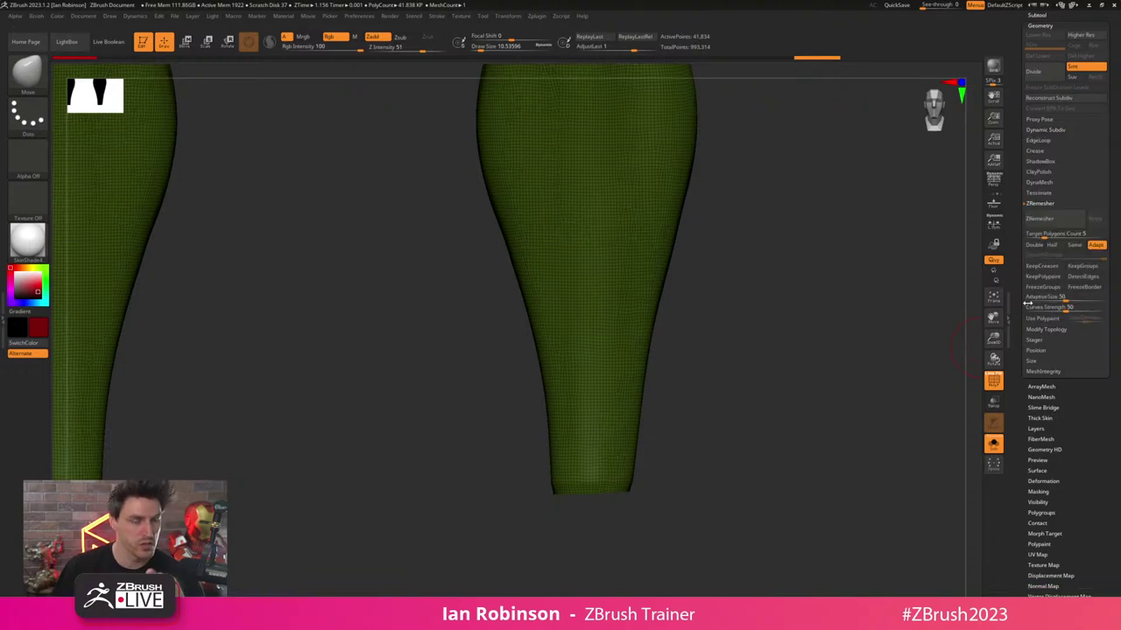
left_click(1044, 277)
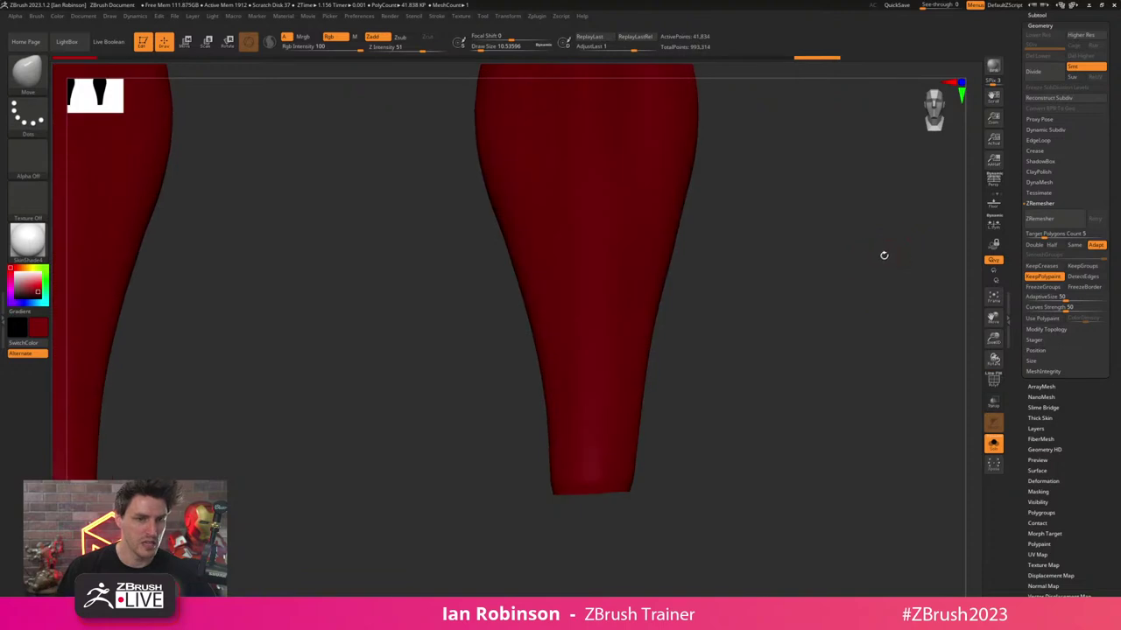
- ZRemesh the shin armor repeatedly at Half the polygon count with Keep Groups on and AdaptiveSize at 0
key("shift+f")
left_click_drag(820, 265, 838, 416, "alt")
left_click(1057, 235)
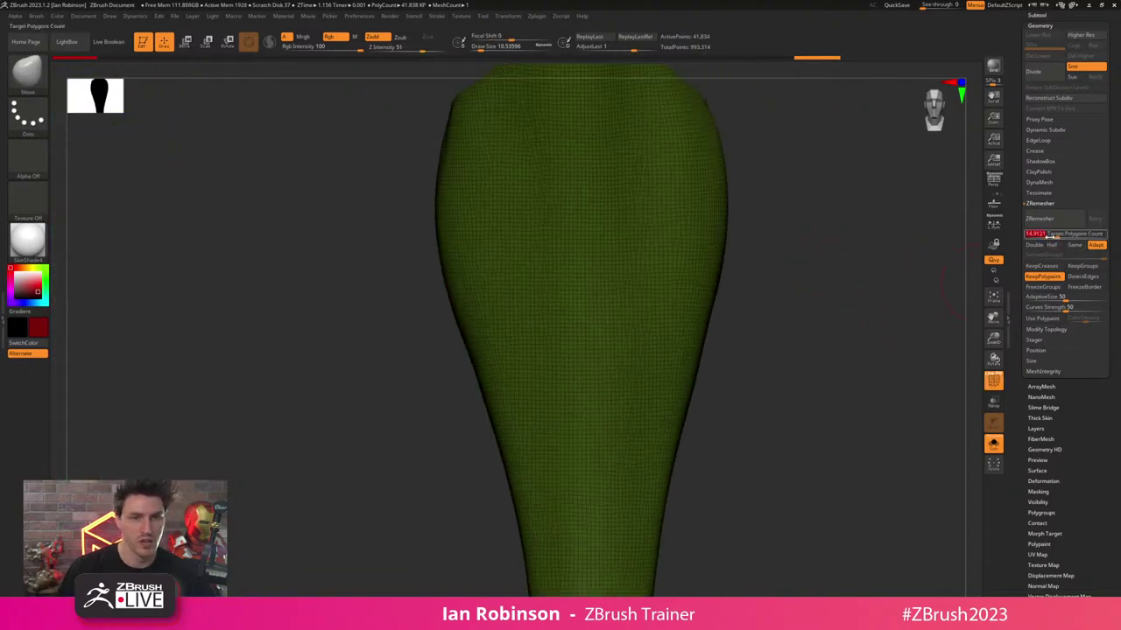
type("52")
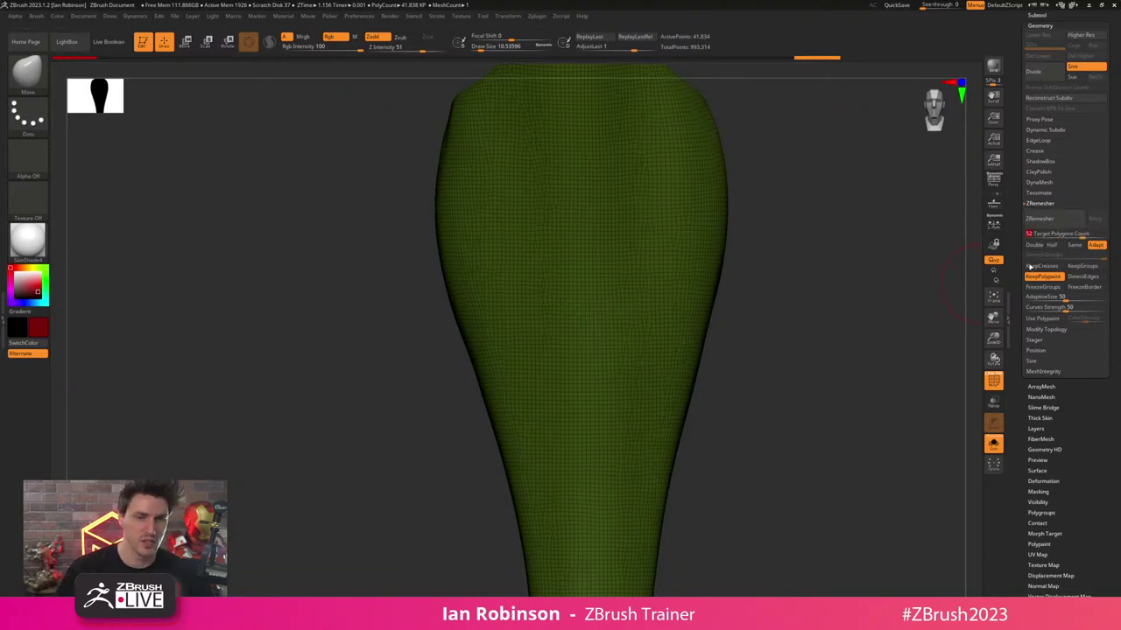
left_click(1051, 245)
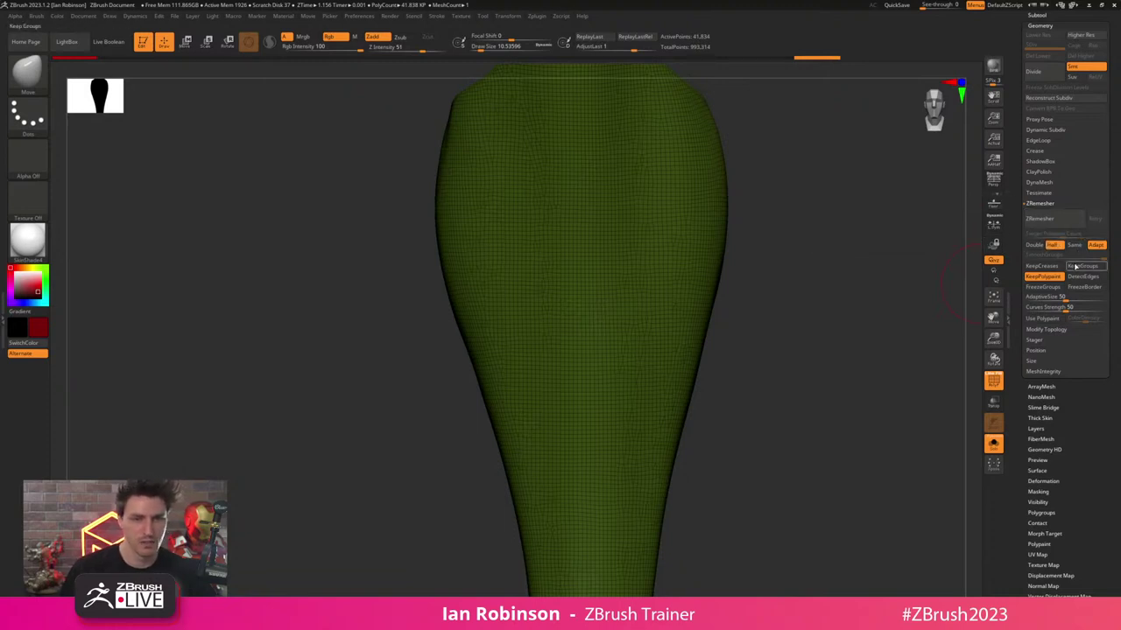
left_click(1083, 265)
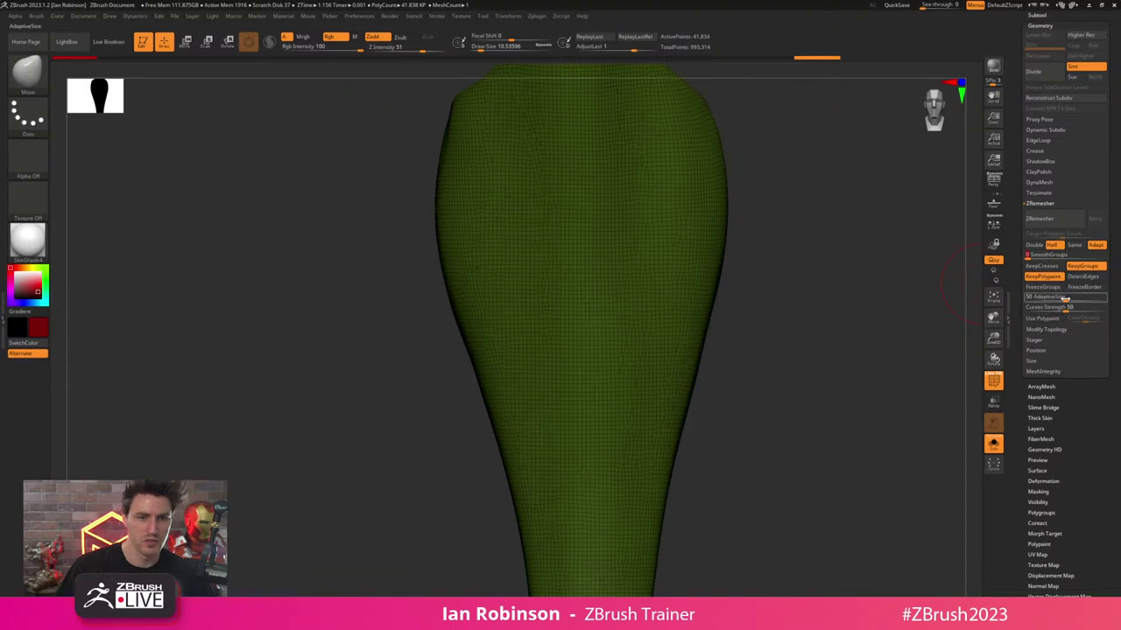
left_click_drag(1063, 299, 1015, 290)
left_click(1066, 218)
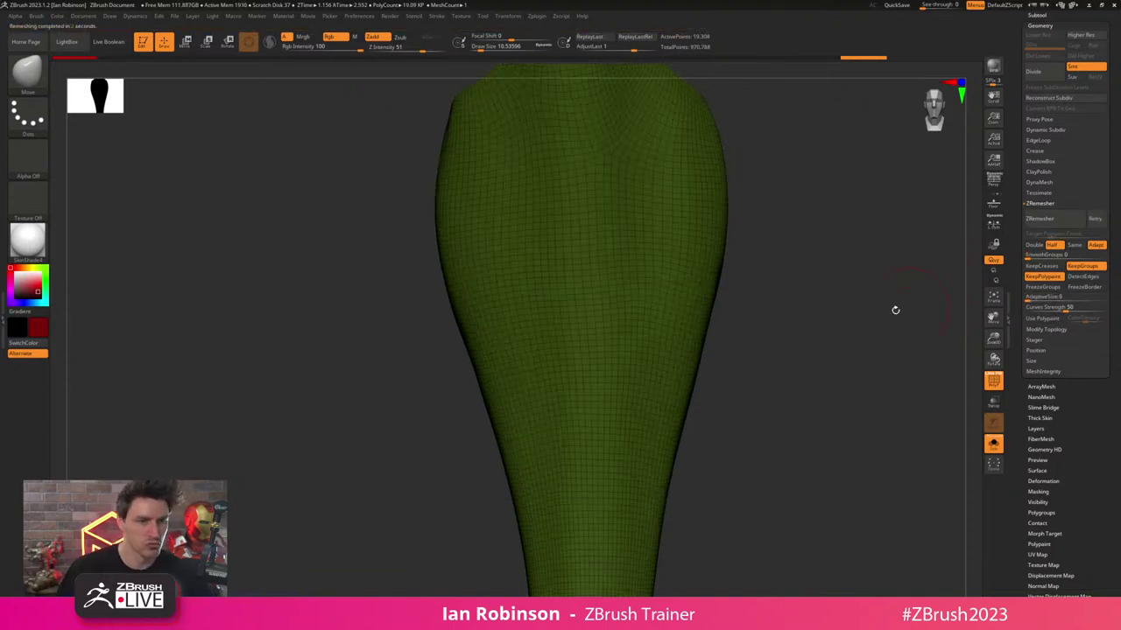
left_click_drag(832, 319, 867, 301, "alt")
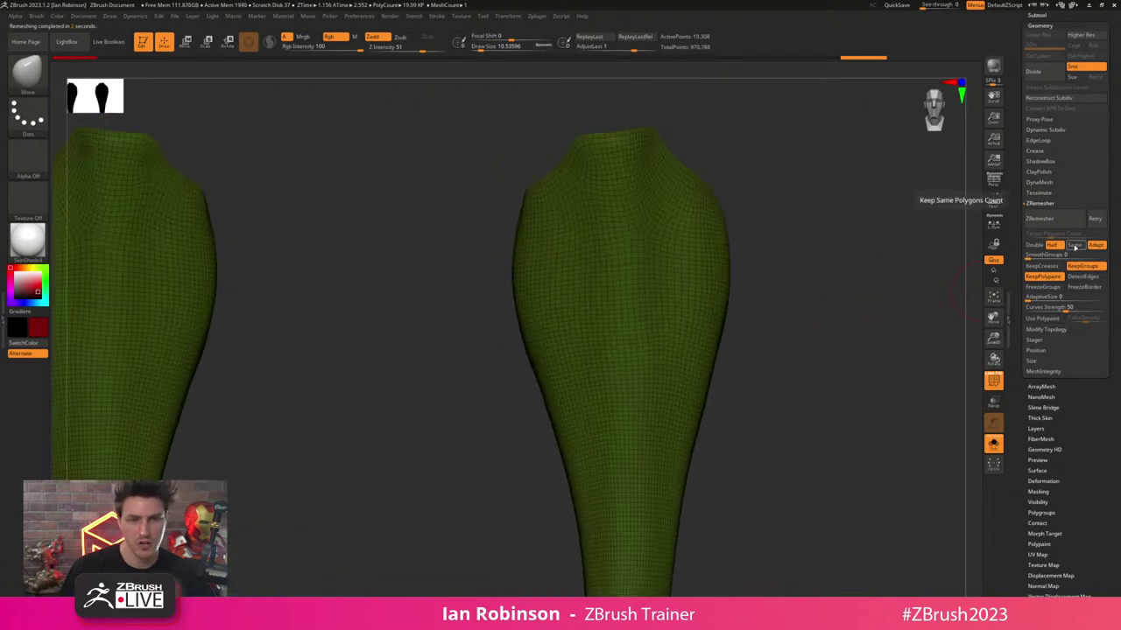
left_click(1097, 218)
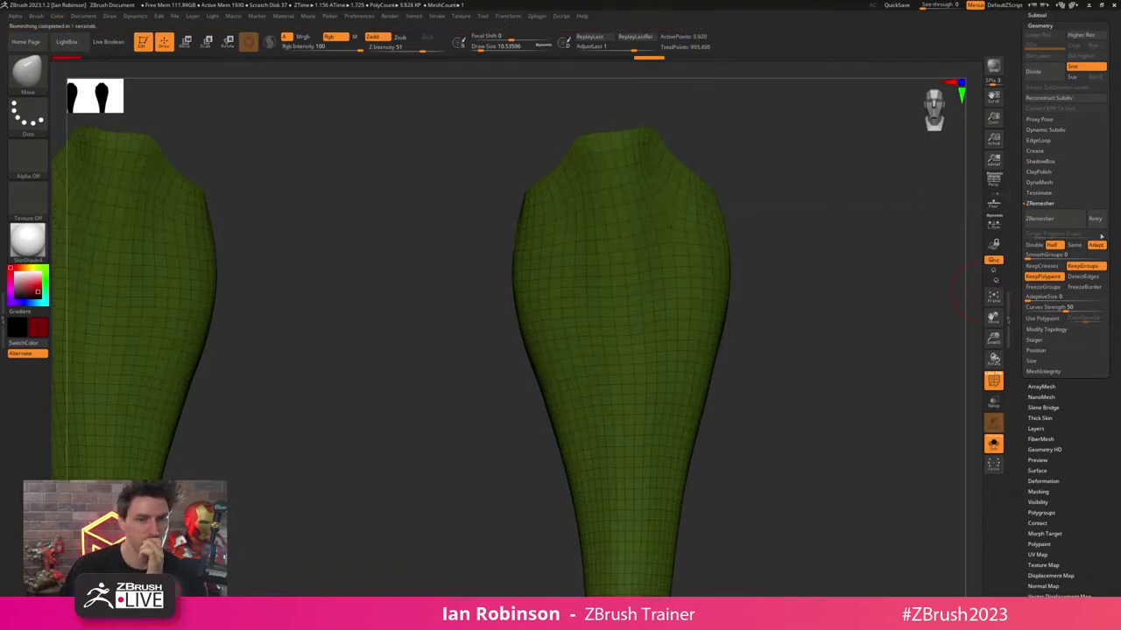
- Try one more half-count ZRemesh of the shin armor, check the knee edge, and undo the remesh
left_click(1097, 225)
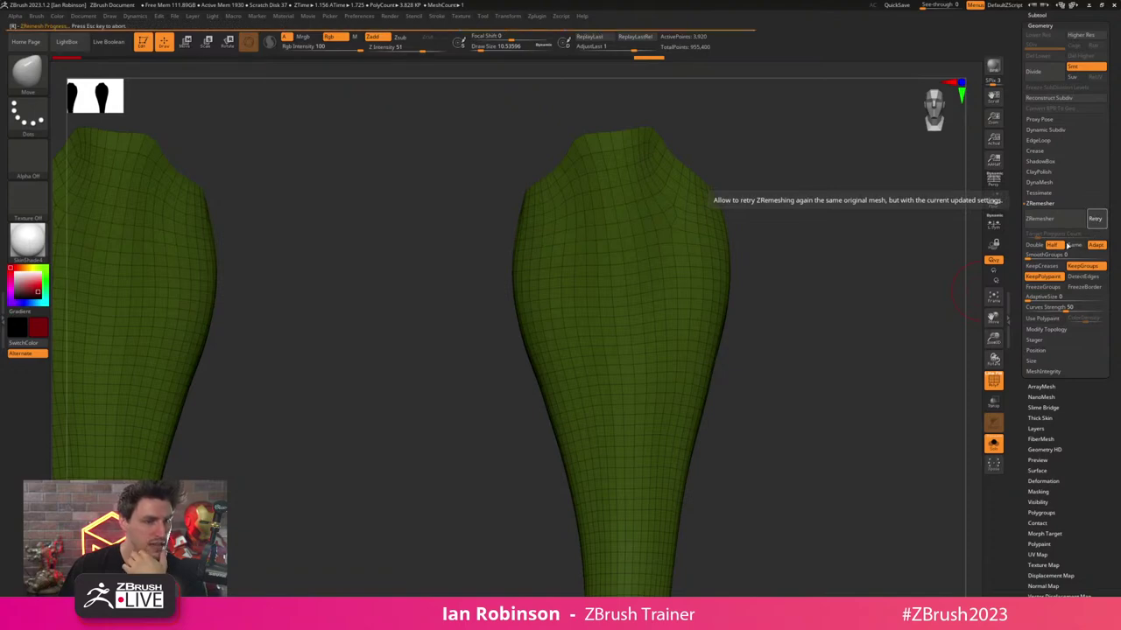
right_click_drag(760, 233, 715, 237)
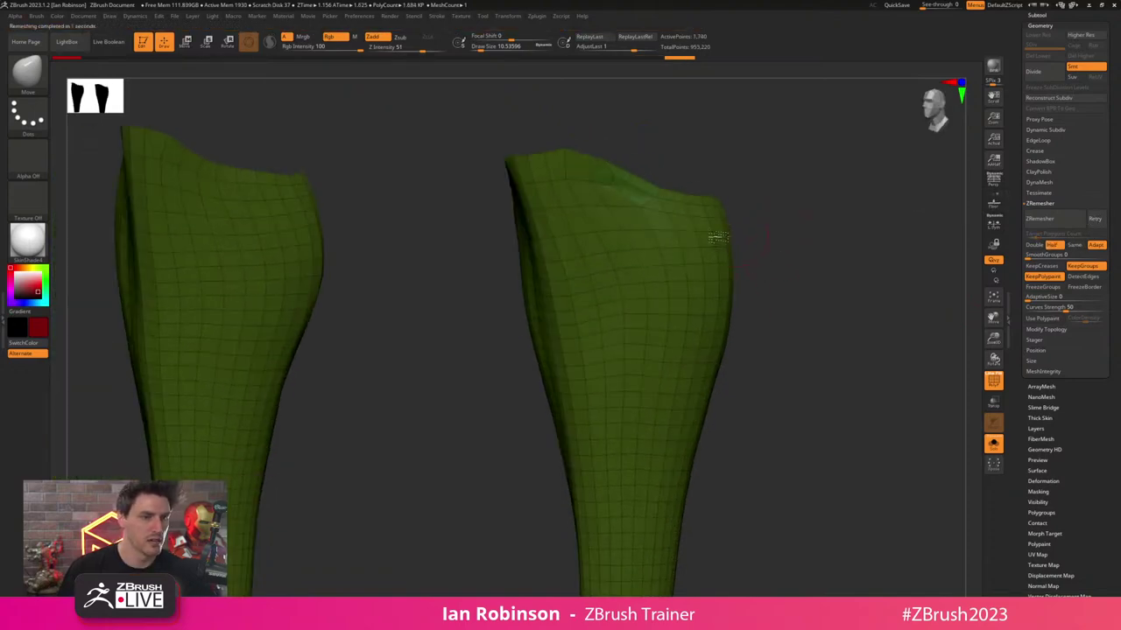
right_click_drag(616, 191, 629, 239, "ctrl")
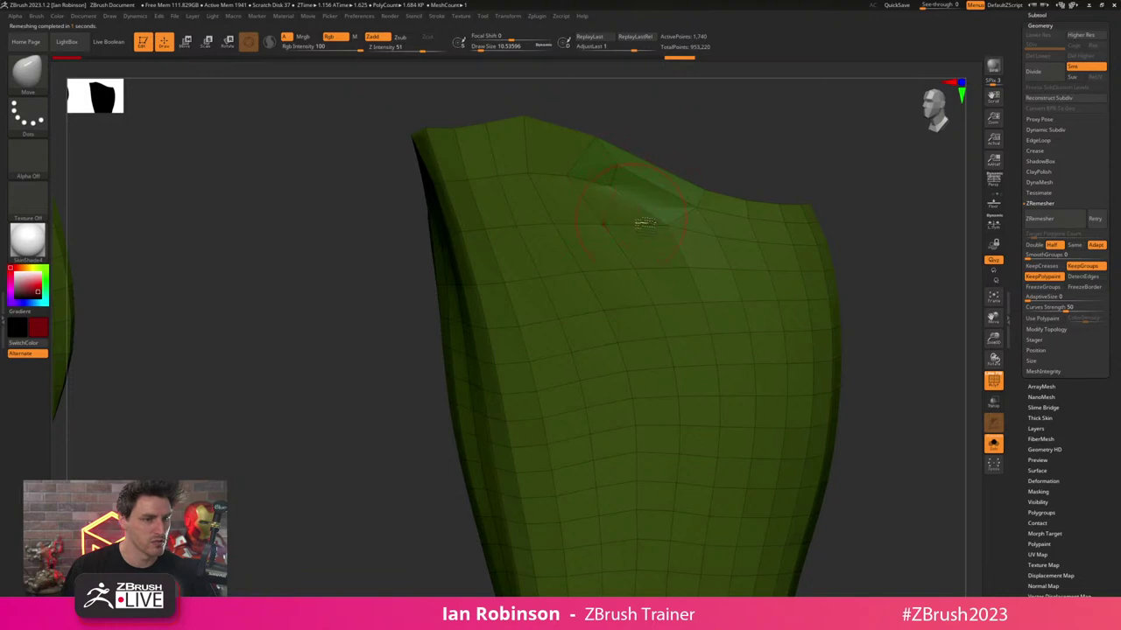
key("ctrl+z")
- With the ZModeler brush, remove the small irregular polygon below the shin armor's sloping knee edge
right_click_drag(782, 161, 775, 184)
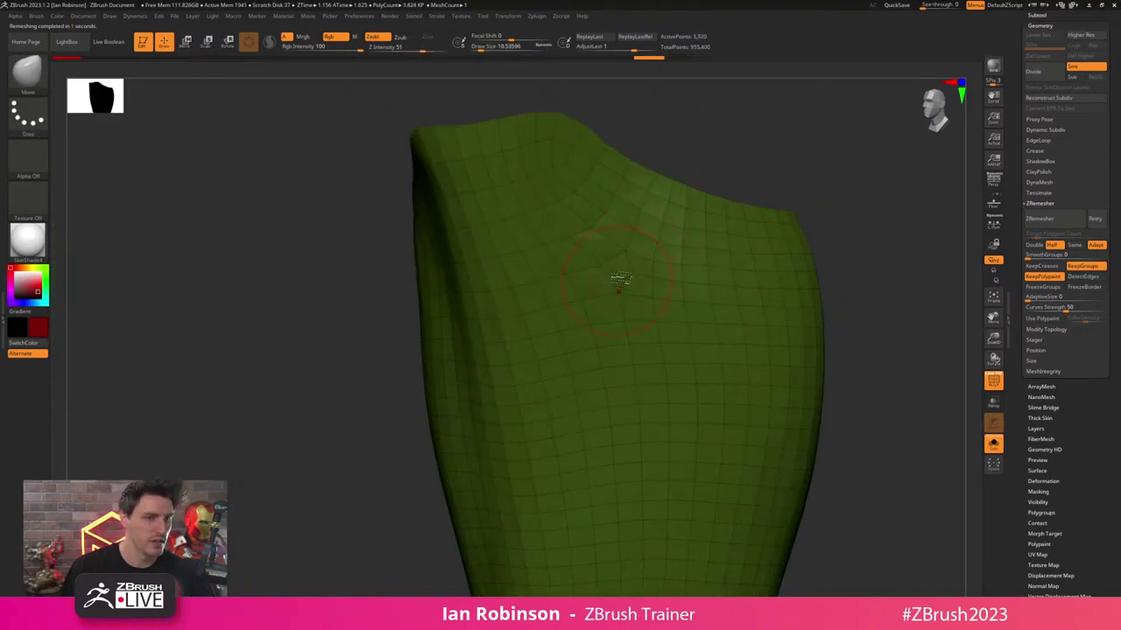
scroll(621, 262, "up", 3)
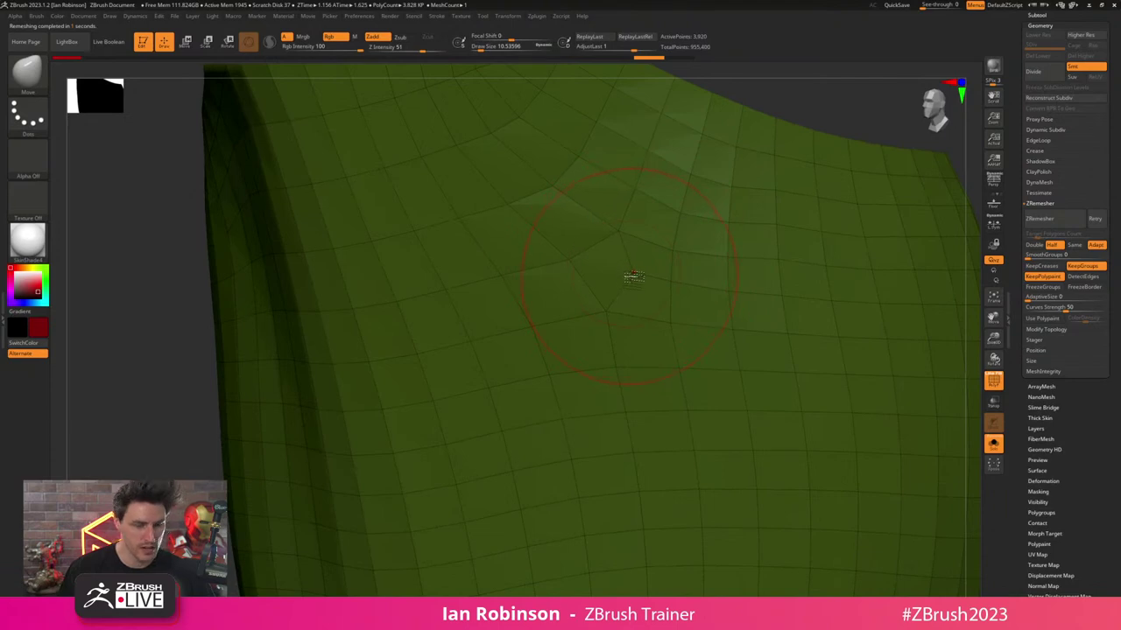
key("b")
key("z")
key("m")
key("space")
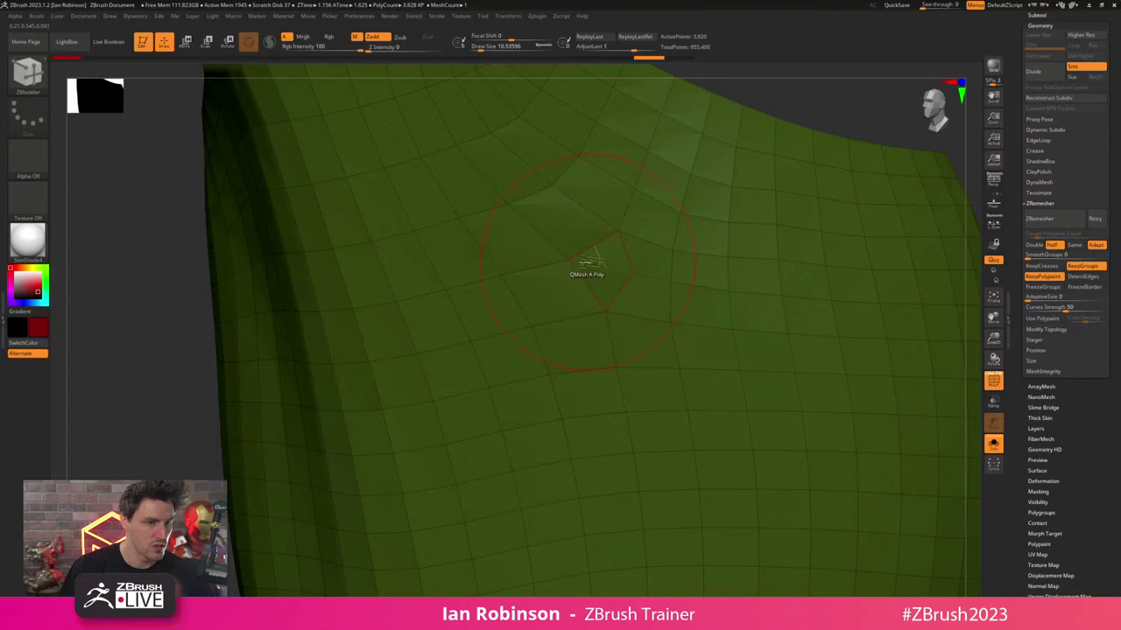
- With the Move brush at a draw size of about 3, even out and smooth the vertices around the cleaned-up polygons
key("b")
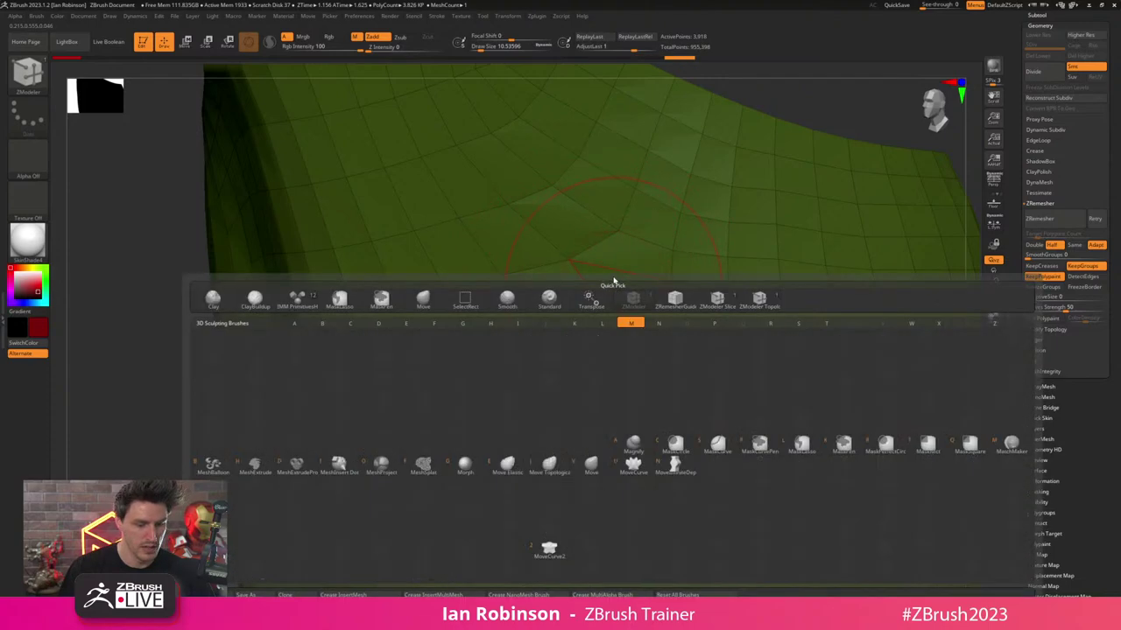
key("v")
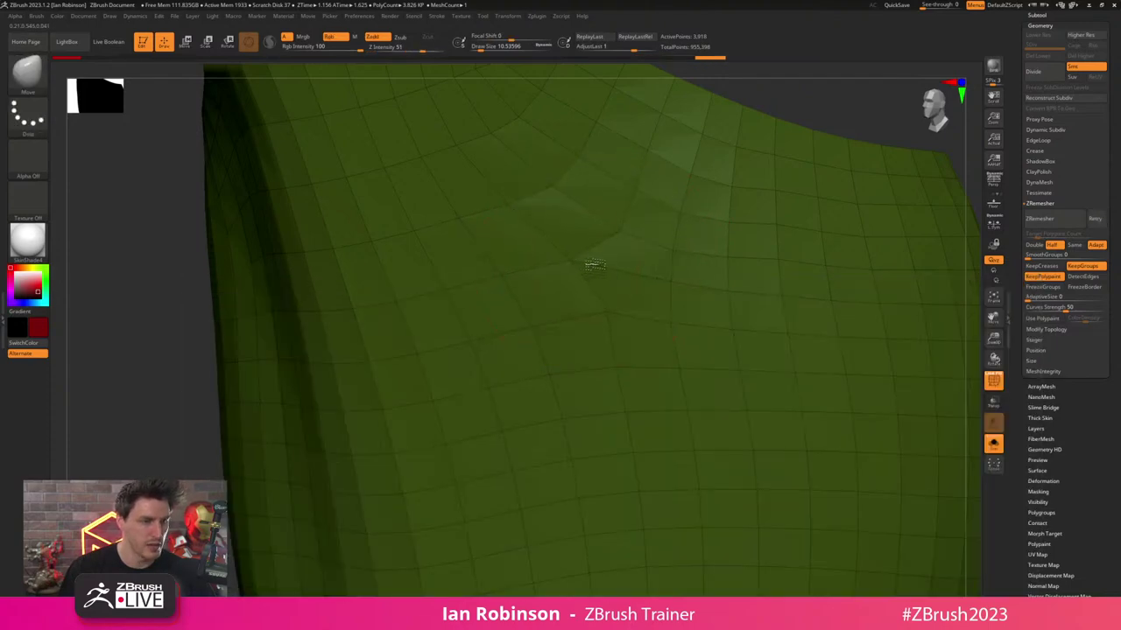
key("s")
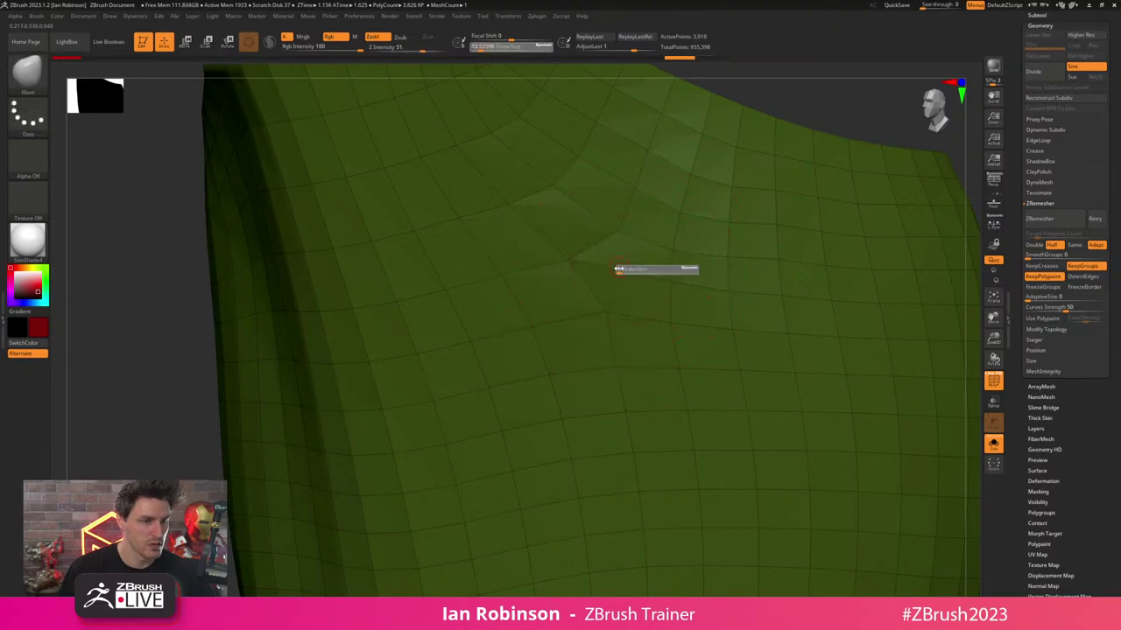
key("s")
mouse_move(581, 261)
left_mouse_down()
mouse_move(570, 261)
mouse_move(613, 293)
left_mouse_up()
key("s")
right_click_drag(623, 275, 621, 236, "ctrl")
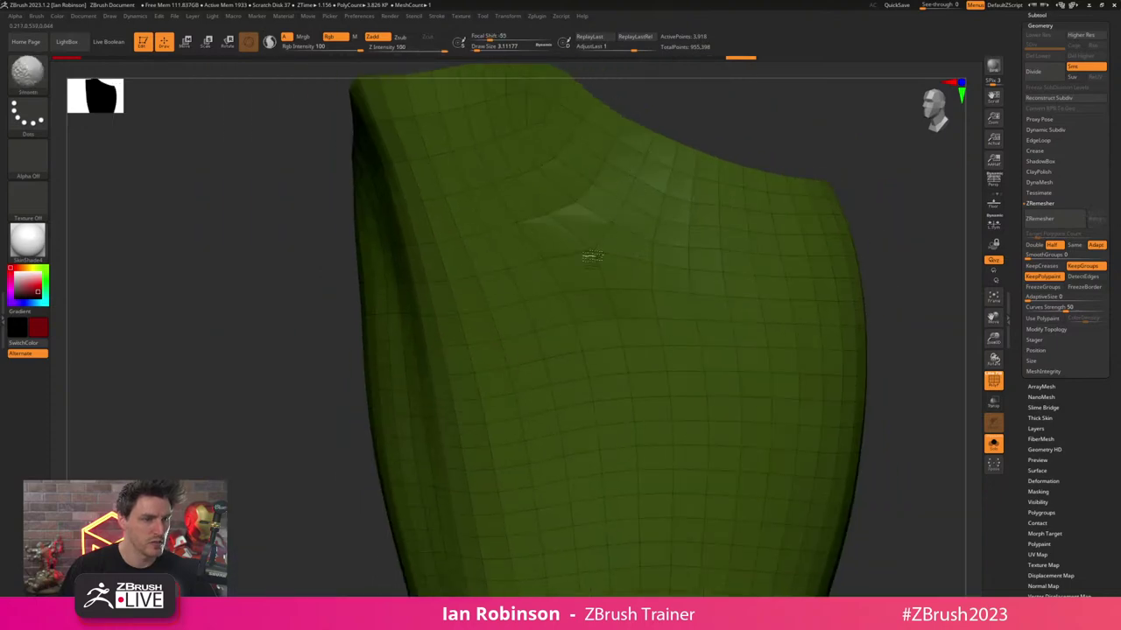
right_click_drag(637, 306, 639, 247, "ctrl")
mouse_move(758, 213)
left_mouse_down()
mouse_move(806, 242)
mouse_move(777, 267)
left_mouse_up()
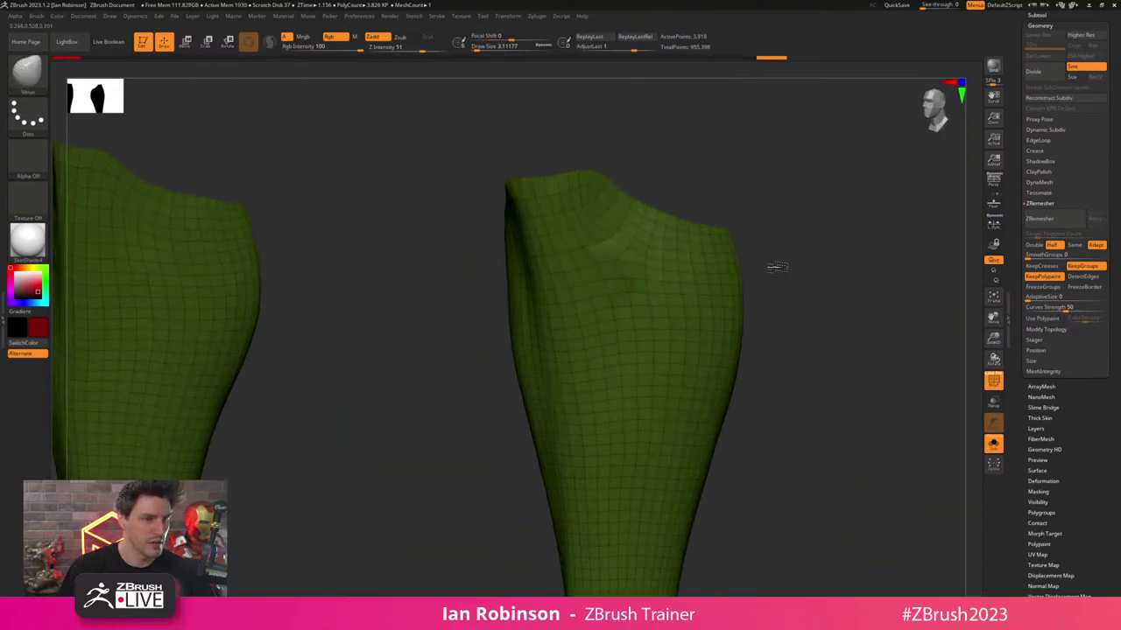
- Draw a ZRemesherGuides curve across the upper calf of the shin armor, redoing the first attempt
right_click_drag(777, 267, 809, 234)
key("b")
key("z")
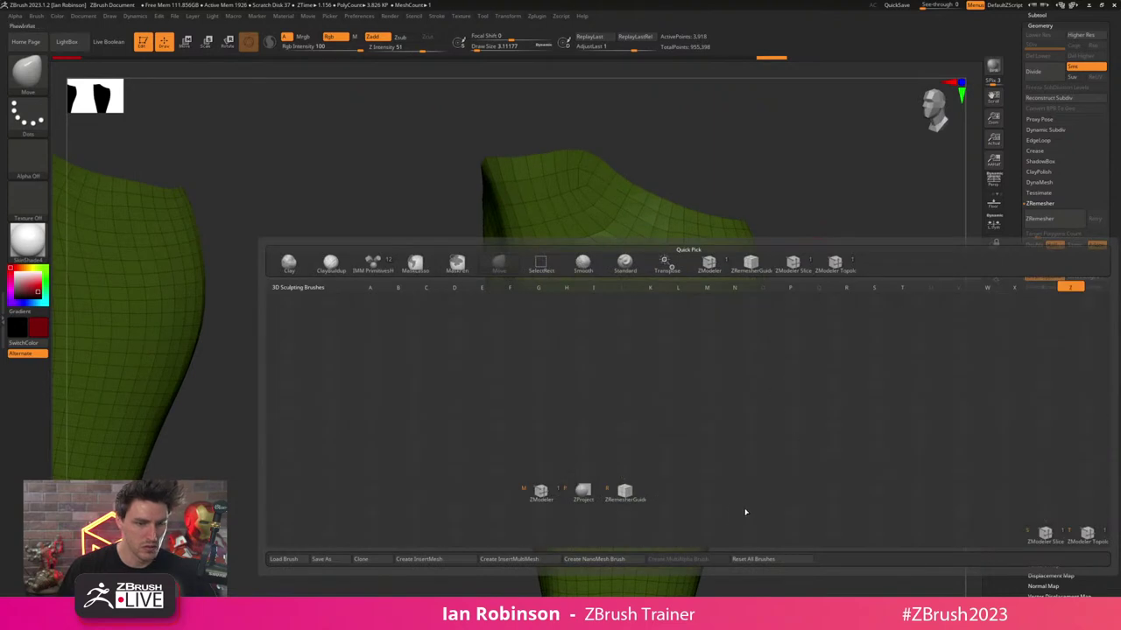
left_click(625, 493)
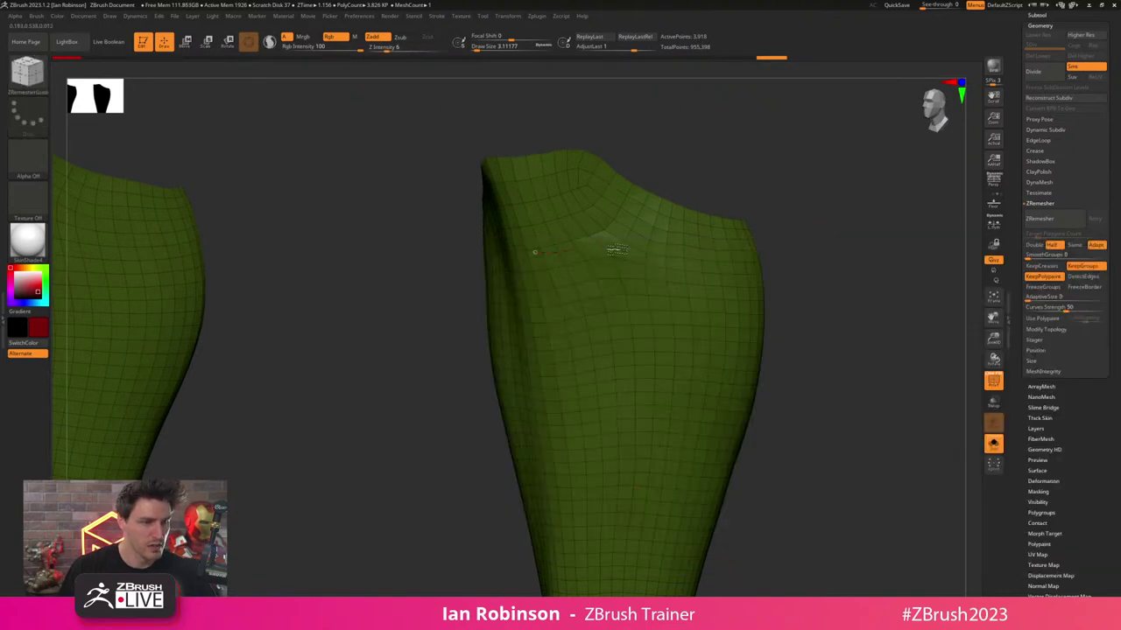
left_click_drag(618, 250, 768, 268)
mouse_move(878, 326)
left_mouse_down()
mouse_move(906, 325)
mouse_move(798, 321)
mouse_move(808, 284)
mouse_move(776, 295)
left_mouse_up()
key("ctrl+z")
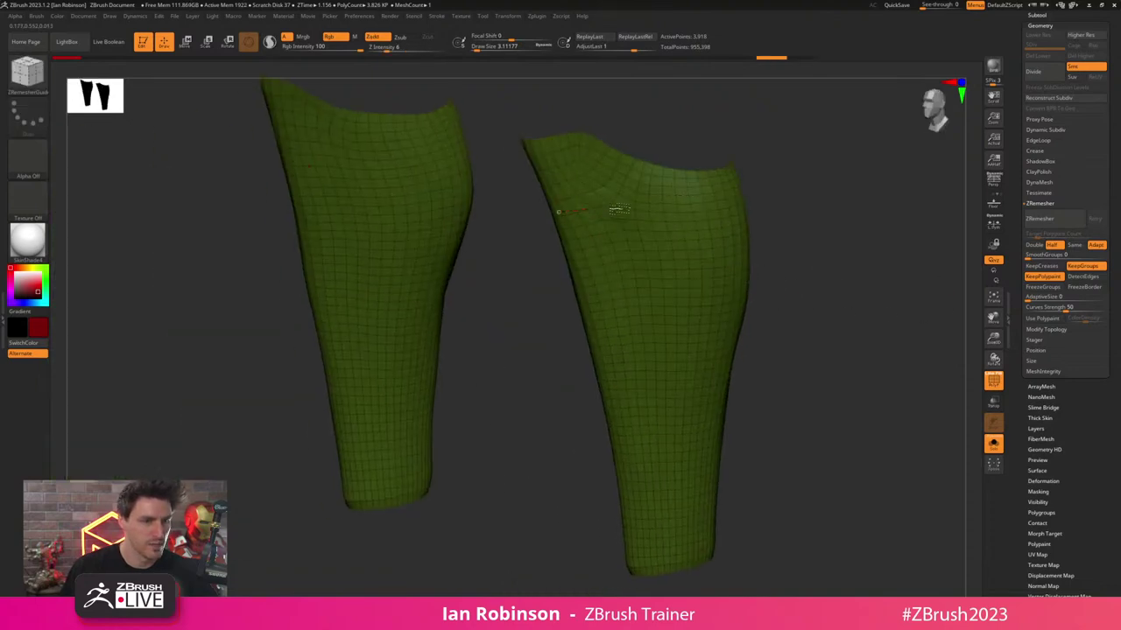
left_click_drag(812, 204, 919, 245)
- Set ZRemesher to keep the Same polygon count and remesh the shin armor along the calf guide
left_click(1075, 246)
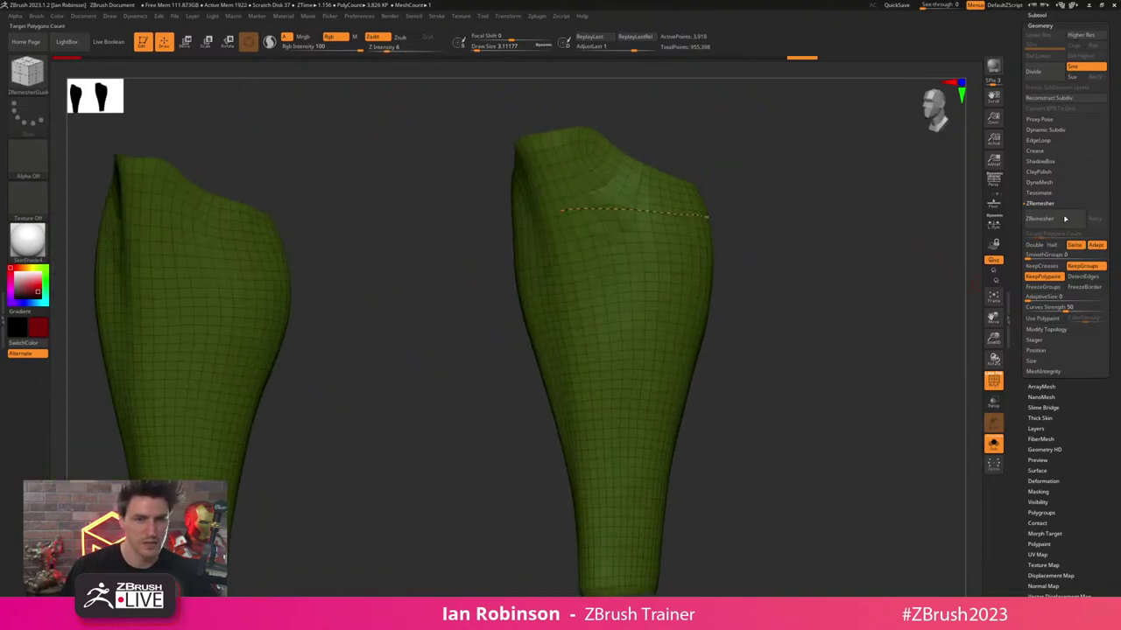
left_click(1063, 218)
left_click_drag(832, 267, 830, 326)
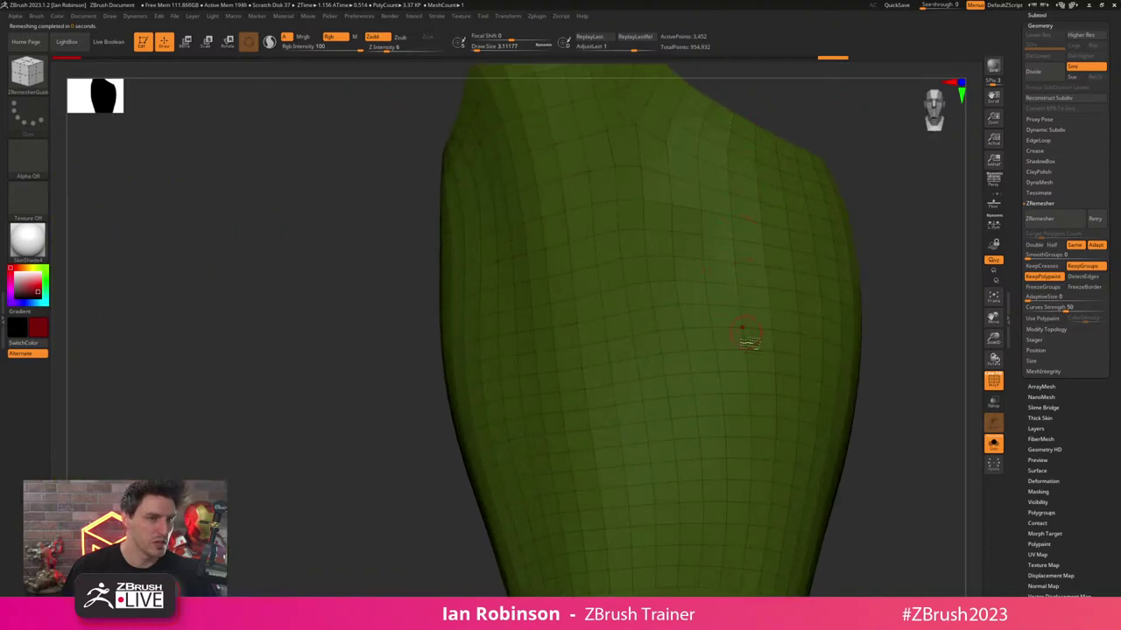
- Draw a guide curve just below the knee edge and remesh the shin armor along it at the Same count
left_click_drag(730, 102, 734, 241, "alt")
right_click_drag(766, 185, 741, 198)
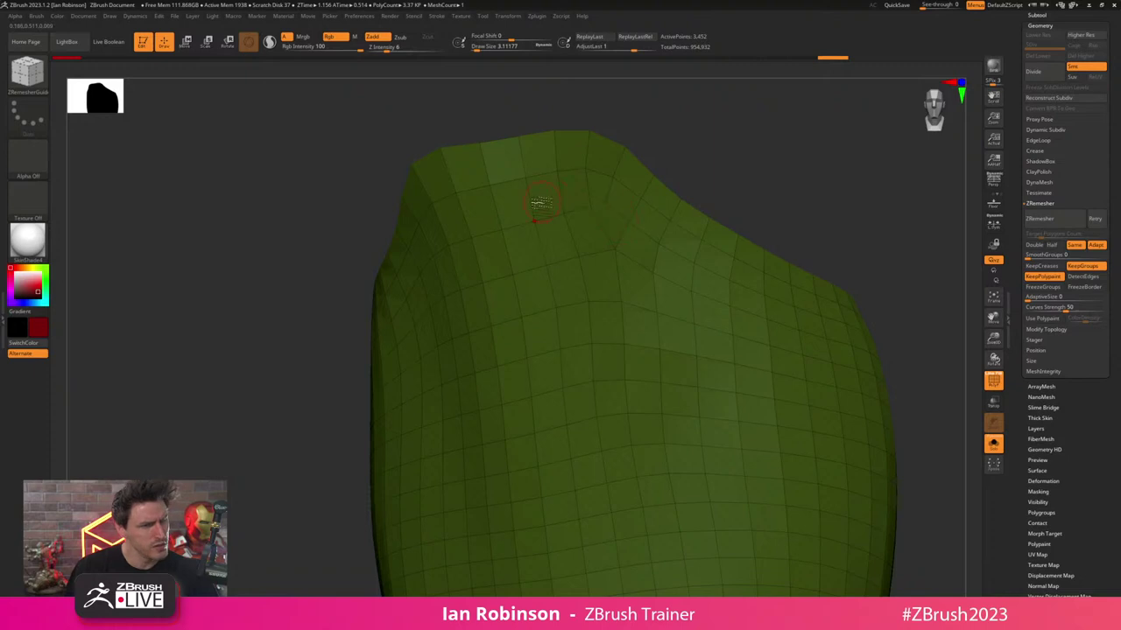
left_click_drag(640, 205, 741, 266)
key("ctrl+z")
left_click_drag(505, 215, 571, 210)
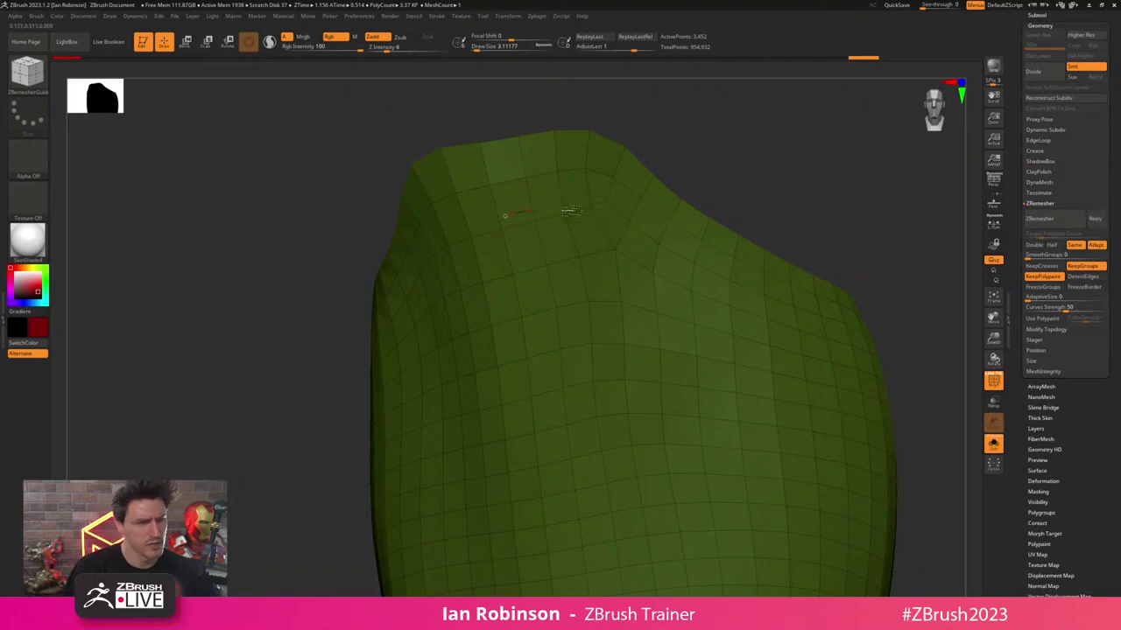
left_click(1039, 218)
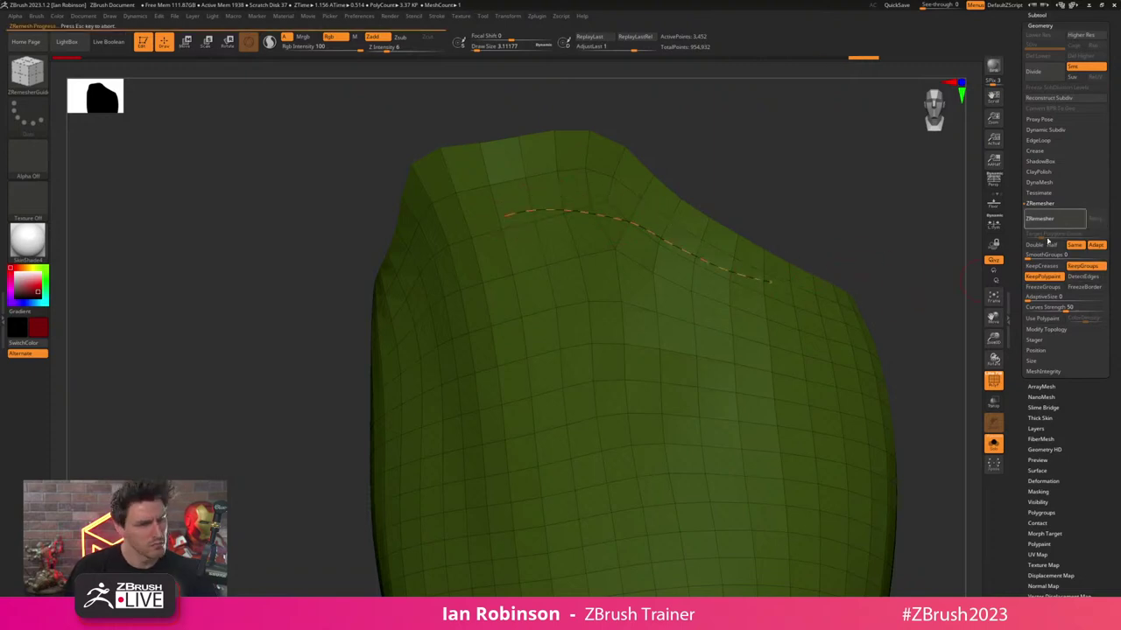
- Switch ZRemesher to Half, undo the Retry result, and remesh the current shin armor at half density
left_click_drag(836, 179, 745, 198, "alt")
left_click_drag(821, 306, 849, 226, "alt")
left_click_drag(808, 271, 796, 292, "alt")
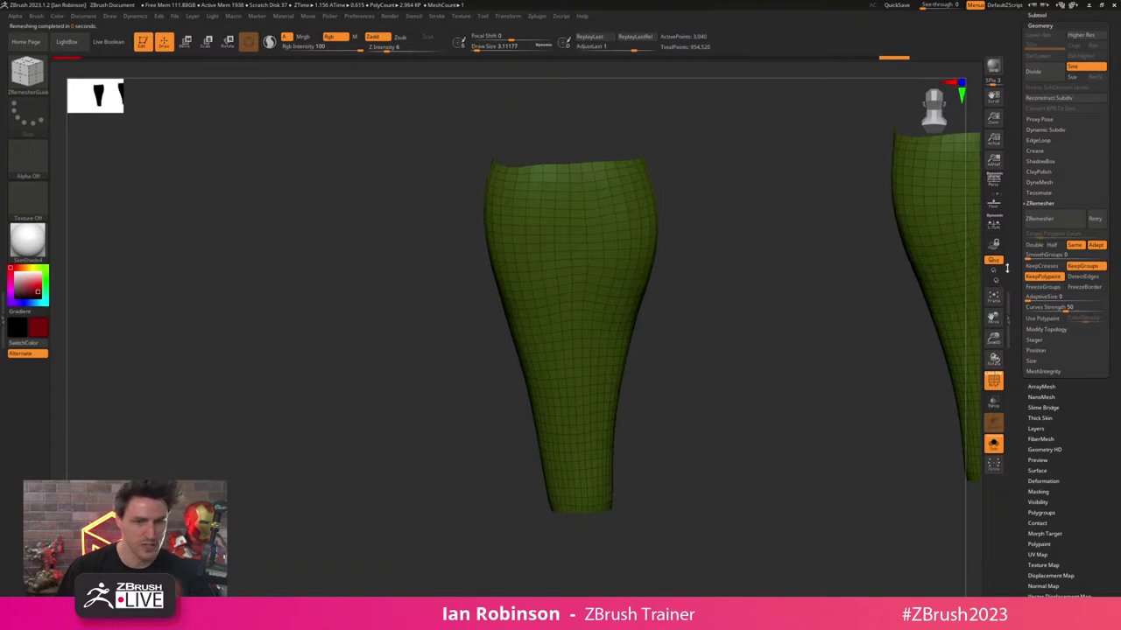
left_click(1053, 246)
left_click(1095, 223)
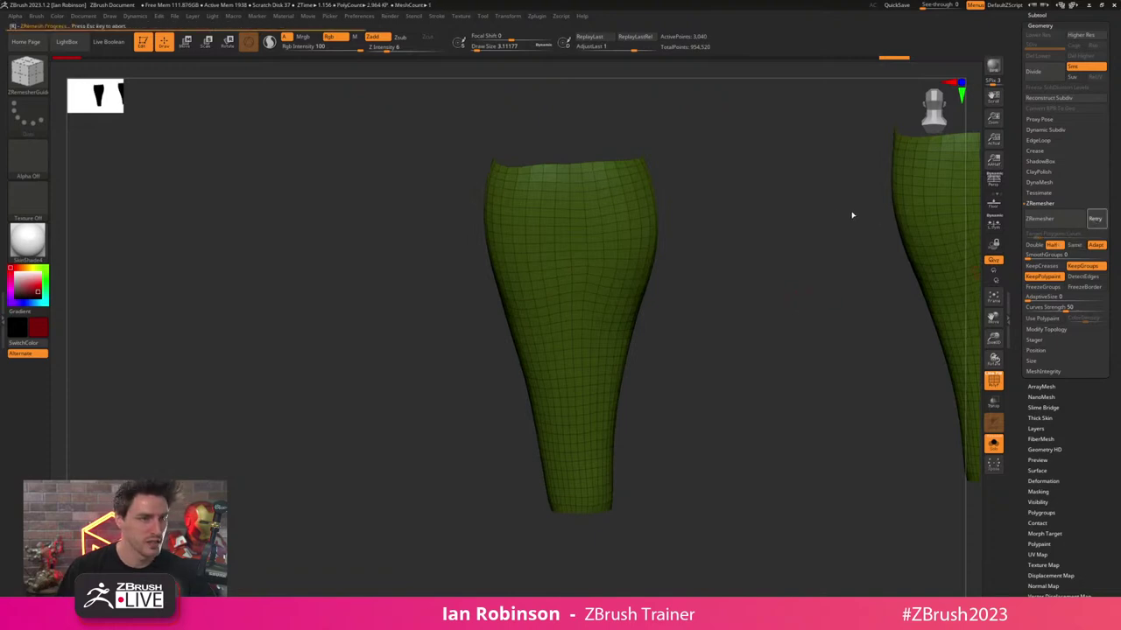
left_click_drag(768, 301, 803, 324)
key("ctrl+z")
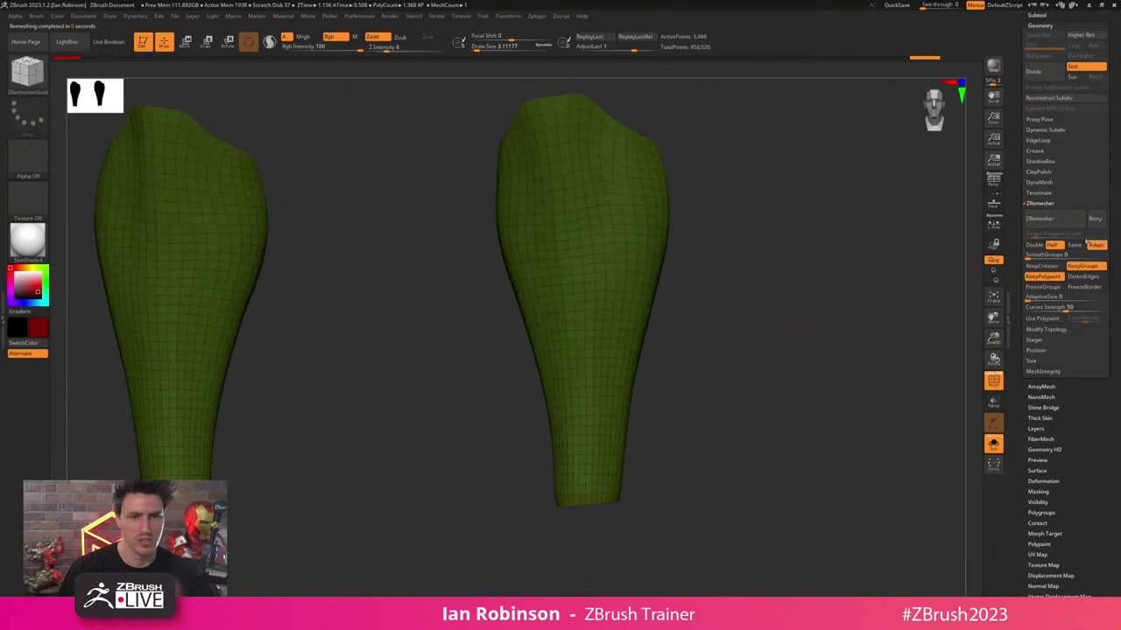
left_click(1058, 223)
- Frame the shin armor, leave Solo mode to show the legs, and turn on dynamic subdivision for the armor
left_click_drag(801, 261, 804, 289, "alt")
key("f")
left_click(988, 446)
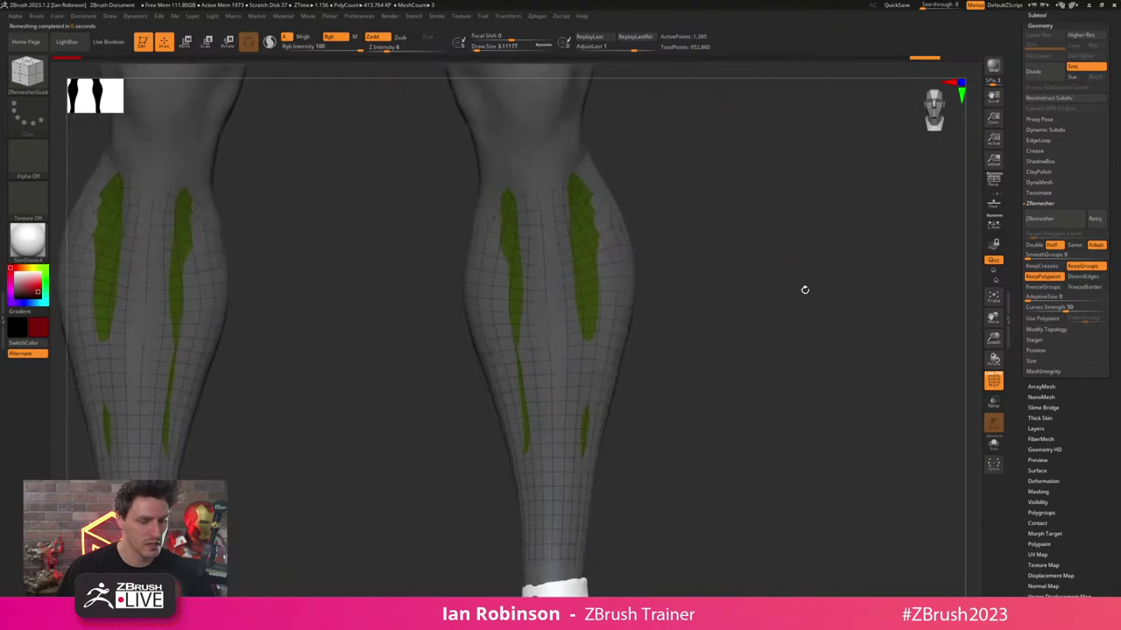
key("d")
left_click(648, 195)
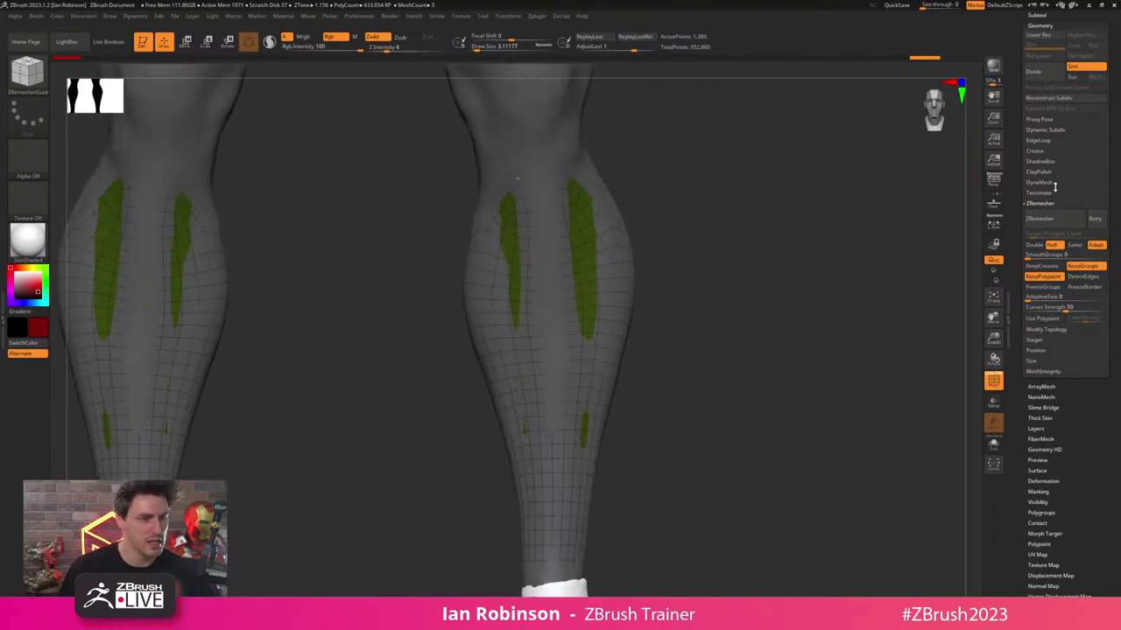
- Give the shin armor a Dynamic Subdiv thickness of 0.005
left_click(1047, 129)
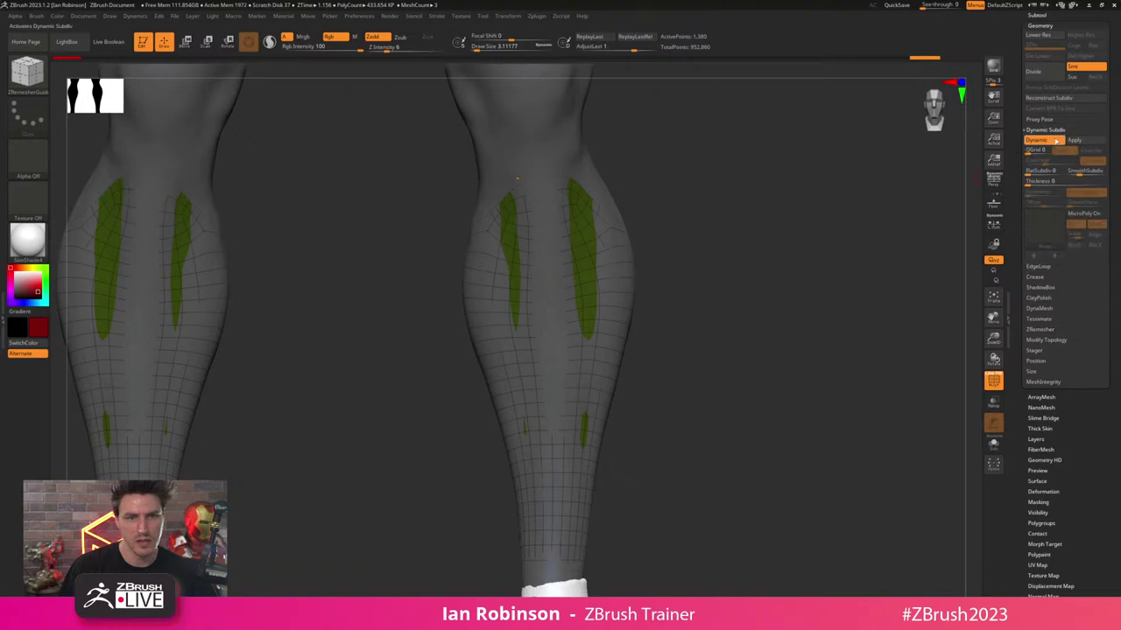
left_click(1040, 181)
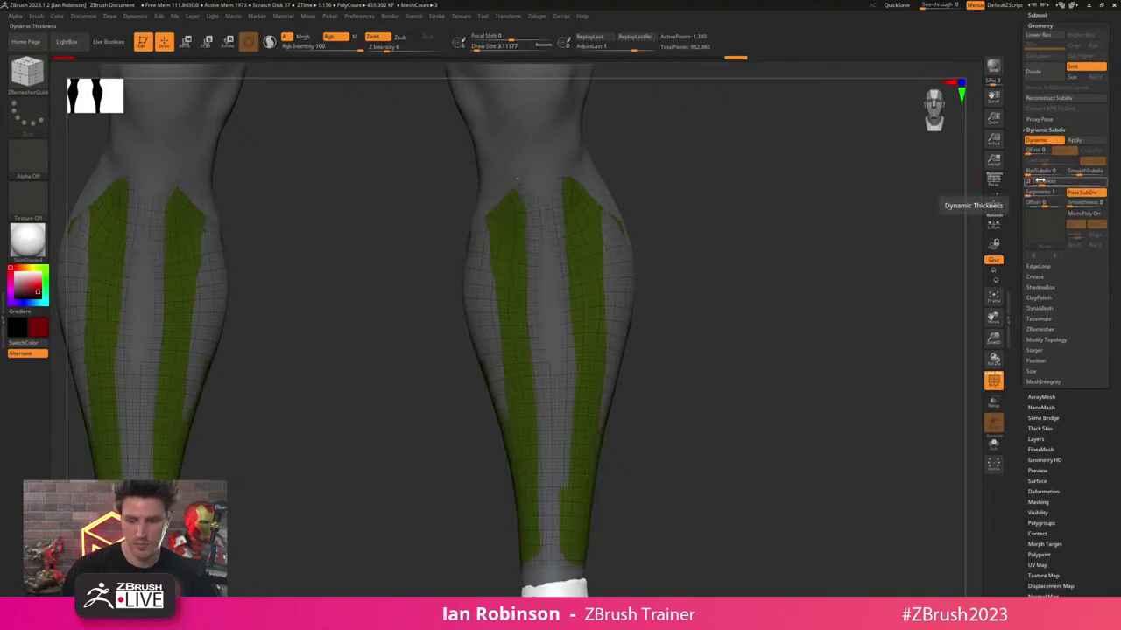
key("Return")
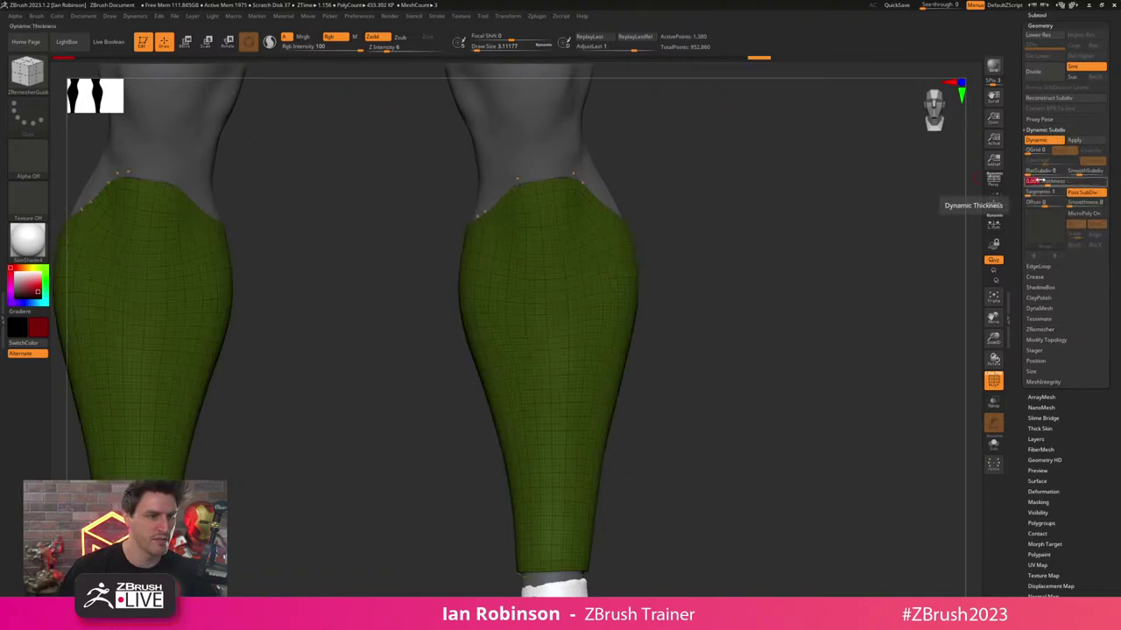
right_click_drag(735, 315, 747, 290, "ctrl")
key("shift+f")
mouse_move(746, 290)
left_mouse_down()
mouse_move(701, 323)
mouse_move(803, 315)
mouse_move(779, 254)
mouse_move(793, 373)
mouse_move(795, 303)
left_mouse_up()
left_click_drag(557, 348, 741, 418)
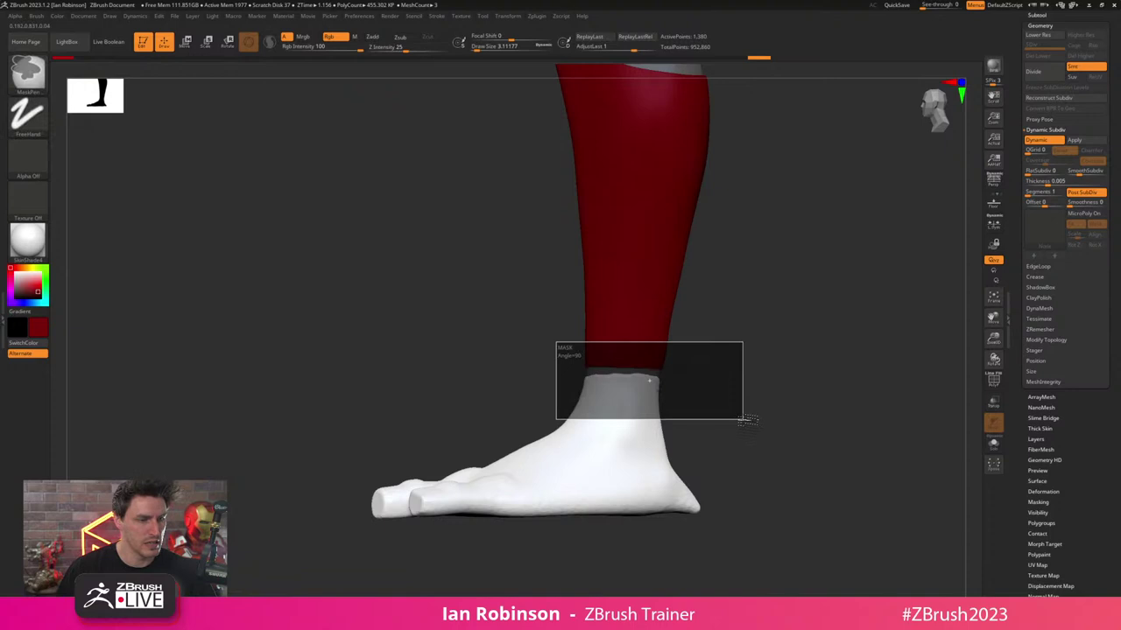
key("w")
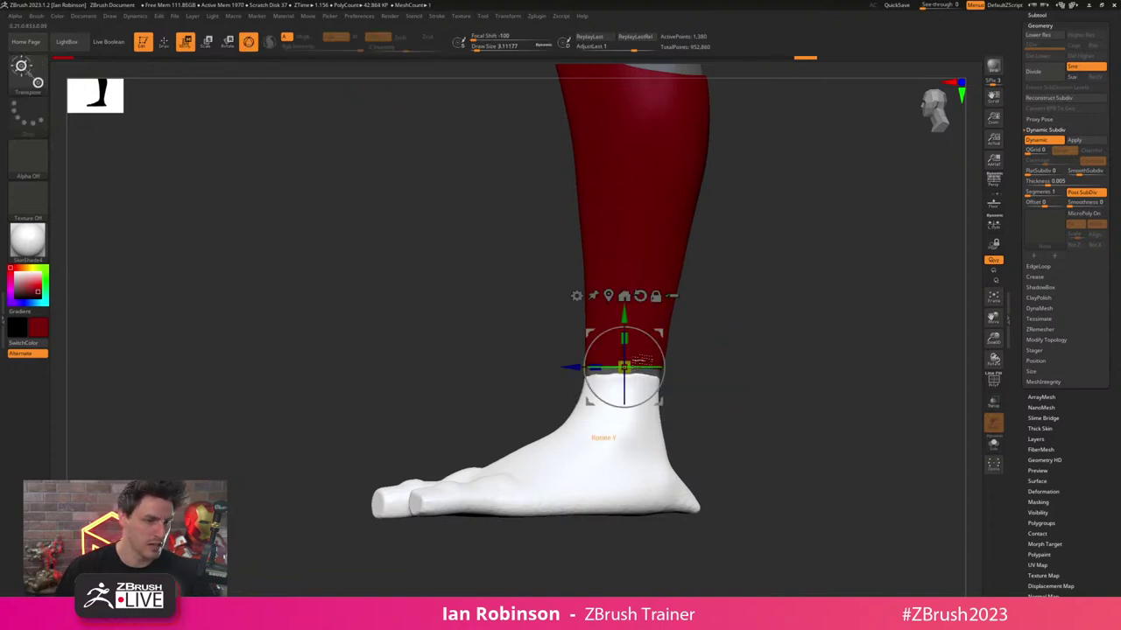
left_click_drag(766, 322, 800, 361, "alt")
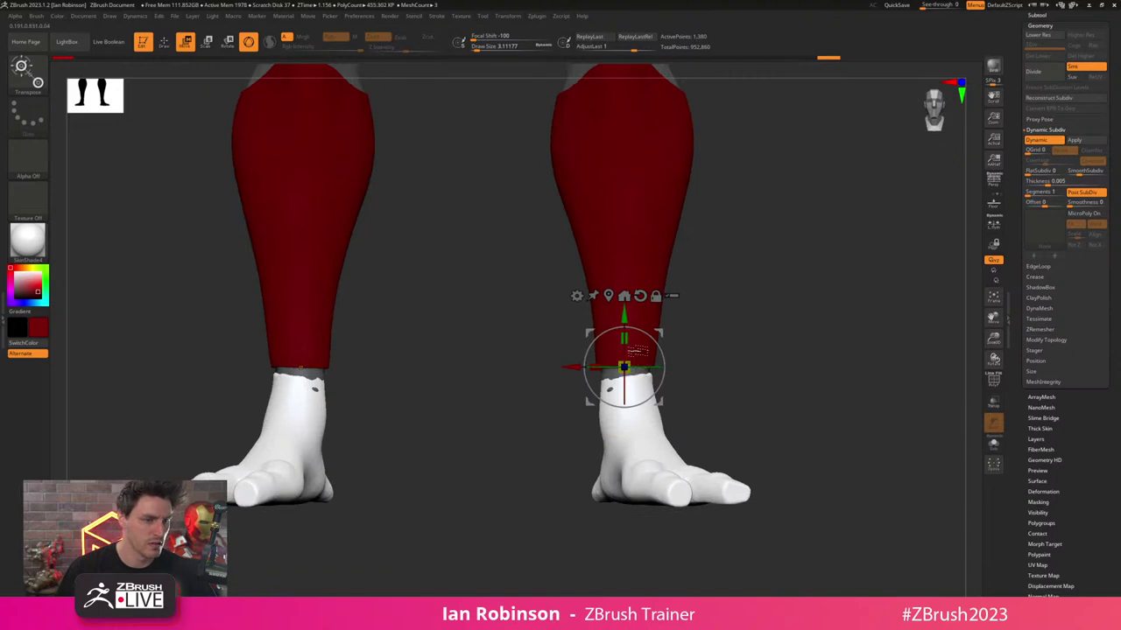
key("q")
key("f")
left_click_drag(560, 315, 574, 328, "ctrl")
- Mask the shin armor above the ankles with a soft falloff and pull its unmasked lower edge down to the feet
left_click_drag(613, 372, 616, 331, "alt")
key("shift+f")
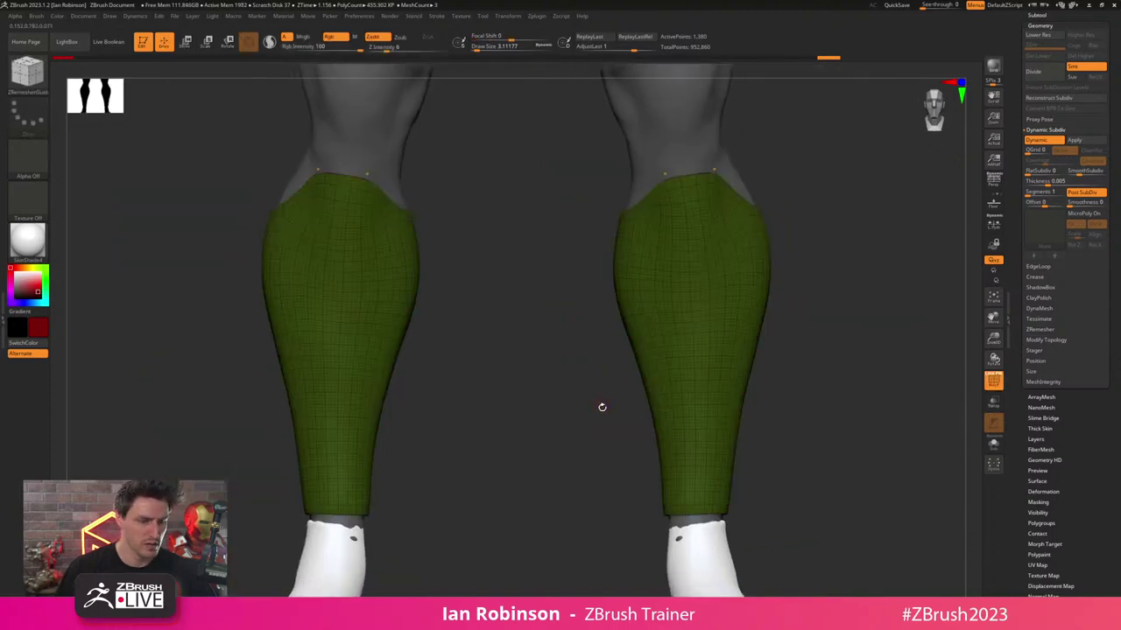
left_click_drag(601, 405, 569, 352, "alt")
left_click_drag(558, 349, 866, 502, "ctrl")
left_click(696, 367, "ctrl")
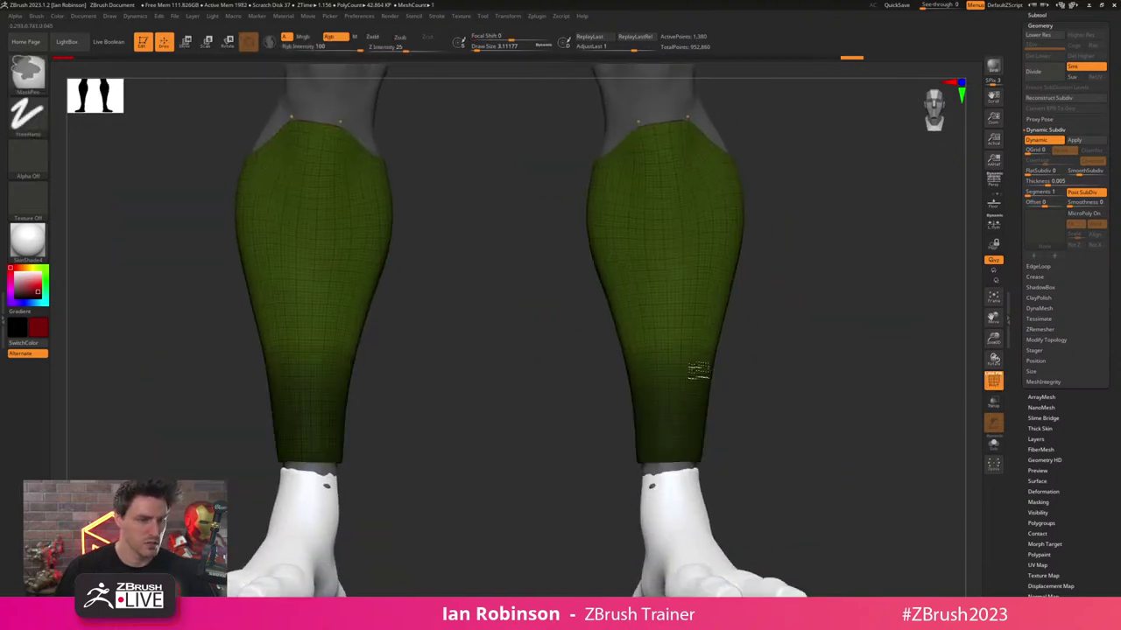
left_click(732, 364, "ctrl")
key("w")
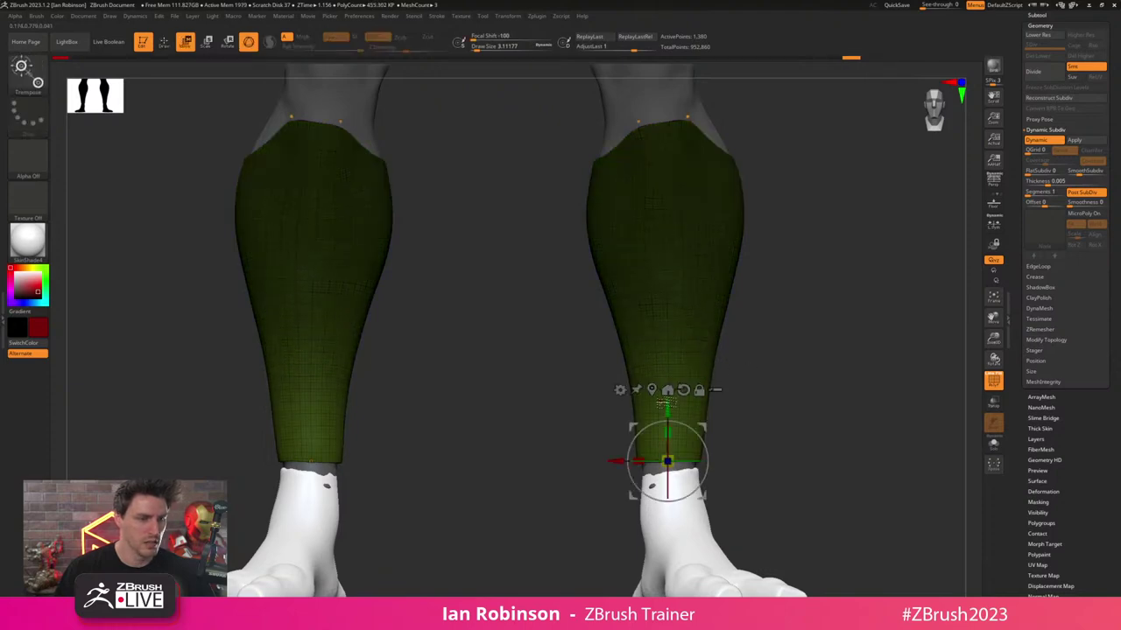
left_click_drag(668, 409, 677, 444)
- Set the draw size to about 27 and shift the shin armor's lower edge slightly forward over the ankle
left_click_drag(786, 405, 774, 419, "shift")
left_click_drag(858, 436, 836, 401, "alt")
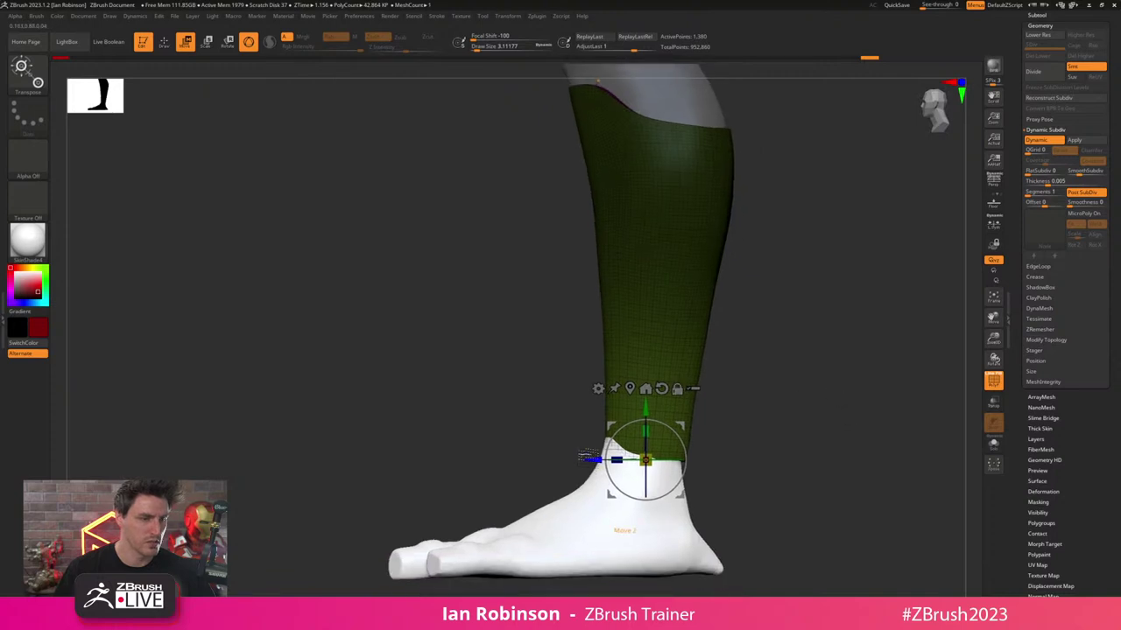
key("q")
key("s")
left_click_drag(755, 404, 763, 406)
key("w")
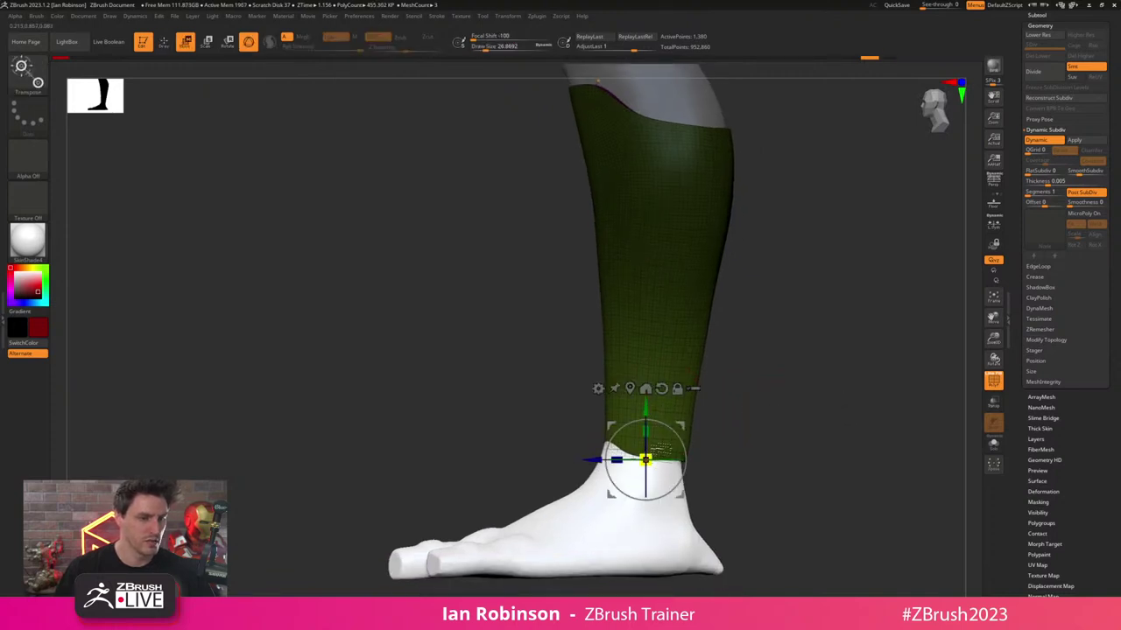
left_click_drag(590, 460, 586, 461)
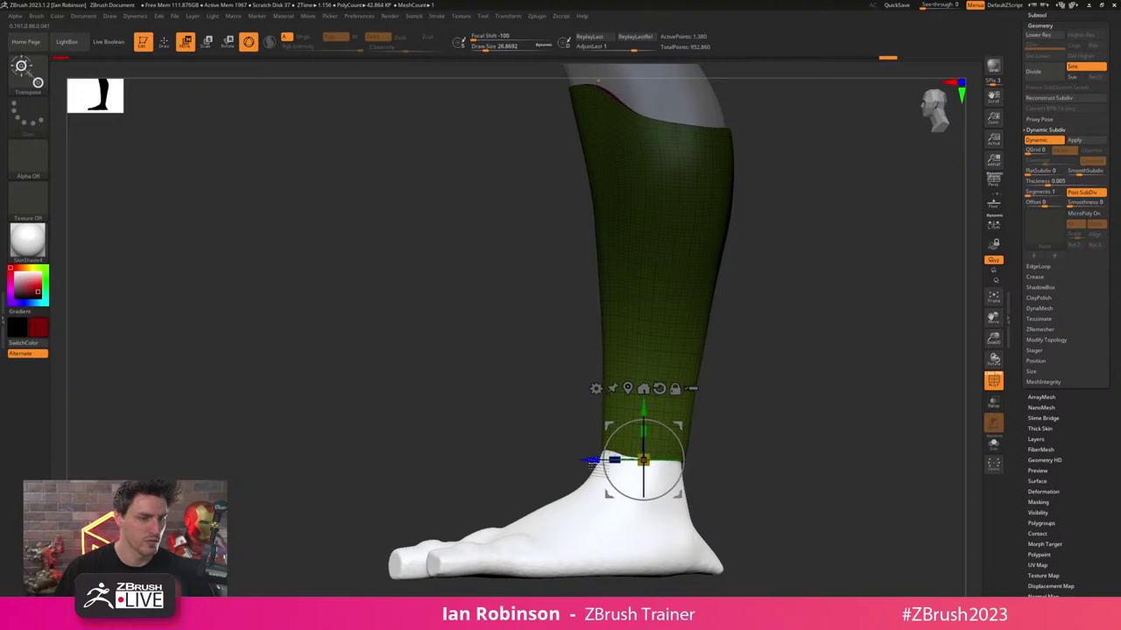
key("q")
- Show the whole character without the polygon wireframe and save the tool to its file
mouse_move(818, 411)
right_mouse_down("ctrl")
mouse_move(817, 351)
mouse_move(832, 380)
mouse_move(806, 378)
mouse_move(810, 508)
right_mouse_up("ctrl")
key("shift+f")
right_click_drag(810, 508, 665, 358, "ctrl")
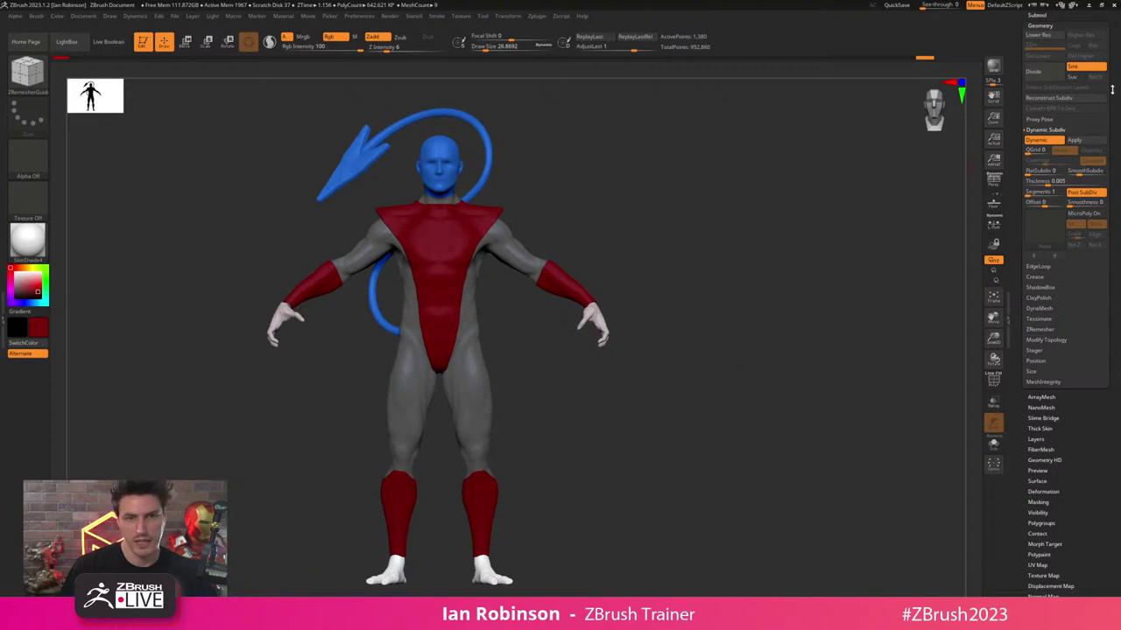
left_click_drag(1112, 53, 1112, 251)
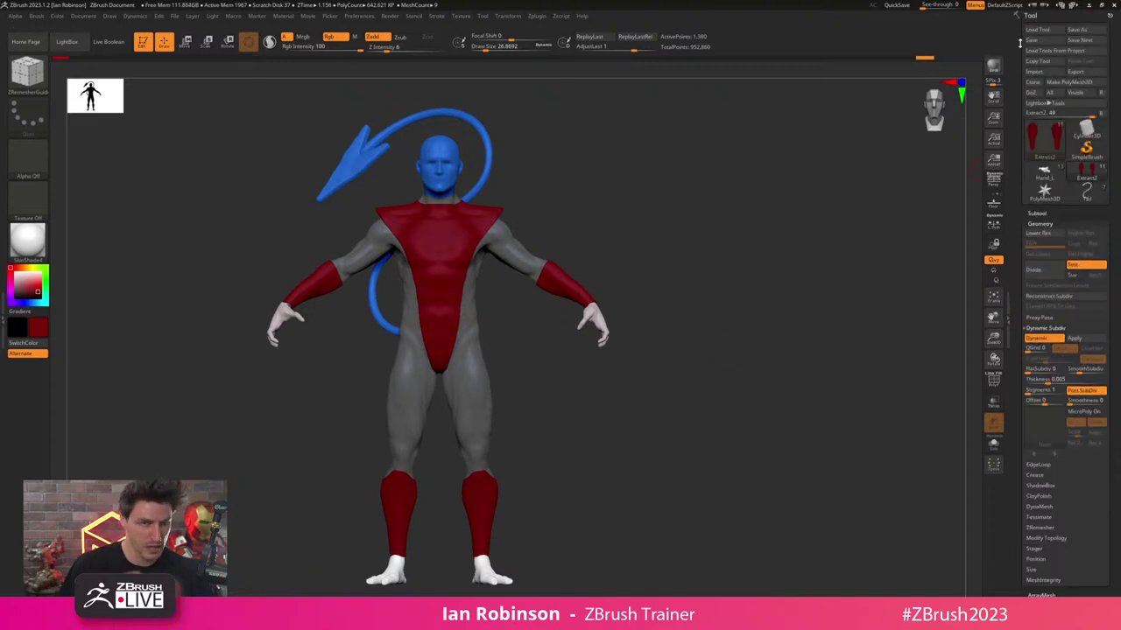
left_click(1032, 39)
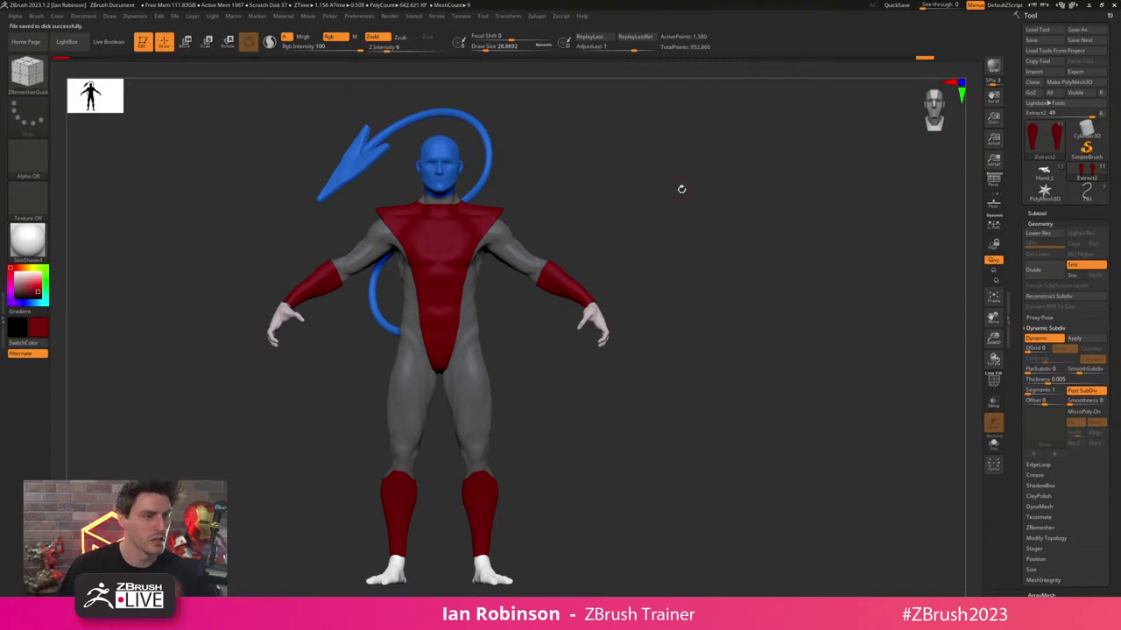
- Take a canvas snapshot of the character, expand the subtool list and clear the snapshot from the canvas
left_click_drag(681, 188, 828, 426, "alt")
left_click_drag(604, 353, 471, 221, "alt")
left_click_drag(610, 292, 617, 230, "alt")
mouse_move(620, 272)
left_mouse_down("alt")
mouse_move(606, 264)
mouse_move(954, 280)
left_mouse_up("alt")
key("shift+s")
left_click_drag(807, 268, 849, 269, "alt")
left_click(1038, 213)
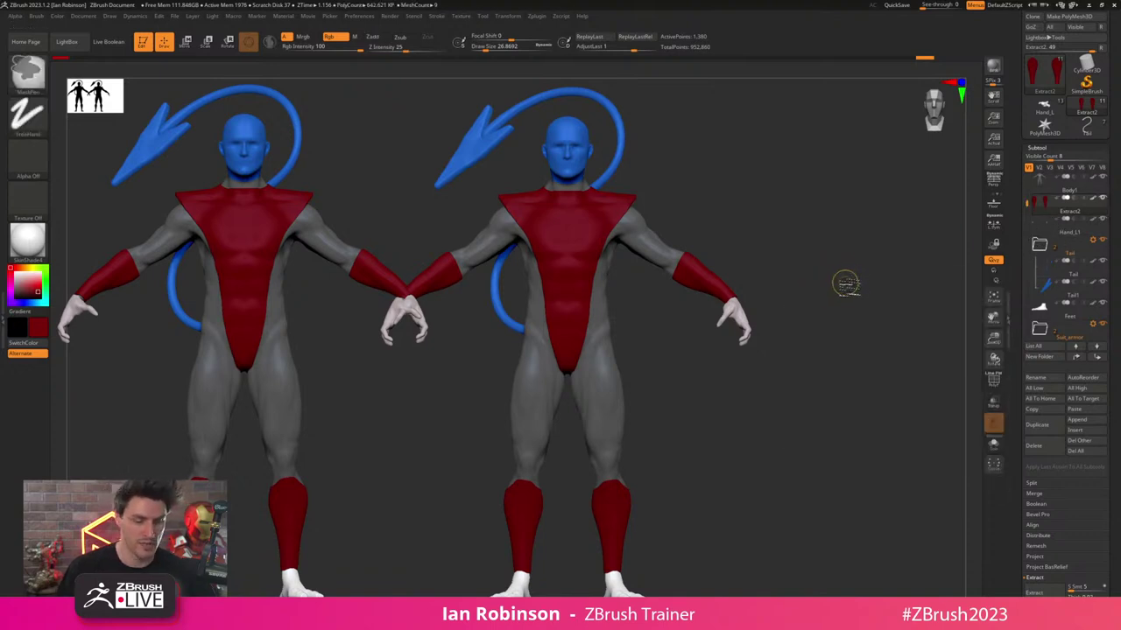
key("ctrl+n")
mouse_move(844, 209)
left_mouse_down("alt")
mouse_move(840, 227)
mouse_move(852, 190)
left_mouse_up("alt")
key("shift+f")
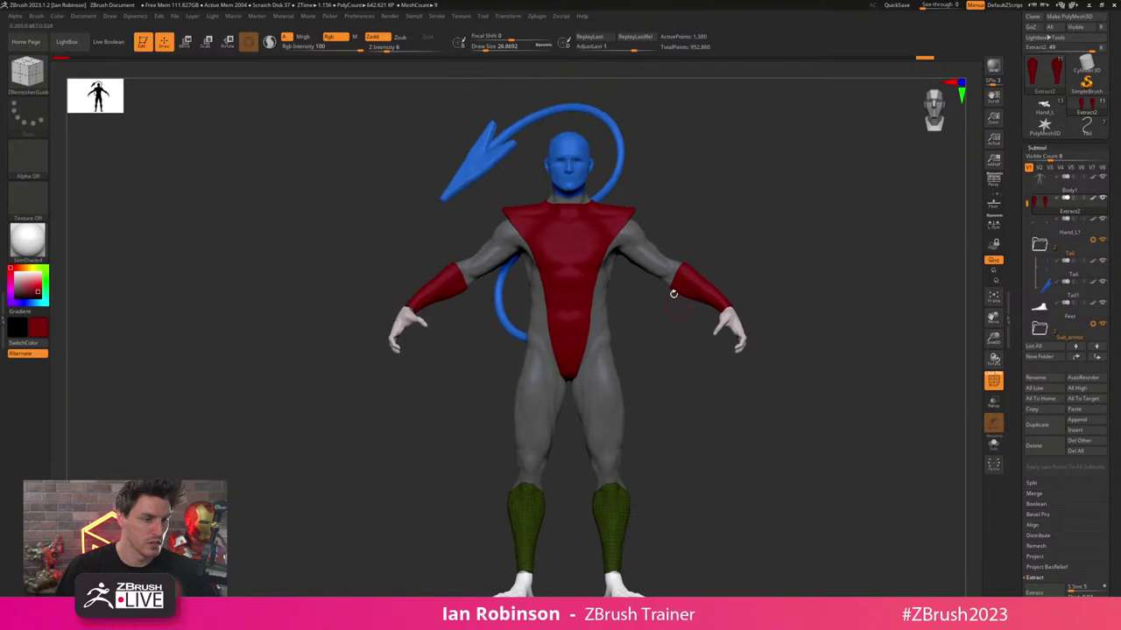
- Activate multi-subtool transpose with the red armor pieces selected and group them in a folder titled Armor, always accepting the folder prompt
key("w")
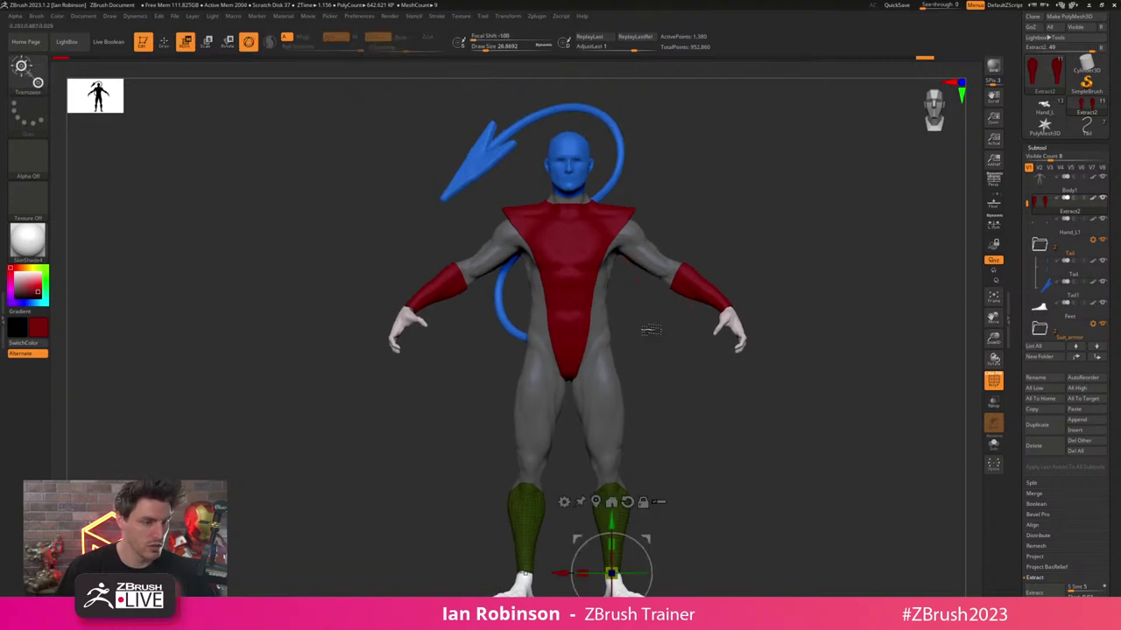
left_click(661, 502)
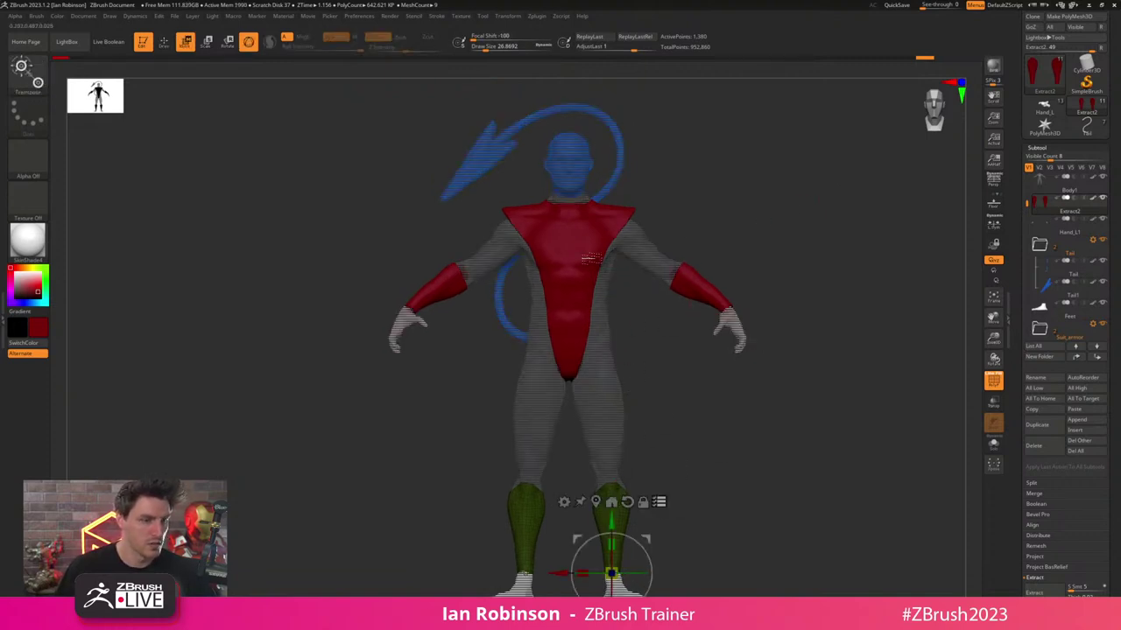
left_click_drag(658, 381, 647, 347, "alt")
mouse_move(715, 393)
left_mouse_down()
mouse_move(683, 394)
mouse_move(765, 380)
left_mouse_up()
key("shift+f")
key("ctrl+f")
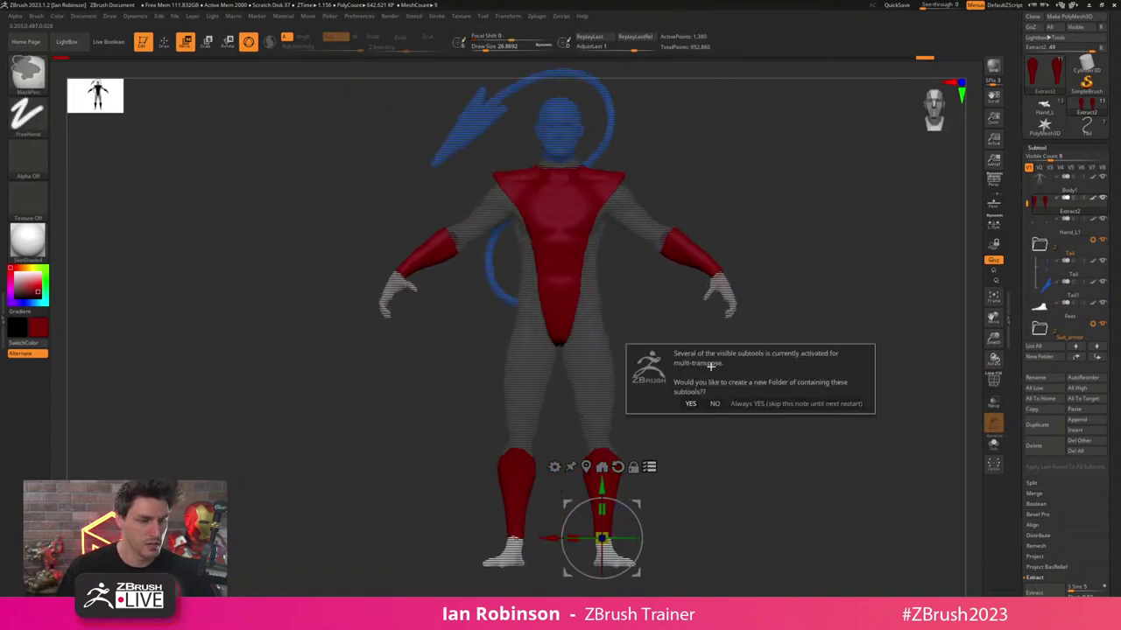
left_click(745, 404)
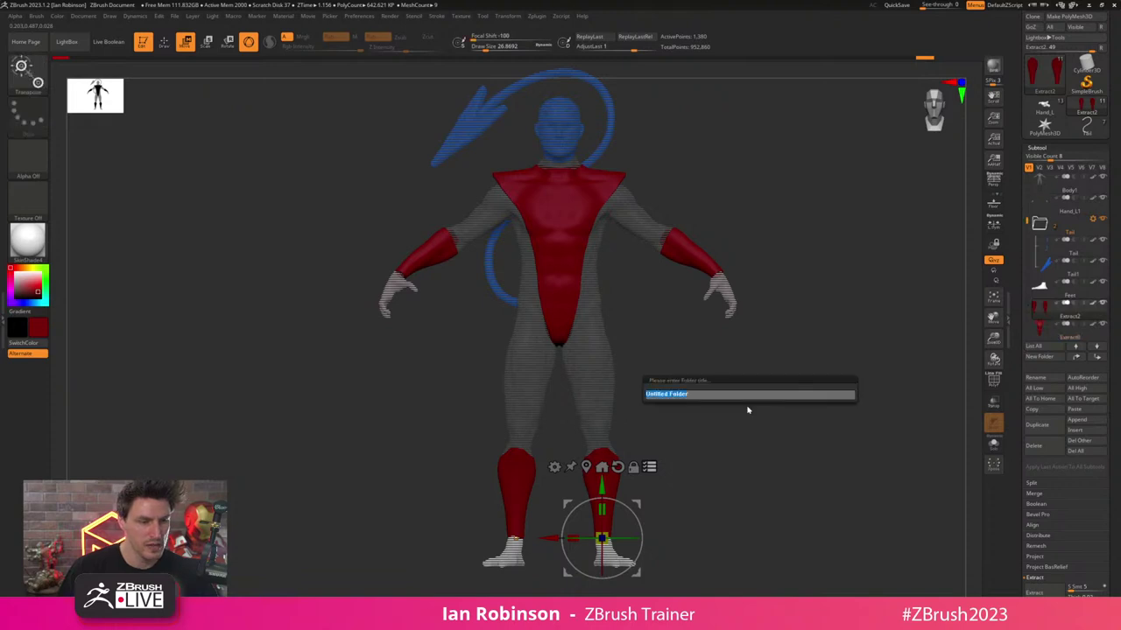
key("Return")
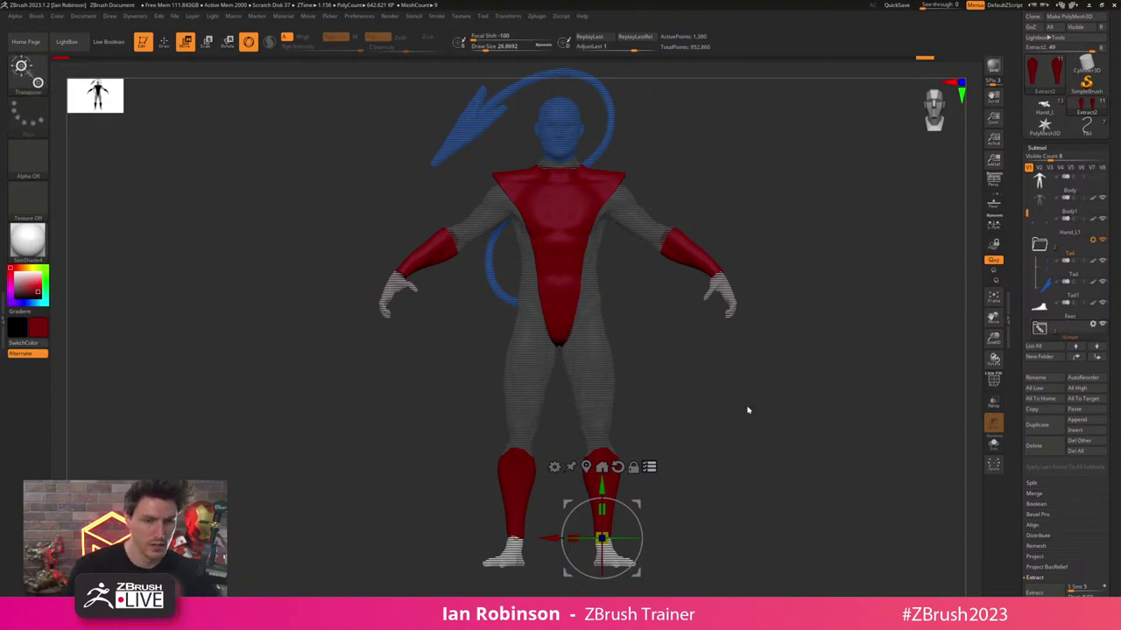
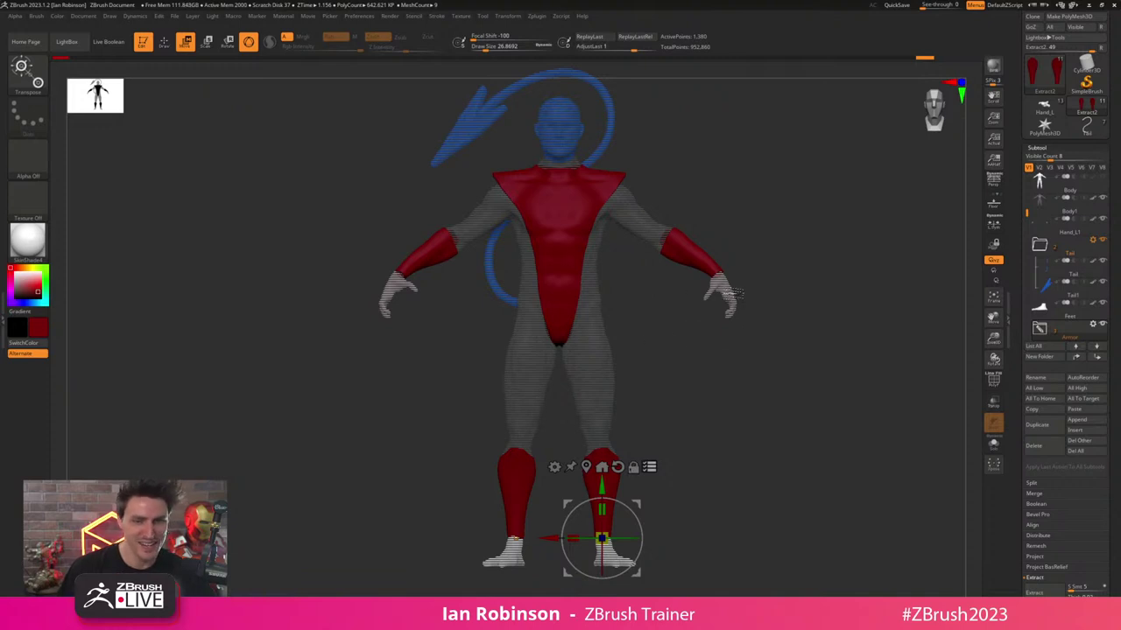
- Select the grey body, tail, hands and feet in place of the armor and group them in a folder titled Body
left_click(731, 294, "alt")
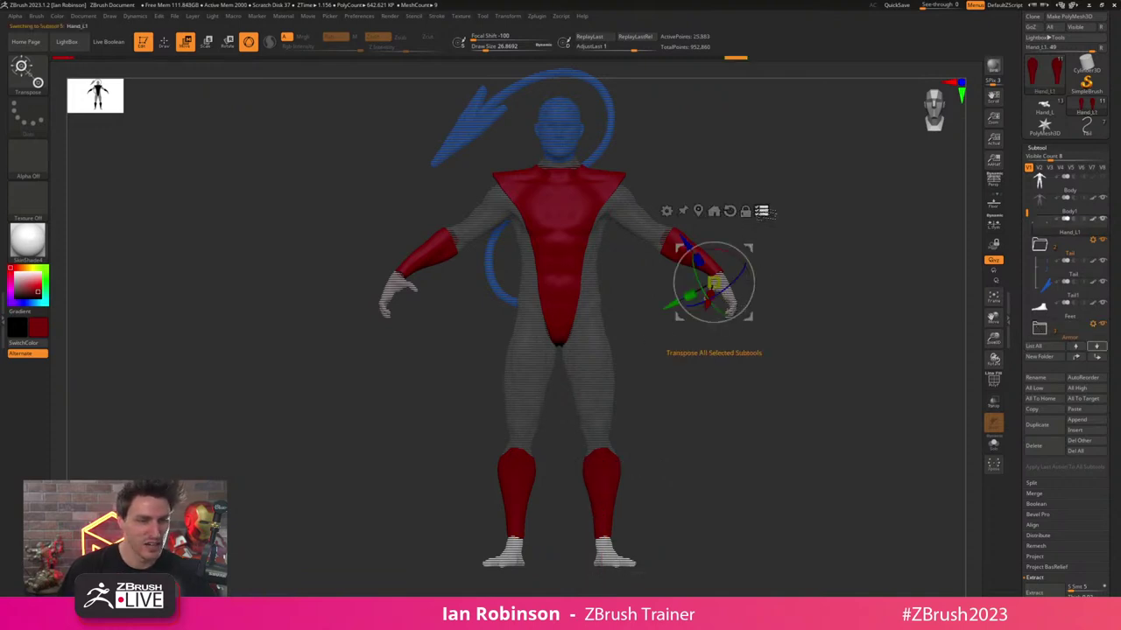
left_click(735, 299, "ctrl+shift")
mouse_move(759, 134)
left_mouse_down("ctrl+shift")
mouse_move(636, 307)
mouse_move(387, 557)
left_mouse_up("ctrl+shift")
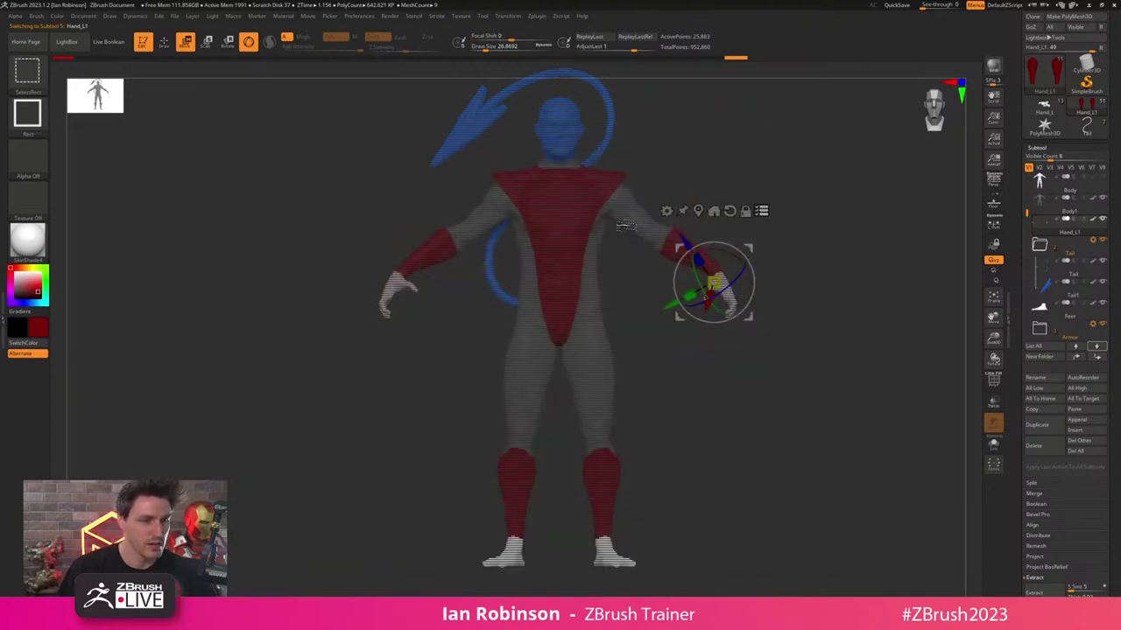
left_click(625, 223, "ctrl+shift")
left_click(611, 137, "ctrl+shift")
left_click(487, 118, "ctrl+shift")
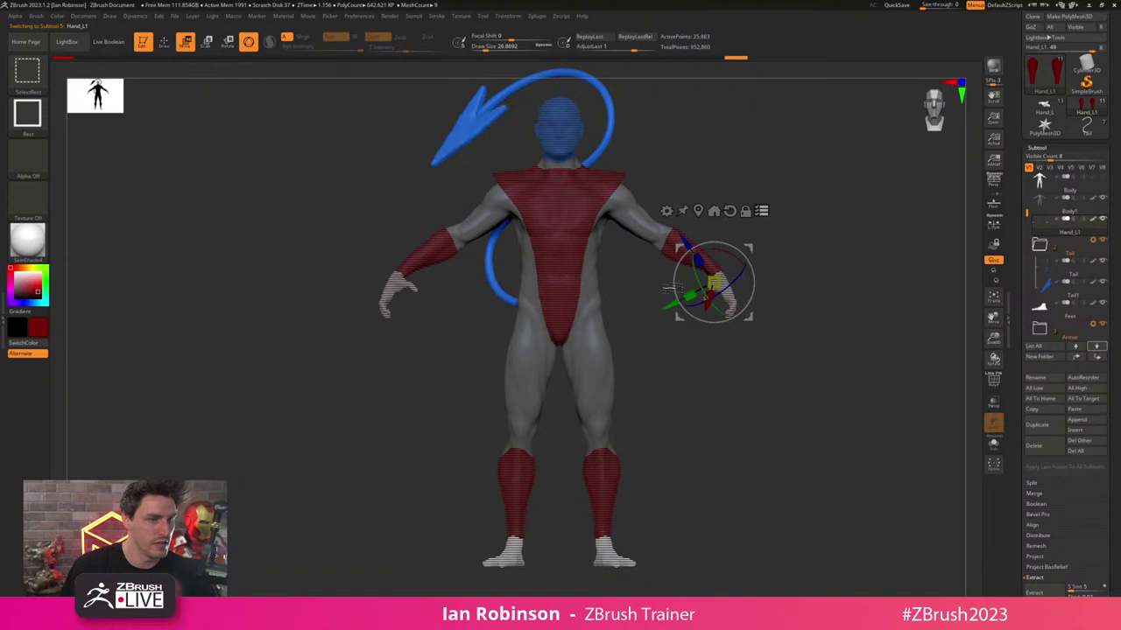
left_click(730, 302, "ctrl+shift")
left_click(616, 563, "ctrl+shift")
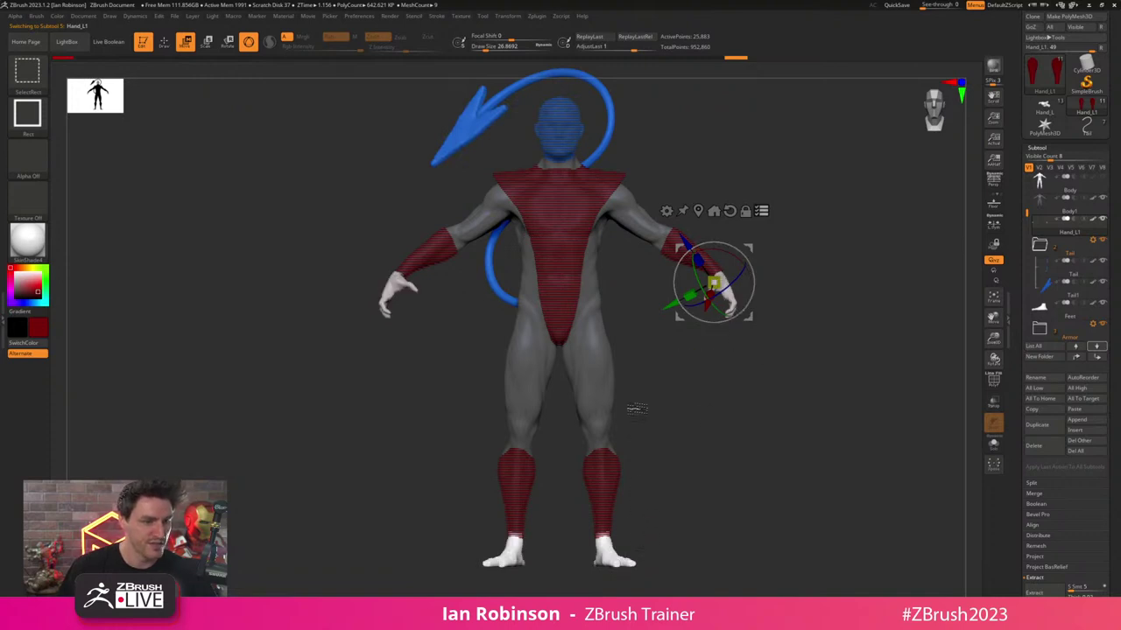
key("ctrl+f")
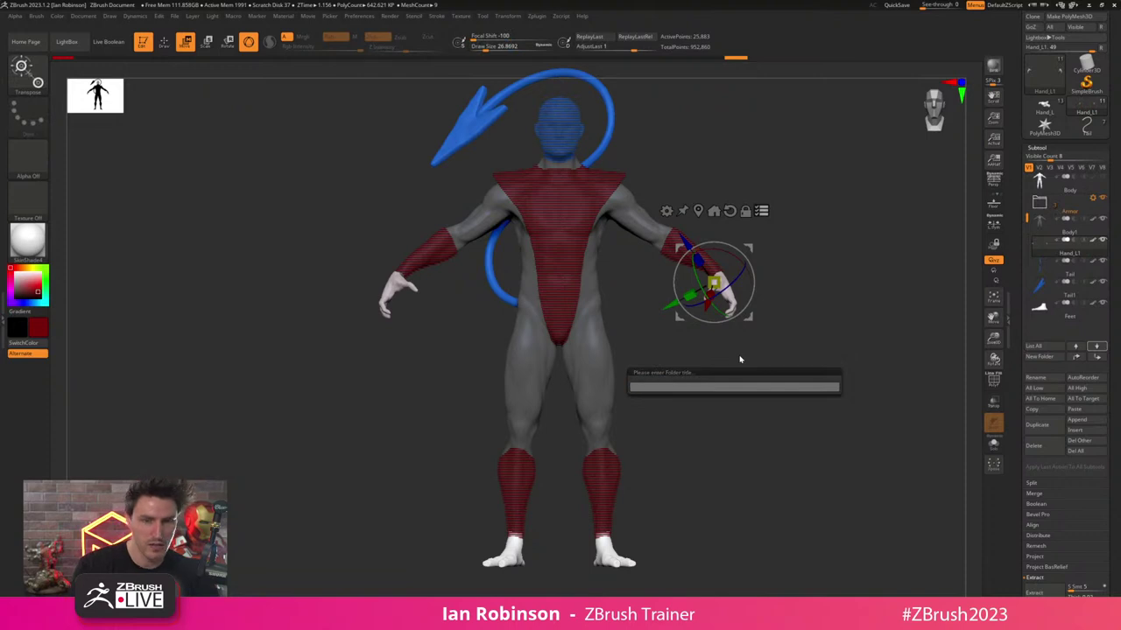
type("Body")
key("Return")
- Delete the old Body subtool that lies outside the folders
left_click(1042, 226)
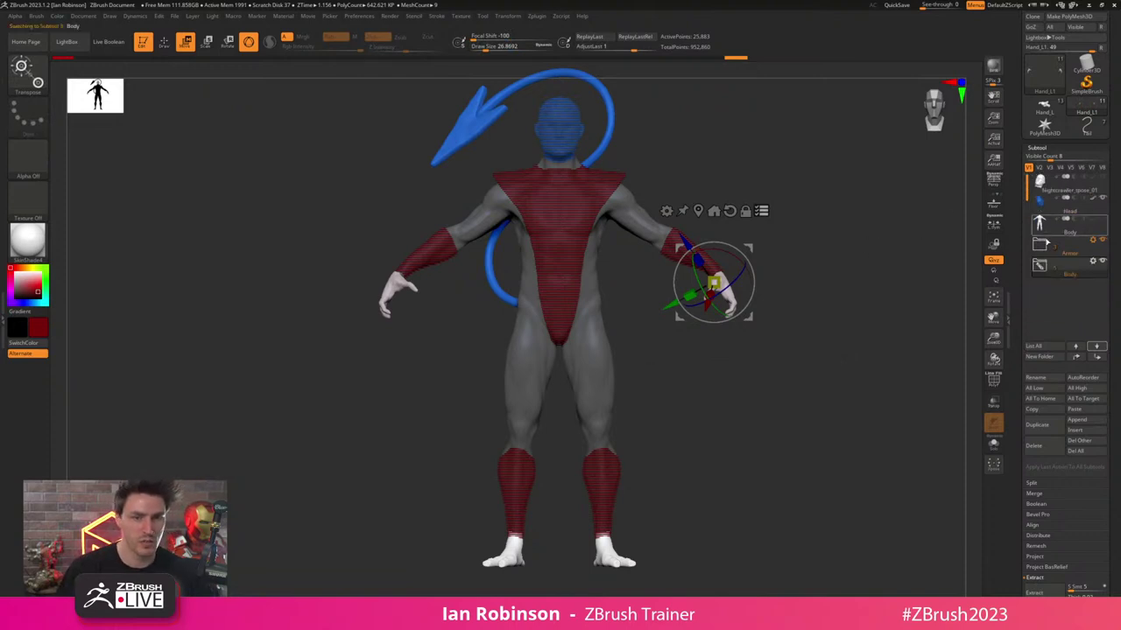
left_click(1045, 444)
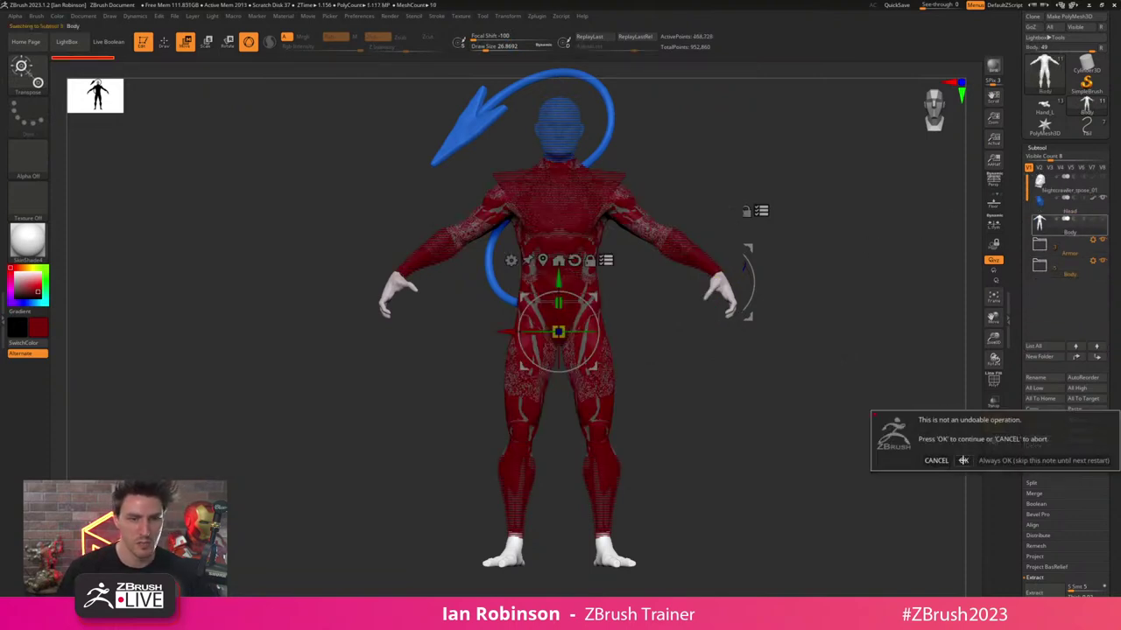
left_click(963, 459)
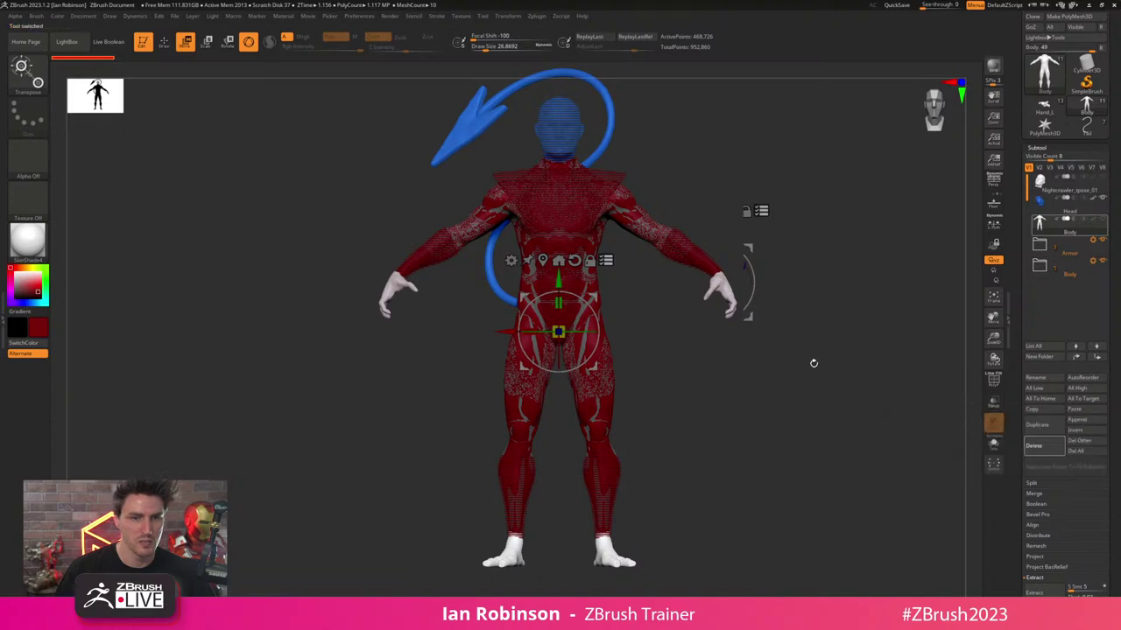
- Make the Head subtool active and leave a canvas snapshot of the whole character beside the working area
left_click(1050, 212)
key("shift+f")
left_click_drag(847, 330, 622, 297, "alt")
key("shift+s")
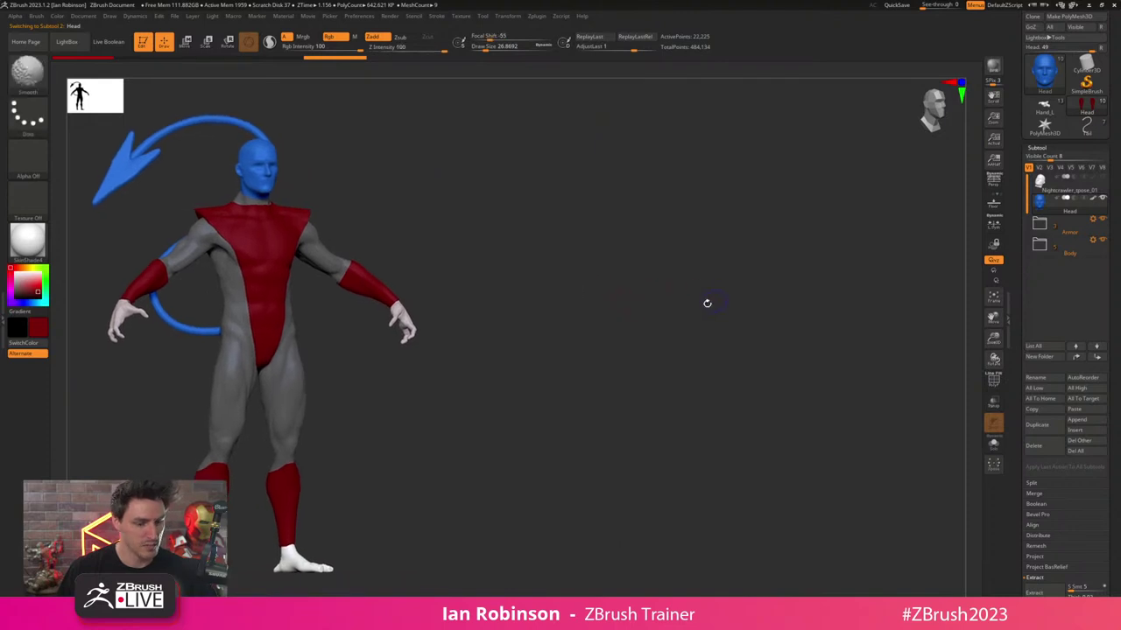
- Isolate the head in Solo mode and frame it enlarged in front view beside the snapshot
left_click_drag(705, 303, 811, 383, "alt")
left_click(995, 442)
left_click_drag(743, 271, 791, 380, "alt")
left_click_drag(663, 226, 754, 316, "alt")
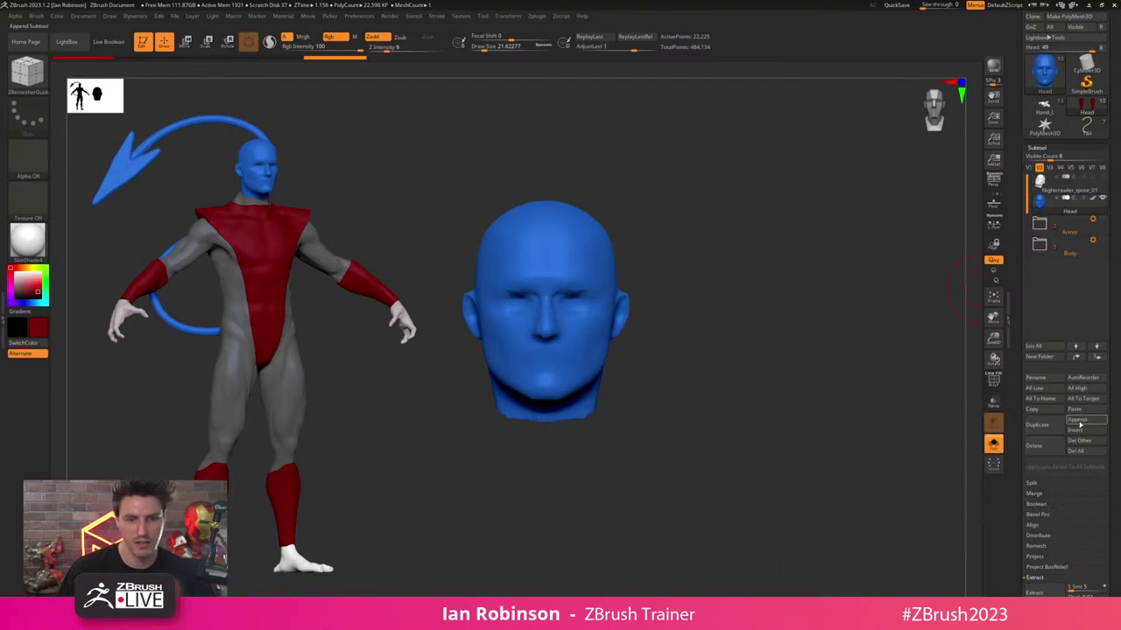
- Append a Sphere3D subtool and scale the sphere down with the gizmo
left_click(1077, 420)
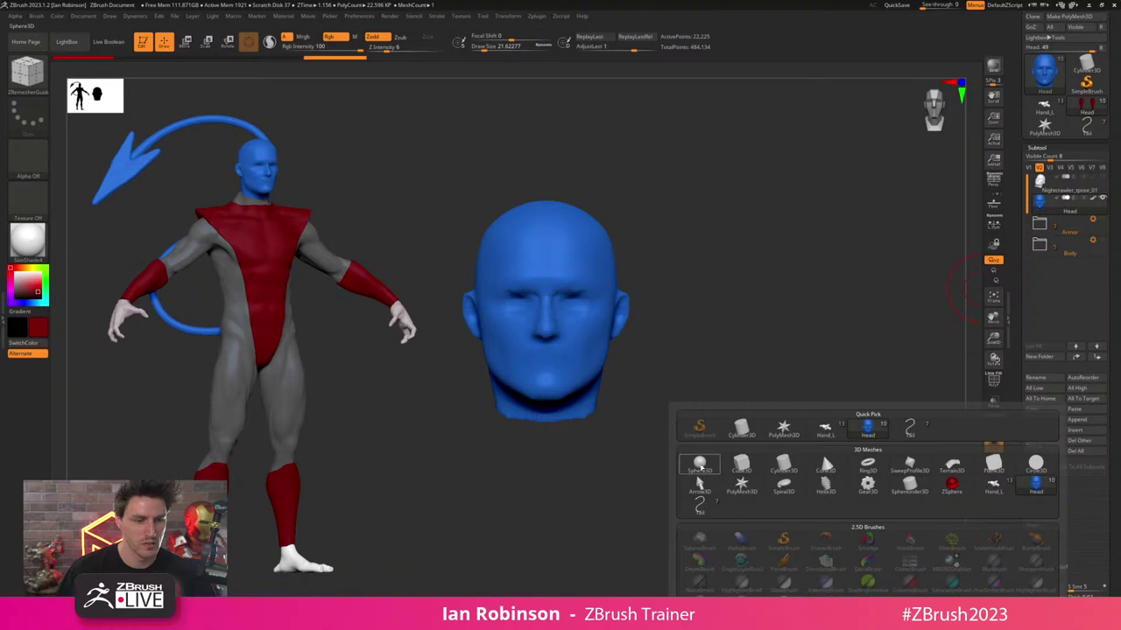
left_click(700, 463)
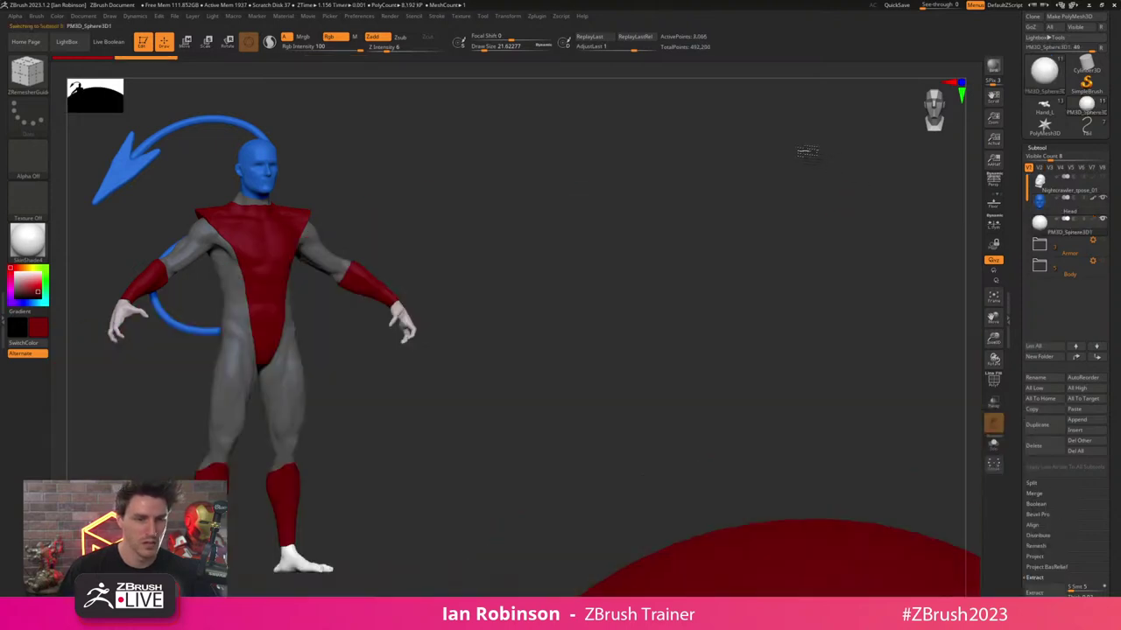
key("w")
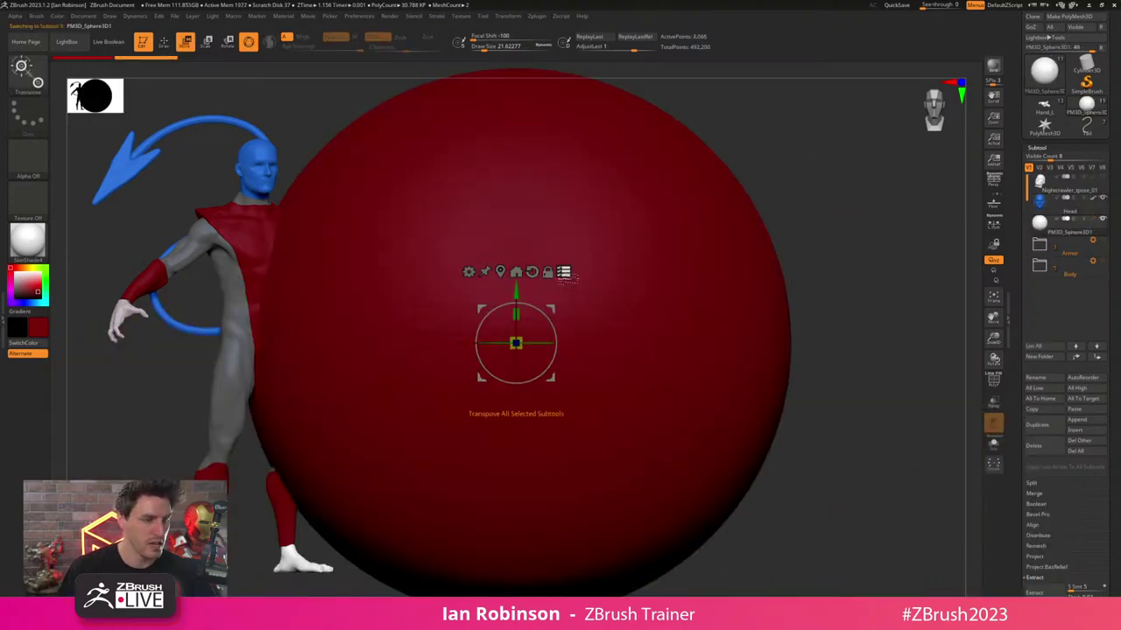
left_click_drag(515, 342, 334, 461)
left_click_drag(718, 212, 685, 265, "alt")
- Make the Head subtool active, and reset the gizmo's orientation and centre it on the head
left_click(1064, 204)
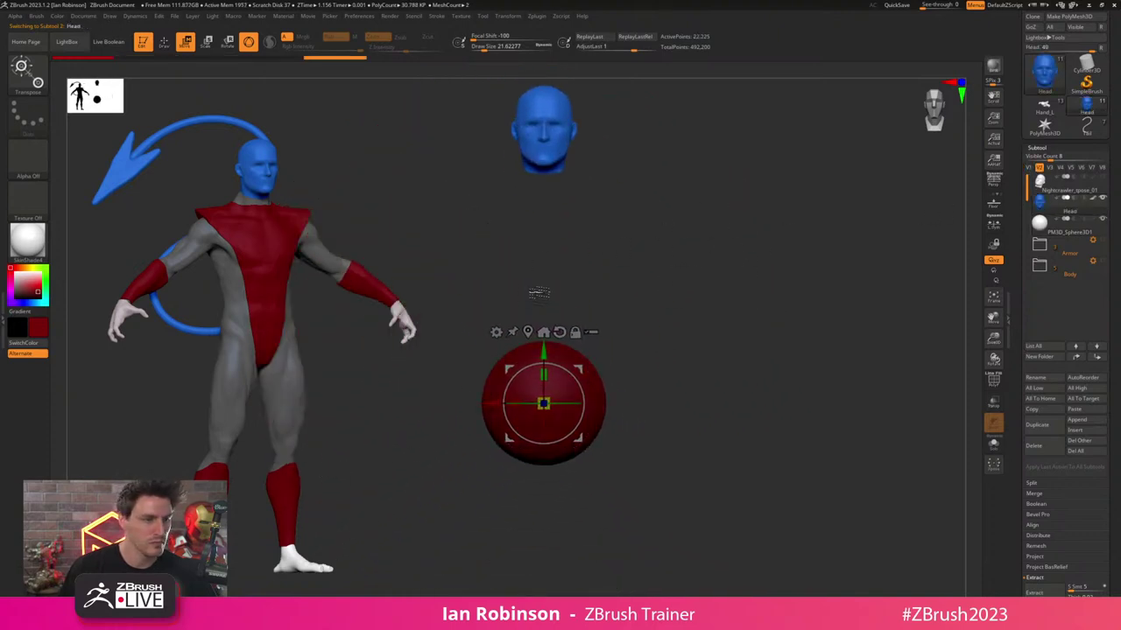
left_click(555, 156, "alt")
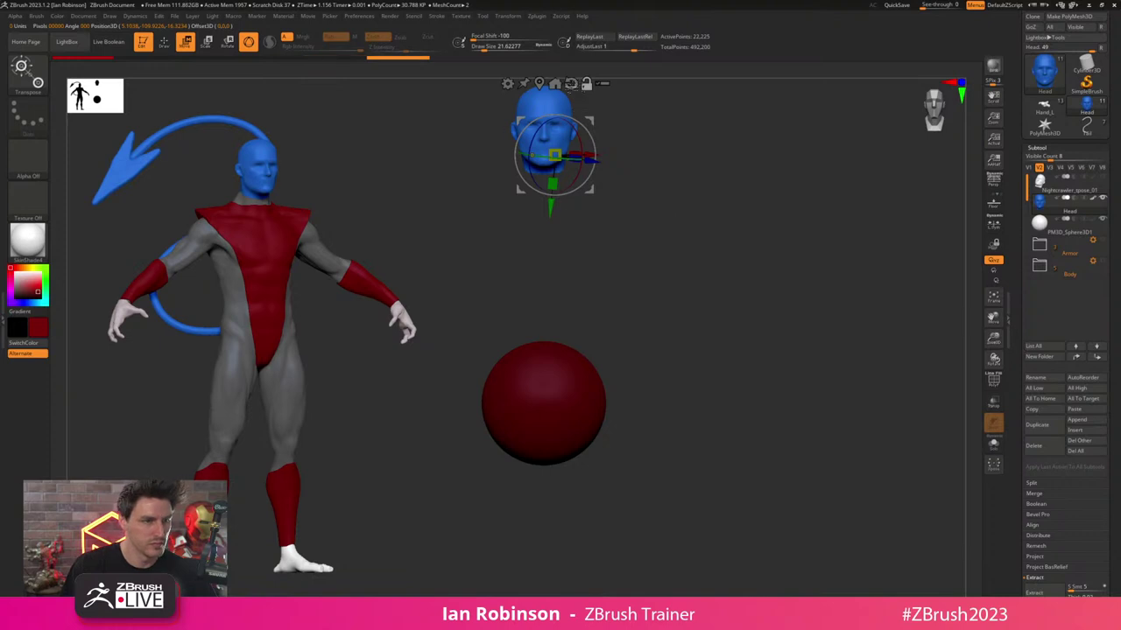
left_click(571, 84)
left_click(539, 83)
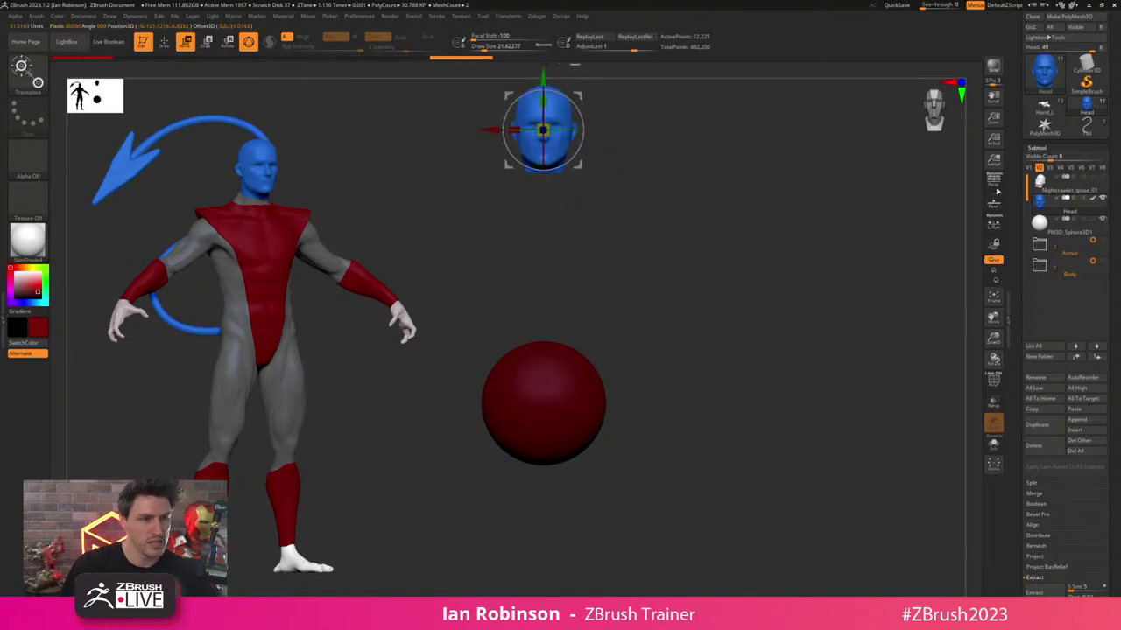
left_click(1038, 148)
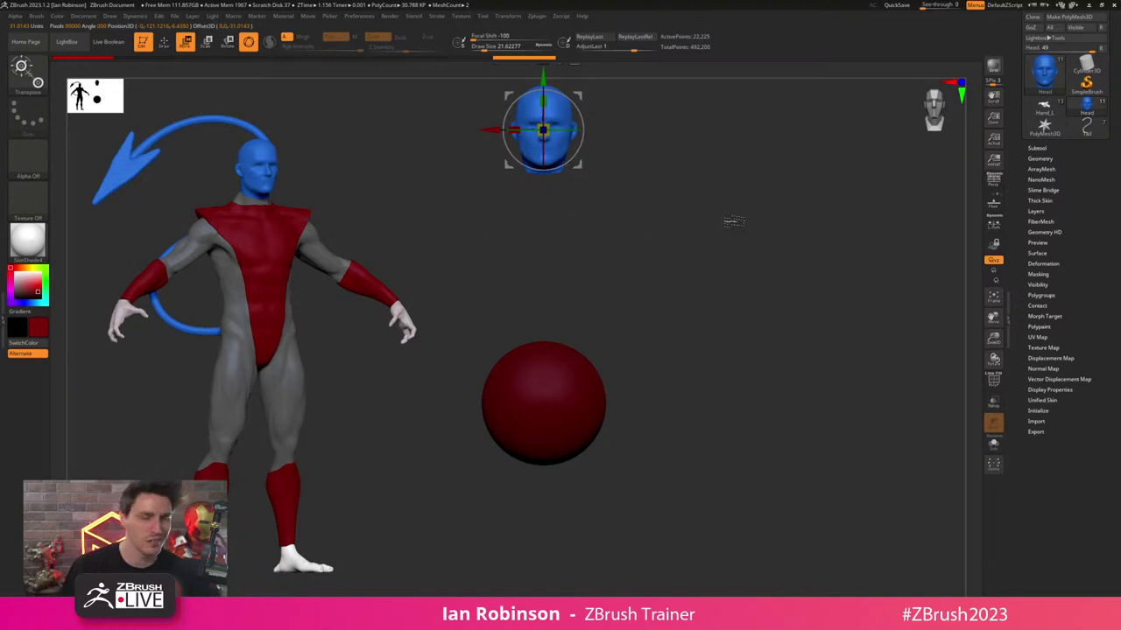
key("q")
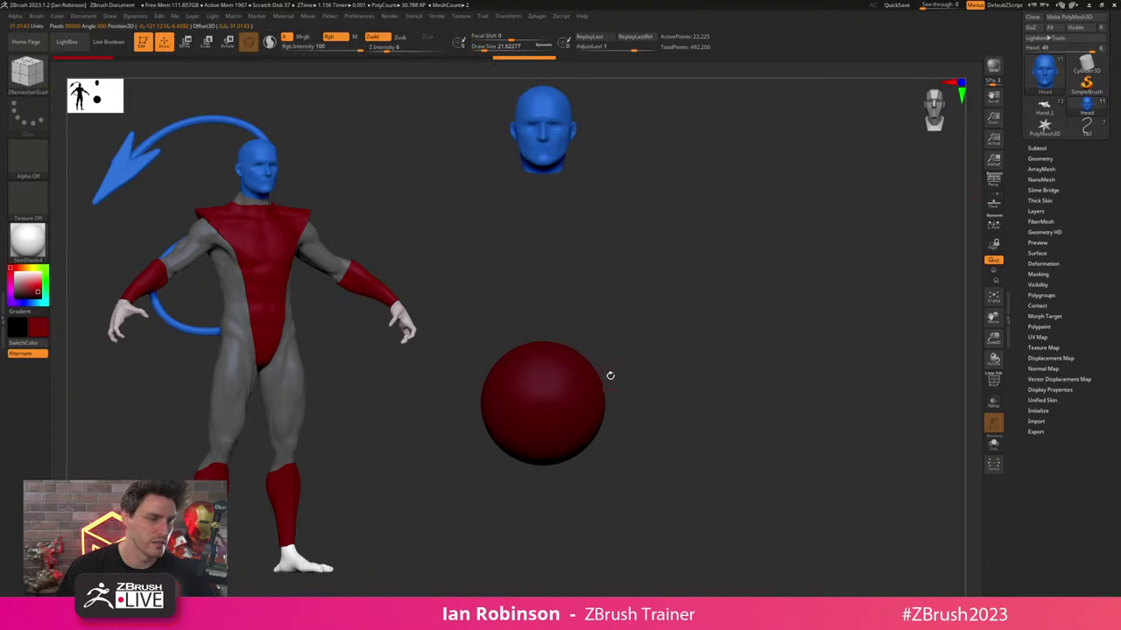
- Make the sphere subtool active, enable transparency, and move the sphere up and back until it sits inside the head
left_click(595, 370, "alt")
left_click_drag(688, 283, 703, 275, "alt")
key("w")
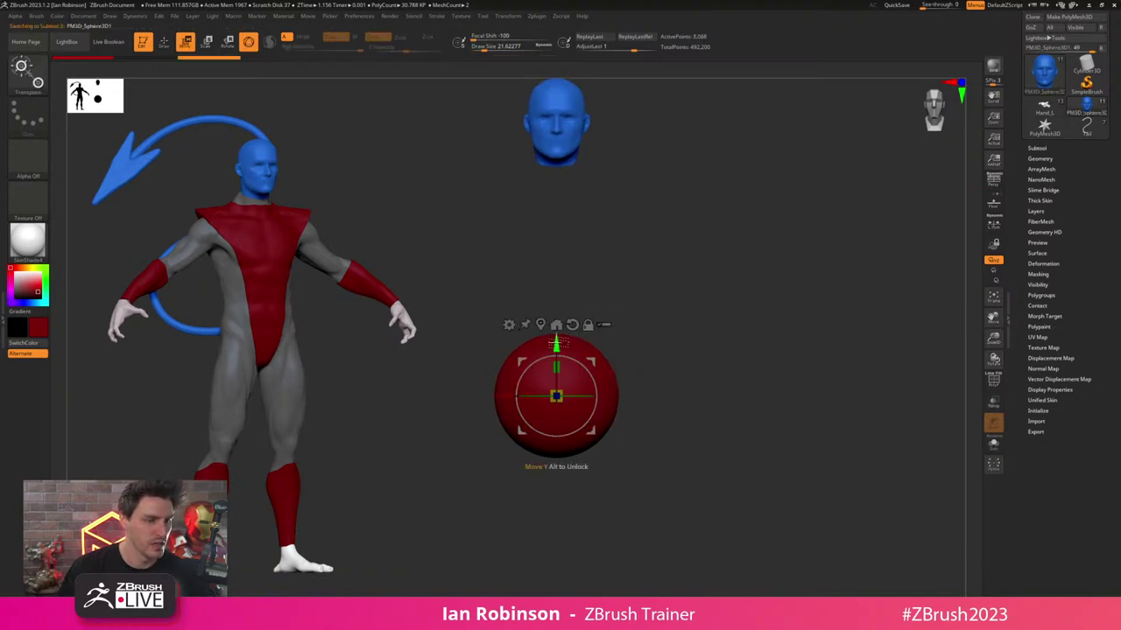
left_click_drag(558, 343, 558, 105)
left_click_drag(731, 189, 738, 340, "alt")
left_click_drag(731, 289, 777, 277)
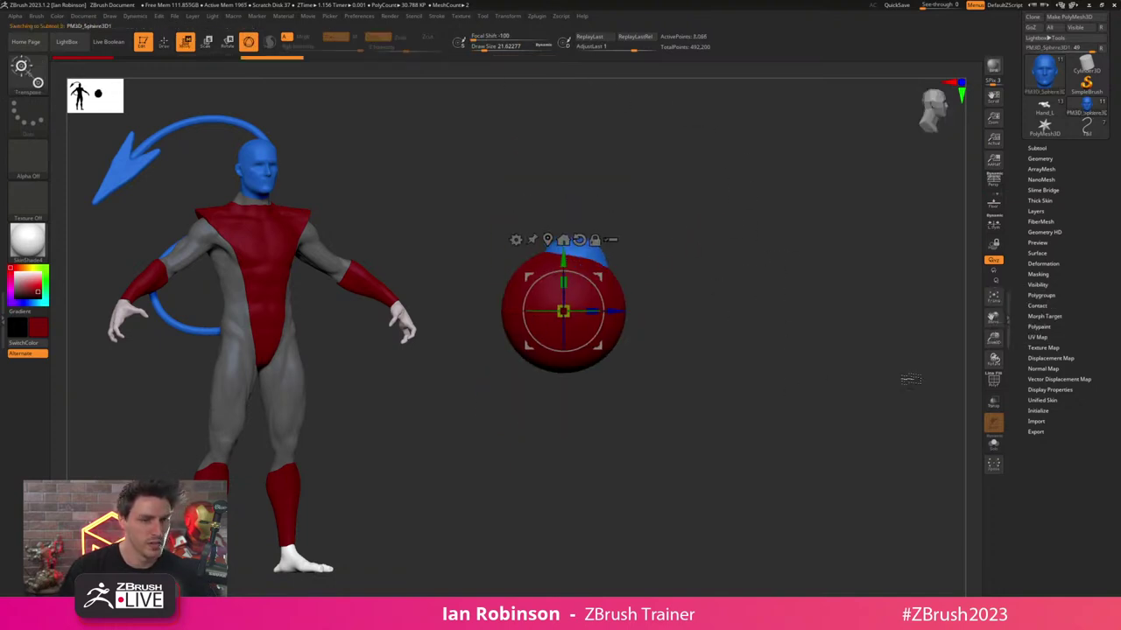
left_click(994, 403)
left_click_drag(815, 310, 820, 402, "alt")
left_click_drag(563, 311, 641, 229)
left_click_drag(771, 210, 723, 213, "shift")
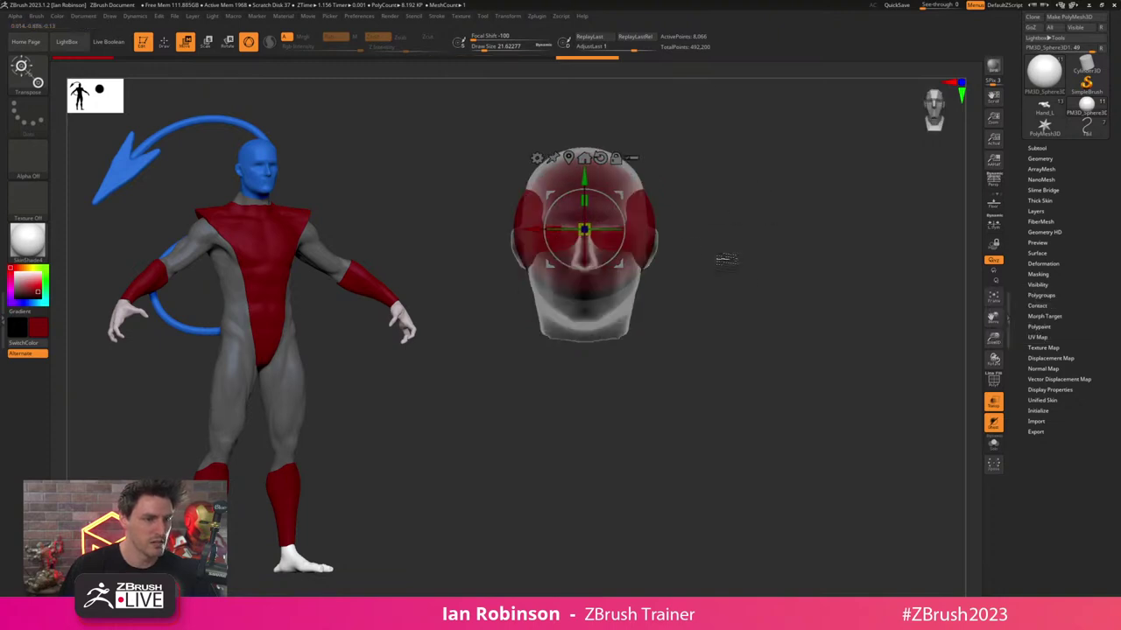
- Raise the sphere into the cranium and flatten it vertically so it fits the upper skull in front view
left_click_drag(696, 177, 711, 217, "alt")
key("q")
key("w")
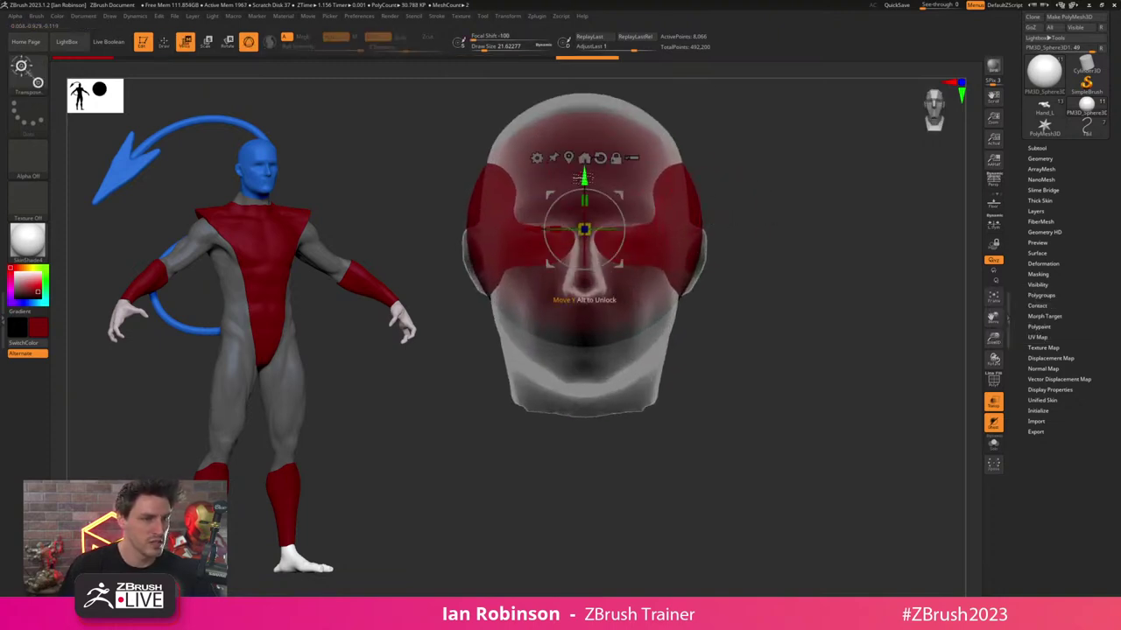
left_click_drag(590, 176, 591, 157)
key("q")
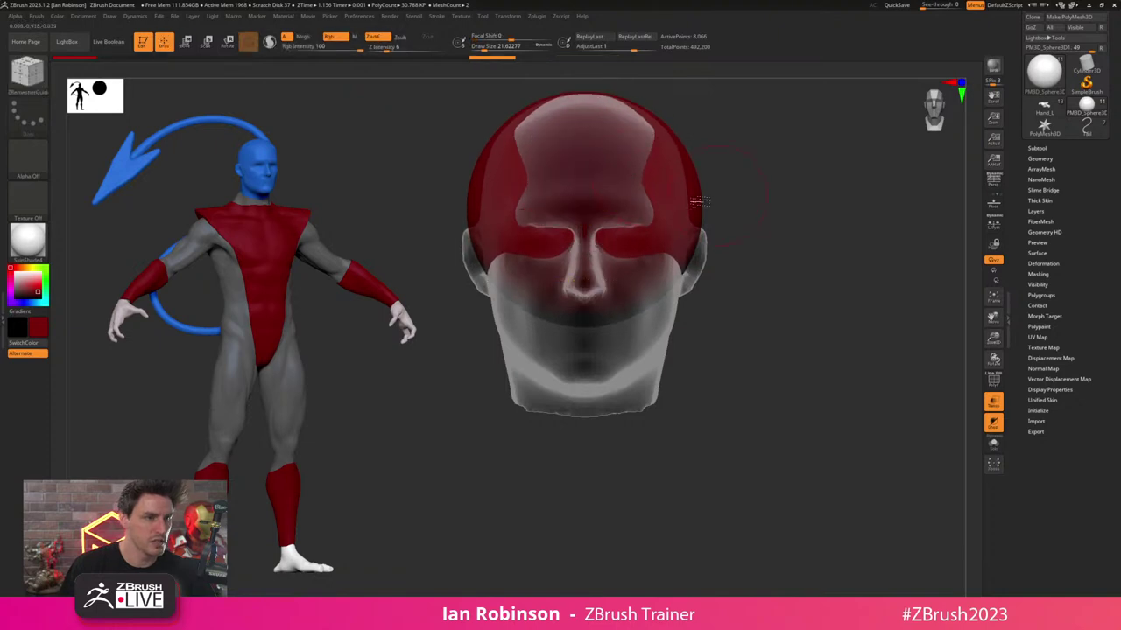
key("w")
left_click_drag(592, 188, 592, 209)
left_click_drag(588, 158, 588, 149)
key("q")
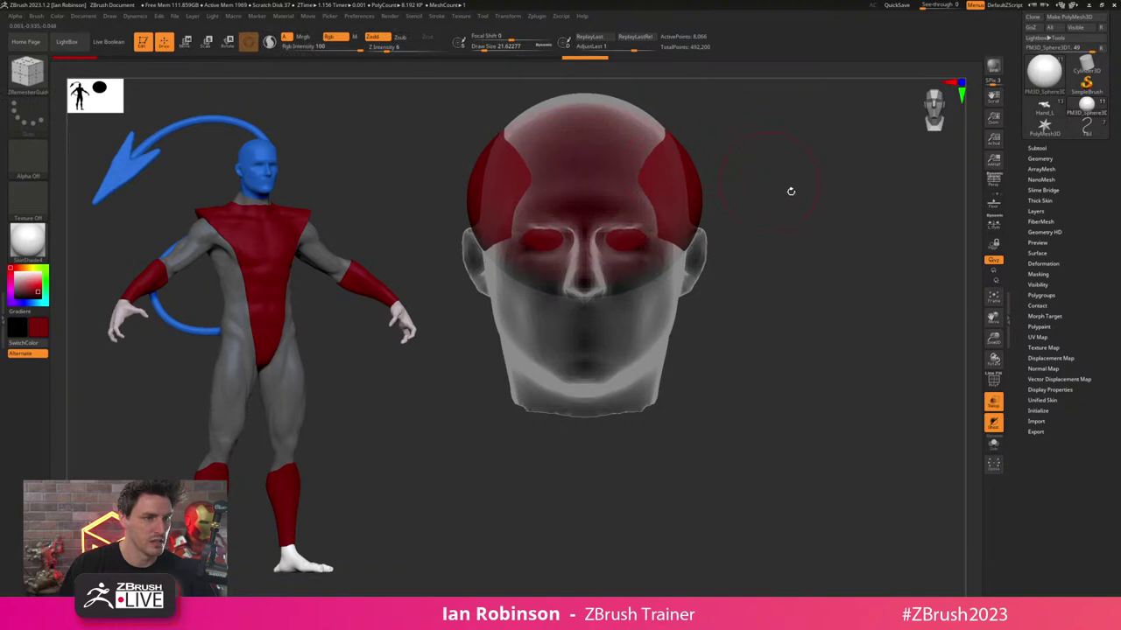
mouse_move(790, 191)
left_mouse_down("shift")
mouse_move(800, 218)
mouse_move(774, 219)
left_mouse_up("shift")
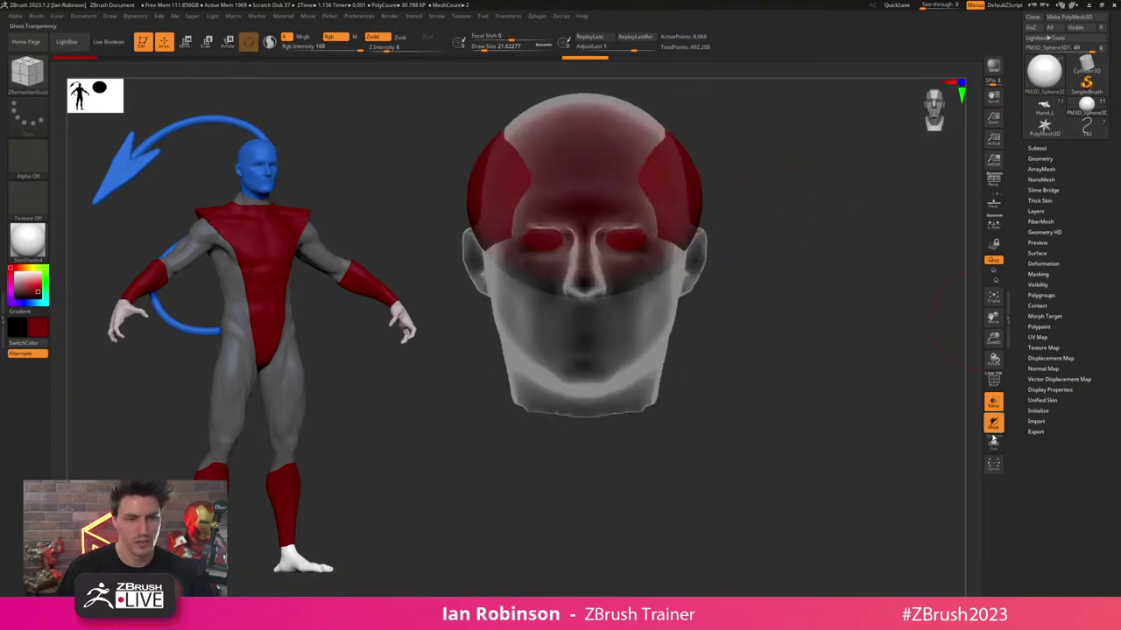
- Isolate the sphere in Solo mode, choose the ClipCurve brush, and set its Z Intensity to 36
left_click(994, 444)
left_click(33, 78, "ctrl+shift")
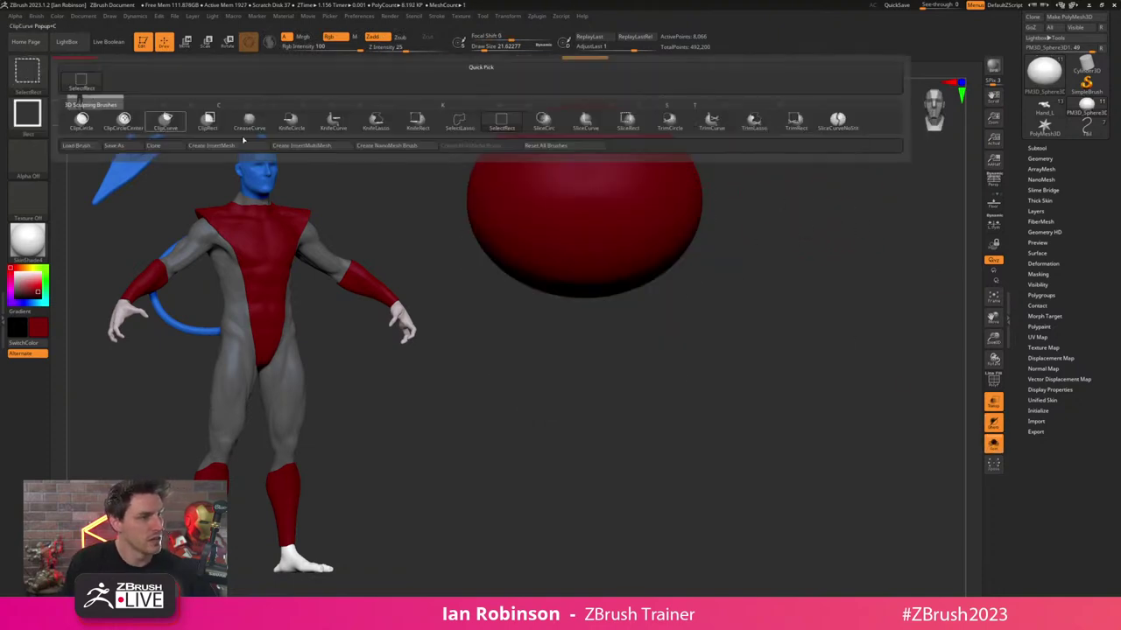
left_click(166, 124, "ctrl+shift")
key("space")
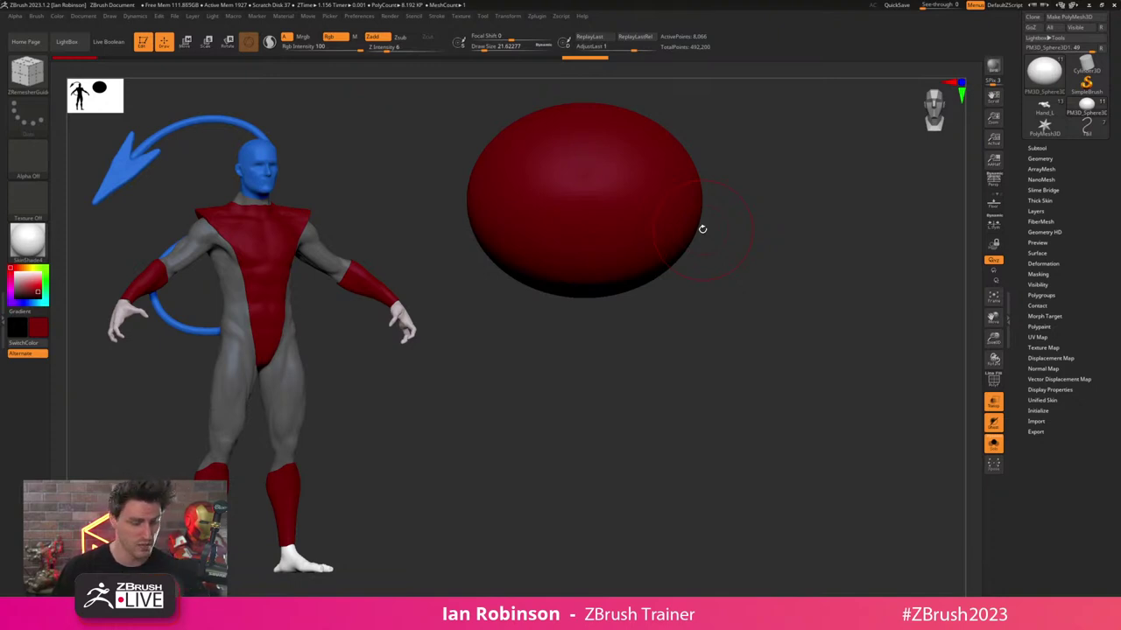
key("space")
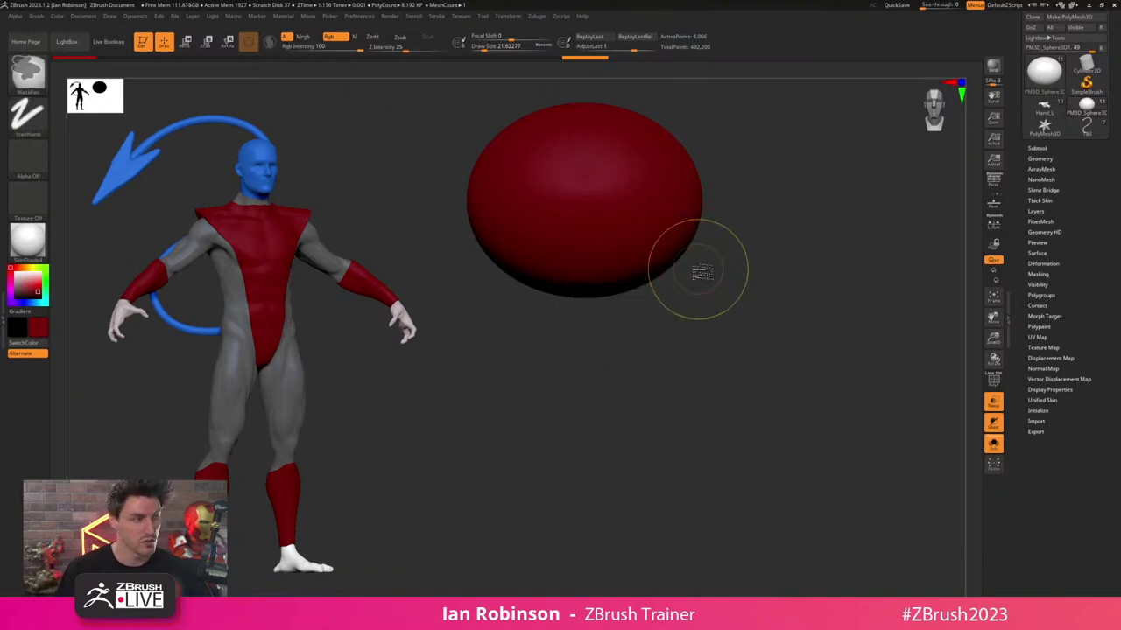
key("ctrl+shift")
key("ctrl+shift+space")
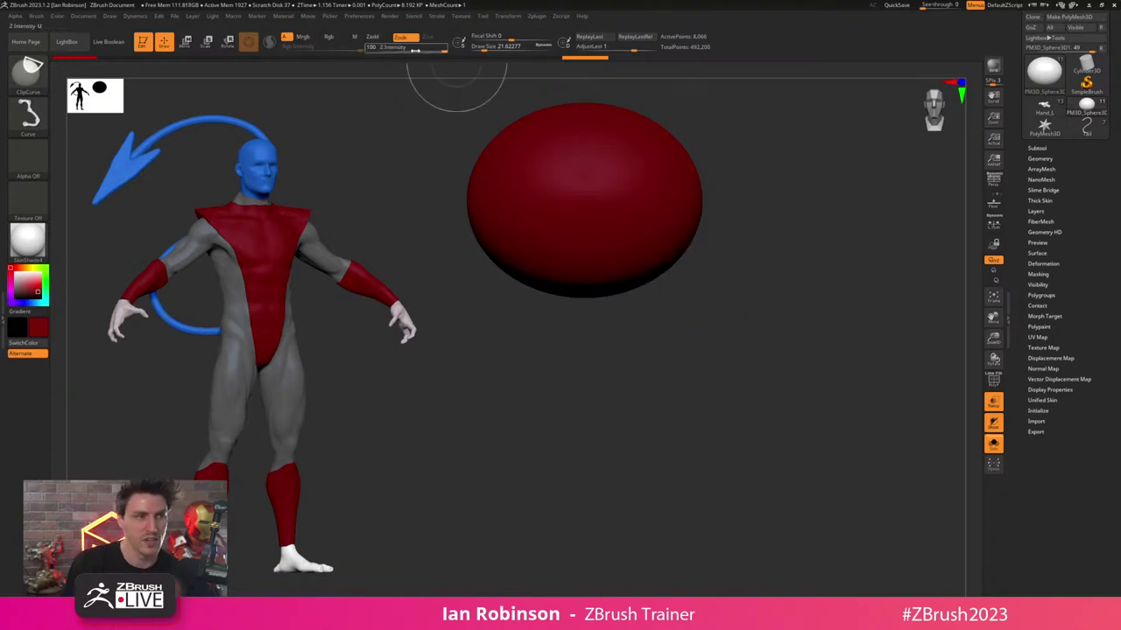
key("space")
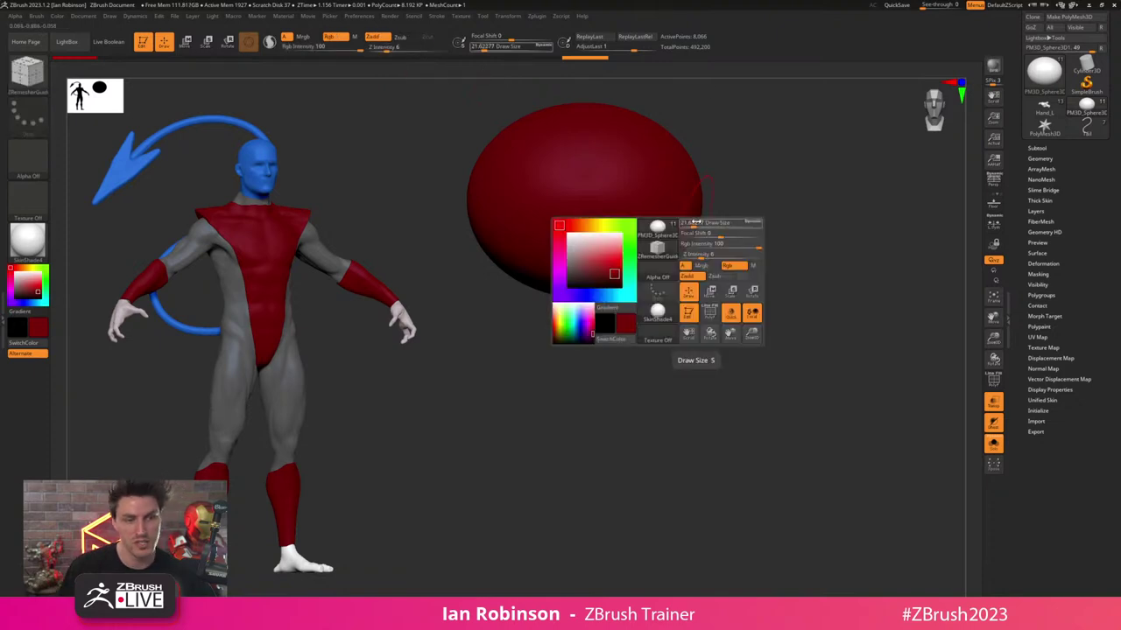
key("ctrl+shift")
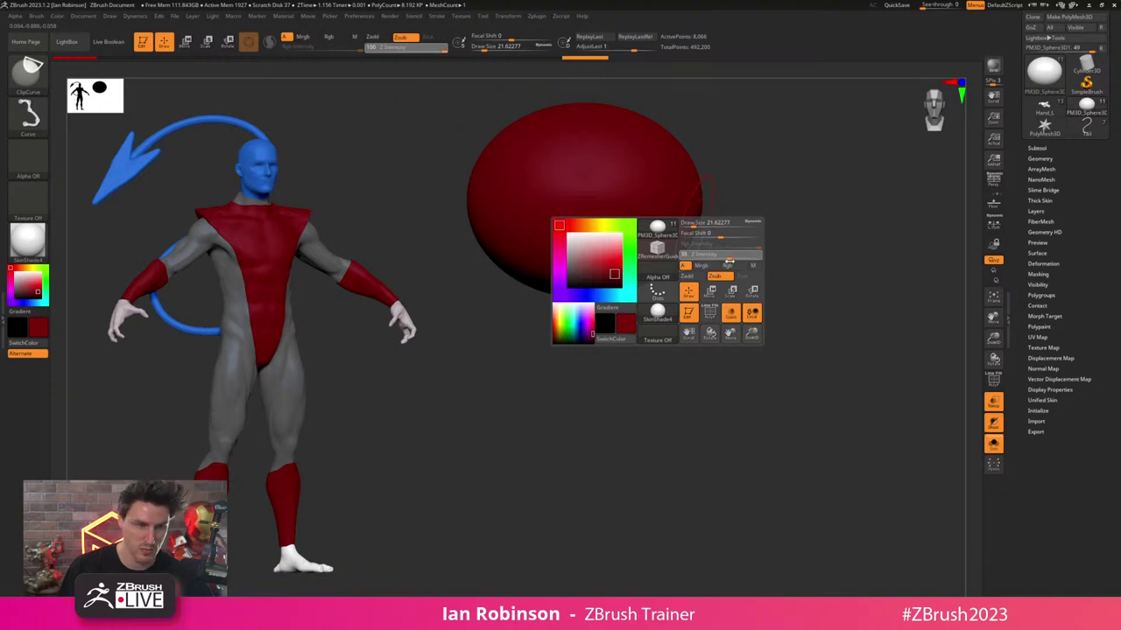
left_click_drag(730, 261, 731, 261)
left_click_drag(669, 91, 663, 422, "ctrl+shift")
key("space")
key("ctrl+z")
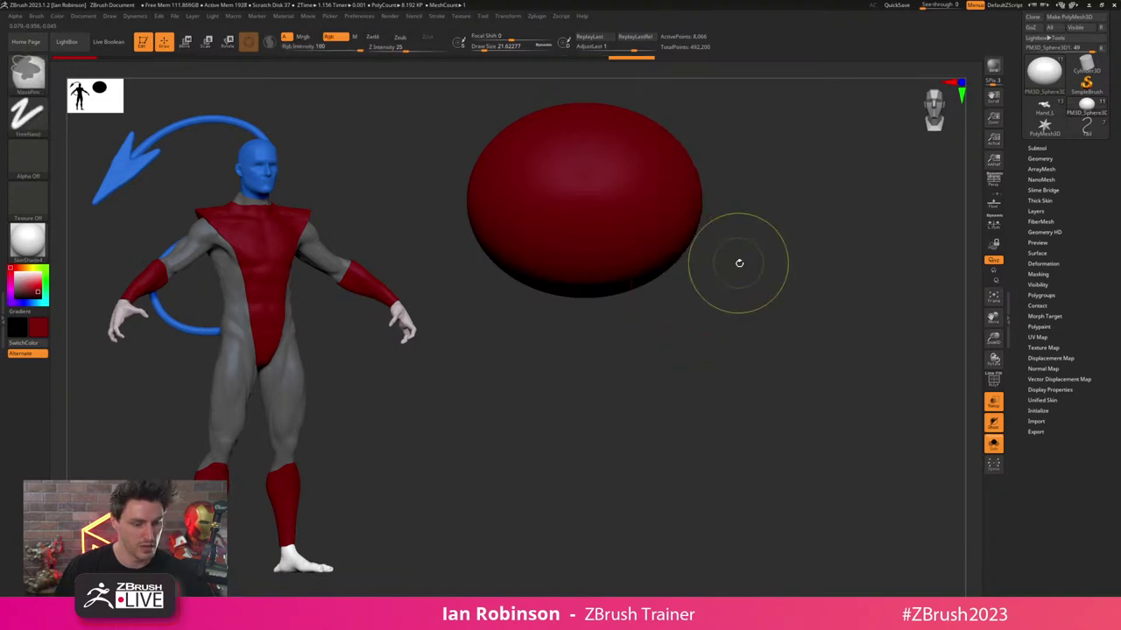
- Flatten both sides of the skull sphere with a vertical clip curve and change its colour to white
left_click_drag(658, 101, 656, 414, "ctrl+shift")
left_click(994, 448)
left_click_drag(829, 230, 834, 271, "alt")
left_click_drag(835, 271, 850, 301)
key("shift+f")
left_click(986, 442)
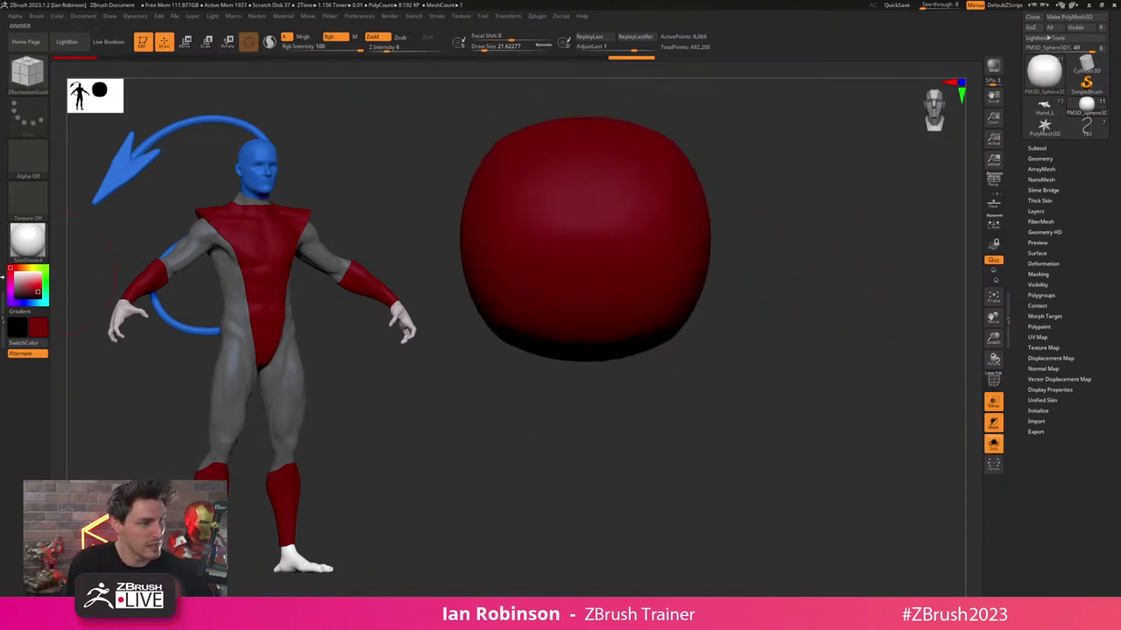
left_click_drag(25, 278, 15, 275)
mouse_move(815, 288)
left_mouse_down("alt")
mouse_move(811, 307)
mouse_move(798, 296)
left_mouse_up("alt")
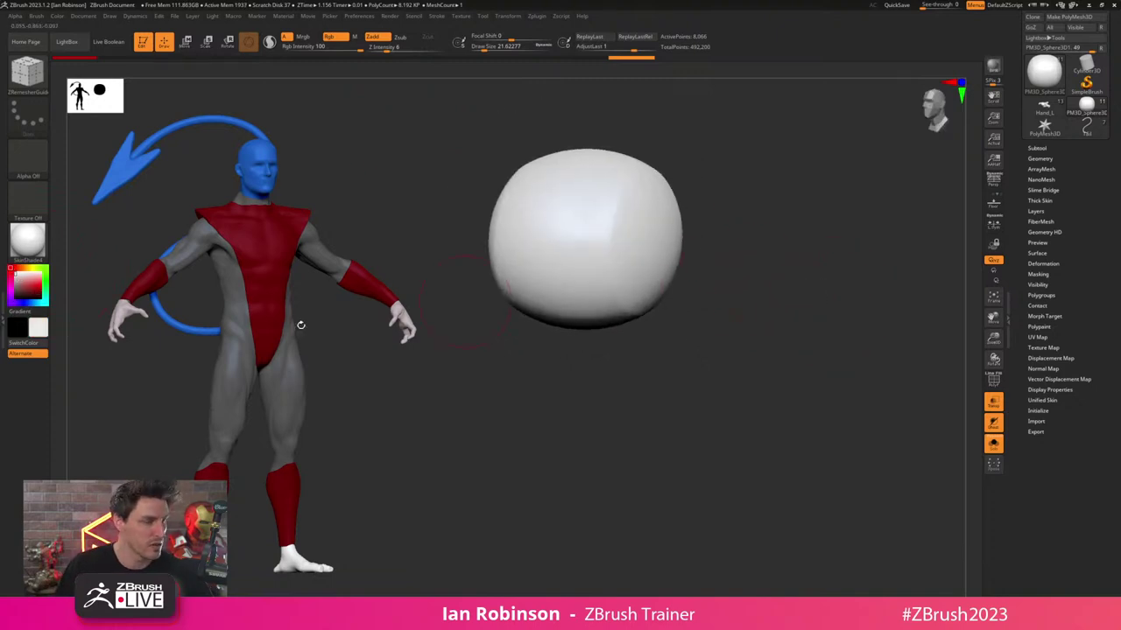
- Duplicate the skull form down and forward within the subtool in side view, and reshape the copy into a taller face mass
left_click_drag(504, 283, 741, 294)
key("w")
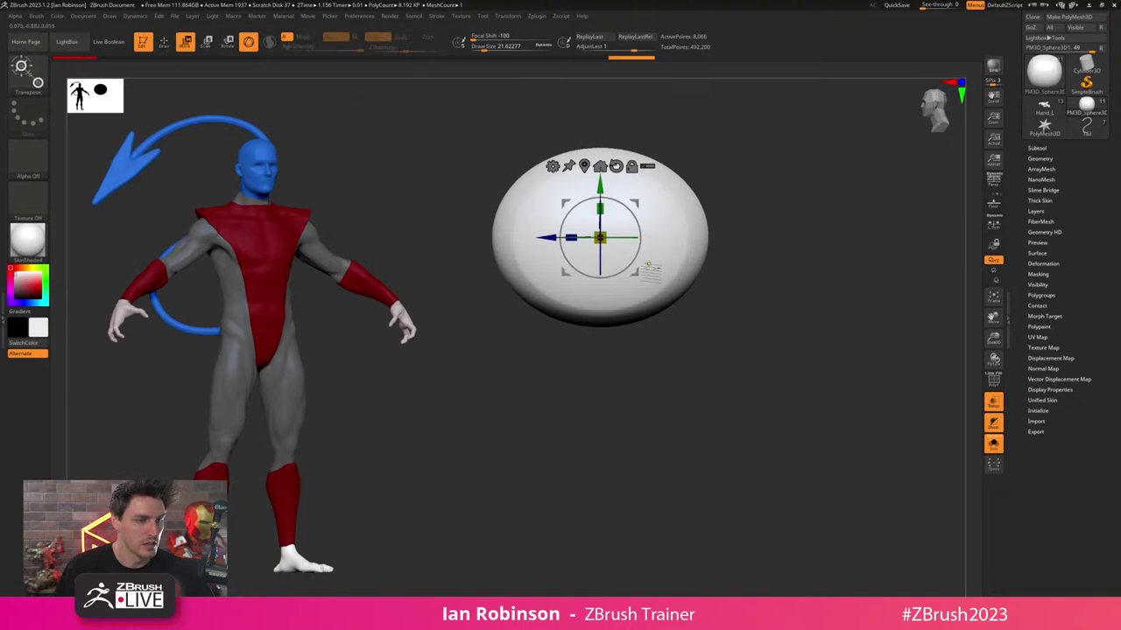
left_click_drag(635, 273, 597, 338, "ctrl")
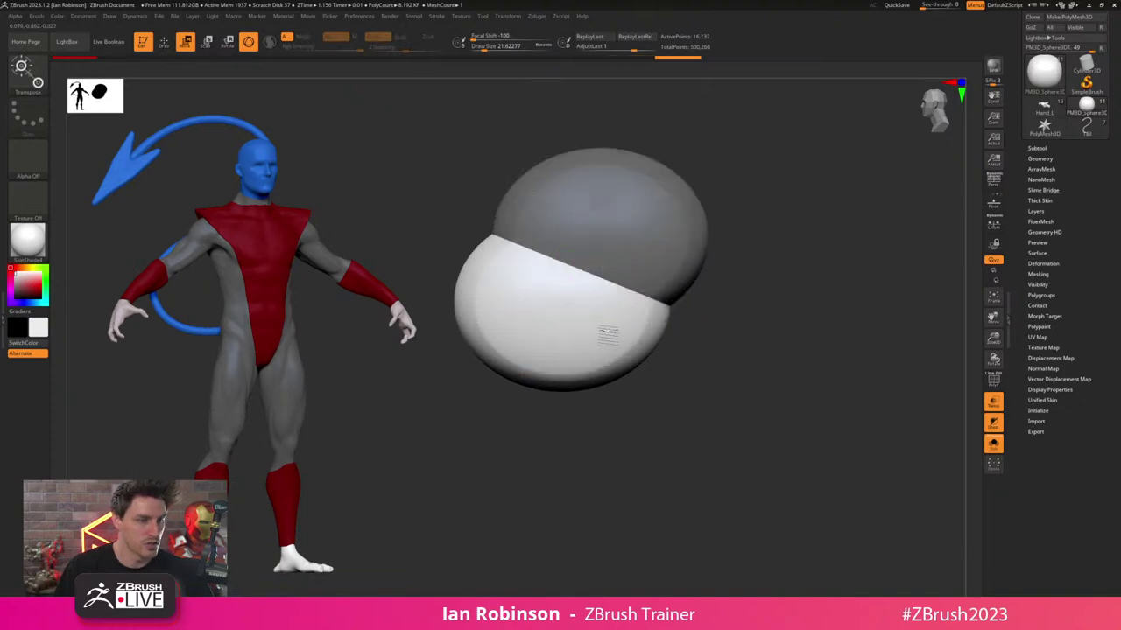
left_click_drag(605, 294, 577, 361)
left_click_drag(562, 250, 562, 268)
left_click_drag(615, 318, 621, 319)
key("q")
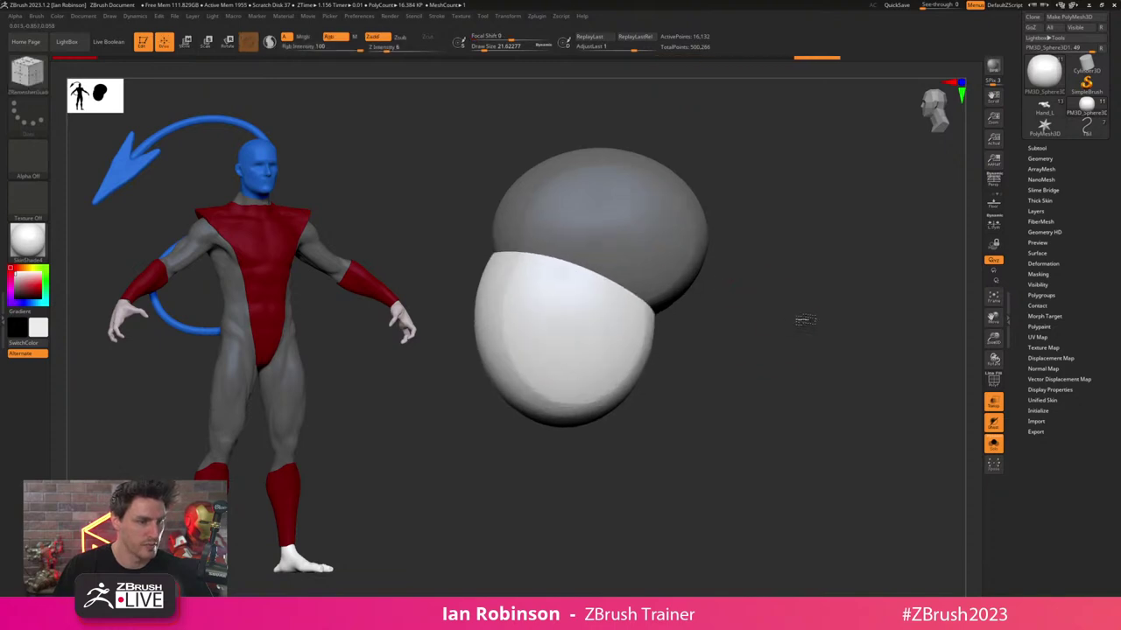
- Taper the face mass towards the chin and flatten its sides with clip curves, working mainly in front view
left_click_drag(800, 318, 821, 329, "shift")
left_click_drag(769, 273, 802, 302, "alt")
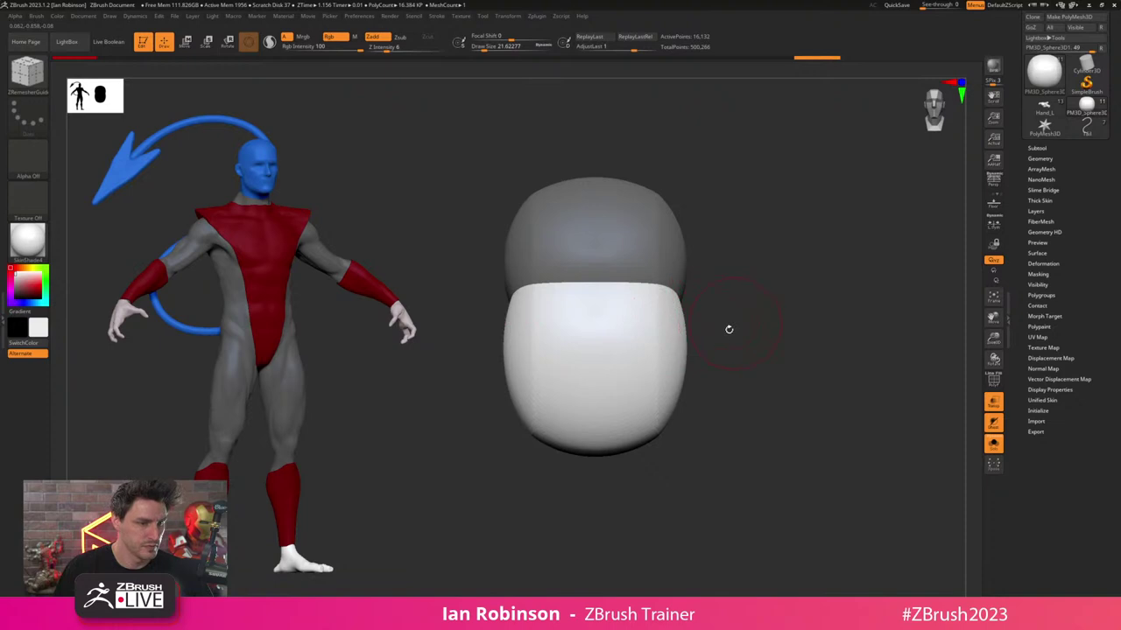
mouse_move(720, 338)
left_mouse_down("ctrl+shift")
mouse_move(571, 476)
mouse_move(586, 480)
left_mouse_up("ctrl+shift")
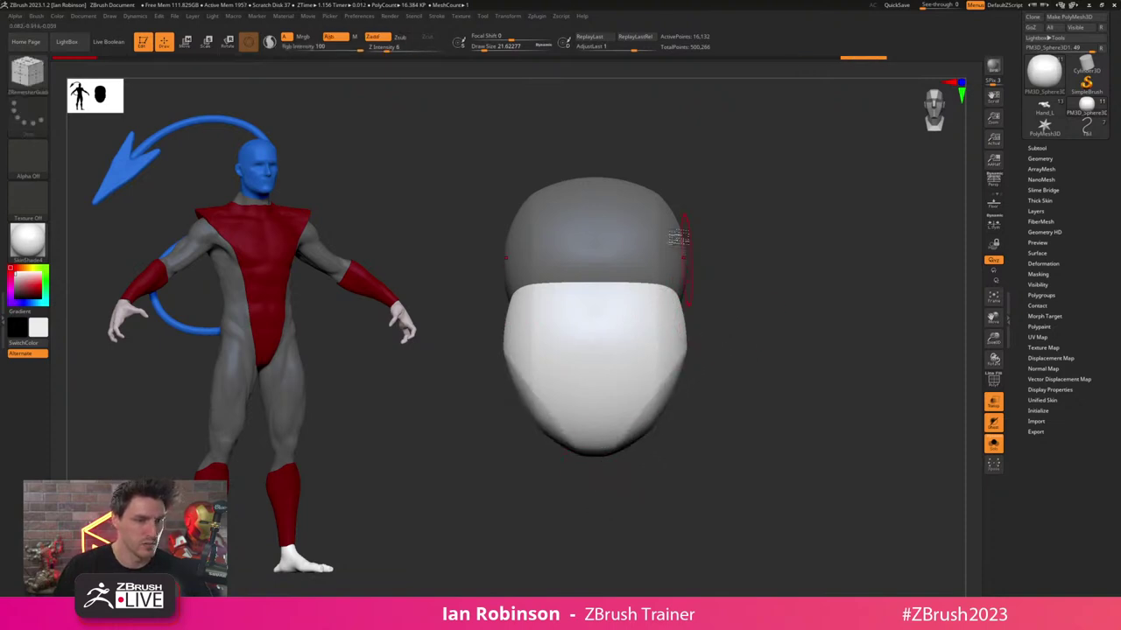
left_click_drag(671, 194, 675, 430, "ctrl+shift")
left_click_drag(765, 333, 777, 341)
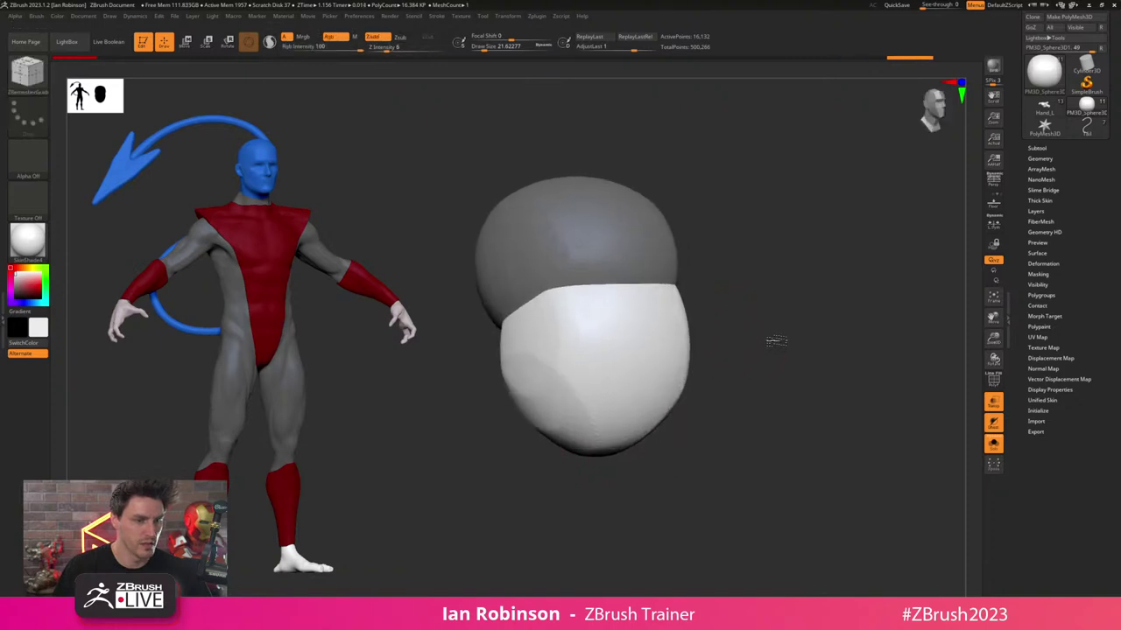
left_click_drag(672, 206, 685, 454, "ctrl+shift")
left_click_drag(771, 356, 772, 359, "shift")
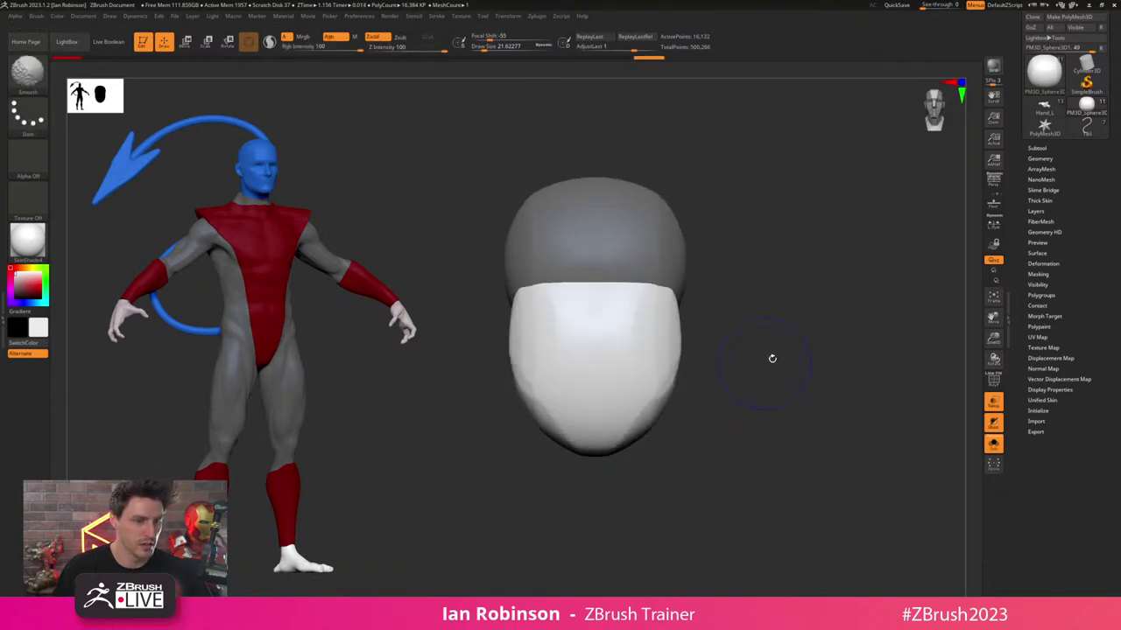
mouse_move(745, 268)
left_mouse_down()
mouse_move(771, 310)
mouse_move(761, 306)
left_mouse_up()
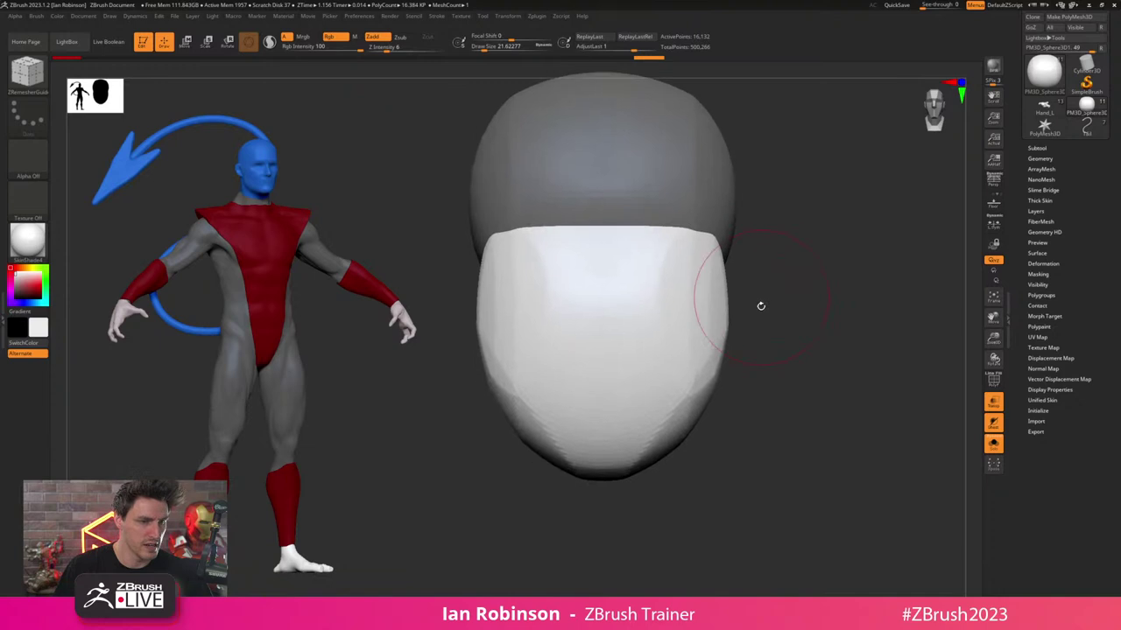
left_click_drag(749, 352, 604, 497, "ctrl+shift")
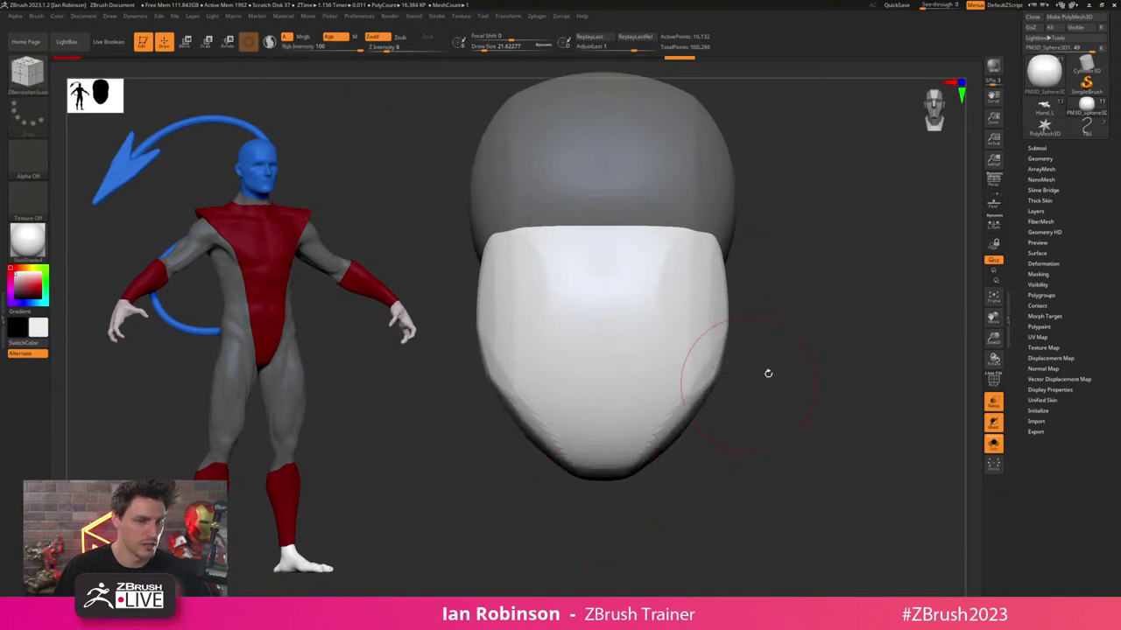
- Clip the back of the jaw diagonally and flatten the underside of the chin in side view
mouse_move(768, 373)
left_mouse_down()
mouse_move(763, 364)
mouse_move(793, 406)
mouse_move(797, 383)
left_mouse_up()
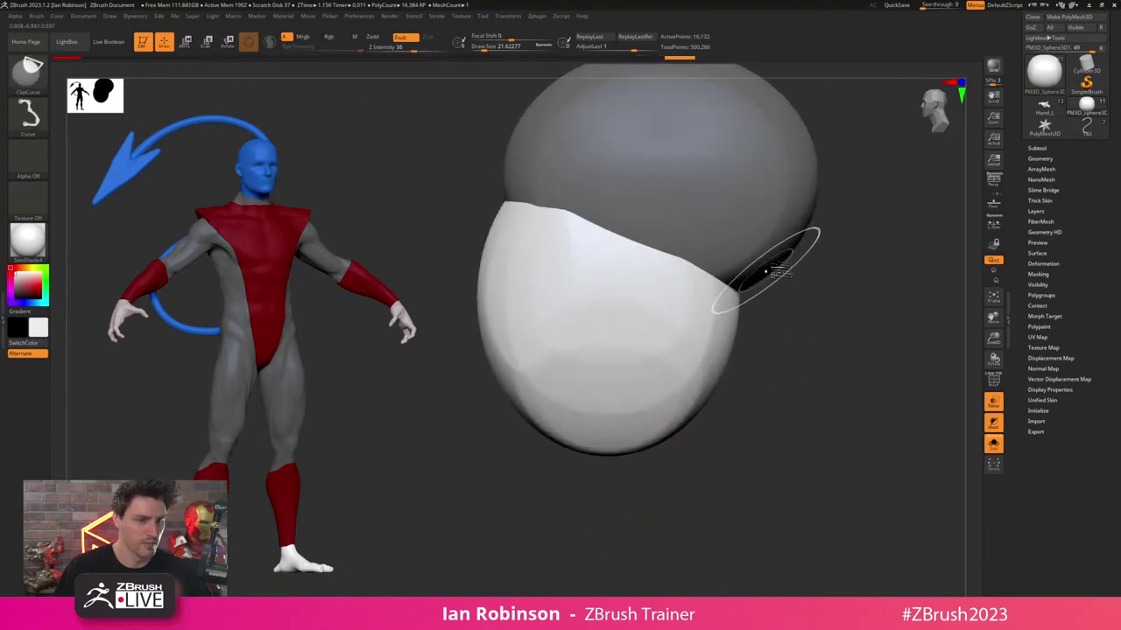
mouse_move(767, 273)
left_mouse_down("ctrl+shift")
mouse_move(671, 293)
mouse_move(578, 490)
left_mouse_up("ctrl+shift")
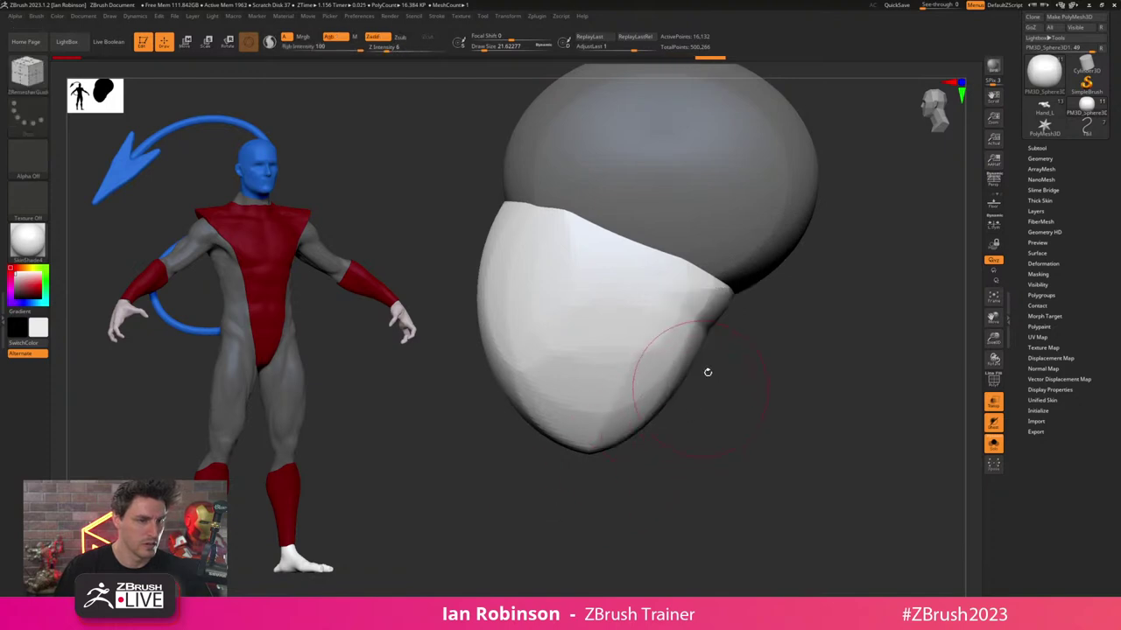
mouse_move(452, 417)
left_mouse_down("ctrl+shift")
mouse_move(760, 415)
mouse_move(654, 427)
mouse_move(455, 405)
mouse_move(564, 421)
mouse_move(479, 421)
left_mouse_up("ctrl+shift")
mouse_move(686, 401)
left_mouse_down("ctrl+shift")
mouse_move(470, 415)
mouse_move(458, 406)
left_mouse_up("ctrl+shift")
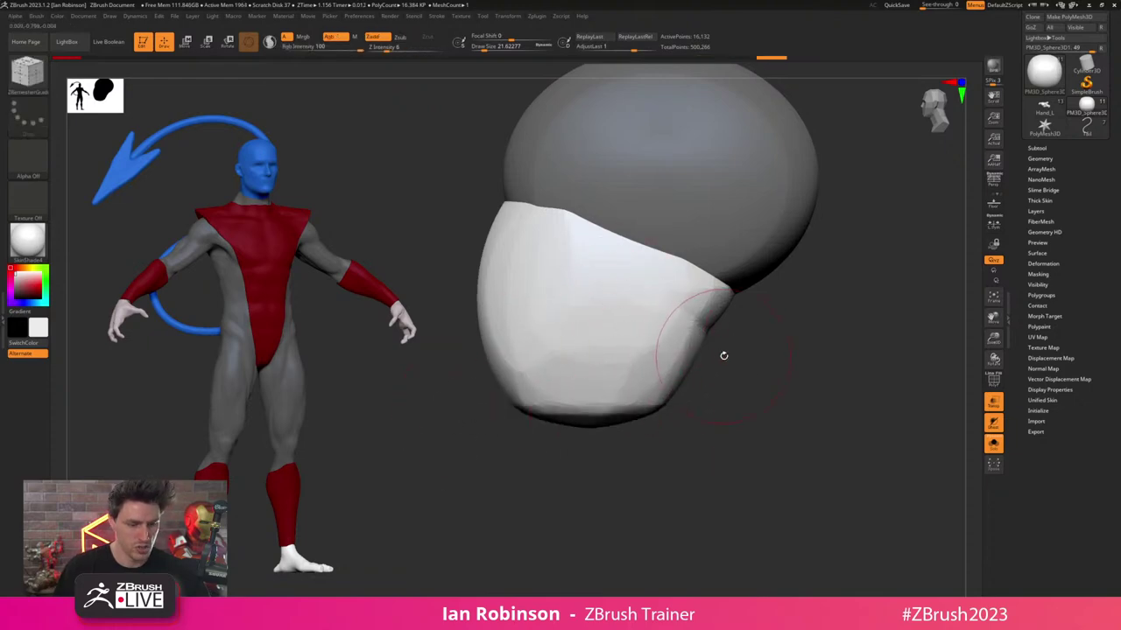
- Switch to the Move Infinite Depth brush at draw size about 18 and push the face mass's rear upper corner forward
key("b")
key("m")
key("i")
key("s")
left_click_drag(736, 339, 744, 339)
key("s")
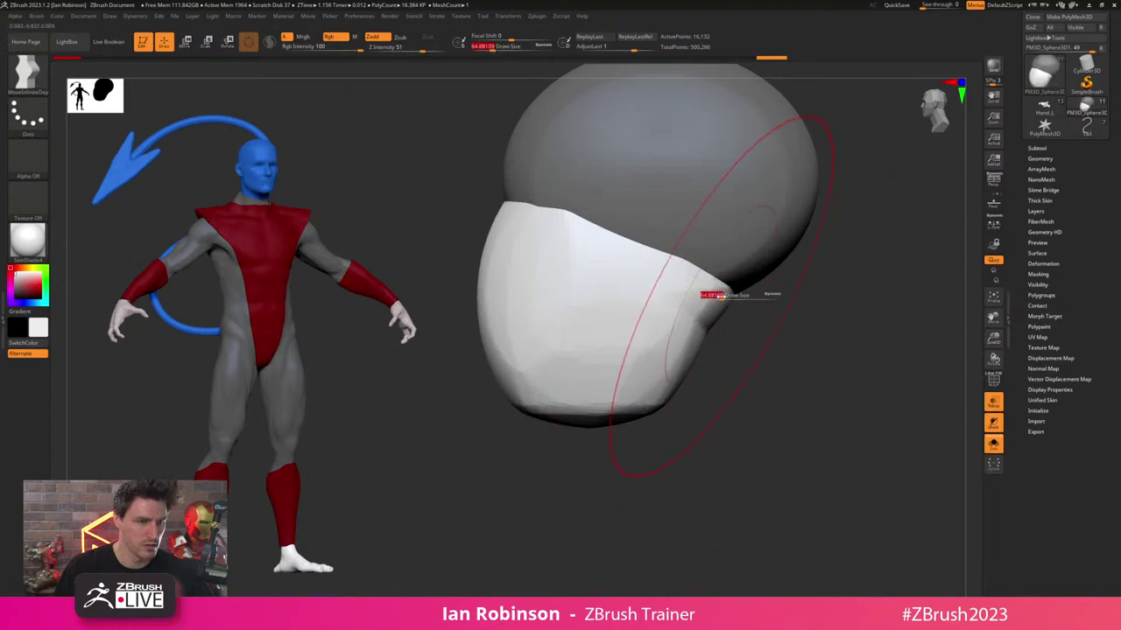
mouse_move(720, 297)
left_mouse_down()
mouse_move(685, 282)
mouse_move(680, 260)
left_mouse_up()
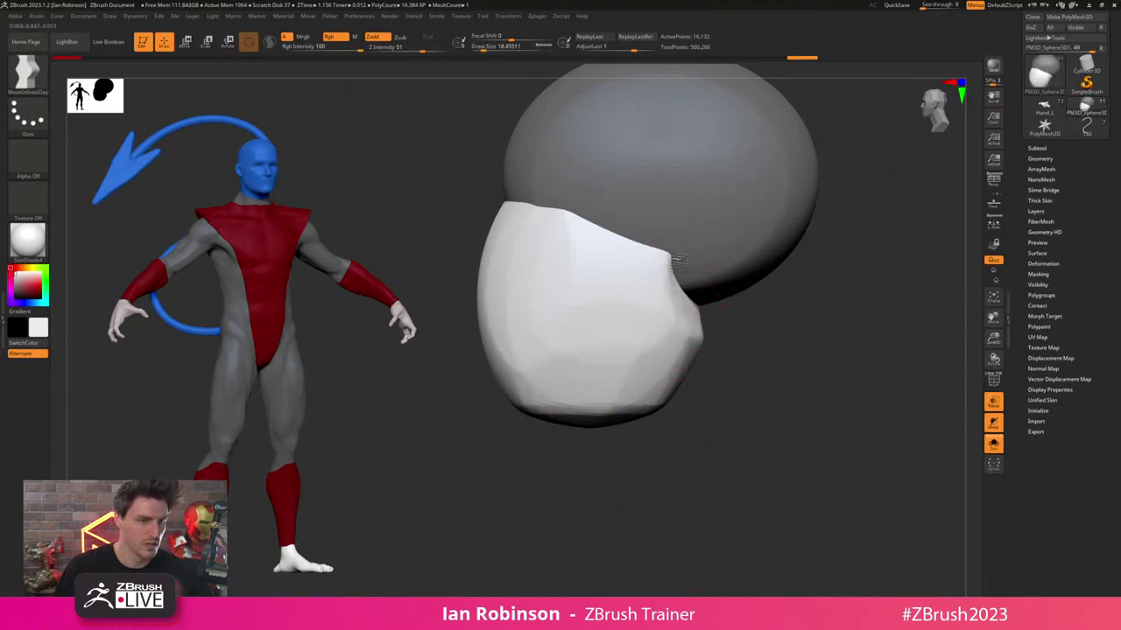
- Push the rear edge of the face mass forward in side view with Move Infinite Depth at draw size about 29
left_click_drag(707, 333, 688, 321)
left_click_drag(798, 334, 780, 331)
key("s")
left_click_drag(689, 281, 673, 278)
left_click_drag(691, 334, 678, 332)
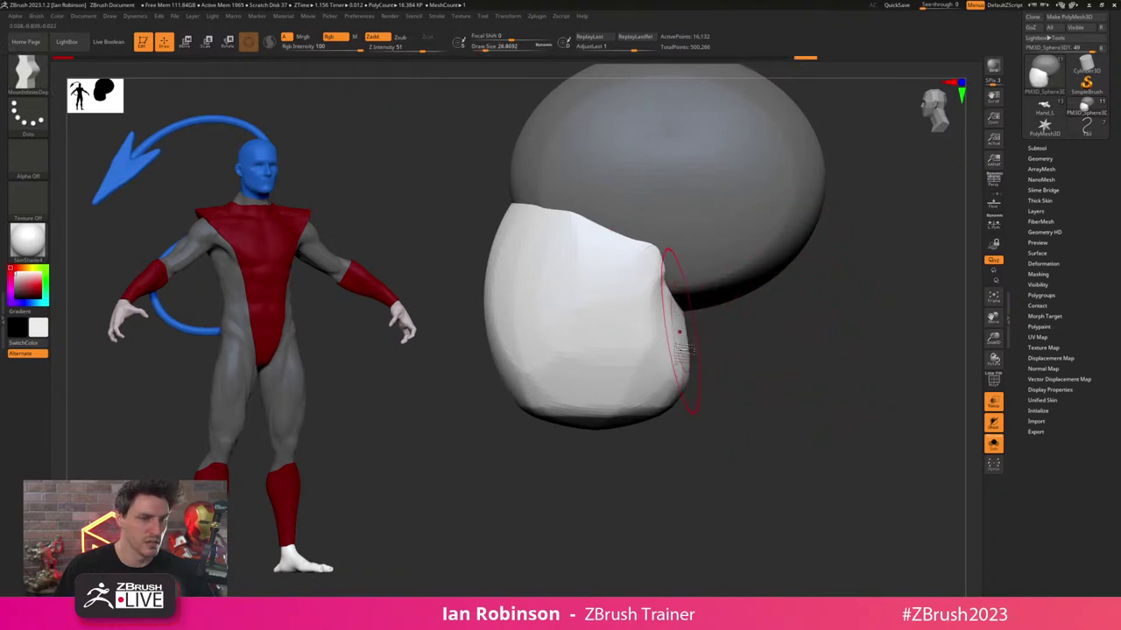
mouse_move(692, 375)
left_mouse_down()
mouse_move(665, 369)
mouse_move(682, 336)
left_mouse_up()
- Clip the lower rear of the jaw diagonally in side view and reshape the jaw's back edge with a smaller brush
key("s")
left_click_drag(779, 290, 554, 461, "ctrl+shift")
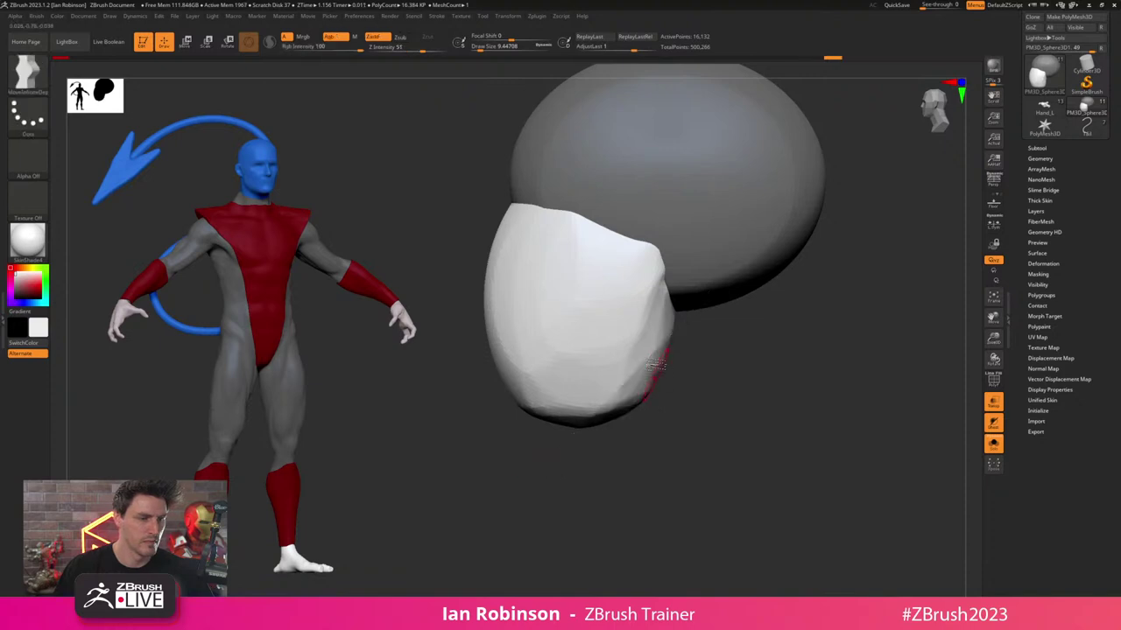
key("s")
mouse_move(642, 356)
left_mouse_down()
mouse_move(652, 356)
mouse_move(665, 282)
left_mouse_up()
mouse_move(756, 366)
left_mouse_down()
mouse_move(713, 367)
mouse_move(700, 351)
mouse_move(778, 368)
mouse_move(733, 371)
left_mouse_up()
- Carve a diagonal jawline groove from the rear of the jaw to the chin with DamStandard at draw size about 25
key("b")
key("d")
key("s")
key("s")
key("s")
mouse_move(673, 378)
left_mouse_down()
mouse_move(682, 378)
mouse_move(615, 376)
mouse_move(553, 406)
left_mouse_up()
key("s")
key("s")
mouse_move(646, 363)
left_mouse_down()
mouse_move(560, 403)
mouse_move(494, 409)
left_mouse_up()
left_click_drag(780, 352, 718, 353)
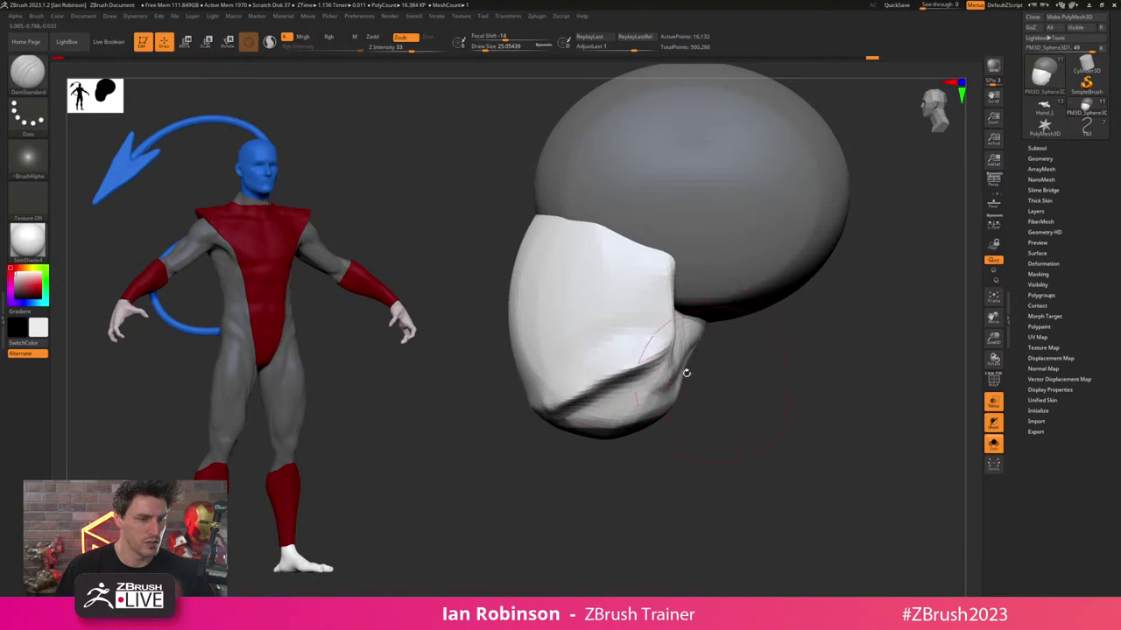
- Clip the underside of the jaw along the carved line and smooth the rear of the jaw
left_click_drag(707, 367, 522, 420, "ctrl+shift")
mouse_move(734, 382)
left_mouse_down()
mouse_move(768, 381)
mouse_move(740, 369)
left_mouse_up()
left_click_drag(680, 410, 671, 354, "shift")
mouse_move(746, 345)
left_mouse_down("alt")
mouse_move(755, 275)
mouse_move(830, 292)
mouse_move(815, 275)
left_mouse_up("alt")
left_click_drag(815, 274, 778, 302)
- Push the front of the face mass slightly back with the Move brush at draw size about 46
key("b")
key("m")
key("v")
key("s")
left_click_drag(742, 347, 703, 357, "alt")
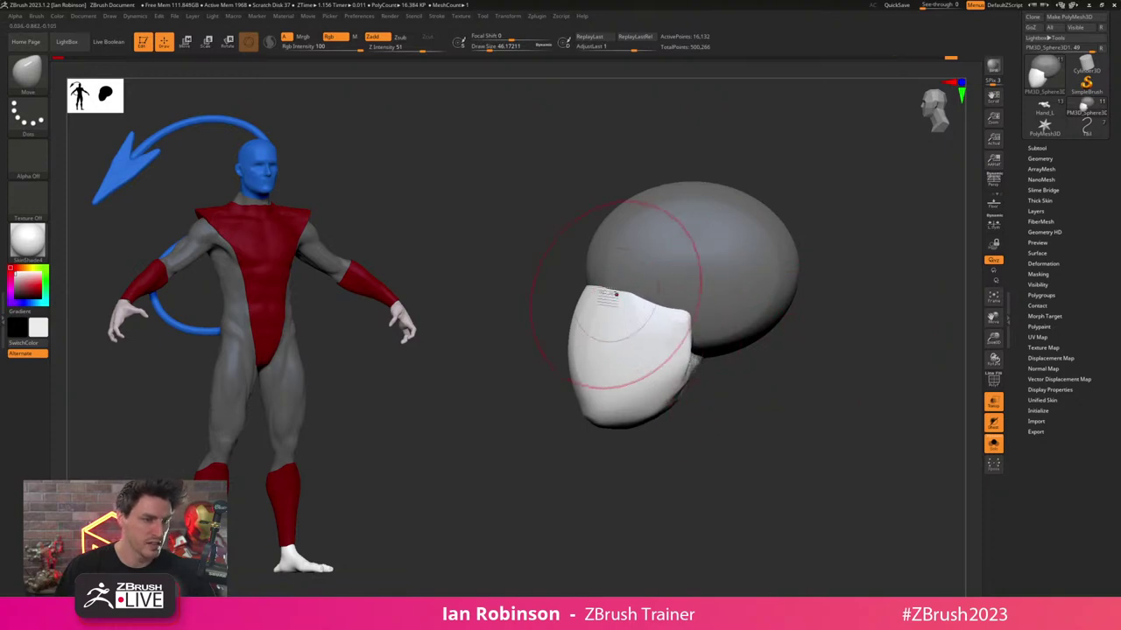
left_click_drag(574, 376, 585, 371)
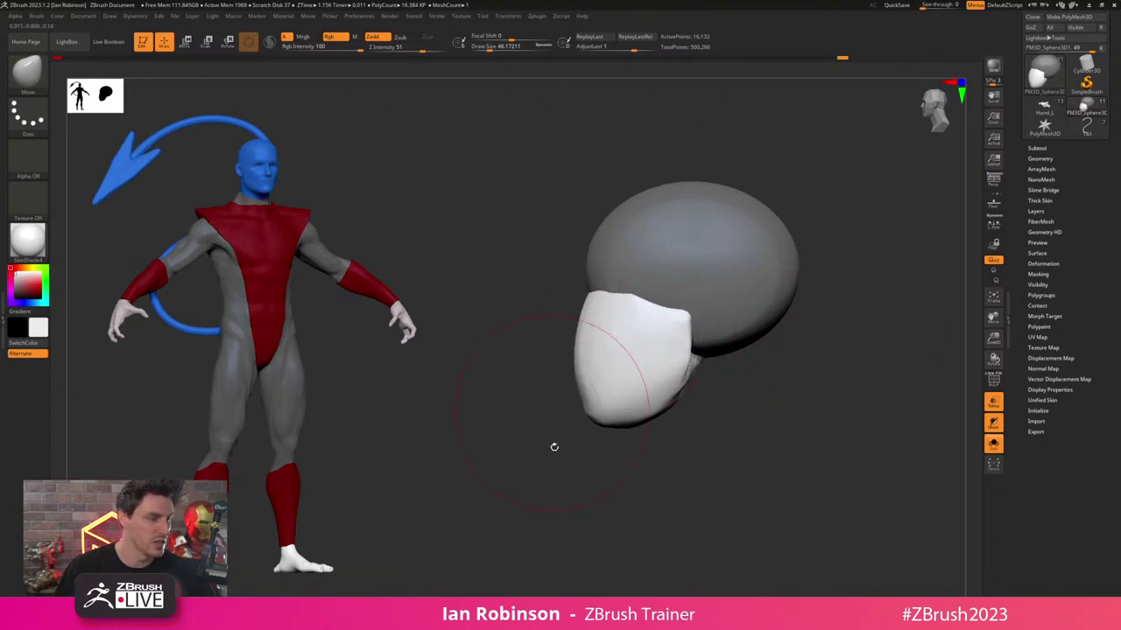
mouse_move(554, 447)
left_mouse_down()
mouse_move(698, 390)
mouse_move(700, 338)
left_mouse_up()
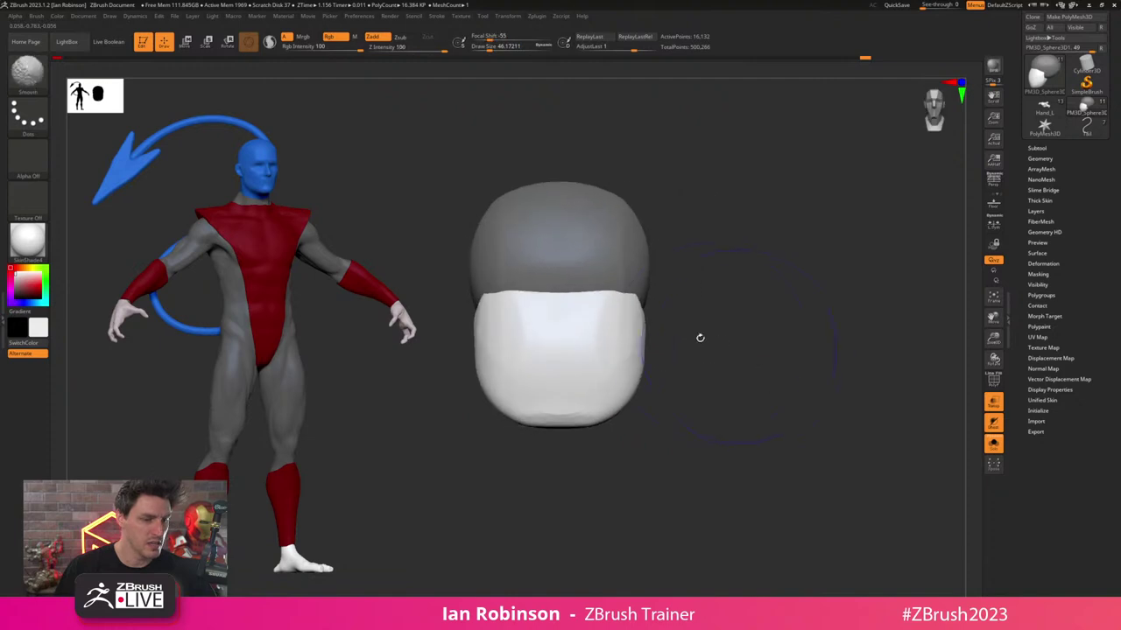
- Invert the mask to free the skull and pull its sides inward with the Move brush to match the face width
left_click(665, 248, "ctrl")
left_click_drag(651, 258, 644, 261)
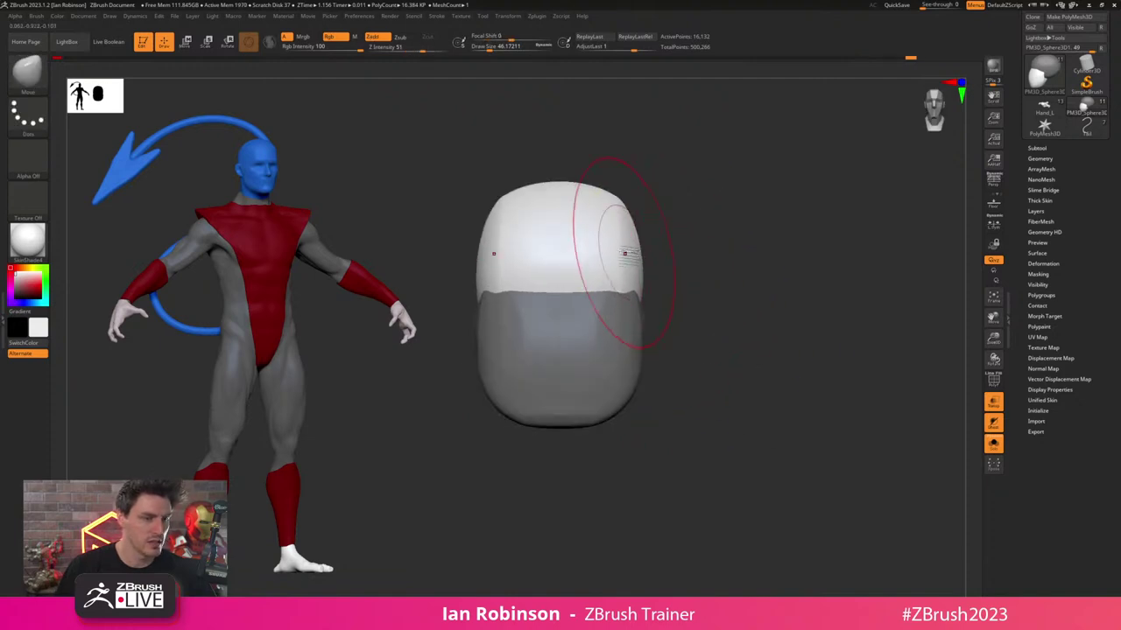
left_click_drag(823, 228, 701, 202)
mouse_move(780, 167)
left_mouse_down()
mouse_move(764, 170)
mouse_move(773, 175)
mouse_move(755, 254)
left_mouse_up()
key("s")
left_click_drag(694, 406, 681, 412)
mouse_move(722, 451)
left_mouse_down("alt")
mouse_move(717, 427)
mouse_move(743, 437)
left_mouse_up("alt")
left_click_drag(748, 425, 810, 403)
- Show the polyframe and give the masked face mass its own polygroup
key("shift+f")
key("shift+f")
left_click_drag(688, 312, 755, 339)
key("shift+f")
key("ctrl+z")
key("ctrl+w")
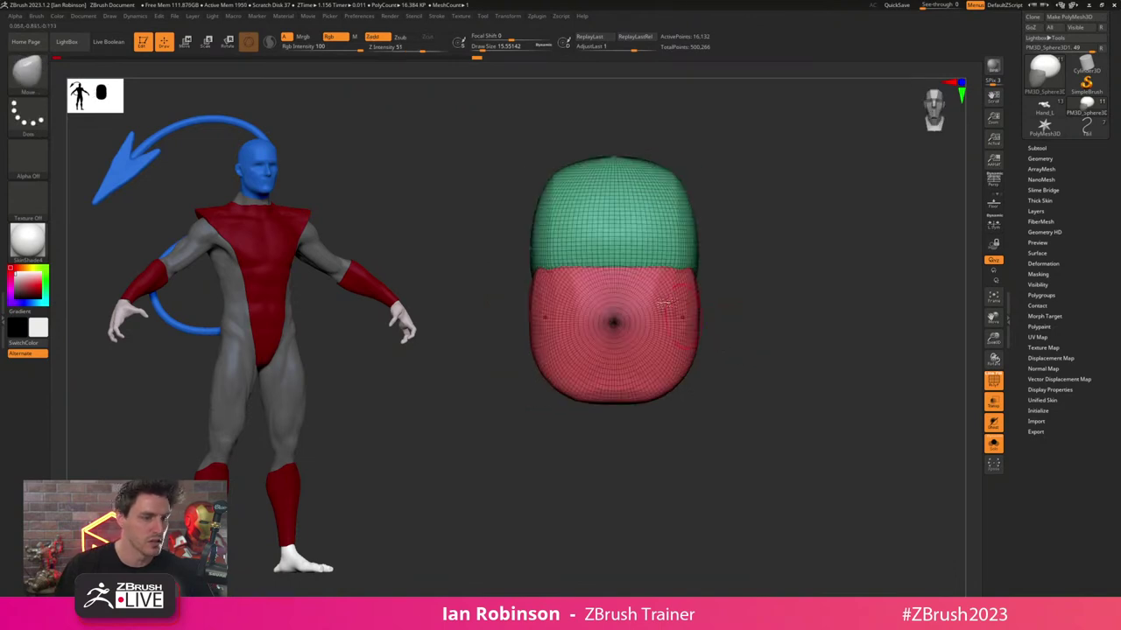
- Narrow the sides of the face mass and taper the jaw to a pointed chin with the Move brush
key("s")
left_click_drag(719, 288, 725, 287)
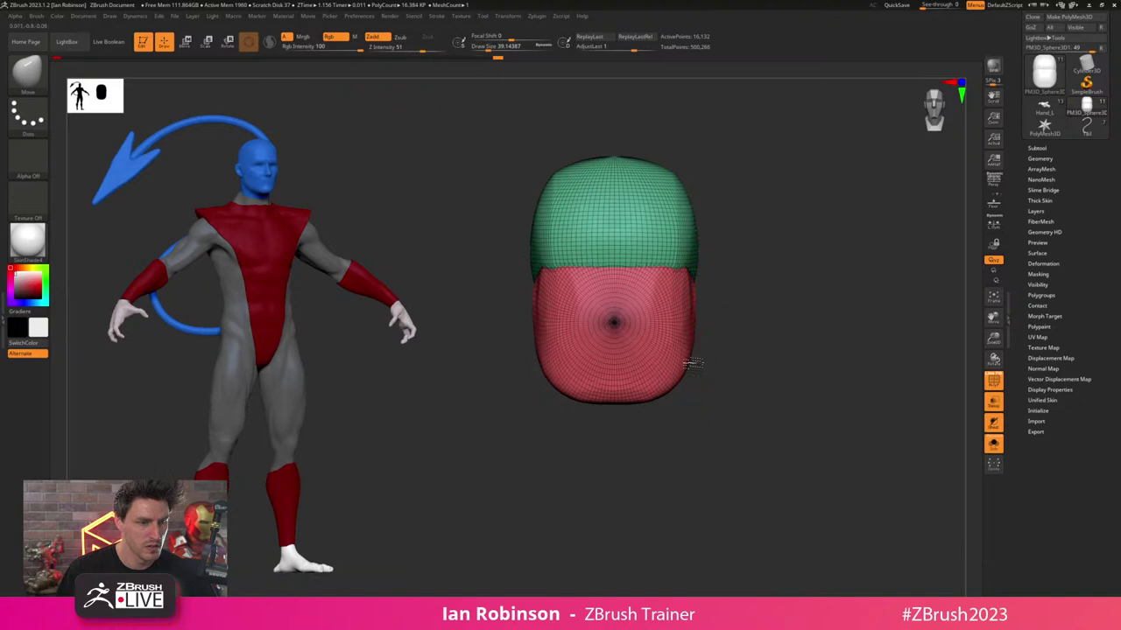
key("s")
left_click_drag(669, 371, 620, 404)
mouse_move(678, 369)
left_mouse_down()
mouse_move(687, 385)
mouse_move(768, 396)
mouse_move(740, 350)
mouse_move(750, 361)
mouse_move(663, 366)
left_mouse_up()
key("s")
mouse_move(679, 276)
left_mouse_down()
mouse_move(668, 273)
mouse_move(692, 270)
mouse_move(688, 245)
mouse_move(672, 265)
left_mouse_up()
mouse_move(740, 287)
left_mouse_down()
mouse_move(726, 288)
mouse_move(763, 342)
mouse_move(725, 332)
left_mouse_up()
- Insert a mirrored sphere from the IMM Primitives brush at each side of the head, behind the face mass's upper corner
key("s")
key("b")
key("i")
key("p")
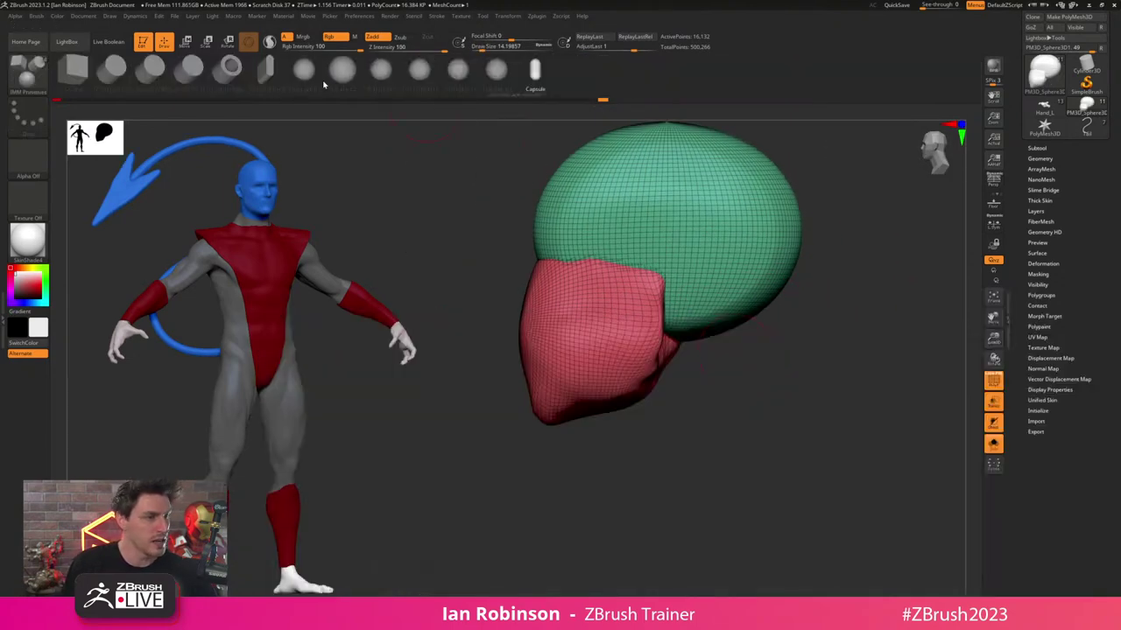
left_click(303, 72)
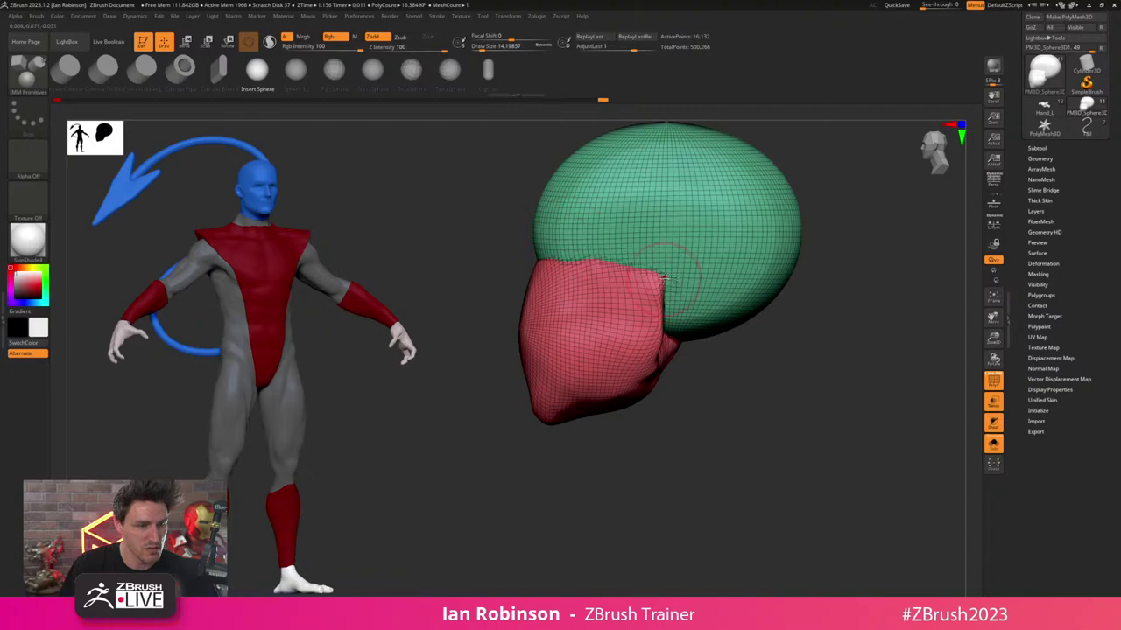
left_click_drag(664, 278, 672, 311)
left_click_drag(818, 345, 803, 331)
key("ctrl+z")
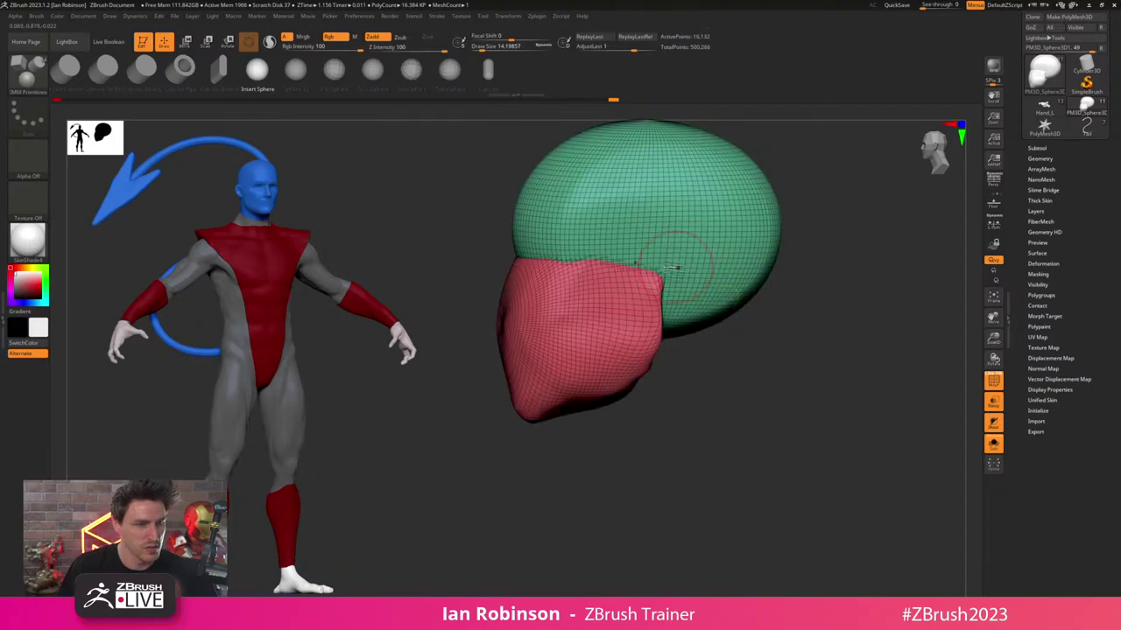
left_click_drag(662, 275, 669, 309)
left_click_drag(842, 348, 803, 303, "shift")
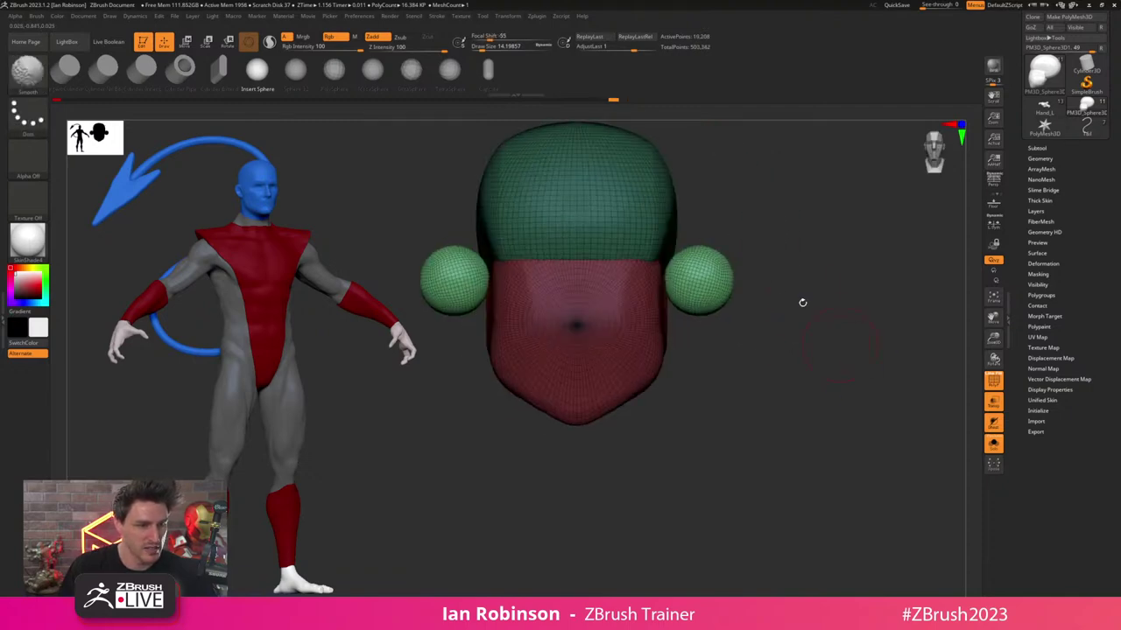
- Turn on local symmetry and flatten the two inserted spheres sideways into ear shapes with the gizmo
key("w")
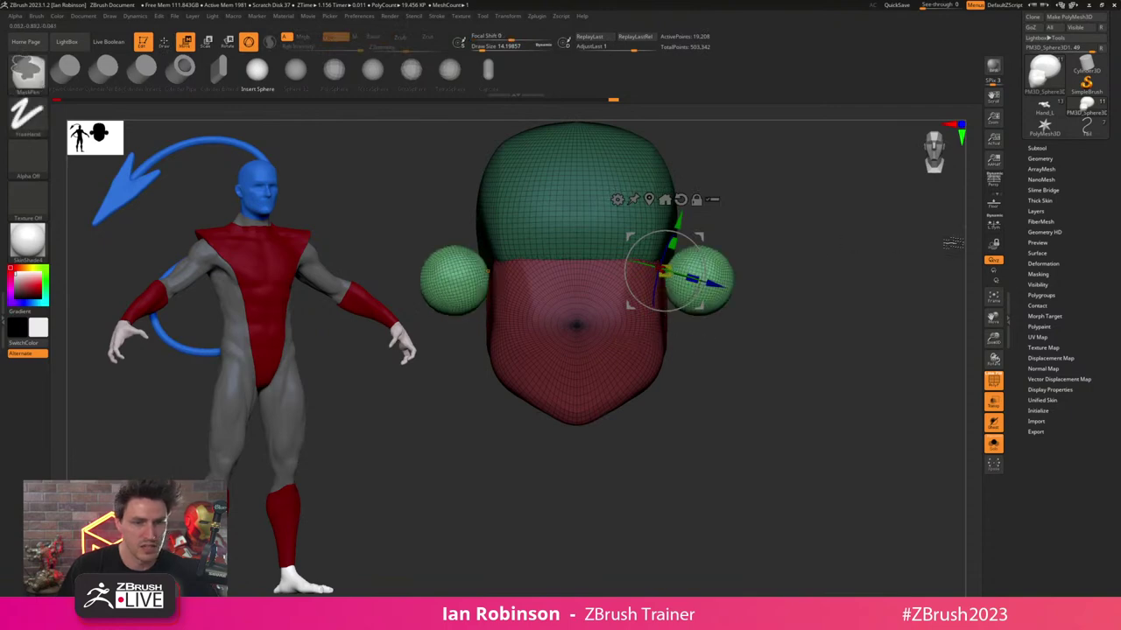
left_click(994, 223)
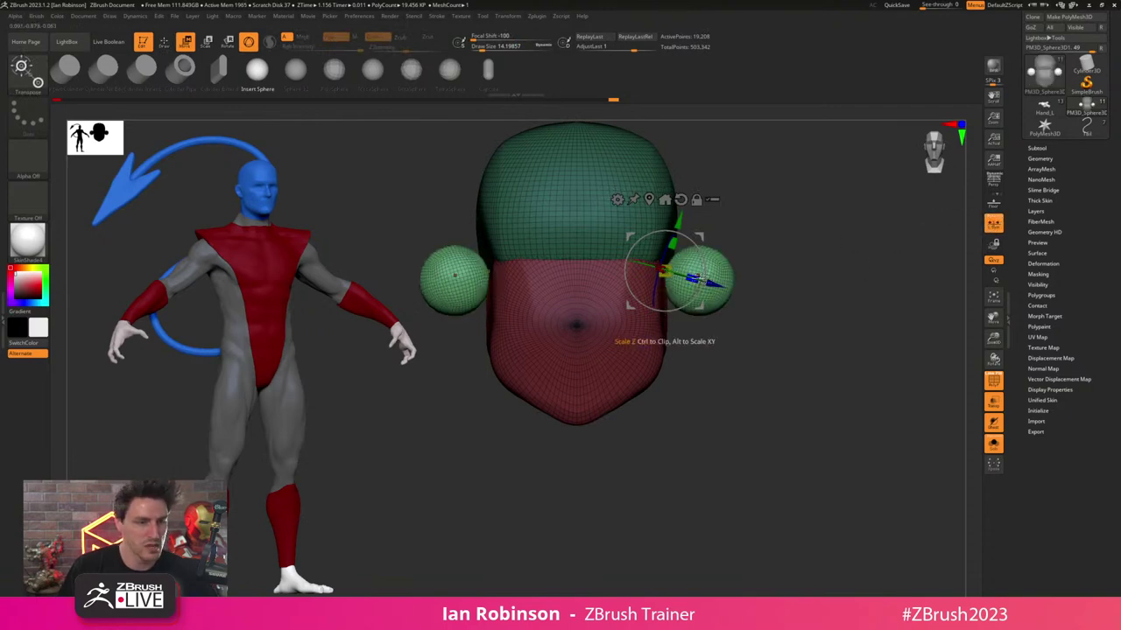
left_click_drag(698, 279, 630, 255)
key("ctrl+z")
mouse_move(697, 278)
left_mouse_down()
mouse_move(617, 250)
mouse_move(676, 231)
left_mouse_up()
key("q")
- Fit the flattened ears against the head and refine the surrounding forms with the Move brush at draw size about 29
mouse_move(828, 257)
left_mouse_down()
mouse_move(790, 267)
mouse_move(793, 324)
left_mouse_up()
key("b")
key("m")
key("v")
key("s")
left_click_drag(801, 287, 776, 286)
left_click_drag(670, 298, 646, 298)
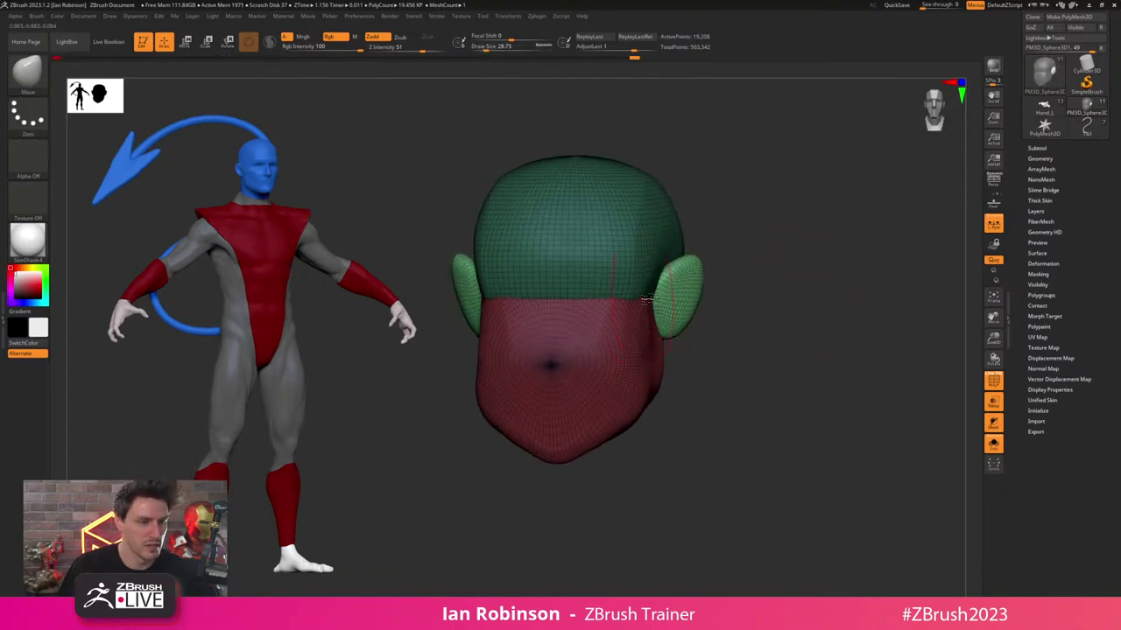
mouse_move(783, 294)
left_mouse_down("shift")
mouse_move(745, 293)
mouse_move(729, 261)
mouse_move(741, 246)
left_mouse_up("shift")
left_click_drag(749, 269, 758, 265)
left_click_drag(841, 406, 851, 400)
mouse_move(710, 313)
left_mouse_down()
mouse_move(669, 289)
mouse_move(679, 304)
left_mouse_up()
mouse_move(814, 325)
left_mouse_down("shift")
mouse_move(863, 328)
mouse_move(843, 318)
mouse_move(838, 334)
left_mouse_up("shift")
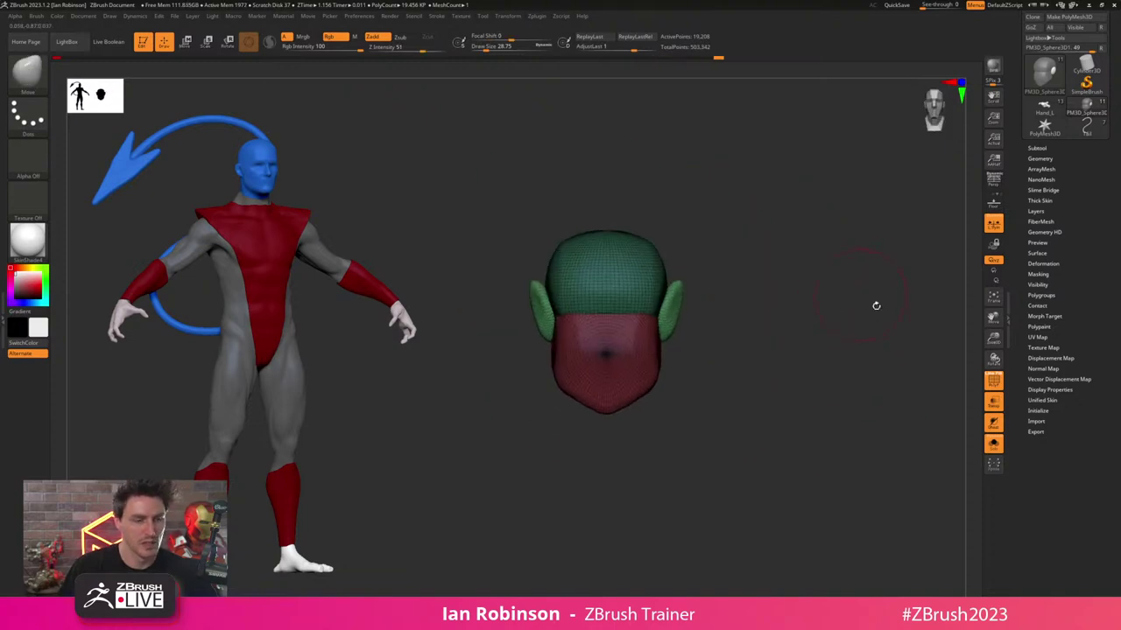
left_click_drag(883, 265, 853, 285)
- Switch to the Hand_L tool, turn off the polyframe and Solo display, and show the whole posed figure
left_click_drag(1095, 176, 1090, 241)
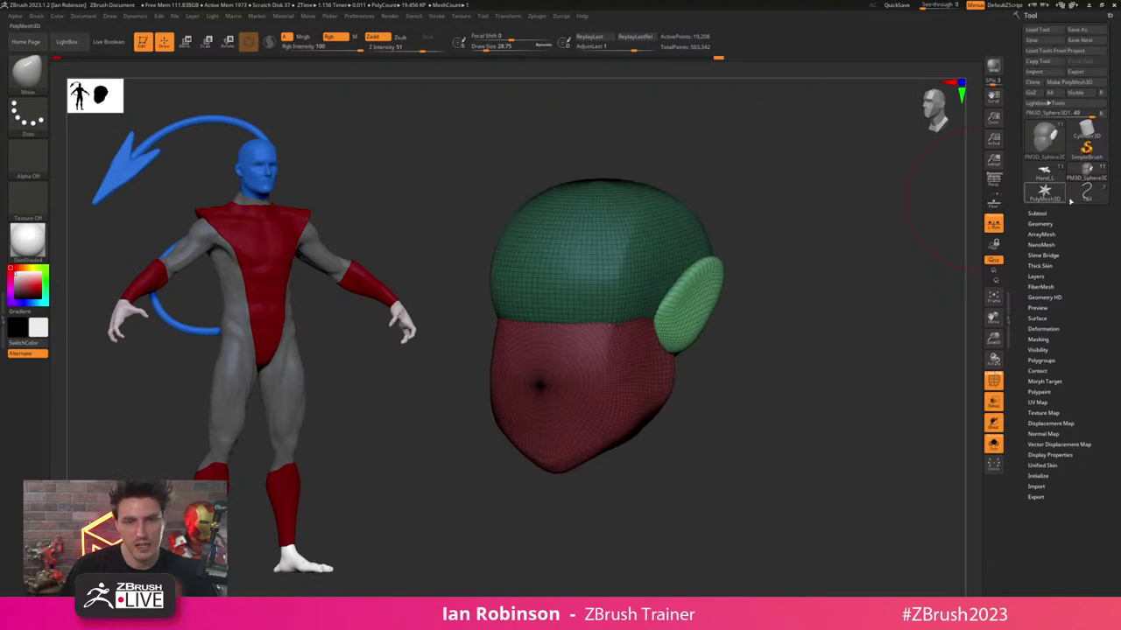
left_click(1051, 174)
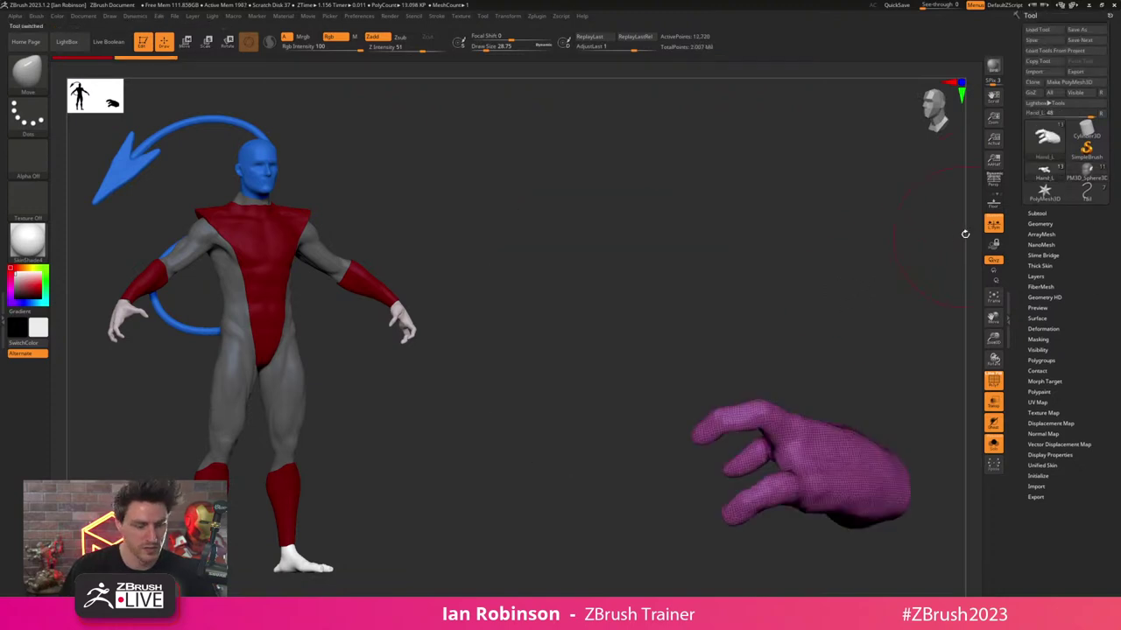
key("shift+f")
left_click(993, 444)
left_click(994, 408)
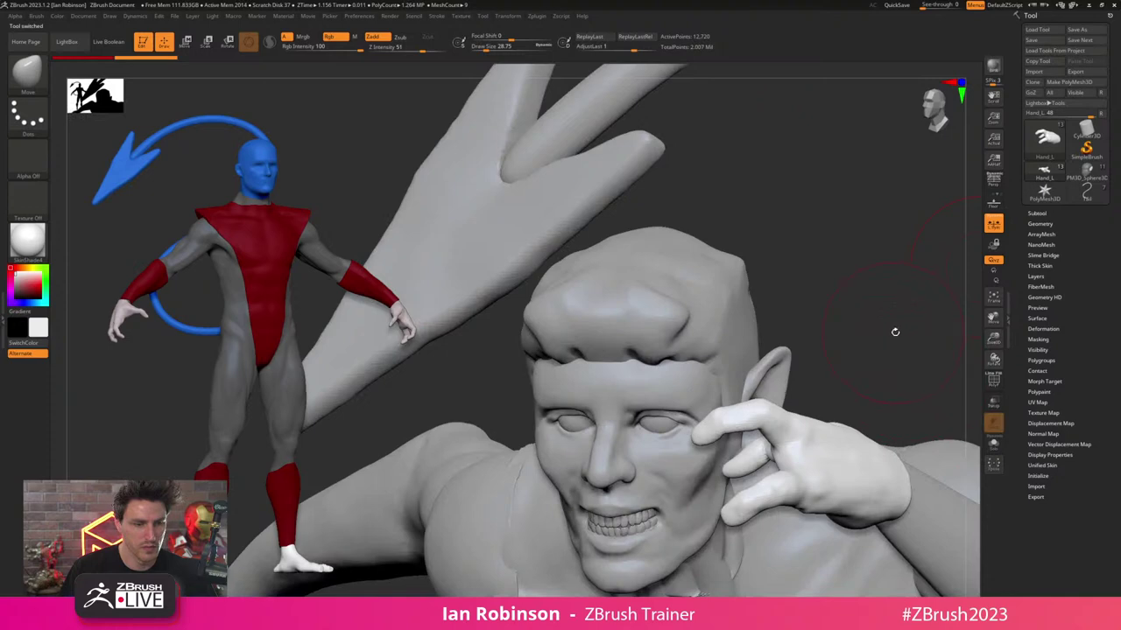
left_click_drag(896, 331, 613, 75, "alt")
left_click_drag(888, 261, 786, 152)
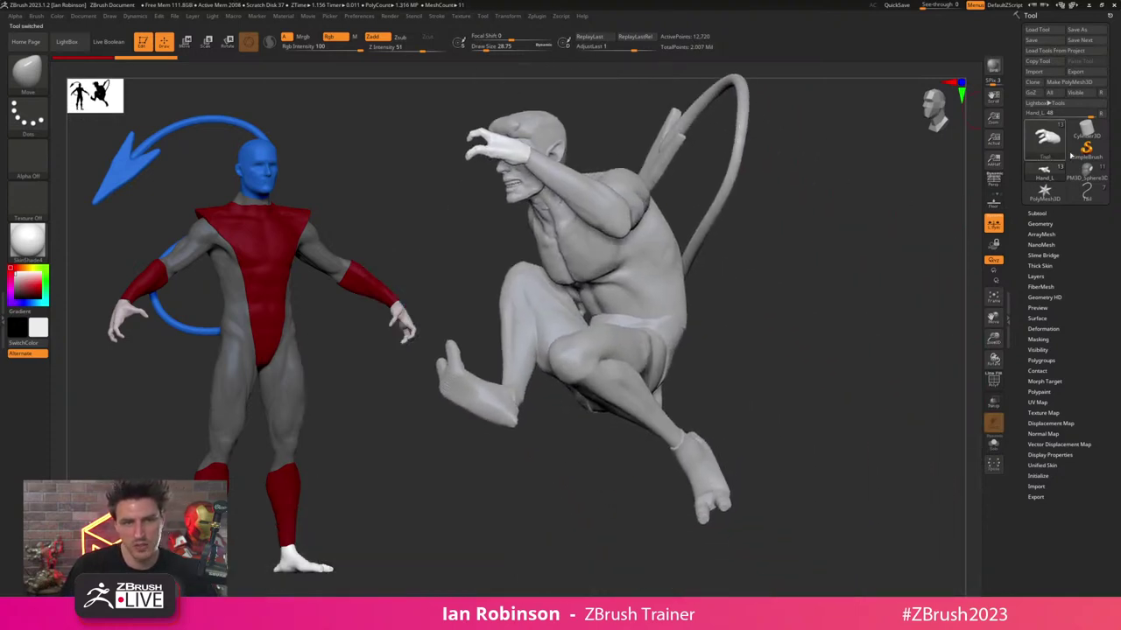
- Switch to the sphere head tool and back to Hand_L, and examine the crouching figure's pose from several sides
left_click(1085, 175)
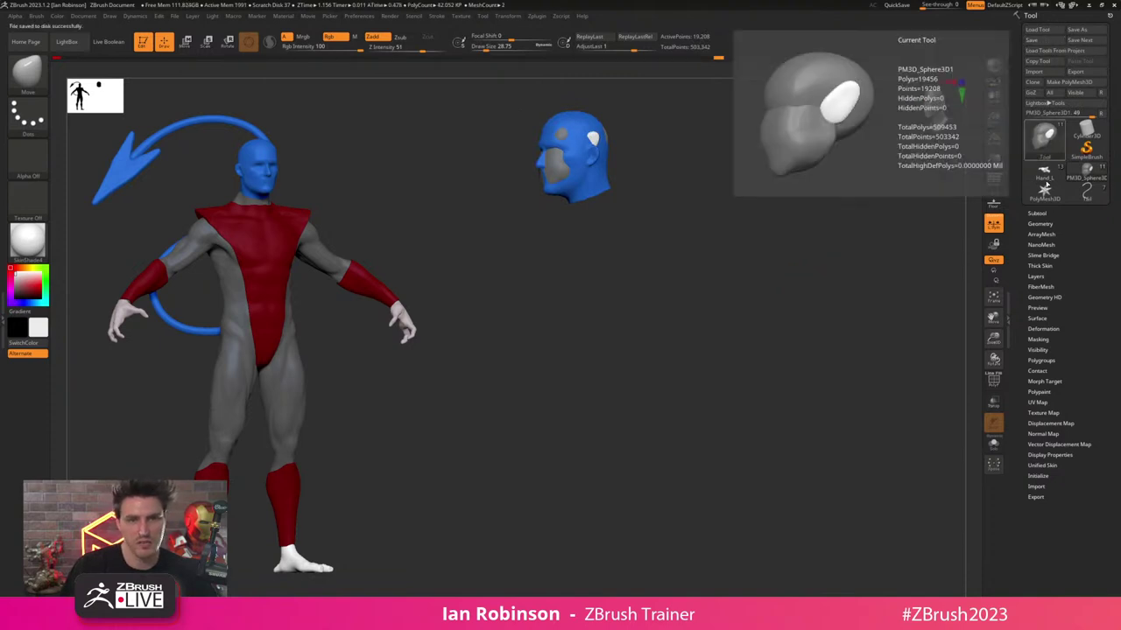
left_click(1046, 175)
left_click_drag(886, 210, 829, 284)
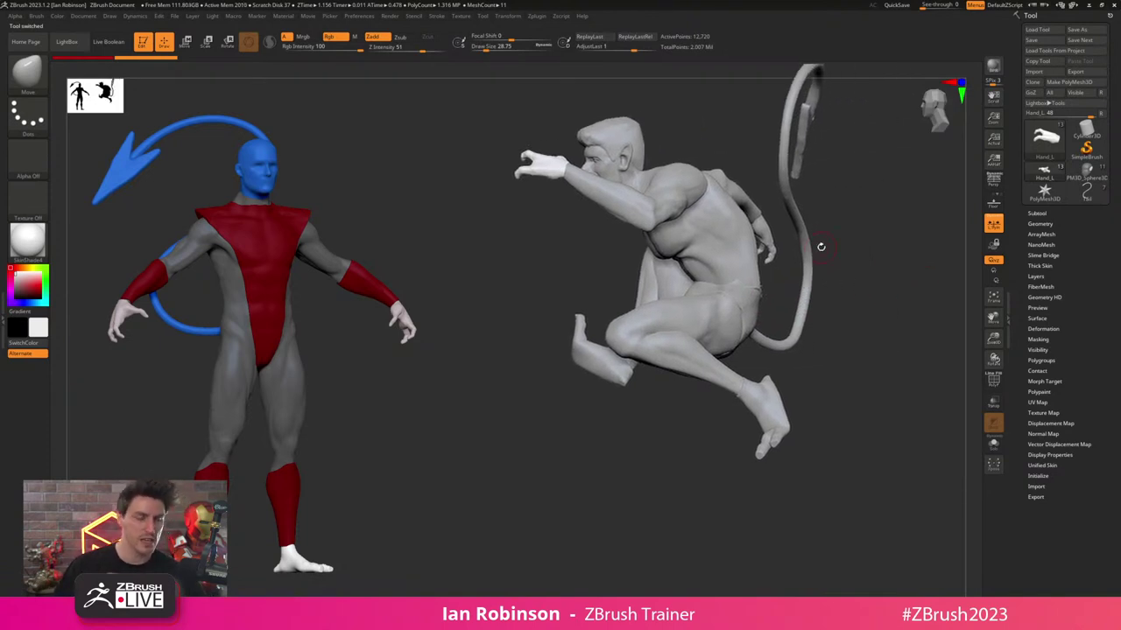
left_click_drag(848, 264, 796, 240)
left_click_drag(917, 343, 980, 341)
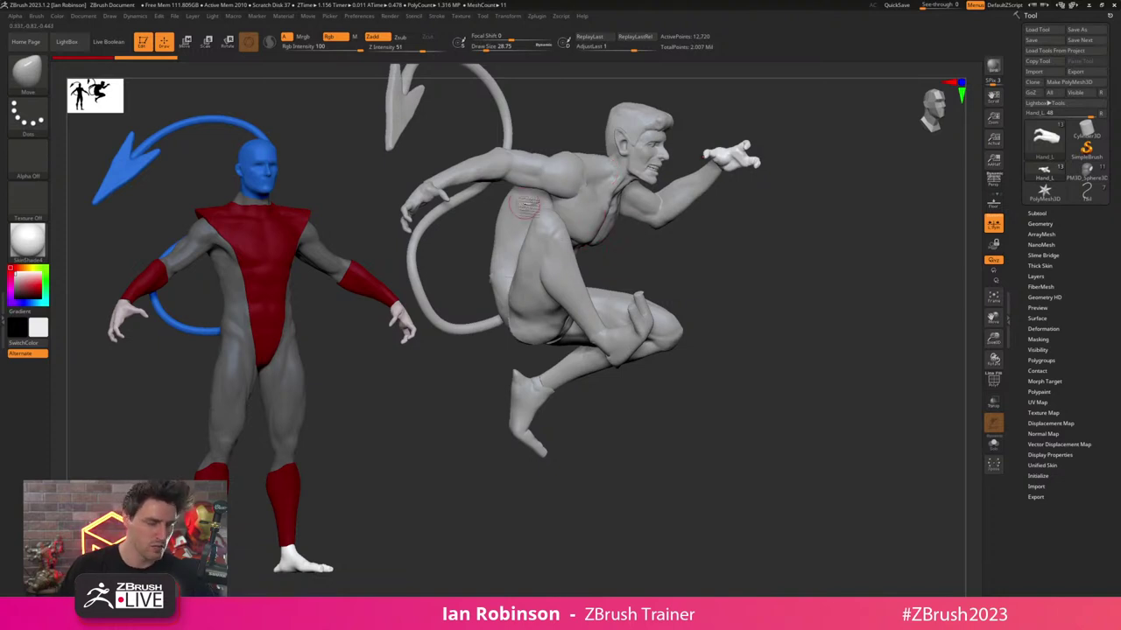
mouse_move(807, 292)
left_mouse_down("alt")
mouse_move(795, 277)
mouse_move(811, 295)
left_mouse_up("alt")
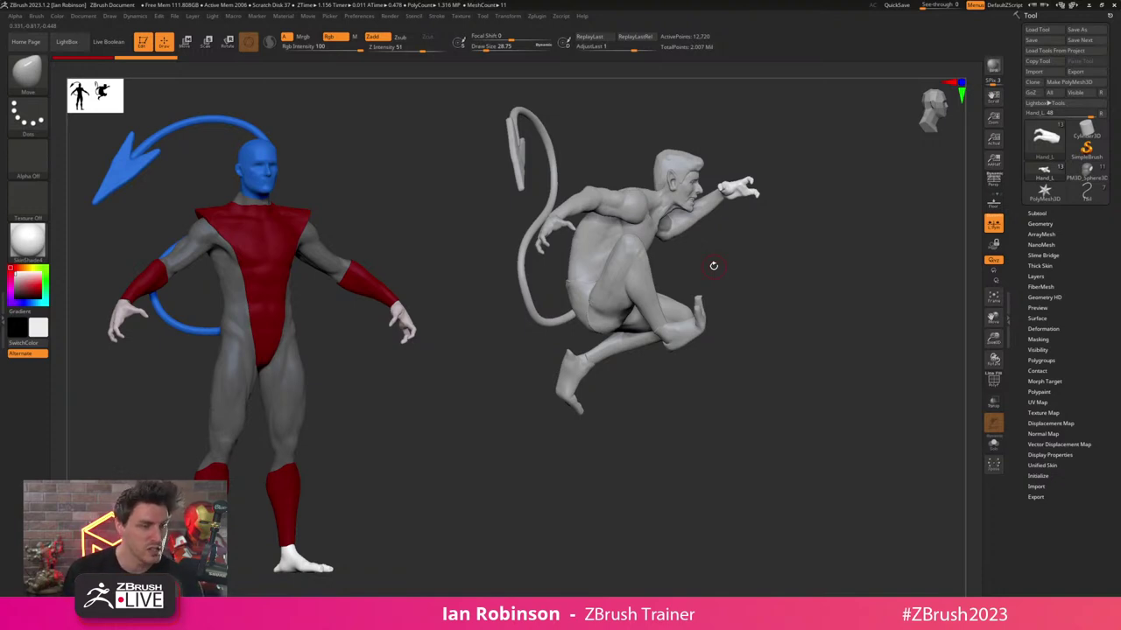
left_click_drag(744, 279, 726, 302)
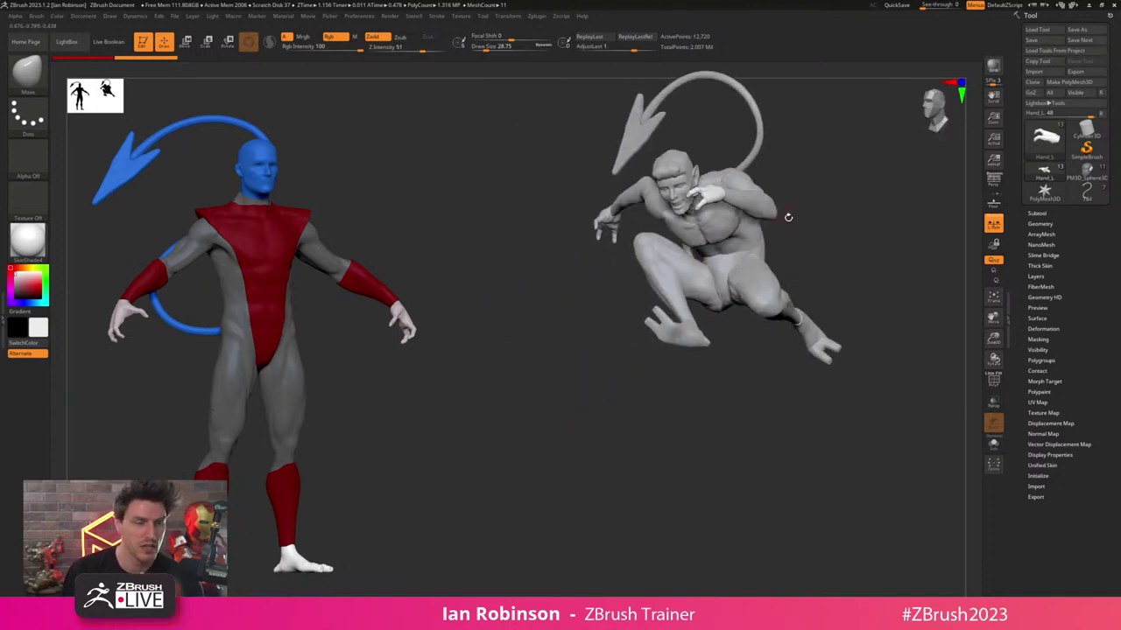
mouse_move(801, 221)
left_mouse_down()
mouse_move(760, 254)
mouse_move(821, 243)
mouse_move(809, 228)
left_mouse_up()
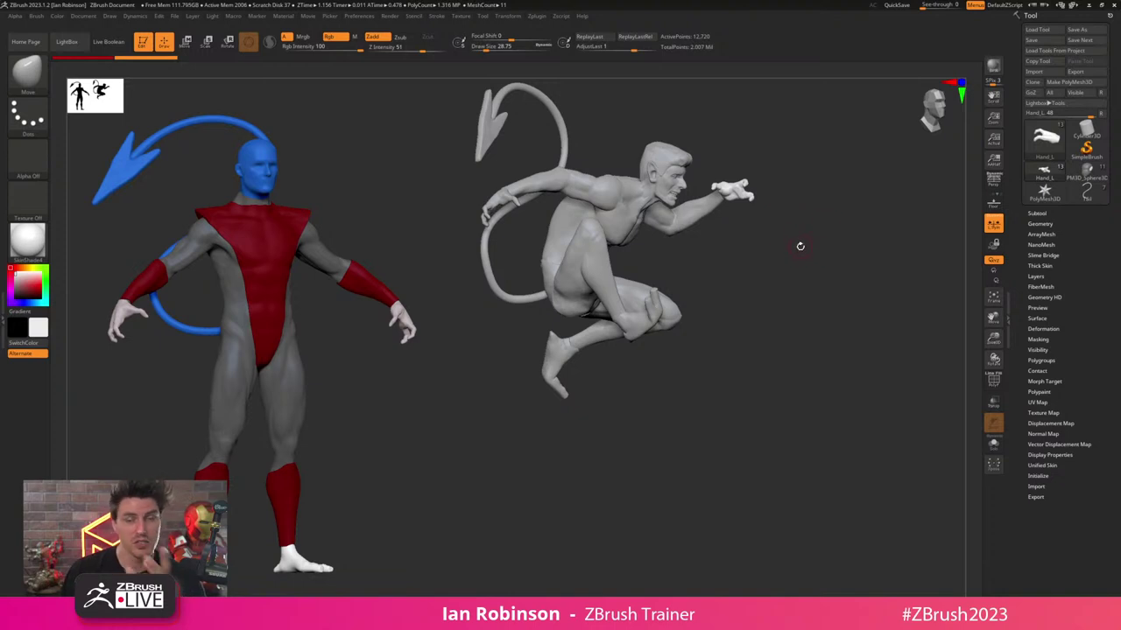
mouse_move(809, 271)
left_mouse_down()
mouse_move(799, 268)
mouse_move(810, 267)
left_mouse_up()
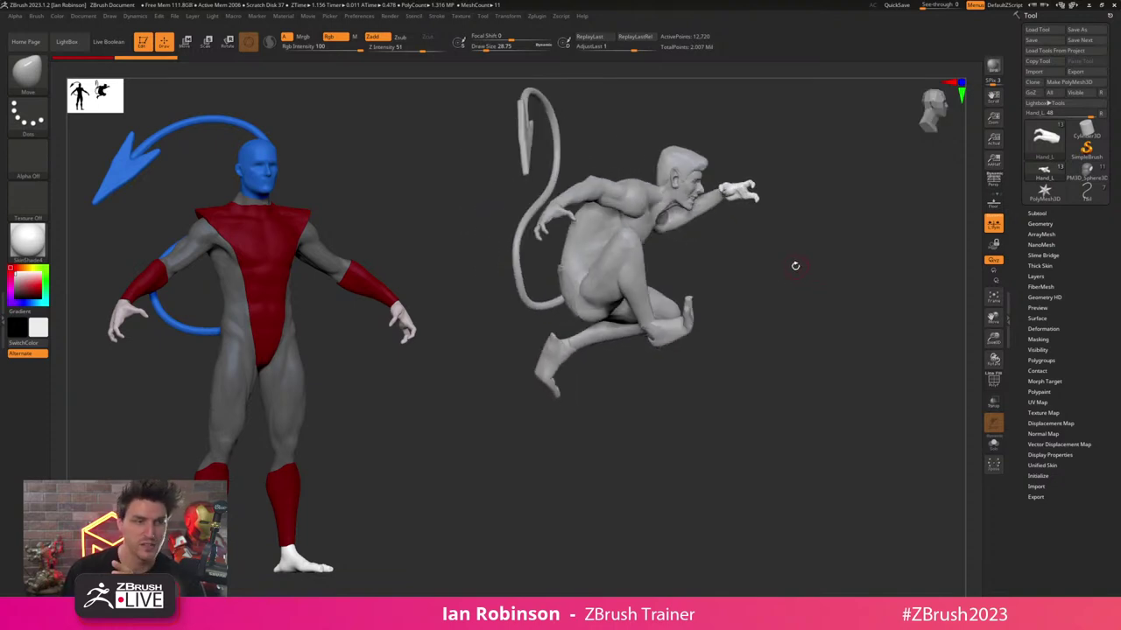
mouse_move(835, 252)
left_mouse_down()
mouse_move(791, 266)
mouse_move(834, 252)
left_mouse_up()
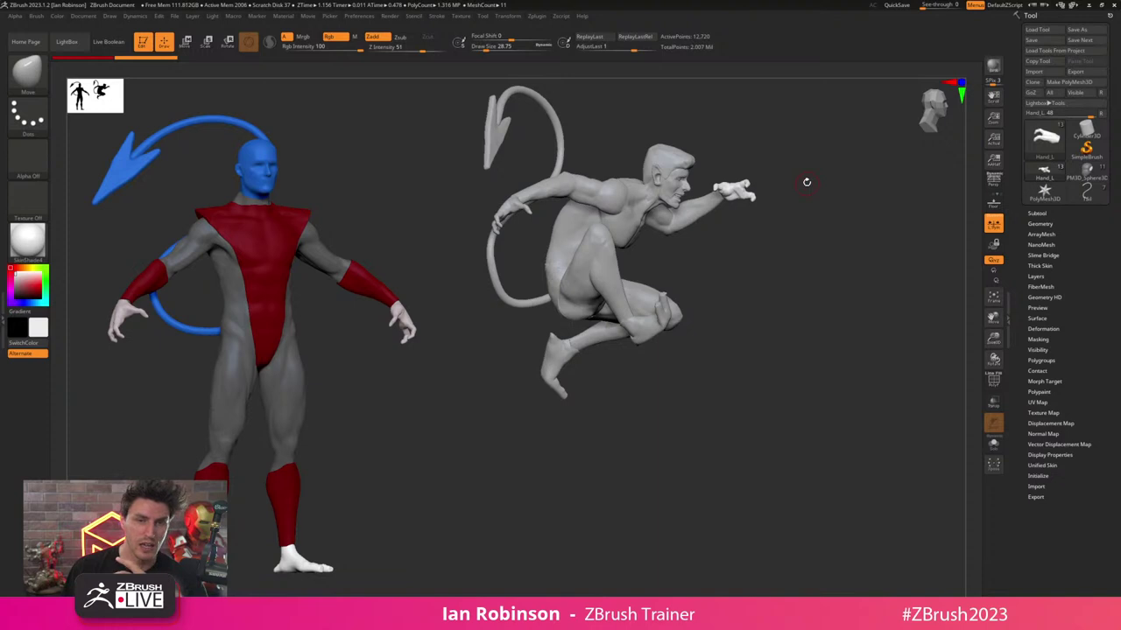
- Compare the Tail and Hand_L versions of the posed figure by switching between the two tools
left_click(1087, 192)
mouse_move(846, 268)
left_mouse_down()
mouse_move(852, 256)
mouse_move(806, 253)
mouse_move(756, 275)
mouse_move(836, 286)
mouse_move(809, 300)
mouse_move(852, 356)
mouse_move(850, 344)
mouse_move(874, 341)
mouse_move(800, 352)
mouse_move(843, 281)
left_mouse_up()
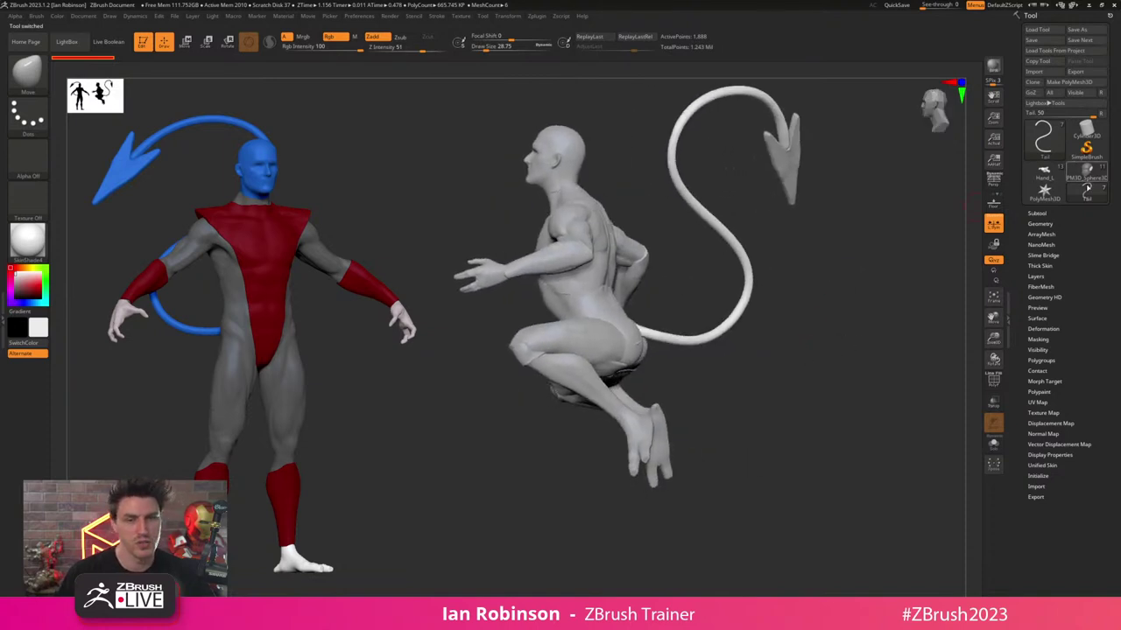
left_click(1046, 171)
mouse_move(834, 323)
left_mouse_down()
mouse_move(831, 306)
mouse_move(817, 345)
mouse_move(815, 325)
mouse_move(831, 345)
left_mouse_up()
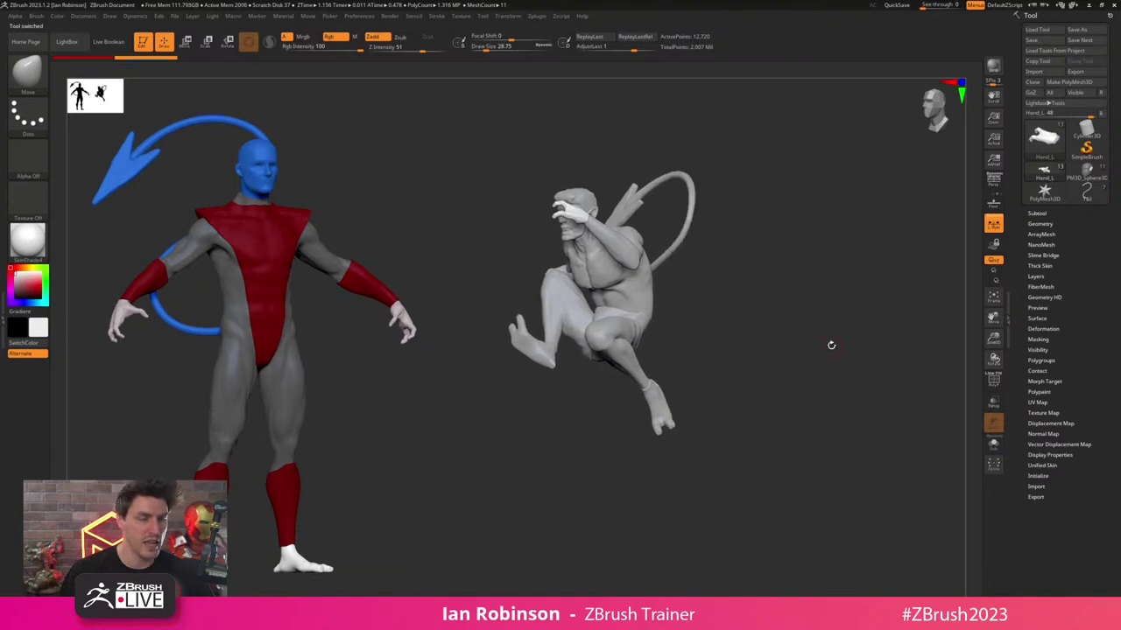
left_click(1090, 198)
left_click(1048, 178)
left_click(1082, 195)
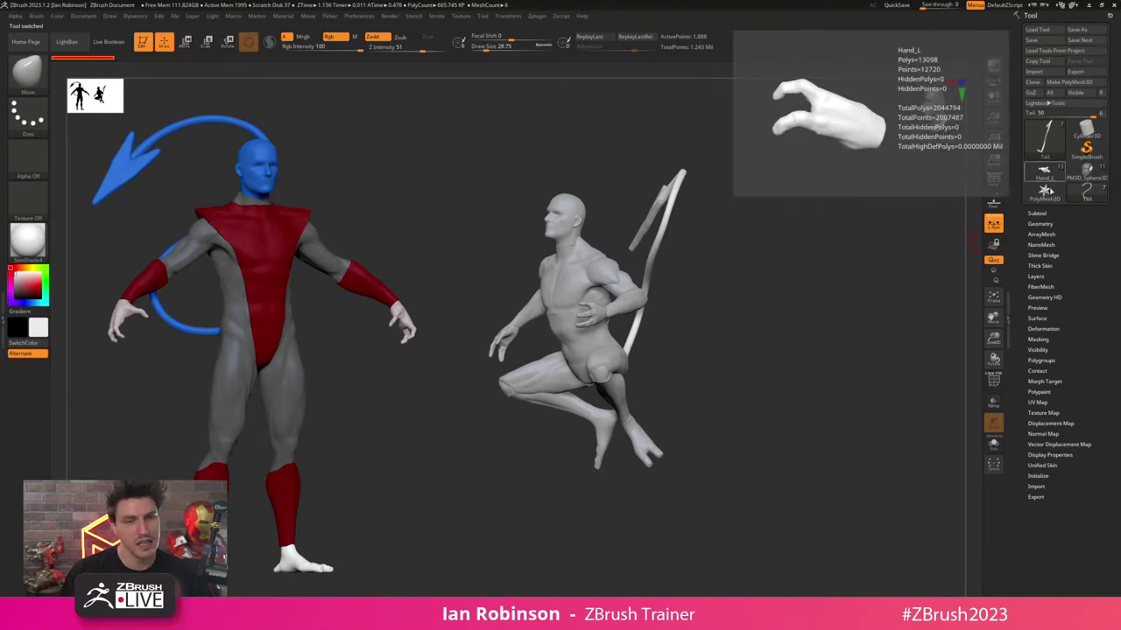
- Examine the Tail version's torso, limbs and tail from the front, side and back
left_click_drag(801, 267, 827, 308, "alt")
right_click_drag(825, 308, 819, 288)
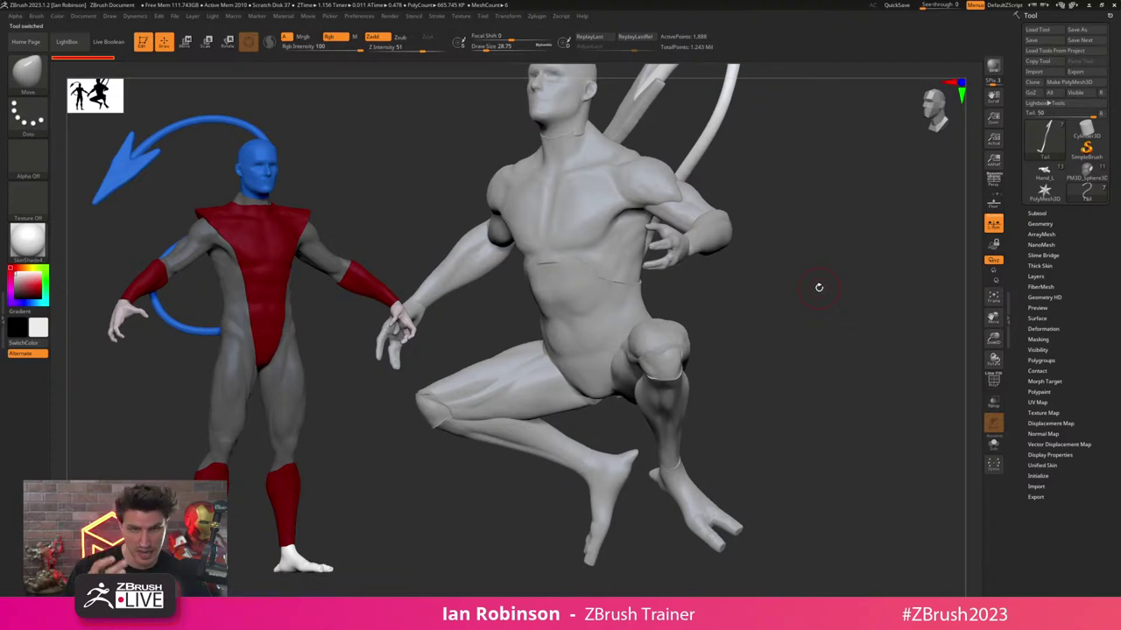
left_click_drag(760, 326, 626, 288, "alt")
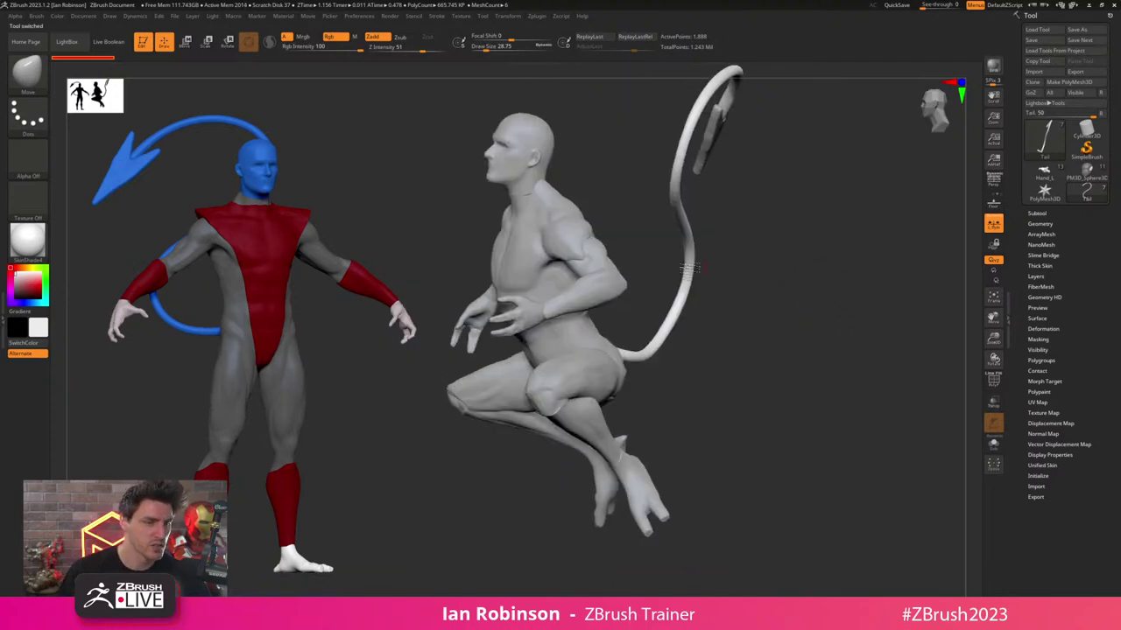
right_click_drag(755, 269, 727, 292)
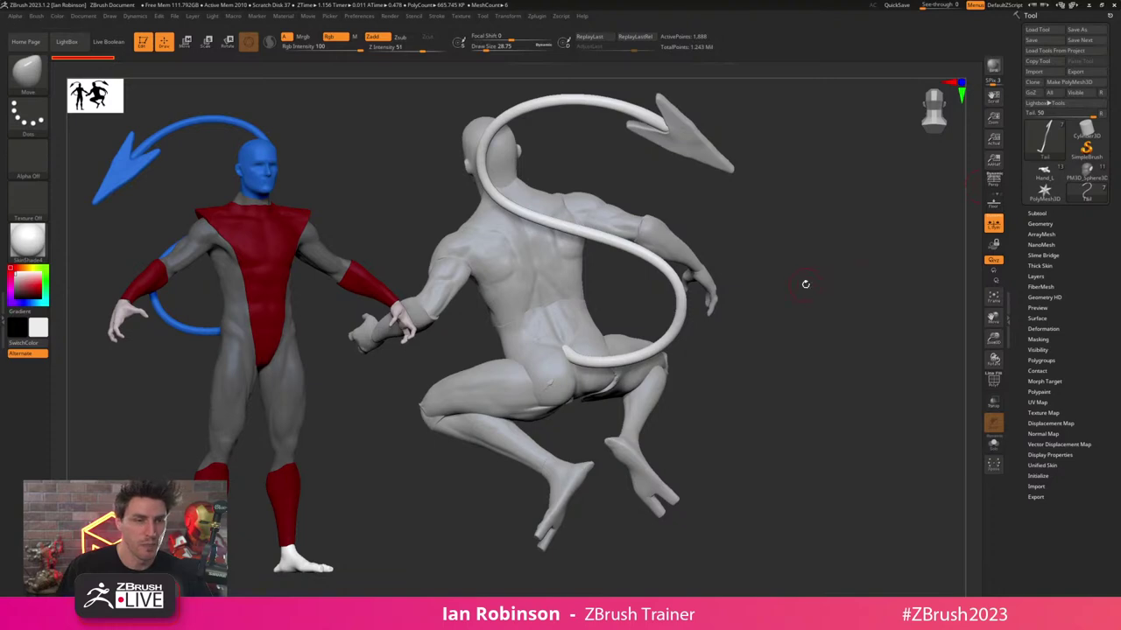
- Switch to the Hand_L tool and examine the crouching figure's pose from the back and the side
left_click_drag(805, 283, 738, 278)
left_click(1042, 173)
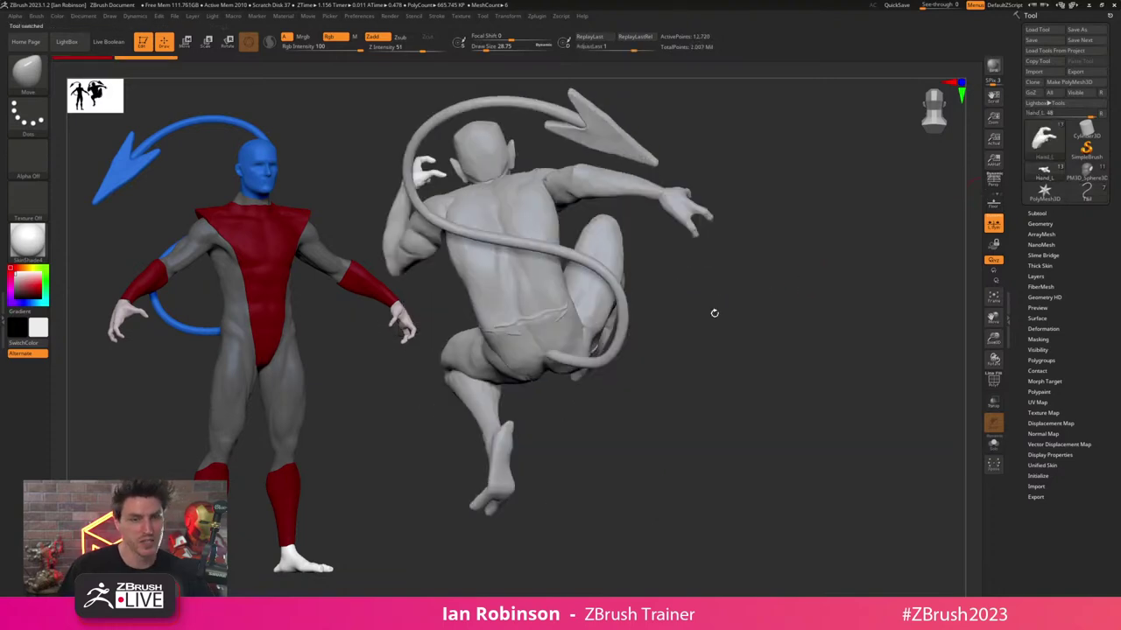
left_click_drag(672, 350, 729, 336, "alt")
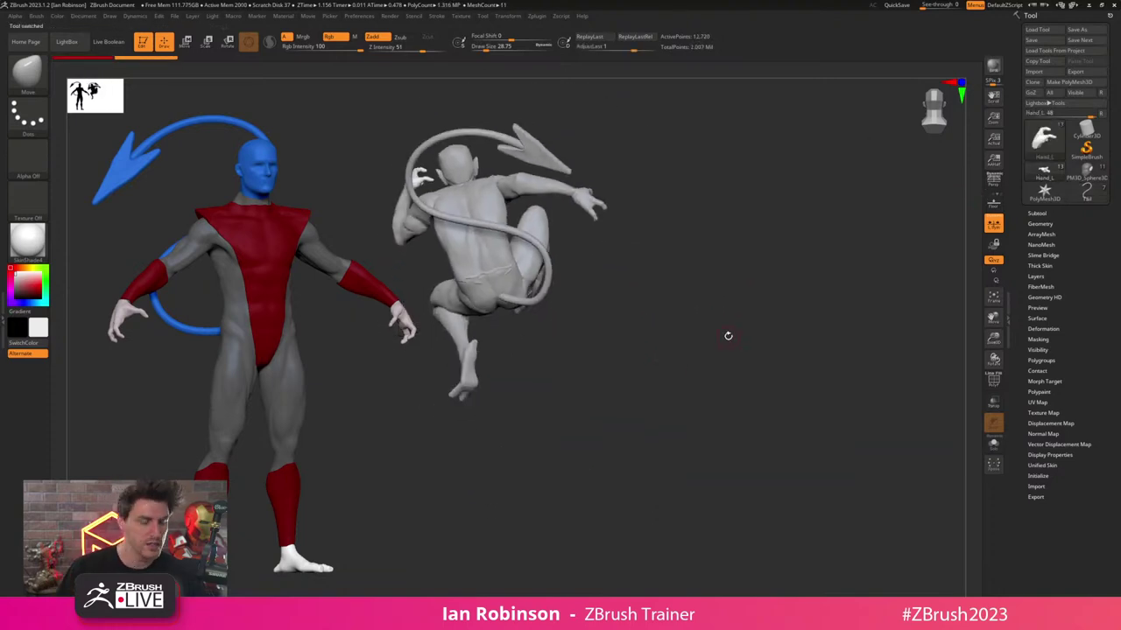
mouse_move(736, 289)
left_mouse_down()
mouse_move(550, 288)
mouse_move(810, 265)
mouse_move(742, 268)
left_mouse_up()
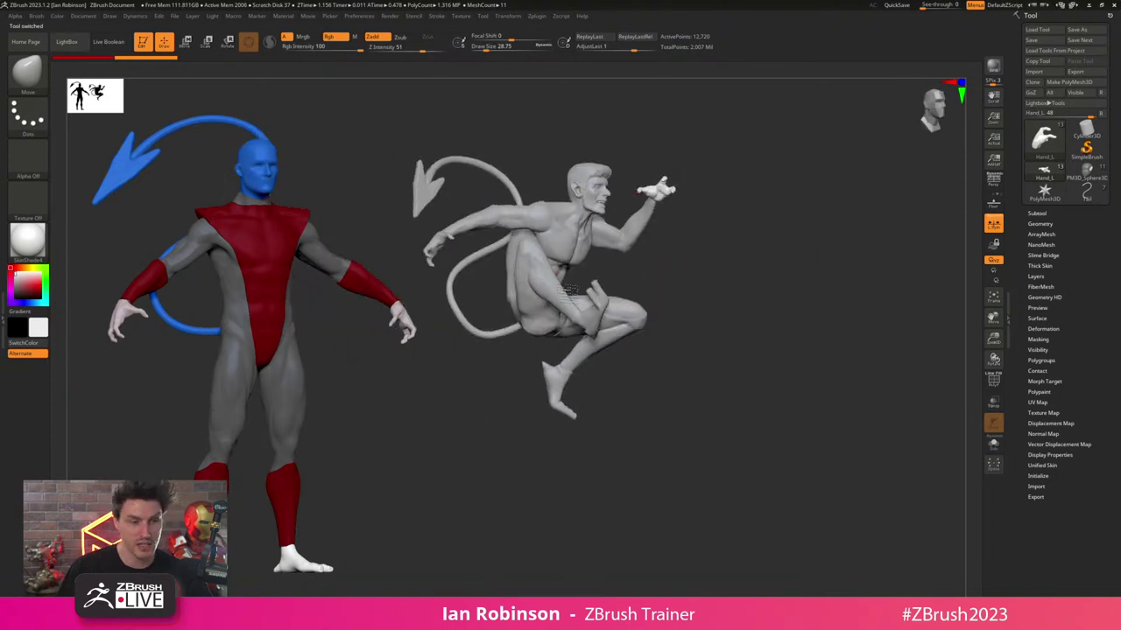
right_click_drag(718, 288, 735, 291)
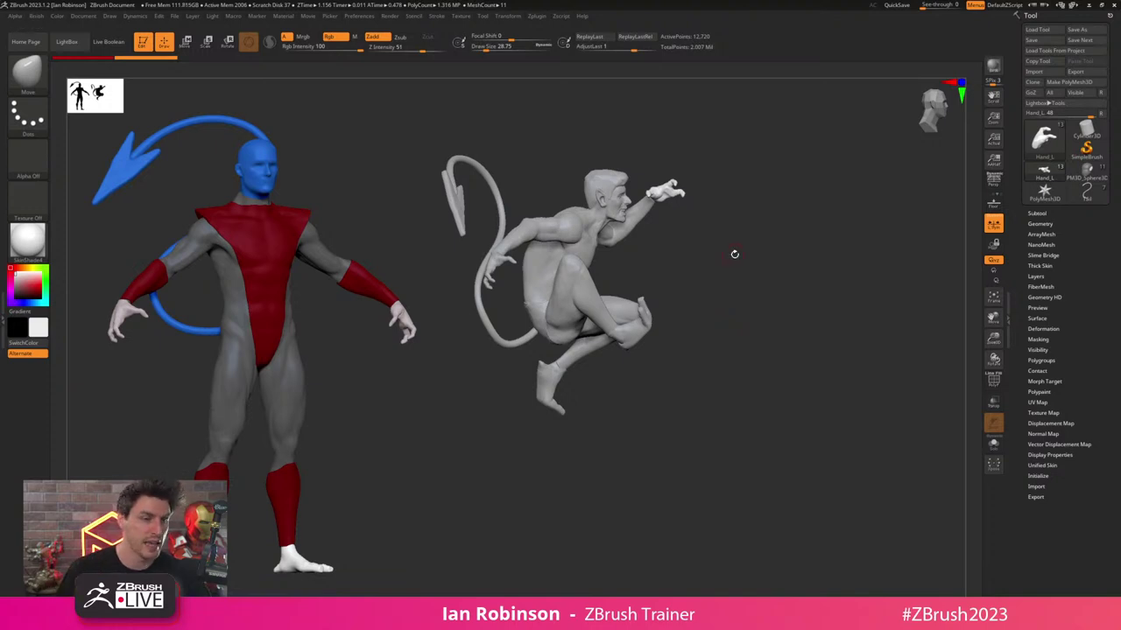
right_click_drag(719, 265, 799, 293, "ctrl")
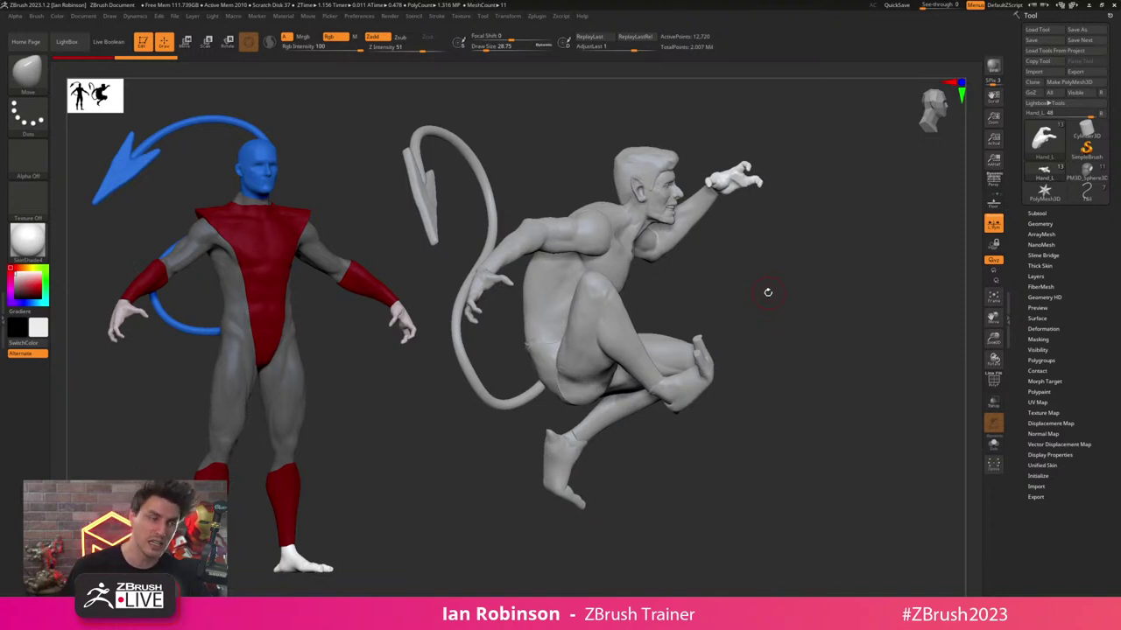
- Switch to the PM3D_Sphere3D1 head tool, then select its Head subtool and display it with Solo
left_click(1086, 174)
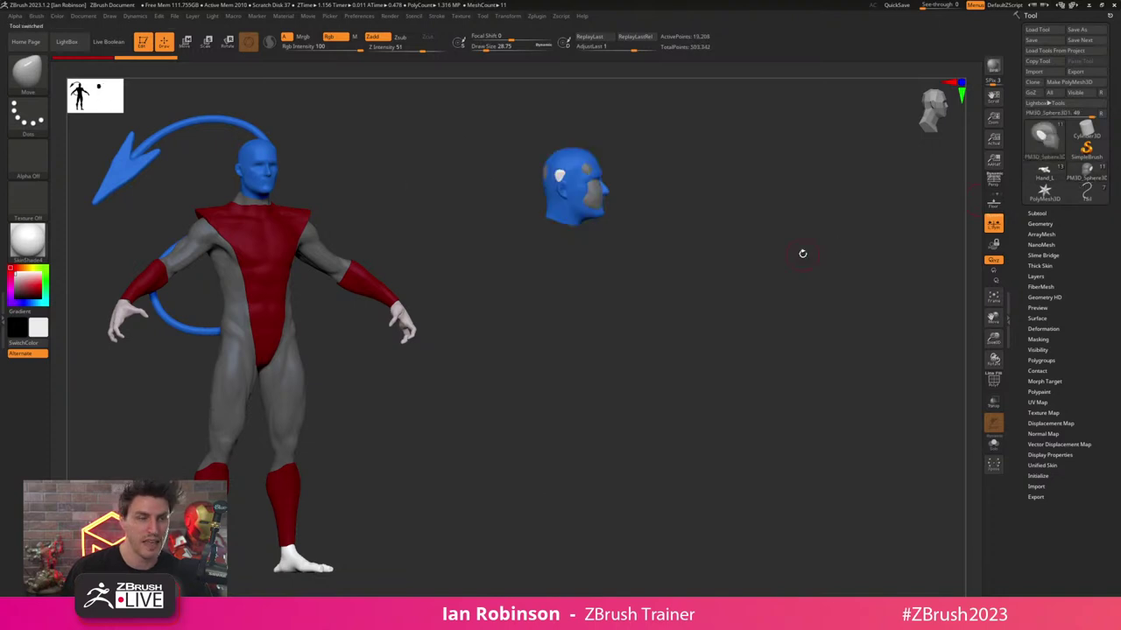
left_click_drag(803, 253, 757, 316)
left_click_drag(733, 272, 797, 332, "alt")
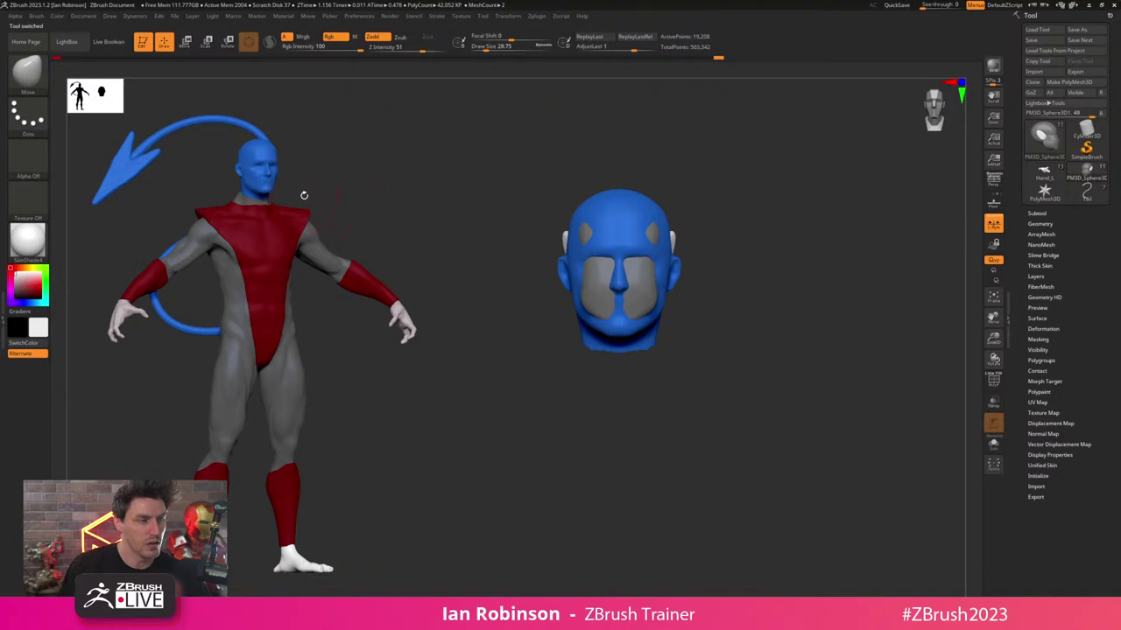
left_click_drag(809, 294, 774, 292)
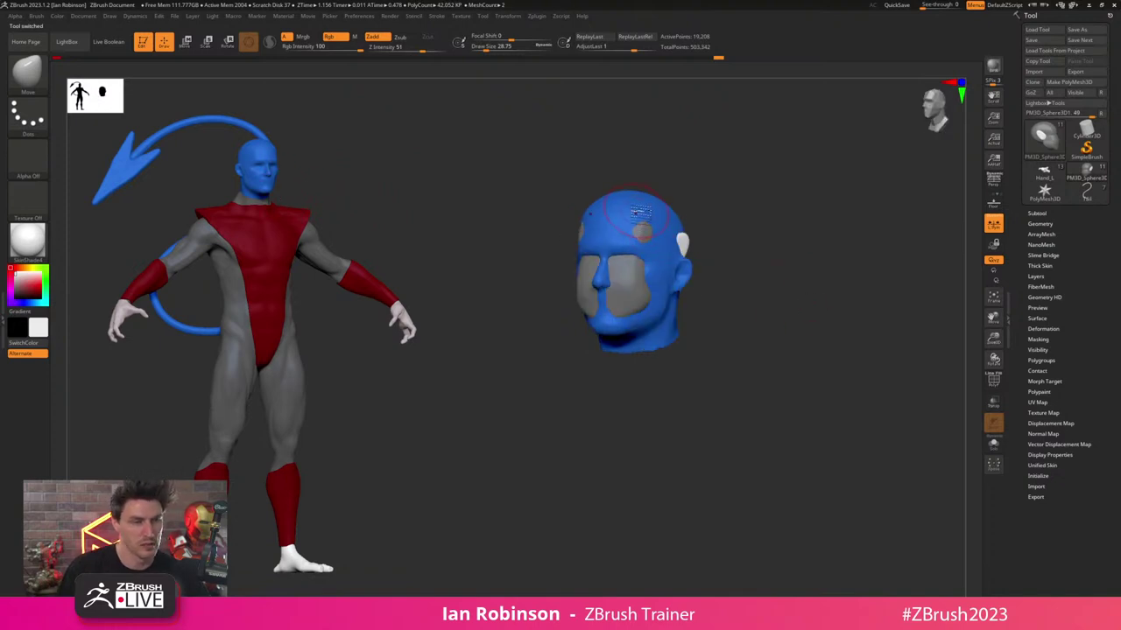
left_click(637, 213, "alt")
left_click(890, 356, "shift")
left_click(890, 356, "shift")
left_click(875, 385)
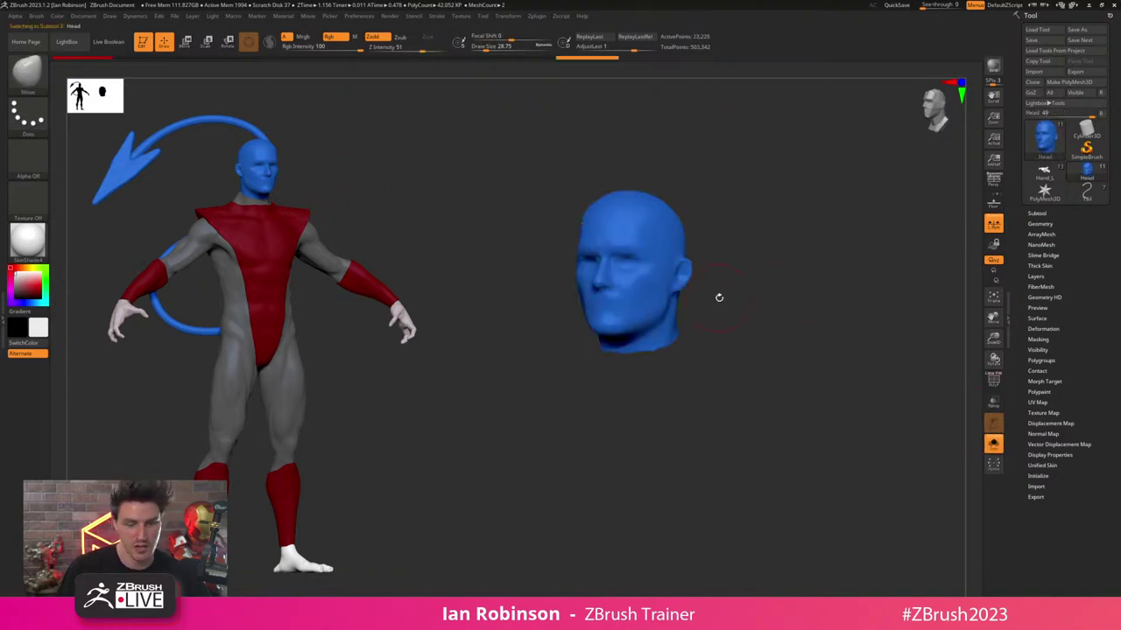
- Select the sphere blockout subtool that follows Head and show its polyframe in side view
key("Down")
left_click_drag(770, 336, 783, 360)
mouse_move(863, 372)
left_mouse_down()
mouse_move(820, 387)
mouse_move(770, 362)
mouse_move(770, 374)
mouse_move(758, 367)
mouse_move(785, 401)
mouse_move(784, 383)
left_mouse_up()
key("s")
mouse_move(775, 451)
left_mouse_down()
mouse_move(771, 420)
mouse_move(734, 404)
left_mouse_up()
key("shift+f")
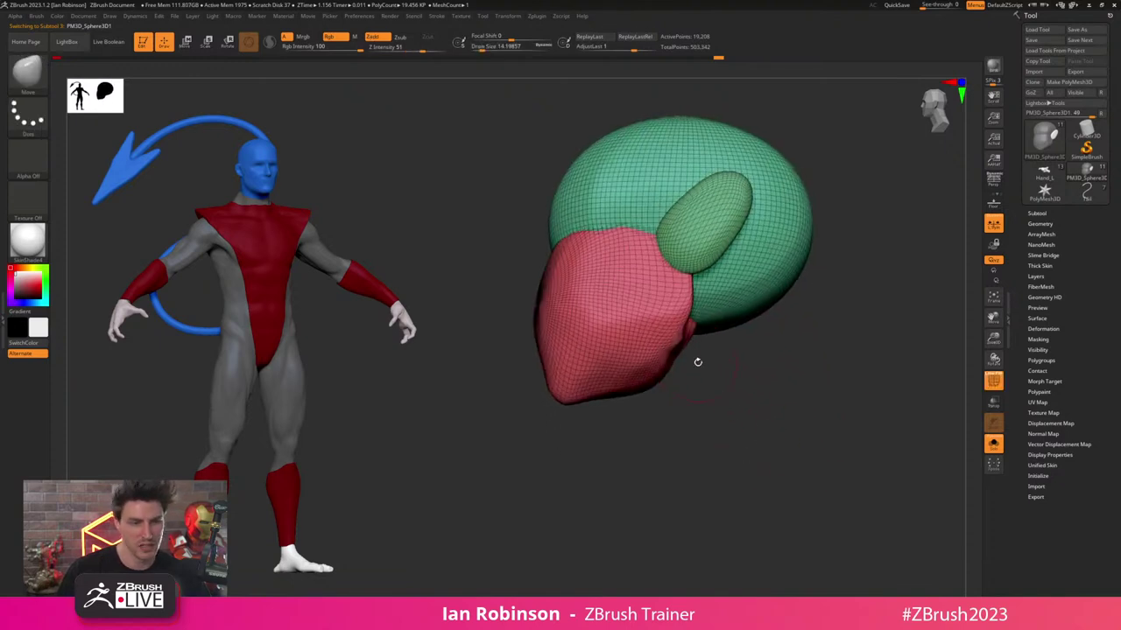
- Mask everything except the jaw by isolating its polygroup, masking it, restoring the full mesh and inverting the mask
left_click(685, 350, "ctrl+shift")
left_click(748, 371, "ctrl")
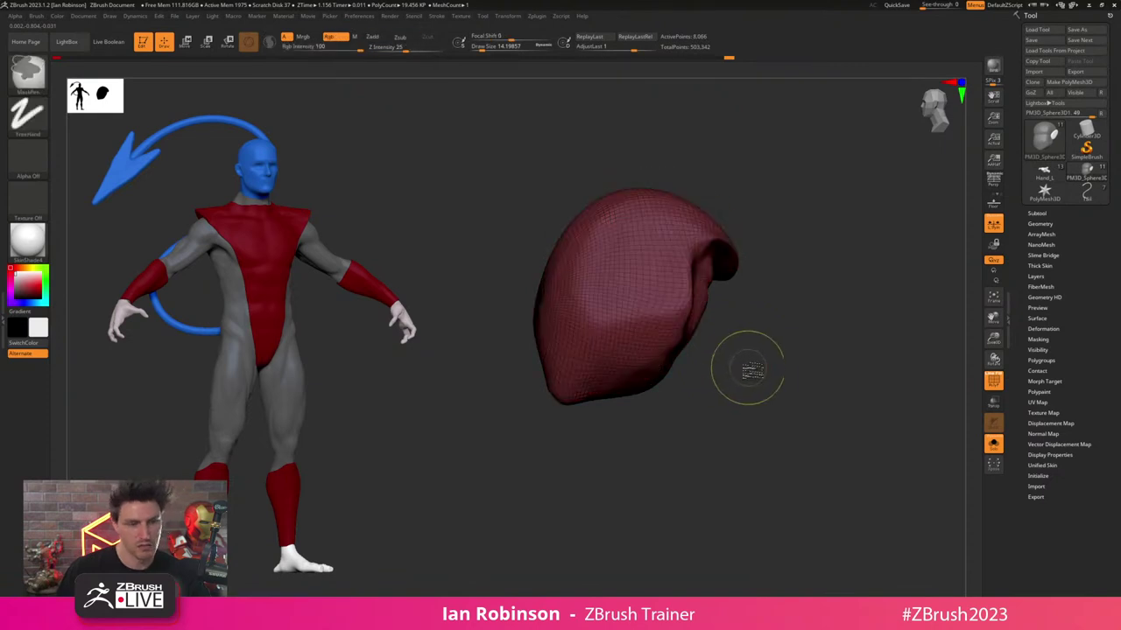
left_click(747, 366, "ctrl+shift")
left_click(760, 377, "ctrl")
mouse_move(776, 377)
left_mouse_down()
mouse_move(738, 373)
mouse_move(750, 368)
left_mouse_up()
- Smooth the jaw's rear corner and reshape its lower side with the Move brush at draw size 28.75
key("s")
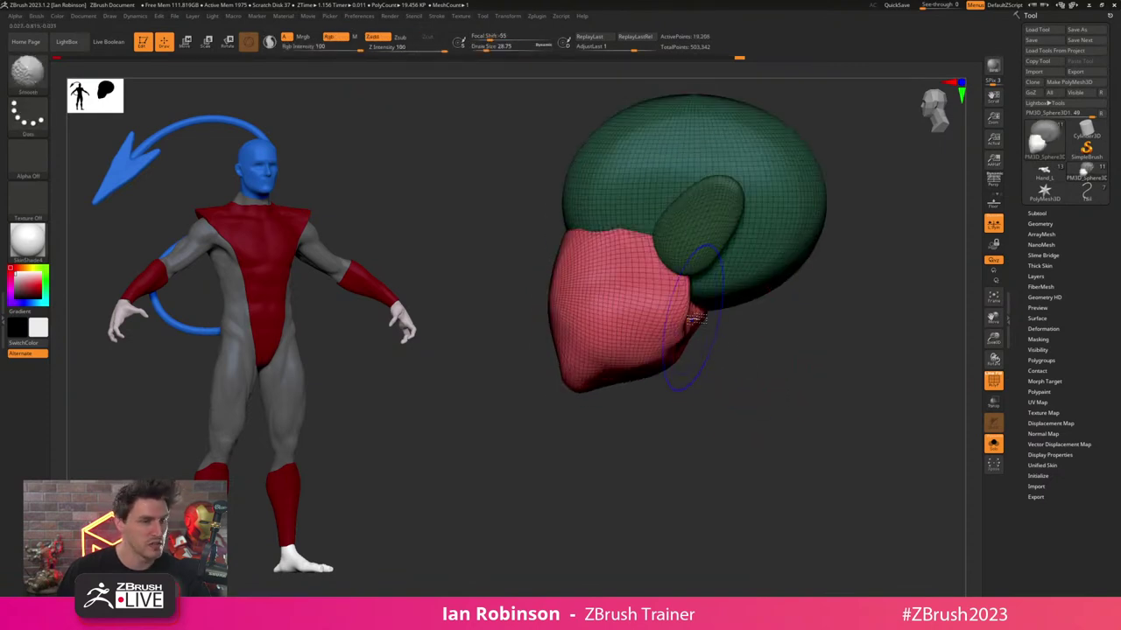
mouse_move(694, 326)
left_mouse_down("shift")
mouse_move(688, 345)
mouse_move(692, 310)
left_mouse_up("shift")
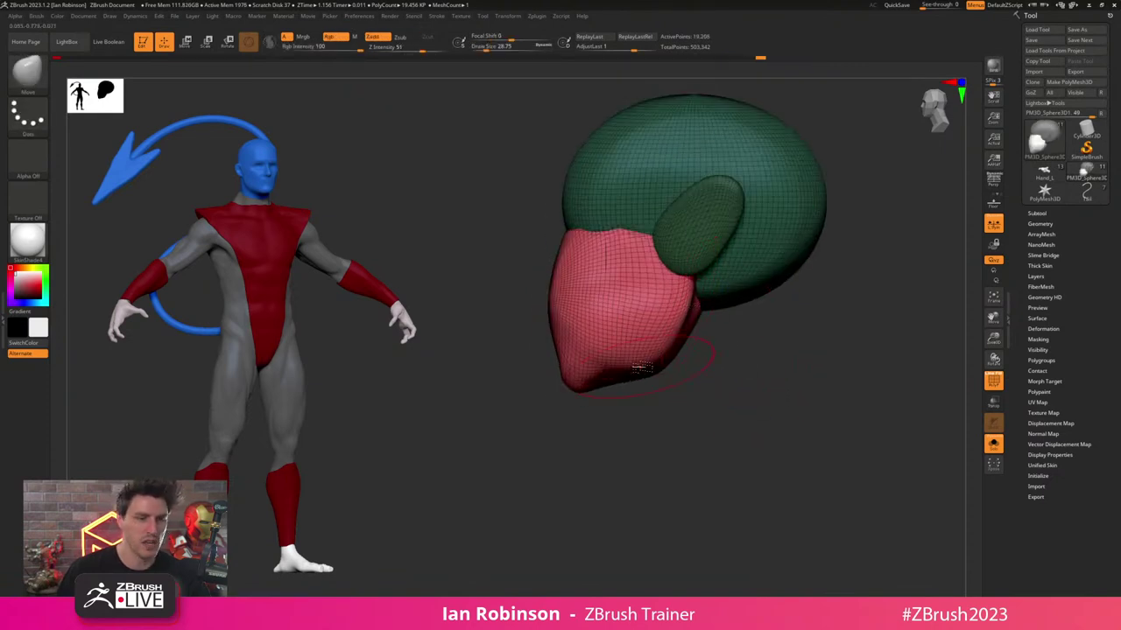
left_click_drag(608, 362, 599, 357)
left_click_drag(715, 391, 780, 408)
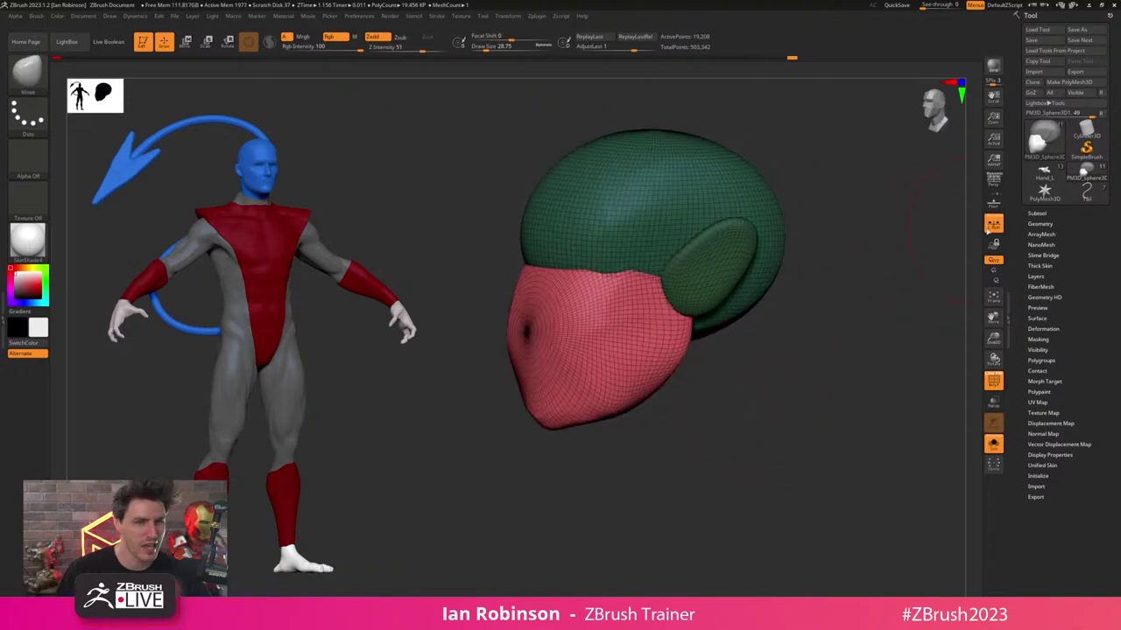
- Turn off Local Symmetry, reshape the jaw and chin with the Move brush at draw size about 23, and undo the last chin changes
left_click(989, 229)
left_click_drag(760, 362, 819, 357)
key("s")
left_click_drag(642, 362, 588, 402)
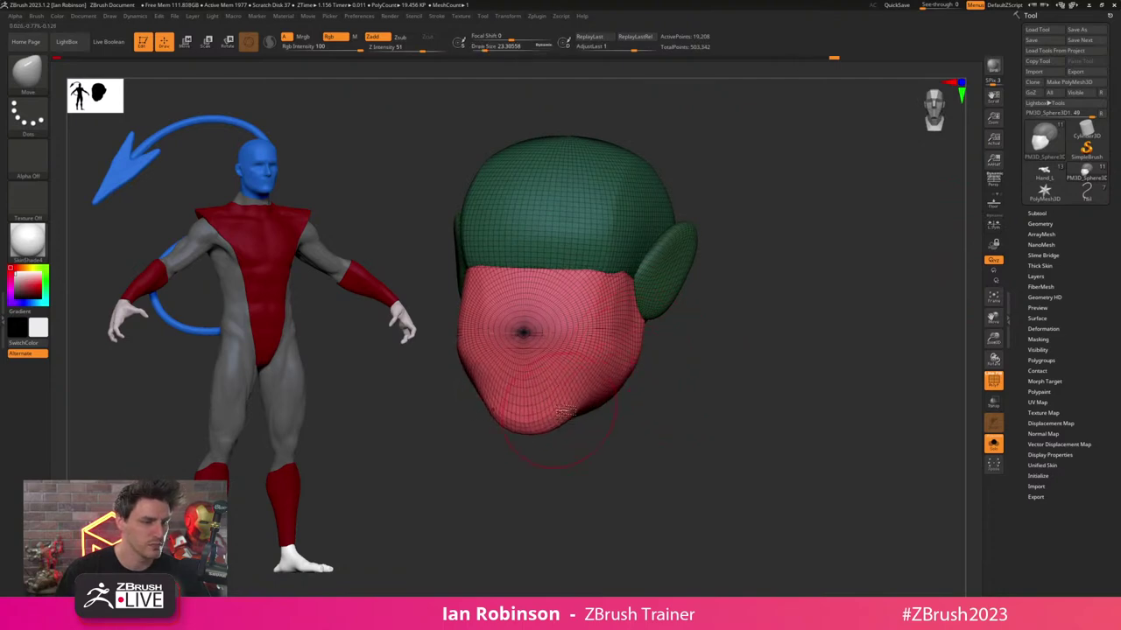
left_click_drag(645, 409, 602, 382)
right_click_drag(566, 421, 549, 403)
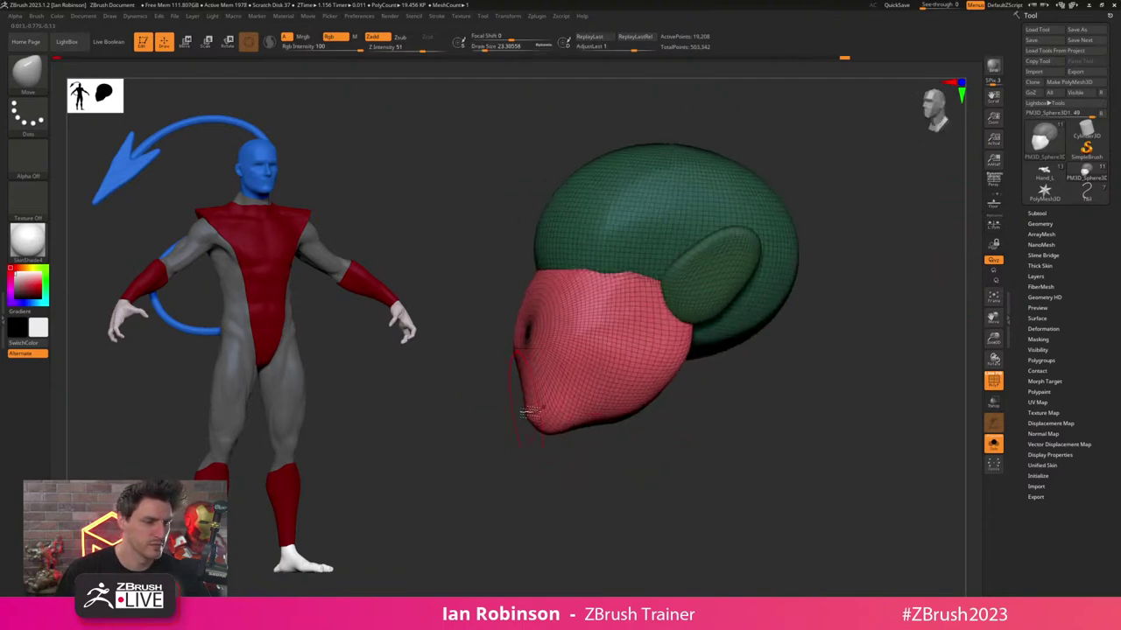
left_click_drag(604, 476, 567, 478)
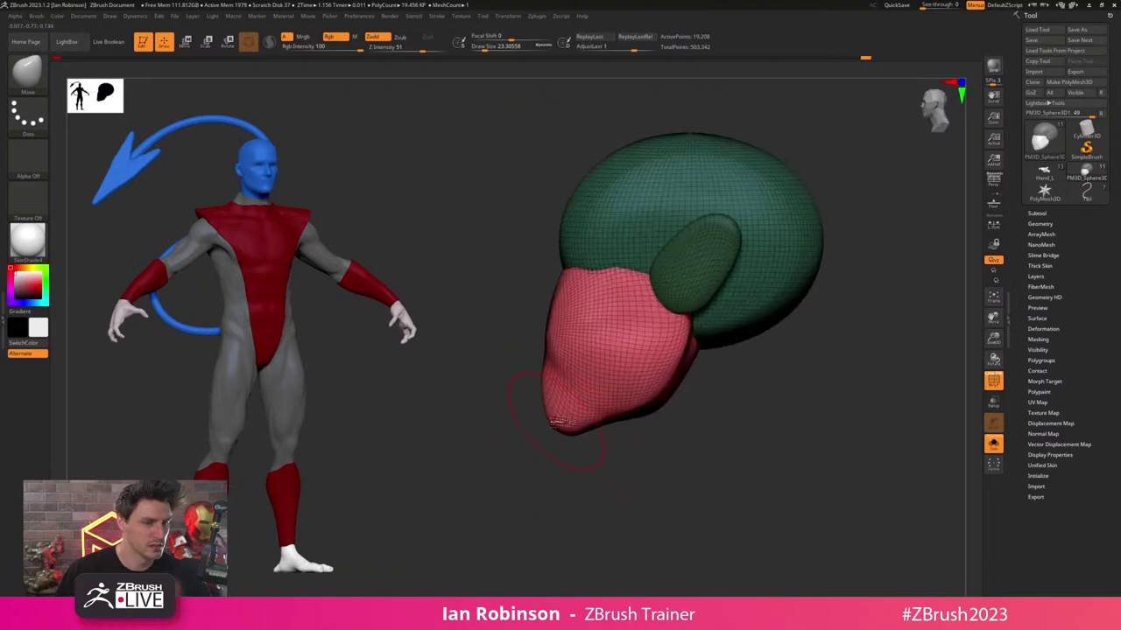
key("ctrl+z")
key("ctrl+z")
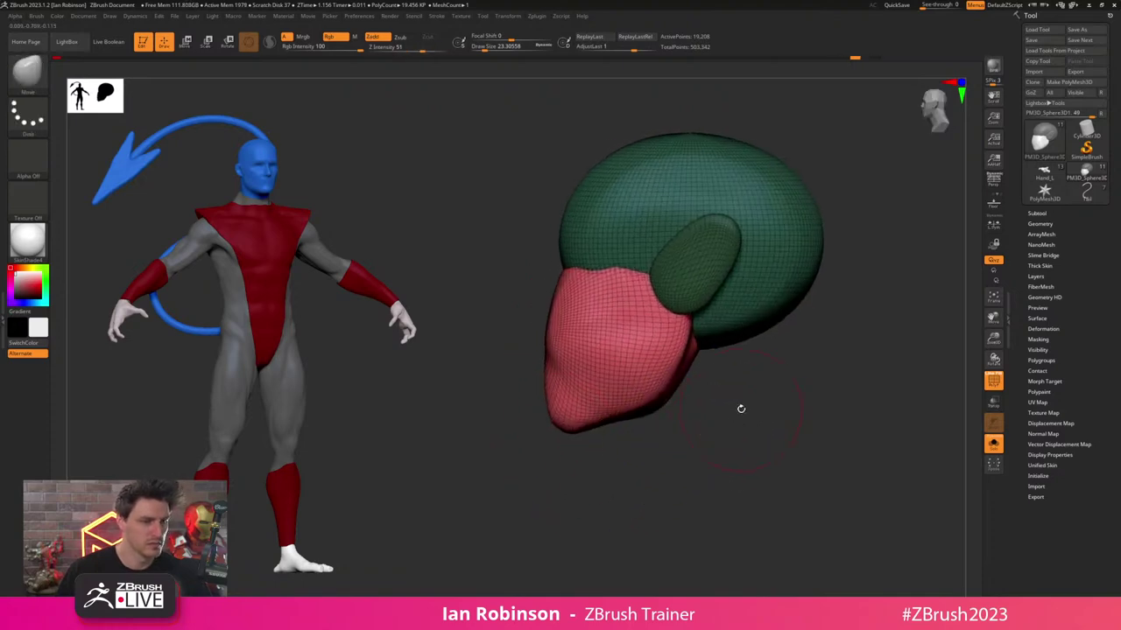
- Try to push the front of the face inward with the Move brush at draw size about 37
key("s")
left_click_drag(752, 403, 757, 403)
left_click_drag(758, 402, 805, 413, "alt")
left_click_drag(572, 358, 585, 355)
left_click_drag(718, 422, 733, 420)
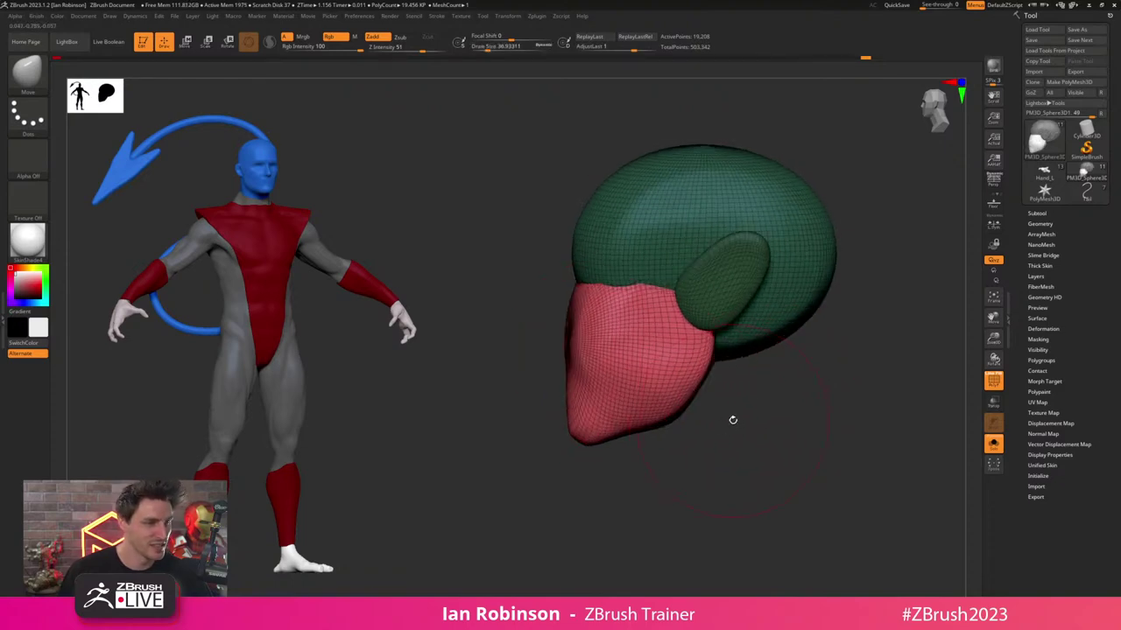
key("ctrl+z")
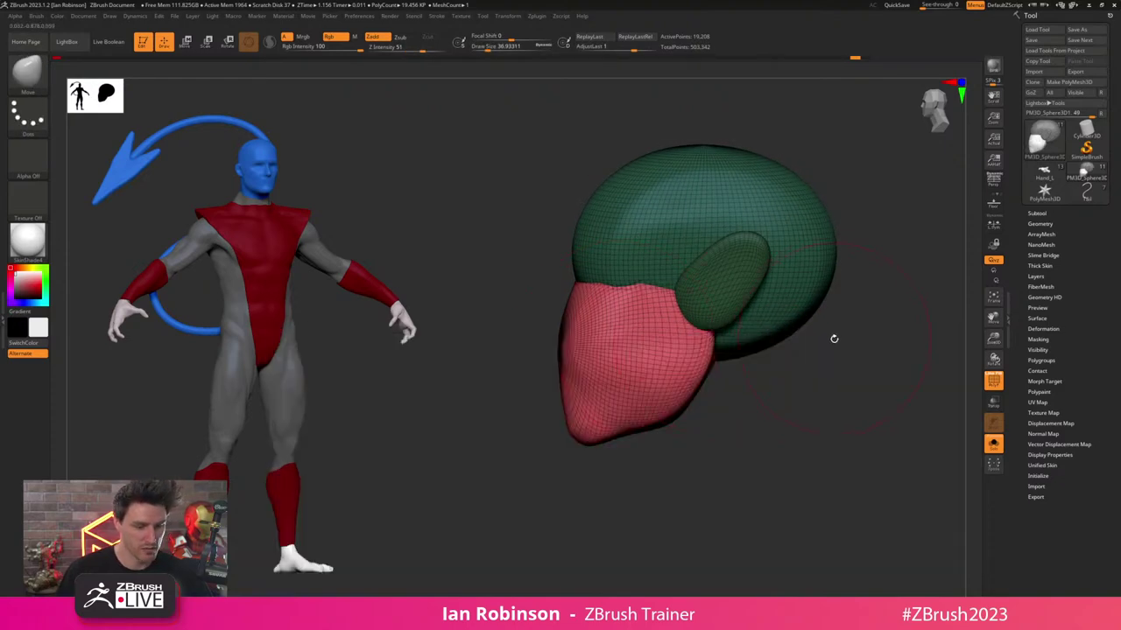
key("b")
key("d")
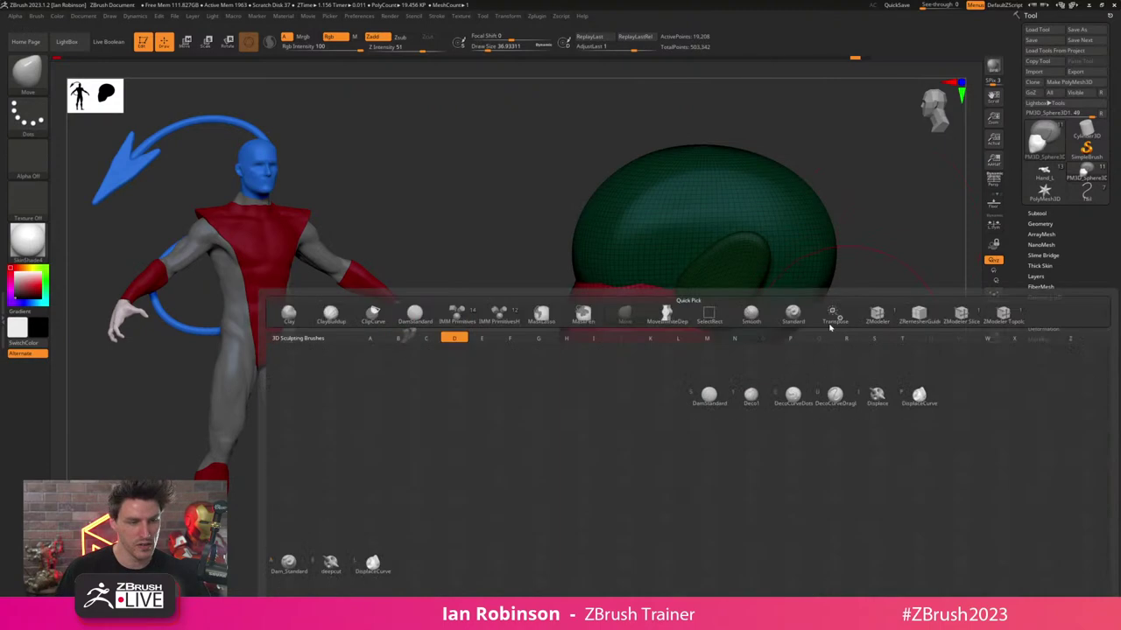
key("b")
key("d")
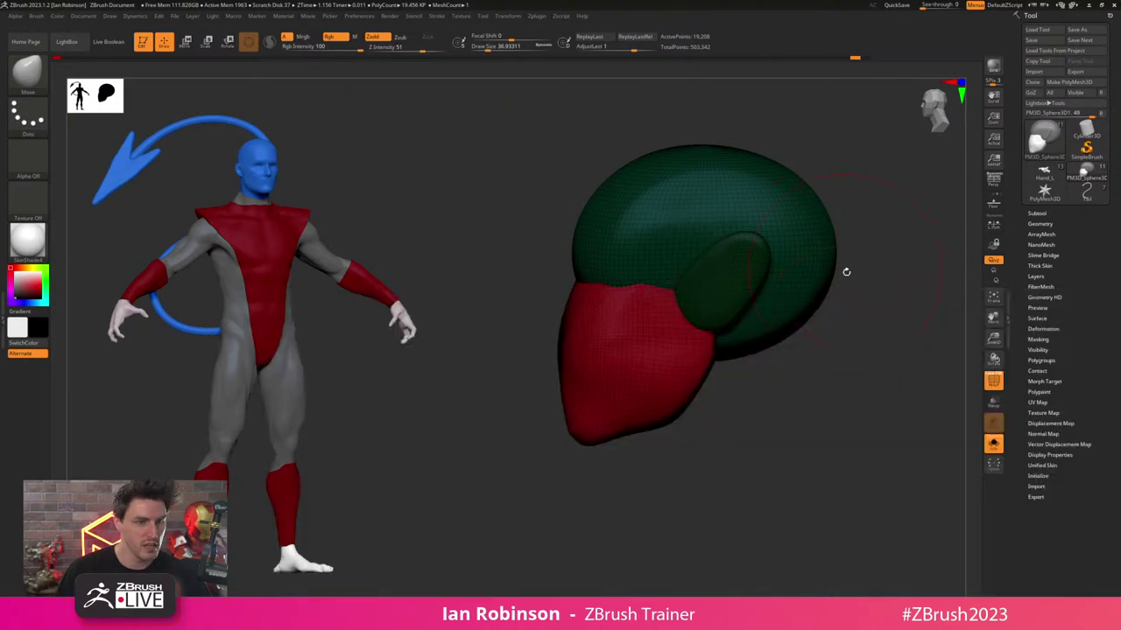
- Choose the TrimDynamic brush with draw size about 20 and swap the active colours back
key("b")
key("t")
key("d")
left_click_drag(890, 336, 768, 354)
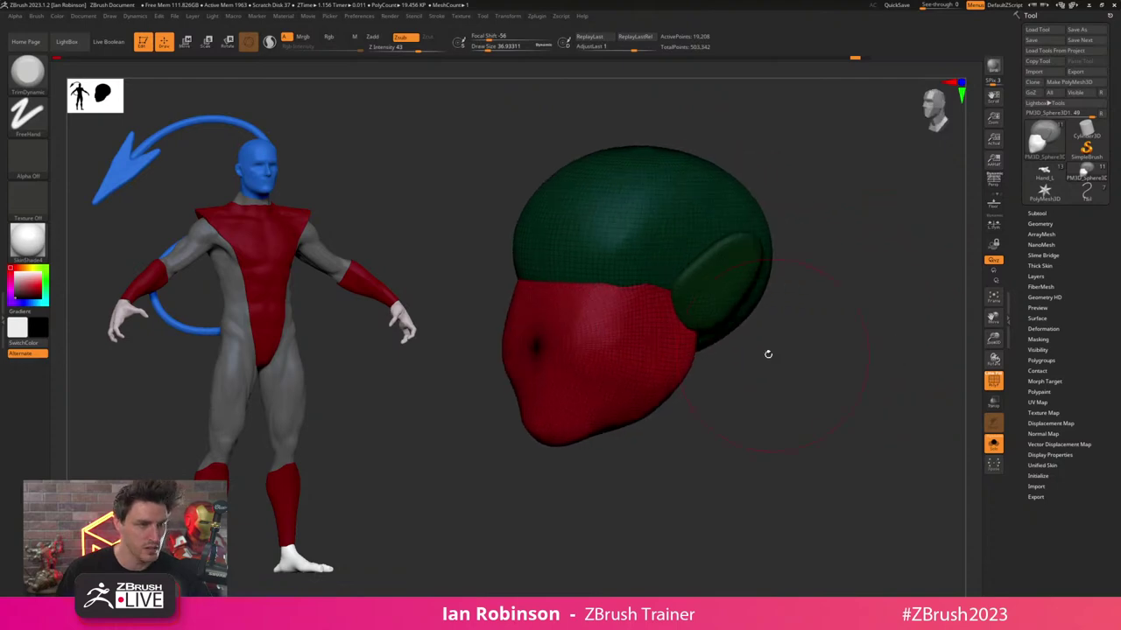
key("shift+f")
key("v")
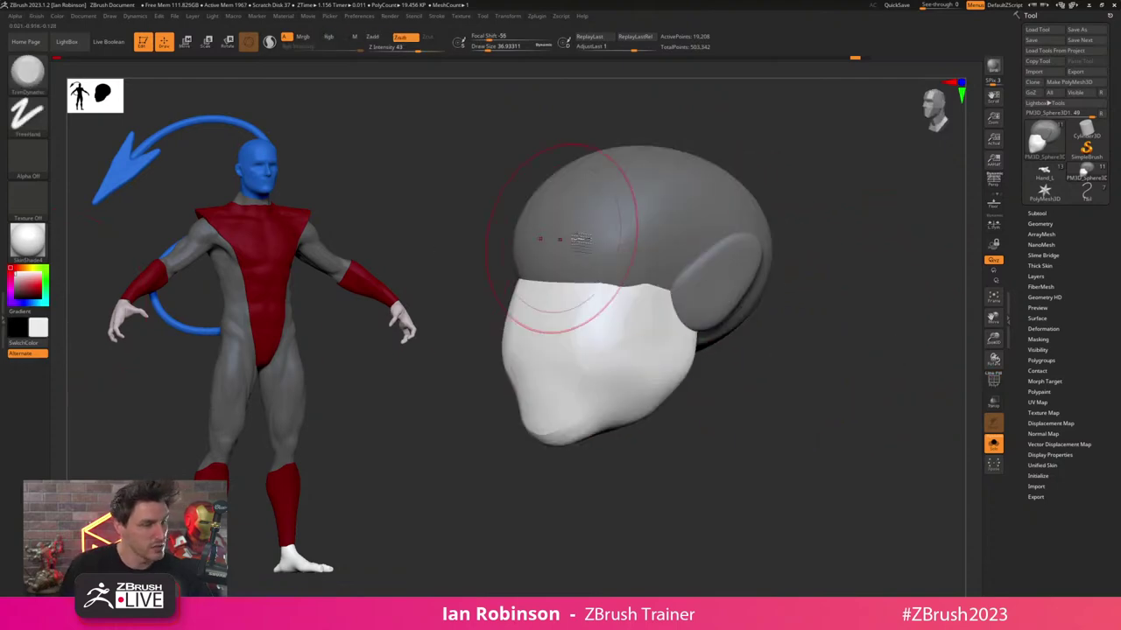
right_click_drag(618, 346, 629, 310, "ctrl")
key("s")
left_click_drag(632, 311, 622, 310)
- Apply StartupMaterial to the head blockout and turn off the polyframe
key("shift+f")
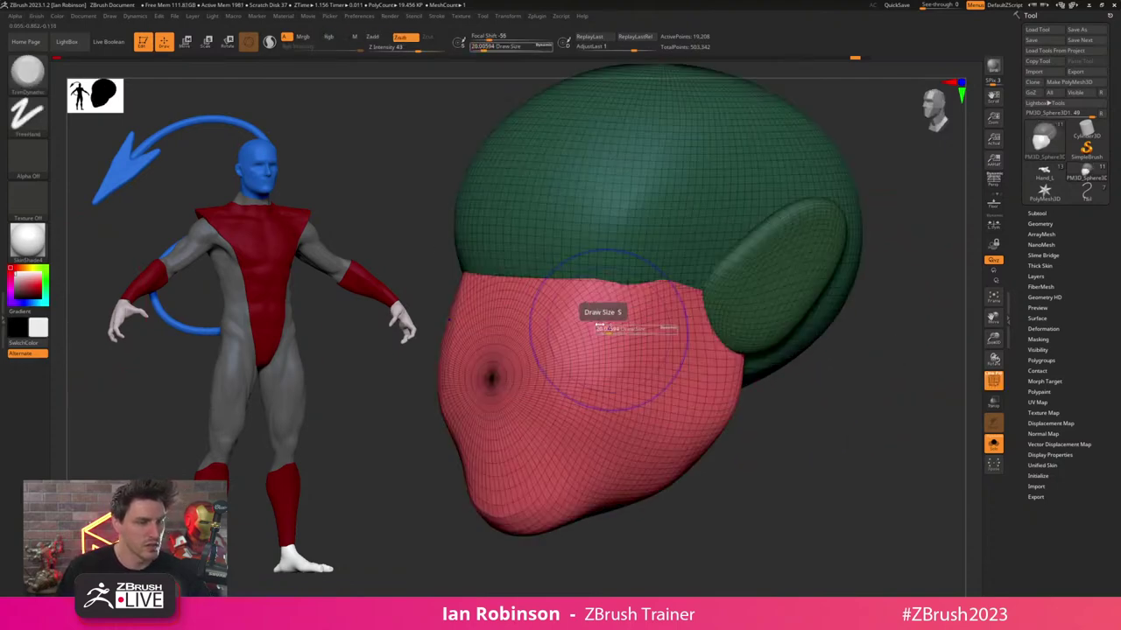
key("f")
left_click(28, 241)
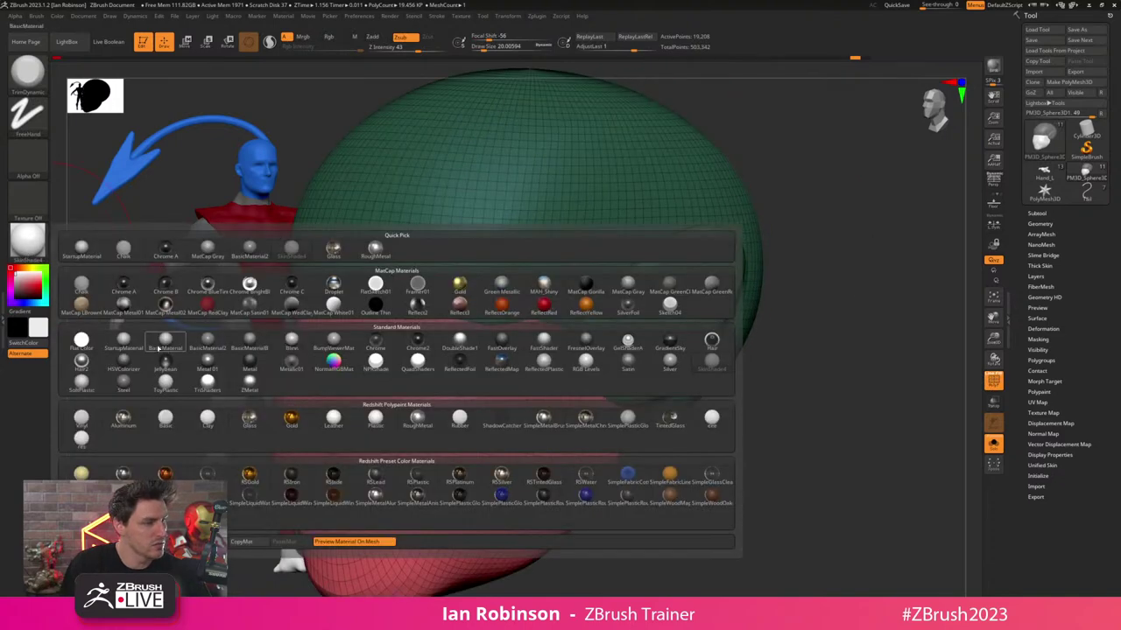
left_click(124, 343)
right_click_drag(410, 308, 485, 258, "alt")
key("shift+f")
- Flatten the cheek and the side of the jaw into planes with the TrimDynamic brush
mouse_move(575, 327)
left_mouse_down()
mouse_move(562, 318)
mouse_move(520, 346)
mouse_move(595, 318)
mouse_move(500, 400)
mouse_move(541, 268)
mouse_move(481, 376)
mouse_move(568, 300)
mouse_move(522, 501)
left_mouse_up()
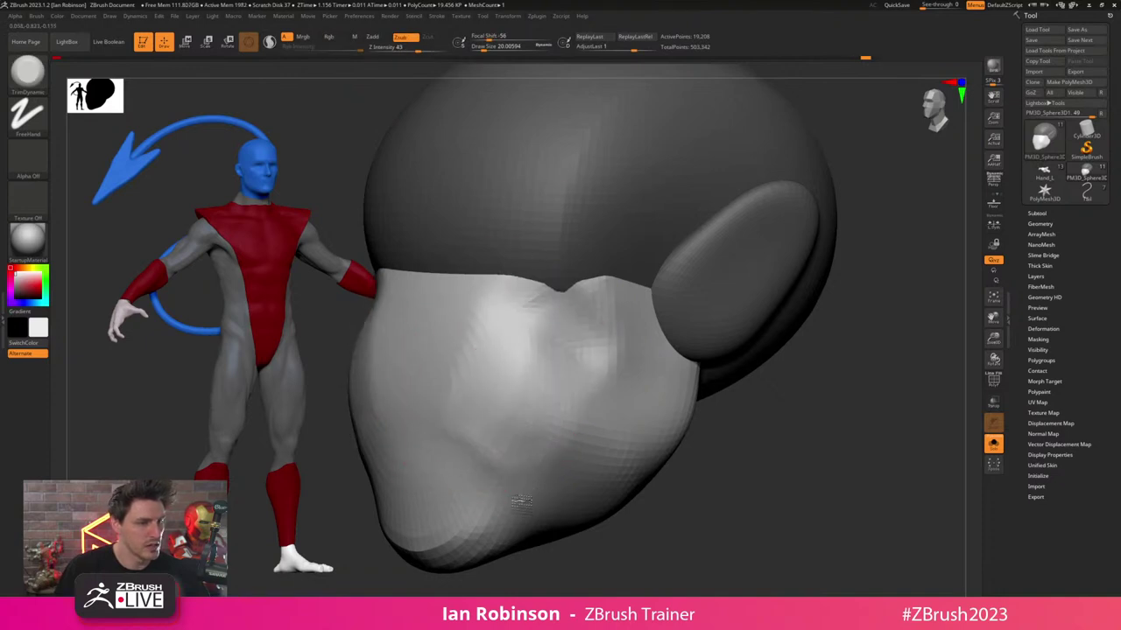
mouse_move(618, 372)
left_mouse_down()
mouse_move(487, 323)
mouse_move(445, 442)
mouse_move(550, 389)
left_mouse_up()
left_click_drag(595, 460, 623, 331)
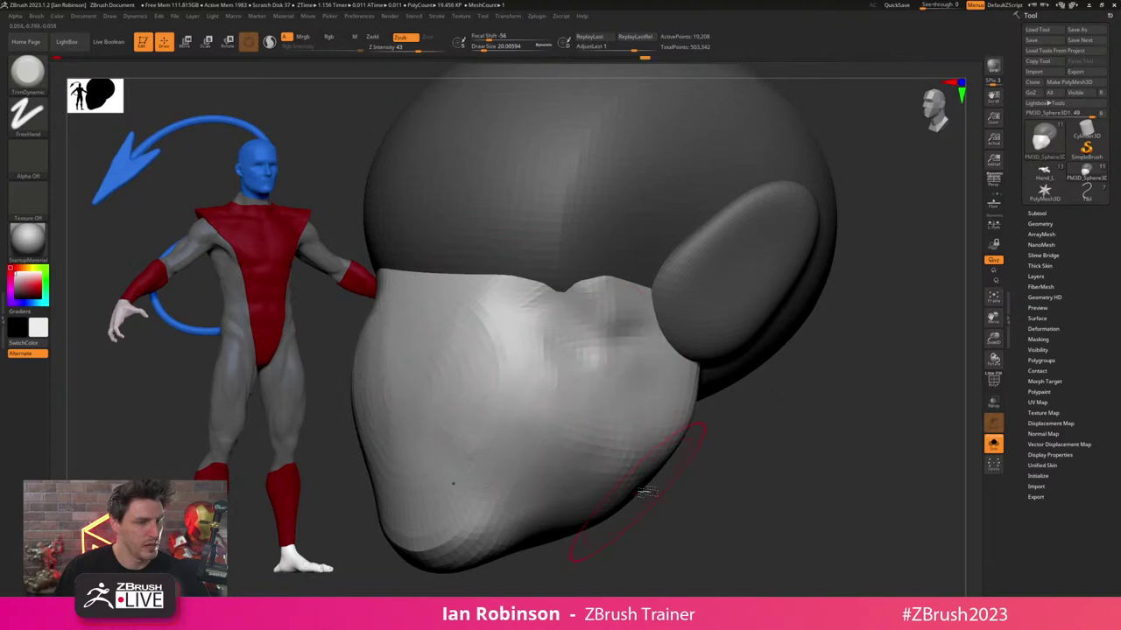
mouse_move(735, 468)
left_mouse_down()
mouse_move(865, 407)
mouse_move(753, 385)
left_mouse_up()
left_click_drag(691, 315, 688, 219)
- Smooth the upper cheek and jaw side, then trim an angled plane below the cheekbone with TrimDynamic
left_click_drag(604, 293, 658, 299, "shift")
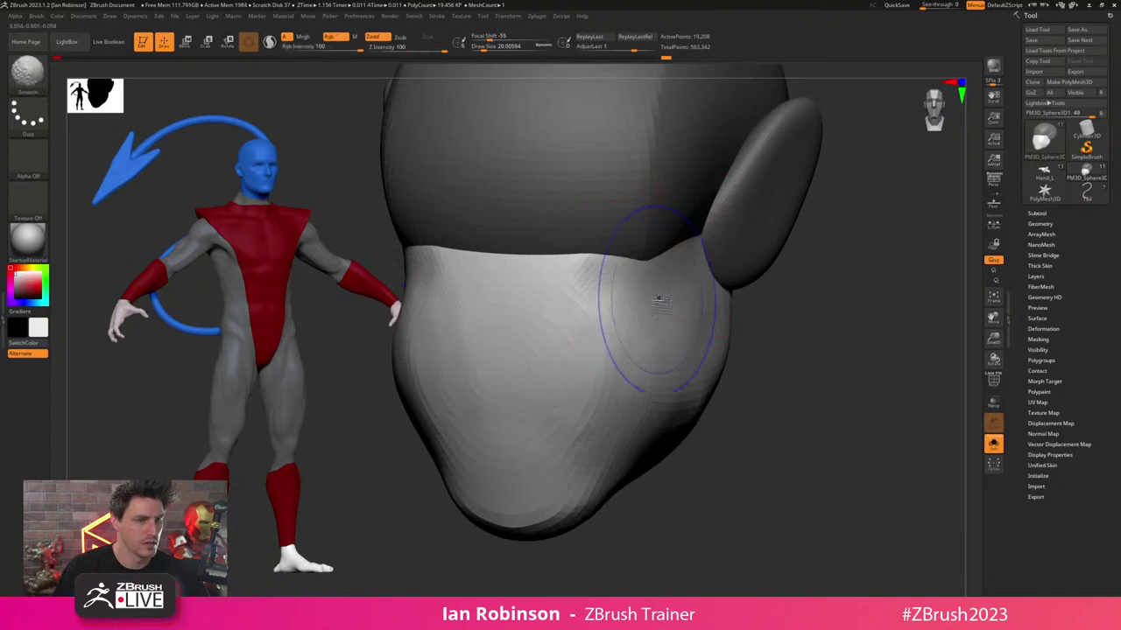
mouse_move(630, 427)
left_mouse_down("shift")
mouse_move(805, 351)
mouse_move(780, 330)
mouse_move(744, 339)
left_mouse_up("shift")
mouse_move(671, 353)
left_mouse_down()
mouse_move(620, 408)
mouse_move(670, 371)
mouse_move(649, 425)
left_mouse_up()
key("ctrl+z")
left_click_drag(660, 375, 639, 421)
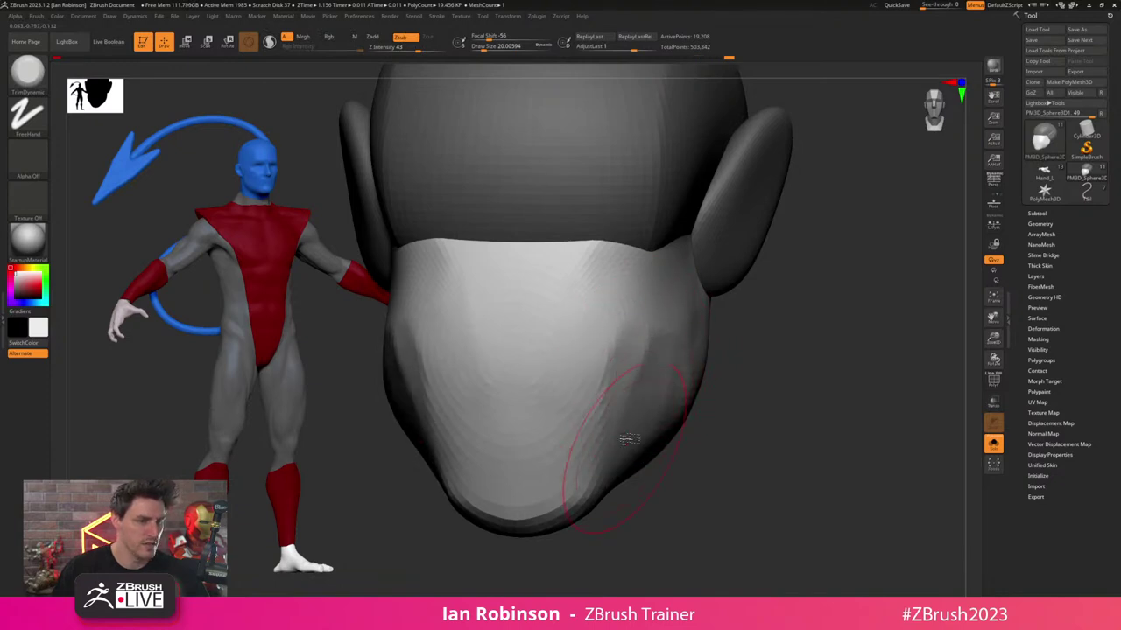
left_click_drag(625, 377, 619, 396)
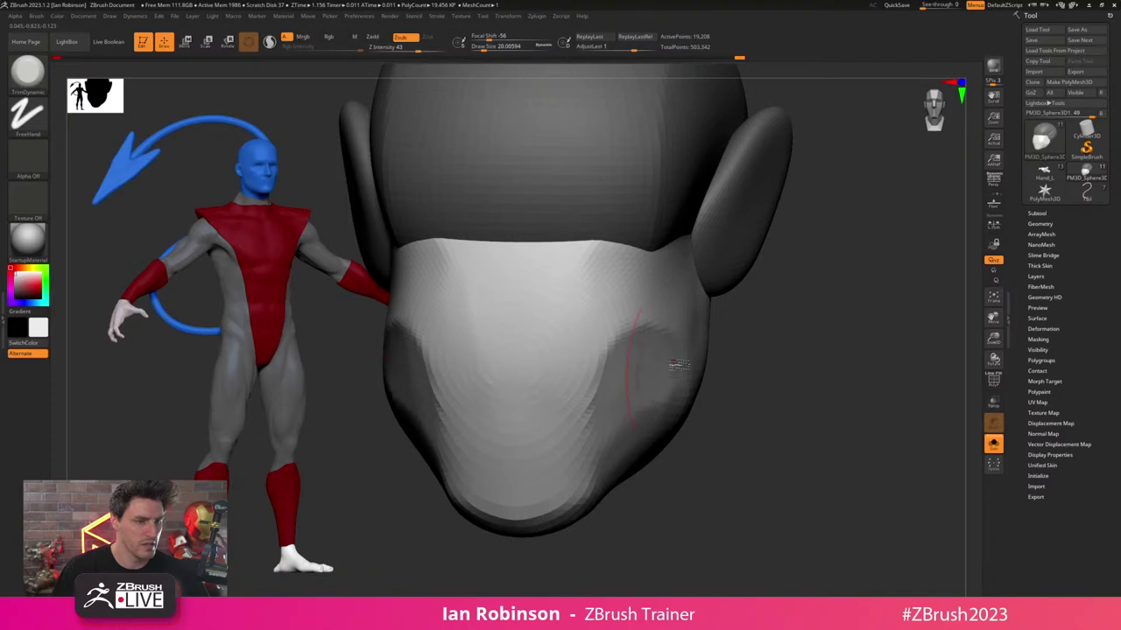
- Carve the hollow of the cheek and build up the cheekbone above it with the ClayBuildup brush
key("b")
key("c")
key("b")
left_click_drag(643, 362, 631, 439, "alt")
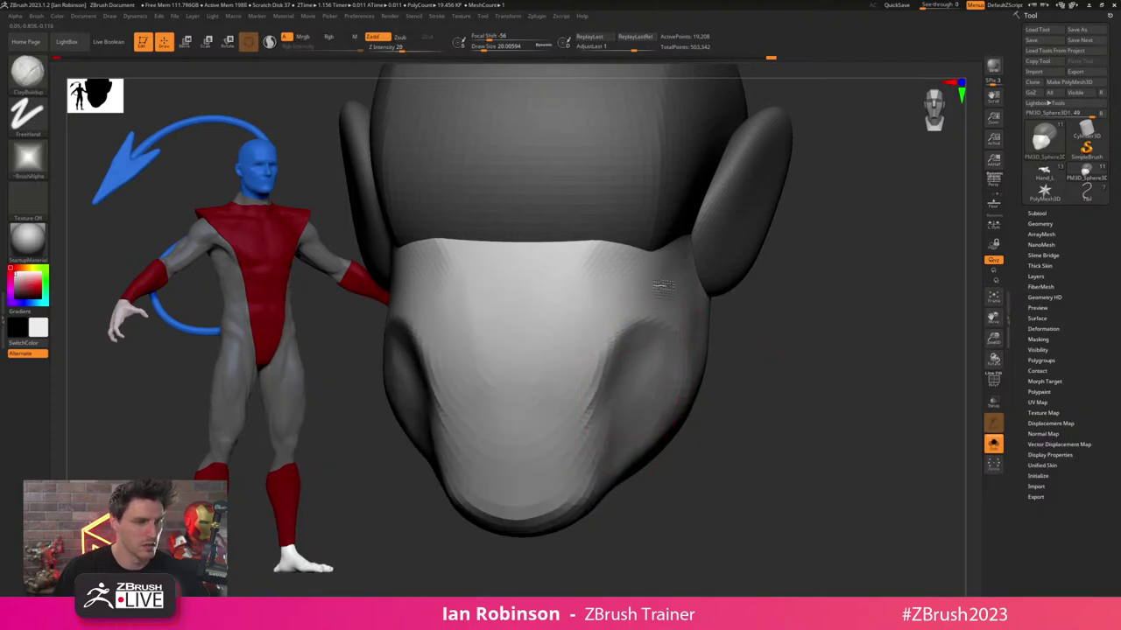
mouse_move(659, 278)
left_mouse_down()
mouse_move(626, 317)
mouse_move(638, 298)
mouse_move(608, 282)
left_mouse_up()
- Try clearing the mask and carving the eye sockets across the cranium and face with ClayBuildup
left_click_drag(776, 373, 793, 391, "ctrl")
mouse_move(585, 251)
left_mouse_down("alt")
mouse_move(599, 257)
mouse_move(631, 210)
mouse_move(602, 218)
left_mouse_up("alt")
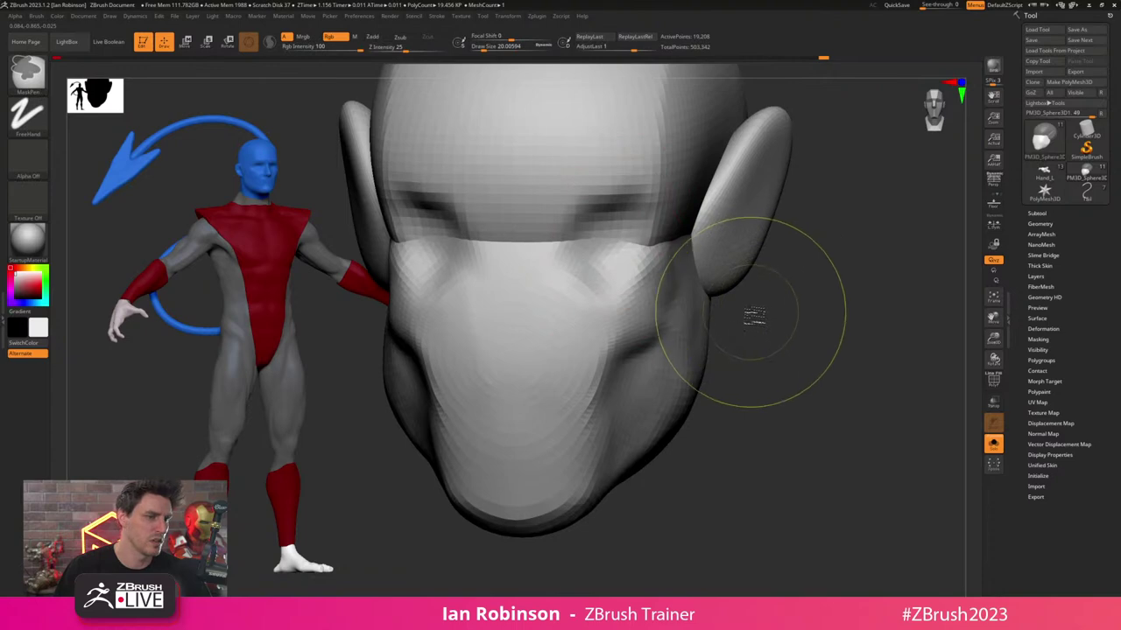
key("ctrl+z")
key("ctrl+z")
- Smooth the hollow beneath the cheekbone on the side of the jaw
mouse_move(781, 328)
left_mouse_down("alt")
mouse_move(850, 370)
mouse_move(788, 375)
left_mouse_up("alt")
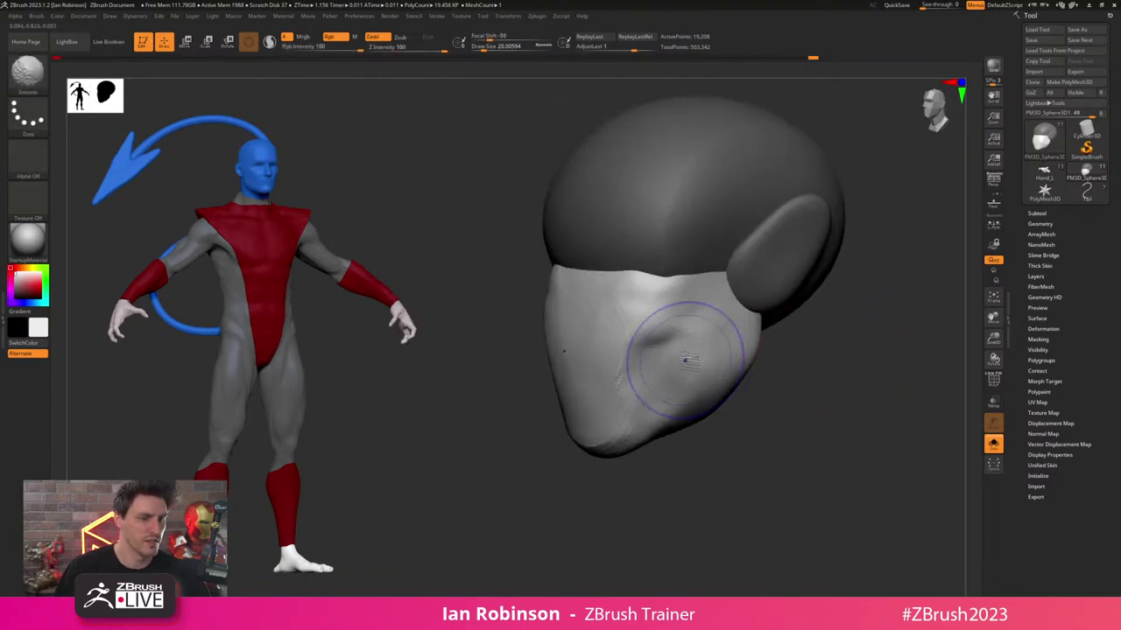
left_click_drag(683, 358, 650, 344, "shift")
left_click_drag(858, 387, 848, 415)
- Clear the mask from the cranium and ears and switch to the Move brush
mouse_move(788, 326)
left_mouse_down("ctrl")
mouse_move(800, 338)
mouse_move(773, 325)
mouse_move(843, 360)
left_mouse_up("ctrl")
key("b")
key("m")
key("v")
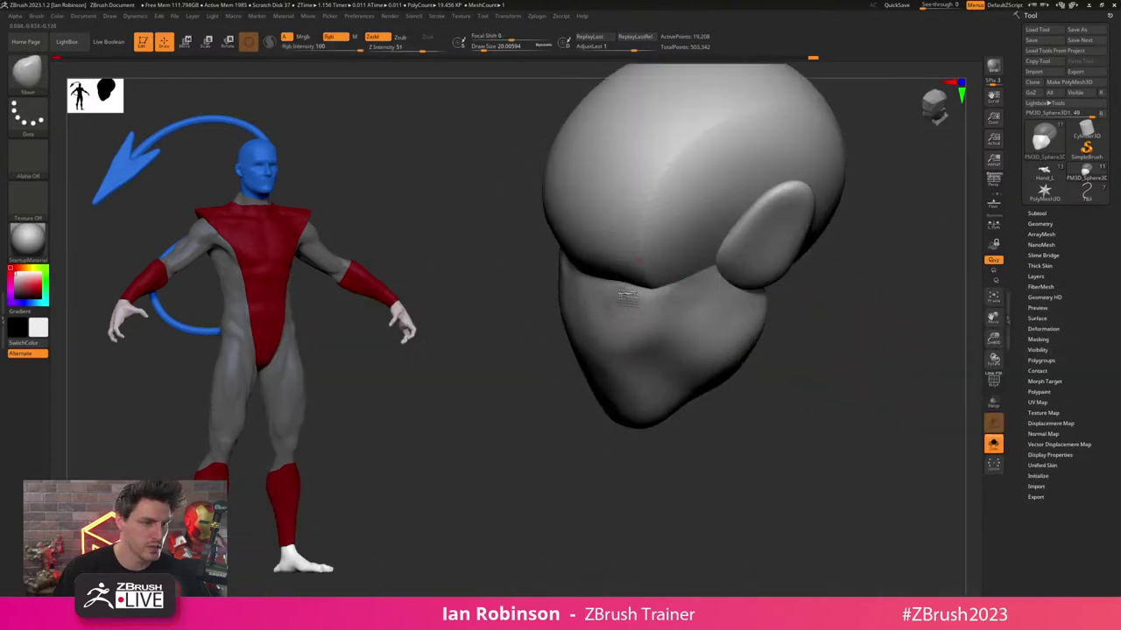
- Reshape the chin and front of the lower face with the Move brush, checking it from several angles
mouse_move(567, 438)
left_mouse_down()
mouse_move(758, 360)
mouse_move(665, 342)
left_mouse_up()
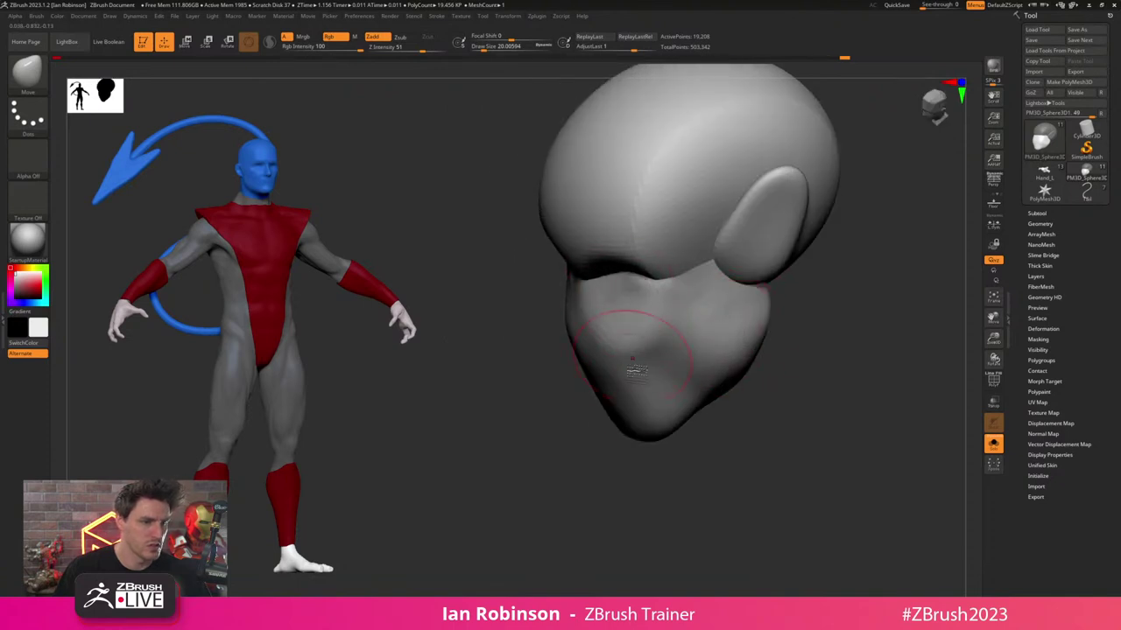
left_click_drag(686, 456, 723, 400)
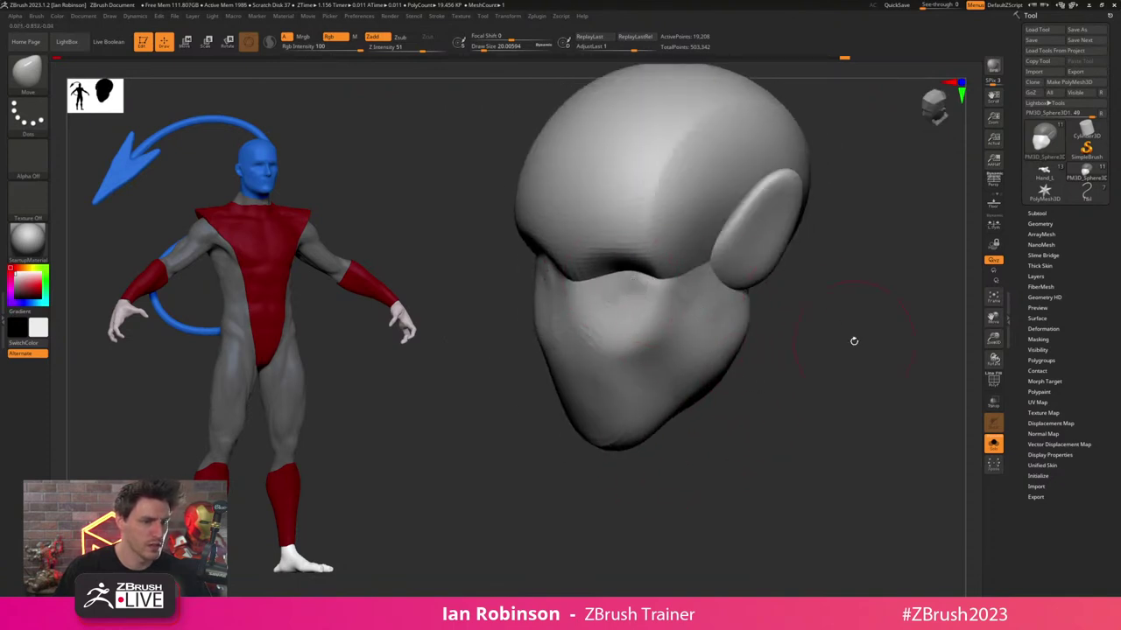
mouse_move(853, 340)
left_mouse_down()
mouse_move(620, 296)
mouse_move(575, 301)
left_mouse_up()
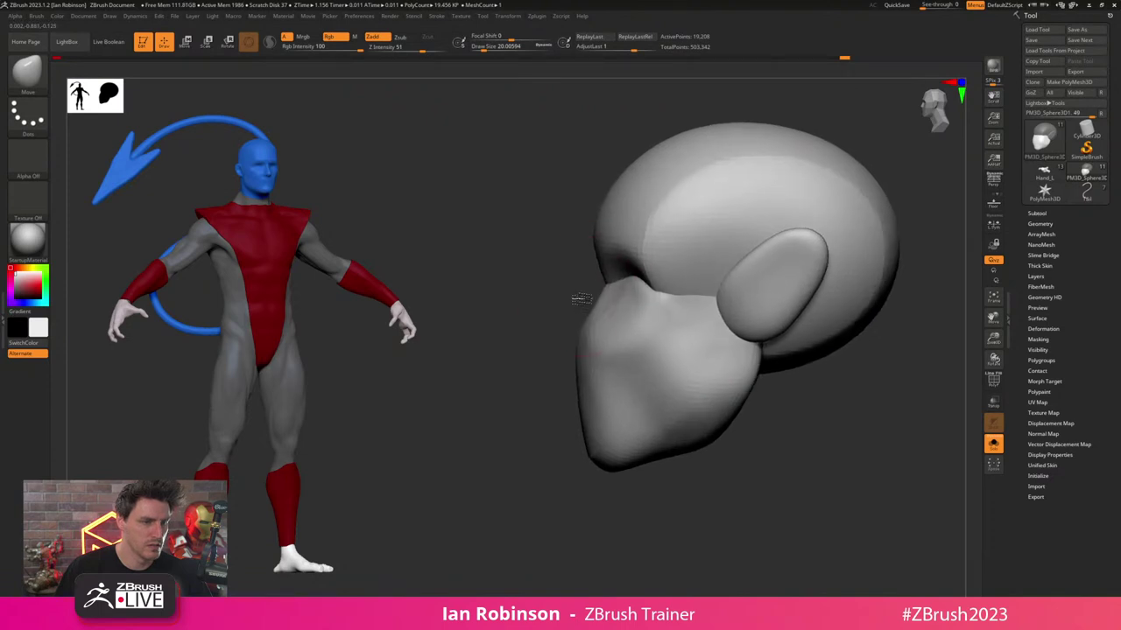
- Adjust the brow and forehead profile with the Move brush, using a larger draw size for the forehead
left_click_drag(613, 250, 630, 230)
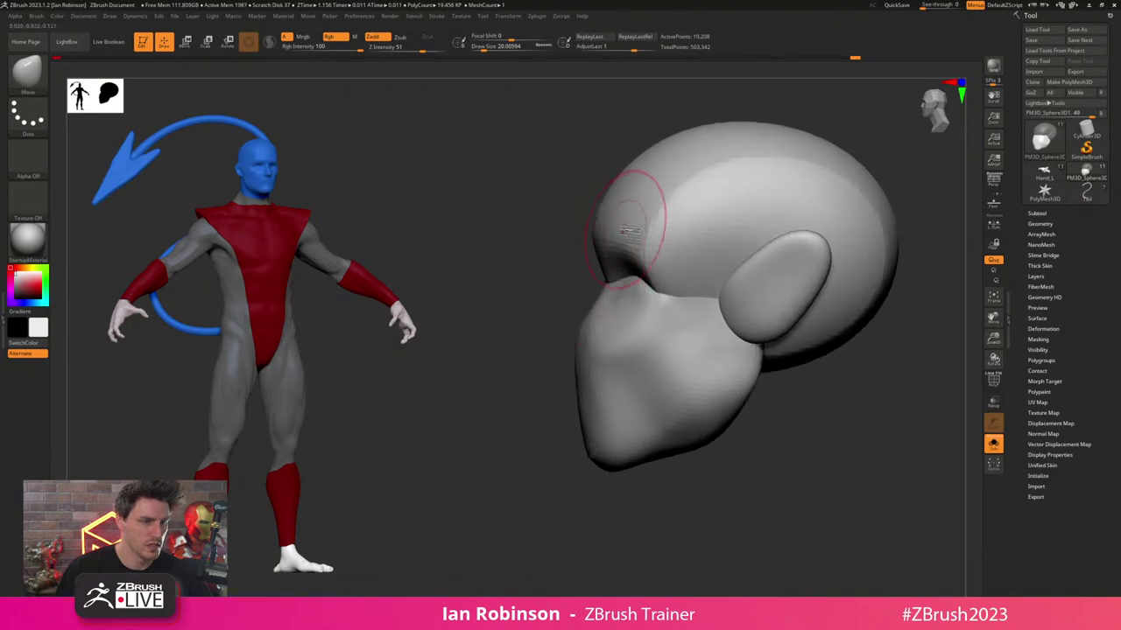
key("s")
left_click_drag(644, 180, 651, 179)
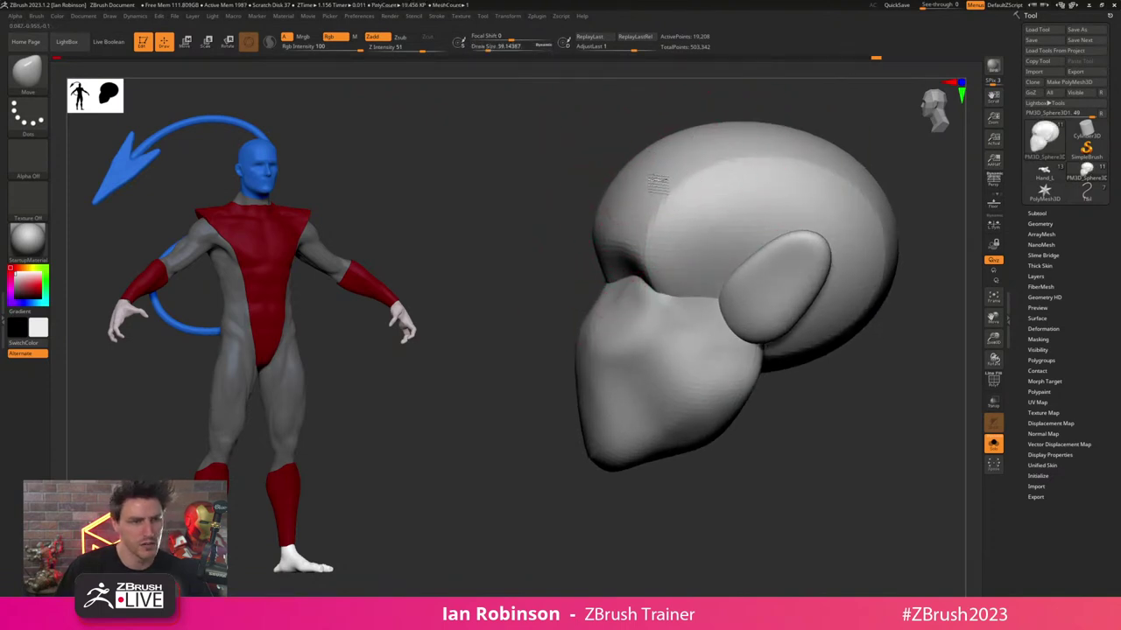
left_click_drag(610, 219, 620, 231)
mouse_move(621, 231)
right_mouse_down()
mouse_move(771, 233)
mouse_move(777, 263)
right_mouse_up()
key("s")
left_click_drag(780, 256, 774, 256)
right_click_drag(776, 255, 798, 257)
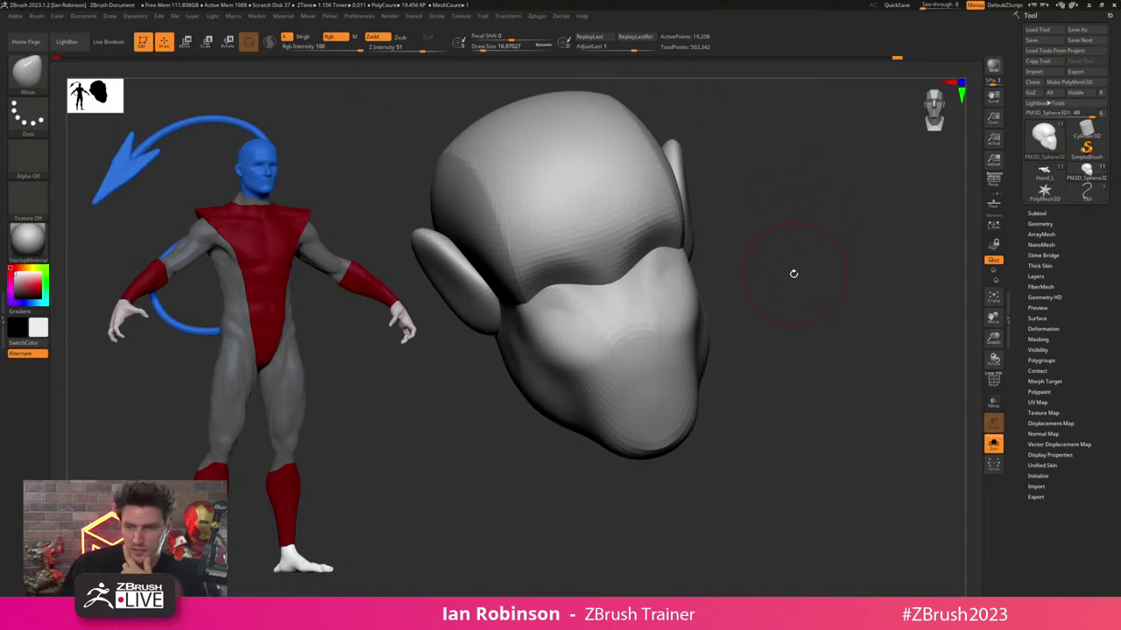
- Switch to the hPolish brush and flatten the planes of the cheeks and jaw, reducing the draw size to about 10.5
right_click_drag(814, 293, 764, 353, "shift")
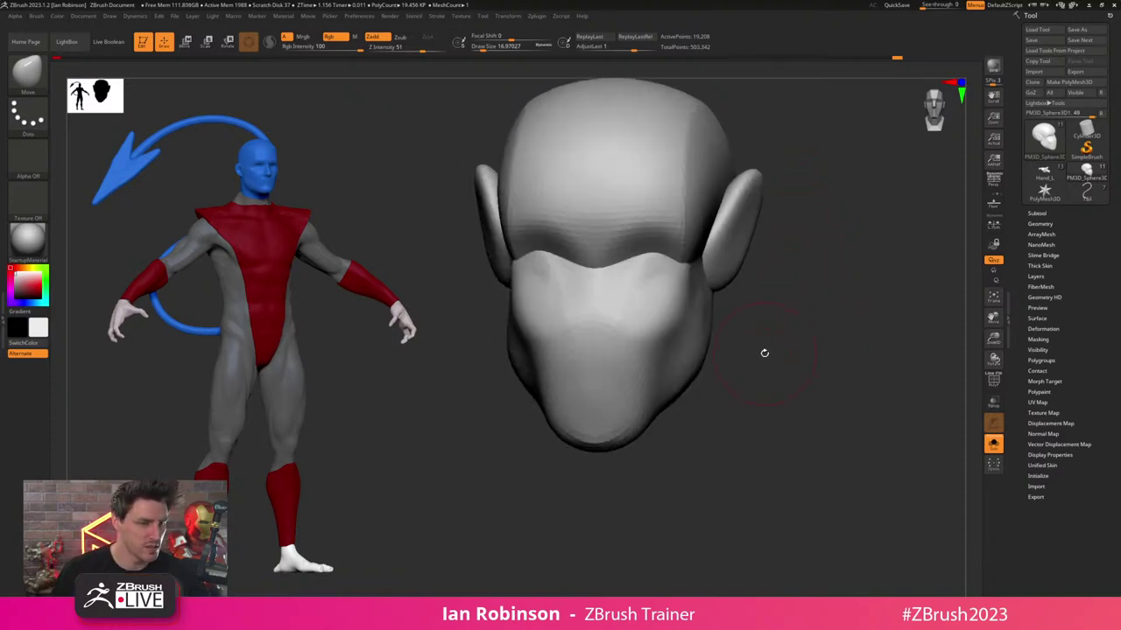
key("s")
left_click_drag(763, 353, 769, 352)
key("b")
key("h")
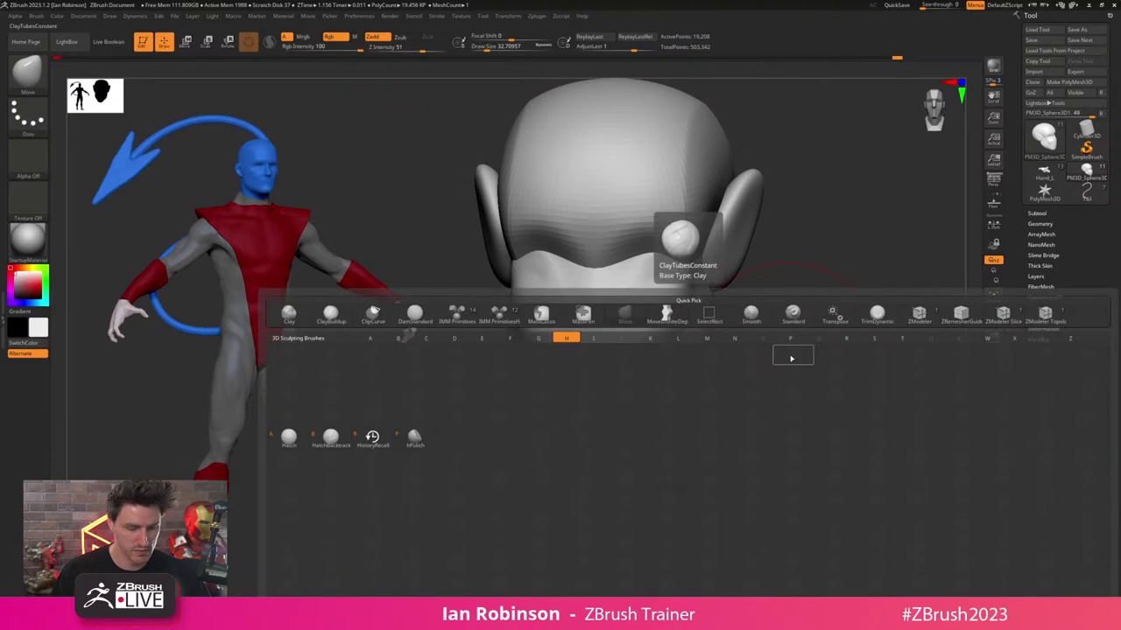
key("p")
mouse_move(794, 341)
right_mouse_down()
mouse_move(771, 341)
mouse_move(810, 374)
mouse_move(801, 391)
right_mouse_up()
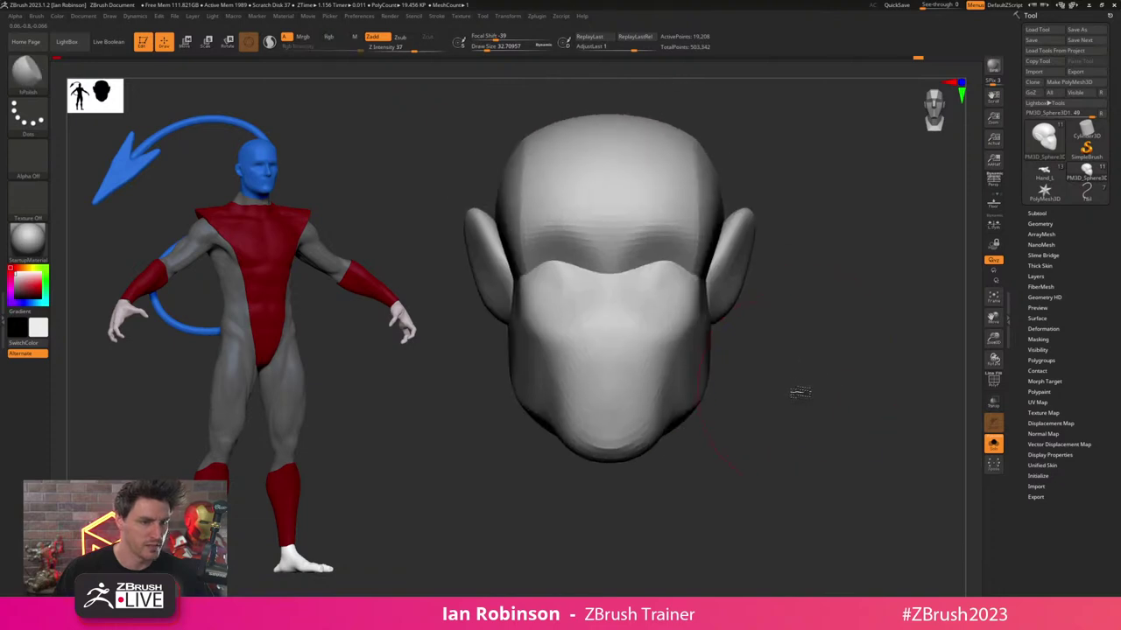
key("s")
left_click_drag(788, 355, 781, 355)
right_click_drag(785, 338, 811, 290)
right_click_drag(811, 290, 791, 312, "alt")
right_click_drag(791, 311, 825, 321)
right_click_drag(788, 208, 634, 273)
- Mask everything except the ears, realign the gizmo and move the ears closer to the sides of the head
key("w")
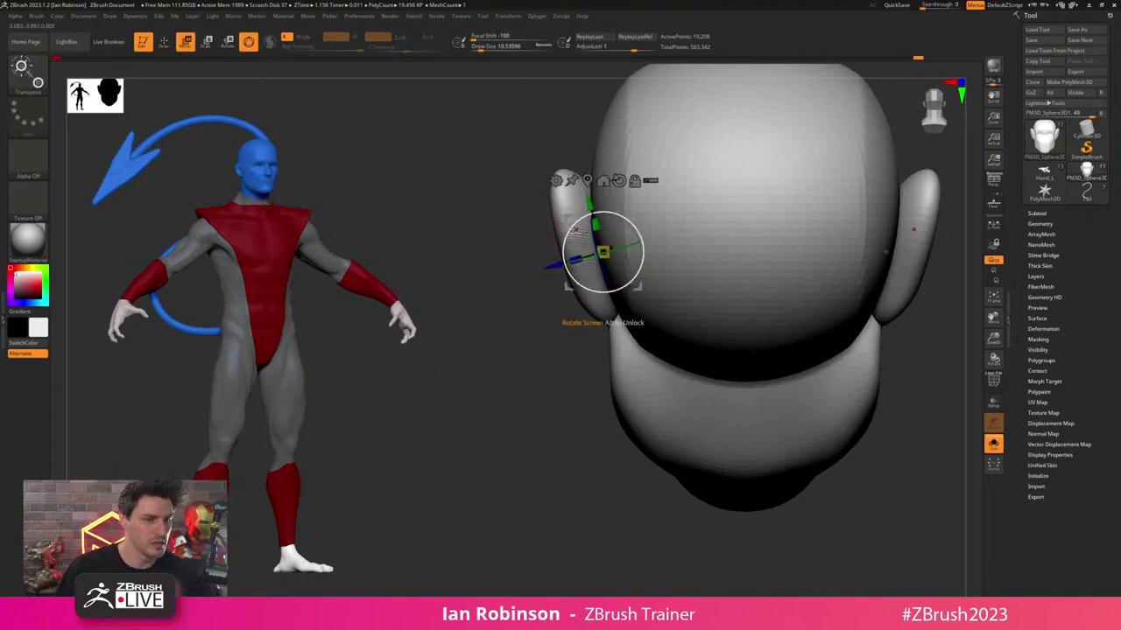
left_click(583, 246, "ctrl")
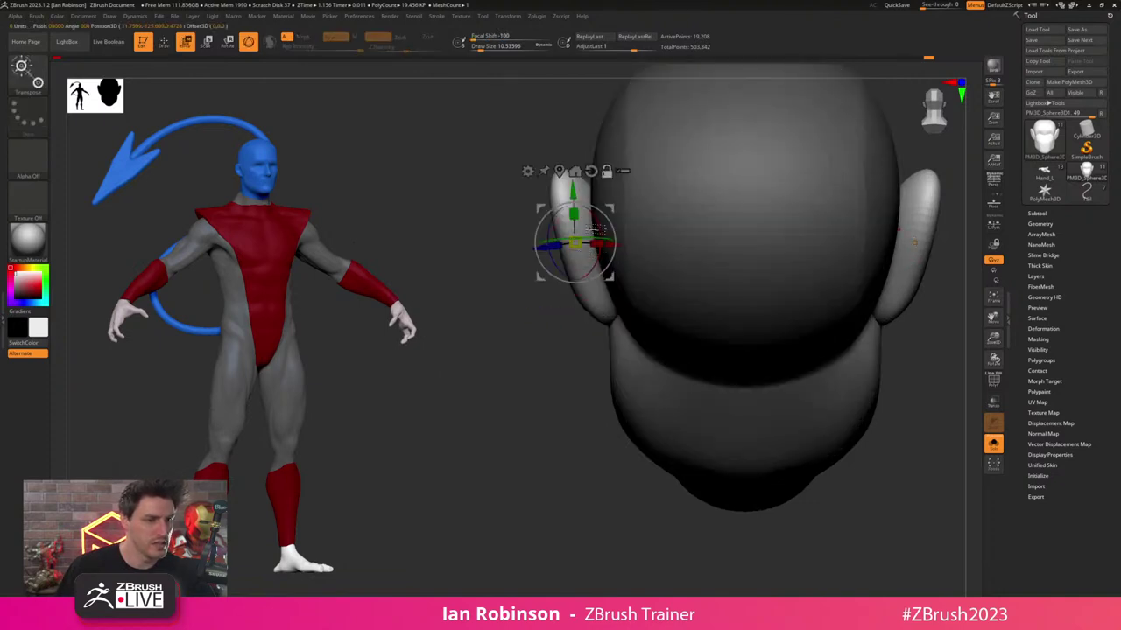
left_click(595, 247, "alt")
left_click_drag(616, 249, 645, 249)
left_click_drag(477, 393, 601, 393)
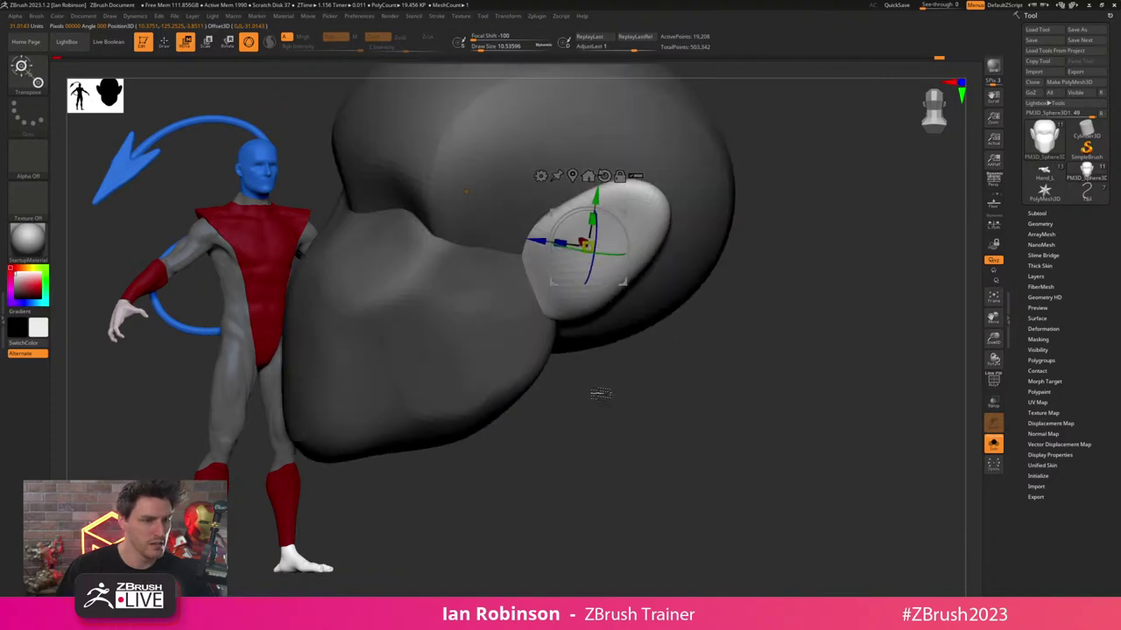
- Rotate the ears slightly about the Z axis and nudge them toward the back of the head
left_click_drag(769, 405, 760, 311)
left_click_drag(582, 202, 585, 209)
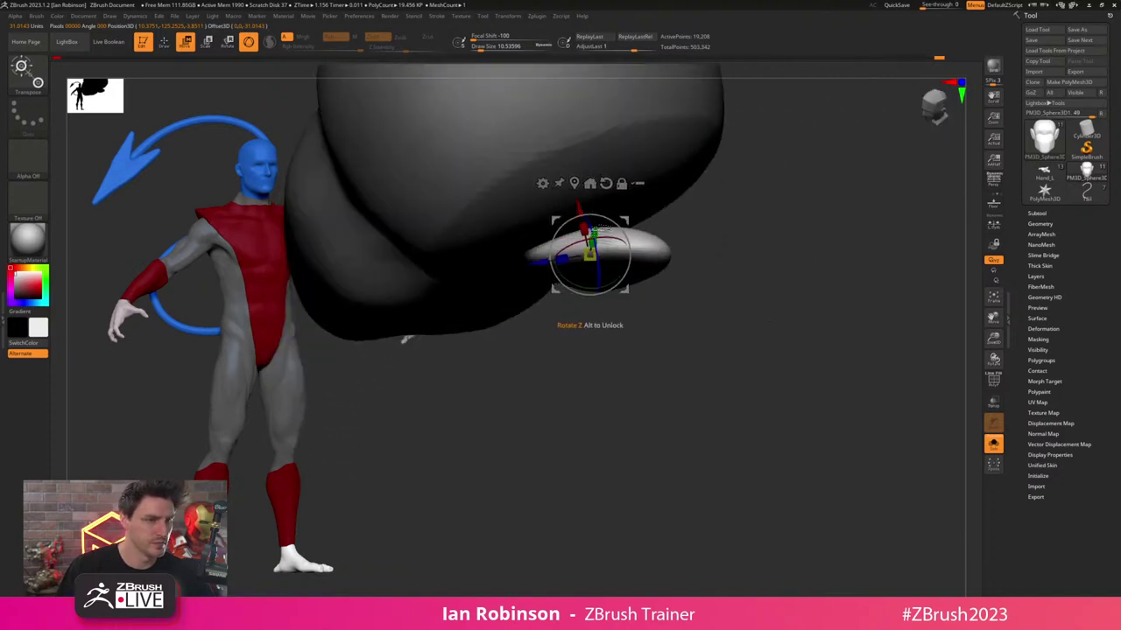
mouse_move(751, 122)
left_mouse_down()
mouse_move(768, 200)
mouse_move(866, 178)
mouse_move(893, 272)
left_mouse_up()
key("q")
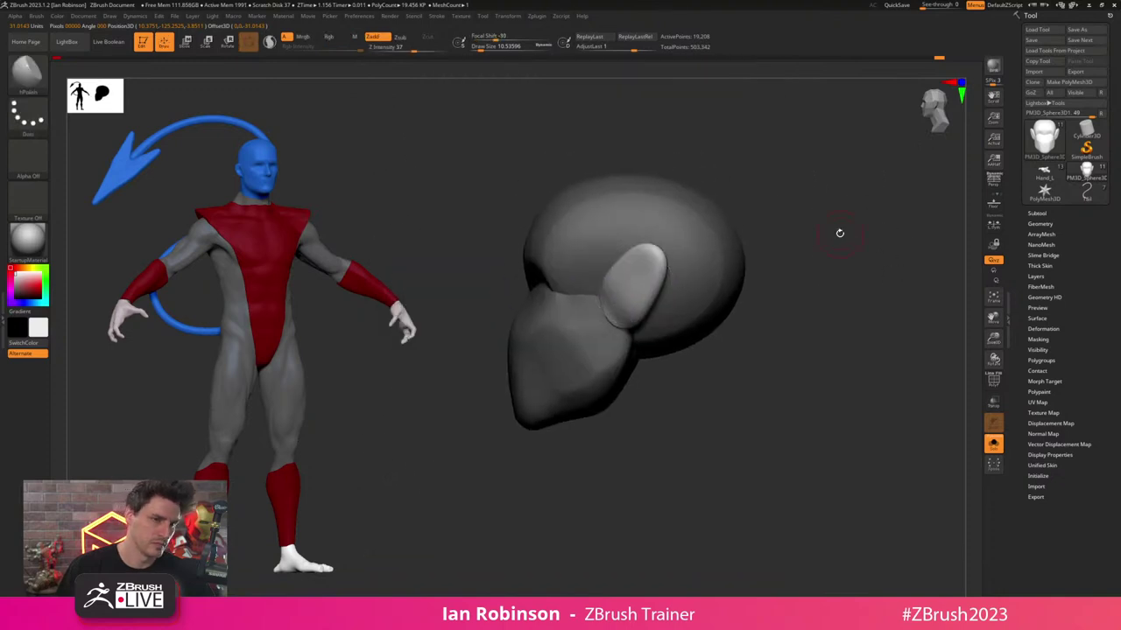
key("w")
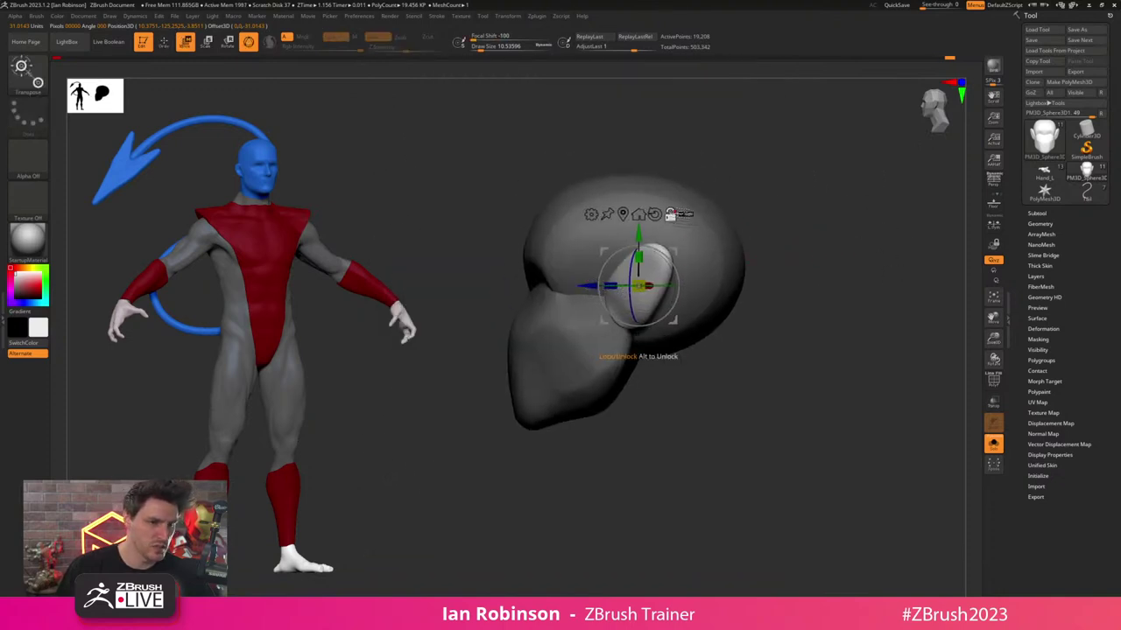
left_click_drag(585, 285, 590, 286)
key("q")
- Carve the inner hollow of the ears with the ClayBuildup brush
left_click_drag(841, 252, 850, 210, "alt")
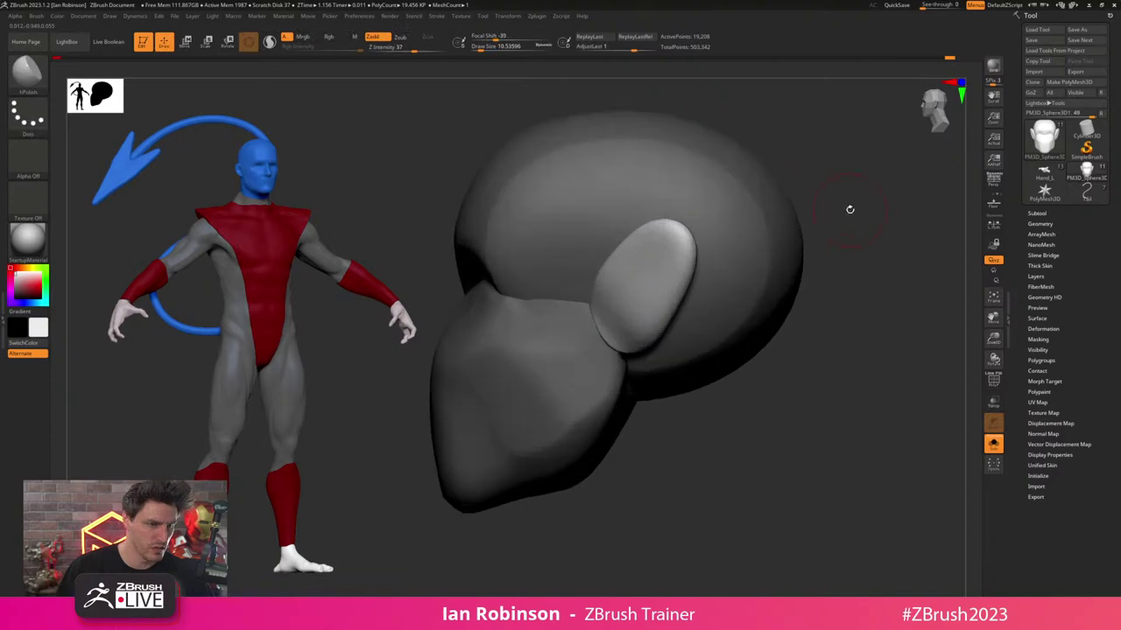
key("alt+shift")
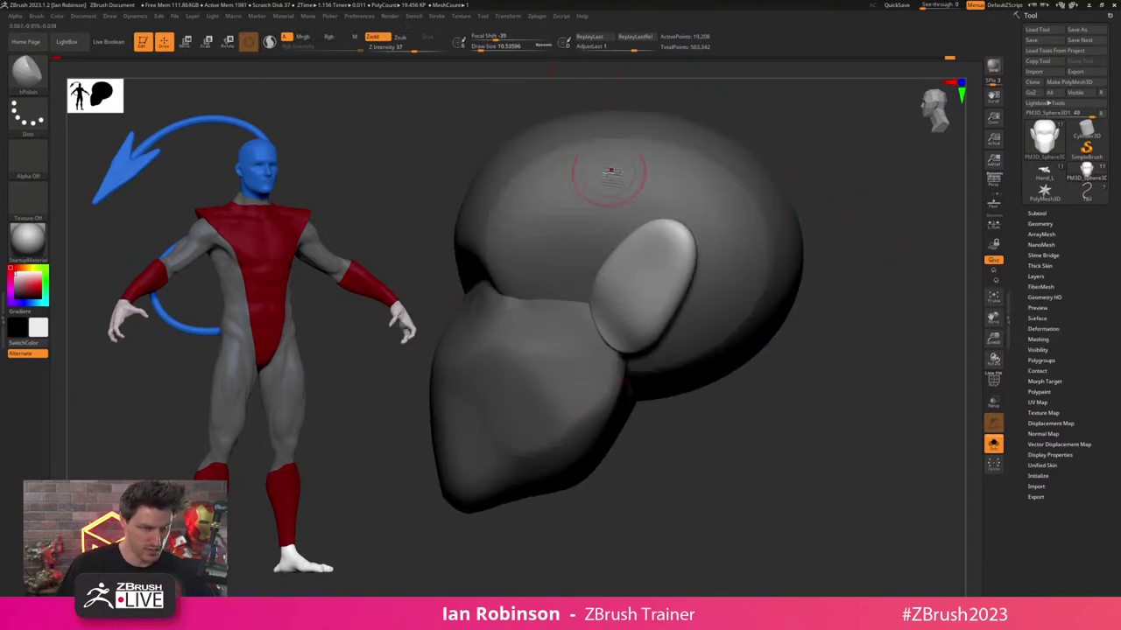
mouse_move(792, 363)
left_mouse_down("alt")
mouse_move(846, 376)
mouse_move(868, 403)
mouse_move(809, 345)
mouse_move(808, 308)
mouse_move(775, 219)
left_mouse_up("alt")
key("b")
key("c")
key("b")
key("f")
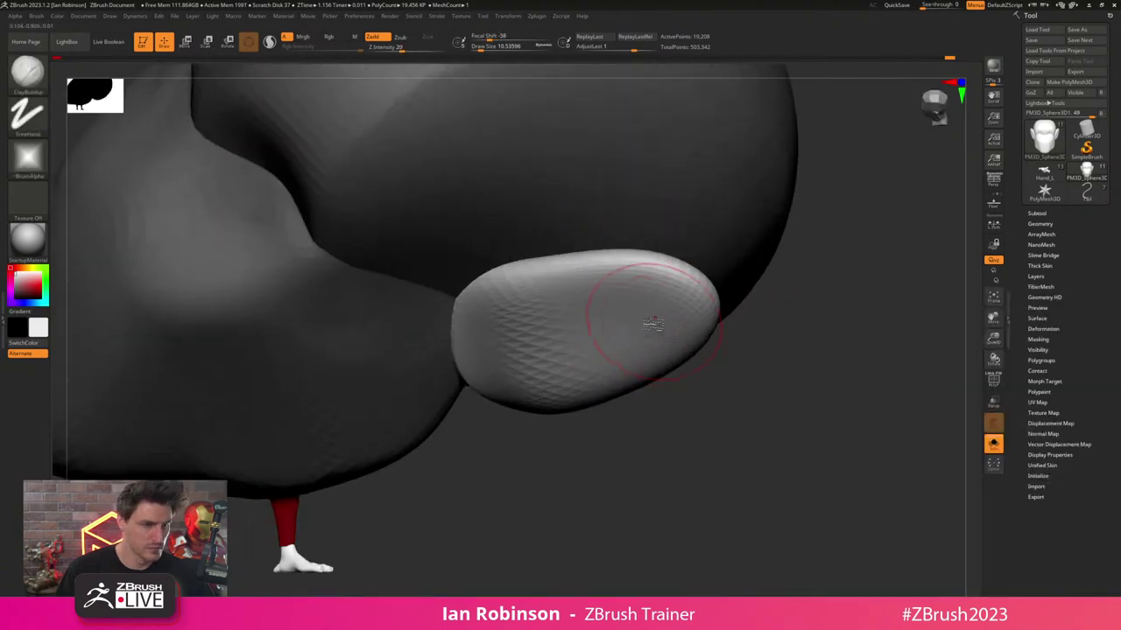
mouse_move(651, 325)
left_mouse_down("alt")
mouse_move(567, 340)
mouse_move(534, 331)
mouse_move(585, 309)
mouse_move(560, 300)
mouse_move(637, 337)
mouse_move(626, 298)
left_mouse_up("alt")
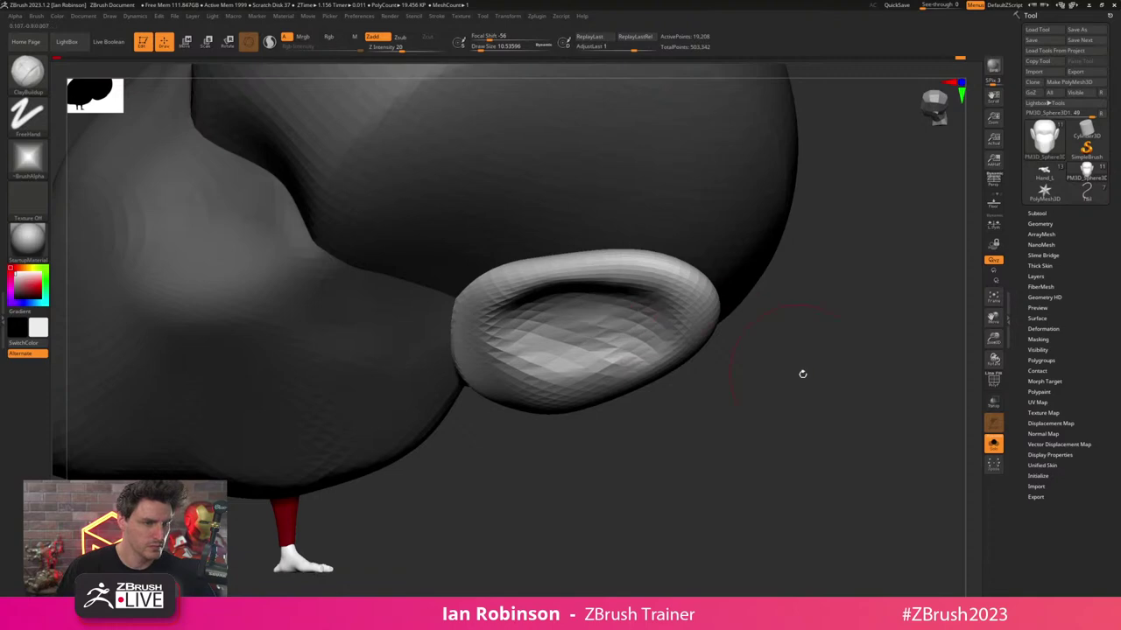
- Switch to the Move brush and reshape the lower part of the ear and its lobe
mouse_move(802, 374)
left_mouse_down()
mouse_move(878, 391)
mouse_move(886, 381)
left_mouse_up()
key("b")
key("m")
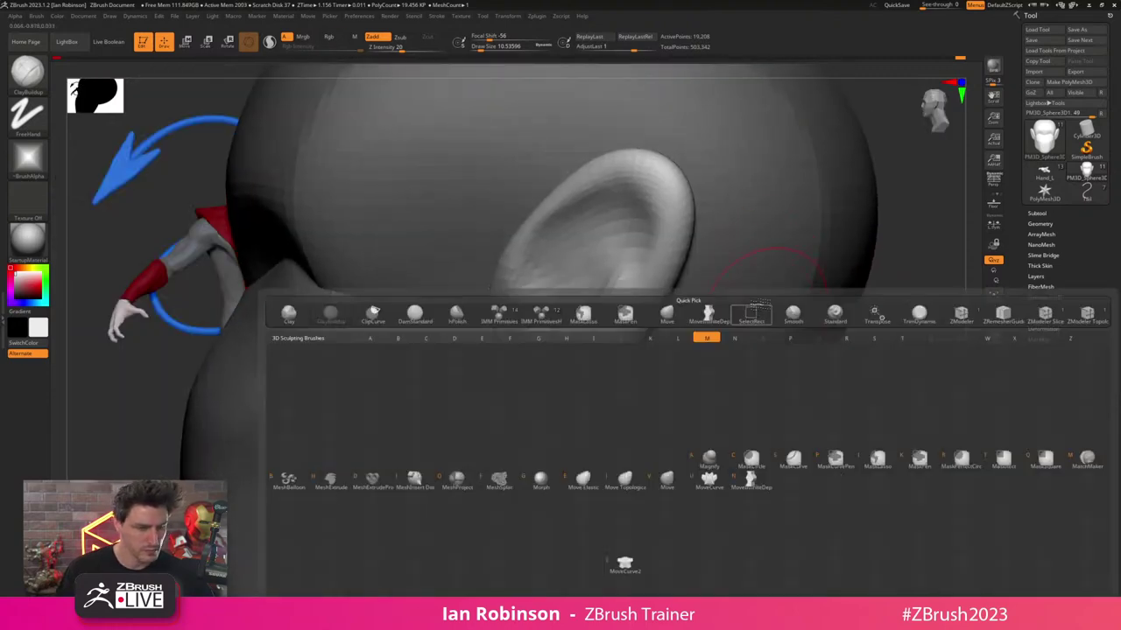
key("v")
key("s")
left_click_drag(590, 359, 598, 360)
mouse_move(569, 402)
left_mouse_down()
mouse_move(541, 388)
mouse_move(552, 368)
mouse_move(549, 415)
left_mouse_up()
- Pull the upper ear into a pointed tip with a small Move brush, adjust its front edge and smooth the hollow
key("s")
left_click_drag(692, 176, 684, 178)
right_click_drag(671, 210, 686, 186, "ctrl")
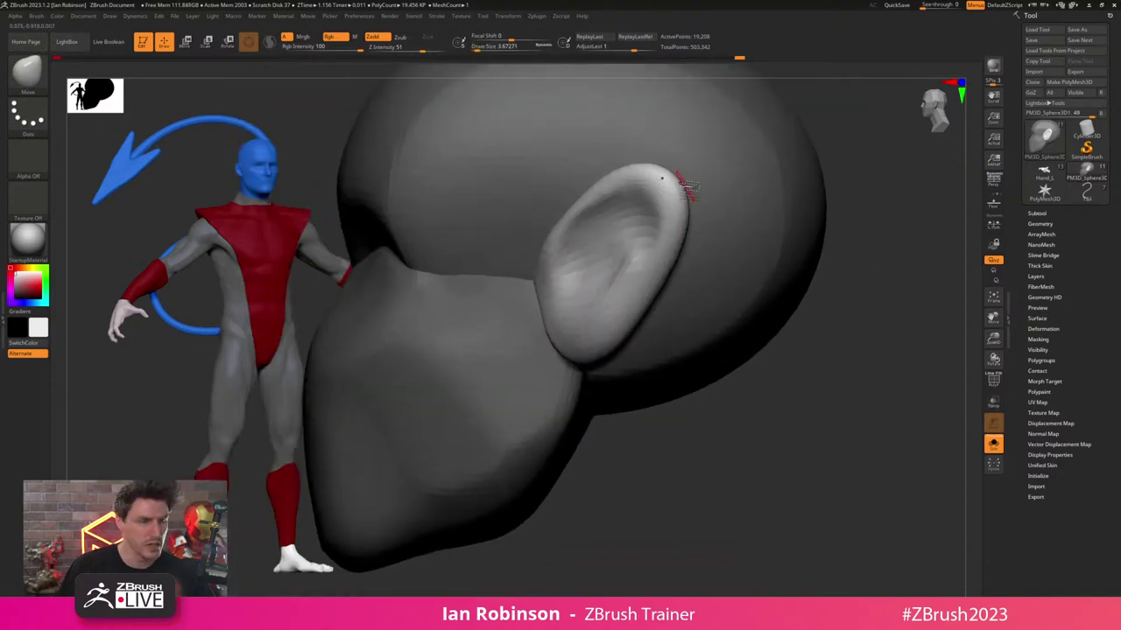
left_click_drag(687, 179, 703, 159)
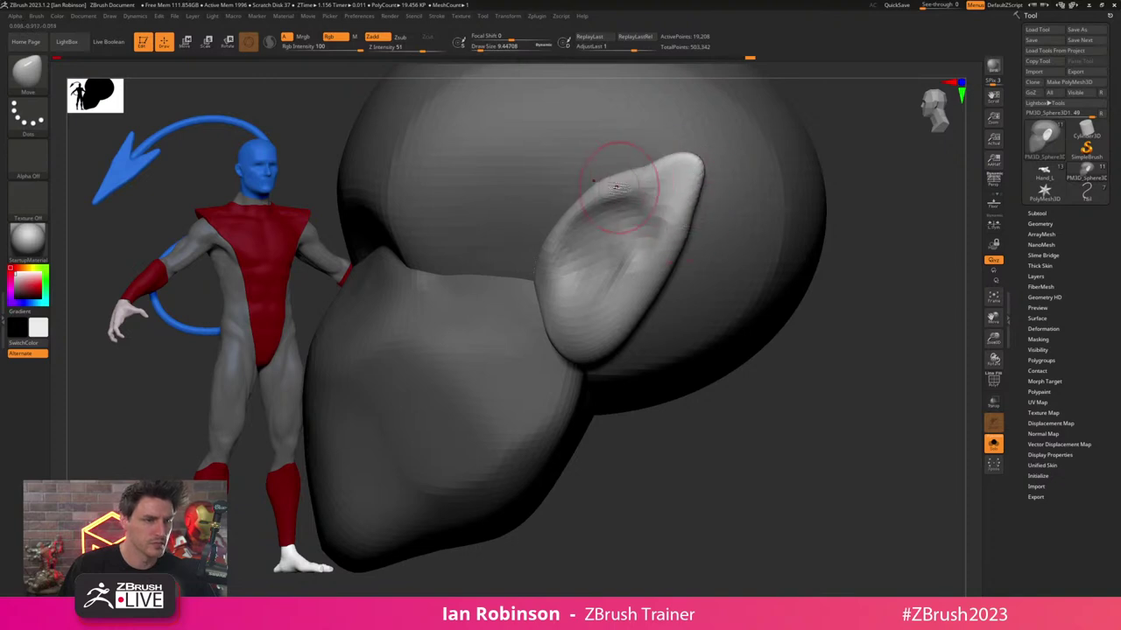
left_click_drag(603, 189, 594, 207)
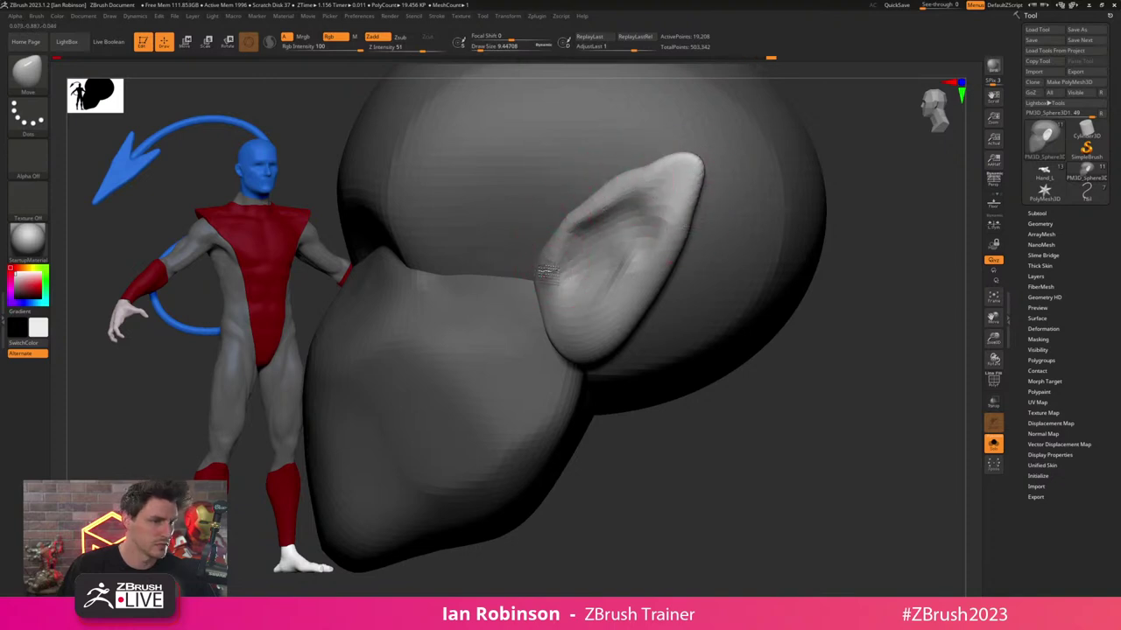
left_click_drag(647, 200, 593, 232, "shift")
right_click_drag(832, 378, 843, 348, "ctrl")
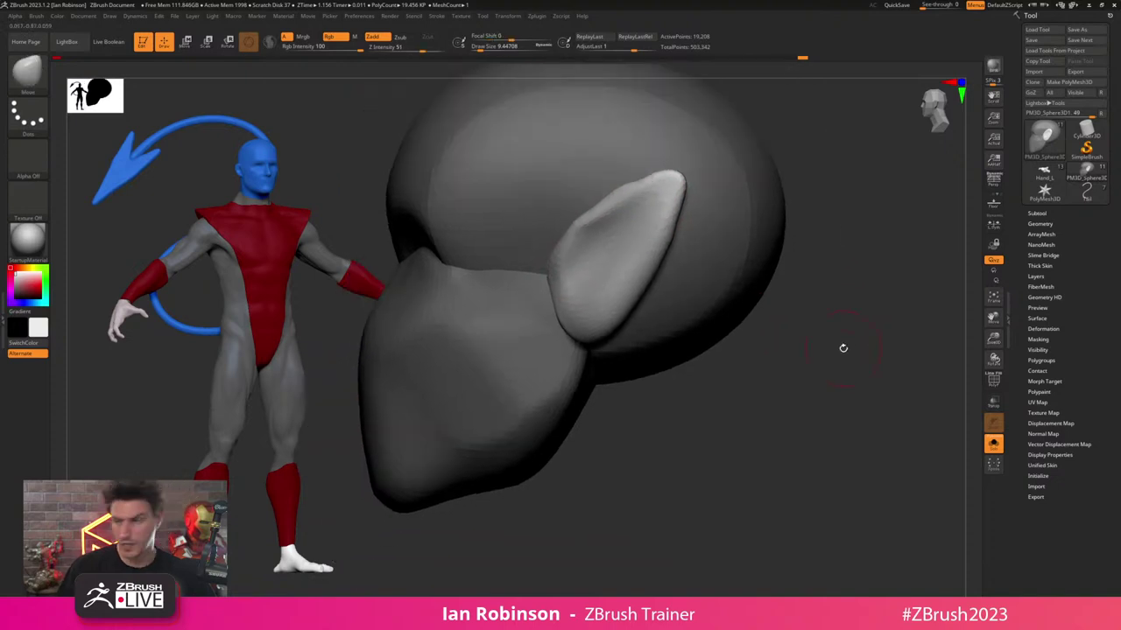
- Try reshaping the inside of the pointed ear with the Move brush and undo the stroke
mouse_move(860, 373)
left_mouse_down()
mouse_move(858, 383)
mouse_move(836, 365)
mouse_move(868, 373)
mouse_move(777, 290)
left_mouse_up()
key("s")
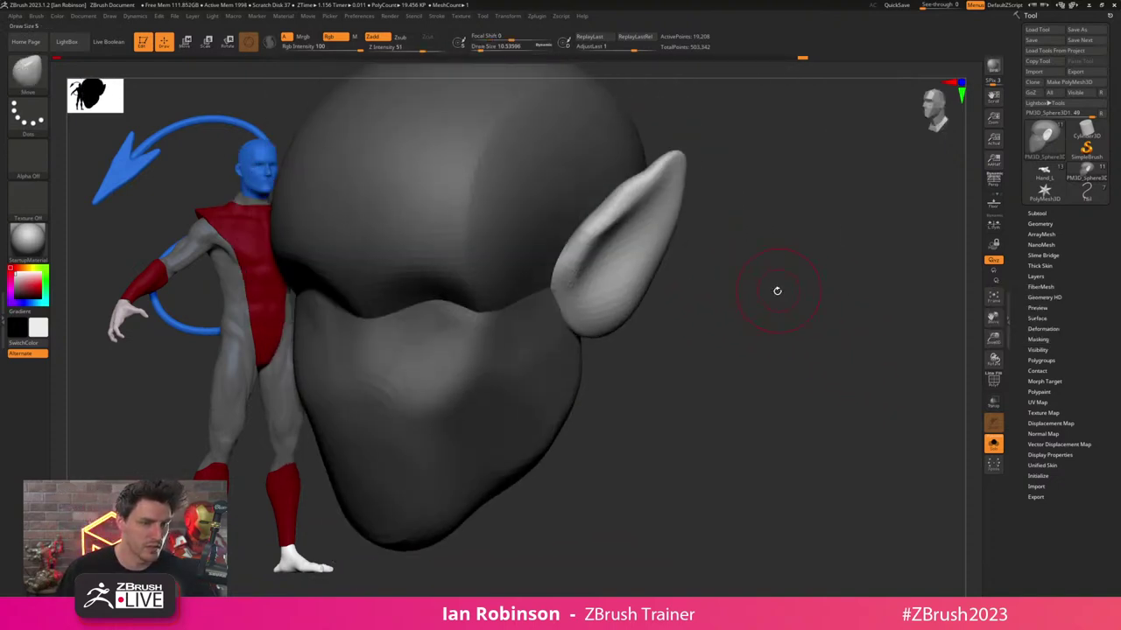
key("b")
key("m")
key("v")
left_click_drag(649, 210, 646, 228)
key("ctrl+z")
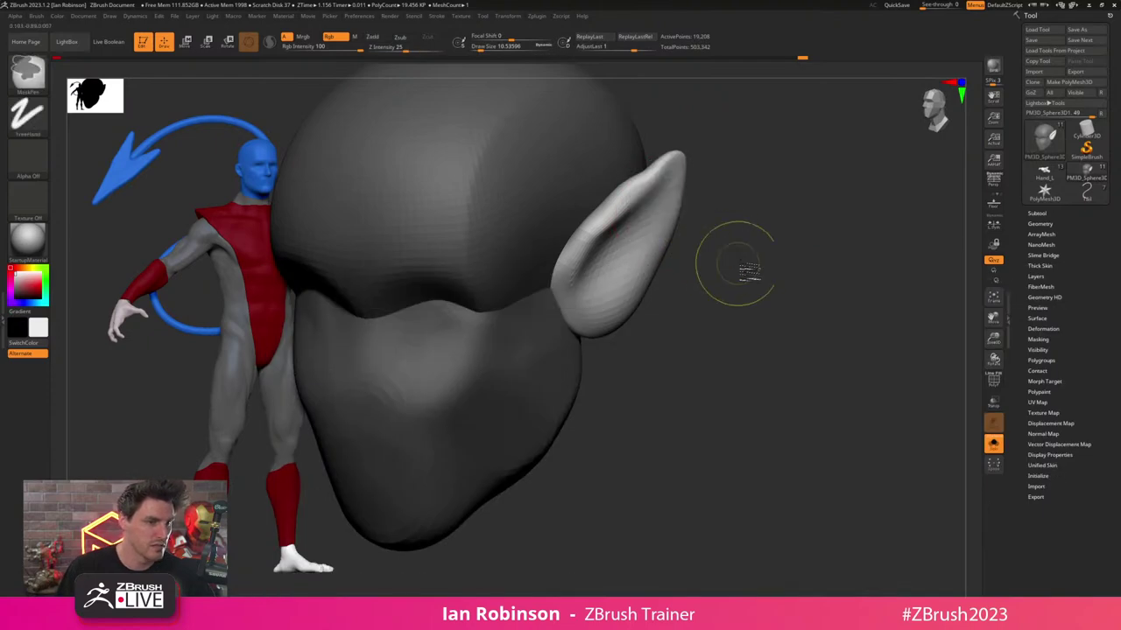
mouse_move(786, 302)
left_mouse_down()
mouse_move(771, 293)
mouse_move(772, 254)
left_mouse_up()
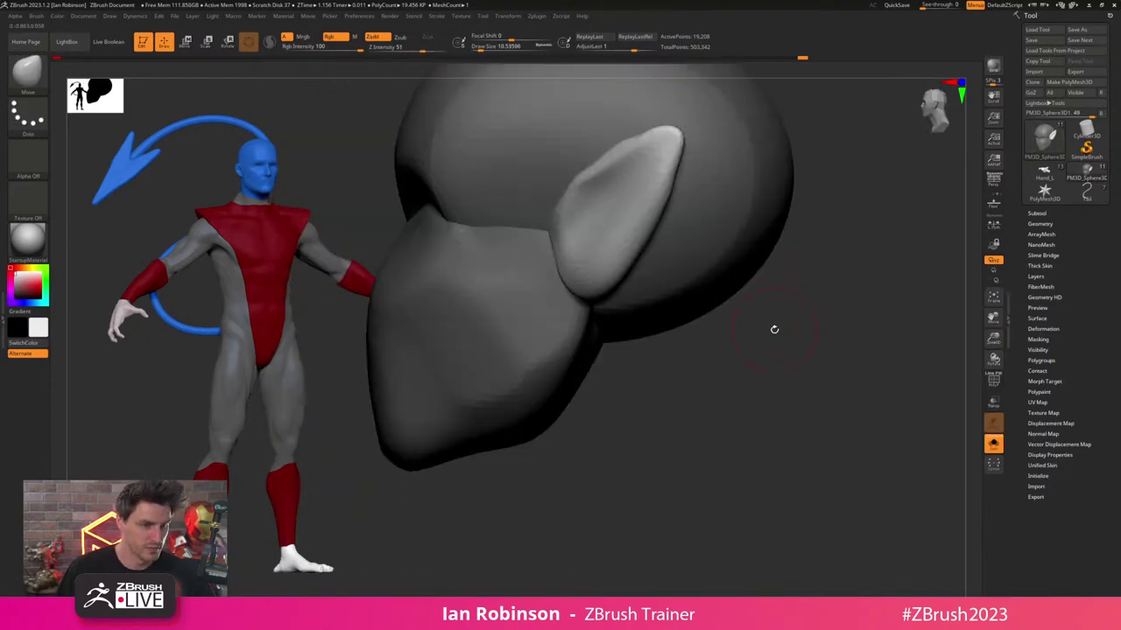
key("b")
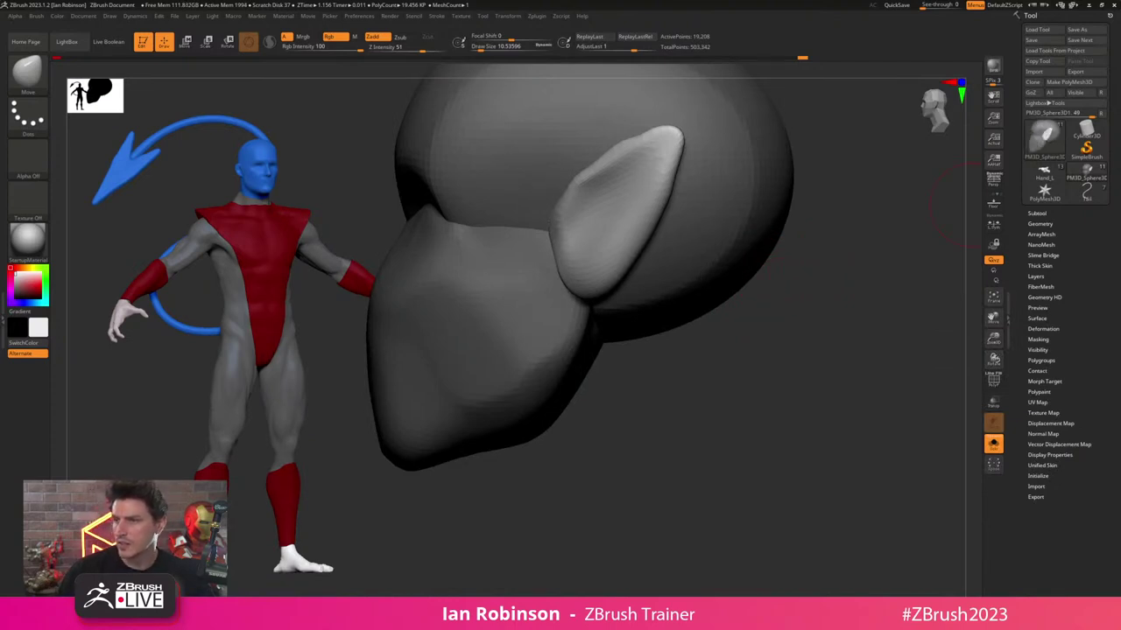
- Refine the front silhouette of the pointed ears with the Move brush at a draw size of about 20 to 25
mouse_move(728, 399)
left_mouse_down("shift")
mouse_move(741, 323)
mouse_move(753, 372)
left_mouse_up("shift")
key("s")
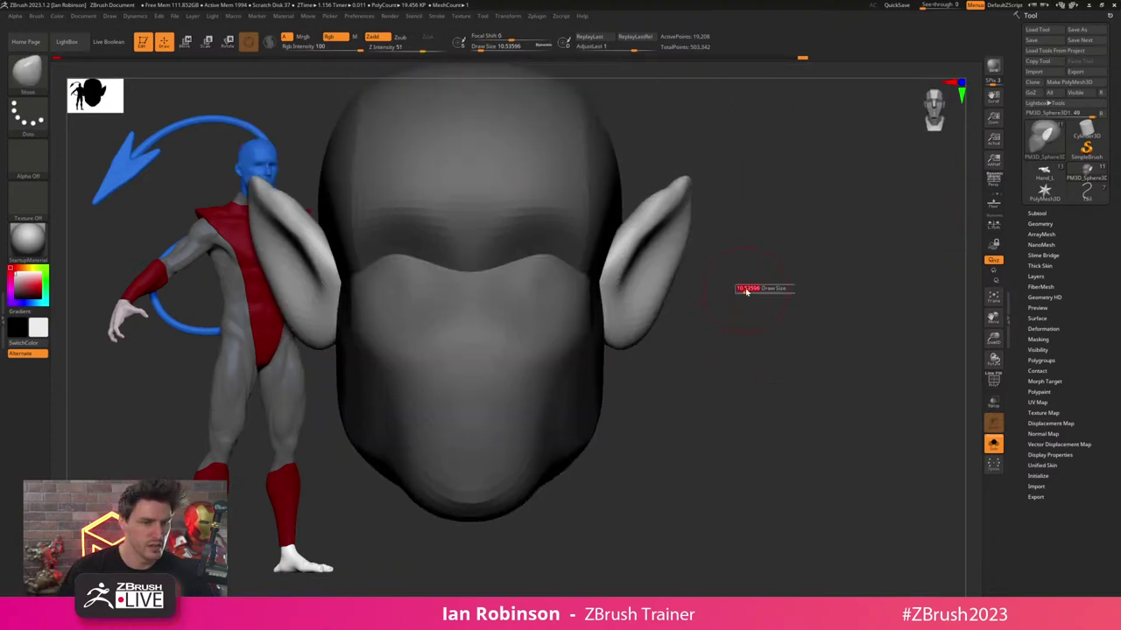
left_click_drag(744, 290, 782, 308)
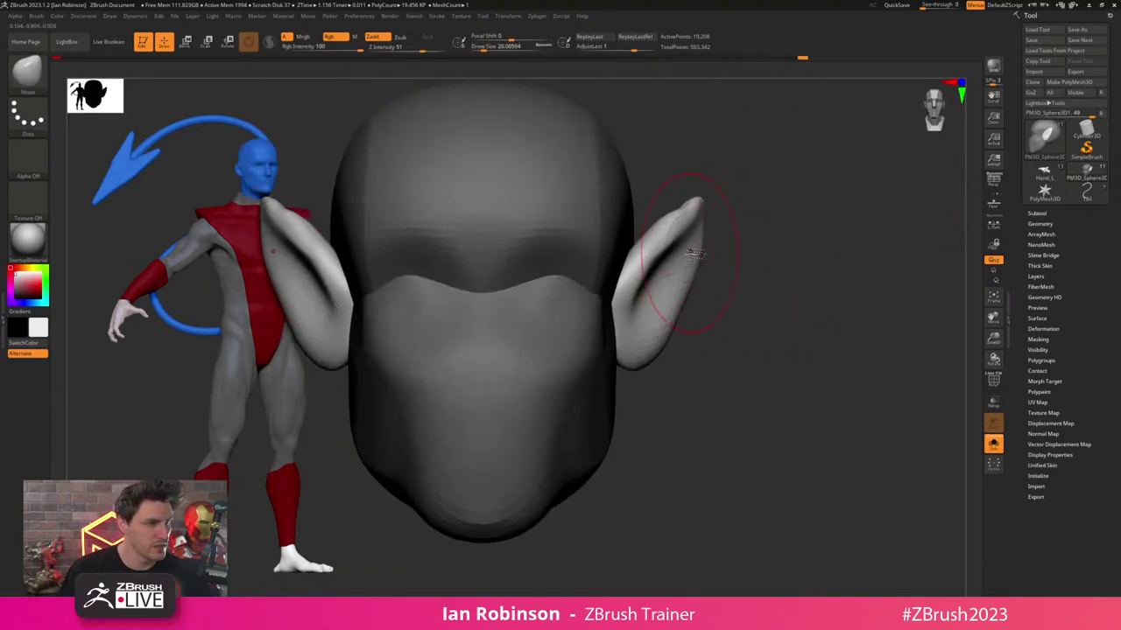
key("s")
left_click_drag(687, 227, 685, 199)
mouse_move(633, 268)
left_mouse_down()
mouse_move(641, 275)
mouse_move(632, 270)
left_mouse_up()
left_click_drag(689, 301, 681, 302)
left_click_drag(760, 305, 706, 309)
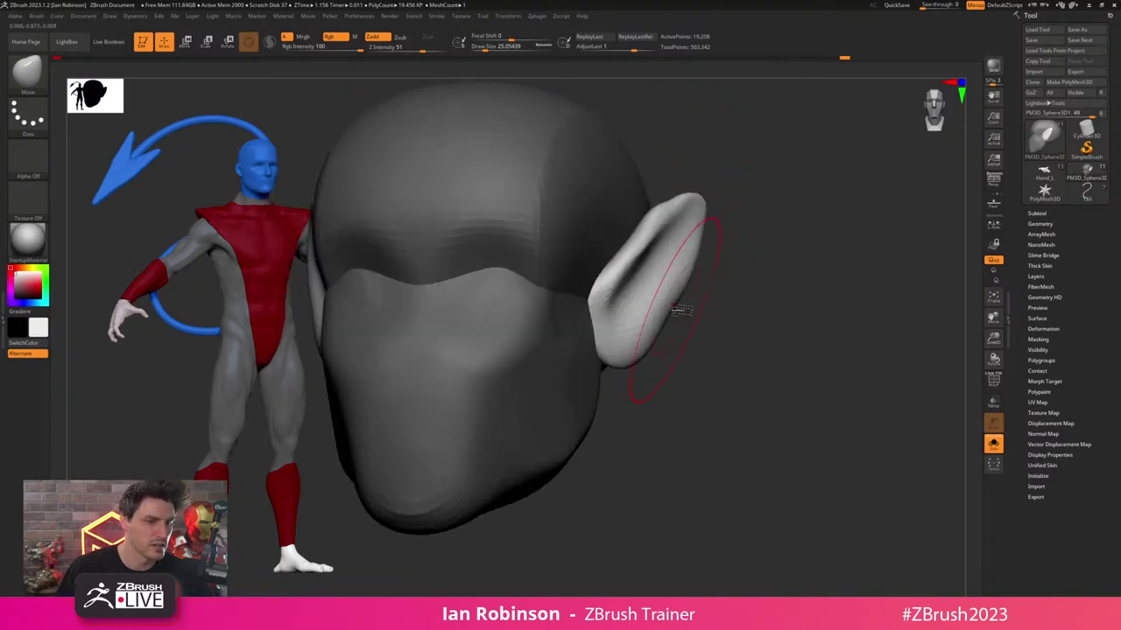
- Adjust the back of the ears from behind the head with the Move brush, reducing the draw size to about 13
mouse_move(792, 311)
left_mouse_down()
mouse_move(663, 326)
mouse_move(698, 304)
left_mouse_up()
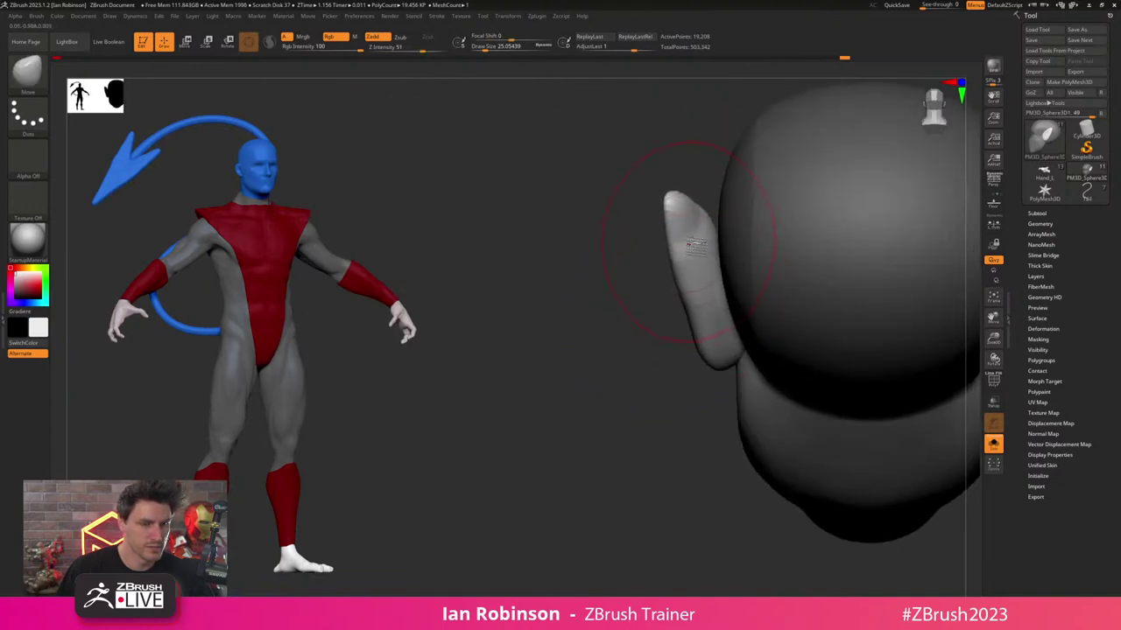
left_click_drag(646, 391, 676, 386)
key("s")
left_click_drag(716, 312, 712, 310)
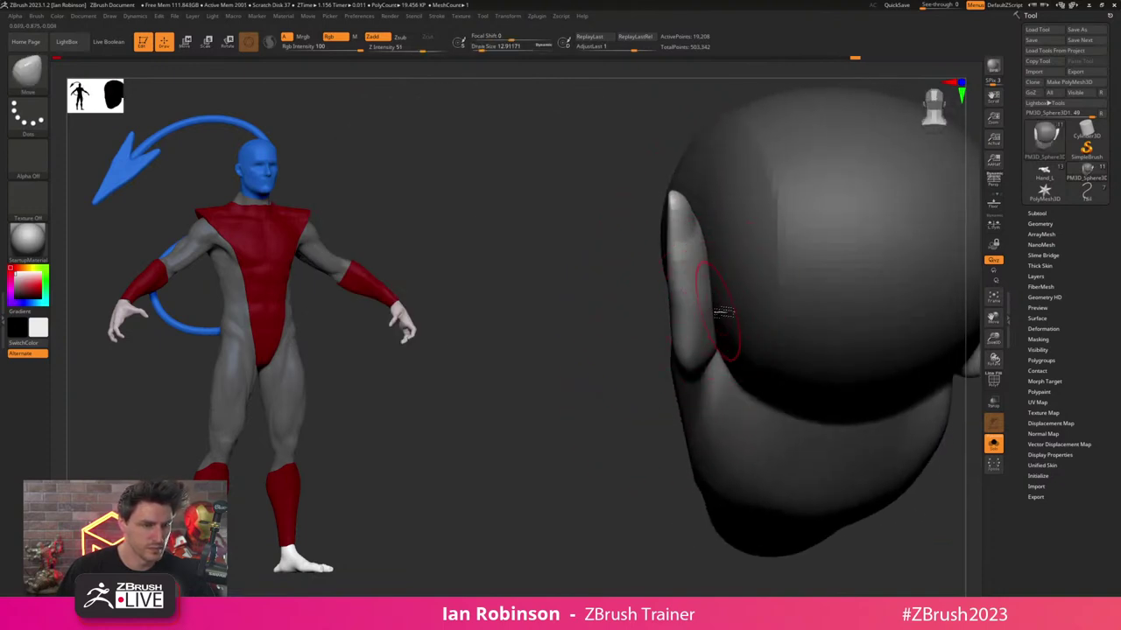
- Clear the mask, smooth the back of the cranium and reshape it with a large Move brush of about 48
mouse_move(627, 447)
left_mouse_down()
mouse_move(863, 446)
mouse_move(841, 405)
mouse_move(831, 320)
mouse_move(852, 320)
left_mouse_up()
key("s")
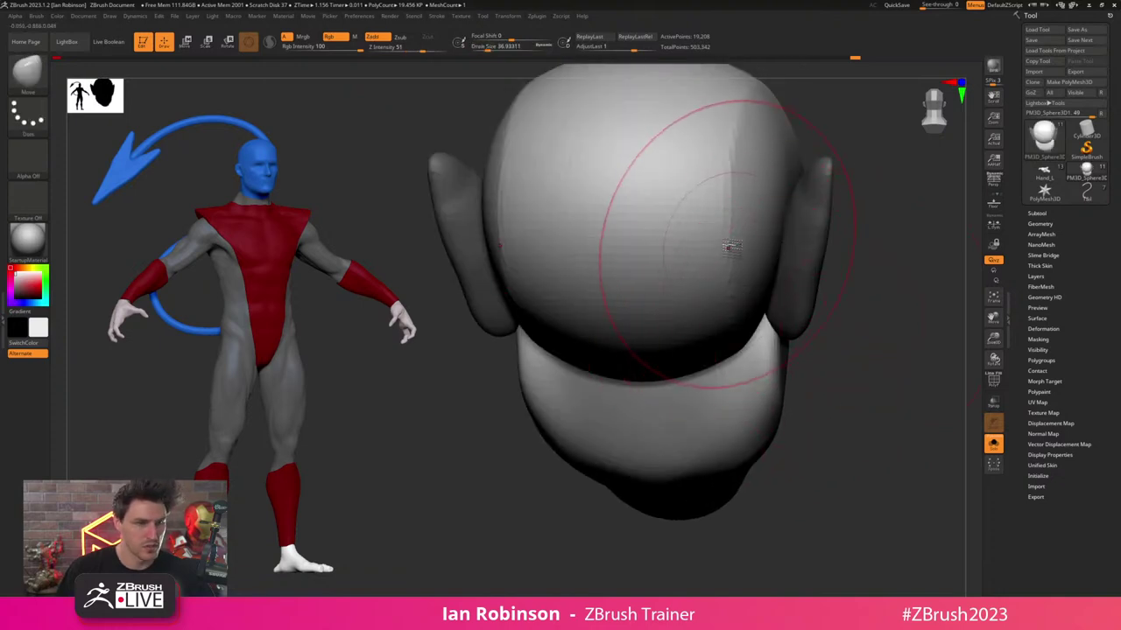
mouse_move(742, 217)
left_mouse_down("shift")
mouse_move(720, 250)
mouse_move(737, 223)
left_mouse_up("shift")
mouse_move(843, 226)
left_mouse_down("alt")
mouse_move(838, 255)
mouse_move(902, 262)
mouse_move(904, 218)
mouse_move(860, 237)
left_mouse_up("alt")
mouse_move(616, 340)
left_mouse_down()
mouse_move(557, 355)
mouse_move(565, 348)
left_mouse_up()
key("s")
mouse_move(726, 253)
left_mouse_down()
mouse_move(741, 237)
mouse_move(732, 267)
left_mouse_up()
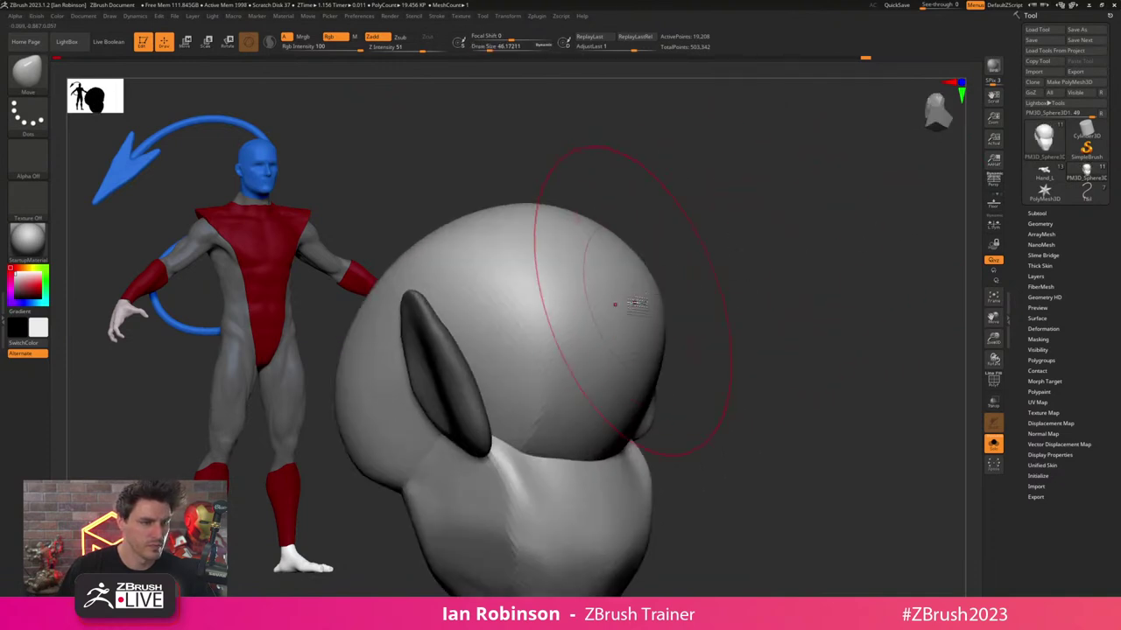
- Insert a cylinder into the underside of the head with the IMM Primitives brush as a neck block-out
mouse_move(615, 243)
left_mouse_down()
mouse_move(718, 265)
mouse_move(791, 316)
mouse_move(808, 284)
mouse_move(744, 268)
left_mouse_up()
key("b")
key("i")
key("p")
key("s")
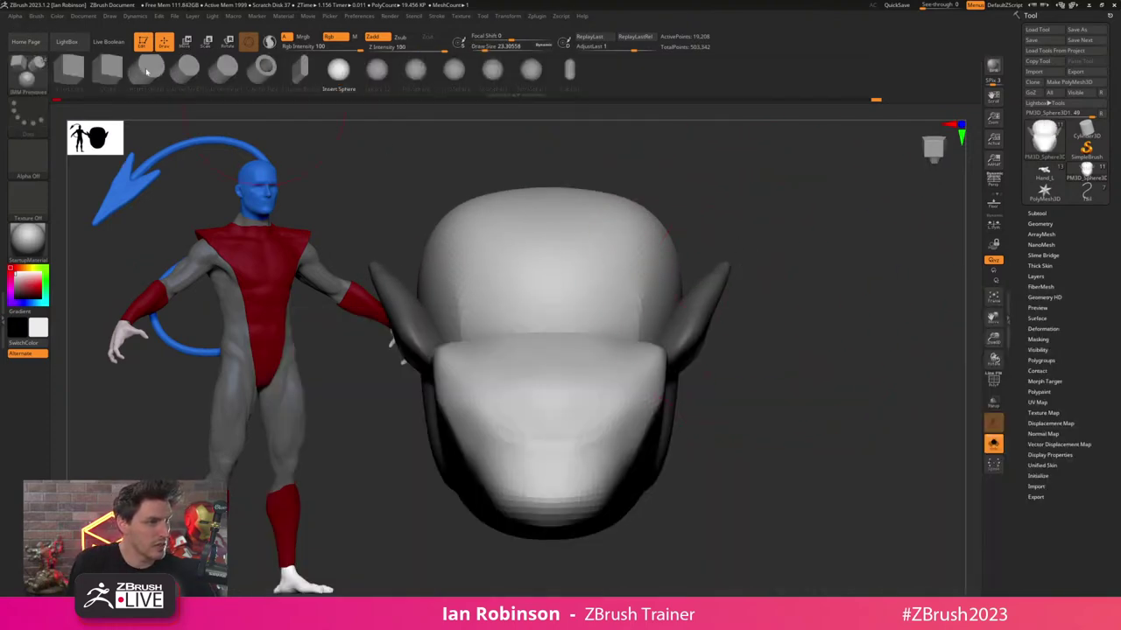
left_click(146, 72)
left_click_drag(552, 329, 555, 379)
- Reposition the neck cylinder beneath the skull and scale it up uniformly by about 1.09
left_click_drag(736, 298, 793, 290, "shift")
key("w")
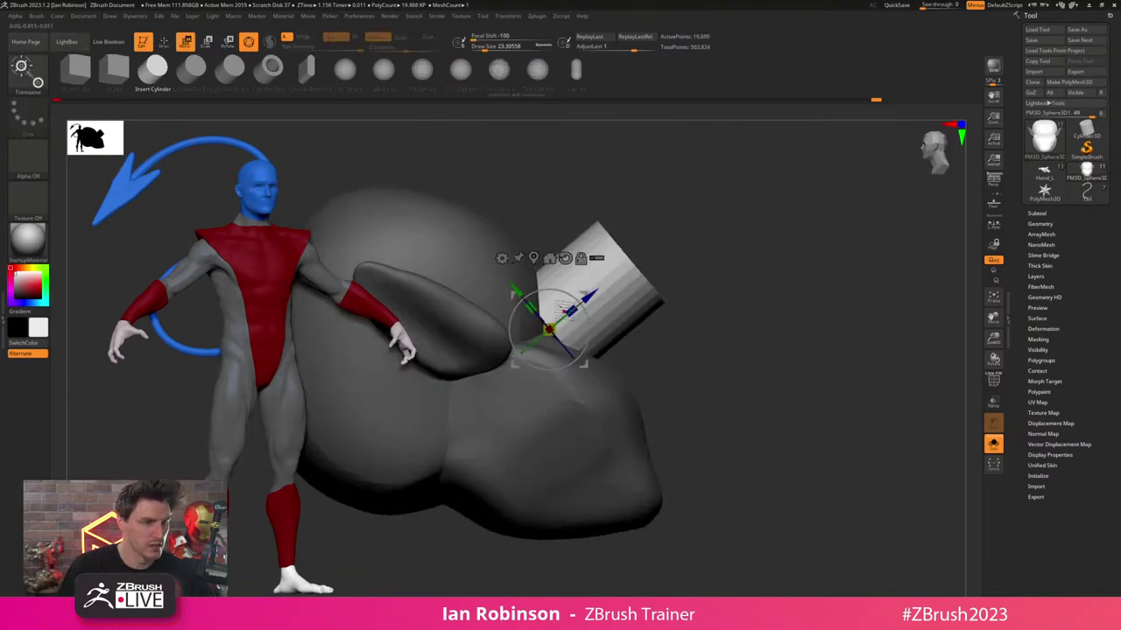
mouse_move(573, 309)
left_mouse_down()
mouse_move(592, 299)
mouse_move(574, 314)
left_mouse_up()
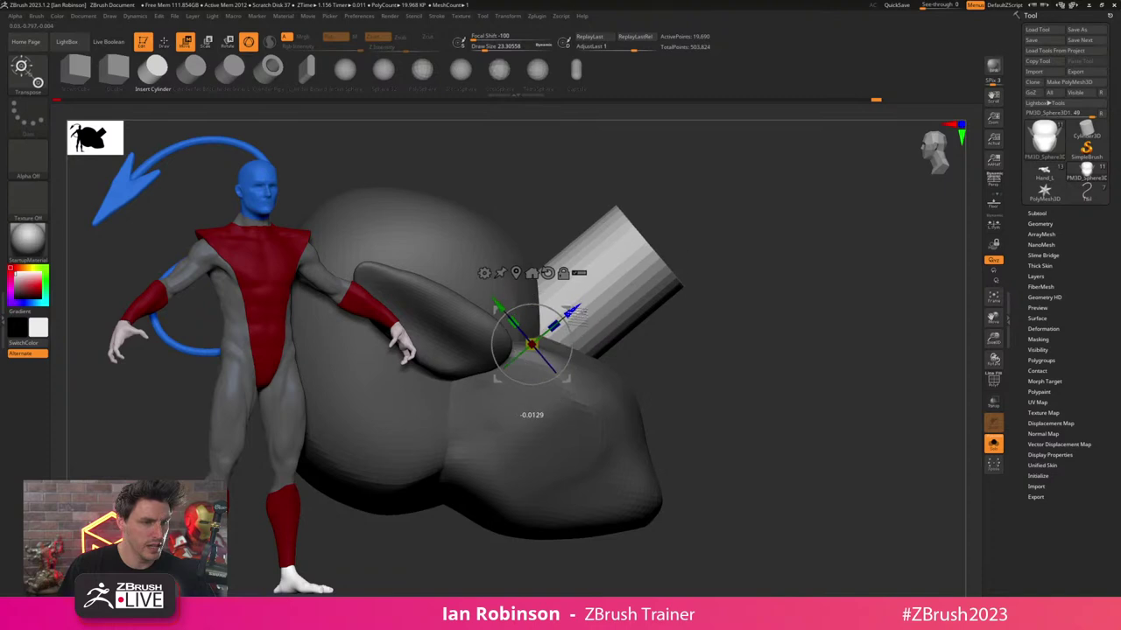
left_click_drag(531, 343, 537, 335)
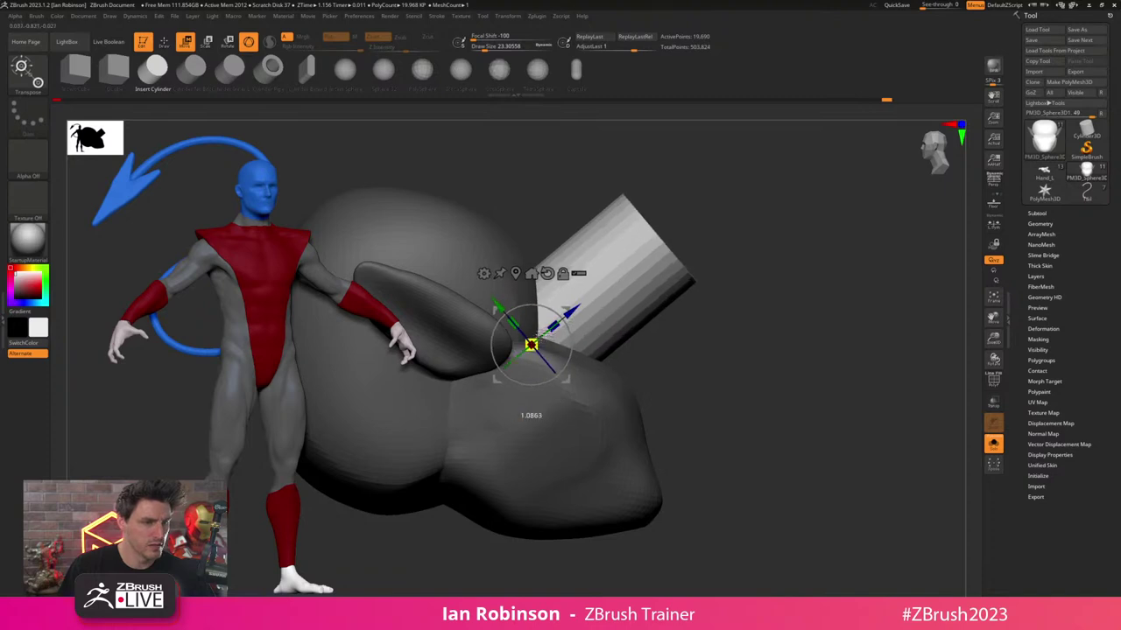
- Turn off Solo and show the Armor and Body folders, leaving the Head and Nightcrawler_tpose_01 subtools hidden
left_click(995, 446)
left_click_drag(865, 379, 827, 253, "alt")
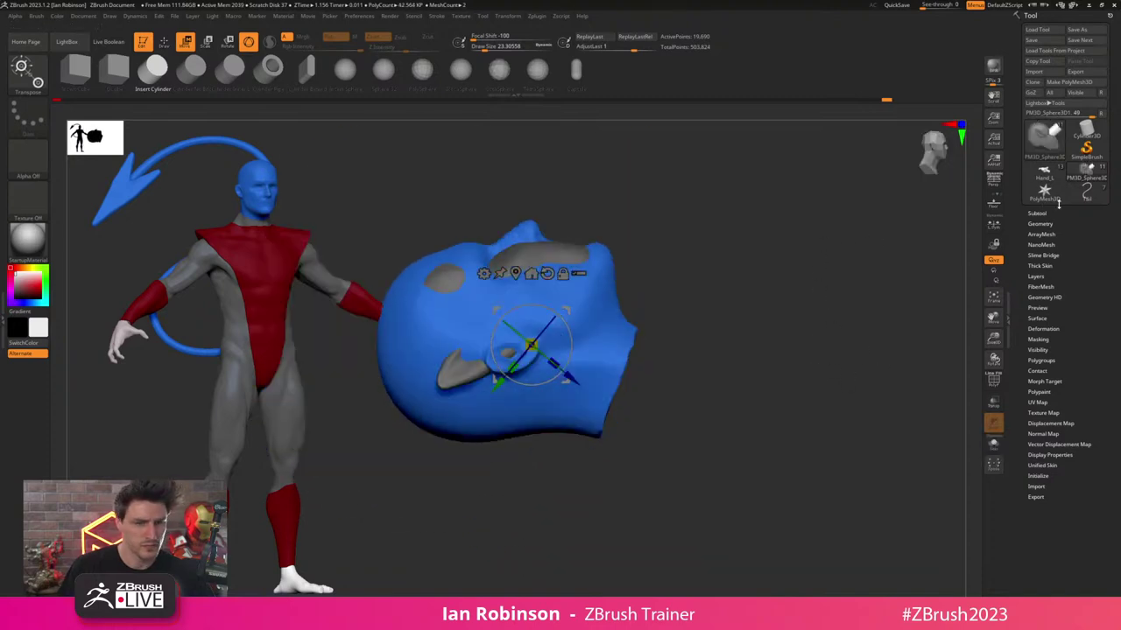
left_click(1037, 213)
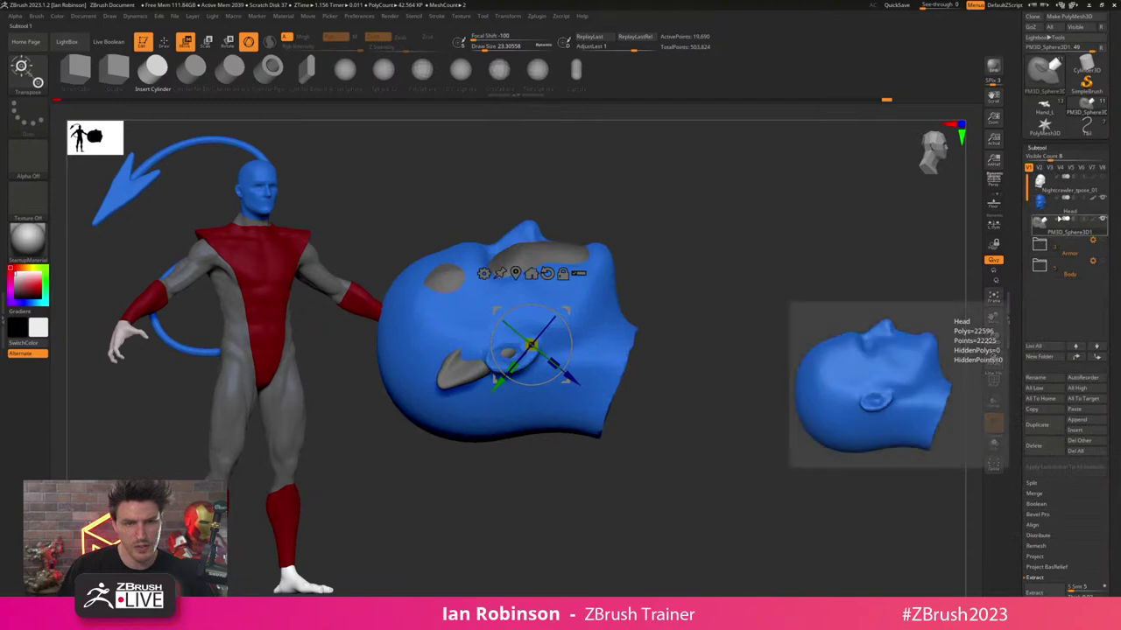
left_click(1104, 199)
left_click(1104, 246)
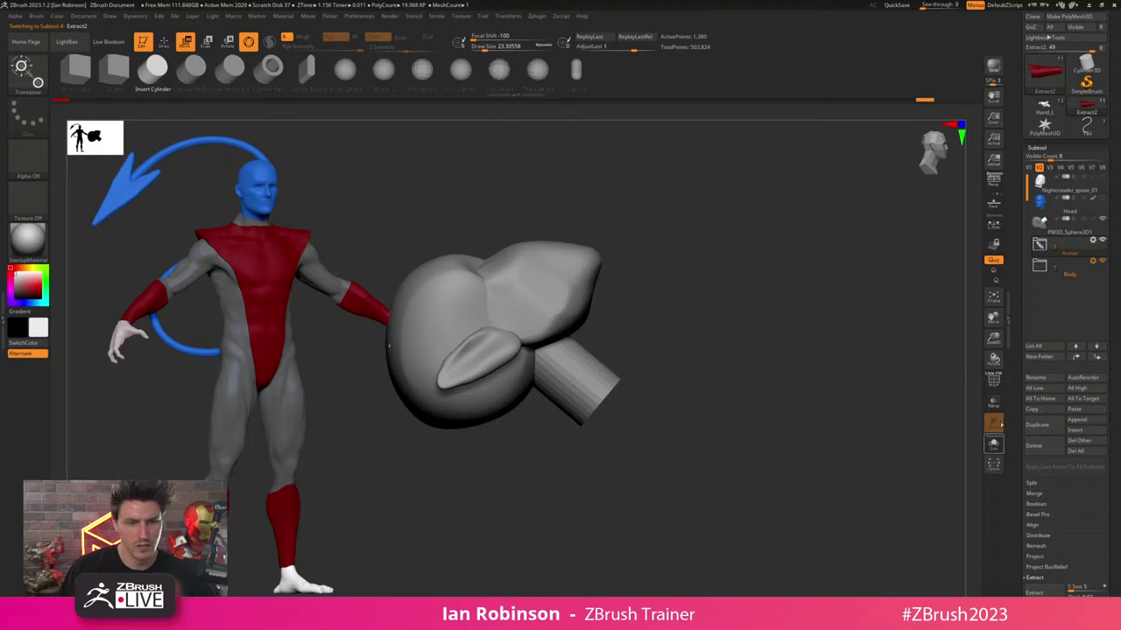
left_click(1039, 246)
left_click(1102, 261)
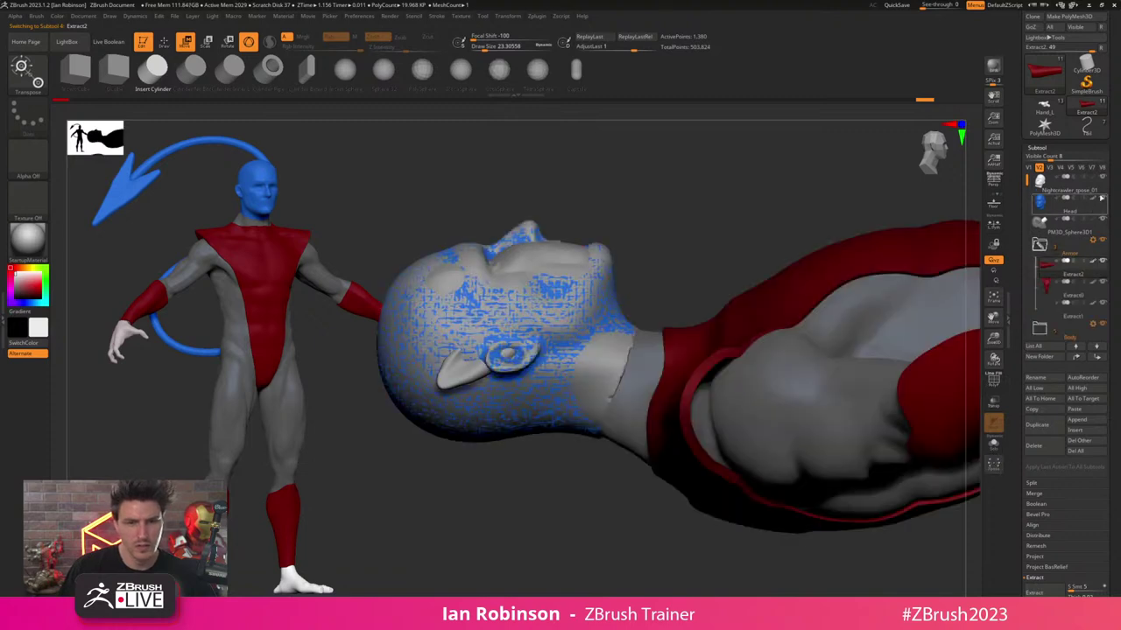
left_click(1103, 198)
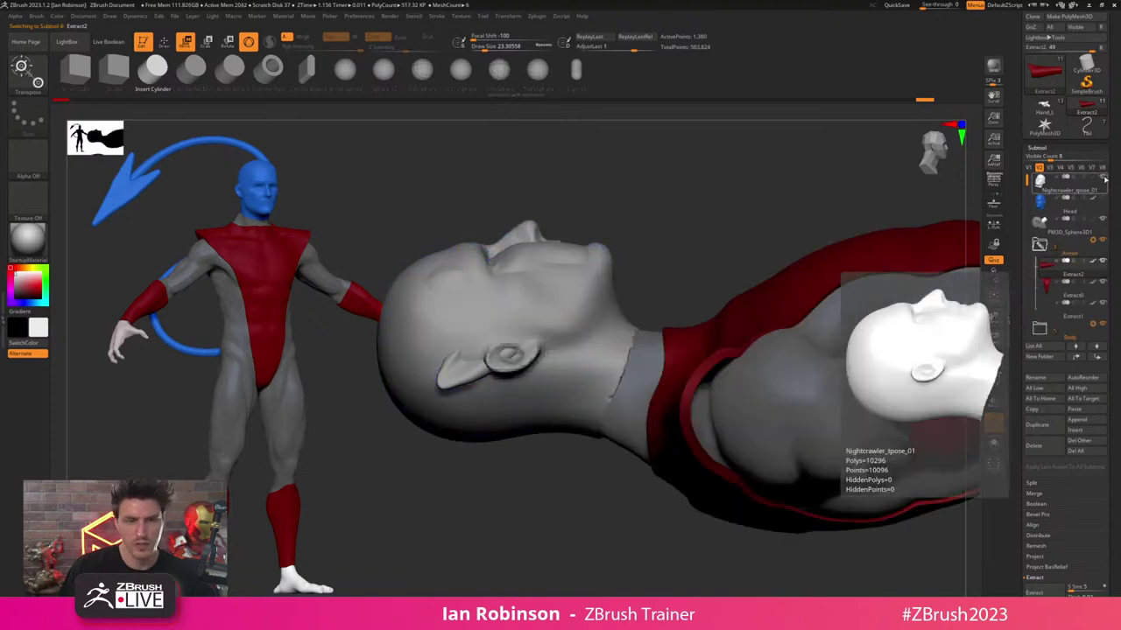
left_click(1103, 178)
left_click_drag(776, 252, 781, 185)
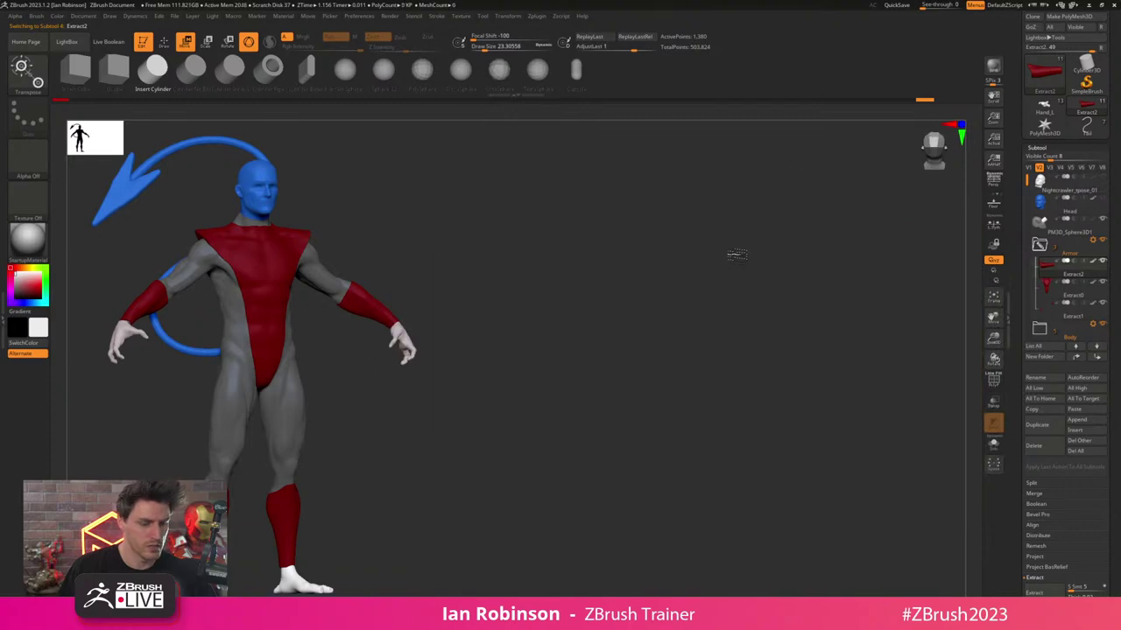
- Select the block-out head and rotate the neck cylinder by about 16 degrees to line up with the body's neck
key("f")
mouse_move(695, 315)
left_mouse_down()
mouse_move(731, 325)
mouse_move(811, 514)
left_mouse_up()
key("q")
left_click(573, 221, "alt")
mouse_move(667, 263)
left_mouse_down()
mouse_move(727, 256)
mouse_move(676, 310)
mouse_move(656, 305)
mouse_move(675, 220)
mouse_move(672, 427)
left_mouse_up()
key("w")
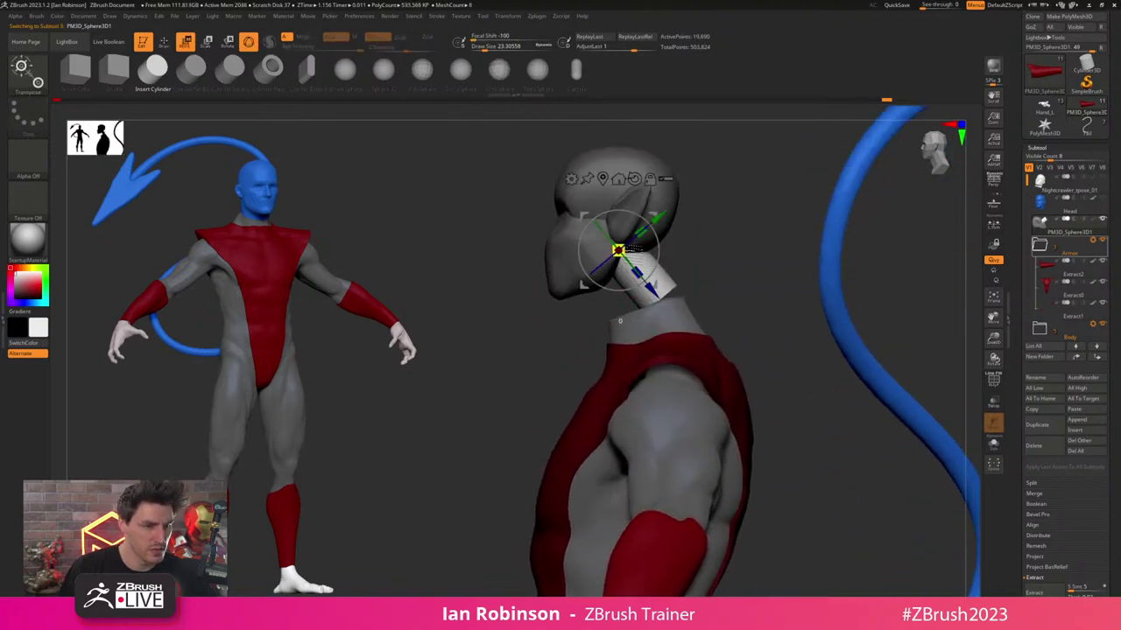
left_click_drag(640, 246, 646, 247)
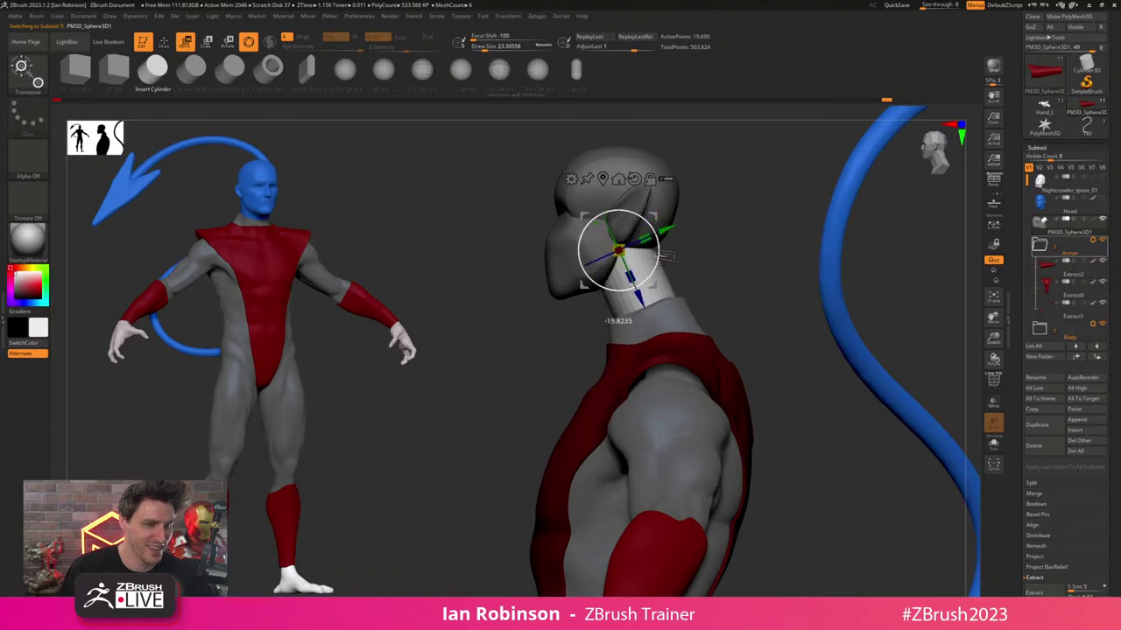
key("q")
mouse_move(730, 261)
left_mouse_down()
mouse_move(776, 268)
mouse_move(776, 253)
mouse_move(894, 277)
left_mouse_up()
- Clear the mask and scale the whole block-out head and neck up to match the size of the reference head
left_click(1102, 201)
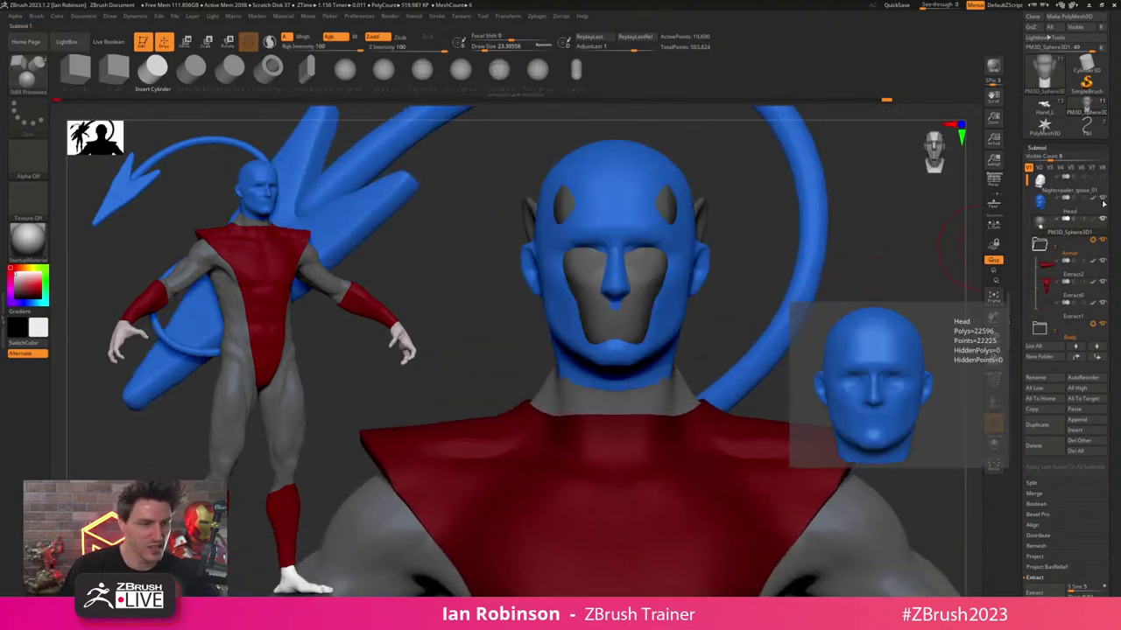
left_click(1102, 202)
key("w")
left_click_drag(725, 276, 745, 302, "ctrl")
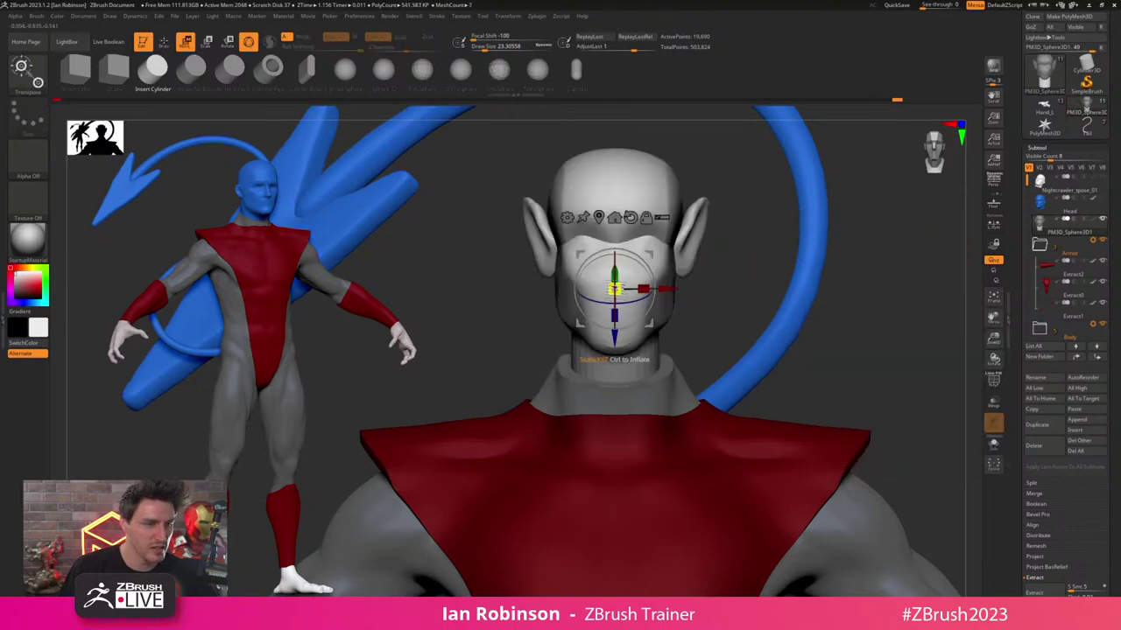
left_click_drag(616, 287, 636, 277)
left_click_drag(720, 297, 649, 367, "shift")
left_click_drag(743, 316, 707, 360)
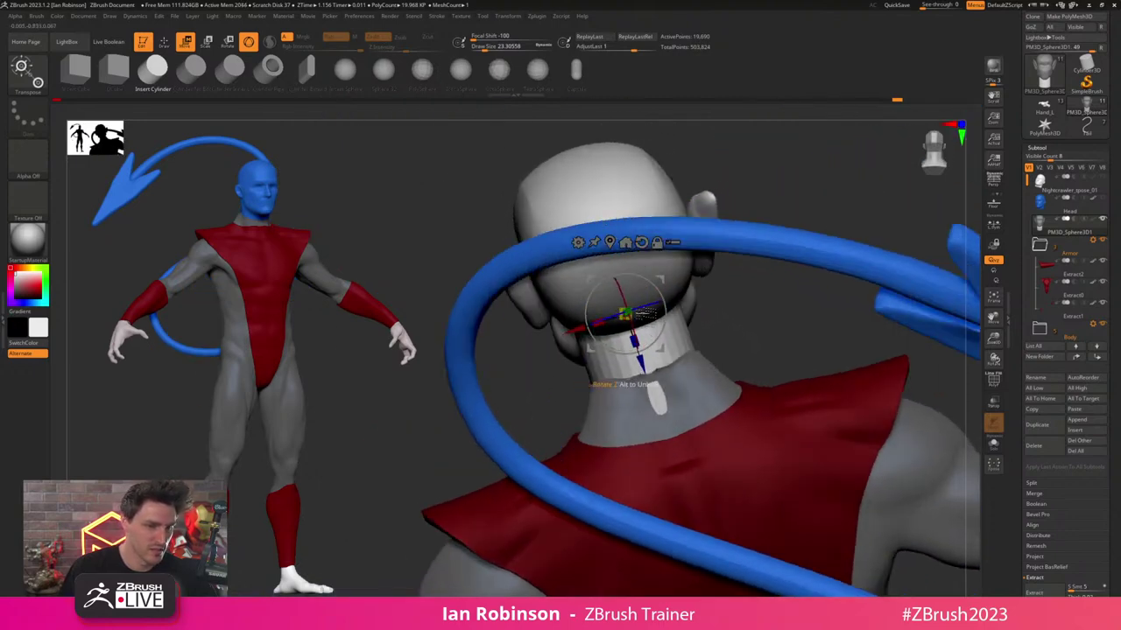
left_click_drag(625, 314, 633, 312)
key("q")
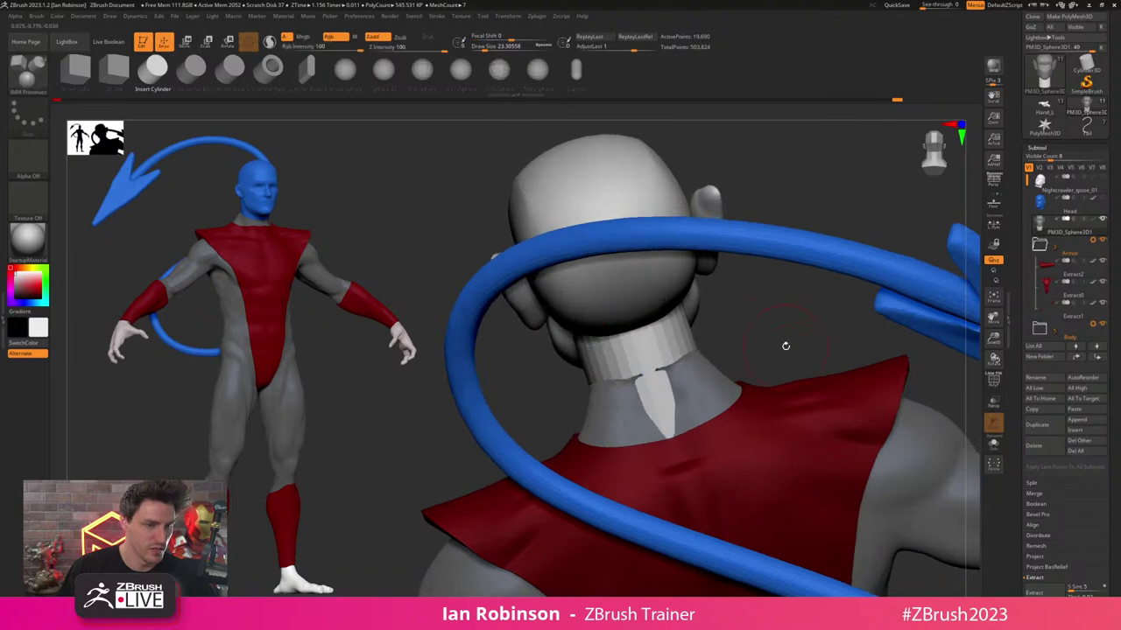
- Show the Head subtool and turn on ghost transparency to compare the block-out with it in profile
left_click_drag(785, 346, 799, 293, "alt")
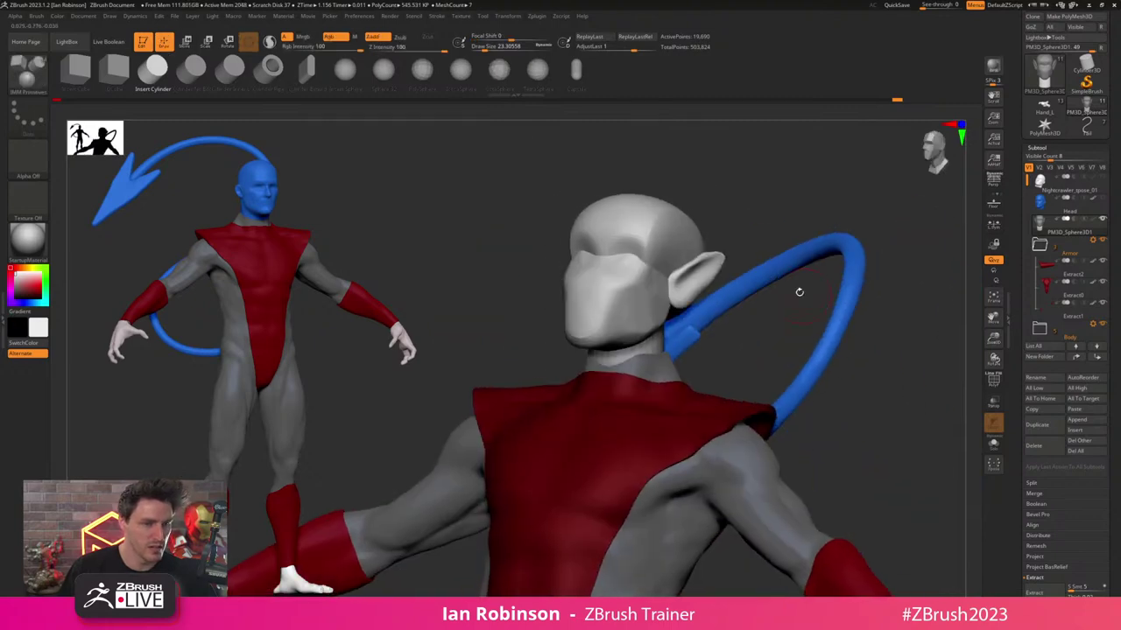
left_click(1103, 203)
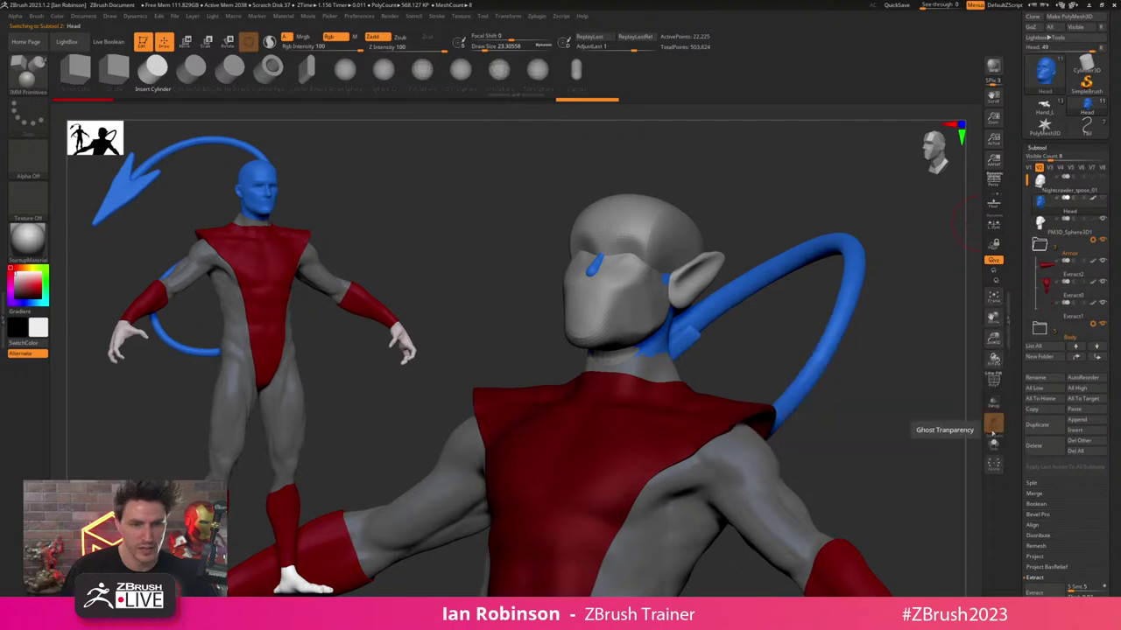
left_click(992, 422)
left_click_drag(915, 428, 753, 412)
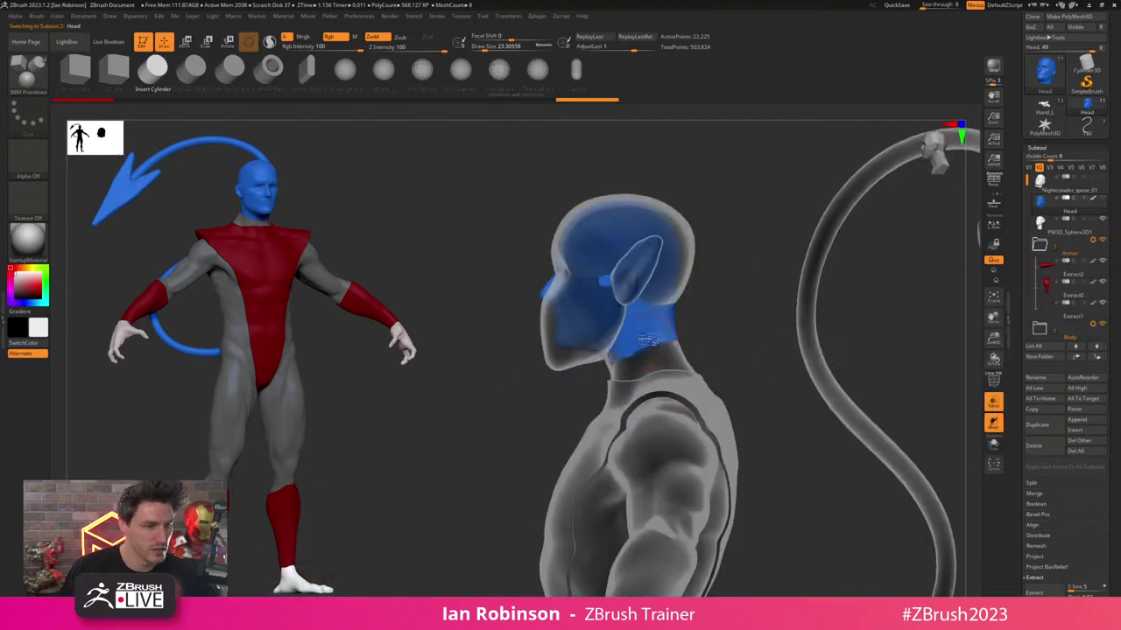
left_click_drag(738, 293, 716, 335, "alt")
right_click_drag(609, 326, 697, 308, "alt")
- Select the block-out head, switch to the Move brush and mask everything except the face piece
key("s")
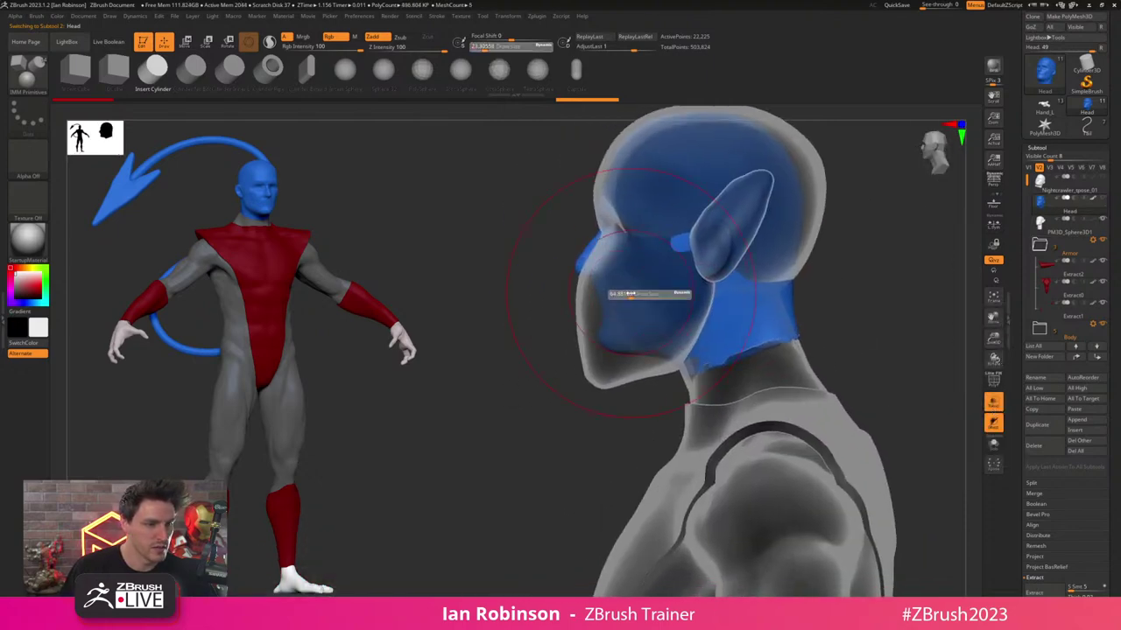
left_click_drag(617, 297, 623, 298)
left_click(605, 340, "alt")
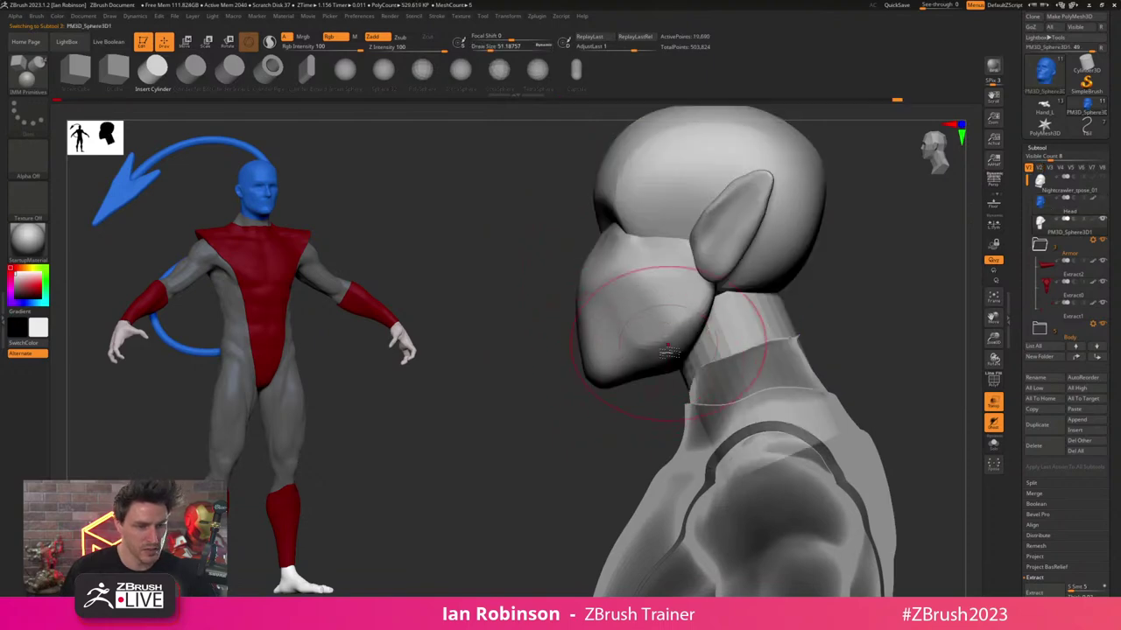
key("b")
key("m")
key("v")
left_click(628, 343, "ctrl+shift")
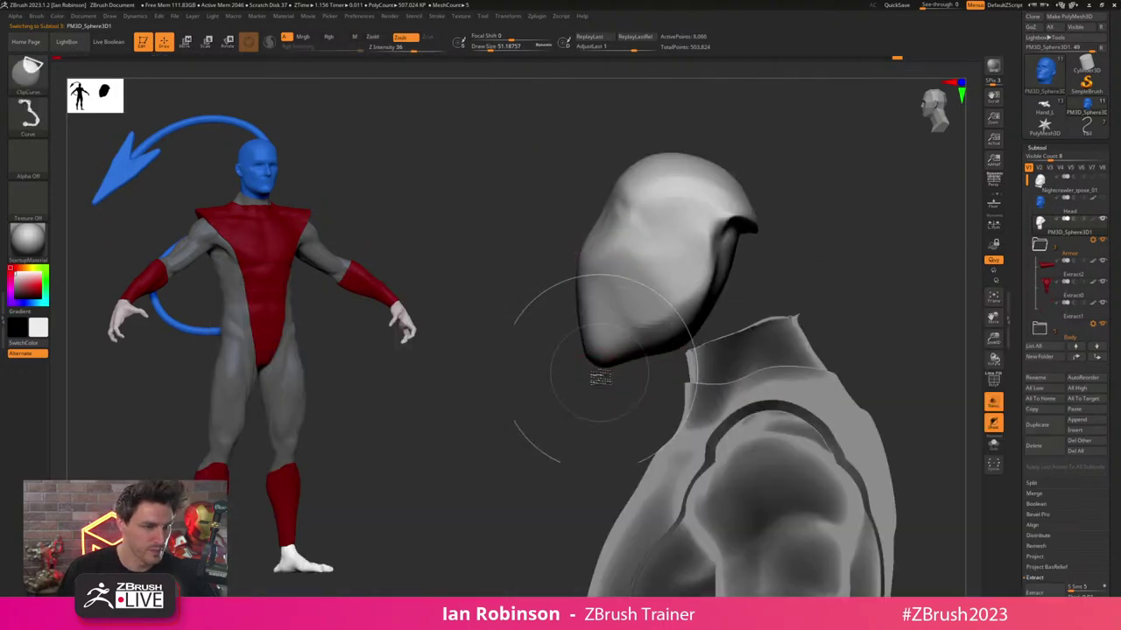
left_click(583, 391, "ctrl")
left_click(585, 394, "ctrl+shift")
left_click(591, 397, "ctrl")
- Pull the face's front profile and chin into shape with the Move brush at a draw size of about 77
key("s")
mouse_move(610, 364)
left_mouse_down()
mouse_move(636, 332)
mouse_move(655, 343)
left_mouse_up()
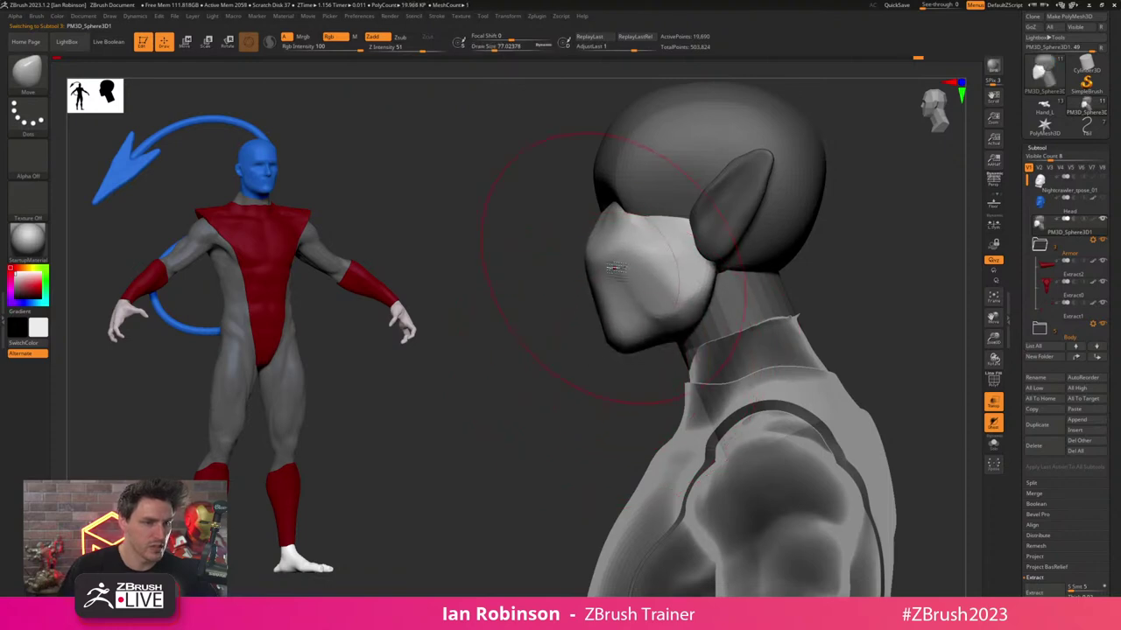
left_click_drag(610, 268, 617, 269)
- Clear the mask on the block-out head and turn off the transparency display
mouse_move(570, 307)
left_mouse_down()
mouse_move(663, 278)
mouse_move(775, 265)
mouse_move(745, 257)
left_mouse_up()
key("s")
key("shift+f")
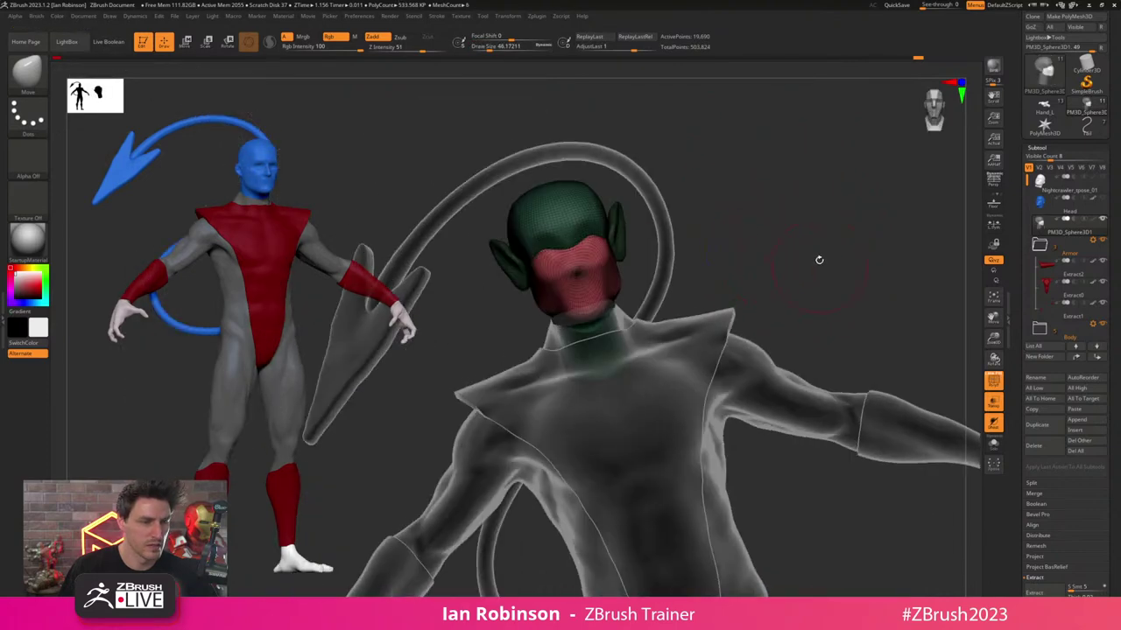
left_click_drag(818, 258, 891, 158, "ctrl")
key("shift+f")
left_click(995, 408)
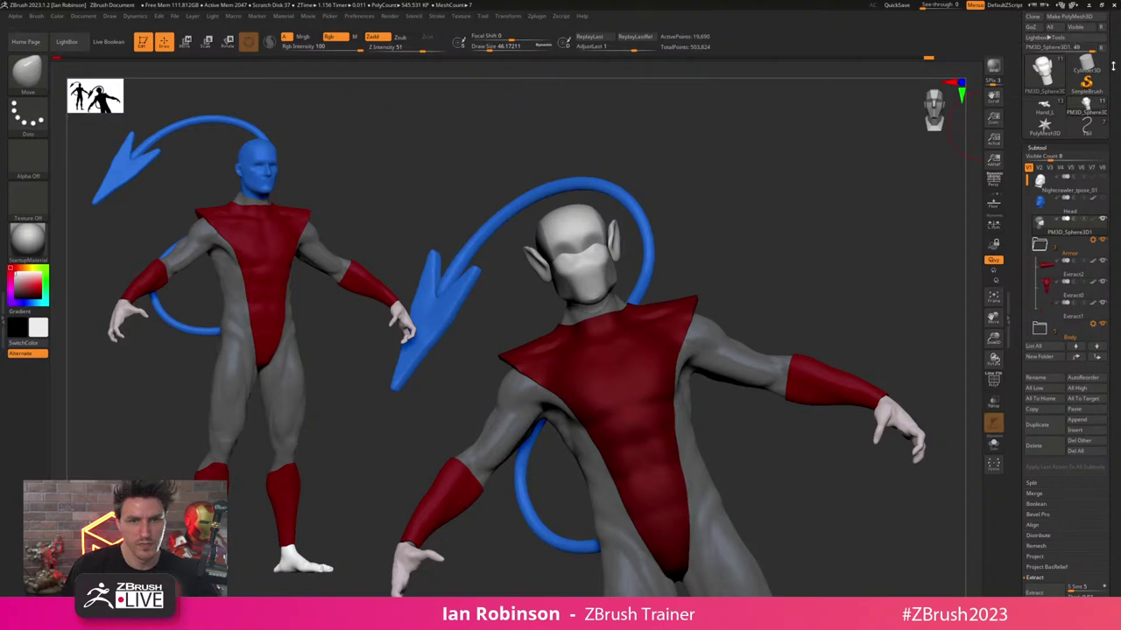
- Save the tool, reduce the Move brush's draw size to about 23 and show the head's polygroup wireframe
left_click_drag(1113, 65, 1111, 132)
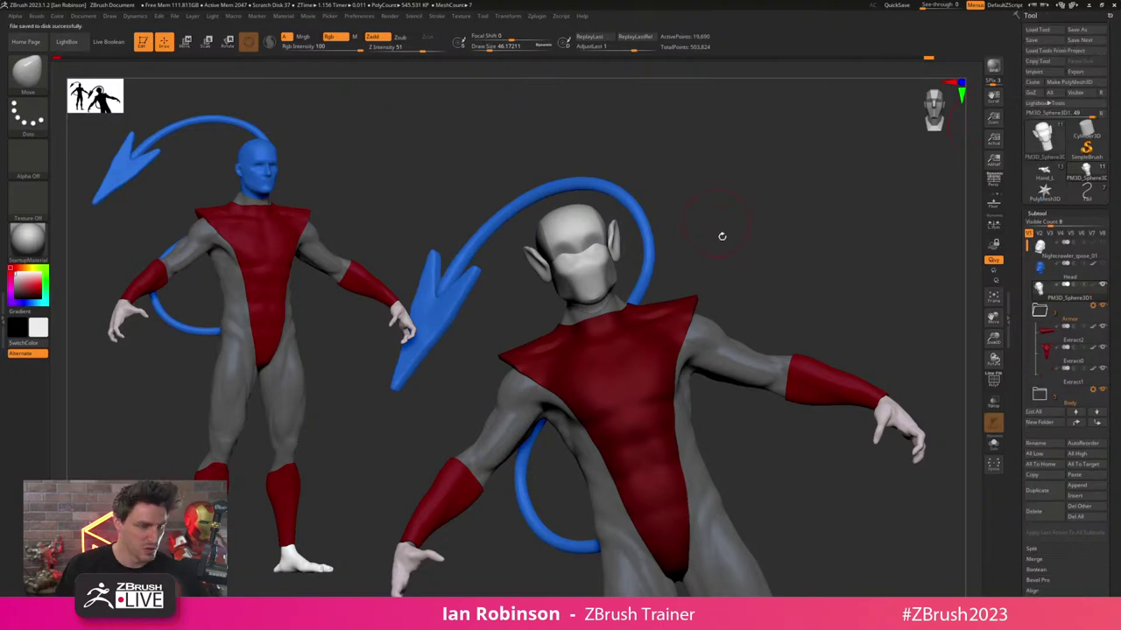
left_click_drag(764, 252, 816, 266)
left_click_drag(814, 227, 842, 281, "alt")
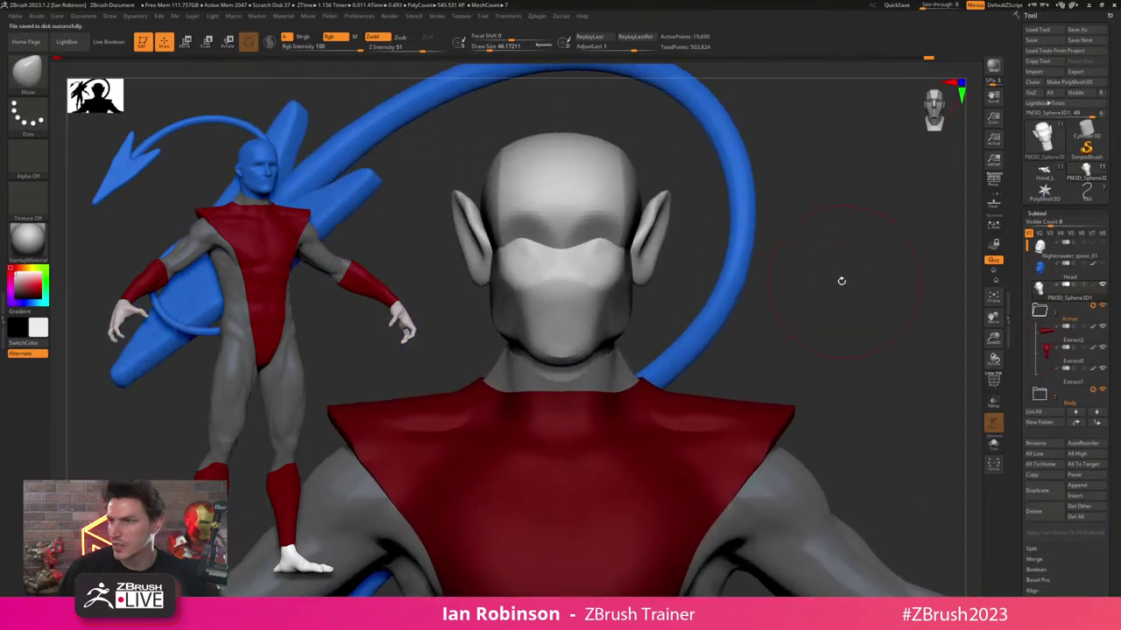
key("s")
left_click_drag(813, 227, 808, 227)
right_click_drag(606, 262, 607, 280, "ctrl")
key("shift+f")
key("shift+f")
left_click_drag(753, 294, 773, 252, "alt")
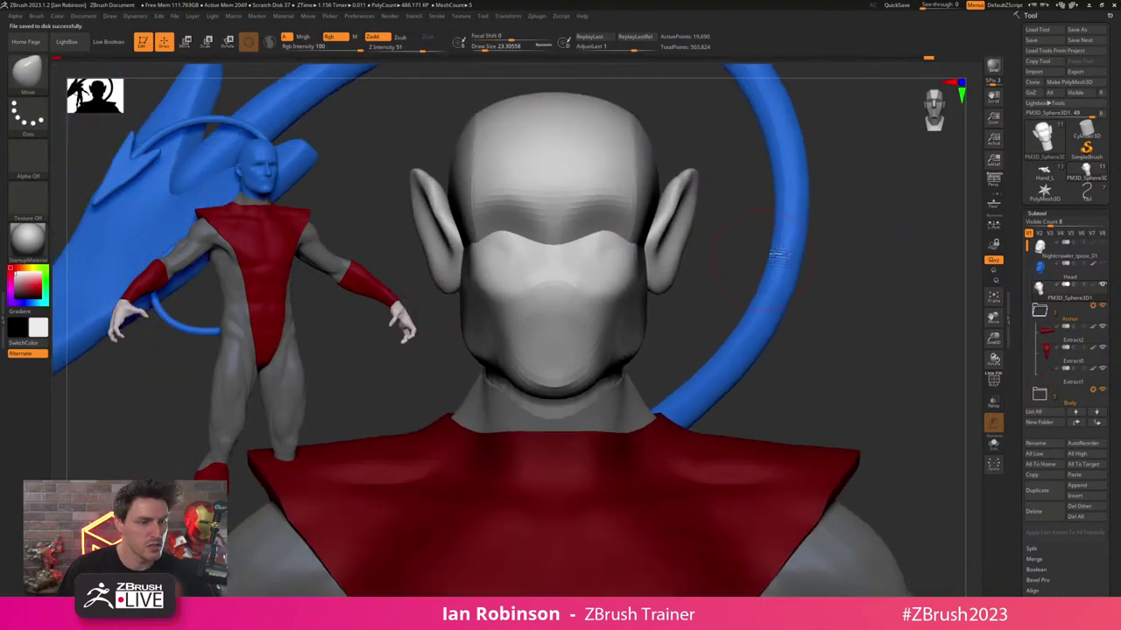
key("shift+f")
left_click_drag(928, 245, 847, 254)
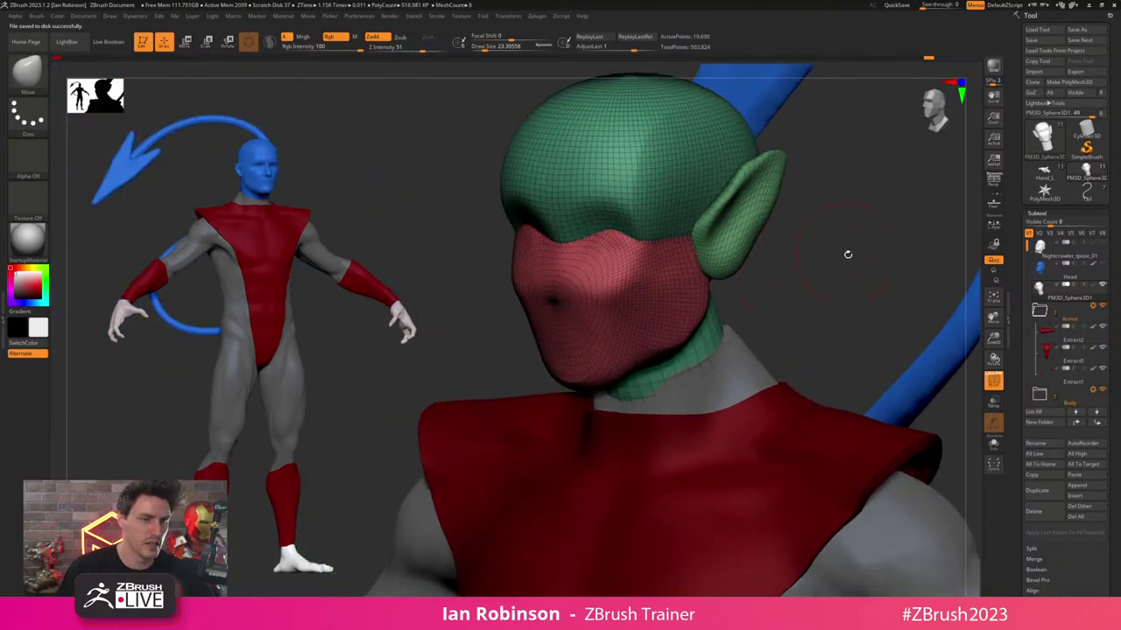
- Open the DynaMesh settings in the head's geometry options
left_click(1044, 214)
left_click(1045, 165)
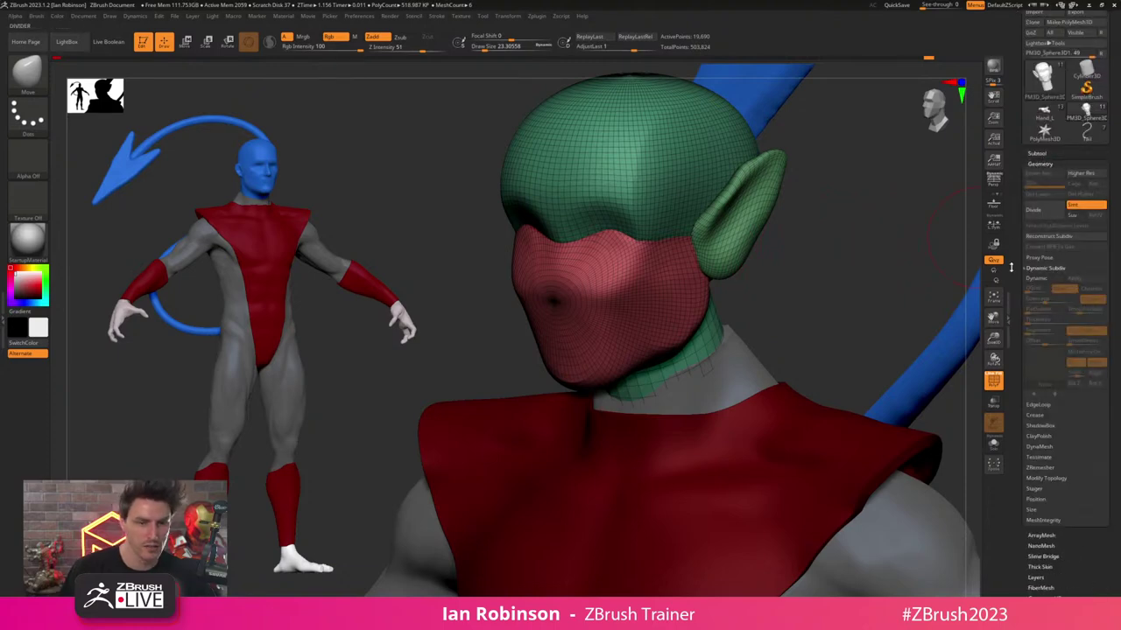
left_click(1044, 268)
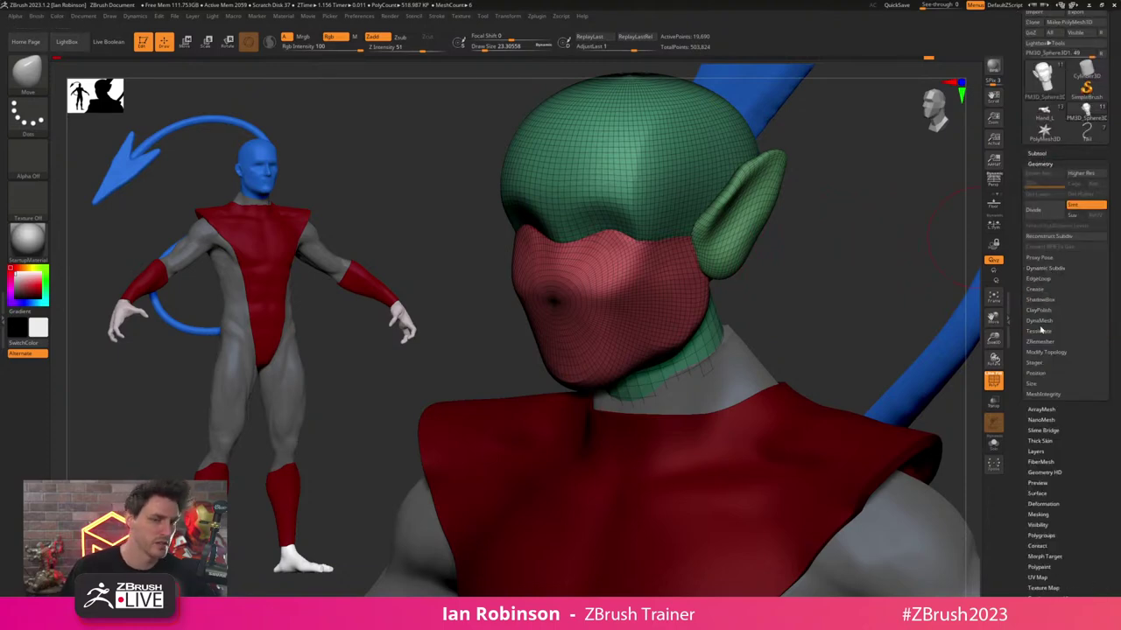
left_click(1041, 321)
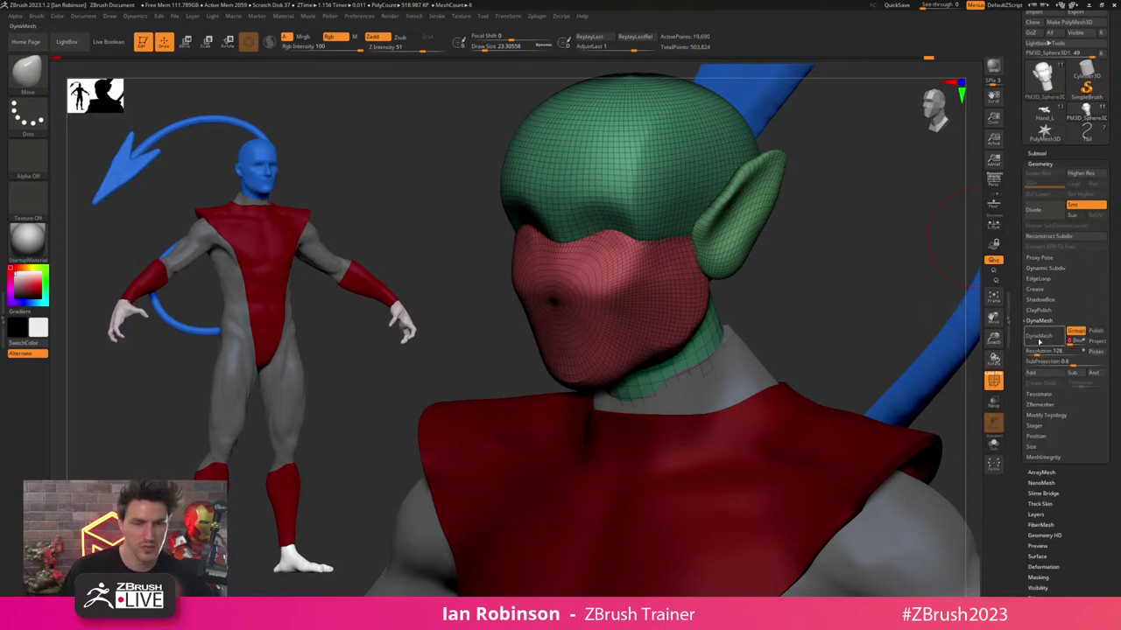
- Try DynaMeshing the head at resolution 128 and at a higher resolution, undoing each remesh
left_click(1039, 339)
key("ctrl+z")
left_click_drag(1039, 352, 1045, 352)
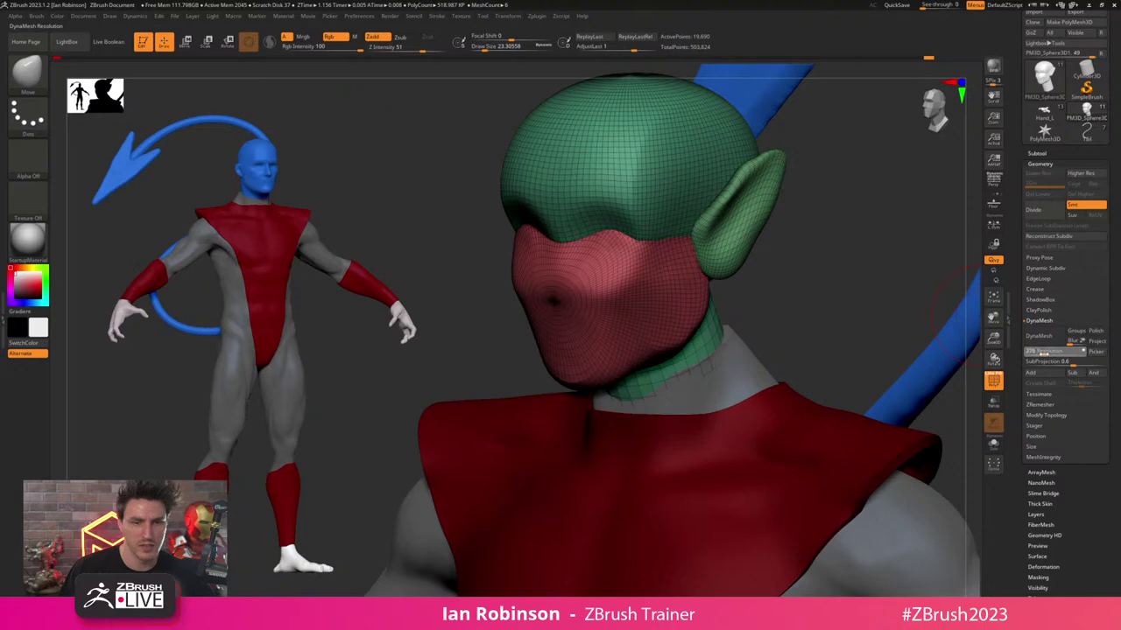
left_click(1043, 337)
left_click_drag(846, 270, 836, 282)
key("ctrl+z")
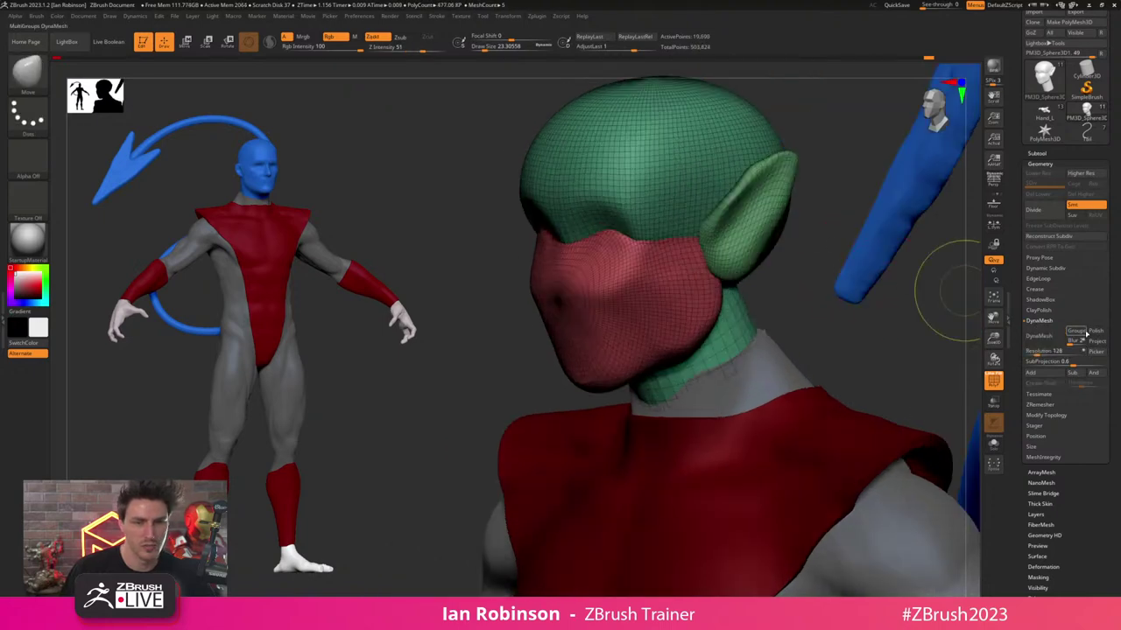
- DynaMesh the head at a resolution of 304 with Groups enabled to keep its polygroups
left_click(1076, 333)
left_click_drag(1039, 353, 1041, 352)
left_click(1042, 338)
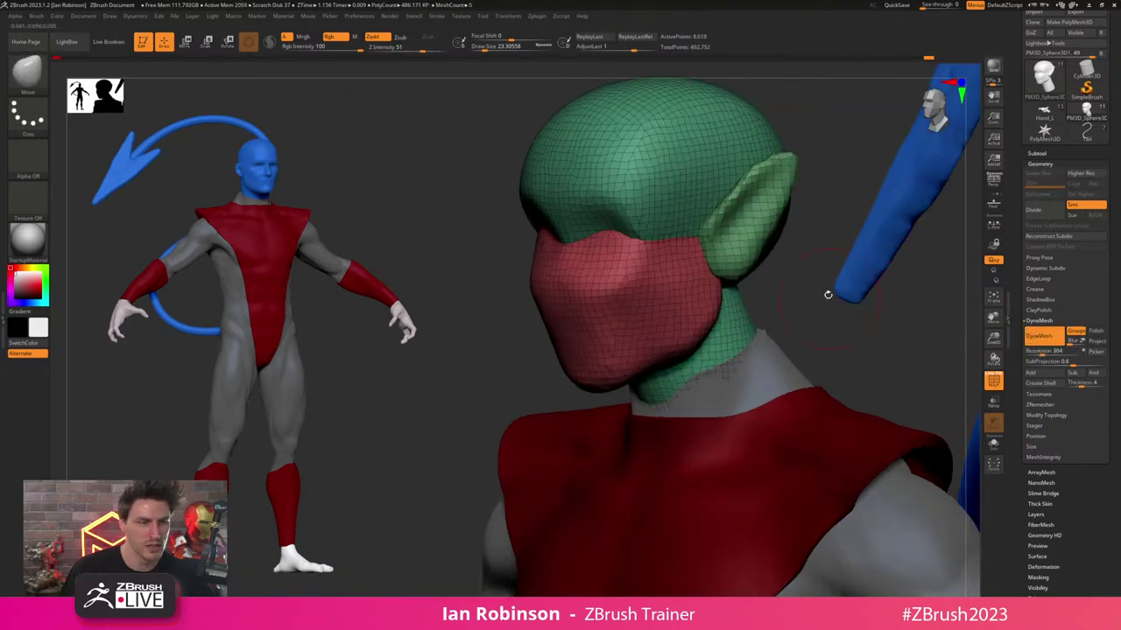
- Undo the last DynaMesh and remesh the head at a resolution of 600 with Groups enabled
left_click_drag(810, 297, 832, 294)
key("ctrl+z")
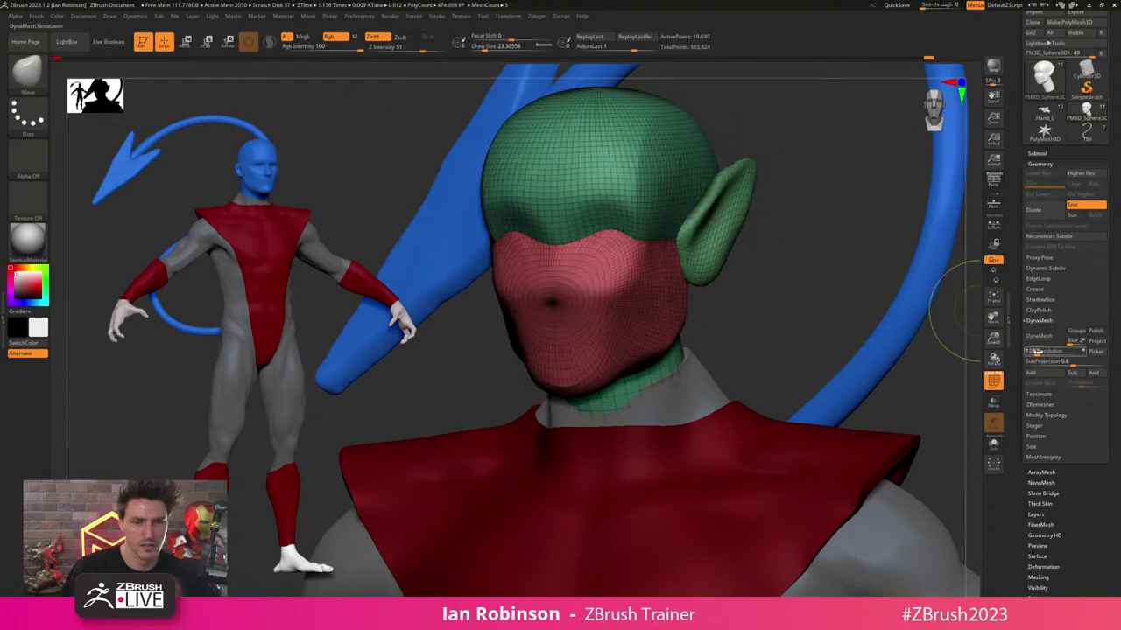
left_click_drag(1038, 352, 1062, 350)
left_click(1072, 333)
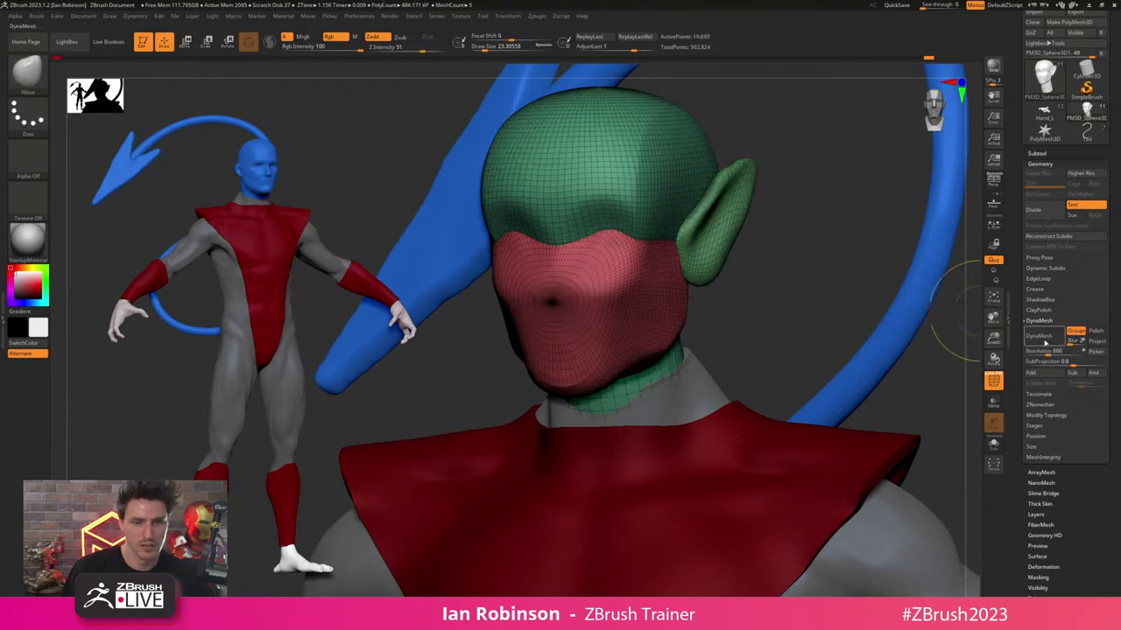
left_click(1045, 339)
- Hide the polygroup wireframe and smooth the surface of the face block around the cheek, jaw and brow
left_click_drag(786, 273, 760, 270)
mouse_move(811, 207)
left_mouse_down("shift")
mouse_move(870, 210)
mouse_move(808, 222)
mouse_move(784, 263)
mouse_move(810, 266)
left_mouse_up("shift")
key("shift+f")
mouse_move(675, 275)
left_mouse_down("shift")
mouse_move(660, 290)
mouse_move(634, 276)
left_mouse_up("shift")
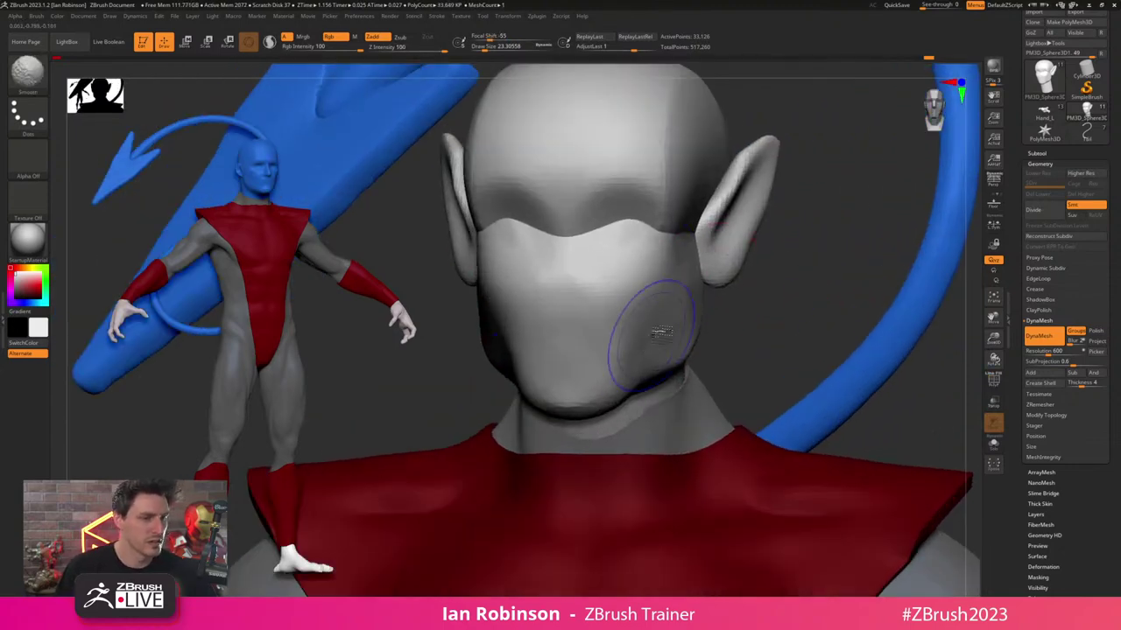
left_click_drag(660, 330, 668, 308, "shift")
mouse_move(819, 306)
left_mouse_down()
mouse_move(785, 301)
mouse_move(817, 334)
left_mouse_up()
mouse_move(628, 224)
left_mouse_down("shift")
mouse_move(568, 228)
mouse_move(597, 211)
left_mouse_up("shift")
left_click_drag(817, 256, 776, 254)
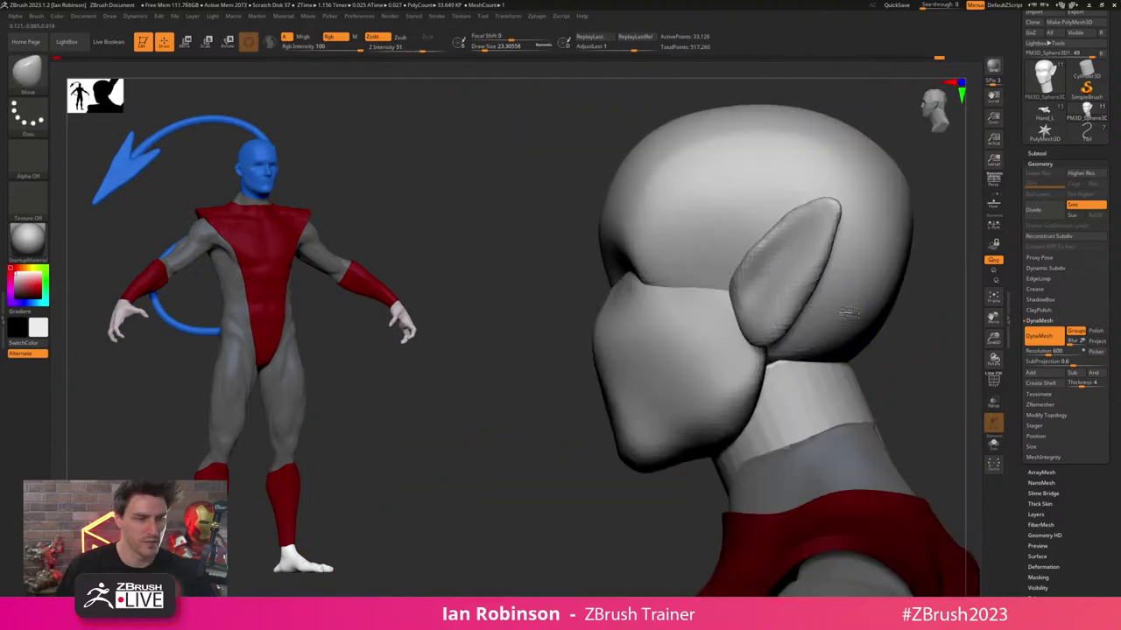
left_click_drag(550, 261, 583, 254)
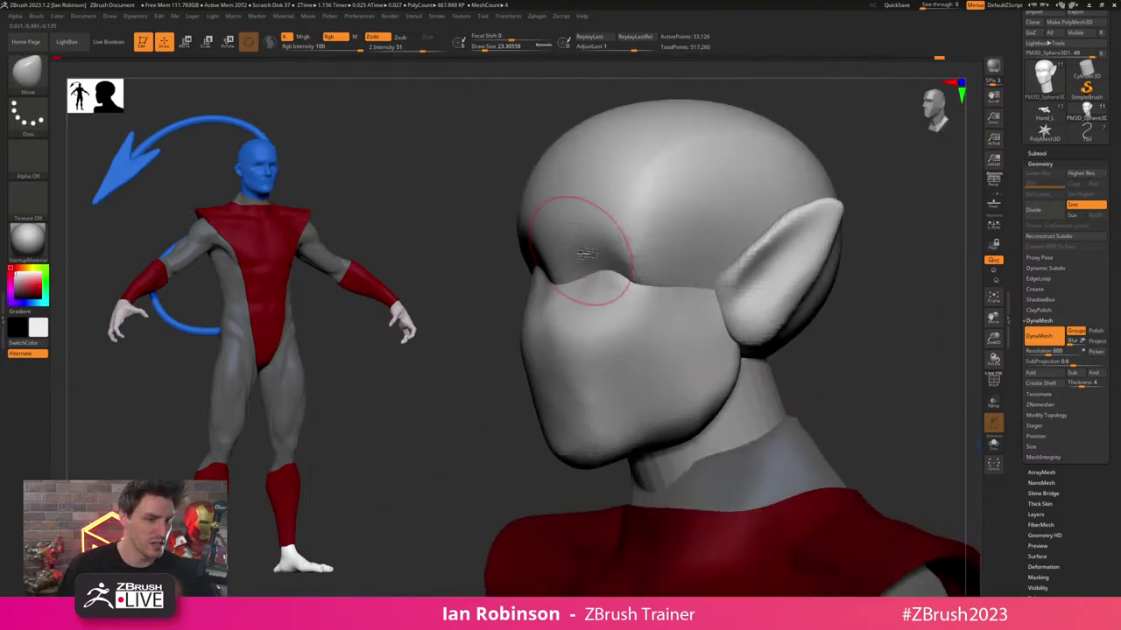
- Mask everything on the head except the face polygroup
left_click(613, 295, "ctrl+shift")
left_click(486, 336, "ctrl")
left_click(490, 337, "ctrl+shift")
left_click(489, 342, "ctrl")
left_click_drag(487, 351, 452, 350)
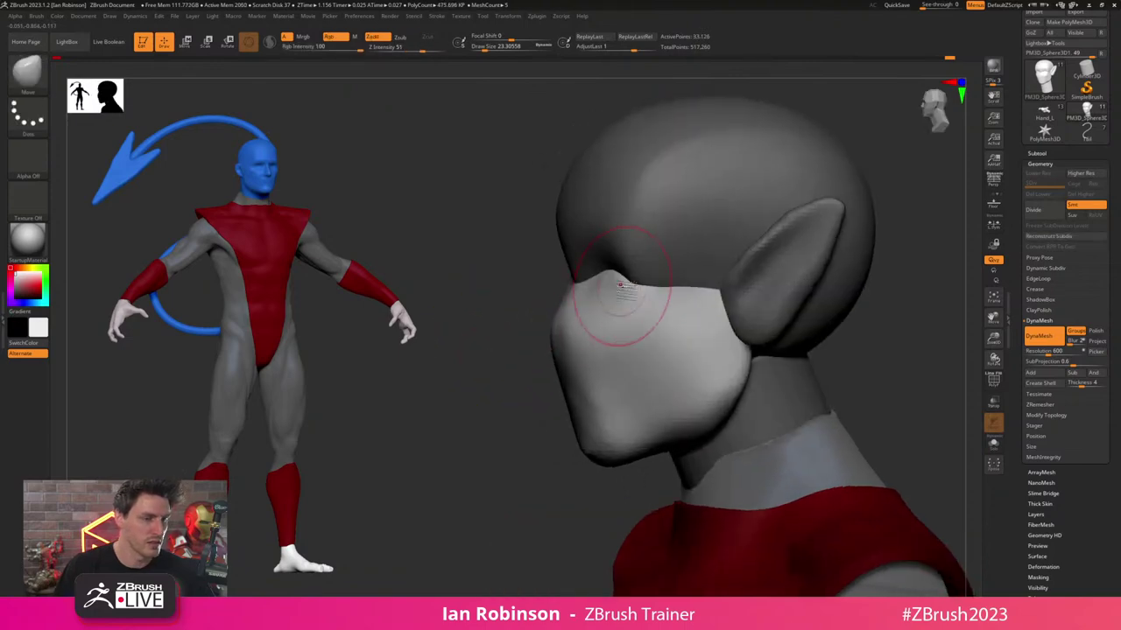
- Reshape the upper edge of the face block with the Move brush, from the nose bridge back to the ear
mouse_move(570, 282)
left_mouse_down()
mouse_move(531, 284)
mouse_move(745, 236)
mouse_move(773, 253)
mouse_move(726, 275)
left_mouse_up()
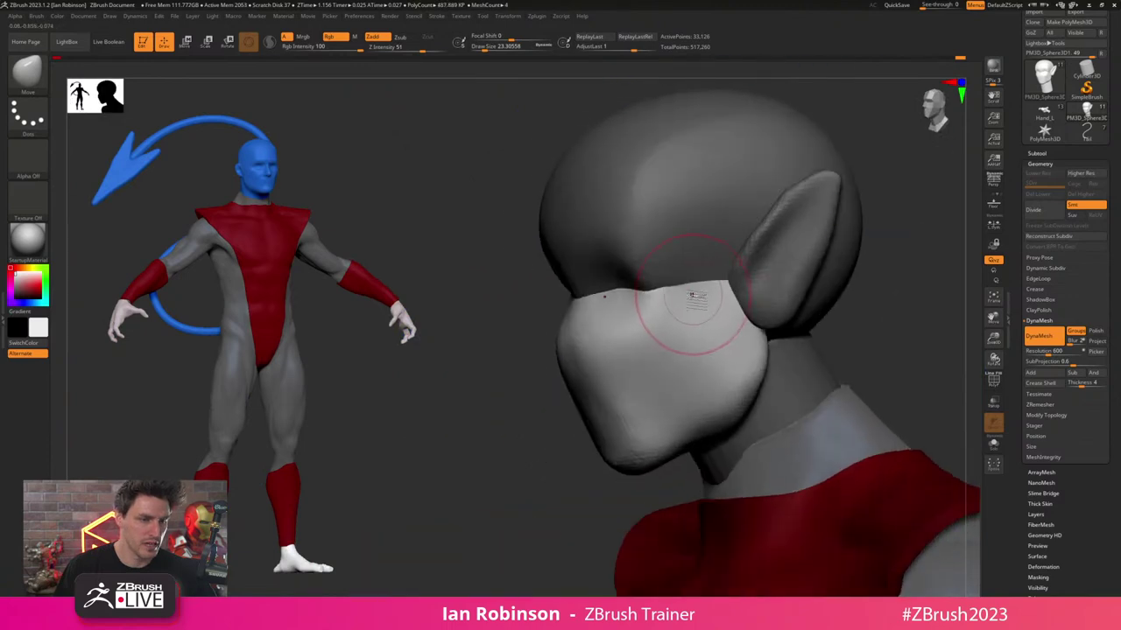
right_click_drag(671, 294, 708, 295, "ctrl")
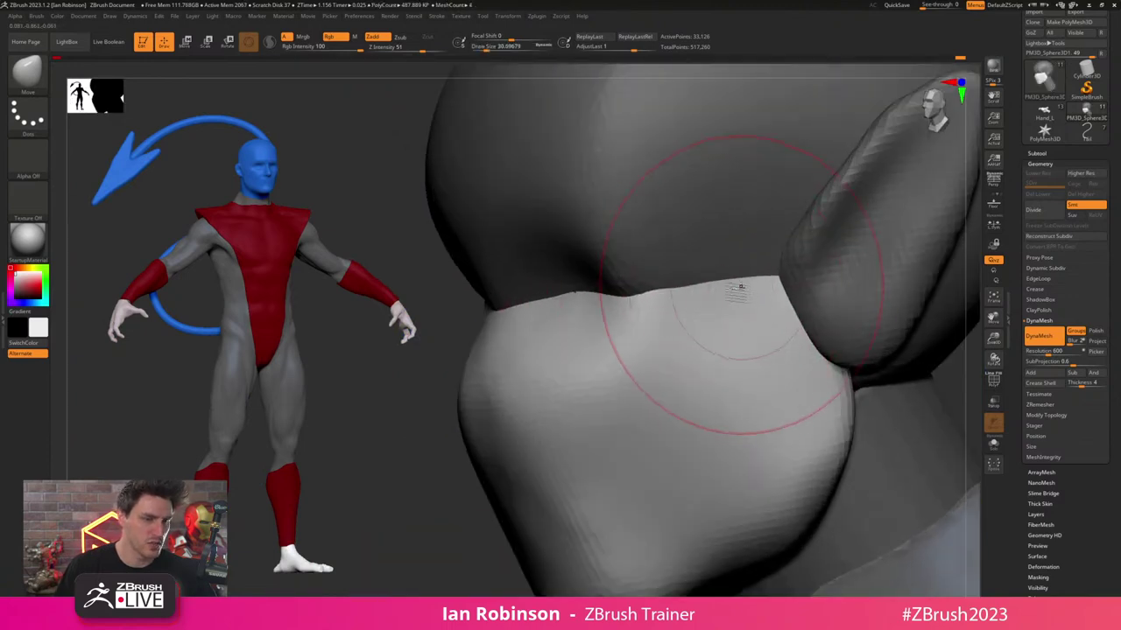
left_click_drag(597, 297, 598, 311)
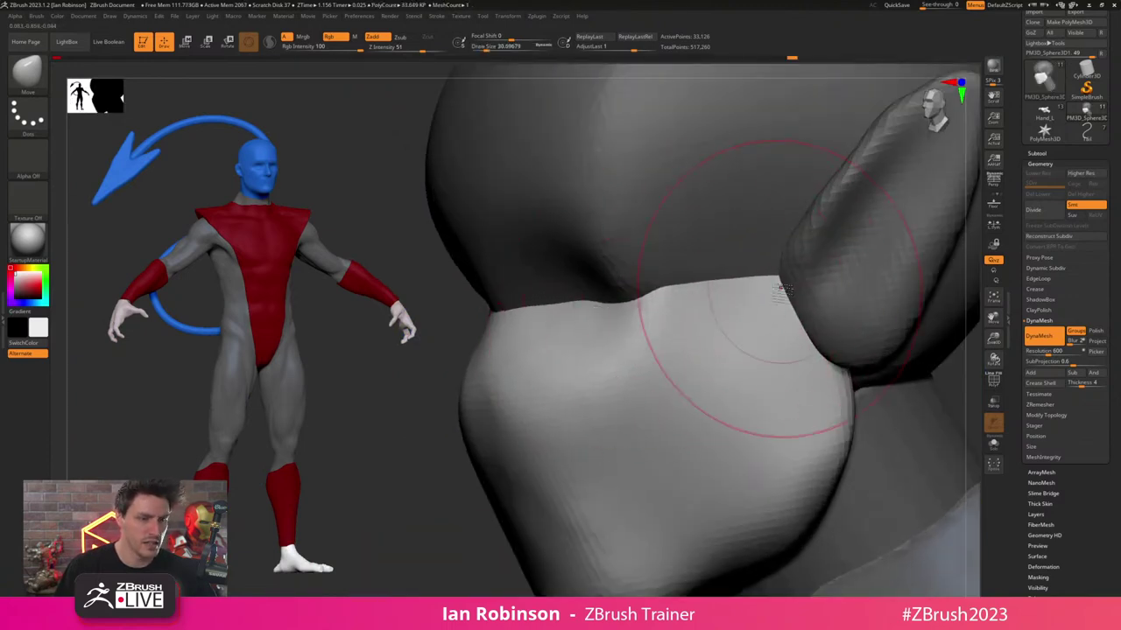
left_click_drag(775, 283, 755, 282)
right_click_drag(764, 292, 836, 277)
left_click_drag(767, 287, 767, 270)
mouse_move(771, 282)
right_mouse_down("ctrl")
mouse_move(770, 243)
mouse_move(768, 375)
mouse_move(733, 296)
right_mouse_up("ctrl")
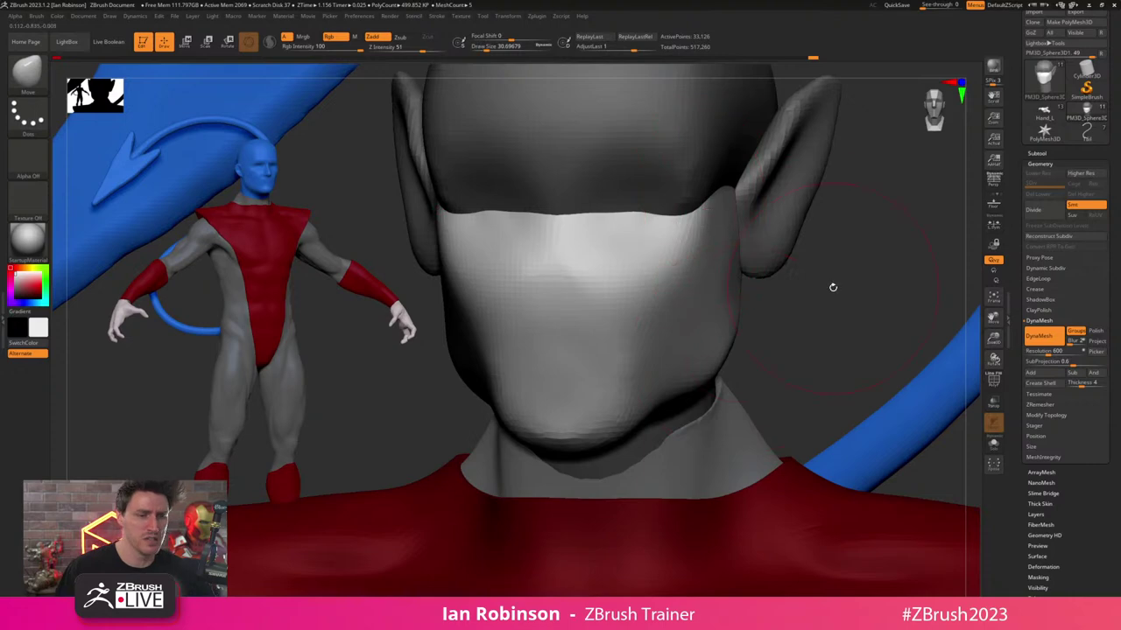
- Reduce the Move brush's draw size to about 15.6 and clear the mask from the head
mouse_move(833, 287)
left_mouse_down("alt")
mouse_move(825, 262)
mouse_move(846, 257)
mouse_move(833, 273)
mouse_move(858, 288)
mouse_move(900, 283)
mouse_move(837, 264)
left_mouse_up("alt")
key("s")
key("shift+f")
key("shift+f")
left_click_drag(907, 254, 872, 254, "alt")
left_click_drag(882, 301, 861, 263, "ctrl")
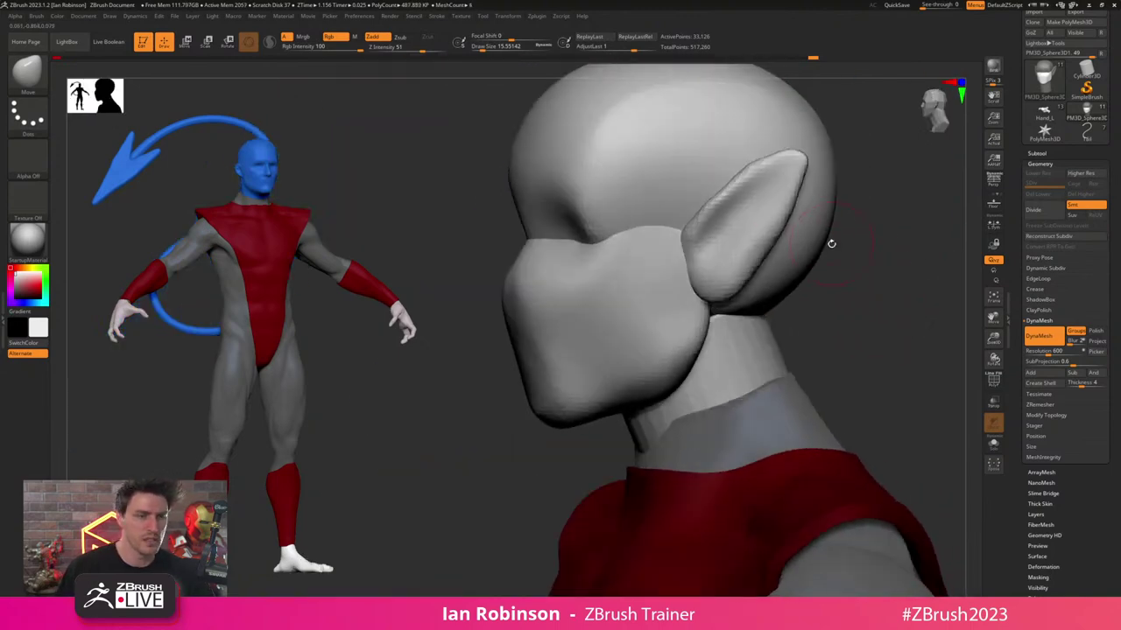
key("shift+f")
key("shift+f")
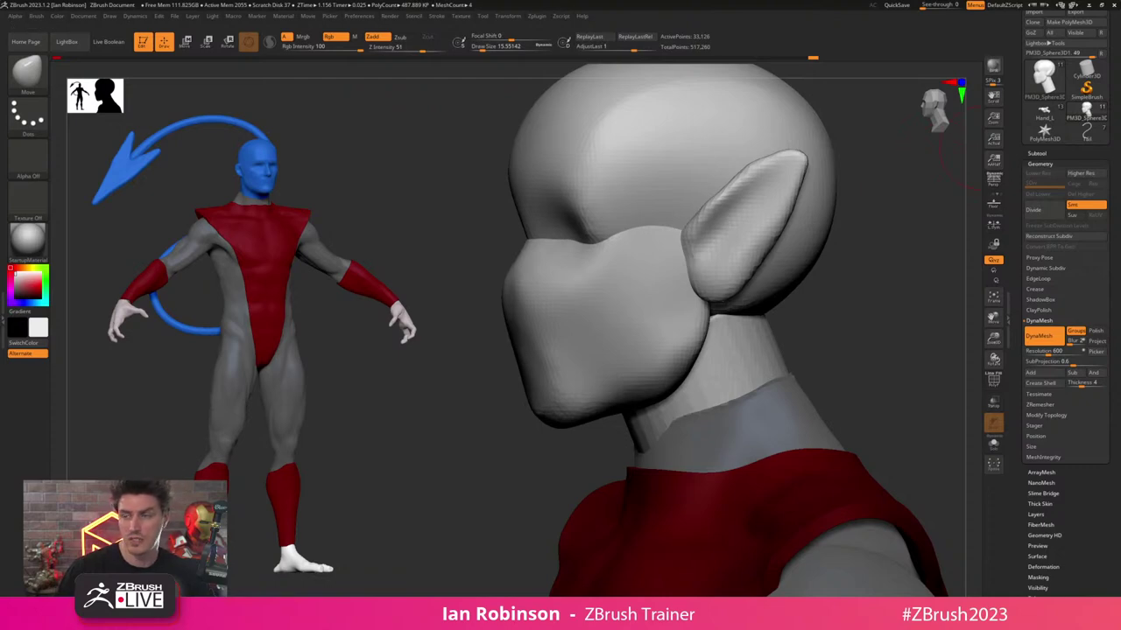
- Switch to the web browser, search for maxon.net and open the Maxon website
left_click_drag(1119, 26, 706, 11)
type("maxon.netg")
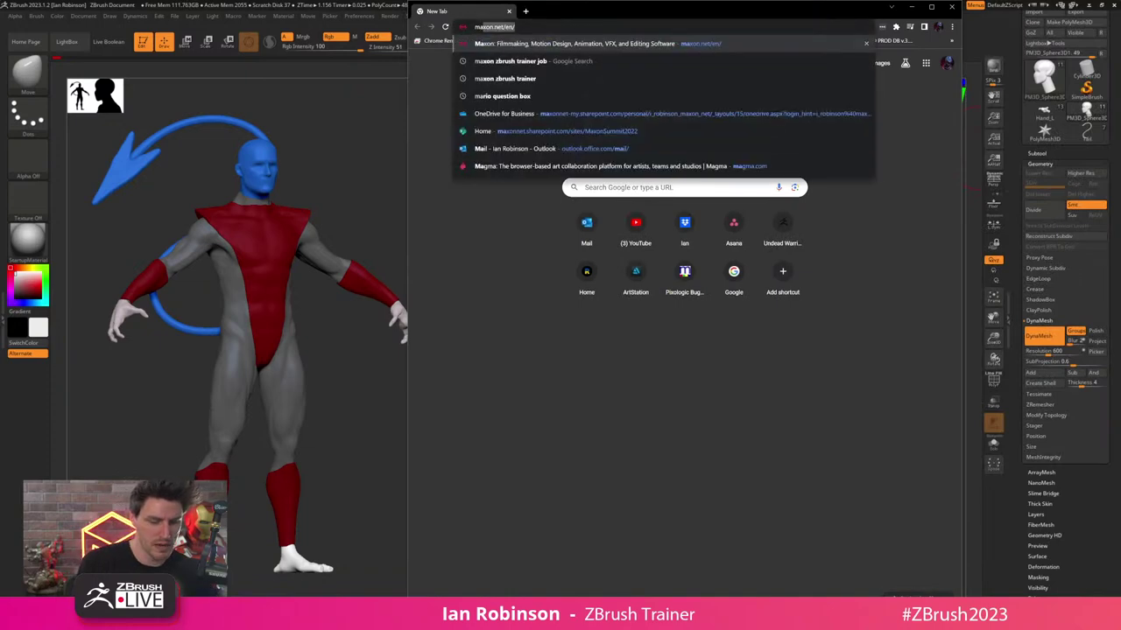
key("Return")
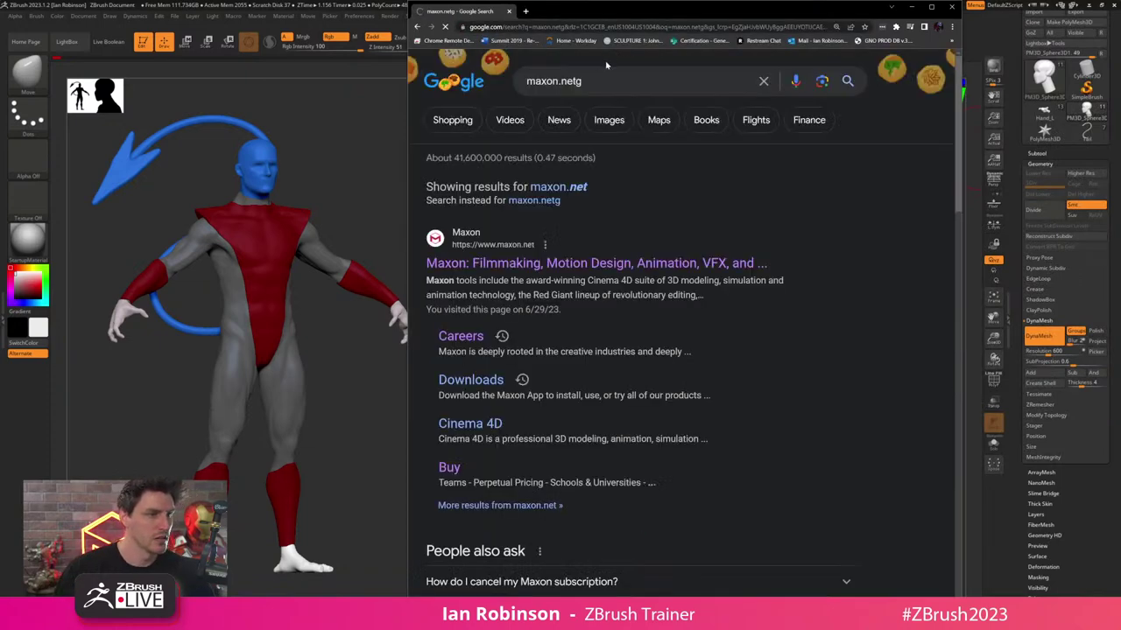
left_click(601, 80)
key("Return")
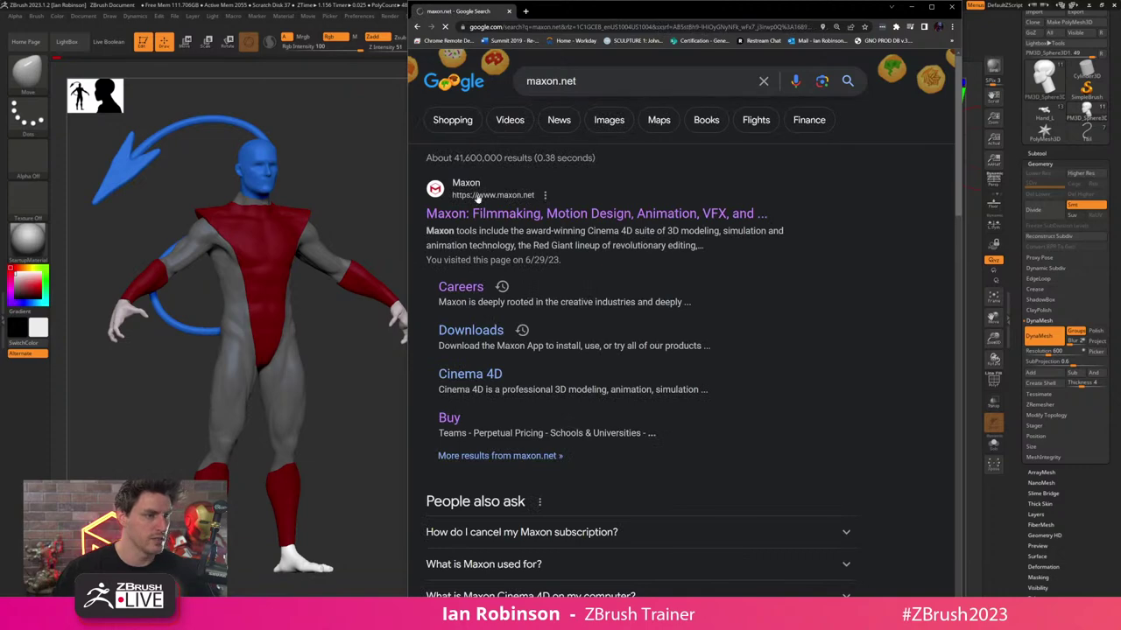
left_click(504, 215)
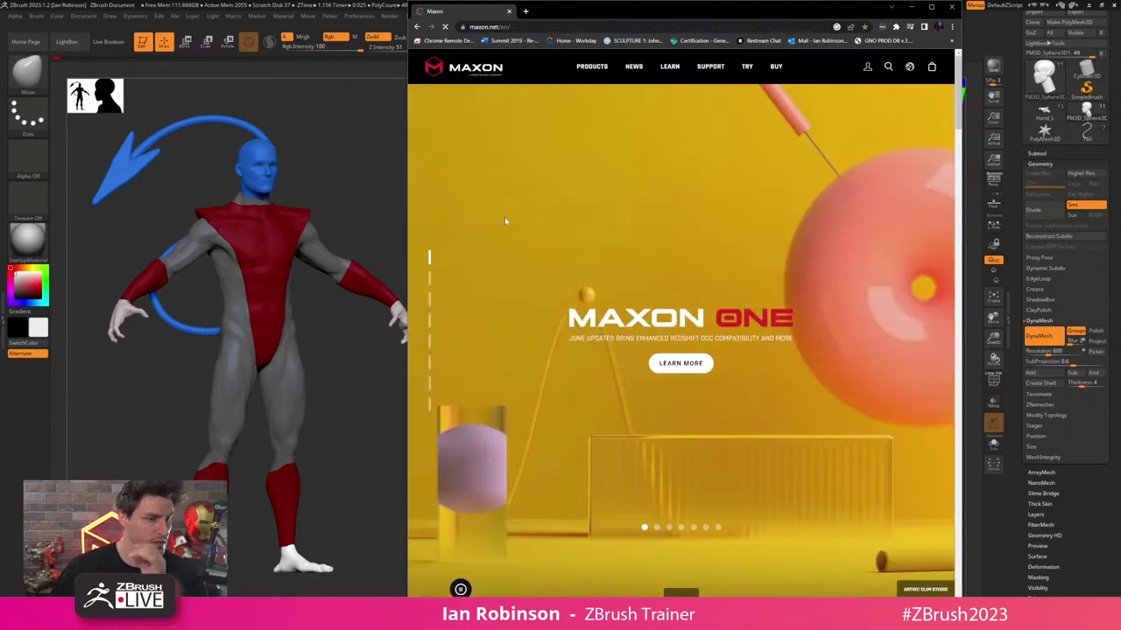
- Open Maxon's Support Center page, copy its web address and close the browser
left_click(709, 70)
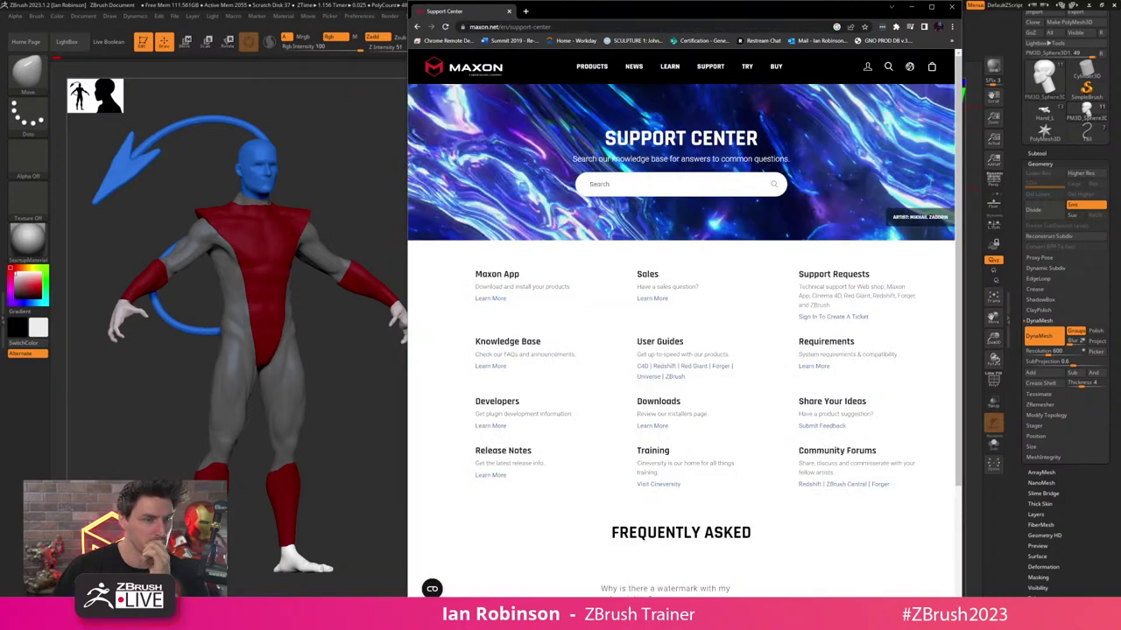
left_click(578, 26)
right_click(578, 26)
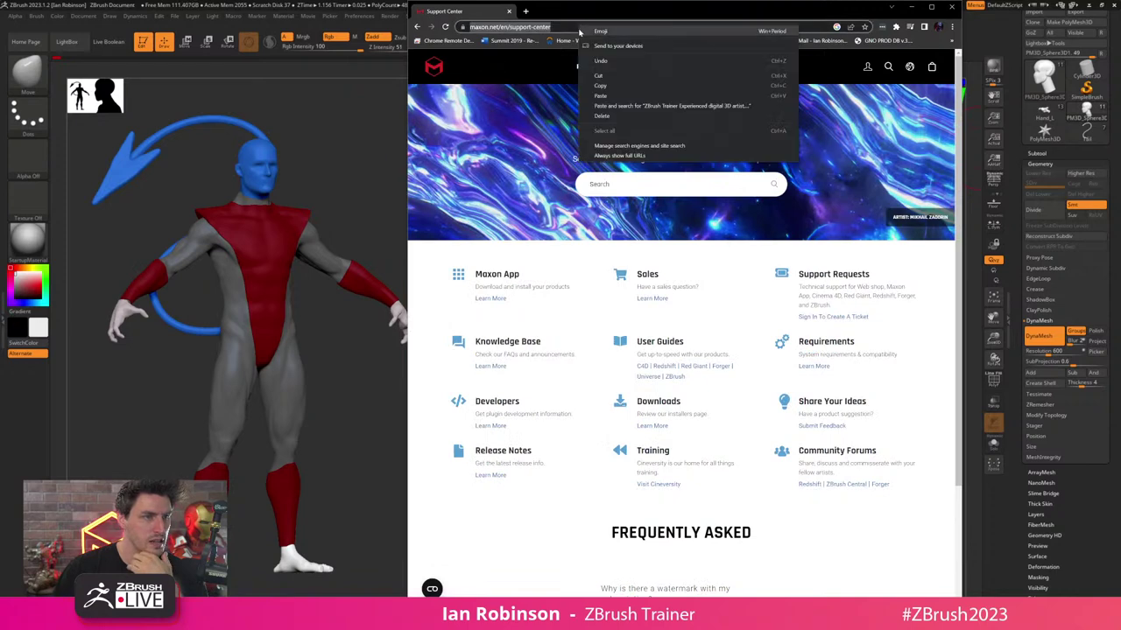
left_click(600, 87)
left_click(951, 8)
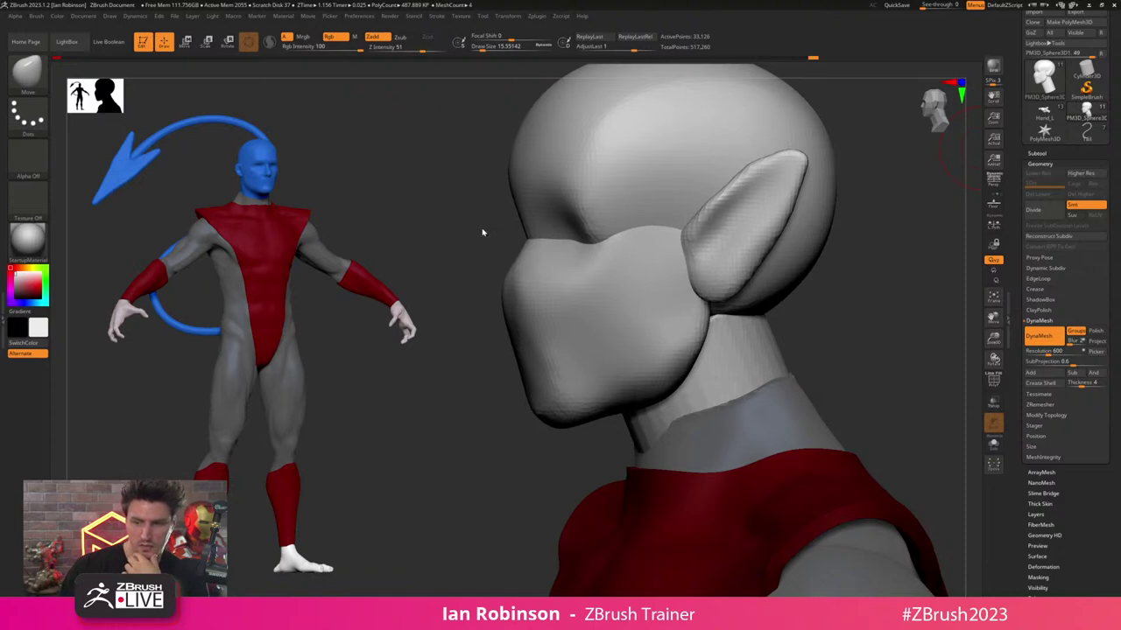
- Delete all stored QuickSave files in the QuickSave preferences and check the QuickSave folder in LightBox
left_click(389, 16)
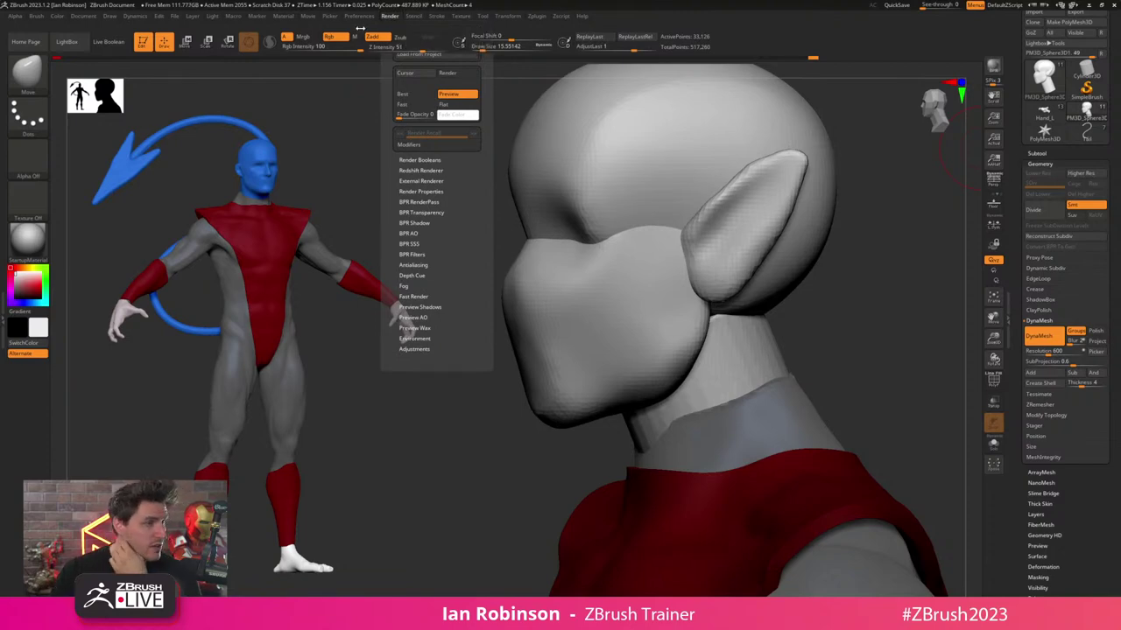
left_click(354, 17)
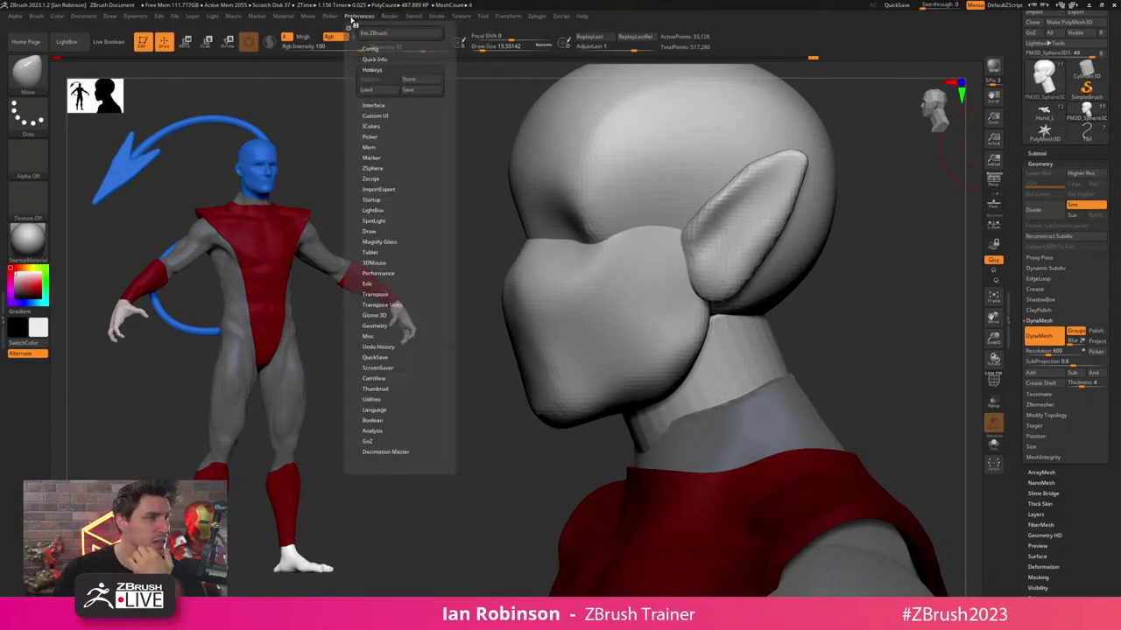
left_click(382, 358)
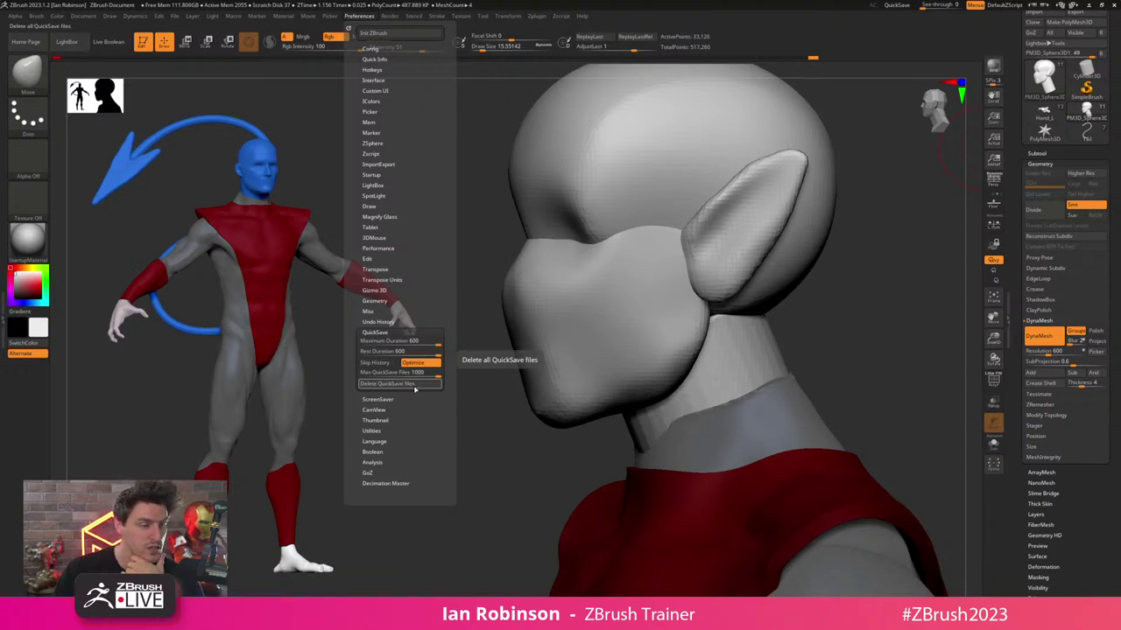
left_click(410, 385)
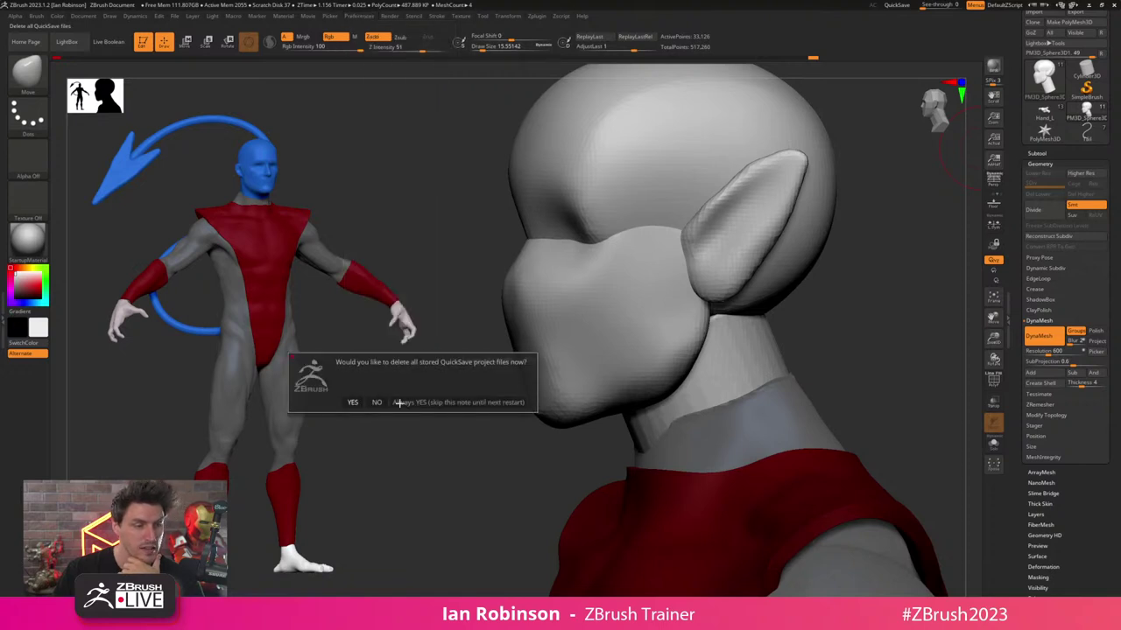
left_click(355, 403)
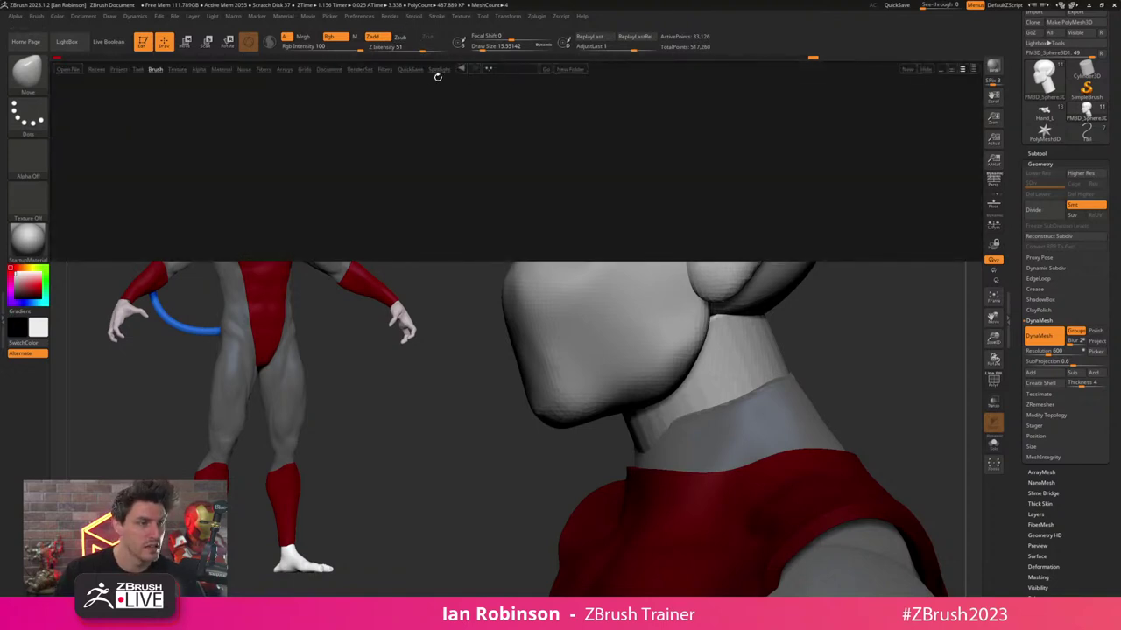
left_click(420, 72)
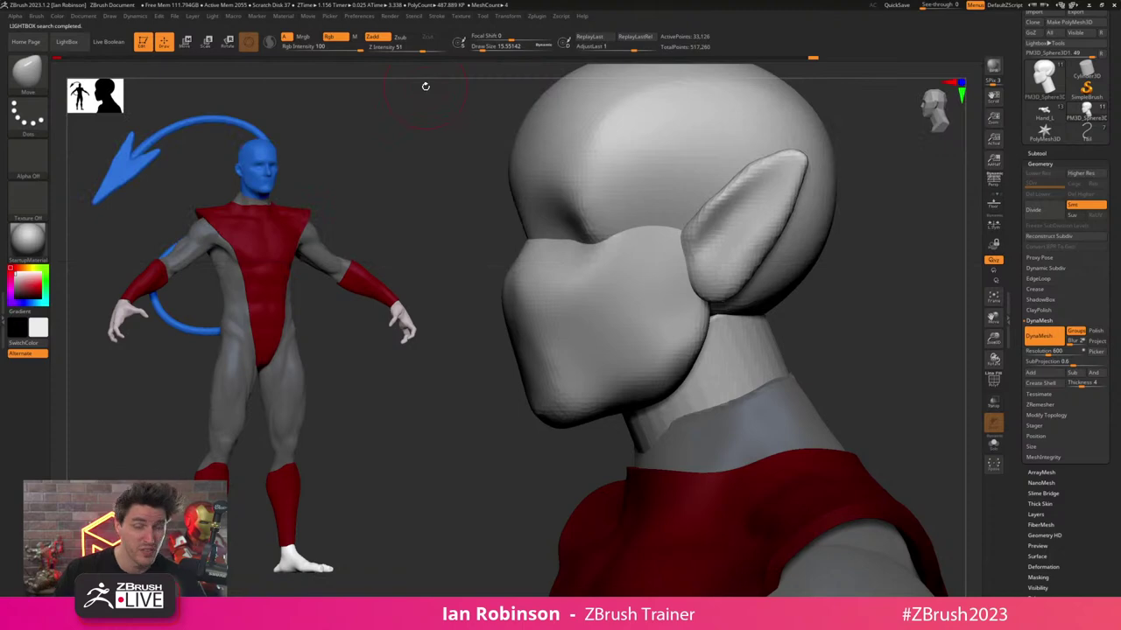
left_click(366, 17)
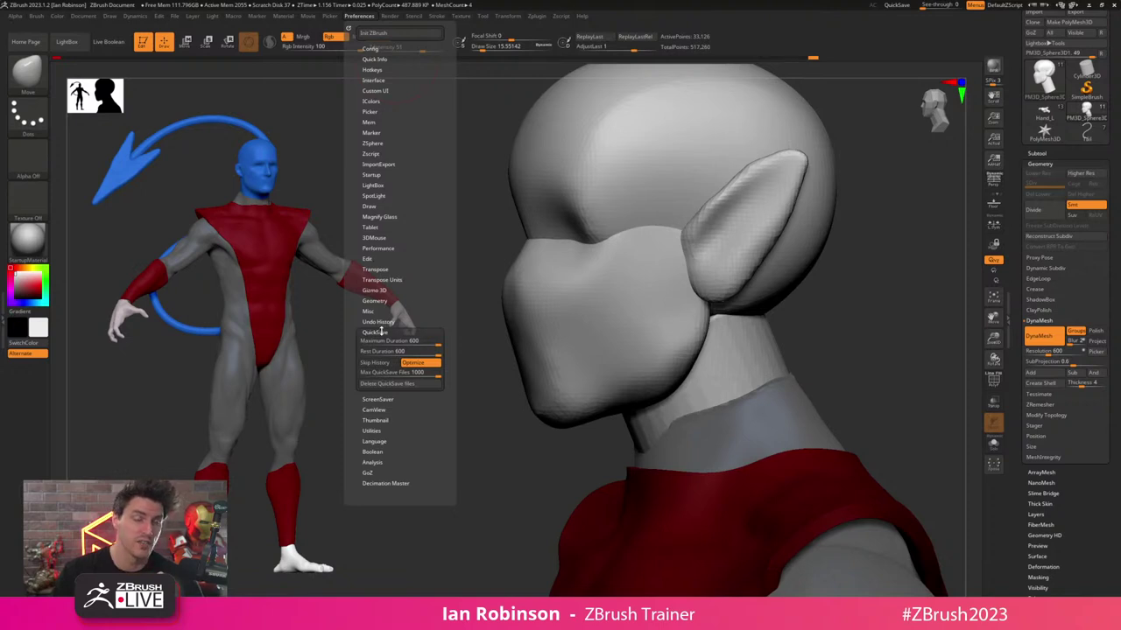
left_click(382, 331)
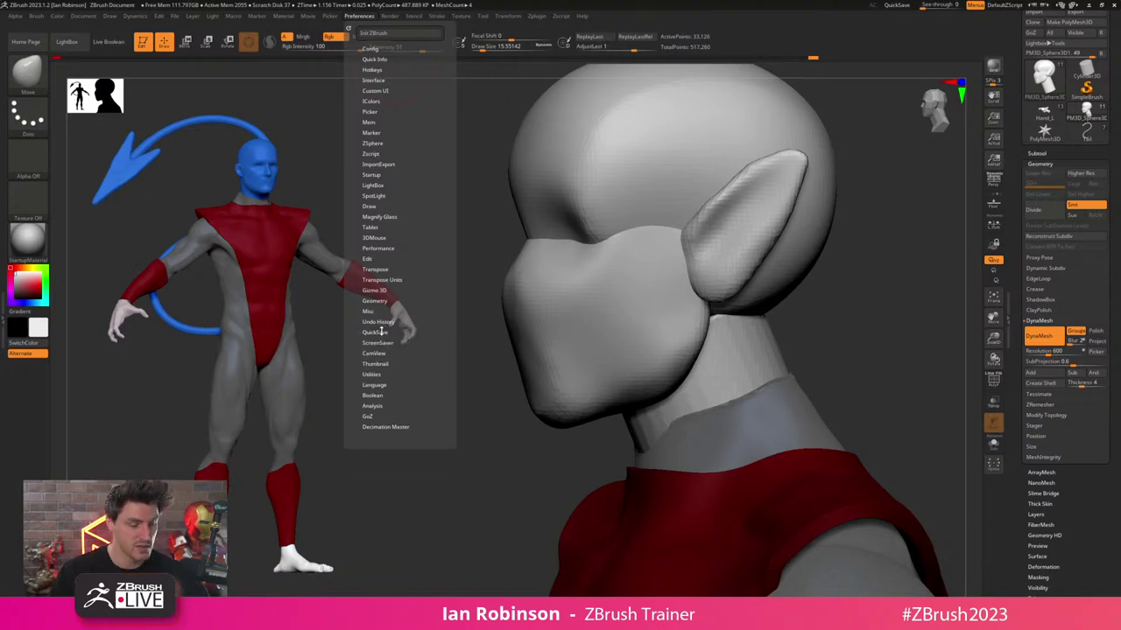
- Switch to File Explorer, check the space on local disk C and minimize the window
key("super")
left_click(134, 450)
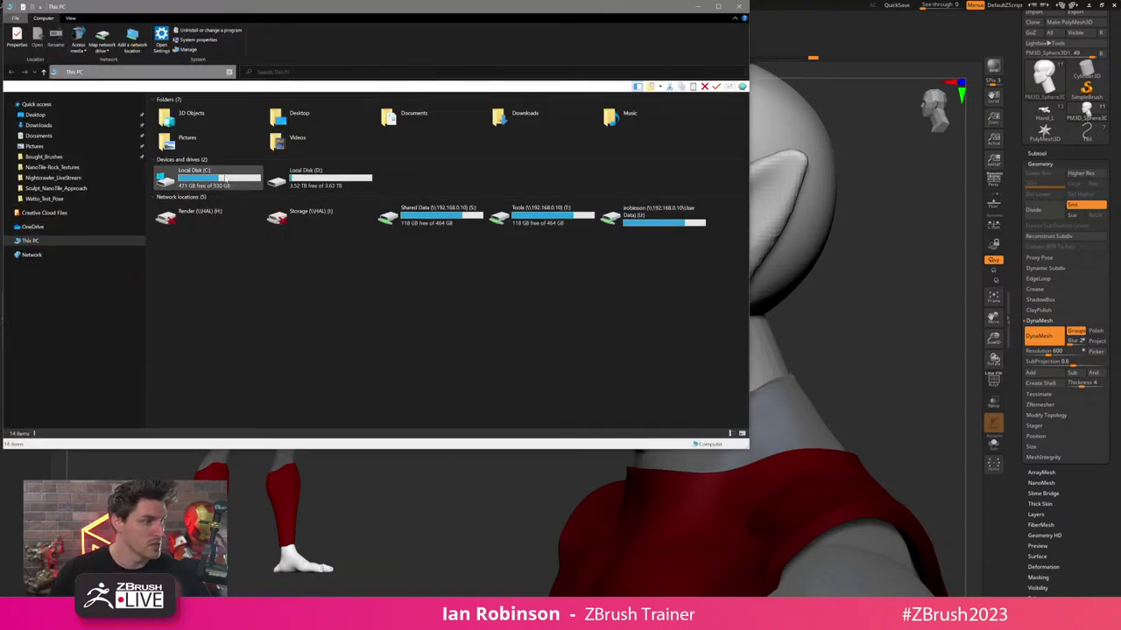
left_click(221, 187)
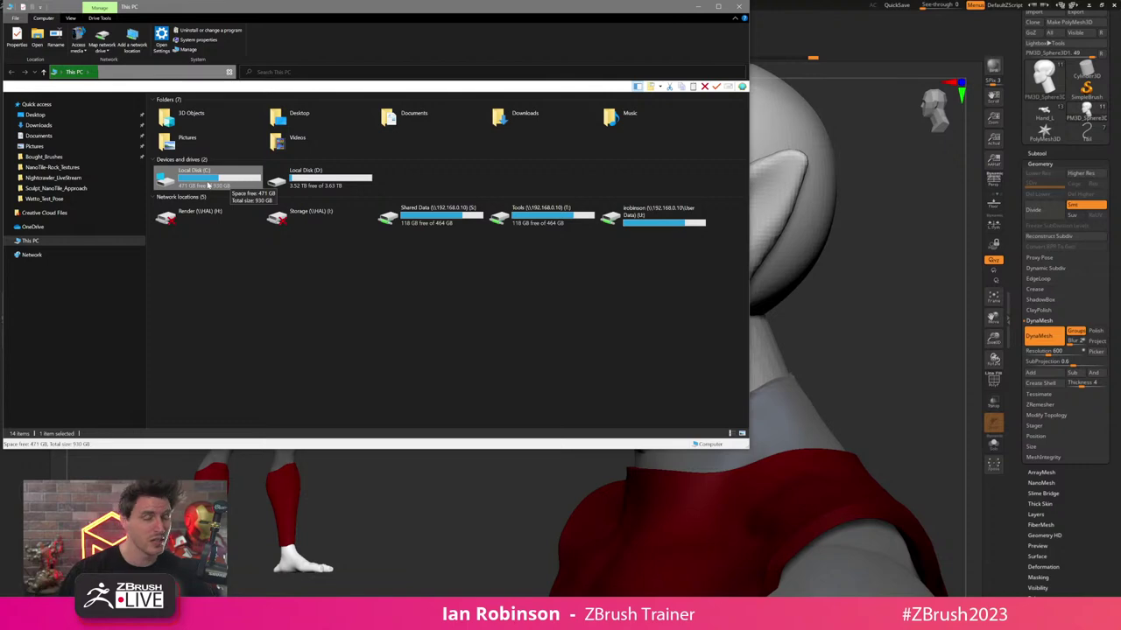
left_click(699, 7)
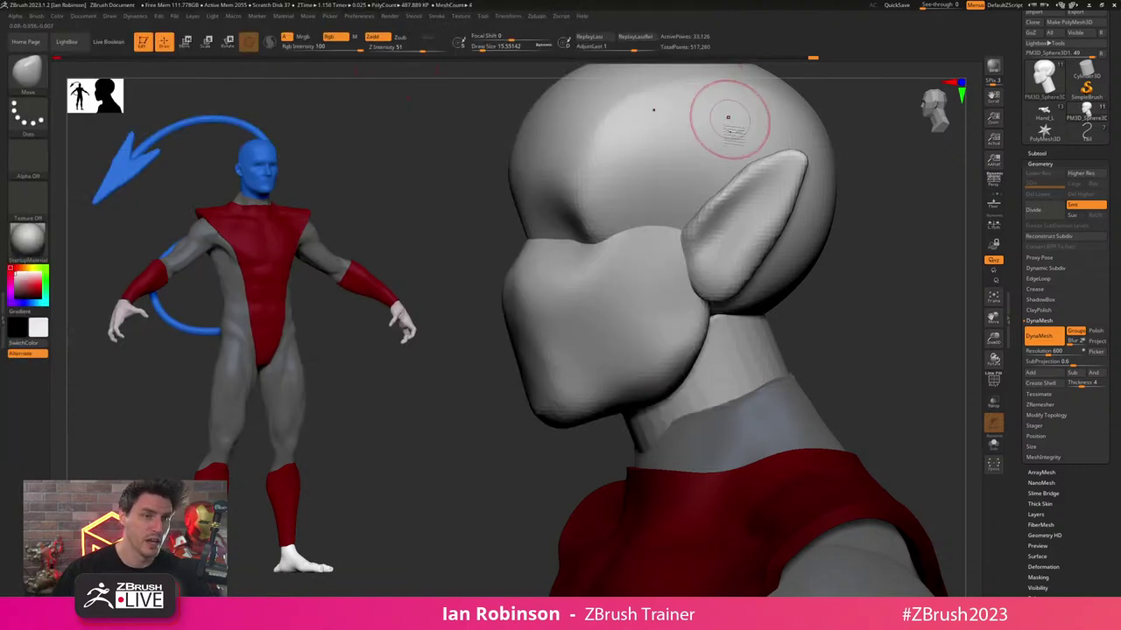
- Mask everything except the neck polygroup and move the neck slightly up towards the skull with the gizmo
left_click_drag(907, 227, 885, 216, "alt")
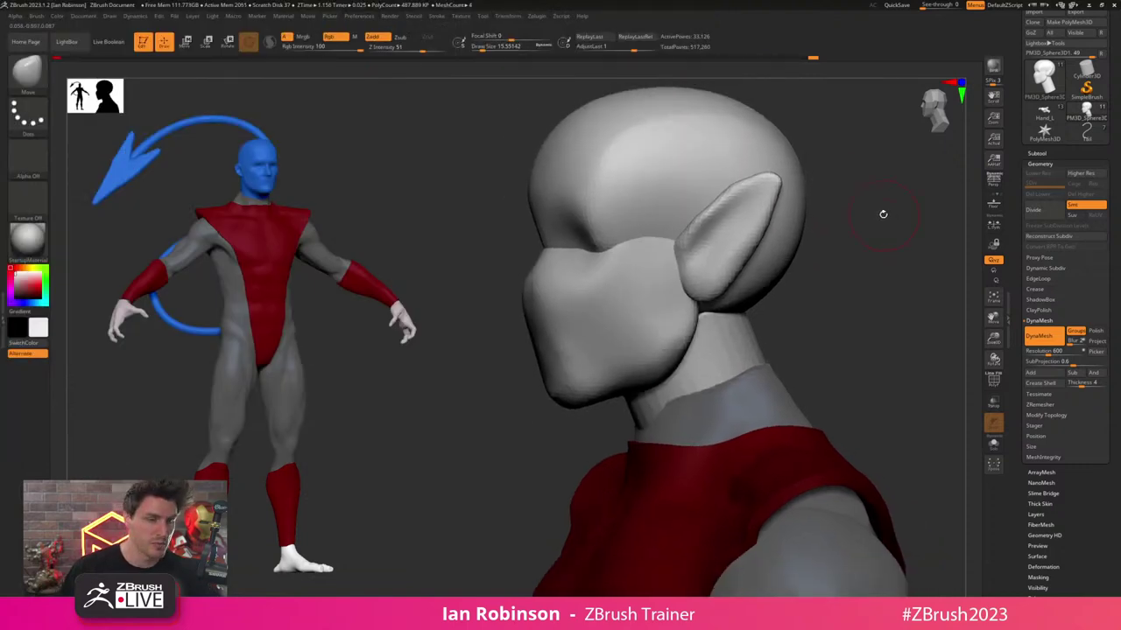
left_click_drag(870, 334, 869, 336)
mouse_move(881, 290)
left_mouse_down("alt")
mouse_move(819, 294)
mouse_move(823, 331)
left_mouse_up("alt")
left_click(698, 329, "ctrl+shift")
left_click(793, 318, "ctrl")
left_click(805, 316, "ctrl+shift")
key("w")
left_click(706, 295, "ctrl")
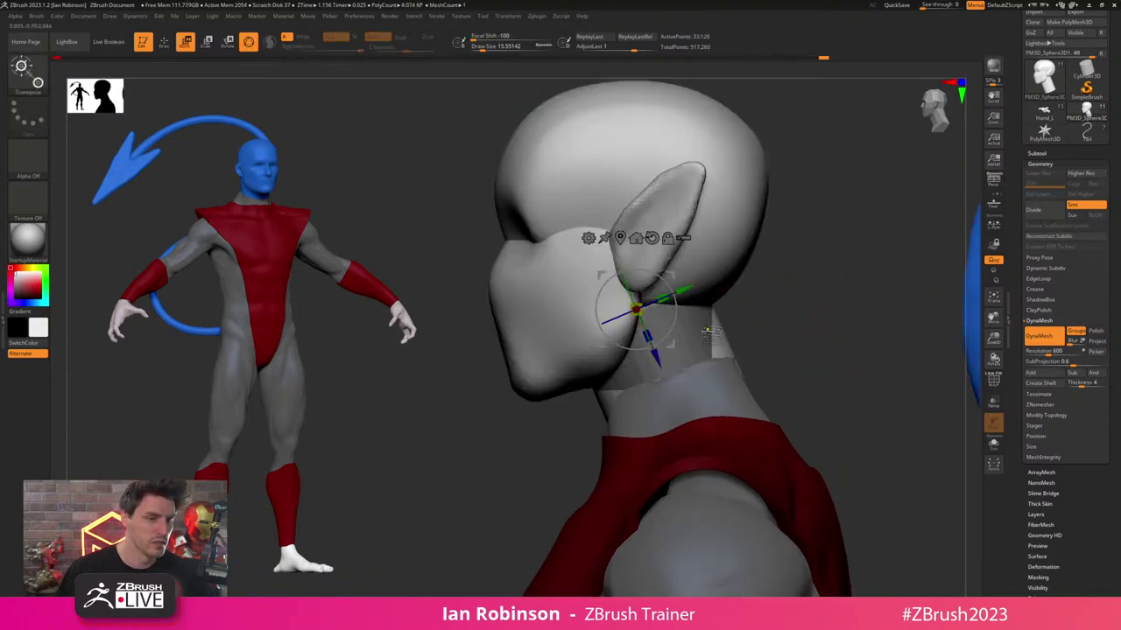
left_click(725, 316, "ctrl")
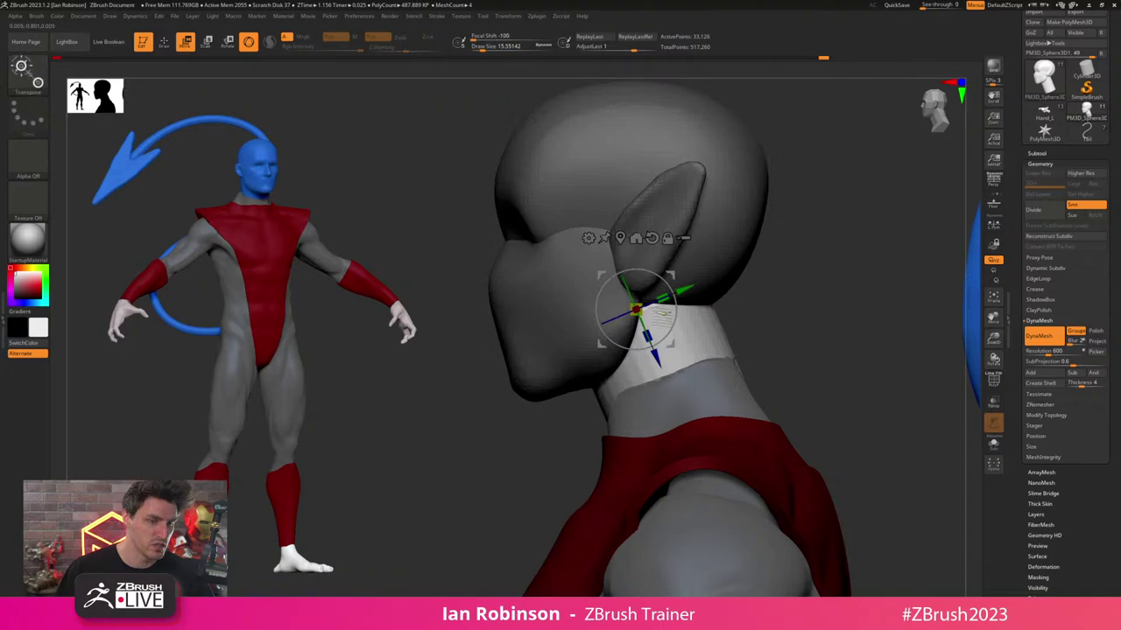
left_click_drag(656, 356, 651, 347)
key("q")
- Isolate the face polygroup, cut it along a straight line with the ClipCurve brush and unhide the rest of the head
mouse_move(827, 313)
left_mouse_down()
mouse_move(772, 340)
mouse_move(783, 324)
left_mouse_up()
mouse_move(826, 229)
left_mouse_down()
mouse_move(791, 280)
mouse_move(701, 362)
mouse_move(814, 271)
mouse_move(864, 252)
mouse_move(850, 231)
mouse_move(740, 282)
mouse_move(803, 205)
mouse_move(805, 216)
left_mouse_up()
key("s")
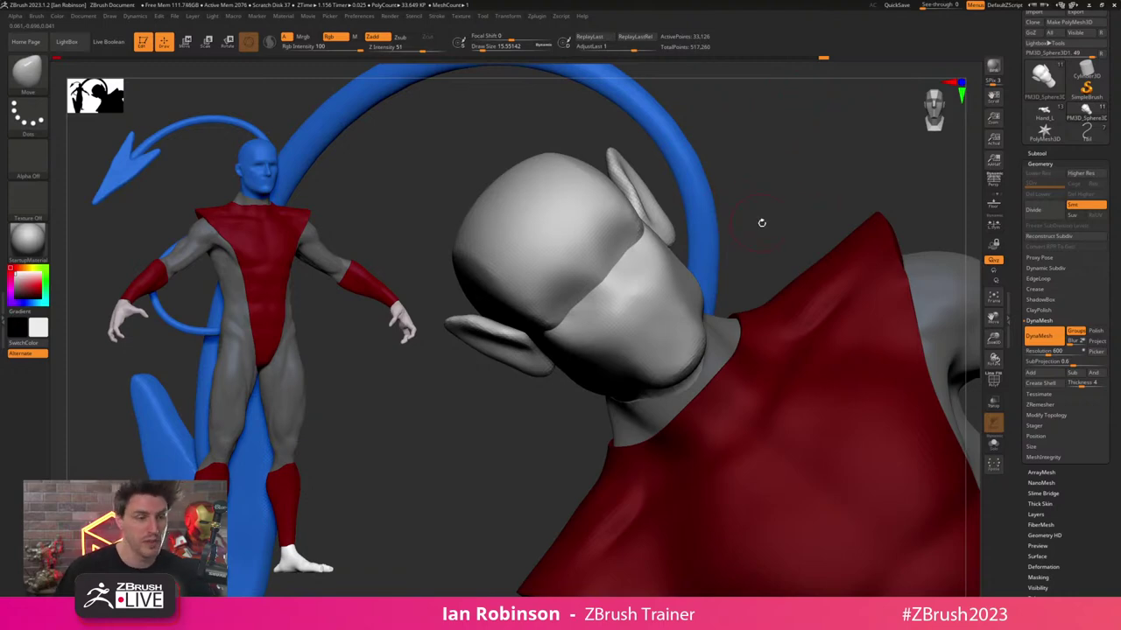
left_click_drag(762, 223, 731, 215)
left_click_drag(630, 245, 695, 257, "alt")
left_click(608, 249, "ctrl+shift")
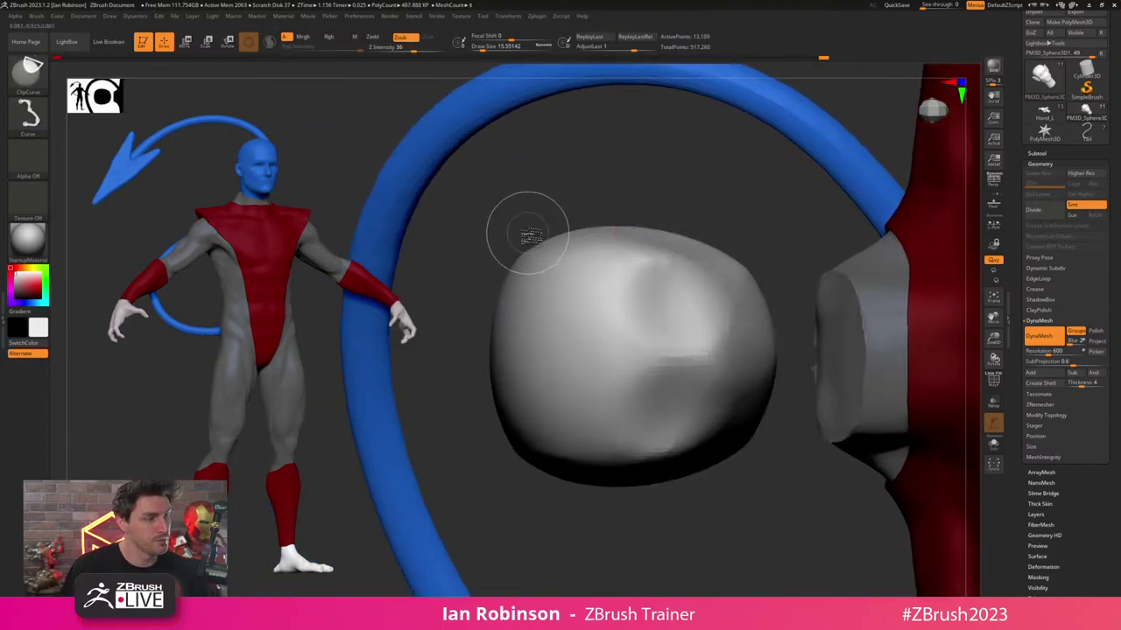
mouse_move(478, 246)
left_mouse_down("ctrl+shift")
mouse_move(801, 219)
mouse_move(834, 242)
mouse_move(823, 244)
left_mouse_up("ctrl+shift")
left_click(755, 229, "ctrl+shift")
- Adjust the lower face with the Move brush and set the brush's draw size to about 29
left_click_drag(782, 191, 770, 167, "alt")
mouse_move(724, 433)
left_mouse_down()
mouse_move(764, 379)
mouse_move(774, 254)
mouse_move(769, 346)
mouse_move(779, 289)
left_mouse_up()
left_click_drag(843, 178, 823, 201)
mouse_move(742, 412)
right_mouse_down("alt")
mouse_move(721, 384)
mouse_move(700, 517)
right_mouse_up("alt")
mouse_move(691, 350)
right_mouse_down()
mouse_move(614, 291)
mouse_move(621, 321)
mouse_move(656, 228)
mouse_move(645, 342)
right_mouse_up()
key("alt+shift")
key("s")
left_click_drag(640, 323, 644, 323)
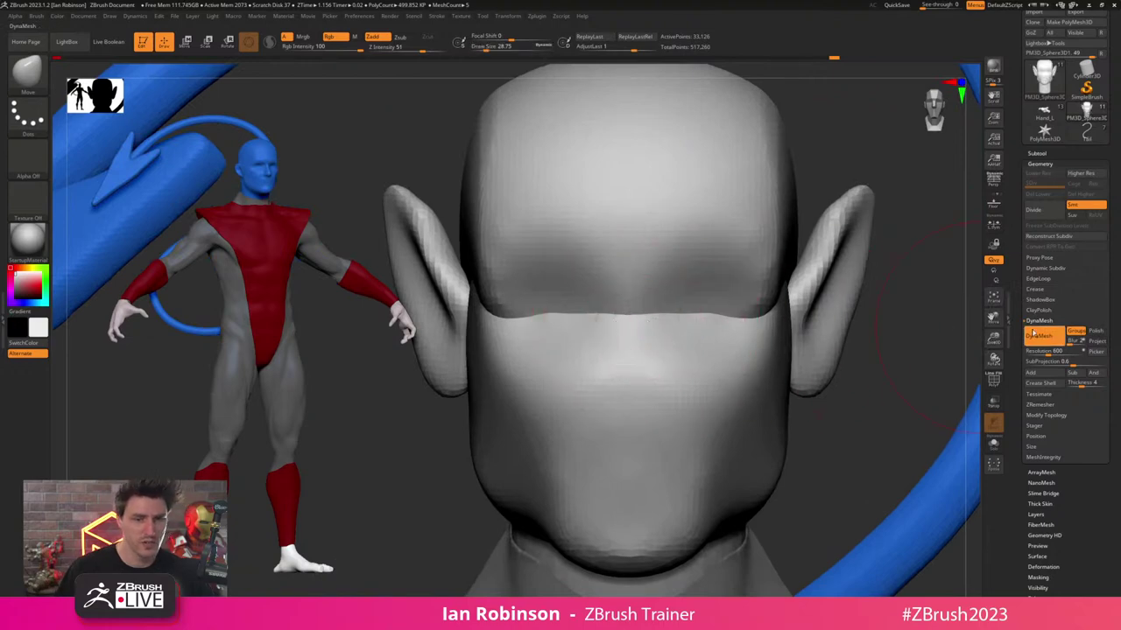
- Remesh the head by turning DynaMesh off and on again with Groups at resolution 600, and check the polygroup wireframe
left_click(1047, 337)
right_click_drag(885, 370, 868, 314, "alt")
key("s")
left_click_drag(792, 308, 789, 307)
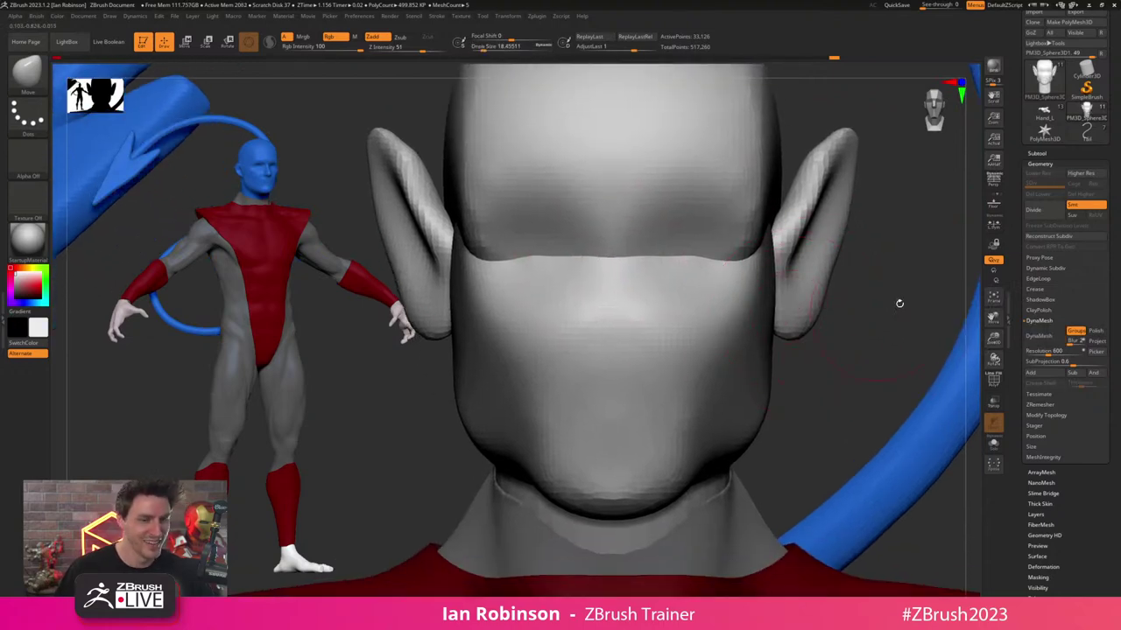
left_click(1051, 339)
key("shift+f")
key("shift+f")
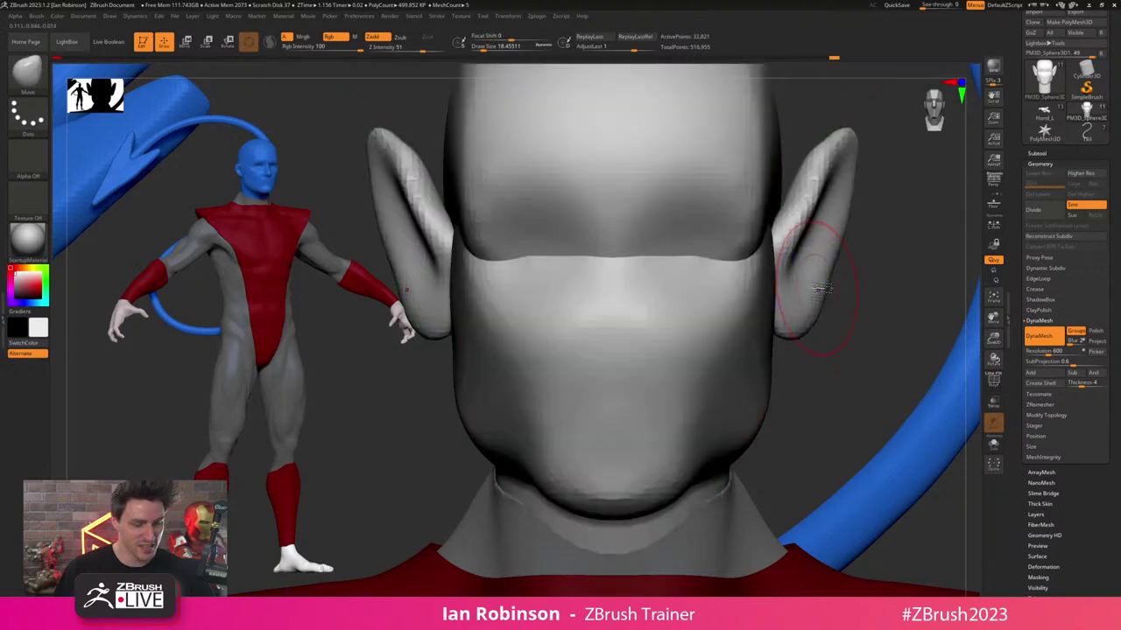
- Insert a small cube from the IMM Primitives brush at the centre of the face, just below the brow
key("b")
key("i")
key("p")
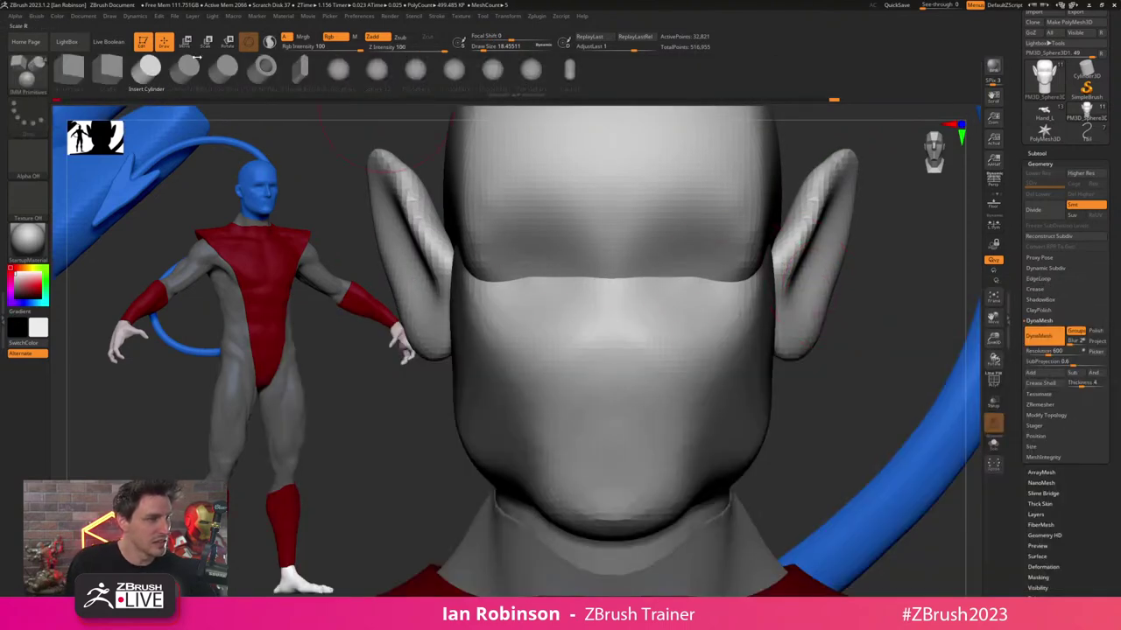
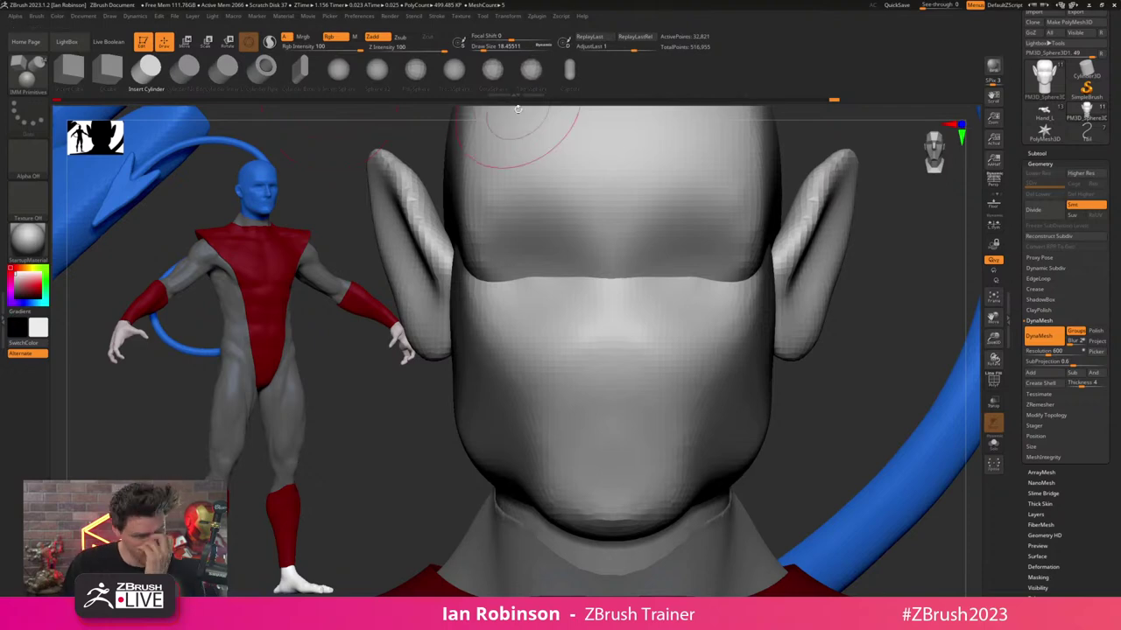
left_click(74, 75)
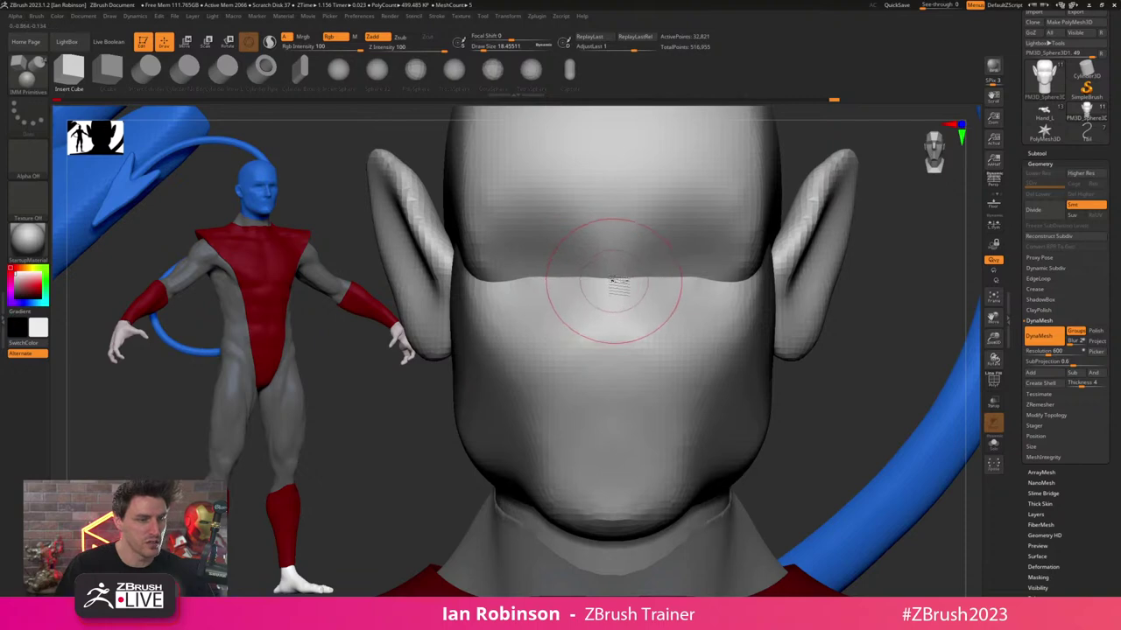
left_click_drag(607, 294, 641, 330)
left_click_drag(863, 376, 915, 379)
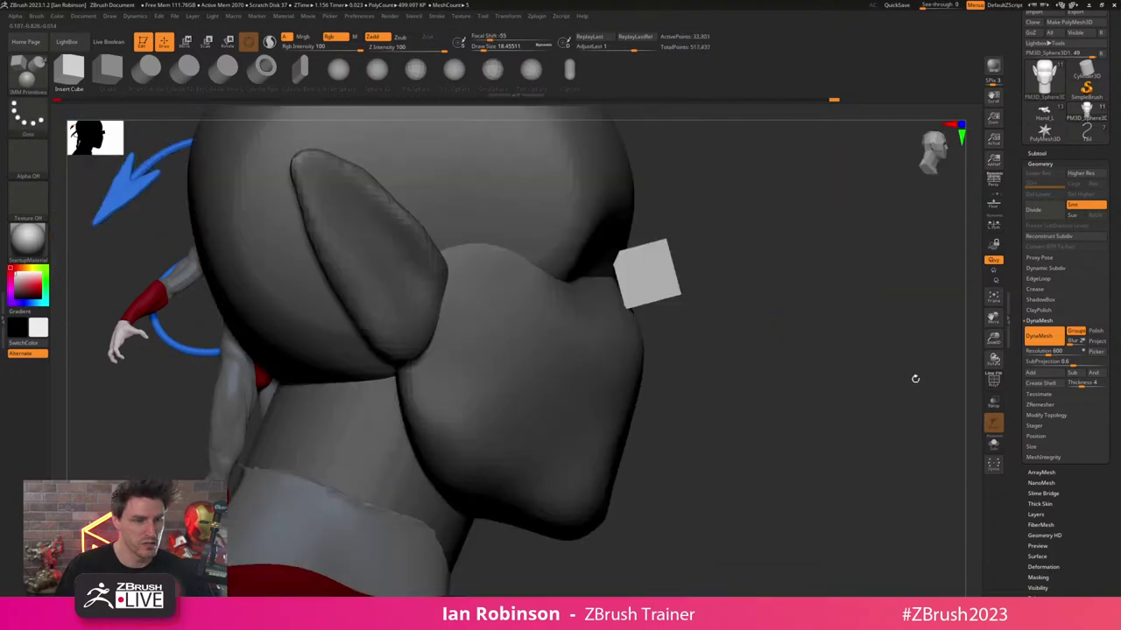
- Stretch the inserted cube into a tall nose block and place it against the face with the gizmo
key("w")
mouse_move(611, 252)
left_mouse_down()
mouse_move(607, 221)
mouse_move(613, 261)
left_mouse_up()
left_click_drag(687, 296, 674, 301)
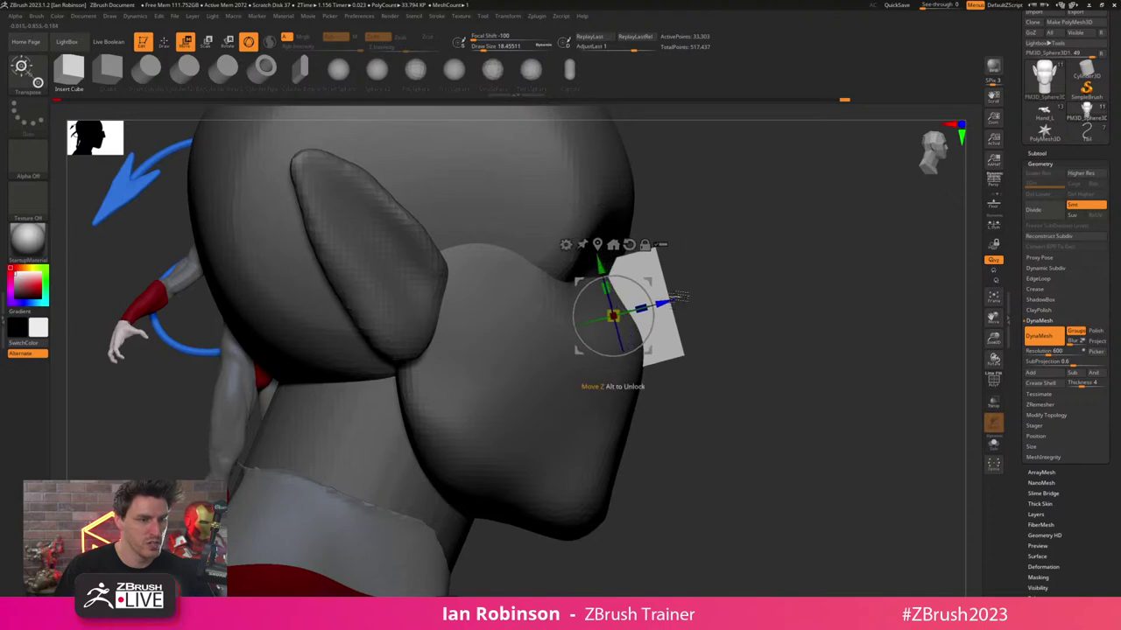
left_click_drag(775, 329, 705, 315, "shift")
key("shift+f")
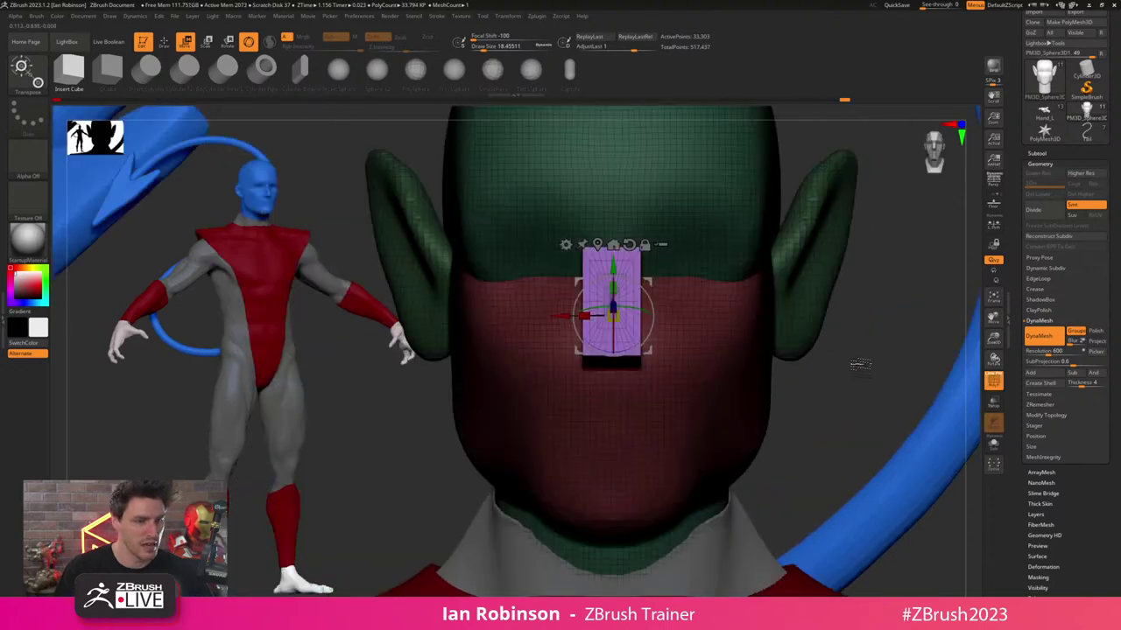
left_click_drag(861, 363, 883, 356)
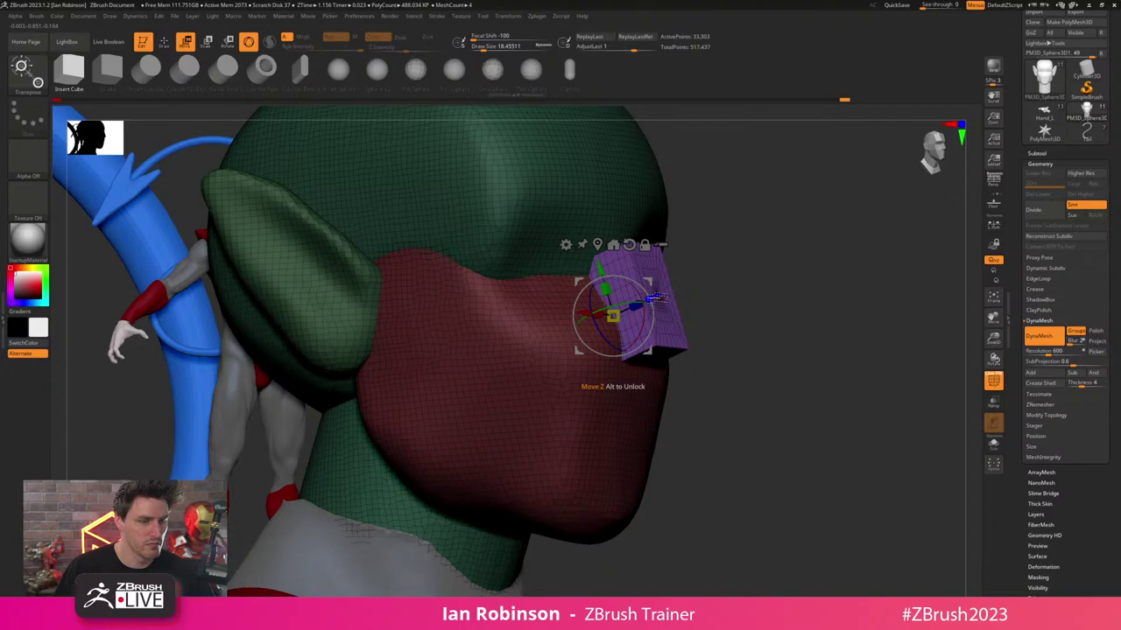
left_click_drag(768, 294, 696, 305, "shift")
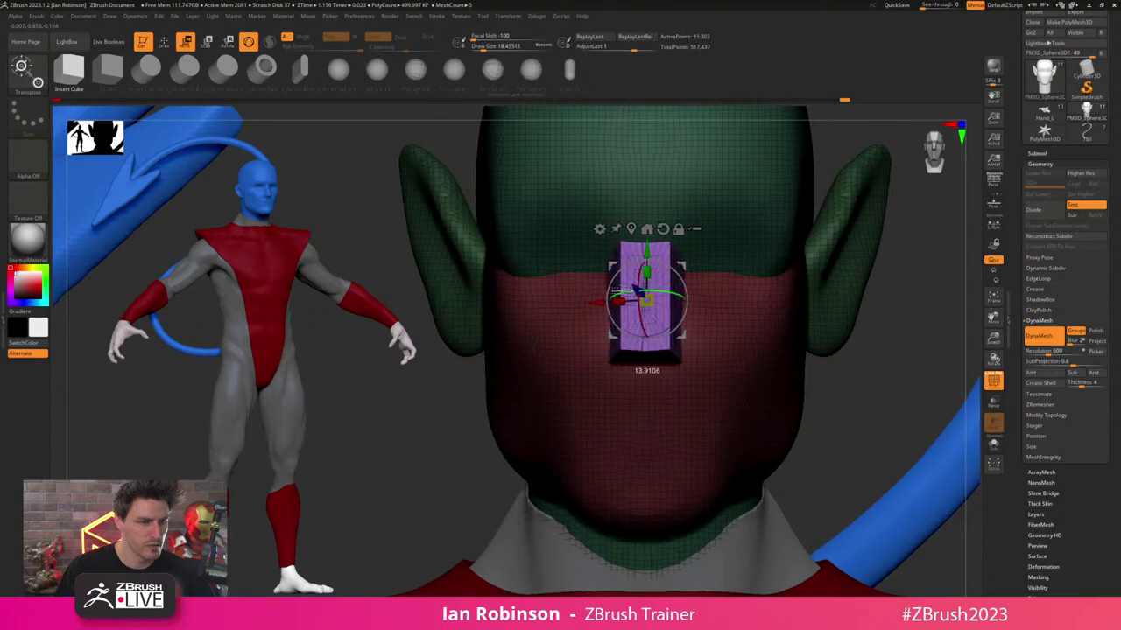
- Trim the back of the nose block with a ClipCurve line along the face and reposition it with the gizmo
key("q")
mouse_move(878, 366)
left_mouse_down()
mouse_move(865, 366)
mouse_move(944, 362)
left_mouse_up()
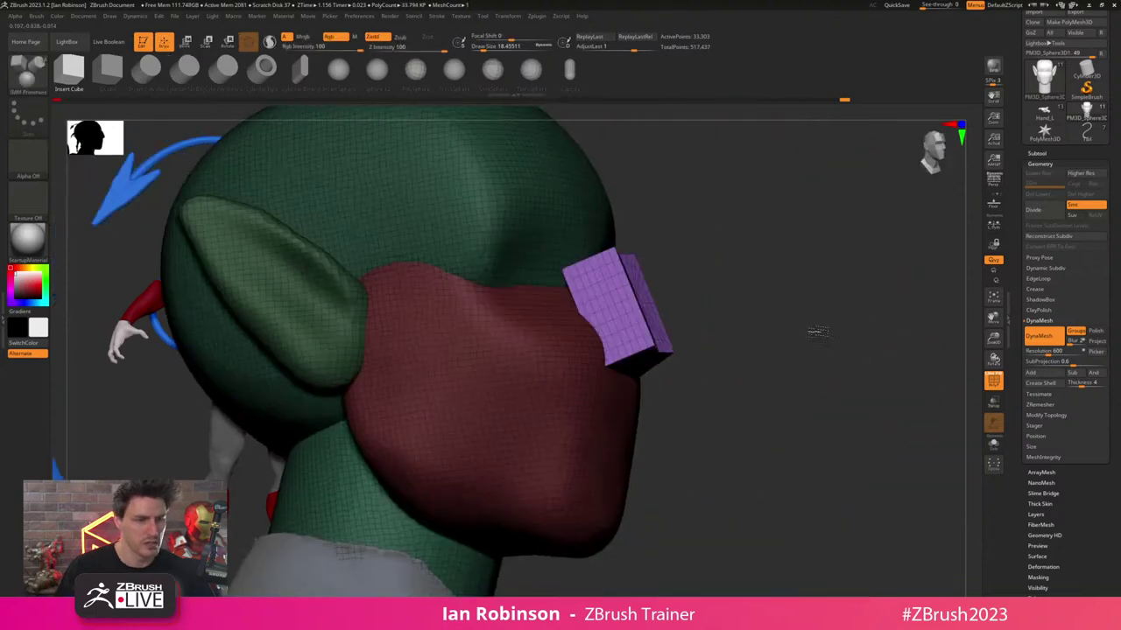
key("w")
left_click_drag(754, 267, 751, 265, "shift")
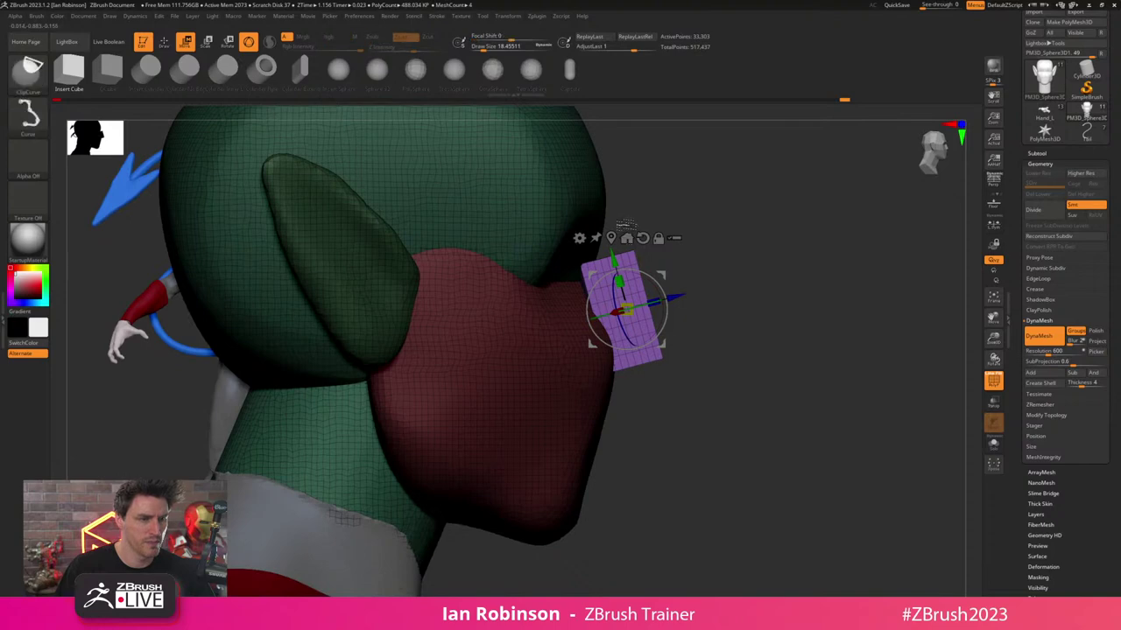
key("q")
mouse_move(619, 215)
left_mouse_down("ctrl+shift")
mouse_move(676, 426)
mouse_move(578, 219)
left_mouse_up("ctrl+shift")
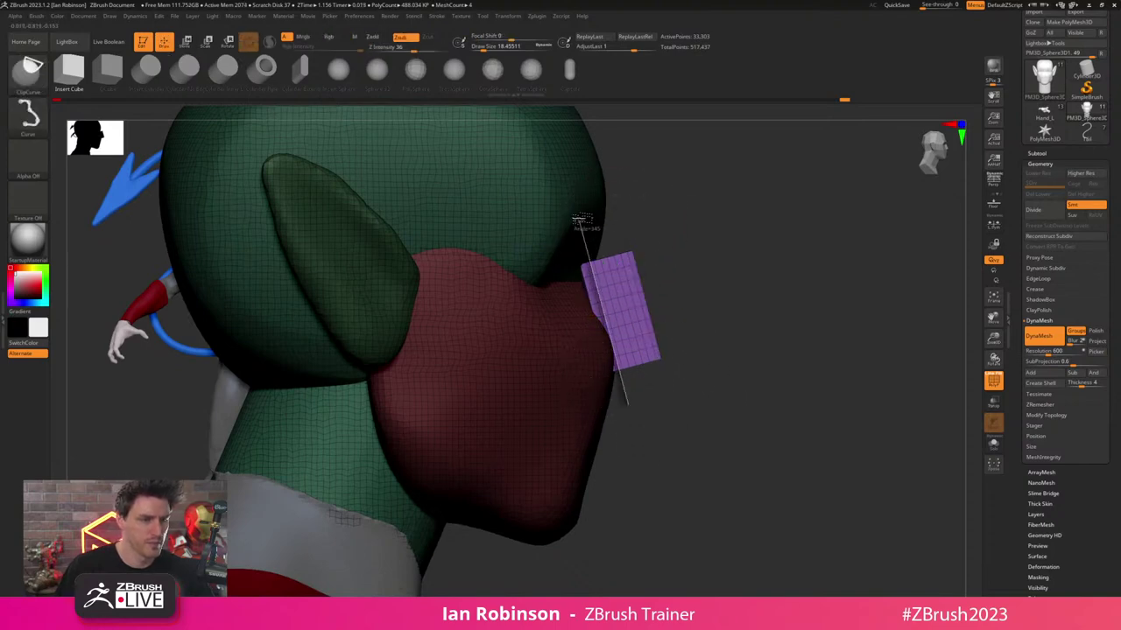
key("w")
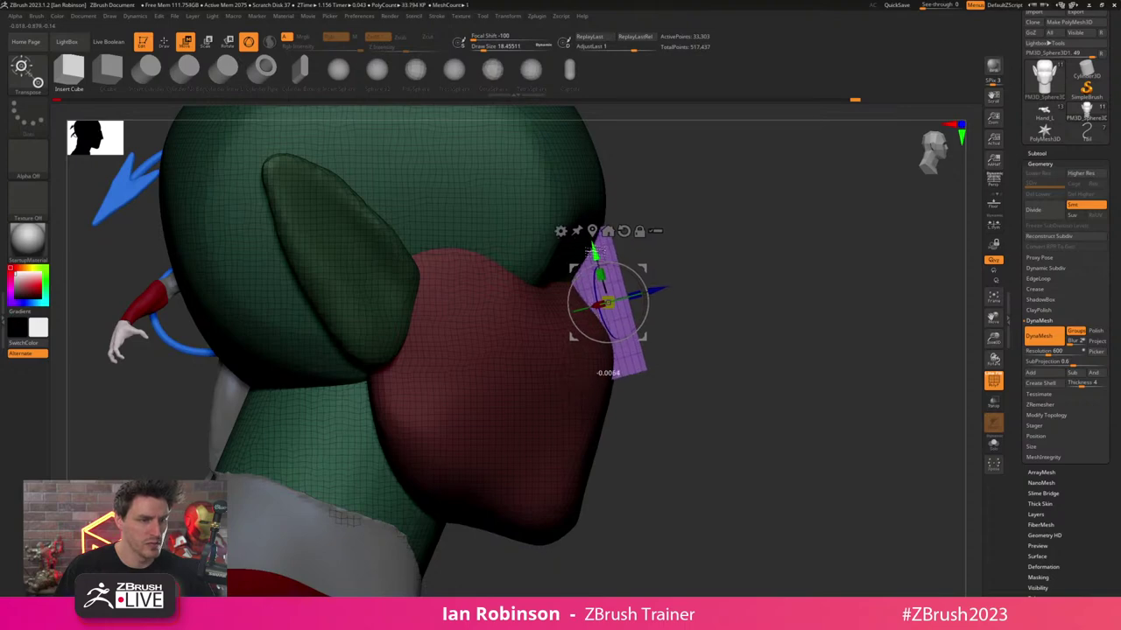
left_click_drag(714, 271, 680, 260)
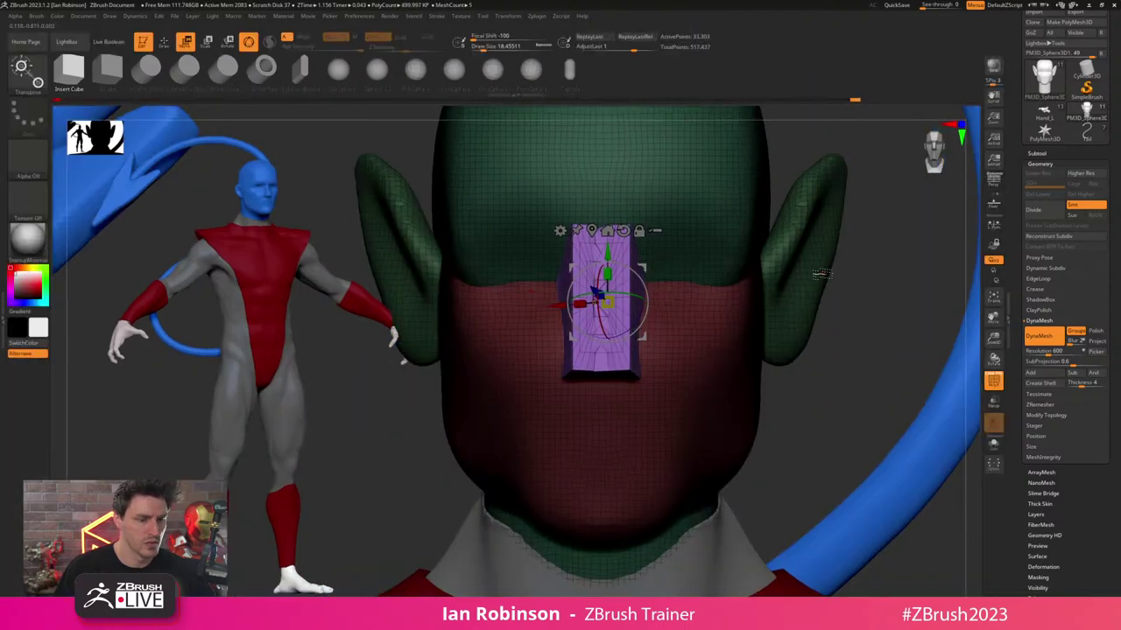
- Choose the MoveInfiniteDepth brush and shift the nose block along its depth axis in side view with the gizmo
key("Tab")
key("Tab")
left_click_drag(864, 287, 785, 273, "shift")
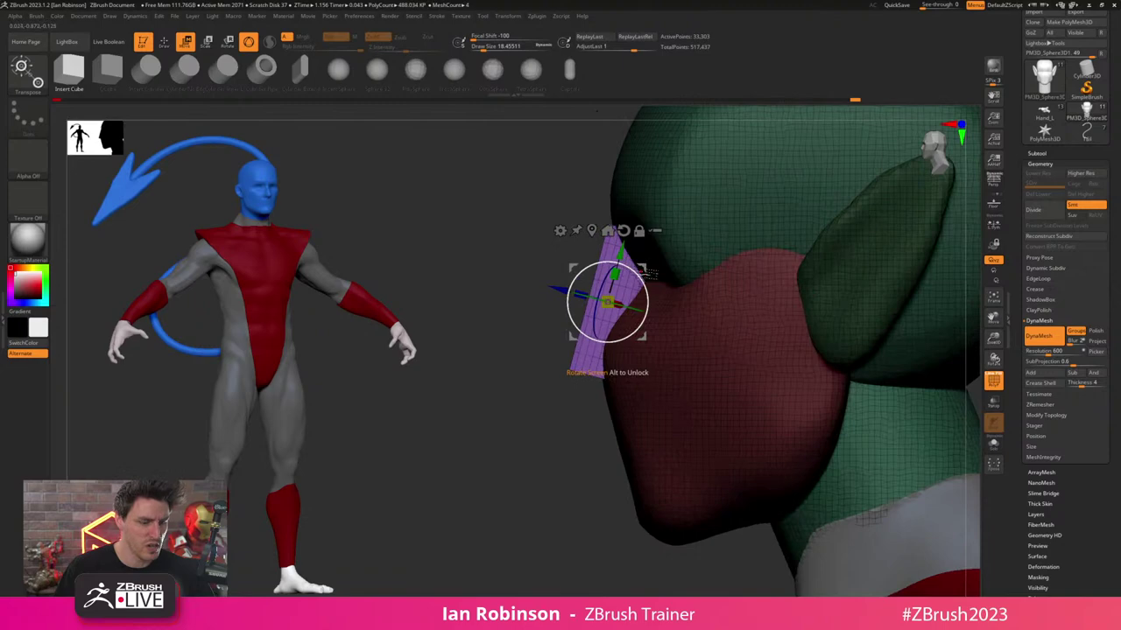
key("q")
key("b")
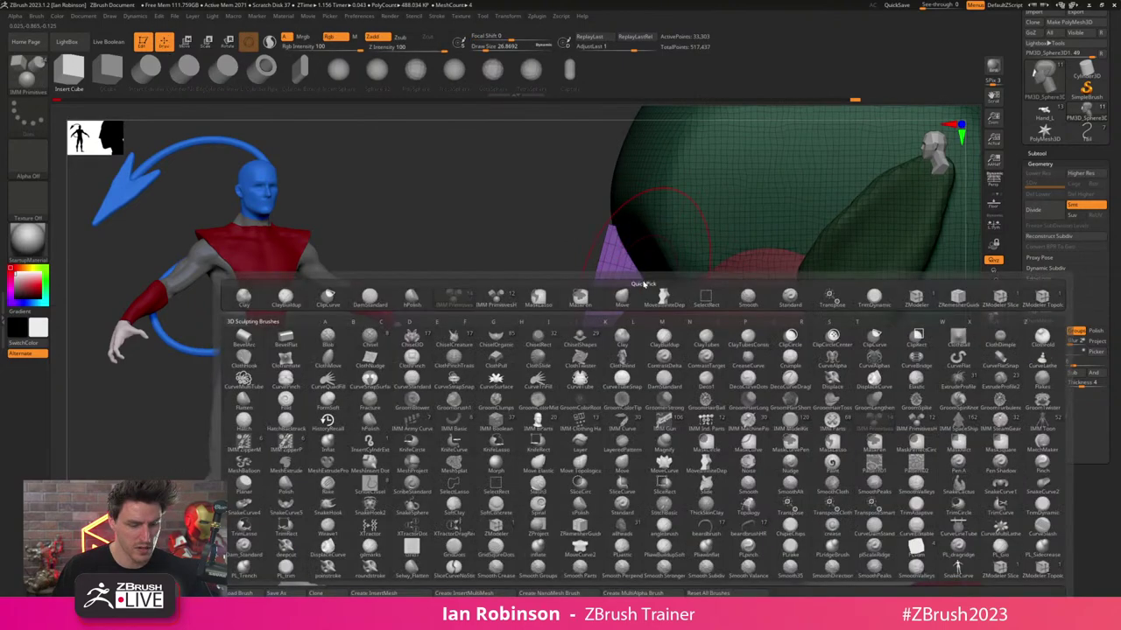
left_click(663, 297)
key("w")
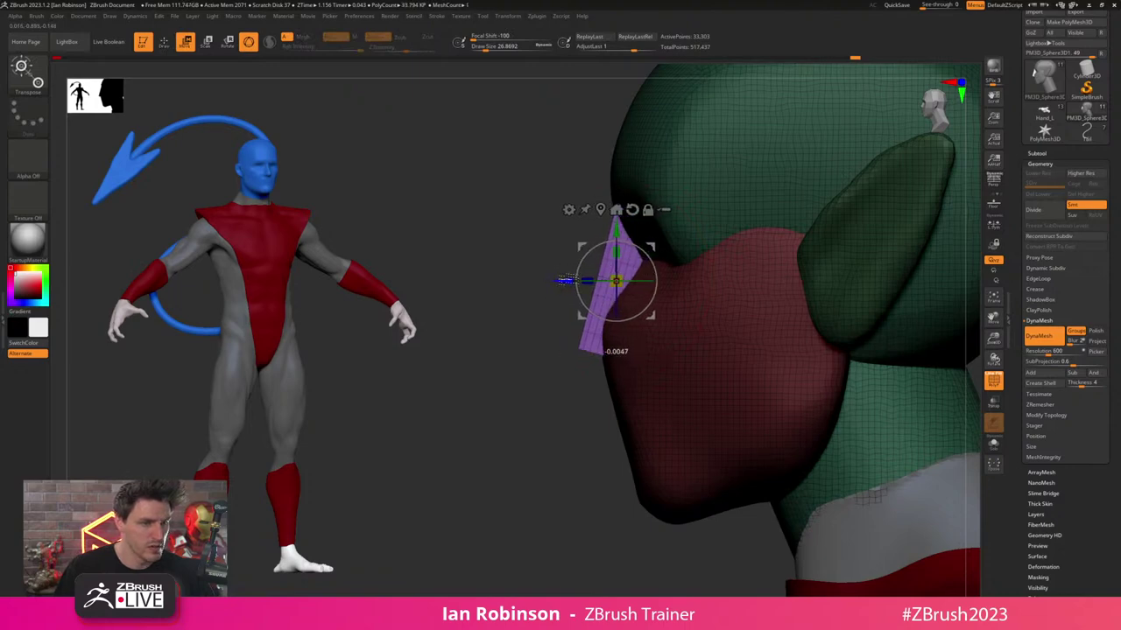
key("q")
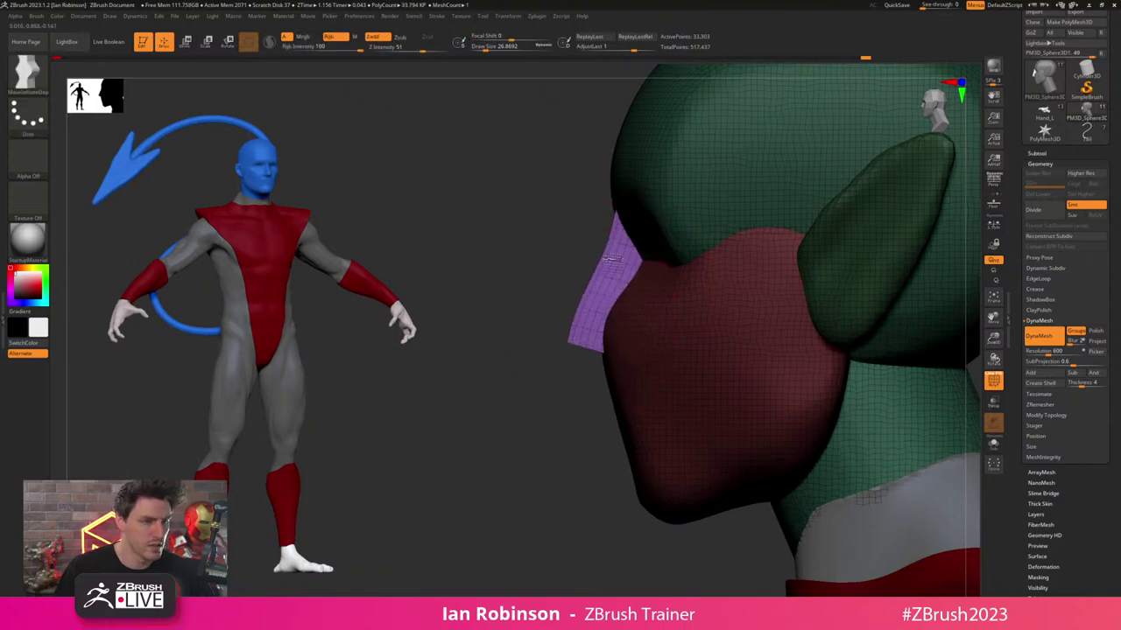
- Curve the nose block's profile with the MoveInfiniteDepth brush and smooth its hard edges
left_click_drag(609, 259, 611, 254)
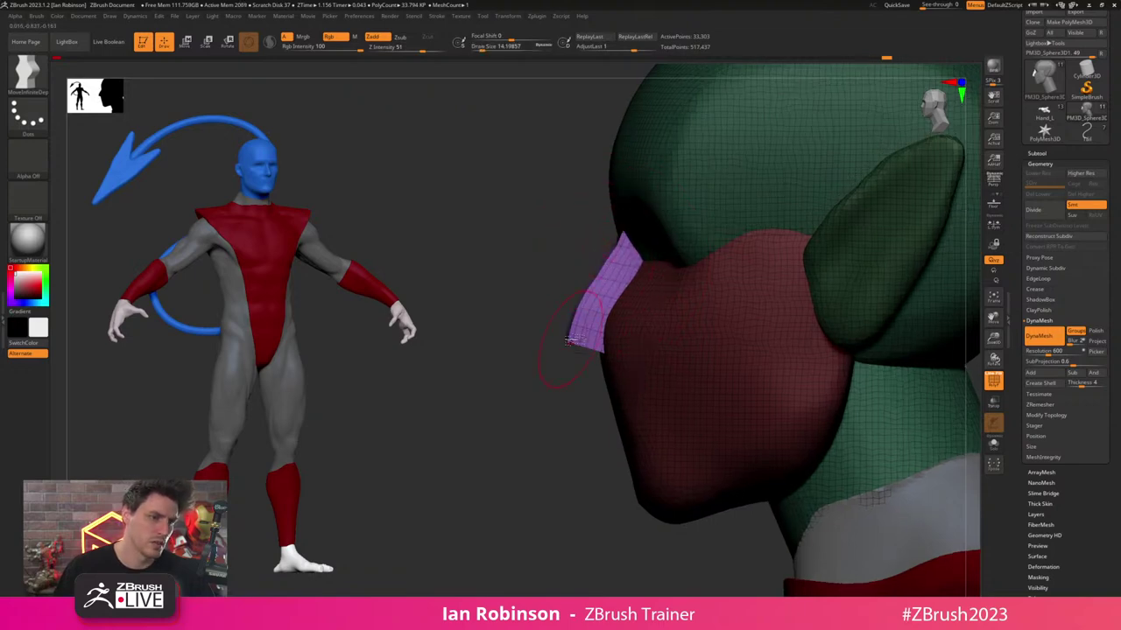
left_click_drag(547, 364, 701, 237)
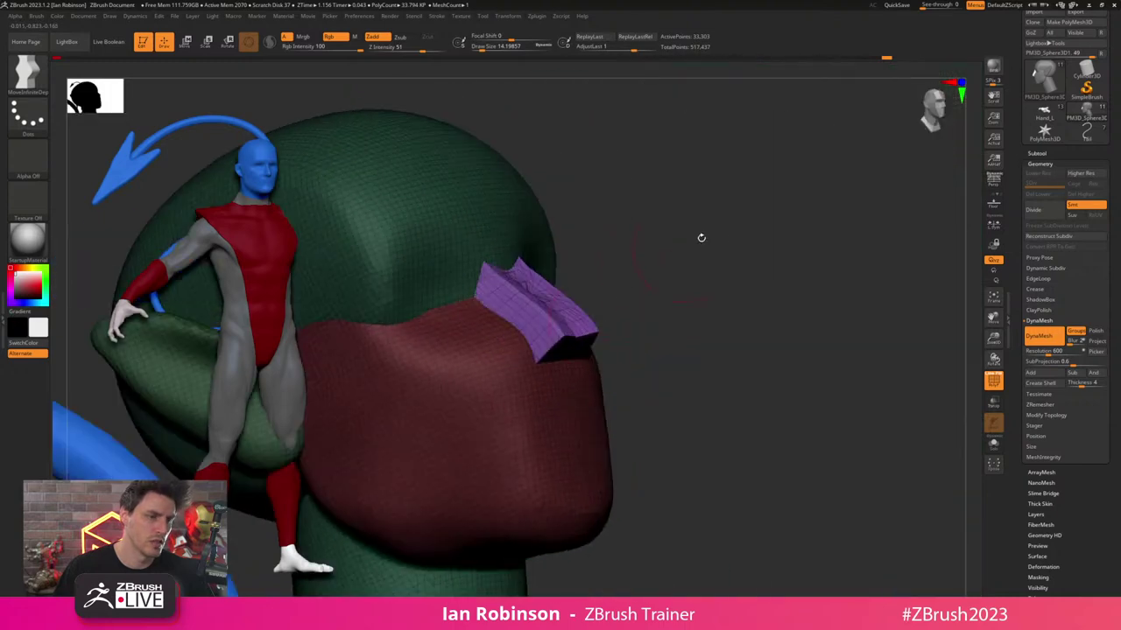
mouse_move(566, 282)
left_mouse_down("shift")
mouse_move(525, 289)
mouse_move(565, 308)
mouse_move(562, 341)
mouse_move(510, 270)
left_mouse_up("shift")
mouse_move(779, 274)
left_mouse_down()
mouse_move(696, 283)
mouse_move(733, 277)
left_mouse_up()
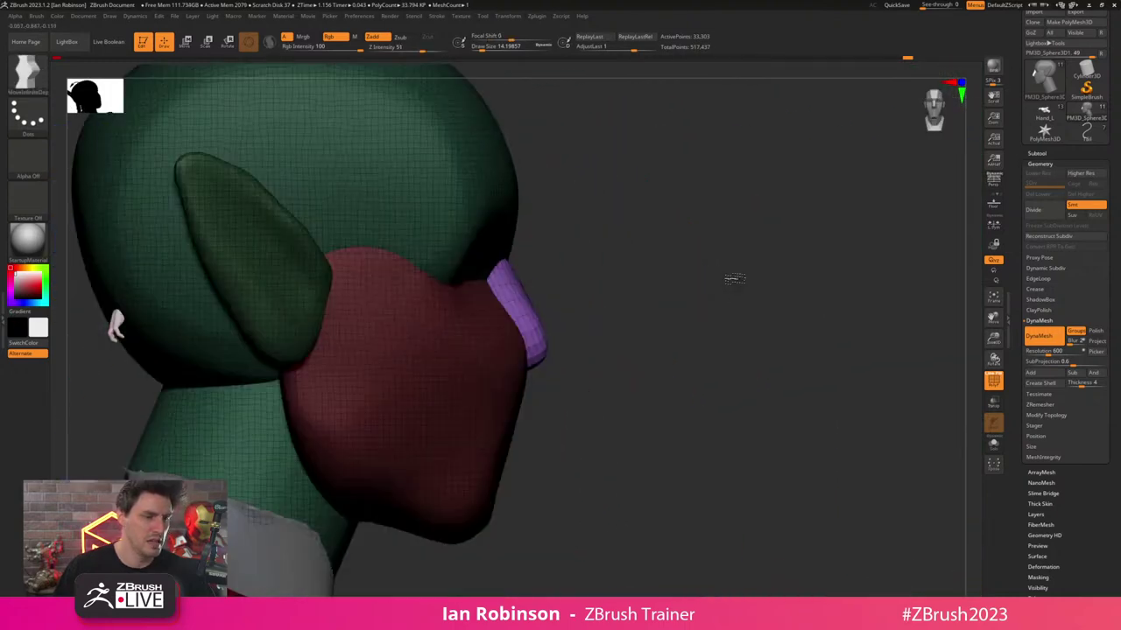
- Pull the nose tip forward and refine the bridge and underside in profile with a larger MoveInfiniteDepth brush
key("s")
left_click_drag(562, 325, 573, 328)
mouse_move(639, 336)
left_mouse_down("alt")
mouse_move(650, 331)
mouse_move(639, 333)
left_mouse_up("alt")
left_click_drag(553, 346, 604, 338)
left_click_drag(518, 247, 527, 277)
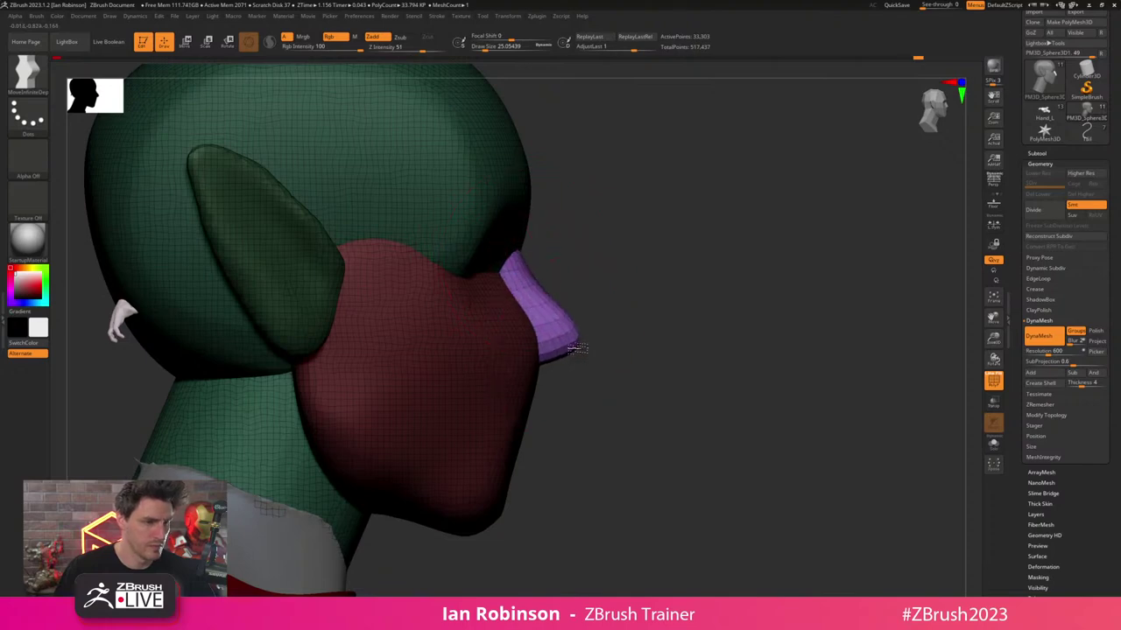
left_click_drag(623, 331, 621, 316, "alt")
left_click_drag(551, 352, 553, 358)
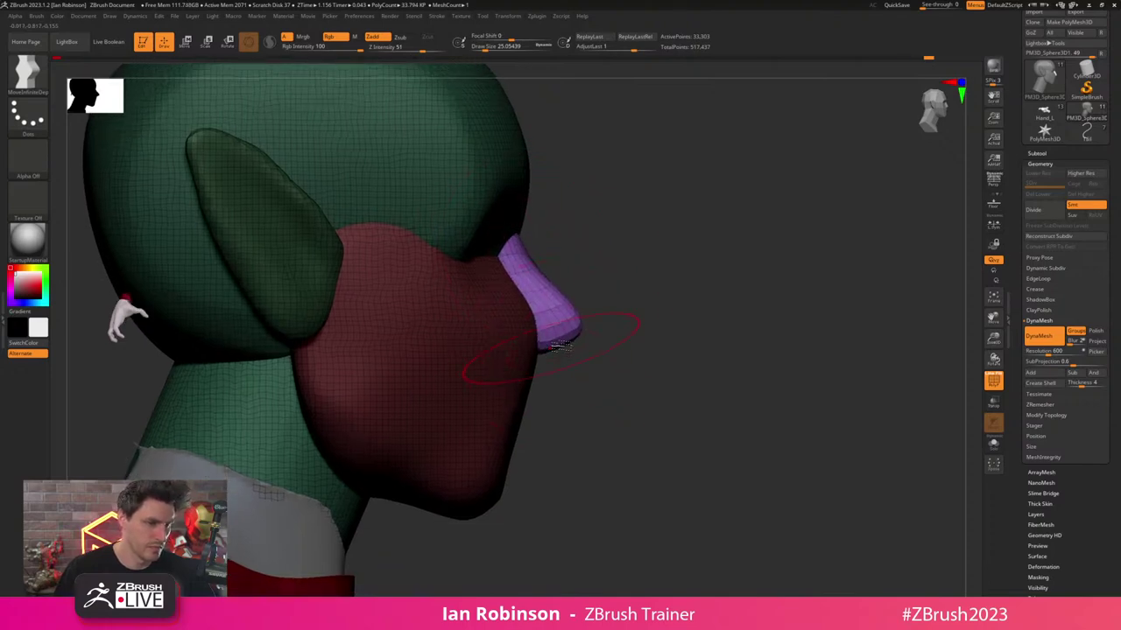
- Centre the gizmo on the nose and scale the nose narrower across its width
key("s")
left_click_drag(597, 319, 591, 319)
left_click_drag(665, 283, 616, 289)
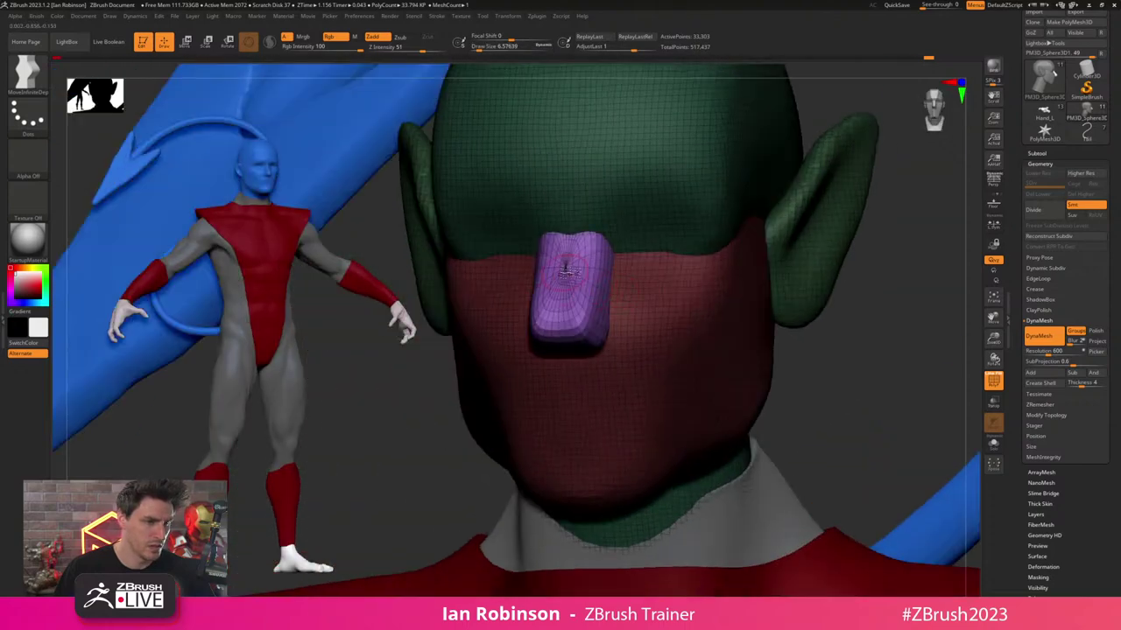
mouse_move(566, 270)
right_mouse_down()
mouse_move(553, 266)
mouse_move(566, 269)
right_mouse_up()
key("w")
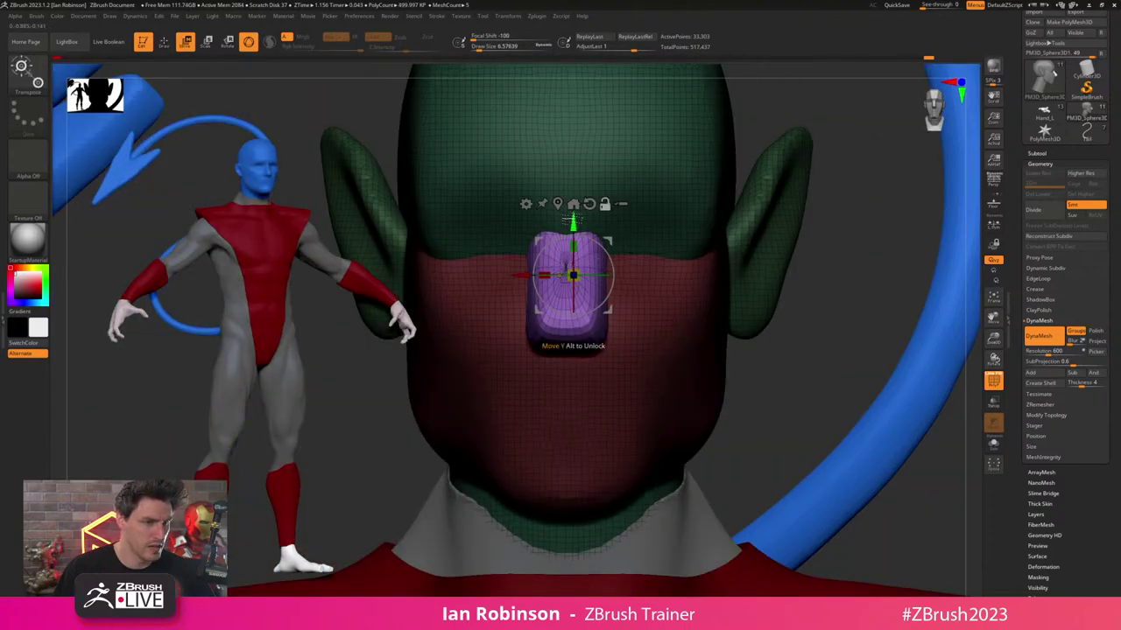
left_click(558, 205)
left_click_drag(540, 278, 558, 277)
key("q")
- Nudge the top of the nose bridge towards the brow with the Move brush and smooth the nose tip
right_click_drag(795, 301, 644, 237)
key("s")
left_click_drag(640, 235, 648, 235)
right_click_drag(658, 234, 627, 223)
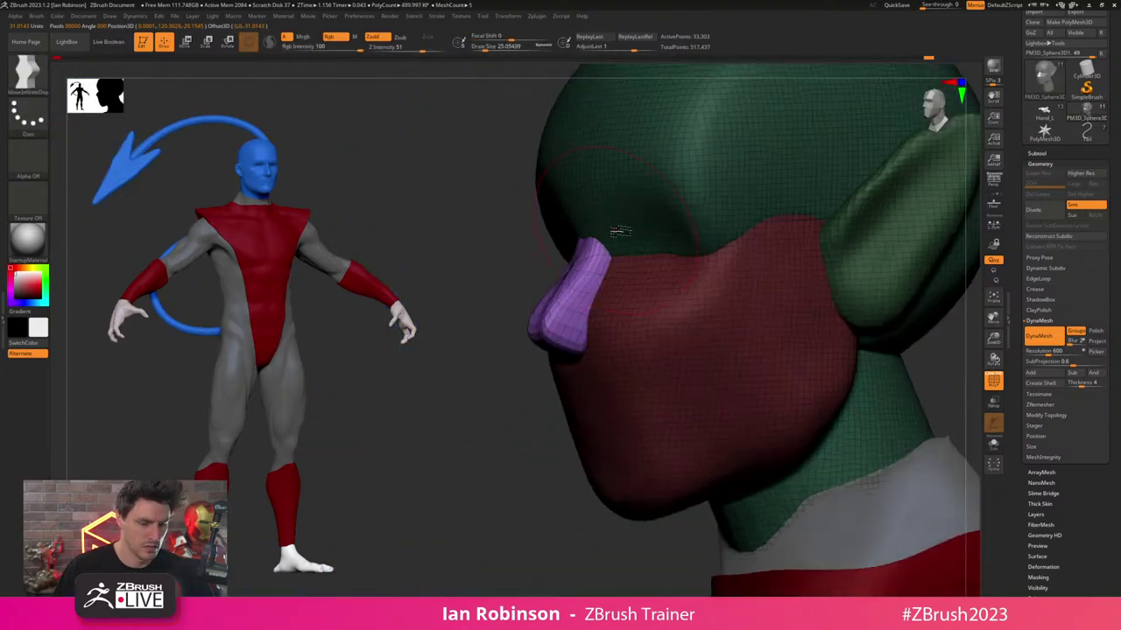
key("b")
key("m")
key("v")
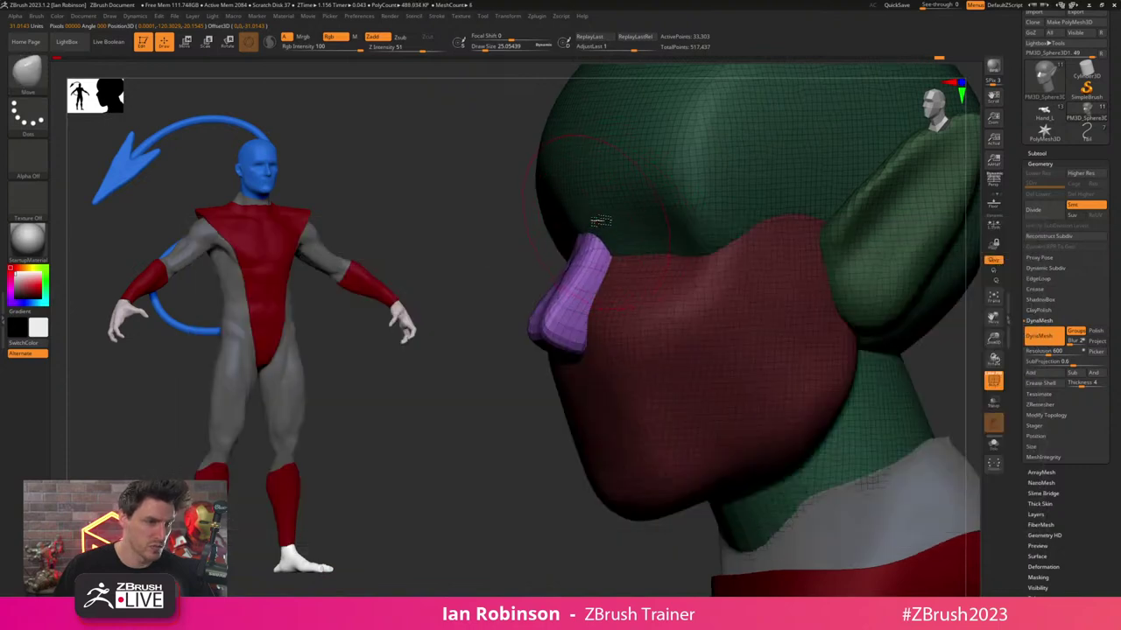
left_click_drag(600, 222, 604, 217)
right_click_drag(613, 275, 661, 188)
mouse_move(557, 320)
left_mouse_down("shift")
mouse_move(544, 334)
mouse_move(549, 326)
left_mouse_up("shift")
- Shape the nose's lower side and underside with a smaller Move brush, redoing the first stroke
key("s")
right_click_drag(551, 329, 569, 347)
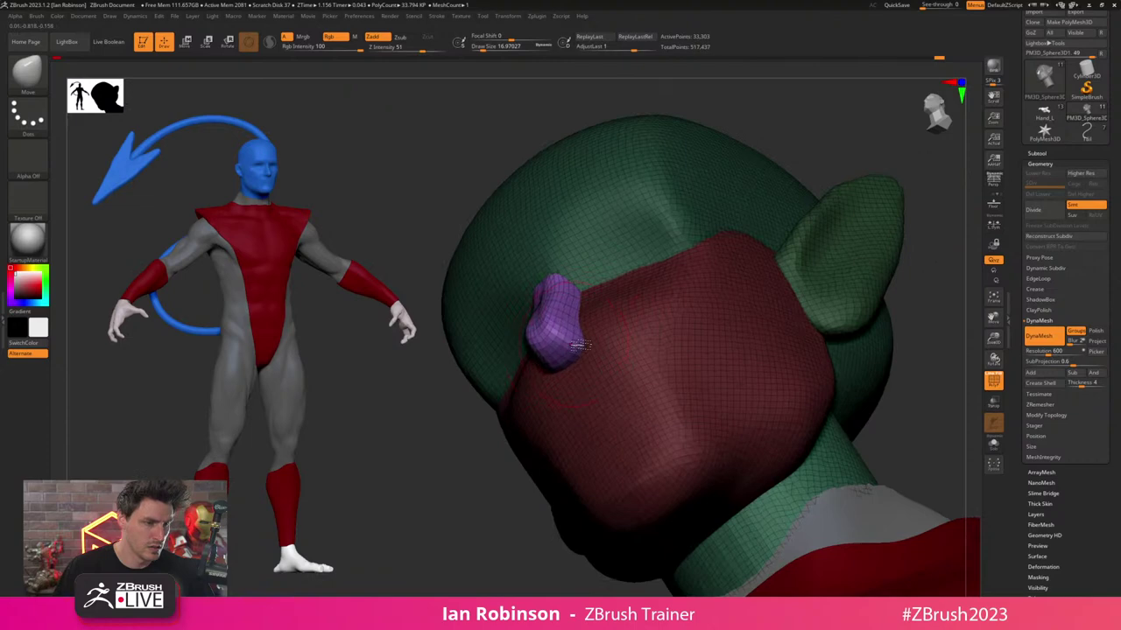
left_click_drag(581, 345, 582, 344)
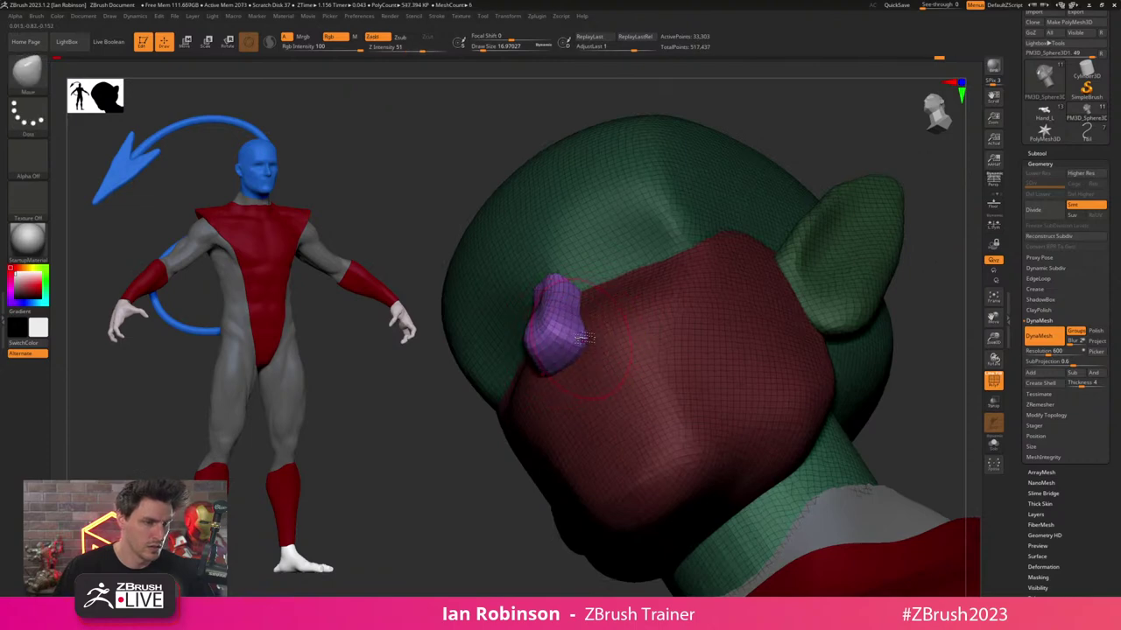
key("ctrl+z")
left_click_drag(577, 354, 584, 347)
right_click_drag(584, 346, 578, 331)
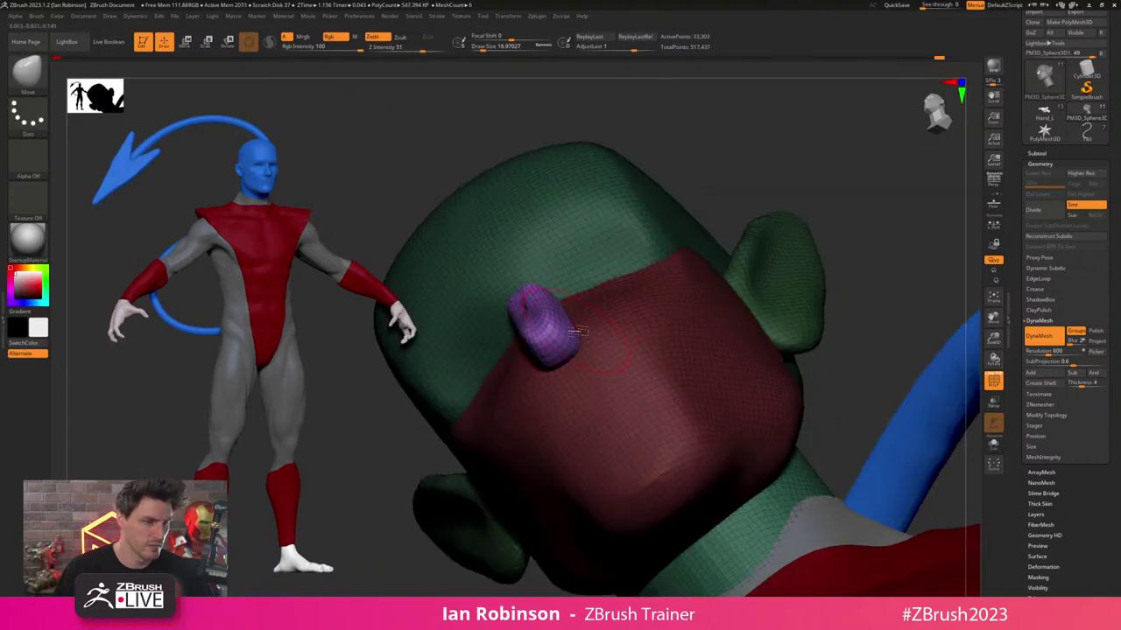
left_click_drag(573, 345, 580, 336)
left_click_drag(753, 155, 793, 159)
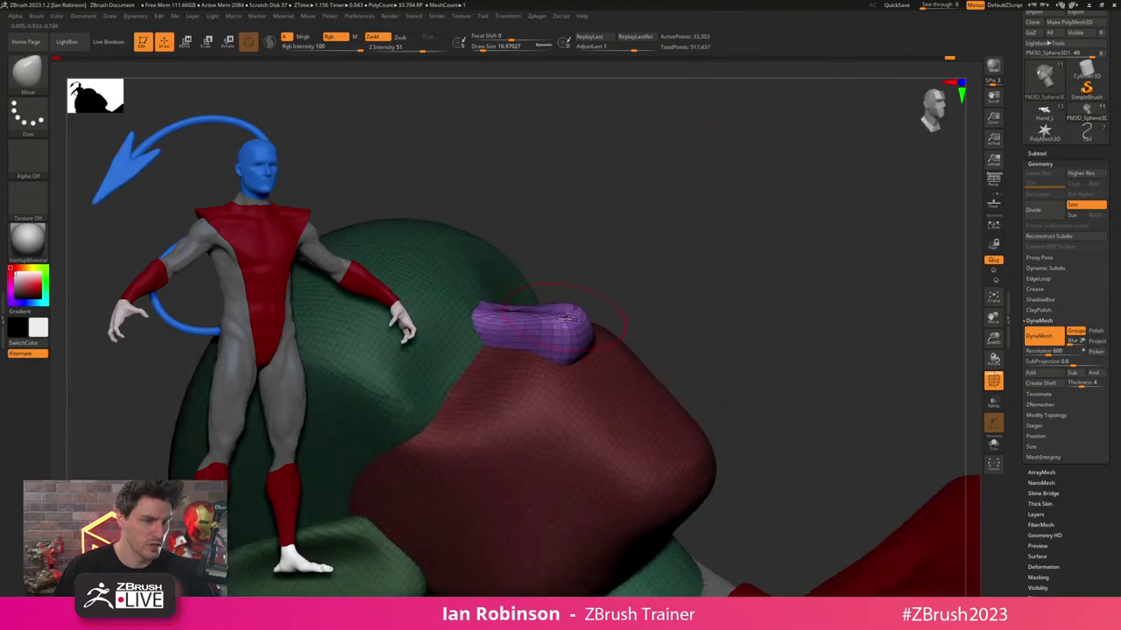
- Reshape the nose tip with the Move brush, clear the mask and remesh the head with DynaMesh
left_click_drag(570, 301, 573, 288)
left_click_drag(632, 308, 638, 272)
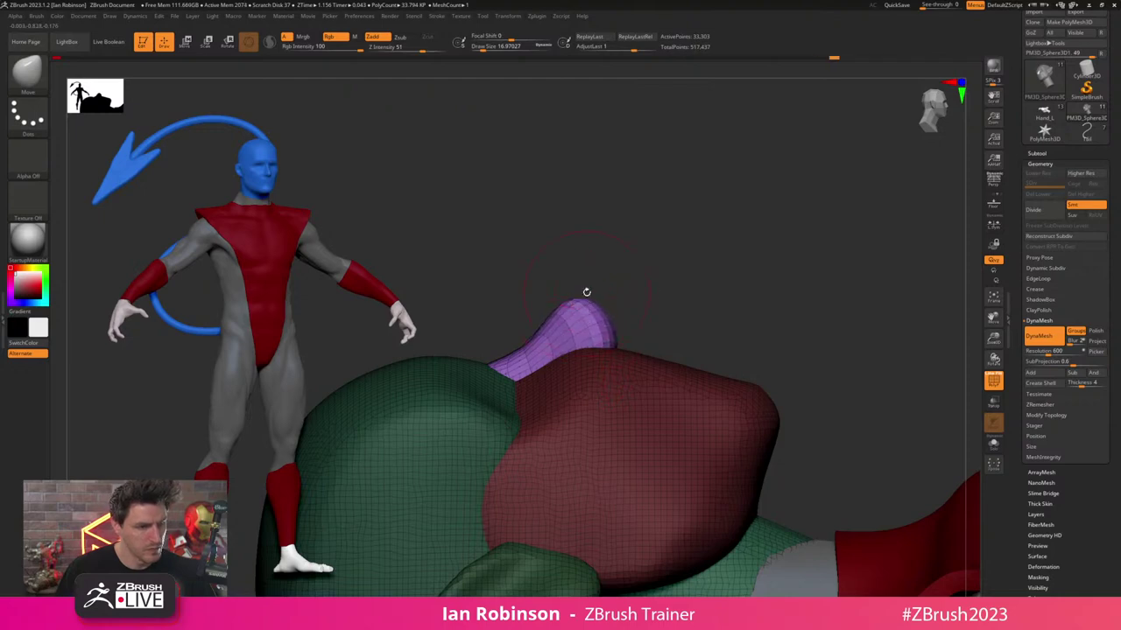
left_click_drag(660, 216, 638, 333, "ctrl")
- Isolate the nose polygroup to check its remeshed shape and restore the full head's visibility
left_click(634, 336, "ctrl+shift")
left_click(683, 342, "ctrl")
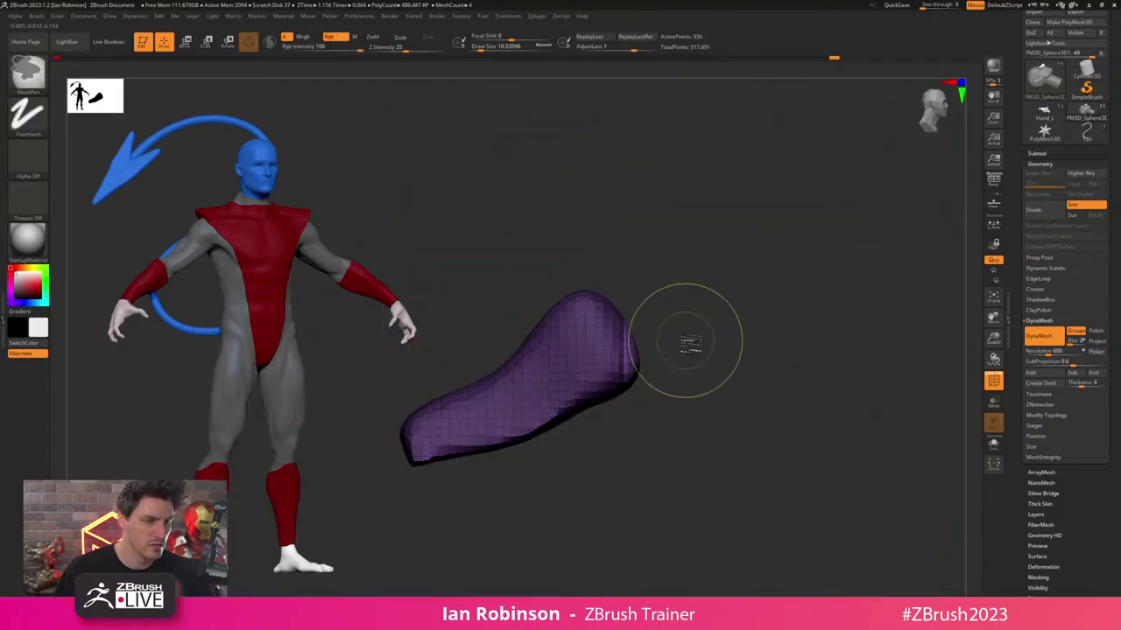
left_click(688, 342, "ctrl+shift")
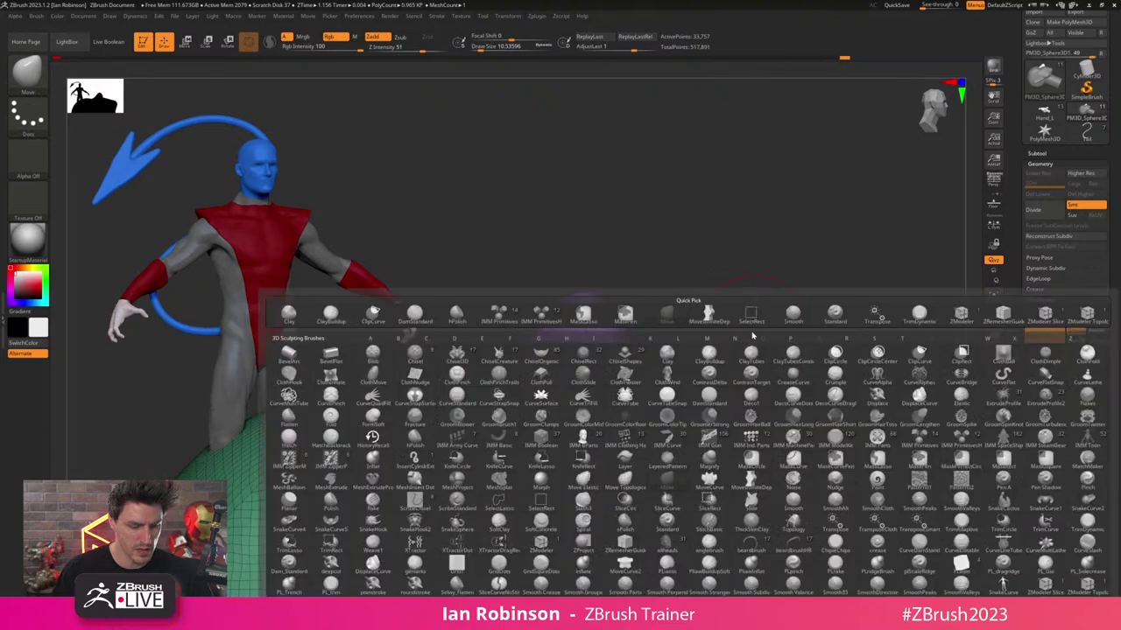
- Switch the sculpting brush to Move Topological for adjusting the nose separately from the rest of the head
key("b")
key("Escape")
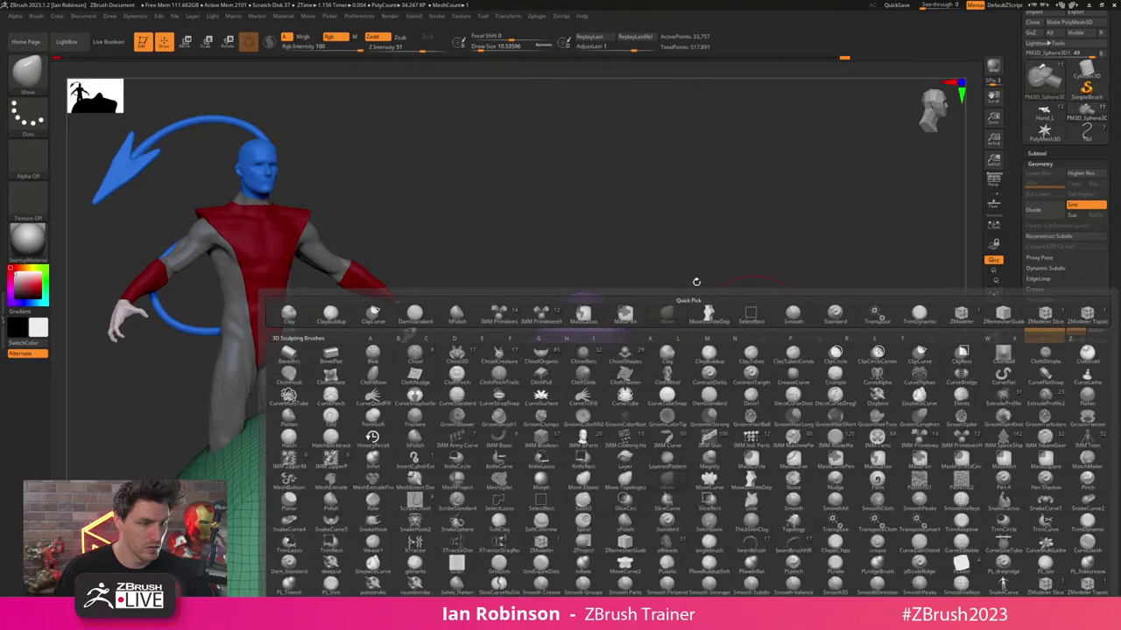
key("b")
key("m")
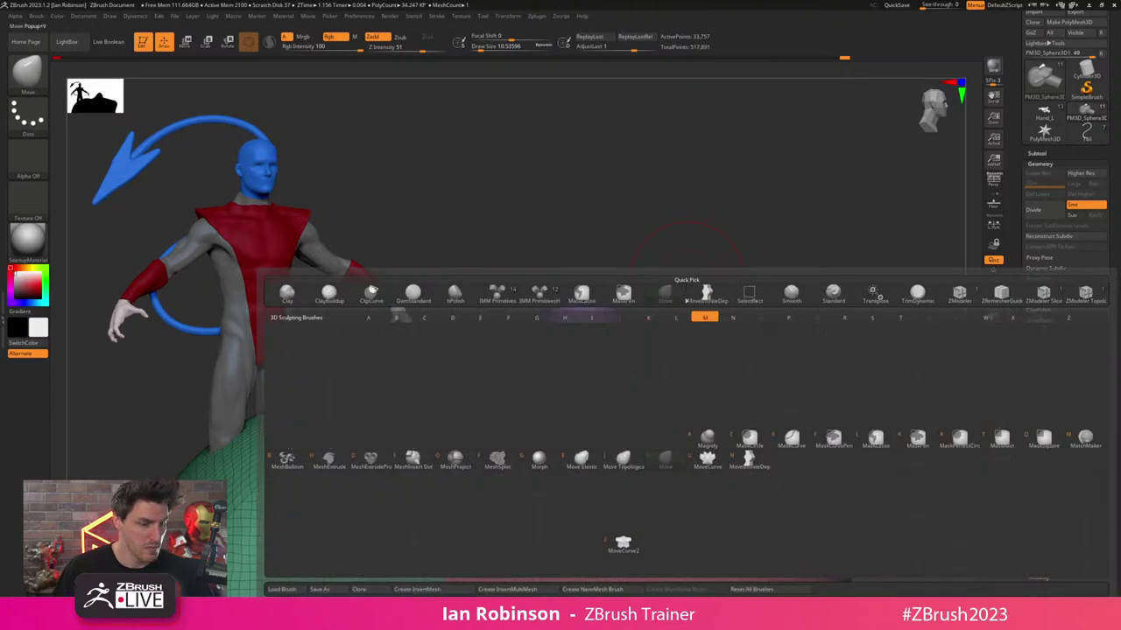
left_click(625, 455)
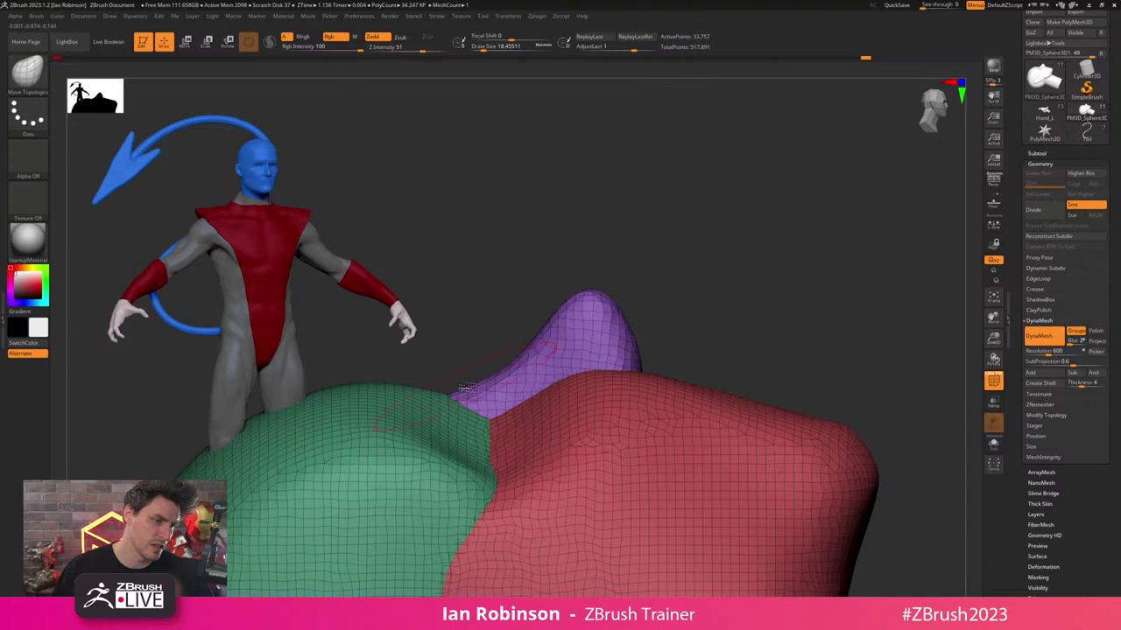
- Turn off the polyframe display and check the blocked-out head and shoulders from the front
left_click_drag(647, 276, 908, 156)
key("shift+f")
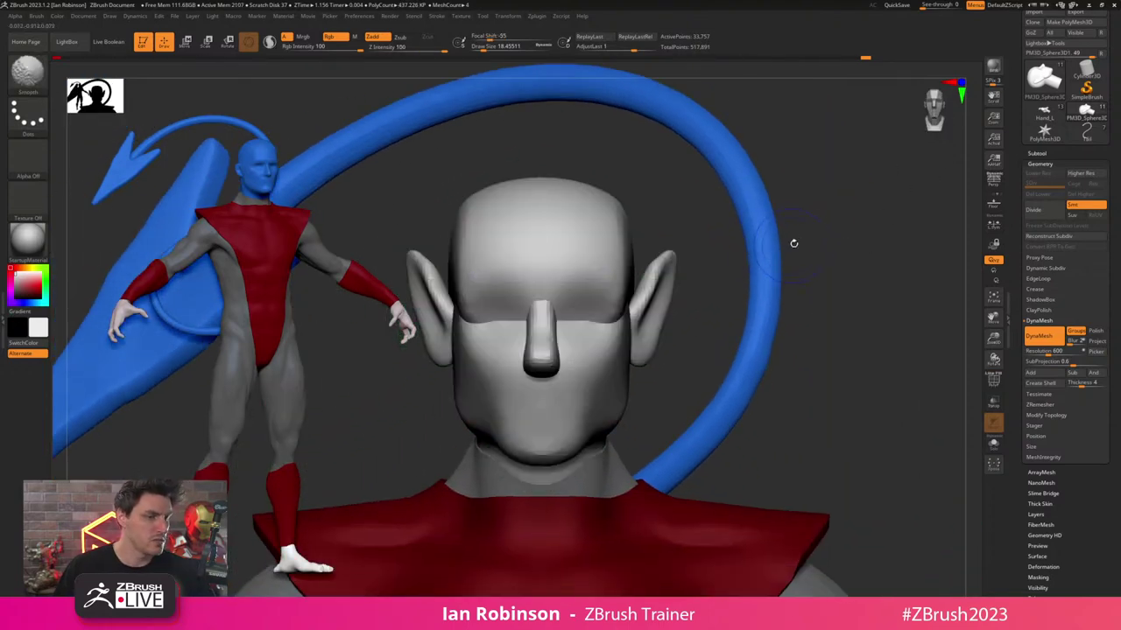
key("shift+f")
key("shift+f")
left_click_drag(871, 265, 876, 227)
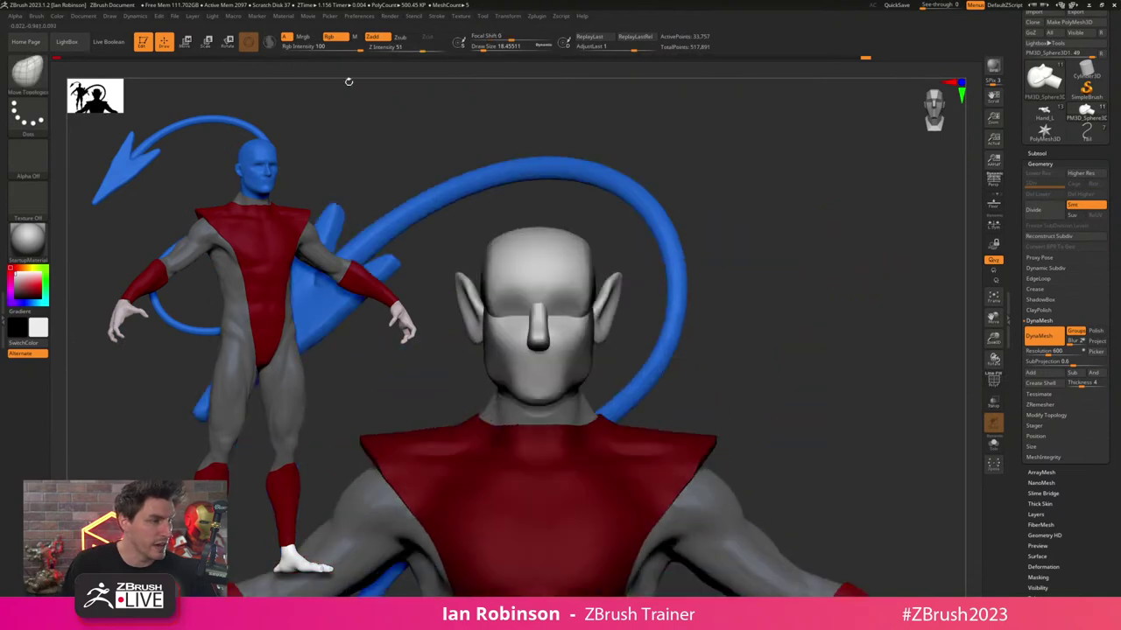
- Show the available Misc macros
left_click(242, 19)
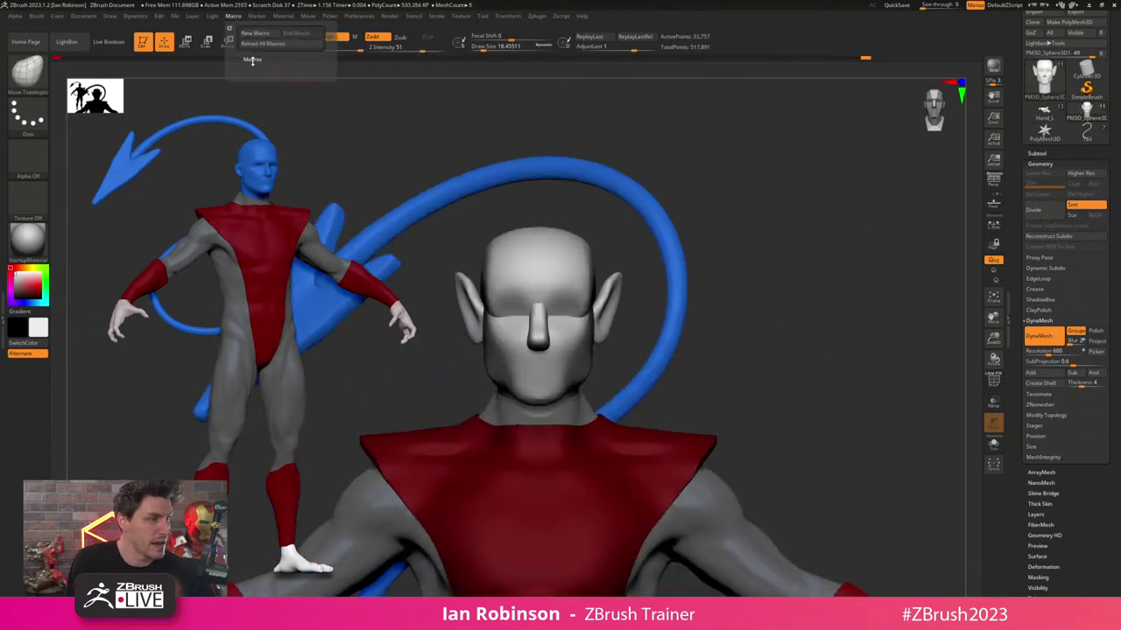
left_click(252, 59)
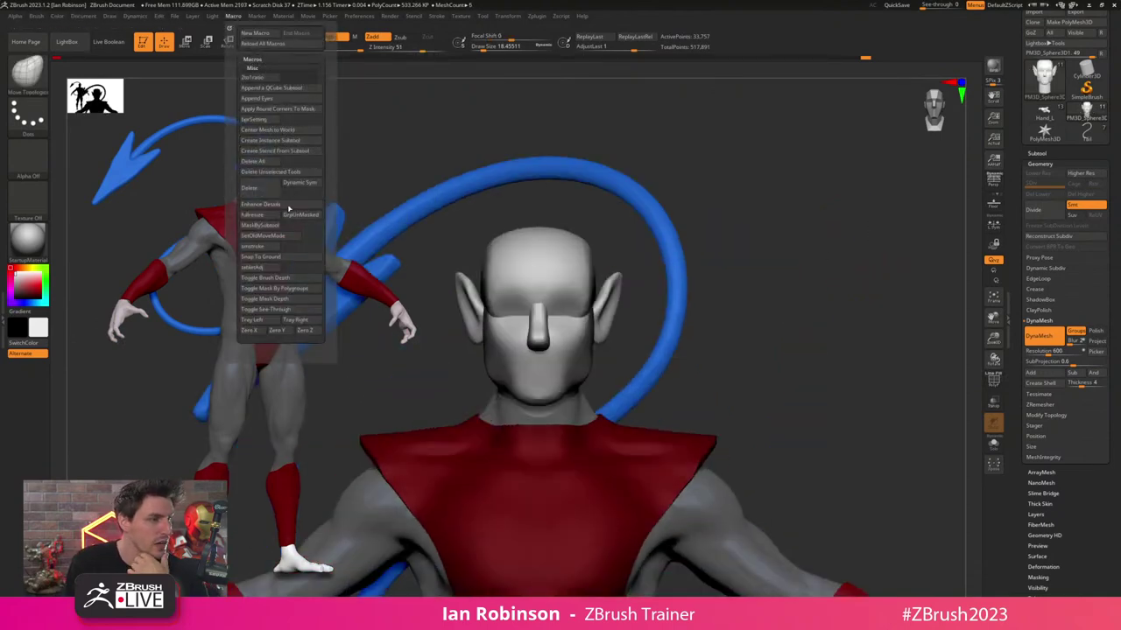
- Append a pair of eye spheres with the Append Eyes macro, show PolyFrame, and rotate the spheres so their poles face forward
left_click(274, 101)
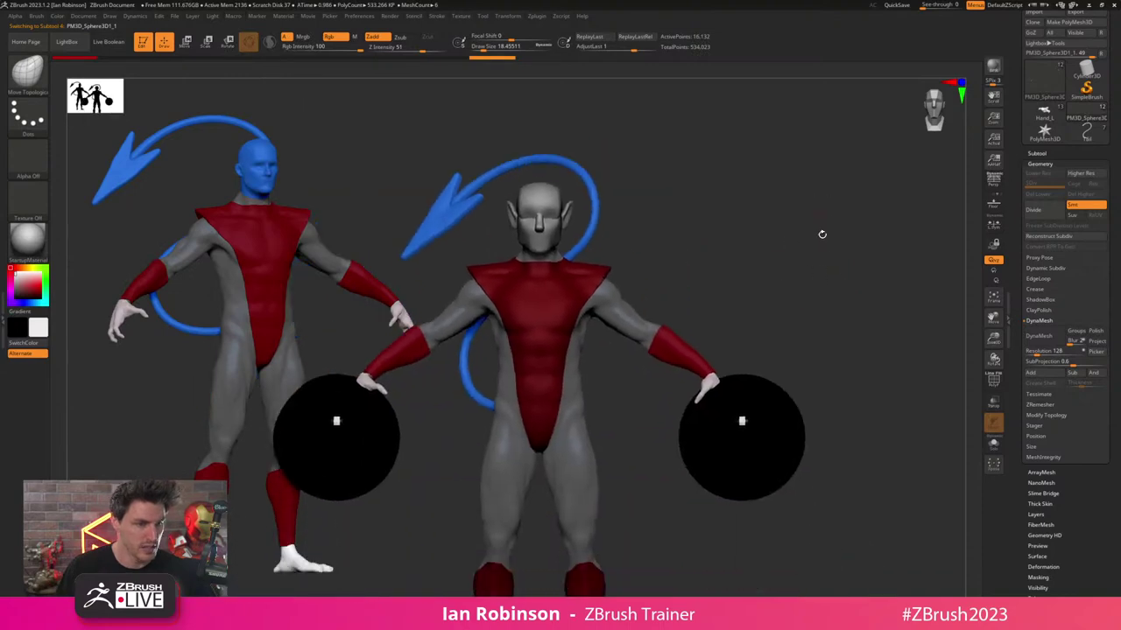
key("shift+f")
key("w")
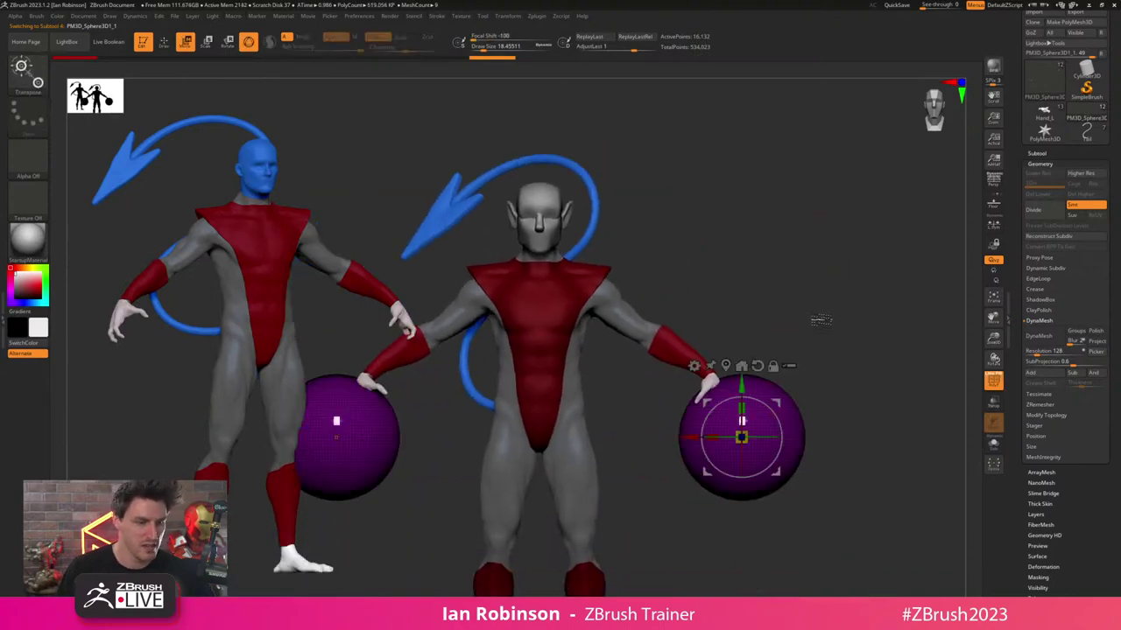
right_click_drag(821, 319, 890, 264, "ctrl")
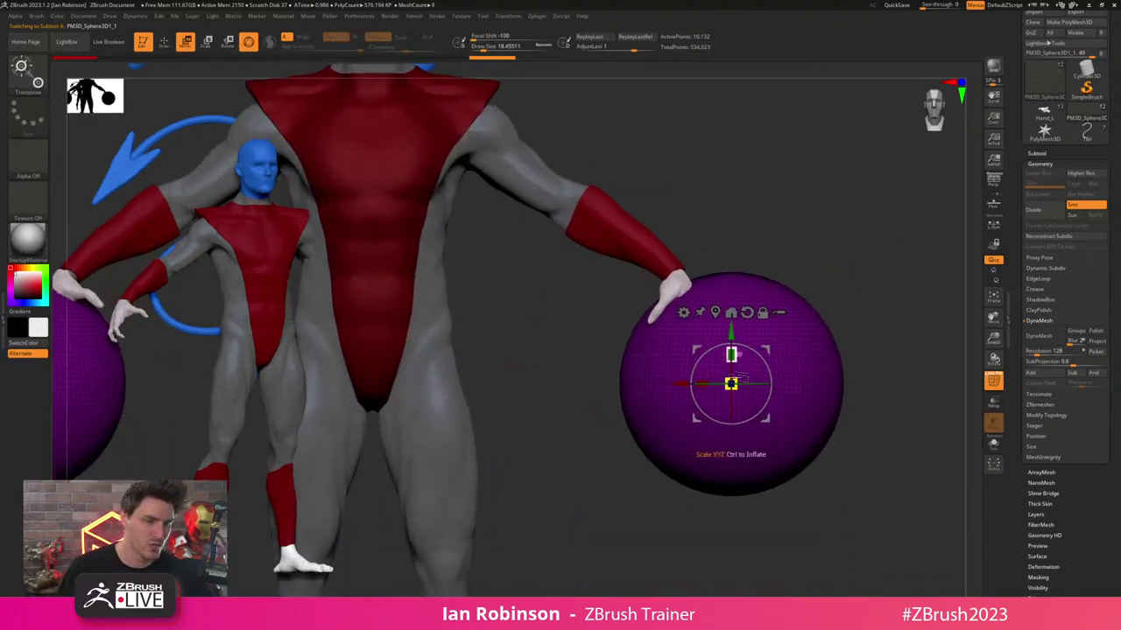
left_click_drag(734, 372, 729, 431)
key("q")
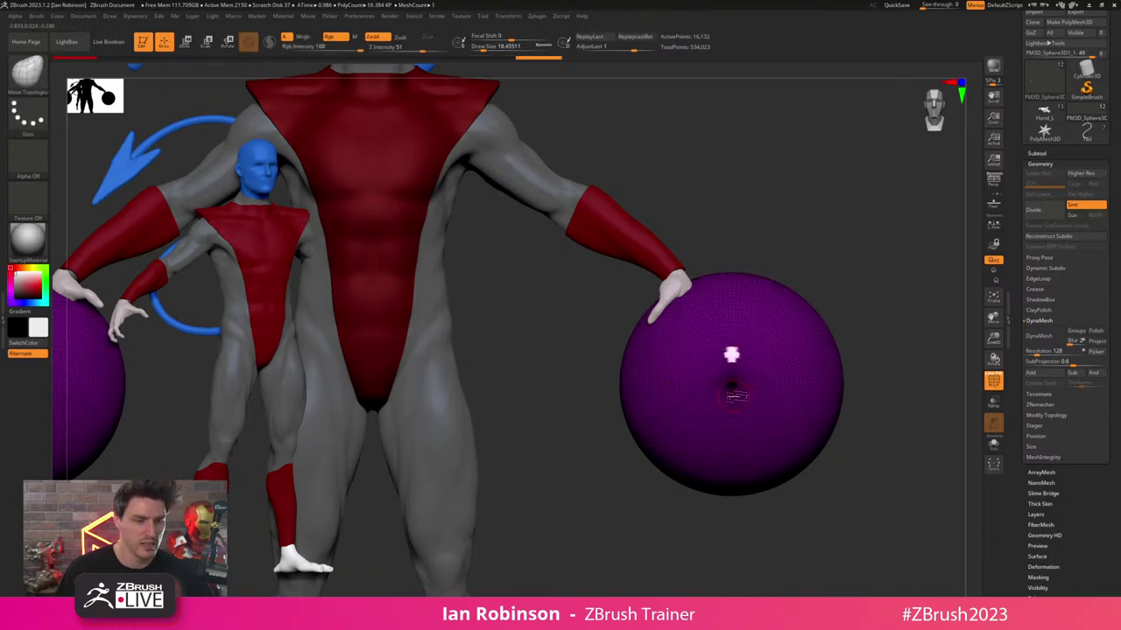
right_click_drag(788, 342, 845, 233, "ctrl")
key("w")
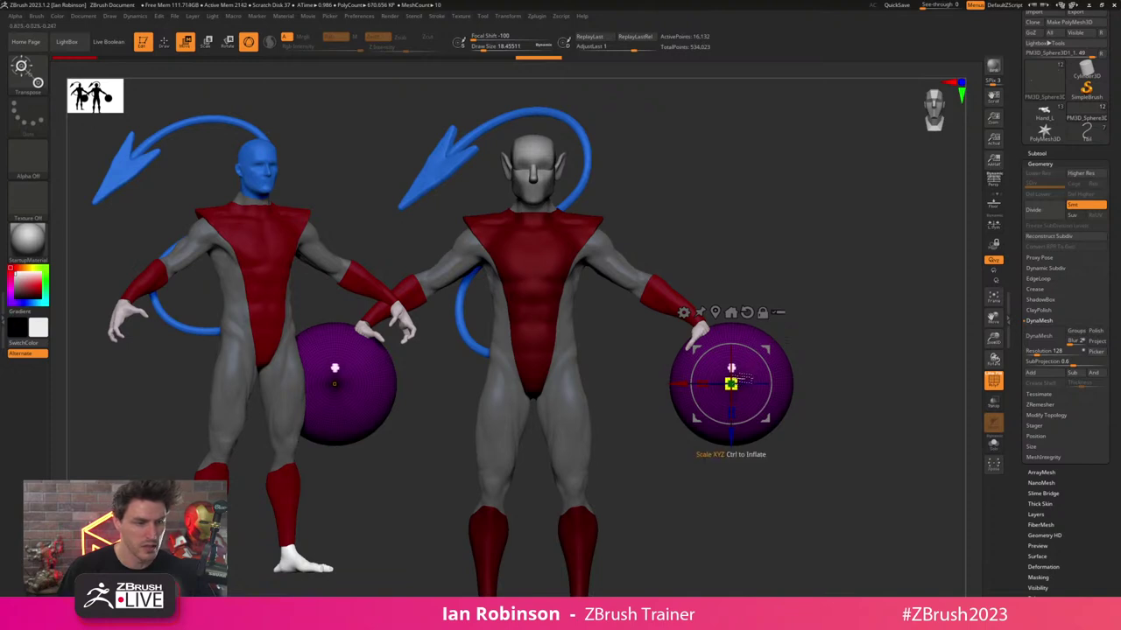
- Turn on Local Symmetry, scale the eye spheres down, and move them up beside the head
left_click(993, 226)
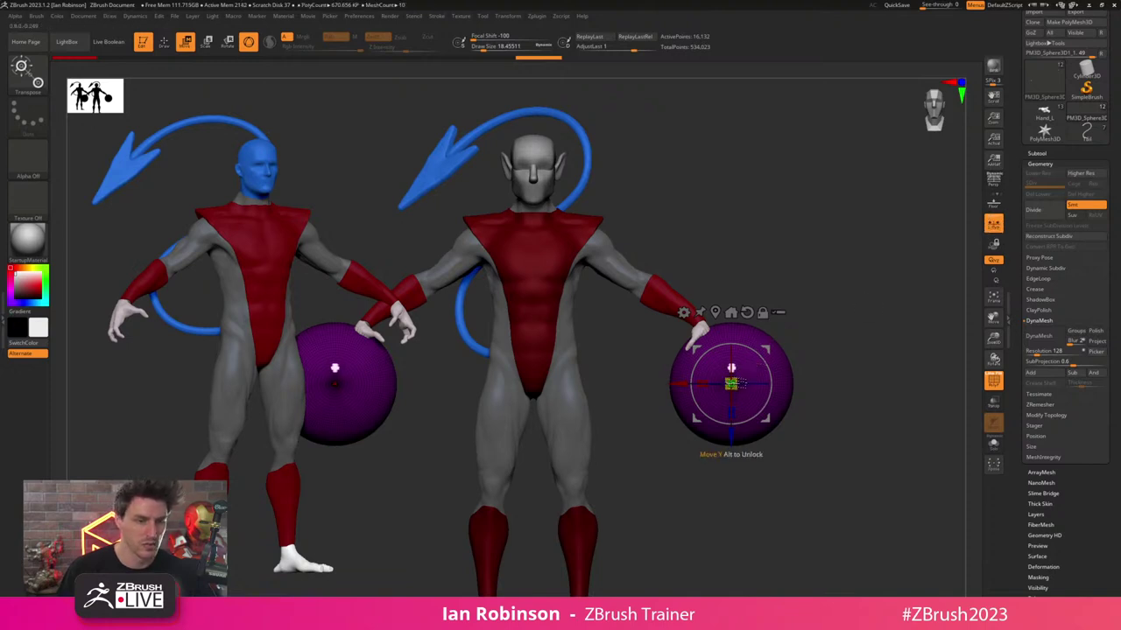
left_click_drag(733, 383, 608, 525)
left_click_drag(766, 420, 618, 204)
right_click_drag(668, 183, 672, 208, "ctrl")
right_click_drag(672, 208, 755, 341, "alt")
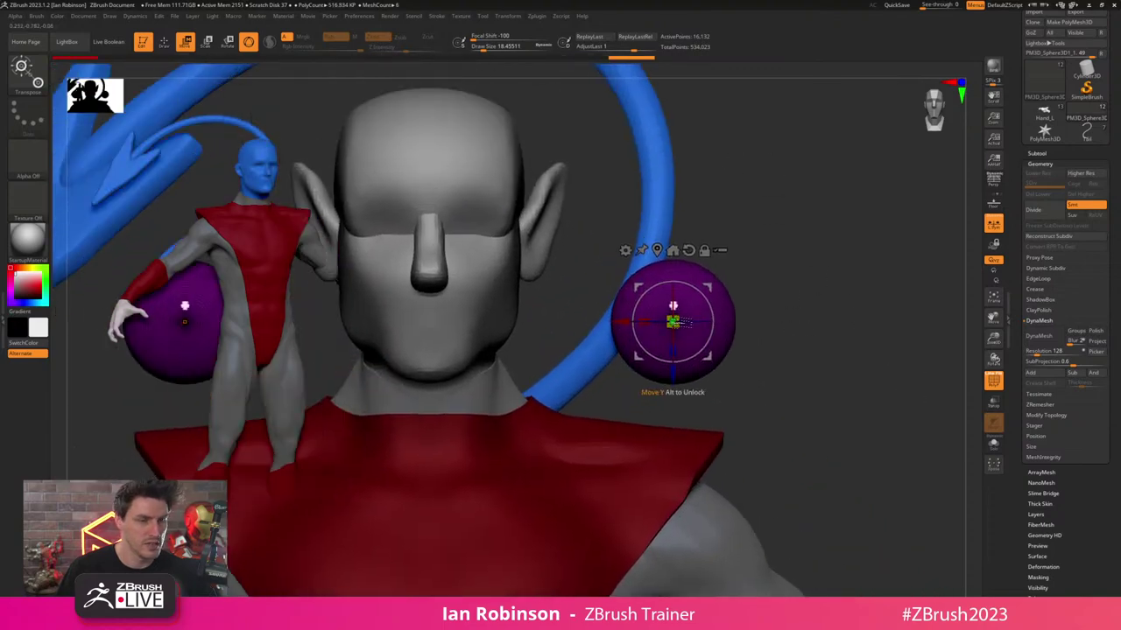
- Shrink the eye spheres further and move them into the face on both sides of the nose bridge
left_click_drag(684, 324, 557, 283)
key("ctrl+z")
left_click_drag(707, 356, 514, 279)
right_click_drag(666, 267, 560, 257, "shift")
left_click_drag(444, 278, 311, 275)
right_click_drag(605, 256, 859, 281, "shift")
left_click_drag(557, 290, 557, 266)
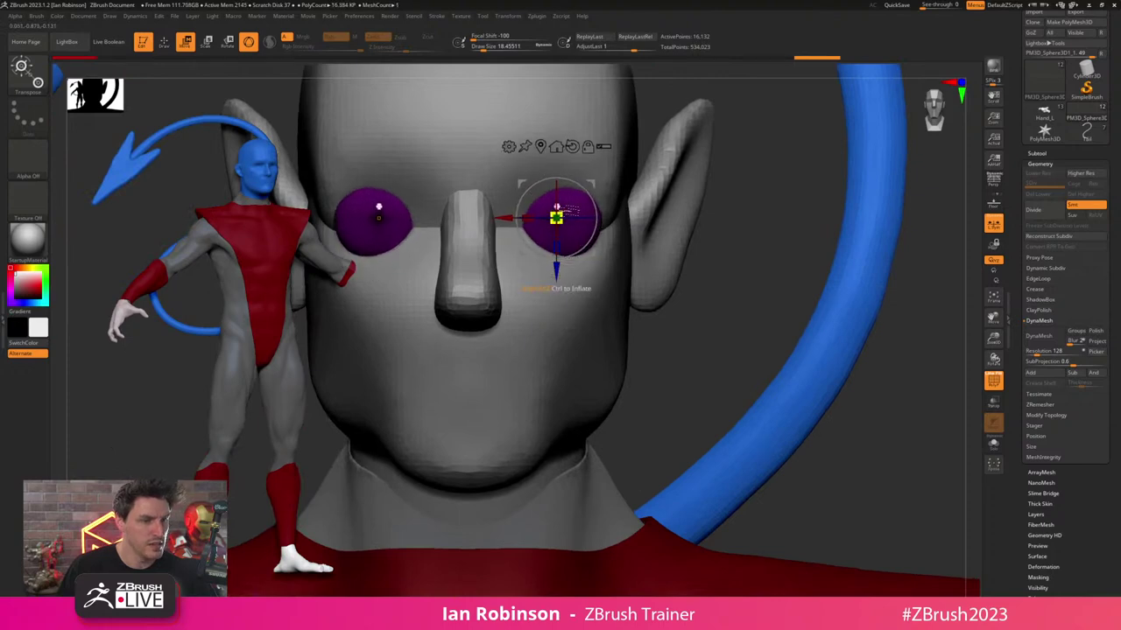
- Fine-tune the eyeballs' size, spacing, height and depth so they sit under the brow from front and side
left_click_drag(559, 210, 558, 212)
right_click_drag(786, 215, 719, 291)
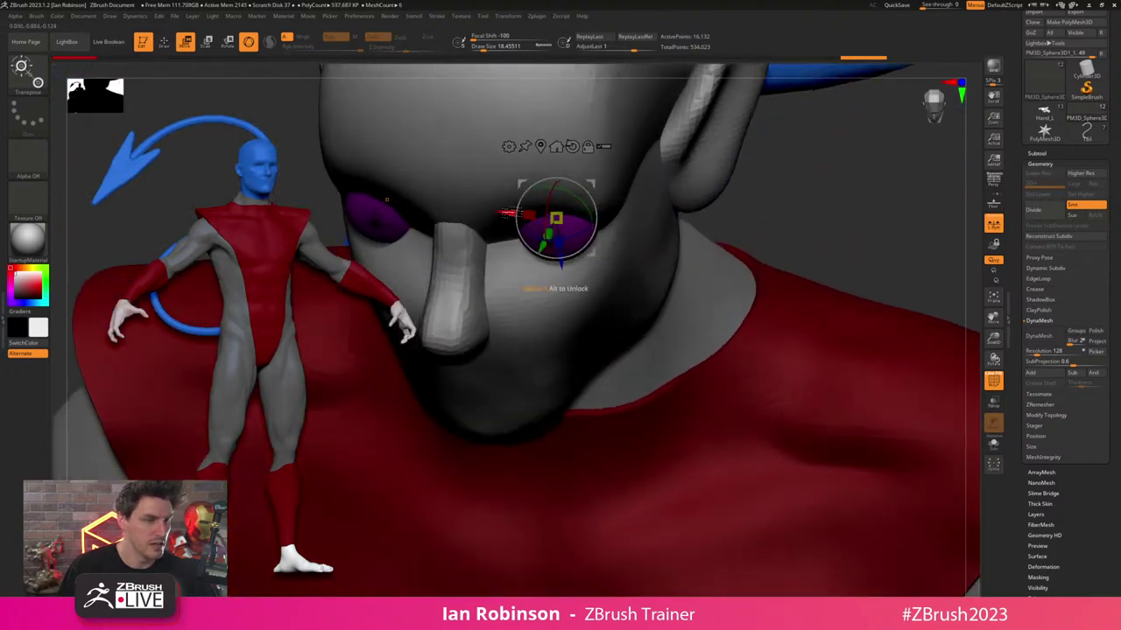
left_click_drag(511, 213, 491, 211)
right_click_drag(751, 205, 730, 175)
right_click_drag(731, 228, 729, 212, "ctrl")
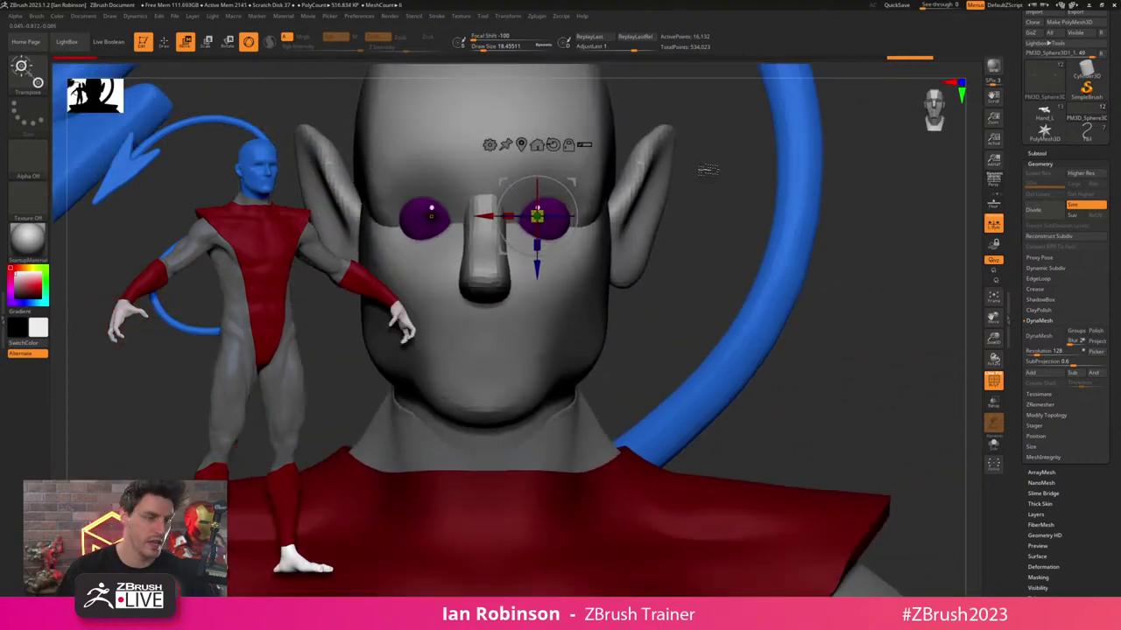
right_click_drag(757, 260, 636, 249)
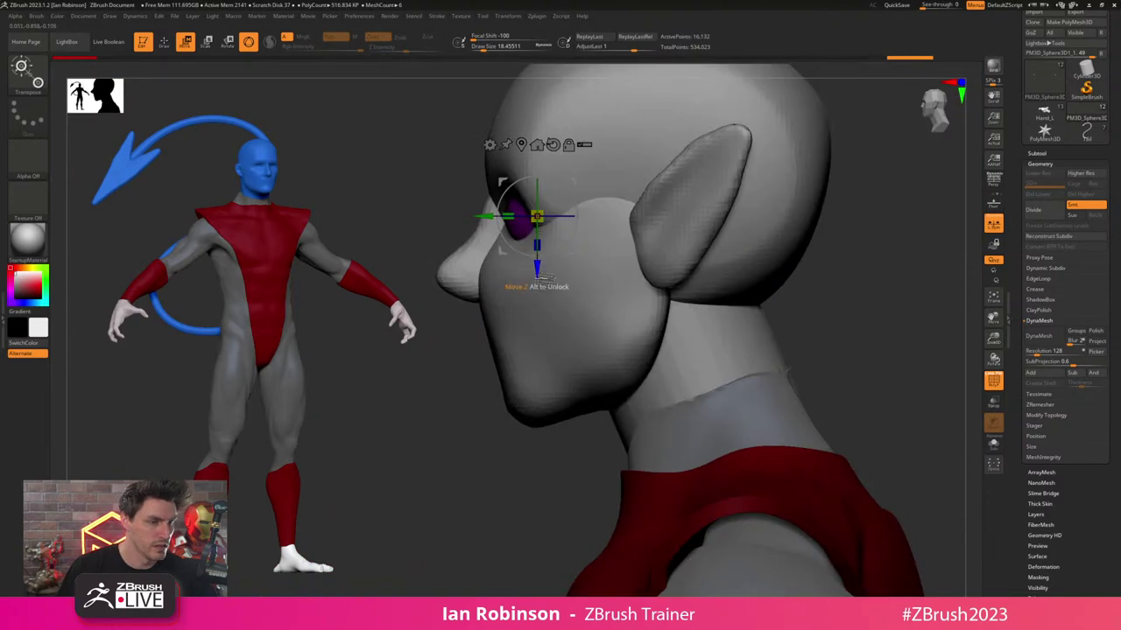
left_click_drag(538, 276, 537, 274)
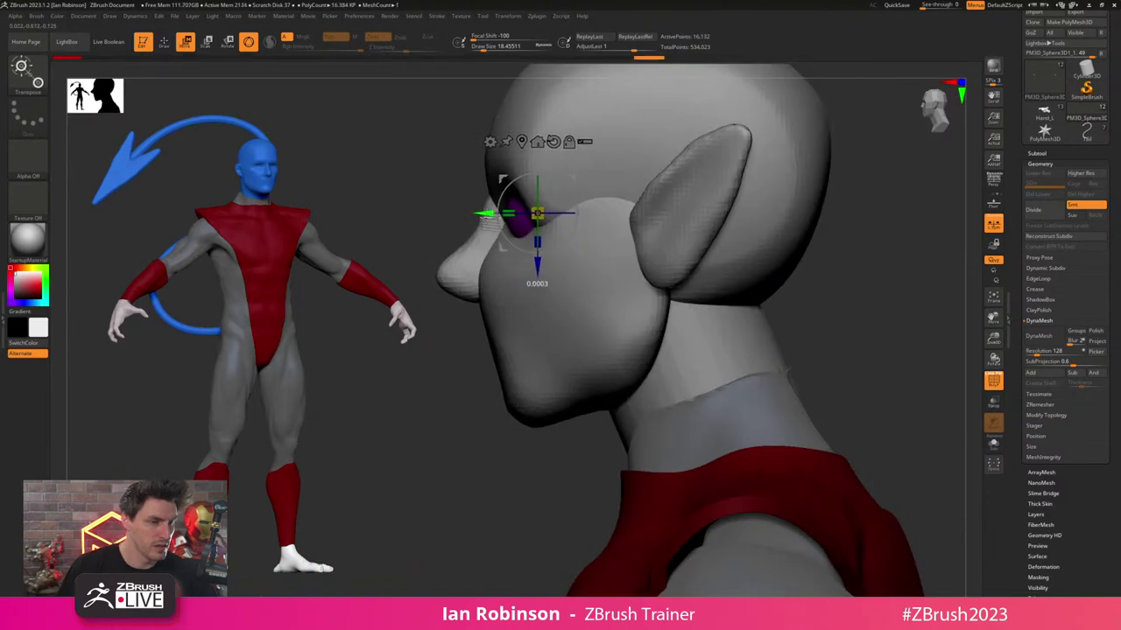
left_click_drag(483, 213, 487, 213)
- Rotate both eyeballs outward by 3 degrees around their vertical axis
key("q")
right_click_drag(438, 193, 512, 197)
mouse_move(714, 209)
right_mouse_down()
mouse_move(761, 215)
mouse_move(723, 216)
mouse_move(682, 244)
mouse_move(676, 229)
right_mouse_up()
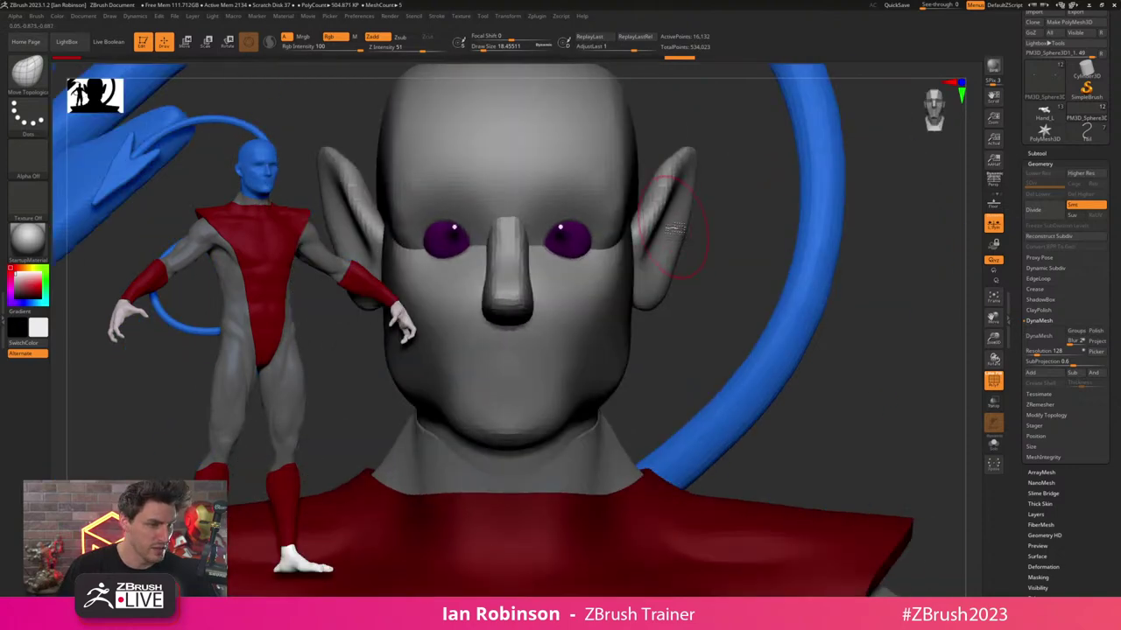
key("w")
mouse_move(732, 138)
right_mouse_down("ctrl")
mouse_move(678, 232)
mouse_move(641, 253)
right_mouse_up("ctrl")
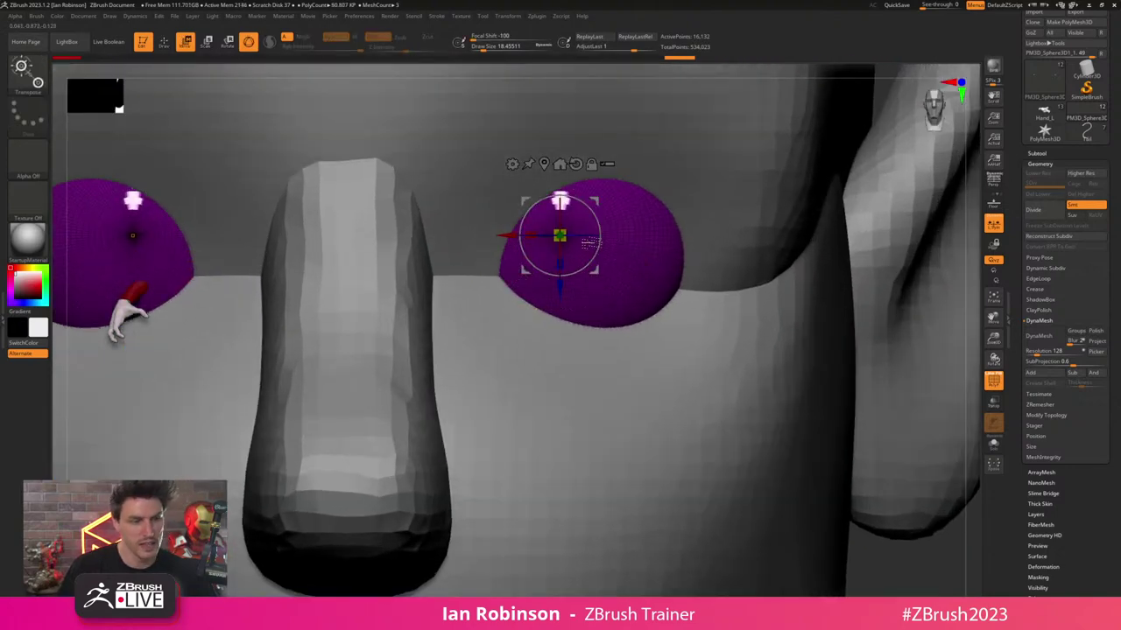
left_click_drag(587, 236, 572, 256)
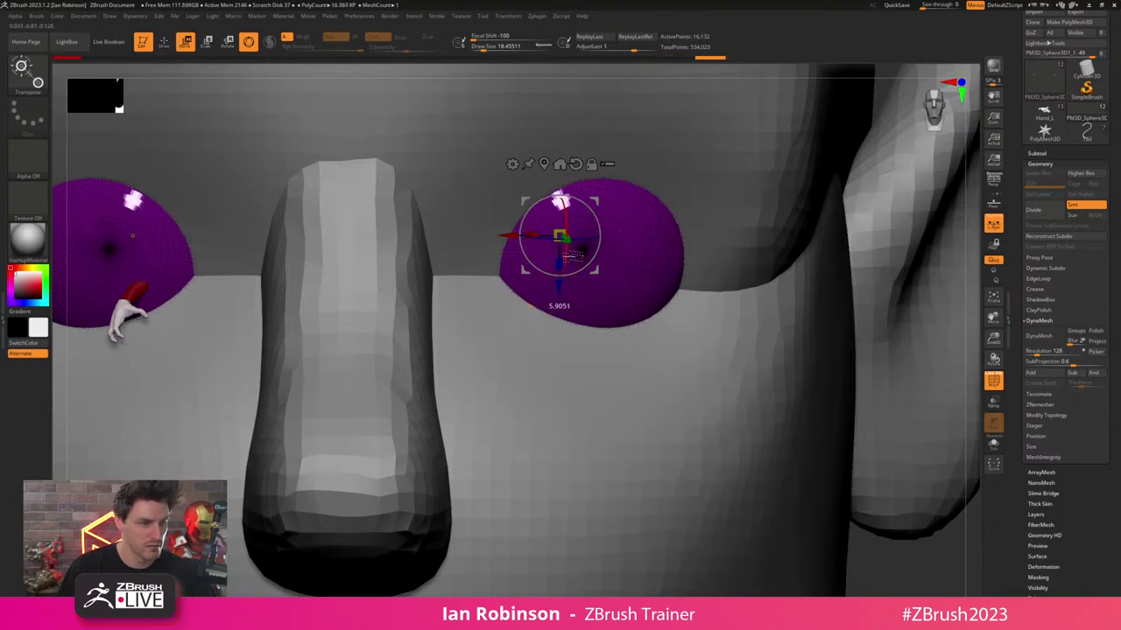
key("ctrl+z")
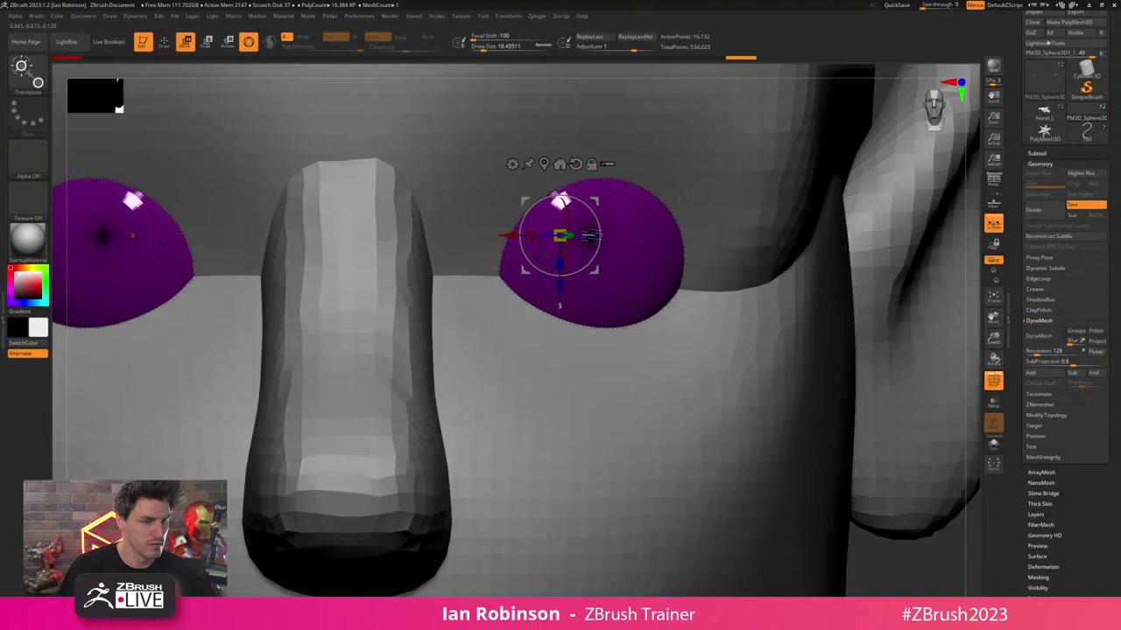
right_click_drag(591, 235, 639, 219, "ctrl")
key("q")
left_click_drag(880, 343, 823, 340)
key("w")
key("q")
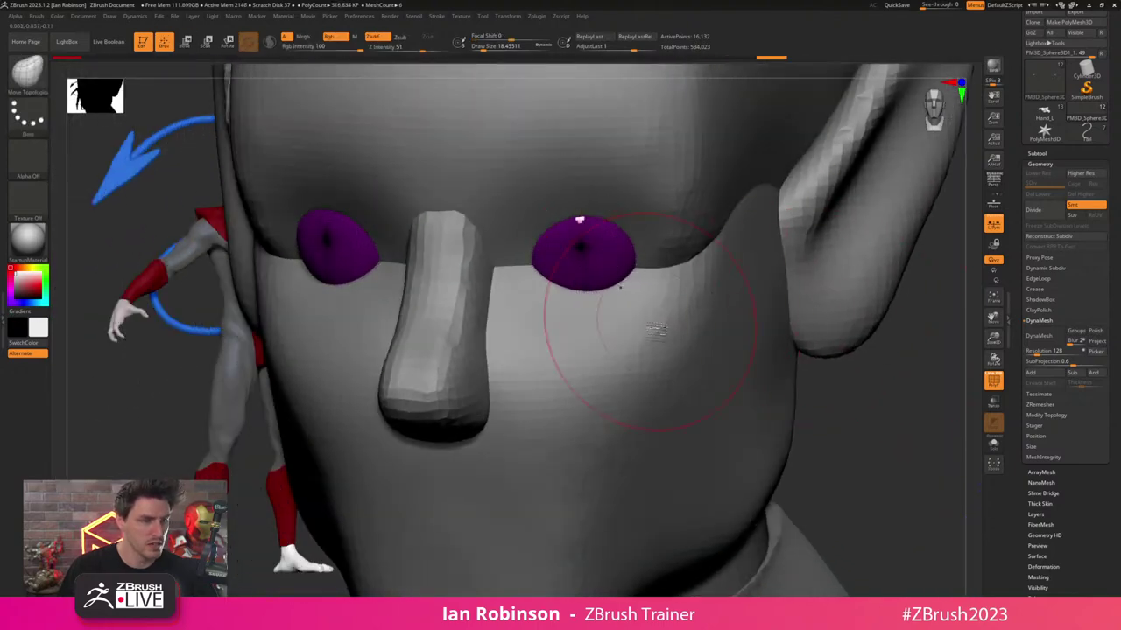
- Select the head subtool and use the Move brush to reshape the inner eye corners and narrow the nose bridge
left_click_drag(631, 302, 664, 318)
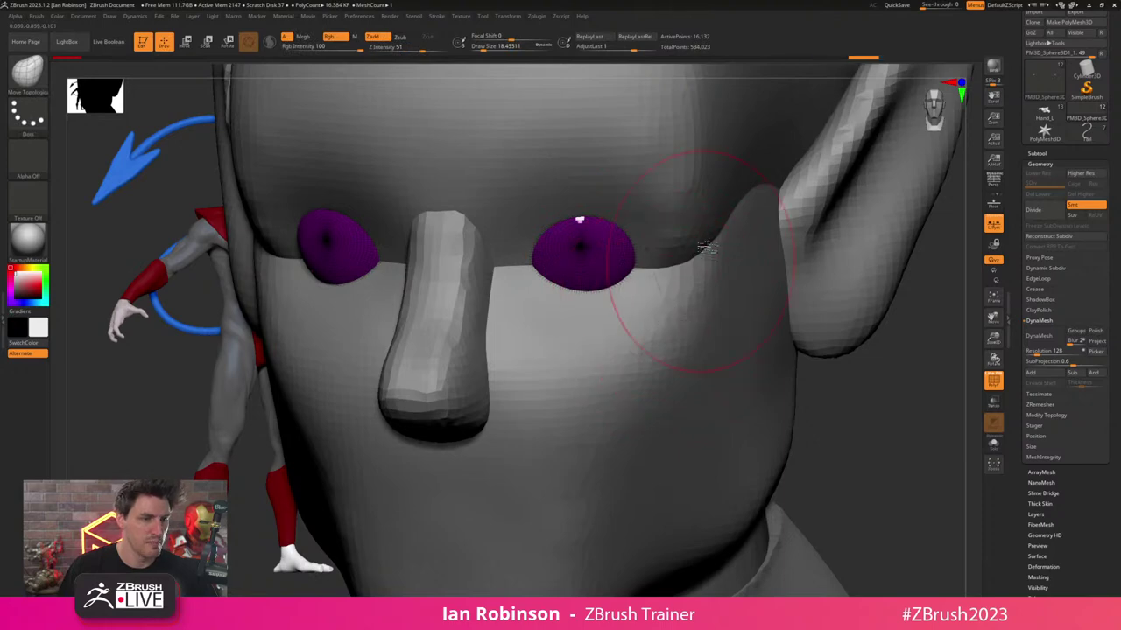
left_click(727, 208, "alt")
right_click_drag(633, 264, 578, 255)
key("b")
key("m")
key("v")
left_click_drag(533, 268, 533, 262)
right_click_drag(547, 252, 595, 254, "shift")
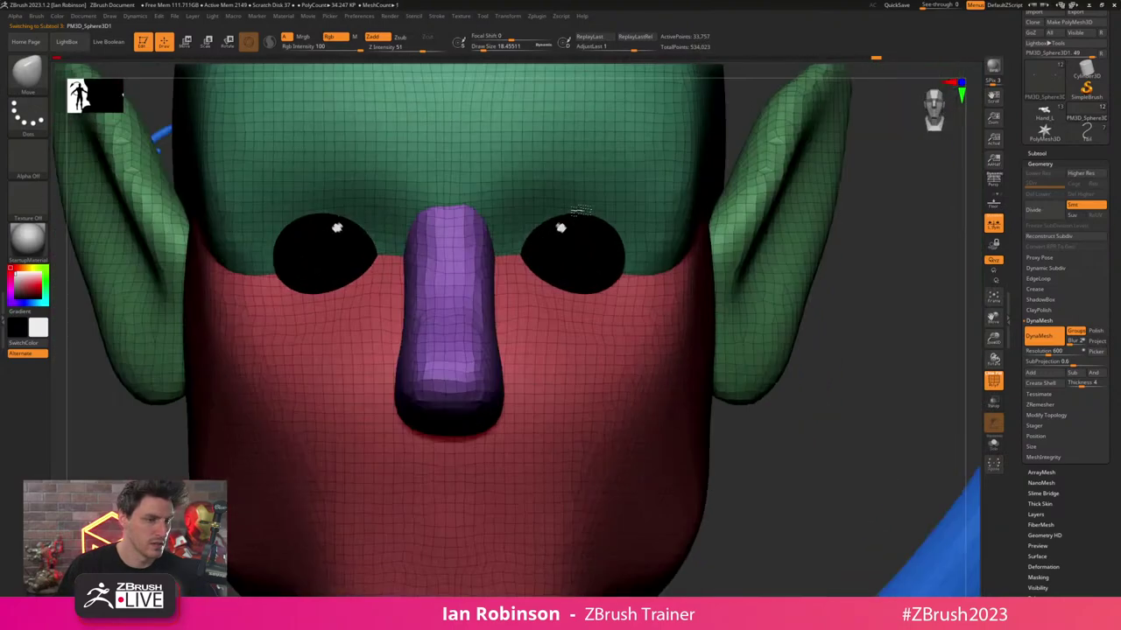
left_click_drag(533, 254, 514, 266)
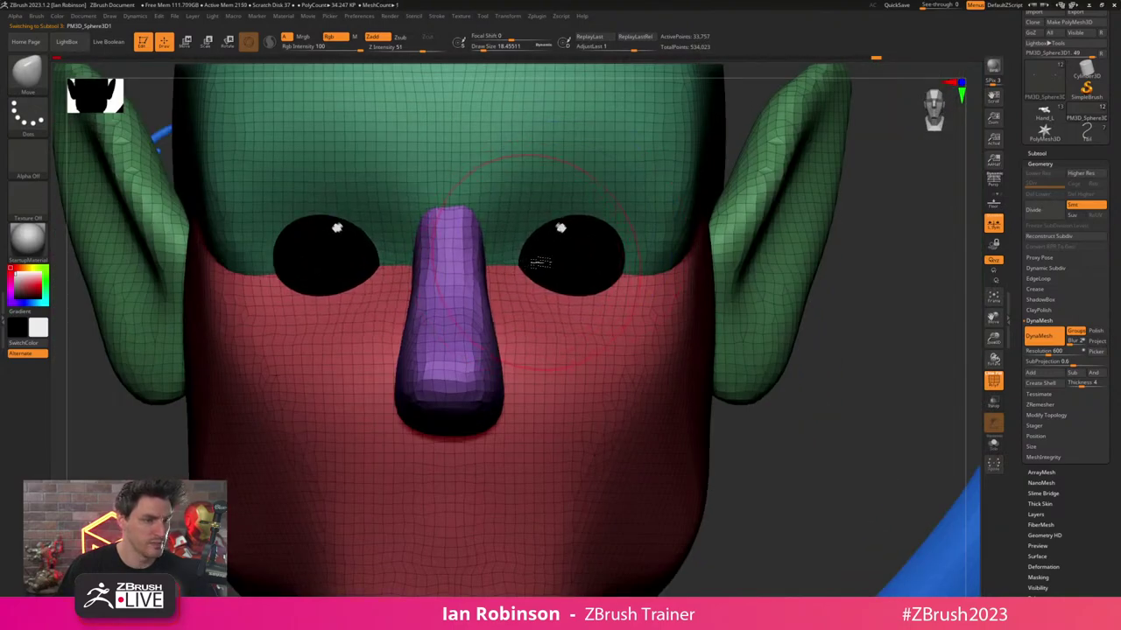
right_click_drag(537, 262, 514, 270)
- Pull up the outer eye corners beneath the brow with the Move brush and hide PolyFrame
left_click_drag(631, 271, 644, 255)
right_click_drag(670, 256, 641, 258)
left_click_drag(642, 258, 651, 249)
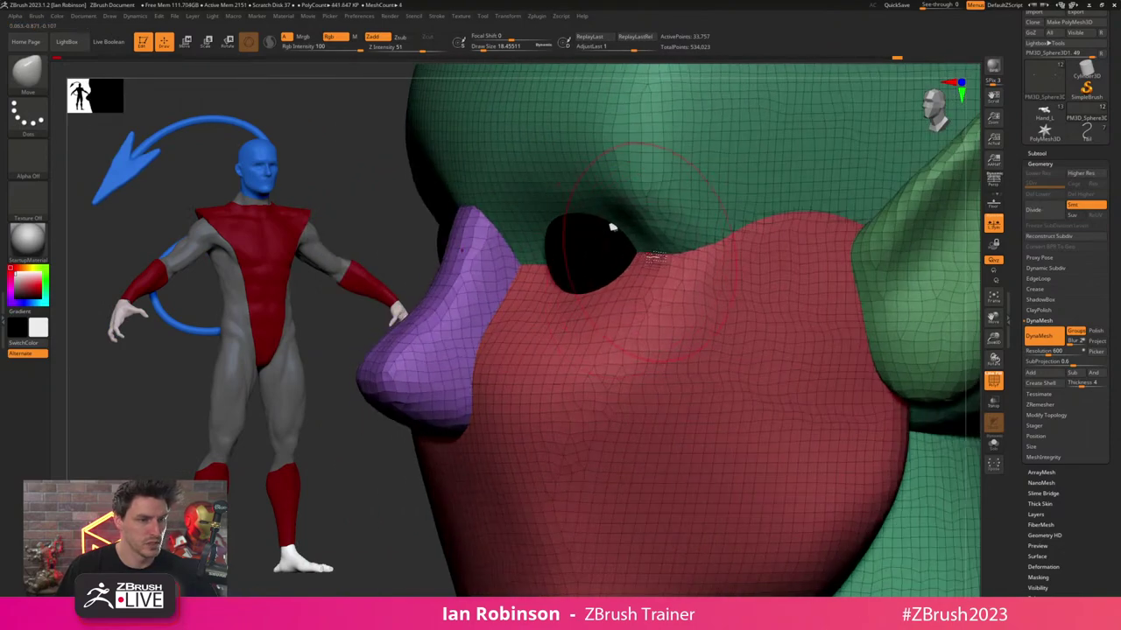
mouse_move(663, 256)
right_mouse_down()
mouse_move(641, 264)
mouse_move(687, 228)
mouse_move(837, 196)
mouse_move(750, 192)
mouse_move(585, 251)
right_mouse_up()
key("shift+f")
right_click_drag(785, 195, 617, 213)
mouse_move(808, 288)
right_mouse_down("alt")
mouse_move(840, 292)
mouse_move(802, 306)
right_mouse_up("alt")
right_click_drag(832, 215, 758, 248, "alt")
- Switch to the TrimDynamic brush and try flattening the outer end of the brow
key("b")
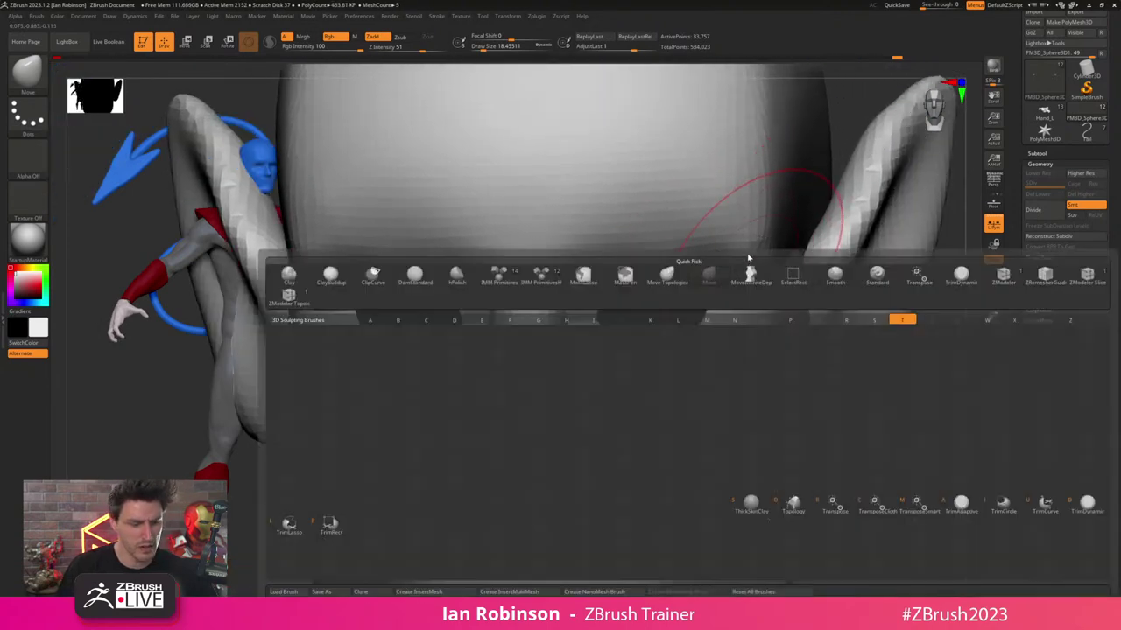
key("t")
key("d")
left_click_drag(754, 237, 723, 268)
key("ctrl+z")
key("ctrl+z")
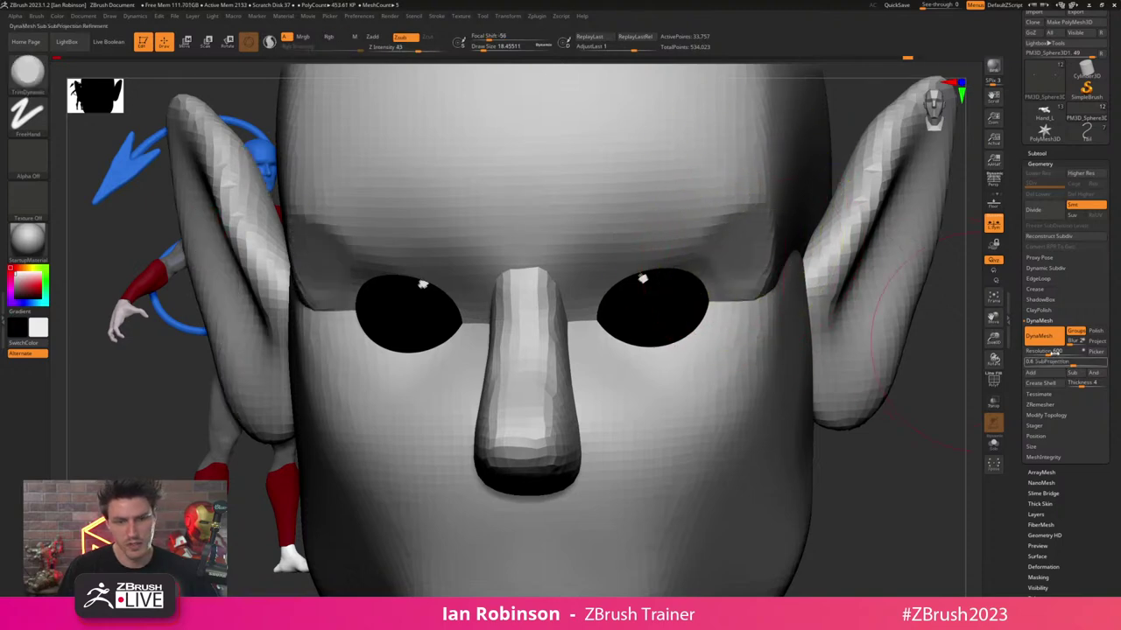
- Try remeshing the head with DynaMesh at resolution 968 and flattening the outer brow with trimming strokes
left_click_drag(1054, 351, 1061, 351)
left_click_drag(921, 412, 874, 459, "ctrl")
left_click_drag(690, 232, 647, 279)
mouse_move(723, 271)
left_mouse_down()
mouse_move(690, 324)
mouse_move(677, 310)
mouse_move(673, 345)
left_mouse_up()
mouse_move(894, 396)
right_mouse_down("alt")
mouse_move(870, 365)
mouse_move(701, 307)
right_mouse_up("alt")
right_click_drag(667, 261, 609, 251, "ctrl")
- Undo the brow trimming strokes and the DynaMesh update of the head
key("ctrl+z")
key("ctrl+z")
key("ctrl+z")
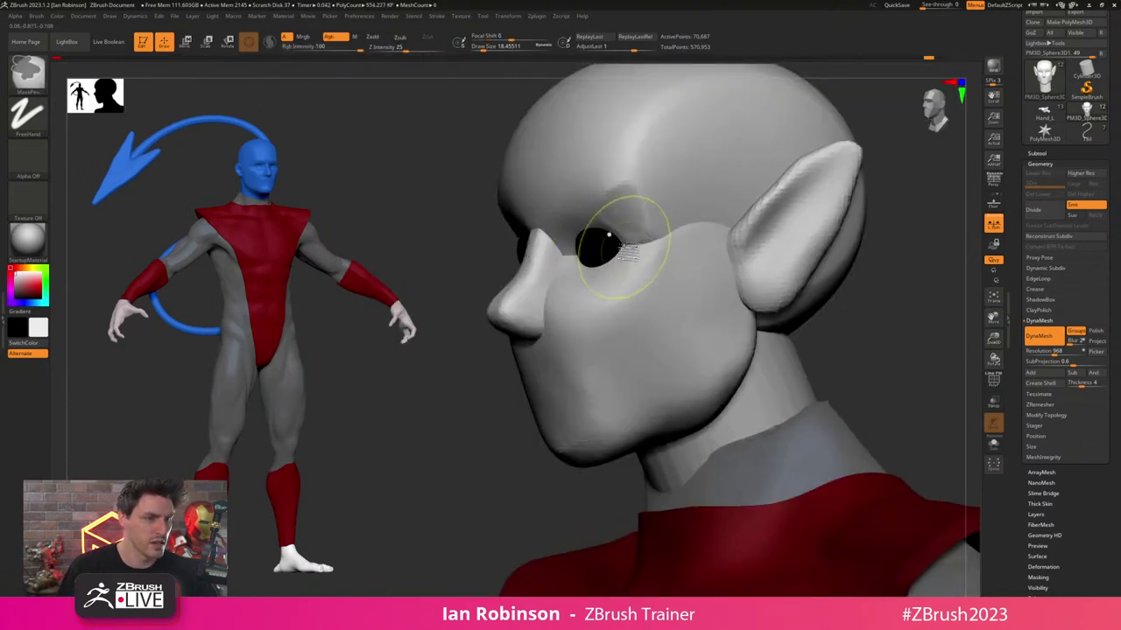
key("ctrl+z")
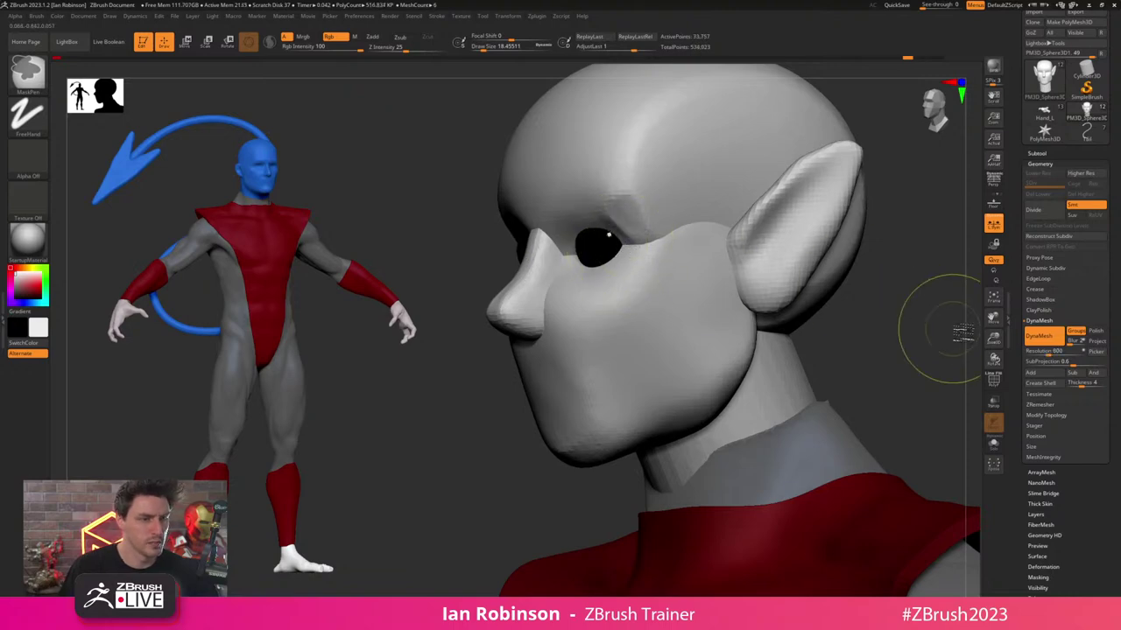
key("ctrl+z")
- Set DynaMesh SubProjection to 0.37356 and resolution to 1416, and remesh the head
left_click(1055, 362)
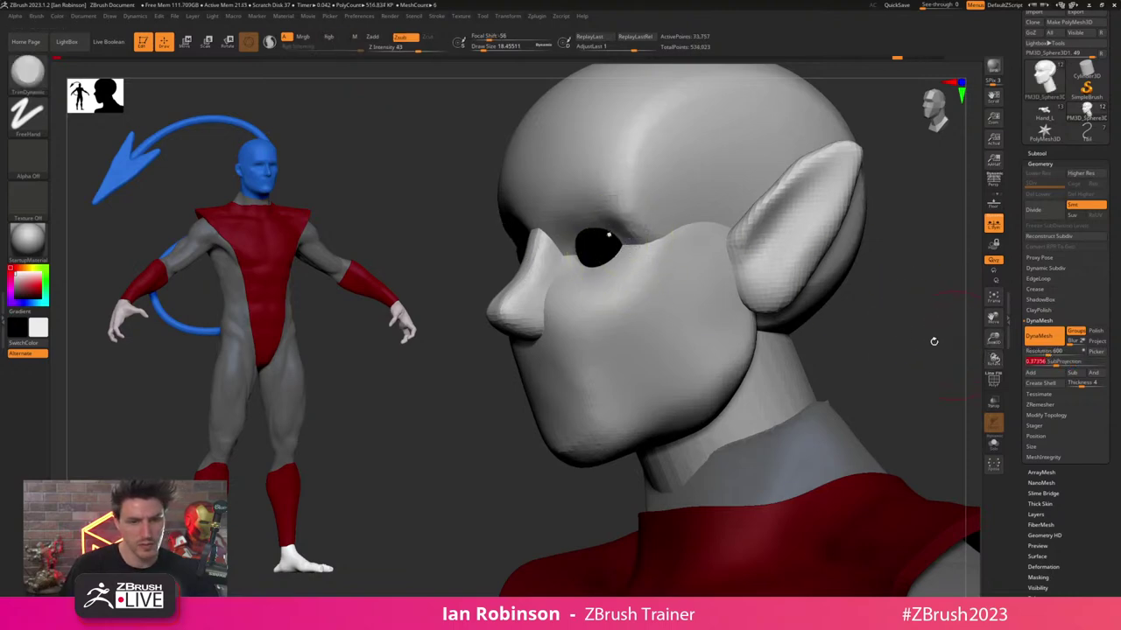
key("ctrl+z")
left_click_drag(1048, 352, 1058, 352)
left_click_drag(902, 343, 914, 399, "ctrl")
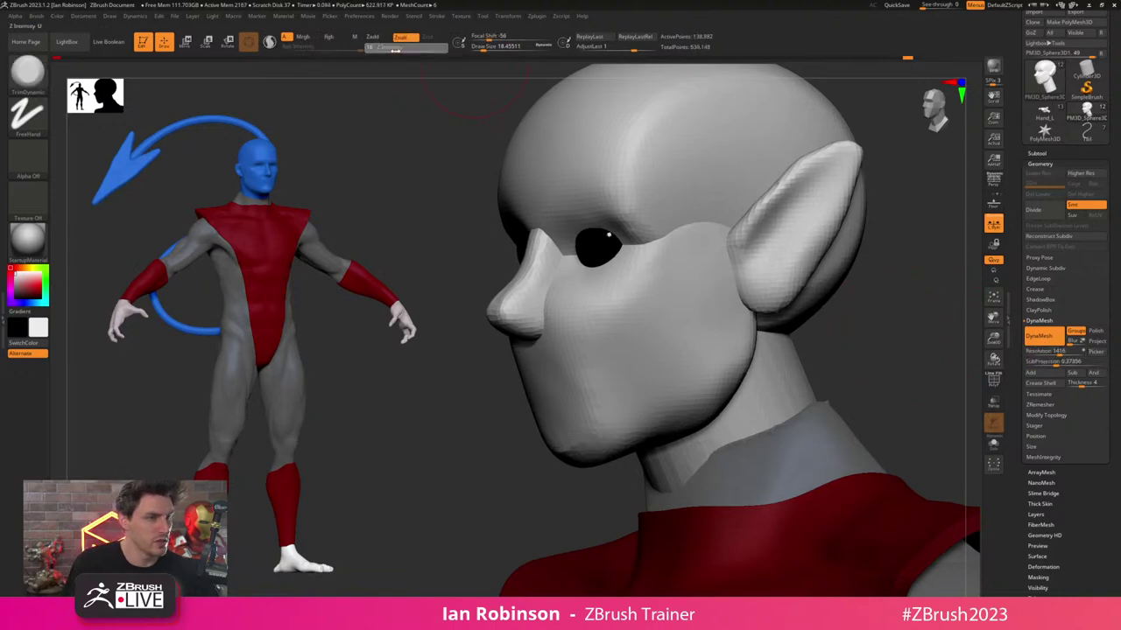
- Set the TrimDynamic brush's Z Intensity to 12 and trim the forehead and outer brow above the eye
left_click_drag(395, 50, 394, 50)
right_click_drag(593, 97, 661, 223, "ctrl")
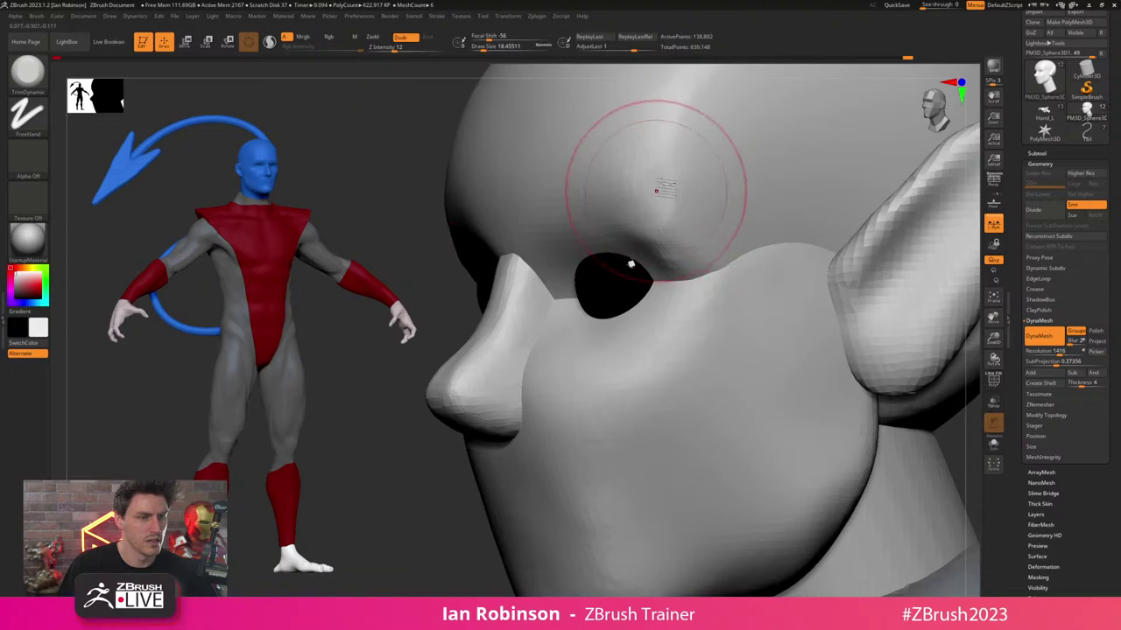
left_click_drag(657, 191, 669, 147)
left_click_drag(630, 210, 690, 247)
right_click_drag(692, 248, 699, 277, "ctrl")
- Try flattening the upper side of the skull at draw size 32.7, and reduce the draw size to about 21.6
key("b")
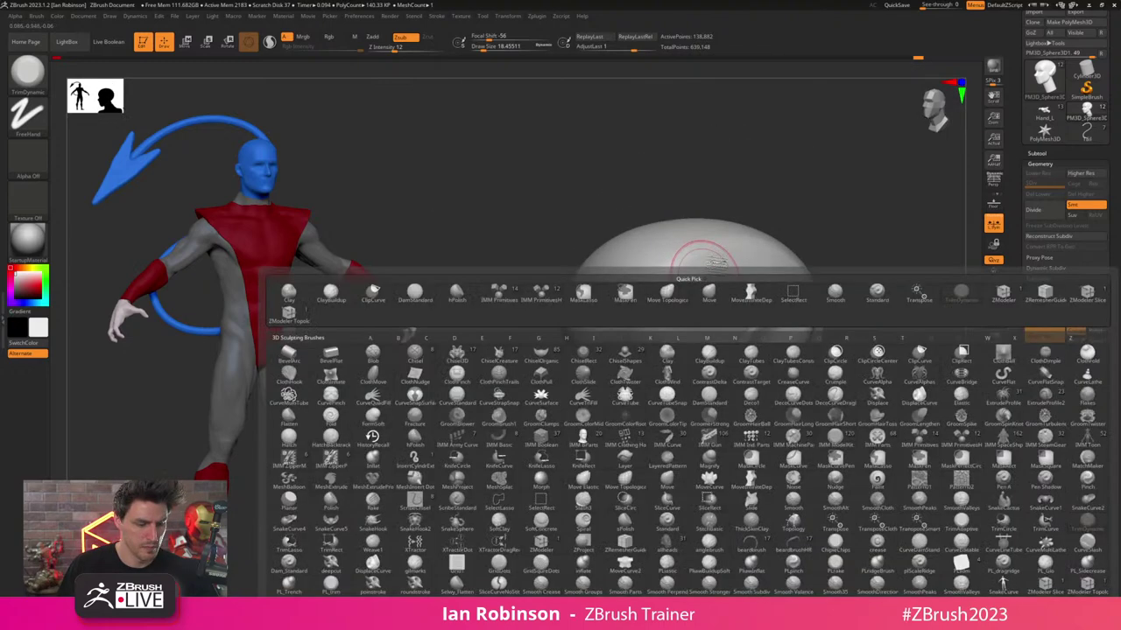
key("s")
left_click_drag(720, 248, 719, 238)
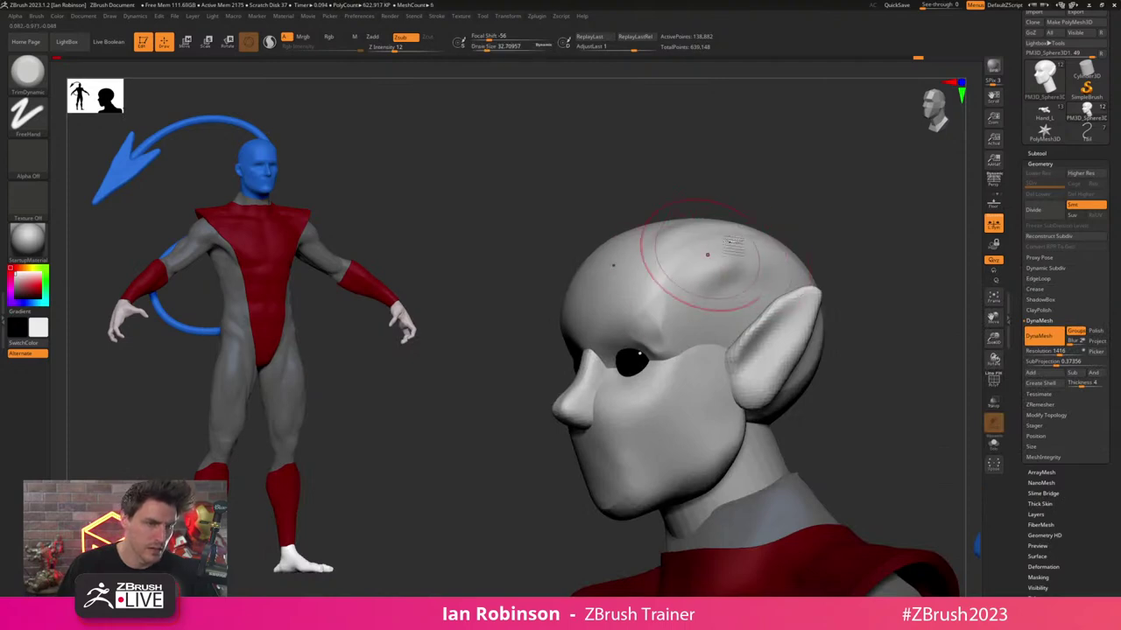
key("b")
key("Escape")
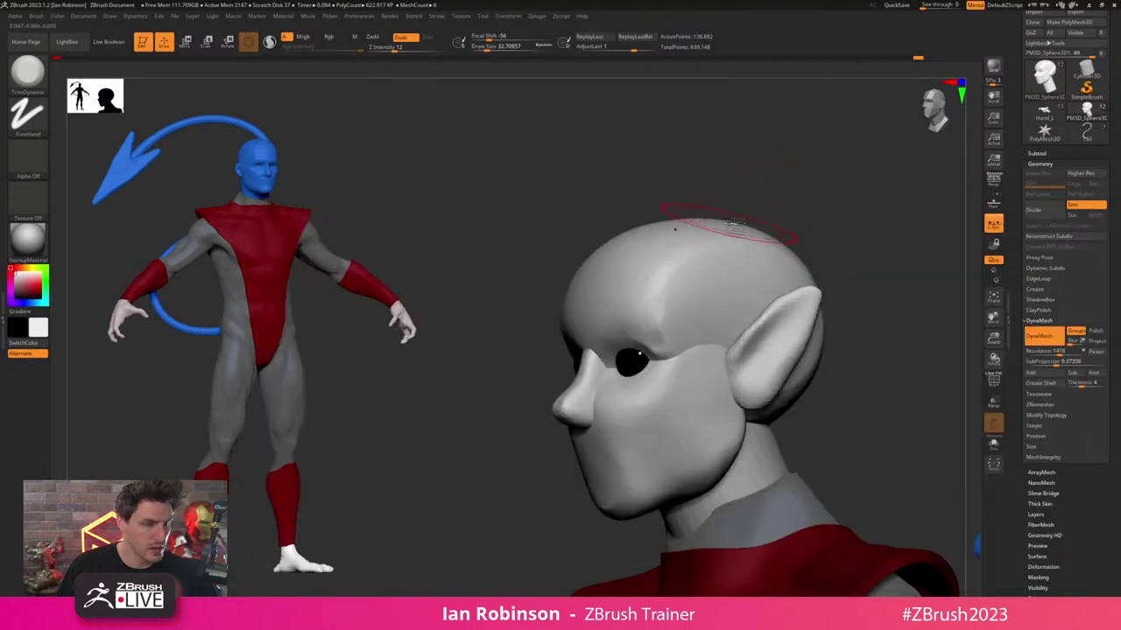
key("s")
left_click_drag(768, 215, 747, 215)
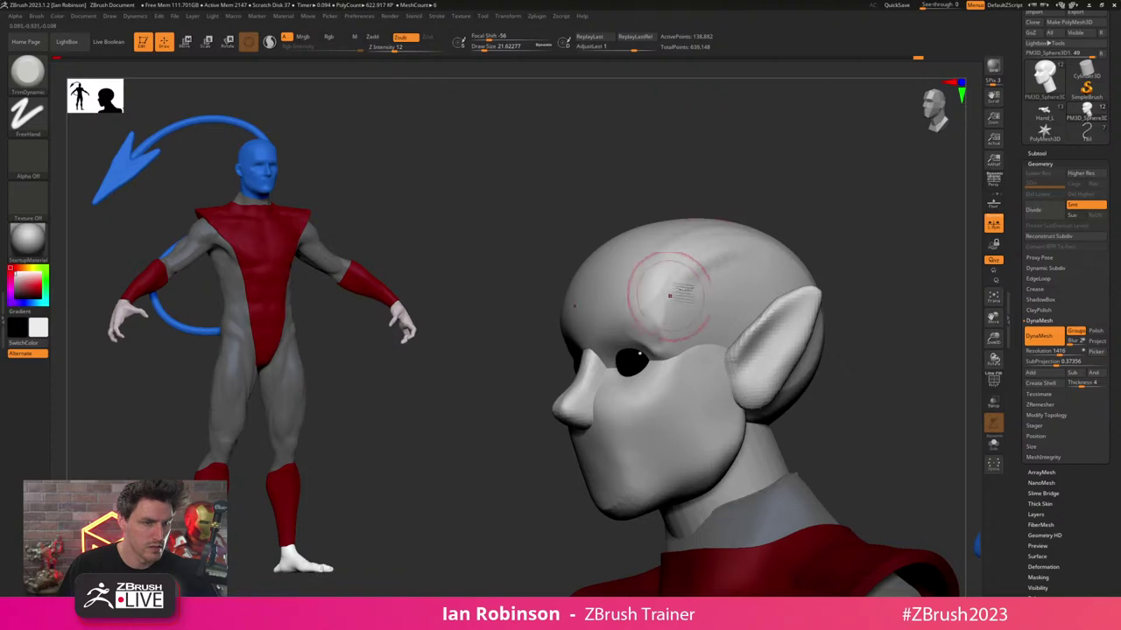
- With the DamStandard brush, carve a line from the upper side of the skull down the temple to the outer brow and eye socket
key("b")
key("d")
key("s")
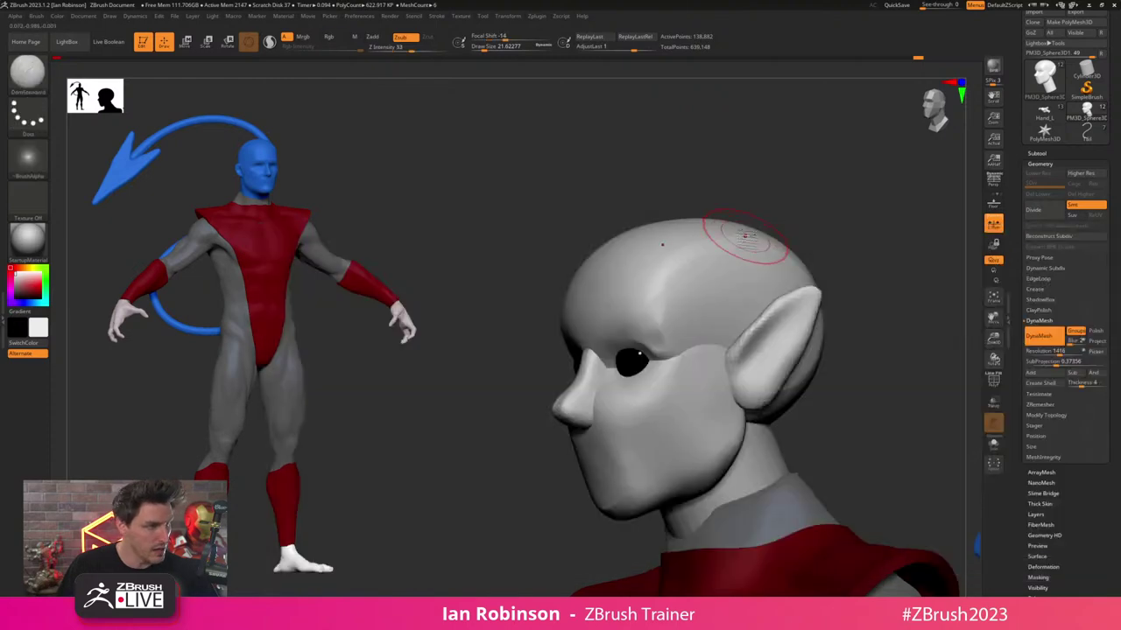
left_click_drag(749, 199, 747, 219)
mouse_move(703, 254)
left_mouse_down()
mouse_move(671, 293)
mouse_move(684, 273)
mouse_move(668, 362)
left_mouse_up()
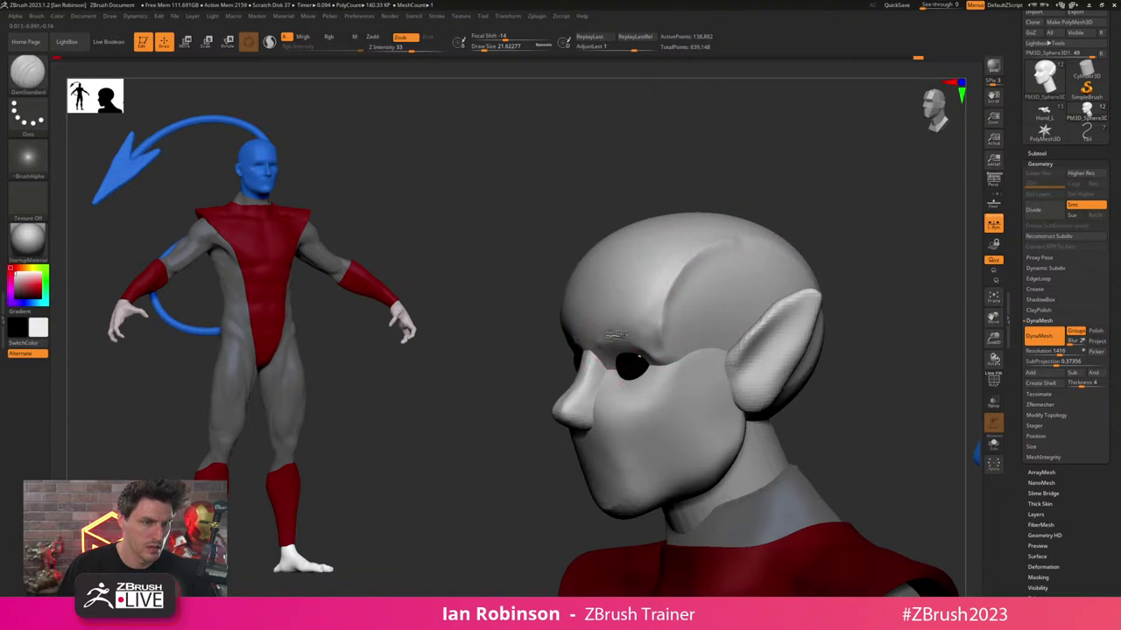
mouse_move(639, 324)
left_mouse_down()
mouse_move(605, 345)
mouse_move(633, 327)
mouse_move(628, 341)
left_mouse_up()
left_click_drag(660, 299, 656, 308)
left_click_drag(850, 180, 806, 151, "alt")
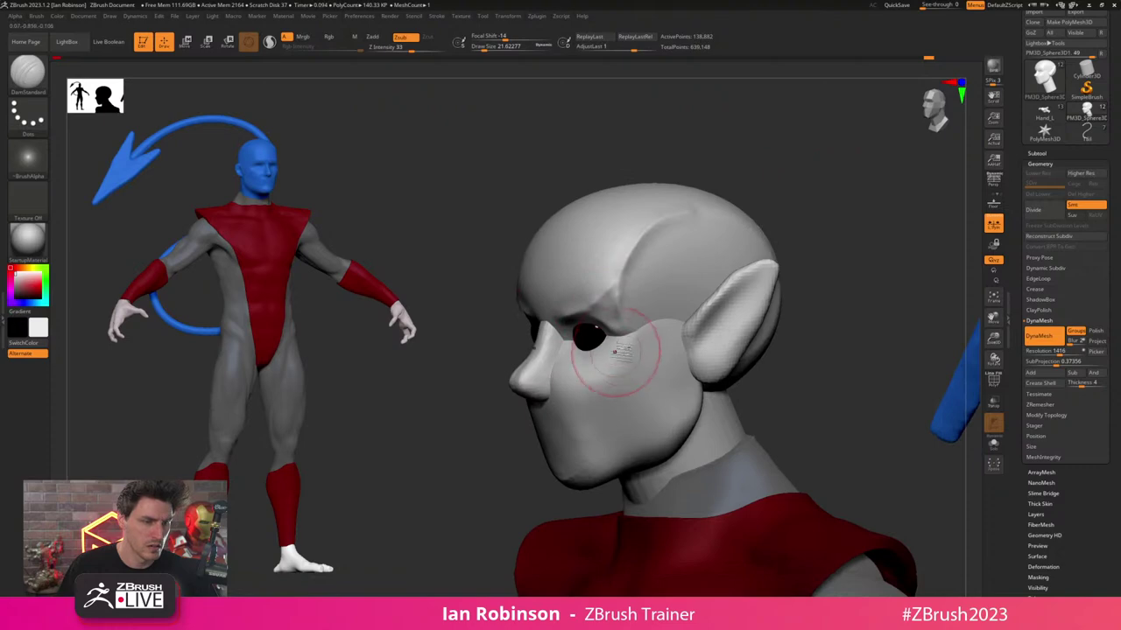
- With the DamStandard brush, carve a cheek plane line from below the outer eye down toward the chin
left_click_drag(625, 338, 588, 415)
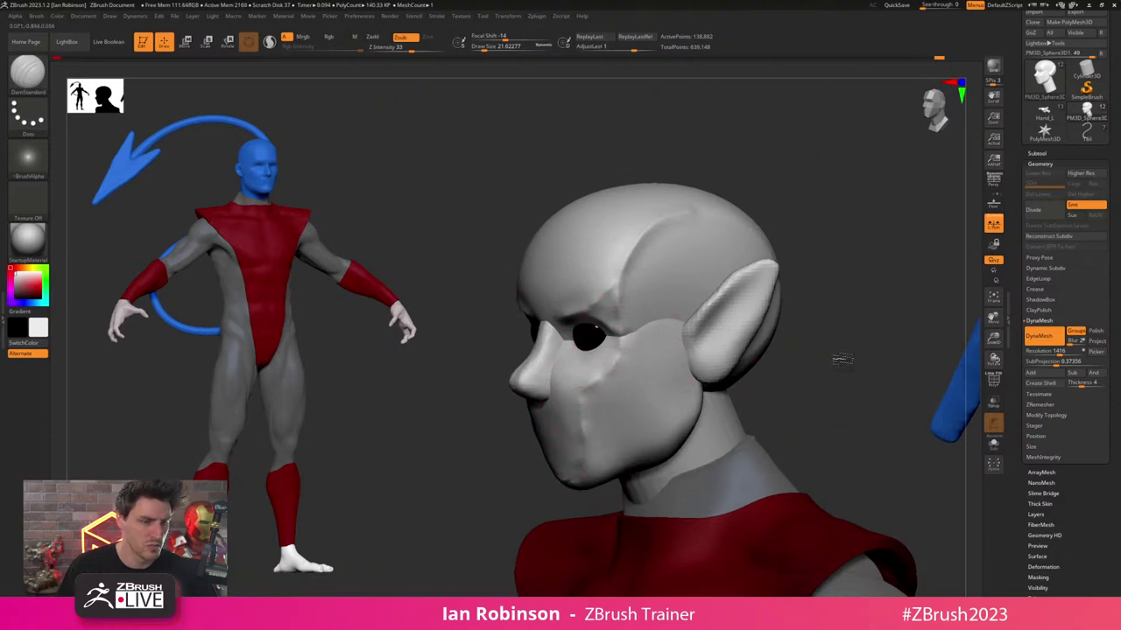
left_click_drag(842, 359, 809, 374)
left_click_drag(757, 305, 763, 391, "alt")
mouse_move(671, 367)
left_mouse_down()
mouse_move(636, 420)
mouse_move(581, 451)
left_mouse_up()
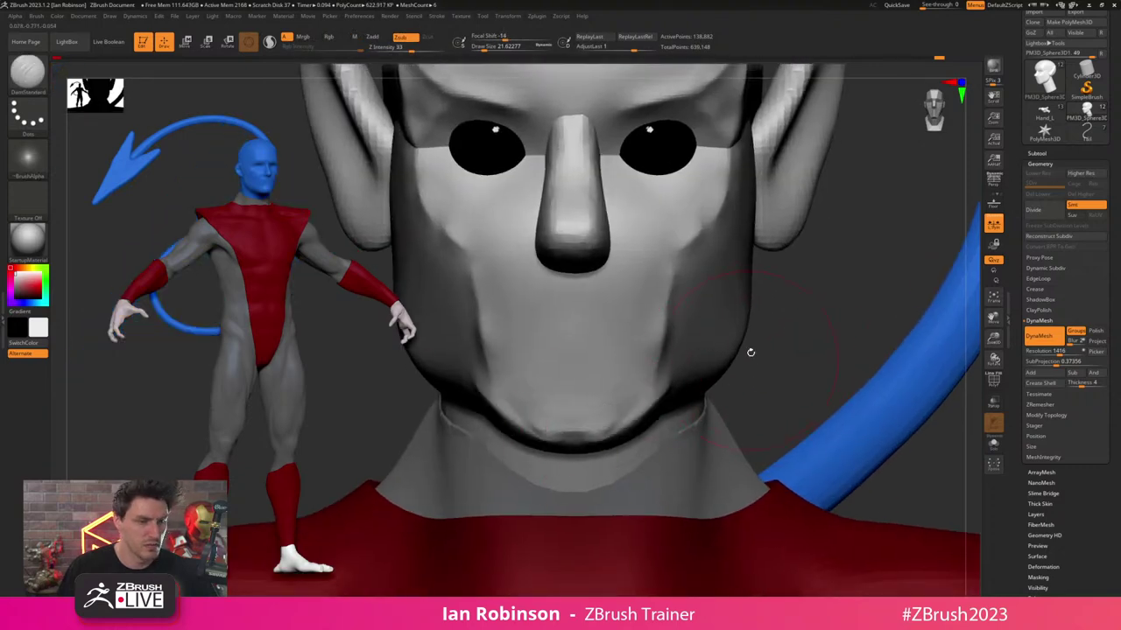
left_click_drag(751, 353, 703, 353)
left_click_drag(680, 308, 669, 382)
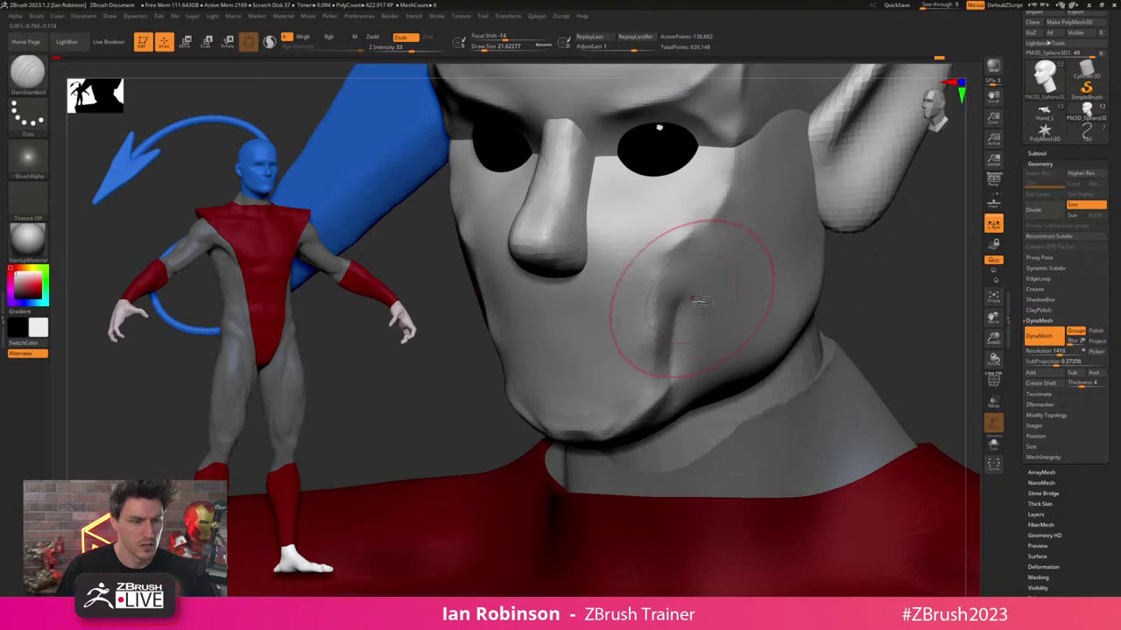
- Carve the underside of the jaw from the chin back to below the ear, and smooth the rear jaw corner
right_click_drag(711, 304, 654, 308)
mouse_move(672, 400)
left_mouse_down()
mouse_move(743, 375)
mouse_move(792, 328)
left_mouse_up()
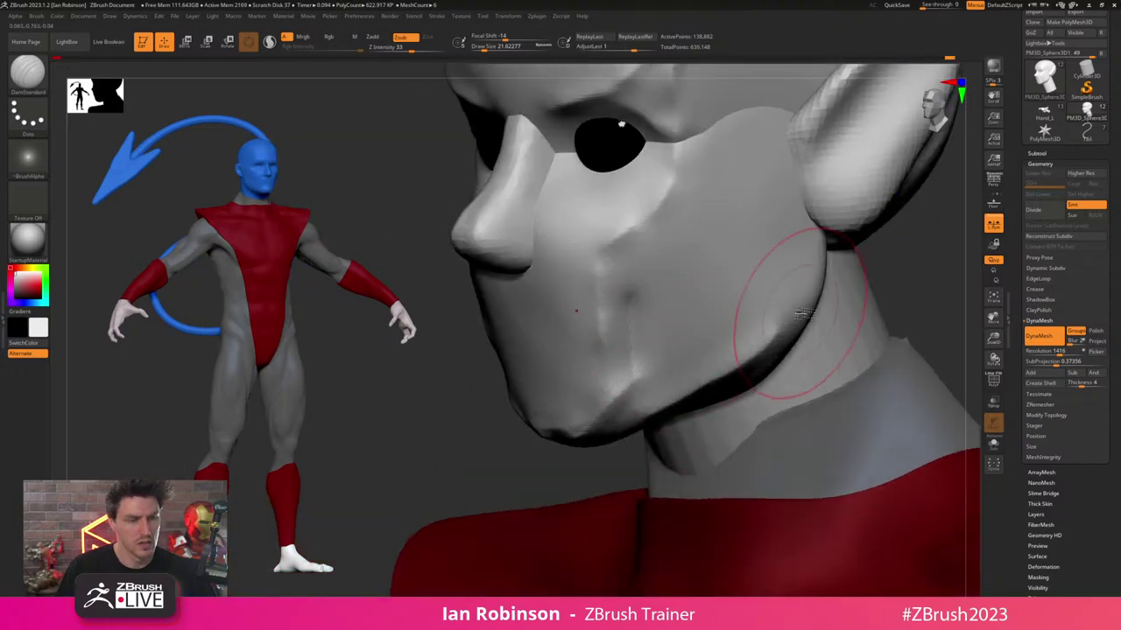
right_click_drag(800, 313, 769, 305)
left_click_drag(769, 305, 764, 287, "shift")
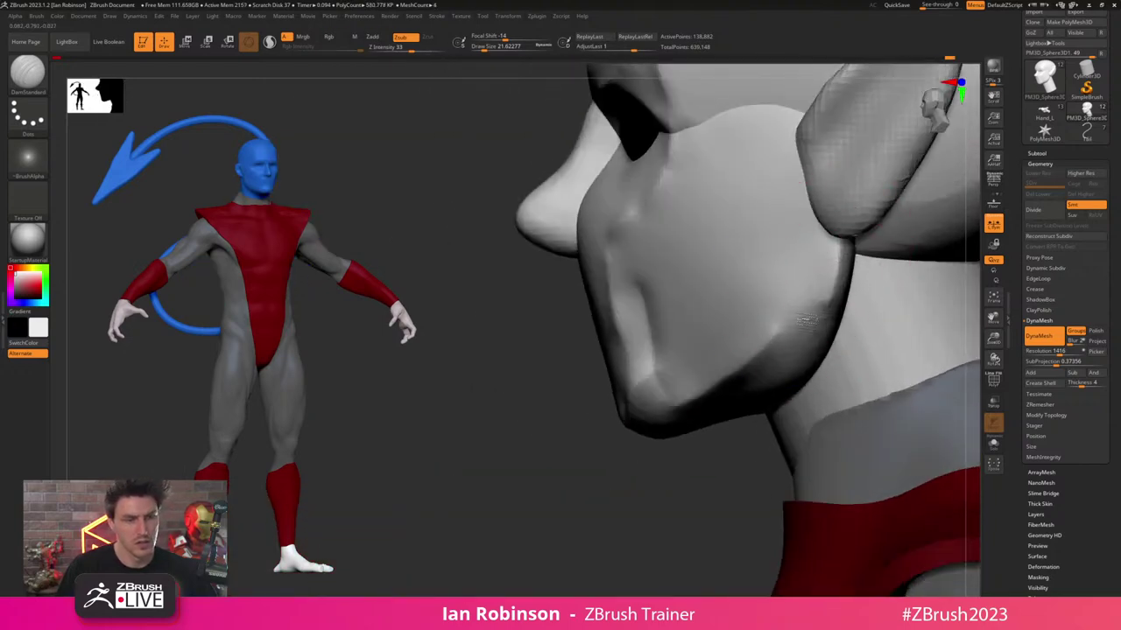
left_click_drag(798, 321, 716, 385)
left_click_drag(821, 330, 774, 374)
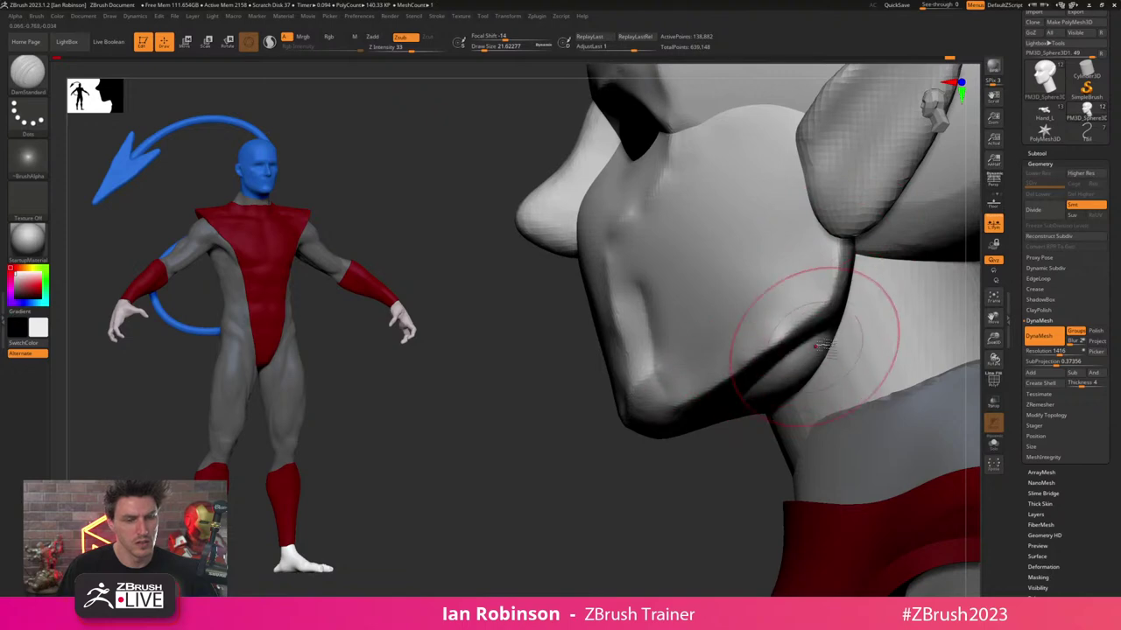
left_click_drag(834, 334, 770, 394)
left_click_drag(809, 348, 783, 394, "shift")
mouse_move(703, 482)
right_mouse_down("ctrl")
mouse_move(650, 476)
mouse_move(815, 386)
mouse_move(842, 356)
mouse_move(851, 368)
mouse_move(777, 375)
right_mouse_up("ctrl")
- Smooth the cheek plane, the temple edge beside the brow and the rear of the jawline
left_click_drag(714, 370, 745, 320, "shift")
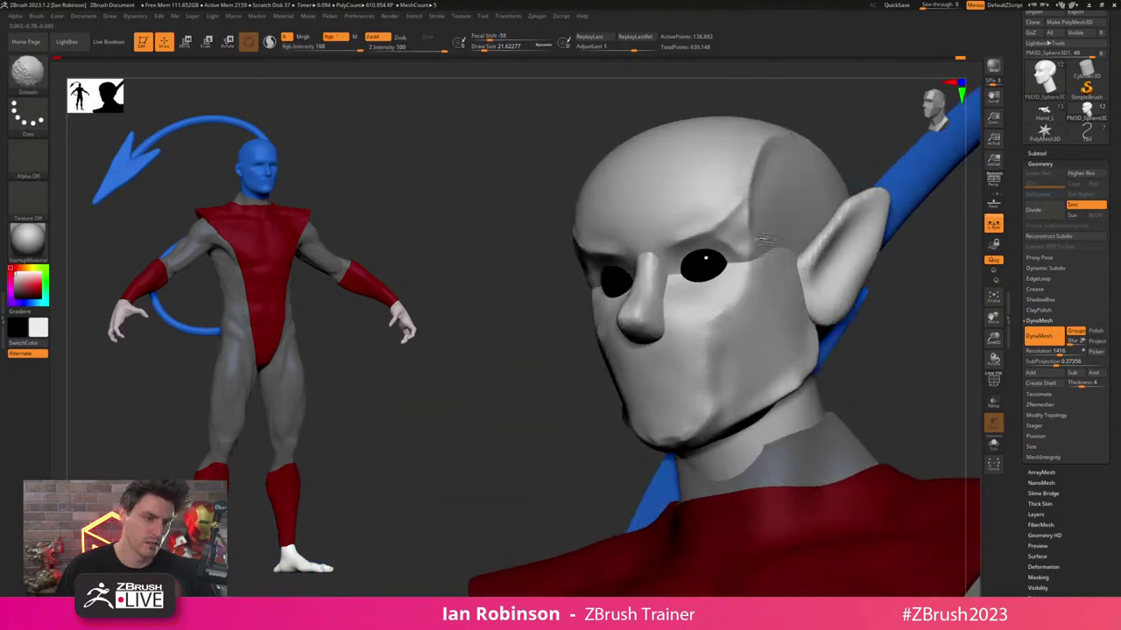
right_click_drag(846, 121, 818, 128, "alt")
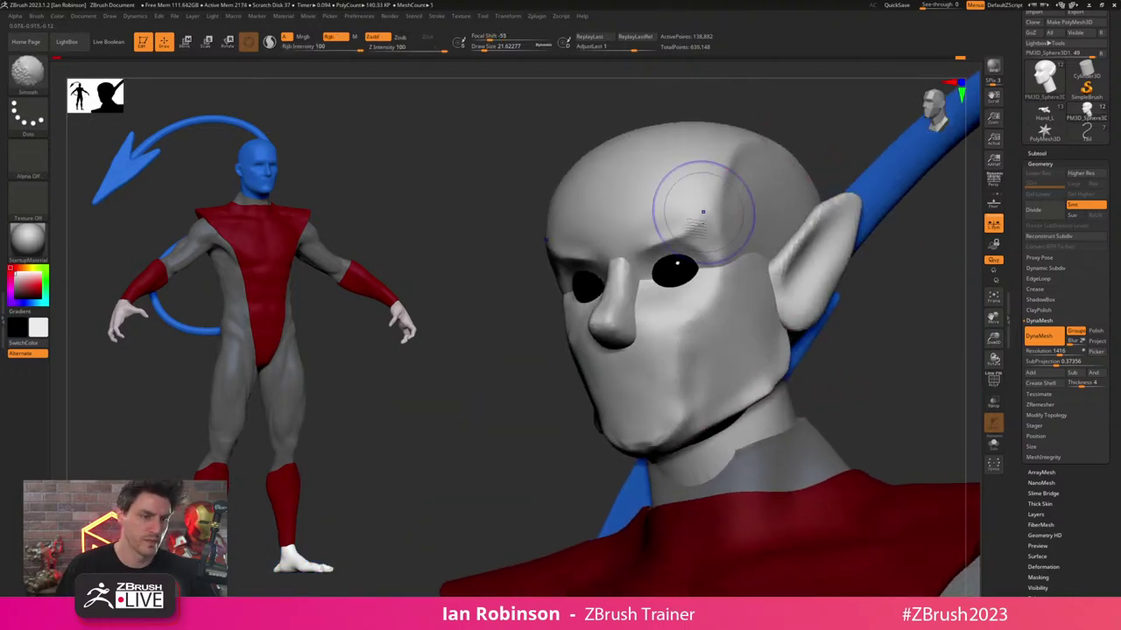
left_click_drag(703, 213, 709, 220, "shift")
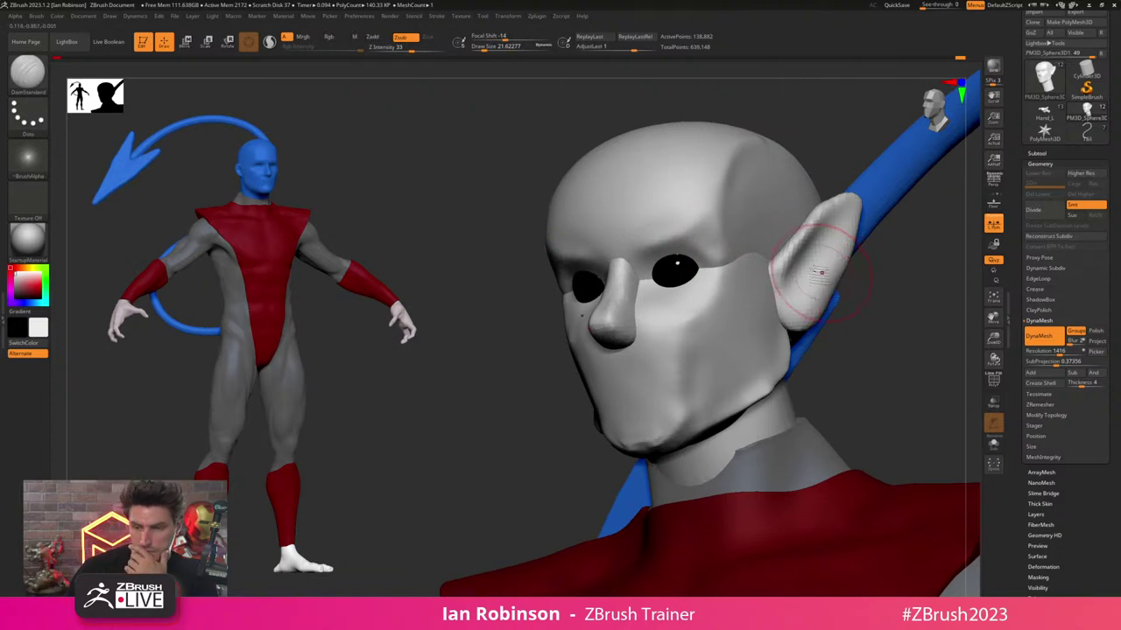
left_click_drag(821, 267, 793, 274)
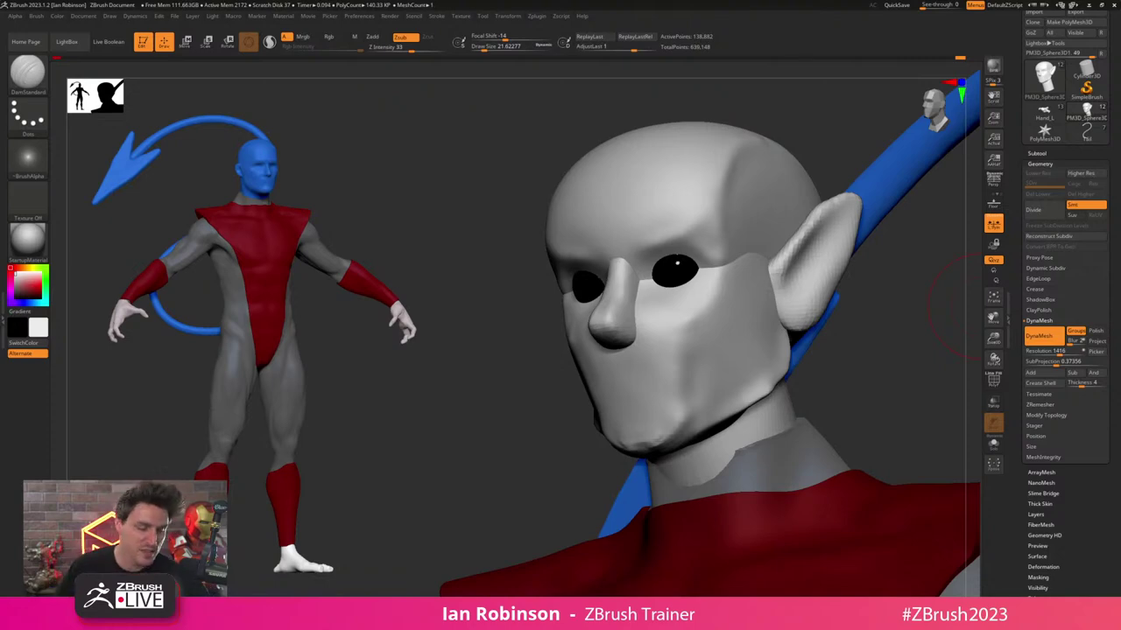
mouse_move(871, 353)
left_mouse_down()
mouse_move(831, 340)
mouse_move(849, 351)
left_mouse_up()
left_click_drag(770, 340, 732, 366, "shift")
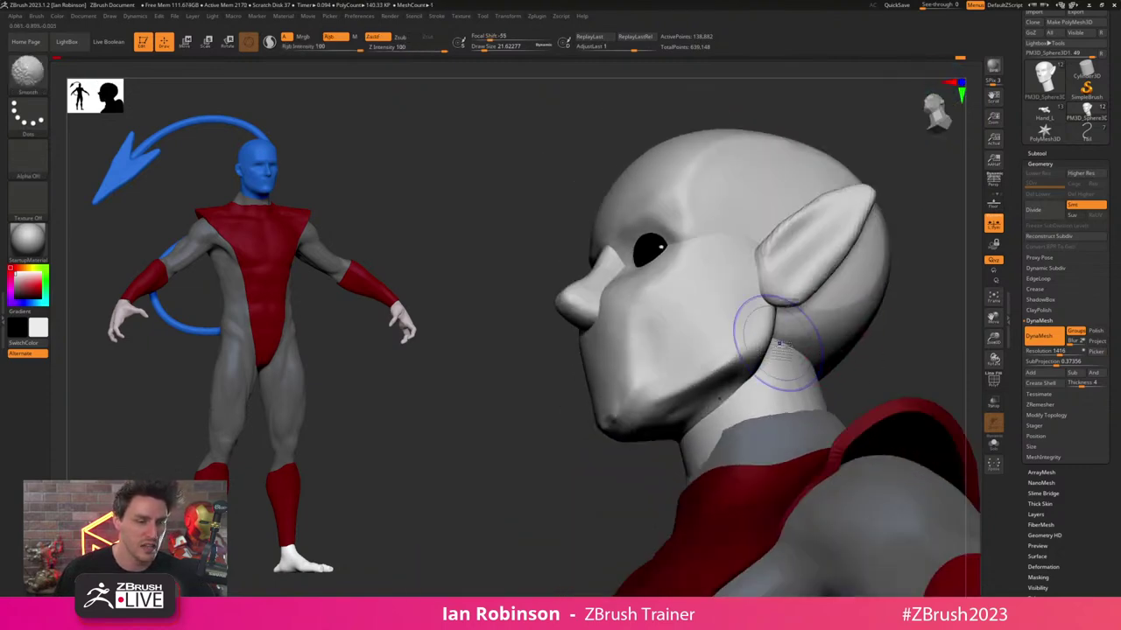
- Smooth the ear surface and remesh the head with DynaMesh, checking the result with PolyFrame
left_click_drag(823, 276, 852, 219, "shift")
mouse_move(798, 140)
left_mouse_down()
mouse_move(815, 167)
mouse_move(863, 188)
left_mouse_up()
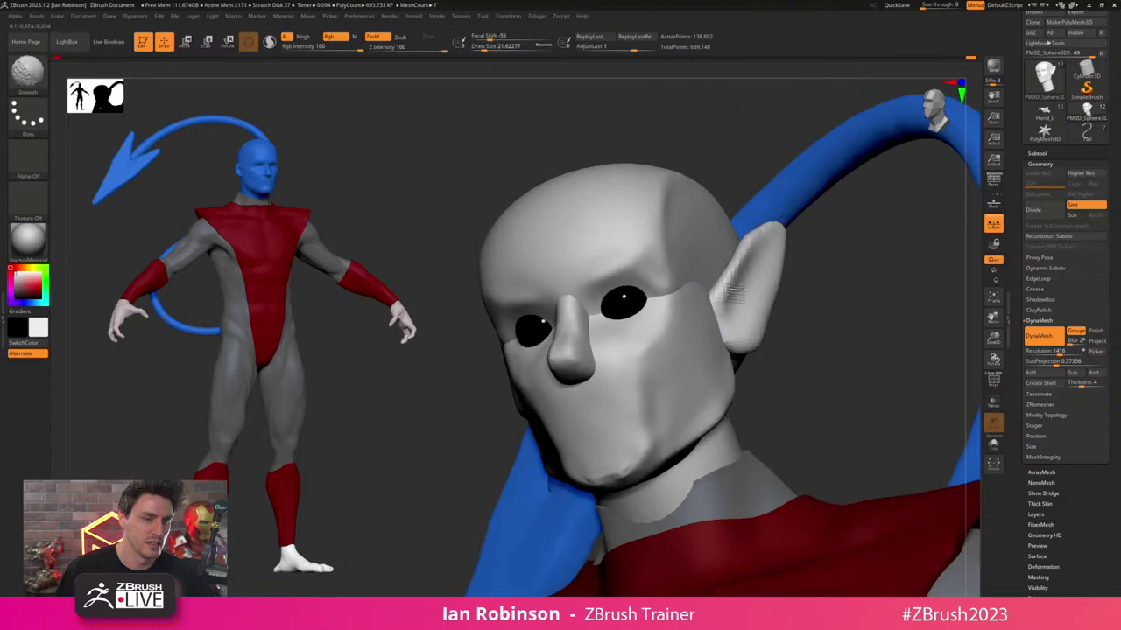
left_click_drag(746, 276, 737, 306, "shift")
mouse_move(812, 336)
left_mouse_down()
mouse_move(800, 334)
mouse_move(820, 336)
left_mouse_up()
key("shift+f")
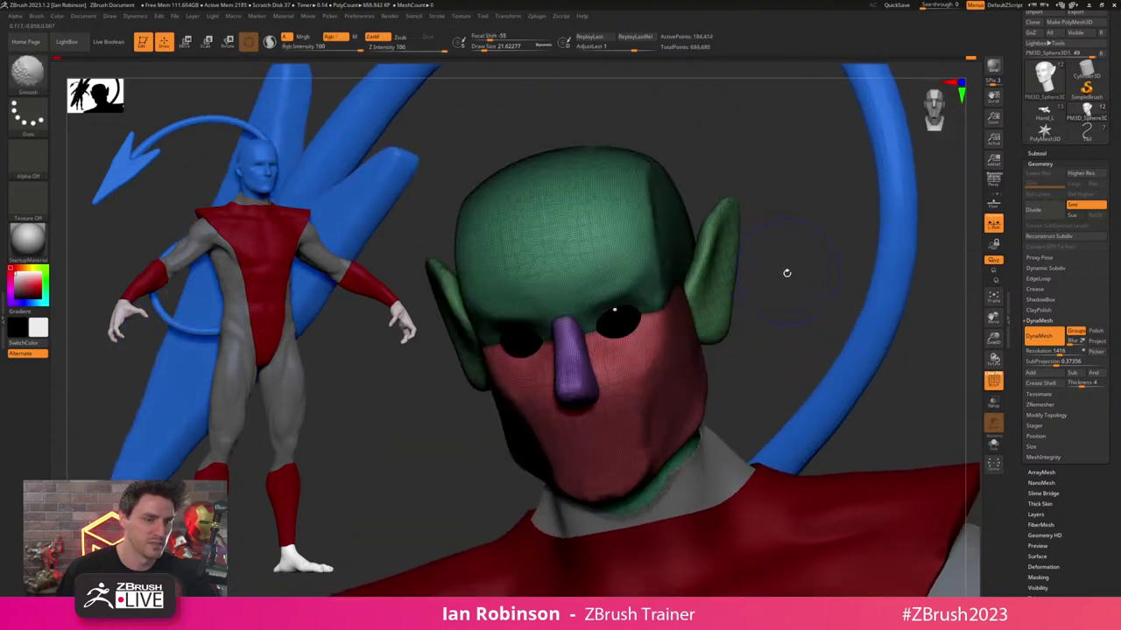
key("shift+f")
- With the Move brush at draw size about 30.7, push the sides of the jaw inward to narrow the lower face
left_click_drag(808, 265, 702, 368, "shift")
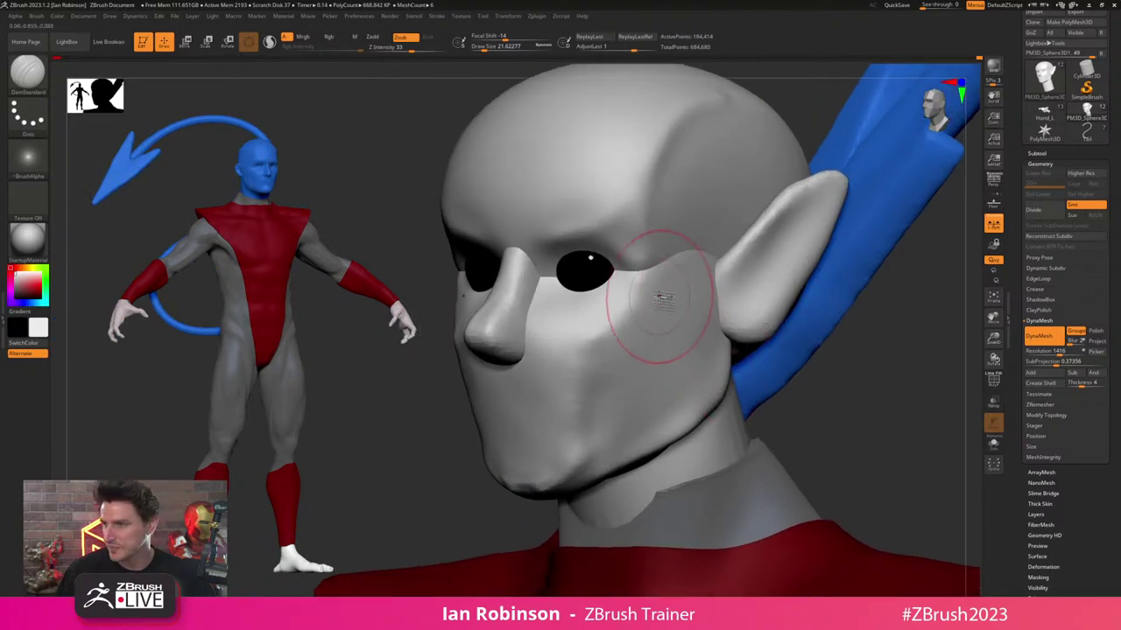
right_click_drag(650, 343, 724, 351)
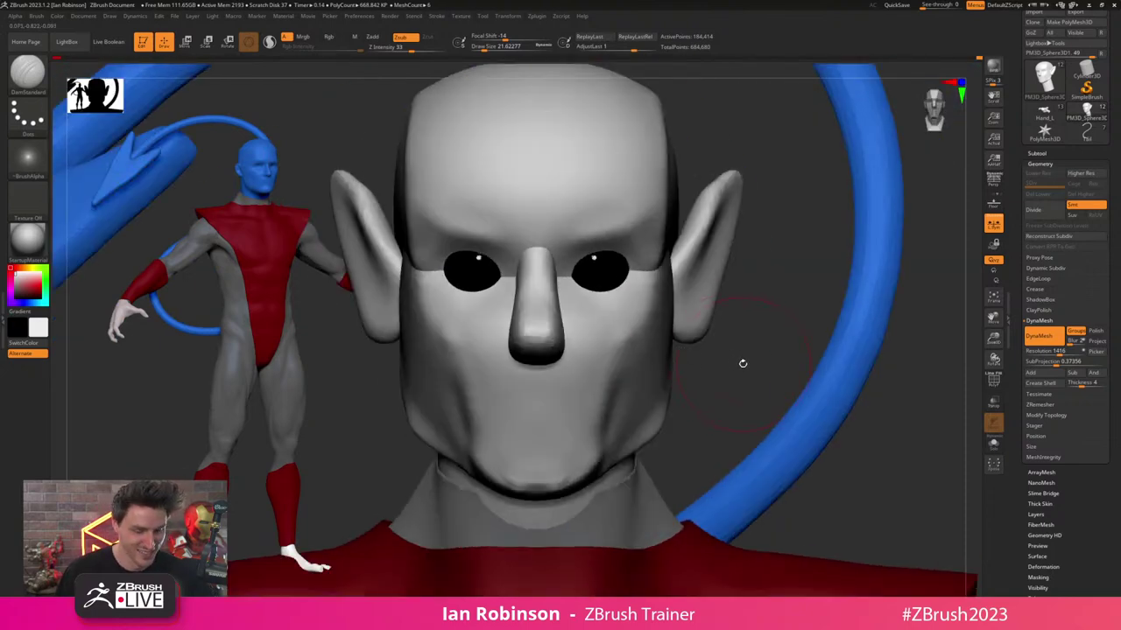
key("b")
key("m")
key("v")
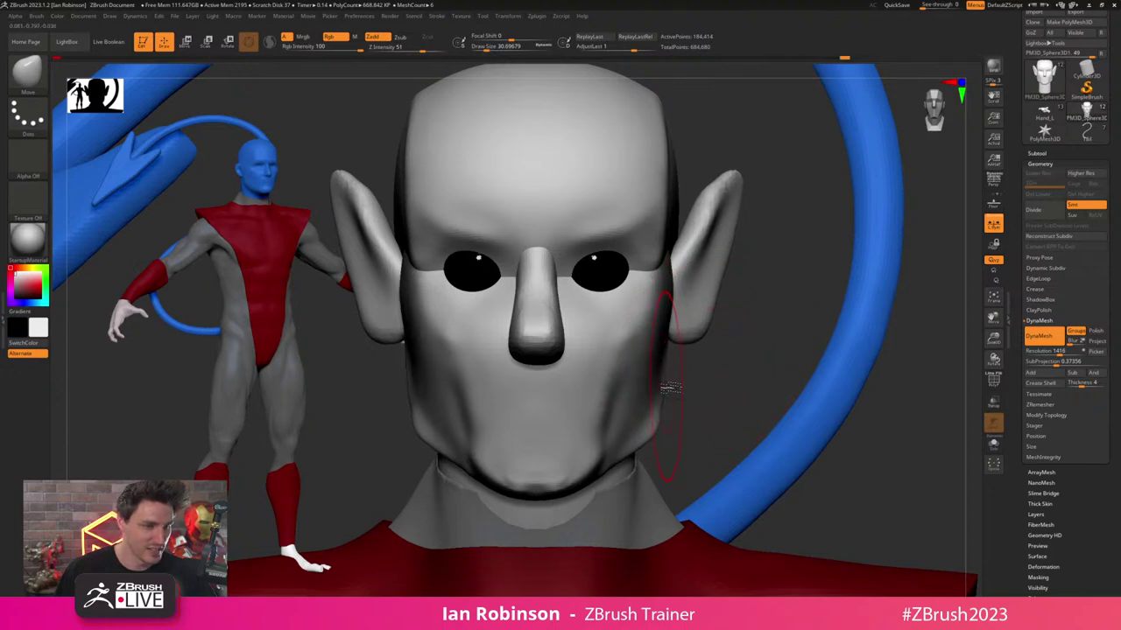
left_click_drag(644, 442, 637, 429)
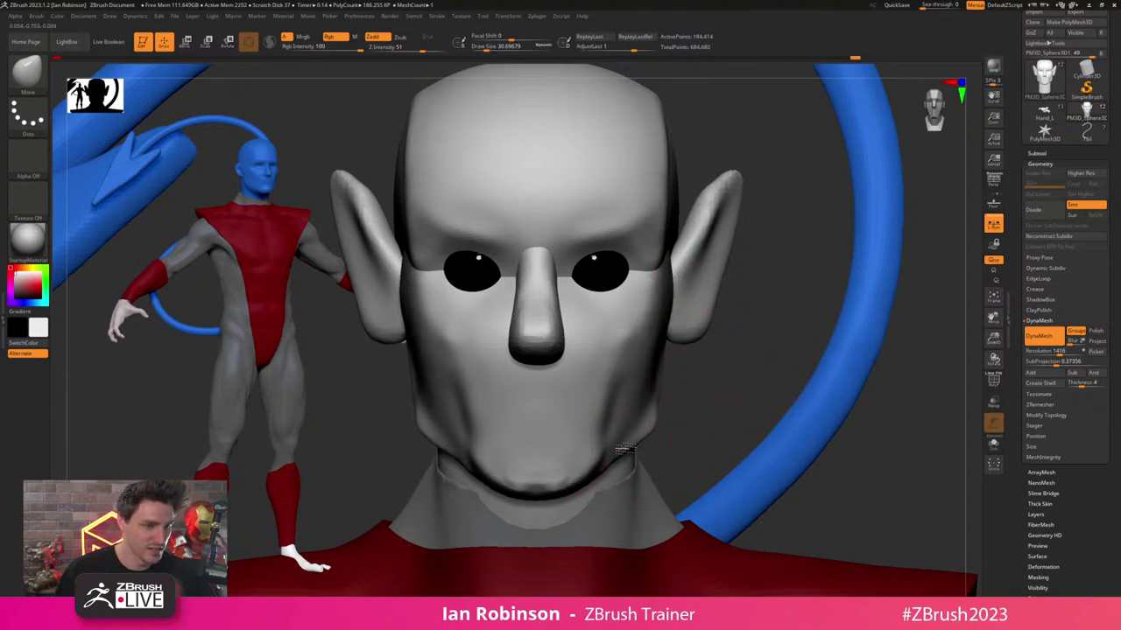
- Isolate the skull polygroup, reshape the back of the skull with the Move brush at draw size about 77, and unhide the head
mouse_move(694, 370)
right_mouse_down()
mouse_move(688, 380)
mouse_move(709, 390)
mouse_move(603, 350)
mouse_move(631, 310)
right_mouse_up()
right_click_drag(640, 204, 635, 266)
right_click_drag(698, 242, 668, 257, "alt")
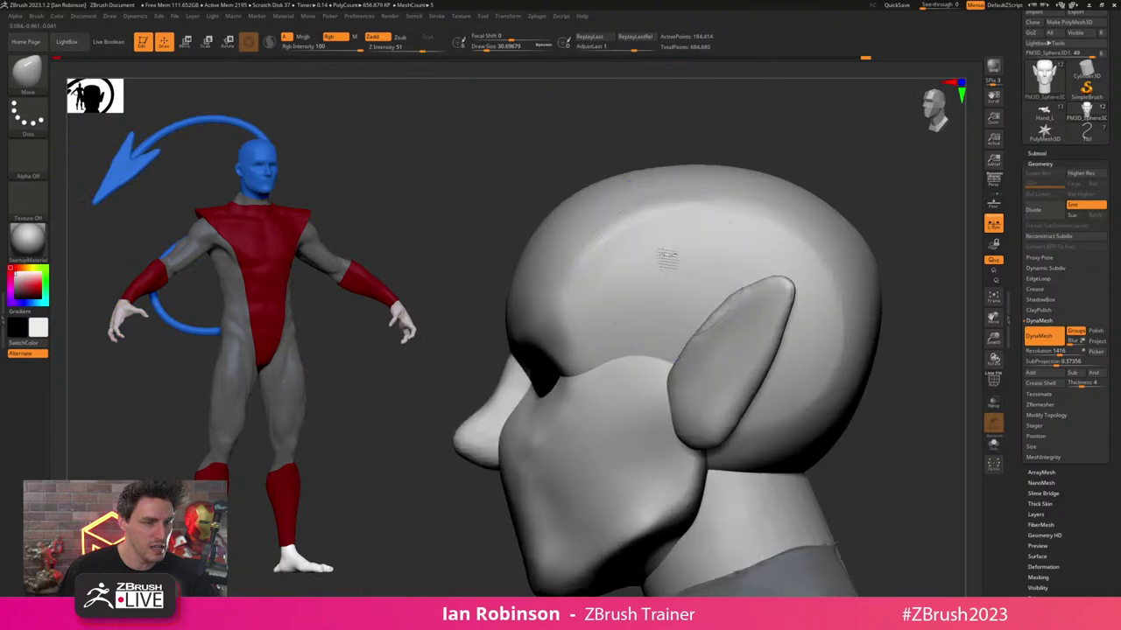
key("s")
left_click_drag(891, 244, 899, 244)
left_click(863, 266, "ctrl+shift")
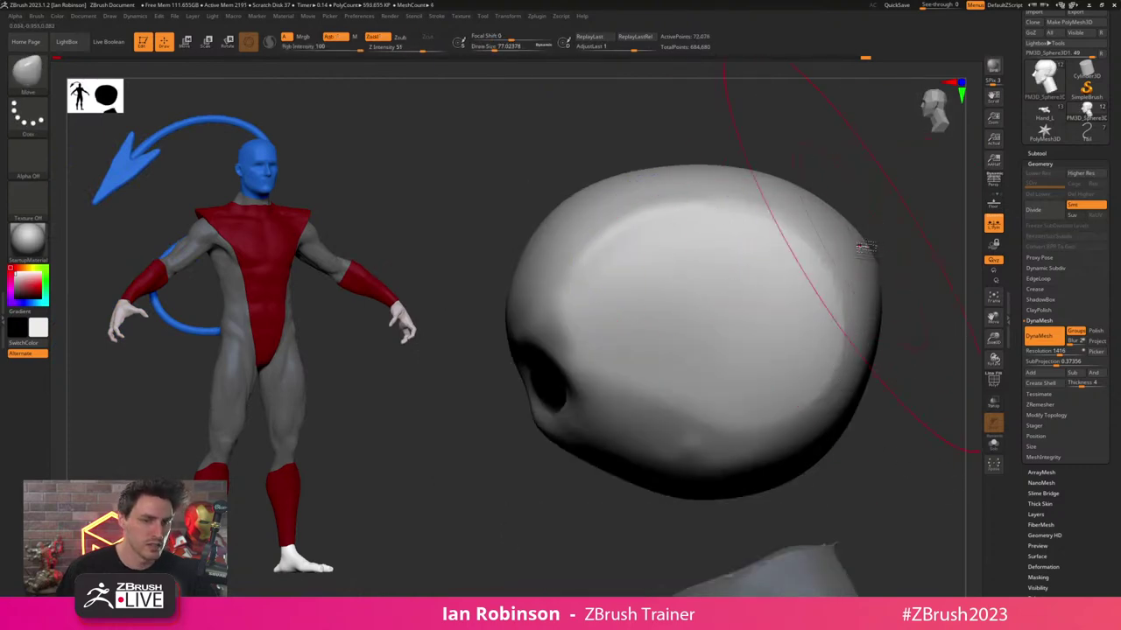
right_click_drag(865, 244, 851, 257)
left_click_drag(852, 256, 839, 264)
right_click_drag(908, 270, 903, 236)
right_click_drag(916, 329, 868, 280, "alt")
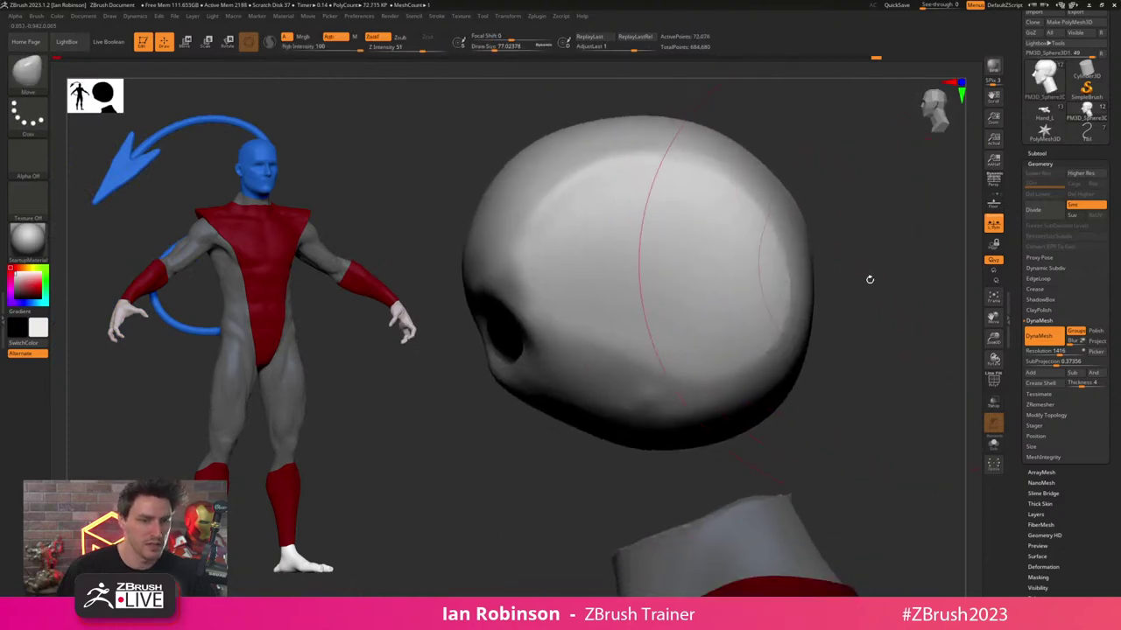
left_click_drag(782, 382, 769, 364)
left_click(913, 263, "ctrl+shift")
right_click_drag(913, 263, 890, 250, "ctrl")
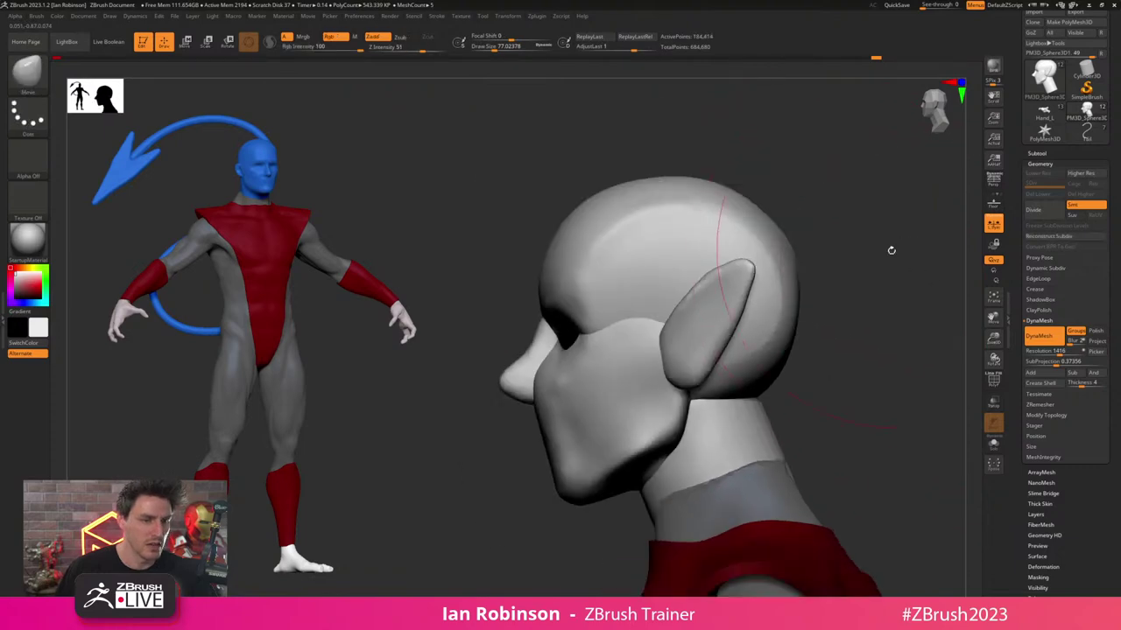
- Solo the head subtool, choose the TrimDynamic brush and show only the skull polygroup
key("s")
left_click_drag(867, 259, 865, 258)
right_click_drag(919, 289, 814, 346)
left_click(992, 443)
key("b")
key("t")
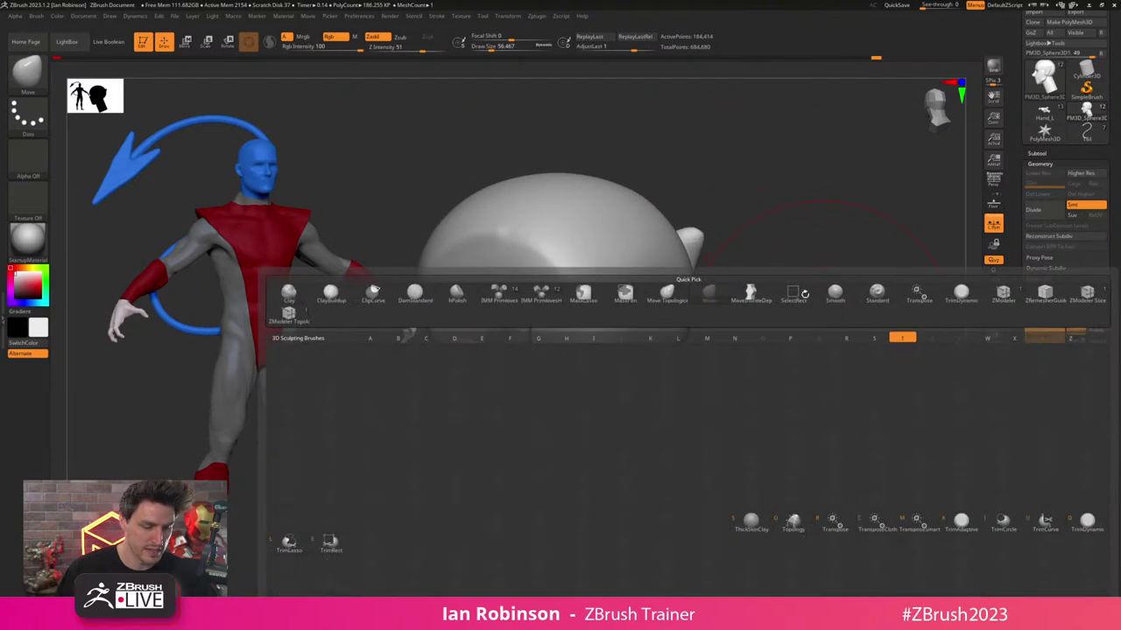
key("d")
left_click(634, 299, "ctrl+shift")
right_click_drag(770, 241, 756, 252)
- Trim the ridge between the side and back of the skull with TrimDynamic at draw size about 32.7
key("s")
left_click_drag(611, 290, 606, 289)
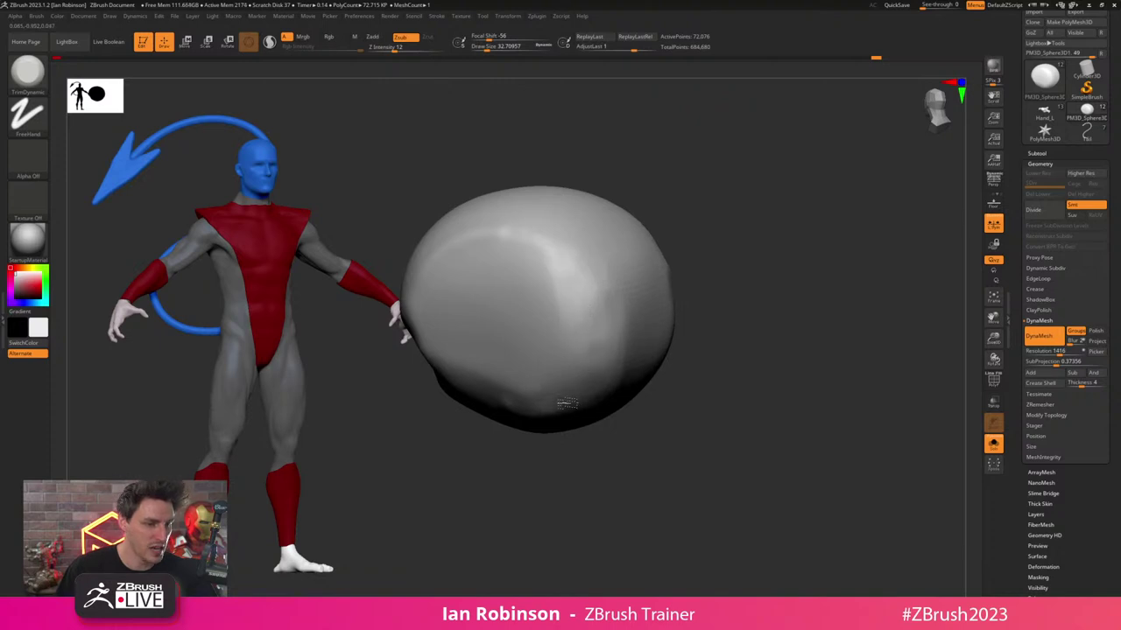
left_click_drag(725, 317, 698, 302)
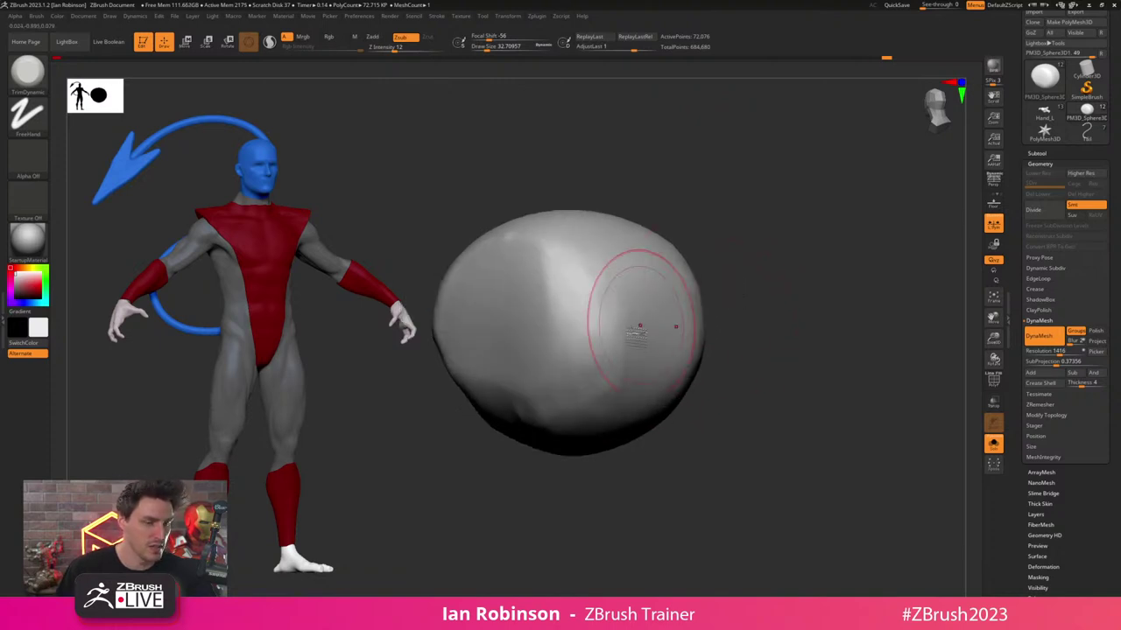
left_click_drag(578, 346, 580, 372)
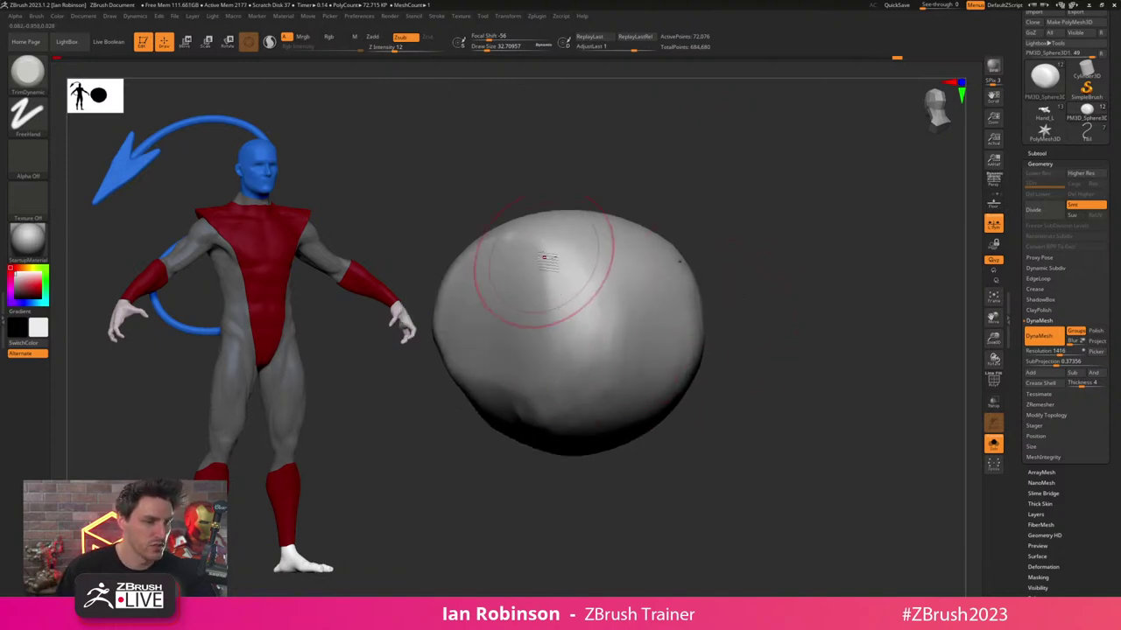
mouse_move(545, 258)
left_mouse_down()
mouse_move(520, 244)
mouse_move(529, 259)
left_mouse_up()
mouse_move(556, 255)
left_mouse_down()
mouse_move(576, 258)
mouse_move(599, 308)
left_mouse_up()
left_click_drag(560, 336, 533, 376)
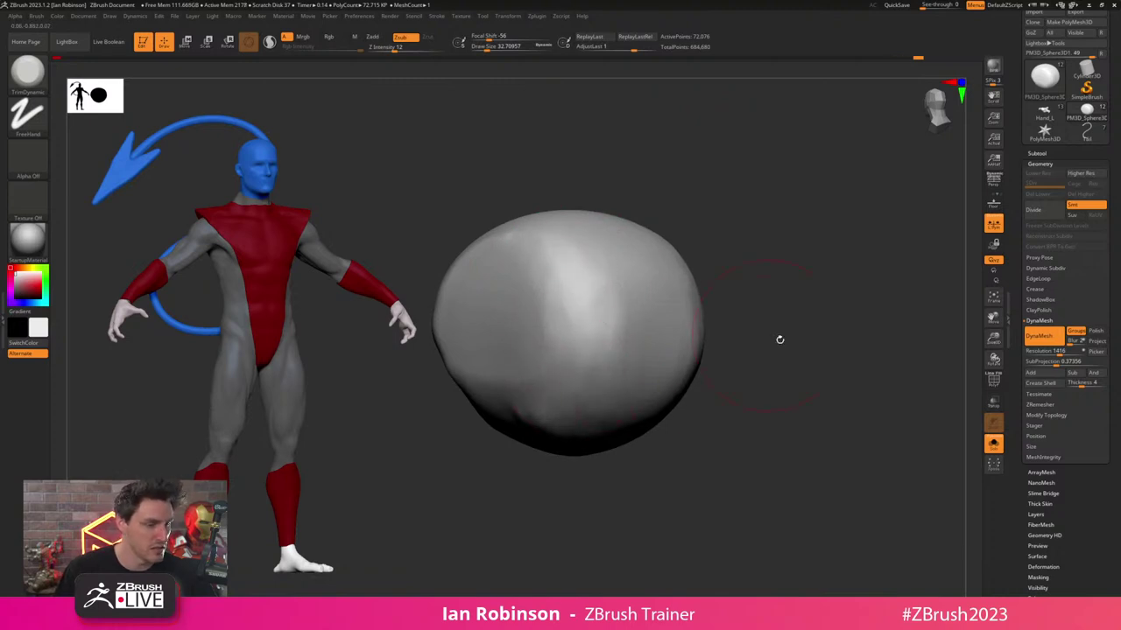
- Build up volume on the lower back of the skull with the ClayBuildup brush at Z Intensity 20
left_click_drag(779, 339, 814, 309)
key("b")
key("c")
key("b")
left_click_drag(787, 231, 793, 268)
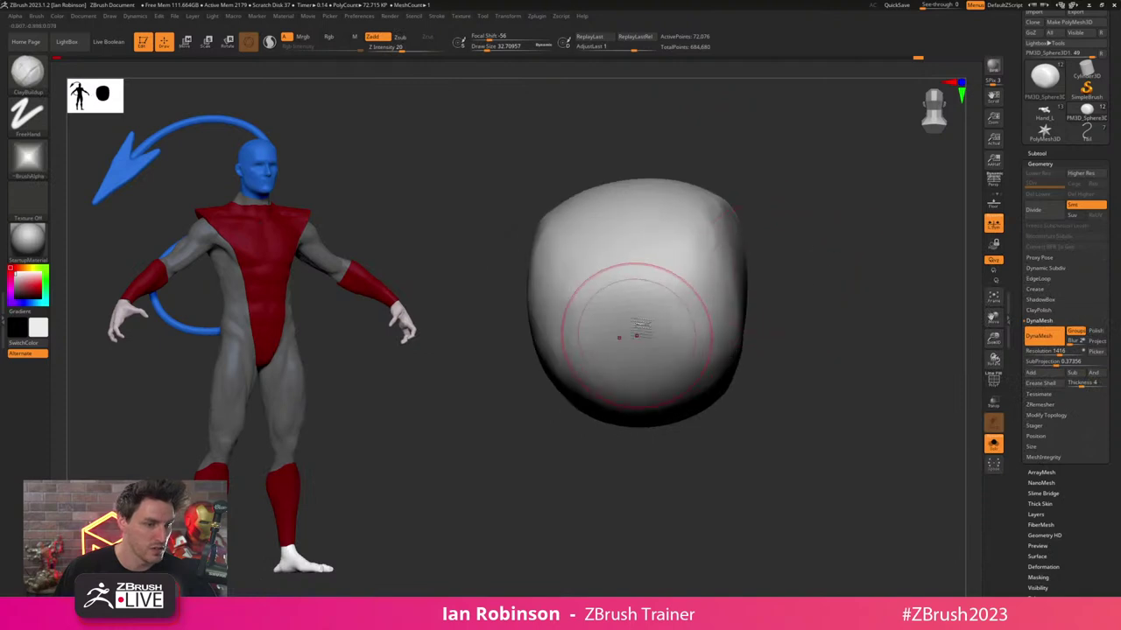
left_click_drag(698, 285, 687, 348)
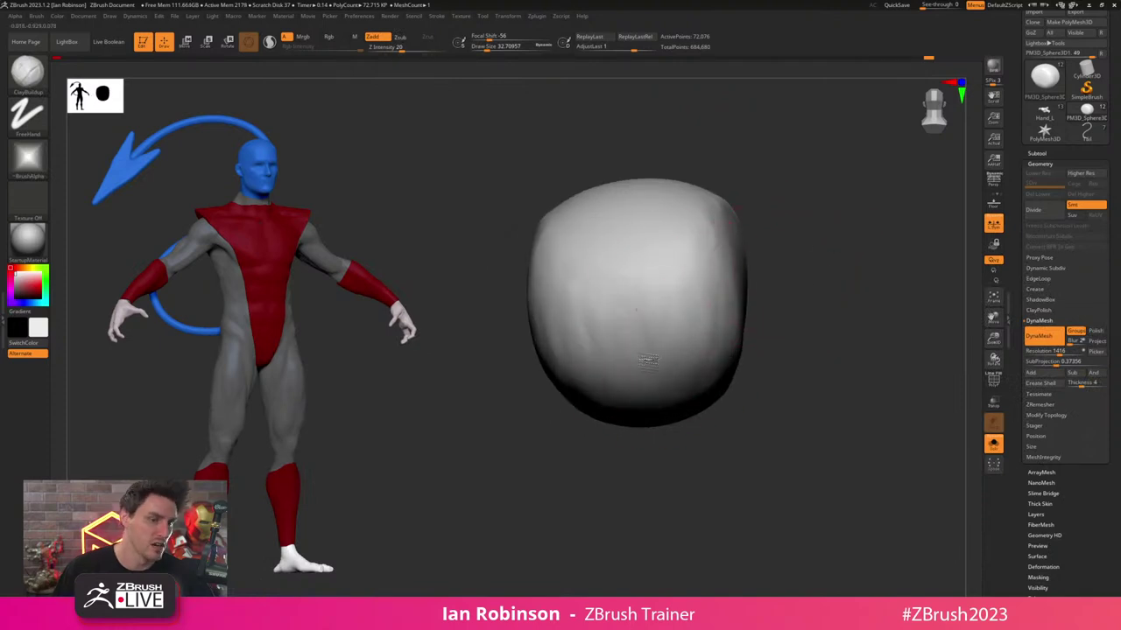
left_click_drag(778, 328, 828, 303)
left_click_drag(730, 432, 682, 460)
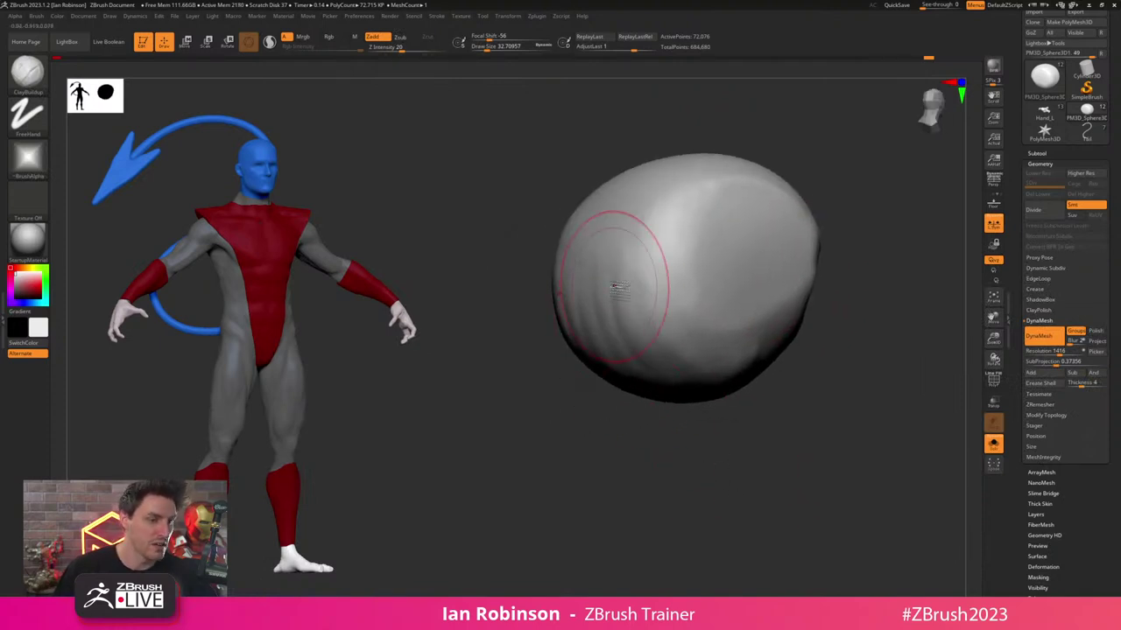
left_click_drag(631, 275, 602, 345)
left_click_drag(663, 429, 728, 429)
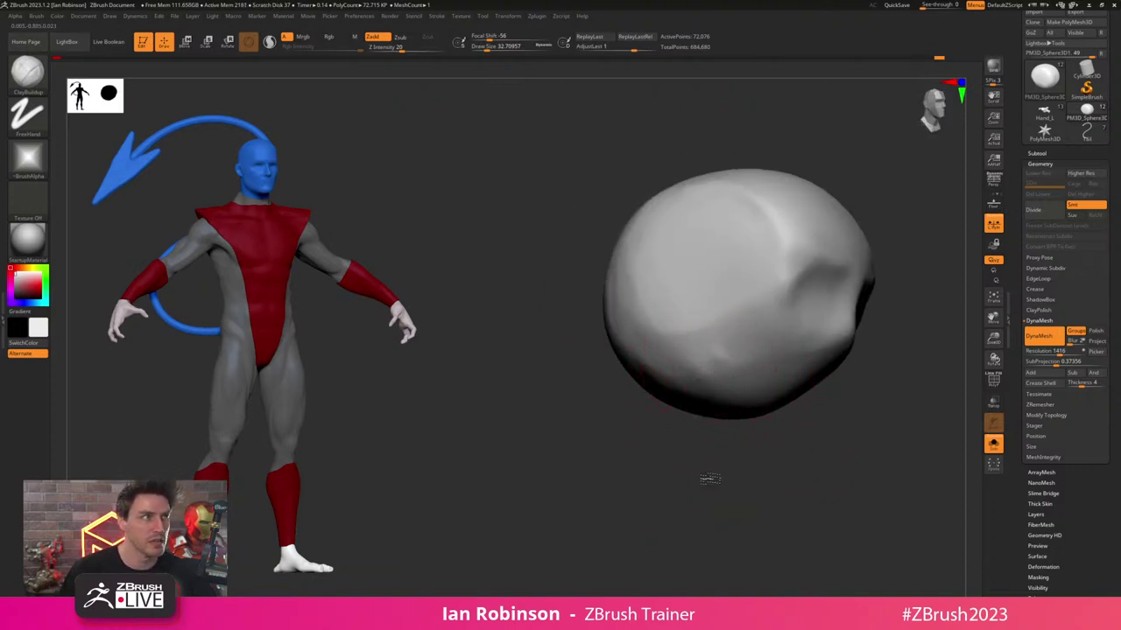
- Smooth the clay strokes on the lower back of the skull
mouse_move(709, 478)
left_mouse_down()
mouse_move(770, 430)
mouse_move(730, 350)
mouse_move(732, 298)
left_mouse_up()
mouse_move(570, 338)
left_mouse_down("shift")
mouse_move(553, 364)
mouse_move(588, 331)
left_mouse_up("shift")
left_click_drag(692, 345, 769, 352)
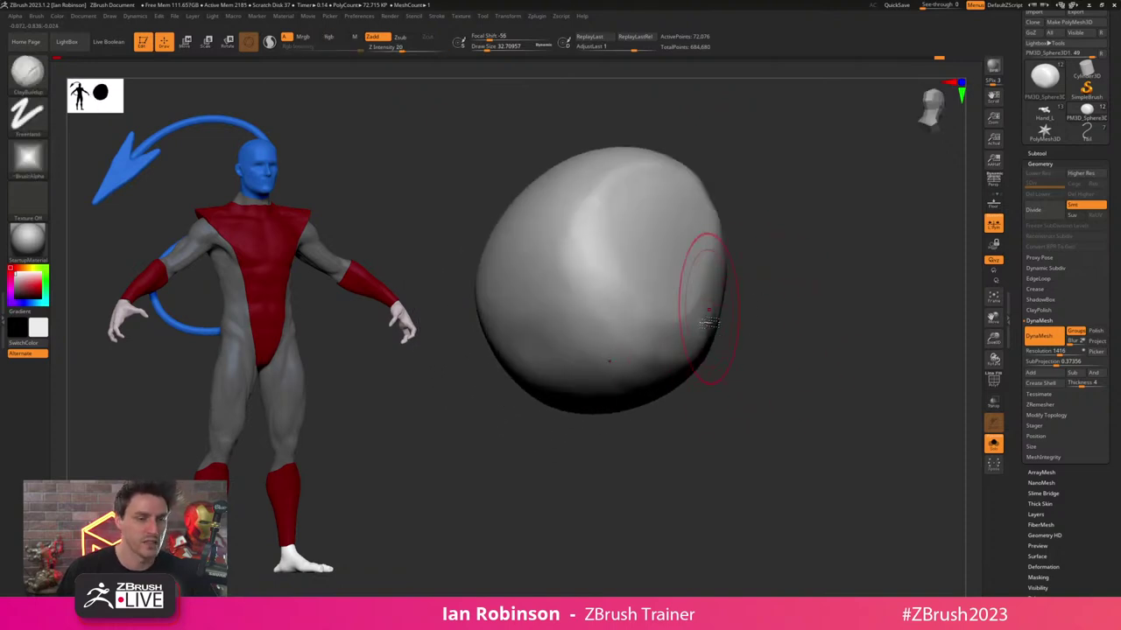
- Unhide all polygroups of the head and solo the complete head with its neck
left_click_drag(786, 389, 902, 434)
left_click(995, 447)
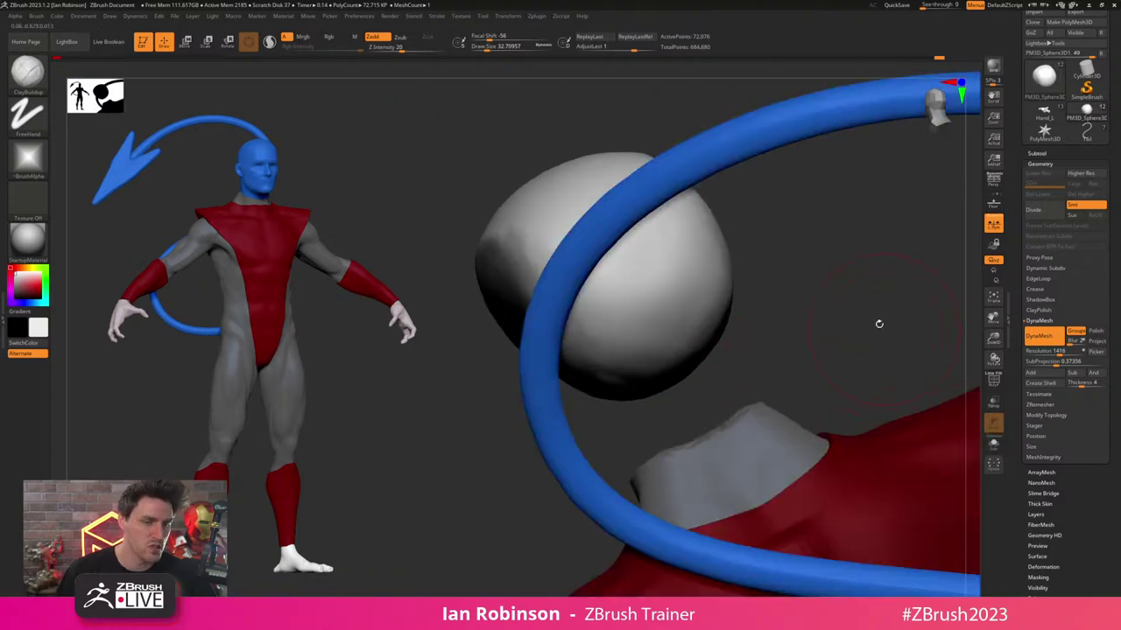
left_click_drag(878, 323, 832, 333, "alt")
left_click(831, 333, "ctrl+shift")
left_click(994, 447)
mouse_move(801, 294)
left_mouse_down()
mouse_move(885, 315)
mouse_move(832, 312)
mouse_move(775, 342)
left_mouse_up()
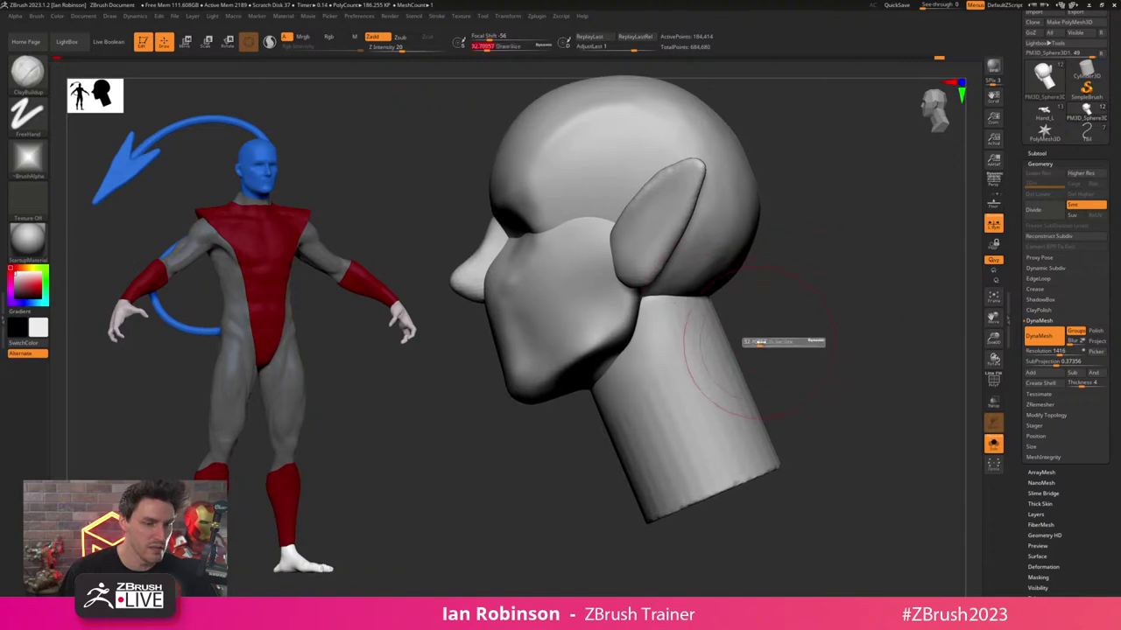
- Mask everything except the neck and reshape it with the Move brush at draw size about 56.5, curving its sides and flaring its base
key("b")
key("m")
key("v")
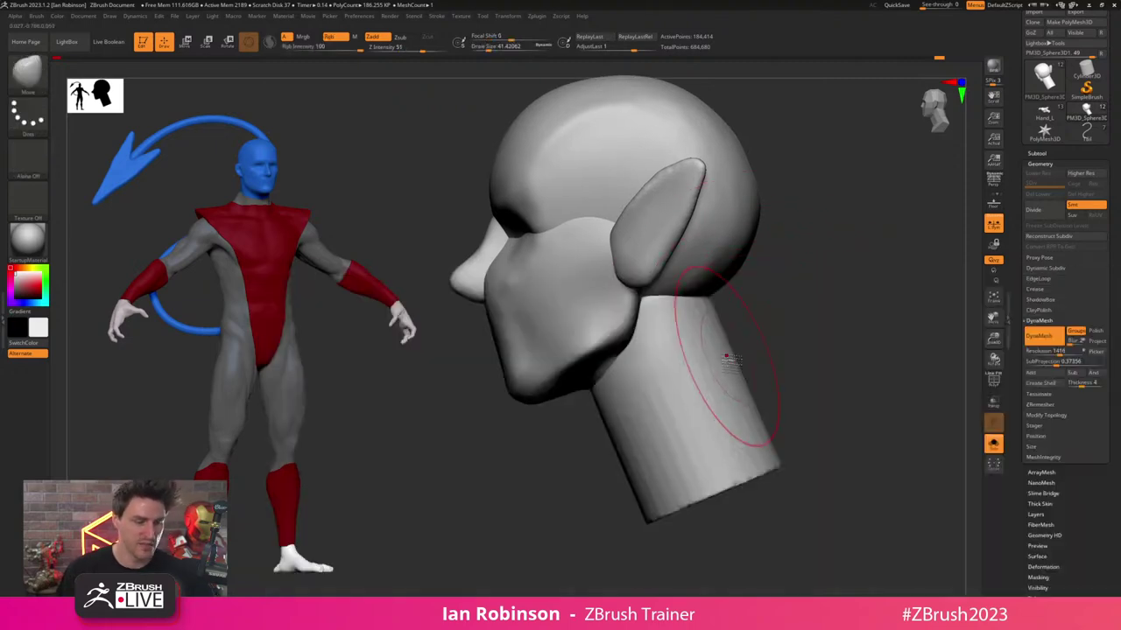
left_click(701, 380, "ctrl+shift")
key("s")
left_click_drag(751, 366, 722, 374)
left_click(765, 365, "ctrl")
left_click(777, 366, "ctrl+shift")
left_click(778, 366, "ctrl")
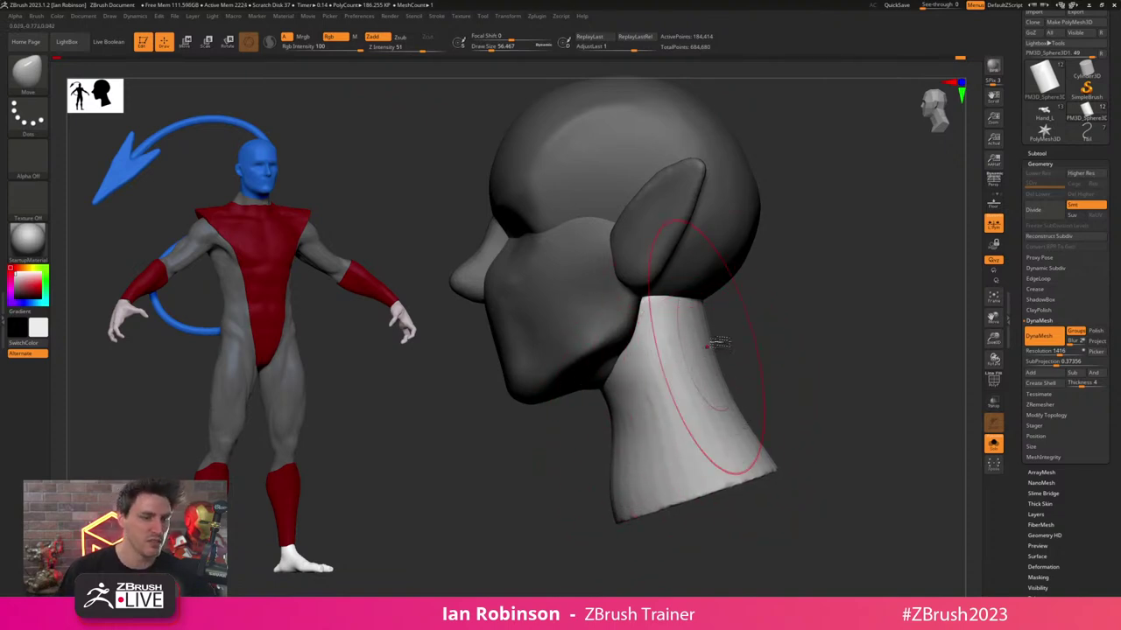
- Refine the neck's outline from behind with the Move brush, adjusting both sides symmetrically
mouse_move(815, 430)
left_mouse_down()
mouse_move(806, 412)
mouse_move(775, 415)
mouse_move(838, 450)
left_mouse_up()
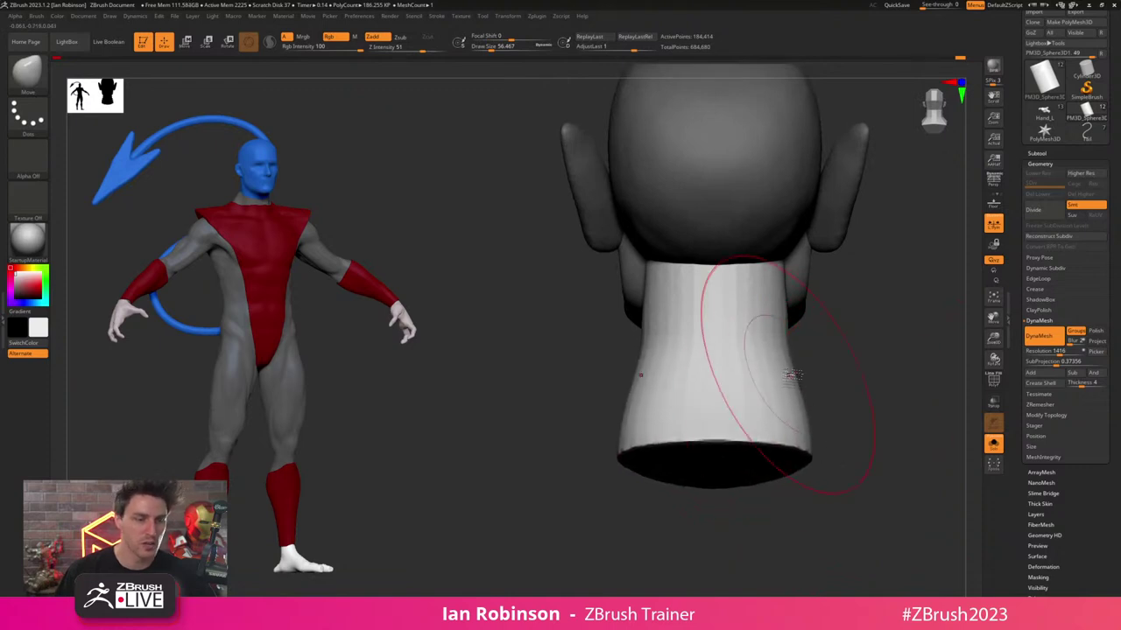
left_click_drag(790, 375, 728, 380)
left_click_drag(819, 385, 701, 395)
left_click_drag(840, 447, 939, 445, "alt")
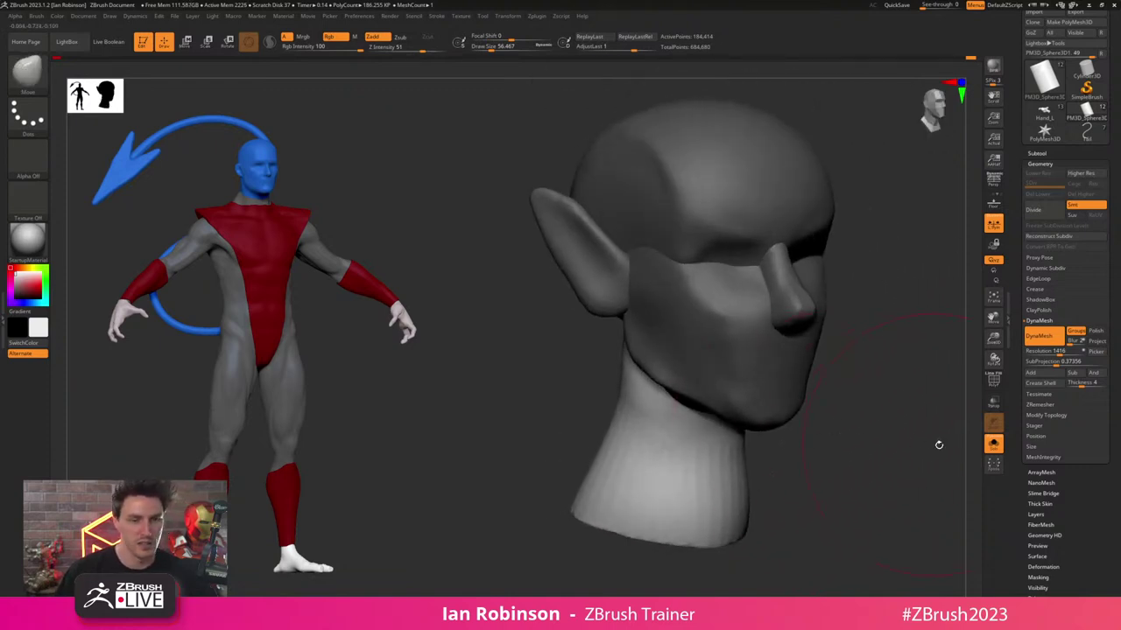
- Turn off solo mode and compare the head and neck with the full body from the front and side
left_click(993, 445)
left_click_drag(911, 371, 810, 370)
left_click_drag(884, 411, 766, 320, "alt")
left_click_drag(866, 336, 818, 306, "alt")
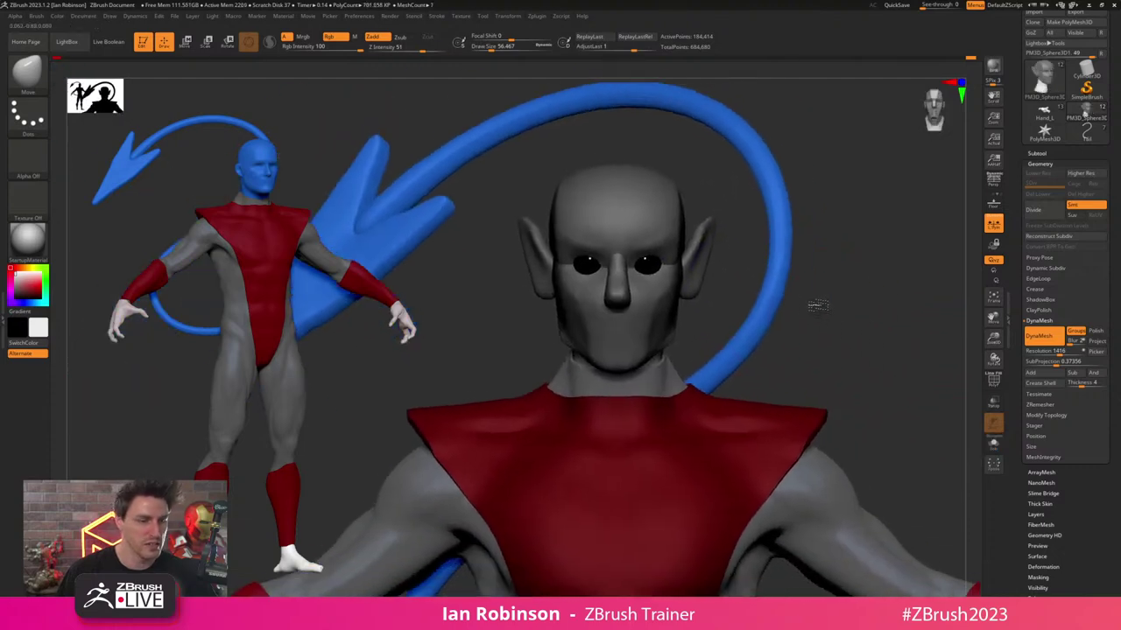
left_click_drag(902, 332, 767, 317)
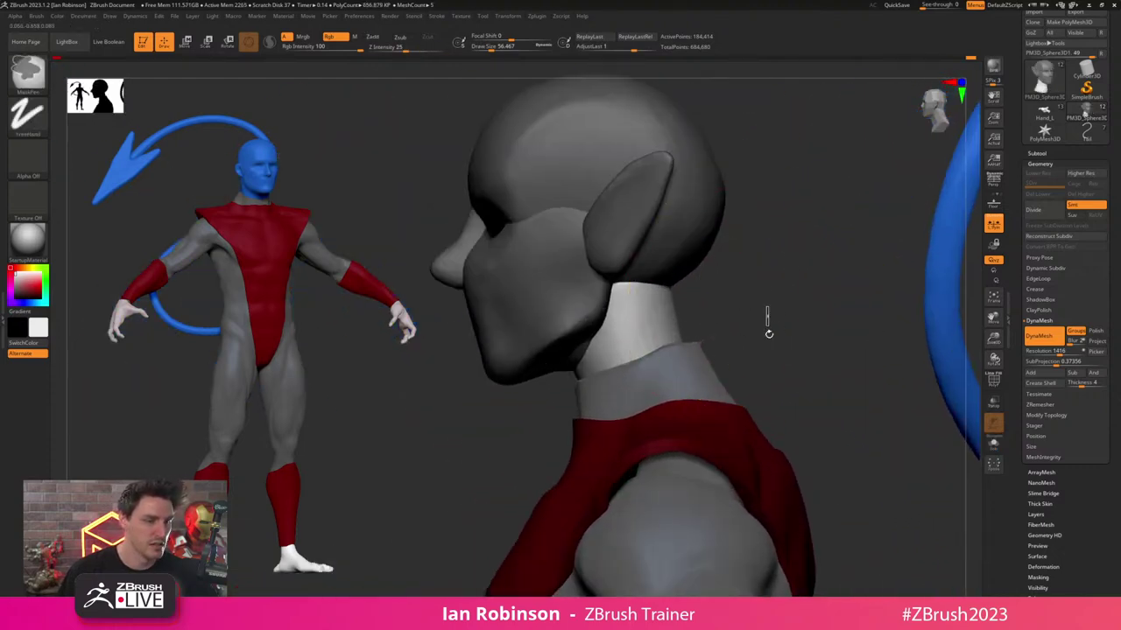
- Clear the mask and use the gizmo to scale the head up slightly and shift it up and backward
key("w")
left_click(454, 171)
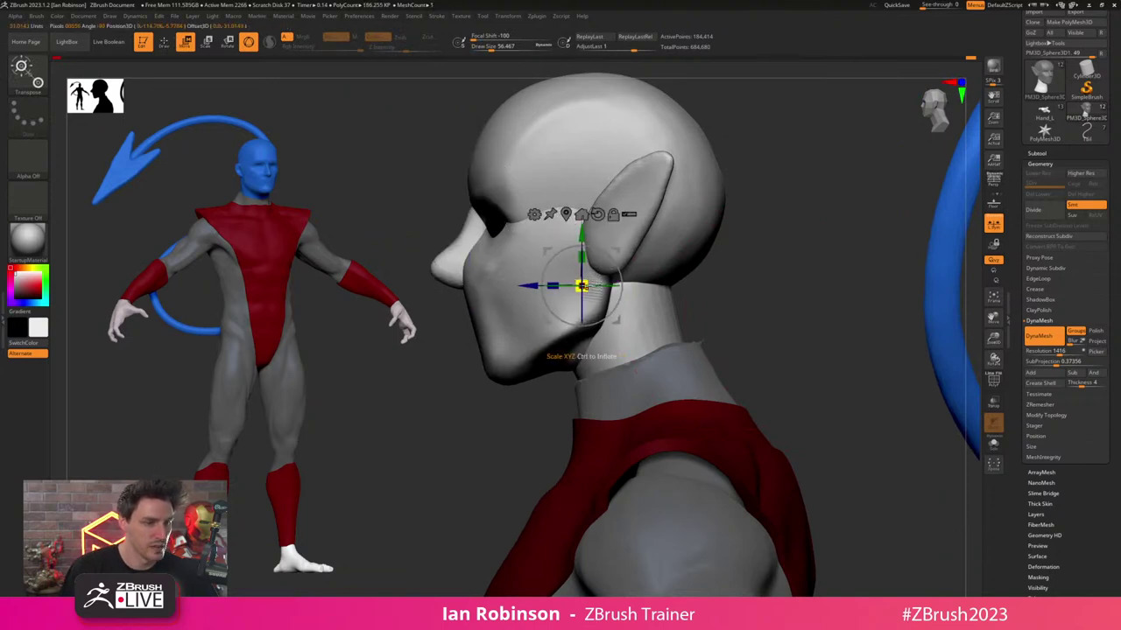
left_click_drag(581, 286, 602, 278)
left_click_drag(578, 236, 579, 231)
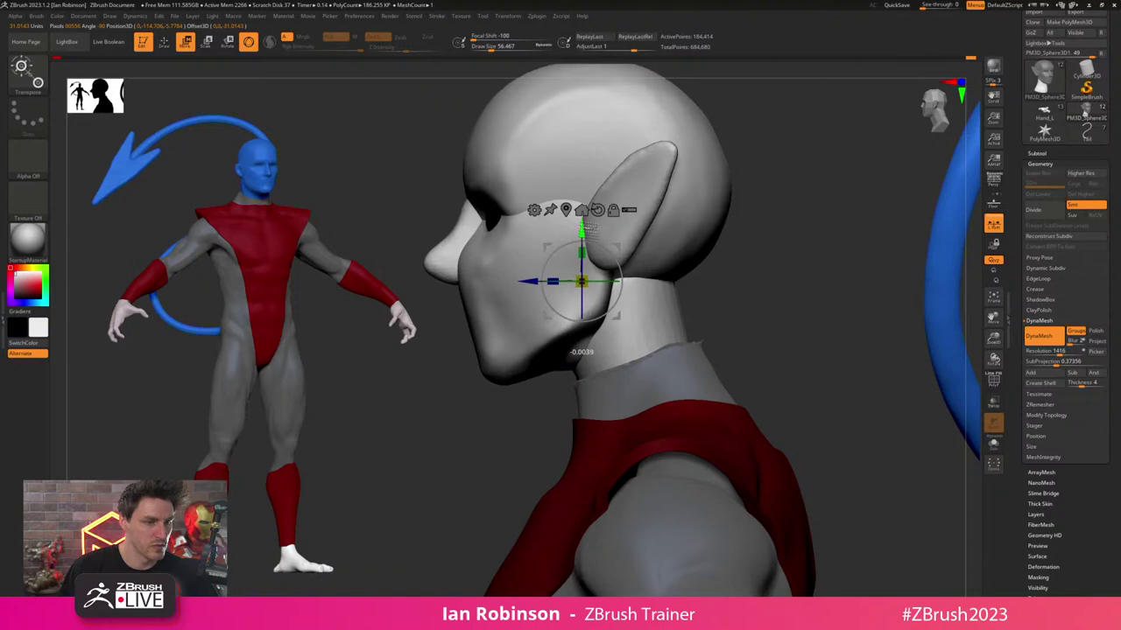
left_click_drag(529, 281, 533, 281)
key("q")
key("w")
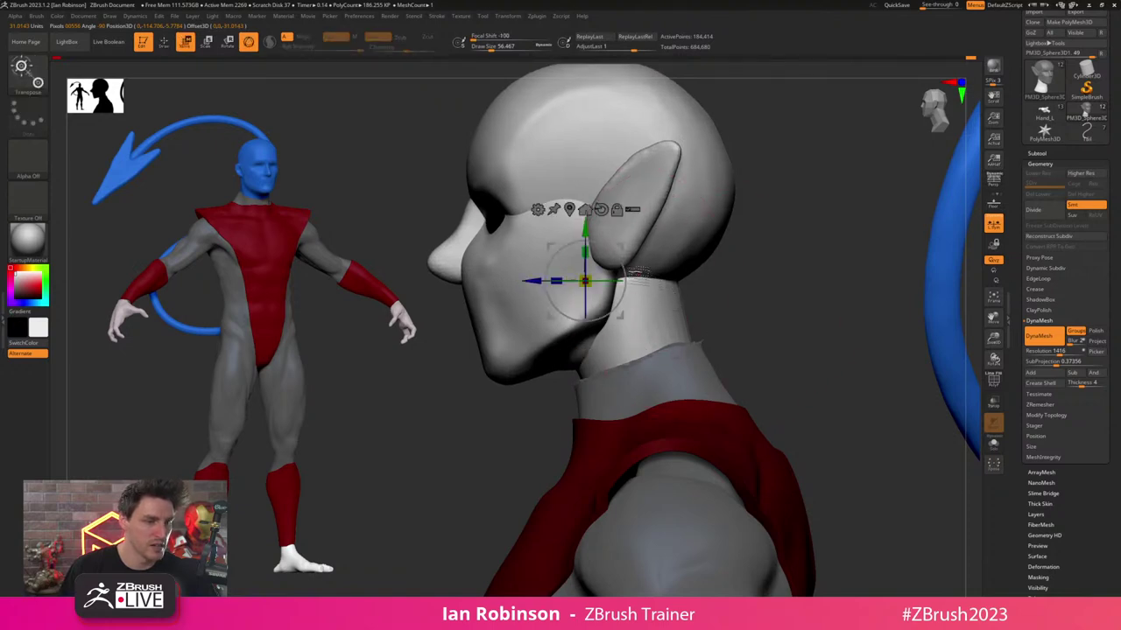
key("q")
left_click_drag(763, 303, 721, 316)
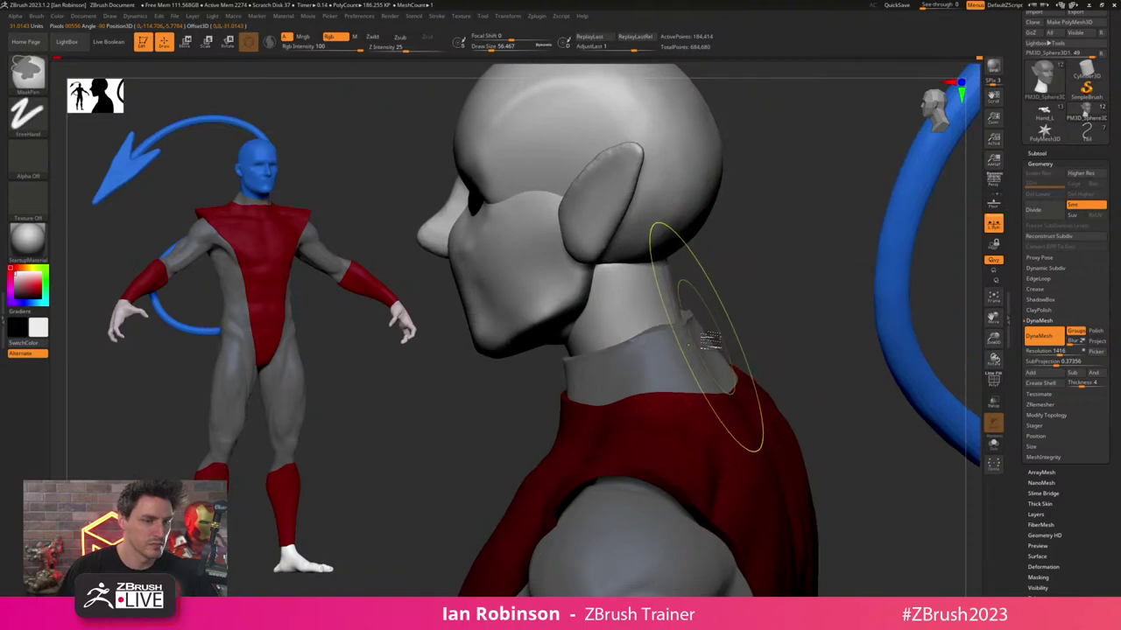
- Isolate the neck polygroup and mask the rest of the head, leaving only the neck editable
key("ctrl+z")
key("ctrl+shift+z")
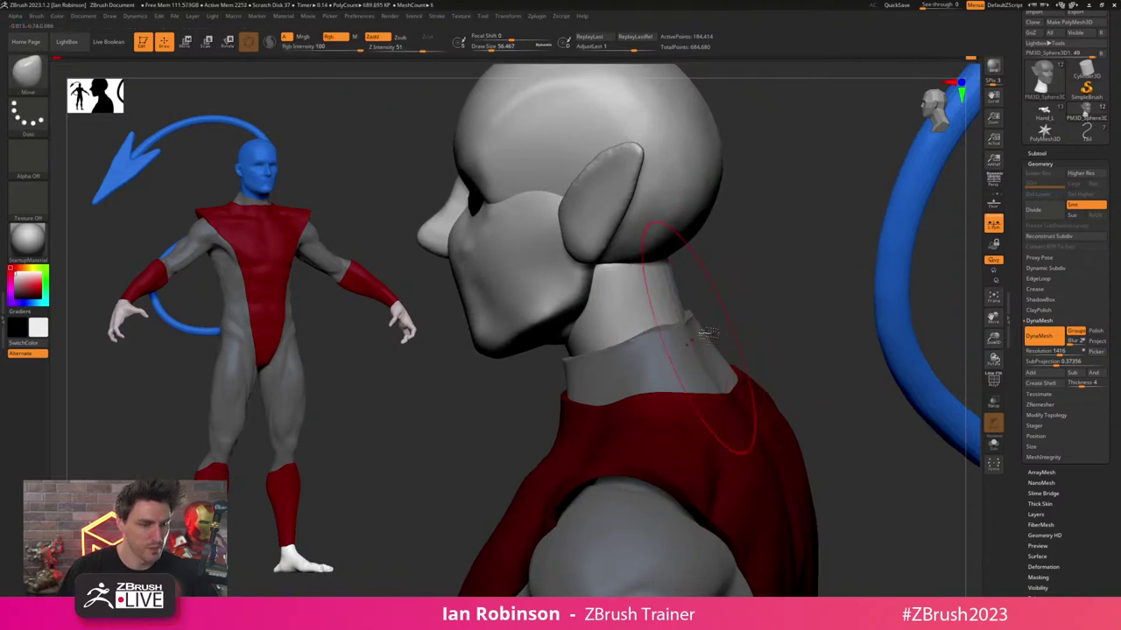
left_click_drag(779, 327, 701, 244)
left_click_drag(890, 245, 792, 321)
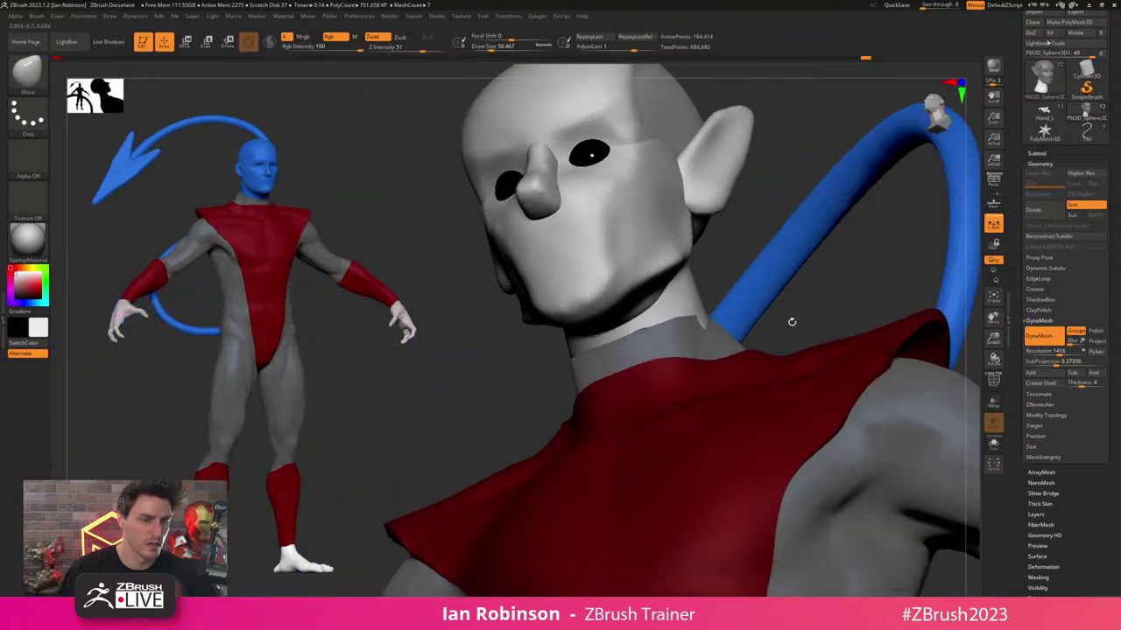
mouse_move(842, 246)
left_mouse_down()
mouse_move(795, 280)
mouse_move(732, 281)
left_mouse_up()
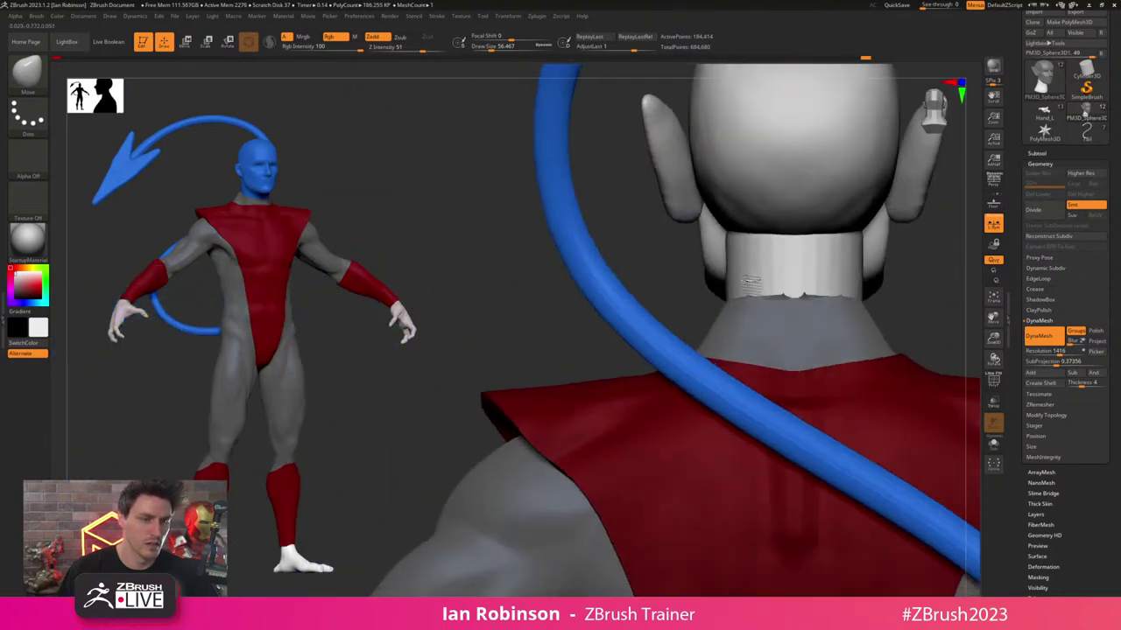
right_click_drag(777, 267, 654, 295, "alt")
left_click(726, 285, "ctrl+shift")
left_click(803, 314, "ctrl")
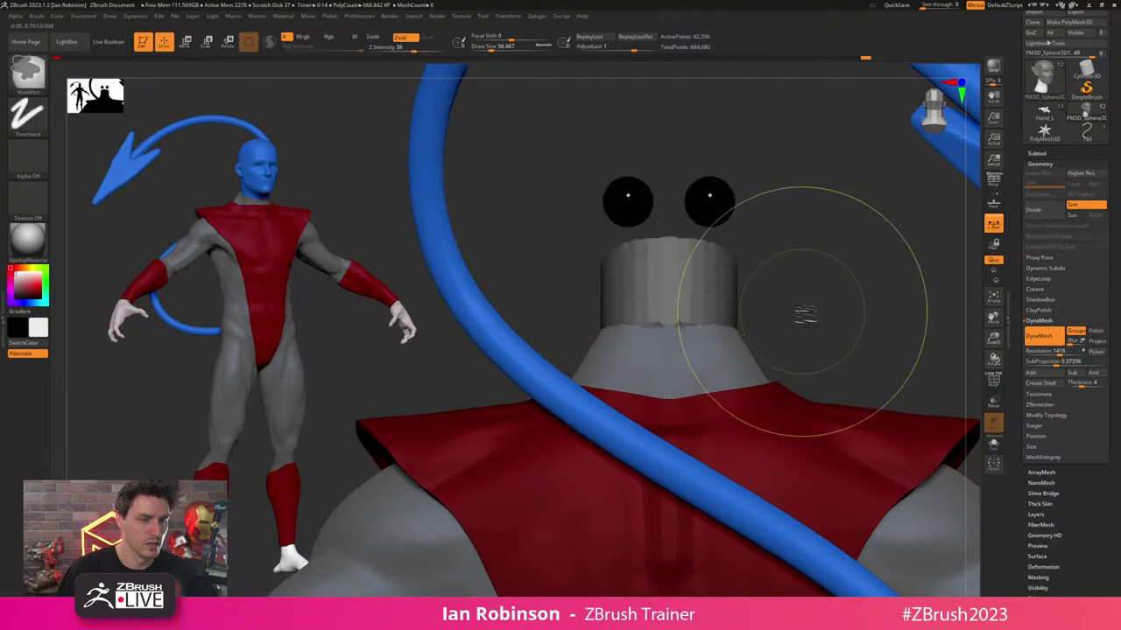
left_click(804, 316, "ctrl")
left_click(770, 286, "ctrl")
left_click(776, 284, "ctrl+shift")
left_click(779, 283, "ctrl")
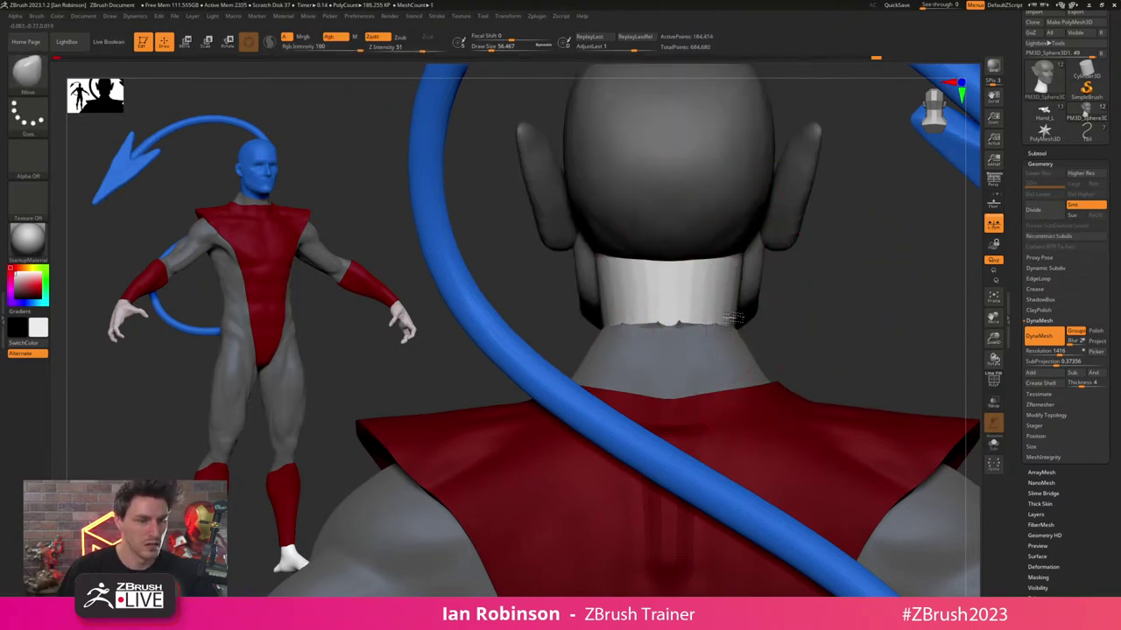
- Fit the neck into the body's neck opening with the Move brush, reducing the draw size to about 26.9
right_click_drag(798, 333, 678, 284)
right_click_drag(612, 318, 652, 272)
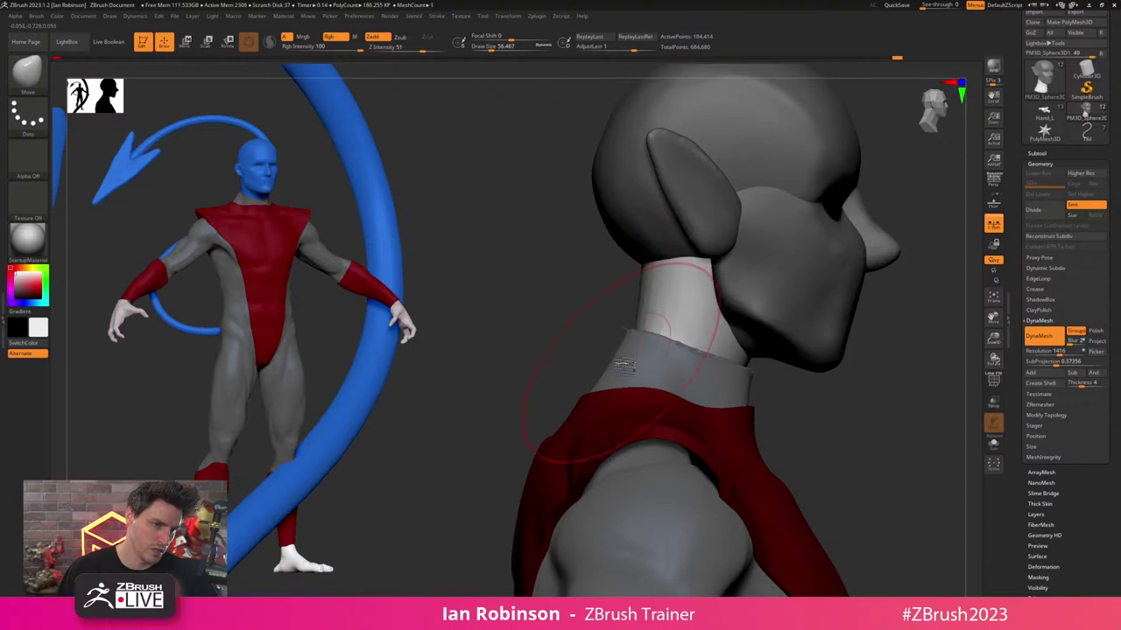
right_click_drag(613, 298, 596, 332)
right_click_drag(666, 300, 721, 248)
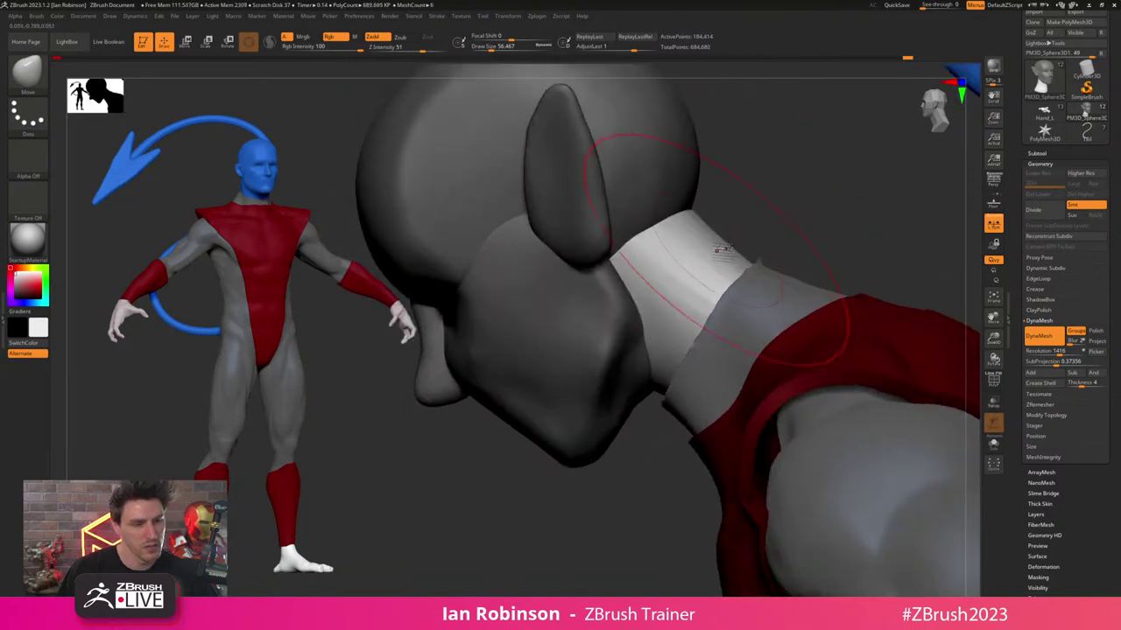
key("s")
right_click_drag(794, 207, 766, 260)
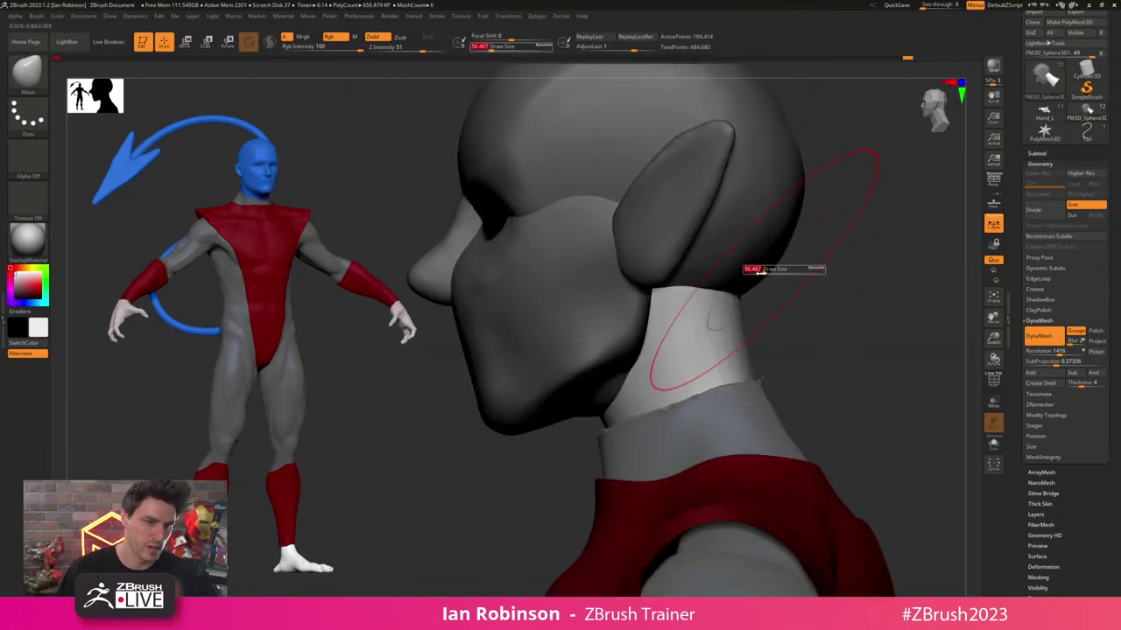
left_click_drag(760, 273, 756, 271)
right_click_drag(782, 348, 763, 293, "alt")
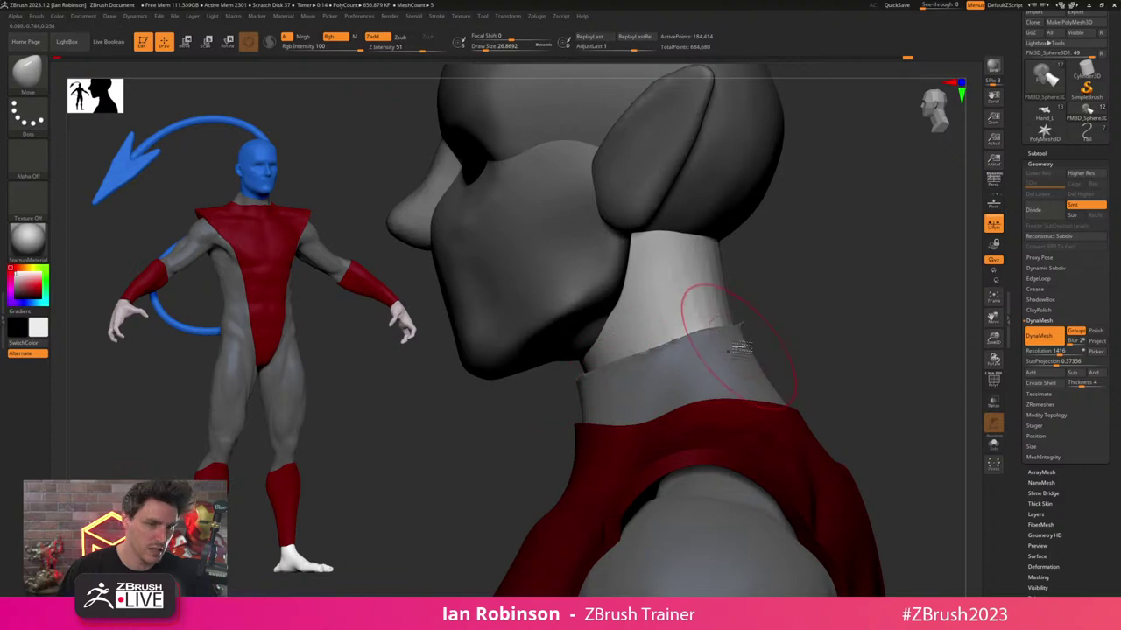
- Switch to the Body1 subtool and smooth the back of its neck where it meets the head's neck
left_click(734, 361, "alt")
key("shift+f")
key("shift+f")
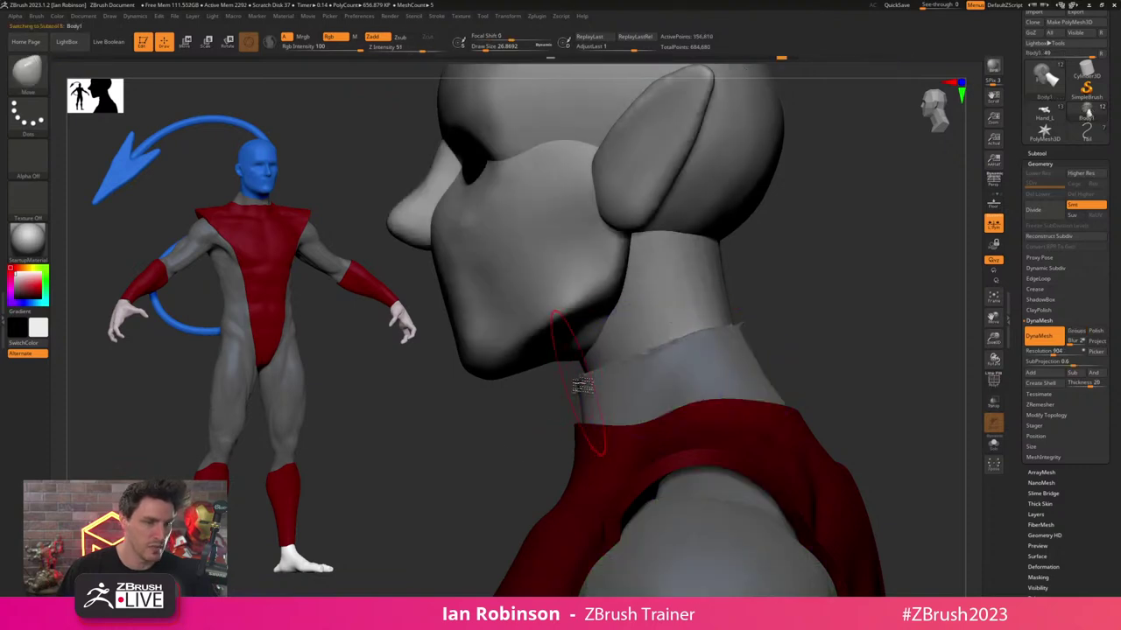
left_click_drag(525, 394, 846, 281, "ctrl+shift")
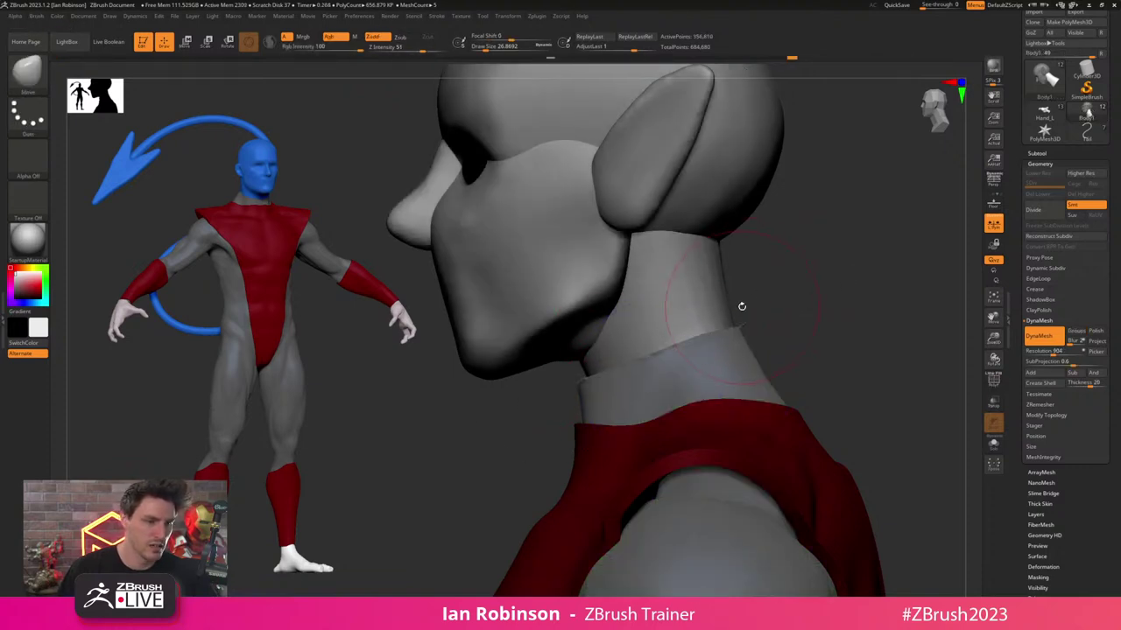
right_click_drag(740, 306, 736, 339)
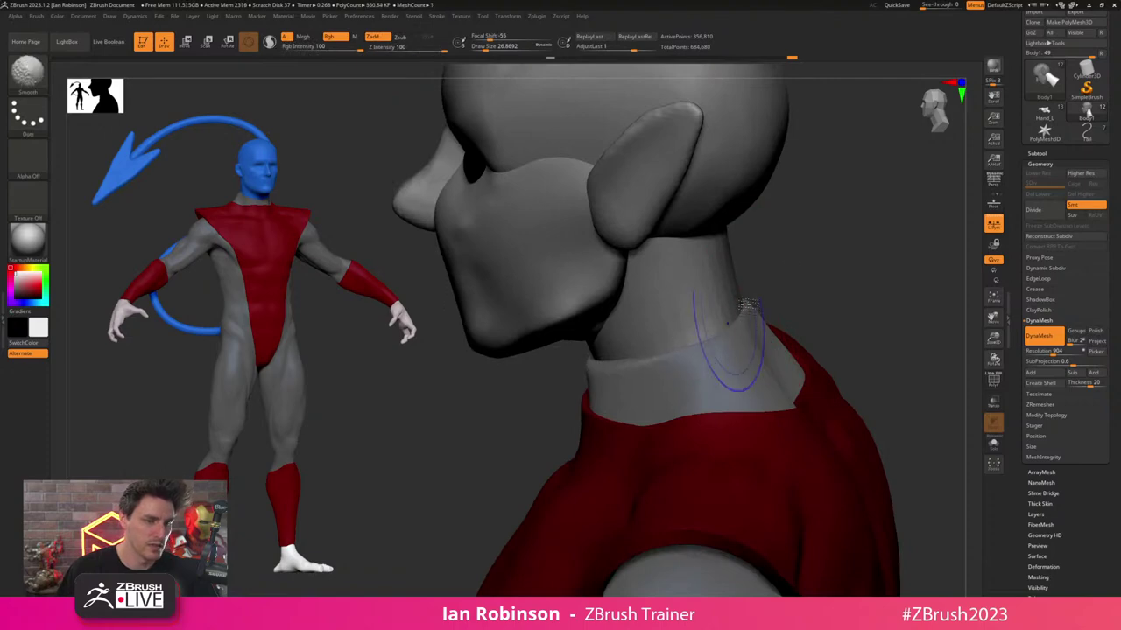
right_click_drag(830, 280, 803, 255)
left_click_drag(728, 267, 734, 296, "shift")
right_click_drag(794, 275, 742, 312)
- Reselect the head subtool, check the neck join from several sides, and clear the mask
left_click(779, 302, "alt")
right_click_drag(893, 338, 615, 372)
right_click_drag(720, 352, 671, 341)
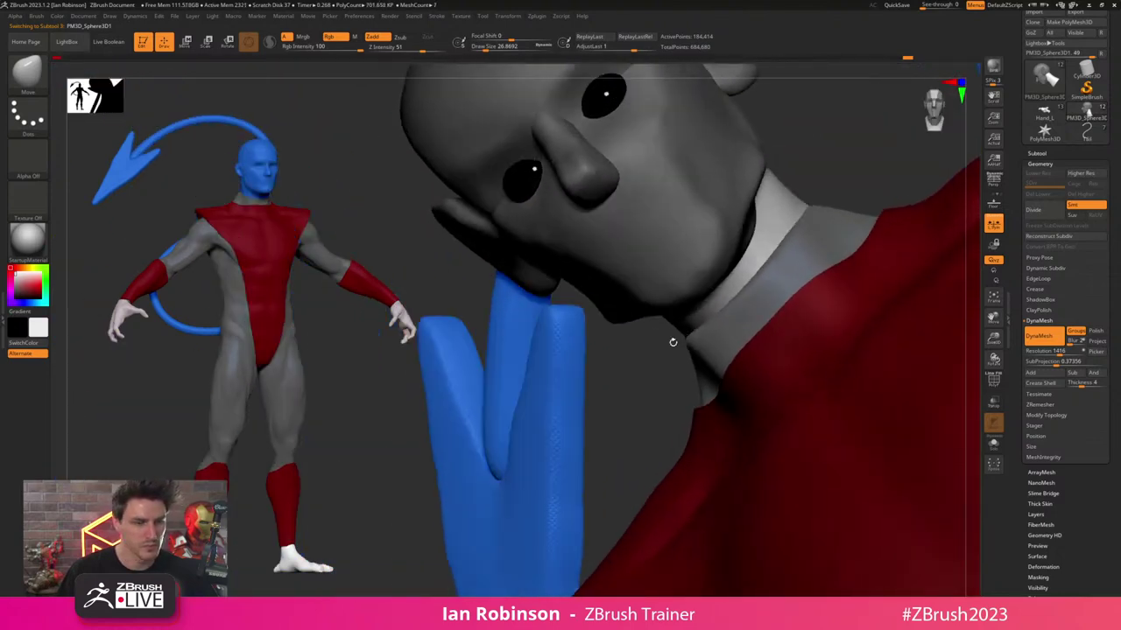
right_click_drag(816, 262, 646, 326)
right_click_drag(842, 180, 800, 206, "ctrl")
key("shift+f")
key("shift+f")
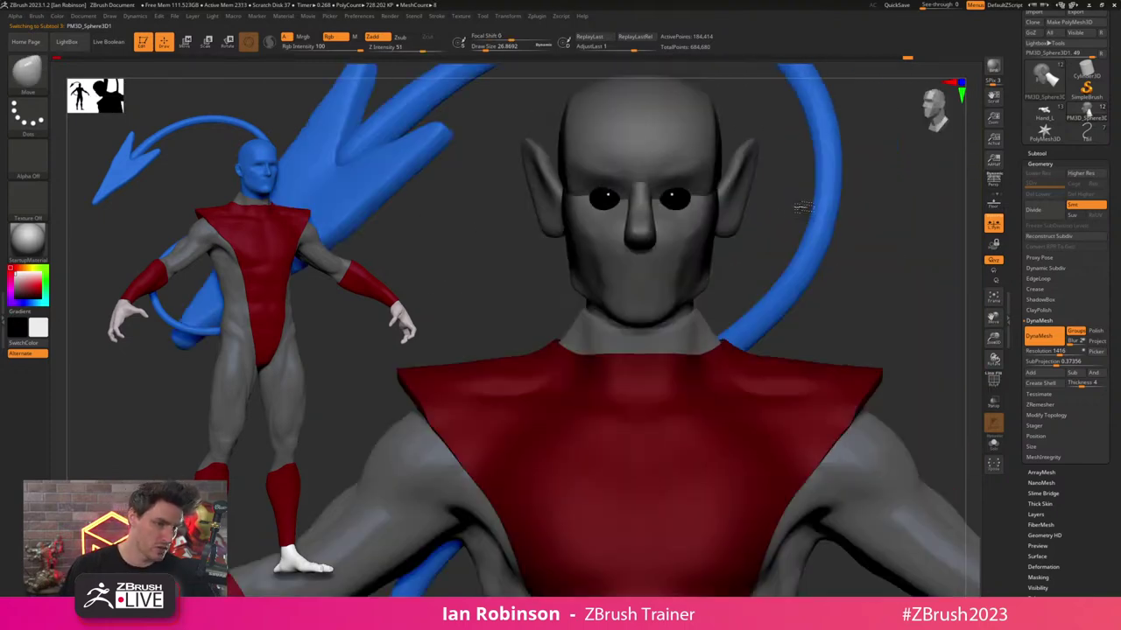
left_click_drag(772, 216, 822, 233, "ctrl")
right_click_drag(896, 289, 810, 307)
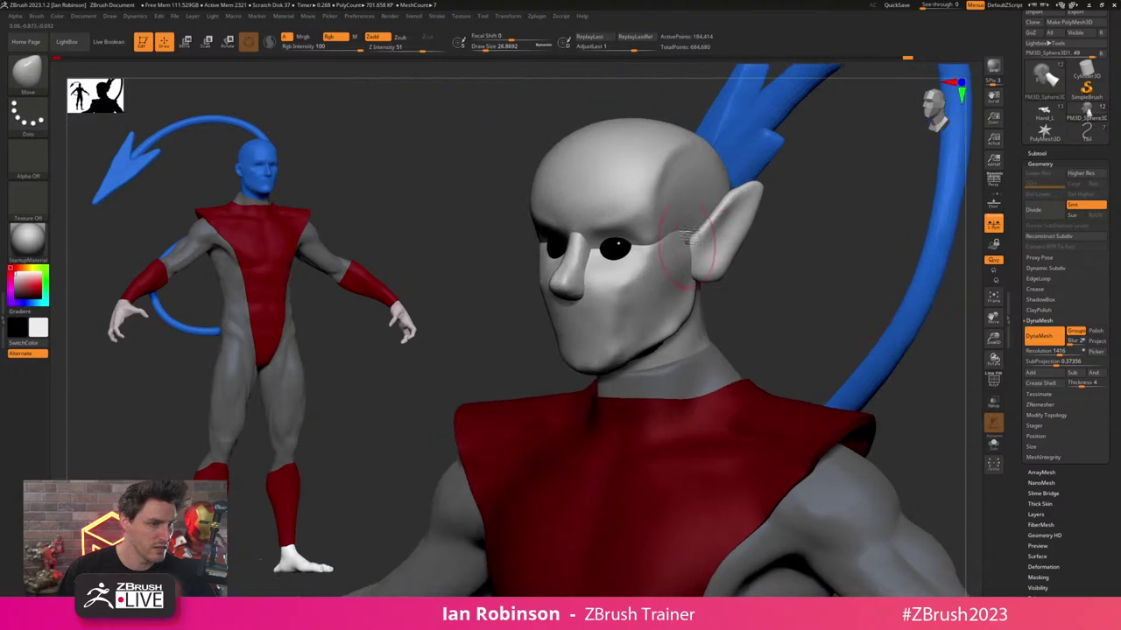
right_click_drag(827, 266, 739, 189)
key("b")
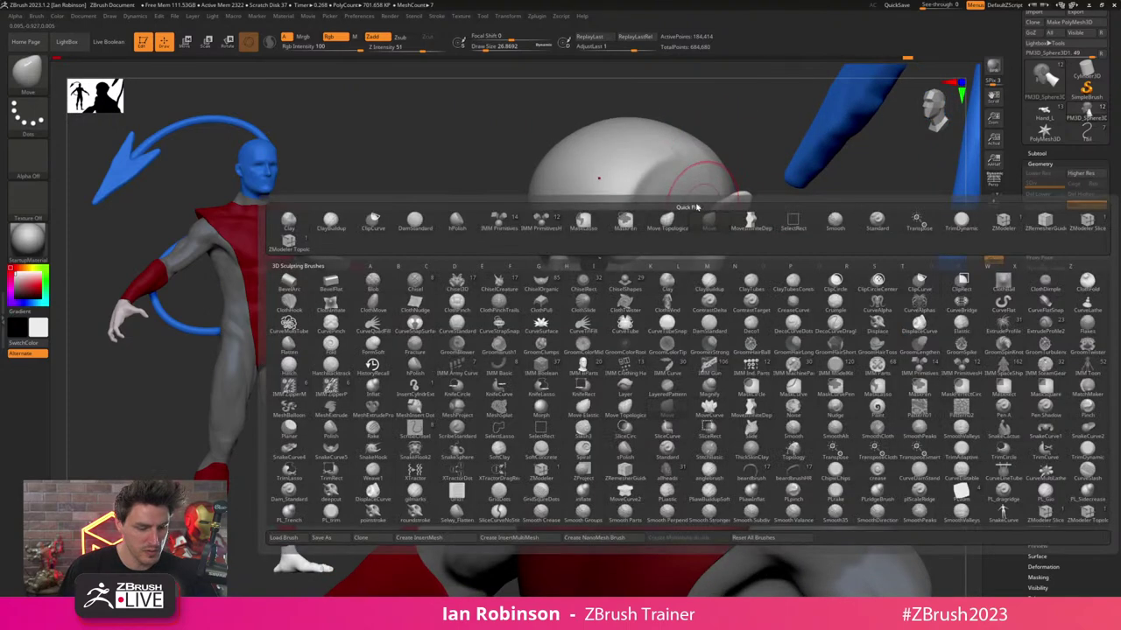
key("m")
key("v")
key("d")
left_click_drag(680, 155, 648, 173)
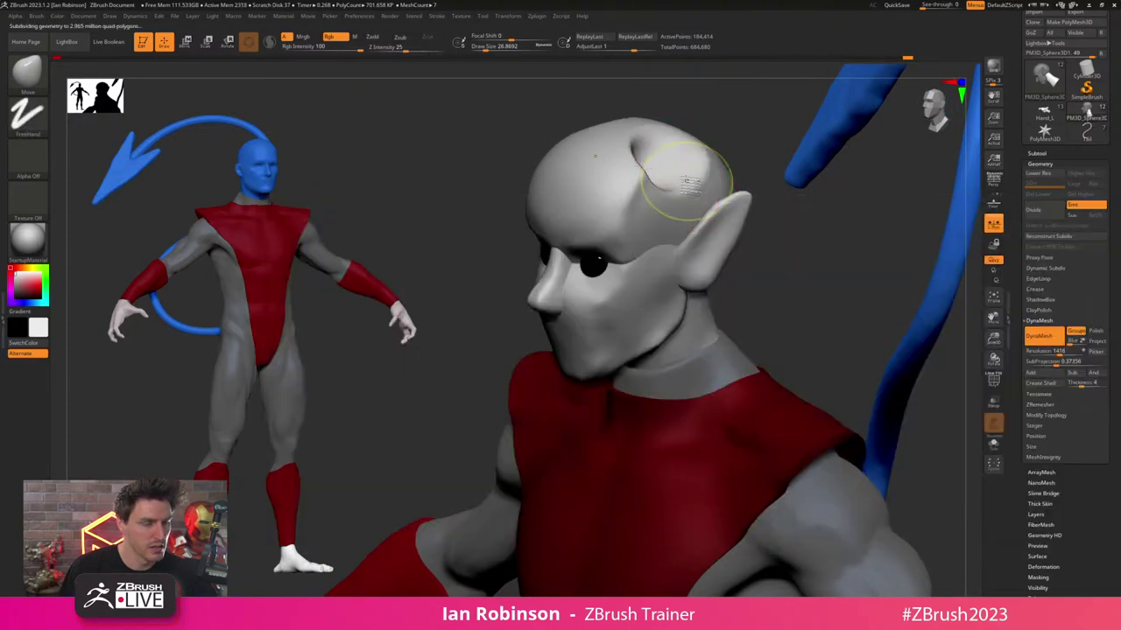
key("ctrl+z")
key("shift+f")
key("shift+f")
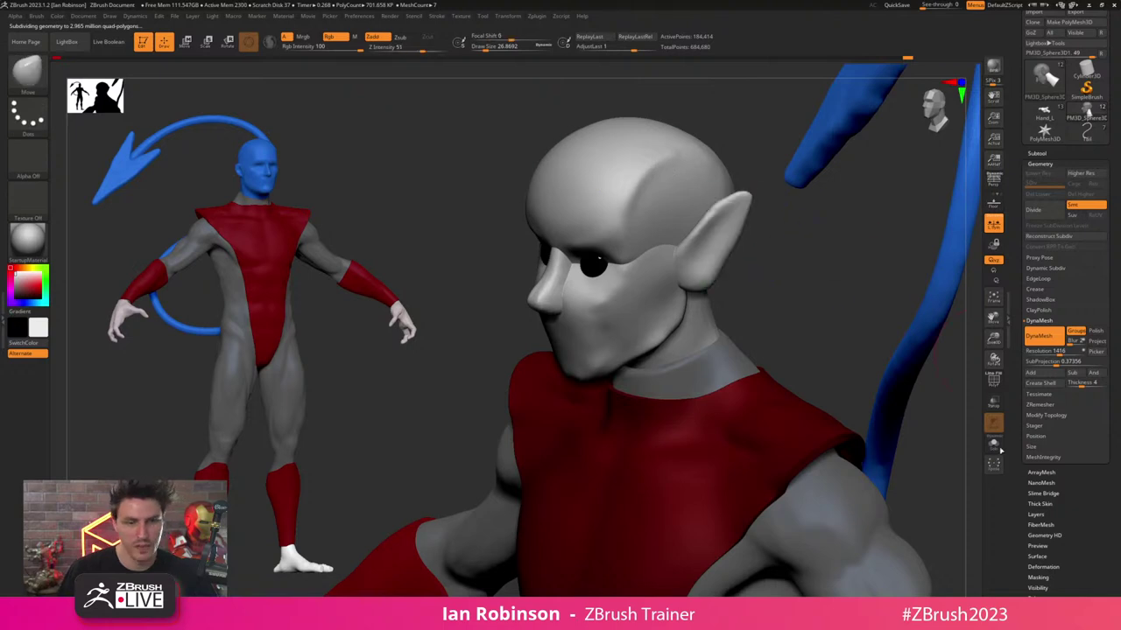
- Solo the head subtool and save the tool file
left_click(994, 445)
left_click(1036, 153)
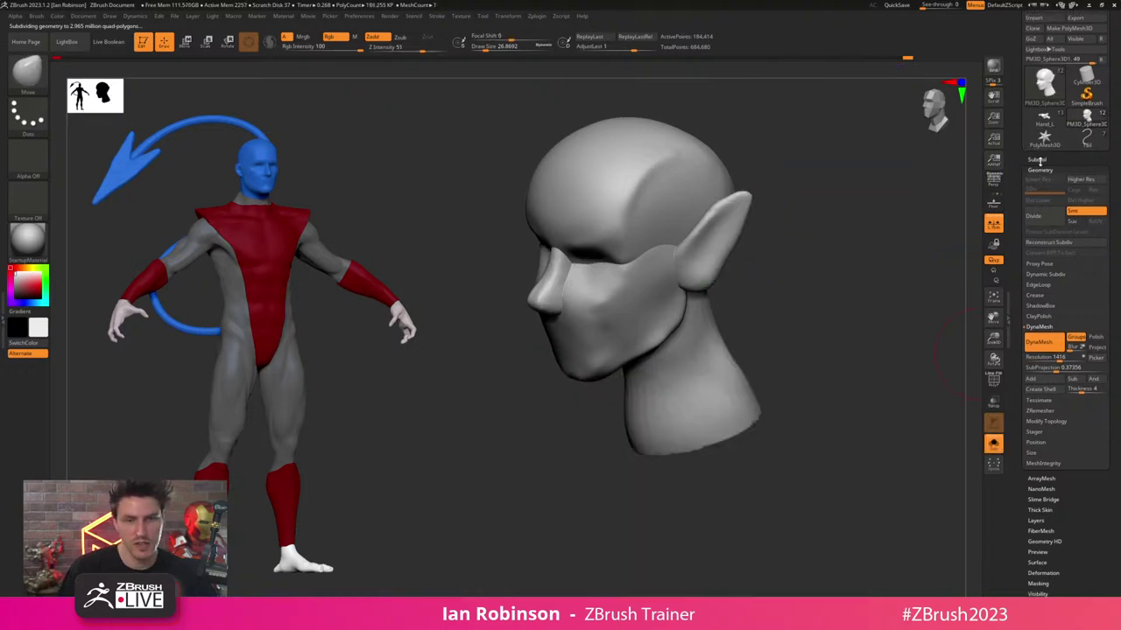
left_click_drag(1114, 154, 1113, 220)
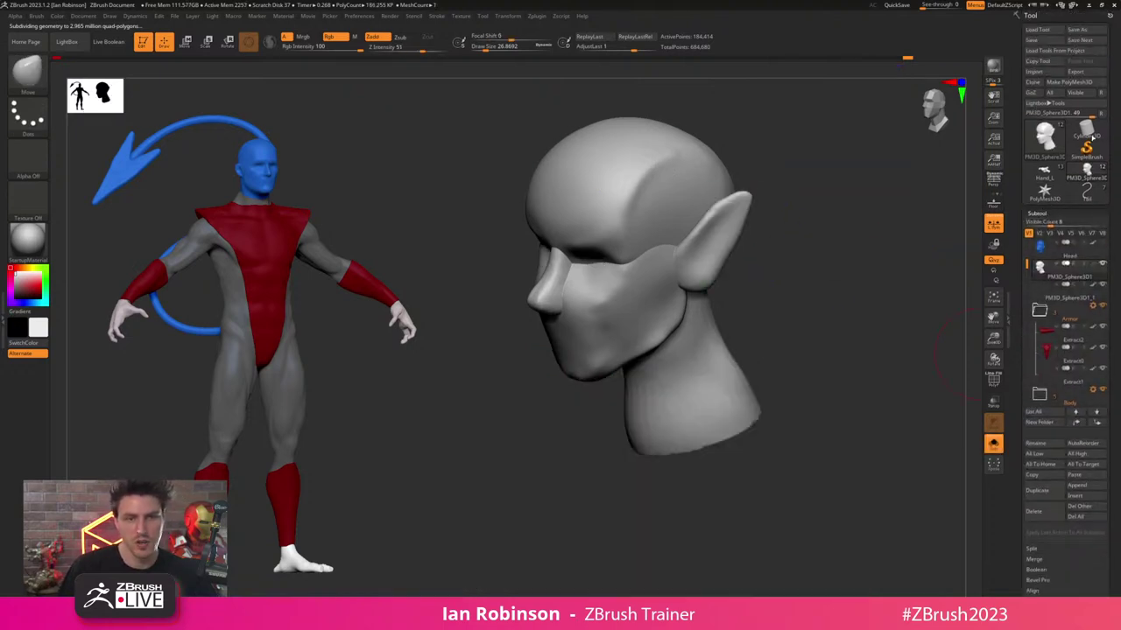
left_click(1048, 41)
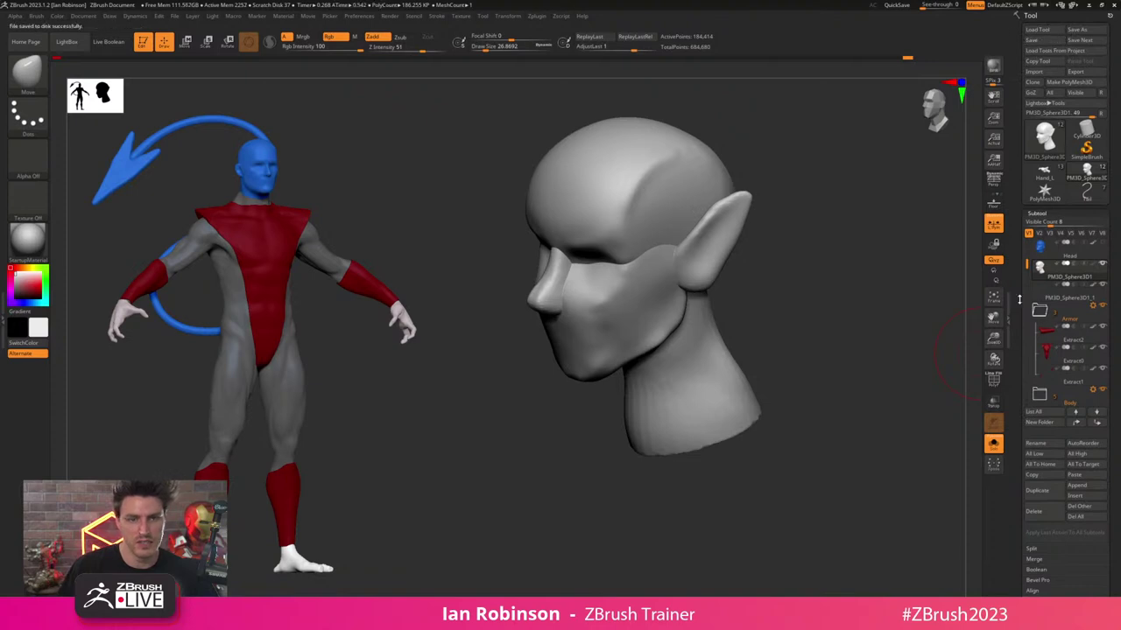
- Rename the head subtool as Head_BlockOut
left_click(1043, 445)
type("Bloc")
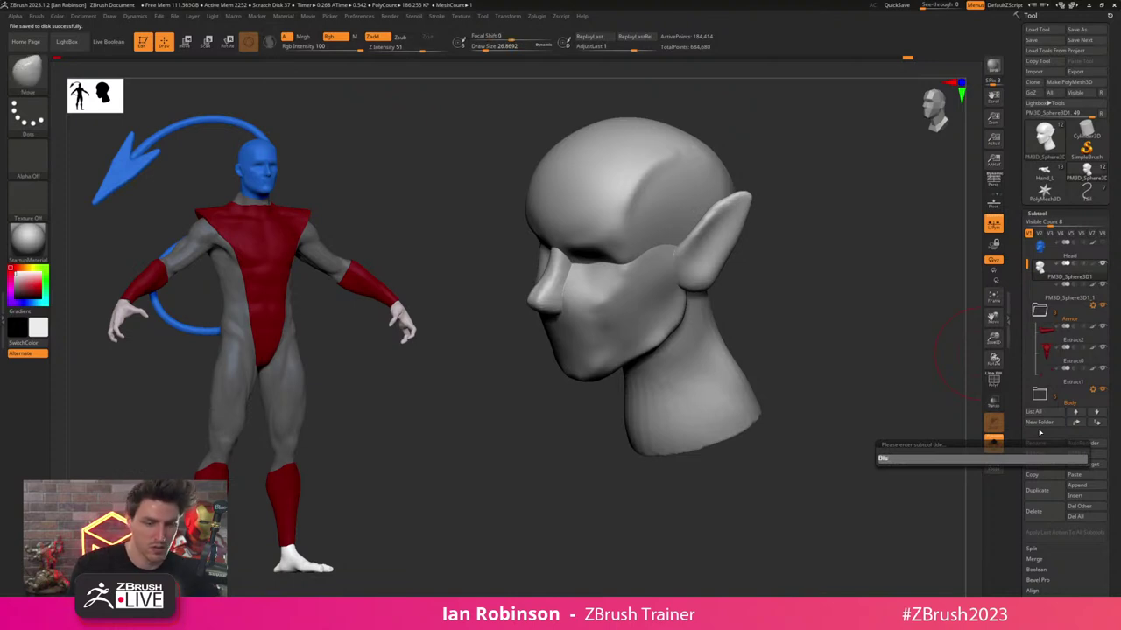
type("Head_")
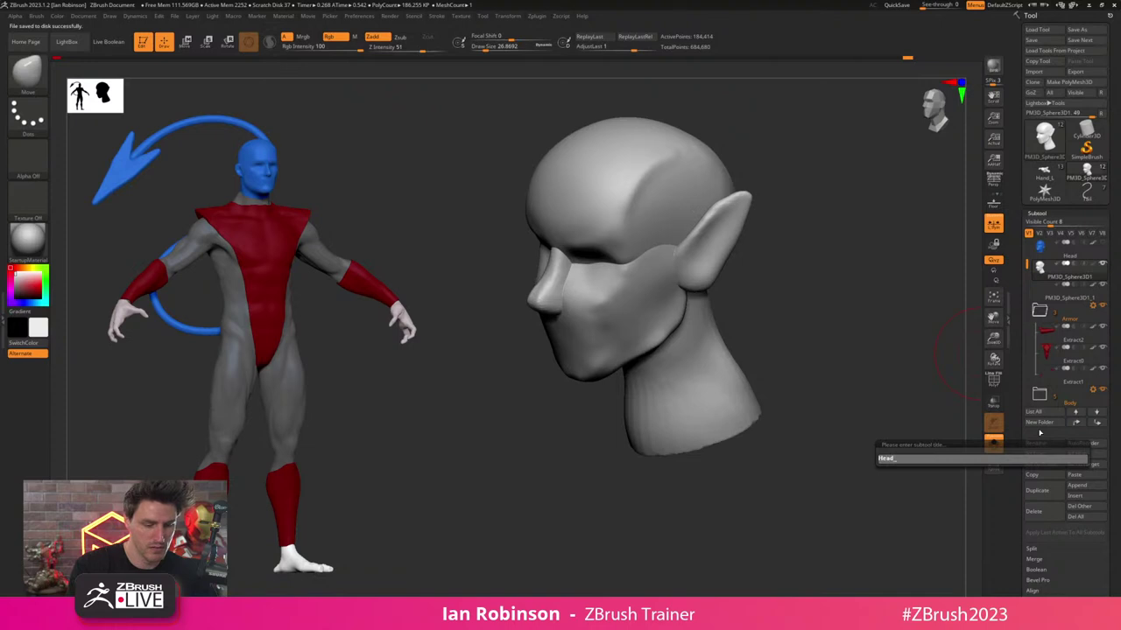
type("BlockOut")
key("Return")
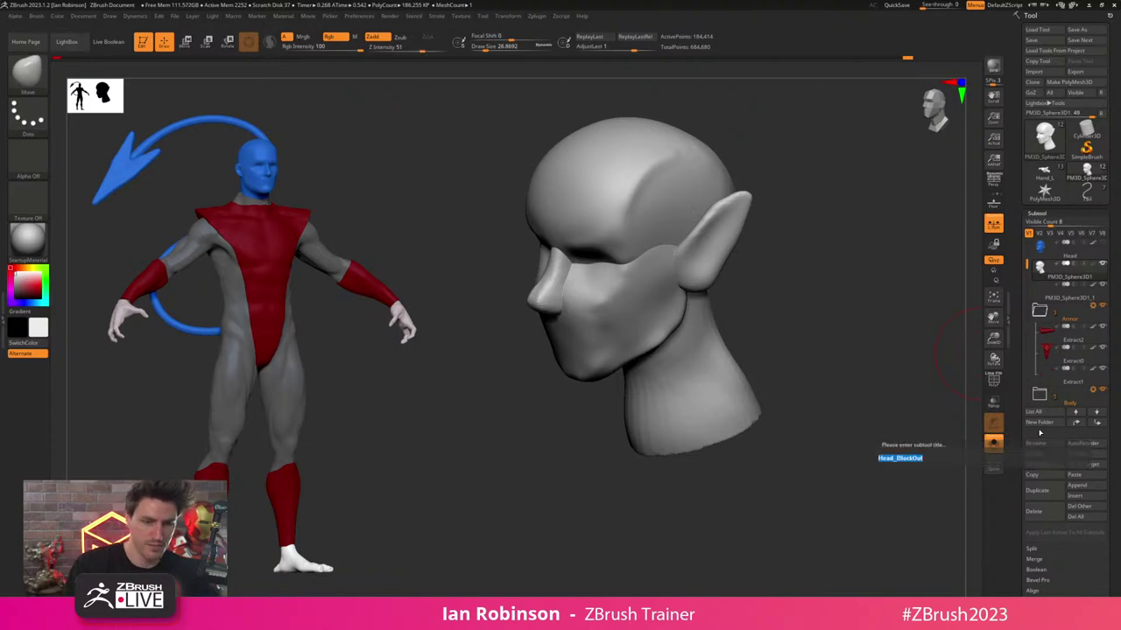
- Duplicate the Head_BlockOut subtool and rename the copy Head_Merged
key("ctrl+shift+d")
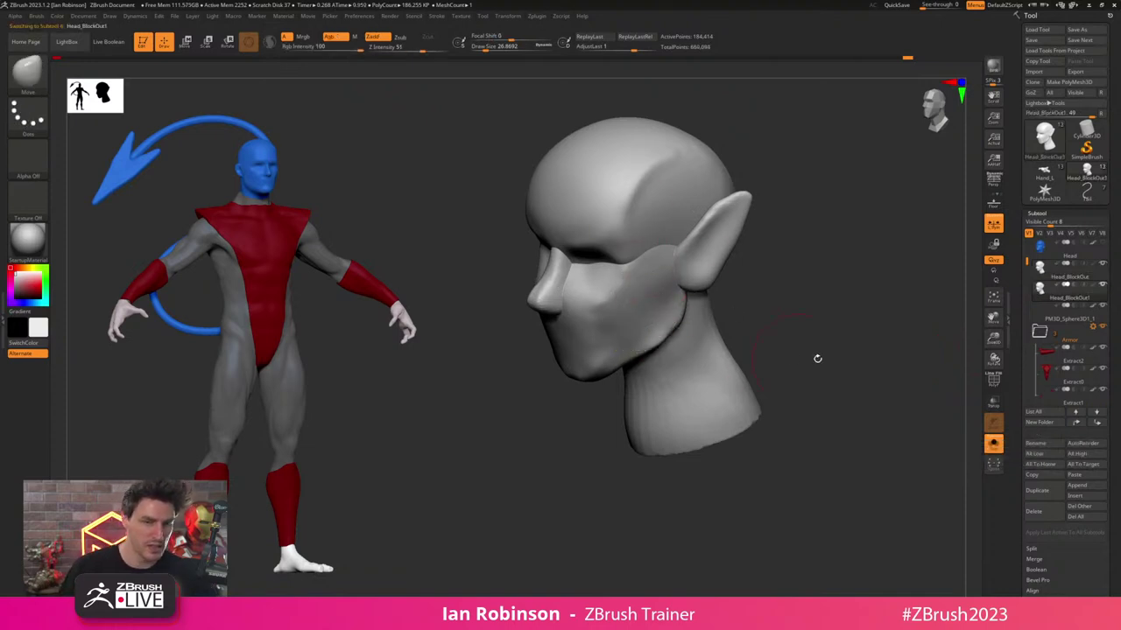
left_click(1034, 444)
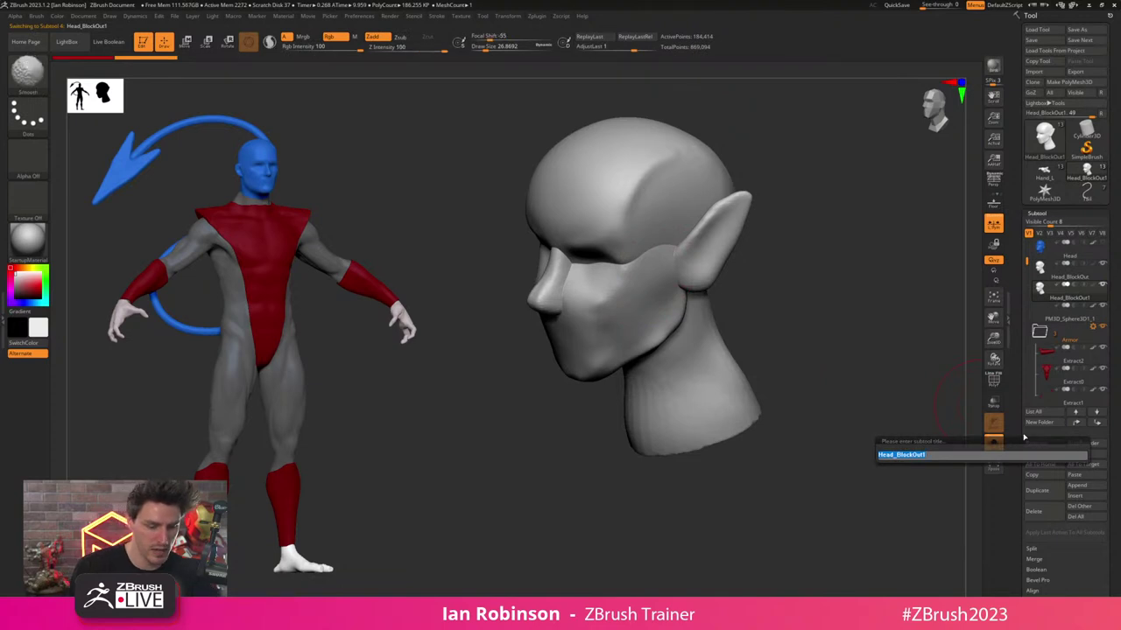
type("Head_Merged")
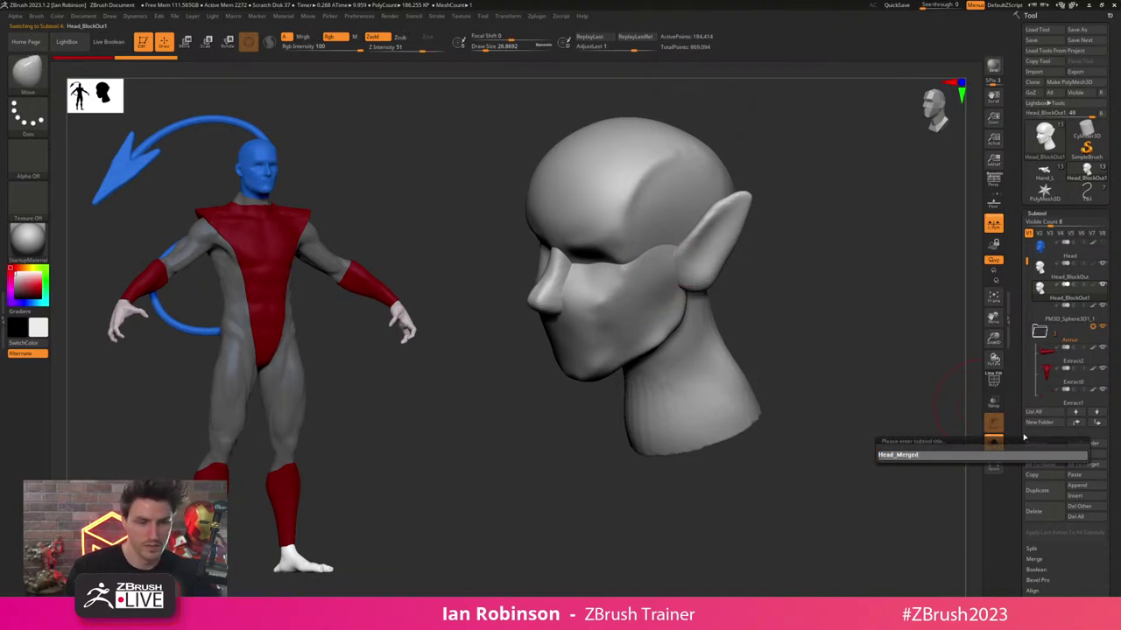
key("Return")
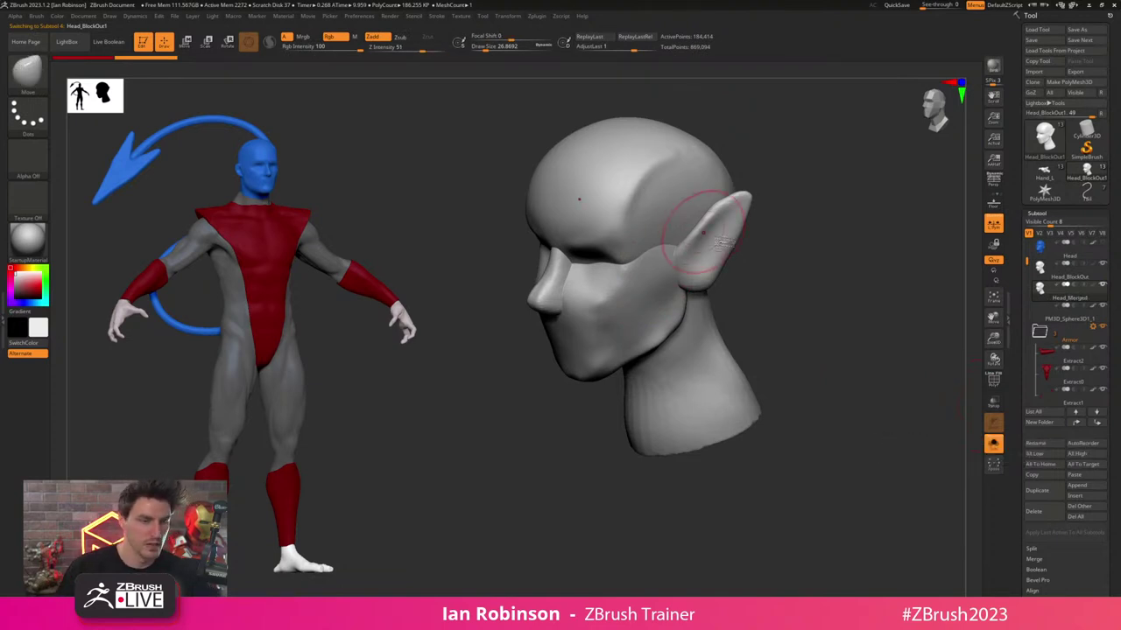
- Mask everything on the Head_Merged subtool except the two ears
left_click_drag(885, 294, 785, 317)
left_click(746, 294, "ctrl")
left_click(748, 282, "ctrl")
left_click_drag(784, 317, 816, 329)
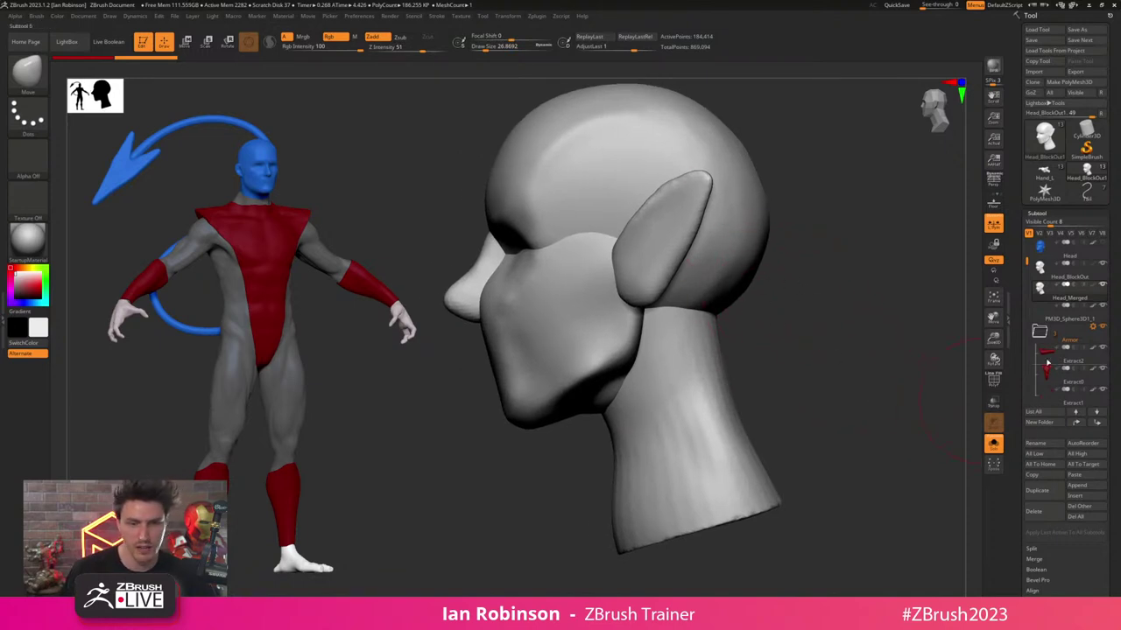
left_click(1045, 215)
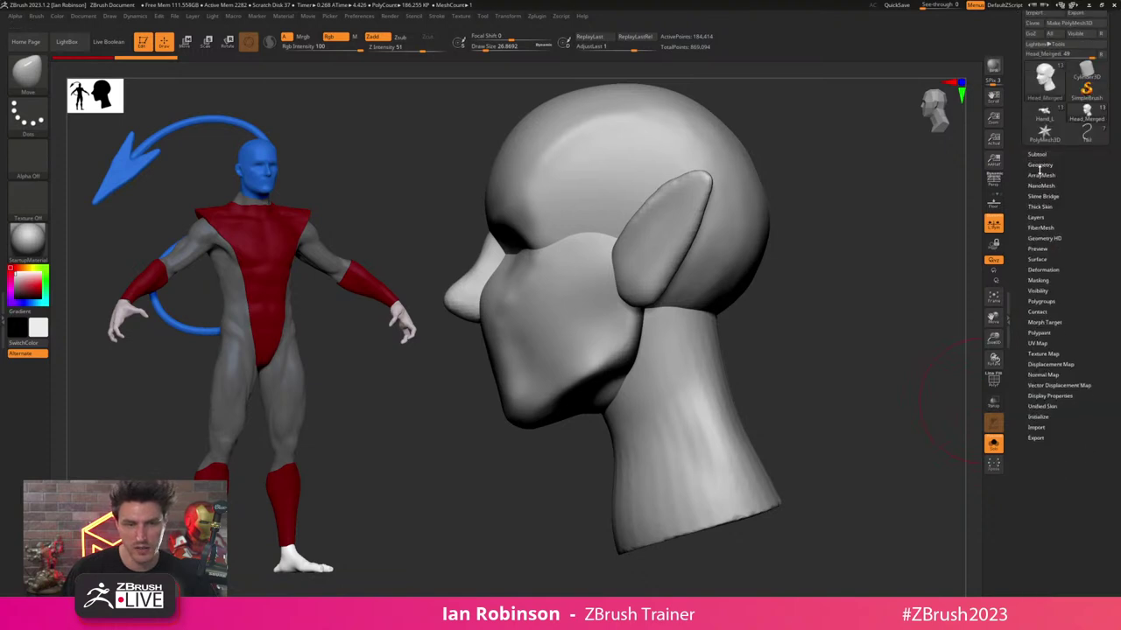
left_click(1041, 175)
left_click_drag(832, 352, 896, 366)
left_click(704, 237, "ctrl+shift")
left_click(781, 259, "ctrl")
left_click(784, 262, "ctrl+shift")
left_click(782, 263, "ctrl")
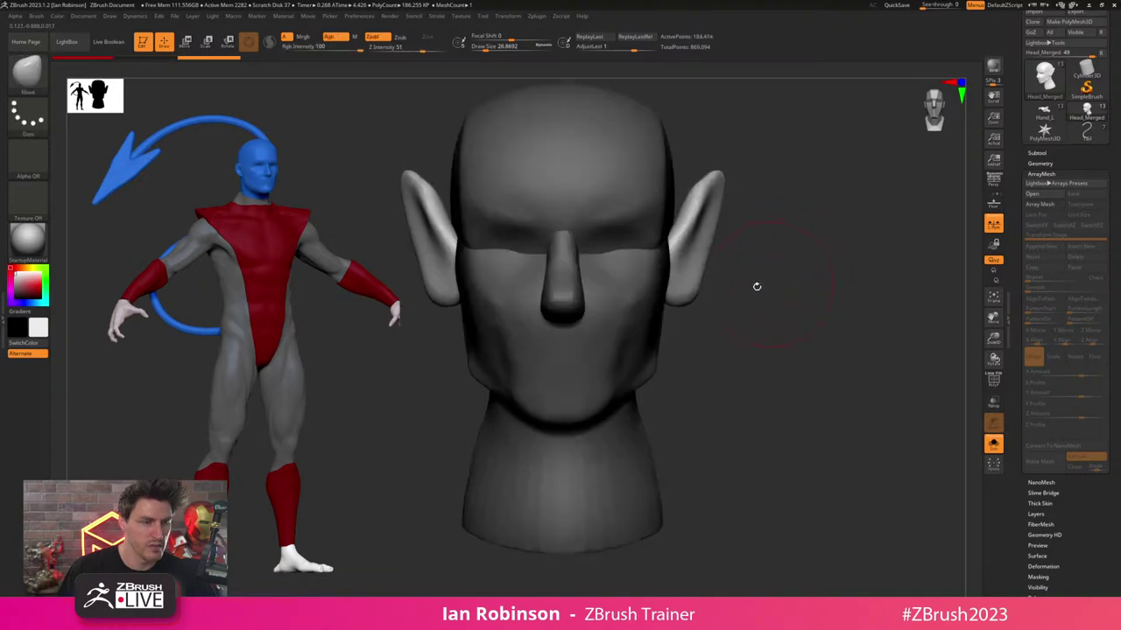
- Rotate the unmasked ears with the gizmo, then reshape them against the skull with the Move brush
key("w")
left_click_drag(758, 285, 669, 267)
left_click(685, 264, "alt")
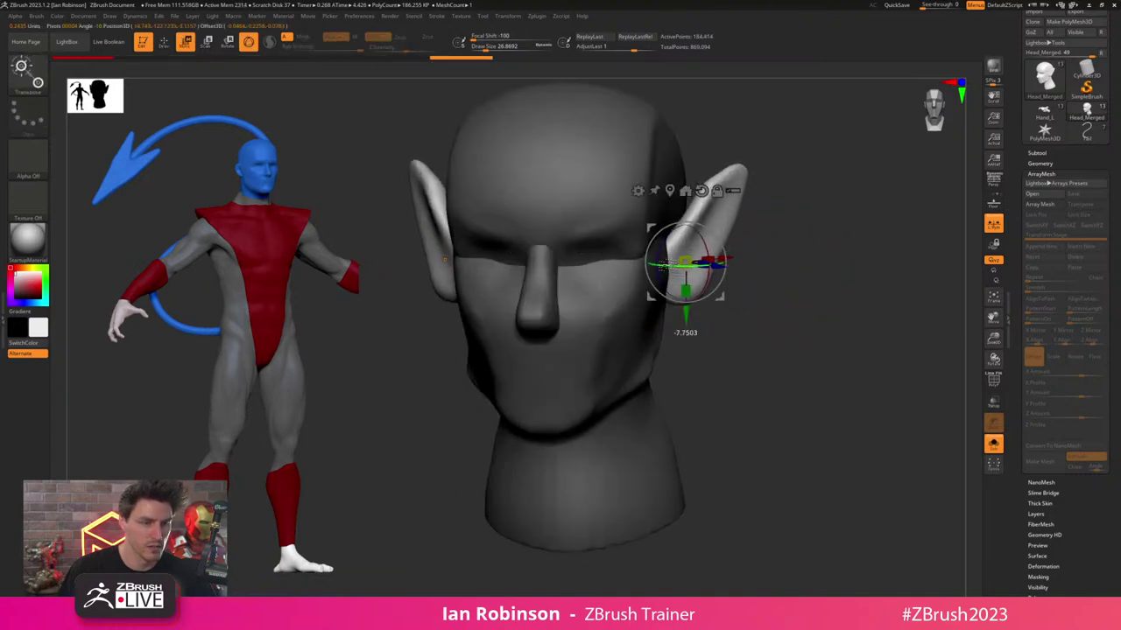
left_click_drag(790, 265, 785, 306)
mouse_move(769, 266)
left_mouse_down()
mouse_move(756, 405)
mouse_move(742, 336)
mouse_move(760, 380)
left_mouse_up()
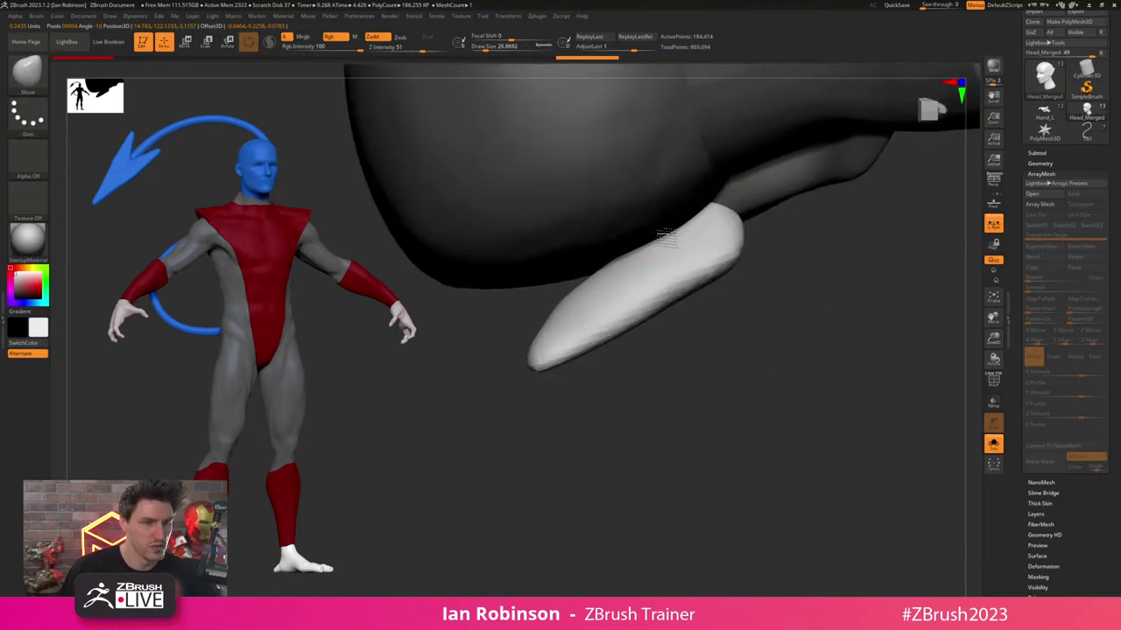
left_click_drag(743, 334, 741, 316)
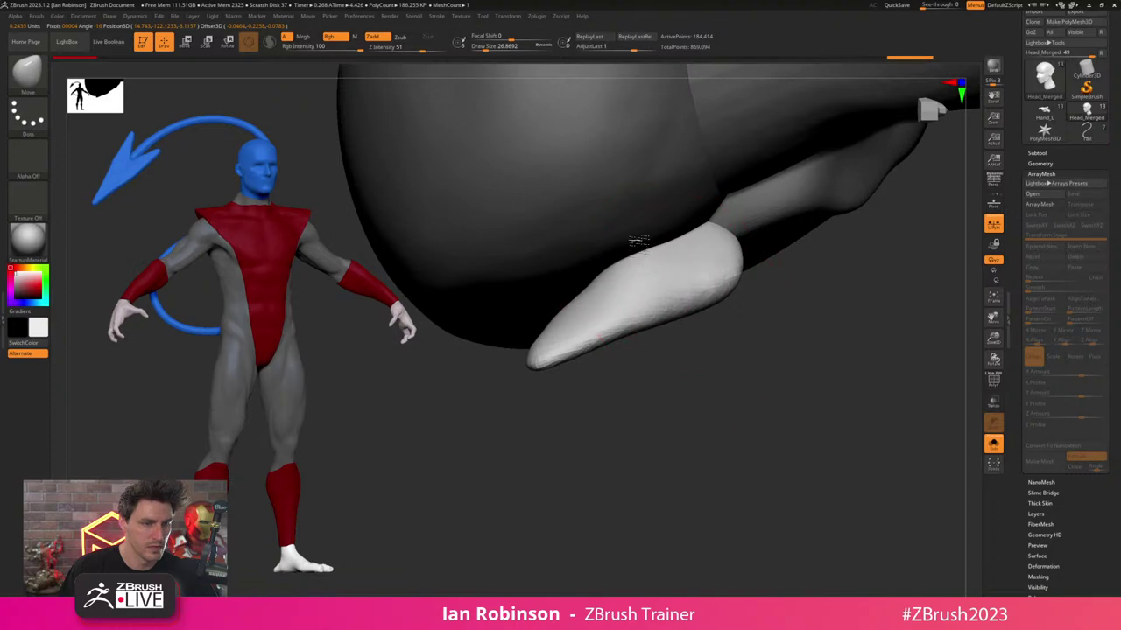
left_click_drag(685, 386, 750, 268)
left_click_drag(776, 350, 859, 398, "alt")
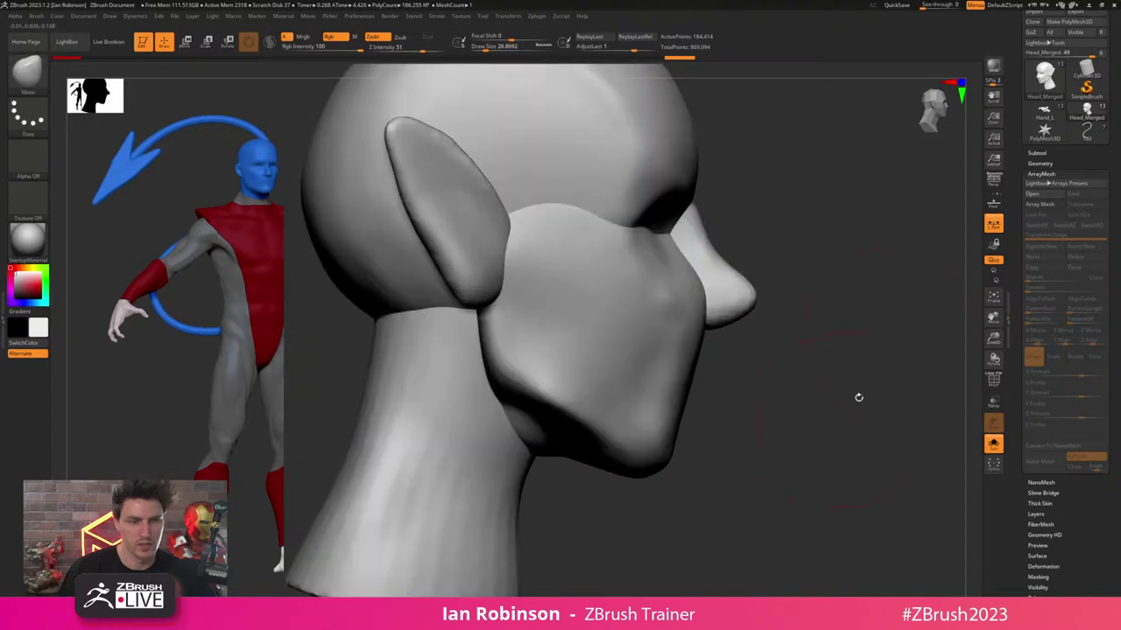
- DynaMesh the merged head at resolution 1416 with Groups off and smooth the seams between its merged parts
left_click(1041, 163)
left_click(1076, 331)
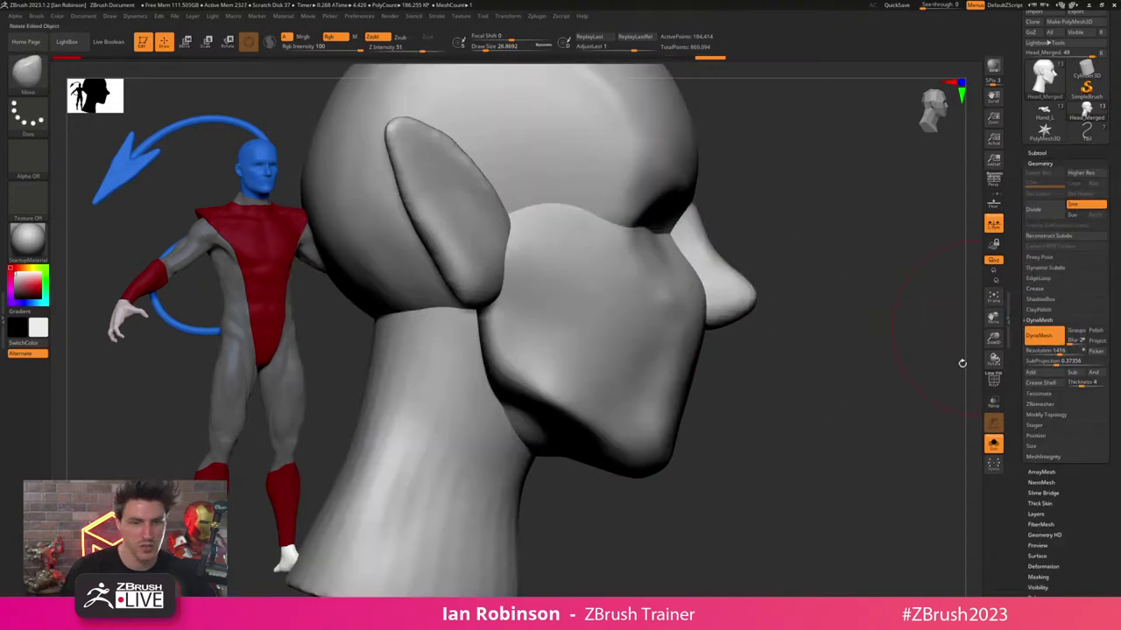
left_click_drag(863, 326, 870, 396, "ctrl")
mouse_move(830, 291)
left_mouse_down("alt")
mouse_move(695, 296)
mouse_move(680, 378)
left_mouse_up("alt")
mouse_move(743, 238)
left_mouse_down("shift")
mouse_move(588, 271)
mouse_move(599, 296)
left_mouse_up("shift")
mouse_move(644, 402)
left_mouse_down("shift")
mouse_move(615, 365)
mouse_move(739, 339)
mouse_move(833, 242)
left_mouse_up("shift")
- Check the merged head against the eyes and body, solo it again, and hide the Head_BlockOut subtool
left_click(993, 444)
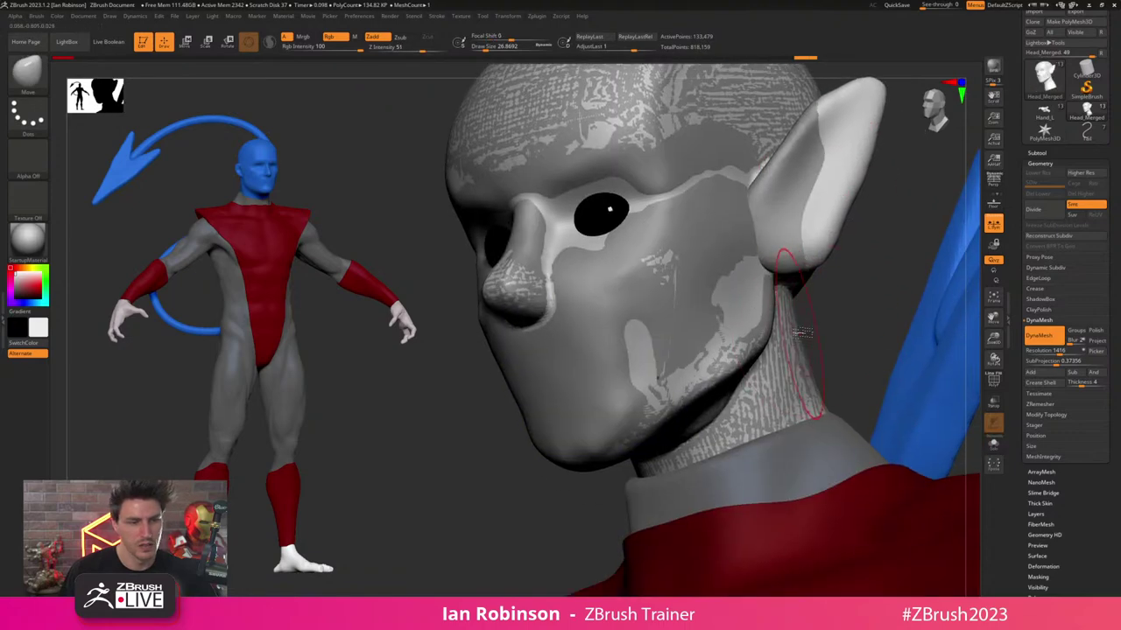
left_click(992, 441)
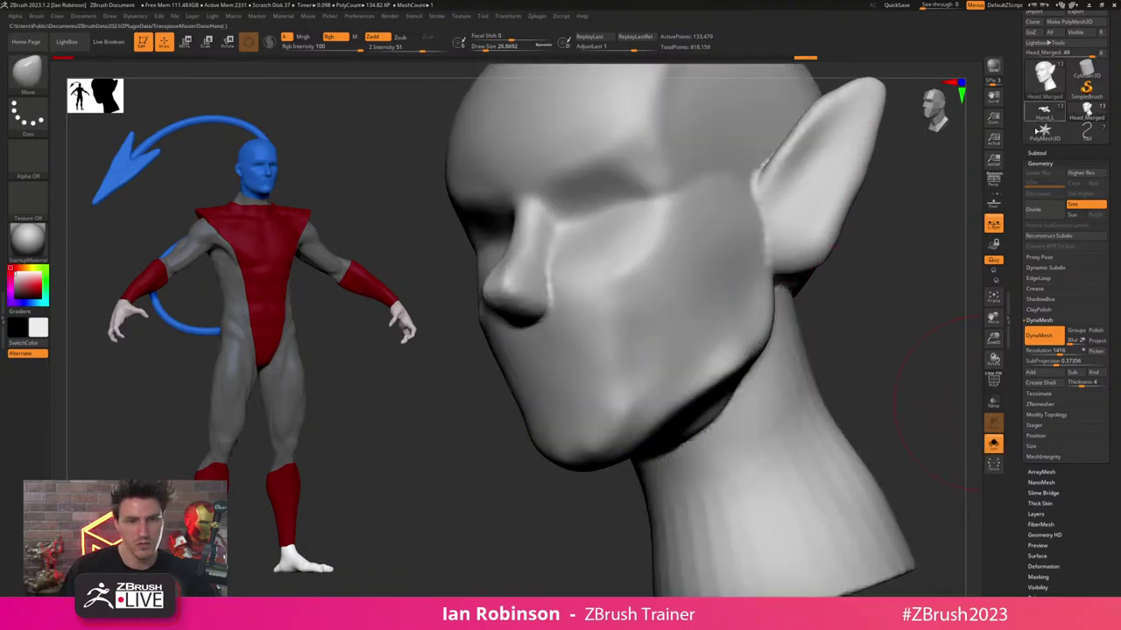
left_click(1038, 153)
left_click(1104, 202)
- Turn off local symmetry, reduce the Draw Size to about 11.7, and smooth the join between jaw and neck
key("s")
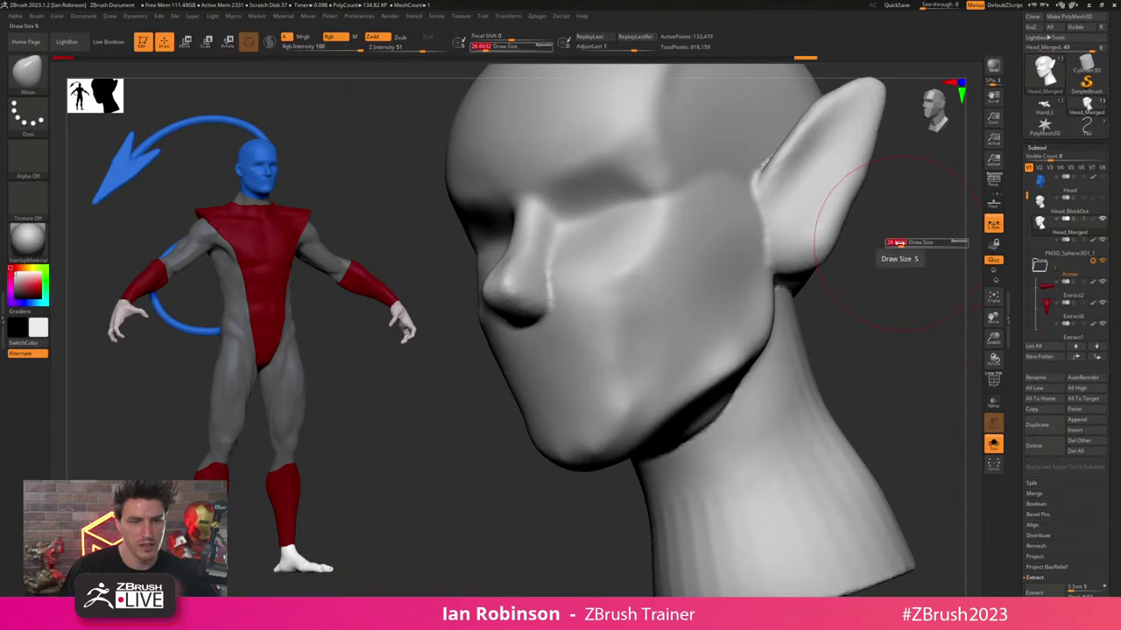
left_click_drag(901, 243, 897, 241)
left_click(993, 224)
left_click_drag(915, 278, 882, 251)
left_click_drag(690, 365, 682, 395, "shift")
mouse_move(852, 307)
left_mouse_down()
mouse_move(863, 250)
mouse_move(775, 266)
left_mouse_up()
- Build up the area under the chin into the front of the neck with ClayBuildup at Draw Size about 26.9
key("b")
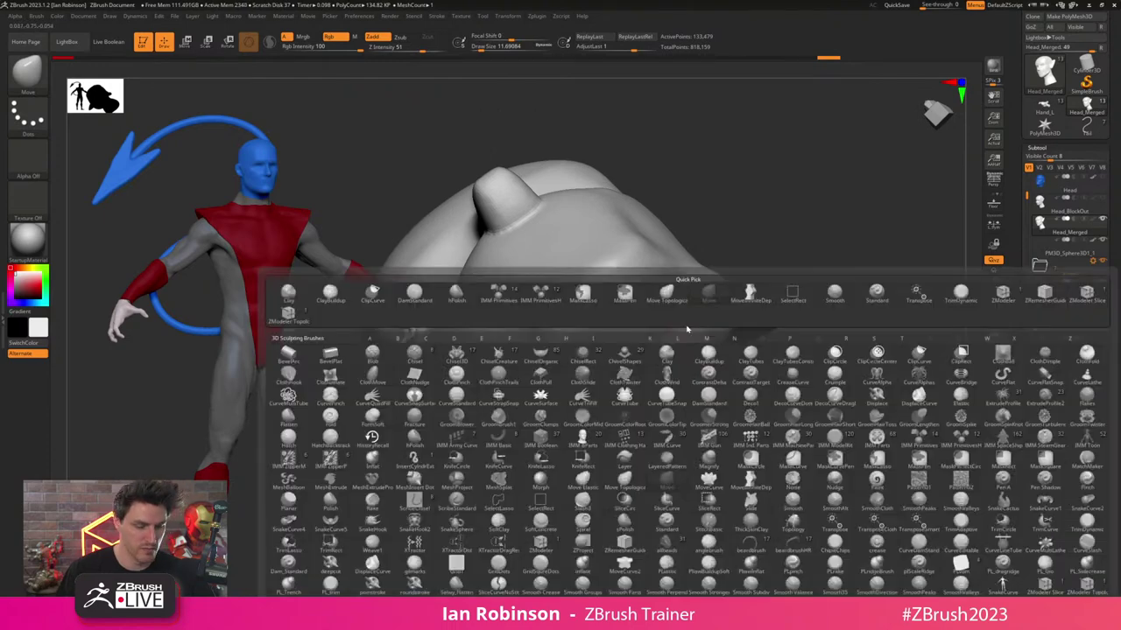
key("c")
key("b")
key("s")
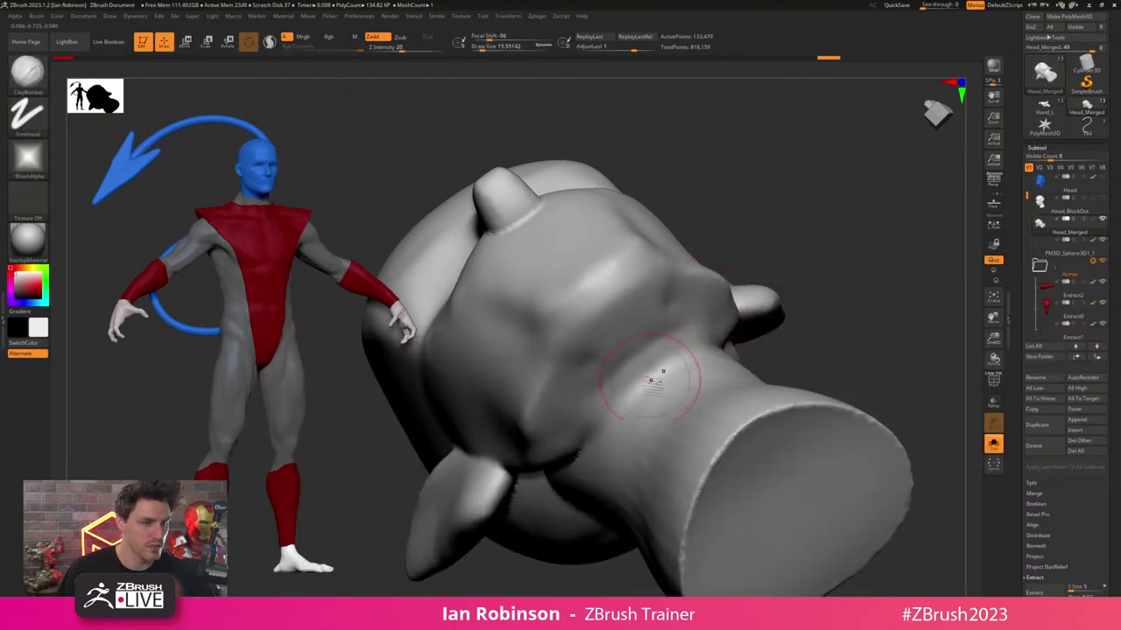
key("s")
left_click_drag(670, 364, 635, 335)
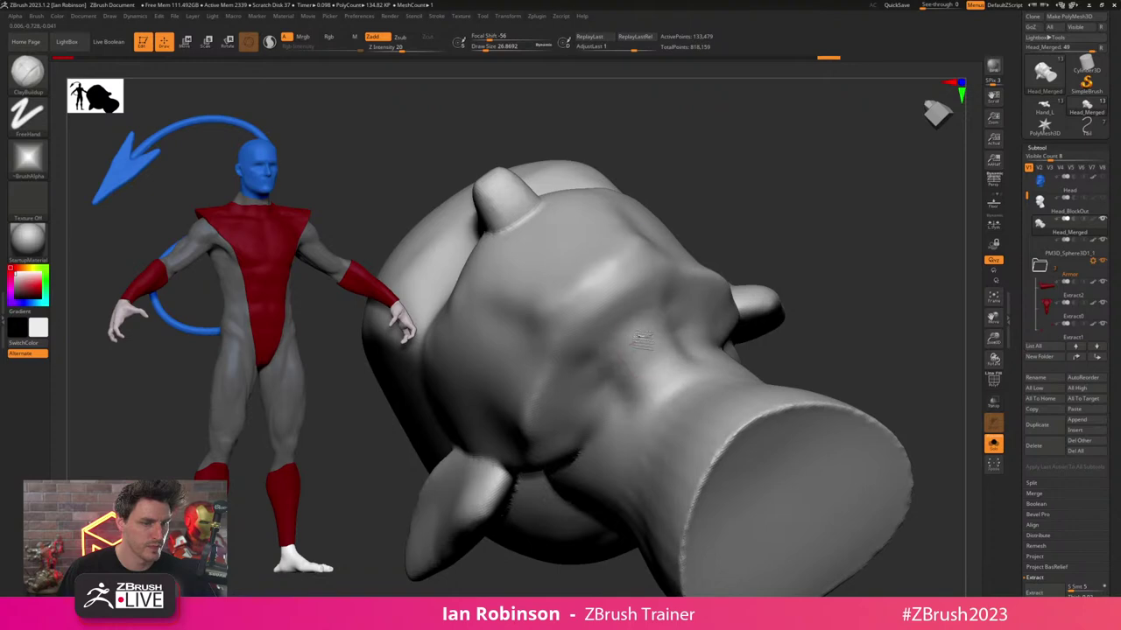
left_click_drag(659, 372, 661, 385)
left_click_drag(788, 272, 861, 250)
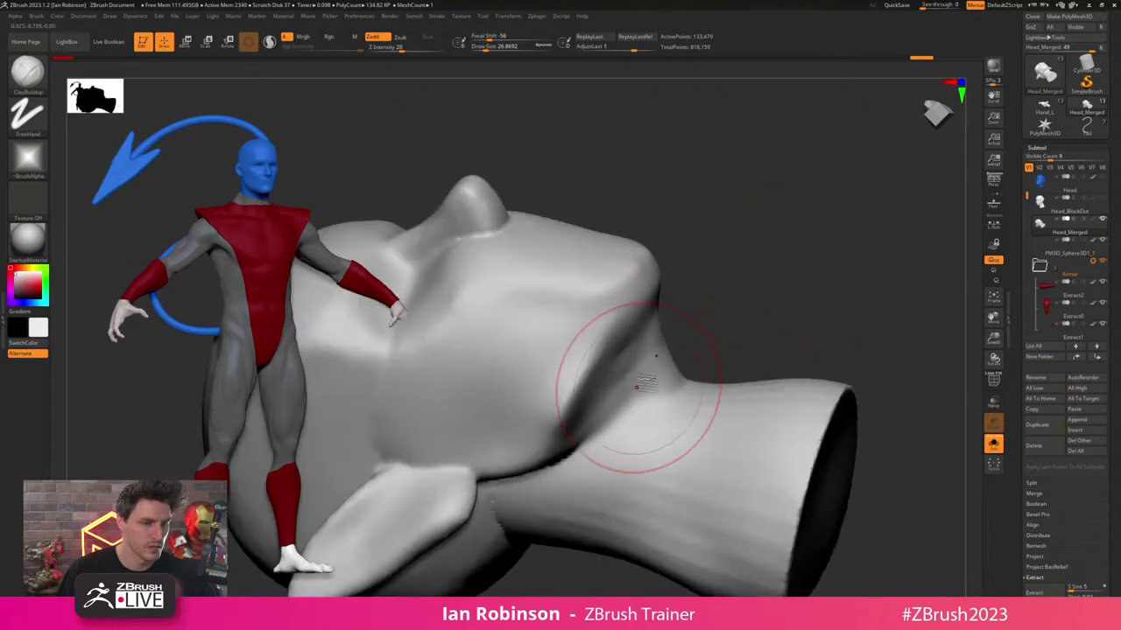
left_click_drag(780, 323, 785, 352)
left_click_drag(681, 371, 723, 394)
mouse_move(805, 311)
left_mouse_down()
mouse_move(816, 340)
mouse_move(778, 252)
mouse_move(819, 249)
mouse_move(772, 222)
left_mouse_up()
- Sculpt the side neck muscles from behind the jaw to the neck base with ClayBuildup at Draw Size about 17
key("s")
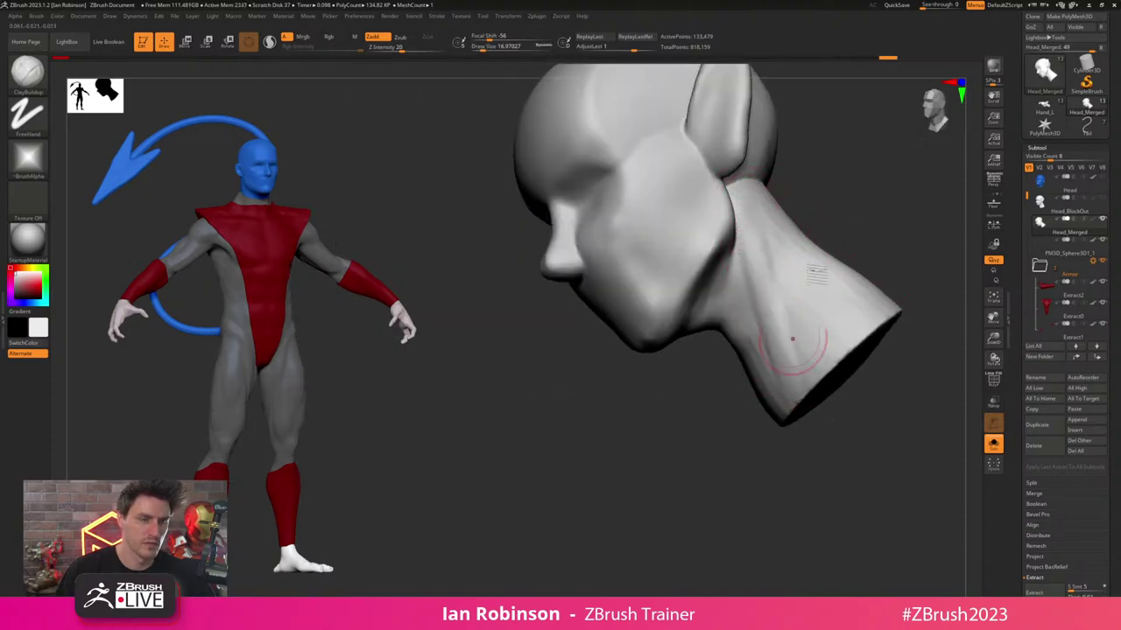
right_click_drag(784, 351, 830, 275)
left_click_drag(830, 275, 812, 276)
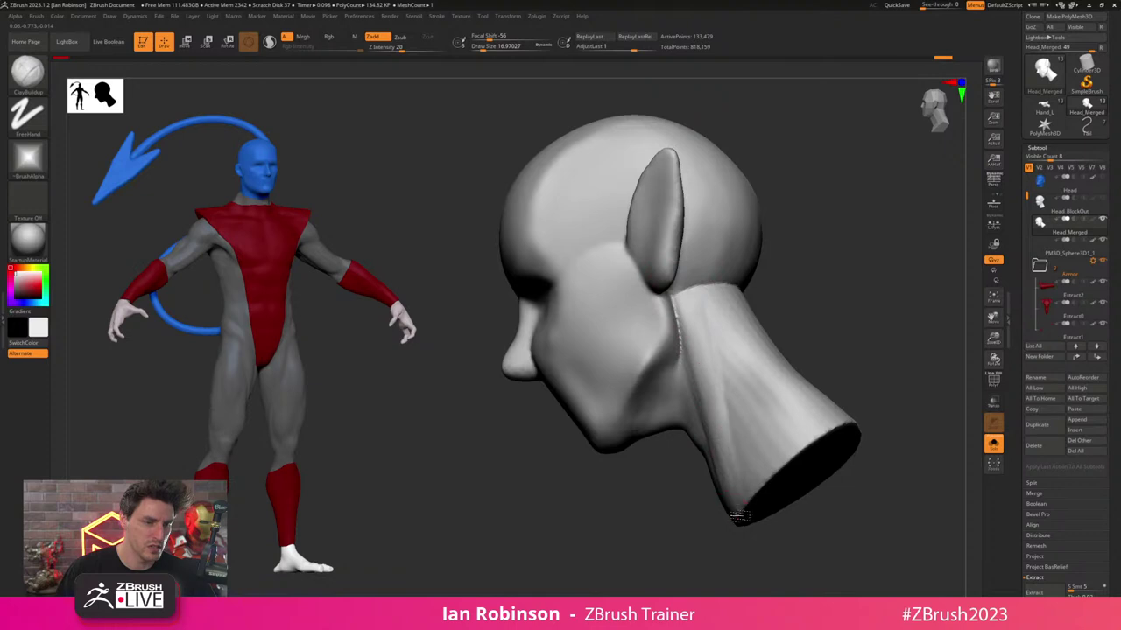
left_click_drag(739, 517, 728, 423)
left_click_drag(703, 521, 826, 309)
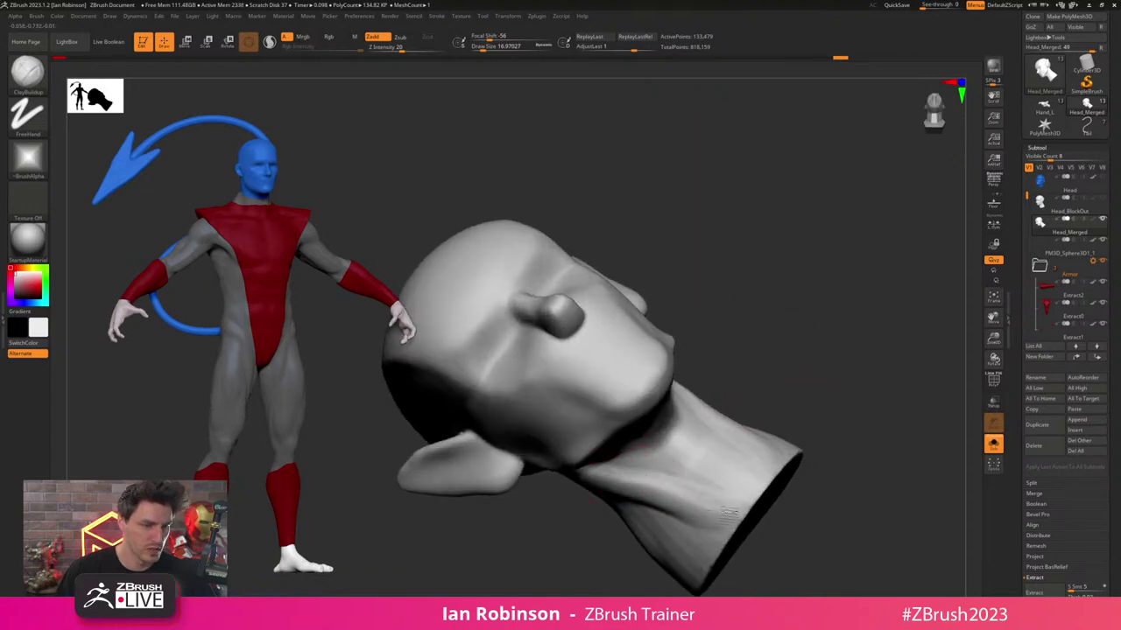
left_click_drag(789, 355, 794, 390)
right_click_drag(692, 430, 779, 375)
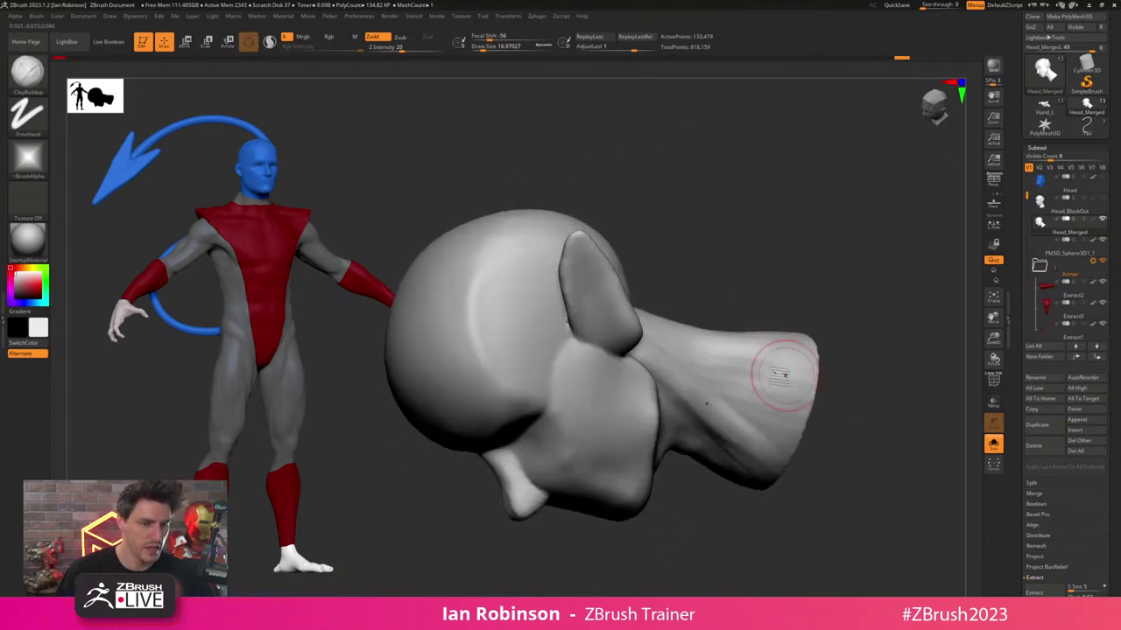
mouse_move(734, 477)
right_mouse_down()
mouse_move(695, 333)
mouse_move(723, 325)
mouse_move(723, 350)
right_mouse_up()
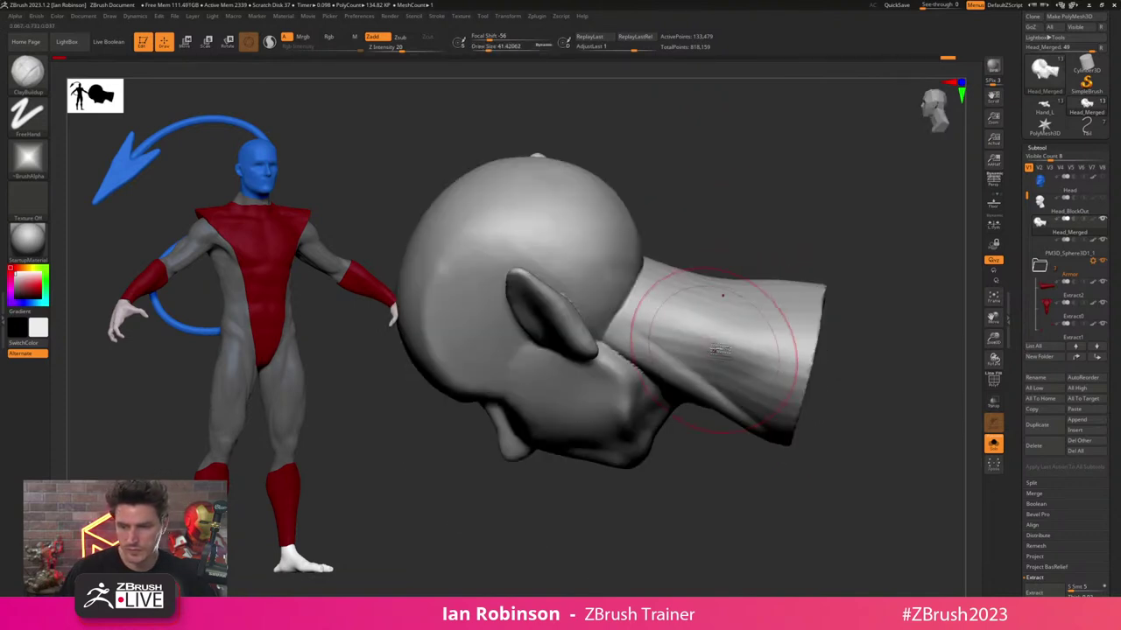
- Build up and smooth the side and back of the neck at Draw Size about 41.4 and remesh the head
right_click_drag(724, 298, 727, 370)
mouse_move(732, 331)
left_mouse_down("alt")
mouse_move(811, 357)
mouse_move(810, 271)
mouse_move(818, 289)
left_mouse_up("alt")
right_click_drag(753, 363, 698, 285)
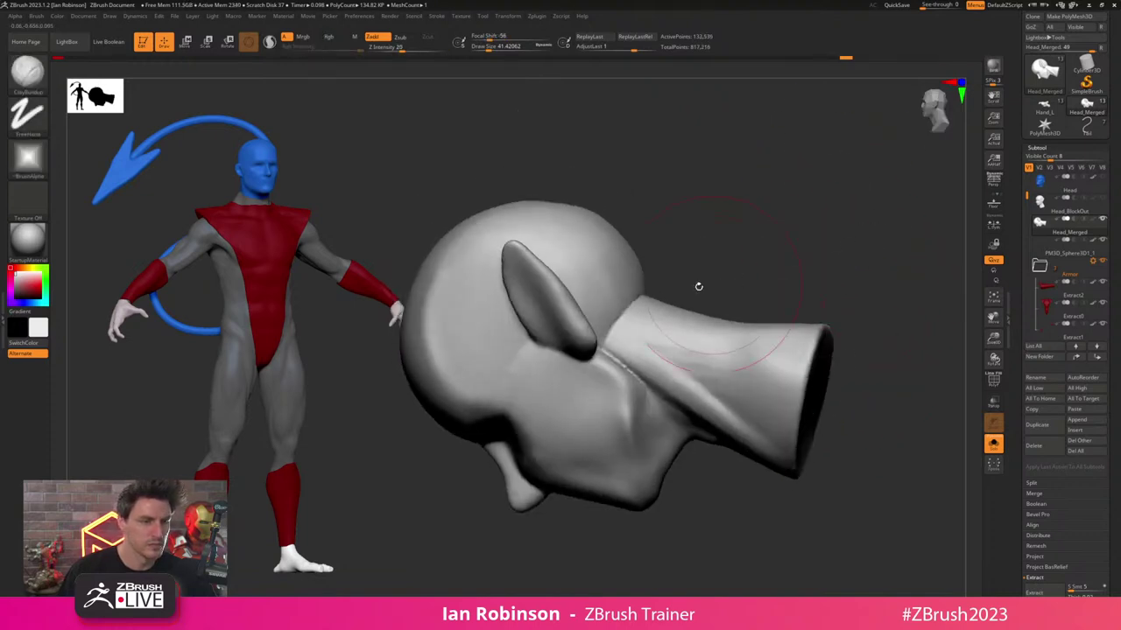
left_click_drag(670, 284, 664, 317, "shift")
mouse_move(696, 214)
right_mouse_down()
mouse_move(718, 286)
mouse_move(698, 278)
mouse_move(680, 318)
mouse_move(714, 300)
right_mouse_up()
key("s")
left_click_drag(726, 242, 713, 239)
right_click_drag(711, 221, 738, 205, "ctrl")
left_click_drag(731, 182, 737, 236, "shift")
- Show the other subtools and build up the lids around the eyeballs with ClayBuildup at Draw Size about 5.75
left_click(994, 444)
right_click_drag(935, 387, 618, 301)
mouse_move(701, 276)
right_mouse_down("alt")
mouse_move(573, 290)
mouse_move(709, 247)
right_mouse_up("alt")
key("s")
left_click(729, 225)
mouse_move(695, 242)
left_mouse_down()
mouse_move(681, 240)
mouse_move(664, 261)
mouse_move(659, 237)
mouse_move(700, 217)
left_mouse_up()
mouse_move(769, 213)
left_mouse_down()
mouse_move(685, 203)
mouse_move(655, 234)
mouse_move(662, 249)
left_mouse_up()
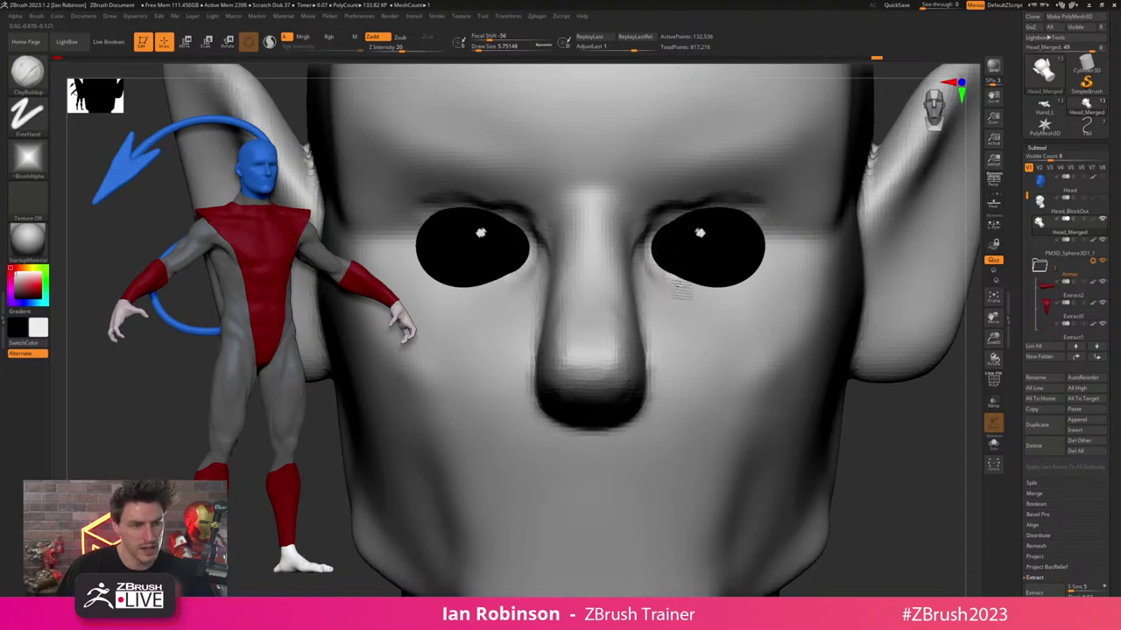
mouse_move(680, 289)
left_mouse_down()
mouse_move(720, 292)
mouse_move(770, 248)
mouse_move(763, 219)
mouse_move(772, 256)
left_mouse_up()
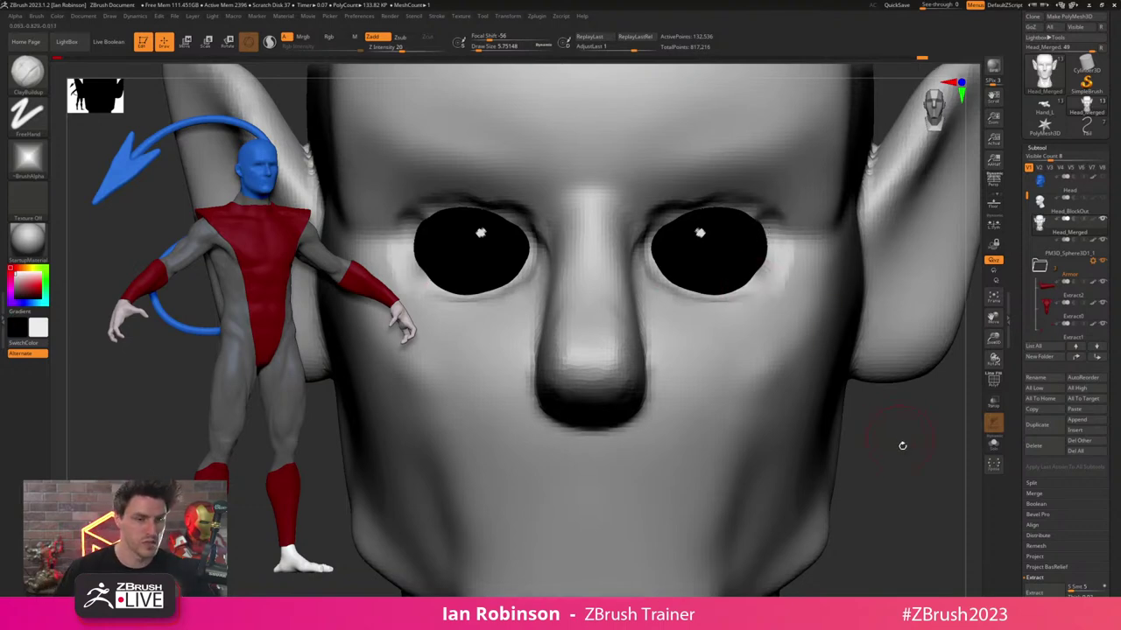
left_click_drag(927, 435, 914, 420, "alt")
left_click_drag(827, 332, 867, 372)
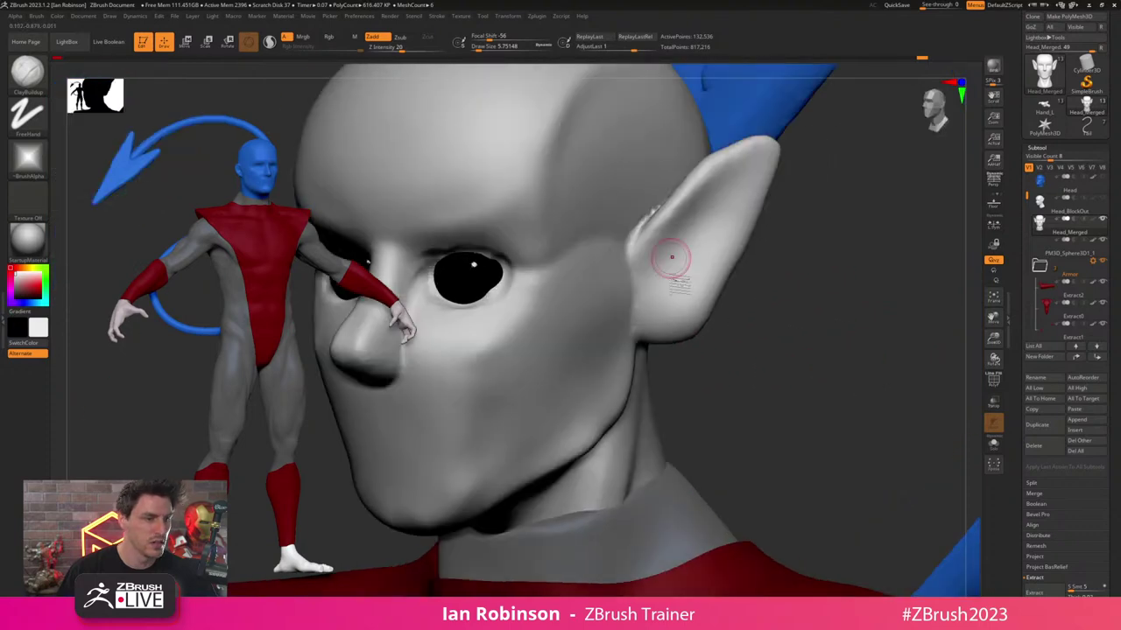
- Solo the merged head and carve the inside of the eye sockets with ClayBuildup strokes
left_click_drag(823, 289, 958, 327, "alt")
left_click(994, 444)
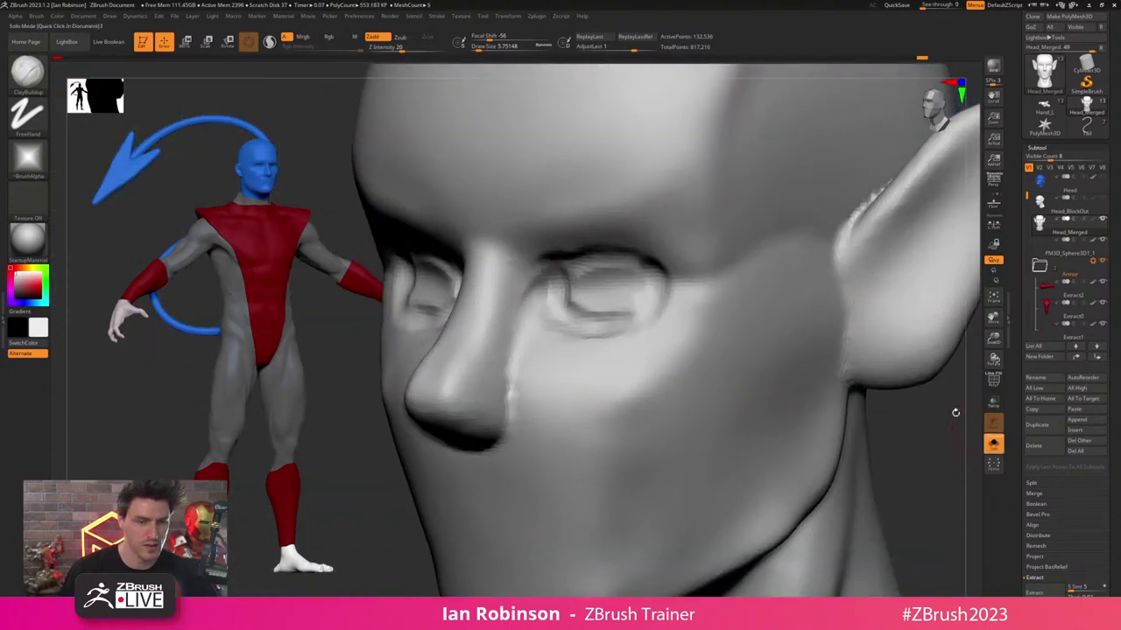
mouse_move(607, 285)
left_mouse_down()
mouse_move(589, 273)
mouse_move(580, 297)
mouse_move(630, 296)
left_mouse_up()
right_click_drag(646, 293, 669, 282)
mouse_move(648, 271)
left_mouse_down()
mouse_move(649, 251)
mouse_move(563, 258)
left_mouse_up()
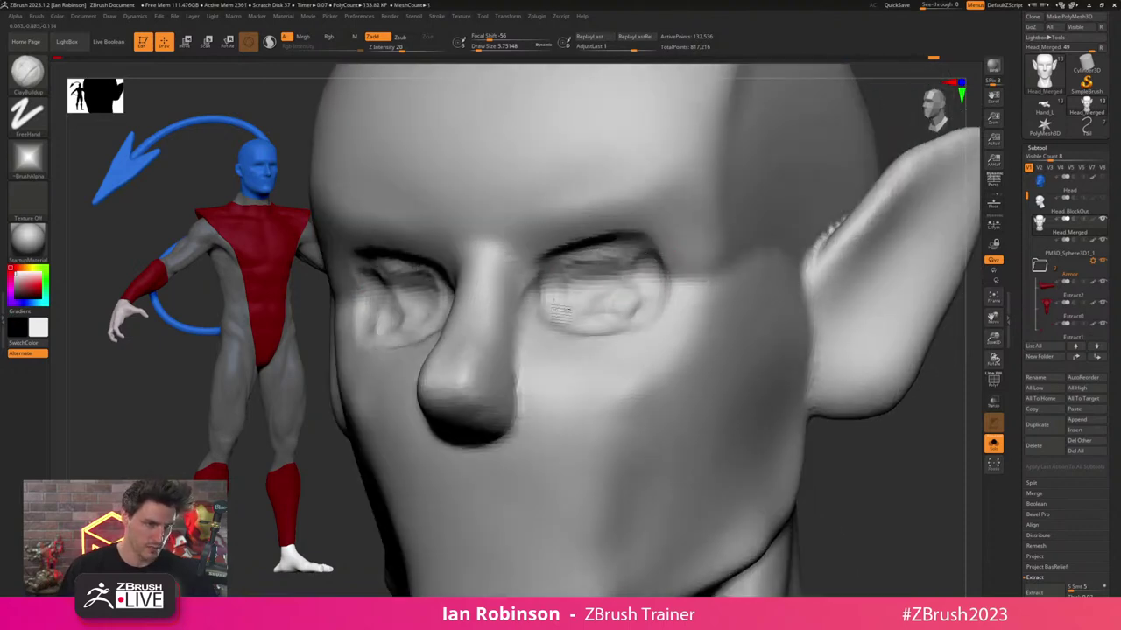
mouse_move(646, 319)
left_mouse_down()
mouse_move(608, 320)
mouse_move(636, 293)
mouse_move(596, 260)
mouse_move(569, 270)
left_mouse_up()
mouse_move(649, 258)
left_mouse_down()
mouse_move(571, 261)
mouse_move(551, 273)
left_mouse_up()
left_click_drag(627, 245, 645, 247)
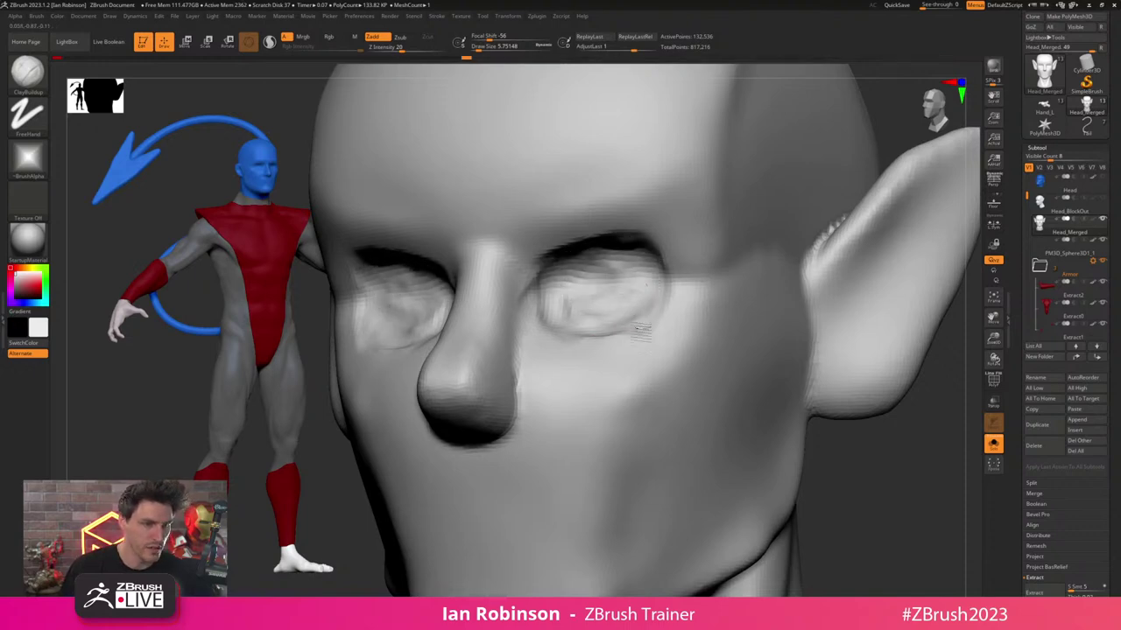
- Carve the upper interior of the eye sockets with ClayBuildup strokes at Draw Size about 5.75
right_click_drag(641, 331, 734, 317)
right_click_drag(665, 267, 531, 270)
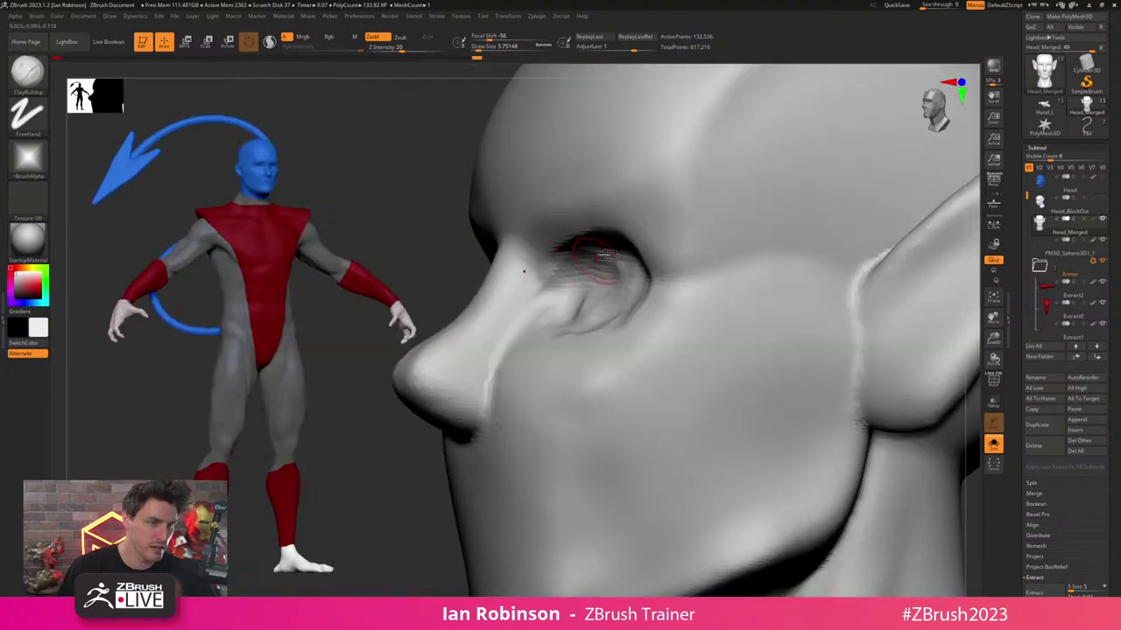
right_click_drag(607, 254, 620, 260)
right_click_drag(670, 296, 695, 327, "shift")
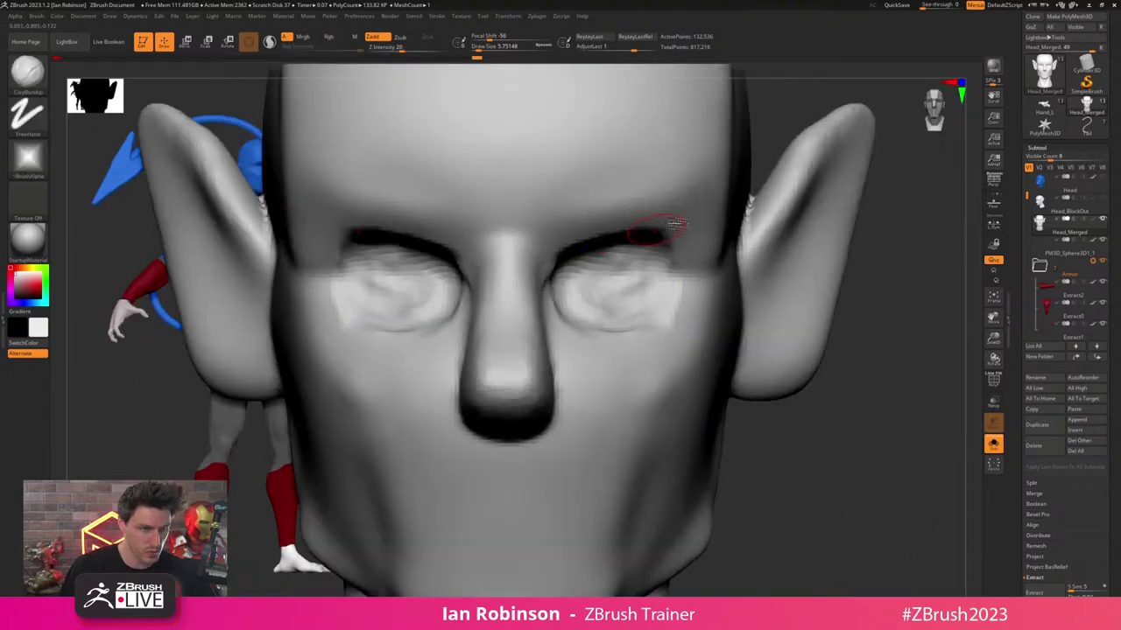
right_click_drag(636, 291, 634, 255)
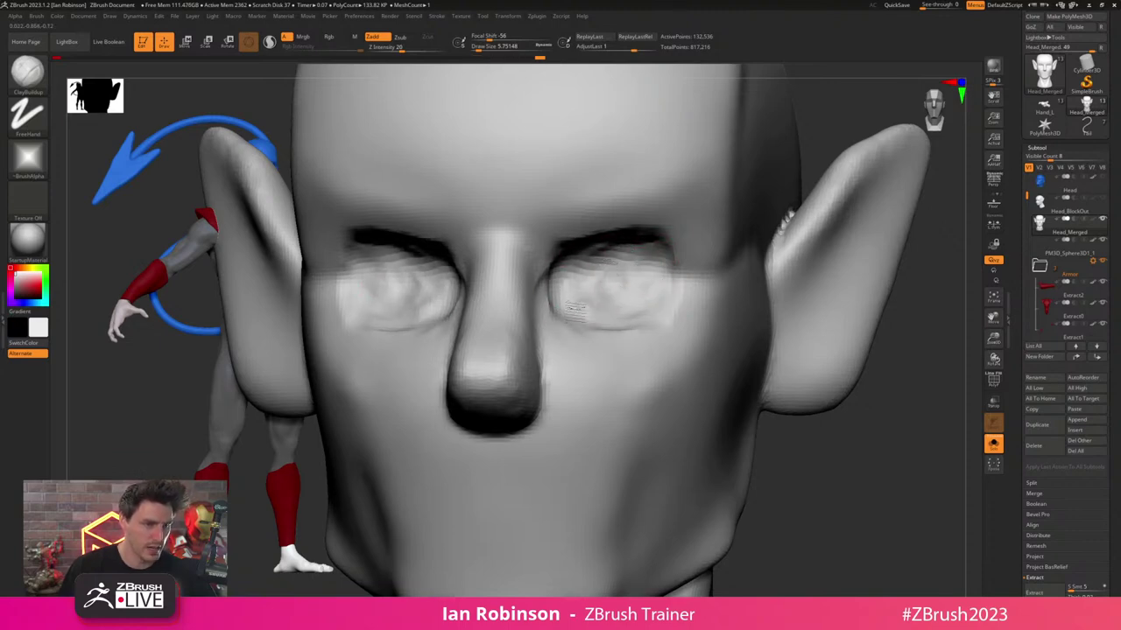
left_click_drag(611, 247, 571, 270)
- Even out the floor of the eye sockets with broader ClayBuildup strokes at Draw Size about 17
right_click_drag(631, 263, 525, 264)
key("s")
mouse_move(632, 268)
left_mouse_down()
mouse_move(657, 271)
mouse_move(625, 279)
left_mouse_up()
key("s")
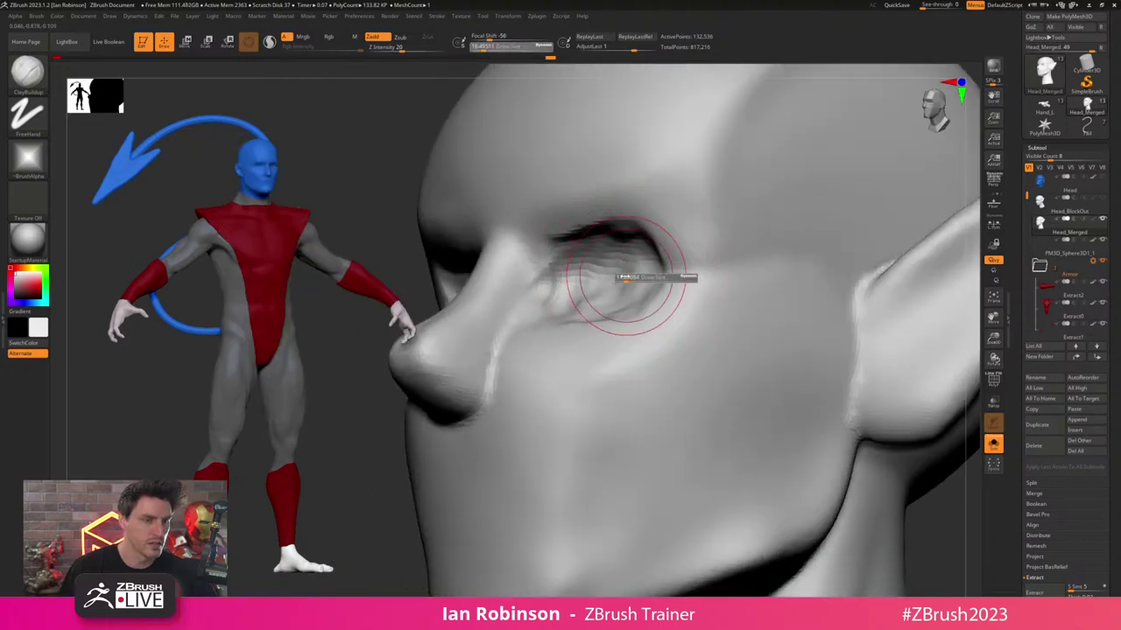
right_click_drag(604, 278, 683, 278)
key("s")
mouse_move(639, 279)
left_mouse_down()
mouse_move(627, 280)
mouse_move(650, 285)
left_mouse_up()
right_click_drag(650, 283, 592, 282)
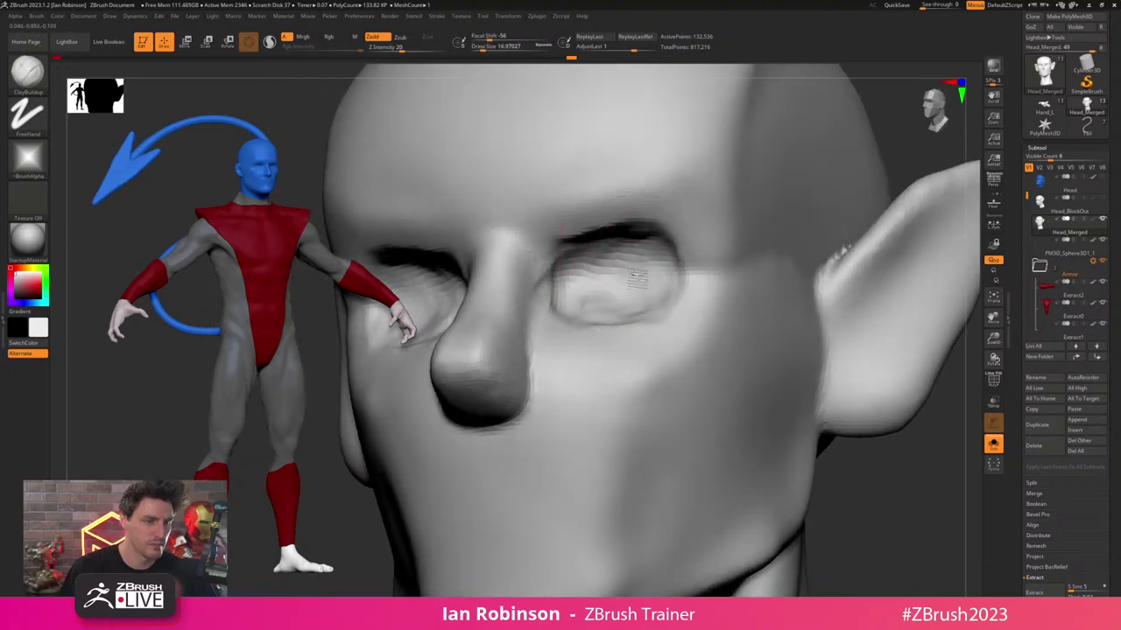
left_click_drag(638, 278, 667, 274)
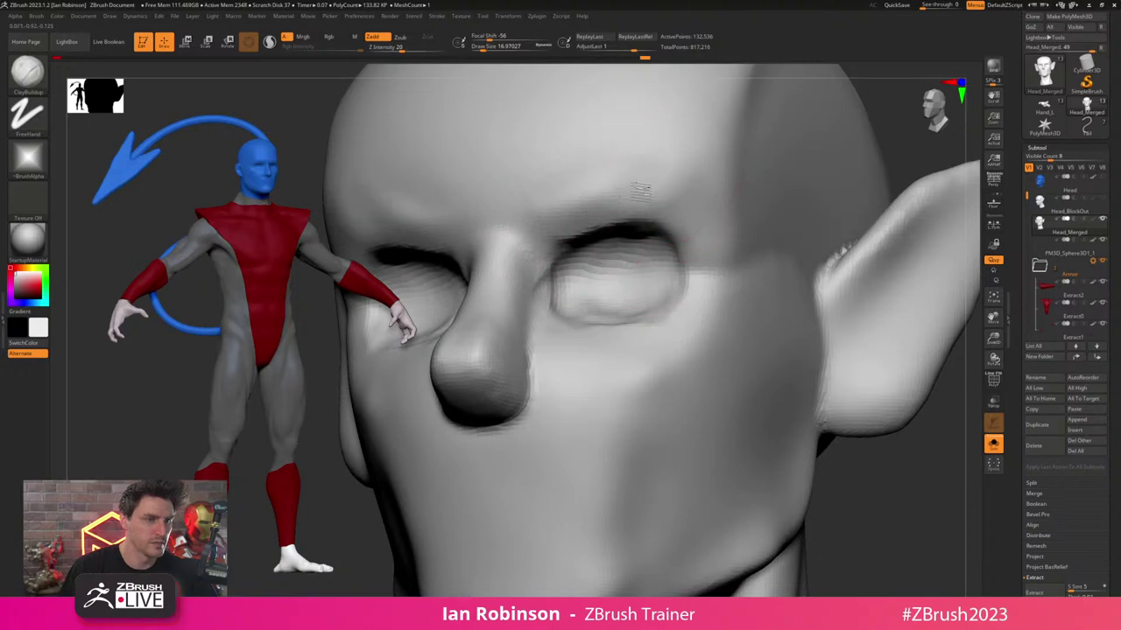
- Build up the brow ridge above the eye sockets with ClayBuildup at Draw Size about 17
mouse_move(623, 169)
left_mouse_down()
mouse_move(578, 210)
mouse_move(601, 183)
mouse_move(565, 194)
mouse_move(619, 185)
left_mouse_up()
key("f")
mouse_move(805, 263)
left_mouse_down("shift")
mouse_move(844, 245)
mouse_move(826, 337)
left_mouse_up("shift")
- Flatten the middle of the forehead with the hPolish brush at Draw Size about 41.4
key("s")
left_click_drag(577, 247, 584, 247)
left_click_drag(785, 191, 718, 203)
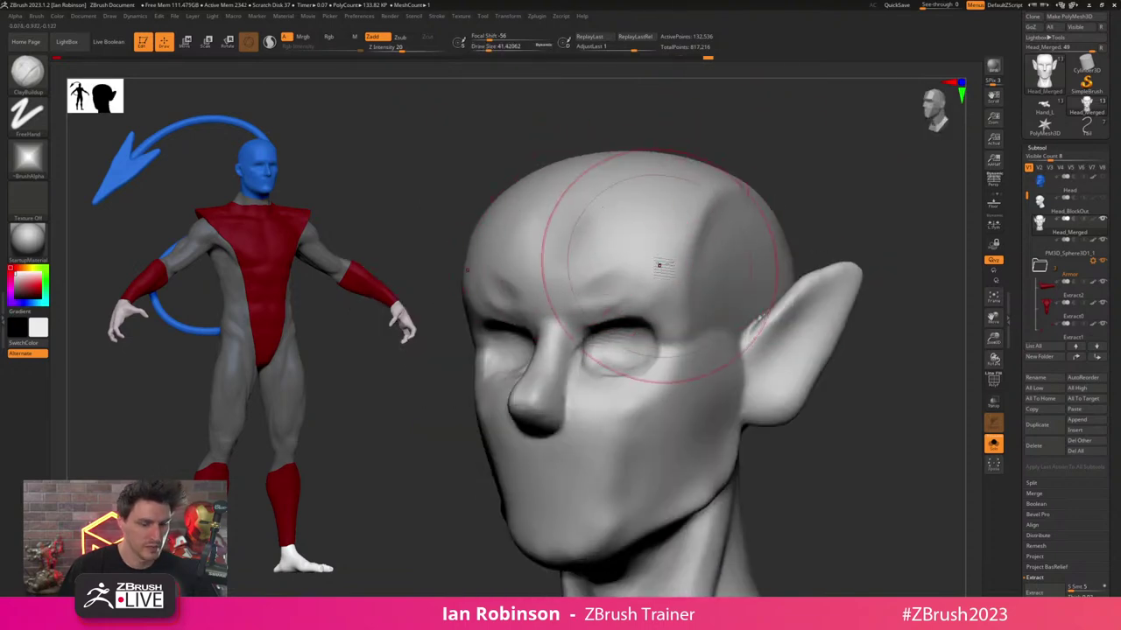
key("b")
key("h")
key("p")
key("ctrl+z")
key("ctrl+z")
key("ctrl+z")
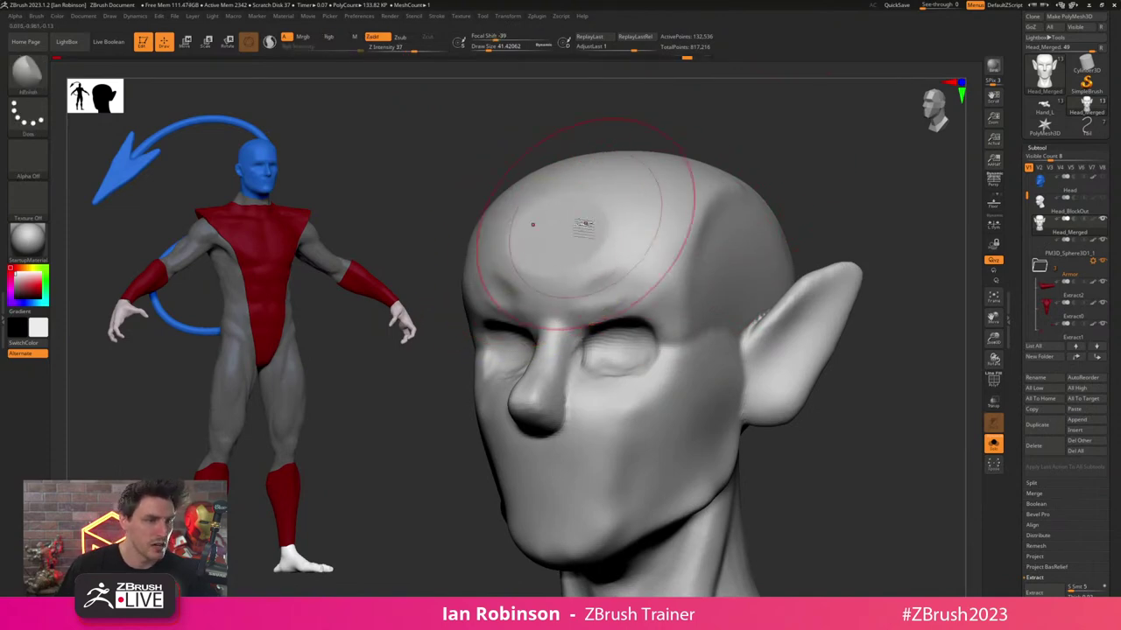
mouse_move(620, 140)
left_mouse_down()
mouse_move(670, 146)
mouse_move(682, 169)
left_mouse_up()
- Add volume to the brow above the eye sockets with ClayBuildup at Draw Size about 15.55
key("s")
left_click_drag(784, 177, 728, 183)
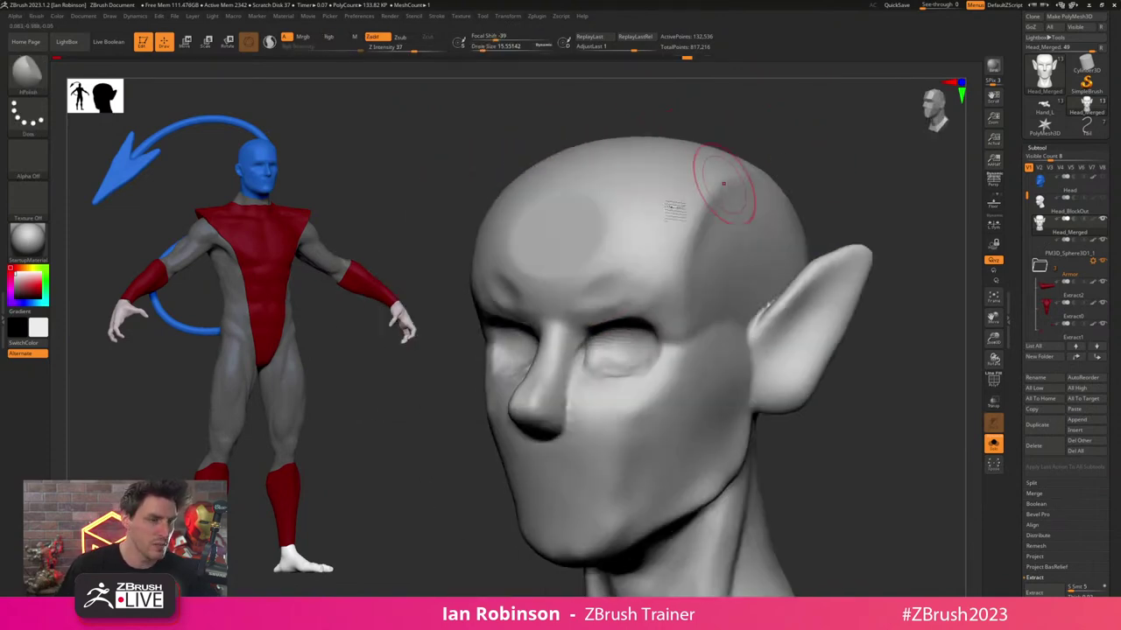
key("b")
key("c")
key("b")
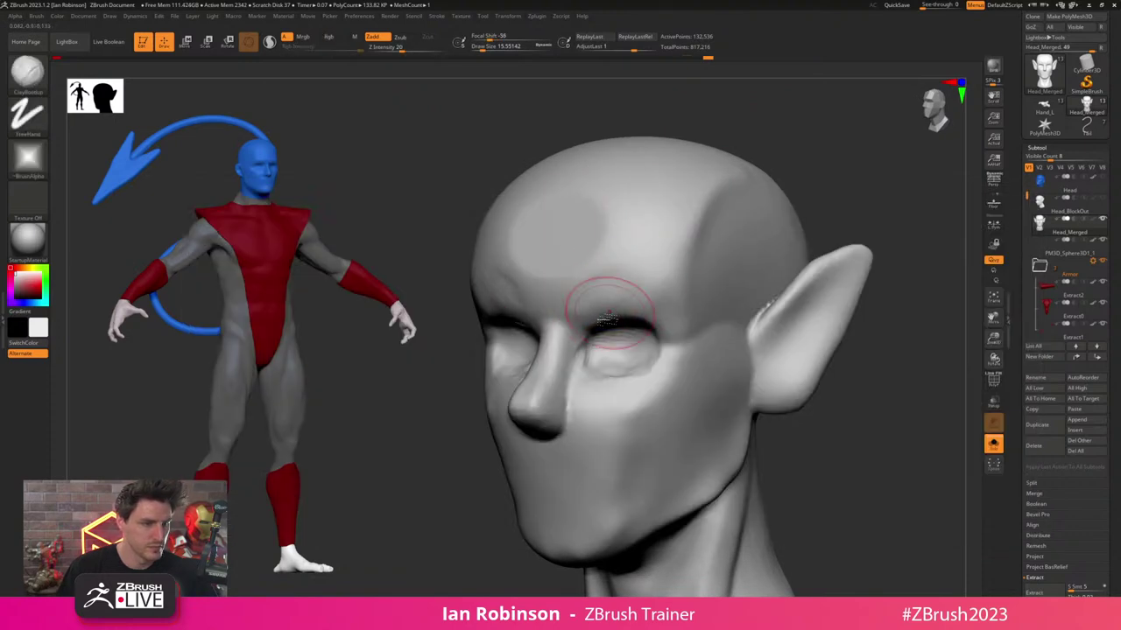
left_click_drag(634, 288, 627, 294)
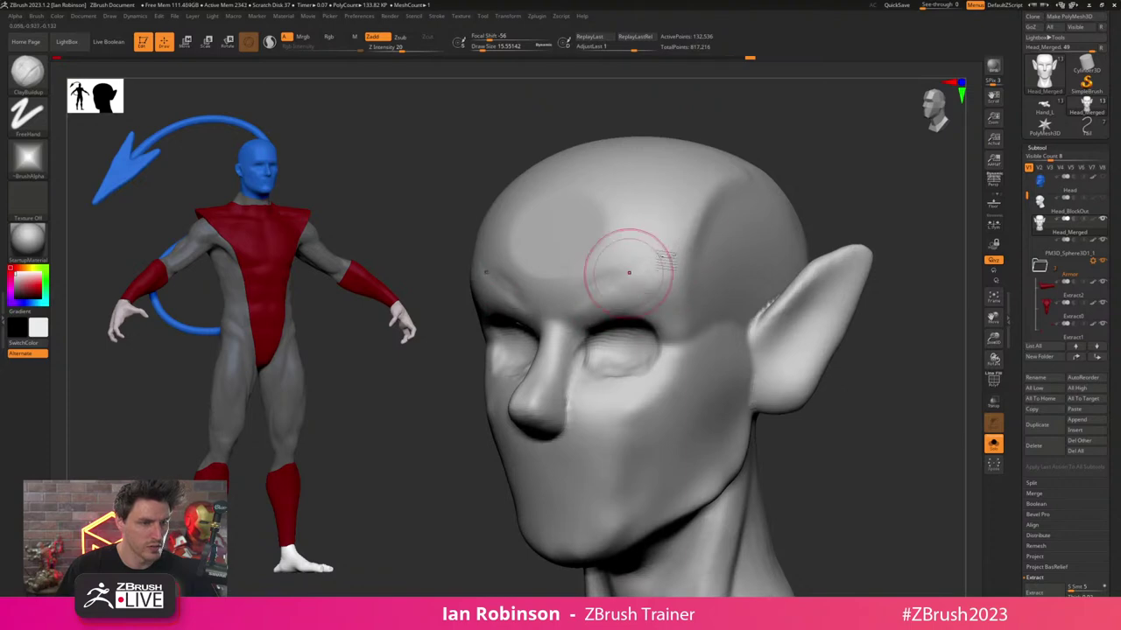
left_click_drag(775, 157, 825, 245)
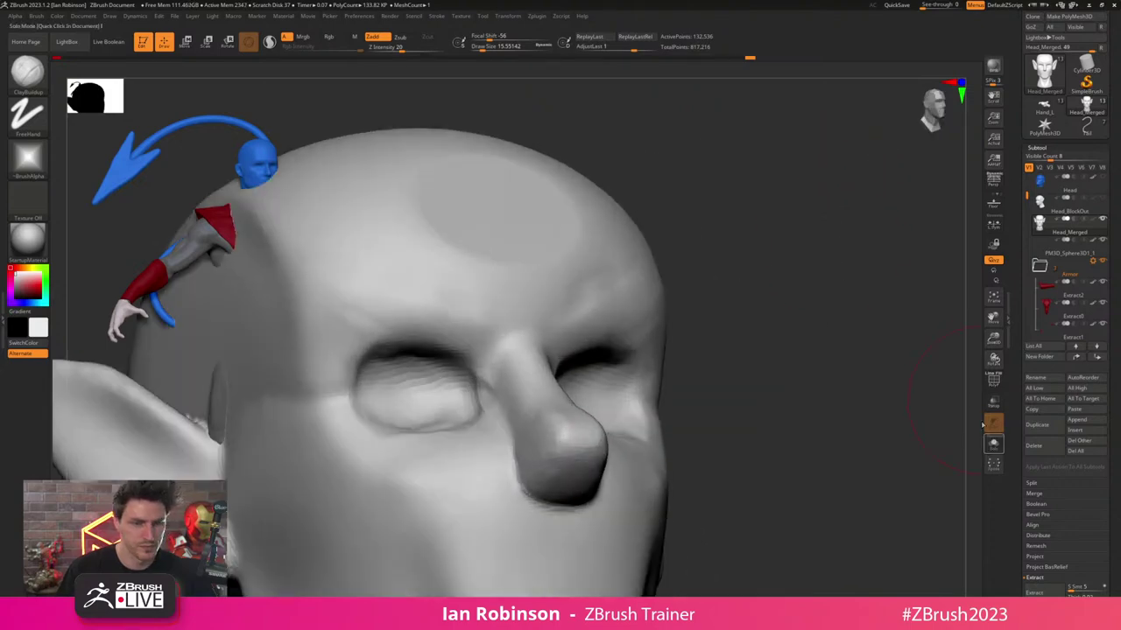
- Show the other subtools again, make the eyeballs active and move them slightly upward
left_click(993, 444)
left_click_drag(865, 302, 801, 320)
right_click_drag(701, 333, 729, 356, "shift")
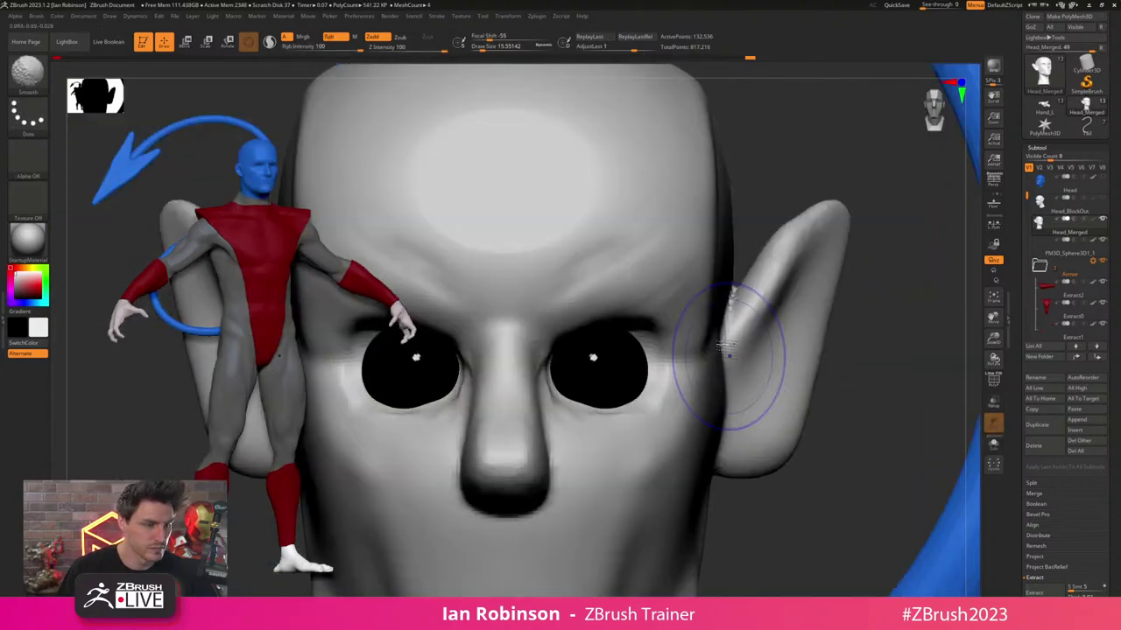
left_click(632, 383, "alt")
key("shift+f")
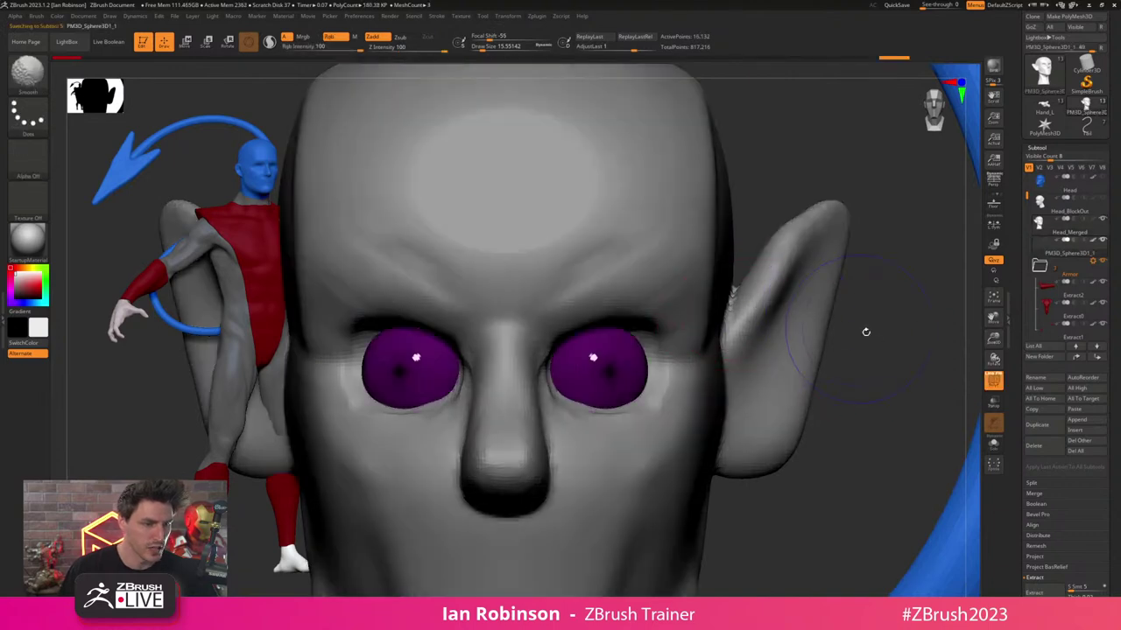
key("shift+f")
left_click_drag(873, 340, 876, 296)
key("shift+f")
key("w")
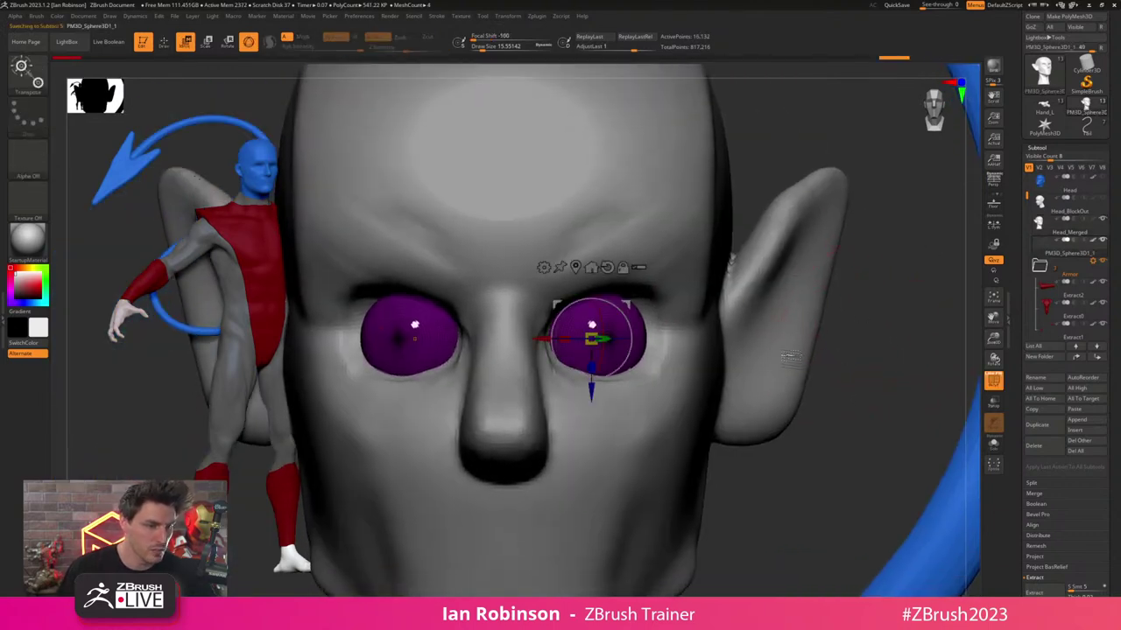
left_click_drag(591, 394, 592, 384)
key("q")
left_click_drag(832, 345, 823, 331, "alt")
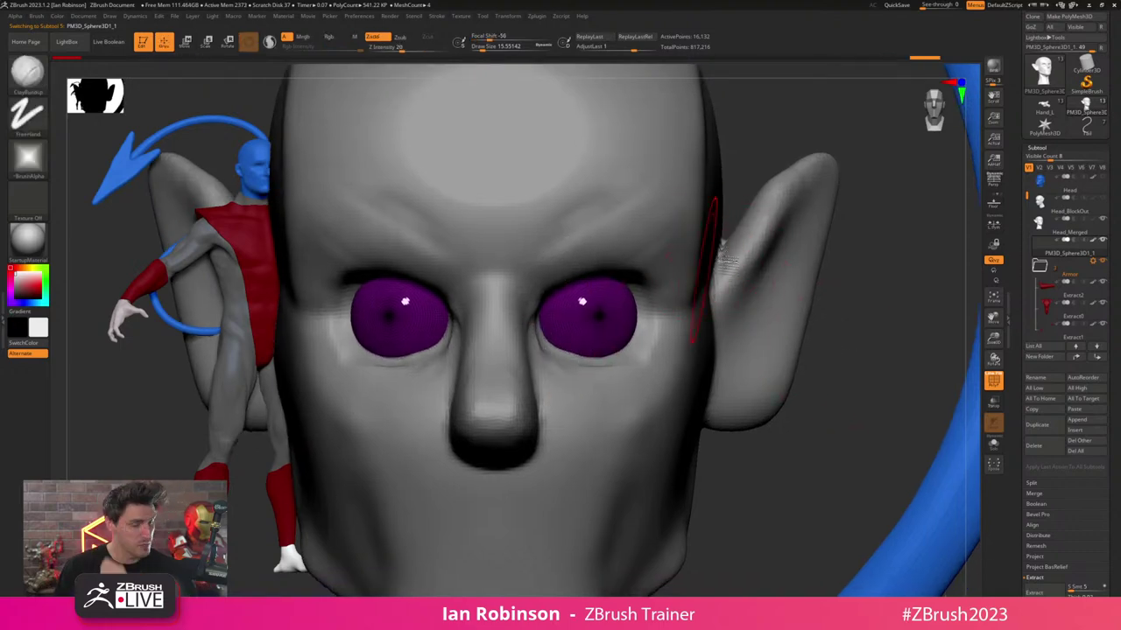
- Reshape the head's side around the ear attachment with the MoveInfiniteDepth brush at Draw Size about 15.55
key("b")
key("m")
key("i")
left_click(744, 256, "alt")
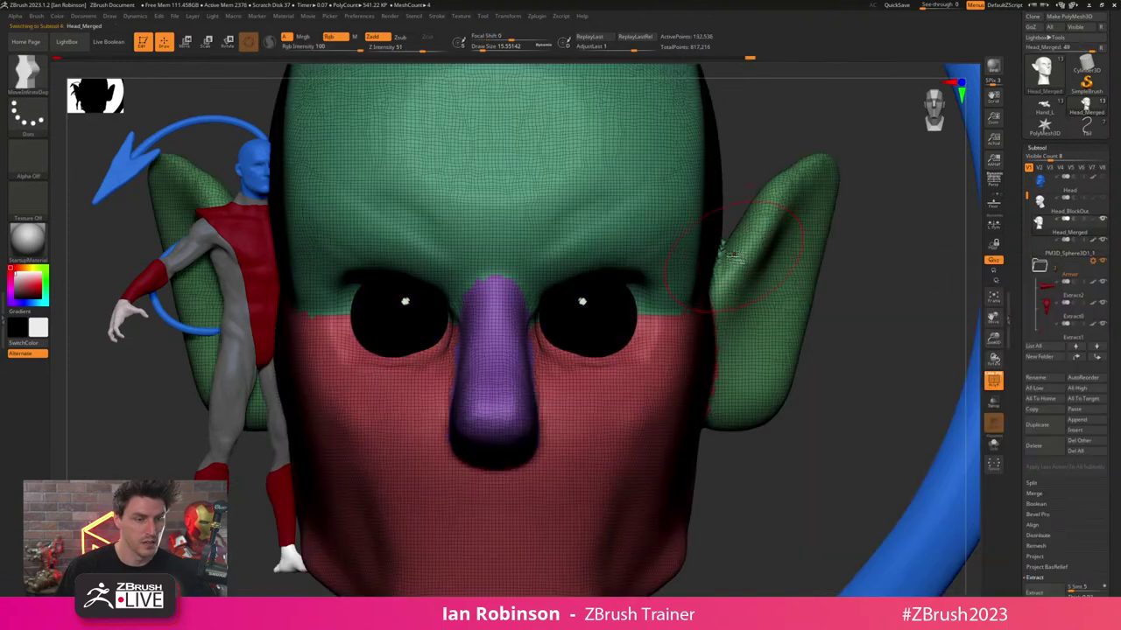
left_click_drag(723, 257, 718, 268)
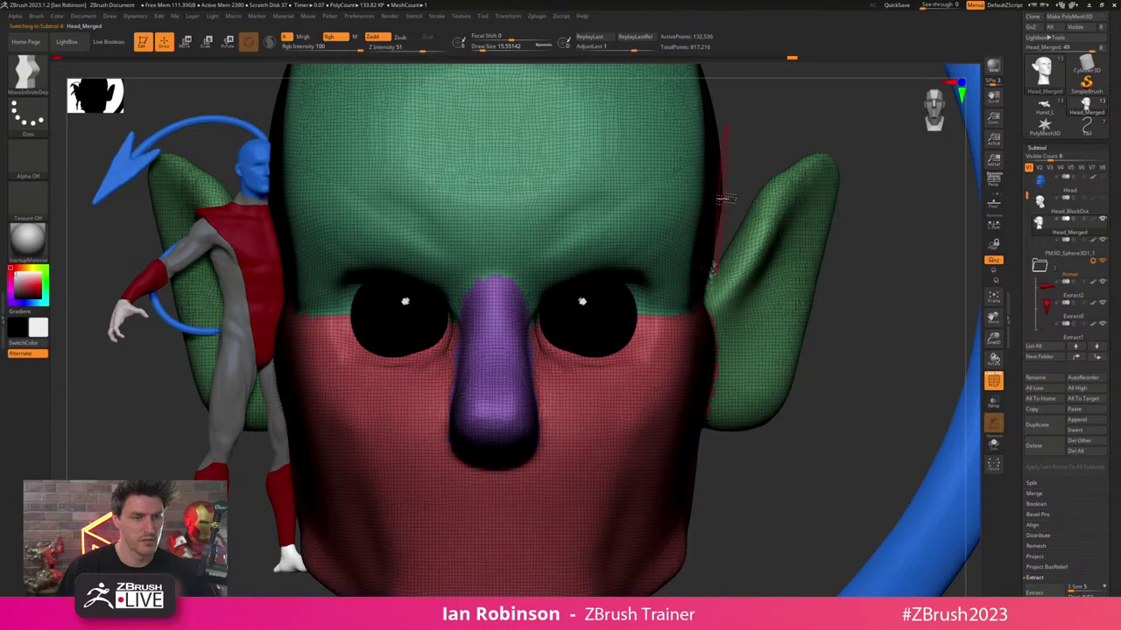
left_click_drag(720, 198, 725, 195)
mouse_move(753, 135)
left_mouse_down("alt")
mouse_move(771, 173)
mouse_move(737, 185)
left_mouse_up("alt")
key("shift+f")
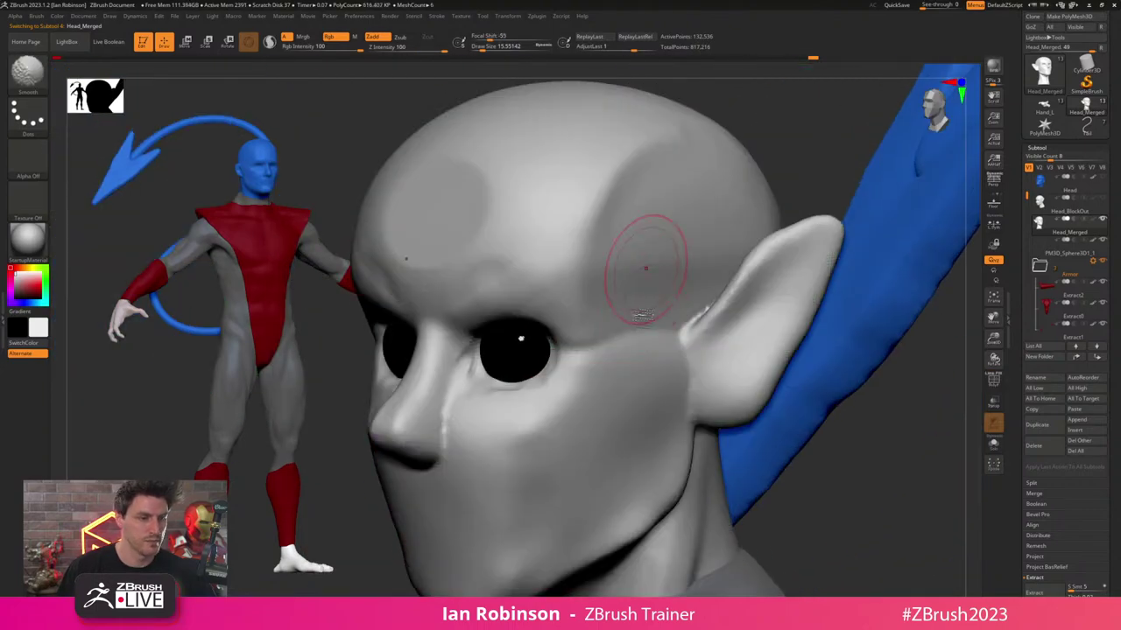
- Build up the lower eyelids around the eyeballs with ClayBuildup at Draw Size about 11.7
mouse_move(565, 350)
right_mouse_down("alt")
mouse_move(638, 270)
mouse_move(595, 288)
right_mouse_up("alt")
key("s")
left_click_drag(596, 288, 593, 288)
right_click_drag(592, 288, 588, 260)
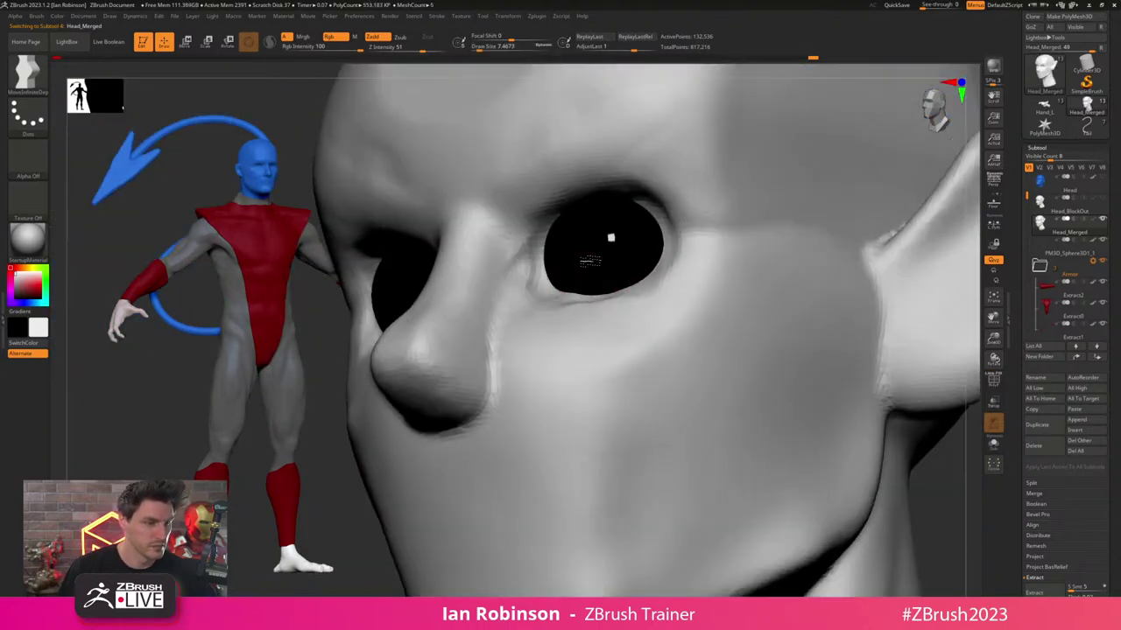
key("b")
key("c")
key("b")
key("shift+f")
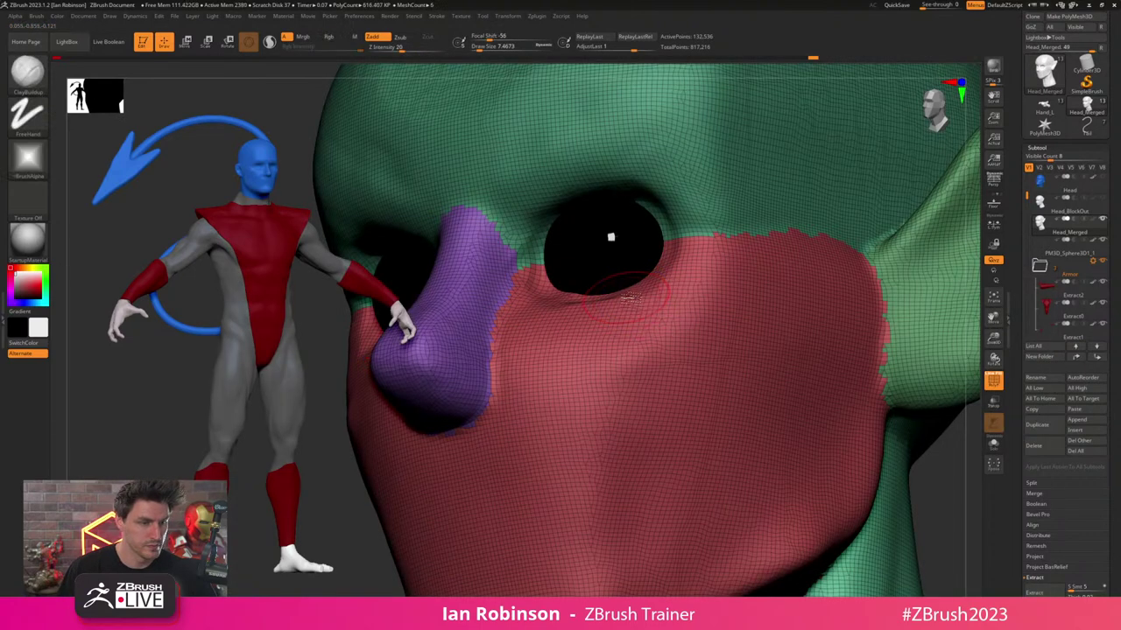
key("s")
left_click_drag(628, 299, 624, 299)
mouse_move(556, 313)
left_mouse_down()
mouse_move(673, 278)
mouse_move(672, 301)
mouse_move(560, 313)
left_mouse_up()
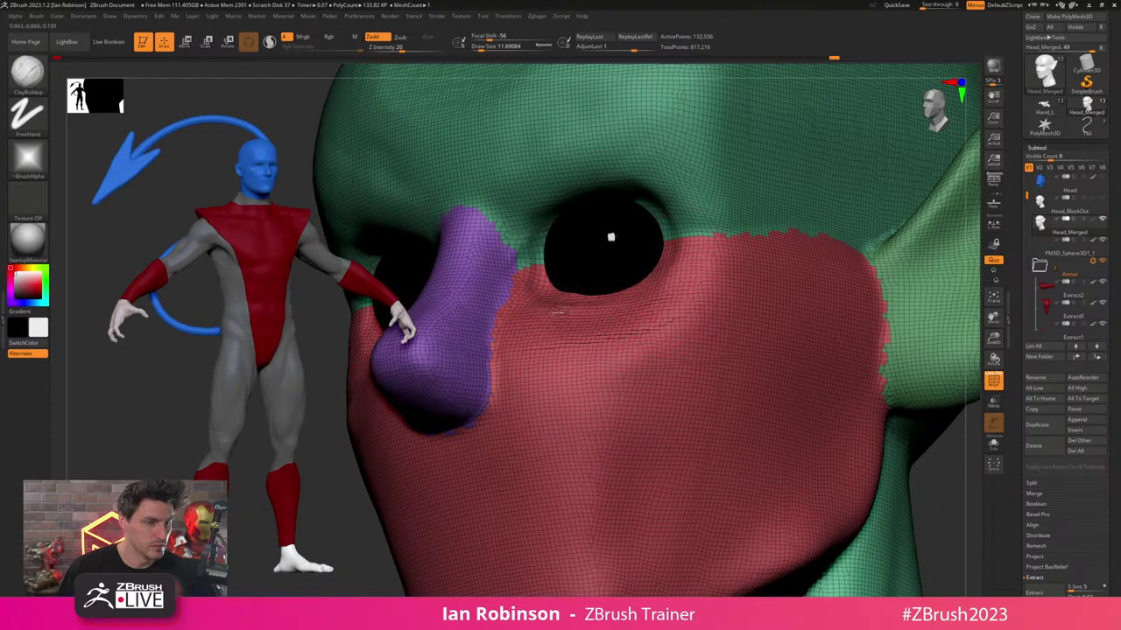
- Build up the upper eyelids at Draw Size about 9.4 and refine them near the inner corners at about 3.1
right_click_drag(669, 245, 705, 243)
key("s")
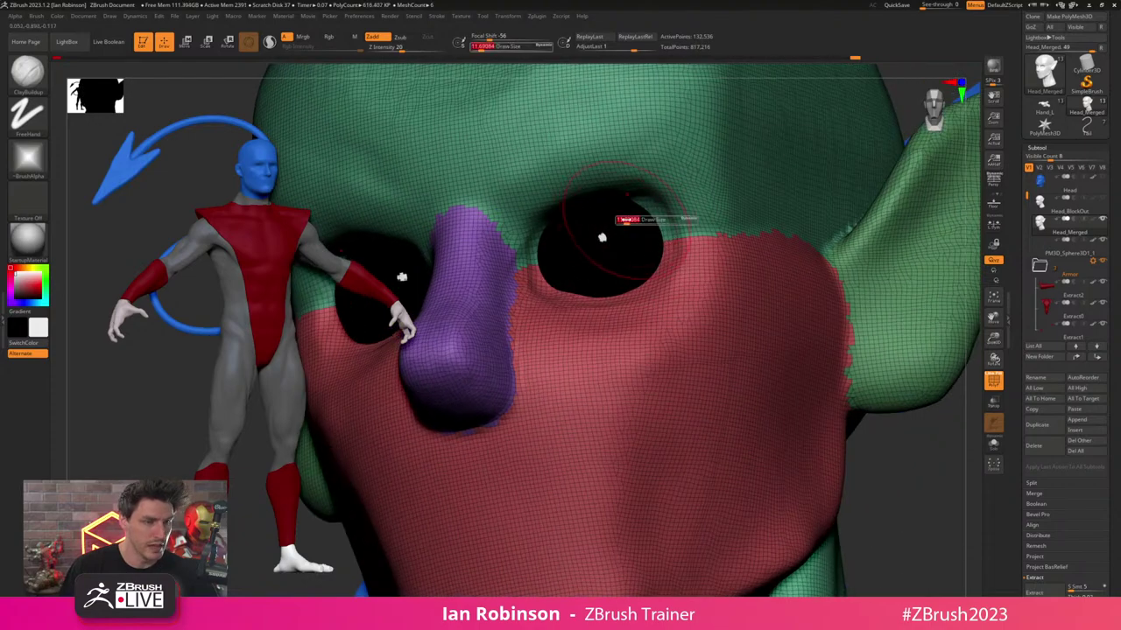
left_click_drag(620, 219, 633, 207)
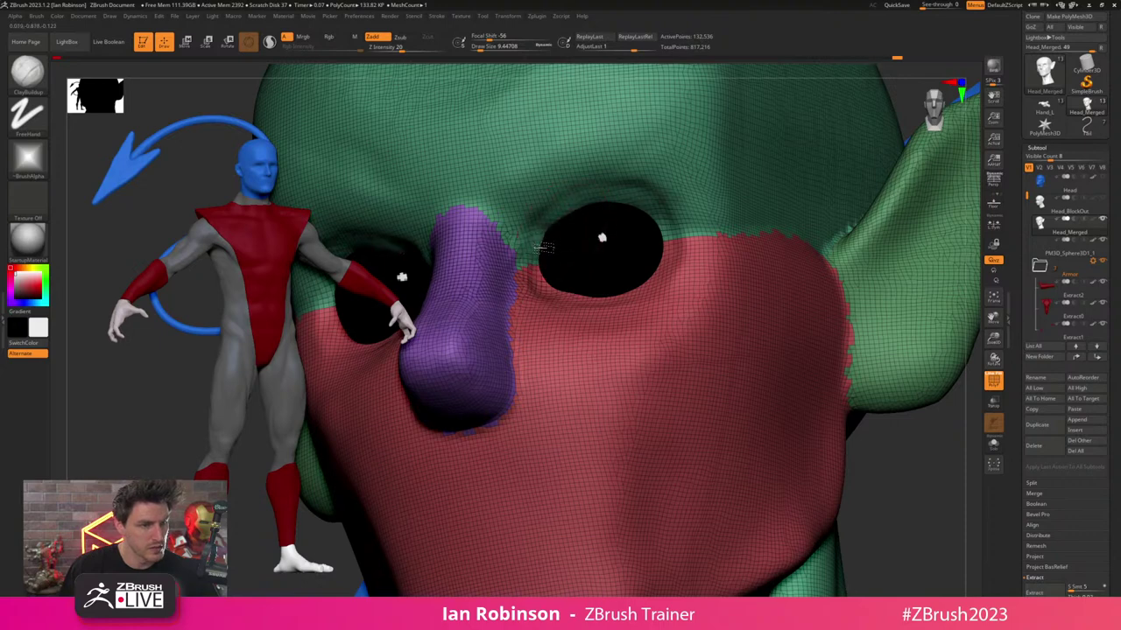
key("s")
left_click_drag(556, 230, 554, 230)
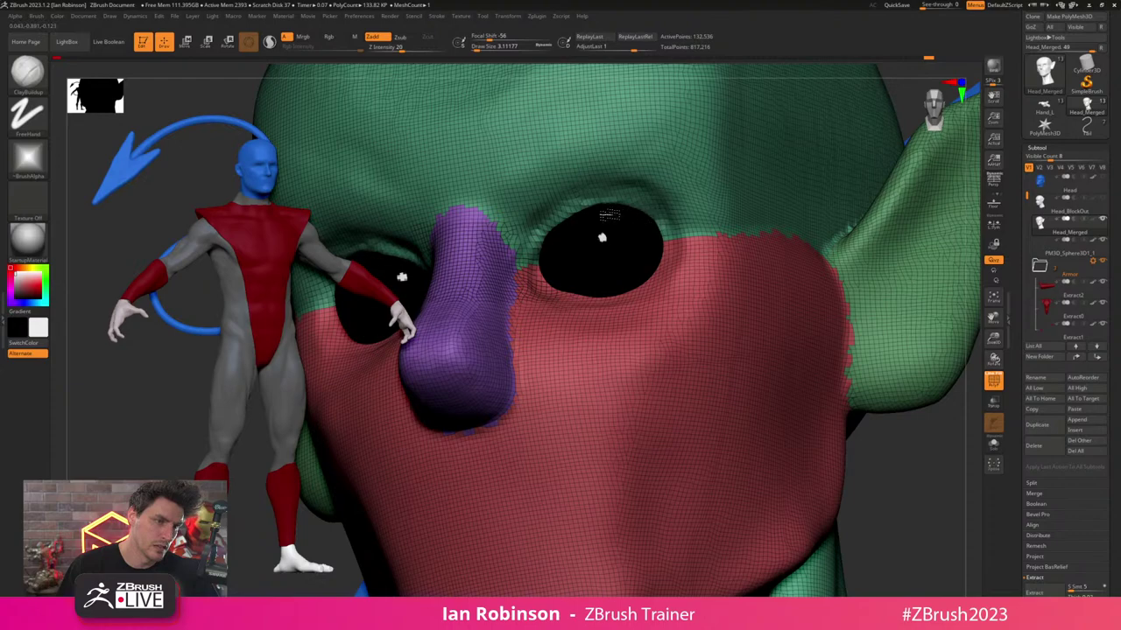
- Rename the eyeball subtool as Eyes and duplicate it
right_click_drag(634, 272, 652, 269)
right_click_drag(795, 214, 773, 212)
right_click_drag(772, 212, 776, 231, "ctrl")
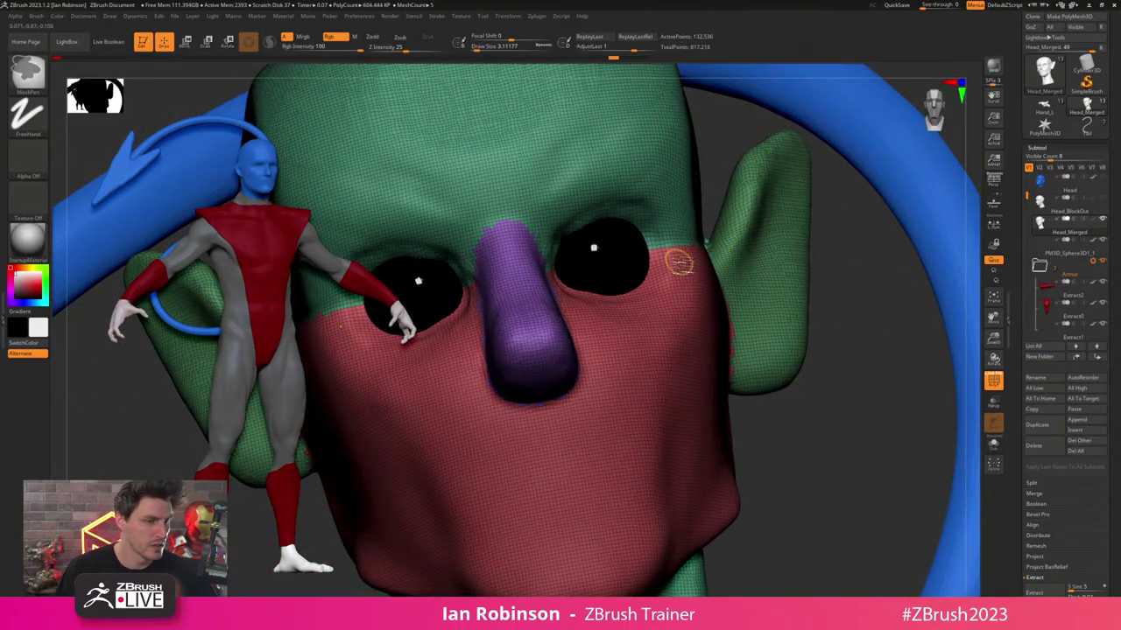
left_click(625, 256, "alt")
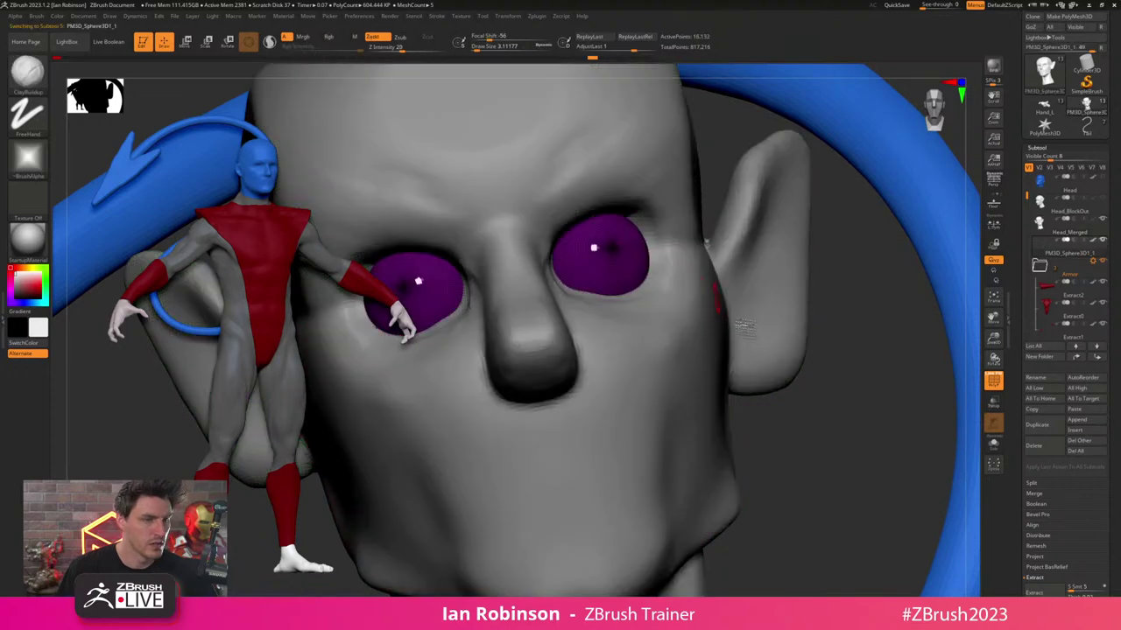
right_click_drag(854, 387, 899, 345, "shift")
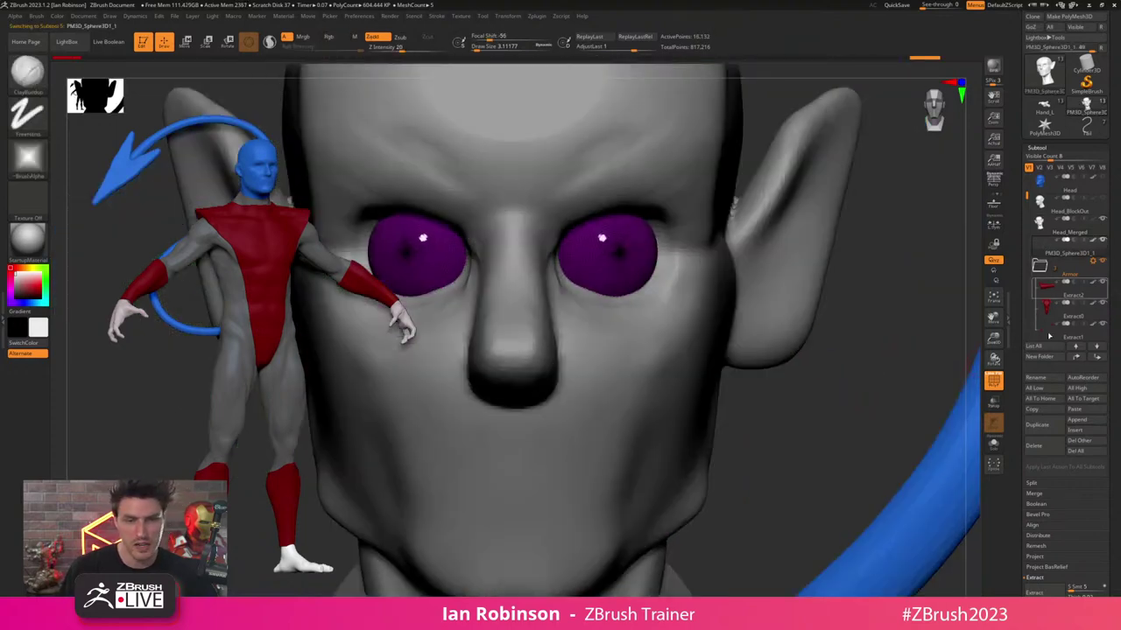
left_click(1038, 378)
type("Eye")
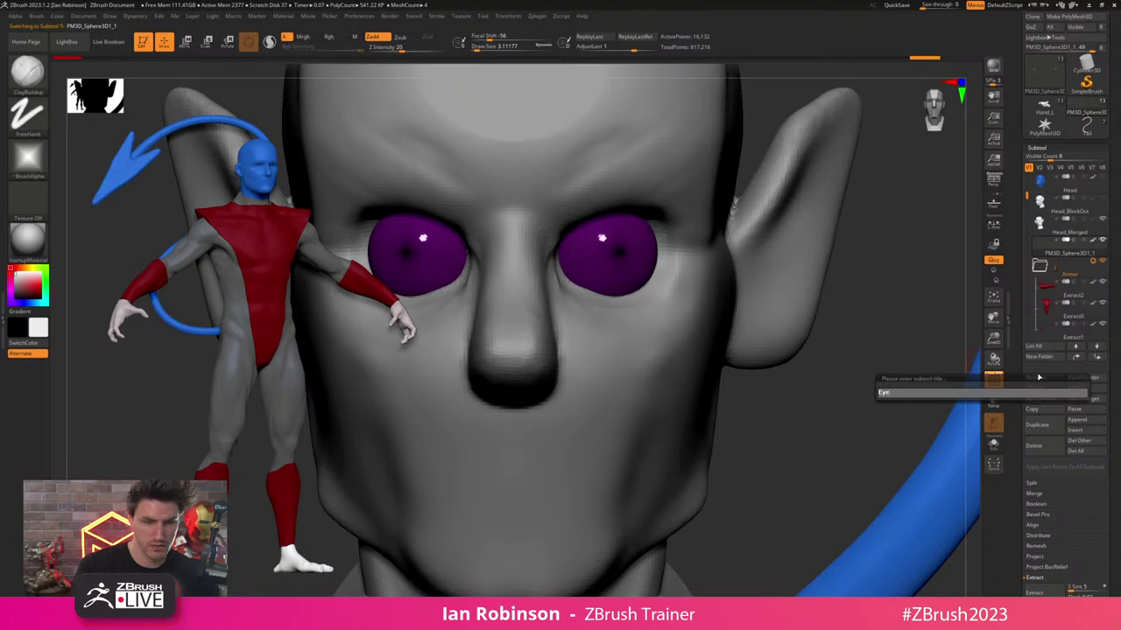
type("s")
key("Return")
key("ctrl+shift+d")
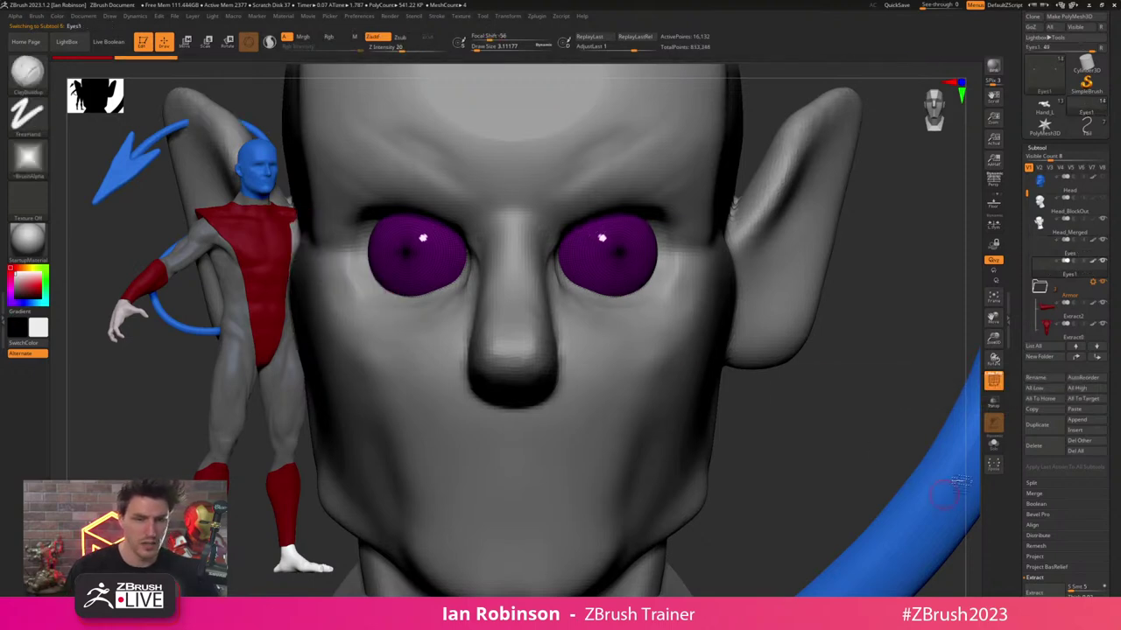
- Scale the duplicated eyeballs up slightly so that they enclose the original ones
key("w")
left_click_drag(604, 251, 610, 245)
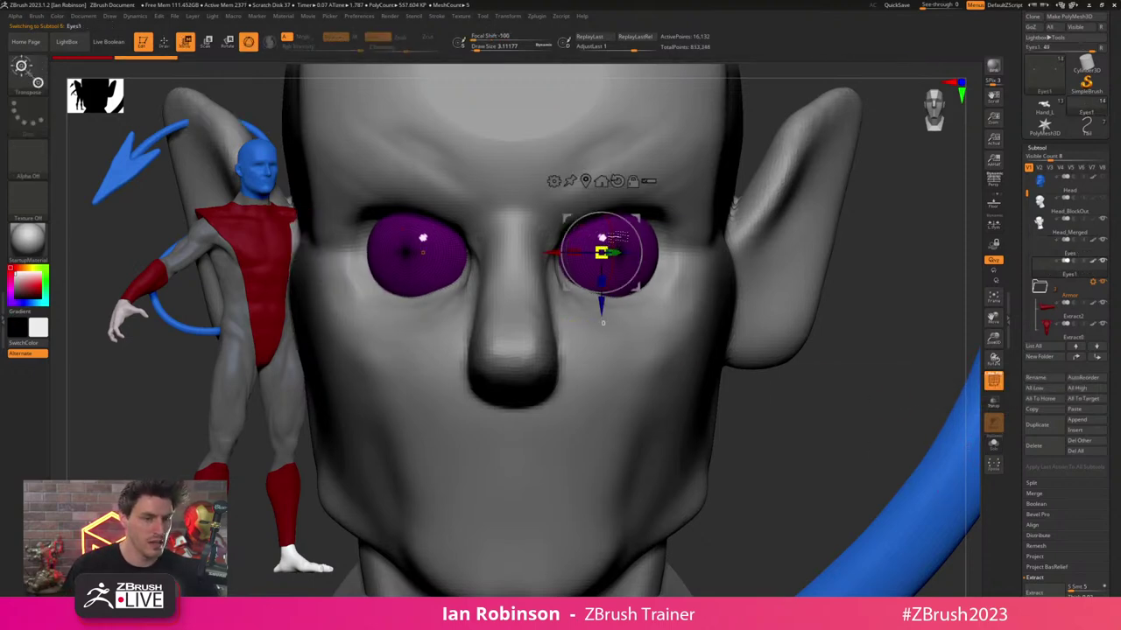
key("q")
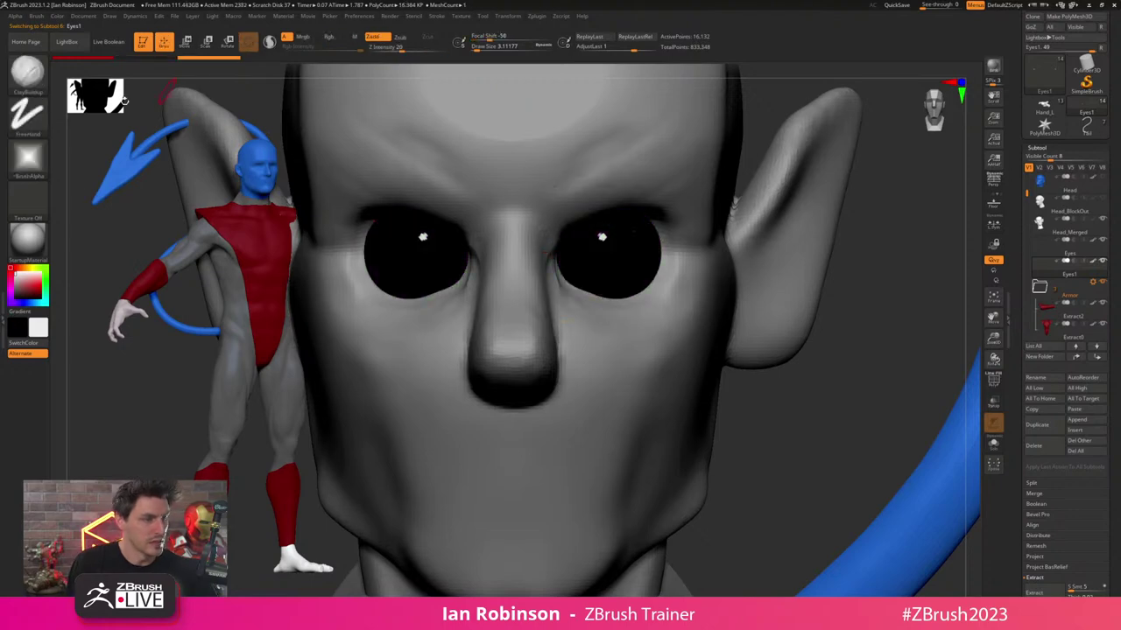
- Fill the duplicated eyeballs with the light 235, 235, 235 colour and the selected material
left_click(45, 250)
left_click(57, 17)
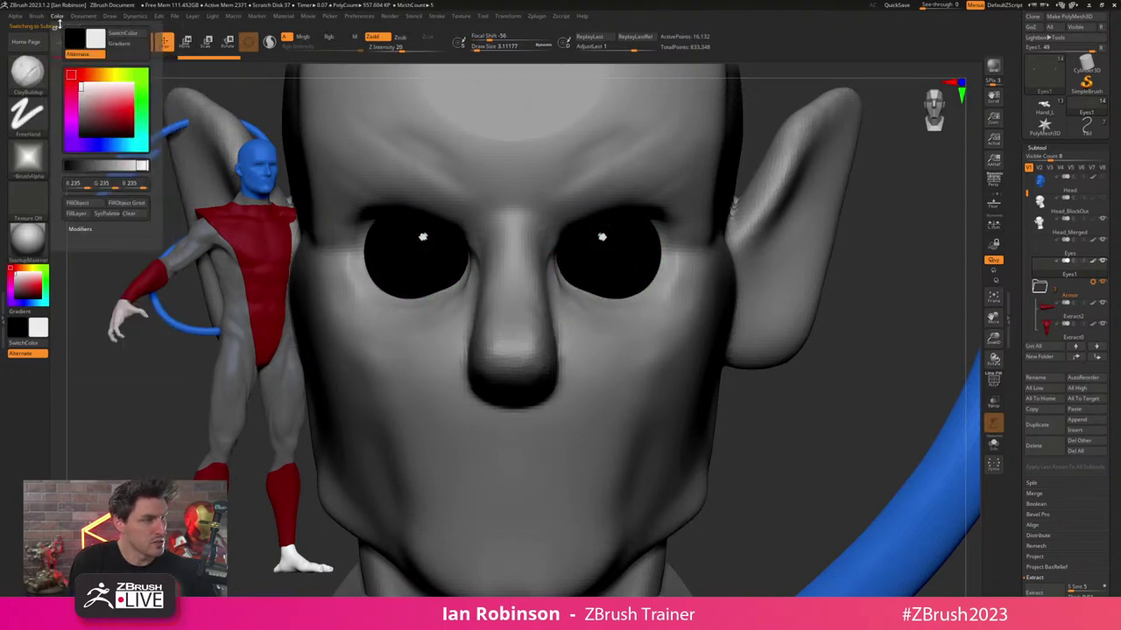
left_click(98, 205)
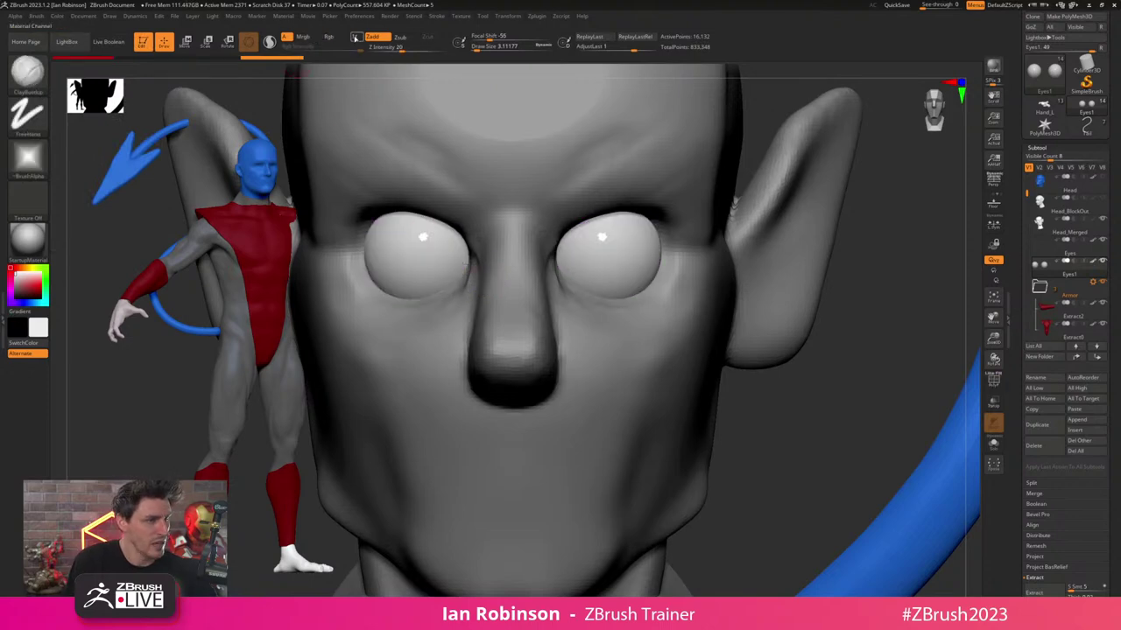
left_click(57, 16)
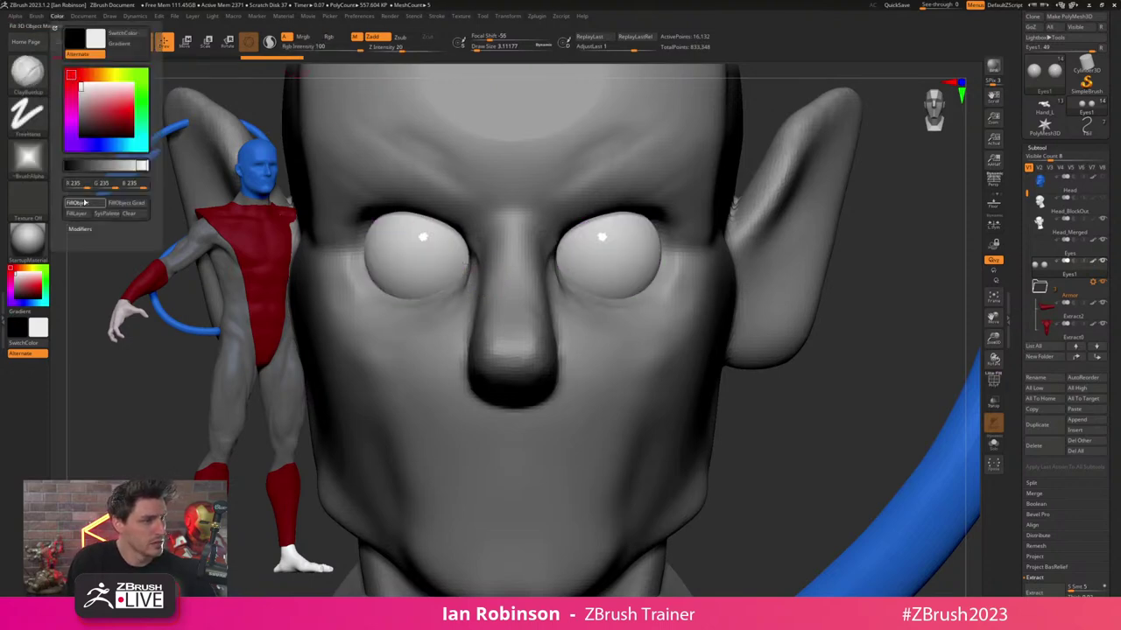
left_click(85, 203)
- Isolate the duplicated eyeballs and slice them horizontally through the middle with KnifeCurve, keeping the upper halves
right_click_drag(634, 277, 620, 295)
left_click(993, 443)
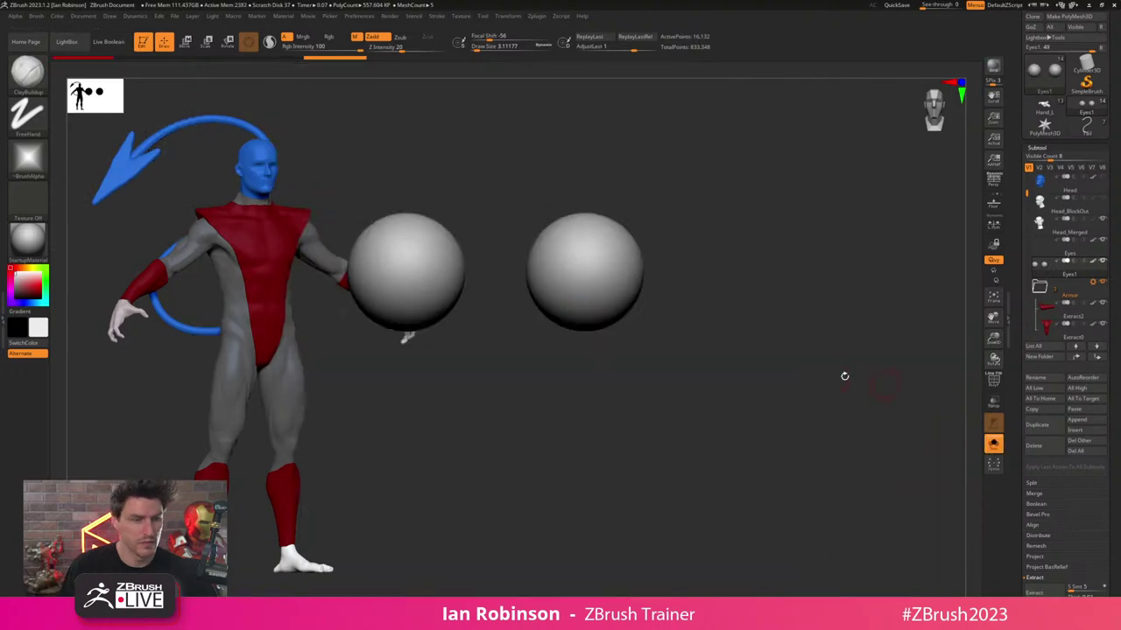
left_click_drag(845, 377, 782, 366, "shift")
left_click(34, 77, "ctrl+shift")
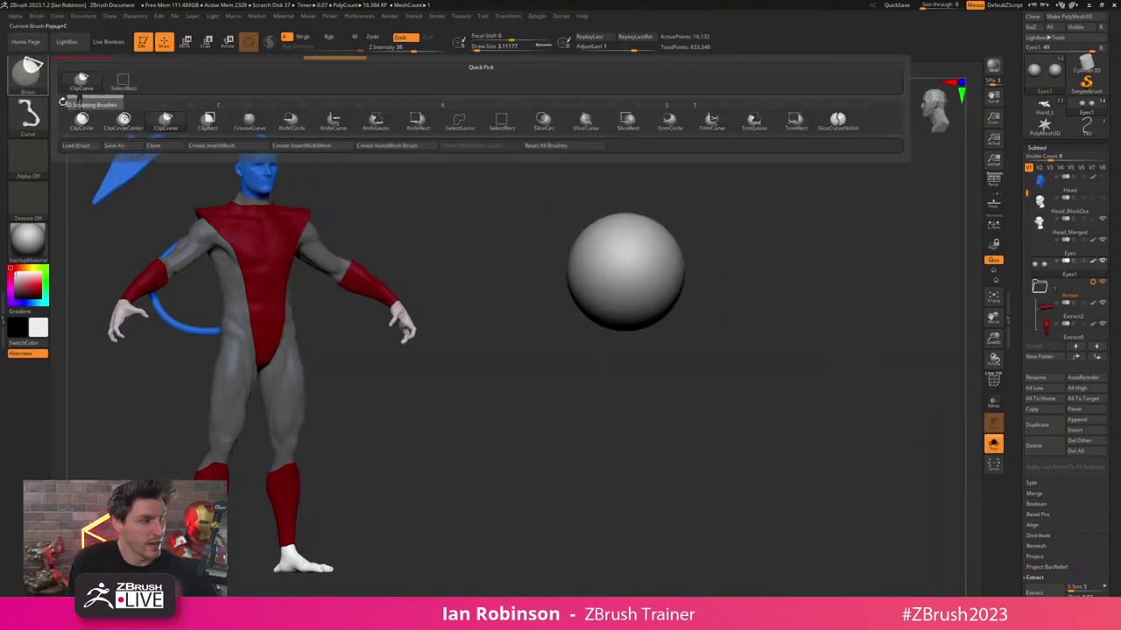
left_click(81, 120)
left_click(45, 82, "ctrl+shift")
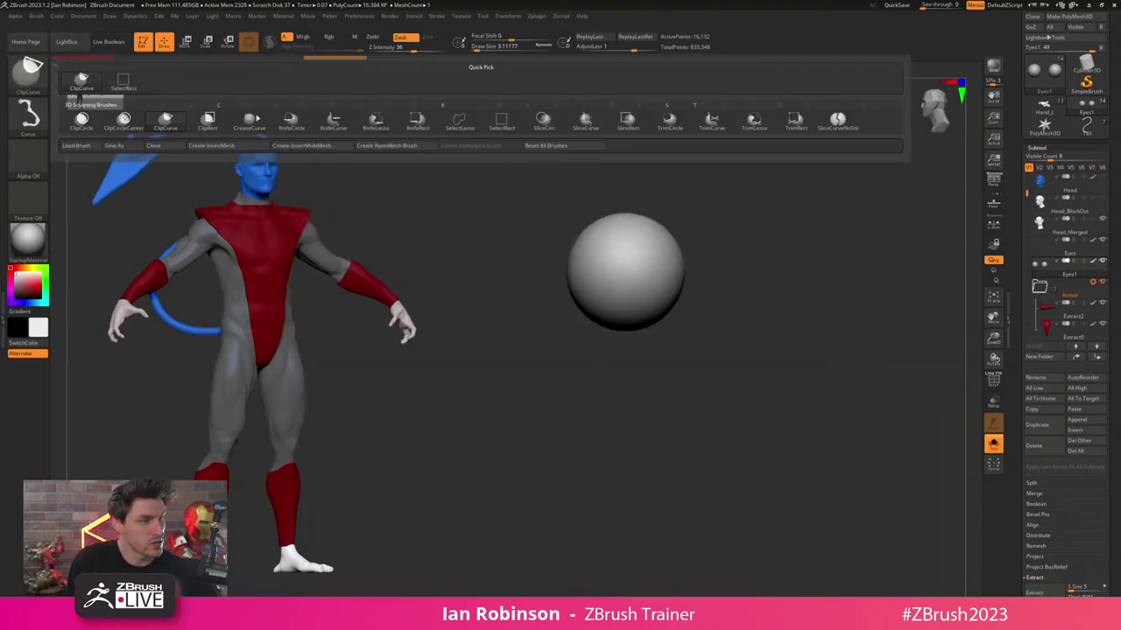
left_click(333, 123)
mouse_move(744, 278)
left_mouse_down()
mouse_move(468, 278)
mouse_move(477, 261)
left_mouse_up()
key("shift+f")
mouse_move(863, 392)
left_mouse_down()
mouse_move(796, 340)
mouse_move(797, 249)
mouse_move(832, 331)
left_mouse_up()
left_click(994, 445)
left_click_drag(823, 244, 775, 263)
left_click(994, 443)
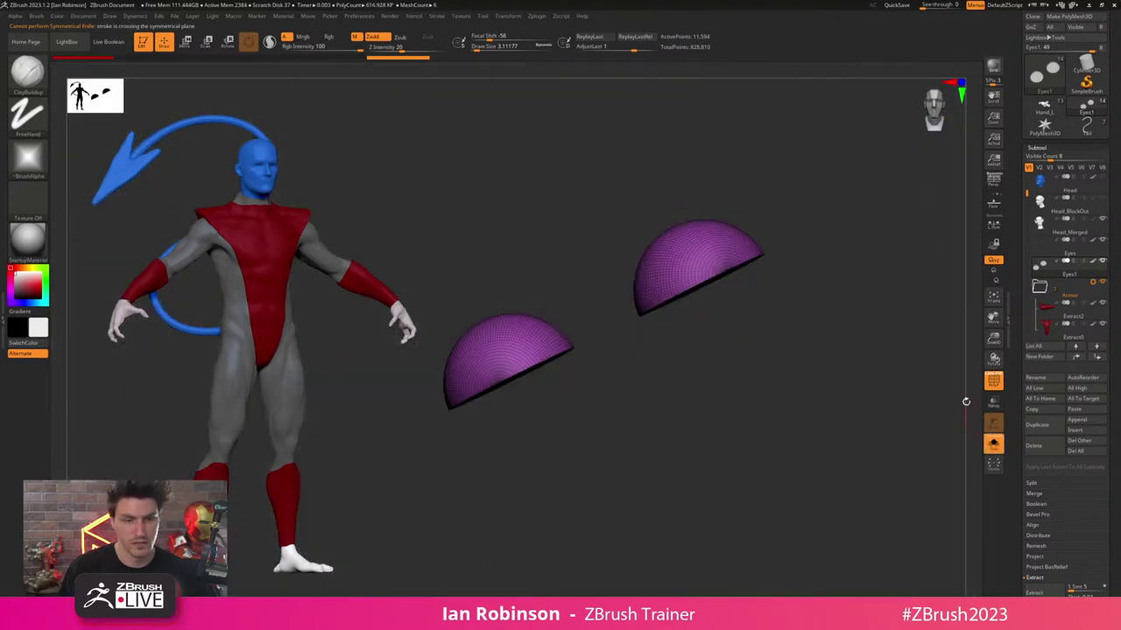
- ZRemesh the half-spheres with KeepGroups enabled and AdaptiveSize at 0
left_click_drag(959, 378, 753, 282, "alt")
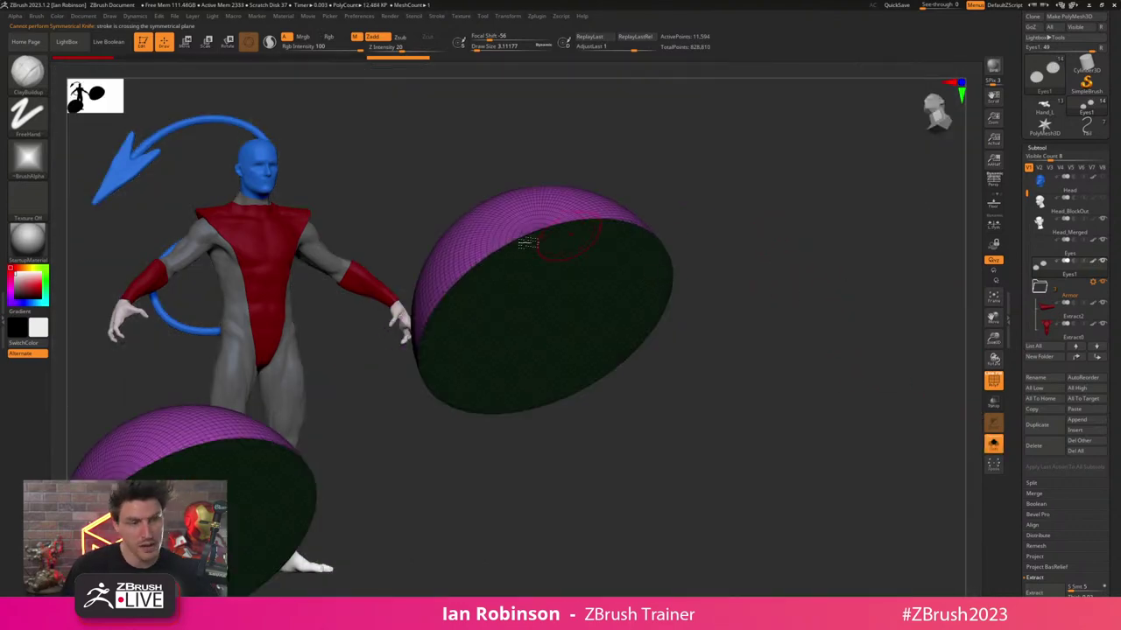
left_click_drag(856, 249, 865, 213)
left_click(1045, 147)
left_click(1044, 147)
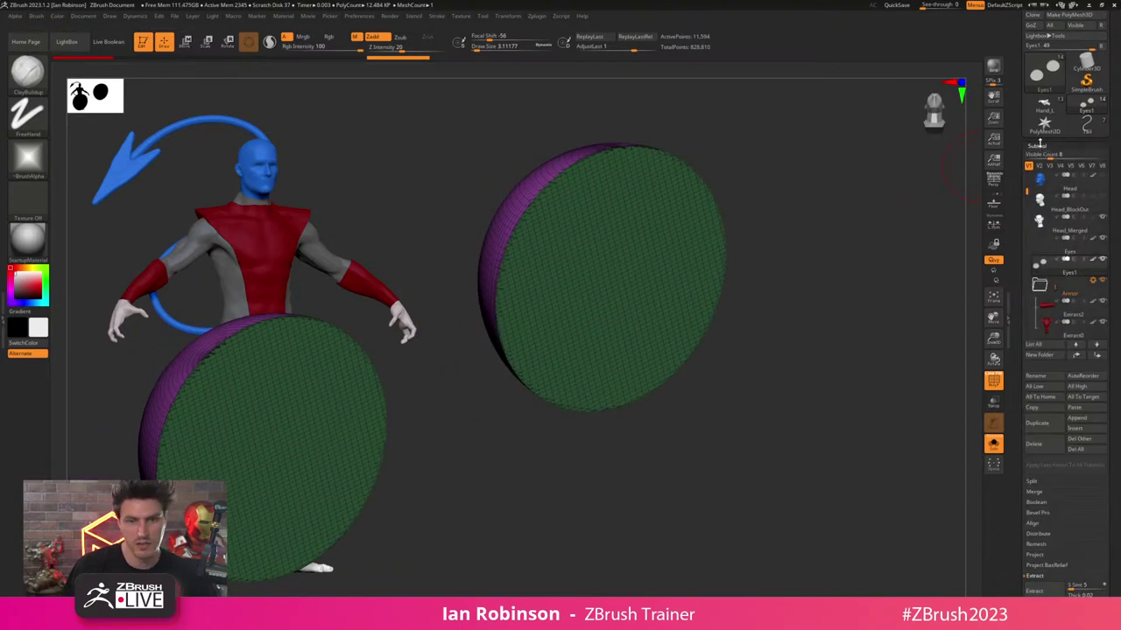
left_click(1038, 146)
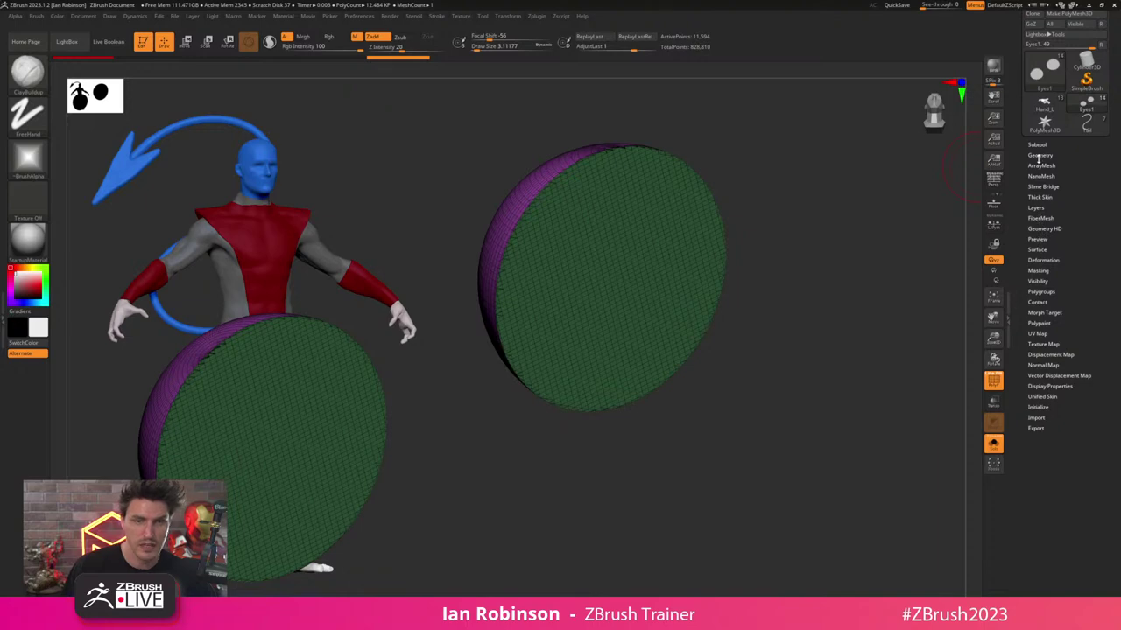
left_click(1040, 157)
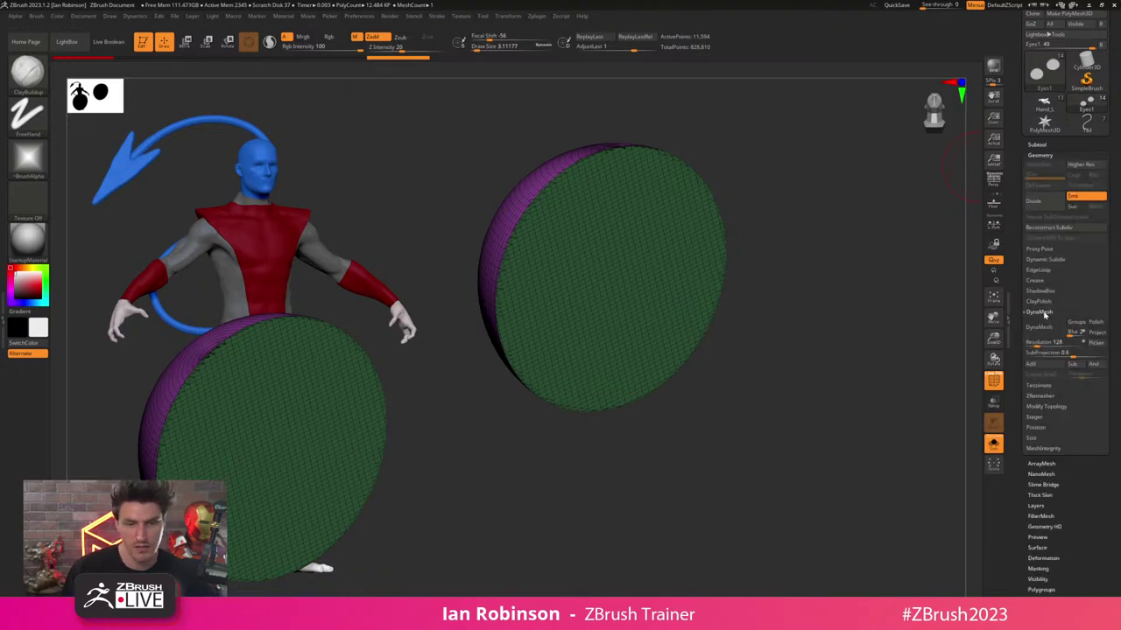
left_click(1040, 313)
left_click(1040, 332)
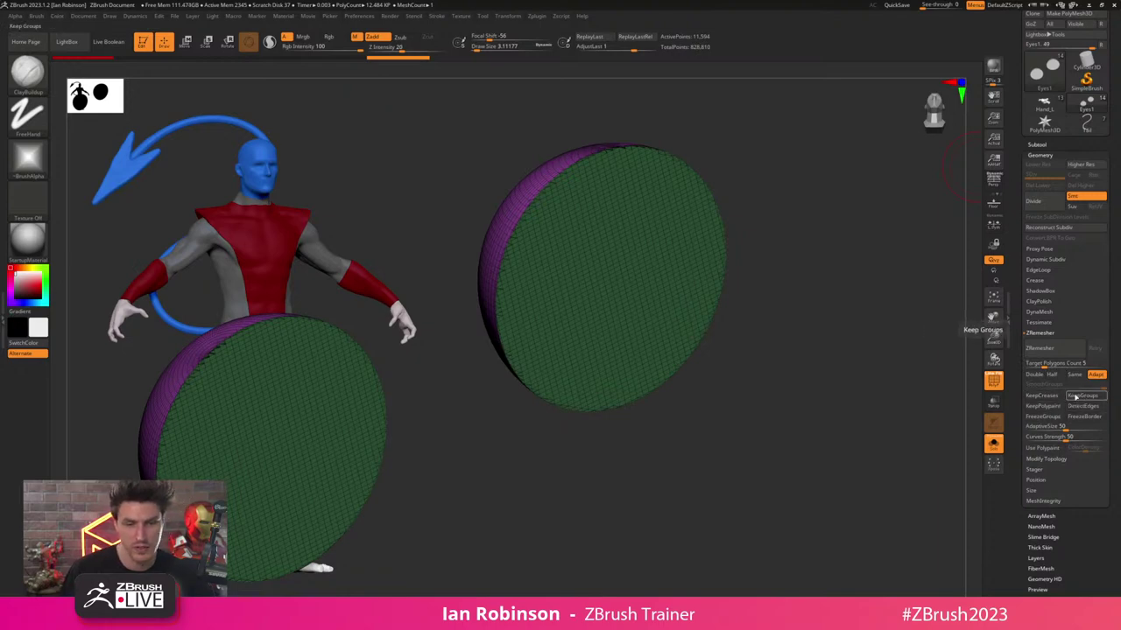
left_click(1077, 396)
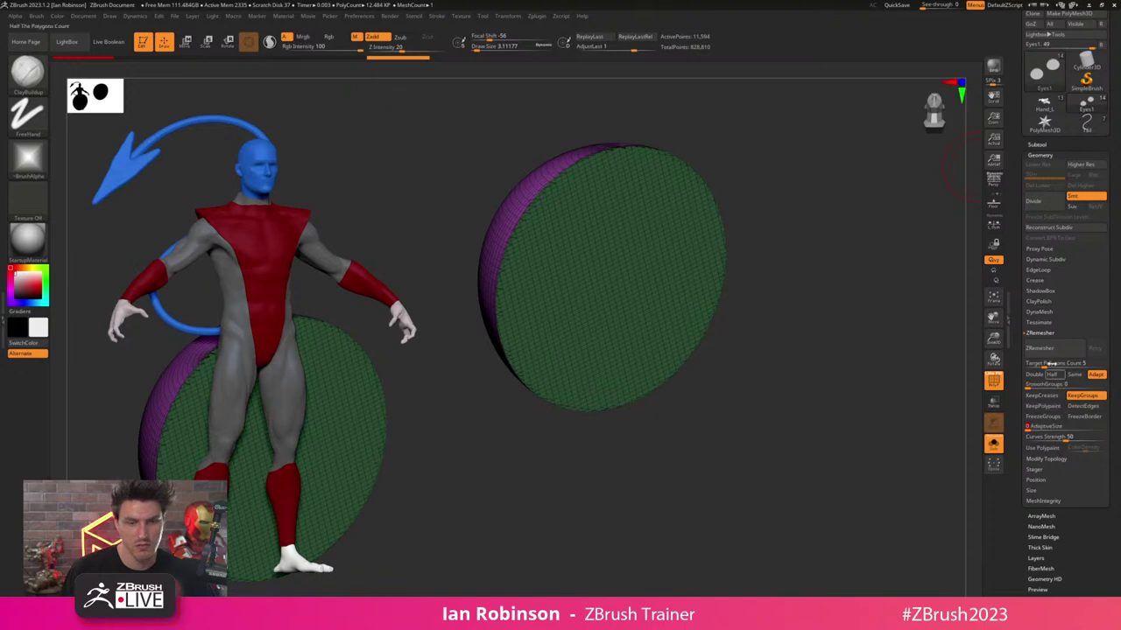
left_click(1044, 334)
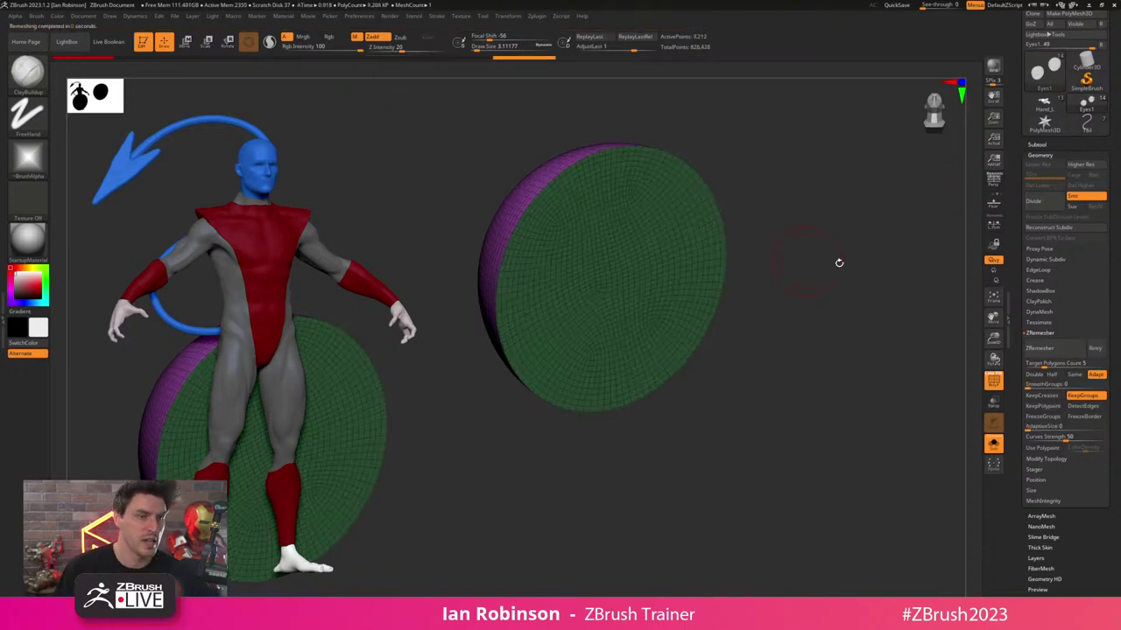
- Reduce the half-spheres to a coarse mesh by running ZRemesher repeatedly with the Half option
left_click(1054, 375)
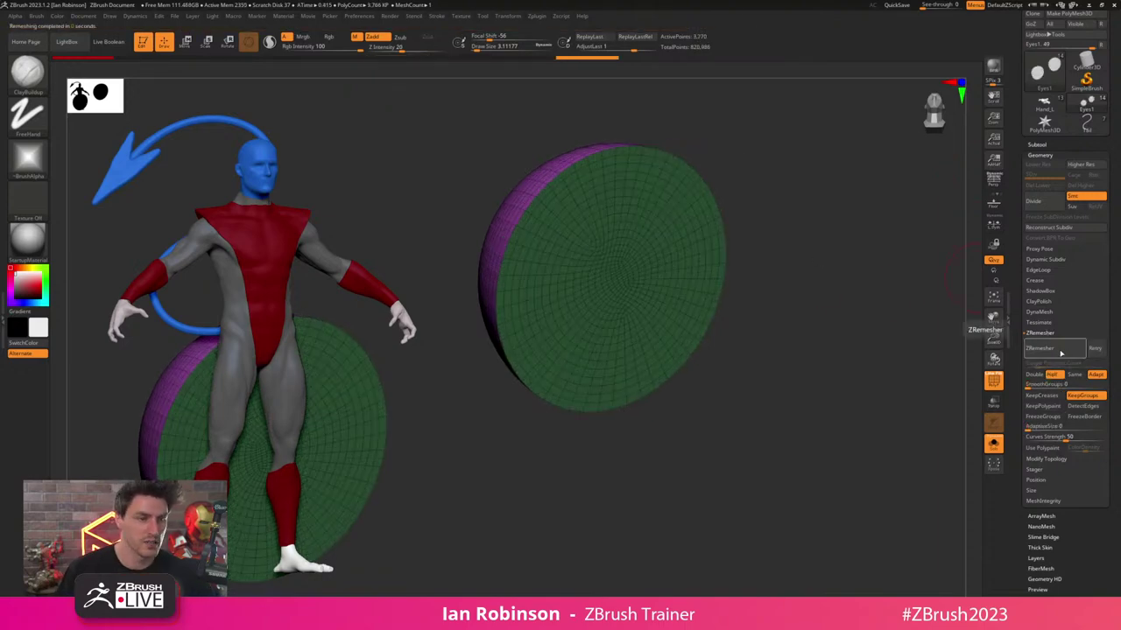
left_click(1058, 353)
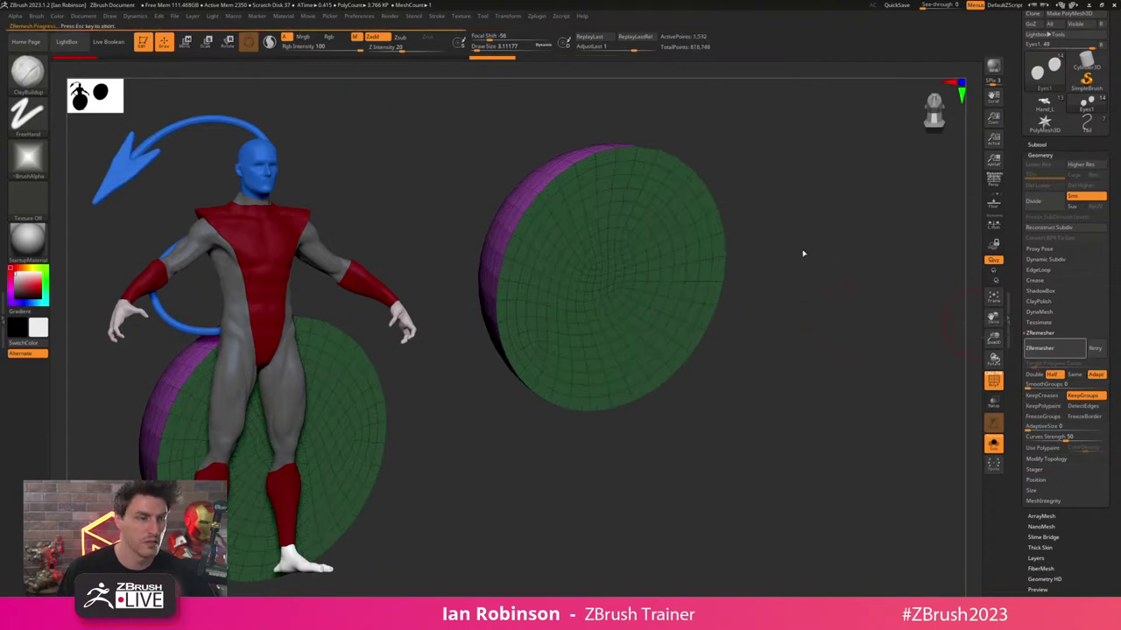
left_click_drag(826, 280, 884, 332)
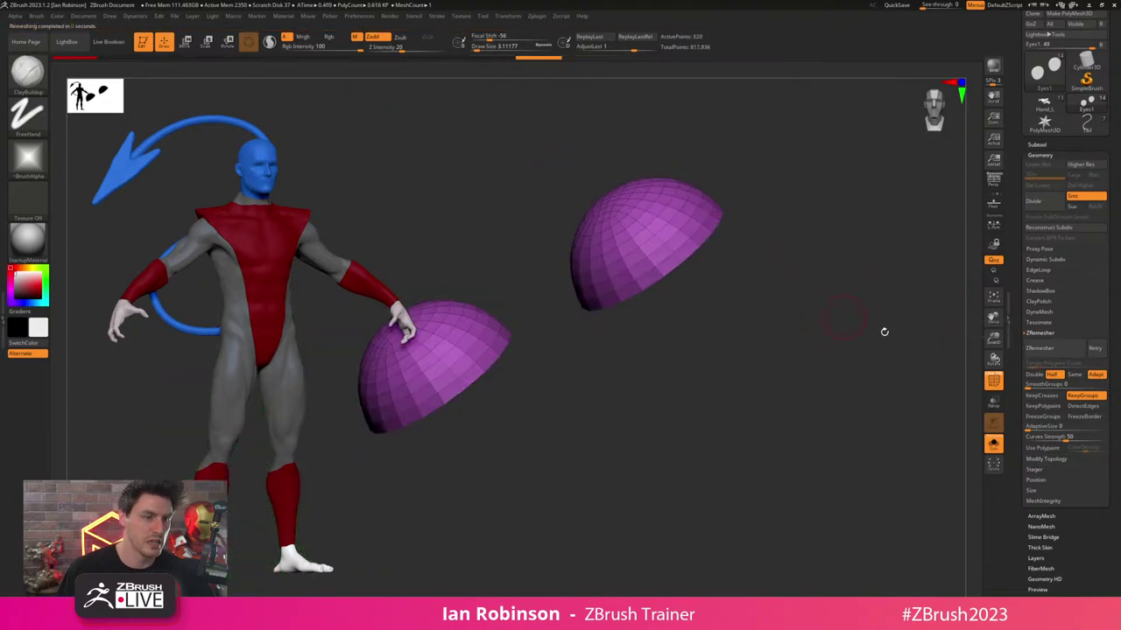
left_click(993, 444)
left_click_drag(725, 279, 709, 244)
key("w")
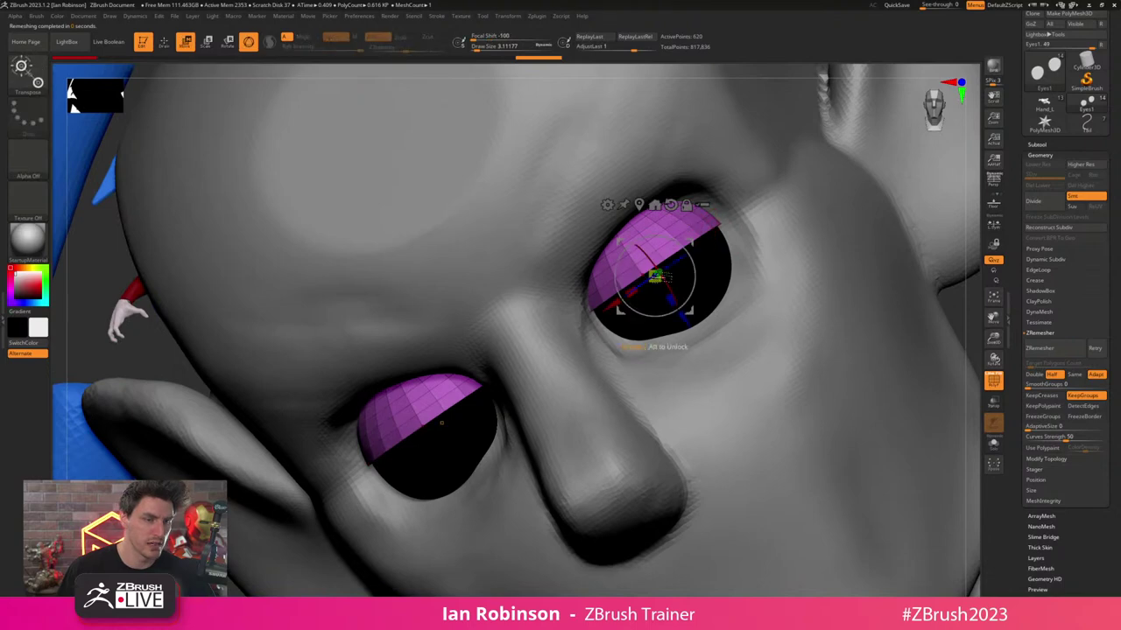
left_click_drag(674, 286, 684, 275)
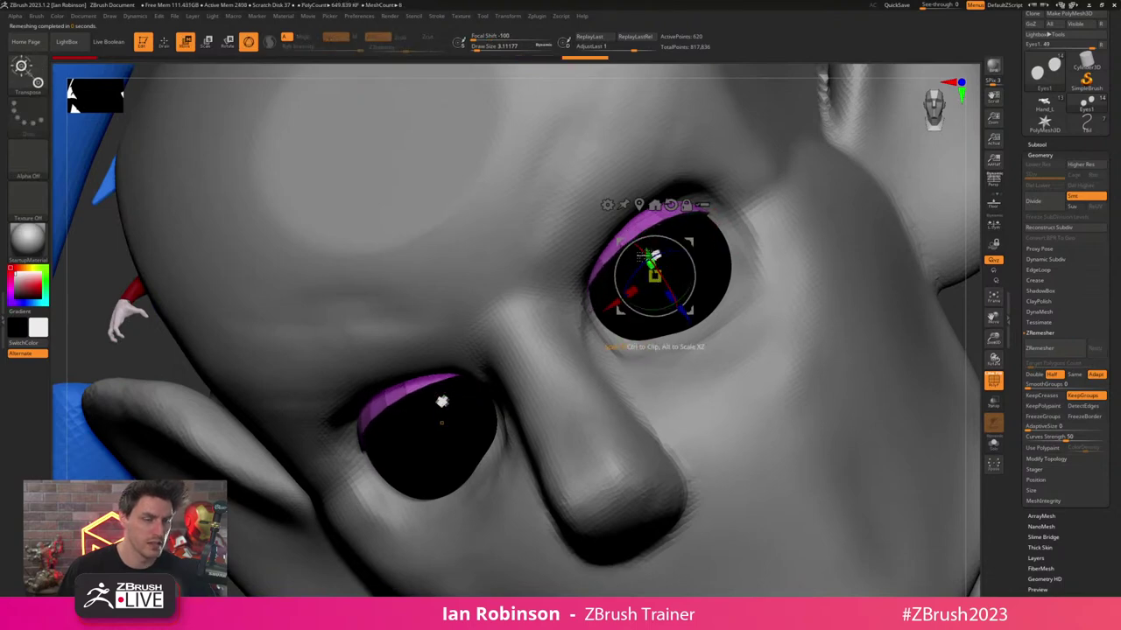
key("ctrl+z")
right_click_drag(697, 308, 725, 266, "ctrl")
key("q")
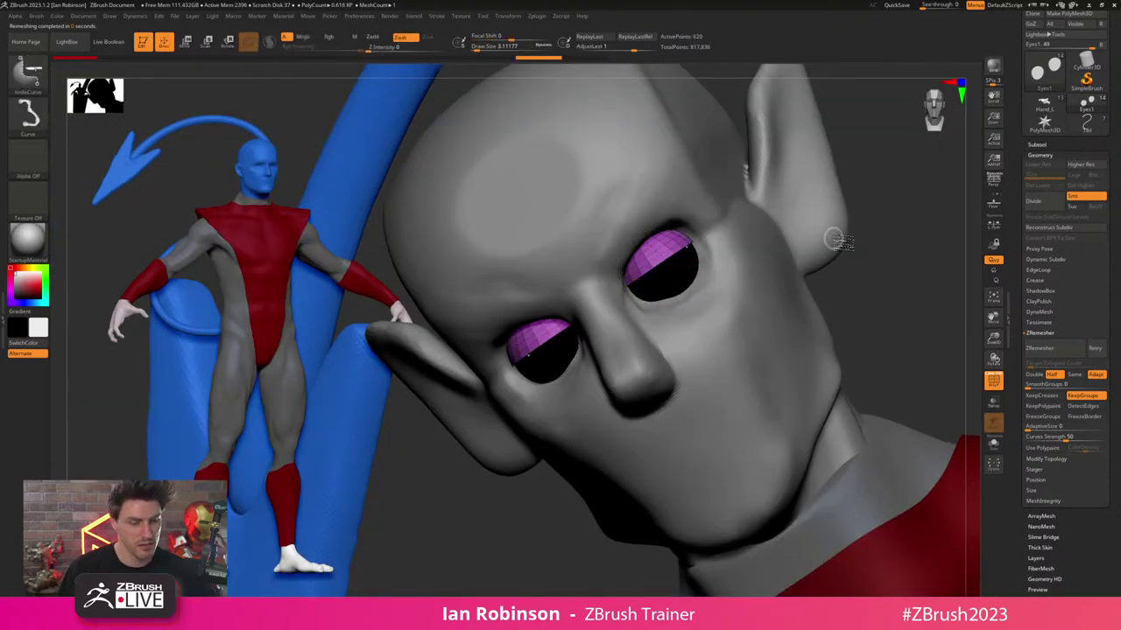
- Duplicate the upper eyelid subtool and place a flipped copy of its half-spheres below the eyes
key("ctrl+shift+d")
left_click(1039, 143)
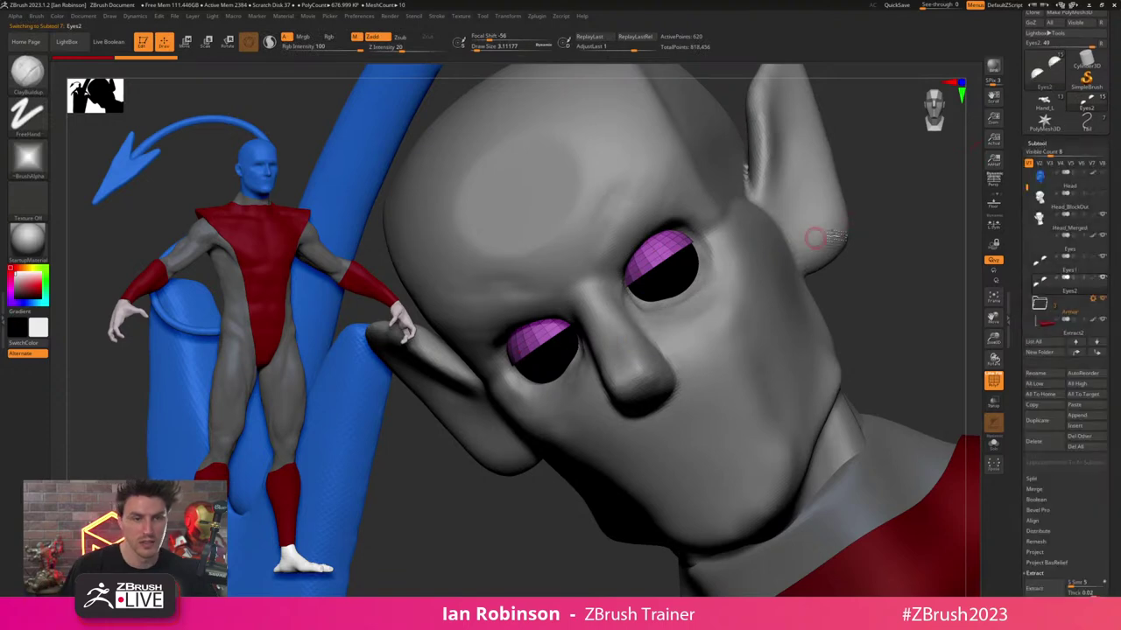
left_click_drag(883, 239, 895, 241, "shift")
key("w")
left_click_drag(661, 329, 662, 363, "ctrl")
left_click_drag(629, 292, 732, 326, "shift")
left_click_drag(827, 358, 754, 354, "alt")
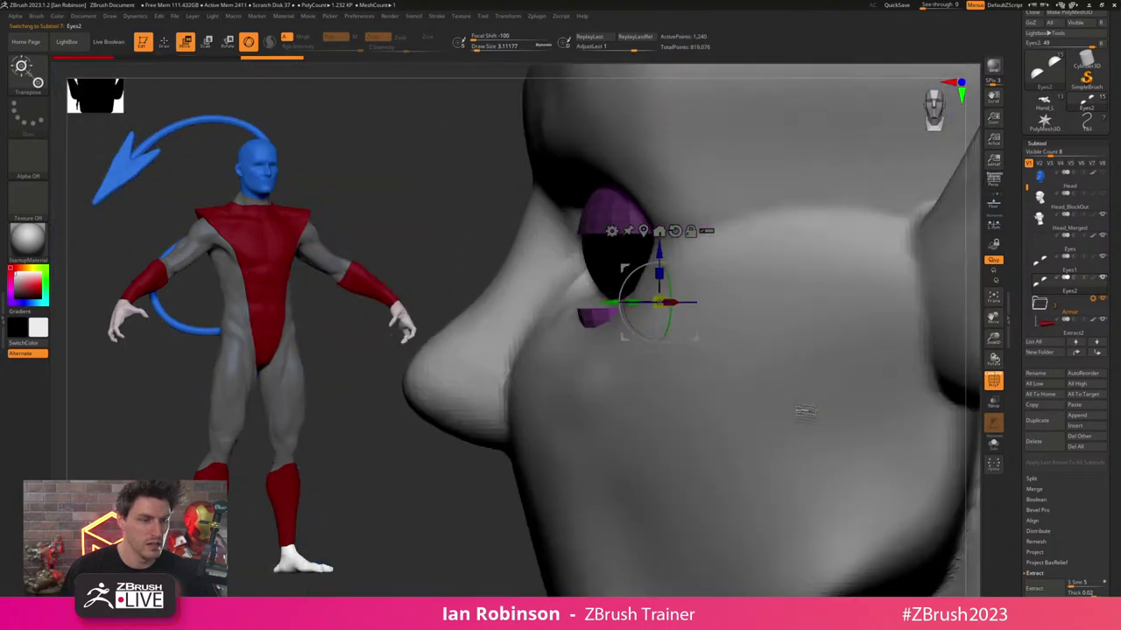
- Raise the flipped half-spheres and adjust their depth so they cover the lower part of each eyeball
left_click_drag(664, 248, 665, 219)
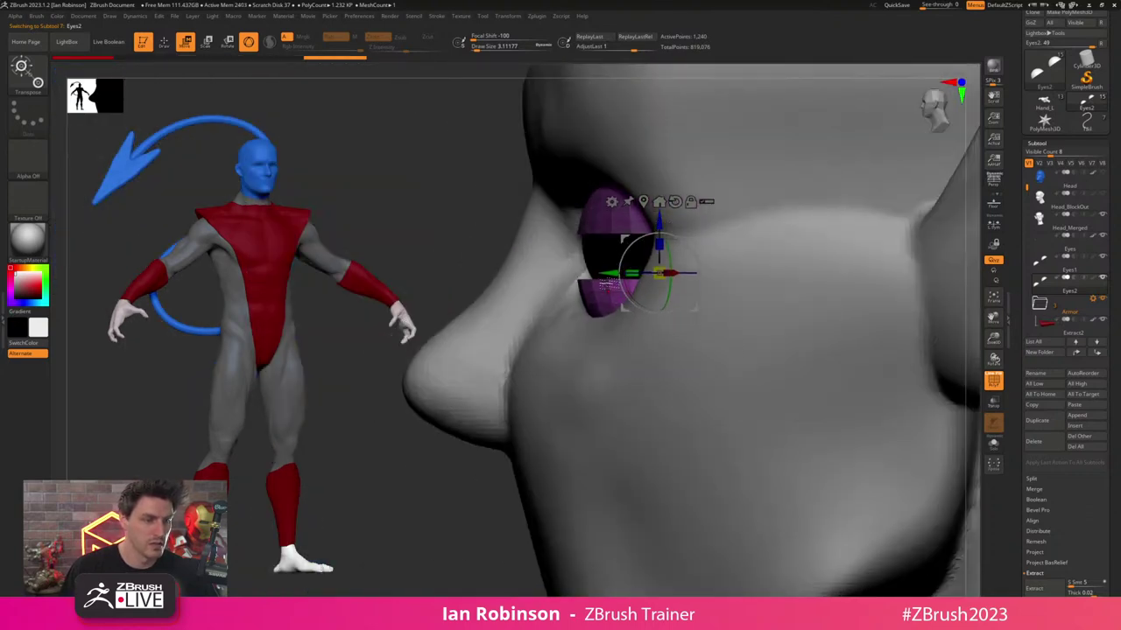
left_click_drag(611, 274, 614, 273)
left_click_drag(722, 346, 749, 365)
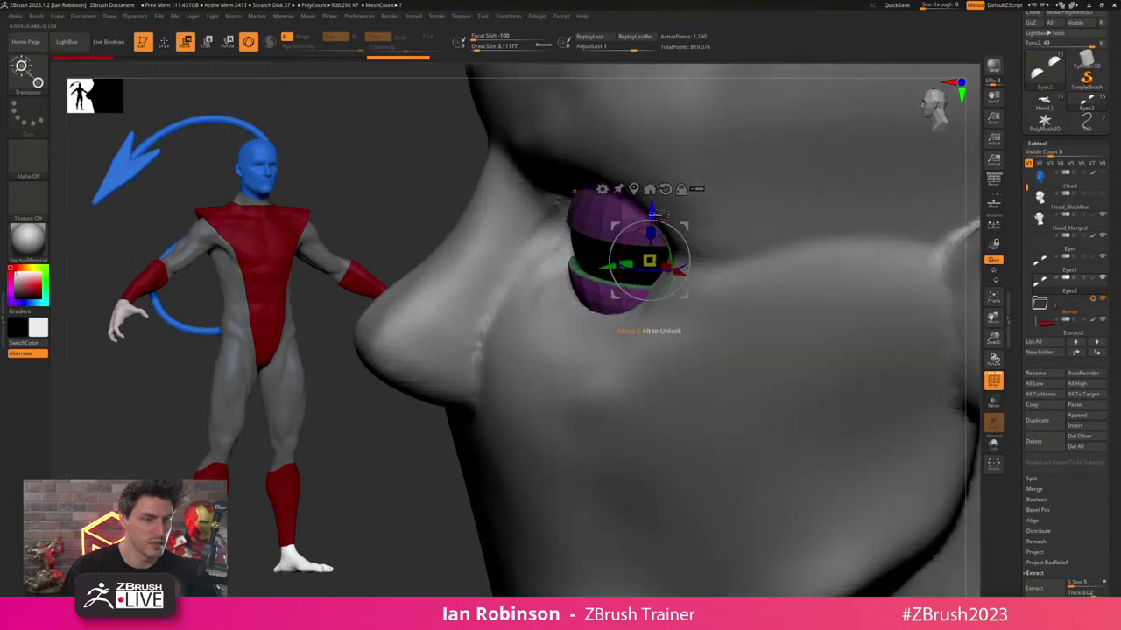
left_click_drag(652, 211, 652, 206)
mouse_move(623, 248)
left_mouse_down()
mouse_move(668, 270)
mouse_move(683, 260)
left_mouse_up()
key("q")
- Assign a new polygroup to the upper eyelids and another to the masked upper copies in the duplicated subtool
left_click(645, 231, "alt")
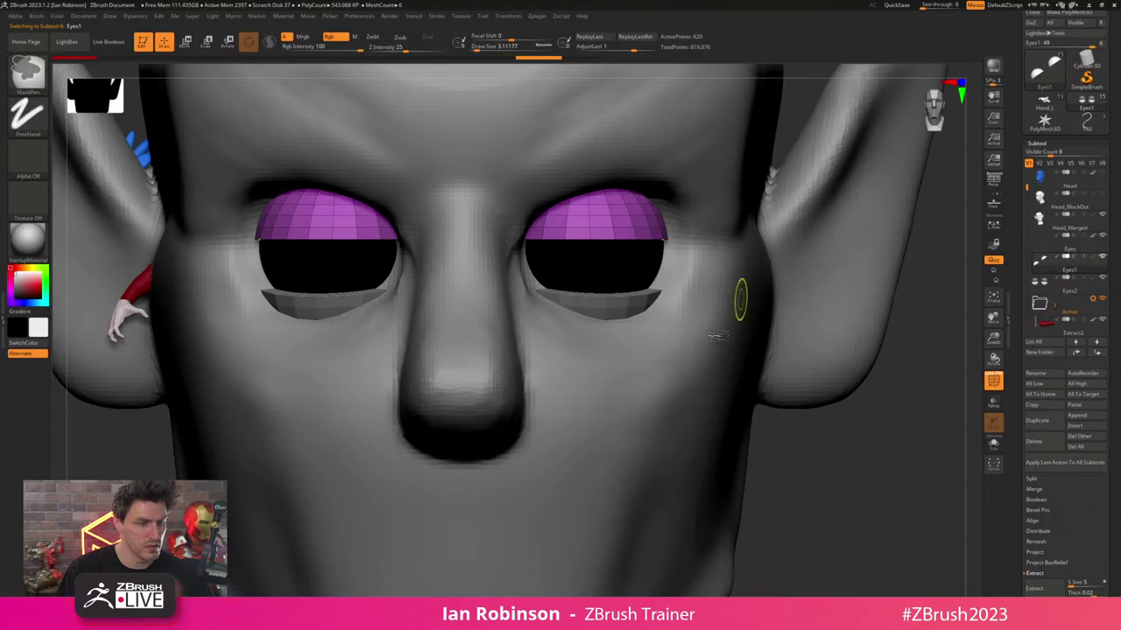
key("ctrl+w")
left_click(641, 304, "alt")
key("ctrl+w")
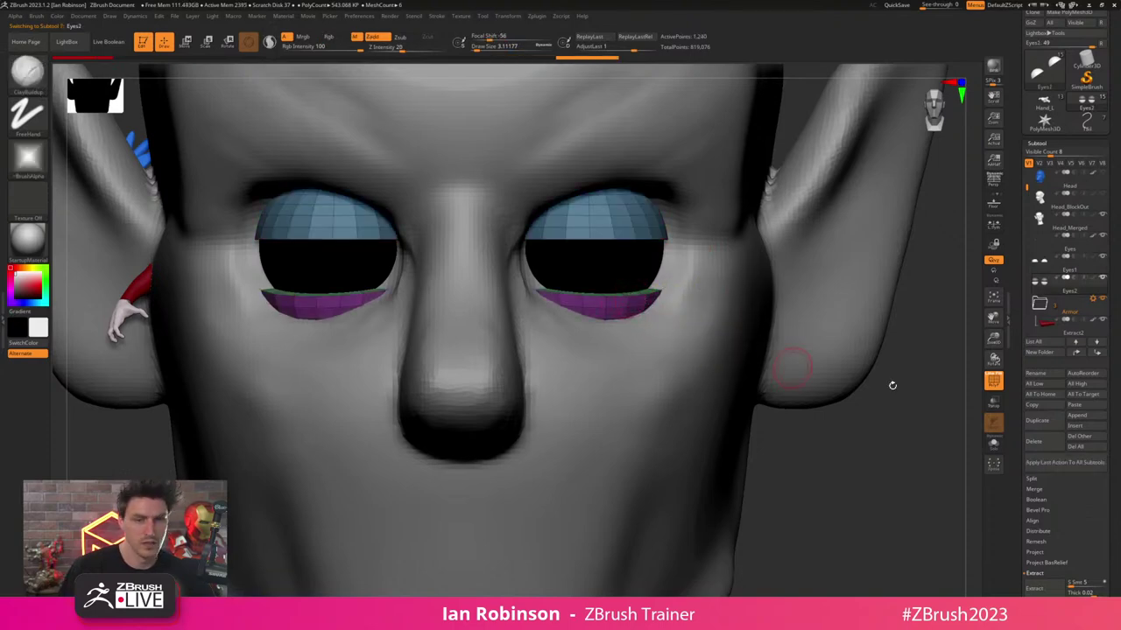
- Isolate the lower half-spheres in the Eyes2 subtool and delete the hidden upper copies
key("shift+f")
key("shift+f")
left_click(992, 444)
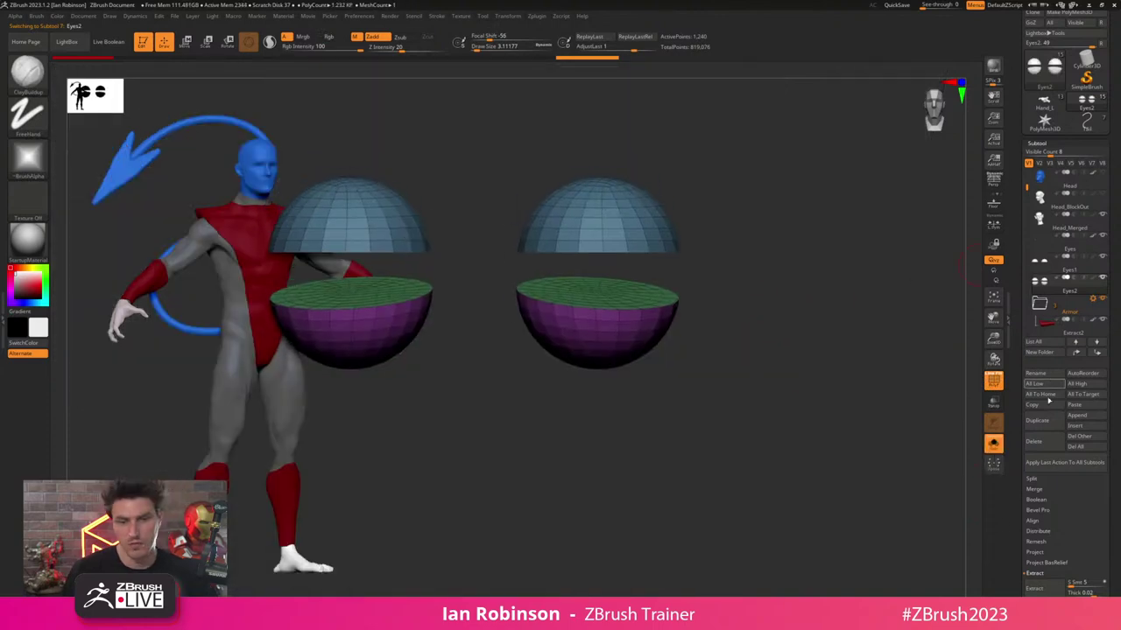
left_click(604, 213, "ctrl+shift")
left_click_drag(706, 187, 740, 245, "ctrl+shift")
left_click_drag(869, 293, 873, 267, "alt")
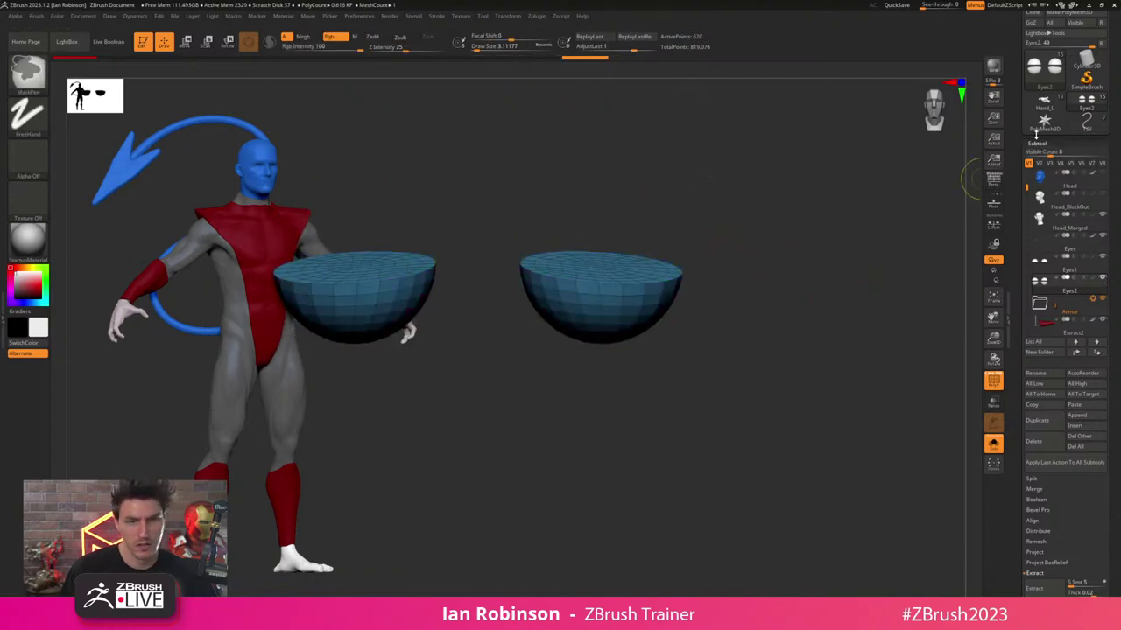
left_click(1039, 145)
left_click(1041, 153)
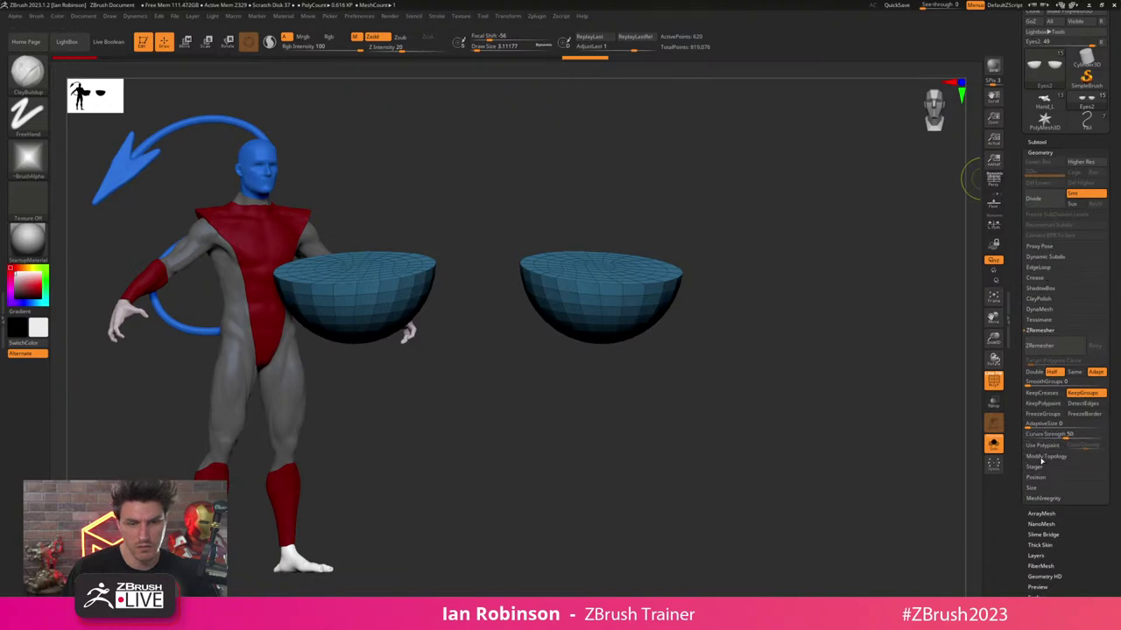
left_click(1047, 456)
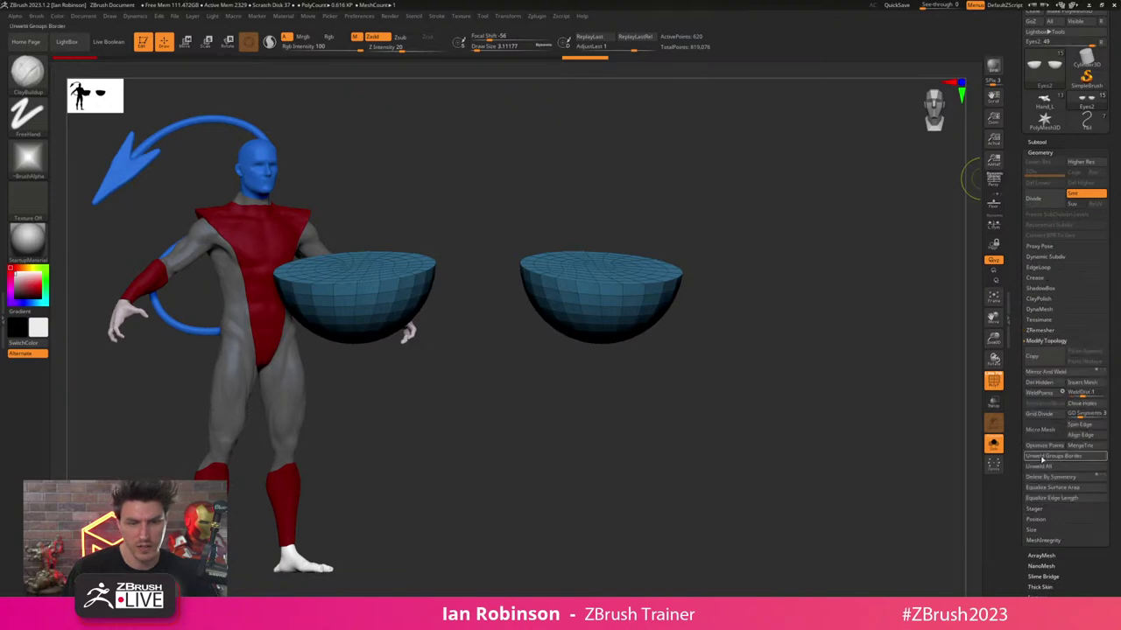
left_click_drag(1039, 153, 1039, 150)
left_click(1039, 140)
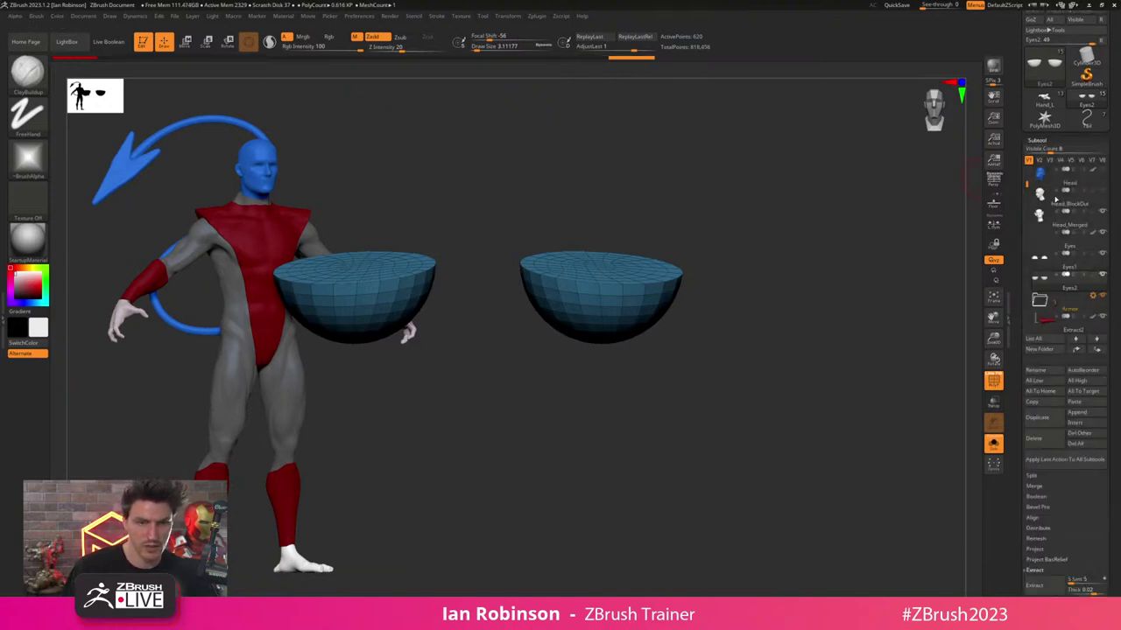
- Check the Eyes1, Eyes and Eyes2 subtools in isolation and show the full head again
key("Up")
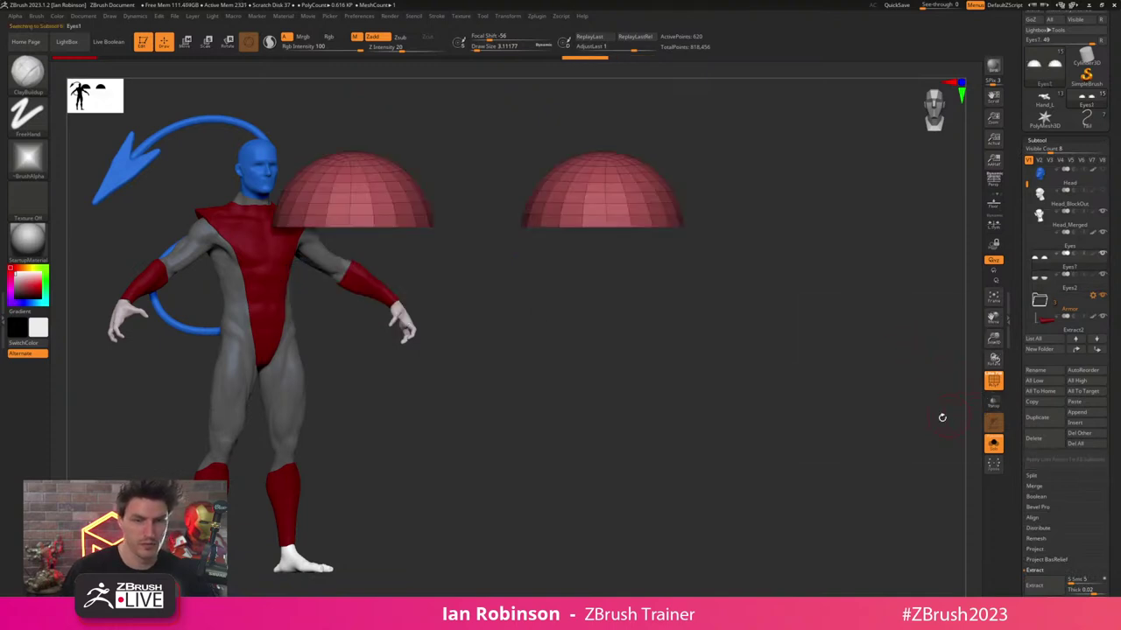
left_click(1049, 241)
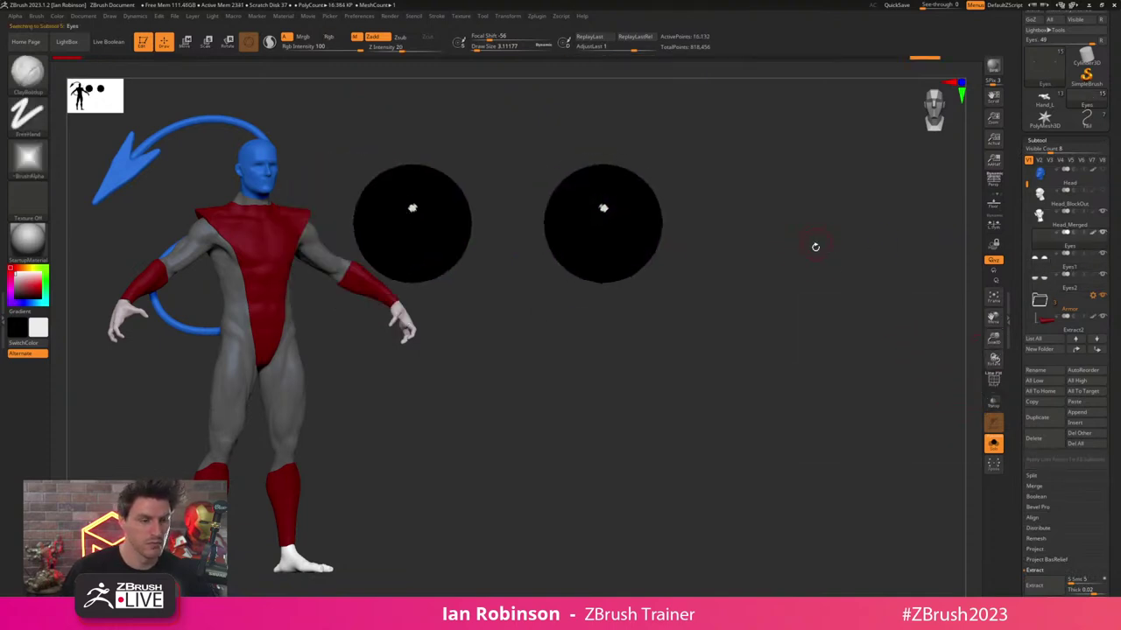
left_click(1041, 268)
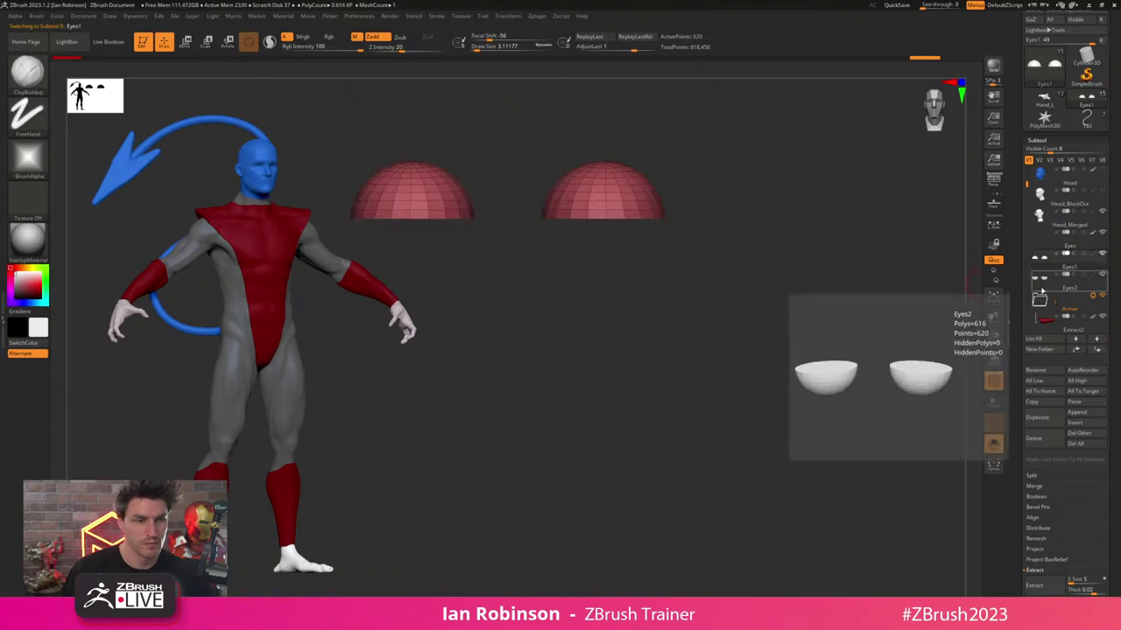
left_click(1042, 284)
left_click(994, 445)
left_click_drag(849, 274, 880, 299)
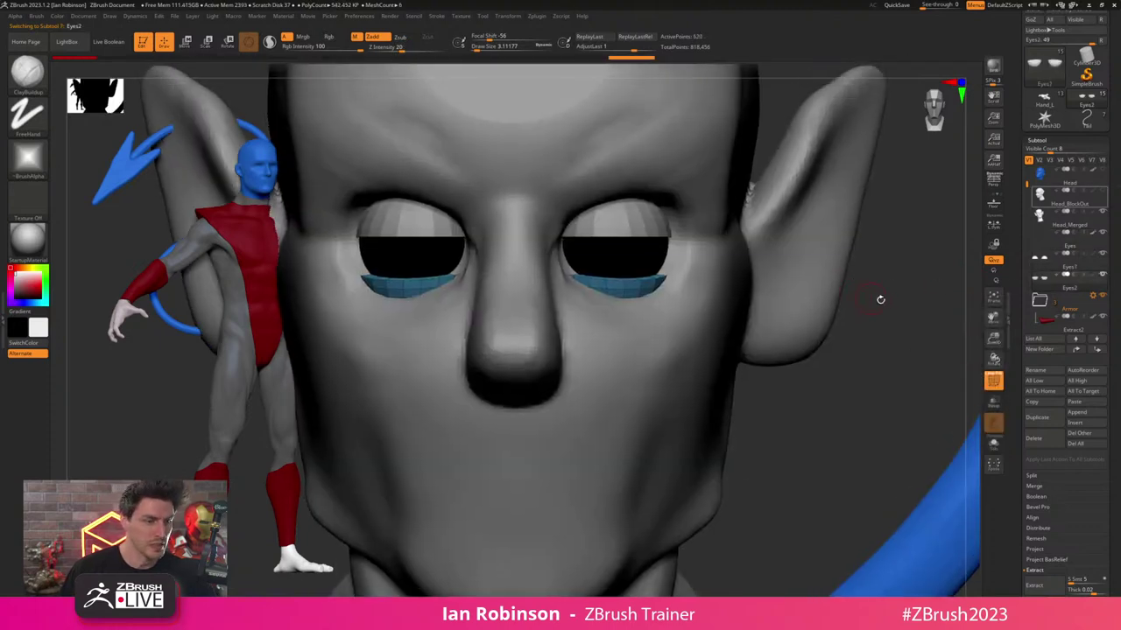
- Select the upper eyelids in the Eyes1 subtool and raise them to expose more of each eyeball
left_click_drag(1114, 60, 1113, 133)
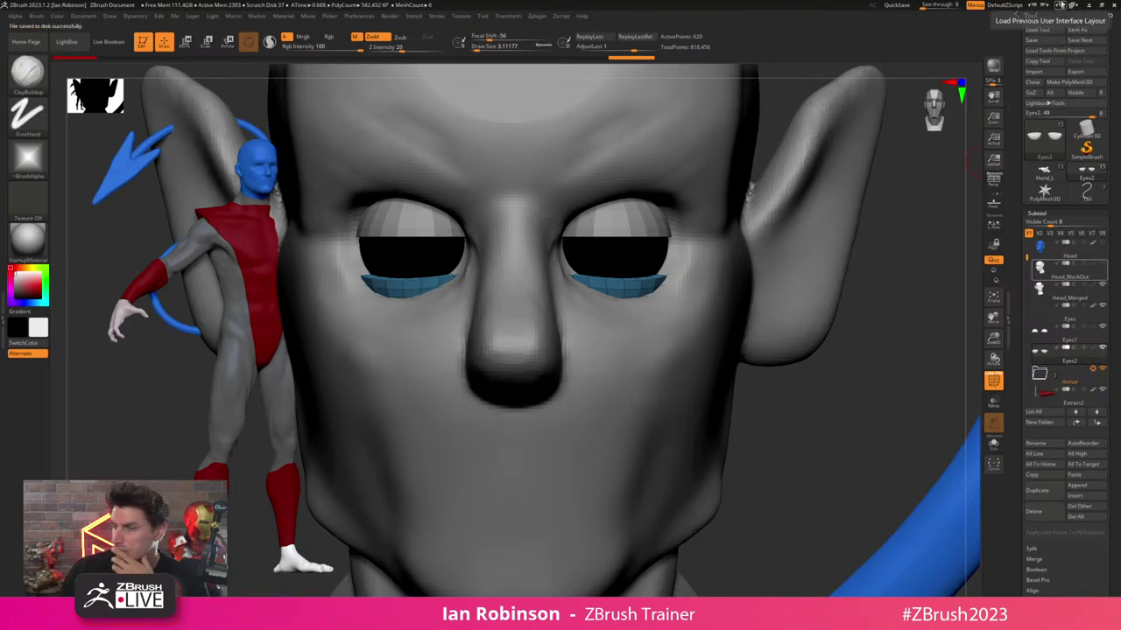
left_click_drag(863, 400, 836, 287, "alt")
left_click(668, 225, "alt")
left_click_drag(920, 249, 846, 230)
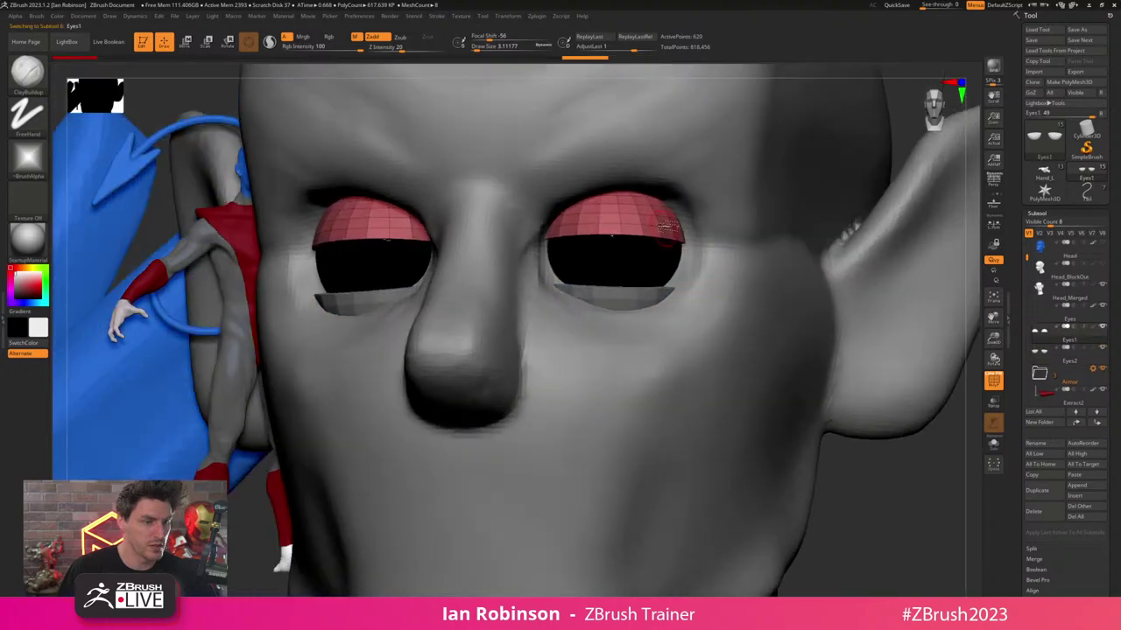
key("w")
left_click_drag(619, 224, 621, 210)
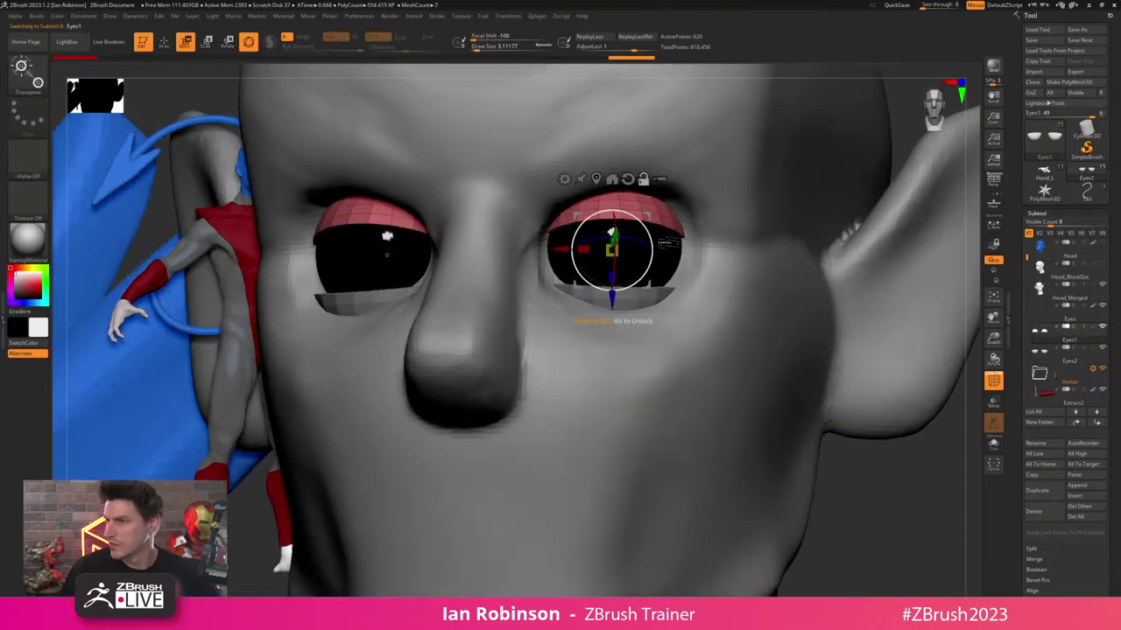
right_click_drag(624, 212, 674, 301, "alt")
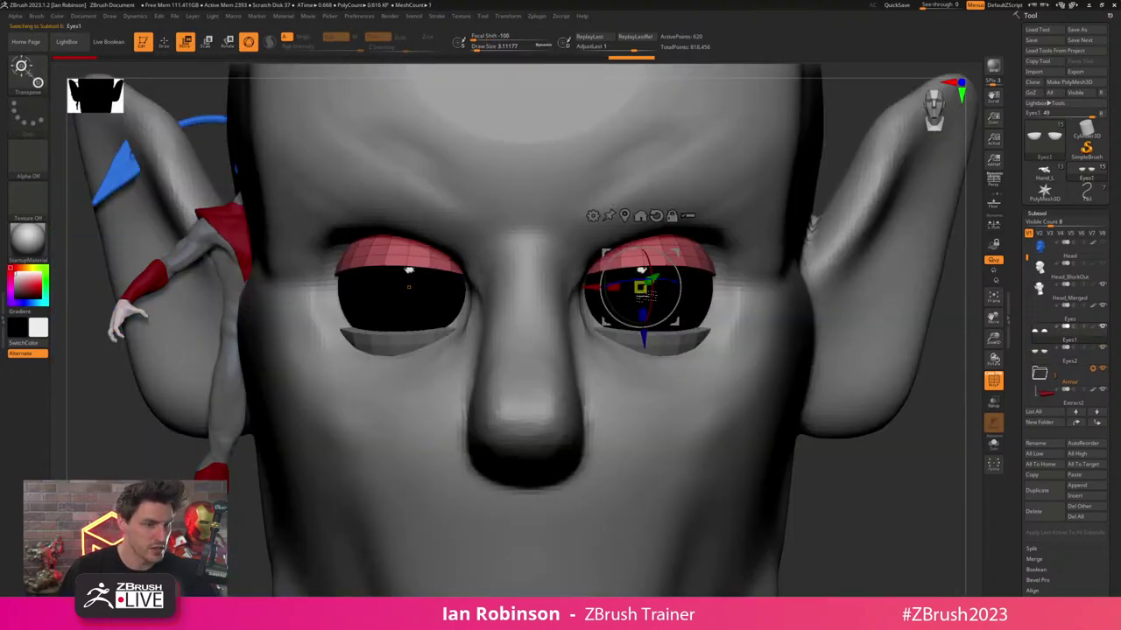
- Rotate the upper eyelids so their edges slope down toward the nose
left_click_drag(642, 289, 659, 286)
left_click_drag(609, 311, 619, 321)
key("q")
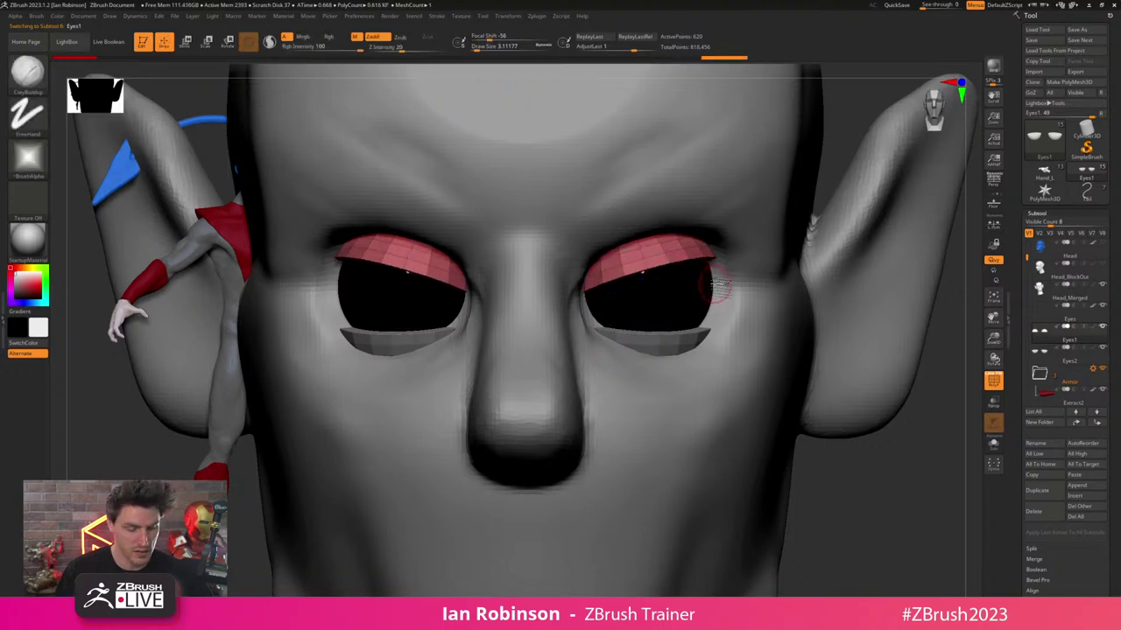
- Try reshaping the upper eyelids' edges and outer corners with the Move Infinite Depth and Move brushes
key("b")
key("m")
key("i")
key("d")
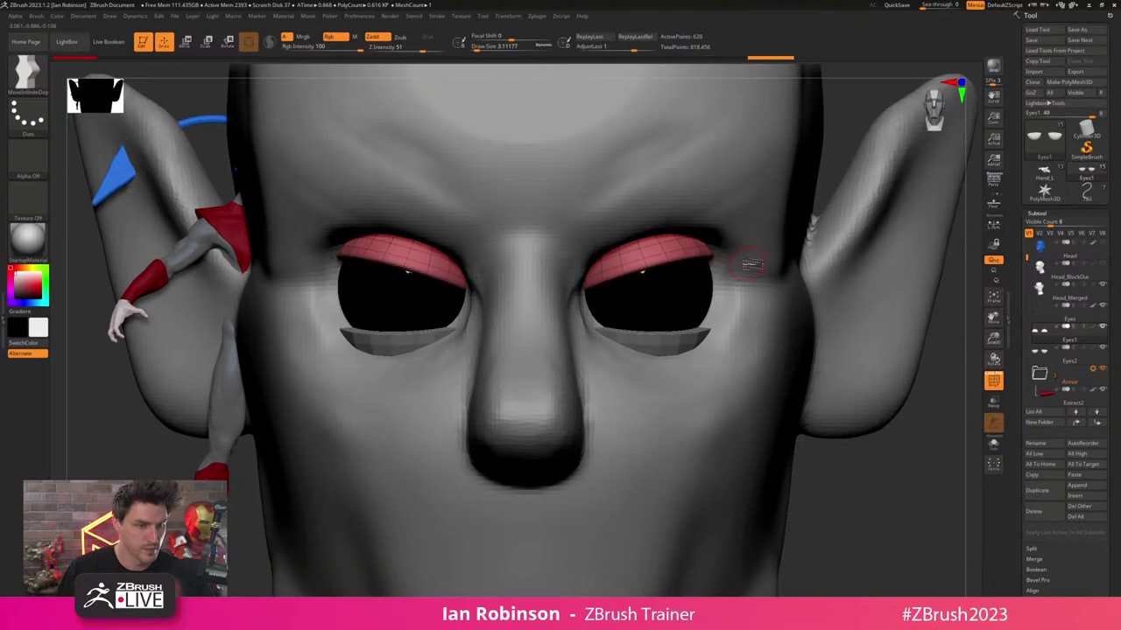
key("s")
left_click_drag(749, 261, 720, 259)
left_click_drag(643, 269, 639, 274)
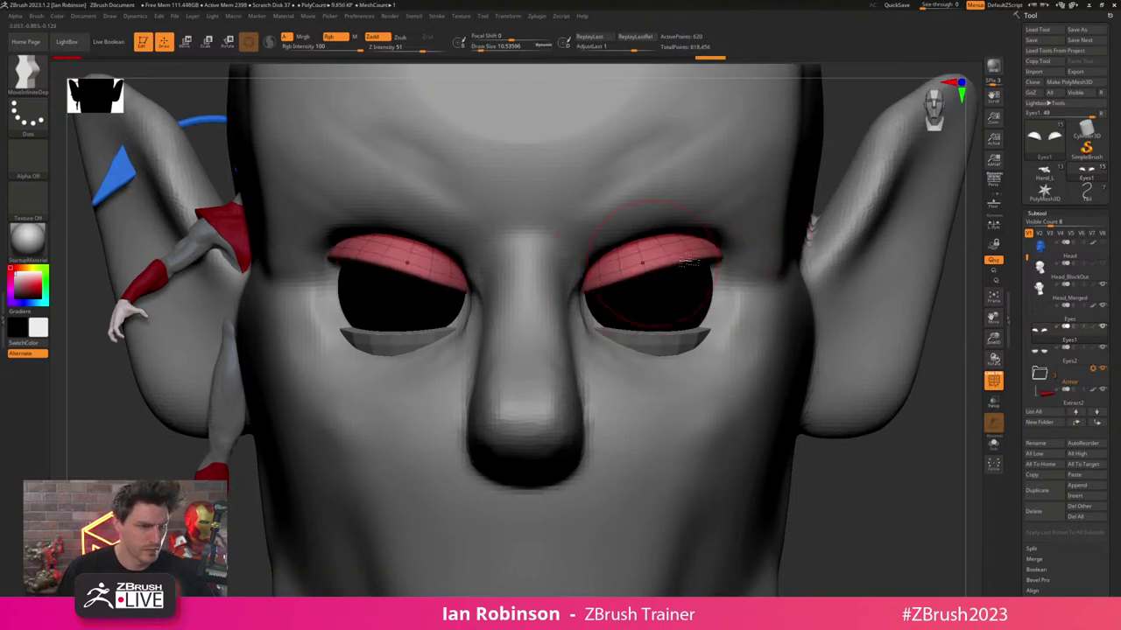
right_click_drag(737, 278, 641, 273)
left_click_drag(753, 264, 752, 269)
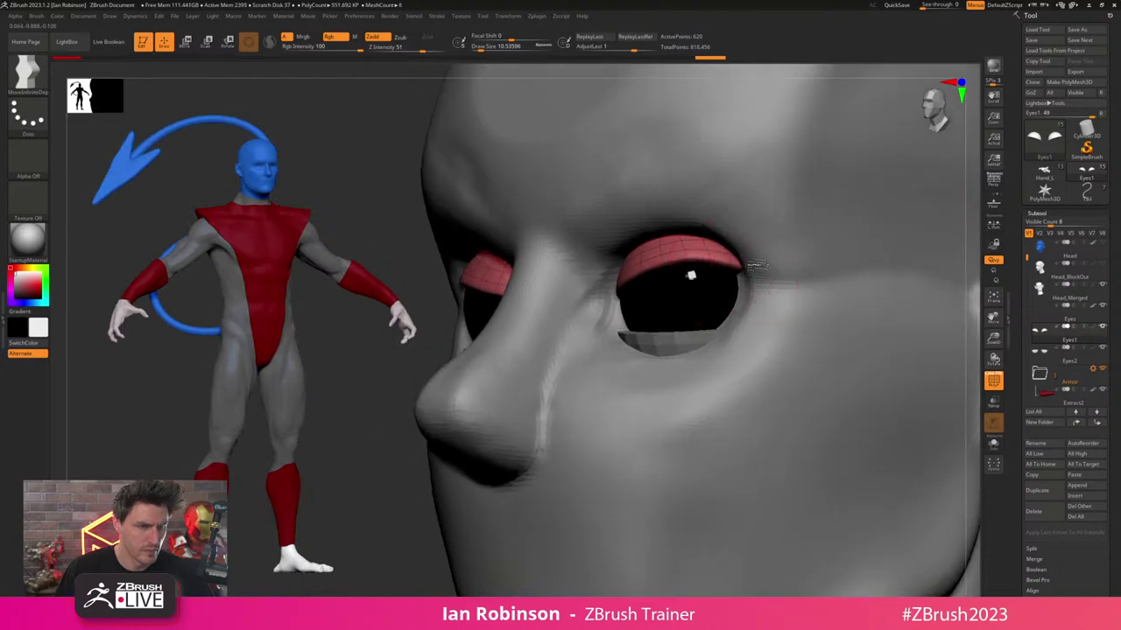
key("b")
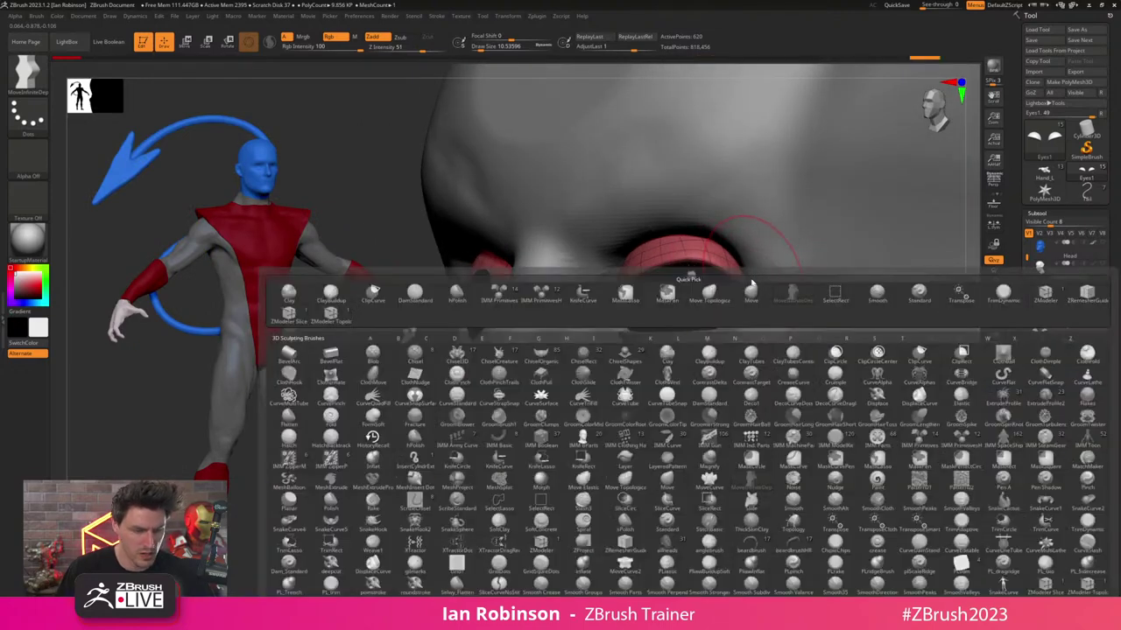
left_click(751, 291)
right_click_drag(682, 260, 706, 263, "shift")
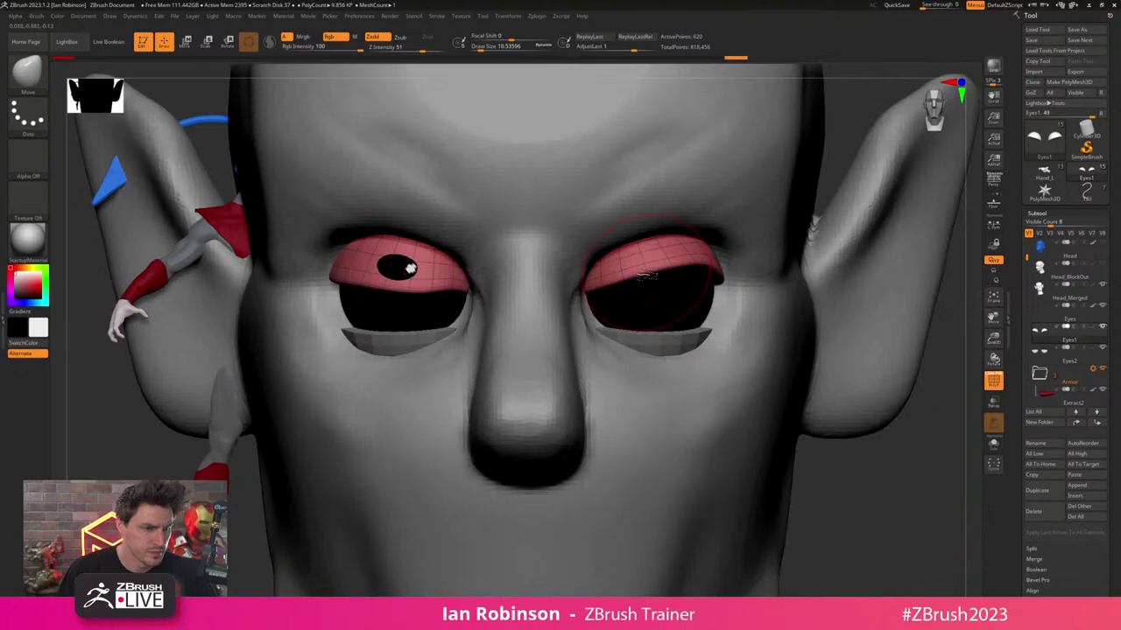
left_click_drag(641, 281, 638, 268)
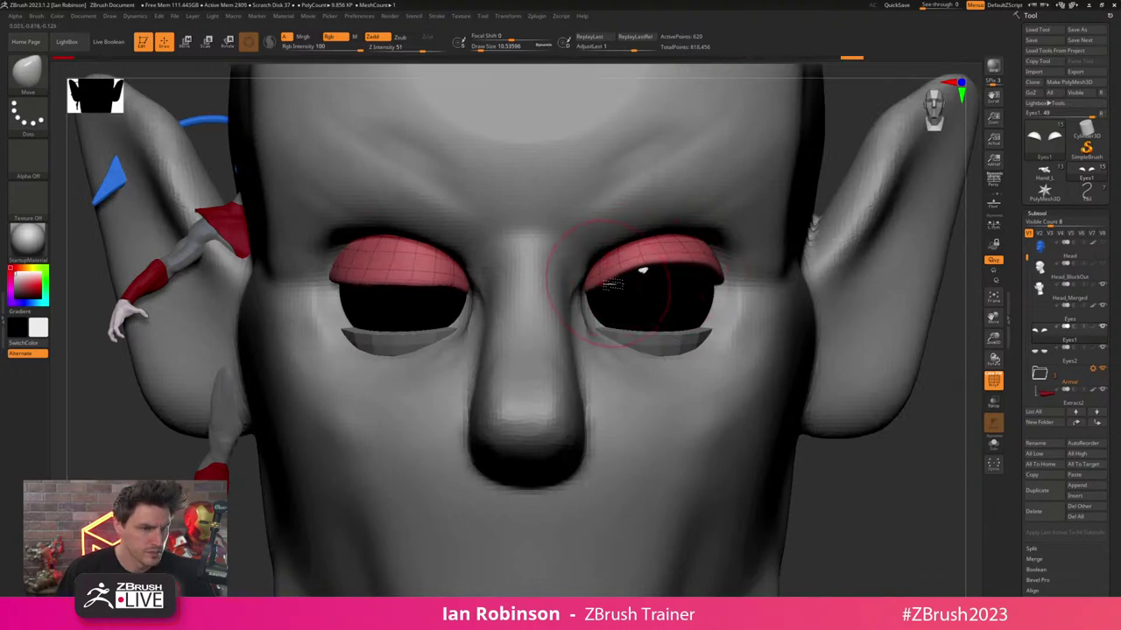
right_click_drag(904, 333, 682, 260, "alt")
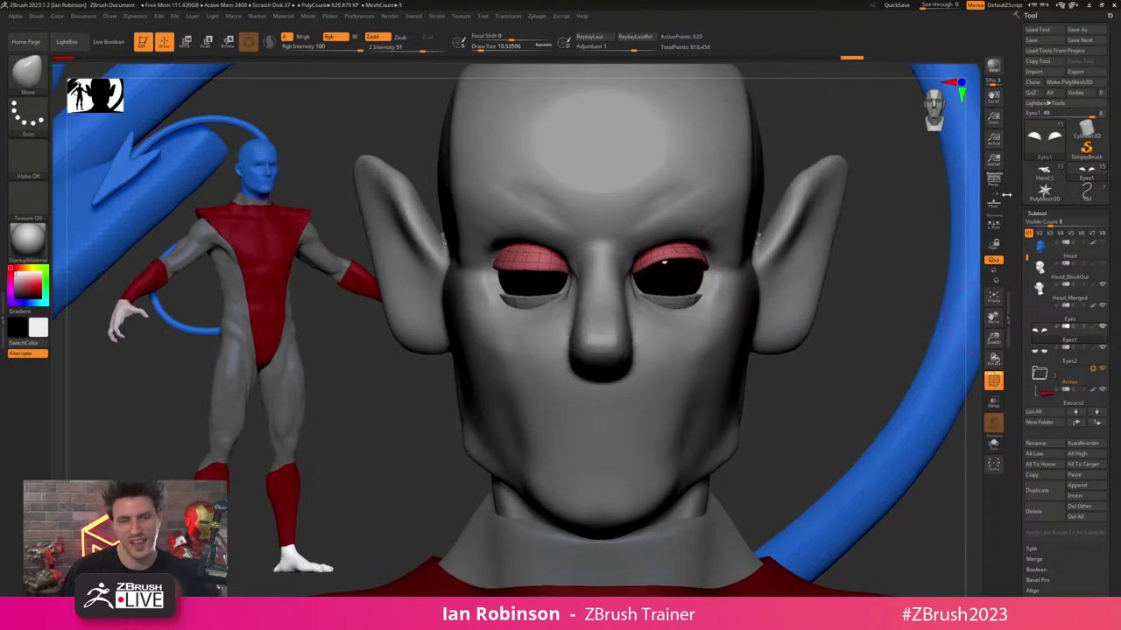
- Undo the recent rotation and reshaping of the upper eyelids
key("ctrl+z")
key("ctrl+z")
key("ctrl+z")
key("ctrl+z")
key("ctrl+z")
key("ctrl+z")
key("ctrl+z")
key("ctrl+z")
key("ctrl+z")
key("ctrl+z")
key("ctrl+z")
key("ctrl+z")
key("ctrl+z")
key("ctrl+z")
key("ctrl+z")
key("ctrl+z")
key("ctrl+z")
key("ctrl+z")
key("ctrl+z")
key("ctrl+z")
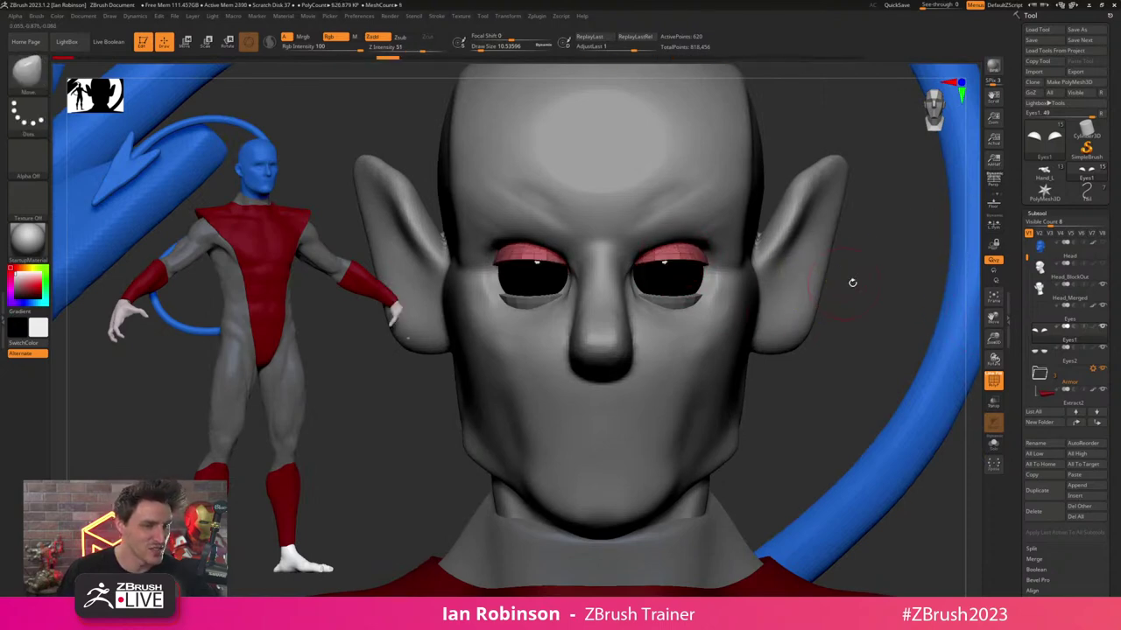
- Pull the upper eyelids' inner corners down and their outer corners outward around the eyeballs with the Move brush
mouse_move(902, 283)
right_mouse_down("alt")
mouse_move(898, 337)
mouse_move(875, 342)
right_mouse_up("alt")
key("ctrl+z")
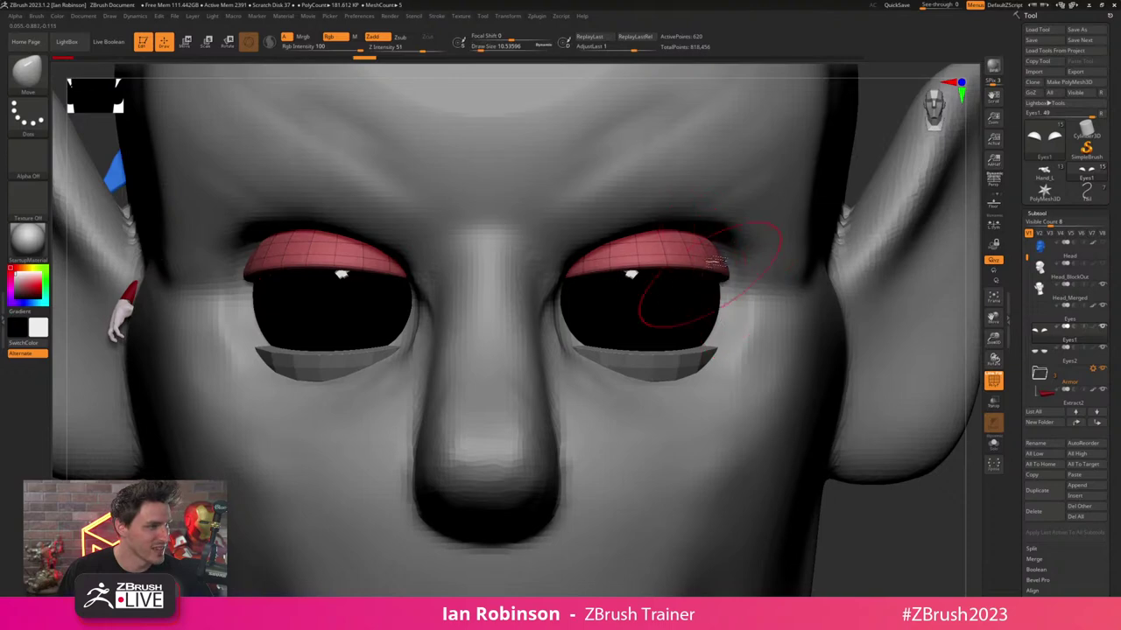
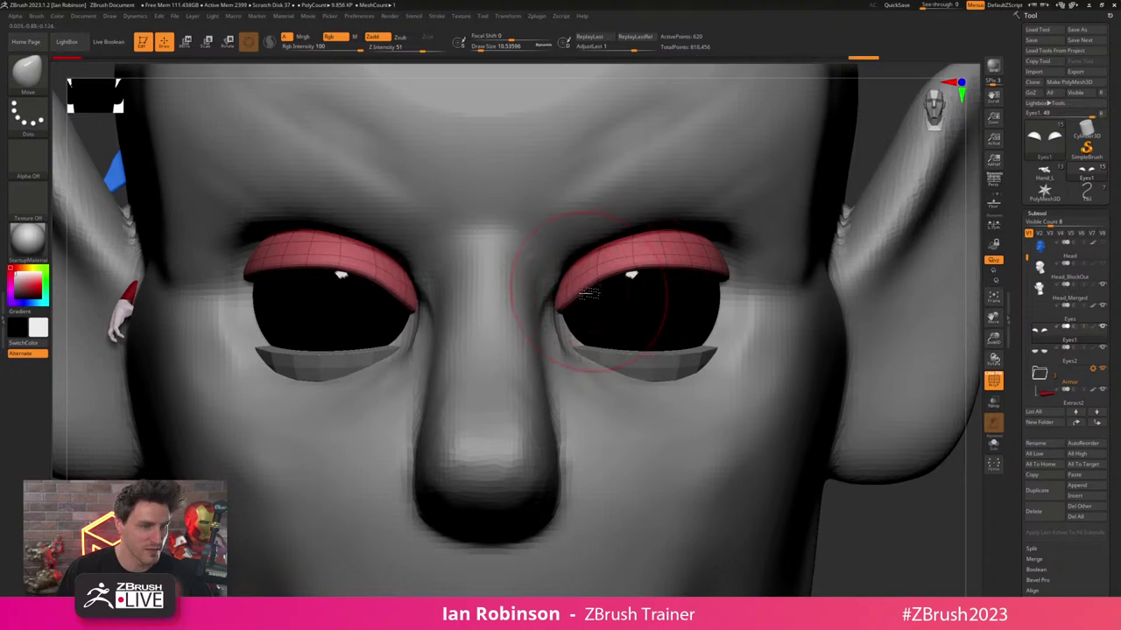
mouse_move(732, 273)
left_mouse_down()
mouse_move(732, 290)
mouse_move(733, 259)
mouse_move(662, 260)
left_mouse_up()
key("ctrl+z")
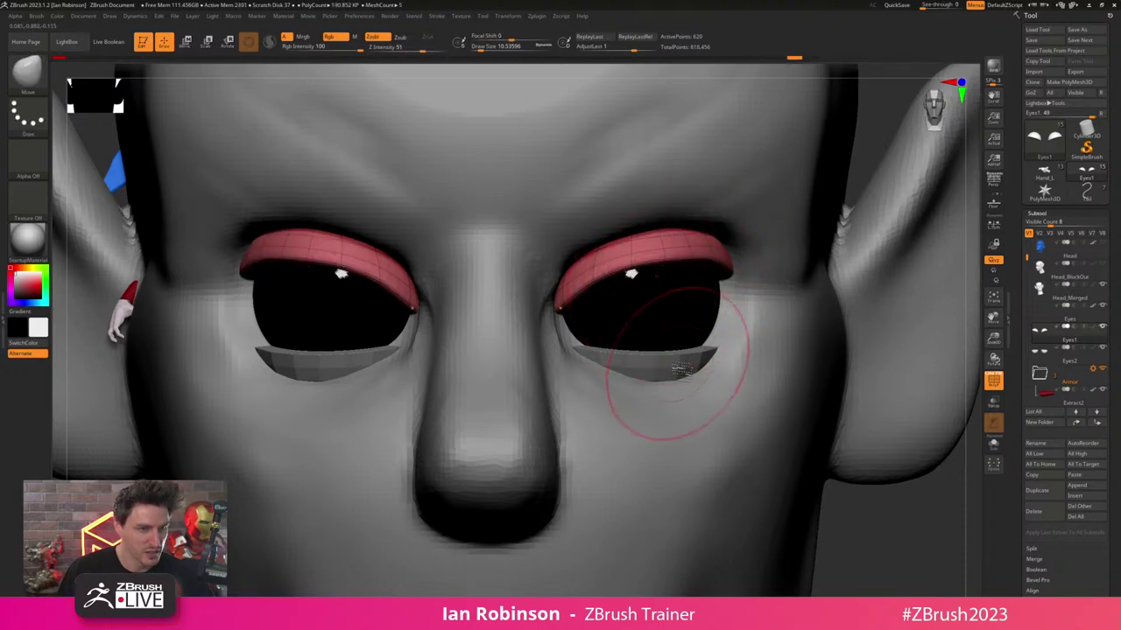
- Select the lower eyelids in Eyes2, raise them slightly and pull their inner corners up toward the upper eyelids
left_click(680, 368, "alt")
key("w")
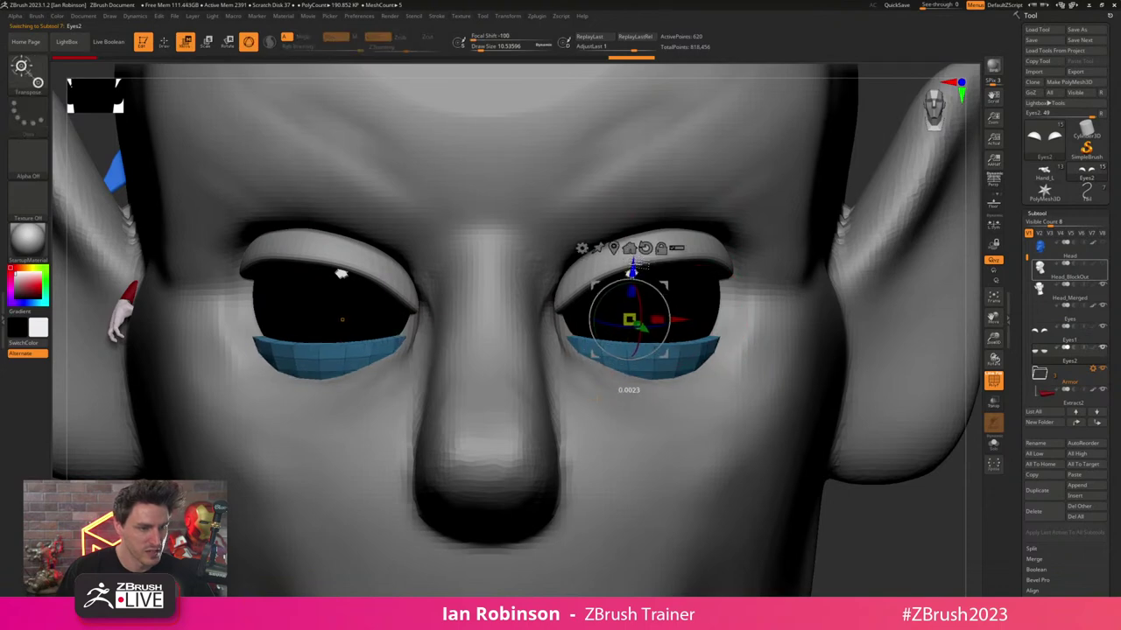
key("q")
left_click_drag(568, 331, 563, 312)
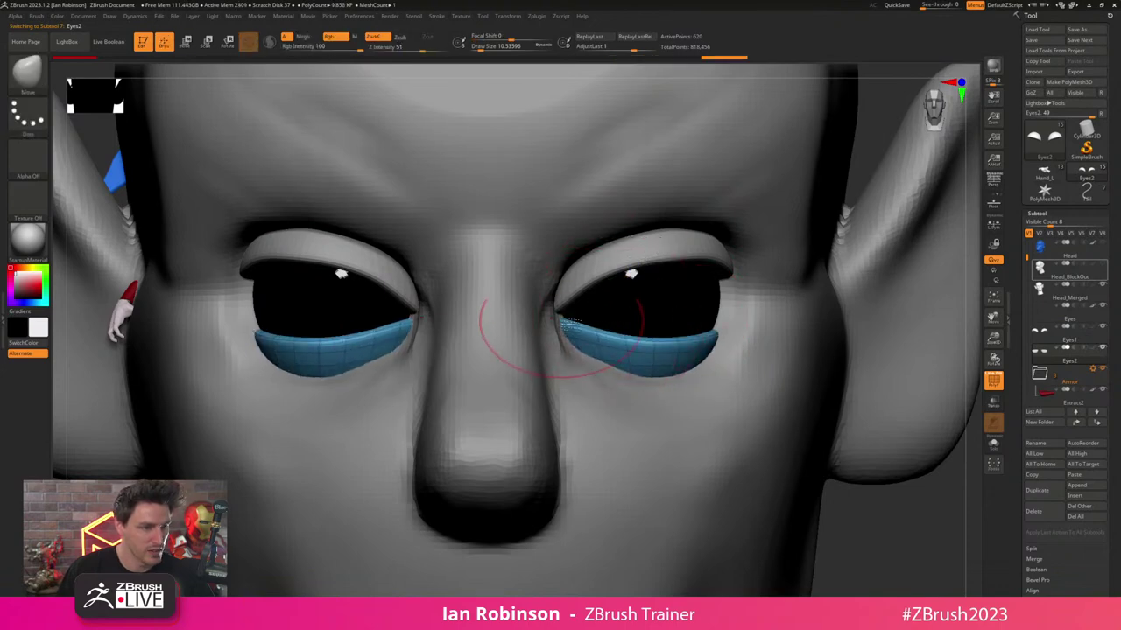
- Set the Move brush draw size to about 15.55 and lift the lower eyelids' outer corners around the eyeballs
mouse_move(729, 350)
right_mouse_down()
mouse_move(703, 354)
mouse_move(703, 330)
right_mouse_up()
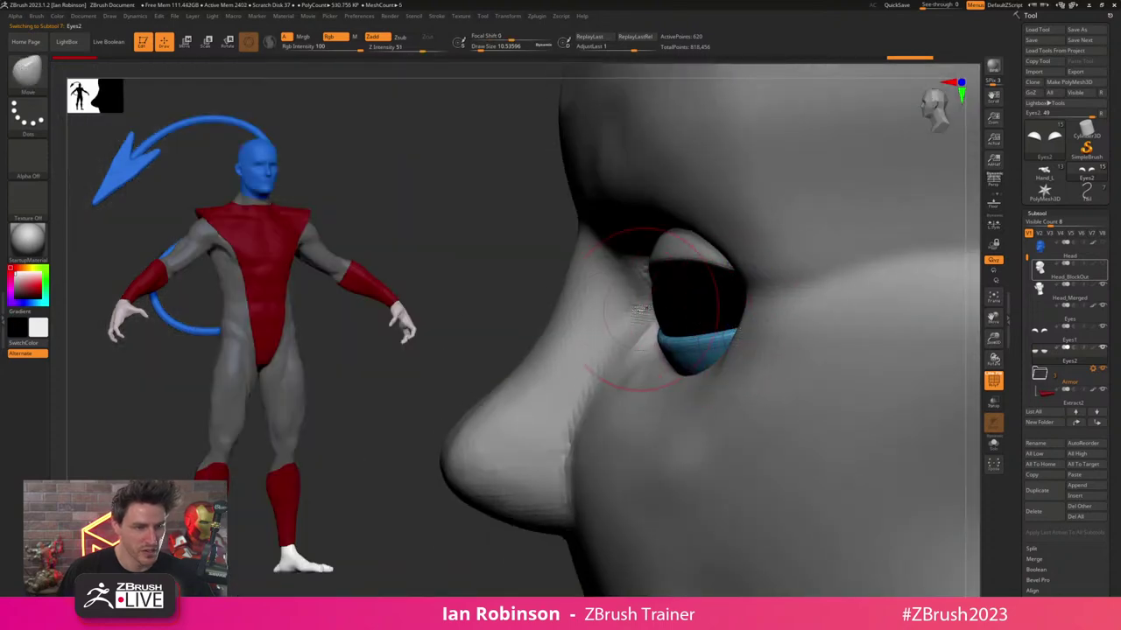
right_click_drag(587, 273, 563, 268)
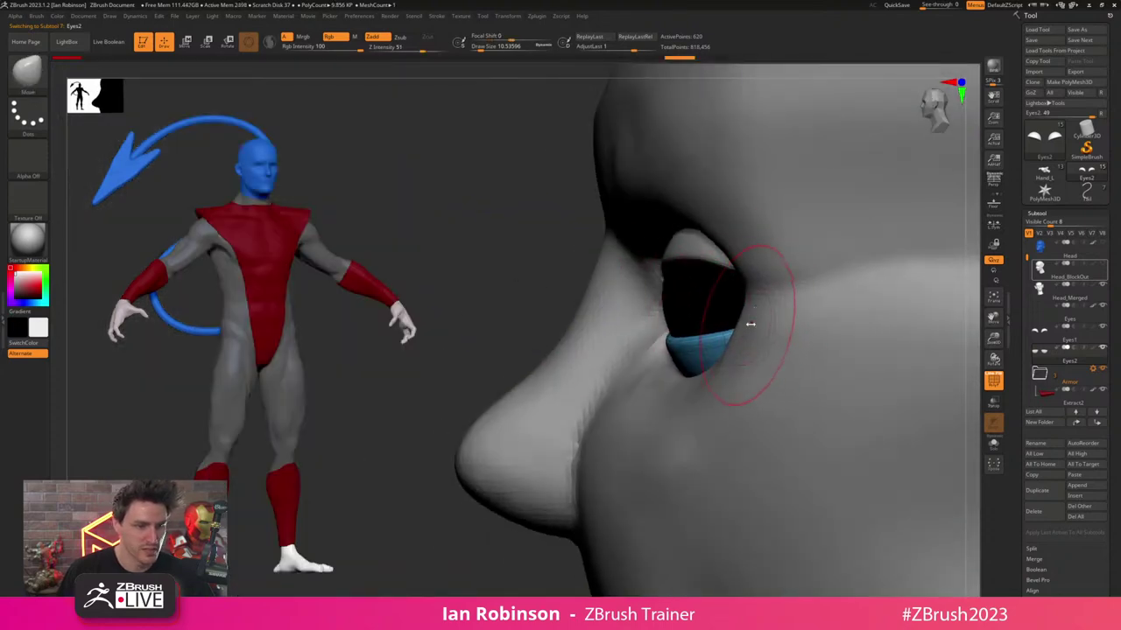
key("s")
left_click_drag(752, 323, 754, 323)
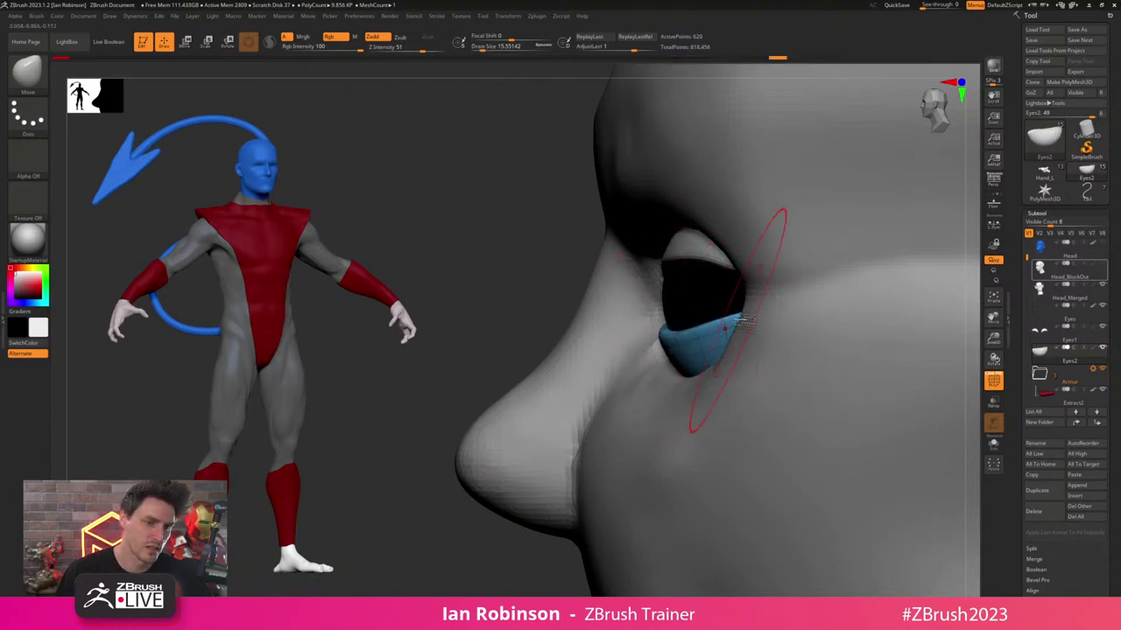
mouse_move(613, 345)
right_mouse_down()
mouse_move(644, 318)
mouse_move(688, 313)
right_mouse_up()
left_click_drag(695, 320, 698, 333)
right_click_drag(709, 285, 705, 292, "shift")
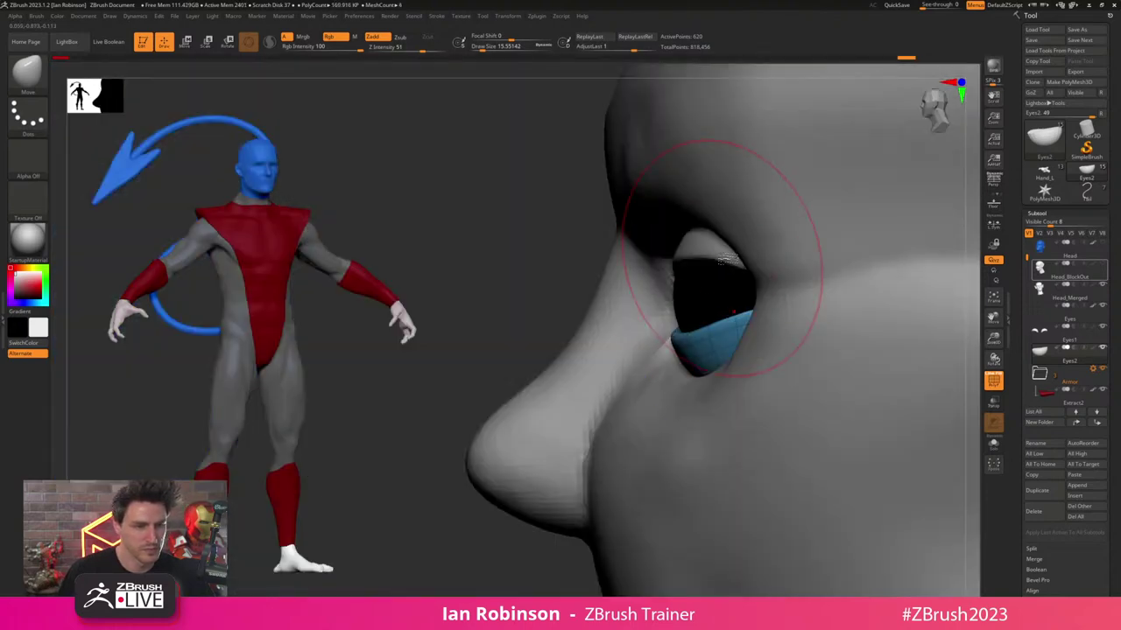
- Select the upper eyelids and refine their corners with the Move brush at a draw size of about 7.47
left_click(732, 257, "alt")
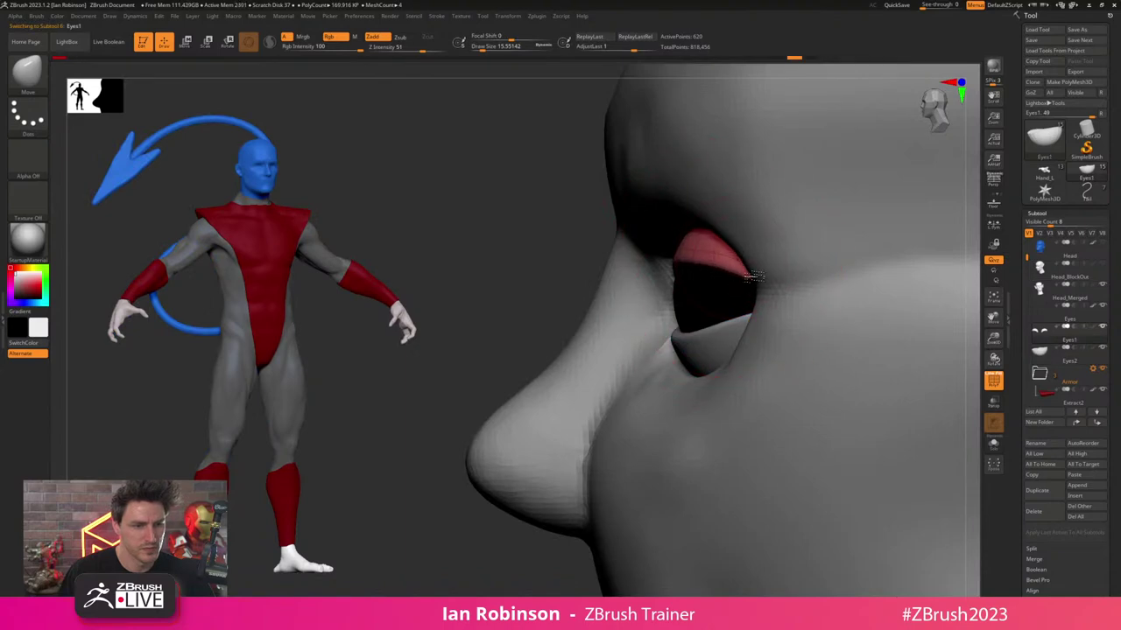
right_click_drag(681, 257, 690, 229)
right_click_drag(692, 291, 711, 276, "ctrl")
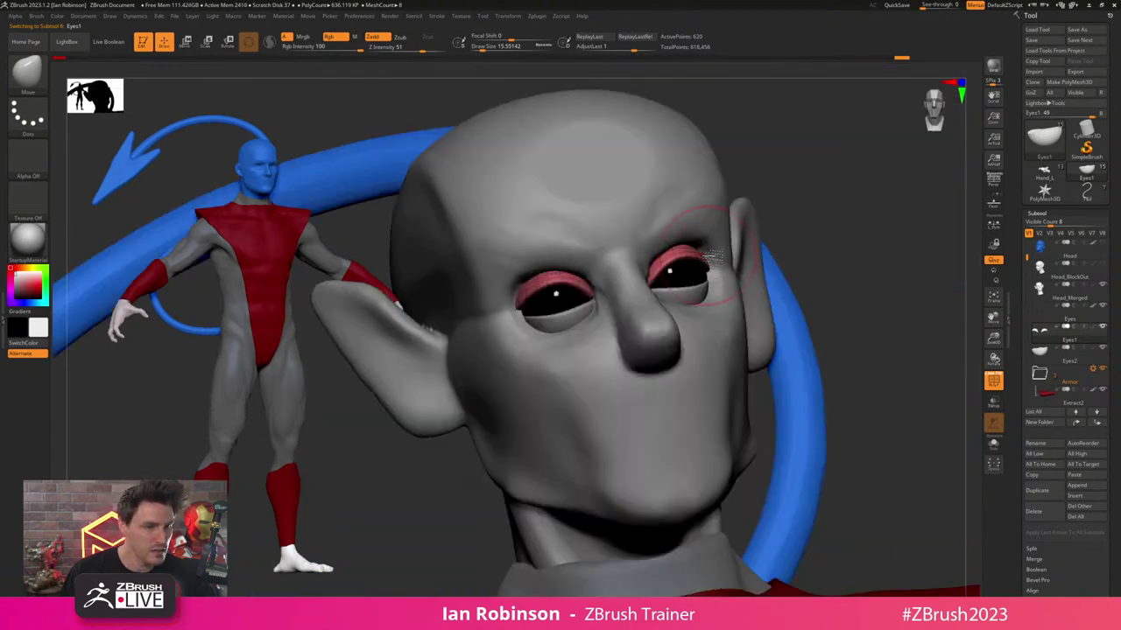
right_click_drag(809, 210, 805, 281, "alt")
right_click_drag(621, 318, 693, 265, "alt")
right_click_drag(600, 302, 672, 298, "alt")
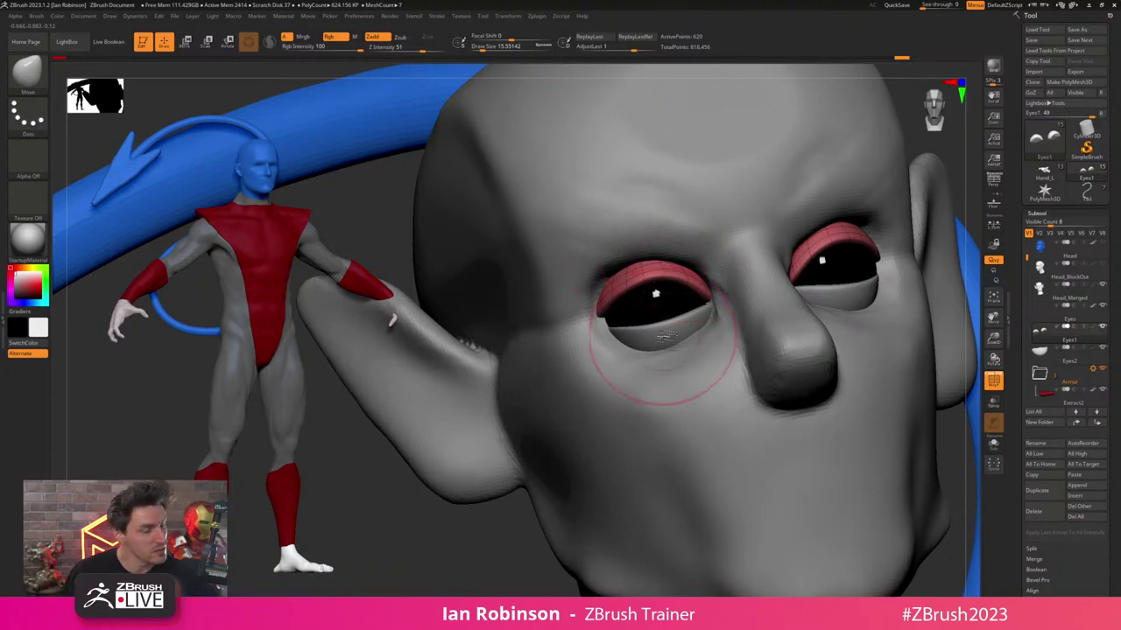
mouse_move(649, 304)
right_mouse_down()
mouse_move(683, 291)
mouse_move(675, 318)
right_mouse_up()
key("s")
left_click_drag(708, 296, 704, 297)
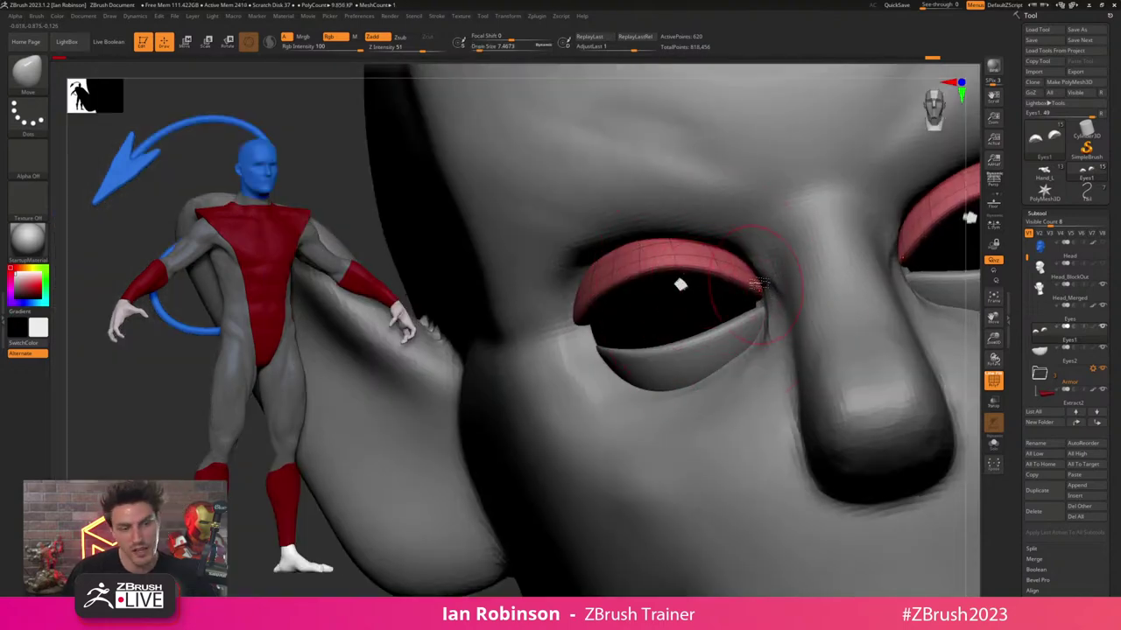
- Set the Move brush draw size to about 20 and shape the upper eyelids' outer sides around the eyeballs
right_click_drag(746, 295, 760, 281)
key("s")
left_click_drag(758, 280, 762, 281)
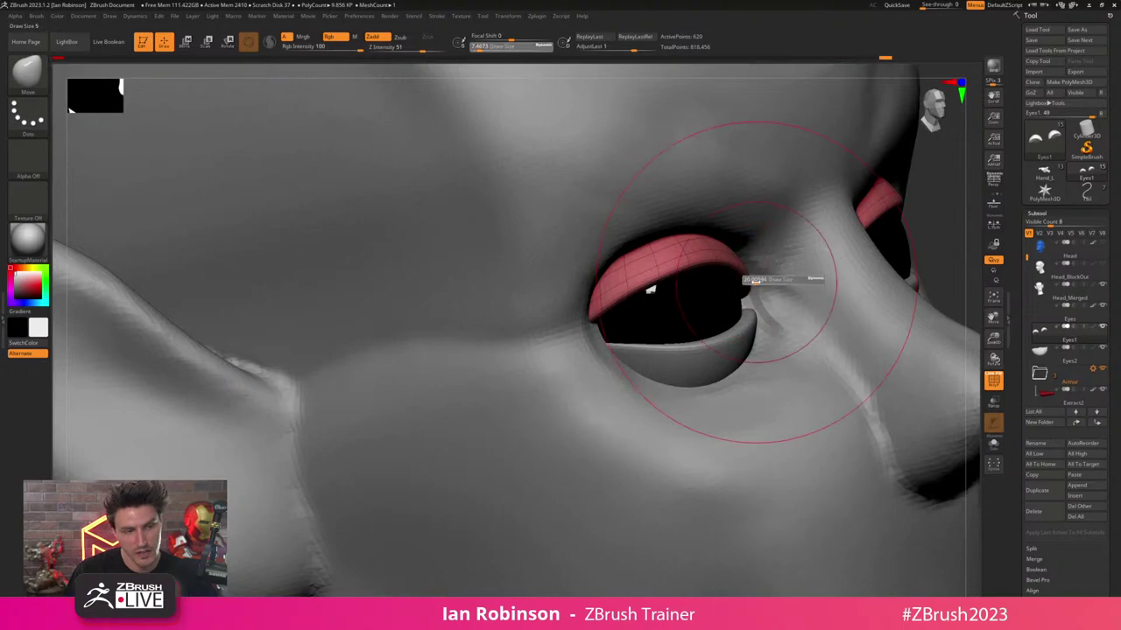
left_click_drag(669, 278, 673, 288)
right_click_drag(670, 278, 643, 256)
left_click_drag(610, 325, 618, 318)
right_click_drag(665, 267, 680, 355)
- Pull the lower eyelids' outer corners up toward the upper eyelids, and select the upper eyelids for a side adjustment
key("s")
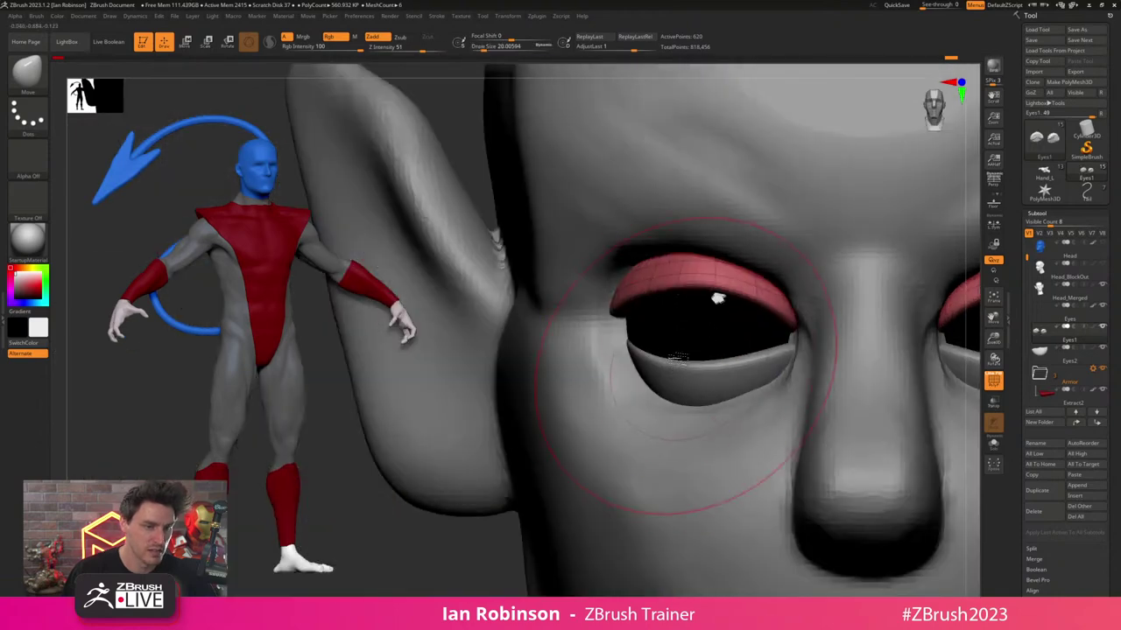
left_click_drag(652, 368, 648, 371)
left_click(646, 371, "alt")
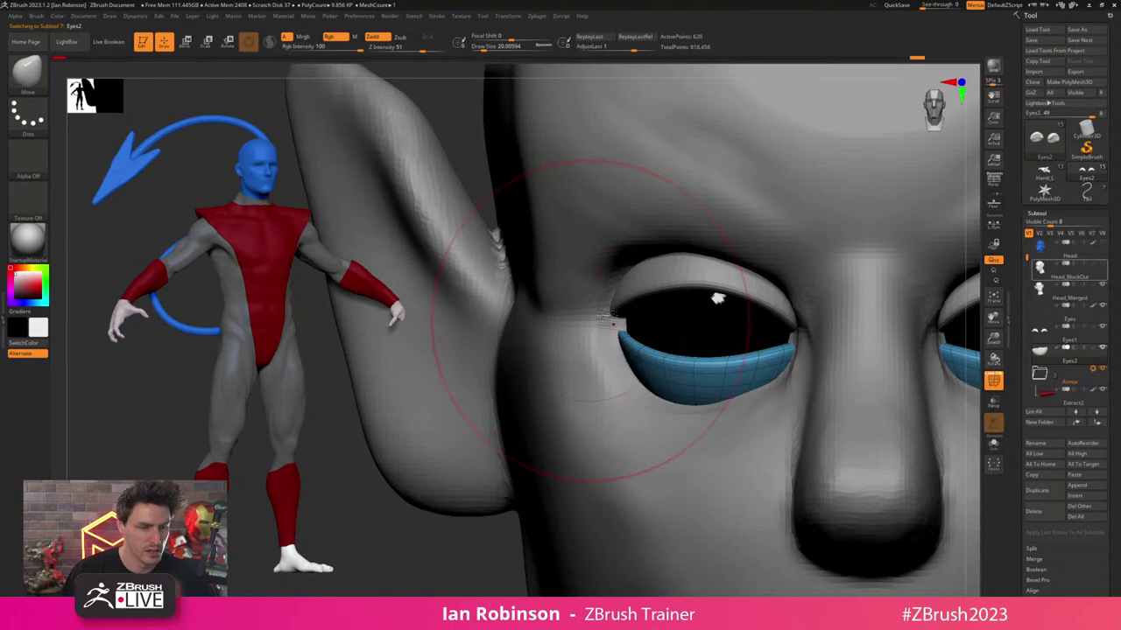
right_click_drag(593, 318, 673, 306)
left_click(645, 309, "alt")
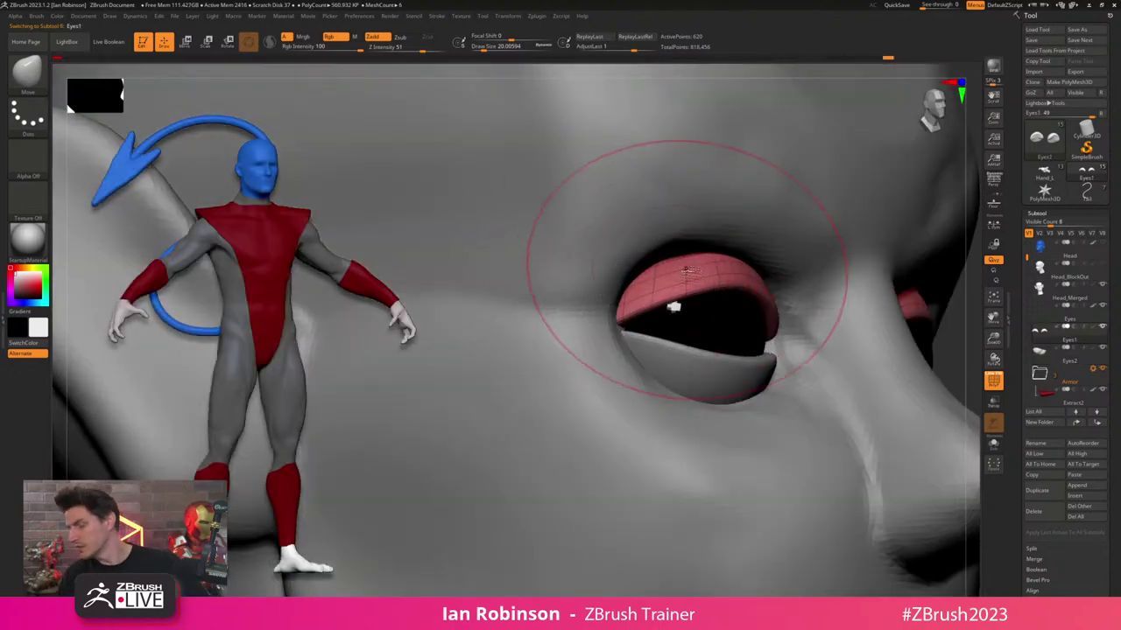
right_click_drag(685, 275, 693, 318, "shift")
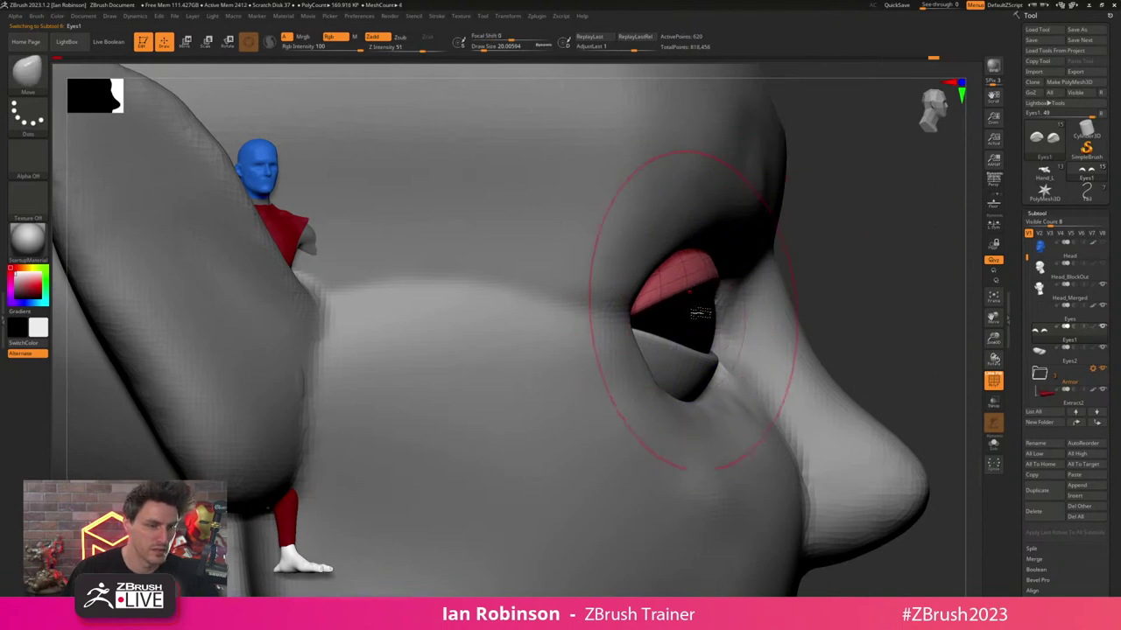
- Set the draw size to about 15.55 and fit the lower eyelids closely around the eyeballs from several angles
left_click(706, 370, "alt")
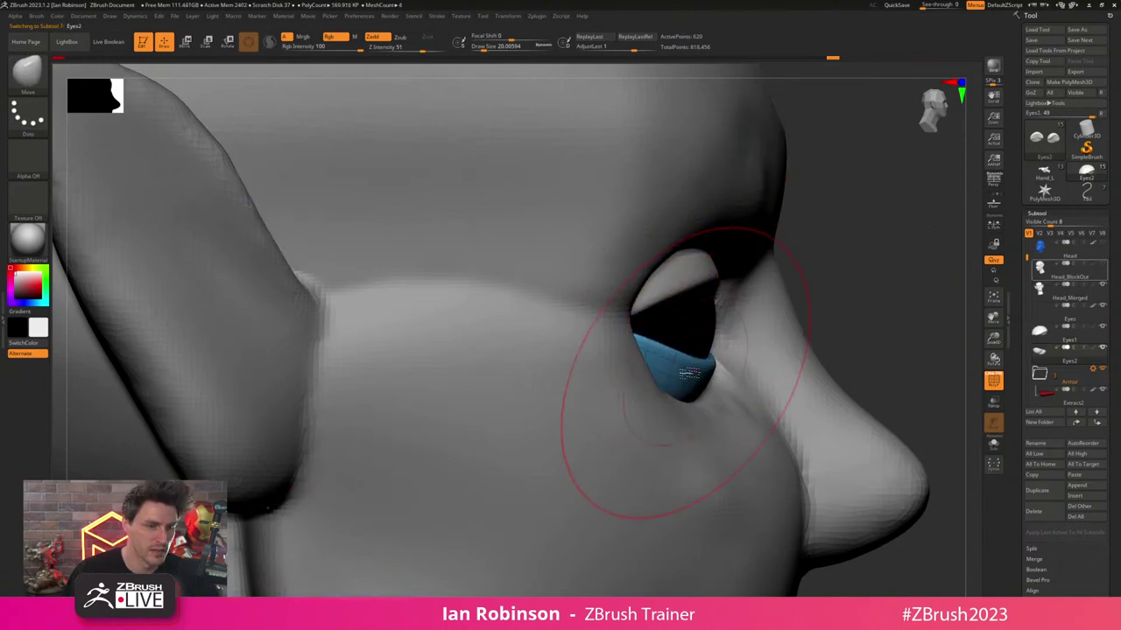
right_click_drag(757, 346, 584, 328, "shift")
key("s")
left_click_drag(682, 335, 680, 335)
right_click_drag(667, 296, 694, 330)
left_click(687, 282, "alt")
left_click(692, 340, "alt")
left_click_drag(694, 327, 698, 296)
left_click_drag(651, 376, 659, 382)
right_click_drag(658, 382, 531, 320, "ctrl")
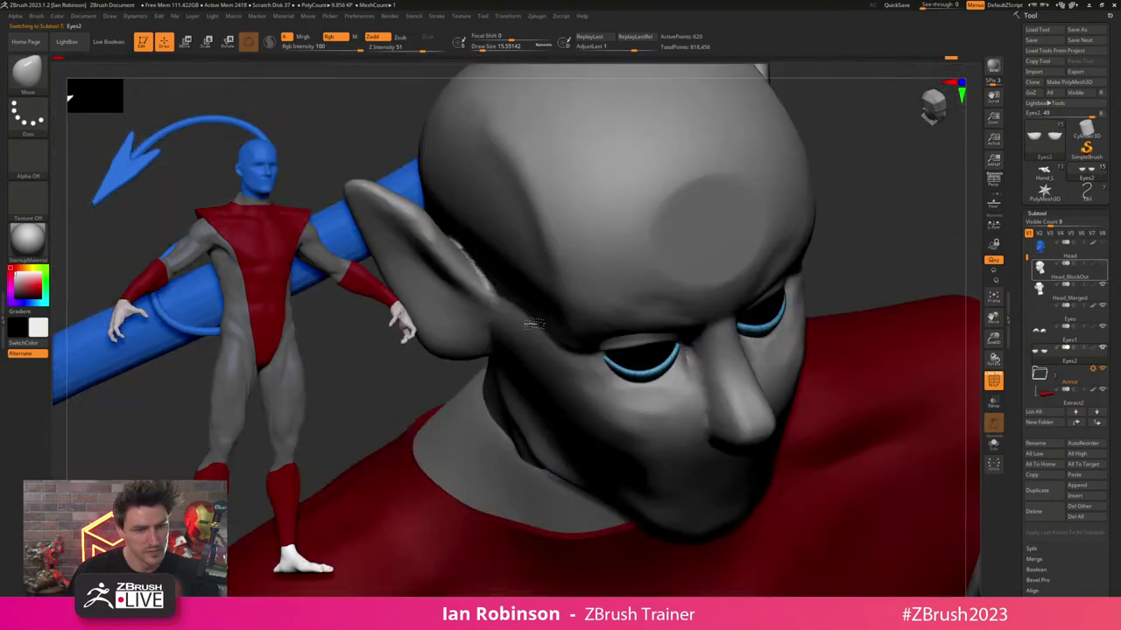
- Select the merged head and ready the ClayBuildup brush at a draw size of about 14.2, with the polyframe display hidden
right_click_drag(884, 306, 744, 279)
right_click_drag(662, 289, 723, 332, "ctrl")
right_click_drag(585, 255, 661, 223, "alt")
right_click_drag(661, 223, 680, 212, "ctrl")
left_click(710, 222, "alt")
key("b")
key("c")
key("b")
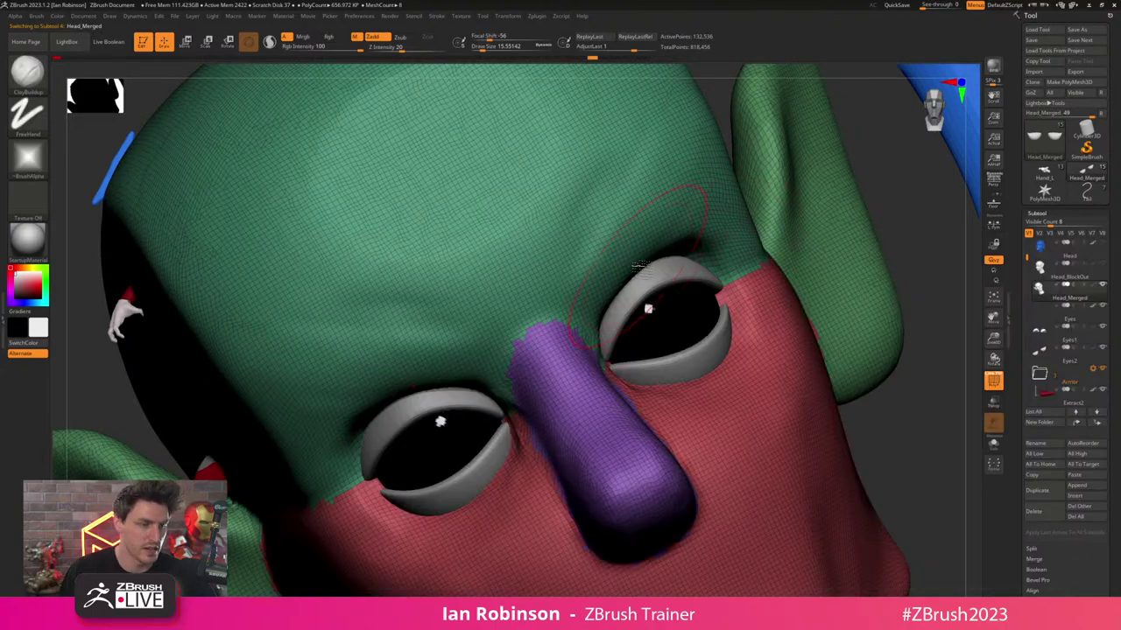
key("s")
left_click_drag(644, 253, 642, 253)
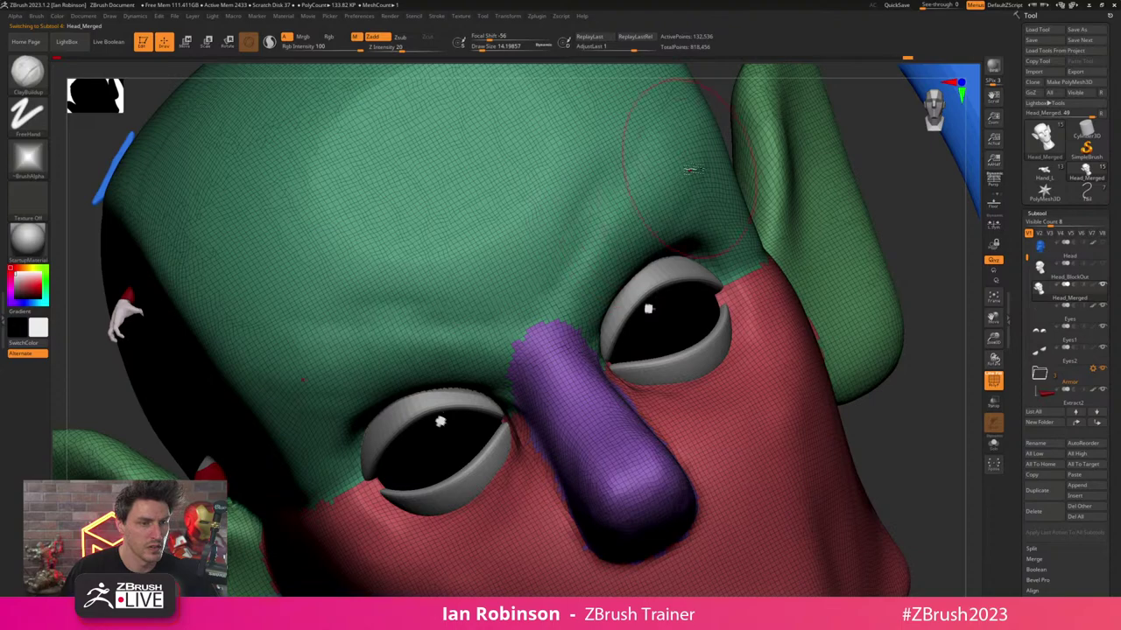
key("shift+f")
right_click_drag(657, 244, 649, 254)
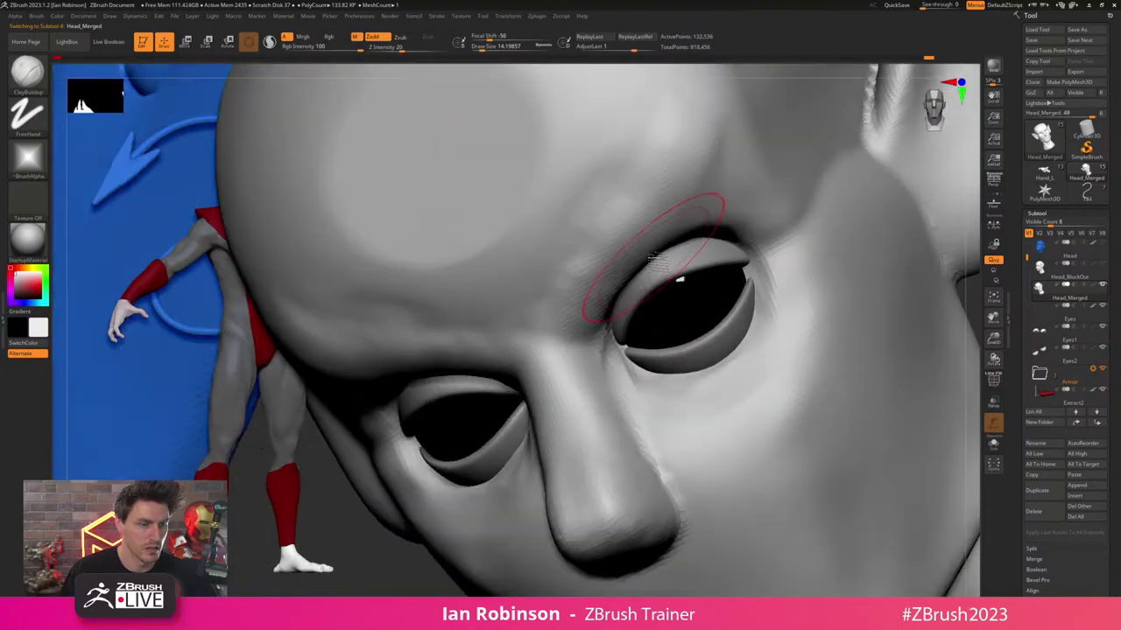
- Carve the brow crease down along the side of the nose with DamStandard, and smooth the area beside the inner eye corner
key("b")
key("d")
key("s")
mouse_move(718, 142)
left_mouse_down()
mouse_move(649, 249)
mouse_move(570, 324)
mouse_move(571, 310)
mouse_move(625, 455)
left_mouse_up()
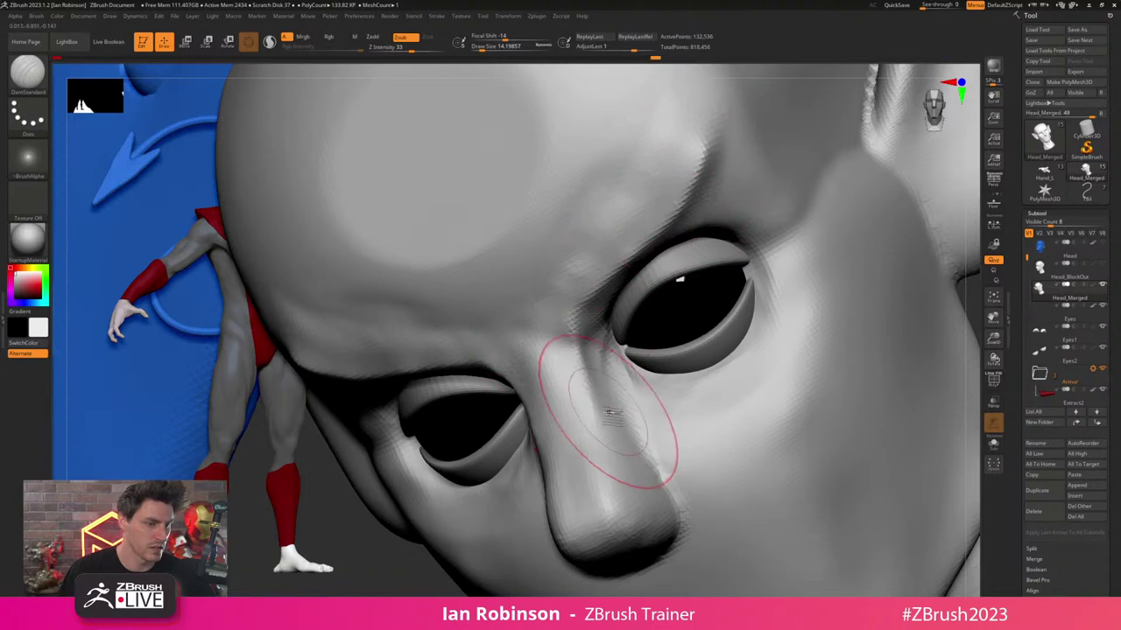
key("shift")
left_click_drag(616, 306, 650, 240, "shift")
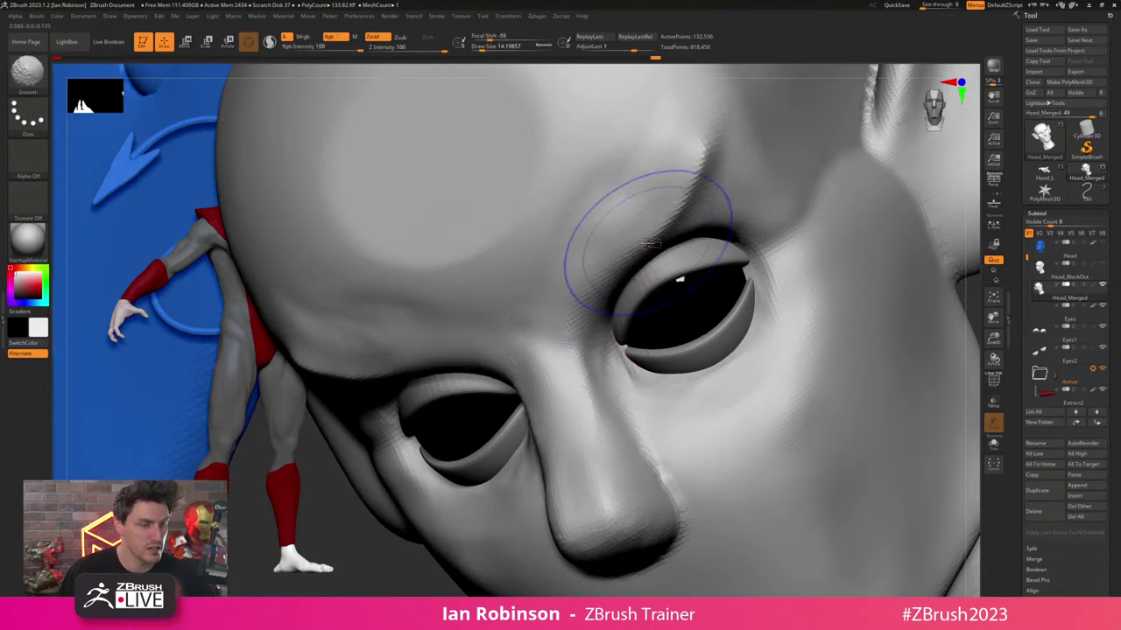
left_click_drag(613, 373, 619, 498)
right_click_drag(623, 449, 719, 276)
right_click_drag(675, 342, 703, 307)
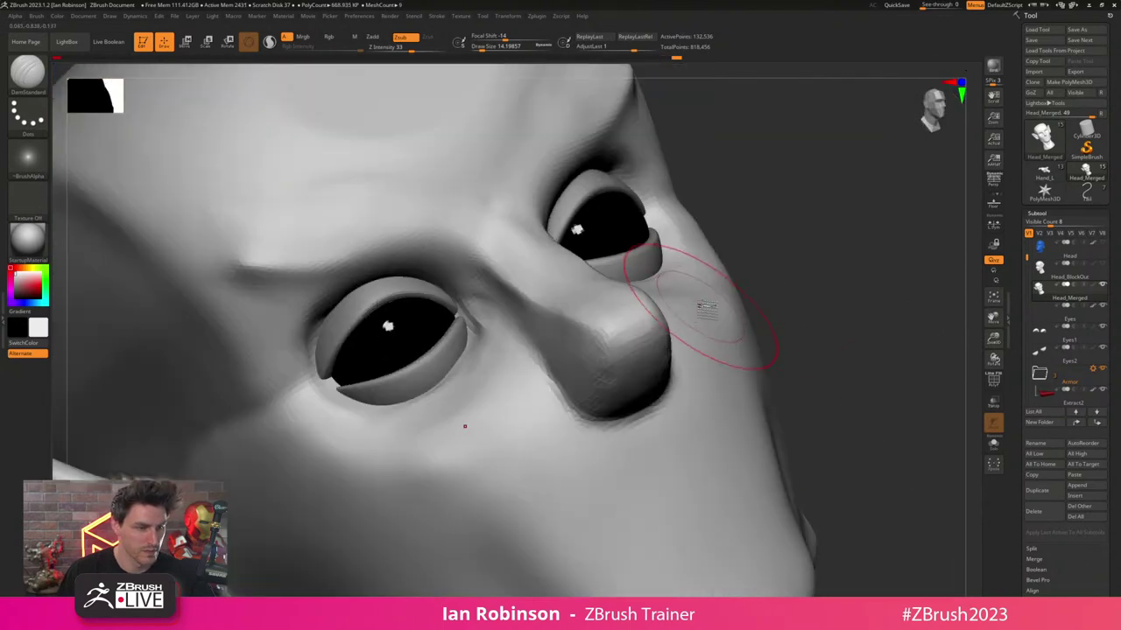
- Build up the area below the eye beside the nose with ClayBuildup at a draw size of about 6.58
key("b")
key("c")
key("b")
right_click_drag(819, 233, 819, 228)
key("s")
left_click_drag(819, 228, 813, 232)
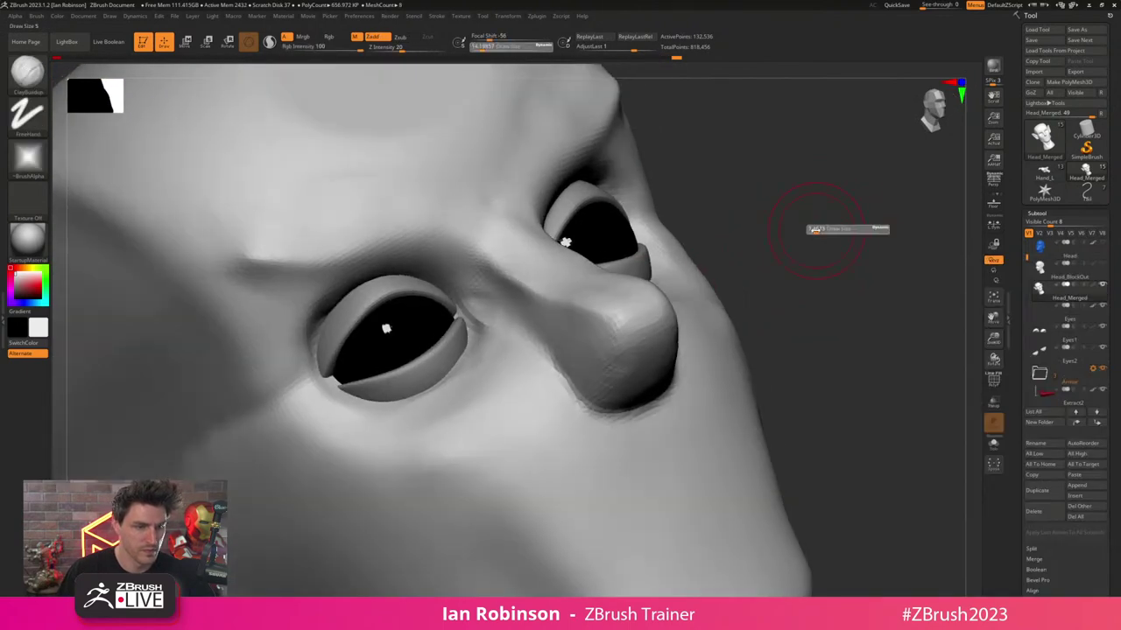
right_click_drag(756, 266, 781, 248)
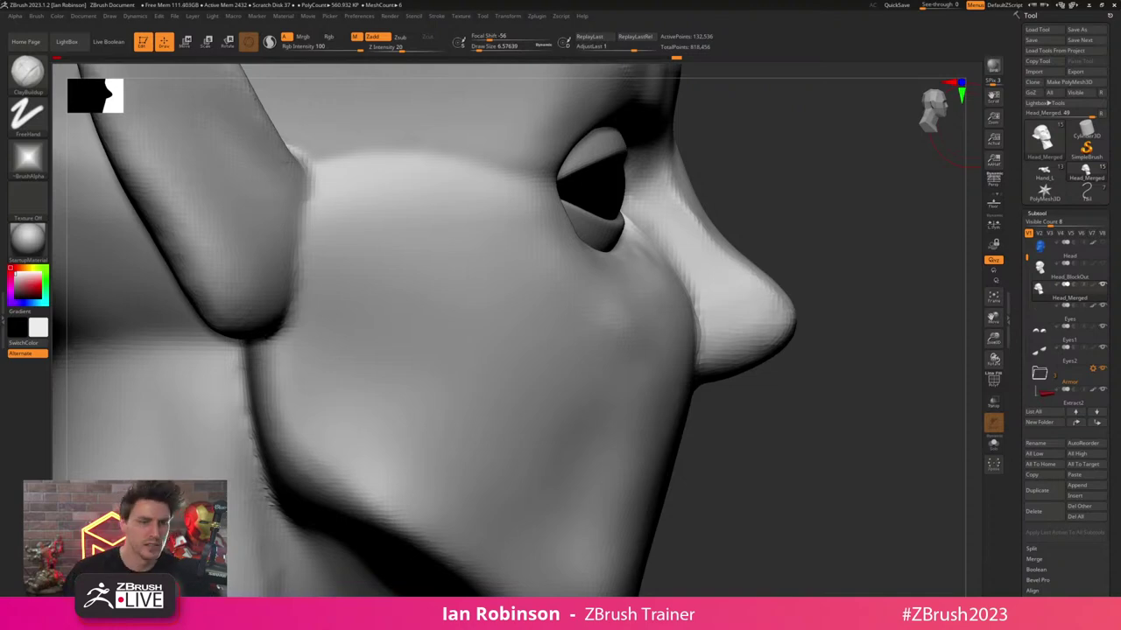
mouse_move(762, 254)
left_mouse_down()
mouse_move(818, 243)
mouse_move(779, 245)
mouse_move(808, 257)
mouse_move(750, 215)
left_mouse_up()
- Refine the profile of the nose bridge from the side with the Move brush
key("b")
key("m")
key("v")
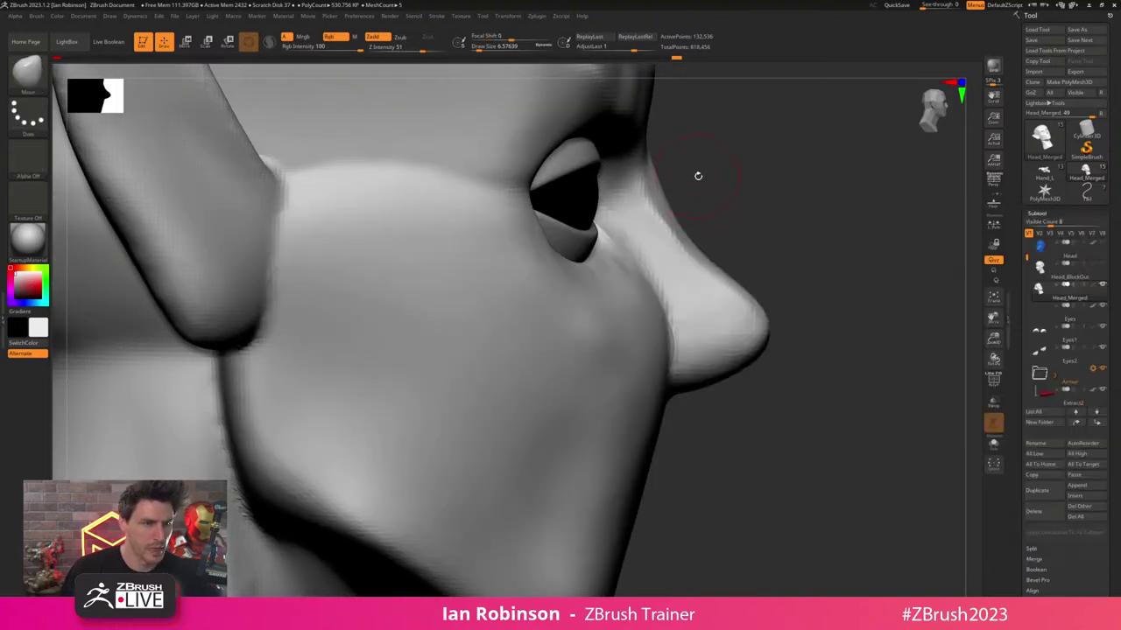
key("s")
mouse_move(698, 176)
left_mouse_down()
mouse_move(671, 195)
mouse_move(683, 200)
left_mouse_up()
left_click_drag(703, 242, 742, 217)
- Carve the crease around the top of the nose bridge with DamStandard at a draw size of about 10.54, and smooth the bridge
key("s")
left_click_drag(742, 179, 743, 243, "alt")
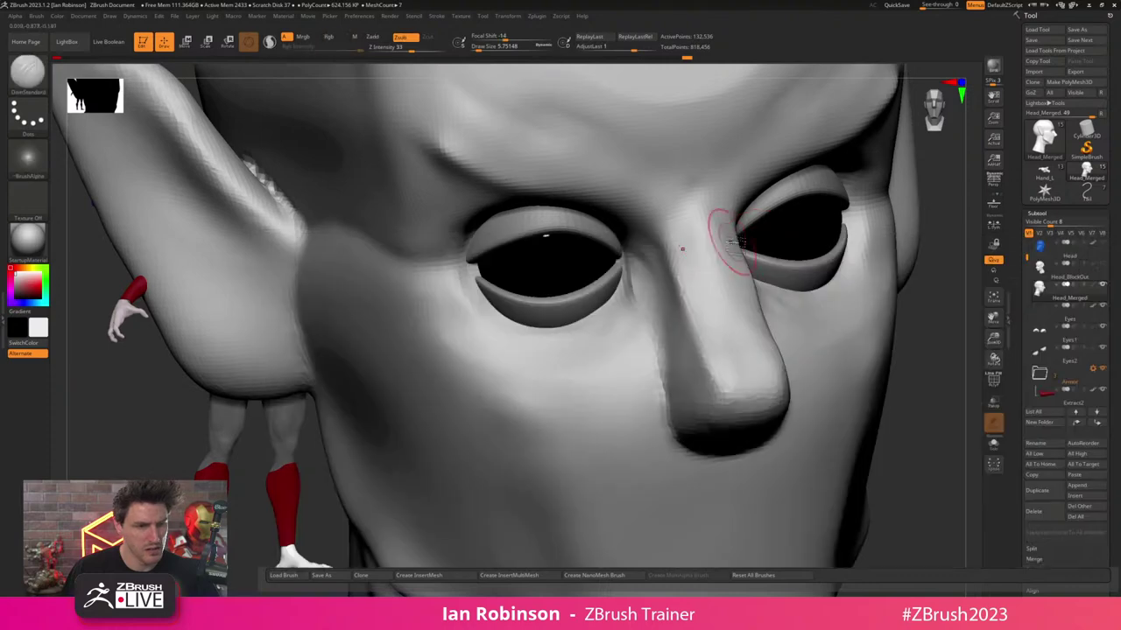
key("s")
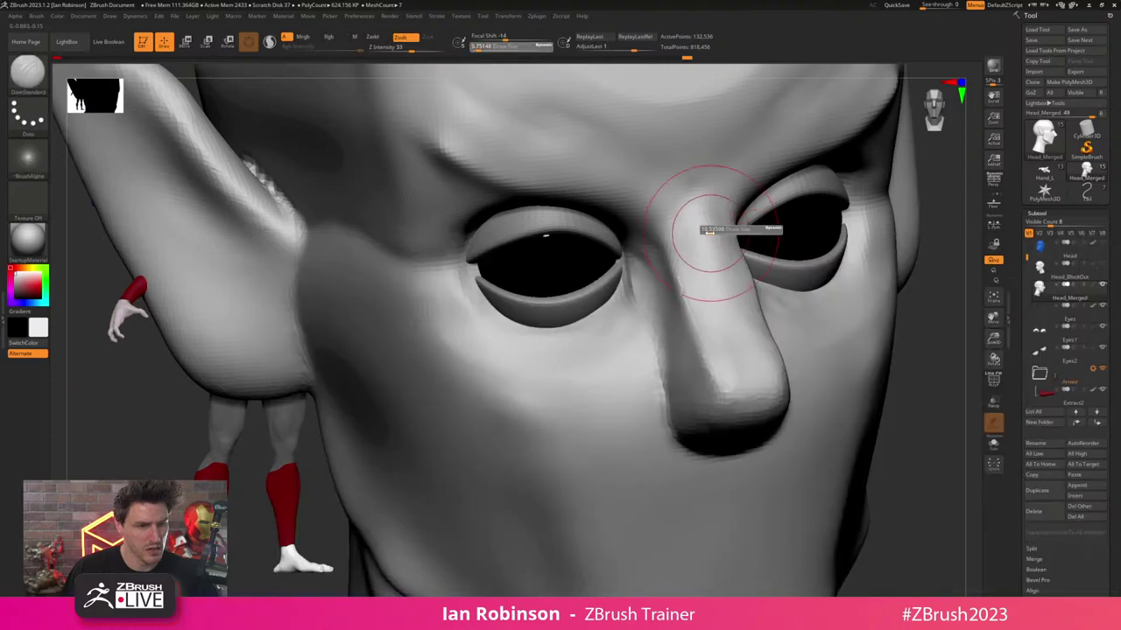
right_click_drag(710, 230, 648, 227)
left_click_drag(697, 218, 676, 230)
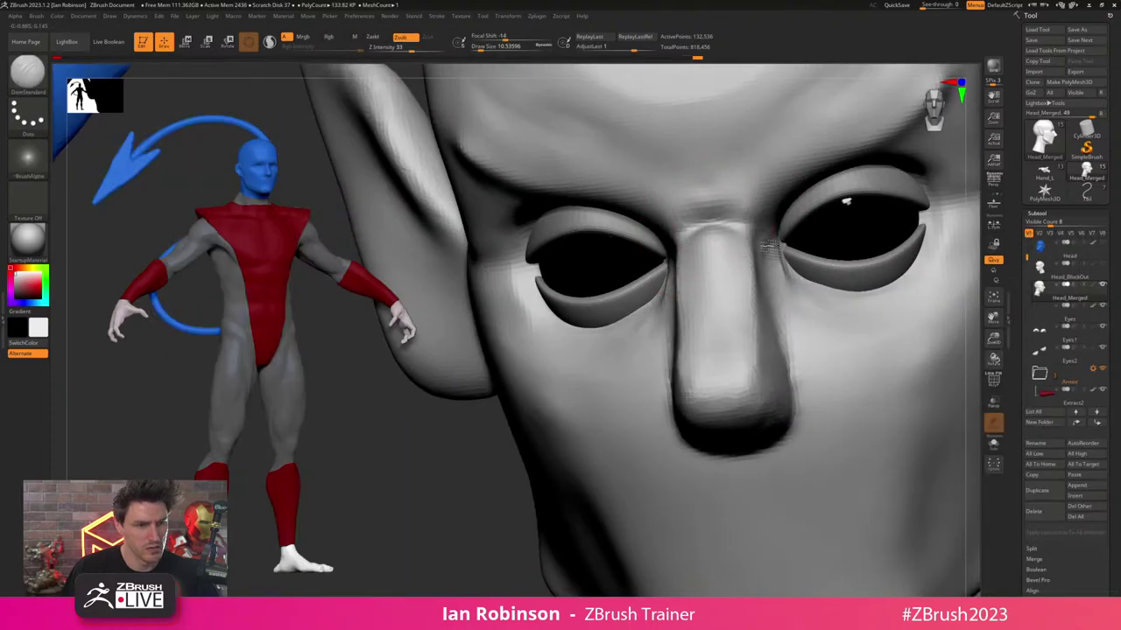
left_click_drag(742, 222, 758, 234)
right_click_drag(756, 233, 709, 250)
mouse_move(758, 225)
left_mouse_down()
mouse_move(768, 213)
mouse_move(725, 204)
left_mouse_up()
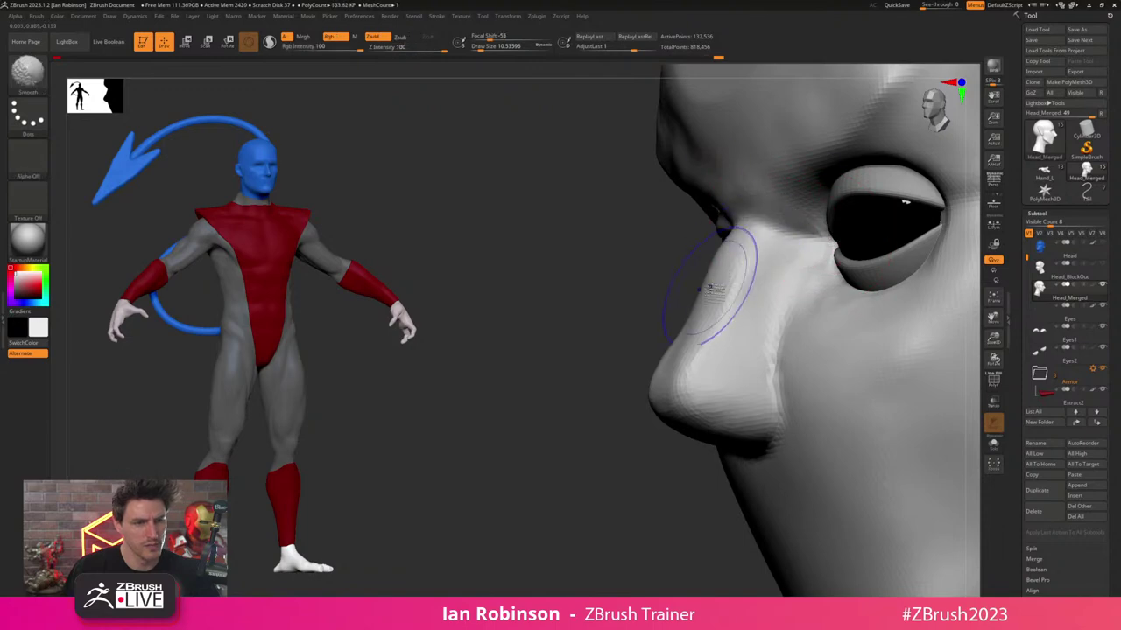
- Compare the head from several angles with the concept references, examining the character's face, profile and bearded portraits
mouse_move(710, 289)
right_mouse_down()
mouse_move(868, 222)
mouse_move(888, 225)
mouse_move(853, 228)
right_mouse_up()
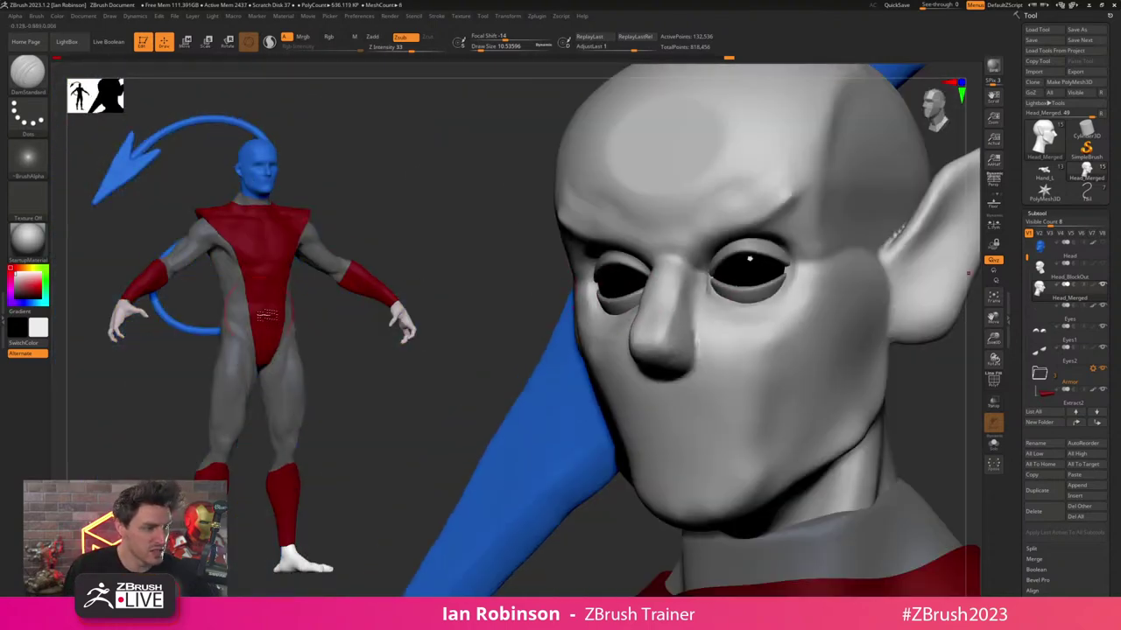
right_click_drag(471, 282, 459, 305, "ctrl")
right_click_drag(511, 280, 648, 294)
right_click_drag(792, 258, 861, 303, "ctrl")
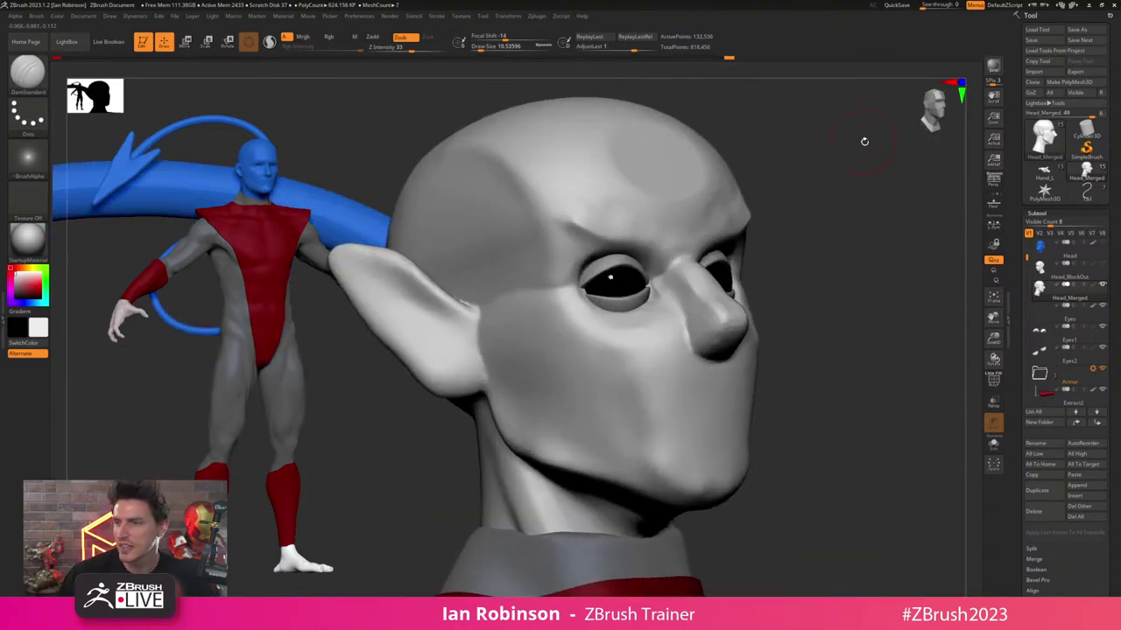
right_click_drag(1119, 168, 700, 182)
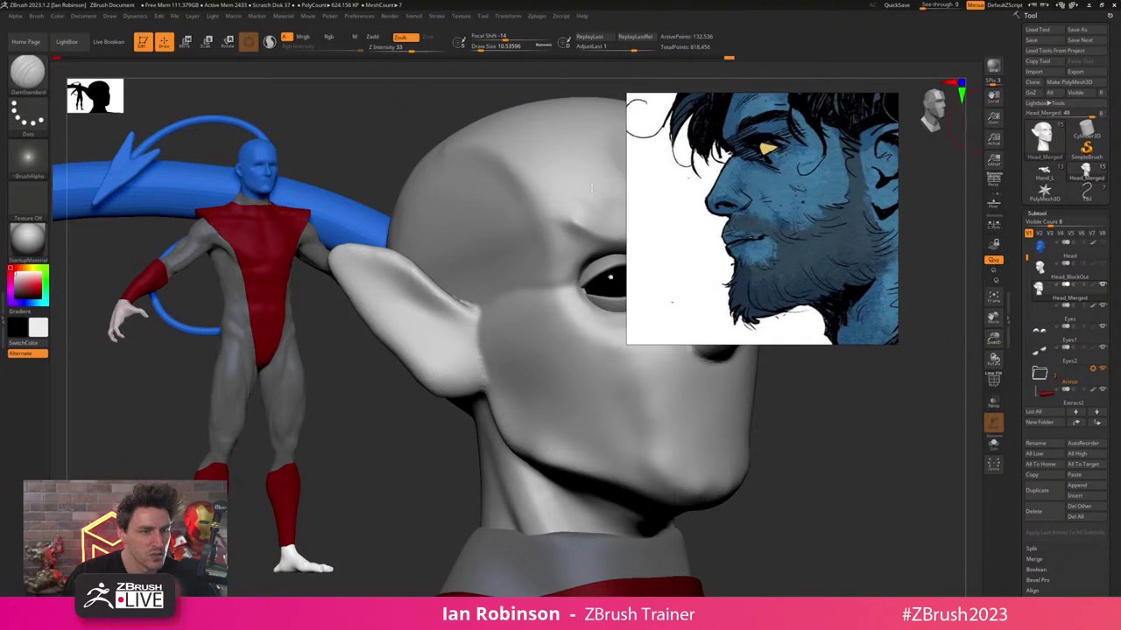
scroll(701, 182, "down", 6)
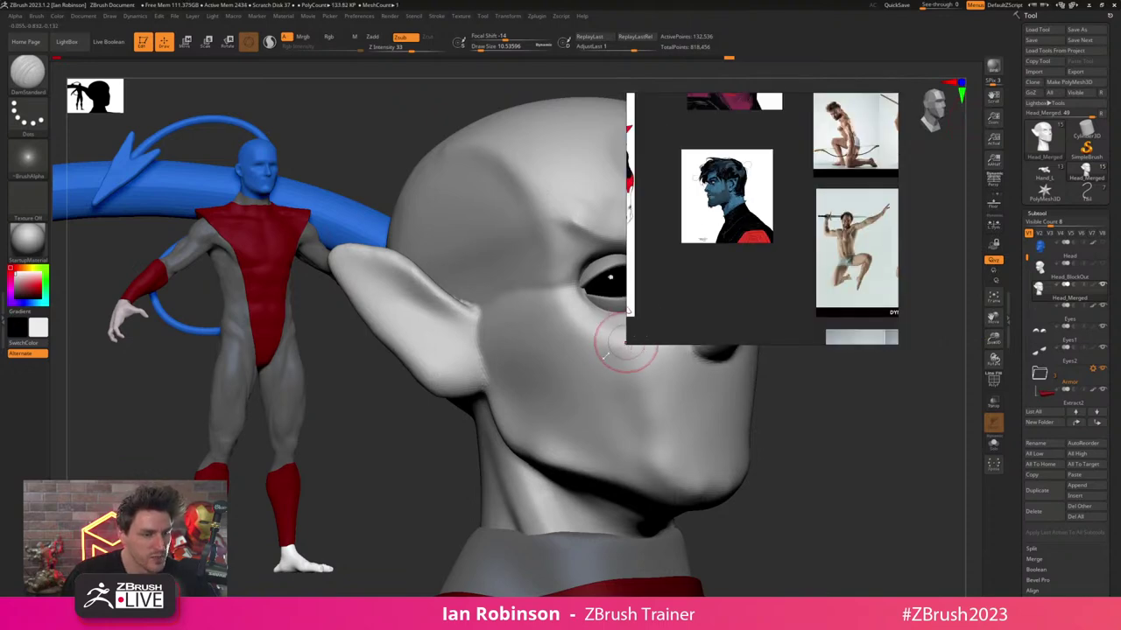
left_click_drag(625, 346, 198, 507)
scroll(350, 436, "down", 4)
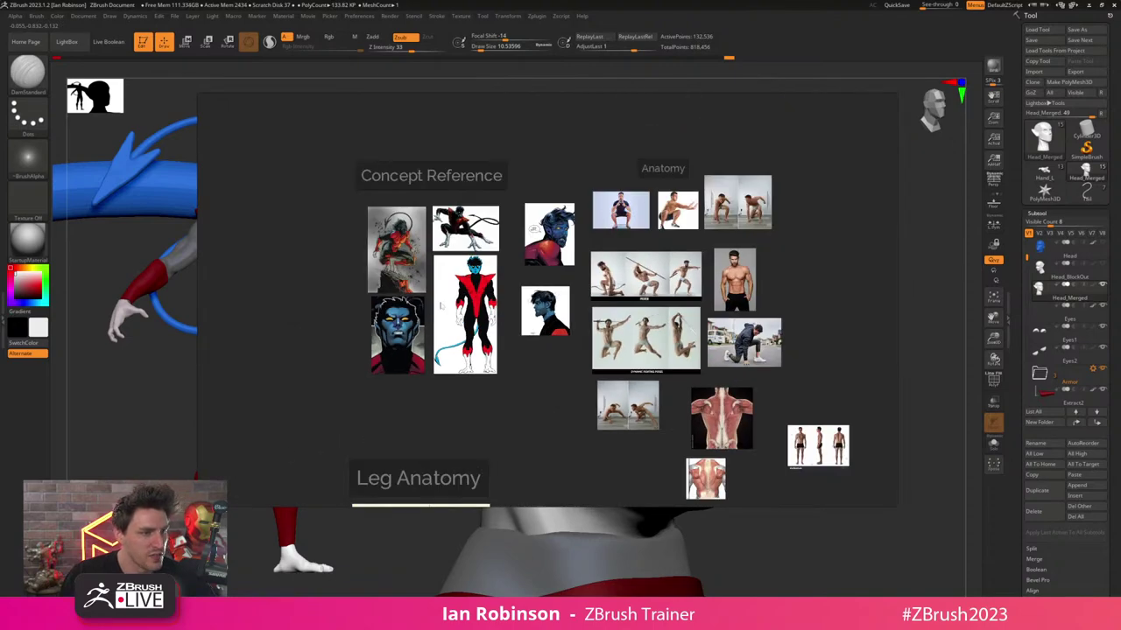
scroll(440, 305, "up", 3)
scroll(359, 207, "up", 5)
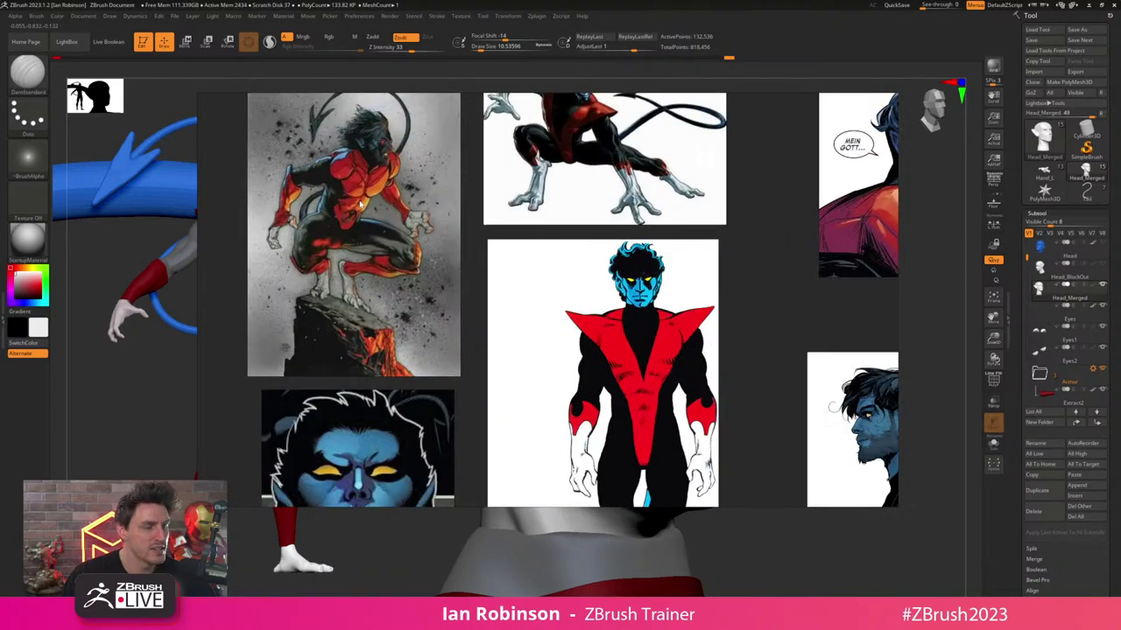
scroll(360, 208, "down", 3)
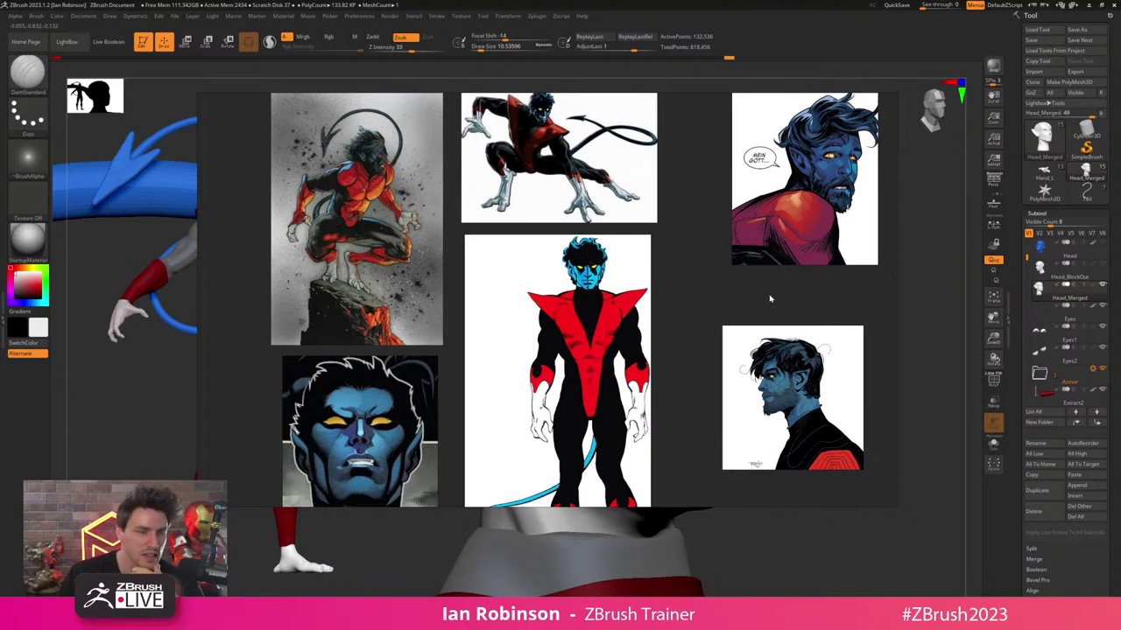
scroll(814, 359, "up", 5)
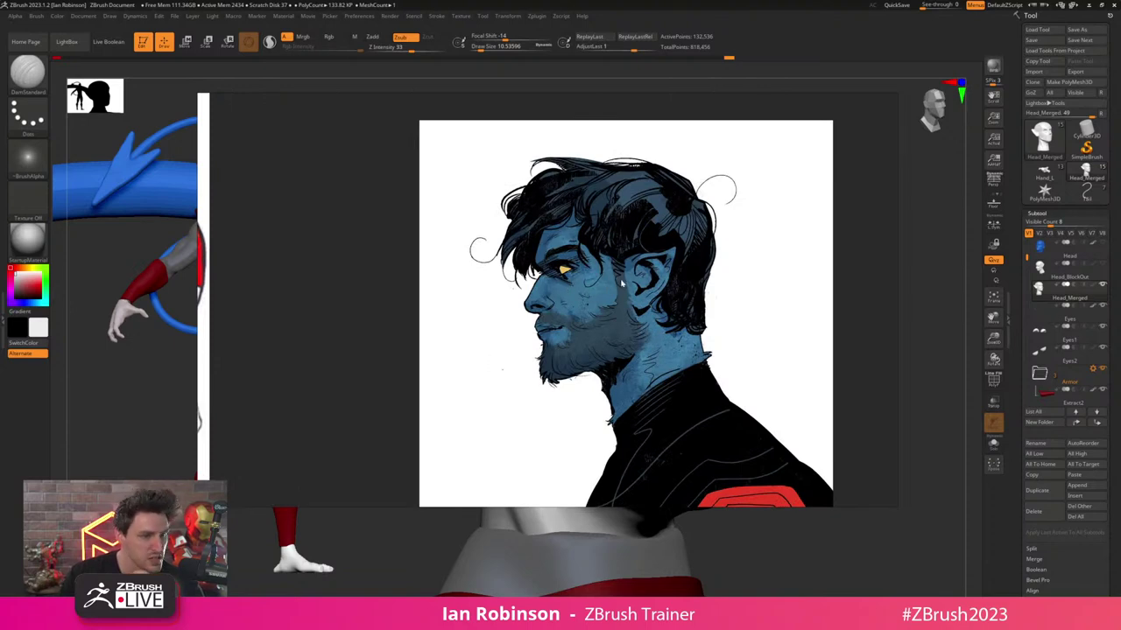
scroll(611, 287, "down", 6)
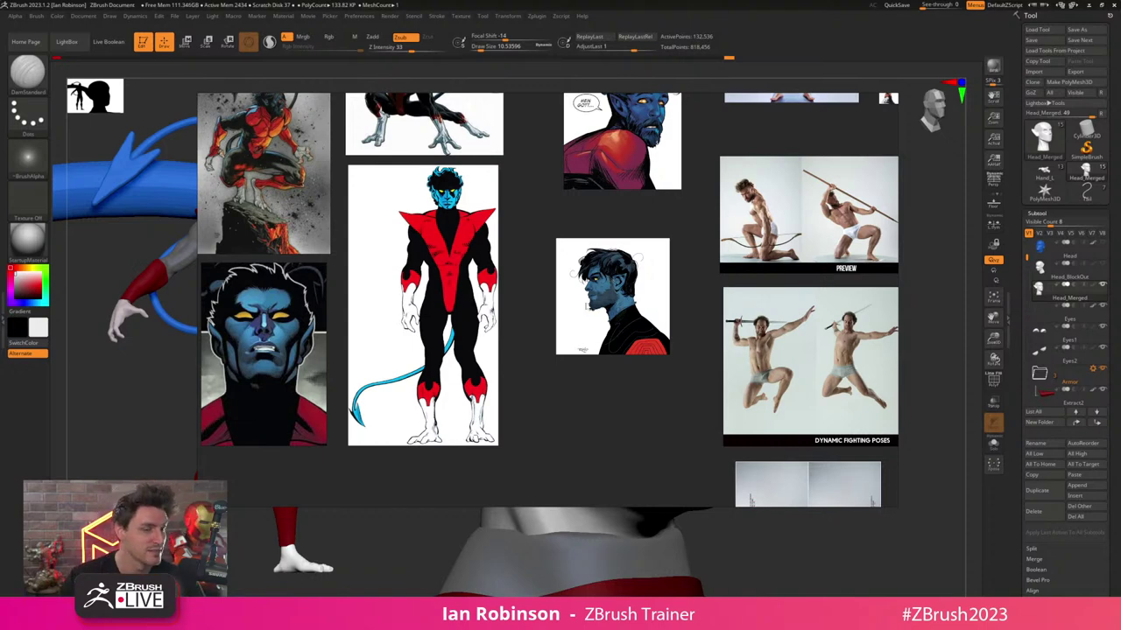
scroll(589, 305, "up", 5)
scroll(599, 293, "down", 4)
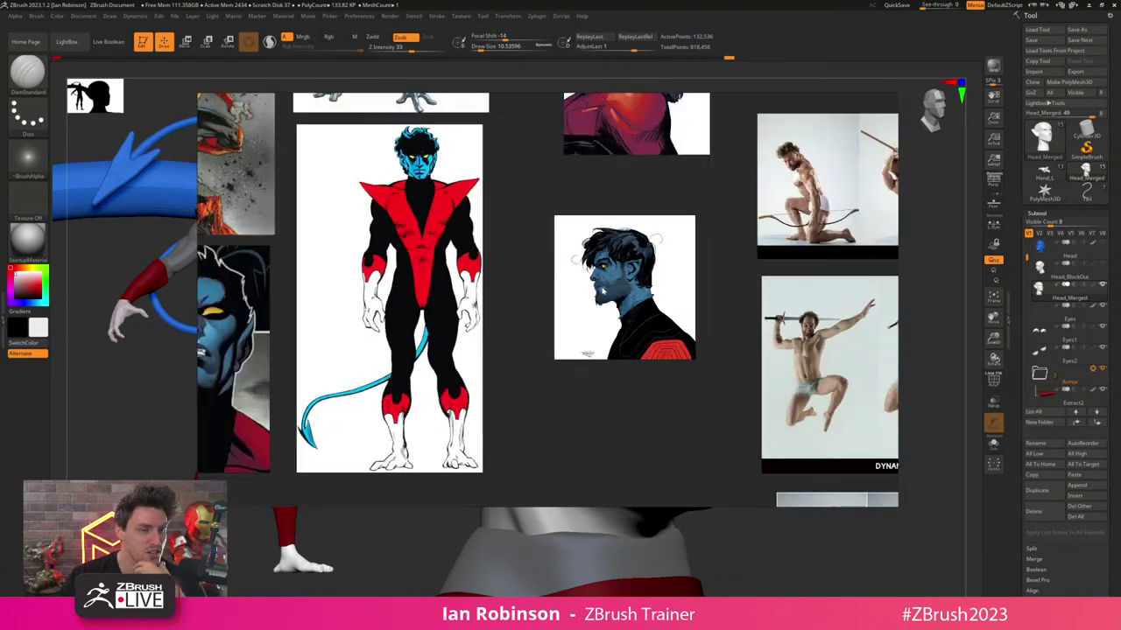
middle_click_drag(594, 202, 624, 279)
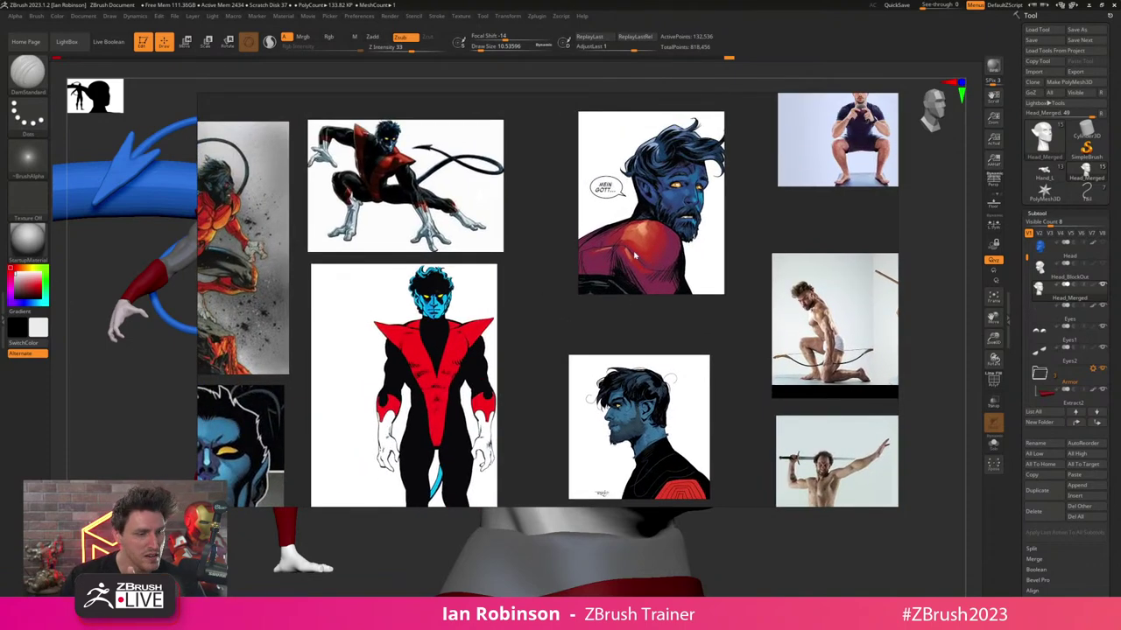
scroll(681, 236, "up", 1)
right_click_drag(522, 269, 1120, 243)
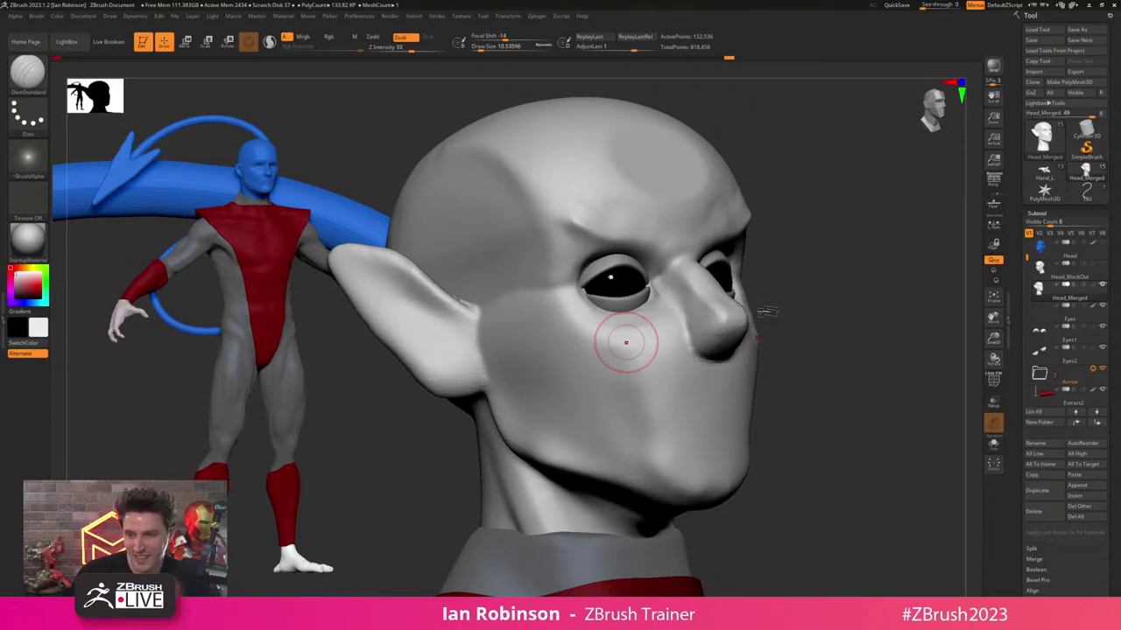
- Build up the brow and outer eye socket with ClayBuildup at a draw size of about 10.54, and smooth the brow
mouse_move(811, 279)
left_mouse_down()
mouse_move(850, 281)
mouse_move(808, 265)
mouse_move(788, 294)
left_mouse_up()
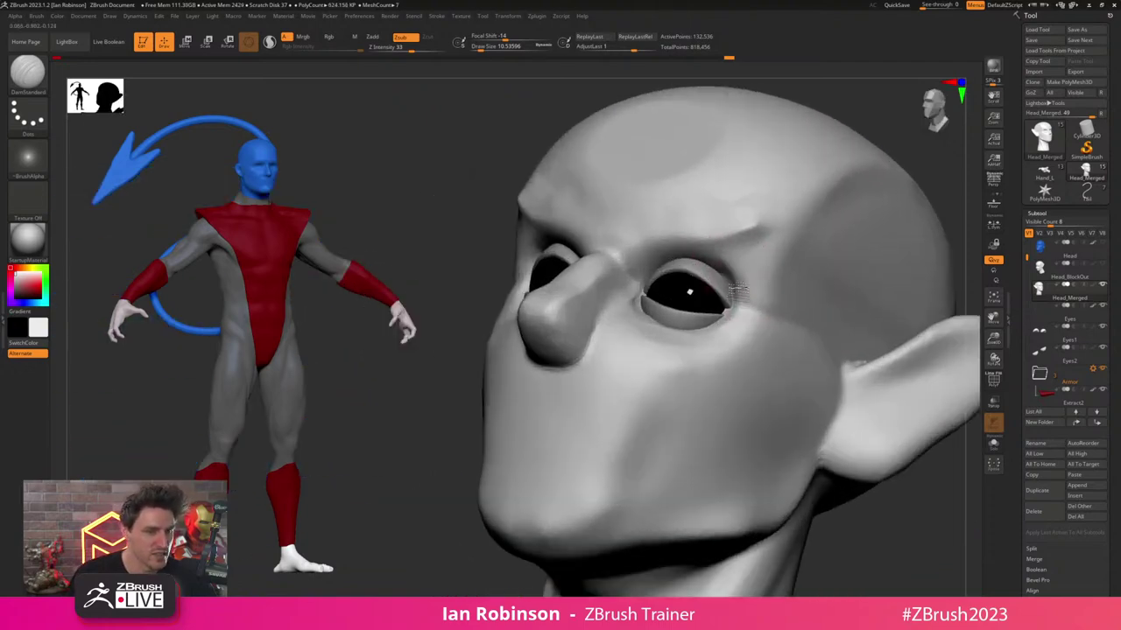
key("b")
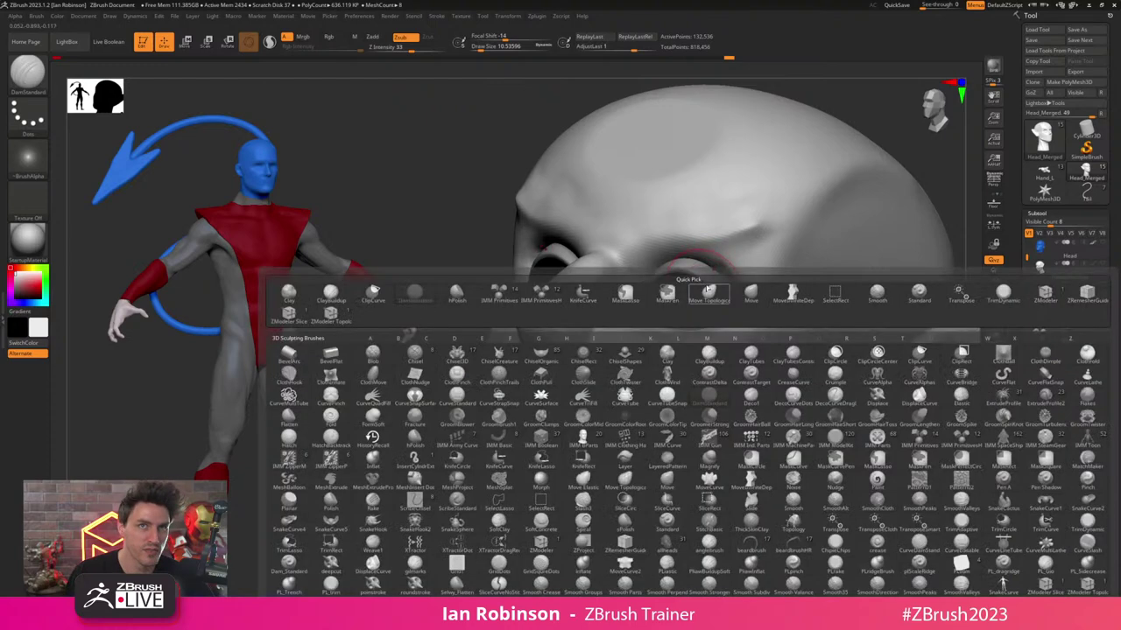
key("c")
key("b")
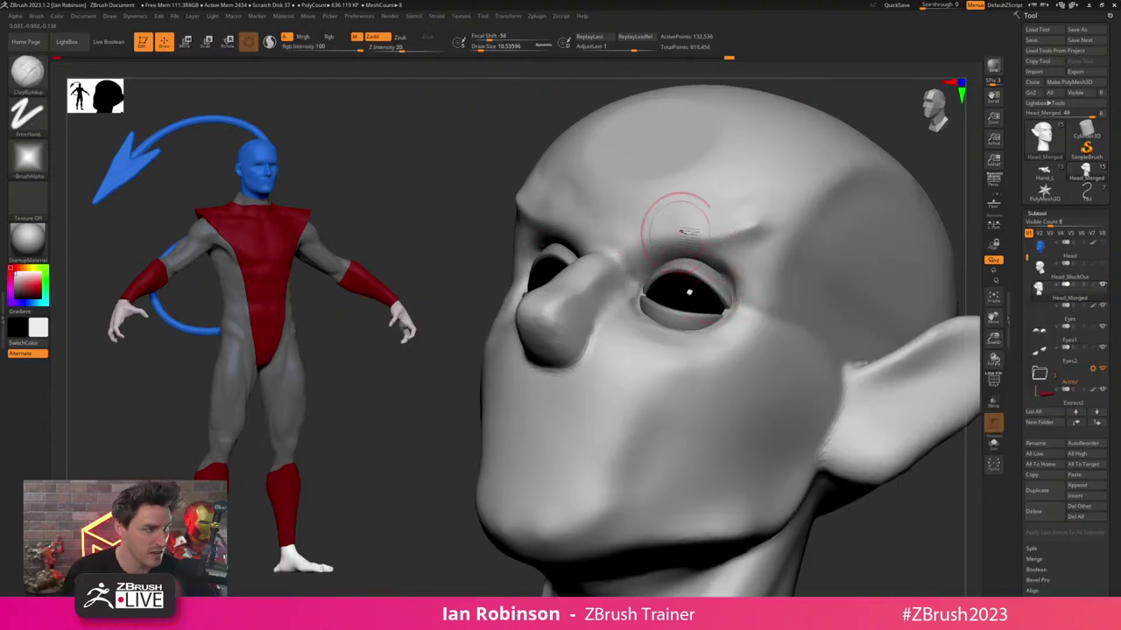
mouse_move(750, 228)
left_mouse_down()
mouse_move(743, 241)
mouse_move(703, 241)
mouse_move(782, 225)
mouse_move(730, 246)
mouse_move(751, 263)
mouse_move(746, 276)
left_mouse_up()
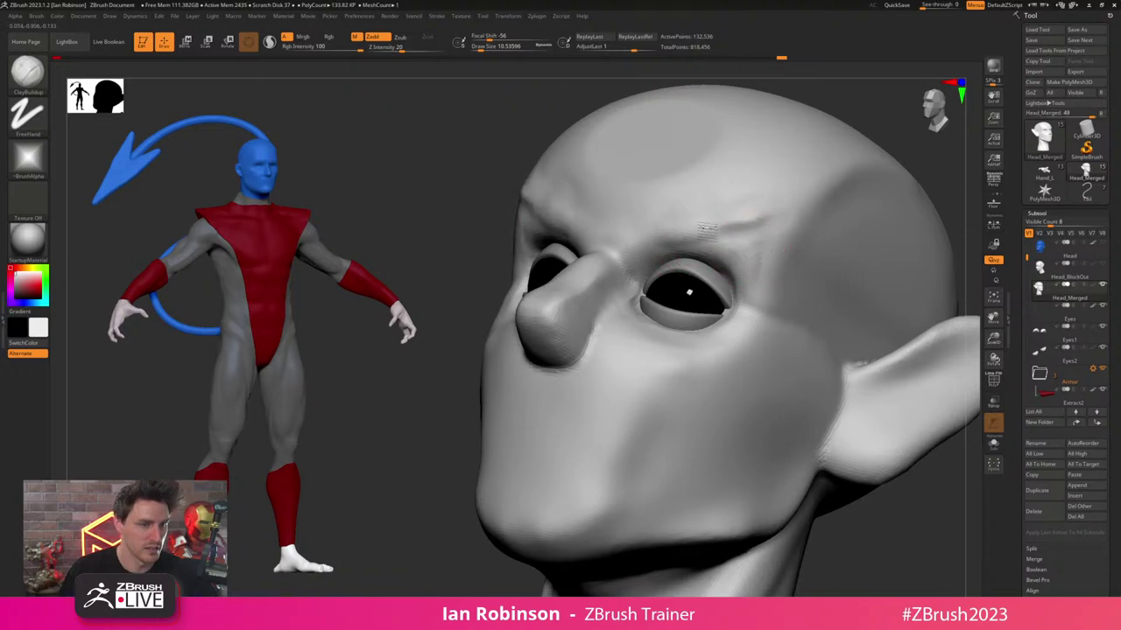
left_click_drag(623, 226, 628, 211)
right_click_drag(698, 227, 663, 225, "shift")
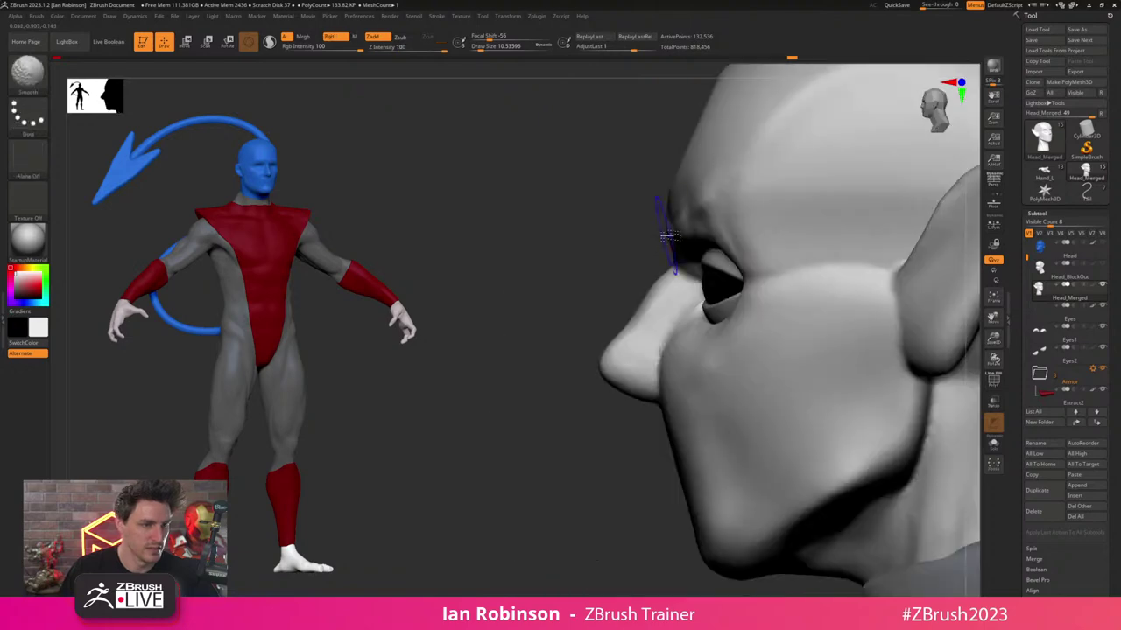
- Reshape the cheek beside the nose in side view with the Move brush at a draw size of about 20
right_click_drag(630, 185, 642, 277, "alt")
key("s")
left_click_drag(649, 226, 653, 226)
right_click_drag(654, 265, 642, 186, "alt")
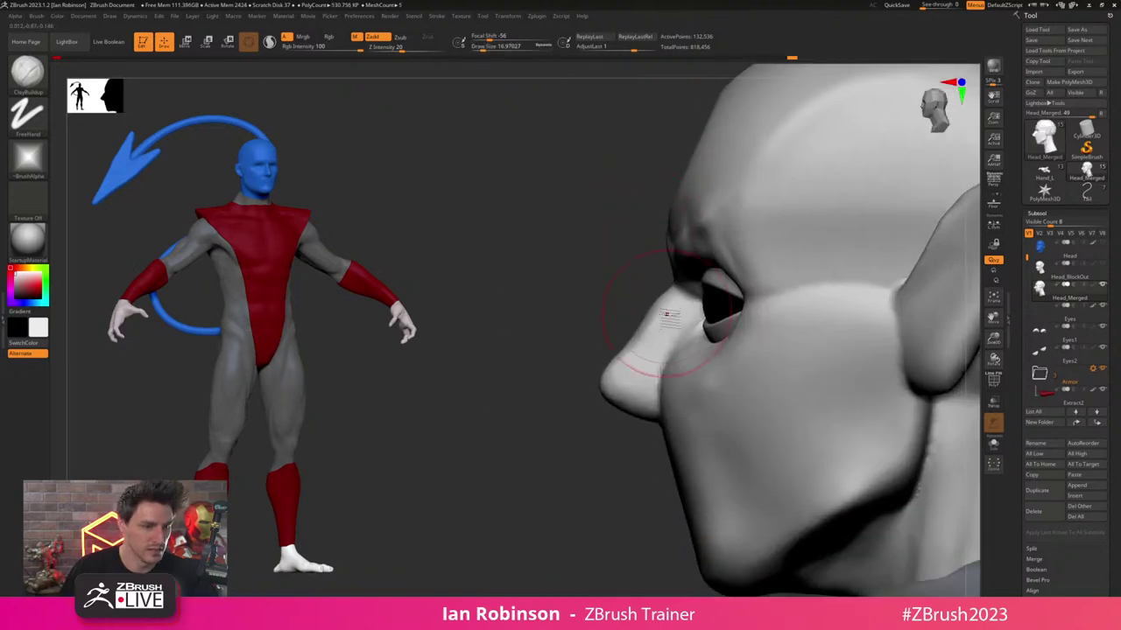
key("b")
key("m")
key("v")
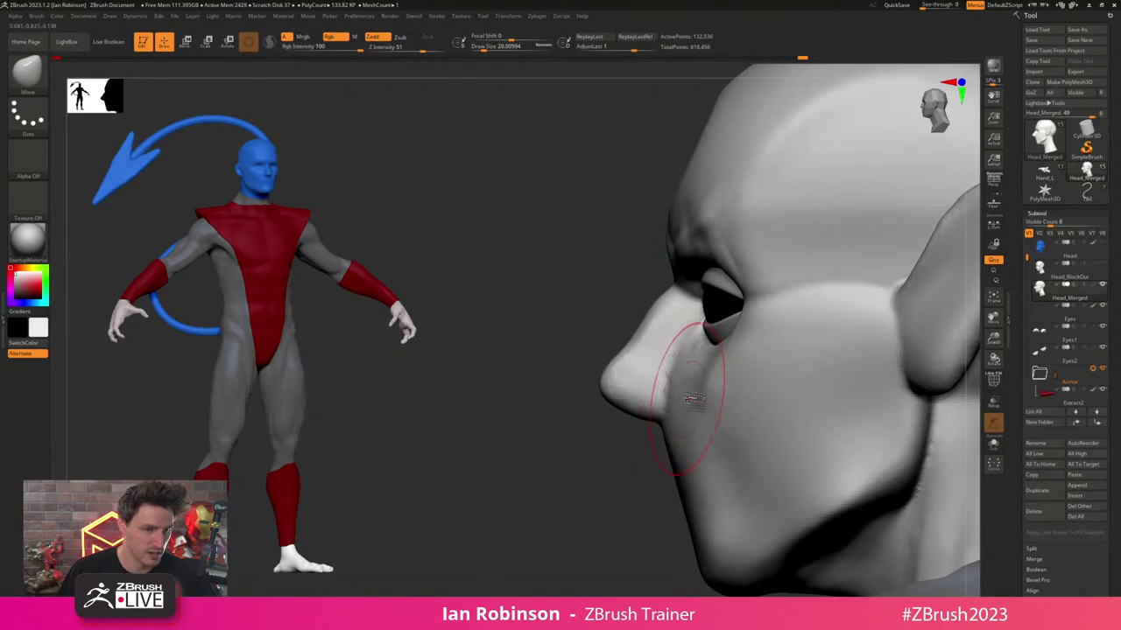
left_click_drag(652, 447, 840, 212)
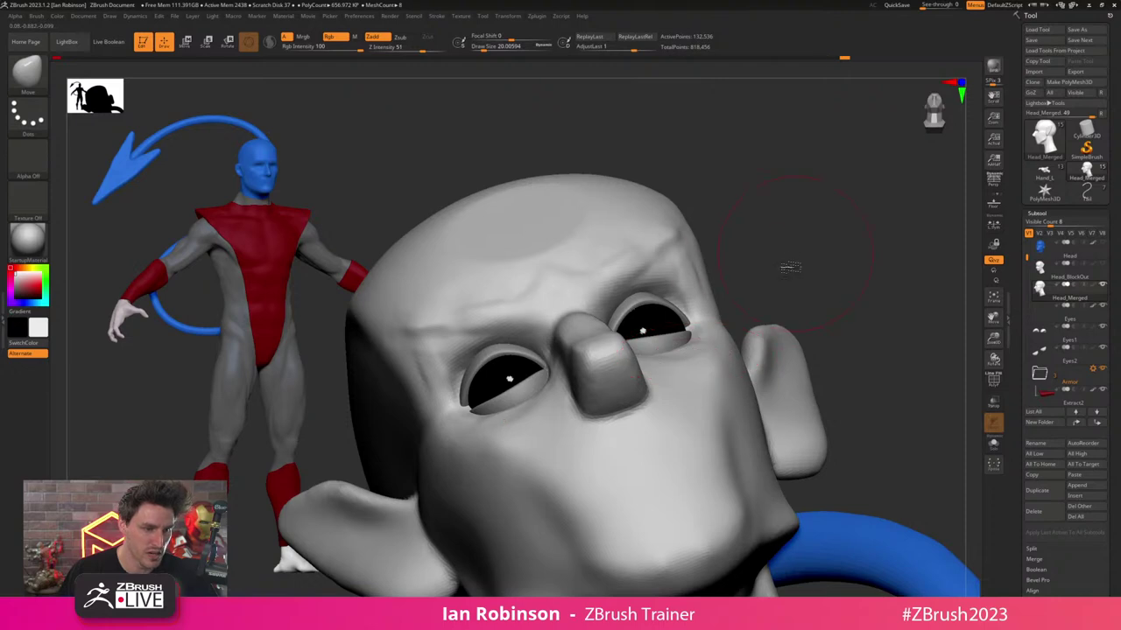
- Set the Move brush draw size to about 15.55 and adjust the eye socket's outer edge around the eyelids
mouse_move(791, 267)
right_mouse_down()
mouse_move(723, 340)
mouse_move(692, 332)
mouse_move(663, 304)
mouse_move(675, 332)
mouse_move(663, 336)
right_mouse_up()
left_click_drag(655, 333, 670, 328, "shift")
right_click_drag(671, 328, 674, 307)
key("s")
left_click_drag(673, 306, 671, 307)
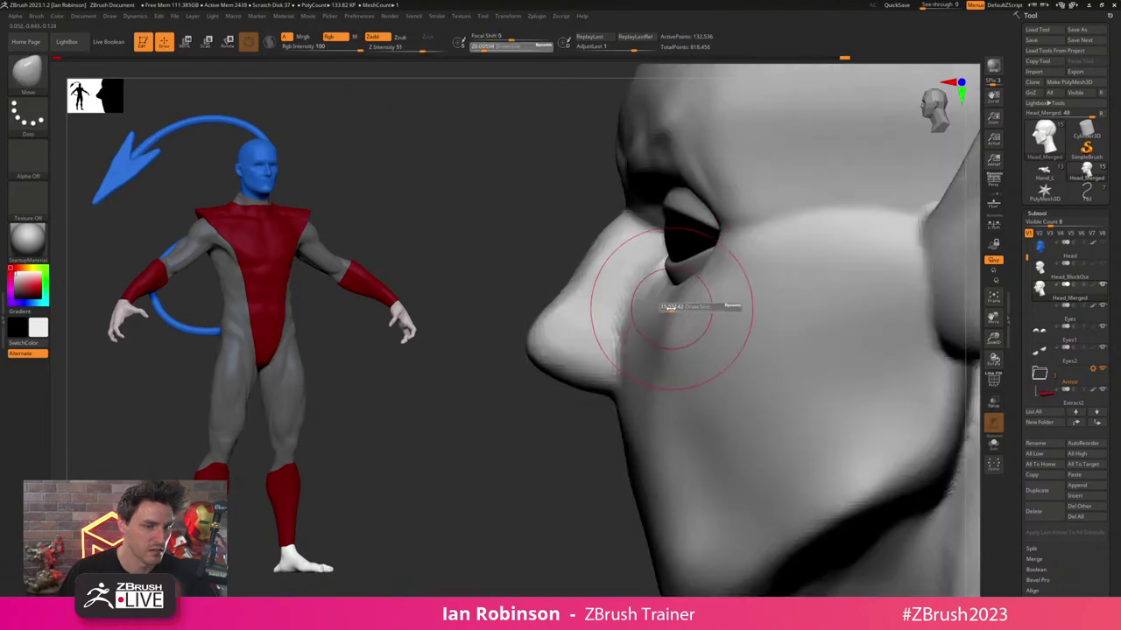
left_click_drag(739, 241, 705, 194)
left_click_drag(741, 234, 742, 231)
mouse_move(692, 238)
right_mouse_down()
mouse_move(730, 248)
mouse_move(704, 255)
mouse_move(689, 280)
mouse_move(701, 287)
mouse_move(668, 250)
right_mouse_up()
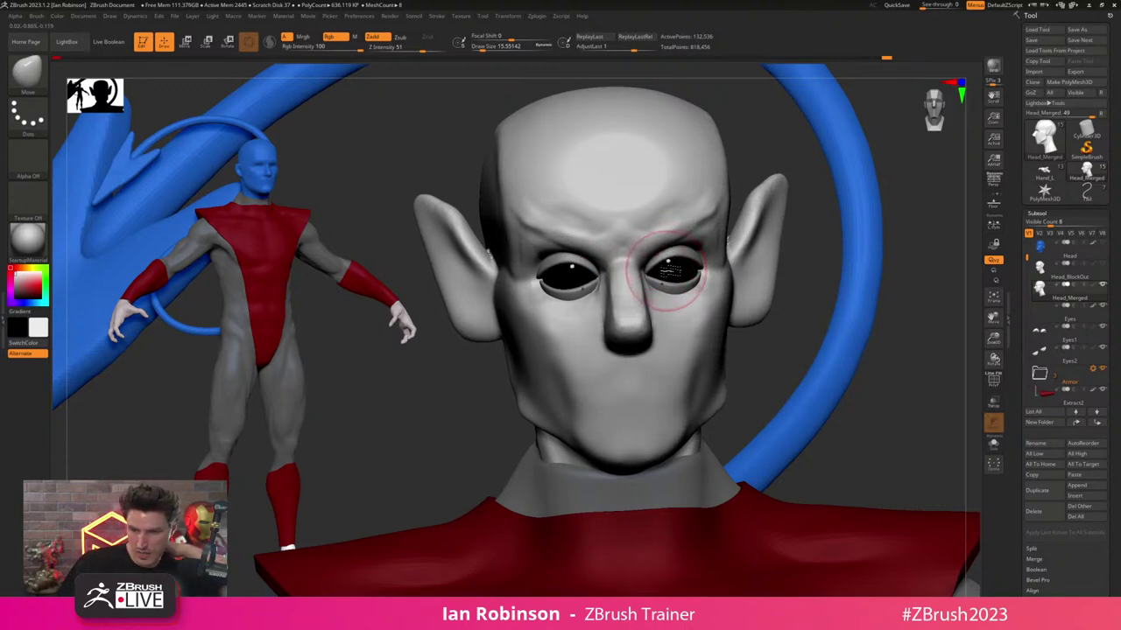
- Adjust the brow above the outer eye corner with the Move brush from a raised three-quarter view
mouse_move(680, 275)
right_mouse_down()
mouse_move(718, 280)
mouse_move(758, 240)
mouse_move(830, 206)
mouse_move(704, 238)
mouse_move(761, 271)
mouse_move(726, 259)
right_mouse_up()
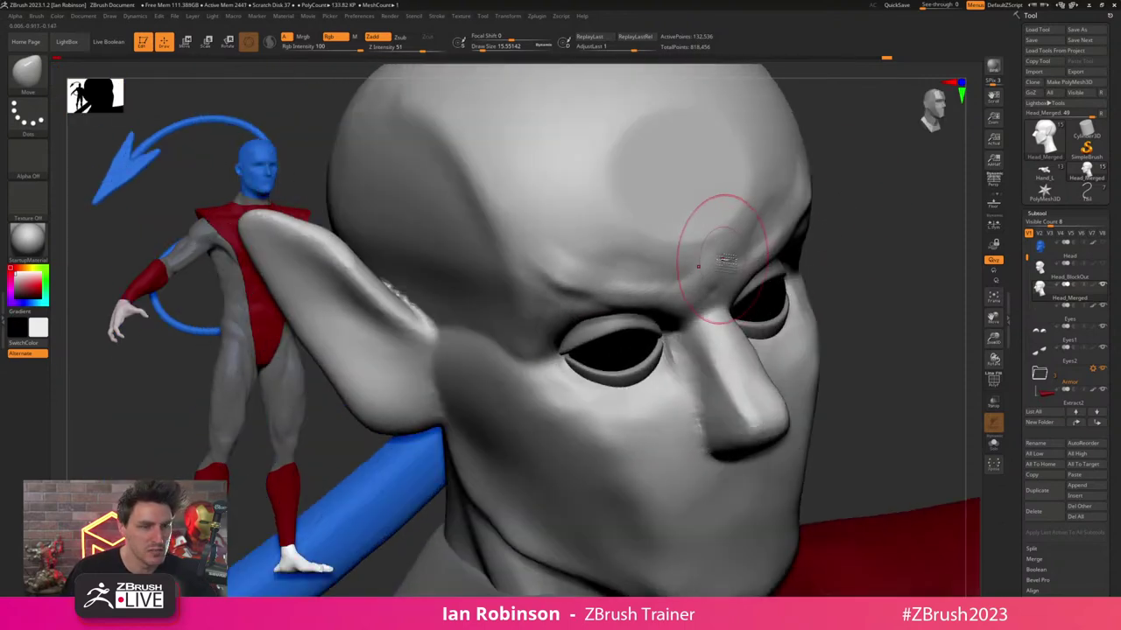
mouse_move(828, 246)
right_mouse_down()
mouse_move(825, 260)
mouse_move(734, 251)
right_mouse_up()
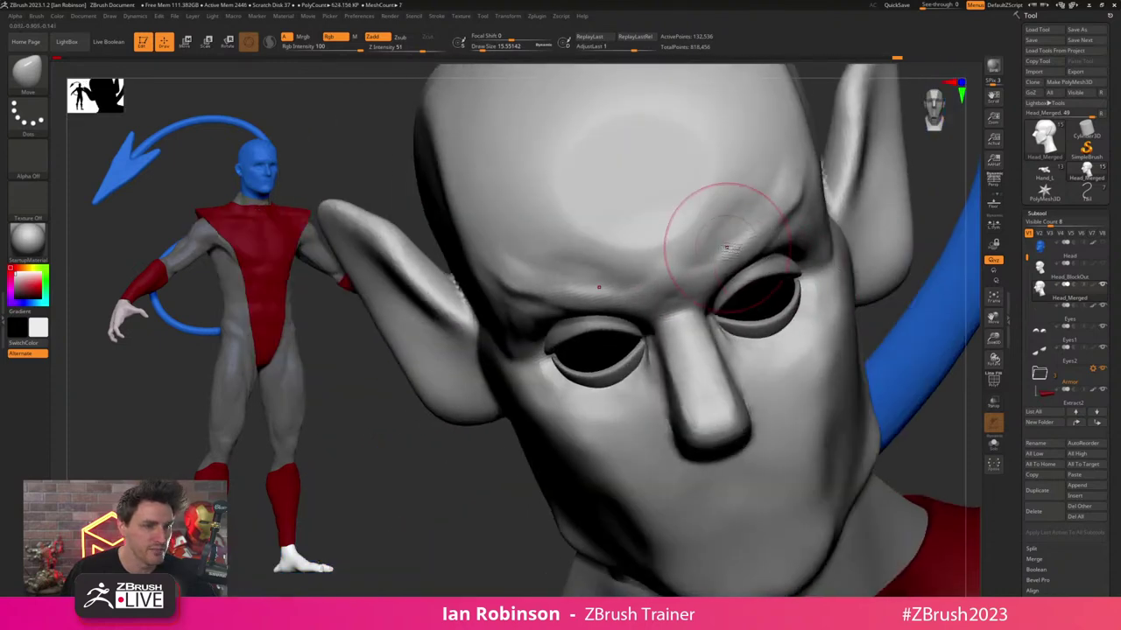
left_click_drag(726, 243, 792, 195)
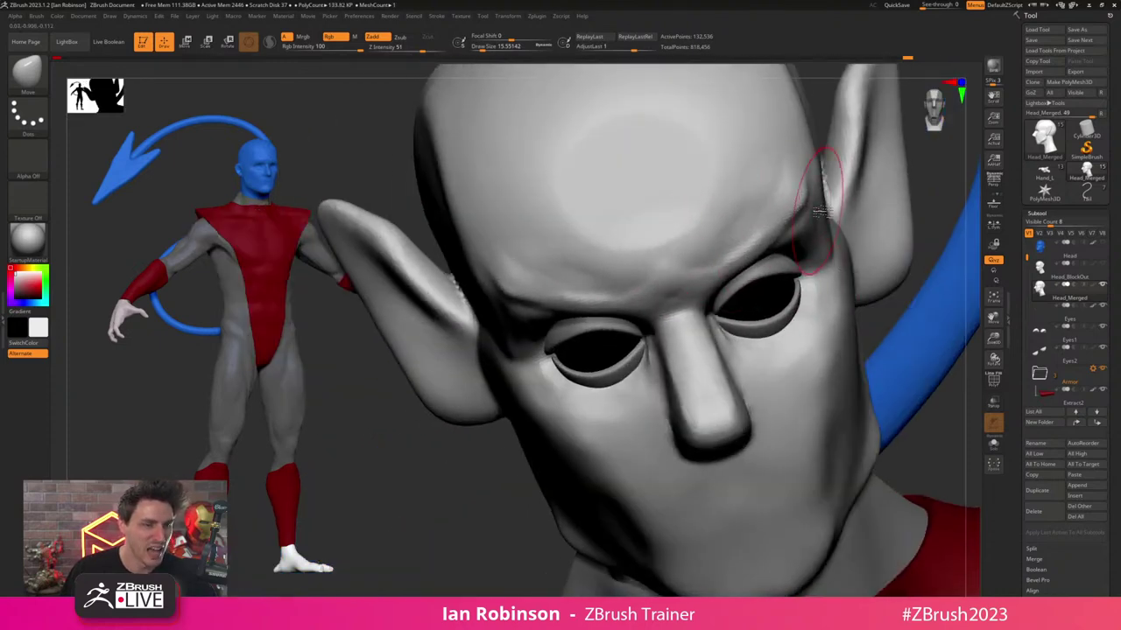
mouse_move(820, 211)
right_mouse_down("alt")
mouse_move(751, 237)
mouse_move(742, 229)
mouse_move(760, 223)
right_mouse_up("alt")
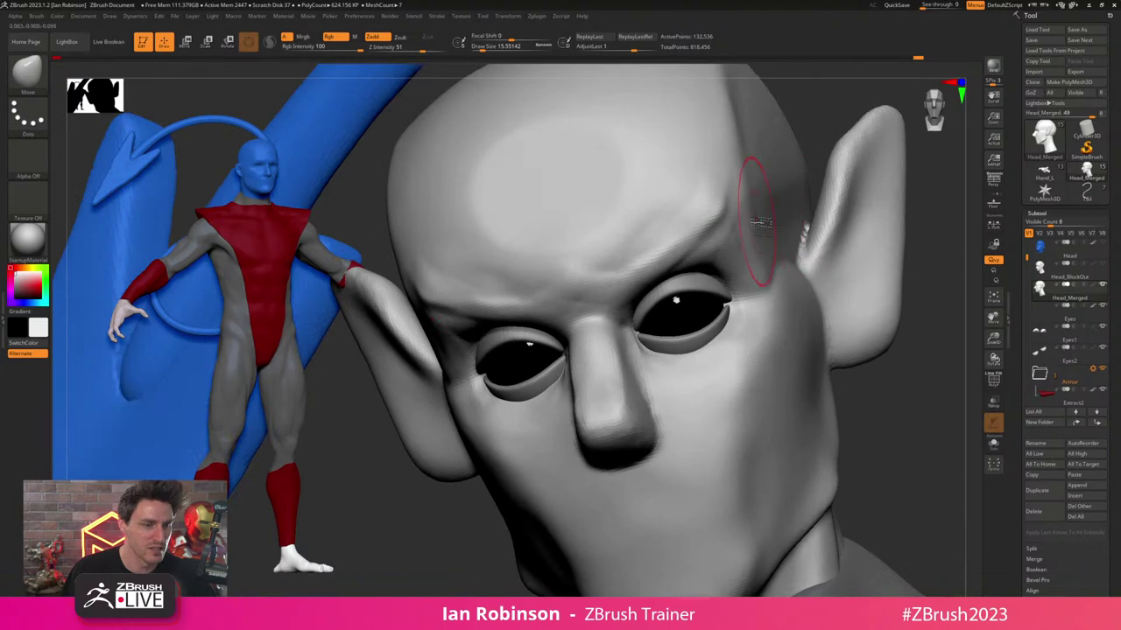
- Flatten the plane between the outer brow and the temple with the TrimDynamic brush
key("b")
key("t")
key("d")
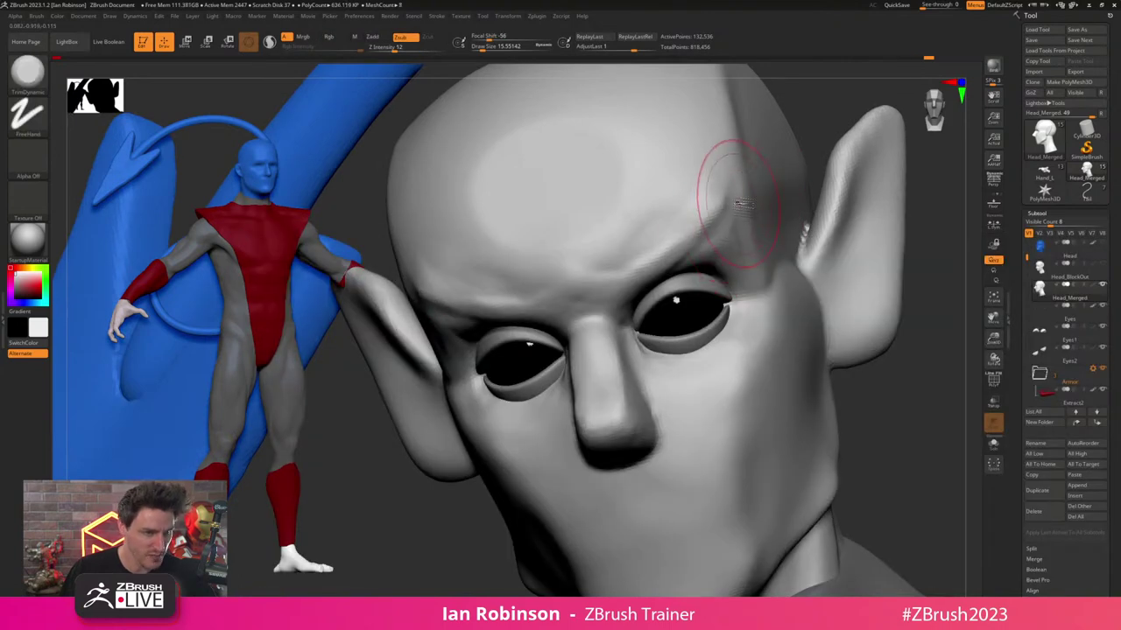
mouse_move(745, 257)
left_mouse_down()
mouse_move(737, 245)
mouse_move(723, 273)
left_mouse_up()
- Adjust the outer brow with the Move brush and set its draw size to about 30.7
key("b")
key("m")
key("v")
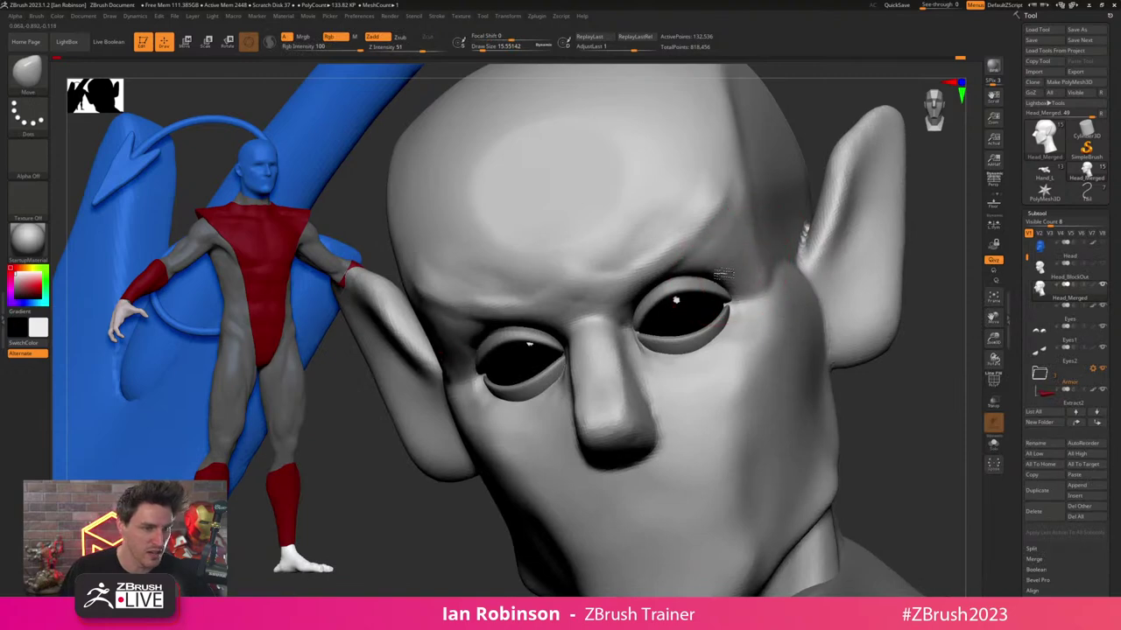
right_click_drag(726, 255, 776, 203)
right_click_drag(808, 153, 839, 176)
left_click_drag(726, 223, 738, 216)
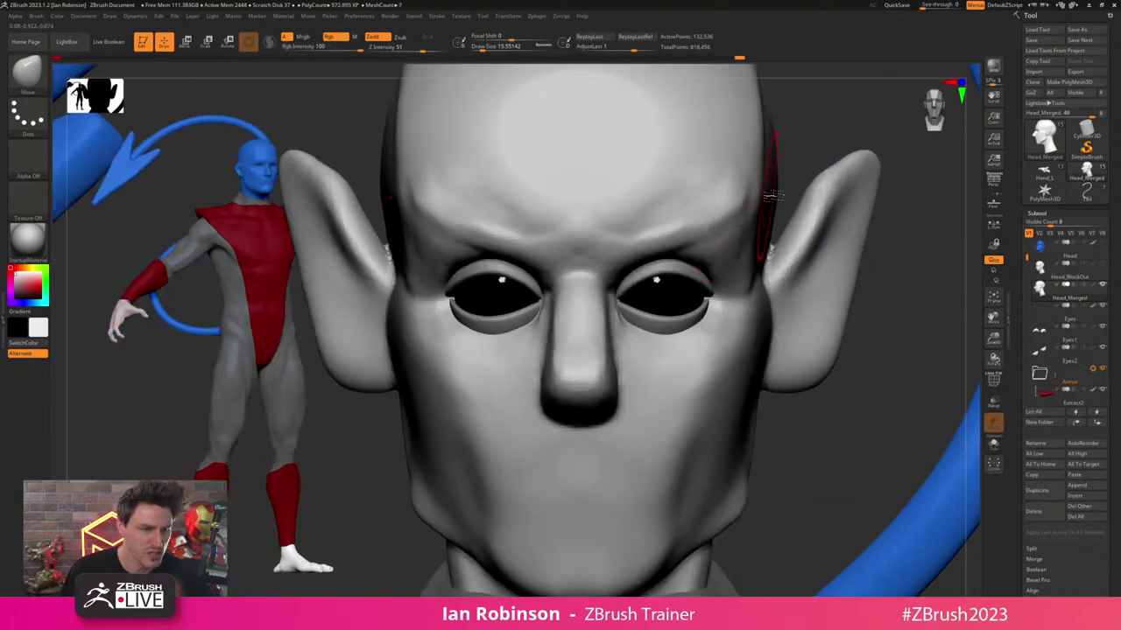
mouse_move(801, 163)
right_mouse_down()
mouse_move(813, 140)
mouse_move(809, 181)
mouse_move(773, 224)
right_mouse_up()
key("s")
mouse_move(776, 226)
left_mouse_down()
mouse_move(787, 225)
mouse_move(761, 219)
left_mouse_up()
key("s")
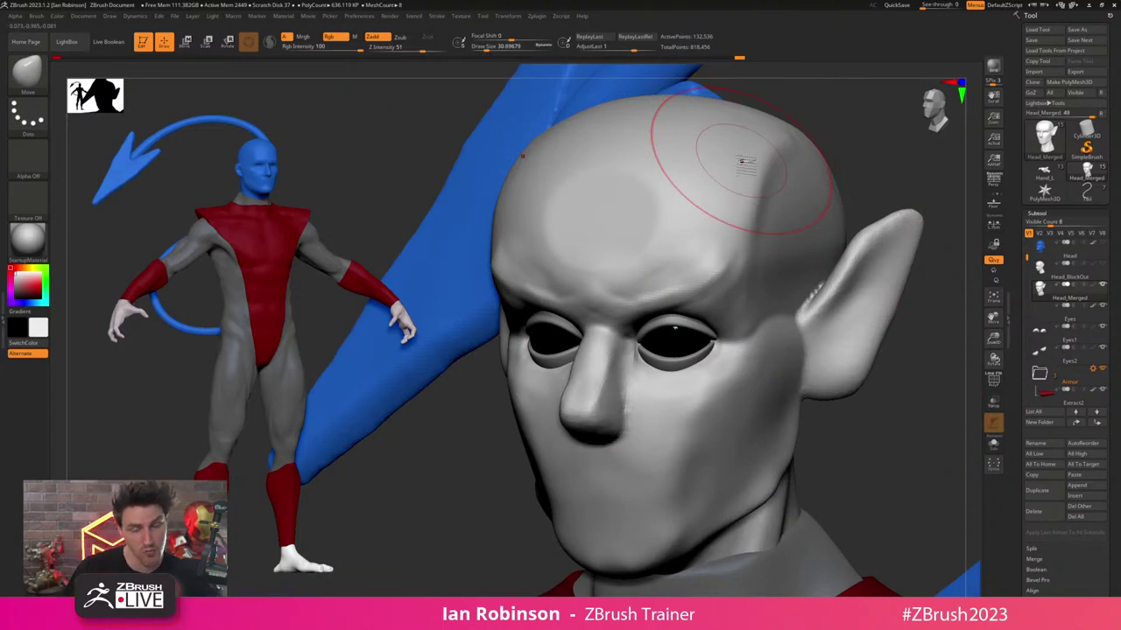
right_click_drag(855, 139, 819, 179, "alt")
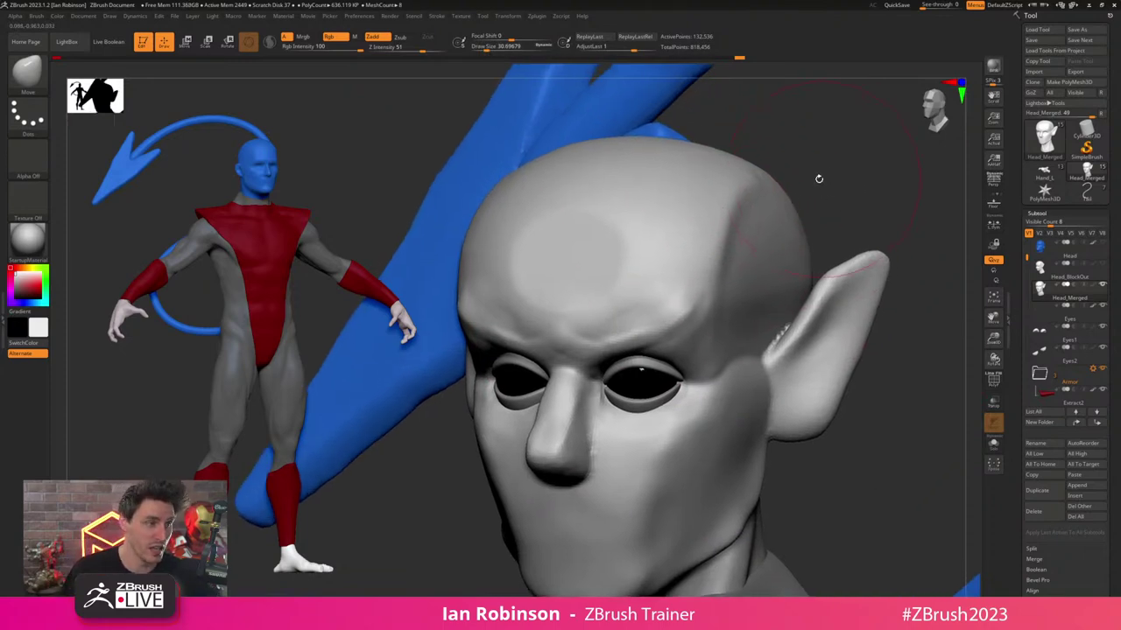
- Try subdividing the head mesh and undo the subdivision
key("ctrl+d")
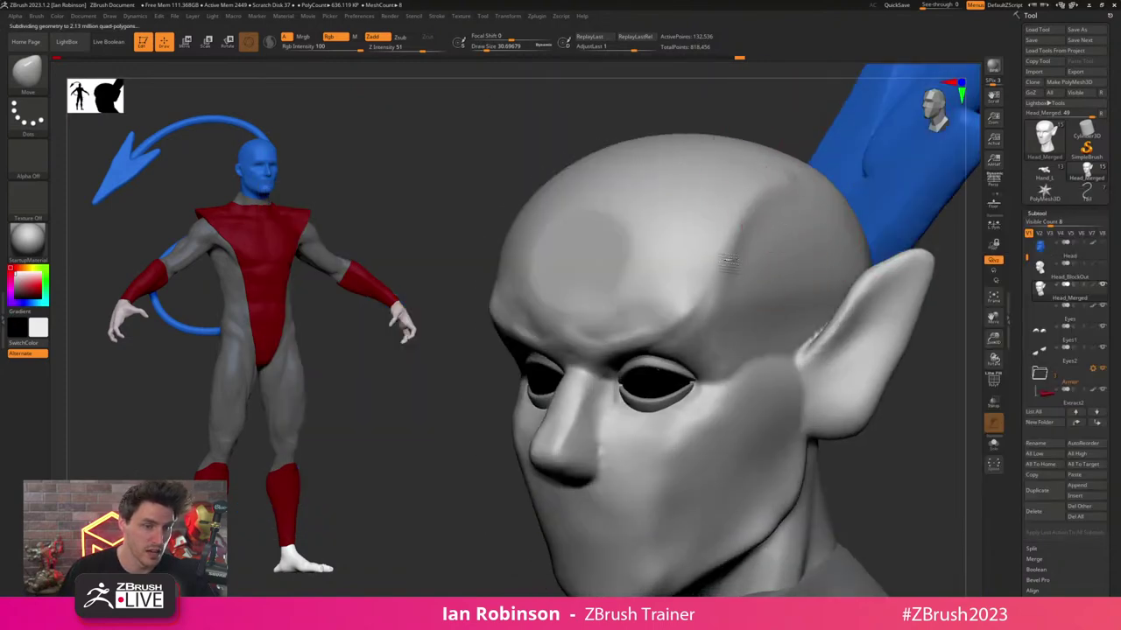
left_click_drag(760, 212, 734, 220)
key("ctrl+z")
key("ctrl+z")
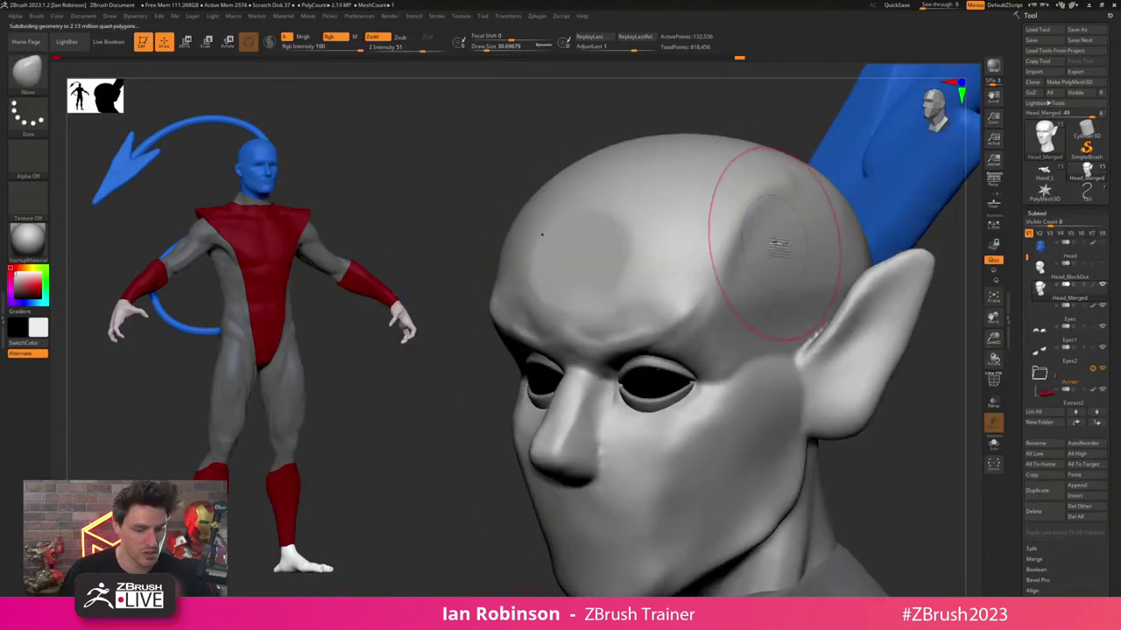
- Select the TrimDynamic brush and open the Dynamic Subdiv settings in the head's geometry options
key("b")
key("t")
key("d")
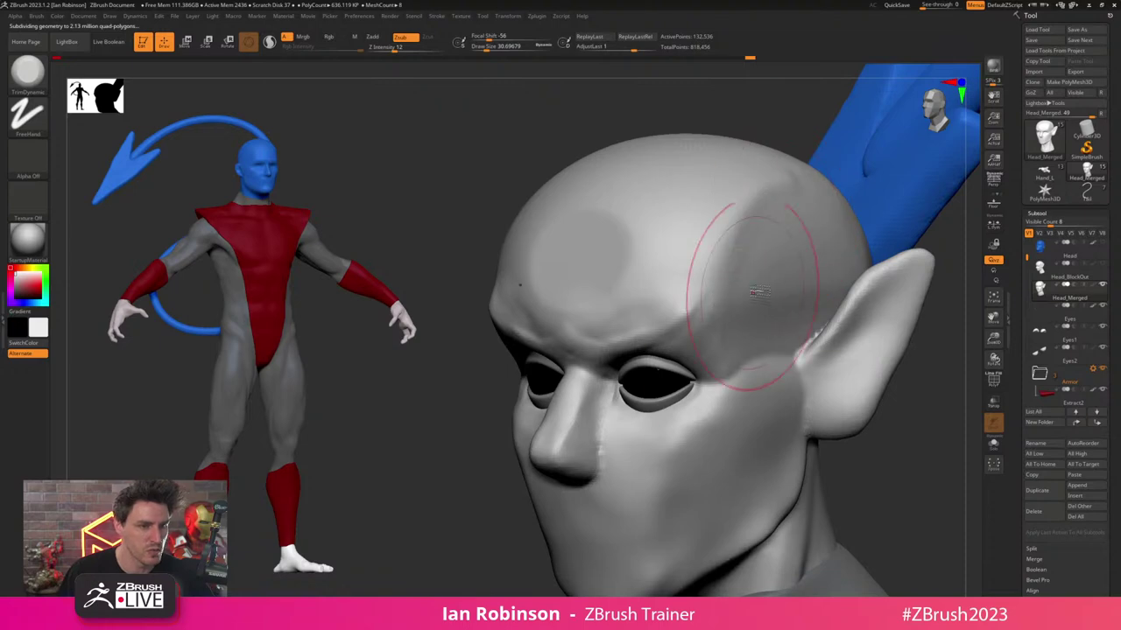
left_click(1037, 214)
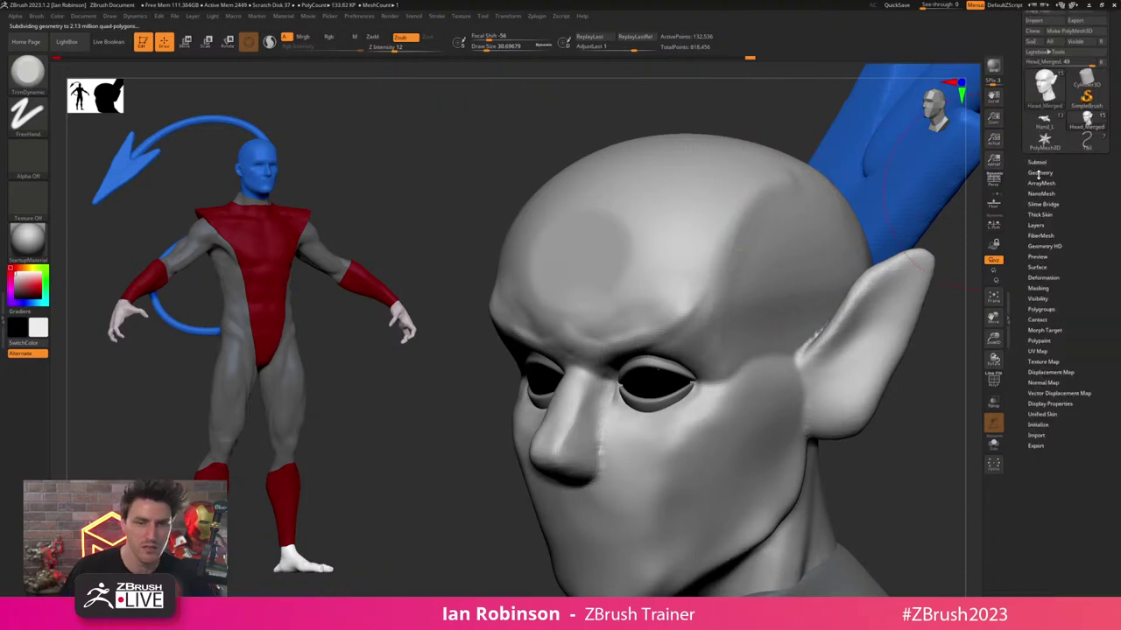
left_click(1040, 171)
left_click(1046, 280)
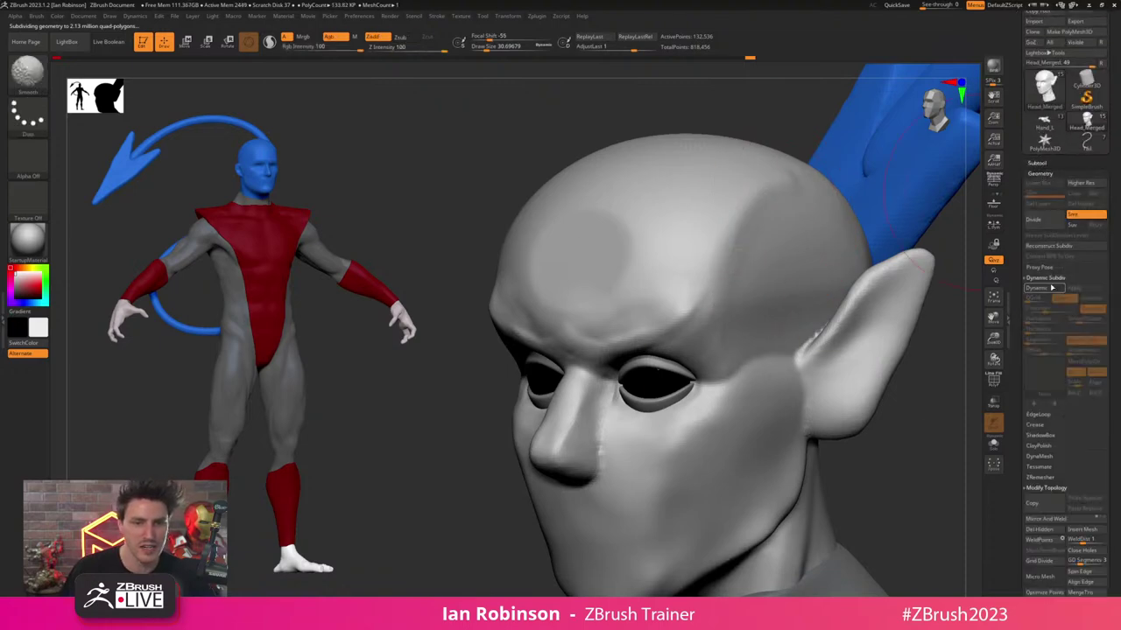
- Flatten and smooth the forehead and temple planes with TrimDynamic at a draw size of about 30.7
left_click_drag(737, 133, 691, 137, "alt")
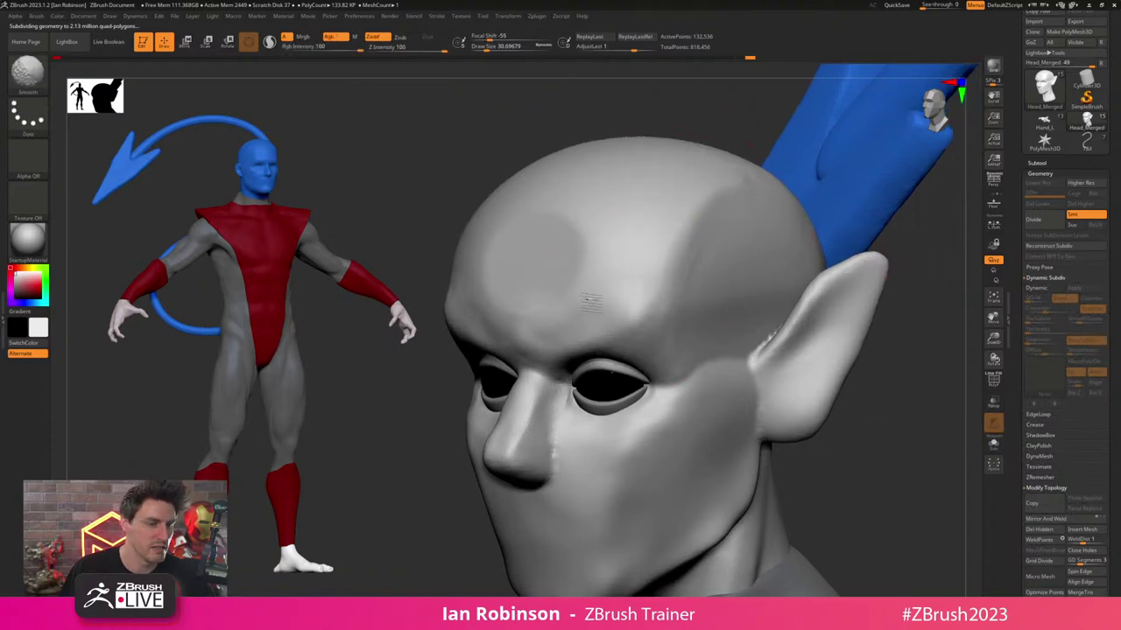
mouse_move(709, 236)
right_mouse_down()
mouse_move(683, 248)
mouse_move(687, 198)
right_mouse_up()
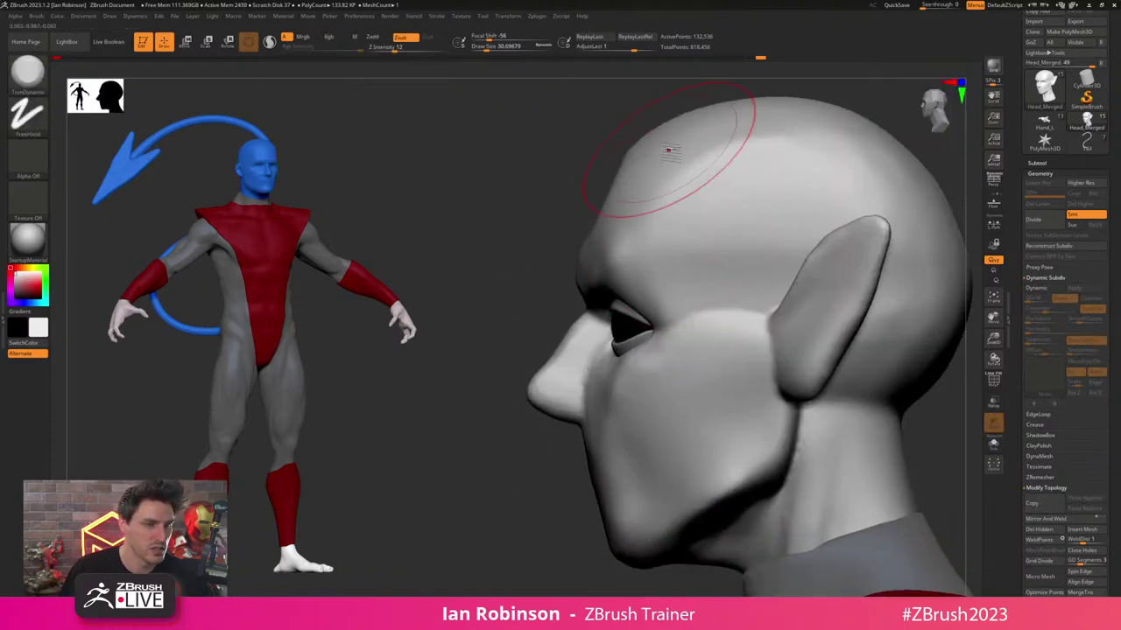
right_click_drag(638, 132, 658, 184, "alt")
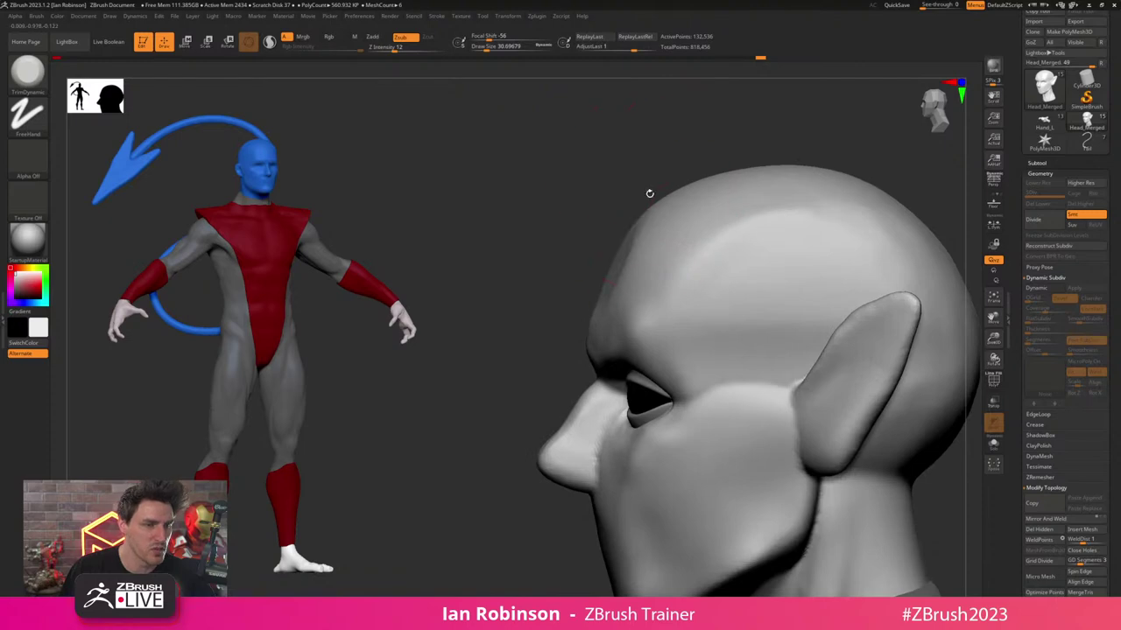
left_click_drag(627, 273, 634, 279)
right_click_drag(635, 283, 848, 167)
right_click_drag(787, 294, 816, 267, "ctrl")
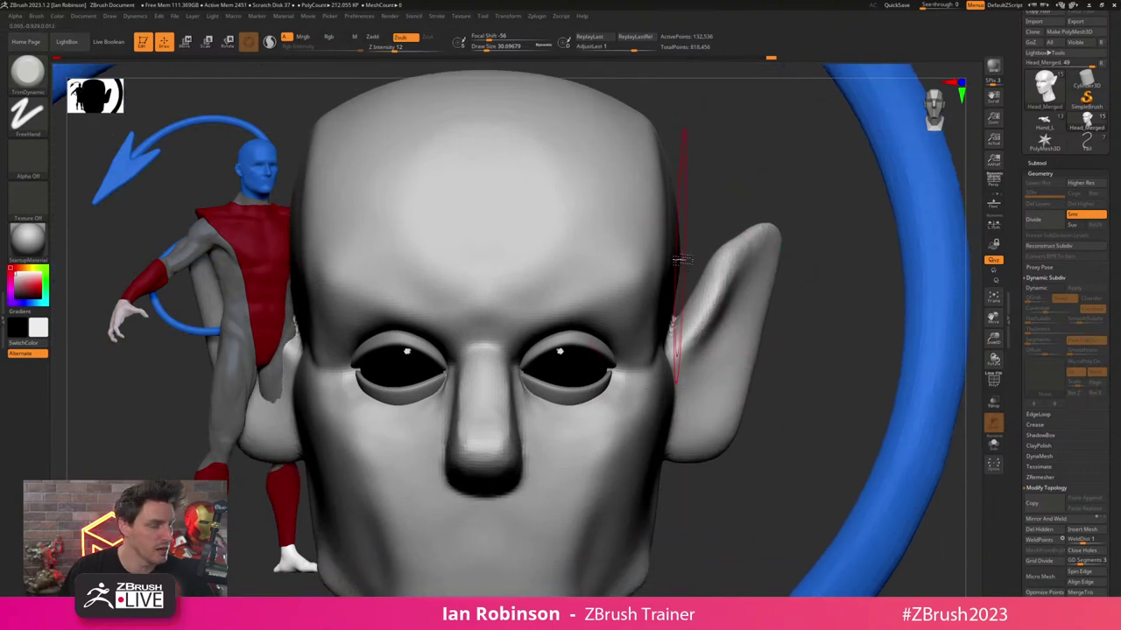
- Adjust the side of the head at the ear's base with the Move brush, reducing its draw size to about 10.54
key("b")
key("m")
key("v")
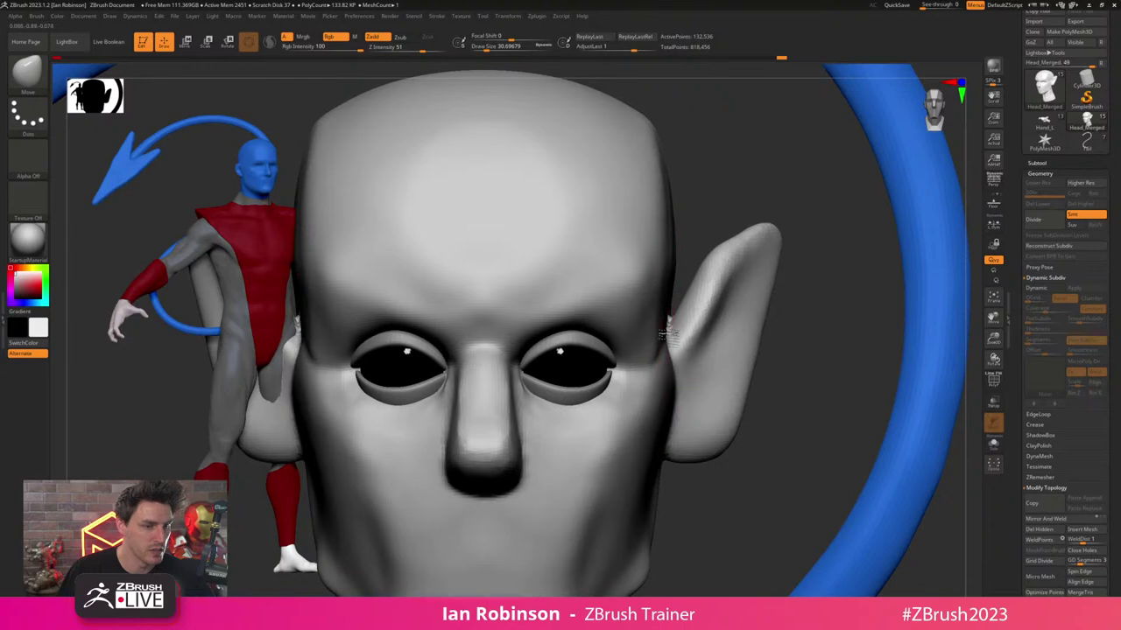
left_click_drag(674, 374, 671, 368)
key("s")
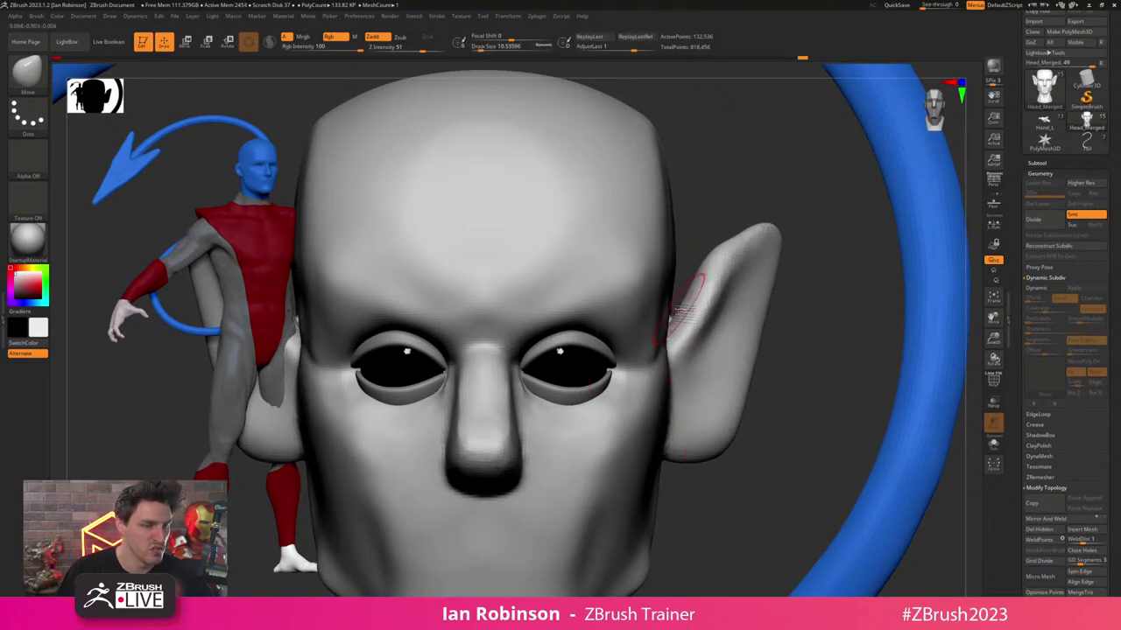
left_click_drag(789, 306, 738, 266)
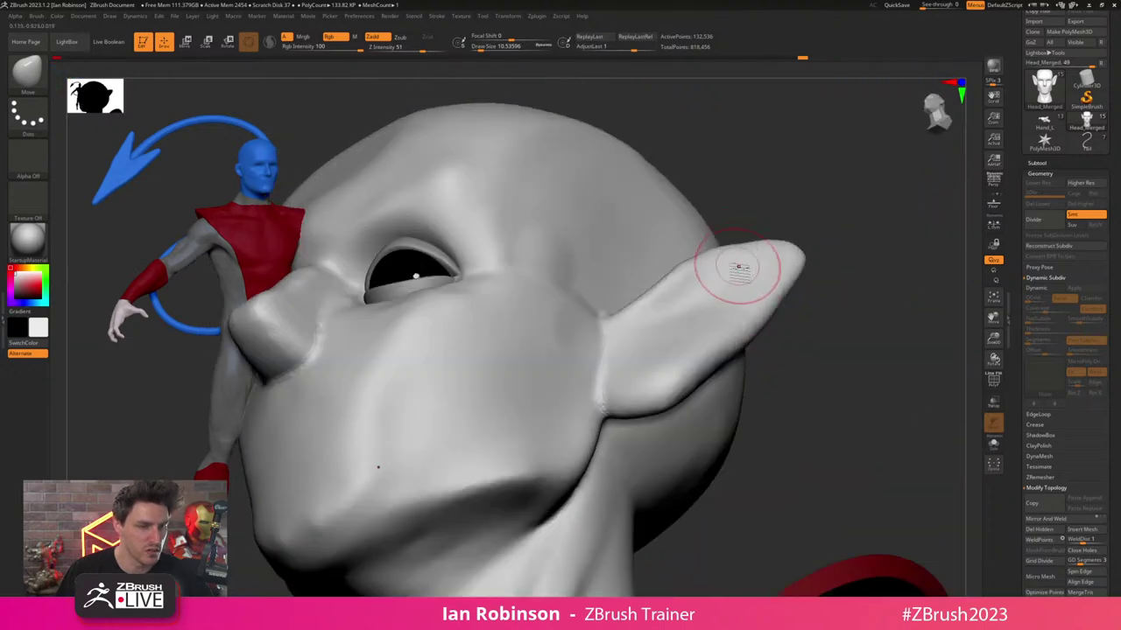
- Set the Move brush draw size to about 15.55 and reshape the ear's lower edge and lobe
key("s")
left_click_drag(714, 303, 714, 305)
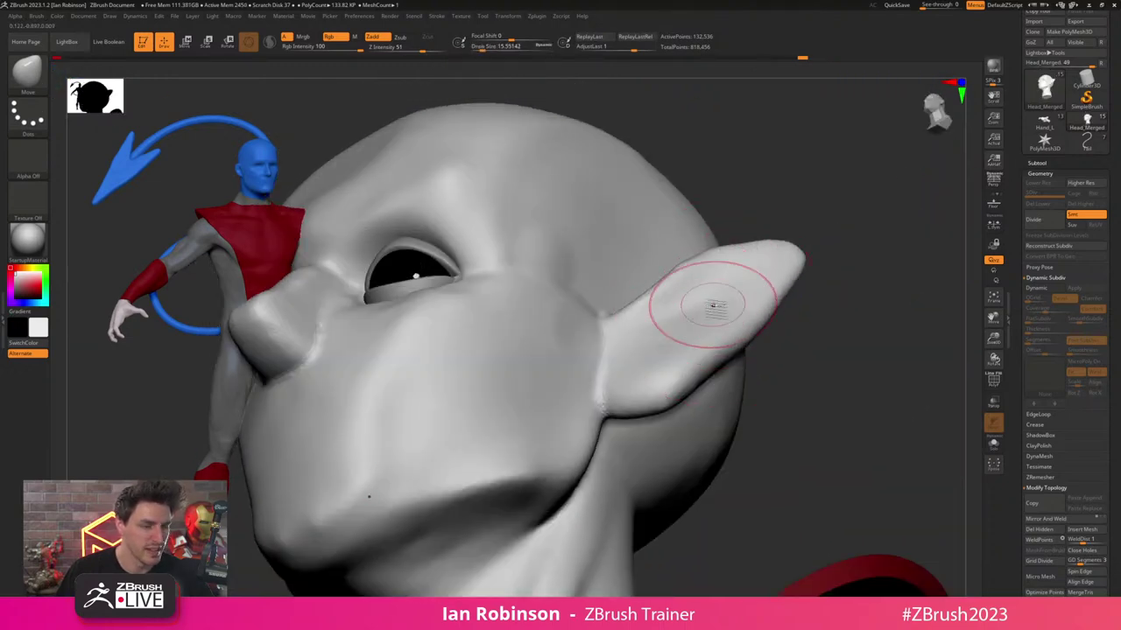
mouse_move(710, 308)
right_mouse_down()
mouse_move(725, 275)
mouse_move(693, 366)
right_mouse_up()
left_click_drag(694, 361, 682, 409)
right_click_drag(695, 356, 730, 356)
left_click_drag(655, 432, 637, 444)
right_click_drag(762, 448, 750, 443)
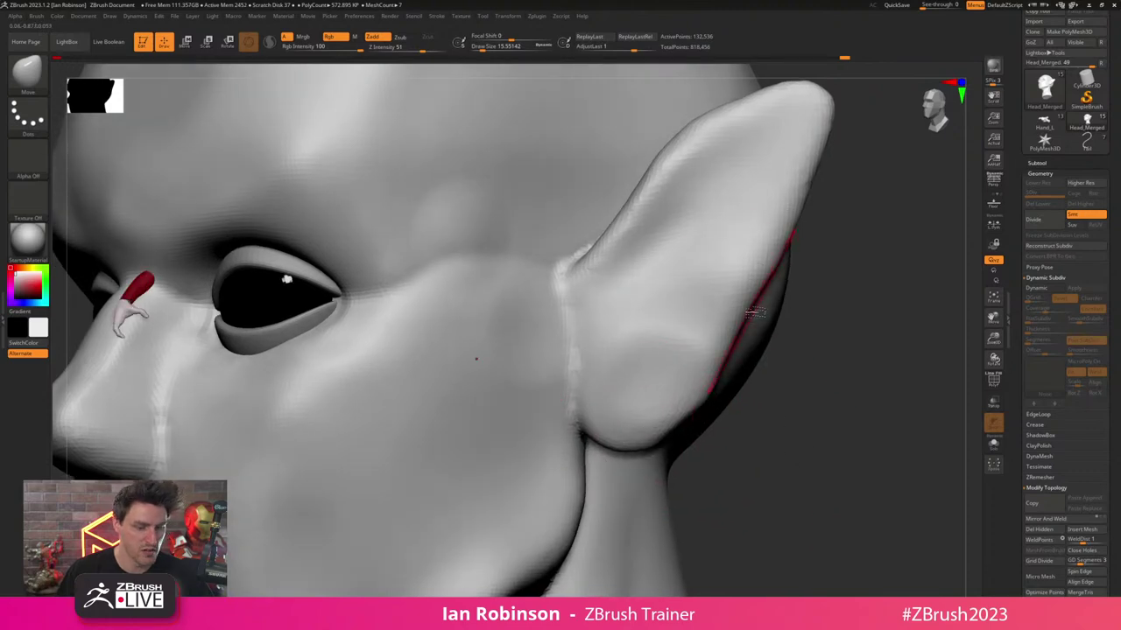
- Carve a hollow into the inner ear with ClayBuildup at a draw size of about 11.69
key("b")
key("c")
key("b")
key("s")
left_click_drag(719, 275, 713, 275)
mouse_move(703, 212)
left_mouse_down("alt")
mouse_move(685, 263)
mouse_move(739, 171)
mouse_move(747, 187)
mouse_move(718, 259)
mouse_move(733, 167)
mouse_move(713, 185)
left_mouse_up("alt")
mouse_move(816, 319)
right_mouse_down("alt")
mouse_move(815, 290)
mouse_move(827, 340)
right_mouse_up("alt")
left_click_drag(827, 339, 973, 470)
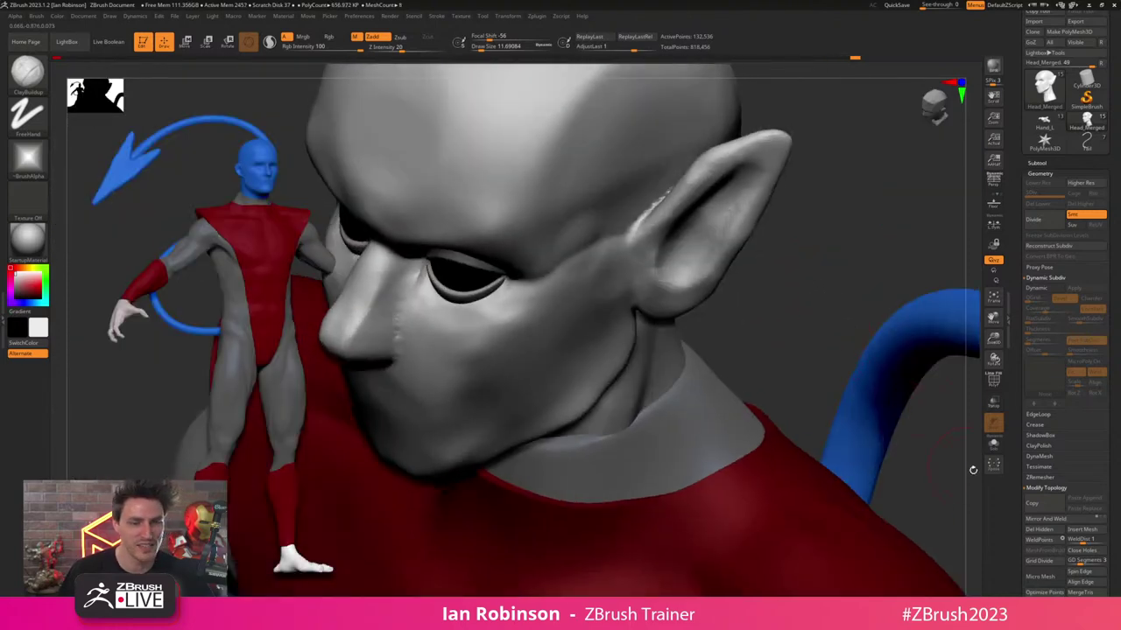
- Isolate the head with Solo mode and refine the inner ear hollow with ClayBuildup, deepening it toward the tip
left_click(1000, 447)
left_click_drag(933, 411, 836, 349)
left_click_drag(624, 374, 627, 434, "alt")
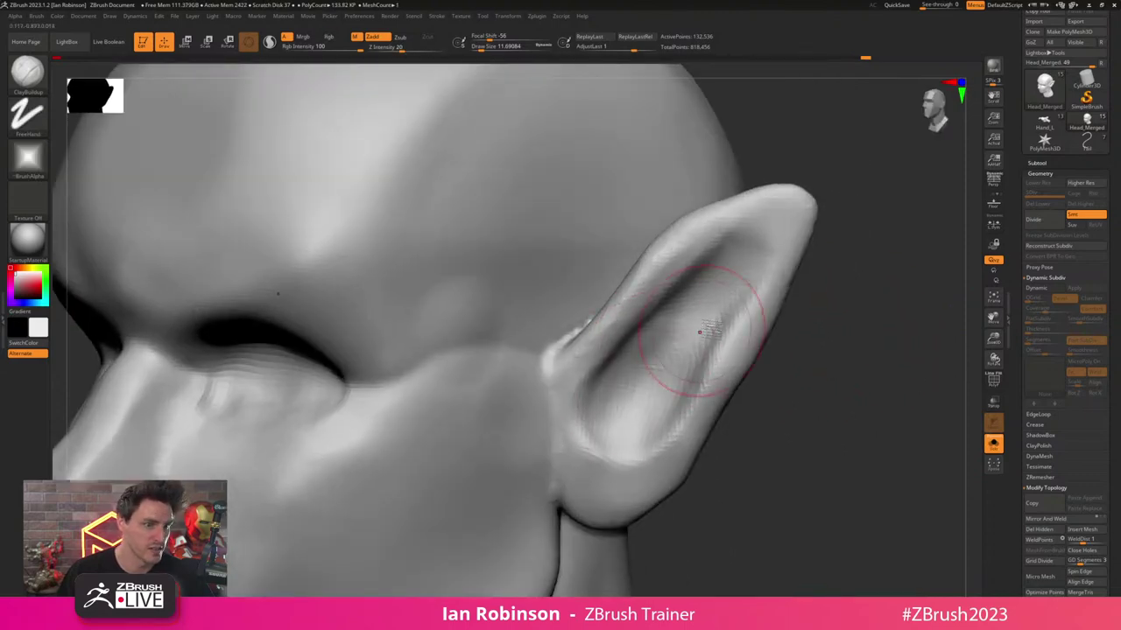
mouse_move(686, 396)
left_mouse_down()
mouse_move(645, 457)
mouse_move(591, 445)
mouse_move(597, 406)
left_mouse_up()
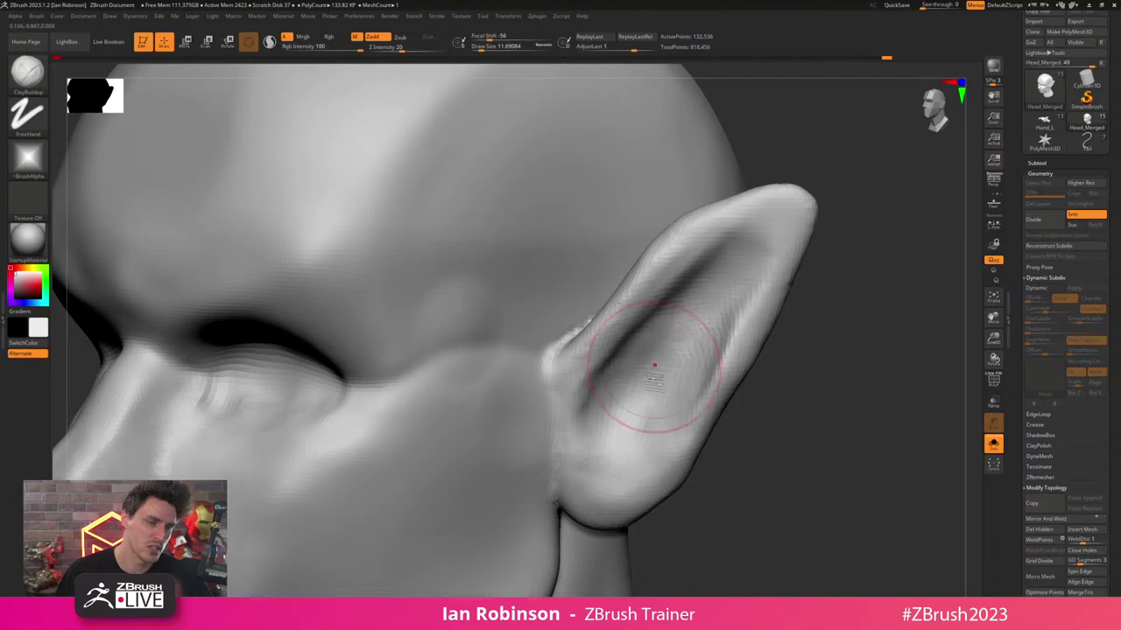
left_click_drag(734, 273, 760, 230, "alt")
mouse_move(825, 330)
left_mouse_down()
mouse_move(860, 345)
mouse_move(795, 324)
left_mouse_up()
- Set the Move brush draw size to about 25 and reshape the ear's front rim in side view
key("b")
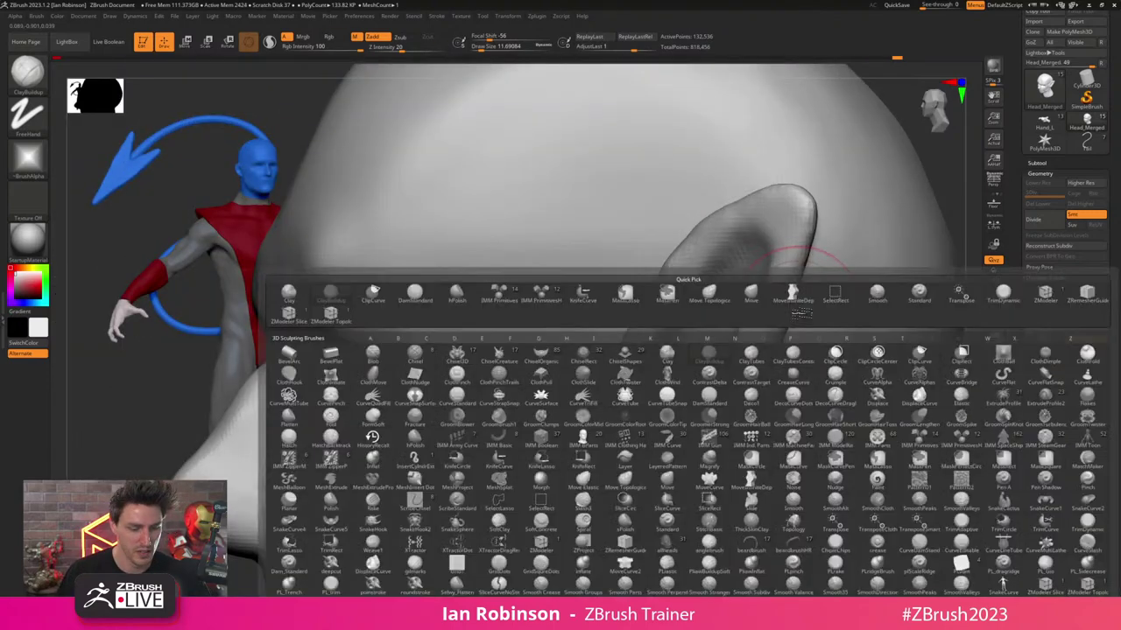
key("m")
key("v")
key("s")
left_click_drag(742, 297, 746, 299)
left_click_drag(666, 335, 632, 323)
left_click_drag(692, 233, 672, 219)
- Smooth the inner ear and adjust the lobe and upper rim with the Move brush in front view
mouse_move(736, 265)
right_mouse_down()
mouse_move(730, 240)
mouse_move(821, 315)
mouse_move(832, 308)
right_mouse_up()
mouse_move(678, 330)
left_mouse_down("shift")
mouse_move(692, 290)
mouse_move(688, 336)
mouse_move(714, 385)
left_mouse_up("shift")
left_click_drag(623, 460, 639, 473)
mouse_move(768, 437)
right_mouse_down("alt")
mouse_move(758, 400)
mouse_move(792, 368)
right_mouse_up("alt")
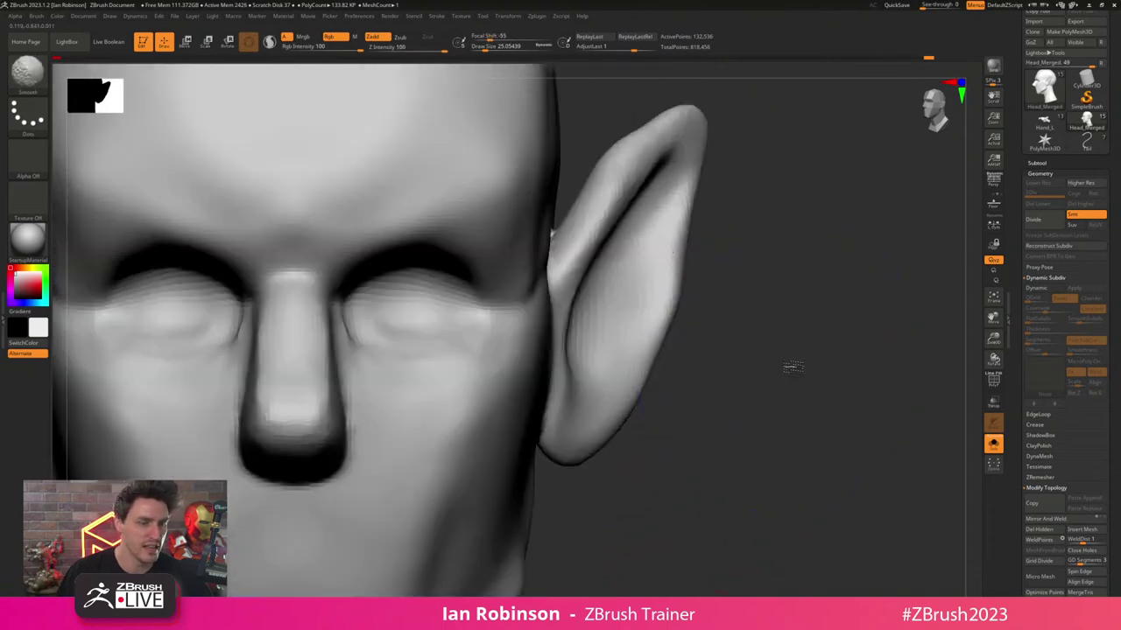
left_click_drag(663, 216, 643, 172)
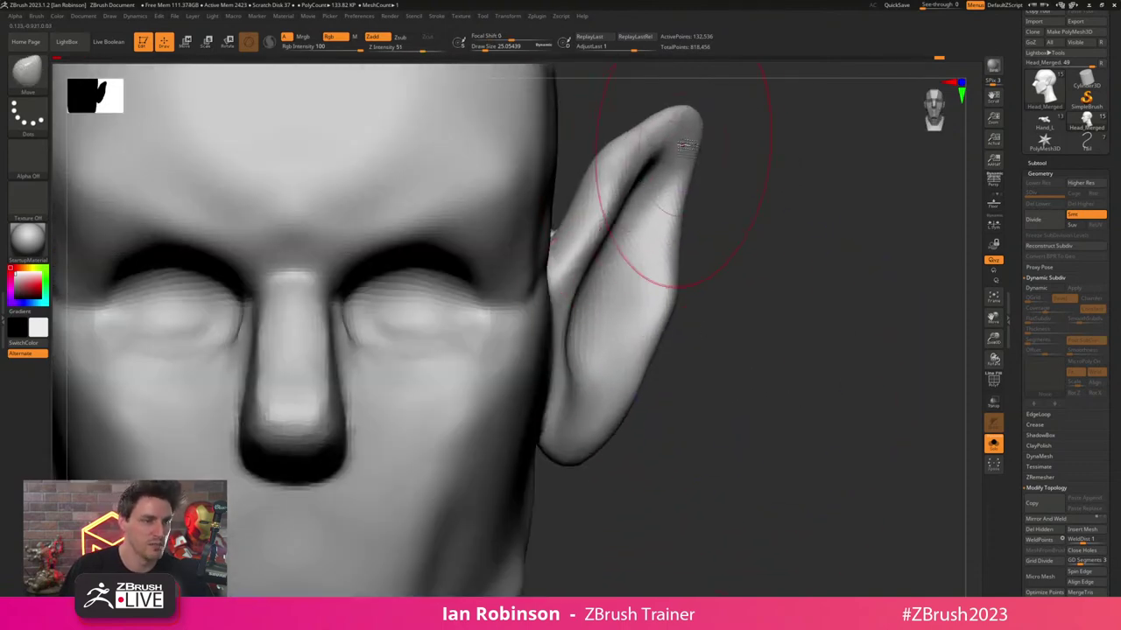
right_click_drag(770, 217, 768, 258, "alt")
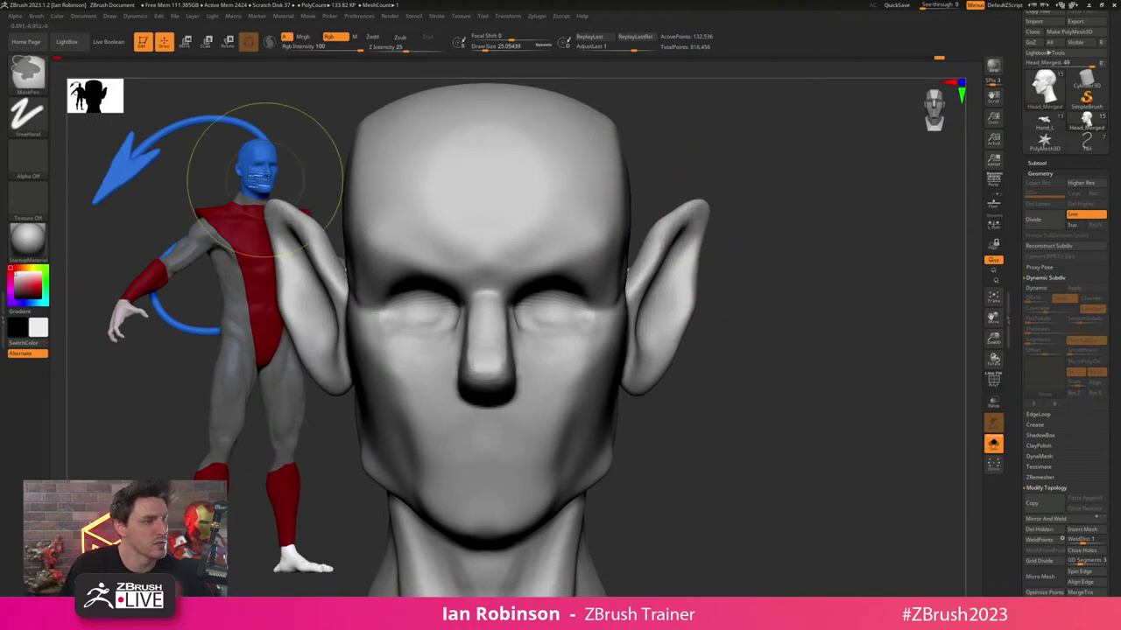
- Mask both ears with MaskLasso and invert the mask so that only the ears stay editable
left_click(28, 75, "ctrl")
left_click(207, 120)
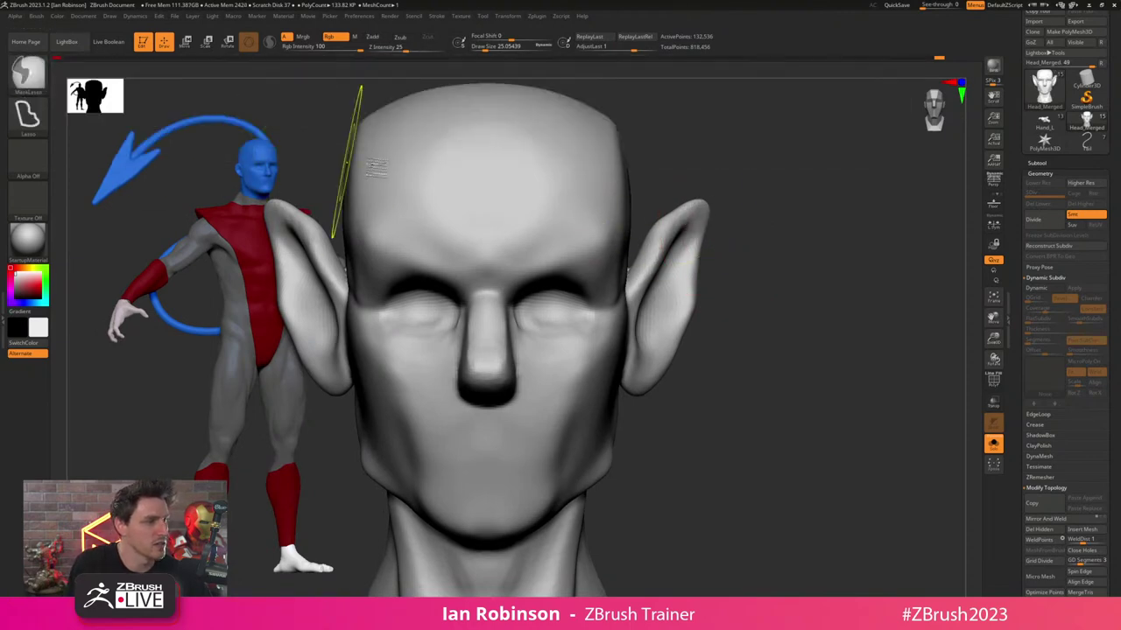
mouse_move(624, 276)
left_mouse_down("ctrl")
mouse_move(853, 206)
mouse_move(852, 125)
left_mouse_up("ctrl")
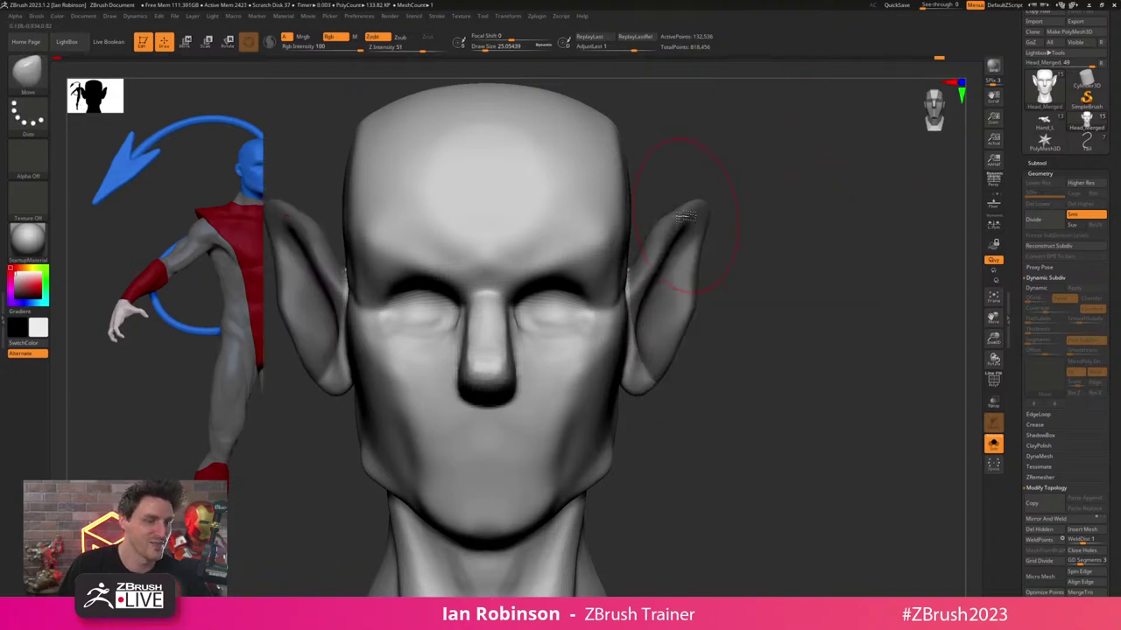
left_click(726, 298, "ctrl")
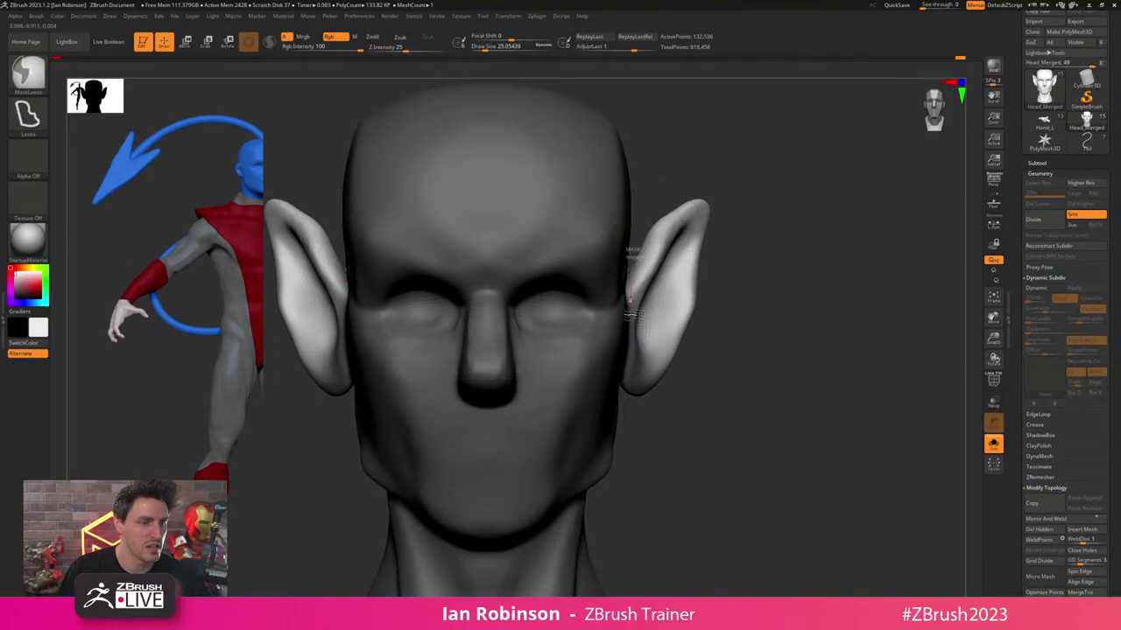
mouse_move(627, 384)
left_mouse_down("ctrl+alt")
mouse_move(711, 430)
mouse_move(752, 229)
left_mouse_up("ctrl+alt")
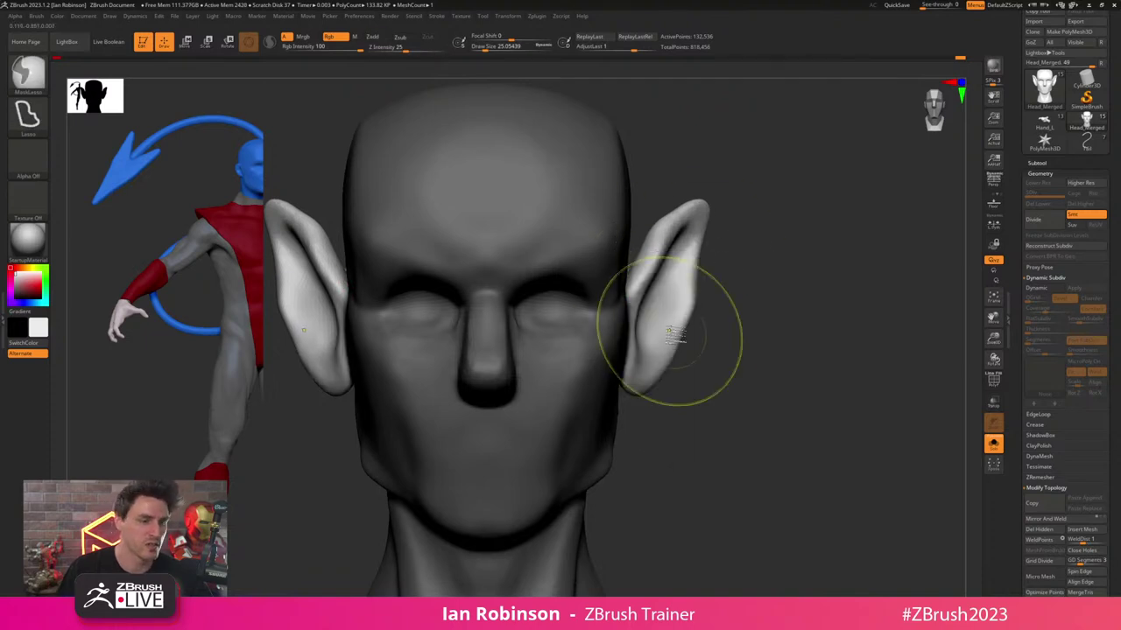
mouse_move(720, 304)
left_mouse_down("ctrl")
mouse_move(762, 263)
mouse_move(752, 278)
left_mouse_up("ctrl")
key("ctrl+z")
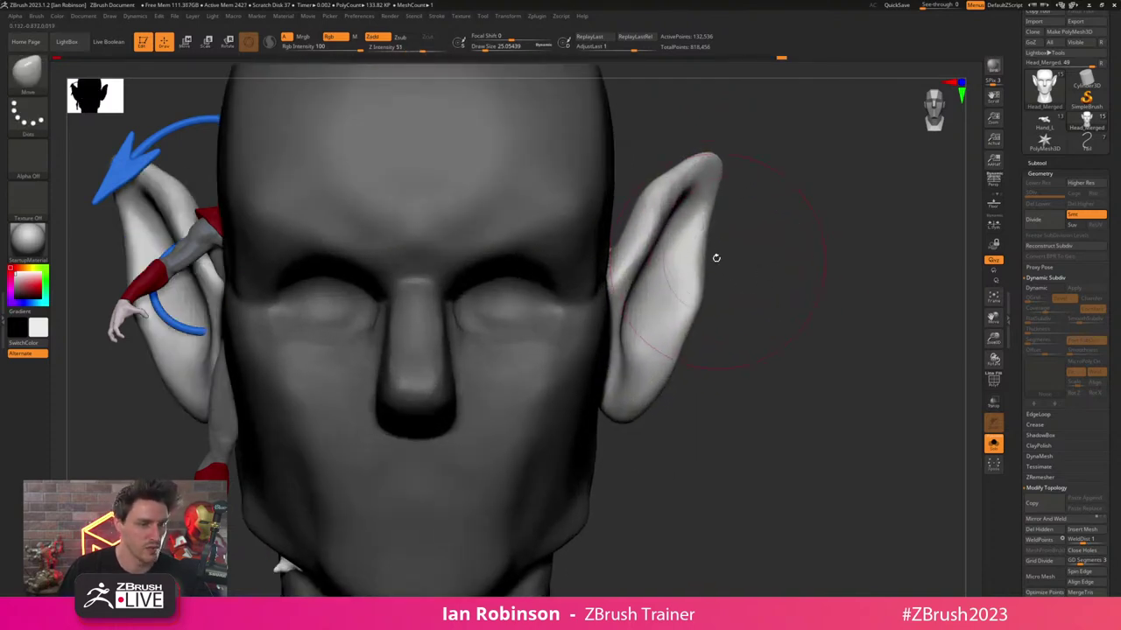
- Reshape the unmasked ears' tips, outer edges and front rims with the Move brush, reducing the draw size to about 17
key("b")
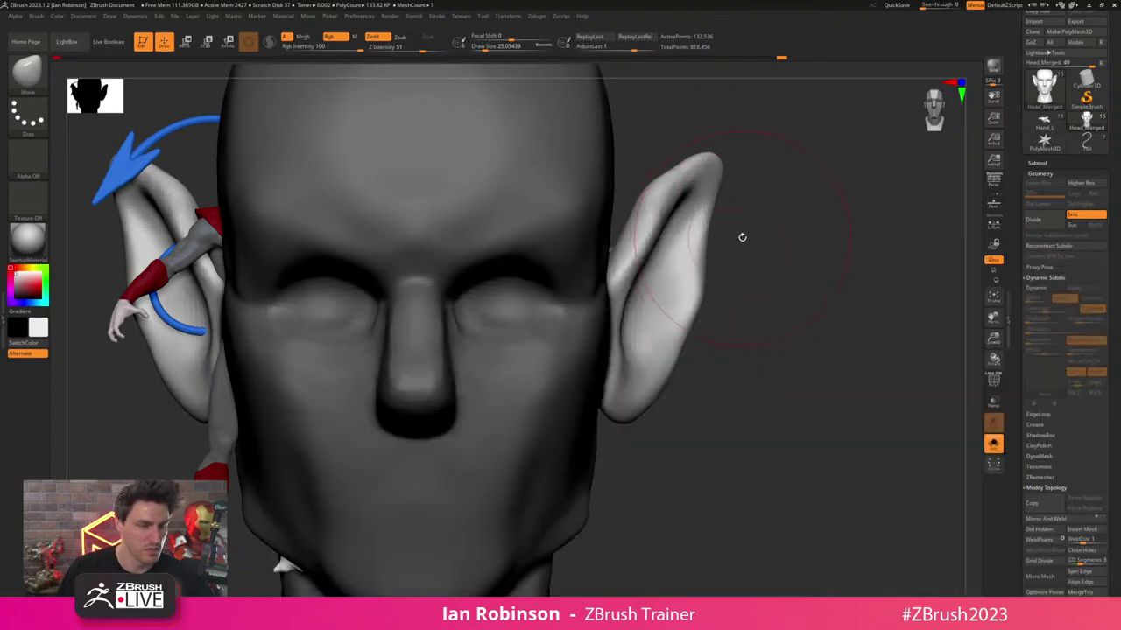
key("s")
left_click_drag(742, 220, 751, 221)
mouse_move(719, 159)
left_mouse_down()
mouse_move(696, 145)
mouse_move(709, 194)
left_mouse_up()
left_click_drag(653, 318, 632, 338)
key("s")
left_click_drag(686, 313, 671, 313)
left_click_drag(642, 218, 657, 212)
left_click_drag(787, 258, 726, 267)
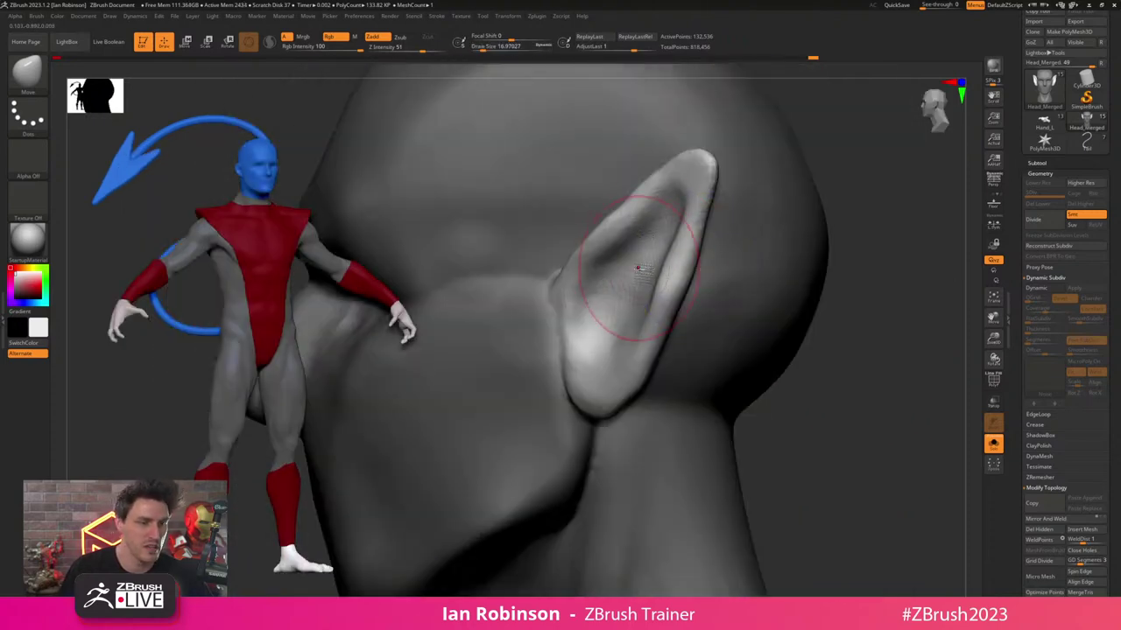
- Invert the mask to free the head and shape the skull behind the ear with ClayBuildup at draw size about 33
mouse_move(638, 267)
right_mouse_down()
mouse_move(620, 250)
mouse_move(630, 278)
right_mouse_up()
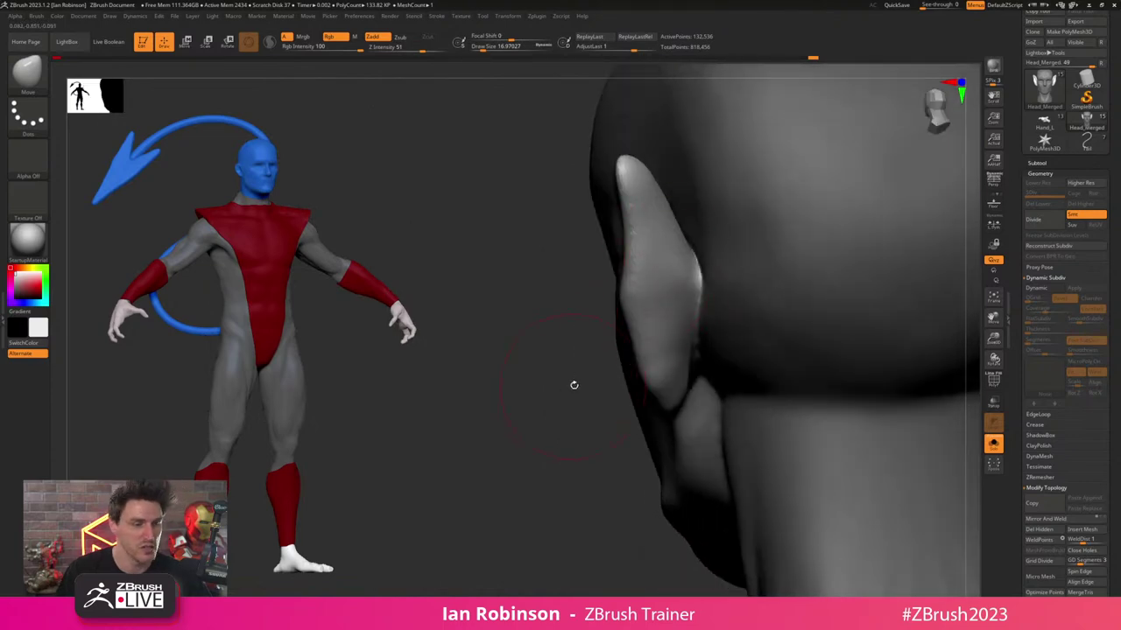
mouse_move(574, 385)
left_mouse_down()
mouse_move(525, 426)
mouse_move(561, 405)
left_mouse_up()
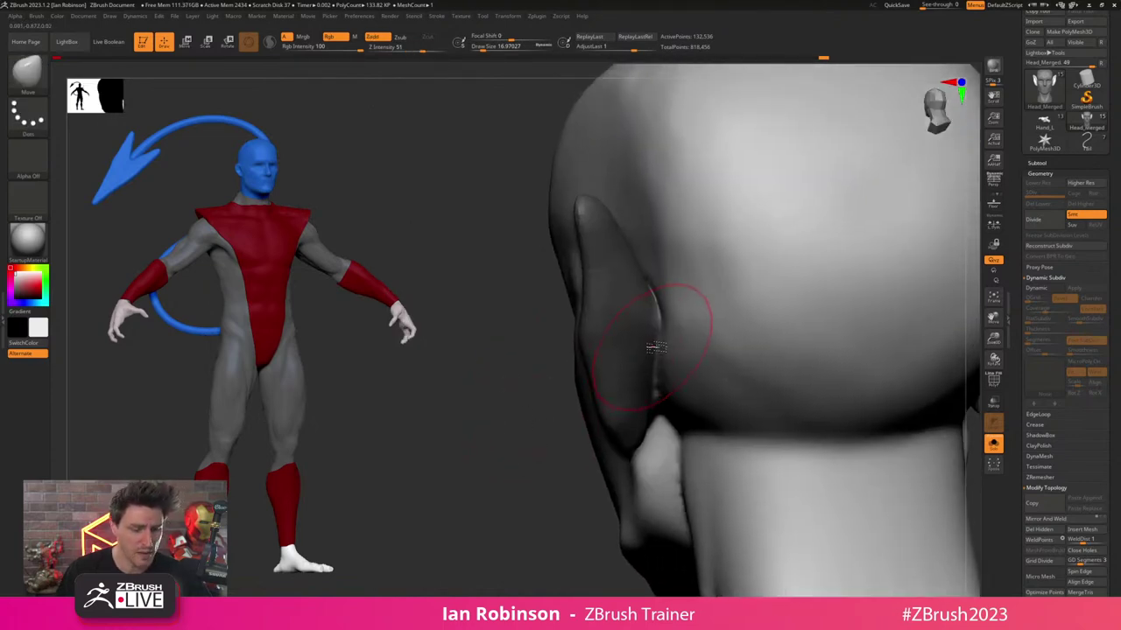
key("b")
key("c")
key("b")
key("s")
mouse_move(681, 299)
left_mouse_down()
mouse_move(744, 293)
mouse_move(706, 295)
left_mouse_up()
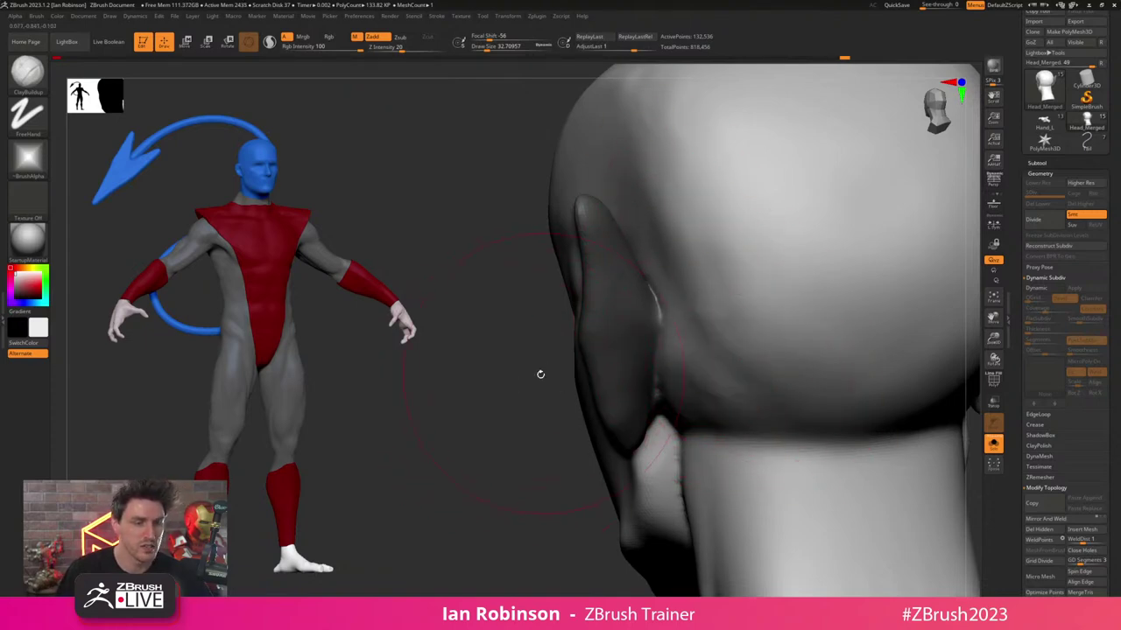
- Clear the mask and build up the join between the ear's back and the skull with ClayBuildup at draw size about 12
mouse_move(540, 374)
left_mouse_down("shift")
mouse_move(523, 371)
mouse_move(533, 376)
left_mouse_up("shift")
key("s")
left_click_drag(689, 311, 675, 311)
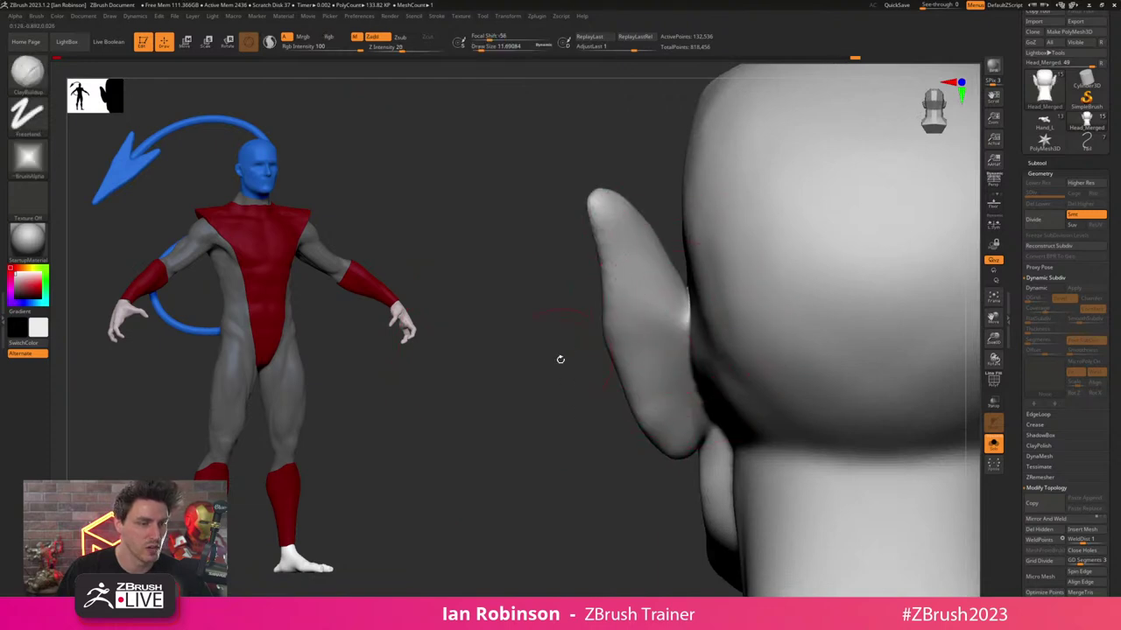
left_click_drag(561, 359, 621, 337)
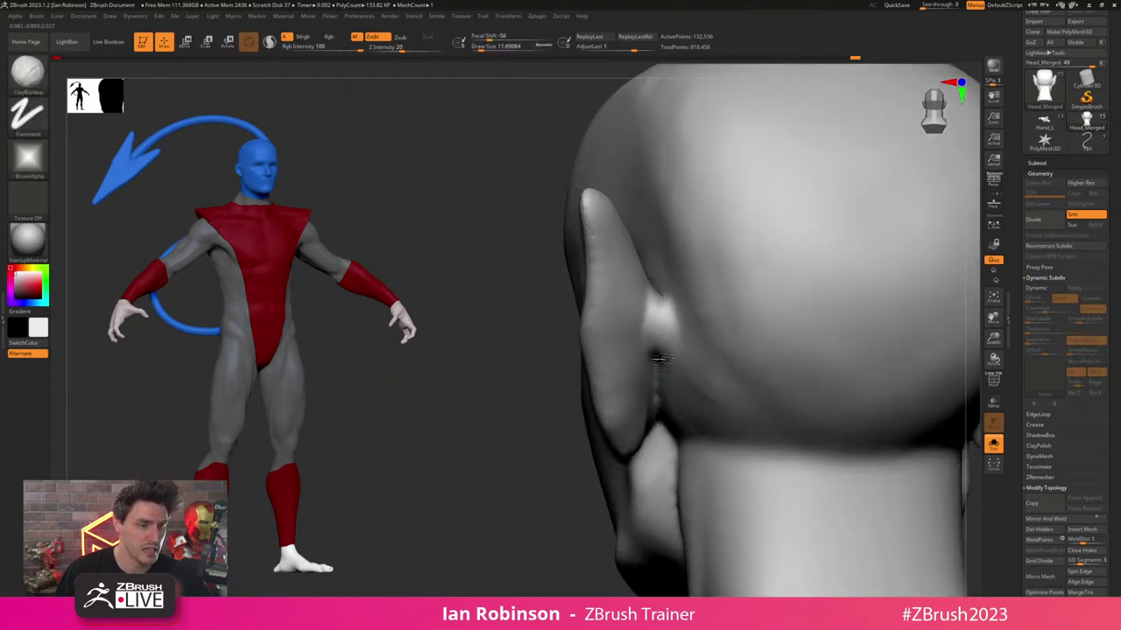
left_click_drag(652, 352, 649, 314)
left_click_drag(554, 410, 562, 351)
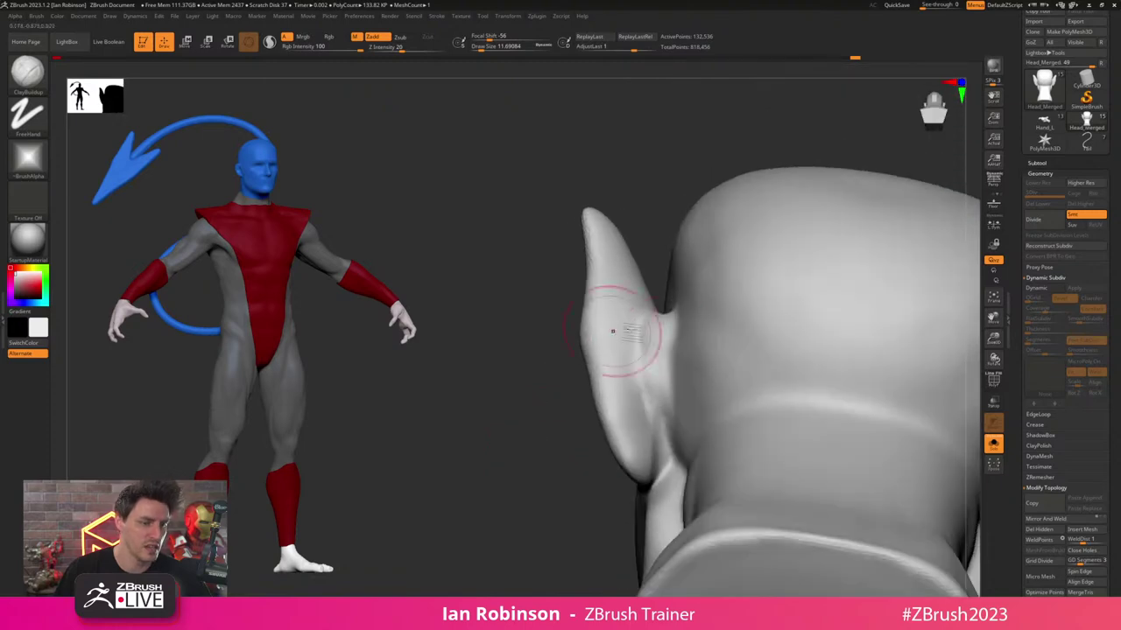
left_click_drag(657, 371, 646, 410)
left_click_drag(558, 430, 652, 392)
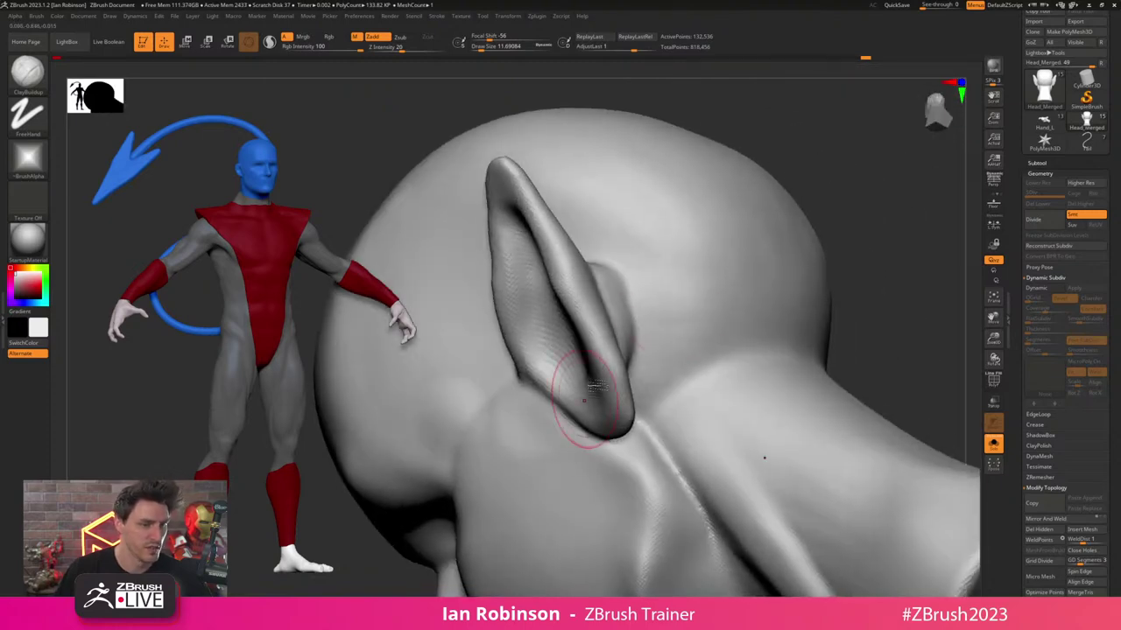
- Fuse the back of the ears to the head by remeshing with DynaMesh, and smooth the join
left_click_drag(886, 234, 879, 326)
right_click_drag(588, 288, 599, 289, "ctrl")
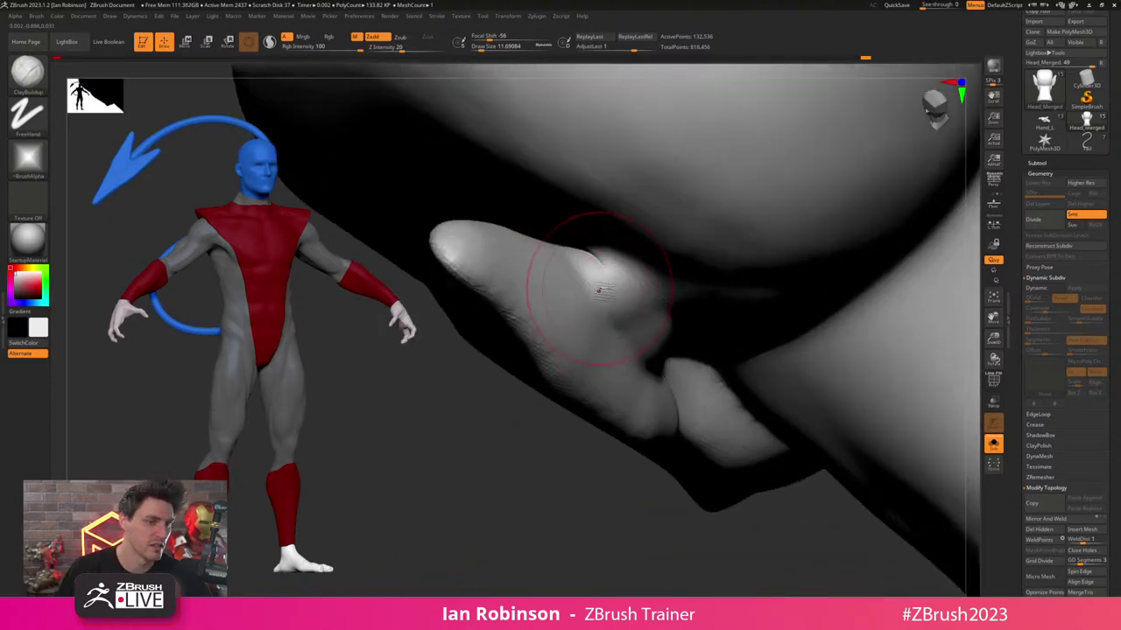
left_click_drag(584, 244, 592, 243)
key("ctrl+z")
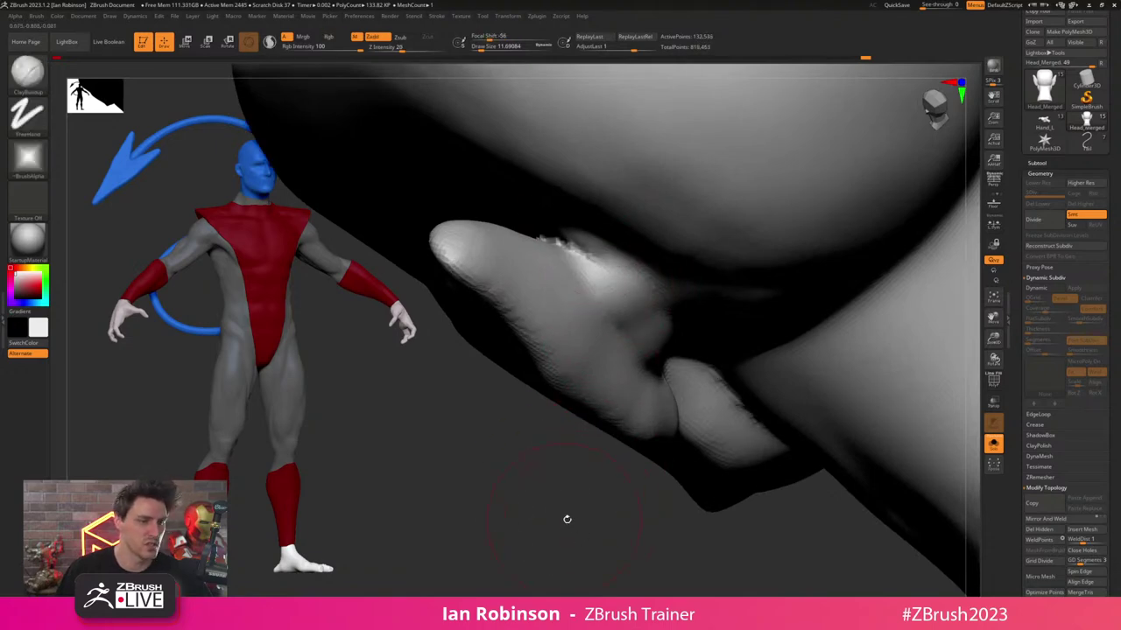
right_click_drag(560, 508, 561, 461, "ctrl")
left_click_drag(560, 460, 602, 415)
mouse_move(784, 268)
left_mouse_down()
mouse_move(824, 266)
mouse_move(816, 285)
mouse_move(811, 261)
left_mouse_up()
right_click_drag(810, 261, 796, 297, "ctrl")
left_click_drag(565, 352, 553, 379, "shift")
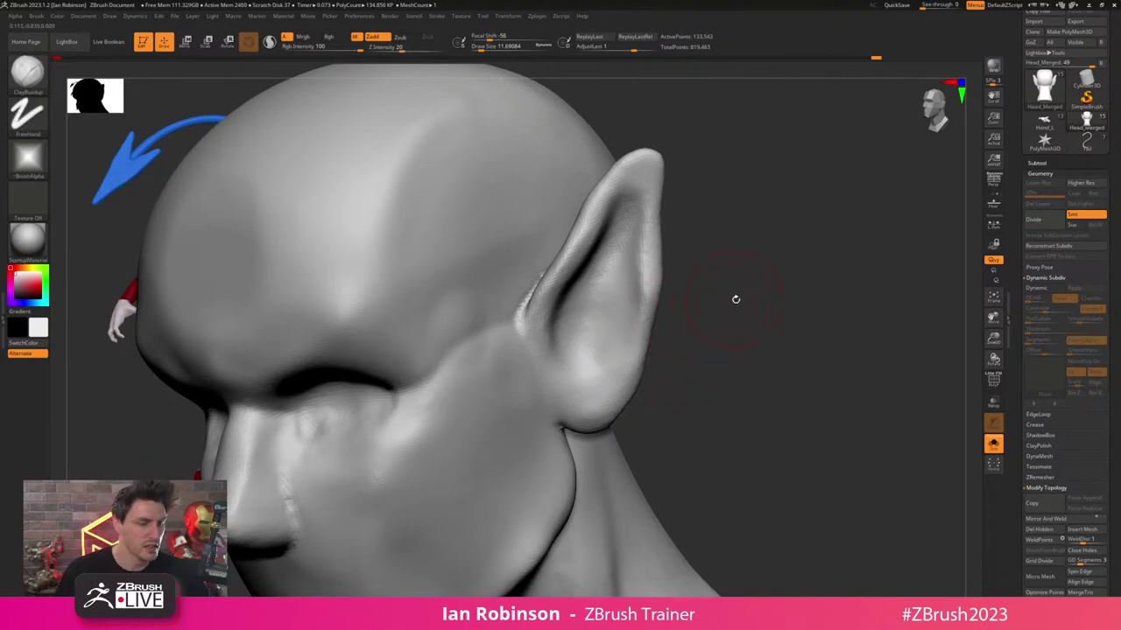
- Refine the inner ear hollow from the lobe up toward the tip with ClayBuildup
left_click_drag(741, 311, 722, 297)
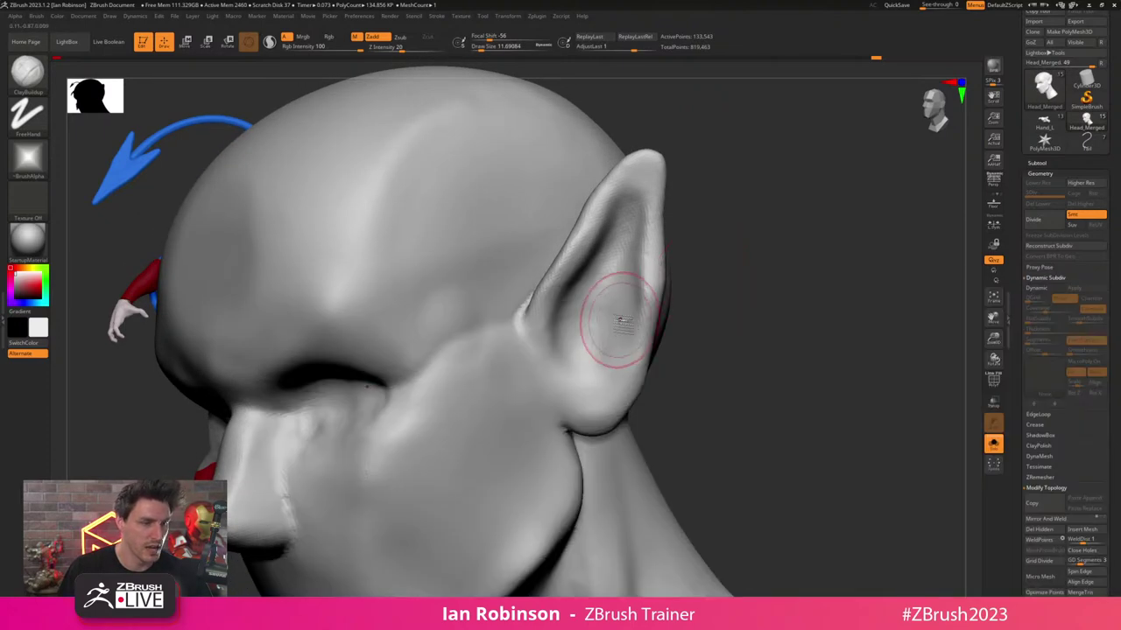
left_click_drag(595, 331, 629, 196)
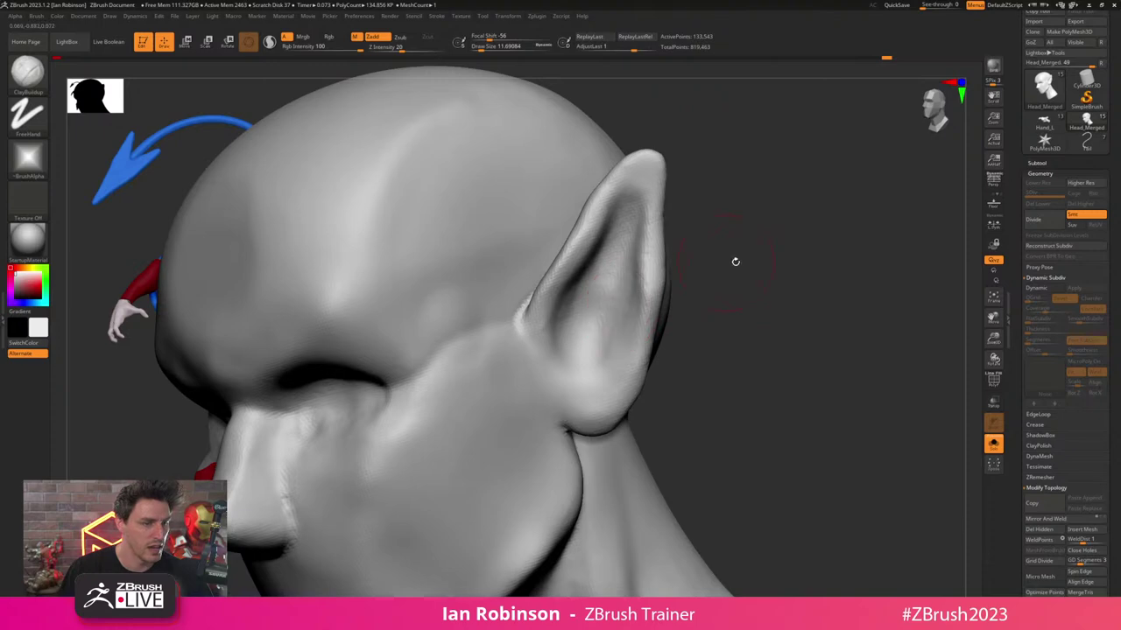
mouse_move(736, 262)
left_mouse_down()
mouse_move(680, 270)
mouse_move(748, 250)
left_mouse_up()
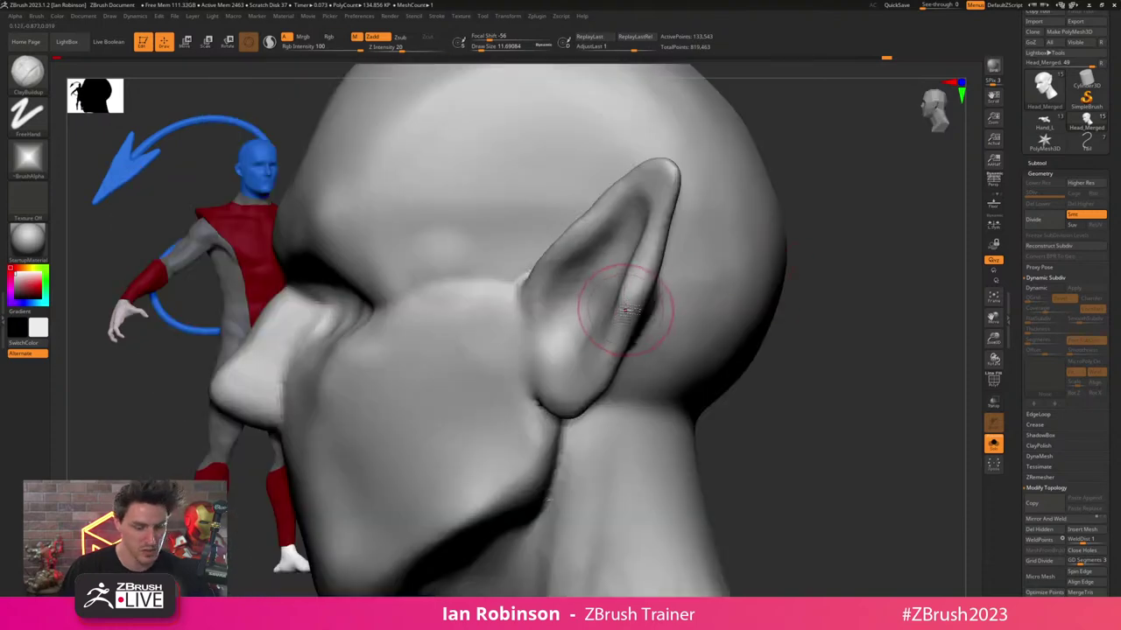
- Reshape the ear's front rim, lobe, tip and back edge with the Move brush at draw size about 22
key("b")
key("m")
key("v")
key("s")
left_click_drag(562, 280, 541, 257)
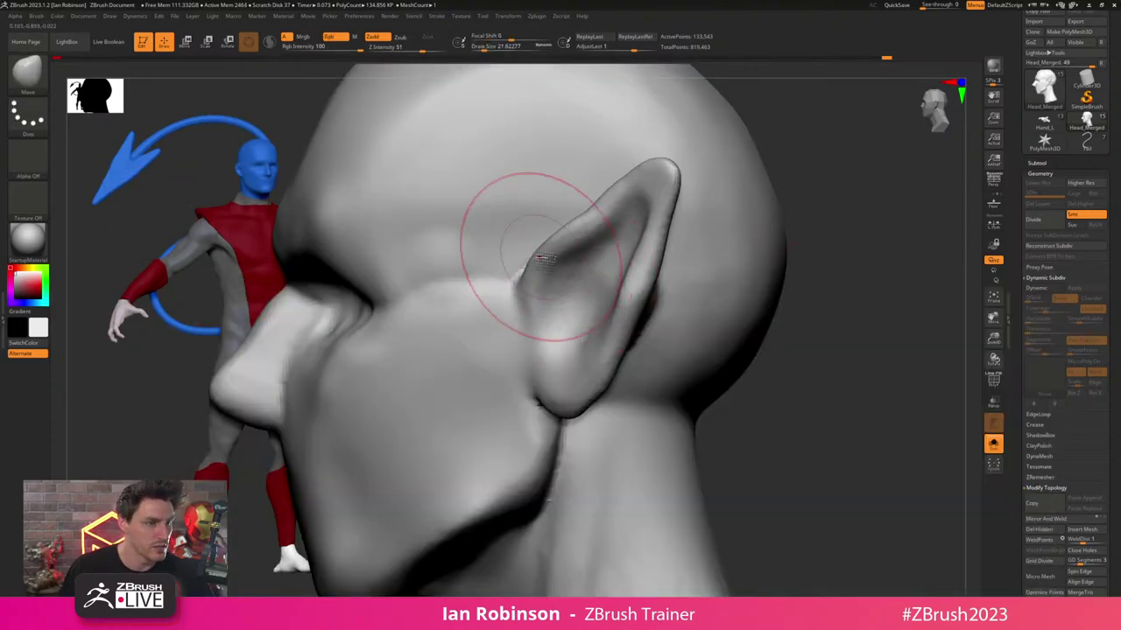
left_click_drag(588, 384, 580, 380)
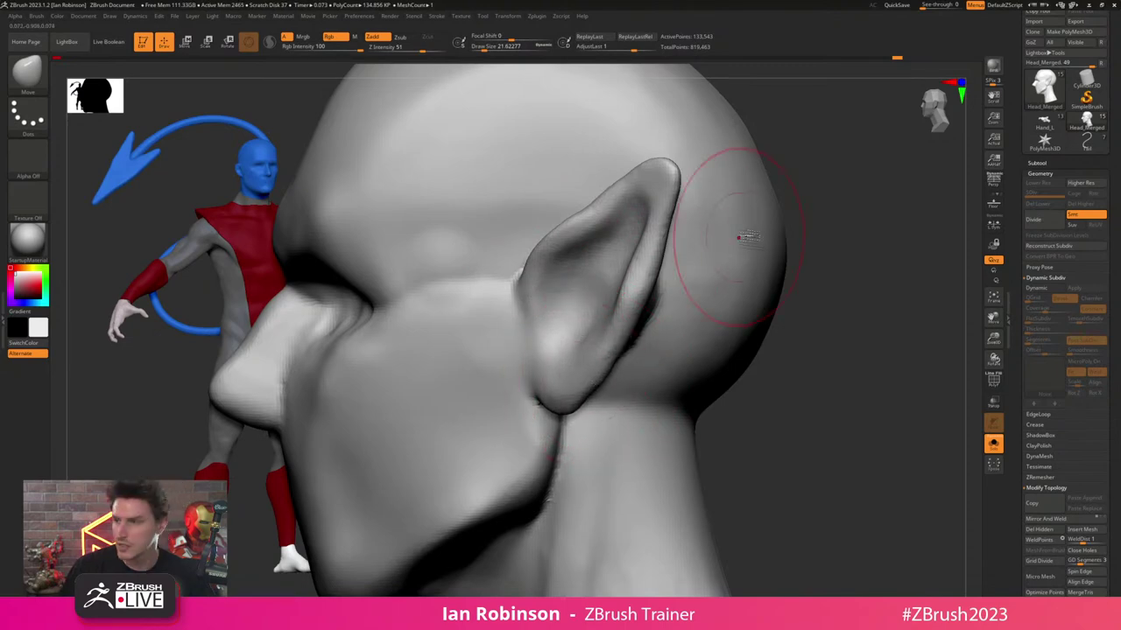
left_click_drag(882, 224, 825, 218)
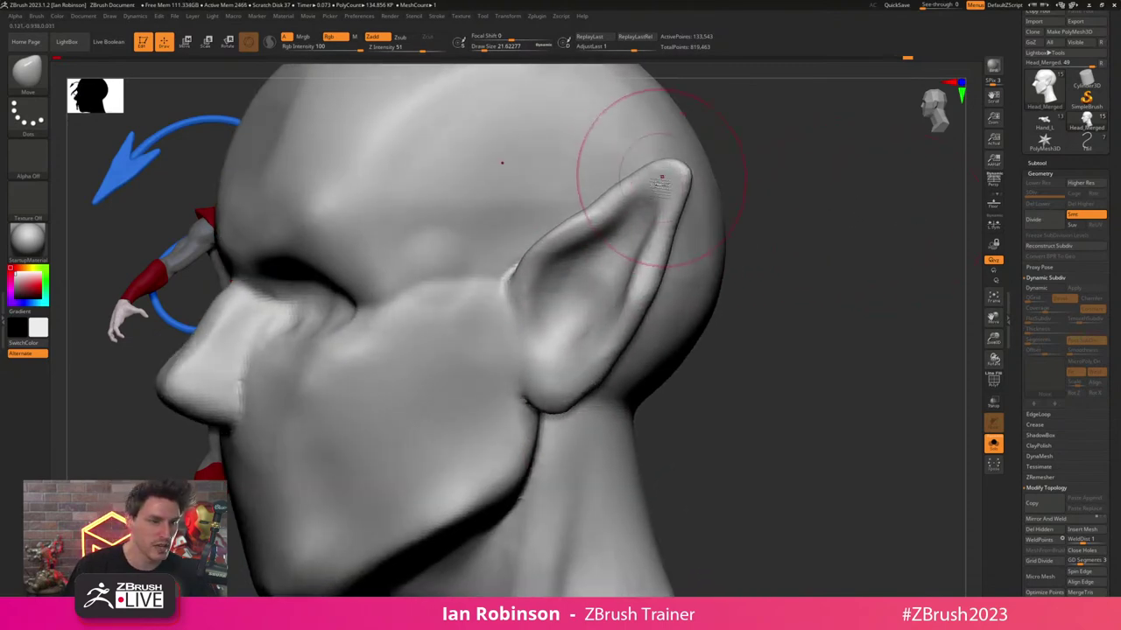
left_click_drag(740, 278, 790, 281)
left_click_drag(651, 273, 634, 296)
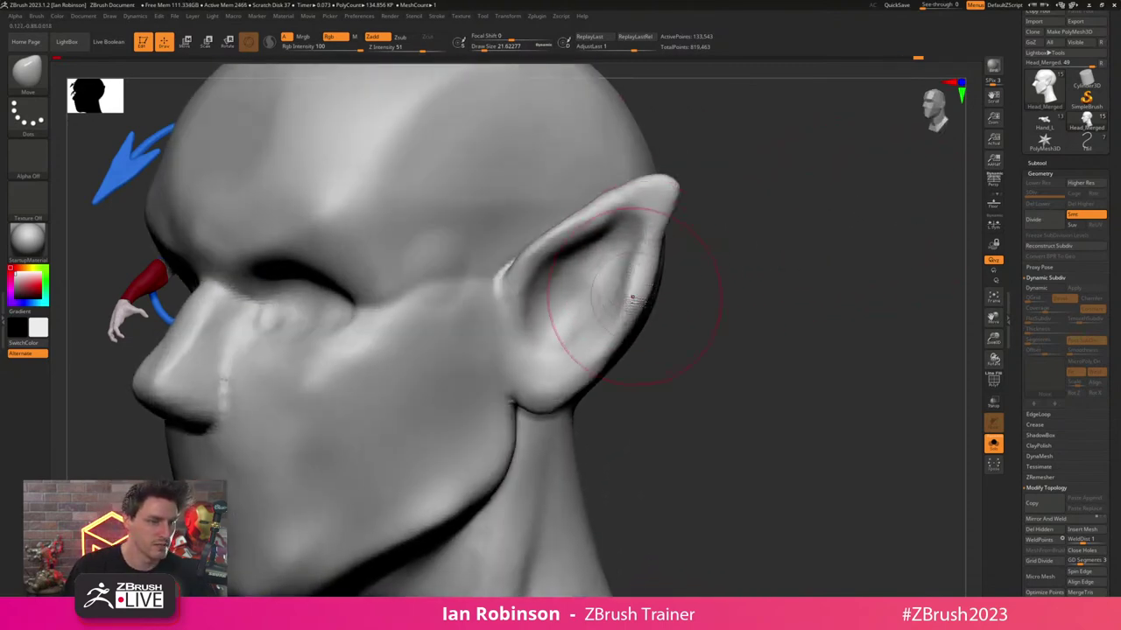
left_click_drag(746, 333, 768, 334)
- Carve a horizontal mouth line midway between nose and chin with DamStandard at draw size about 7
key("s")
left_click_drag(653, 244, 645, 244)
mouse_move(721, 220)
left_mouse_down("shift")
mouse_move(833, 285)
mouse_move(818, 260)
left_mouse_up("shift")
left_click_drag(800, 331, 798, 227, "alt")
key("b")
key("d")
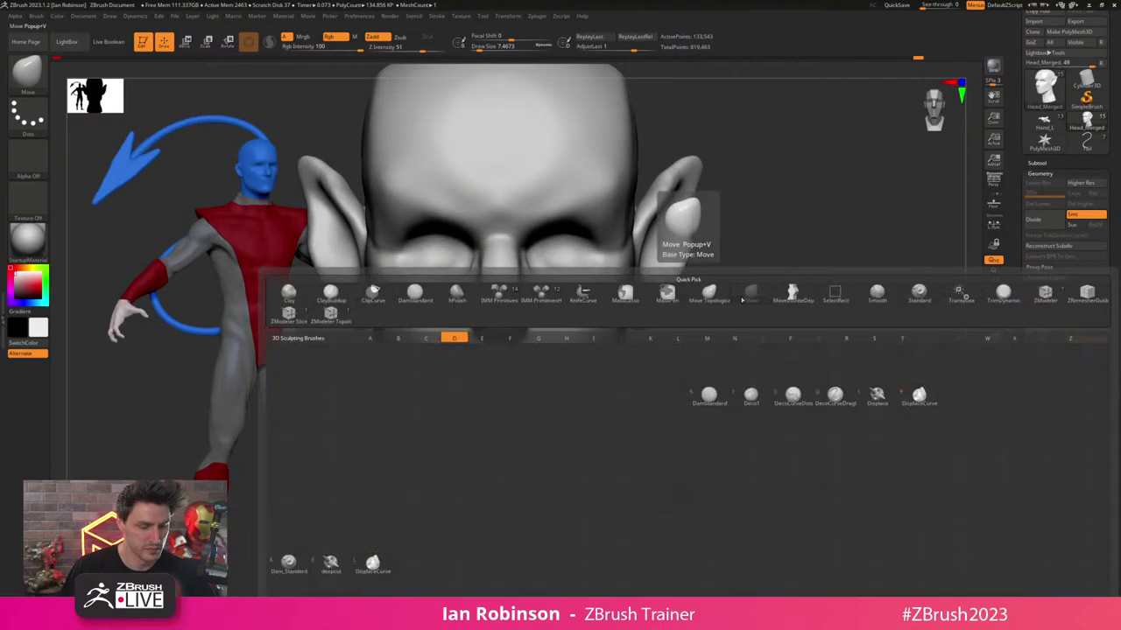
key("s")
left_click_drag(799, 267, 787, 299, "alt")
left_click_drag(770, 365, 818, 326, "alt")
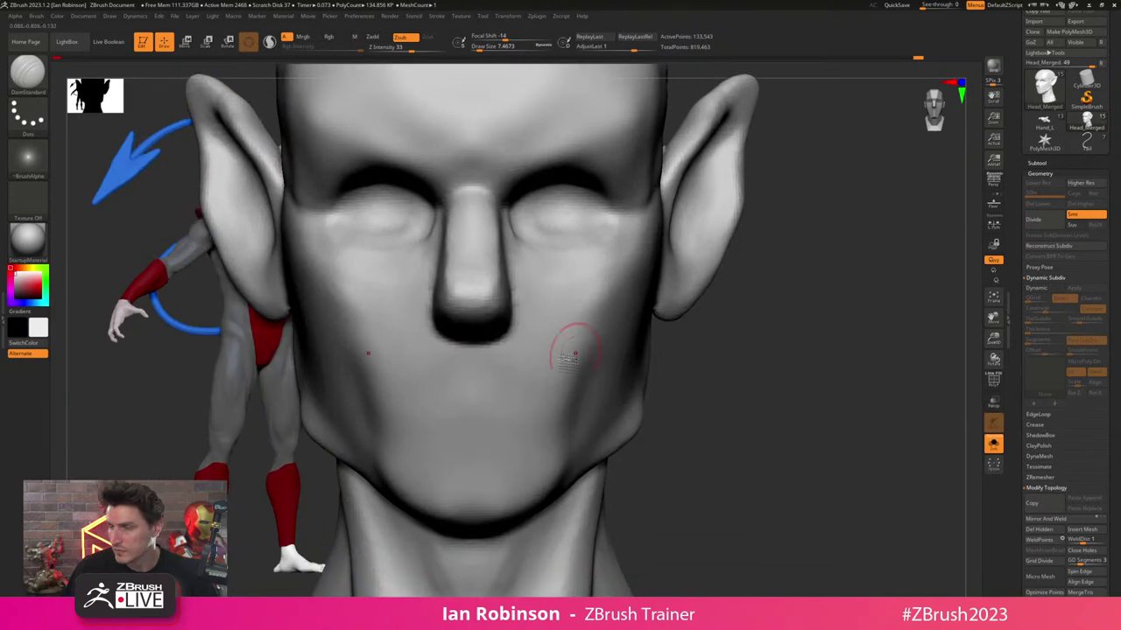
left_click_drag(442, 409, 501, 415)
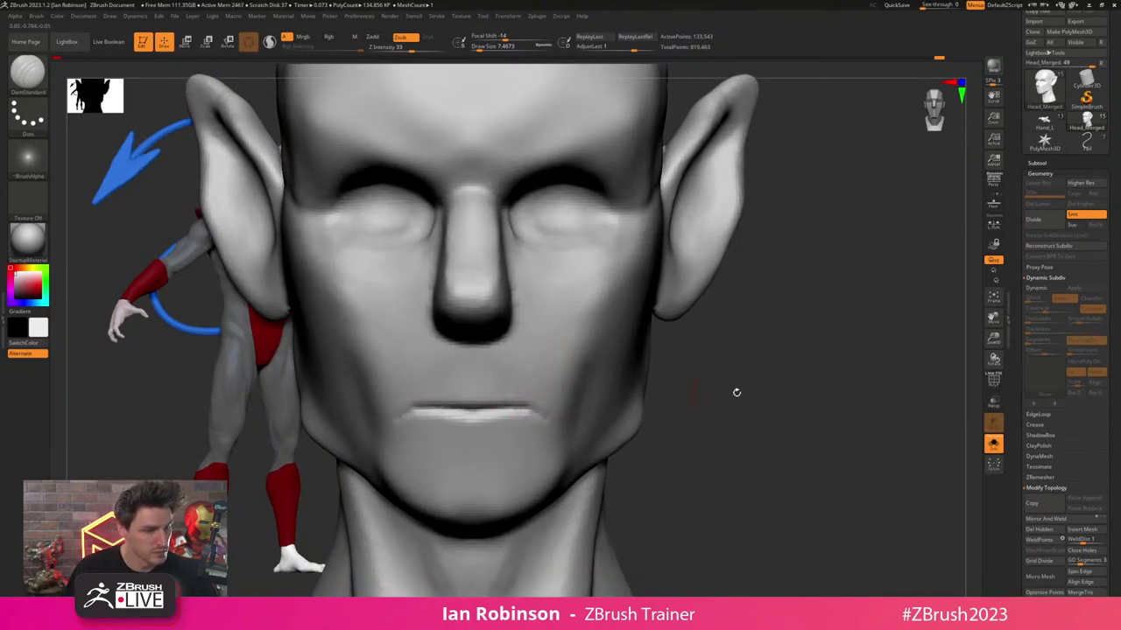
- Deepen the mouth line toward its corner with DamStandard in side view
mouse_move(736, 393)
left_mouse_down()
mouse_move(549, 415)
mouse_move(552, 426)
left_mouse_up()
left_click_drag(357, 448, 453, 463)
left_click_drag(593, 364, 625, 361)
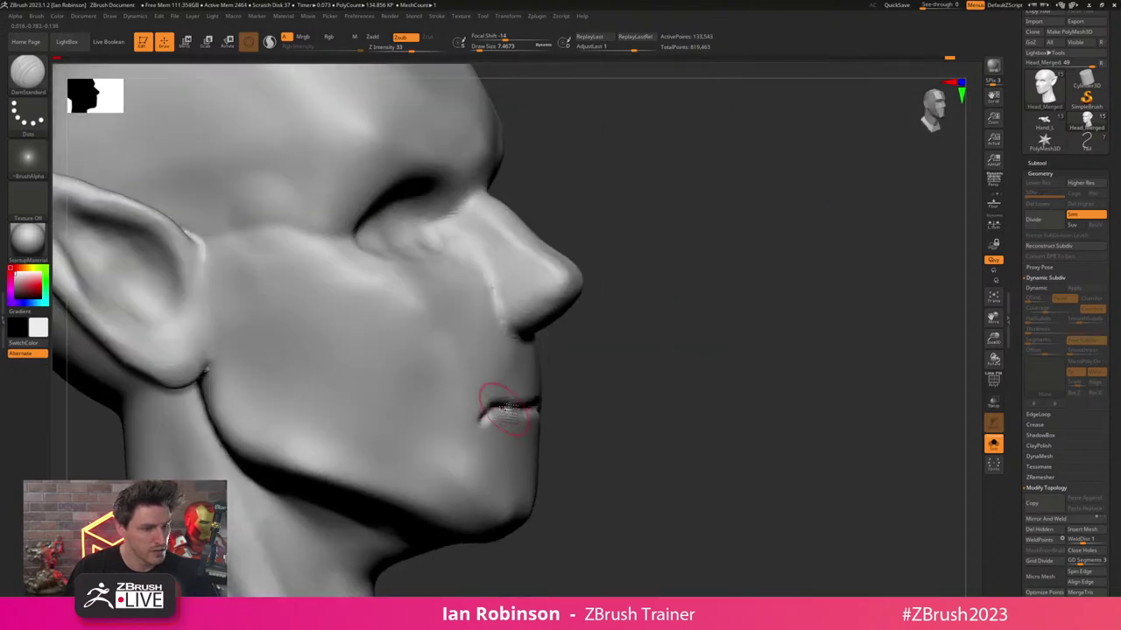
- Push the mouth area into a rounded forward curve with the Move brush at draw size about 20, working from below
mouse_move(693, 350)
left_mouse_down()
mouse_move(744, 340)
mouse_move(687, 219)
left_mouse_up()
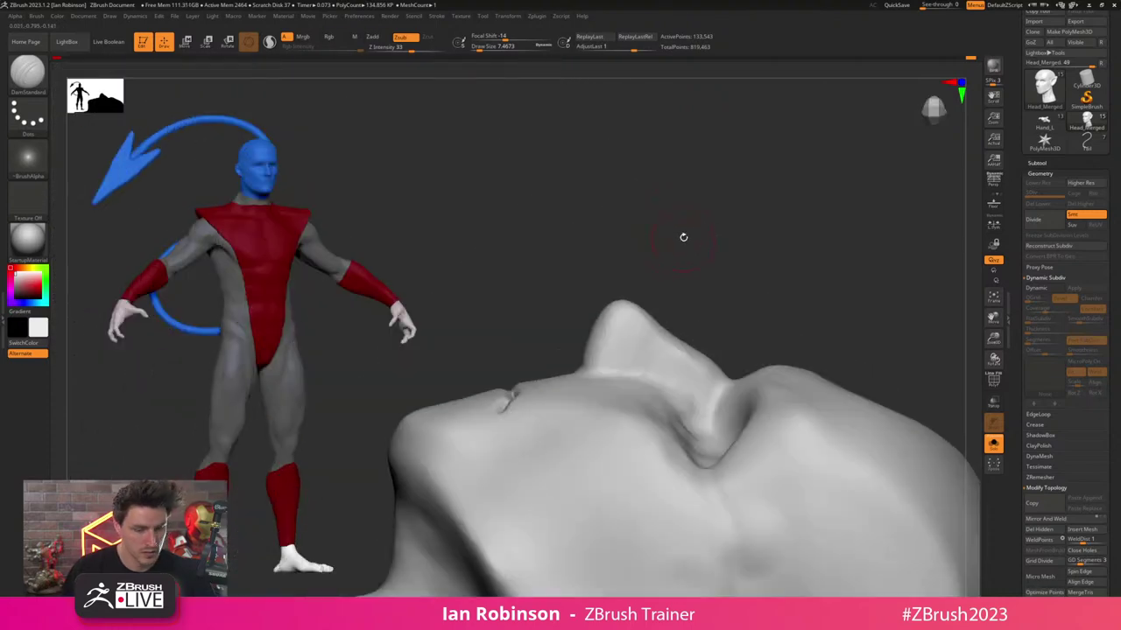
key("b")
key("m")
key("v")
key("s")
left_click_drag(580, 228, 583, 228)
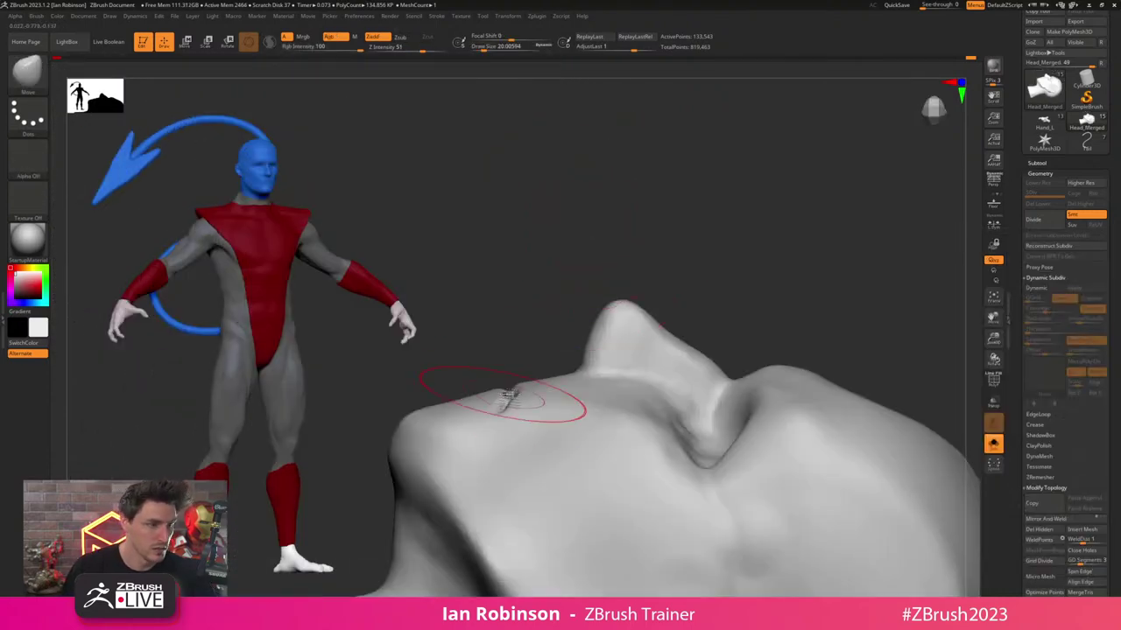
mouse_move(503, 401)
left_mouse_down()
mouse_move(509, 374)
mouse_move(570, 328)
left_mouse_up()
mouse_move(489, 388)
left_mouse_down()
mouse_move(495, 372)
mouse_move(540, 382)
left_mouse_up()
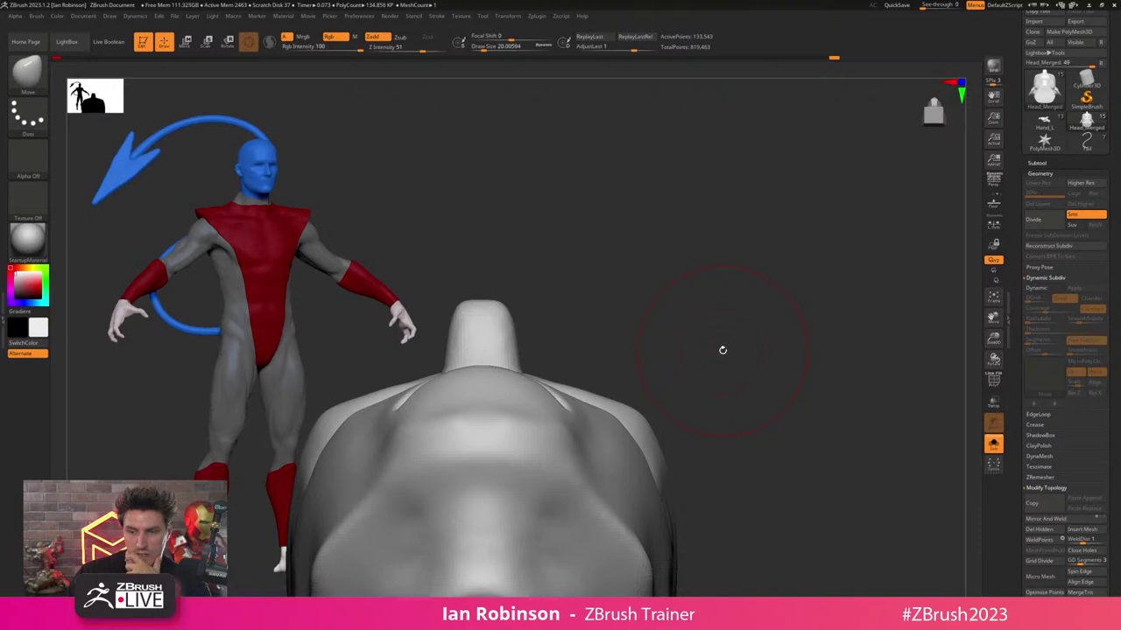
- Refine the lip profile, mouth corners and chin with the Move brush, reducing the draw size to about 12
mouse_move(734, 279)
left_mouse_down()
mouse_move(740, 253)
mouse_move(733, 277)
mouse_move(750, 310)
mouse_move(761, 302)
mouse_move(726, 303)
mouse_move(765, 269)
left_mouse_up()
key("s")
left_click_drag(676, 251, 622, 265)
key("s")
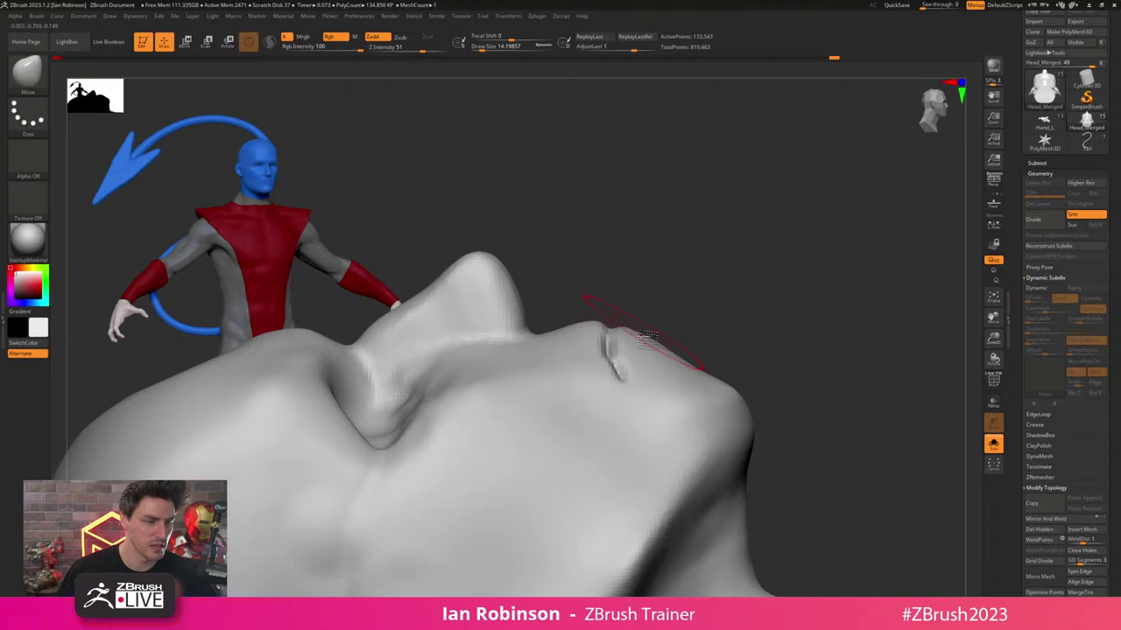
key("s")
left_click_drag(725, 386, 739, 385)
key("s")
mouse_move(741, 367)
left_mouse_down()
mouse_move(742, 377)
mouse_move(788, 295)
mouse_move(795, 357)
mouse_move(770, 455)
mouse_move(709, 455)
left_mouse_up()
left_click_drag(741, 386, 635, 315)
mouse_move(688, 270)
left_mouse_down()
mouse_move(680, 278)
mouse_move(691, 286)
mouse_move(743, 299)
mouse_move(761, 268)
mouse_move(814, 270)
mouse_move(803, 267)
mouse_move(831, 255)
mouse_move(813, 302)
left_mouse_up()
key("s")
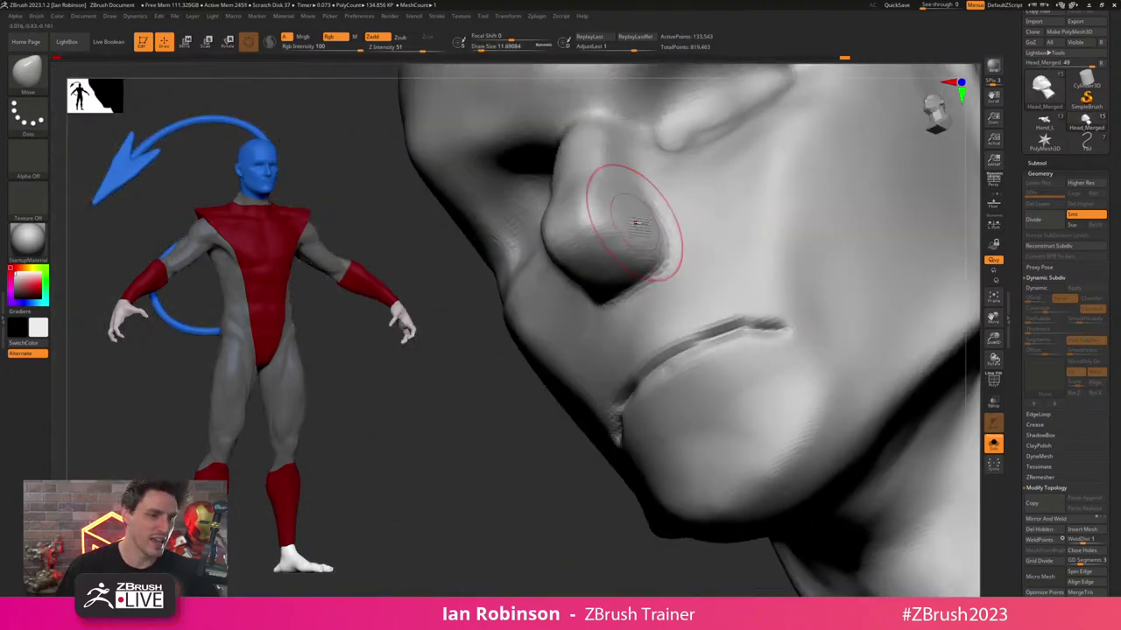
- Start forming the nostril wings on the sides of the nose with ClayBuildup at draw size about 10.5
key("b")
key("c")
key("b")
key("s")
left_click_drag(663, 225, 660, 225)
right_click_drag(660, 226, 642, 249)
mouse_move(595, 276)
left_mouse_down()
mouse_move(610, 281)
mouse_move(611, 269)
mouse_move(579, 299)
left_mouse_up()
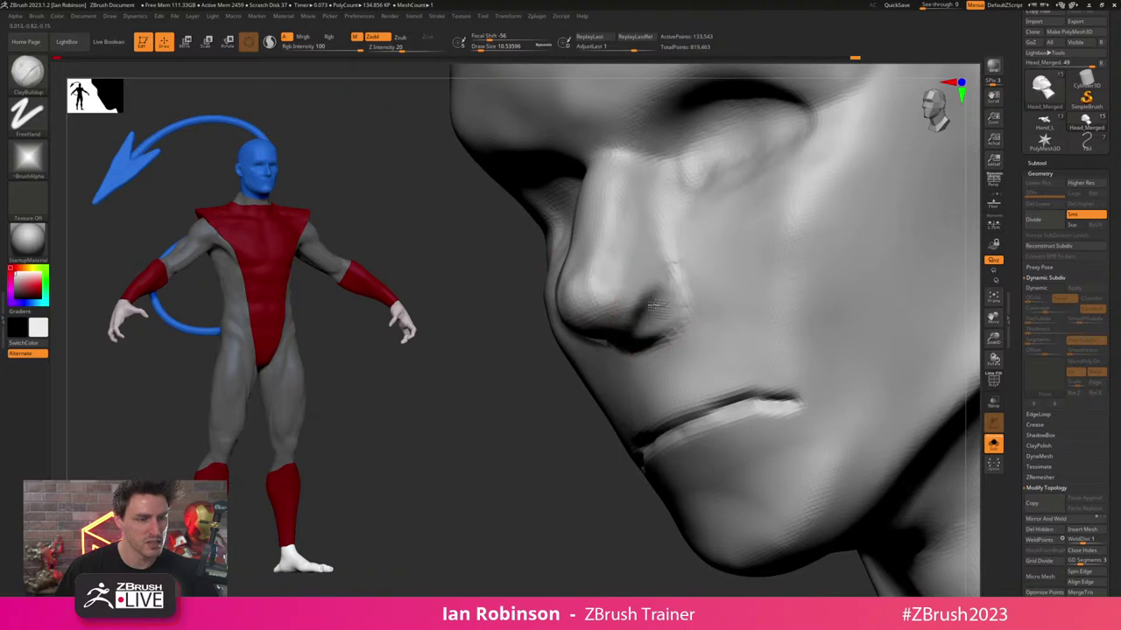
- Build up the nostril wing and hollow the nostril opening with ClayBuildup, then smooth the side of the nose
right_click_drag(660, 301, 780, 245)
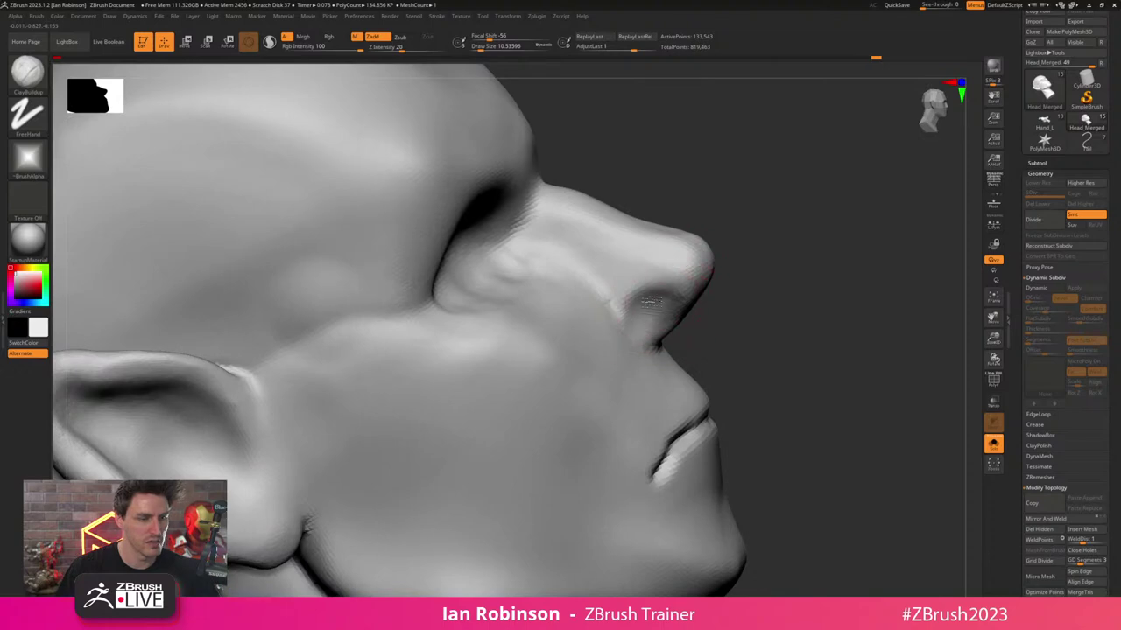
right_click_drag(774, 284, 658, 294)
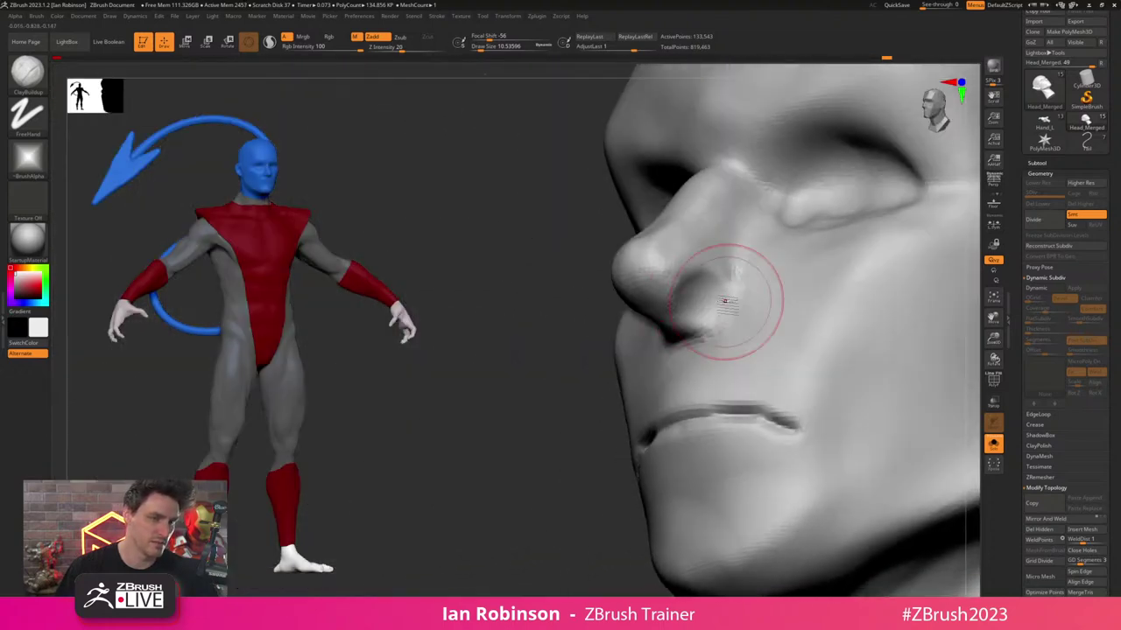
left_click_drag(579, 363, 681, 297)
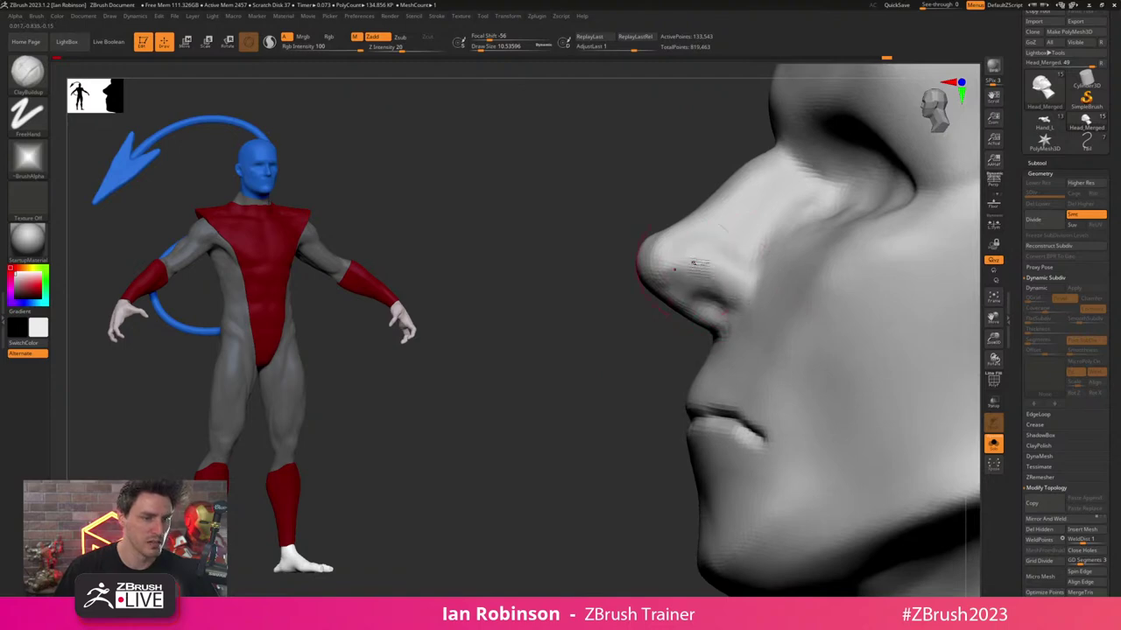
left_click_drag(740, 282, 703, 287)
mouse_move(611, 350)
left_mouse_down()
mouse_move(778, 260)
mouse_move(771, 267)
left_mouse_up()
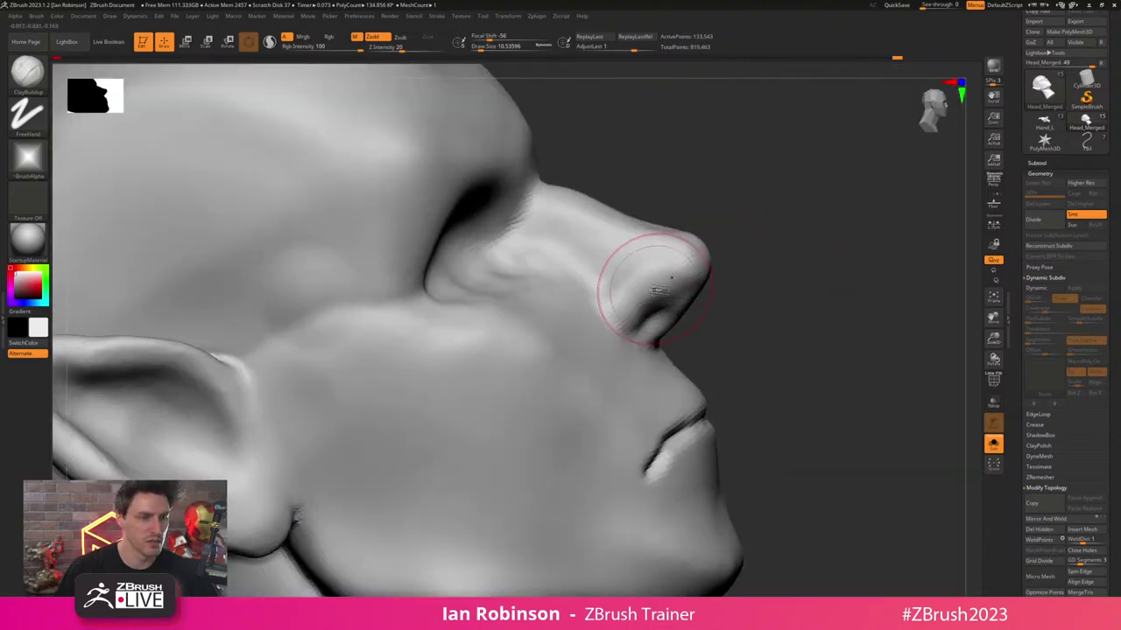
left_click_drag(629, 310, 617, 308)
mouse_move(758, 237)
left_mouse_down("shift")
mouse_move(805, 267)
mouse_move(775, 310)
mouse_move(632, 333)
left_mouse_up("shift")
- Adjust the nose tip in side view with the Move brush at draw size about 23
key("b")
key("m")
key("v")
key("s")
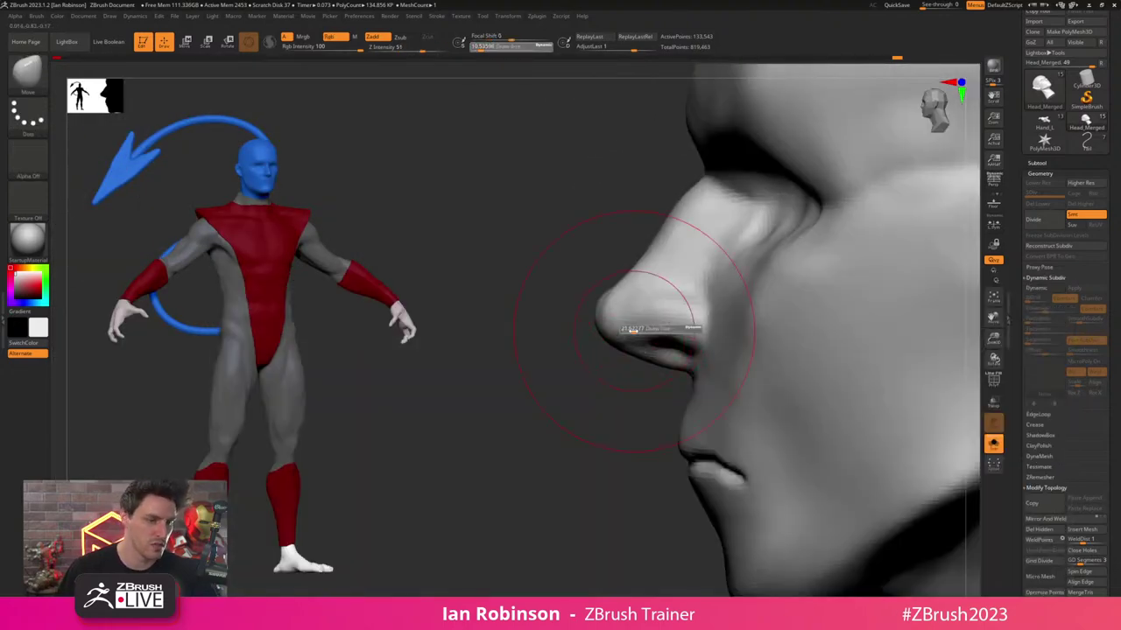
mouse_move(649, 273)
left_mouse_down()
mouse_move(654, 265)
mouse_move(641, 274)
left_mouse_up()
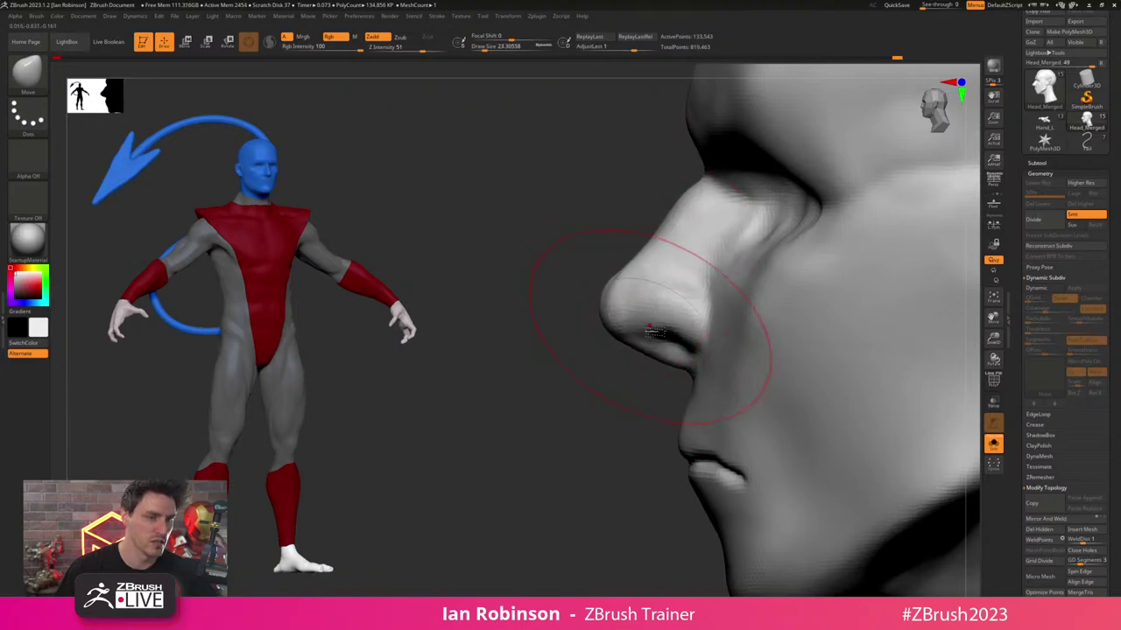
- Reshape the base of the nose above the upper lip with the Move brush at draw size about 9.4
key("s")
left_click_drag(632, 343, 626, 344)
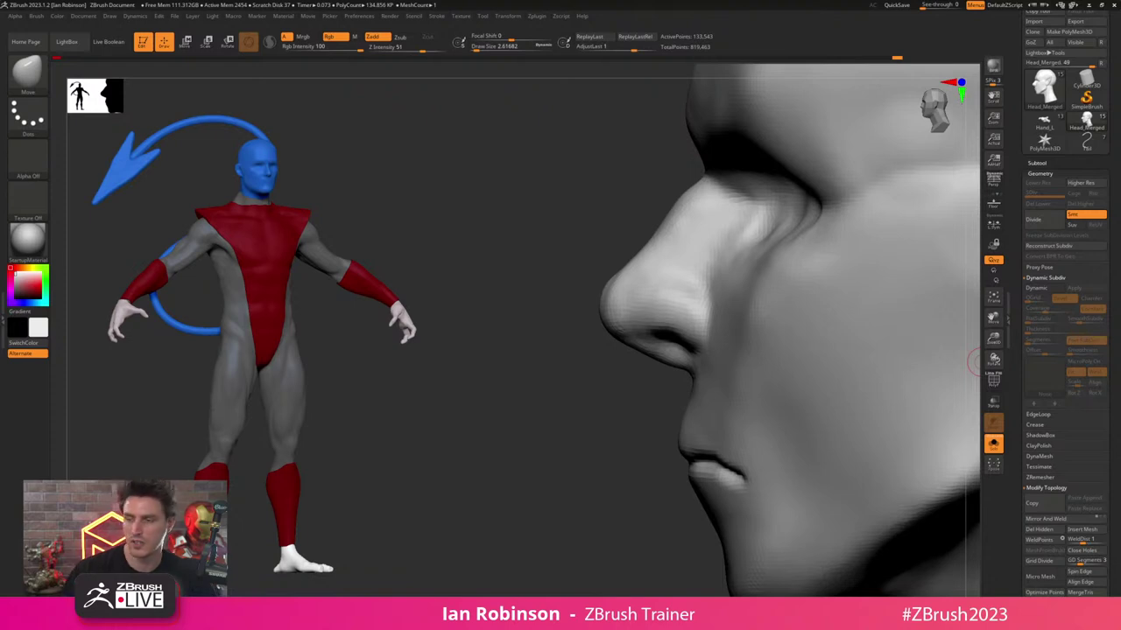
key("shift")
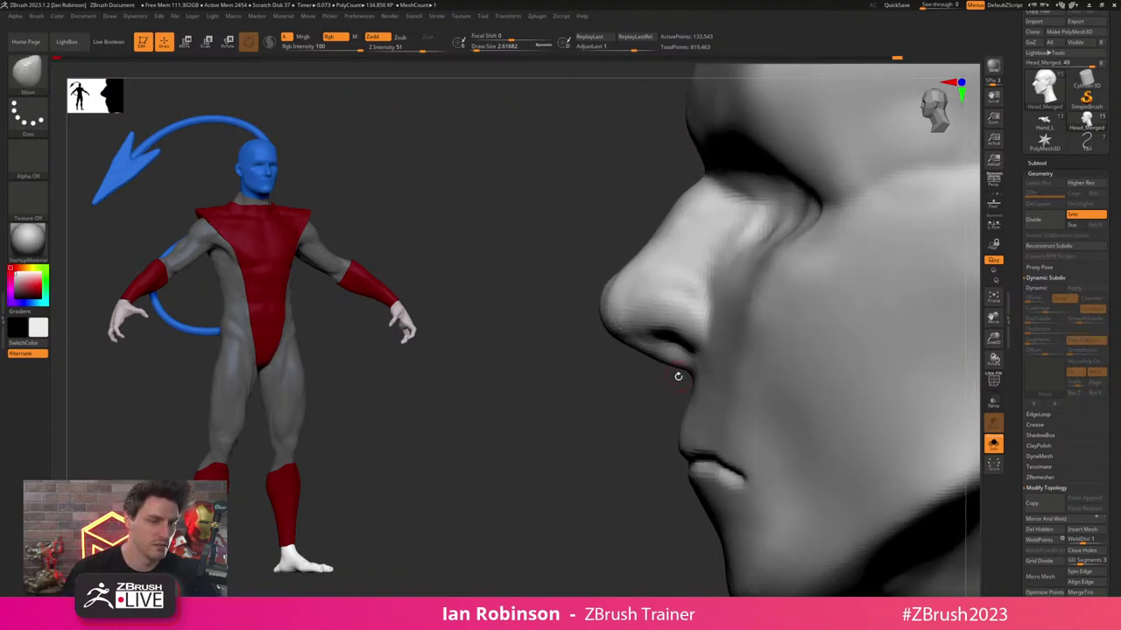
key("s")
left_click_drag(678, 377, 680, 378)
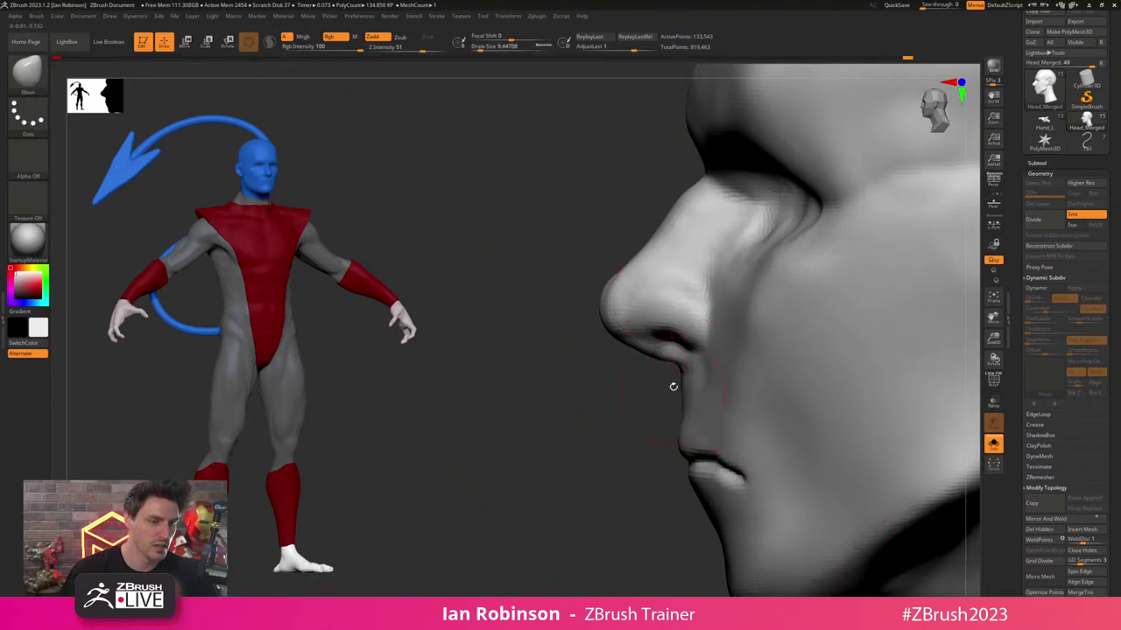
- Refine the nostril wing and the underside of the nose with the Move brush at draw size about 8.4
key("s")
left_click_drag(729, 295, 723, 294)
key("bracketleft")
key("bracketleft")
key("bracketleft")
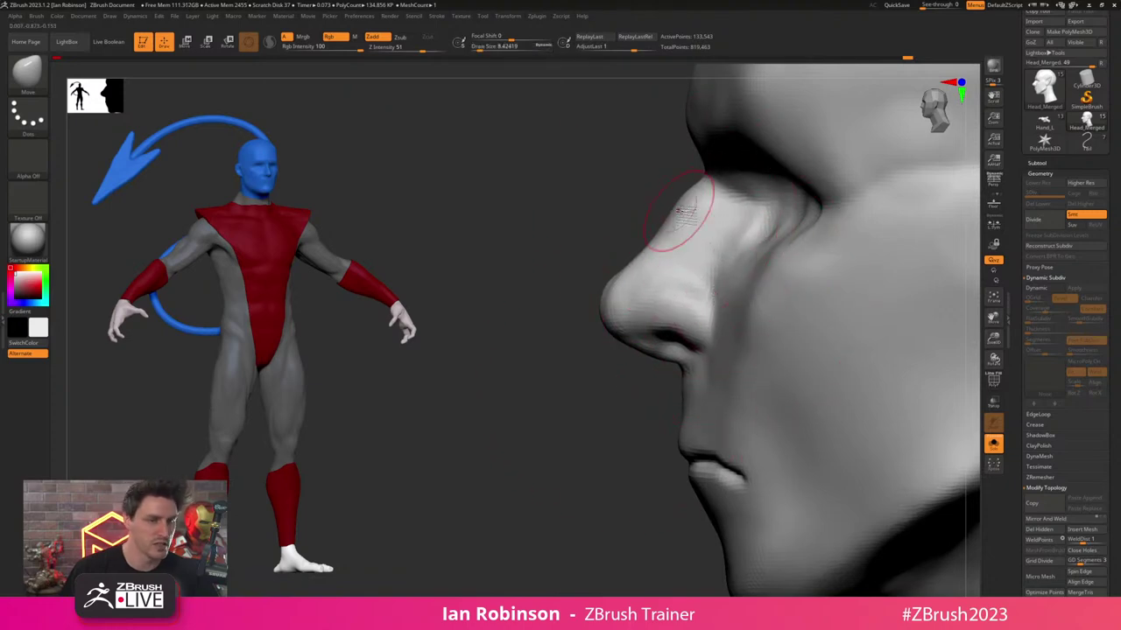
right_click_drag(578, 355, 757, 248)
left_click_drag(789, 250, 720, 307)
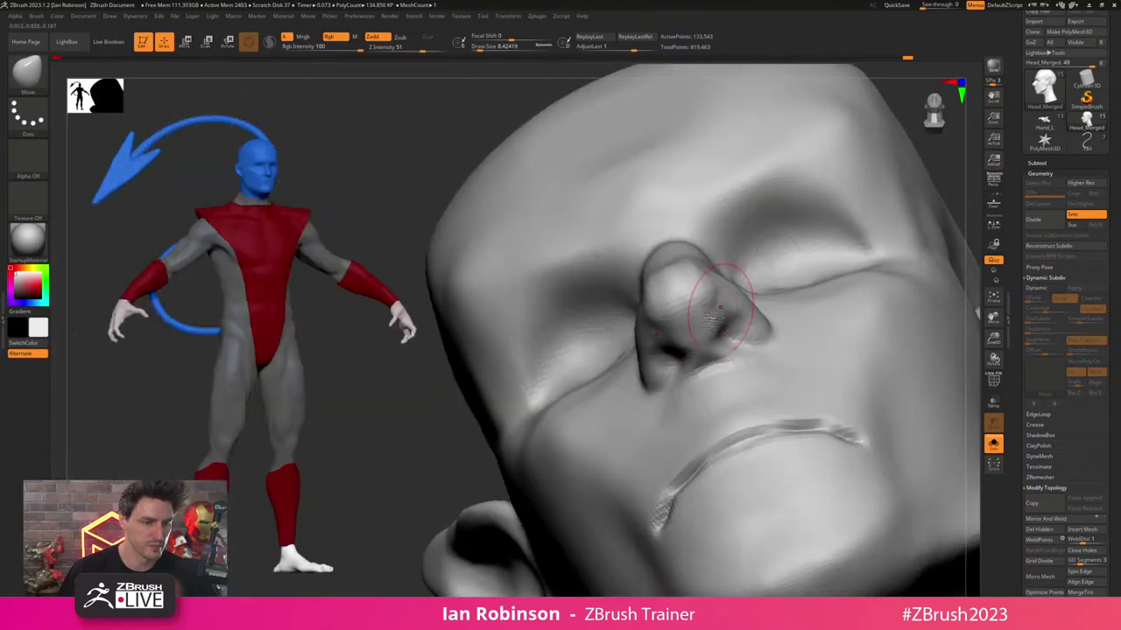
right_click_drag(741, 308, 711, 336)
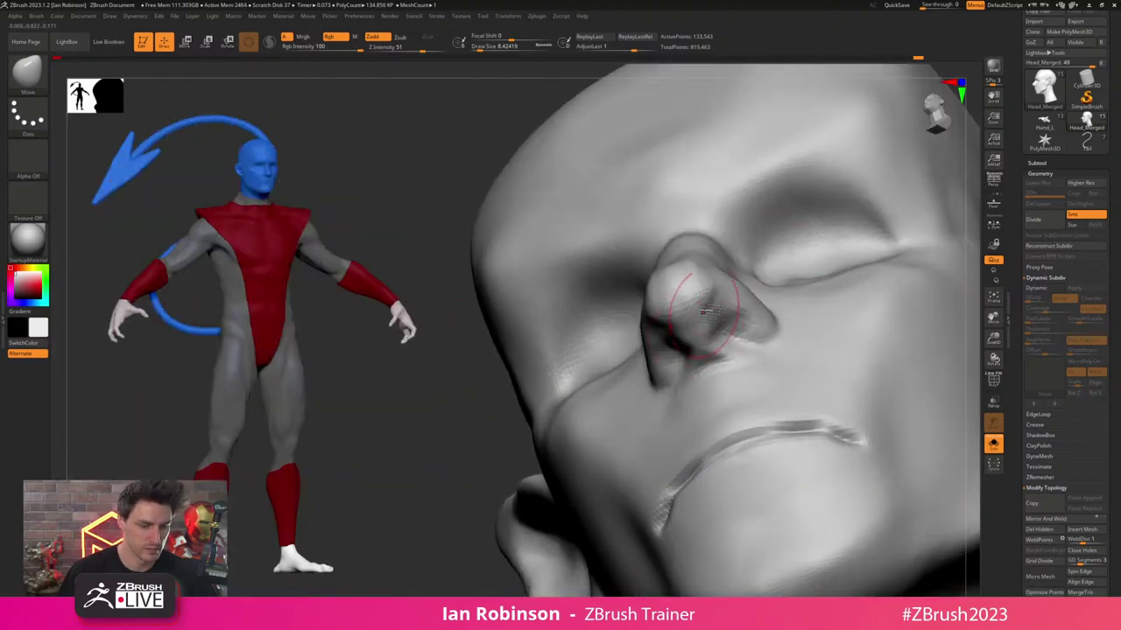
- Hollow the nostril opening and shape its lower edge with ClayBuildup at draw size about 7.5
key("b")
key("c")
key("b")
key("bracketleft")
left_click_drag(723, 322, 719, 311, "alt")
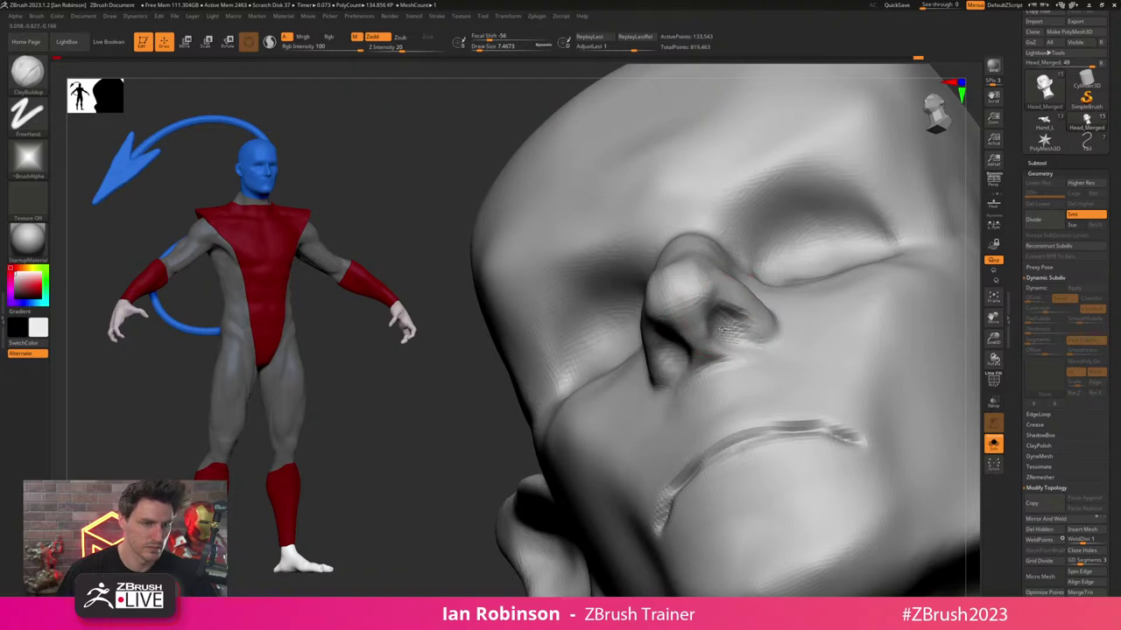
right_click_drag(722, 318, 726, 352)
left_click_drag(725, 352, 692, 378)
- Smooth the underside of the nose and build up the outer nostril wing with ClayBuildup
right_click_drag(688, 352, 731, 315)
right_click_drag(805, 266, 749, 315)
mouse_move(702, 346)
left_mouse_down("shift")
mouse_move(708, 322)
mouse_move(699, 357)
left_mouse_up("shift")
right_click_drag(778, 257, 745, 305, "ctrl")
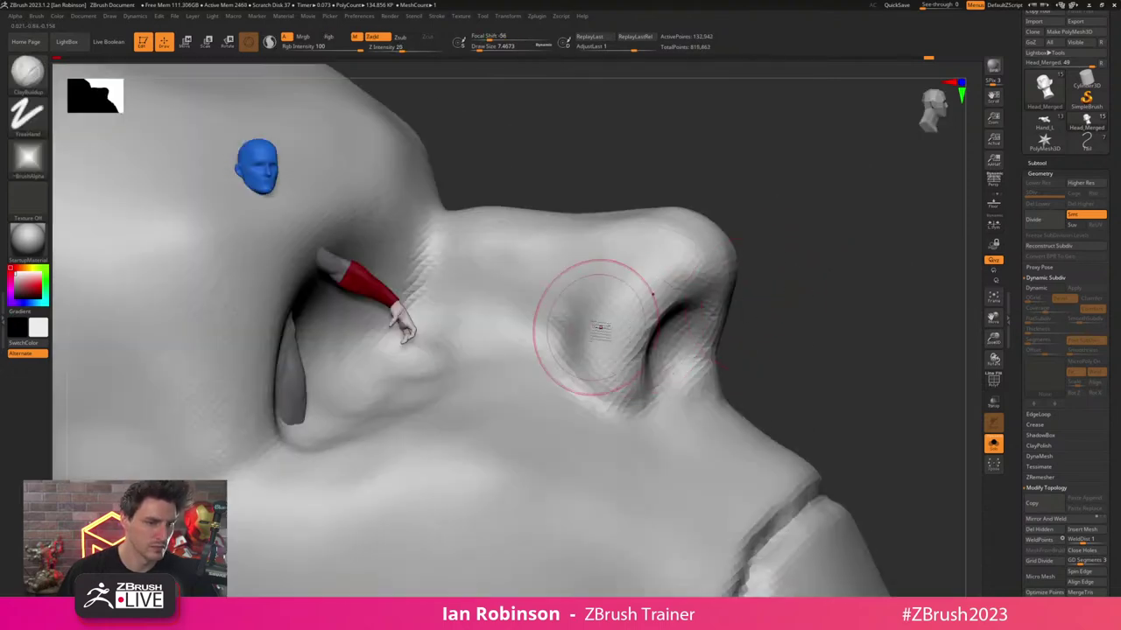
mouse_move(601, 330)
left_mouse_down()
mouse_move(610, 357)
mouse_move(585, 331)
left_mouse_up()
- Carve the crease where the nostril wing meets the cheek with the DamStandard brush
key("b")
key("d")
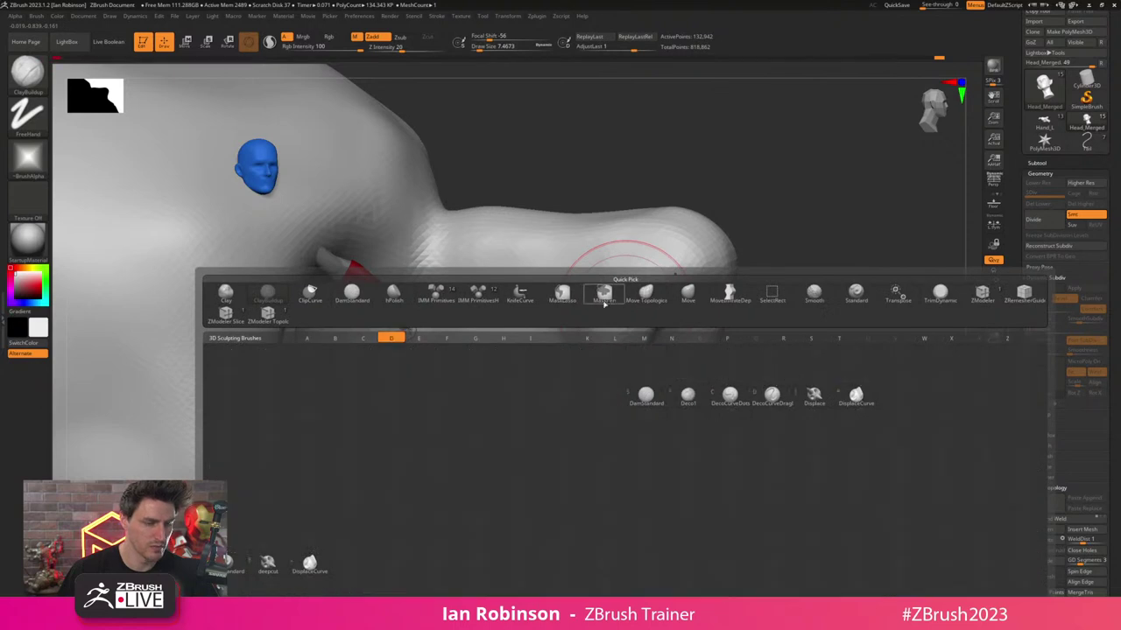
key("s")
mouse_move(611, 281)
left_mouse_down()
mouse_move(571, 389)
mouse_move(595, 398)
left_mouse_up()
right_click_drag(674, 423, 565, 406)
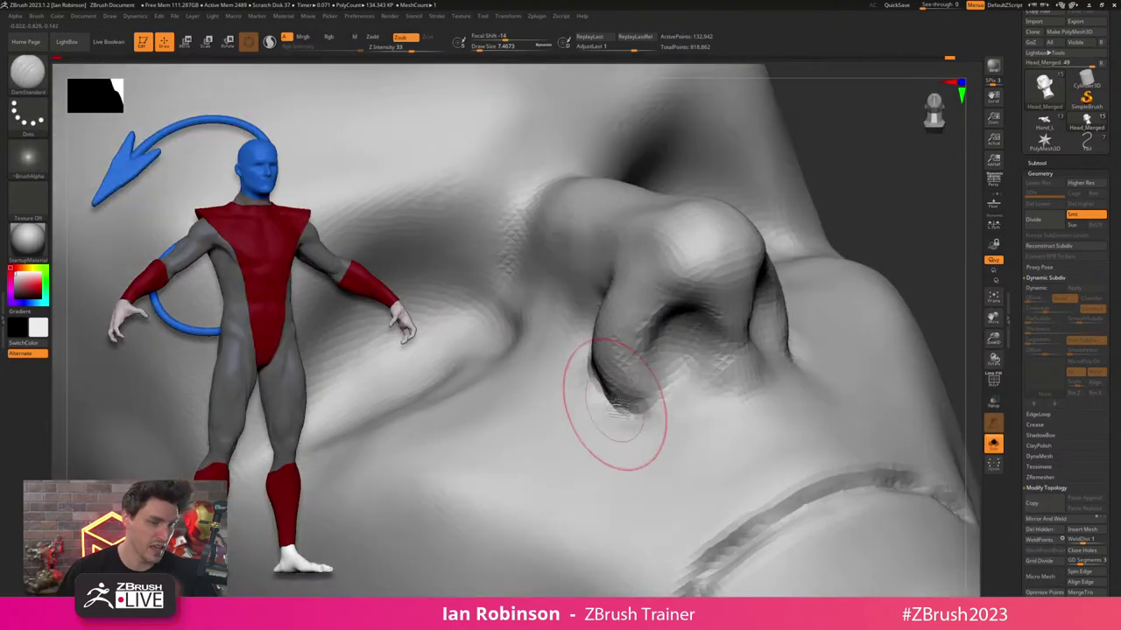
mouse_move(708, 324)
right_mouse_down("ctrl")
mouse_move(764, 282)
mouse_move(632, 310)
mouse_move(687, 313)
right_mouse_up("ctrl")
right_click_drag(613, 325, 786, 270, "alt")
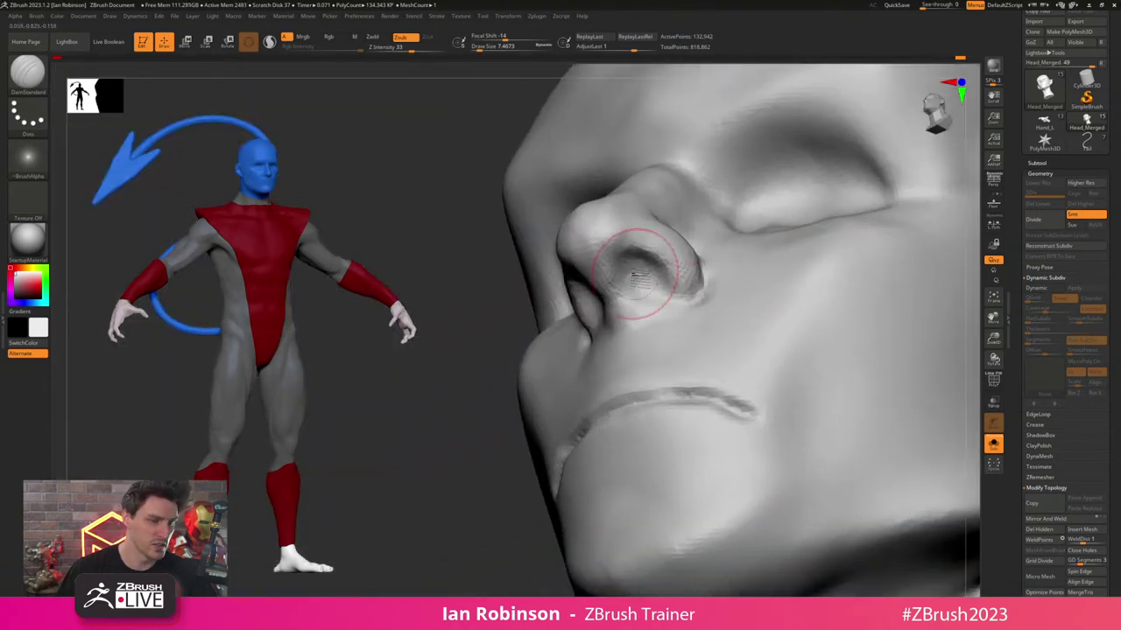
- Deepen the crease behind the nostril wing and carve a smile line toward the mouth corner with DamStandard
mouse_move(639, 276)
right_mouse_down()
mouse_move(655, 266)
mouse_move(657, 315)
right_mouse_up()
mouse_move(692, 254)
right_mouse_down()
mouse_move(656, 285)
mouse_move(720, 250)
mouse_move(751, 262)
right_mouse_up()
right_click_drag(751, 263, 626, 228, "ctrl")
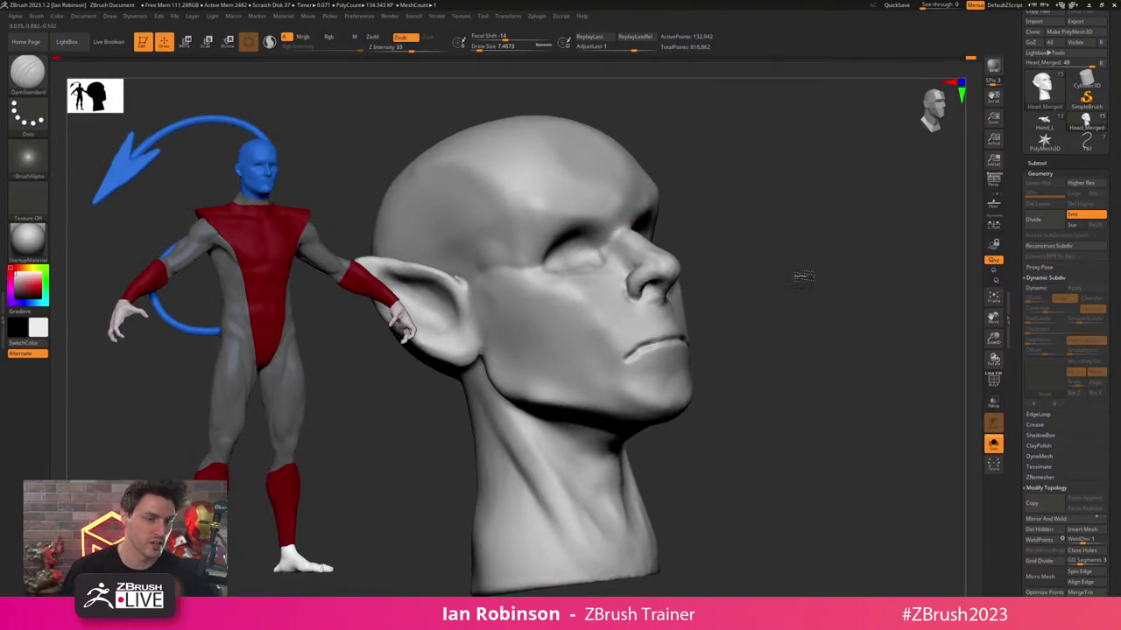
left_click_drag(800, 275, 800, 358)
left_click_drag(826, 323, 793, 332)
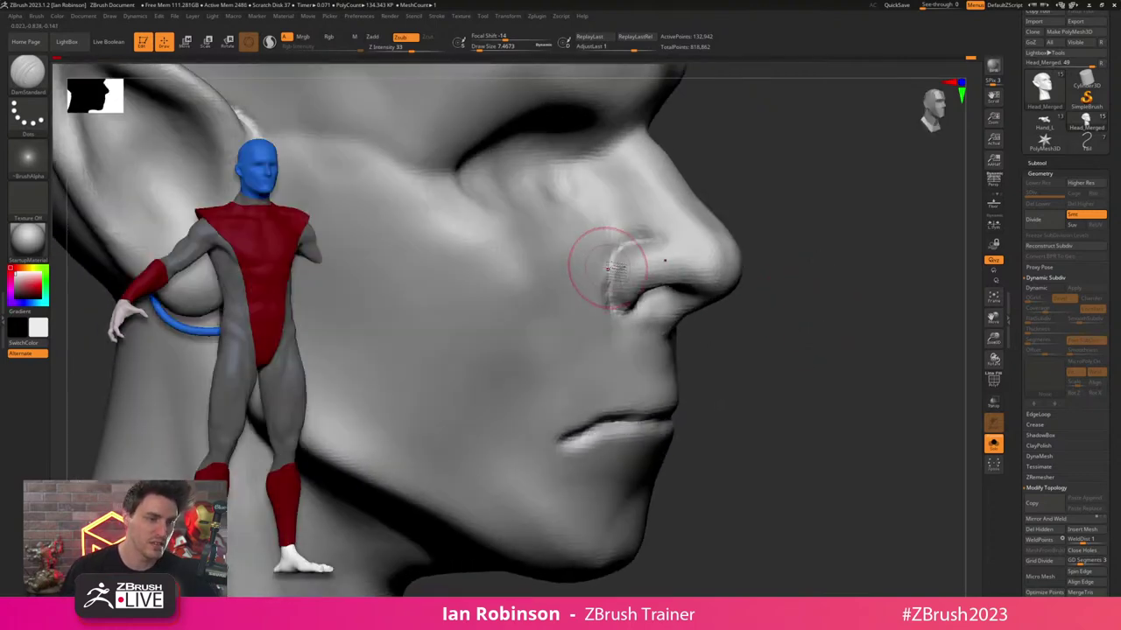
left_click_drag(618, 240, 600, 306)
mouse_move(596, 268)
left_mouse_down()
mouse_move(577, 359)
mouse_move(540, 413)
left_mouse_up()
left_click_drag(844, 307, 776, 326)
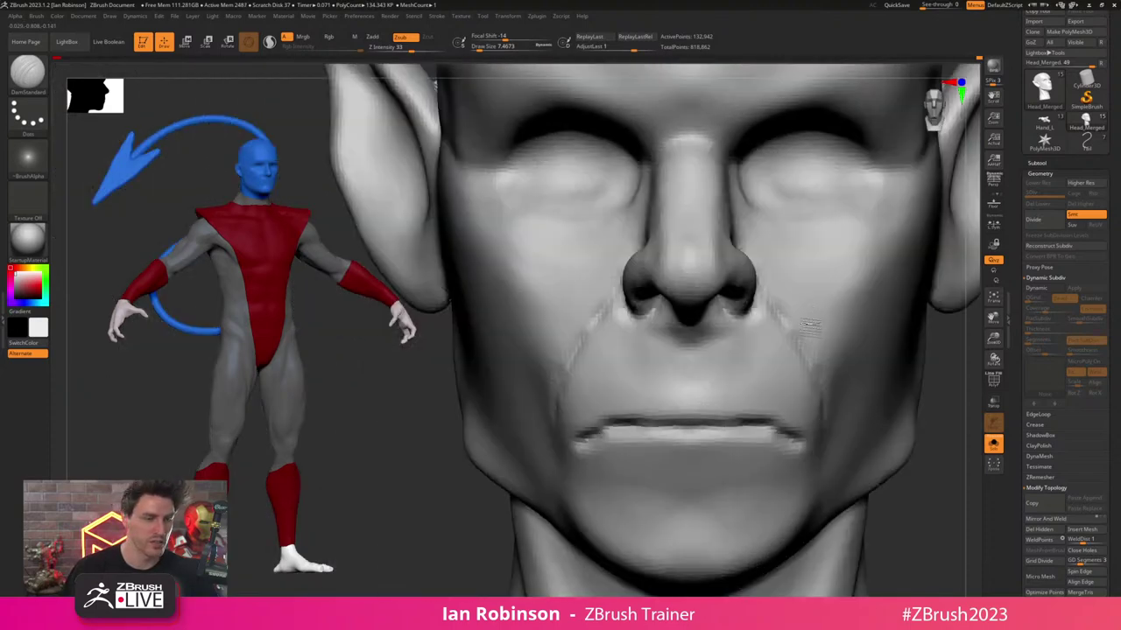
- Carve the nasolabial folds with DamStandard, running from the nostril wings down past the corners of the mouth
mouse_move(776, 338)
right_mouse_down("alt")
mouse_move(710, 313)
mouse_move(701, 279)
right_mouse_up("alt")
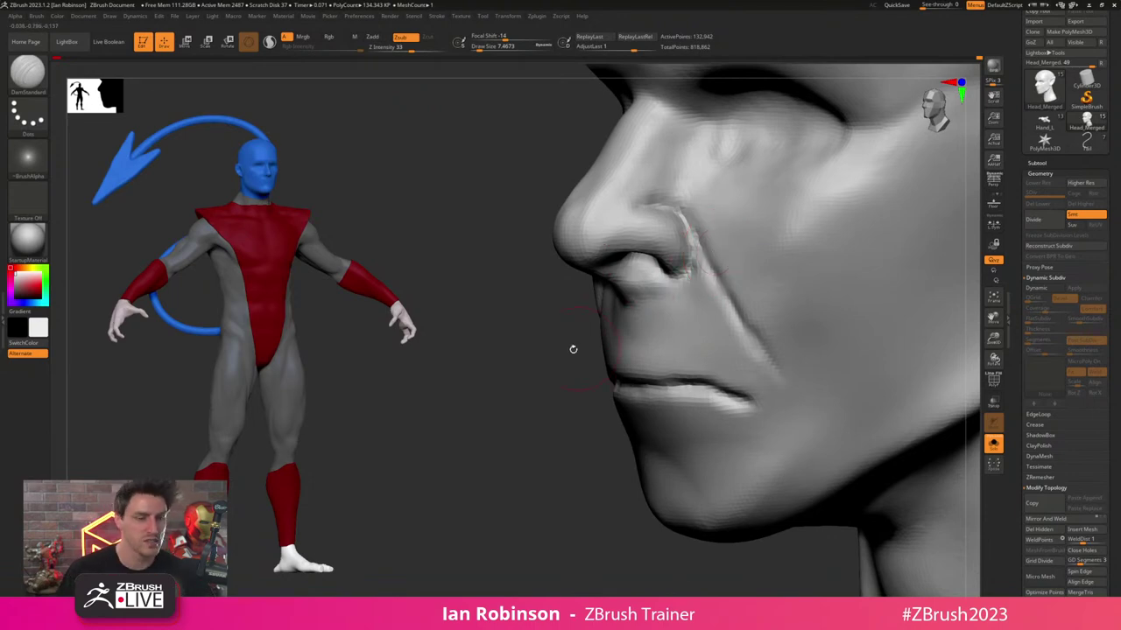
left_click_drag(574, 350, 665, 341)
left_click_drag(881, 329, 944, 326)
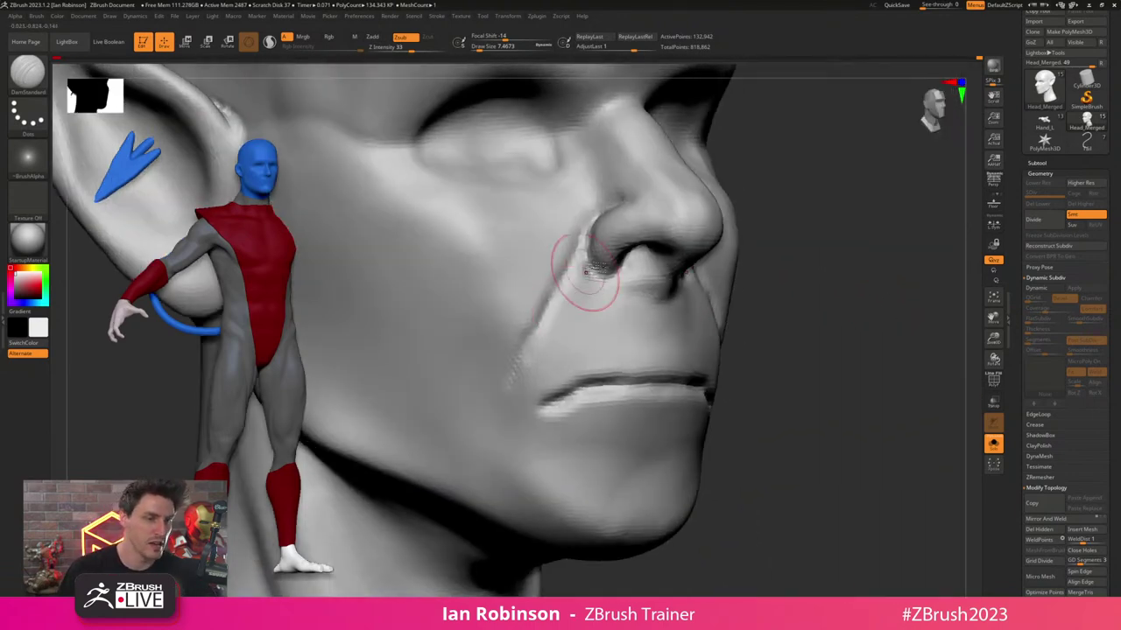
left_click_drag(594, 235, 499, 382)
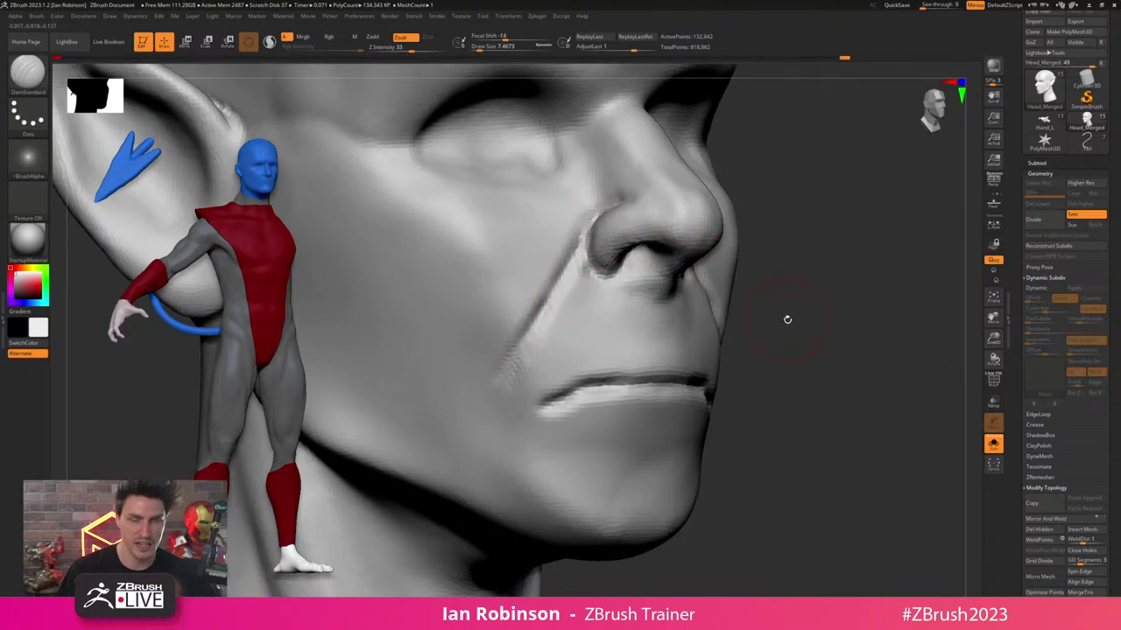
mouse_move(807, 306)
left_mouse_down("alt")
mouse_move(830, 349)
mouse_move(874, 347)
left_mouse_up("alt")
left_click_drag(568, 355, 520, 417)
left_click_drag(755, 352, 769, 313, "alt")
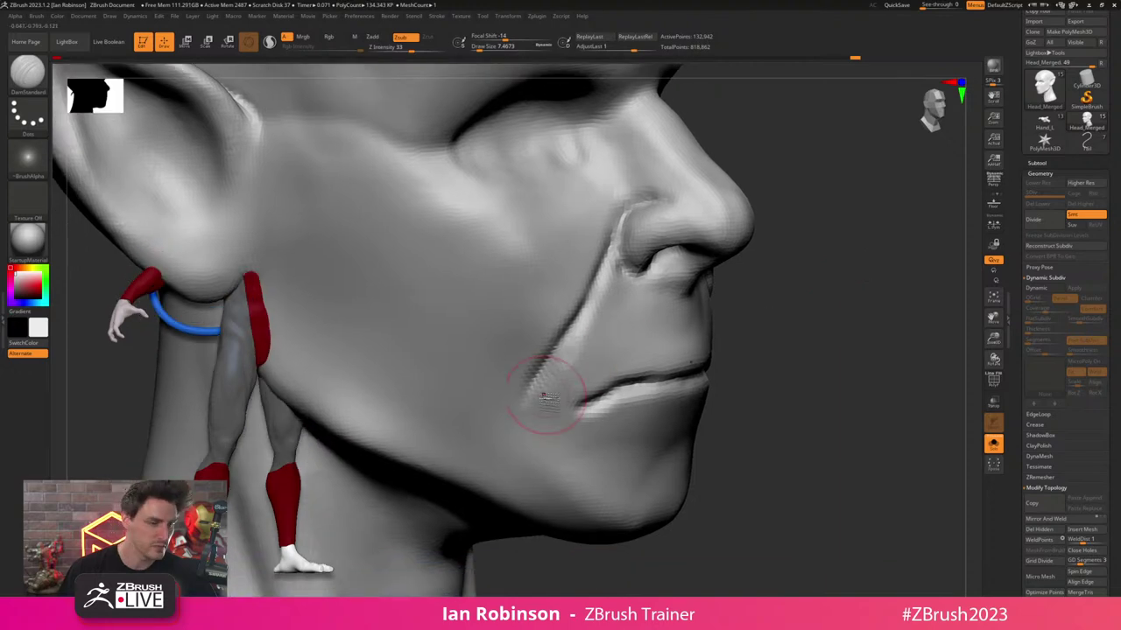
- Cut short downward creases at the corners of the mouth with the DamStandard brush
left_click_drag(568, 394, 564, 436)
left_click_drag(815, 351, 674, 317, "alt")
left_click_drag(490, 333, 525, 403, "alt")
mouse_move(648, 412)
left_mouse_down()
mouse_move(648, 441)
mouse_move(665, 453)
left_mouse_up()
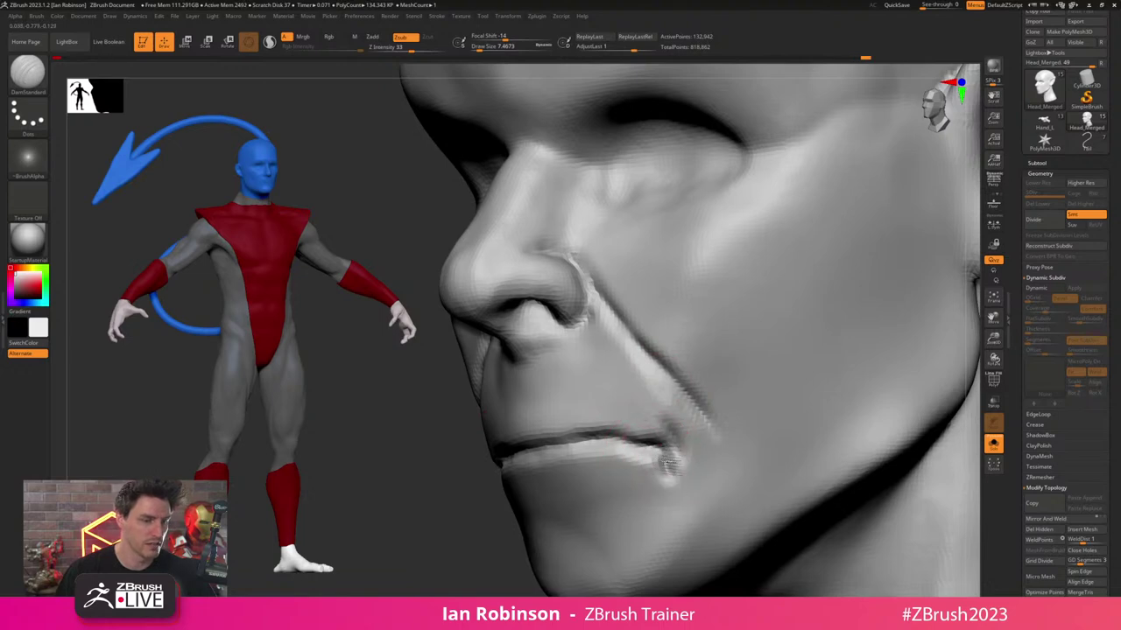
- Try to deepen the line between the closed lips with DamStandard strokes
left_click_drag(562, 438, 571, 435)
left_click_drag(398, 459, 537, 436)
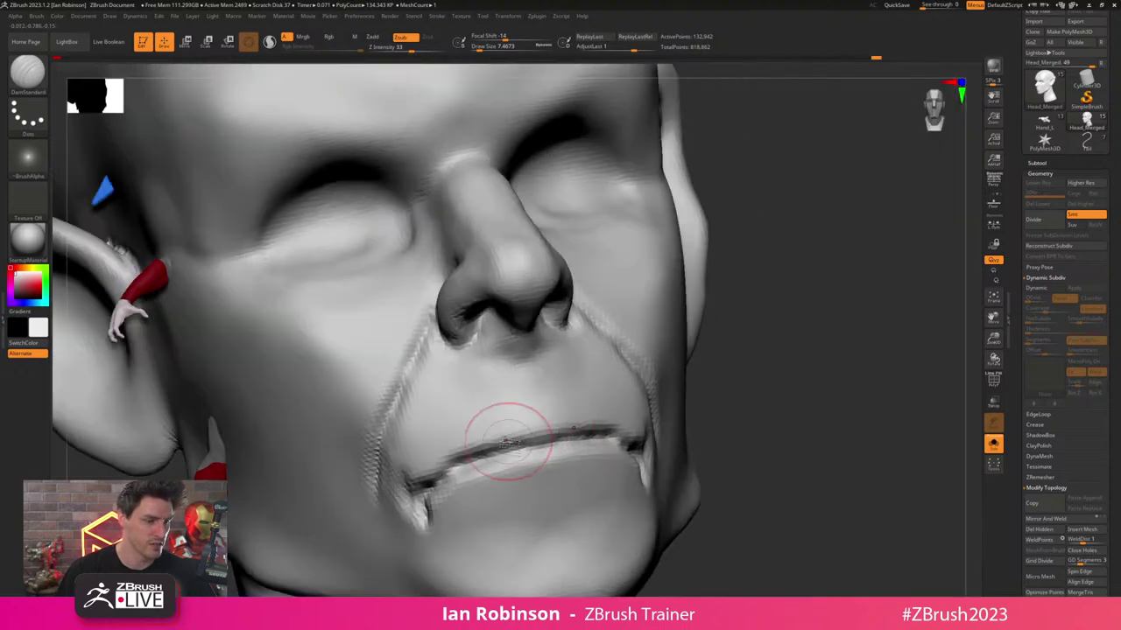
mouse_move(427, 479)
left_mouse_down()
mouse_move(480, 432)
mouse_move(595, 403)
left_mouse_up()
left_click_drag(781, 353, 813, 313, "alt")
right_click_drag(813, 313, 778, 255)
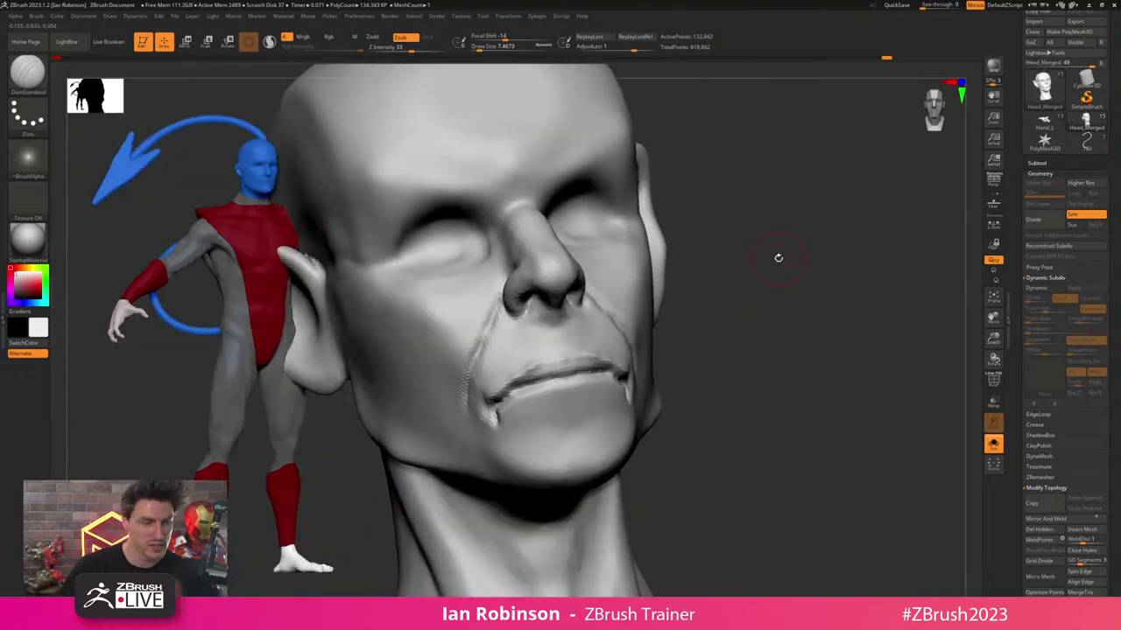
key("ctrl+z")
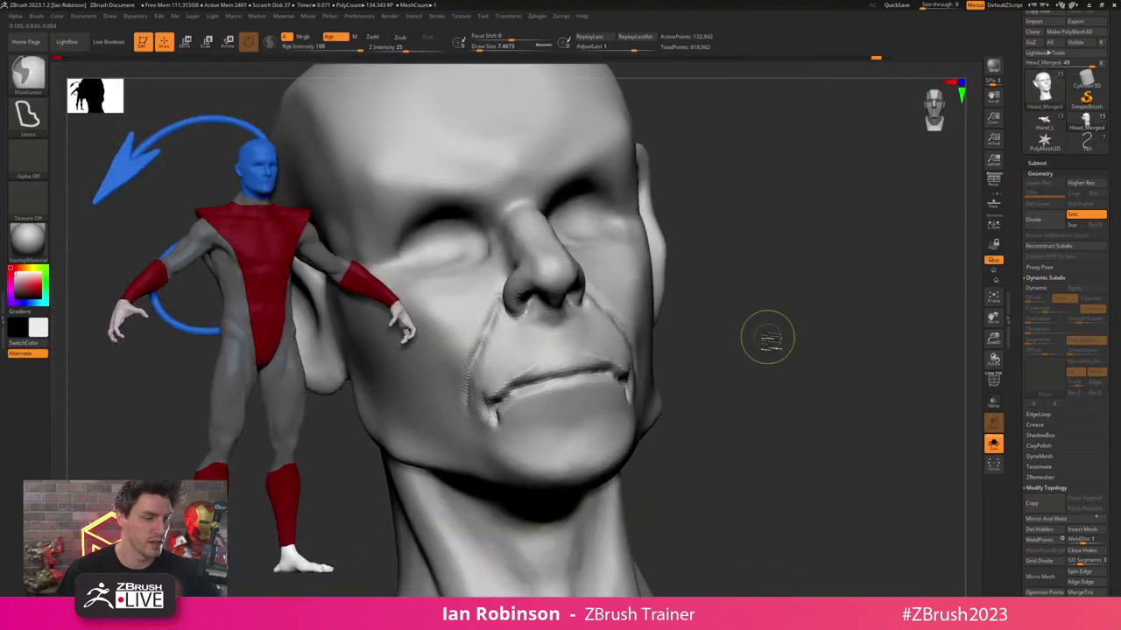
key("ctrl+z")
- Outline the upper lip's edge with DamStandard, fill out the lip with ClayBuildup and smooth the strokes
mouse_move(786, 313)
left_mouse_down("alt")
mouse_move(818, 350)
mouse_move(850, 326)
left_mouse_up("alt")
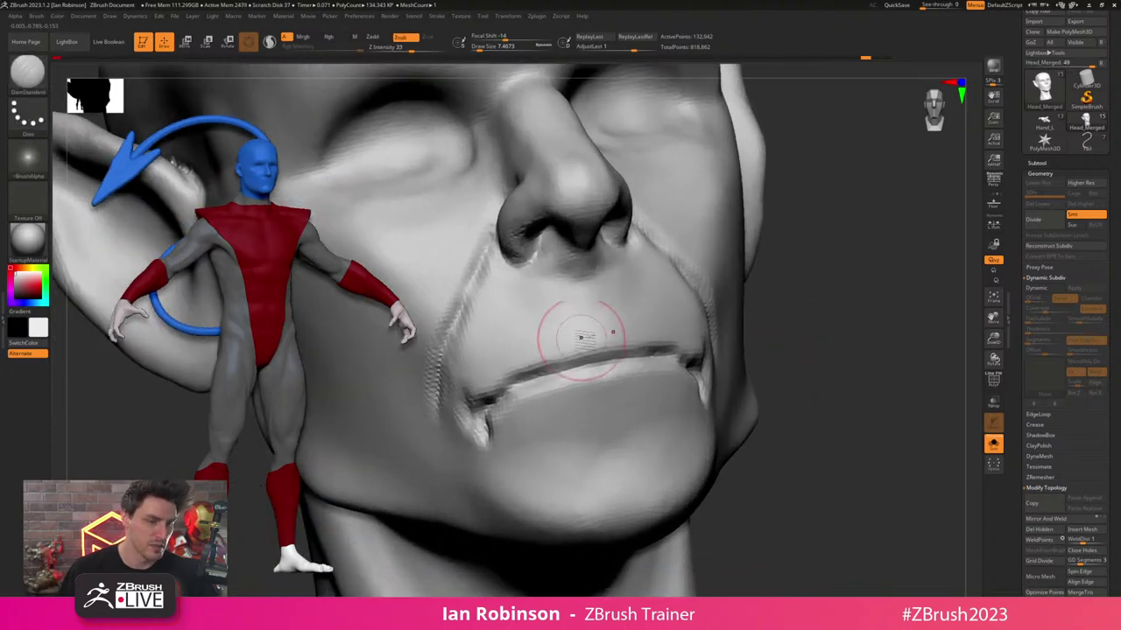
mouse_move(581, 317)
left_mouse_down()
mouse_move(552, 321)
mouse_move(475, 404)
left_mouse_up()
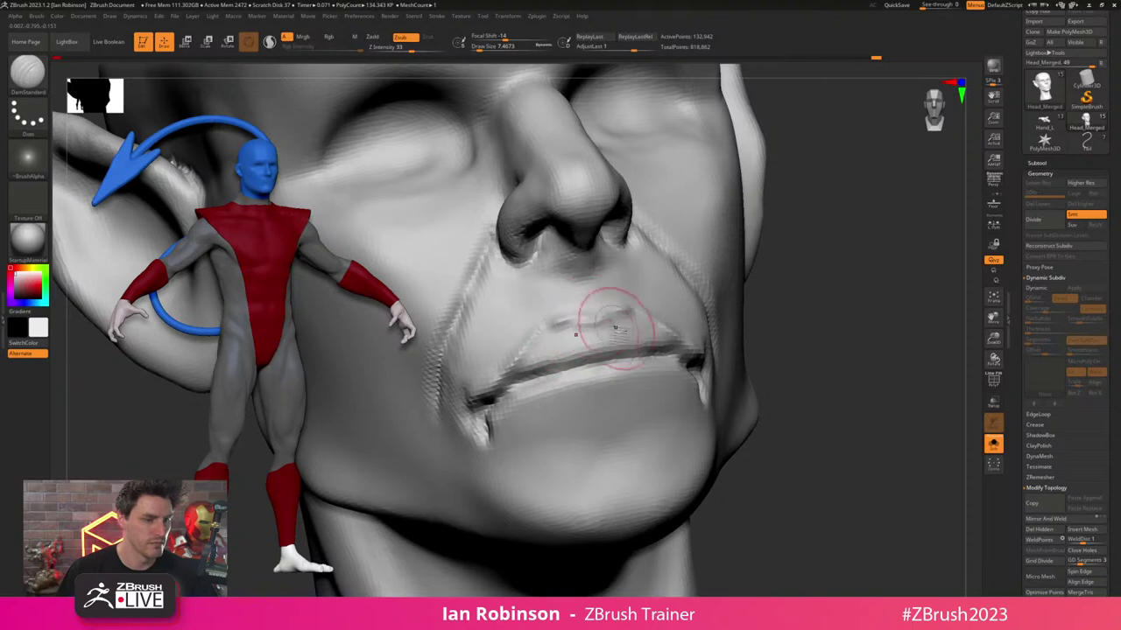
key("b")
key("c")
key("b")
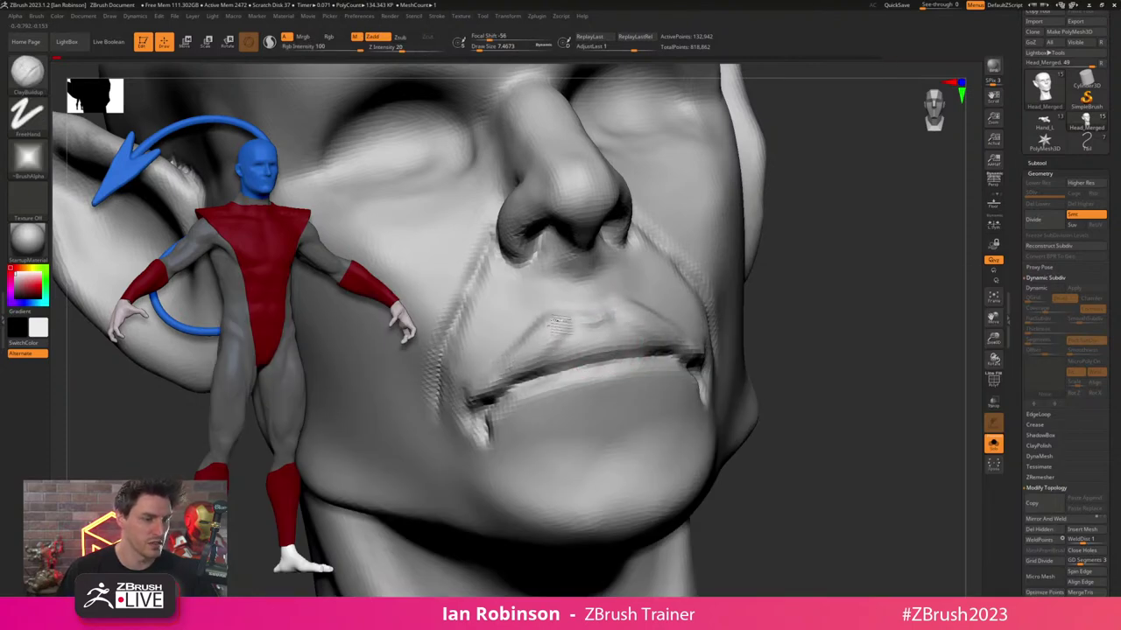
left_click_drag(558, 323, 562, 354)
mouse_move(793, 284)
left_mouse_down()
mouse_move(876, 273)
mouse_move(818, 312)
left_mouse_up()
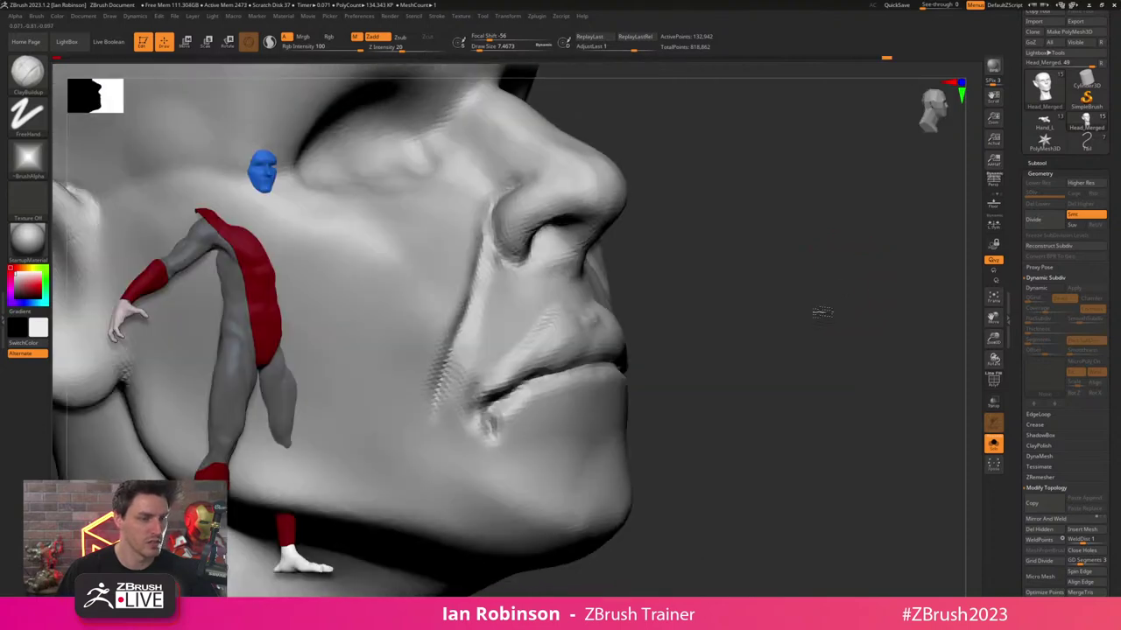
left_click_drag(516, 351, 527, 370, "shift")
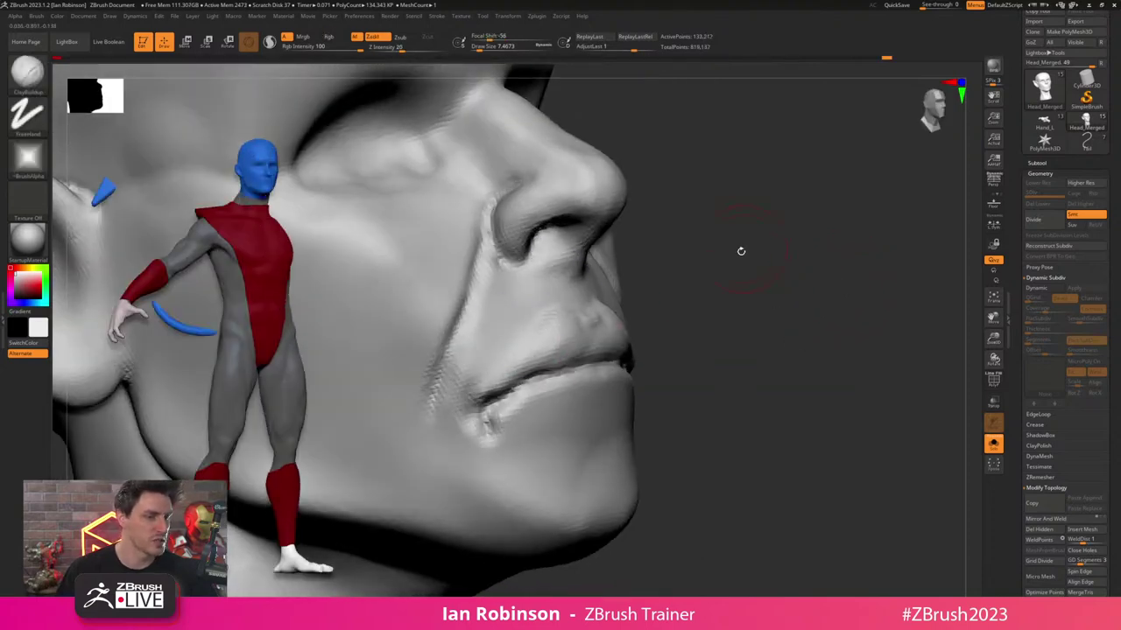
- Build up the lower lip with ClayBuildup and carve the hollow beneath it
mouse_move(798, 306)
left_mouse_down()
mouse_move(744, 286)
mouse_move(692, 298)
left_mouse_up()
mouse_move(613, 316)
left_mouse_down()
mouse_move(580, 333)
mouse_move(657, 330)
mouse_move(693, 395)
mouse_move(604, 410)
mouse_move(688, 382)
mouse_move(606, 403)
left_mouse_up()
left_click_drag(677, 374, 691, 375, "alt")
left_click_drag(690, 375, 701, 389, "alt")
mouse_move(701, 390)
left_mouse_down("alt")
mouse_move(718, 386)
mouse_move(704, 366)
mouse_move(733, 366)
mouse_move(724, 360)
left_mouse_up("alt")
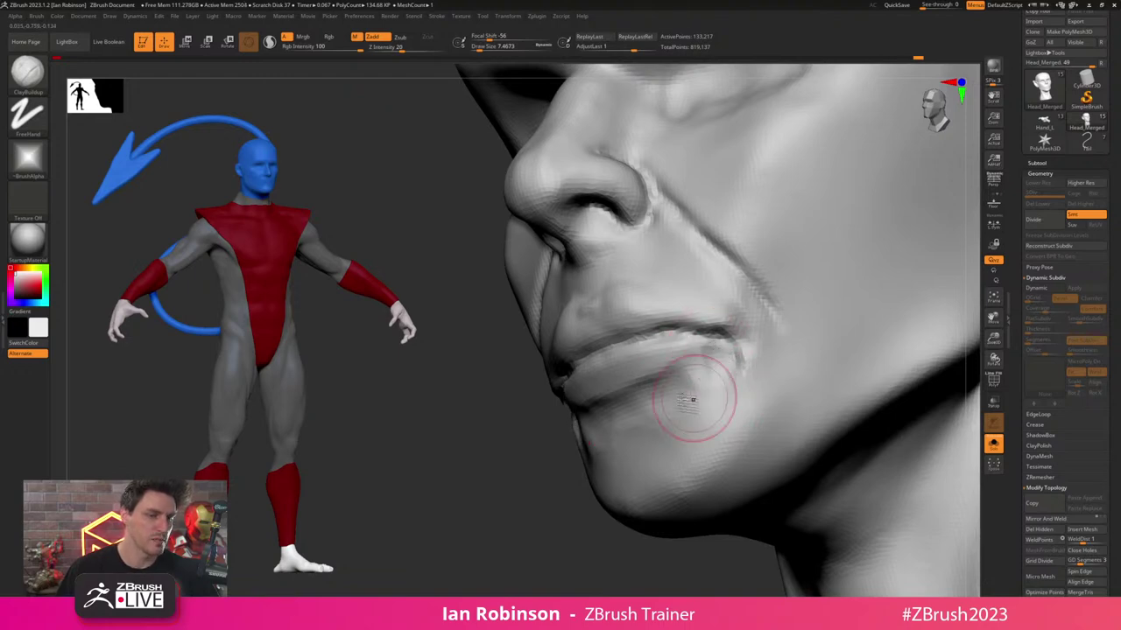
right_click_drag(691, 400, 706, 370)
mouse_move(653, 372)
left_mouse_down("alt")
mouse_move(675, 365)
mouse_move(616, 396)
left_mouse_up("alt")
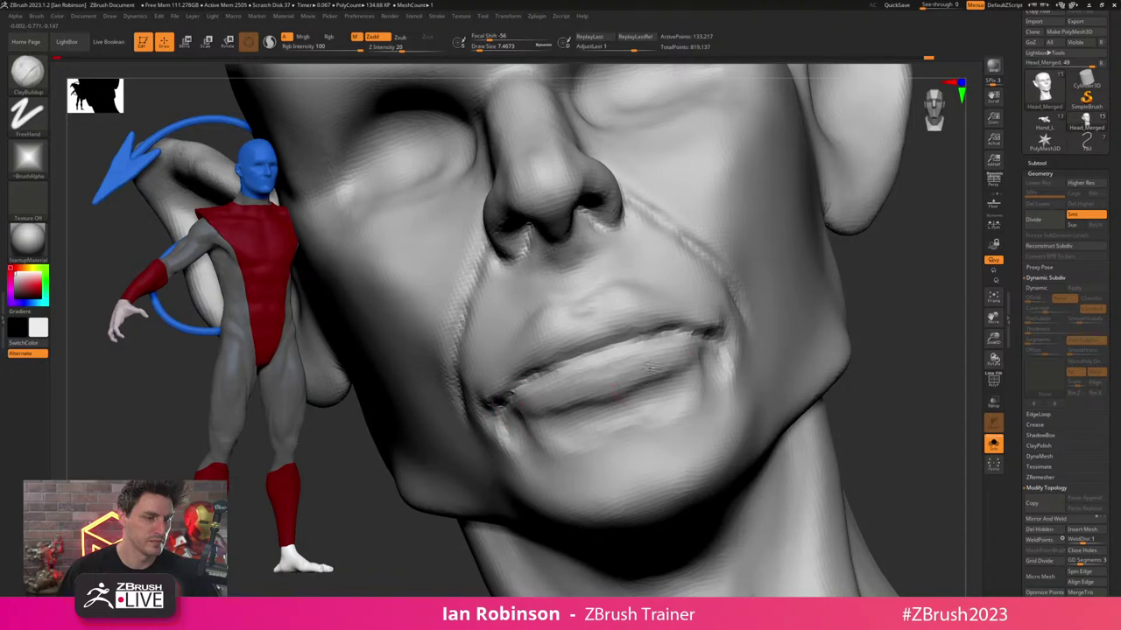
- Enlarge the ClayBuildup draw size to about 17 and smooth the fold area beside the nose
mouse_move(870, 298)
left_mouse_down("alt")
mouse_move(875, 313)
mouse_move(828, 303)
mouse_move(823, 317)
mouse_move(831, 305)
left_mouse_up("alt")
key("s")
left_click_drag(831, 305, 758, 320)
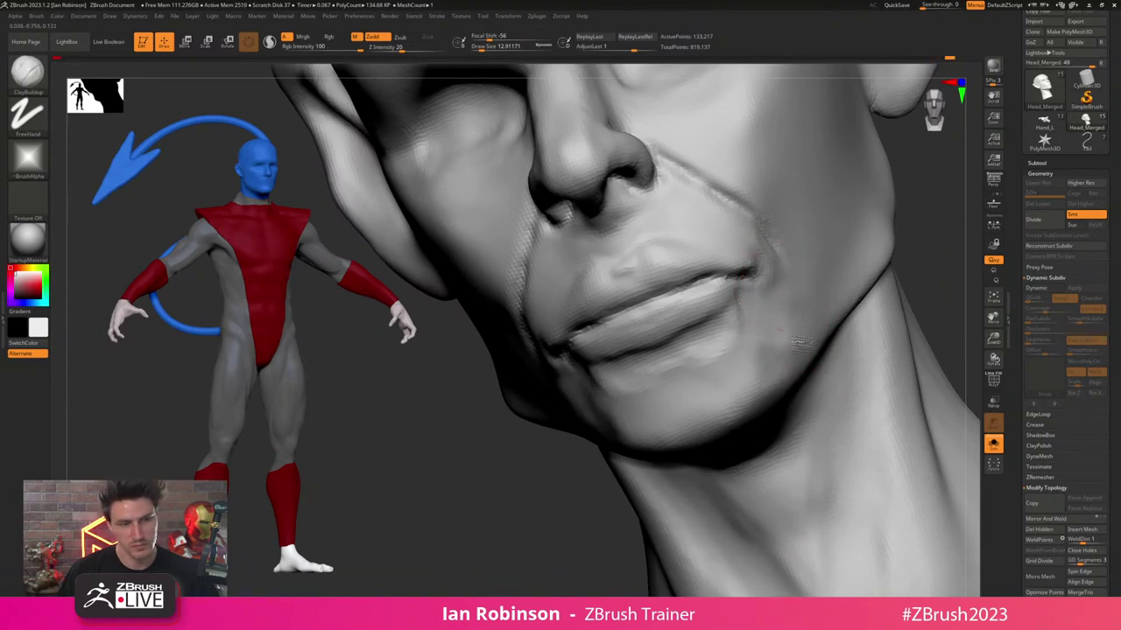
right_click_drag(820, 331, 724, 310, "ctrl")
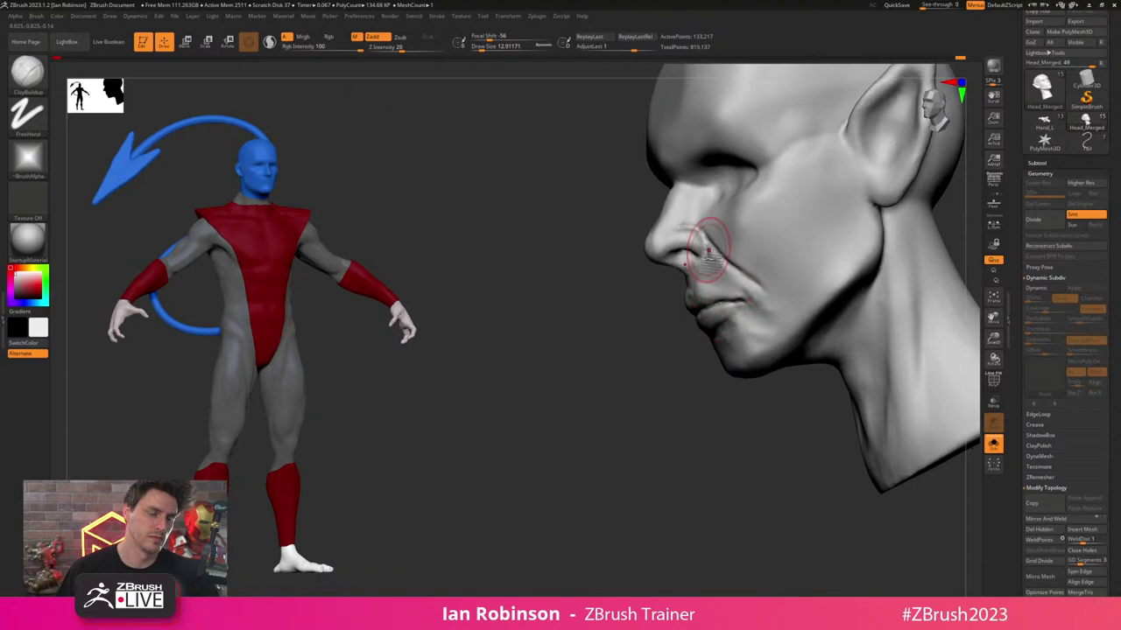
right_click_drag(708, 251, 690, 304, "ctrl")
key("s")
left_click_drag(690, 306, 697, 305)
right_click_drag(628, 268, 712, 257)
left_click_drag(712, 258, 708, 284, "shift")
mouse_move(707, 285)
right_mouse_down()
mouse_move(663, 319)
mouse_move(703, 285)
mouse_move(703, 269)
mouse_move(708, 346)
mouse_move(656, 315)
right_mouse_up()
mouse_move(674, 274)
right_mouse_down("alt")
mouse_move(665, 307)
mouse_move(644, 292)
right_mouse_up("alt")
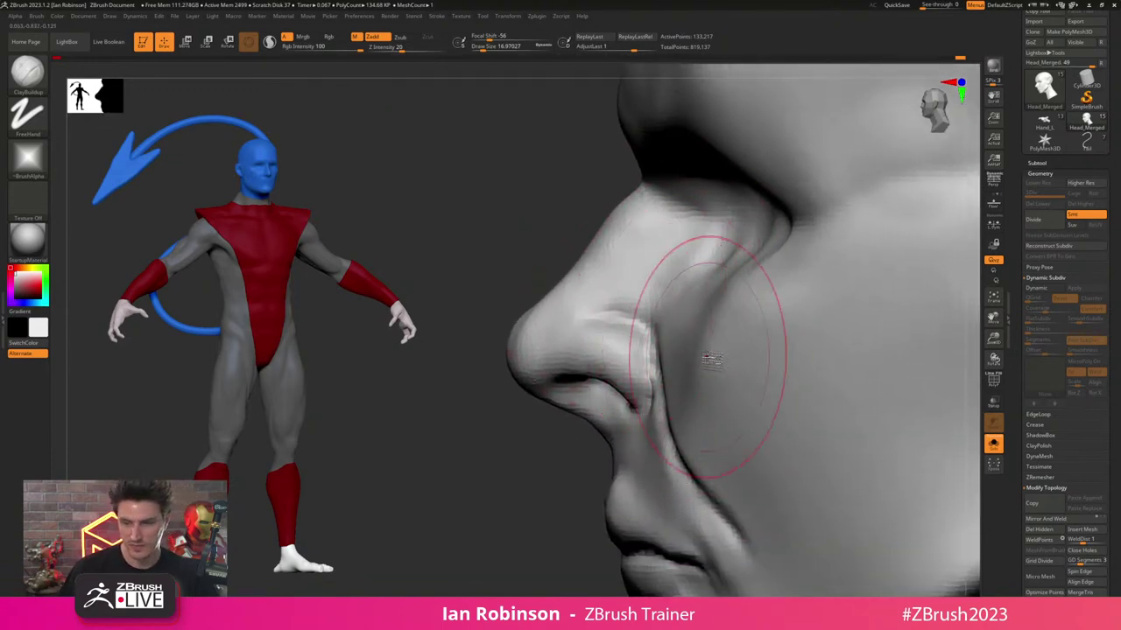
- Reshape the cheek side of the nasolabial fold using the Move brush at a draw size of about 20
mouse_move(707, 358)
right_mouse_down()
mouse_move(697, 366)
mouse_move(680, 307)
mouse_move(698, 307)
right_mouse_up()
key("b")
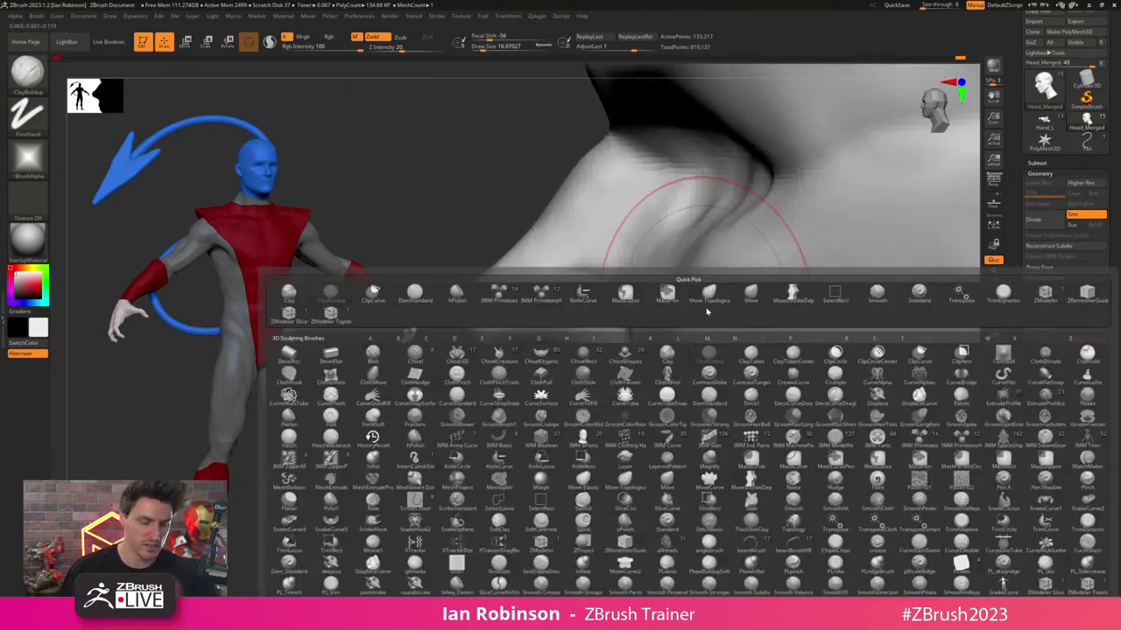
left_click(707, 309)
key("s")
left_click_drag(675, 336, 678, 335)
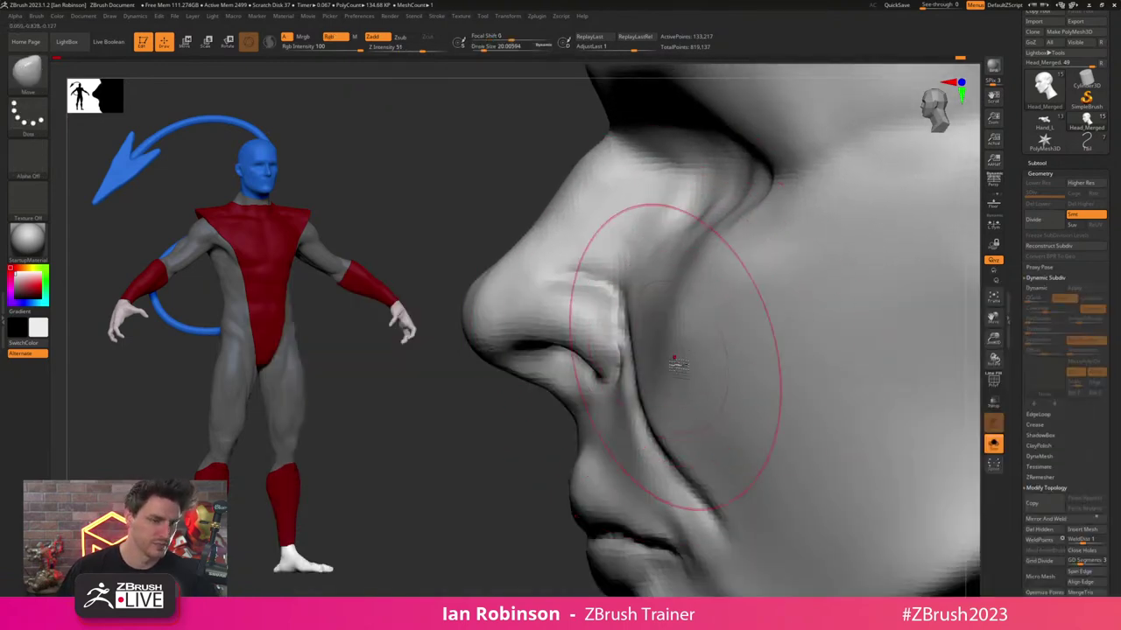
mouse_move(658, 400)
left_mouse_down()
mouse_move(666, 387)
mouse_move(695, 438)
mouse_move(683, 410)
left_mouse_up()
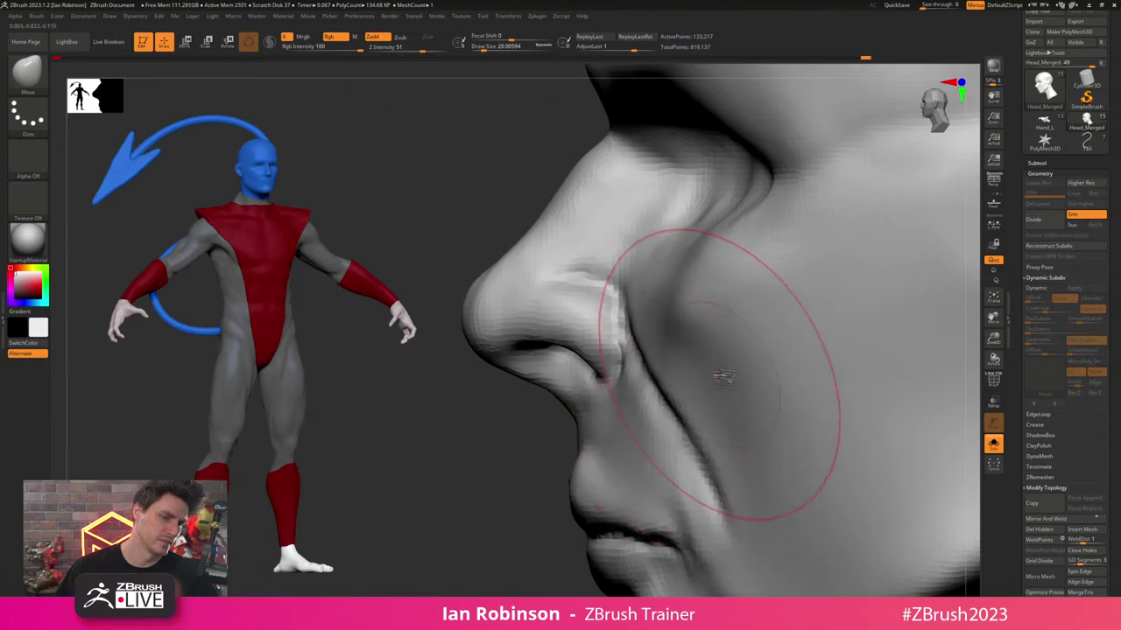
right_click_drag(723, 376, 671, 281, "ctrl")
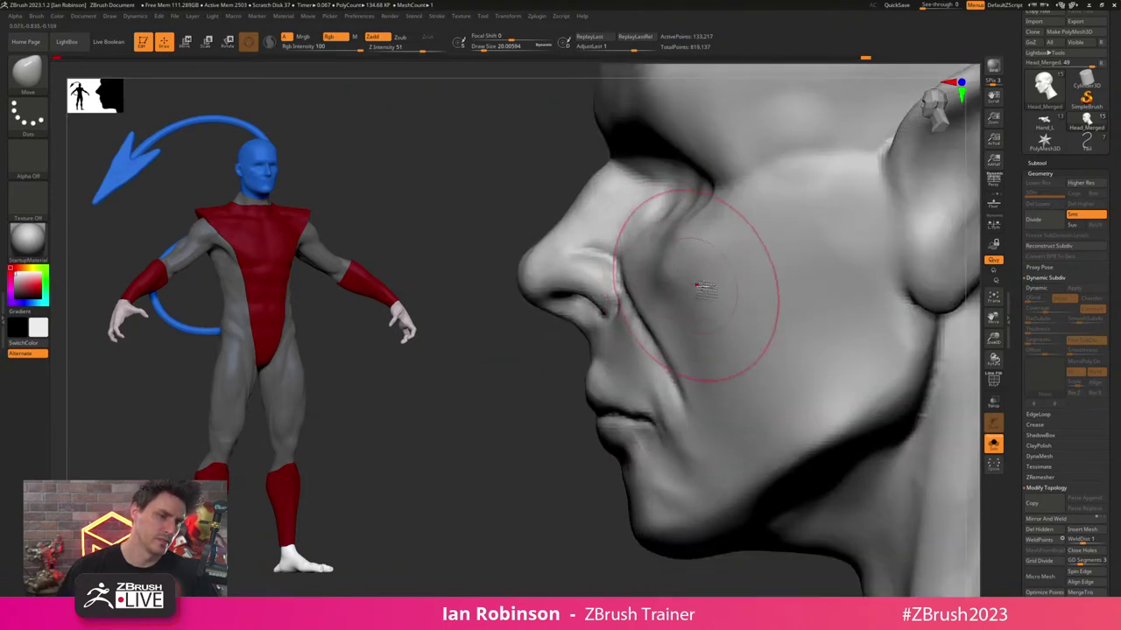
- Build up the cheek beside the nose and the forehead using ClayBuildup with a focal shift of -57
key("b")
key("c")
key("b")
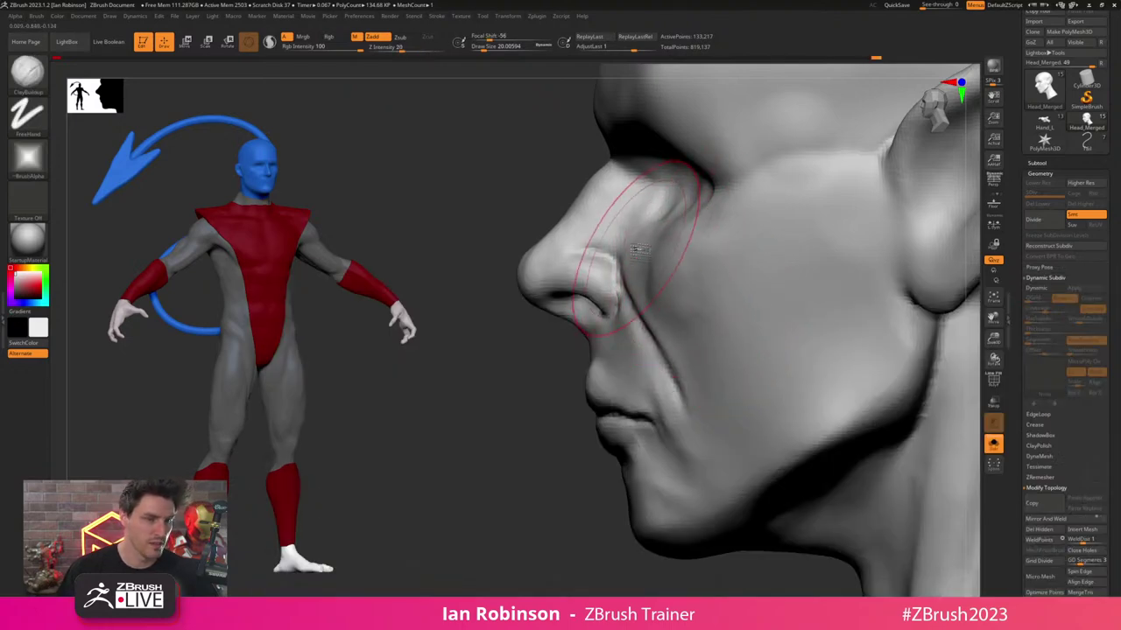
right_click_drag(672, 285, 748, 238)
mouse_move(845, 301)
right_mouse_down("shift")
mouse_move(875, 303)
mouse_move(876, 315)
mouse_move(792, 317)
right_mouse_up("shift")
key("space")
left_click(633, 285)
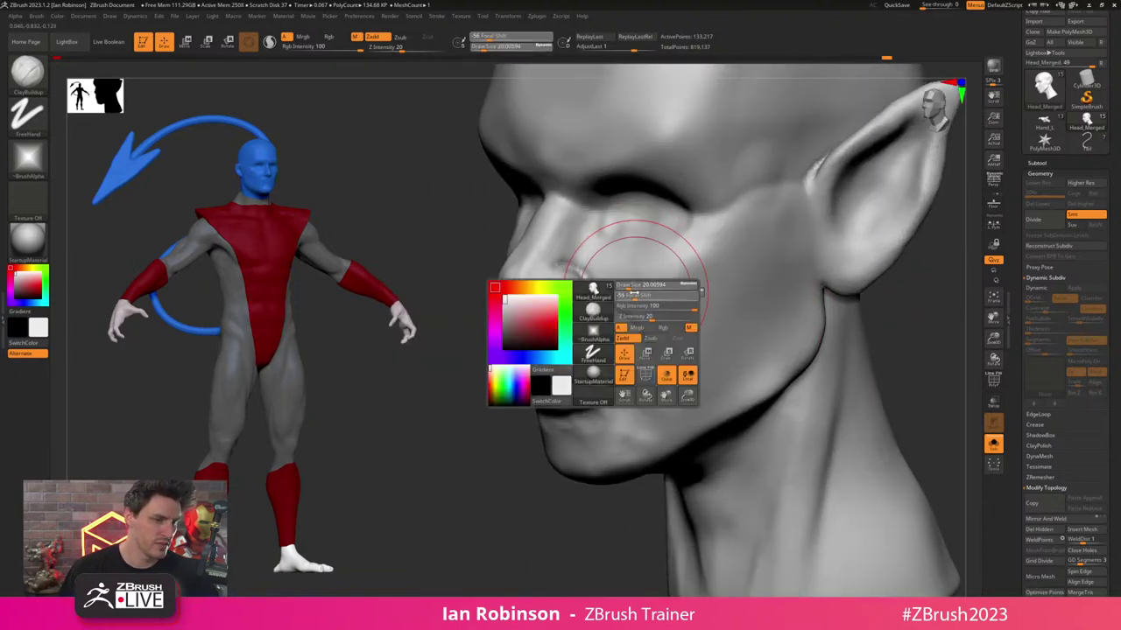
key("s")
mouse_move(588, 231)
right_mouse_down()
mouse_move(639, 320)
mouse_move(610, 283)
mouse_move(633, 298)
mouse_move(619, 307)
right_mouse_up()
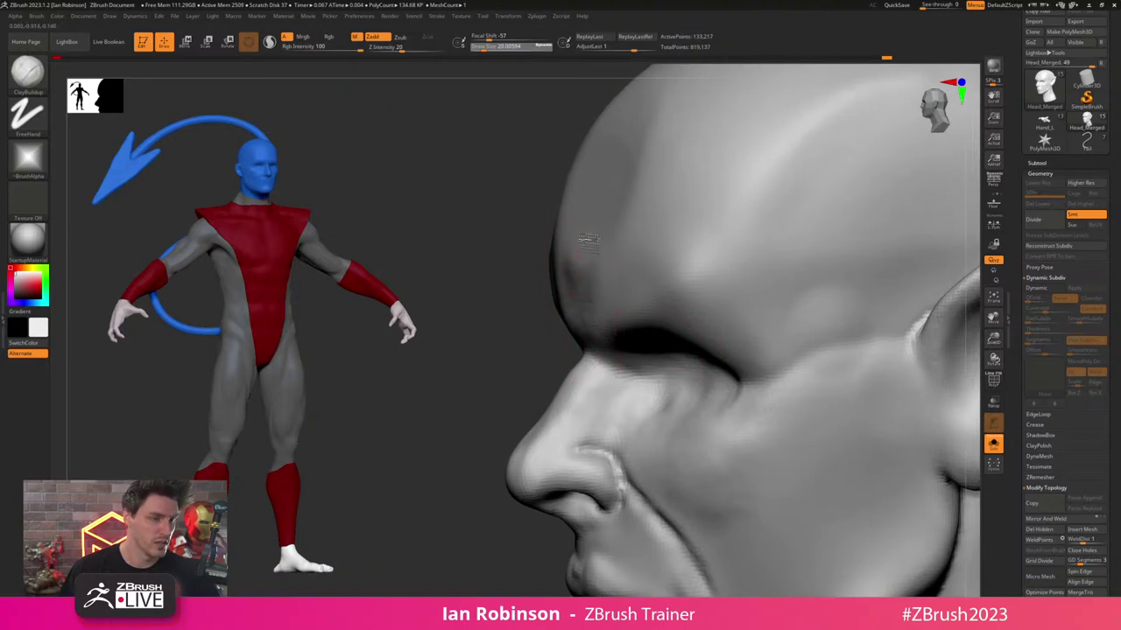
right_click_drag(618, 217, 621, 251)
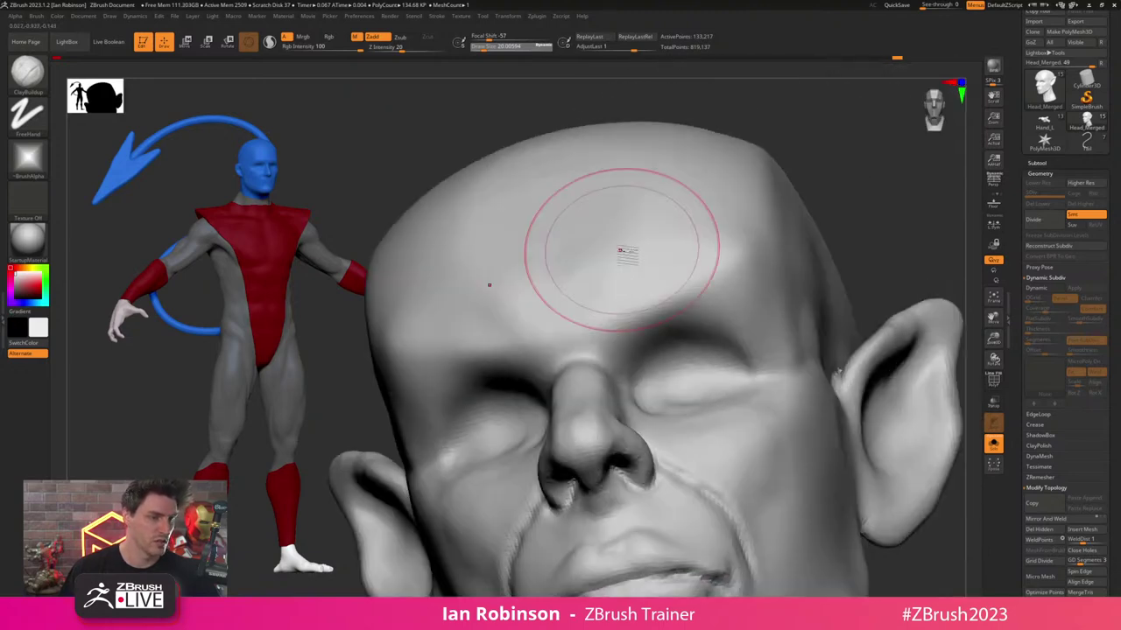
right_click_drag(639, 310, 747, 330)
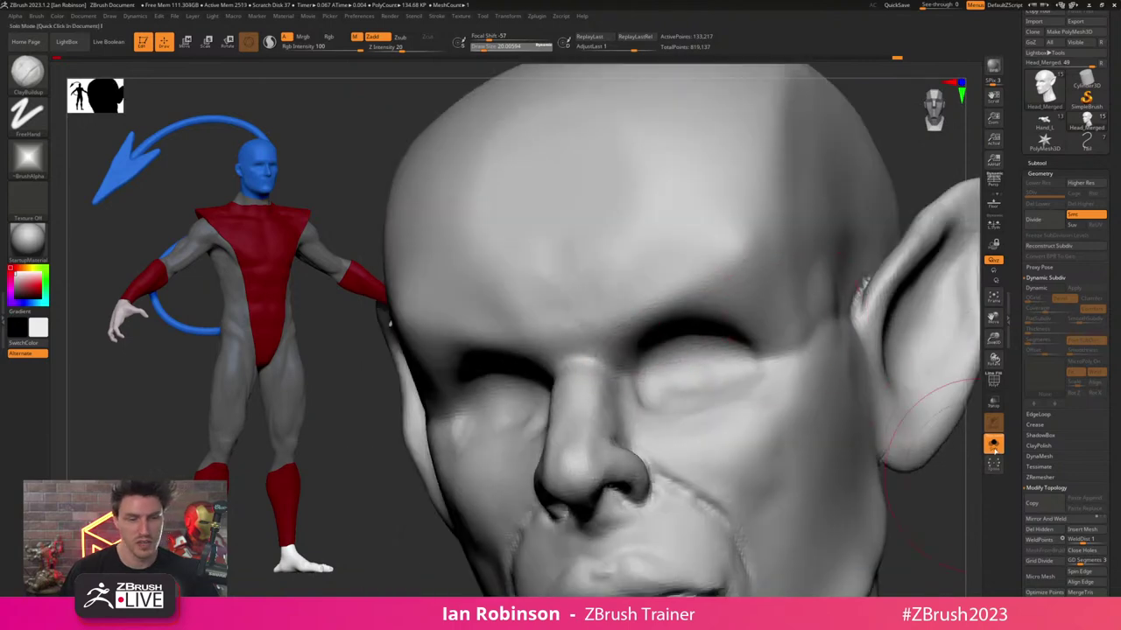
- Turn off Solo mode so all parts of the head show, and smooth the lips and mouth corners
left_click(994, 450)
mouse_move(826, 388)
right_mouse_down("ctrl")
mouse_move(869, 296)
mouse_move(847, 311)
mouse_move(774, 309)
mouse_move(754, 399)
right_mouse_up("ctrl")
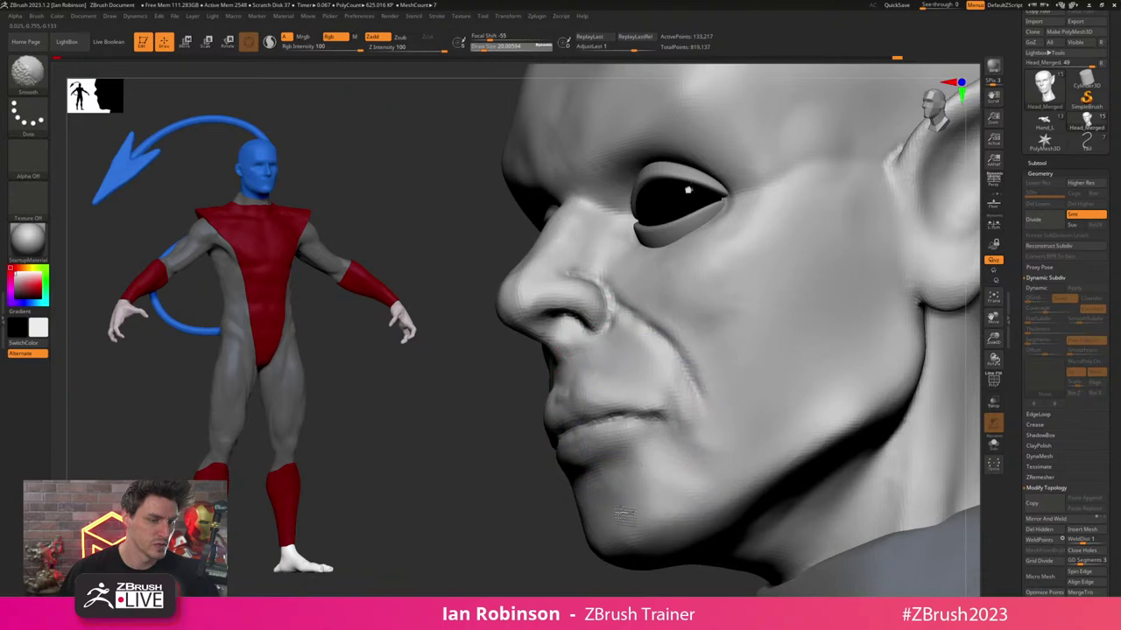
mouse_move(608, 438)
left_mouse_down("shift")
mouse_move(595, 418)
mouse_move(608, 422)
left_mouse_up("shift")
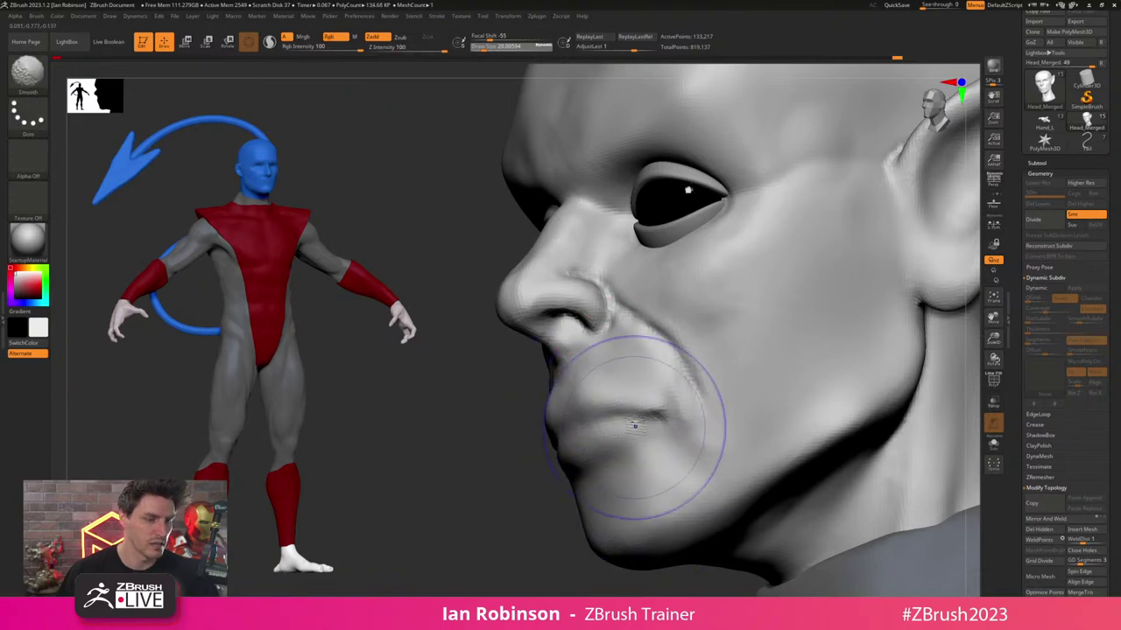
right_click_drag(487, 447, 633, 359)
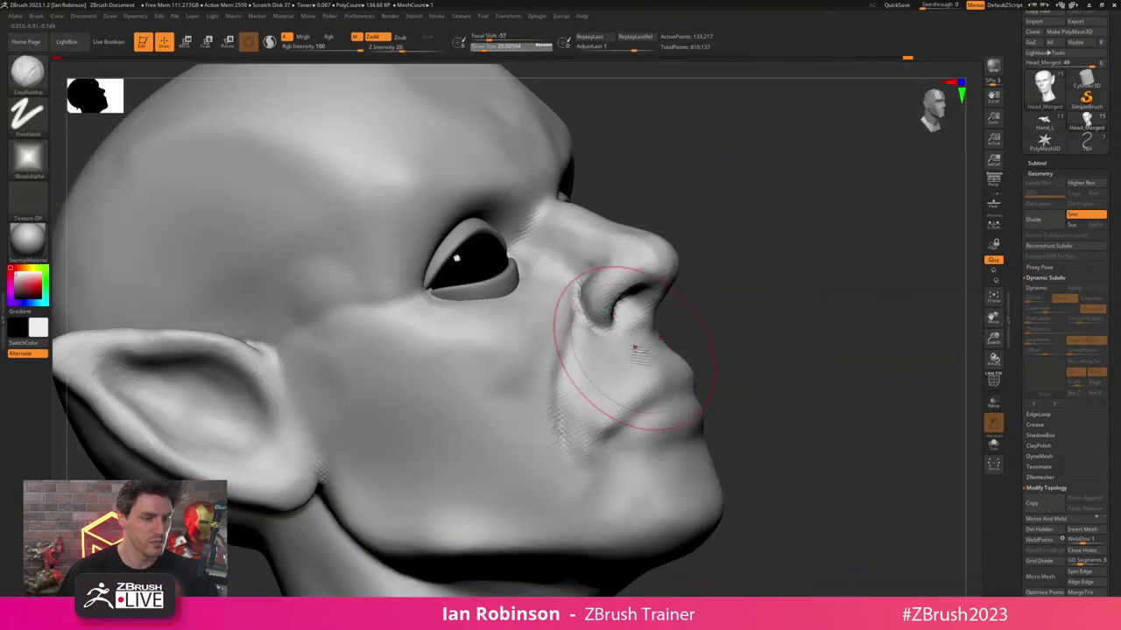
- Switch to the Move brush and set its draw size to about 17
right_click_drag(704, 256, 711, 287)
key("s")
left_click_drag(711, 285, 704, 286)
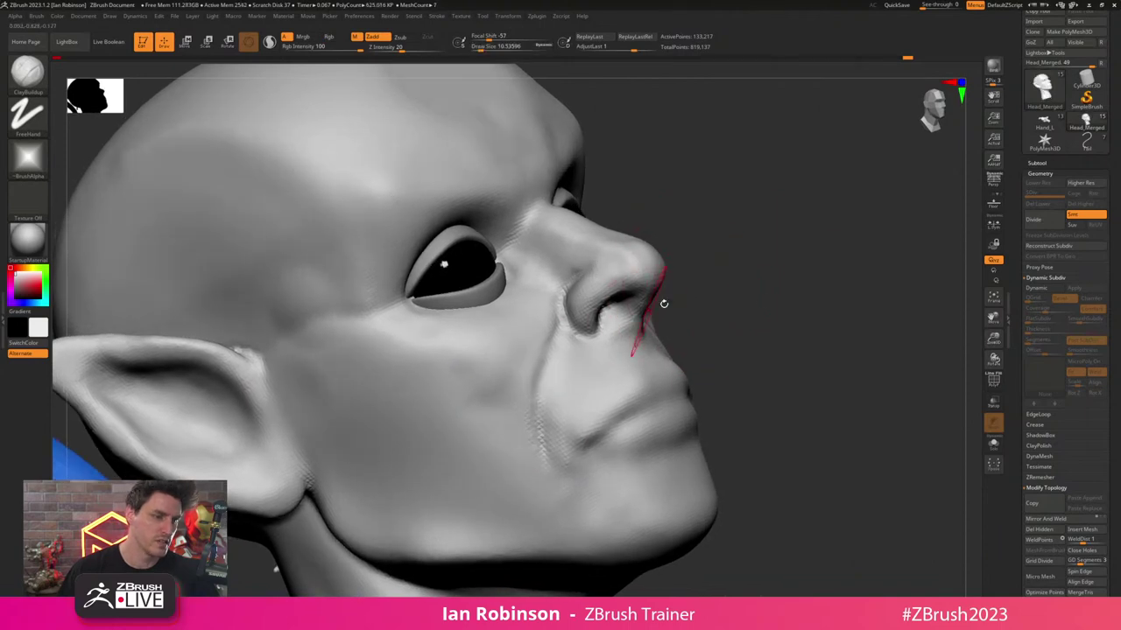
right_click_drag(663, 304, 571, 325)
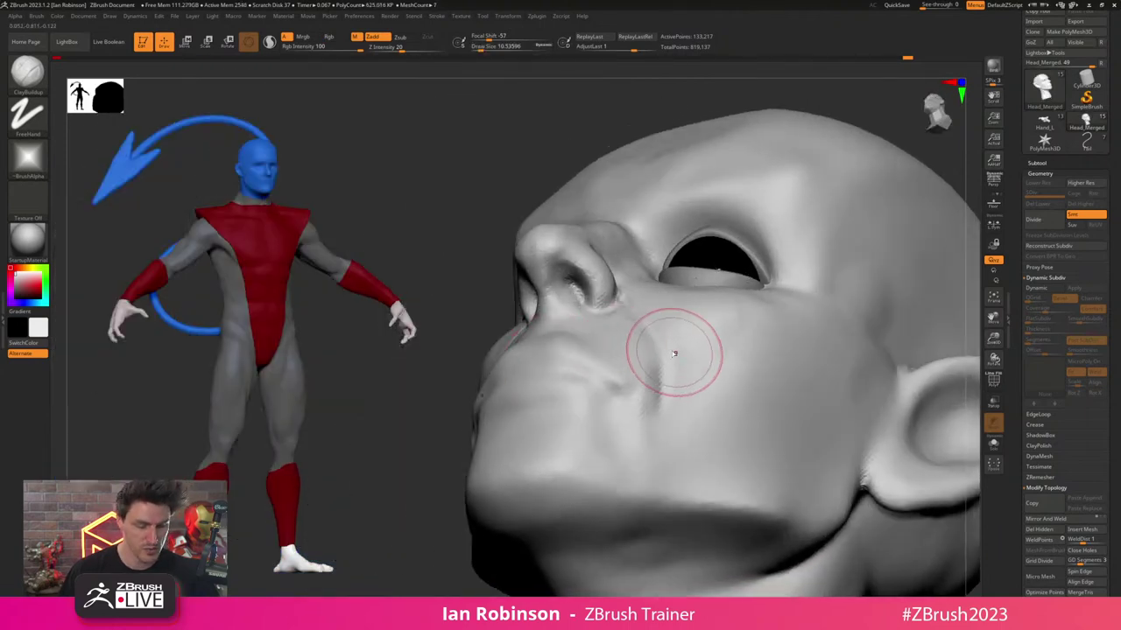
key("b")
key("m")
key("v")
right_click_drag(663, 335, 755, 271)
mouse_move(841, 244)
right_mouse_down("ctrl")
mouse_move(825, 225)
mouse_move(869, 236)
mouse_move(851, 288)
mouse_move(860, 388)
mouse_move(816, 376)
right_mouse_up("ctrl")
key("s")
left_click_drag(747, 354, 781, 359)
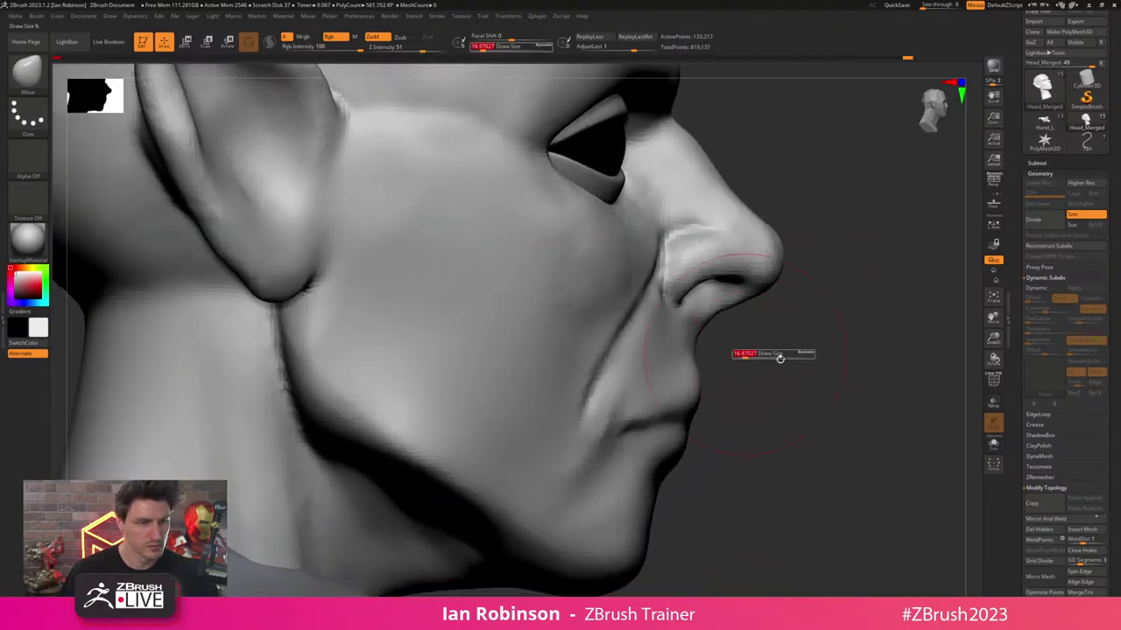
- Set the Move brush's draw size to about 15.6 for shaping around the eyes
right_click_drag(786, 424, 798, 375, "ctrl")
mouse_move(859, 308)
right_mouse_down("alt")
mouse_move(868, 330)
mouse_move(793, 308)
mouse_move(788, 376)
right_mouse_up("alt")
mouse_move(657, 222)
right_mouse_down("alt")
mouse_move(713, 307)
mouse_move(649, 277)
mouse_move(628, 283)
mouse_move(645, 301)
mouse_move(687, 306)
right_mouse_up("alt")
key("shift+f")
key("shift+f")
key("s")
left_click_drag(669, 282, 662, 281)
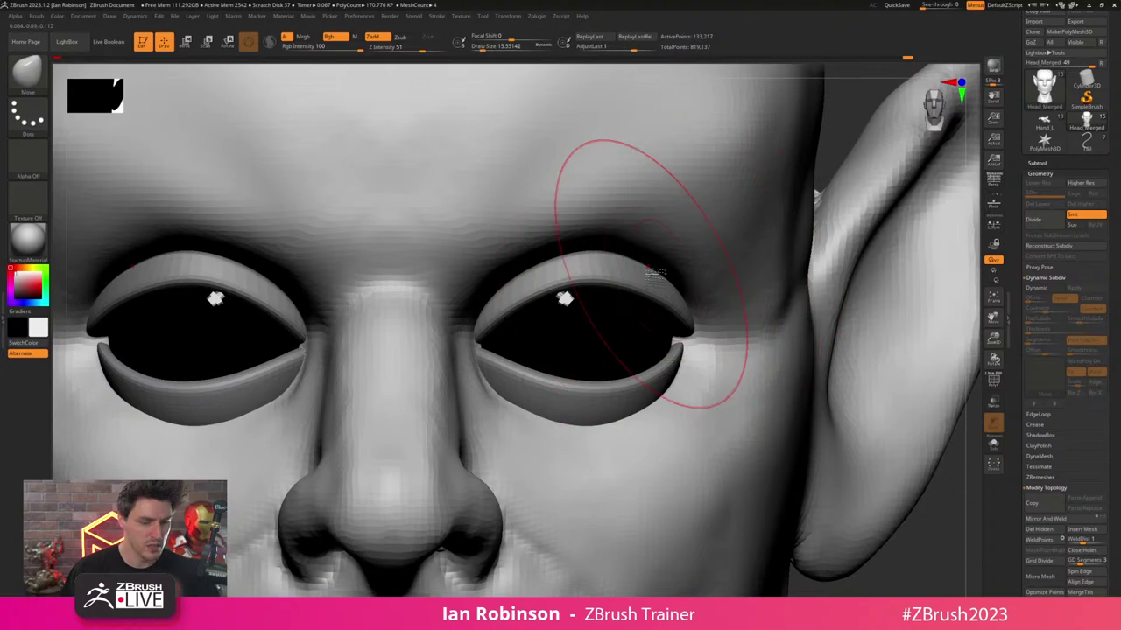
- Reduce the Move brush's draw size to about 8.4 and make the upper eyelids the active subtool
key("b")
key("m")
key("v")
key("s")
left_click_drag(533, 296, 529, 295)
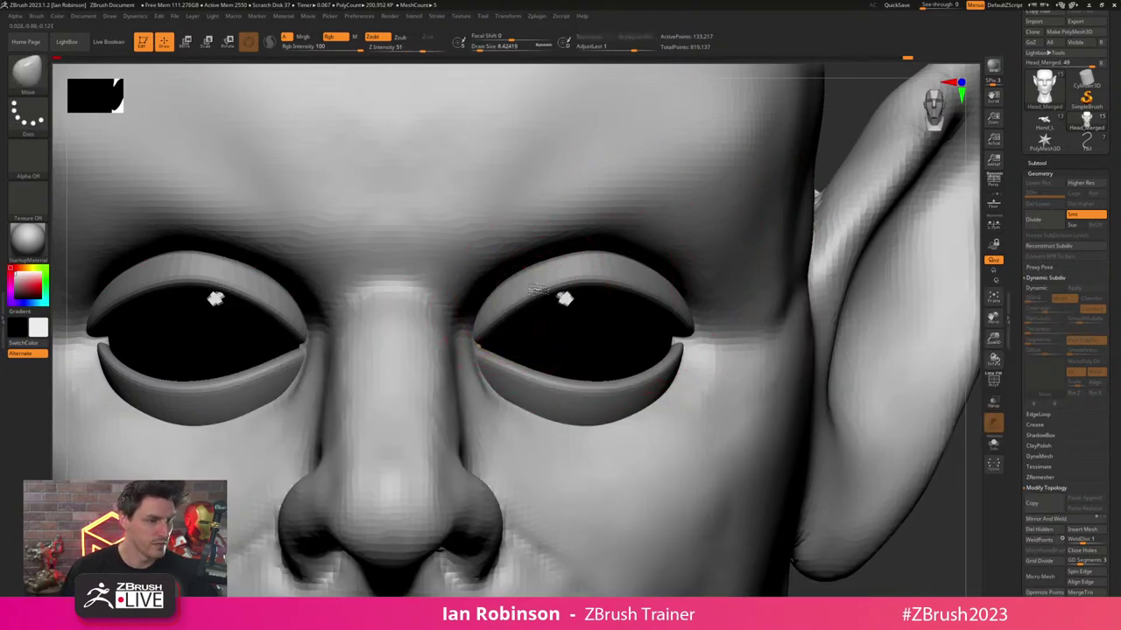
left_click(542, 298, "alt")
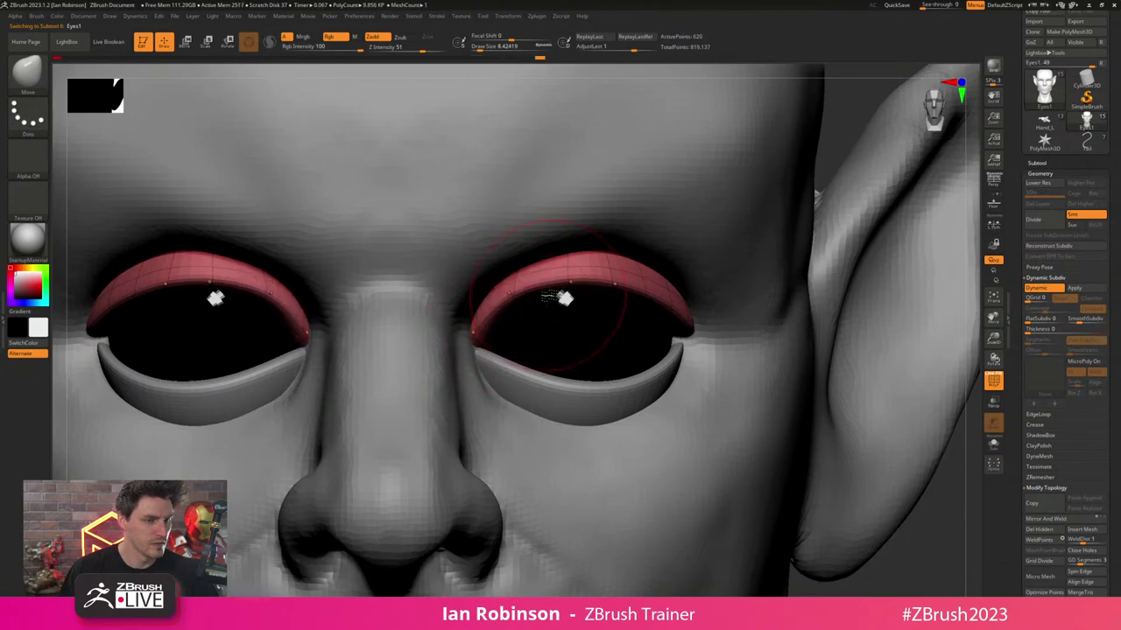
- Smooth the outer corners of the upper eyelids and adjust their curve to fit the eye sockets
right_click_drag(709, 293, 644, 295)
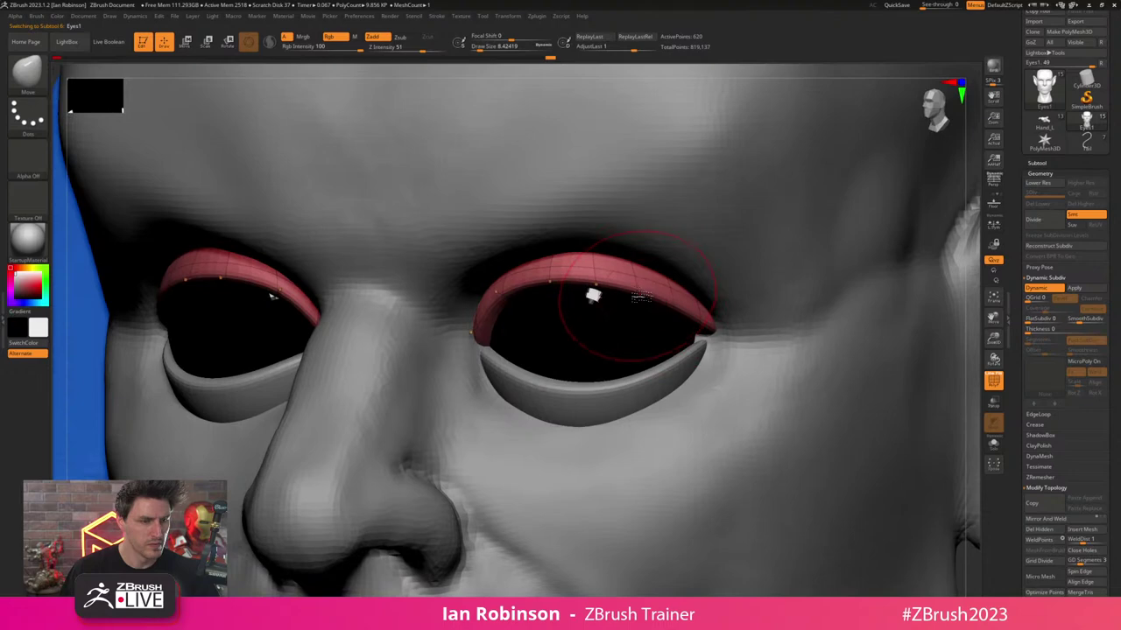
right_click_drag(703, 341, 639, 345)
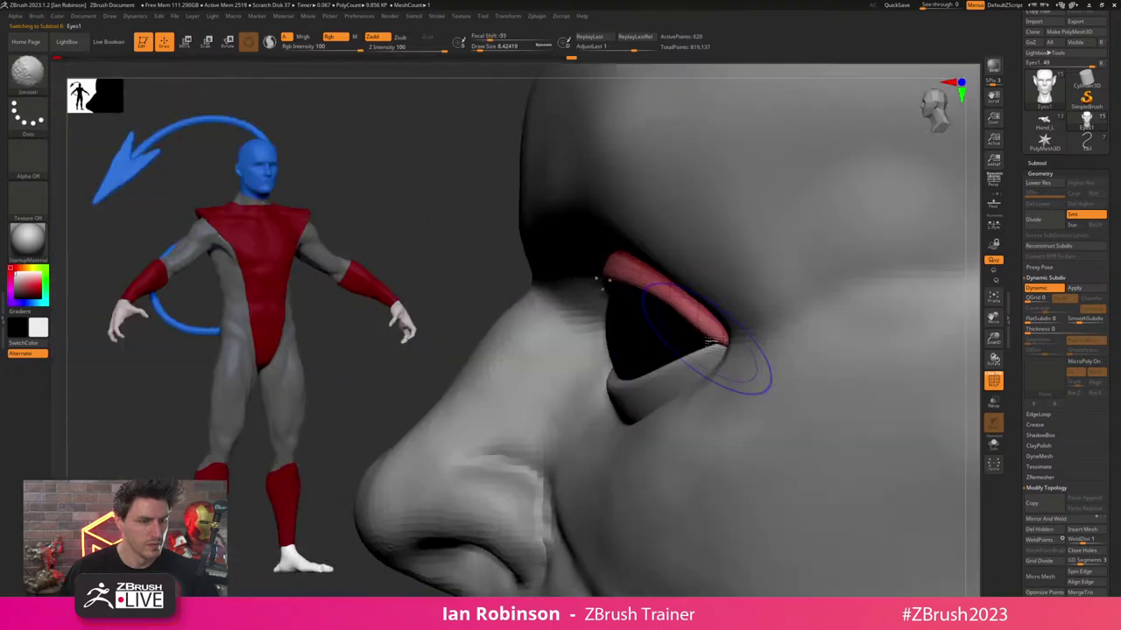
left_click_drag(711, 342, 730, 350, "shift")
left_click_drag(673, 296, 668, 291)
mouse_move(585, 294)
right_mouse_down()
mouse_move(663, 291)
mouse_move(583, 255)
mouse_move(732, 251)
mouse_move(785, 261)
mouse_move(774, 270)
right_mouse_up()
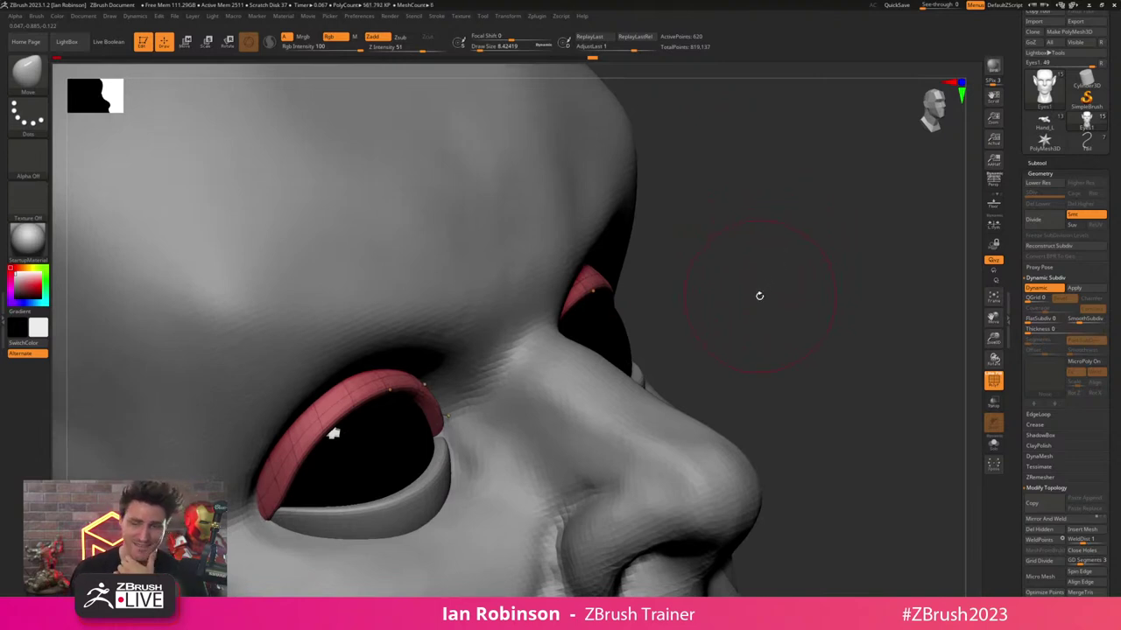
- Make the lower eyelids the active subtool and reshape their inner portion with the Move brush
right_click_drag(810, 292, 655, 346)
left_click(655, 395, "alt")
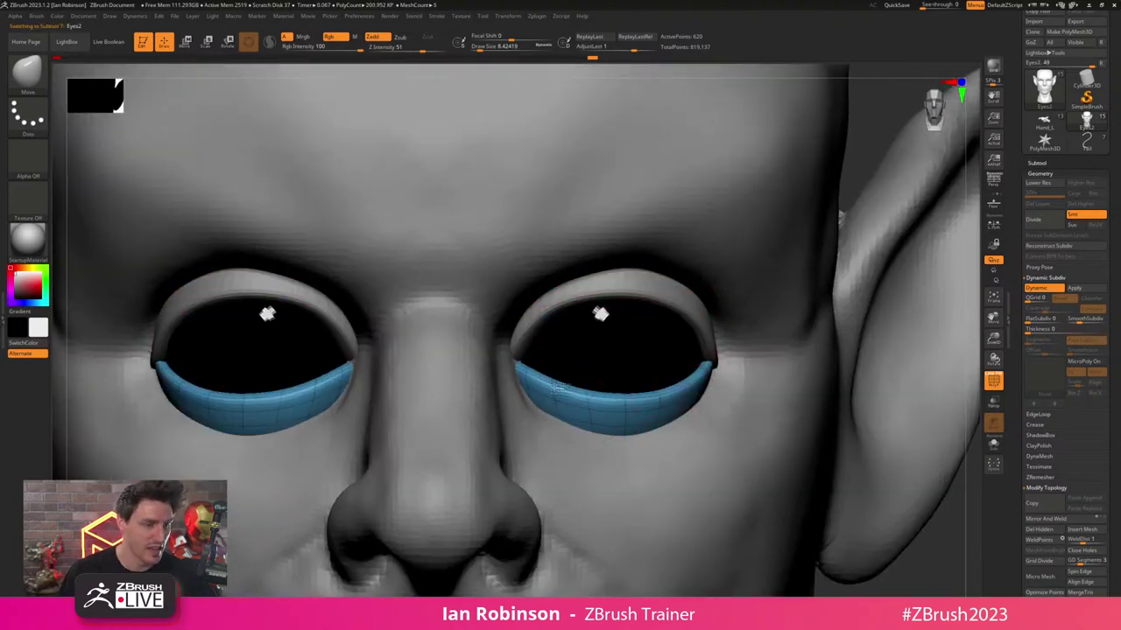
right_click_drag(539, 381, 535, 420)
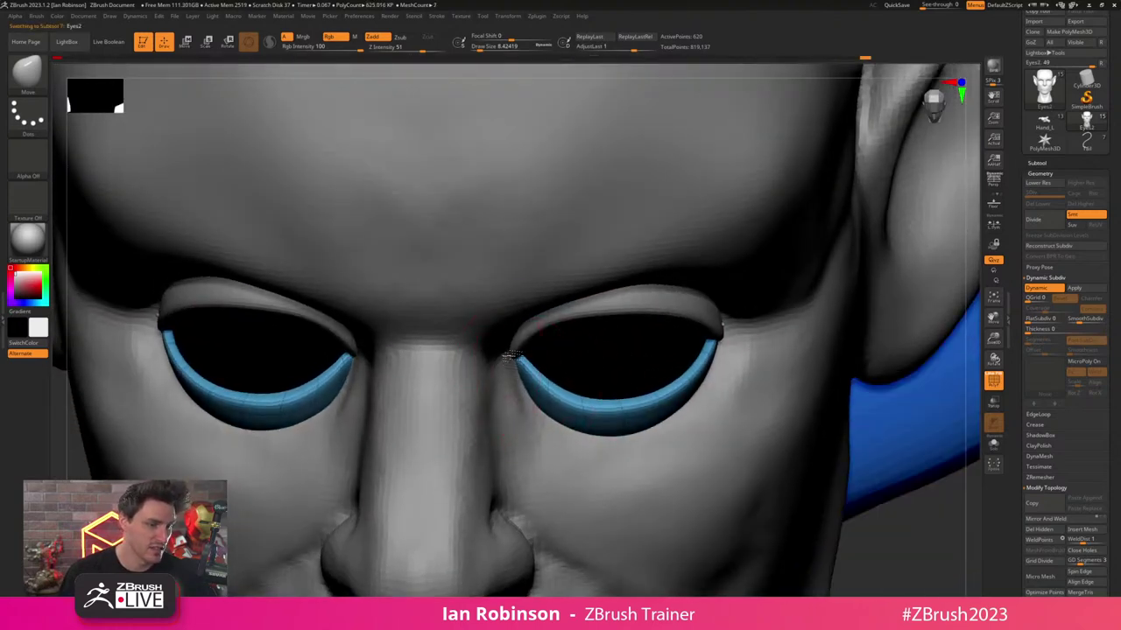
left_click_drag(557, 398, 549, 400)
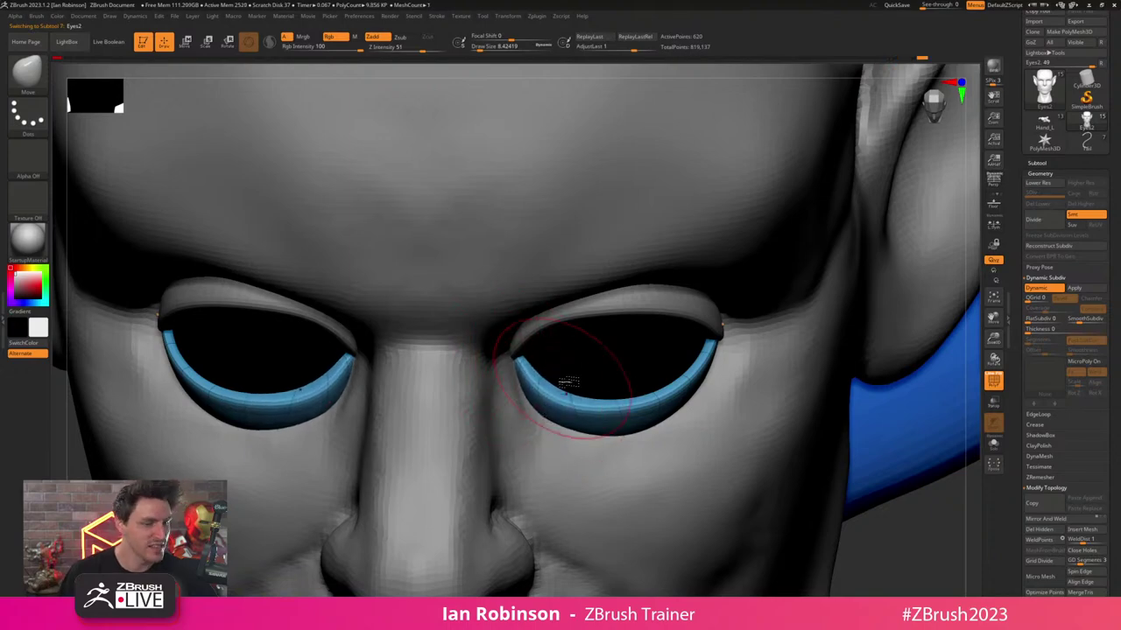
mouse_move(569, 382)
right_mouse_down()
mouse_move(590, 385)
mouse_move(625, 342)
mouse_move(633, 309)
mouse_move(696, 346)
mouse_move(685, 390)
mouse_move(776, 345)
mouse_move(652, 337)
mouse_move(589, 302)
mouse_move(662, 342)
right_mouse_up()
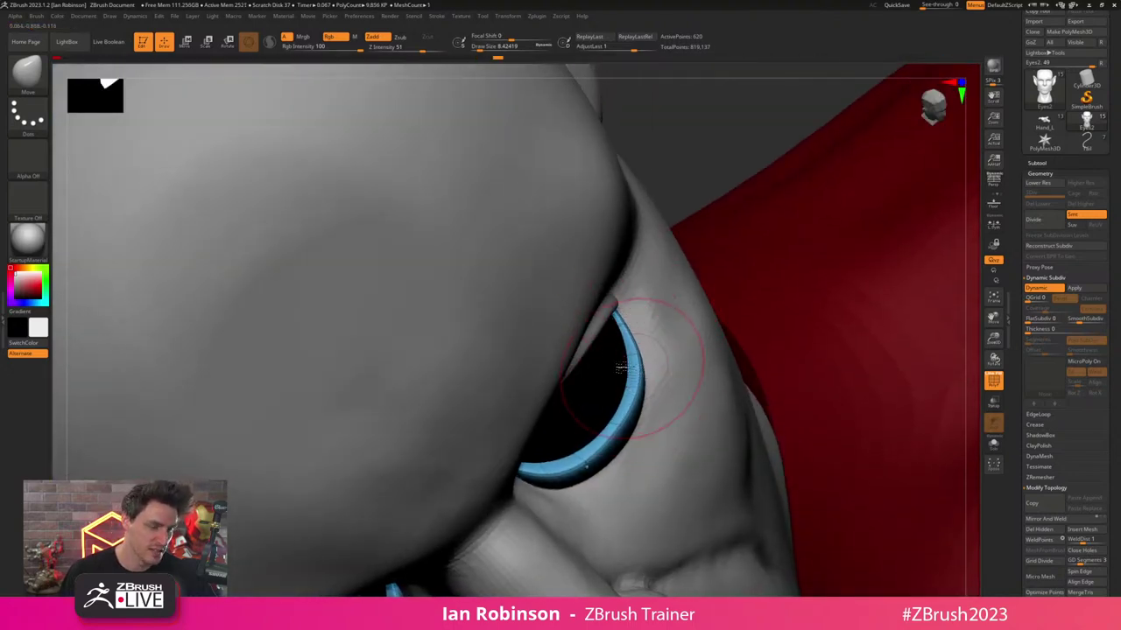
right_click_drag(619, 368, 616, 391)
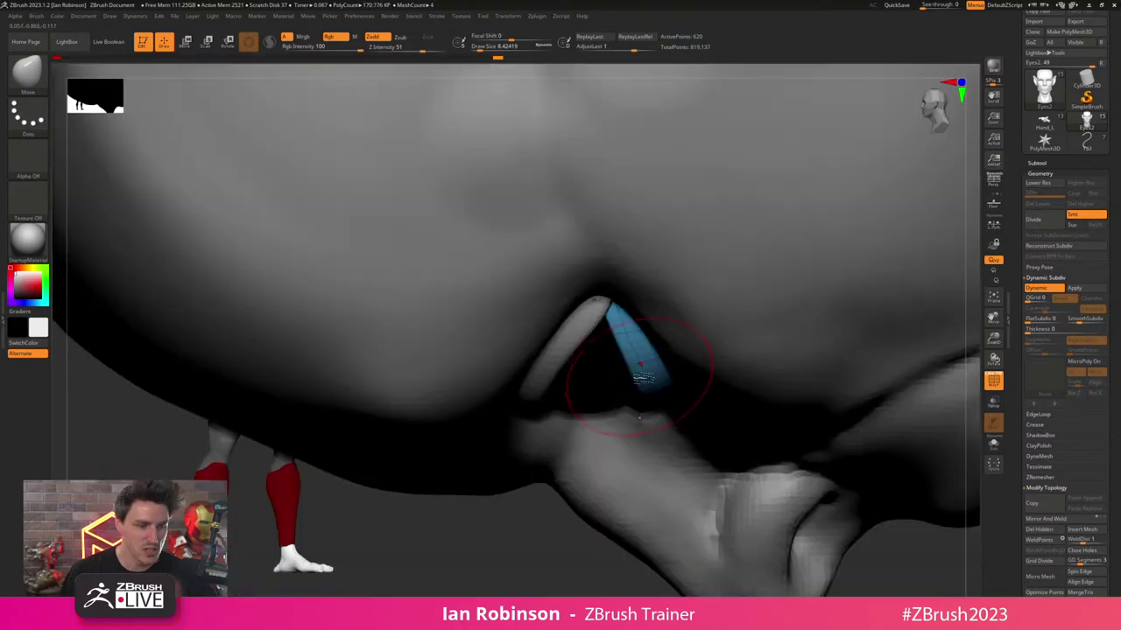
- Return to the upper eyelids and refine their corners with the Move brush at a draw size of about 10.5
key("s")
left_click_drag(641, 378, 640, 377)
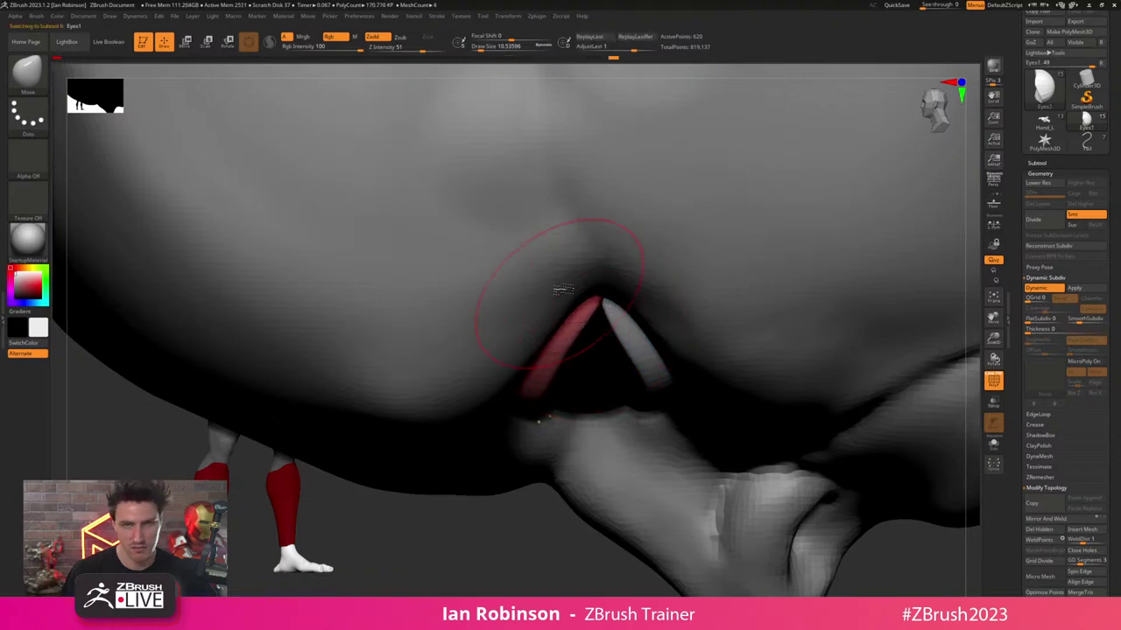
right_click_drag(600, 333, 594, 288)
right_click_drag(567, 324, 583, 310)
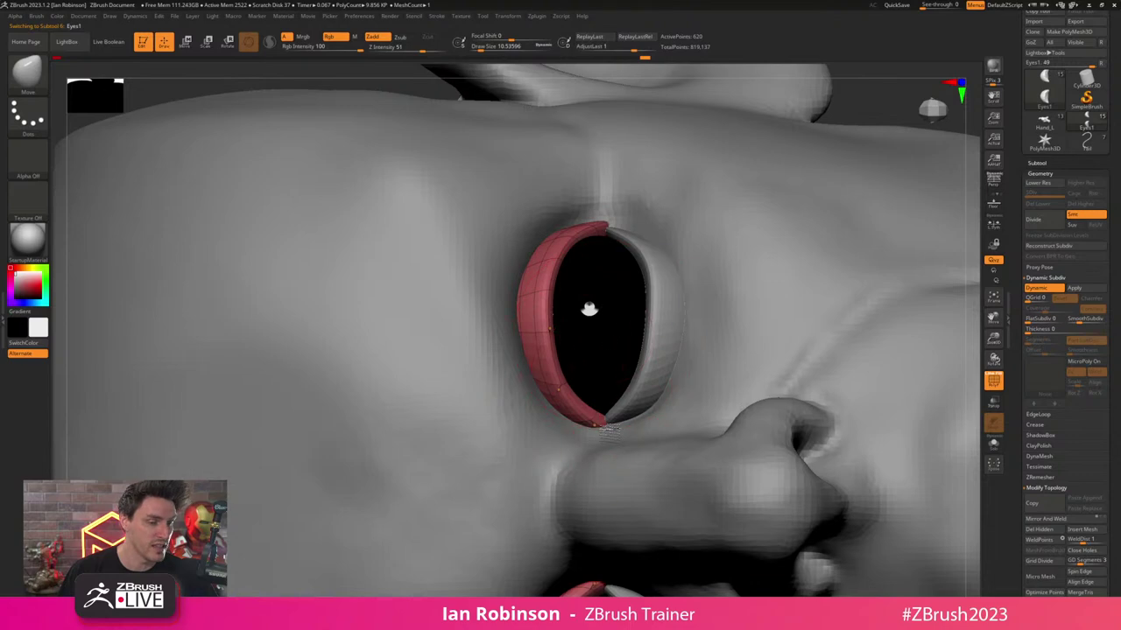
right_click_drag(613, 428, 624, 495)
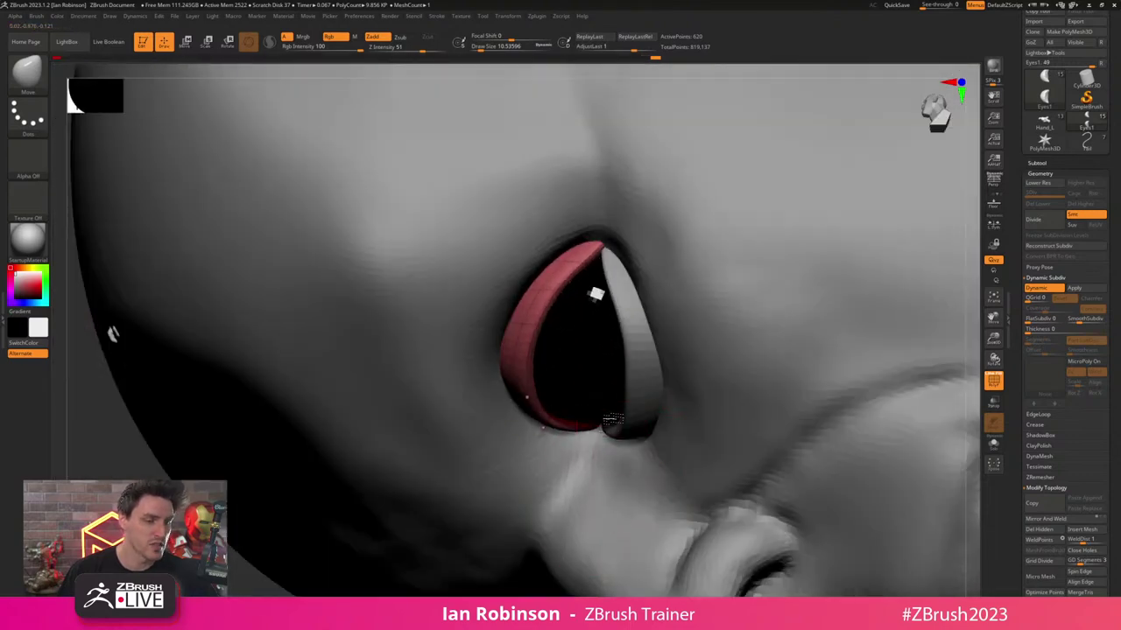
mouse_move(611, 428)
right_mouse_down()
mouse_move(608, 361)
mouse_move(604, 389)
right_mouse_up()
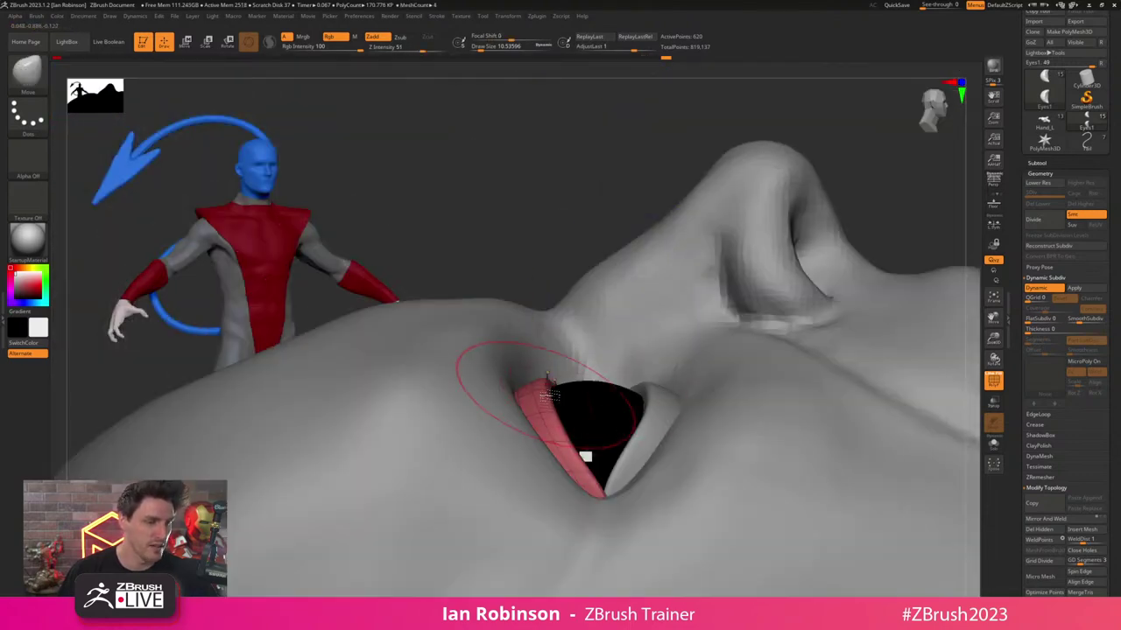
right_click_drag(599, 446, 601, 391, "alt")
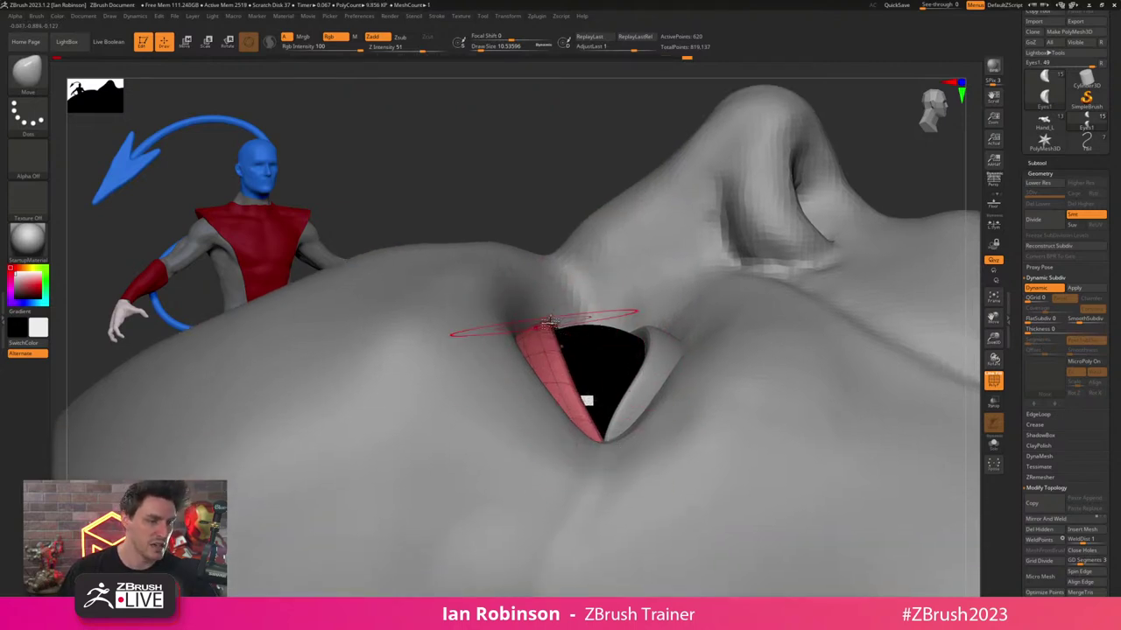
mouse_move(581, 345)
right_mouse_down("alt")
mouse_move(573, 333)
mouse_move(587, 430)
mouse_move(570, 356)
mouse_move(576, 391)
right_mouse_up("alt")
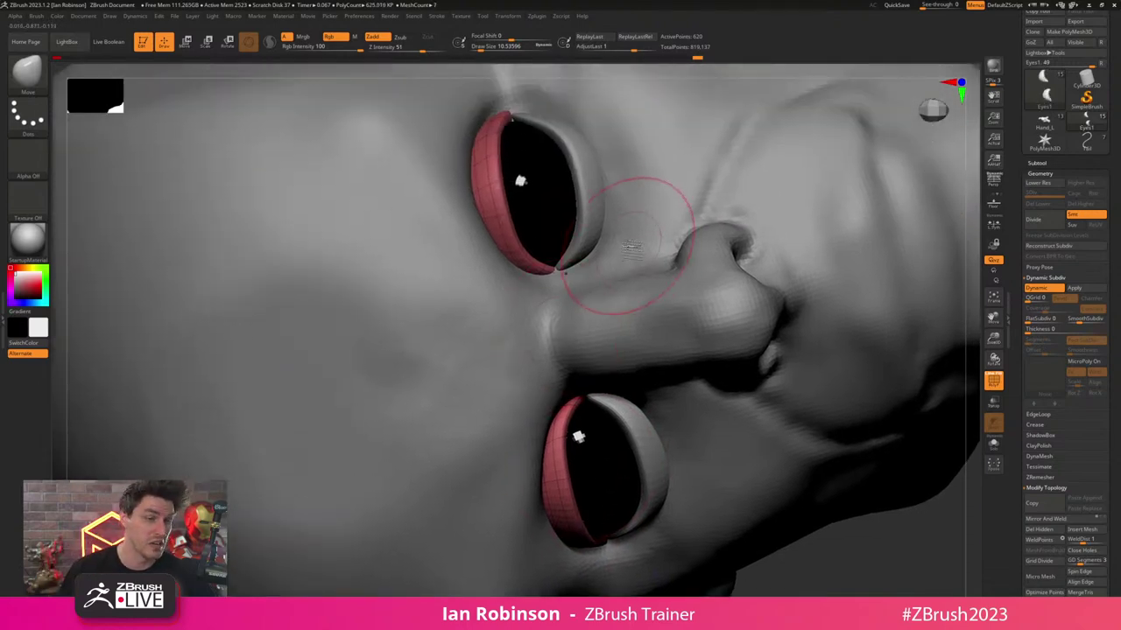
- Switch to the lower eyelids and adjust their shape so they meet the upper eyelids at the corners
right_click_drag(637, 243, 585, 245)
left_click(584, 224, "alt")
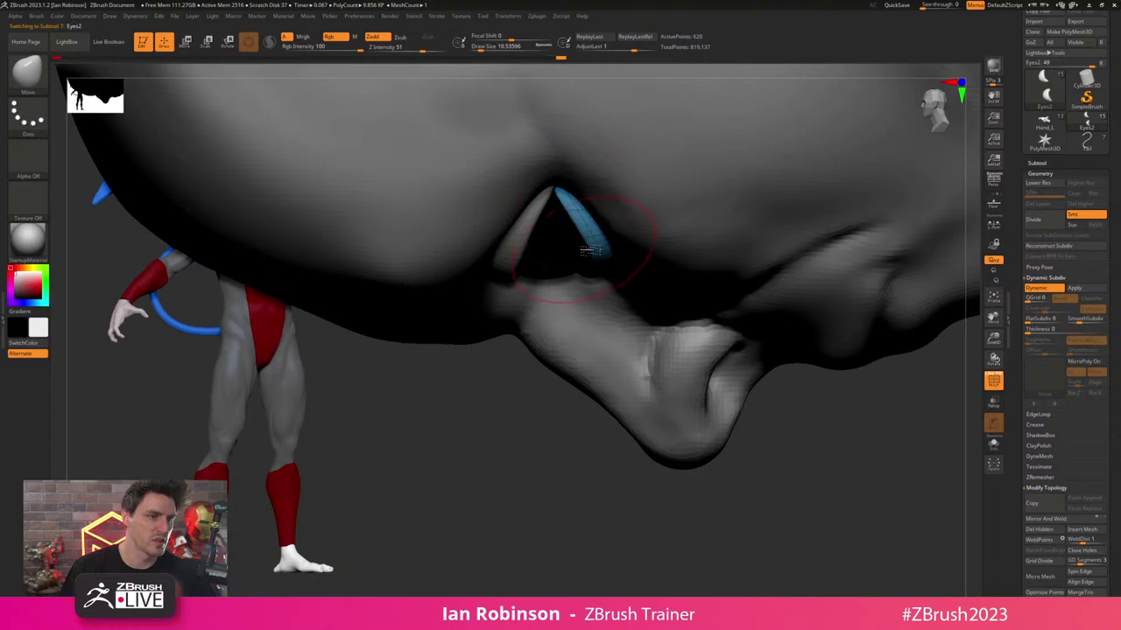
right_click_drag(601, 200, 590, 147)
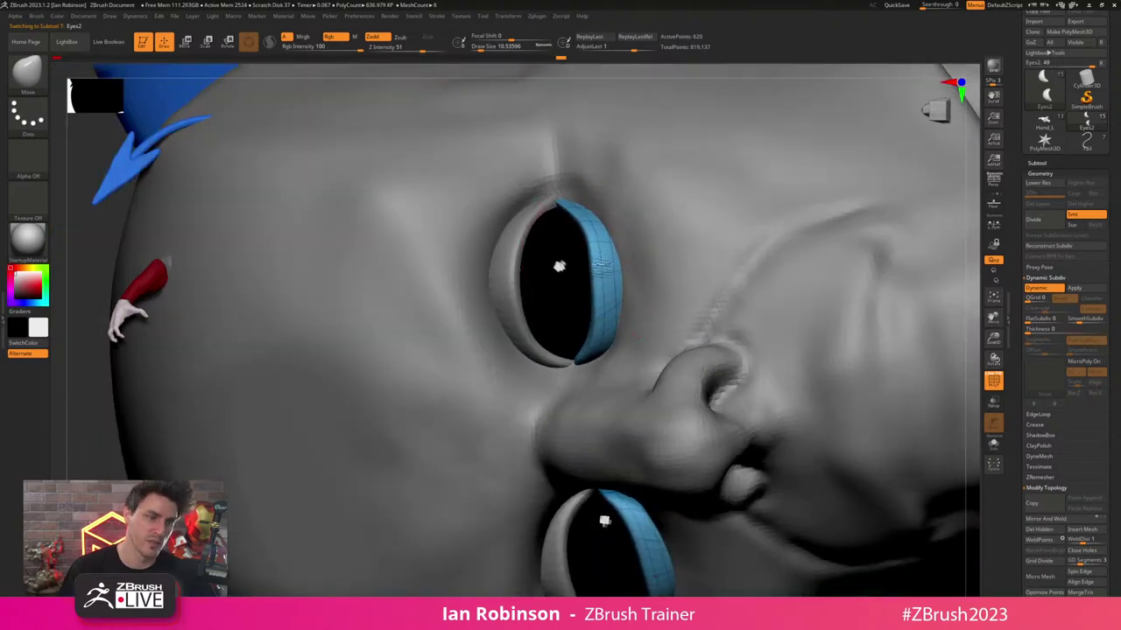
right_click_drag(559, 266, 581, 280)
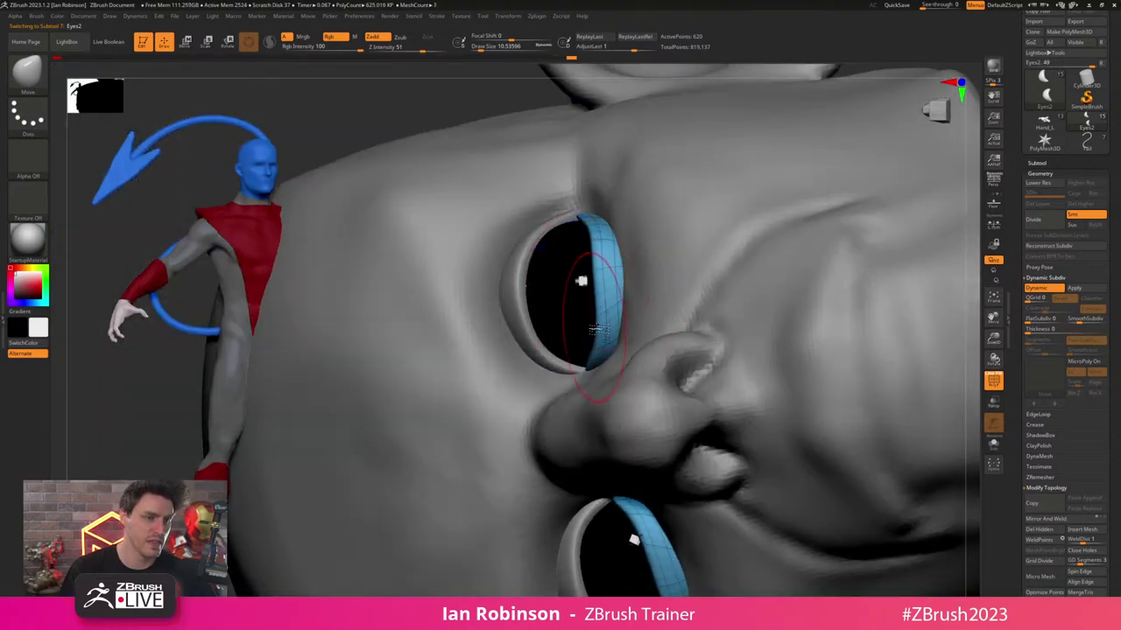
right_click_drag(595, 328, 627, 252)
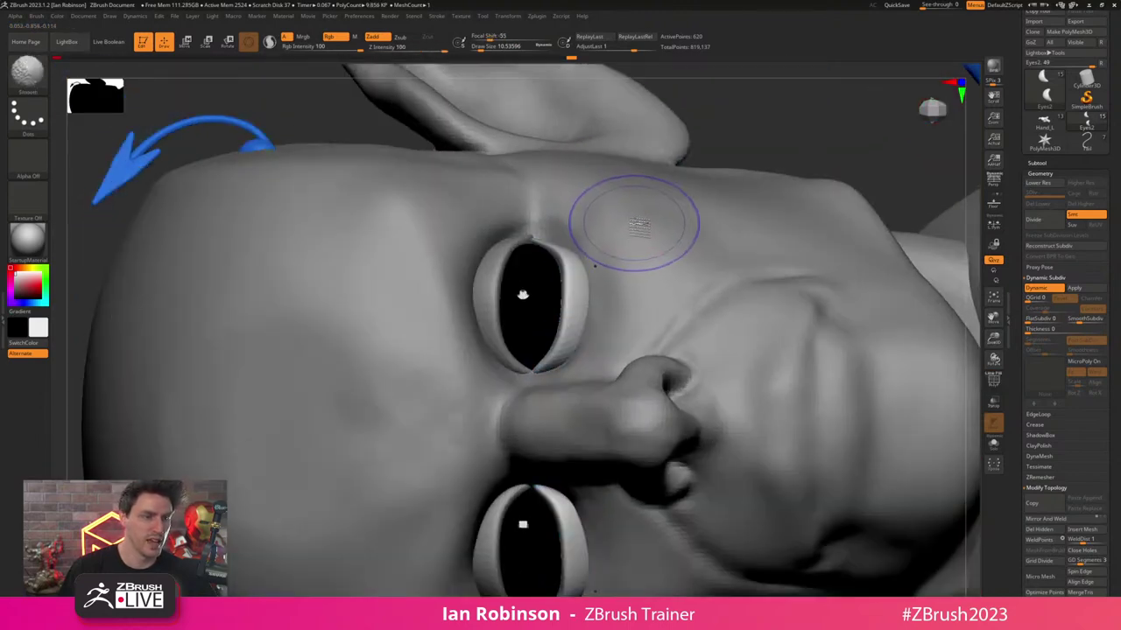
- Activate the head subtool, hide its wireframe, and reshape the cheekbone using the Move brush at a draw size of about 25
left_click(632, 239, "alt")
key("s")
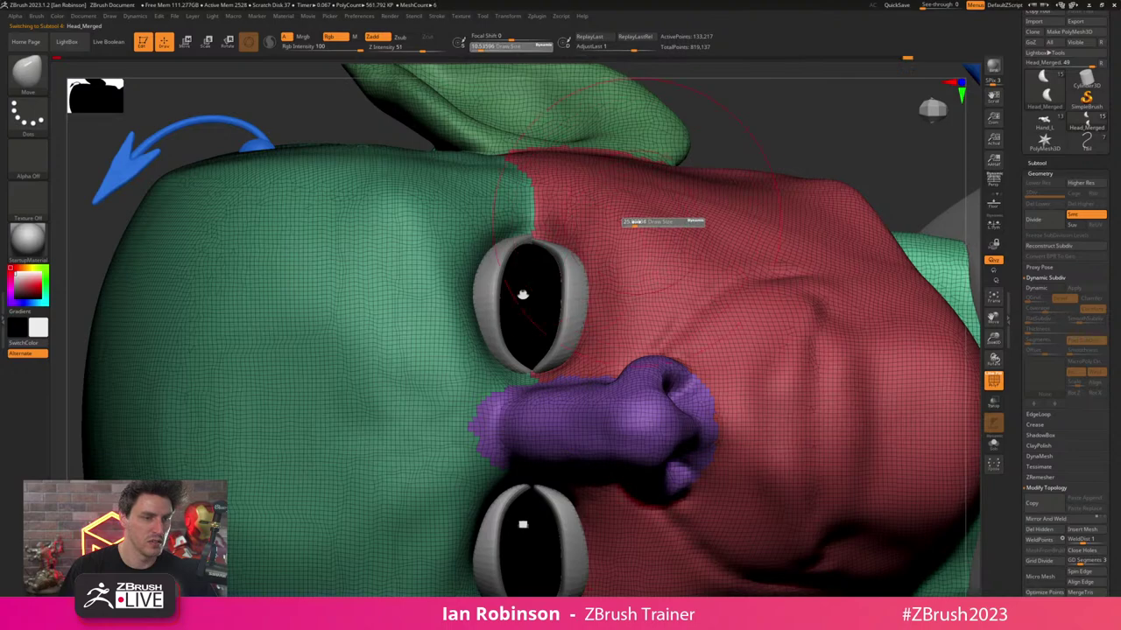
left_click_drag(632, 224, 639, 223)
key("shift+f")
right_click_drag(615, 182, 629, 201)
left_click_drag(629, 196, 625, 186)
mouse_move(624, 186)
right_mouse_down()
mouse_move(655, 173)
mouse_move(632, 187)
right_mouse_up()
- Refine the outer contour of the cheek and jaw using the Move brush at a draw size of about 23
key("s")
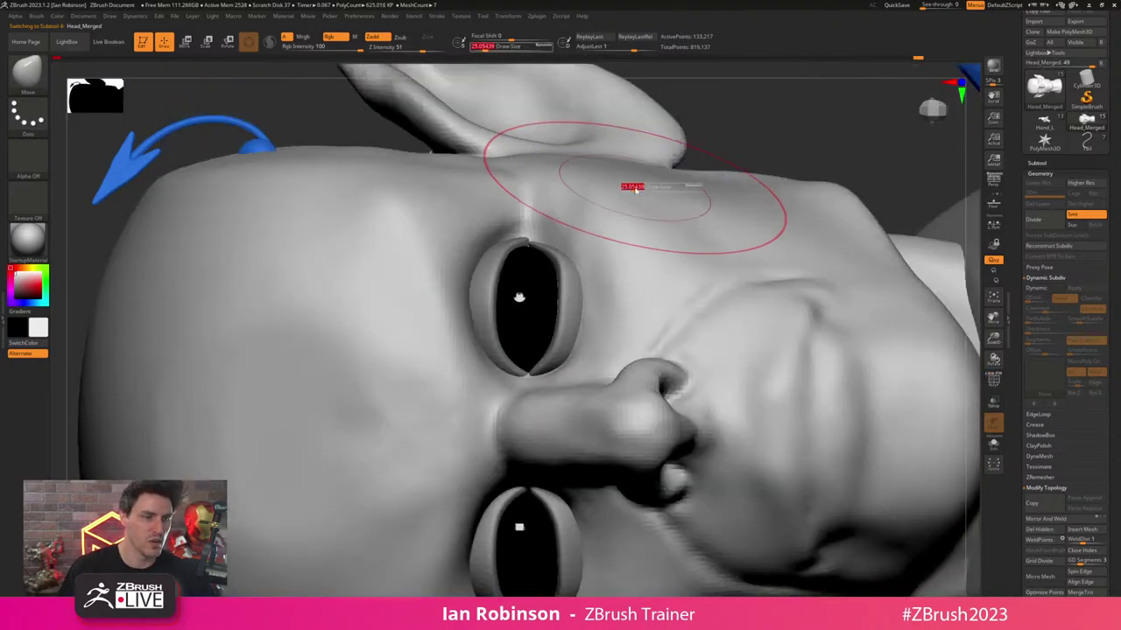
left_click_drag(632, 186, 619, 202)
mouse_move(607, 215)
right_mouse_down("ctrl")
mouse_move(600, 186)
mouse_move(635, 220)
right_mouse_up("ctrl")
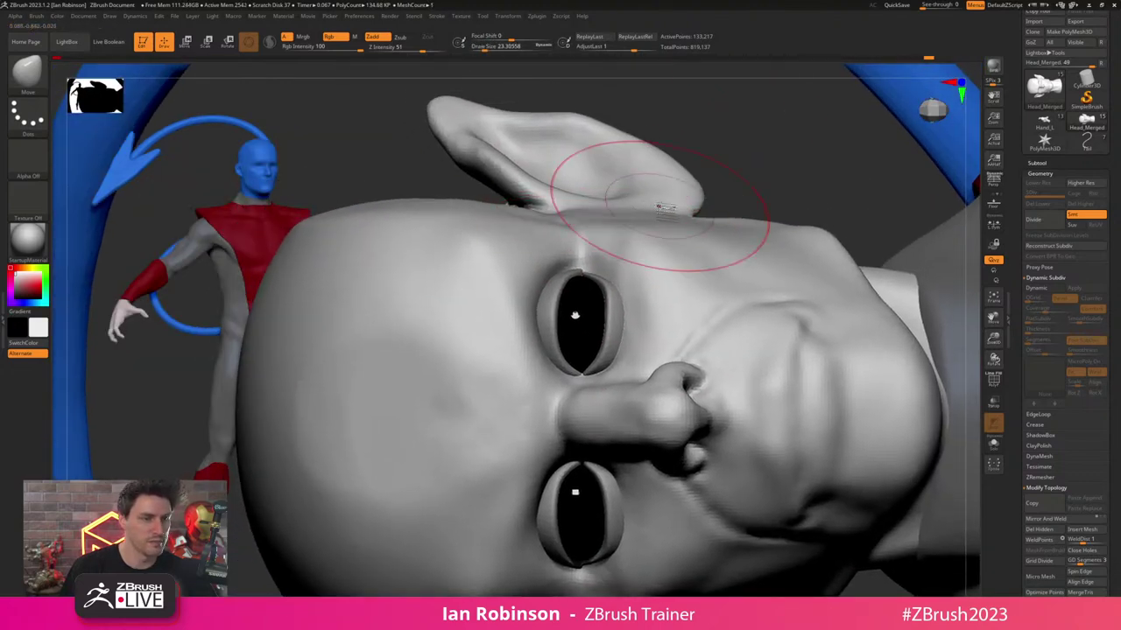
right_click_drag(795, 212, 743, 187, "alt")
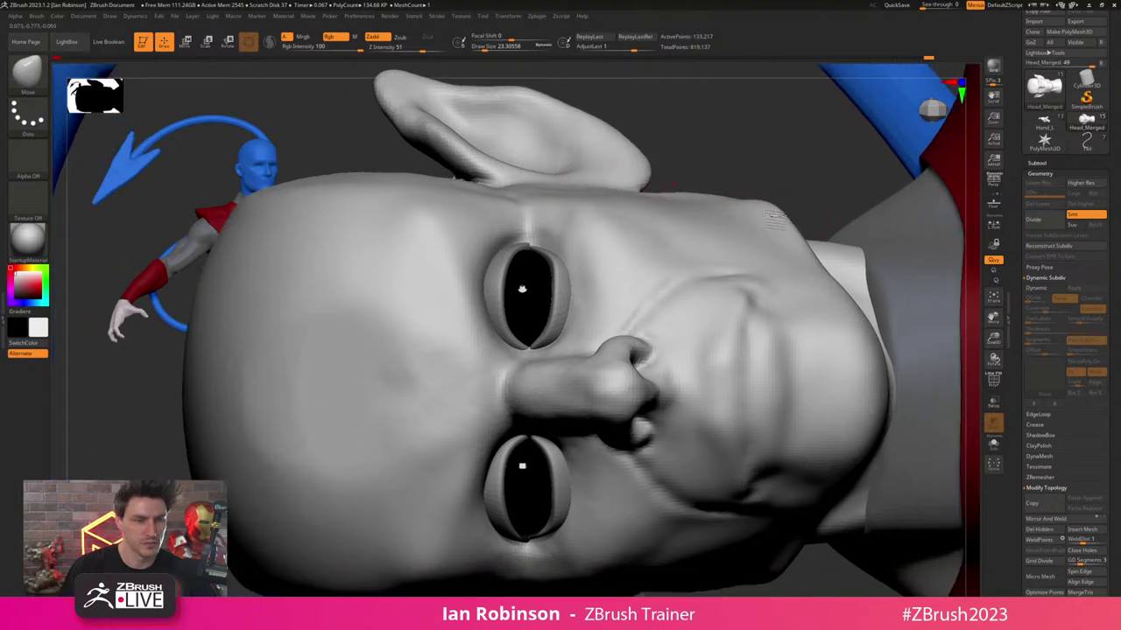
left_click_drag(739, 201, 737, 208)
right_click_drag(744, 205, 724, 205)
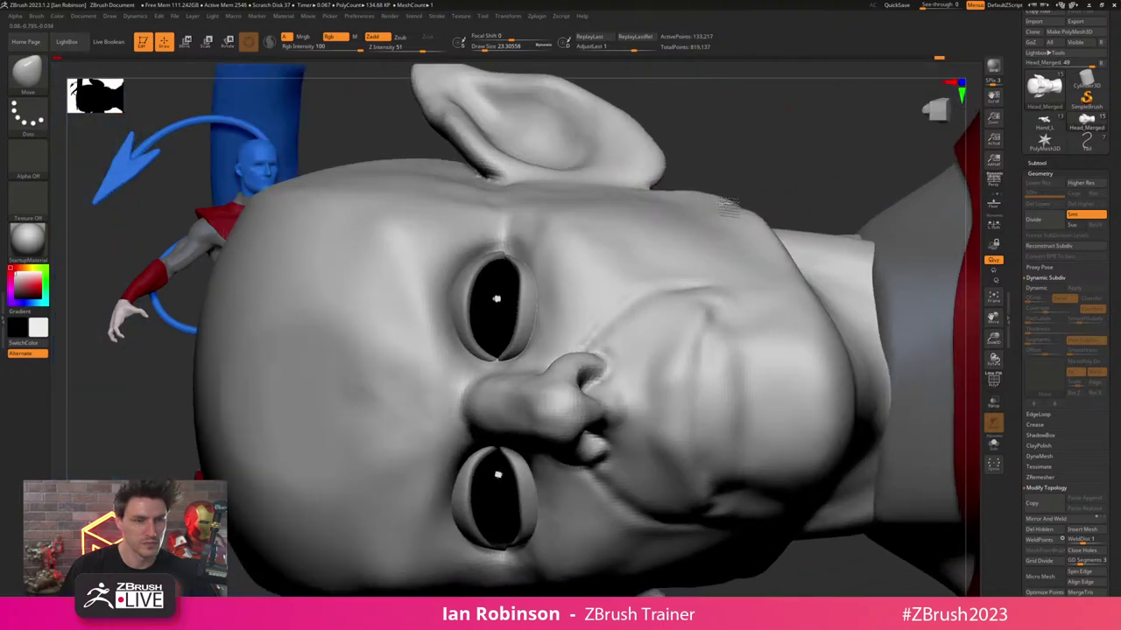
left_click_drag(732, 200, 730, 206)
mouse_move(734, 202)
right_mouse_down()
mouse_move(743, 249)
mouse_move(734, 228)
right_mouse_up()
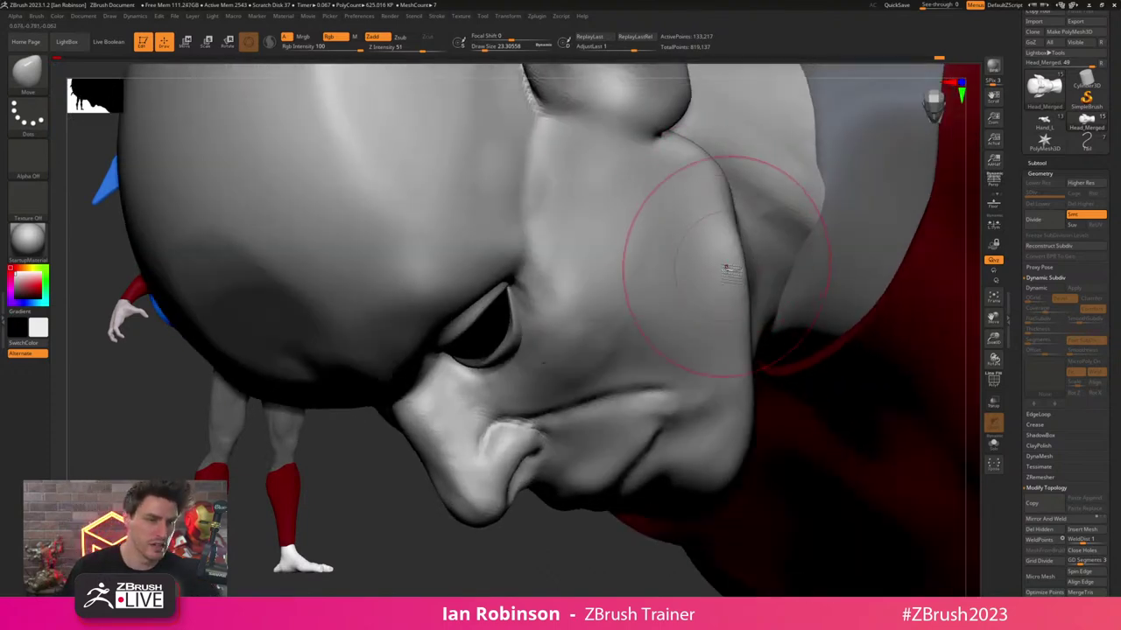
- Reshape the jawline and chin from the side using the Move brush at a draw size of about 28.75
mouse_move(723, 269)
right_mouse_down("ctrl")
mouse_move(706, 242)
mouse_move(702, 269)
right_mouse_up("ctrl")
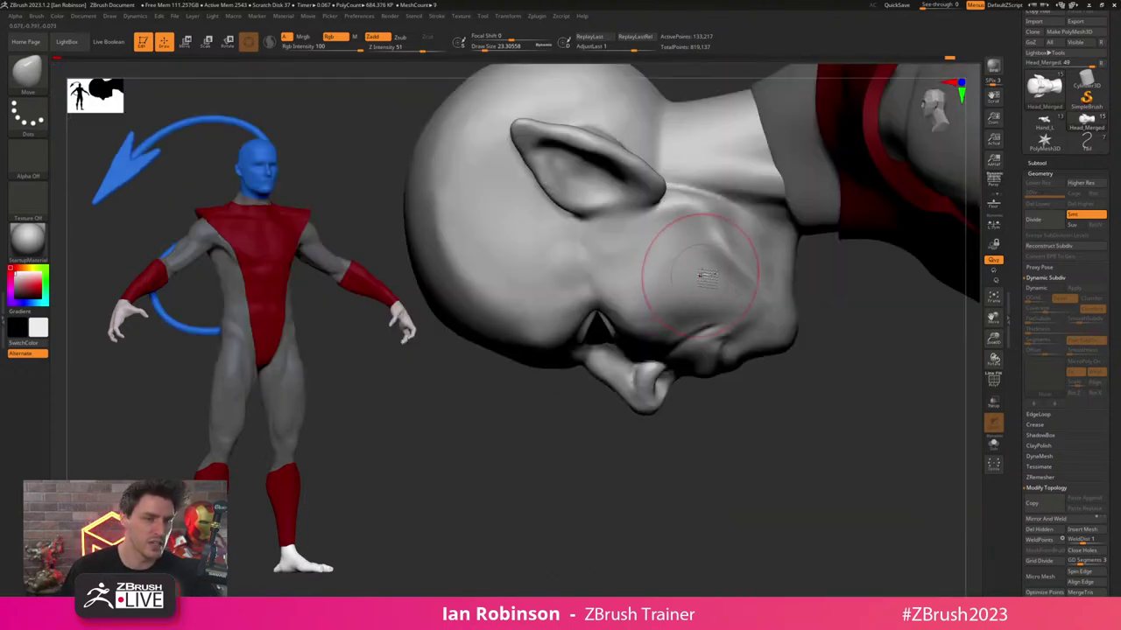
key("s")
mouse_move(792, 260)
left_mouse_down()
mouse_move(788, 234)
mouse_move(772, 248)
left_mouse_up()
key("s")
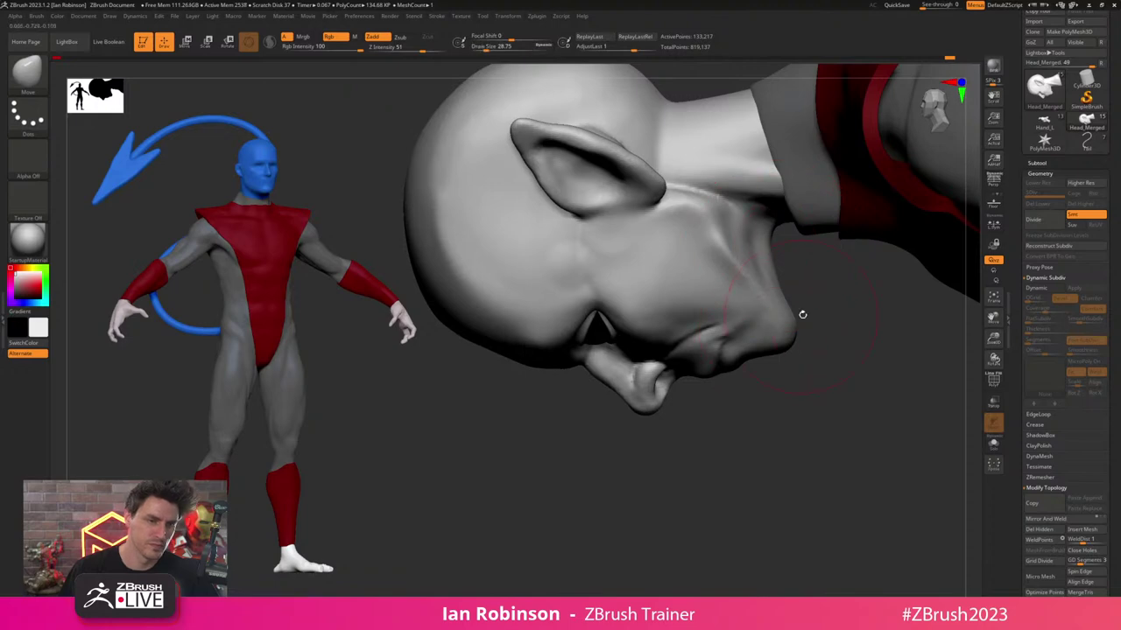
right_click_drag(803, 314, 800, 343, "ctrl")
left_click_drag(798, 361, 794, 370)
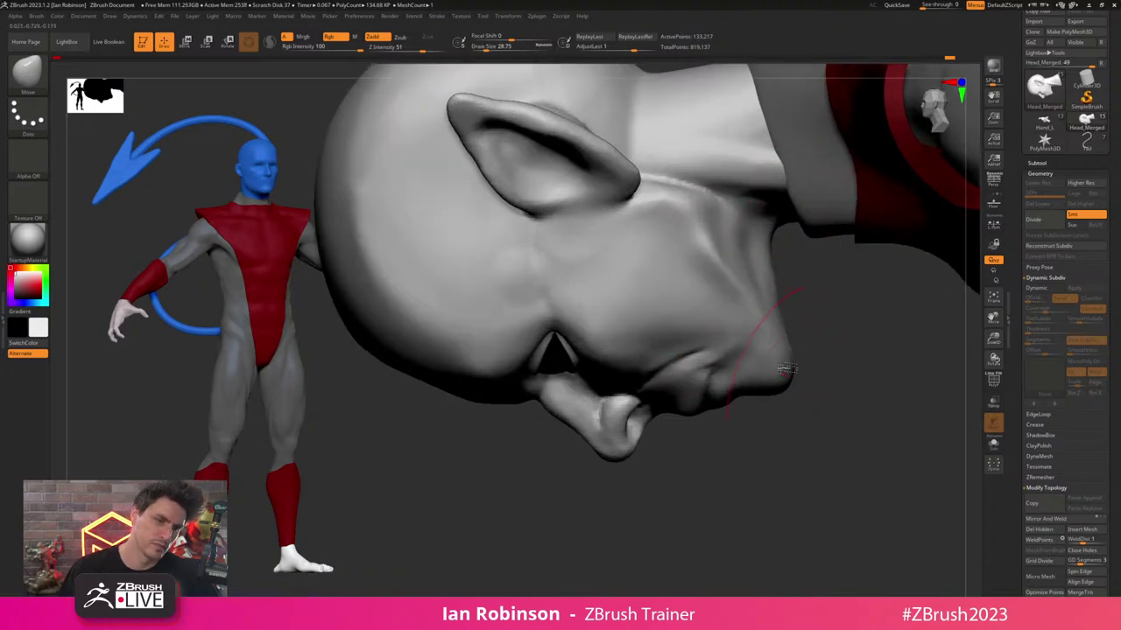
- Switch to the ClayBuildup brush and set its draw size to about 8.4 for working on the jawline
key("b")
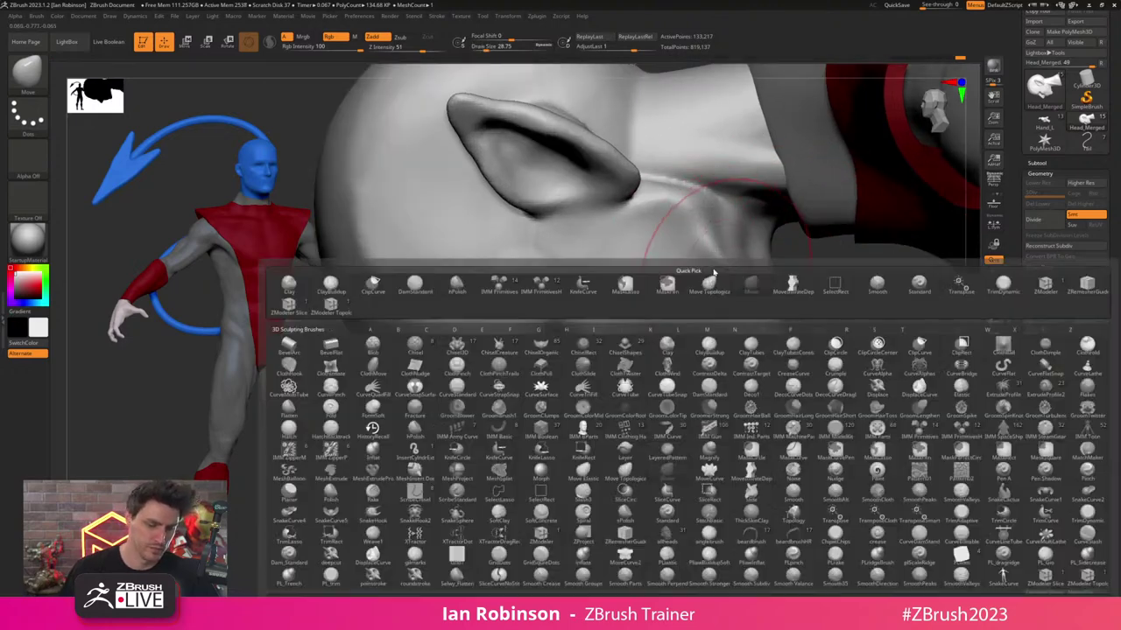
key("c")
key("b")
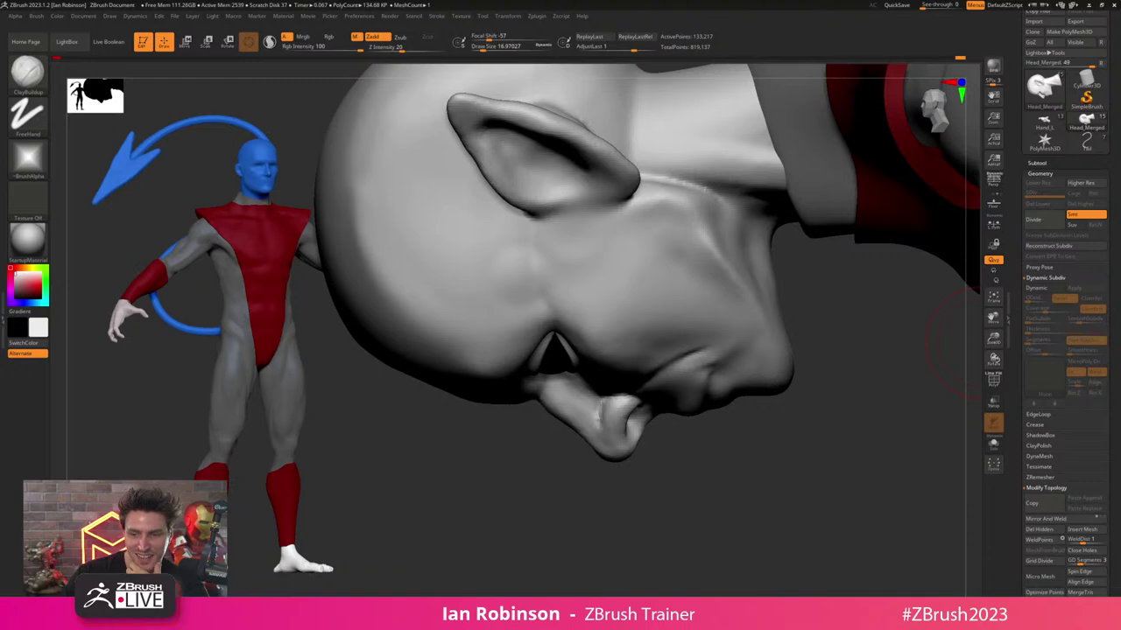
right_click_drag(713, 398, 696, 431)
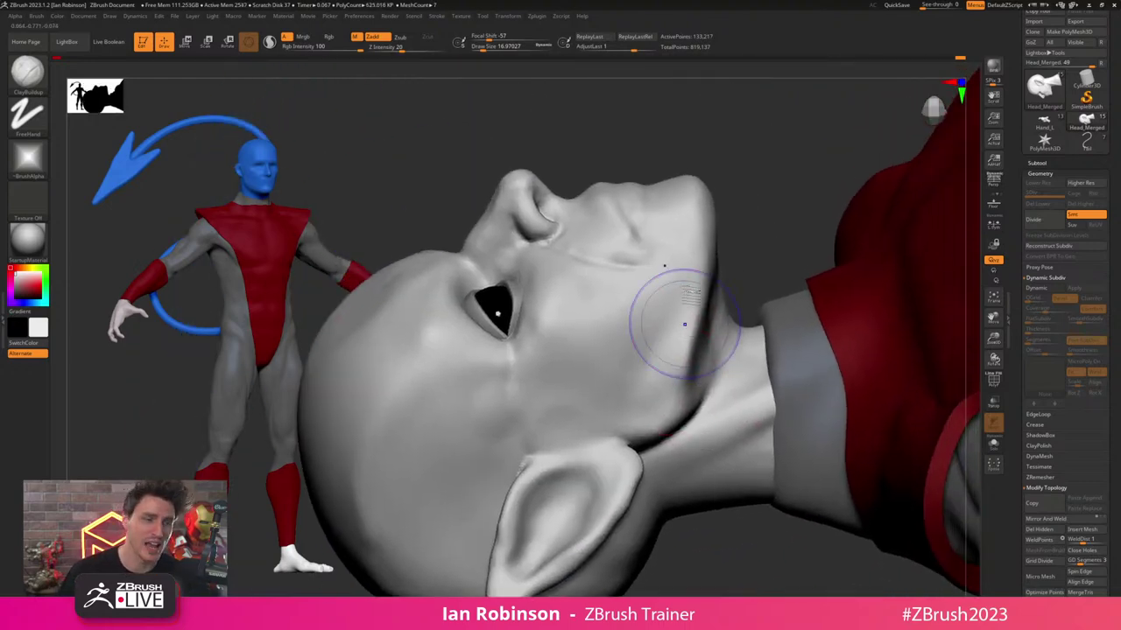
mouse_move(683, 323)
right_mouse_down()
mouse_move(690, 257)
mouse_move(697, 319)
right_mouse_up()
key("space")
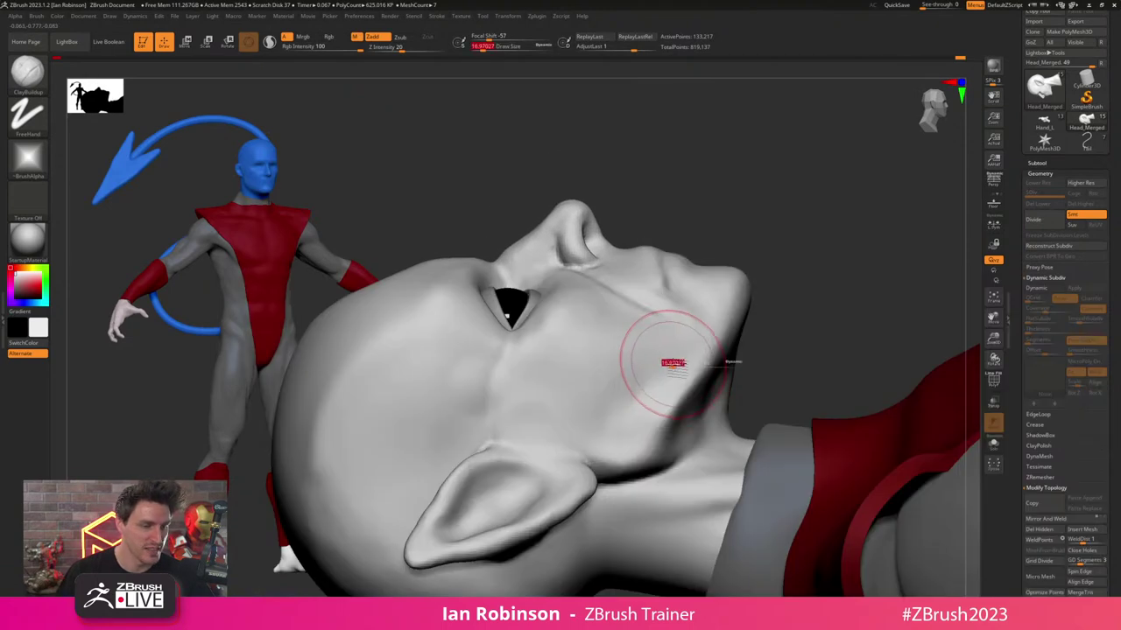
left_click_drag(733, 363, 673, 363)
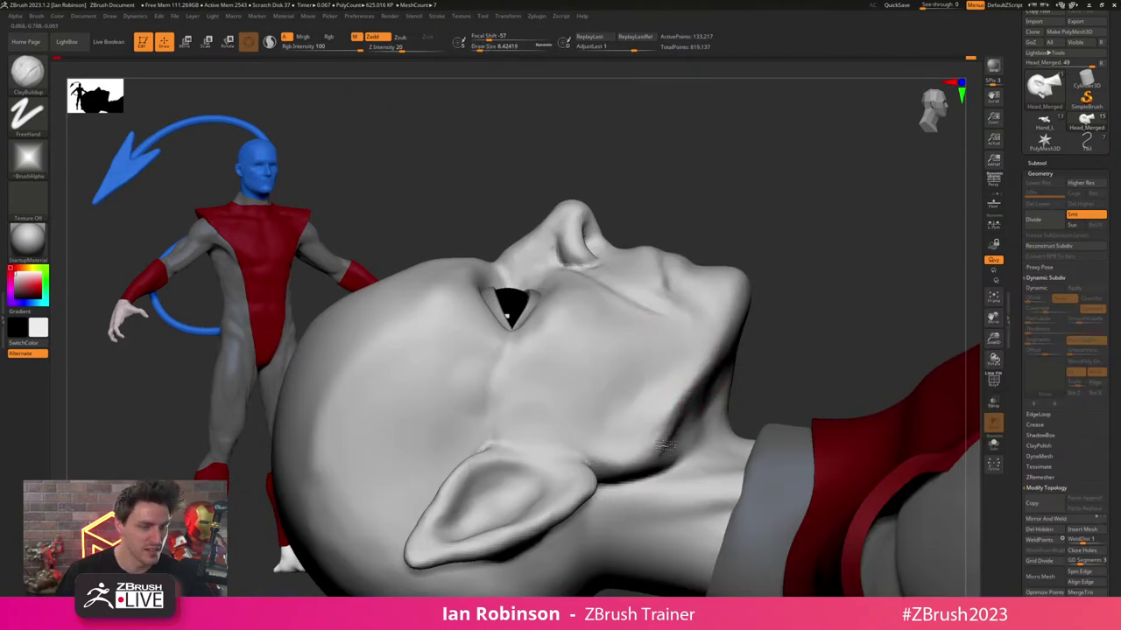
- Set the ClayBuildup draw size to about 10.5 and build up the jaw corner near the ear
key("s")
left_click_drag(676, 413, 667, 453)
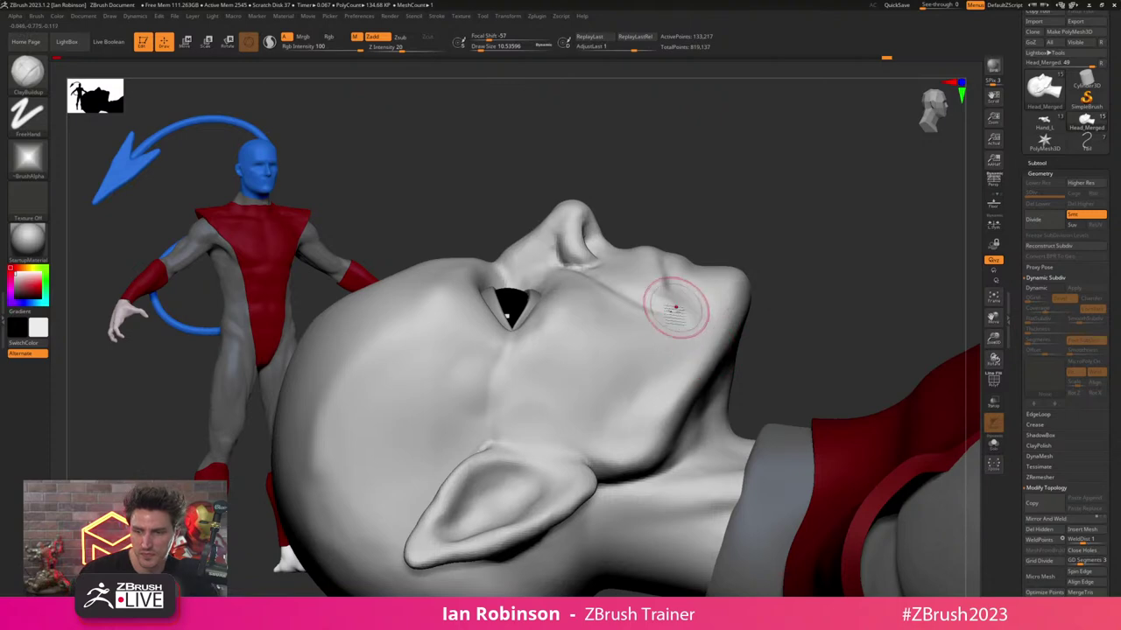
- Set the draw size to about 11.7, switch to the DamStandard brush, and carve a crease under the eye toward the nose
right_click_drag(675, 327, 734, 335)
right_click_drag(701, 263, 683, 343)
mouse_move(666, 307)
right_mouse_down("ctrl")
mouse_move(630, 368)
mouse_move(683, 473)
right_mouse_up("ctrl")
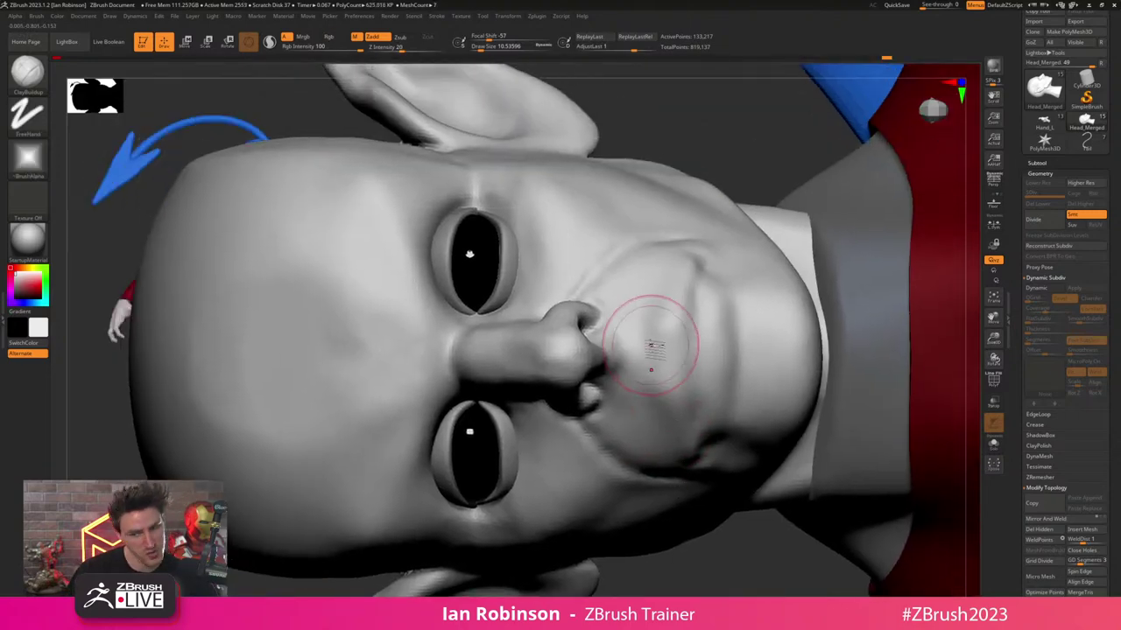
right_click_drag(612, 249, 618, 253, "ctrl")
key("s")
left_click_drag(590, 182, 593, 180)
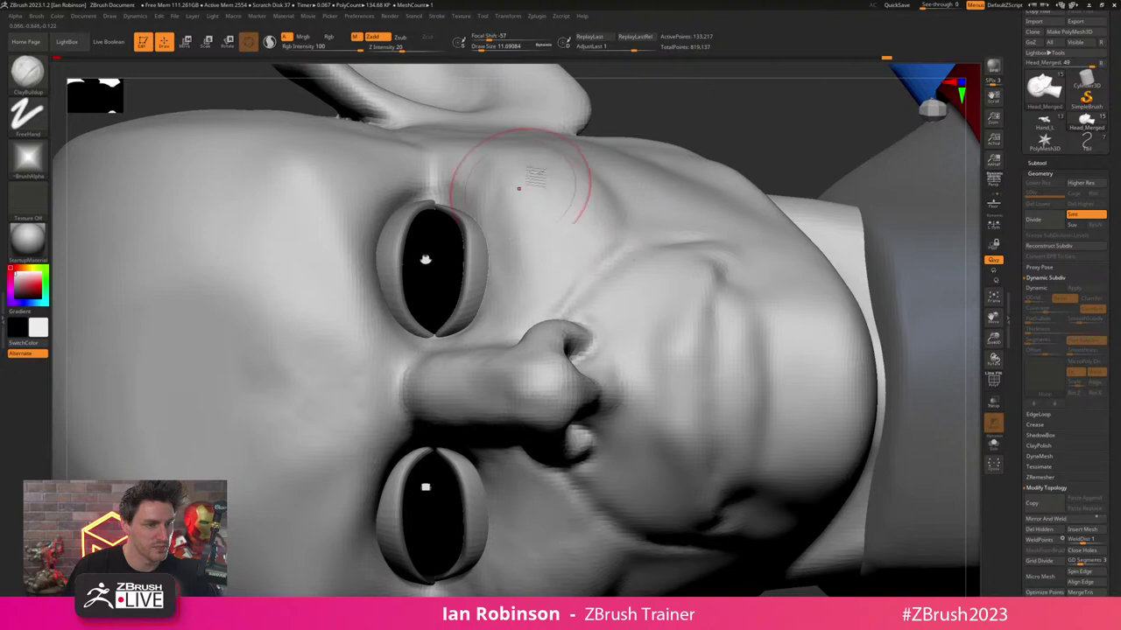
key("b")
key("s")
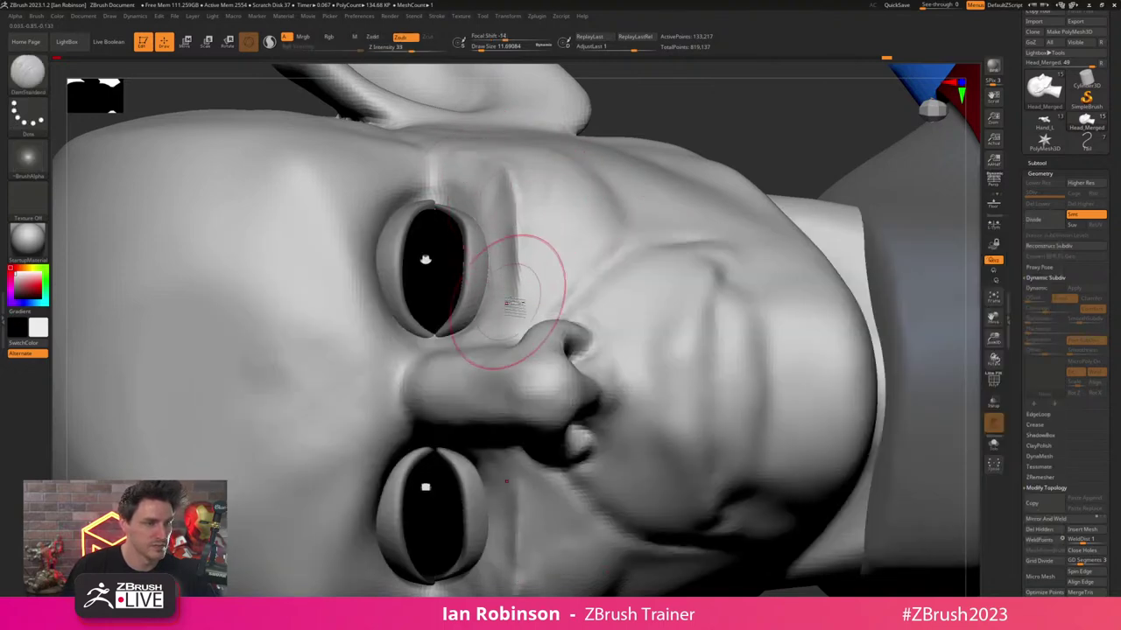
left_click_drag(517, 292, 489, 329)
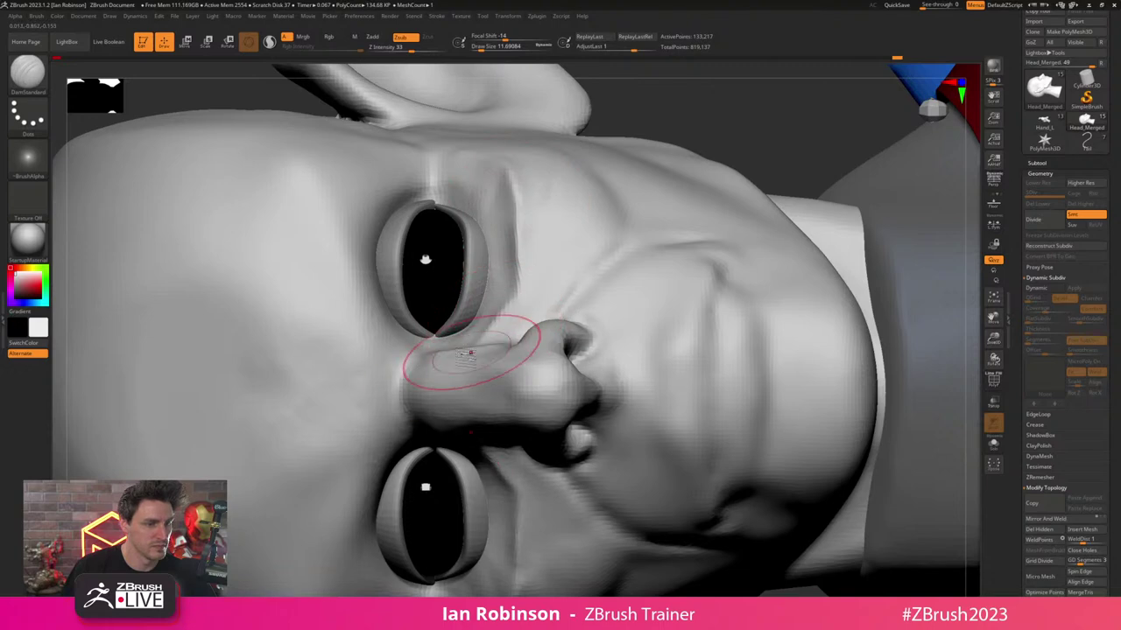
- Raise a sharper ridge along the side of the nose bridge using the inverted DamStandard brush
right_click_drag(555, 353, 457, 370)
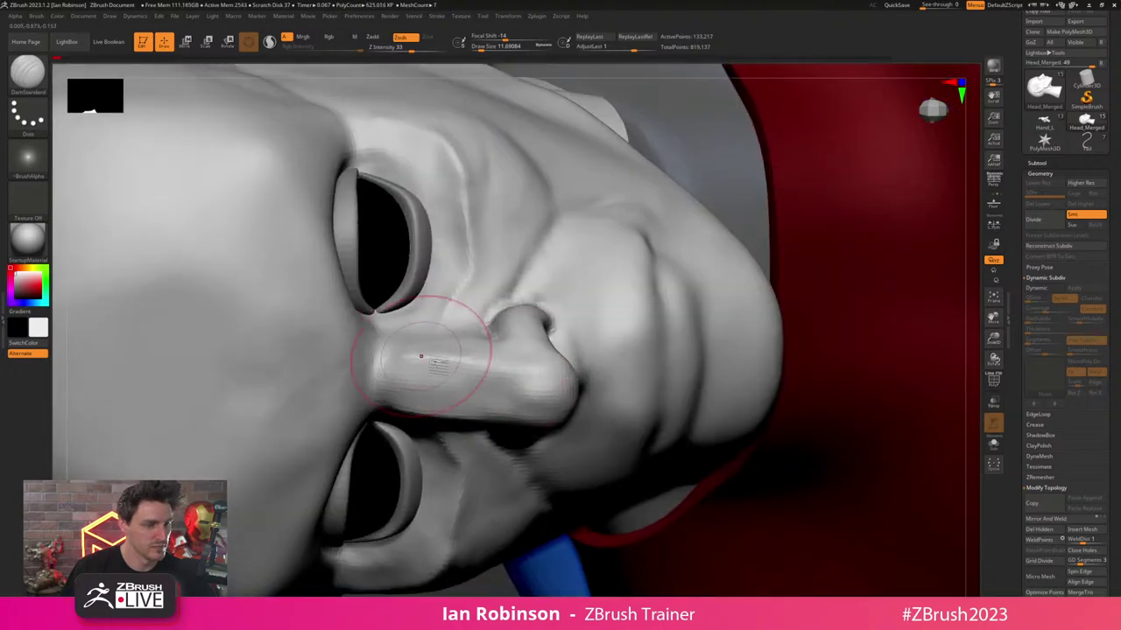
left_click_drag(421, 357, 545, 368, "alt")
left_click_drag(380, 356, 436, 357, "alt")
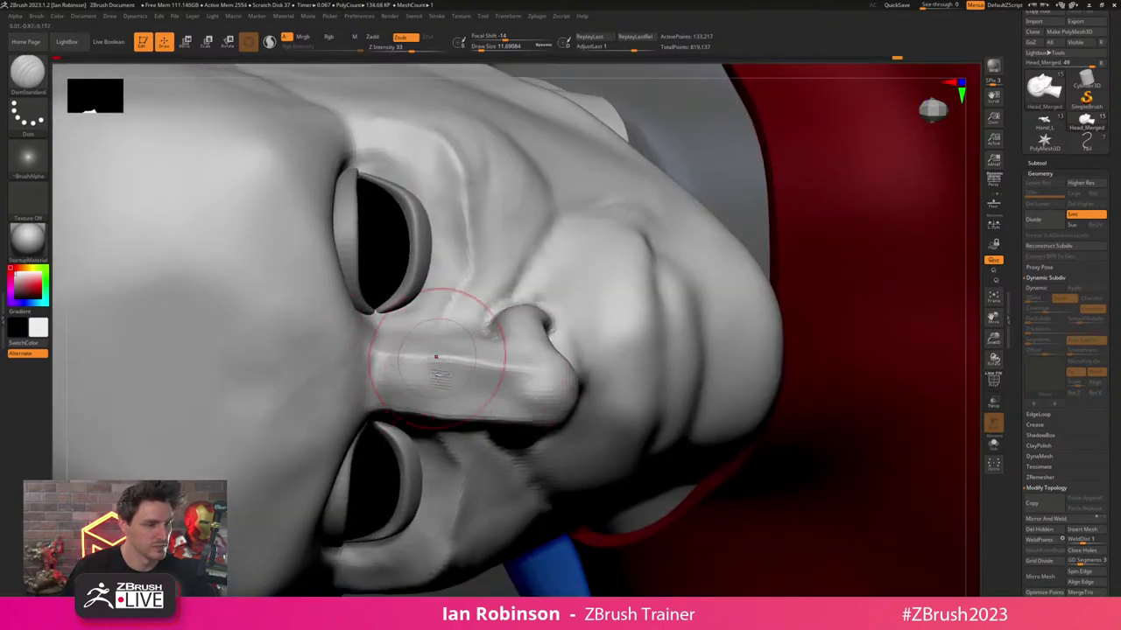
mouse_move(436, 357)
right_mouse_down()
mouse_move(415, 343)
mouse_move(450, 350)
right_mouse_up()
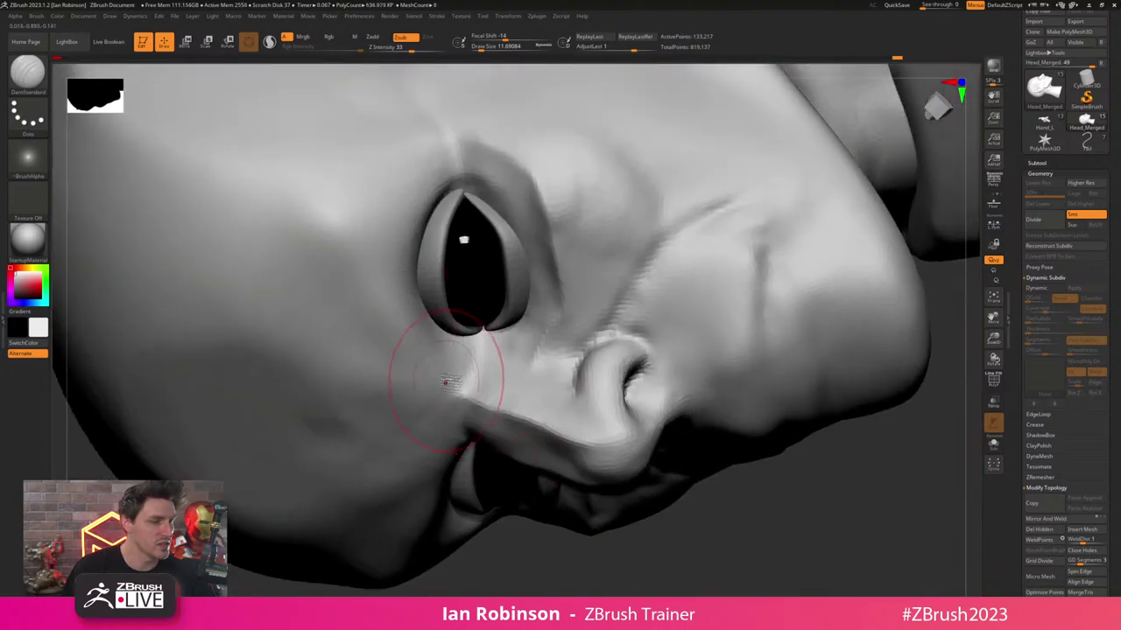
- Undo the last temple stroke and carve a crease from the outer brow toward the temple with DamStandard
right_click_drag(415, 279, 523, 245, "ctrl")
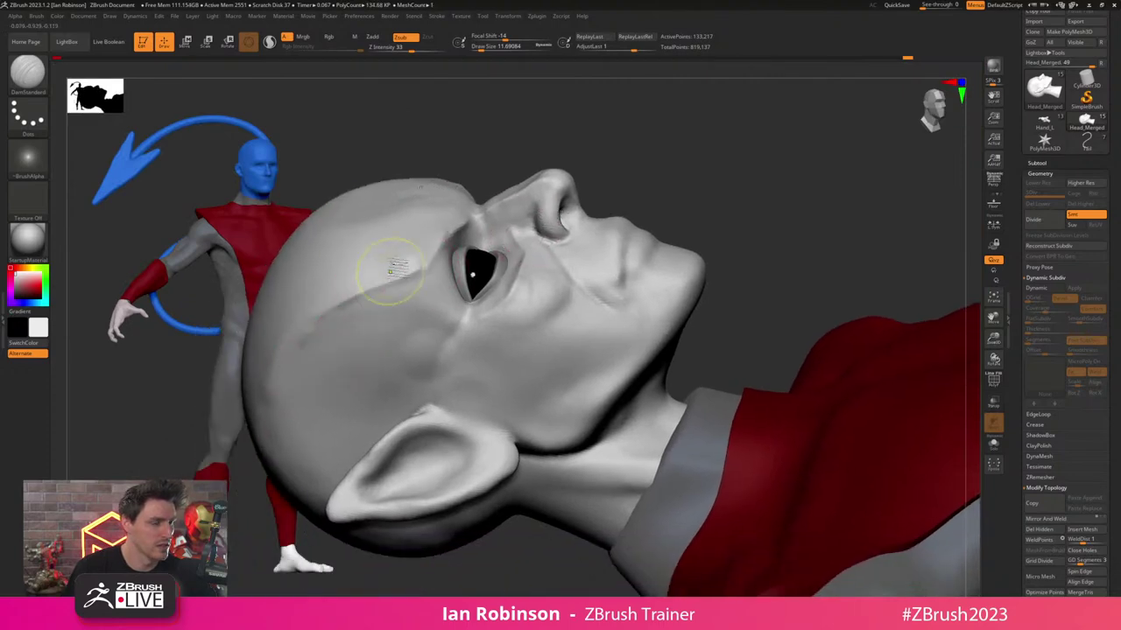
key("ctrl+z")
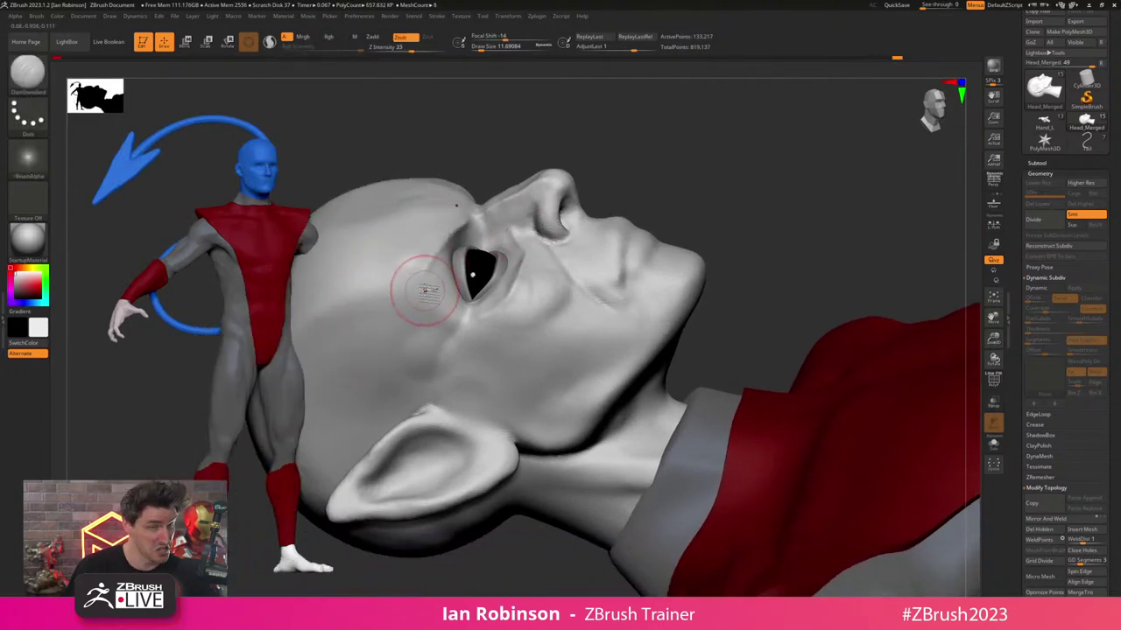
left_click_drag(427, 262, 409, 288)
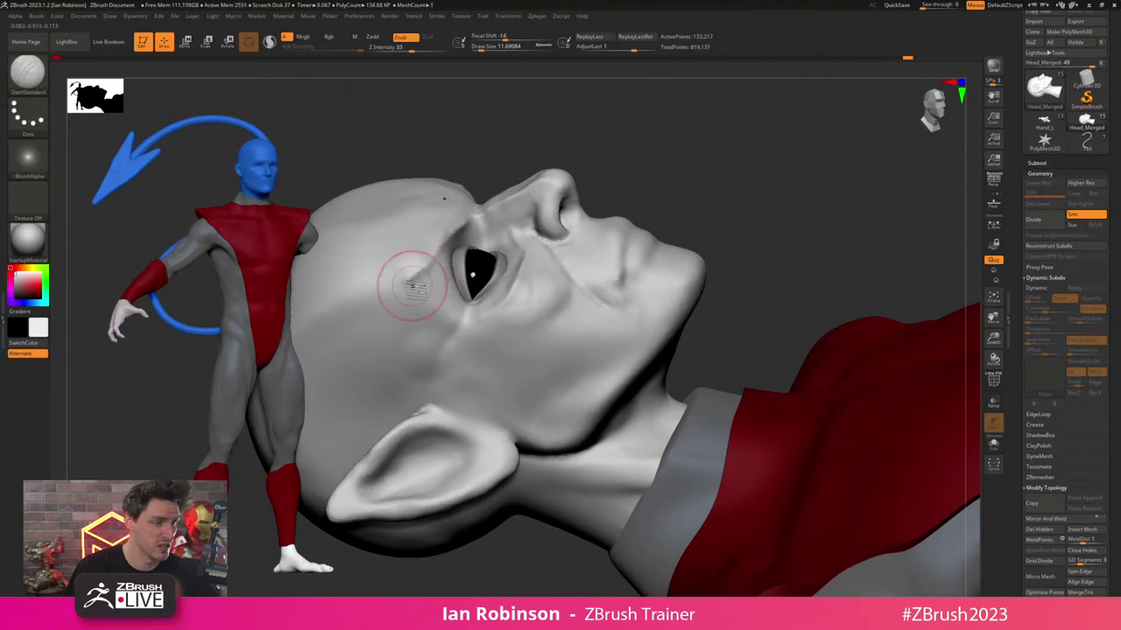
- Try to extend the temporal line from the outer brow across the side of the forehead, undoing each stroke
right_click_drag(409, 287, 545, 273)
key("s")
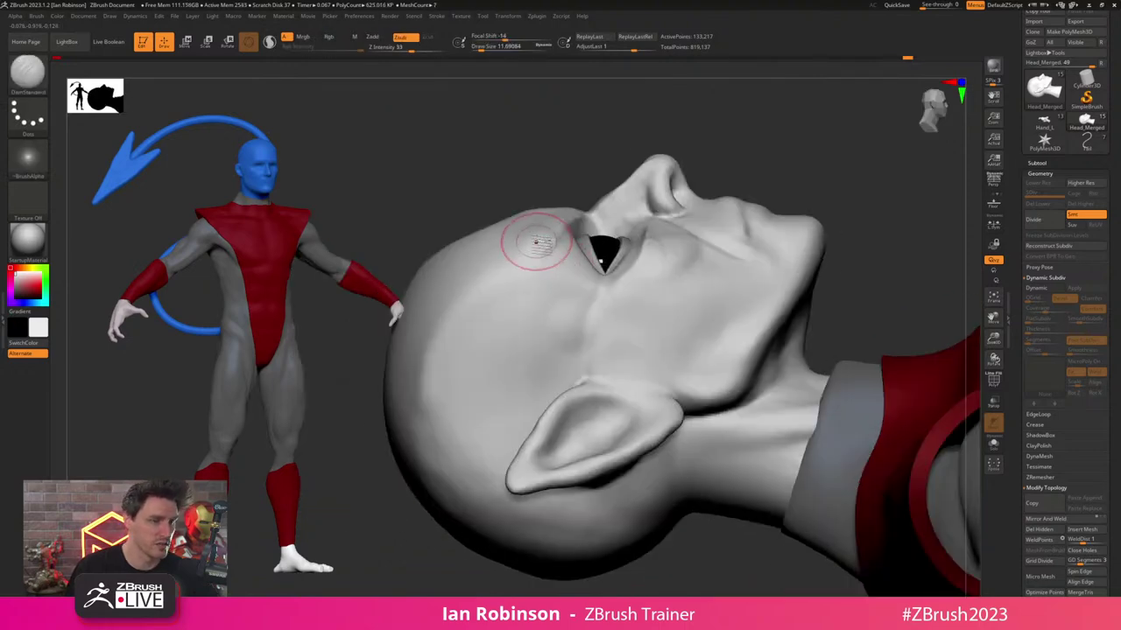
left_click_drag(537, 243, 471, 279)
key("ctrl+z")
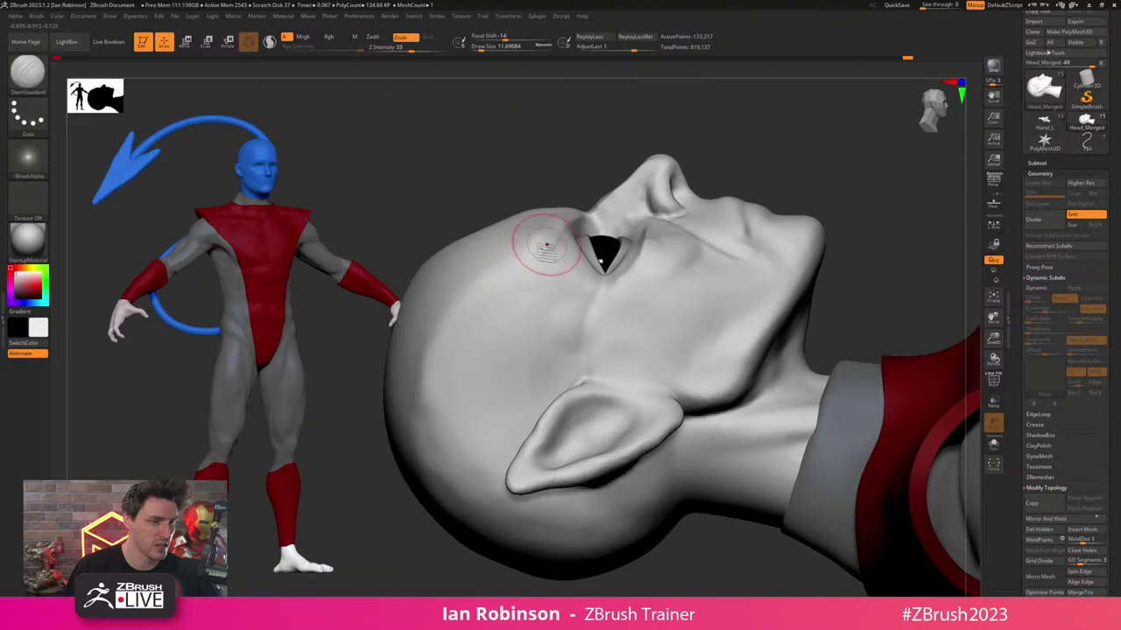
left_click_drag(549, 245, 467, 303)
key("ctrl+z")
- Define the cheekbone plane with DamStandard strokes from the outer eye corner toward the mouth
right_click_drag(566, 256, 623, 276)
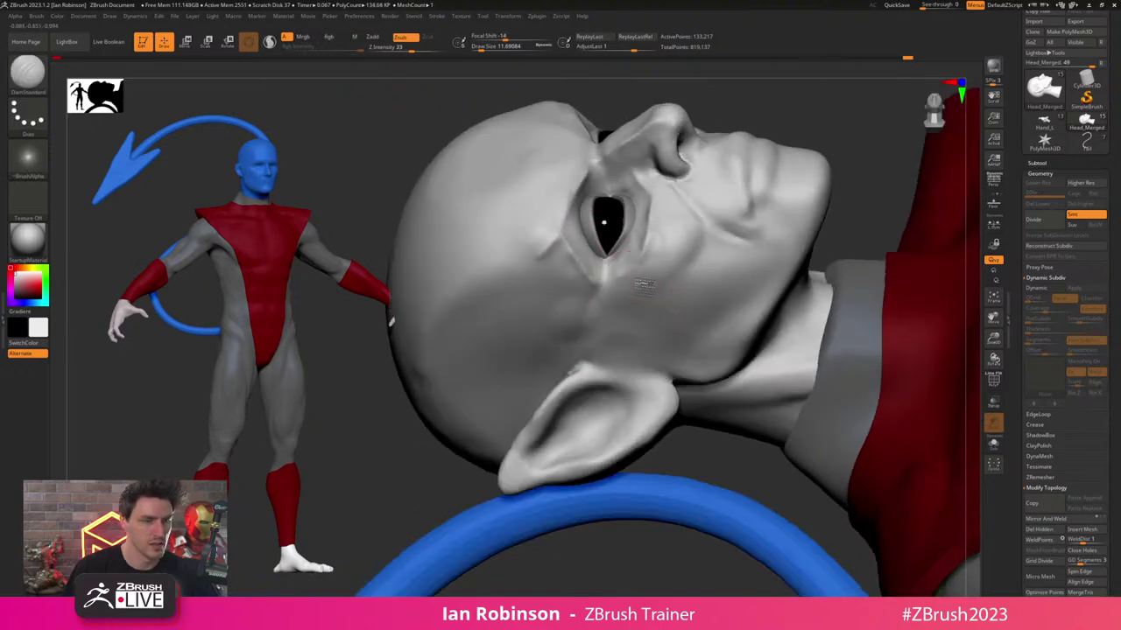
left_click_drag(628, 277, 698, 255)
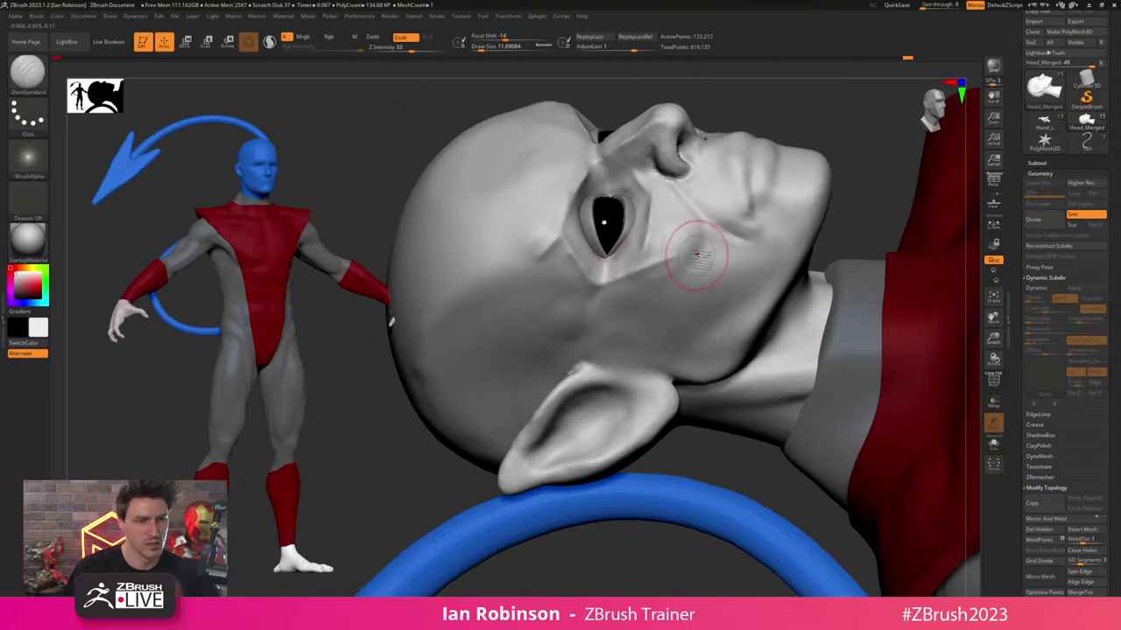
right_click_drag(655, 249, 644, 295, "alt")
mouse_move(603, 221)
left_mouse_down()
mouse_move(628, 245)
mouse_move(663, 246)
left_mouse_up()
- Isolate the head subtool in Solo mode and set the DamStandard draw size to about 20
mouse_move(683, 263)
right_mouse_down()
mouse_move(682, 238)
mouse_move(684, 343)
right_mouse_up()
mouse_move(643, 267)
right_mouse_down()
mouse_move(666, 305)
mouse_move(635, 442)
mouse_move(608, 304)
mouse_move(617, 219)
right_mouse_up()
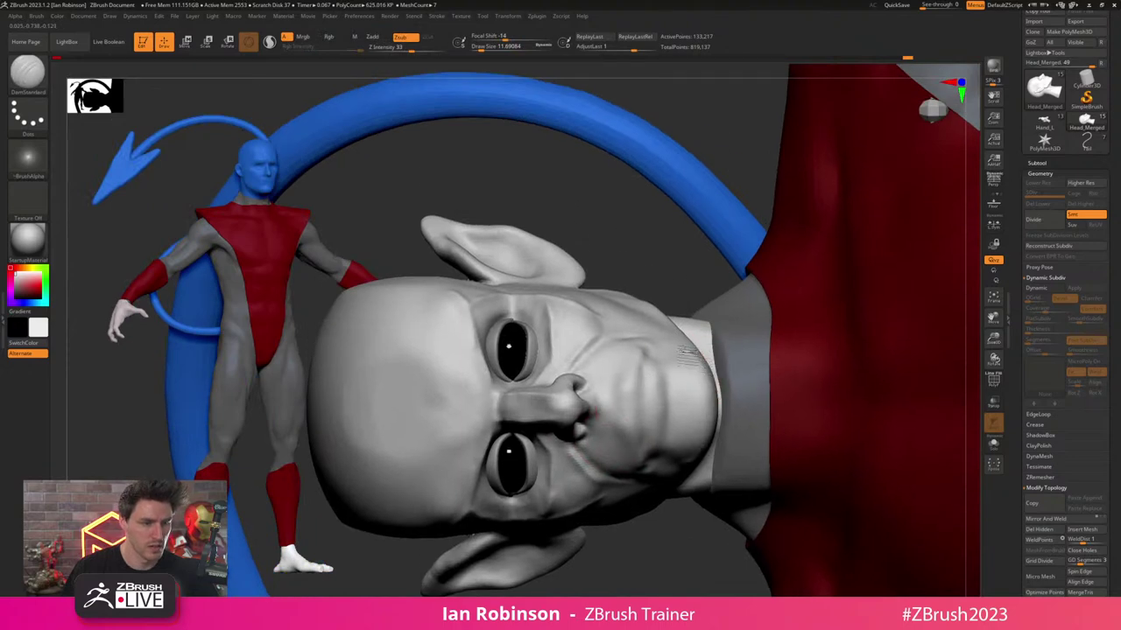
right_click_drag(665, 355, 705, 241)
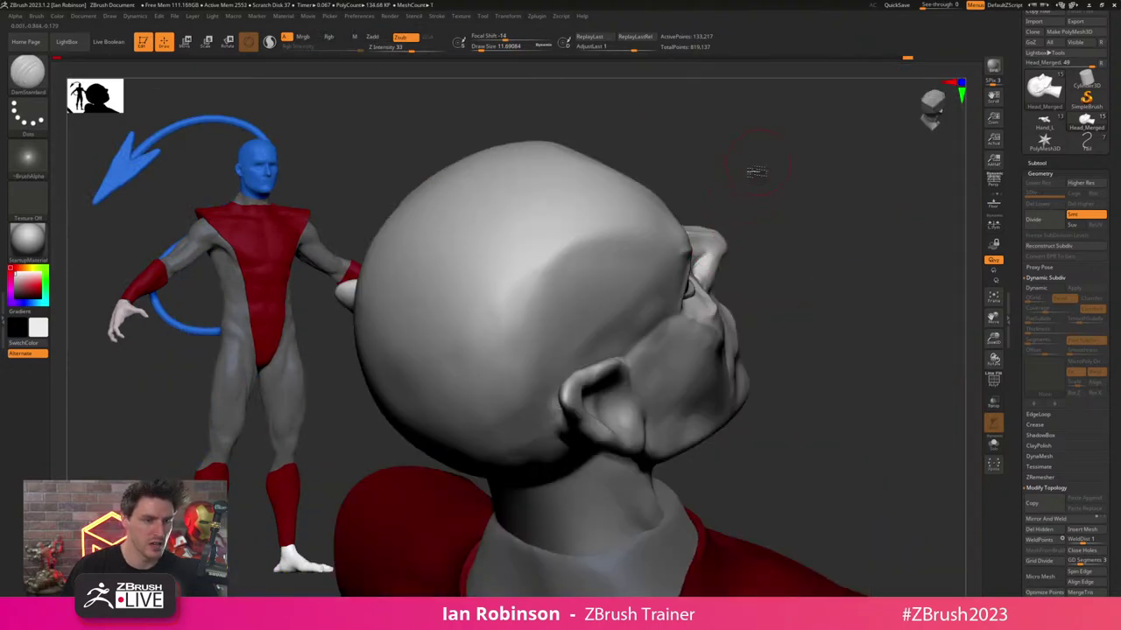
right_click_drag(756, 172, 914, 330)
left_click(993, 444)
mouse_move(928, 385)
right_mouse_down()
mouse_move(838, 378)
mouse_move(780, 213)
mouse_move(808, 235)
right_mouse_up()
key("s")
left_click(821, 233)
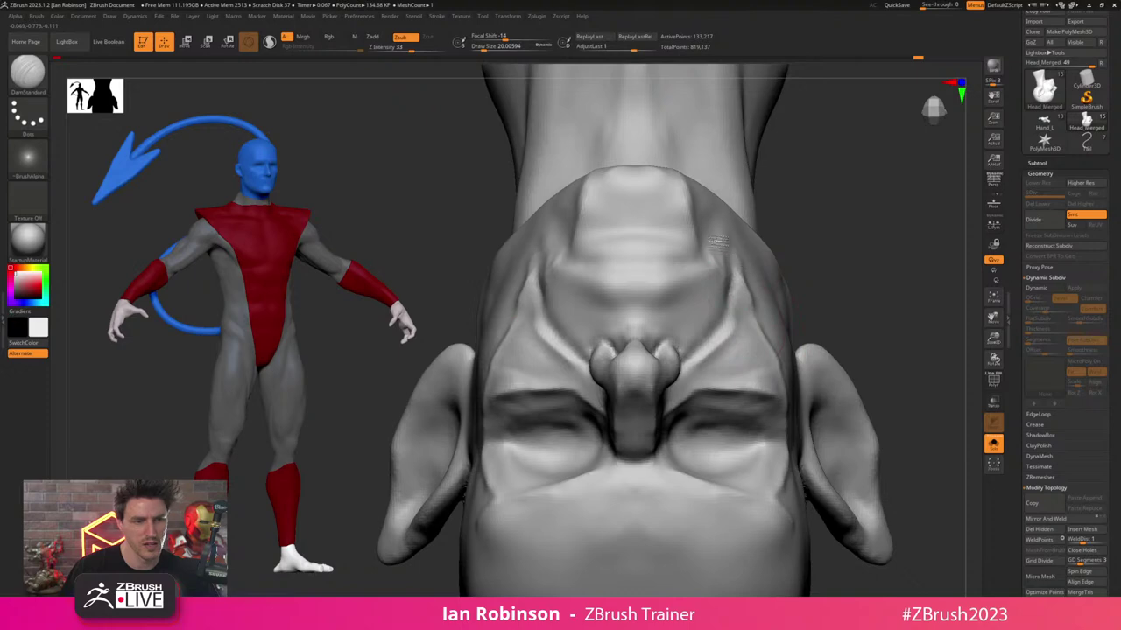
left_click_drag(845, 270, 744, 245)
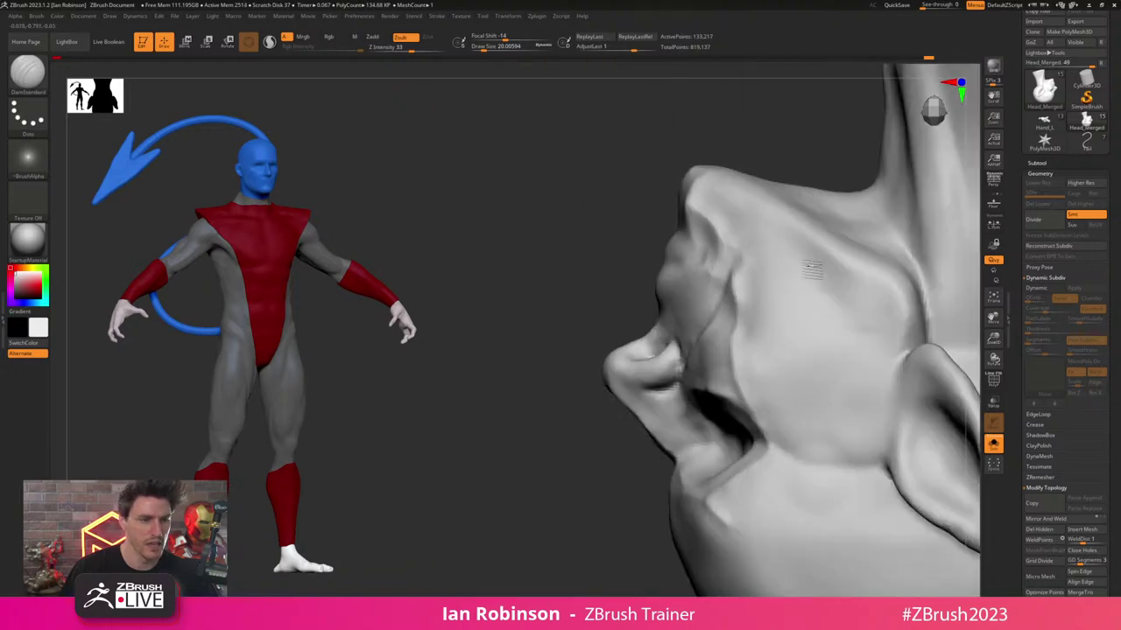
left_click_drag(750, 125, 710, 163)
key("b")
key("t")
key("r")
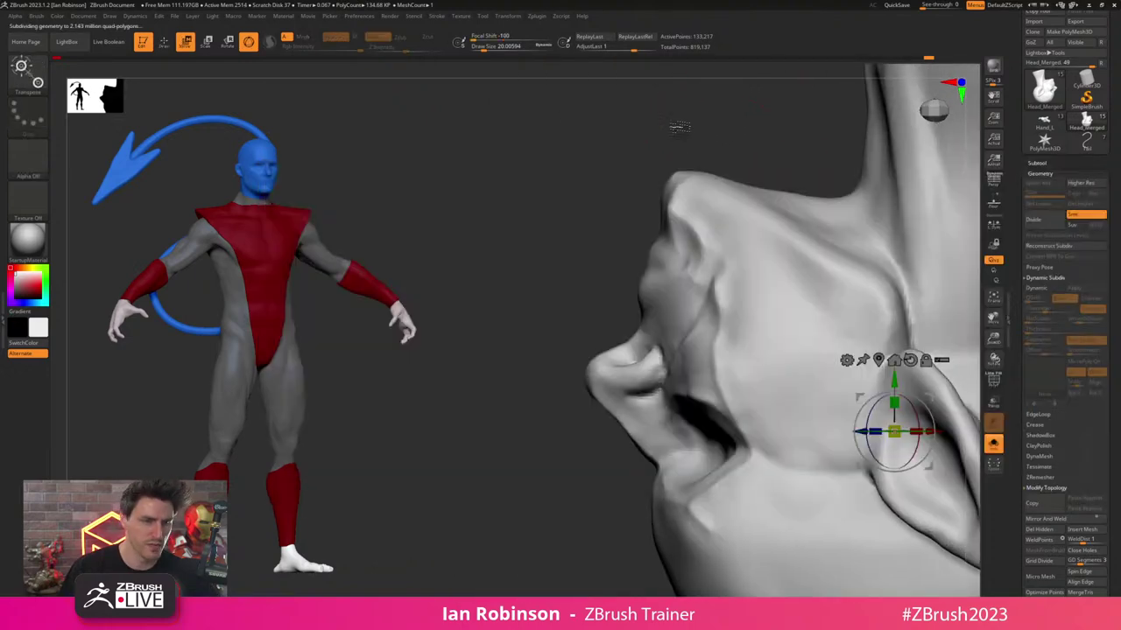
mouse_move(677, 126)
left_mouse_down()
mouse_move(693, 187)
mouse_move(600, 189)
left_mouse_up()
key("q")
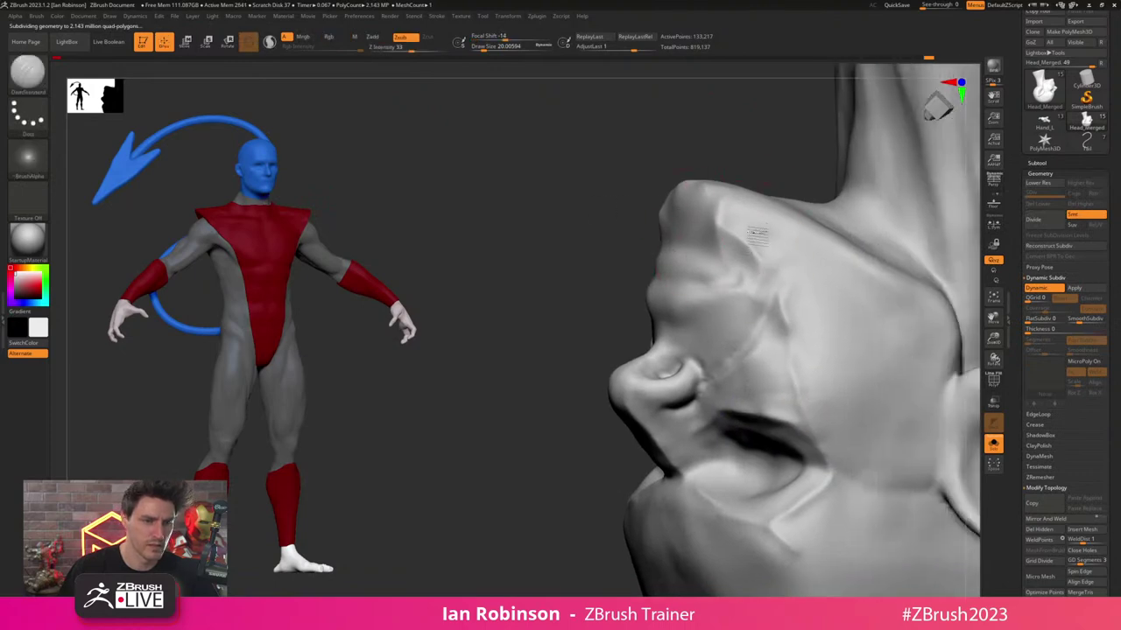
- Switch to the TrimDynamic brush, turn off Dynamic Subdiv, and flatten the side of the chin and lower cheek
right_click_drag(748, 201, 708, 183, "alt")
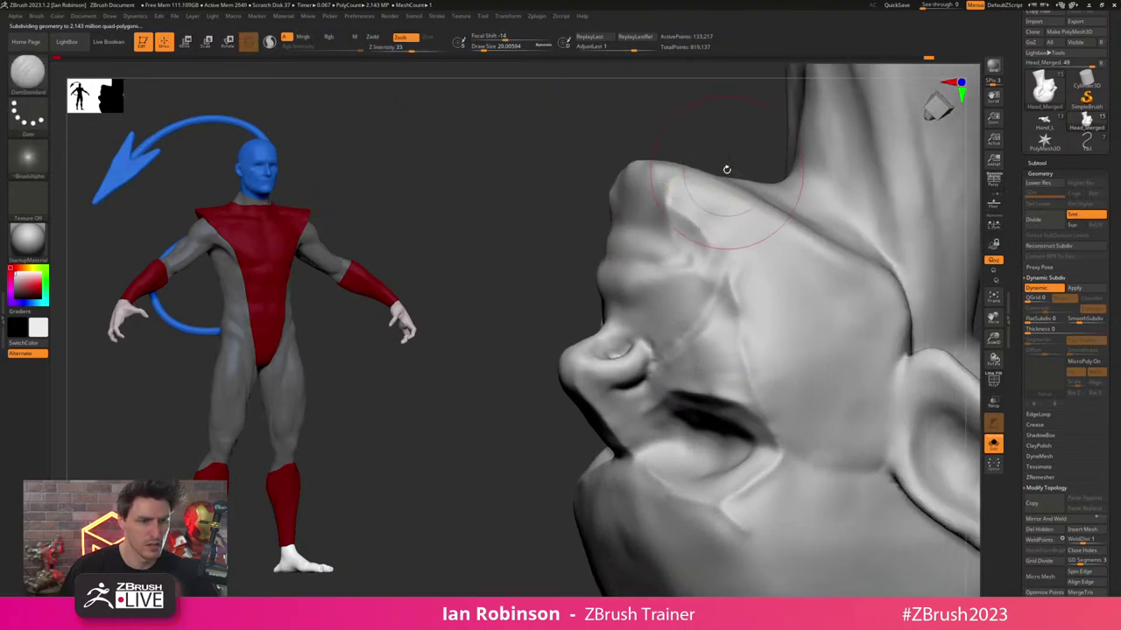
key("b")
key("t")
key("d")
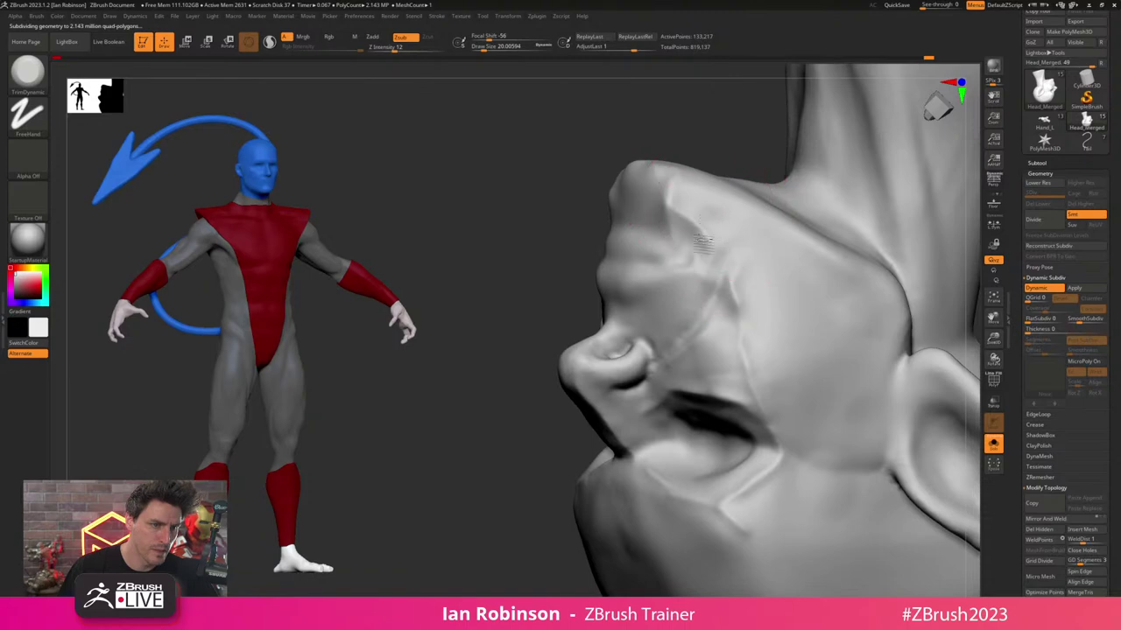
key("shift+d")
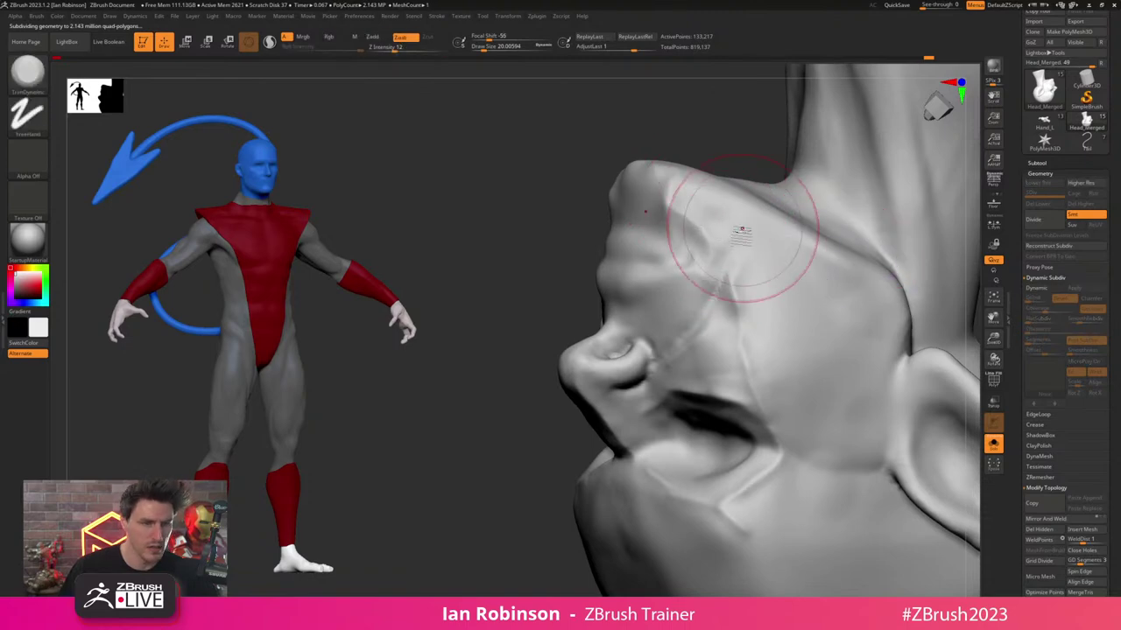
left_click_drag(715, 236, 691, 214)
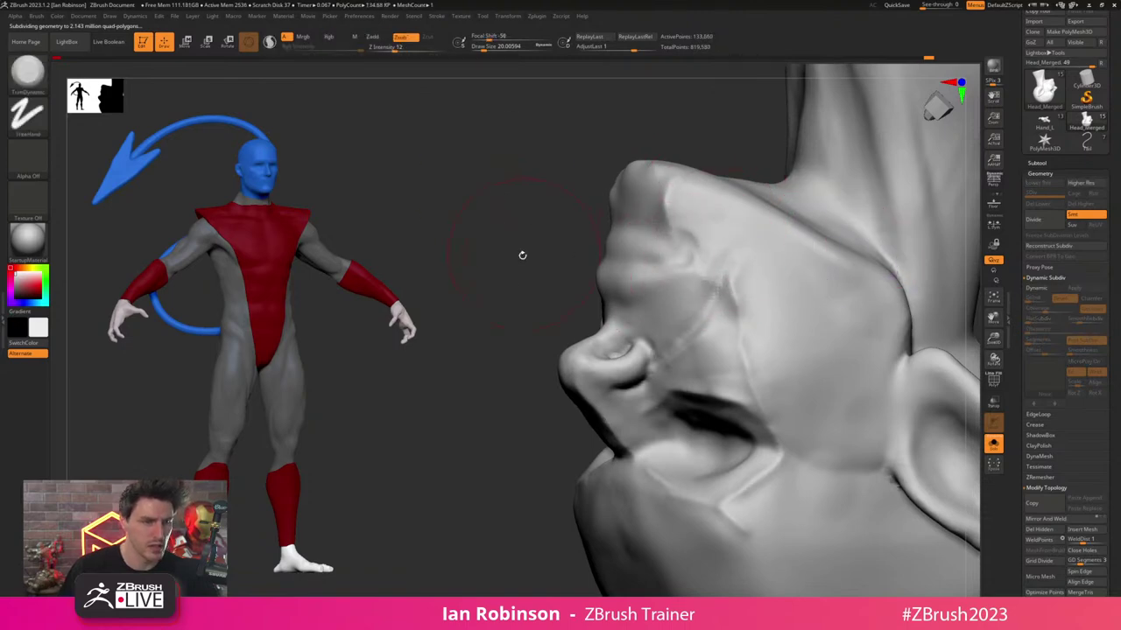
left_click_drag(520, 255, 570, 257, "shift")
mouse_move(675, 203)
left_mouse_down()
mouse_move(658, 205)
mouse_move(701, 211)
mouse_move(656, 203)
left_mouse_up()
key("b")
key("c")
key("b")
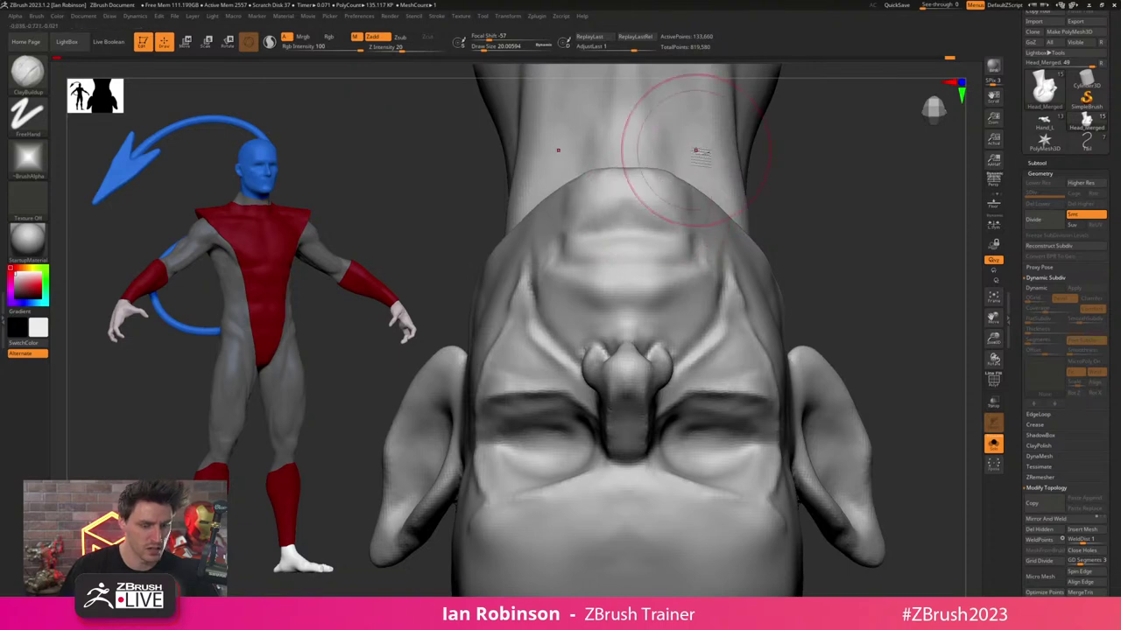
- Switch to the DamStandard brush and carve a vertical cleft down the centre of the chin
key("b")
key("d")
key("s")
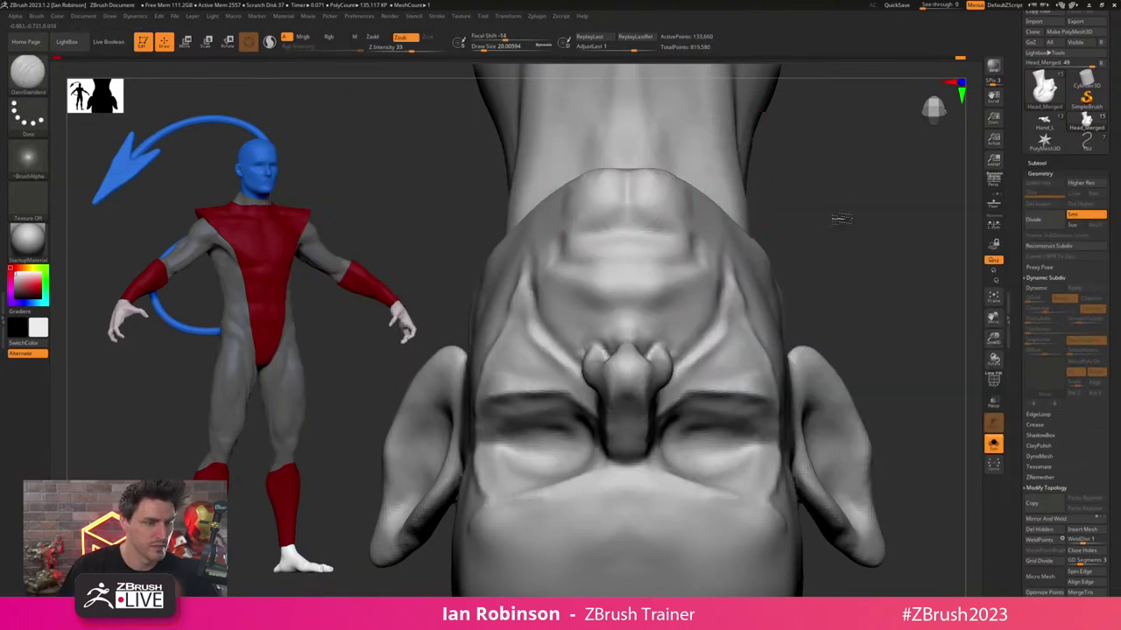
left_click_drag(838, 217, 788, 167)
left_click_drag(634, 168, 632, 195)
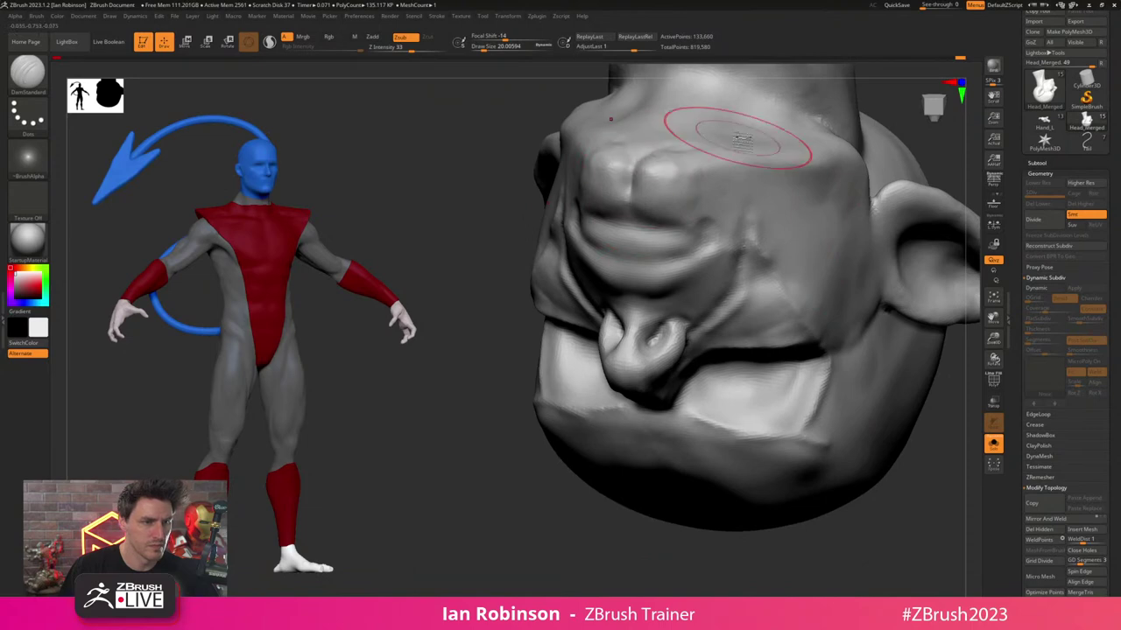
- Set the DamStandard draw size to about 12.9 and carve along the lips toward the mouth corner
left_click_drag(487, 210, 534, 179, "shift")
left_click_drag(843, 210, 840, 173)
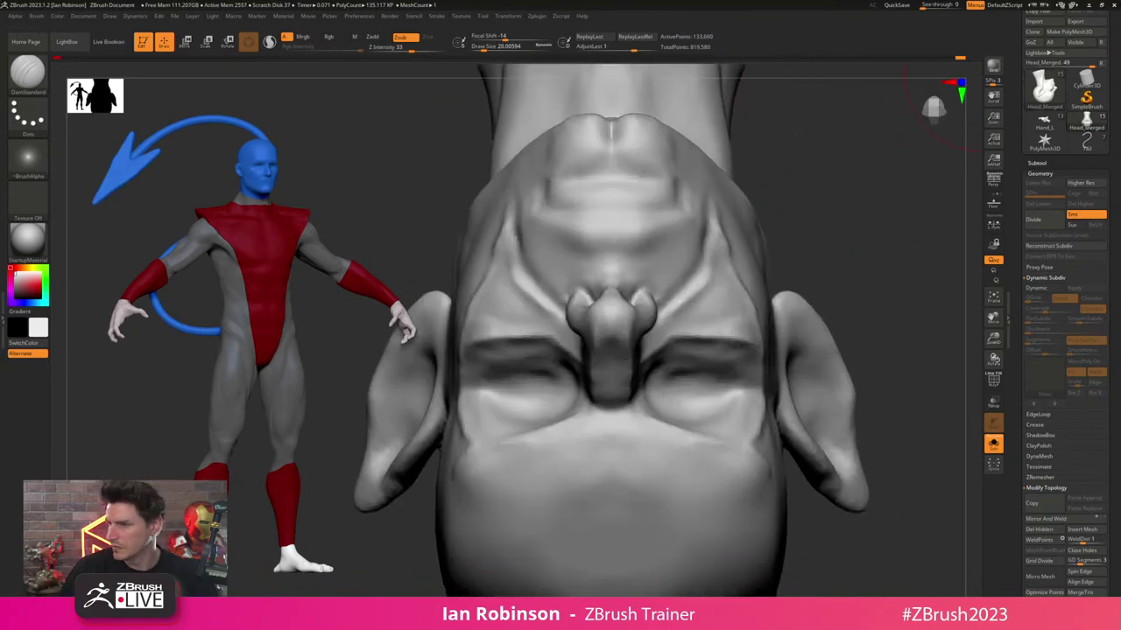
left_click_drag(808, 237, 770, 237)
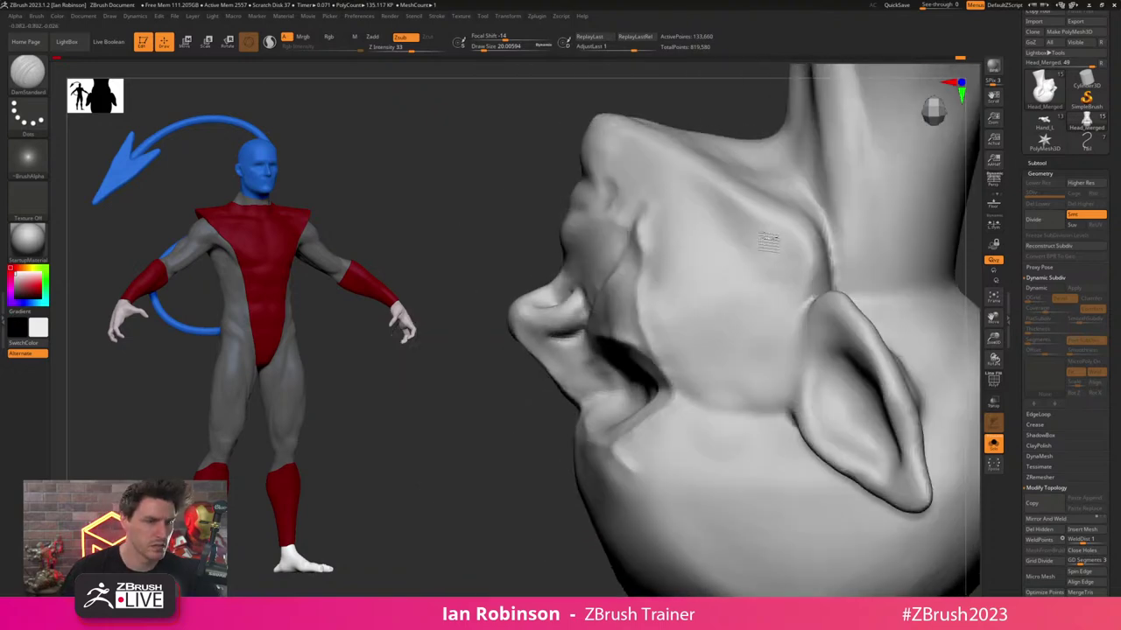
mouse_move(544, 202)
left_mouse_down("alt")
mouse_move(604, 207)
mouse_move(626, 252)
left_mouse_up("alt")
key("s")
mouse_move(459, 261)
left_mouse_down()
mouse_move(525, 258)
mouse_move(511, 268)
mouse_move(592, 238)
left_mouse_up()
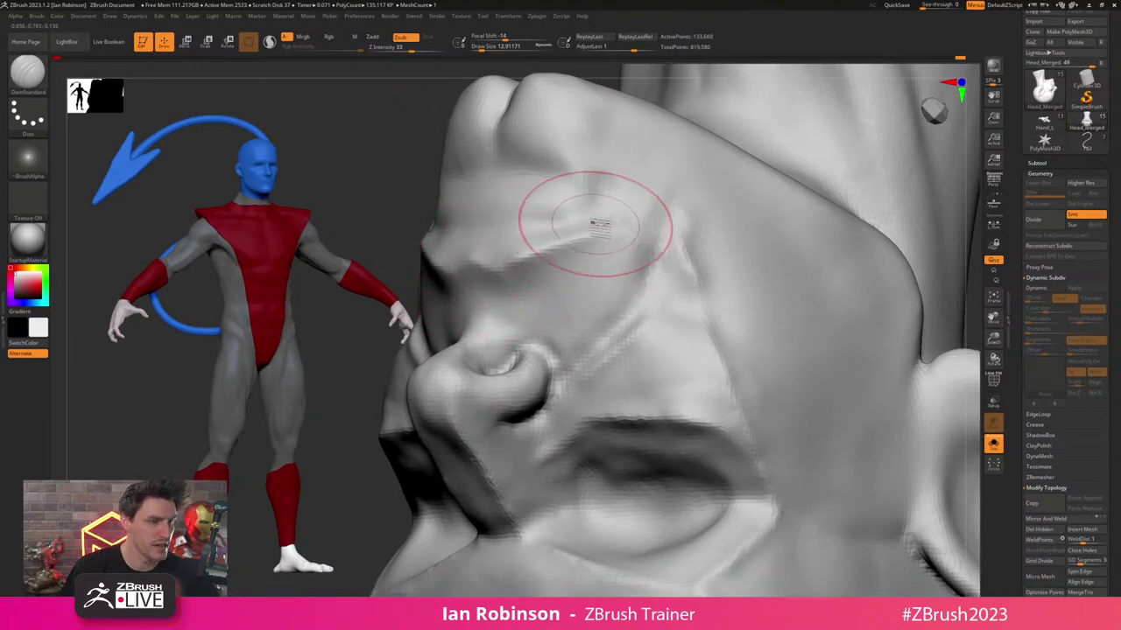
- Deepen the line between the upper and lower lips with DamStandard strokes from several side angles
mouse_move(436, 223)
left_mouse_down()
mouse_move(578, 215)
mouse_move(503, 198)
left_mouse_up()
left_click_drag(372, 198, 452, 193)
mouse_move(674, 195)
left_mouse_down("shift")
mouse_move(699, 196)
mouse_move(590, 225)
left_mouse_up("shift")
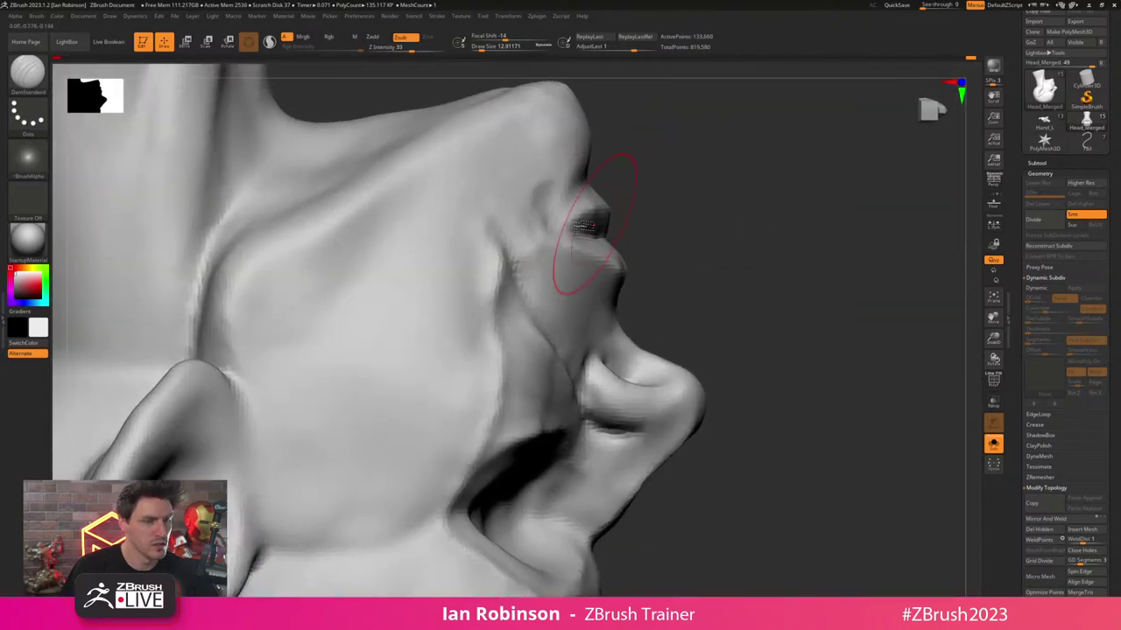
left_click_drag(701, 197, 669, 200)
left_click_drag(602, 216, 673, 198)
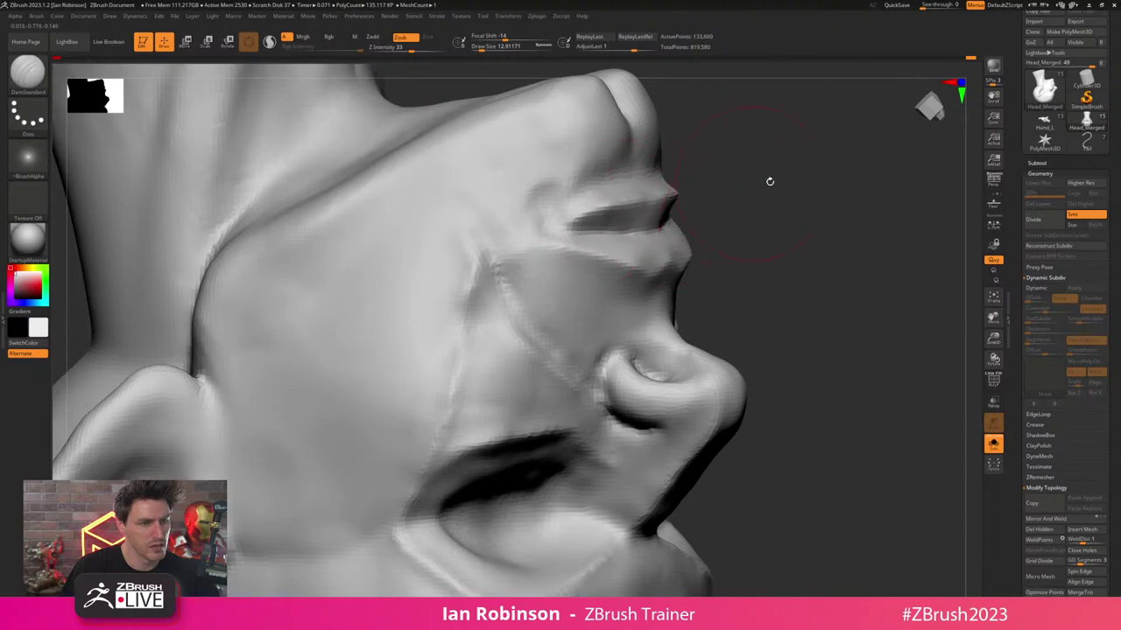
- Carve the philtrum and the nostril base between the upper lip and the nose with DamStandard
mouse_move(768, 181)
left_mouse_down()
mouse_move(687, 194)
mouse_move(727, 194)
left_mouse_up()
left_click_drag(875, 148, 828, 158)
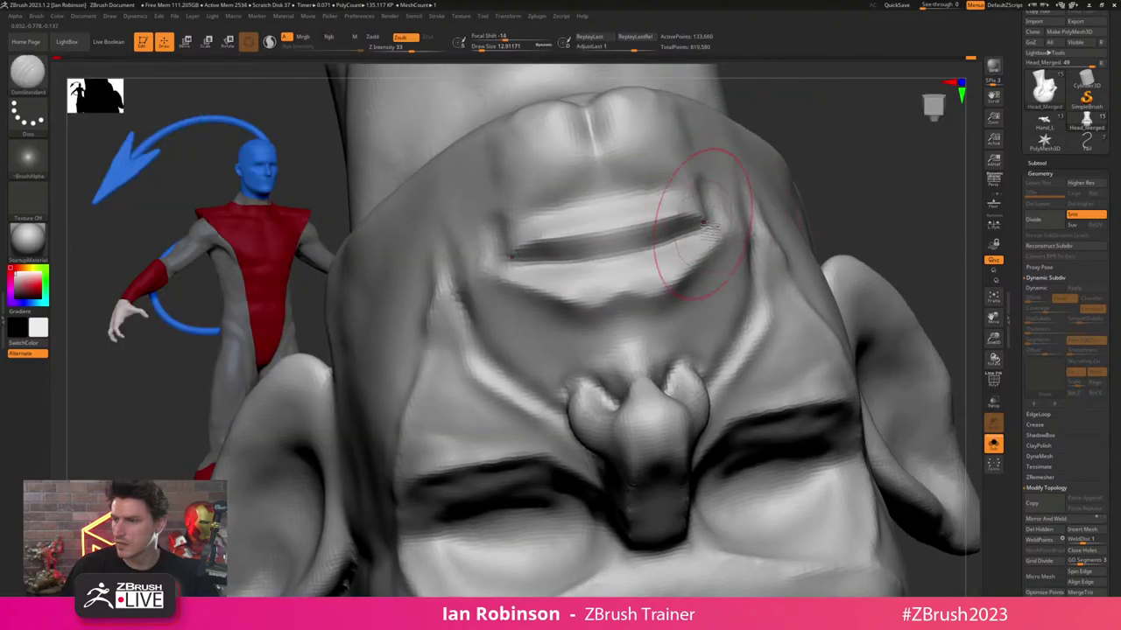
mouse_move(695, 237)
right_mouse_down("shift")
mouse_move(663, 271)
mouse_move(631, 260)
mouse_move(658, 280)
mouse_move(648, 294)
right_mouse_up("shift")
mouse_move(625, 299)
left_mouse_down()
mouse_move(618, 338)
mouse_move(636, 343)
mouse_move(639, 368)
left_mouse_up()
left_click_drag(645, 327, 644, 368)
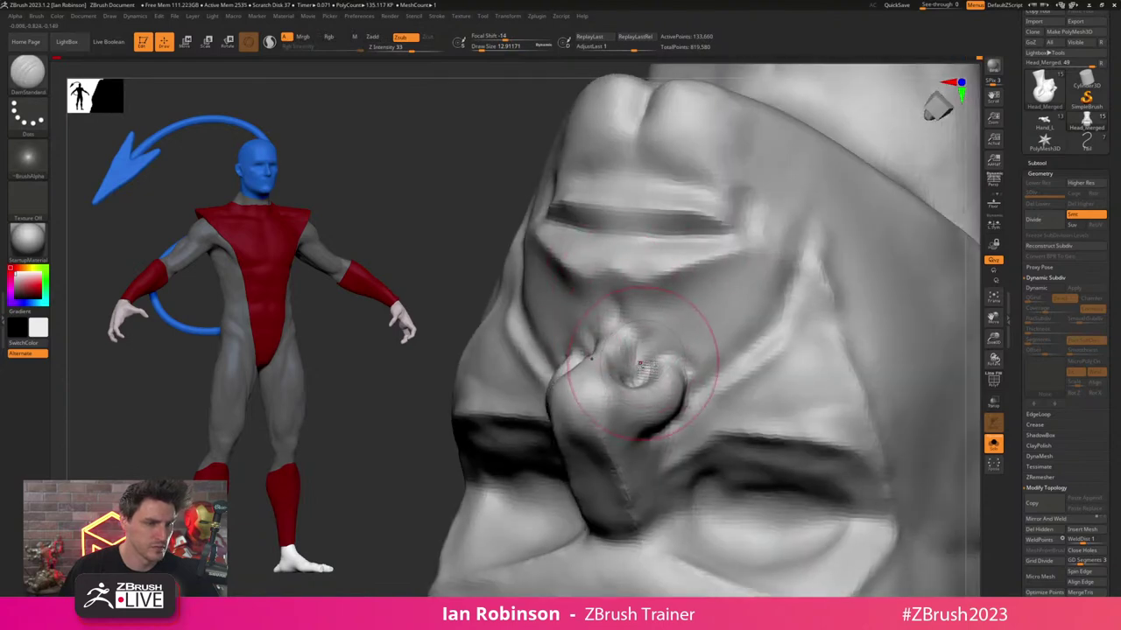
- Try to reshape the upper lip's profile with the Move brush and undo the last change
key("shift+f")
key("shift+f")
right_click_drag(644, 311, 624, 230)
right_click_drag(623, 230, 671, 286)
mouse_move(780, 274)
right_mouse_down()
mouse_move(768, 175)
mouse_move(818, 203)
mouse_move(800, 219)
right_mouse_up()
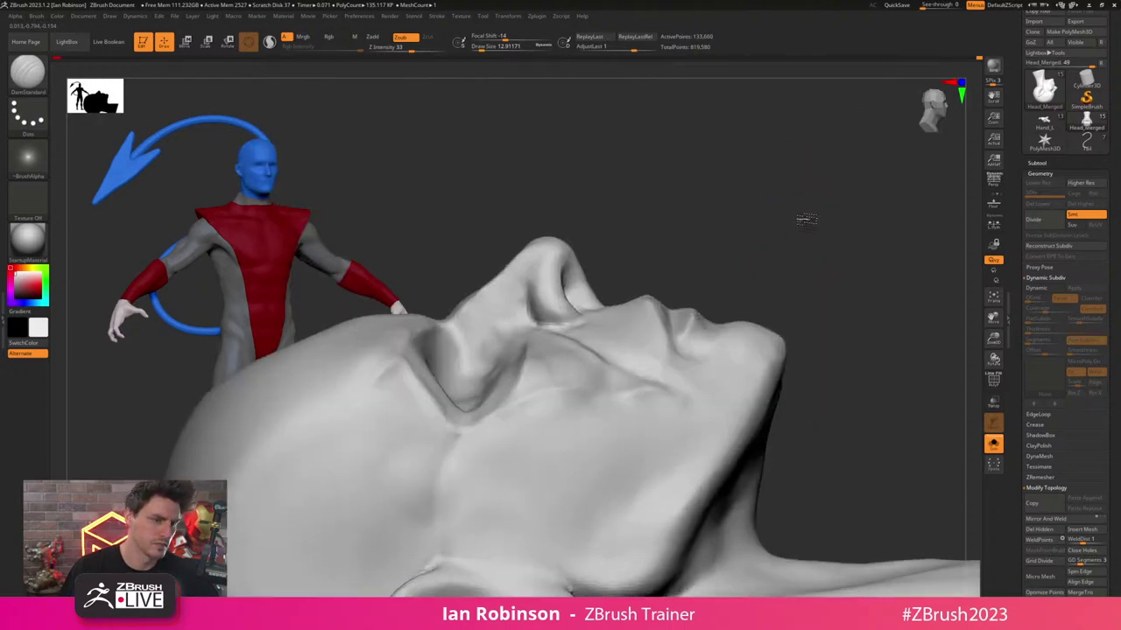
key("b")
key("m")
key("v")
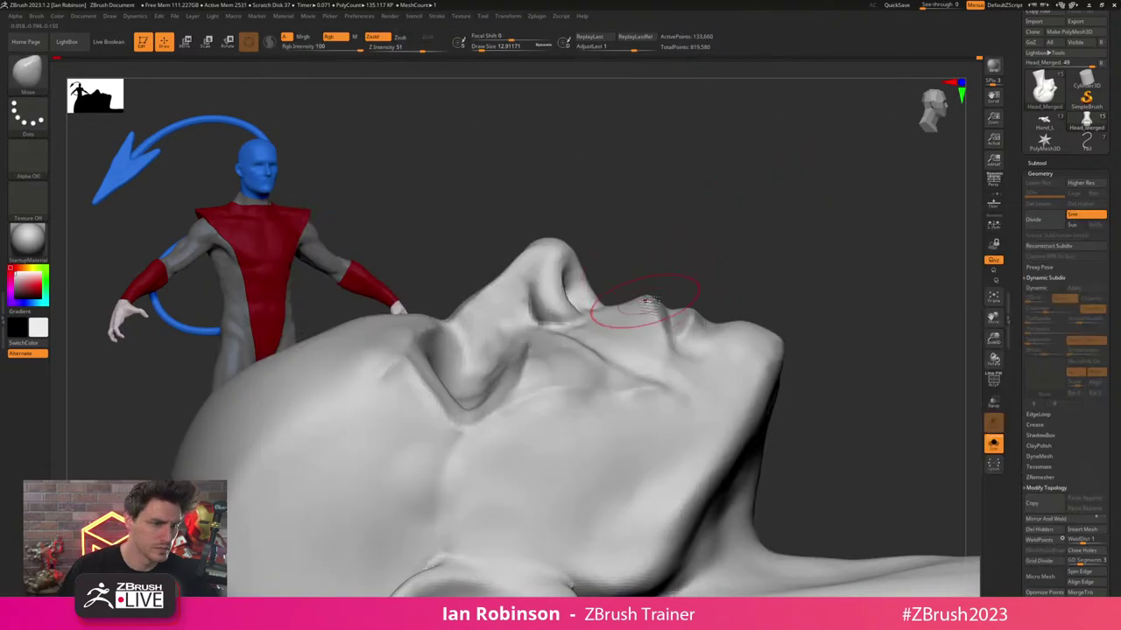
mouse_move(700, 239)
right_mouse_down()
mouse_move(704, 226)
mouse_move(684, 273)
right_mouse_up()
key("ctrl+z")
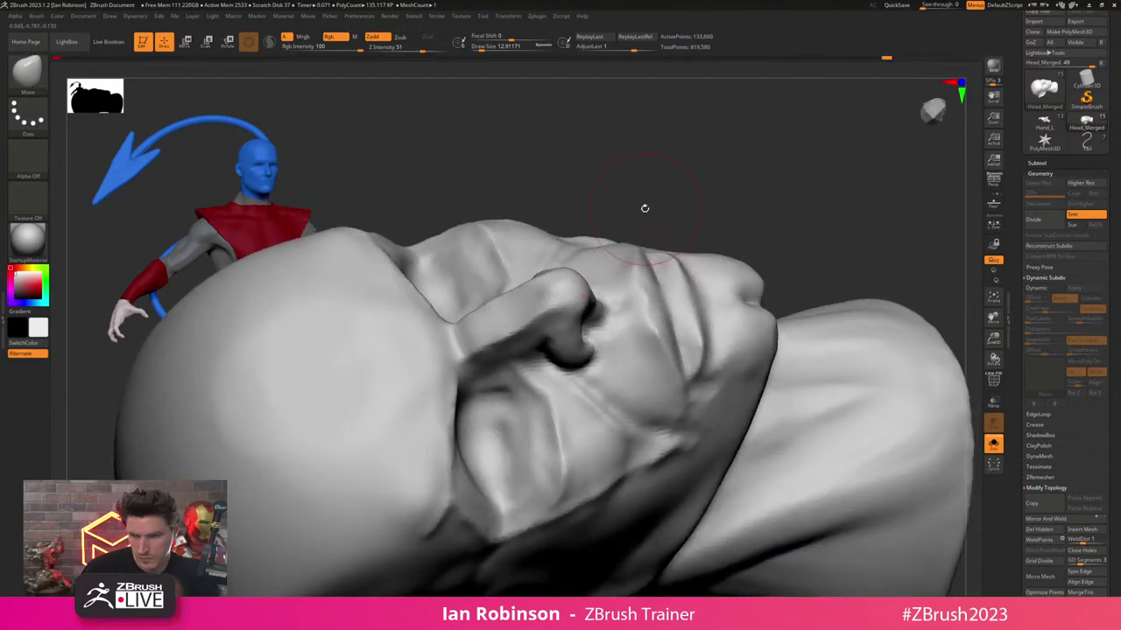
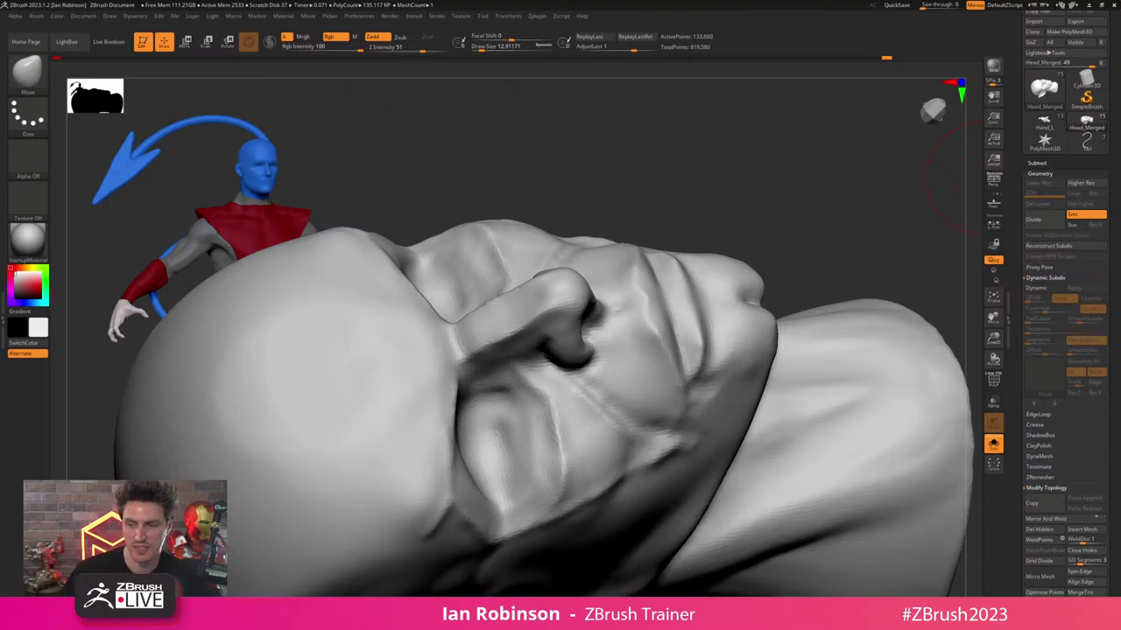
- Switch to the ClayBuildup brush and build up the fold running from the nose past the mouth corner along the cheek
left_click_drag(687, 223, 771, 285)
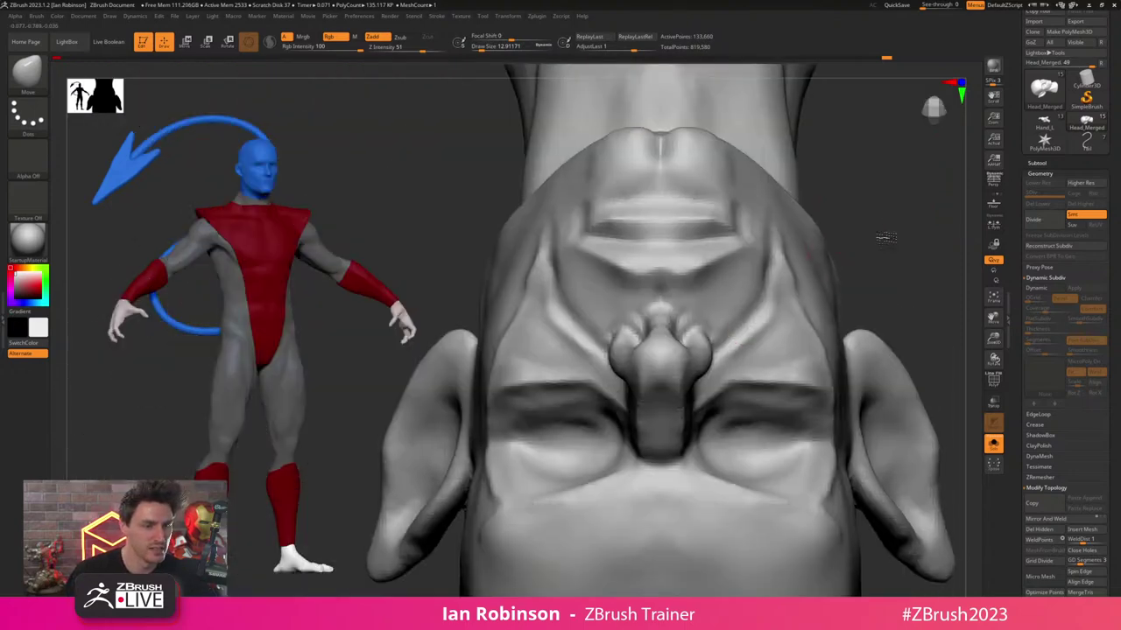
left_click_drag(883, 238, 840, 255)
right_click_drag(726, 253, 696, 268, "alt")
key("b")
key("c")
key("b")
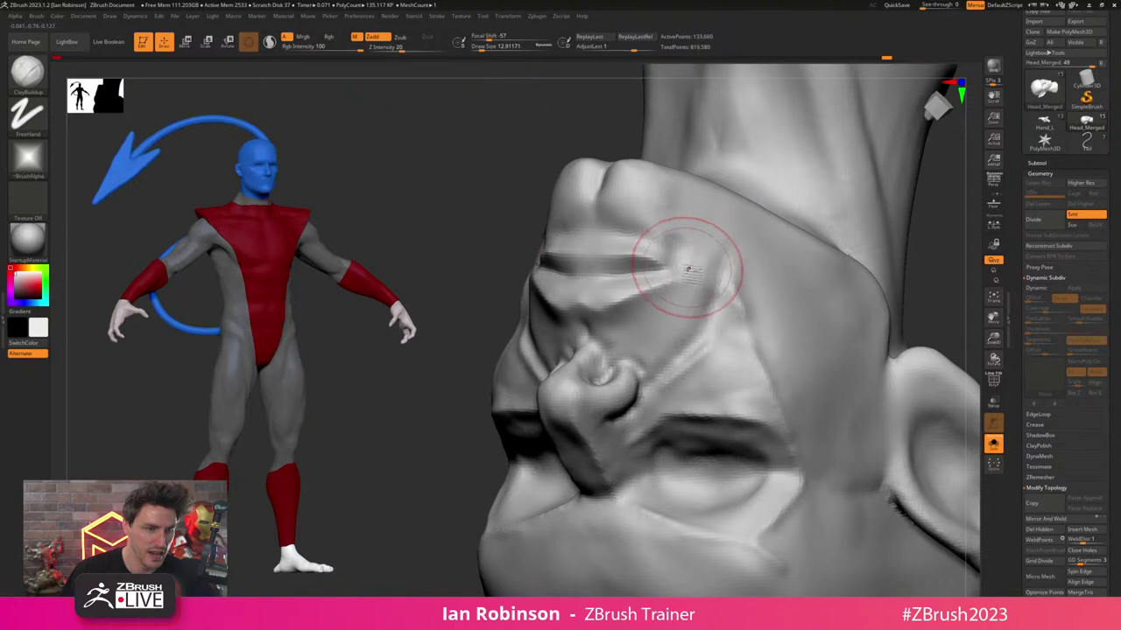
mouse_move(676, 310)
left_mouse_down()
mouse_move(689, 257)
mouse_move(663, 231)
left_mouse_up()
right_click_drag(705, 266, 664, 240, "alt")
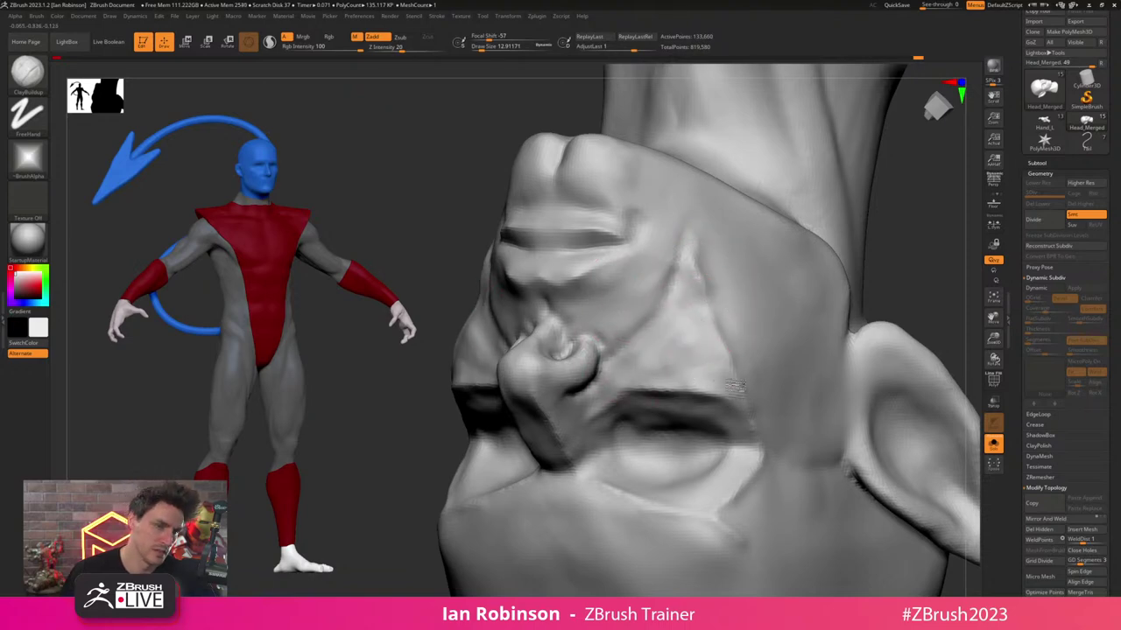
right_click_drag(766, 337, 731, 289)
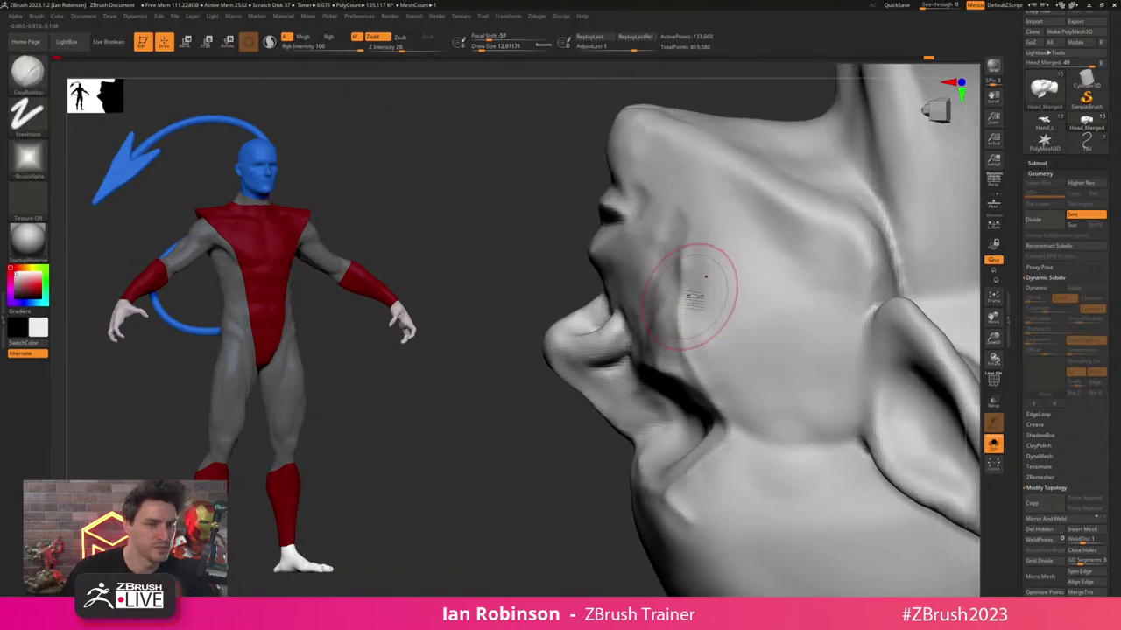
left_click_drag(700, 305, 737, 343)
- Set the ClayBuildup draw size to about 17, build up the cheek toward the jaw, and smooth the strokes
key("s")
left_click_drag(800, 273, 827, 302)
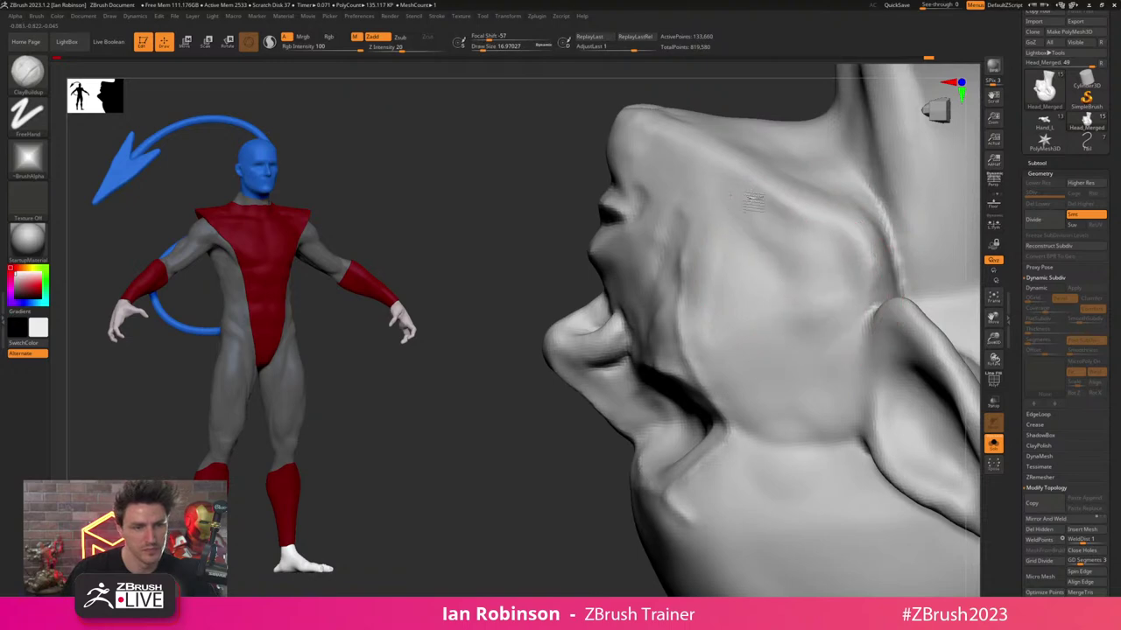
mouse_move(806, 231)
left_mouse_down()
mouse_move(843, 263)
mouse_move(836, 299)
left_mouse_up()
mouse_move(700, 263)
right_mouse_down()
mouse_move(883, 237)
mouse_move(855, 217)
mouse_move(873, 231)
right_mouse_up()
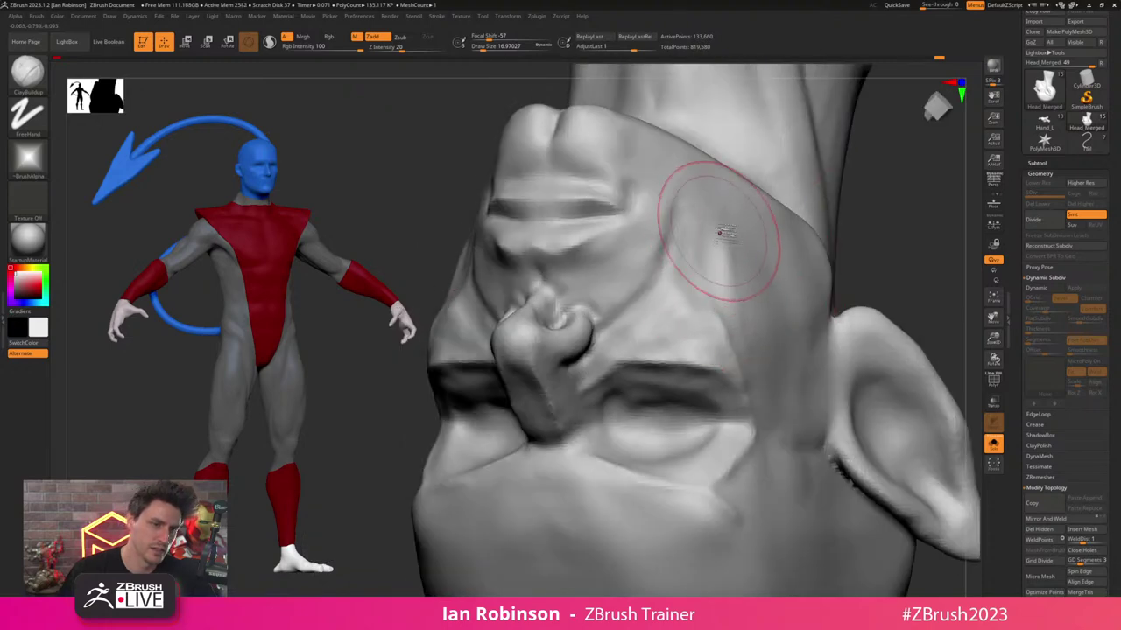
left_click_drag(719, 233, 734, 307)
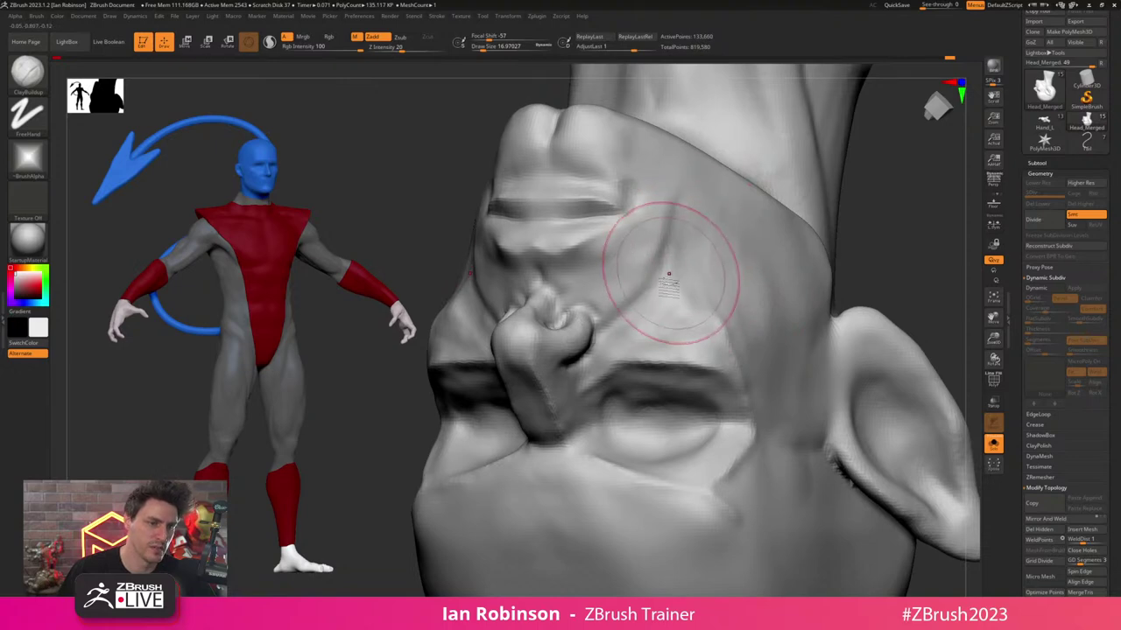
left_click_drag(722, 332, 698, 318, "shift")
- Reduce the draw size to about 5 and smooth the small forms around the nose
mouse_move(697, 318)
right_mouse_down()
mouse_move(764, 305)
mouse_move(835, 243)
mouse_move(881, 256)
mouse_move(828, 237)
mouse_move(777, 302)
mouse_move(656, 363)
mouse_move(640, 321)
mouse_move(600, 304)
right_mouse_up()
key("s")
left_click_drag(600, 304, 597, 311)
right_click_drag(597, 310, 655, 314, "shift")
right_click_drag(583, 287, 649, 249)
mouse_move(632, 294)
right_mouse_down()
mouse_move(671, 257)
mouse_move(613, 306)
right_mouse_up()
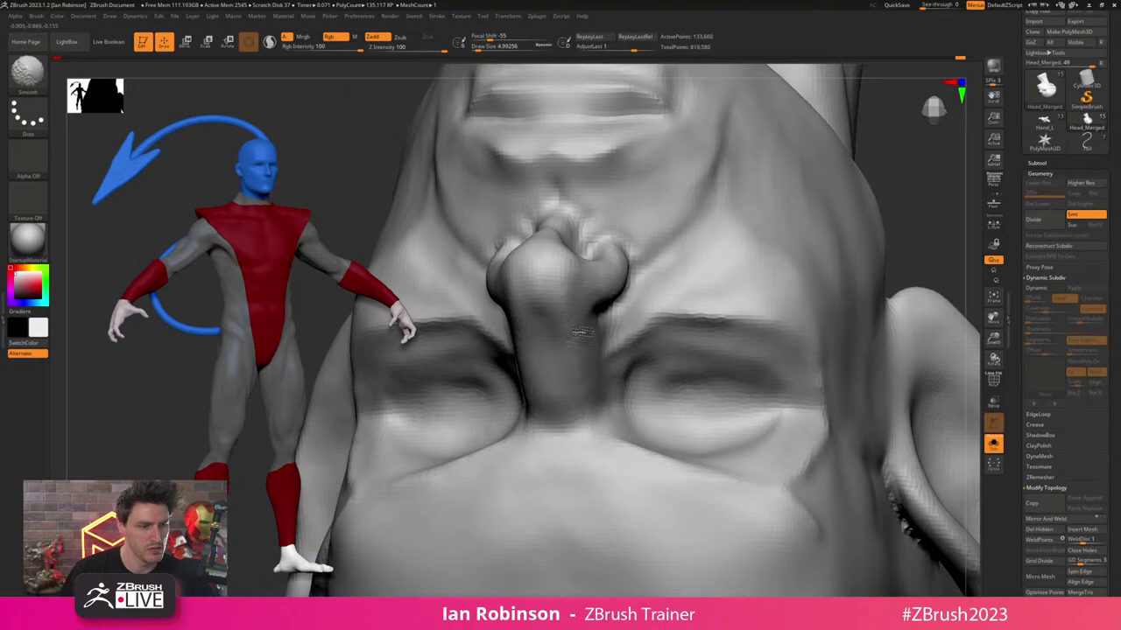
- Switch to DamStandard at a draw size of about 8.4, carve the side of the nose above the nostril, and soften it
key("b")
key("d")
key("s")
mouse_move(608, 296)
right_mouse_down()
mouse_move(604, 254)
mouse_move(585, 264)
right_mouse_up()
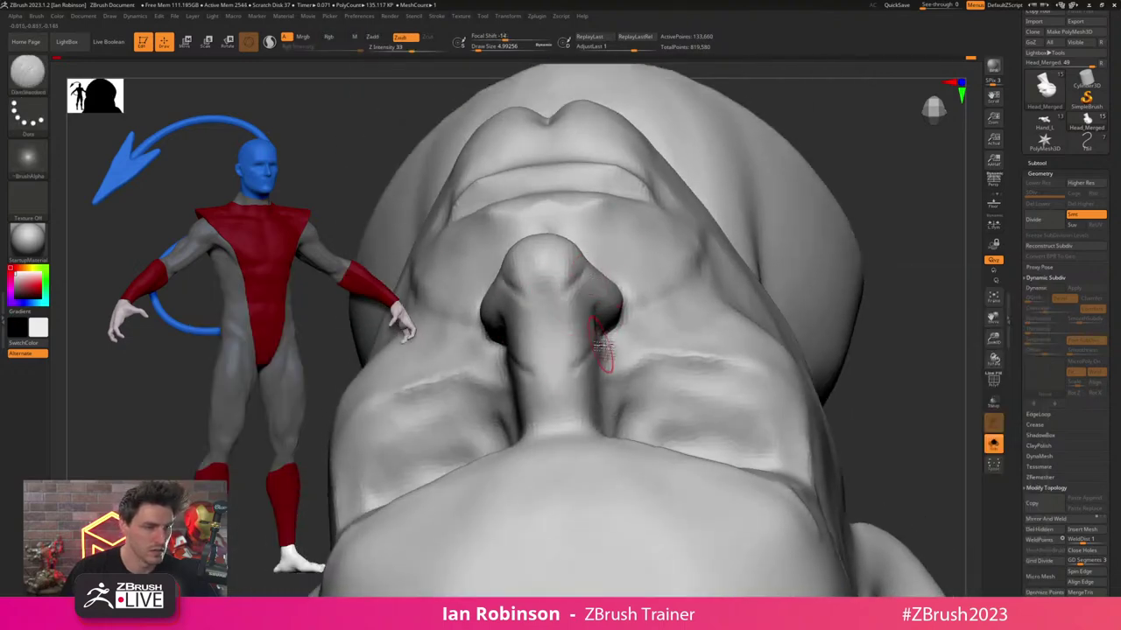
right_click_drag(578, 297, 612, 312)
key("s")
left_click_drag(599, 324, 603, 327)
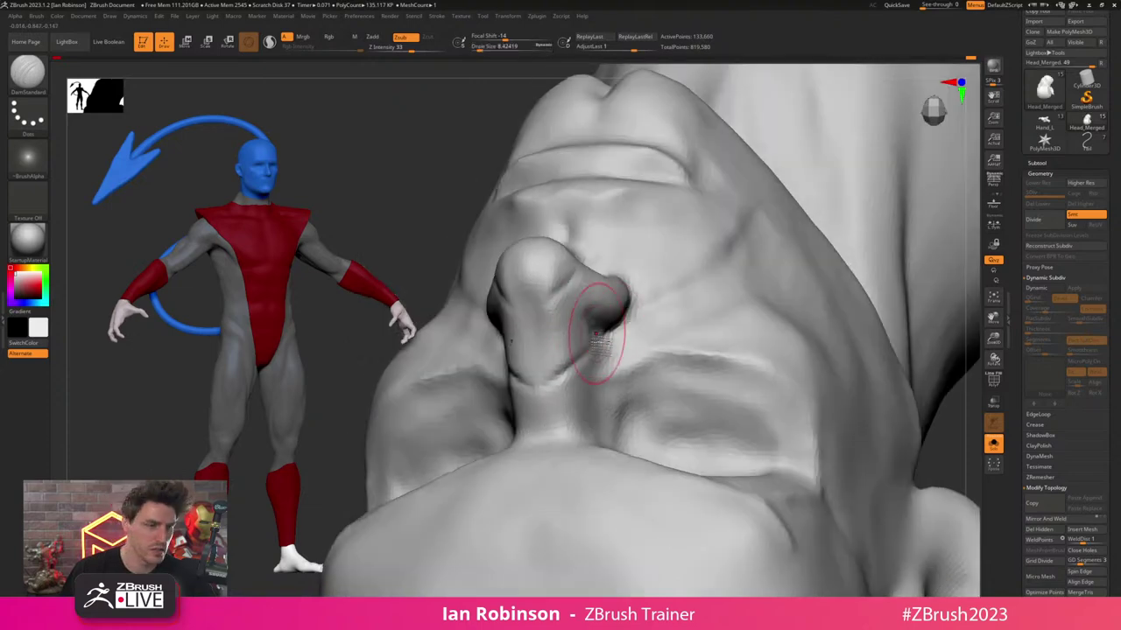
right_click_drag(582, 360, 575, 373)
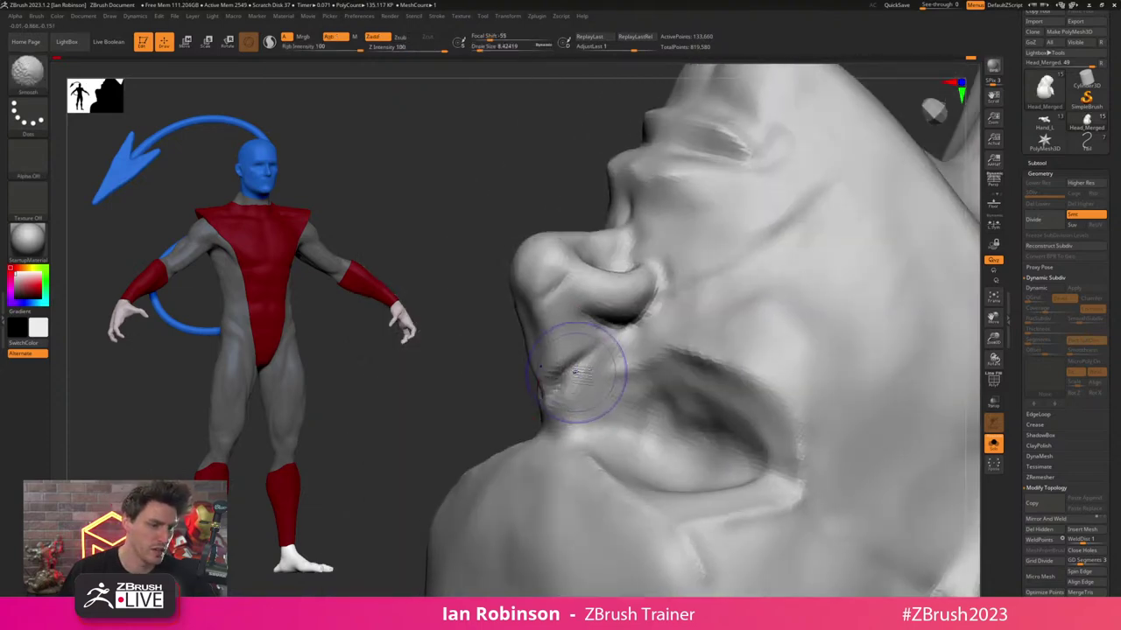
- Smooth the cheek hollow, cheekbone, outer eye corner and brow ridge
mouse_move(611, 241)
right_mouse_down("ctrl")
mouse_move(519, 249)
mouse_move(706, 226)
mouse_move(738, 263)
mouse_move(758, 226)
mouse_move(838, 335)
mouse_move(838, 380)
mouse_move(795, 354)
right_mouse_up("ctrl")
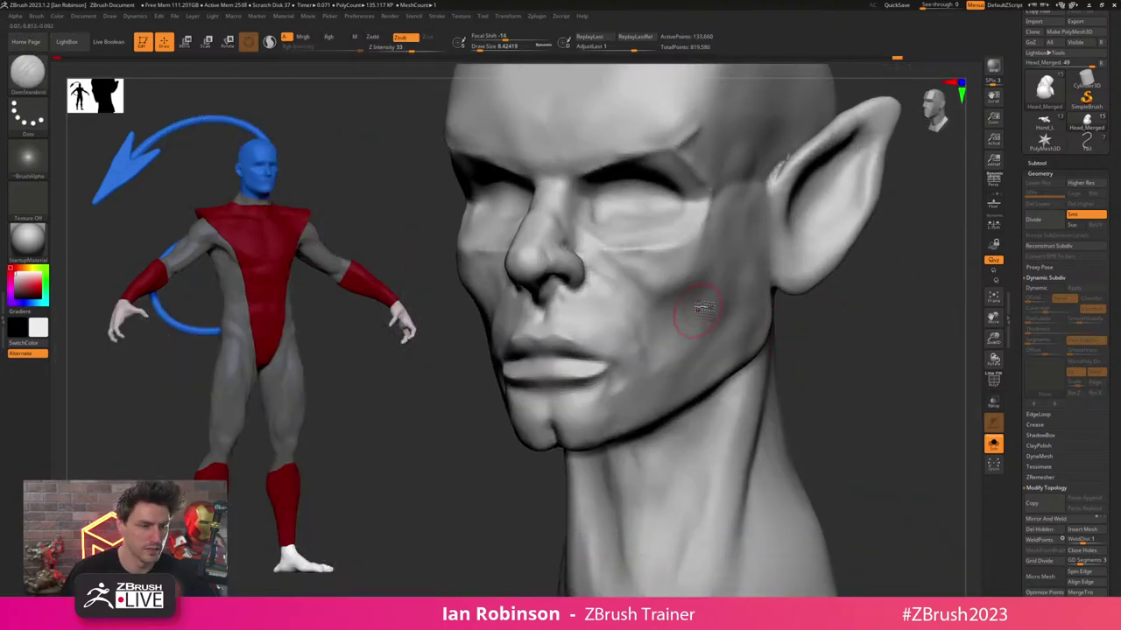
left_click_drag(681, 326, 700, 344, "shift")
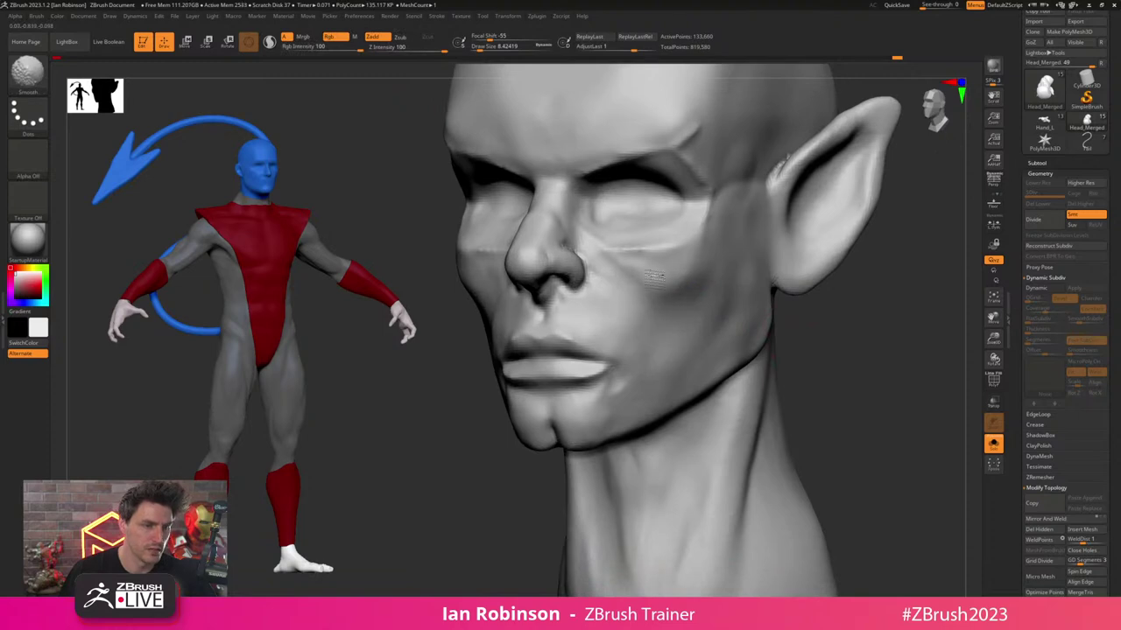
left_click_drag(658, 253, 699, 240, "shift")
left_click_drag(843, 325, 756, 322)
left_click_drag(648, 265, 690, 254, "shift")
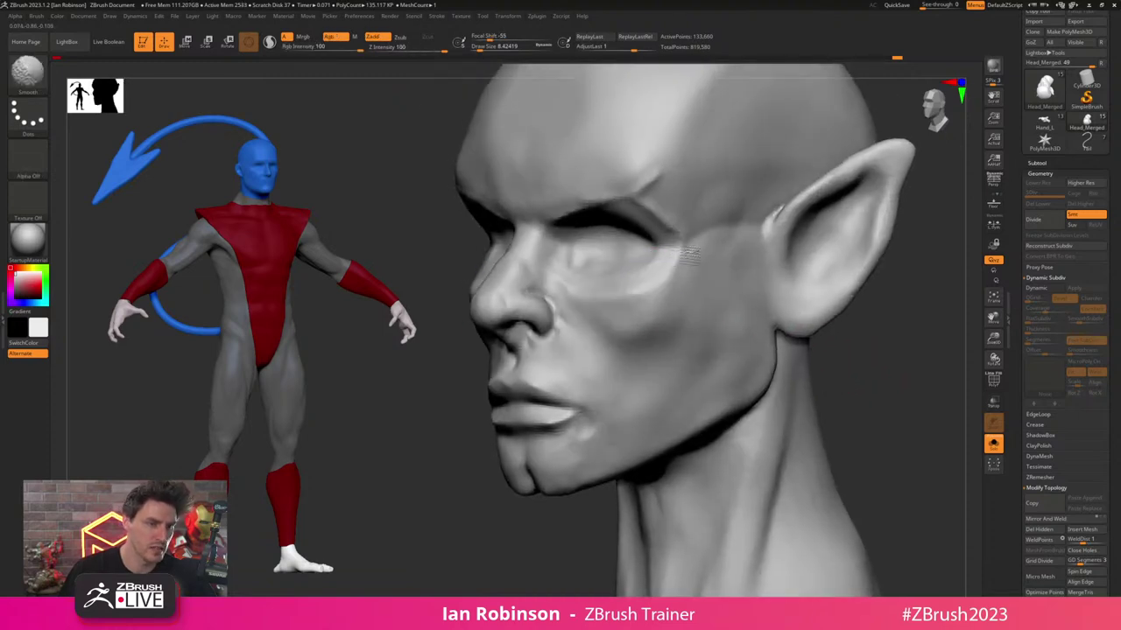
left_click_drag(862, 359, 880, 370)
left_click_drag(658, 186, 607, 210, "shift")
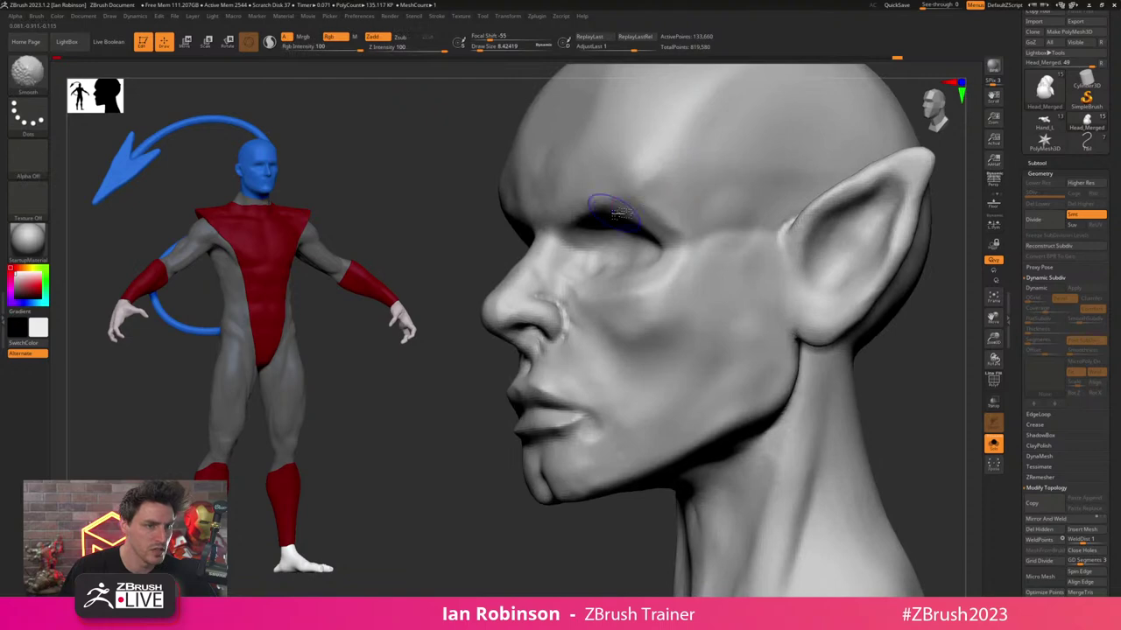
left_click_drag(863, 350, 928, 311)
- Carve the crease beneath the lower lip with DamStandard
mouse_move(796, 202)
left_mouse_down()
mouse_move(828, 194)
mouse_move(797, 211)
mouse_move(811, 215)
mouse_move(785, 253)
mouse_move(830, 246)
mouse_move(885, 149)
mouse_move(876, 175)
left_mouse_up()
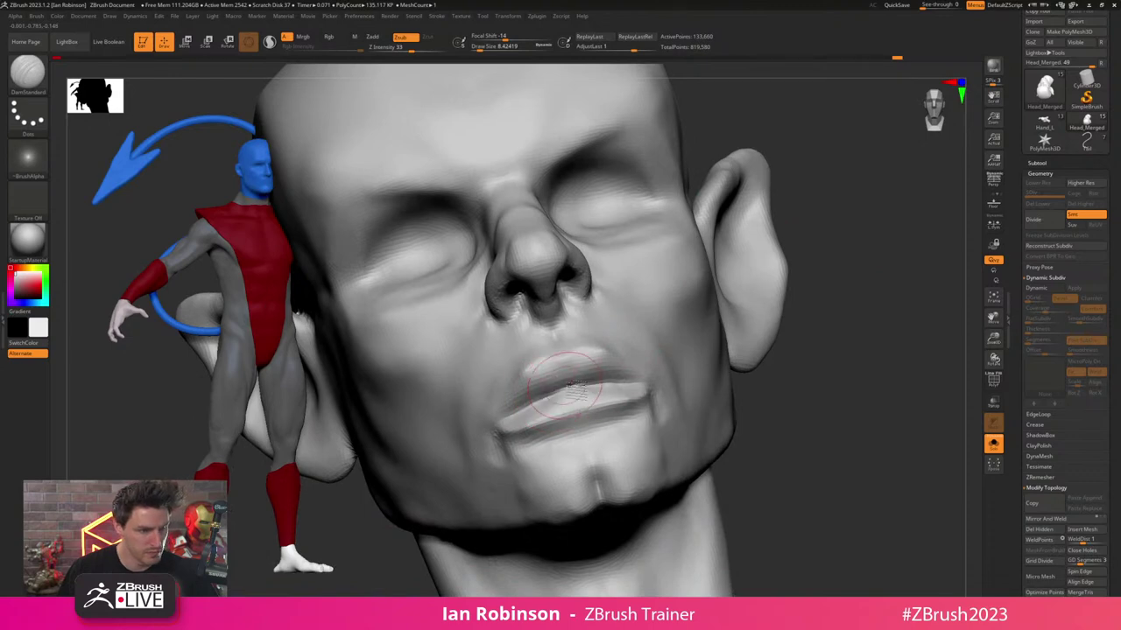
mouse_move(795, 364)
left_mouse_down()
mouse_move(831, 342)
mouse_move(803, 353)
left_mouse_up()
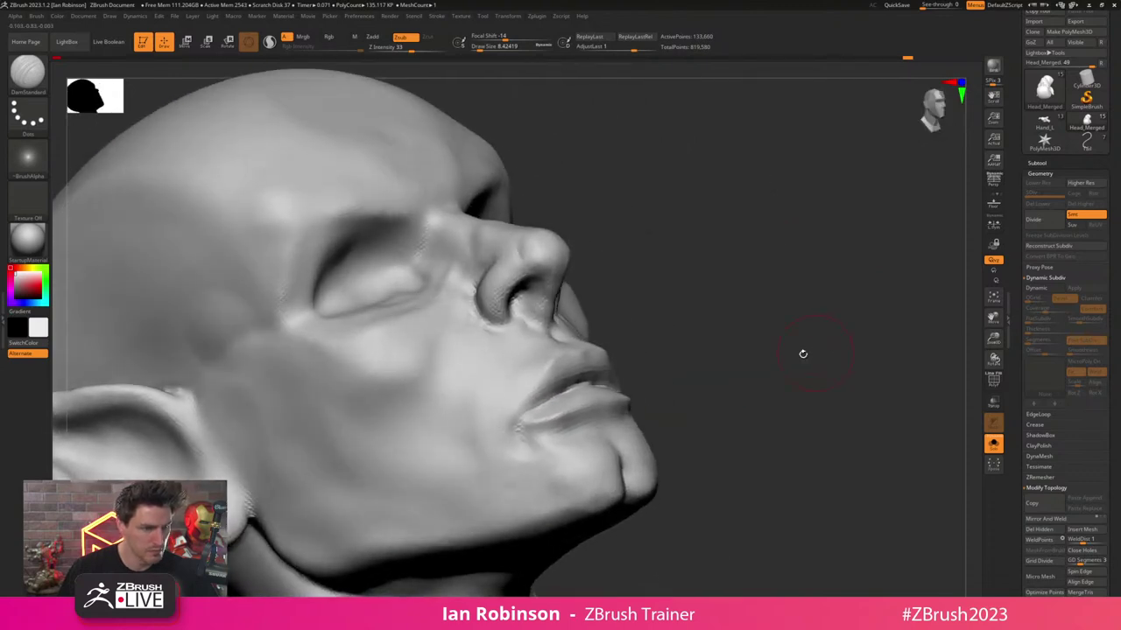
mouse_move(655, 364)
left_mouse_down()
mouse_move(741, 370)
mouse_move(632, 394)
left_mouse_up()
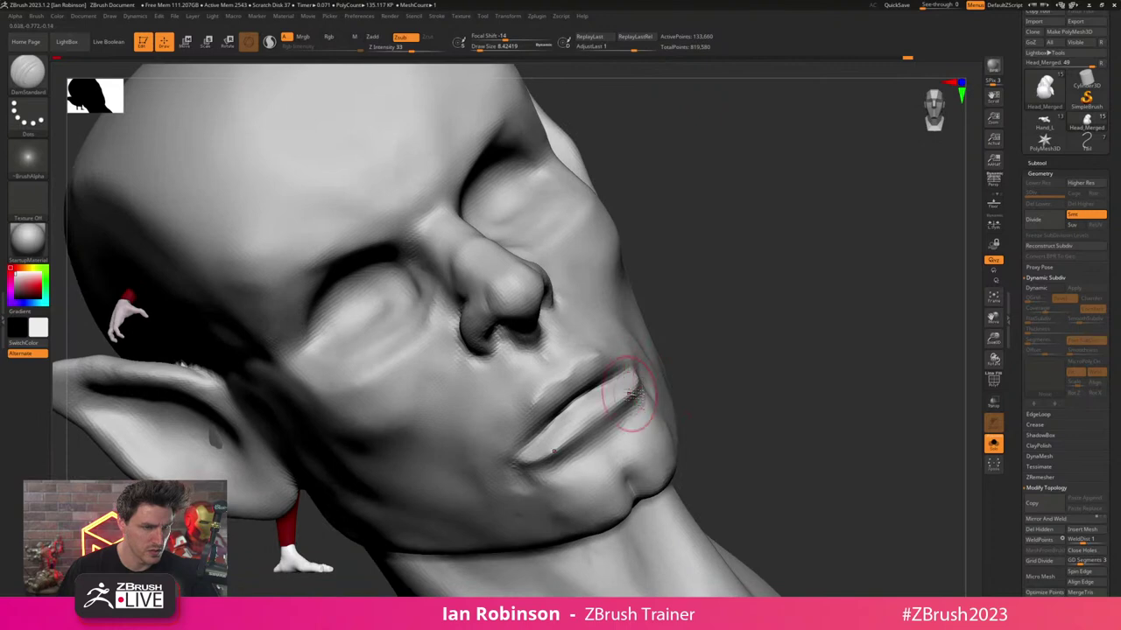
- Switch to ClayBuildup and build up the lower lip and the area below the mouth corner
key("b")
key("c")
key("b")
left_click_drag(828, 312, 749, 343)
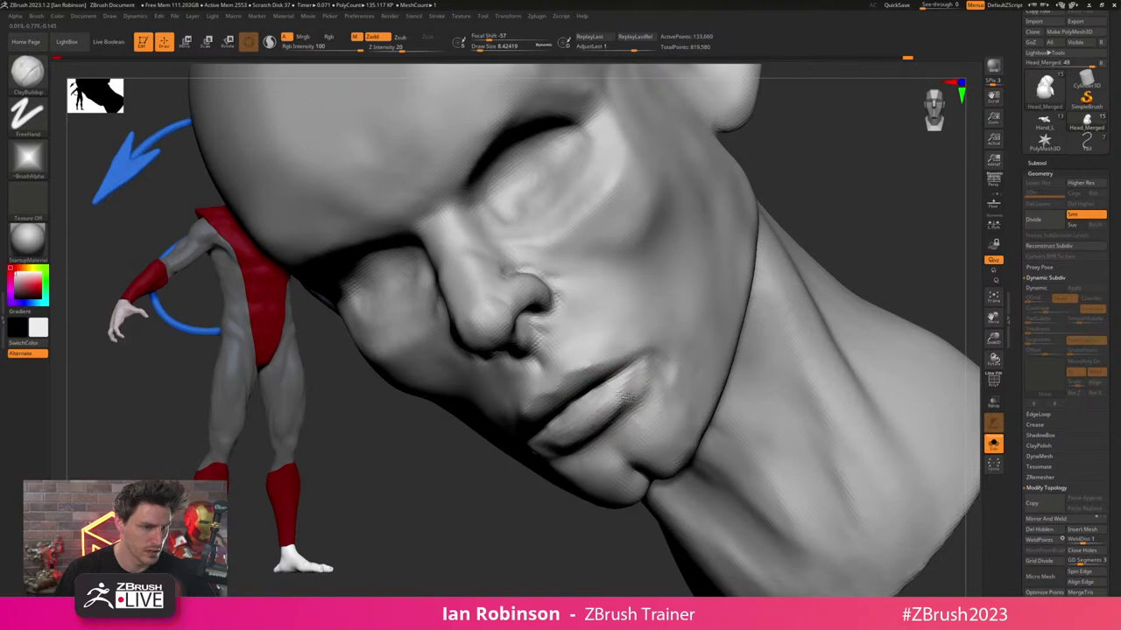
mouse_move(780, 263)
left_mouse_down()
mouse_move(838, 242)
mouse_move(806, 271)
mouse_move(801, 308)
left_mouse_up()
left_click_drag(606, 453, 614, 442)
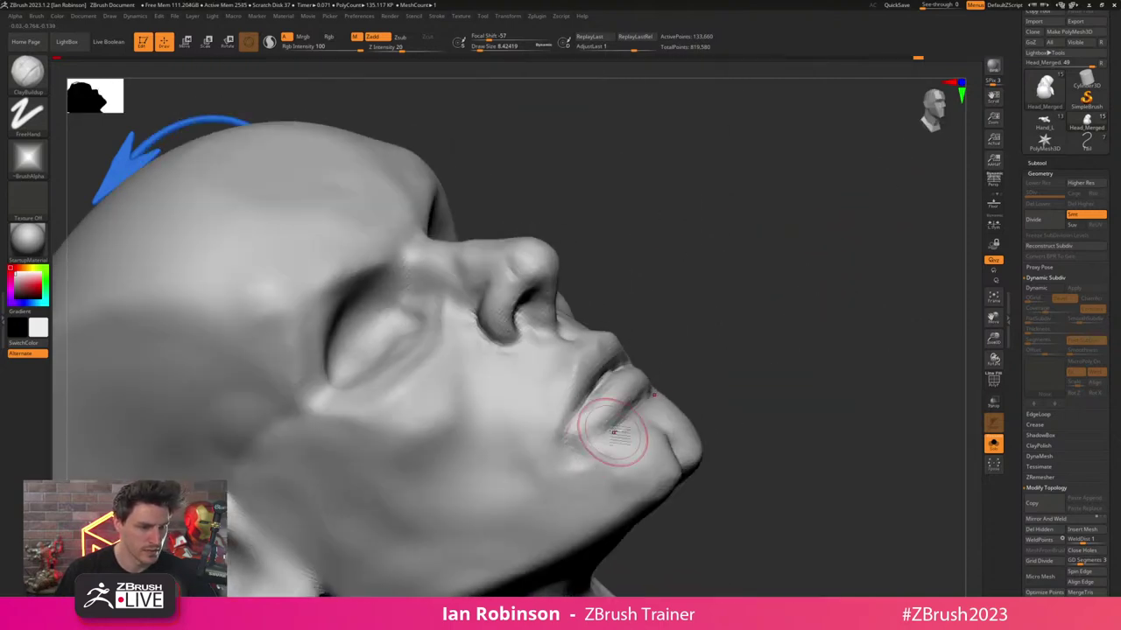
left_click_drag(727, 393, 659, 401)
- Smooth the chin and fill in its cleft with ClayBuildup at a draw size of about 11.7
left_click_drag(670, 458, 703, 462, "shift")
mouse_move(795, 270)
left_mouse_down()
mouse_move(846, 254)
mouse_move(830, 298)
mouse_move(781, 321)
mouse_move(699, 308)
left_mouse_up()
key("s")
left_click_drag(656, 358, 652, 357)
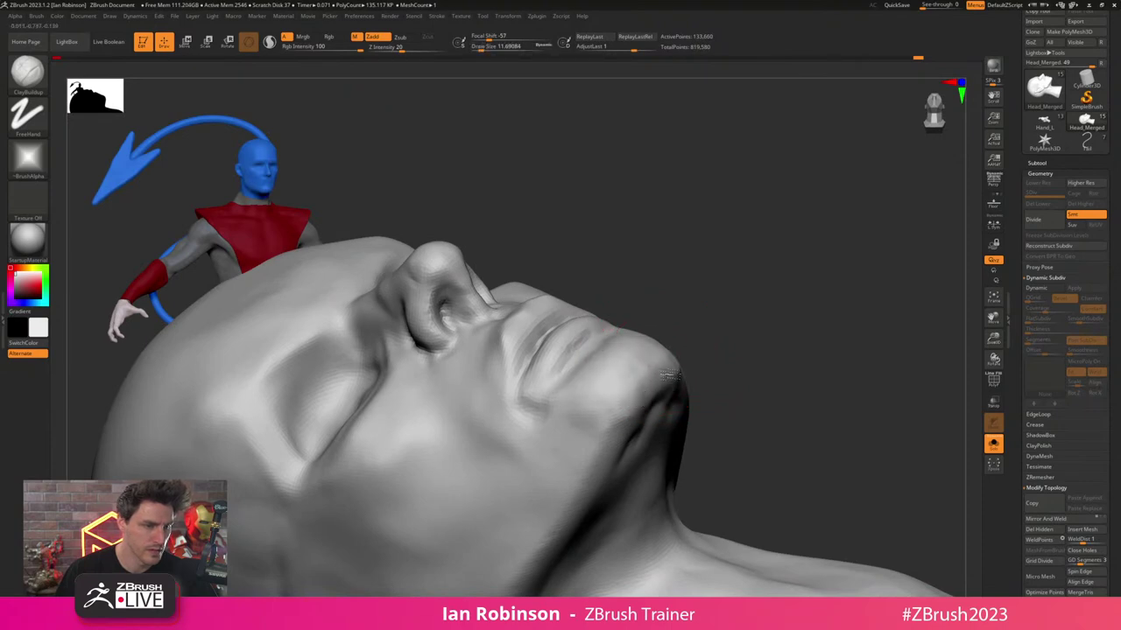
left_click_drag(749, 313, 760, 372)
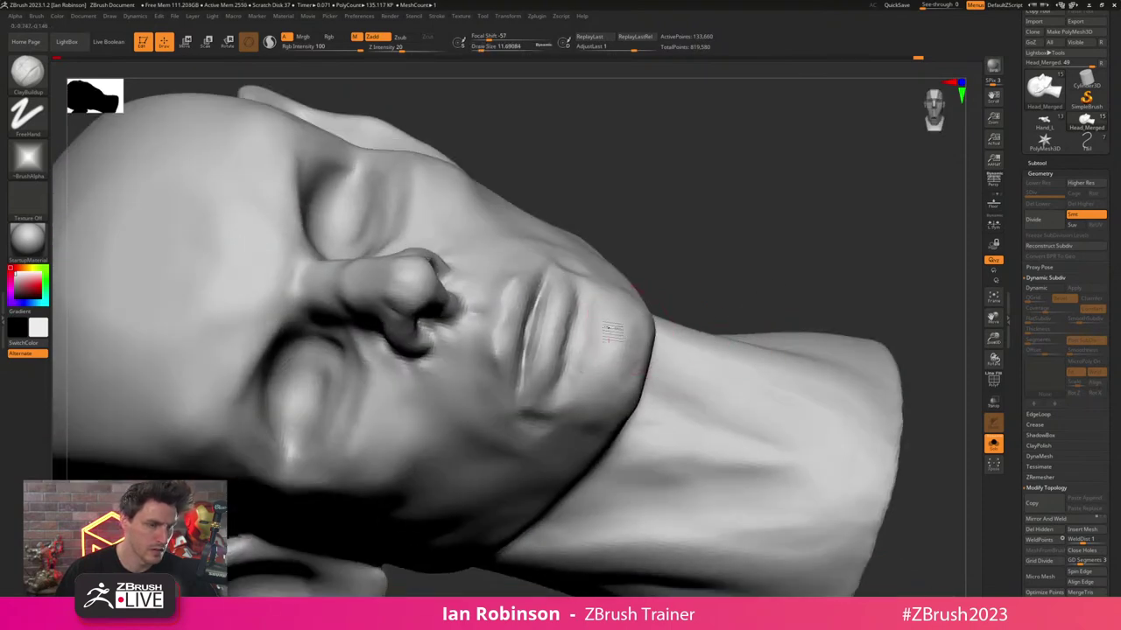
- Switch to the Move brush at a draw size of about 20 and reshape the lower lip in profile
left_click_drag(690, 210, 709, 233)
key("b")
key("m")
key("v")
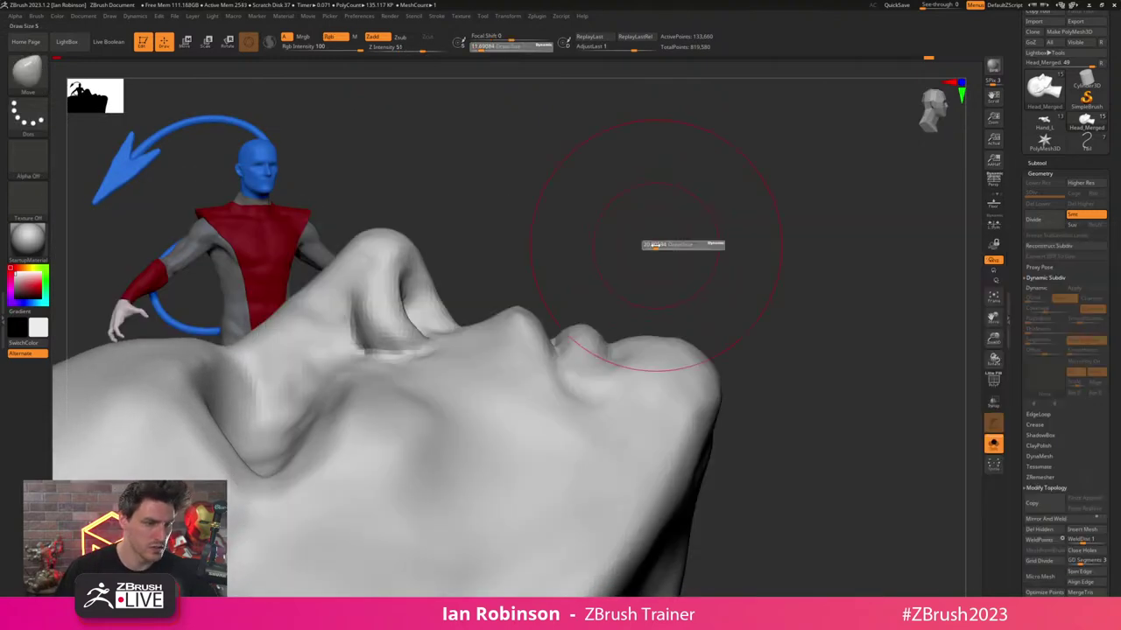
left_click_drag(563, 345, 561, 321)
left_click_drag(683, 247, 677, 228, "alt")
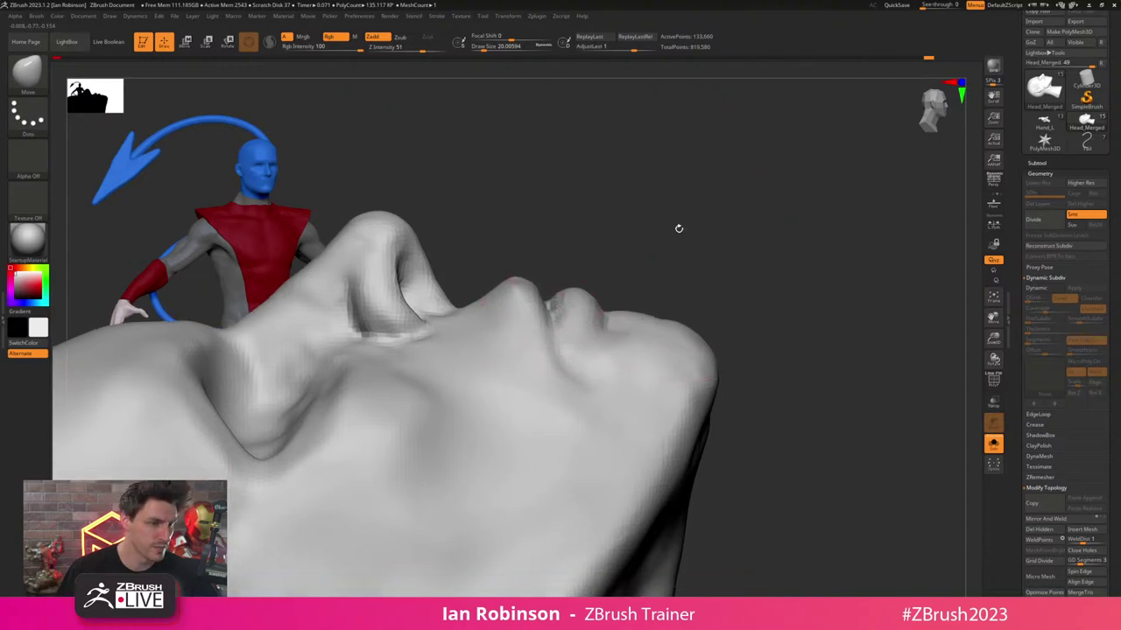
- Set the Move draw size to about 9.4, nudge the lower lip and mouth corner, and undo the last adjustment
key("s")
left_click_drag(651, 294, 650, 295)
key("b")
left_click_drag(712, 247, 712, 293)
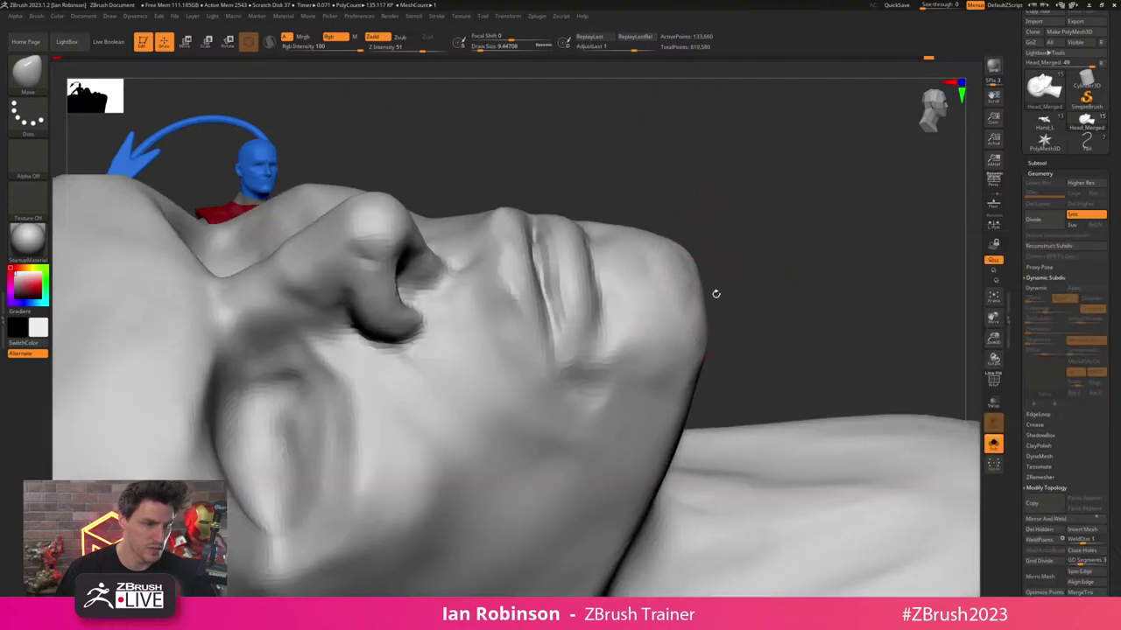
left_click_drag(616, 279, 608, 206)
left_click_drag(626, 352, 632, 265)
key("ctrl+z")
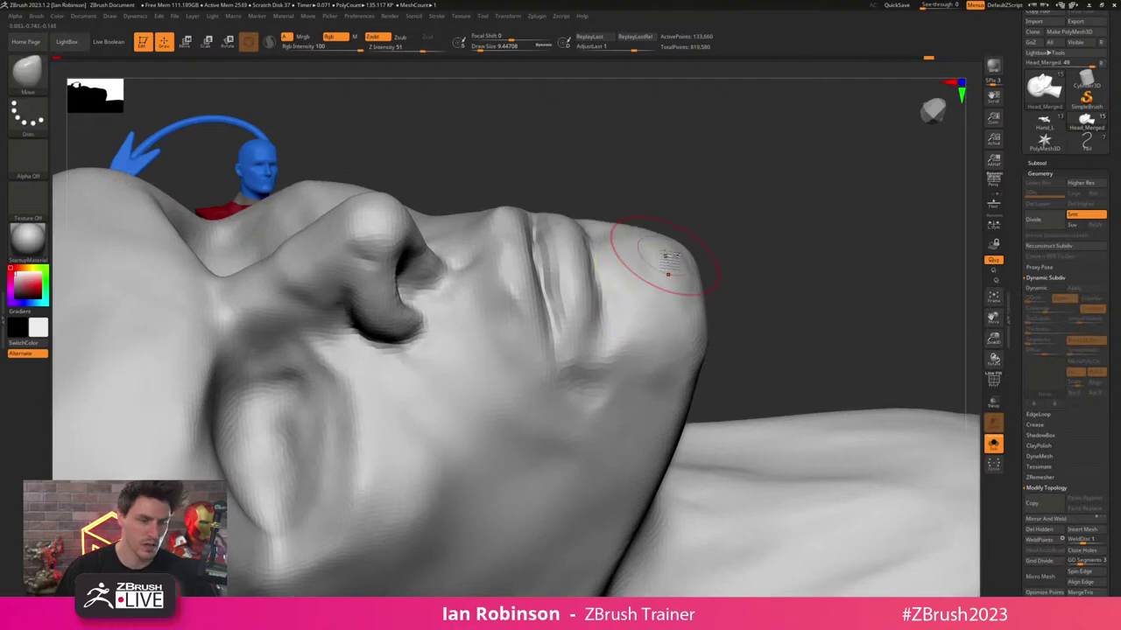
- Switch to ClayBuildup and build up the transition between the mouth corner and the chin
key("b")
key("c")
key("b")
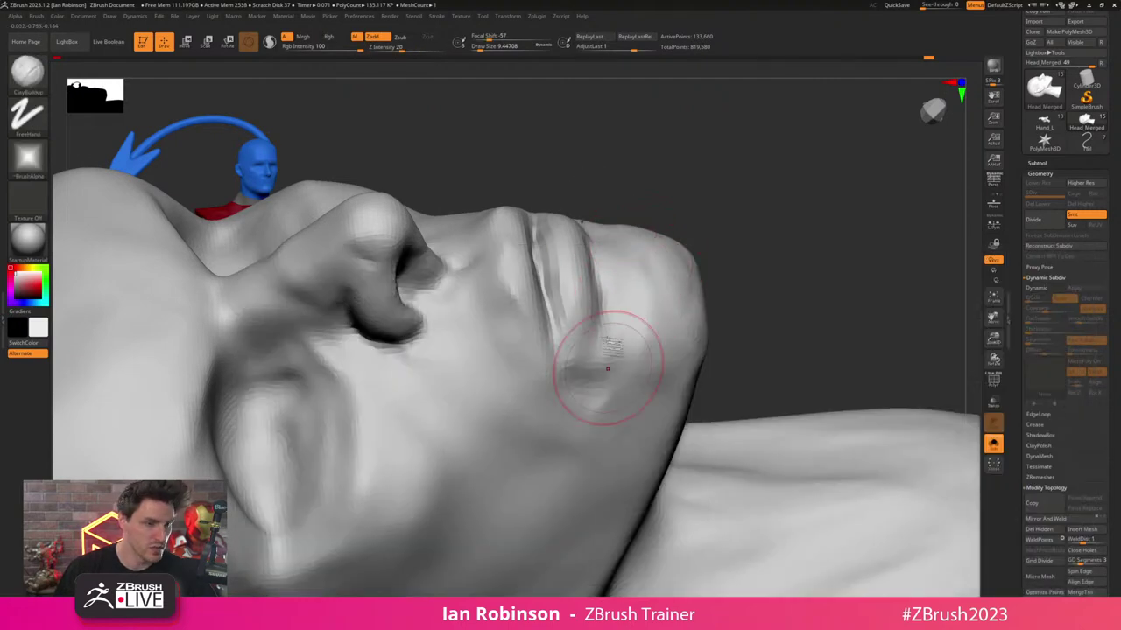
mouse_move(782, 271)
left_mouse_down()
mouse_move(800, 220)
mouse_move(783, 190)
mouse_move(776, 213)
mouse_move(814, 230)
mouse_move(823, 288)
mouse_move(858, 240)
mouse_move(752, 248)
left_mouse_up()
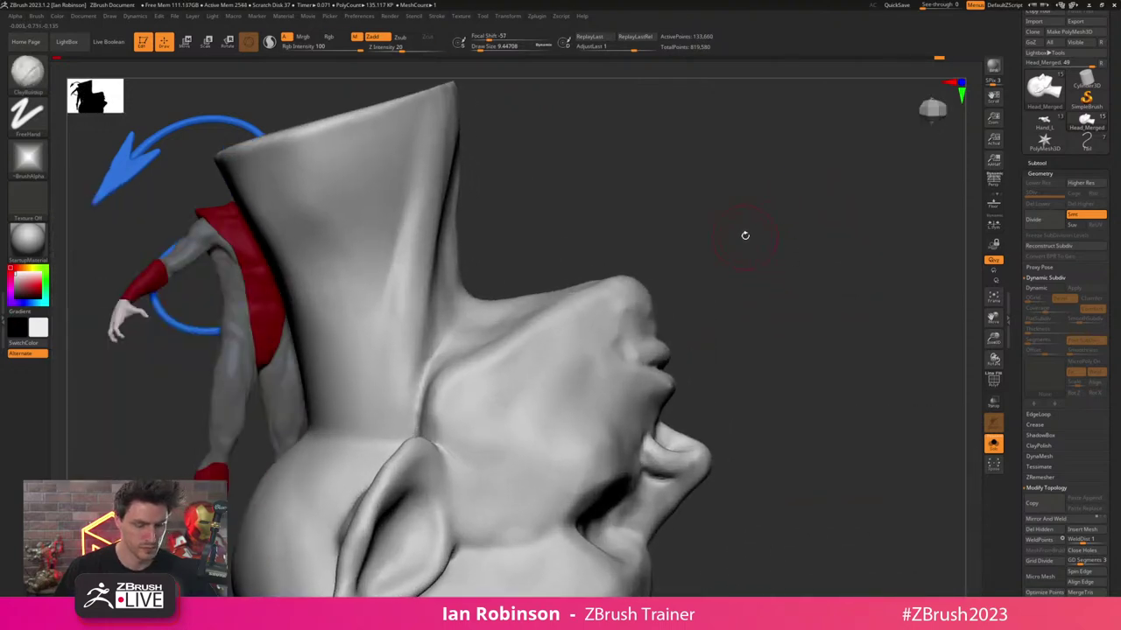
- Switch to the Move brush at a draw size of about 23.3 and pull the front of the throat outward below the jaw
key("b")
key("m")
key("v")
key("s")
left_click_drag(685, 192, 692, 191)
left_click_drag(461, 284, 478, 276)
left_click_drag(739, 218, 610, 204)
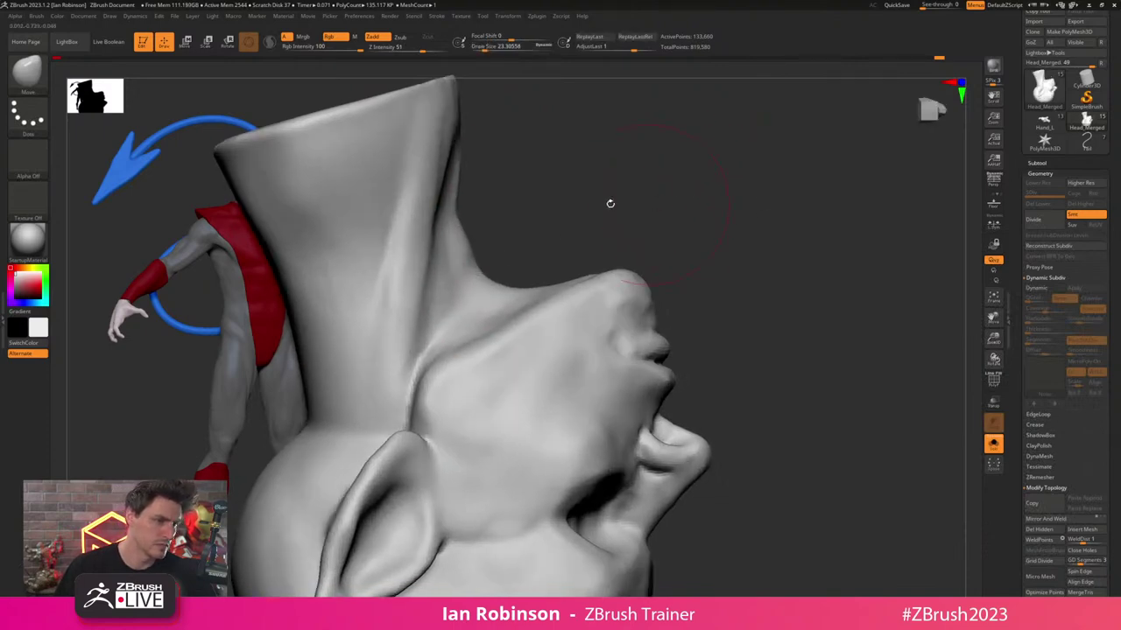
left_click_drag(455, 193, 465, 190)
mouse_move(723, 180)
left_mouse_down()
mouse_move(680, 172)
mouse_move(748, 205)
mouse_move(733, 208)
left_mouse_up()
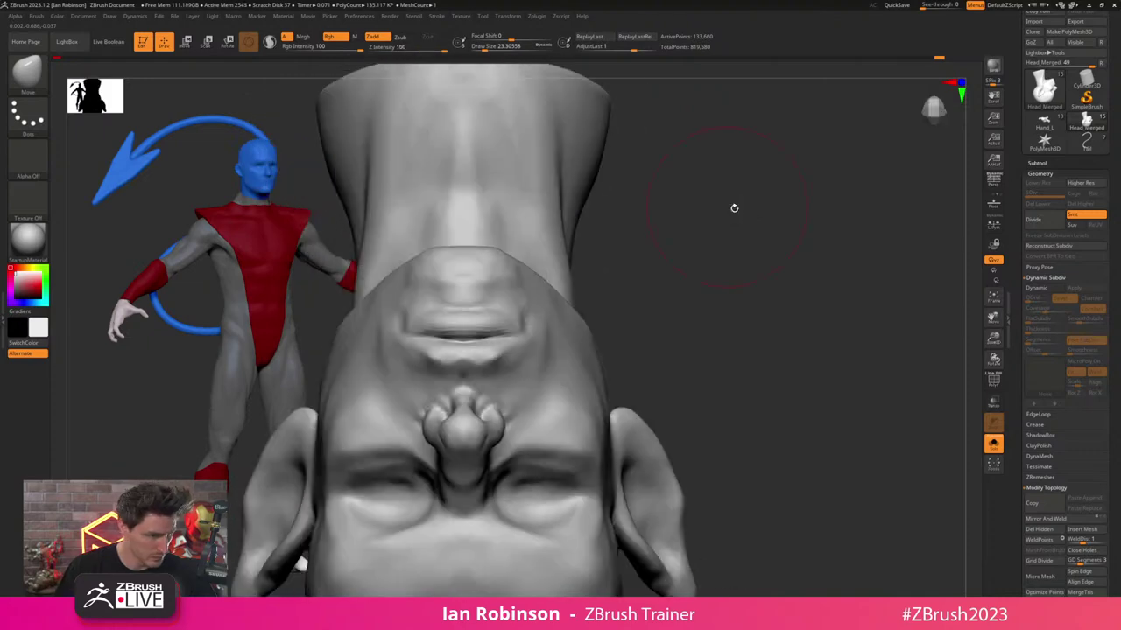
- Set the Move draw size to about 9.4, nudge the lower lip and chin in profile, and undo the last change
left_click_drag(811, 225, 744, 225)
left_click_drag(828, 232, 907, 217, "alt")
mouse_move(395, 284)
left_mouse_down("alt")
mouse_move(477, 278)
mouse_move(580, 252)
mouse_move(575, 240)
mouse_move(577, 253)
mouse_move(566, 253)
left_mouse_up("alt")
key("s")
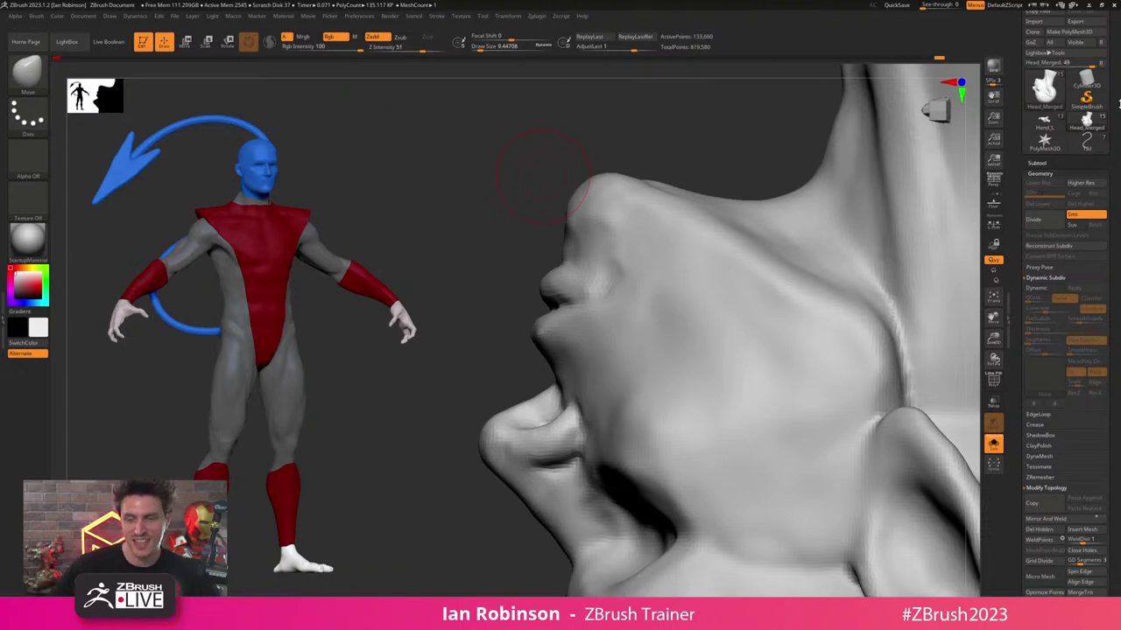
mouse_move(539, 249)
left_mouse_down()
mouse_move(710, 210)
mouse_move(723, 229)
mouse_move(702, 234)
left_mouse_up()
key("b")
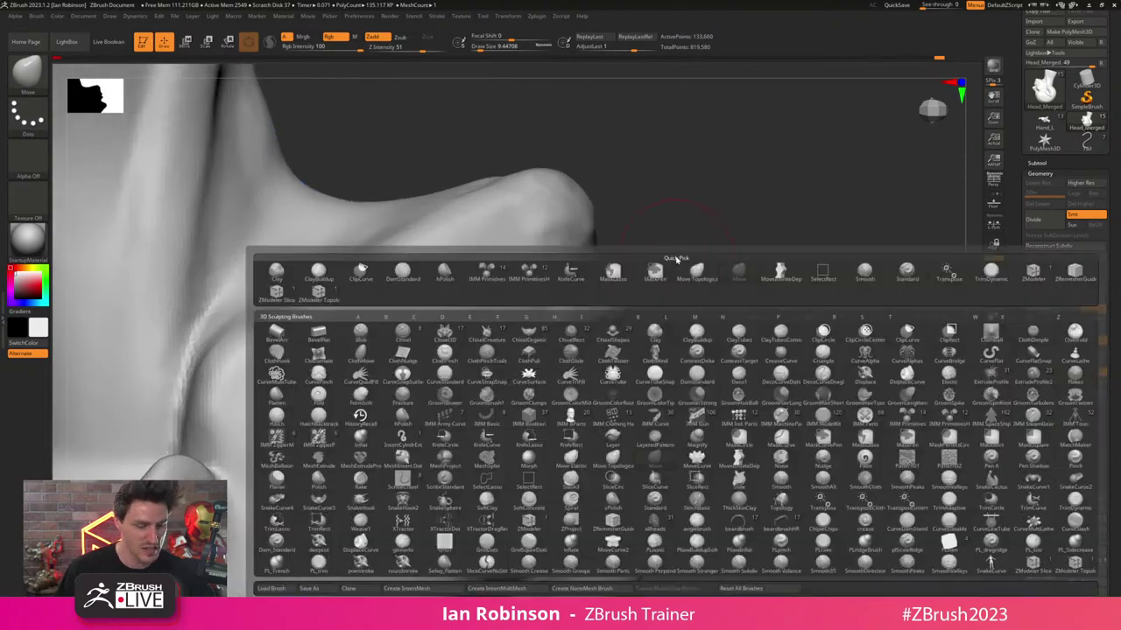
key("s")
left_click_drag(599, 270, 573, 278)
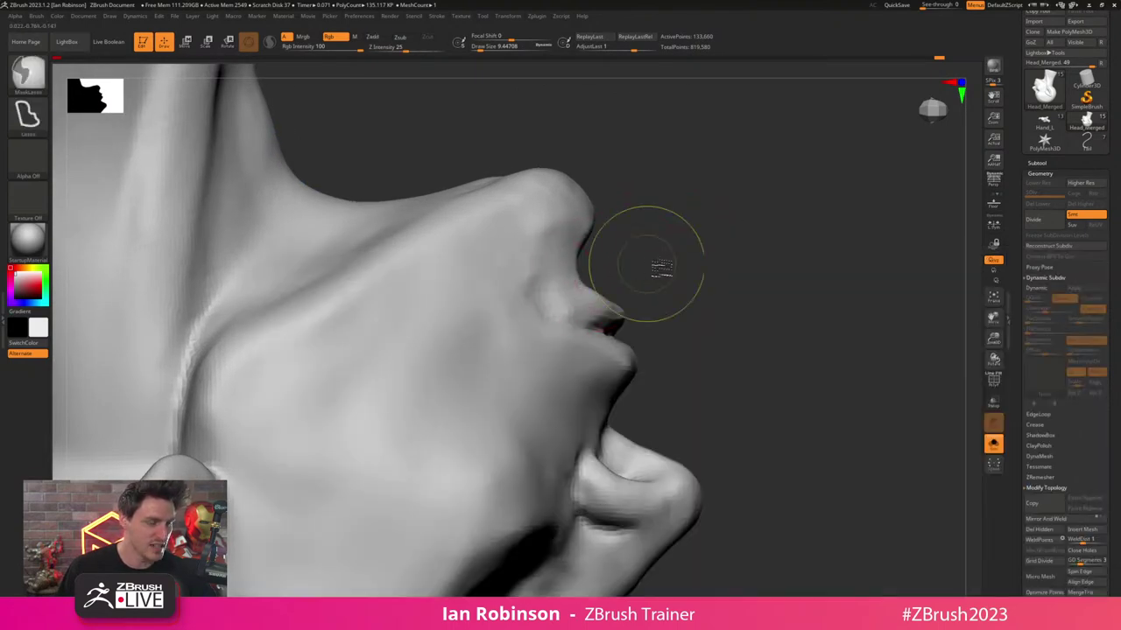
key("ctrl+z")
- Reshape the lower lip and the hollow between lip and chin with the Move brush
key("b")
key("m")
key("v")
left_click_drag(731, 259, 666, 274)
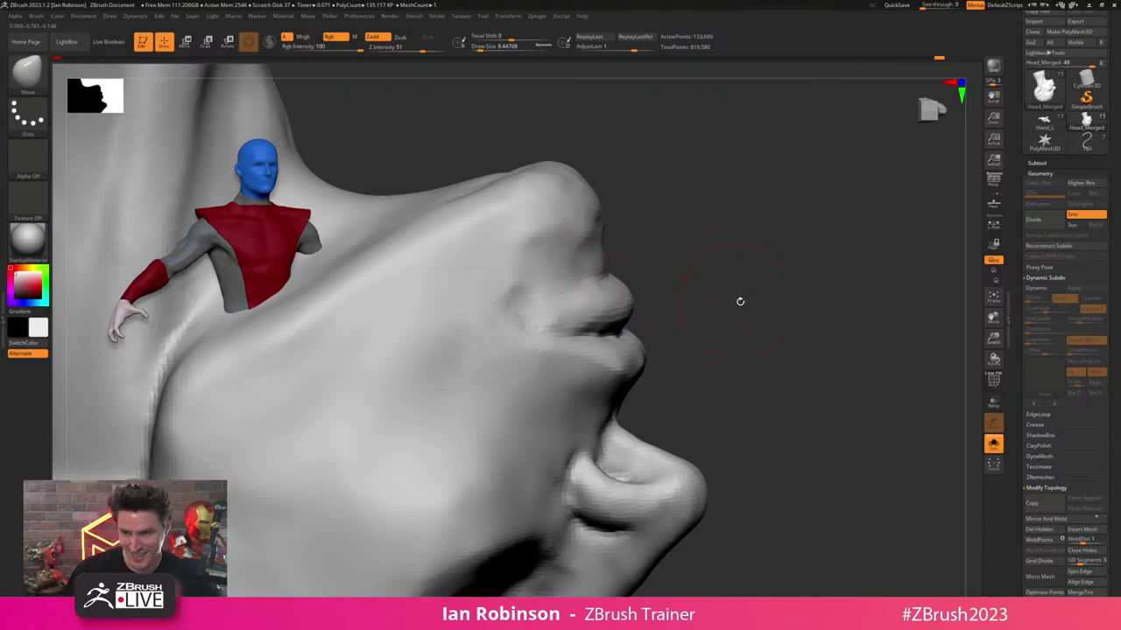
mouse_move(780, 299)
left_mouse_down()
mouse_move(753, 329)
mouse_move(771, 308)
left_mouse_up()
mouse_move(732, 281)
right_mouse_down()
mouse_move(784, 293)
mouse_move(786, 278)
mouse_move(706, 304)
right_mouse_up()
left_click_drag(707, 304, 675, 275)
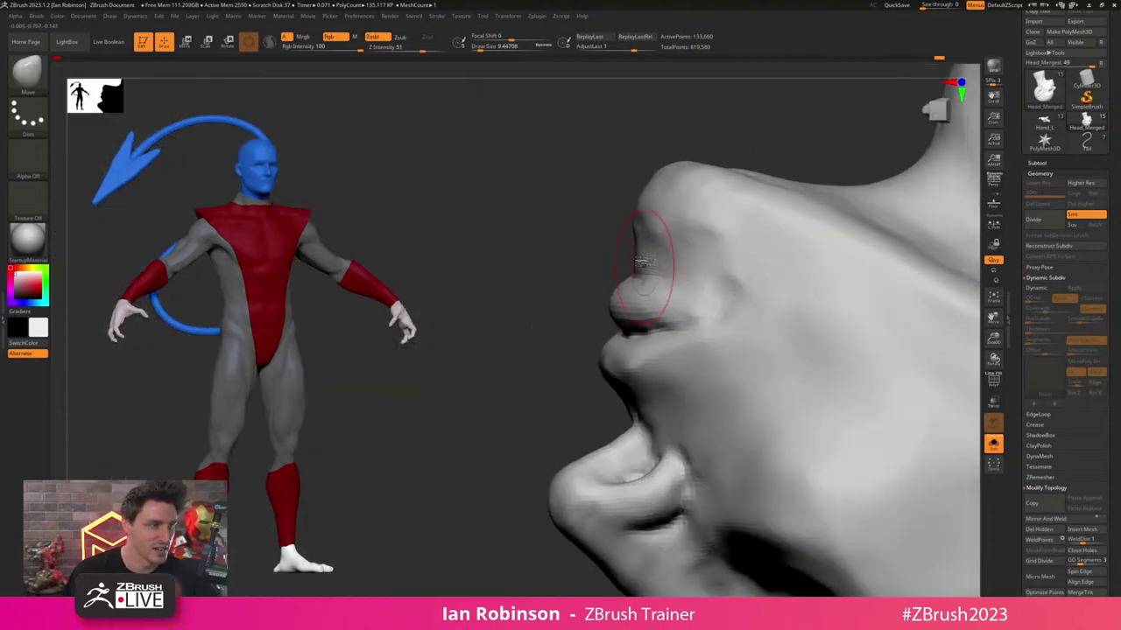
- Switch to DamStandard, carve the crease between the lower lip and the chin, and smooth its ends
key("b")
key("d")
key("s")
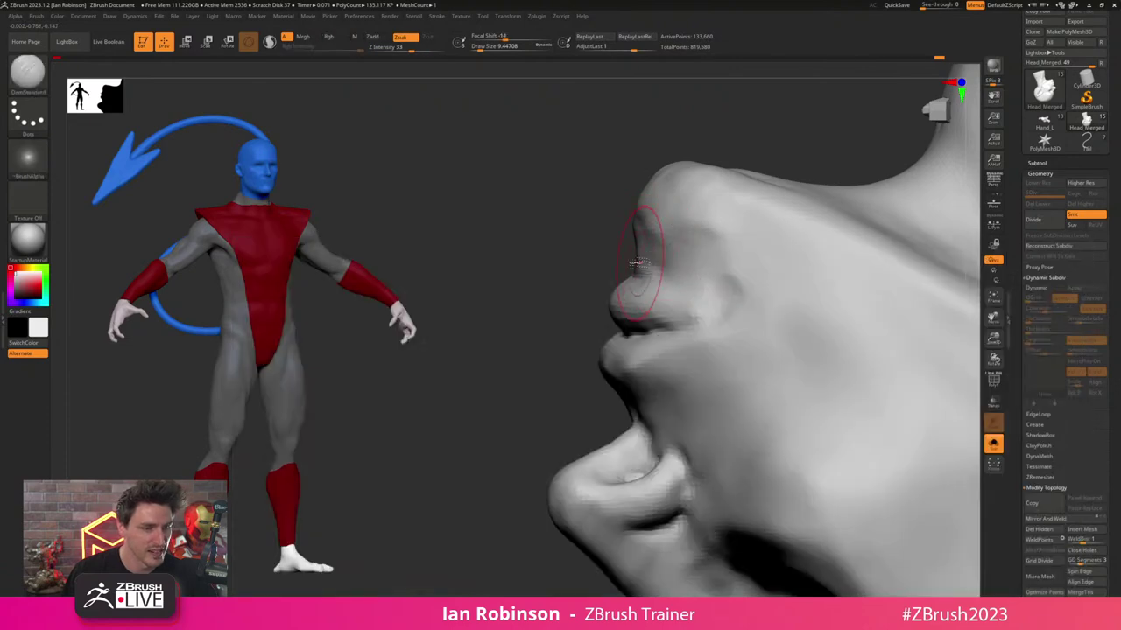
right_click_drag(637, 264, 700, 263)
left_click_drag(604, 258, 706, 246)
mouse_move(765, 225)
left_mouse_down()
mouse_move(648, 235)
mouse_move(715, 233)
left_mouse_up()
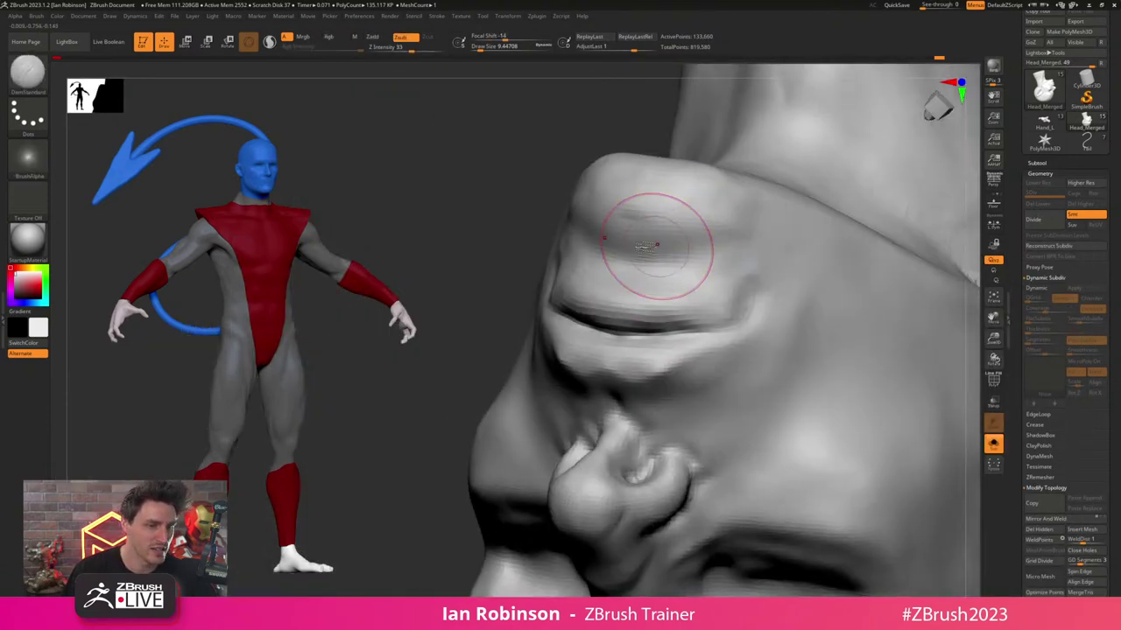
mouse_move(604, 254)
left_mouse_down("shift")
mouse_move(565, 215)
mouse_move(571, 241)
left_mouse_up("shift")
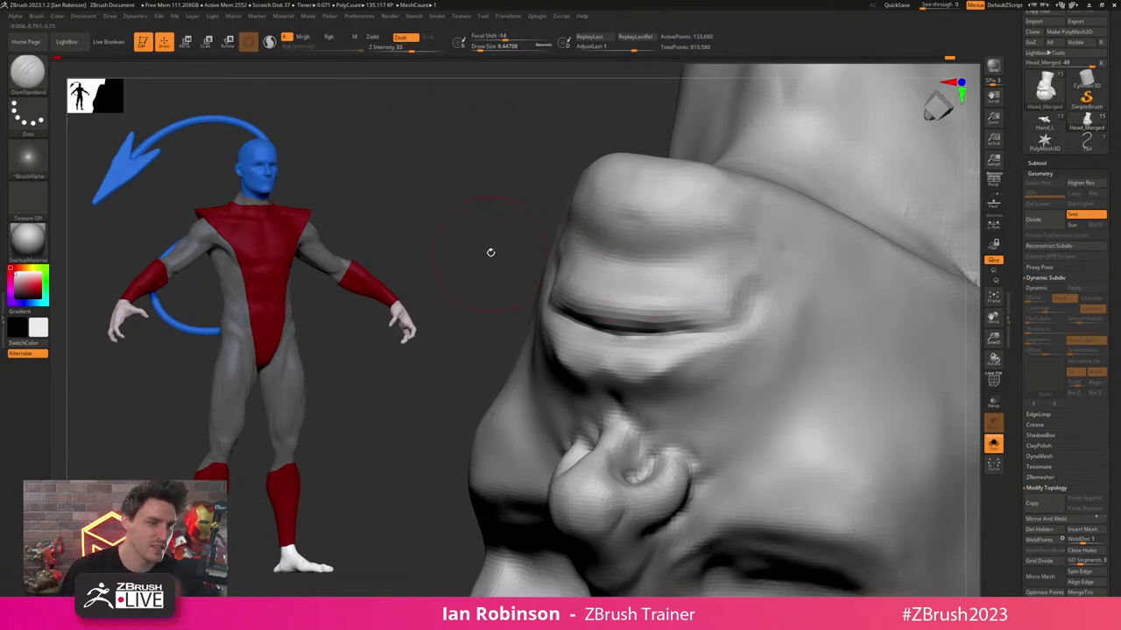
left_click_drag(491, 252, 545, 253)
left_click_drag(709, 238, 777, 205)
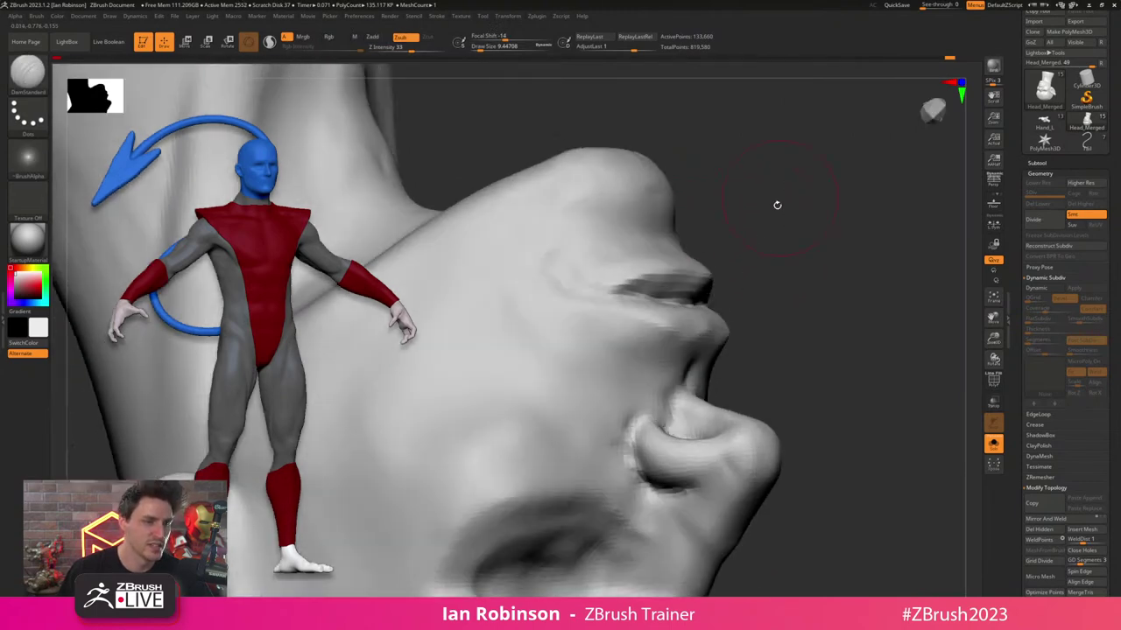
- Switch to the Move brush, raise the draw size to about 17, and adjust the mouth and chin shape
right_click_drag(810, 243, 700, 246)
key("b")
key("m")
key("v")
key("s")
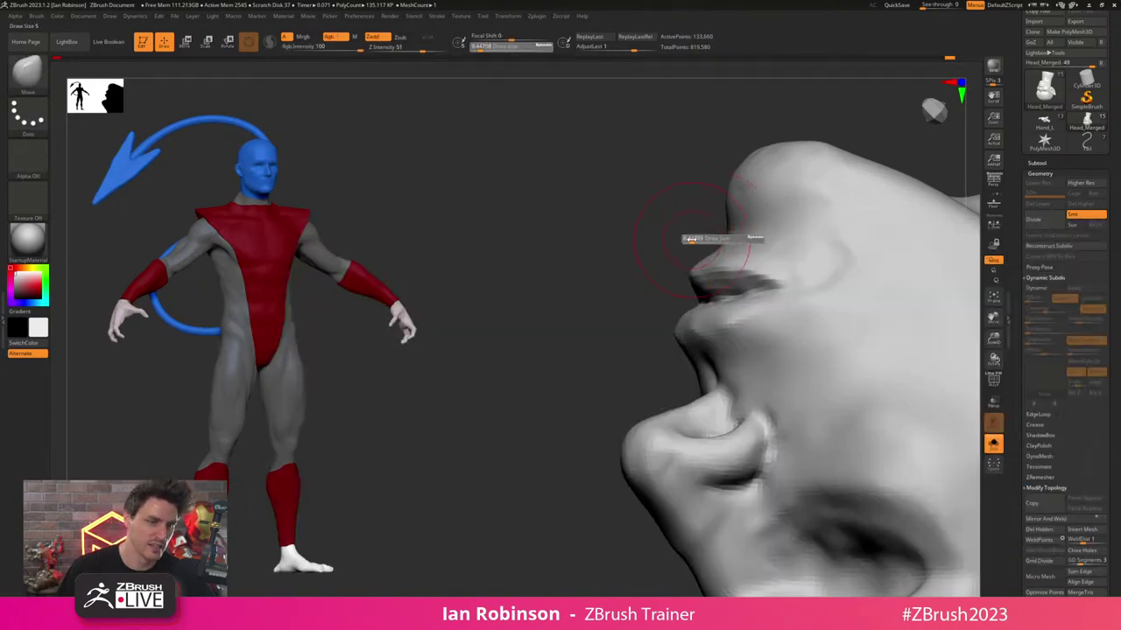
left_click_drag(696, 242, 705, 216)
key("s")
left_click_drag(706, 215, 715, 216)
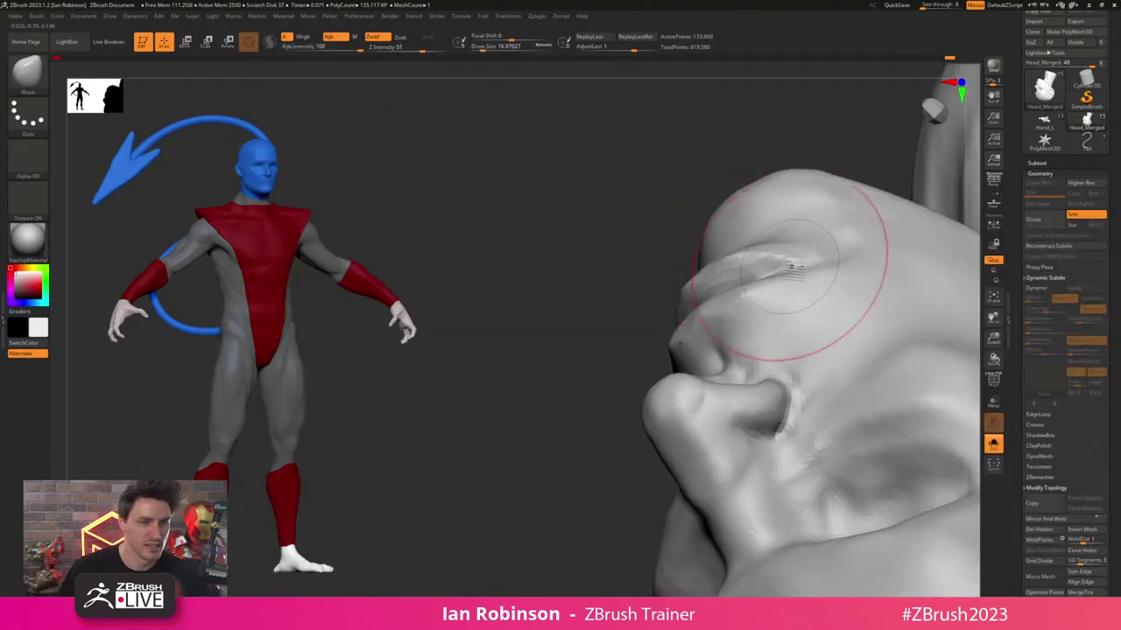
- Increase the Move draw size to about 67.8 and reshape the forehead and cranium profile
right_click_drag(731, 289, 880, 154)
mouse_move(880, 153)
left_mouse_down()
mouse_move(863, 175)
mouse_move(688, 175)
mouse_move(782, 160)
mouse_move(716, 151)
left_mouse_up()
key("s")
left_click_drag(792, 176, 797, 176)
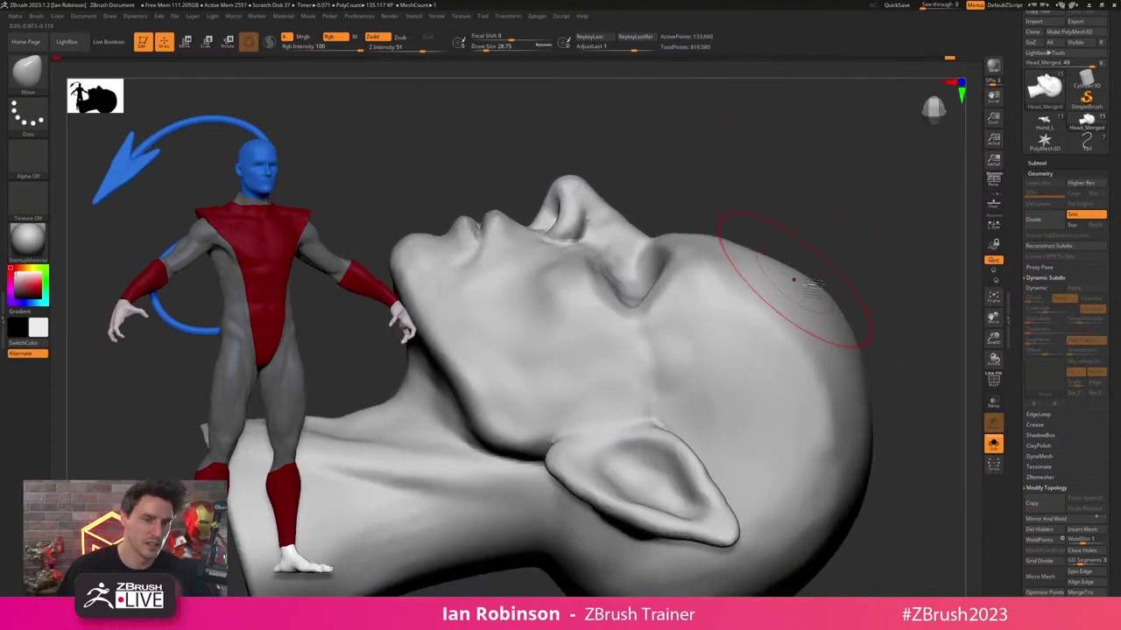
key("s")
left_click_drag(843, 278, 824, 227)
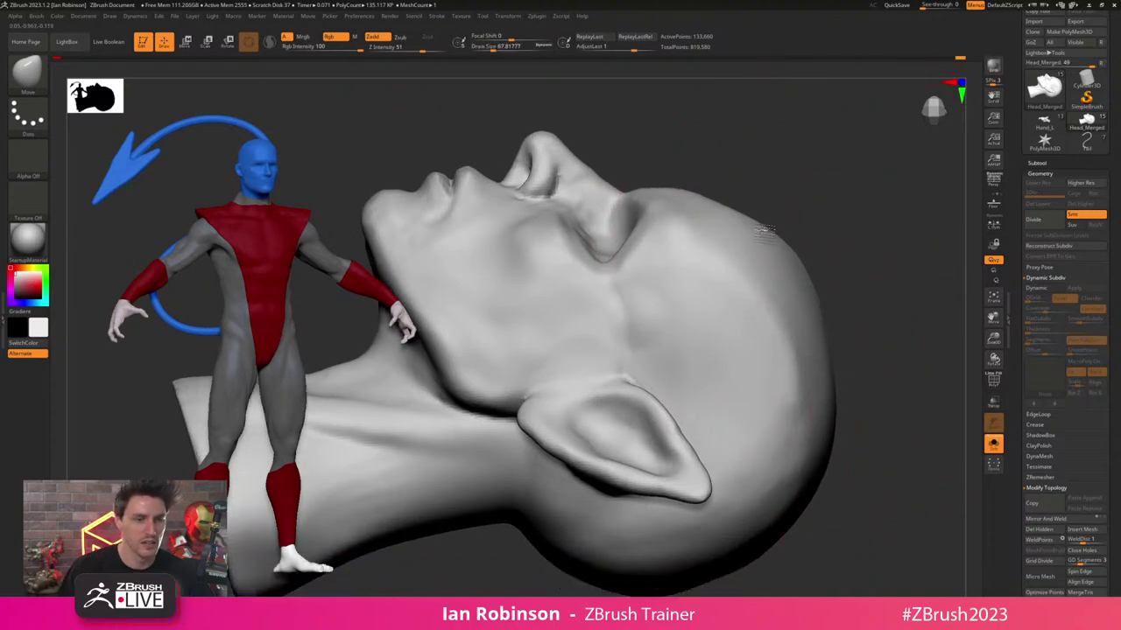
left_click_drag(865, 246, 841, 257, "alt")
mouse_move(856, 201)
left_mouse_down()
mouse_move(823, 244)
mouse_move(815, 229)
left_mouse_up()
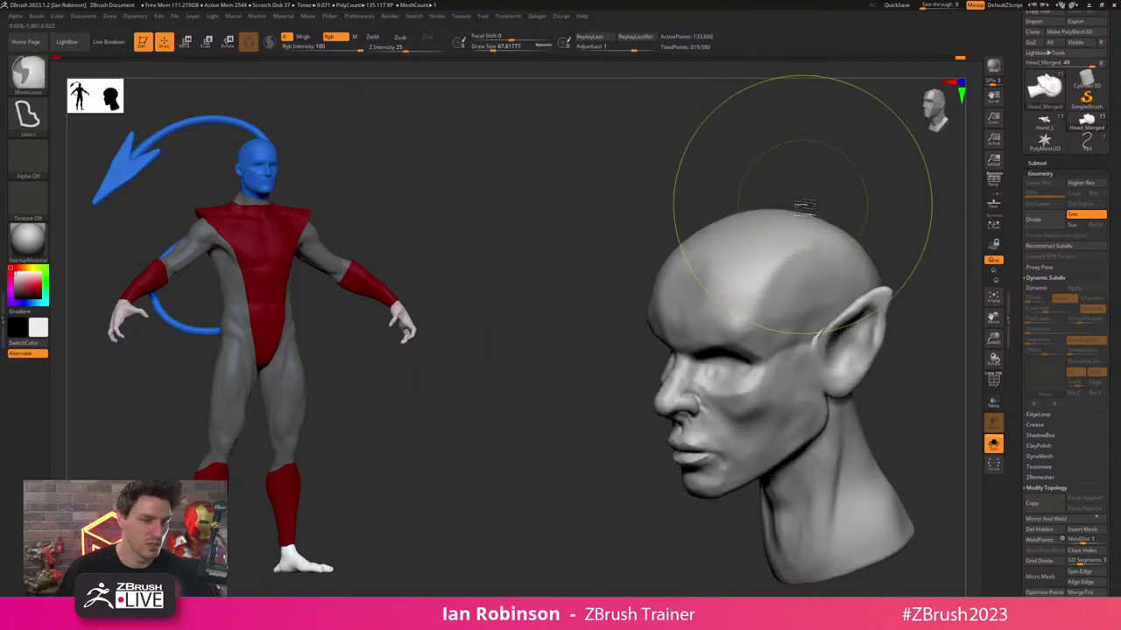
- Undo the last change, set the Move draw size to about 39, and turn on Dynamic Subdivision for the head
key("ctrl+z")
mouse_move(768, 194)
left_mouse_down()
mouse_move(745, 215)
mouse_move(792, 191)
mouse_move(783, 192)
mouse_move(819, 243)
left_mouse_up()
key("s")
key("d")
right_click_drag(773, 308, 750, 258, "alt")
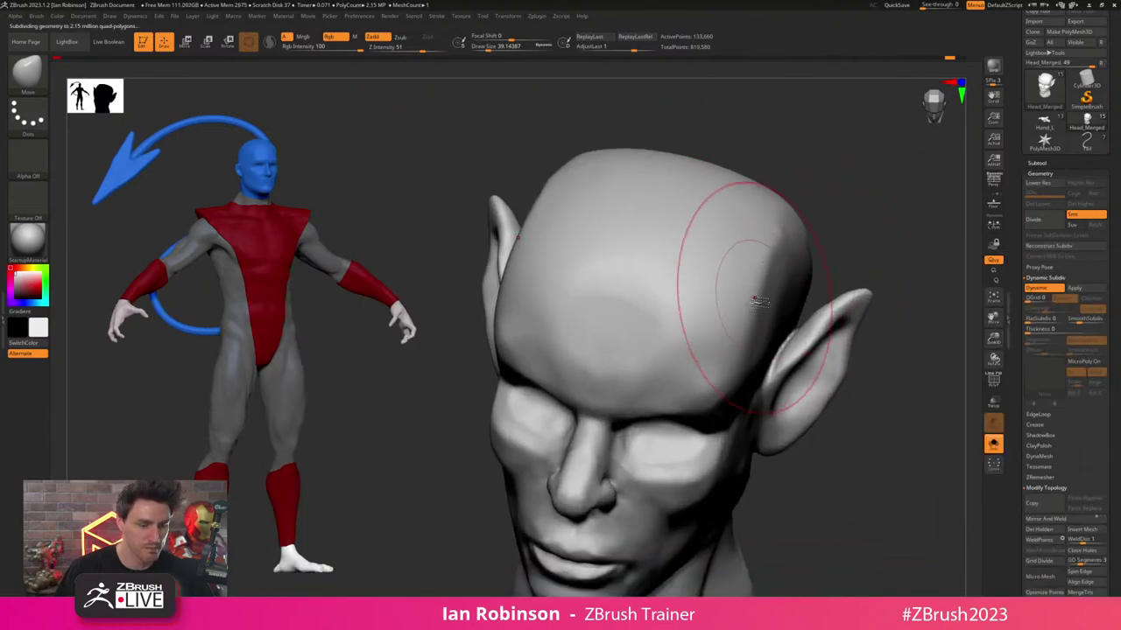
- Switch to TrimDynamic with a smaller draw size, then plane and smooth the side of the forehead above the temple
key("b")
key("t")
key("r")
key("s")
left_click_drag(770, 274, 766, 277)
key("q")
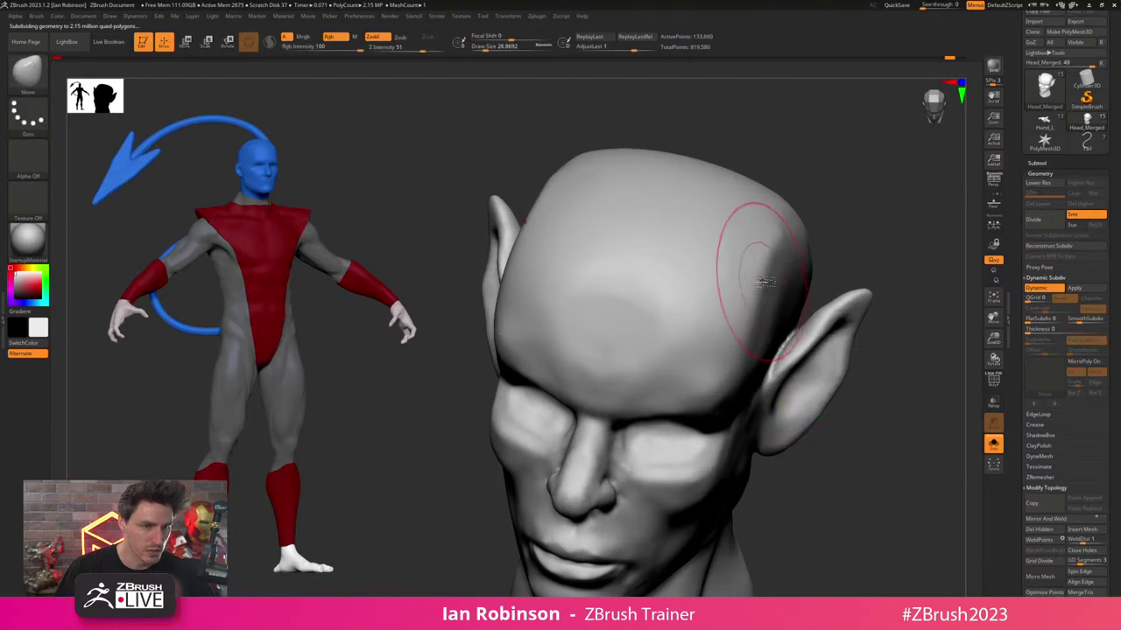
key("b")
key("t")
key("d")
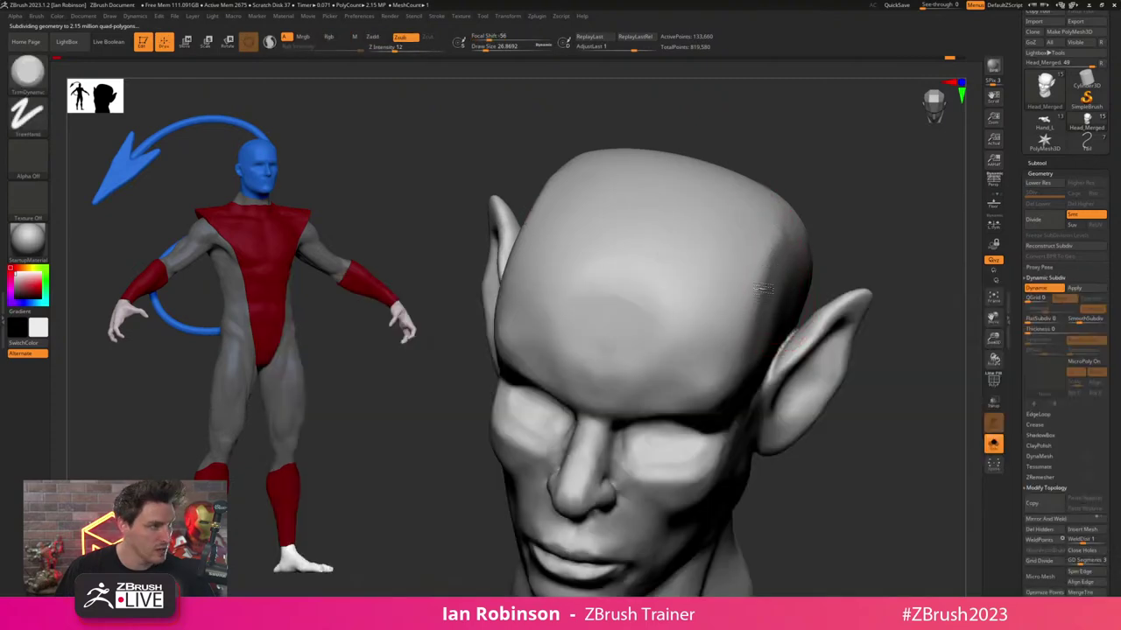
left_click_drag(741, 348, 758, 321, "shift")
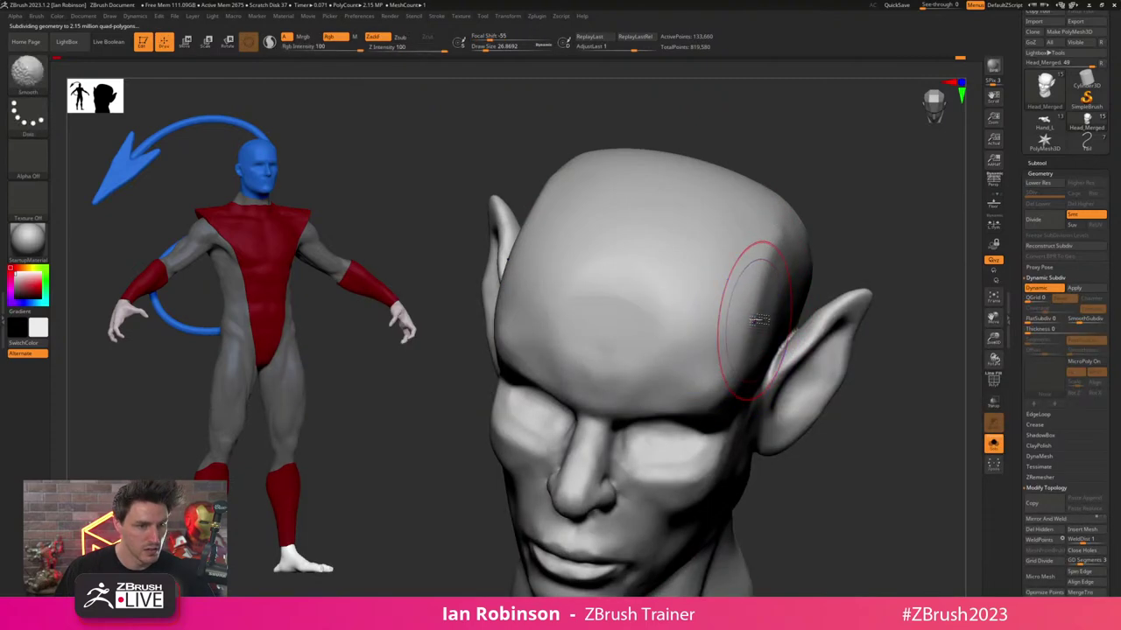
- Set the TrimDynamic Z Intensity to 20, flatten the side of the skull, and turn off Dynamic Subdivision
right_click_drag(841, 168, 822, 165, "alt")
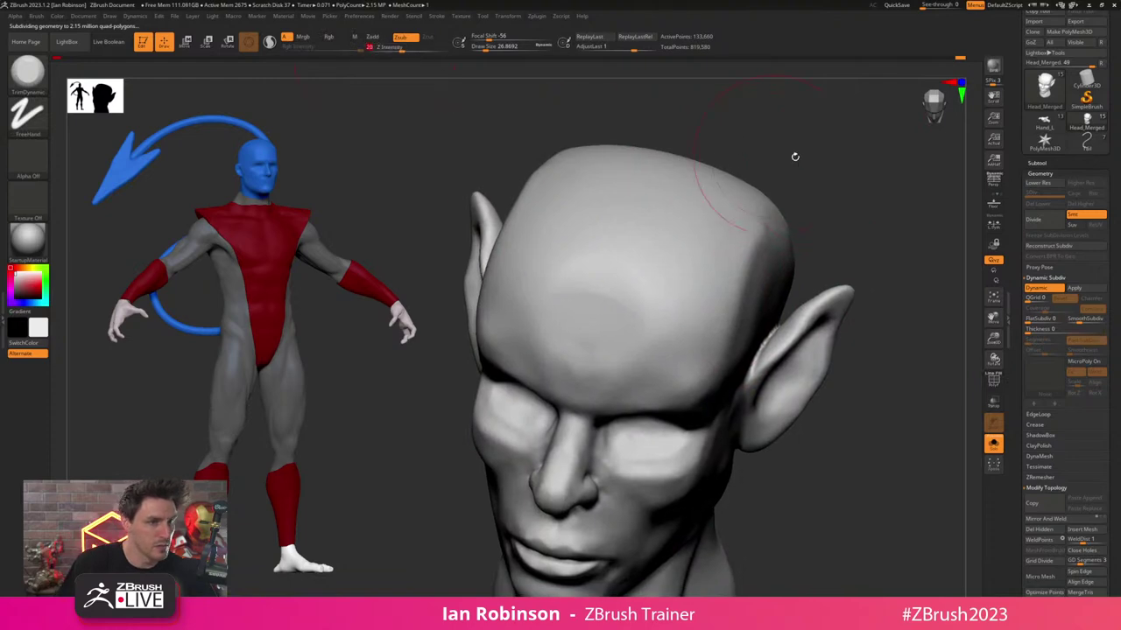
left_click_drag(795, 157, 812, 126)
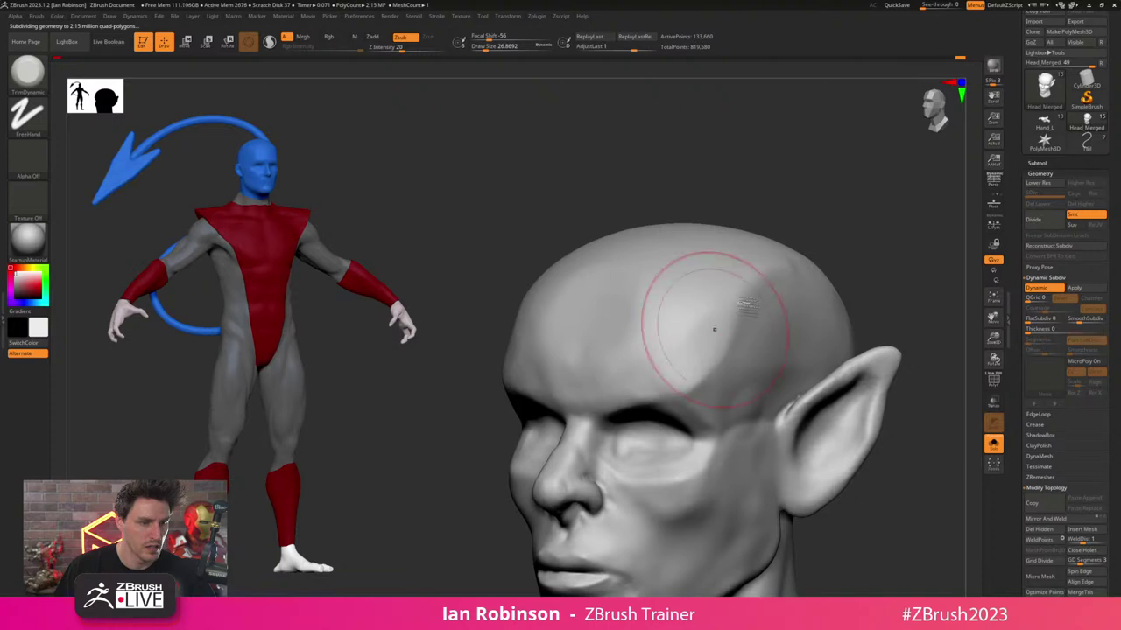
left_click_drag(859, 218, 784, 265, "alt")
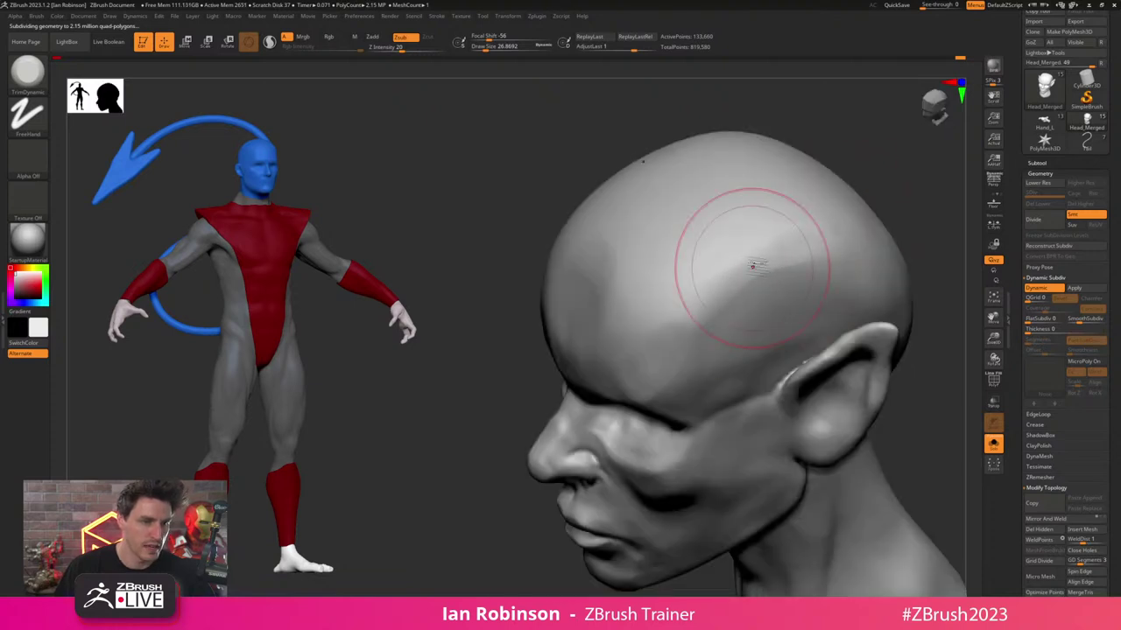
key("shift+d")
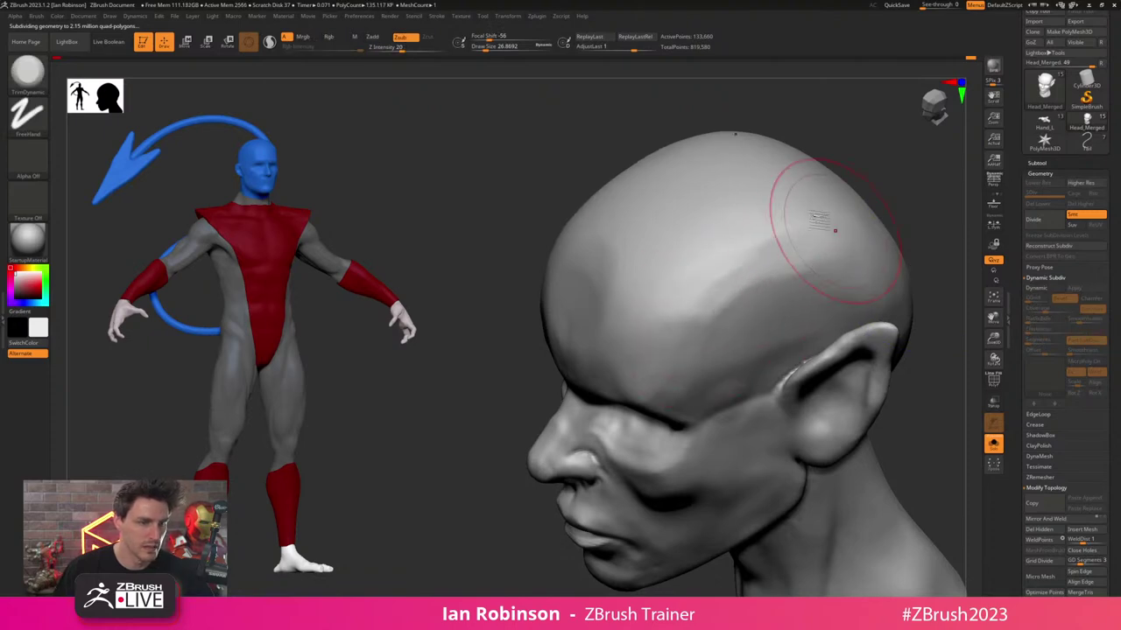
mouse_move(832, 219)
right_mouse_down()
mouse_move(683, 140)
mouse_move(808, 225)
mouse_move(794, 262)
right_mouse_up()
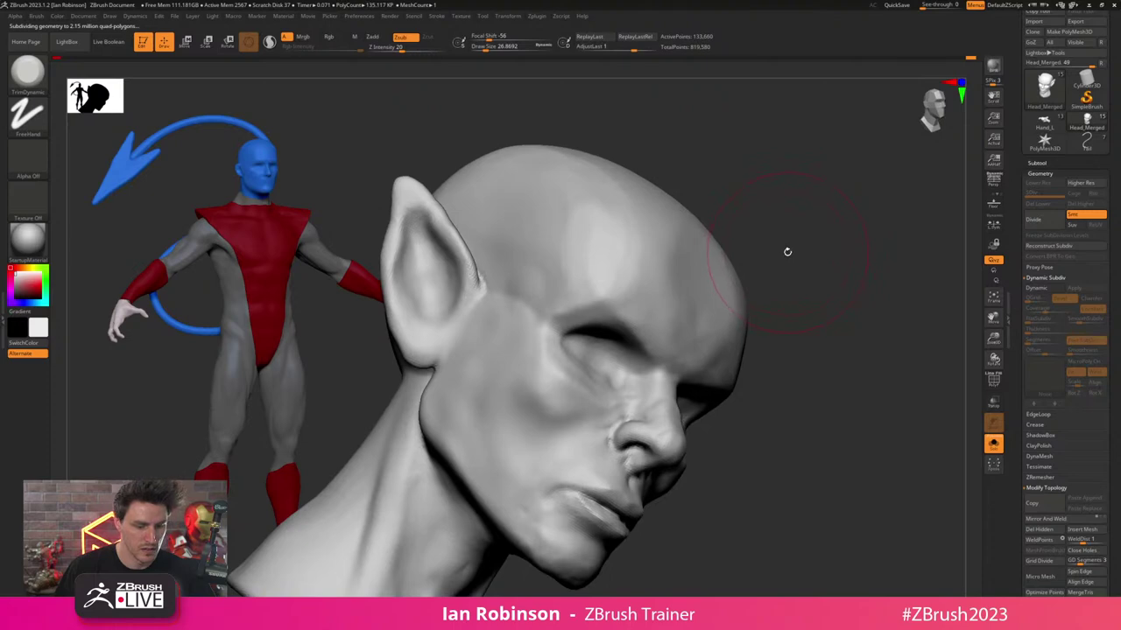
- Switch to the Move brush at a draw size of about 32.7 and reshape the forehead and top of the skull
key("b")
key("m")
key("v")
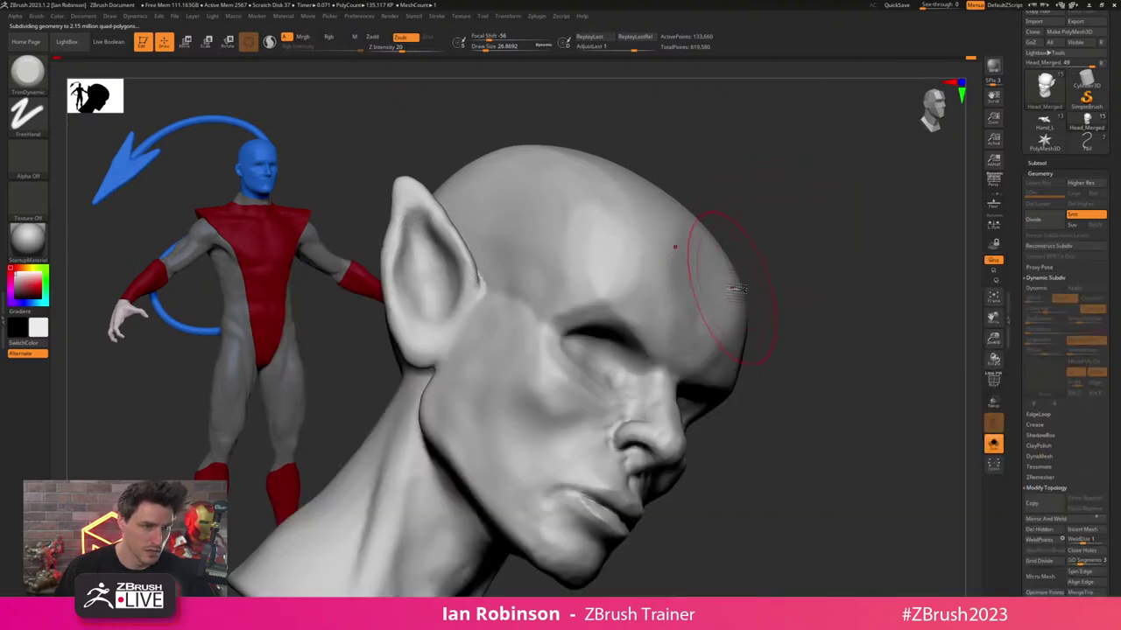
mouse_move(819, 241)
left_mouse_down()
mouse_move(761, 184)
mouse_move(718, 170)
left_mouse_up()
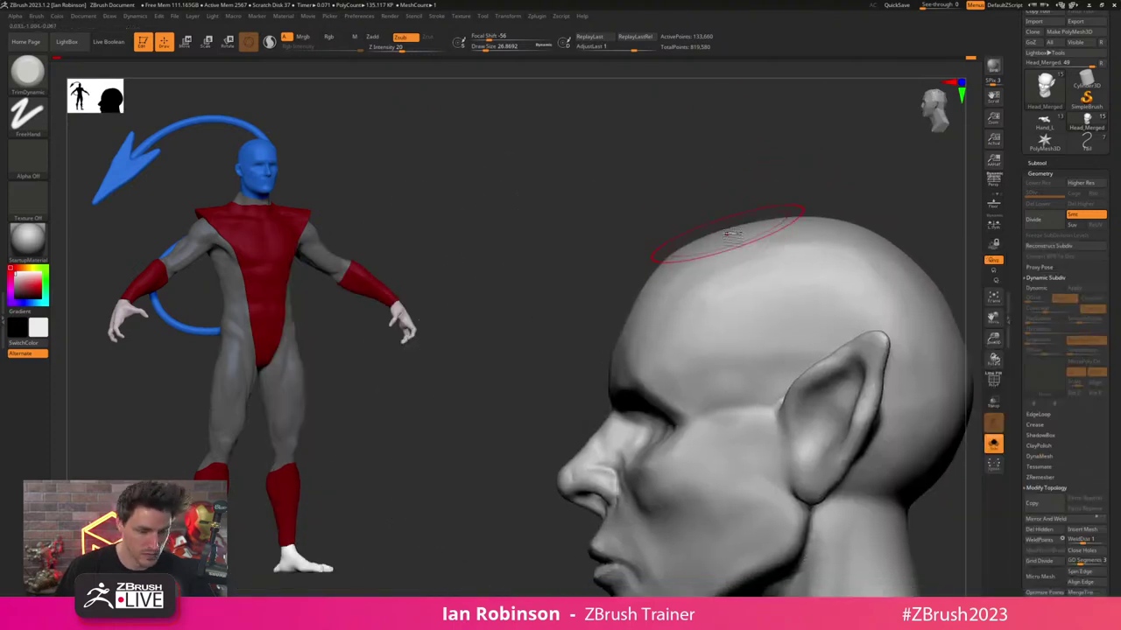
key("b")
key("m")
key("v")
left_click_drag(574, 170, 645, 182)
key("s")
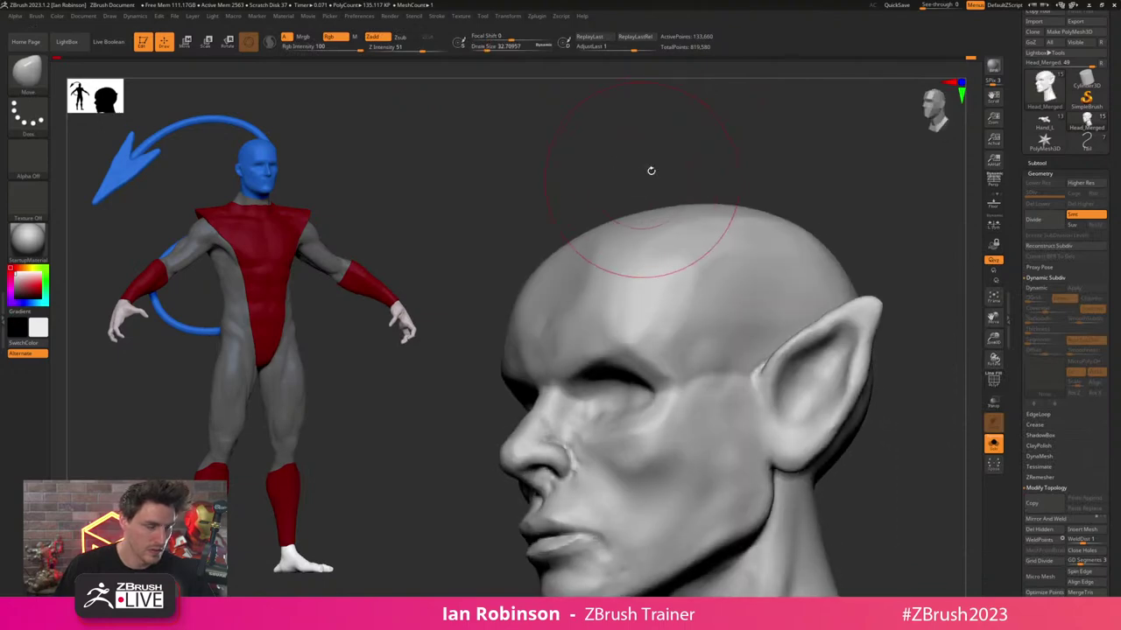
right_click_drag(650, 169, 565, 255)
left_click_drag(541, 230, 715, 171)
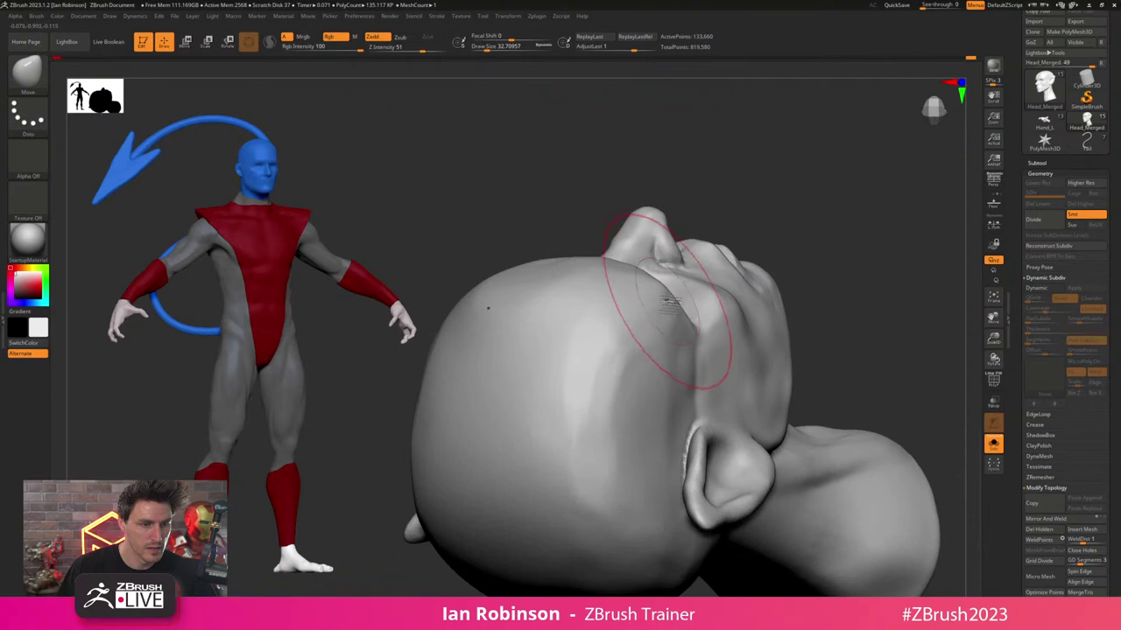
- Reduce the Move draw size to about 21.6 and reshape the cheekbone below the eye
mouse_move(825, 249)
left_mouse_down()
mouse_move(788, 293)
mouse_move(810, 323)
left_mouse_up()
key("s")
left_click(729, 312)
key("s")
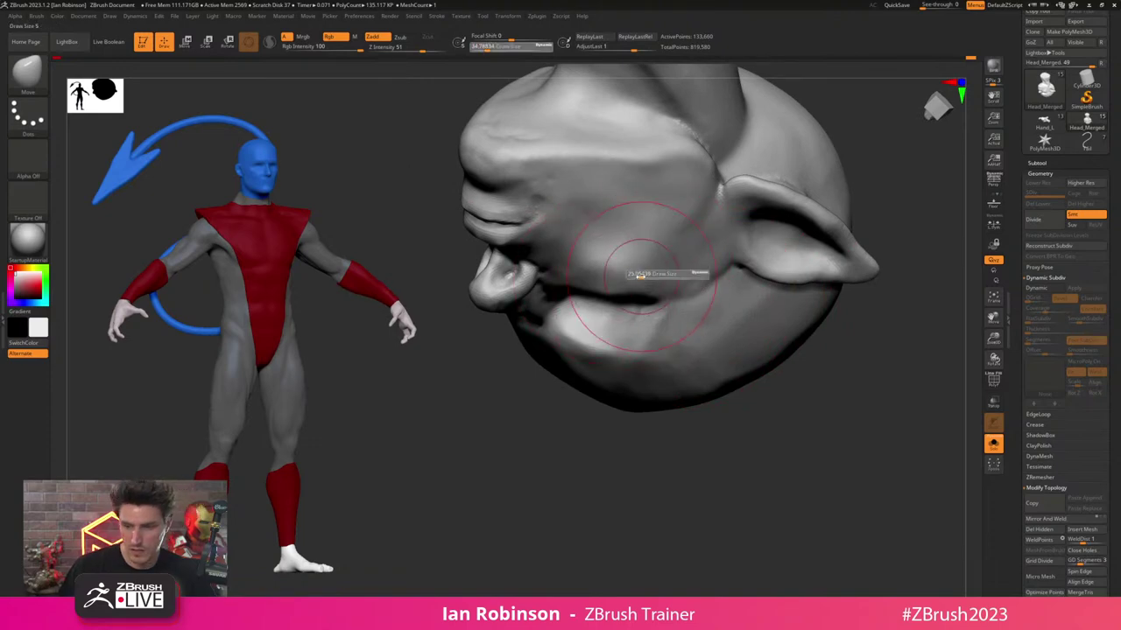
left_click_drag(639, 277, 635, 278)
mouse_move(624, 258)
right_mouse_down("alt")
mouse_move(669, 243)
mouse_move(631, 239)
mouse_move(646, 267)
right_mouse_up("alt")
left_click_drag(644, 253, 648, 253)
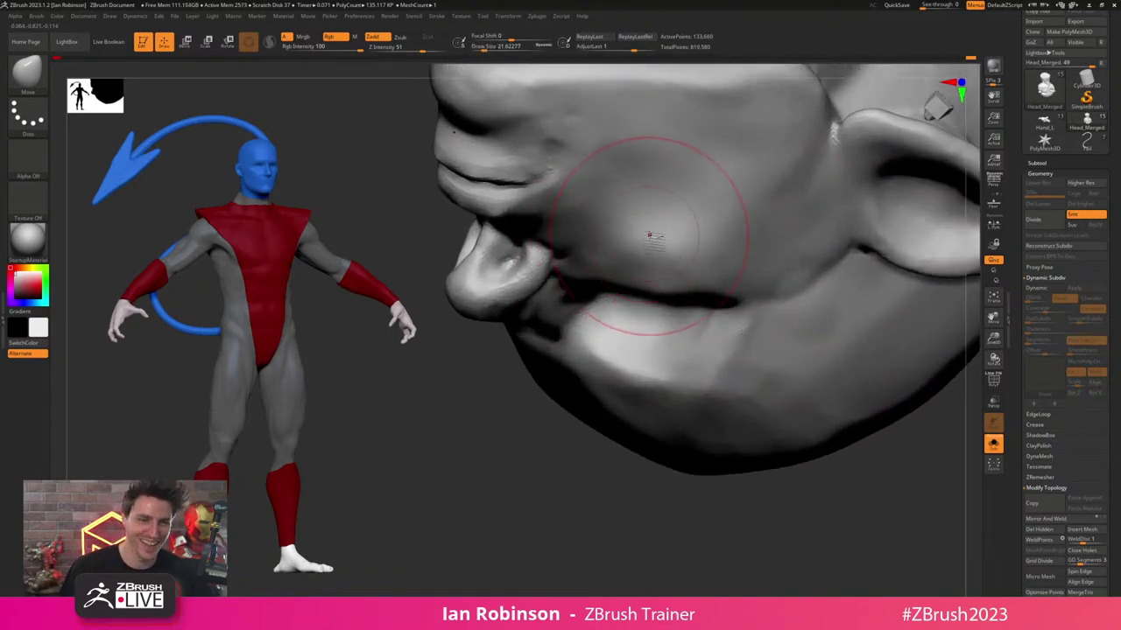
right_click_drag(649, 234, 862, 206)
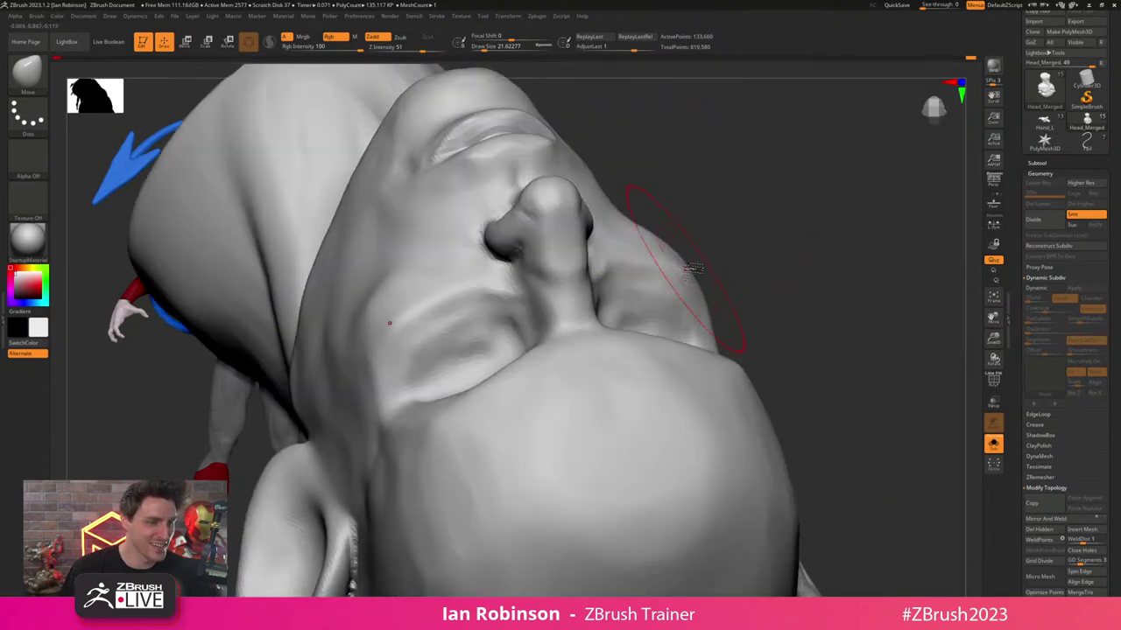
right_click_drag(691, 269, 773, 264)
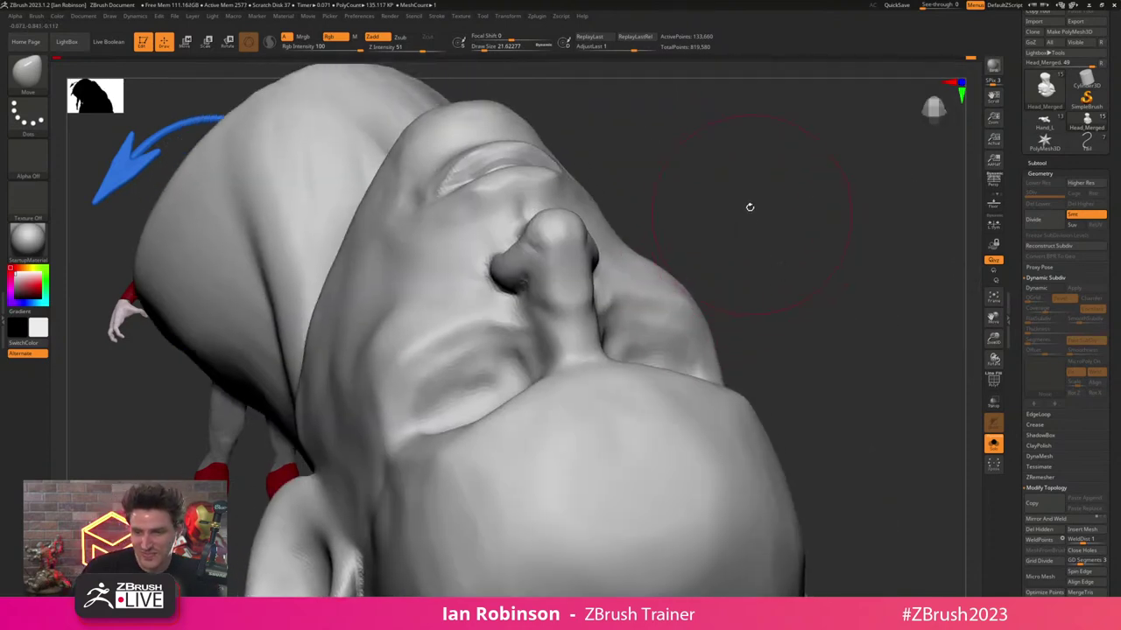
mouse_move(801, 214)
right_mouse_down()
mouse_move(814, 218)
mouse_move(760, 219)
right_mouse_up()
- Set the Move draw size to about 18.5 and adjust the cheek beside the nose in profile
mouse_move(663, 207)
right_mouse_down("ctrl")
mouse_move(544, 265)
mouse_move(551, 216)
right_mouse_up("ctrl")
key("bracketleft")
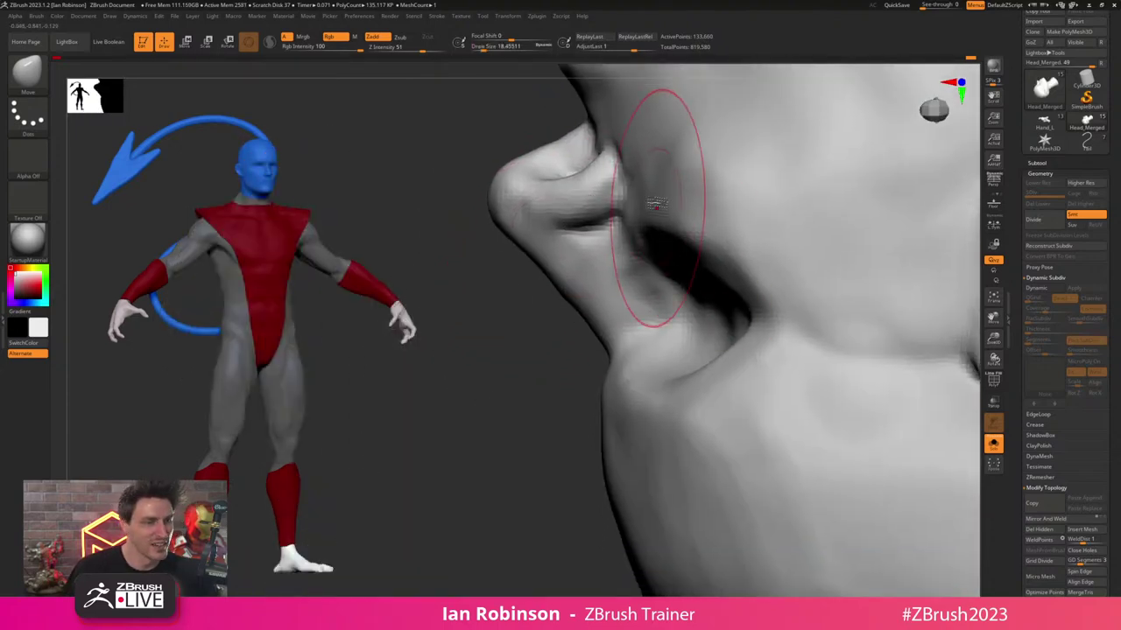
right_click_drag(643, 199, 632, 188, "ctrl")
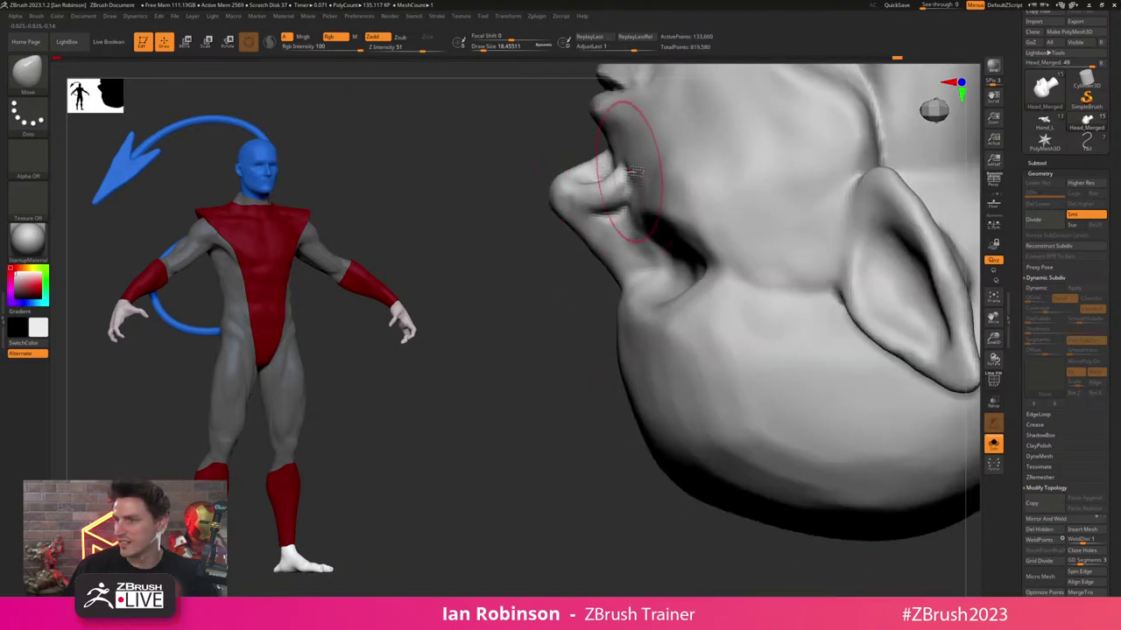
- Reduce the Move brush's draw size to about 10.5 for working at the corner of the mouth
right_click_drag(670, 241, 688, 355, "alt")
key("bracketleft")
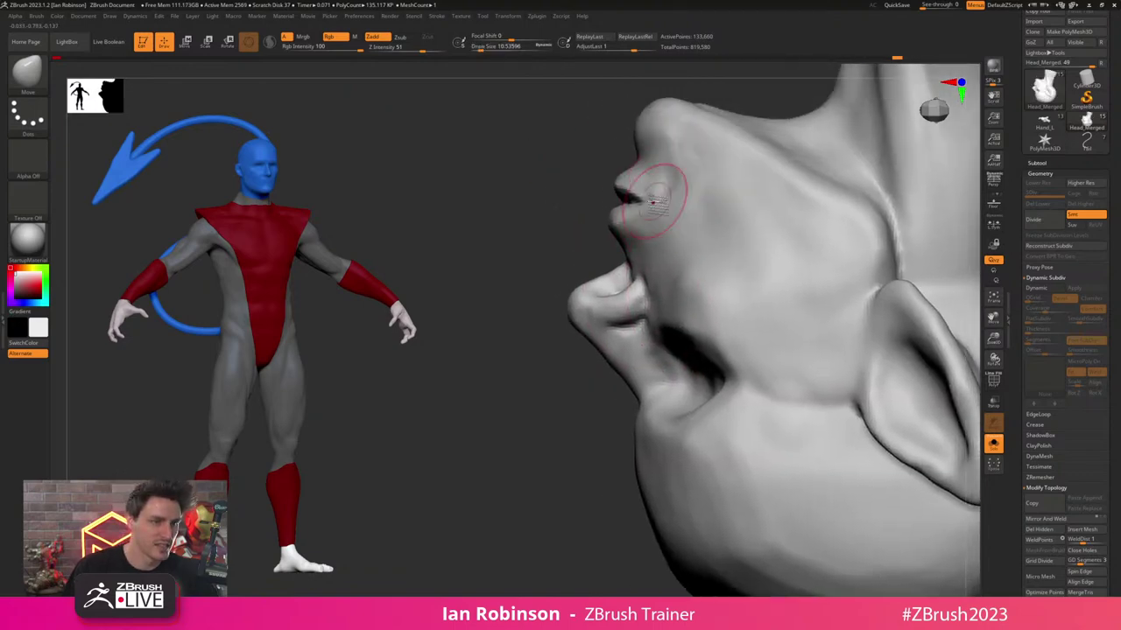
right_click_drag(678, 198, 708, 187)
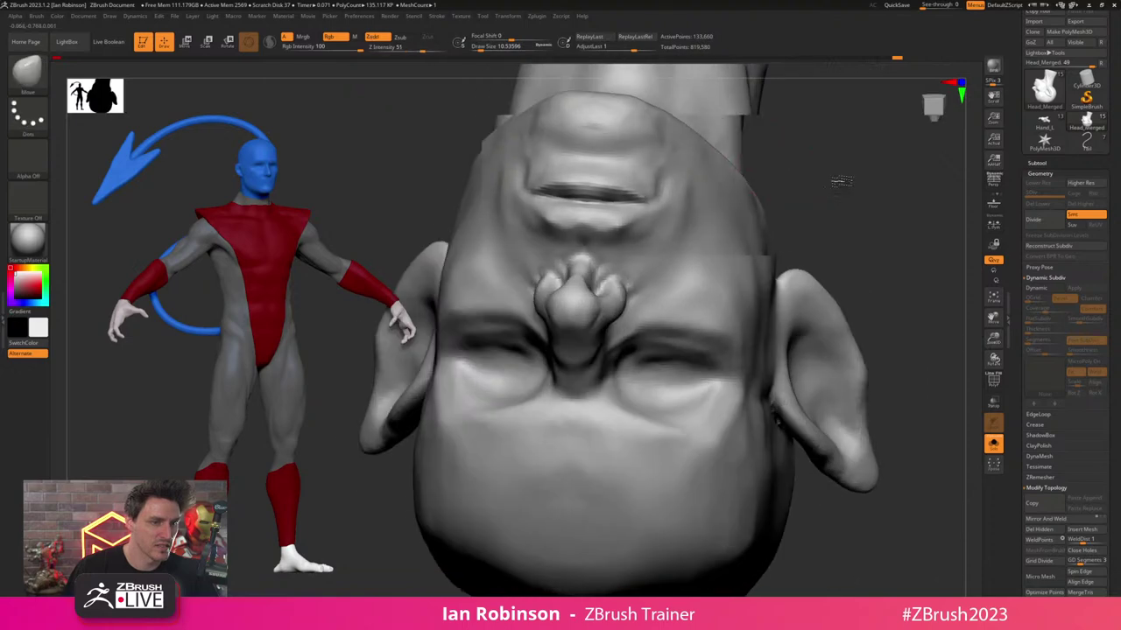
mouse_move(840, 180)
right_mouse_down()
mouse_move(861, 197)
mouse_move(703, 213)
right_mouse_up()
key("b")
key("m")
key("v")
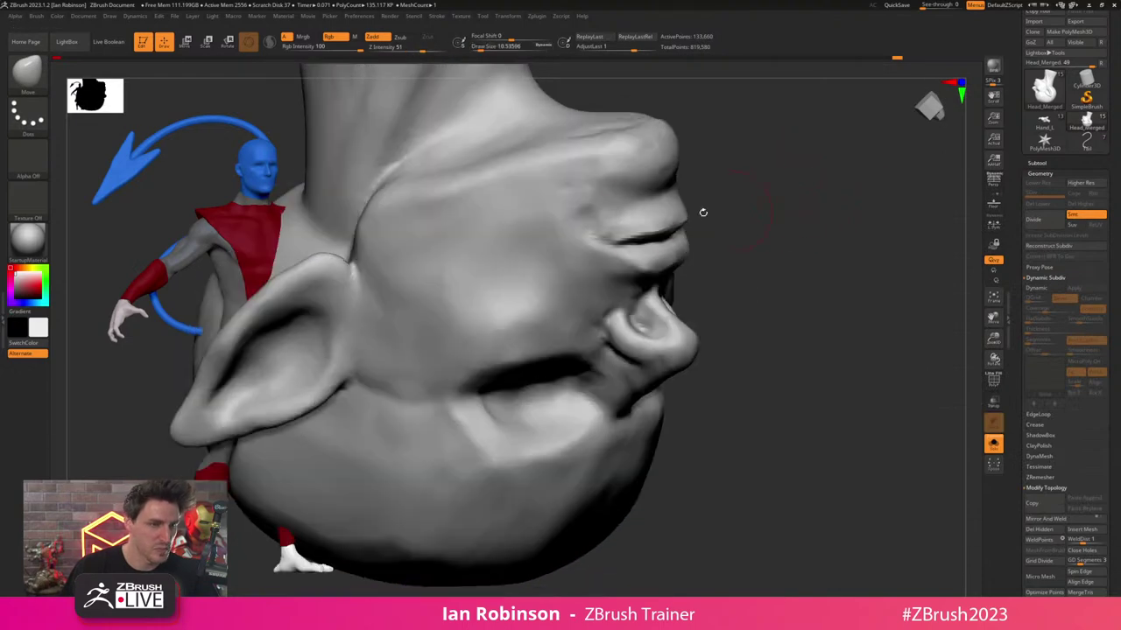
left_click_drag(598, 241, 615, 245)
key("ctrl+z")
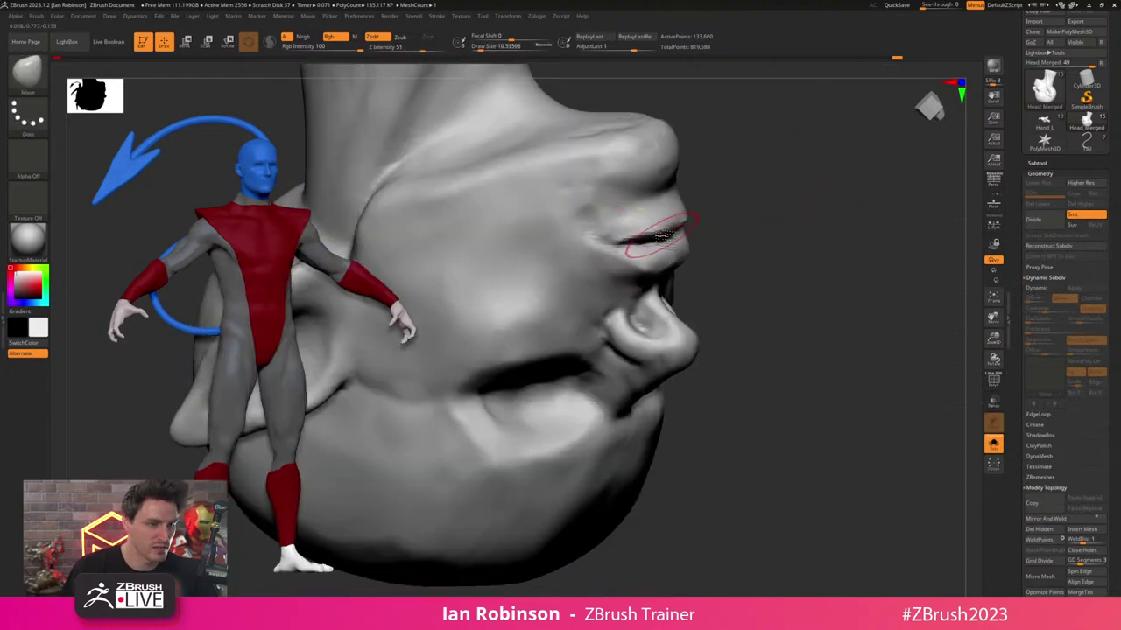
- Switch to the DamStandard brush and deepen the crease at the corner of the mouth
key("b")
key("d")
key("s")
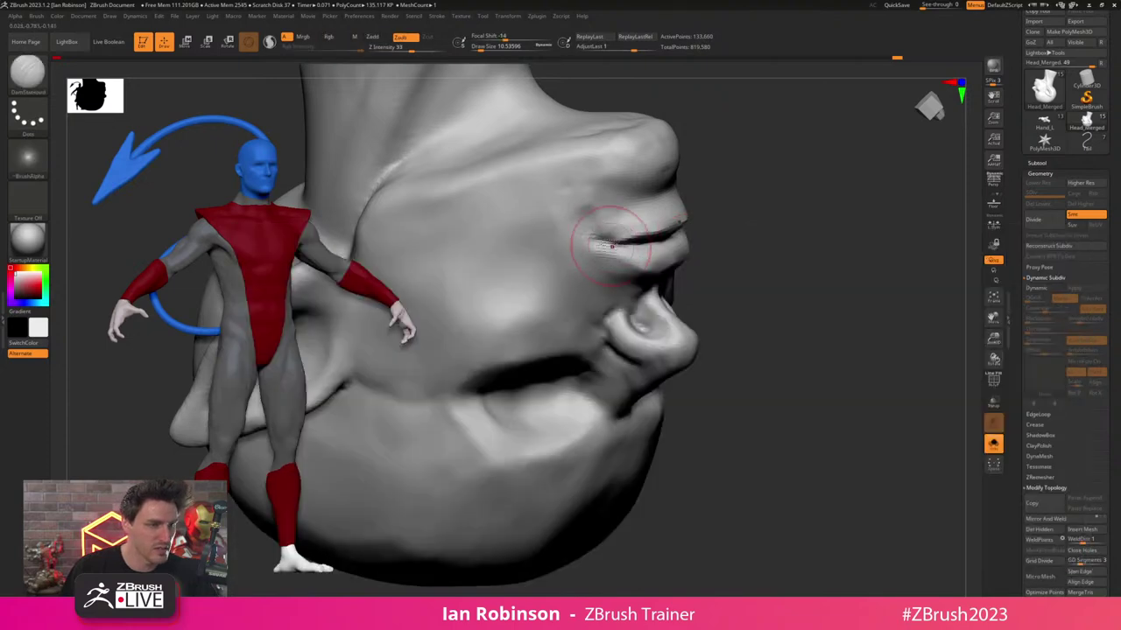
right_click_drag(626, 243, 718, 212)
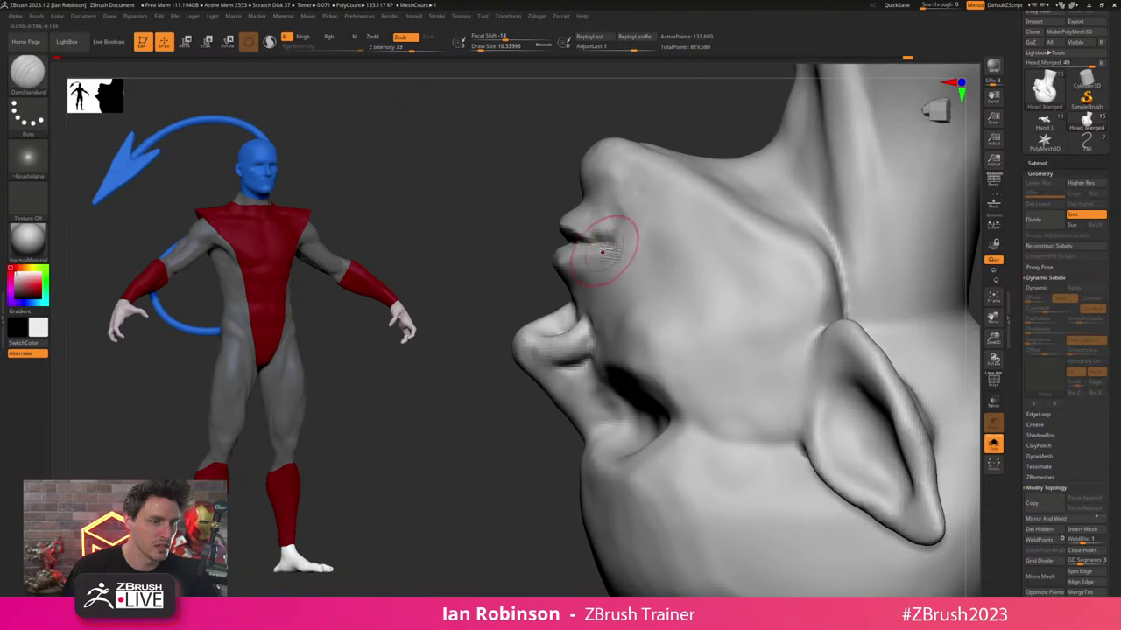
mouse_move(526, 291)
left_mouse_down()
mouse_move(645, 216)
mouse_move(740, 237)
left_mouse_up()
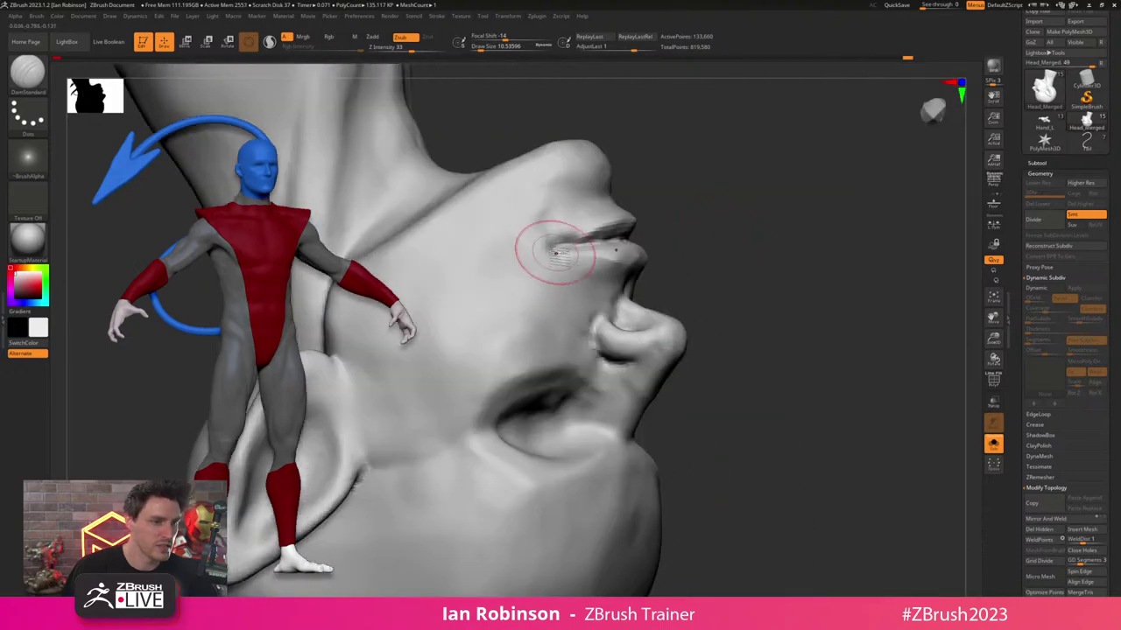
right_click_drag(578, 222, 696, 255)
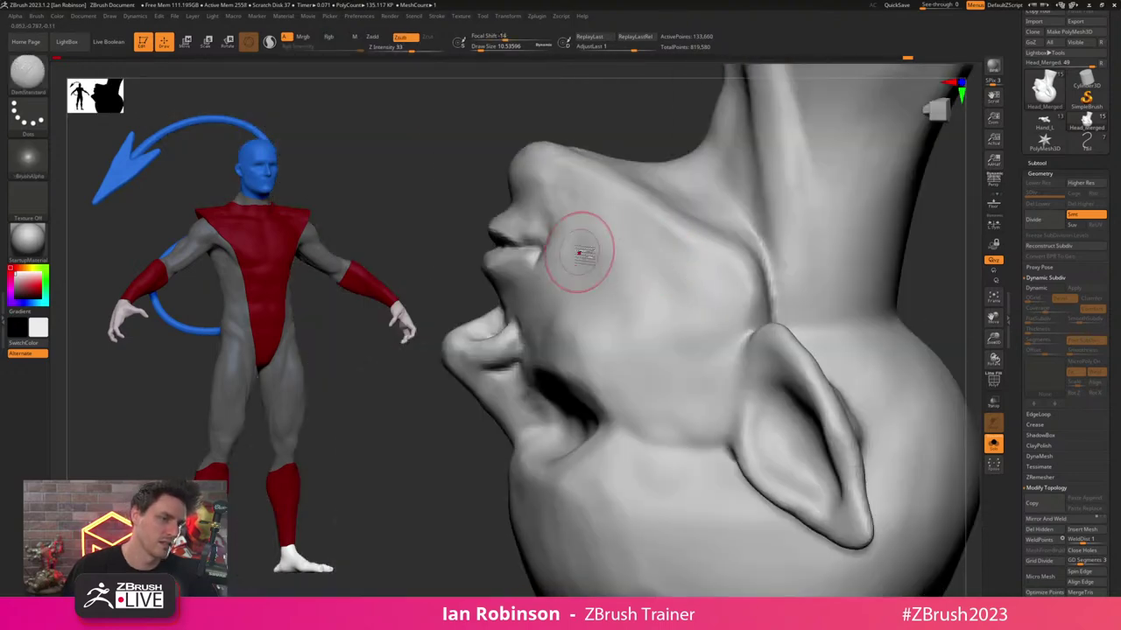
right_click_drag(580, 251, 688, 219, "ctrl")
- Turn off Solo mode and examine the head together with the full figure
right_click_drag(889, 257, 889, 176)
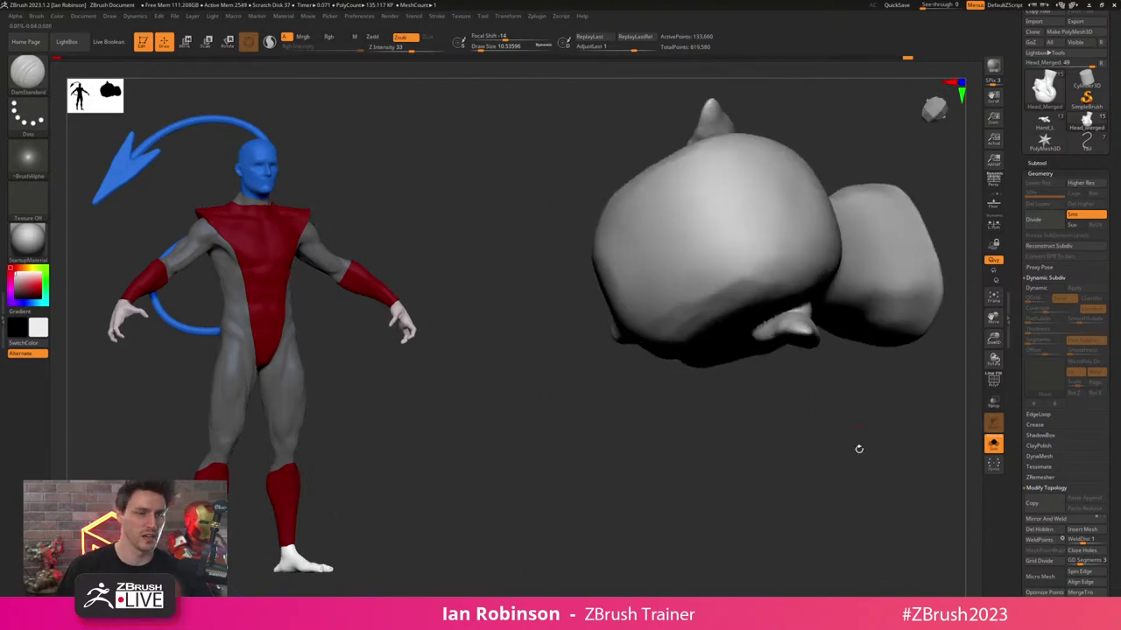
right_click_drag(858, 450, 855, 292)
right_click_drag(723, 422, 661, 445, "alt")
left_click(992, 449)
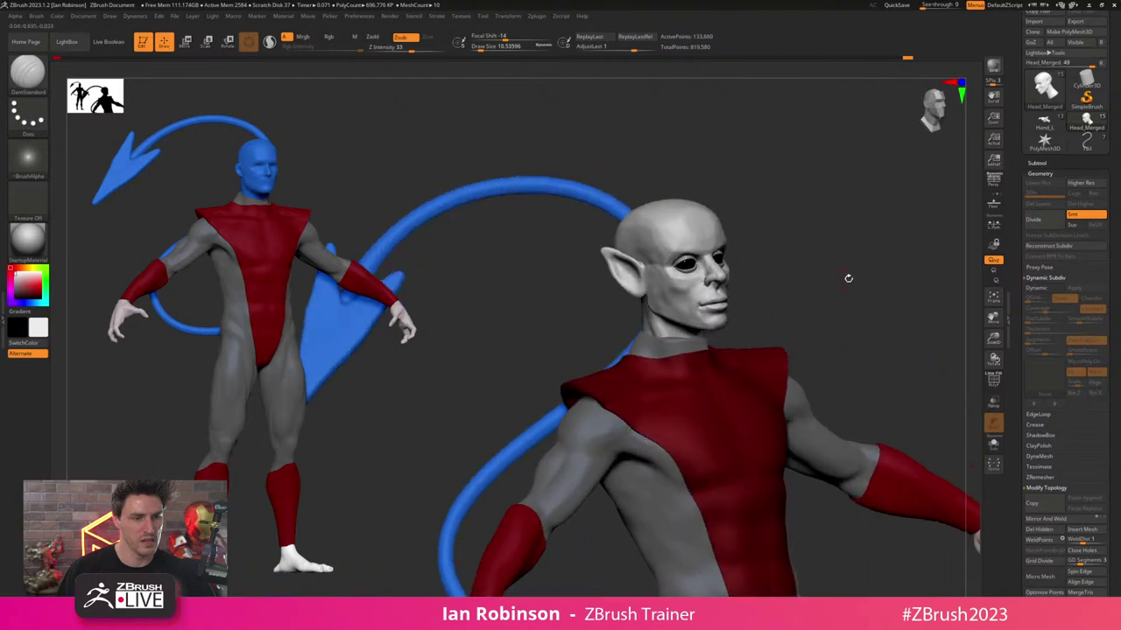
mouse_move(848, 278)
left_mouse_down()
mouse_move(866, 253)
mouse_move(816, 245)
left_mouse_up()
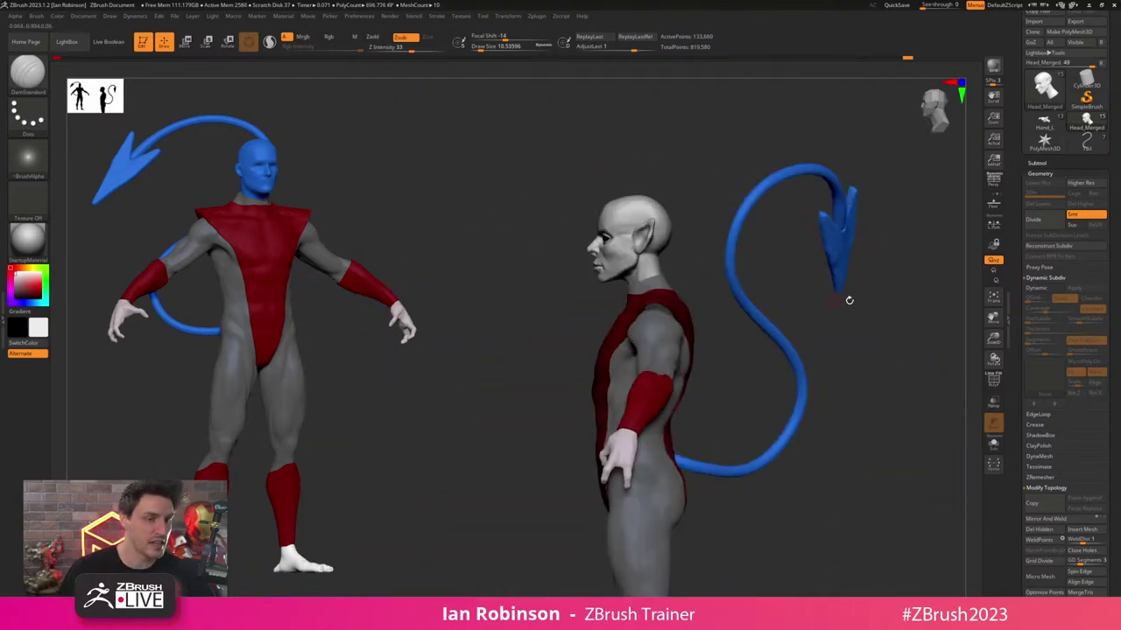
- Reset the transform gizmo on the head and shift the head back about 8.4 units in profile
right_click_drag(849, 300, 788, 307, "ctrl")
key("w")
right_click_drag(760, 242, 772, 292, "alt")
left_click(681, 186, "alt")
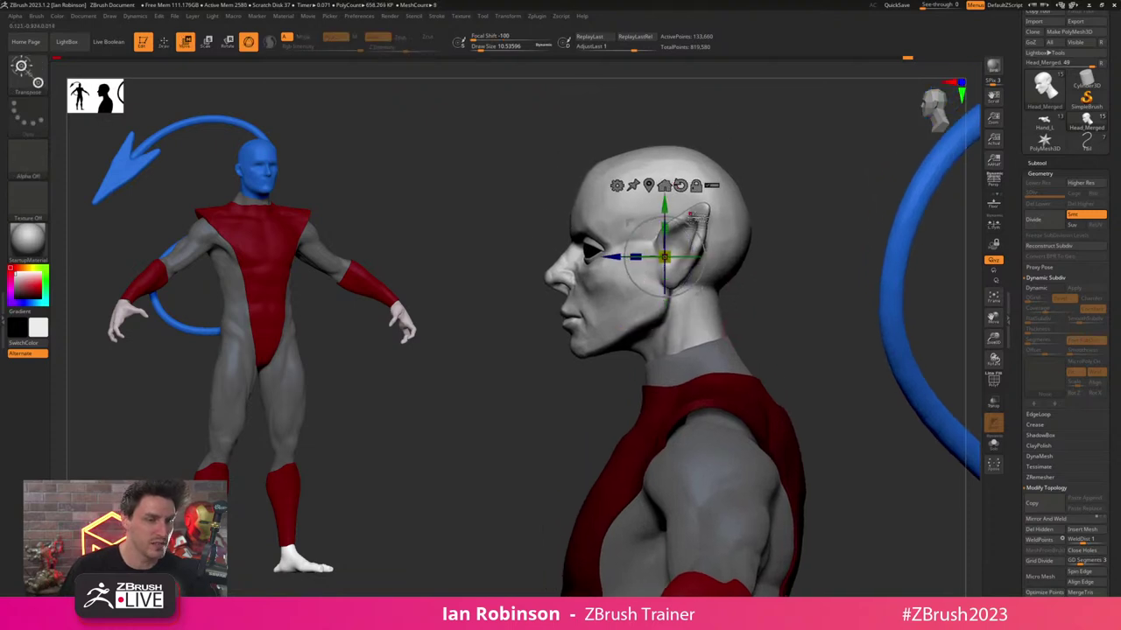
left_click(663, 185, "alt")
left_click_drag(622, 295, 629, 293)
key("q")
right_click_drag(782, 276, 780, 268, "alt")
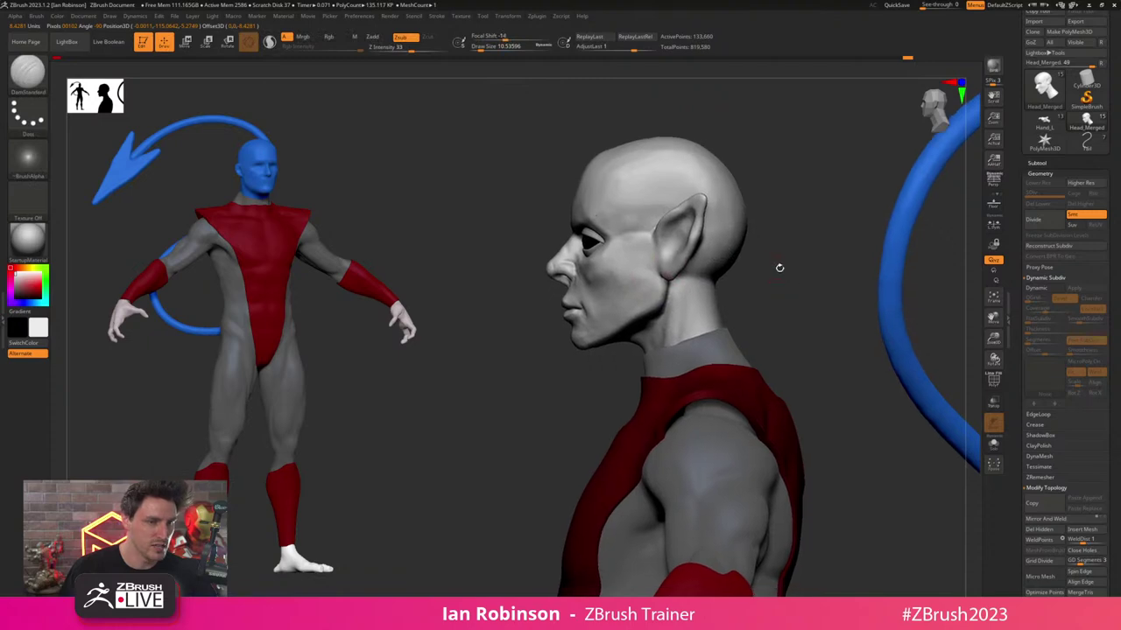
- Switch to the Move brush at a draw size of about 25 and adjust the shape of the ear
key("s")
left_click_drag(763, 183, 805, 230)
left_click_drag(791, 180, 760, 245, "alt")
left_click_drag(836, 215, 818, 299, "alt")
key("s")
key("s")
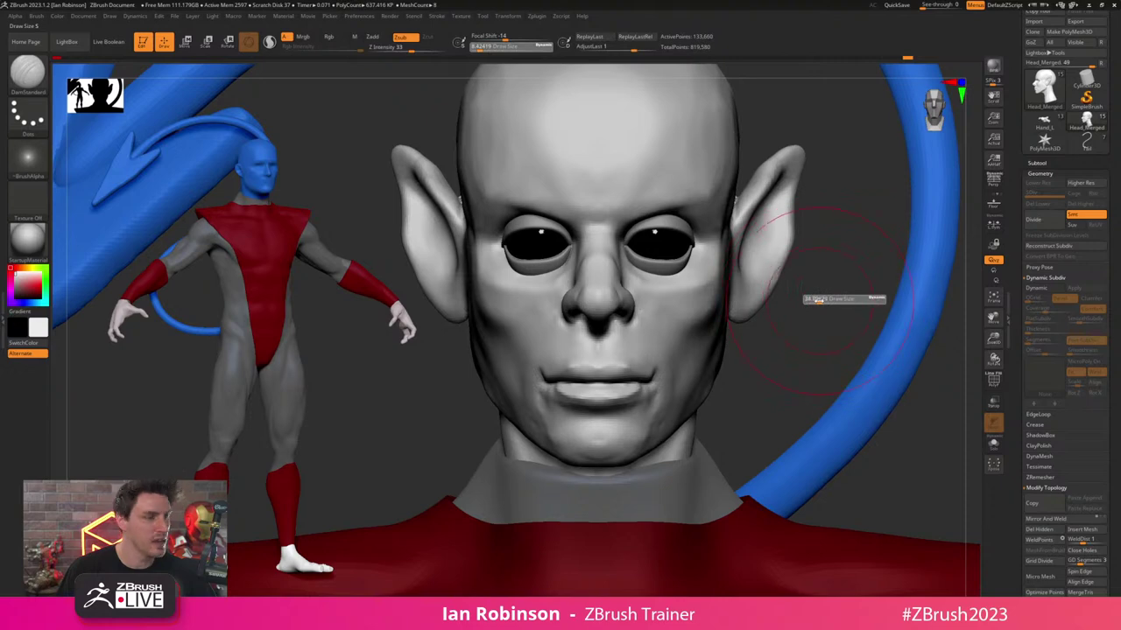
key("b")
key("m")
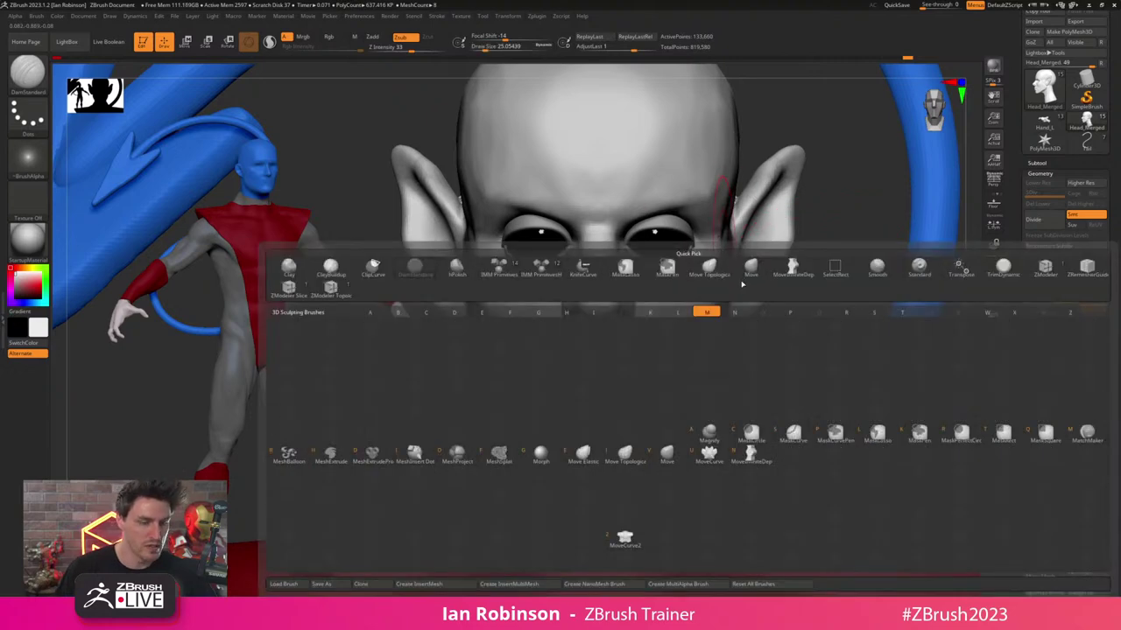
key("v")
left_click_drag(791, 322, 731, 315)
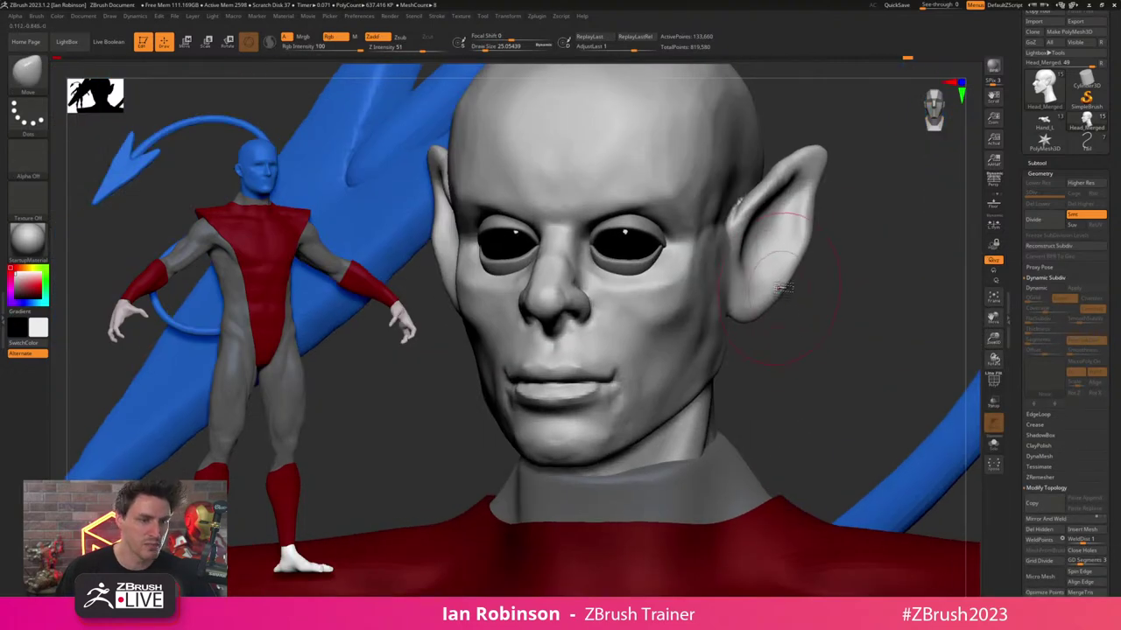
left_click_drag(795, 211, 802, 207)
- Smooth the top and side of the skull with the Smooth brush
mouse_move(856, 283)
left_mouse_down("alt")
mouse_move(855, 261)
mouse_move(849, 271)
left_mouse_up("alt")
mouse_move(929, 288)
left_mouse_down()
mouse_move(893, 324)
mouse_move(893, 348)
mouse_move(854, 250)
mouse_move(838, 302)
left_mouse_up()
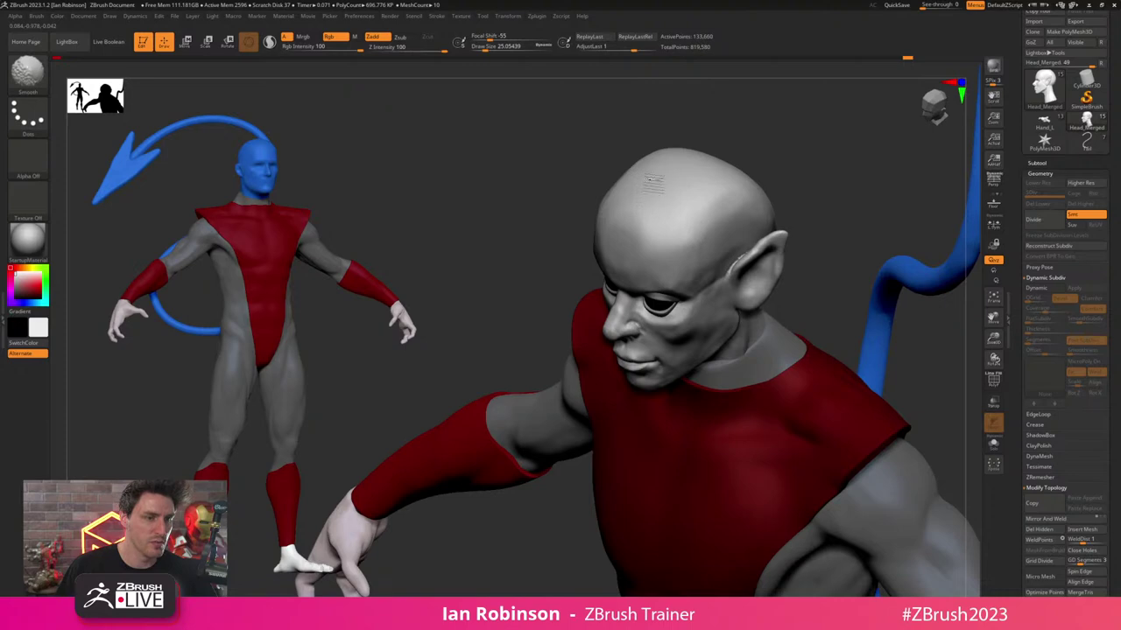
left_click_drag(703, 211, 744, 191, "shift")
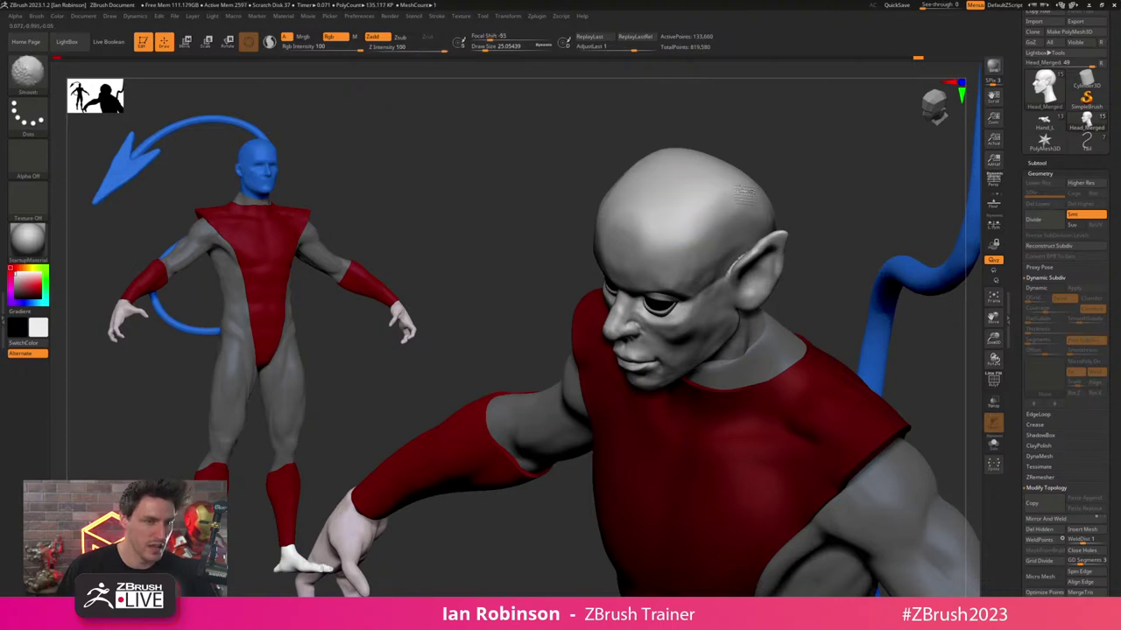
left_click_drag(806, 145, 792, 126)
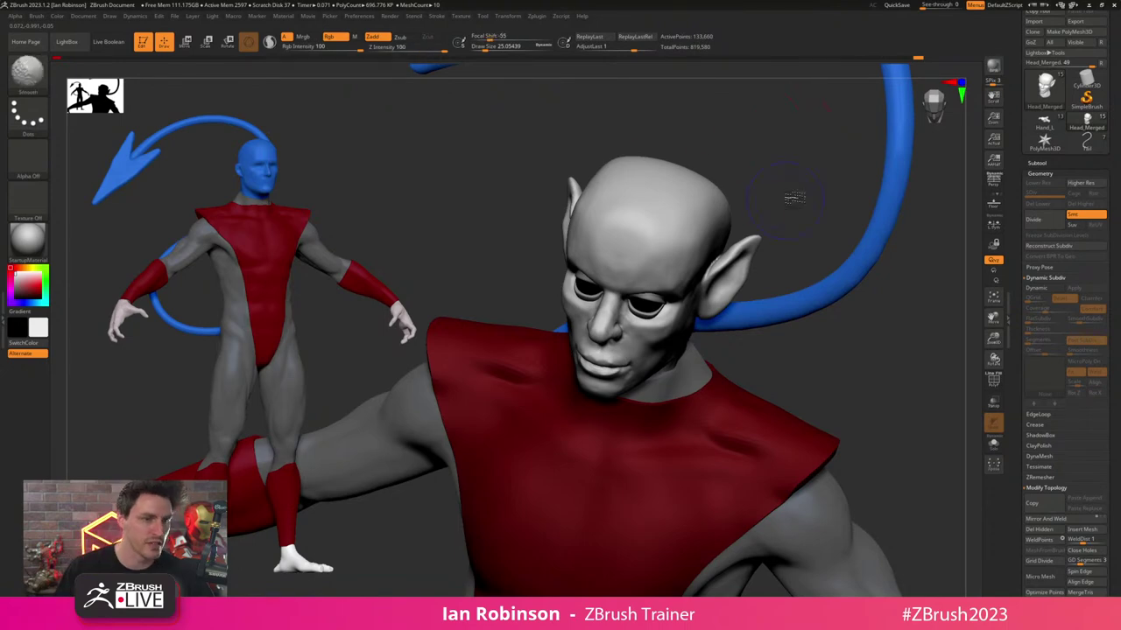
- Mask the scalp area in profile with MaskLasso, from the forehead to the nape, leaving the face and ear unmasked
left_click_drag(793, 196, 696, 244, "shift")
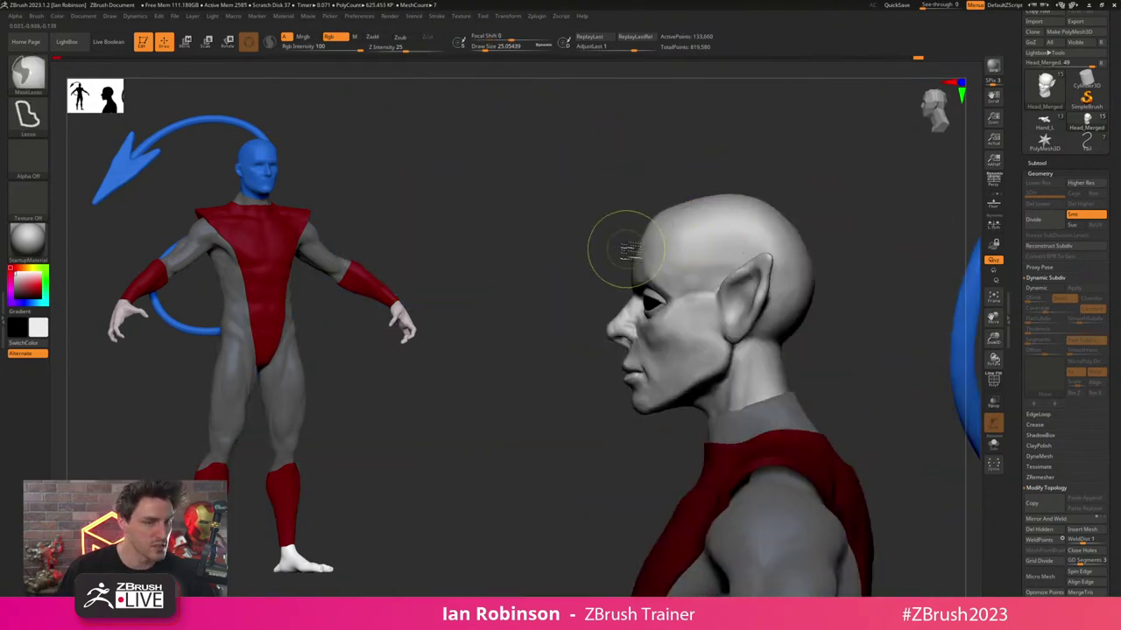
mouse_move(620, 259)
left_mouse_down("ctrl")
mouse_move(741, 177)
mouse_move(857, 256)
mouse_move(803, 366)
mouse_move(765, 352)
mouse_move(779, 283)
mouse_move(767, 243)
mouse_move(697, 302)
left_mouse_up("ctrl")
left_click_drag(605, 260, 517, 281, "ctrl")
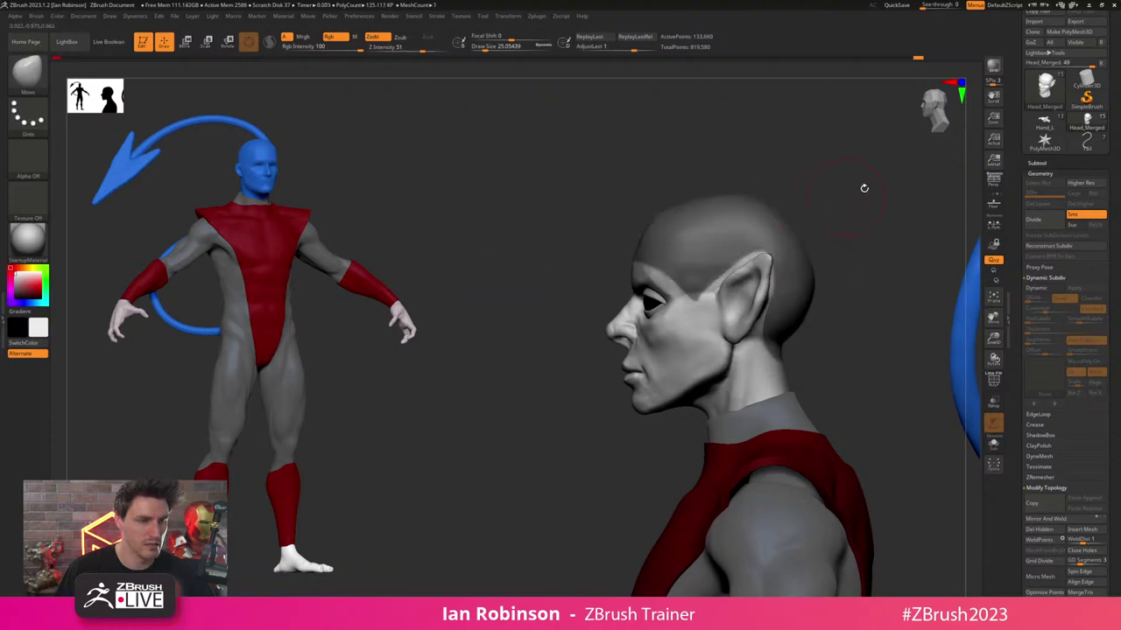
left_click_drag(864, 188, 821, 280, "alt")
left_click_drag(876, 250, 833, 256)
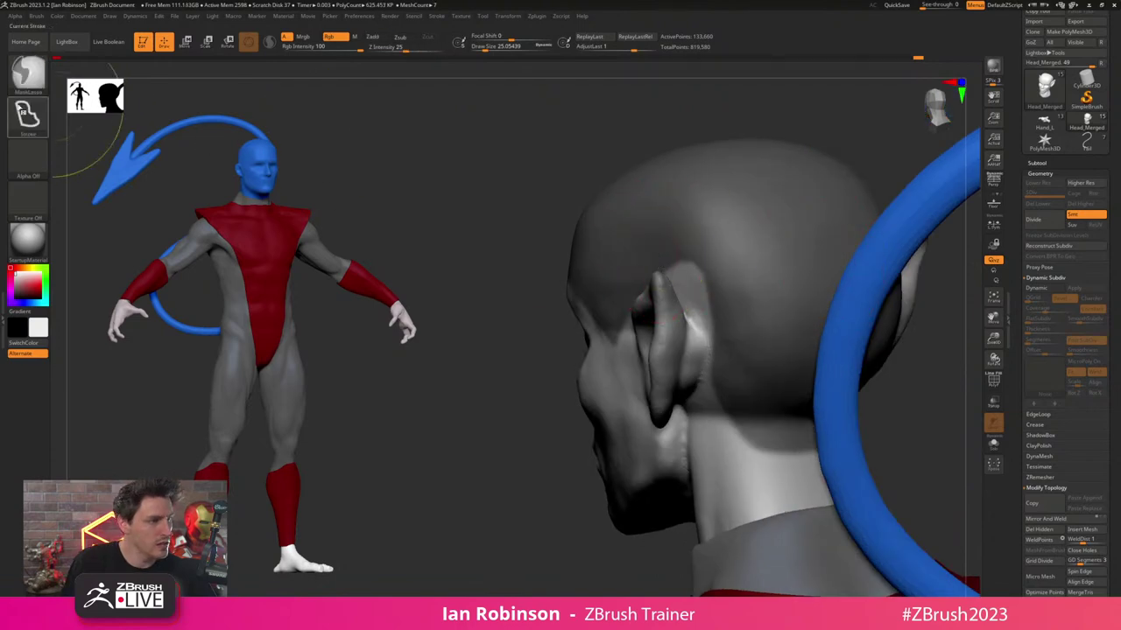
- Change the masking brush to MaskPen and set the draw size to about 5
left_click(28, 73, "ctrl")
left_click(122, 84, "ctrl")
key("s")
left_click_drag(679, 222, 670, 222)
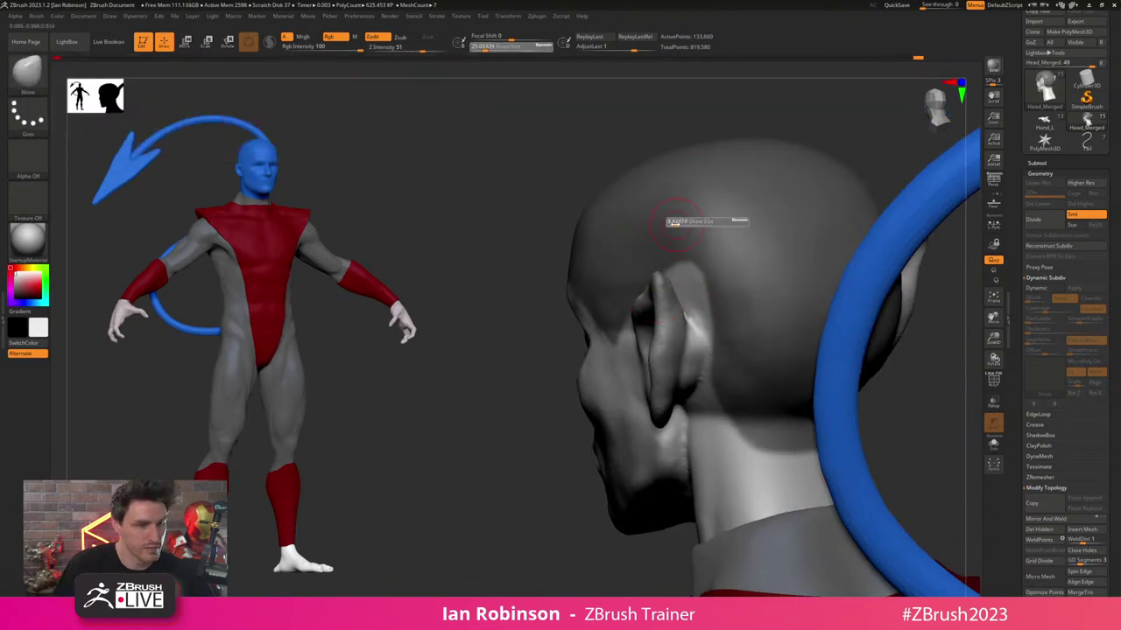
- Solo the head, isolate the ear tip to clear its mask, and show the whole head mesh again
left_click_drag(580, 132, 646, 291)
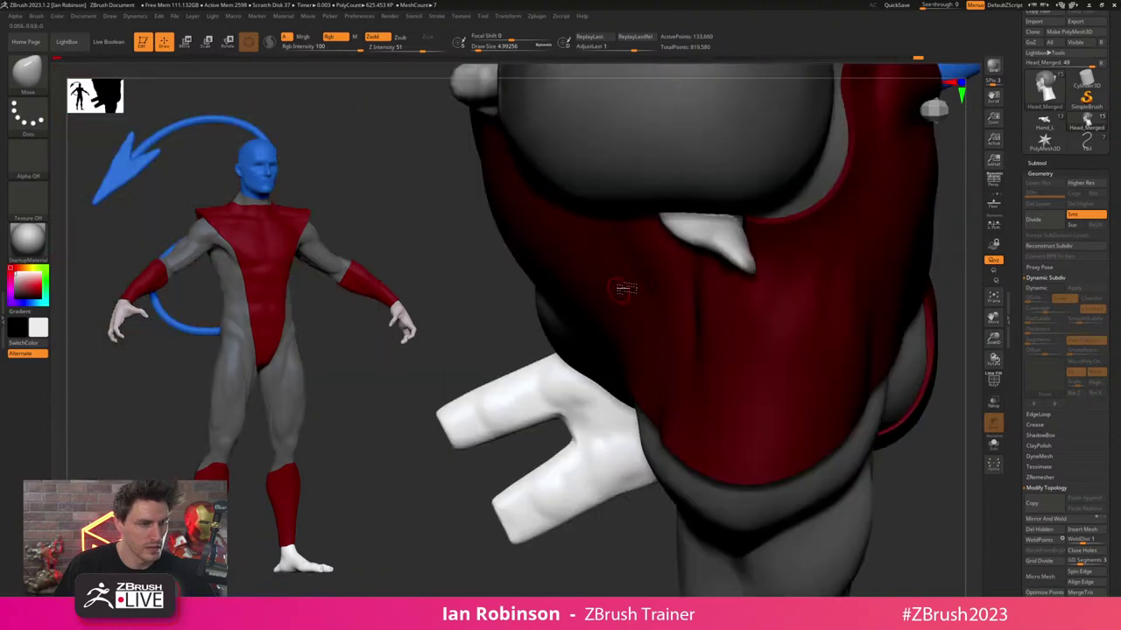
left_click(993, 445)
left_click_drag(843, 255, 653, 326, "ctrl+shift")
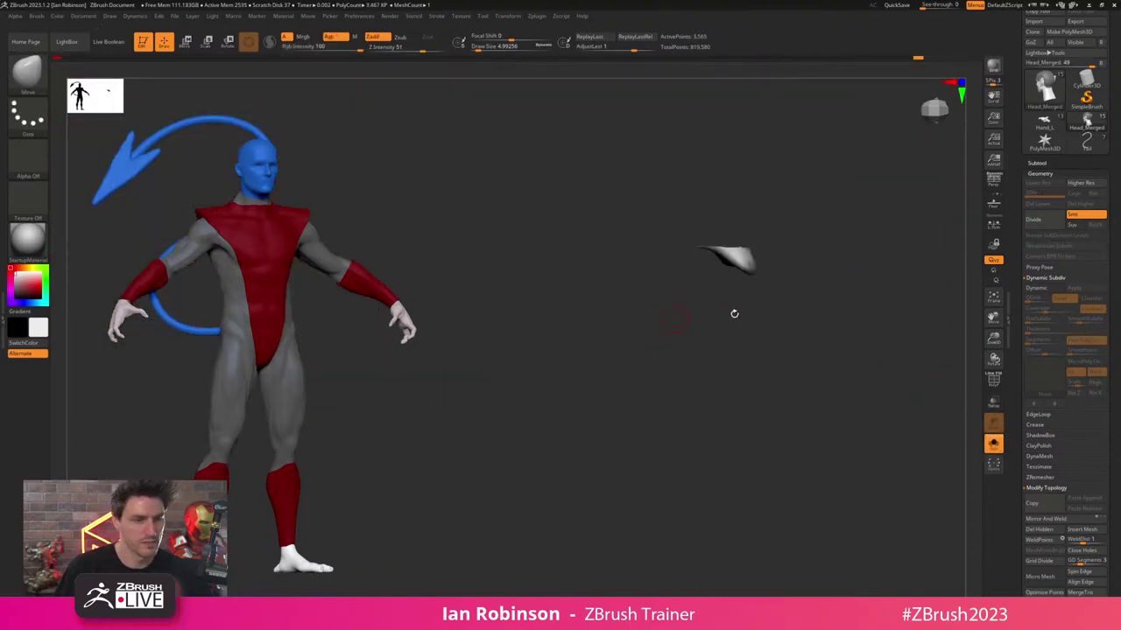
left_click_drag(801, 229, 681, 386, "ctrl")
left_click(807, 276, "ctrl+shift")
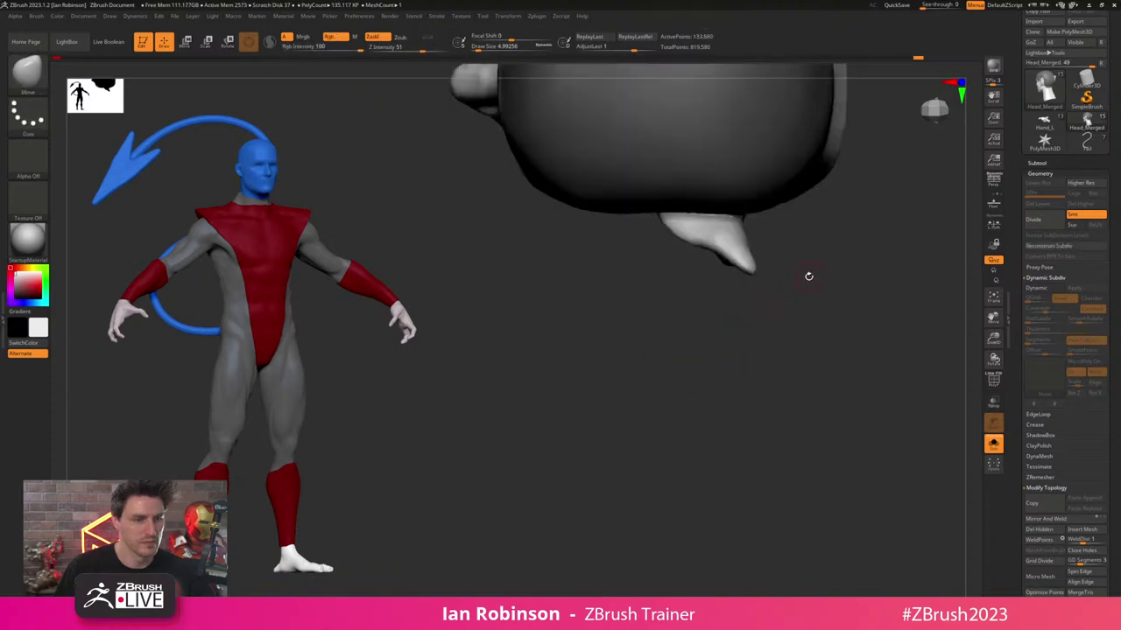
- Paint the mask edge around the front of the ear with MaskPen to form the side hairline
mouse_move(832, 275)
left_mouse_down("alt")
mouse_move(790, 380)
mouse_move(778, 321)
mouse_move(800, 286)
mouse_move(700, 350)
left_mouse_up("alt")
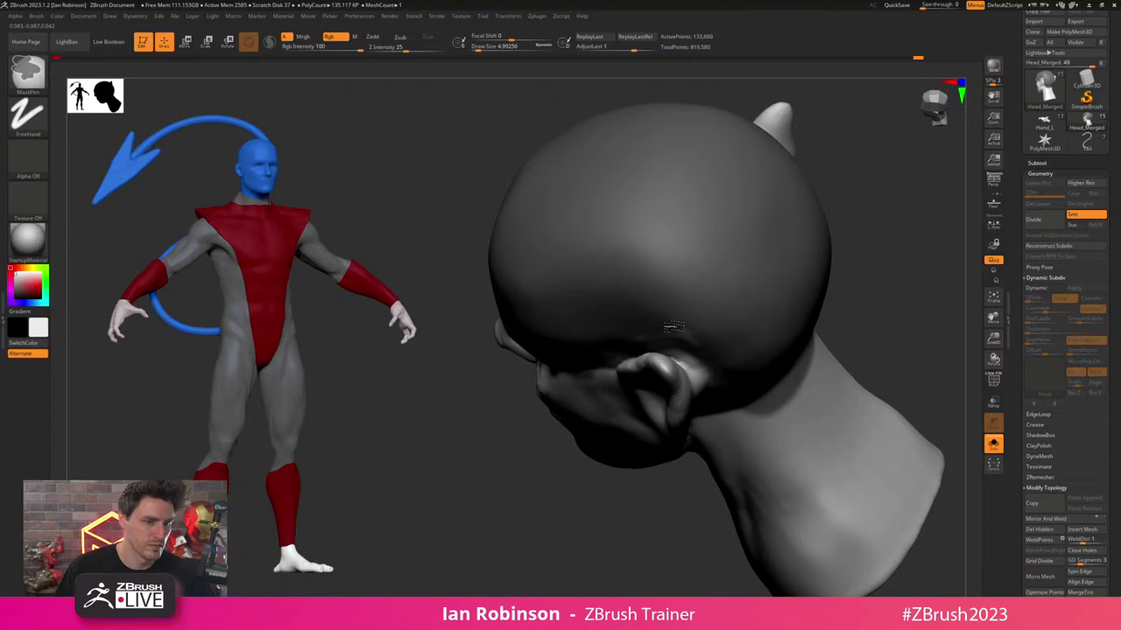
mouse_move(878, 325)
left_mouse_down()
mouse_move(890, 250)
mouse_move(900, 260)
mouse_move(886, 253)
left_mouse_up()
left_click_drag(587, 334, 584, 339, "ctrl")
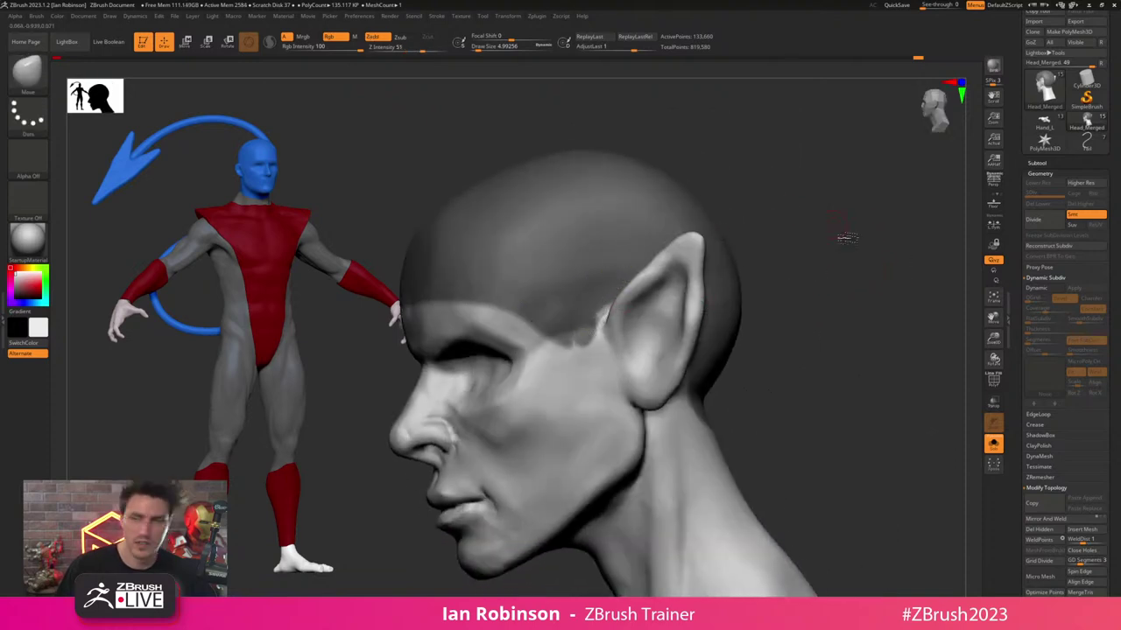
- Unmask the forehead and temple to raise the front hairline, and extend the mask into a sideburn before the ear
left_click_drag(846, 237, 875, 229)
left_click_drag(524, 239, 562, 314, "ctrl+alt")
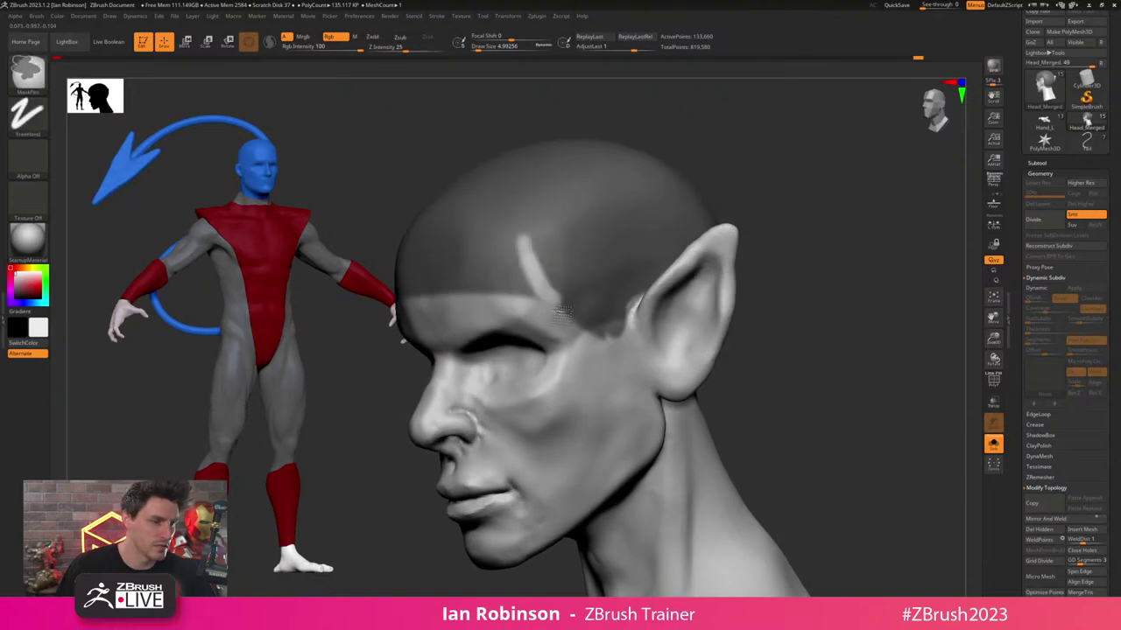
left_click_drag(506, 246, 413, 255, "ctrl+alt")
mouse_move(510, 254)
left_mouse_down("ctrl+alt")
mouse_move(530, 305)
mouse_move(497, 246)
mouse_move(470, 288)
mouse_move(442, 273)
left_mouse_up("ctrl+alt")
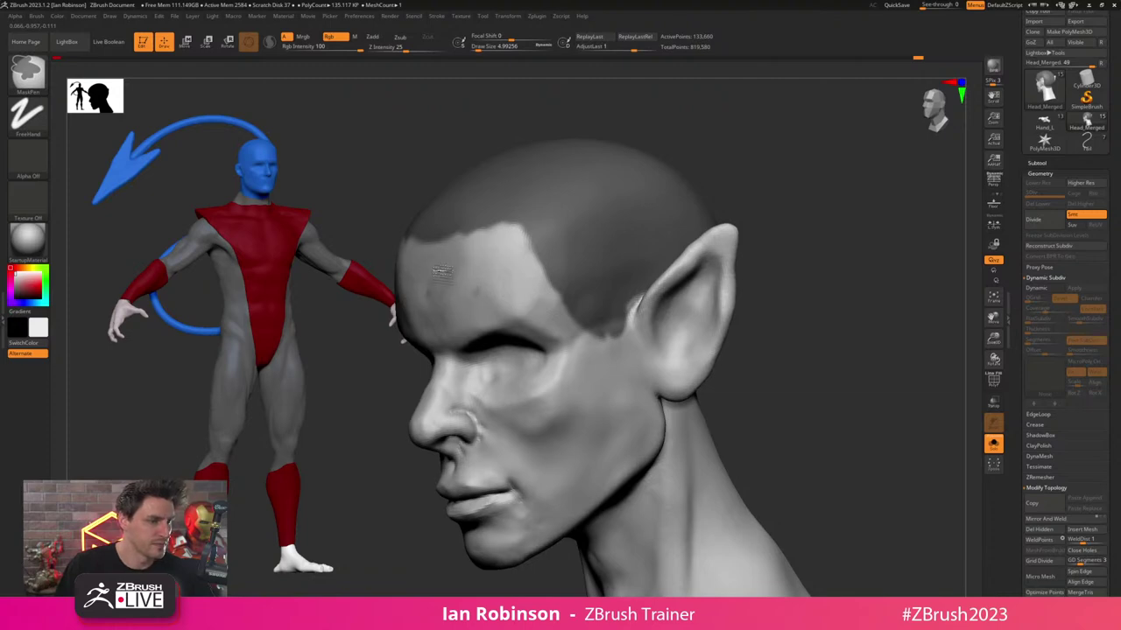
mouse_move(777, 211)
left_mouse_down()
mouse_move(803, 193)
mouse_move(788, 237)
mouse_move(818, 255)
mouse_move(747, 257)
left_mouse_up()
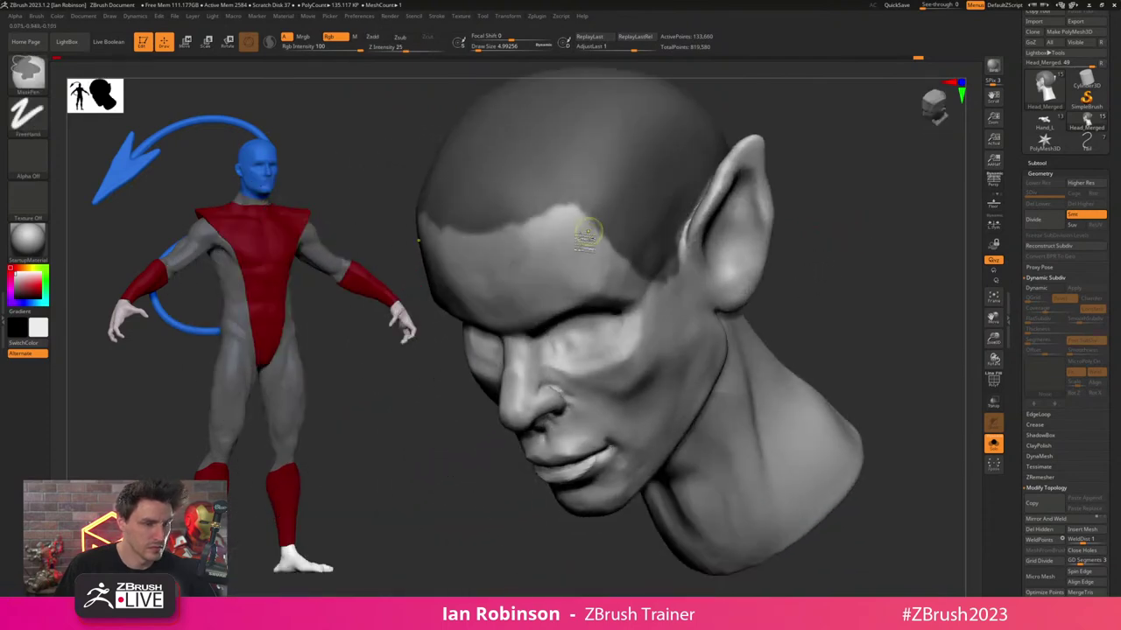
left_click_drag(876, 235, 814, 220)
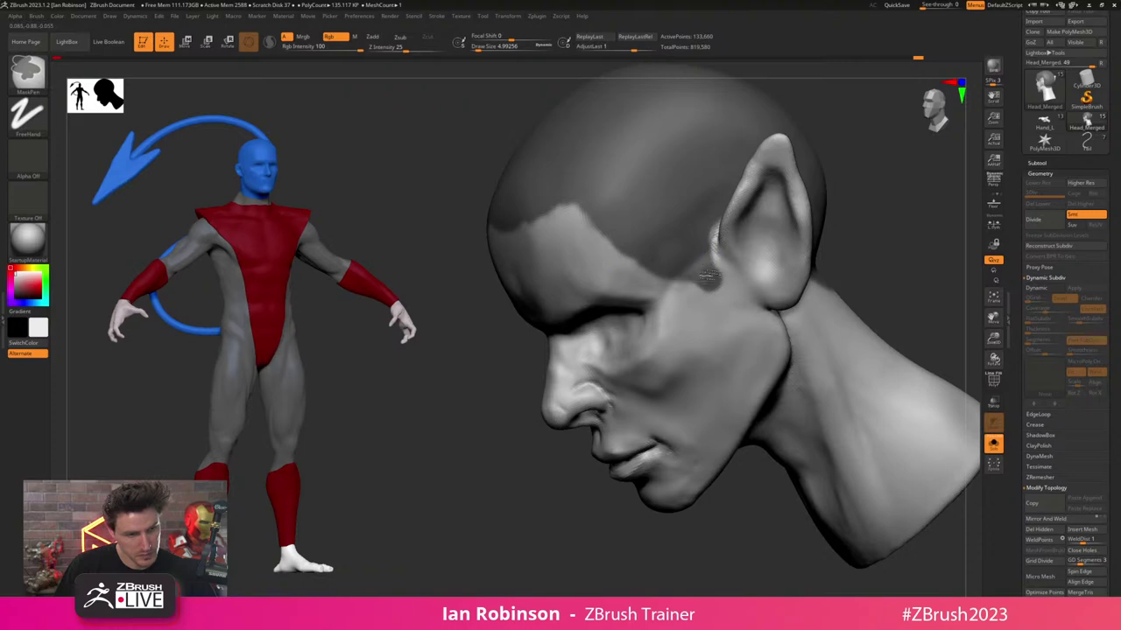
- Extend the scalp mask with MaskPen across the nape and up behind the ears, and trim its edge below the ear
left_click_drag(902, 235, 793, 276)
left_click_drag(757, 481, 625, 490, "alt")
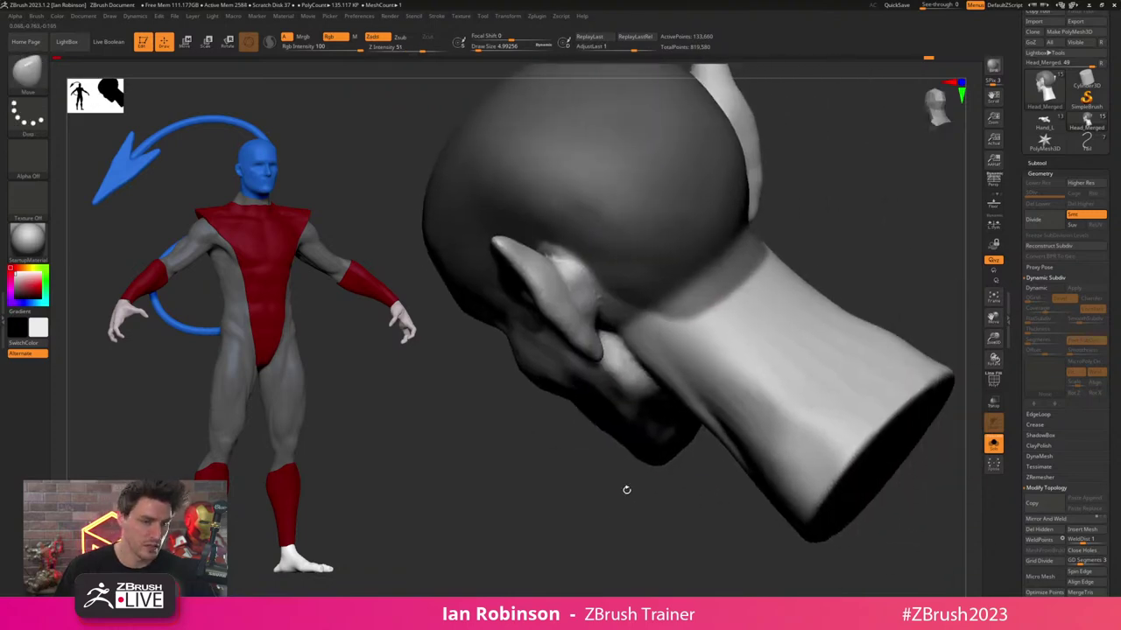
right_click_drag(683, 508, 653, 503)
left_click_drag(682, 508, 698, 519, "shift")
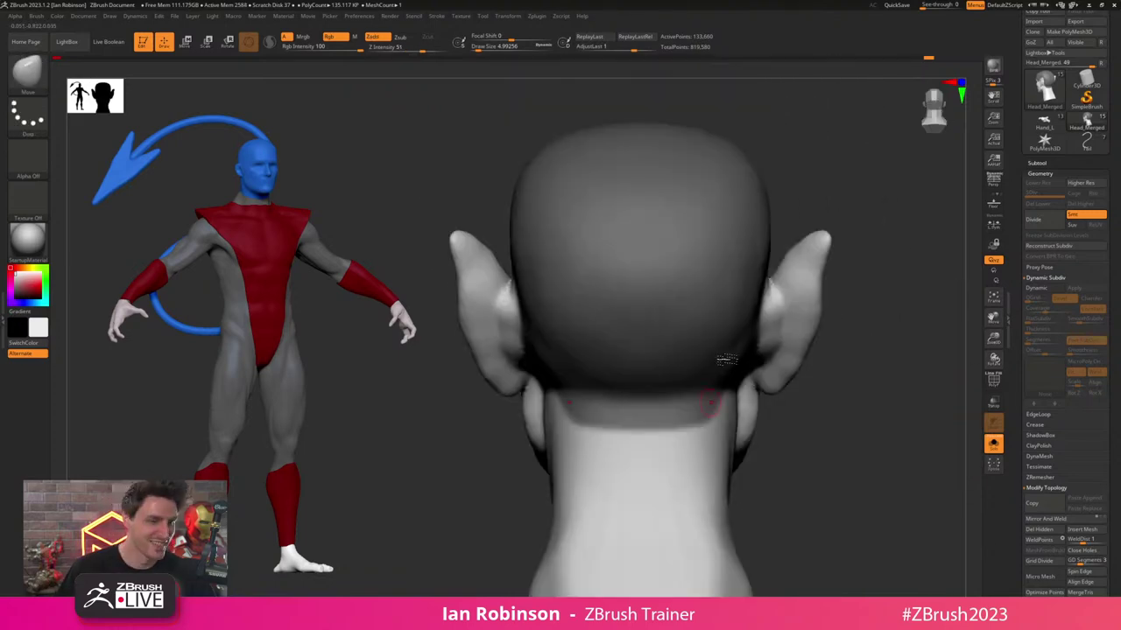
mouse_move(729, 394)
left_mouse_down("ctrl")
mouse_move(720, 423)
mouse_move(648, 433)
mouse_move(727, 418)
left_mouse_up("ctrl")
right_click_drag(823, 457, 731, 453)
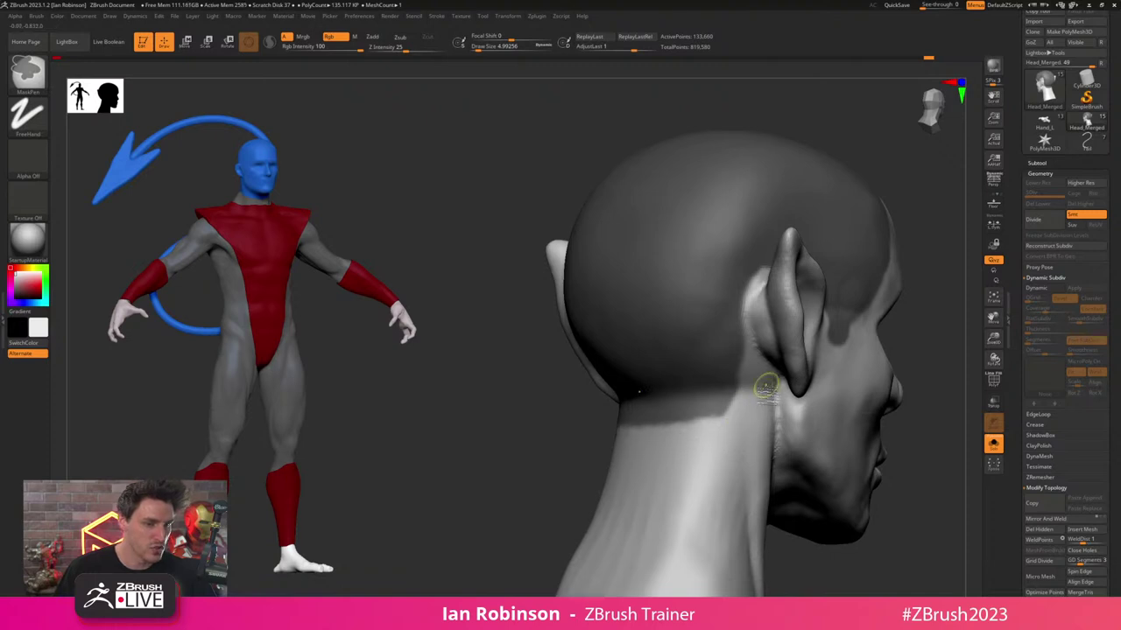
left_click_drag(766, 386, 748, 313, "ctrl")
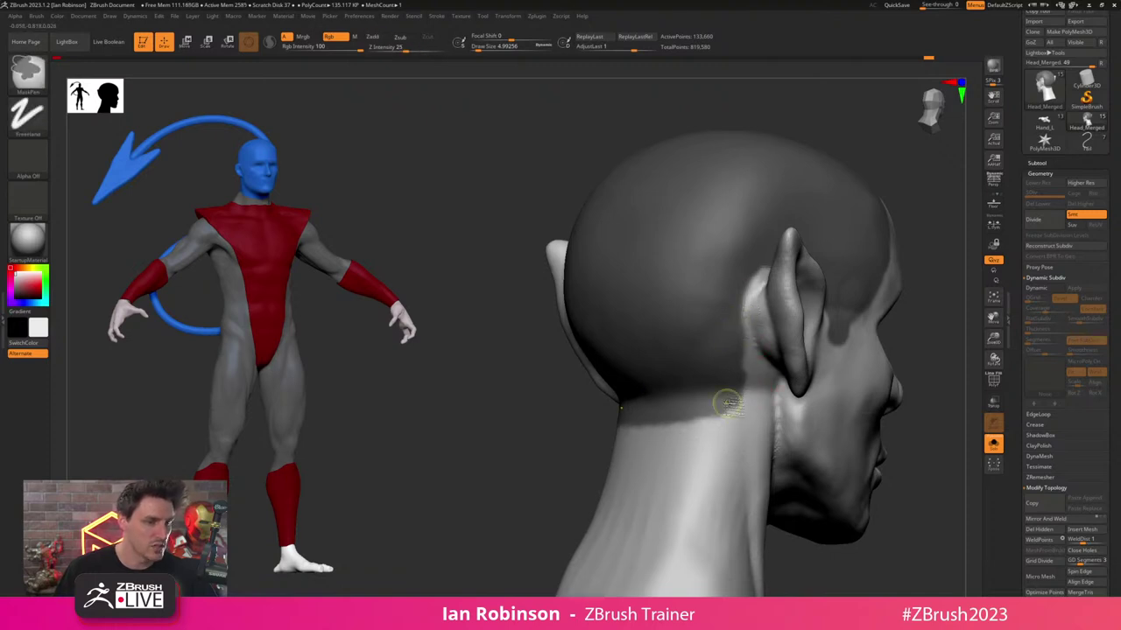
left_click_drag(946, 378, 923, 401)
left_click_drag(594, 434, 529, 394, "alt")
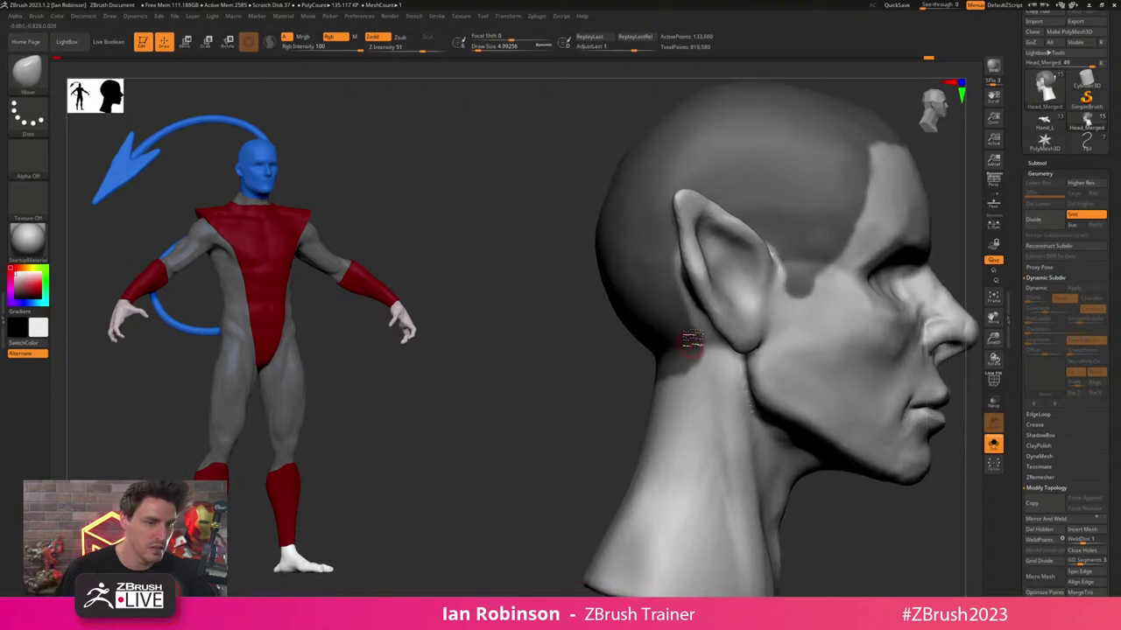
left_click_drag(700, 335, 692, 363, "ctrl+alt")
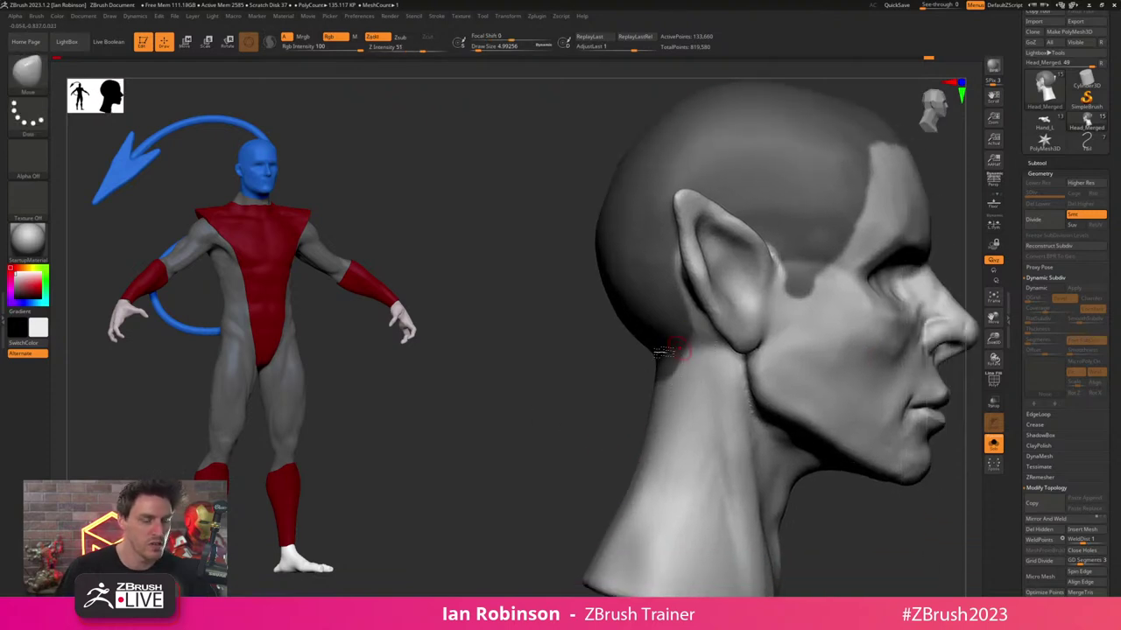
- Mask the sideburn area in front of the ear further down to lengthen and square off the sideburn
mouse_move(552, 425)
left_mouse_down()
mouse_move(788, 296)
mouse_move(792, 343)
mouse_move(765, 308)
left_mouse_up()
left_click_drag(536, 377, 450, 382, "alt")
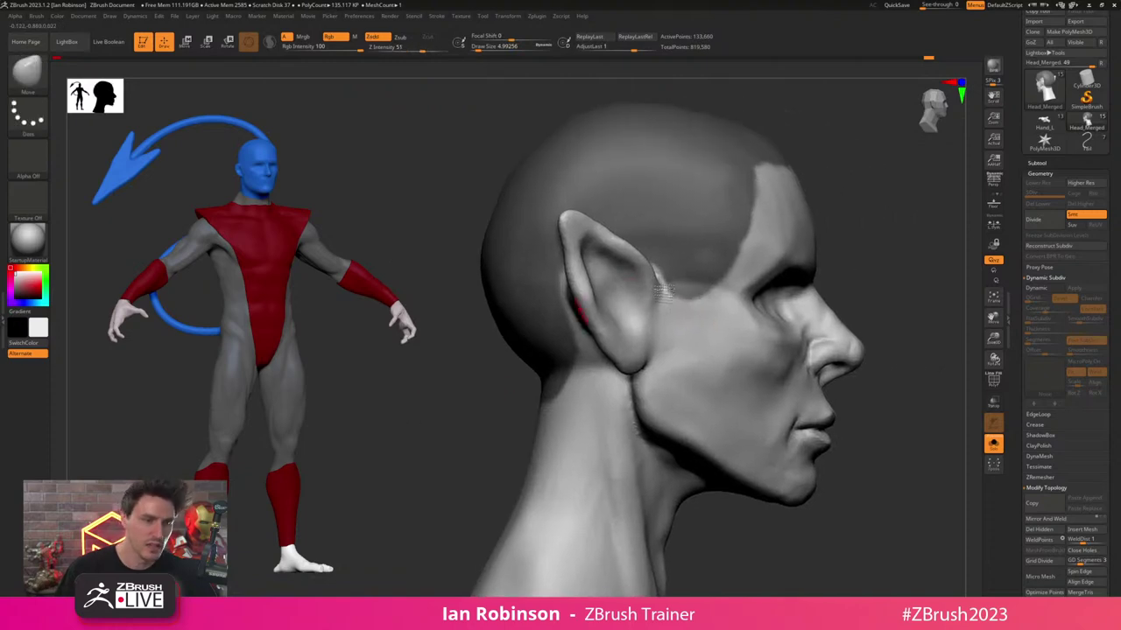
mouse_move(712, 284)
left_mouse_down("ctrl")
mouse_move(705, 309)
mouse_move(702, 300)
left_mouse_up("ctrl")
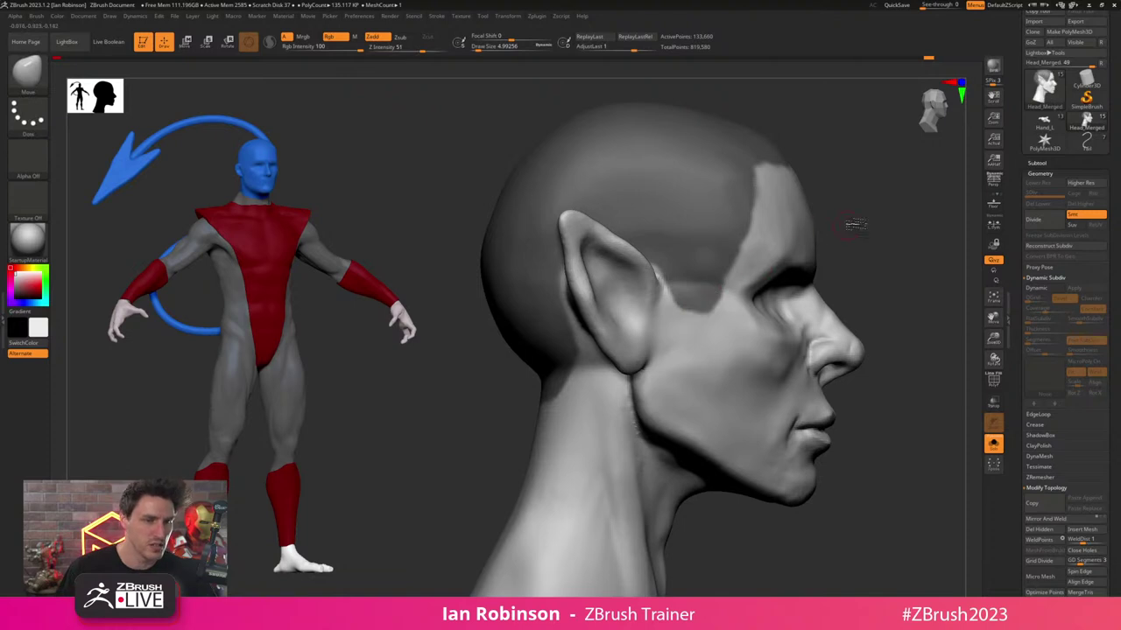
- Paint along the forehead mask edge with MaskPen to even out and slightly lower the front hairline
left_click_drag(853, 225, 760, 248)
right_click_drag(690, 237, 607, 270, "alt")
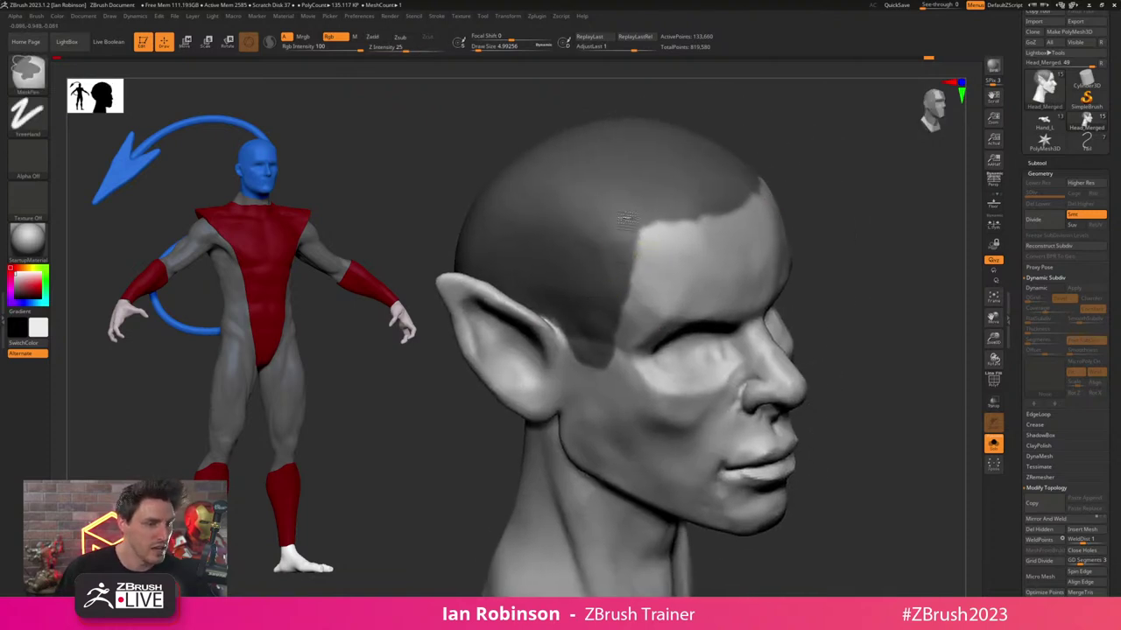
left_click_drag(856, 198, 793, 210, "shift")
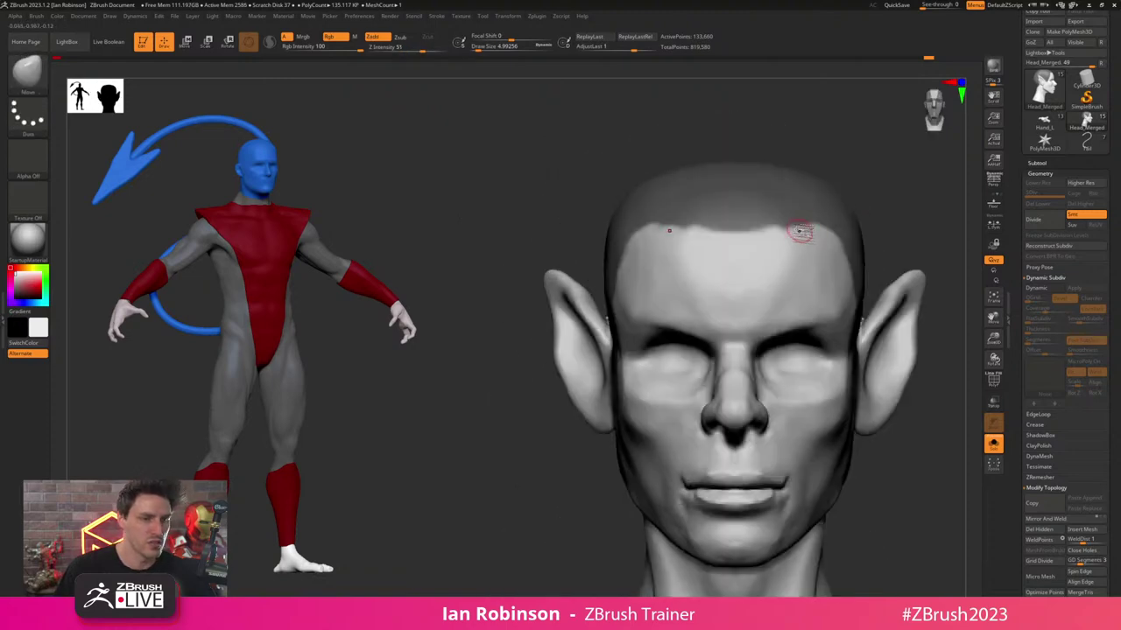
right_click_drag(800, 233, 745, 231)
left_click_drag(750, 224, 687, 218, "ctrl")
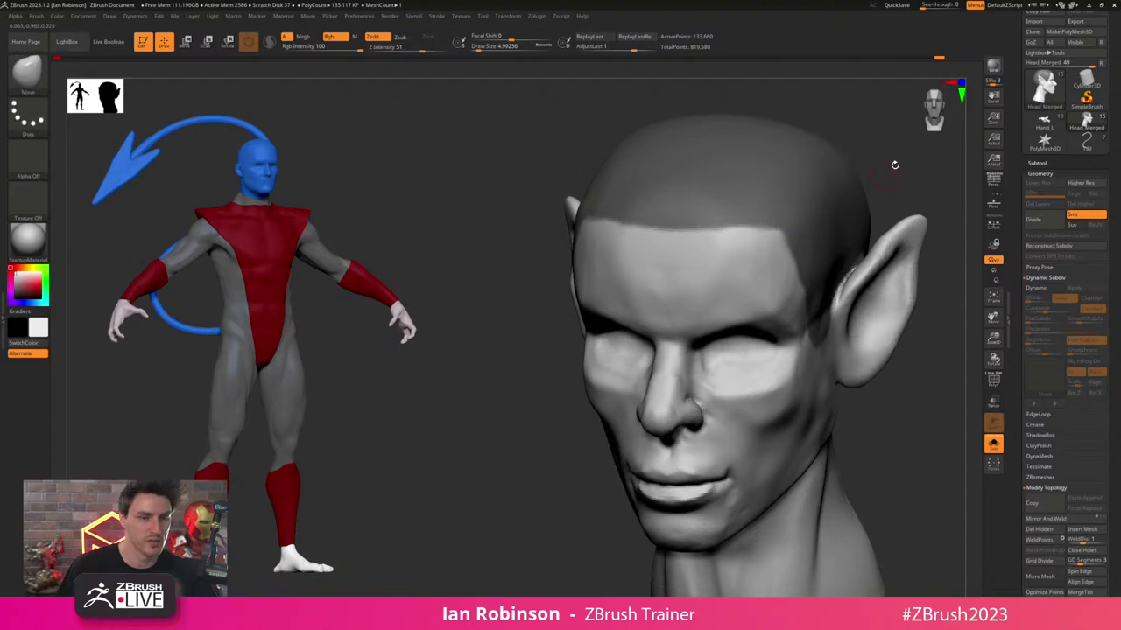
left_click_drag(895, 164, 867, 180)
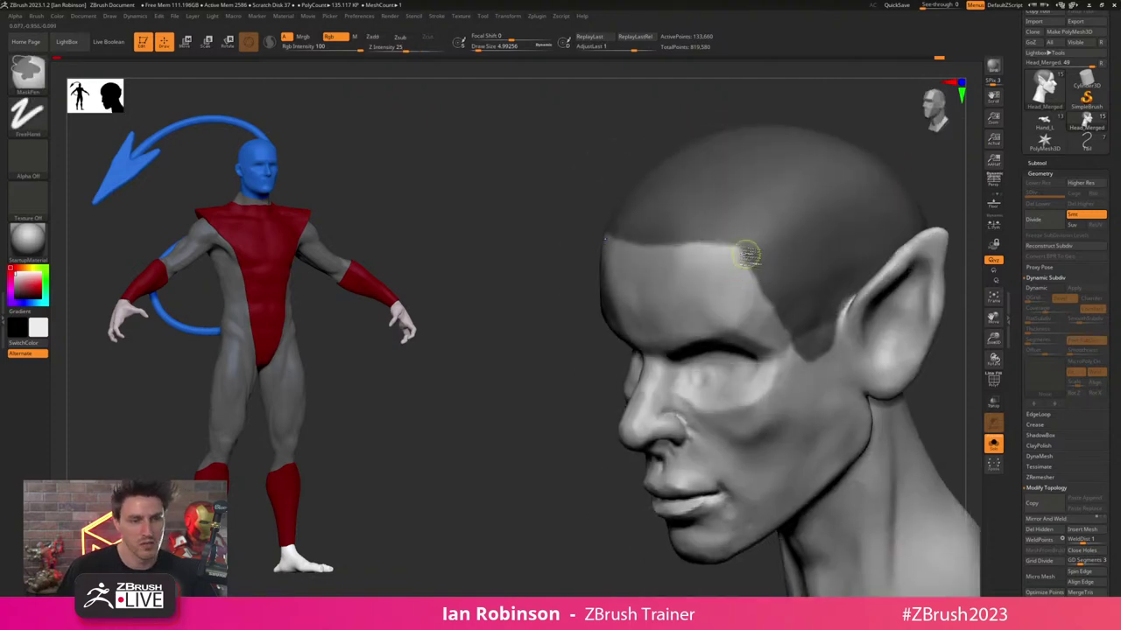
left_click_drag(752, 247, 656, 243, "ctrl")
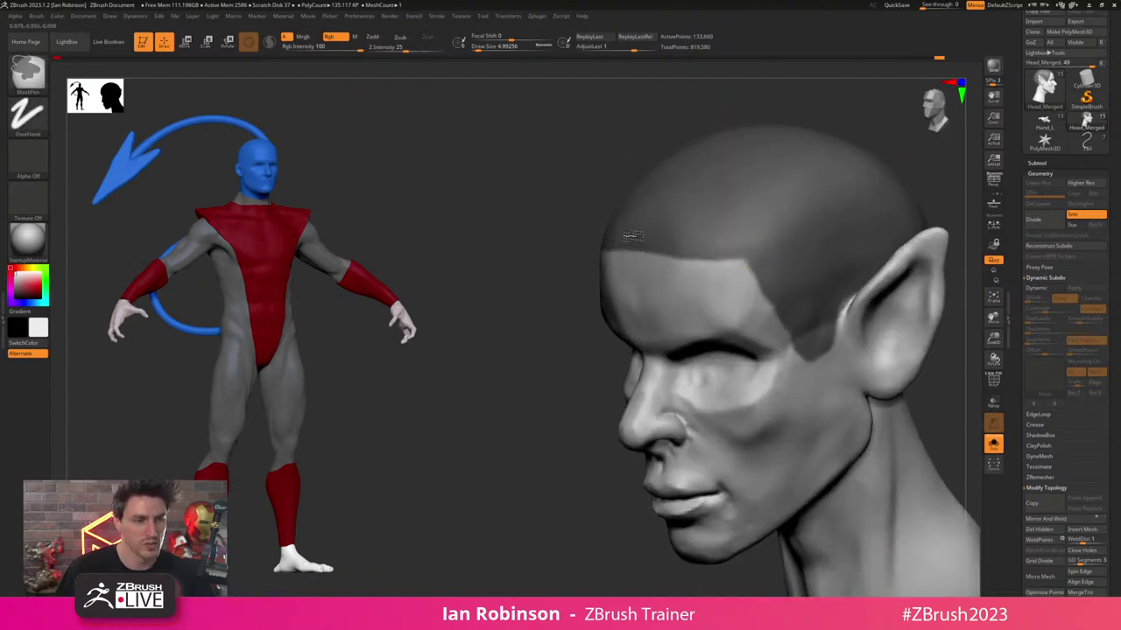
- Extract the masked scalp as a separate hair mesh with smoothing 5 and thickness 0.02, and accept it
left_click_drag(548, 330, 678, 254)
left_click_drag(902, 213, 911, 235, "alt")
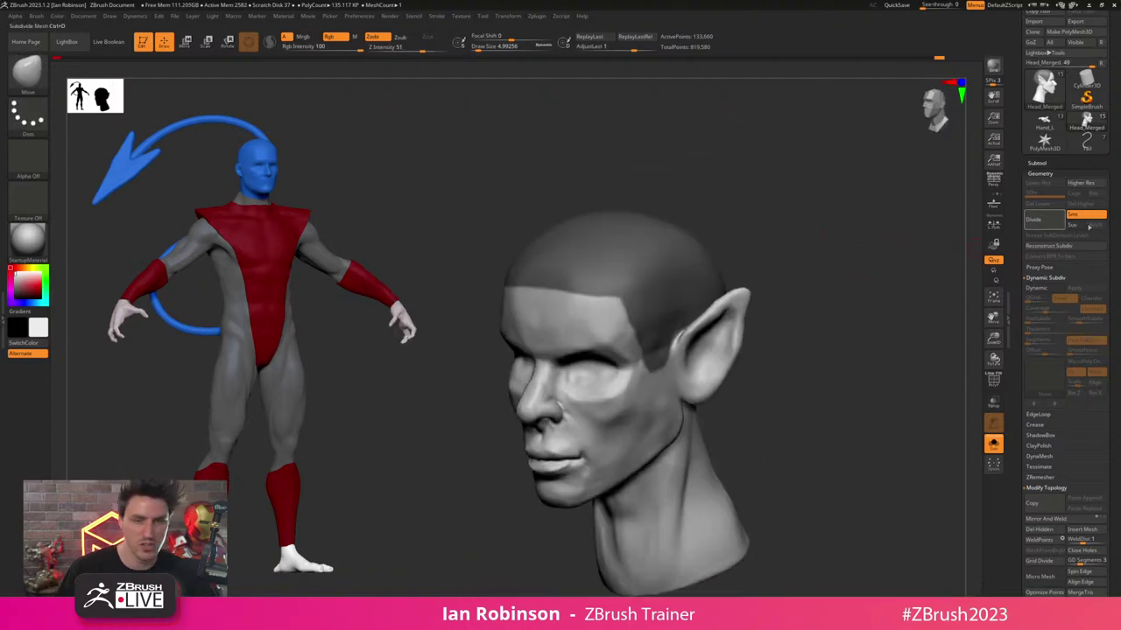
left_click(1042, 163)
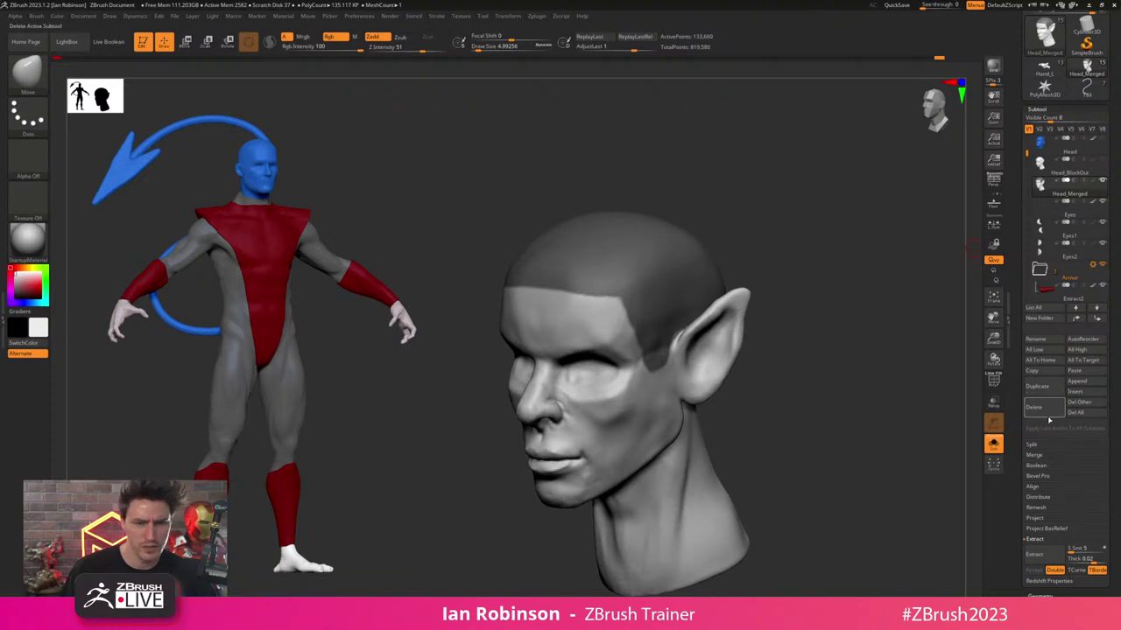
left_click(1036, 554)
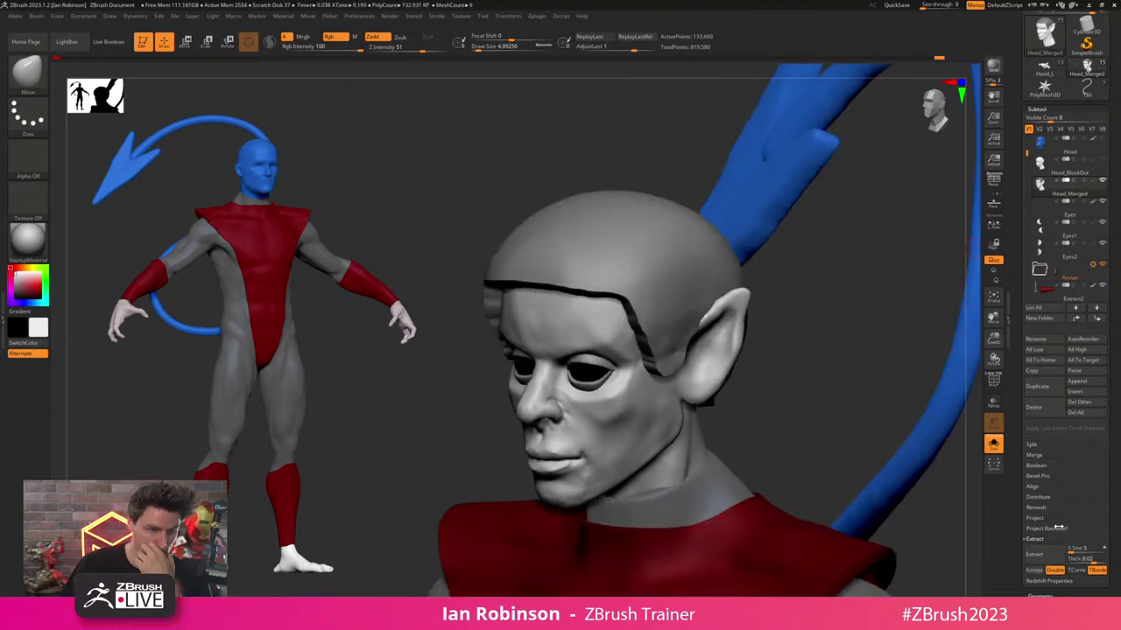
left_click(1043, 569)
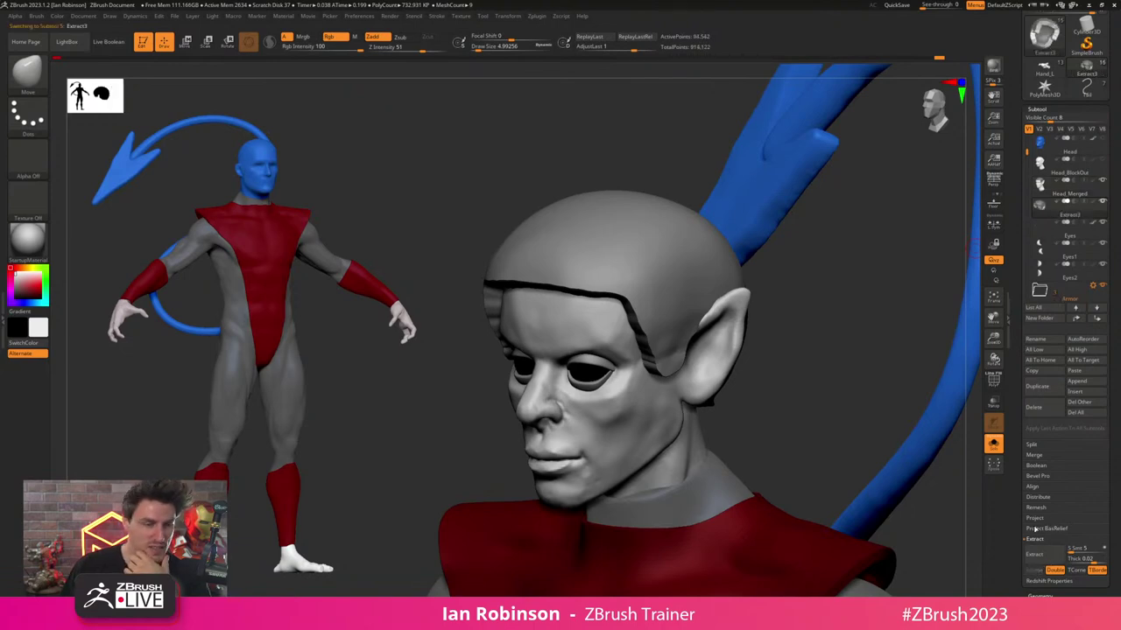
- Isolate the extracted hair mesh and open its DynaMesh settings
left_click_drag(816, 283, 930, 288)
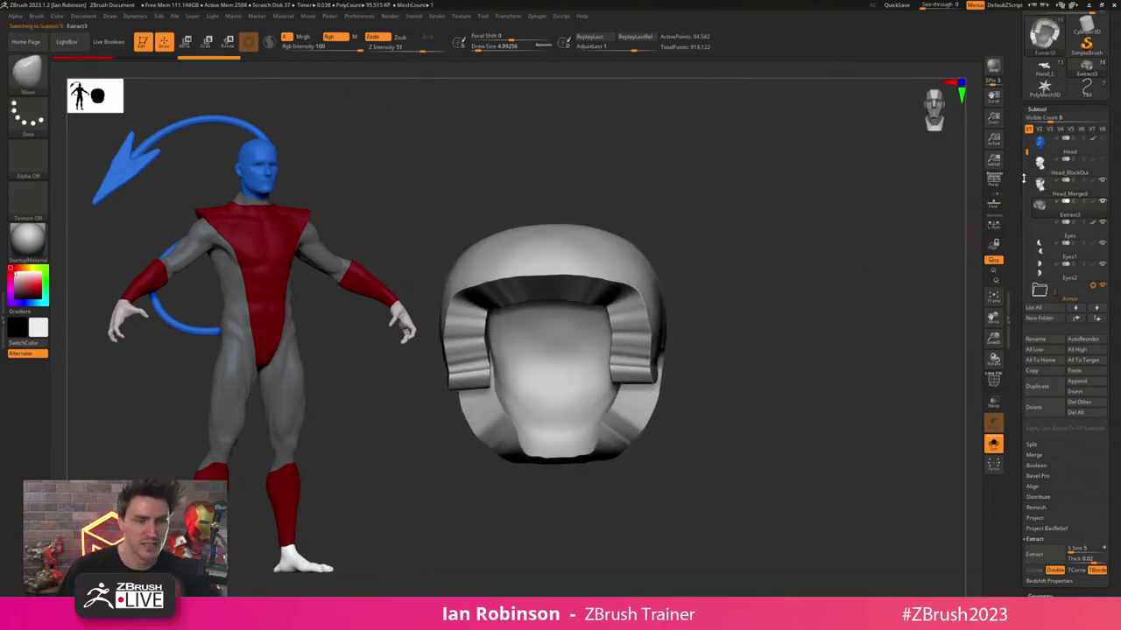
left_click(1039, 107)
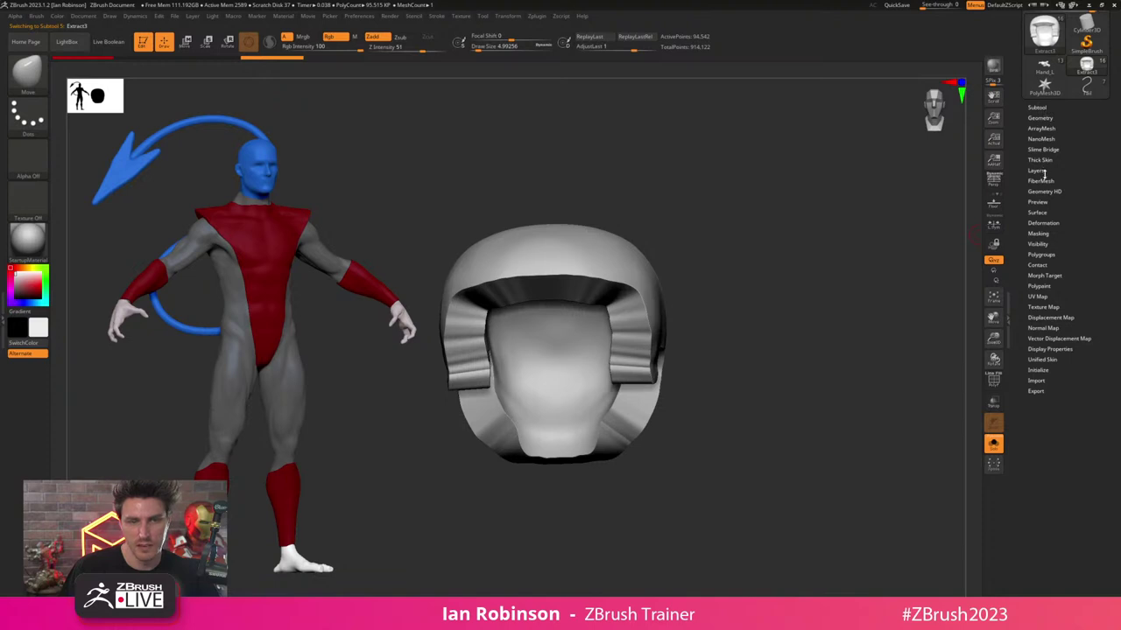
left_click(1040, 117)
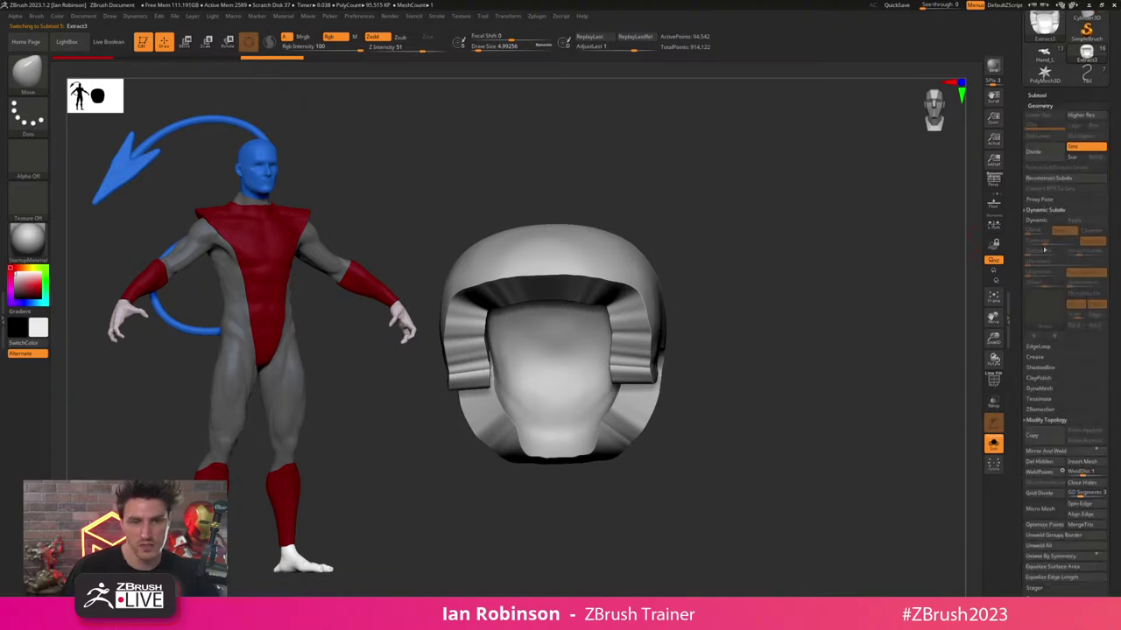
left_click(1046, 211)
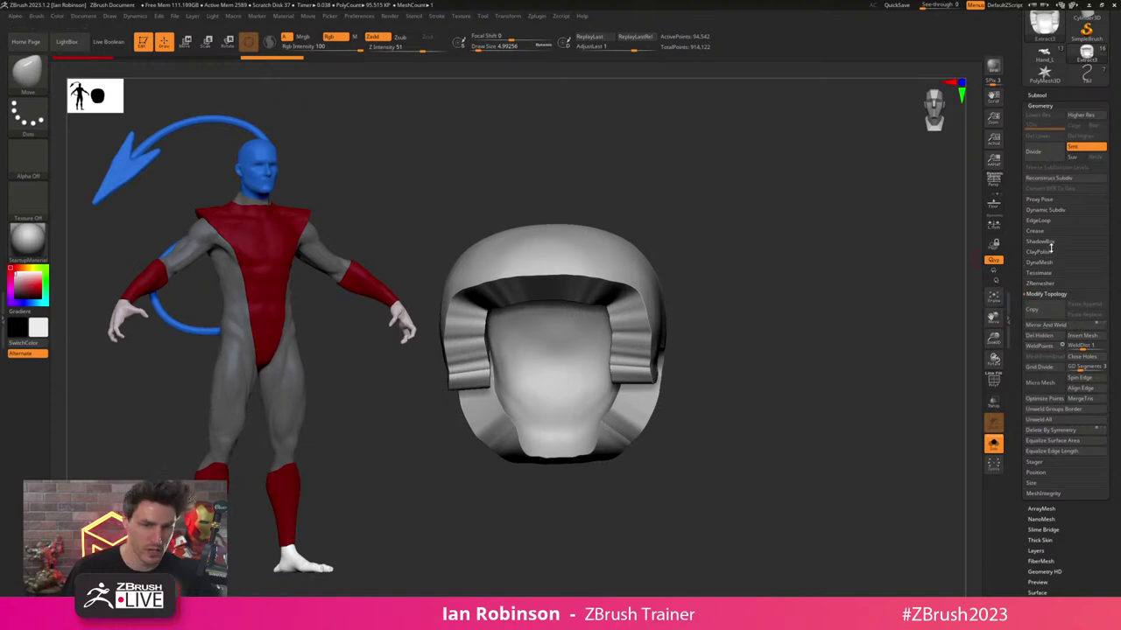
left_click(1045, 262)
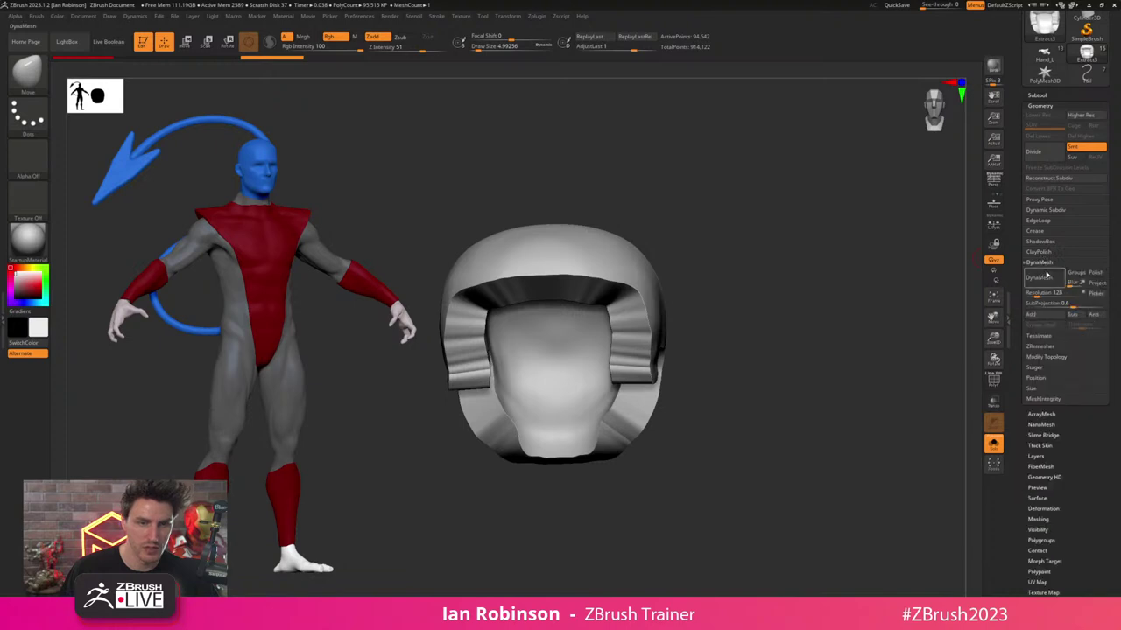
- Try DynaMeshing the hair at resolution 128 and reshaping its side with a Move brush of draw size about 44
left_click(1046, 275)
key("s")
mouse_move(781, 255)
left_mouse_down()
mouse_move(794, 255)
mouse_move(794, 302)
left_mouse_up()
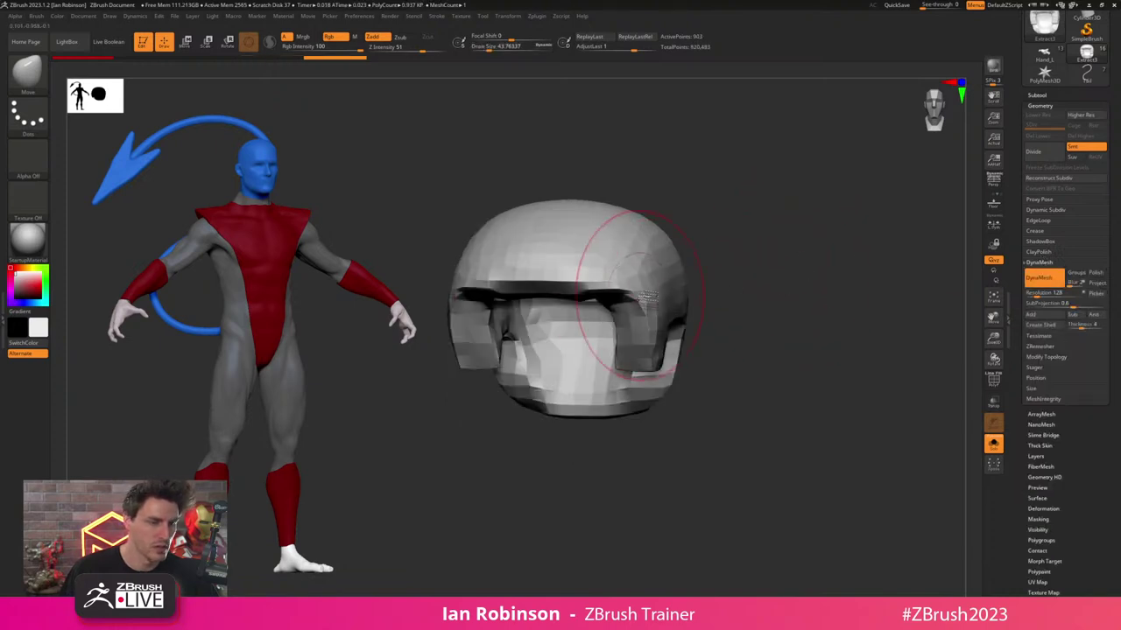
left_click_drag(659, 297, 685, 301)
left_click_drag(668, 357, 653, 335)
key("ctrl+z")
key("ctrl+z")
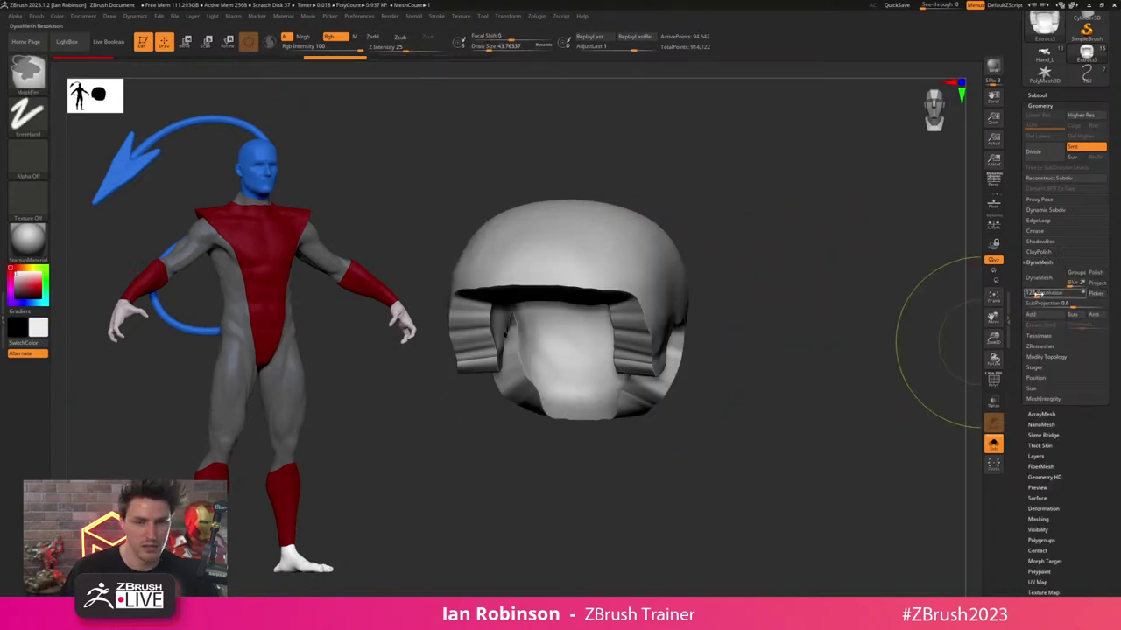
- DynaMesh the hair at resolution 208 and show the other subtools again
left_click(1039, 293)
key("ctrl+shift+z")
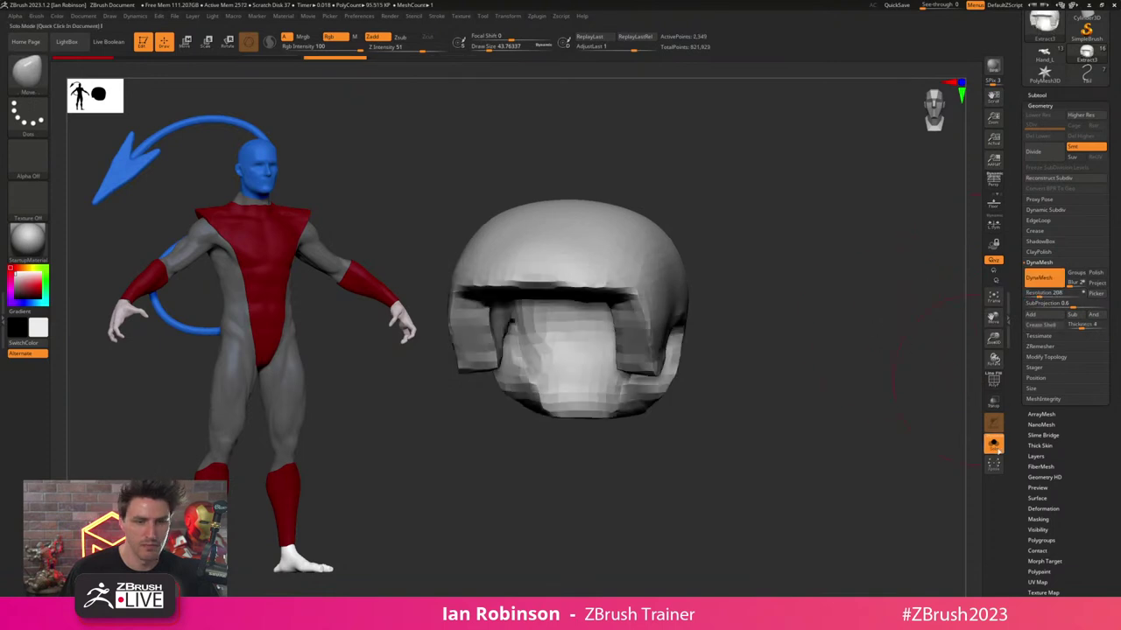
left_click(993, 445)
- Center the Gizmo on the hair mesh and move the mesh about 10 units to fit the head
key("w")
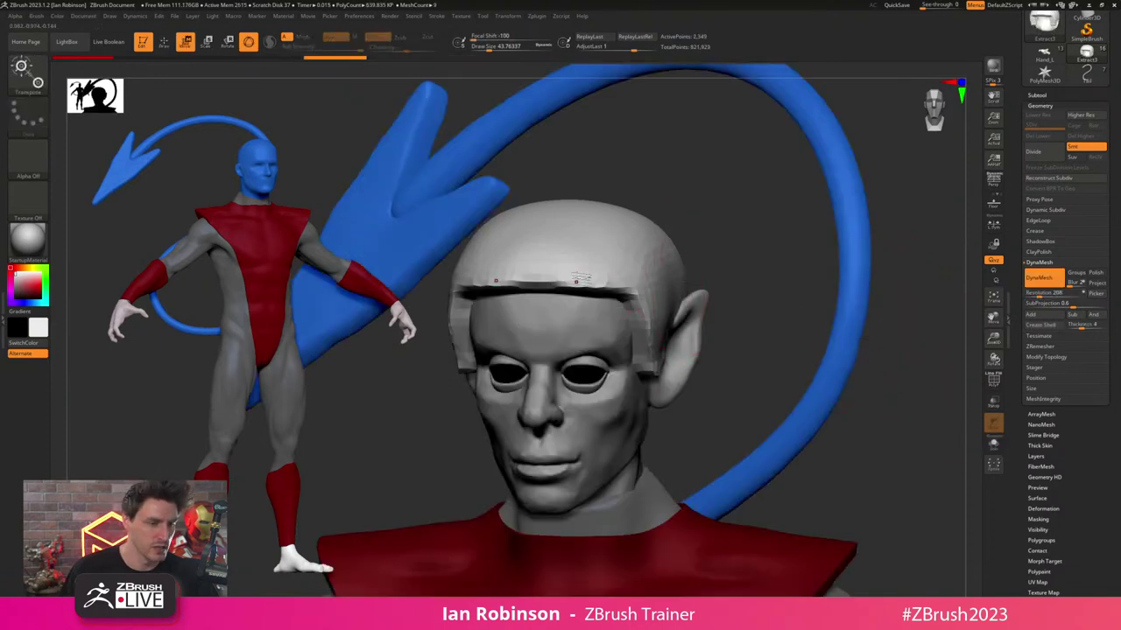
left_click(583, 261, "alt")
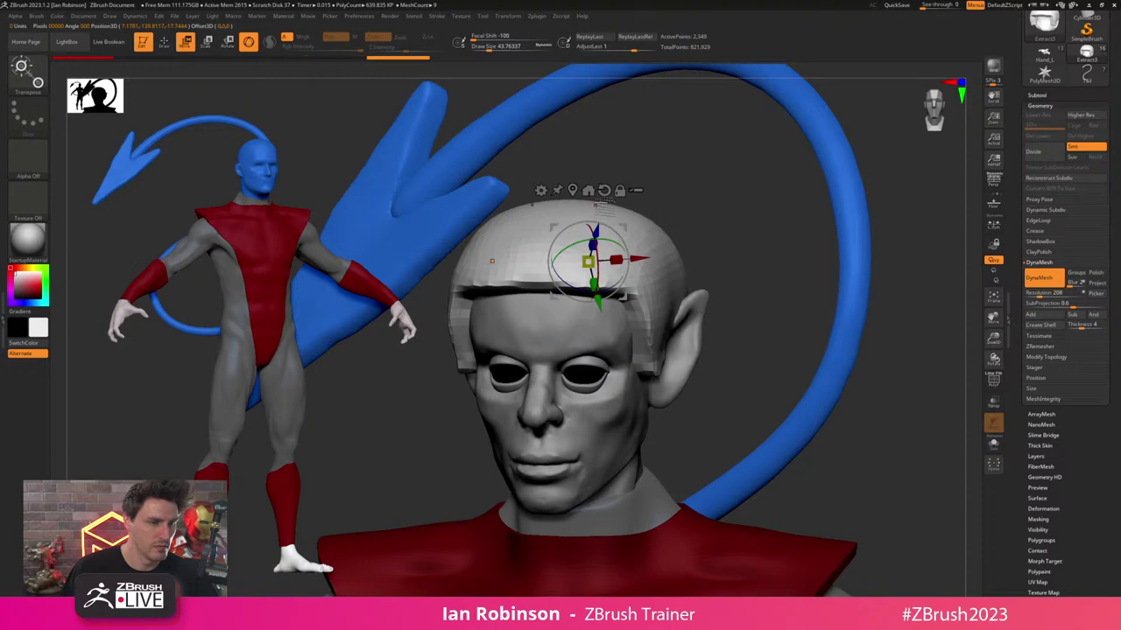
left_click(605, 190, "alt")
left_click(573, 190)
left_click_drag(569, 313, 576, 321)
- Re-run DynaMesh on the hair, and smooth the sideburn and front hairline edge
key("q")
mouse_move(700, 256)
left_mouse_down()
mouse_move(673, 306)
mouse_move(624, 313)
mouse_move(592, 266)
left_mouse_up()
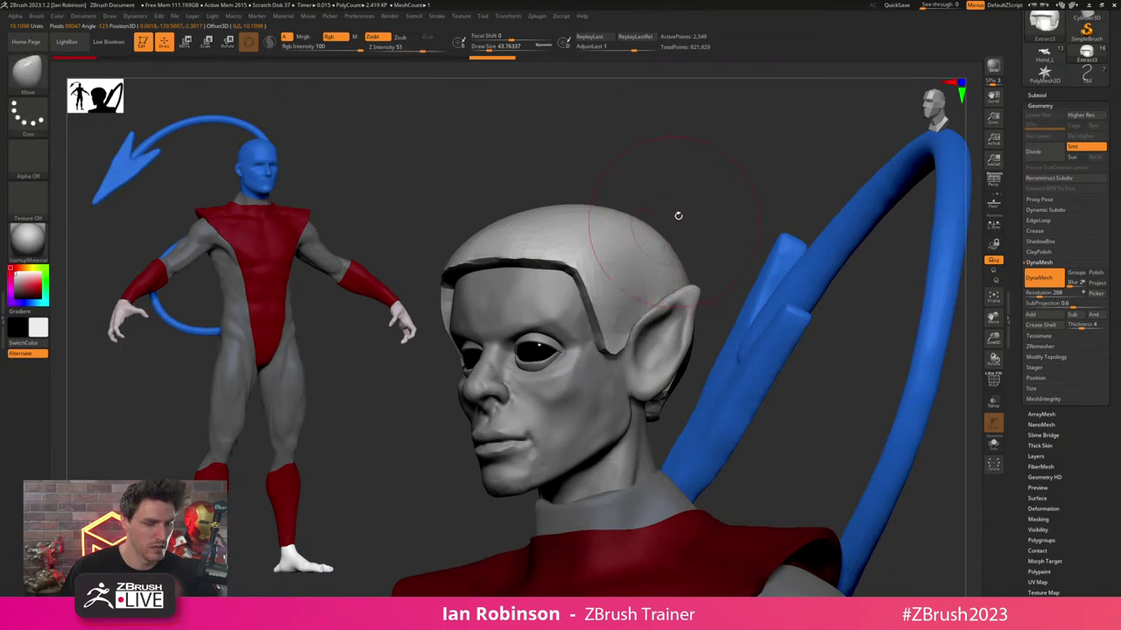
left_click_drag(693, 176, 700, 197, "ctrl")
left_click_drag(625, 319, 619, 357, "shift")
mouse_move(585, 285)
left_mouse_down("shift")
mouse_move(510, 254)
mouse_move(557, 254)
left_mouse_up("shift")
mouse_move(613, 180)
left_mouse_down()
mouse_move(738, 178)
mouse_move(797, 202)
mouse_move(779, 223)
left_mouse_up()
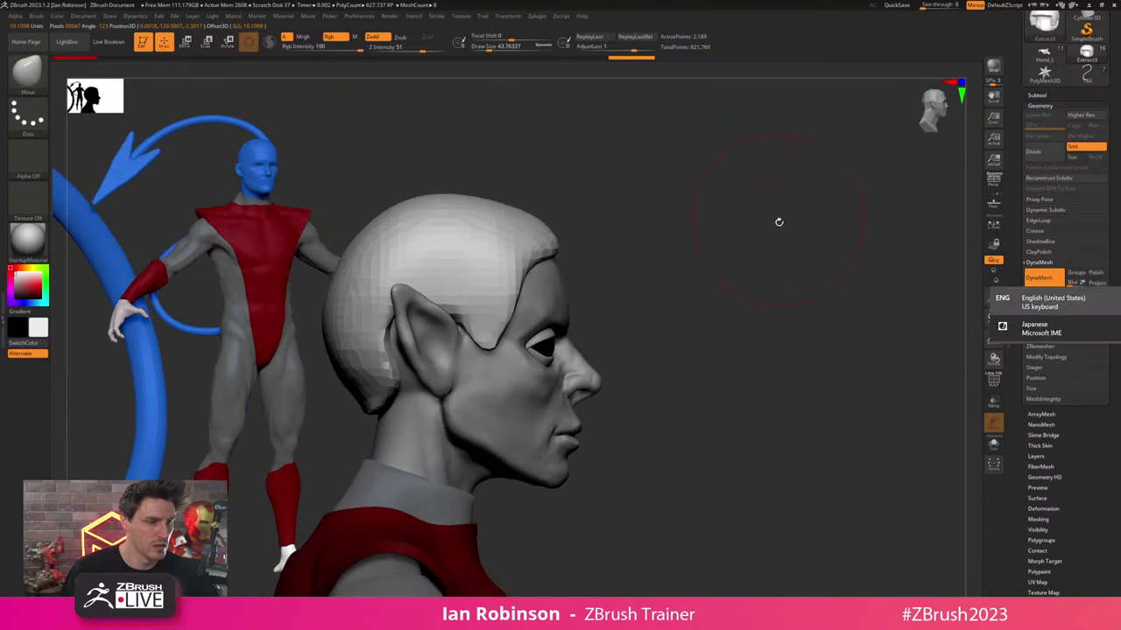
- Reduce the Move brush draw size to about 18, pull the temple hairline back, and shape the sideburn in front of the ear
mouse_move(481, 313)
right_mouse_down("alt")
mouse_move(600, 256)
mouse_move(606, 314)
right_mouse_up("alt")
key("bracketleft")
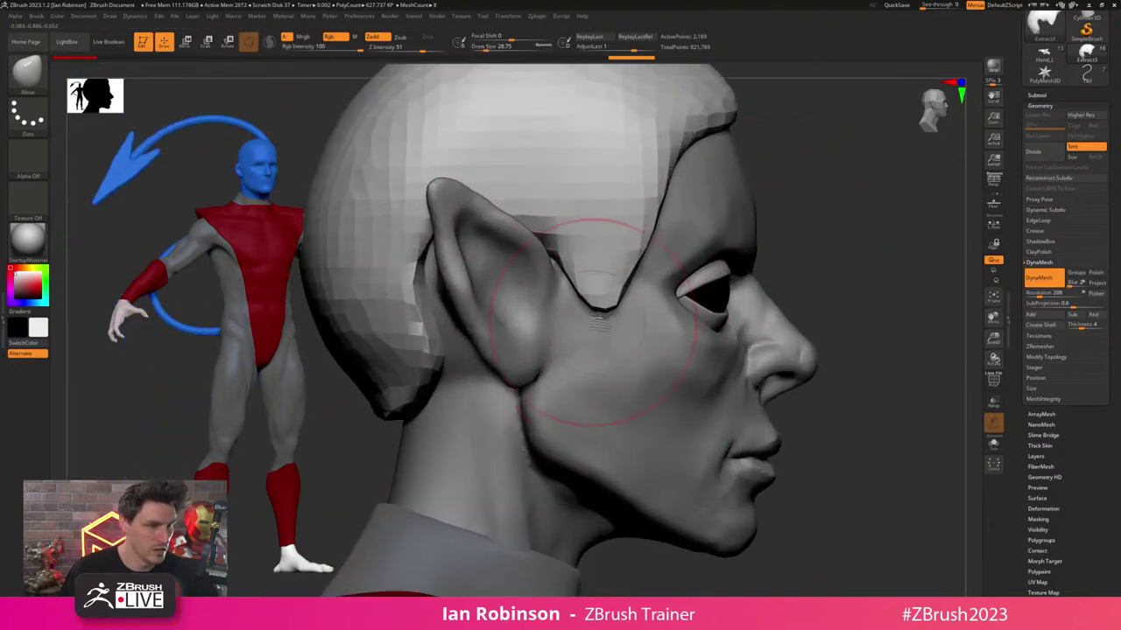
left_click_drag(594, 321, 597, 306)
key("bracketleft")
mouse_move(597, 274)
right_mouse_down()
mouse_move(585, 280)
mouse_move(597, 272)
right_mouse_up()
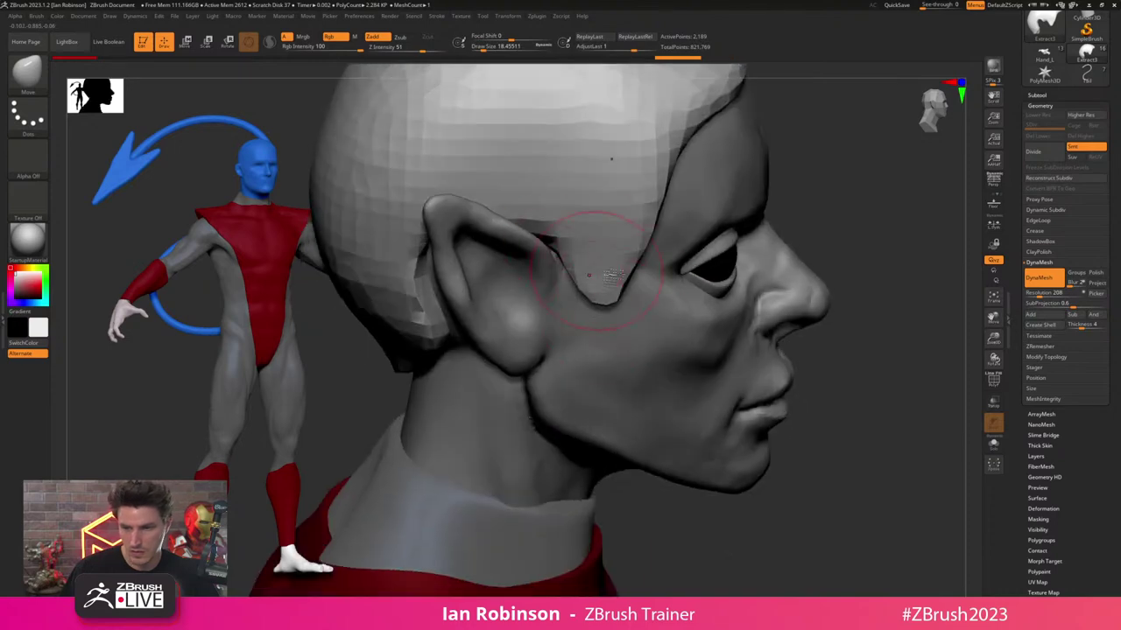
right_click_drag(835, 310, 808, 297)
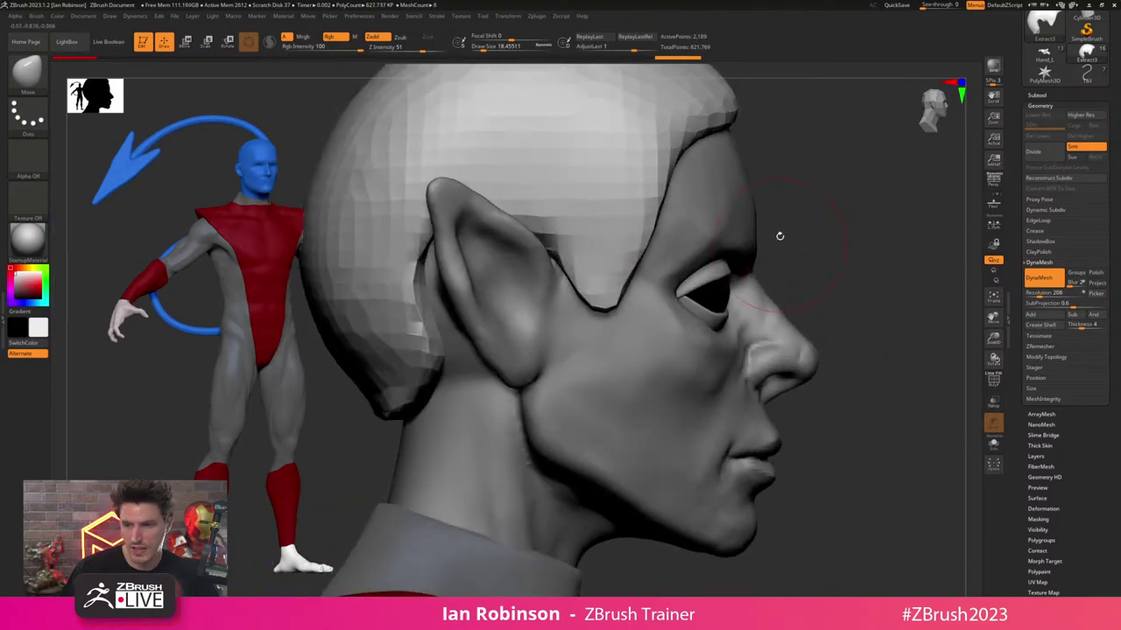
right_click_drag(832, 260, 825, 244, "ctrl")
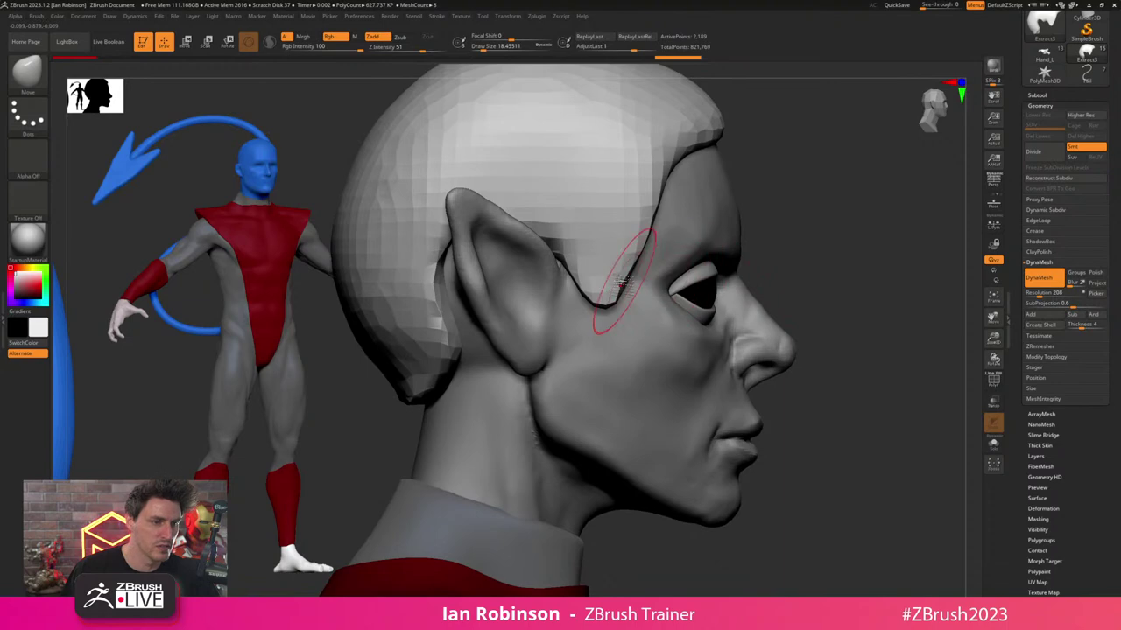
mouse_move(655, 197)
left_mouse_down()
mouse_move(636, 180)
mouse_move(631, 194)
left_mouse_up()
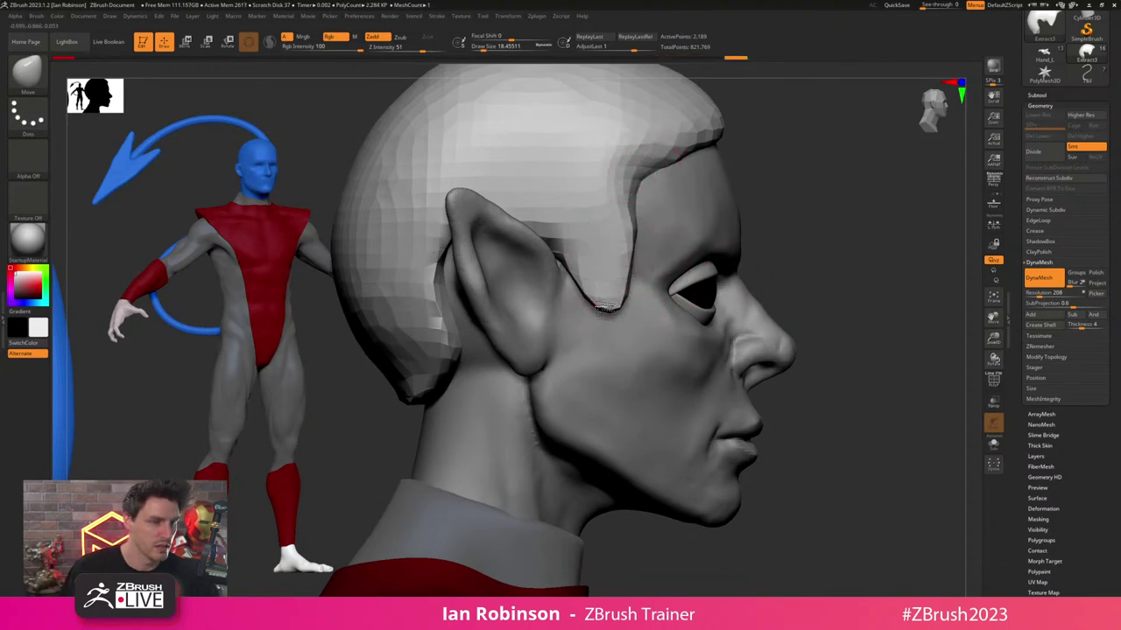
left_click_drag(614, 303, 616, 301)
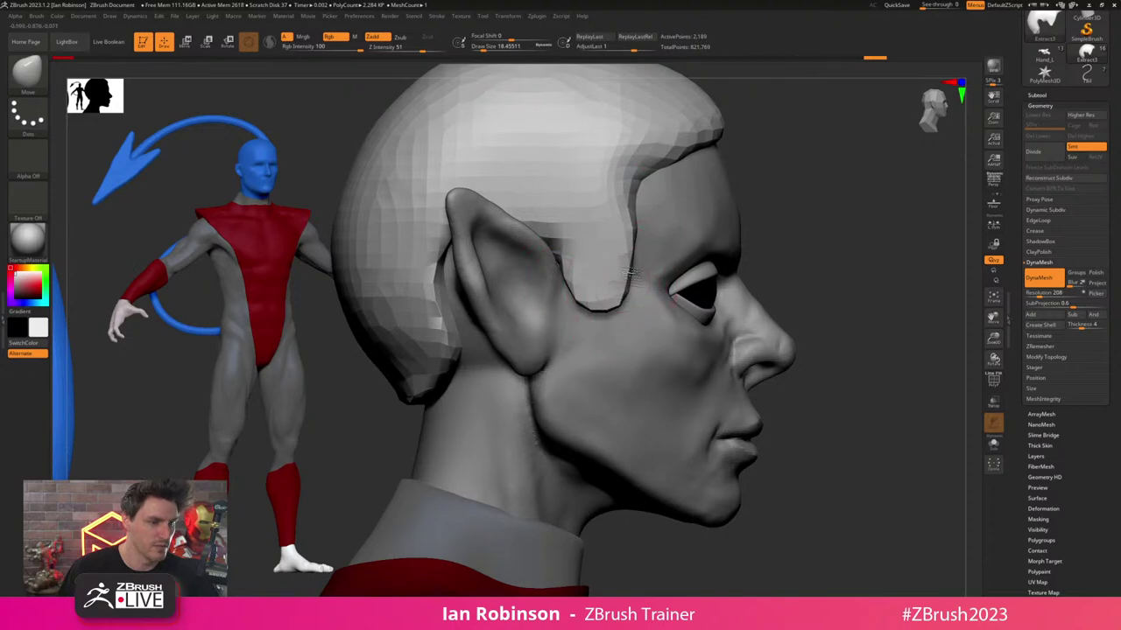
- Smooth the hair mesh's edge behind the ear and at the nape, and enlarge the Move brush draw size to about 74
left_click_drag(783, 206, 807, 223, "alt")
left_click_drag(448, 415, 475, 385, "shift")
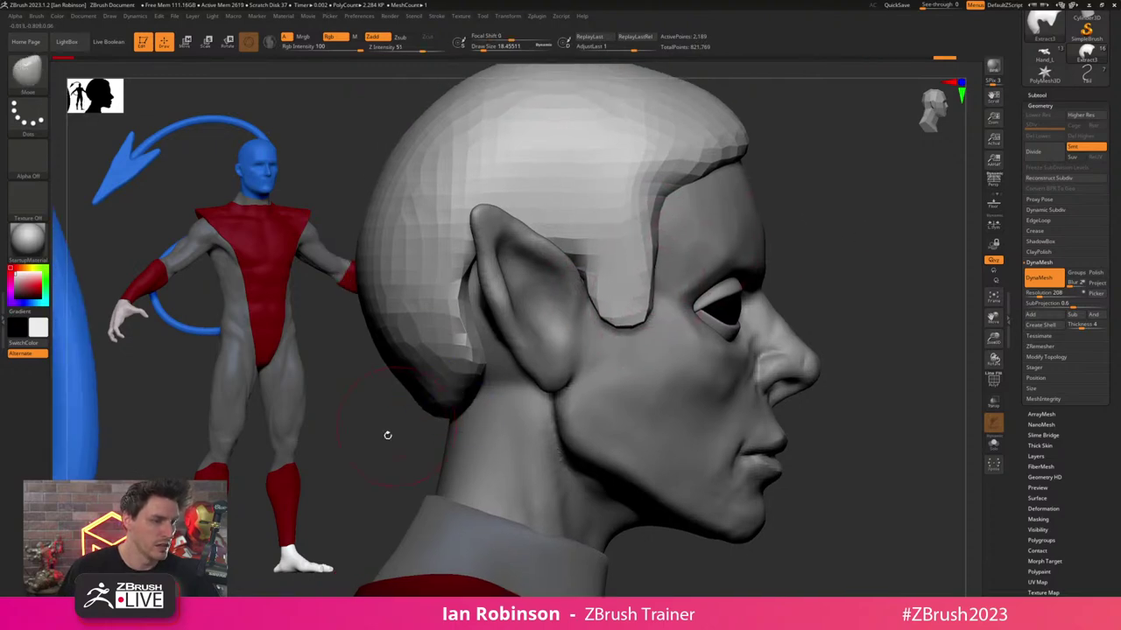
mouse_move(360, 463)
left_mouse_down("alt")
mouse_move(489, 411)
mouse_move(574, 313)
left_mouse_up("alt")
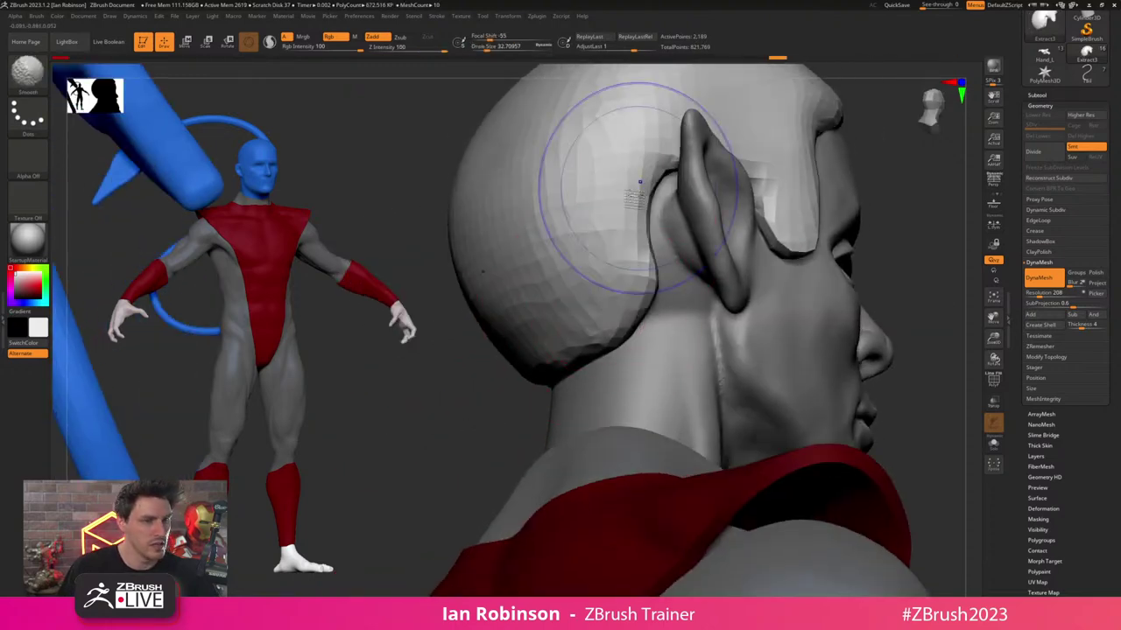
right_click_drag(728, 229, 666, 327)
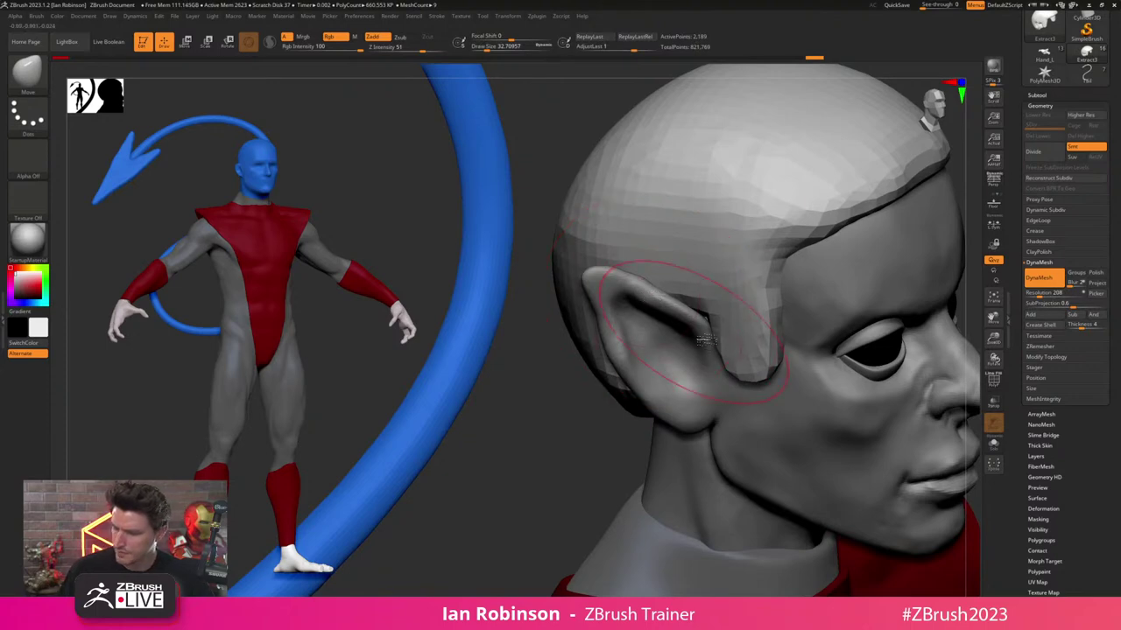
mouse_move(703, 345)
right_mouse_down("ctrl")
mouse_move(734, 311)
mouse_move(678, 308)
right_mouse_up("ctrl")
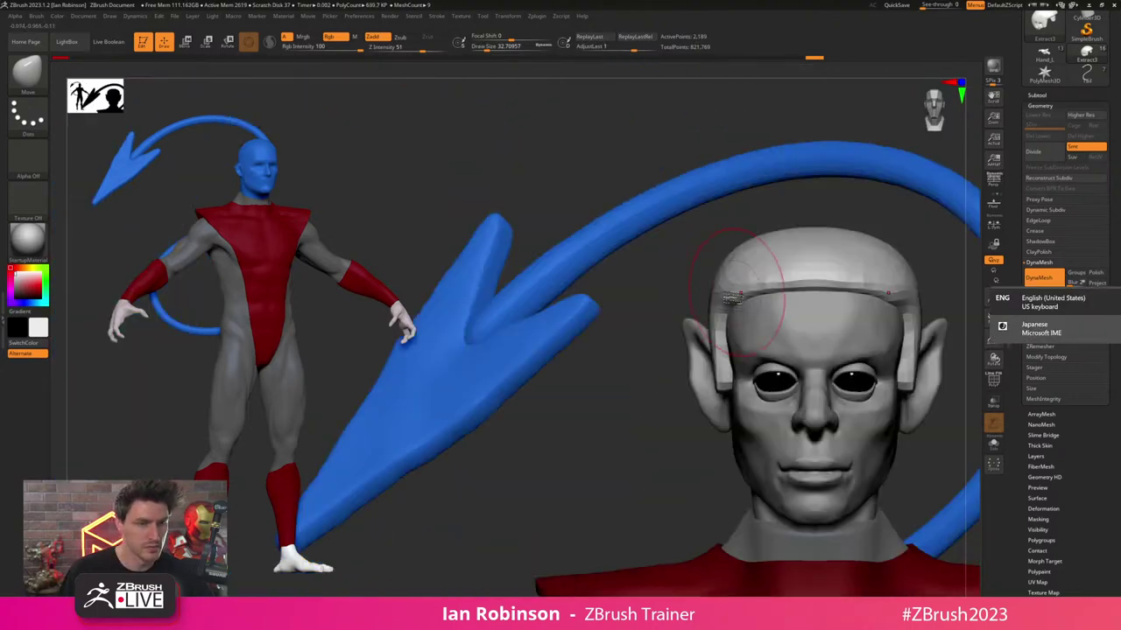
right_click_drag(732, 213, 565, 216, "alt")
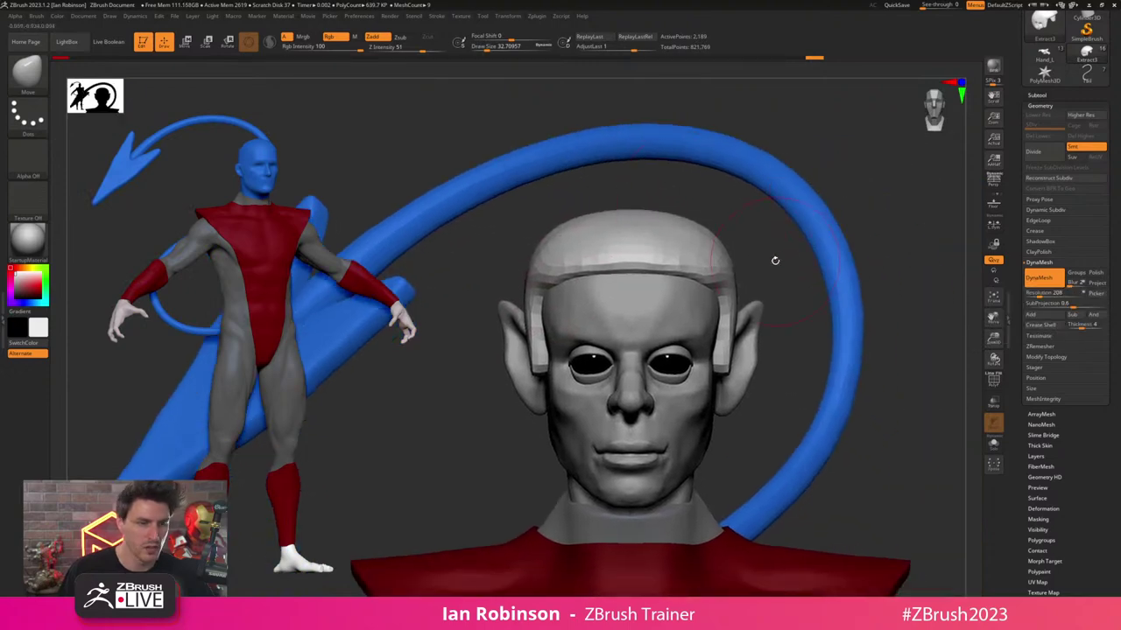
right_click_drag(775, 261, 732, 269)
key("s")
left_click_drag(730, 273, 737, 271)
right_click_drag(834, 269, 856, 223)
- Put the extracted hair mesh into a new subtool folder named Hair
left_click_drag(1033, 94, 1037, 91)
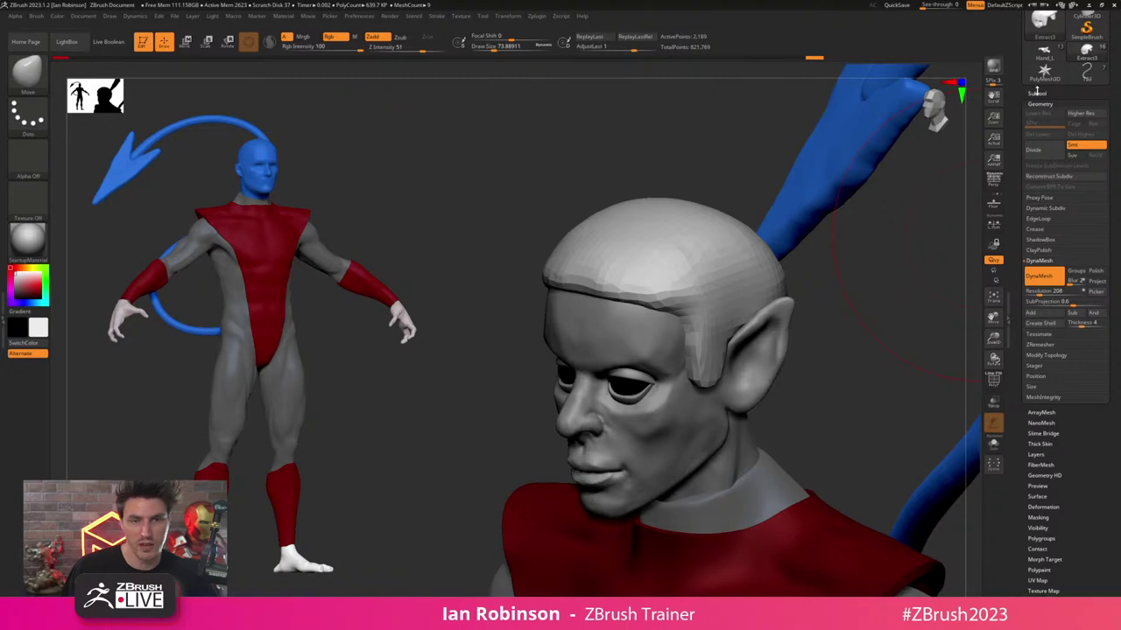
left_click(1038, 93)
left_click(673, 364, "alt")
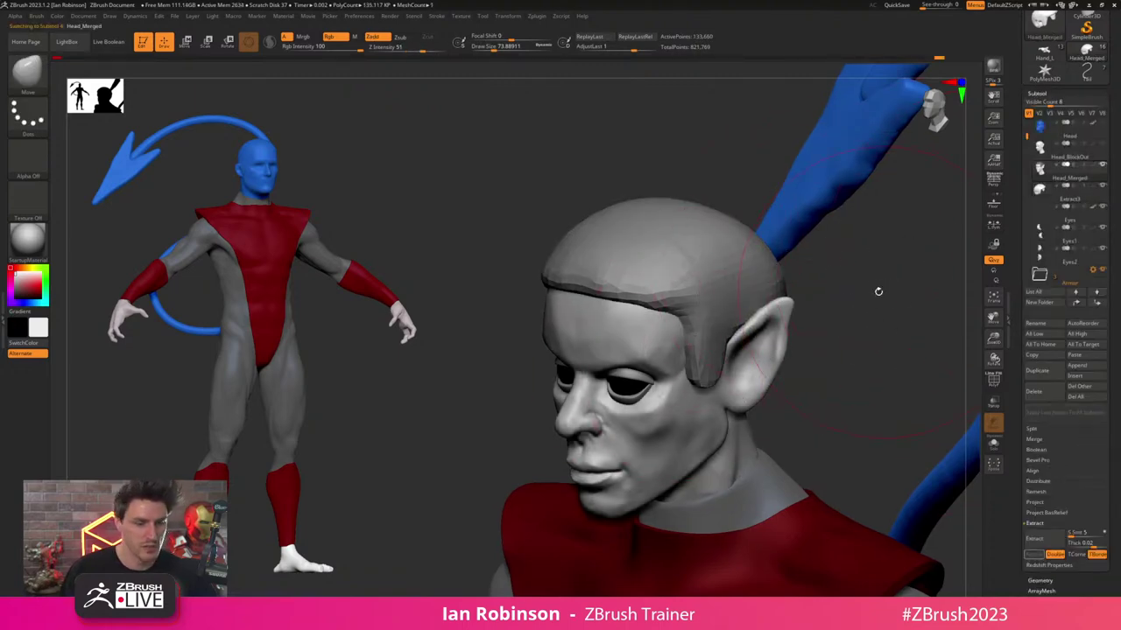
left_click_drag(839, 298, 775, 289, "alt")
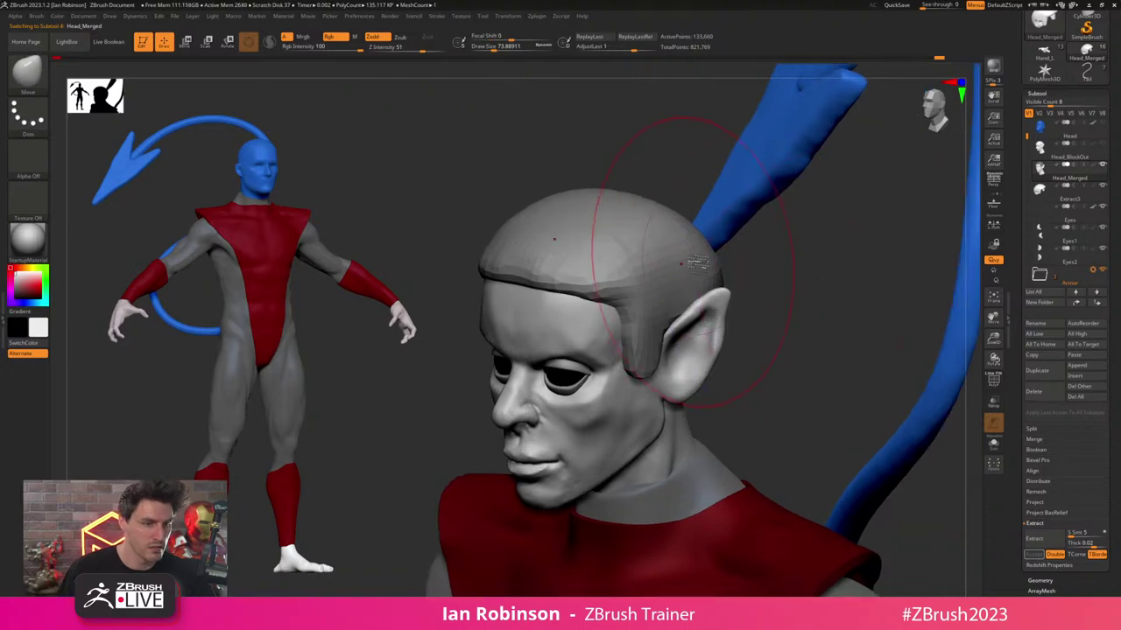
left_click(698, 263, "alt")
key("ctrl+shift+f")
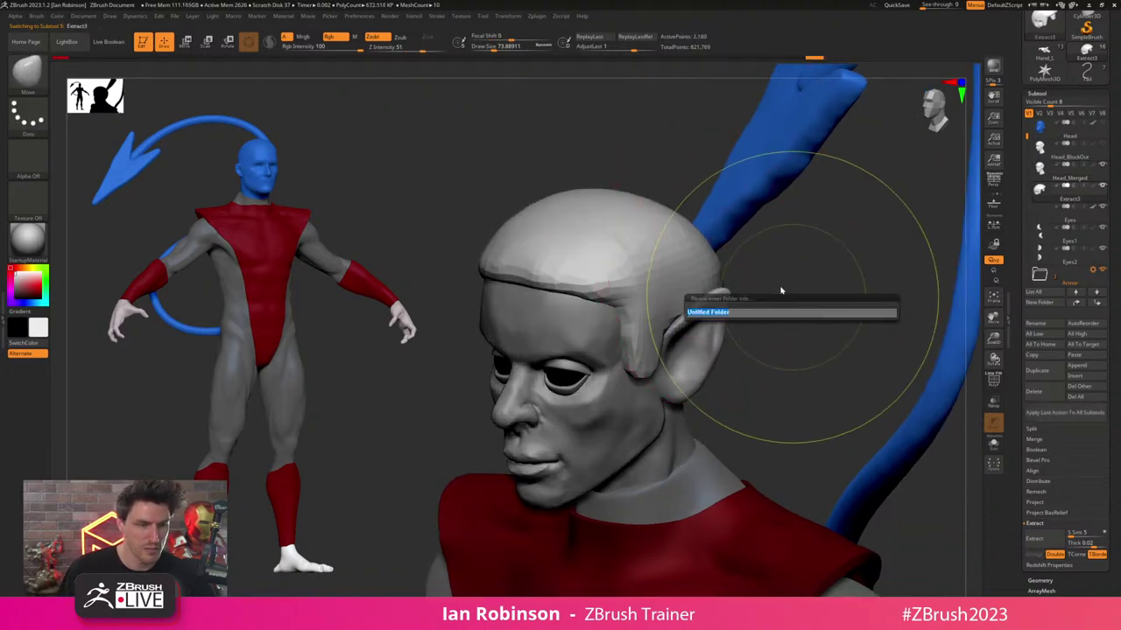
type("Hair")
key("Return")
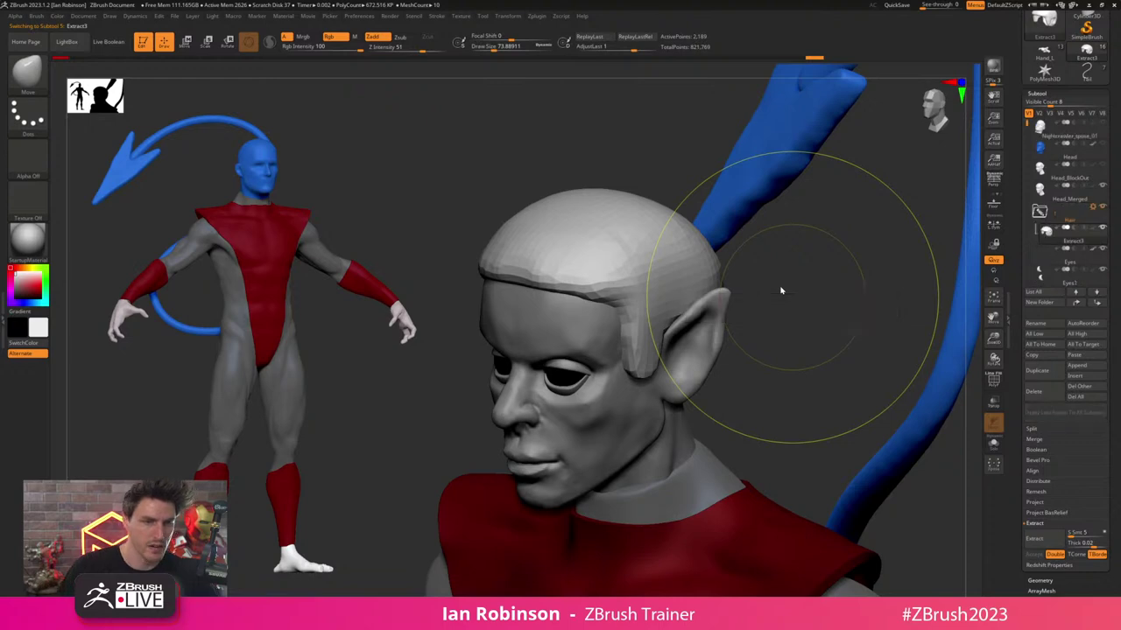
- Face the head from the front, and reduce the Move brush draw size to about 17
left_click_drag(853, 251, 814, 256, "shift")
key("s")
left_click(785, 265)
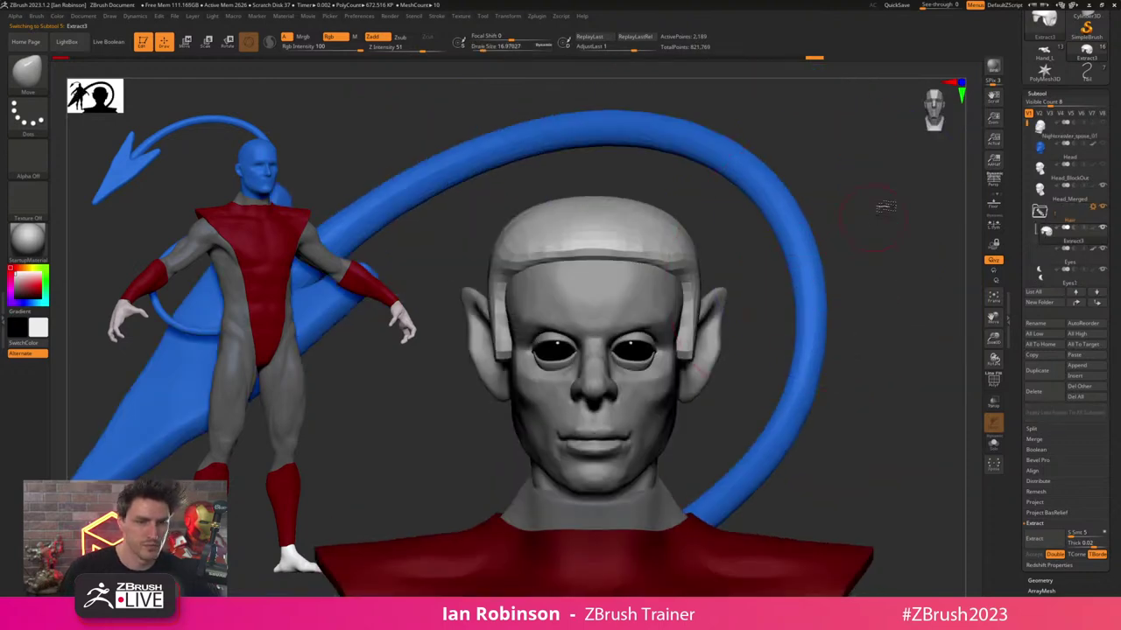
left_click_drag(884, 219, 851, 178, "alt")
key("b")
key("m")
key("v")
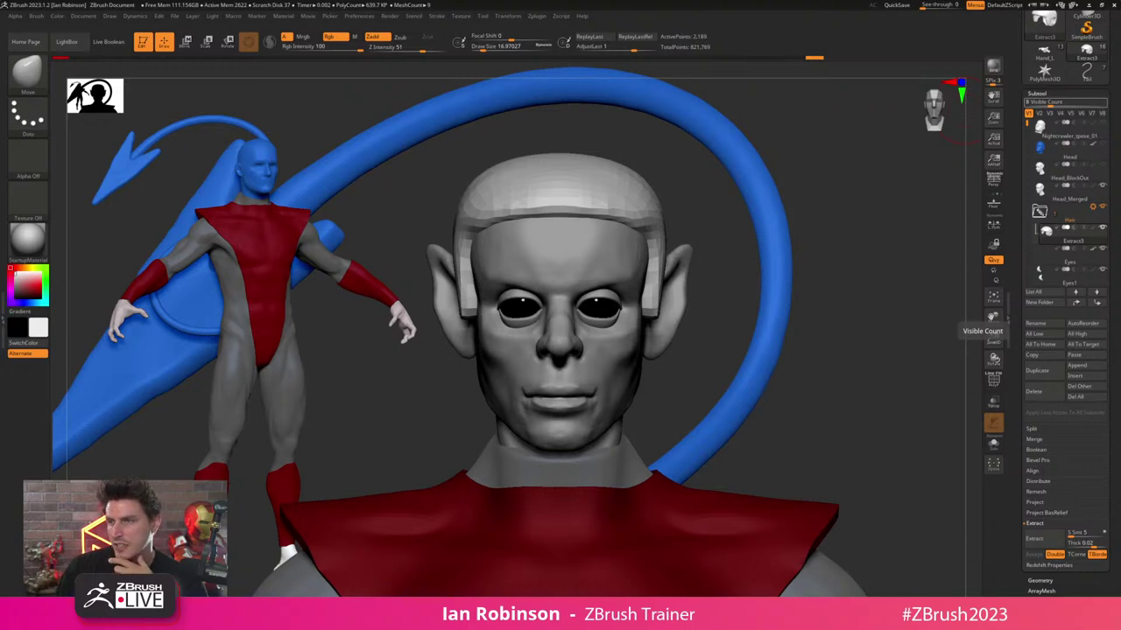
- Examine the character's hairstyle, fringe and hair volume across the comic reference images
right_click_drag(1120, 39, 831, 130)
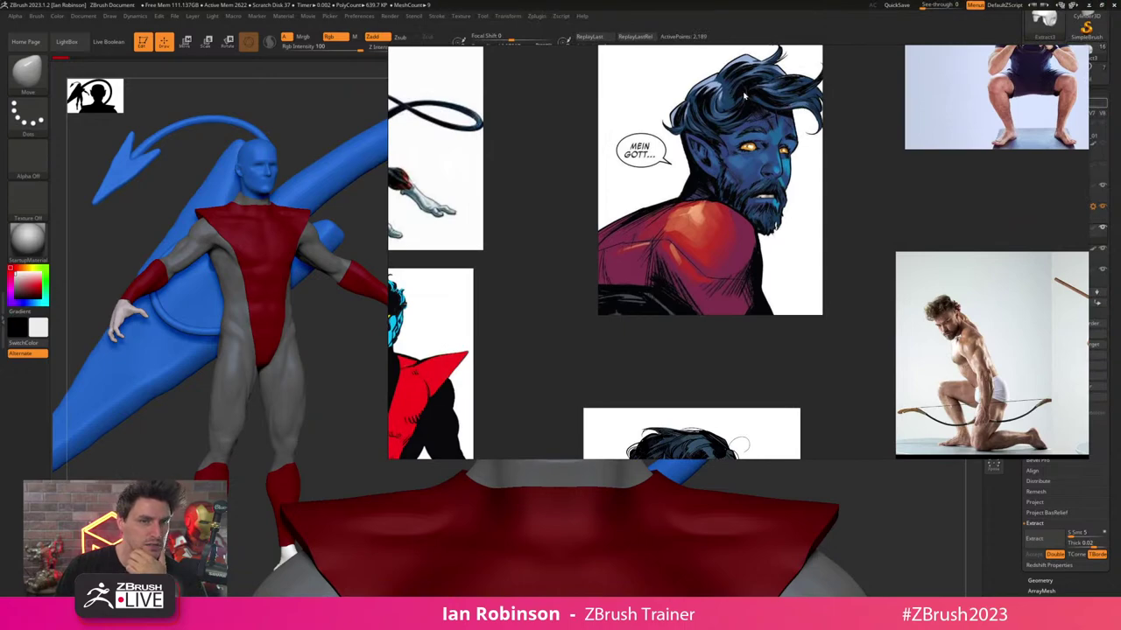
scroll(745, 96, "down", 5)
scroll(623, 173, "up", 6)
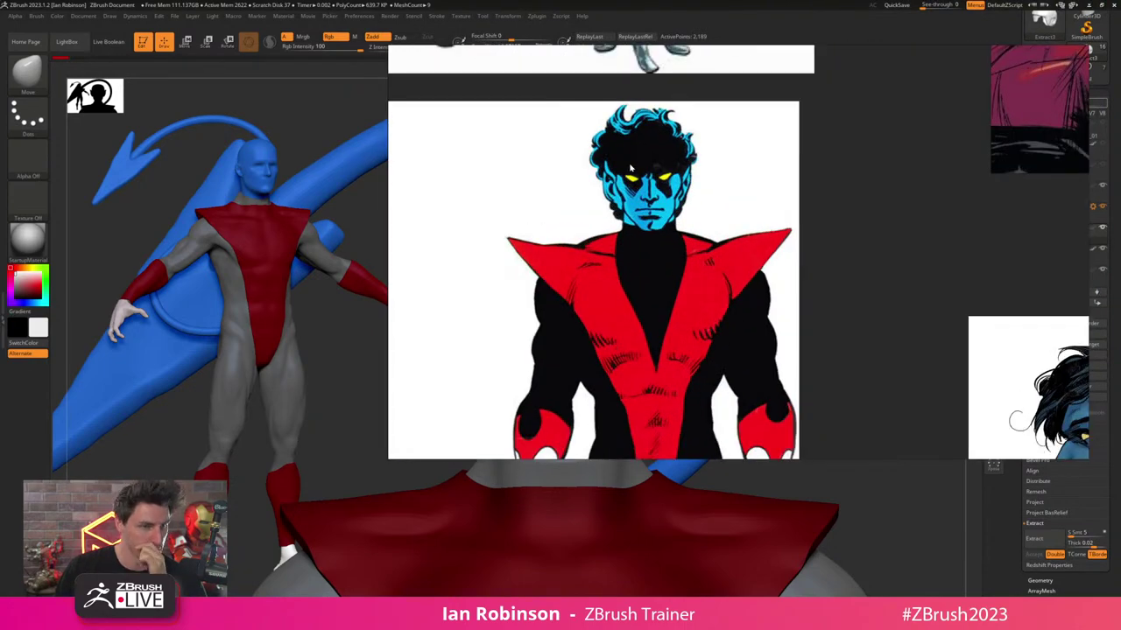
scroll(631, 168, "down", 5)
scroll(632, 210, "up", 4)
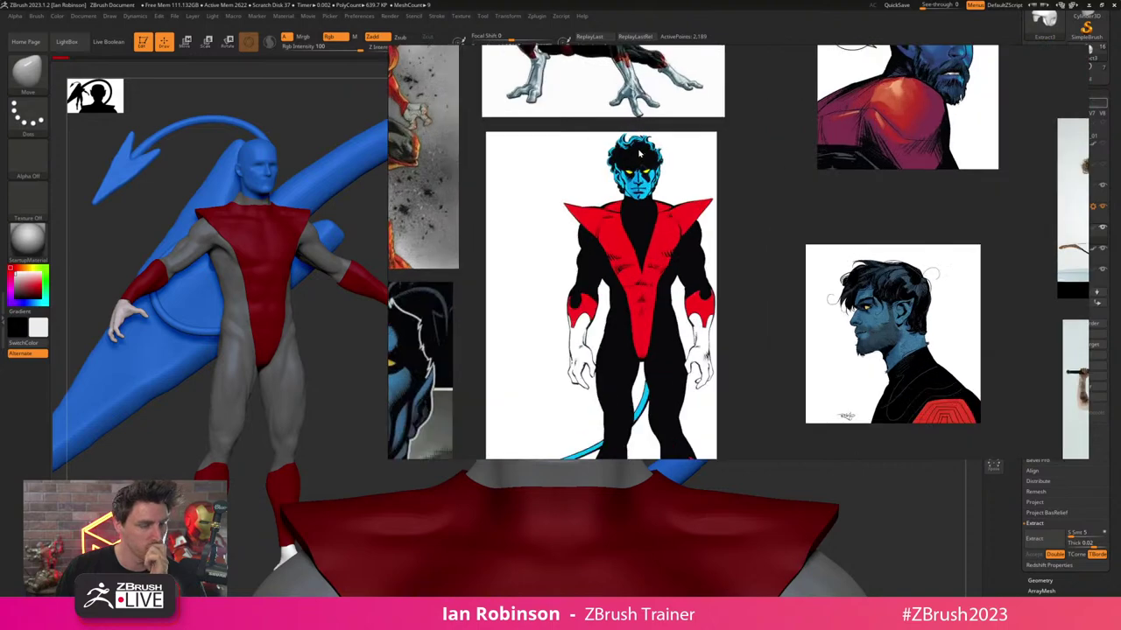
scroll(633, 210, "down", 3)
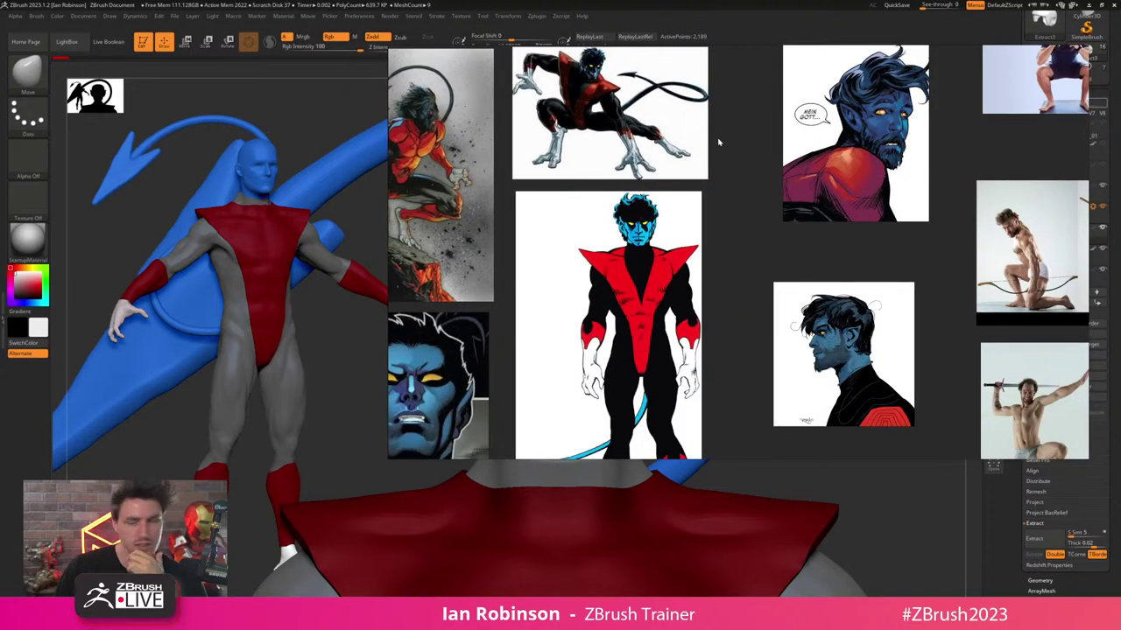
scroll(676, 135, "down", 2)
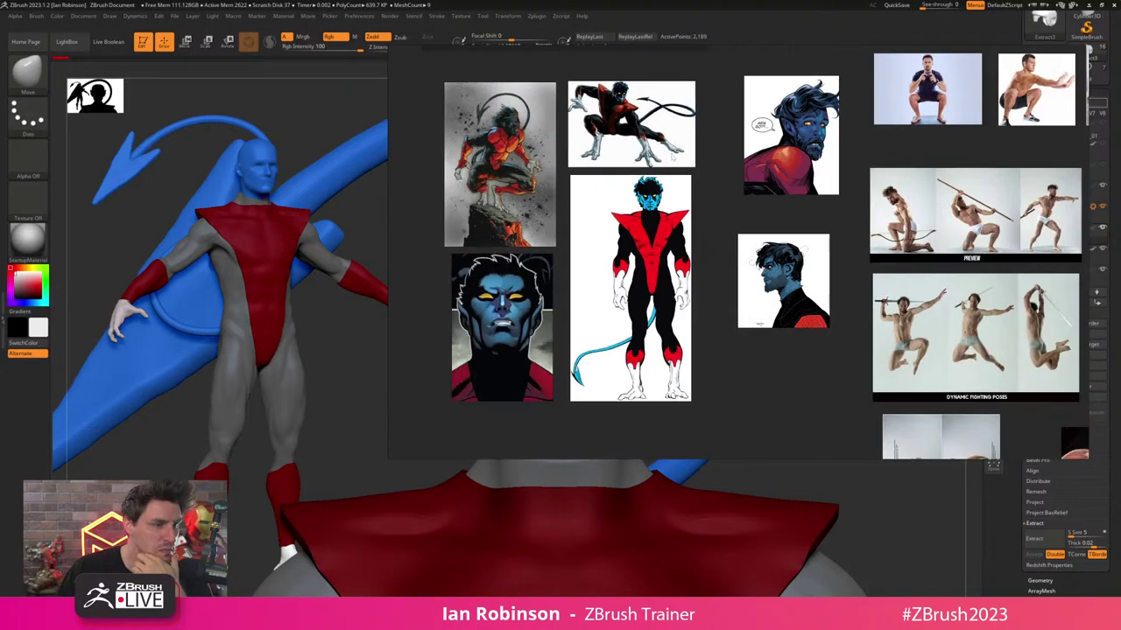
scroll(674, 137, "up", 1)
right_click_drag(651, 163, 1120, 179)
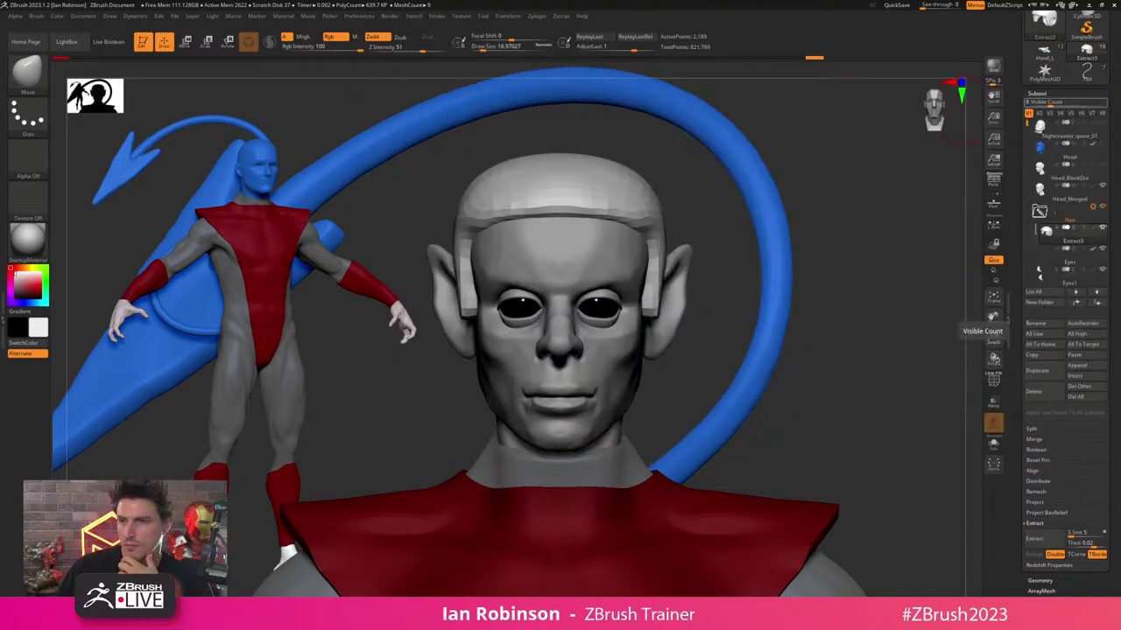
- Duplicate the hair mesh inside the Hair folder and make the duplicate the active subtool
left_click_drag(862, 200, 811, 219)
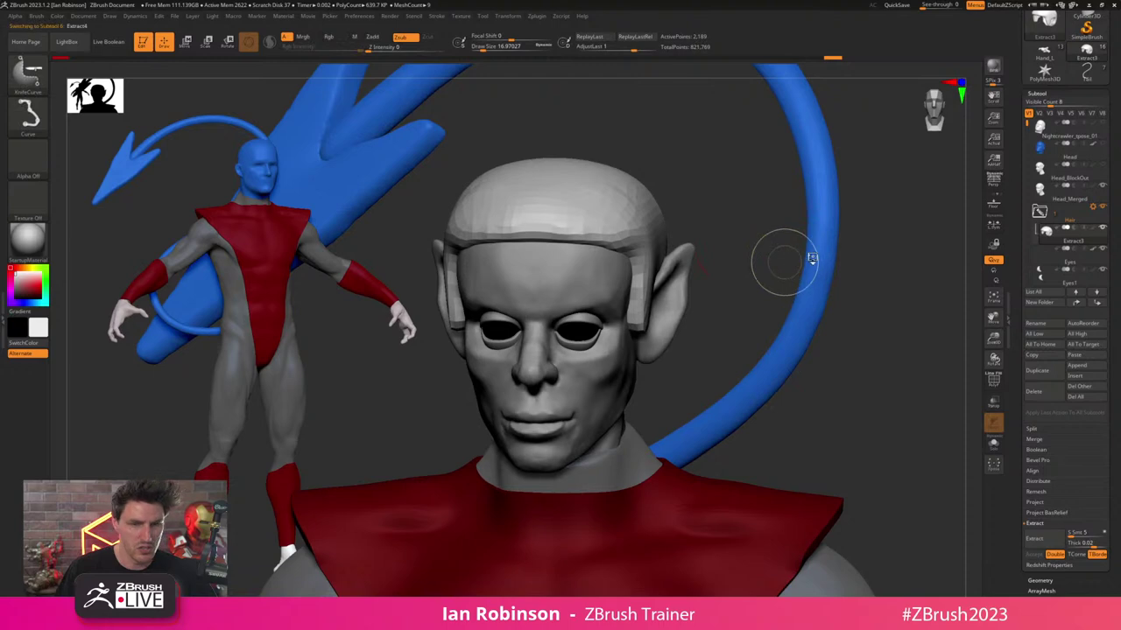
key("ctrl+shift+d")
left_click(1074, 253)
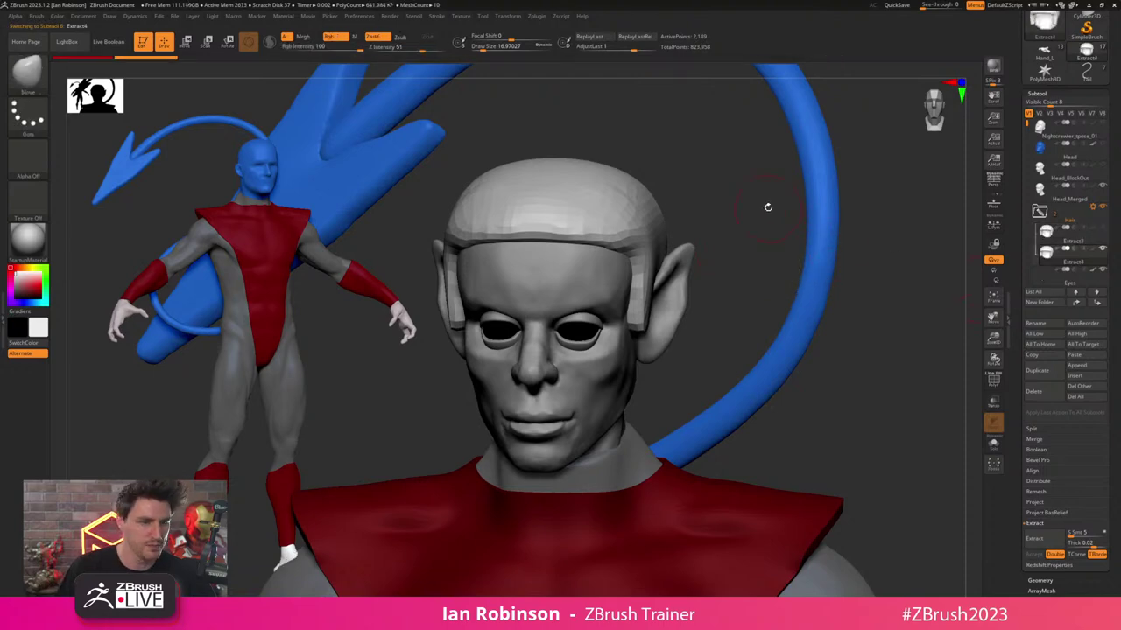
left_click_drag(768, 206, 745, 221)
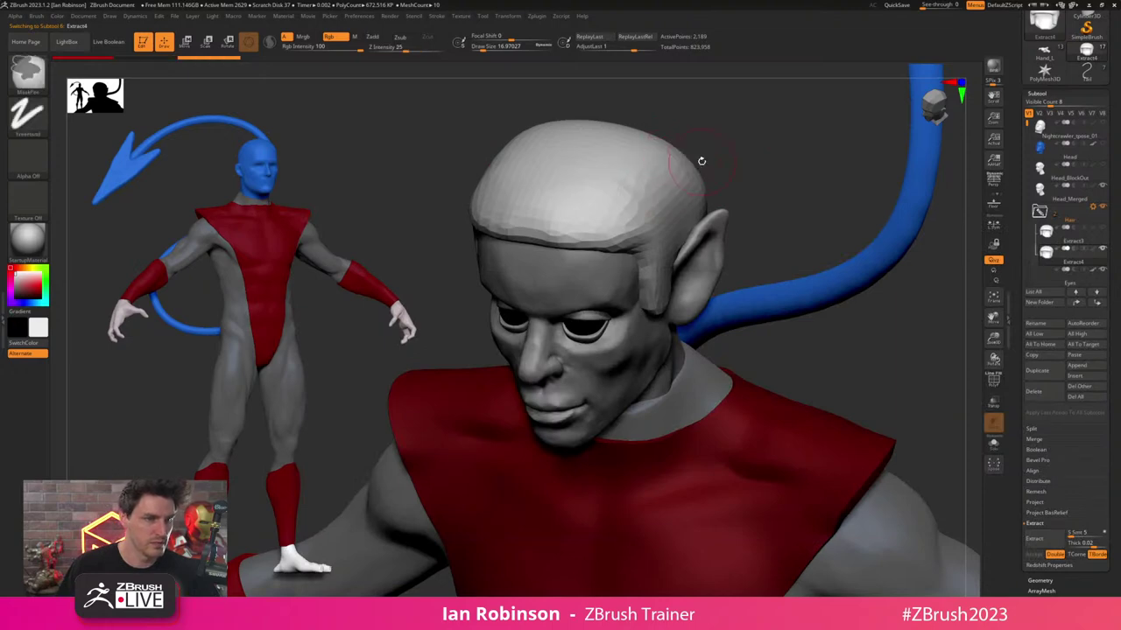
key("b")
mouse_move(703, 161)
left_mouse_down()
mouse_move(723, 160)
mouse_move(660, 170)
left_mouse_up()
key("ctrl+z")
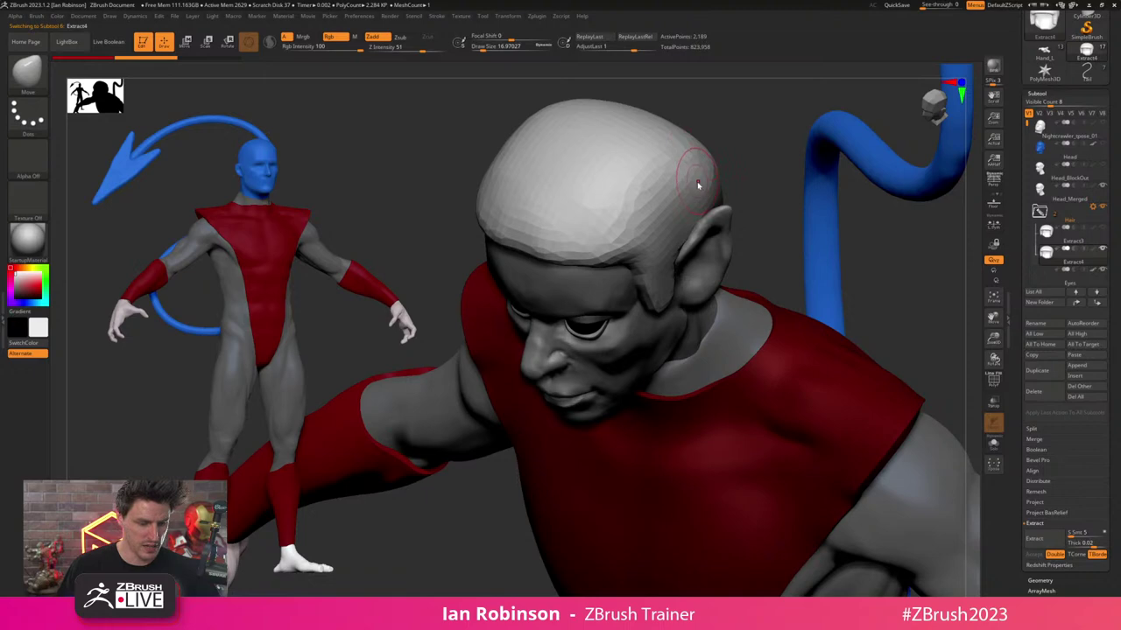
- Carve a parting into the duplicated hair with the DamStandard brush, running from the crown to the hairline above the temple
key("b")
key("d")
key("s")
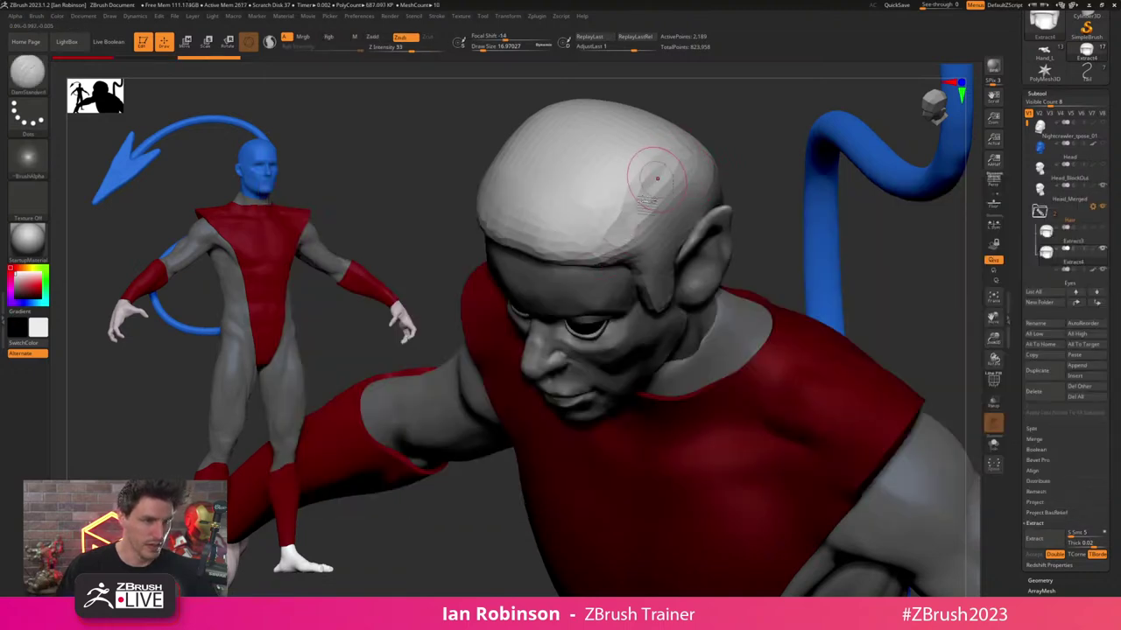
left_click_drag(657, 179, 606, 261)
left_click_drag(636, 226, 606, 261)
left_click_drag(712, 147, 734, 143)
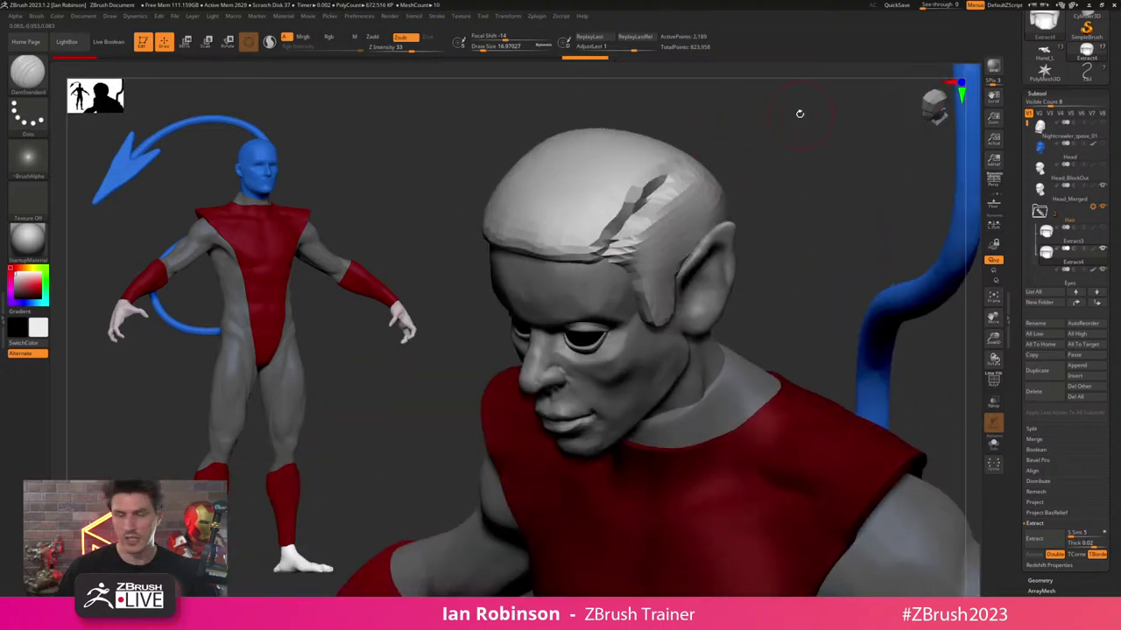
mouse_move(799, 114)
left_mouse_down()
mouse_move(767, 222)
mouse_move(783, 131)
left_mouse_up()
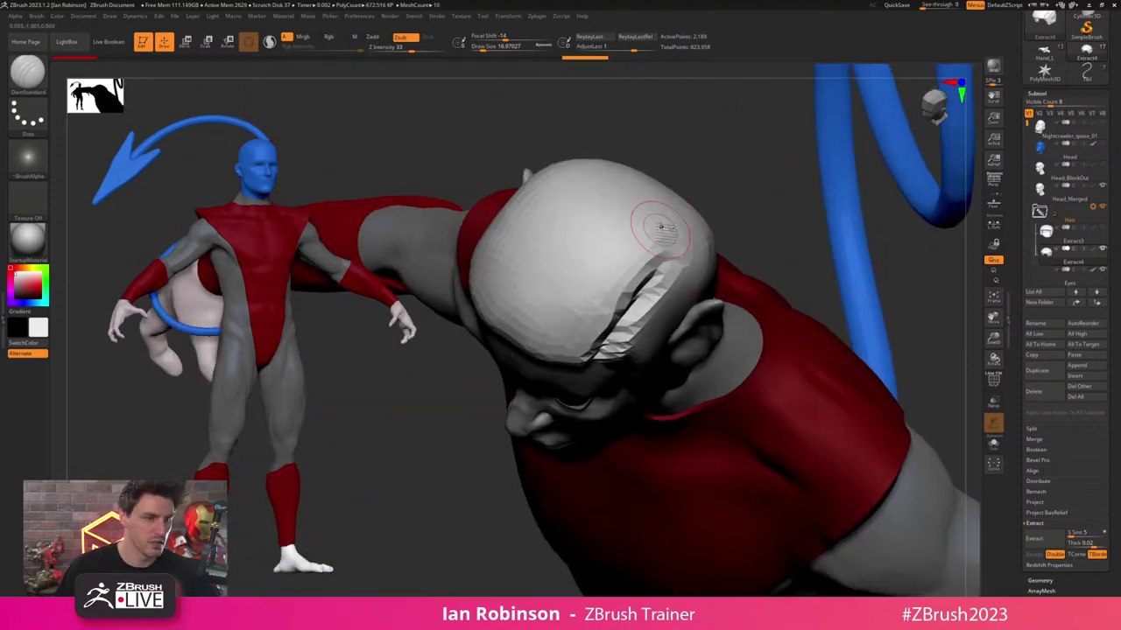
mouse_move(646, 216)
left_mouse_down()
mouse_move(644, 279)
mouse_move(616, 298)
left_mouse_up()
left_click_drag(632, 247, 613, 315)
left_click_drag(638, 286, 610, 336)
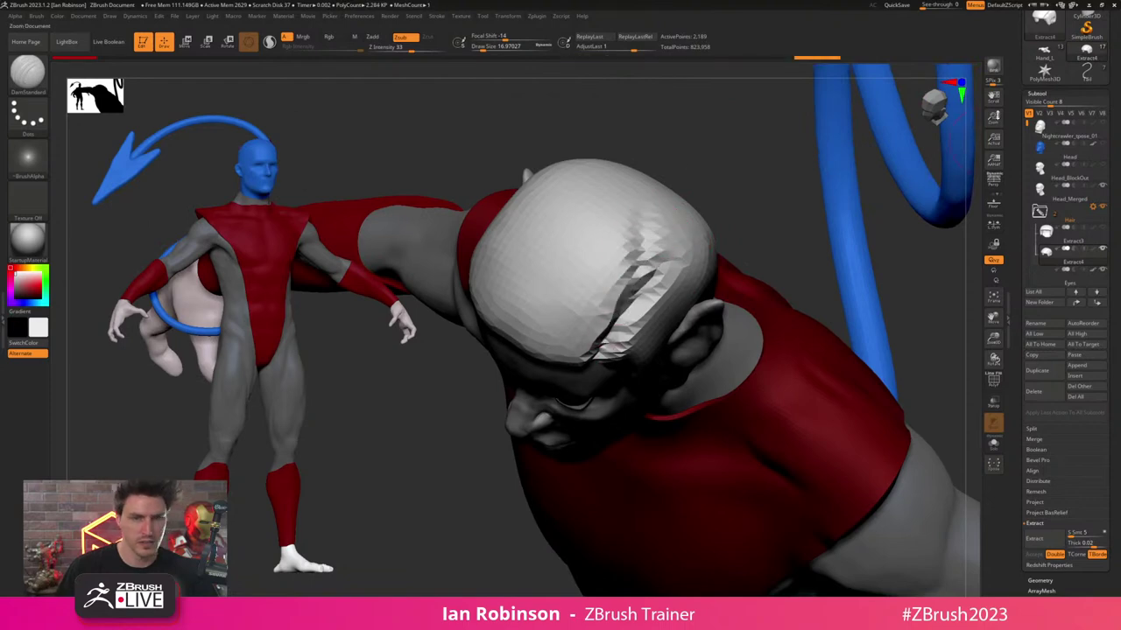
- DynaMesh the duplicated hair at resolution 440 and recarve the parting groove down to the front hairline
left_click(1036, 92)
left_click(1039, 104)
left_click(1038, 260)
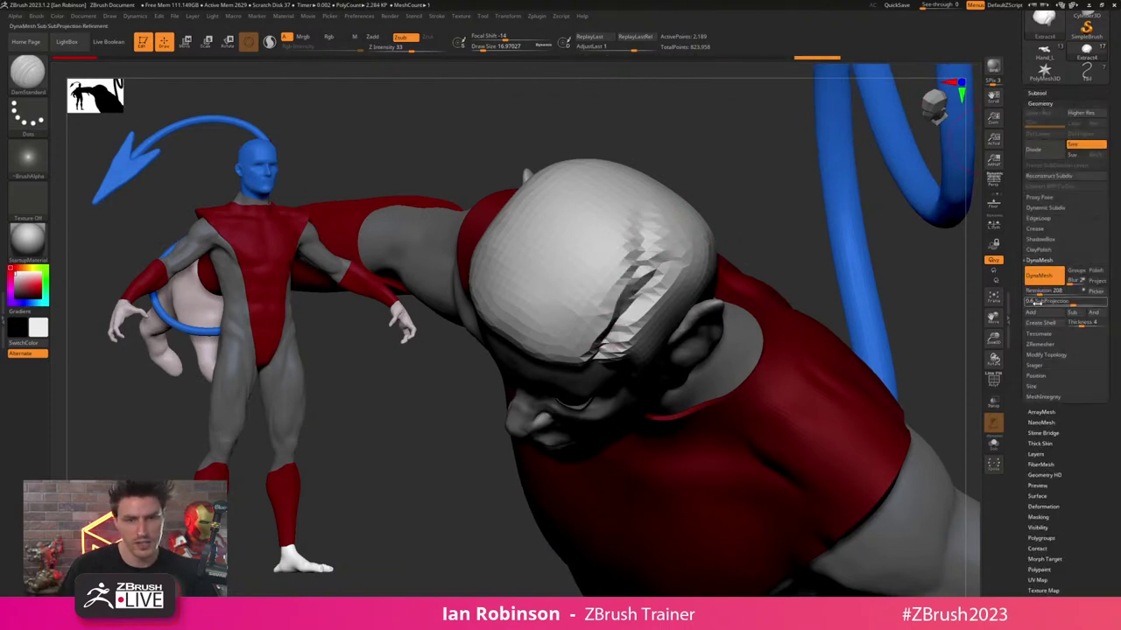
left_click_drag(1041, 293, 1048, 294)
left_click_drag(764, 196, 777, 151, "ctrl")
left_click_drag(659, 237, 589, 358)
left_click_drag(743, 156, 670, 226)
- Pull the front hairline forward and down into a fringe over the brow using the Move brush, starting at draw size about 51
key("b")
key("m")
key("v")
key("s")
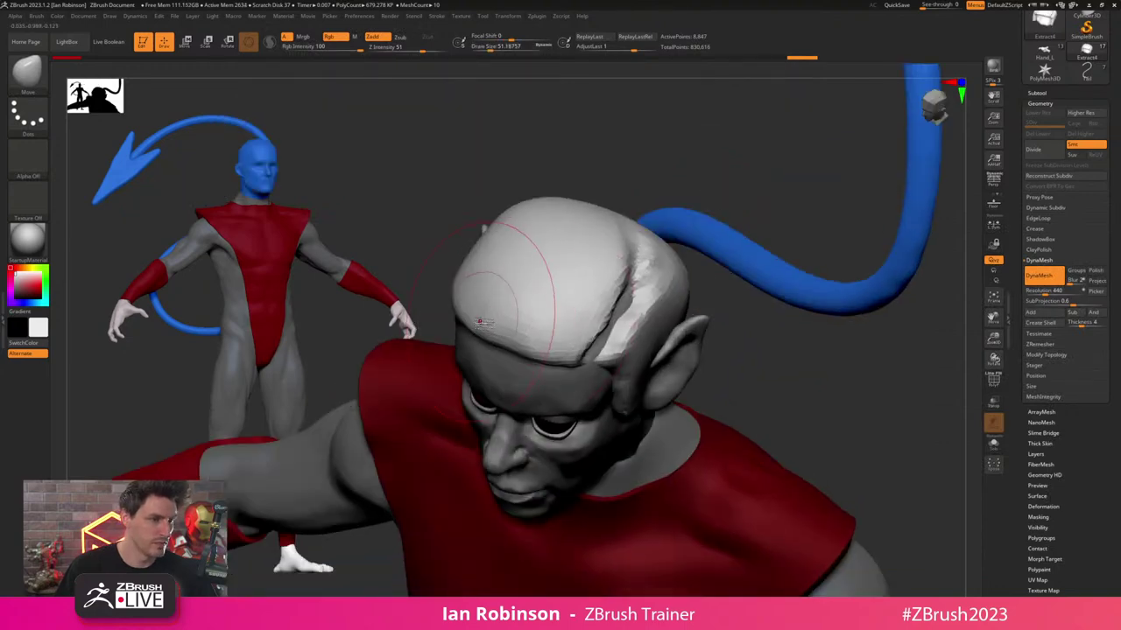
left_click_drag(469, 320, 457, 319)
mouse_move(438, 267)
left_mouse_down()
mouse_move(607, 247)
mouse_move(703, 265)
mouse_move(727, 250)
mouse_move(698, 299)
left_mouse_up()
key("s")
mouse_move(526, 312)
left_mouse_down()
mouse_move(515, 313)
mouse_move(549, 353)
left_mouse_up()
- Reshape the fringe's front edge over the brow with the Move brush at draw size about 29
key("s")
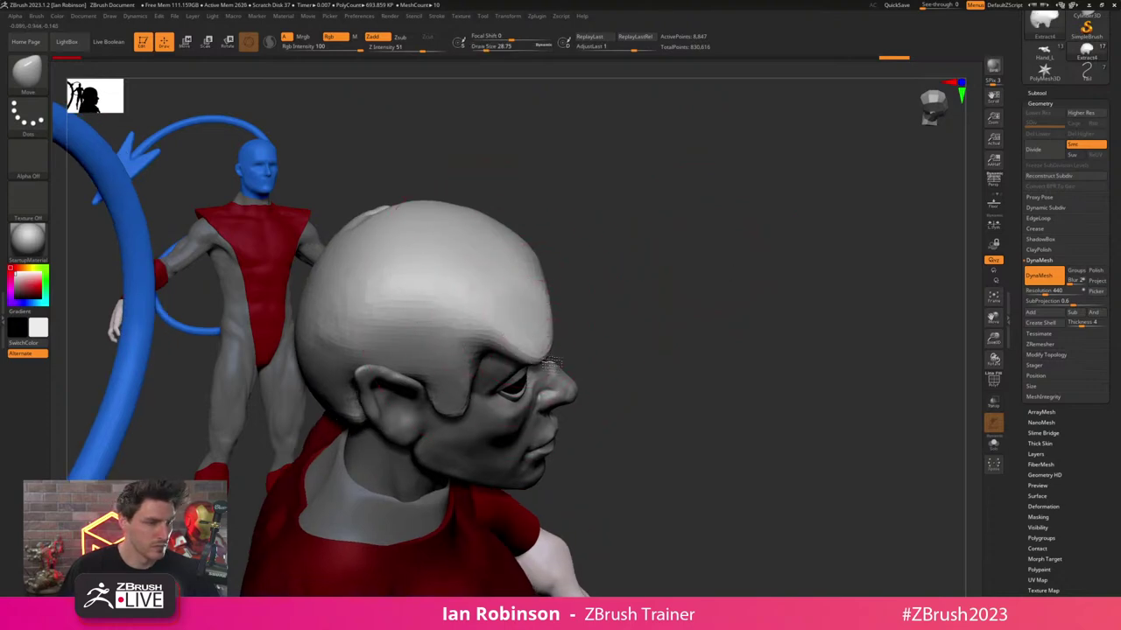
mouse_move(600, 319)
left_mouse_down()
mouse_move(612, 275)
mouse_move(609, 303)
left_mouse_up()
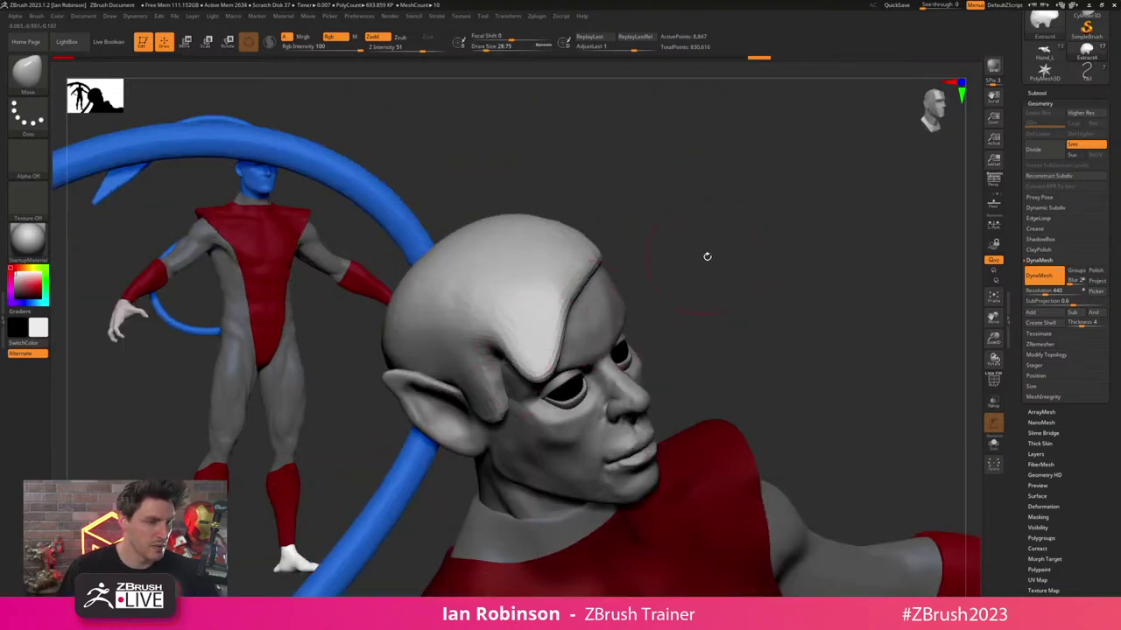
left_click_drag(708, 256, 741, 257)
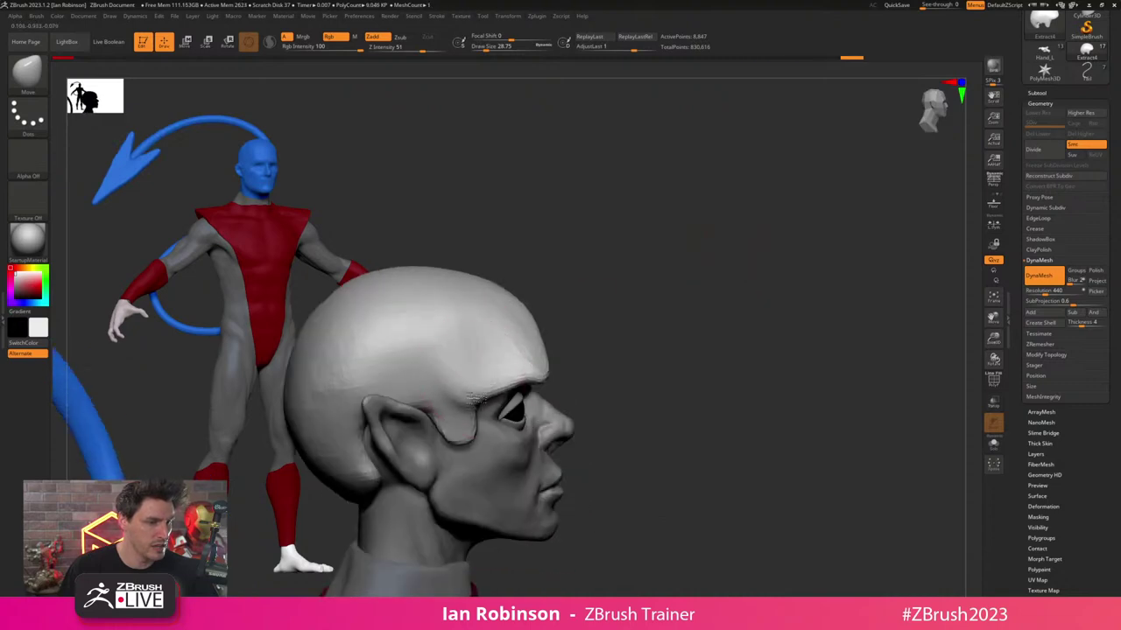
left_click_drag(669, 289, 600, 263)
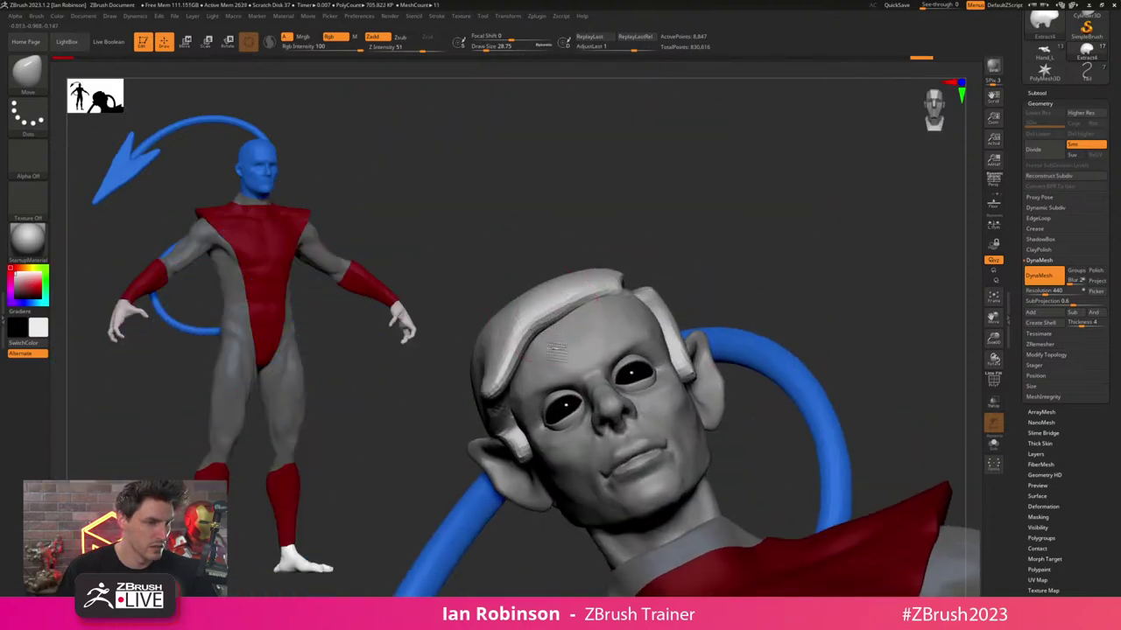
right_click_drag(556, 351, 526, 254, "ctrl")
left_click_drag(438, 294, 657, 229)
left_click_drag(536, 199, 499, 289)
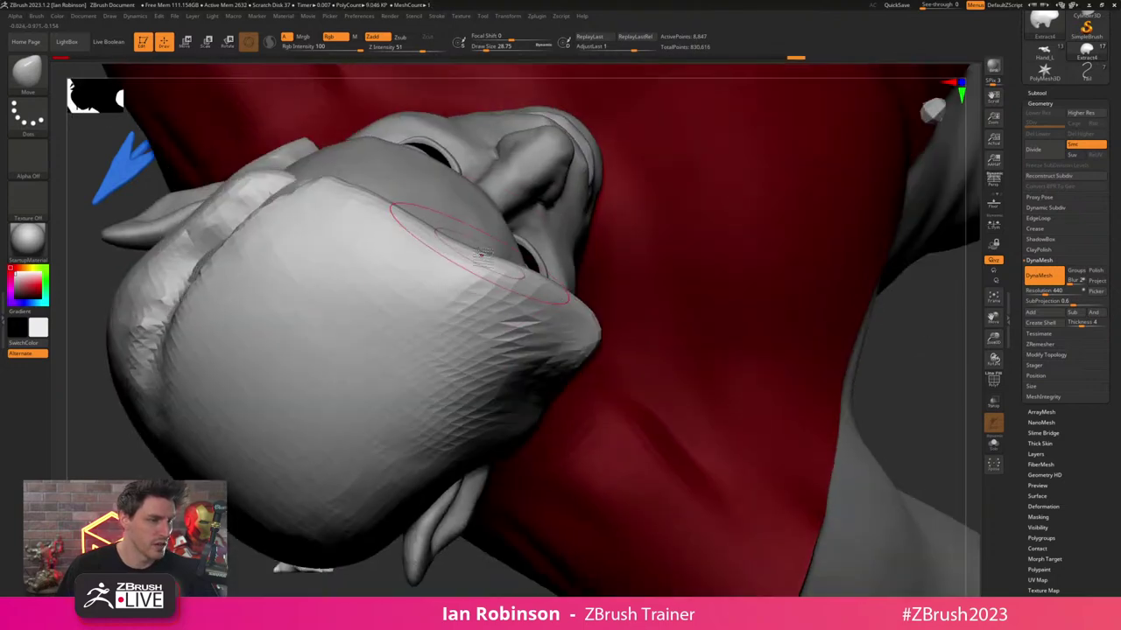
left_click_drag(429, 234, 396, 196)
right_click_drag(590, 259, 637, 263)
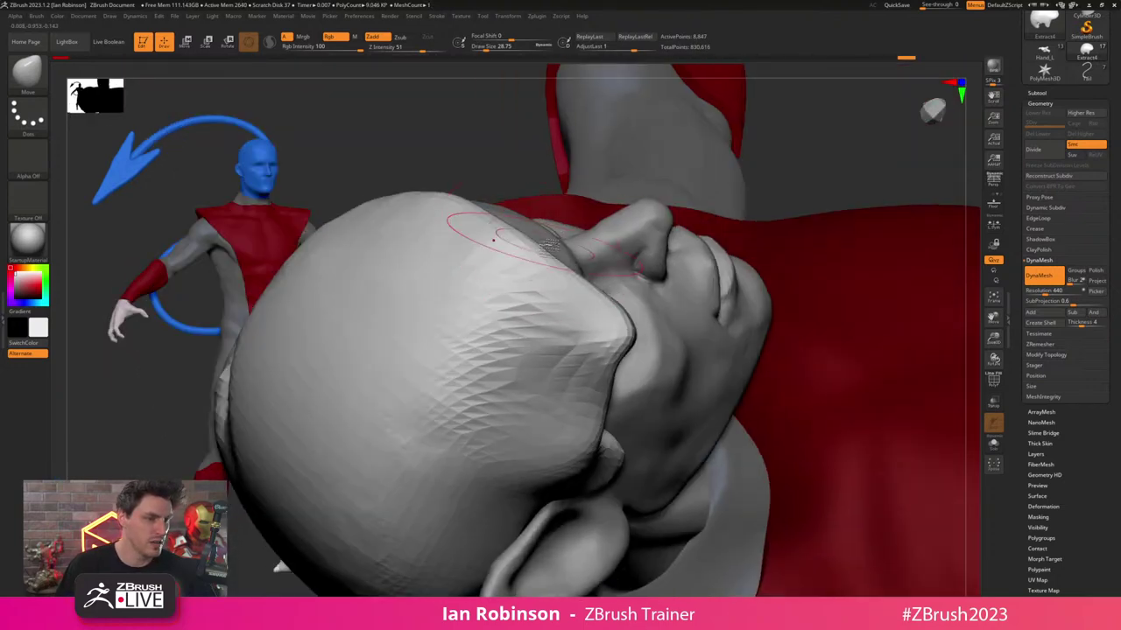
left_click_drag(518, 240, 527, 220)
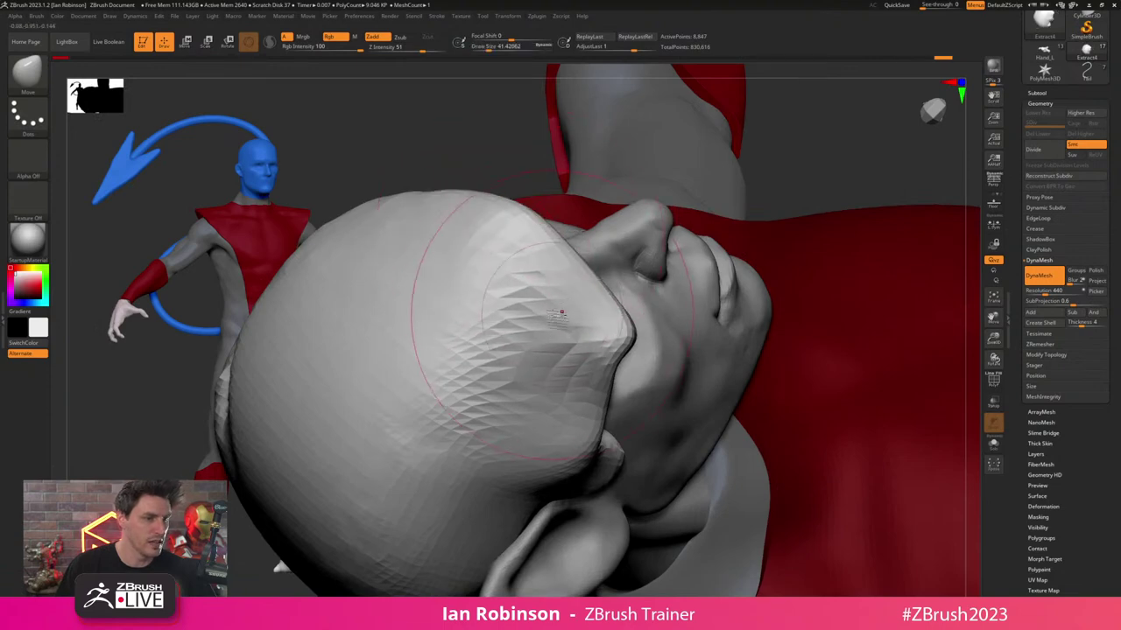
- Nudge the sideburn's front edge beside the ear with the Move brush at draw size about 41
right_click_drag(563, 312, 574, 232)
left_click_drag(617, 464, 625, 461)
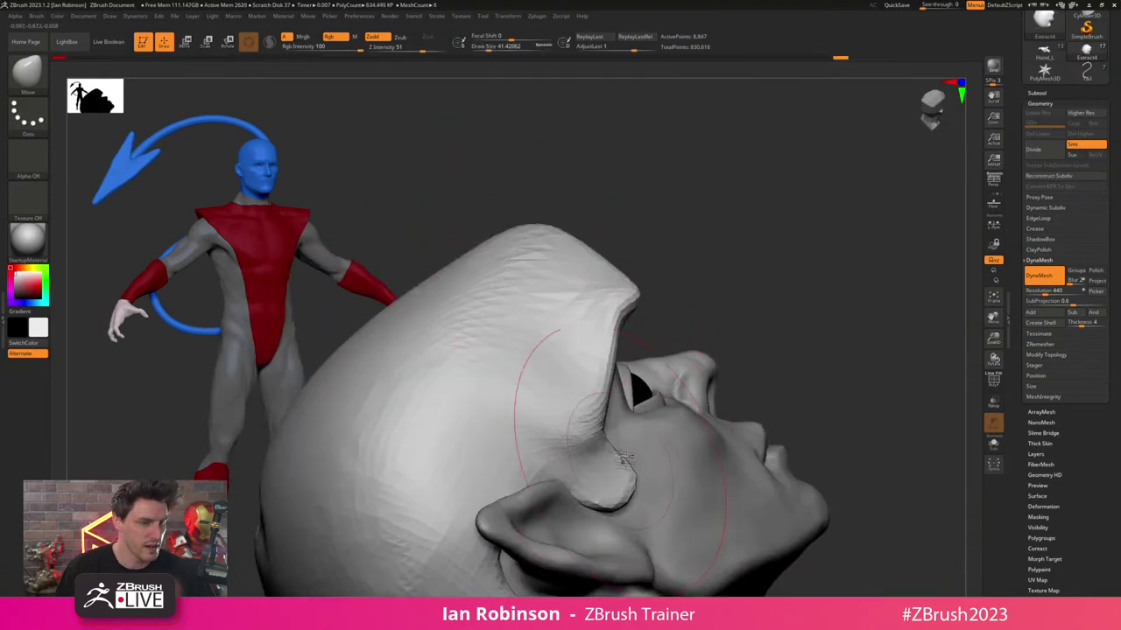
left_click_drag(743, 283, 720, 277)
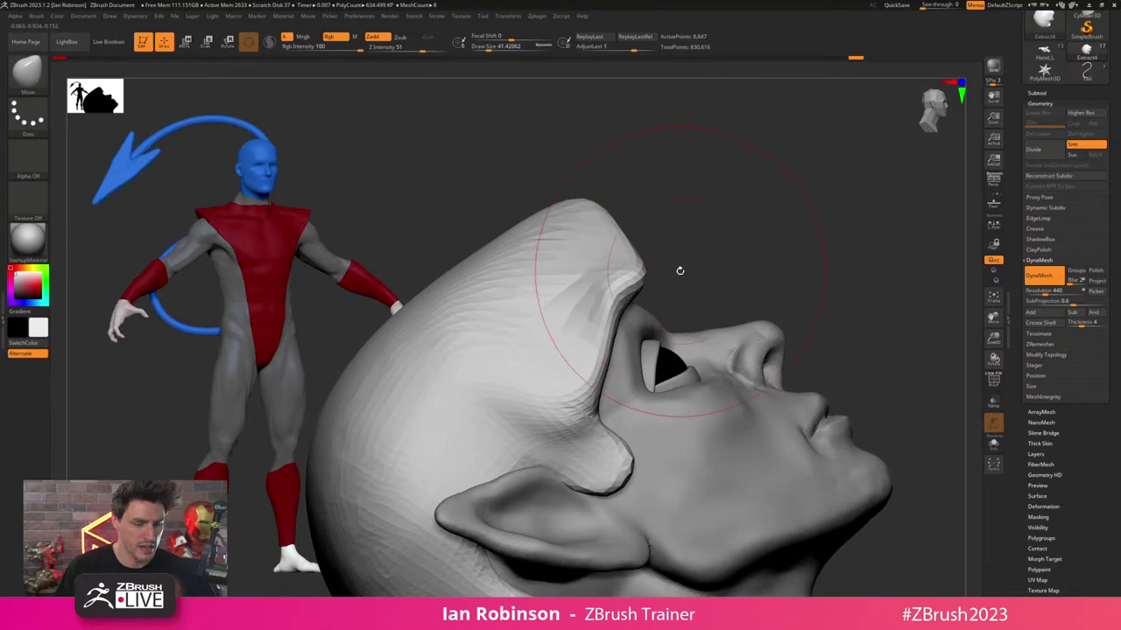
- Carve a crease separating the fringe from the sideburn at the temple with DamStandard at draw size about 16
key("b")
key("s")
key("s")
left_click_drag(541, 413, 532, 413)
key("b")
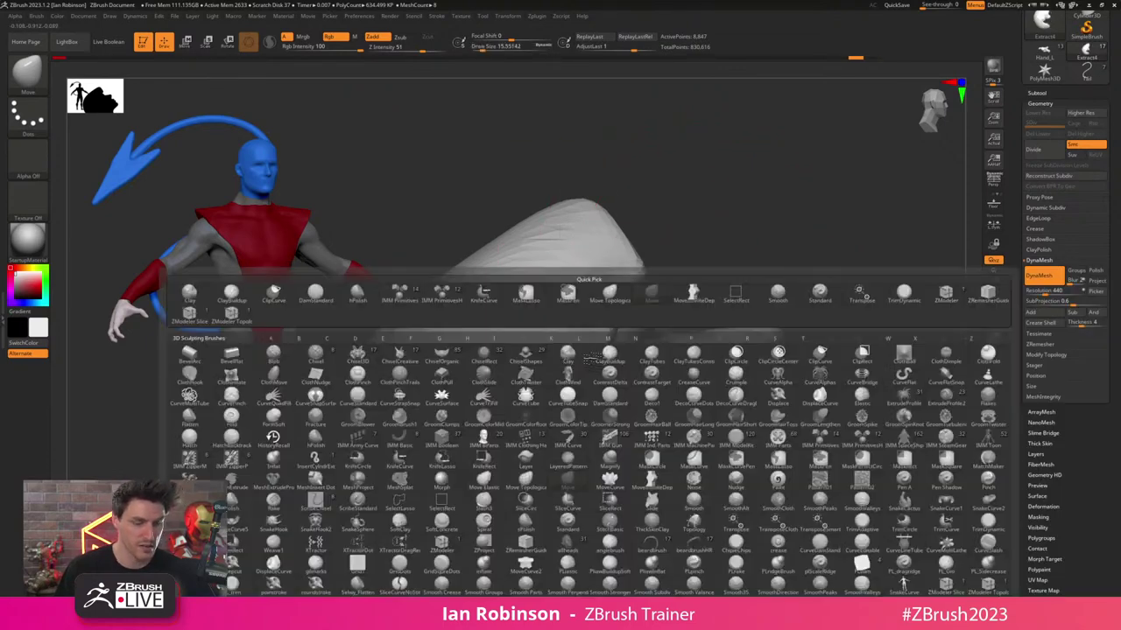
key("d")
key("s")
left_click_drag(601, 409, 480, 421)
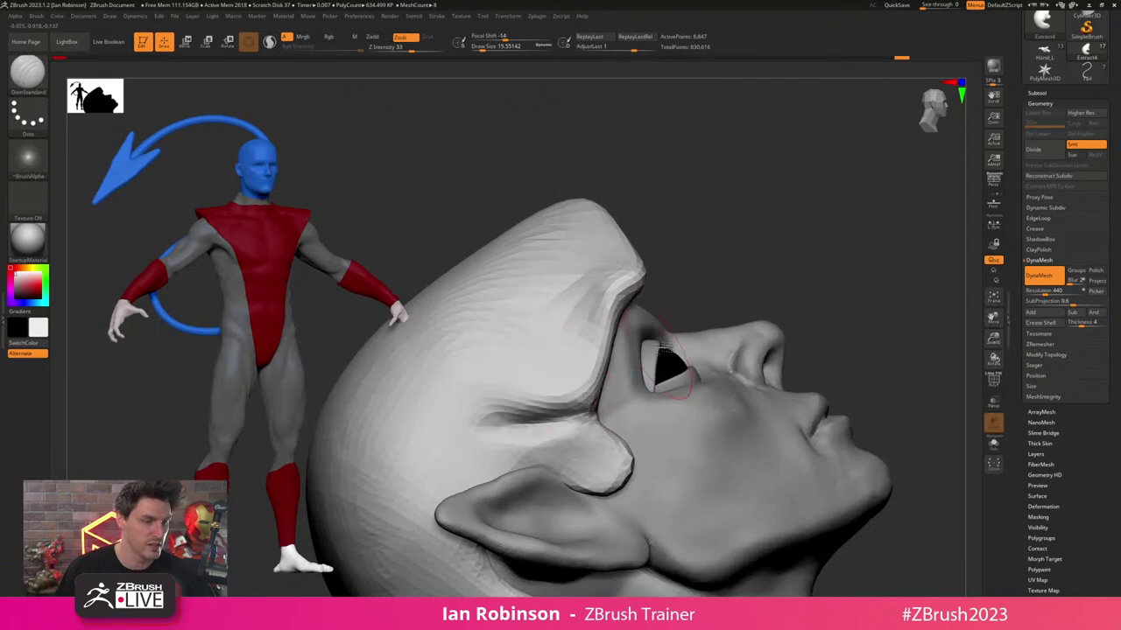
- Pull the fringe's temple corner forward toward the outer eye with the Move brush at draw size about 22
left_click_drag(763, 239, 750, 224)
key("b")
key("m")
key("v")
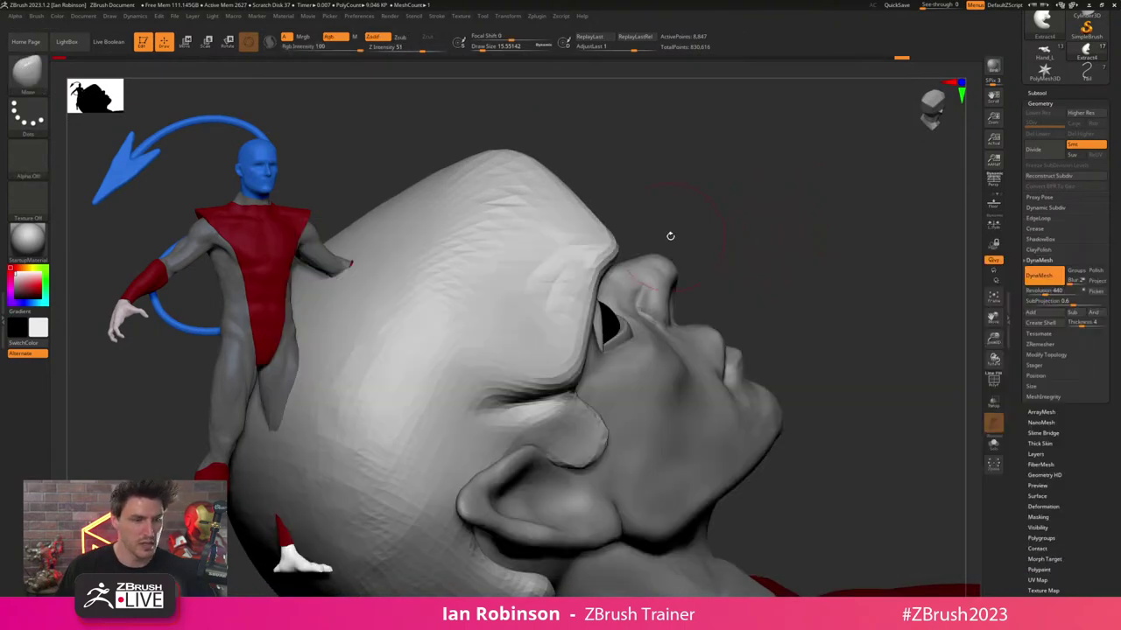
key("s")
left_click_drag(672, 229, 675, 229)
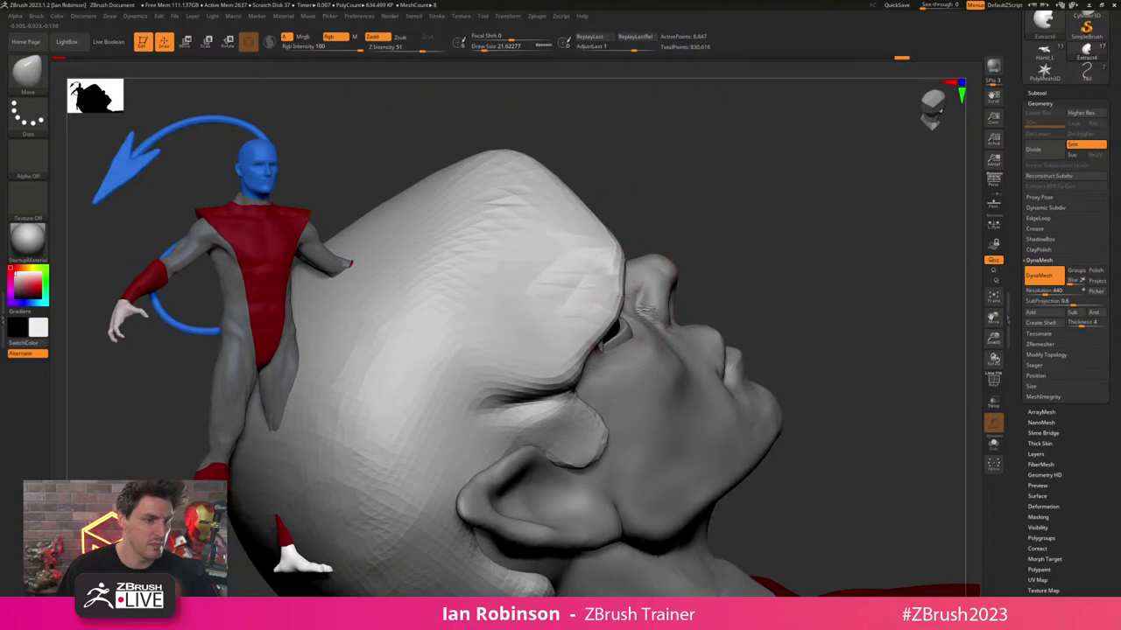
mouse_move(606, 302)
left_mouse_down()
mouse_move(627, 310)
mouse_move(630, 343)
left_mouse_up()
- DynaMesh the hair again and smooth the stretched fringe
left_click_drag(781, 185, 814, 263, "ctrl")
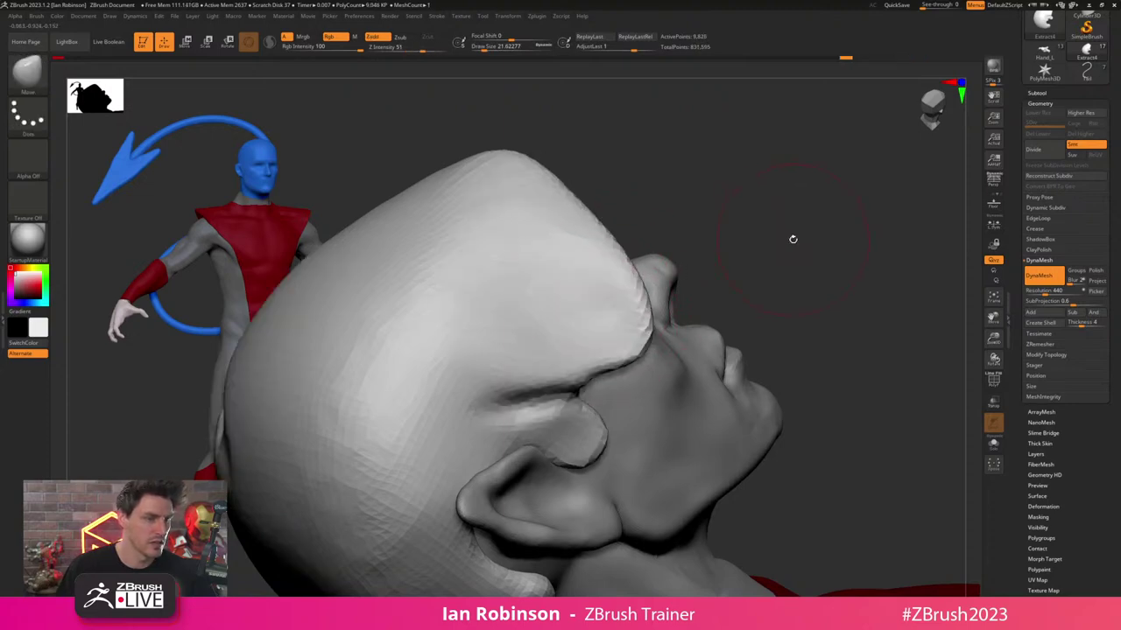
right_click_drag(794, 239, 662, 279, "ctrl")
right_click_drag(633, 235, 643, 302)
right_click_drag(632, 151, 655, 249, "alt")
left_click_drag(651, 248, 604, 226, "shift")
right_click_drag(627, 278, 620, 214)
right_click_drag(670, 255, 663, 172, "ctrl")
- Set up the ClayBuildup brush with Alpha 28, draw size about 31, focal shift -24 and Z intensity 21
key("b")
key("c")
key("b")
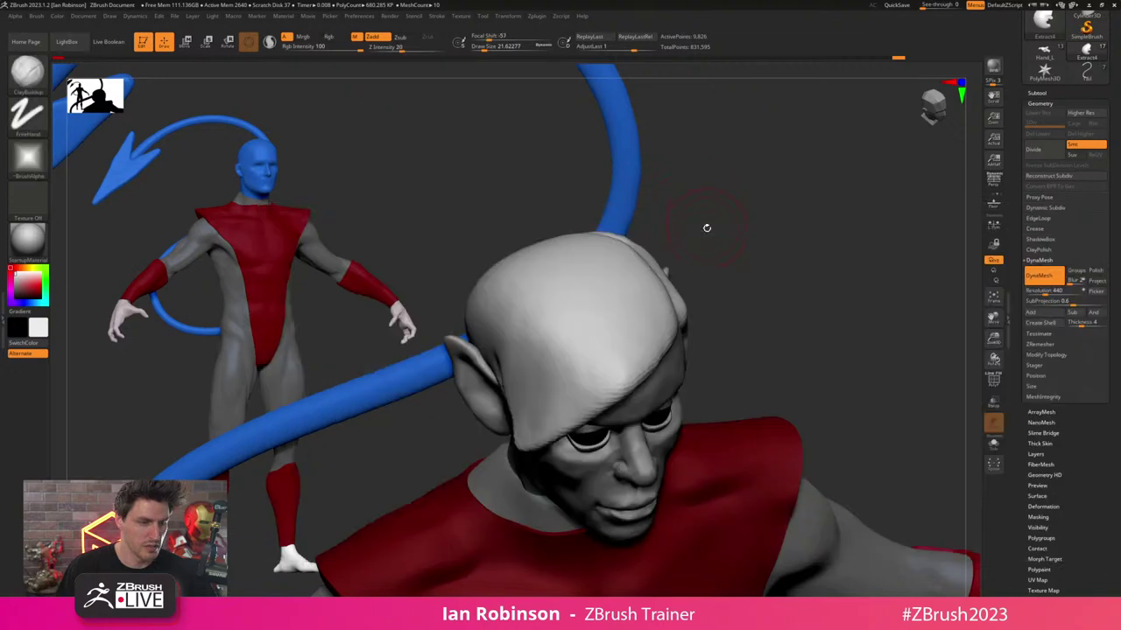
key("s")
left_click_drag(705, 226, 709, 226)
right_click_drag(704, 213, 730, 173, "alt")
left_click(32, 161)
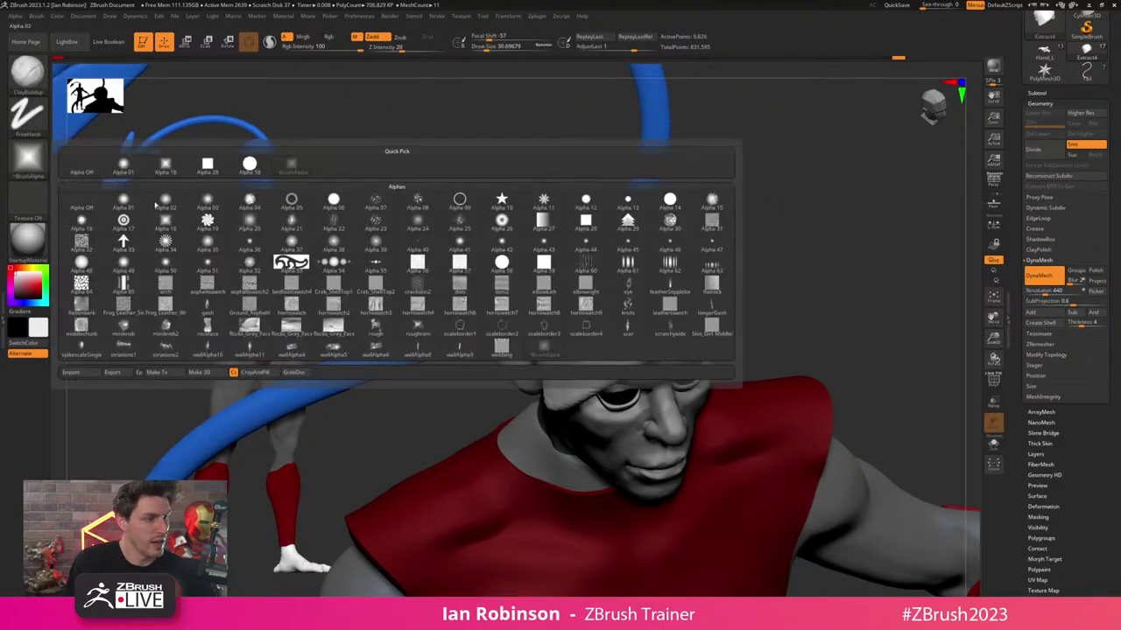
left_click(209, 168)
left_click_drag(724, 179, 735, 174)
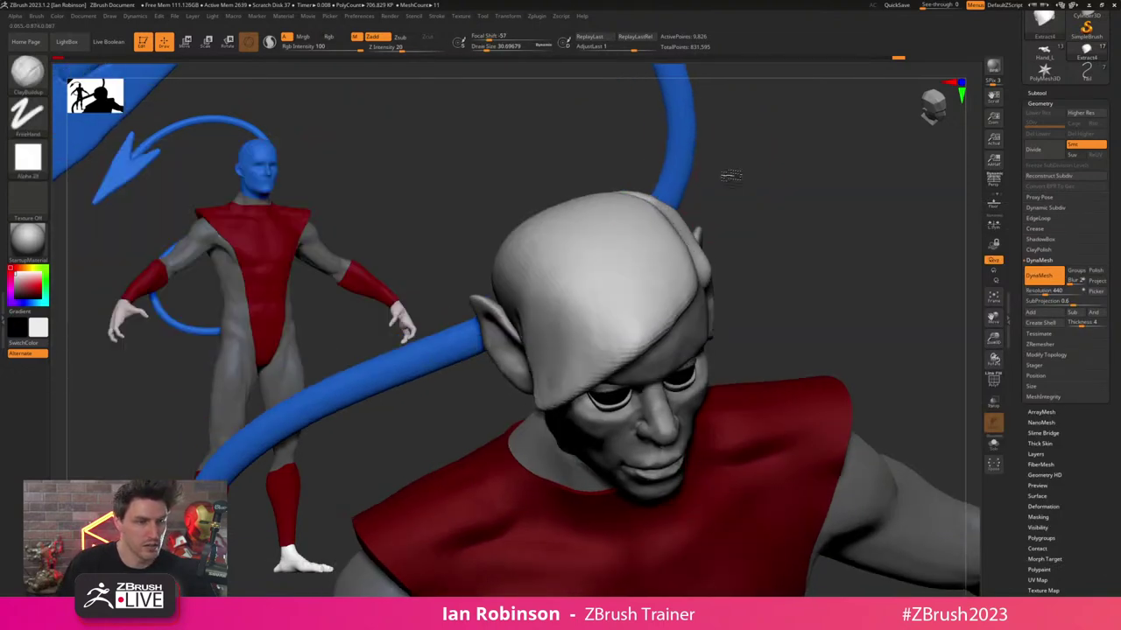
key("space")
left_click_drag(765, 227, 806, 197)
- Build up swept strands across the fringe with ClayBuildup, running from the parting down to the brow
mouse_move(642, 248)
left_mouse_down()
mouse_move(638, 396)
mouse_move(616, 396)
left_mouse_up()
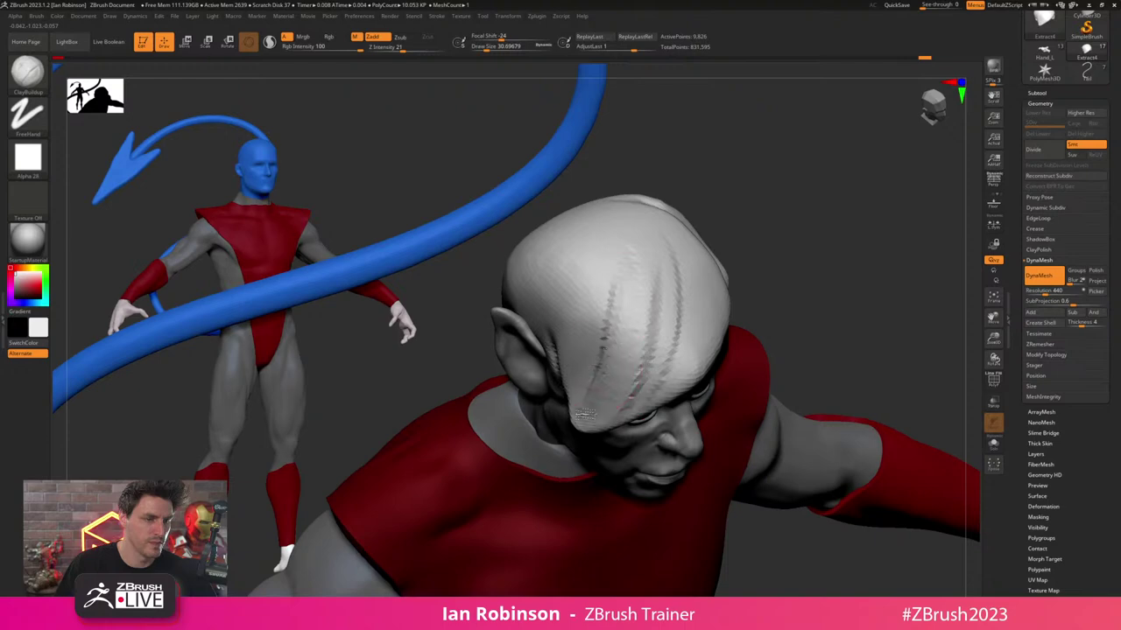
left_click_drag(620, 273, 597, 398)
left_click_drag(603, 331, 579, 411)
left_click_drag(805, 226, 715, 259)
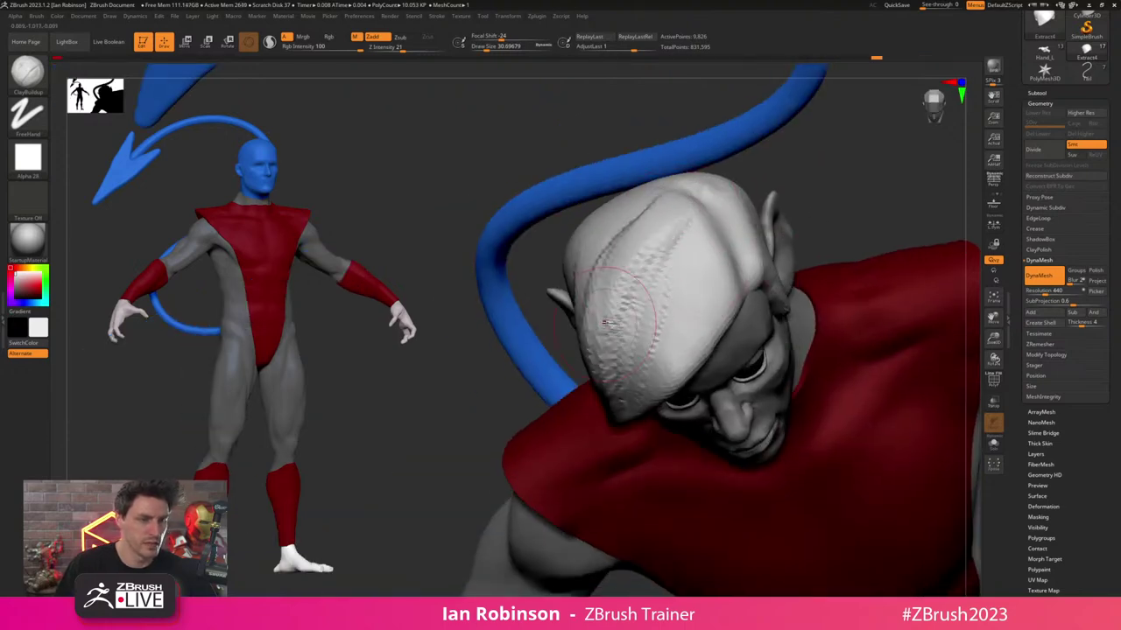
left_click_drag(693, 233, 652, 372)
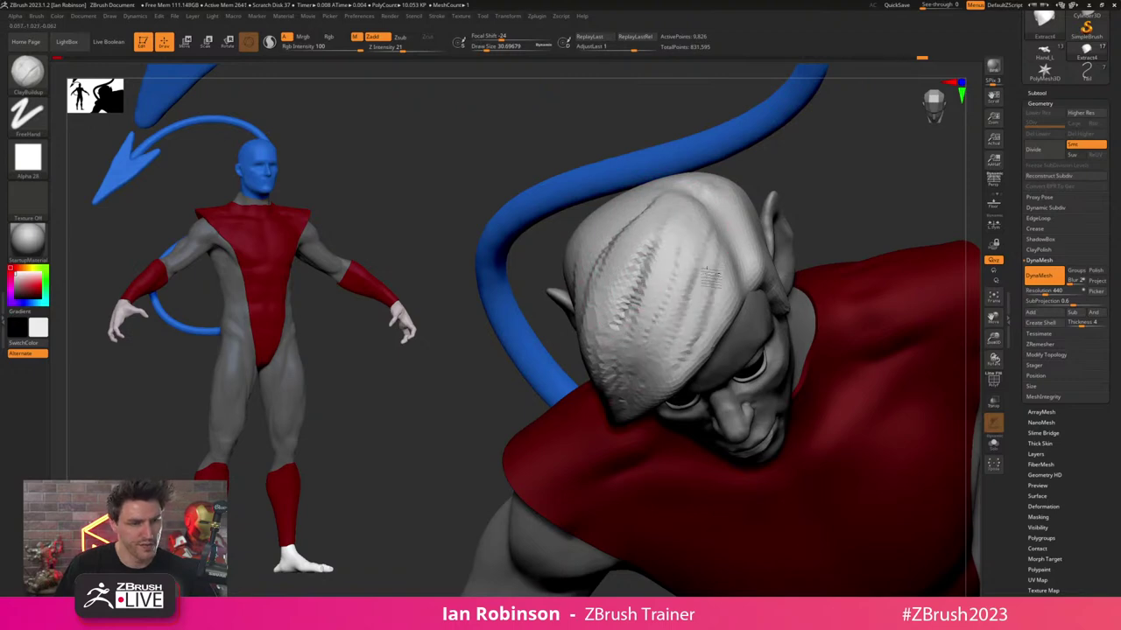
left_click_drag(713, 273, 644, 385)
mouse_move(711, 302)
left_mouse_down()
mouse_move(632, 403)
mouse_move(644, 359)
left_mouse_up()
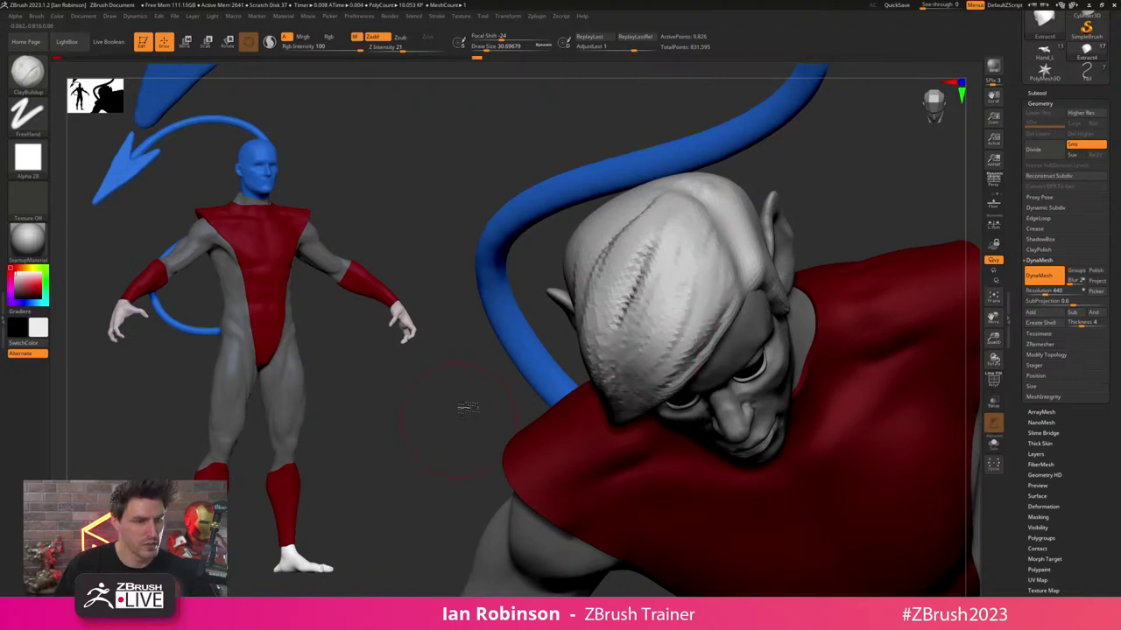
- Continue the ClayBuildup strands over the top and side of the head toward the front hairline
left_click_drag(465, 407, 493, 260)
left_click_drag(716, 218, 734, 221)
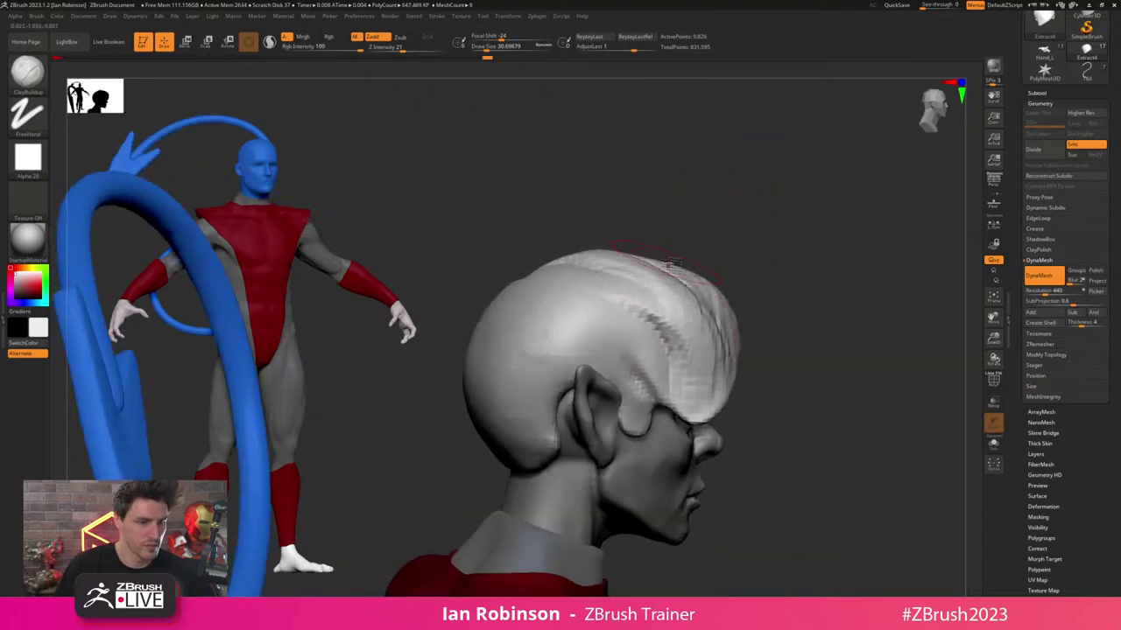
left_click_drag(672, 263, 707, 299)
left_click_drag(764, 219, 836, 256)
mouse_move(548, 275)
left_mouse_down()
mouse_move(615, 364)
mouse_move(705, 359)
left_mouse_up()
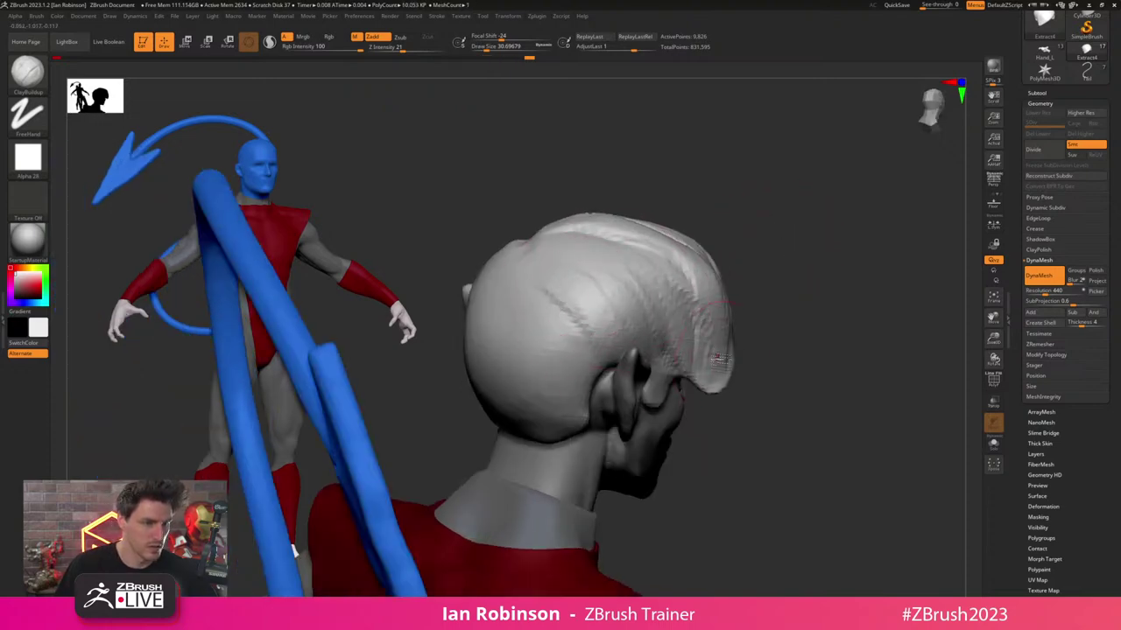
- DynaMesh the hair and smooth the strands at the front and side
mouse_move(734, 229)
left_mouse_down("ctrl")
mouse_move(827, 309)
mouse_move(790, 386)
left_mouse_up("ctrl")
left_click_drag(723, 319, 670, 232, "shift")
left_click_drag(690, 212, 672, 207)
left_click_drag(794, 202, 779, 210)
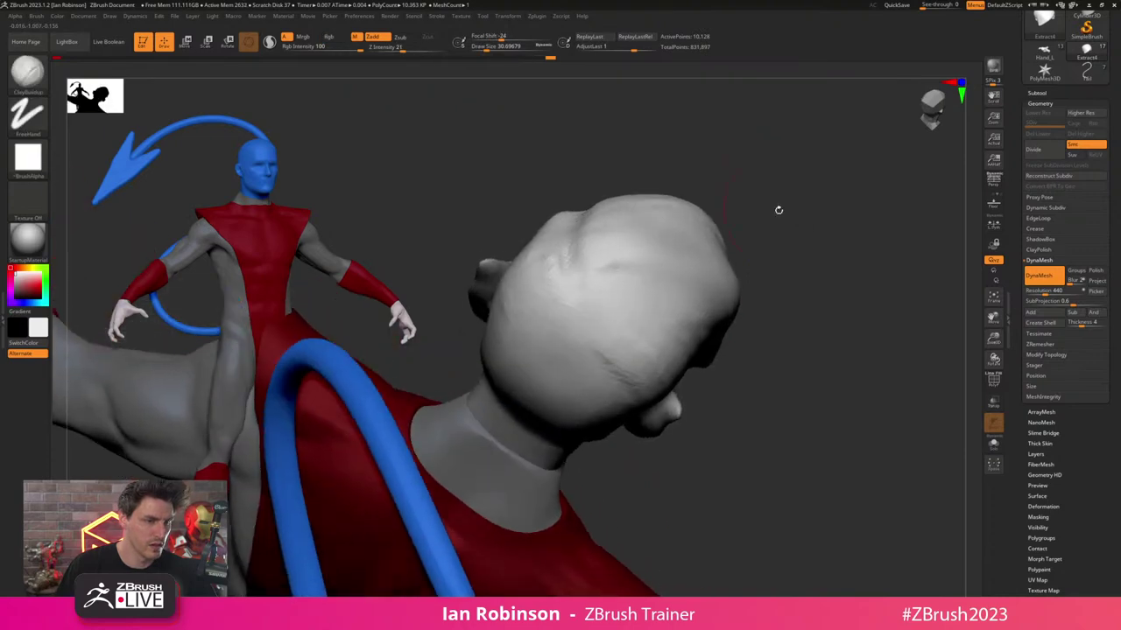
- Sculpt flowing ClayBuildup strands forward over the upper side and down the back of the head
left_click_drag(618, 287, 704, 280)
left_click_drag(654, 247, 771, 277)
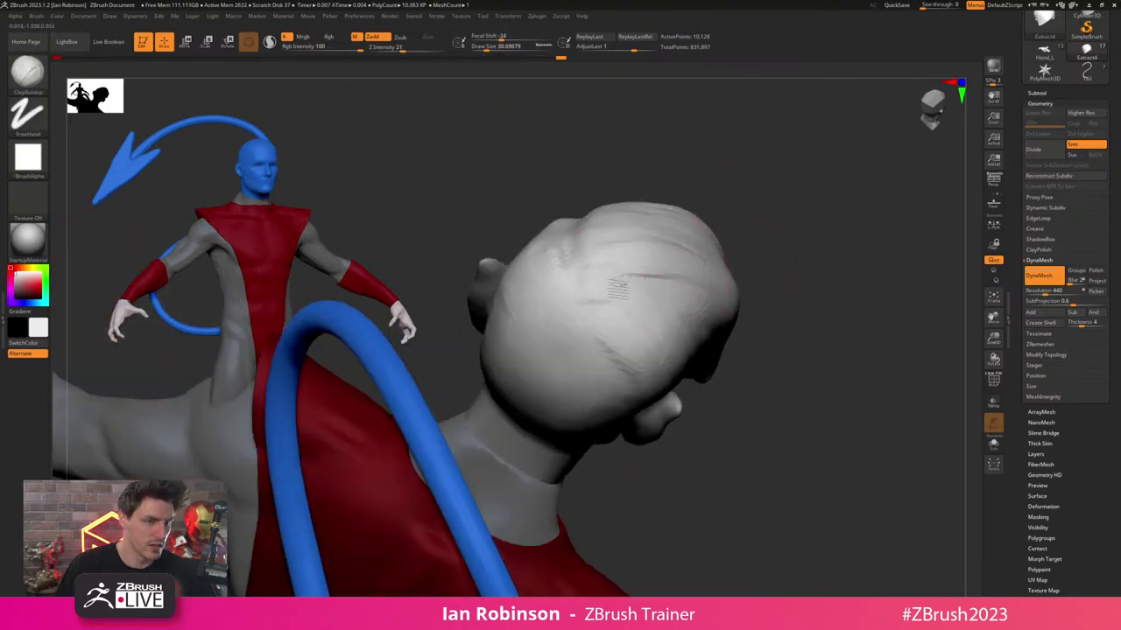
left_click_drag(604, 285, 618, 384)
left_click_drag(578, 317, 571, 372)
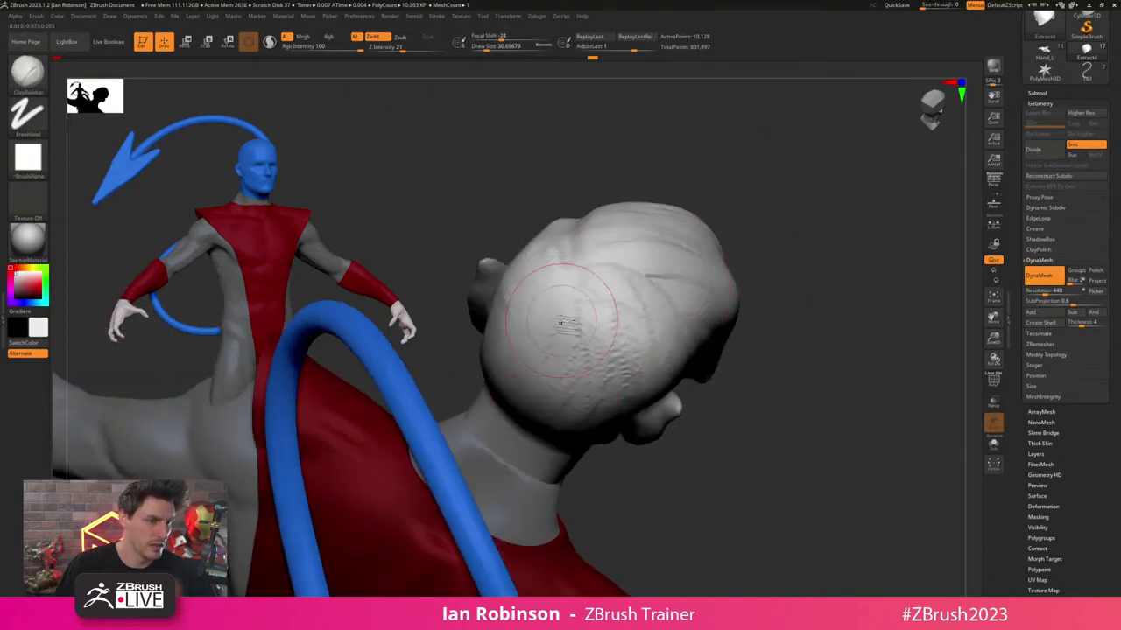
left_click_drag(560, 323, 557, 368)
left_click_drag(539, 323, 523, 385)
mouse_move(744, 210)
left_mouse_down()
mouse_move(806, 215)
mouse_move(816, 236)
left_mouse_up()
left_click_drag(533, 305, 512, 360)
left_click_drag(551, 333, 525, 373)
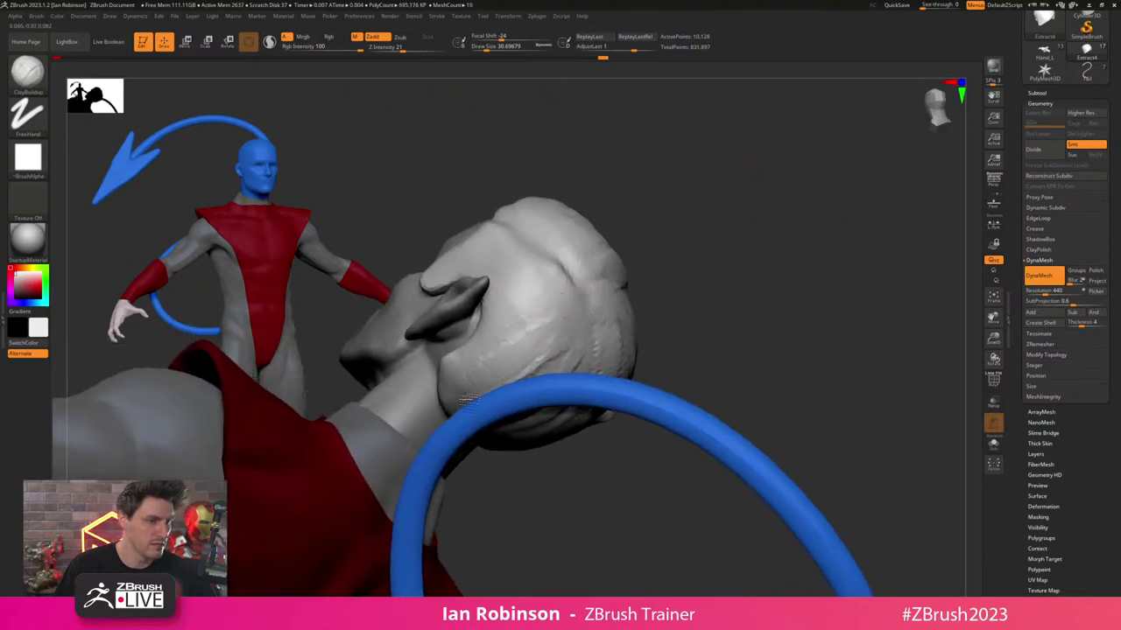
- Isolate the hair in Solo mode and build up clay strands over its side, above the ear opening, and back
left_click(994, 445)
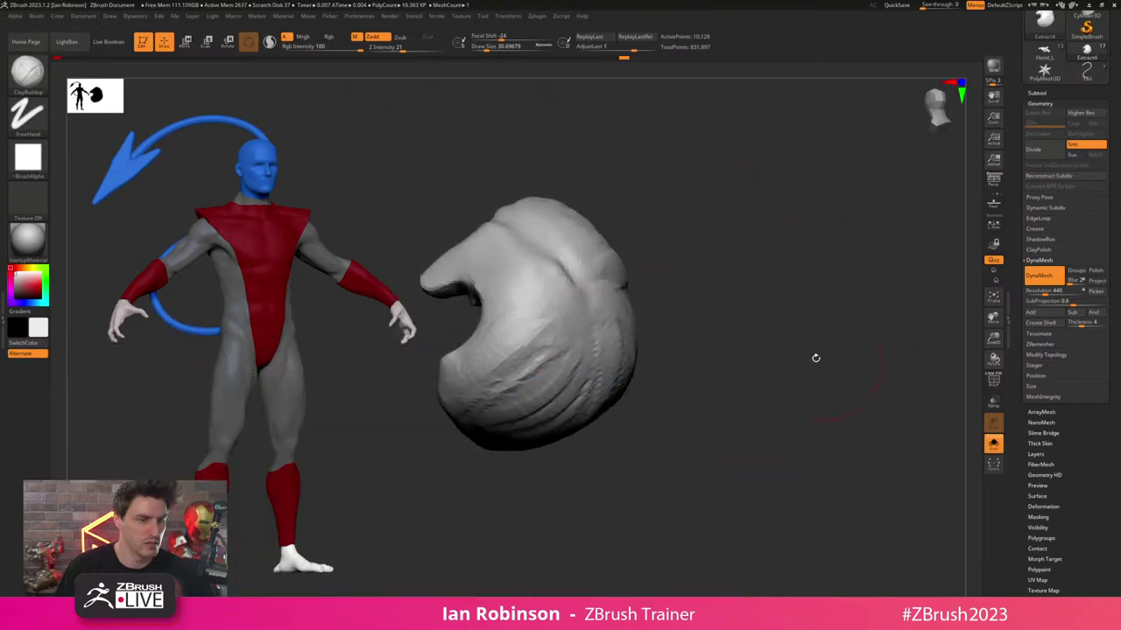
key("f")
left_click_drag(815, 358, 771, 353)
left_click_drag(531, 302, 480, 357)
left_click_drag(530, 261, 483, 321)
left_click_drag(515, 208, 470, 274)
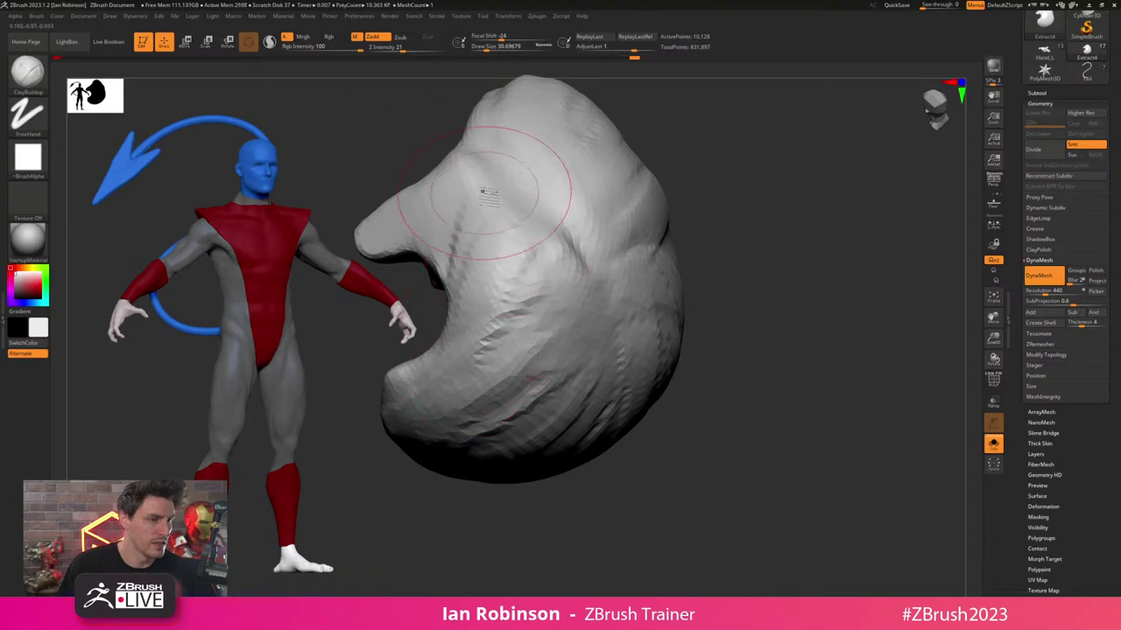
mouse_move(483, 194)
left_mouse_down()
mouse_move(446, 271)
mouse_move(429, 257)
left_mouse_up()
left_click_drag(443, 182, 406, 244)
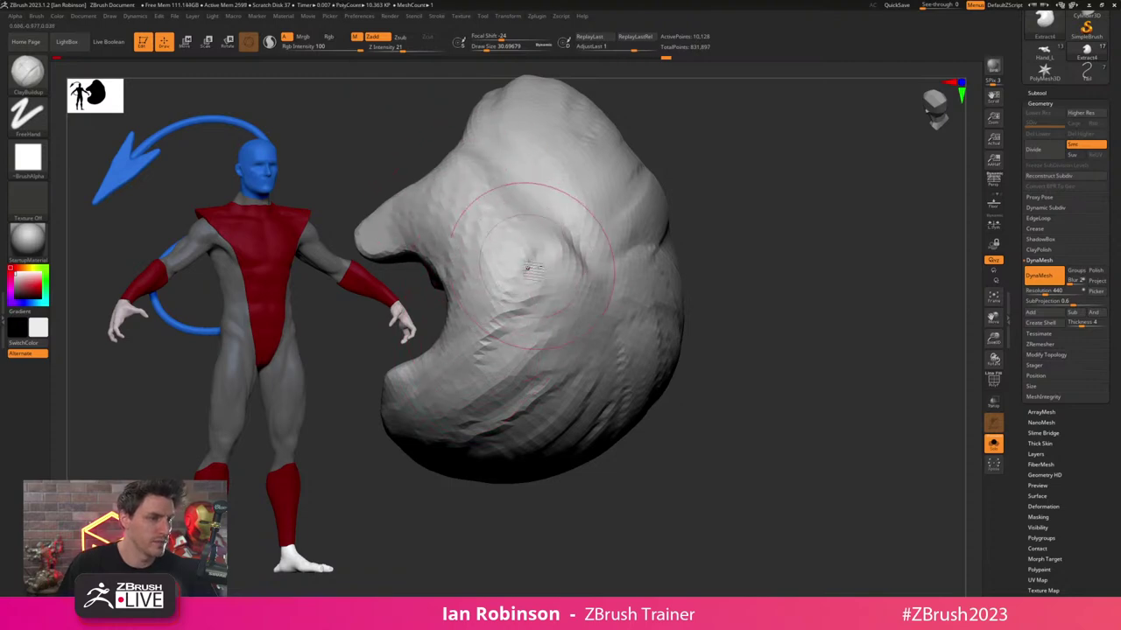
left_click_drag(535, 232, 502, 324)
left_click_drag(559, 254, 555, 413)
mouse_move(603, 340)
left_mouse_down()
mouse_move(560, 469)
mouse_move(594, 437)
left_mouse_up()
- Cut a strand groove into the hair with DamStandard at draw size about 16, then leave Solo mode
mouse_move(858, 253)
left_mouse_down()
mouse_move(800, 258)
mouse_move(846, 325)
mouse_move(857, 302)
left_mouse_up()
key("b")
key("d")
key("s")
key("s")
left_click_drag(571, 331, 548, 175)
mouse_move(863, 288)
left_mouse_down("alt")
mouse_move(865, 231)
mouse_move(892, 326)
left_mouse_up("alt")
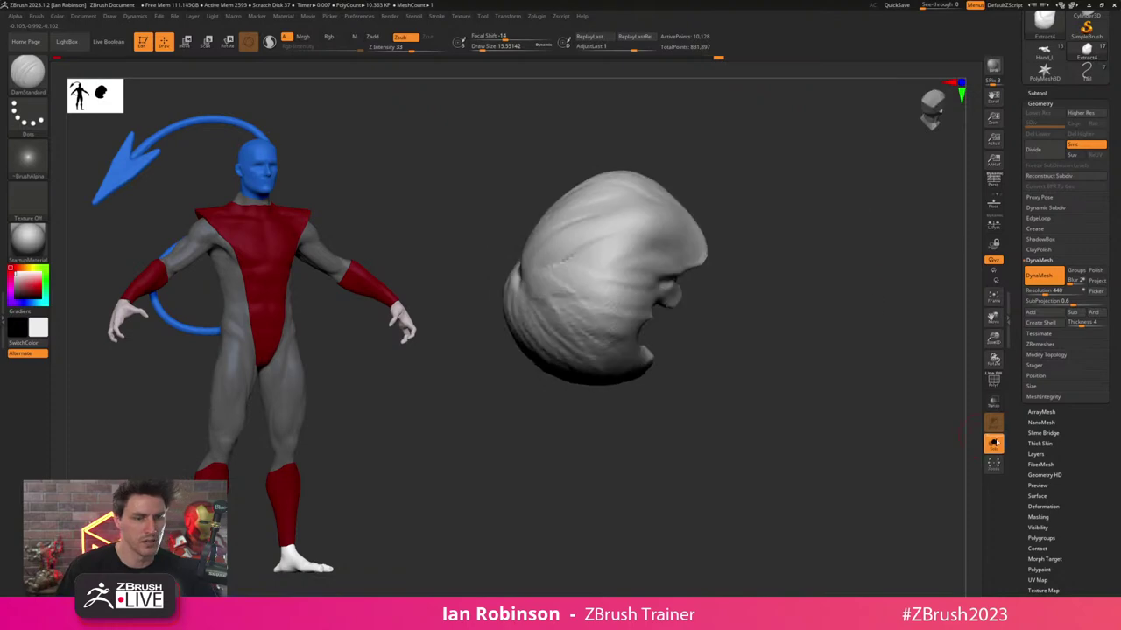
left_click(994, 444)
left_click_drag(850, 273, 681, 253)
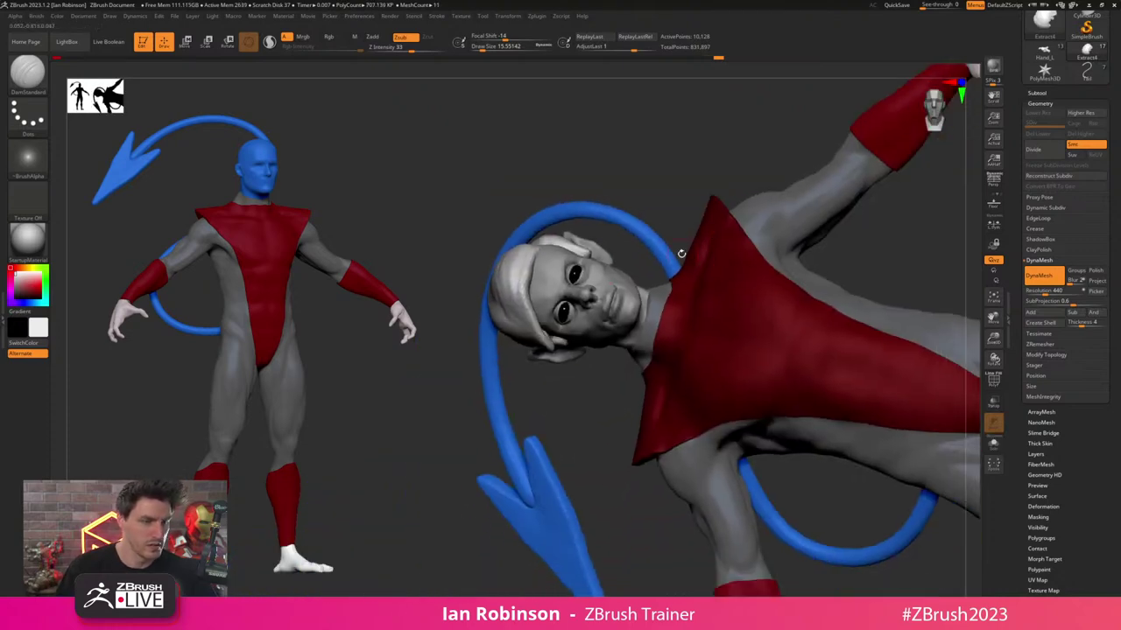
- Select the head subtool and fill it with the sampled blue (R 32, G 102, B 210)
key("c")
left_click(623, 291, "alt")
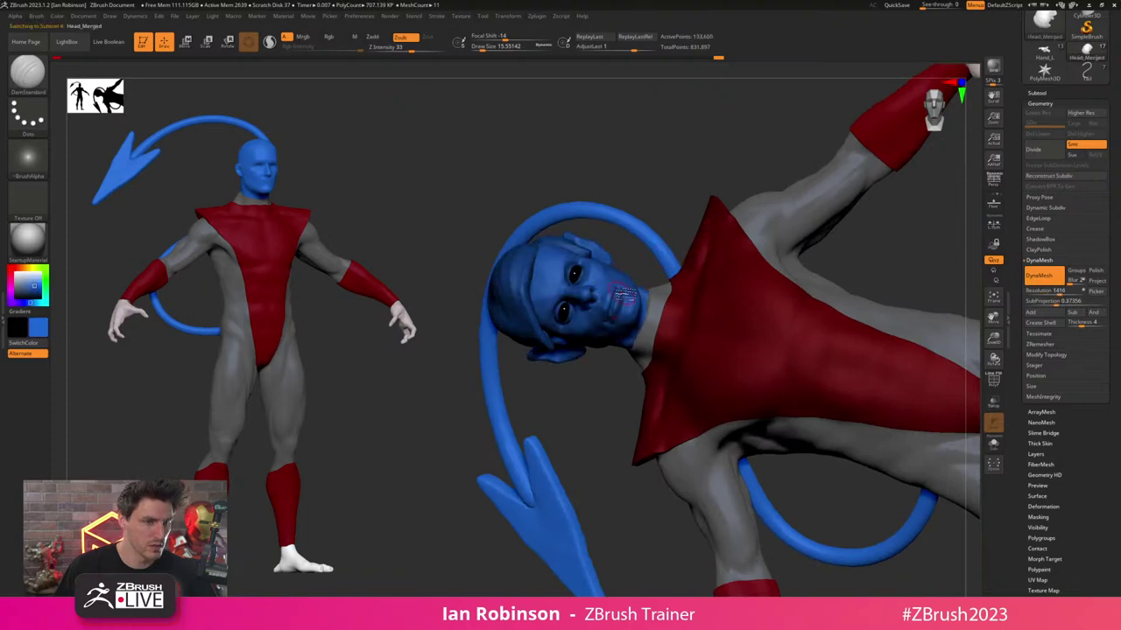
left_click(410, 195, "ctrl")
left_click(410, 195, "ctrl")
left_click(60, 17)
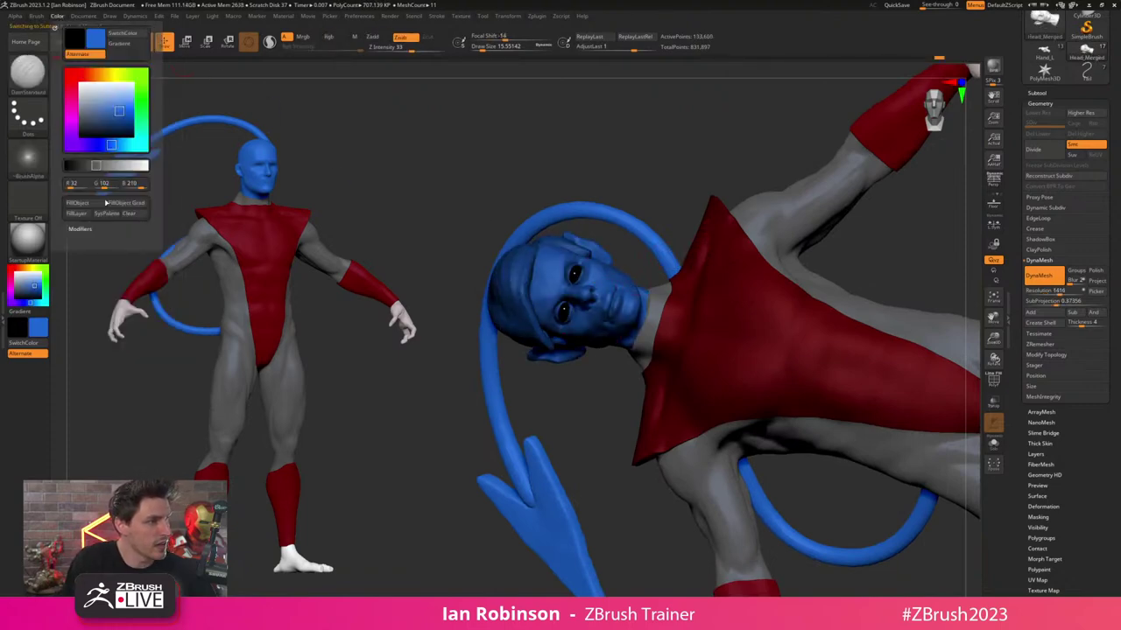
left_click_drag(568, 105, 526, 202)
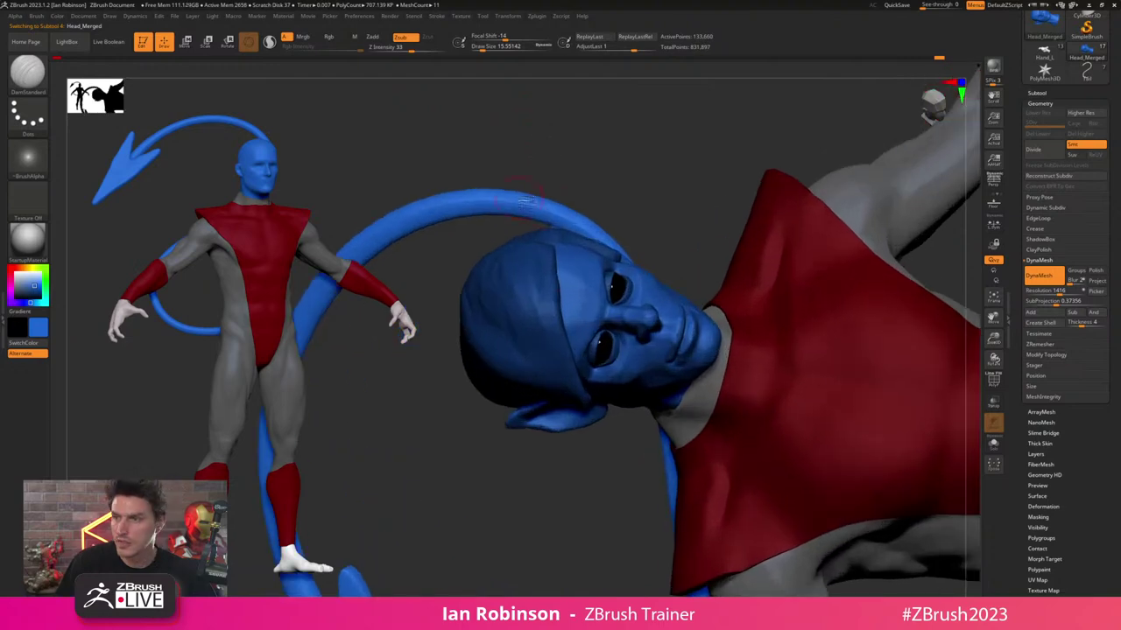
- Select the hair subtool and fill it with the sampled dark navy (R 18, G 33, B 55)
left_click(536, 277, "alt")
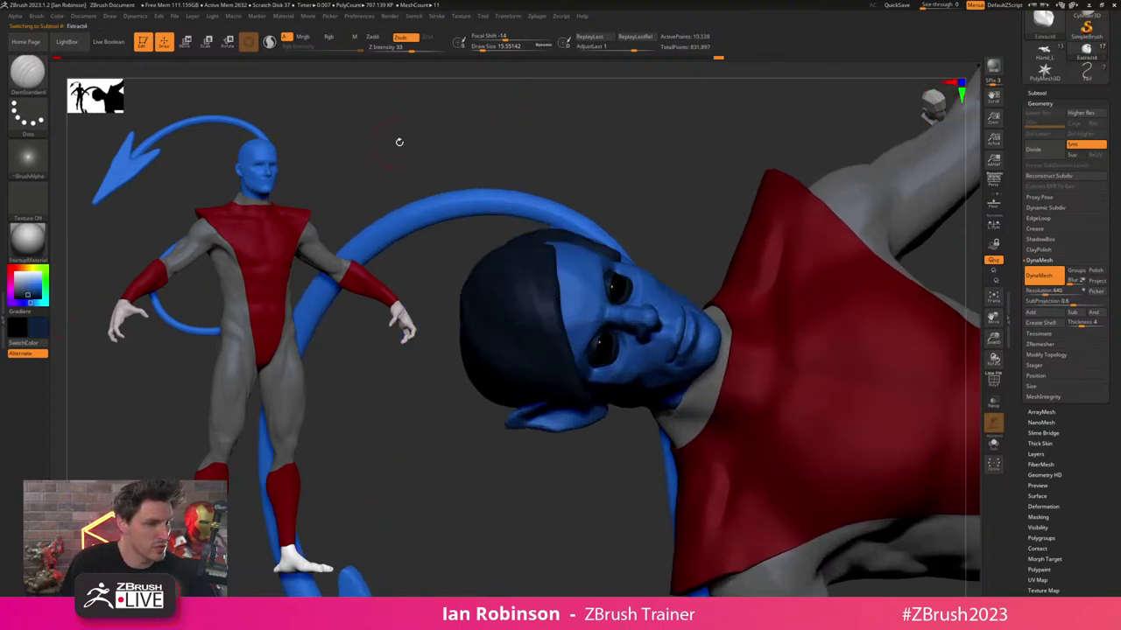
left_click_drag(398, 140, 206, 131)
left_click(57, 17)
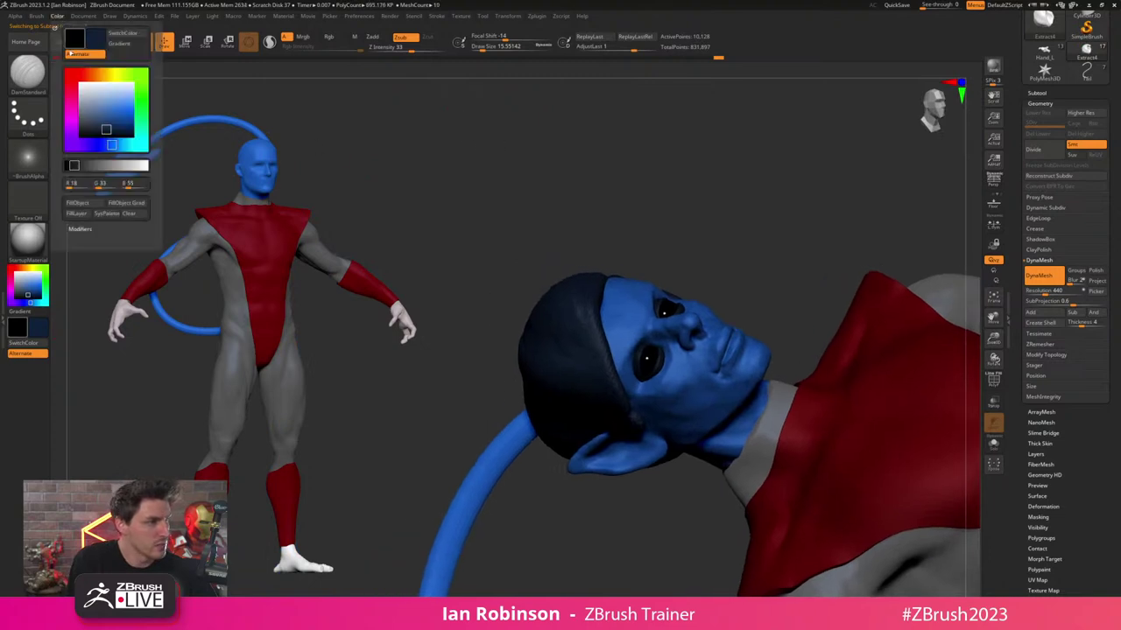
left_click_drag(338, 164, 285, 124, "alt")
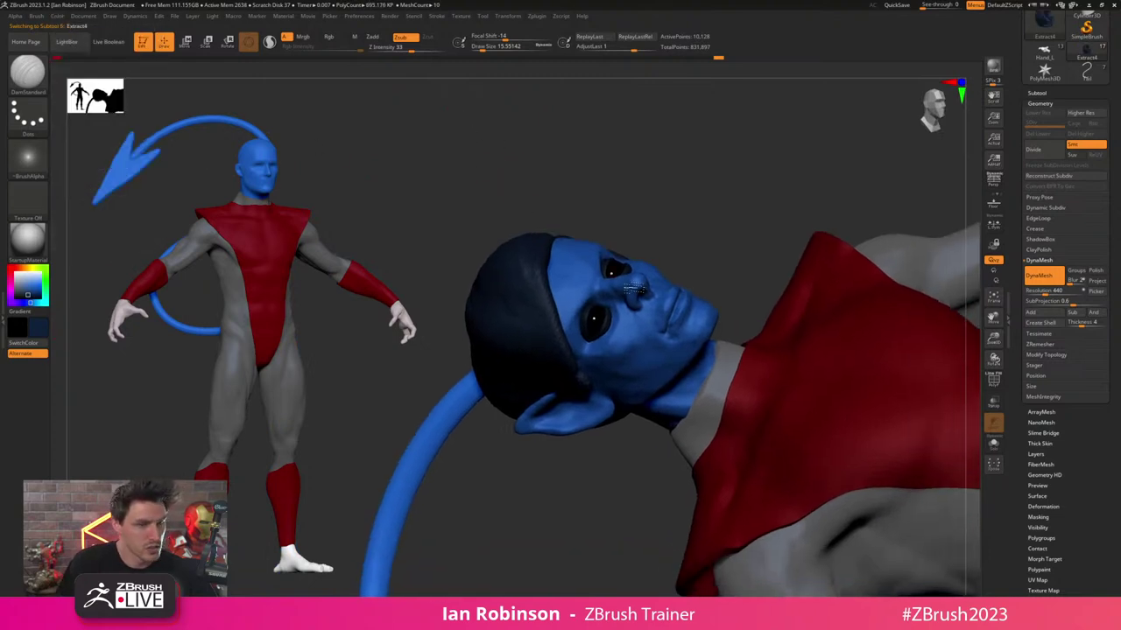
- Sample the skin blue (R 32, G 102, B 210) and fill both eyelid subtools with it
key("c")
left_click(610, 324, "alt")
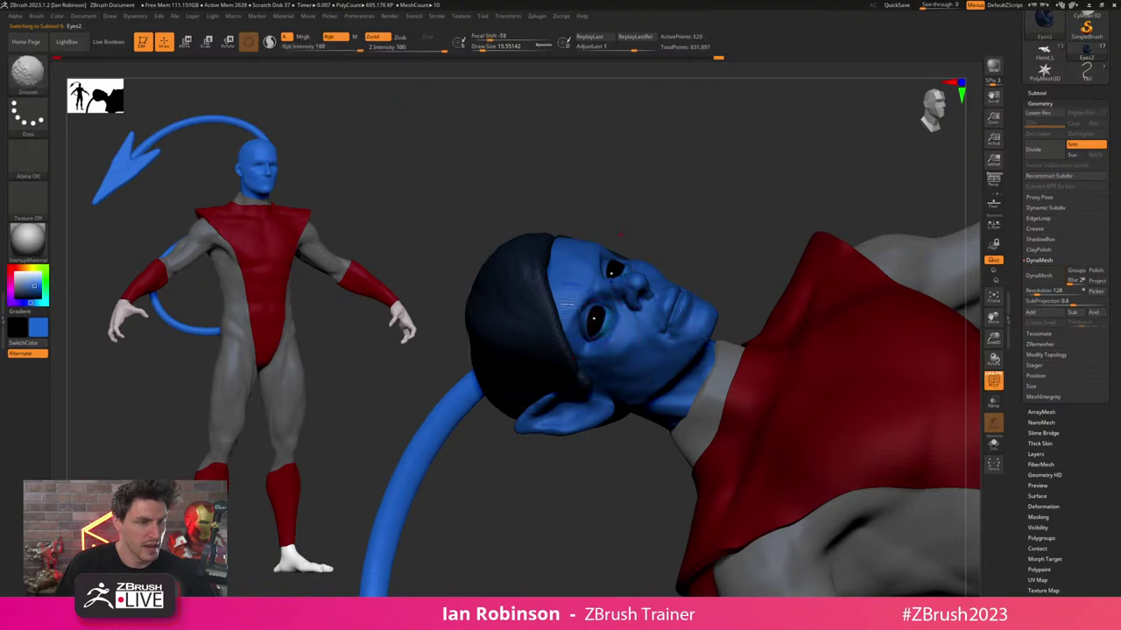
left_click(57, 17)
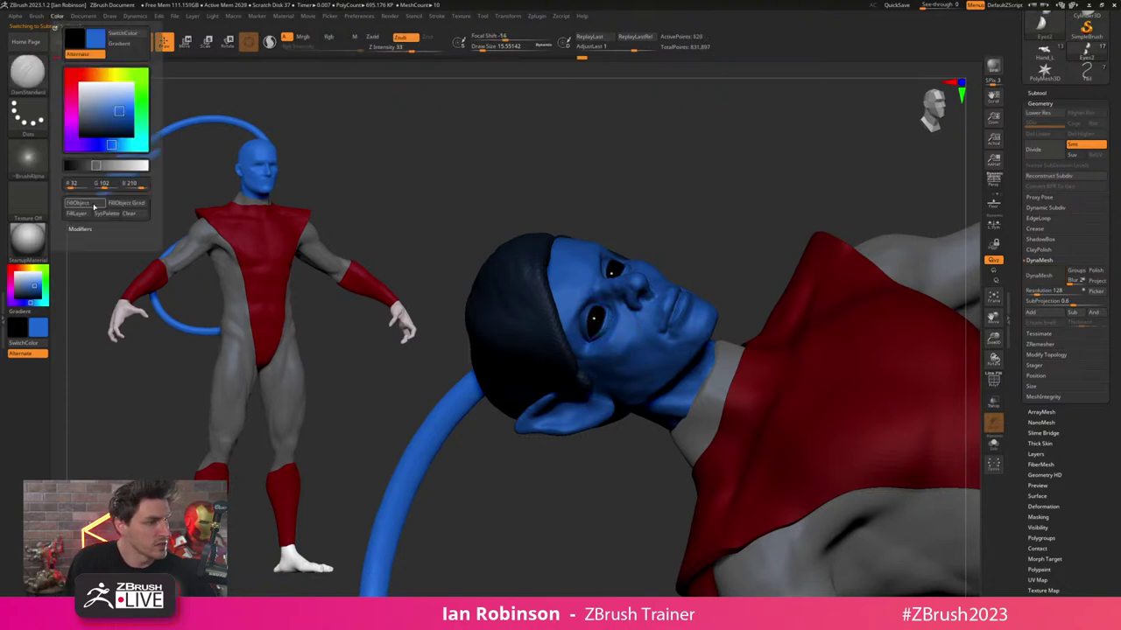
left_click(94, 207)
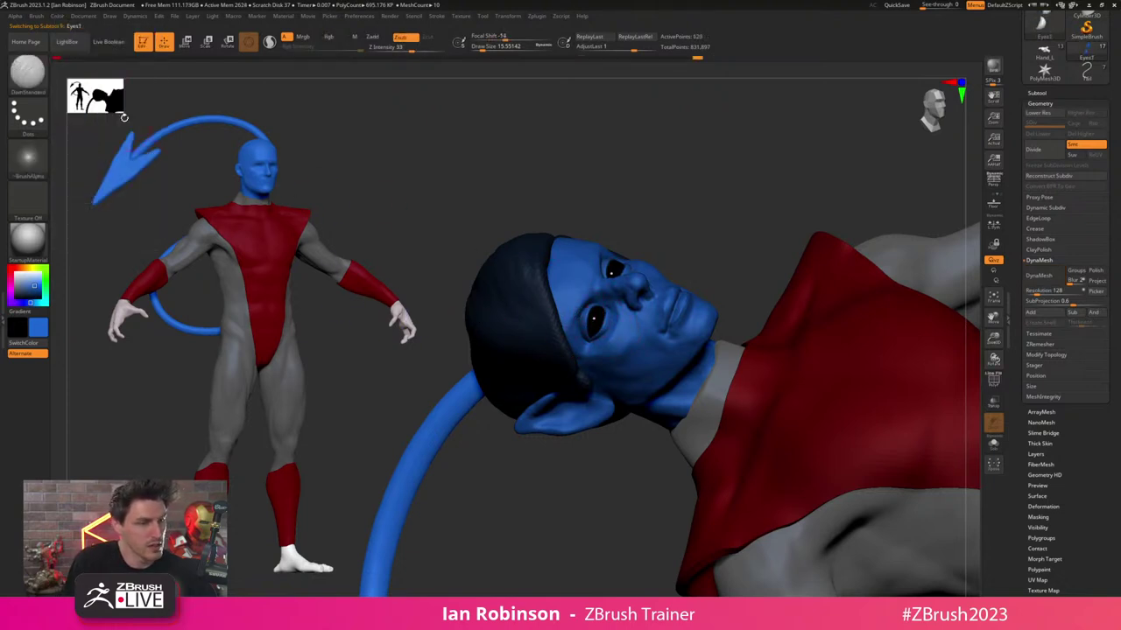
left_click(57, 17)
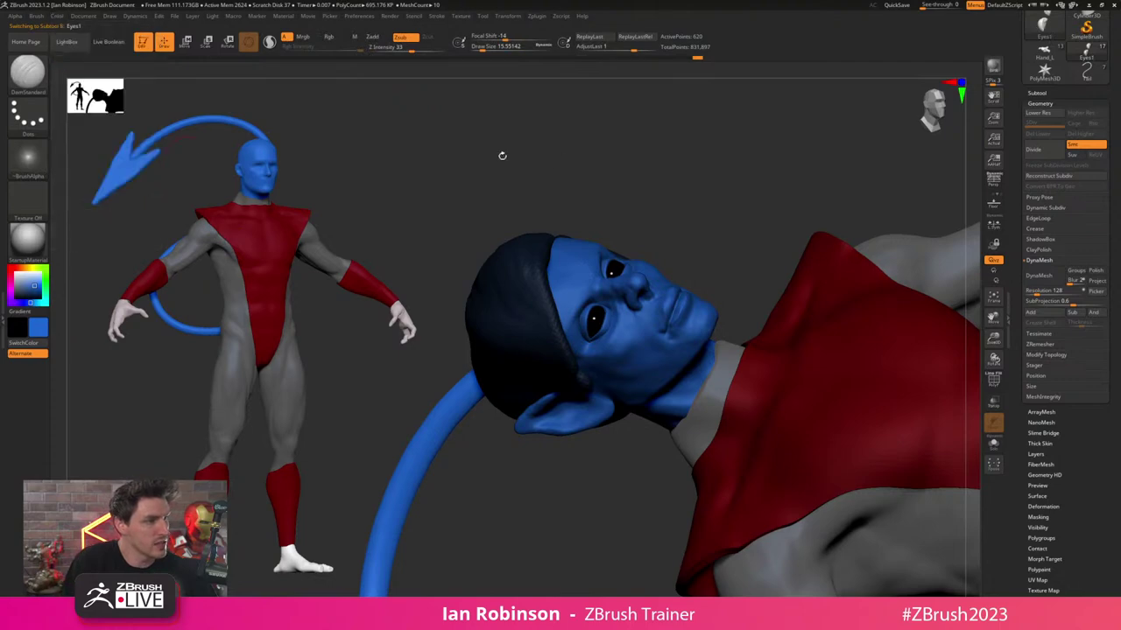
- Select the hair, adjust the sideburn tip with the Move brush at draw size about 13, and re-DynaMesh the hair
left_click_drag(502, 155, 745, 128)
mouse_move(682, 258)
right_mouse_down()
mouse_move(724, 233)
mouse_move(675, 257)
mouse_move(678, 273)
mouse_move(690, 242)
right_mouse_up()
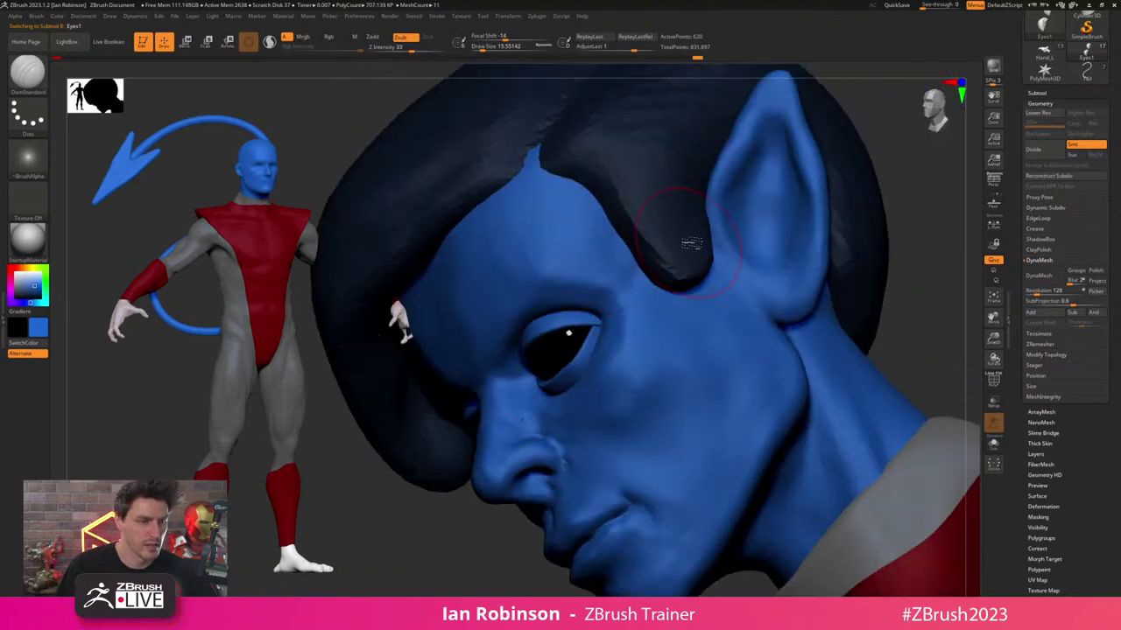
left_click(690, 243, "alt")
key("b")
key("m")
key("v")
key("shift+f")
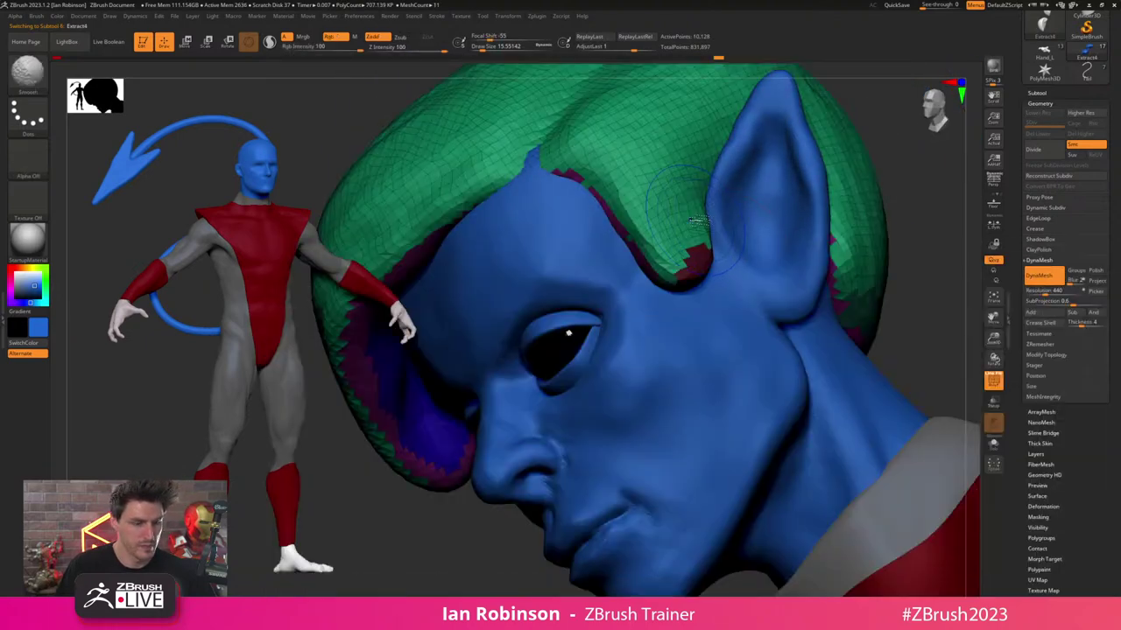
key("shift+f")
key("s")
left_click_drag(698, 246, 695, 246)
mouse_move(907, 286)
left_mouse_down("ctrl")
mouse_move(788, 307)
mouse_move(821, 300)
left_mouse_up("ctrl")
left_click_drag(911, 302, 879, 320, "ctrl")
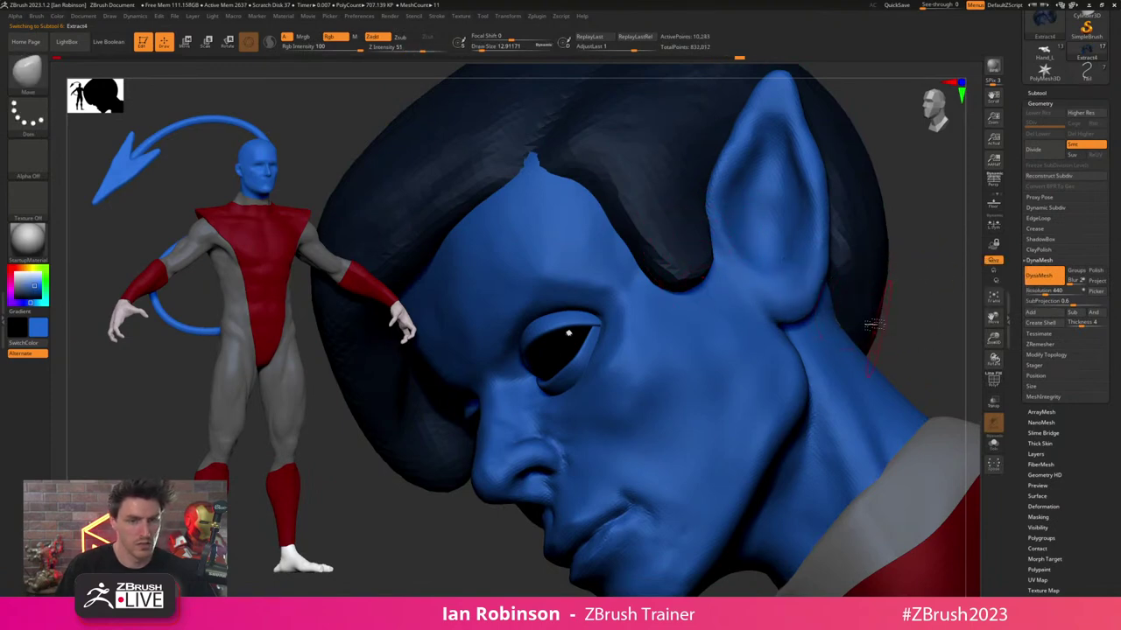
- Shift the sideburn and side hair outline around the ear with the Move brush at draw size about 33
right_click_drag(705, 278, 743, 229)
key("s")
left_click_drag(742, 230, 747, 229)
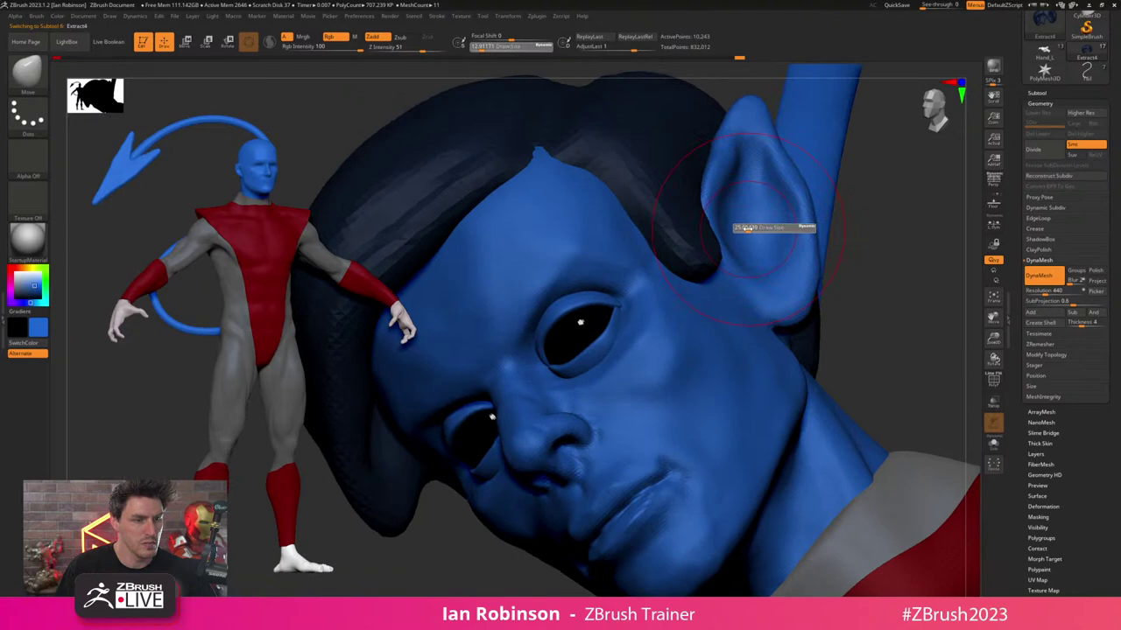
right_click_drag(700, 229, 740, 223)
key("s")
left_click_drag(739, 223, 751, 239)
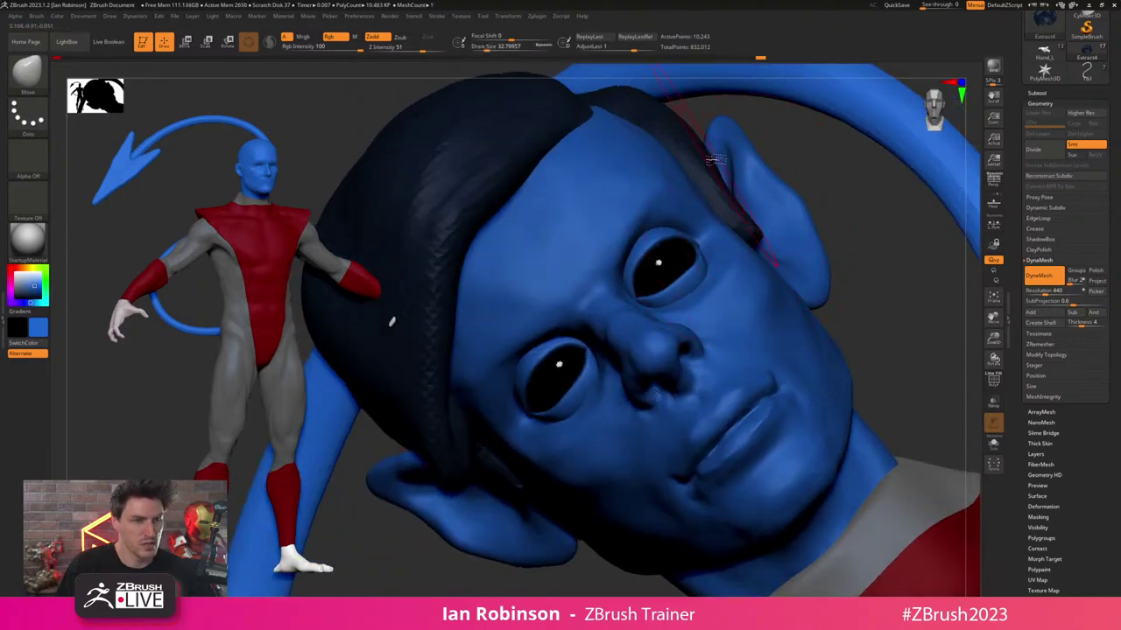
left_click_drag(716, 159, 711, 168)
left_click_drag(880, 247, 779, 192, "alt")
left_click_drag(696, 225, 632, 340, "alt")
- Refine the sideburn edge in front of the ear with the Move brush at draw size about 17
right_click_drag(653, 296, 612, 295)
key("s")
left_click_drag(572, 296, 566, 296)
right_click_drag(450, 480, 514, 373, "alt")
right_click_drag(564, 434, 623, 225, "alt")
right_click_drag(606, 138, 625, 181, "alt")
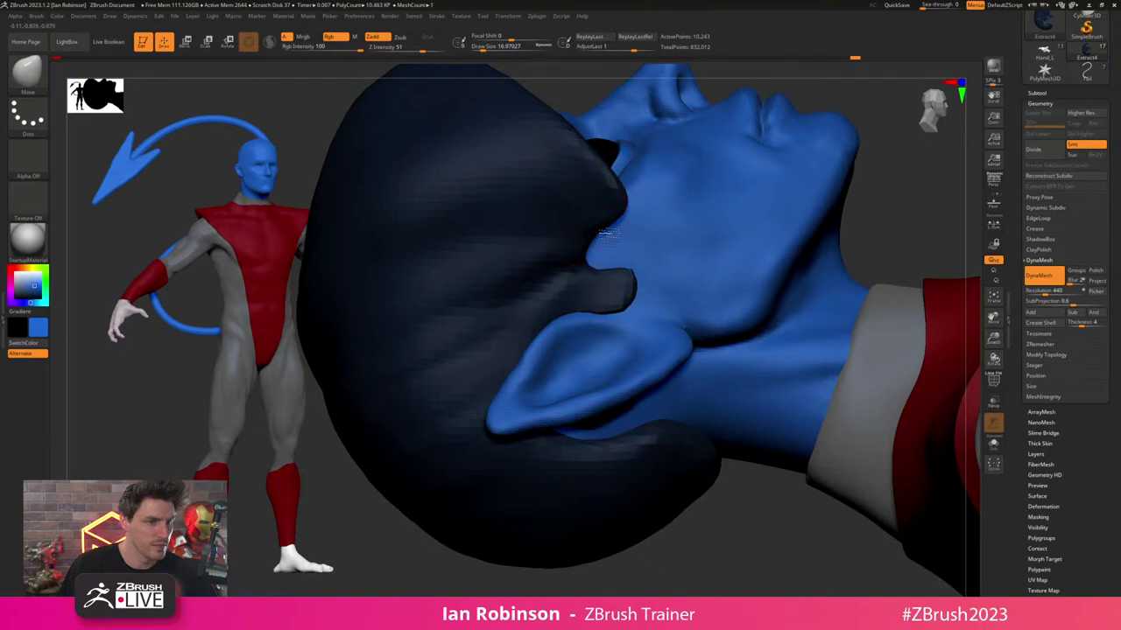
mouse_move(627, 251)
left_mouse_down("shift")
mouse_move(577, 303)
mouse_move(594, 298)
left_mouse_up("shift")
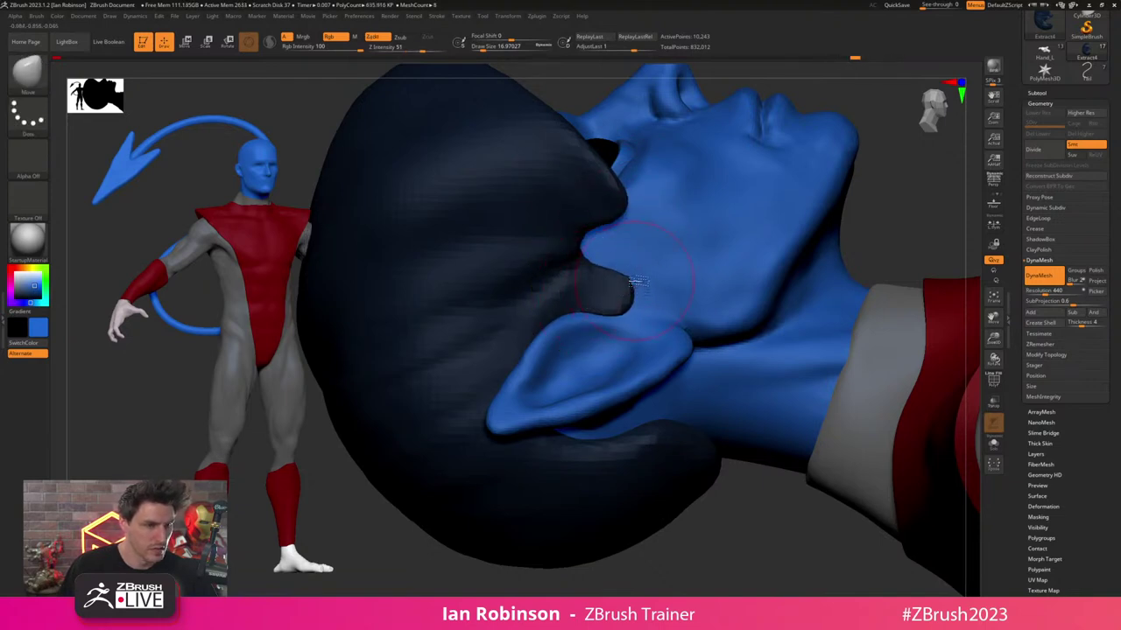
- Reshape the hair behind the ear and at the nape with the Move brush, at draw sizes about 29 and 83
right_click_drag(629, 320, 749, 351, "ctrl")
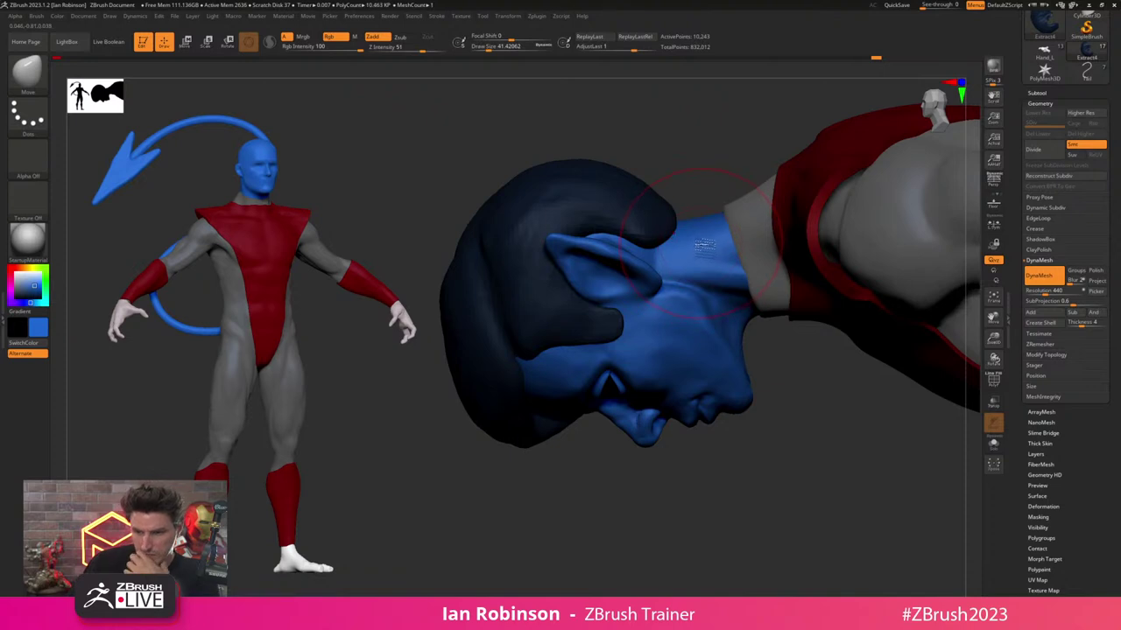
mouse_move(646, 255)
right_mouse_down("ctrl")
mouse_move(667, 215)
mouse_move(663, 261)
right_mouse_up("ctrl")
key("s")
left_click_drag(663, 262, 659, 261)
right_click_drag(679, 232, 715, 220)
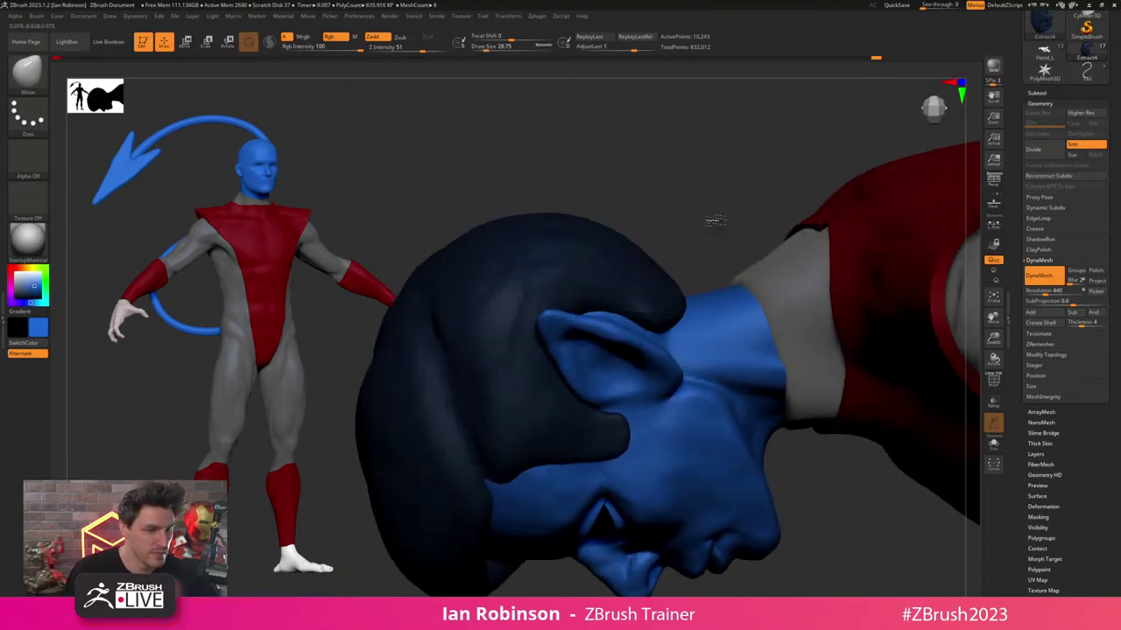
key("b")
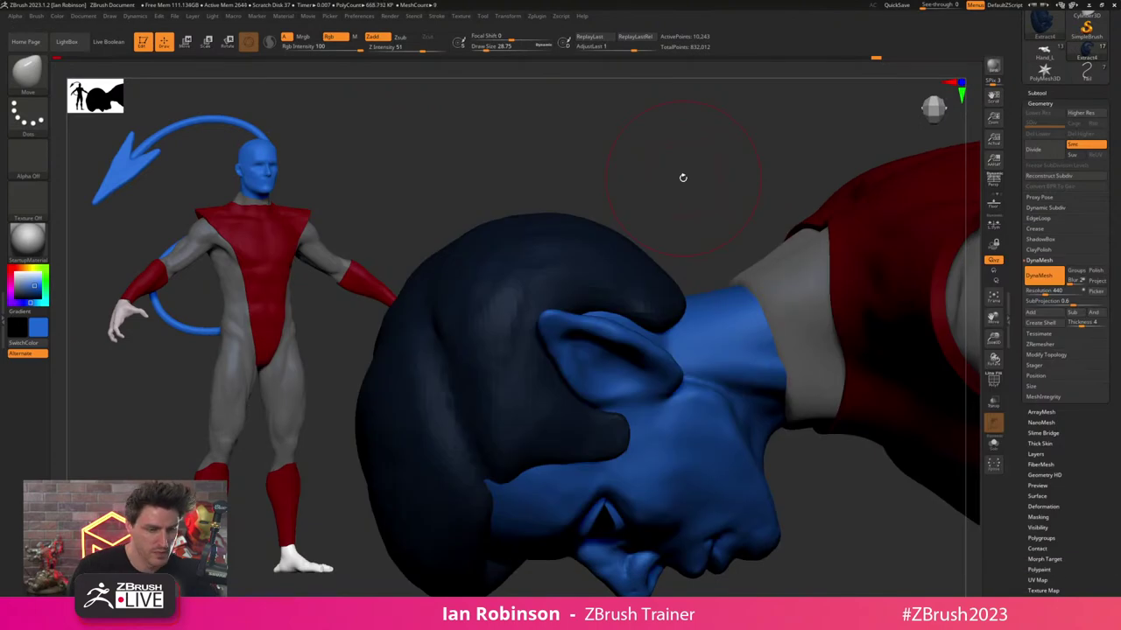
mouse_move(738, 198)
right_mouse_down()
mouse_move(728, 187)
mouse_move(706, 201)
right_mouse_up()
key("s")
left_click_drag(690, 213, 708, 213)
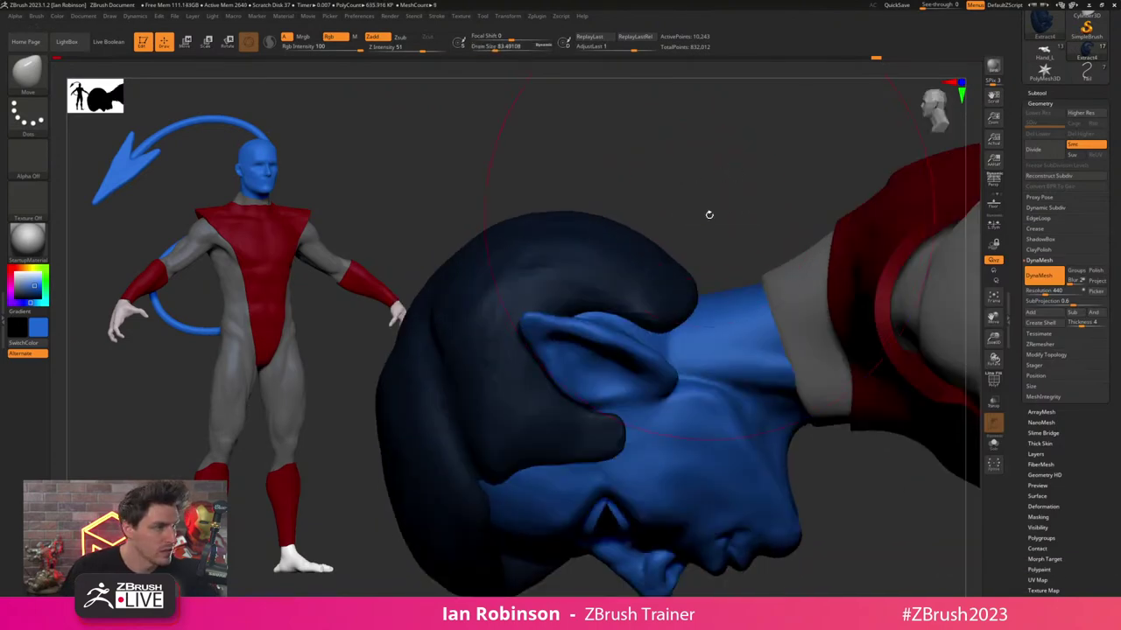
left_click_drag(683, 262, 620, 252)
- Frame the full figure and clear the leftover model copy from the canvas
right_click_drag(694, 214, 751, 118, "ctrl")
mouse_move(789, 150)
right_mouse_down("ctrl")
mouse_move(755, 143)
mouse_move(781, 161)
mouse_move(772, 191)
mouse_move(803, 218)
mouse_move(821, 214)
mouse_move(777, 143)
right_mouse_up("ctrl")
key("ctrl+n")
- Select the body subtool and fill it with the sampled dark grey-blue (R 27, G 31, B 38)
left_click(600, 303, "alt")
key("g")
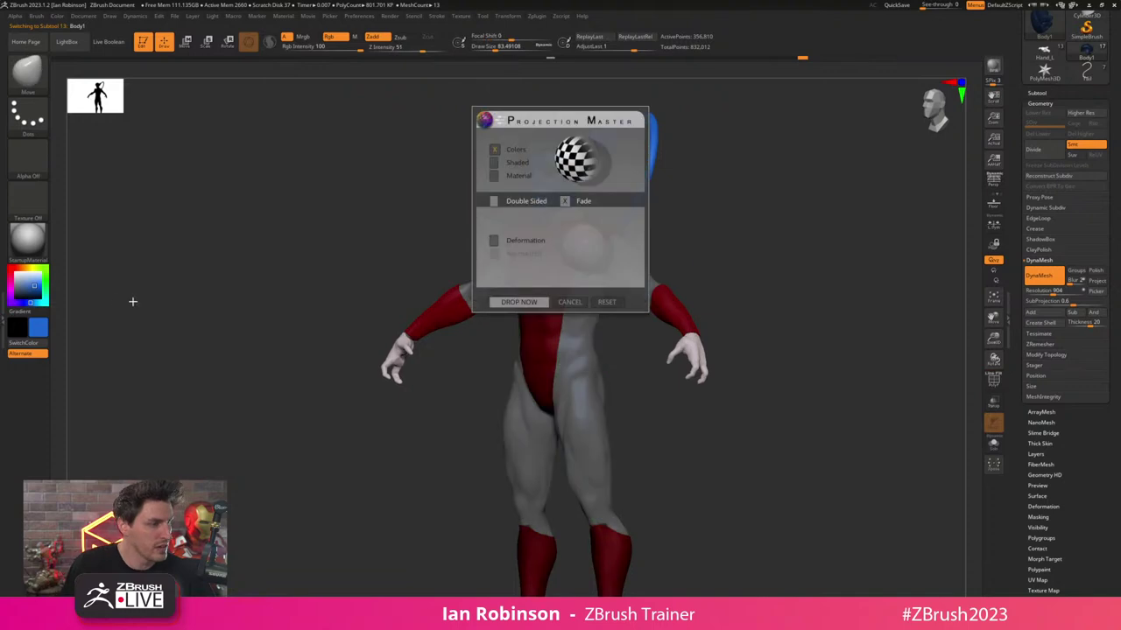
key("Escape")
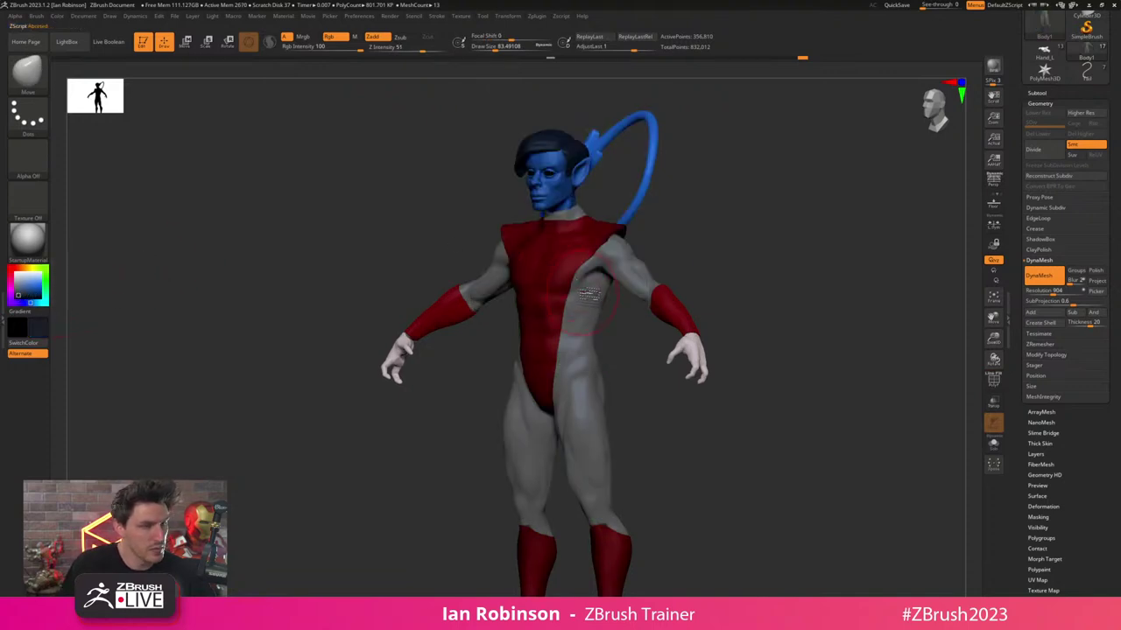
left_click(56, 15)
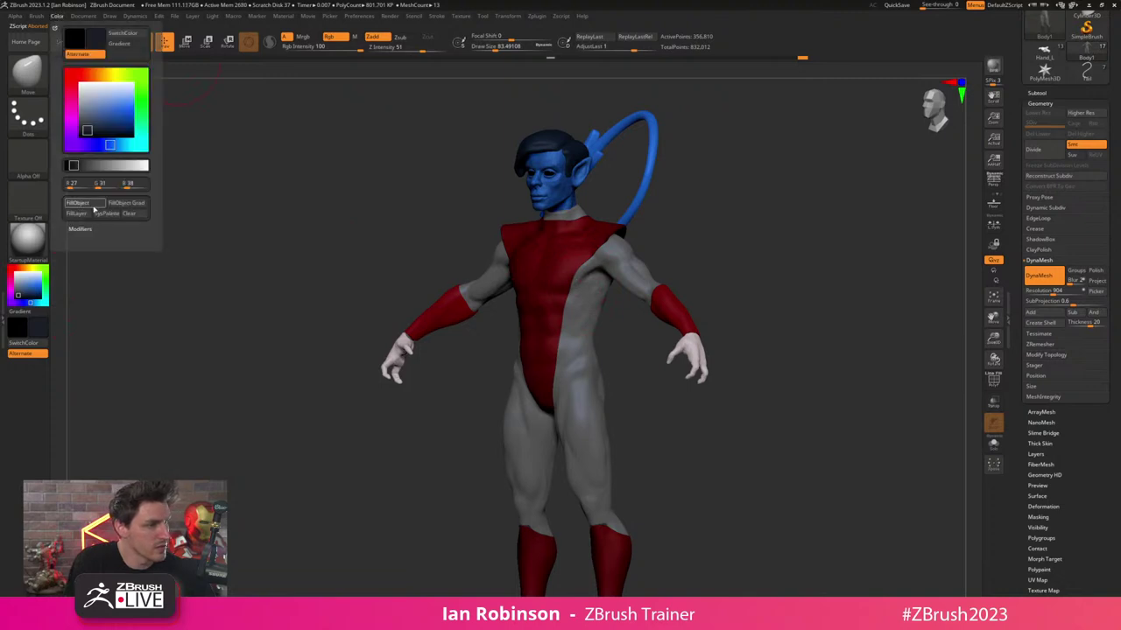
left_click(94, 207)
- Inspect the coloured figure's silhouette, costume and tail from the front, back and side
left_click_drag(813, 270, 759, 184, "alt")
left_click_drag(760, 132, 767, 237, "alt")
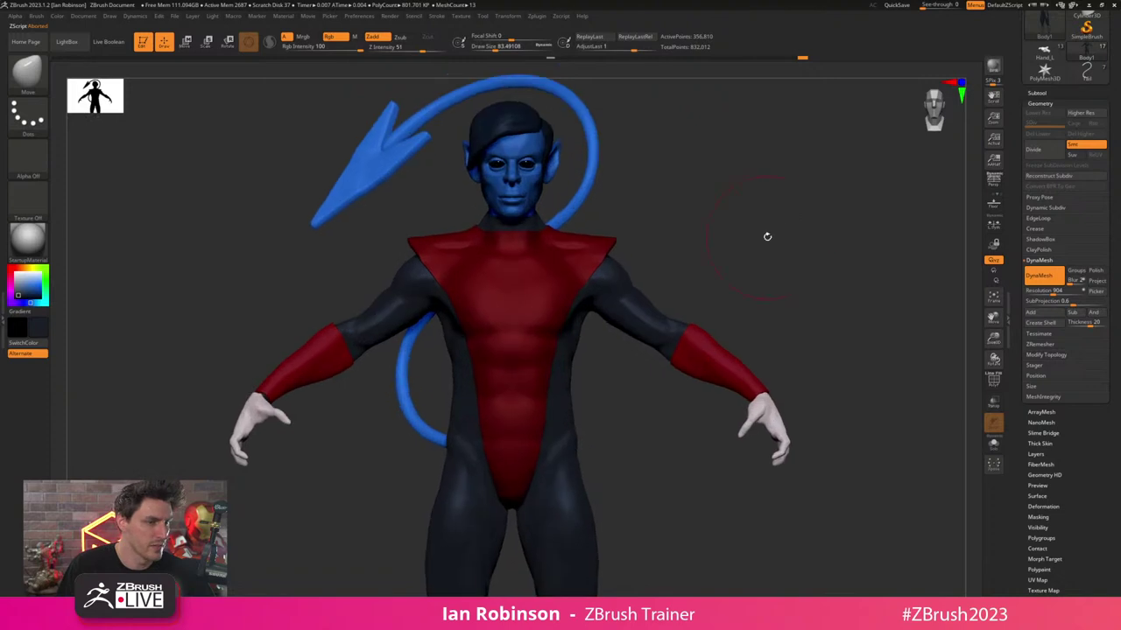
mouse_move(779, 191)
left_mouse_down("alt")
mouse_move(781, 217)
mouse_move(733, 247)
mouse_move(664, 278)
mouse_move(565, 297)
left_mouse_up("alt")
key("s")
left_click(780, 219)
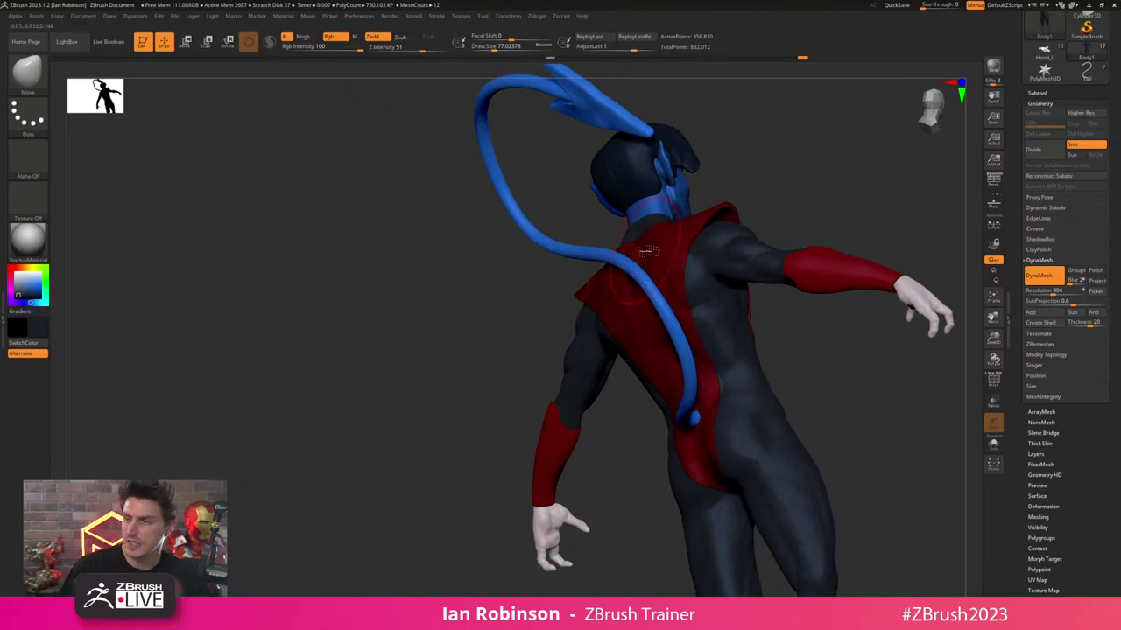
mouse_move(828, 214)
left_mouse_down()
mouse_move(771, 262)
mouse_move(781, 221)
mouse_move(745, 248)
mouse_move(785, 330)
mouse_move(775, 358)
left_mouse_up()
left_click_drag(812, 285, 752, 273)
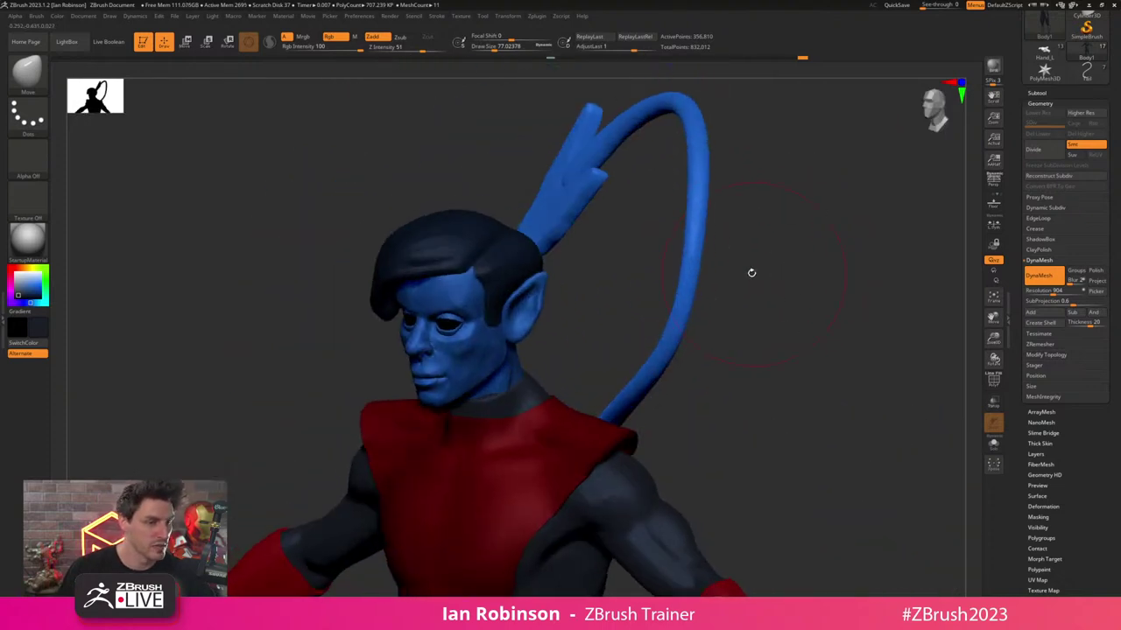
- Select the head, check its polygroups, and reshape the cheek and jaw with the Move brush at draw size about 39
mouse_move(516, 325)
right_mouse_down("ctrl")
mouse_move(572, 368)
mouse_move(779, 323)
right_mouse_up("ctrl")
key("s")
left_click_drag(639, 300, 628, 296)
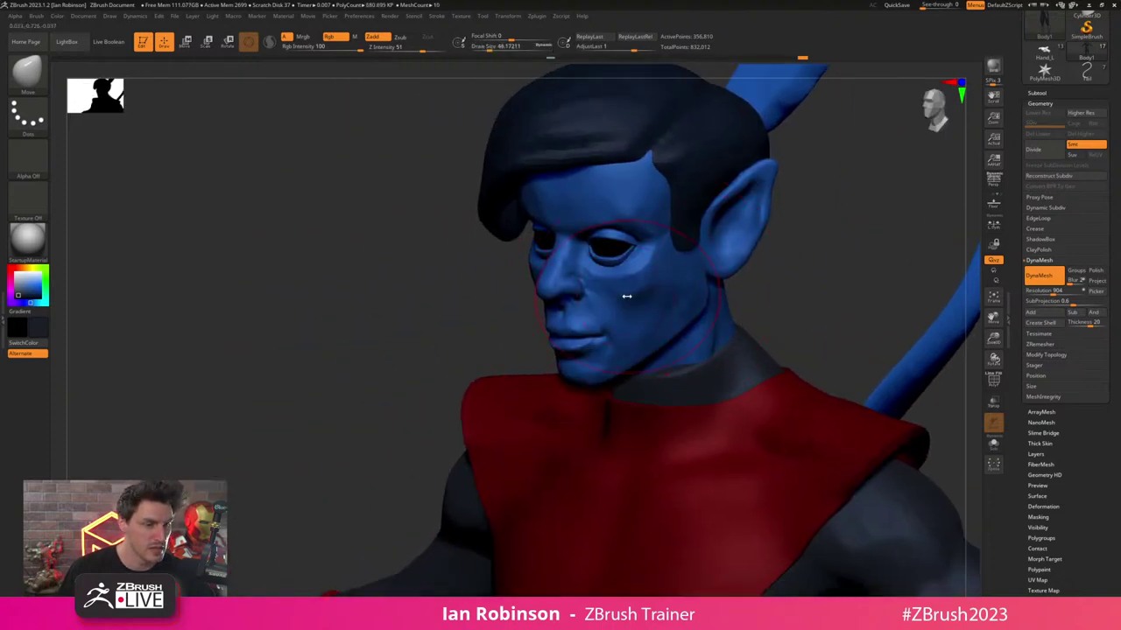
mouse_move(627, 296)
right_mouse_down()
mouse_move(606, 278)
mouse_move(638, 274)
right_mouse_up()
left_click(650, 272, "alt")
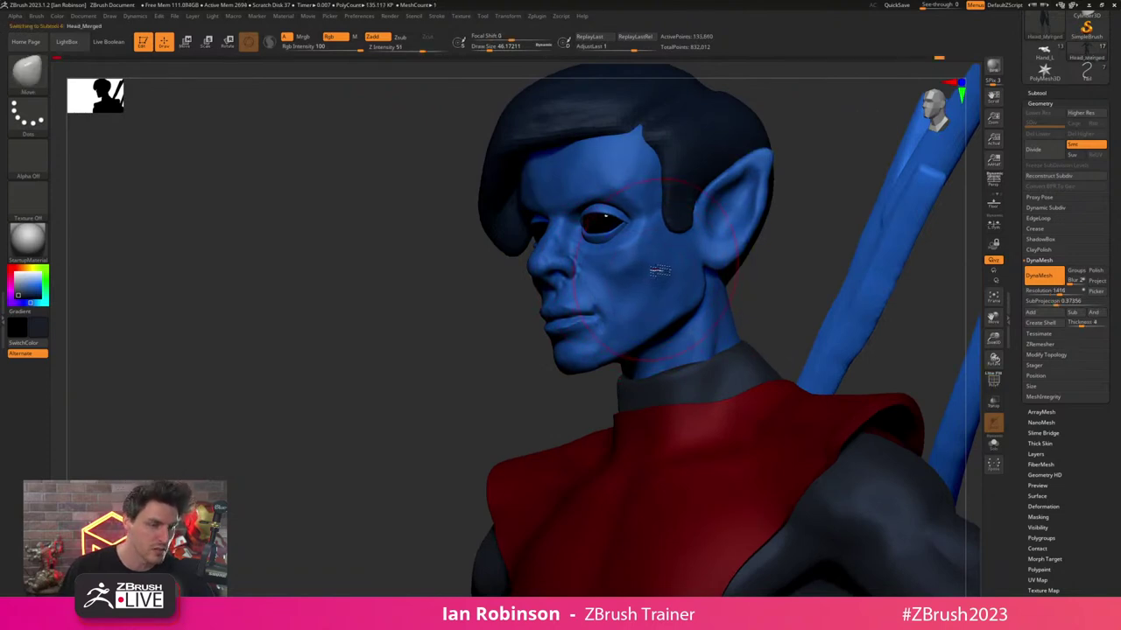
key("shift+f")
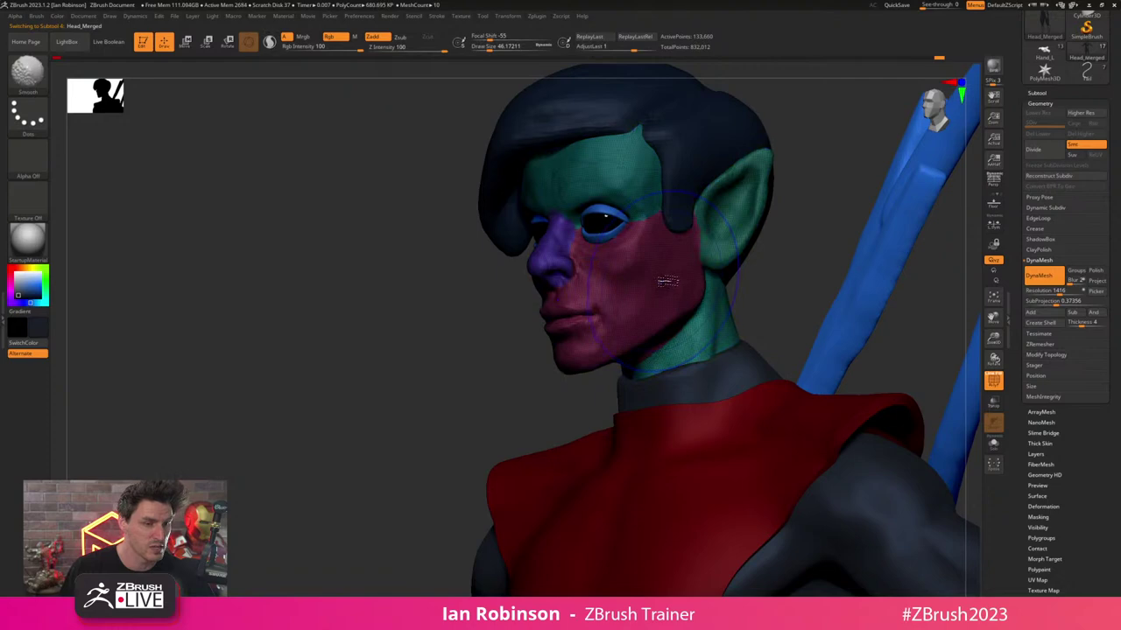
key("shift+f")
key("s")
left_click_drag(664, 278, 657, 281)
left_click_drag(540, 372, 663, 277)
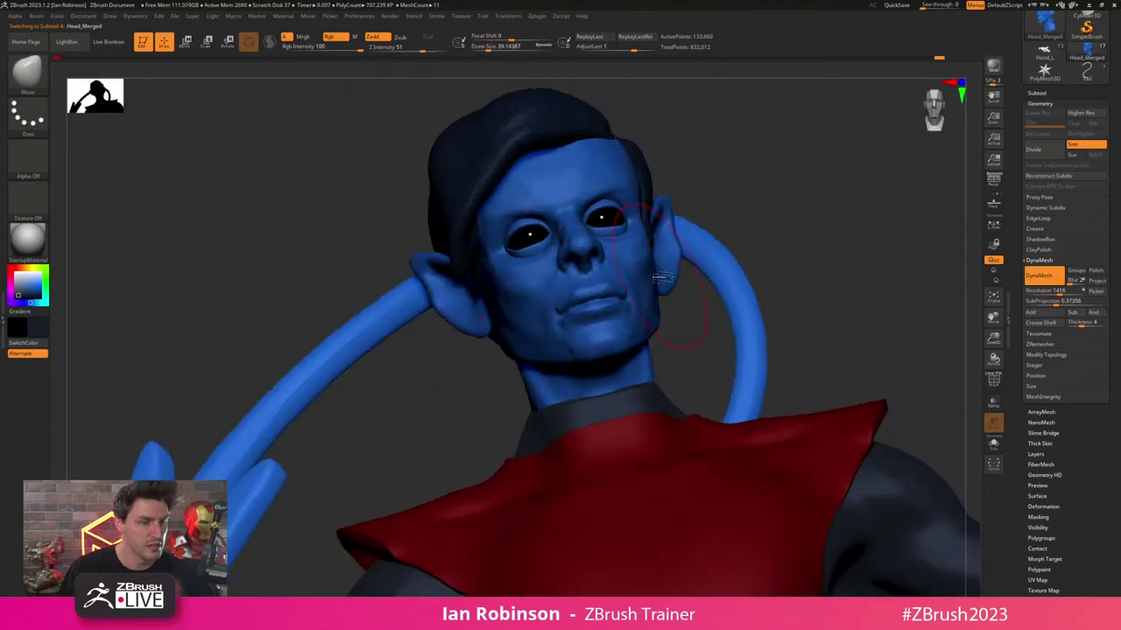
left_click_drag(781, 225, 747, 219)
left_click_drag(743, 159, 716, 183, "alt")
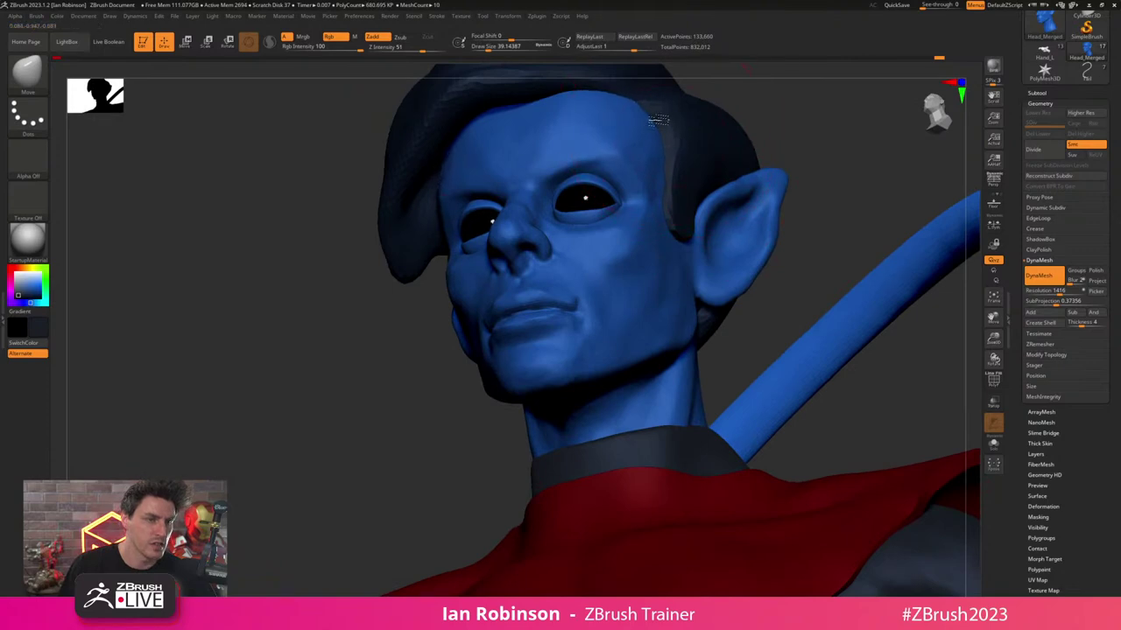
- Refine the face up close at draw size about 13 and smooth the forehead
mouse_move(658, 120)
left_mouse_down()
mouse_move(705, 190)
mouse_move(756, 175)
mouse_move(727, 190)
mouse_move(721, 175)
mouse_move(745, 167)
mouse_move(804, 244)
mouse_move(758, 183)
mouse_move(726, 237)
left_mouse_up()
key("s")
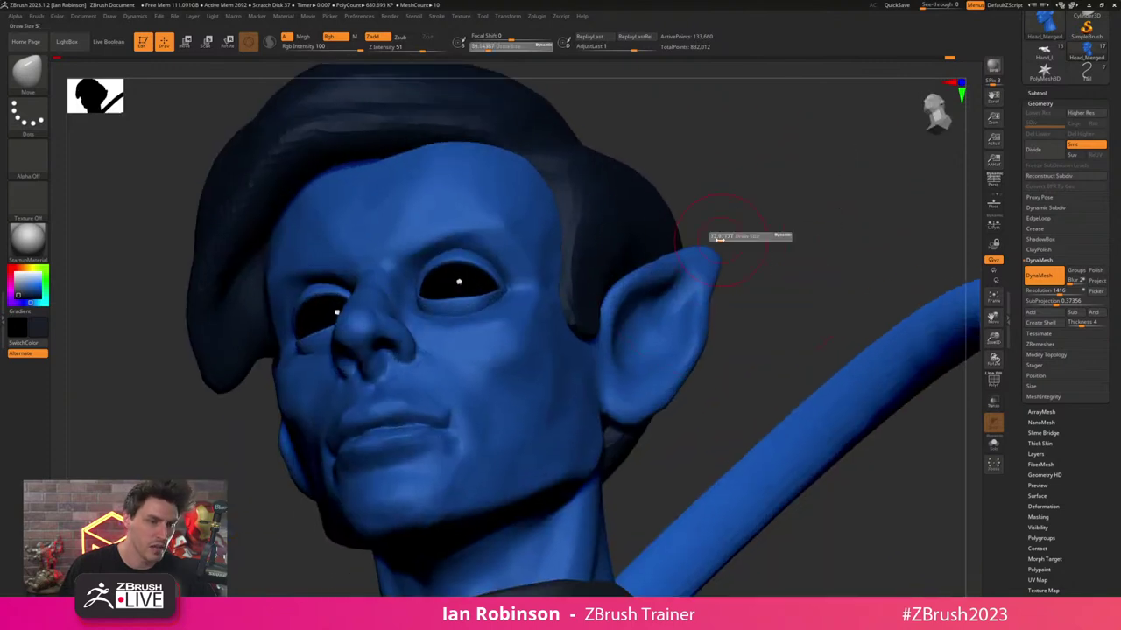
left_click(719, 239)
key("shift")
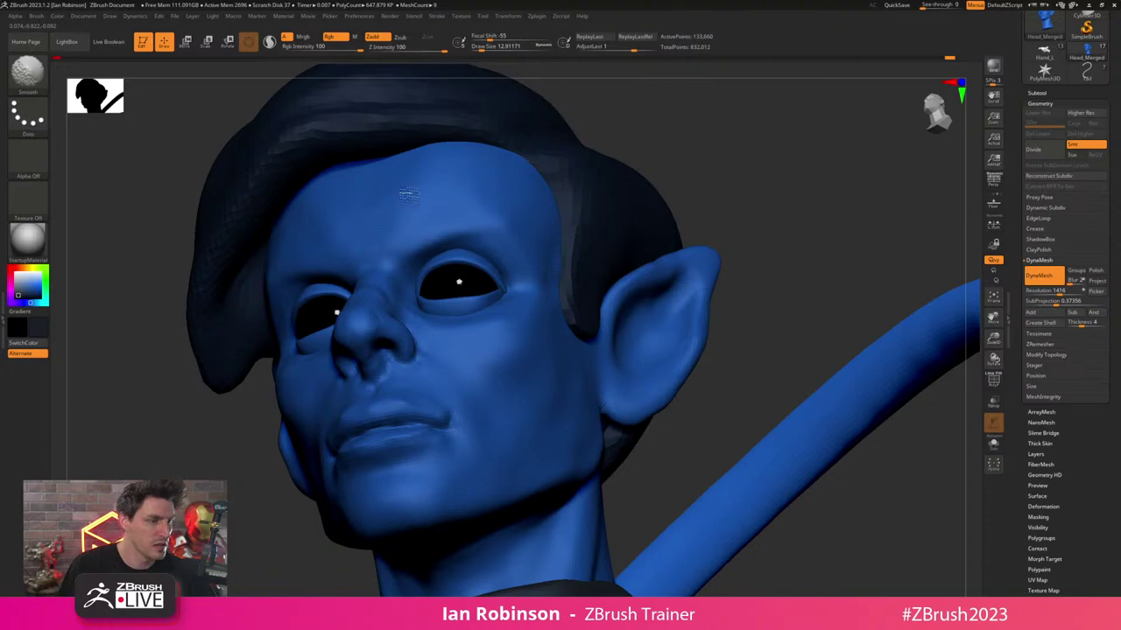
- Select the body subtool on the side-view figure and check its polygroups with PolyFrame
mouse_move(744, 157)
left_mouse_down()
mouse_move(790, 176)
mouse_move(777, 217)
mouse_move(757, 221)
mouse_move(743, 129)
mouse_move(826, 181)
mouse_move(811, 205)
mouse_move(823, 225)
mouse_move(863, 240)
mouse_move(808, 210)
mouse_move(744, 210)
mouse_move(713, 228)
mouse_move(730, 222)
mouse_move(749, 258)
left_mouse_up()
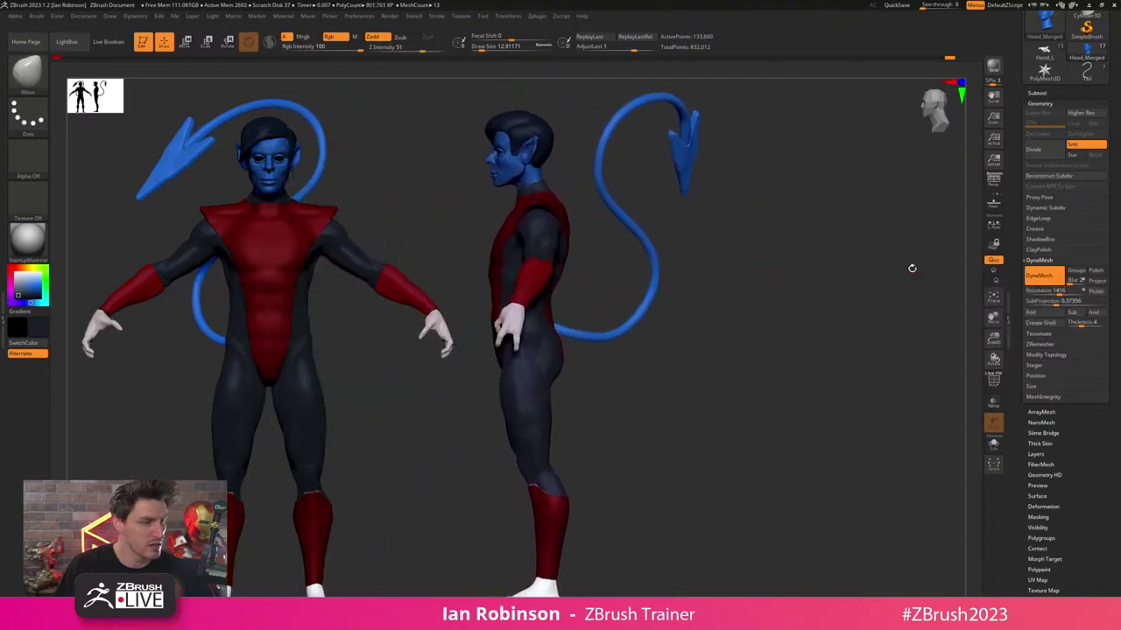
key("shift+f")
key("shift+f")
left_click(551, 374, "alt")
key("shift+f")
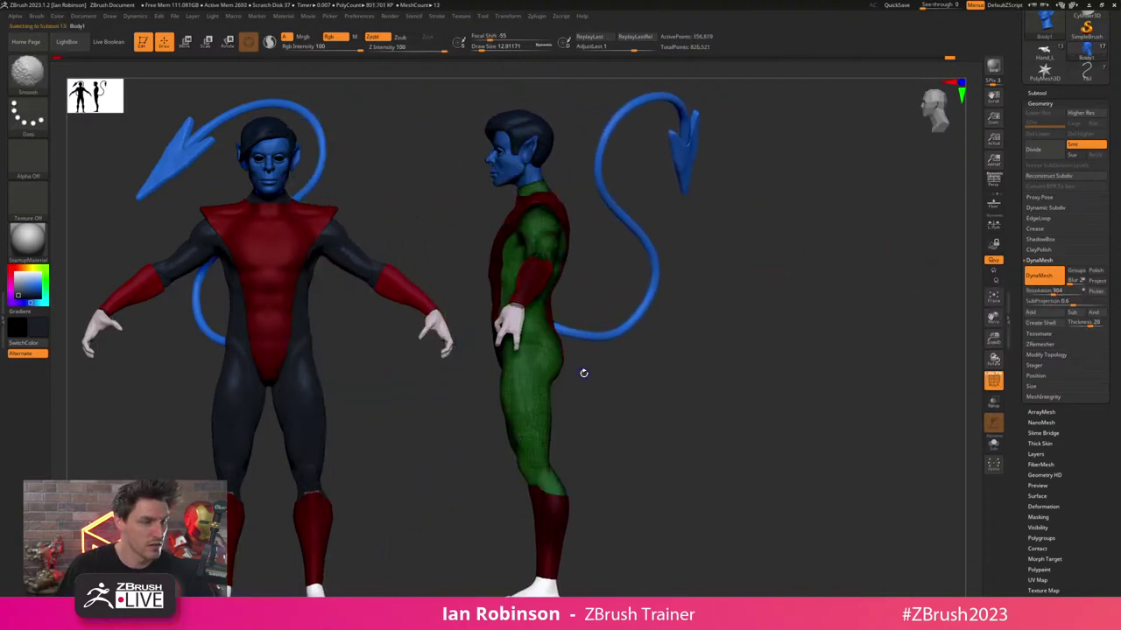
key("shift+f")
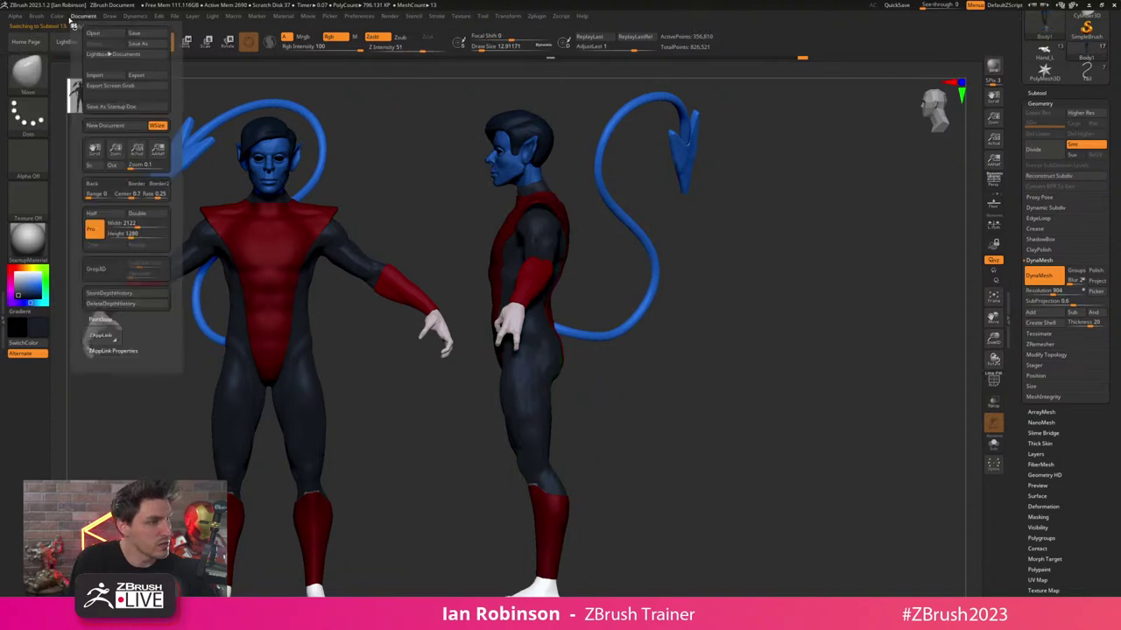
mouse_move(56, 18)
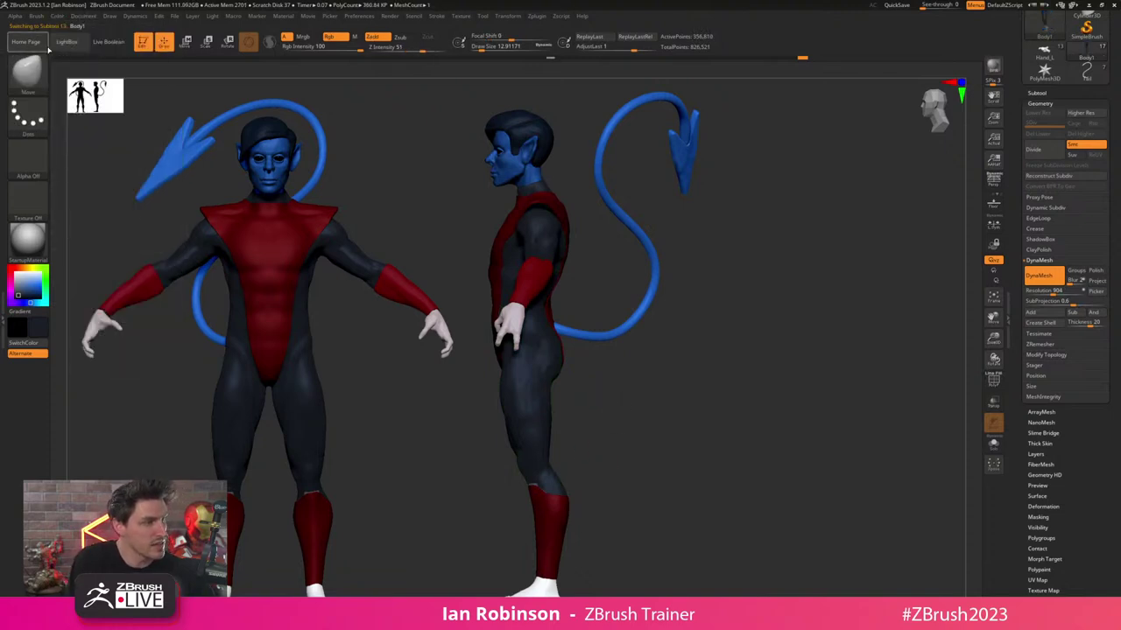
- Fill the dark parts of the body's suit with a near-black colour and clear the old figure snapshots from the canvas
left_click(57, 16)
left_click(91, 208)
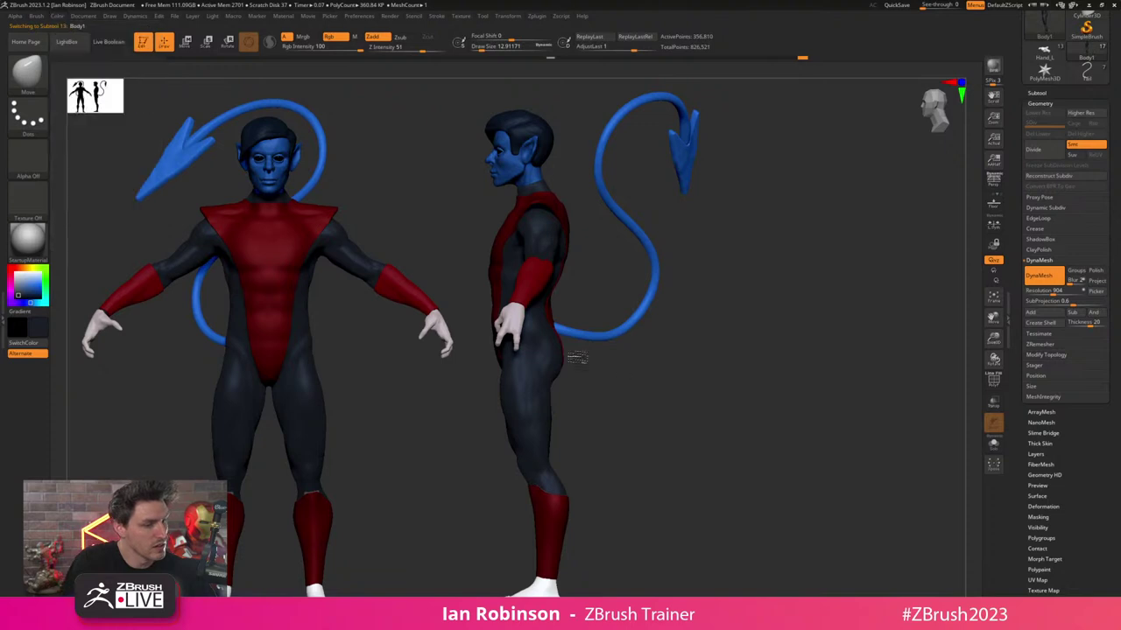
left_click_drag(698, 438, 599, 430, "alt")
key("ctrl+n")
key("shift+f")
key("shift+f")
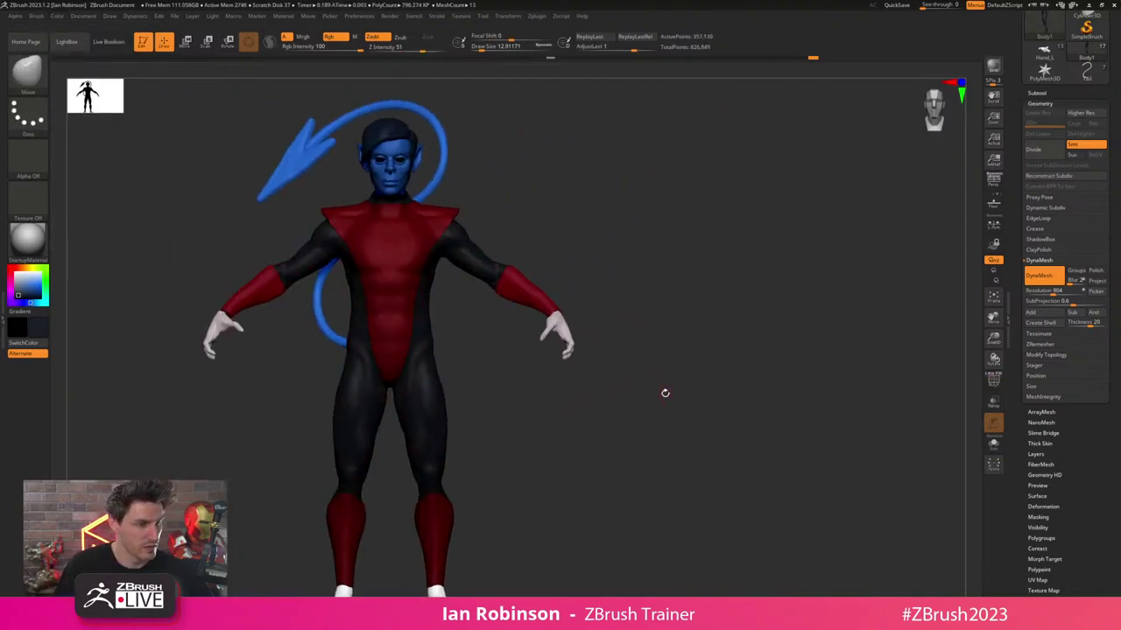
- Lay out front, side and back snapshots of the full figure side by side on the canvas and save the file
mouse_move(718, 332)
left_mouse_down("alt")
mouse_move(622, 324)
mouse_move(673, 313)
mouse_move(644, 333)
mouse_move(790, 342)
mouse_move(748, 314)
mouse_move(731, 334)
mouse_move(1017, 337)
left_mouse_up("alt")
key("shift+f")
key("shift+f")
key("shift+s")
key("shift+s")
key("alt+shift")
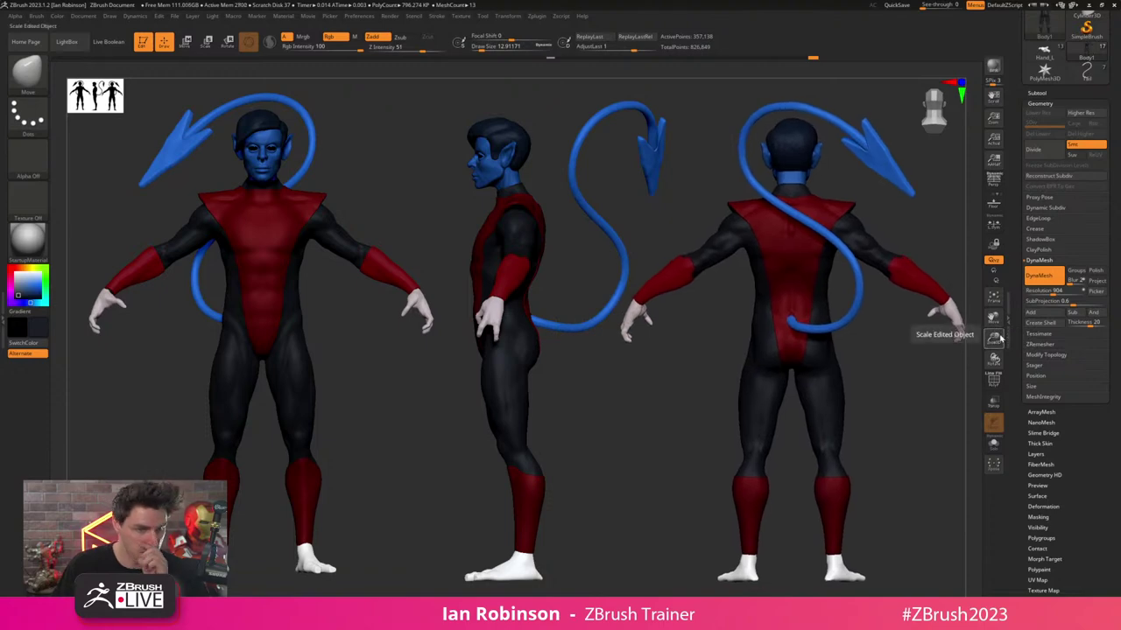
left_click_drag(1023, 159, 1016, 280)
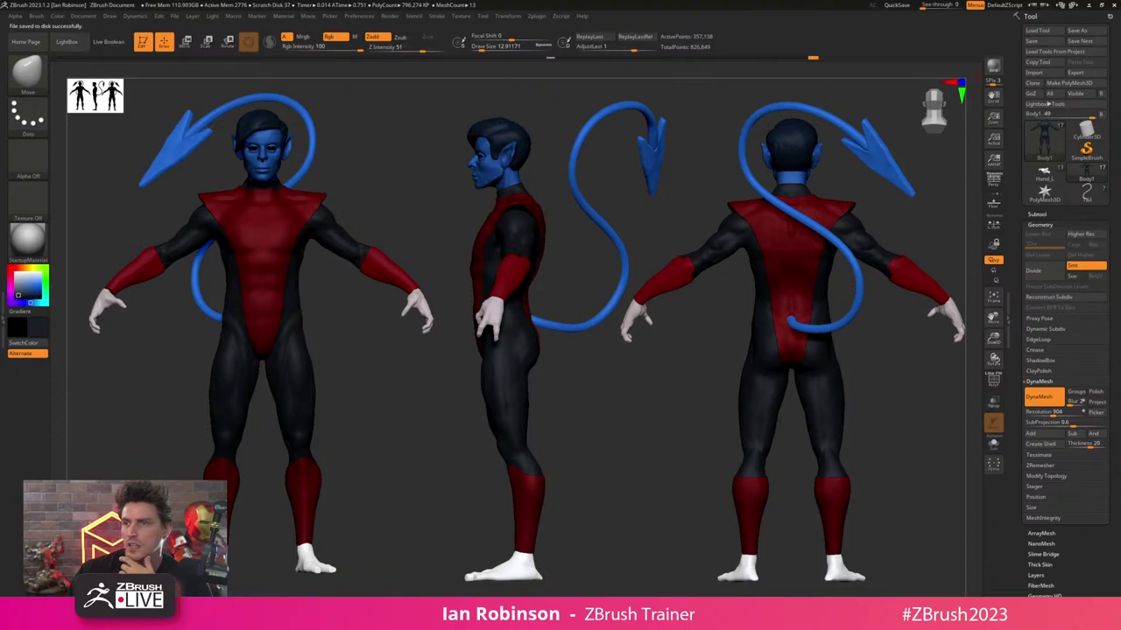
- Switch to Chrome and open the ZBrush Summit 2023 site at zbrushsummit.com
left_click_drag(1120, 63, 334, 0)
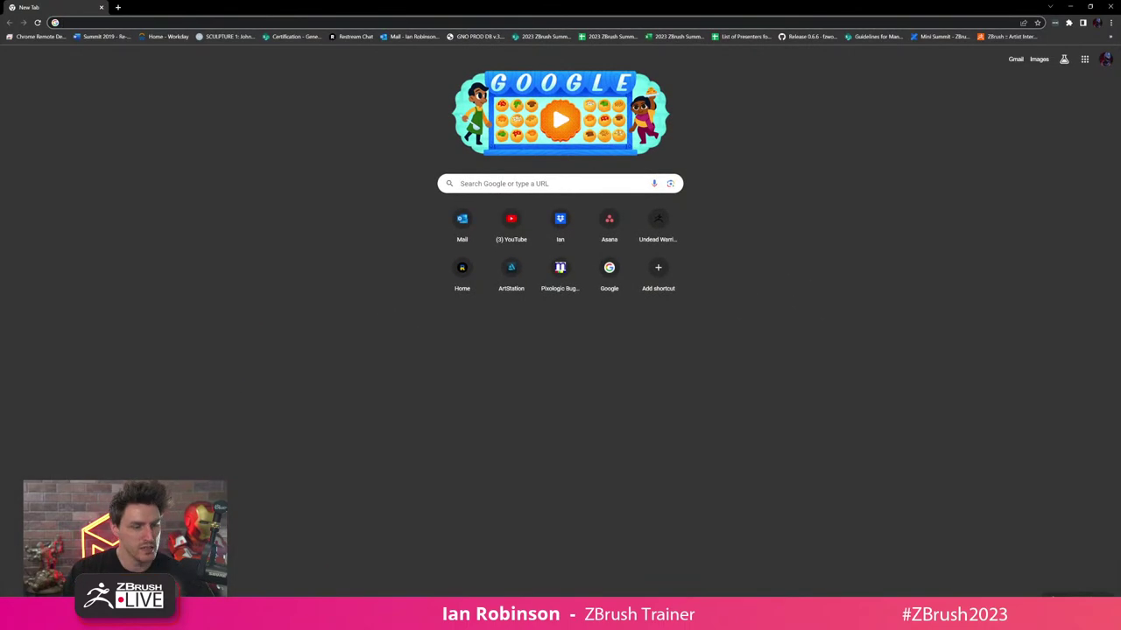
type("zbrushcentral.com")
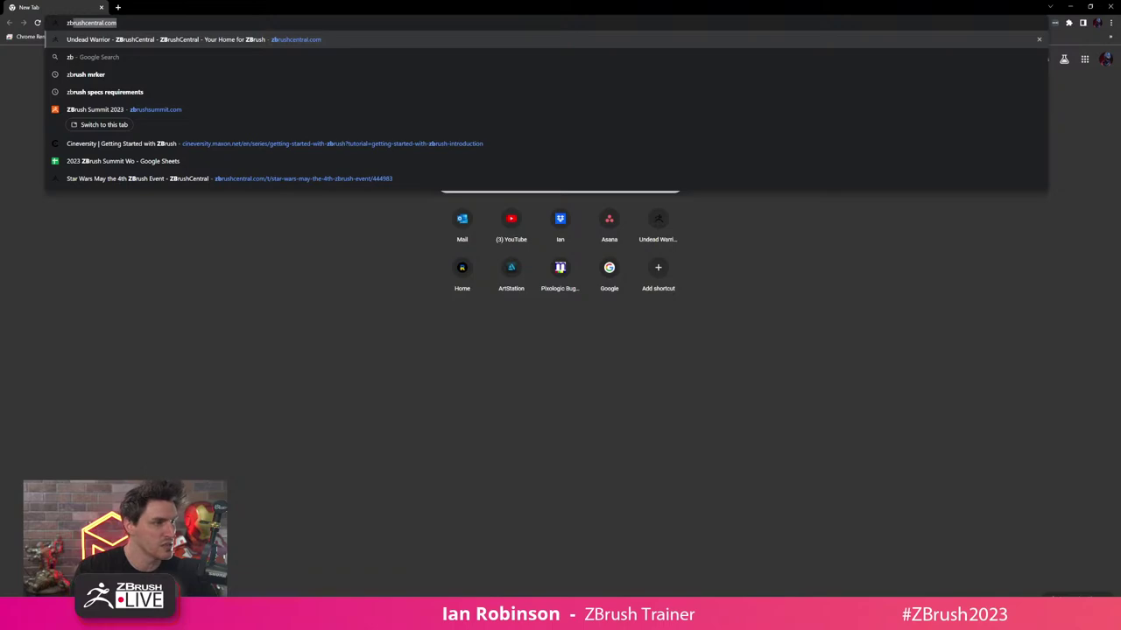
key("Down")
key("Down")
key("Down")
key("Down")
key("Return")
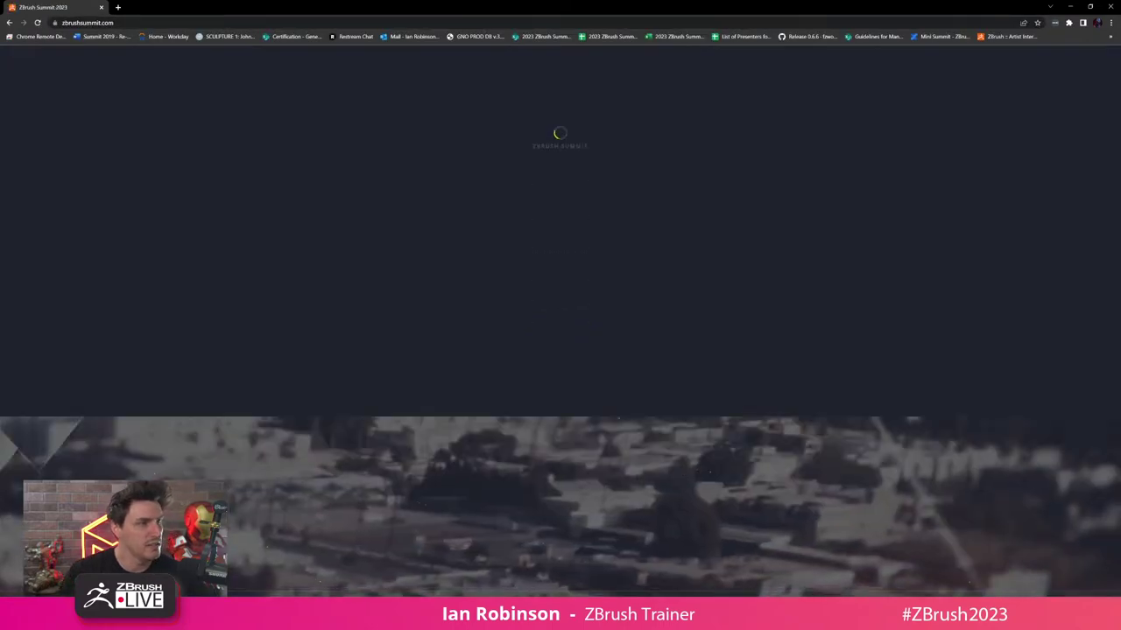
key("alt+Left")
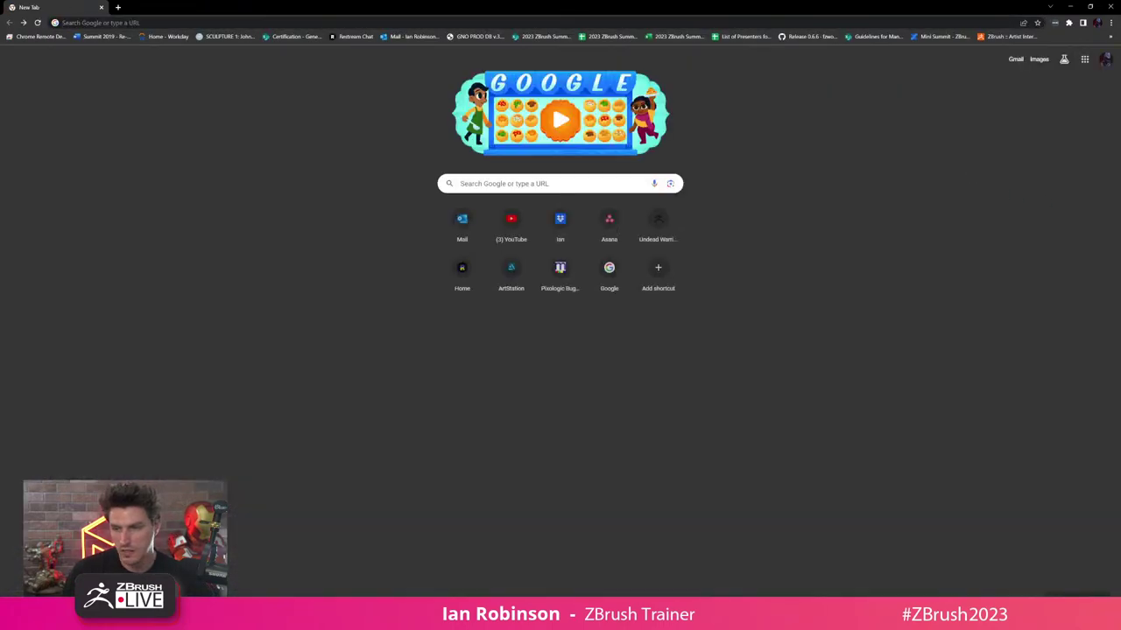
key("alt+Right")
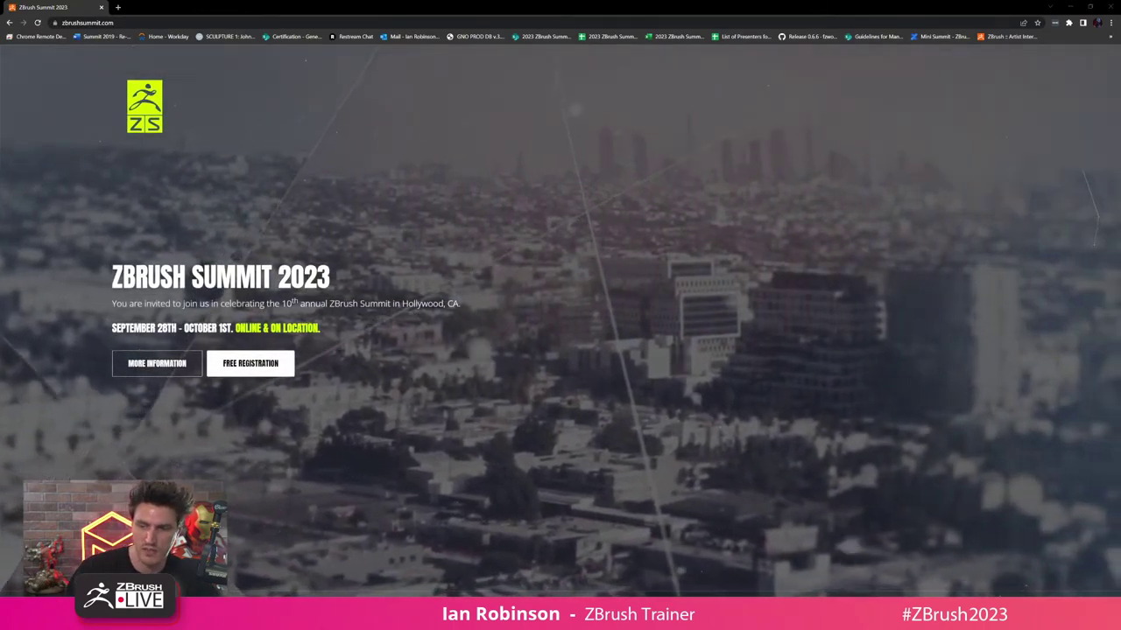
- Open maxon.net/en/ in a new tab and go to its Events page to view the upcoming events
left_click(118, 7)
type("maxon.net/en/")
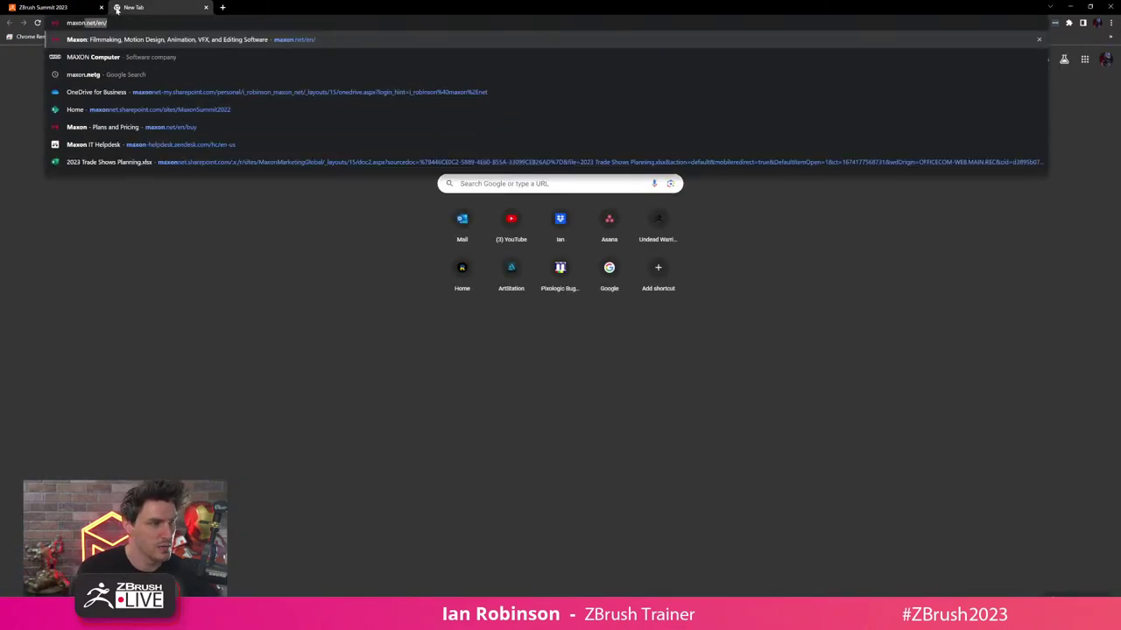
key("Return")
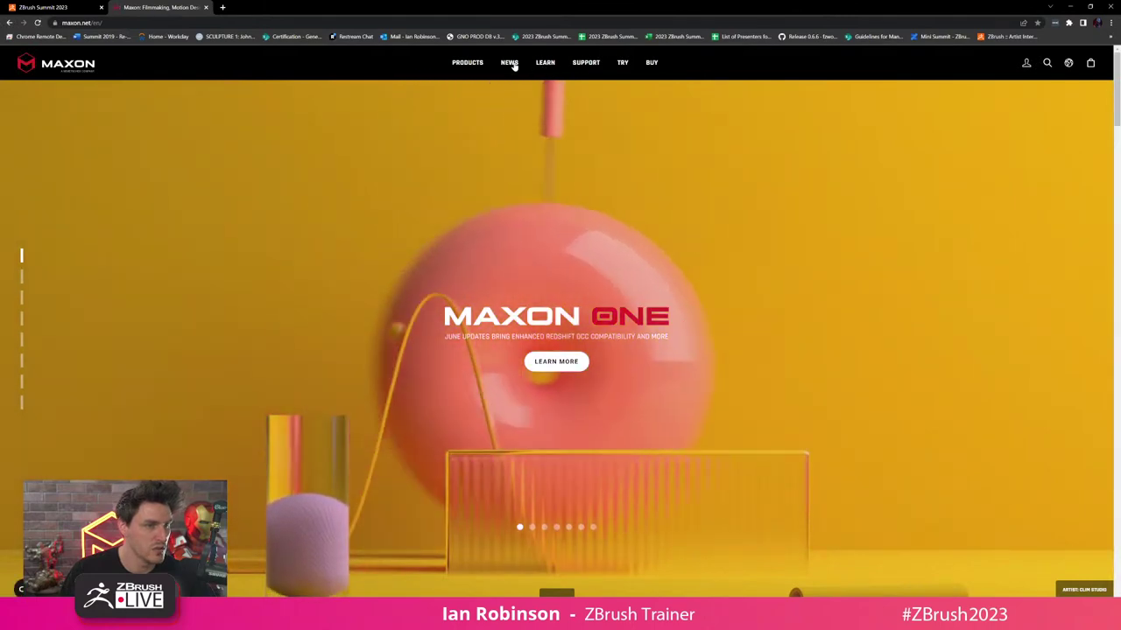
mouse_move(514, 67)
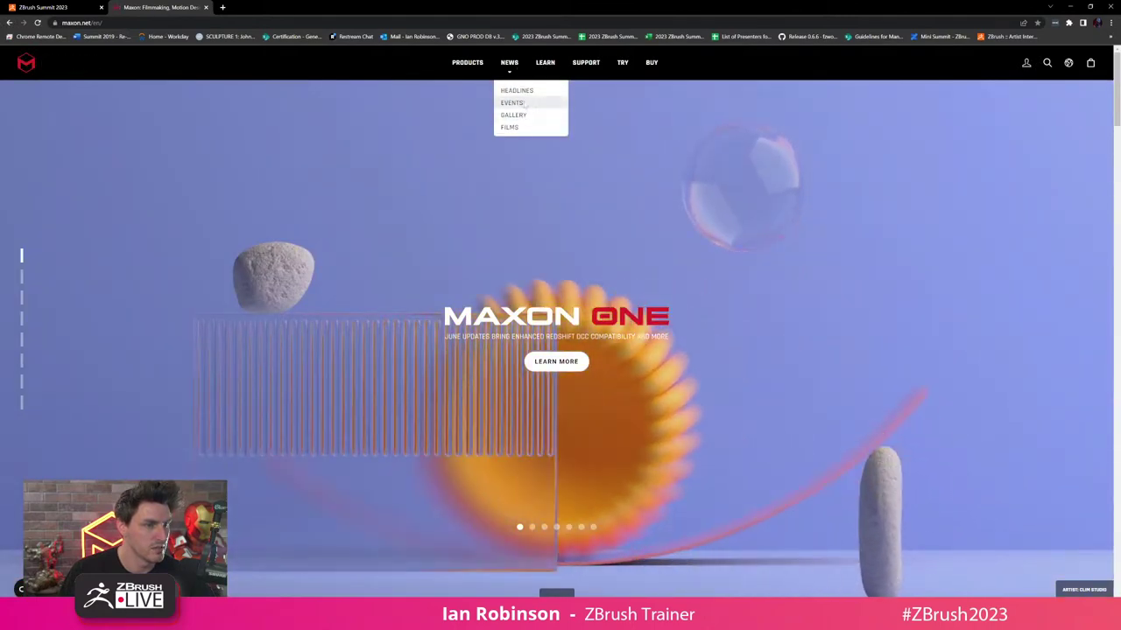
left_click(524, 103)
scroll(660, 257, "down", 1)
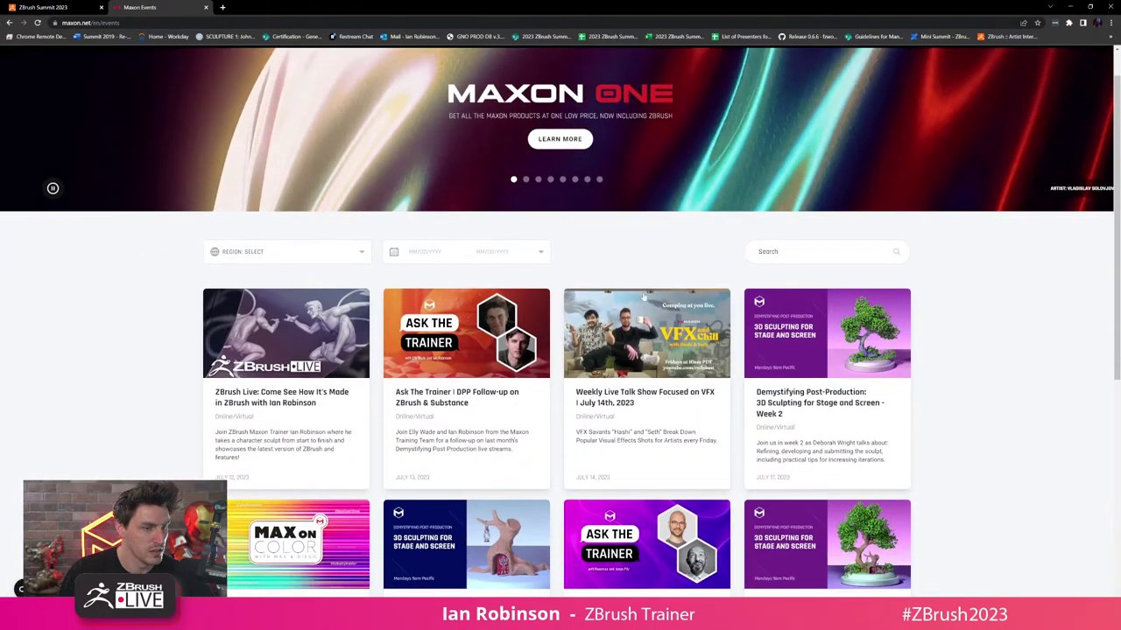
- Open the "Ask The Trainer | DPP Follow-up on ZBrush & Substance" event, review its details, and return to the ZBrush Summit 2023 page
left_click(446, 401)
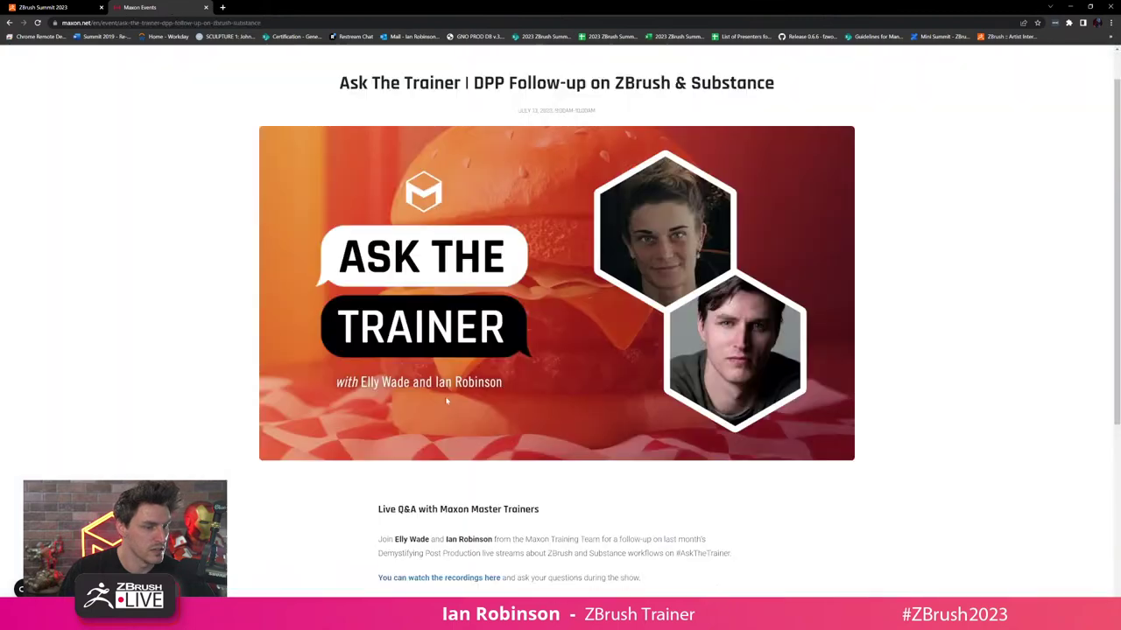
left_click(193, 24)
scroll(599, 292, "down", 3)
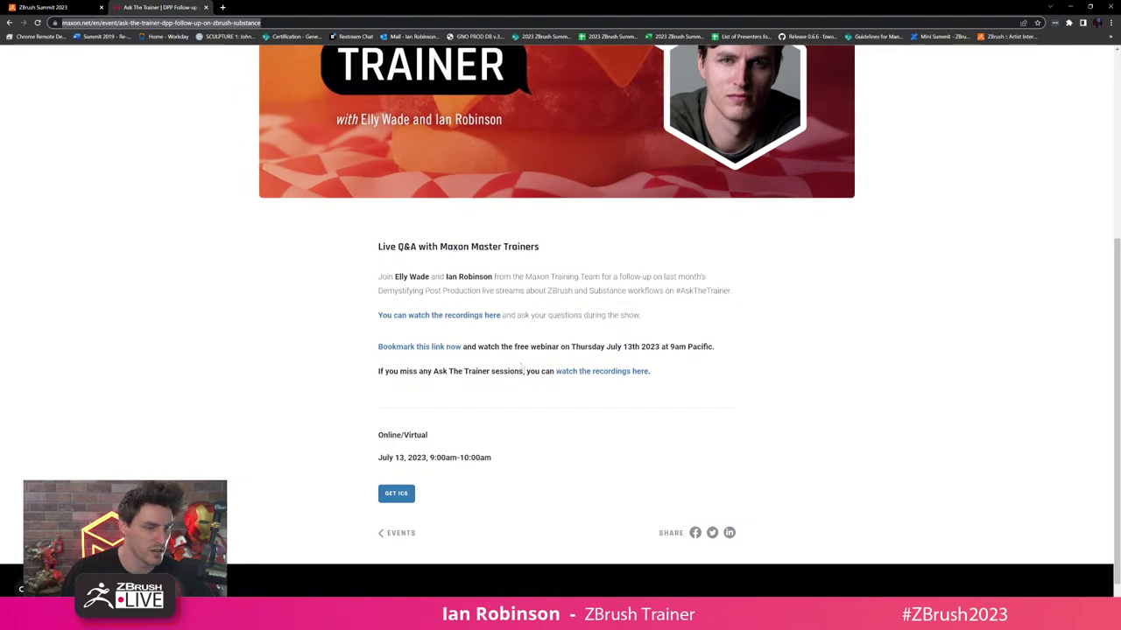
scroll(523, 367, "up", 3)
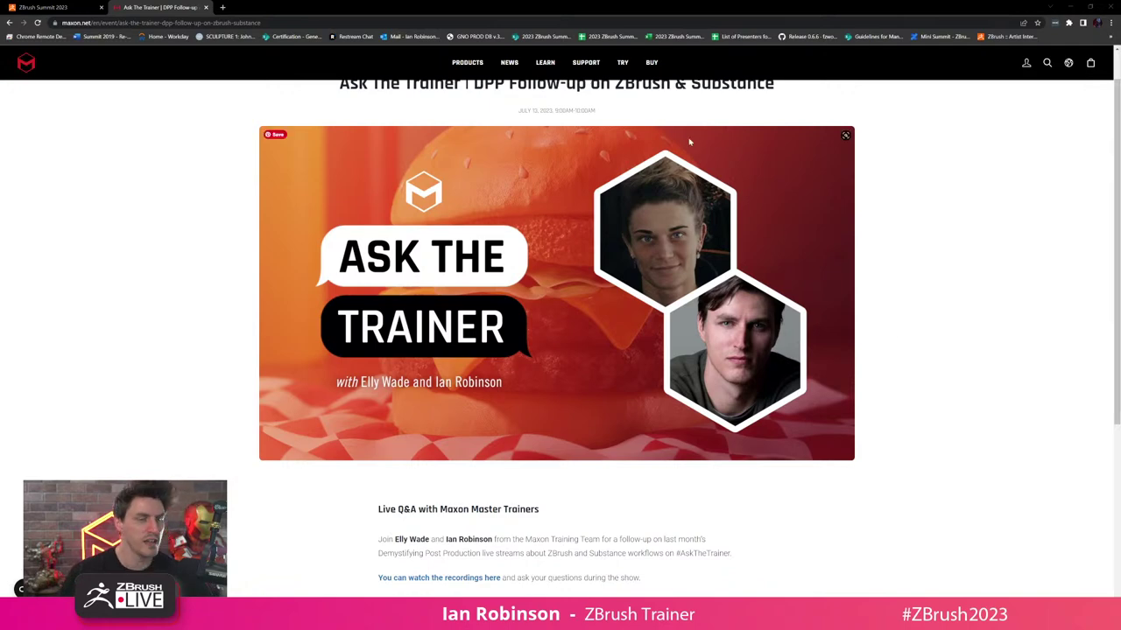
left_click(62, 7)
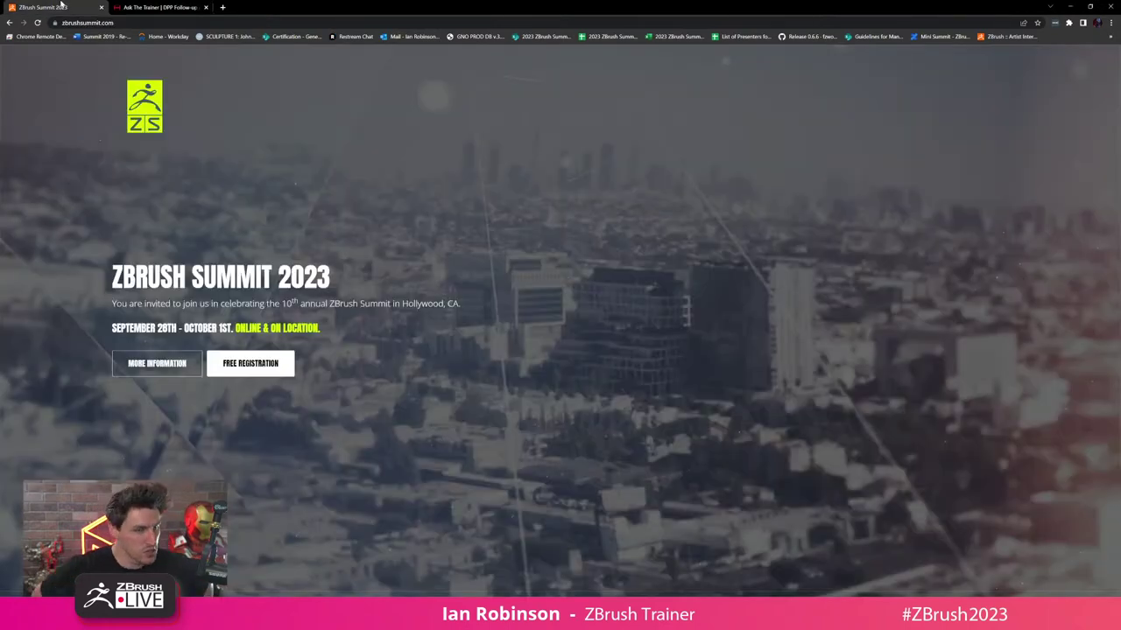